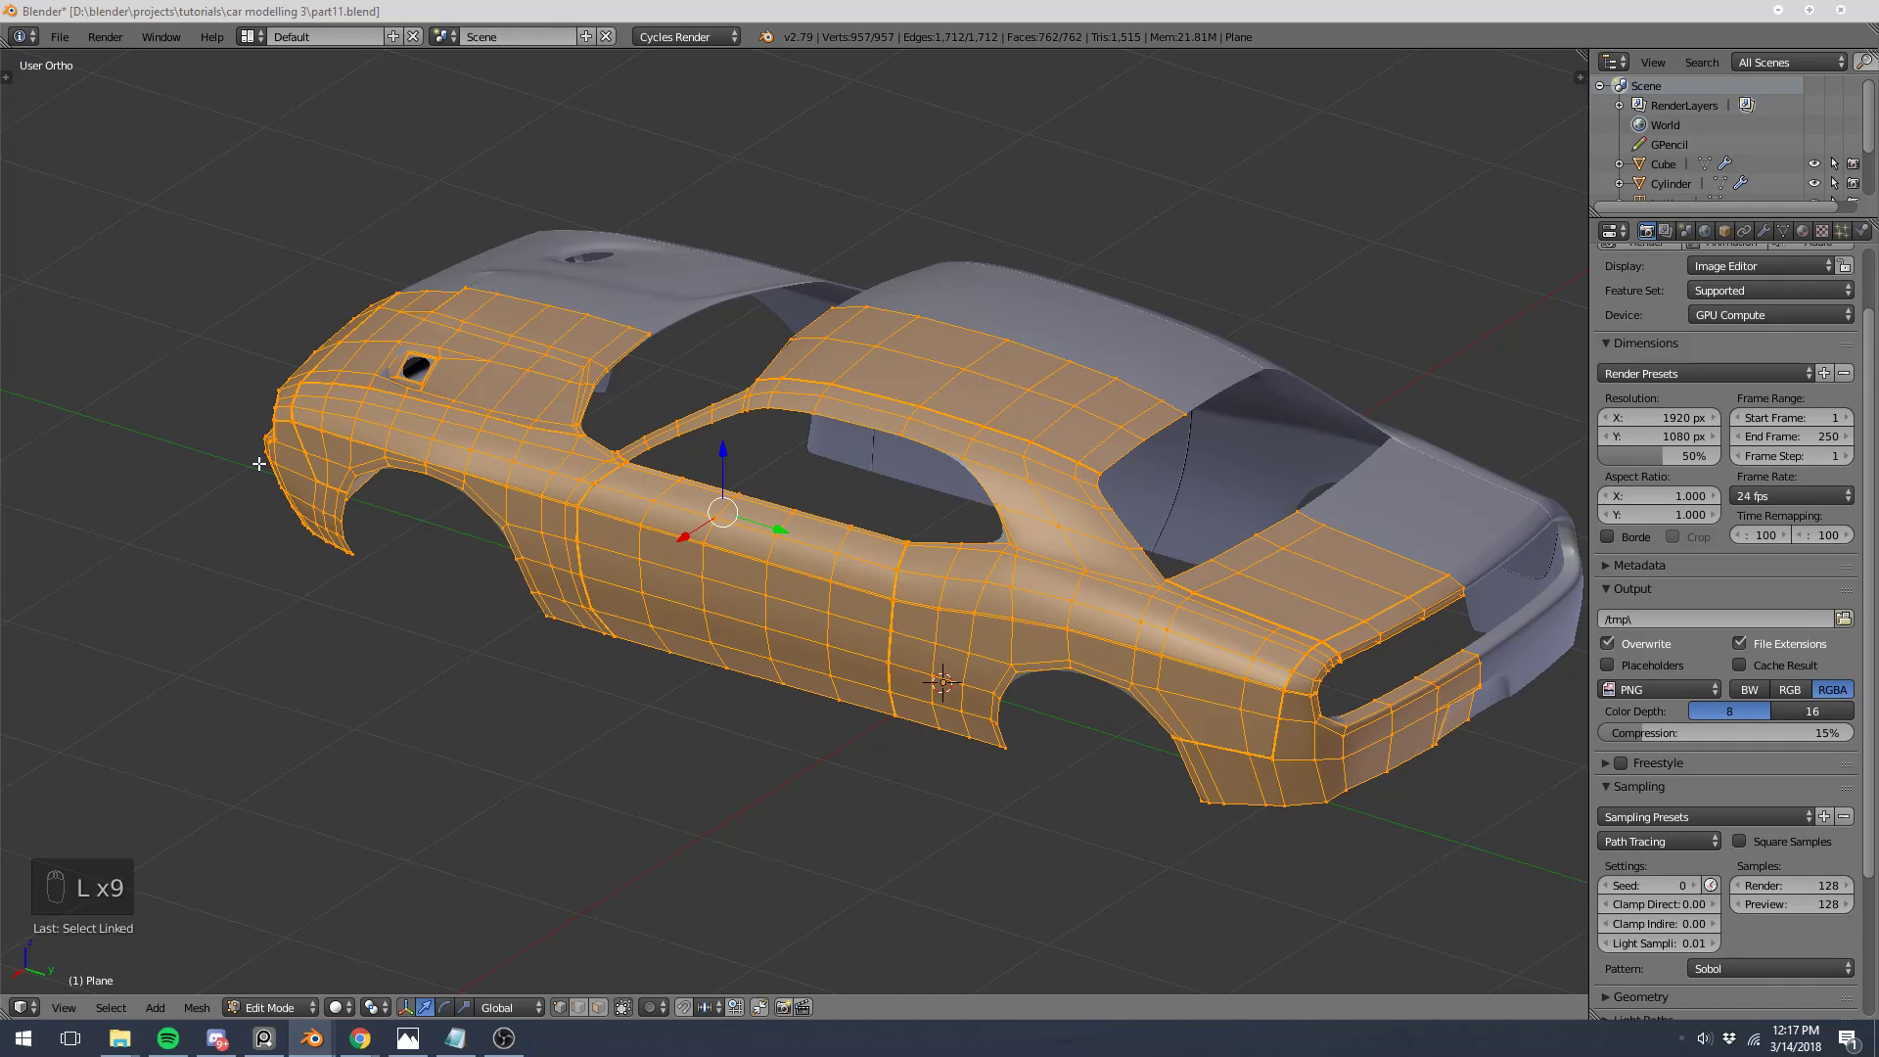
Step: Leave mesh editing, reselect the car body, and reopen it for editing around the rear window with no geometry selected
scroll(951, 531, "up", 3)
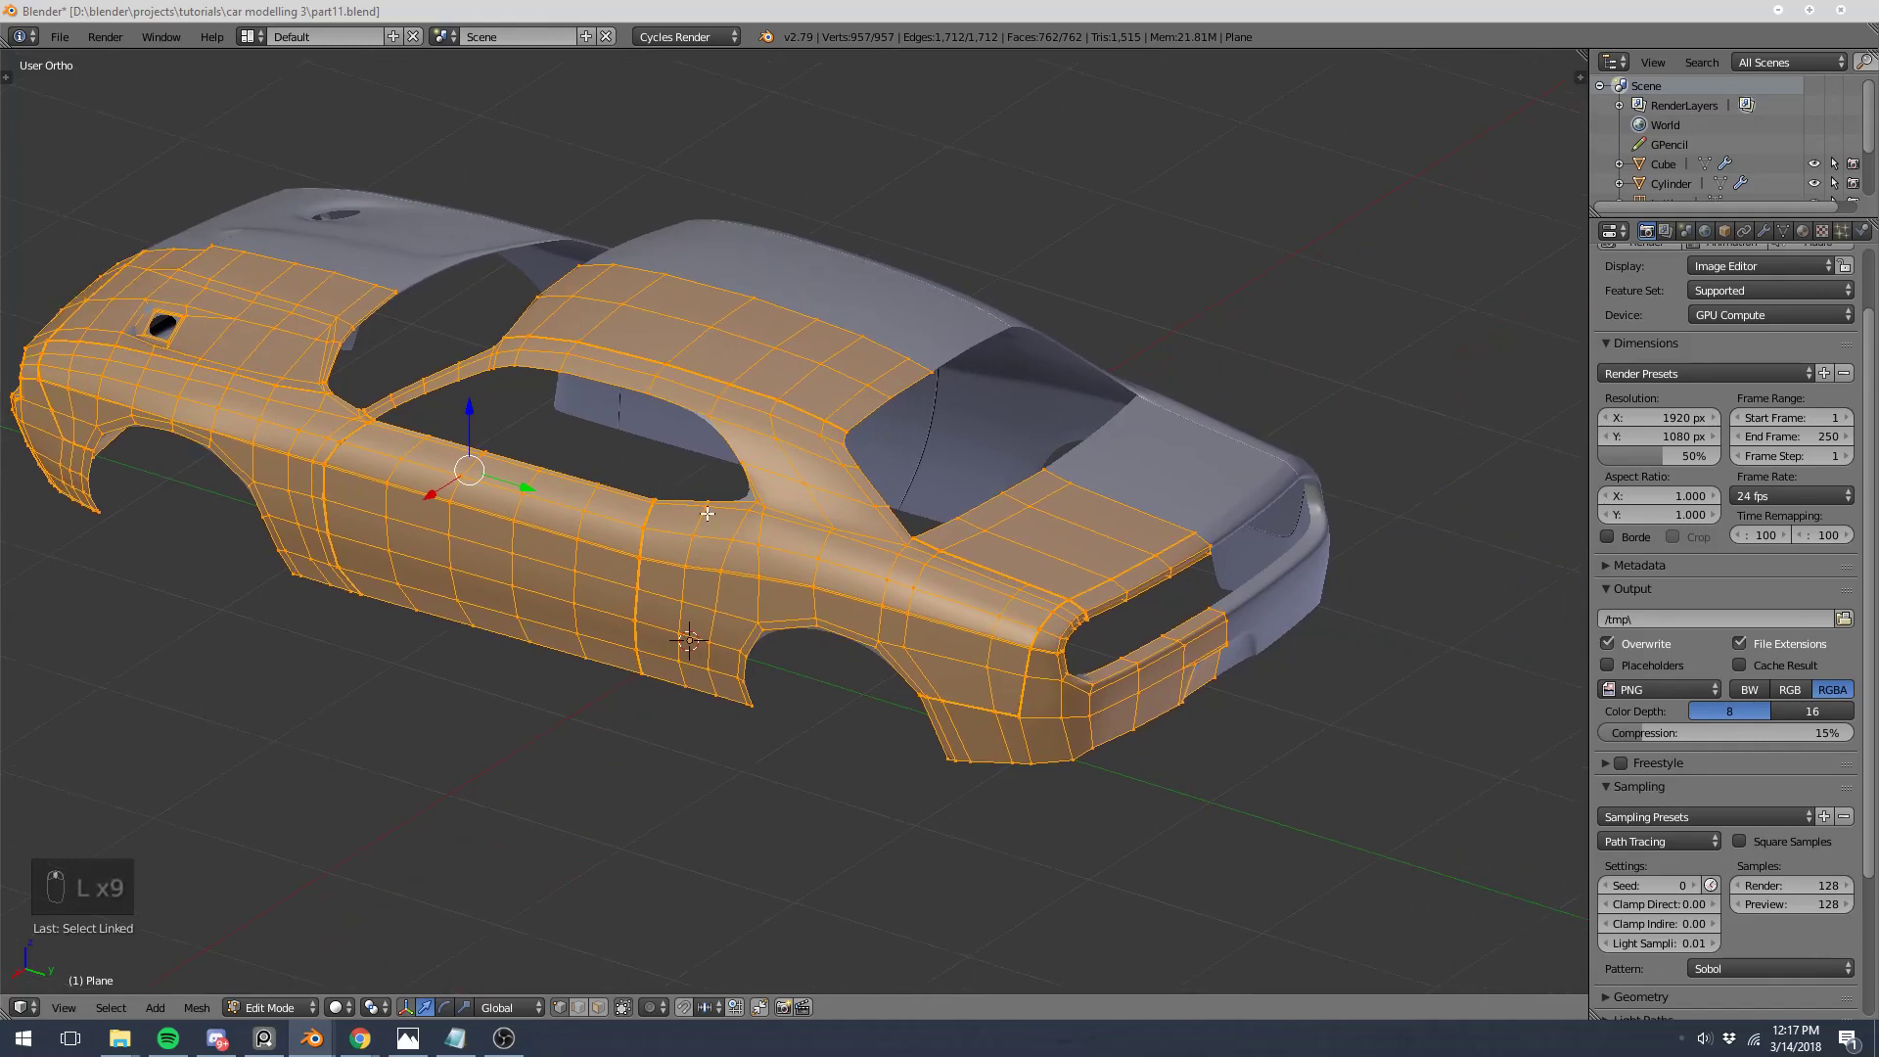
key("Tab")
middle_click_drag(644, 555, 343, 783)
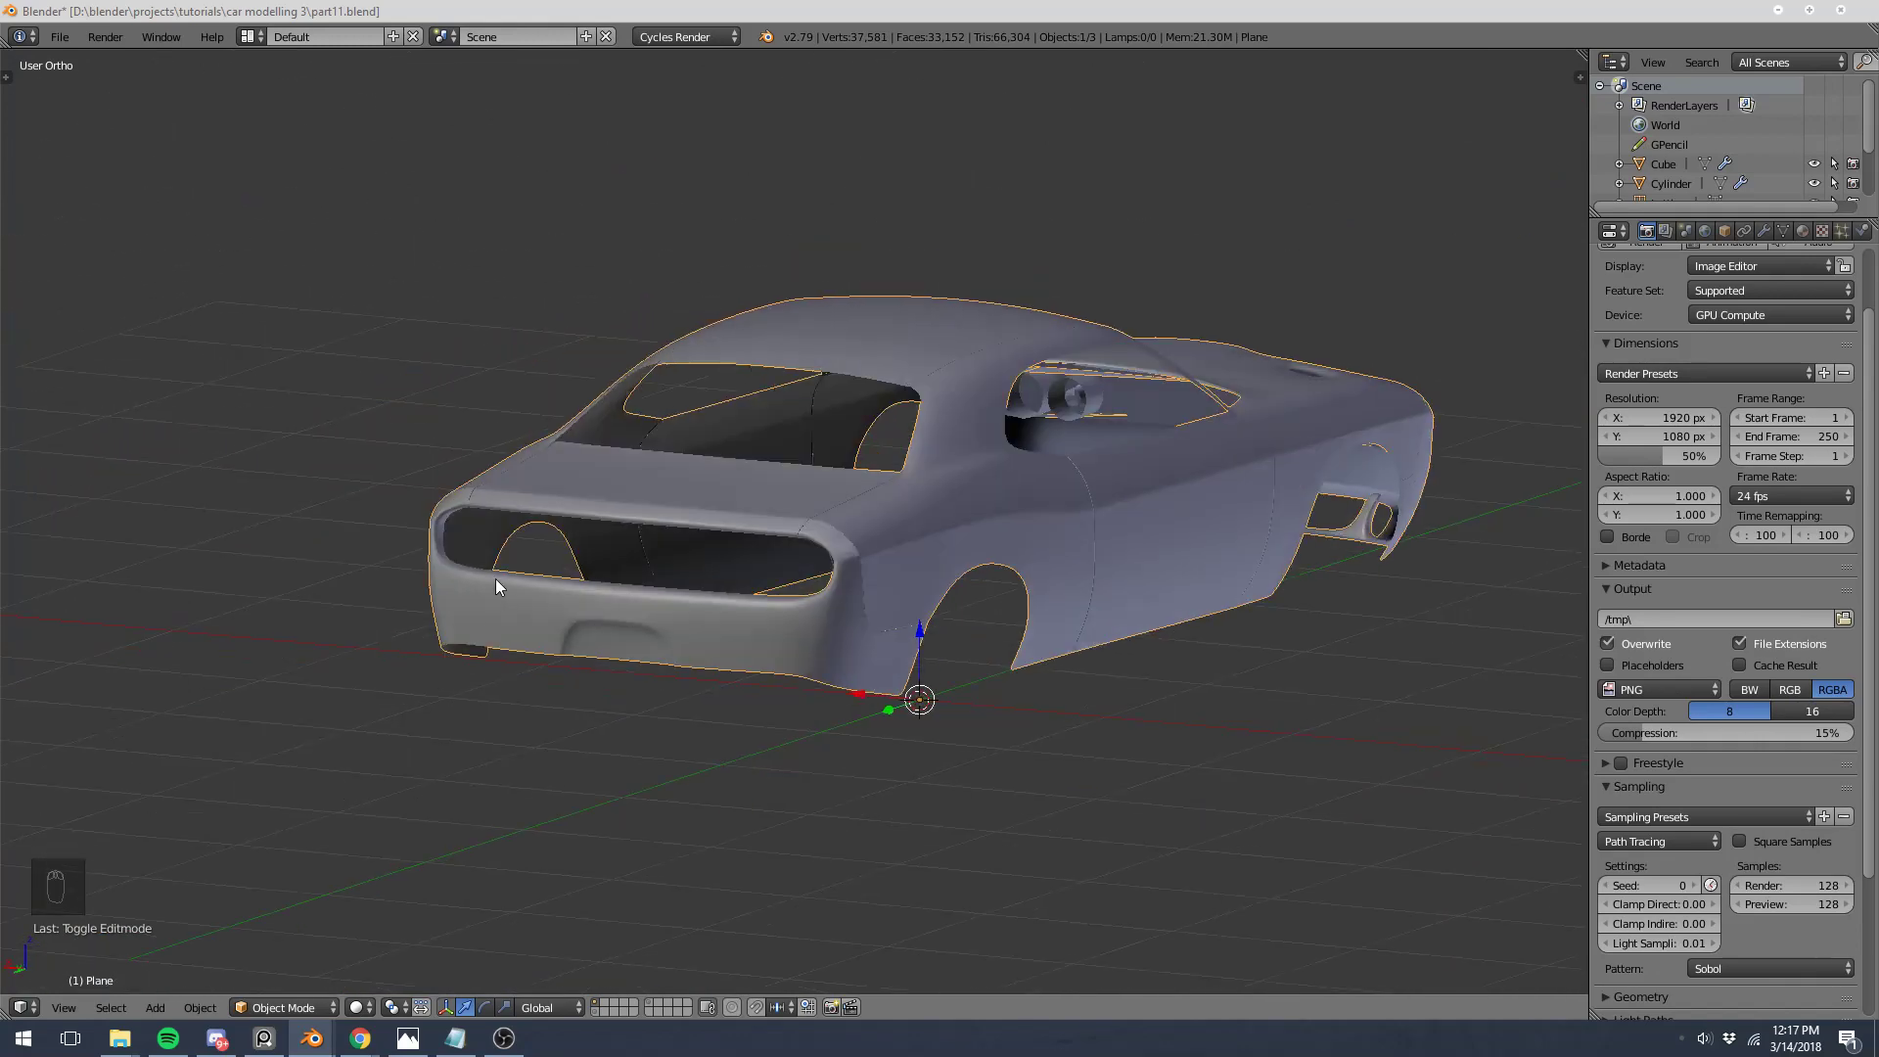
middle_click_drag(943, 268, 884, 346)
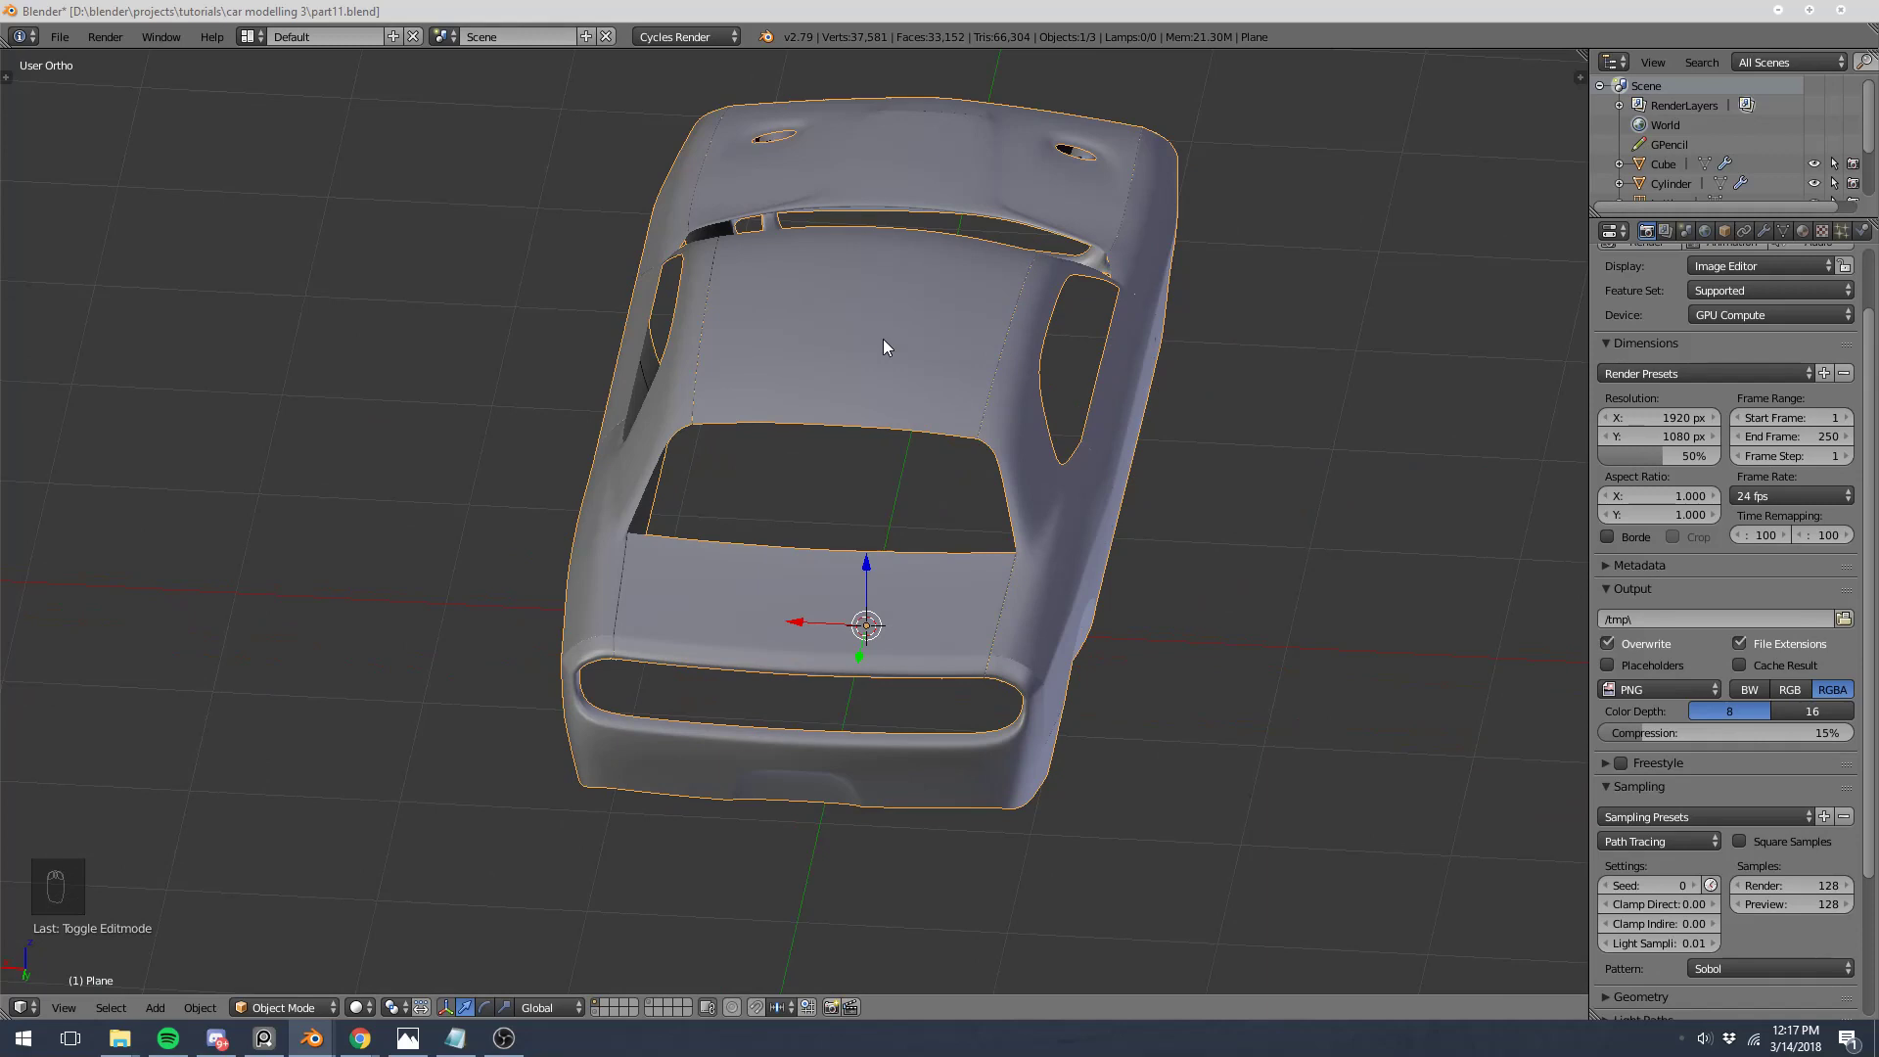
key("a")
mouse_move(836, 411)
middle_mouse_down()
mouse_move(778, 395)
mouse_move(839, 435)
middle_mouse_up()
scroll(840, 435, "up", 3)
right_click(842, 415)
key("Tab")
scroll(838, 436, "up", 4)
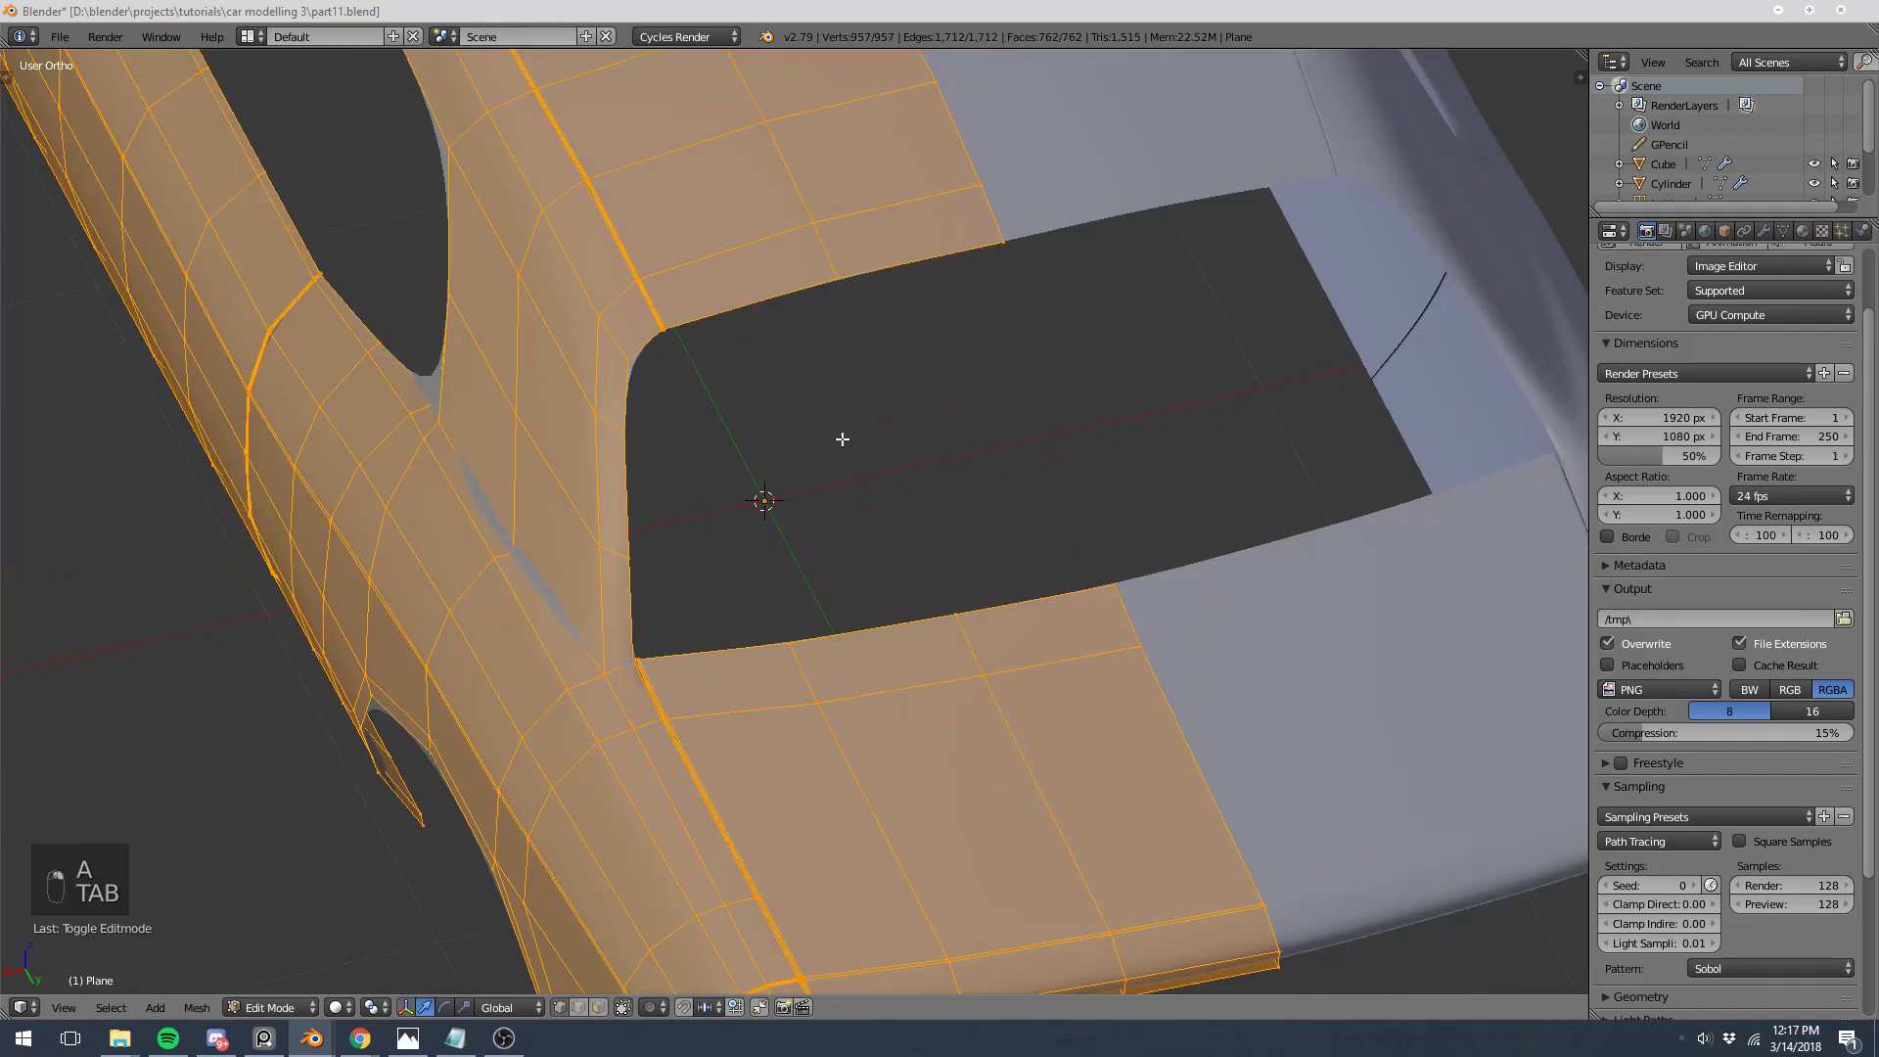
key("a")
scroll(662, 483, "up", 2)
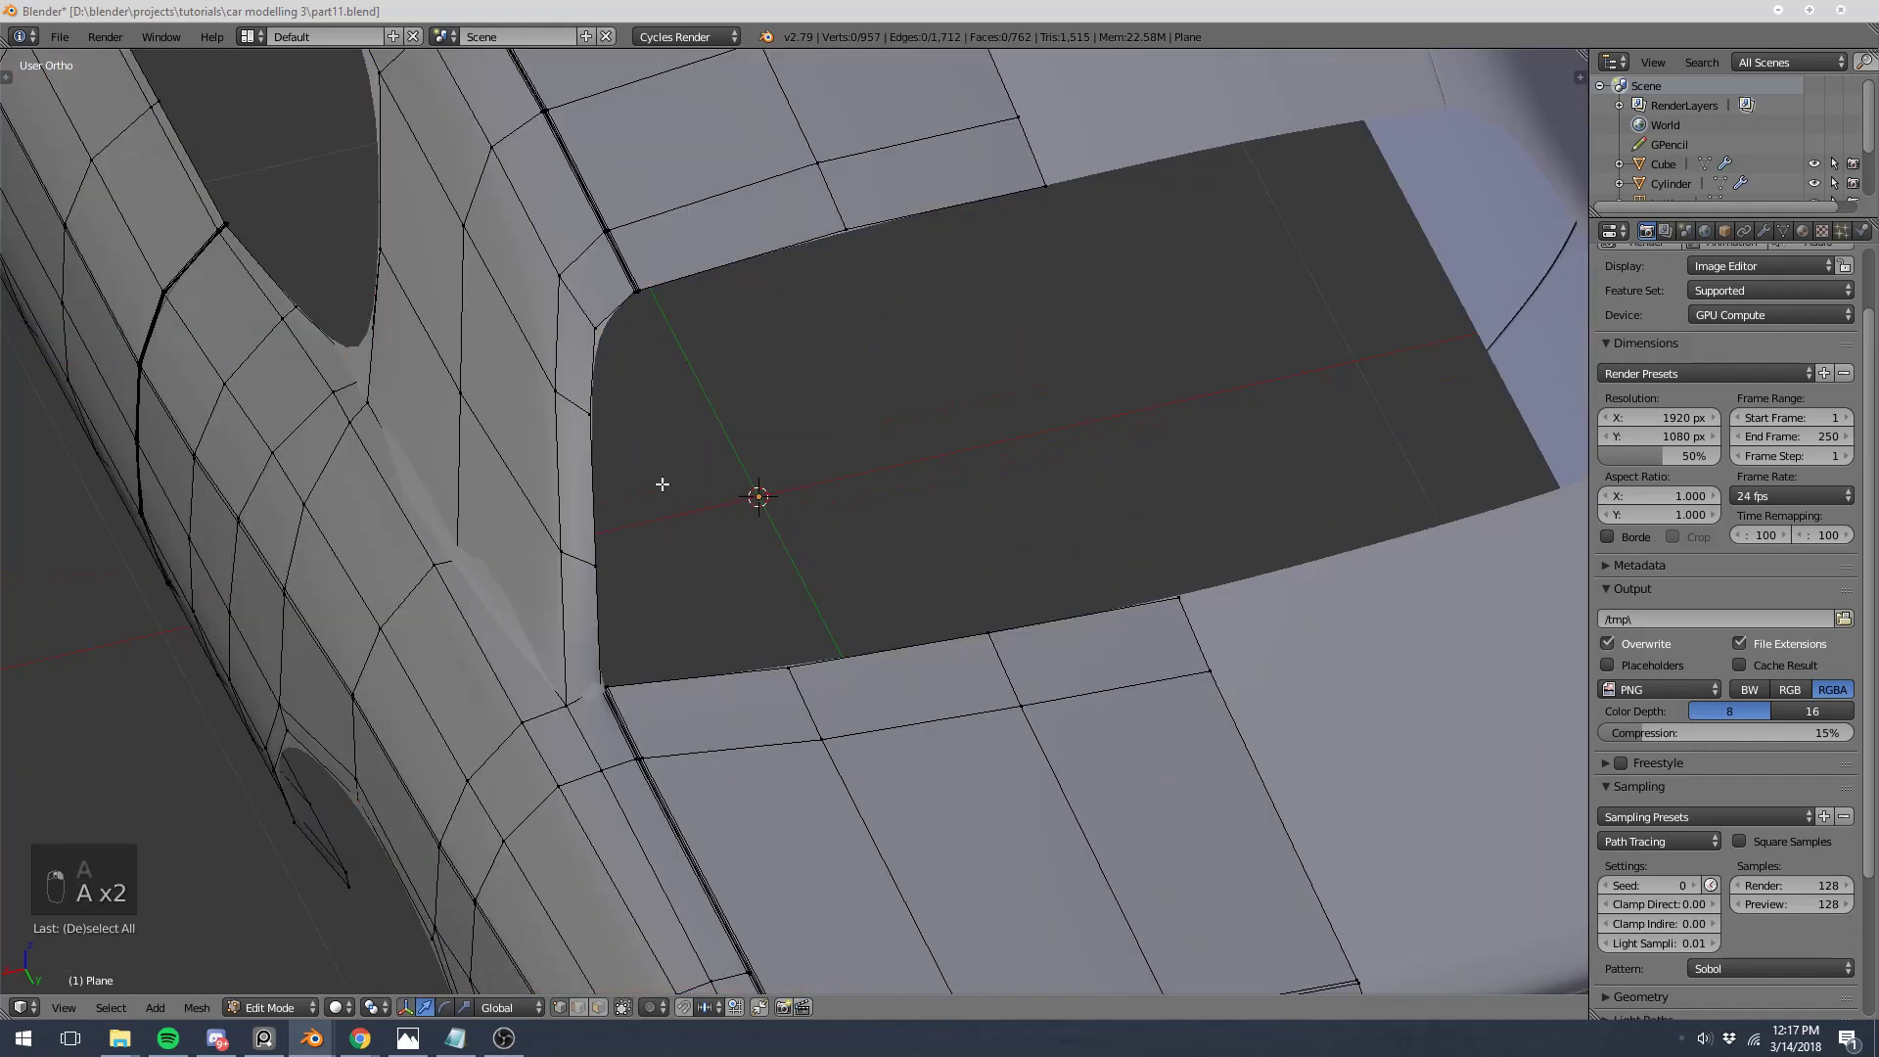
Step: Turn off the viewport display of the car body's subdivision modifier and leave no geometry selected
left_click(1765, 231)
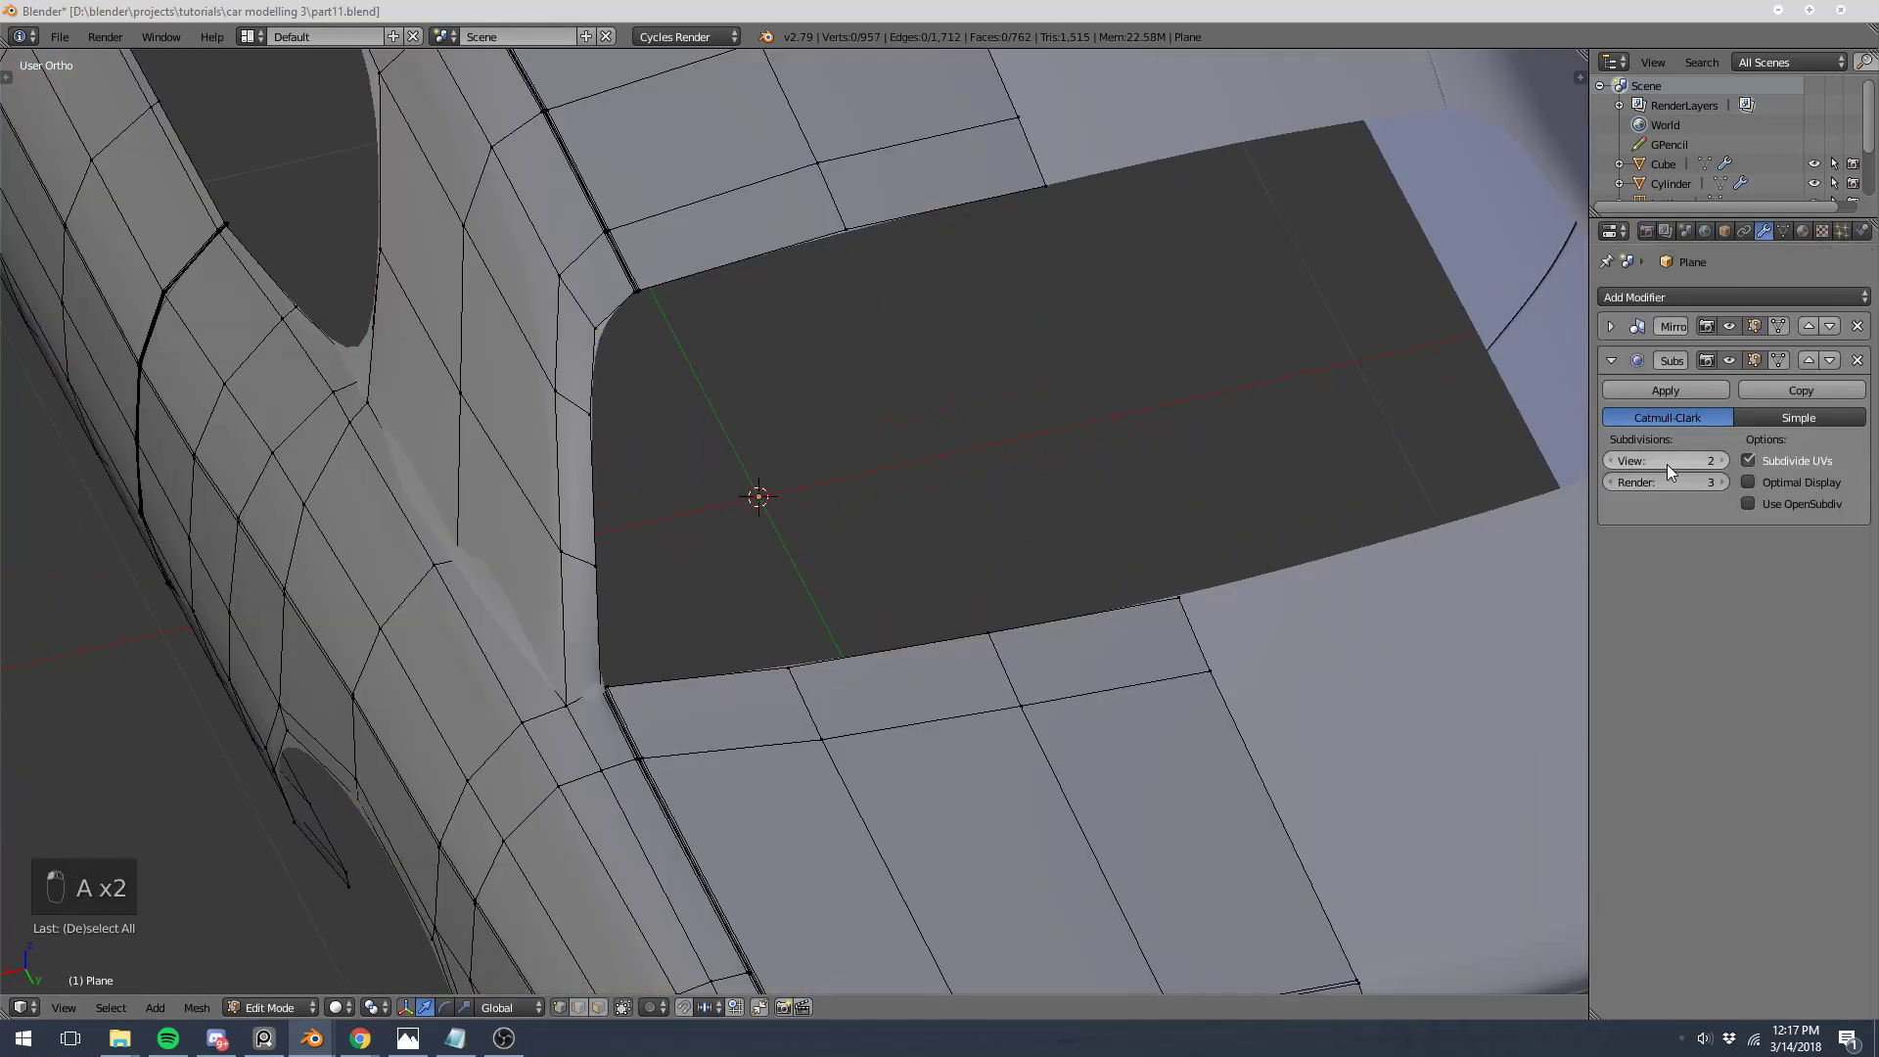
left_click(1754, 360)
middle_click_drag(752, 636, 720, 475, "shift")
key("a")
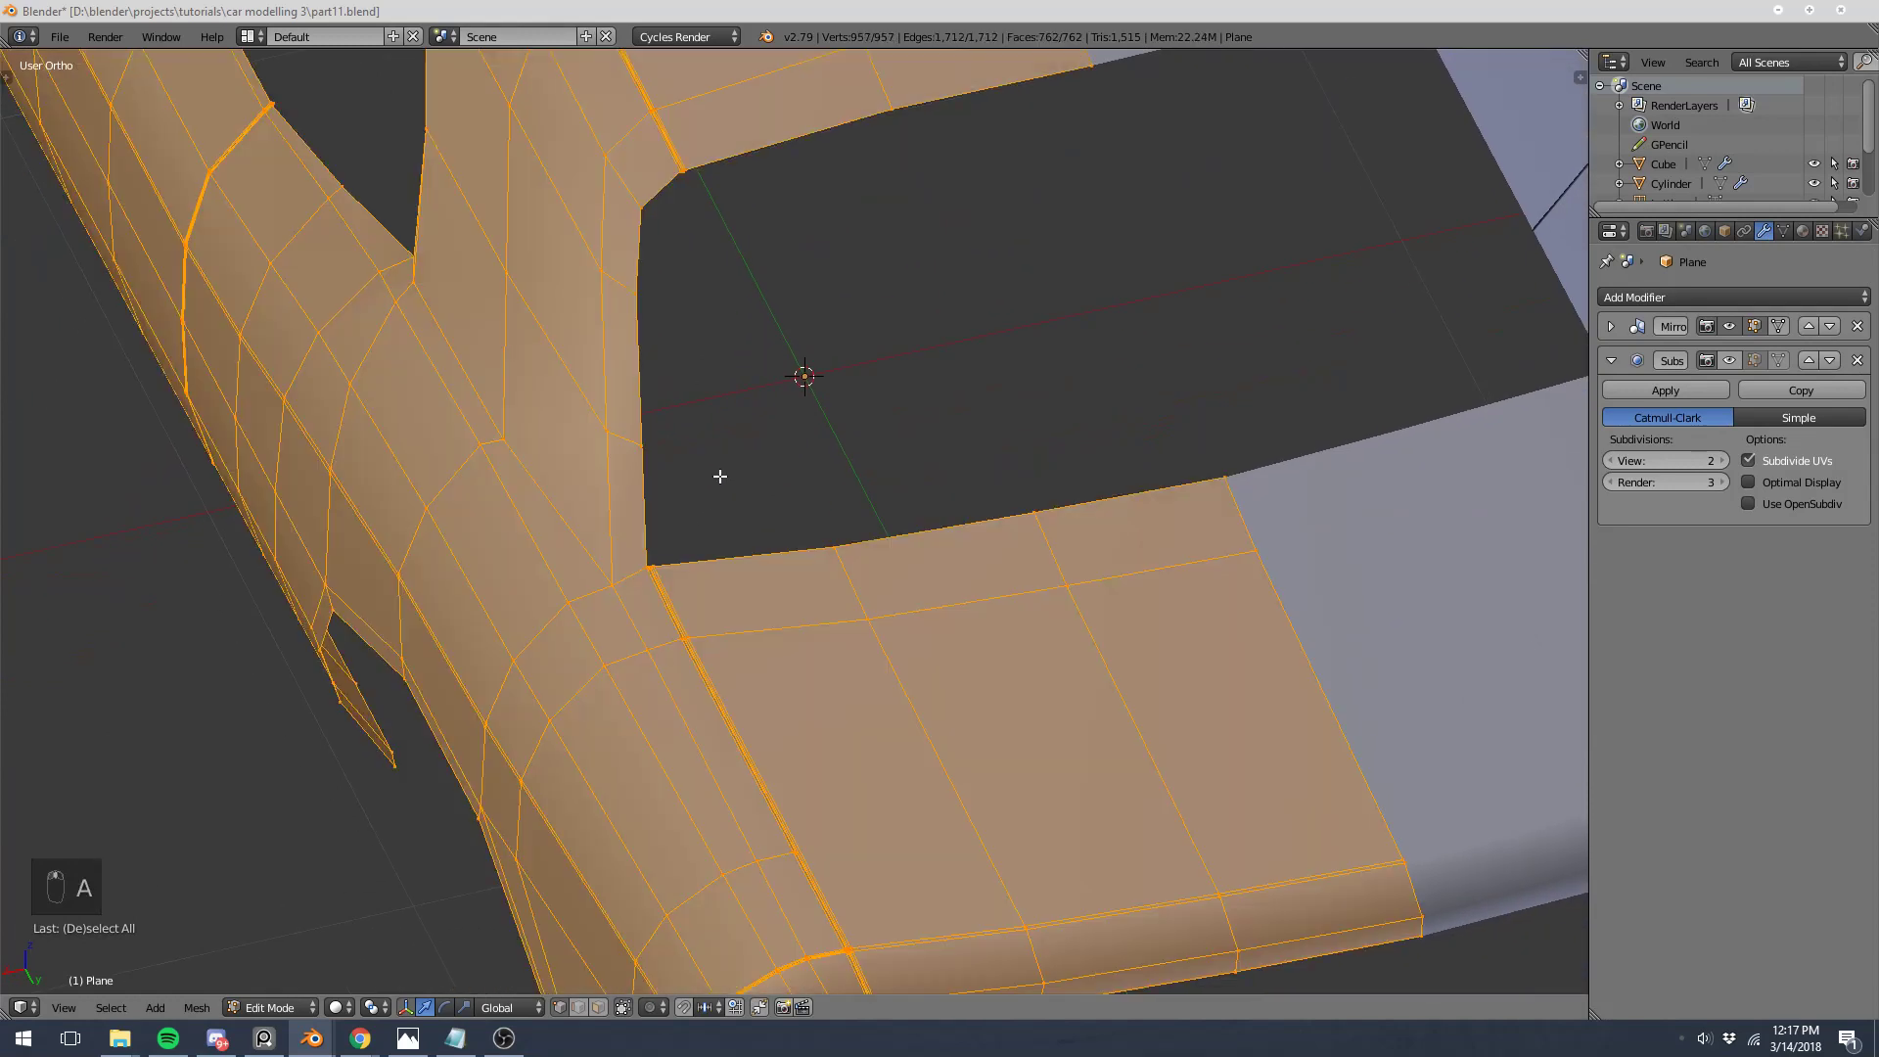
key("a")
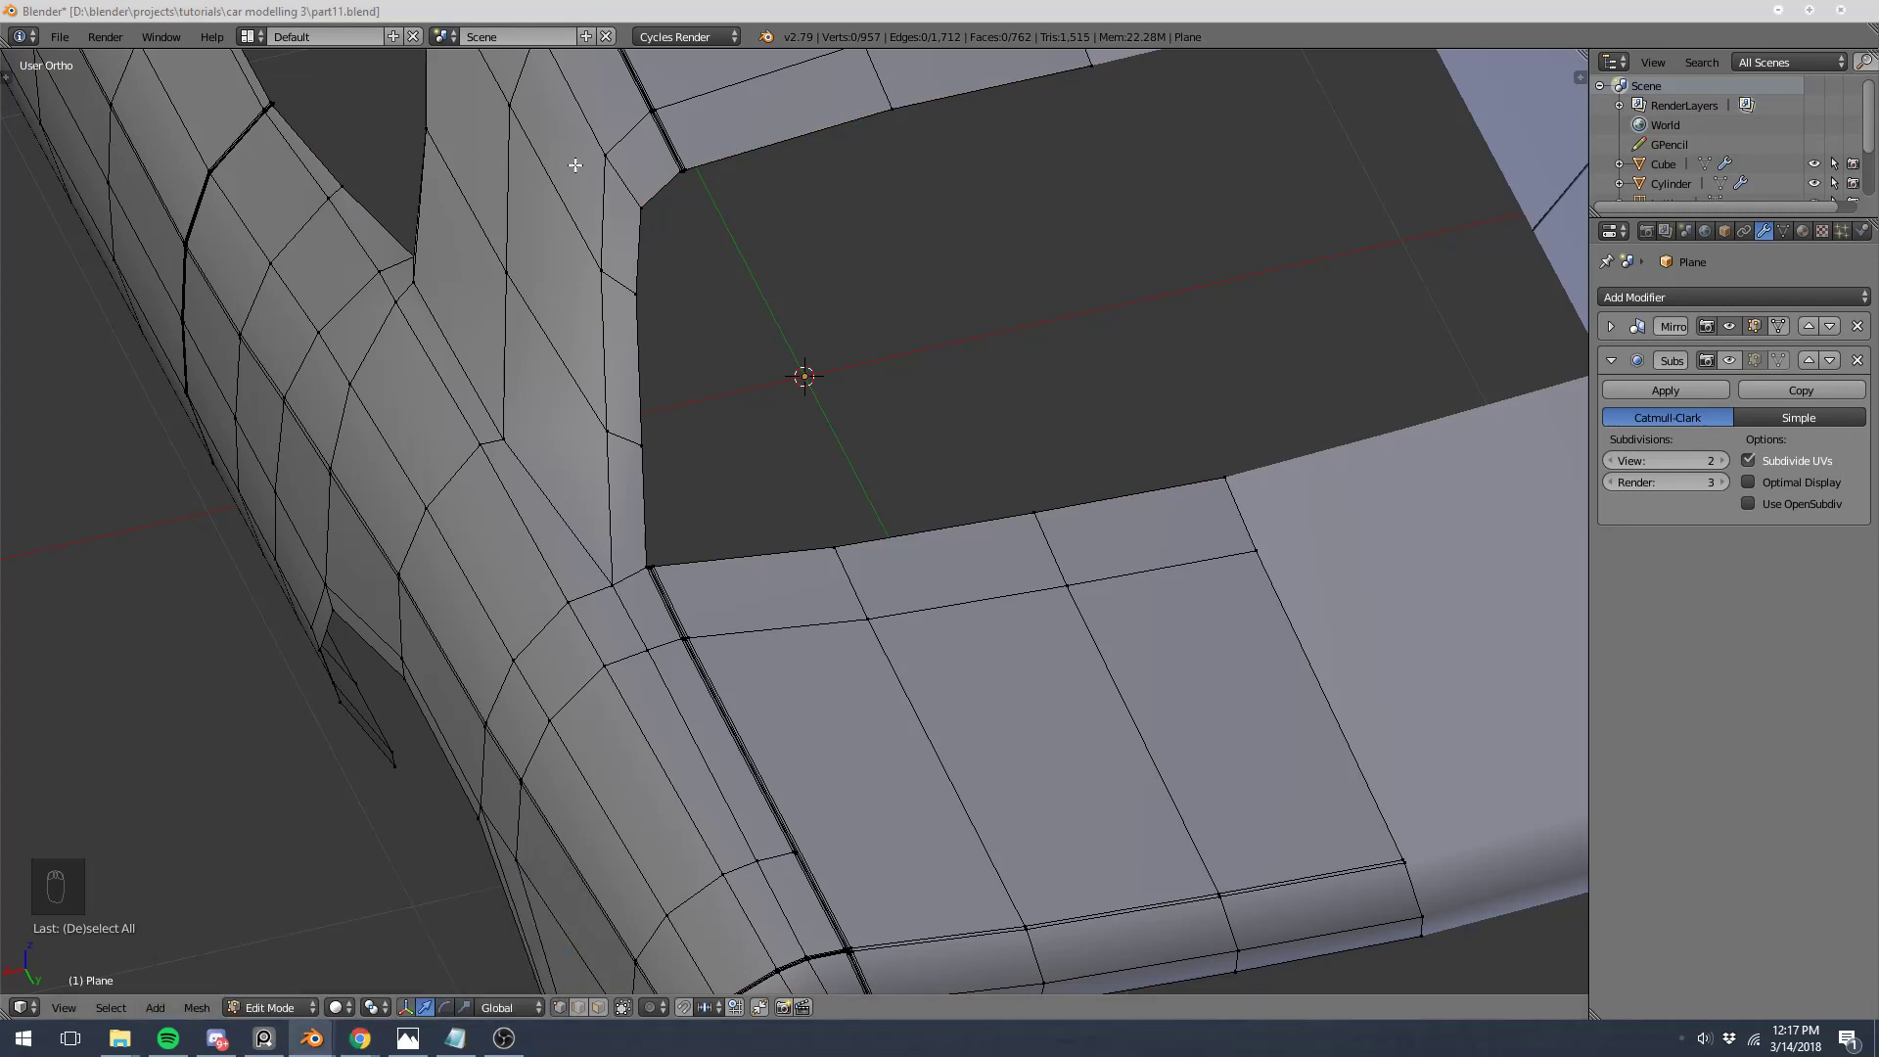
middle_click_drag(617, 418, 657, 529, "shift")
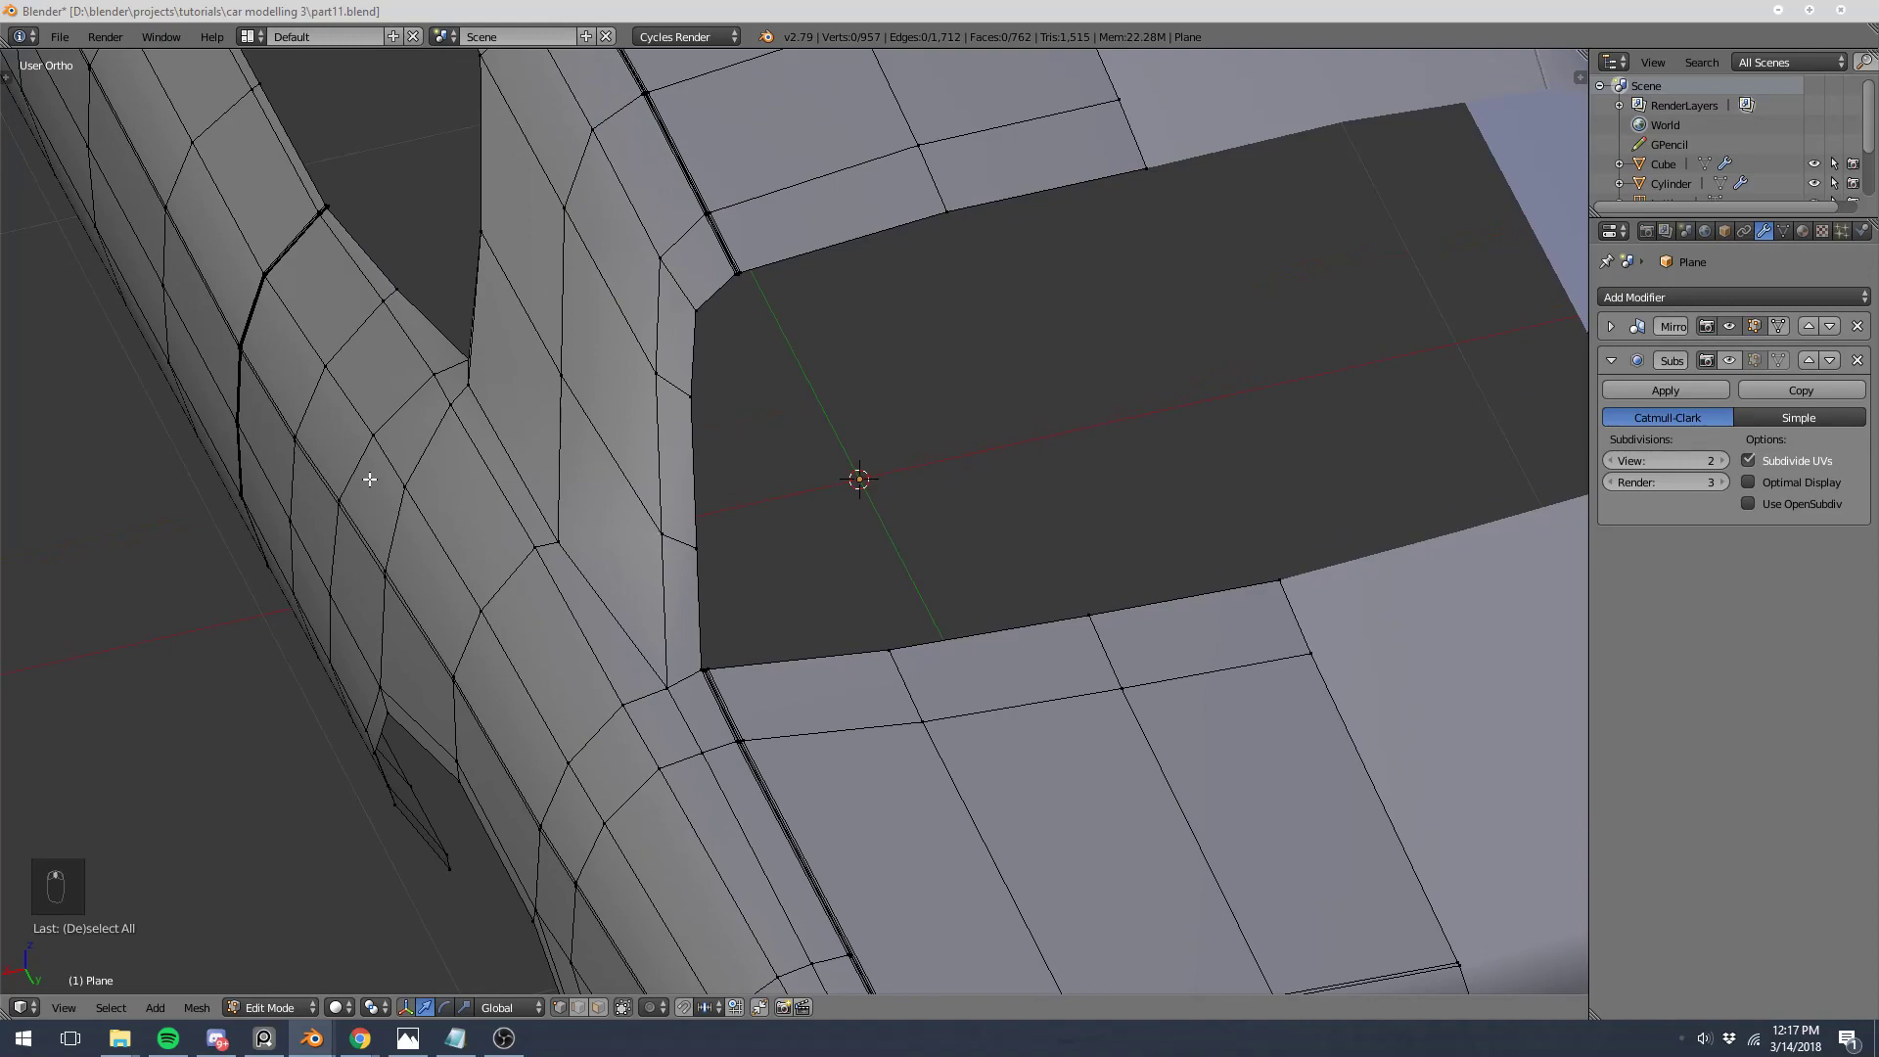
Step: Switch to Chrome to check the Dodge Challenger SRT Hellcat rear reference photo, then return to Blender
key("alt+Tab")
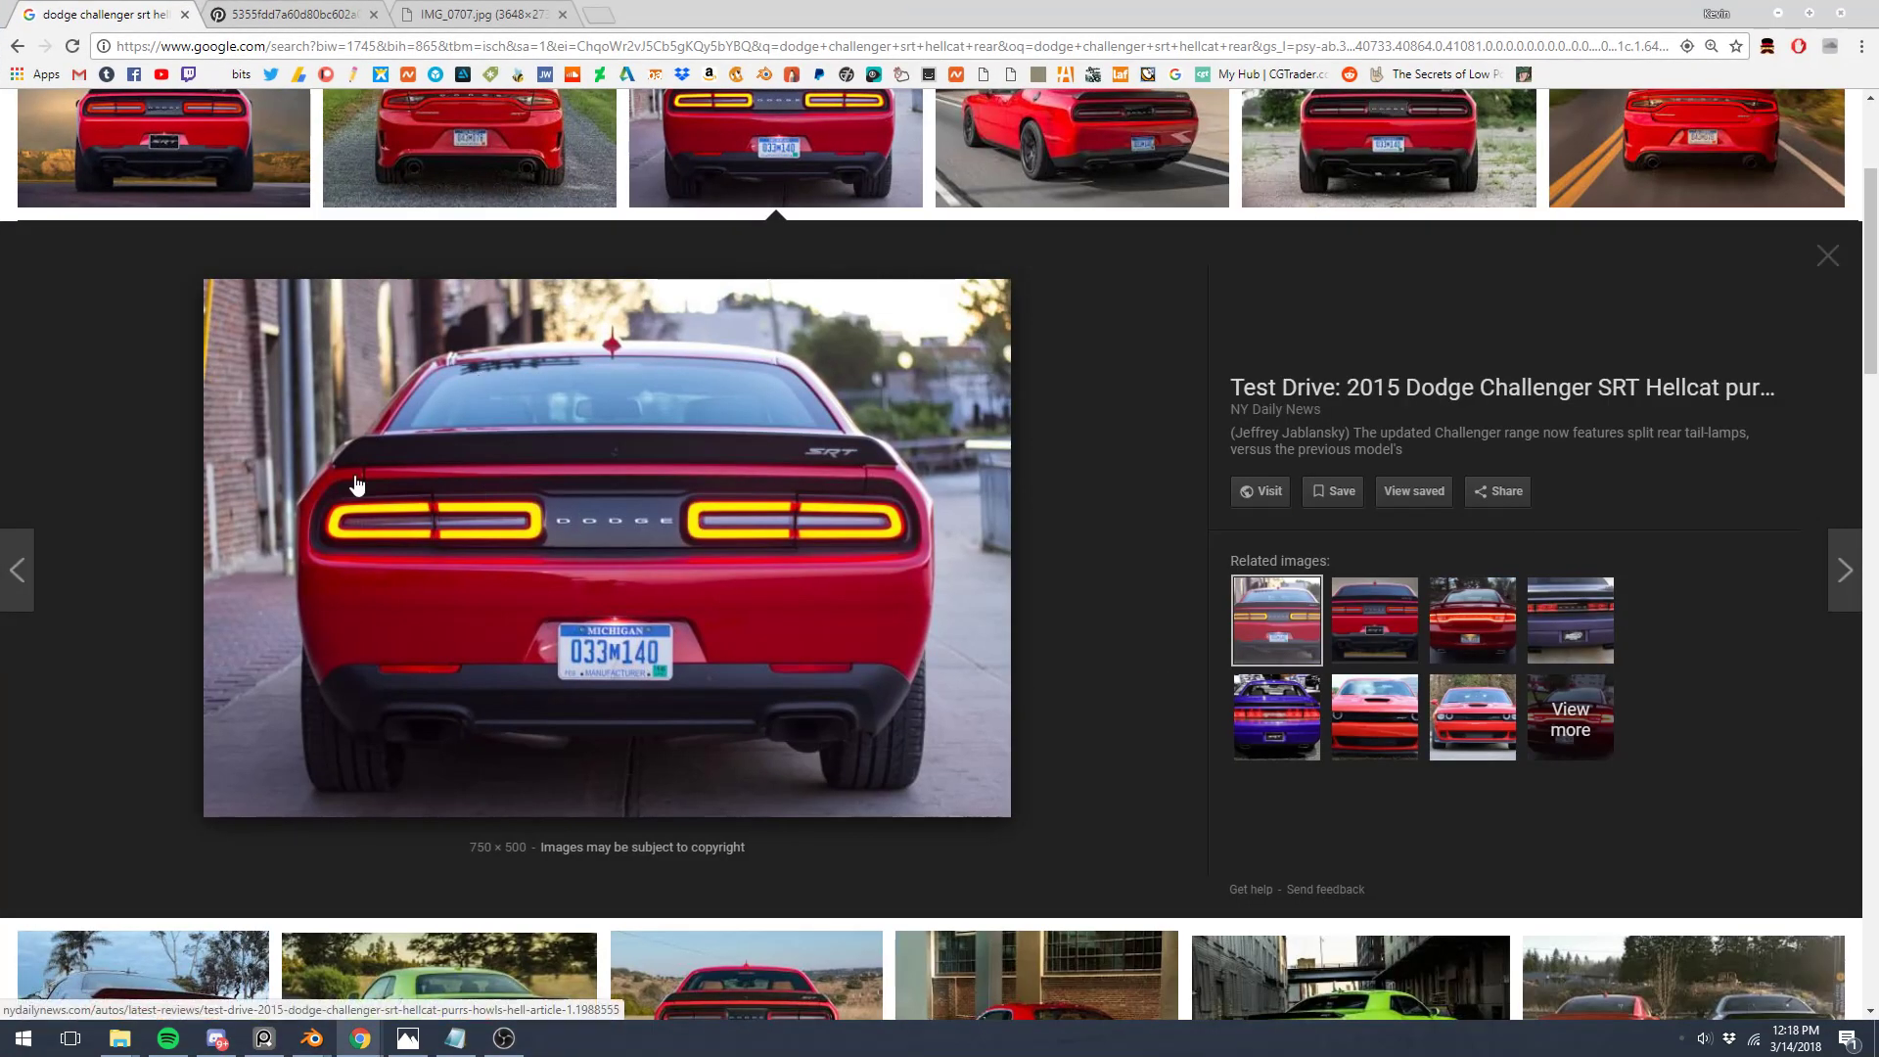
scroll(352, 411, "up", 3)
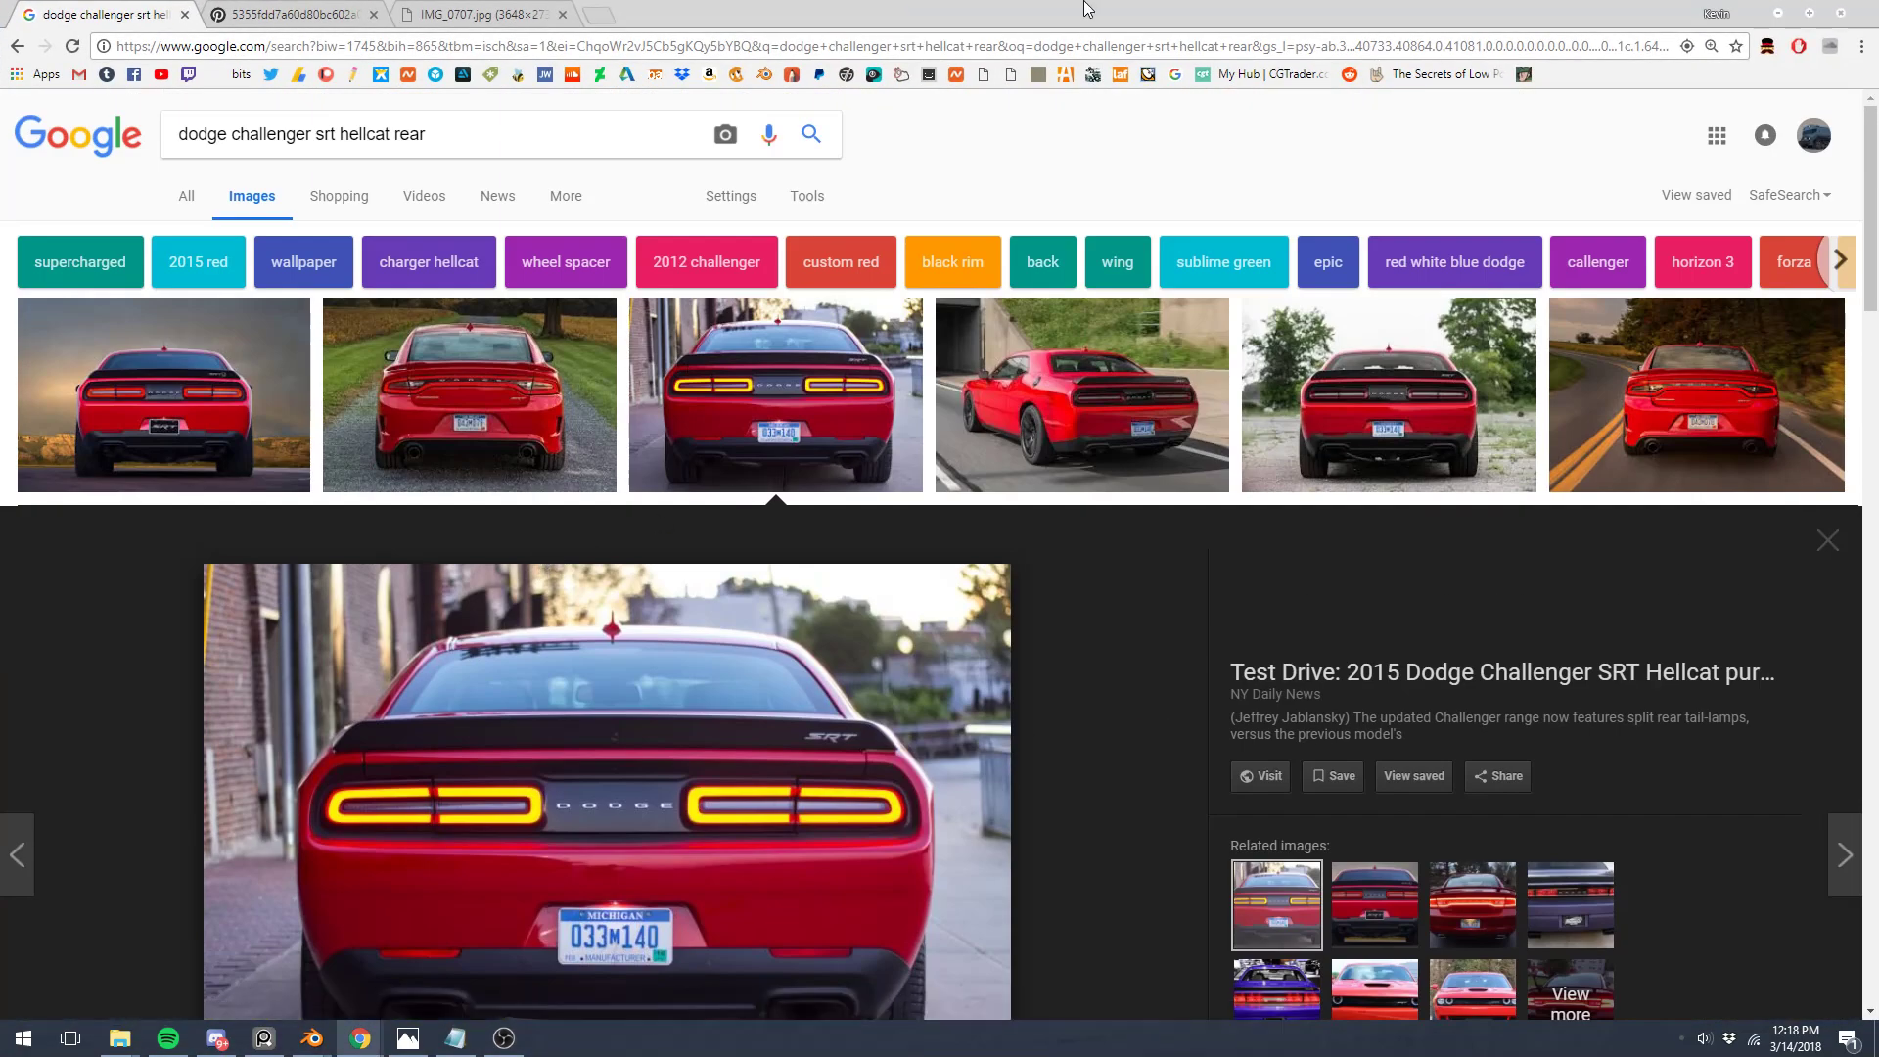
key("alt+Tab")
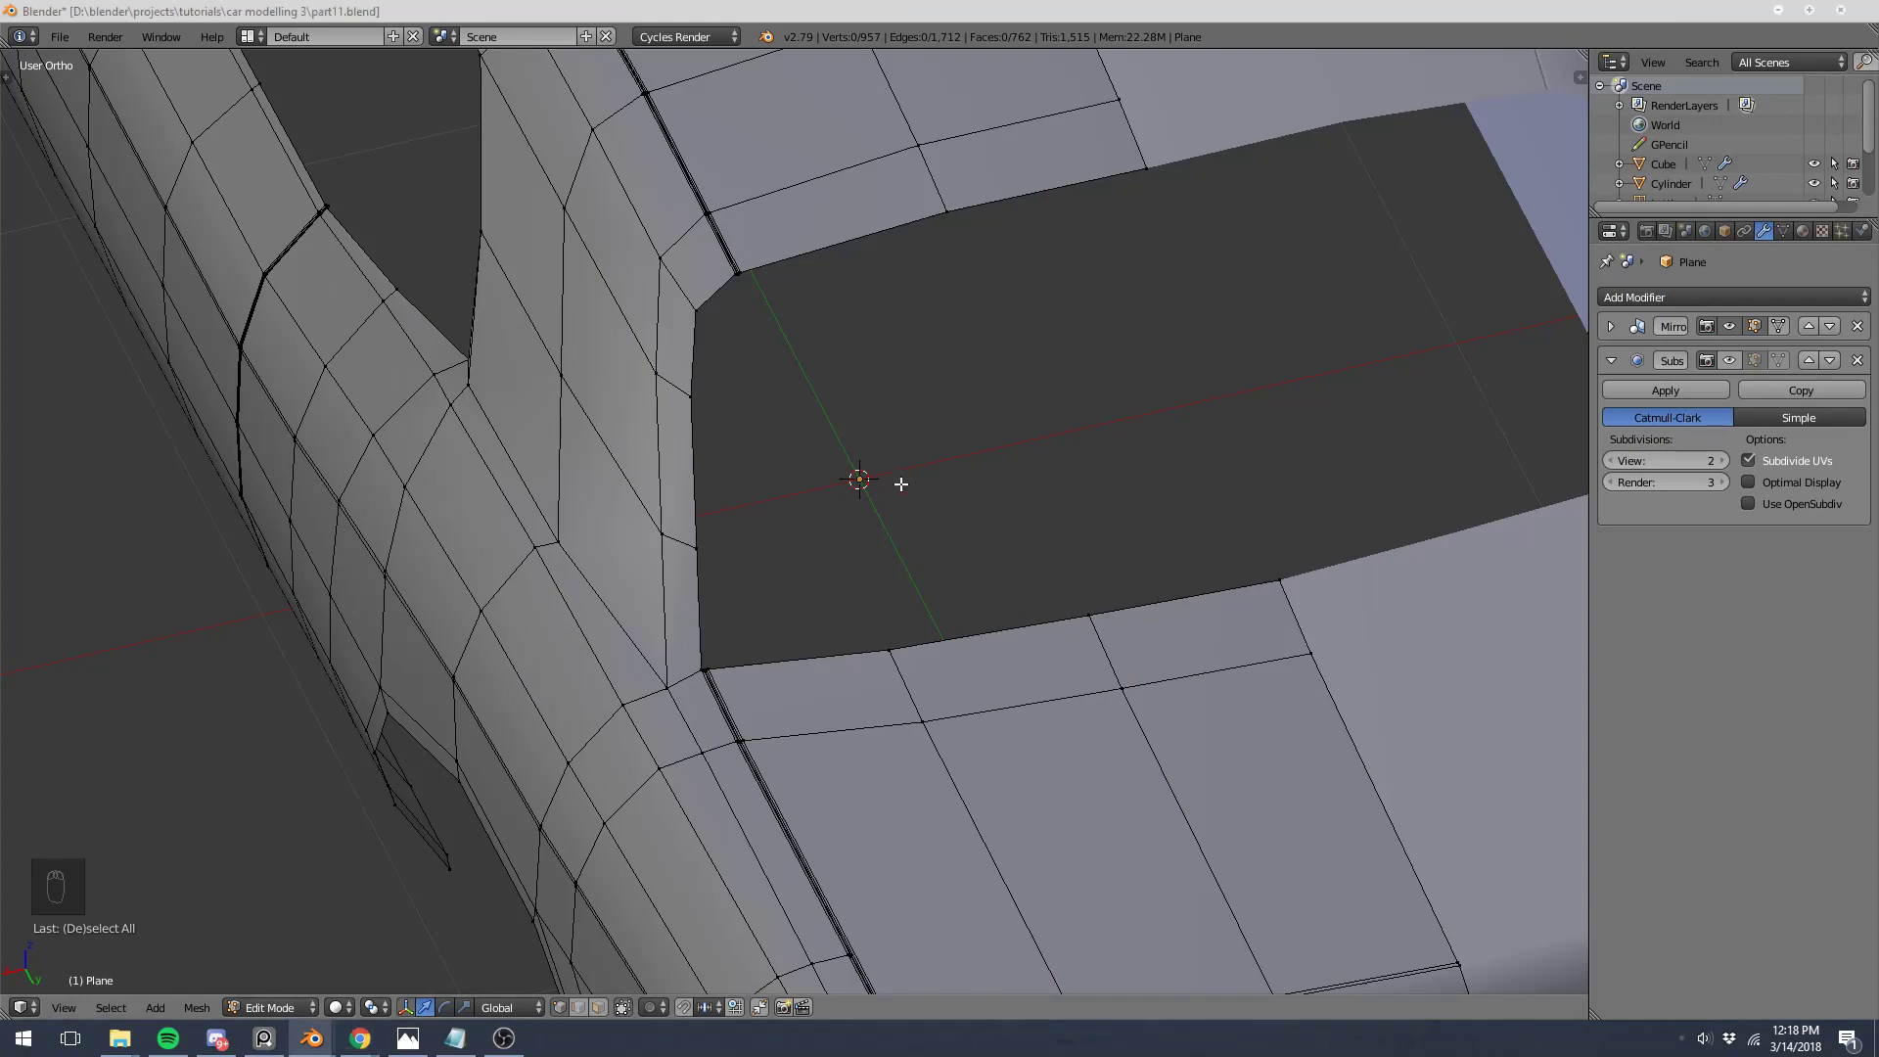
Step: Select the edge loop around the rear window opening, including the trunk-side edges
middle_click_drag(897, 483, 598, 462)
right_click(724, 563)
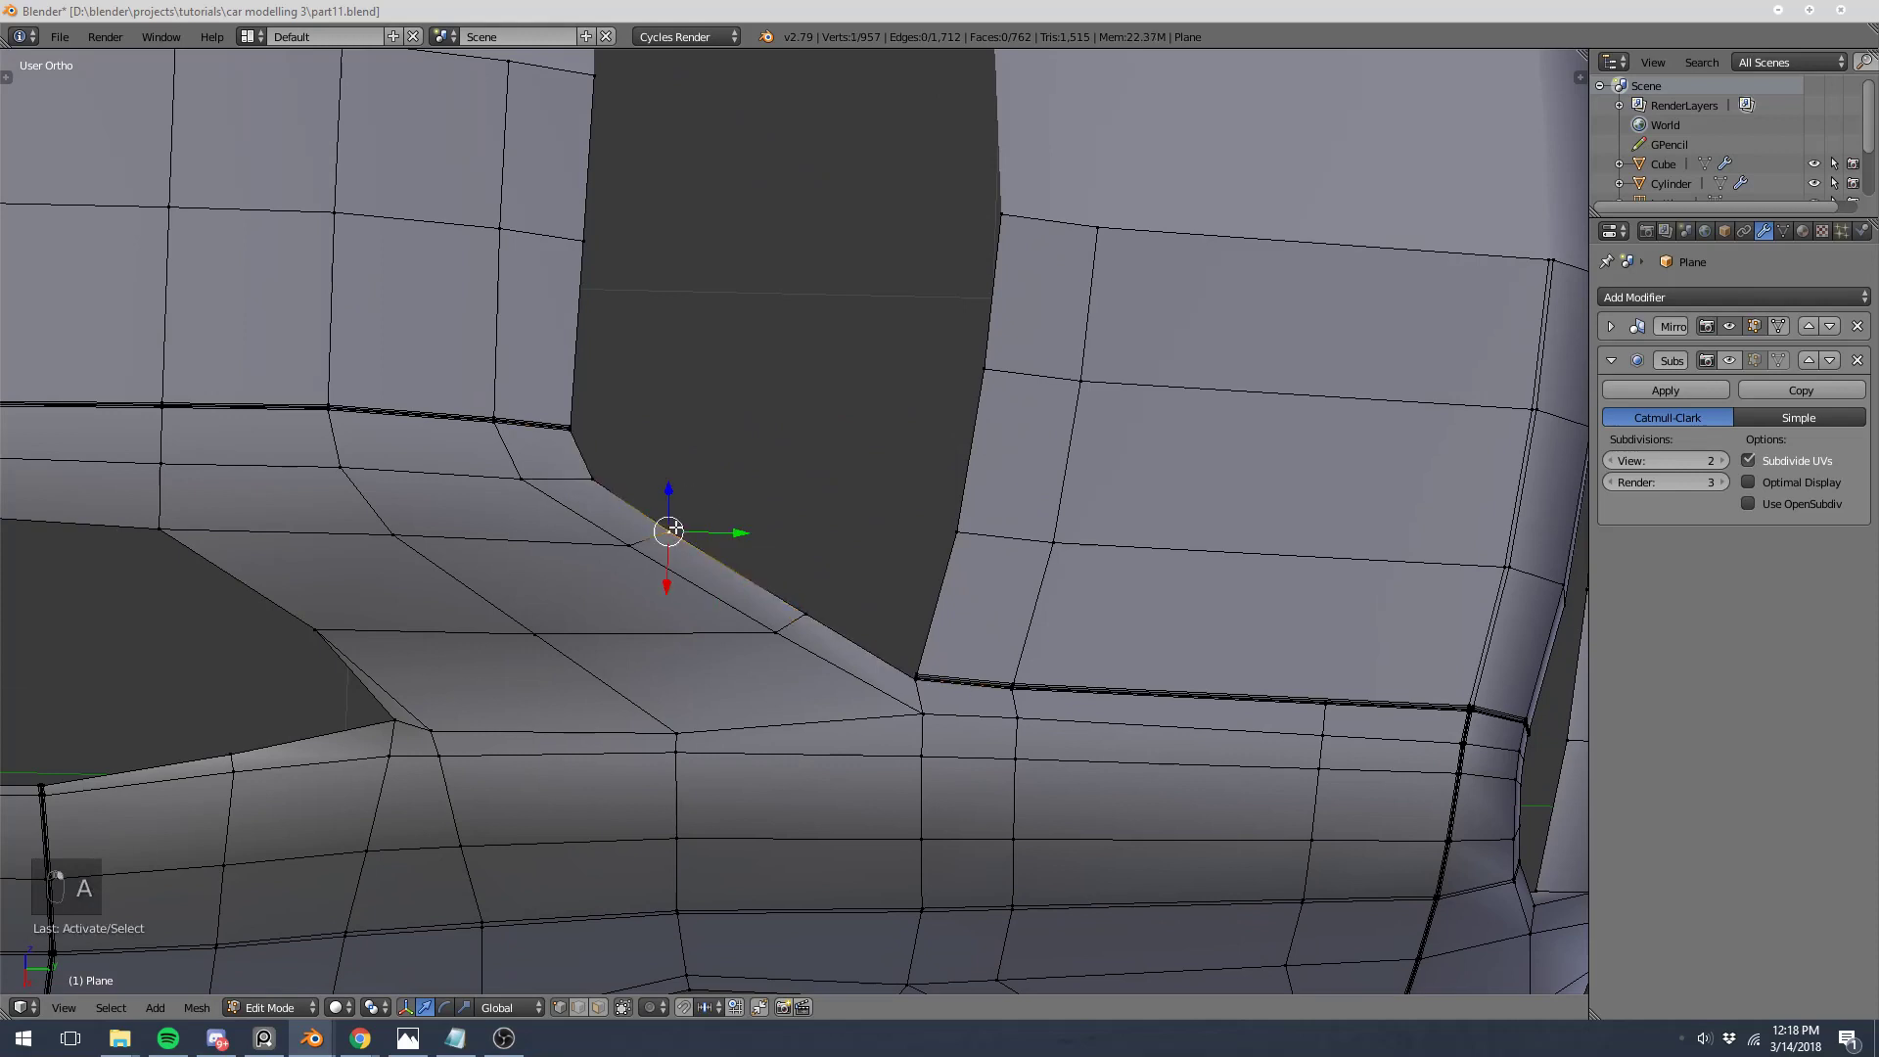
right_click(827, 598)
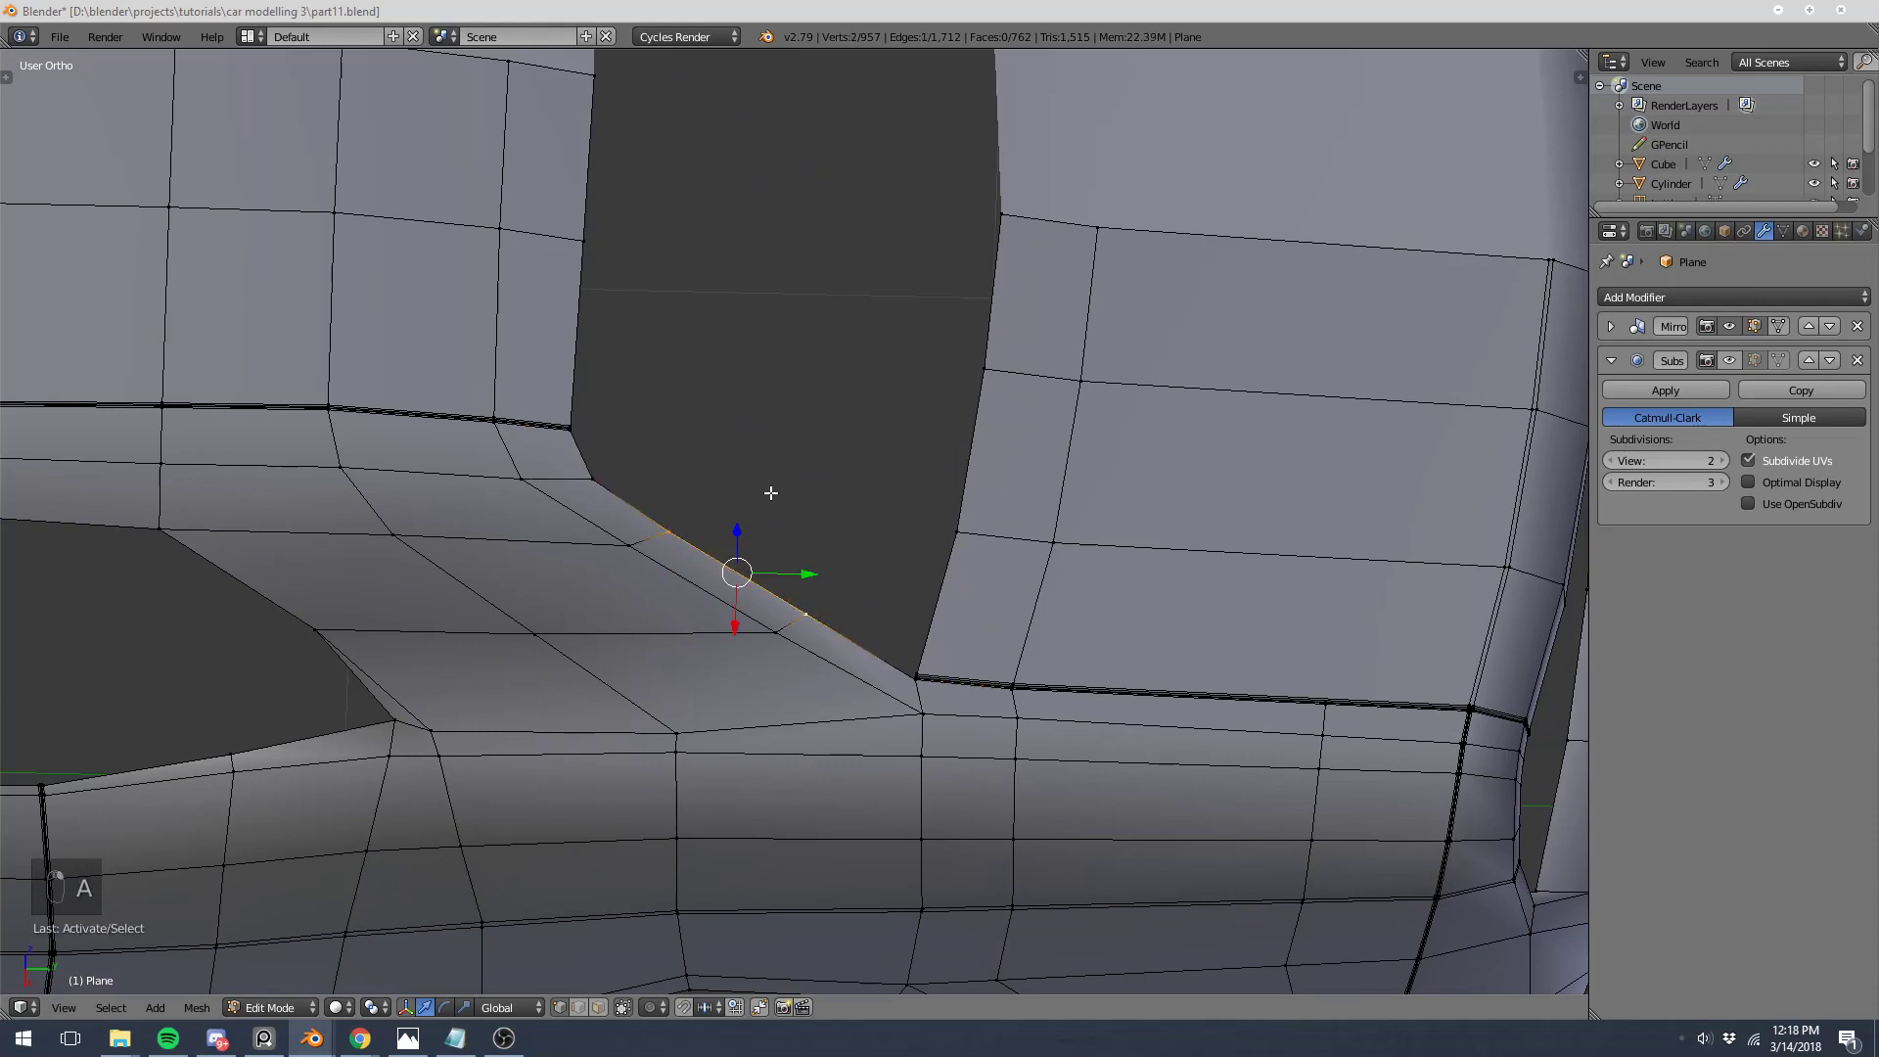
scroll(770, 492, "down", 5)
middle_click_drag(767, 508, 695, 473)
right_click(693, 482, "alt")
right_click(677, 401, "alt")
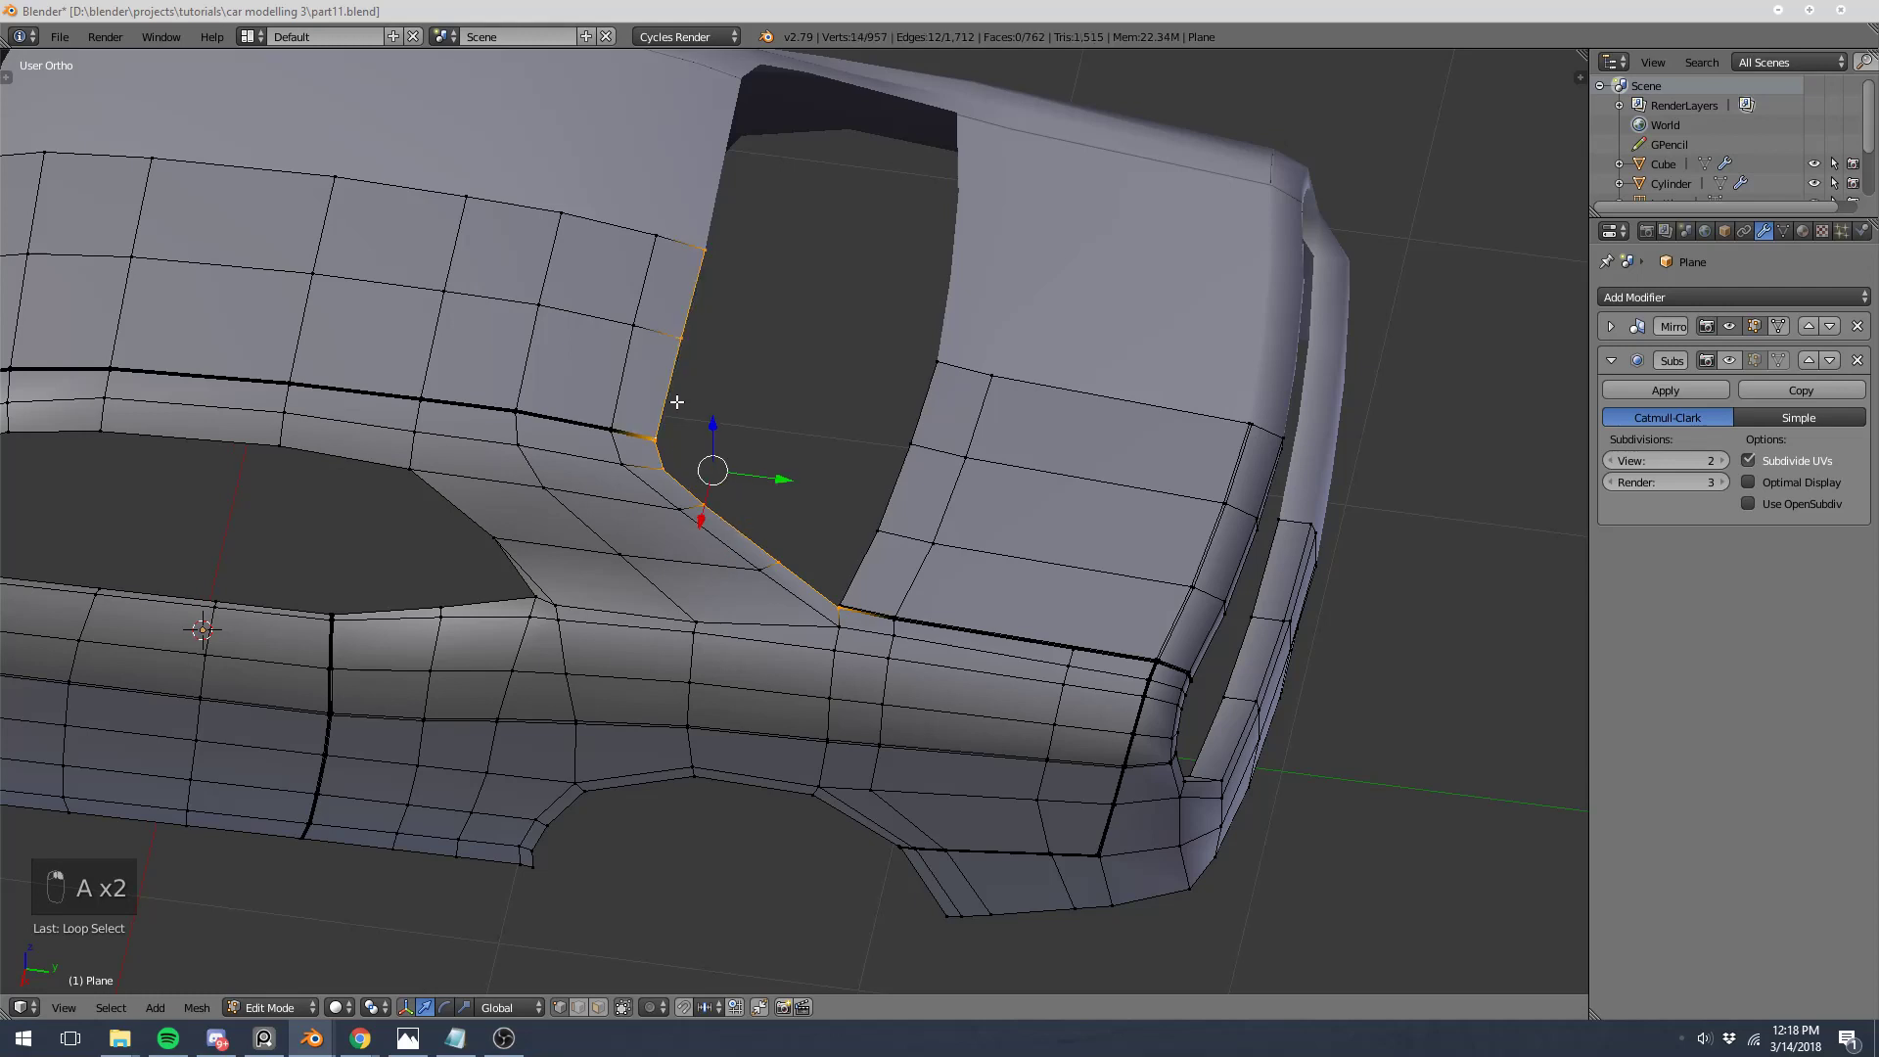
right_click(891, 499, "alt+shift")
scroll(866, 497, "up", 6)
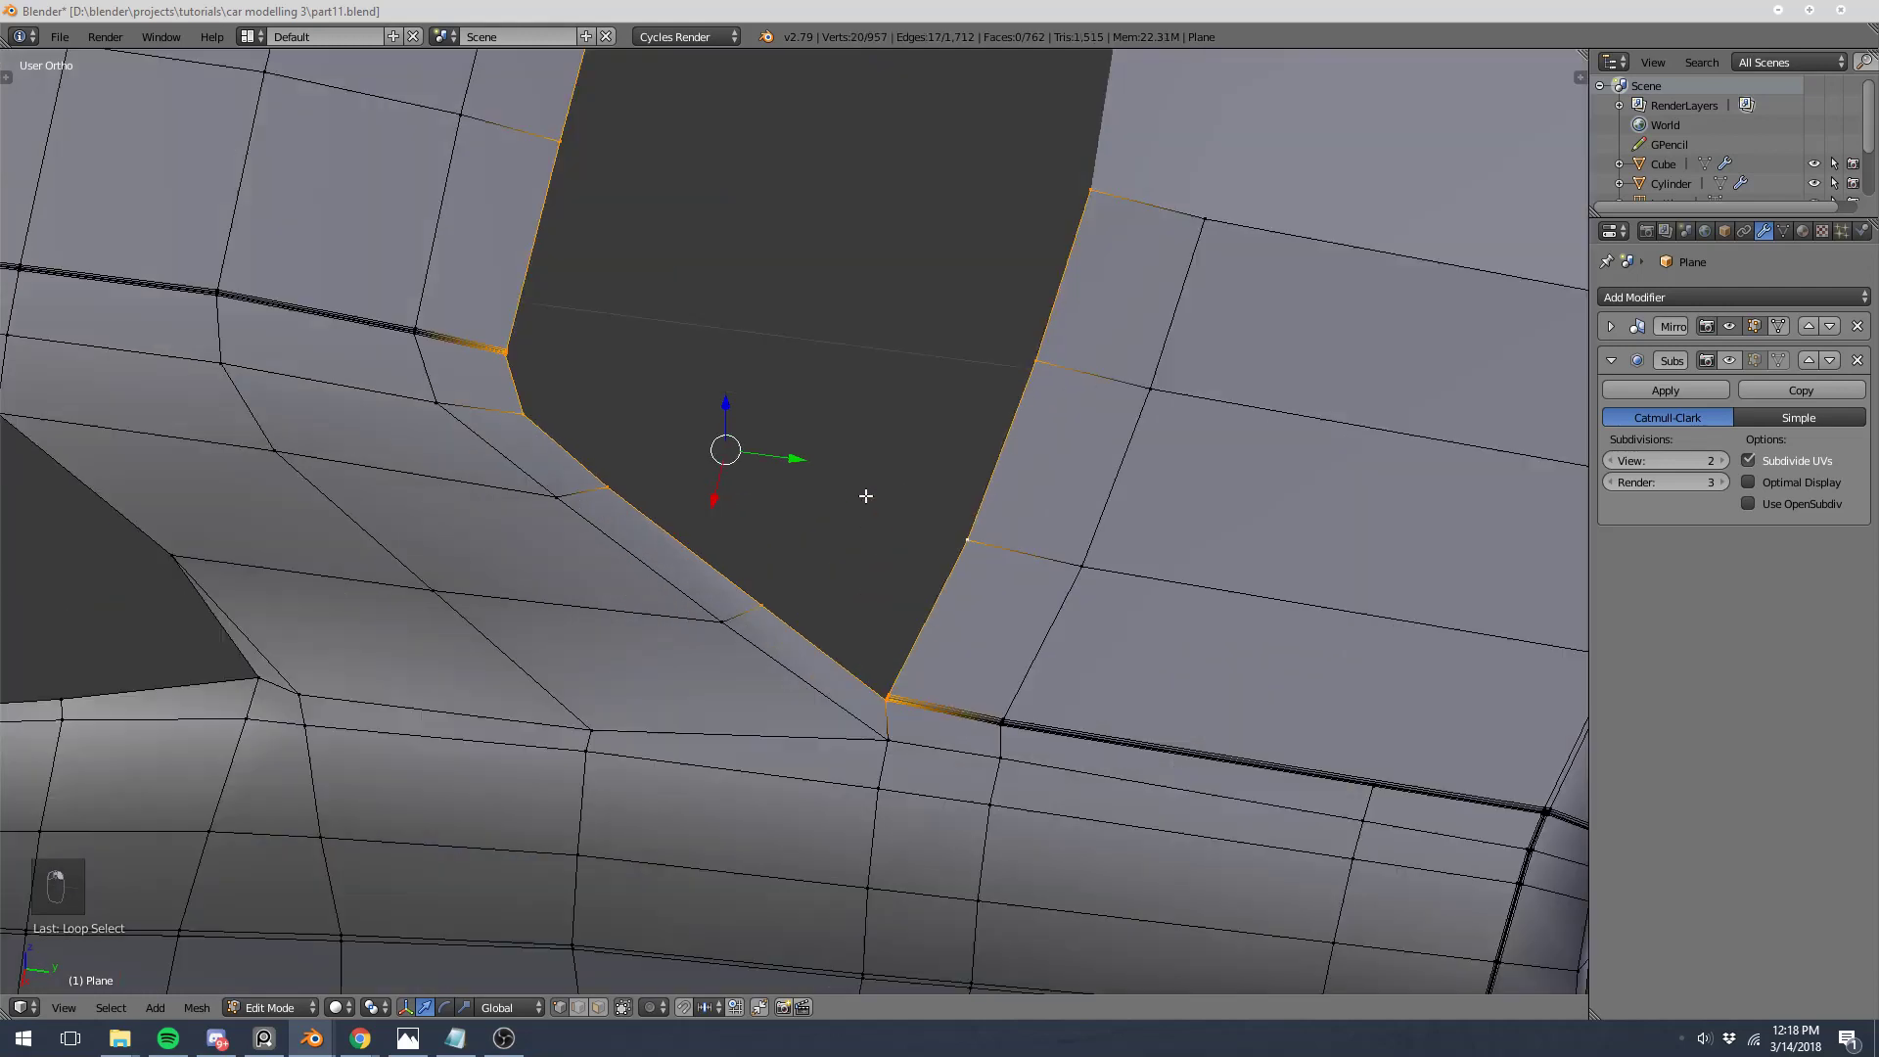
Step: In wireframe display, clear the selection and select the roof, pillar and trunk edges around the rear window opening
key("z")
scroll(866, 496, "down", 7)
key("a")
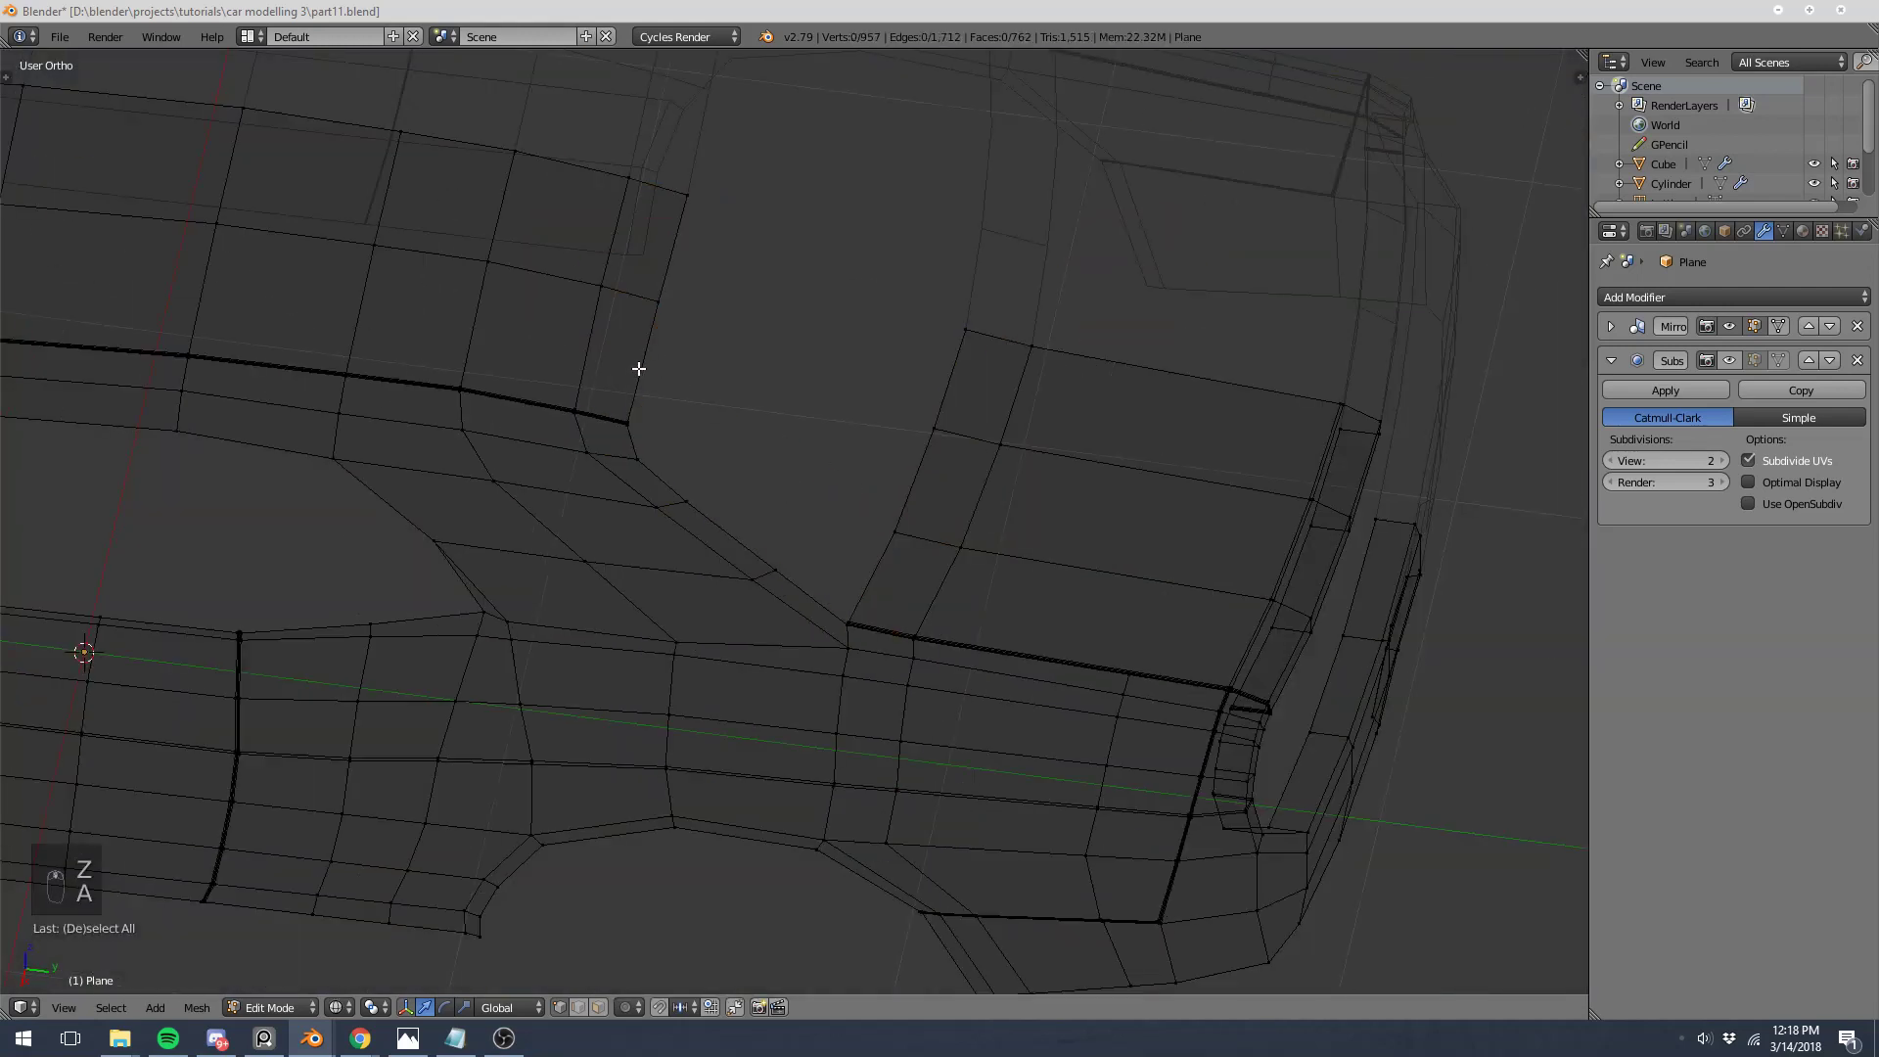
right_click(638, 369, "alt")
right_click(660, 463, "alt+shift")
right_click(846, 569, "alt+shift")
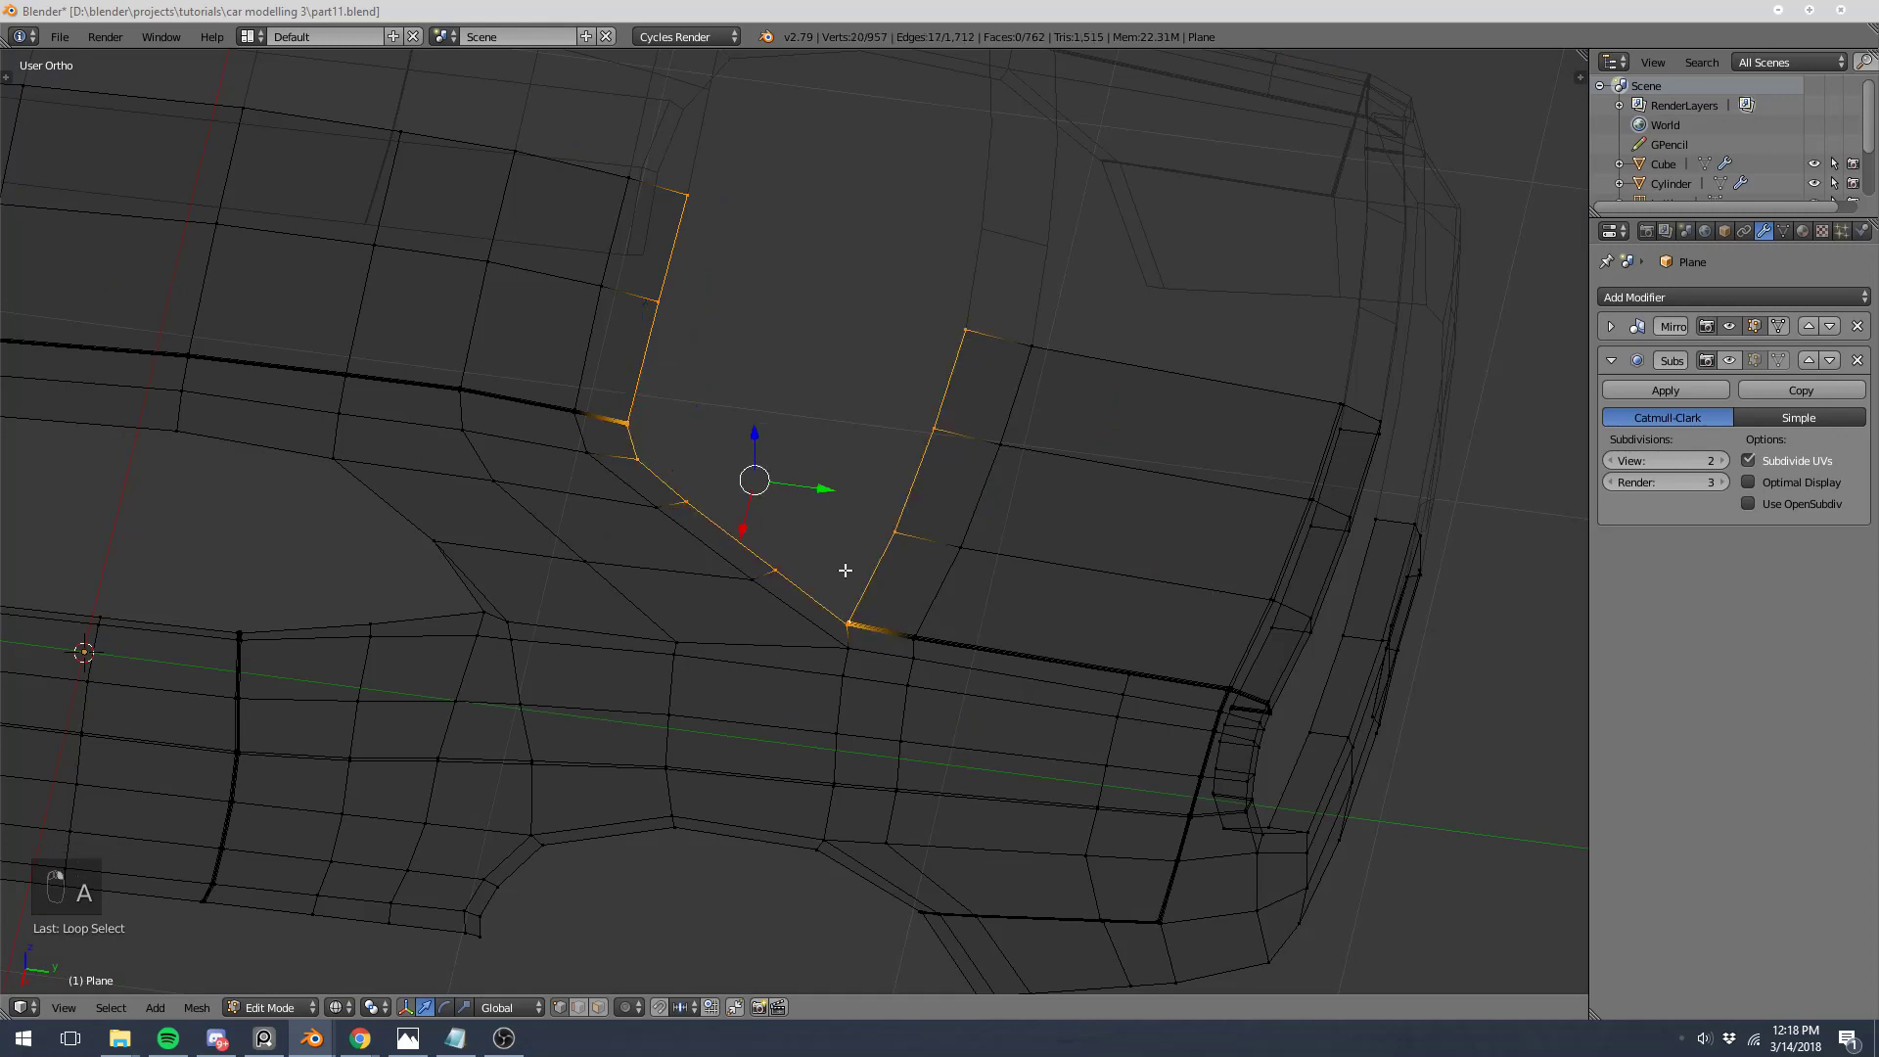
Step: In right side view, extrude the rear window edges slightly into the body and scale them to about 0.993, then restore solid display
key("KP_3")
scroll(985, 449, "up", 6)
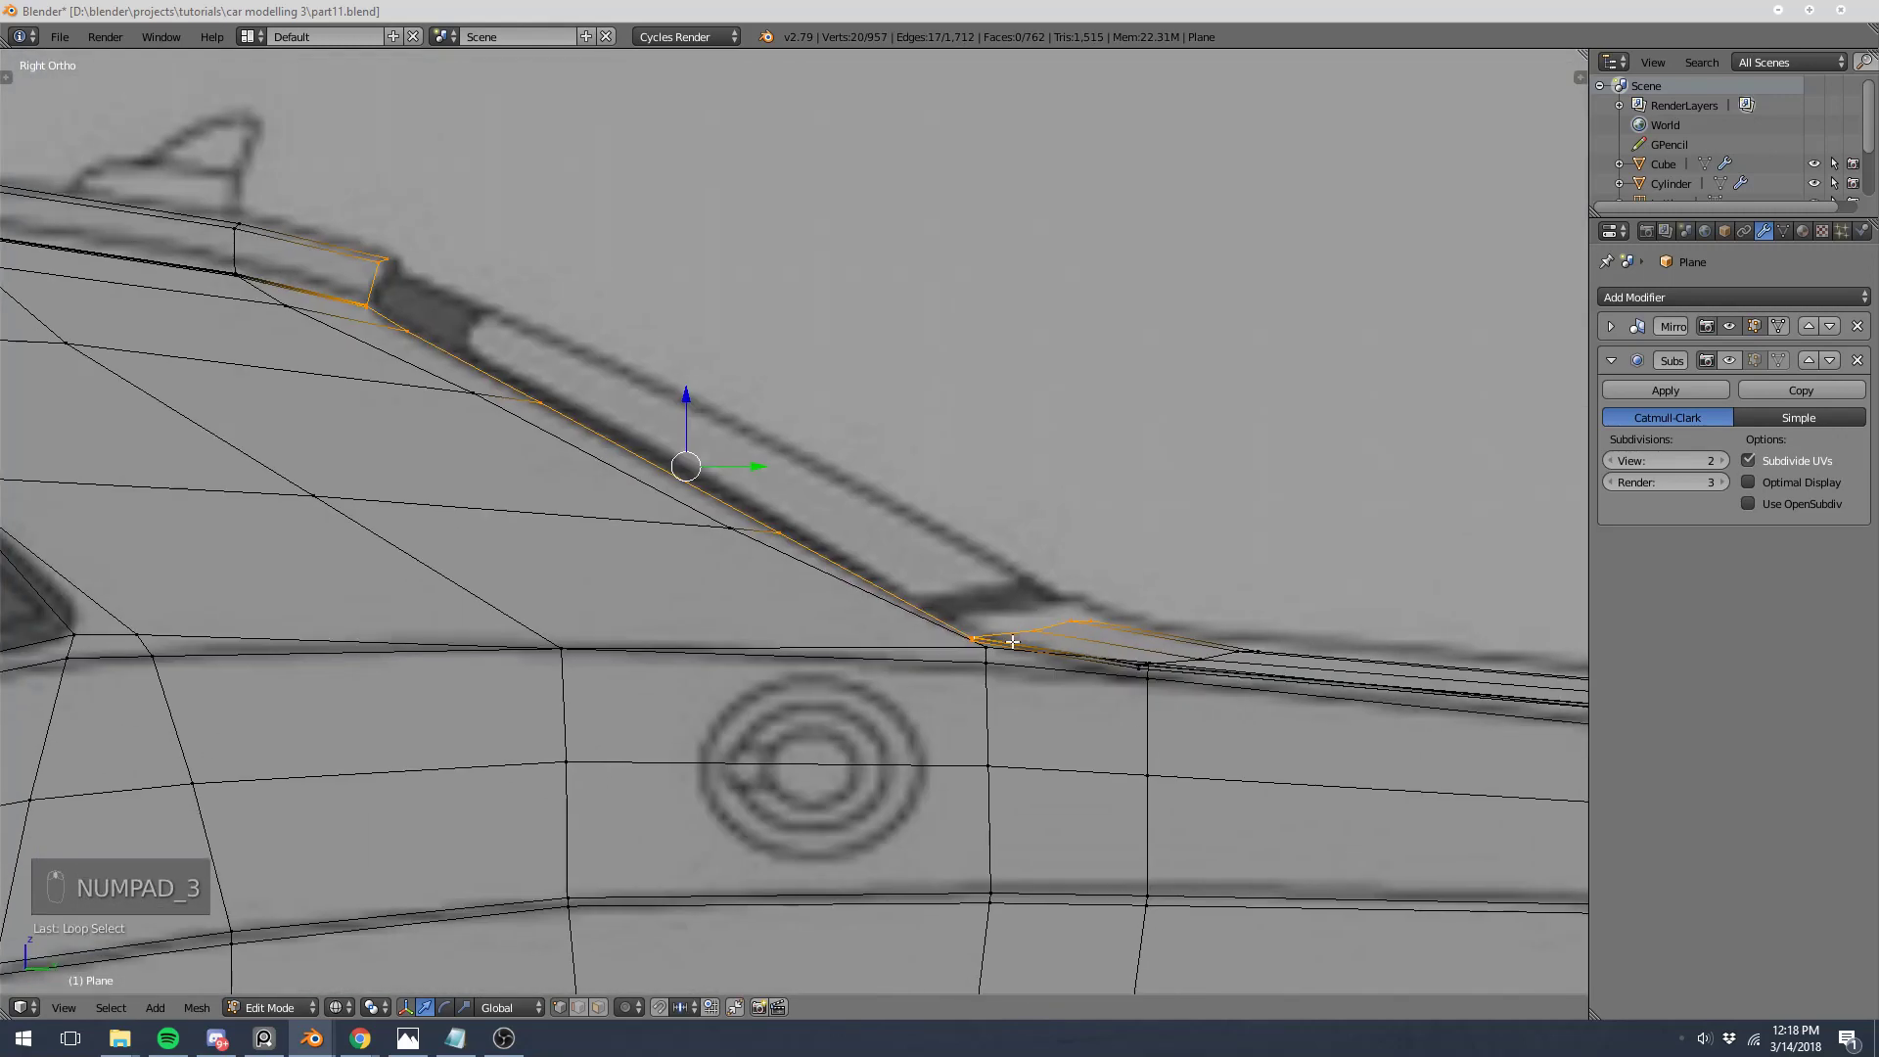
key("e")
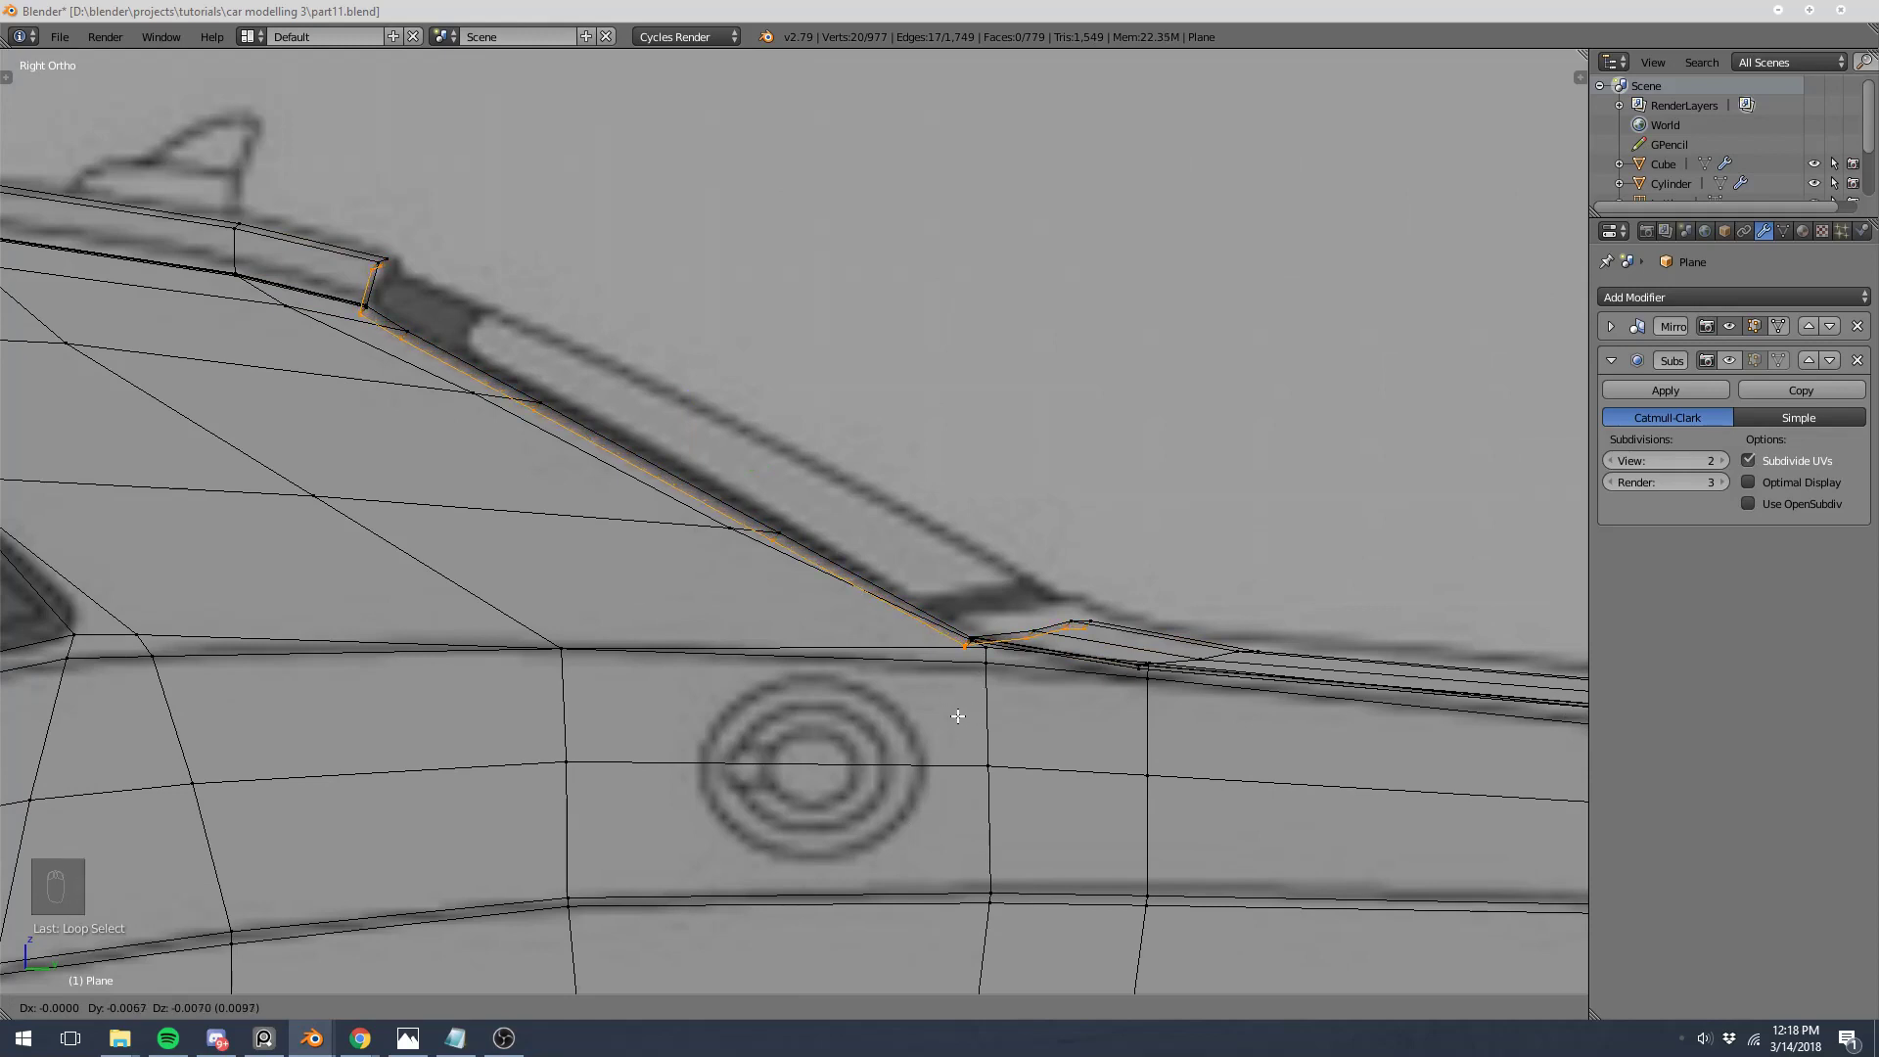
left_click(957, 715)
key("s")
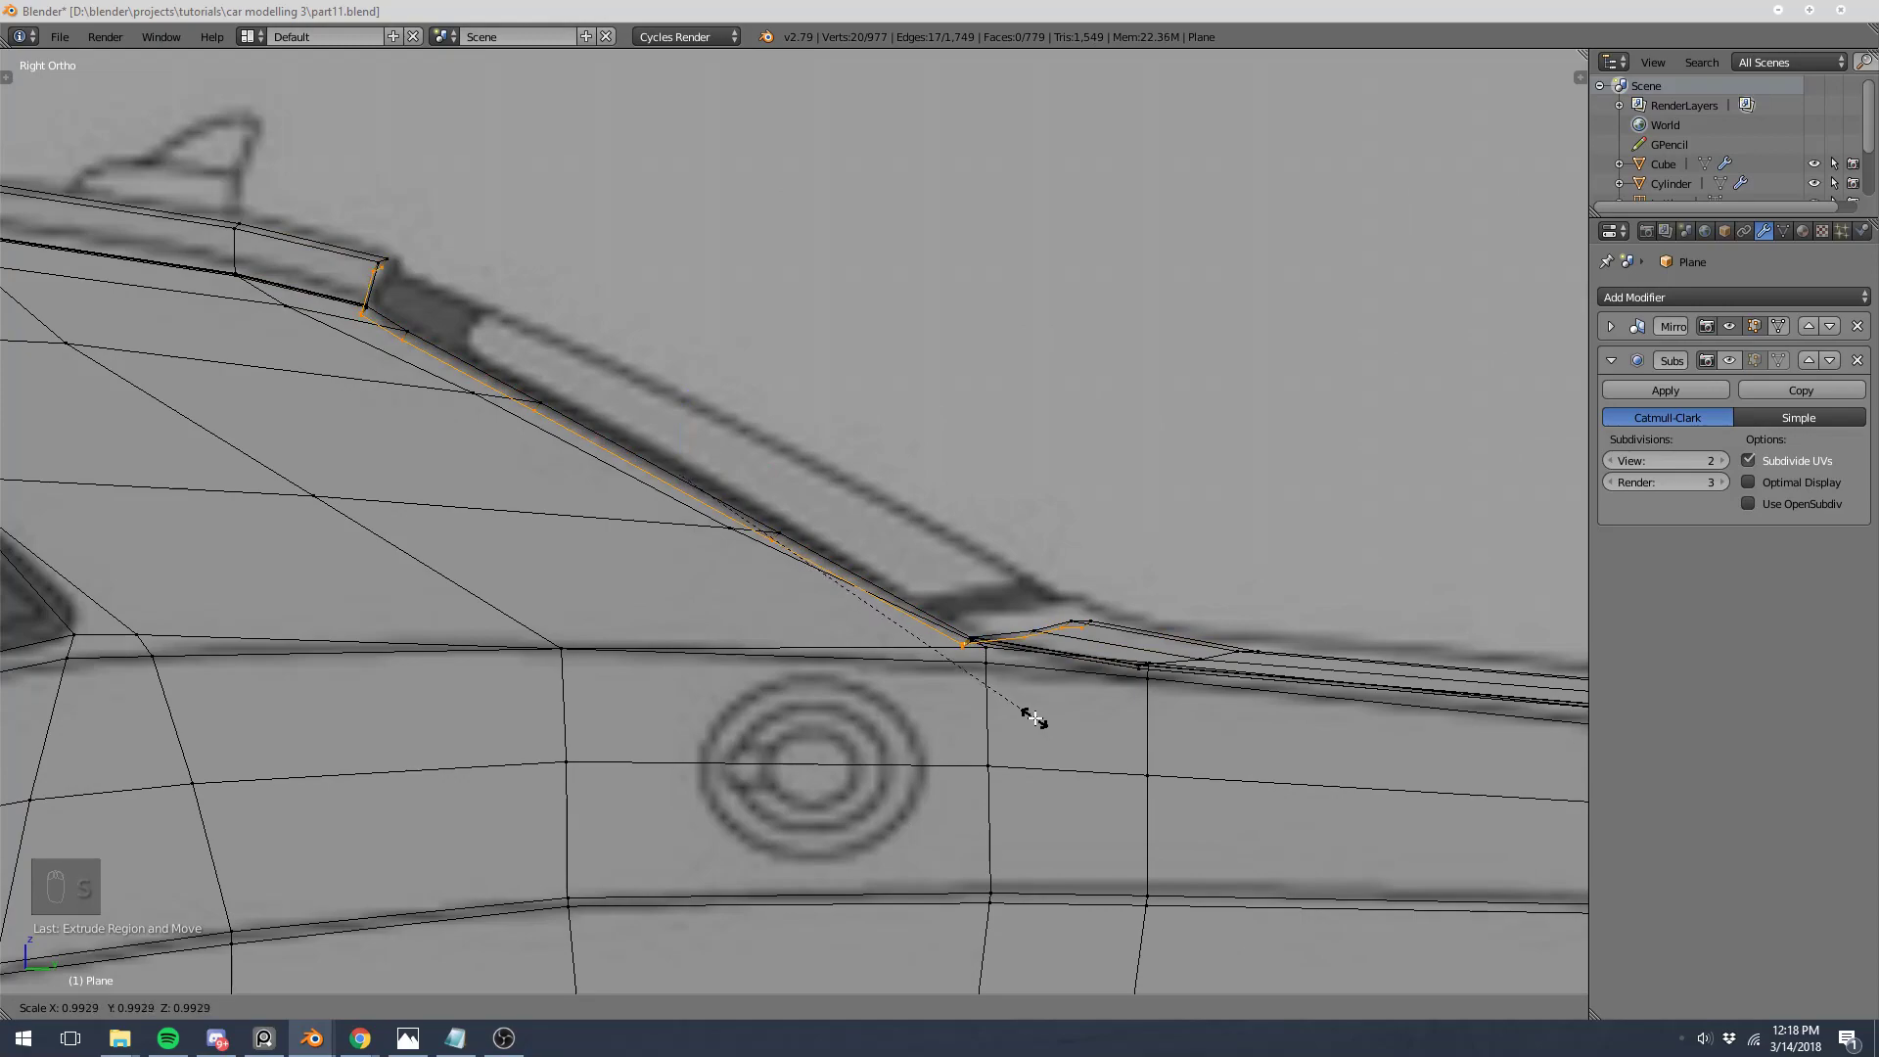
left_click(1031, 717)
key("z")
mouse_move(990, 680)
middle_mouse_down()
mouse_move(474, 700)
mouse_move(566, 679)
mouse_move(540, 662)
middle_mouse_up()
key("a")
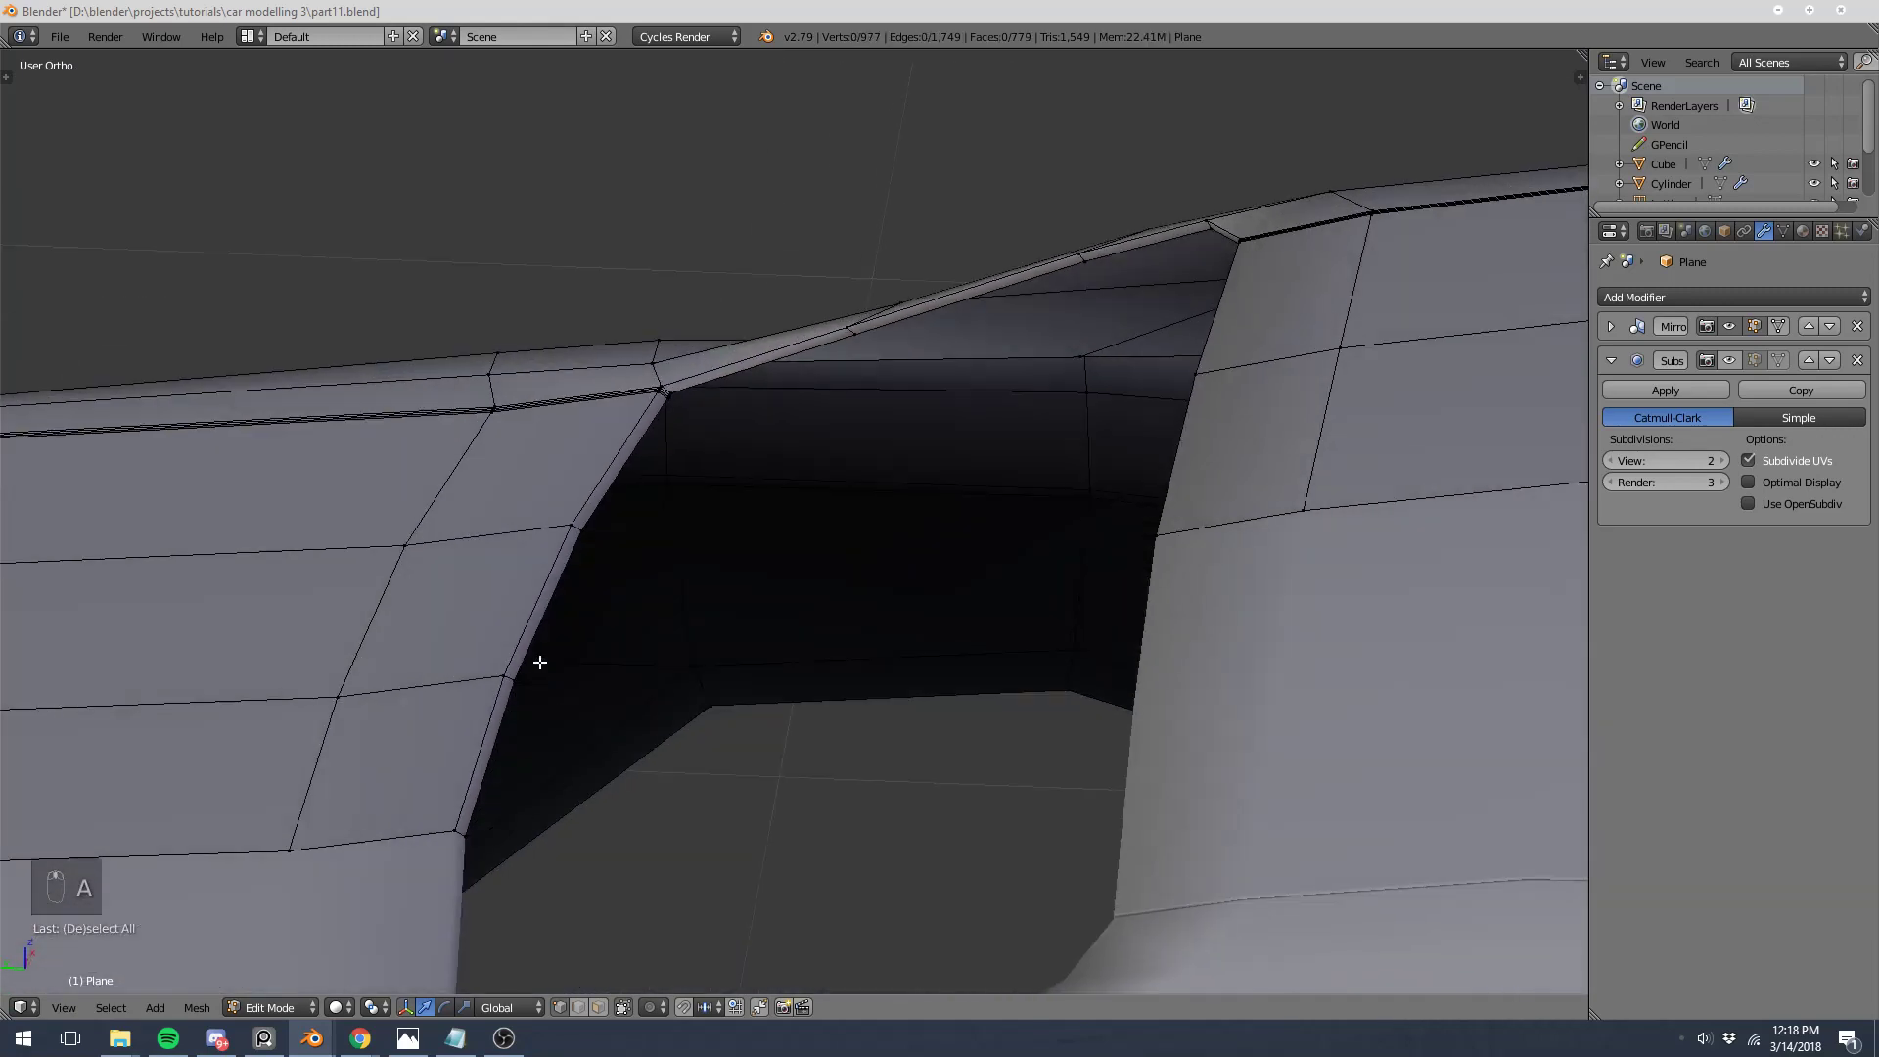
Step: Preview the rear window lip in object mode with subdivision displayed, then hide subdivision and return to mesh editing
key("Tab")
scroll(587, 567, "down", 5)
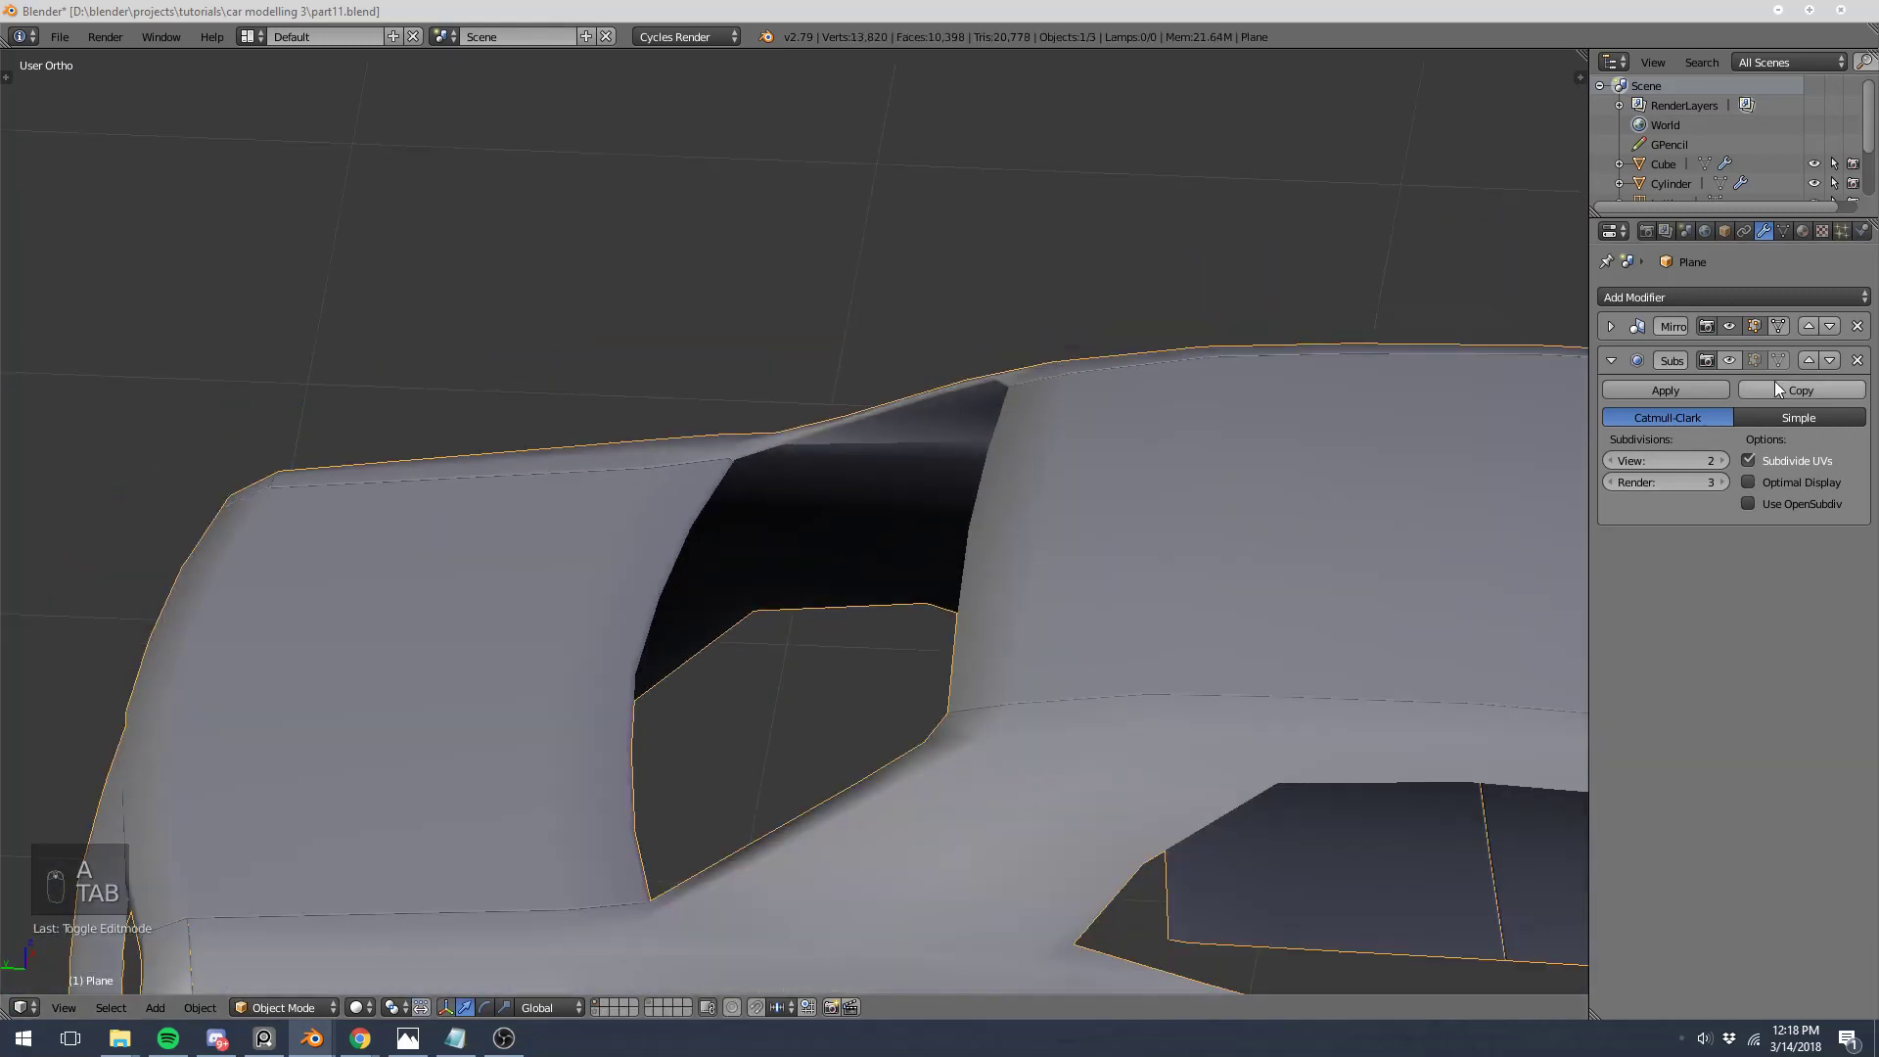
middle_click_drag(810, 460, 801, 537)
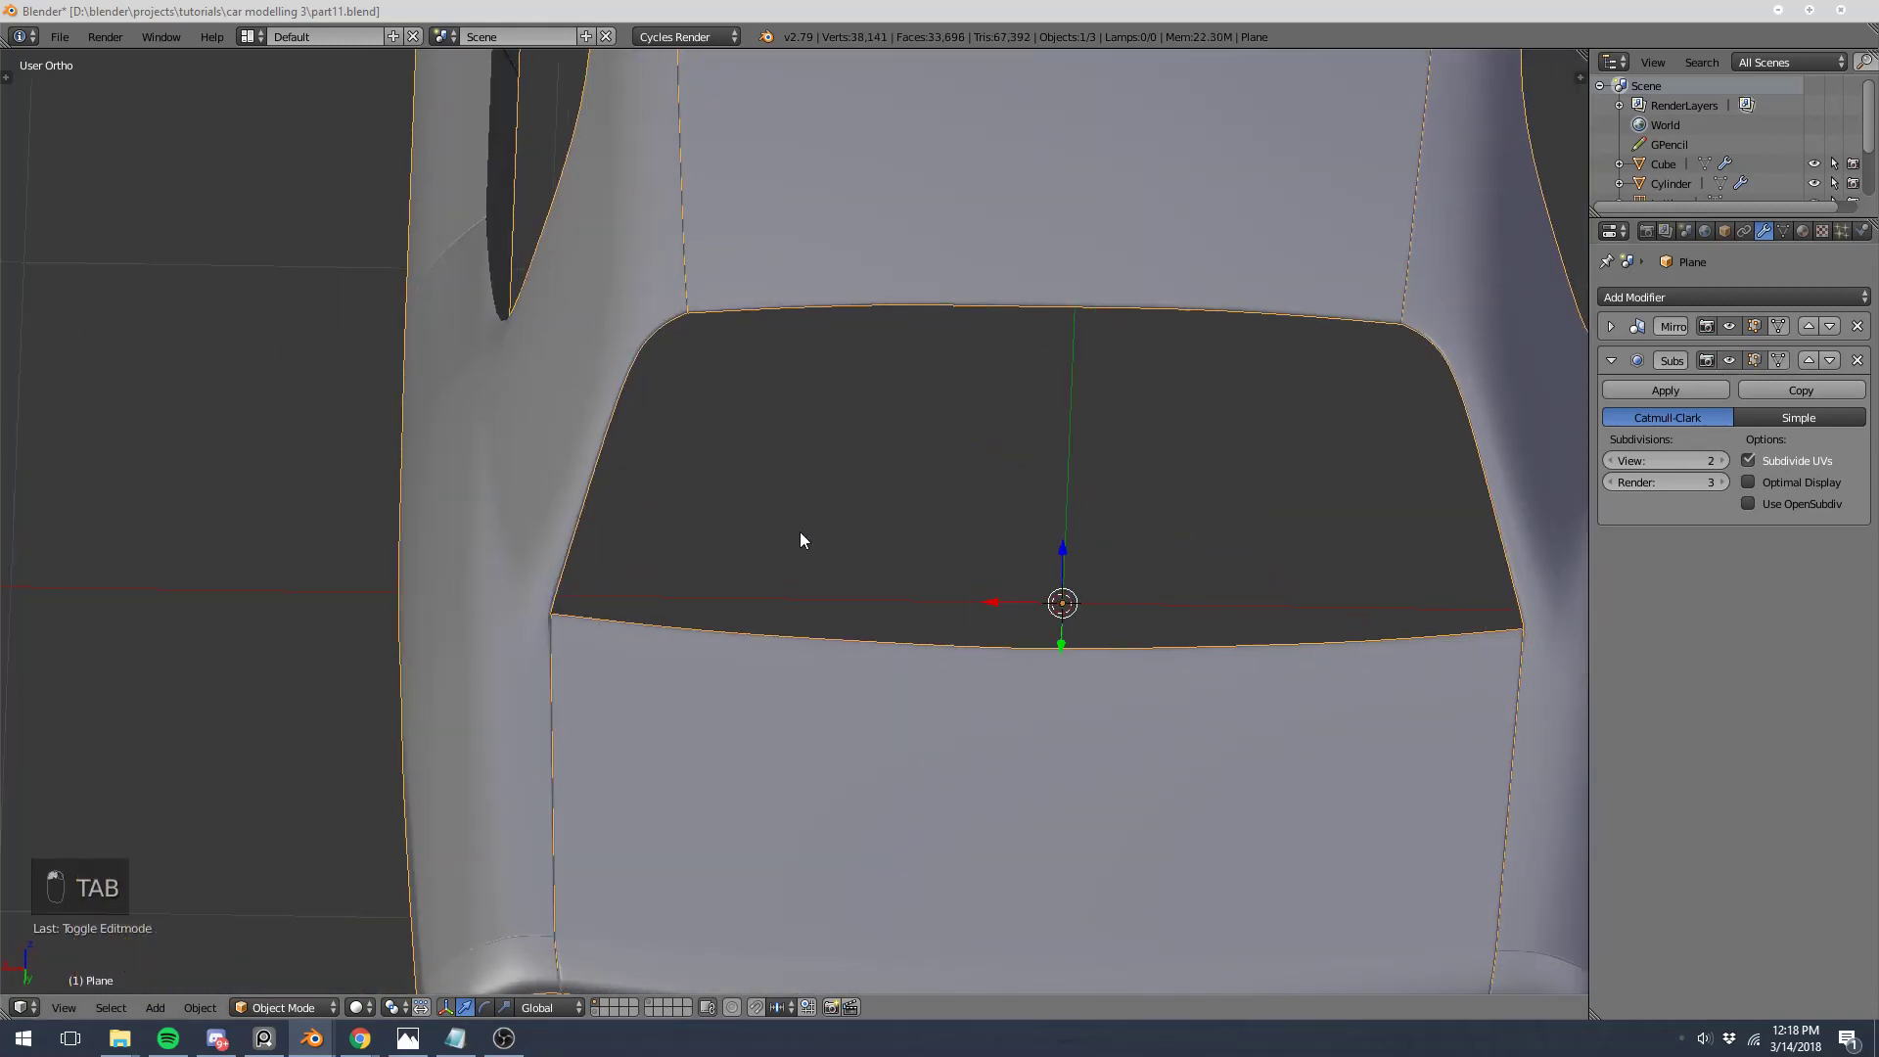
scroll(251, 679, "up", 5)
key("Tab")
key("Tab")
scroll(257, 675, "down", 5)
middle_click_drag(654, 567, 881, 548)
left_click(1753, 360)
key("Tab")
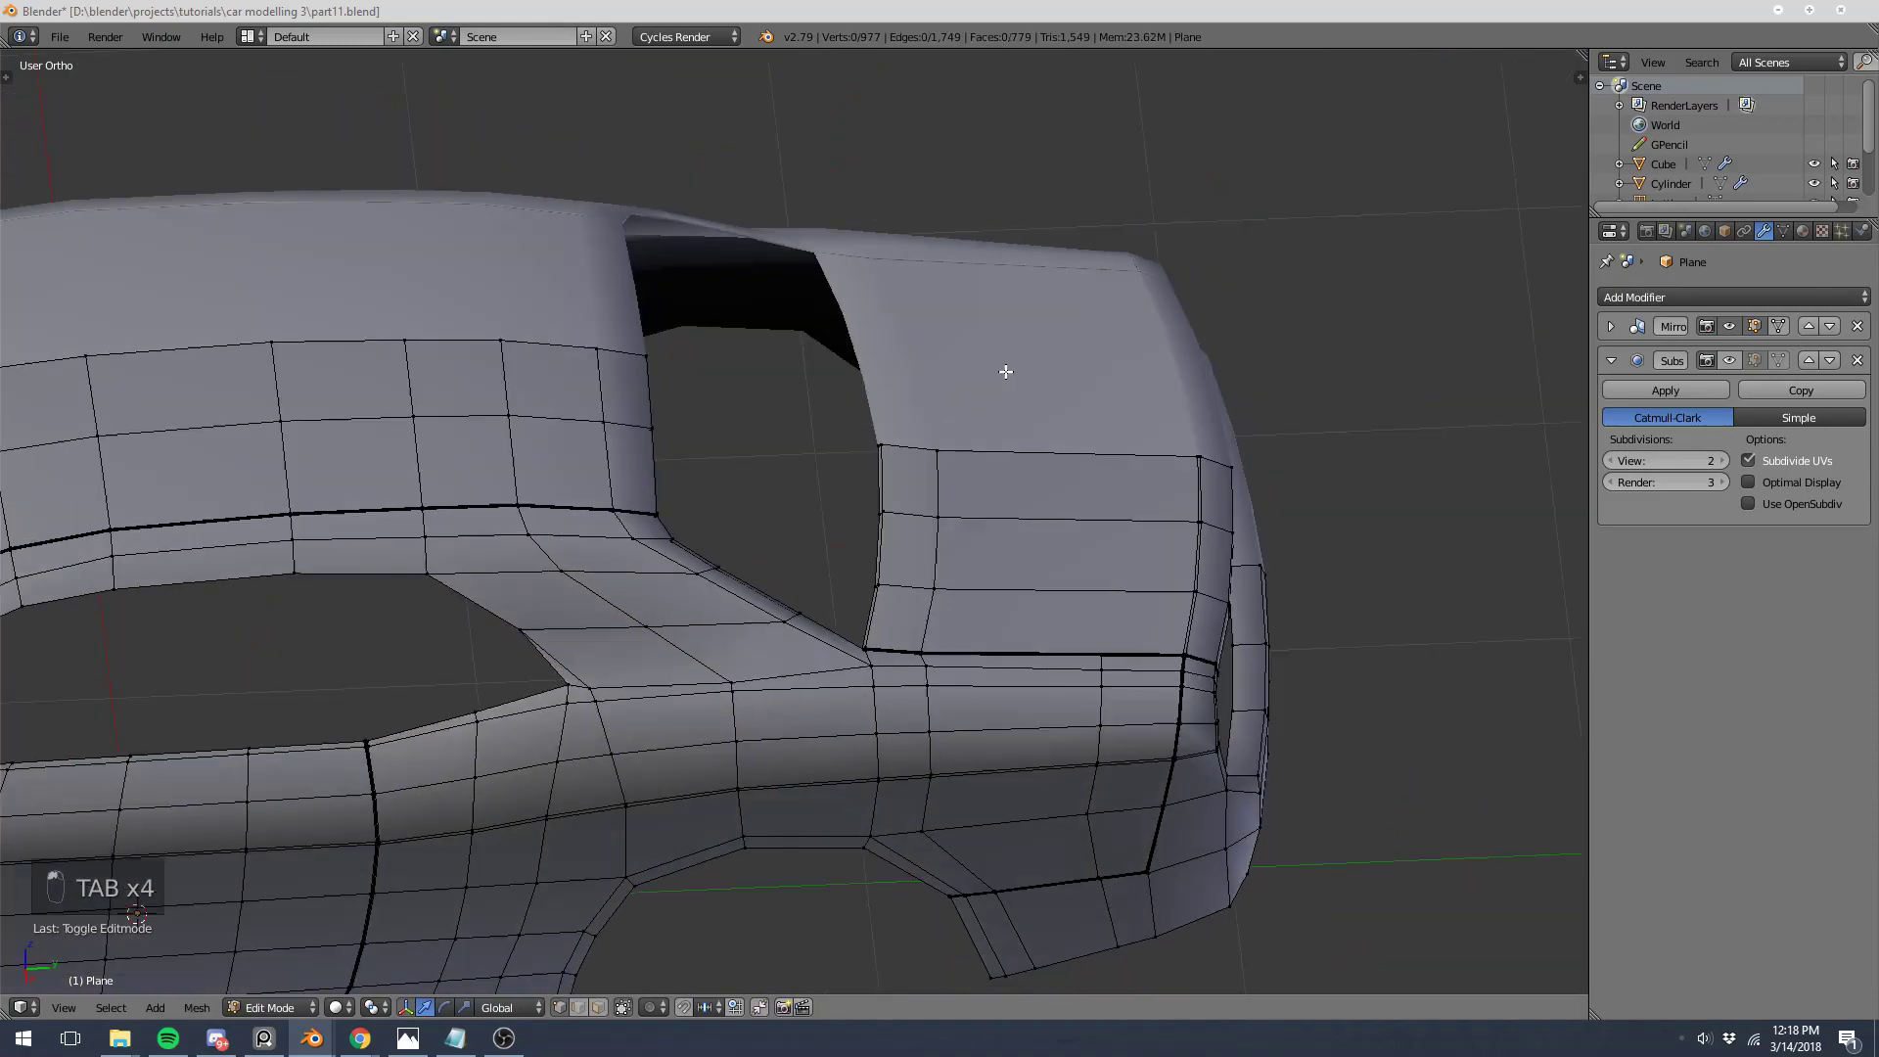
middle_click_drag(1001, 369, 868, 436)
scroll(957, 385, "up", 6)
key("ctrl+r")
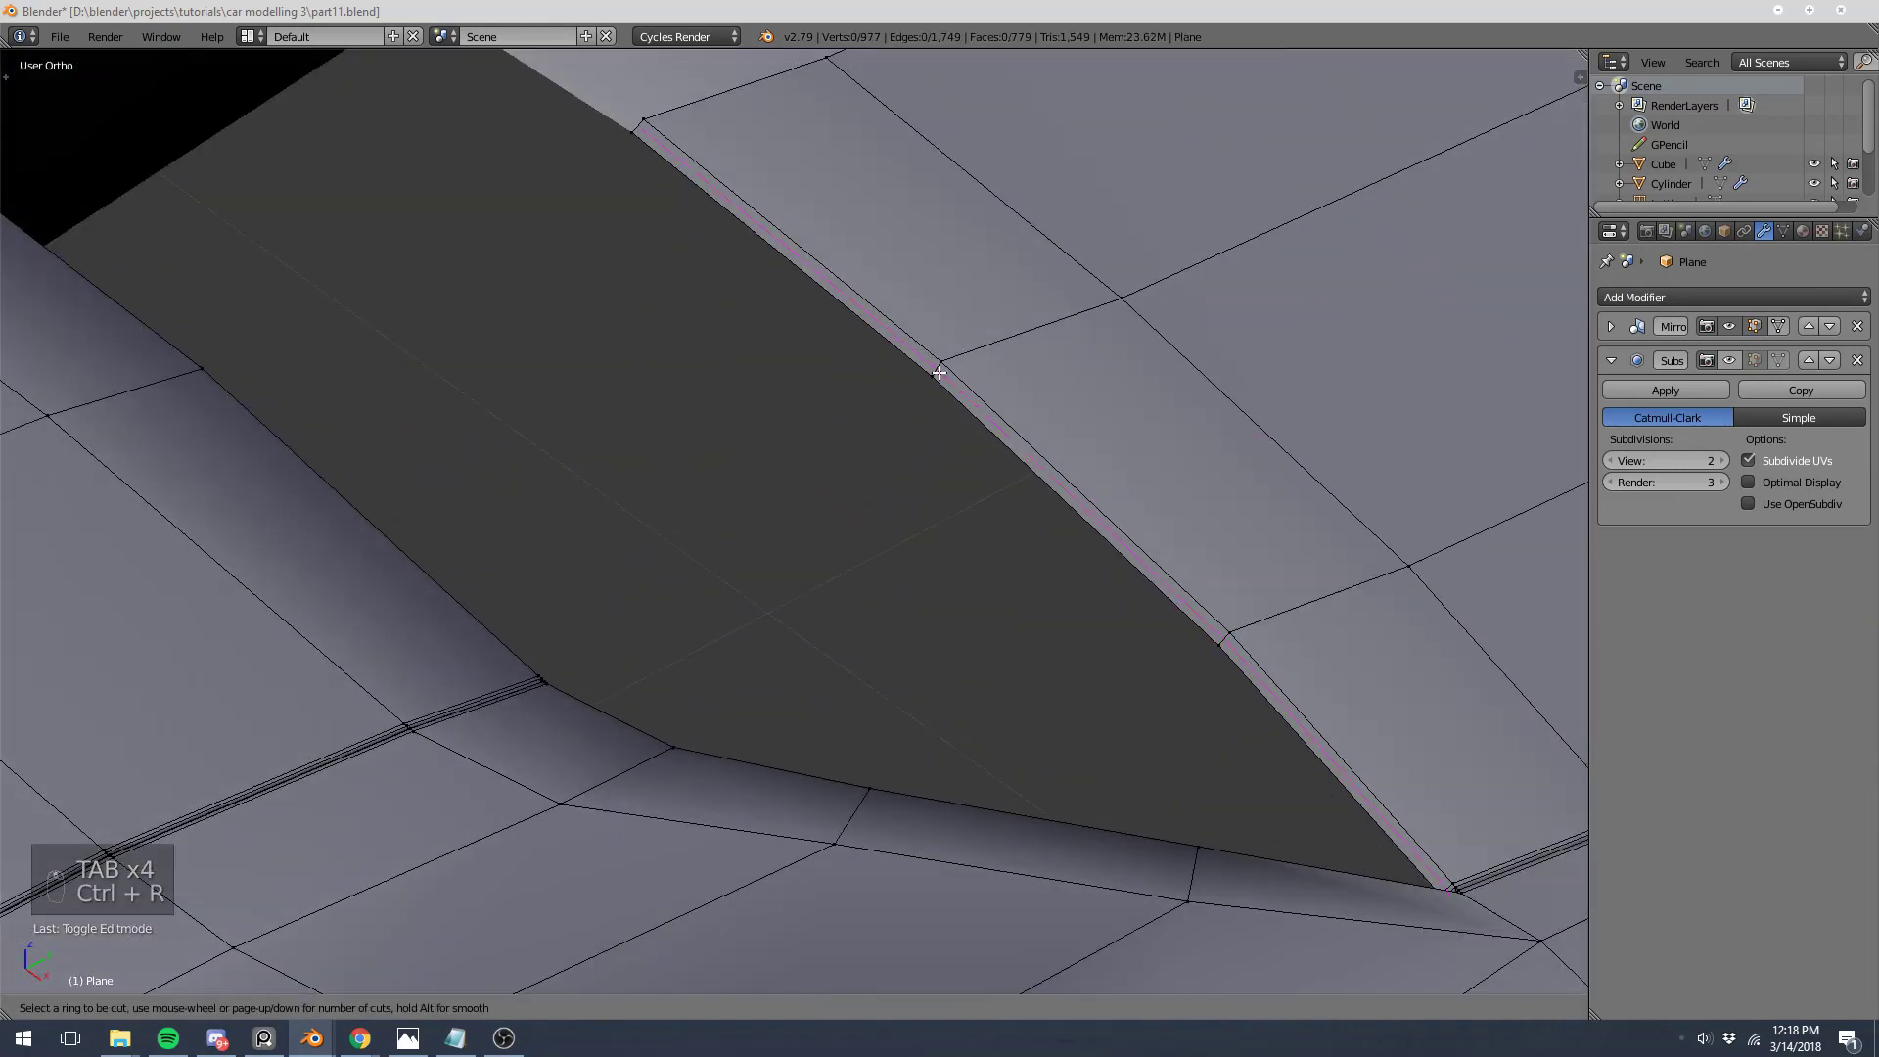
right_click(938, 371)
key("ctrl+z")
Step: Duplicate the inner edge loop of the rear window lip in place, separate it into its own object, and leave mesh editing
middle_click_drag(1028, 453, 573, 510)
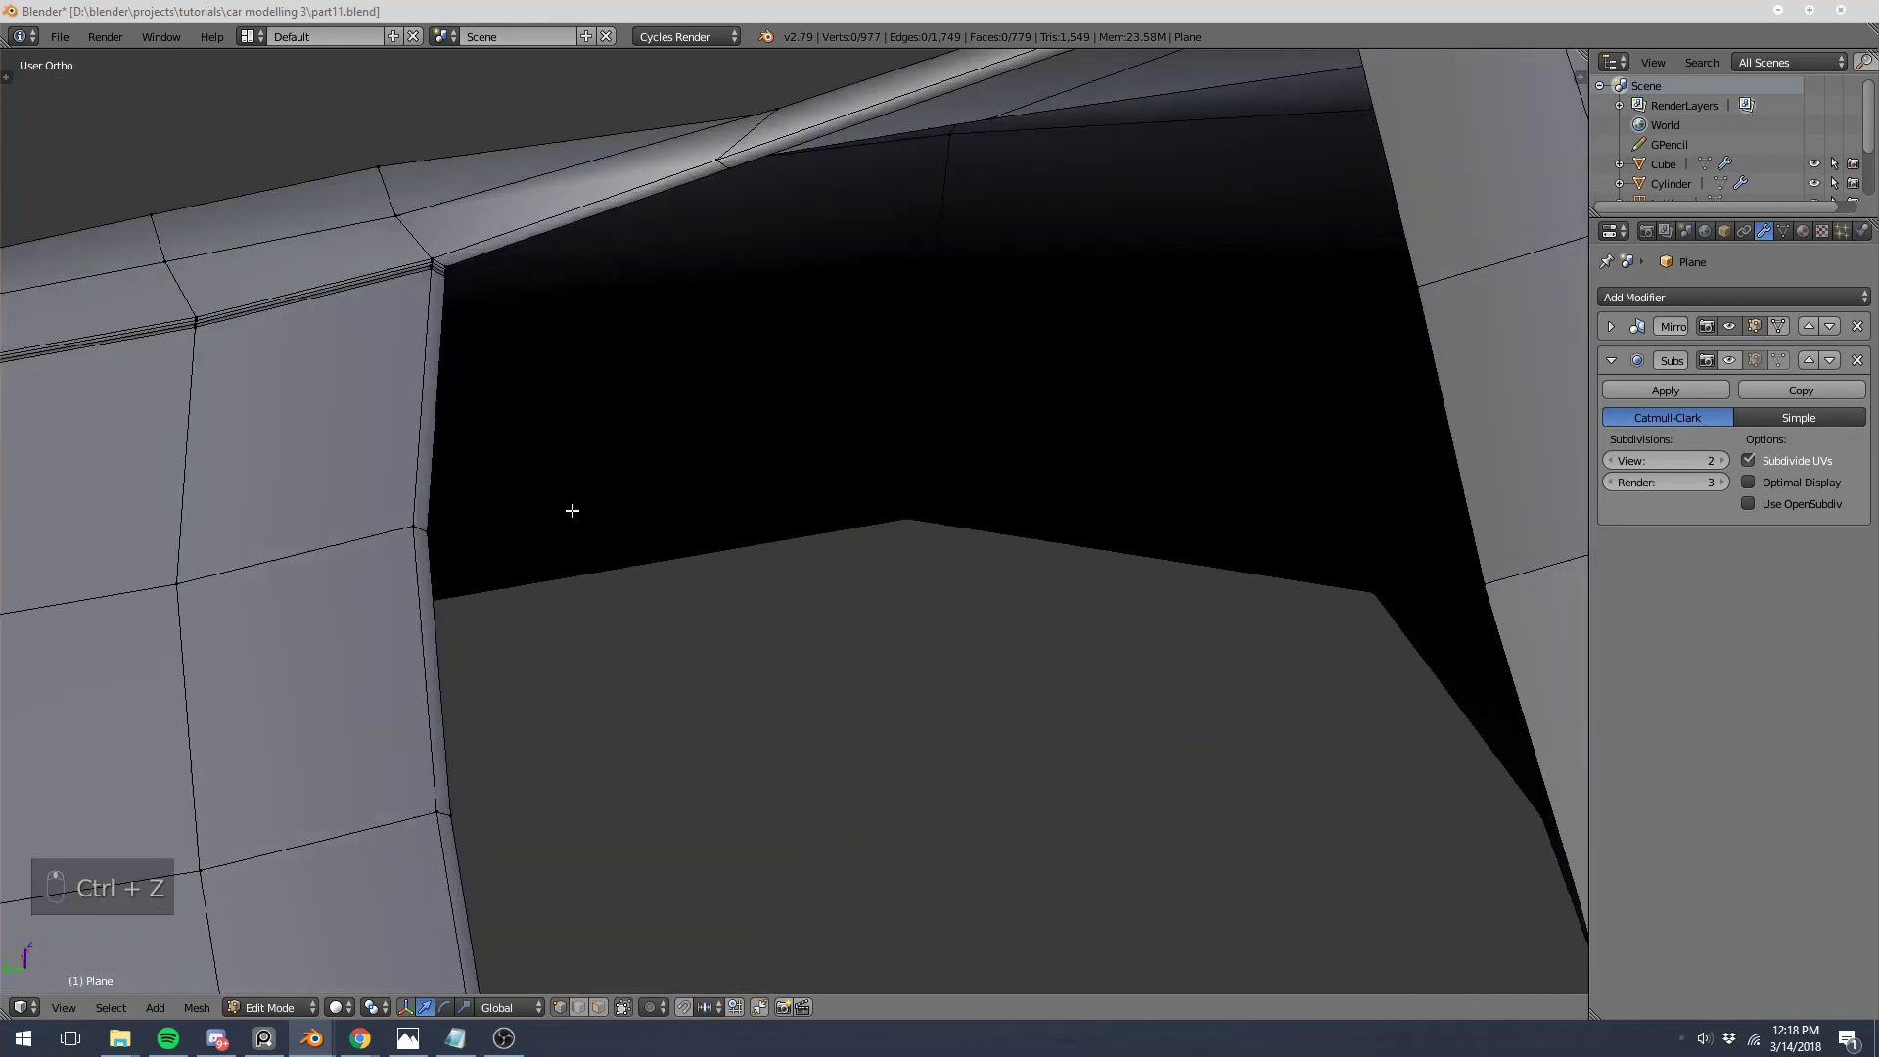
right_click(450, 323, "alt")
middle_click_drag(497, 262, 811, 368)
right_click(756, 338, "alt+shift")
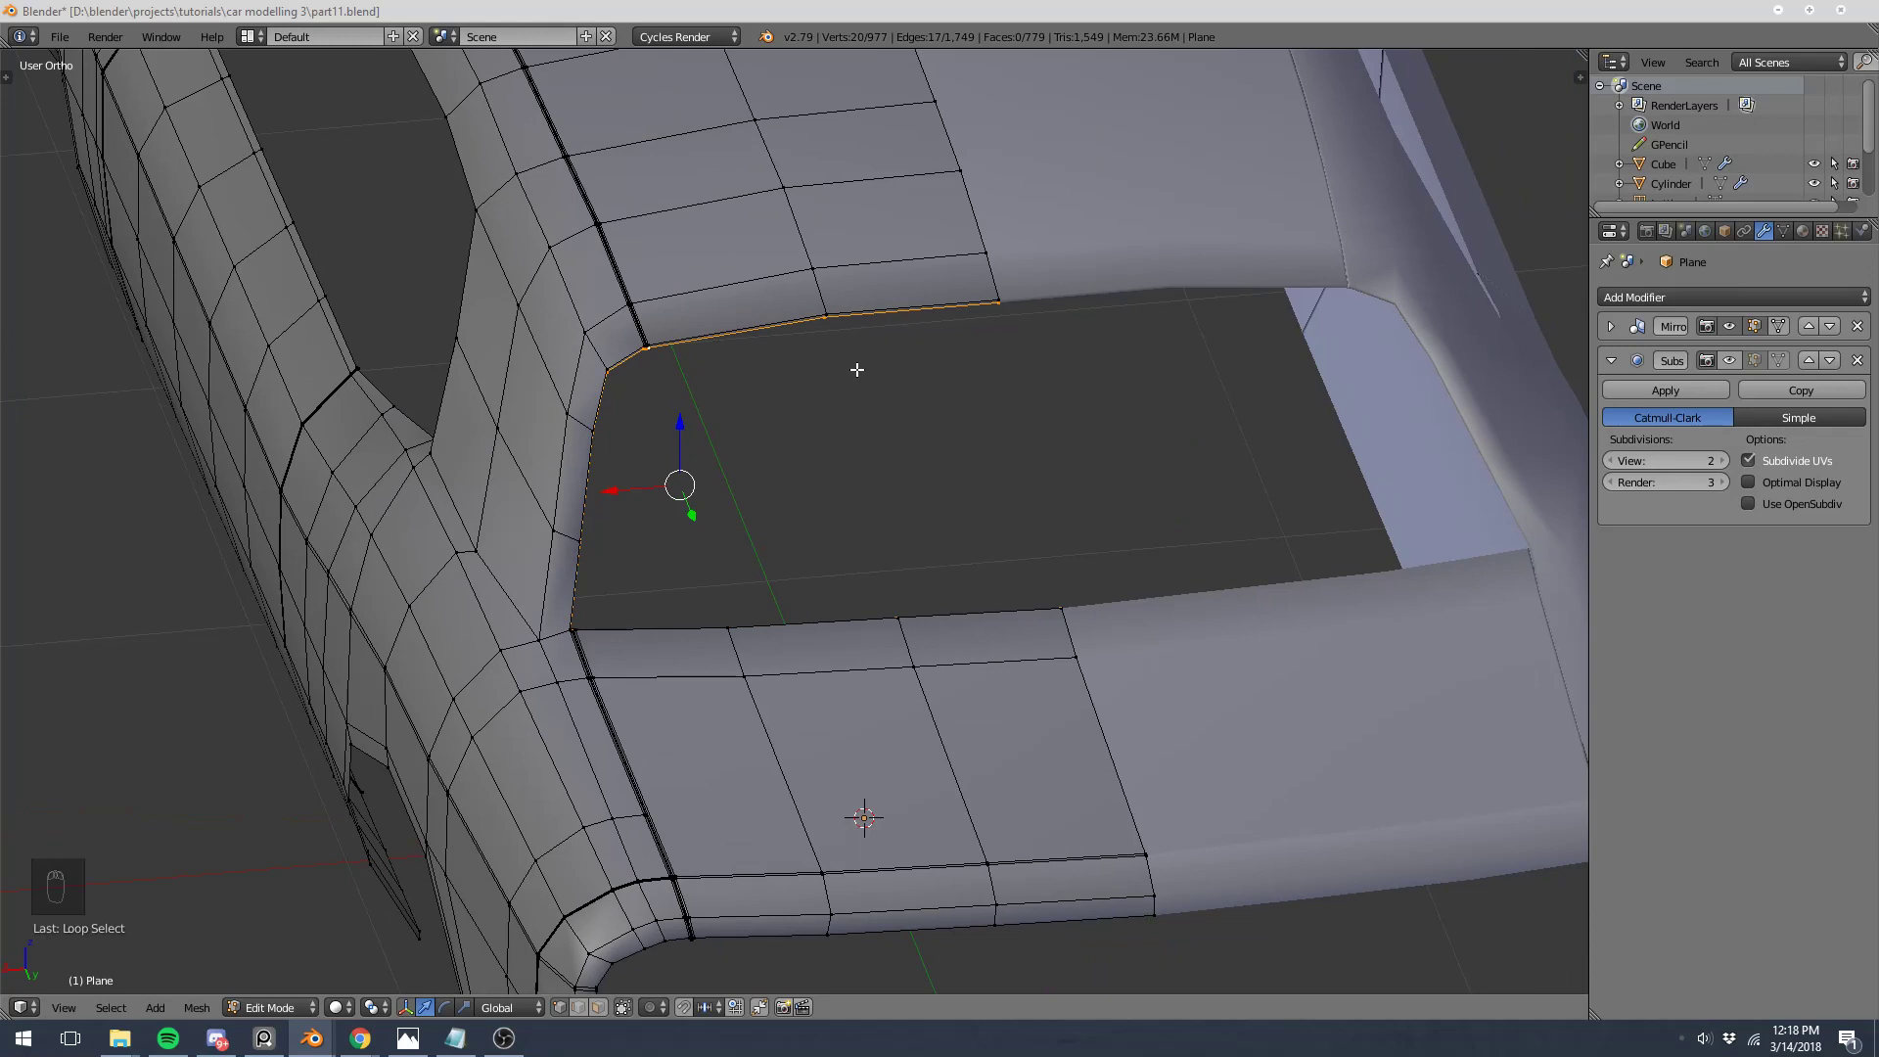
key("shift+d")
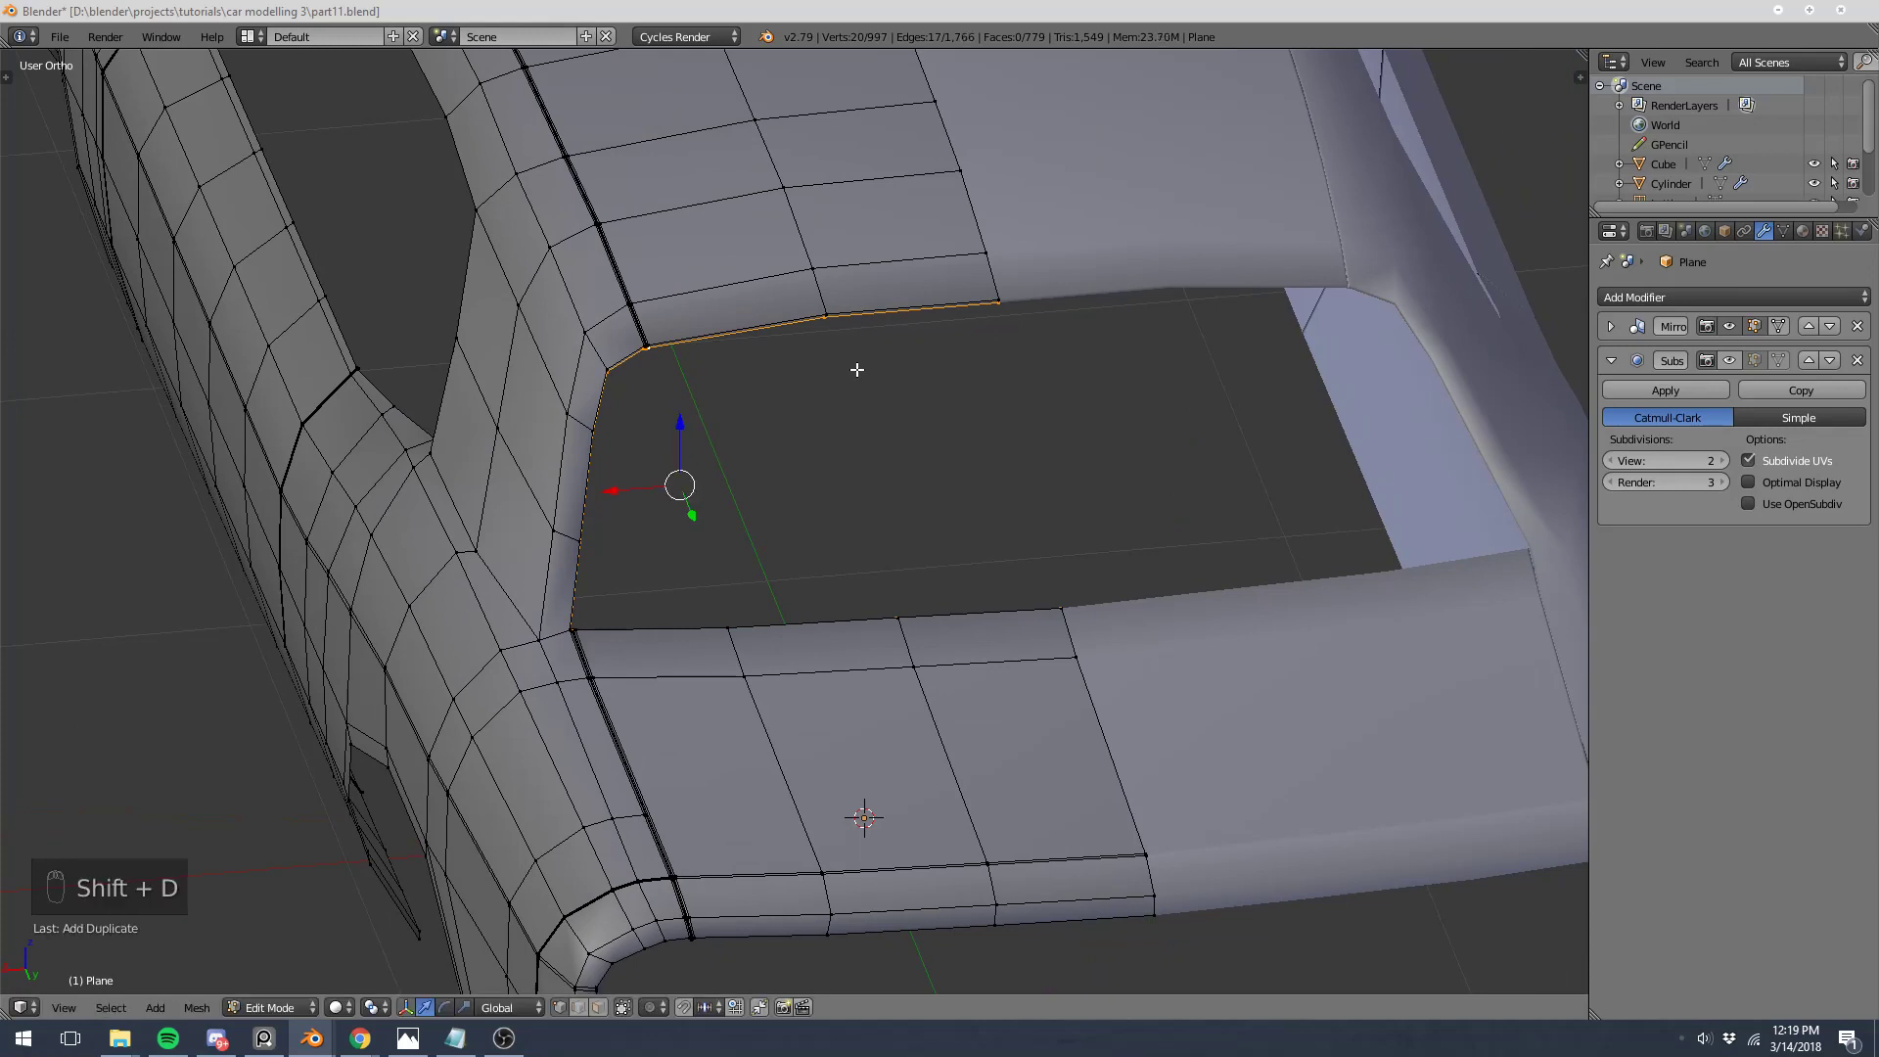
key("p")
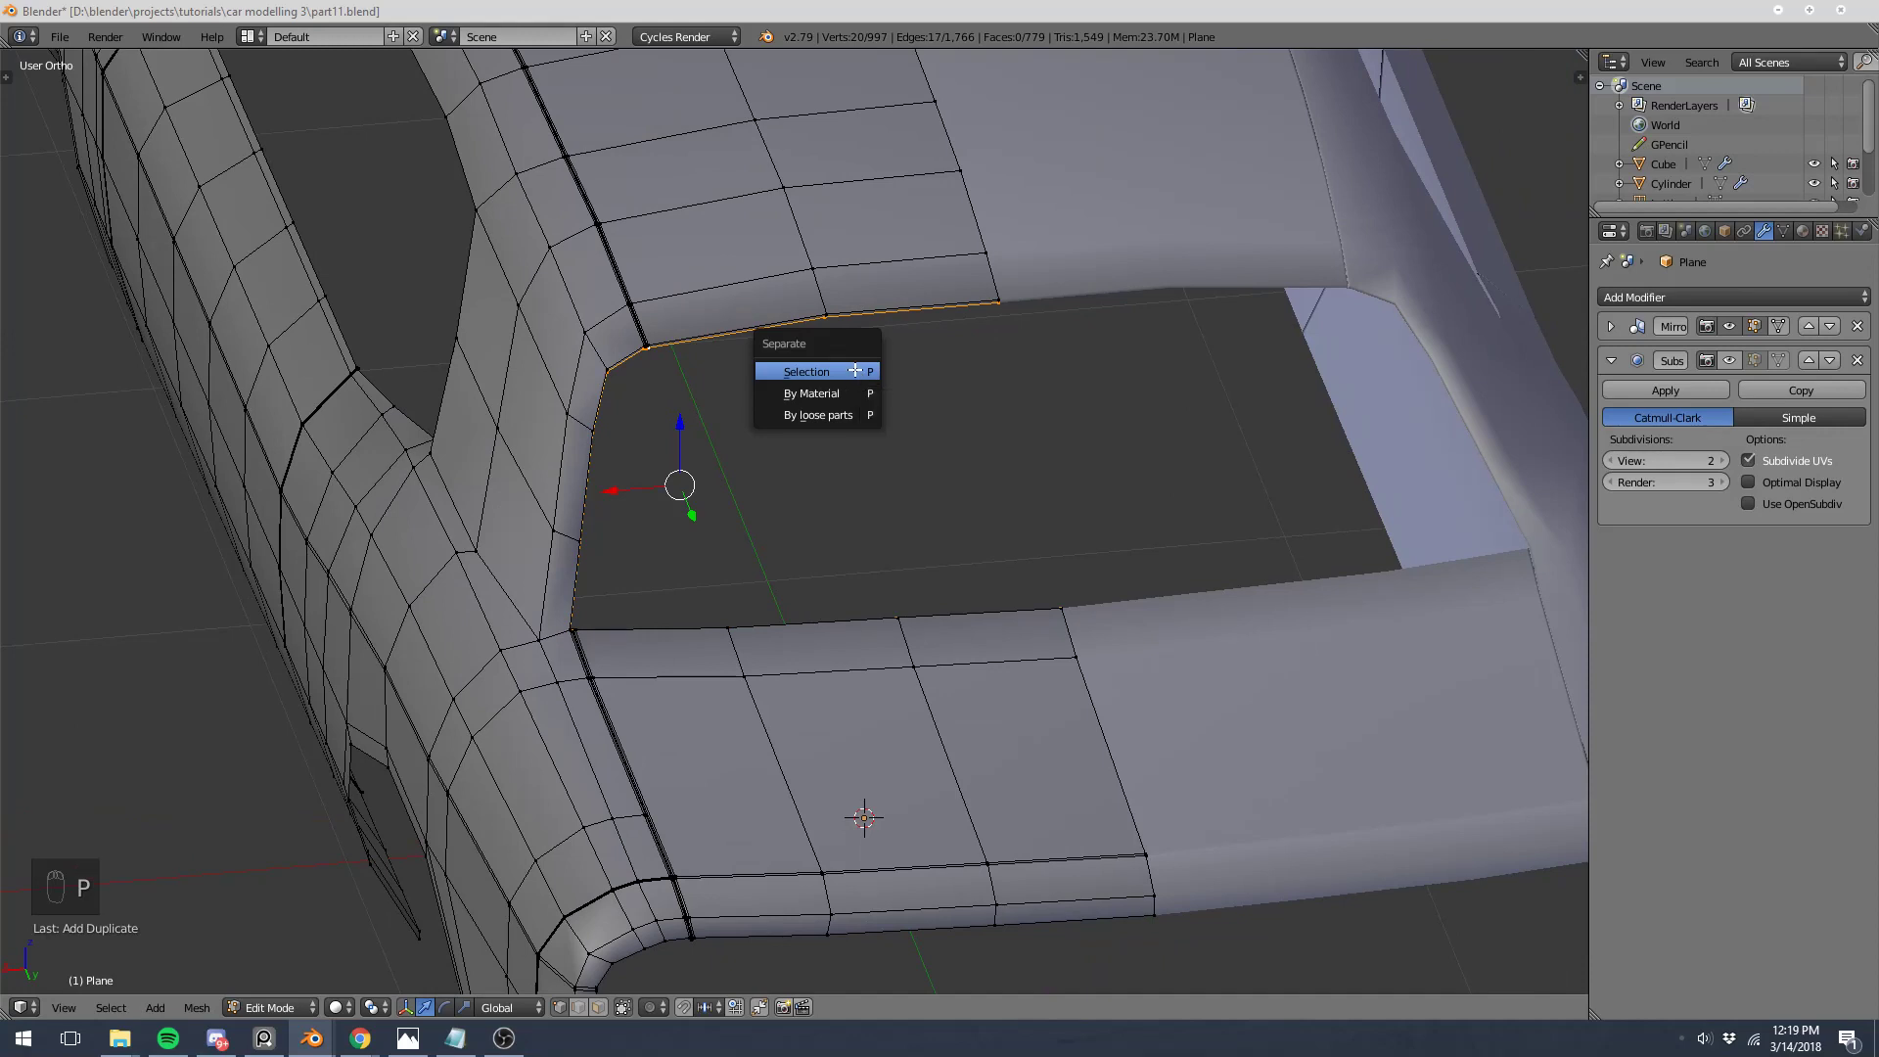
left_click(854, 370)
key("Tab")
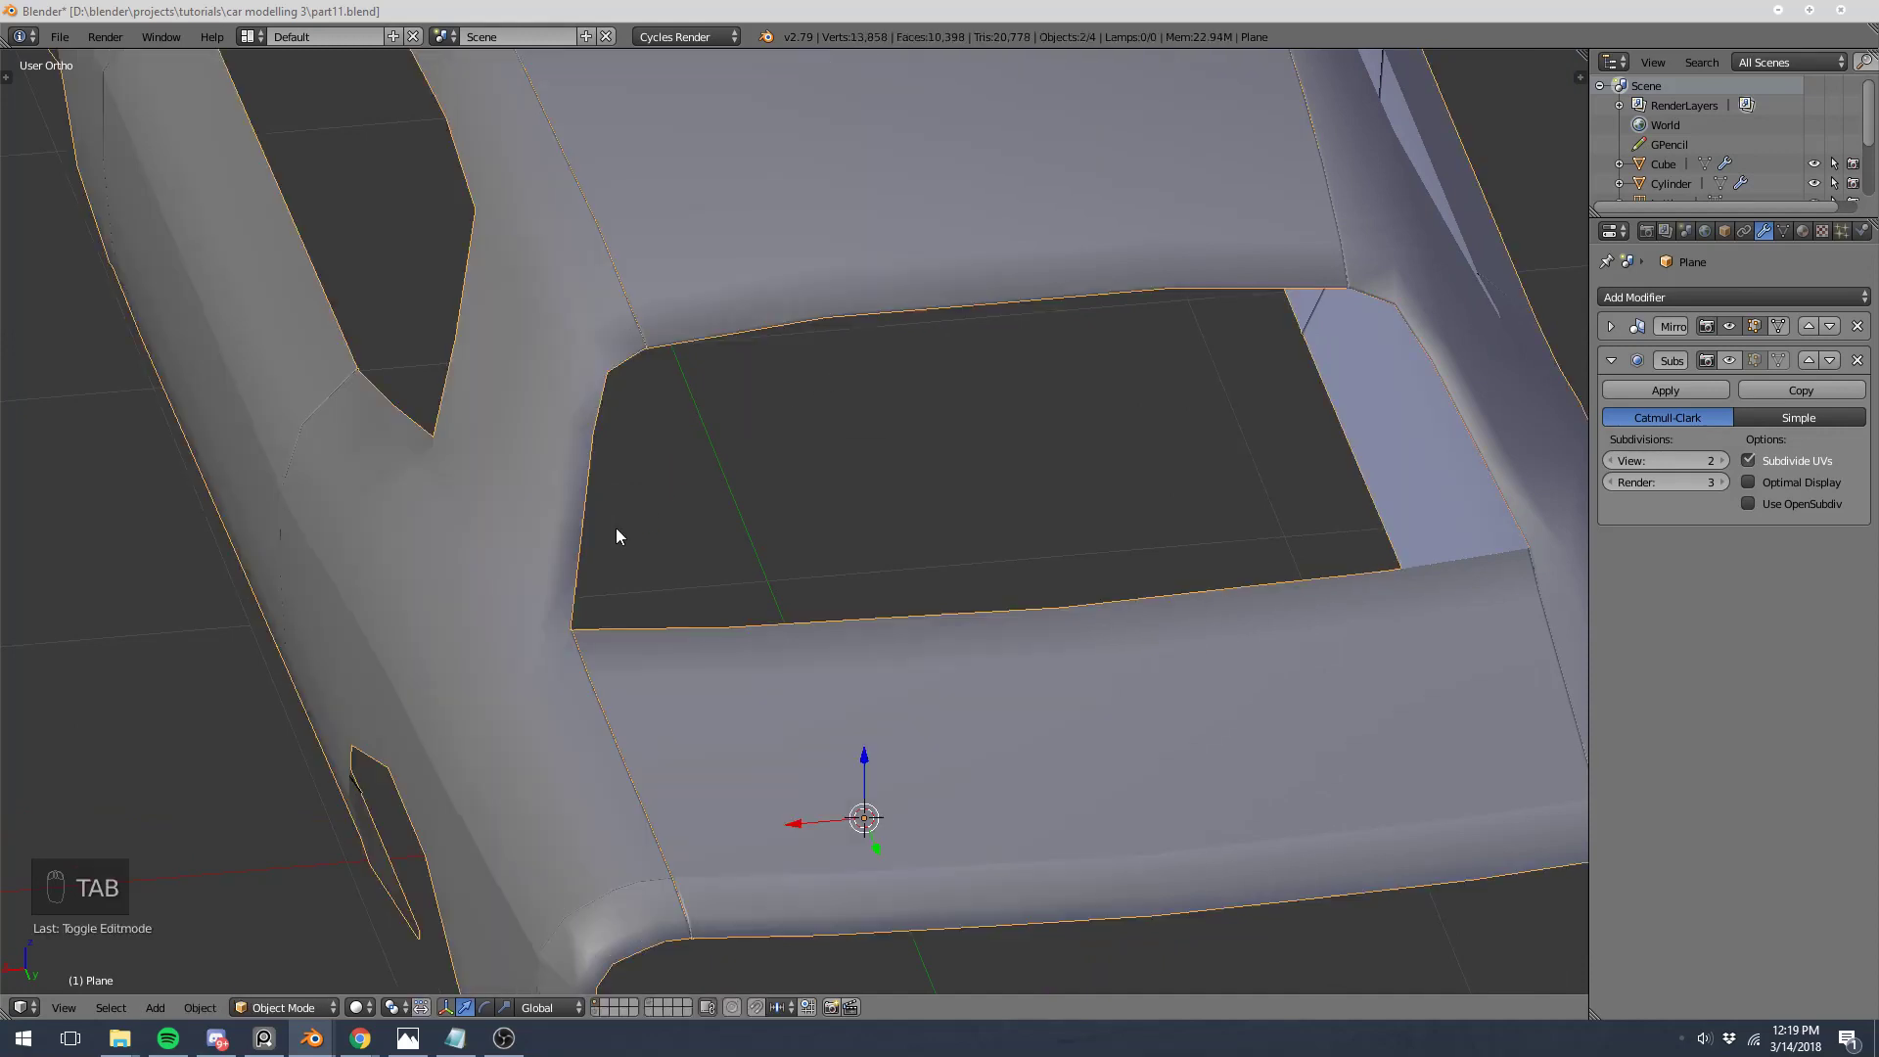
Step: In wireframe display, select only the separated rear window outline and examine its corner beside the trunk
key("z")
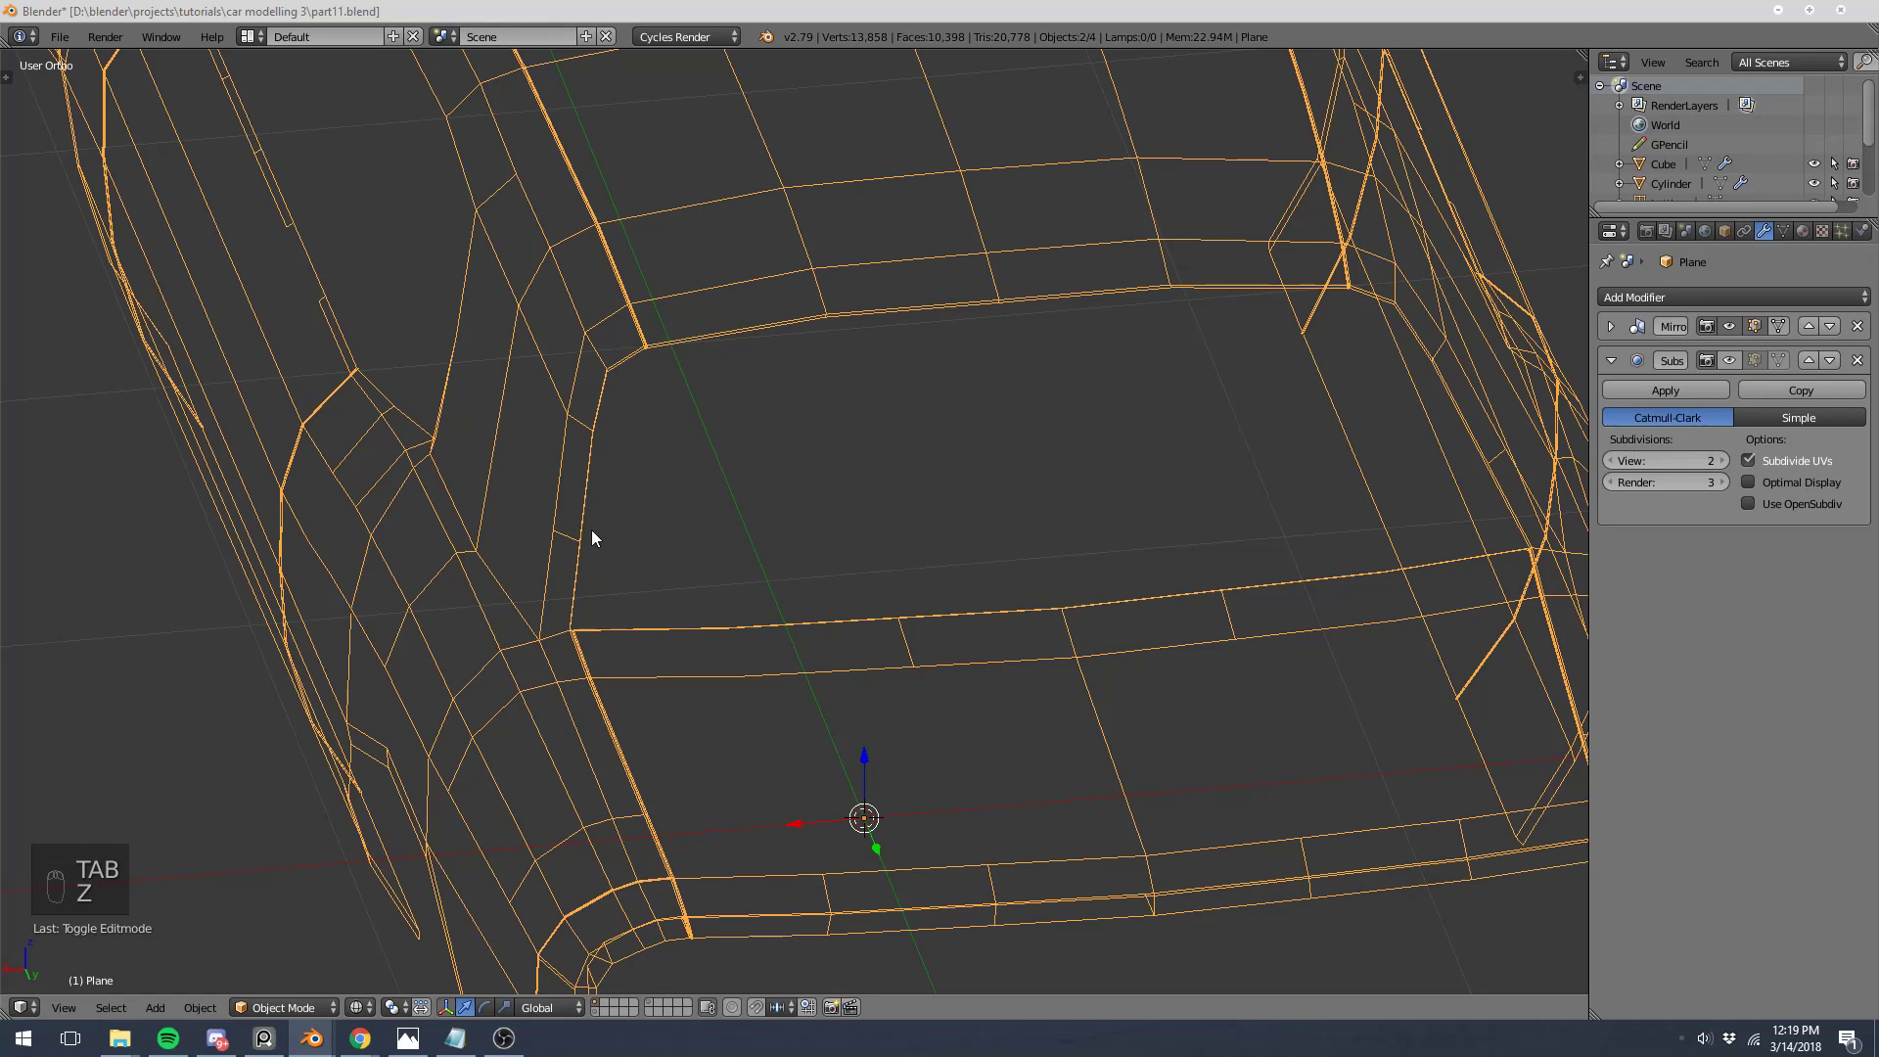
right_click(585, 528)
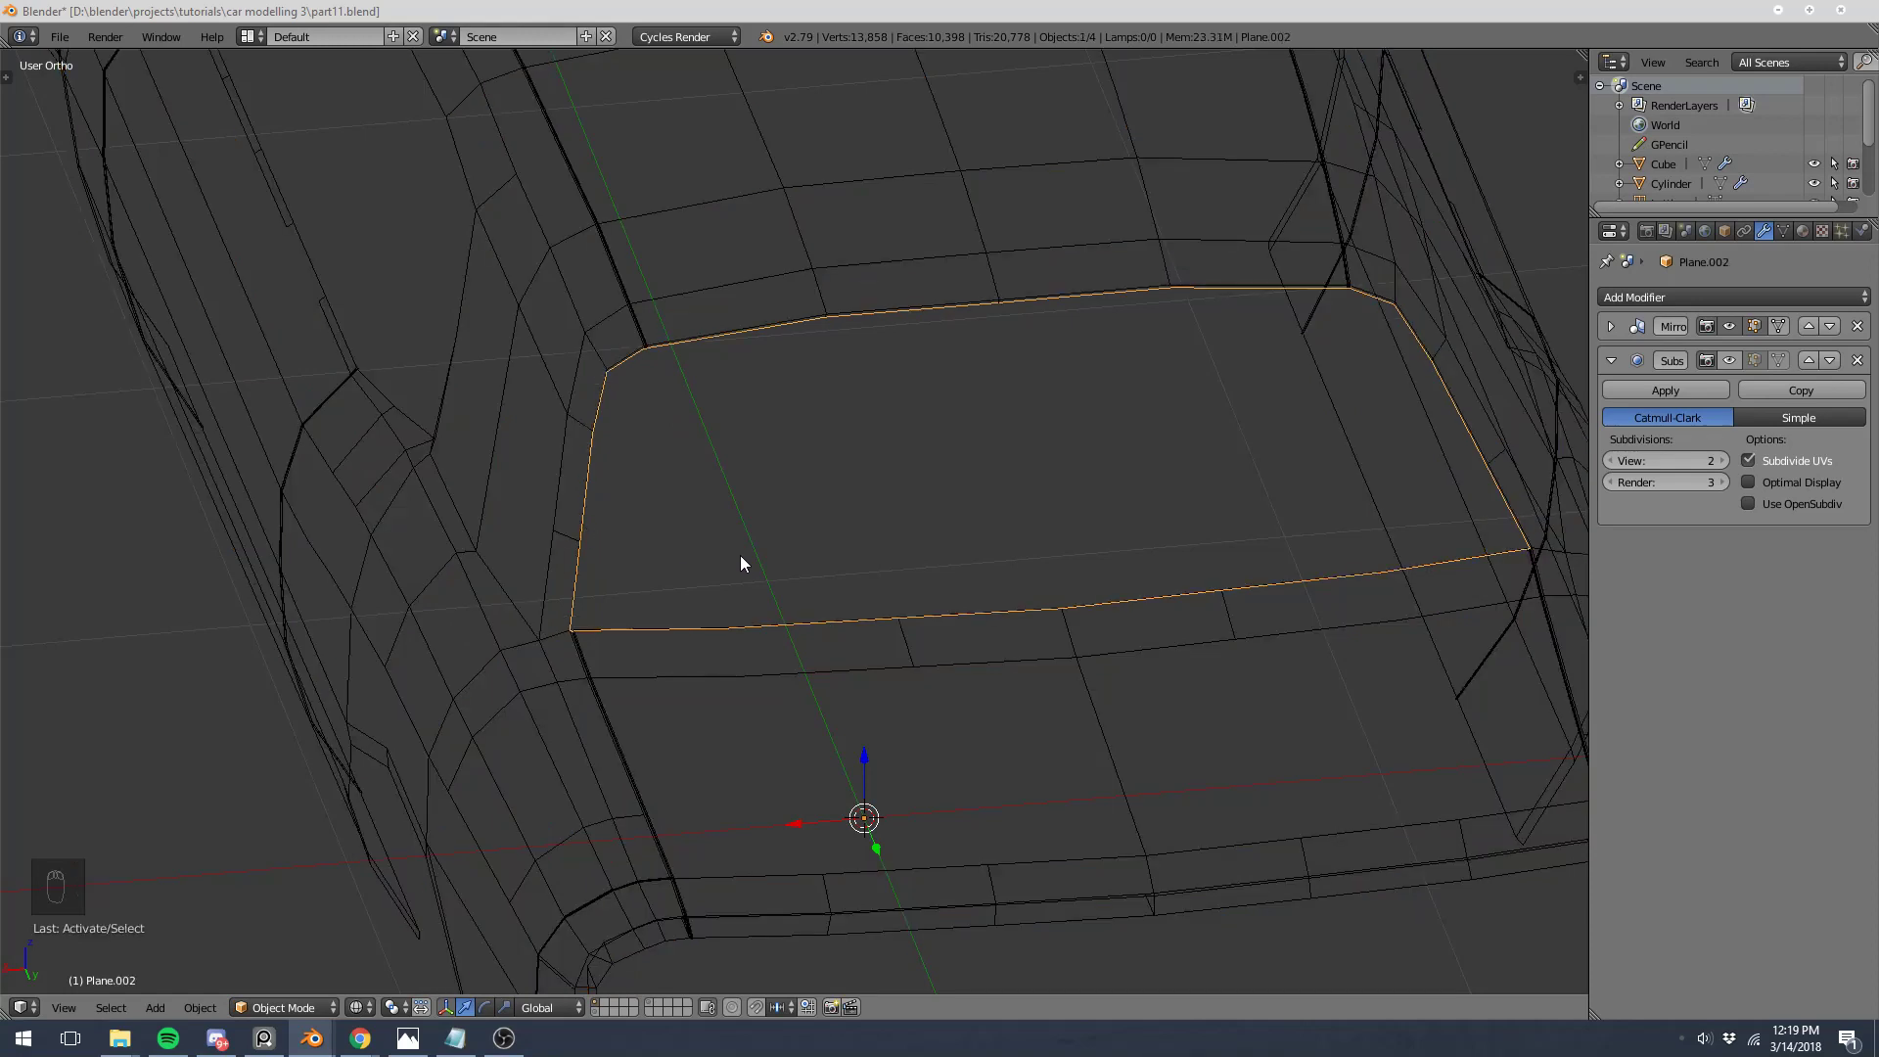
key("z")
key("z")
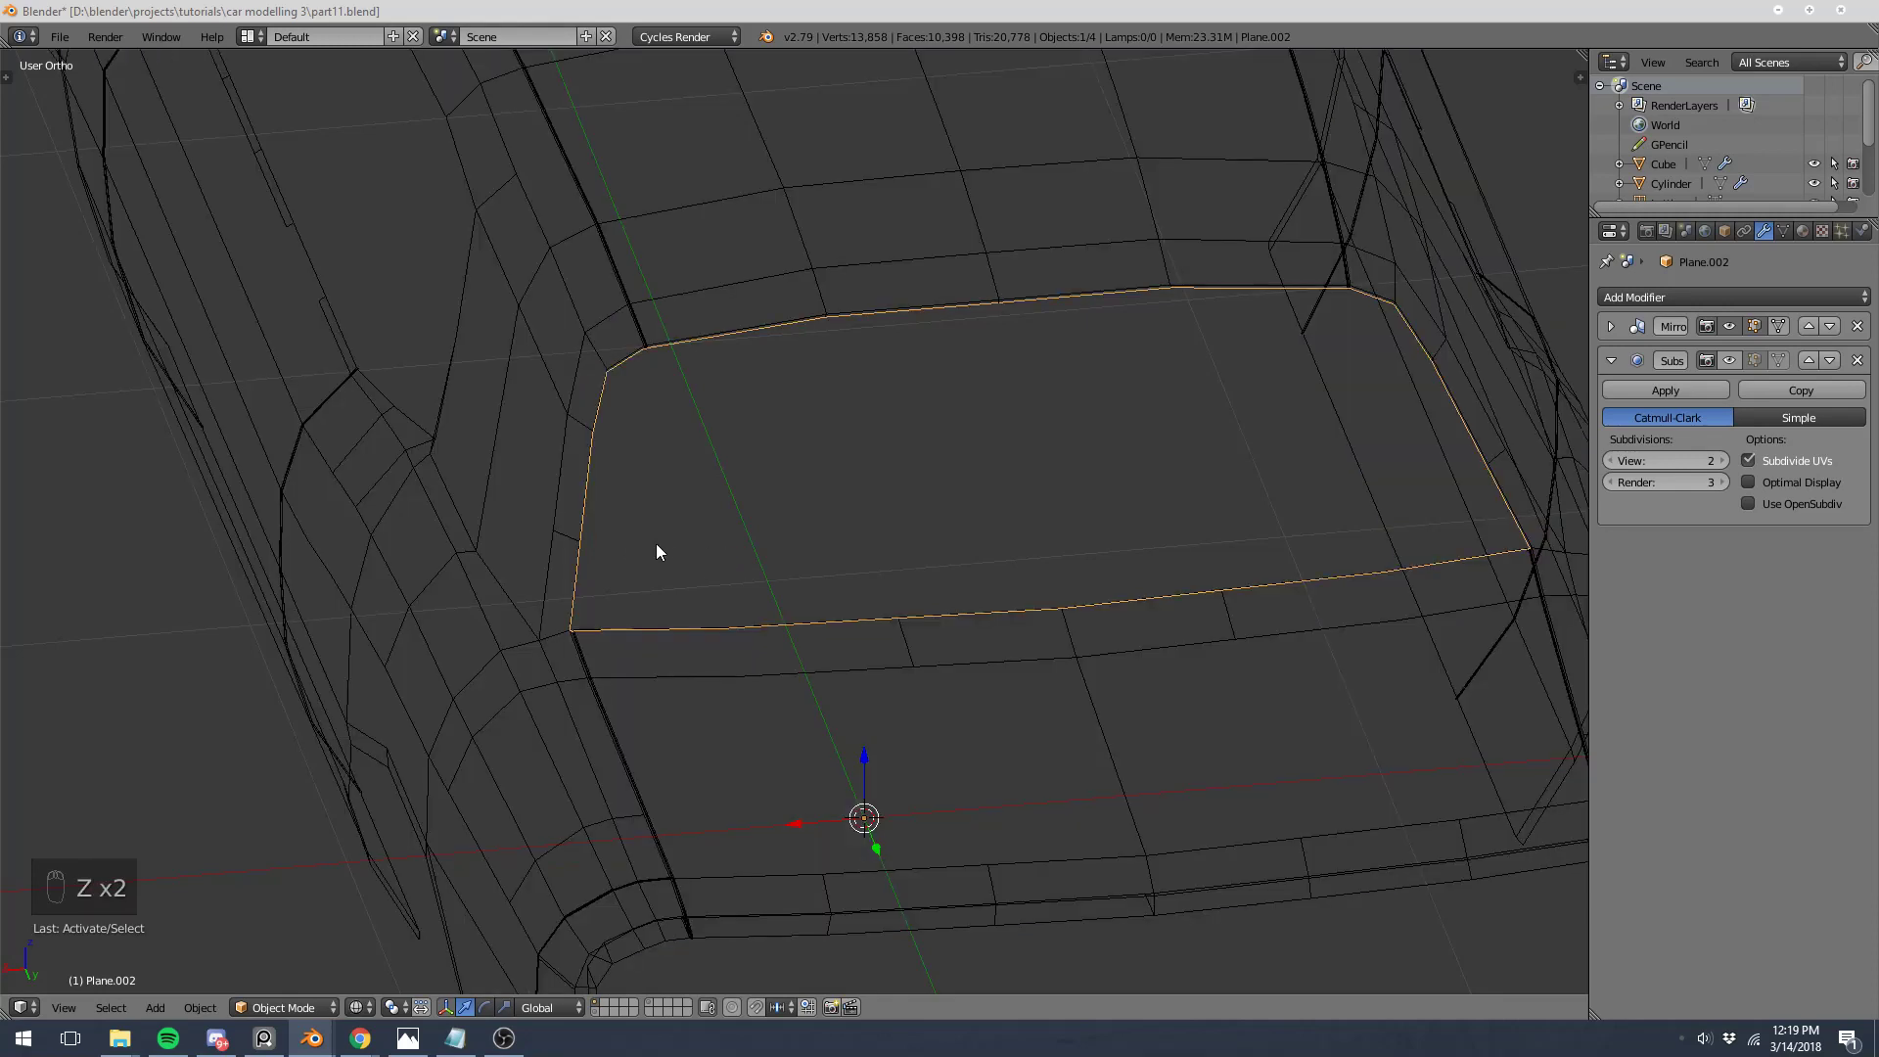
scroll(585, 634, "up", 8)
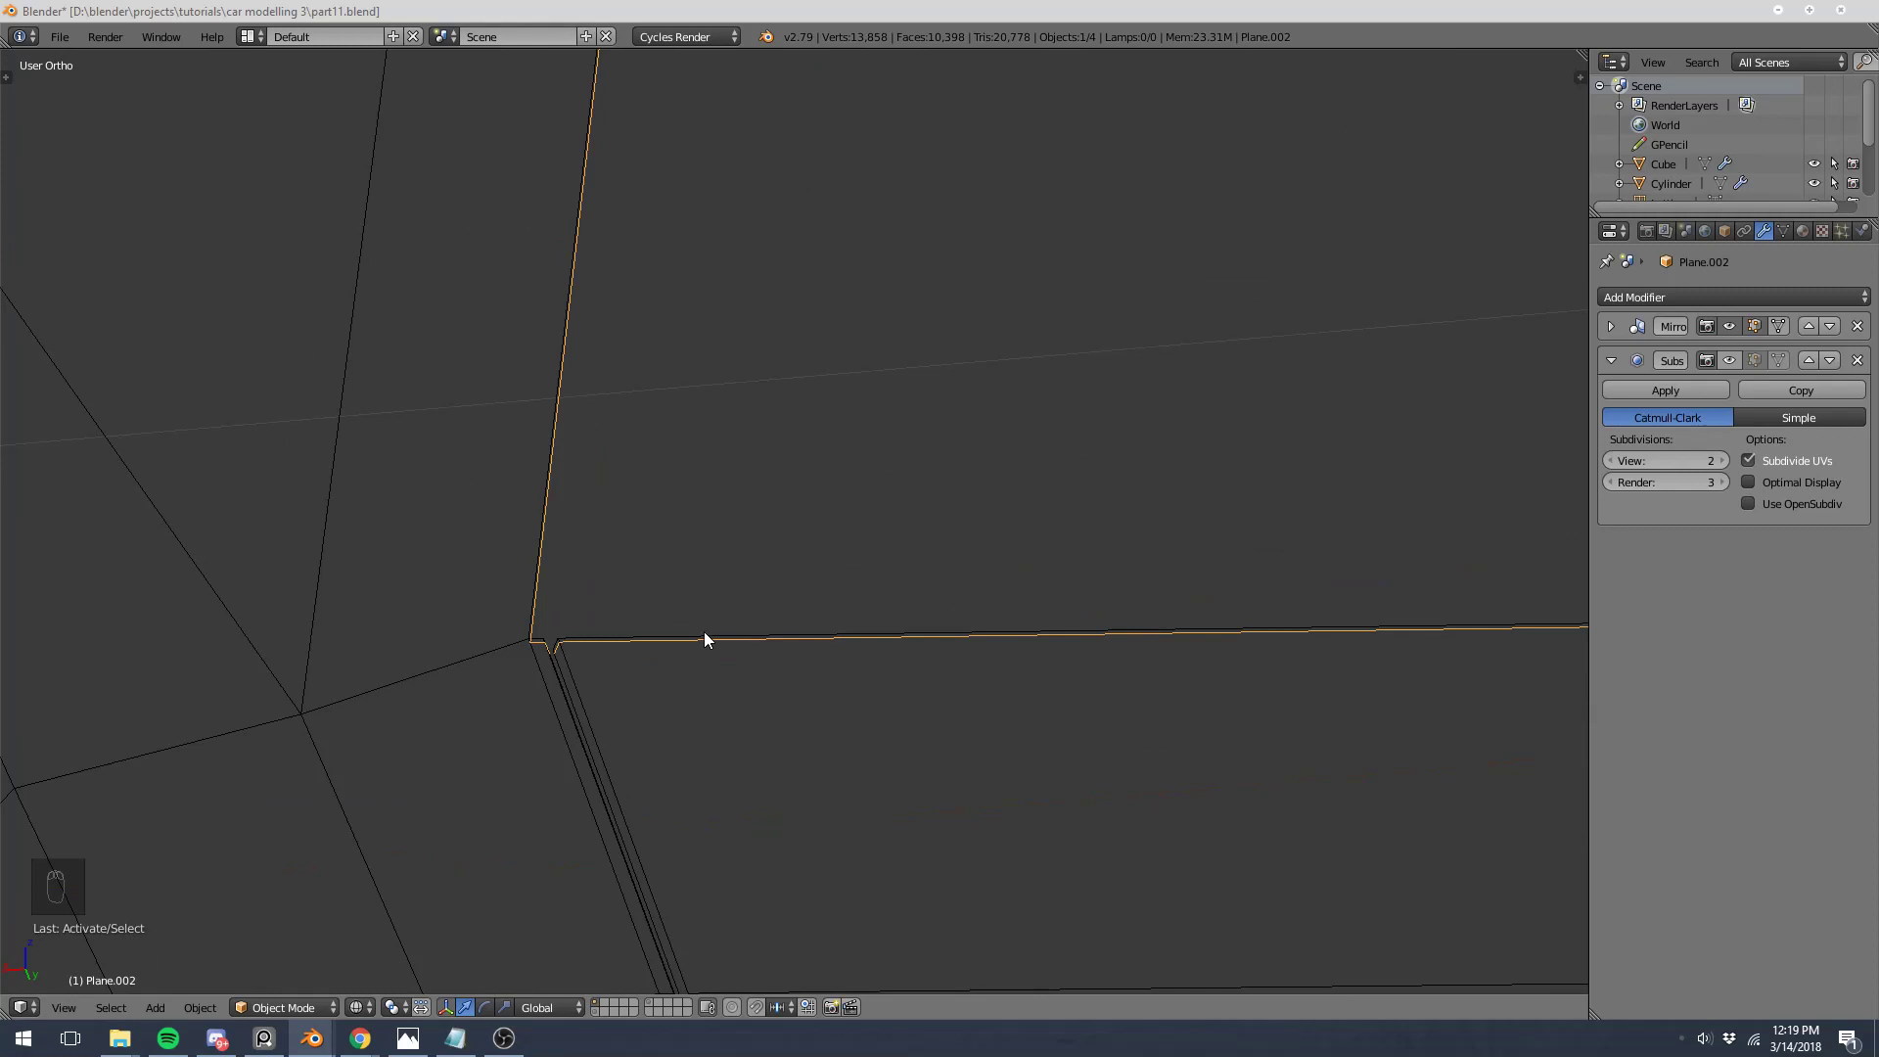
Step: Hide every object except the separated rear window outline, select the outline and start editing its mesh
scroll(703, 634, "down", 5)
scroll(771, 554, "down", 4)
key("z")
key("z")
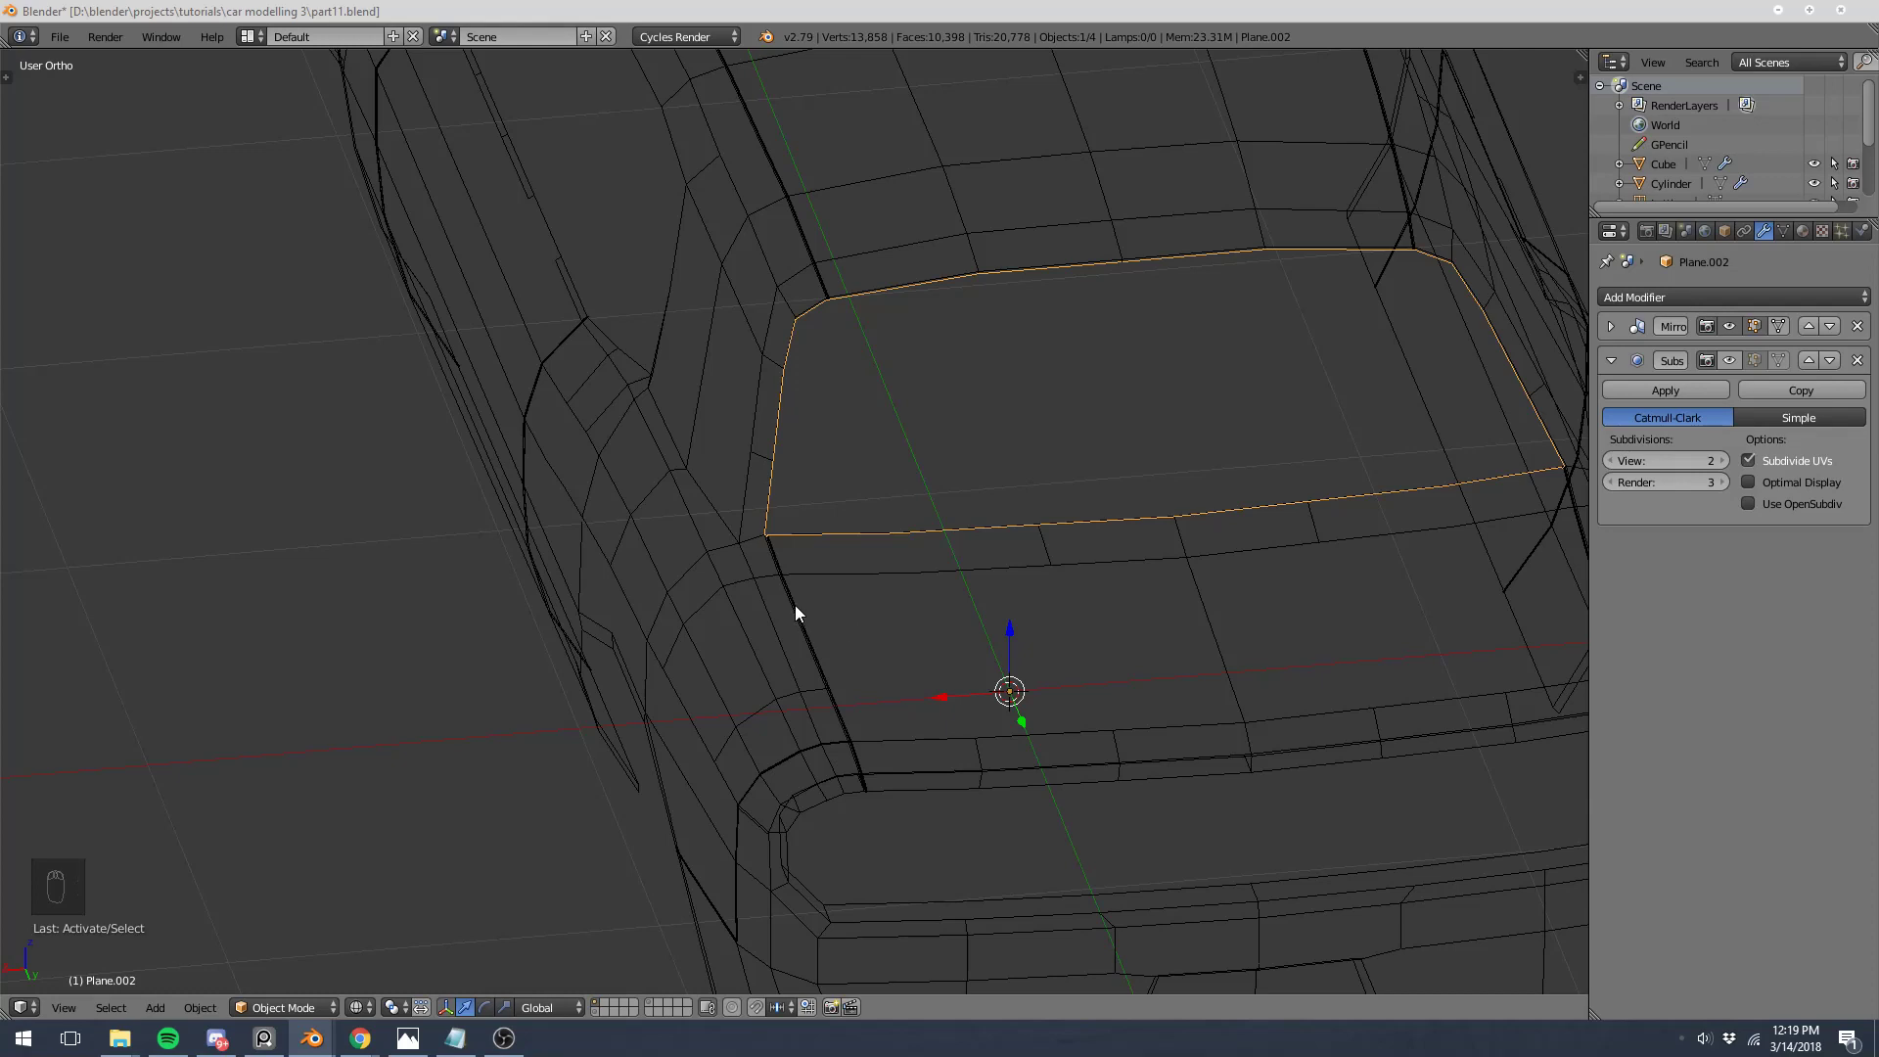
key("ctrl+i")
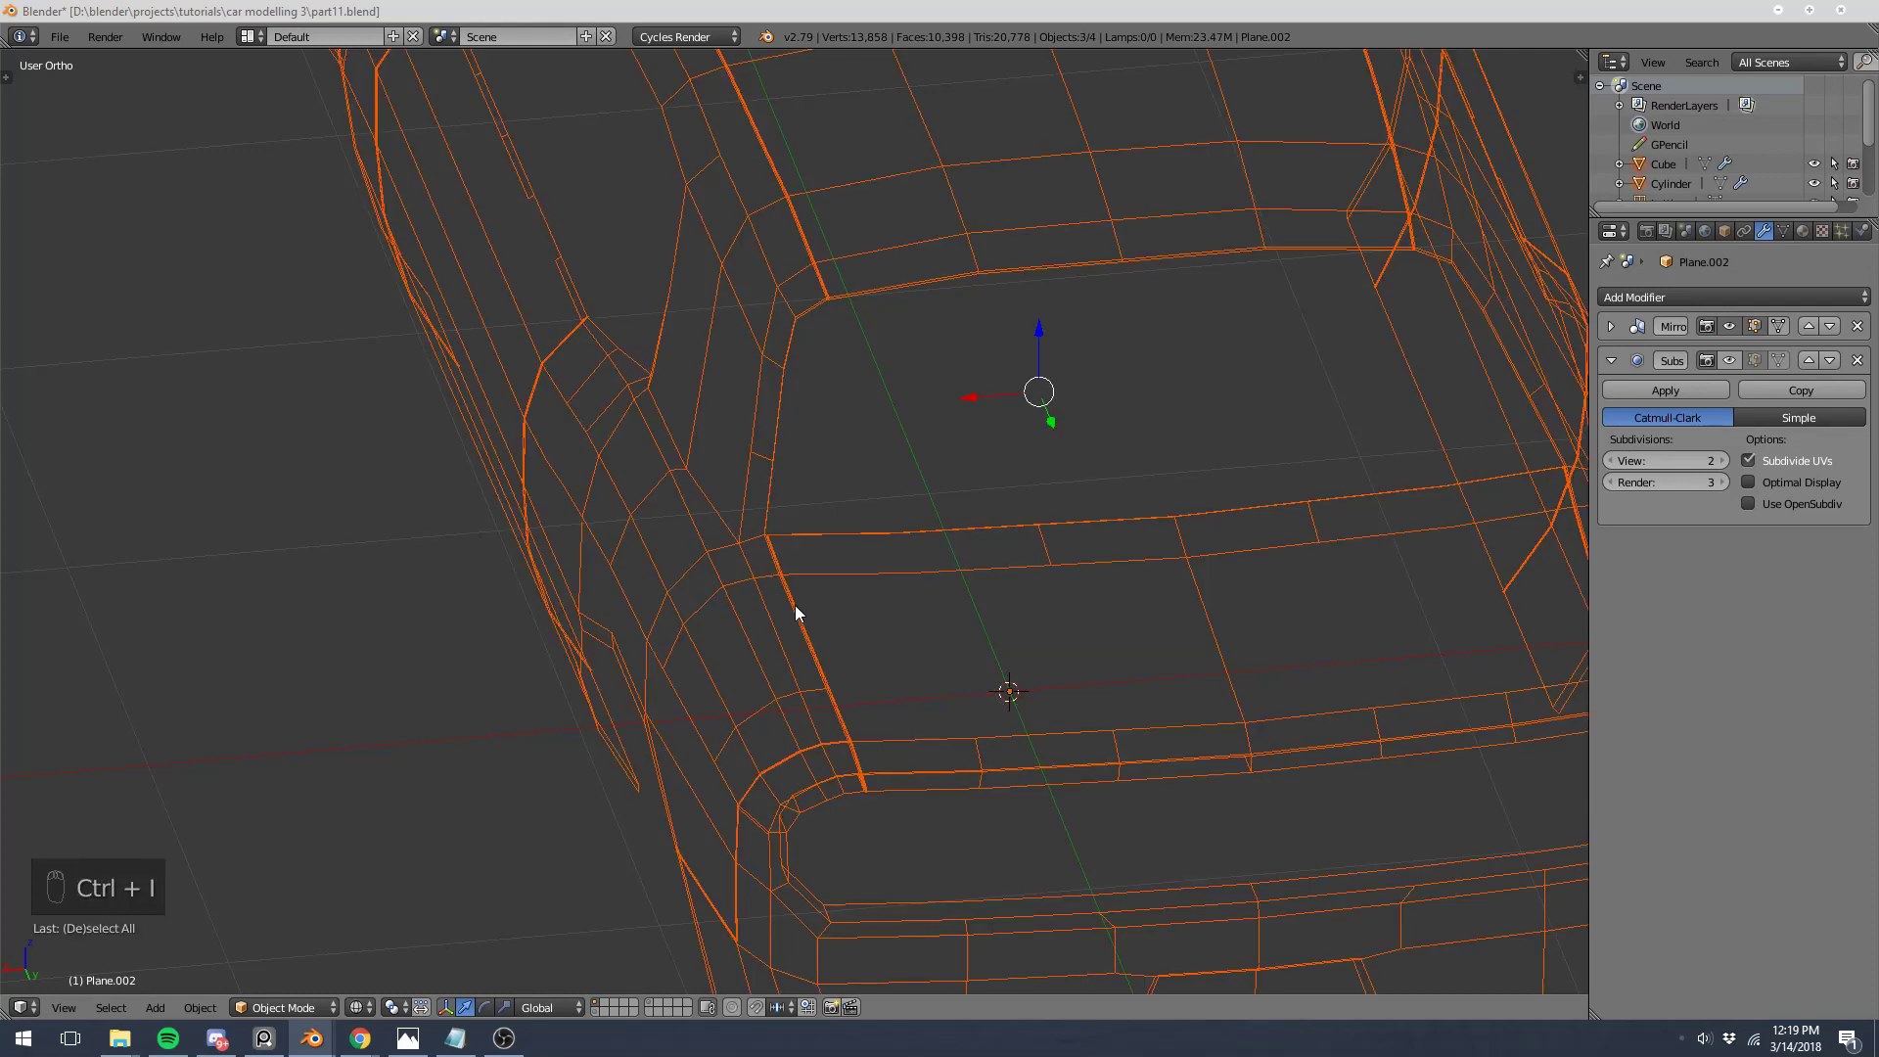
key("h")
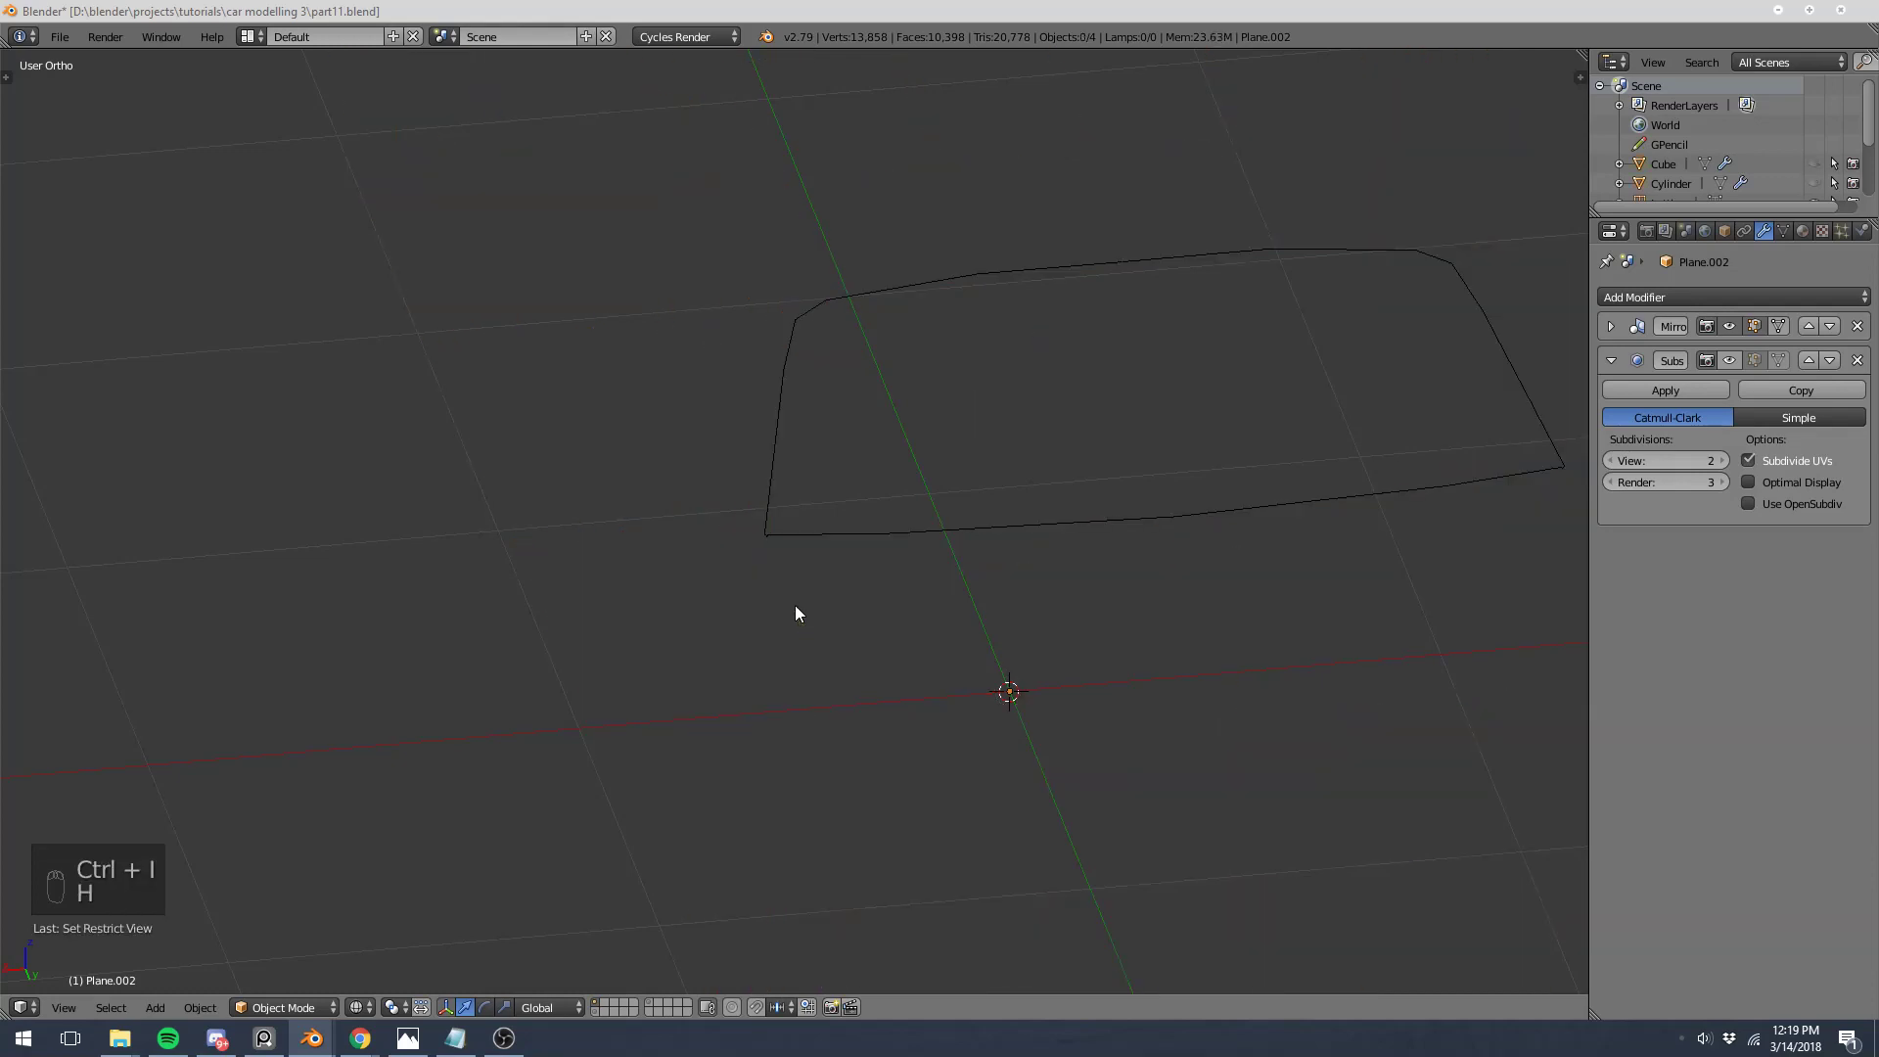
right_click(863, 544)
key("Tab")
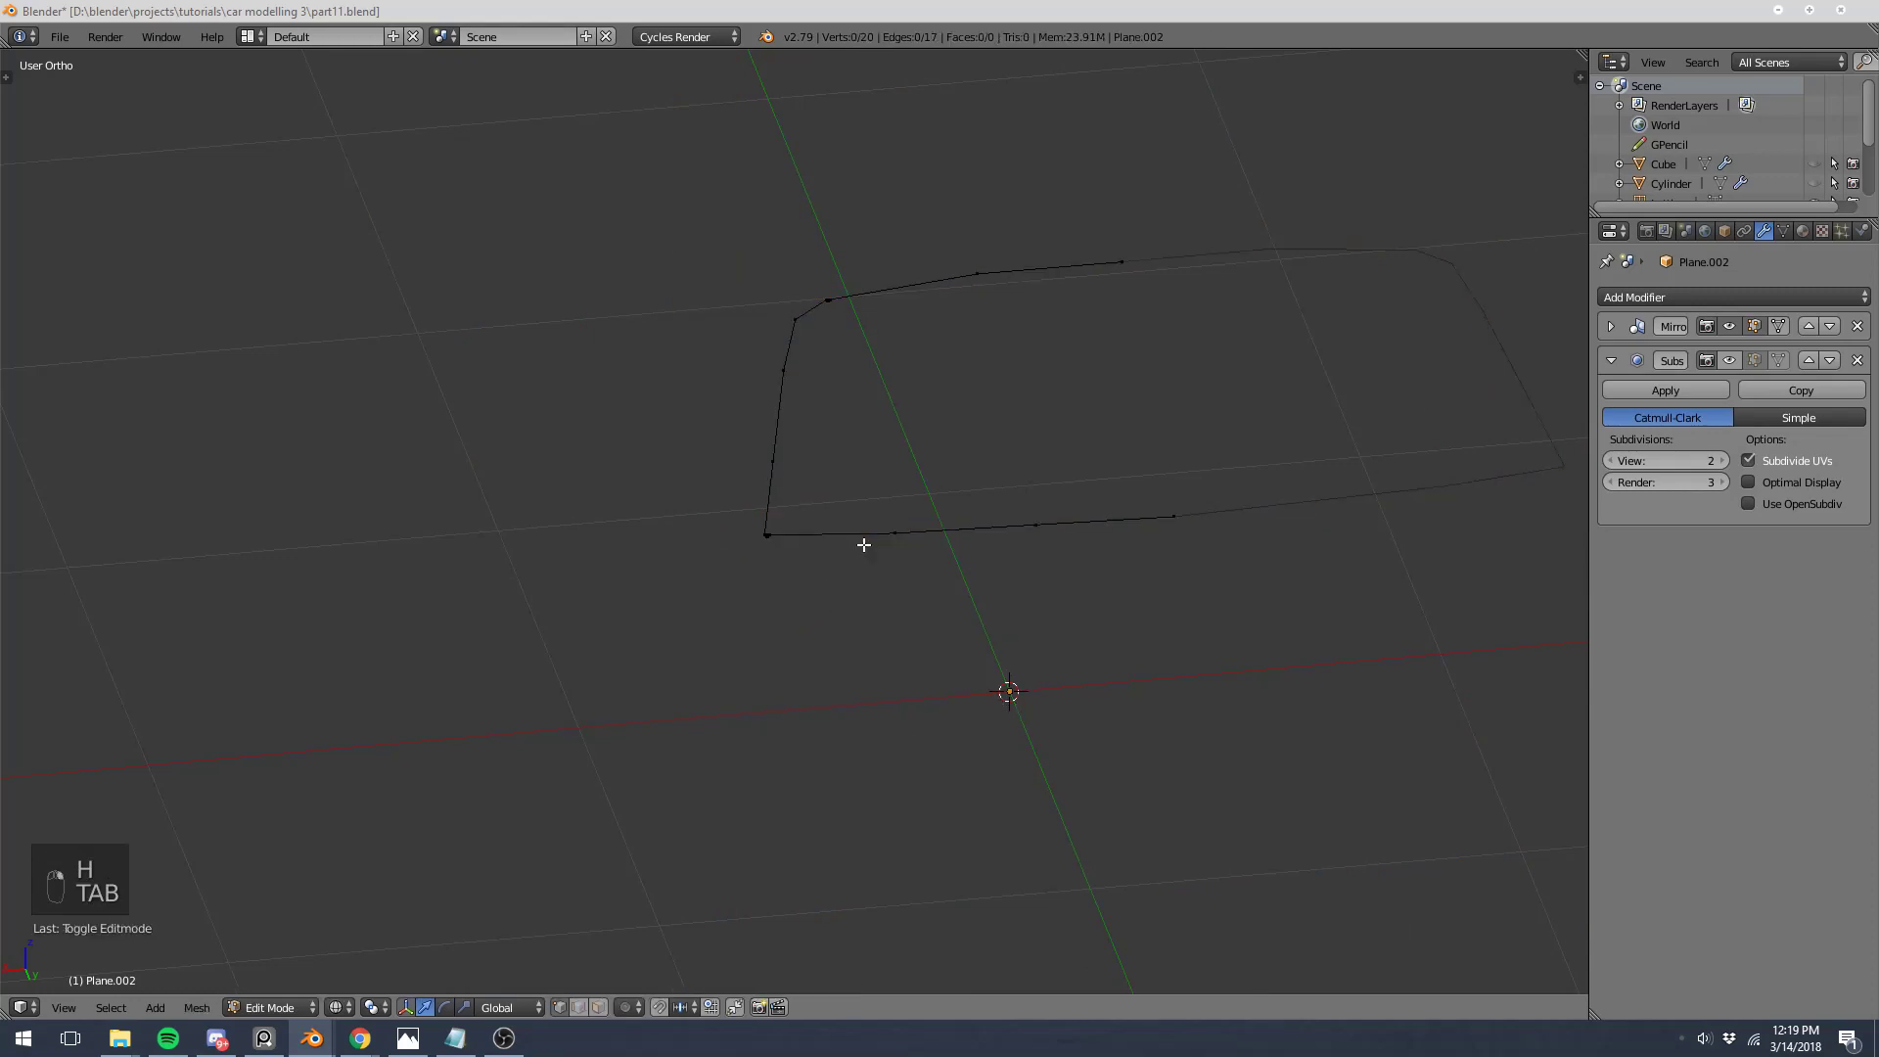
Step: Delete the two vertices forming the small V-shaped notch at the outline's trunk-side corner
scroll(753, 673, "up", 6)
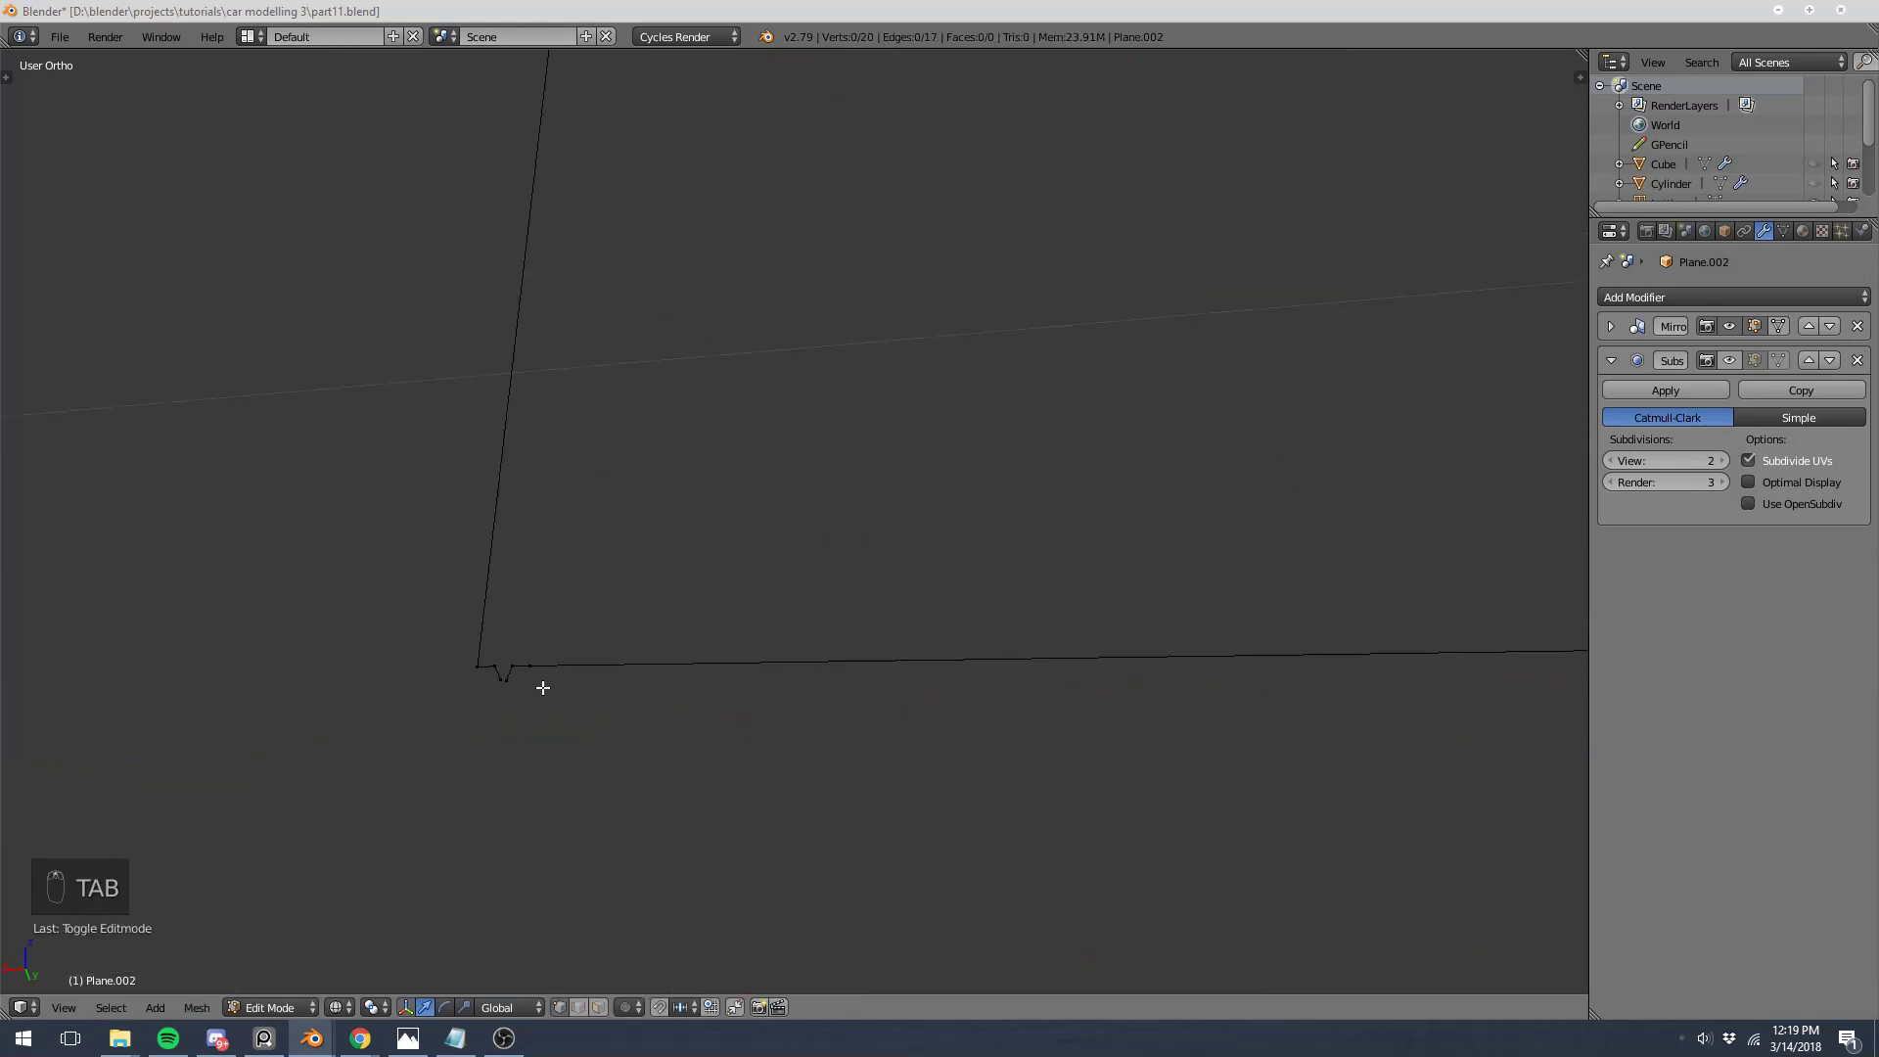
right_click(499, 689)
right_click(519, 690, "shift")
middle_click_drag(622, 628, 897, 506, "shift")
scroll(897, 506, "up", 5)
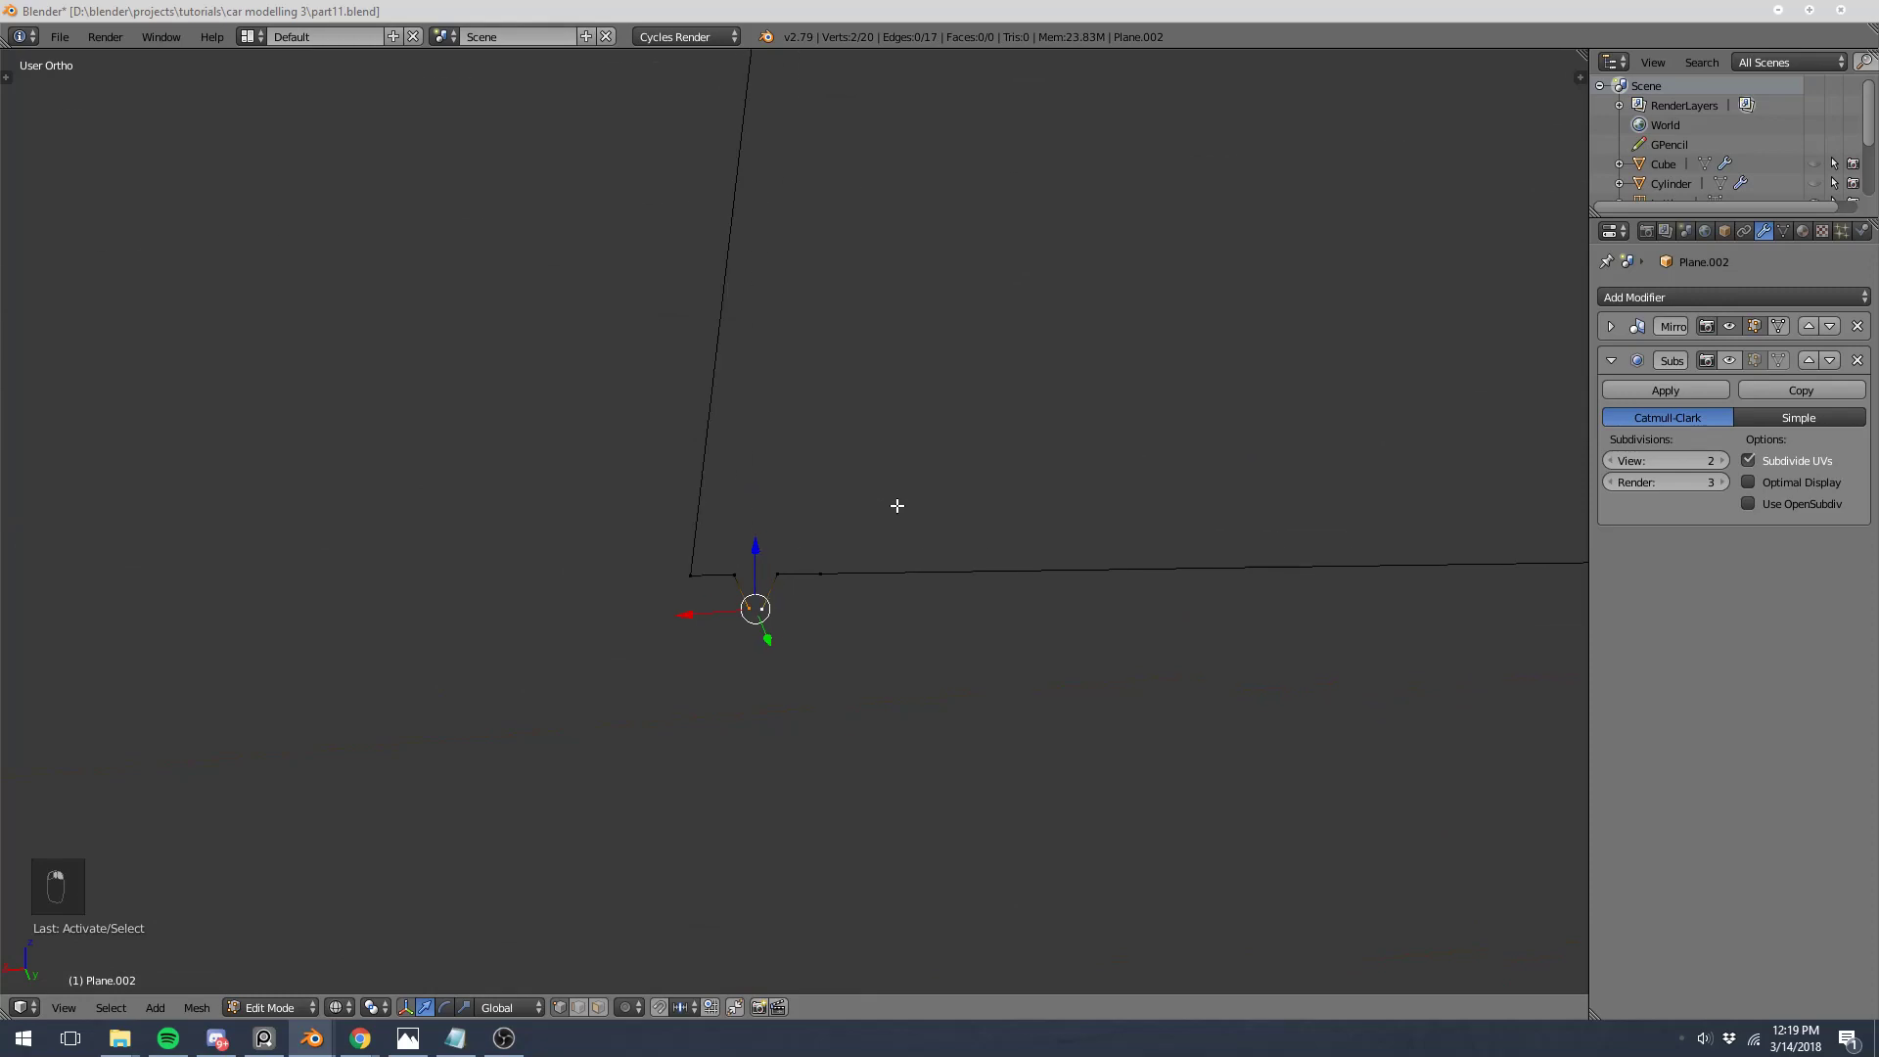
scroll(895, 506, "down", 6)
scroll(889, 508, "up", 7)
key("a")
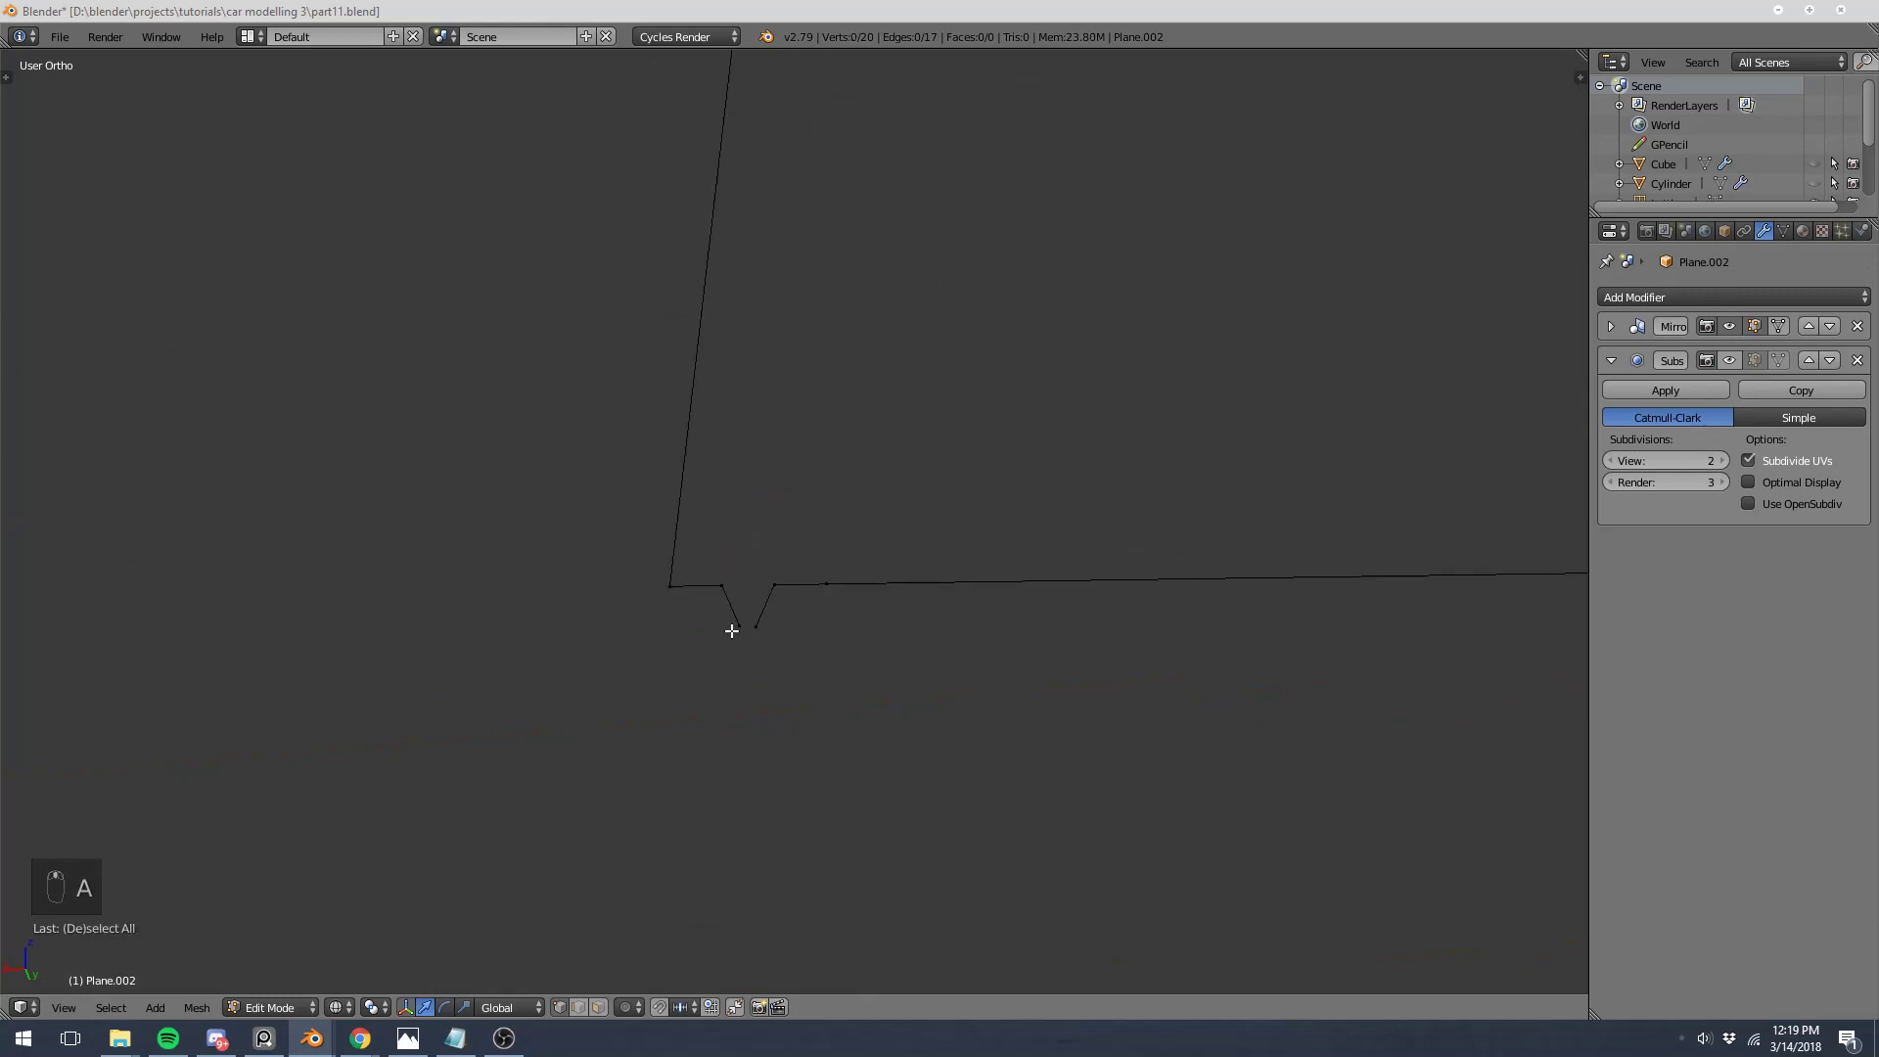
right_click(732, 630)
right_click(769, 638, "shift")
key("x")
left_click(783, 597)
Step: Close the gap left at the trunk-side corner by joining its two end vertices with an edge
right_click(721, 585)
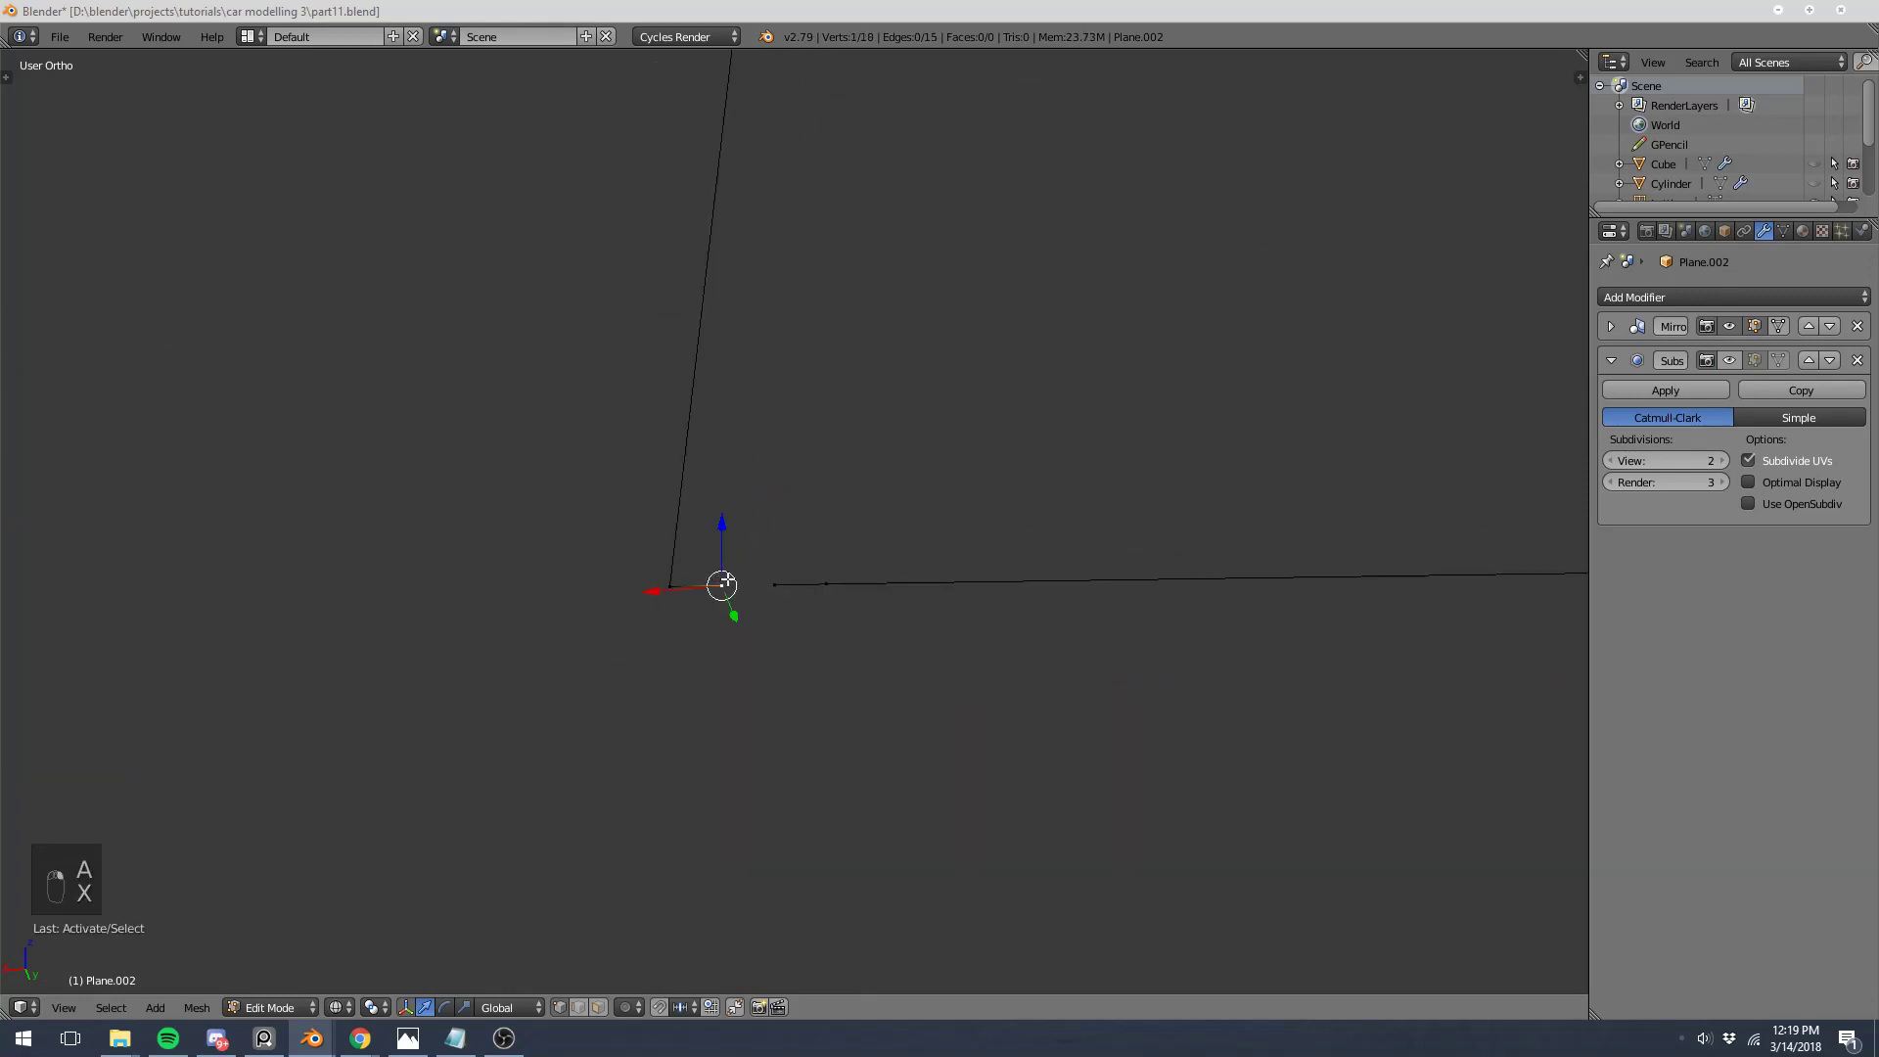
right_click(777, 577, "shift")
key("f")
scroll(759, 571, "down", 7)
key("a")
Step: Delete the two notch vertices near the outline's roof-side corner and bridge the gap with an edge
middle_click_drag(927, 301, 484, 891, "shift")
scroll(652, 446, "down", 7)
middle_click_drag(695, 256, 613, 662, "shift")
scroll(629, 574, "up", 6)
scroll(470, 466, "up", 4)
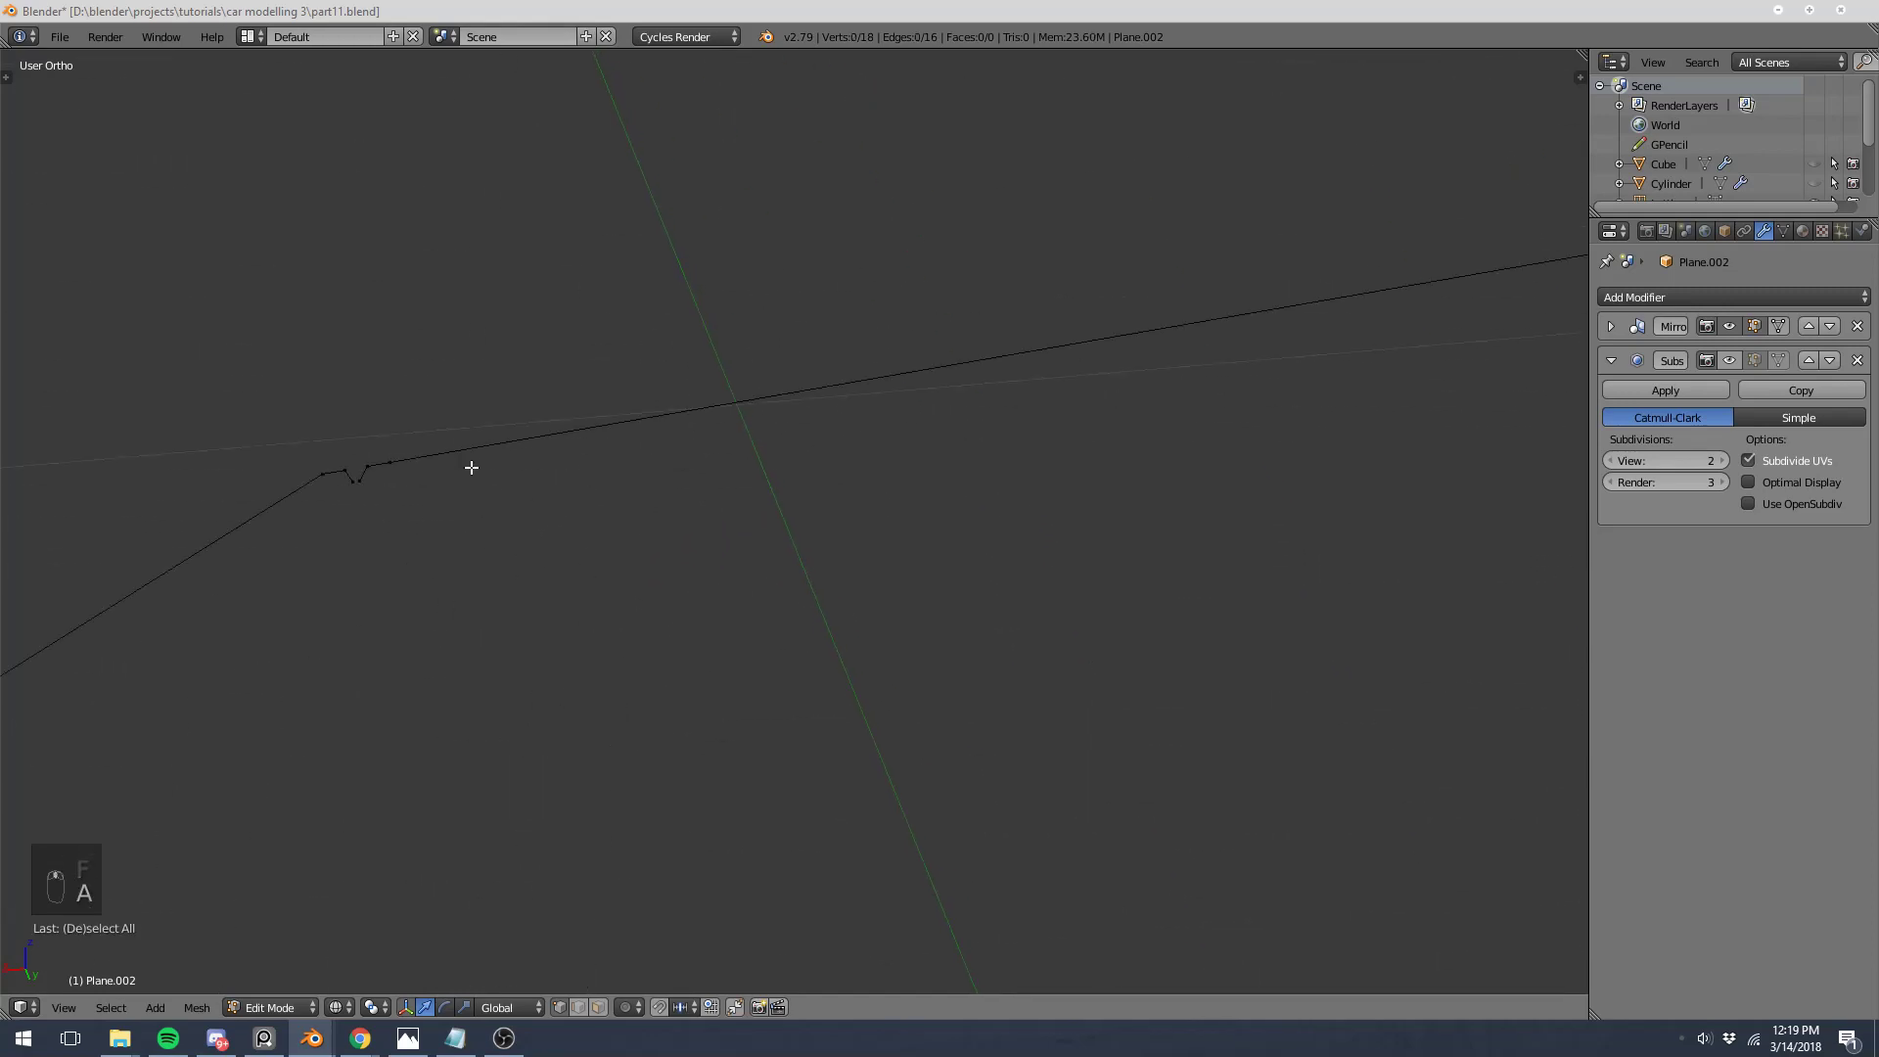
right_click(353, 481)
right_click(358, 481, "shift")
key("x")
left_click(370, 486)
right_click(345, 469)
right_click(366, 467, "shift")
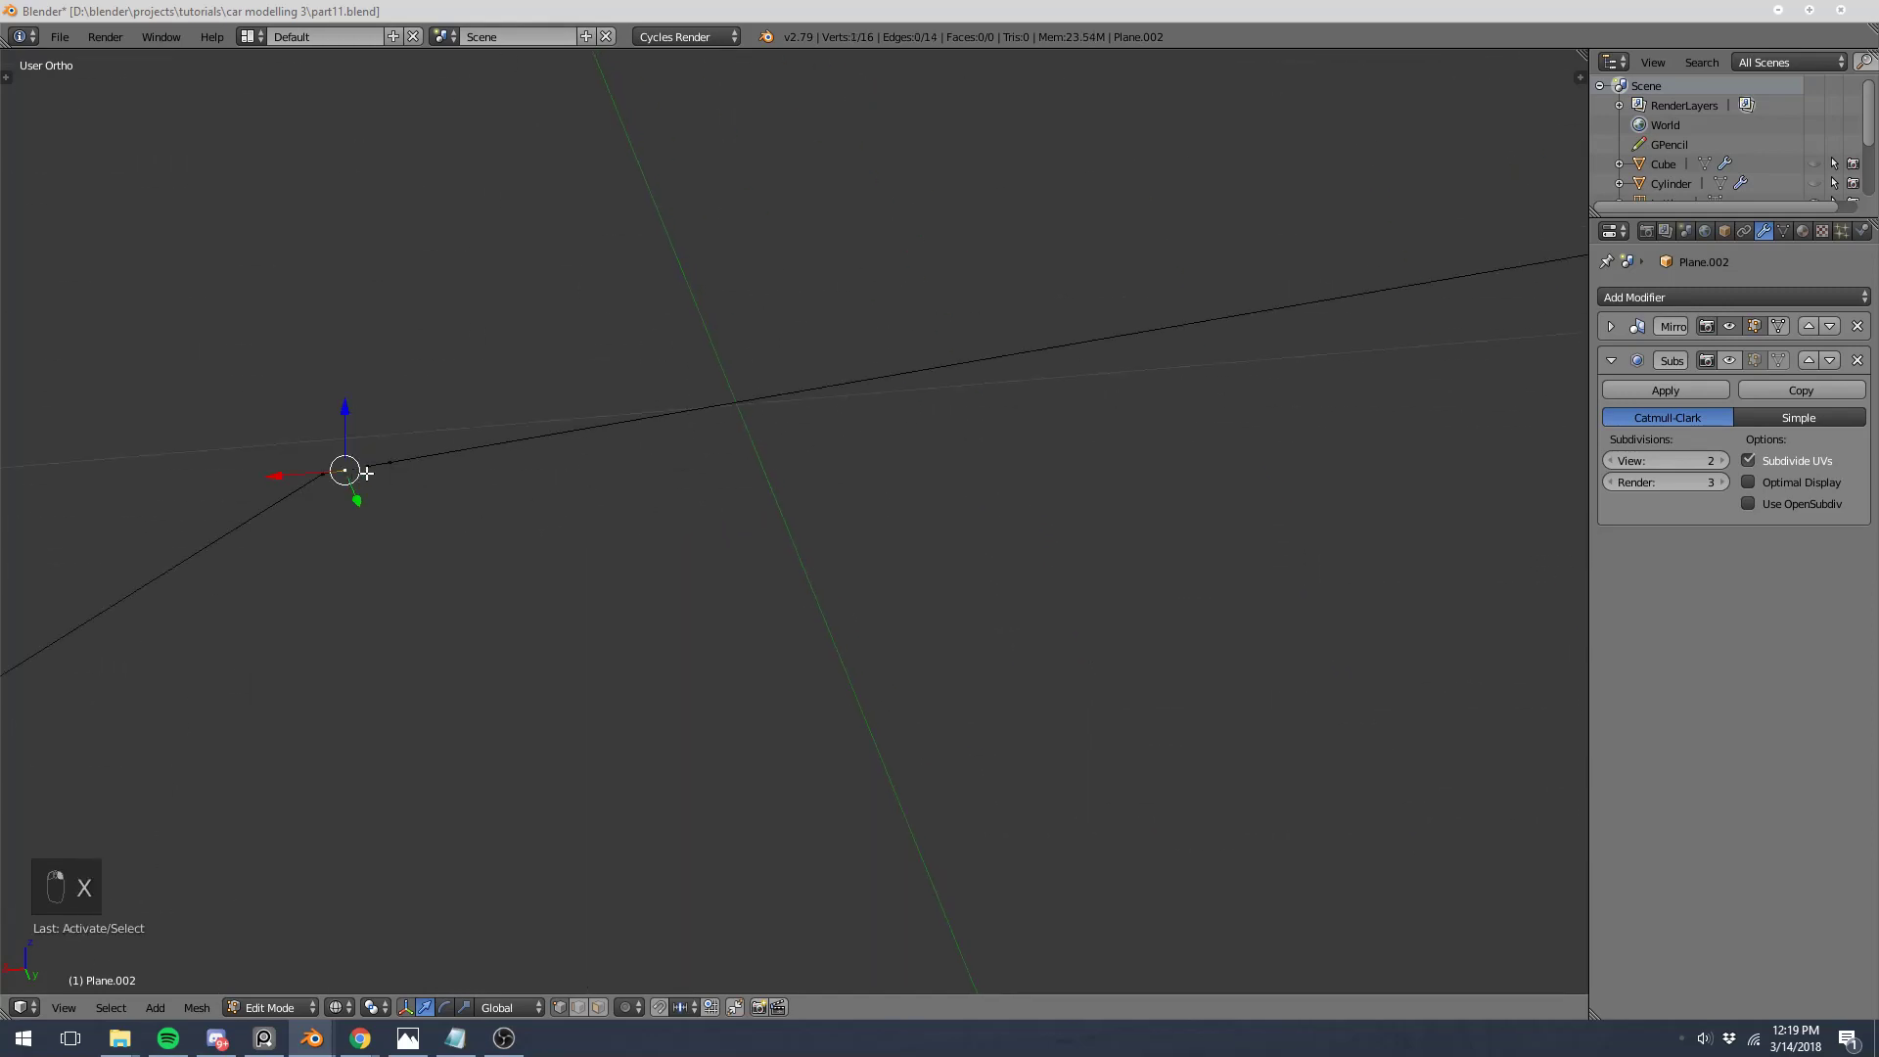
key("f")
key("a")
scroll(466, 507, "down", 5)
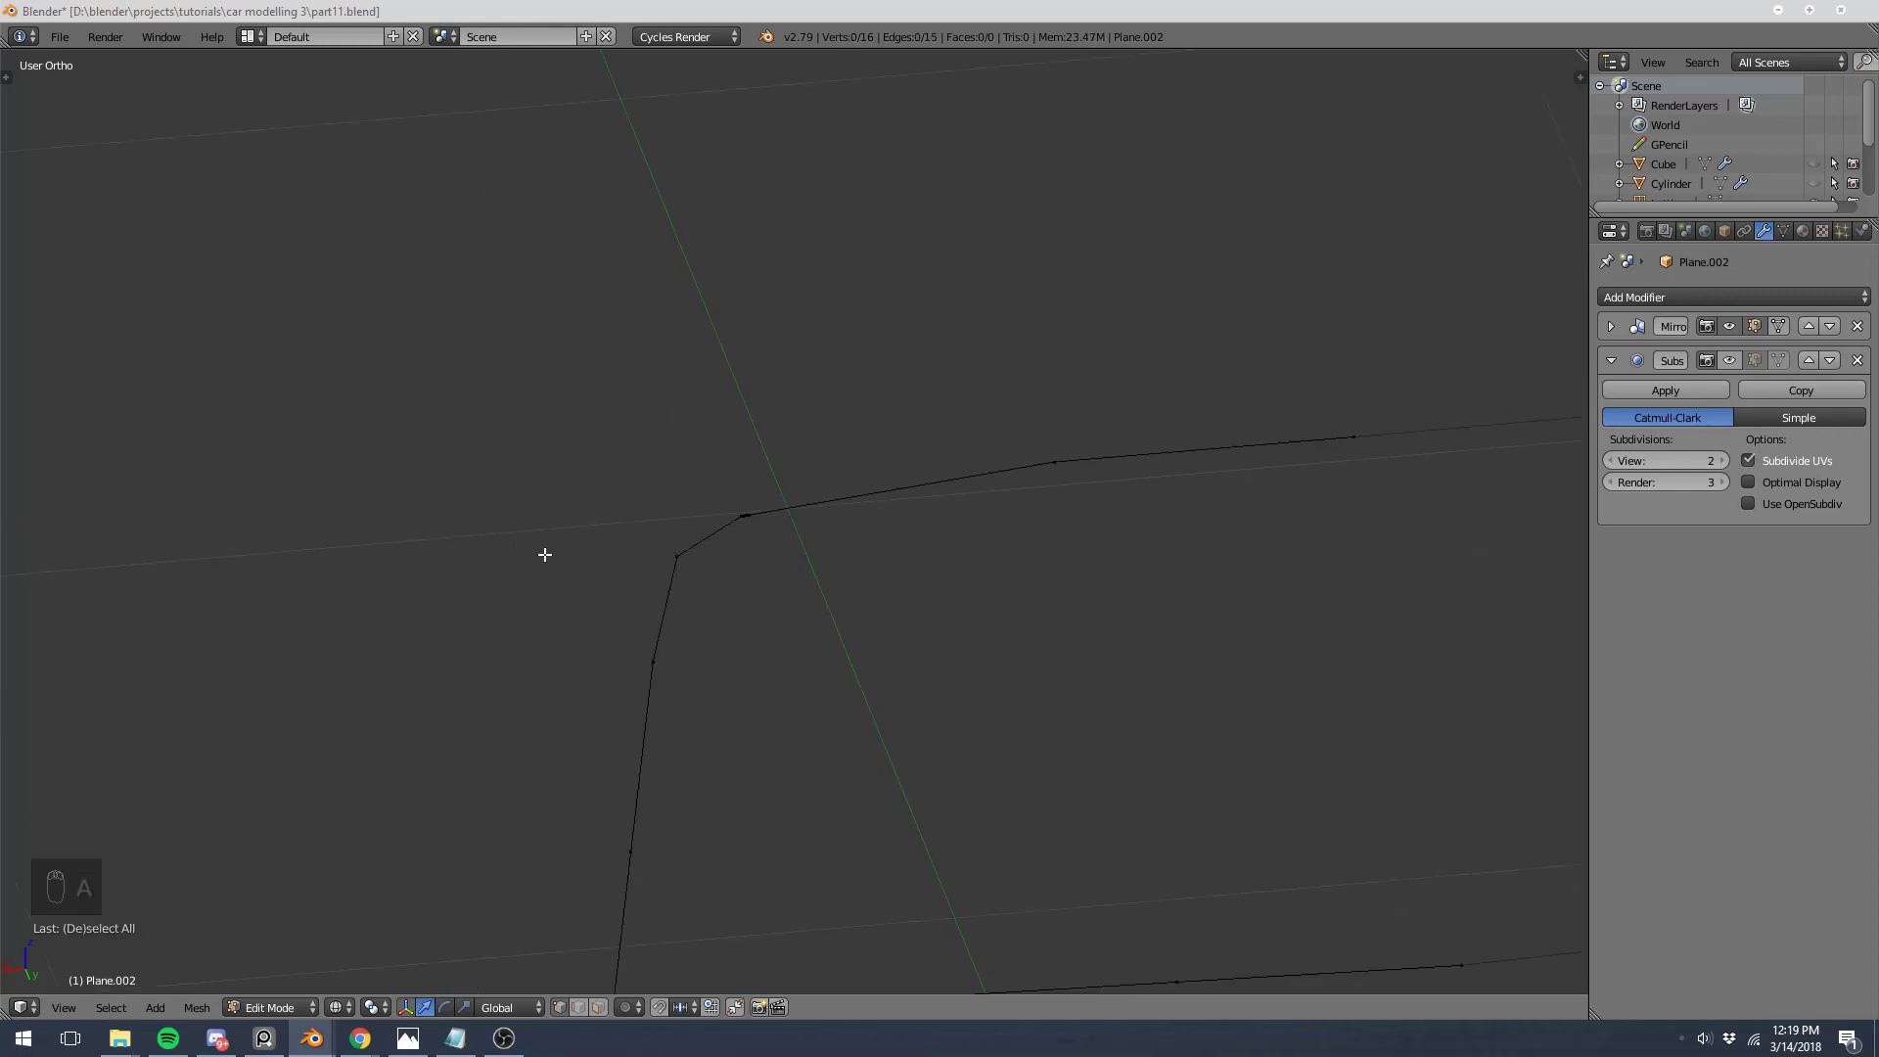
Step: Remove the two surplus middle vertices clustered near the roof-side corner and reconnect the outer two with an edge
scroll(734, 524, "up", 10)
right_click(983, 340)
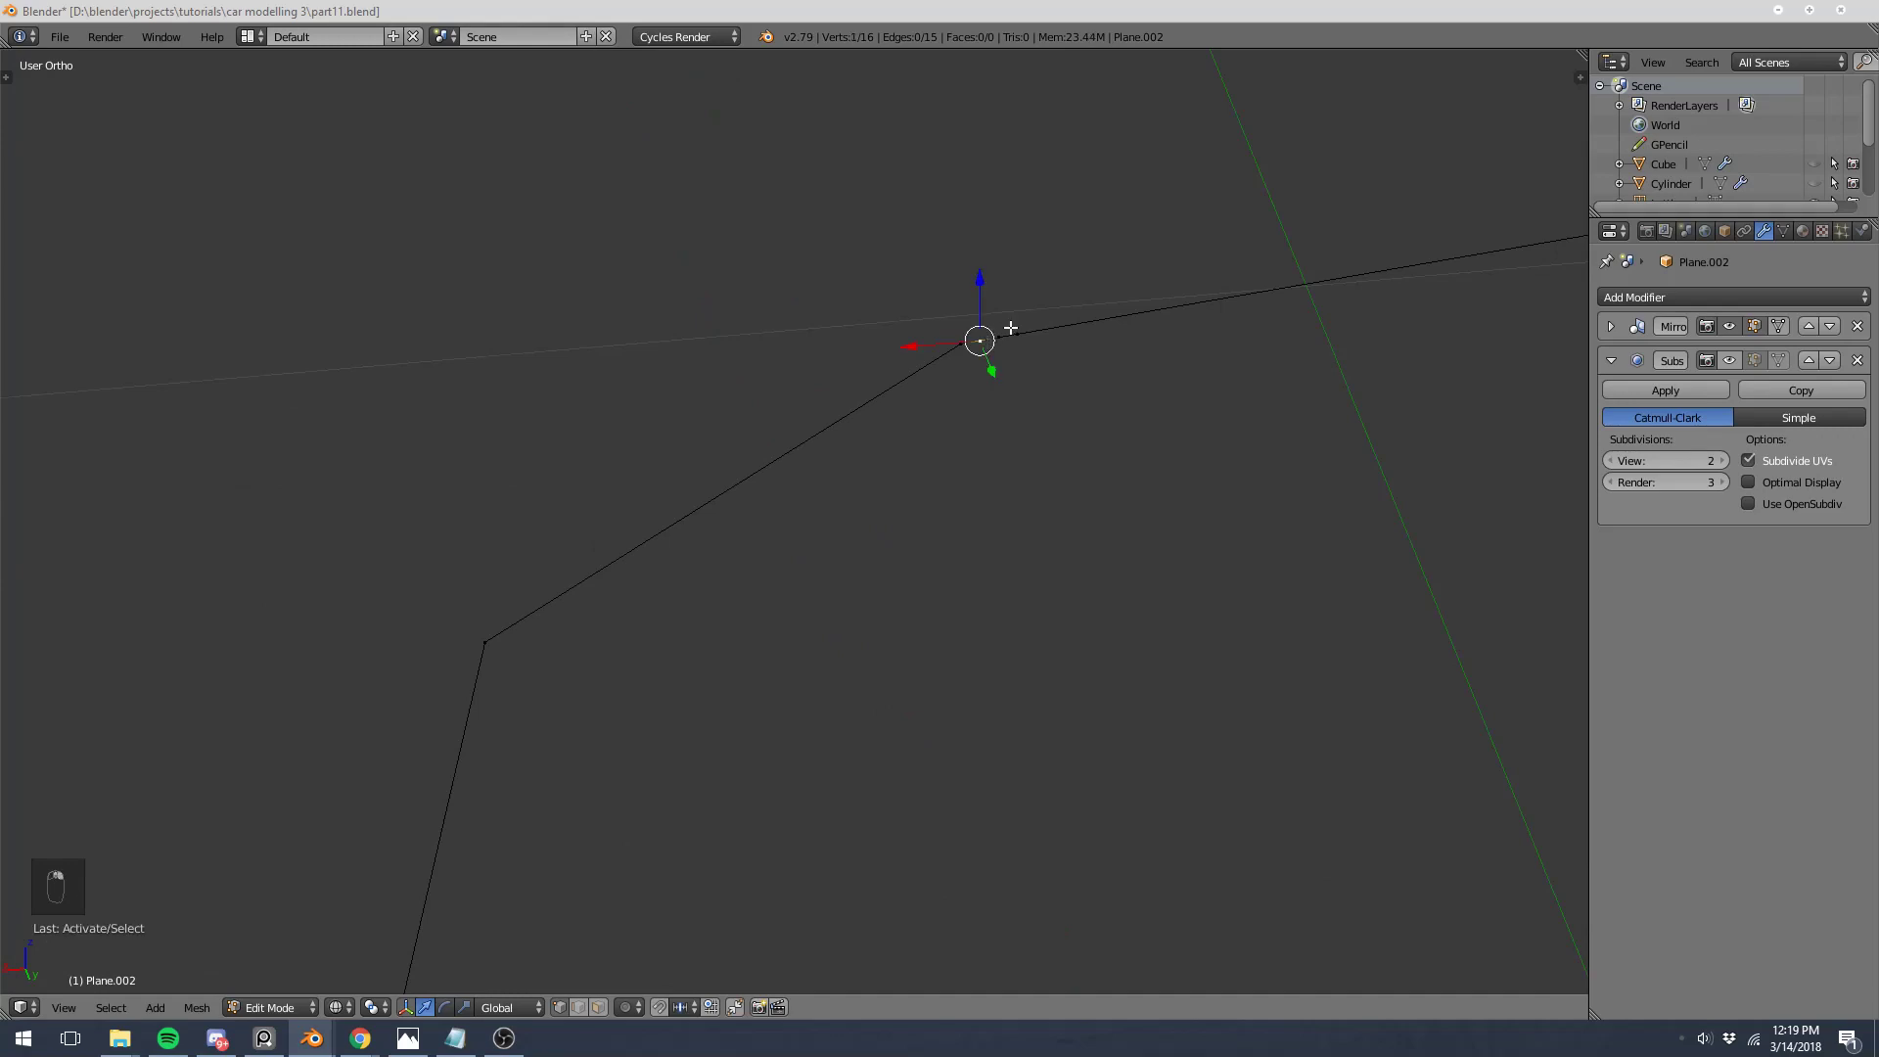
scroll(936, 358, "up", 4)
key("a")
right_click(949, 336)
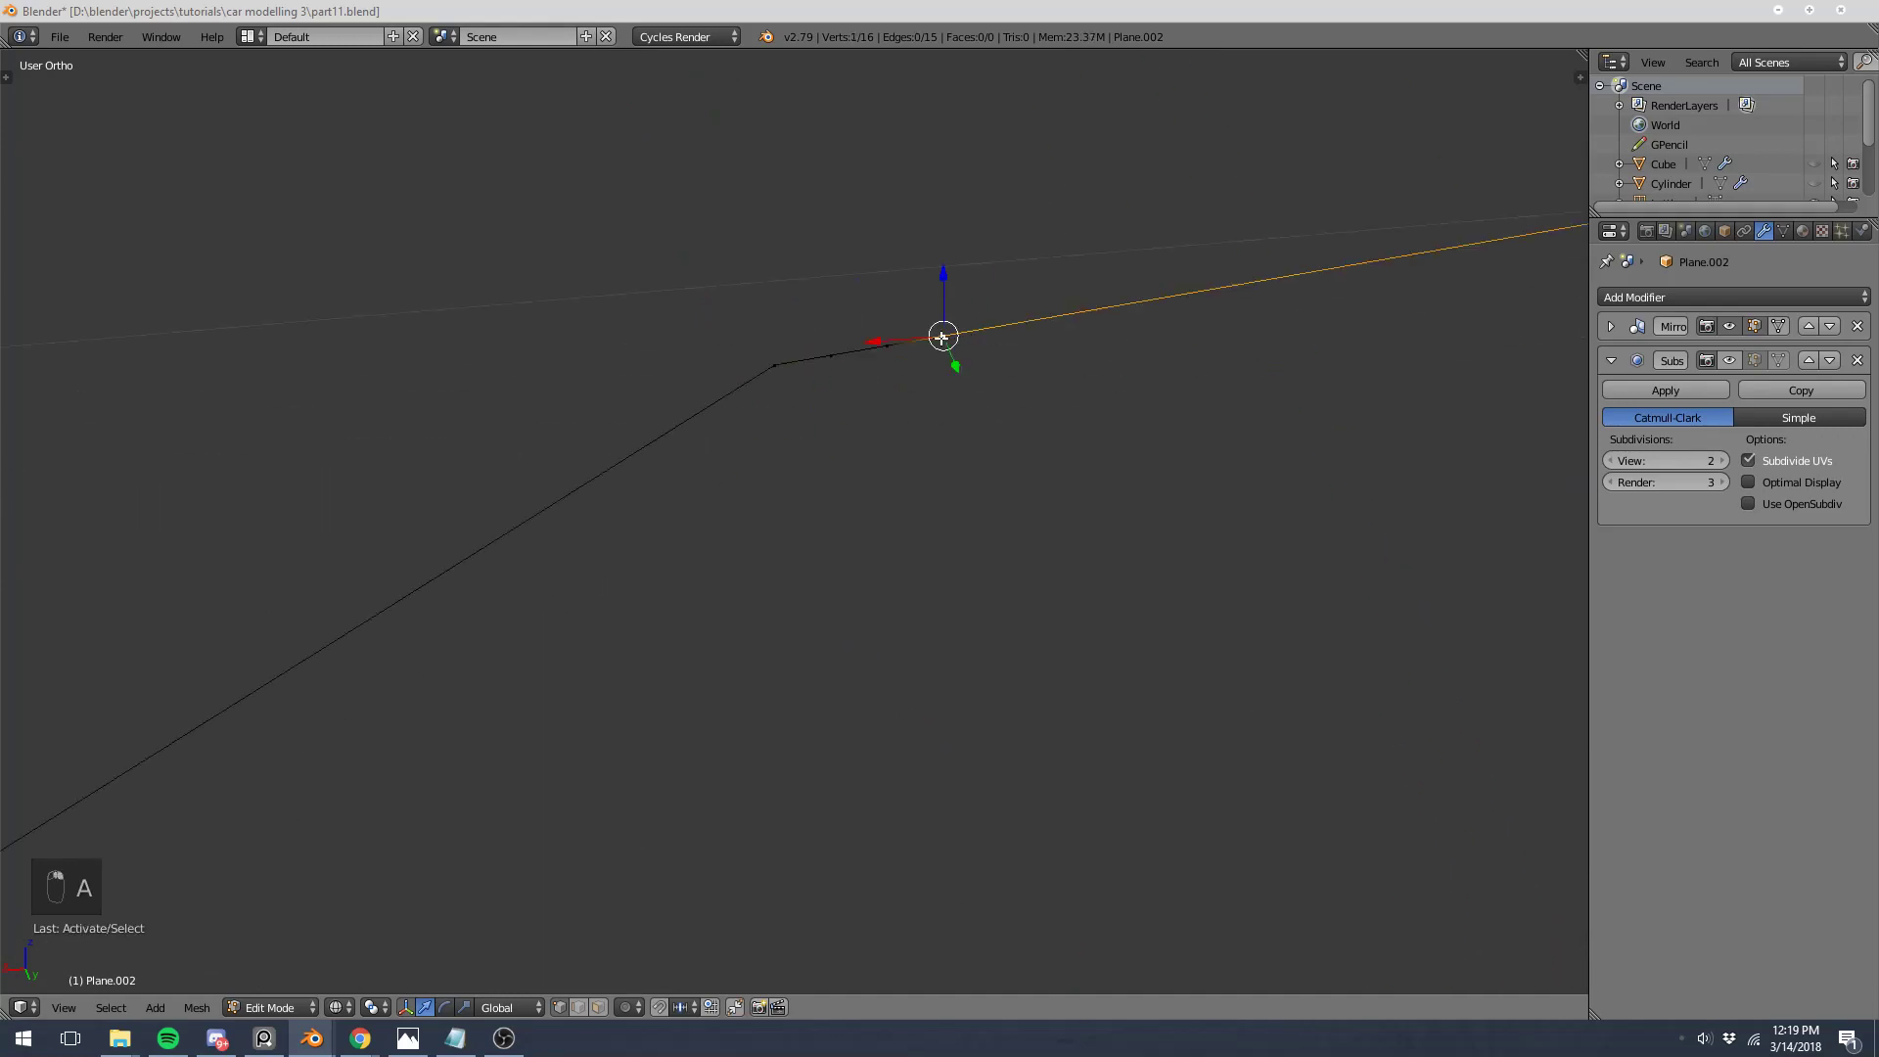
right_click(775, 364, "shift")
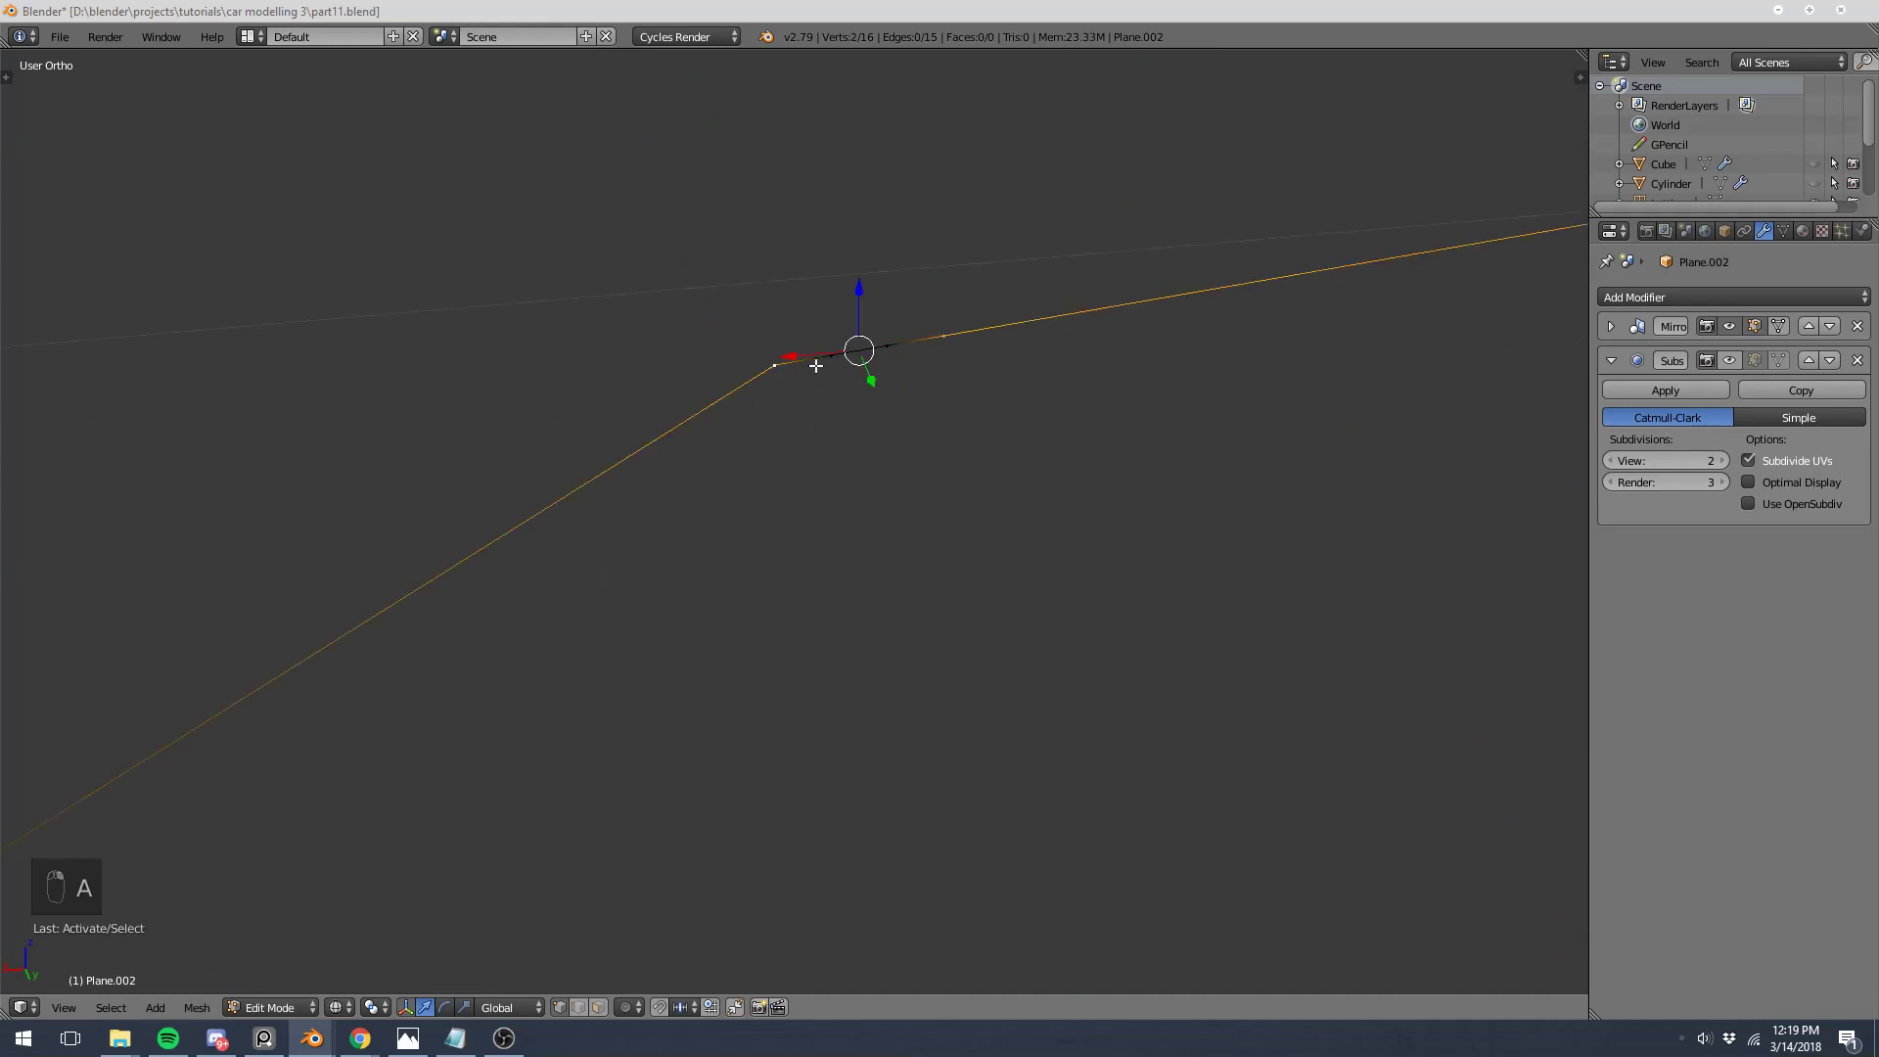
key("x")
left_click(883, 347)
right_click(772, 358)
right_click(977, 323, "shift")
key("f")
key("a")
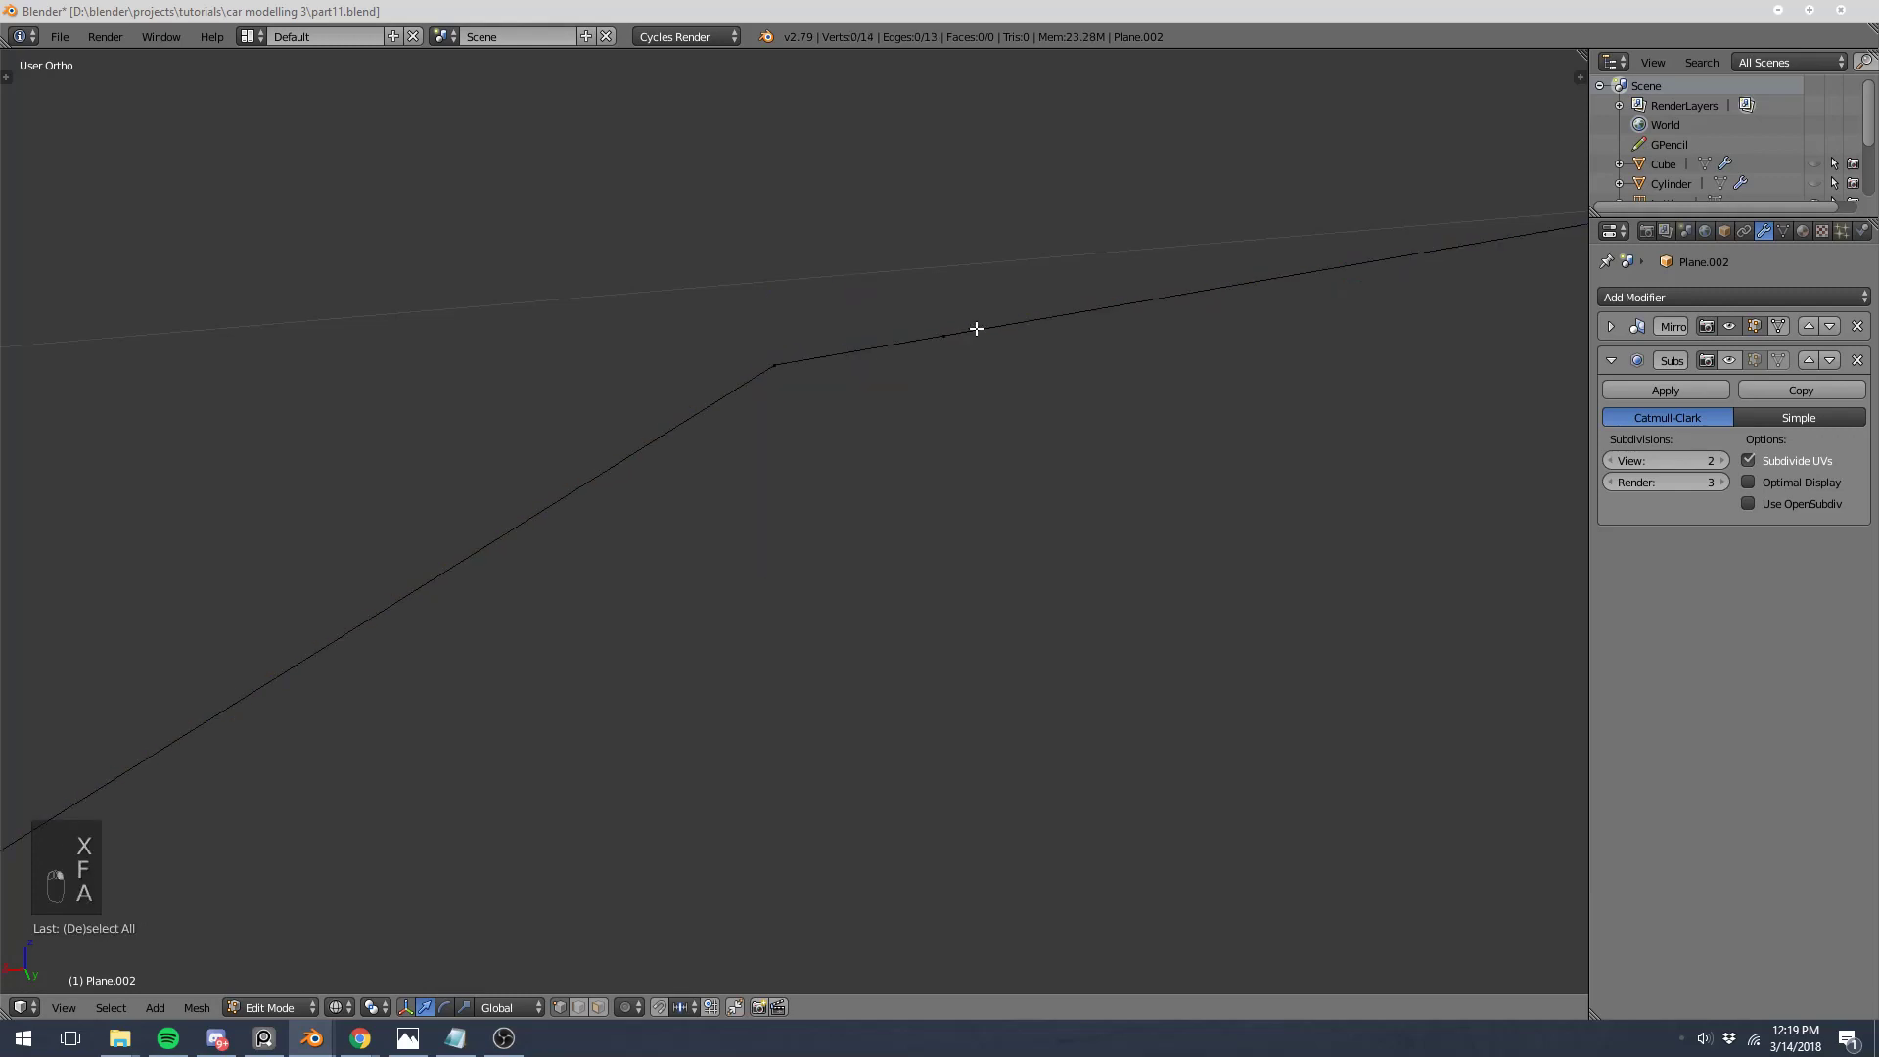
Step: Remove the two surplus vertices beside the trunk-side corner and reconnect the corner to the rear edge
scroll(847, 623, "up", 2)
middle_click_drag(724, 631, 939, 773, "shift")
middle_click_drag(499, 817, 700, 313, "shift")
middle_click_drag(615, 360, 537, 427, "shift")
right_click(473, 545)
right_click(503, 545, "shift")
key("x")
left_click(502, 551)
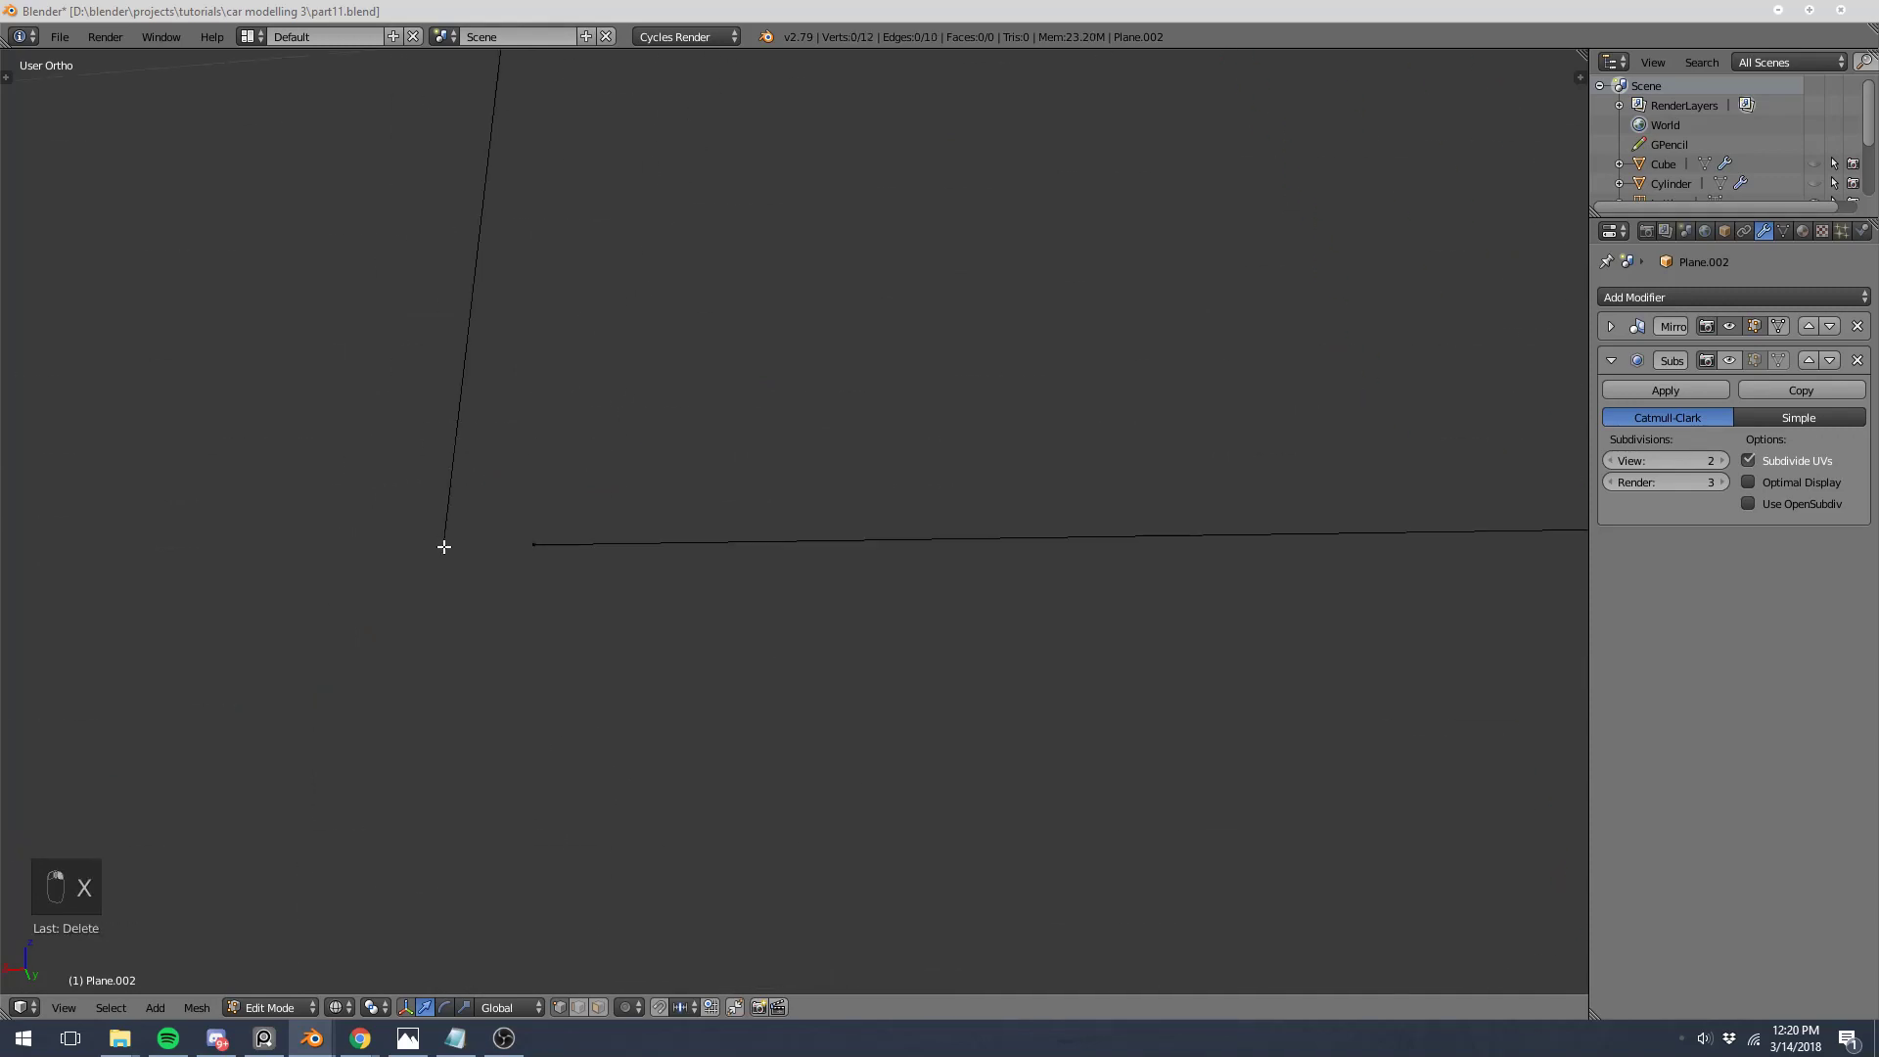
right_click(444, 545)
right_click(533, 543, "shift")
key("f")
key("a")
scroll(827, 587, "down", 4)
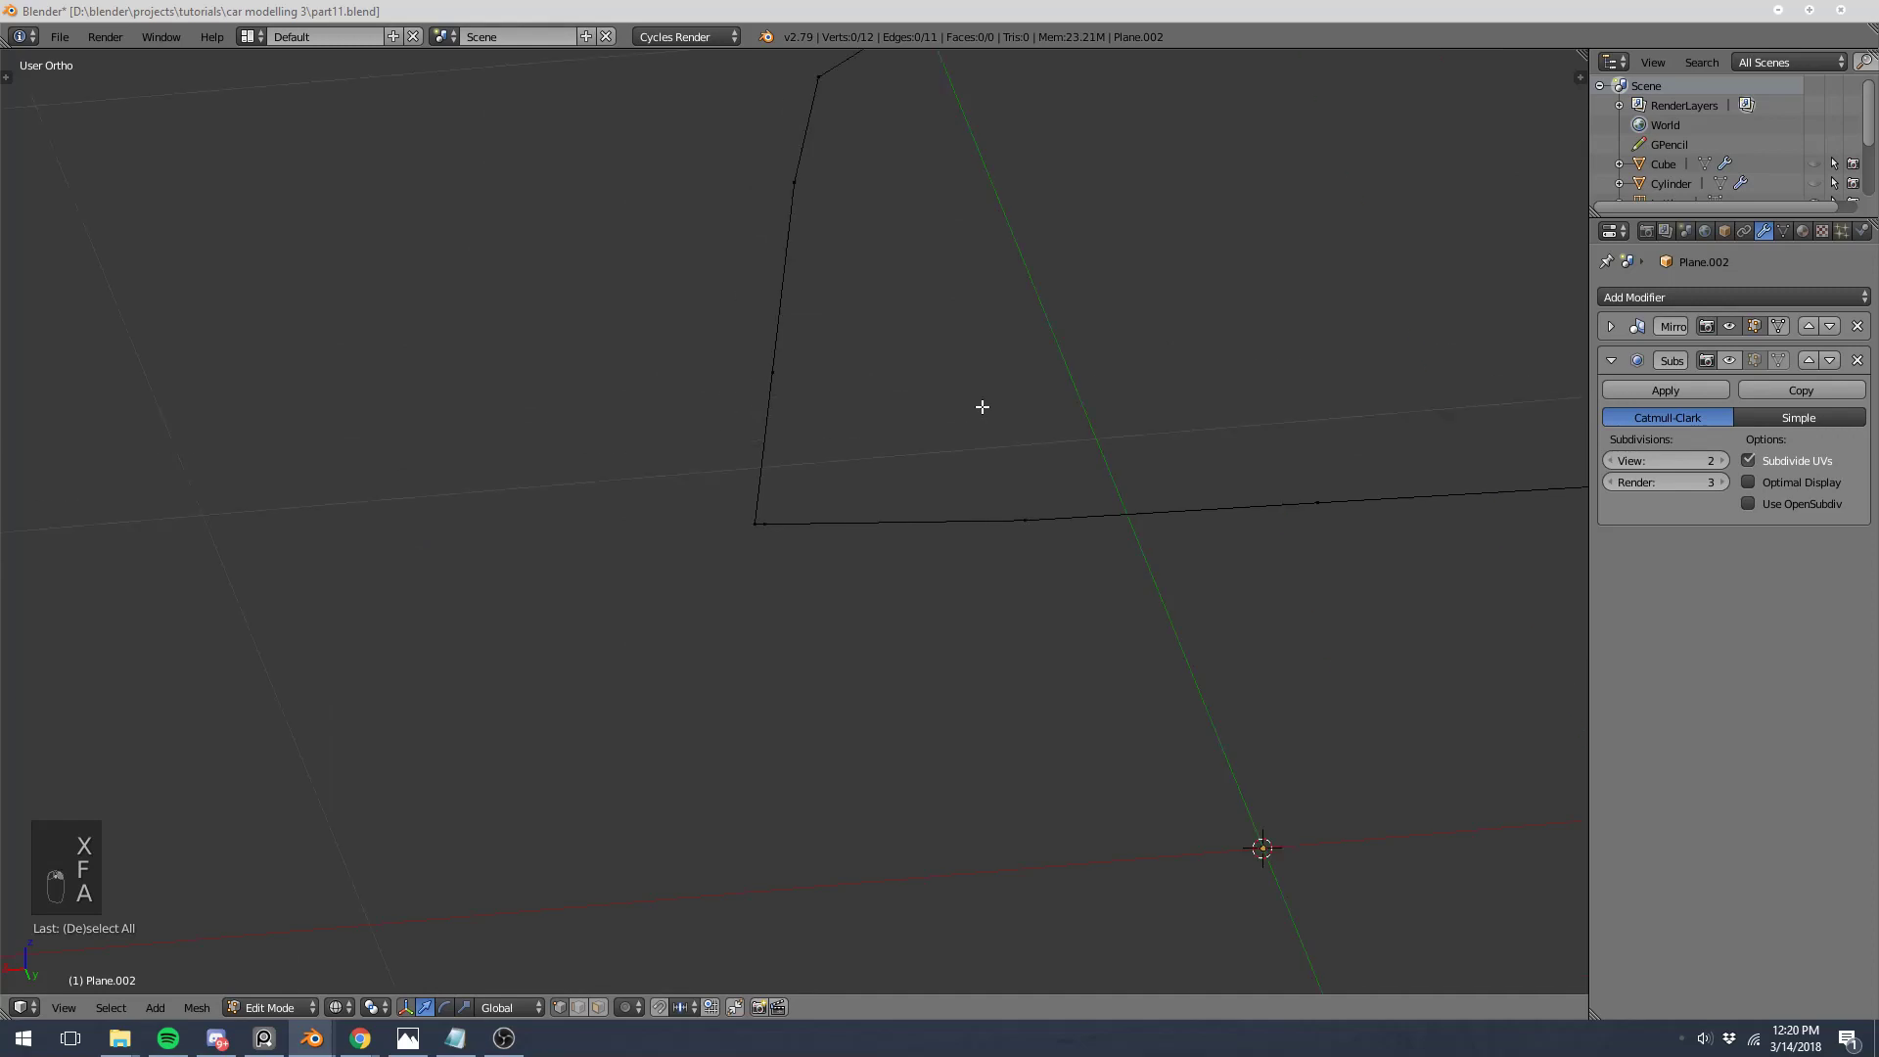
Step: Select the three vertices along the outline's side and, in right side view, extrude them up and rearward to the blueprint's glass line
middle_click_drag(989, 396, 806, 478, "shift")
scroll(910, 407, "down", 4)
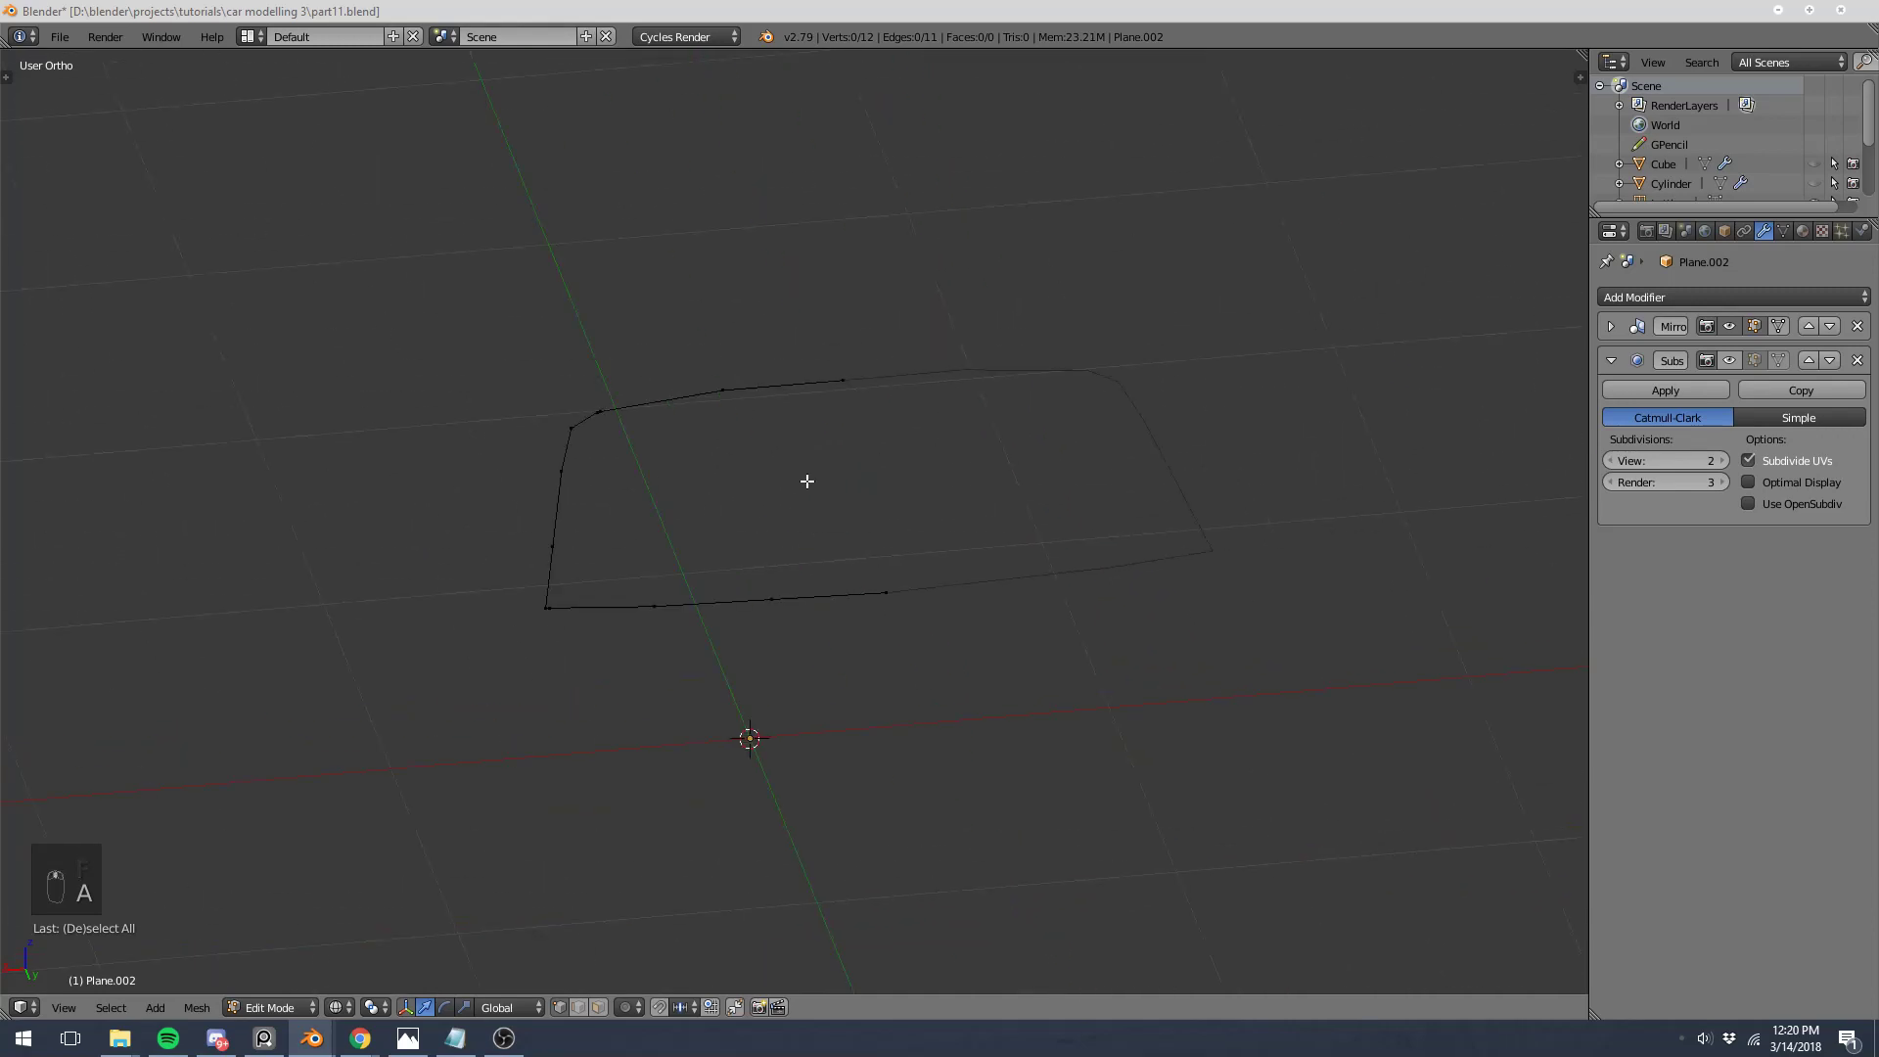
scroll(563, 578, "up", 5)
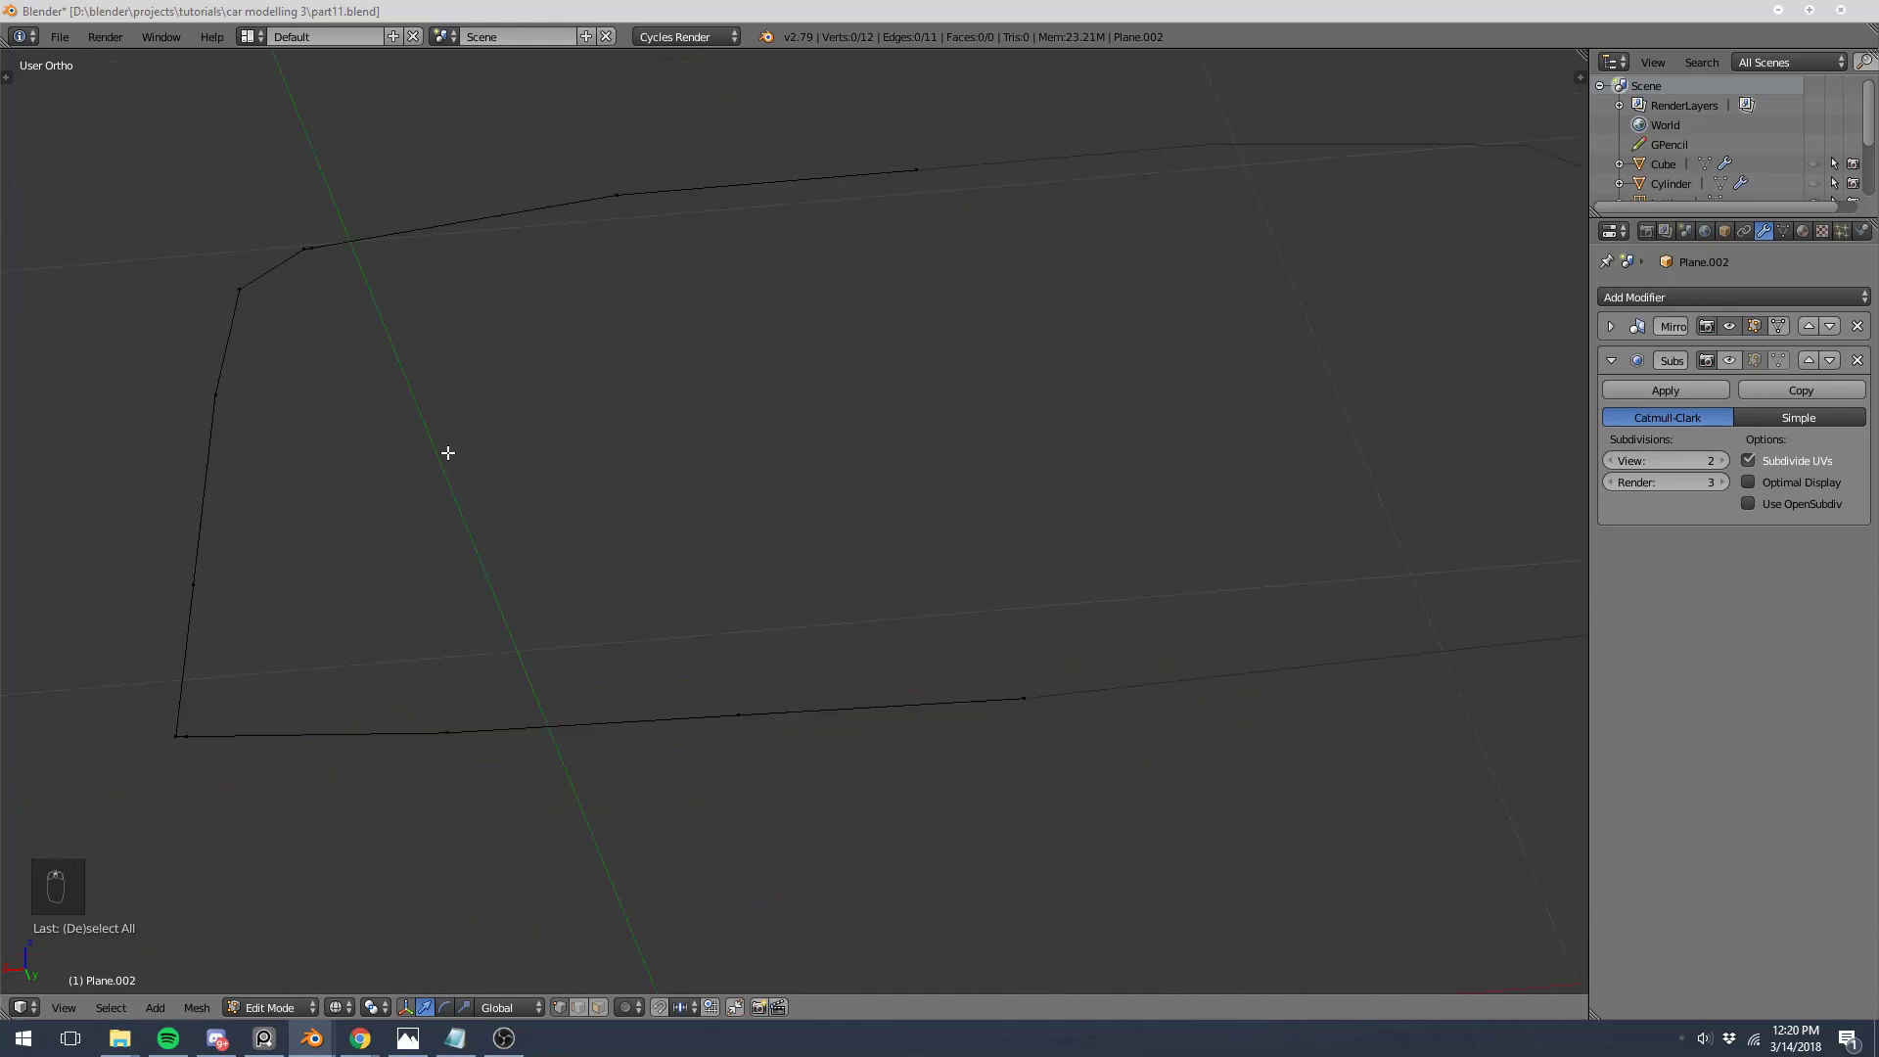
key("a")
key("a")
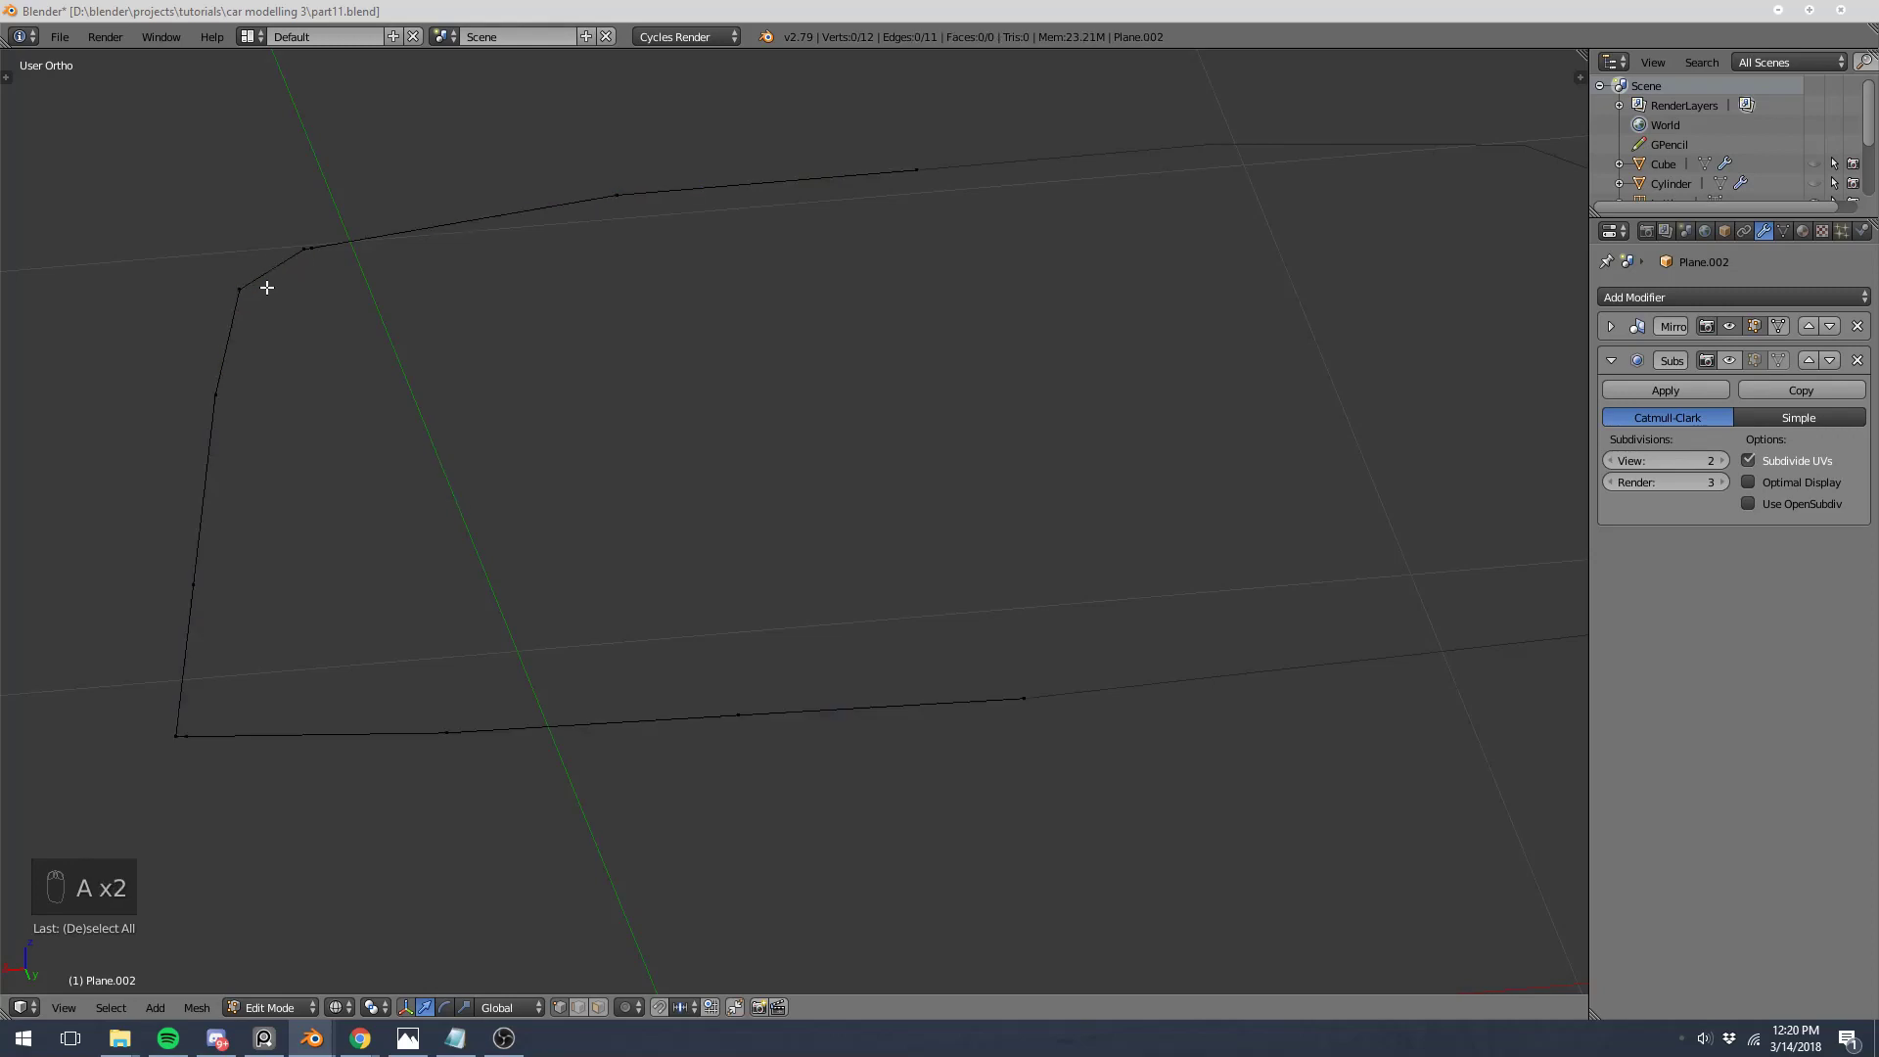
right_click(256, 290)
right_click(245, 403, "shift")
right_click(240, 585, "shift")
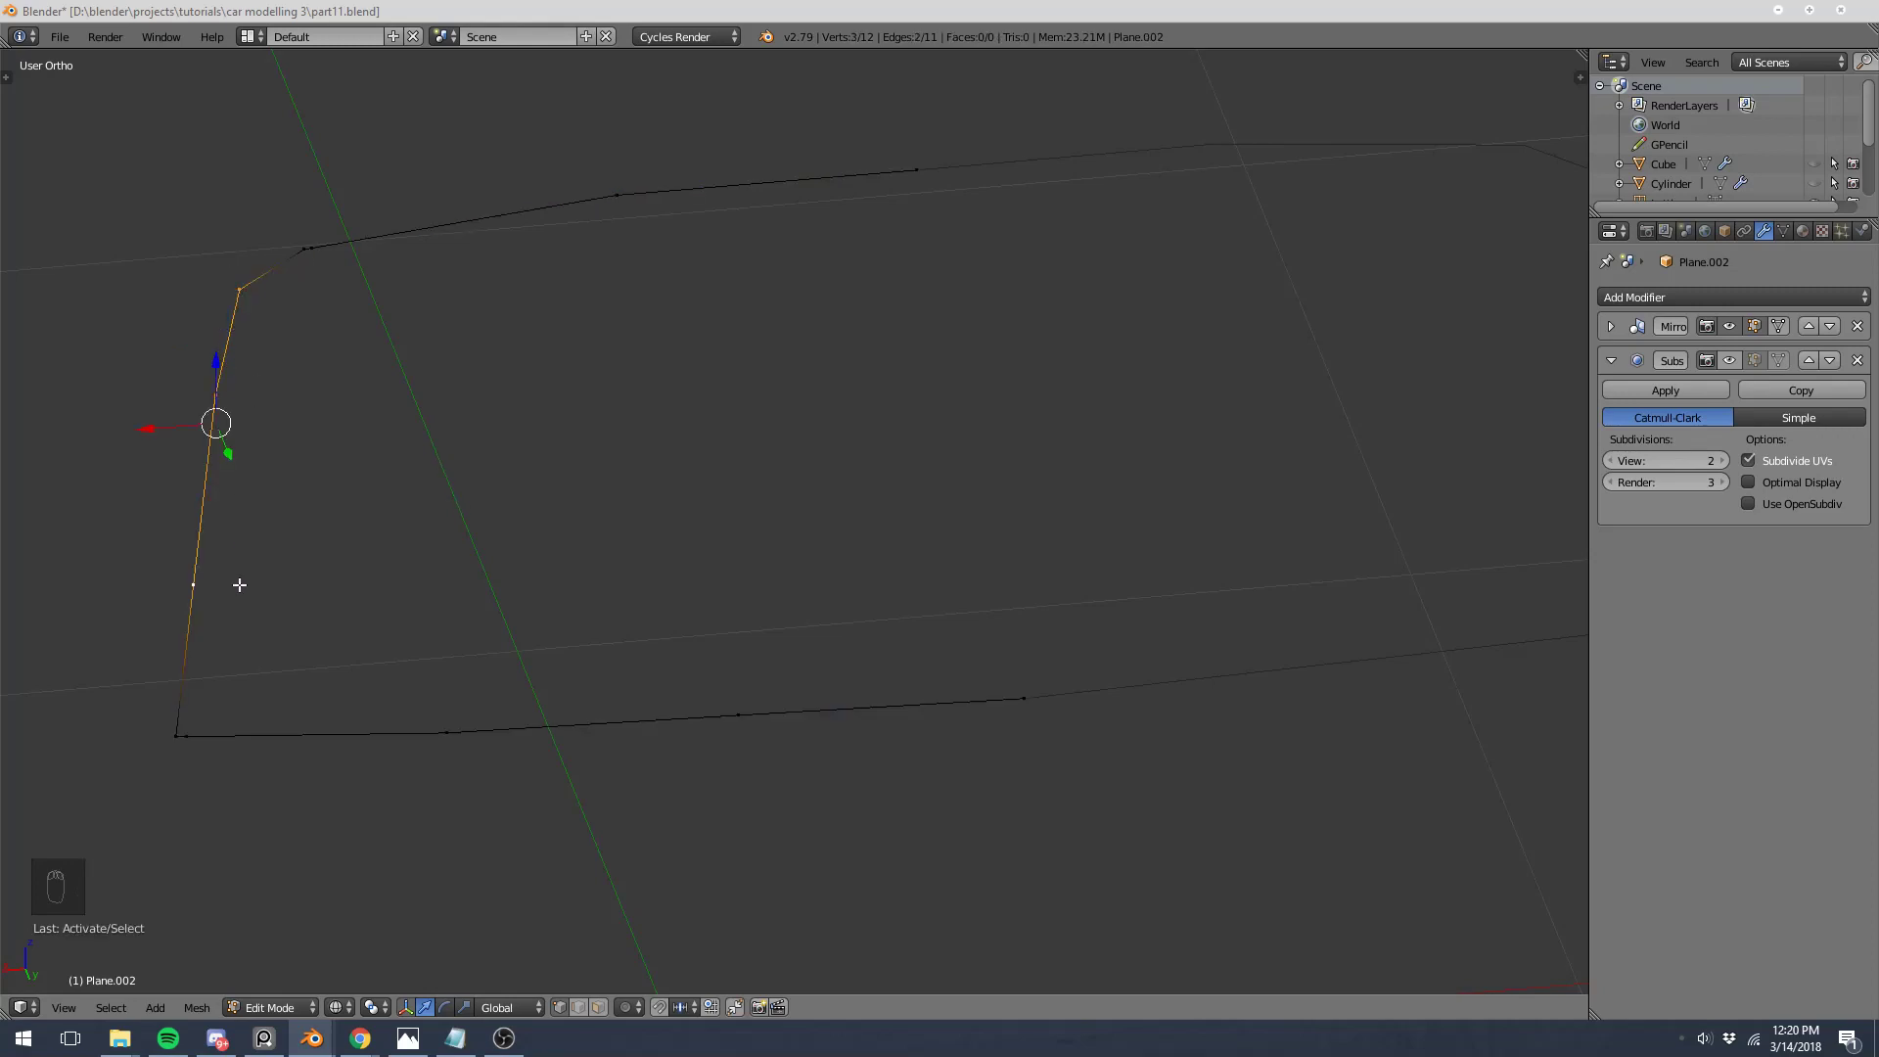
key("z")
key("KP_3")
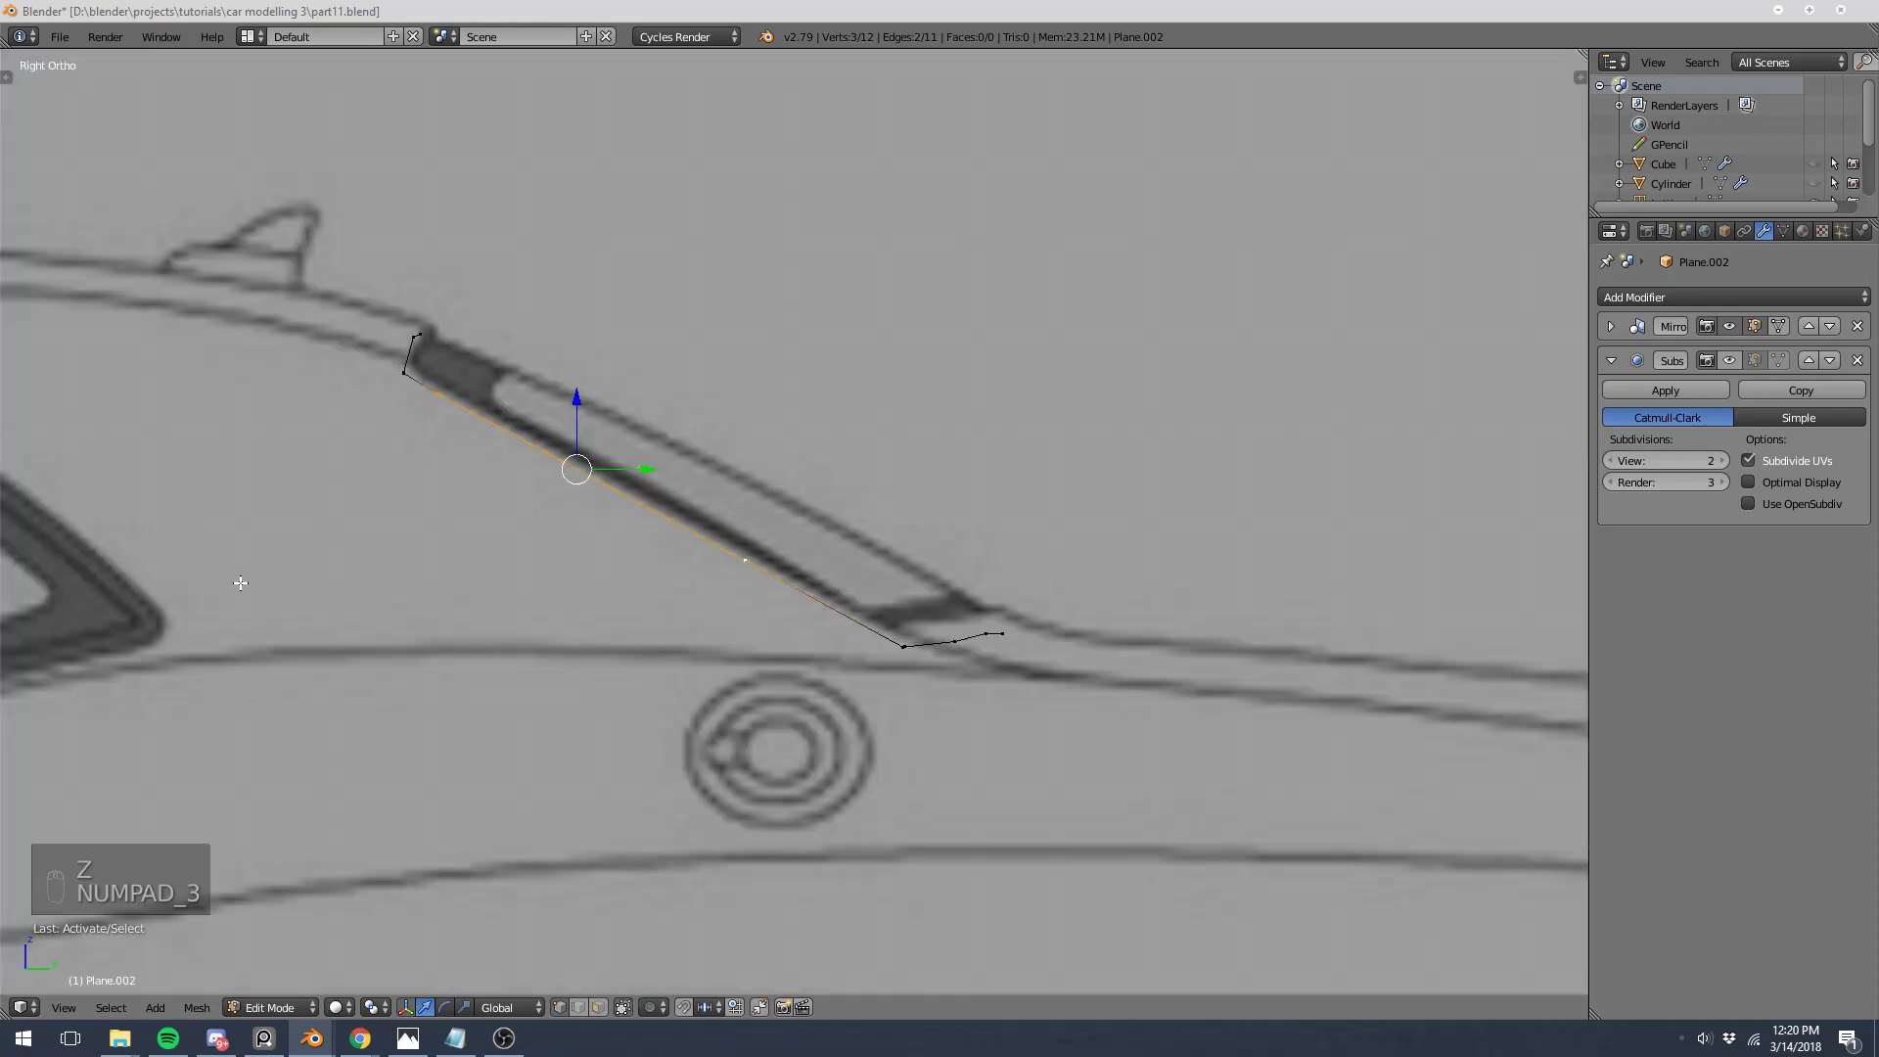
key("e")
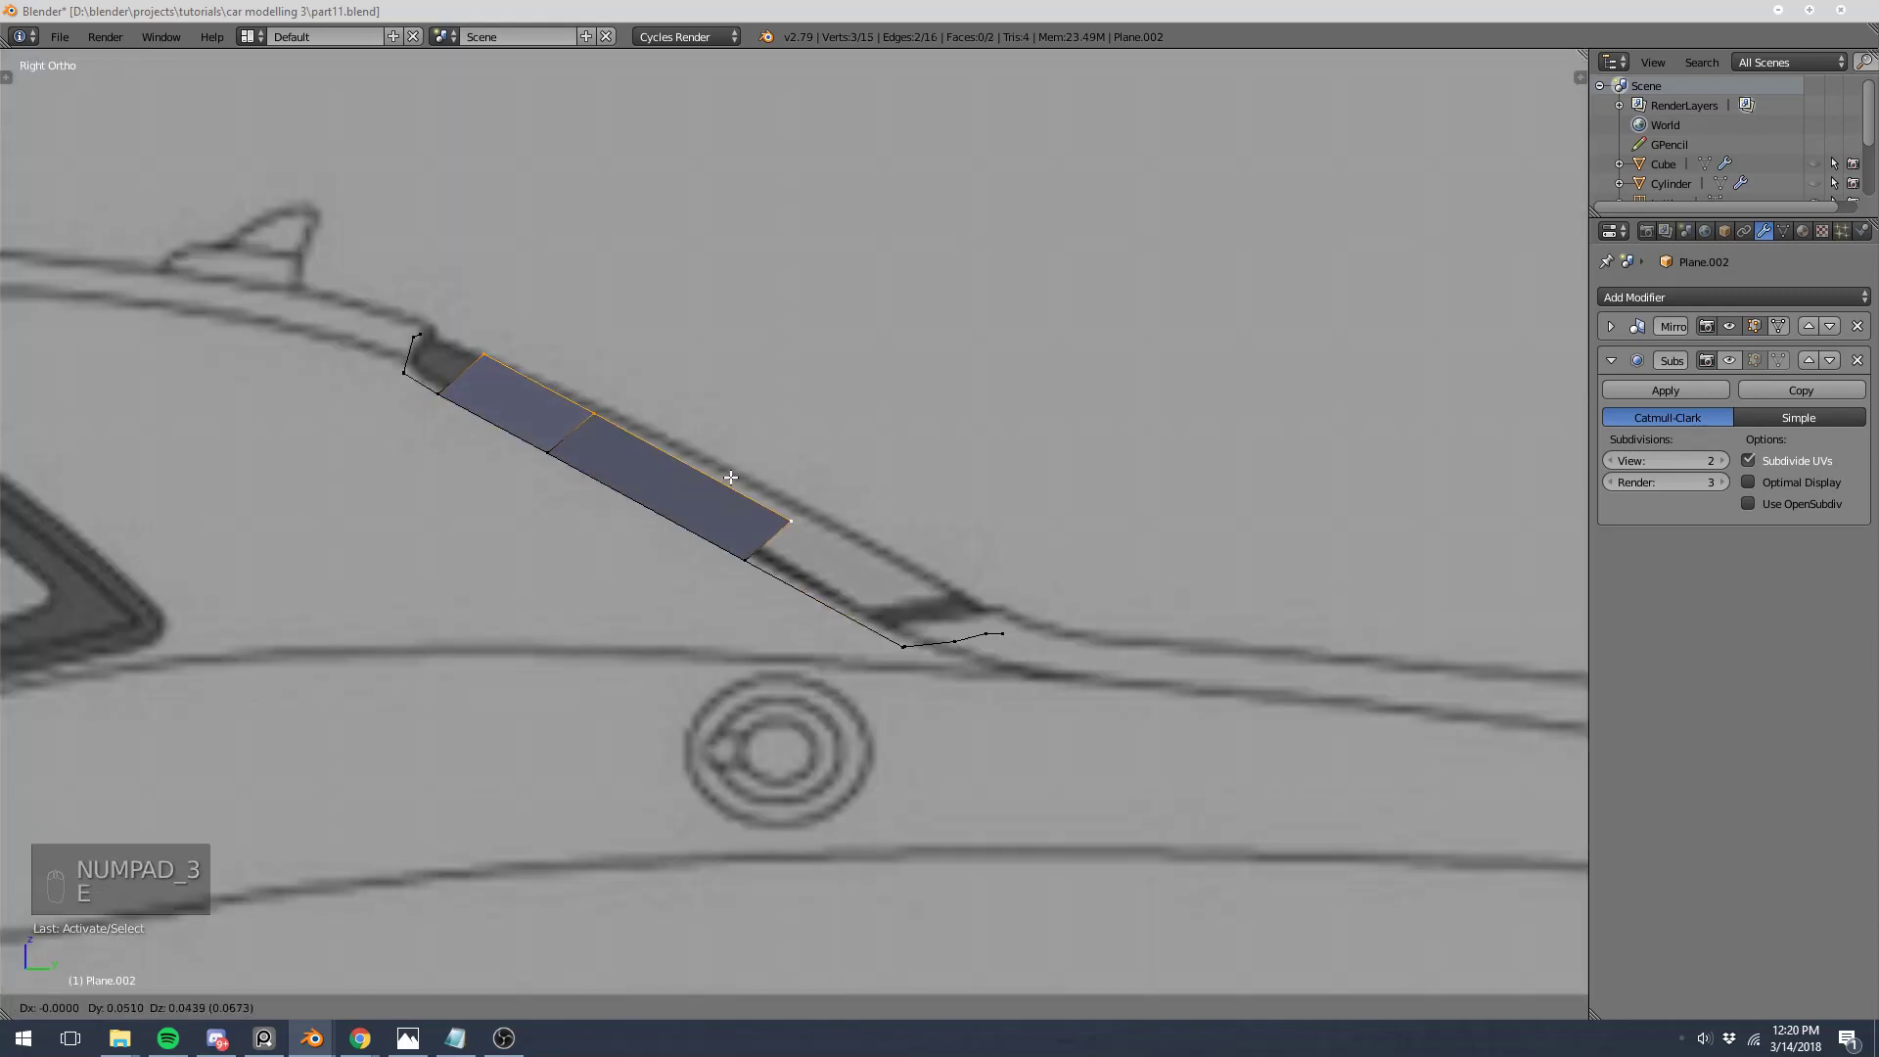
left_click(690, 470)
Step: Reposition the middle and trunk-side extruded vertices to follow the upper glass line of the side blueprint
right_click(597, 412)
key("g")
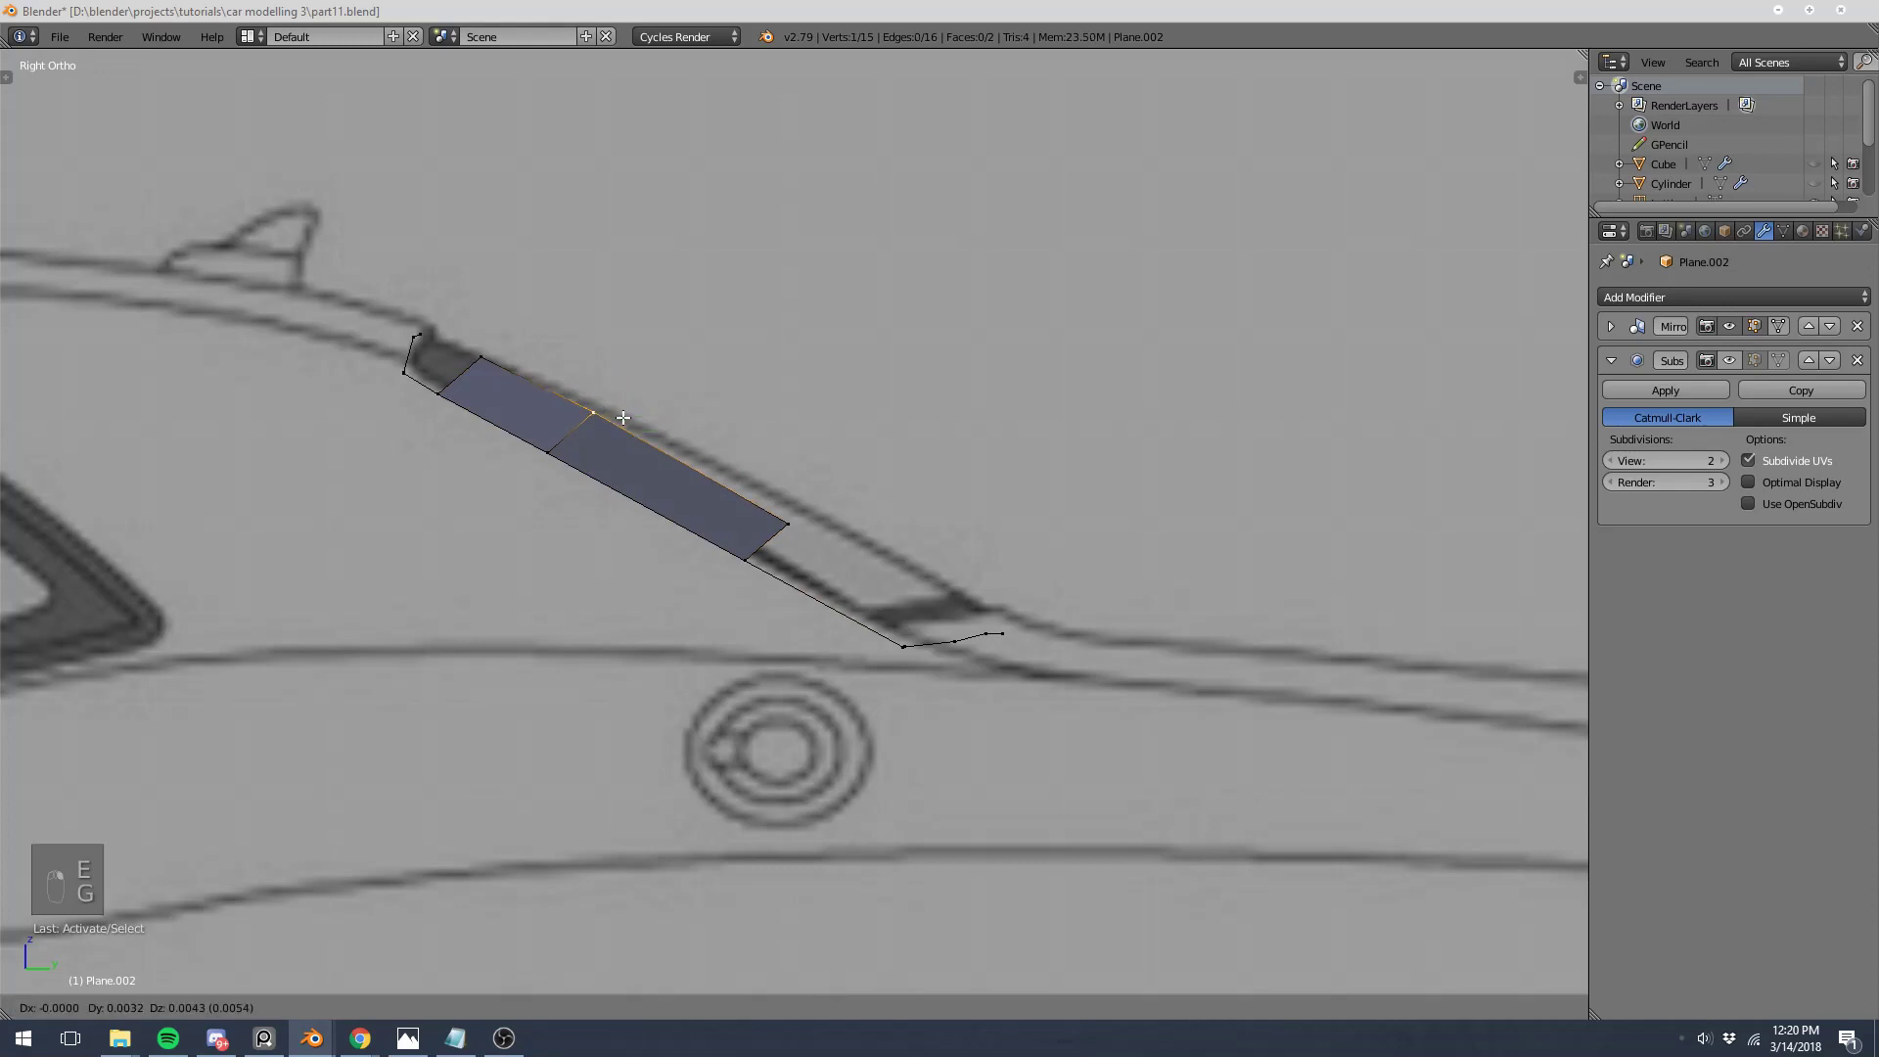
right_click(636, 405)
key("g")
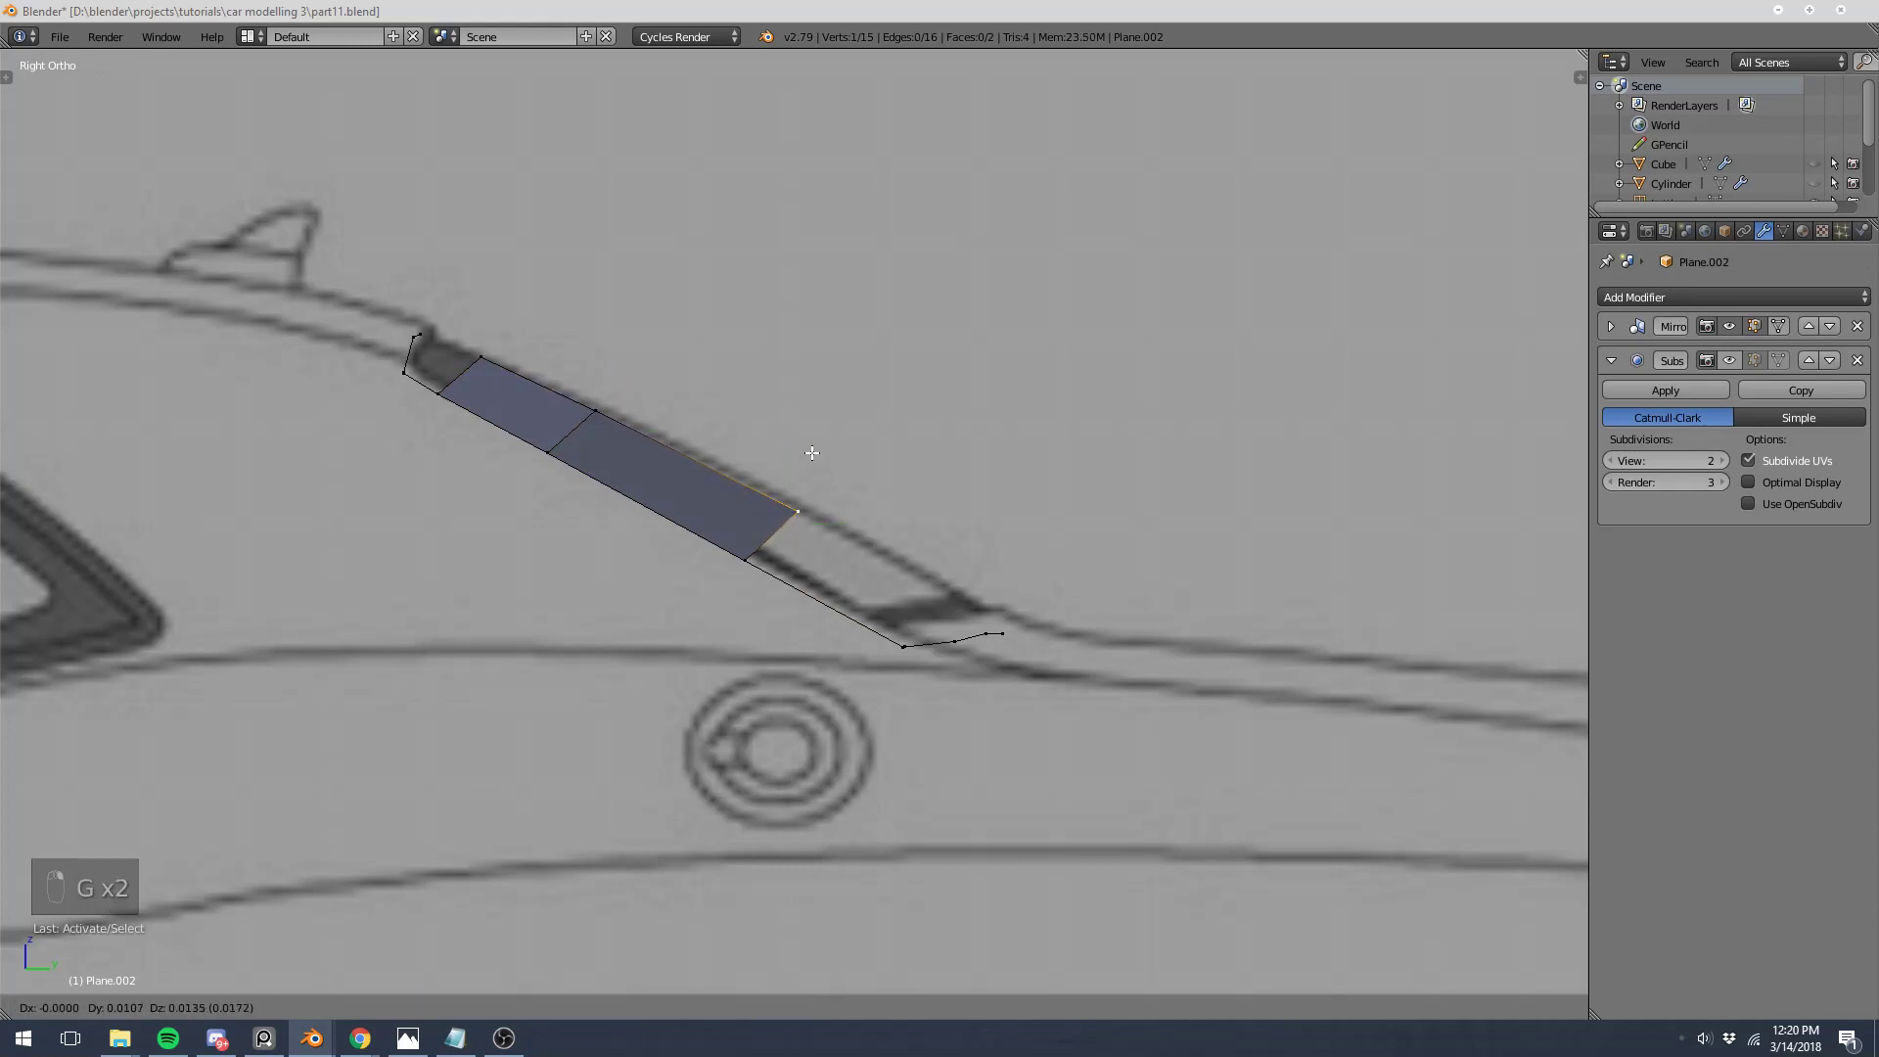
left_click(824, 429)
Step: In top view, select all three extruded vertices and move them along X to the car's centreline, restoring solid display
key("KP_7")
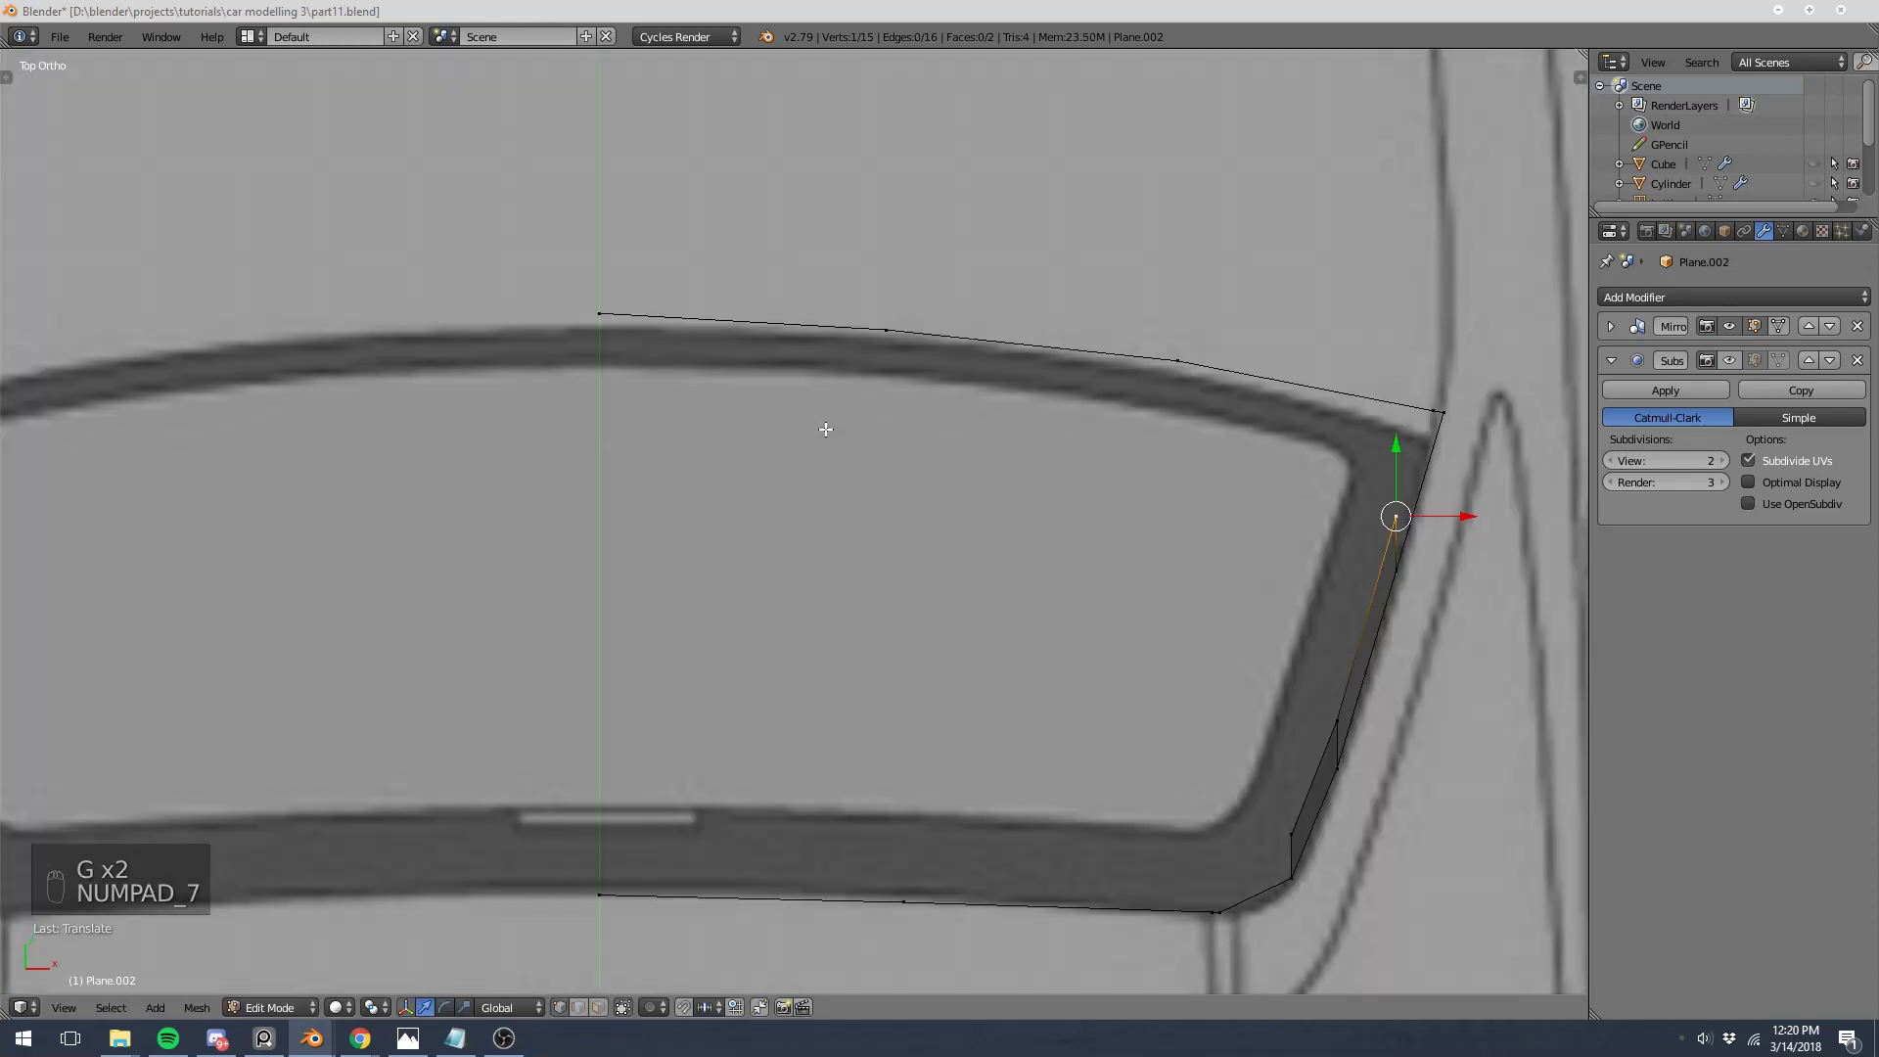
scroll(1438, 725, "up", 1)
key("z")
right_click(1443, 757, "shift")
right_click(1386, 892, "shift")
scroll(1297, 748, "down", 5)
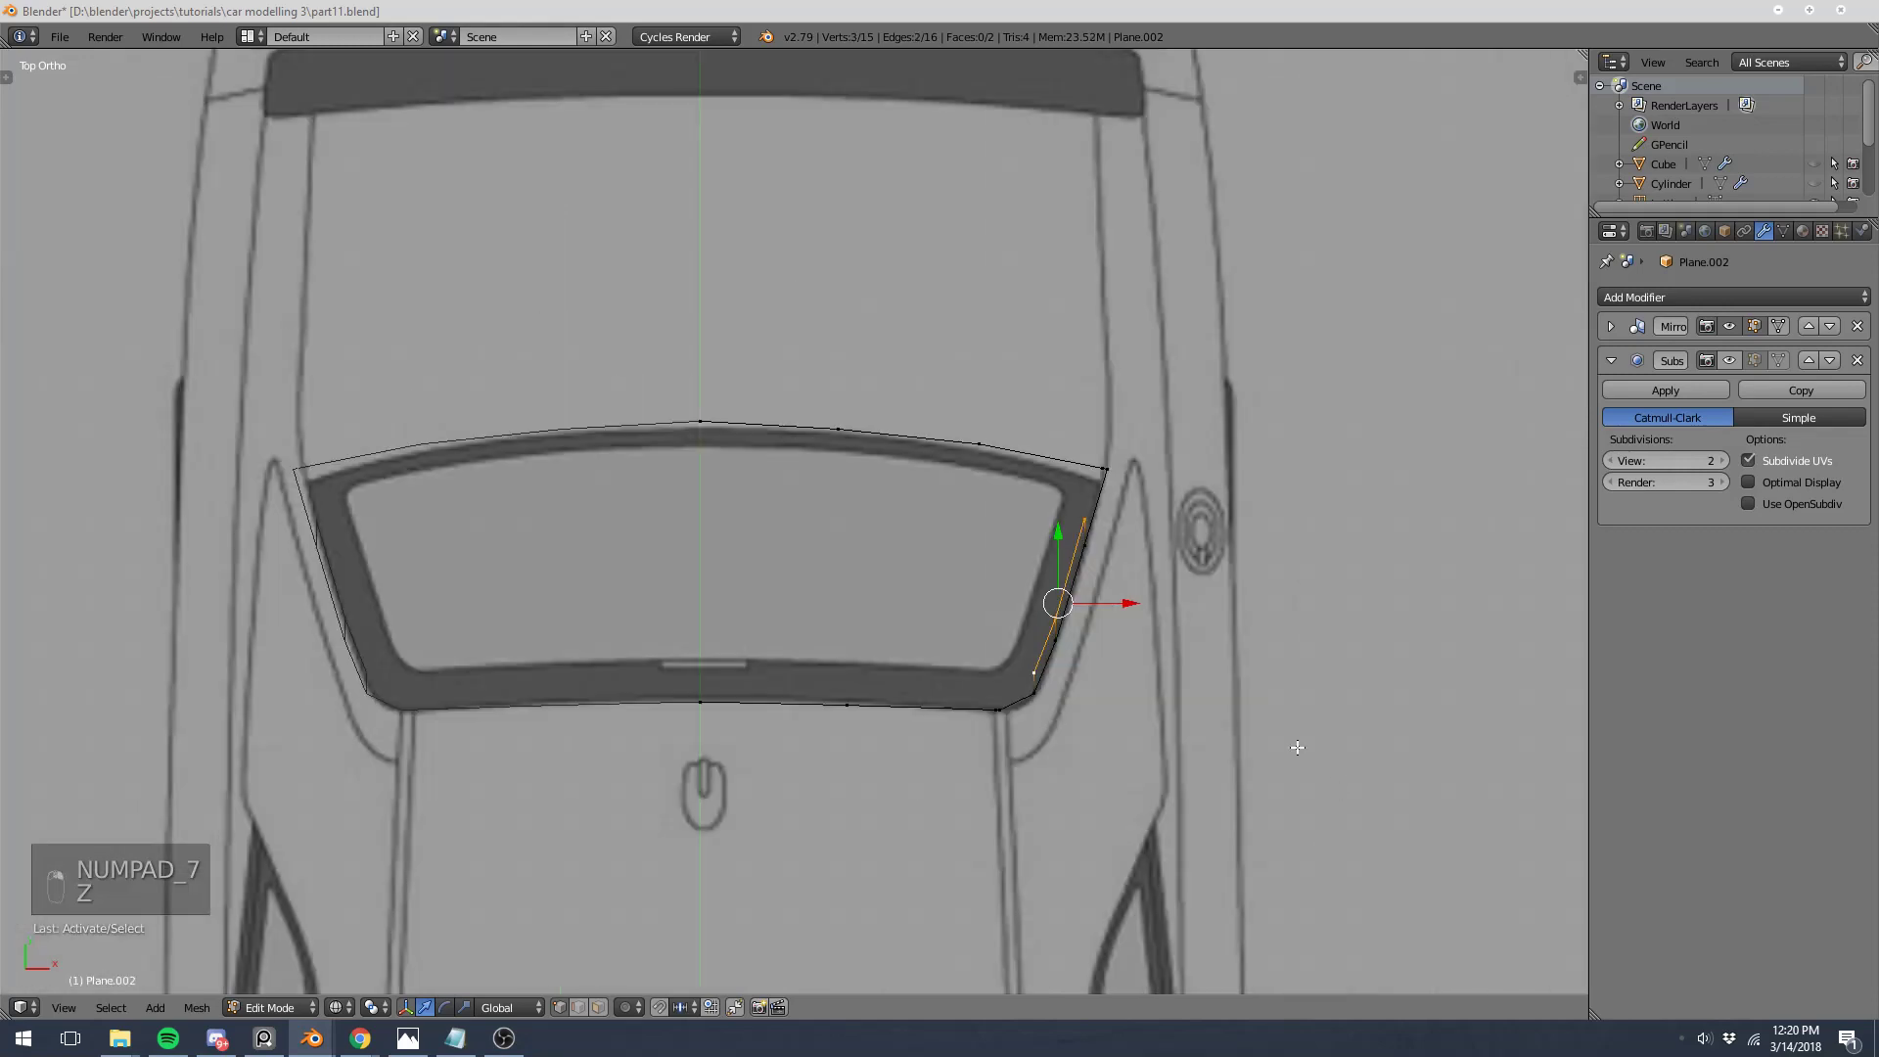
left_click_drag(1125, 603, 856, 545)
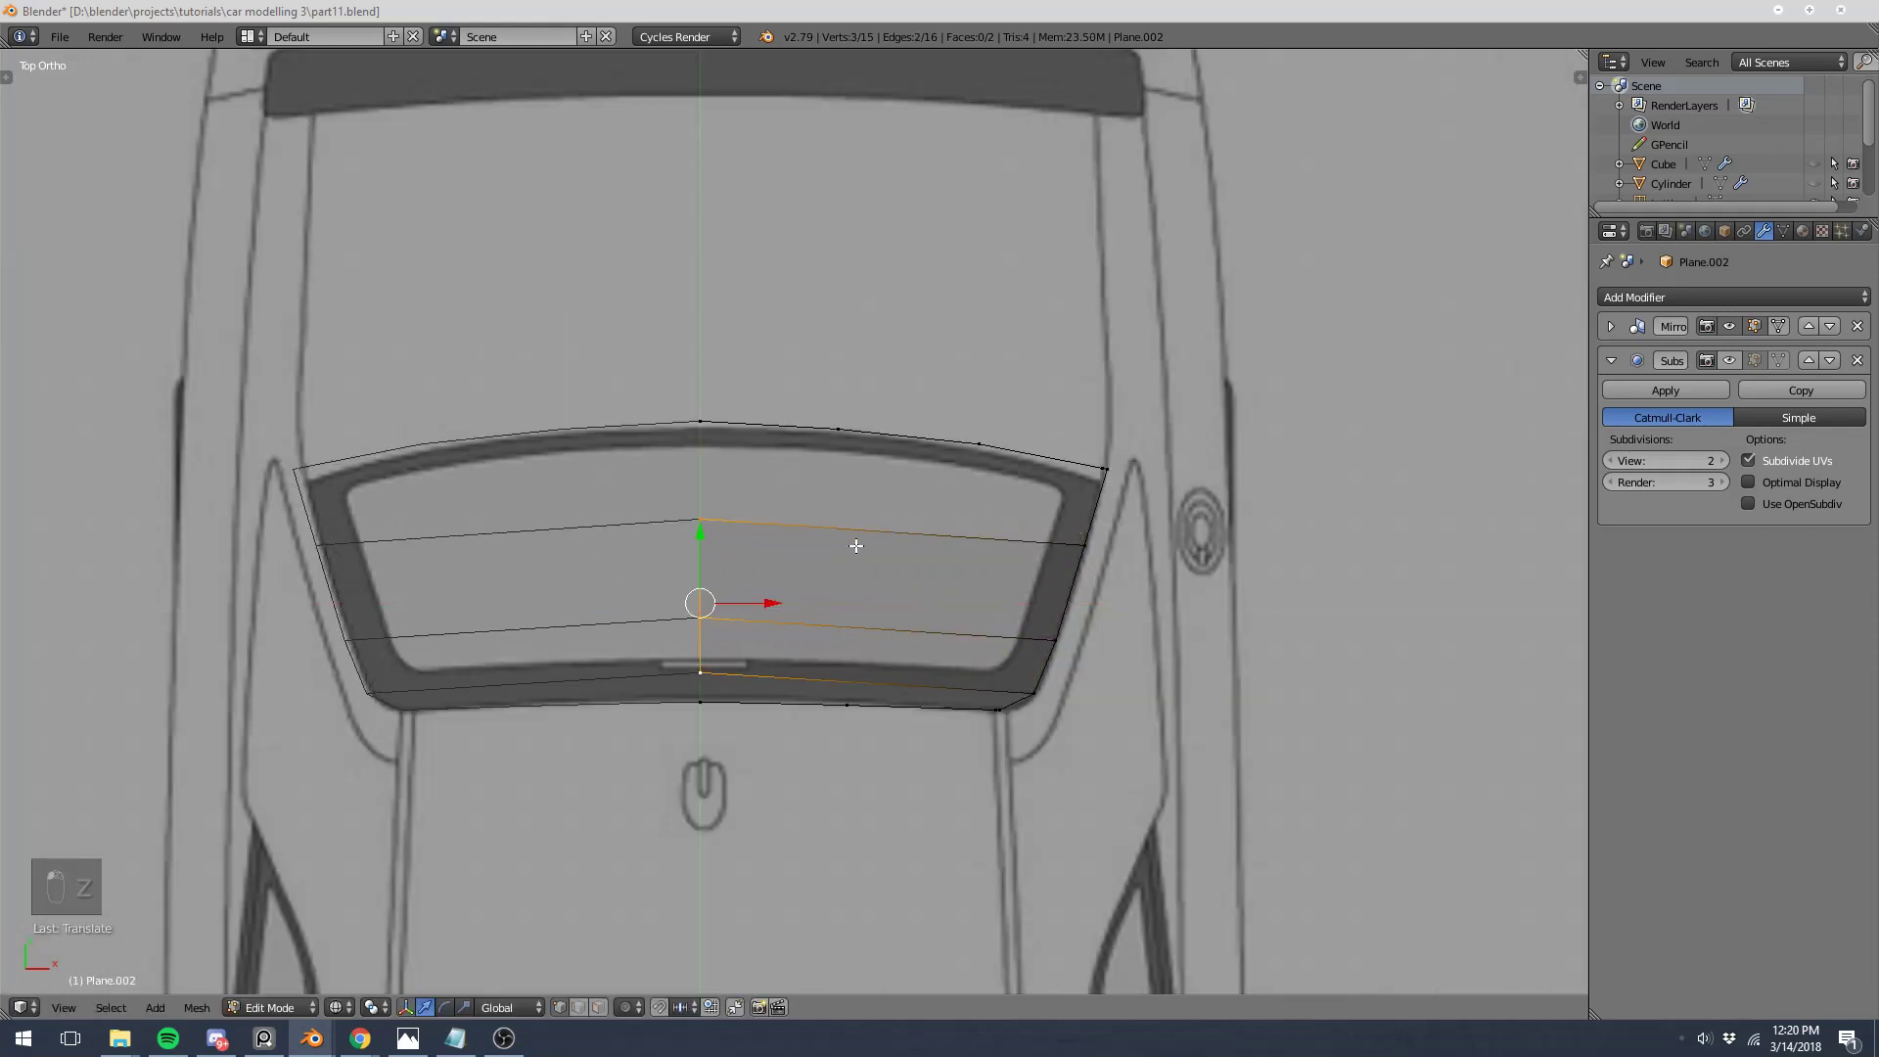
key("z")
key("a")
Step: Add a lengthwise loop cut to the glass faces, slide it close to the outer side edge, and switch to wireframe
scroll(1028, 629, "up", 4)
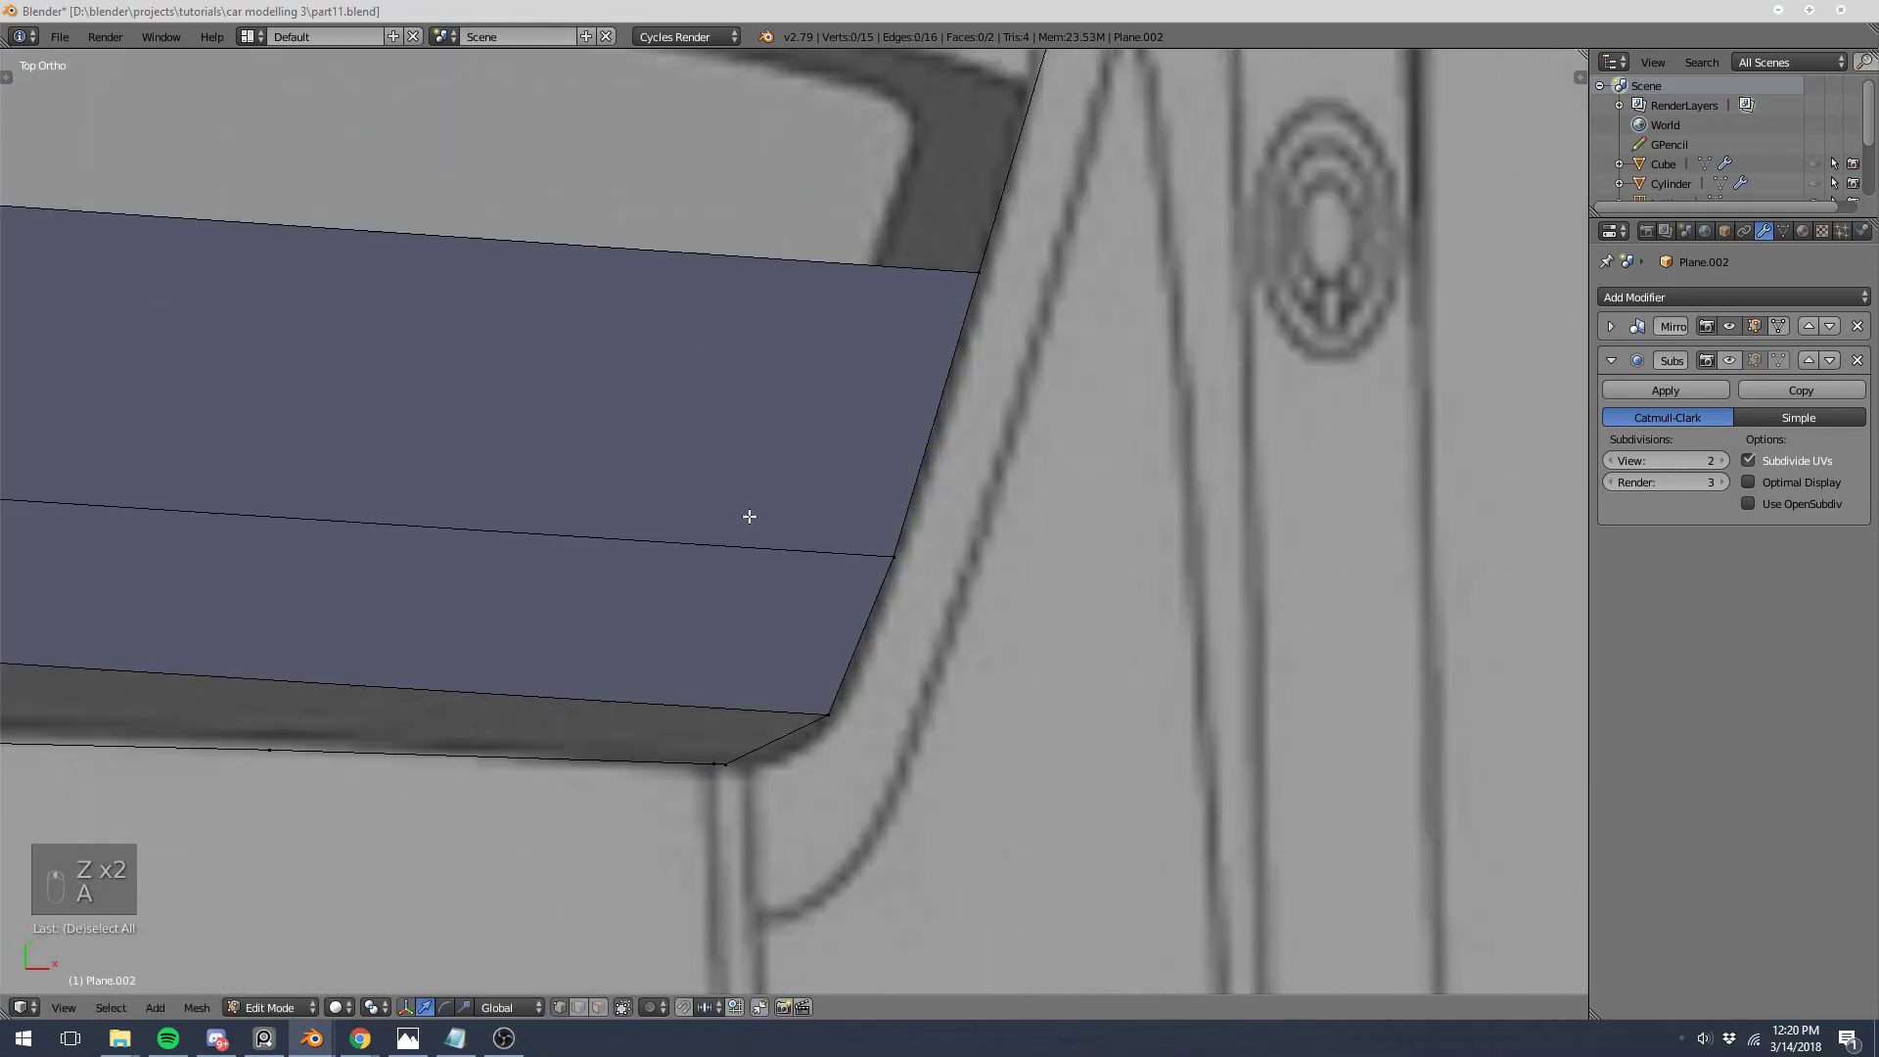
scroll(881, 588, "up", 2)
key("ctrl+r")
left_click(881, 587)
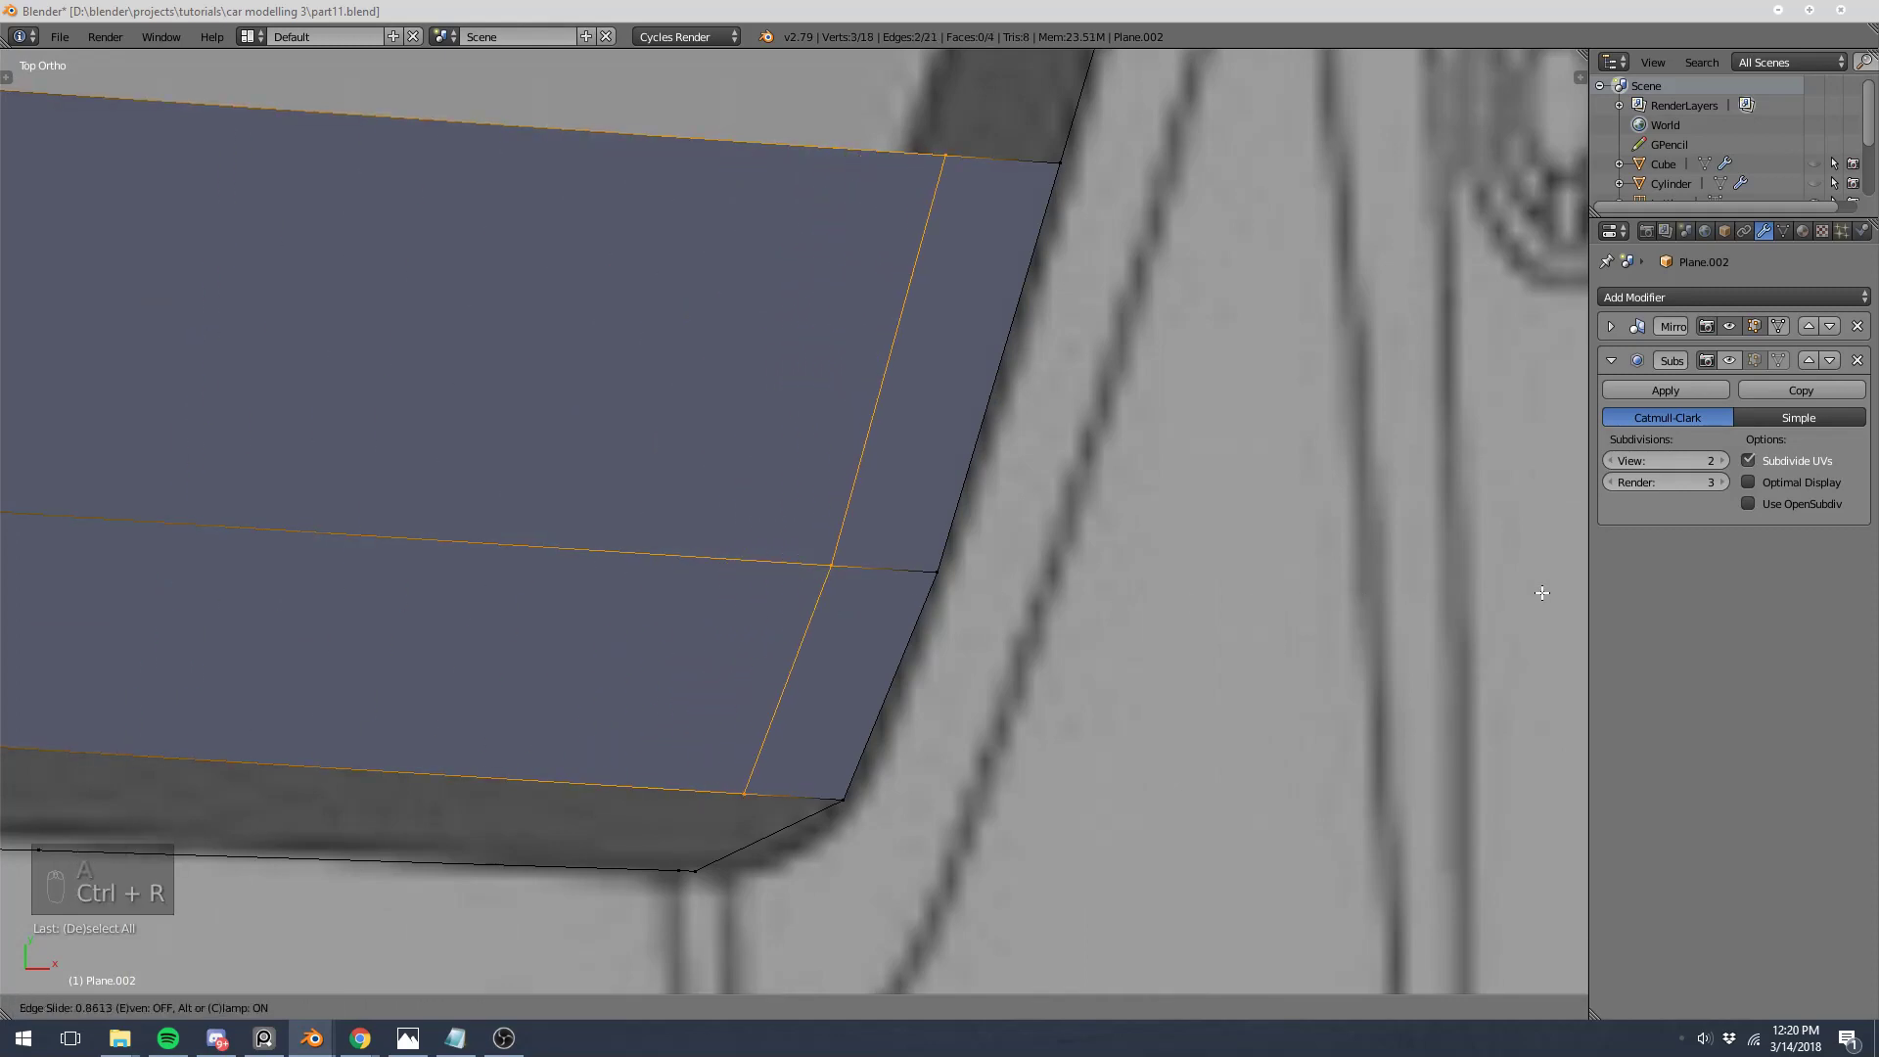
left_click(44, 584)
key("z")
Step: Fill a face between the roof-side corner vertices and the end of the side edge strip
right_click(670, 866)
right_click(698, 866, "shift")
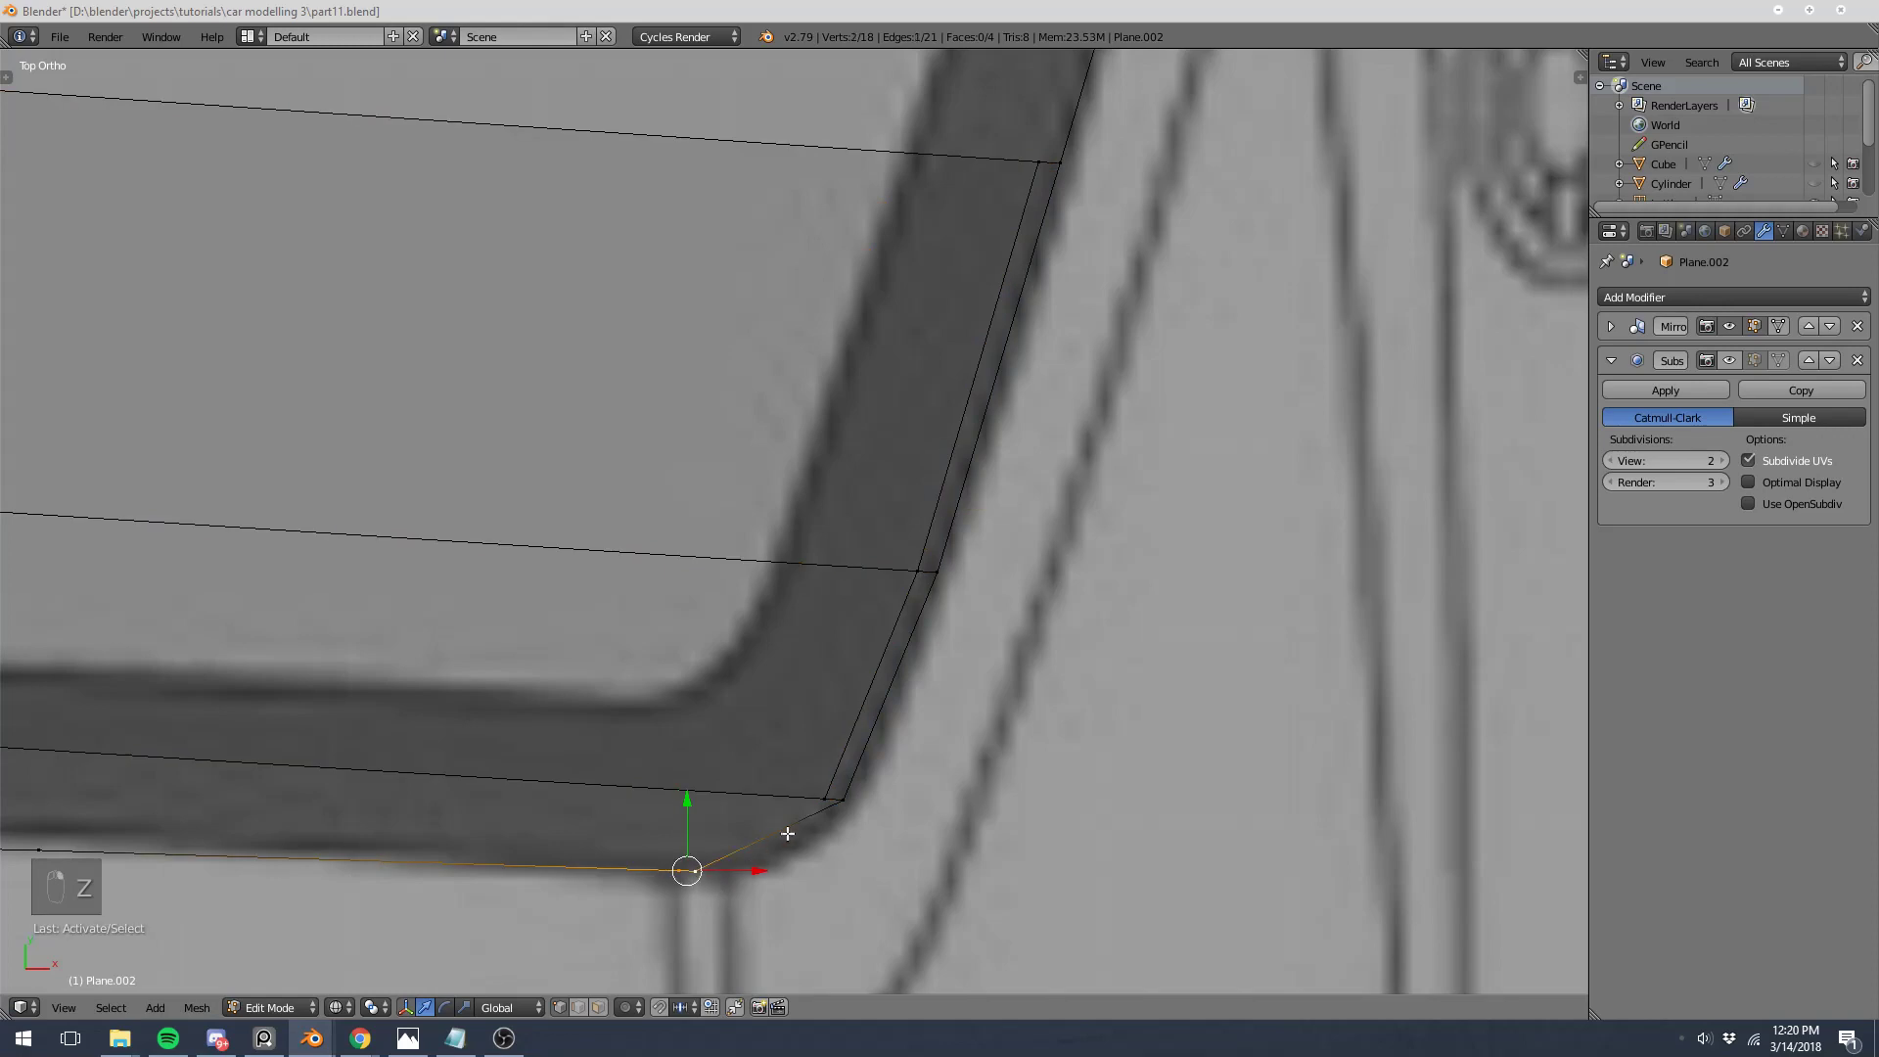
right_click(822, 809, "shift")
right_click(845, 807, "shift")
key("f")
key("a")
scroll(930, 548, "down", 5)
Step: Fill a face between the trunk-side corner vertices and the other end of the side edge strip
middle_click_drag(937, 526, 850, 701, "shift")
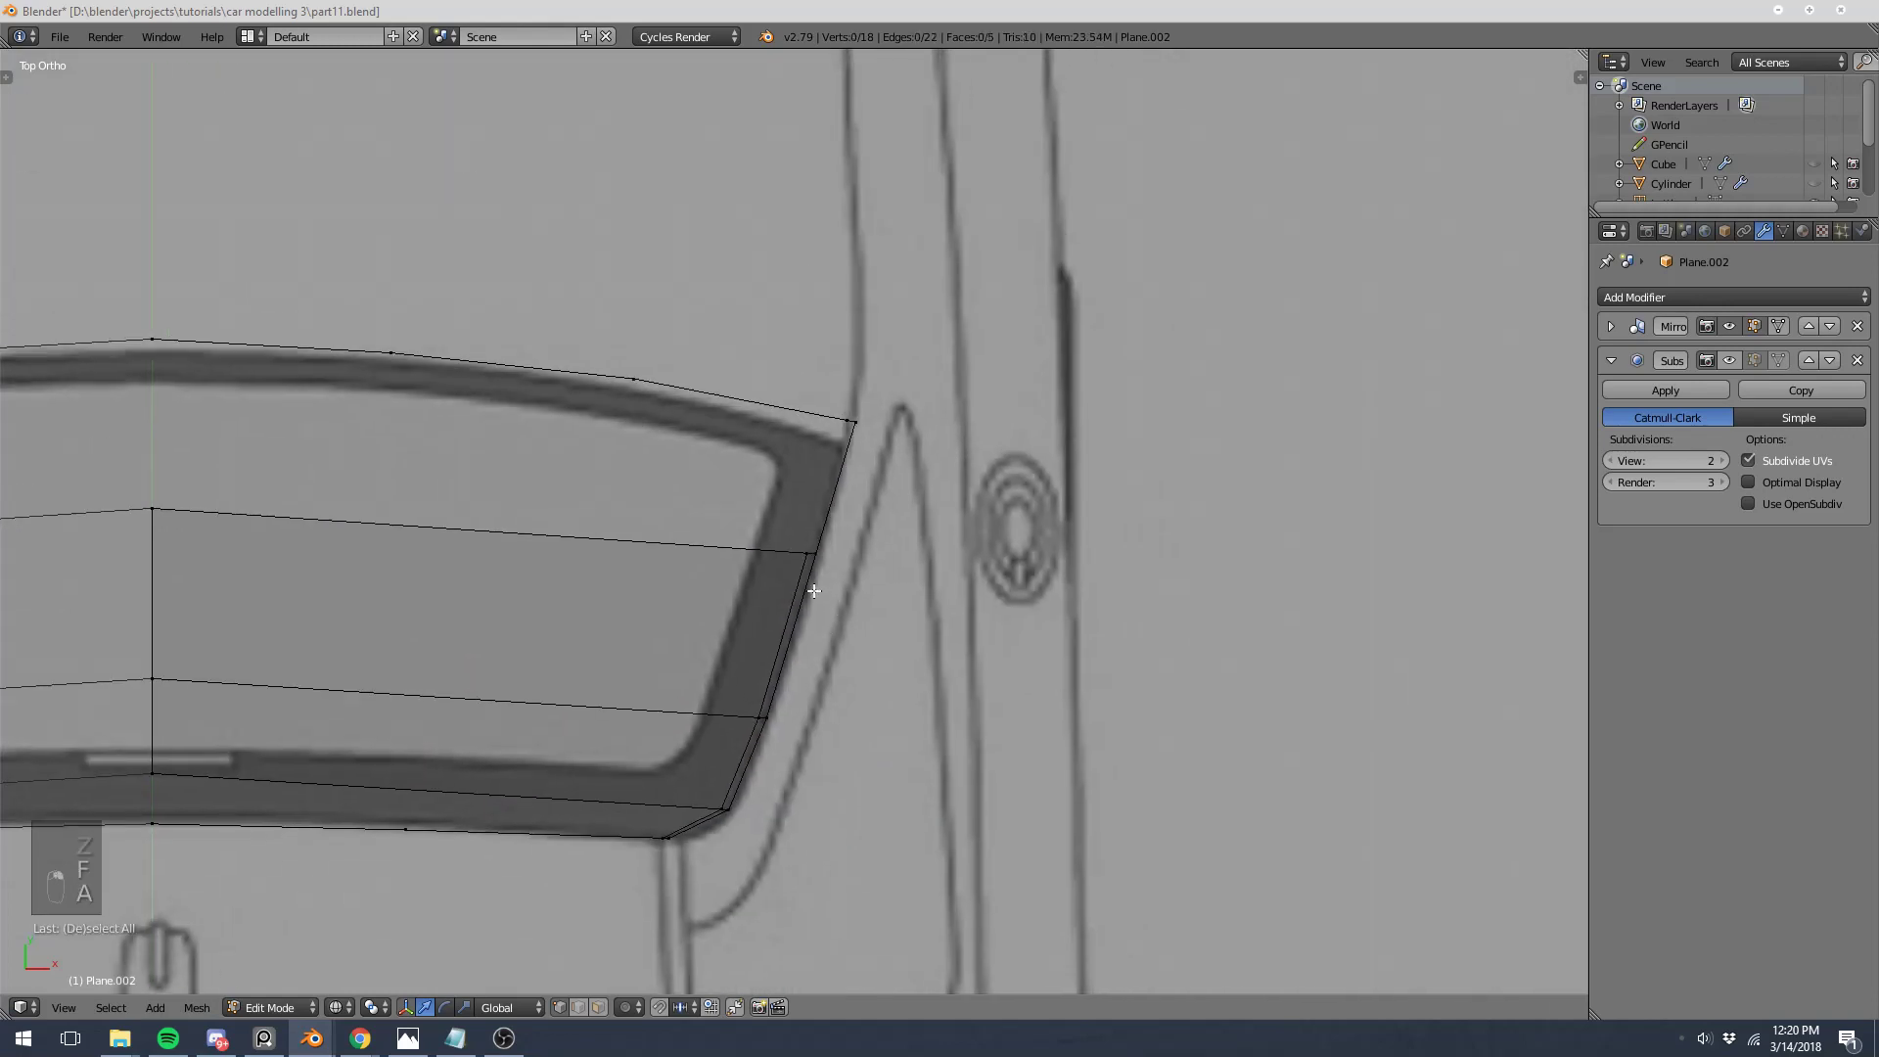
right_click(810, 553)
right_click(810, 553, "shift")
right_click(855, 421, "shift")
key("f")
key("a")
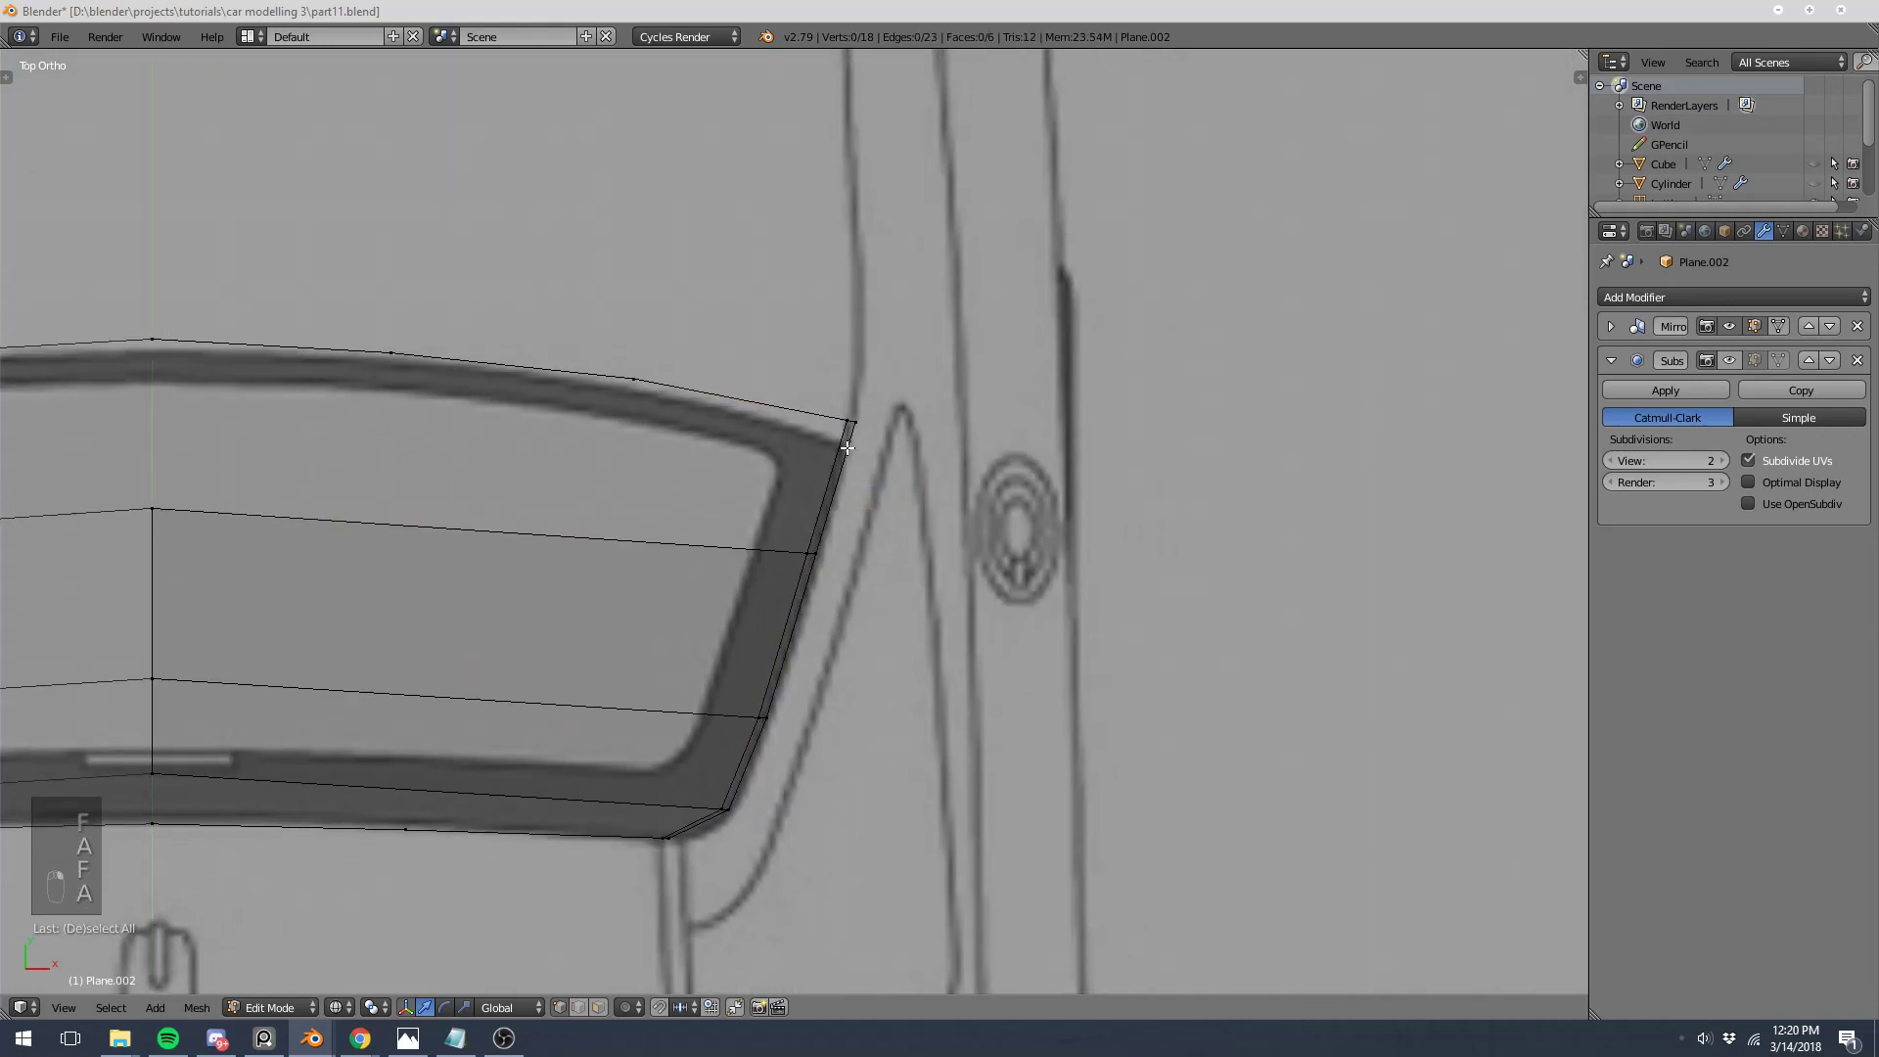
Step: Add a loop cut across the glass between centreline and outer strip, slide it outward, and move it slightly toward the trunk
key("z")
key("ctrl+r")
left_click(633, 545)
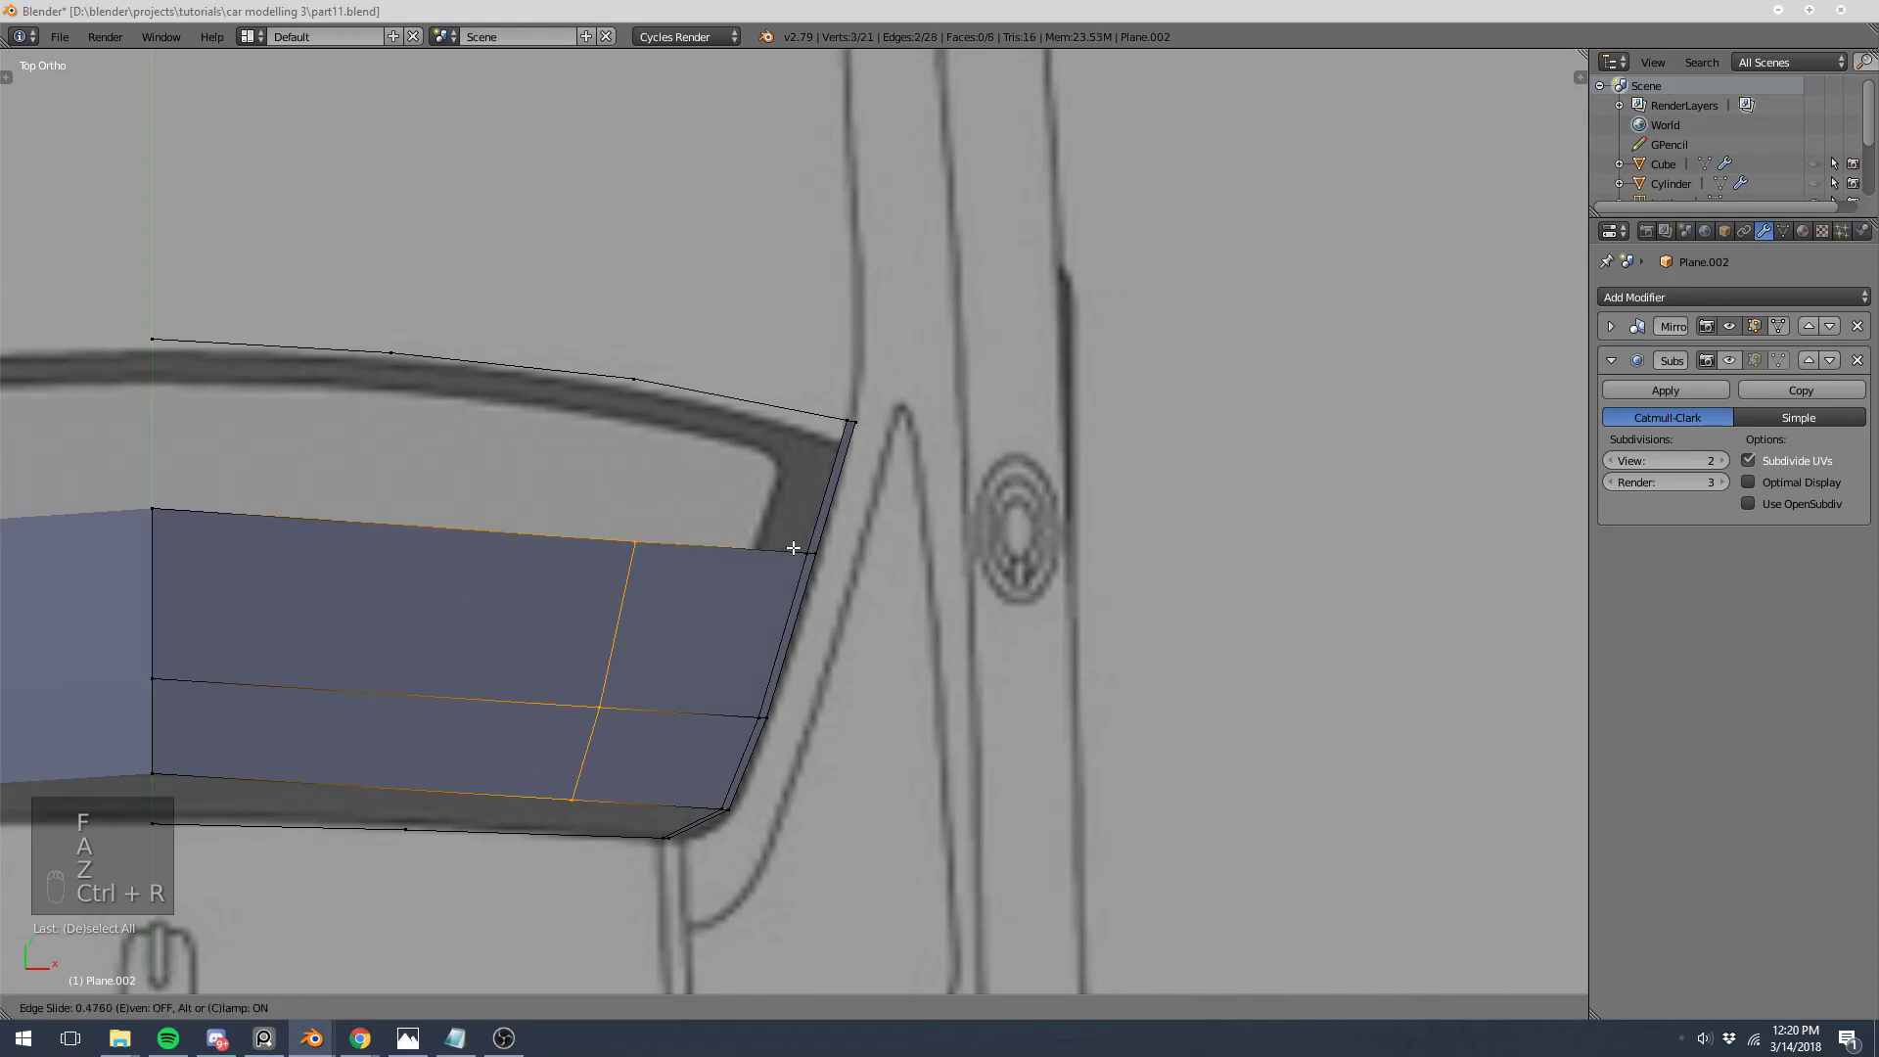
left_click(787, 539)
key("g")
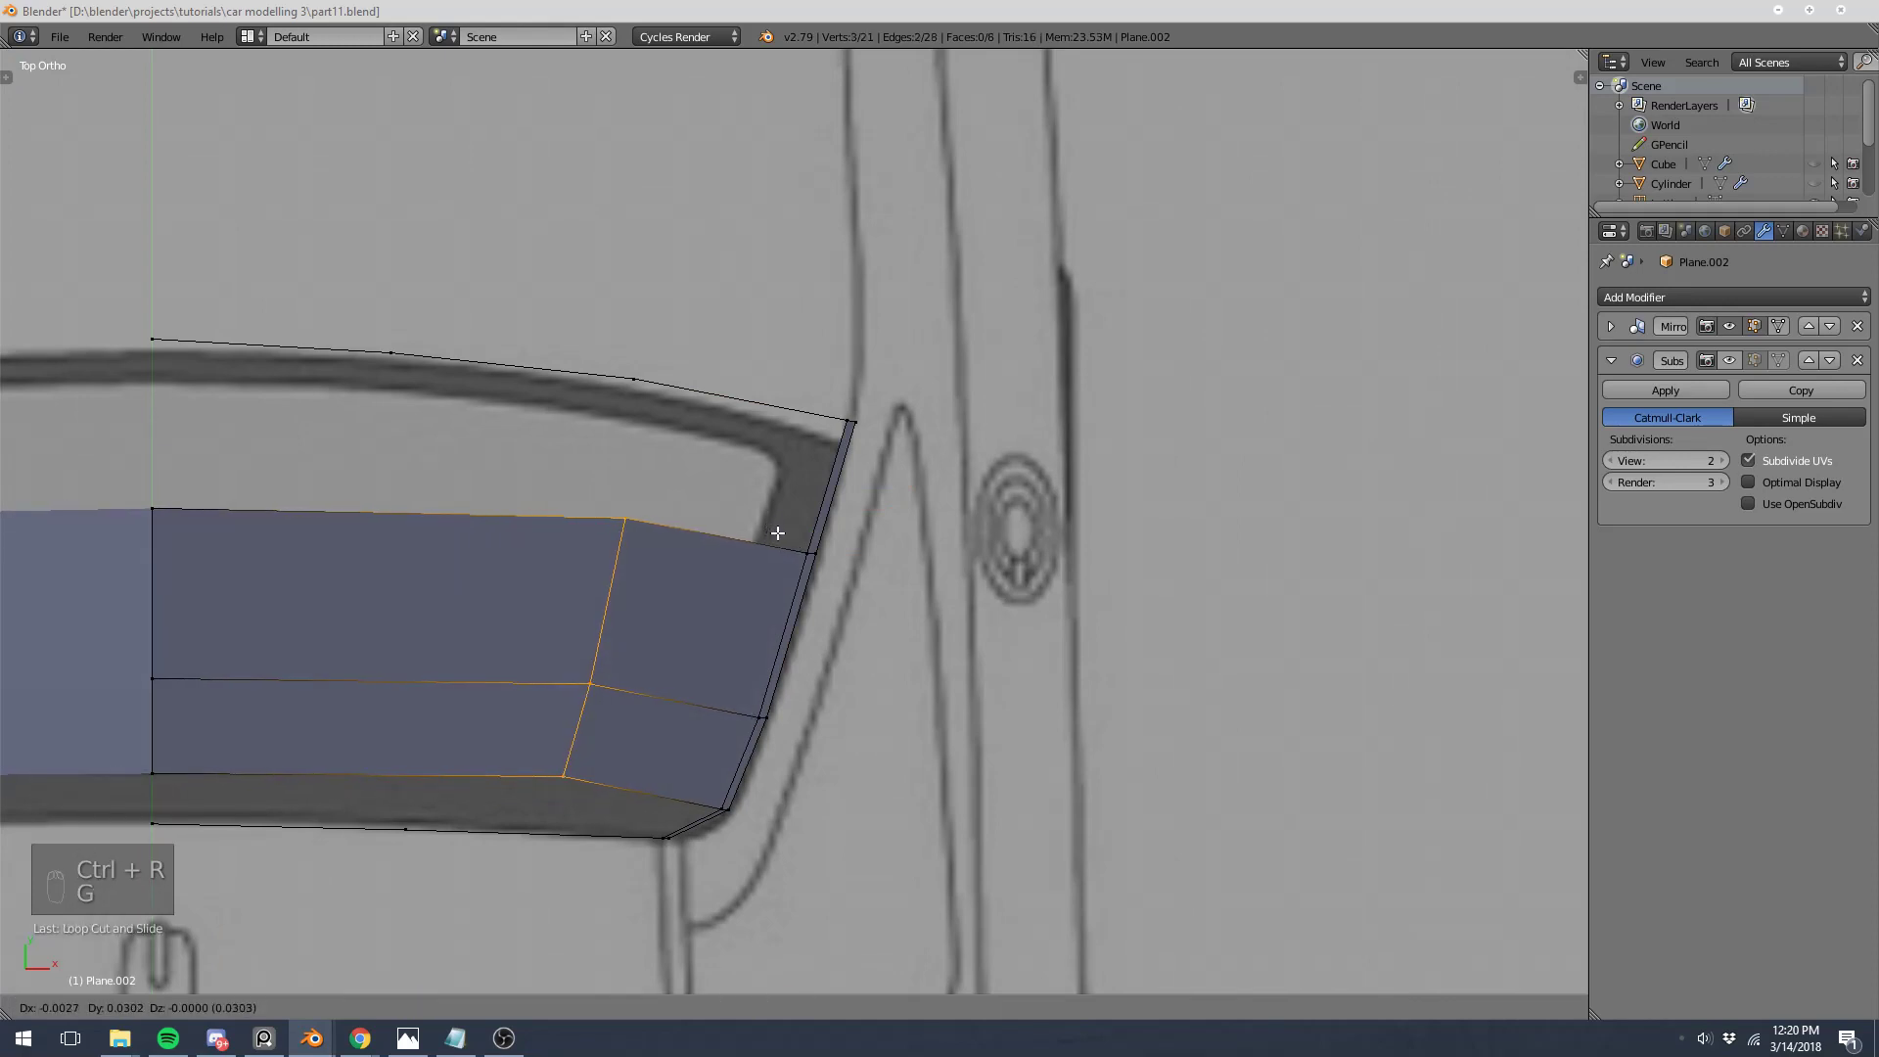
left_click(776, 519)
key("a")
right_click(650, 390)
right_click(646, 510, "shift")
key("a")
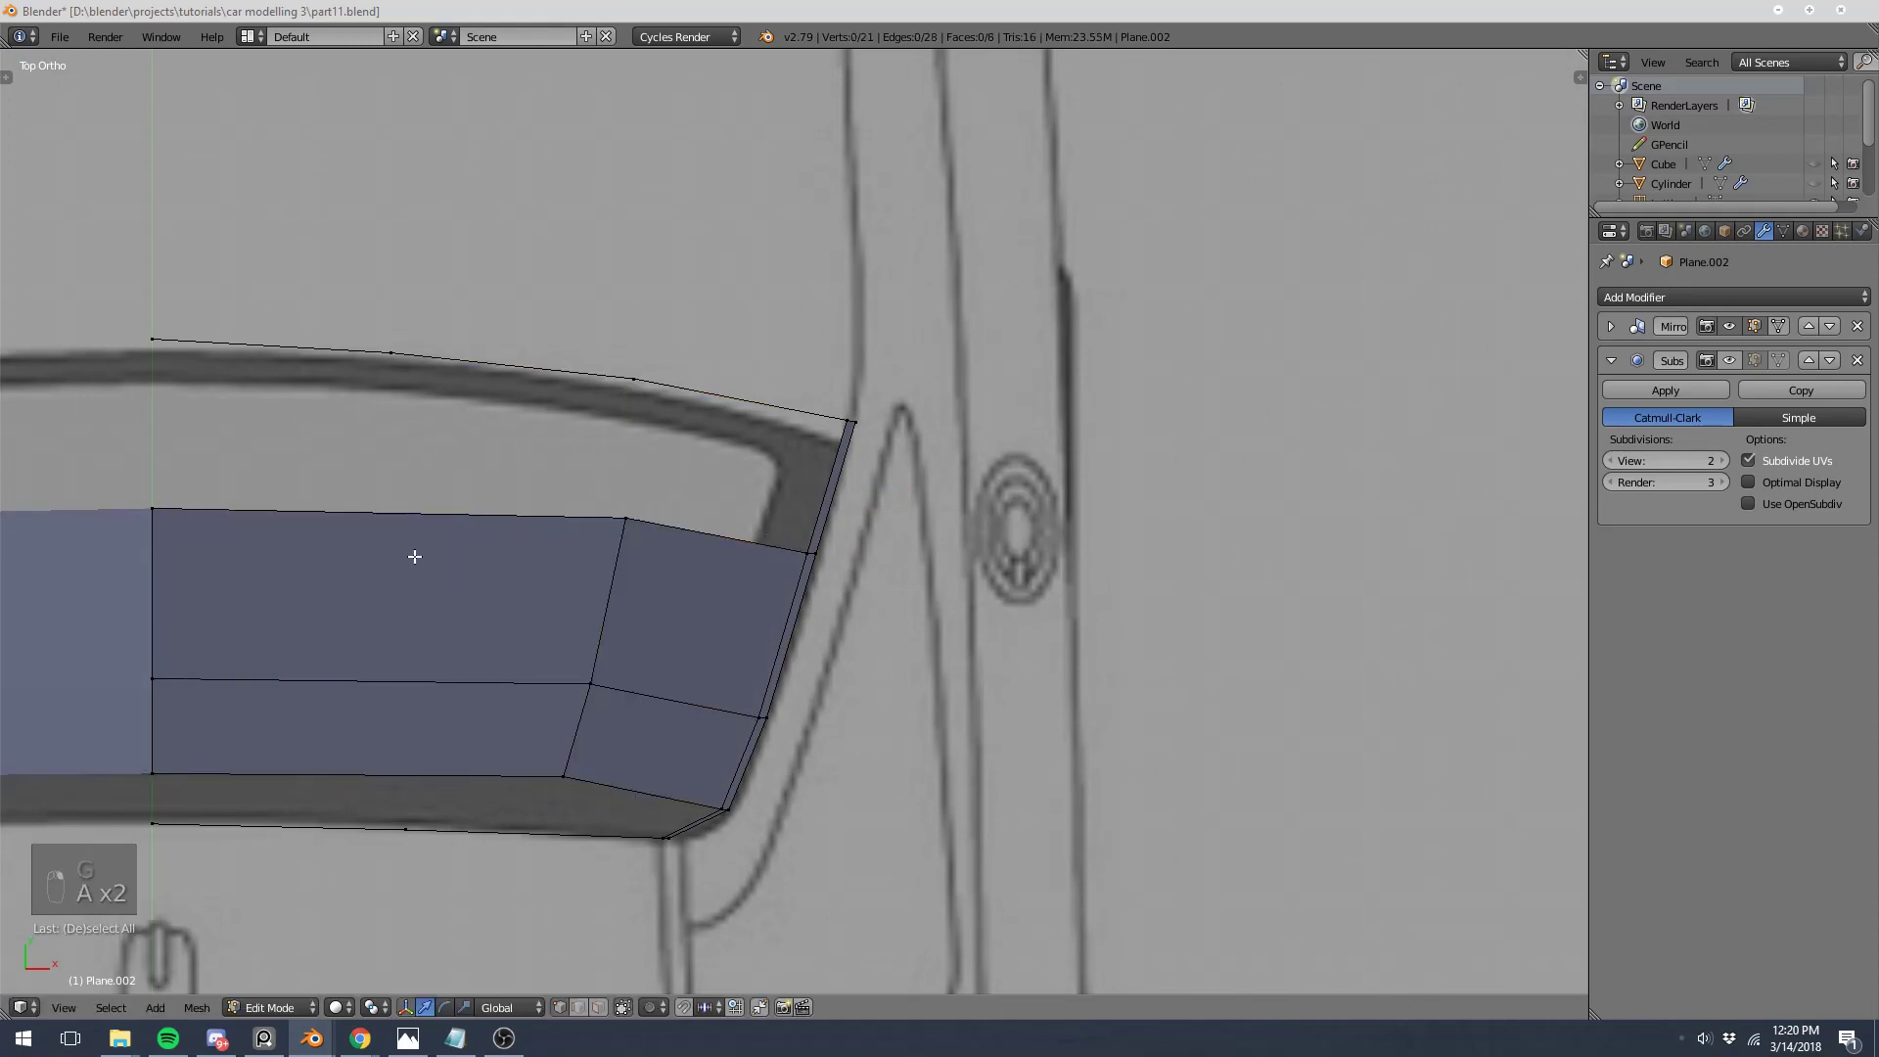
Step: Add a centred loop cut between the centreline and the previous cut, and move it slightly toward the trunk
key("ctrl+r")
key("ctrl+r")
left_click(402, 517)
right_click(402, 517)
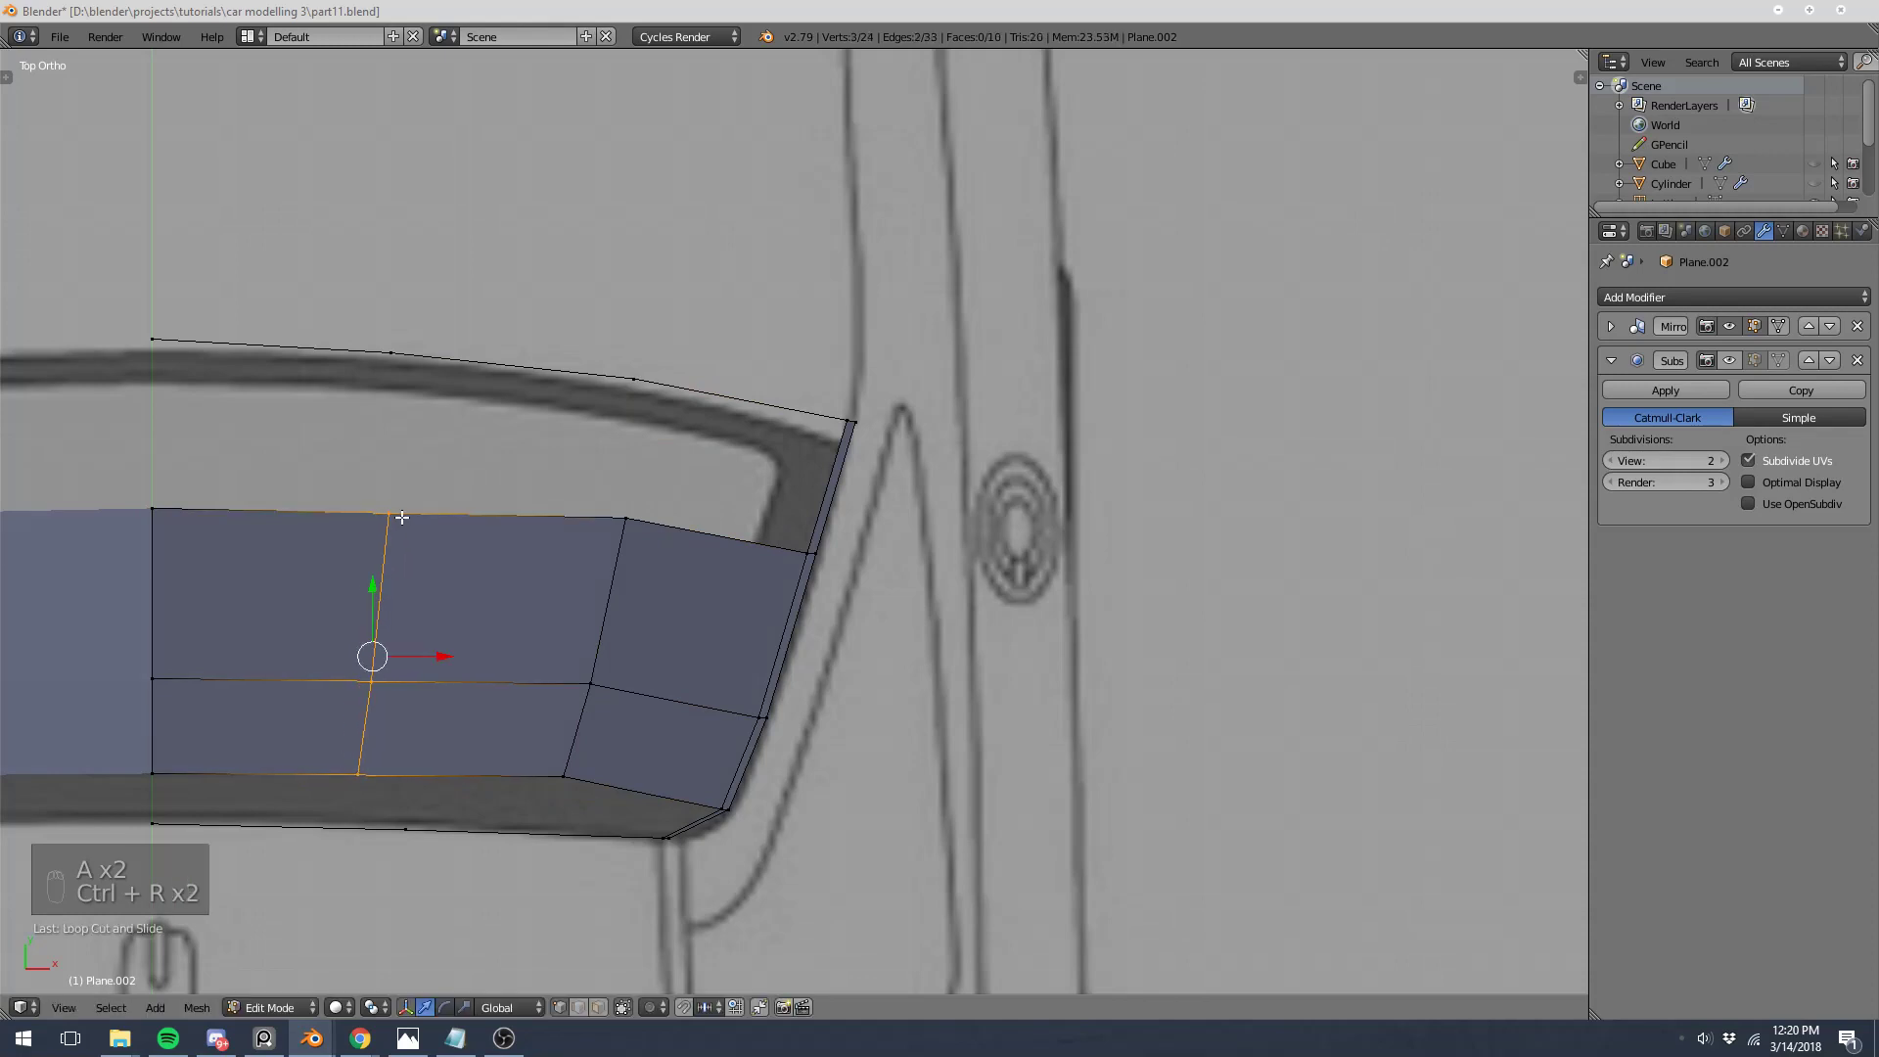
key("g")
left_click(407, 496)
key("a")
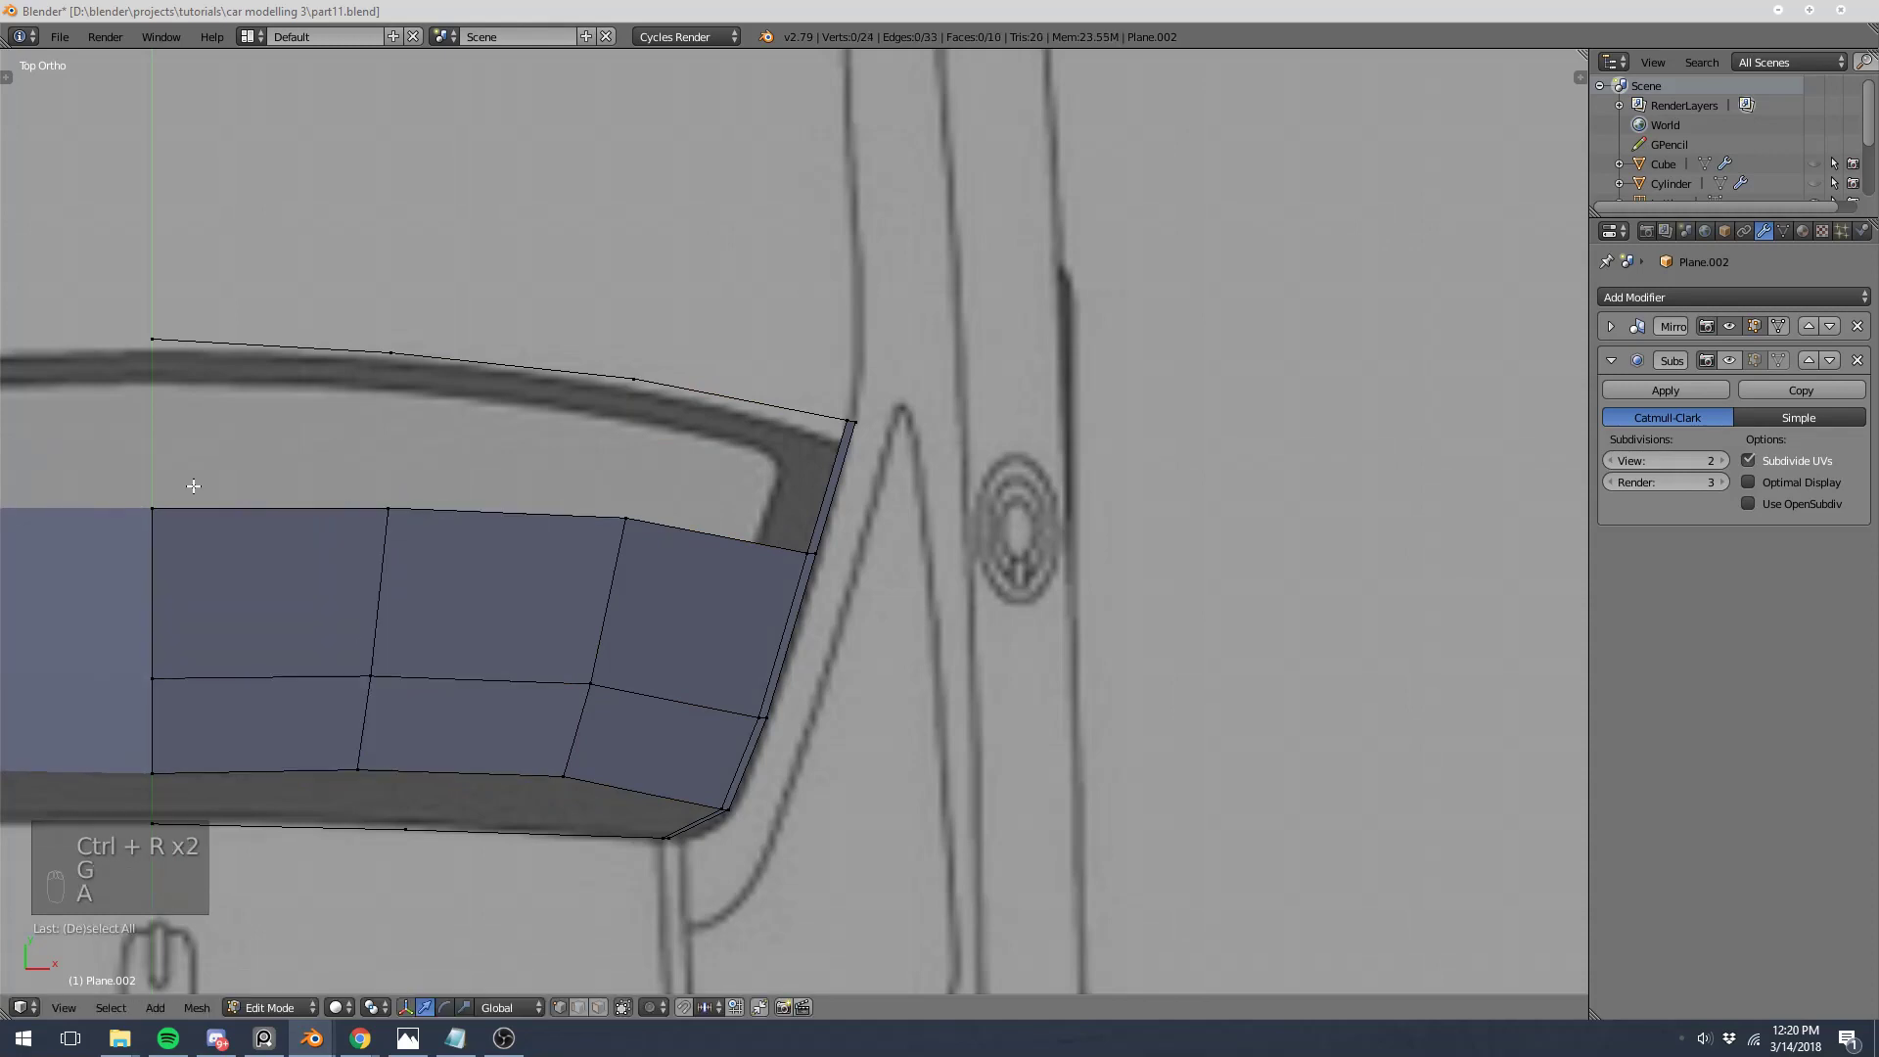
Step: Fill a face between the glass and the trunk-side outline, from the centreline to the inner loop cut
right_click(154, 340)
right_click(152, 508, "shift")
right_click(388, 507, "shift")
right_click(391, 352, "shift")
key("f")
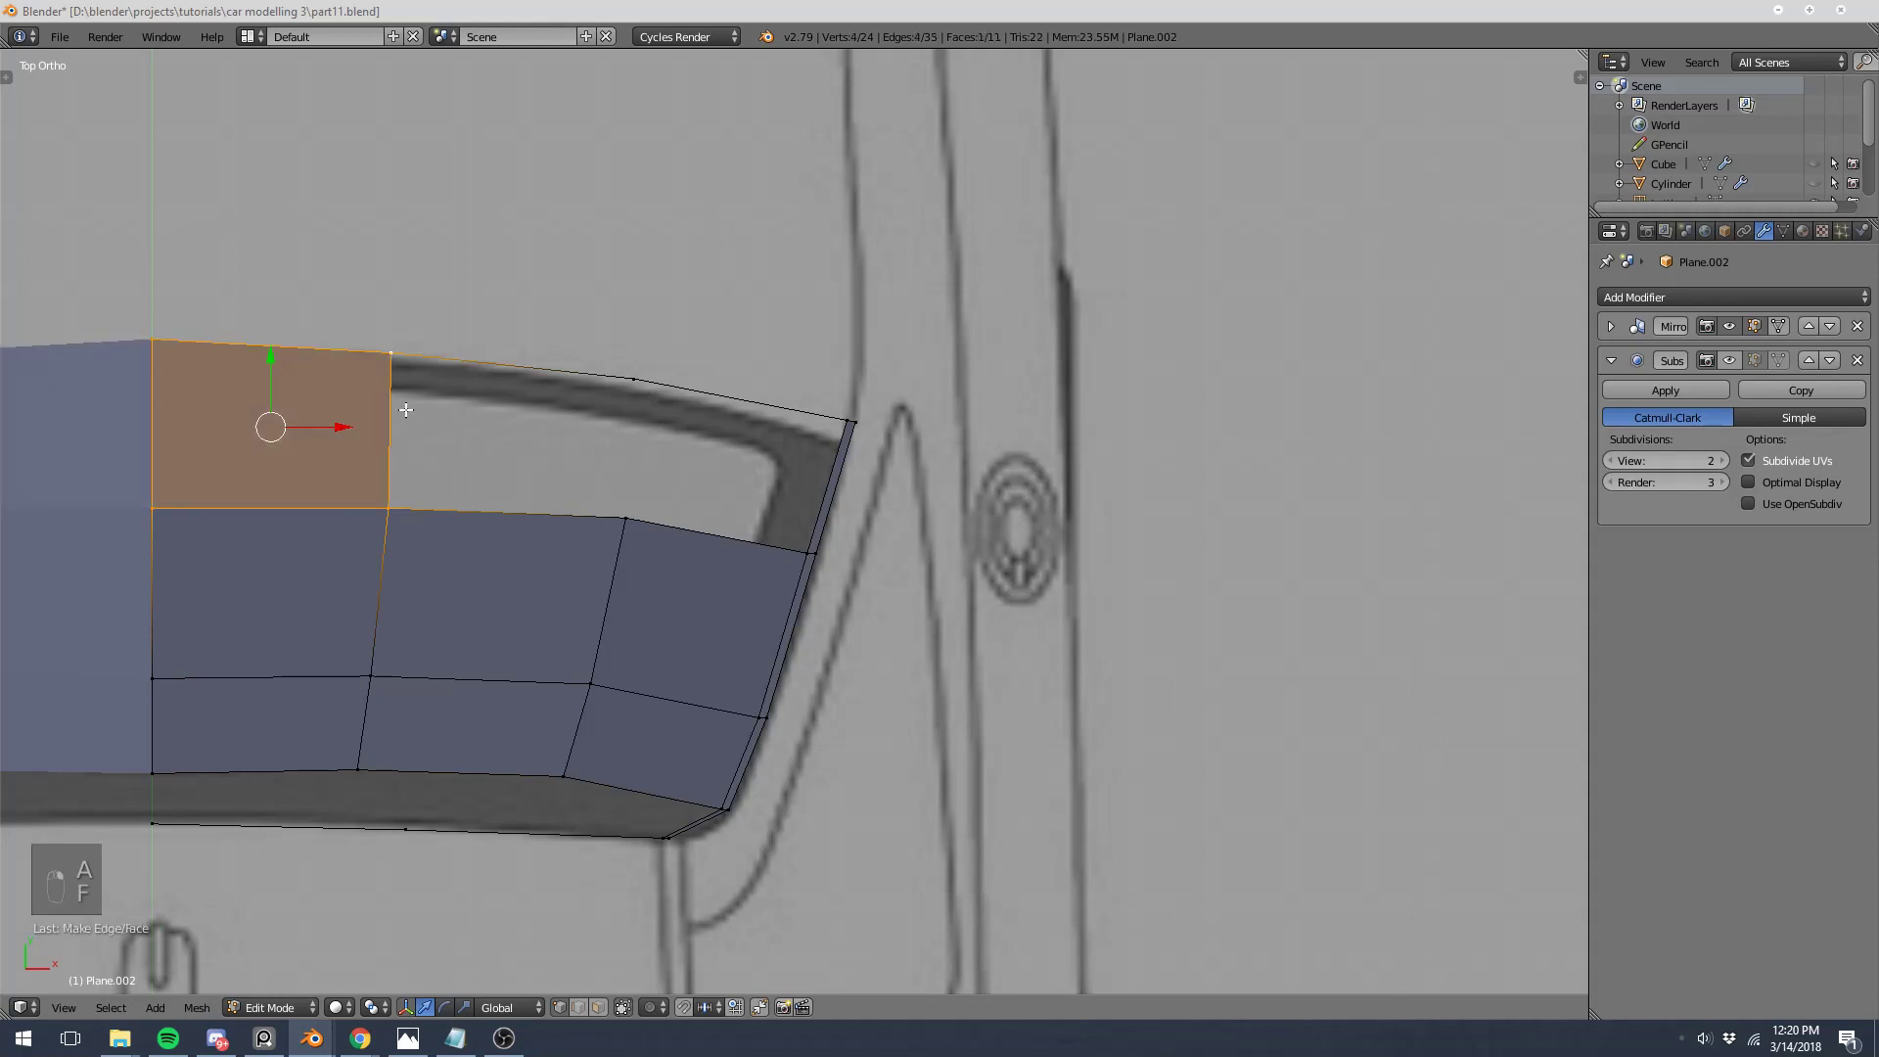
Step: Fill the adjacent trunk-side face between the inner and outer loop cuts
right_click(390, 352)
right_click(389, 508, "shift")
right_click(626, 518, "shift")
right_click(633, 378, "shift")
key("f")
Step: Fill the remaining trunk-side corner face between the outer loop cut and the side edge strip
right_click(633, 378)
right_click(625, 518, "shift")
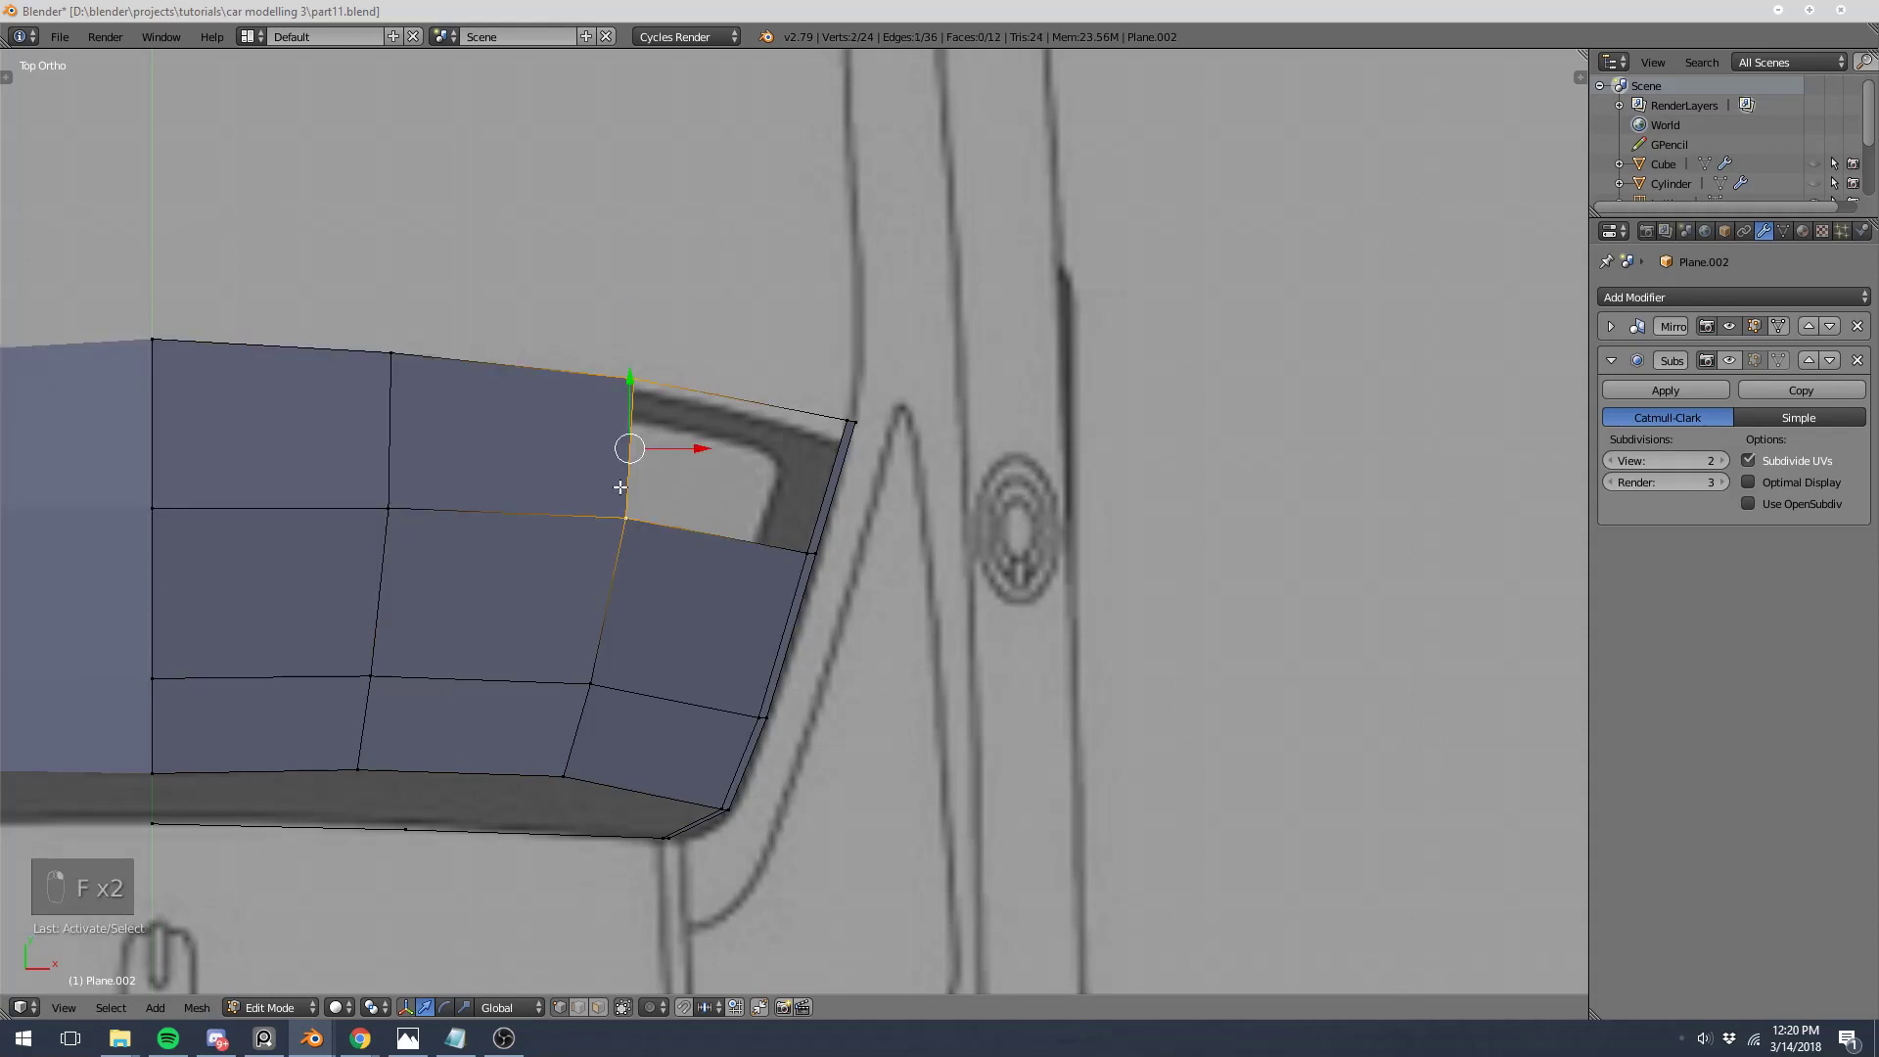
right_click(804, 550, "shift")
right_click(833, 429, "shift")
key("f")
key("a")
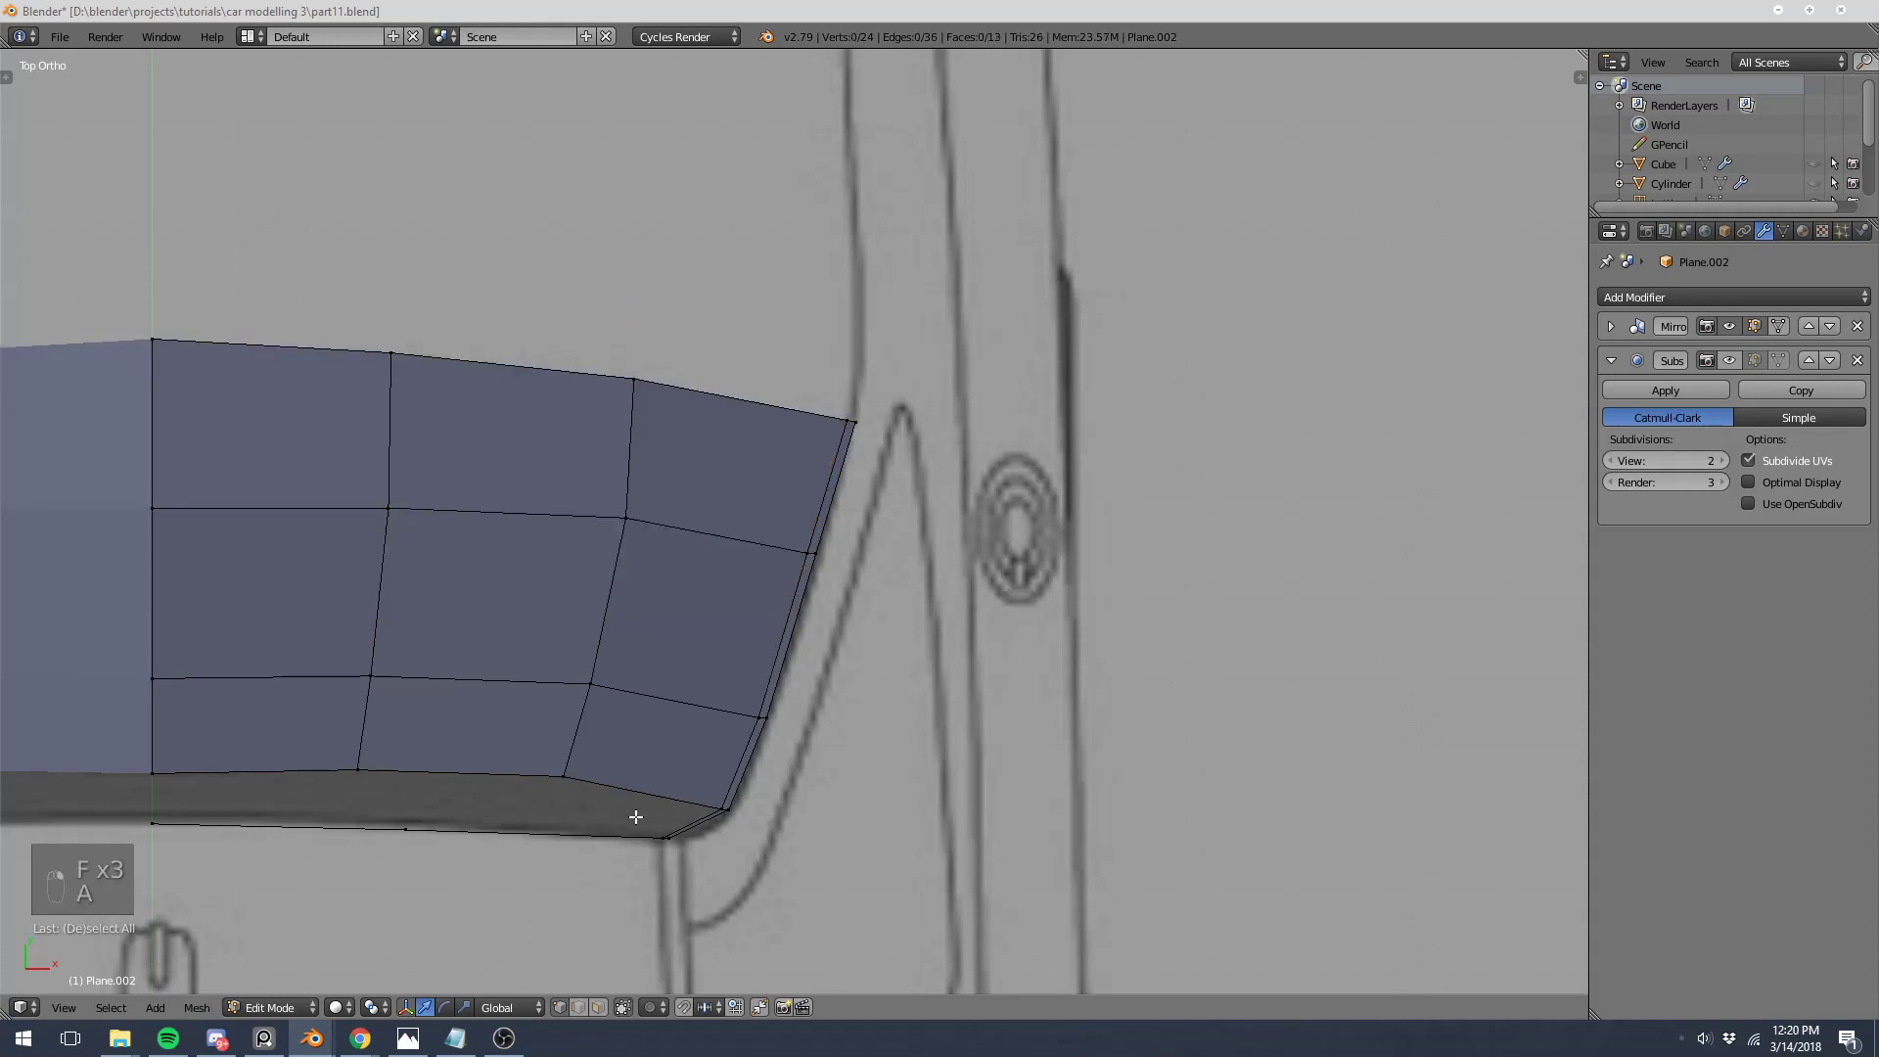
Step: In back view wireframe, raise the three glass vertices above the trunk edge on the outer loop slightly along Z
middle_click_drag(583, 842, 258, 469, "shift")
key("ctrl+KP_1")
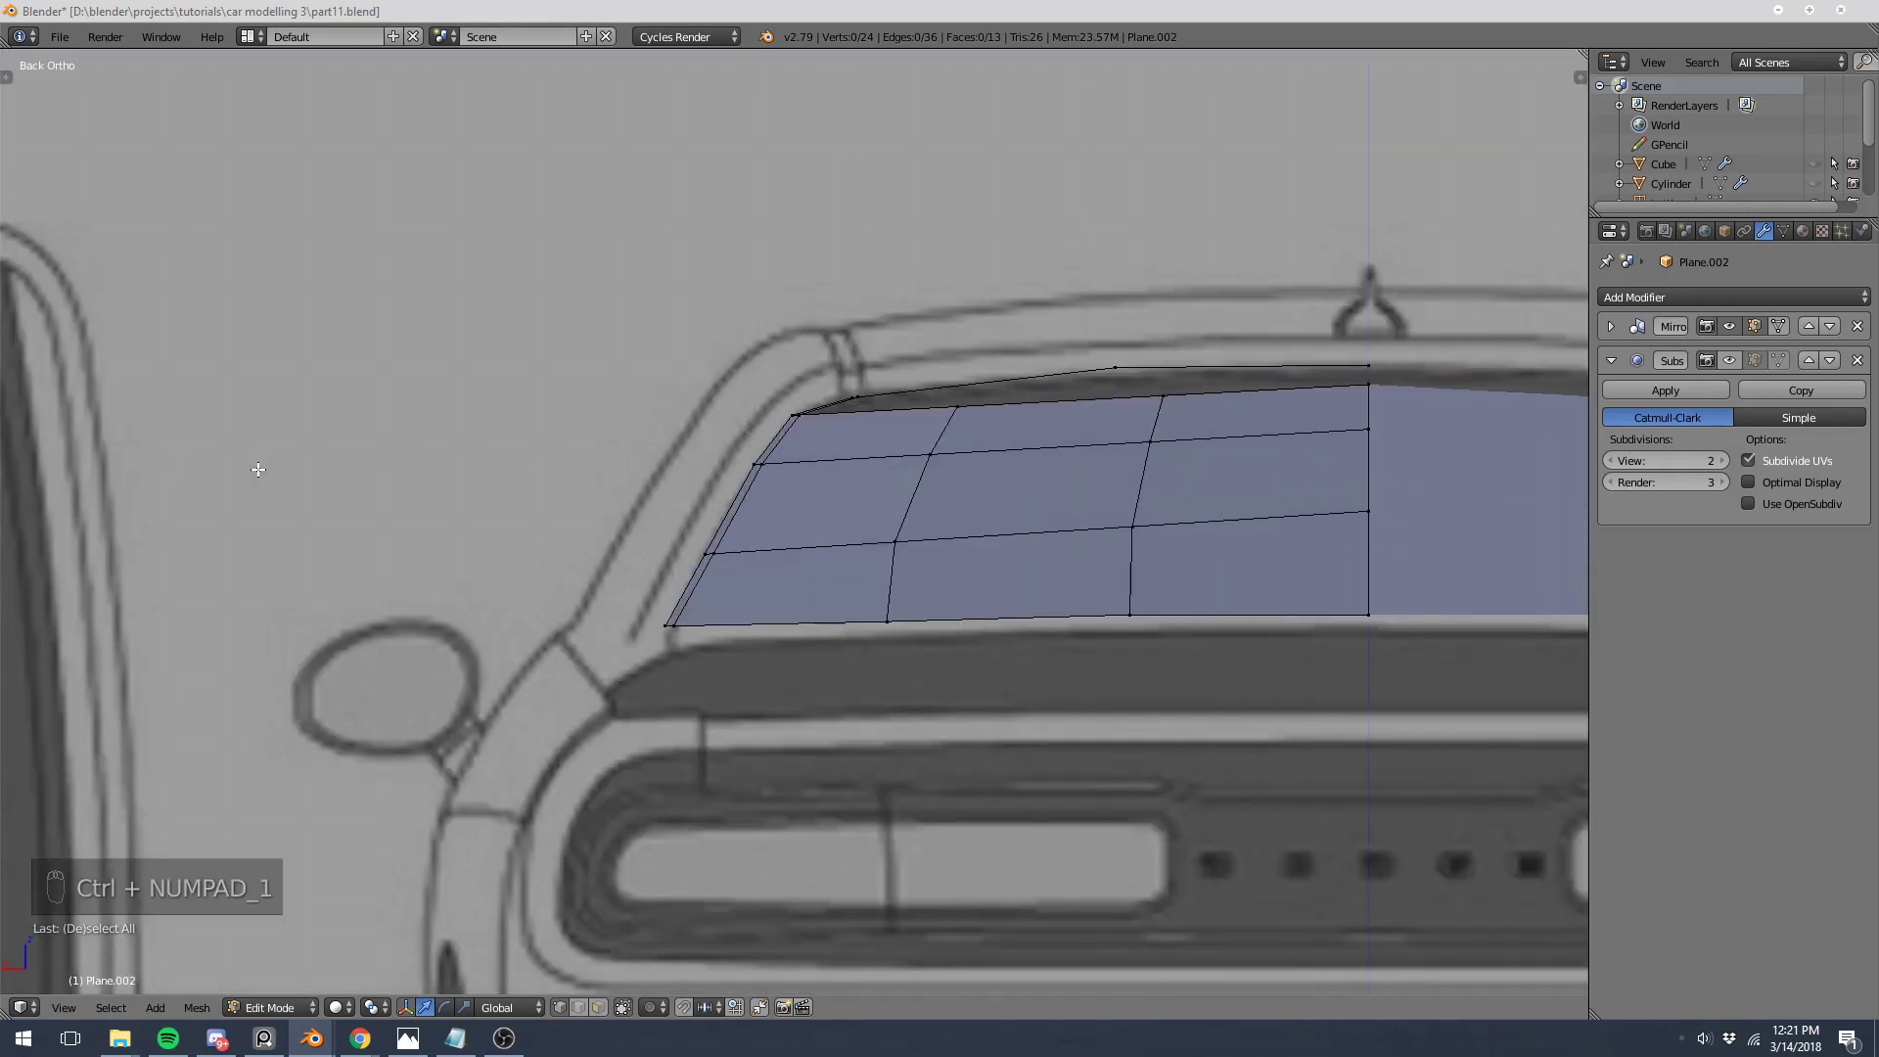
key("z")
right_click(898, 538)
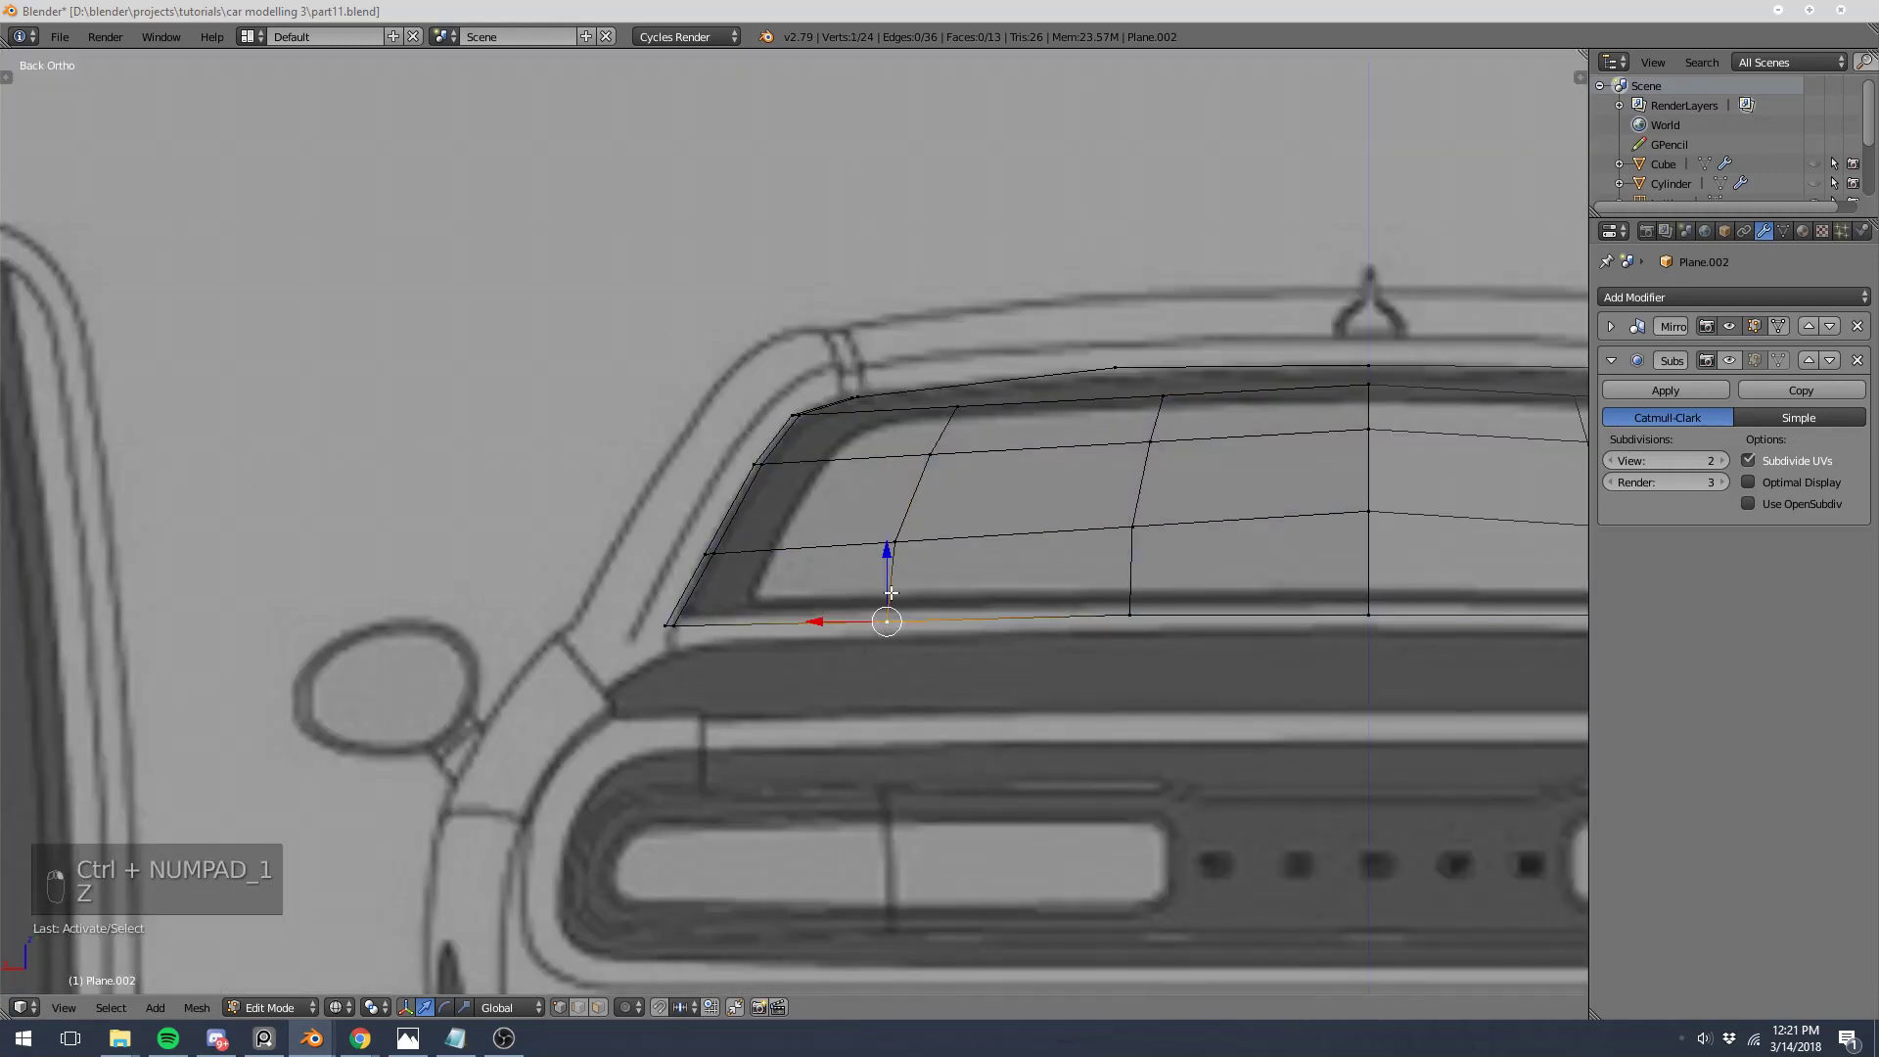
right_click(957, 404, "ctrl")
key("g")
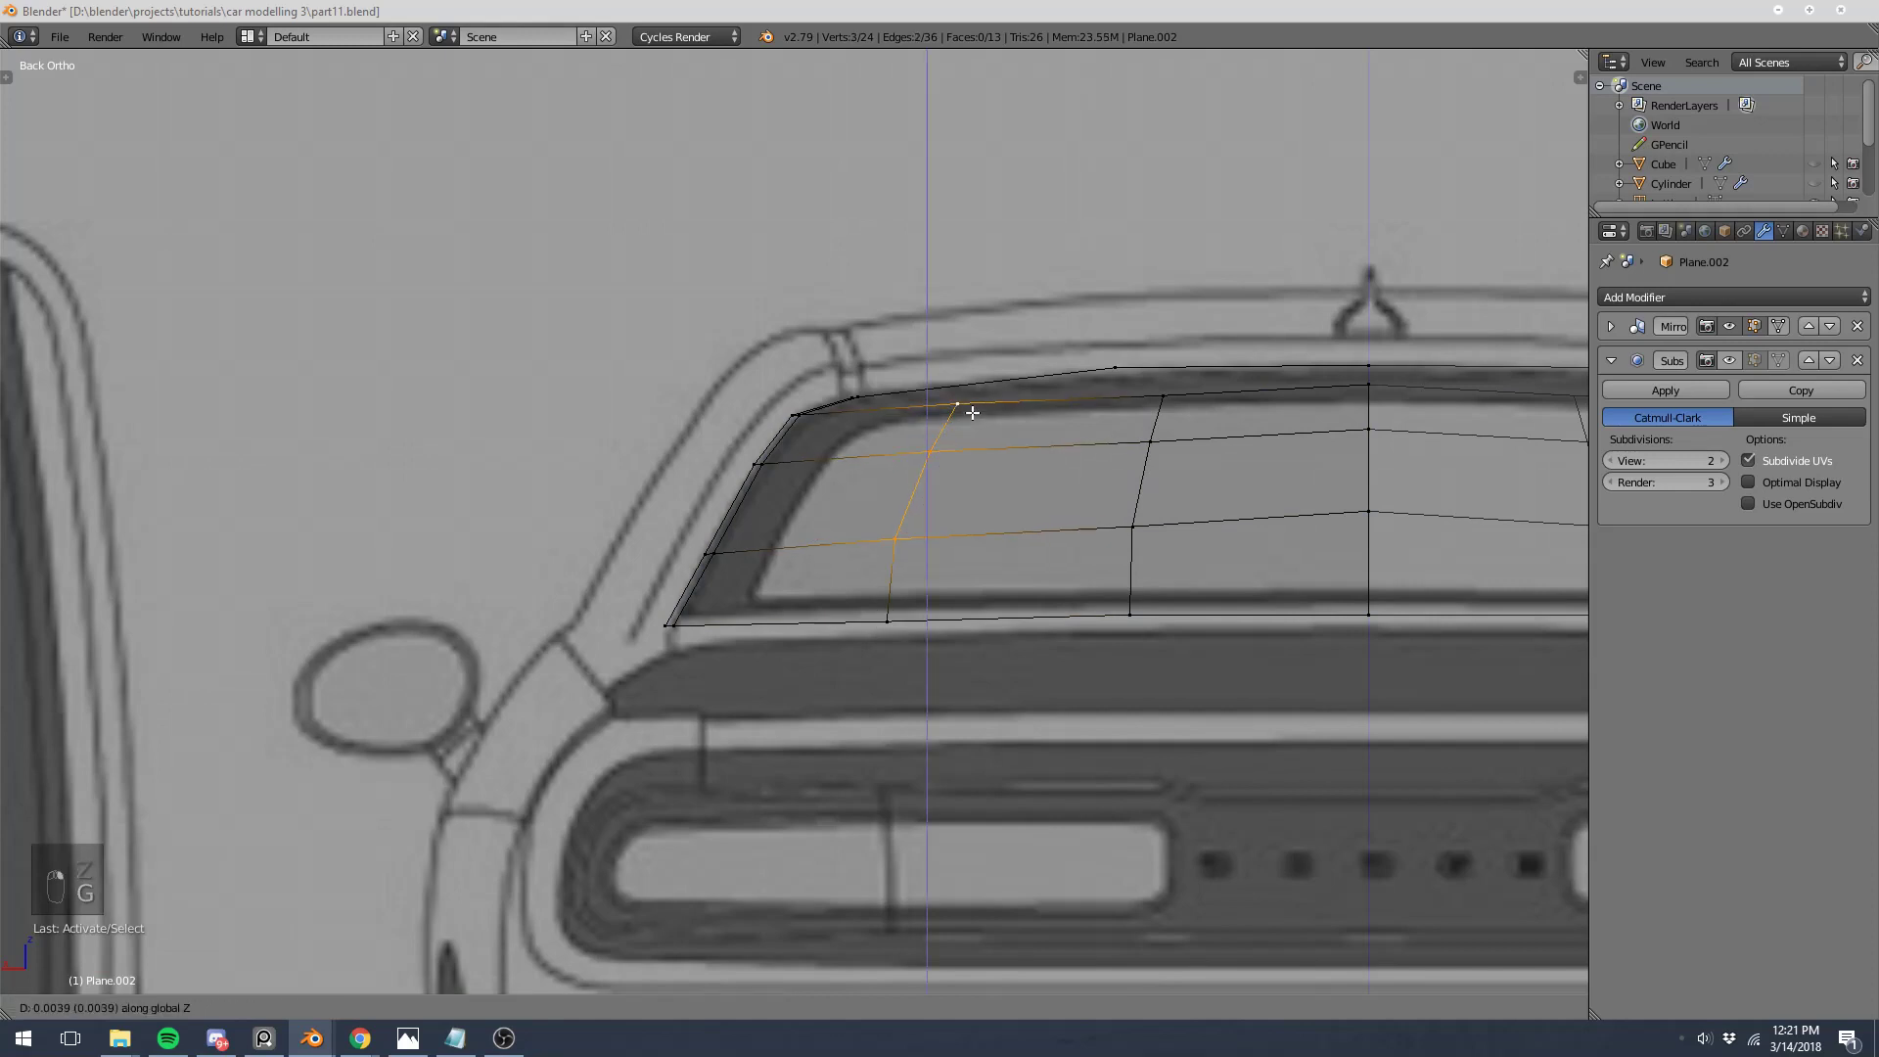
right_click(971, 412)
Step: Raise the three matching vertices of the inner loop slightly along Z and restore solid display
right_click(1137, 519)
right_click(1164, 401, "ctrl")
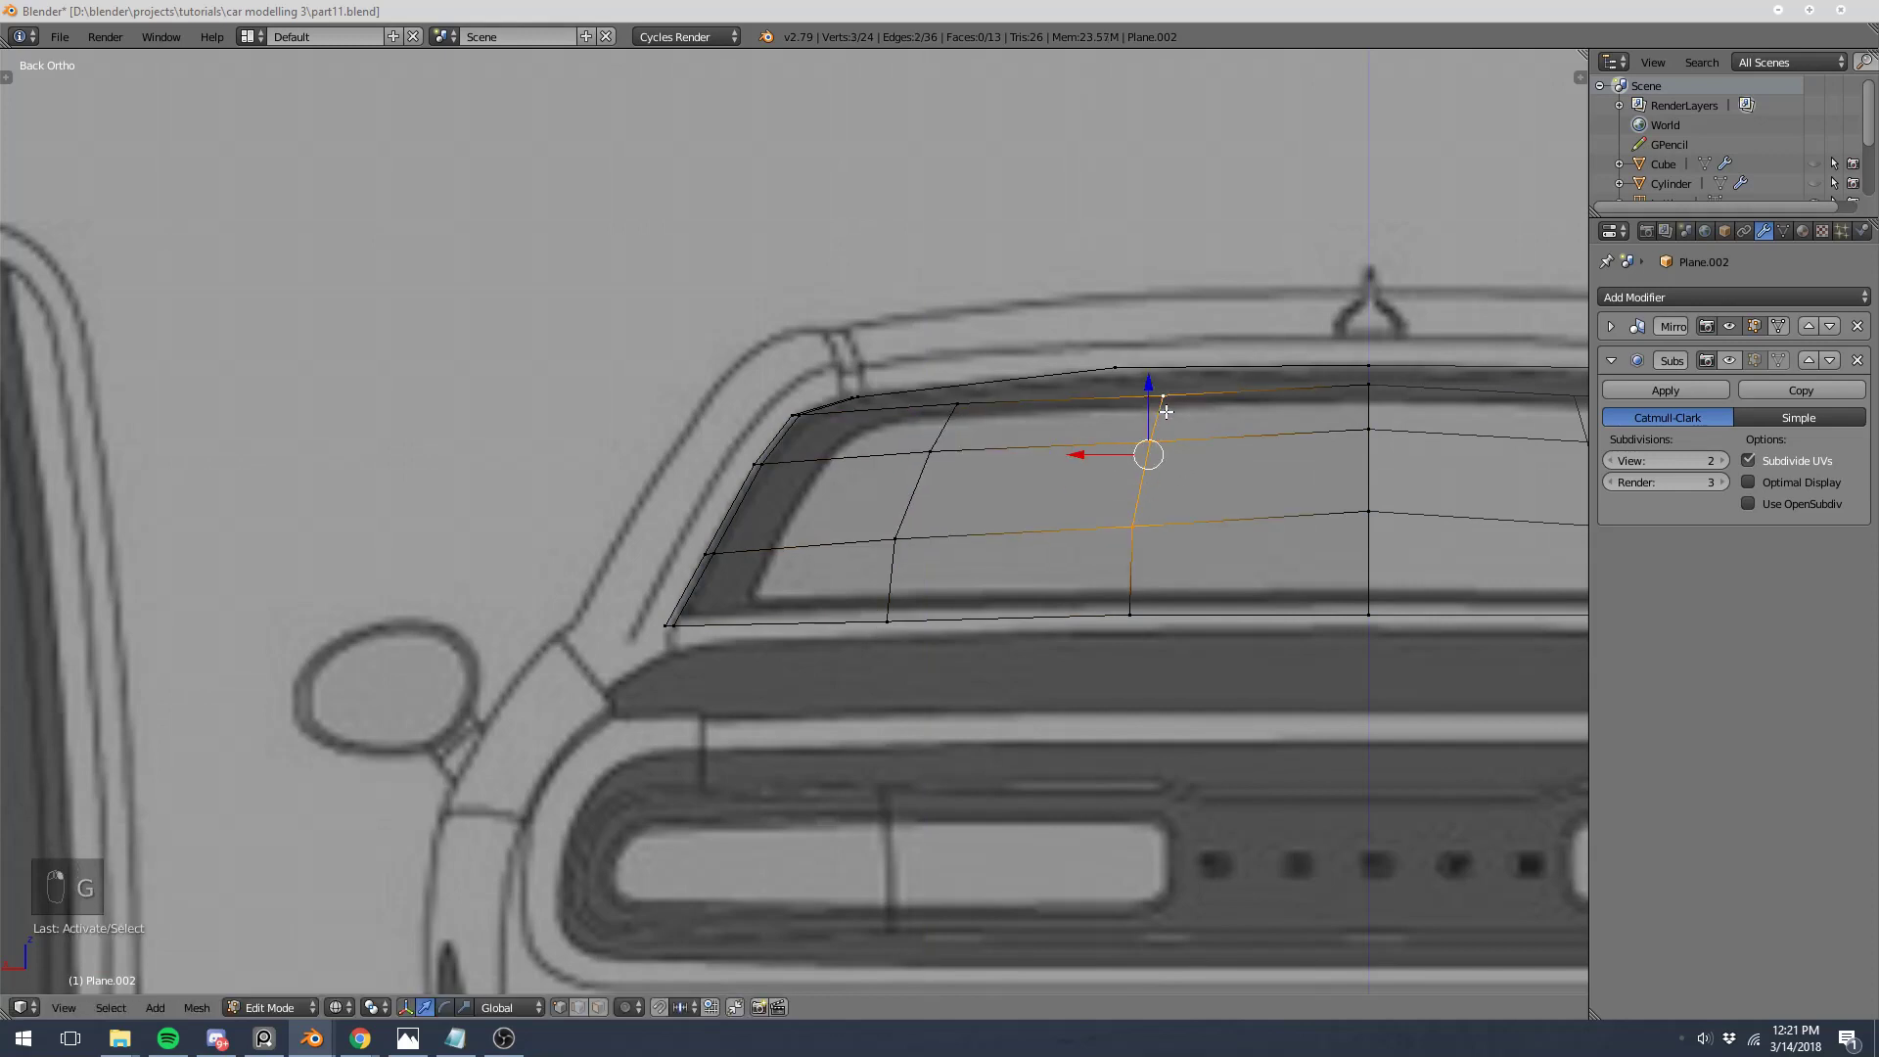
key("g")
middle_click(1166, 412)
left_click(1161, 390)
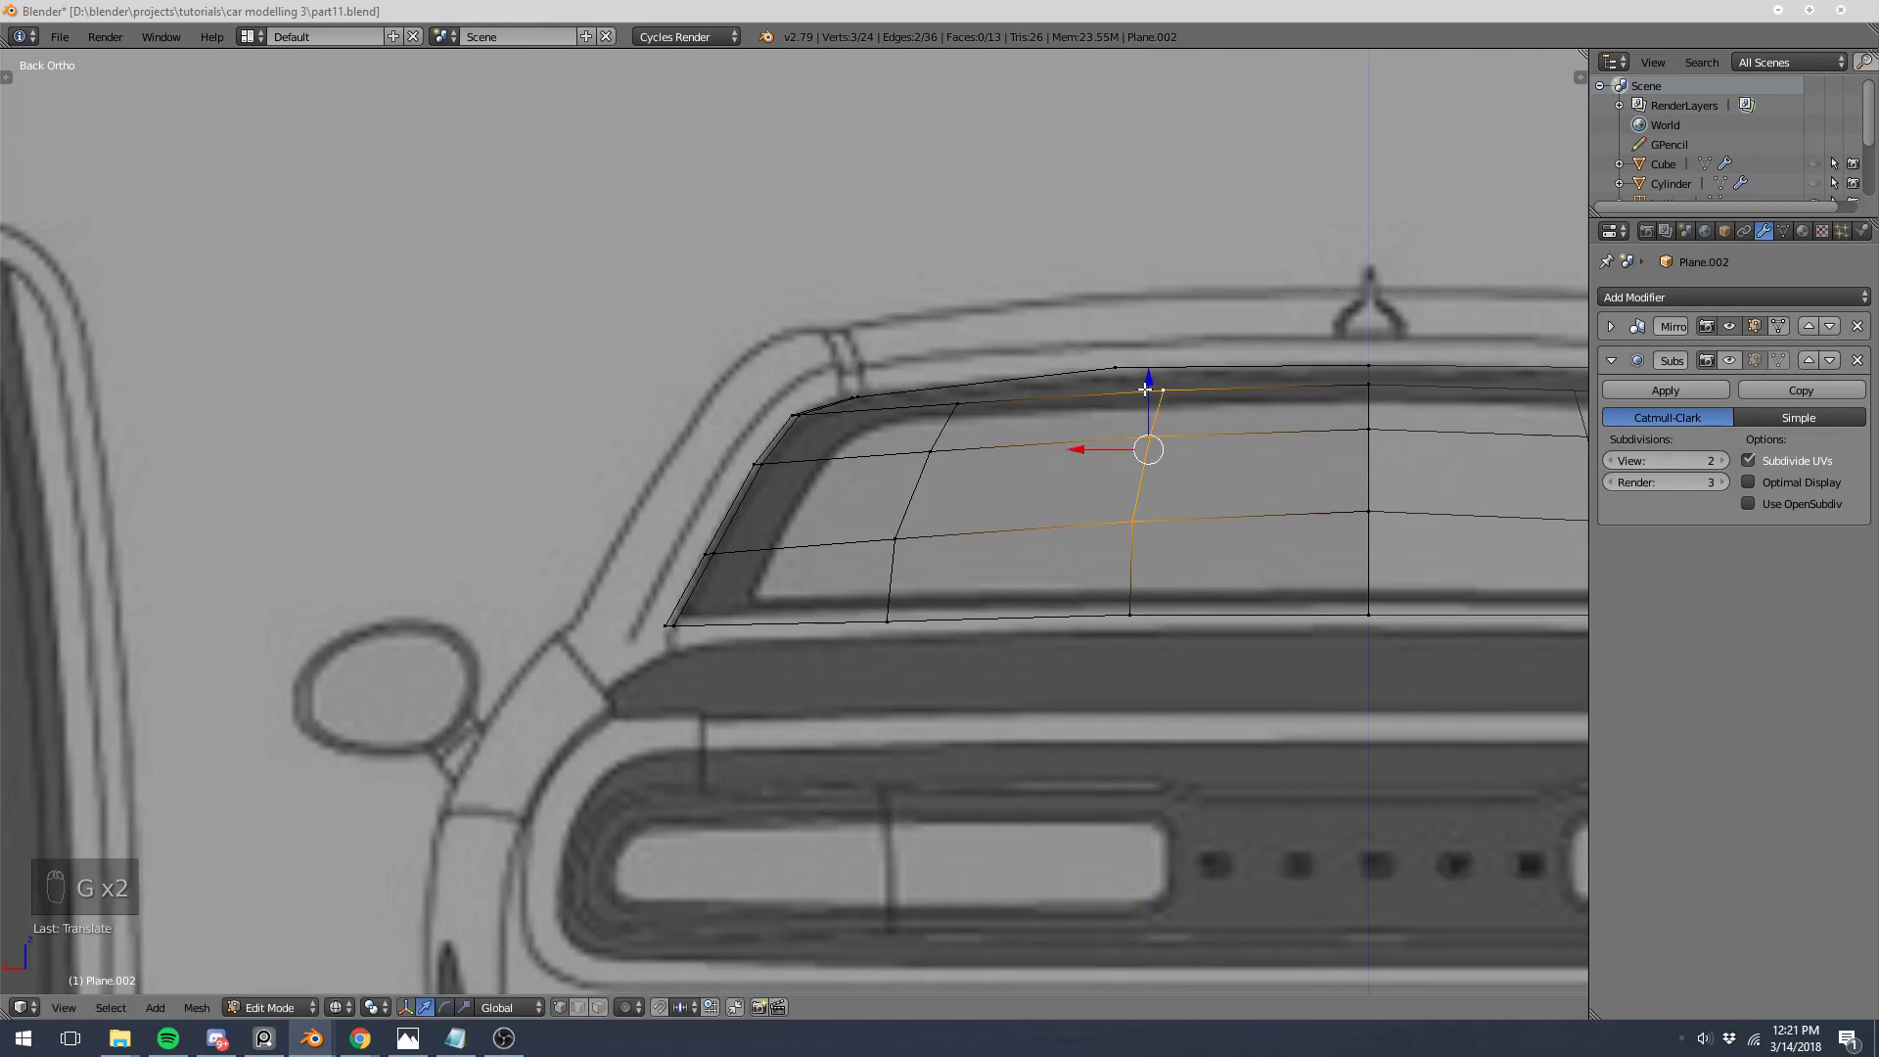
key("z")
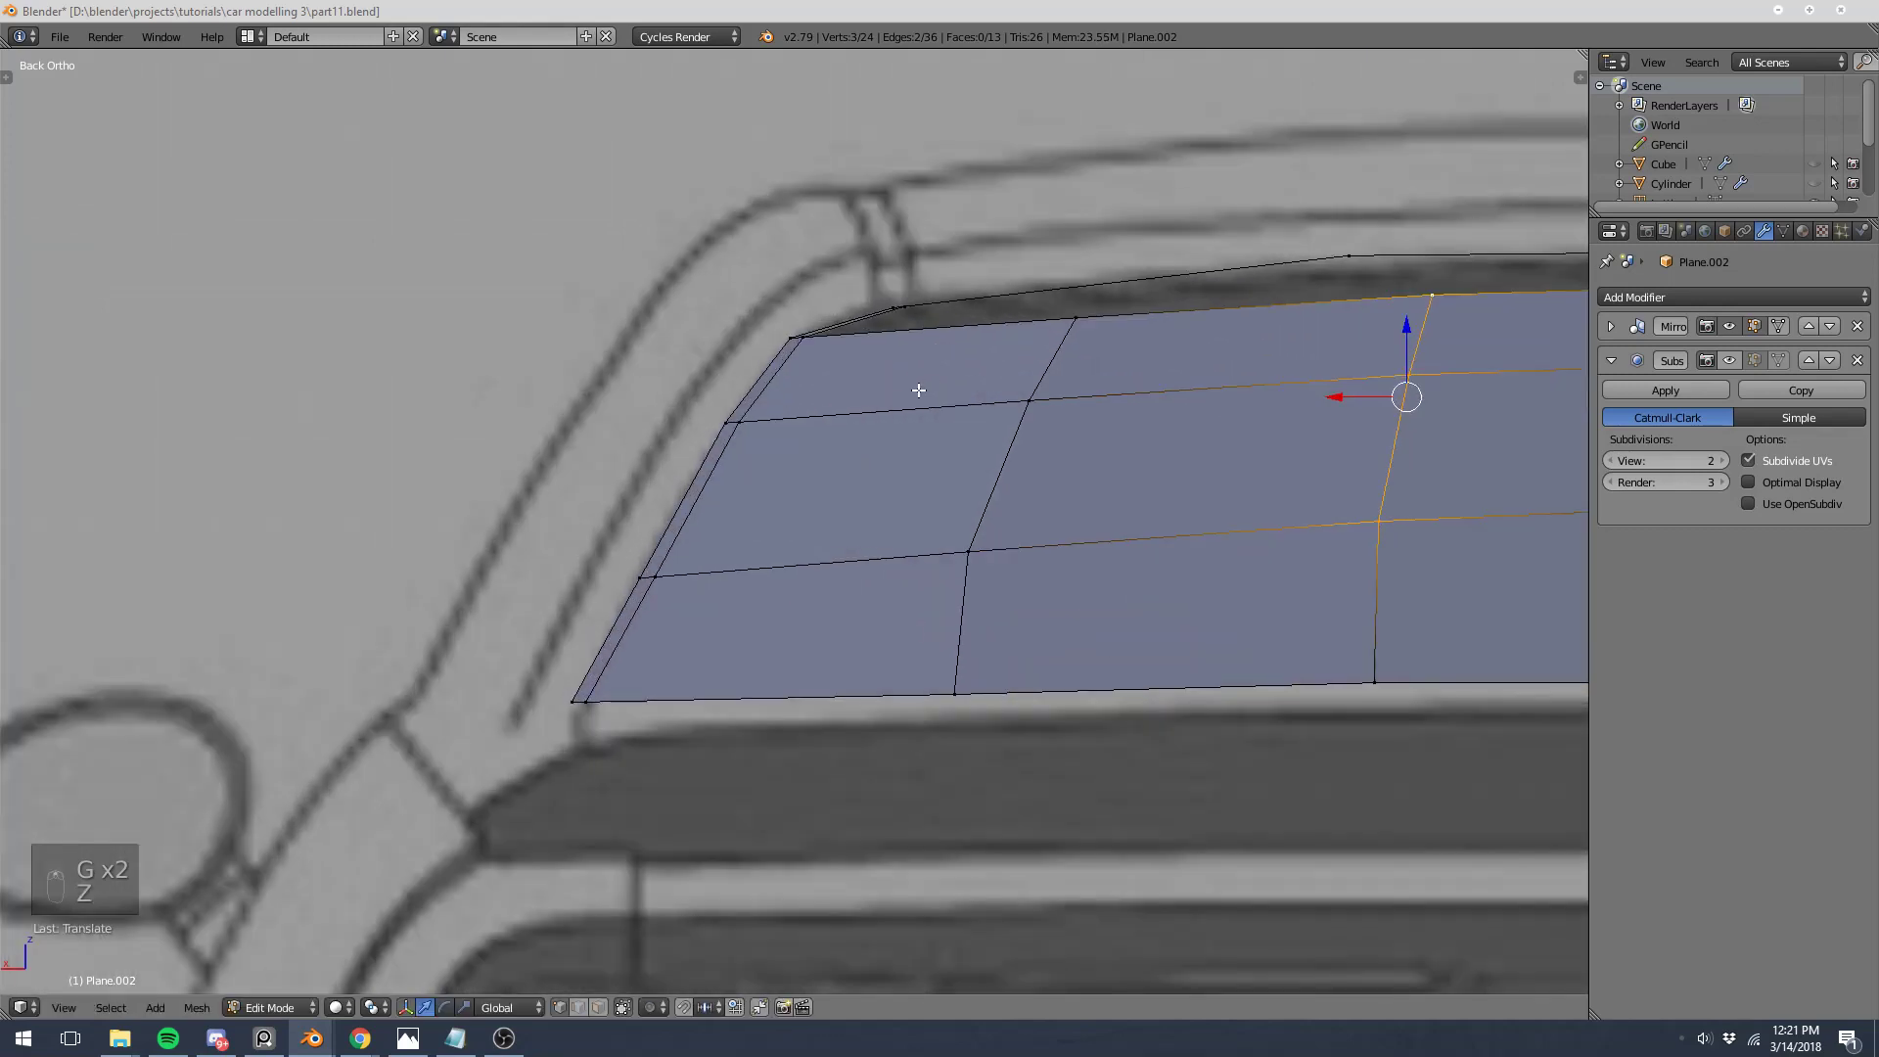
Step: In top view, edge-slide the two central vertices of the roof-side interior row slightly toward the trunk
middle_click_drag(923, 389, 910, 461)
key("a")
right_click(962, 407)
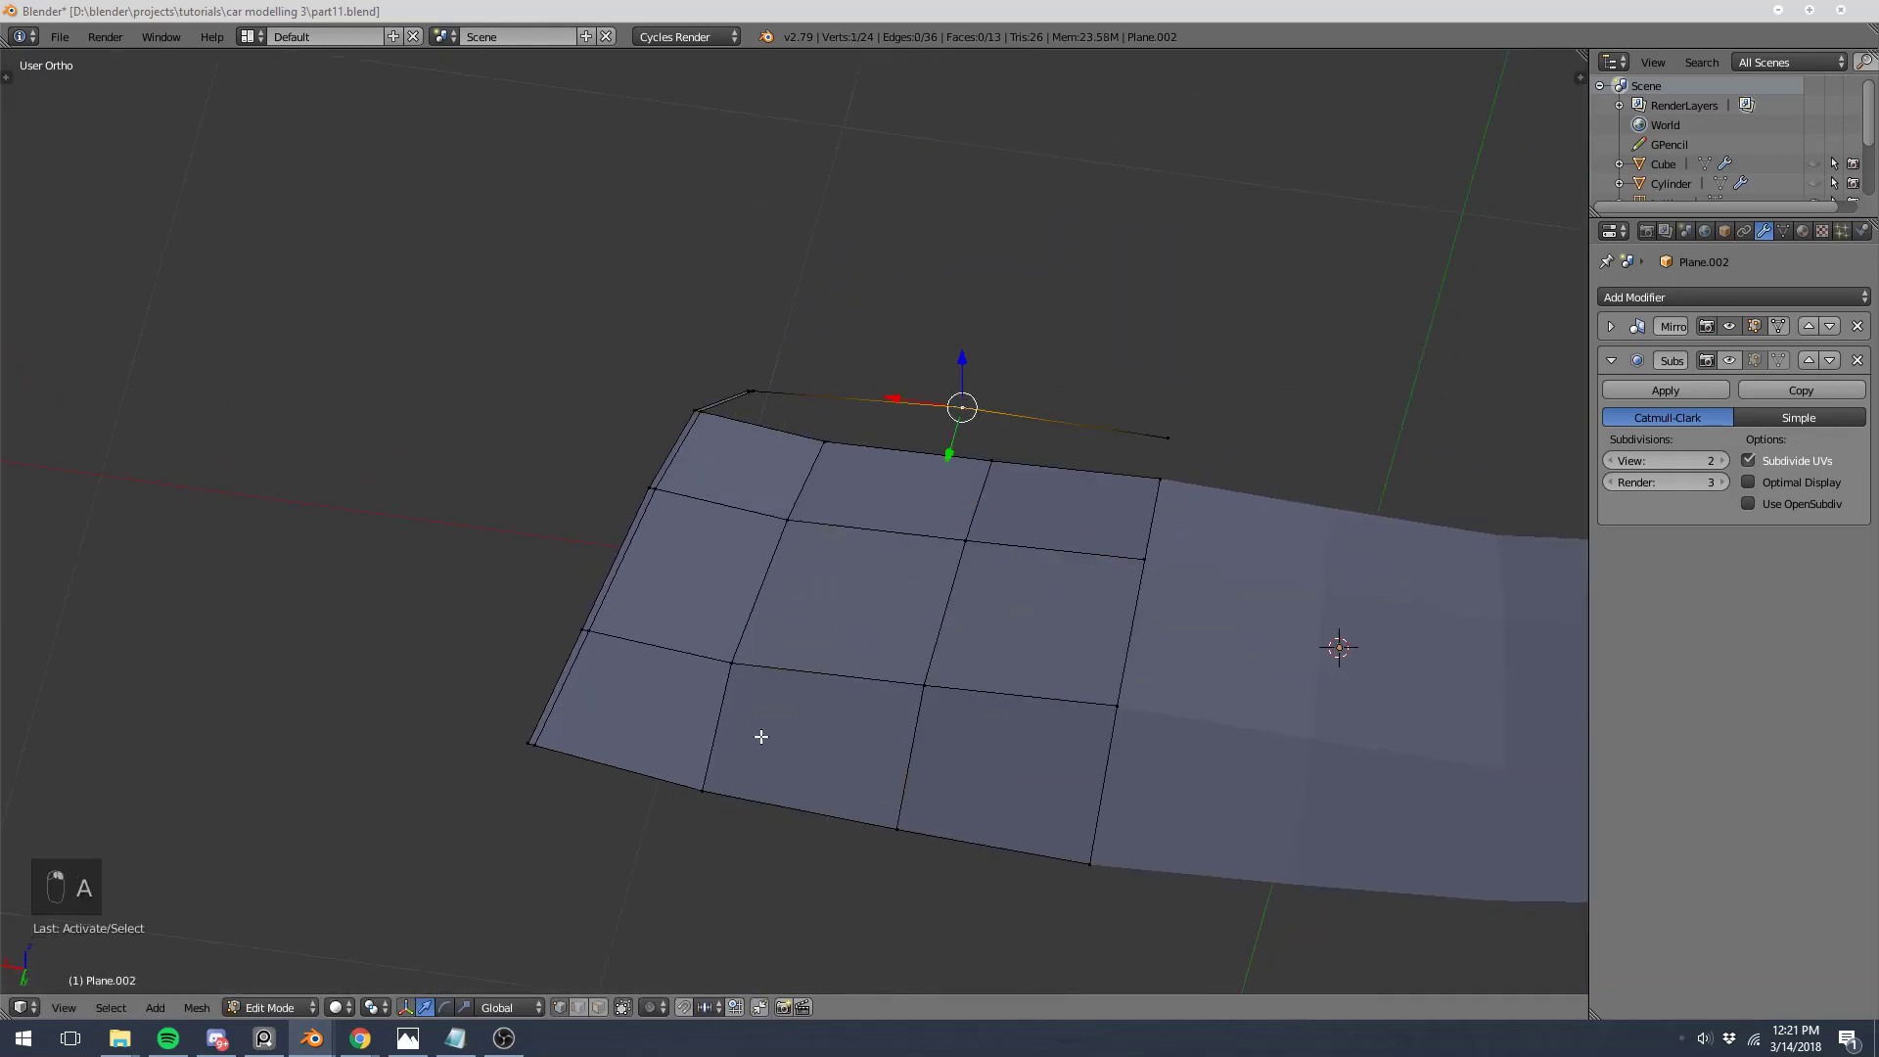
right_click(954, 685)
key("KP_7")
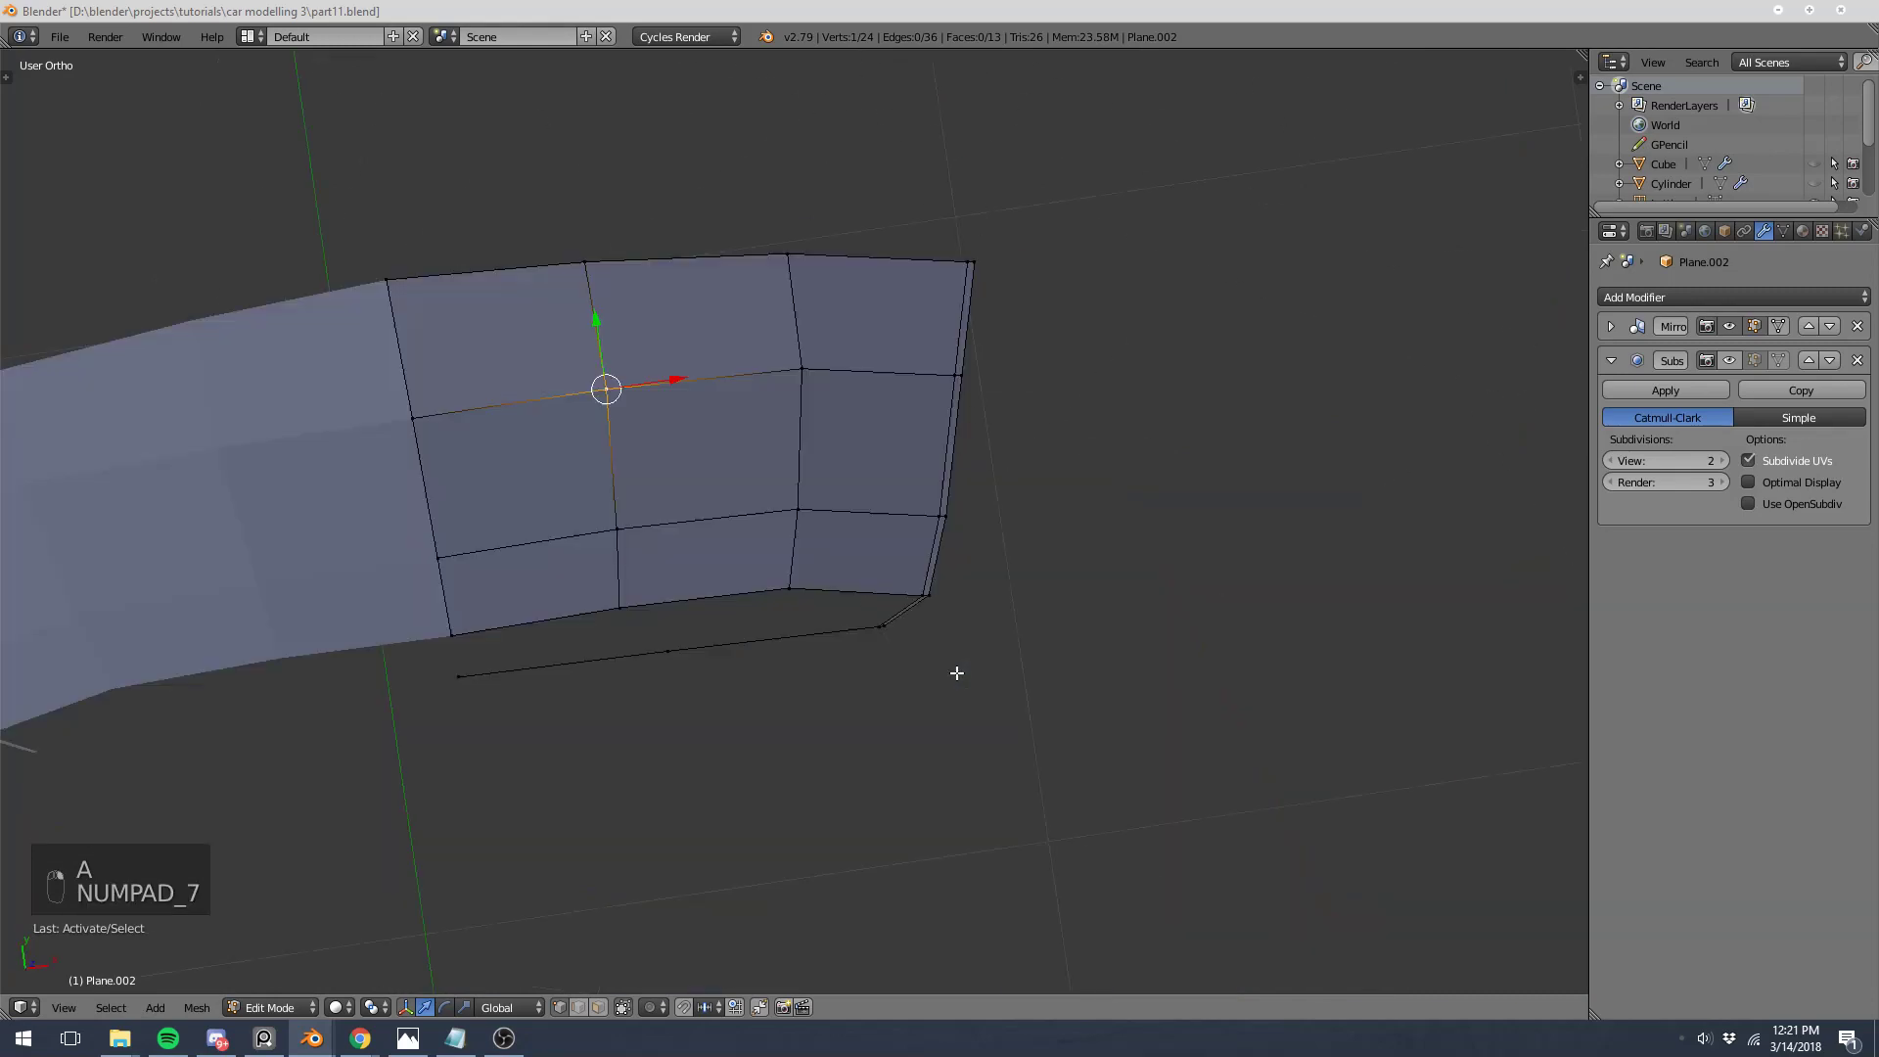
right_click(616, 502)
right_click(434, 505, "shift")
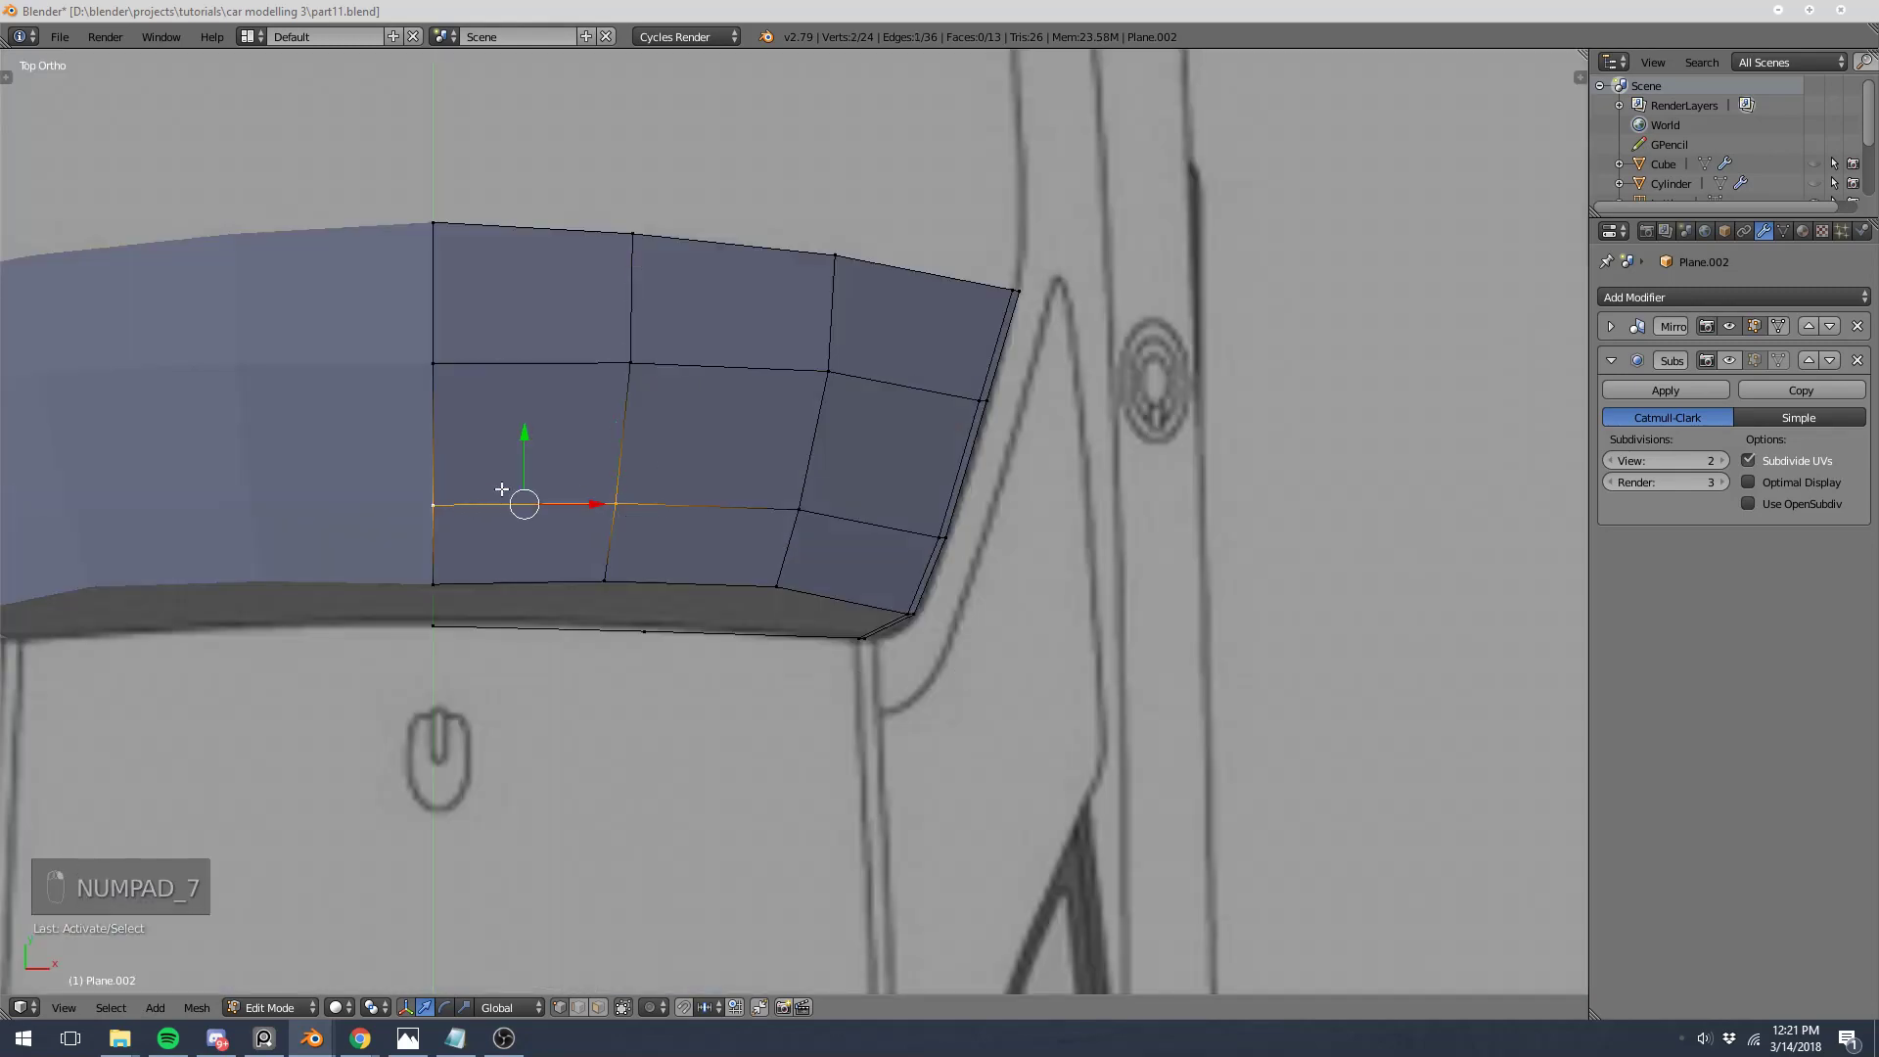
key("g")
key("g")
left_click(514, 463)
Step: Edge-slide the two central vertices of the trunk-side interior row slightly toward the trunk
right_click(636, 366)
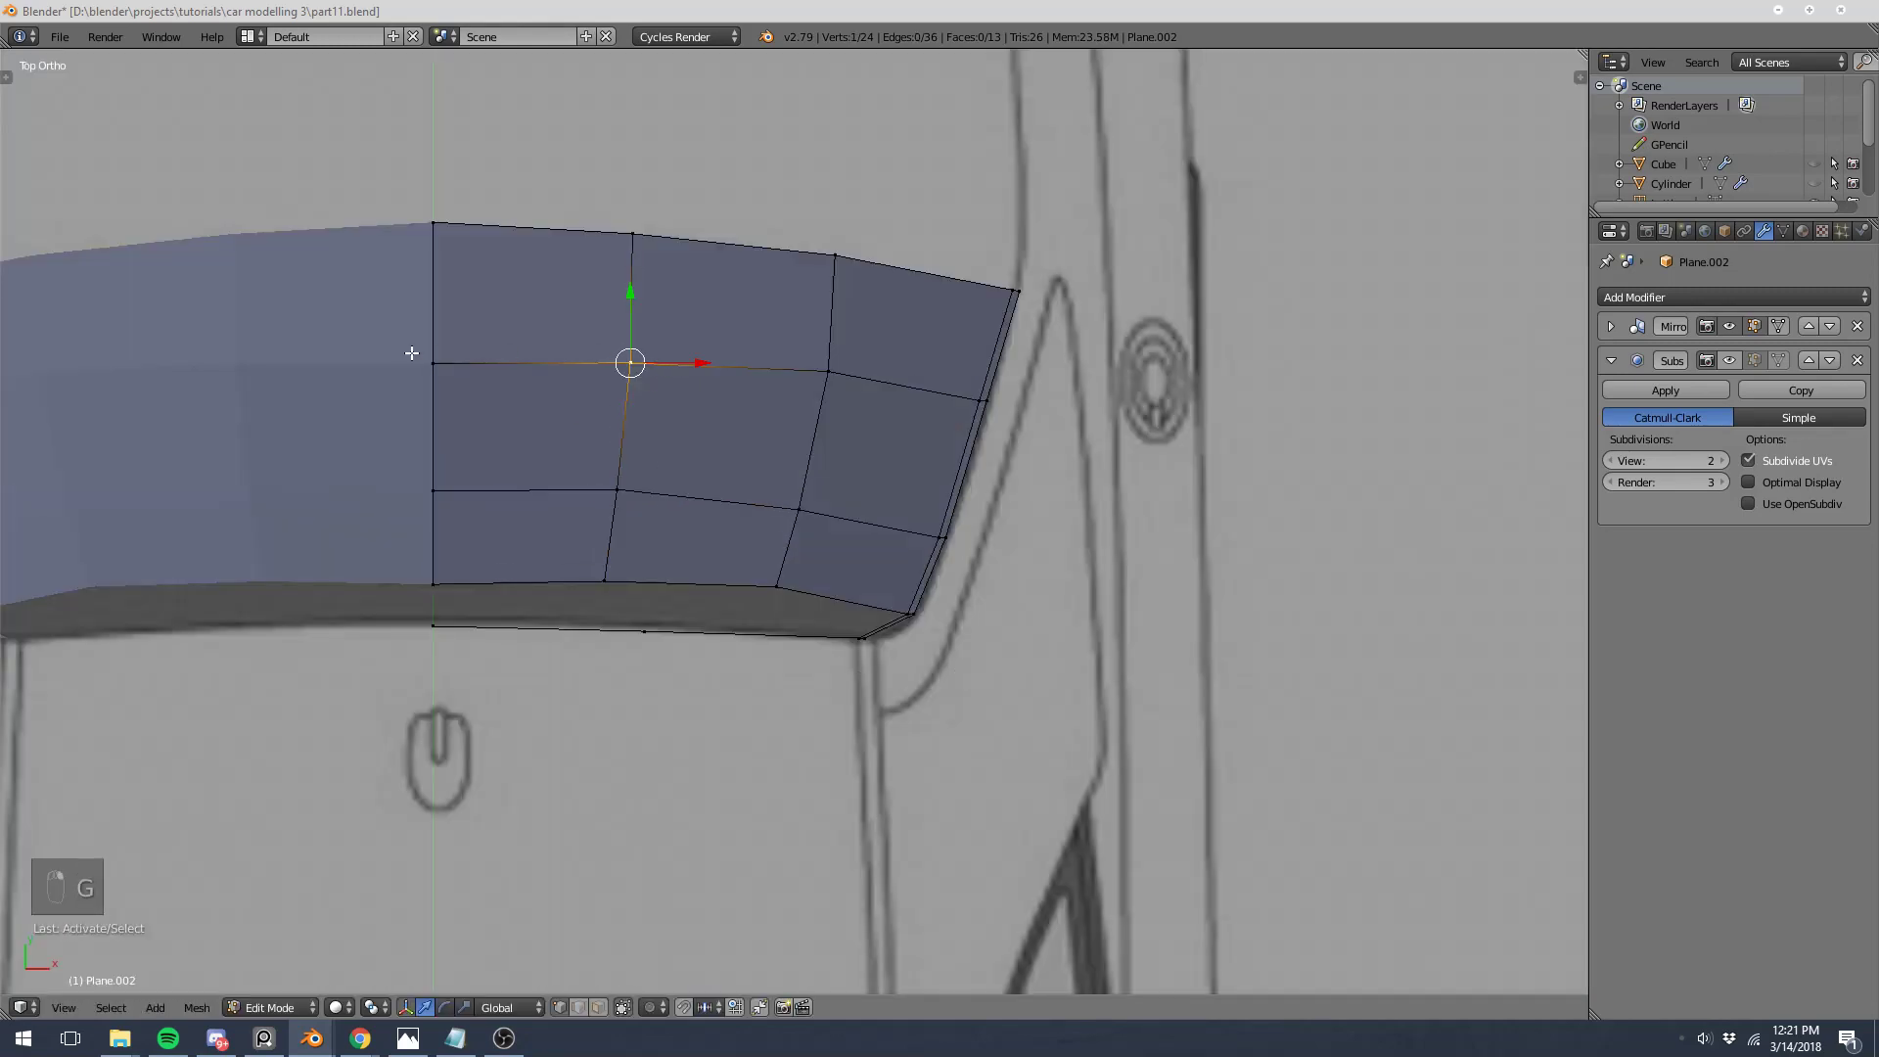
right_click(418, 359, "shift")
key("g")
key("g")
left_click(611, 314)
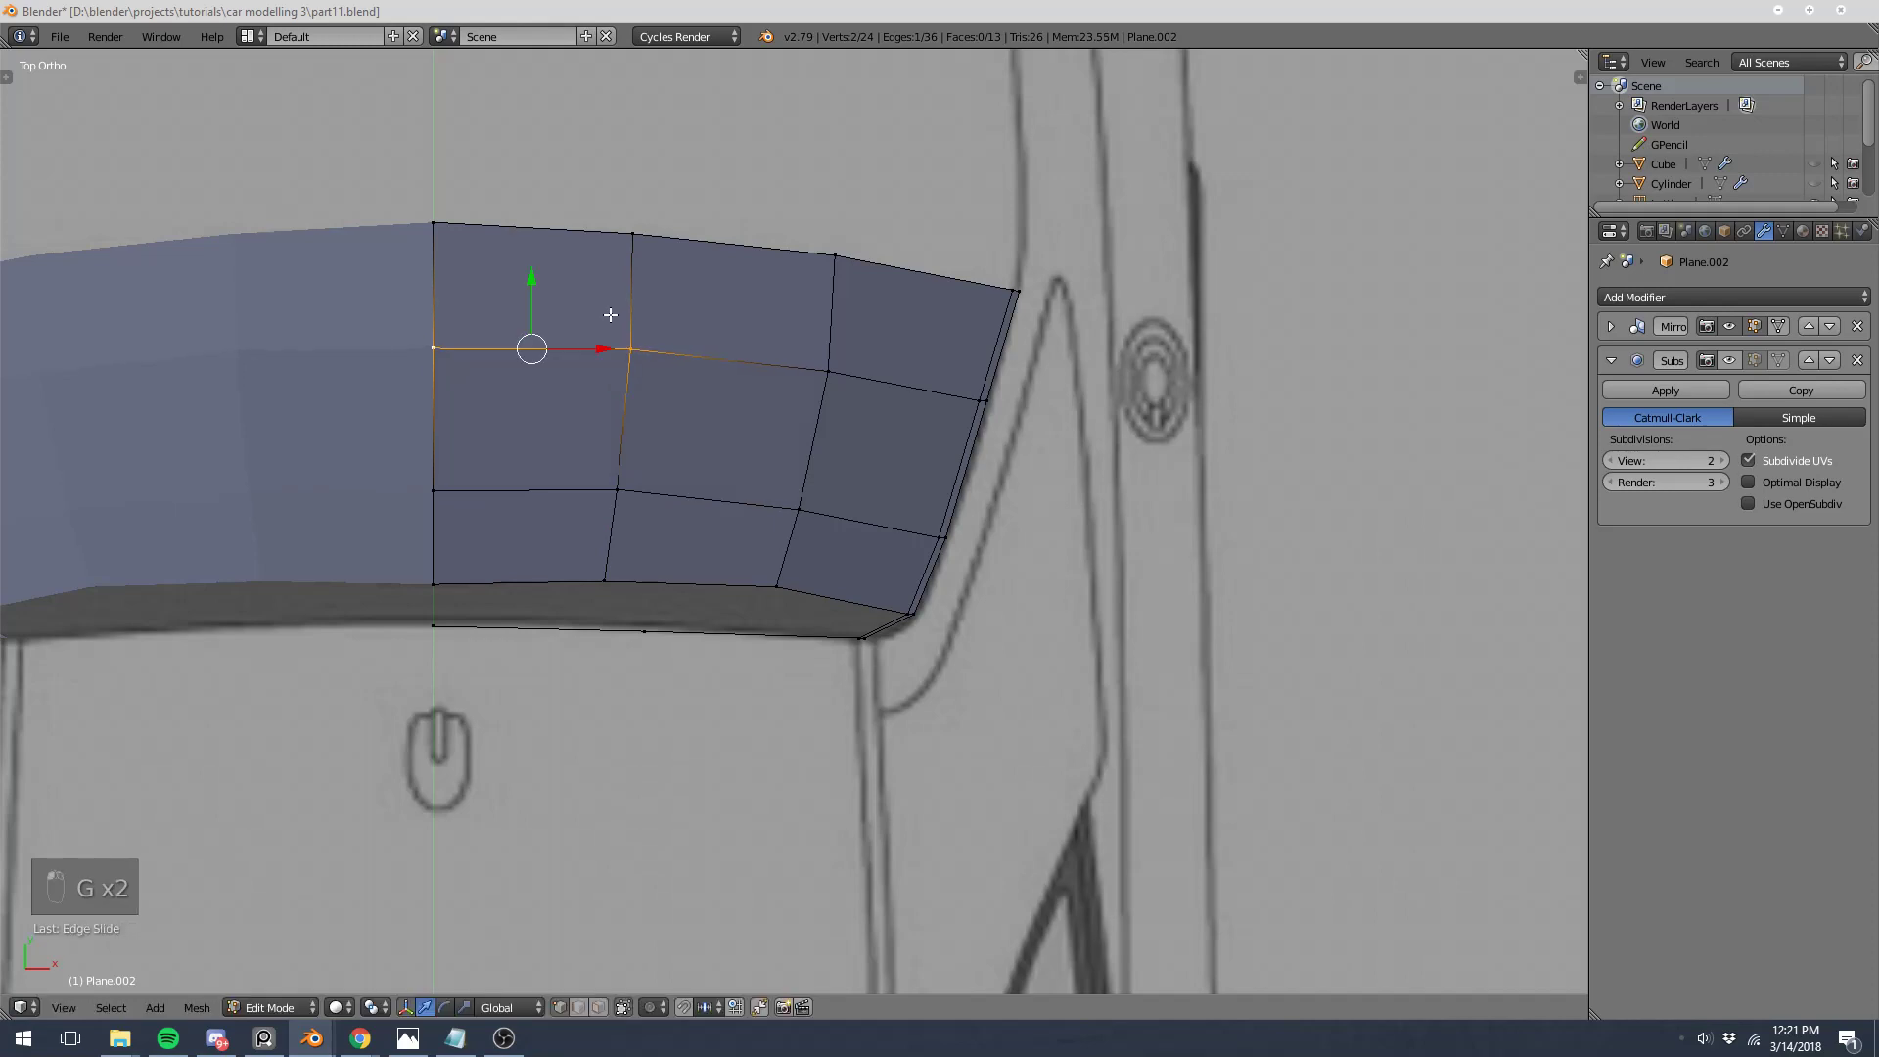
key("a")
scroll(764, 525, "down", 5)
scroll(746, 546, "up", 5)
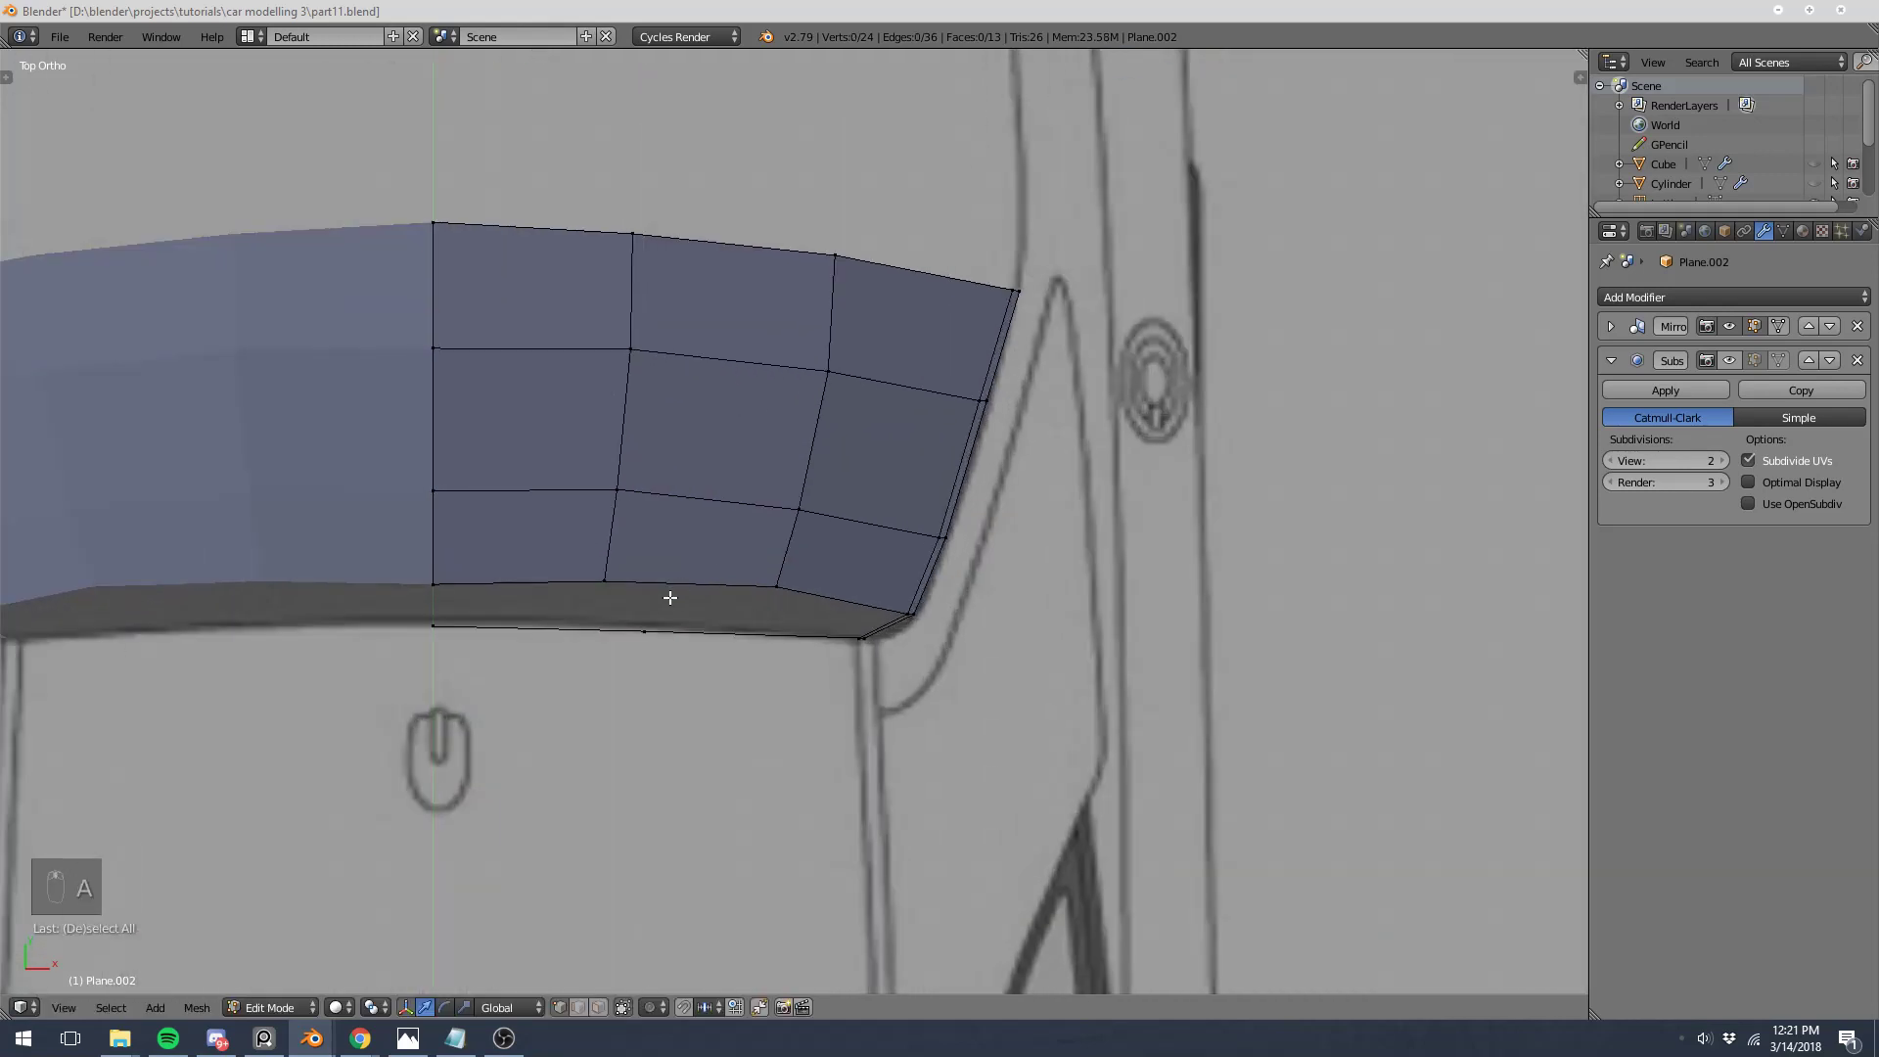
right_click(652, 607)
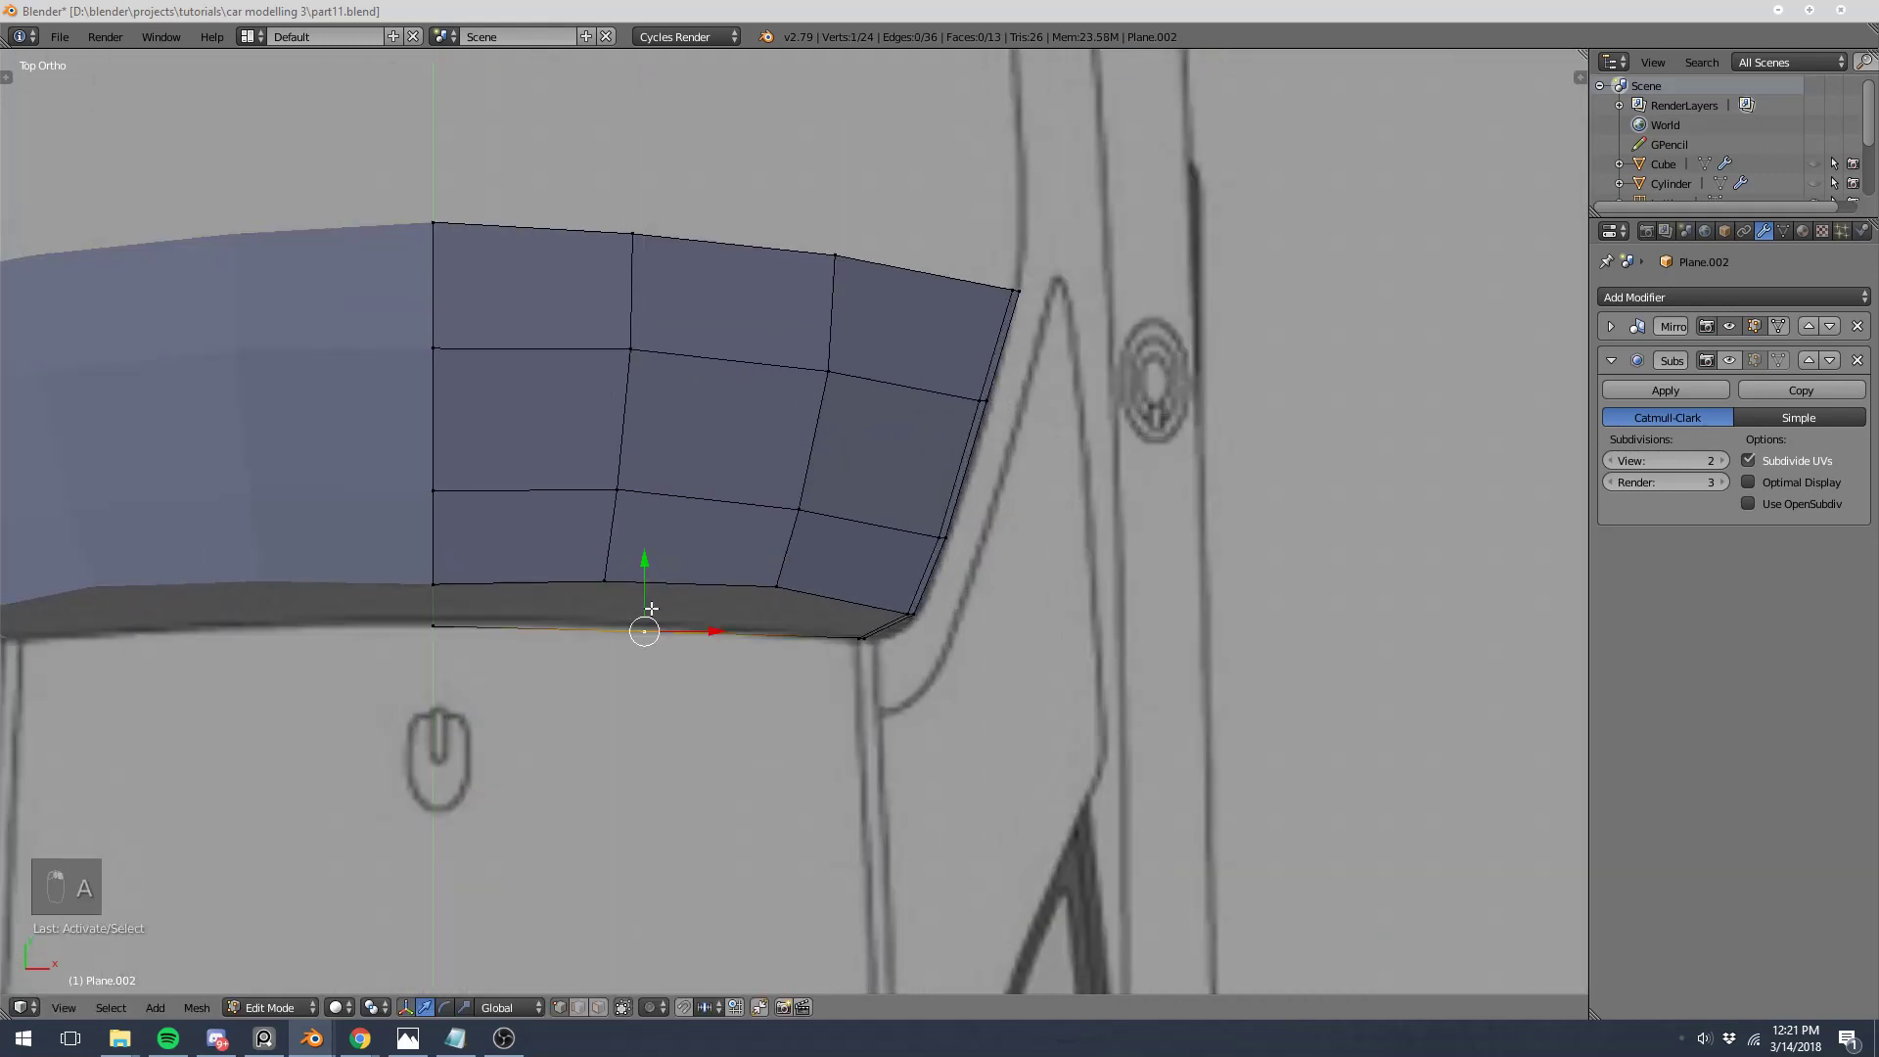
right_click(606, 582)
right_click(780, 584)
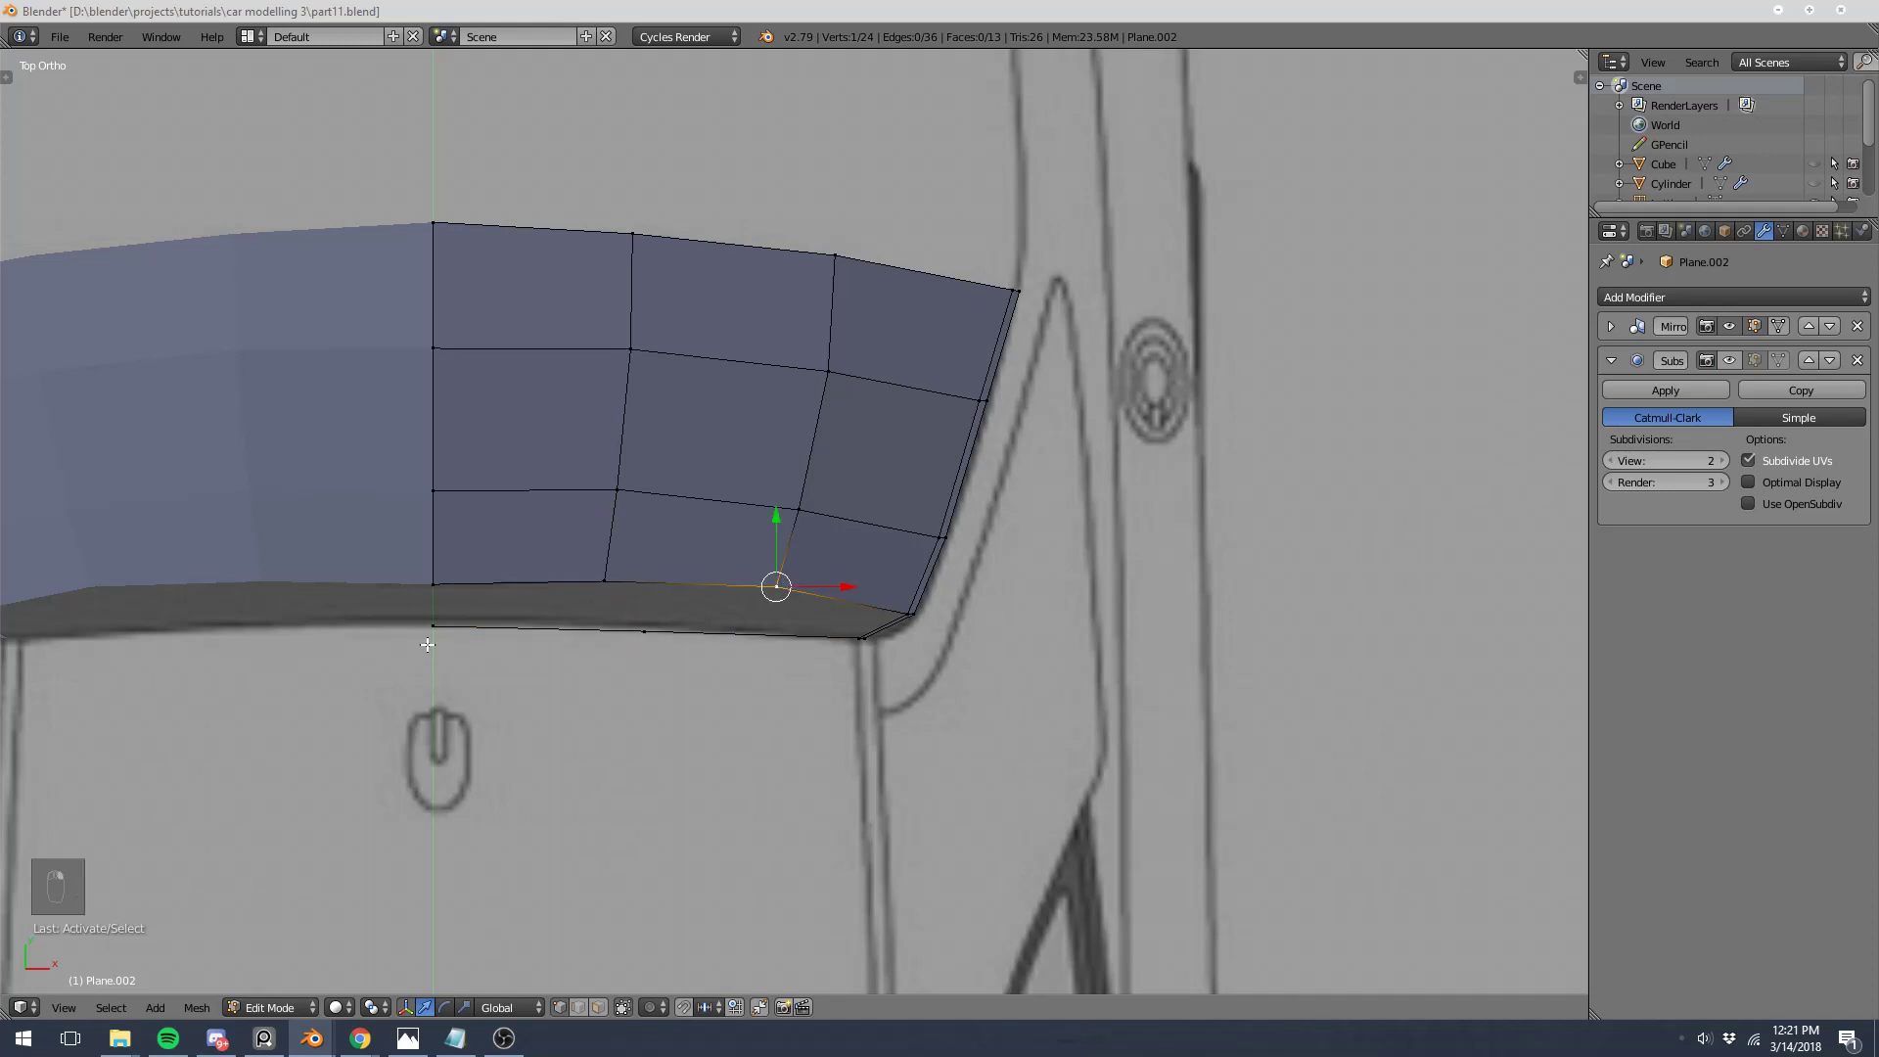
Step: Leave edit mode, unhide the car body objects, and view the rear window in place from an angle
key("a")
scroll(714, 628, "down", 4)
key("Tab")
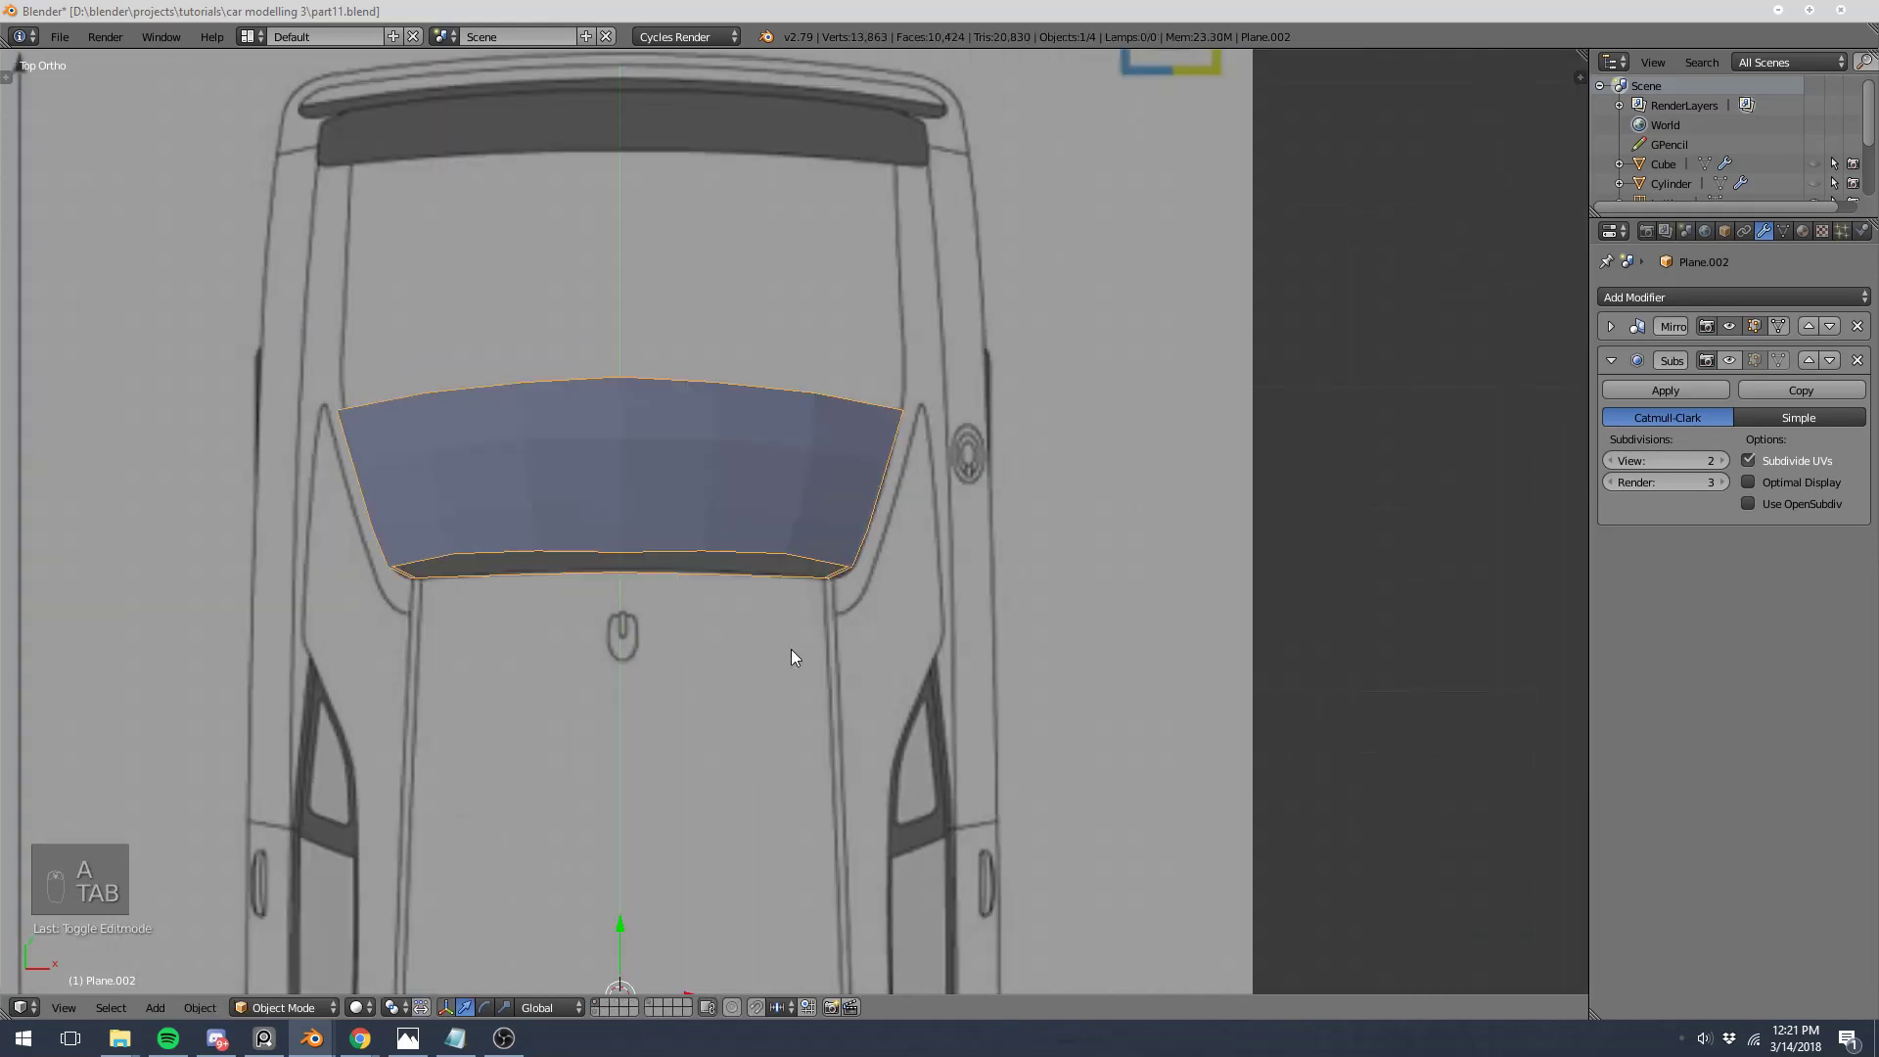
key("Tab")
key("Tab")
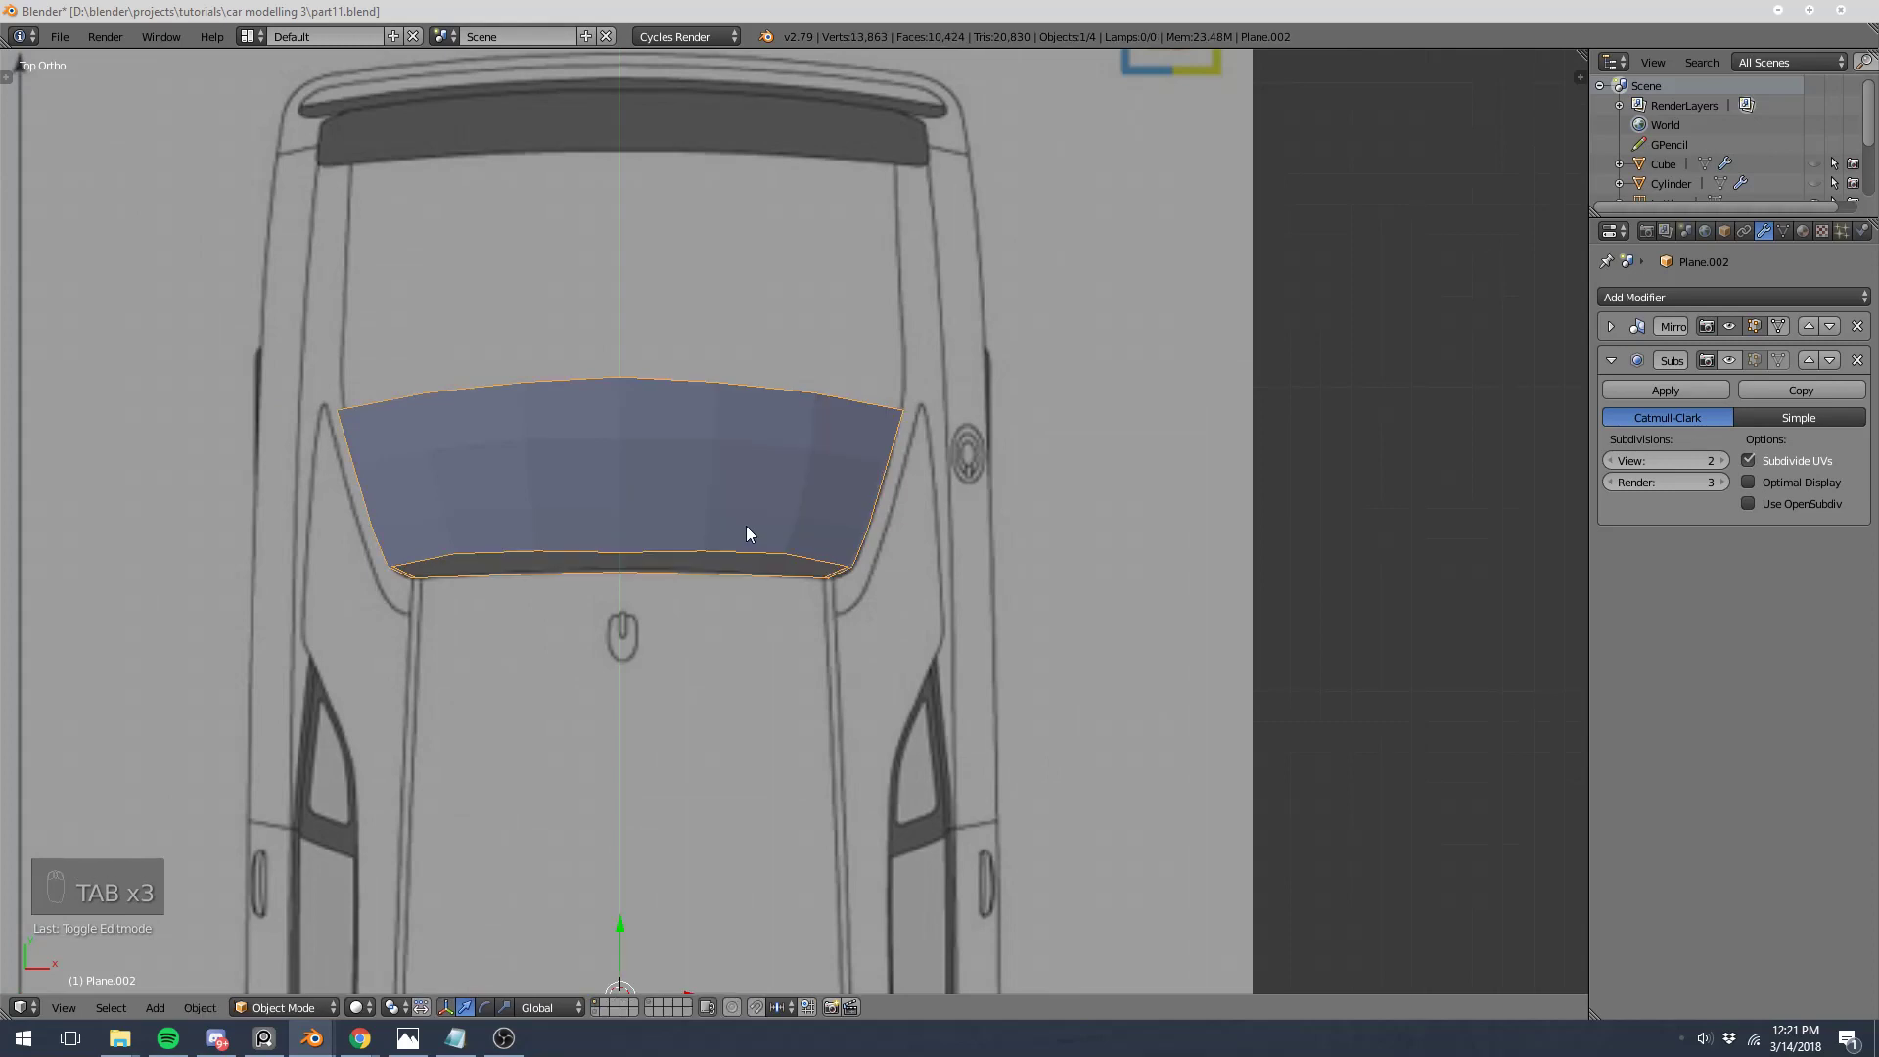
key("alt+h")
scroll(802, 528, "up", 3)
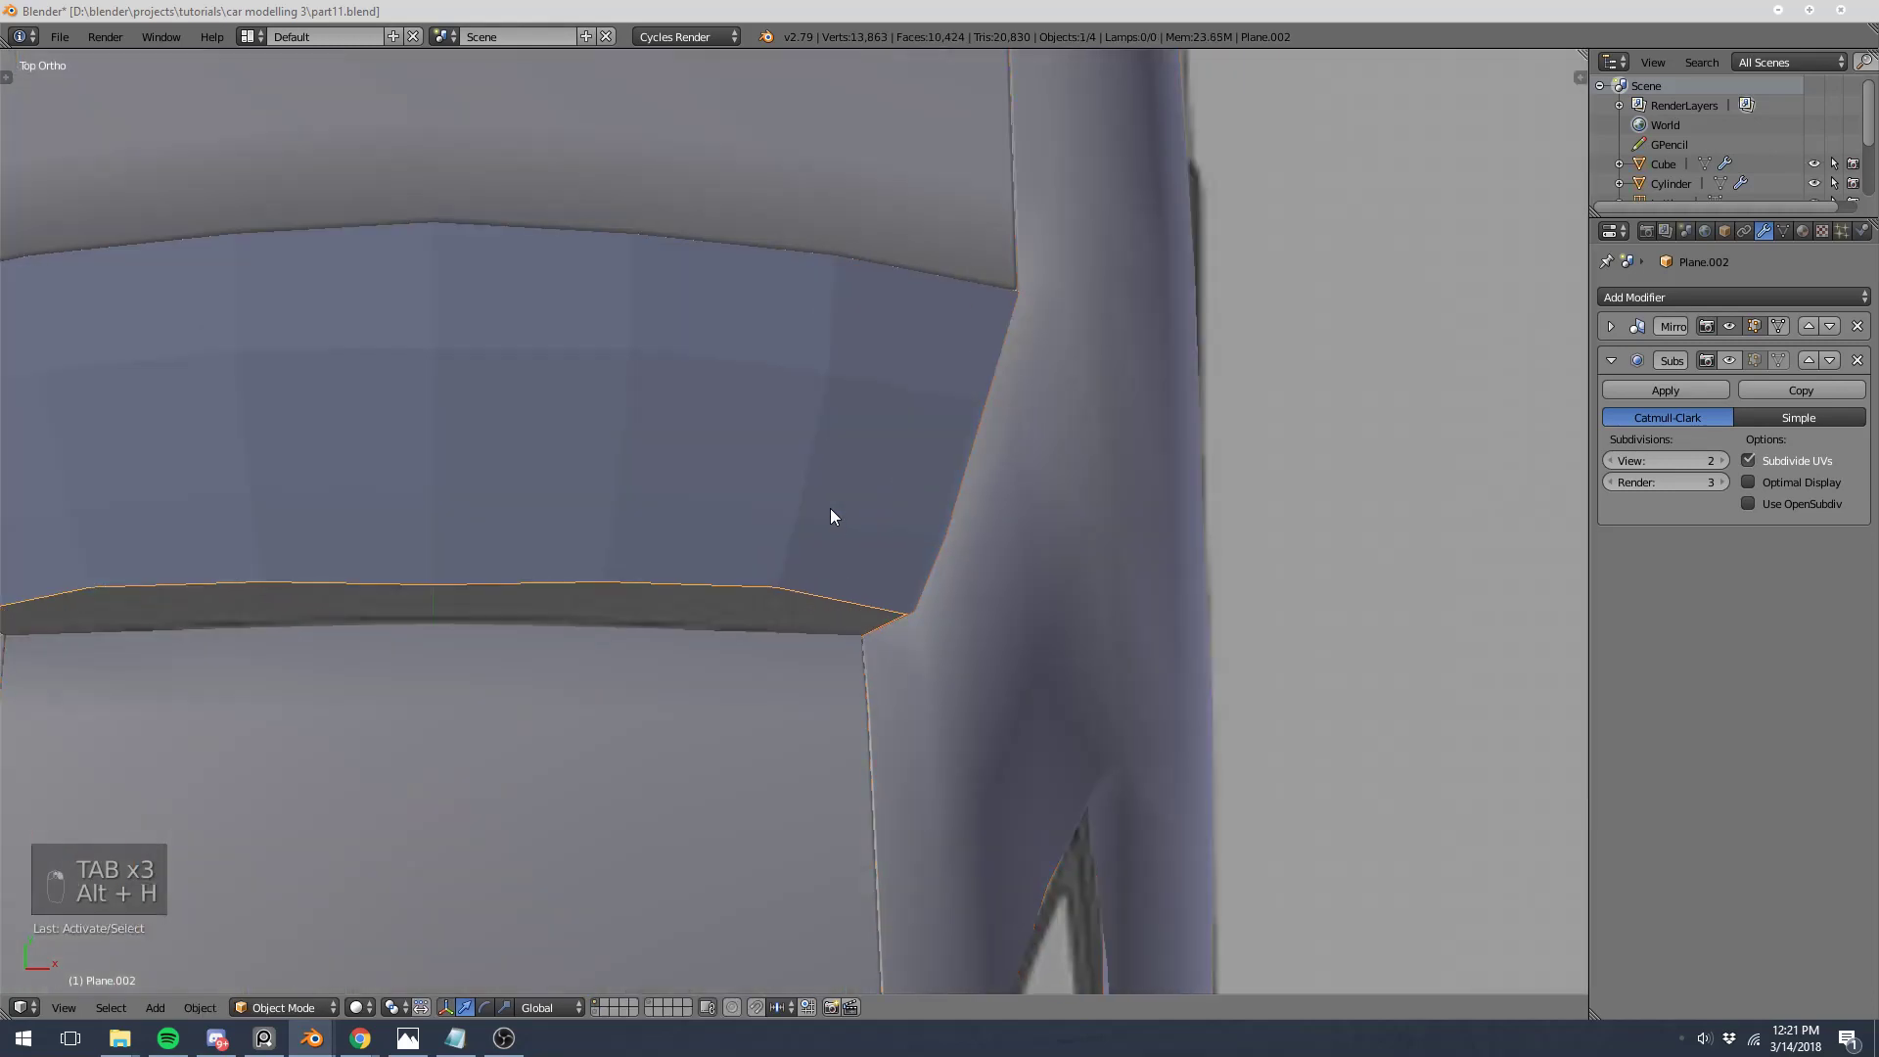
key("Tab")
key("Tab")
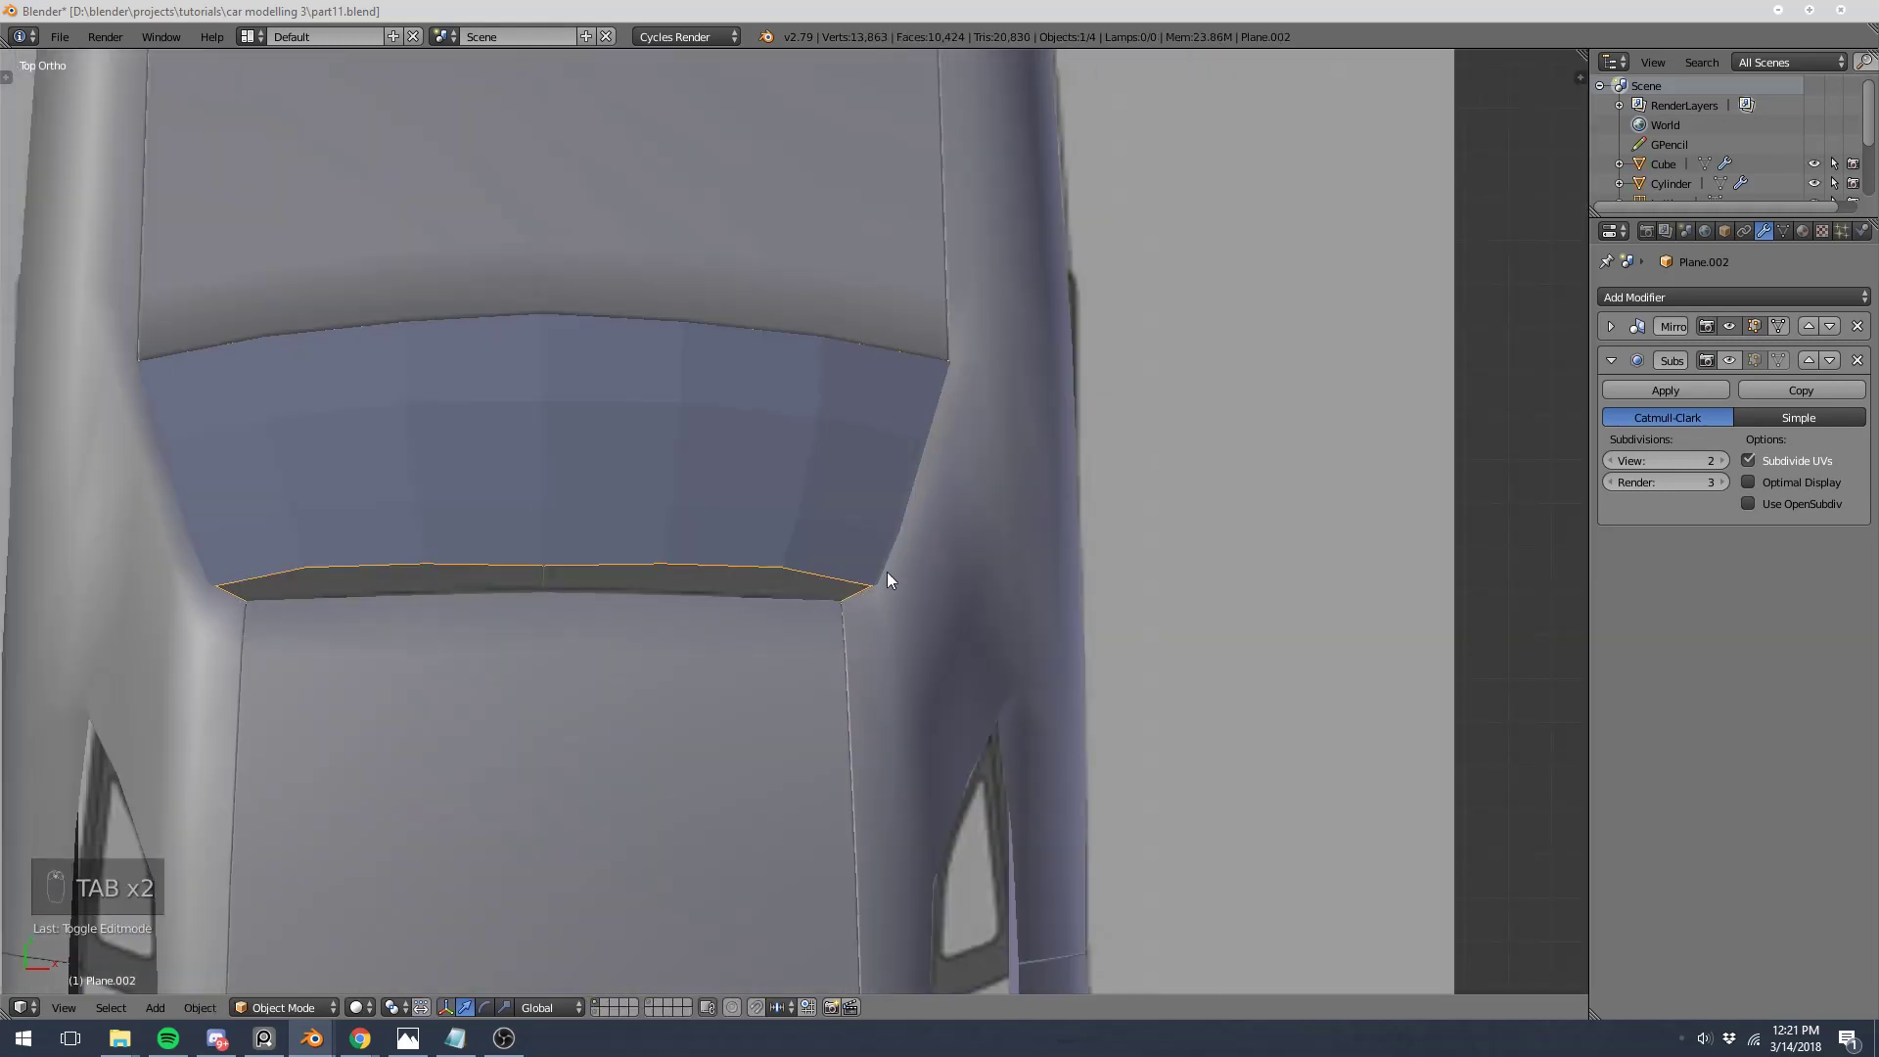
key("z")
key("z")
mouse_move(865, 562)
middle_mouse_down()
mouse_move(487, 392)
mouse_move(699, 561)
middle_mouse_up()
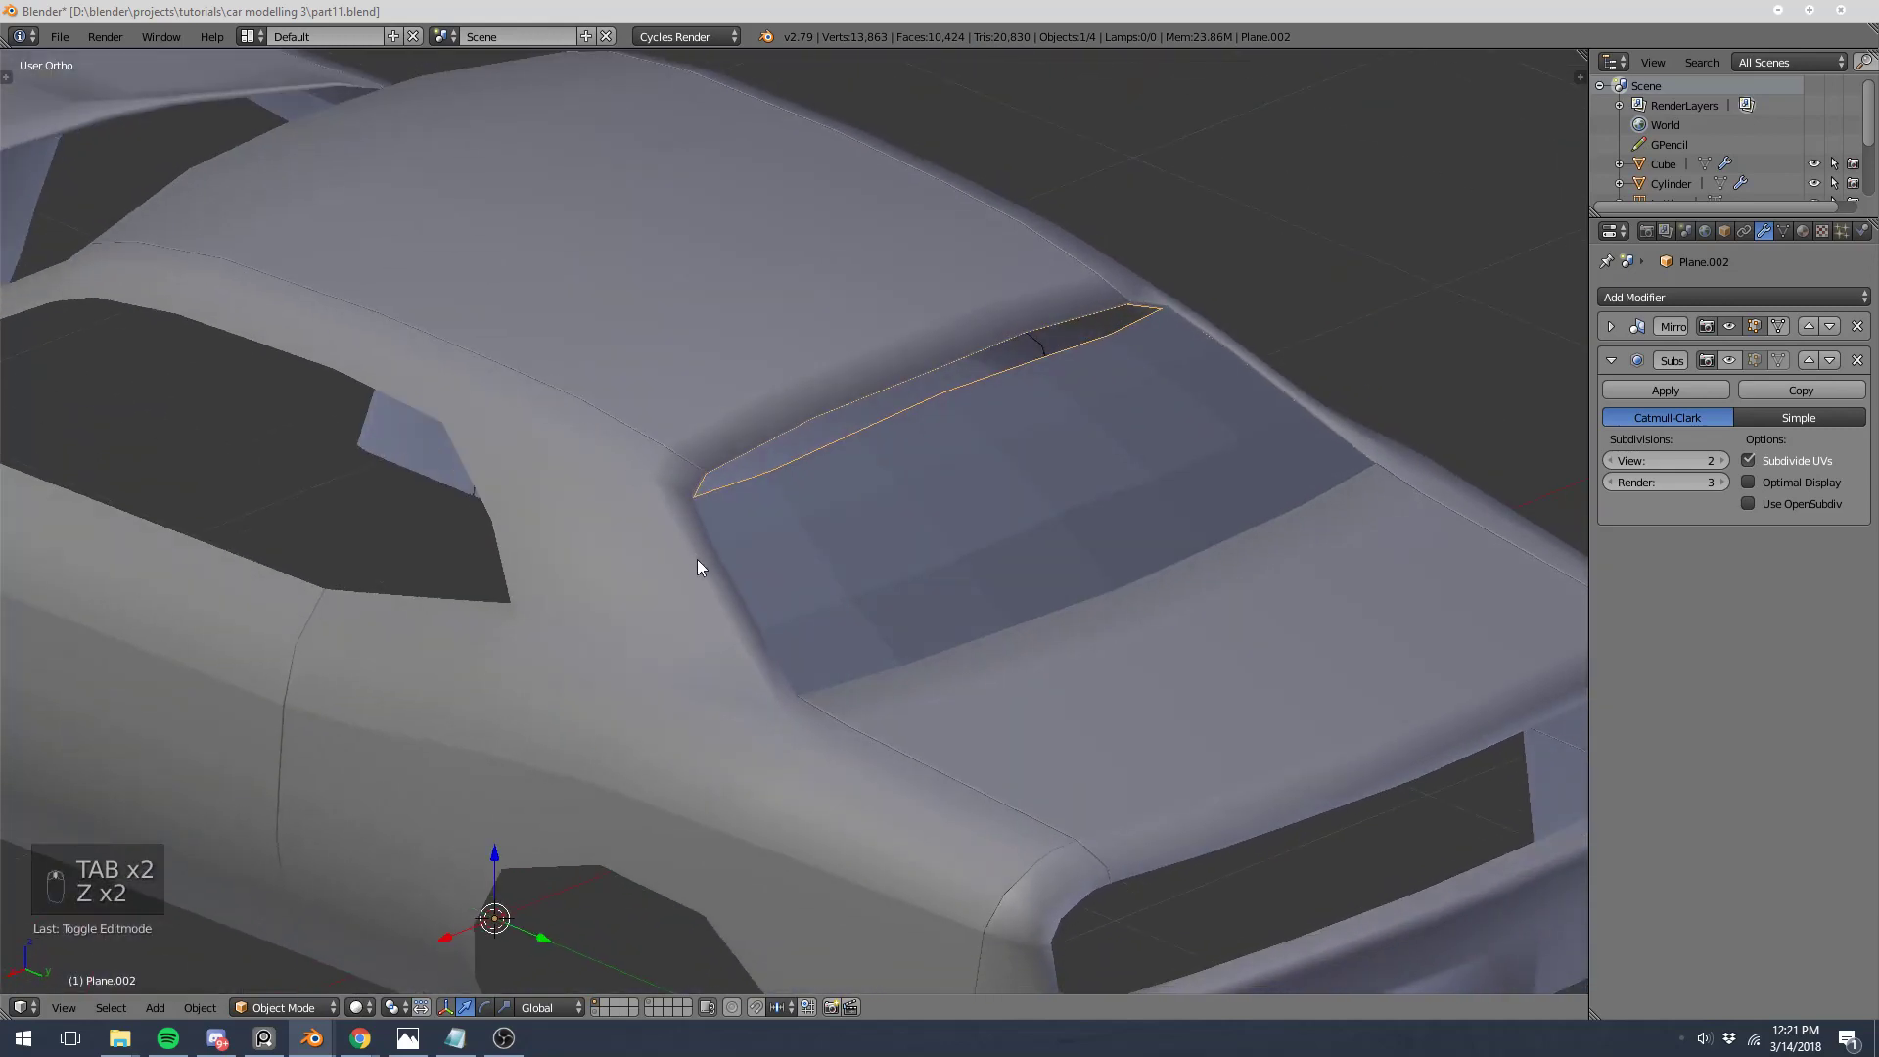
key("z")
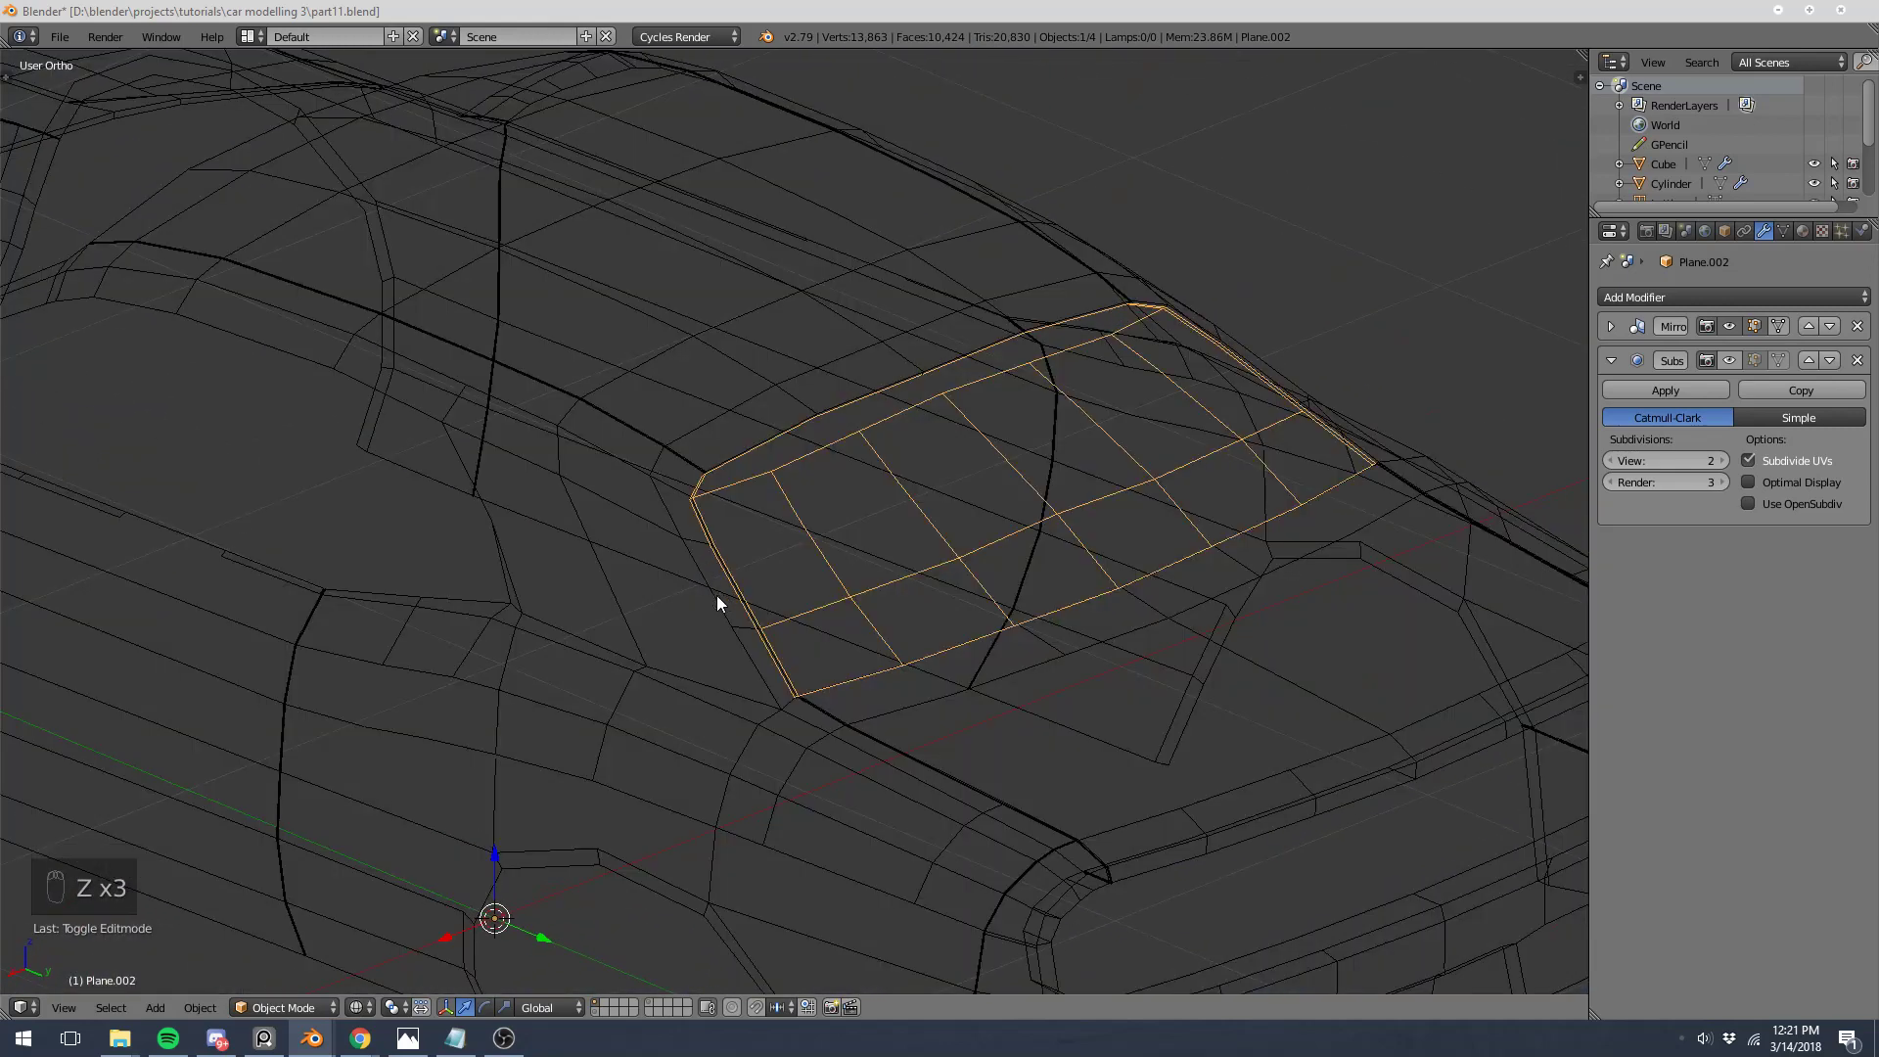
right_click(716, 597, "shift")
key("z")
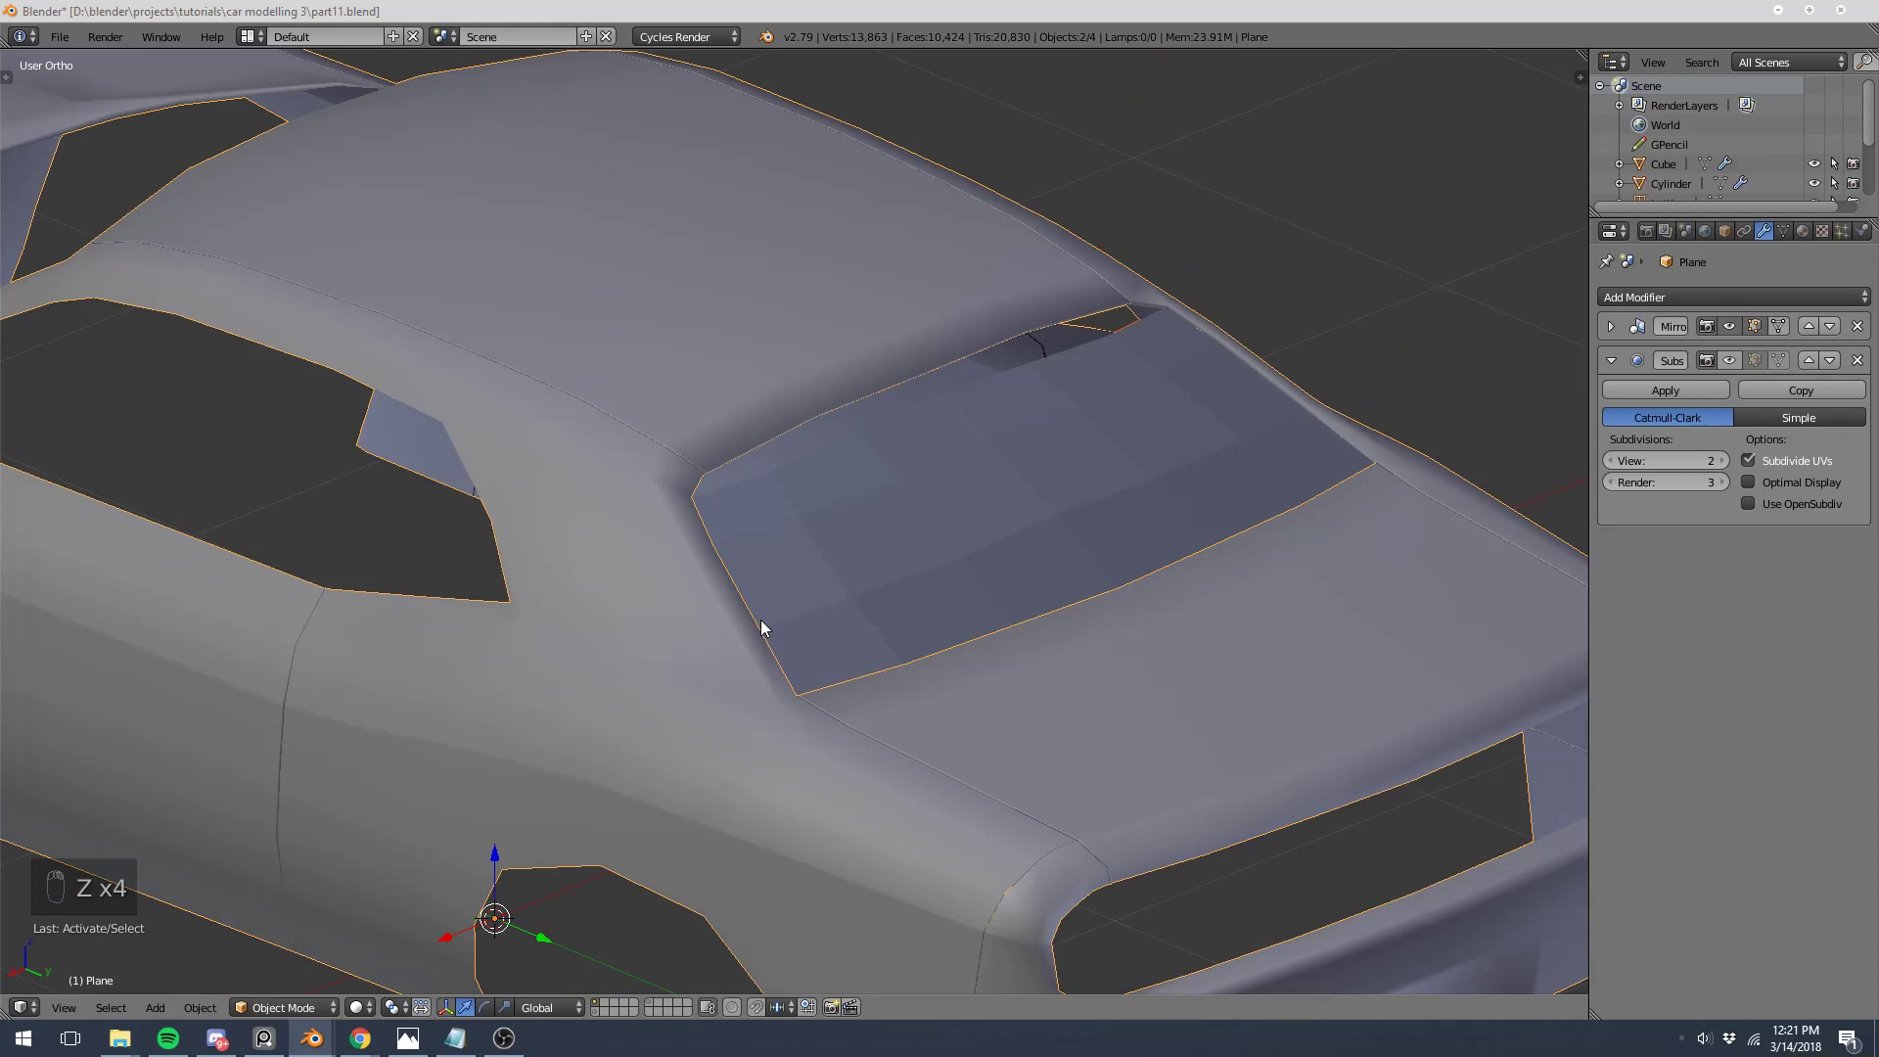
key("z")
key("z")
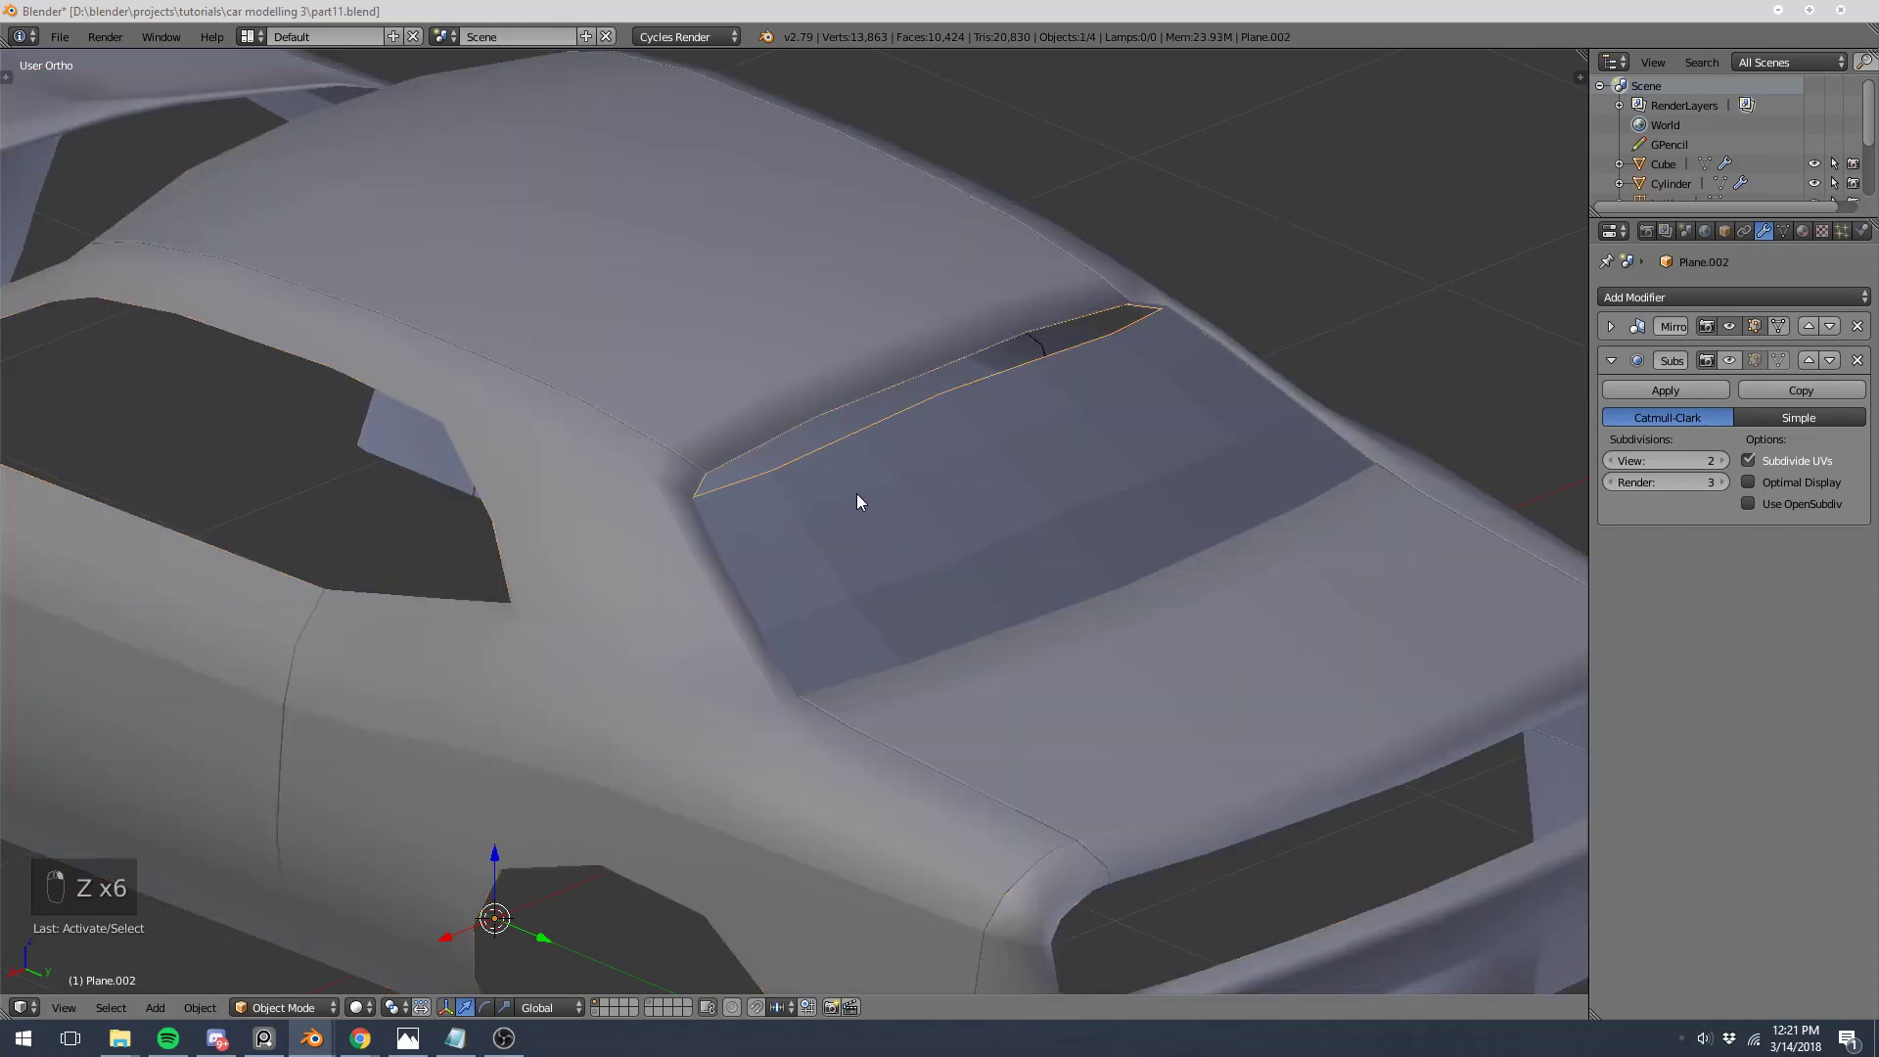
Step: Join the rear window glass into the car body object and open the combined mesh for editing in top view
right_click(851, 494)
key("z")
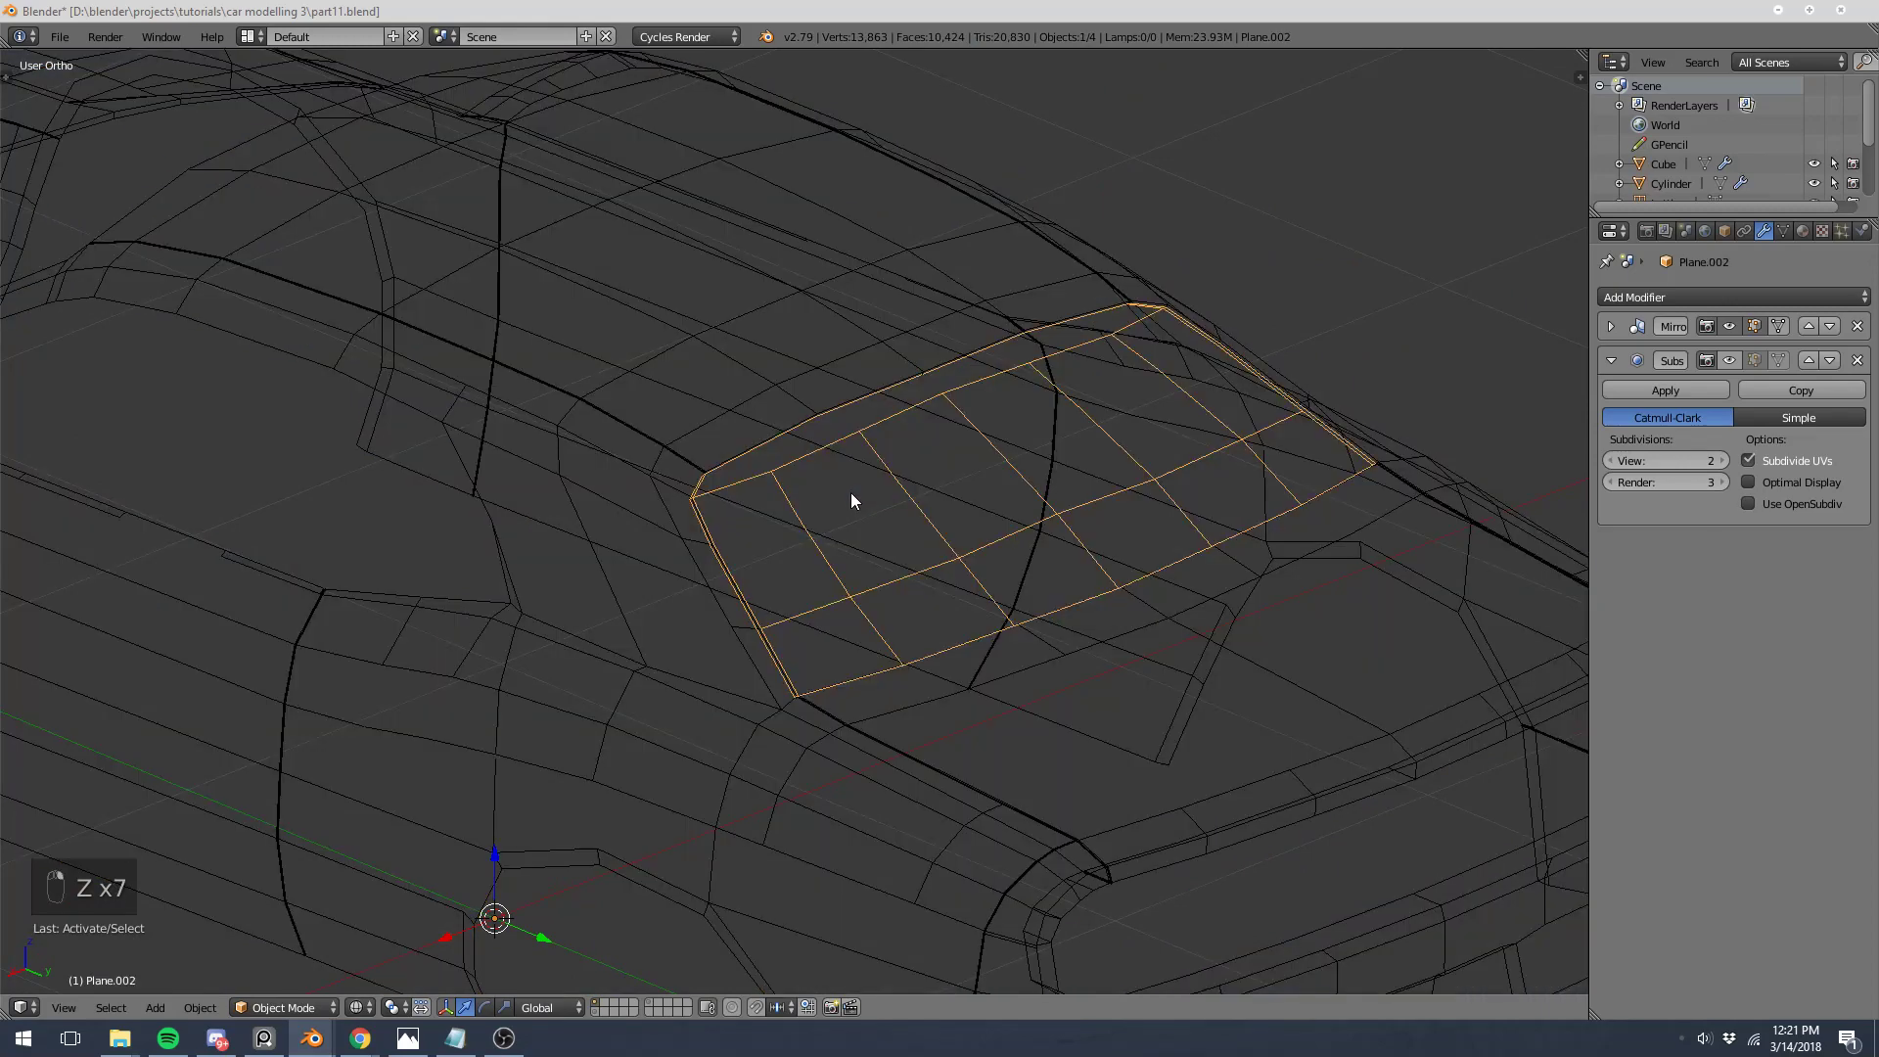
right_click(736, 665, "shift")
key("z")
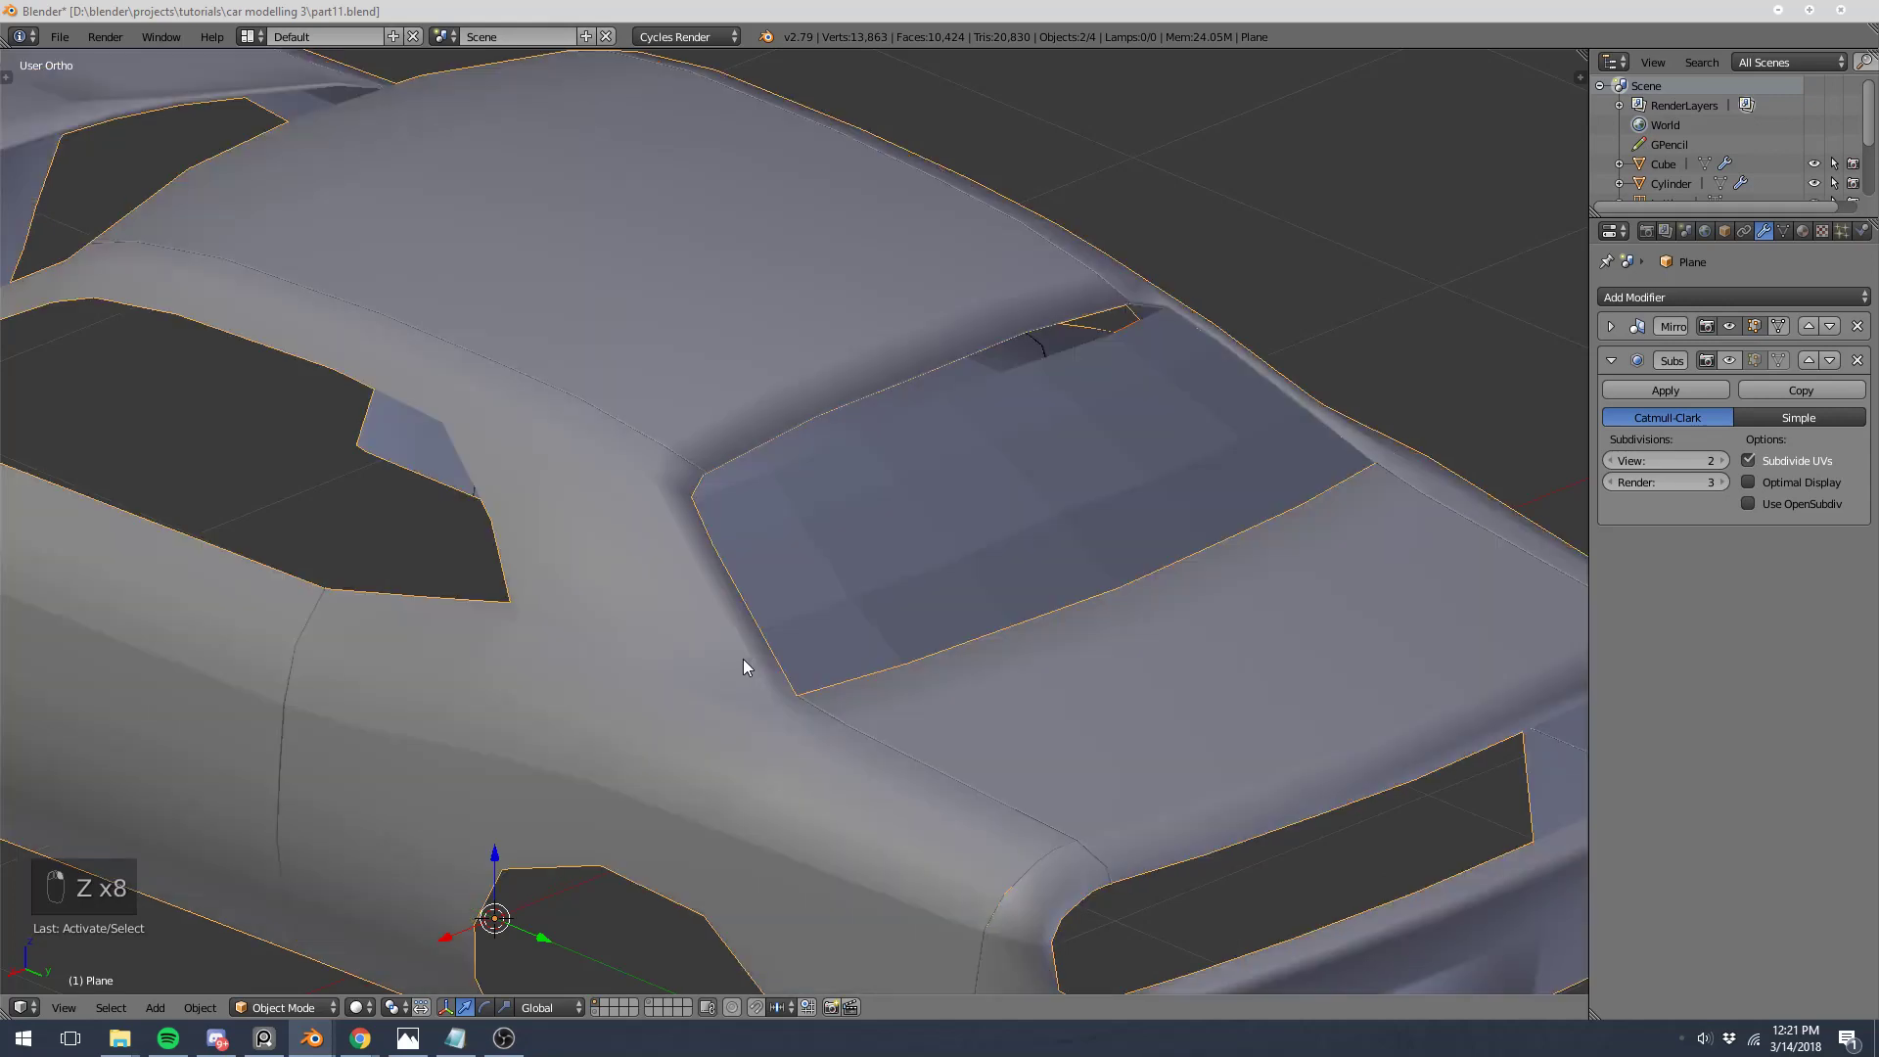
key("ctrl+j")
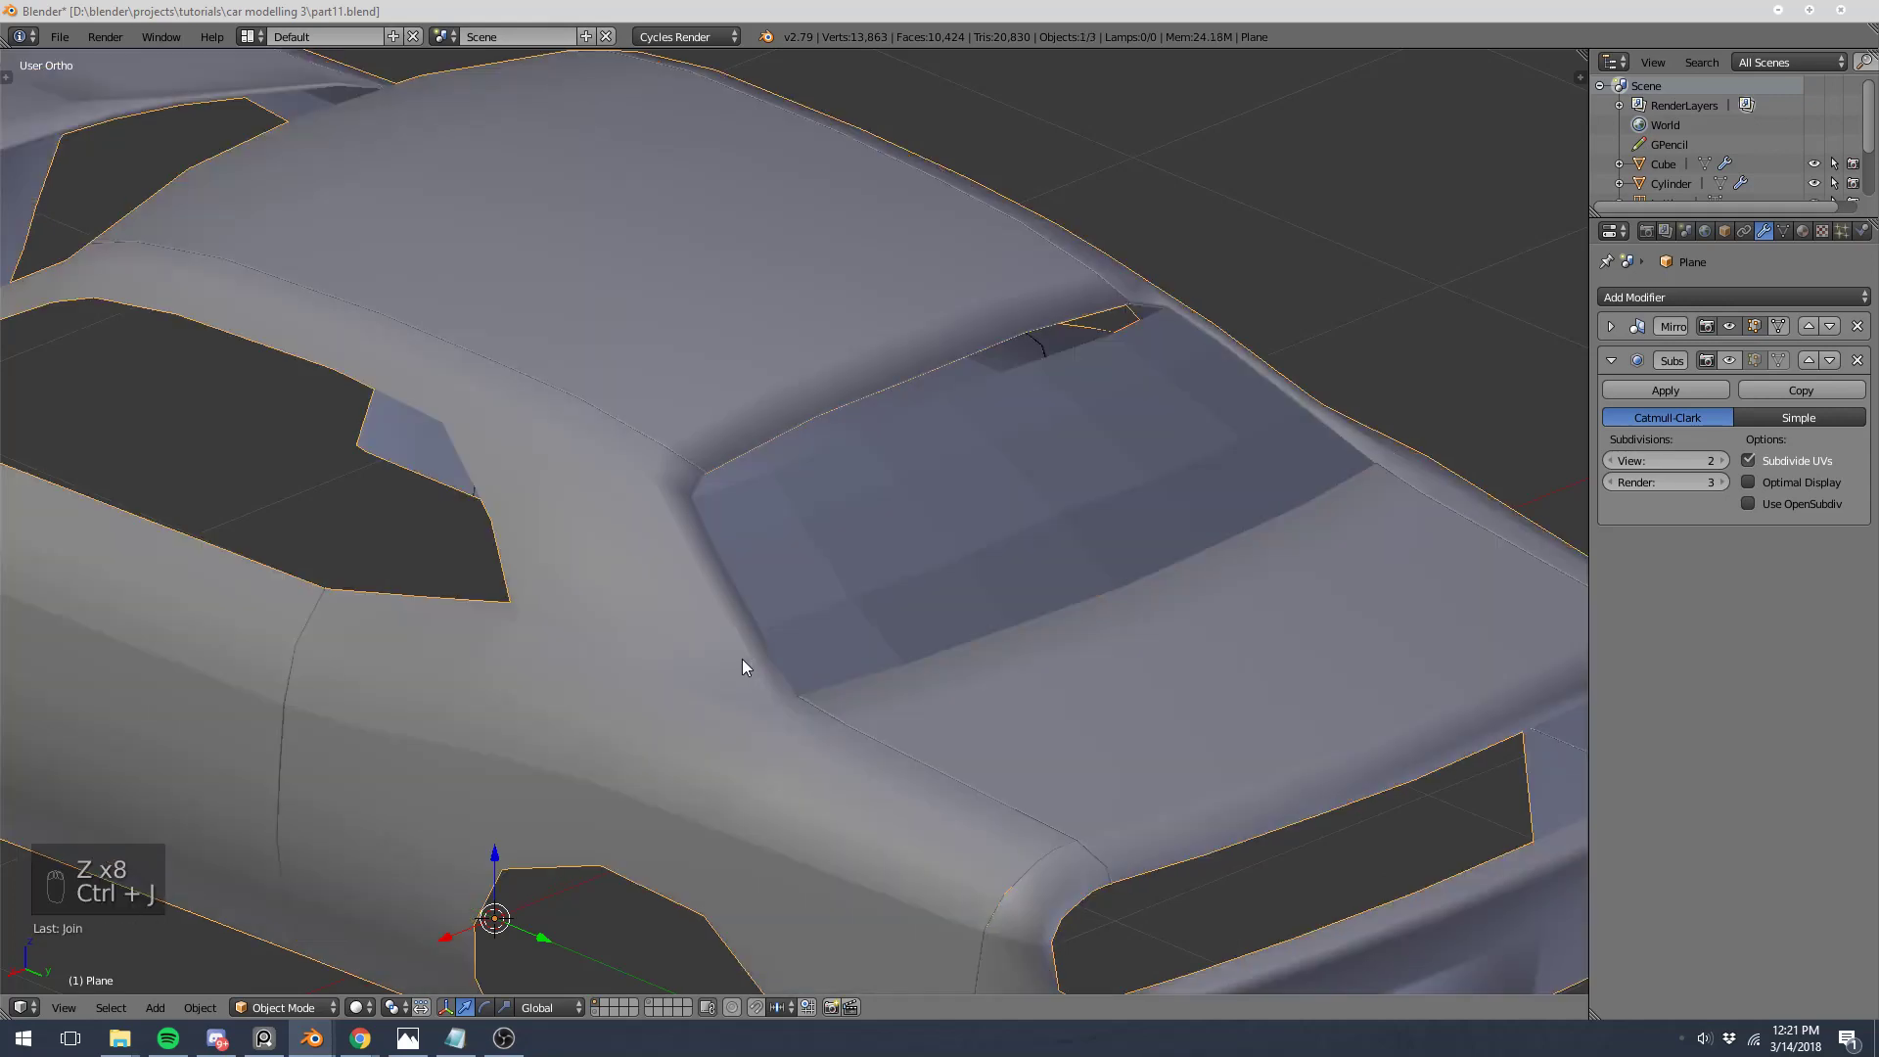
middle_click_drag(925, 378, 684, 417)
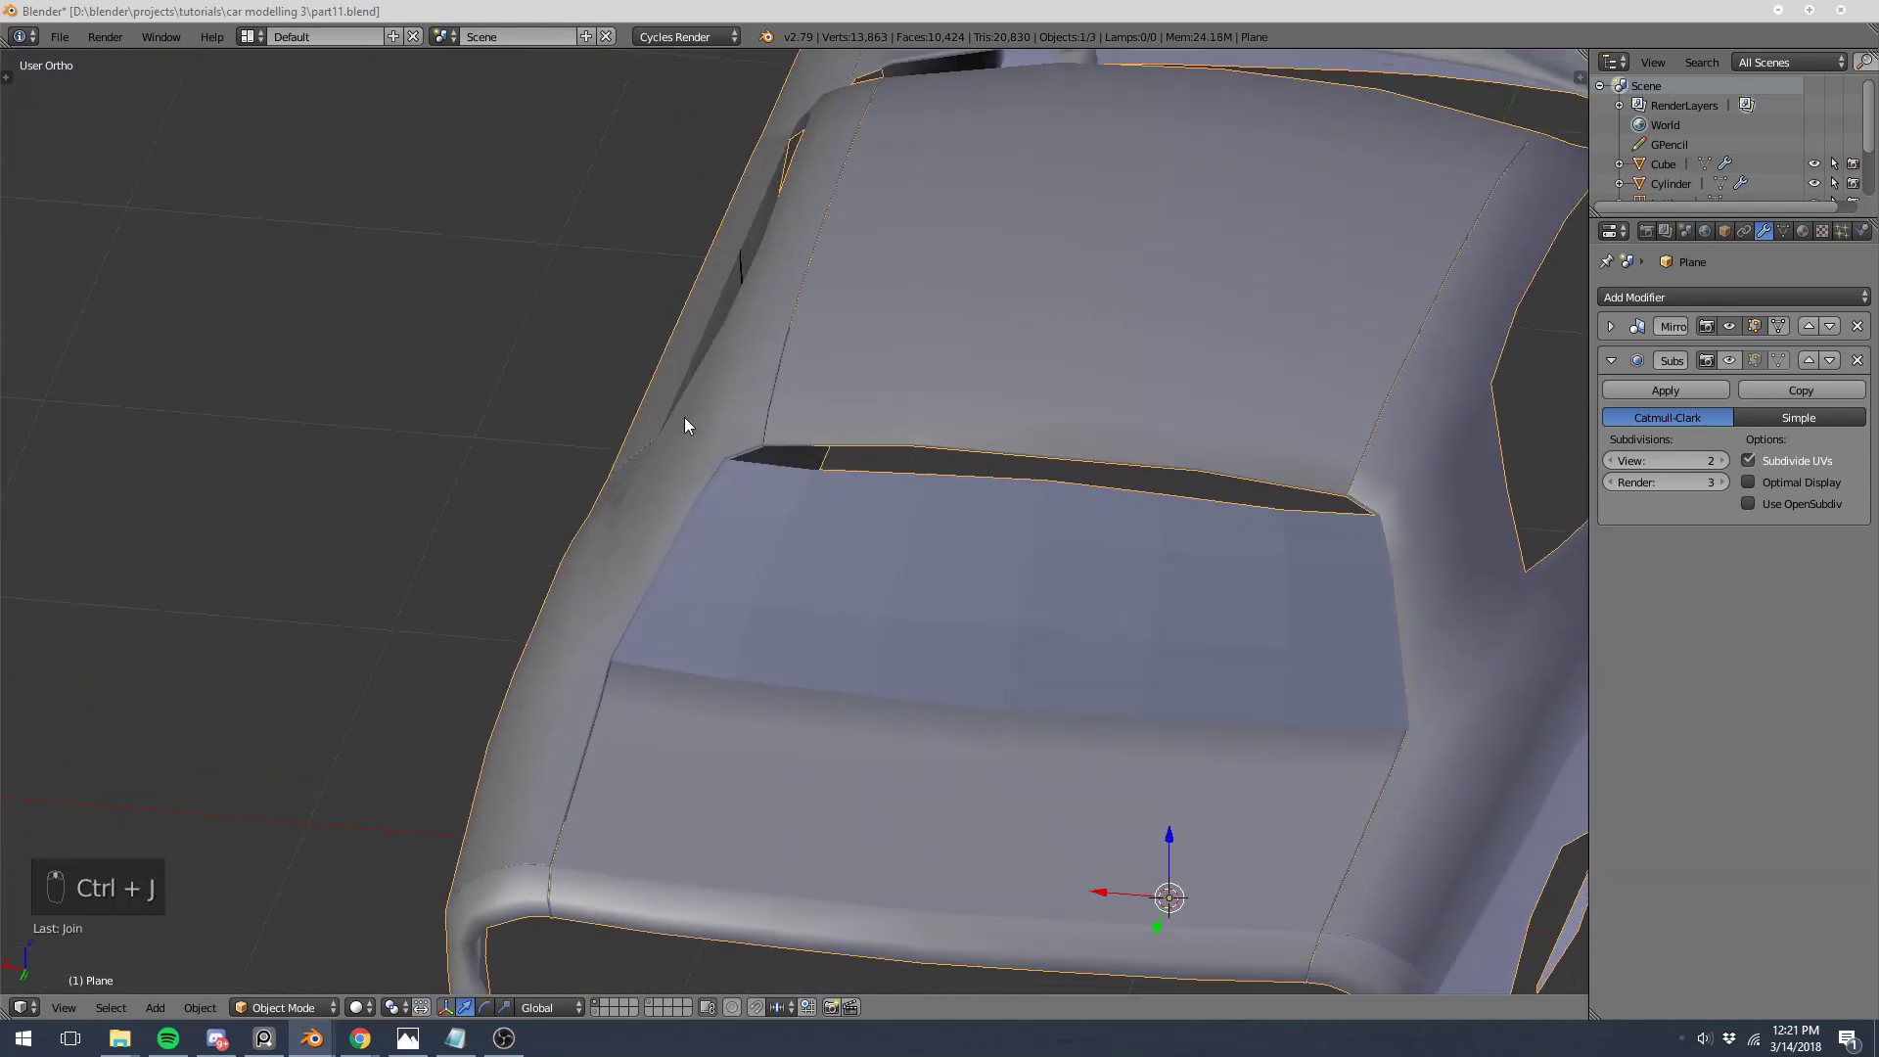
key("Tab")
key("KP_7")
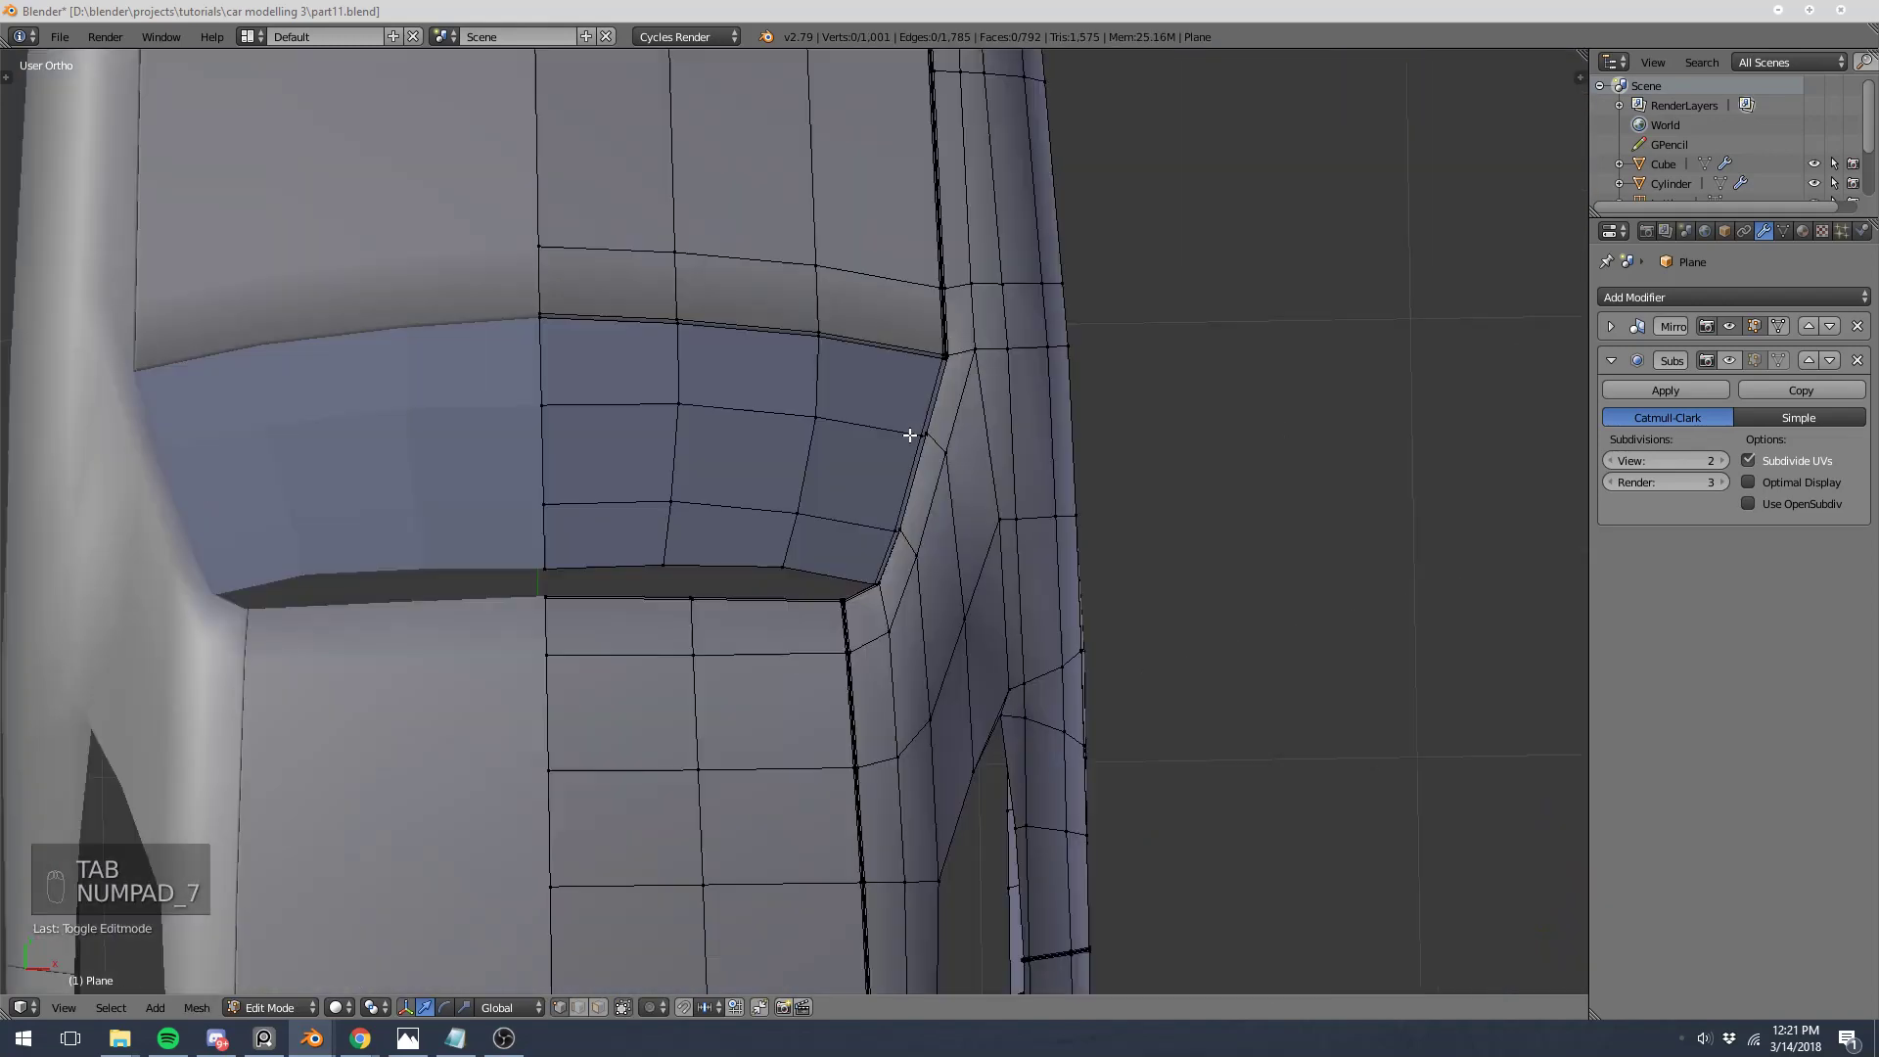
key("z")
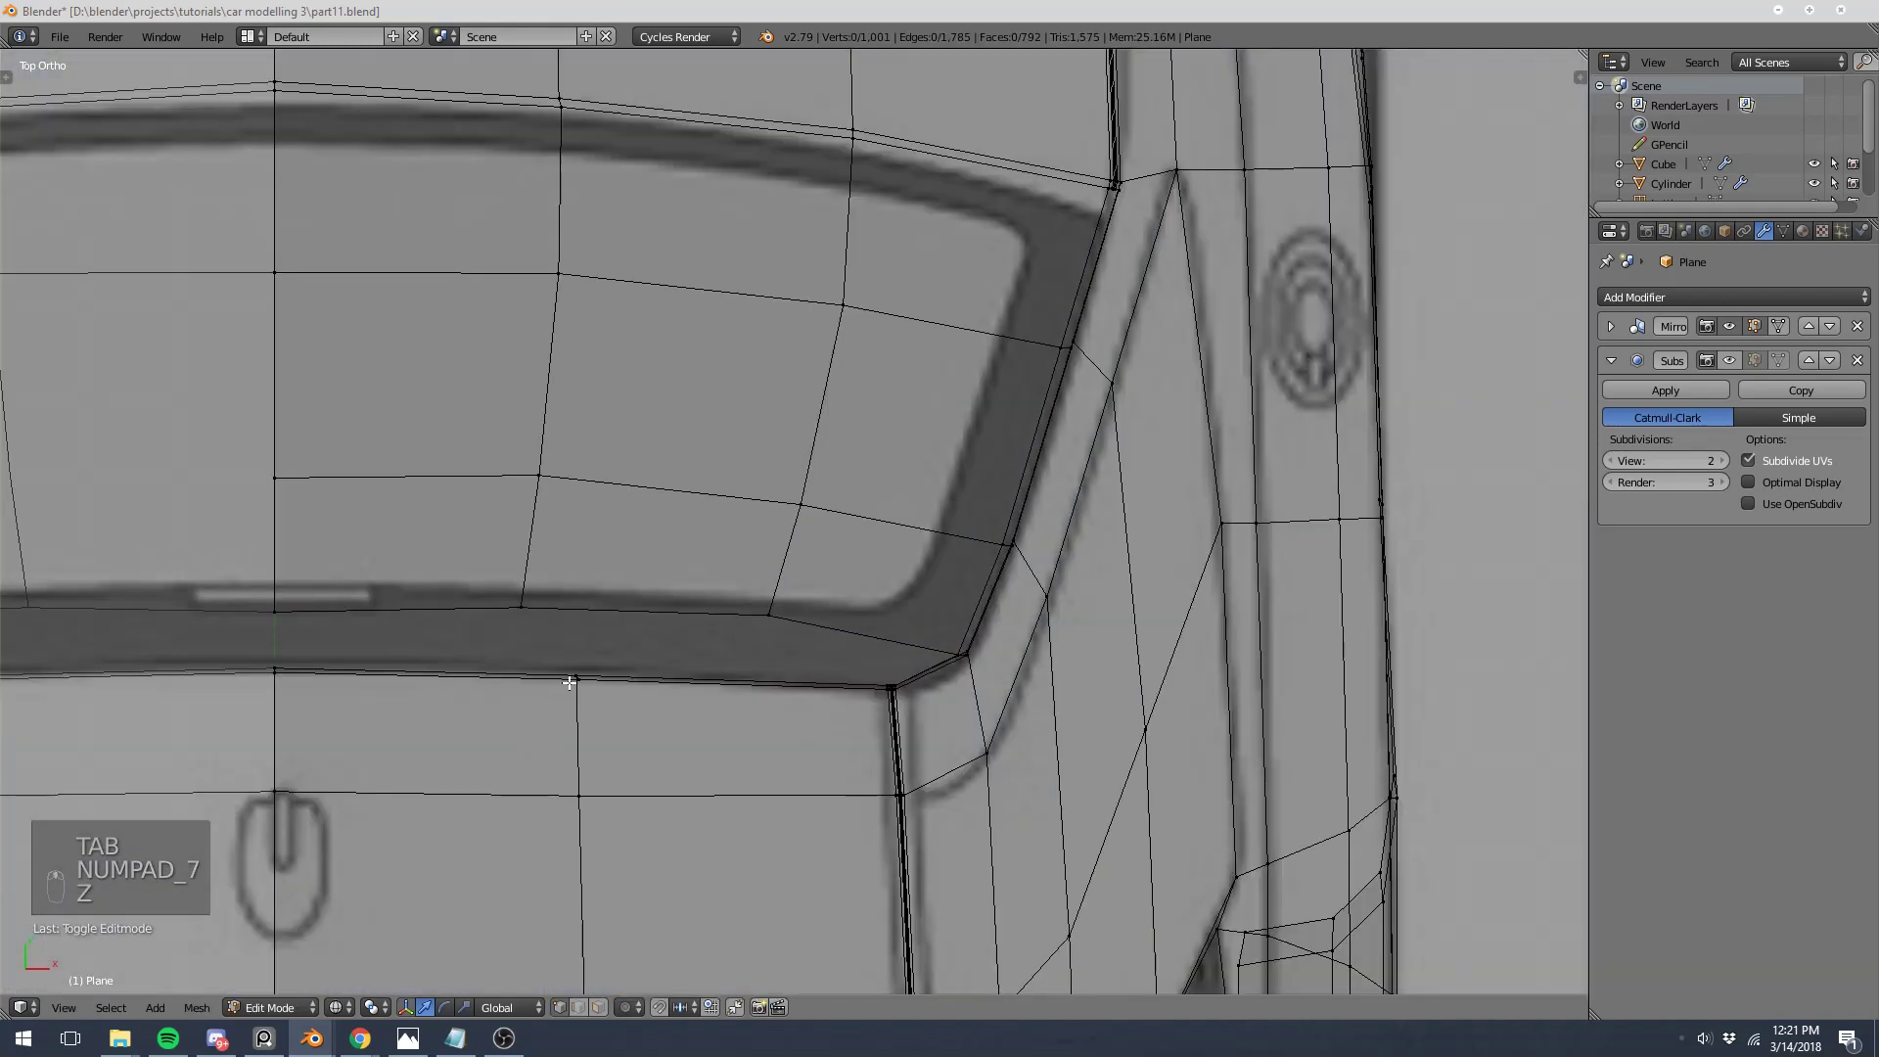
scroll(583, 642, "down", 2)
key("b")
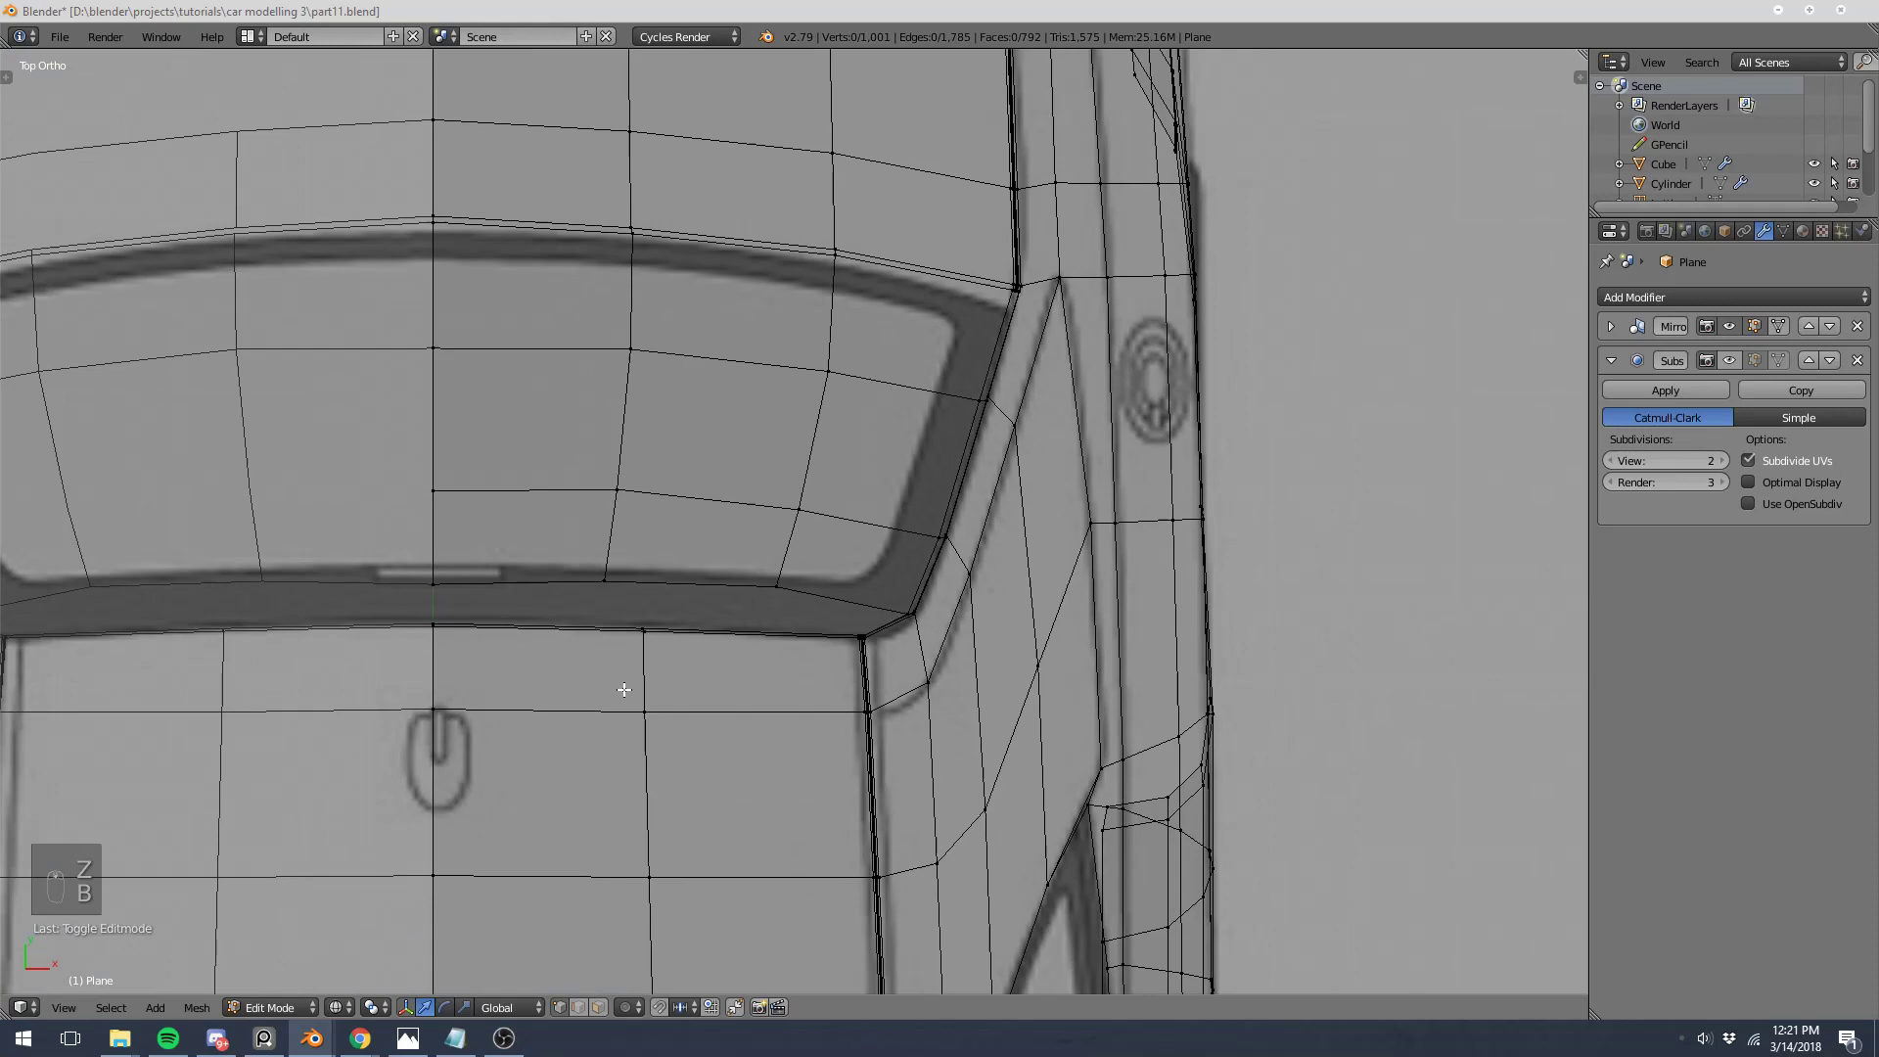
right_click(652, 793, "alt")
scroll(652, 788, "down", 3)
key("z")
scroll(731, 294, "up", 3)
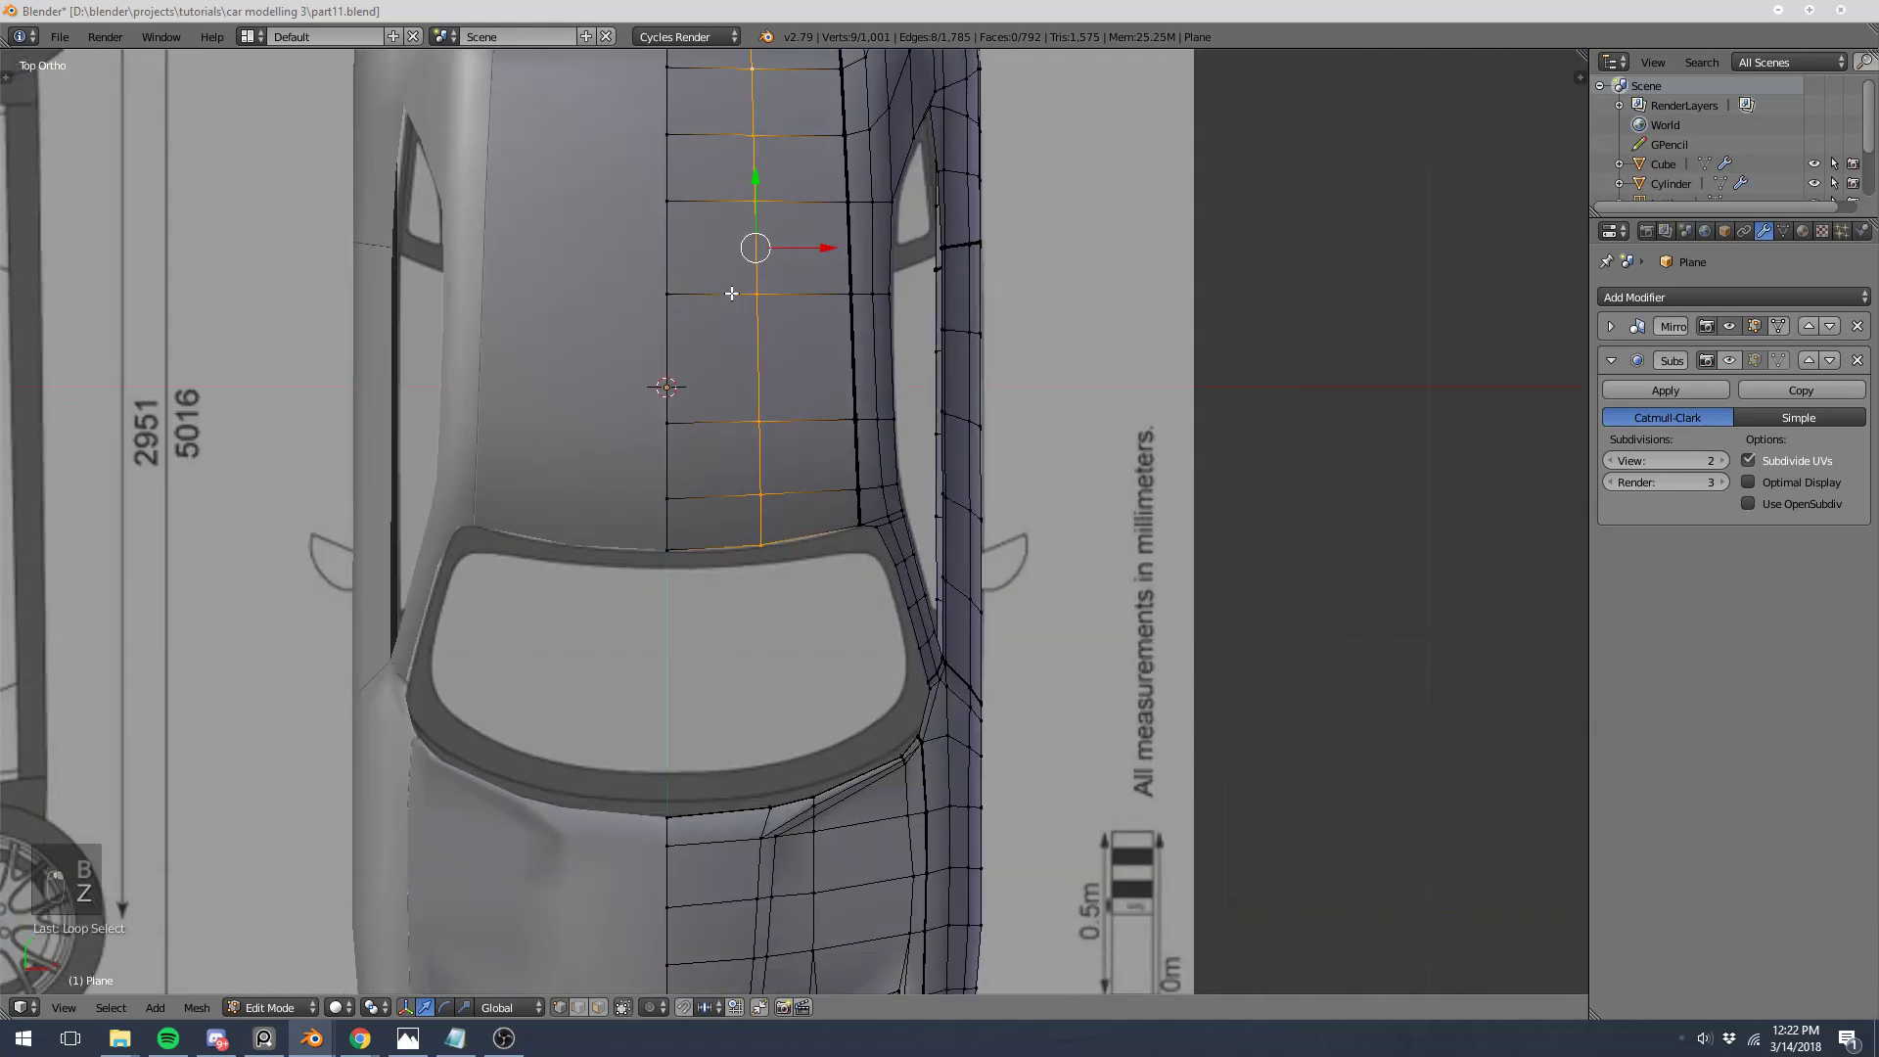
key("z")
scroll(713, 721, "up", 6)
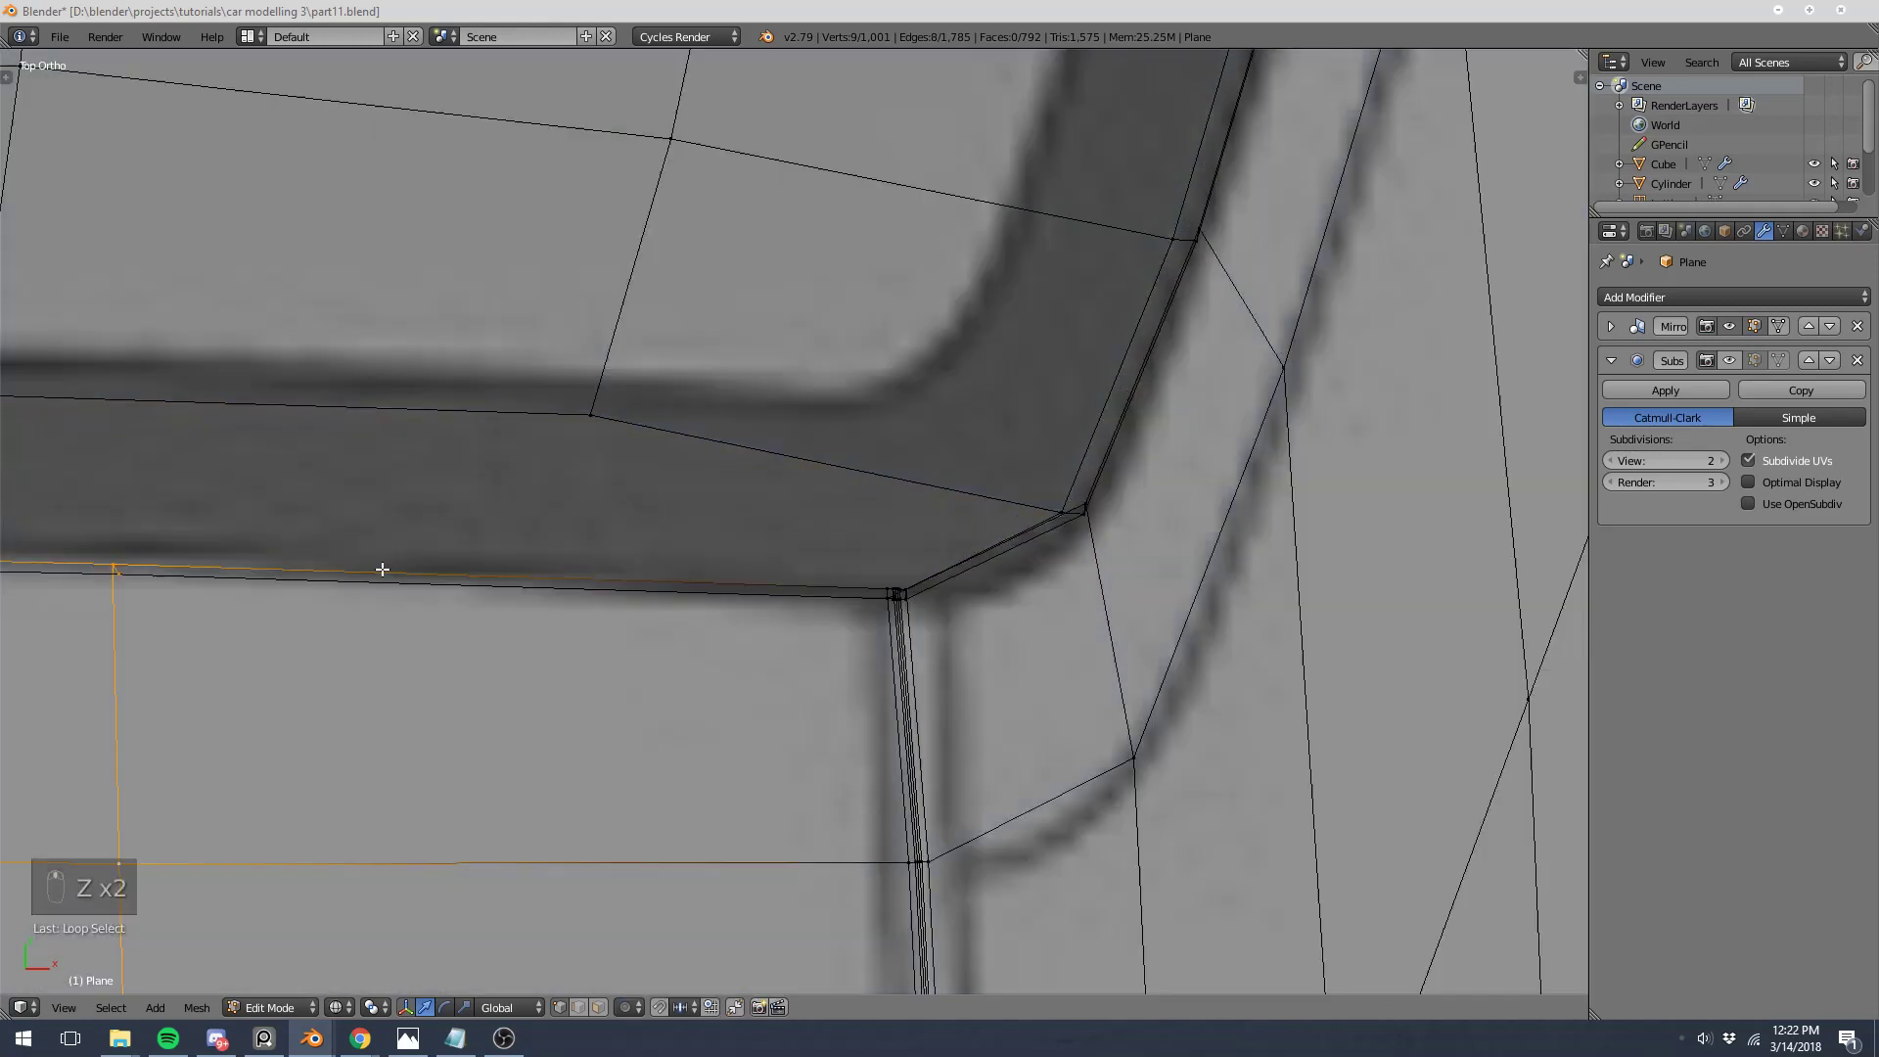
key("b")
left_click_drag(1094, 337, 93, 578)
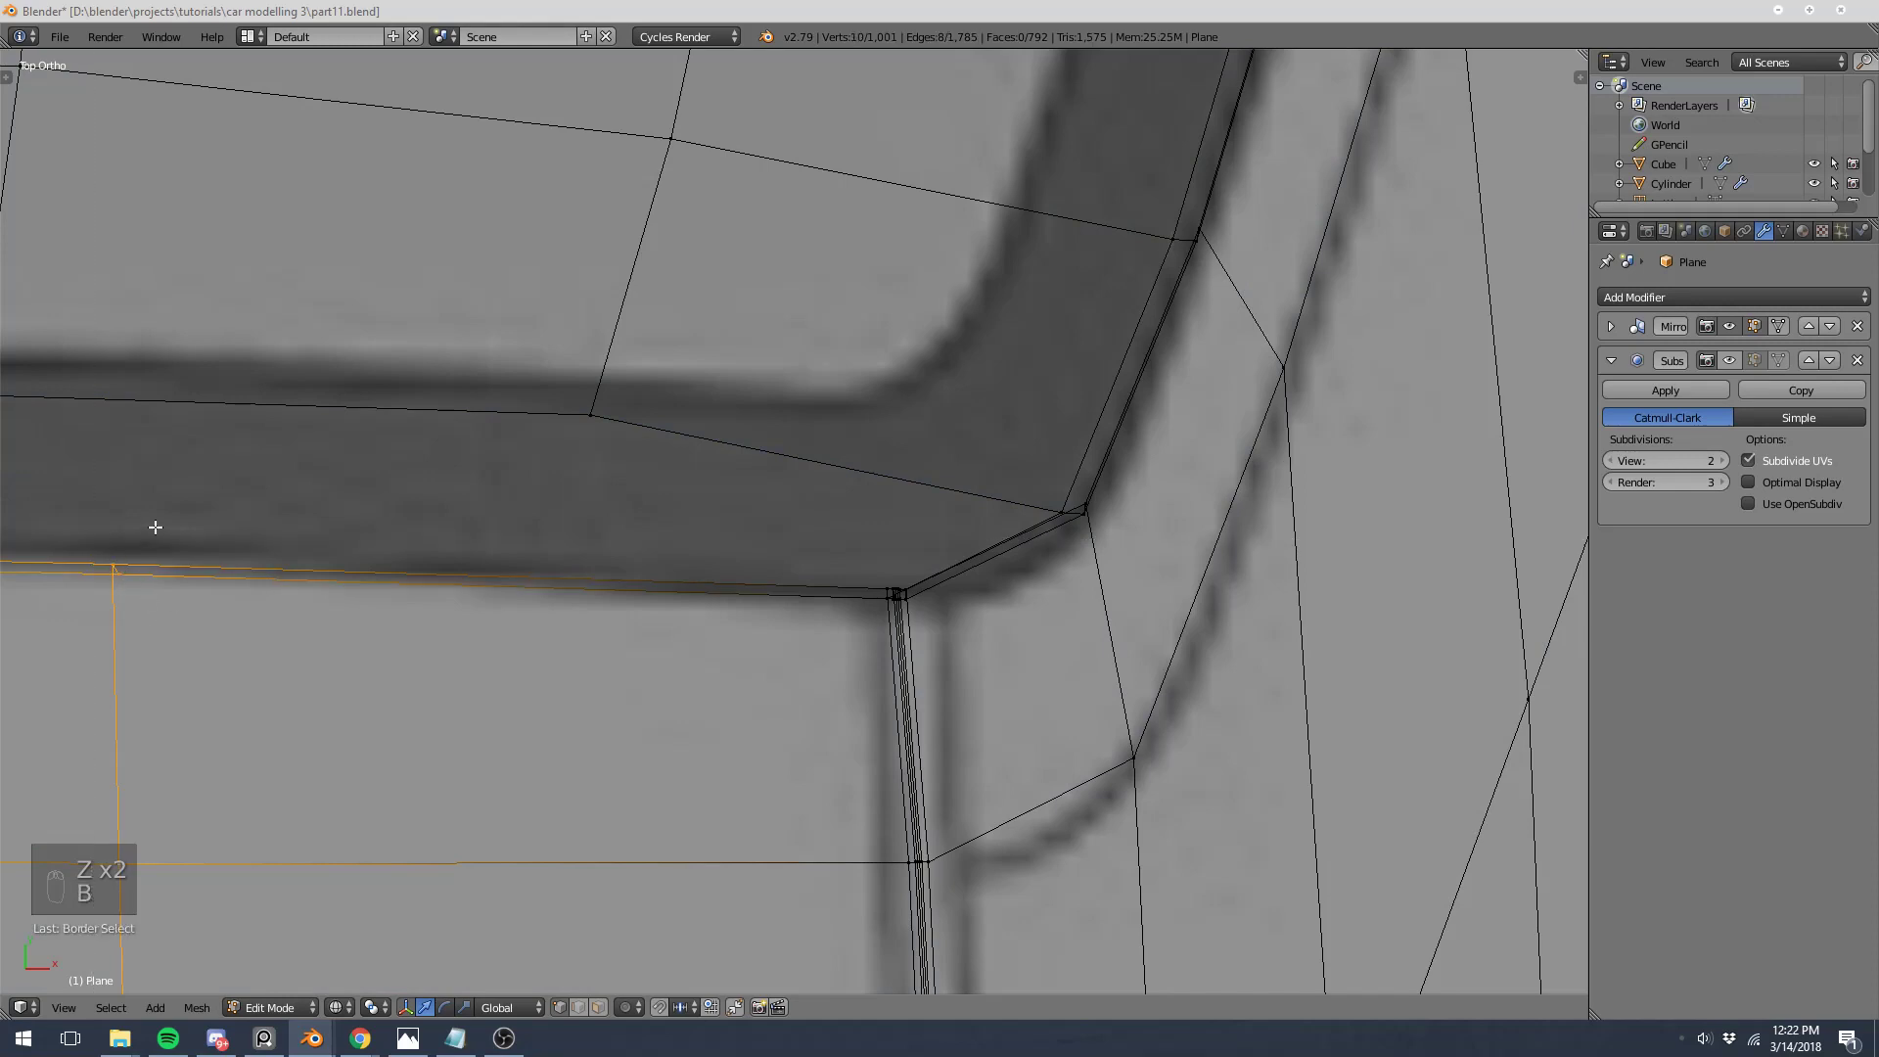
scroll(432, 595, "down", 4)
key("z")
scroll(679, 725, "up", 3)
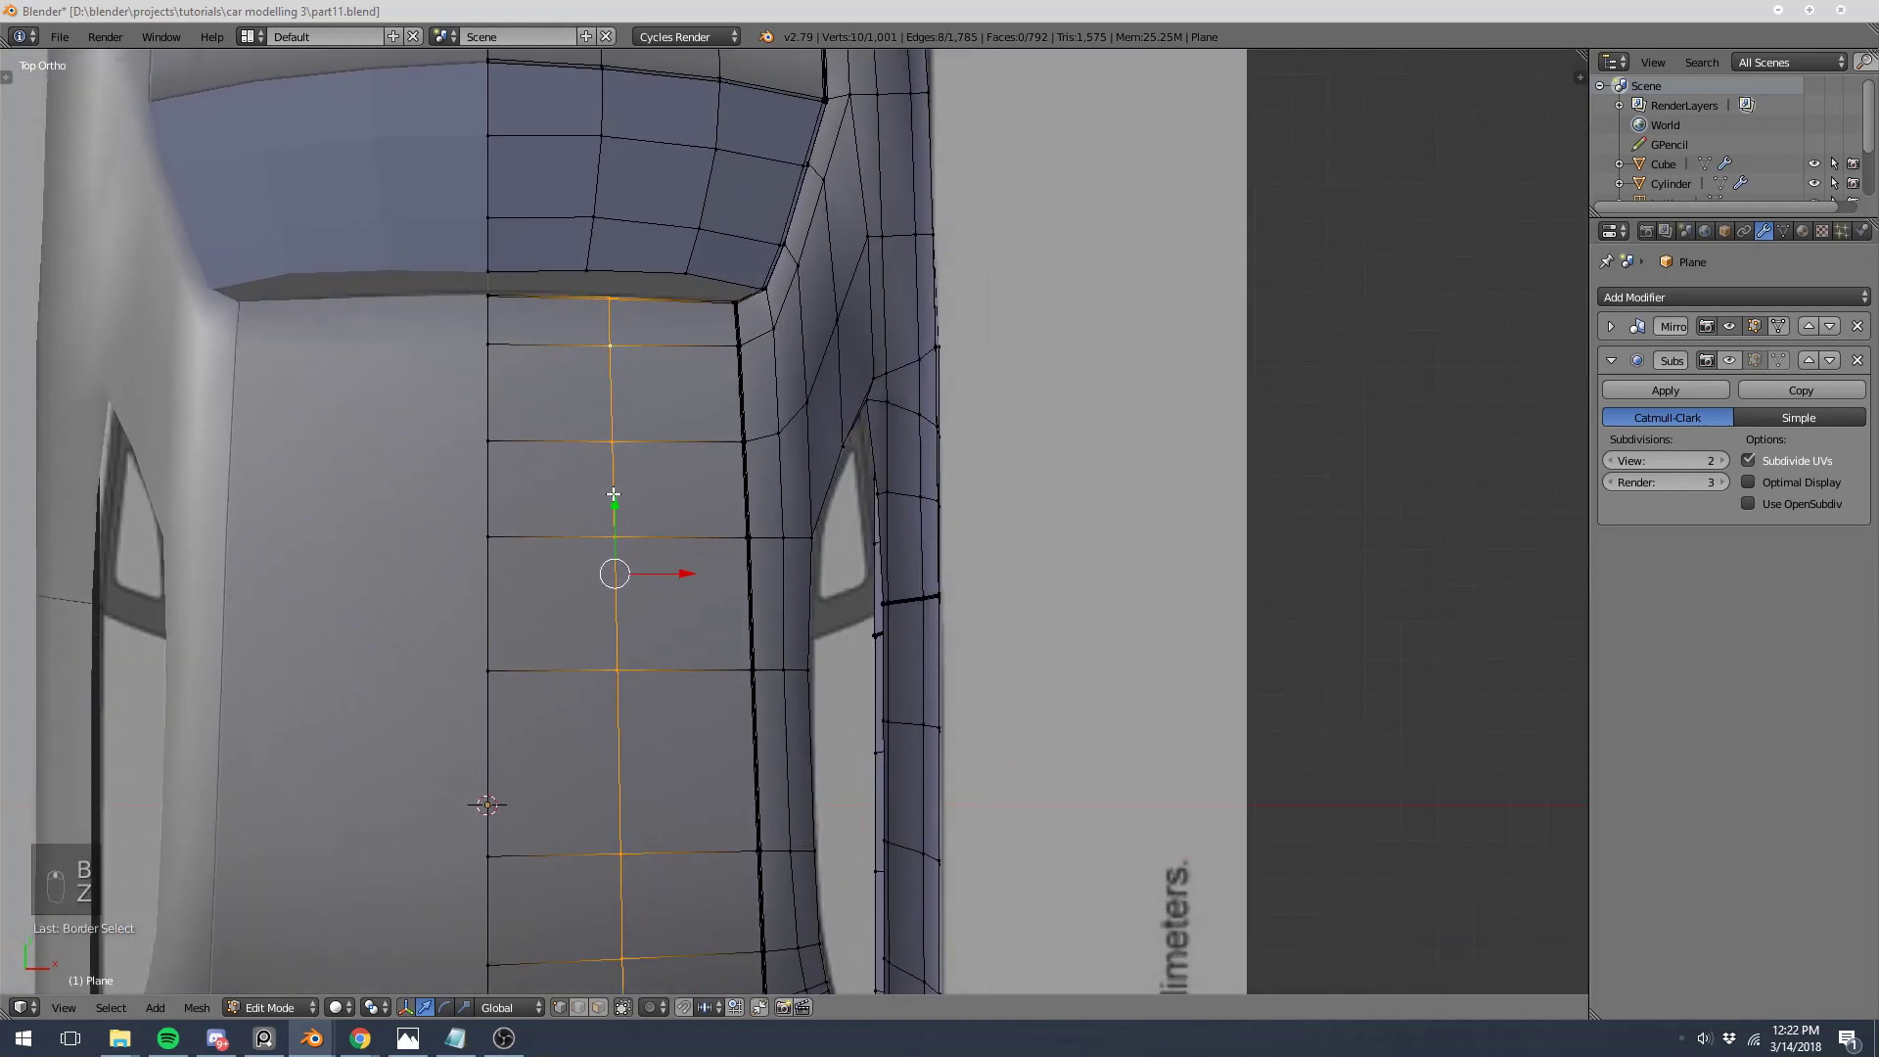
key("ctrl+b")
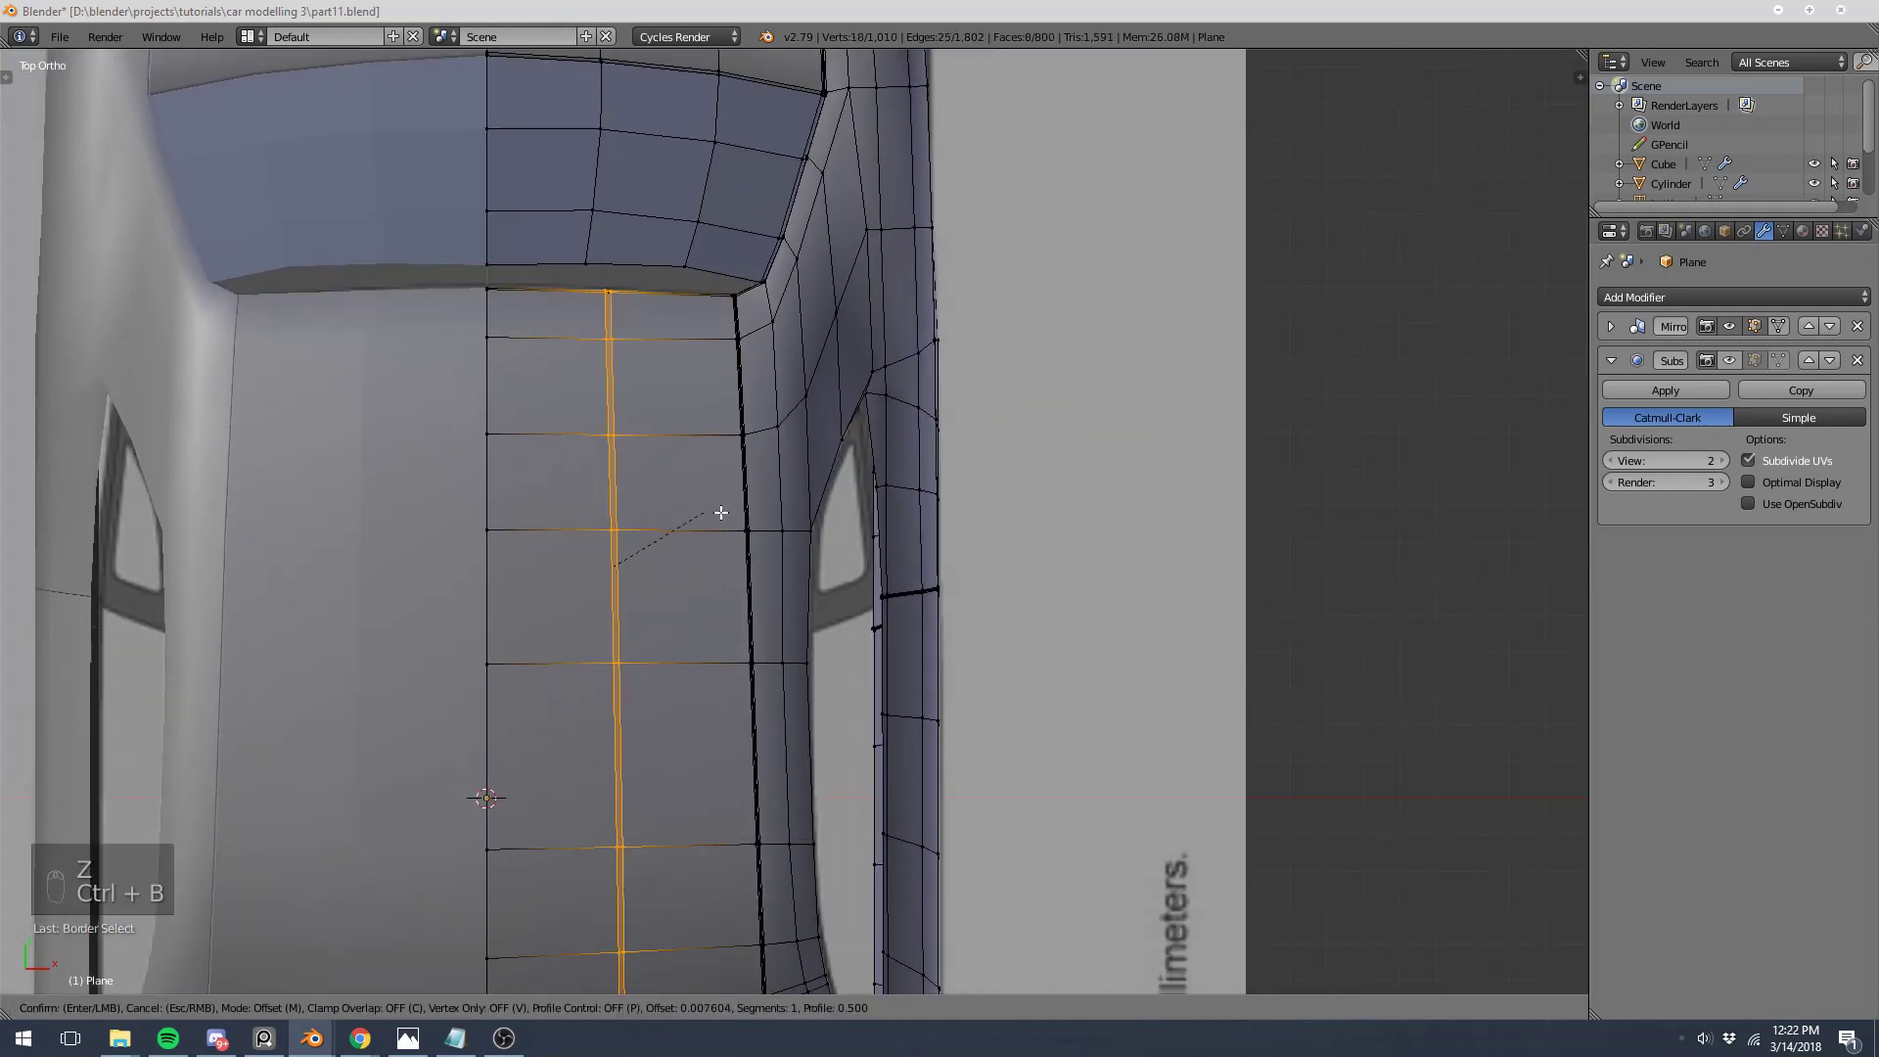
right_click(948, 530)
key("z")
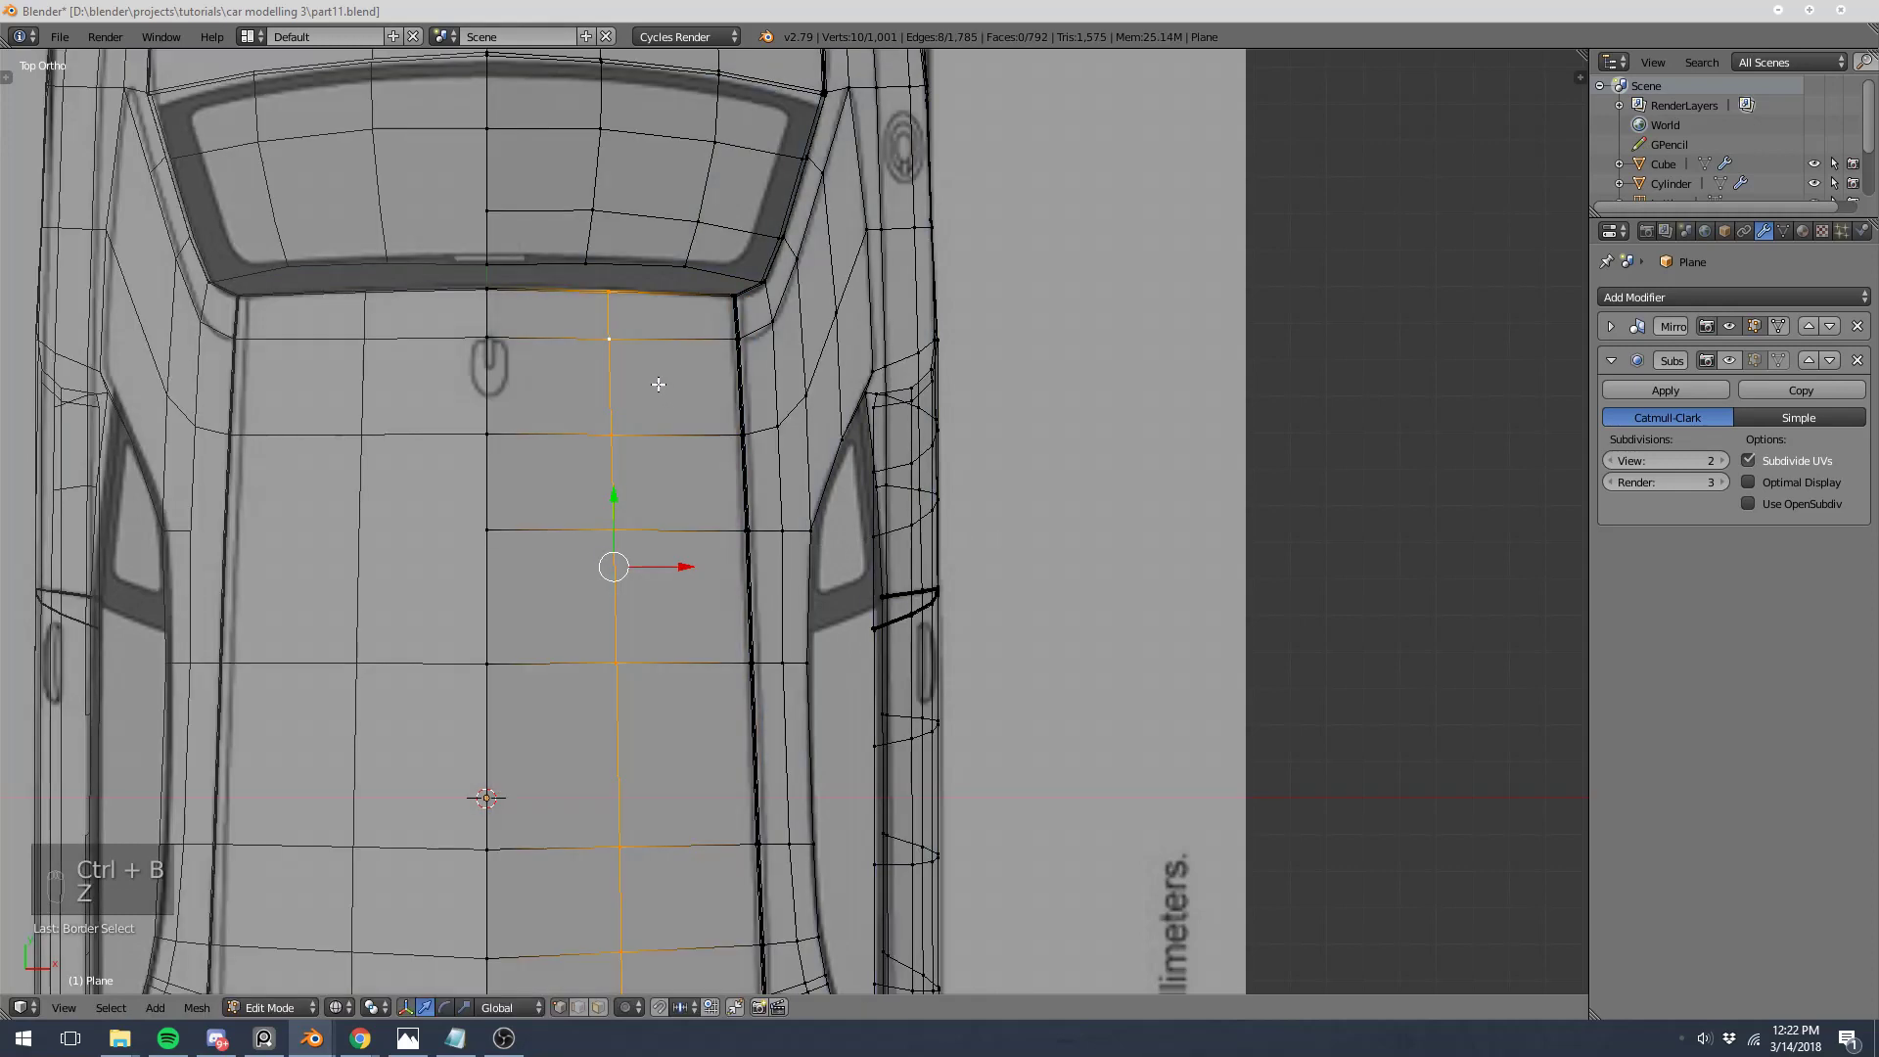
Step: Bevel the roof panel's lengthwise middle edge loop with one segment and an offset of about 0.104
scroll(543, 232, "up", 3)
scroll(607, 495, "down", 2)
scroll(575, 508, "up", 3)
right_click(579, 513)
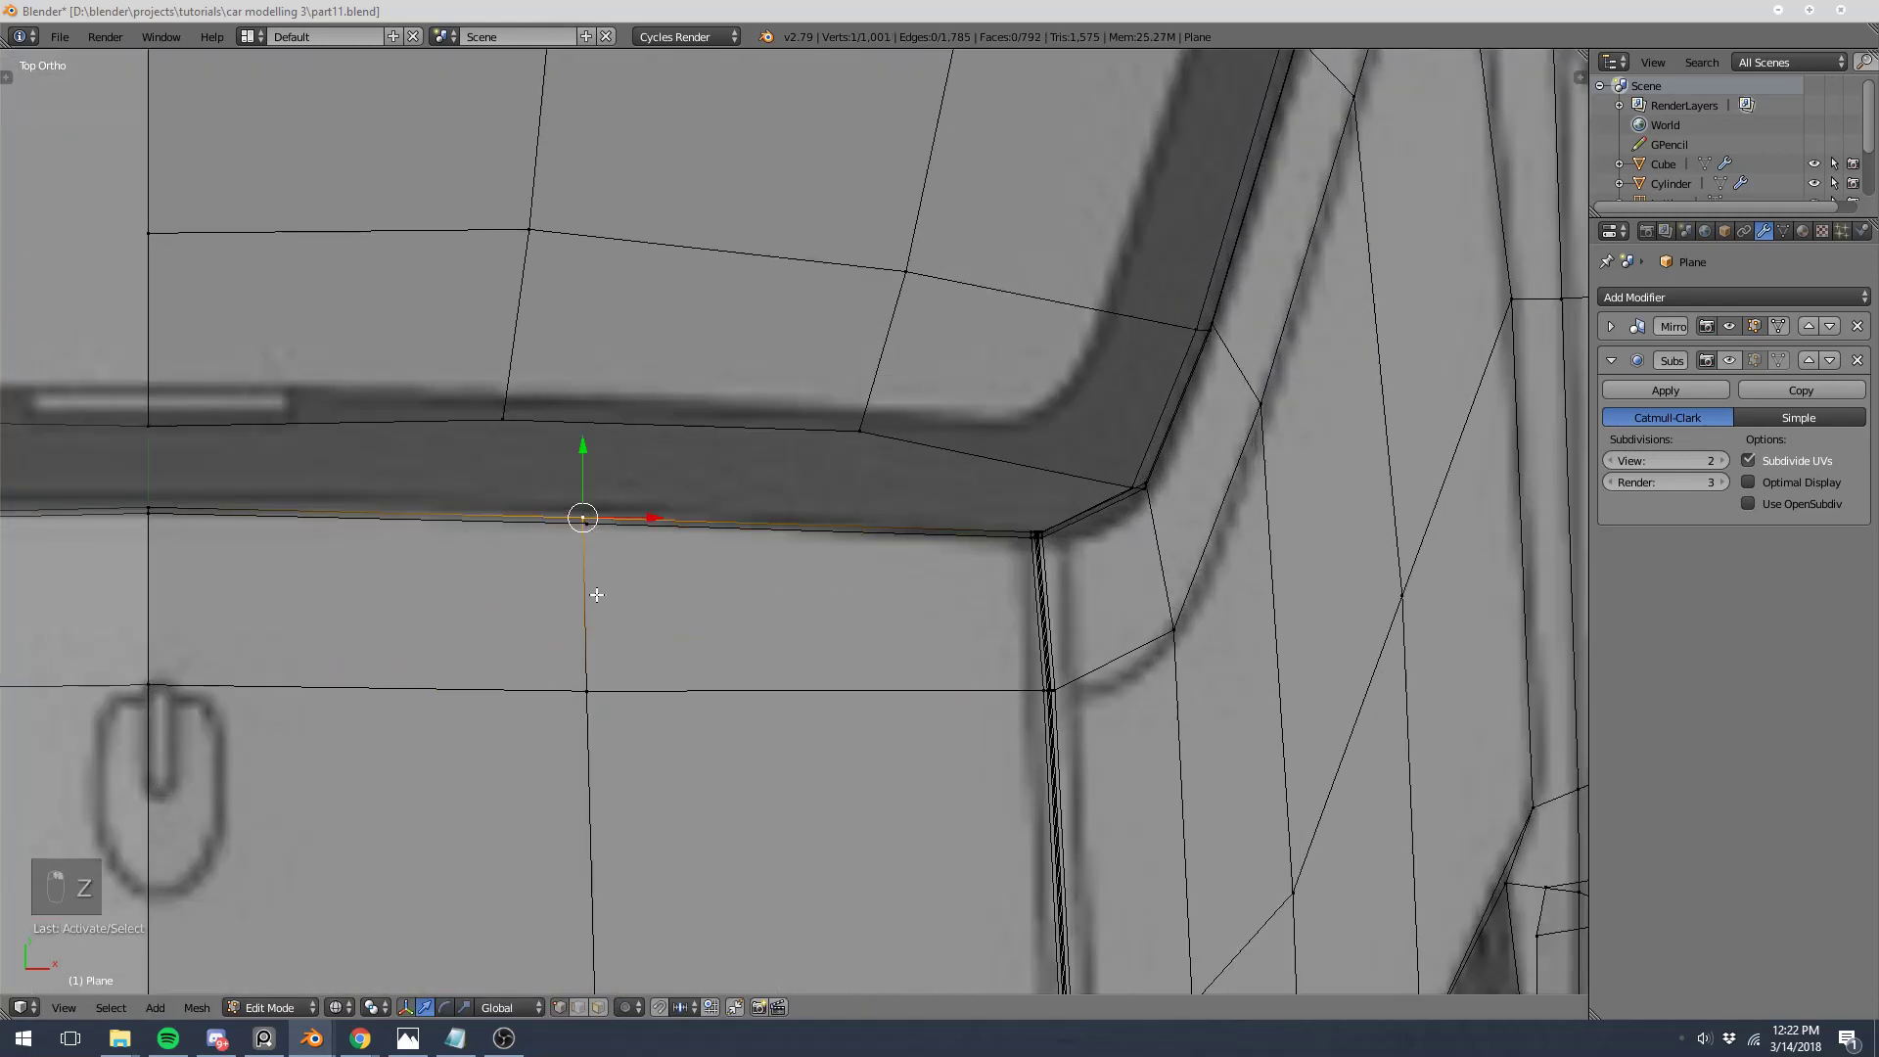
key("z")
key("a")
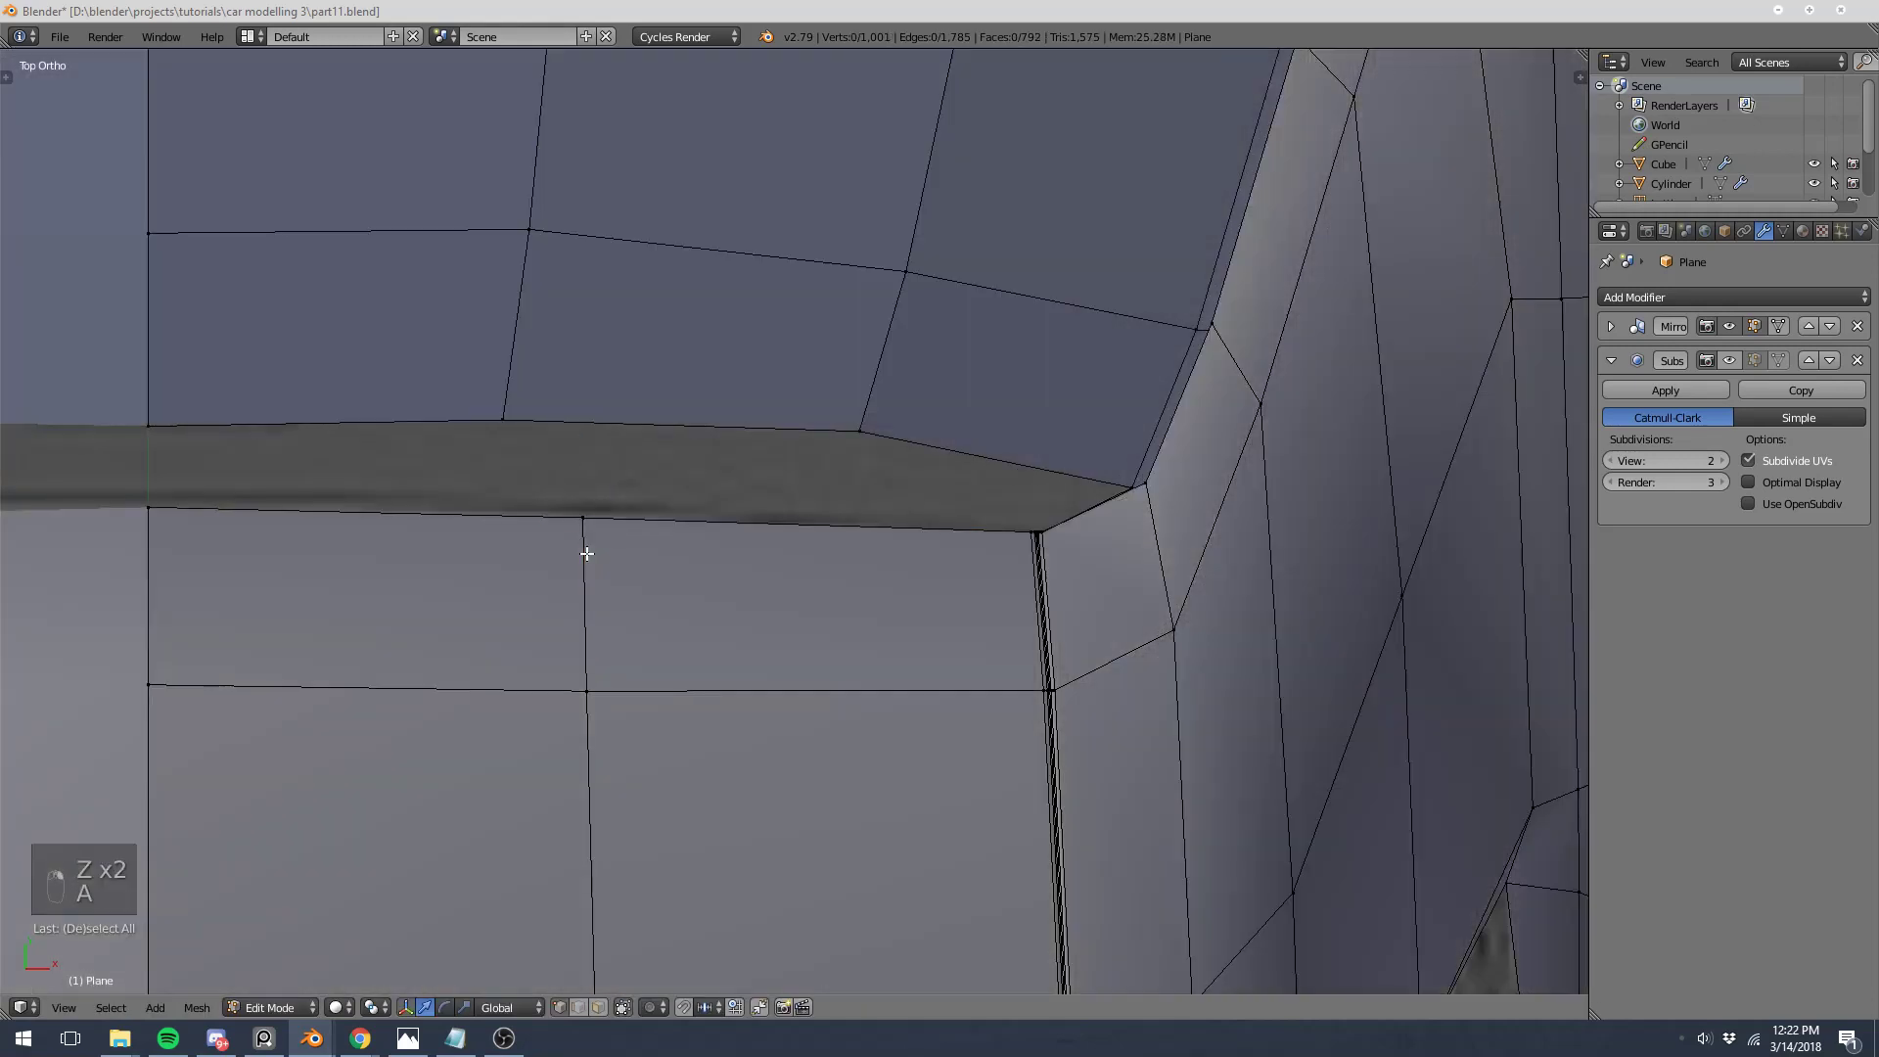
right_click(587, 614, "alt")
scroll(732, 613, "down", 3)
key("ctrl+b")
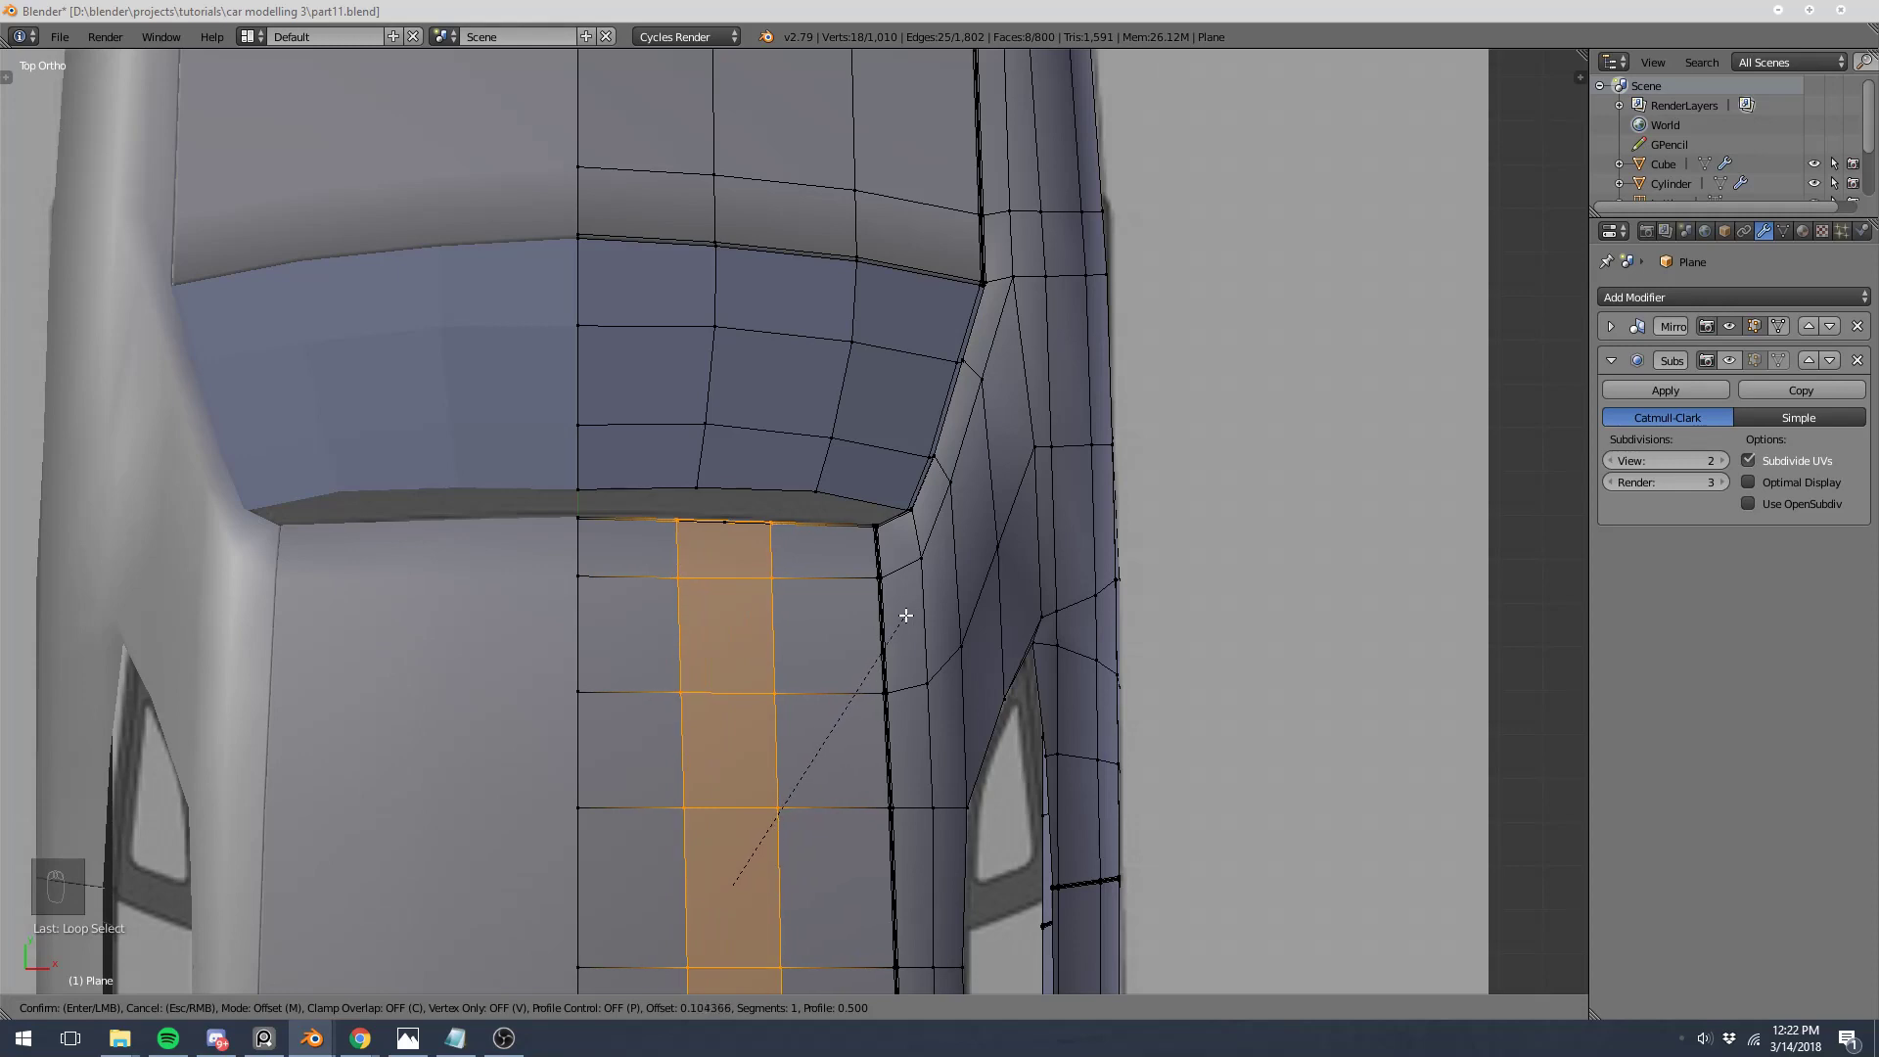
left_click(907, 614)
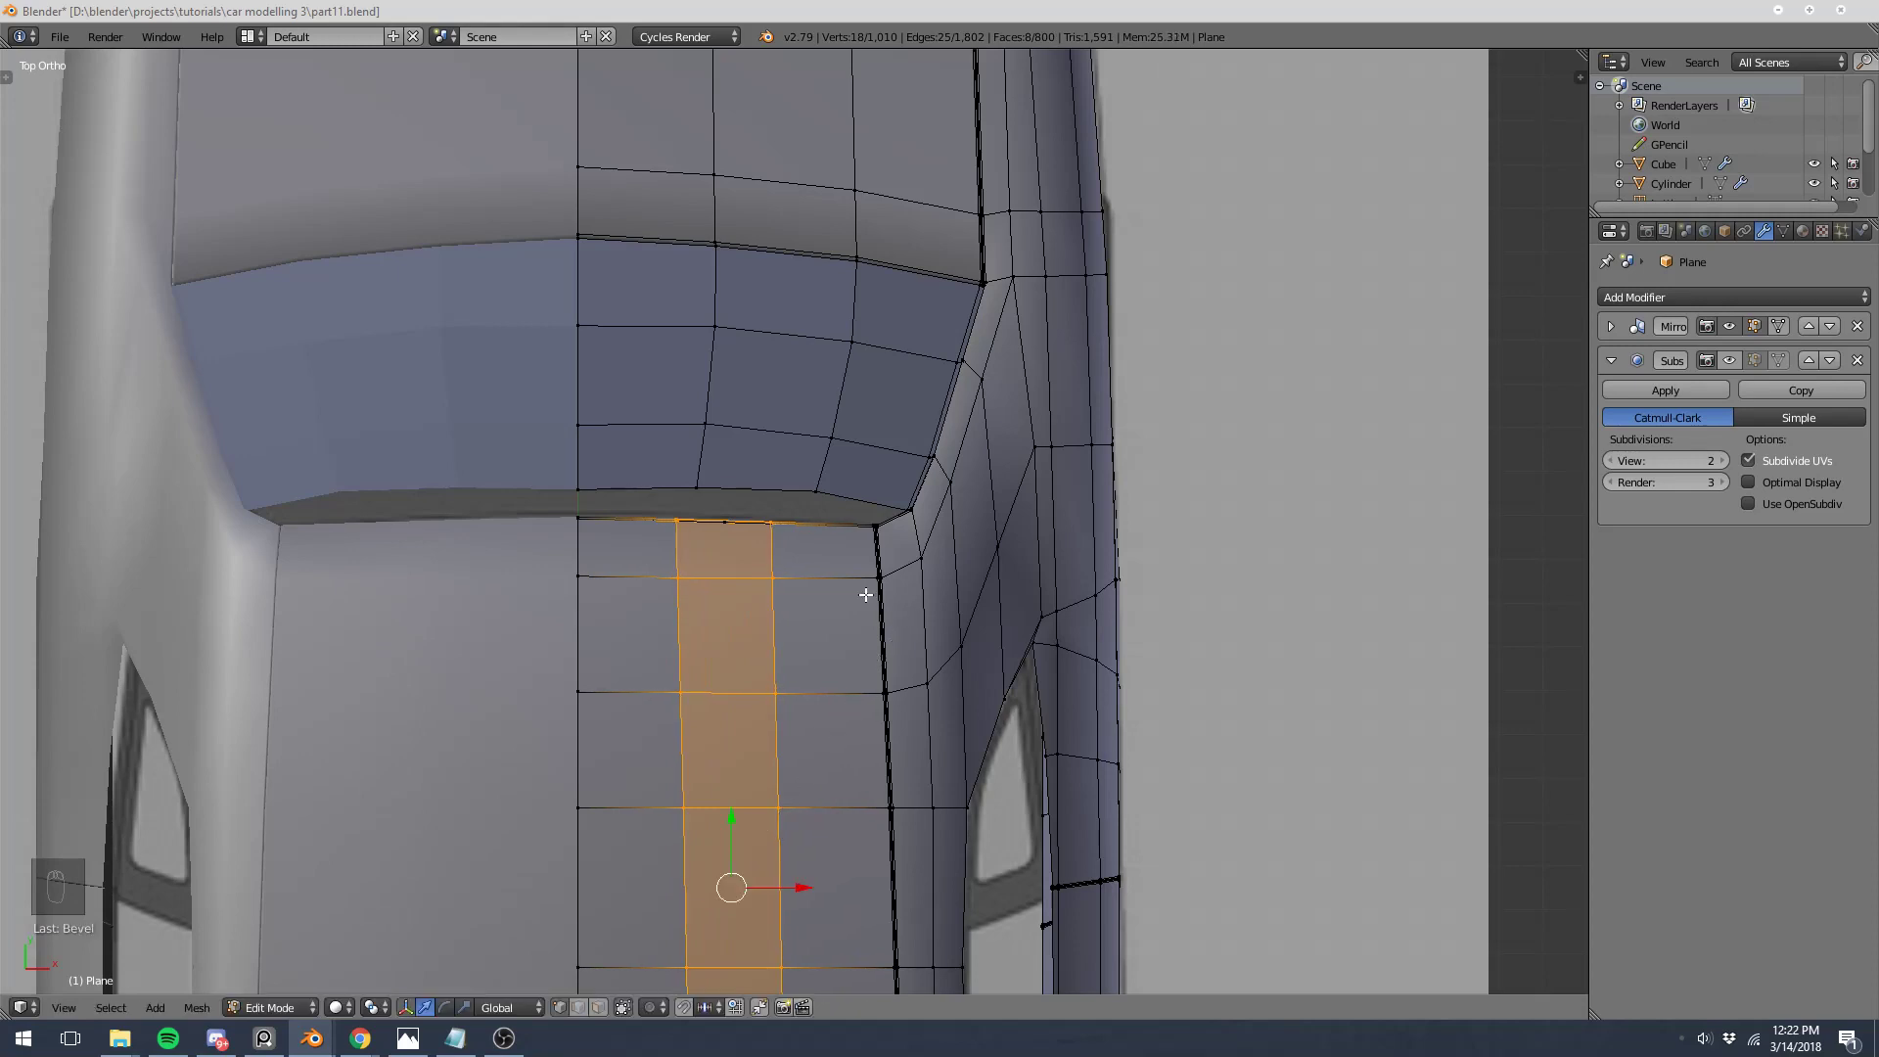
Step: Hide the linked roof panel to isolate the loose vertices beneath its rear-window edge
scroll(667, 498, "up", 5)
key("z")
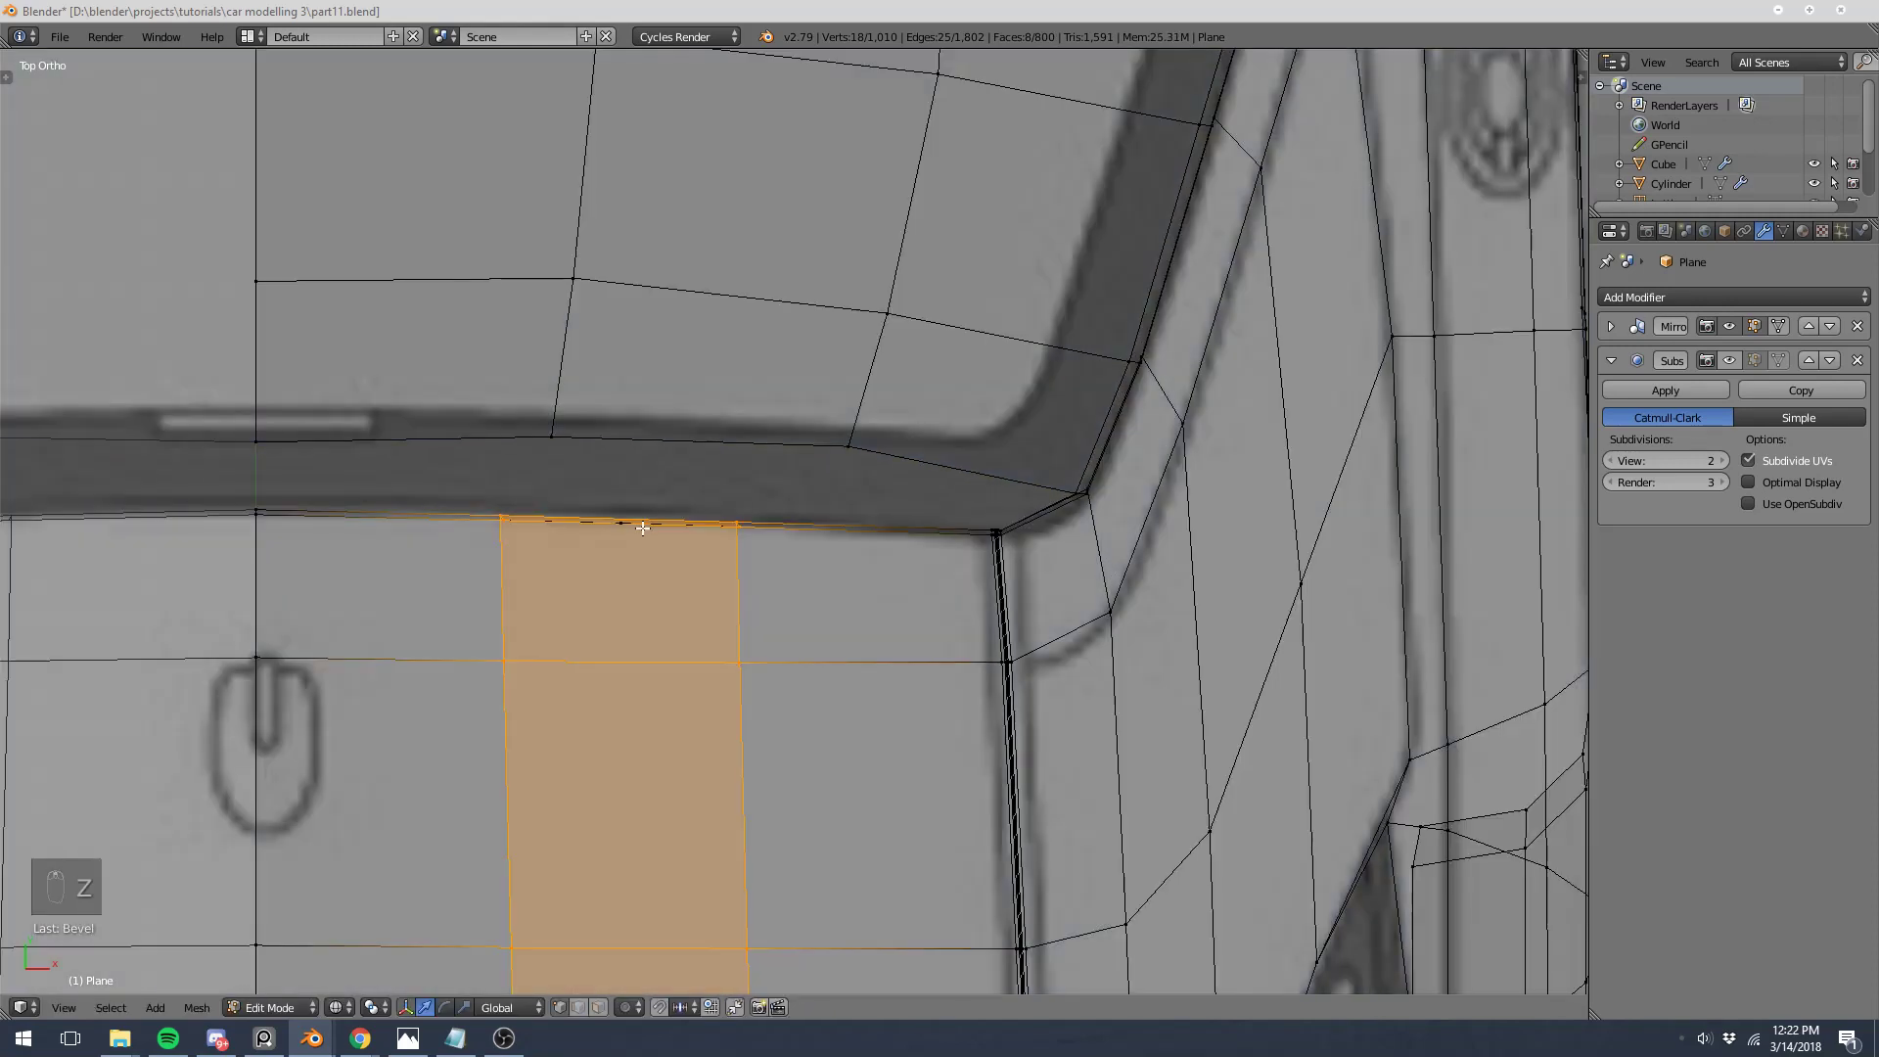
right_click(635, 530)
key("z")
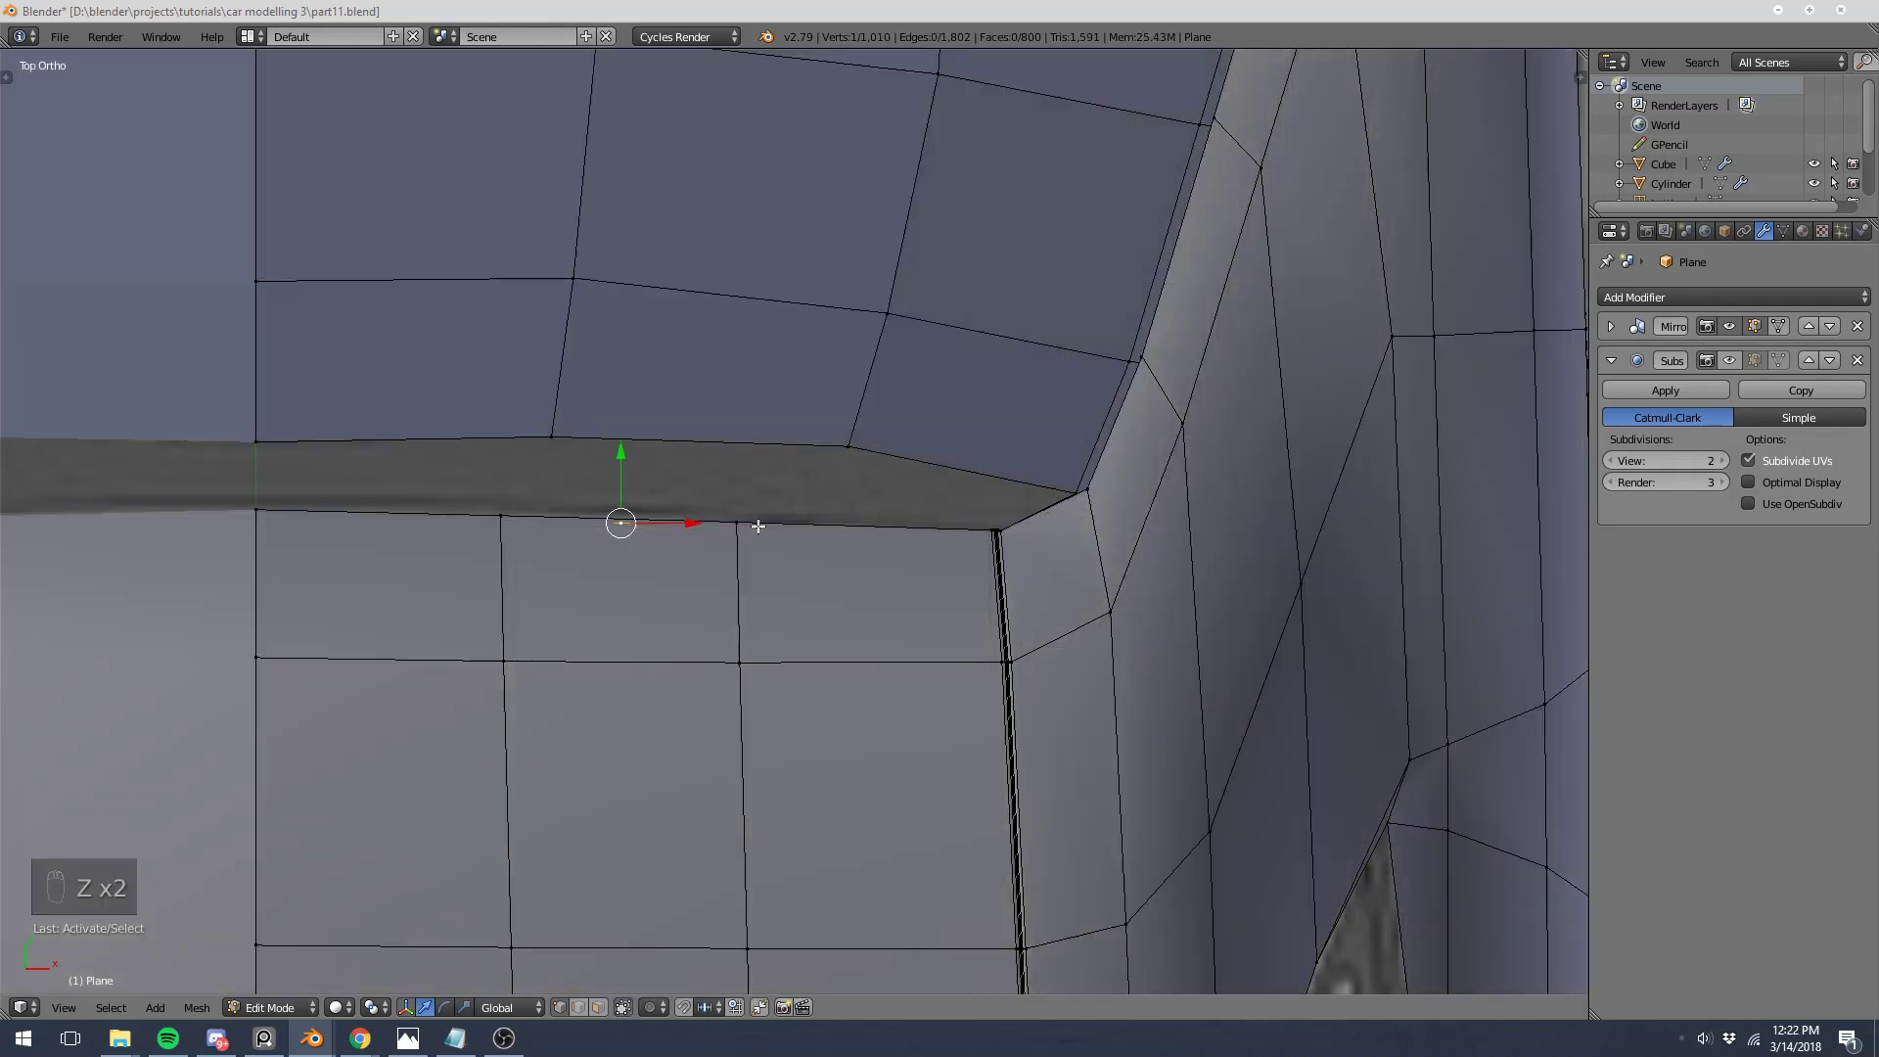
key("z")
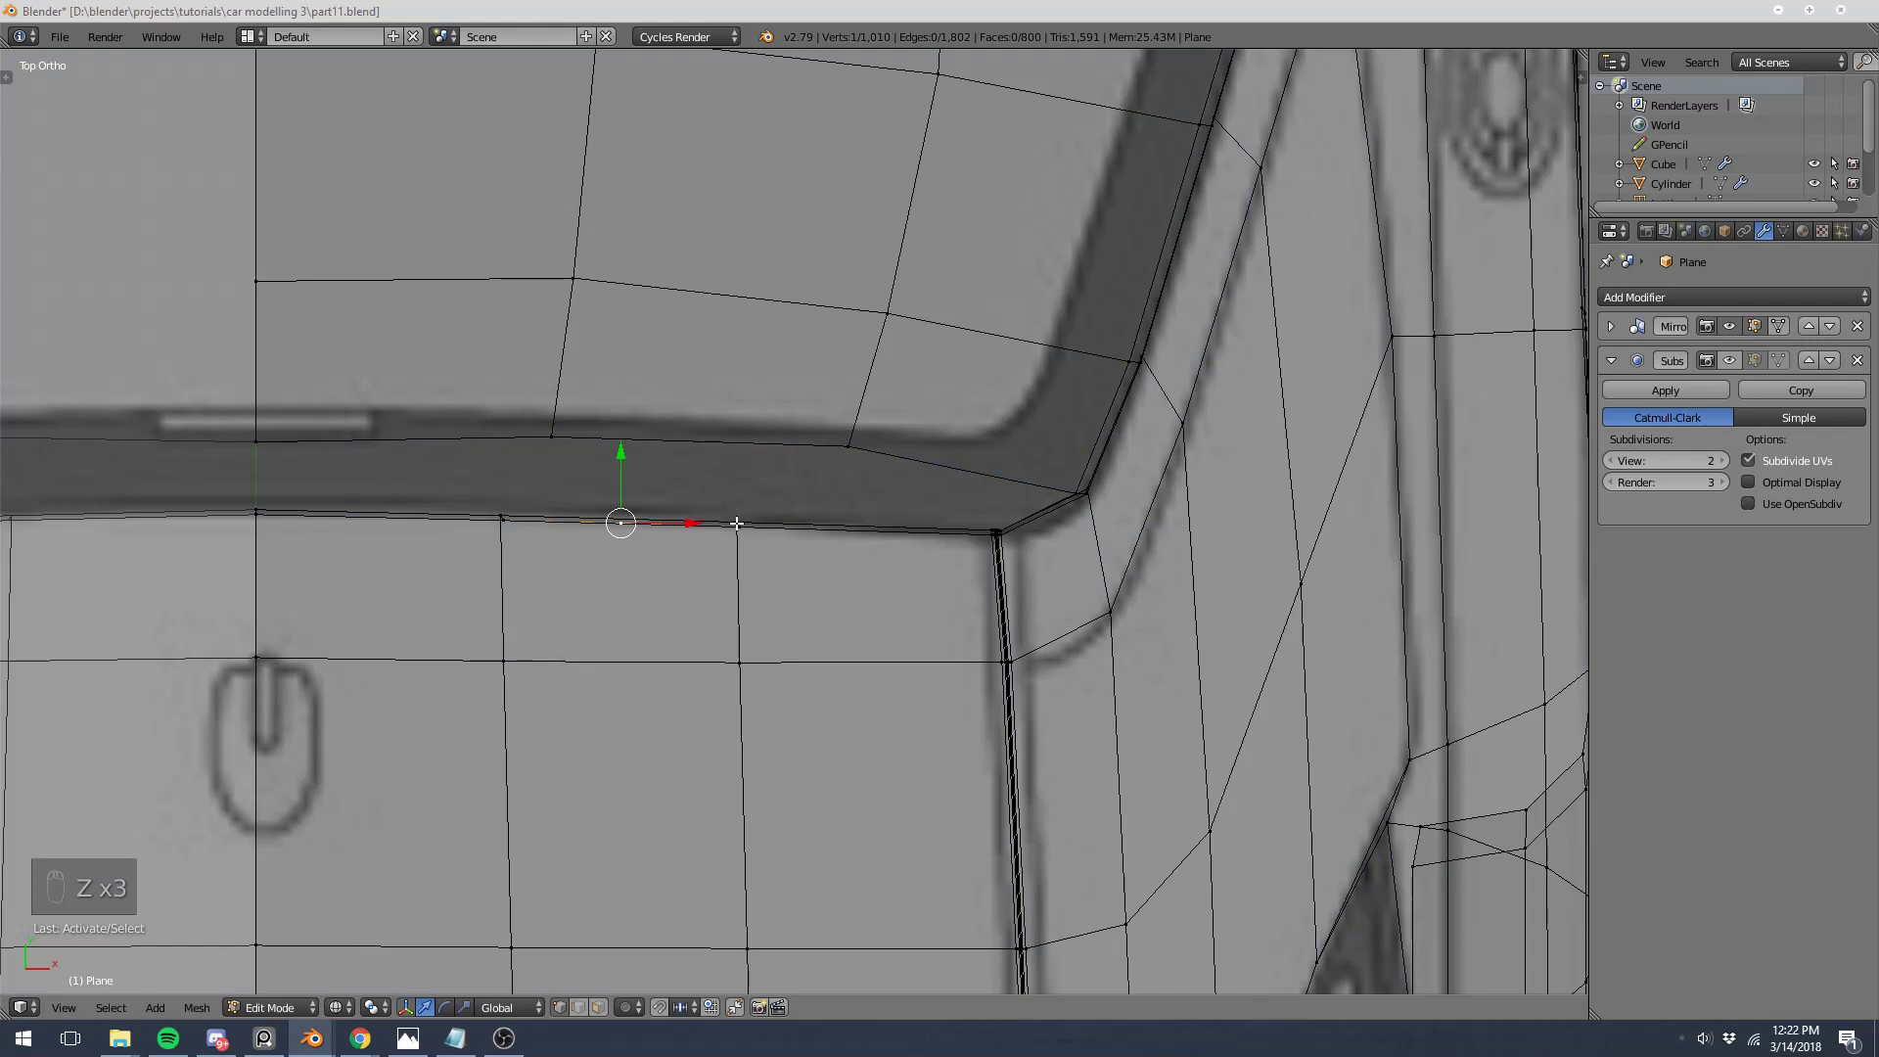
key("ctrl+b")
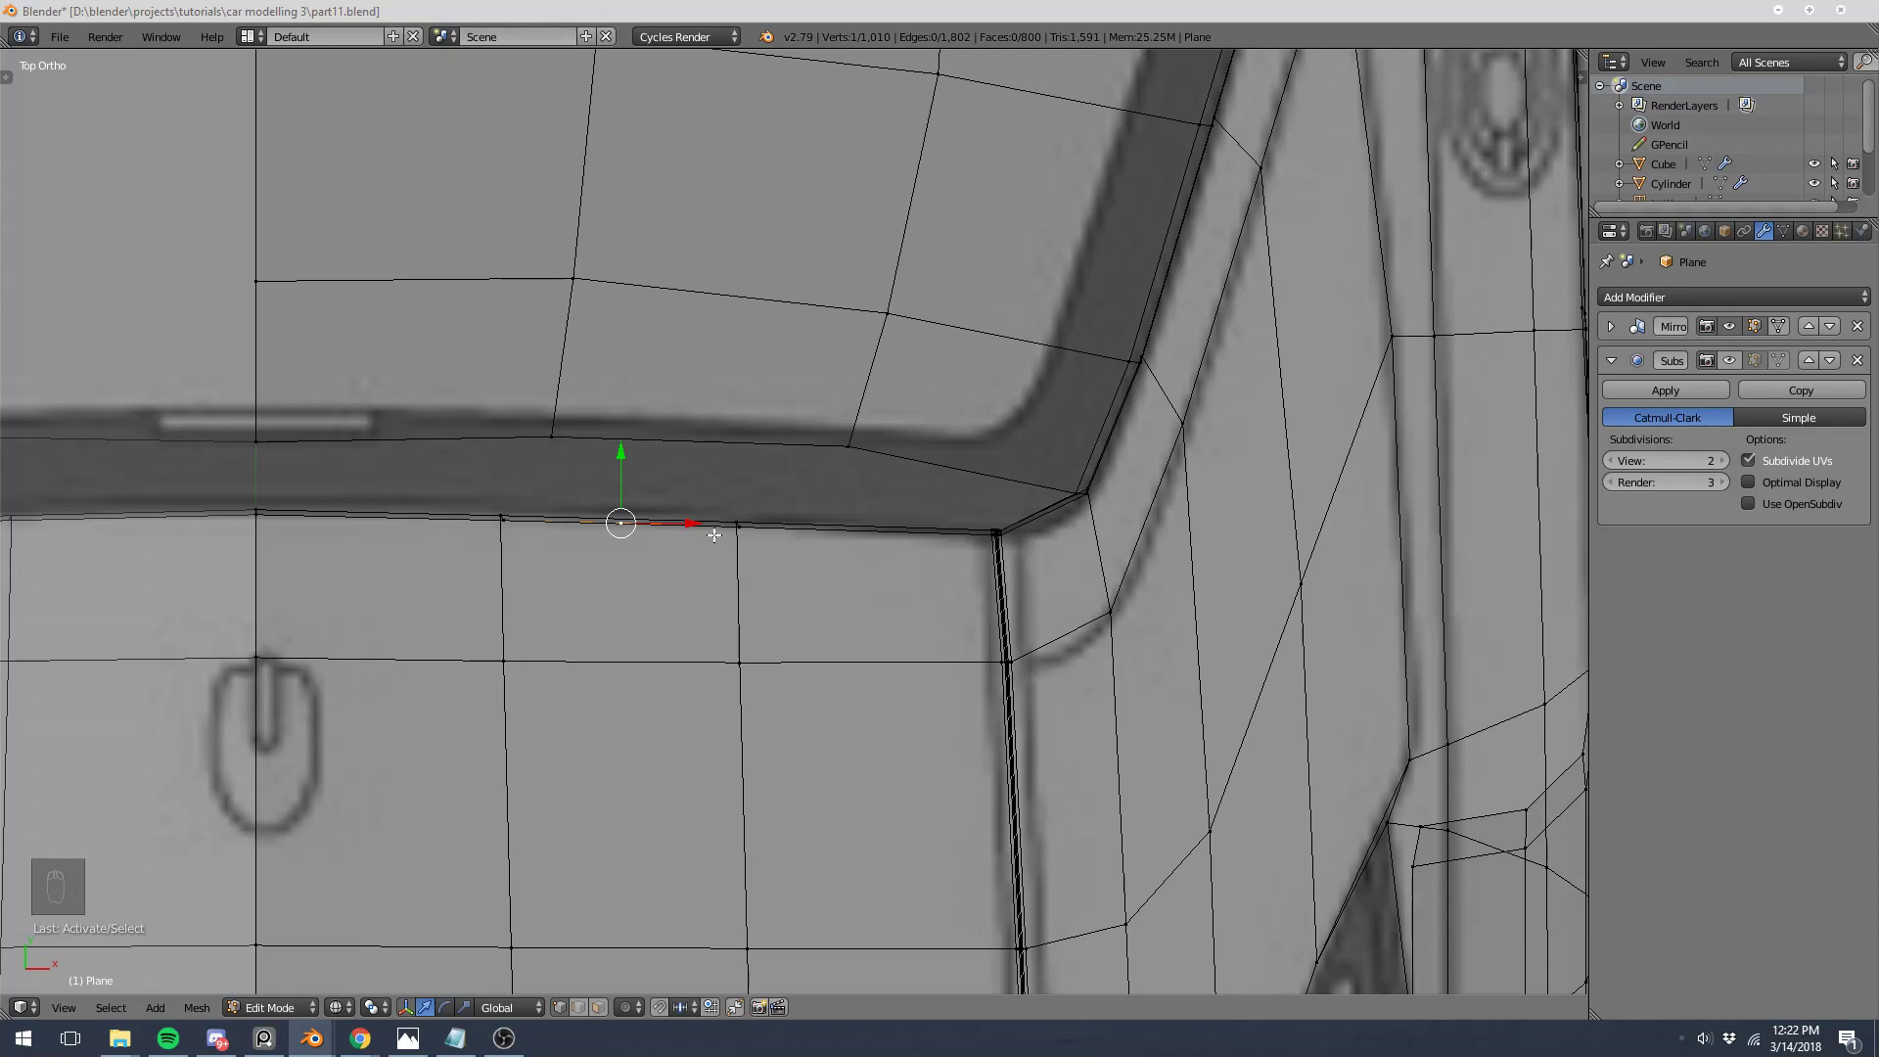
key("z")
mouse_move(704, 532)
middle_mouse_down()
mouse_move(344, 373)
mouse_move(616, 334)
middle_mouse_up()
scroll(893, 365, "up", 5)
scroll(901, 307, "down", 5)
key("a")
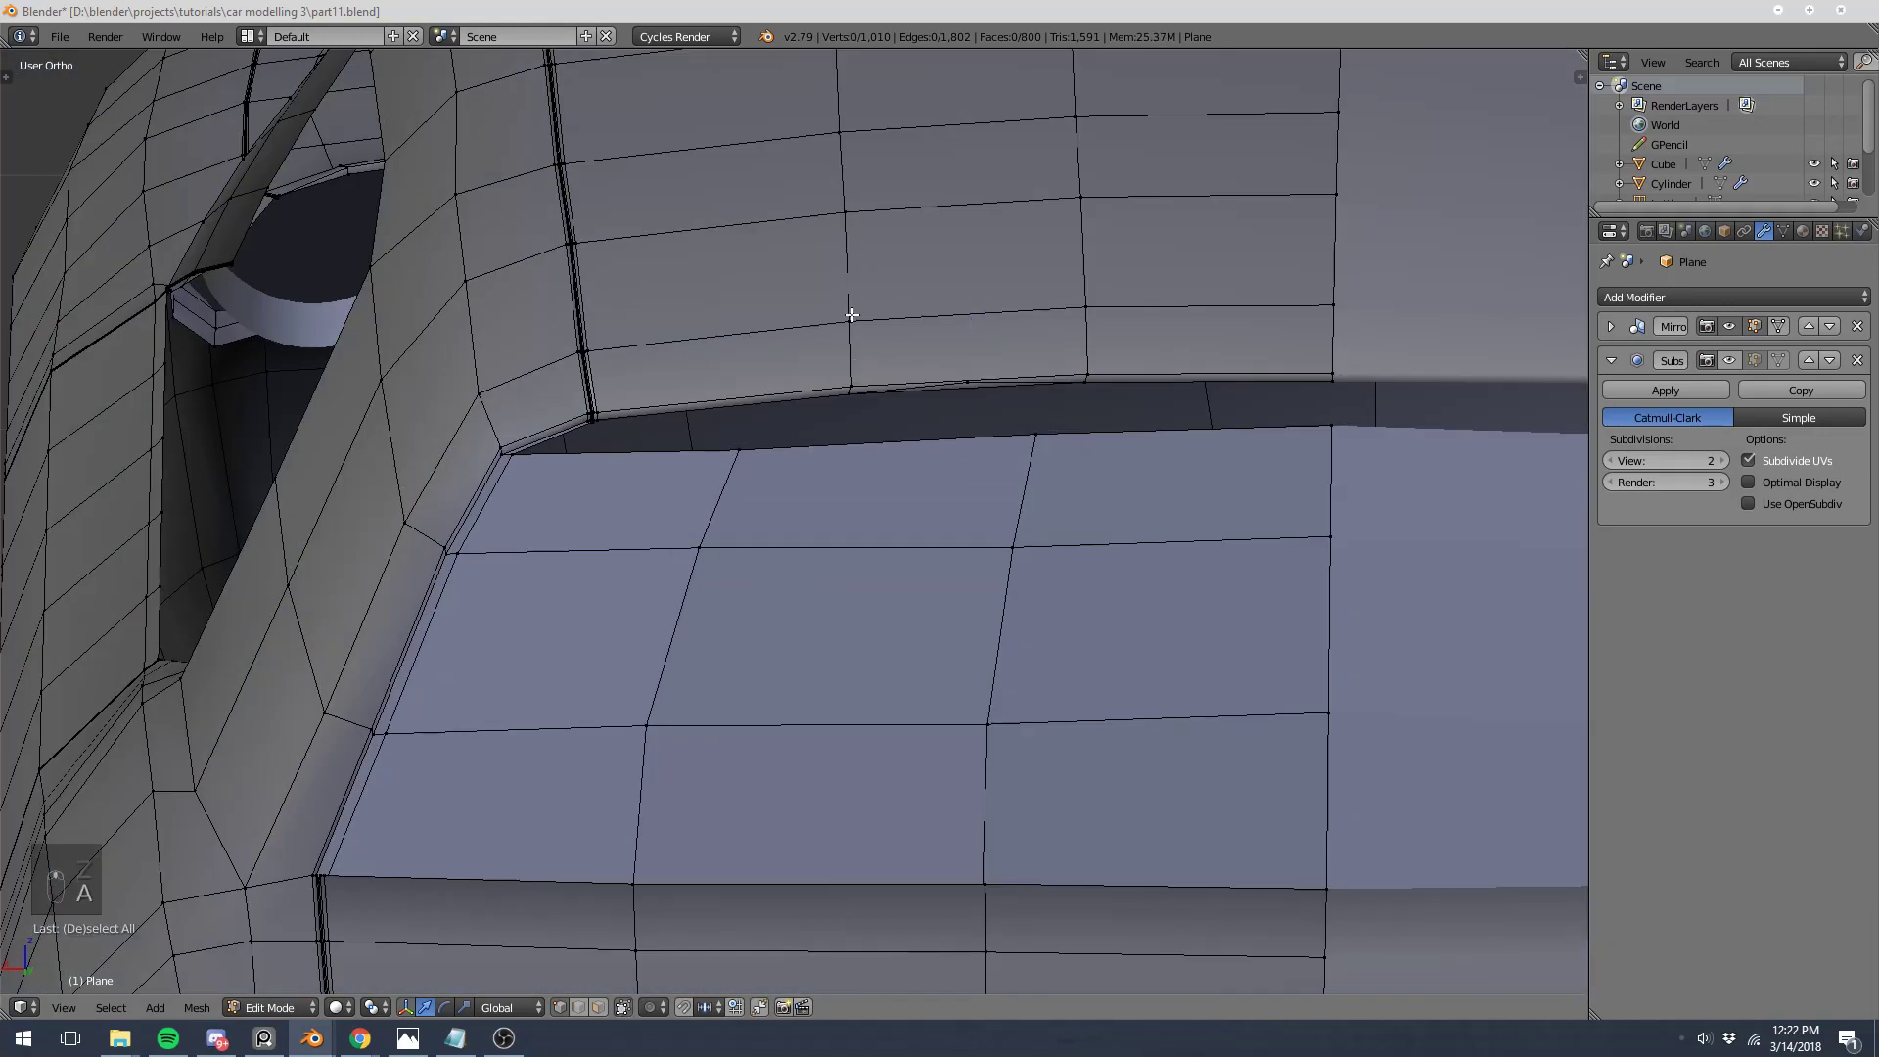
key("l")
key("h")
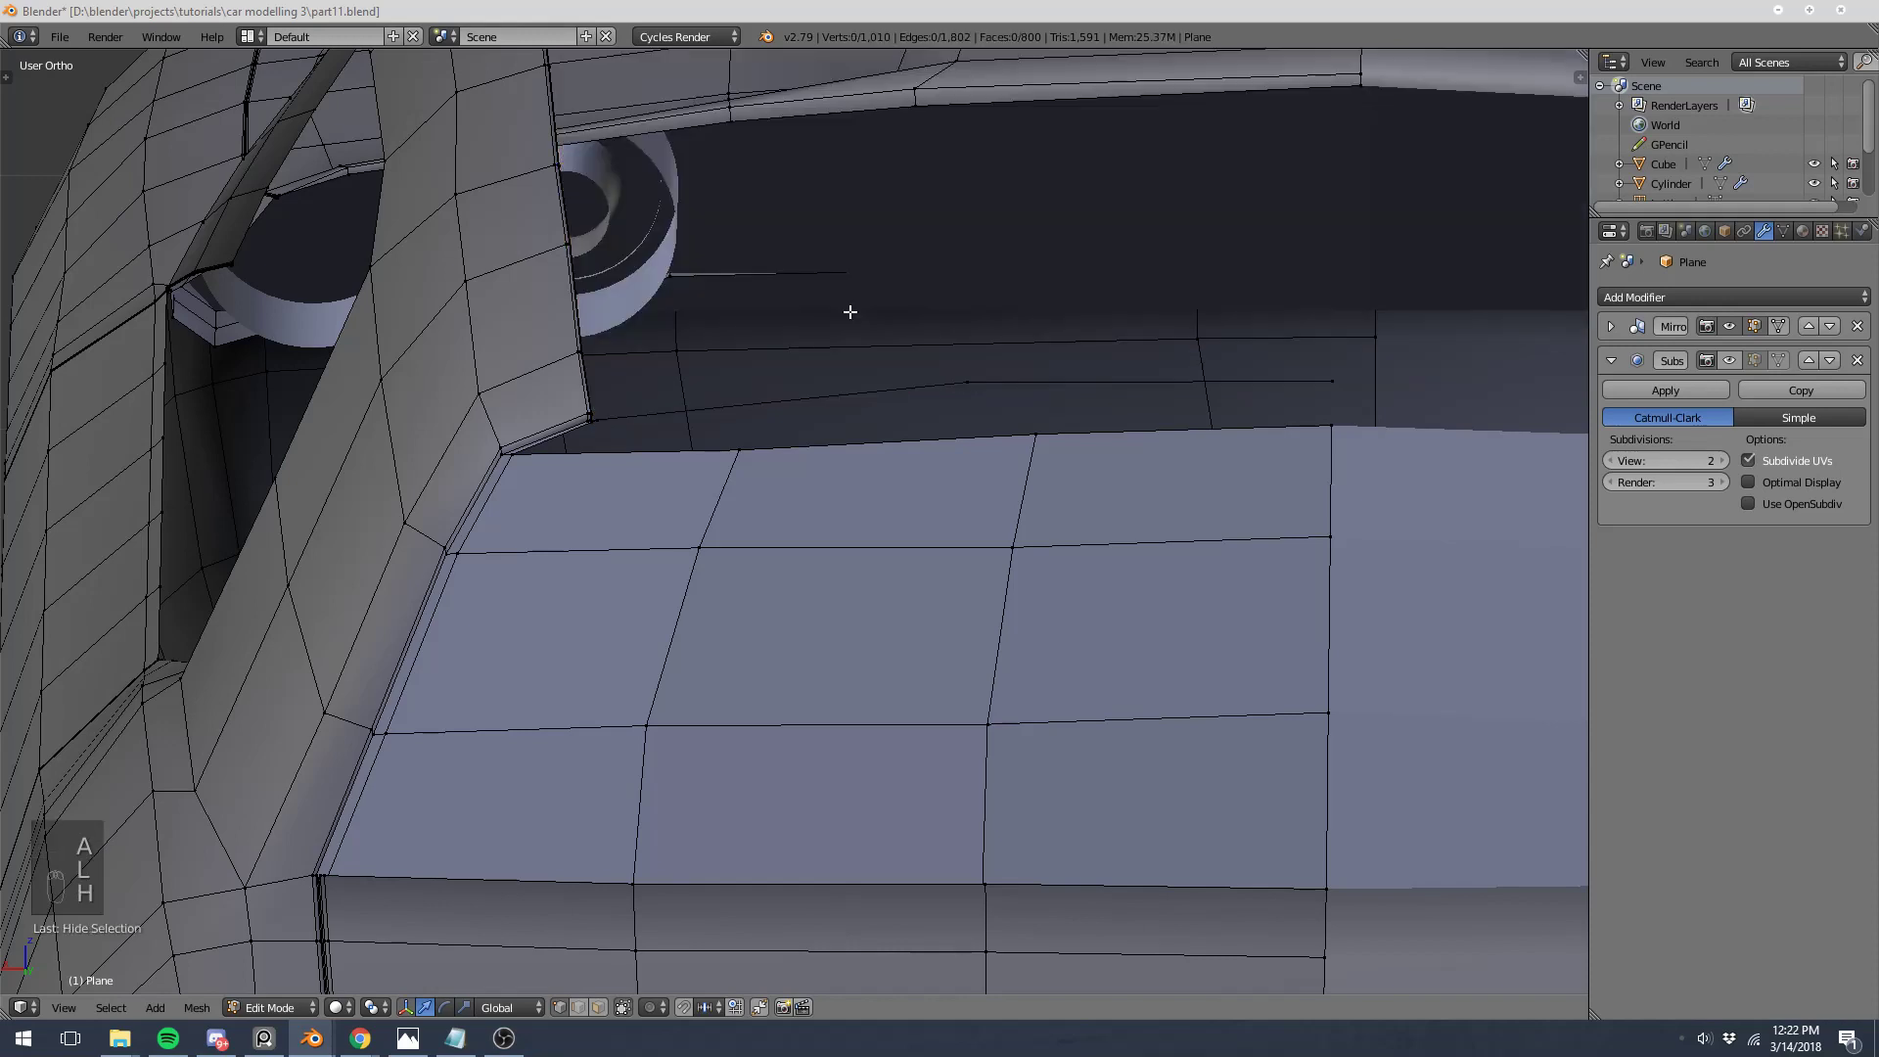
Step: Delete the two loose vertices beneath the roof's rear-window edge and unhide the roof panel
right_click(947, 379)
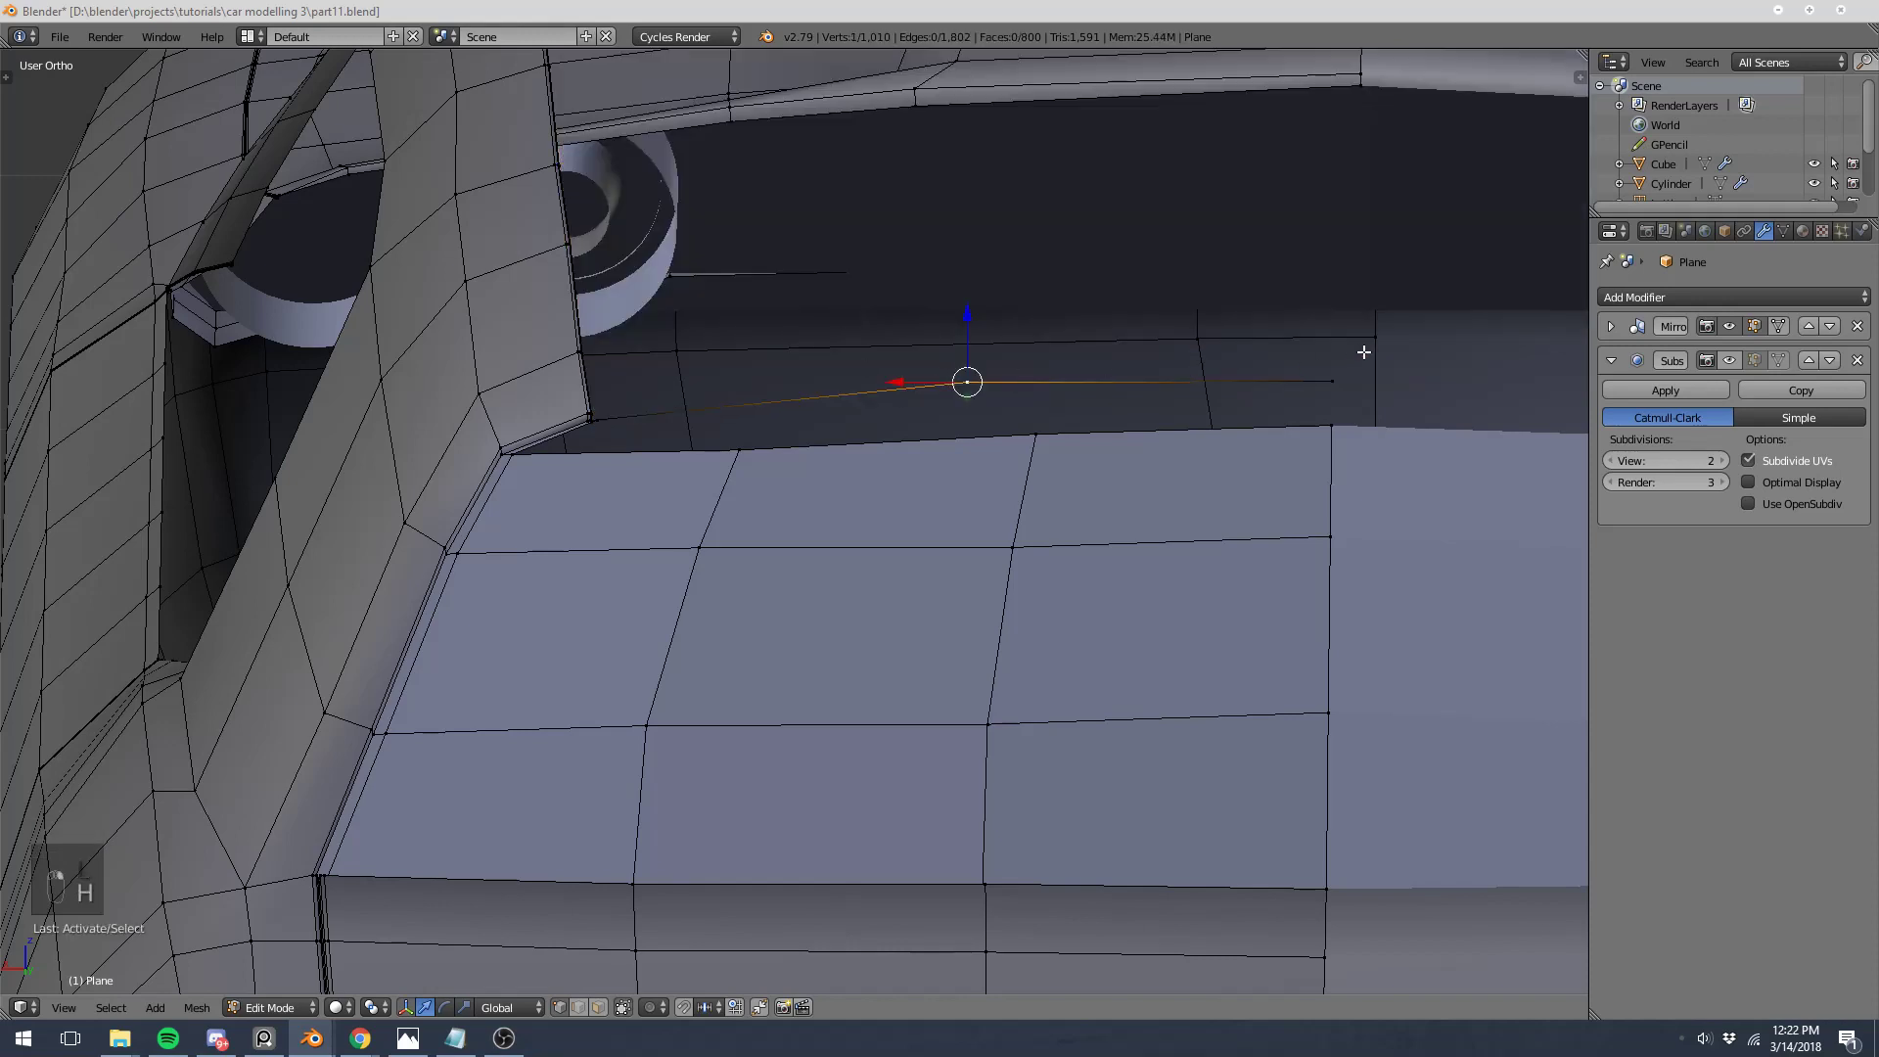
right_click(1334, 368, "shift")
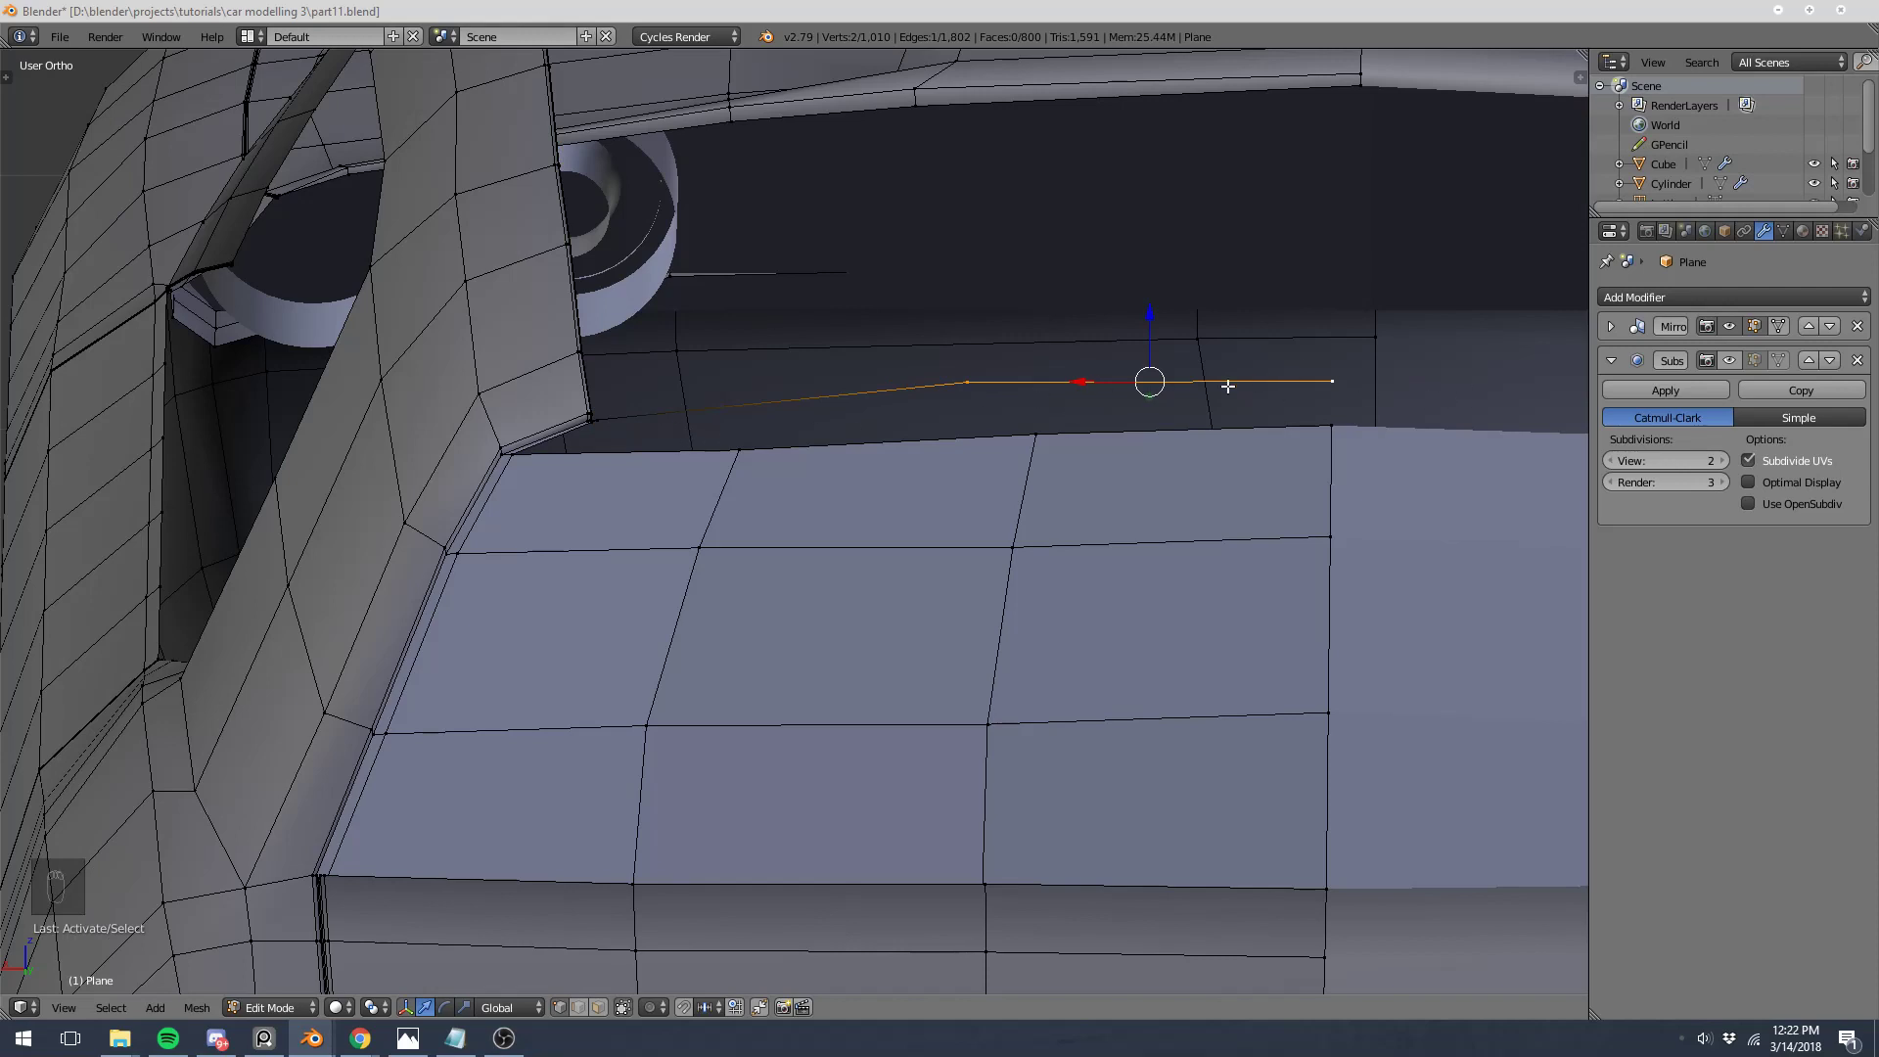
middle_click_drag(1073, 476, 833, 549, "shift")
key("x")
left_click(834, 549)
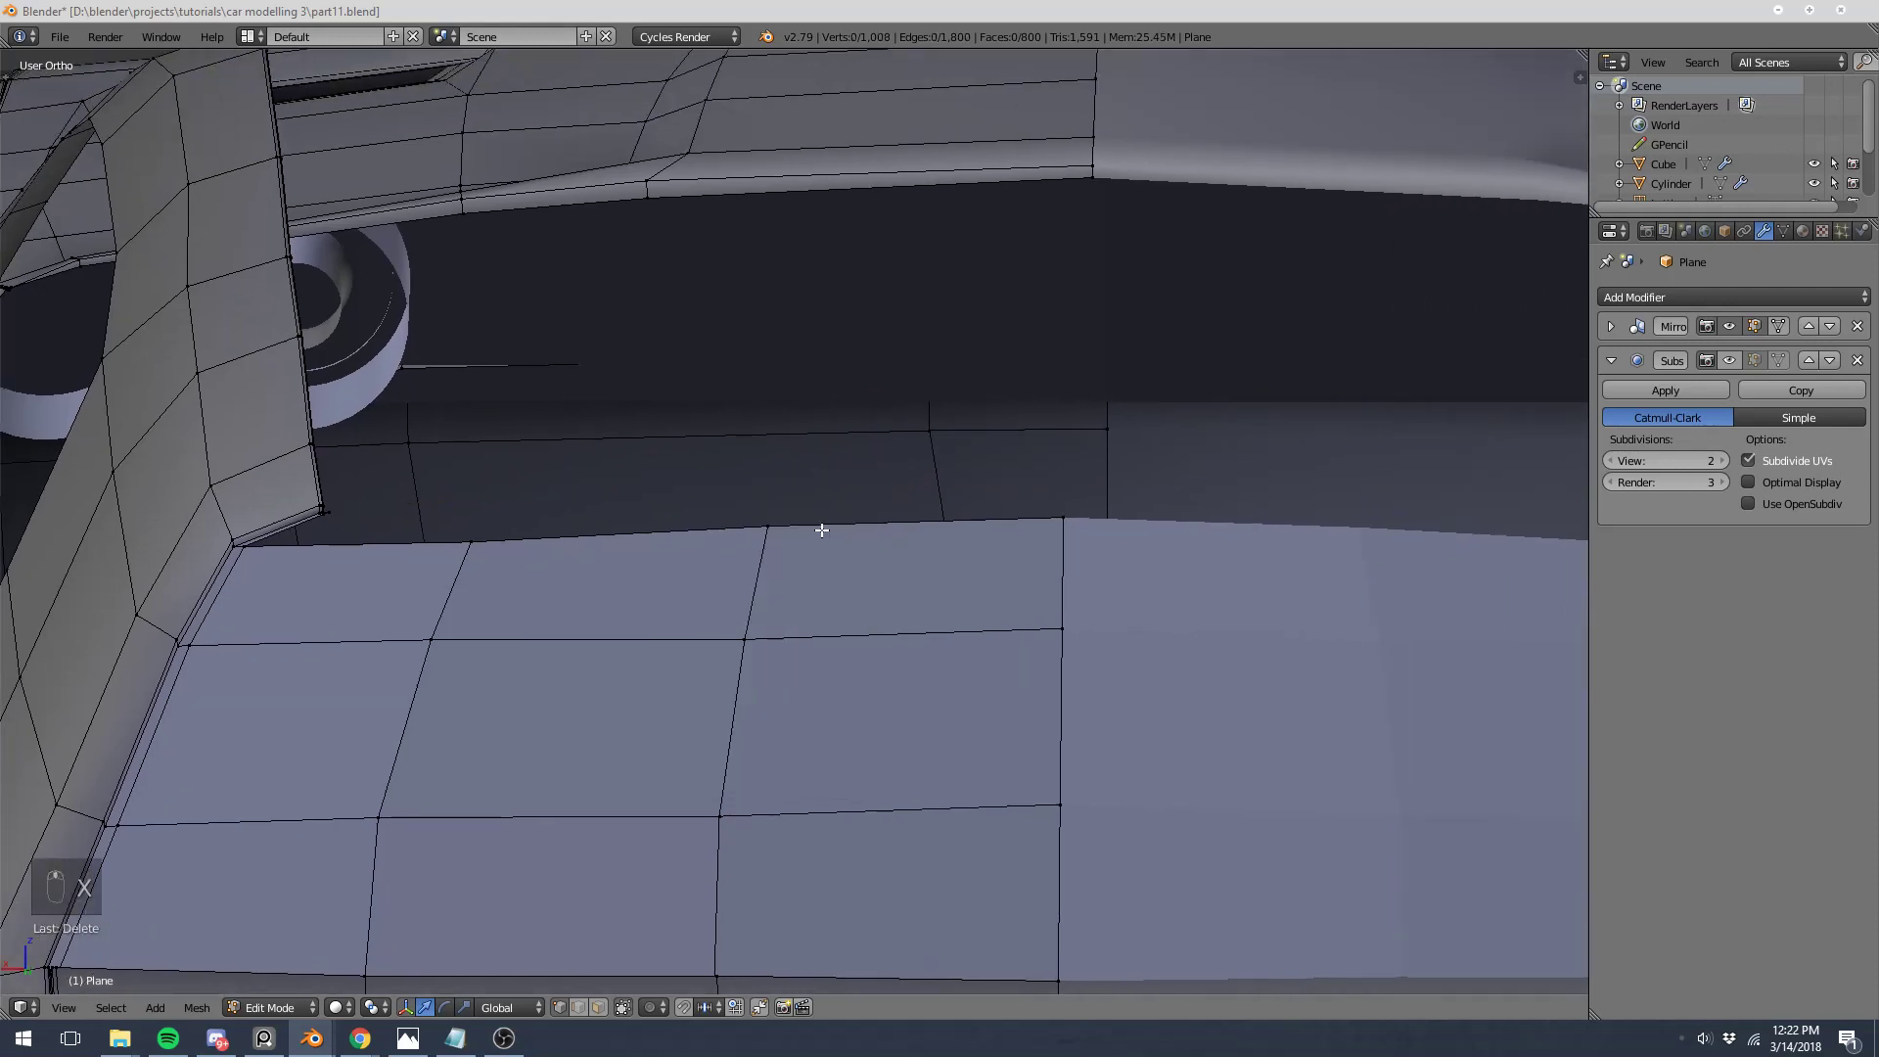
key("alt+h")
key("a")
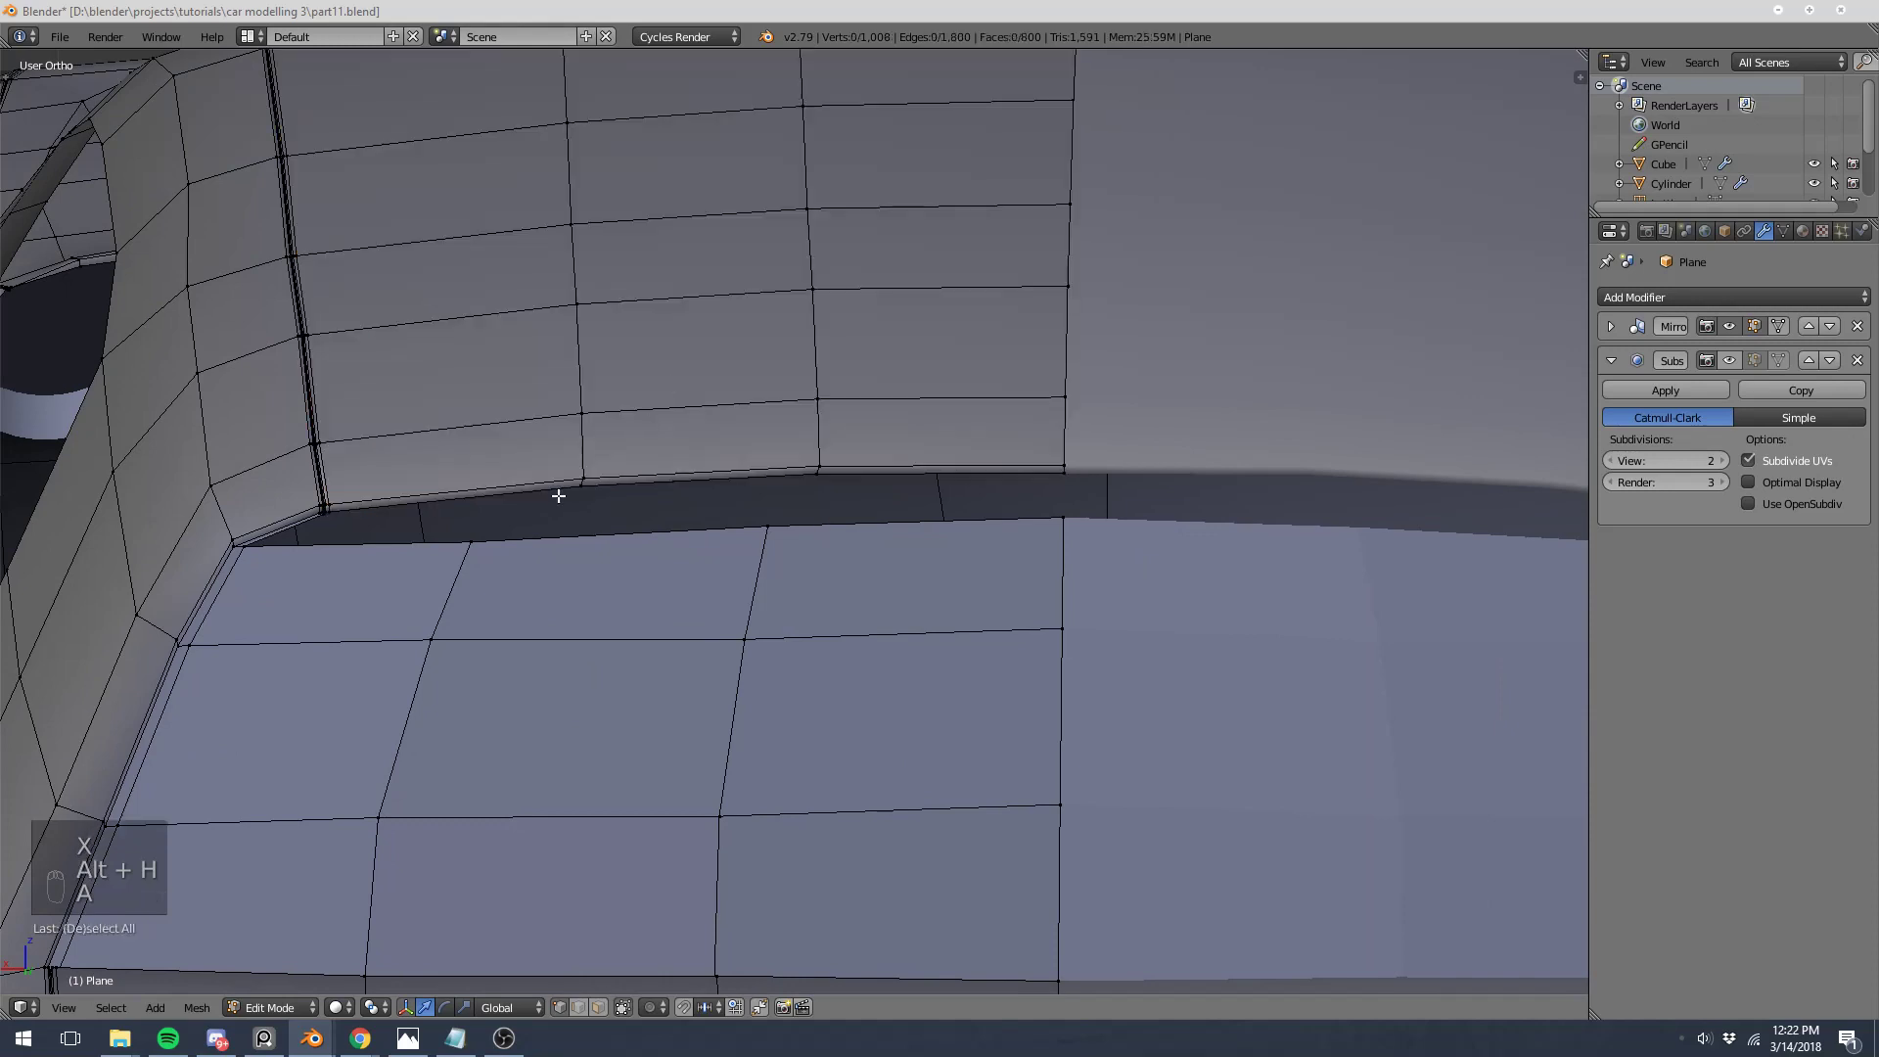
Step: Duplicate in place the three inner vertices along the roof panel's rear-window edge, up to the centre line
scroll(557, 494, "up", 4)
right_click(365, 457)
right_click(849, 408, "shift")
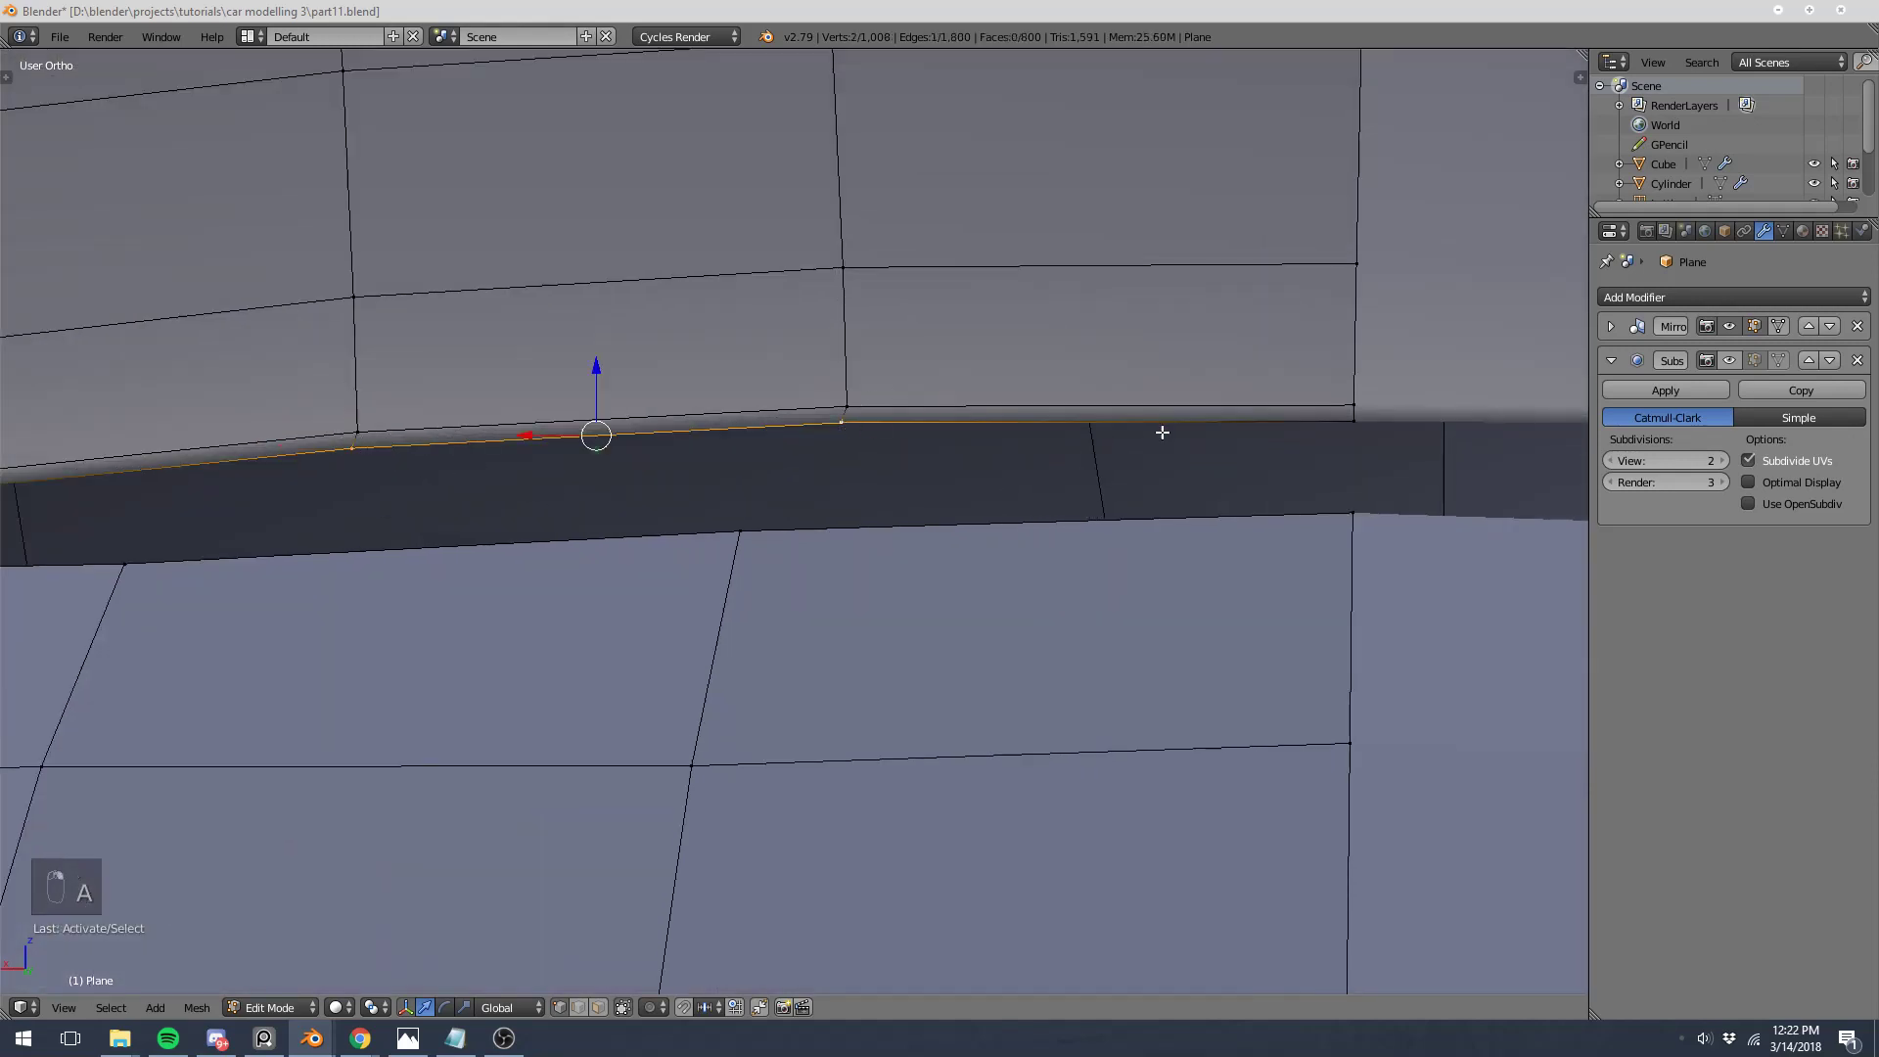
right_click(1354, 424, "shift")
key("shift+d")
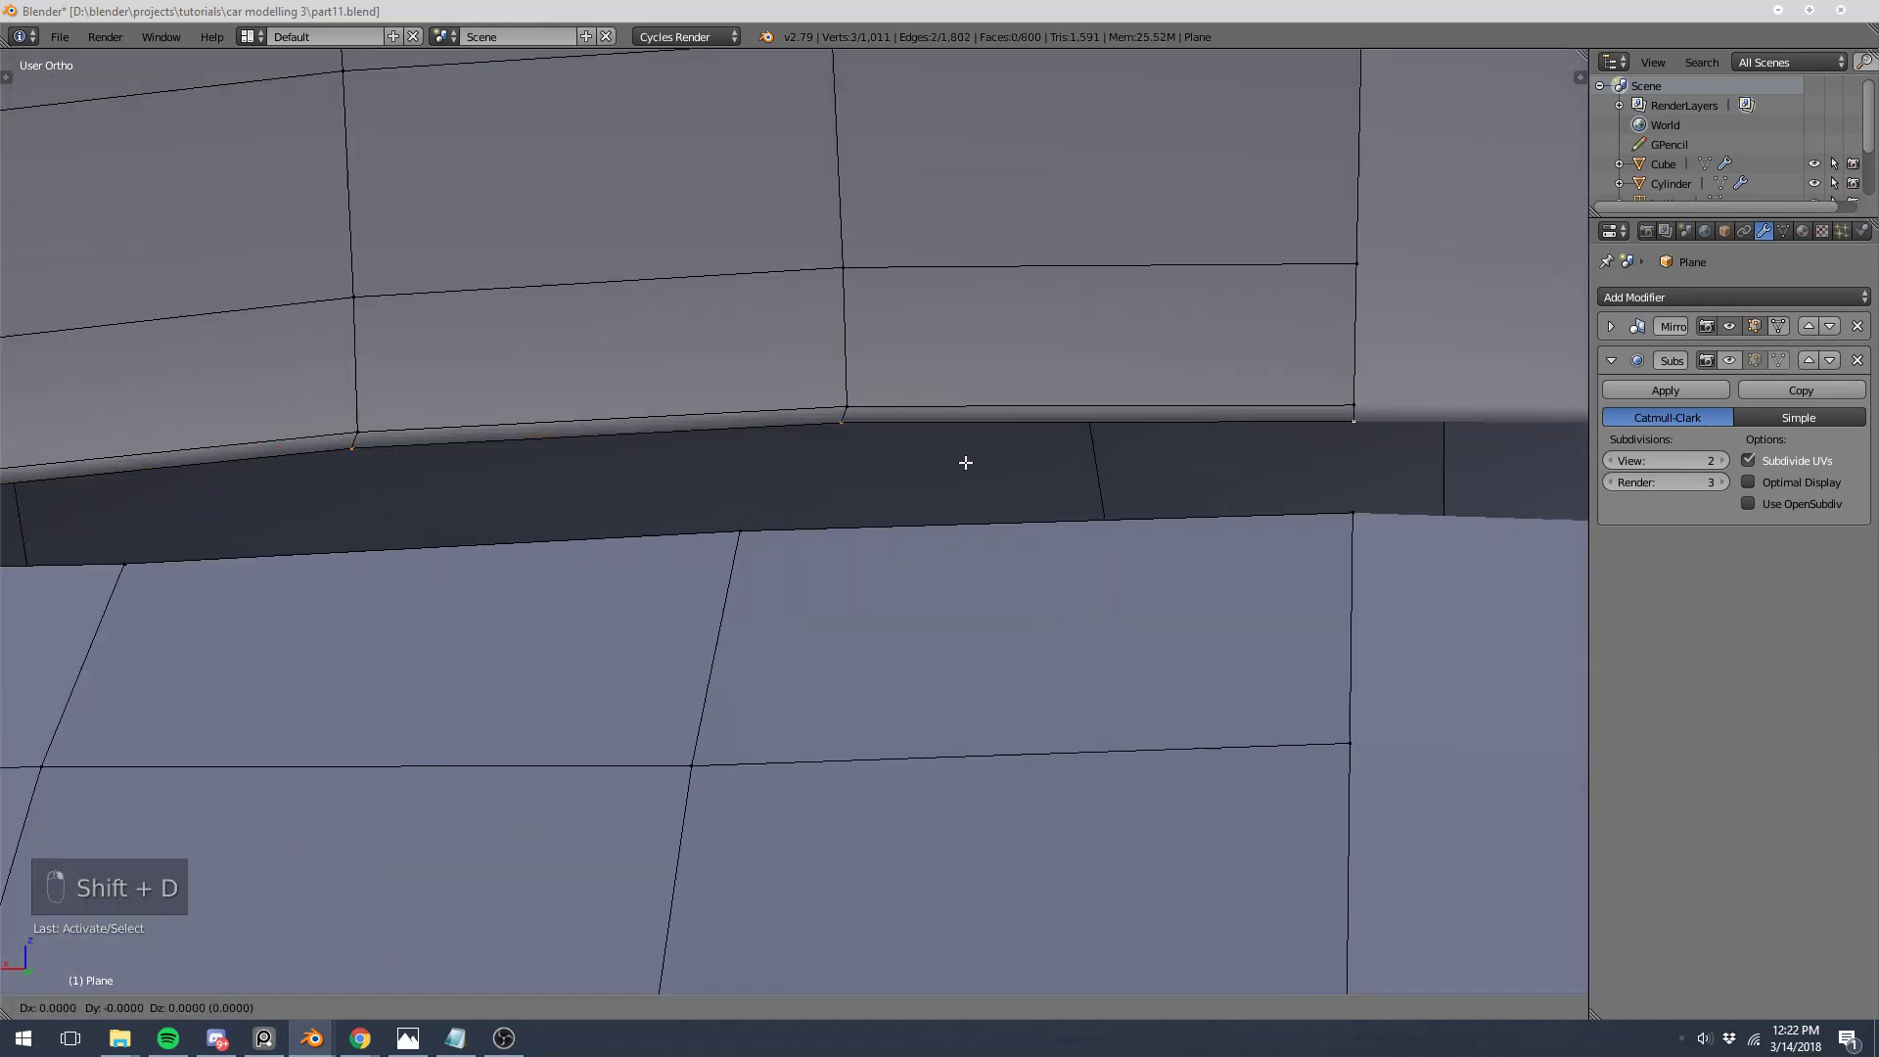
right_click(966, 461)
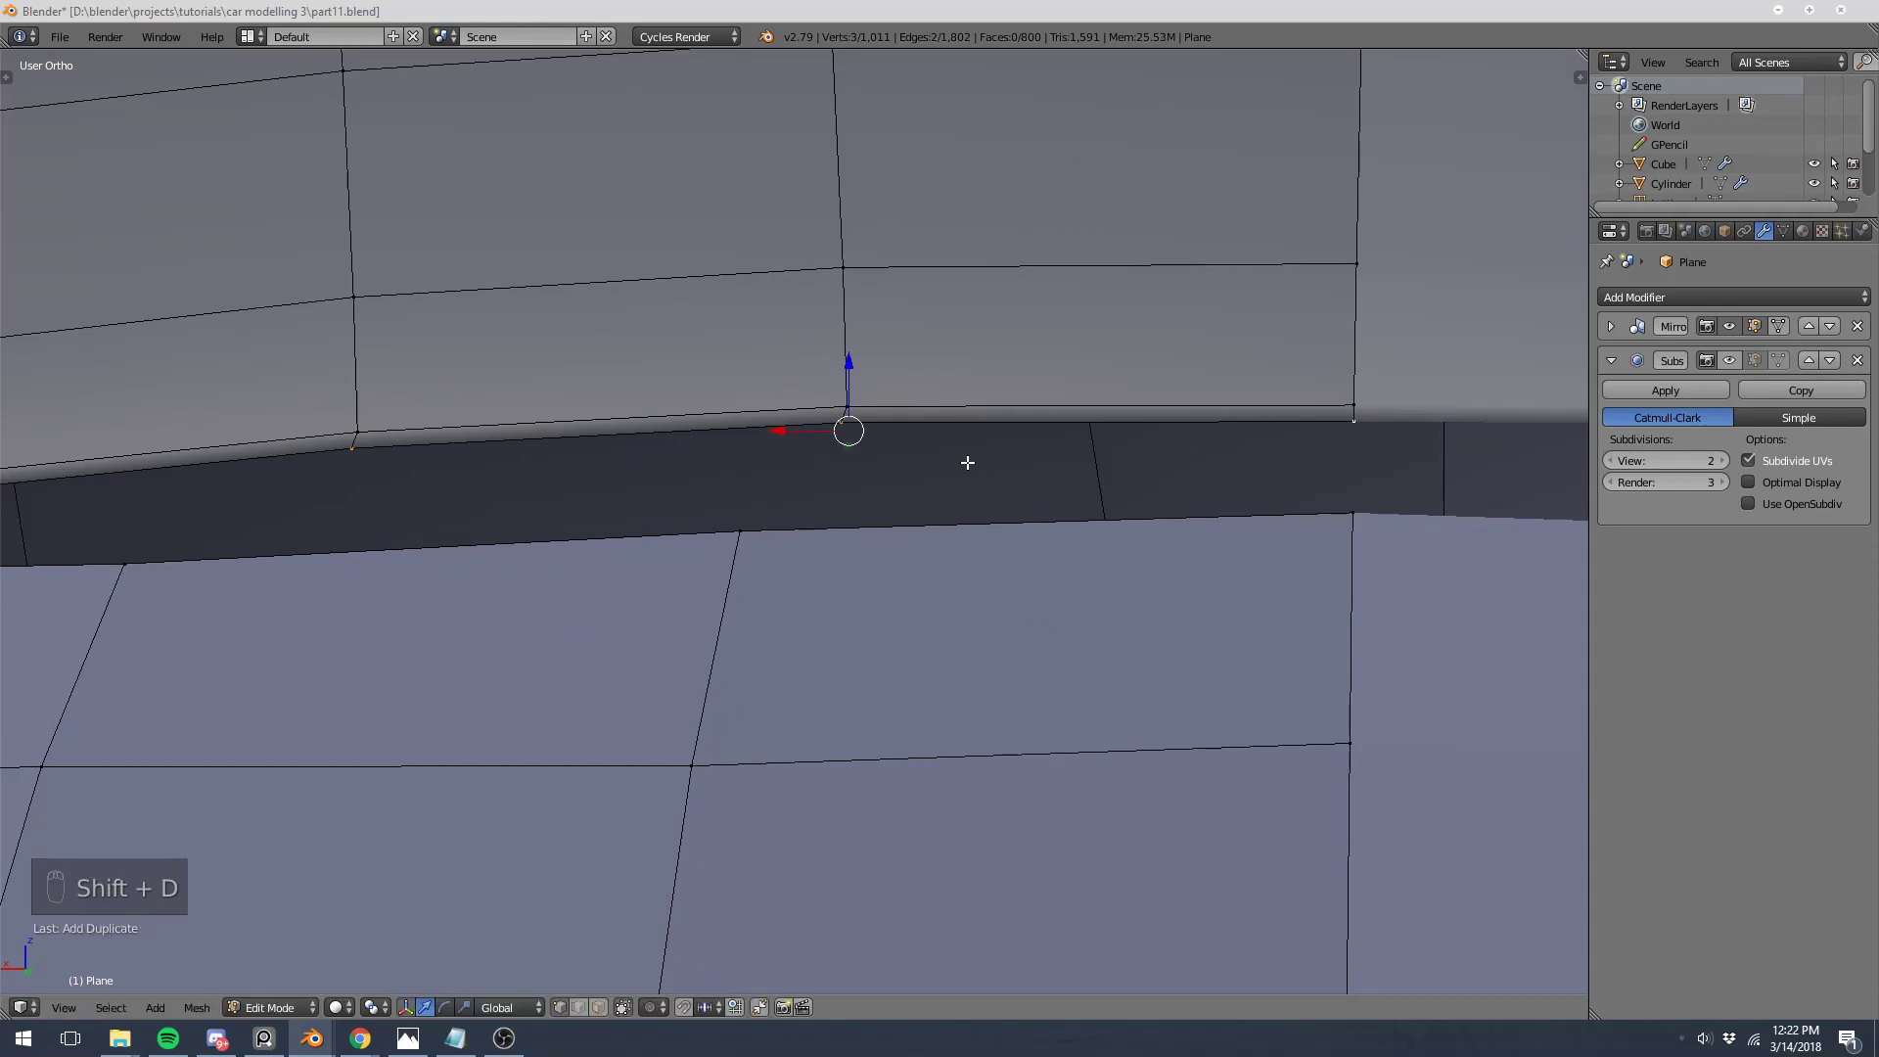
Step: Hide the linked roof panel and side body panel to isolate the duplicated edge and the rear window
key("a")
key("l")
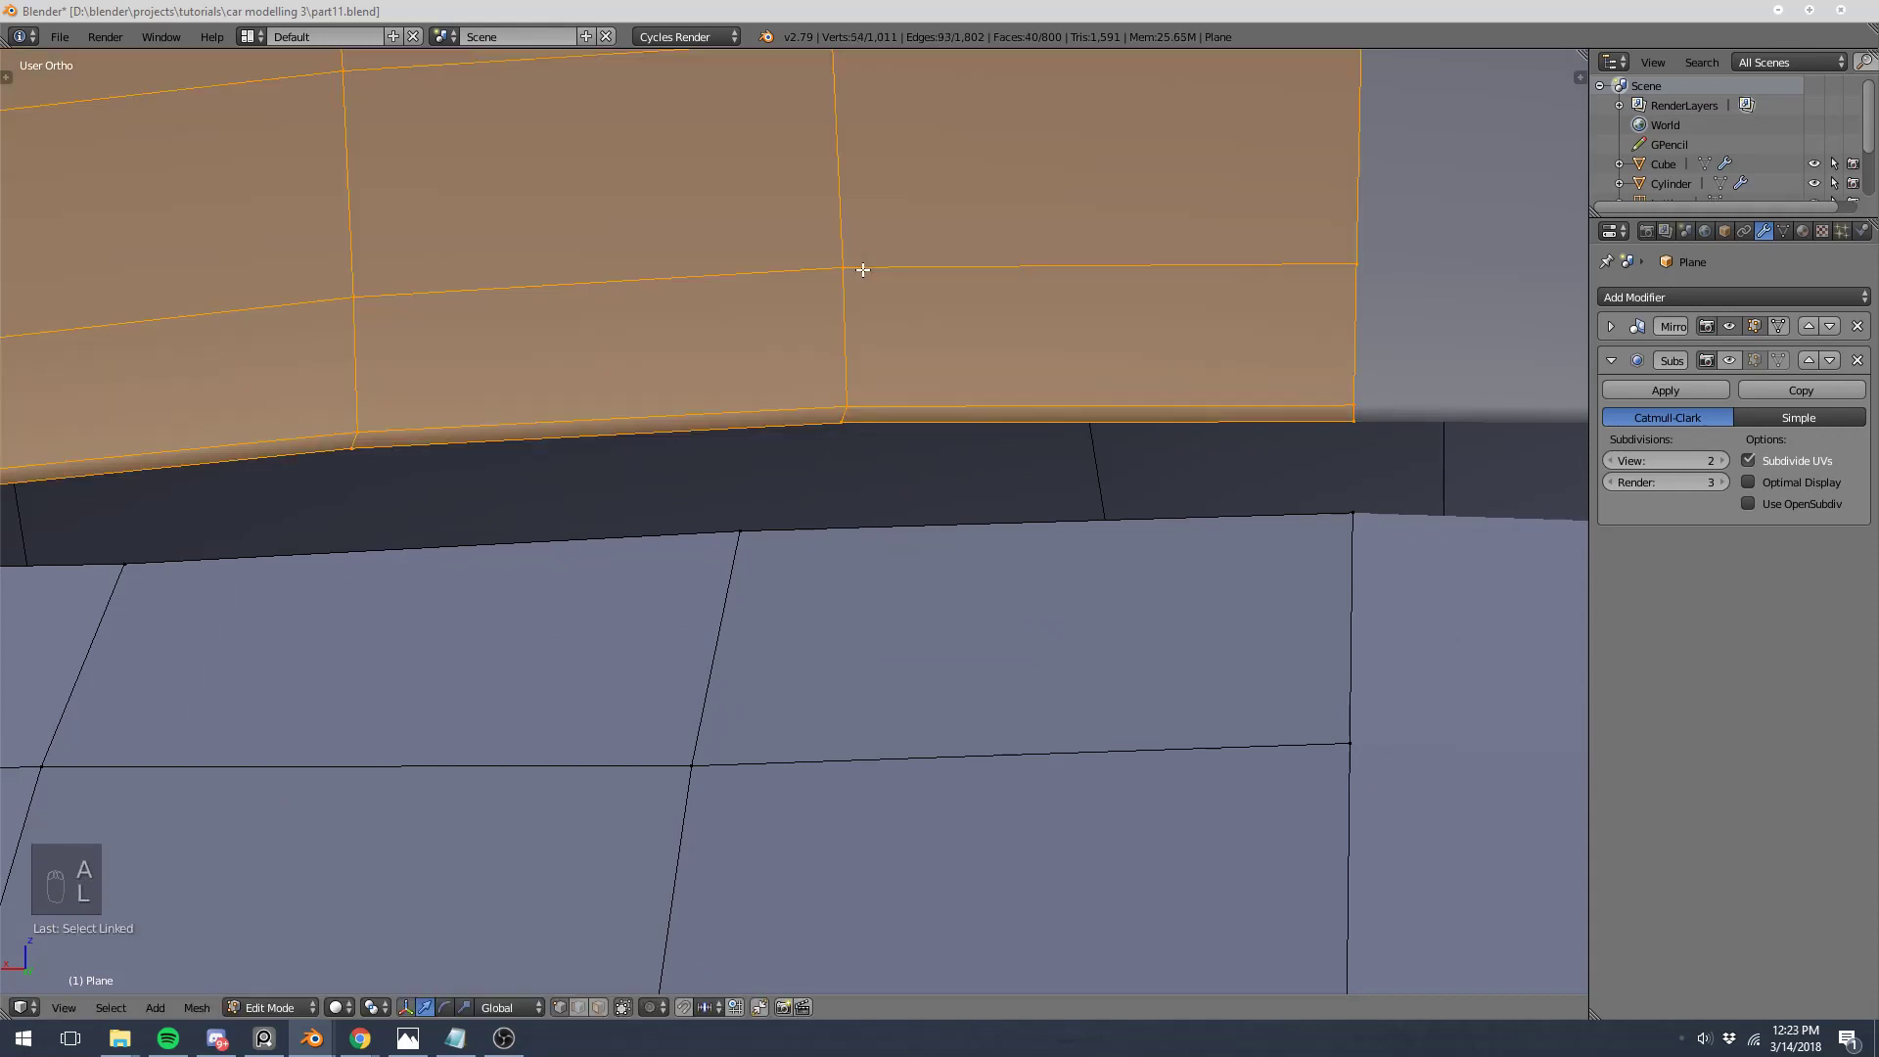
key("h")
scroll(613, 293, "down", 4)
middle_click_drag(613, 294, 821, 424)
scroll(432, 621, "up", 5)
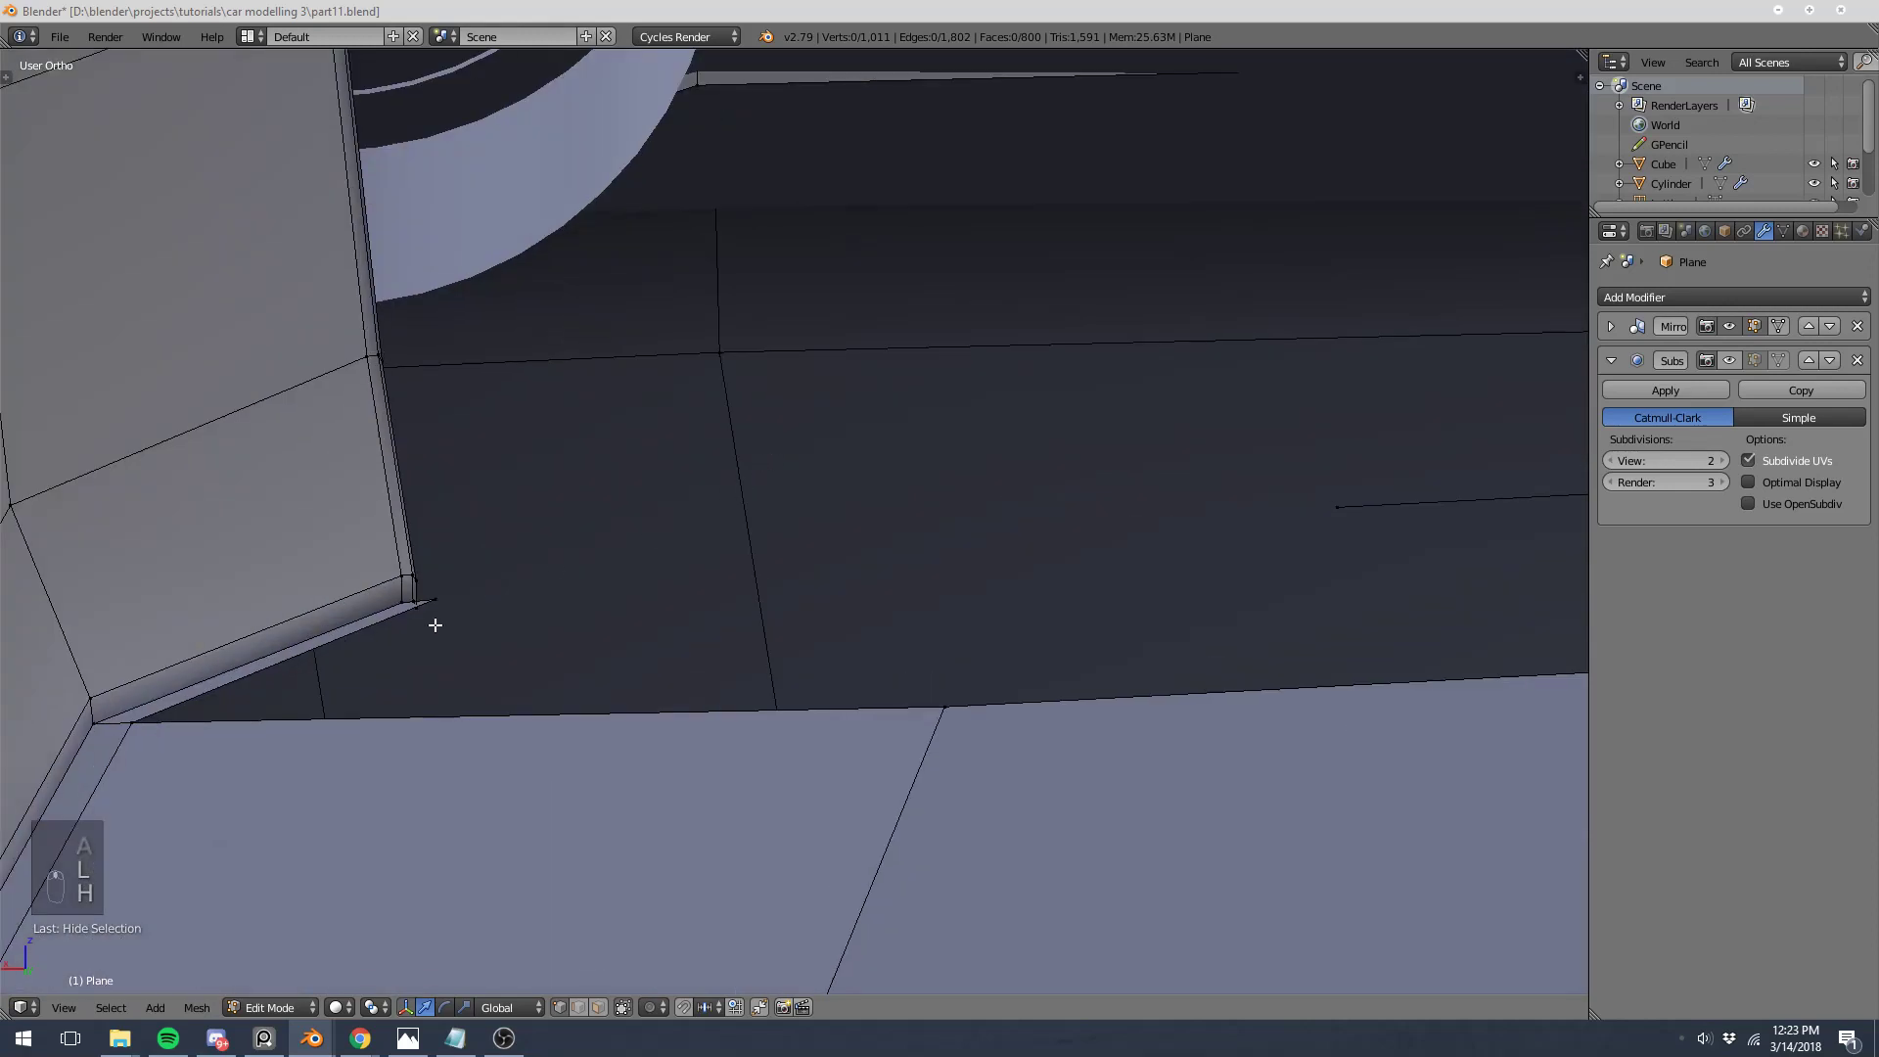
key("l")
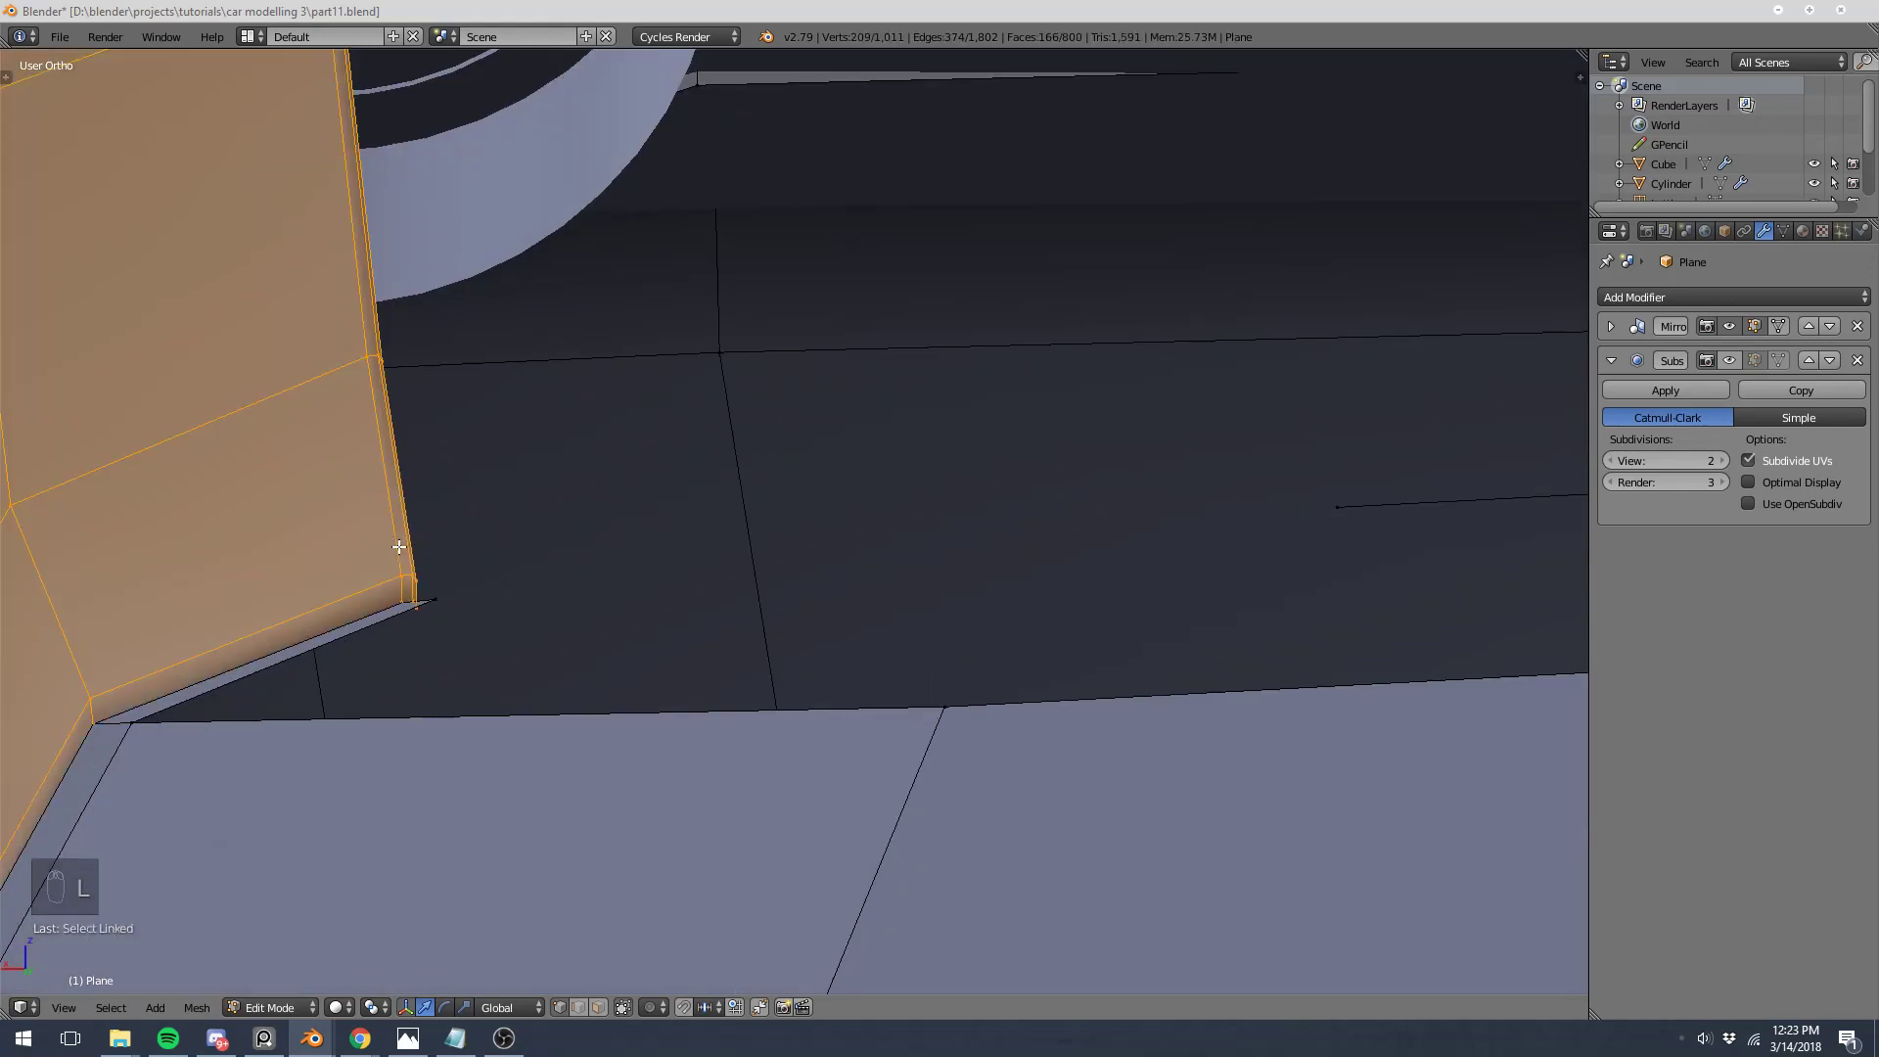
key("h")
Step: Connect the window border's roof-side corner vertex to the outer end of the duplicated edge with a new edge
right_click(451, 597)
right_click(1300, 477, "shift")
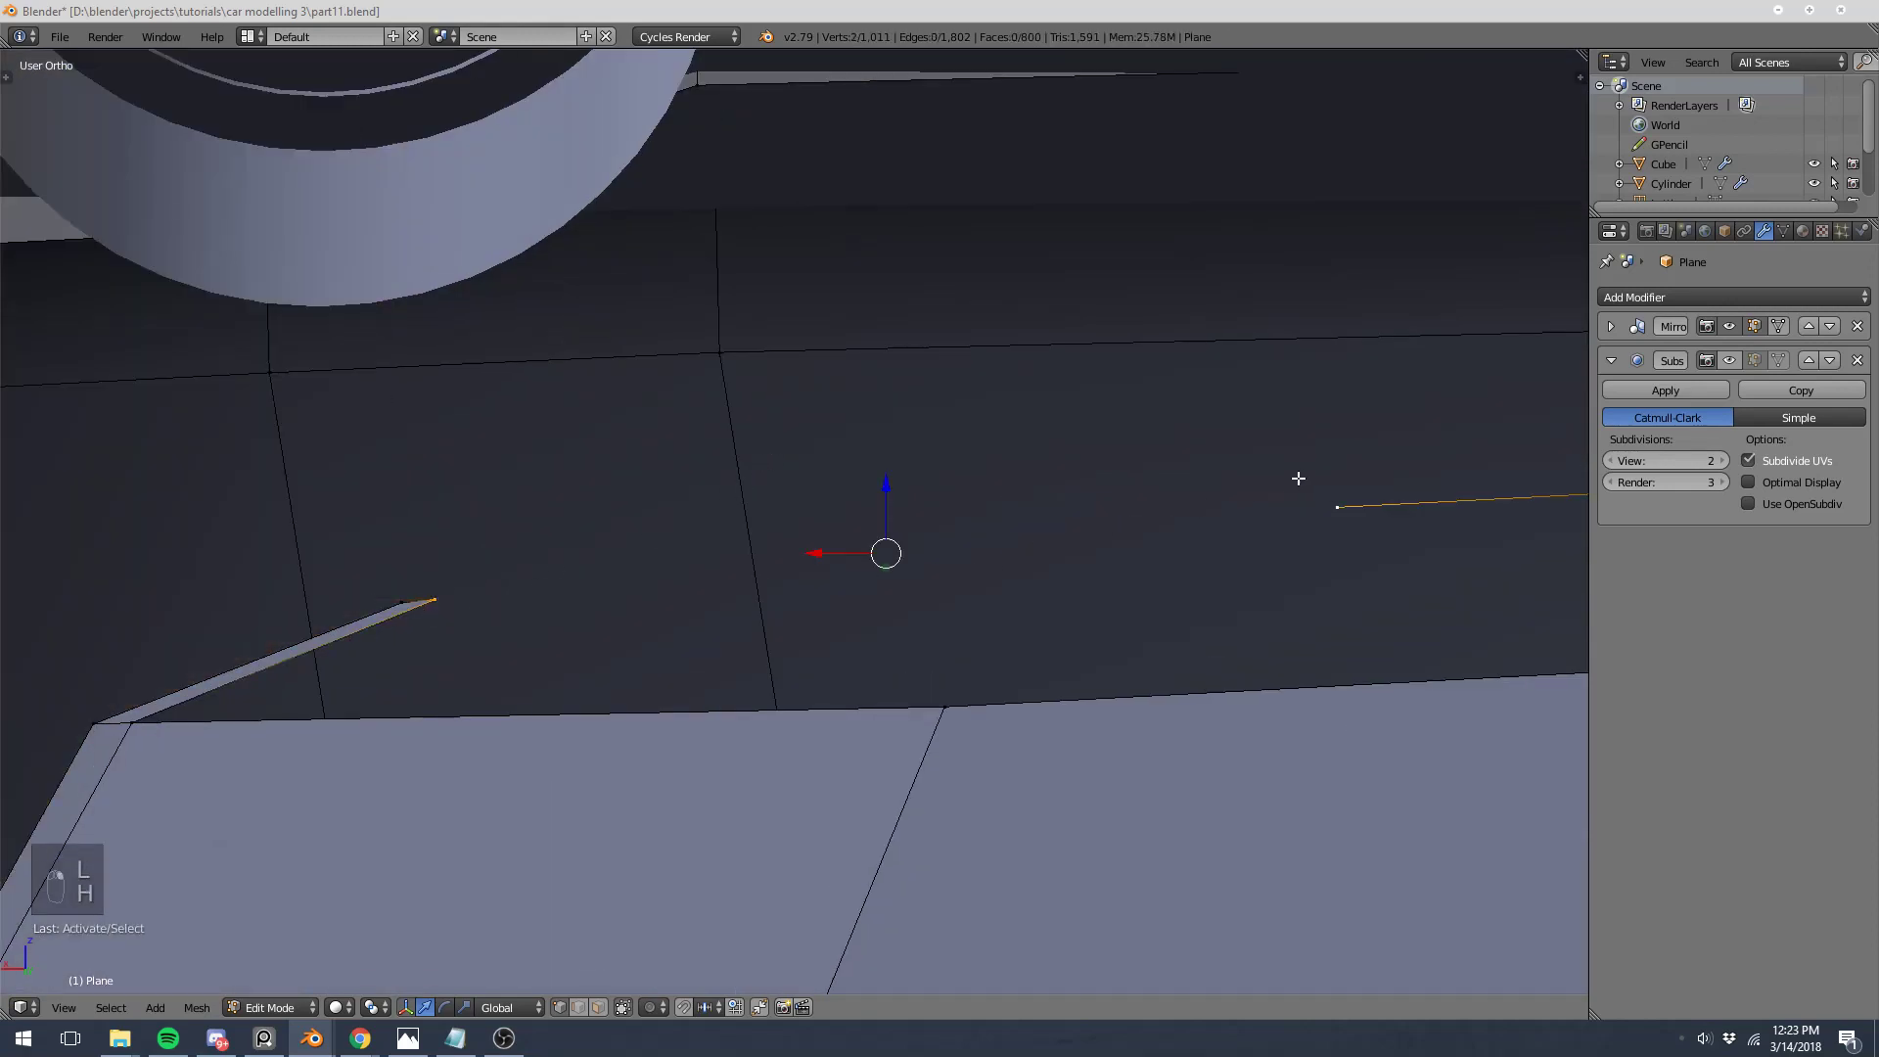
key("f")
key("a")
Step: Fill the gap between the roof-side edge line and the window glass with three faces from the corner to the centre line
scroll(1112, 515, "down", 3)
scroll(969, 551, "up", 2)
middle_click_drag(969, 551, 951, 605)
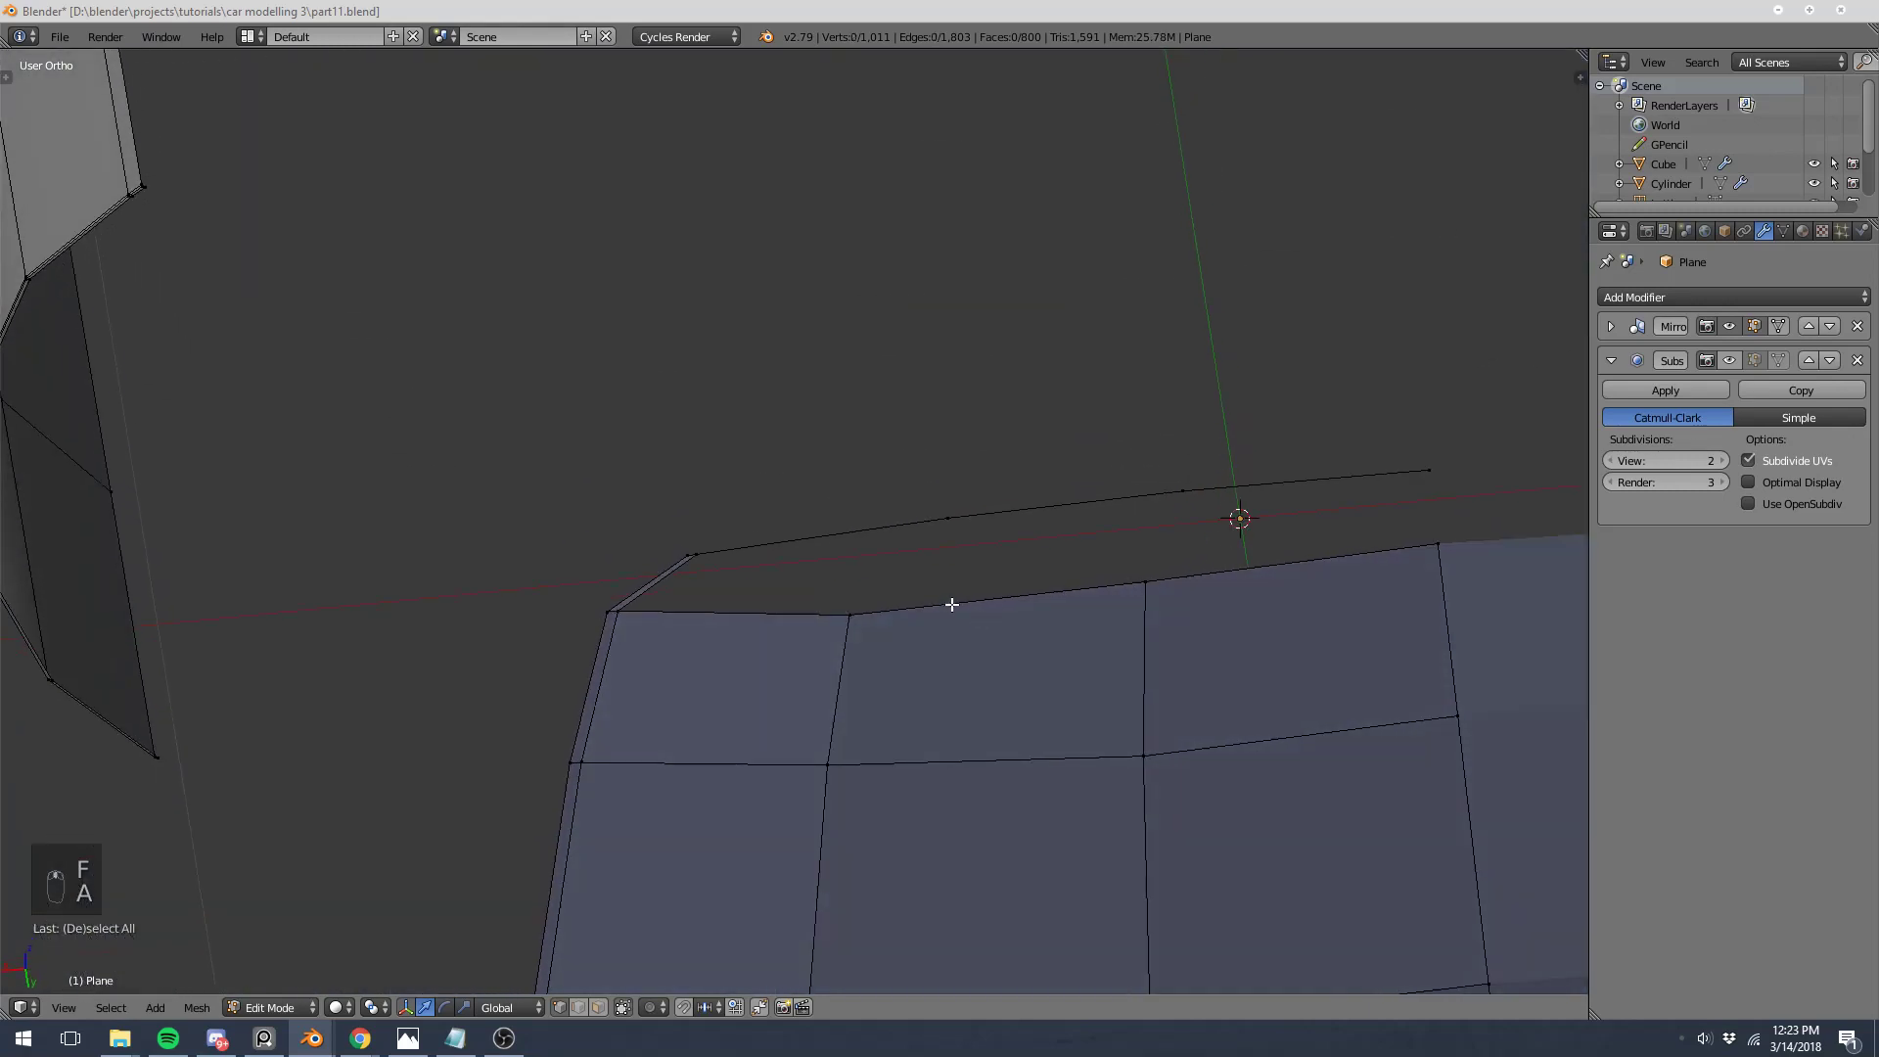
right_click(705, 560)
right_click(631, 617, "shift")
right_click(842, 626, "shift")
right_click(941, 528, "shift")
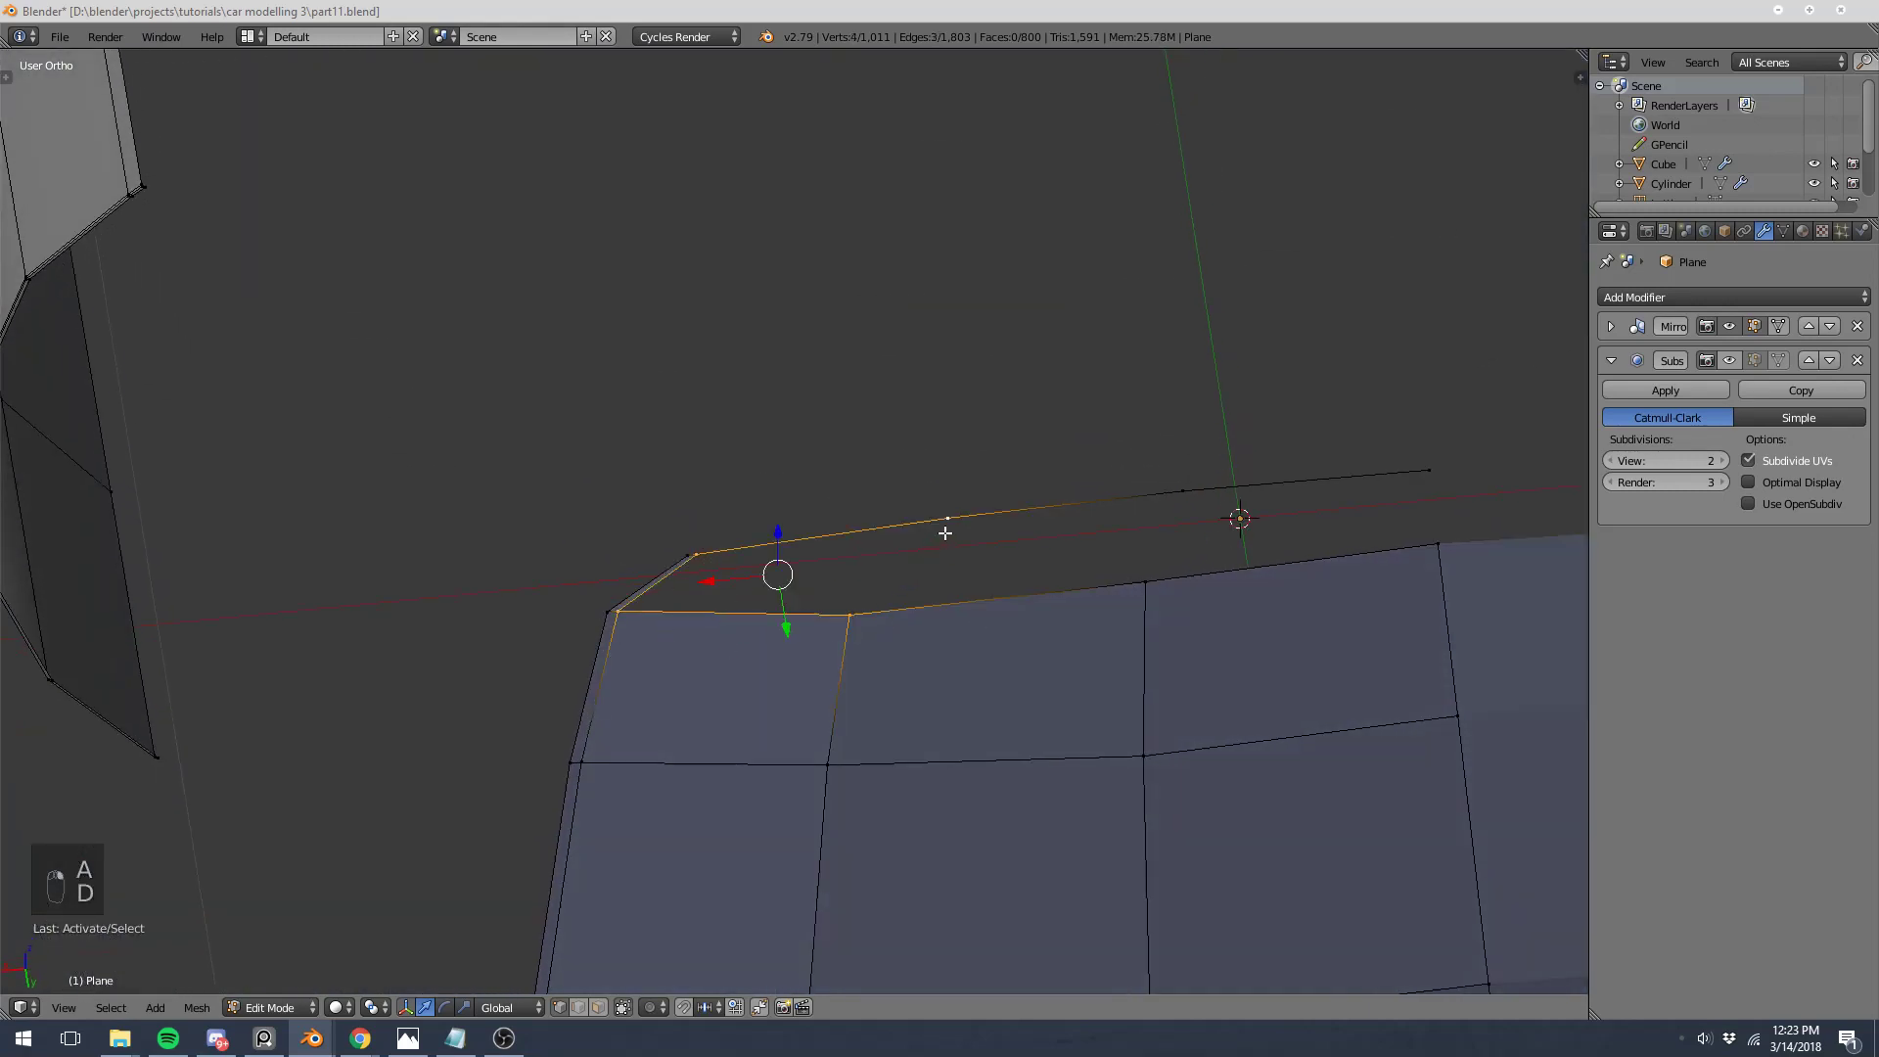
key("f")
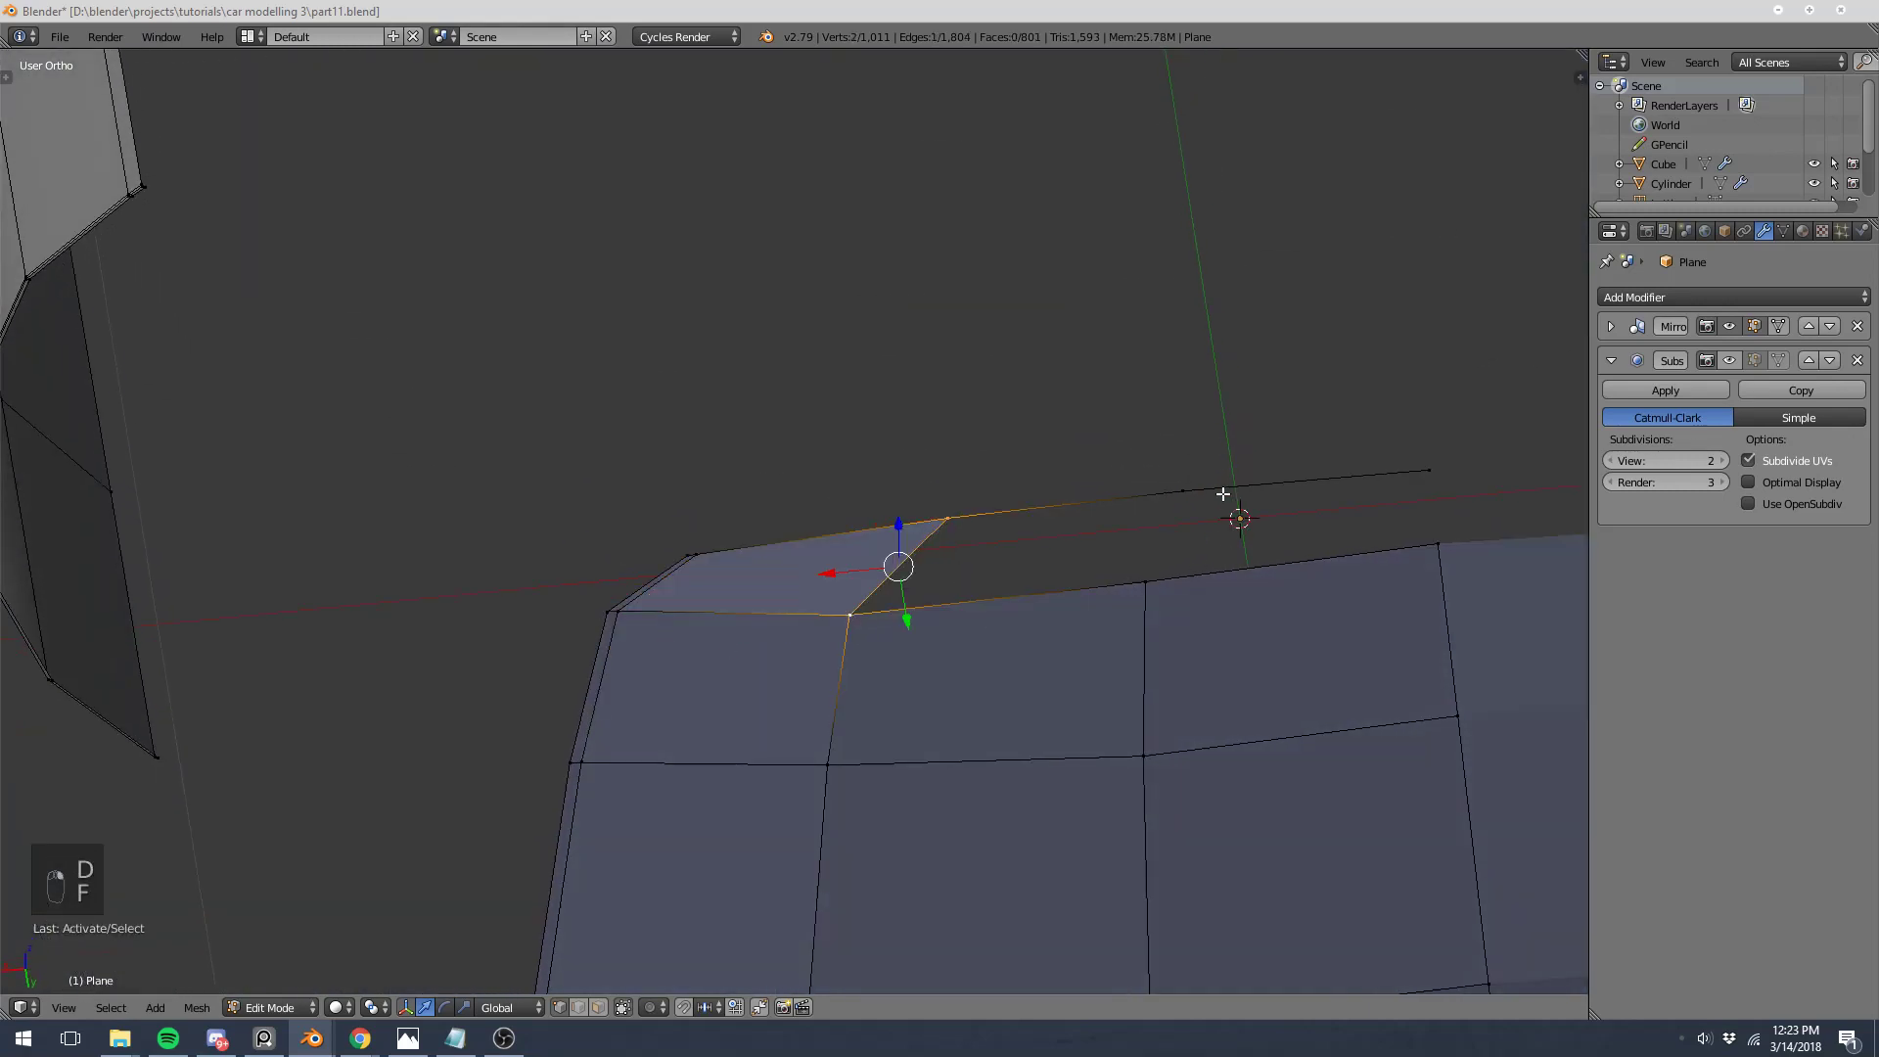
key("f")
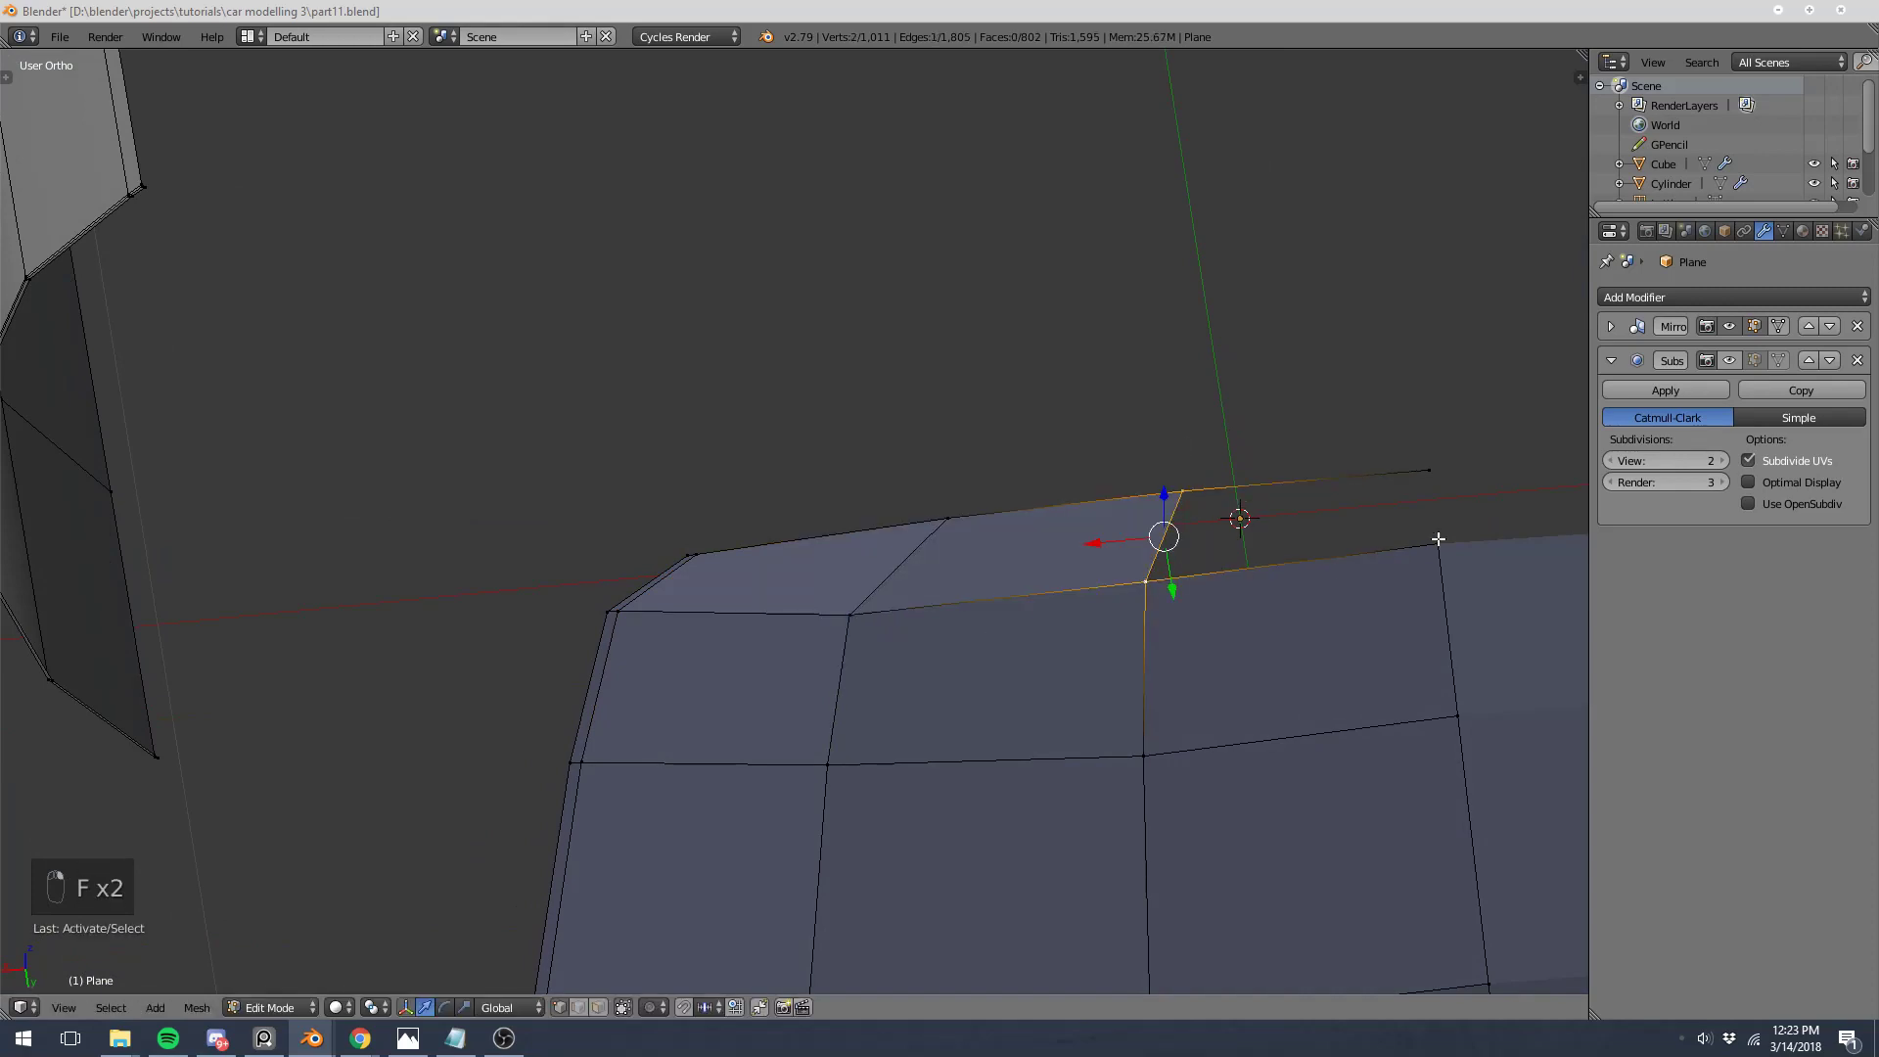
key("f")
Step: Compare the filled rear window with the side blueprint and inspect it on the whole body in object mode
key("Tab")
middle_click_drag(1331, 520, 1260, 420)
key("KP_3")
key("Tab")
key("KP_Decimal")
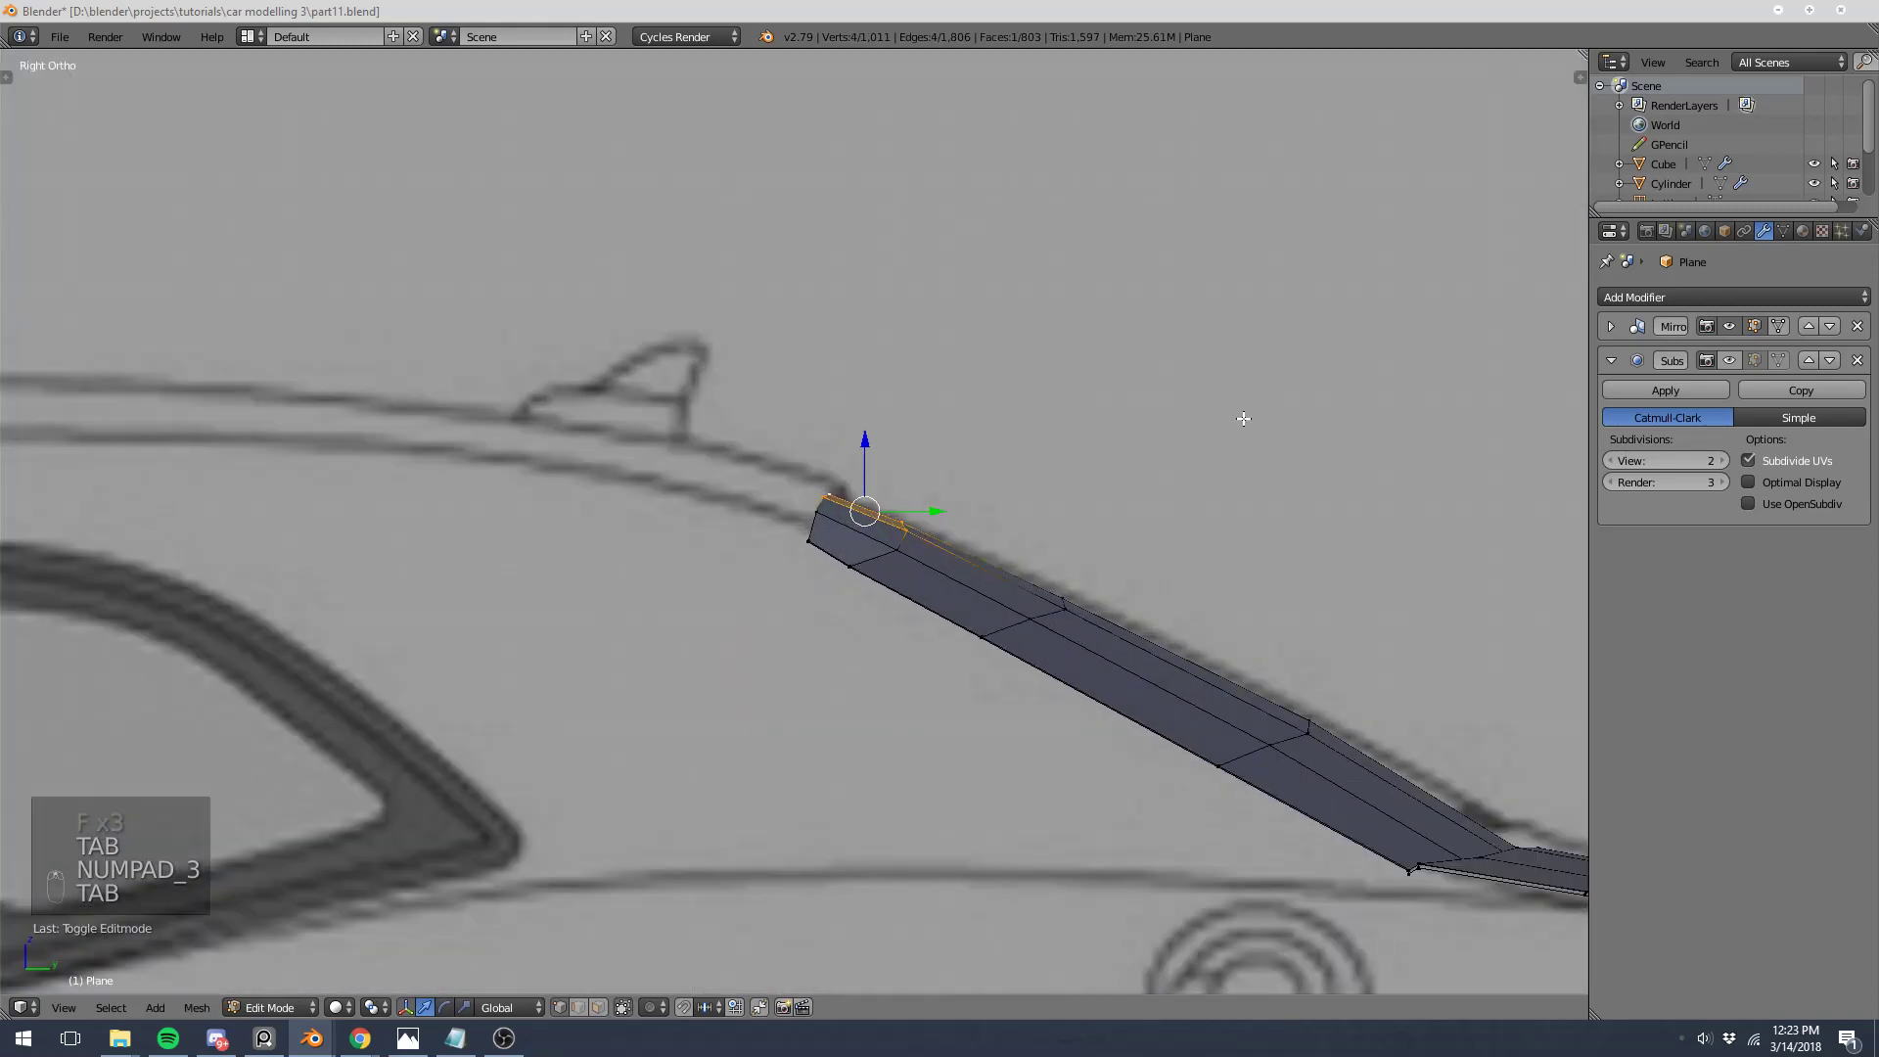
key("a")
key("a")
key("a")
key("a")
key("Tab")
middle_click_drag(1081, 504, 814, 663)
scroll(767, 655, "up", 2)
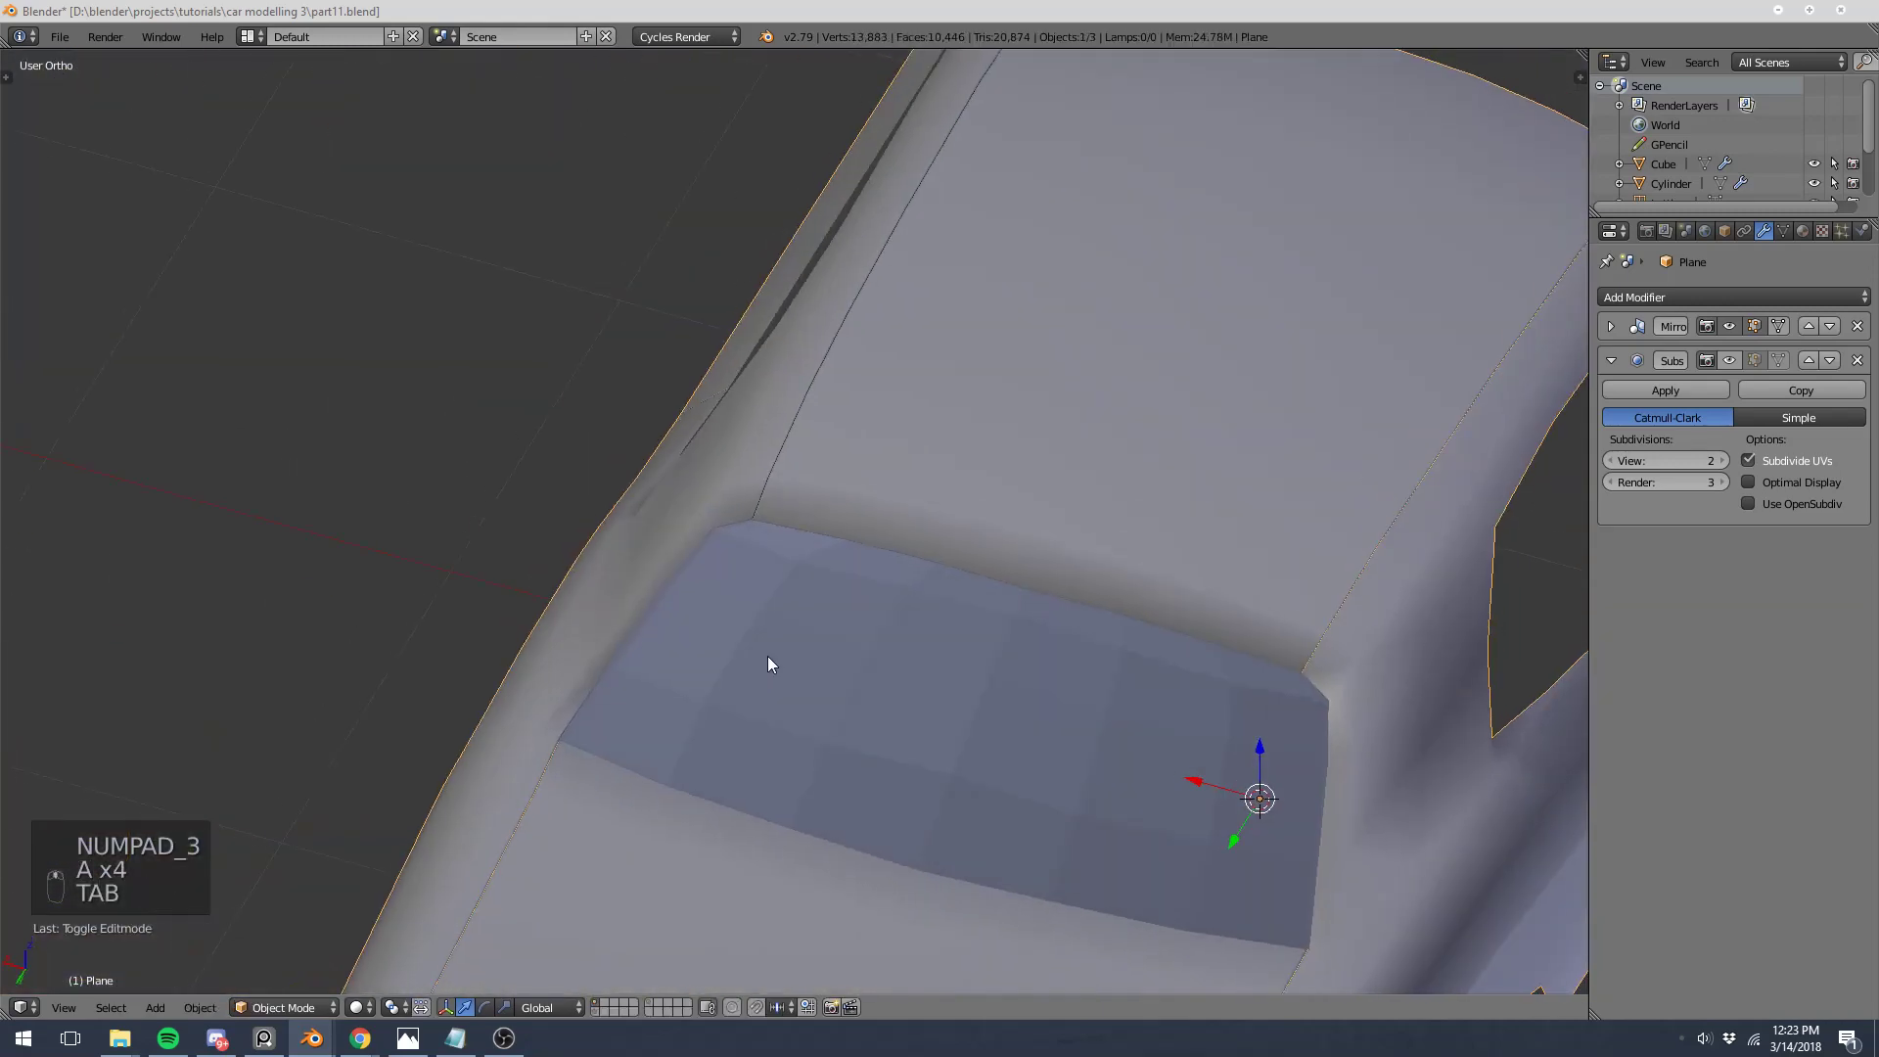
Step: Recalculate the normals of the linked rear window mesh so they face outward, and return to object mode
key("Tab")
scroll(767, 664, "down", 5)
key("a")
key("a")
key("a")
key("a")
key("a")
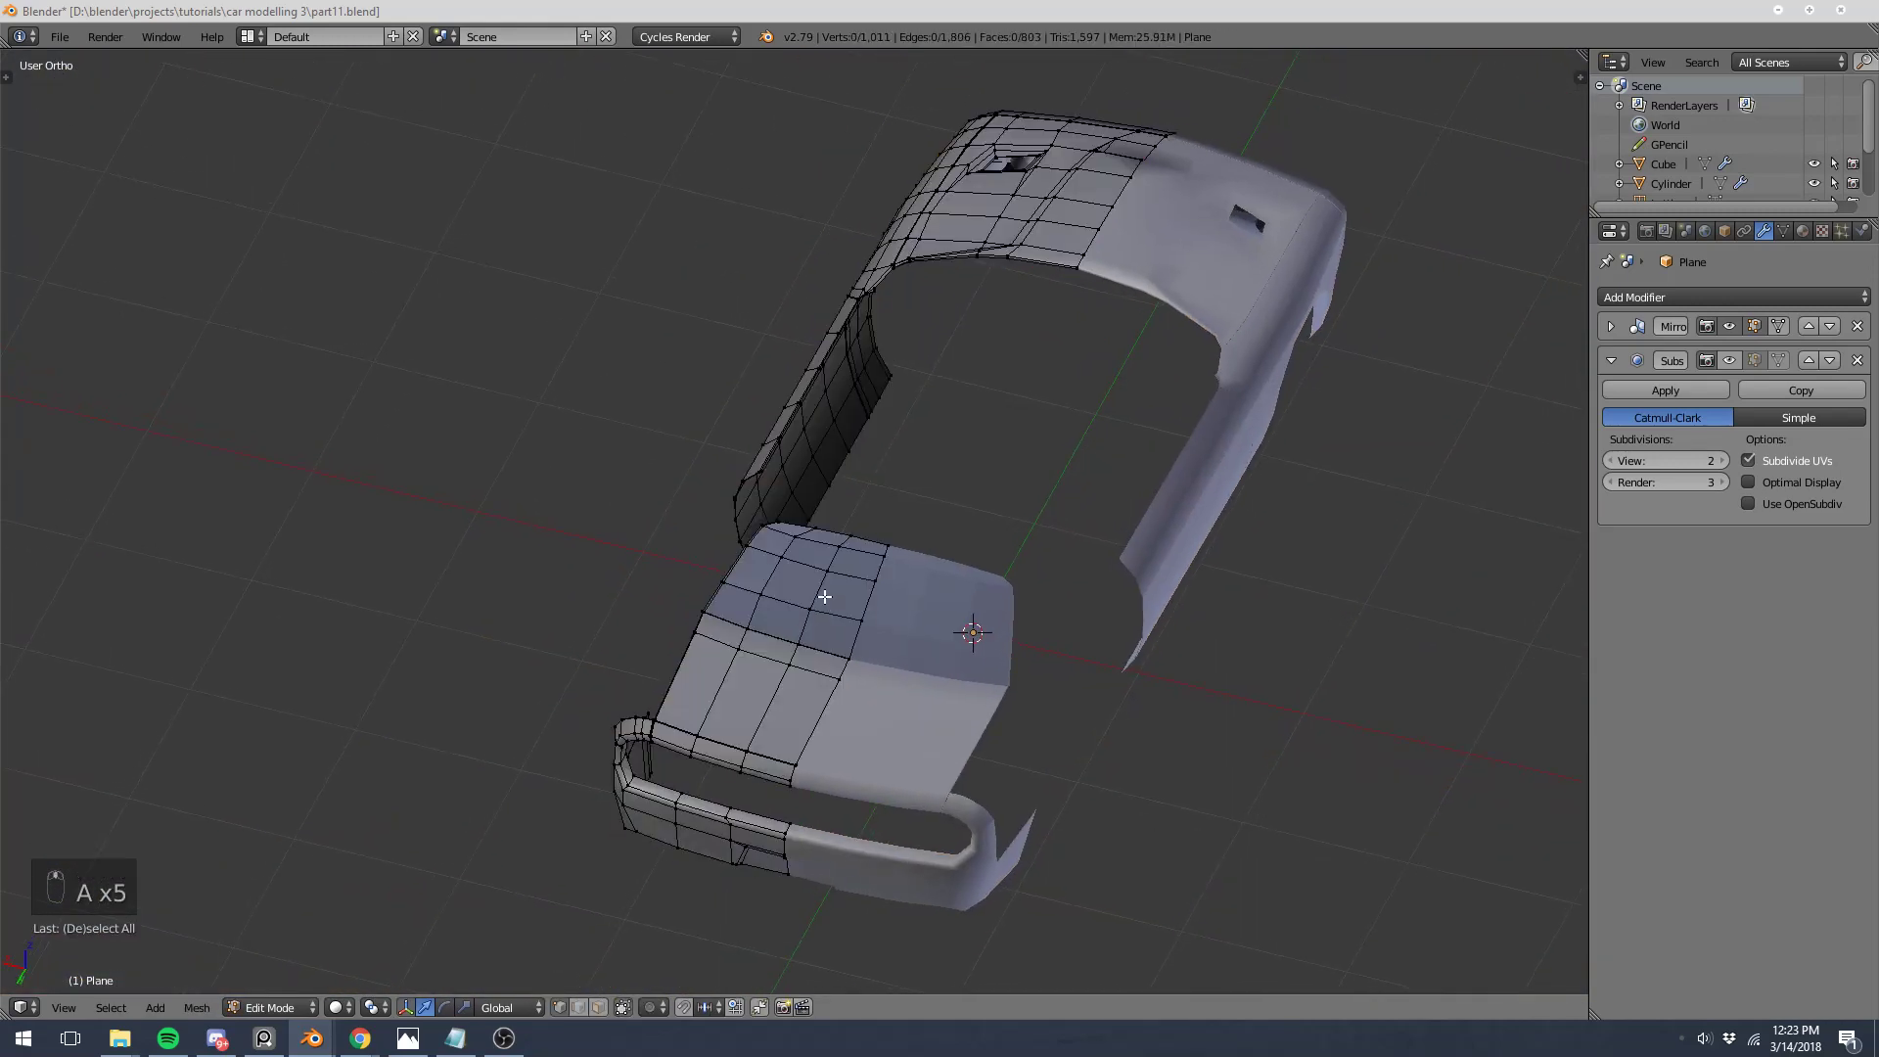
key("l")
key("ctrl+n")
key("Tab")
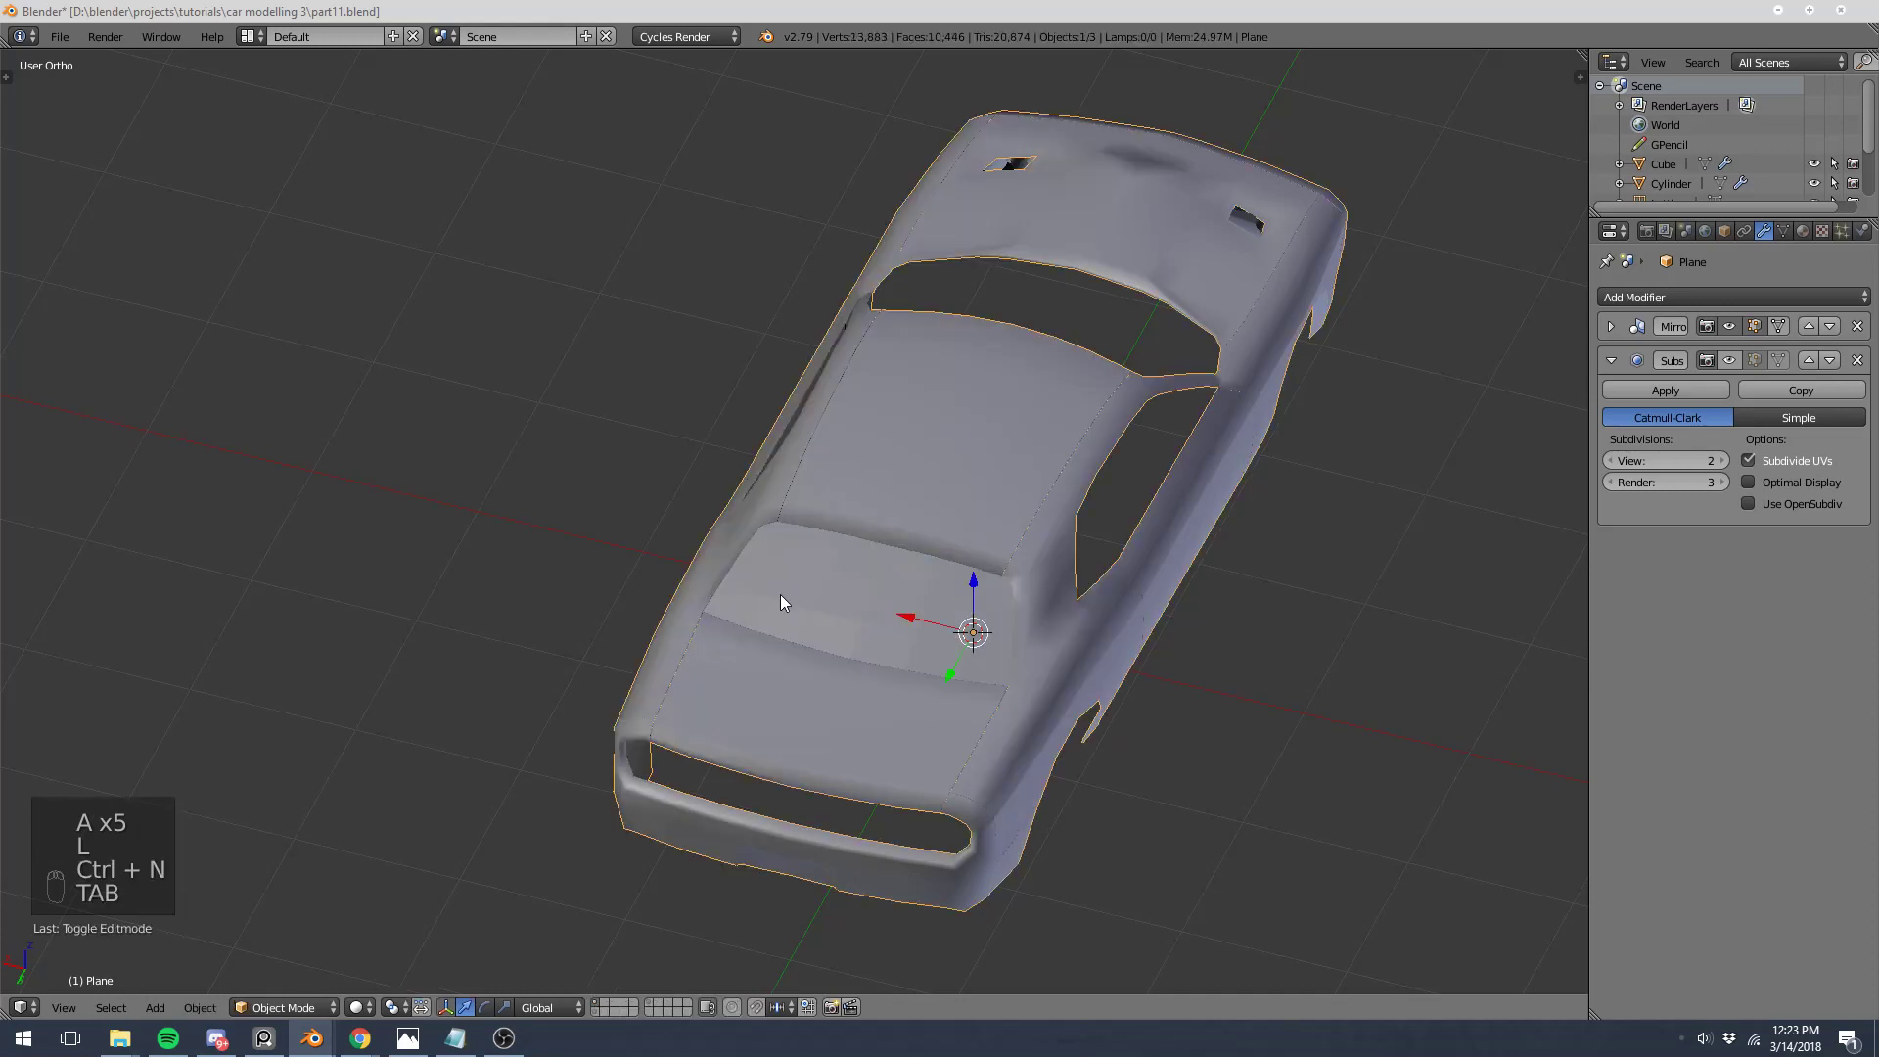
Step: Apply smooth shading to the whole car body and deselect it
middle_click_drag(778, 595, 954, 589)
scroll(628, 536, "up", 3)
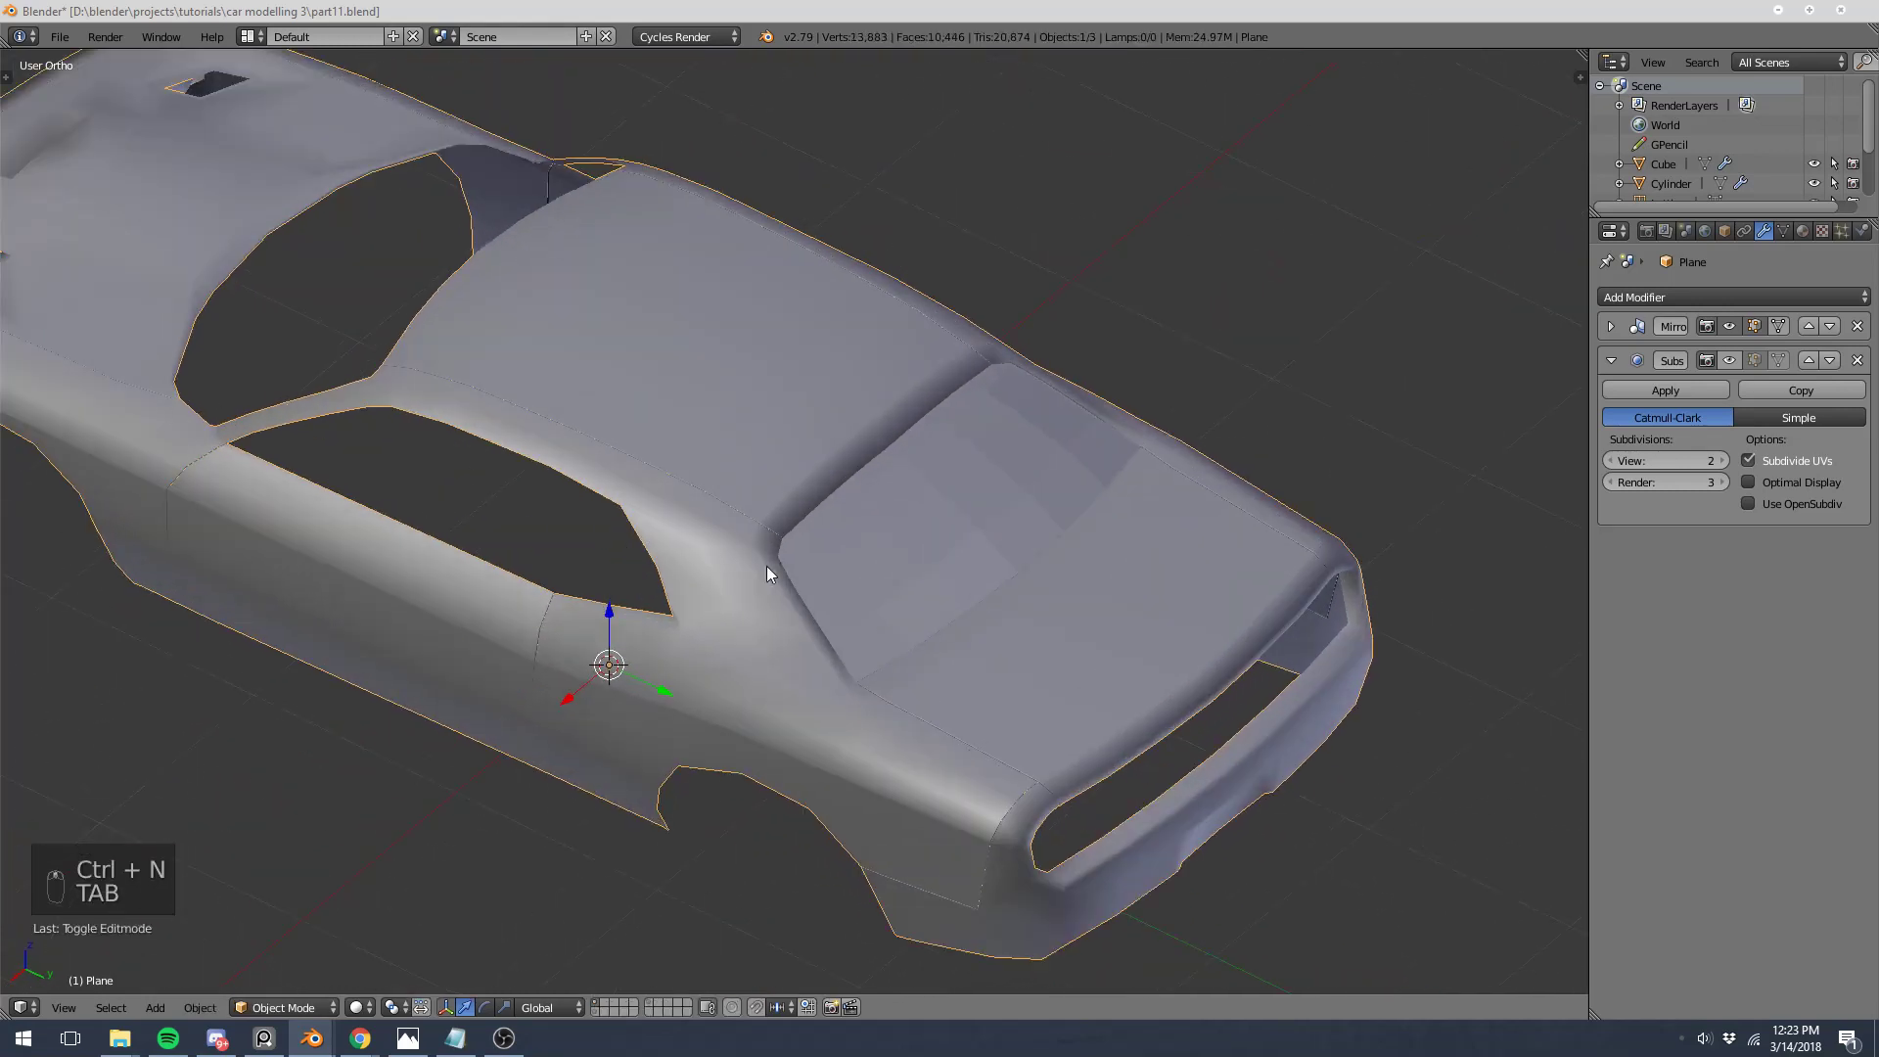
key("t")
key("t")
left_click(53, 349)
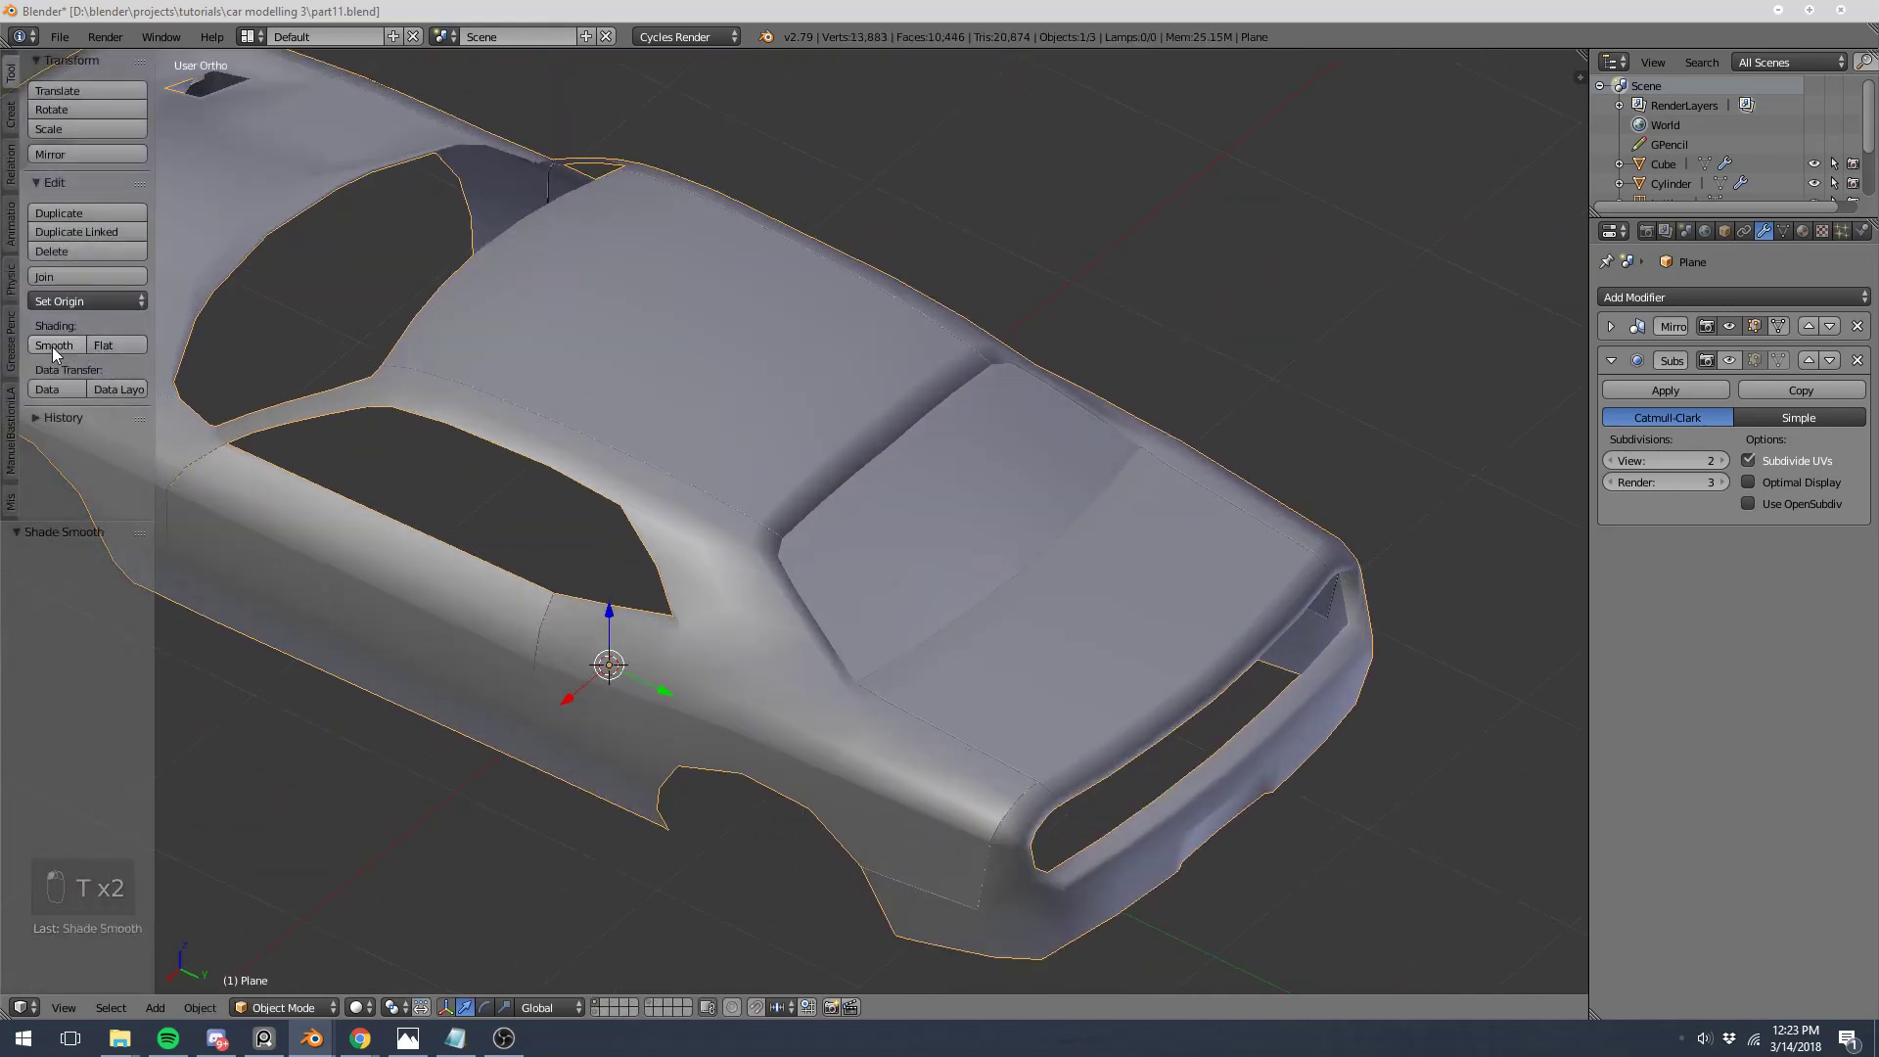
key("t")
scroll(935, 505, "up", 4)
scroll(922, 502, "down", 4)
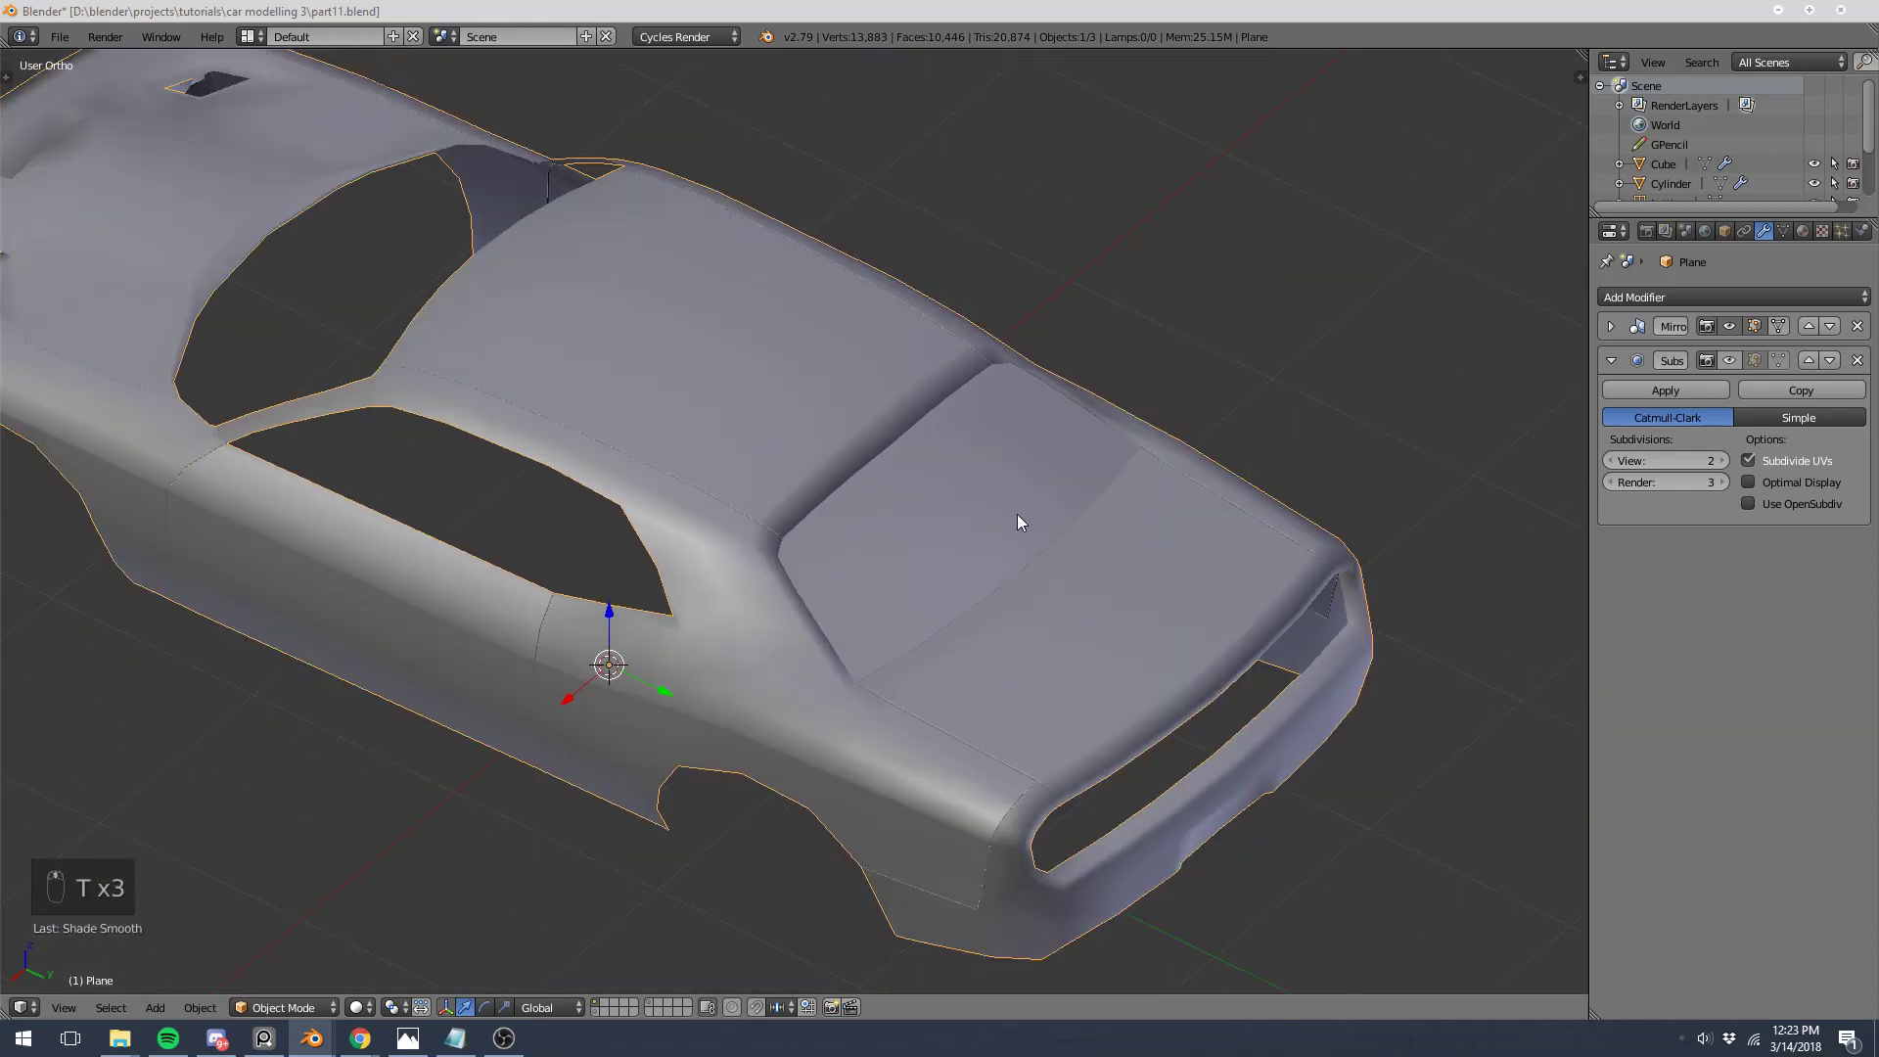
key("a")
middle_click_drag(1018, 514, 977, 473)
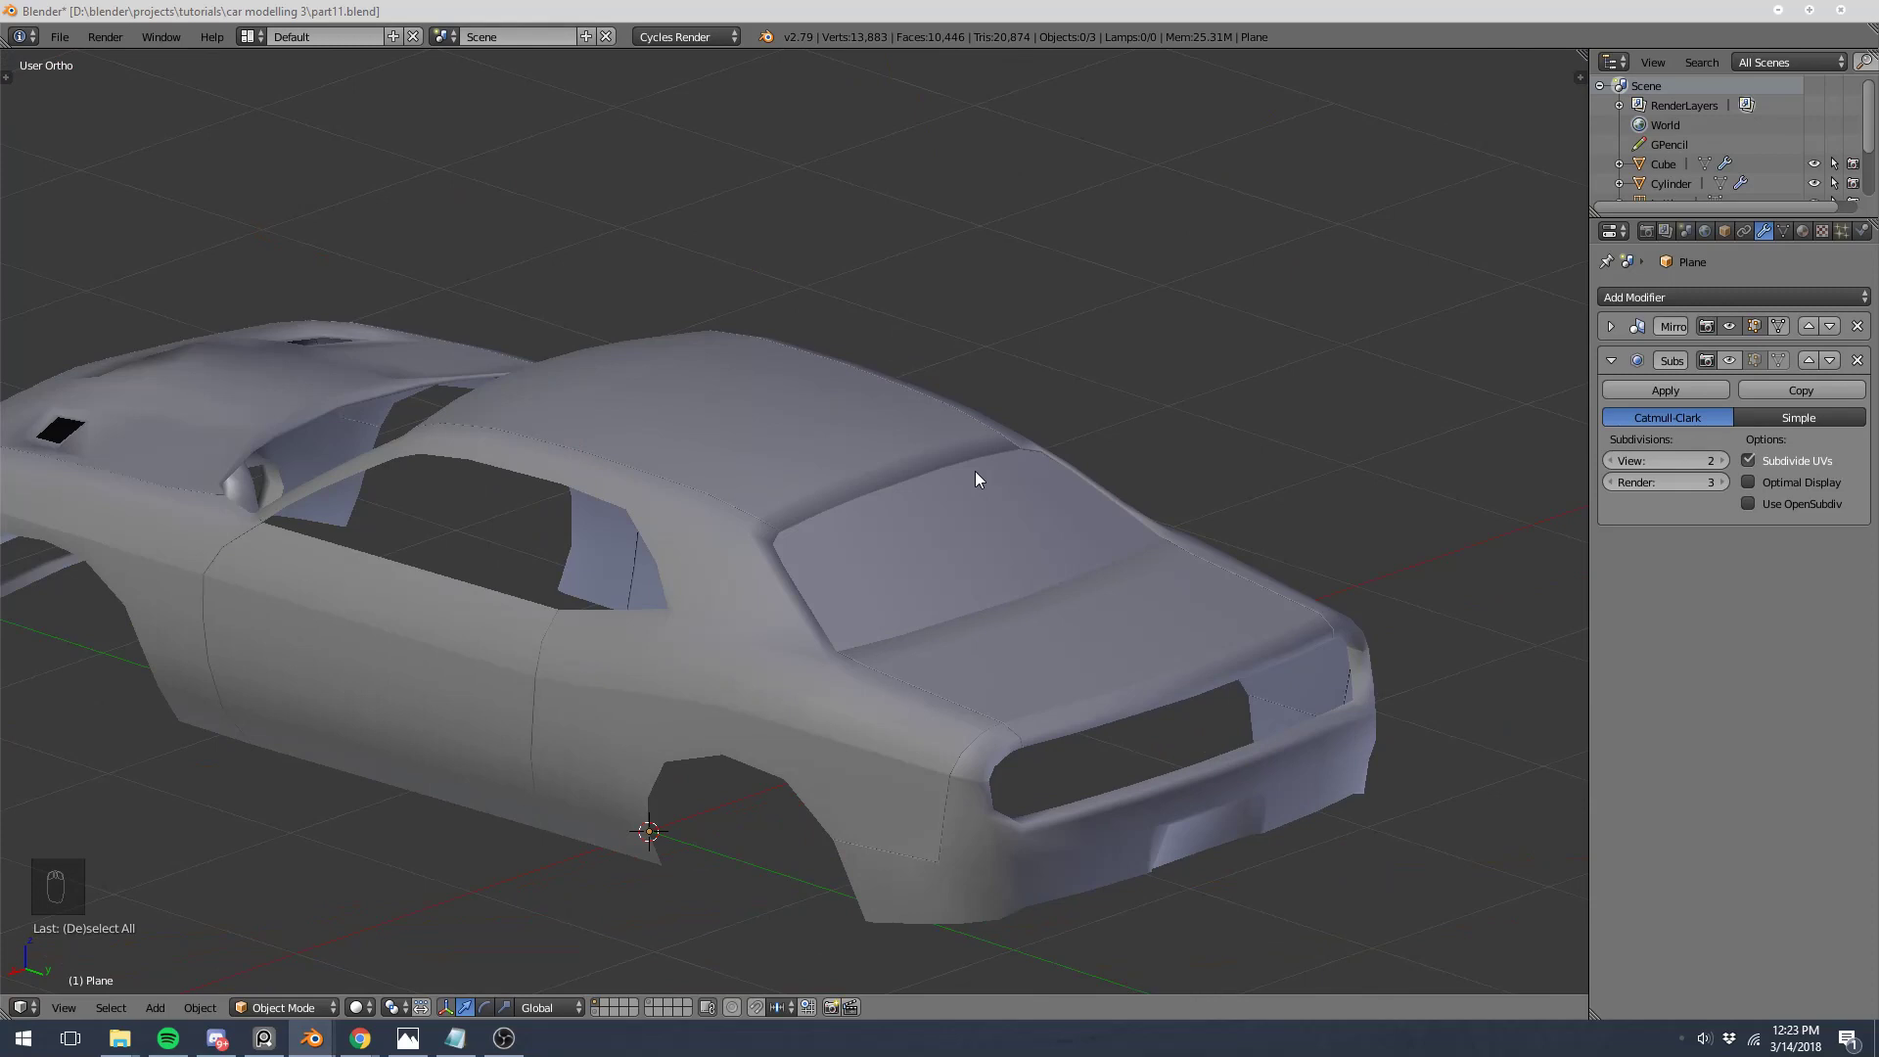
Step: Reveal the hidden roof and side panels around the rear window in edit mode and clear the selection
scroll(871, 411, "up", 6)
key("Tab")
middle_click_drag(870, 411, 915, 467)
key("Tab")
key("Tab")
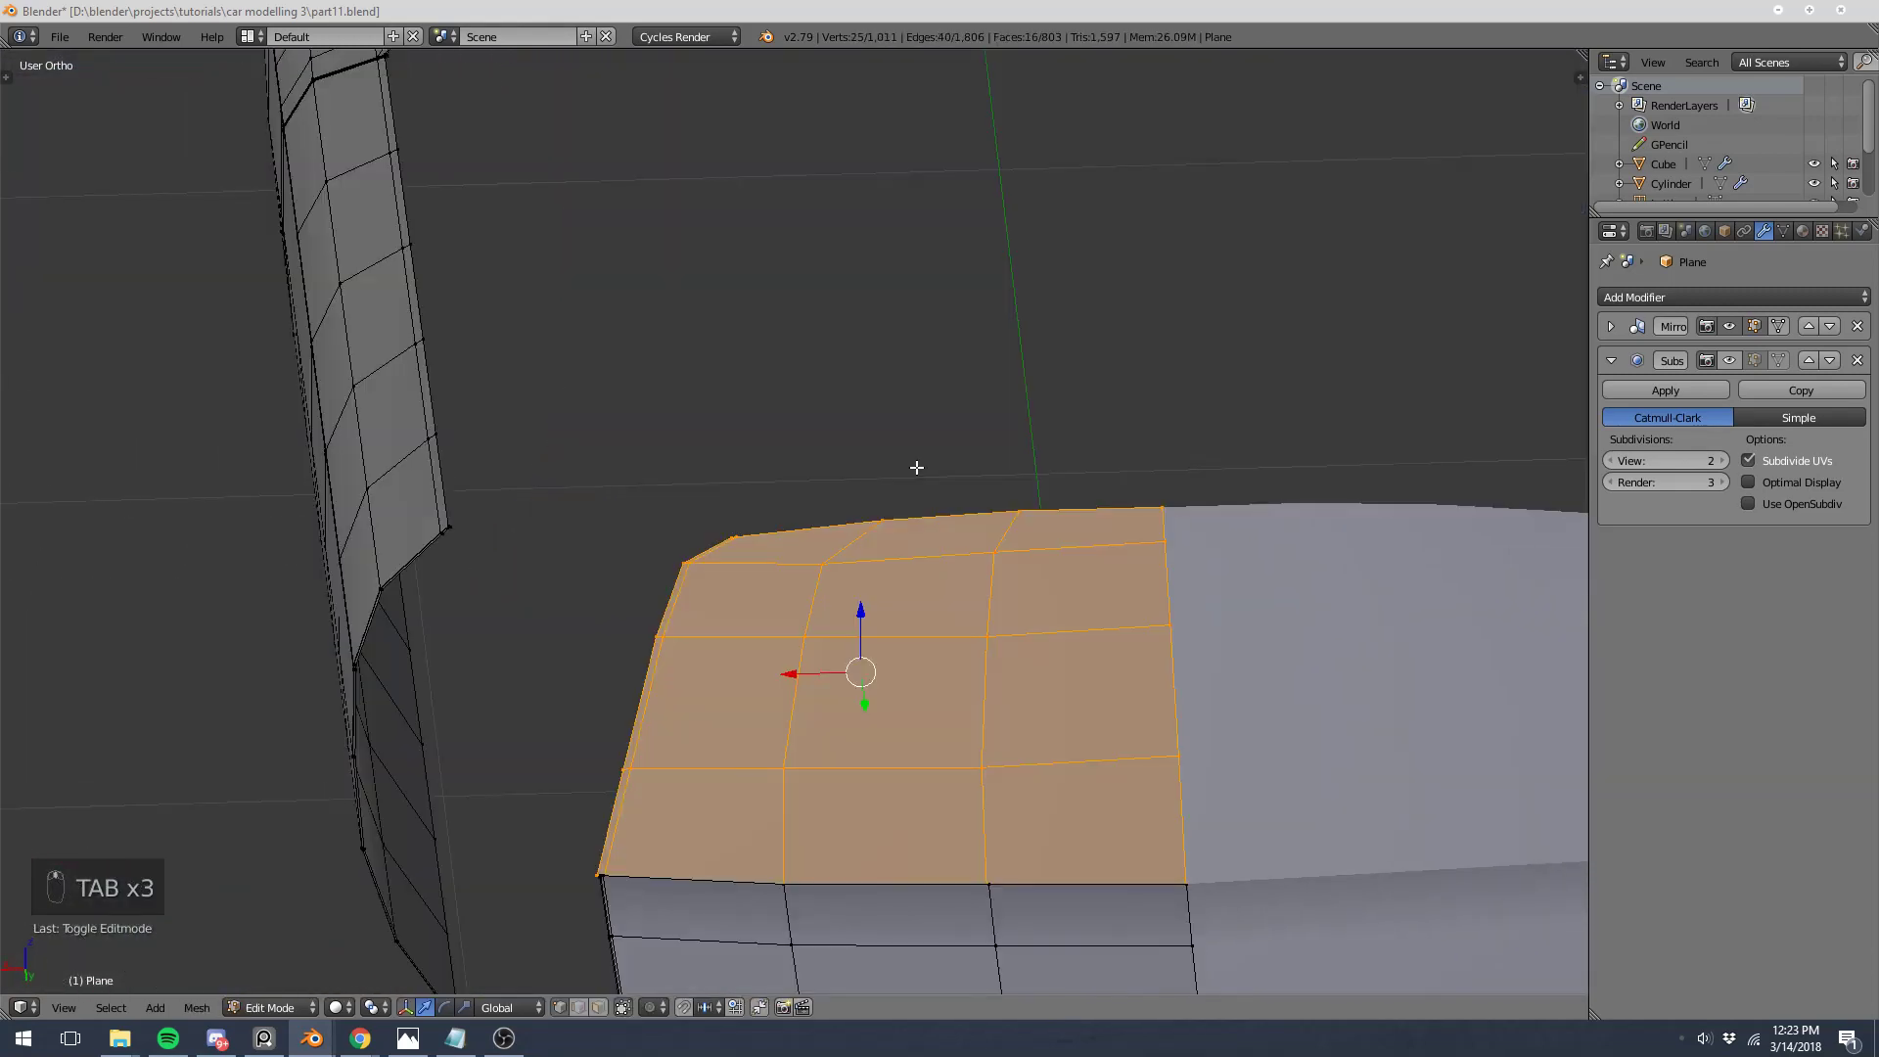
key("alt+h")
key("a")
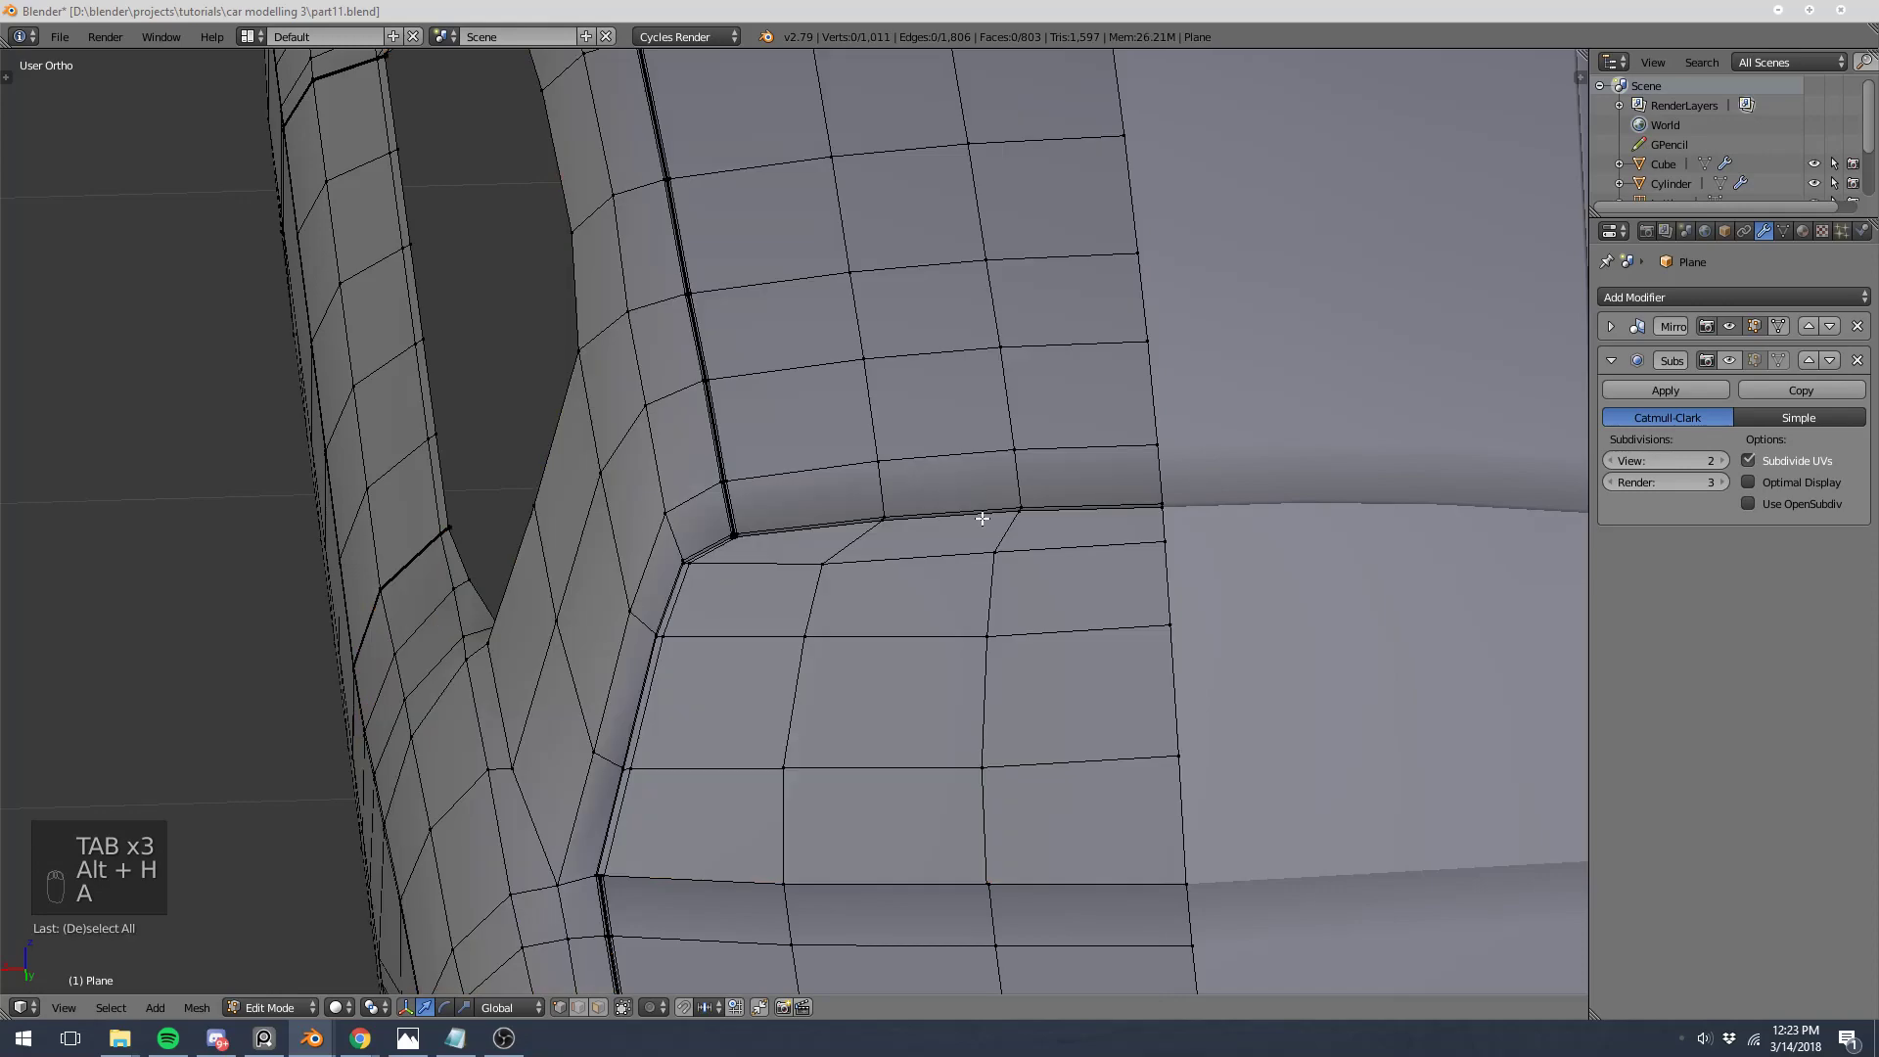
Step: In top view, slide the two inner vertices of the glass row nearest the roof towards the centre line
key("KP_7")
right_click(788, 452)
key("g")
key("g")
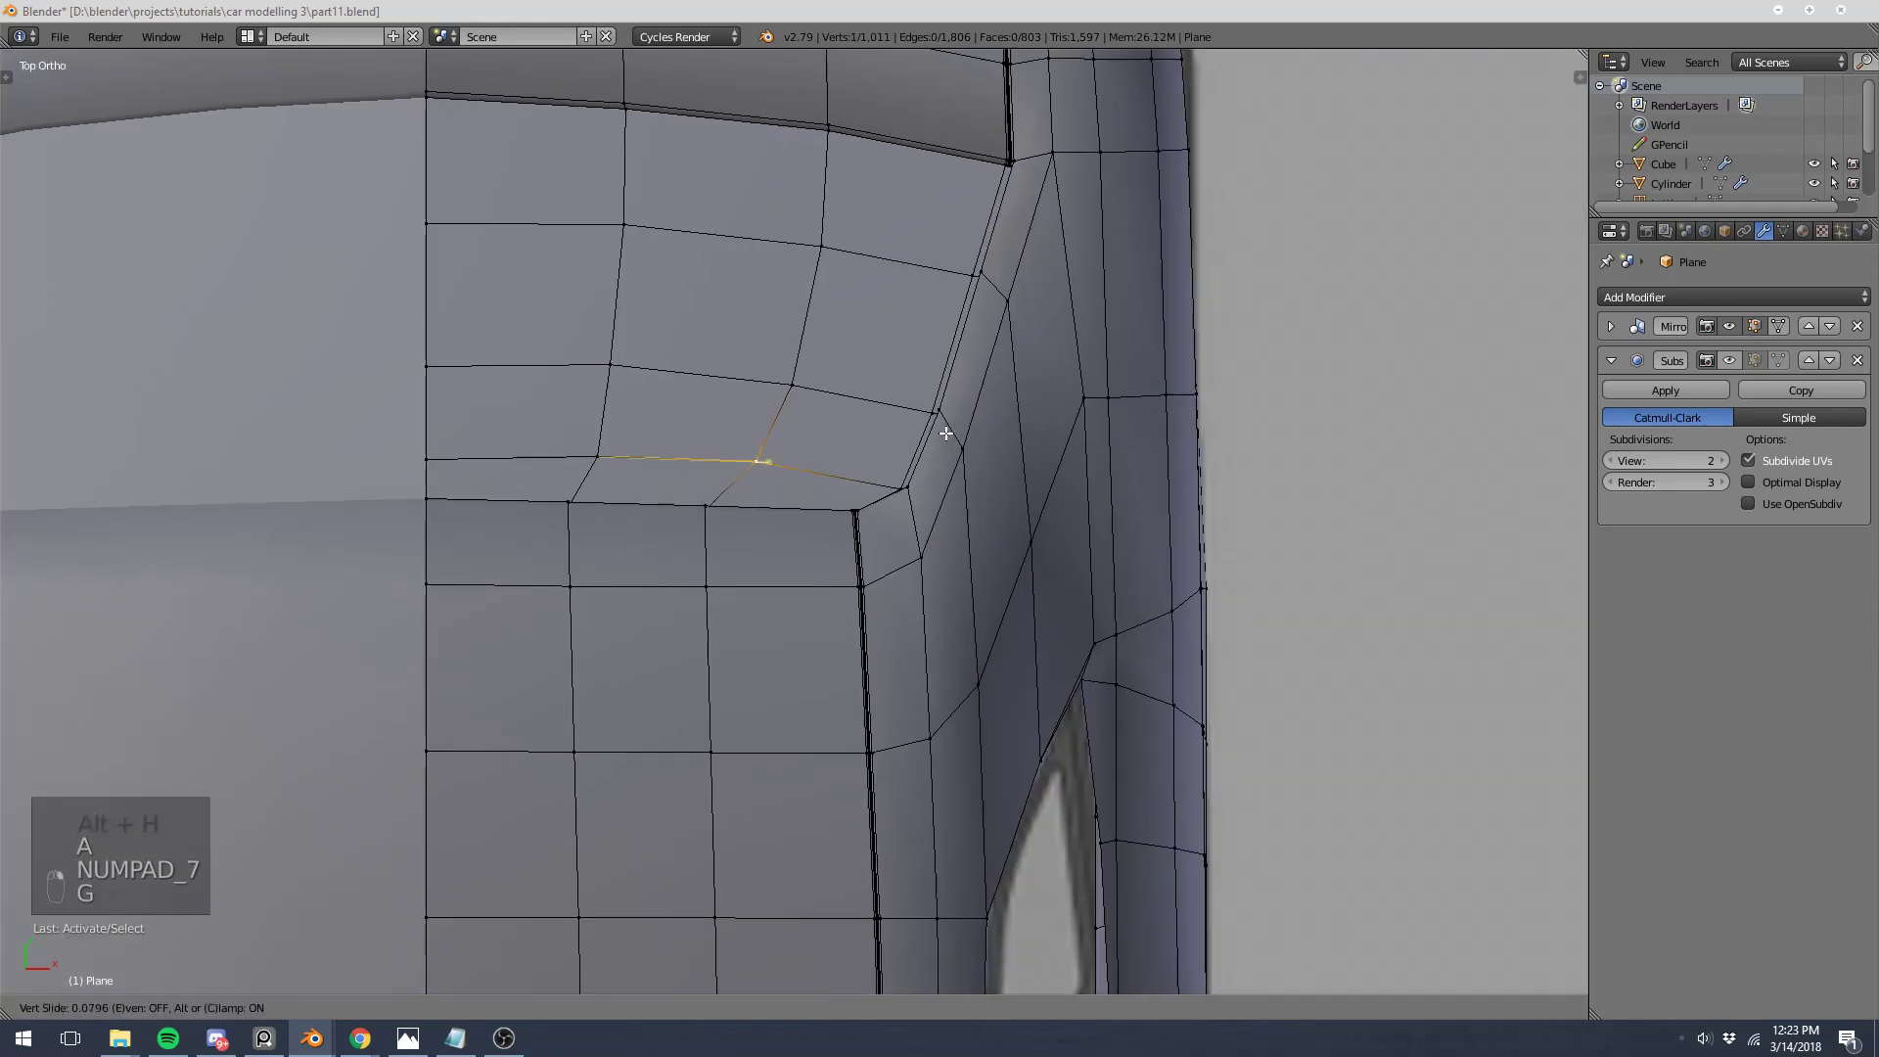
left_click(931, 433)
right_click(596, 456)
key("g")
key("g")
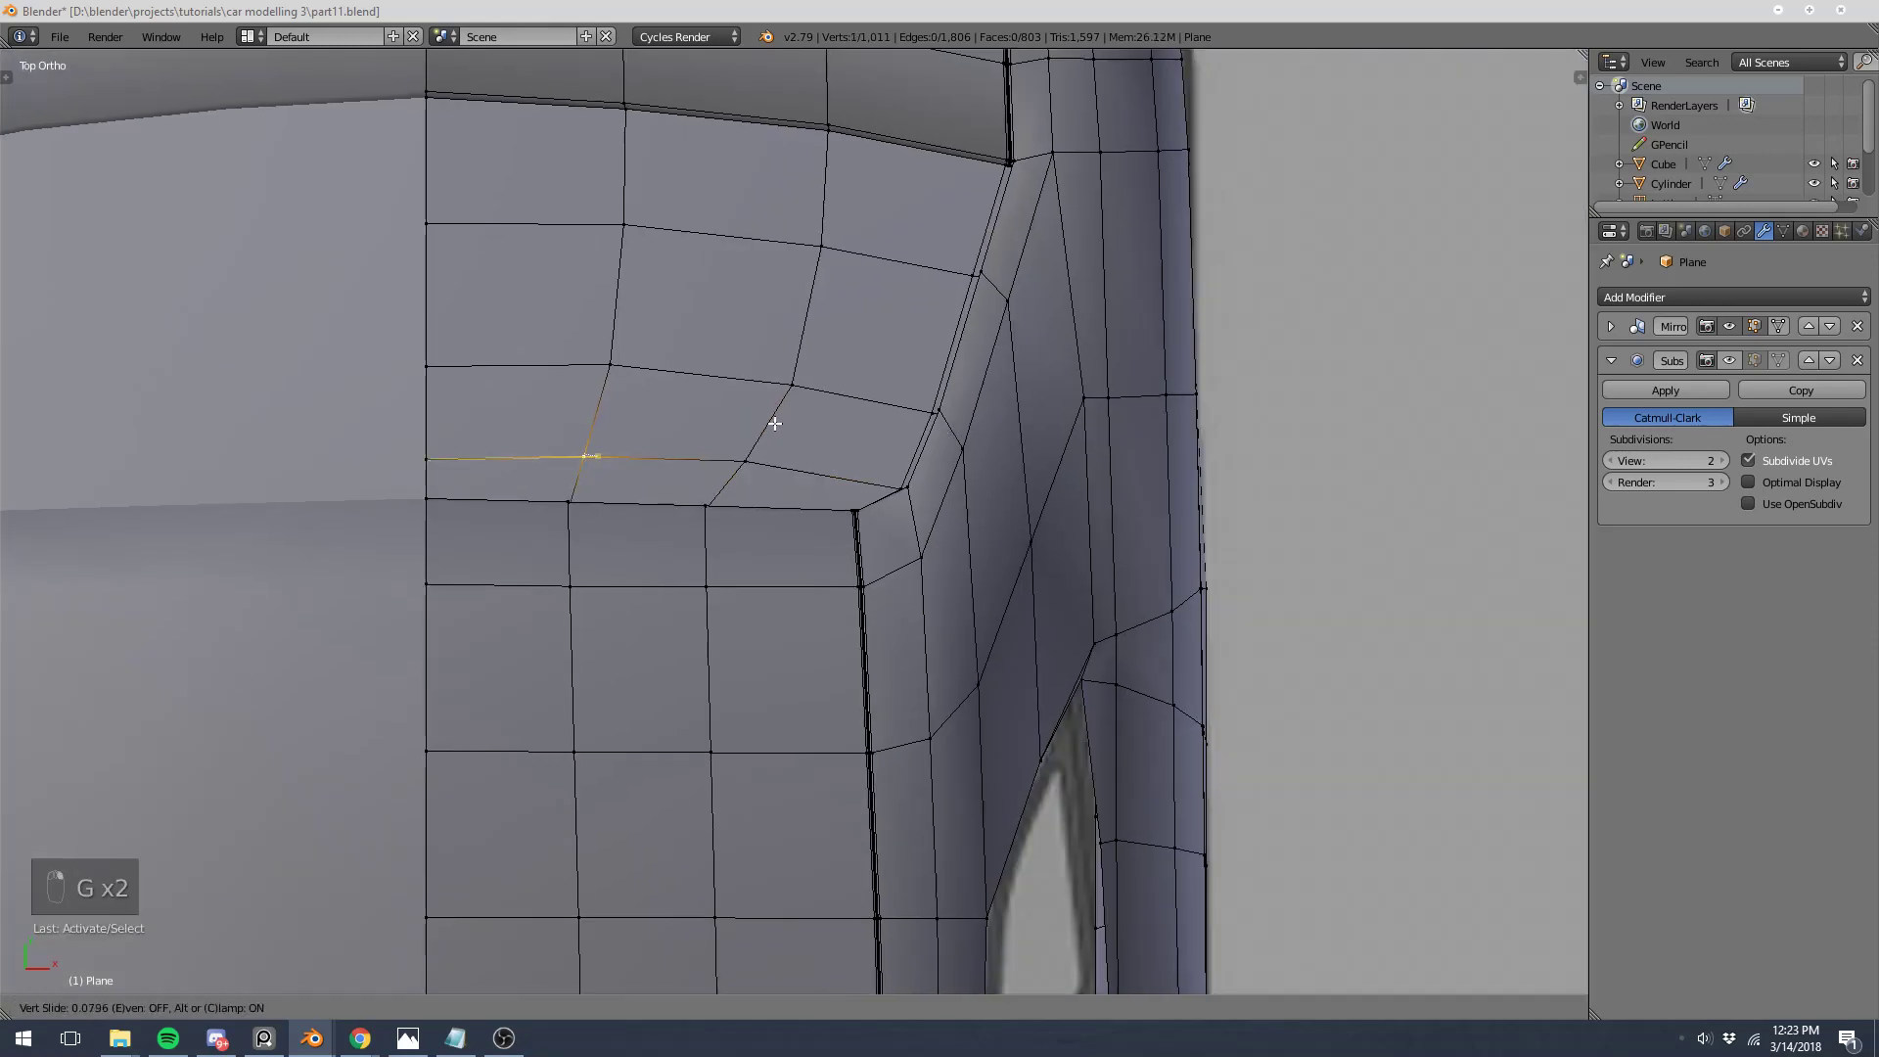
left_click(775, 423)
key("a")
Step: Compare the lengthwise edge loops of the roof and trunk lid in top view using loop selection
scroll(788, 429, "down", 4)
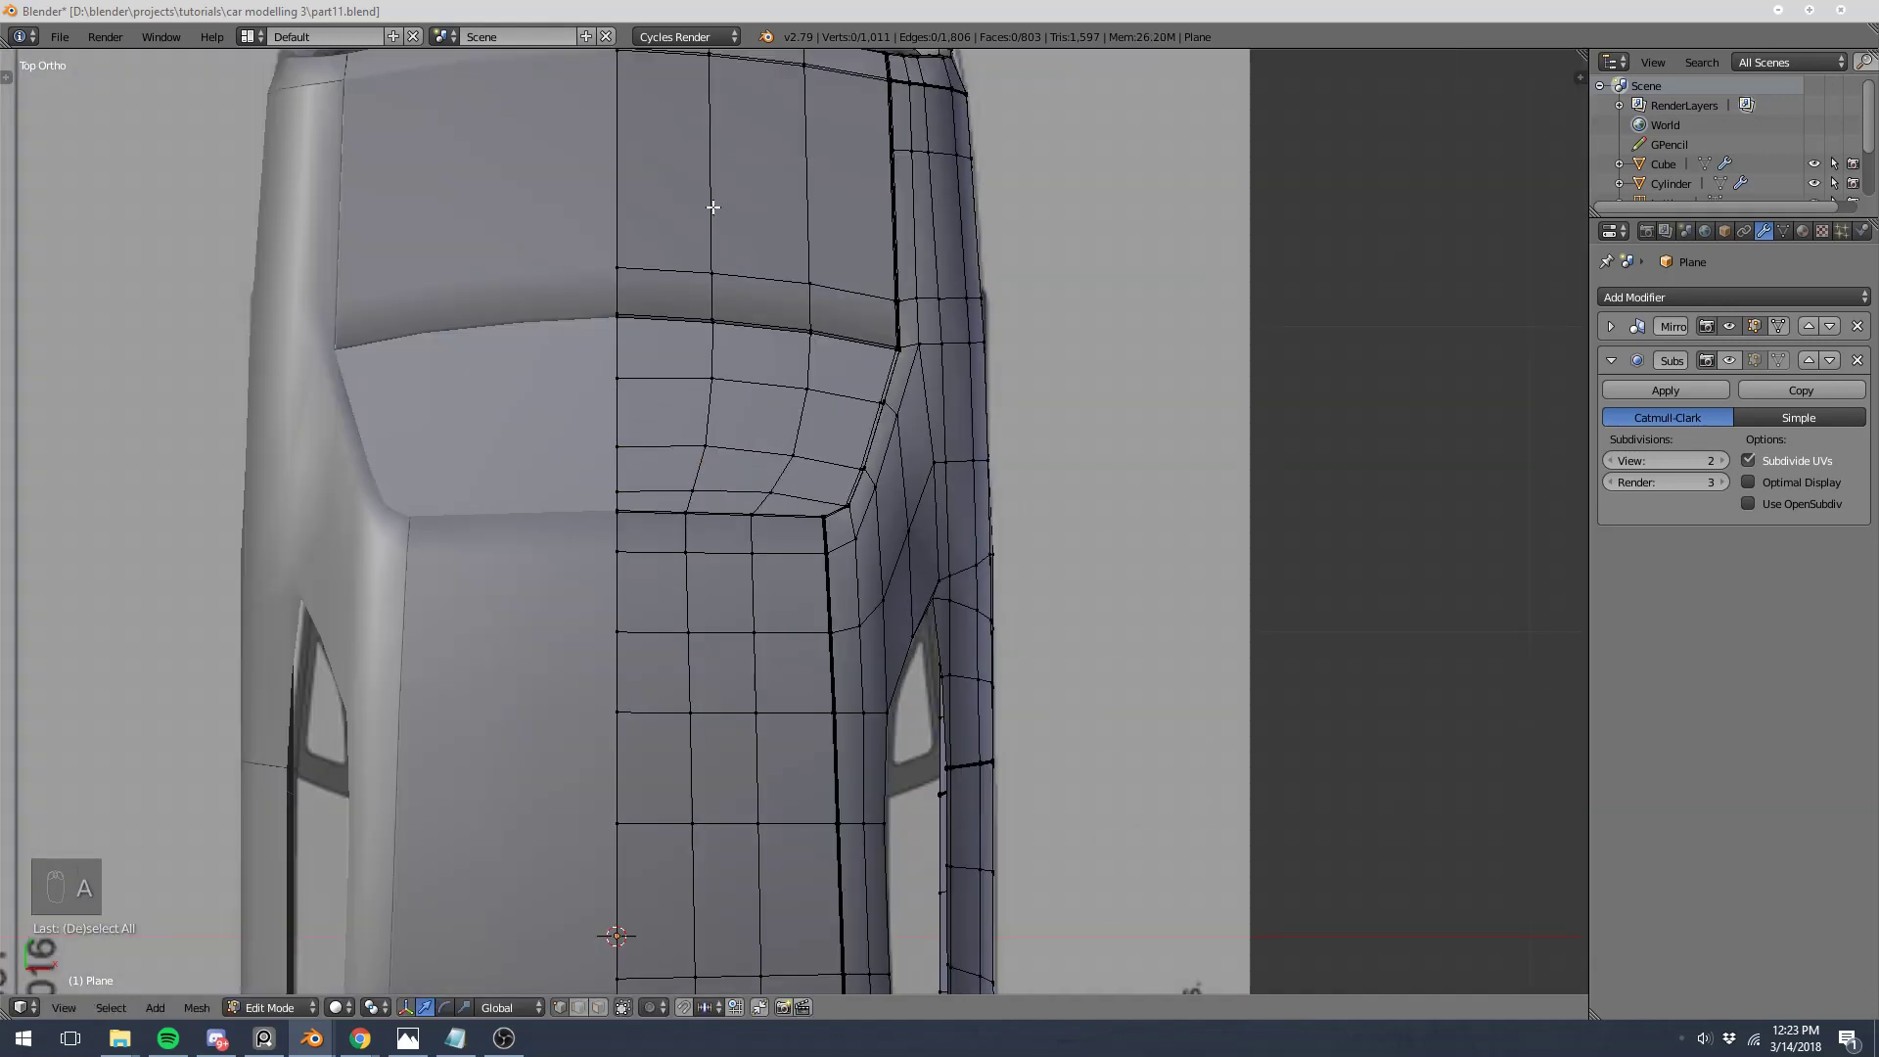
right_click(717, 169, "alt")
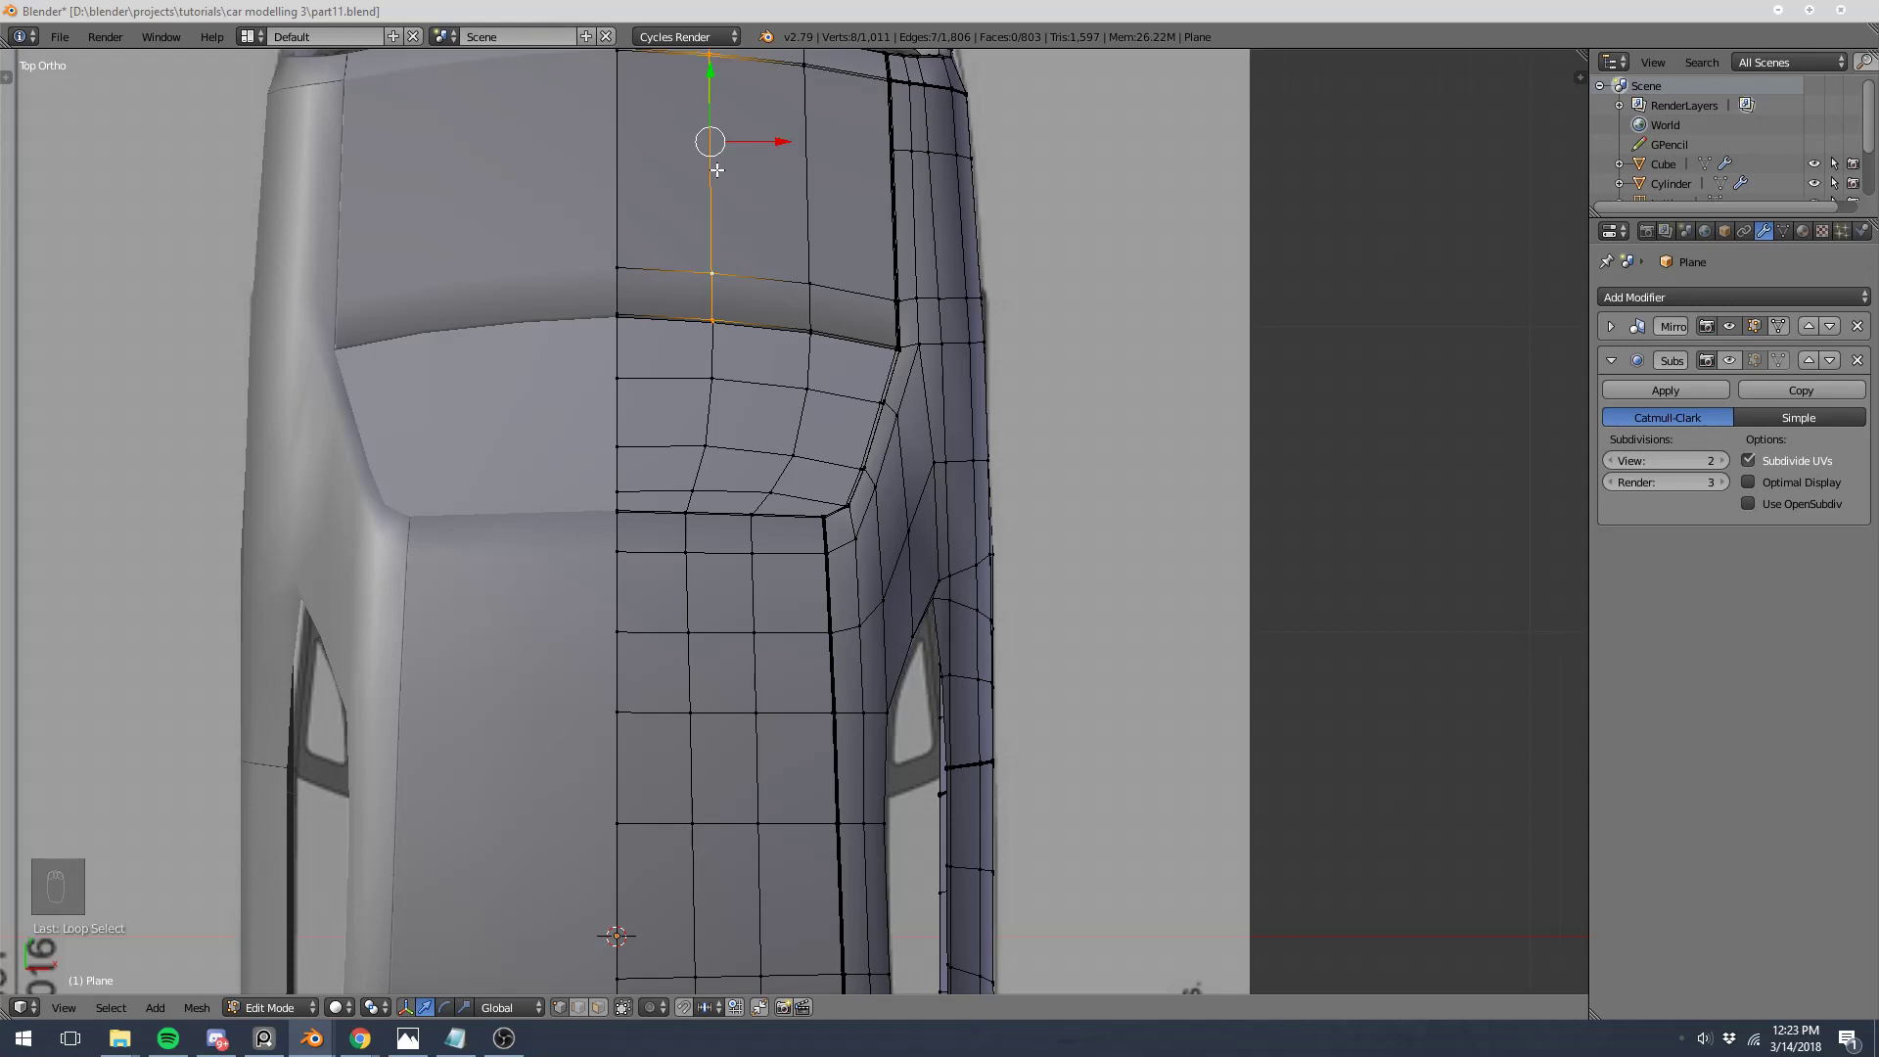
middle_click_drag(686, 732, 708, 419, "shift")
key("a")
right_click(723, 430, "alt")
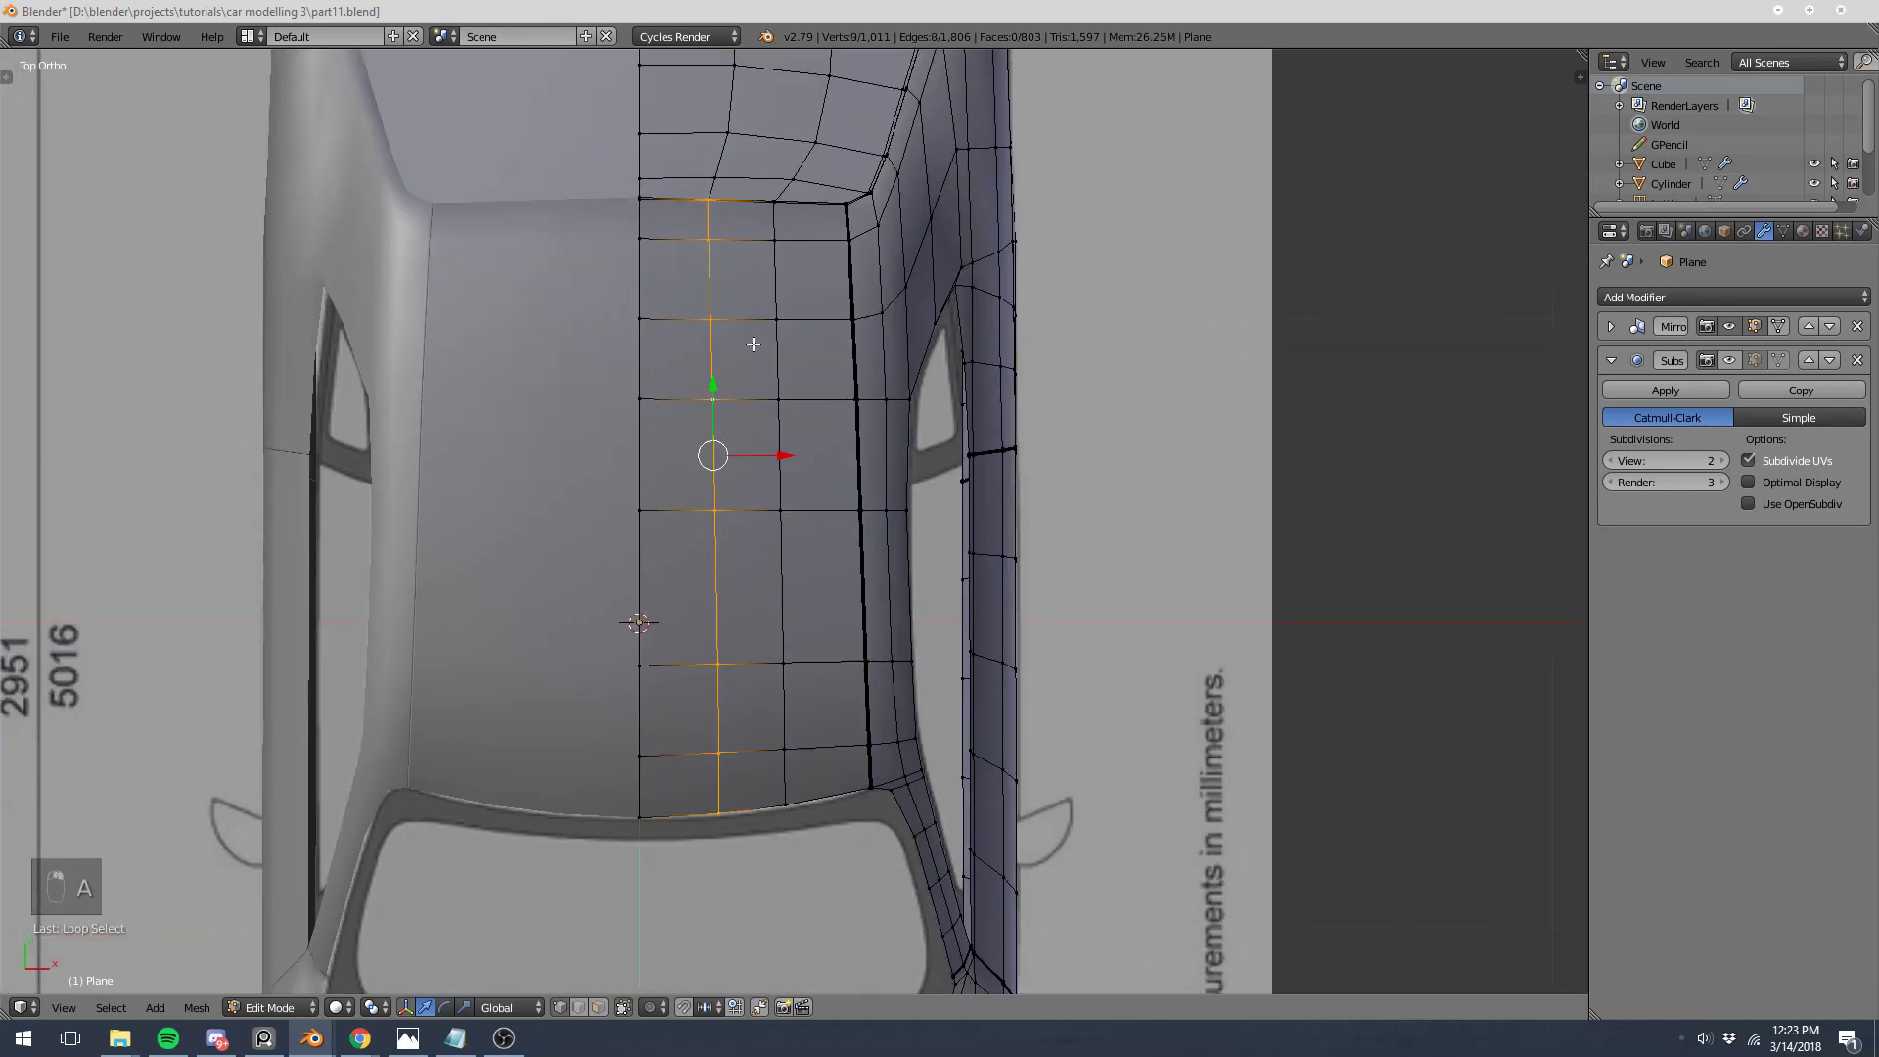
middle_click_drag(715, 61, 715, 162, "shift")
right_click(740, 94, "alt+shift")
scroll(757, 293, "down", 2)
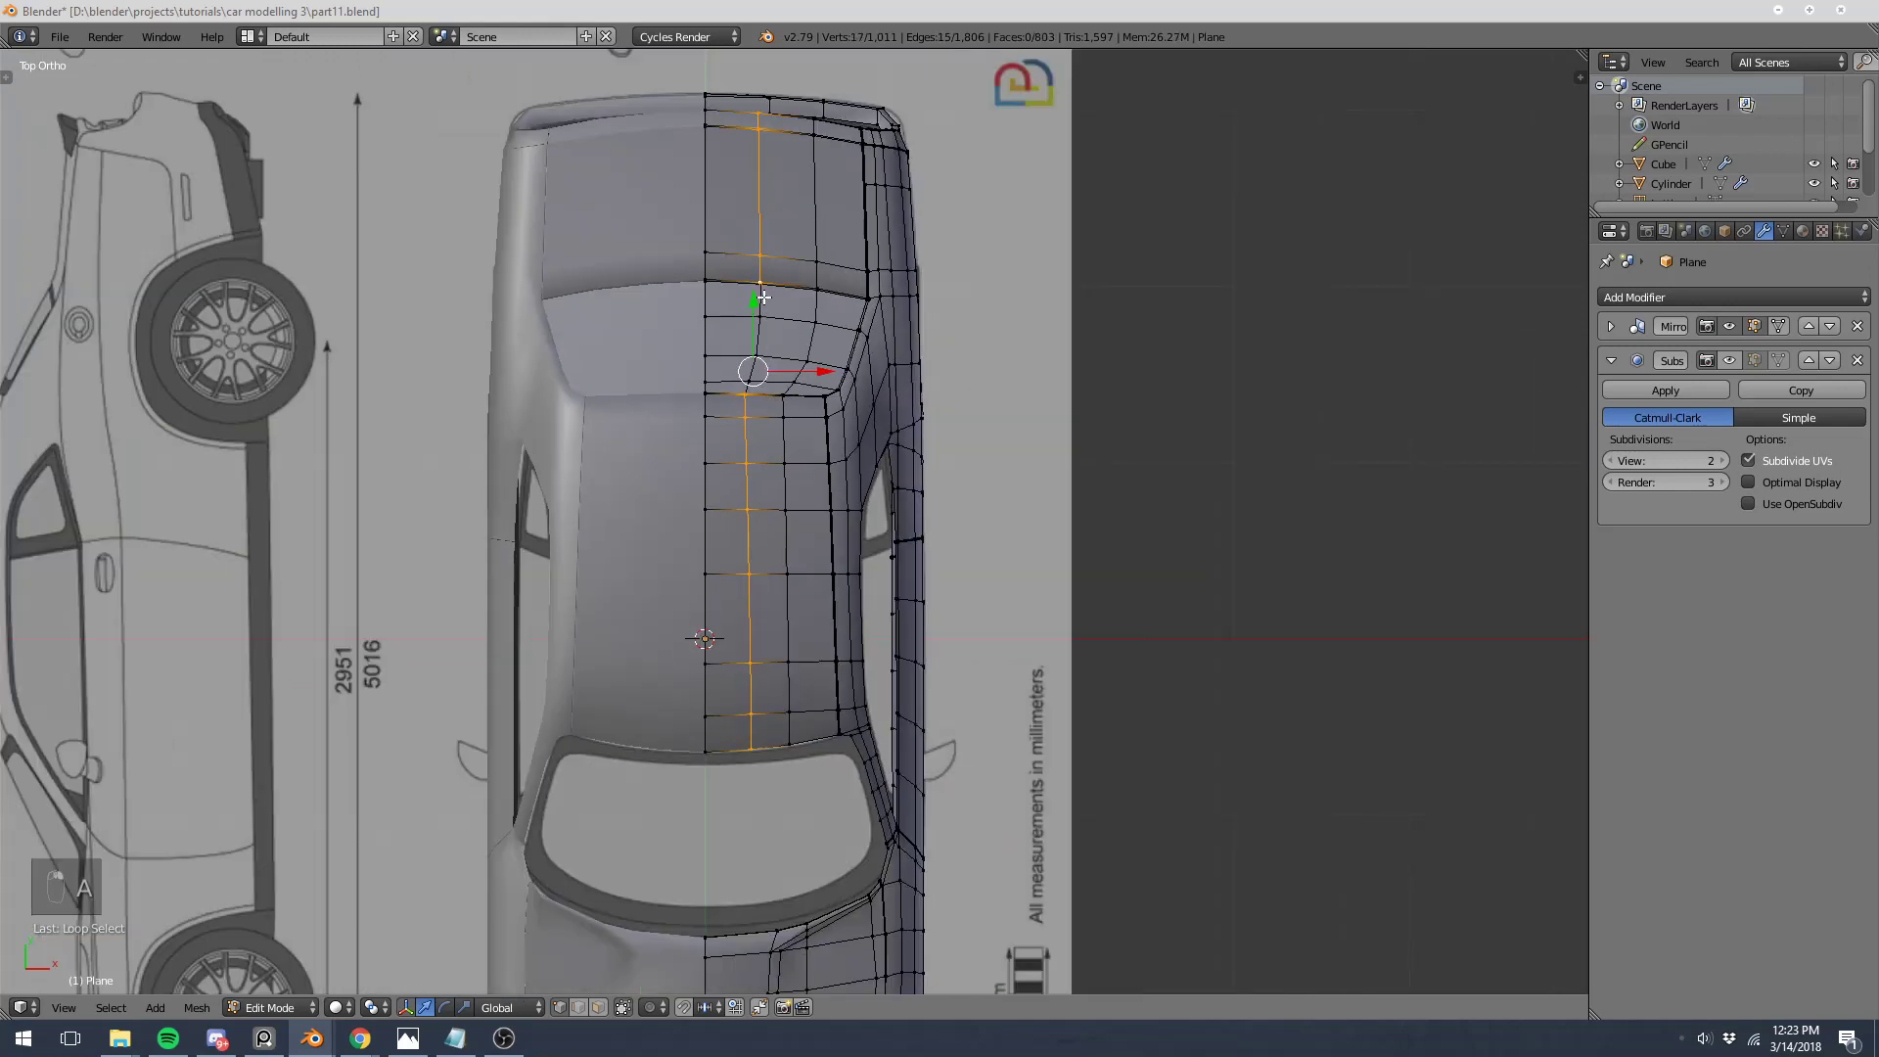
scroll(757, 293, "up", 1)
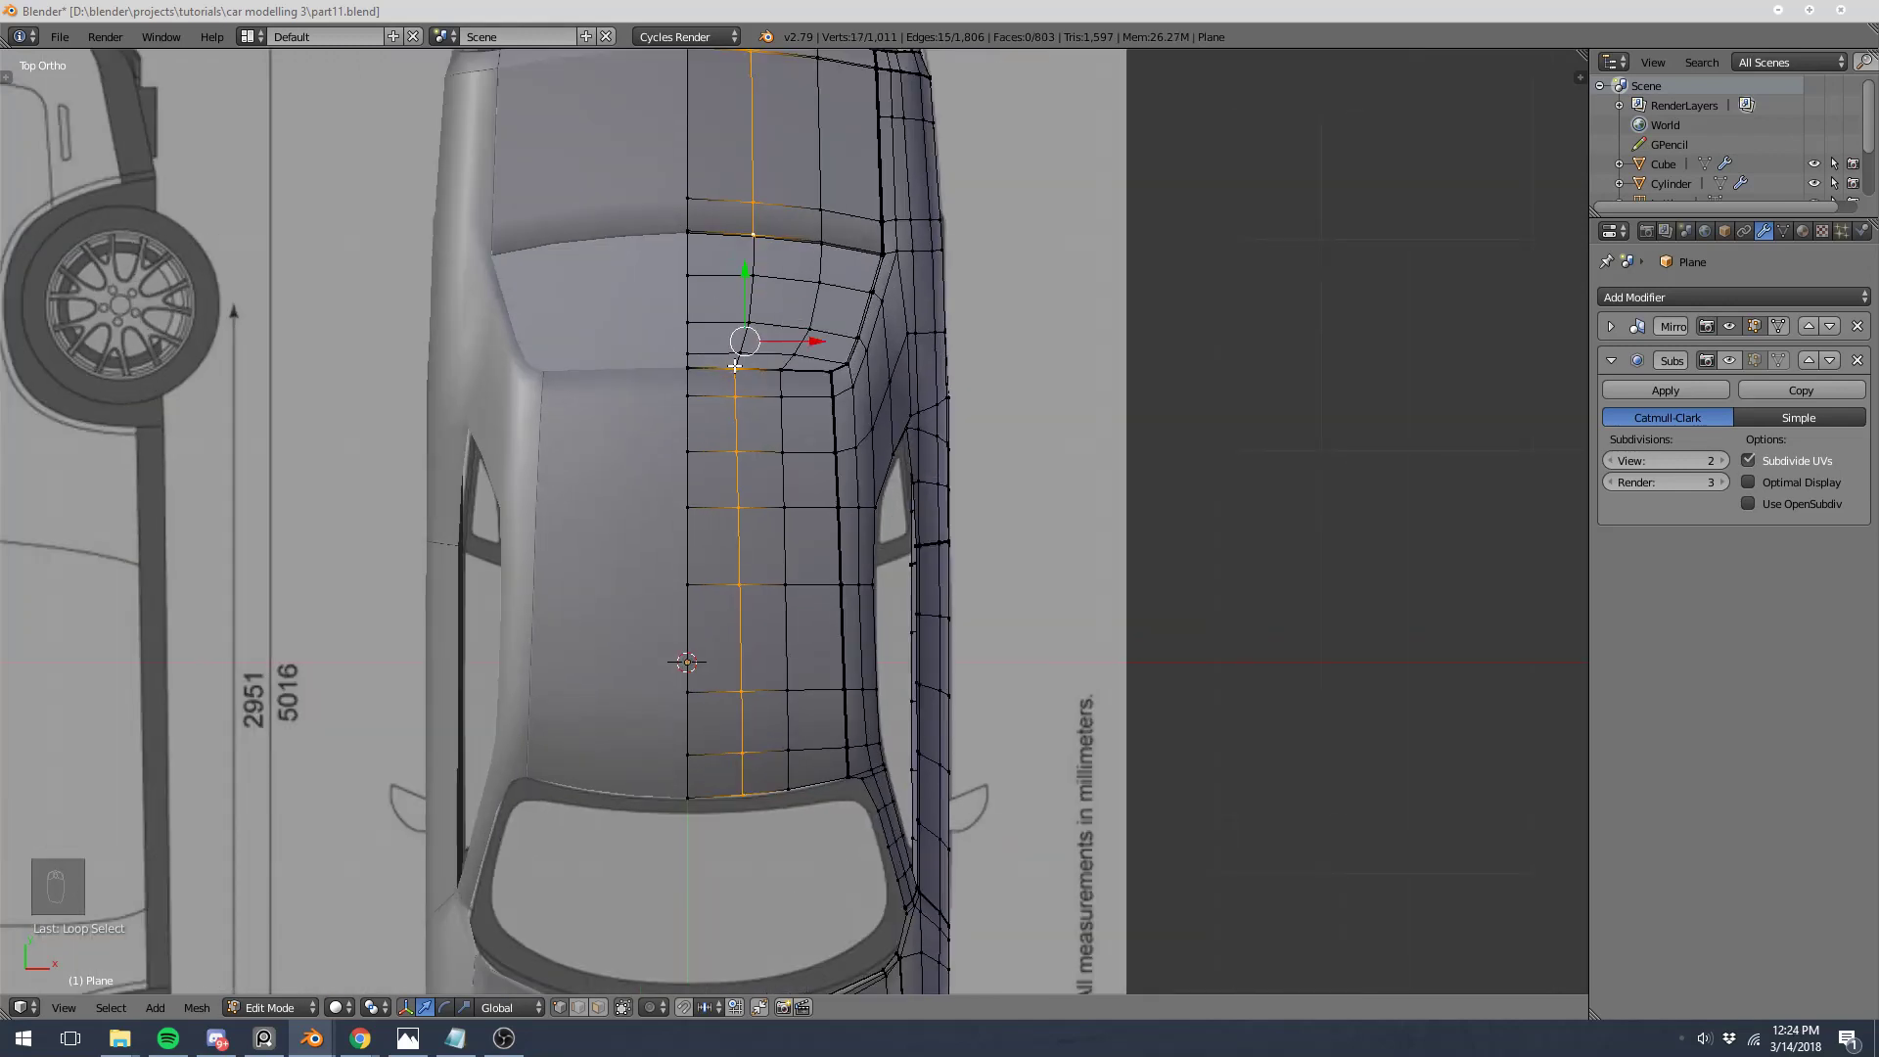
key("a")
Step: Turn on the Subdivision Surface modifier's viewport display in object mode and leave the body deselected
middle_click_drag(691, 300, 793, 479, "shift")
key("Tab")
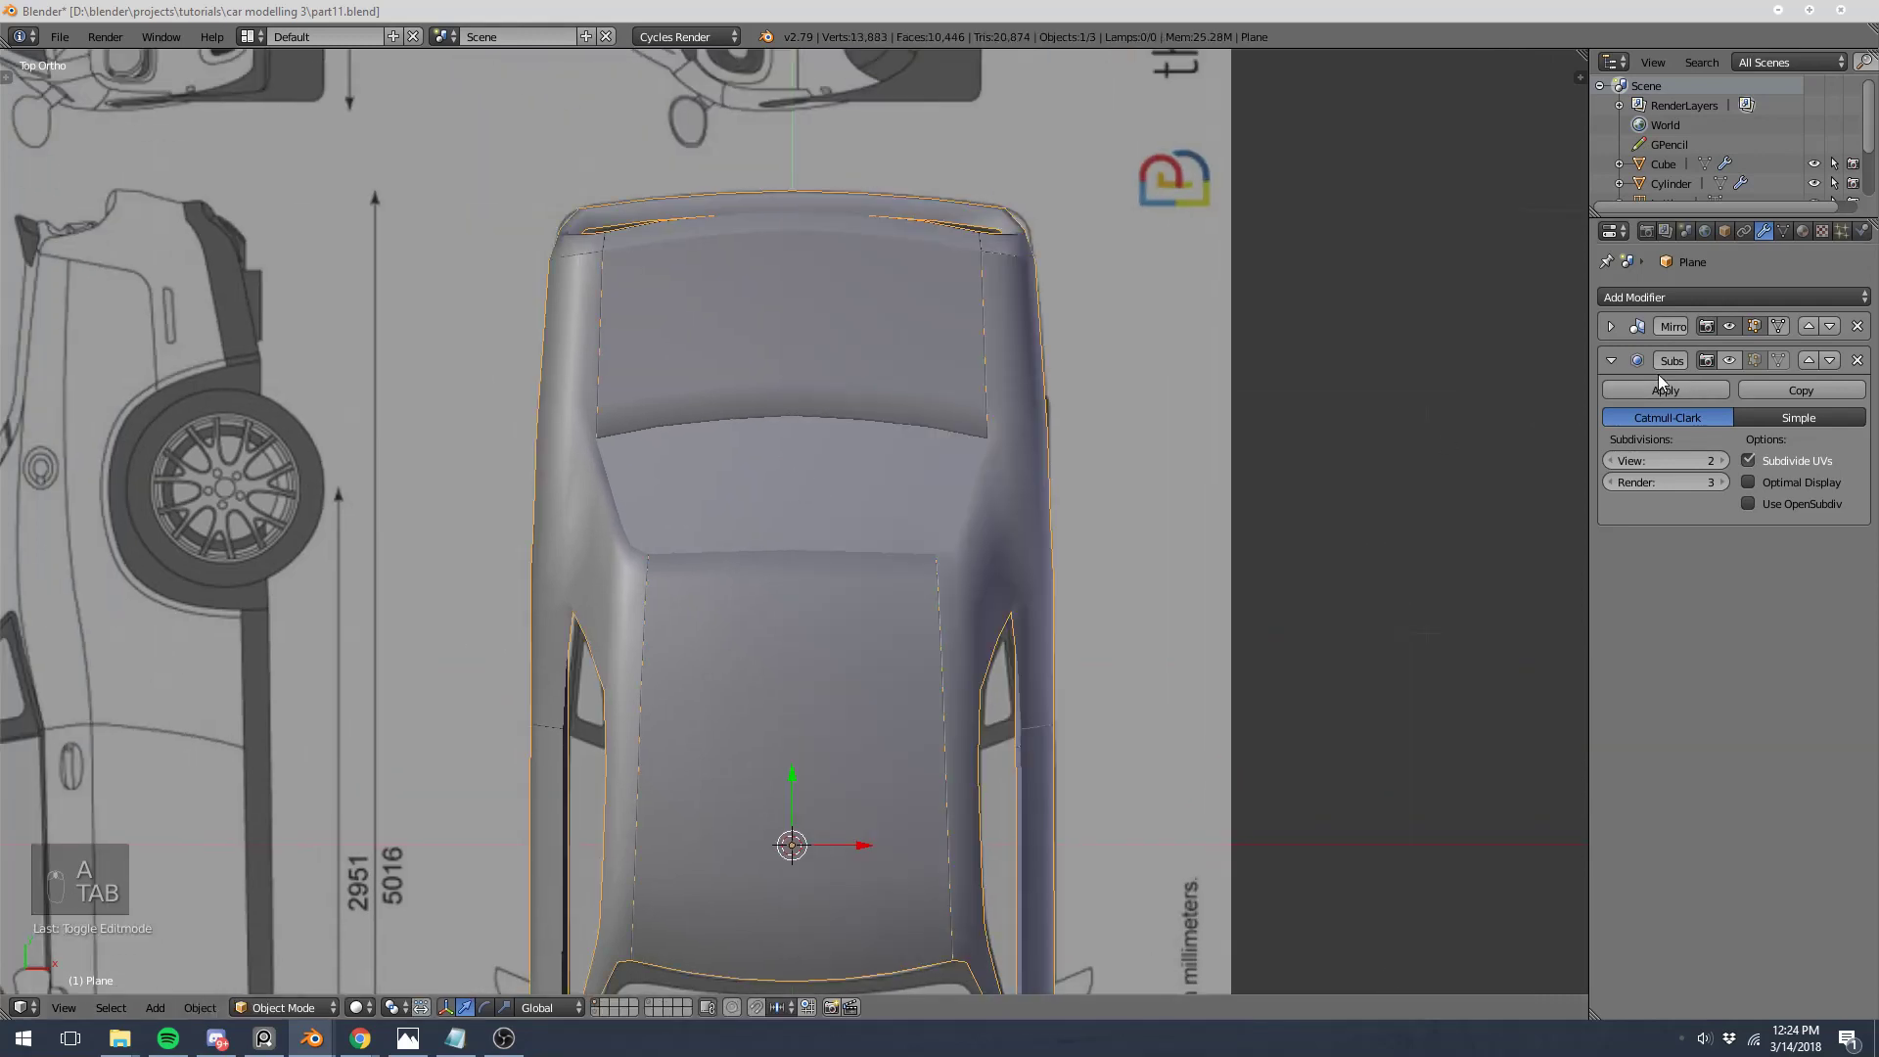
key("a")
key("a")
middle_click_drag(1275, 500, 482, 349)
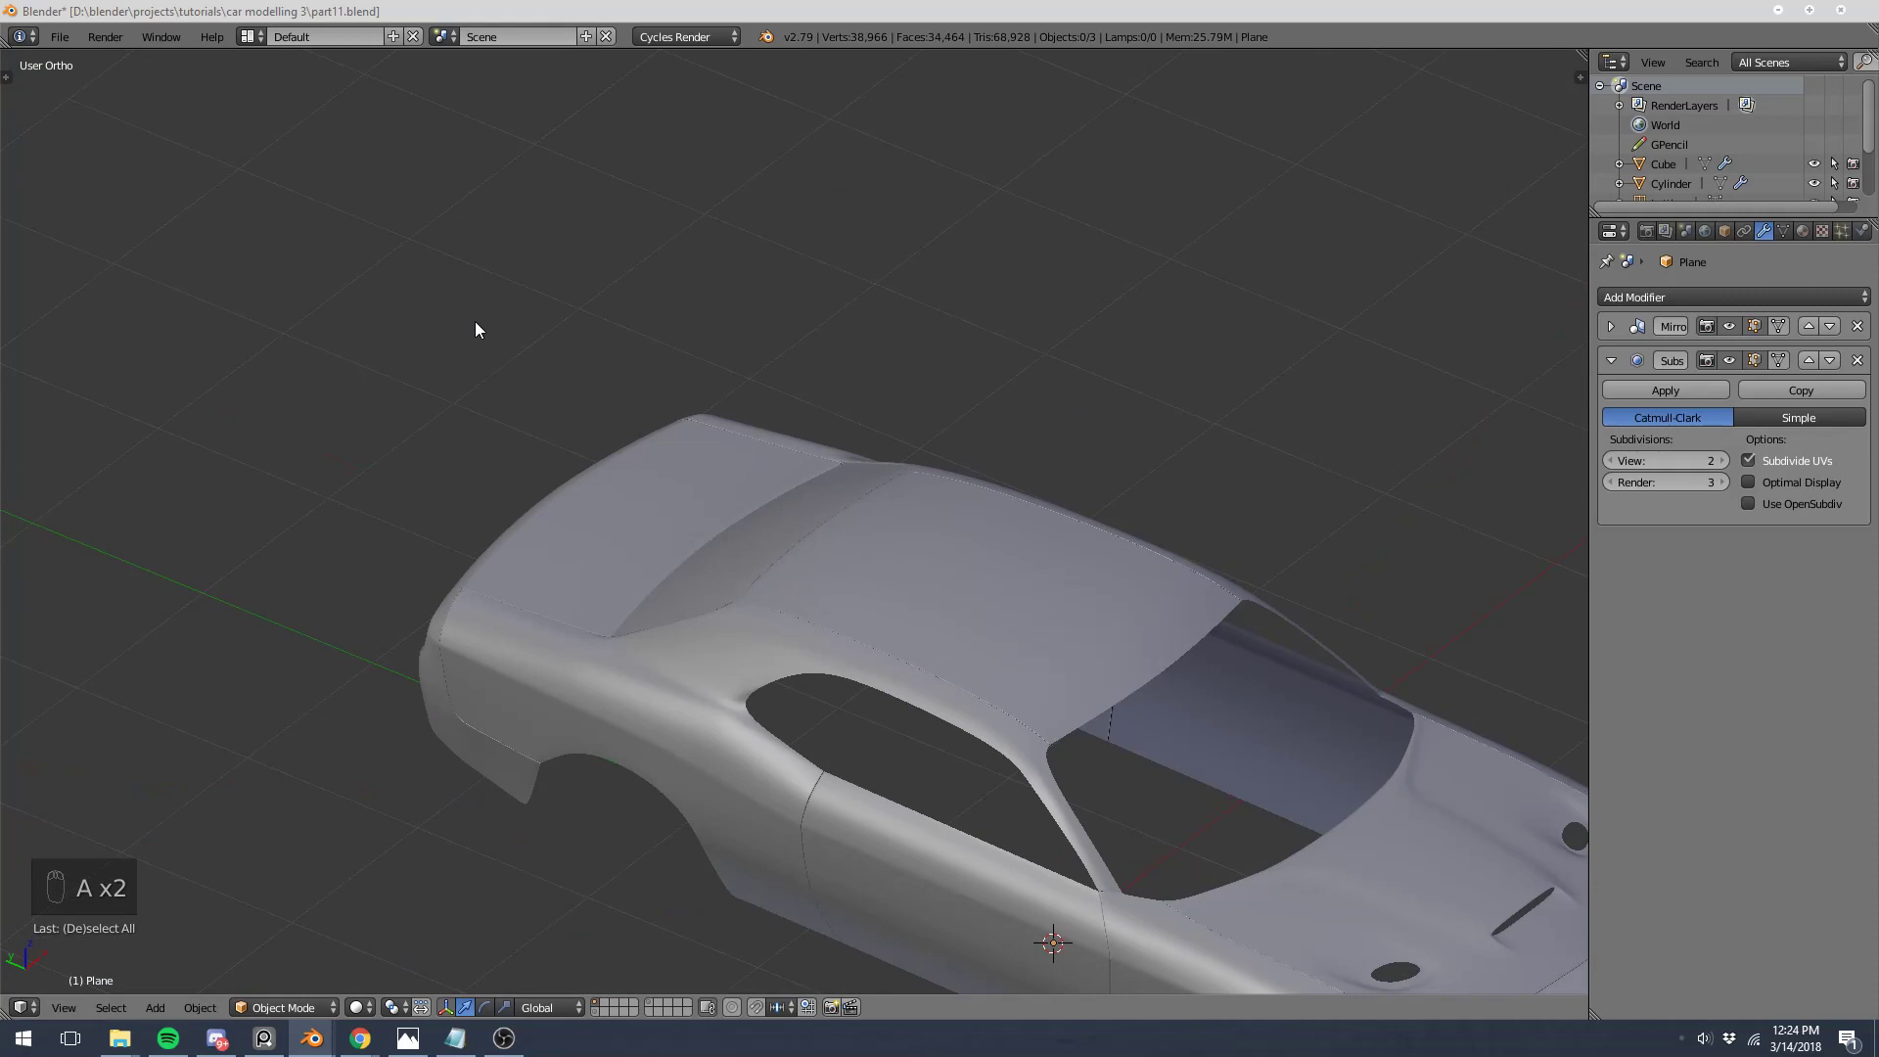
Step: Examine the gap at the rear window's trunk-side corner, comparing the smoothed surface in object mode with the edit mesh
middle_click_drag(475, 341, 1232, 523)
scroll(736, 490, "up", 5)
middle_click_drag(678, 454, 458, 660)
middle_click_drag(215, 566, 495, 664, "shift")
scroll(495, 664, "up", 5)
middle_click_drag(208, 689, 724, 449, "shift")
key("Tab")
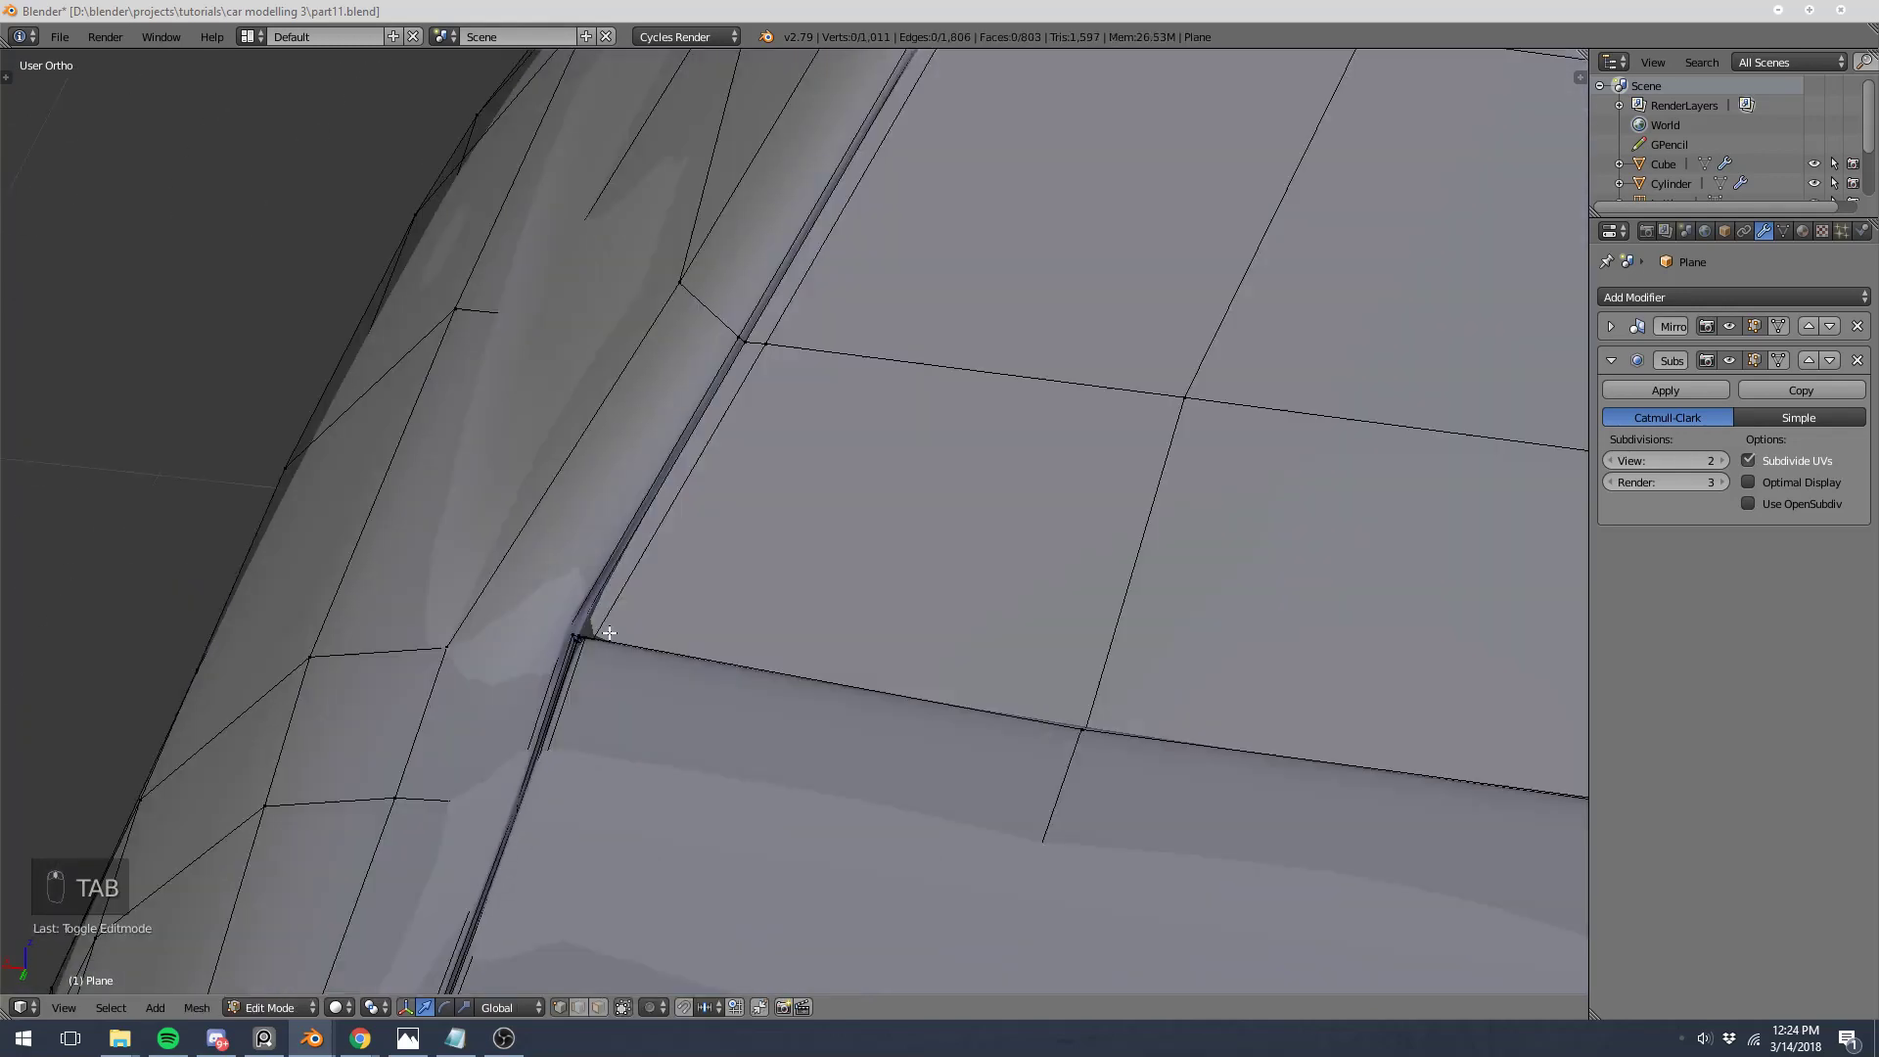
scroll(609, 634, "up", 4)
key("Tab")
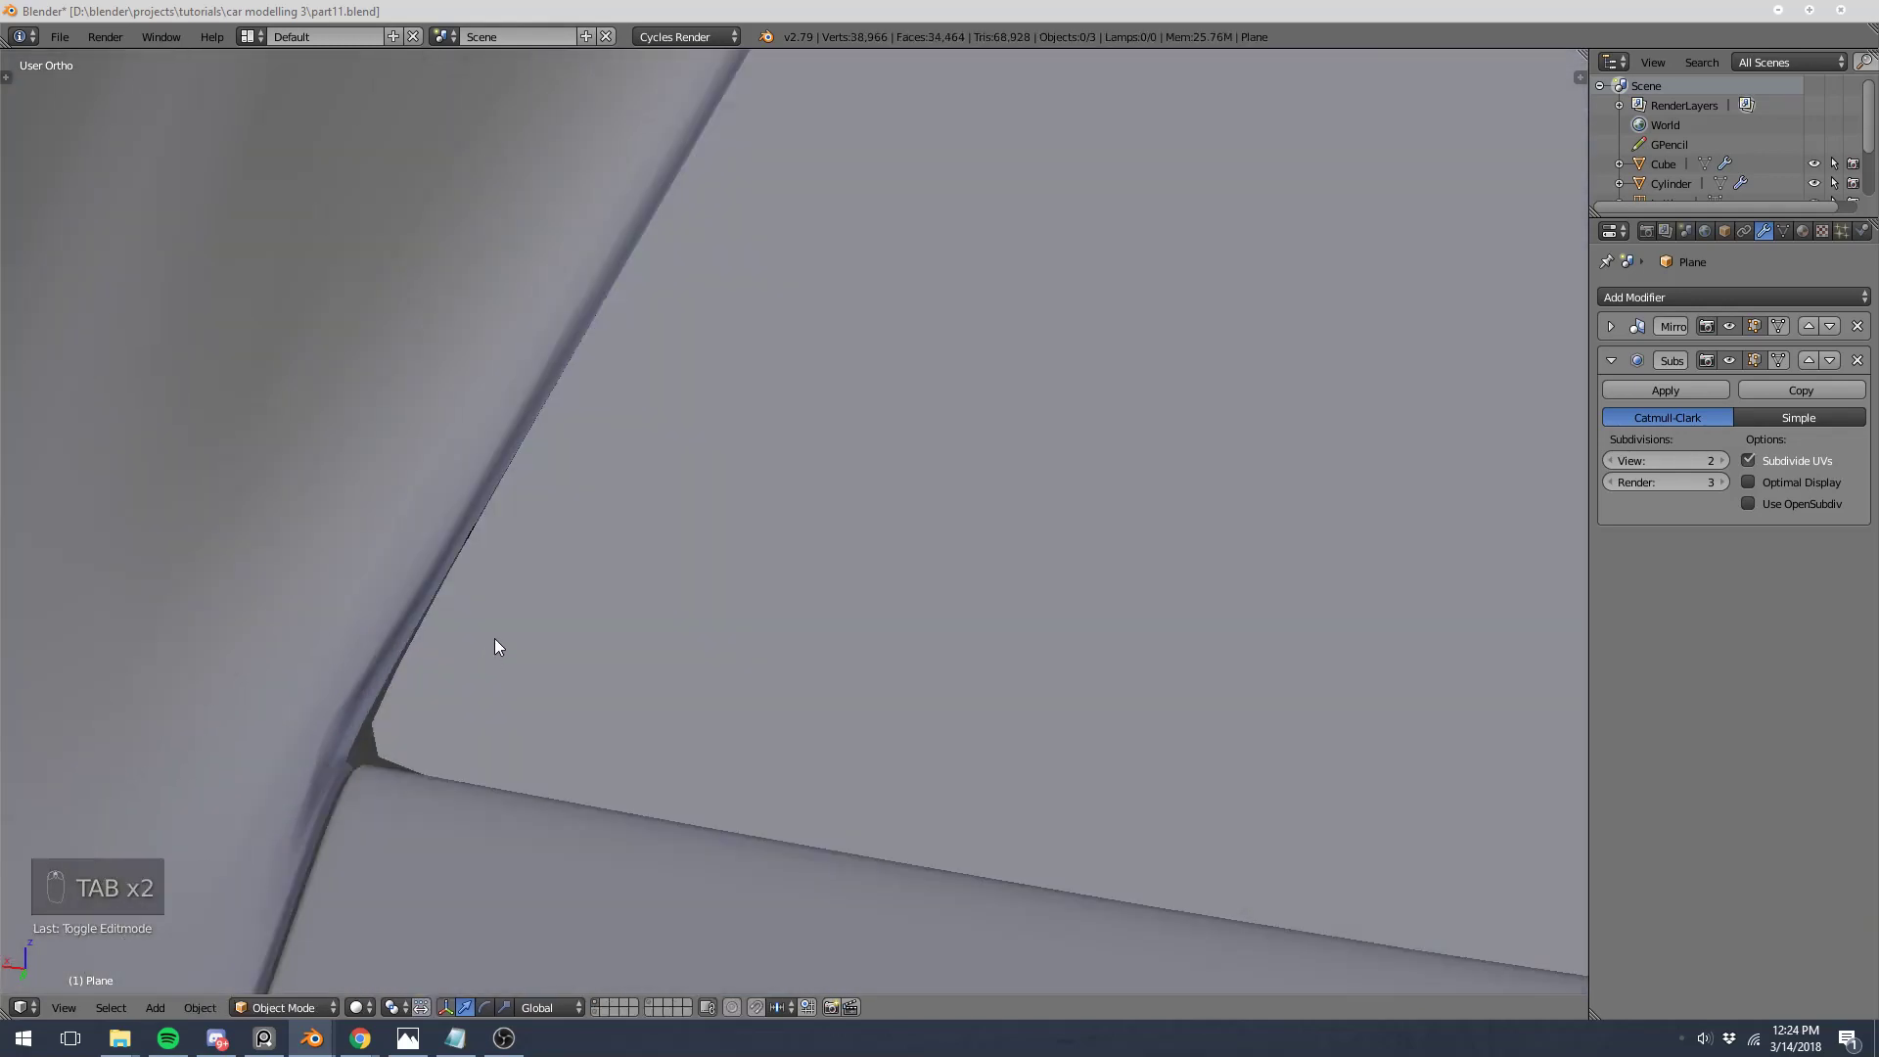
scroll(495, 638, "down", 6)
scroll(570, 584, "up", 5)
key("Tab")
scroll(570, 584, "up", 5)
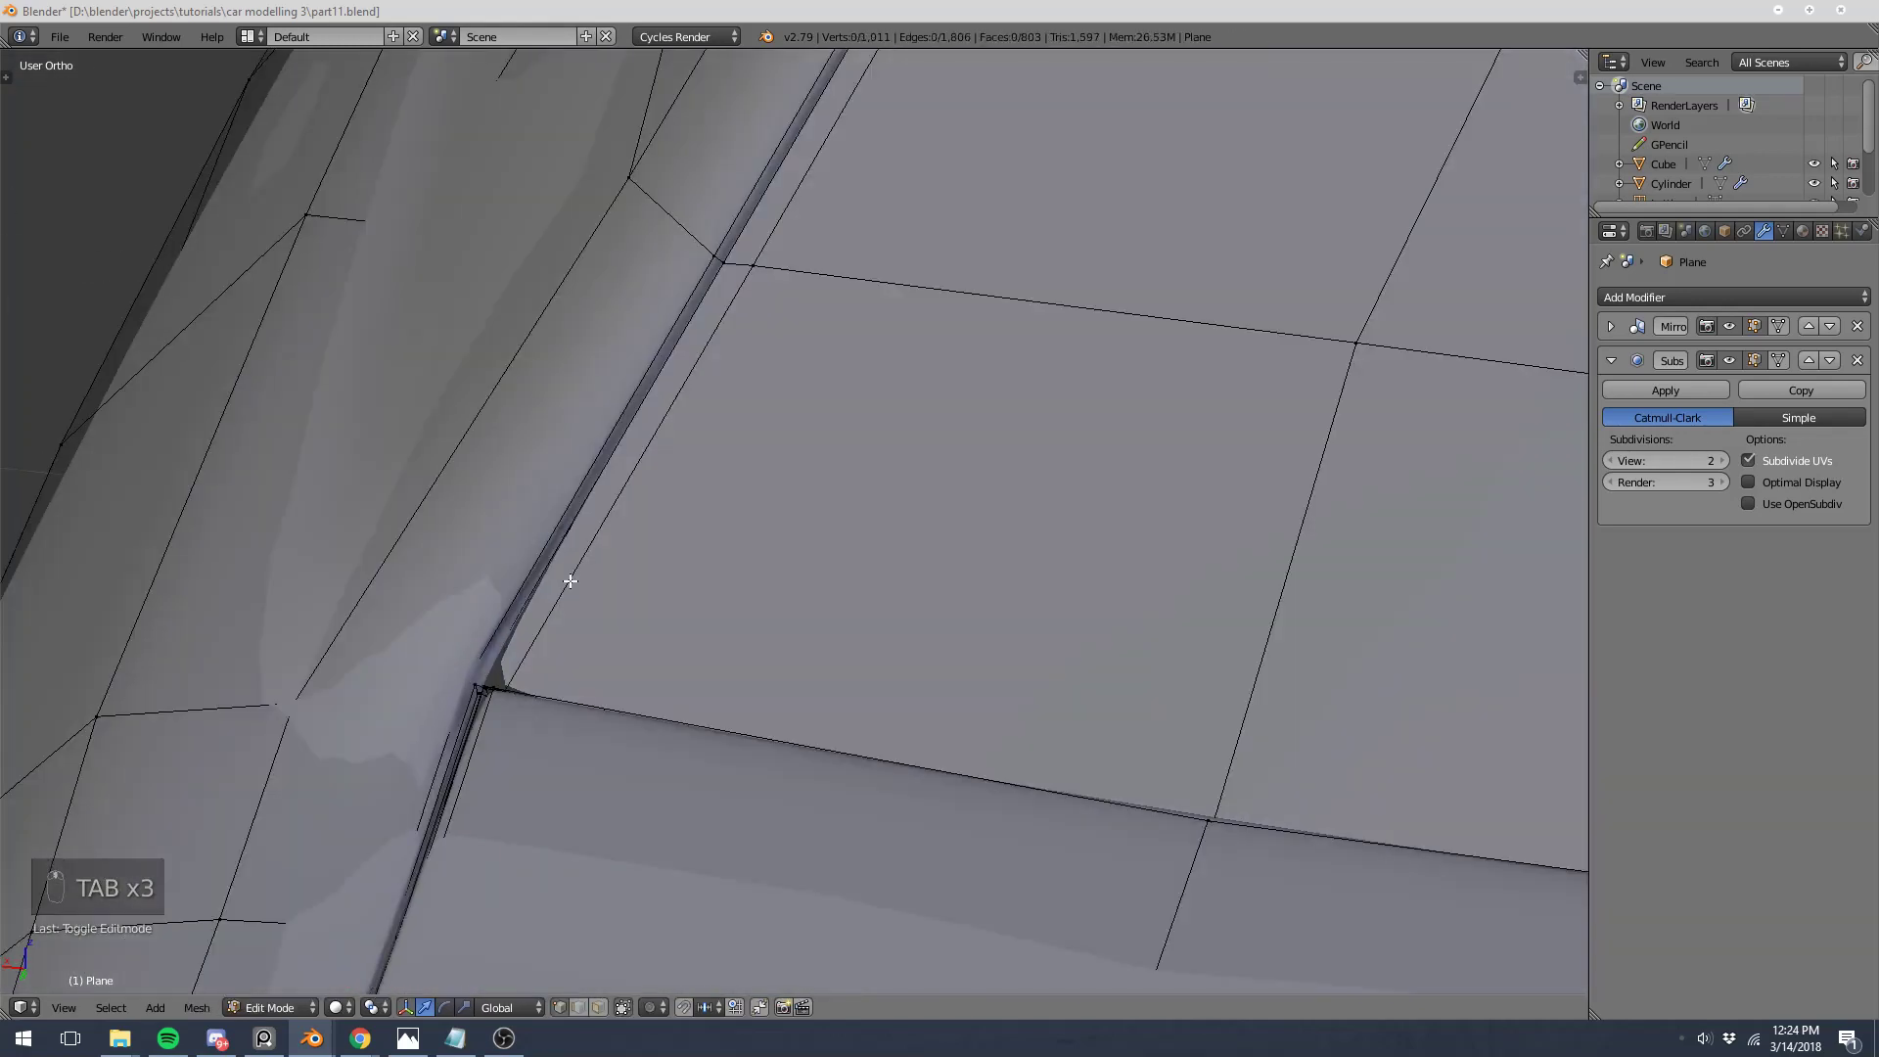
scroll(434, 632, "down", 2)
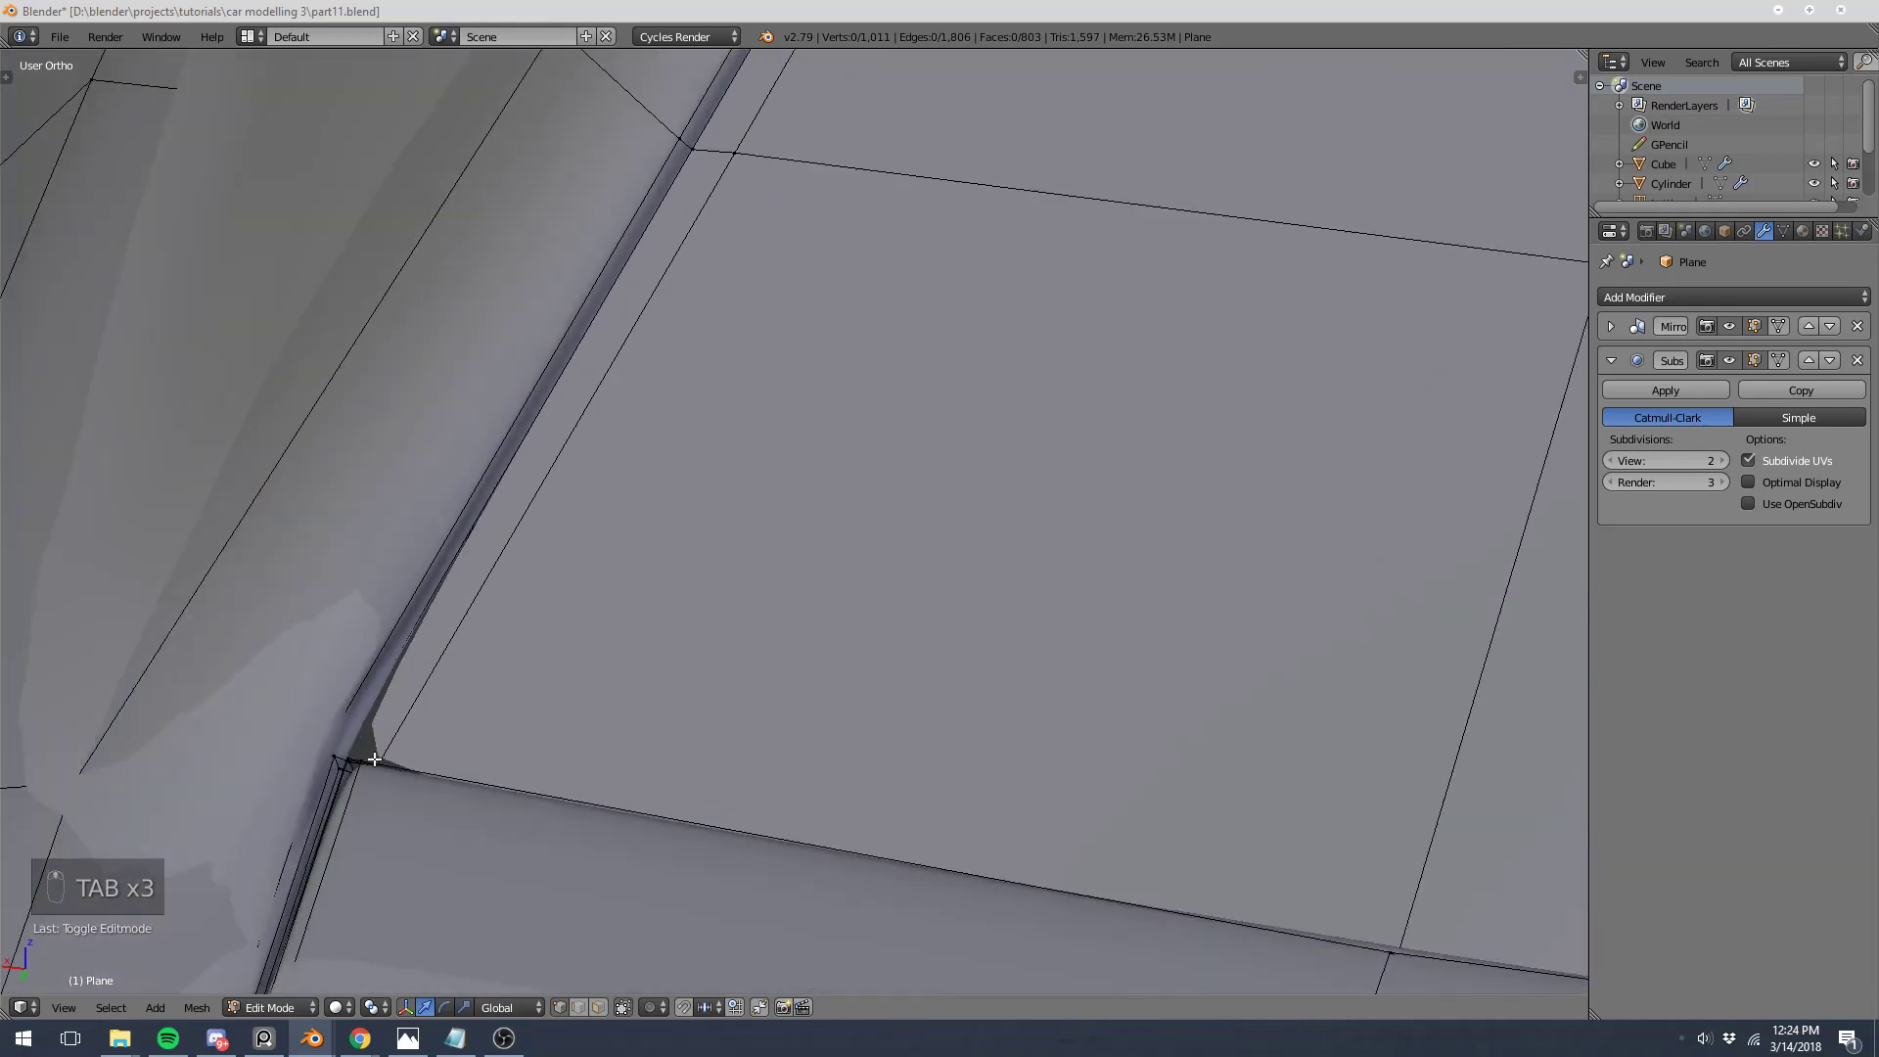
key("Tab")
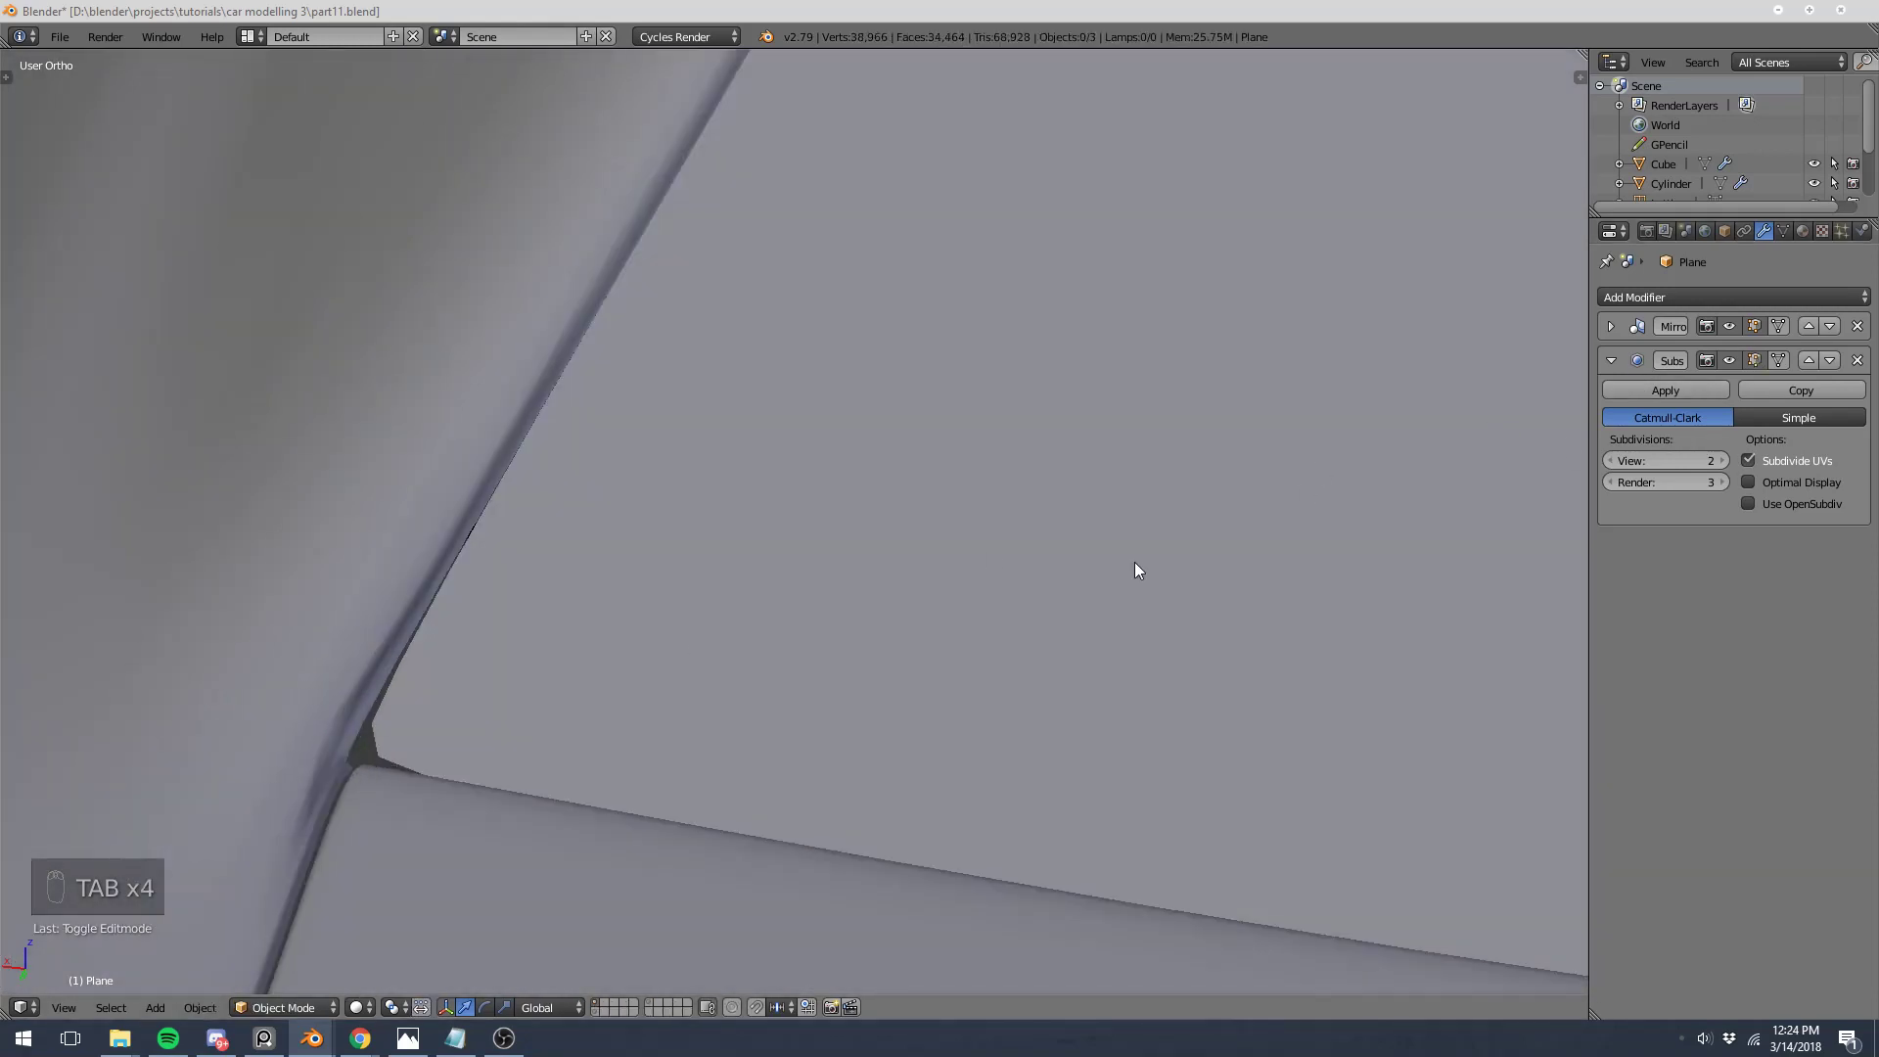
Step: Compare the window's trunk-side corner with subdivision display off and on, and check its wireframe
left_click(1744, 360)
scroll(739, 636, "down", 8)
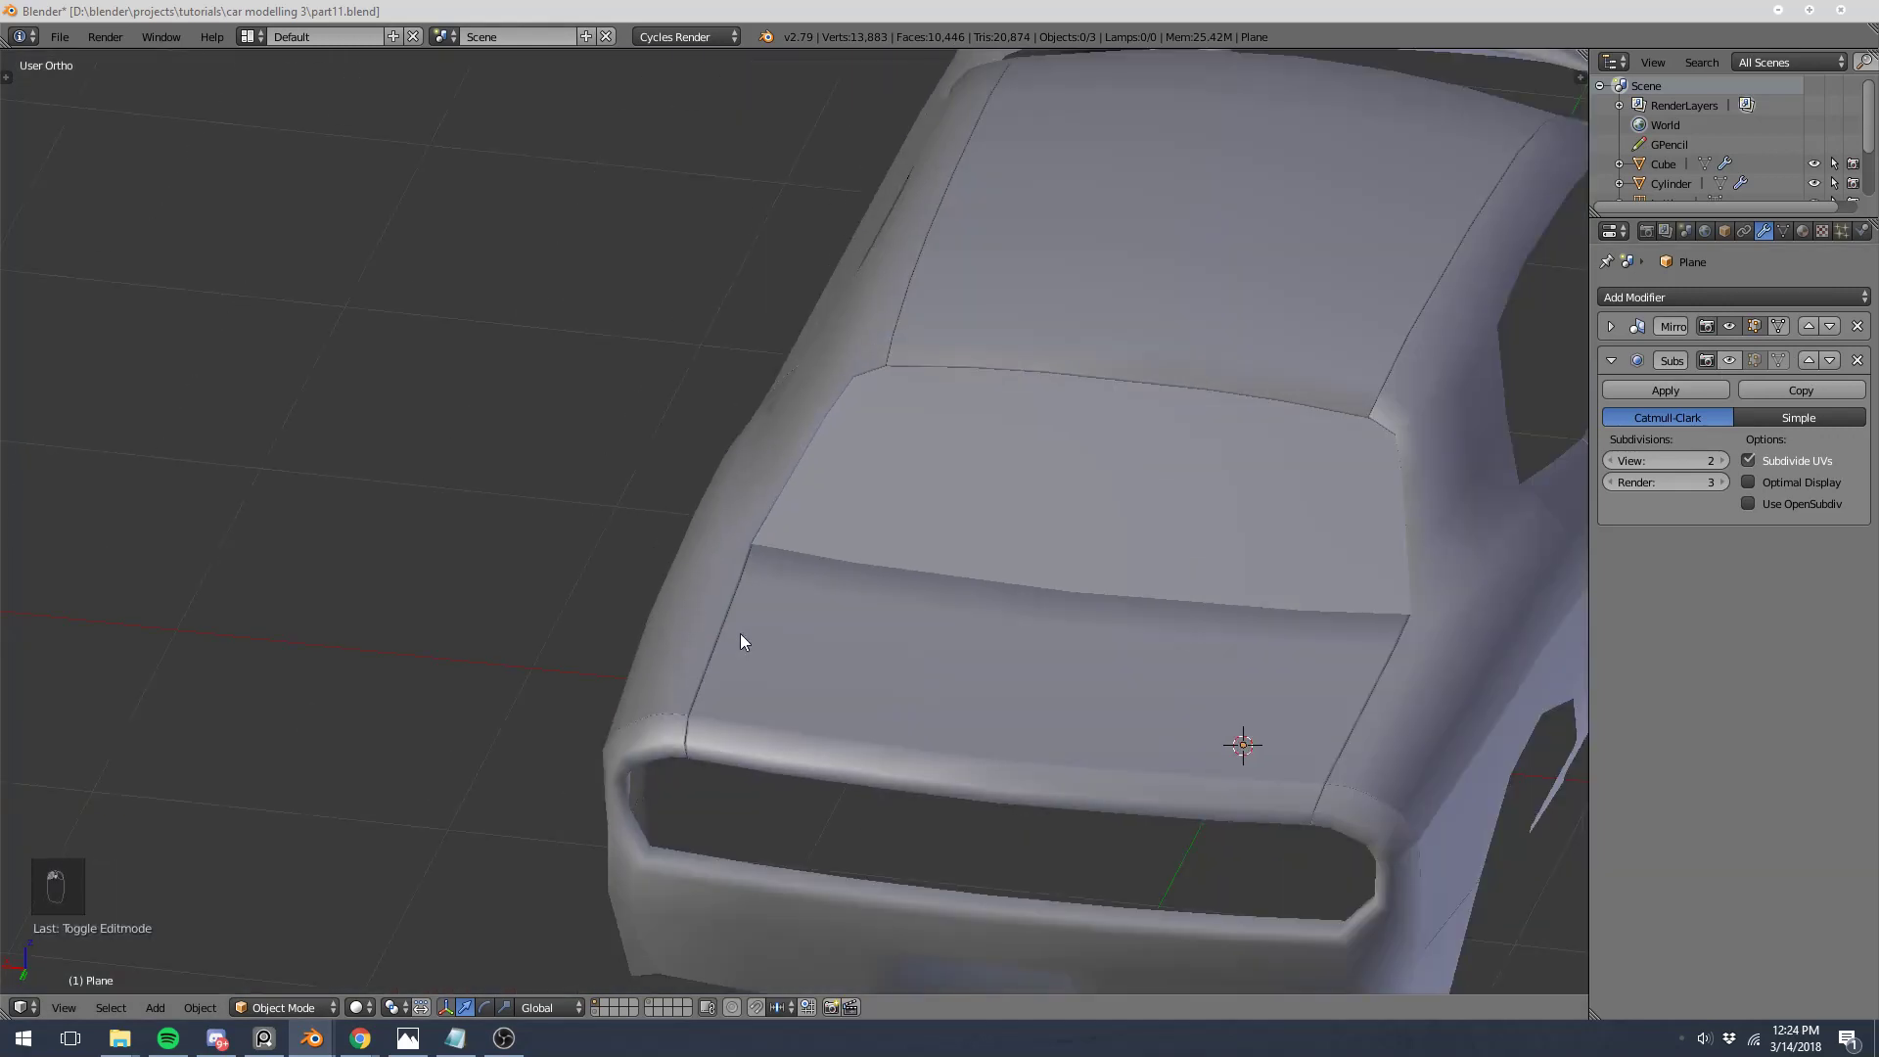
middle_click_drag(740, 632, 790, 677)
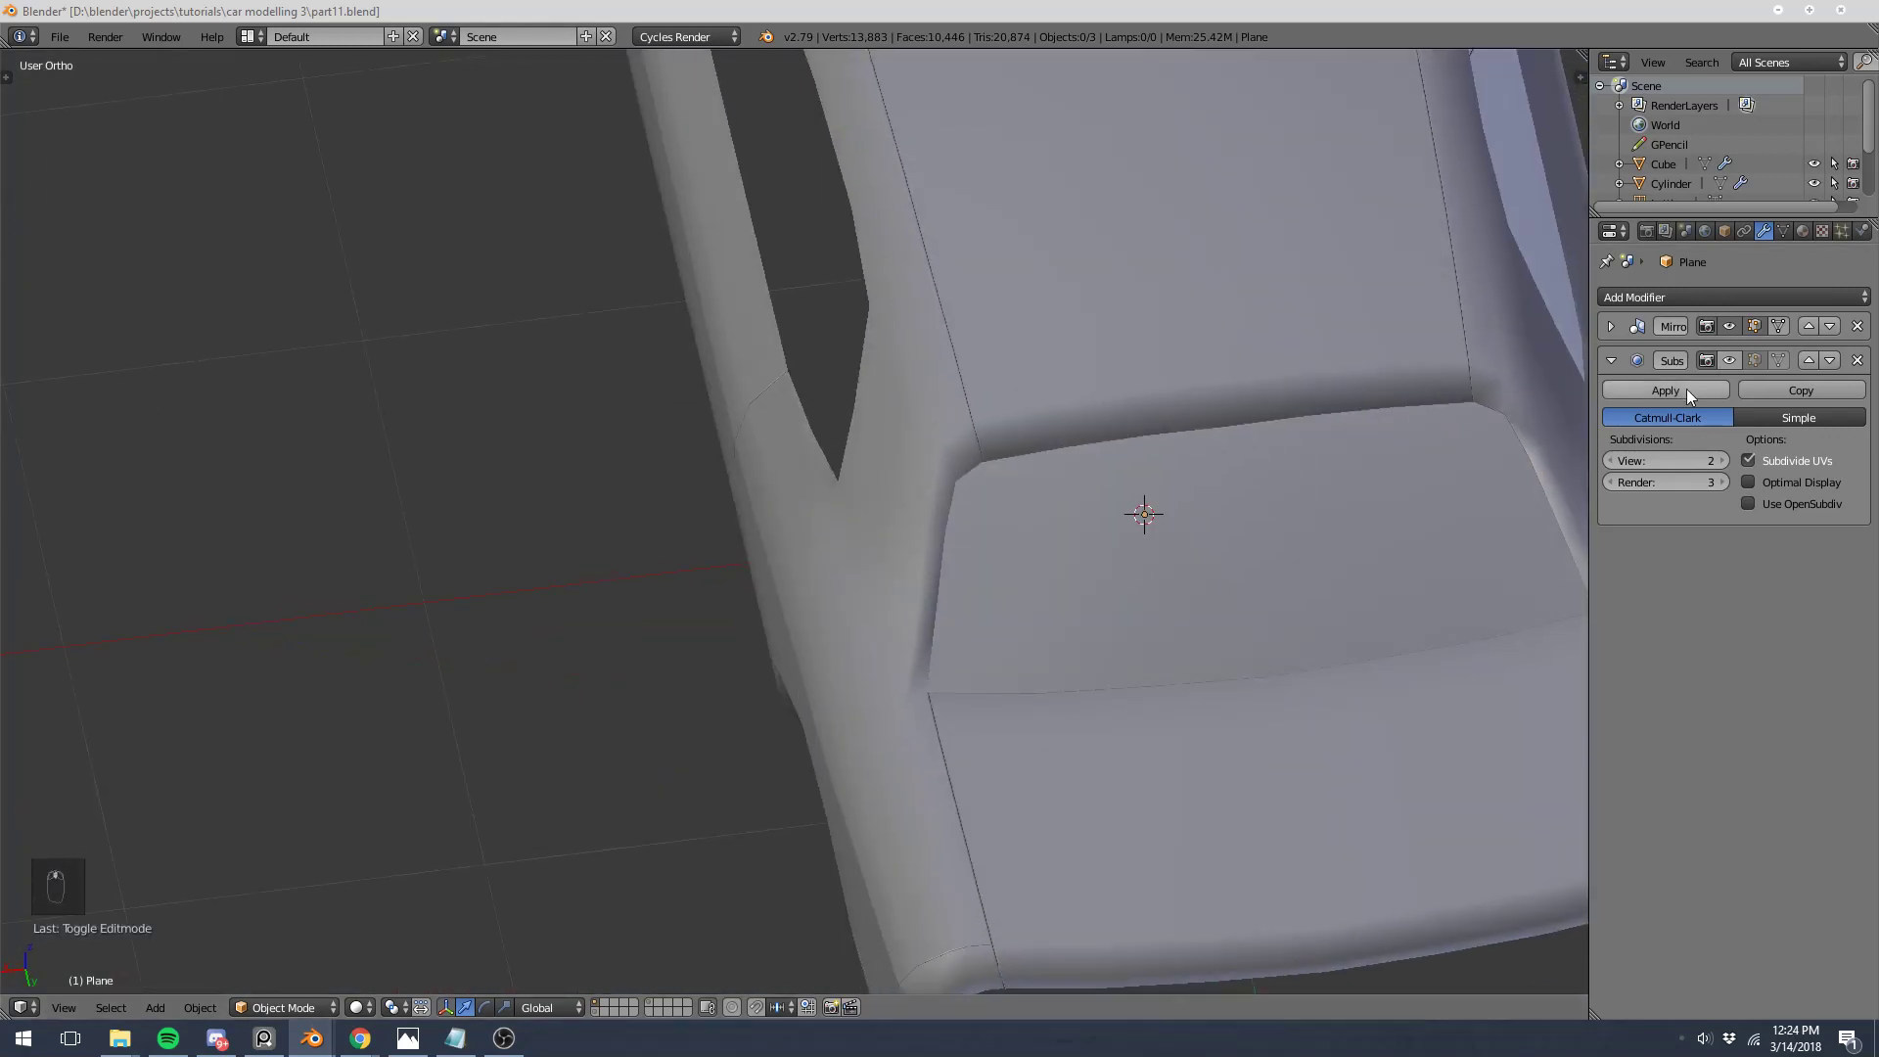
left_click(1730, 360)
scroll(955, 730, "up", 5)
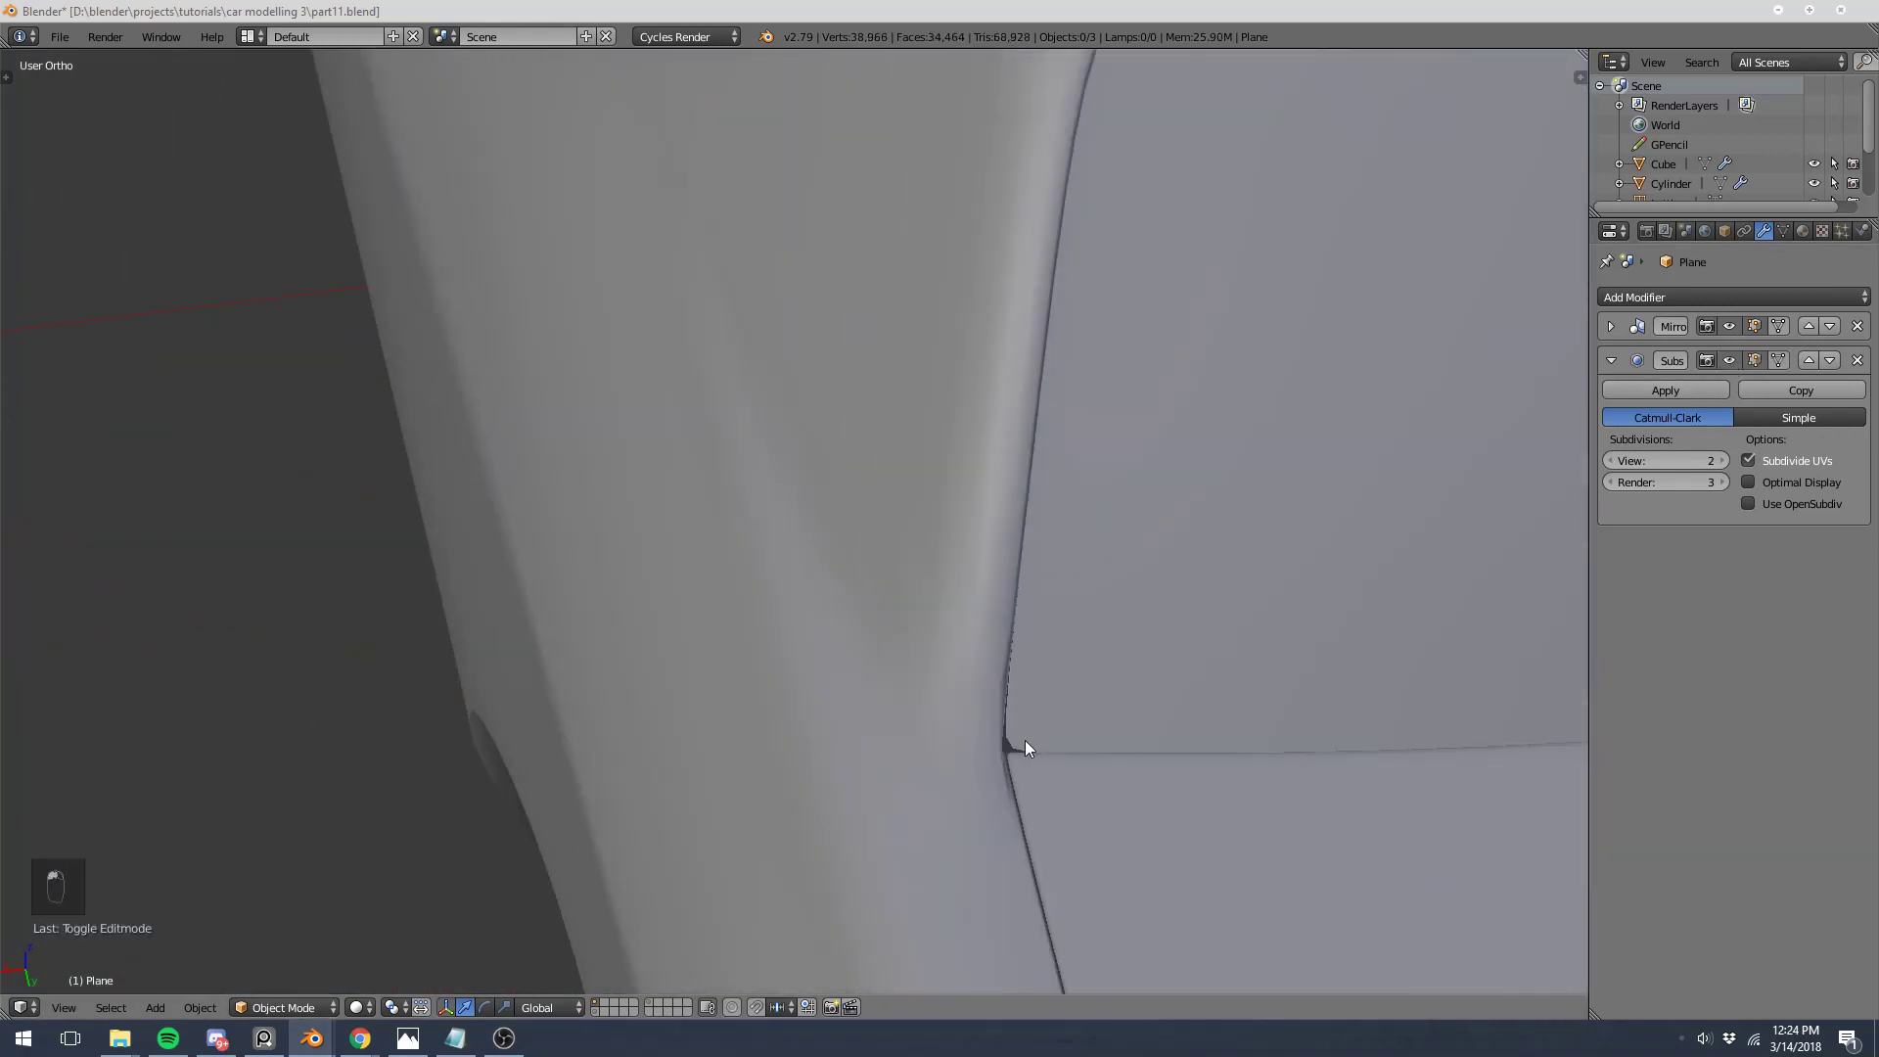
key("z")
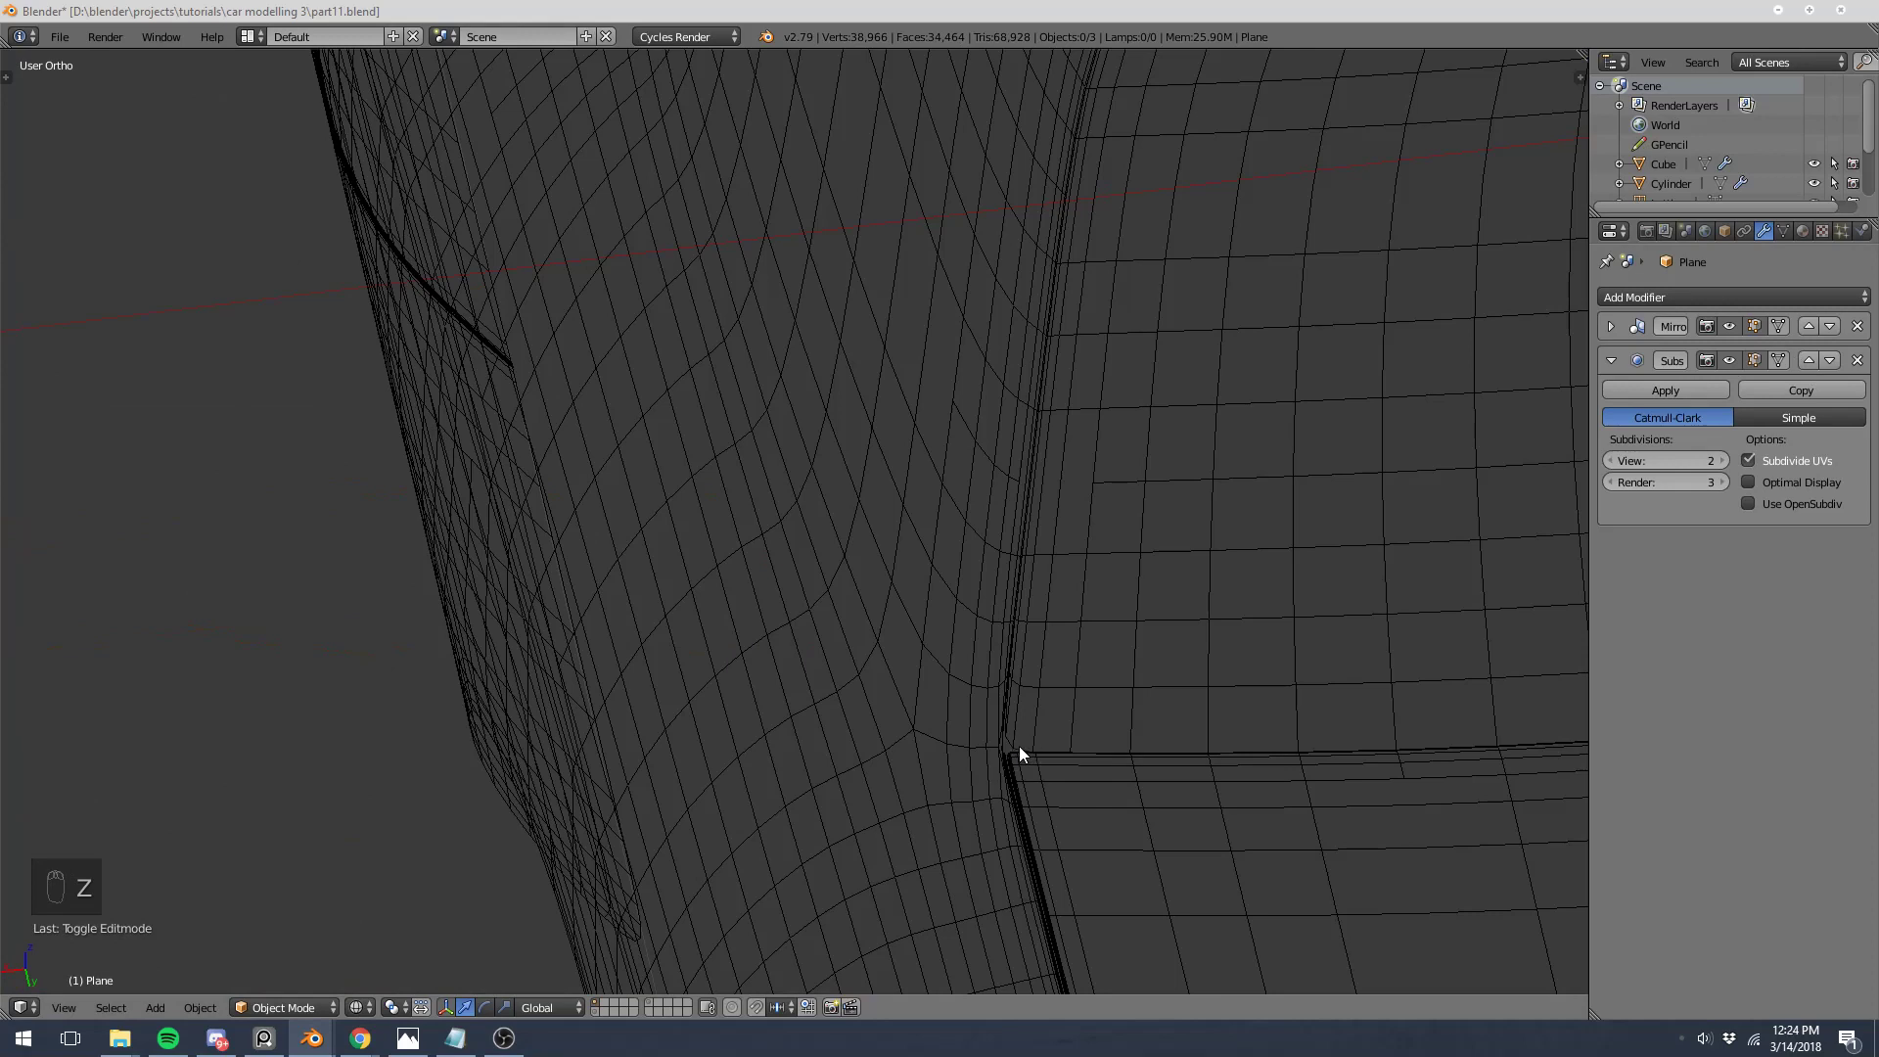
key("z")
middle_click_drag(1012, 757, 832, 597, "shift")
Step: Try an extra edge loop across the rear window near its trunk-side edge, check the smoothed corner, and undo the loop
key("Tab")
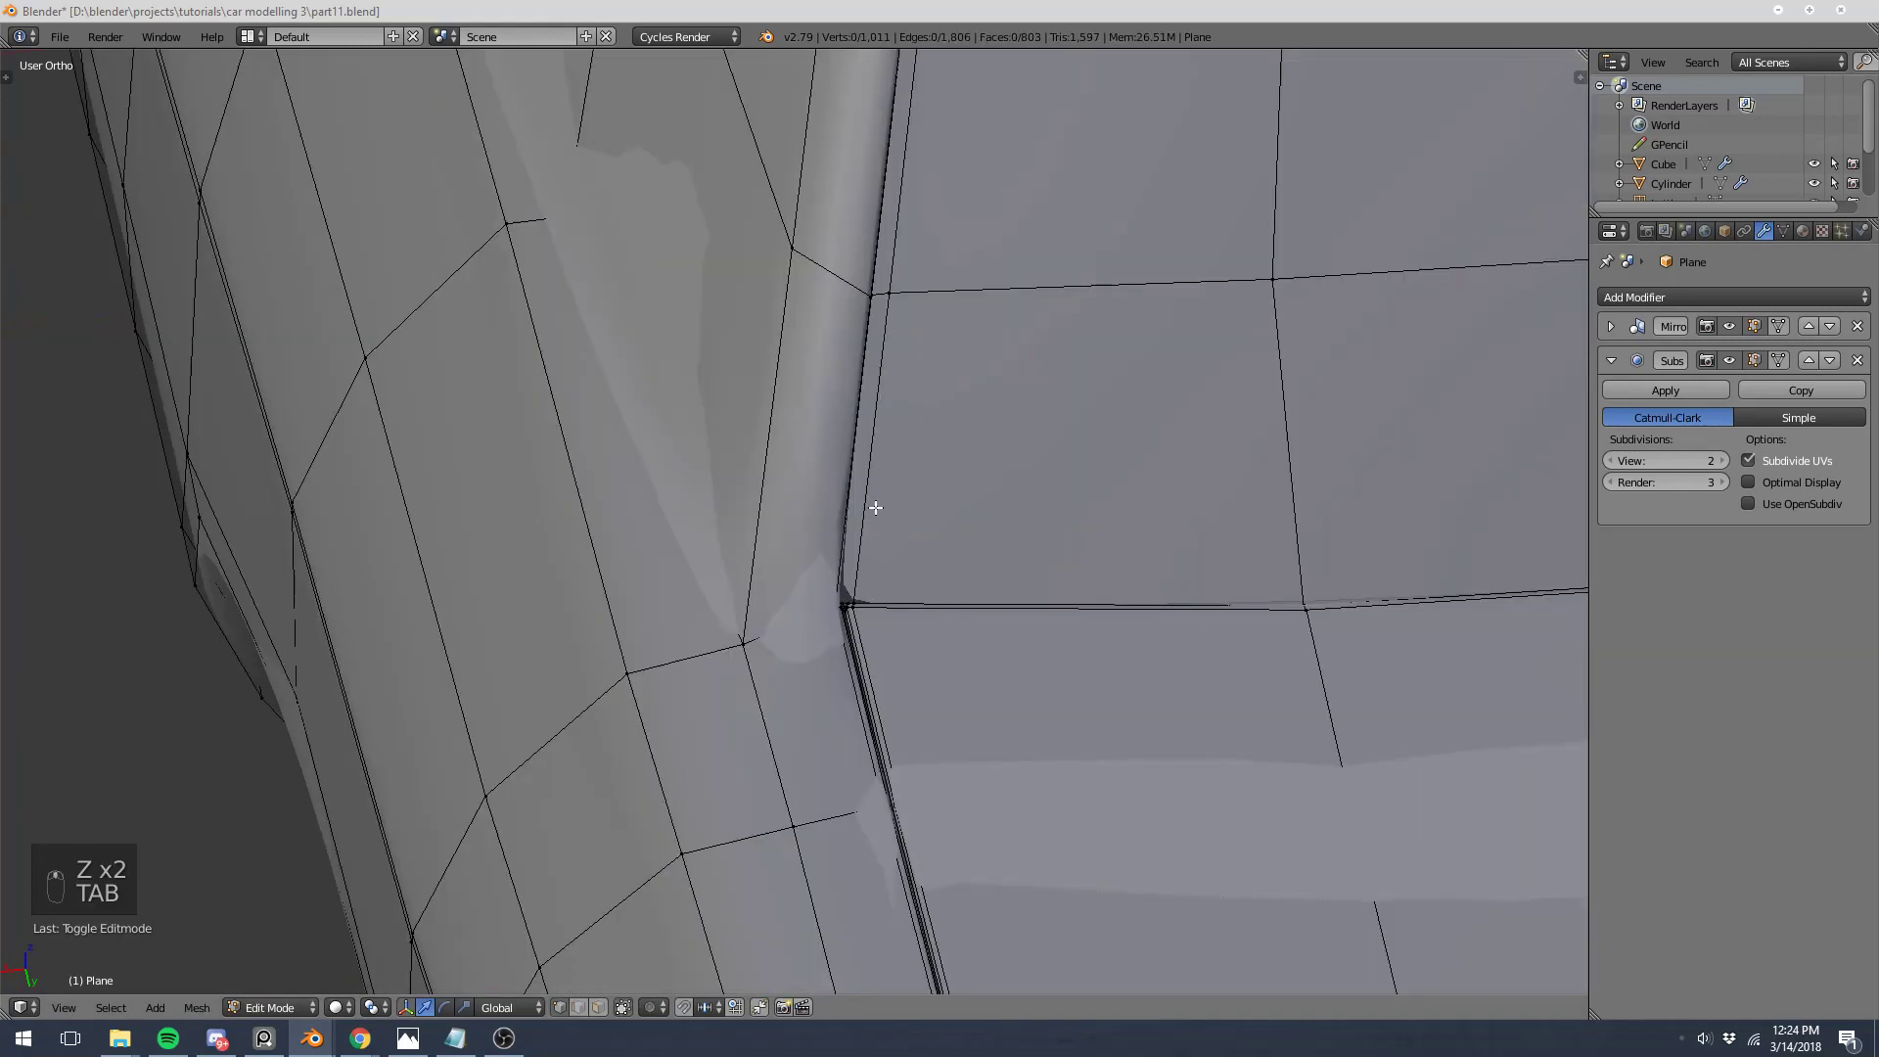
key("ctrl+r")
left_click(883, 513)
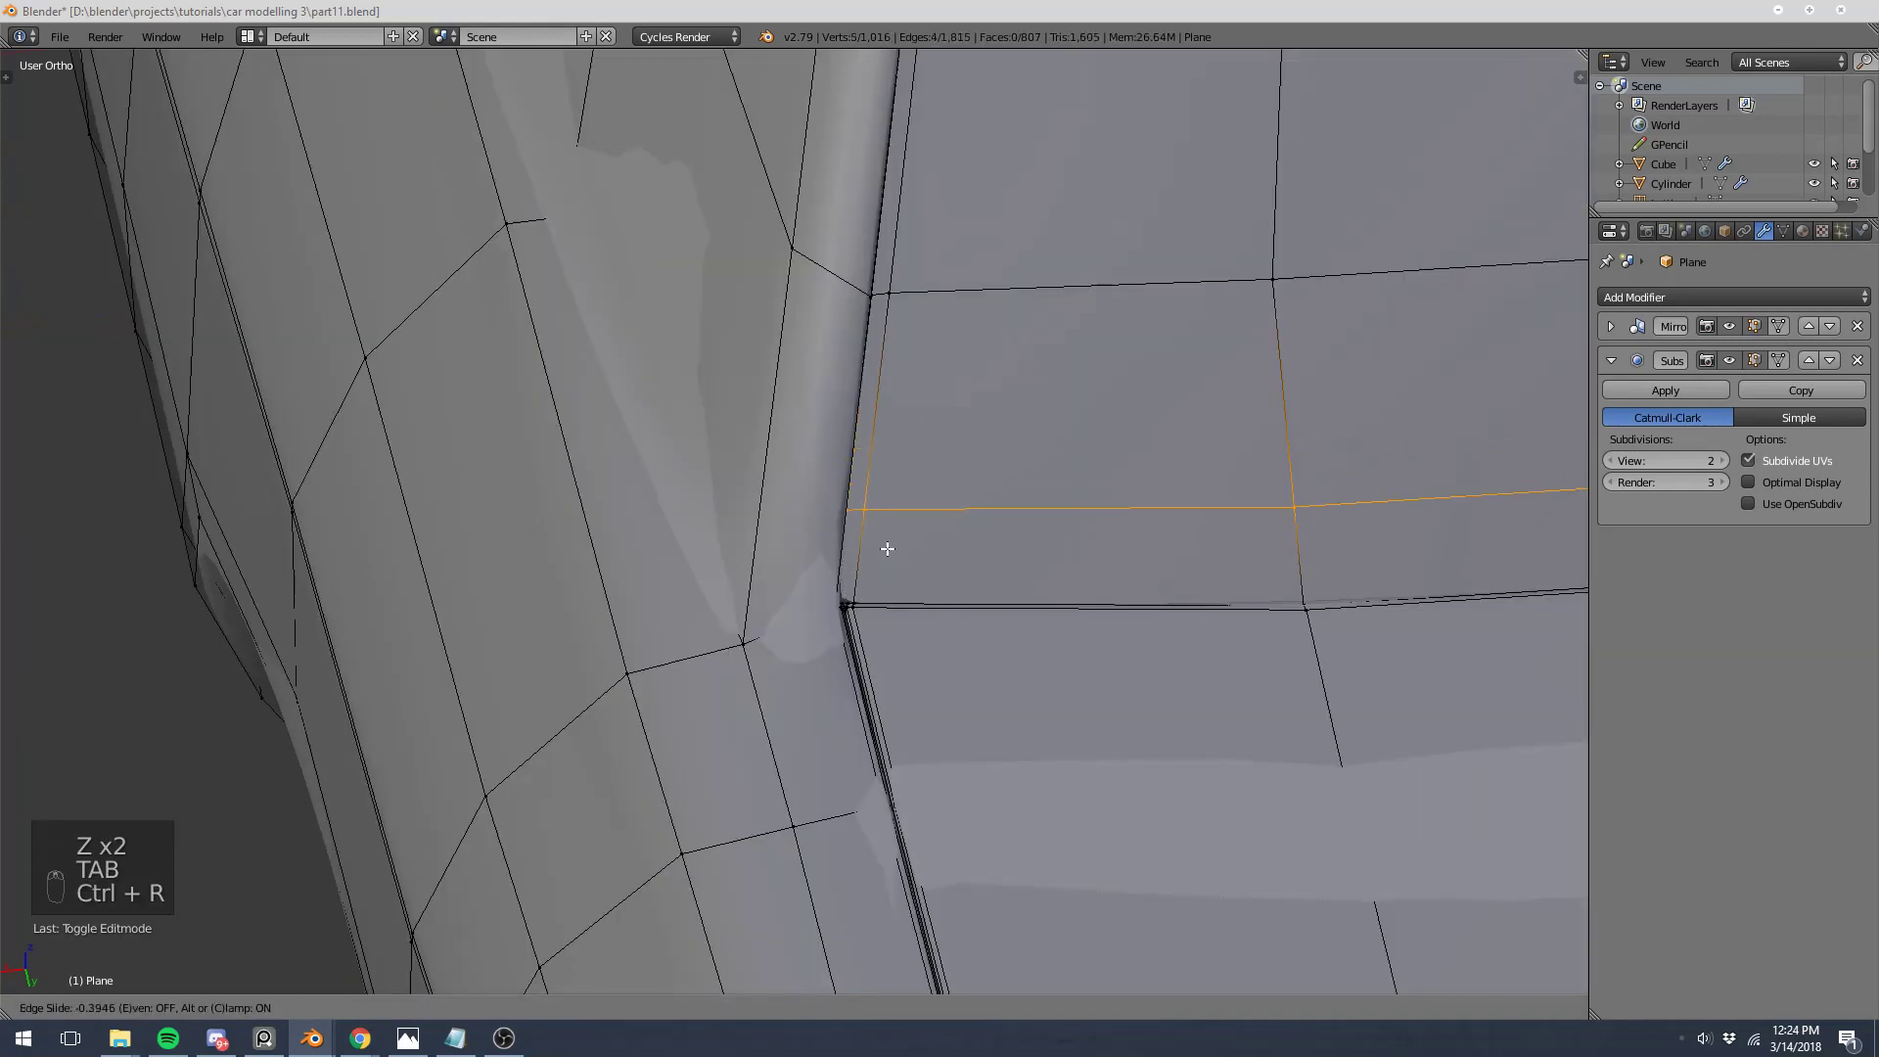
left_click(893, 612)
key("Tab")
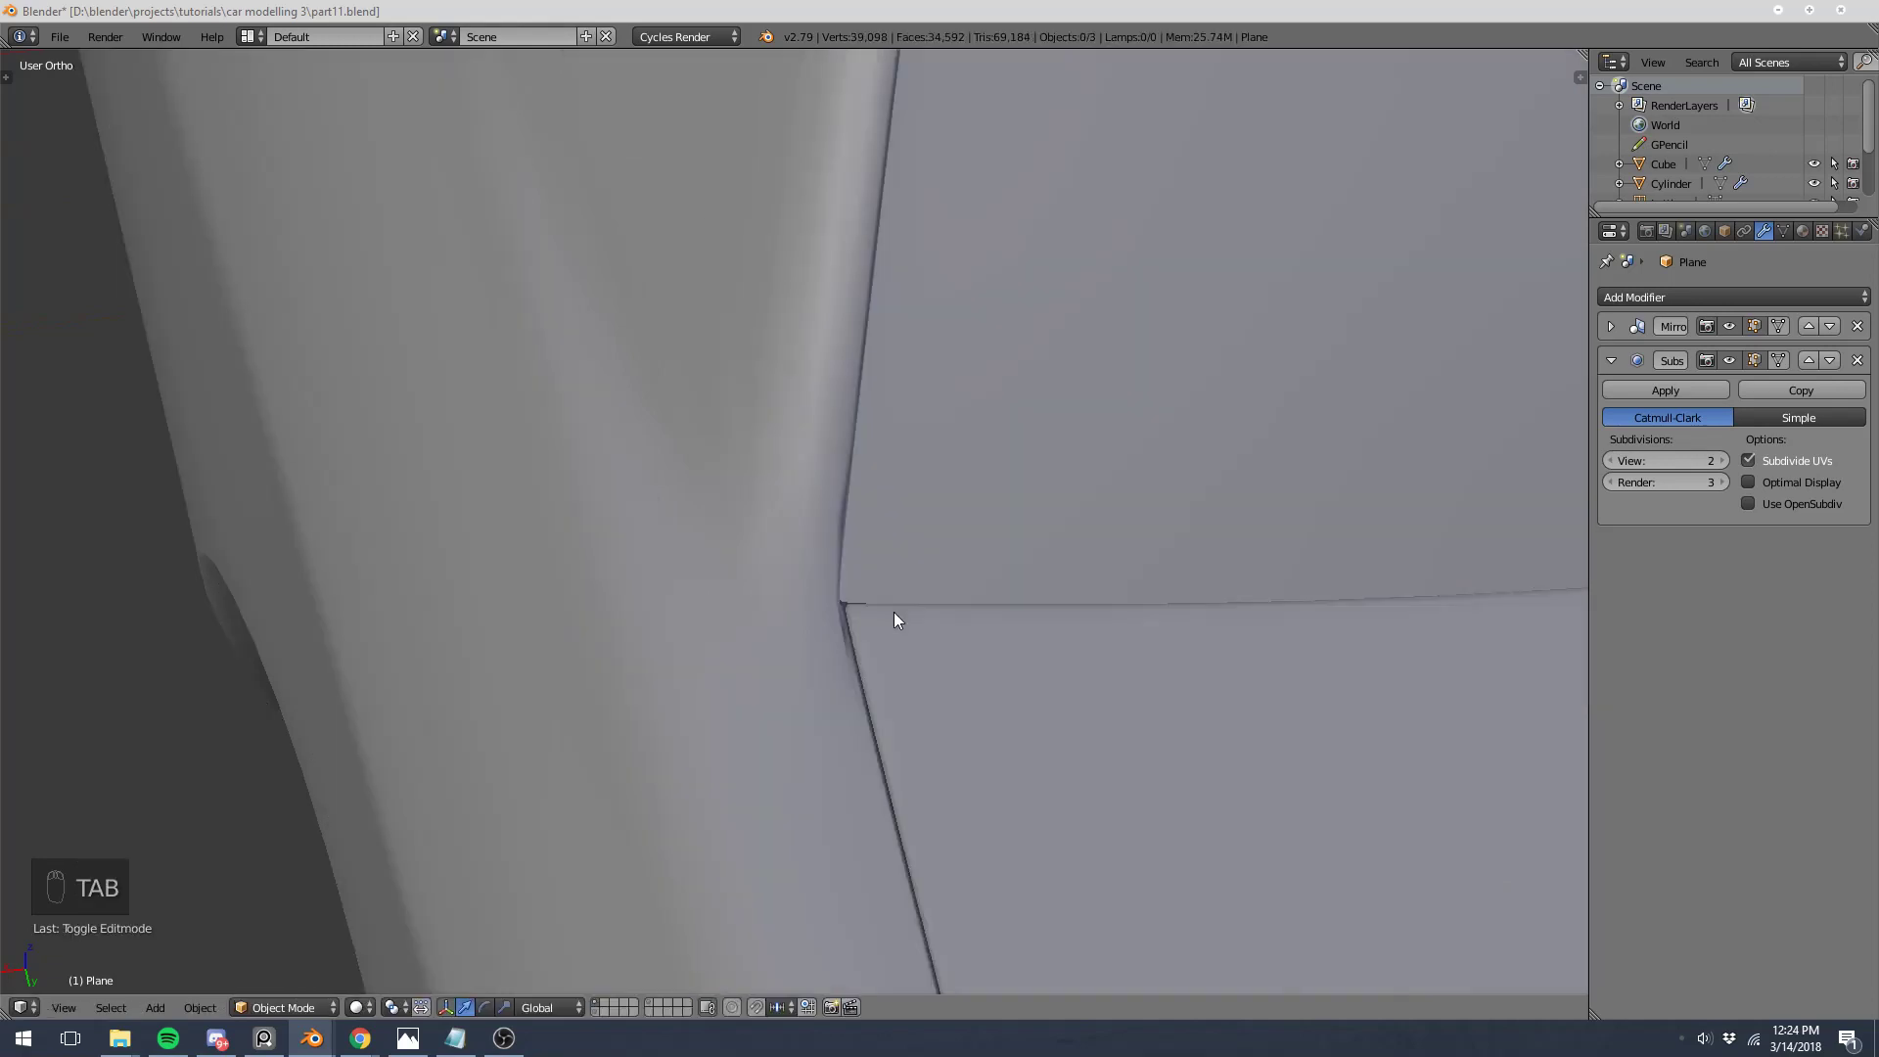
scroll(894, 613, "down", 4)
key("Tab")
scroll(890, 609, "up", 3)
key("ctrl+z")
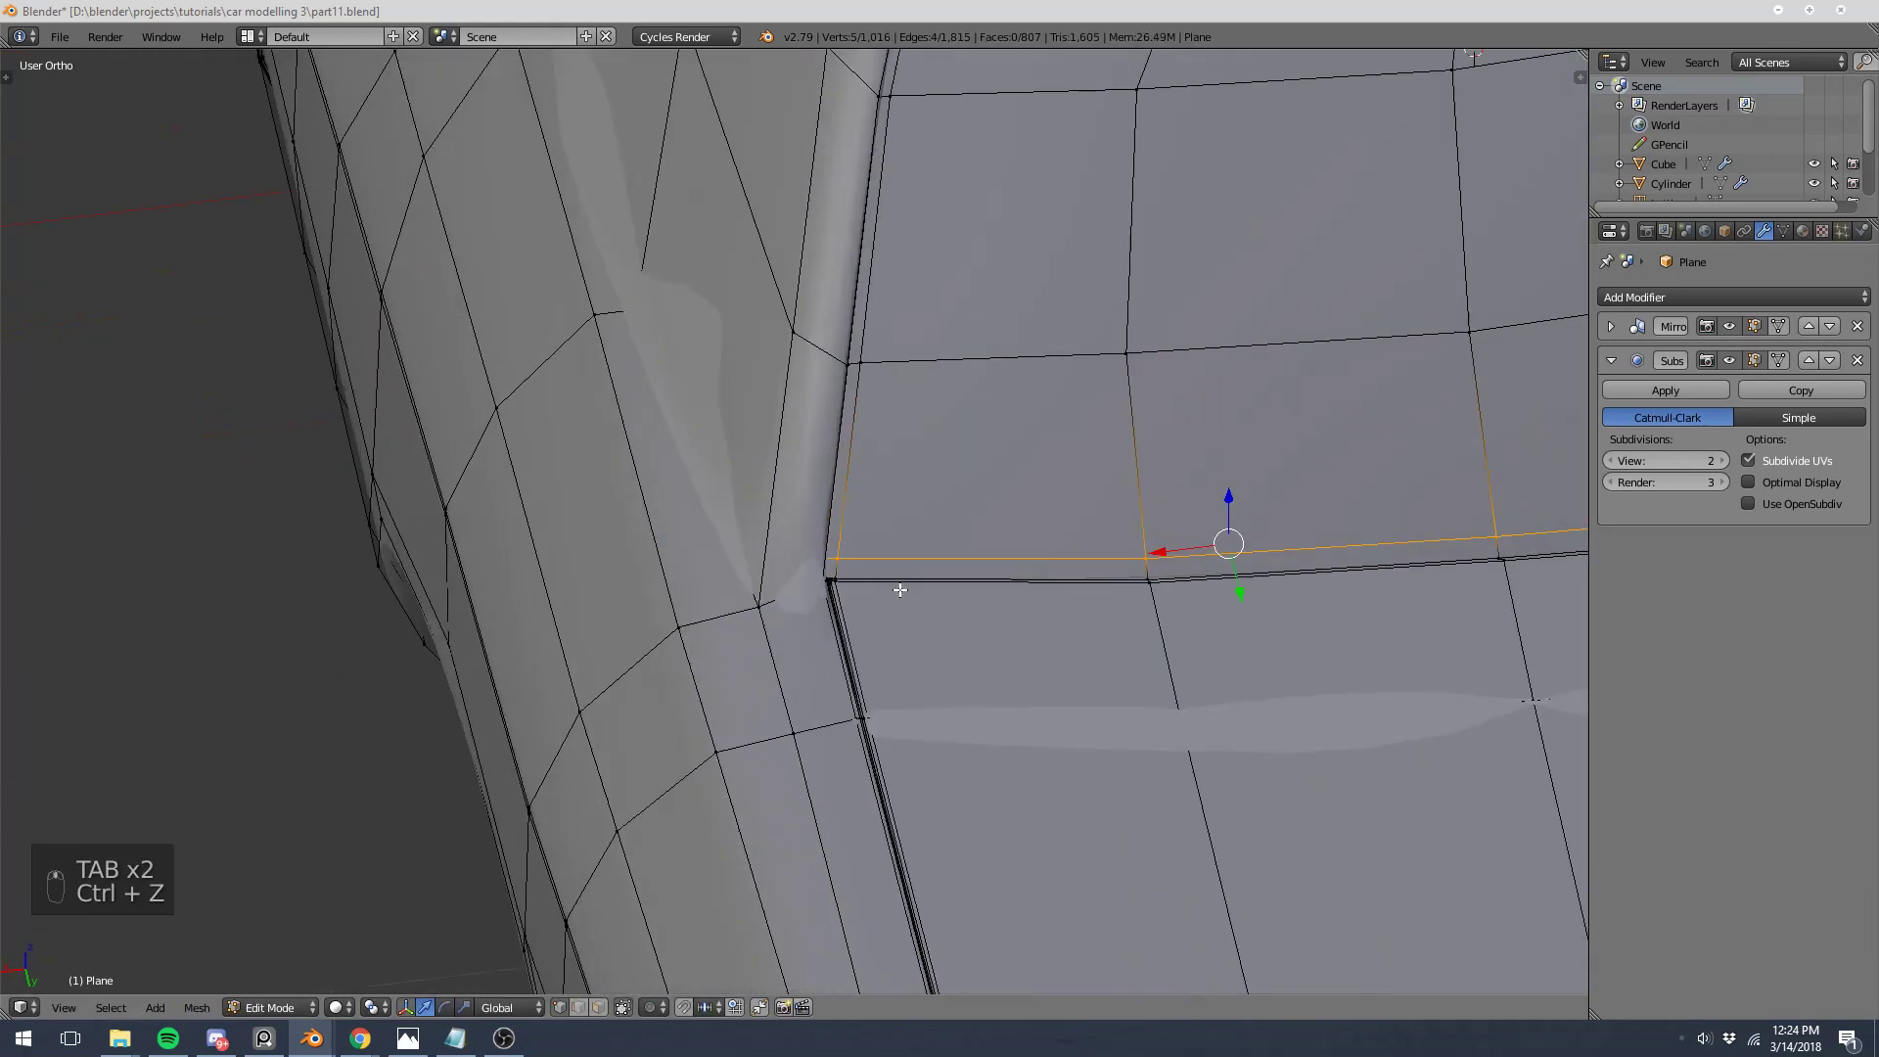
key("z")
key("ctrl+z")
Step: Add a supporting edge loop across the rear window, slid close to its trunk-side edge
key("ctrl+r")
left_click(855, 574)
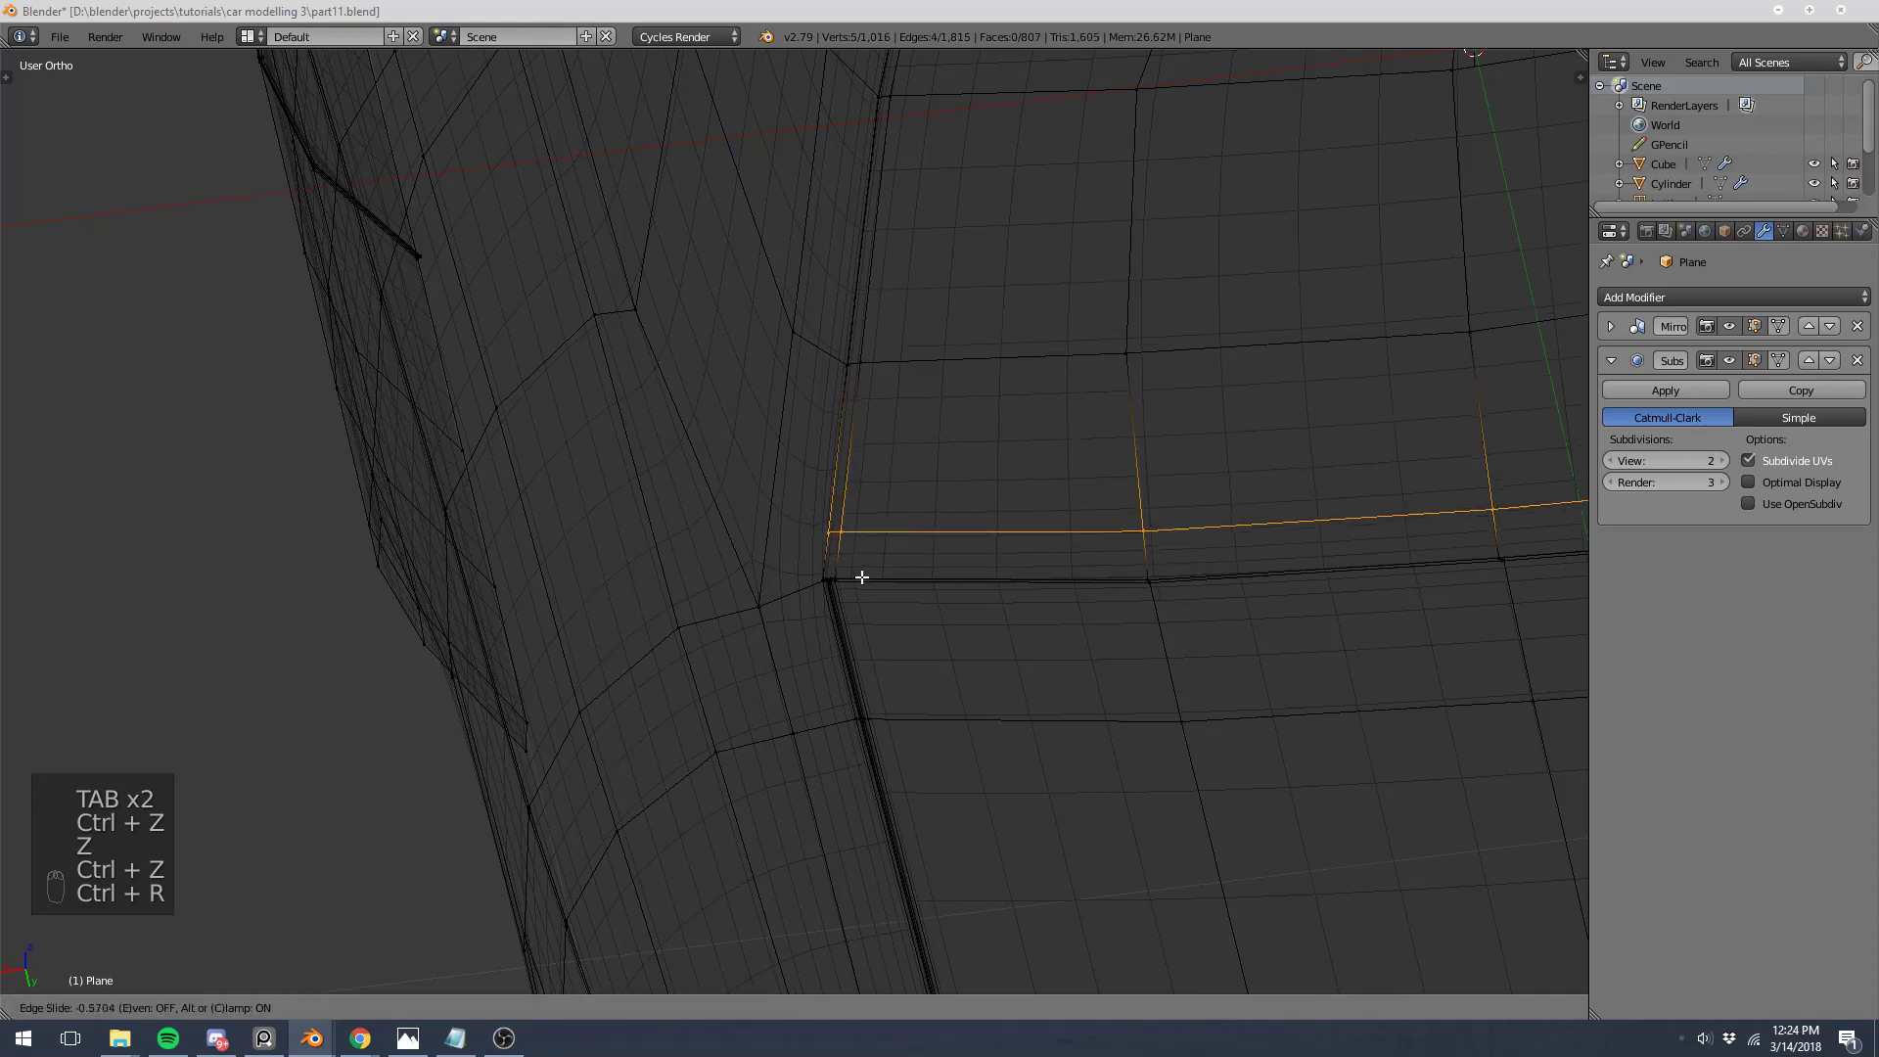
left_click(860, 595)
key("z")
scroll(959, 596, "up", 2)
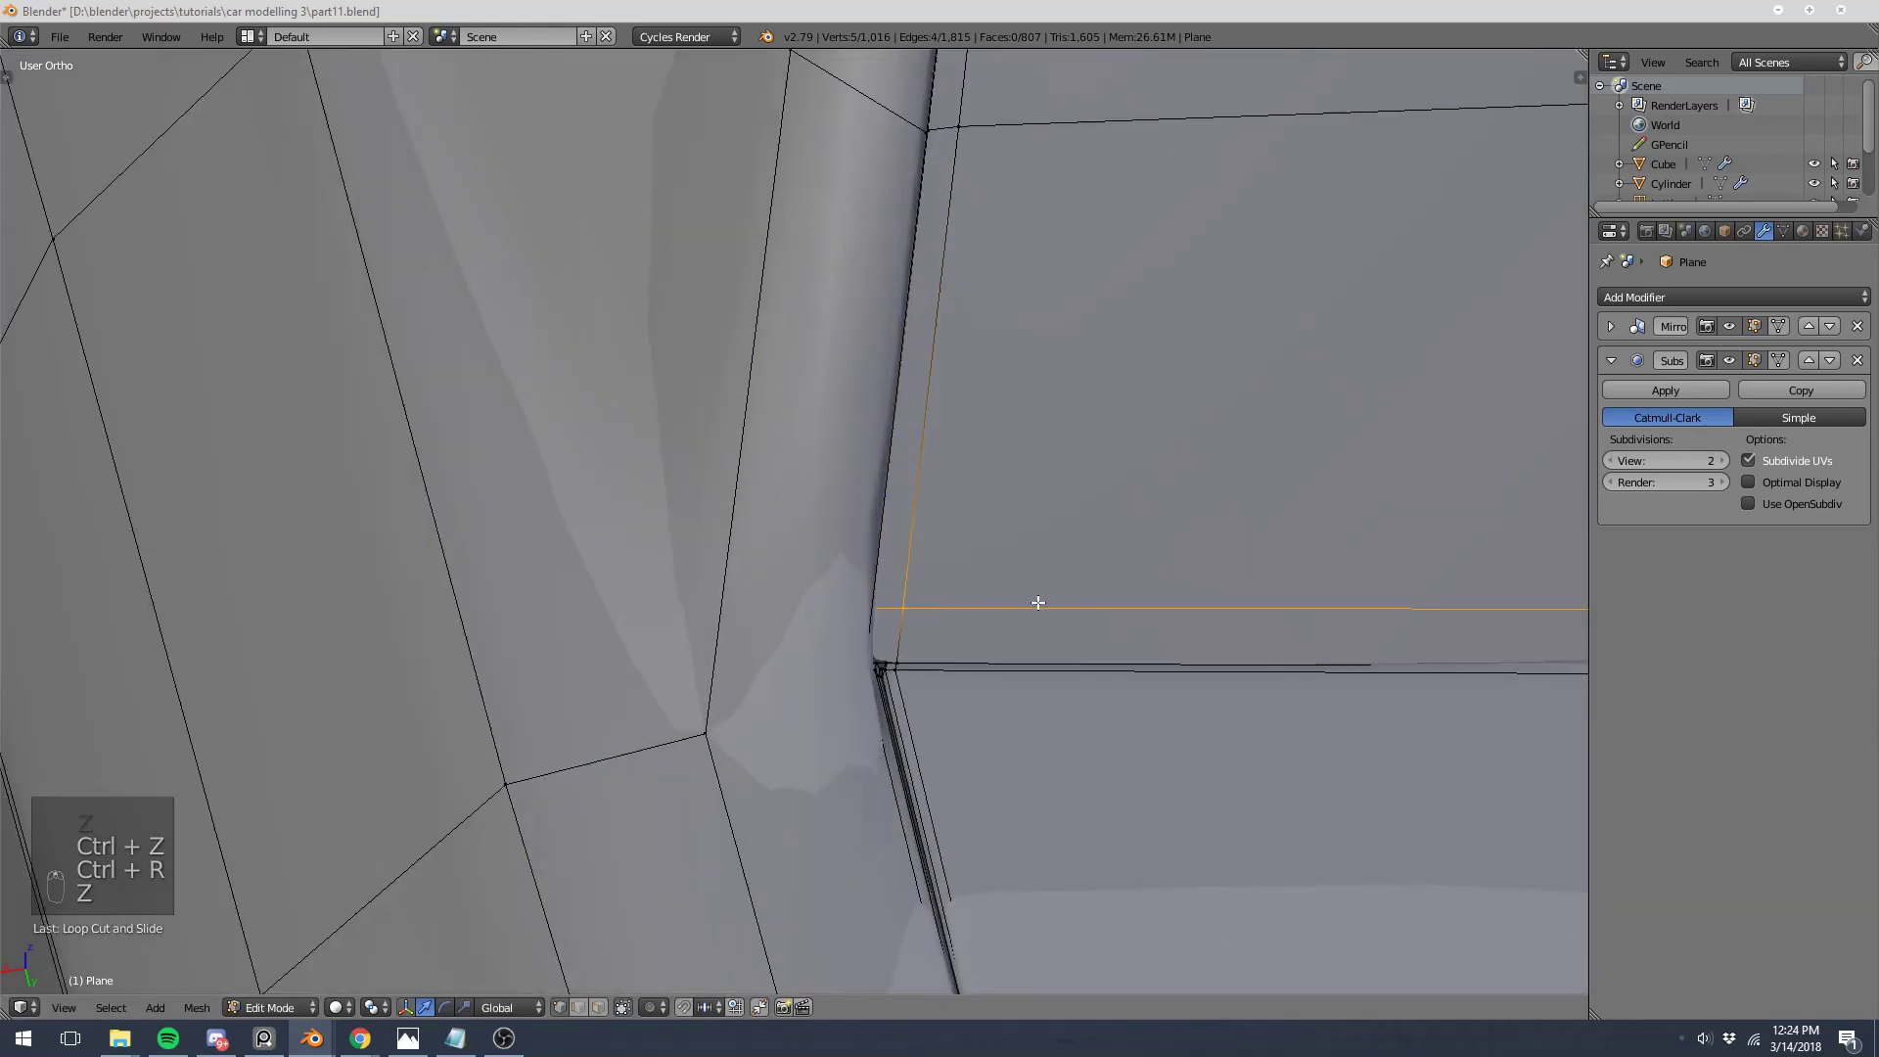
Step: Inspect the smoothed rear window and its fit to the roof and trunk lid on the whole body in object mode
key("Tab")
scroll(1037, 602, "down", 5)
key("a")
key("a")
key("a")
scroll(891, 647, "up", 2)
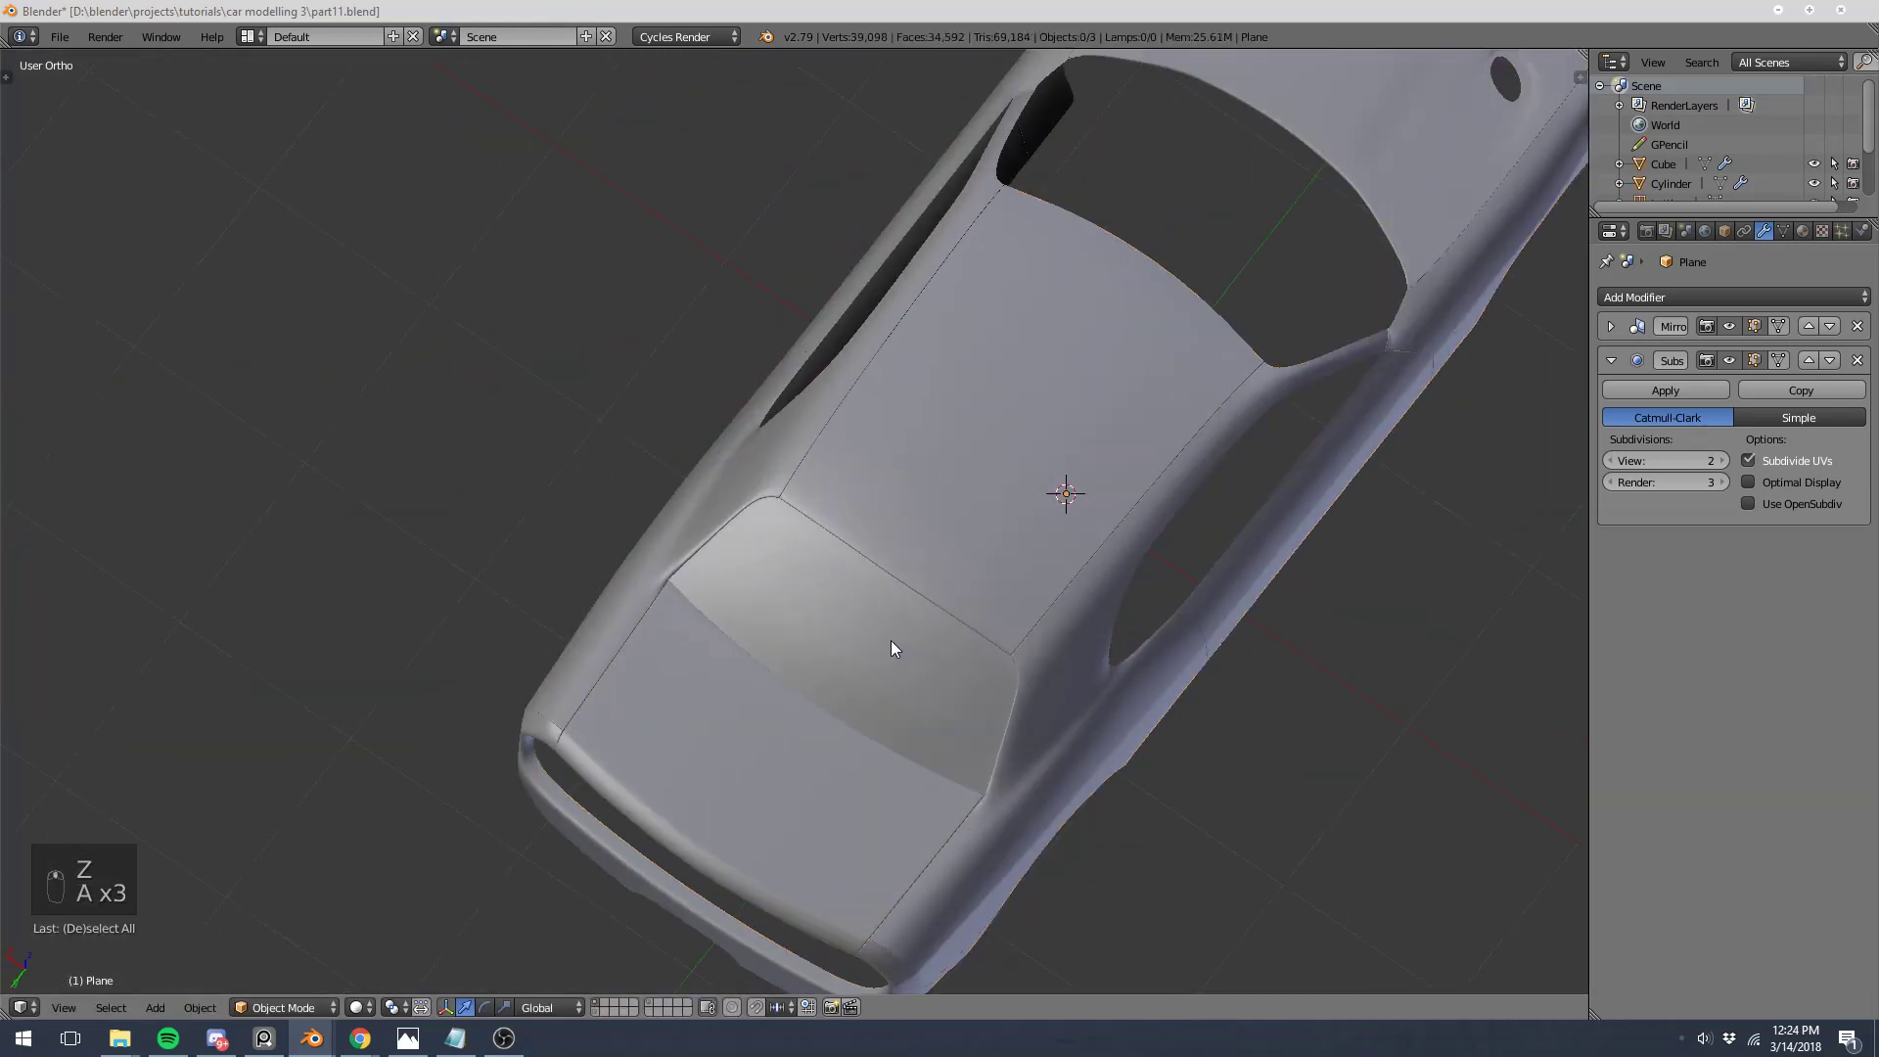
middle_click_drag(890, 647, 1200, 504)
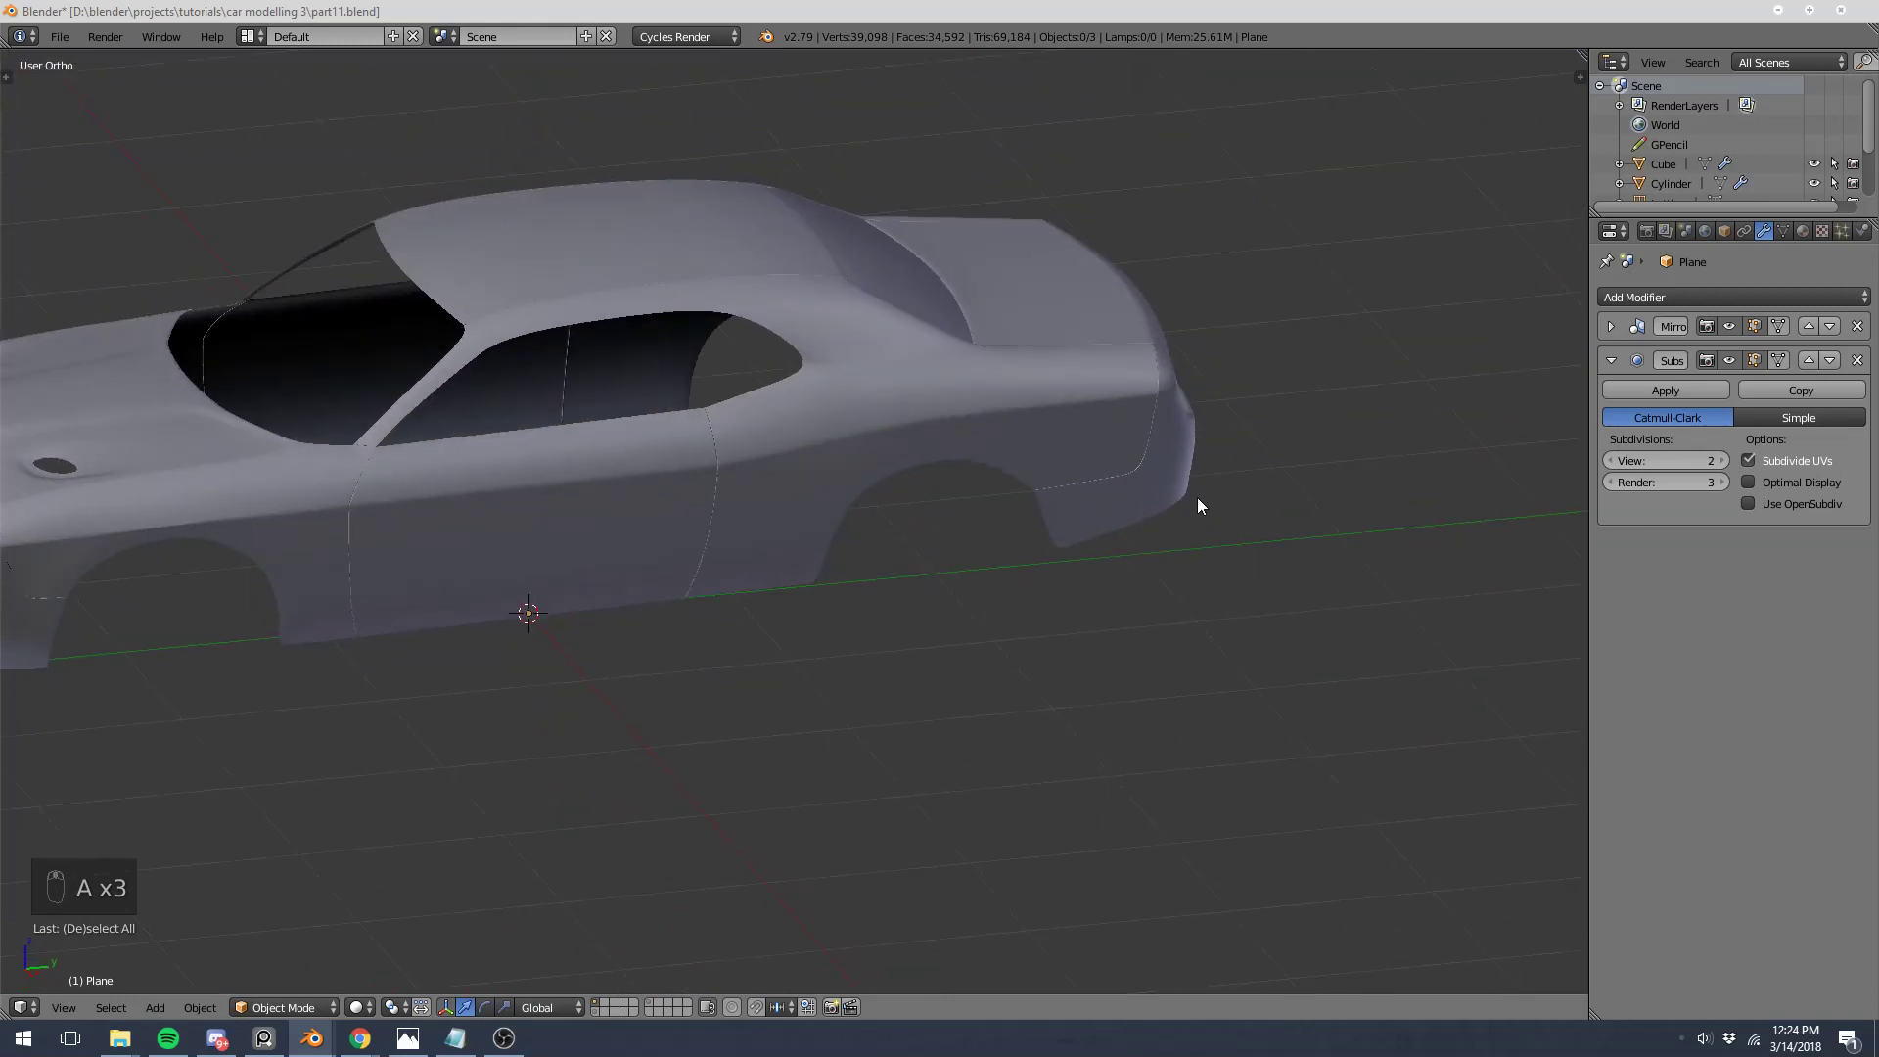
Step: Compare the rear window and the whole body against the side blueprint, in edit and object mode
key("KP_3")
key("Tab")
scroll(694, 484, "up", 6)
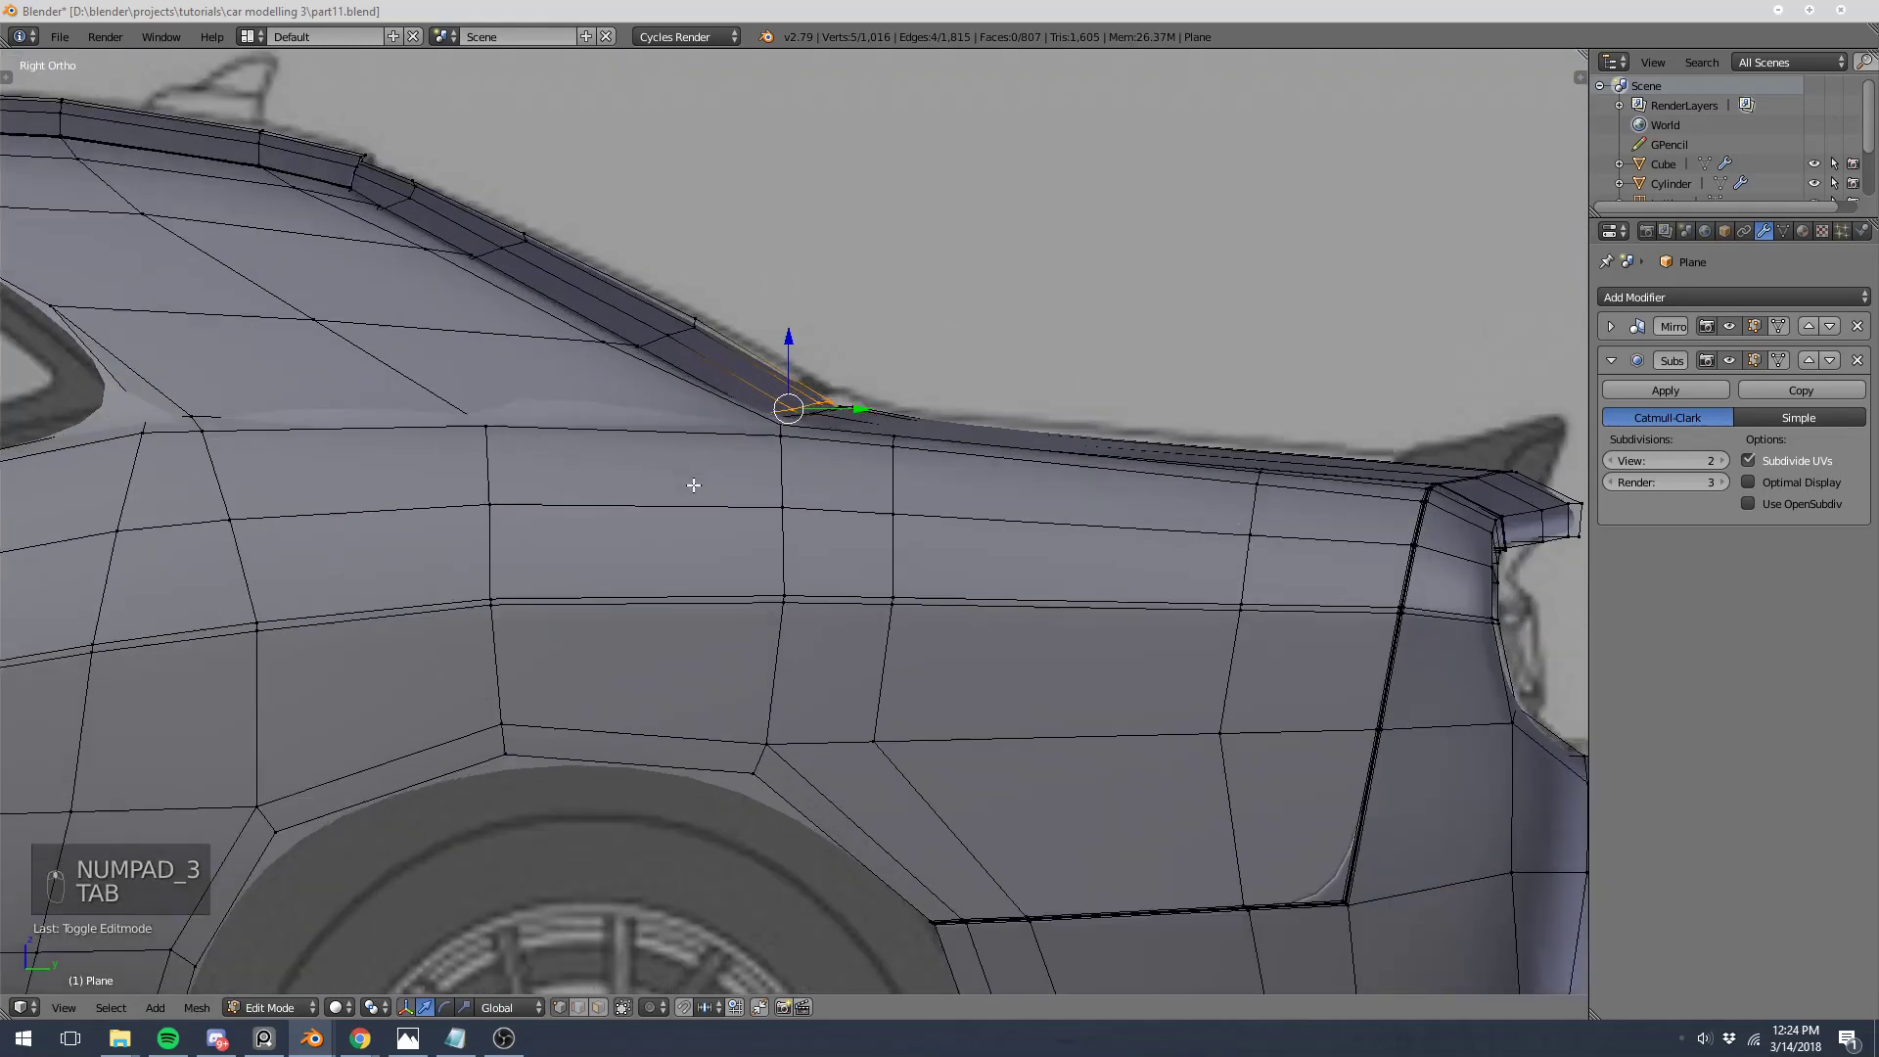
scroll(694, 484, "up", 1)
key("Tab")
scroll(673, 337, "down", 5)
scroll(407, 518, "up", 3)
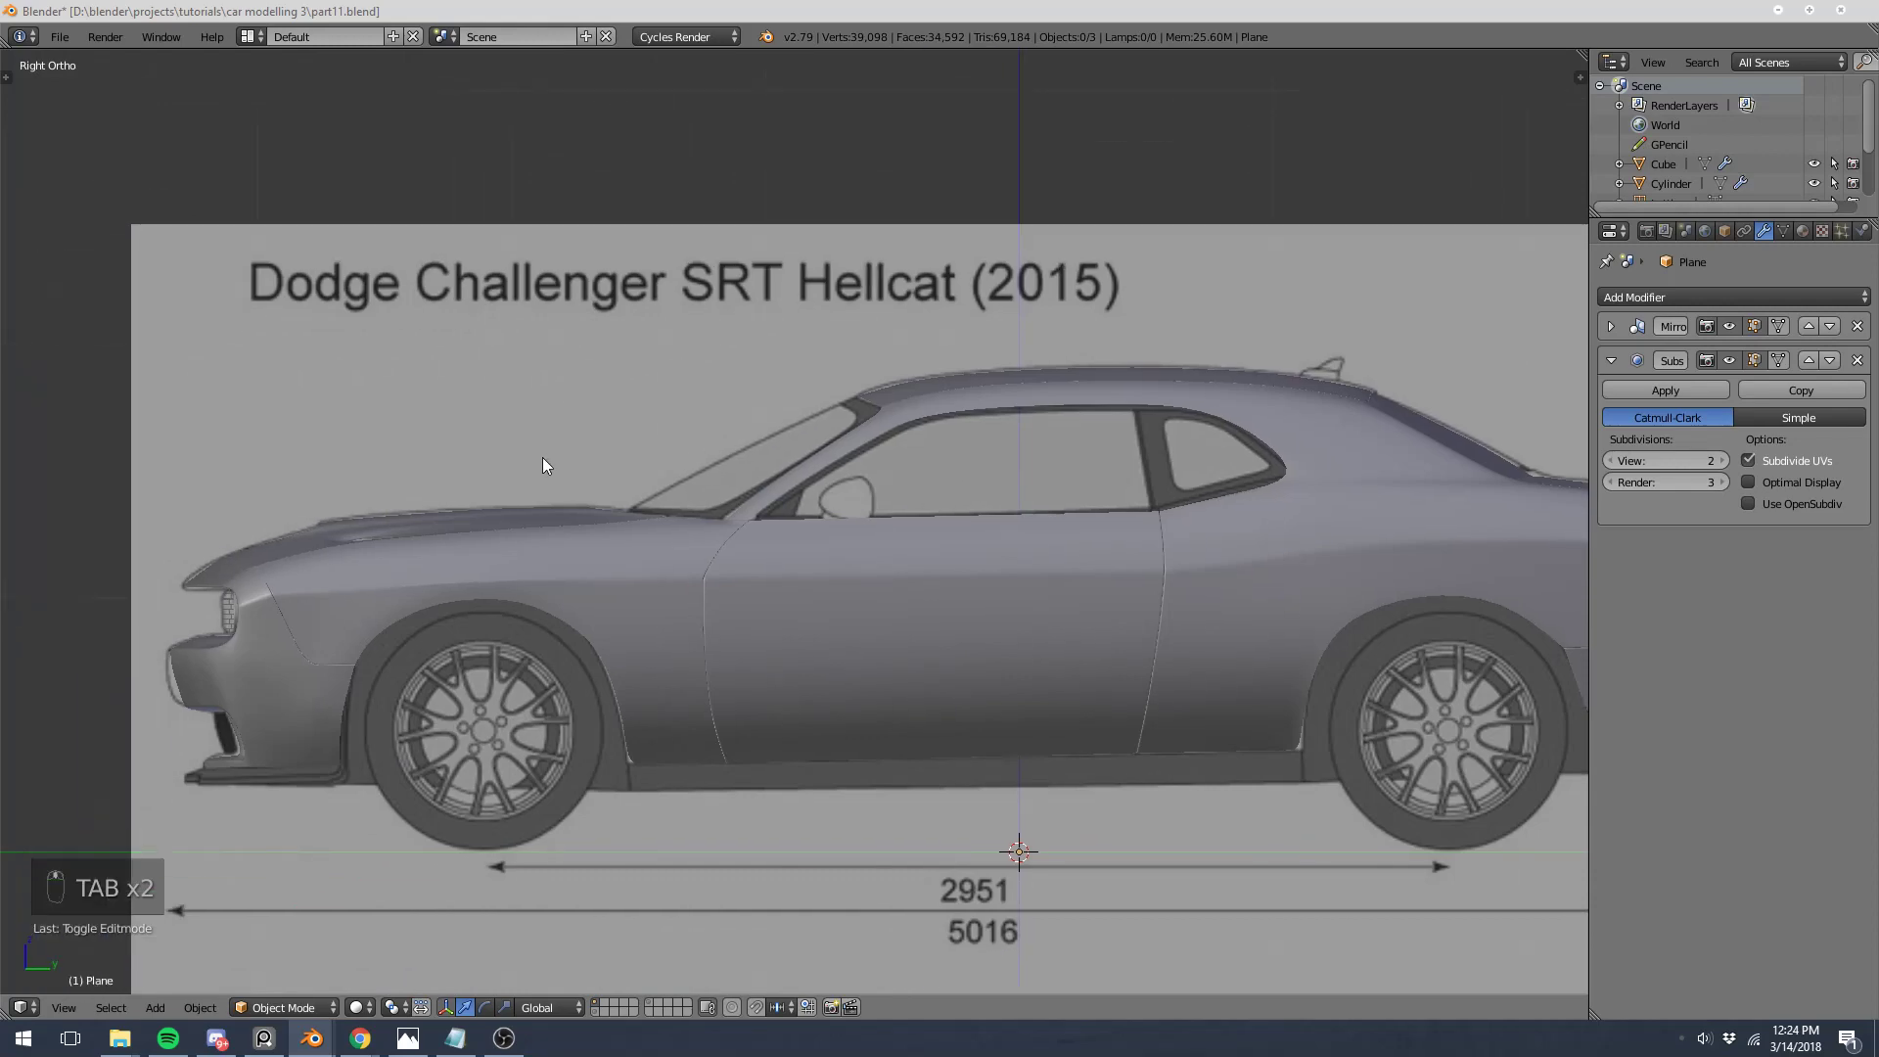
middle_click_drag(545, 464, 655, 554)
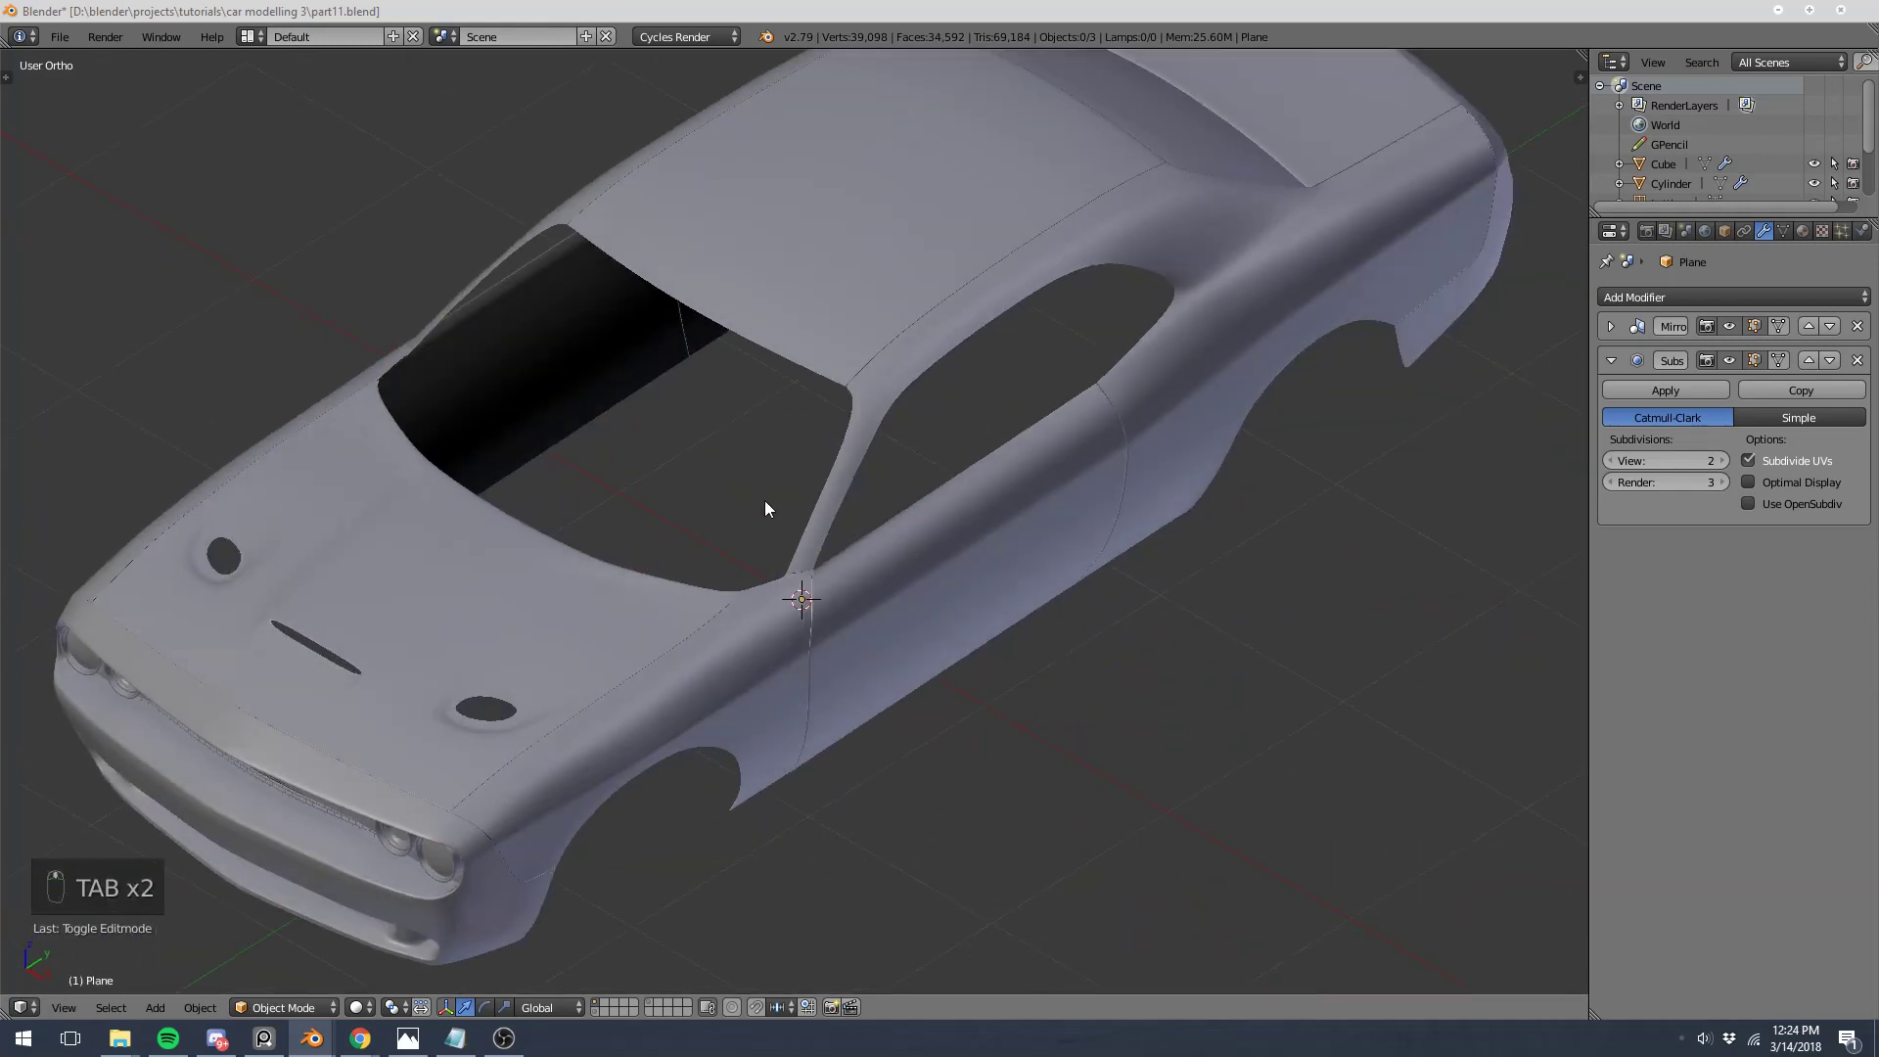
key("KP_3")
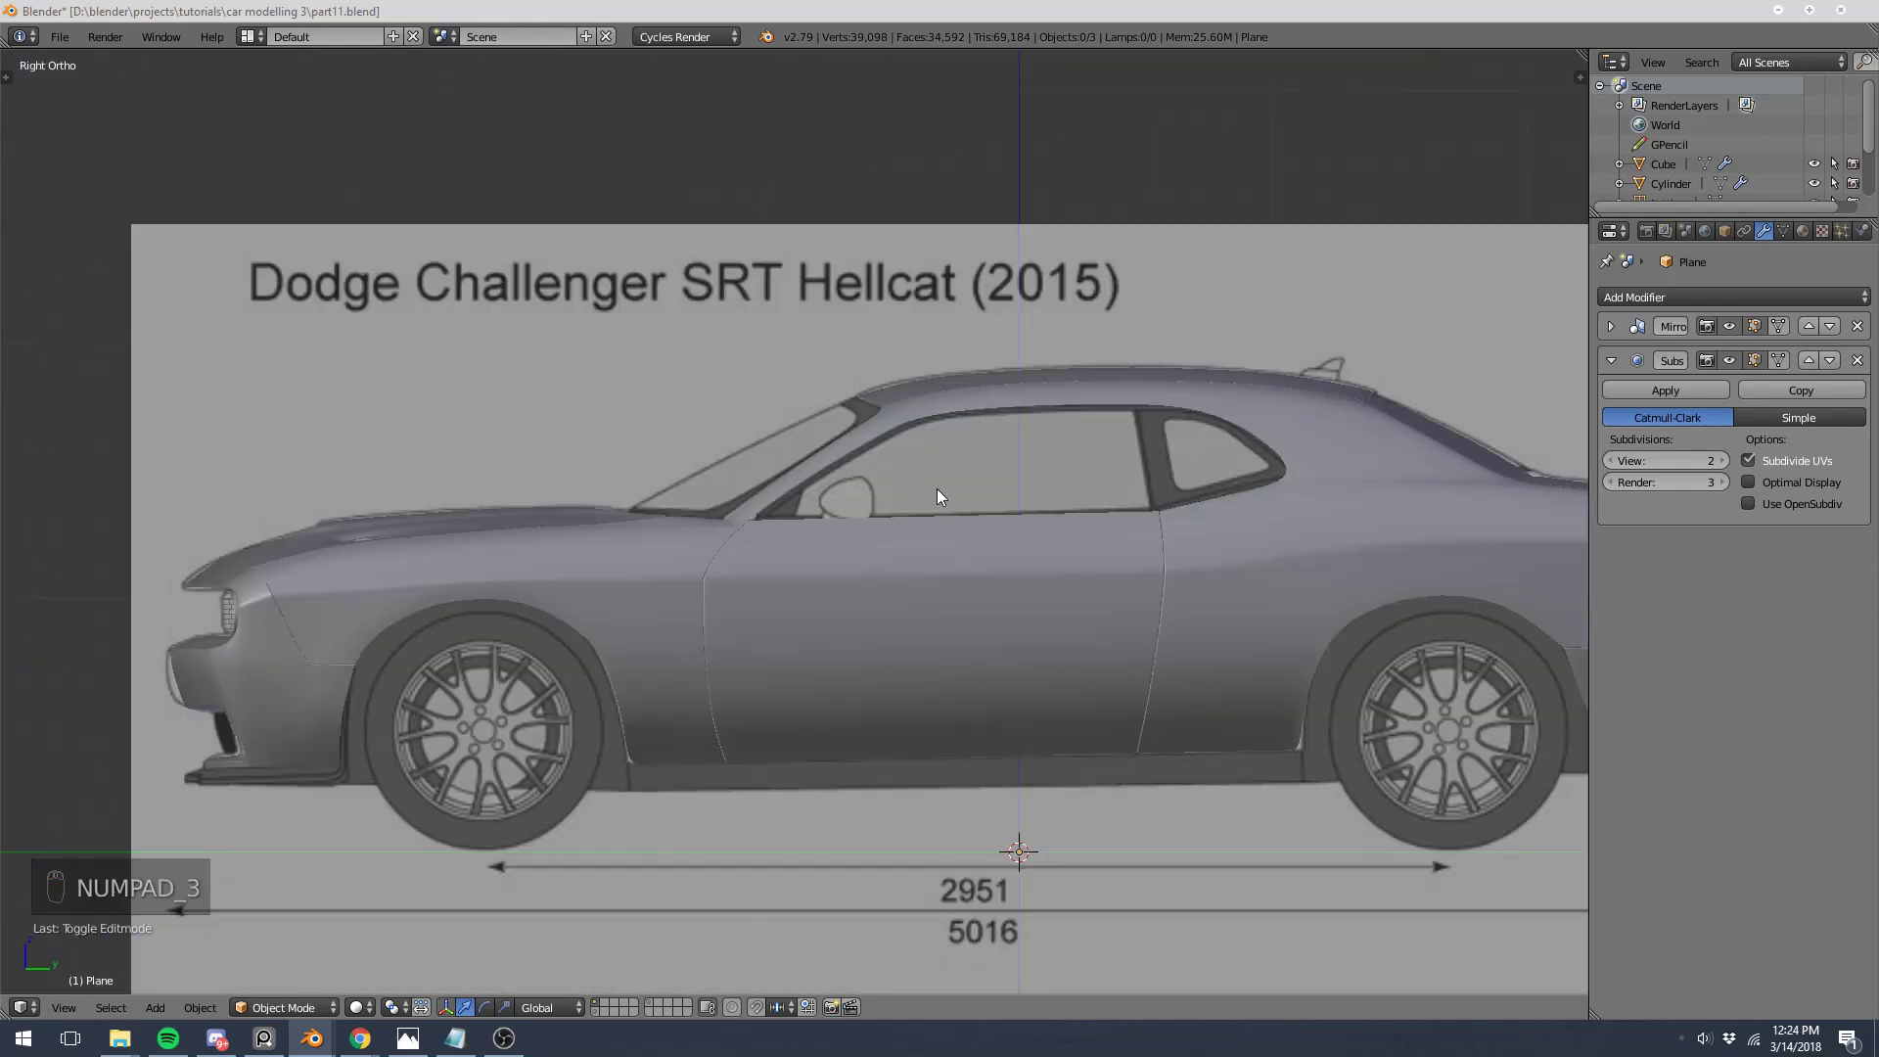
Step: Examine the windshield opening's base against the blueprint in side and top view, checking the wireframe and the hood-side corner
scroll(653, 536, "up", 6)
key("z")
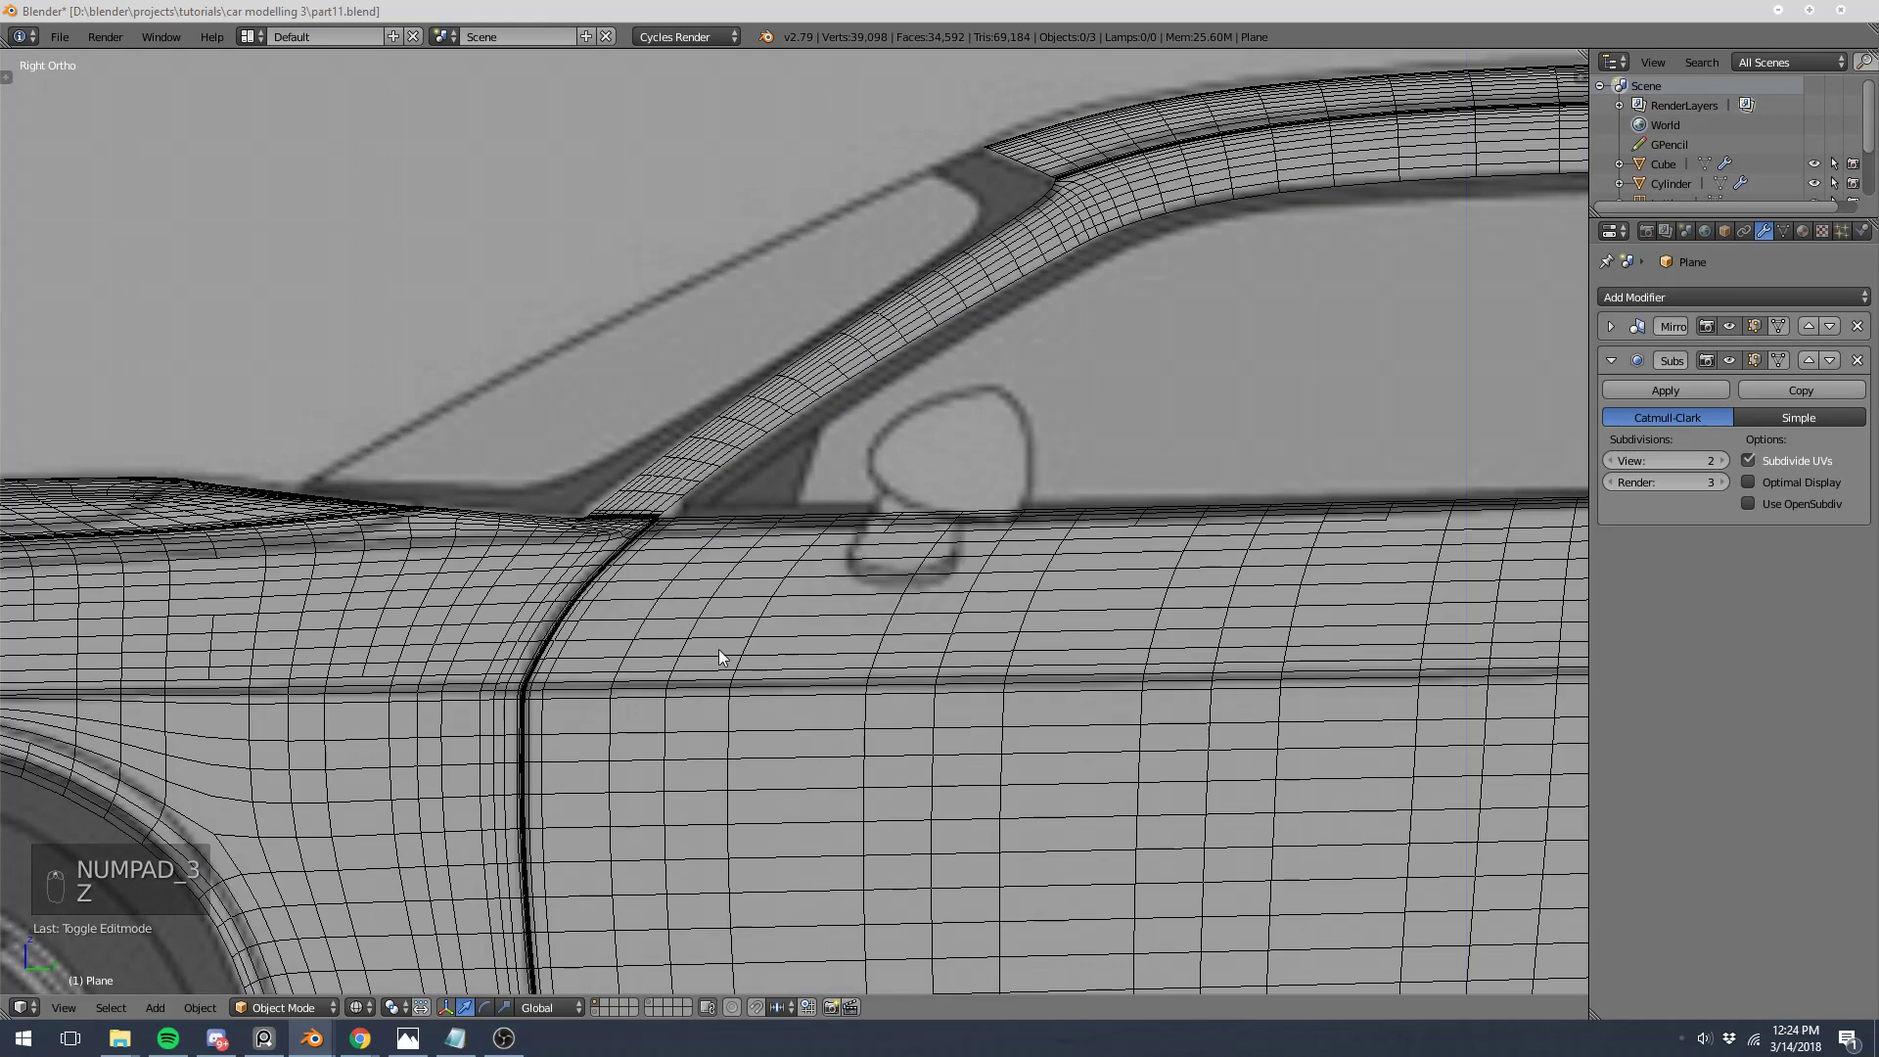
key("z")
middle_click_drag(652, 484, 831, 433, "shift")
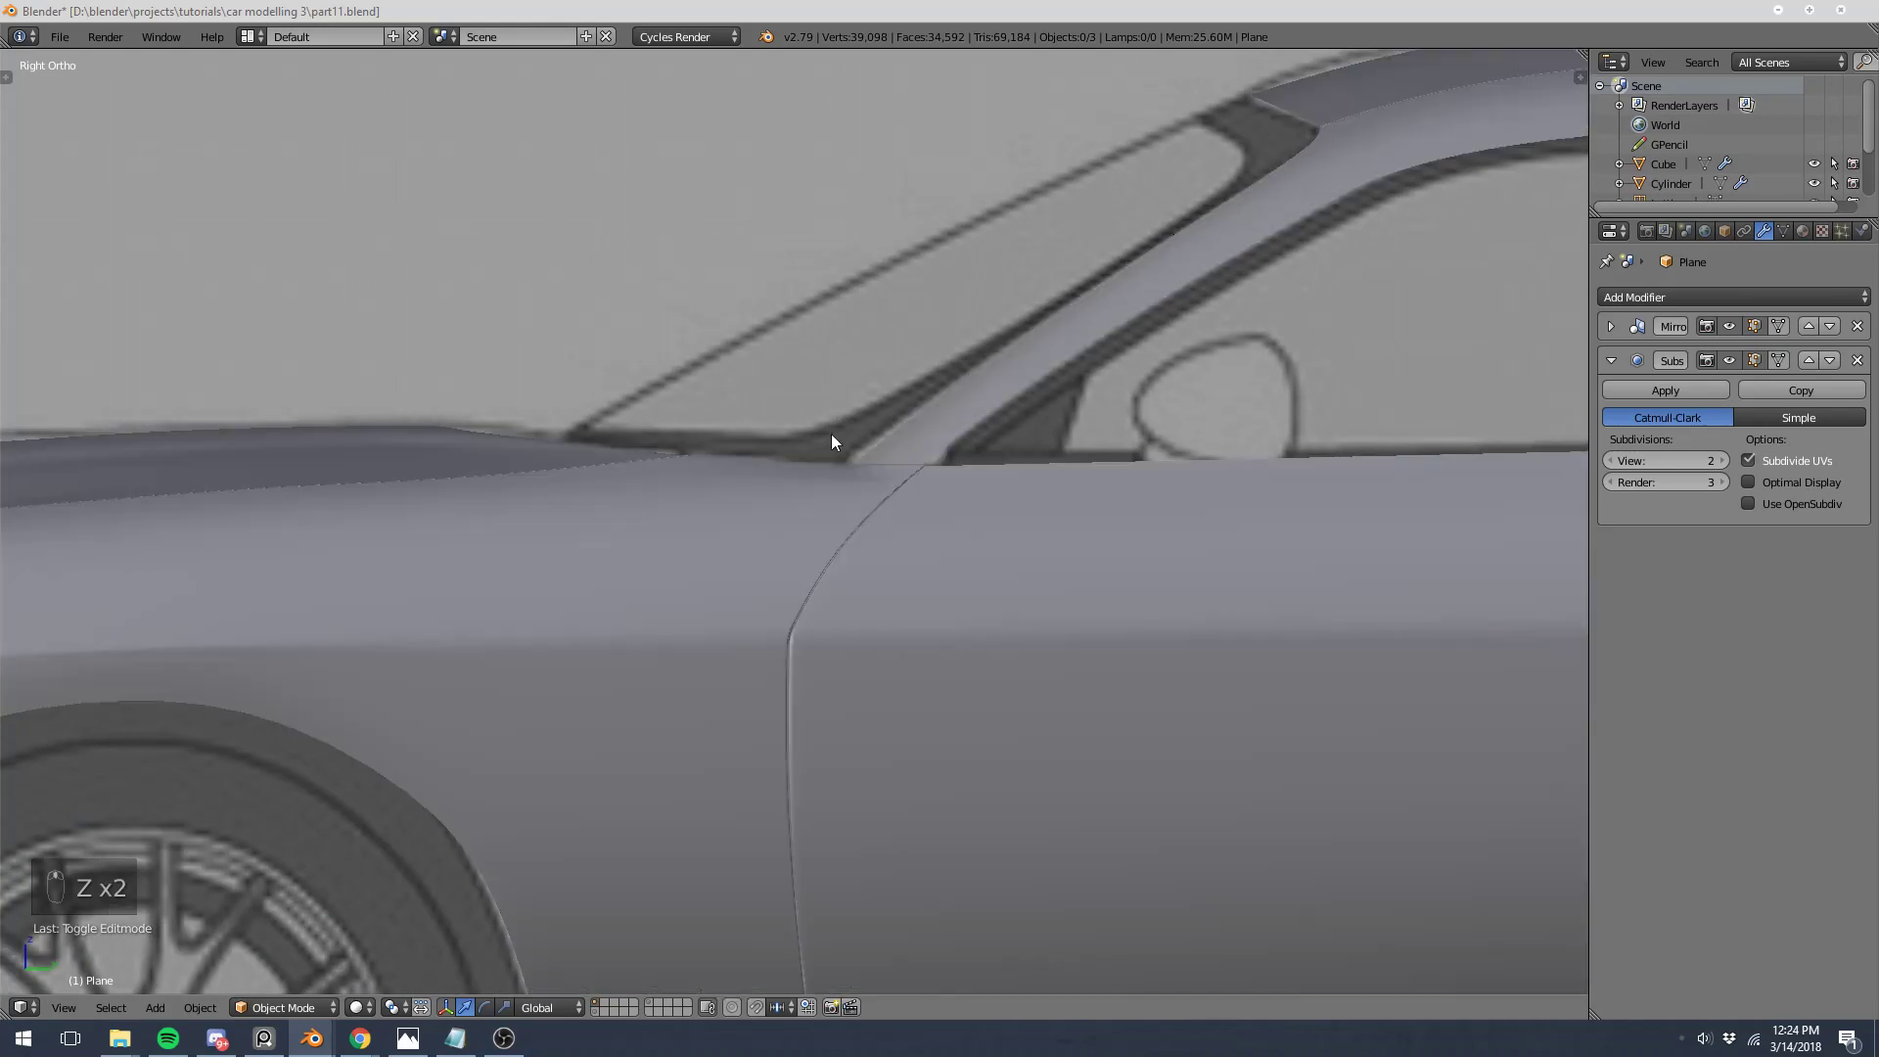
key("KP_7")
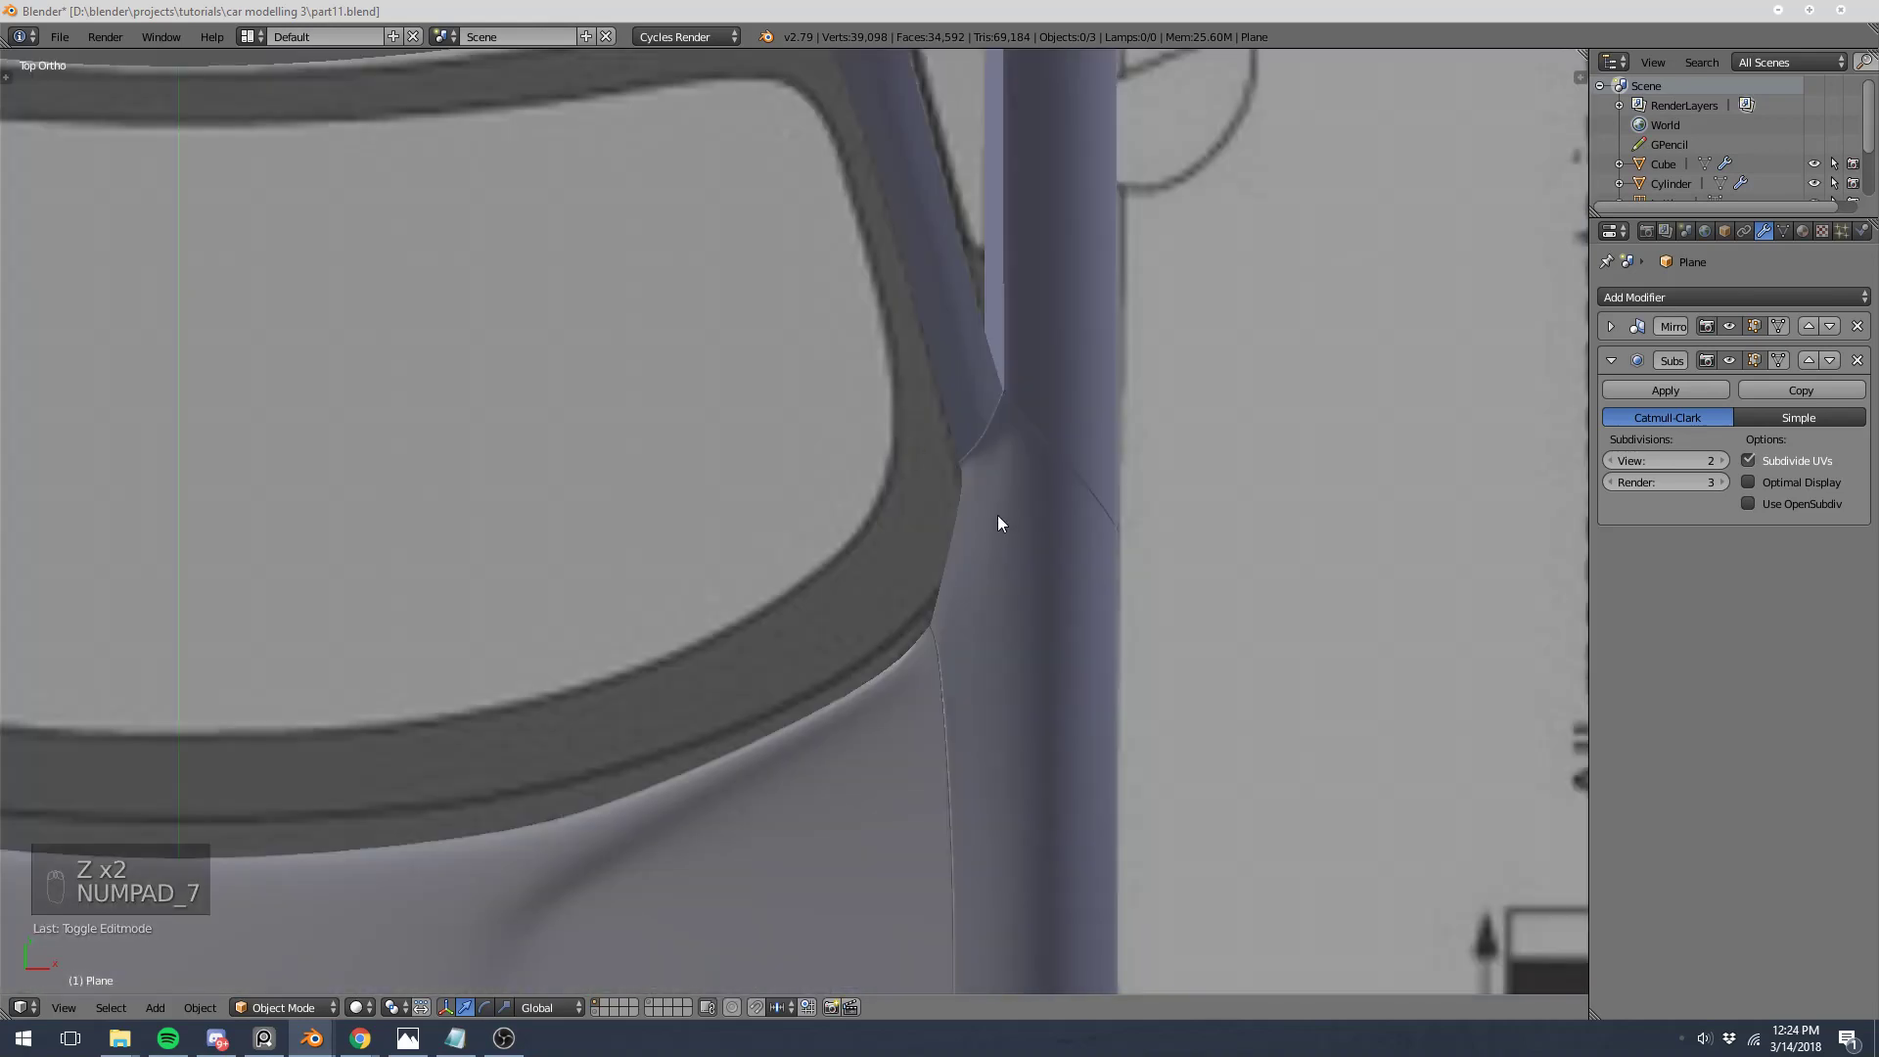
key("Tab")
key("z")
key("z")
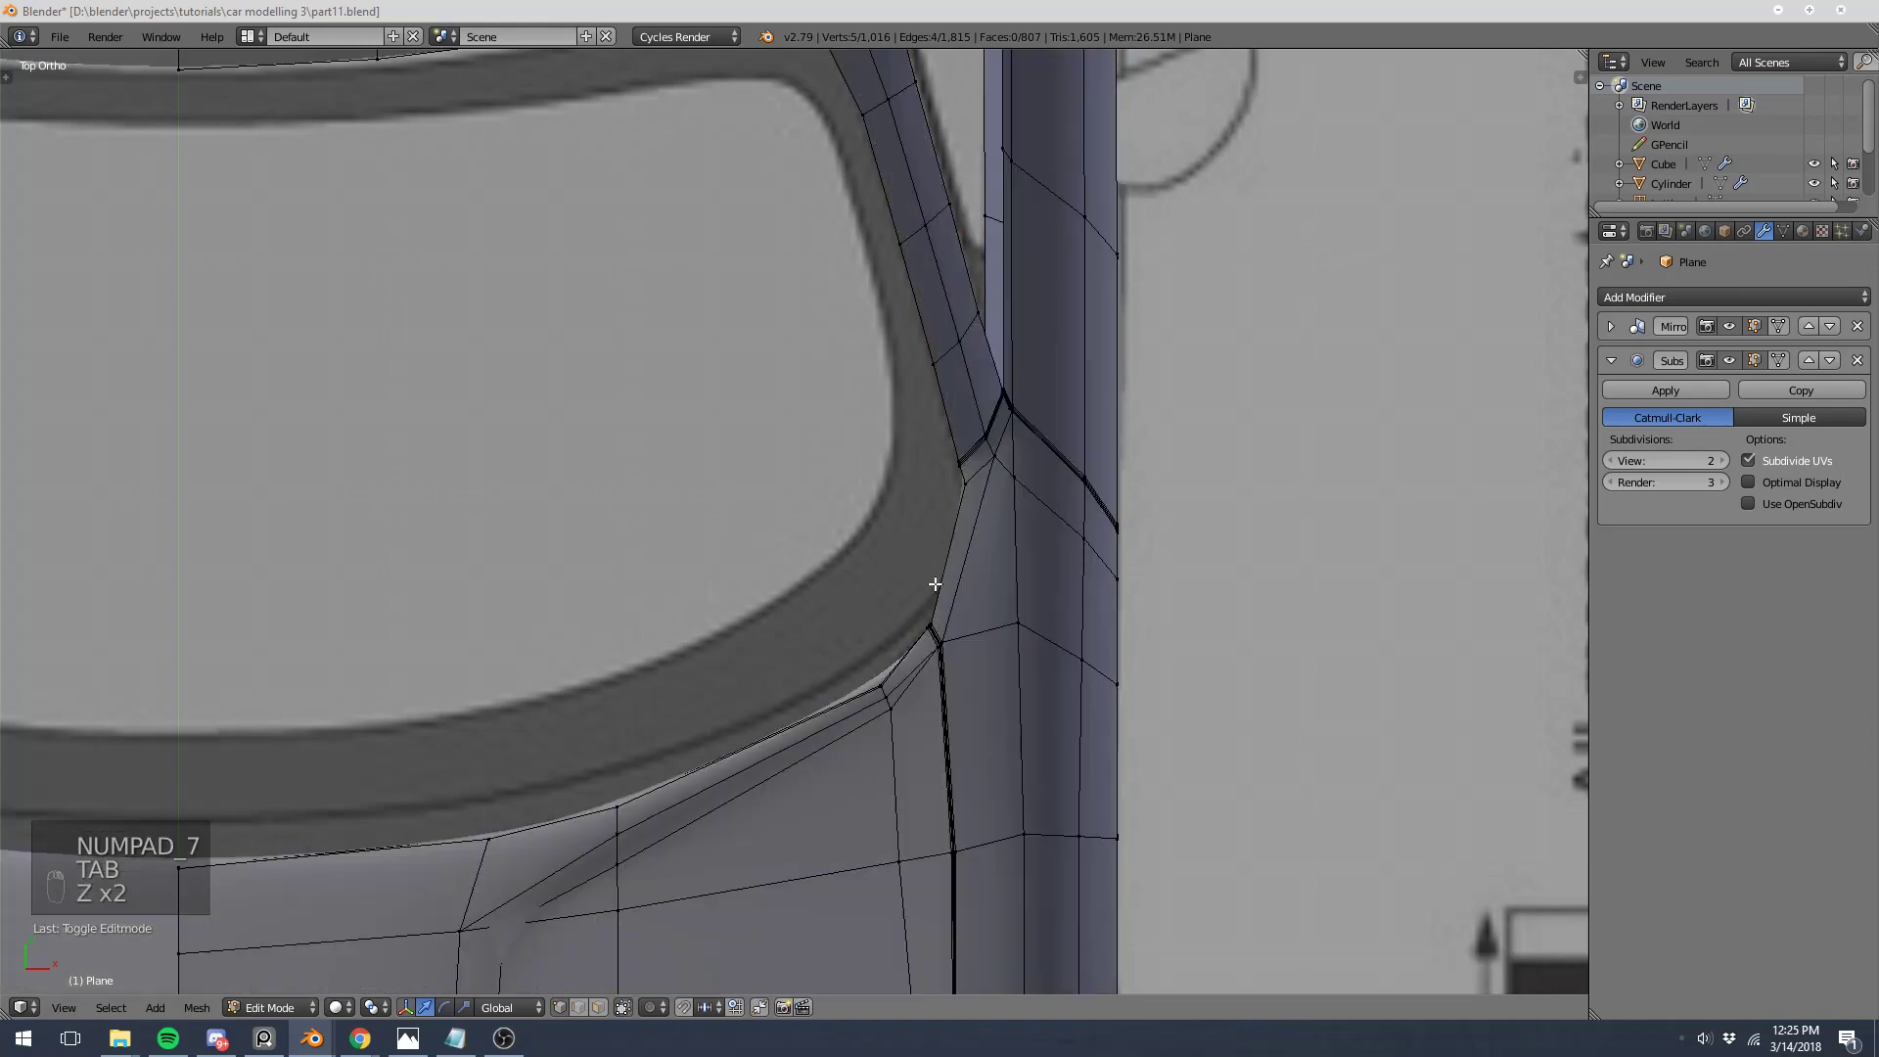
scroll(1082, 679, "down", 5)
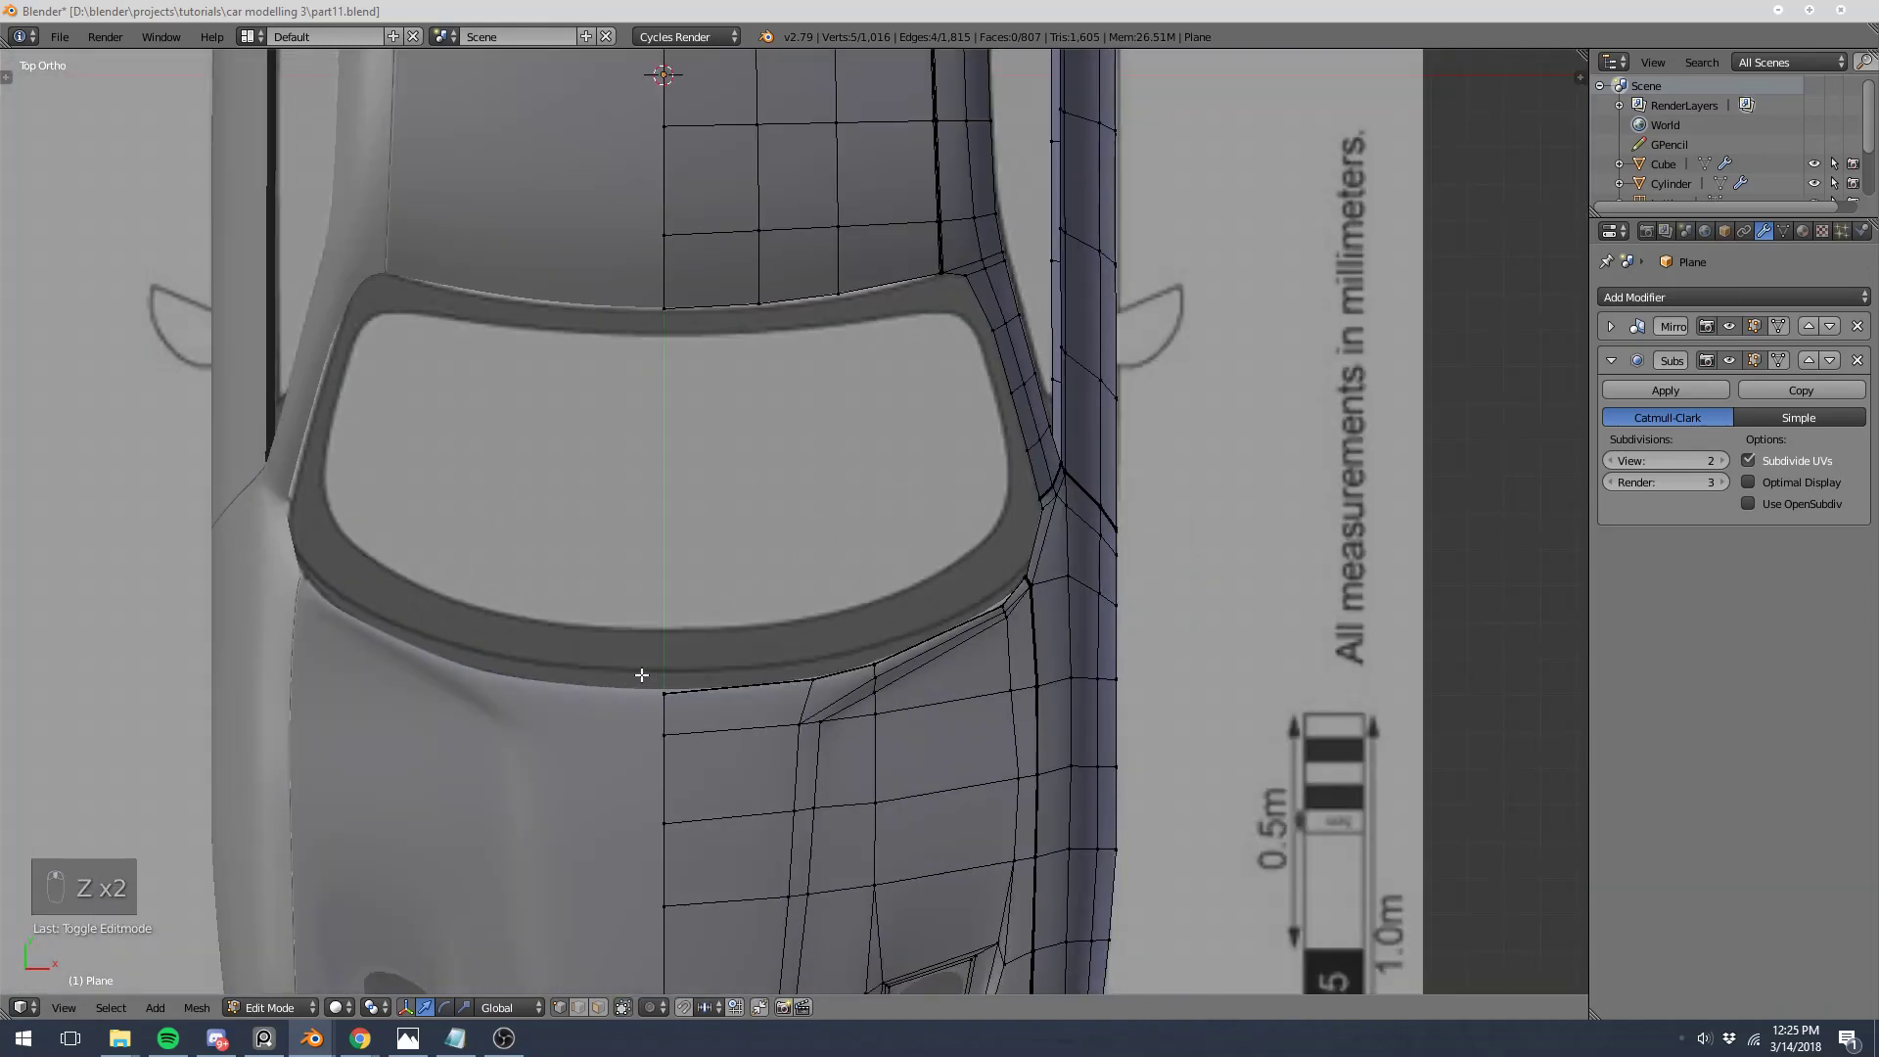
middle_click_drag(332, 491, 229, 390)
key("KP_7")
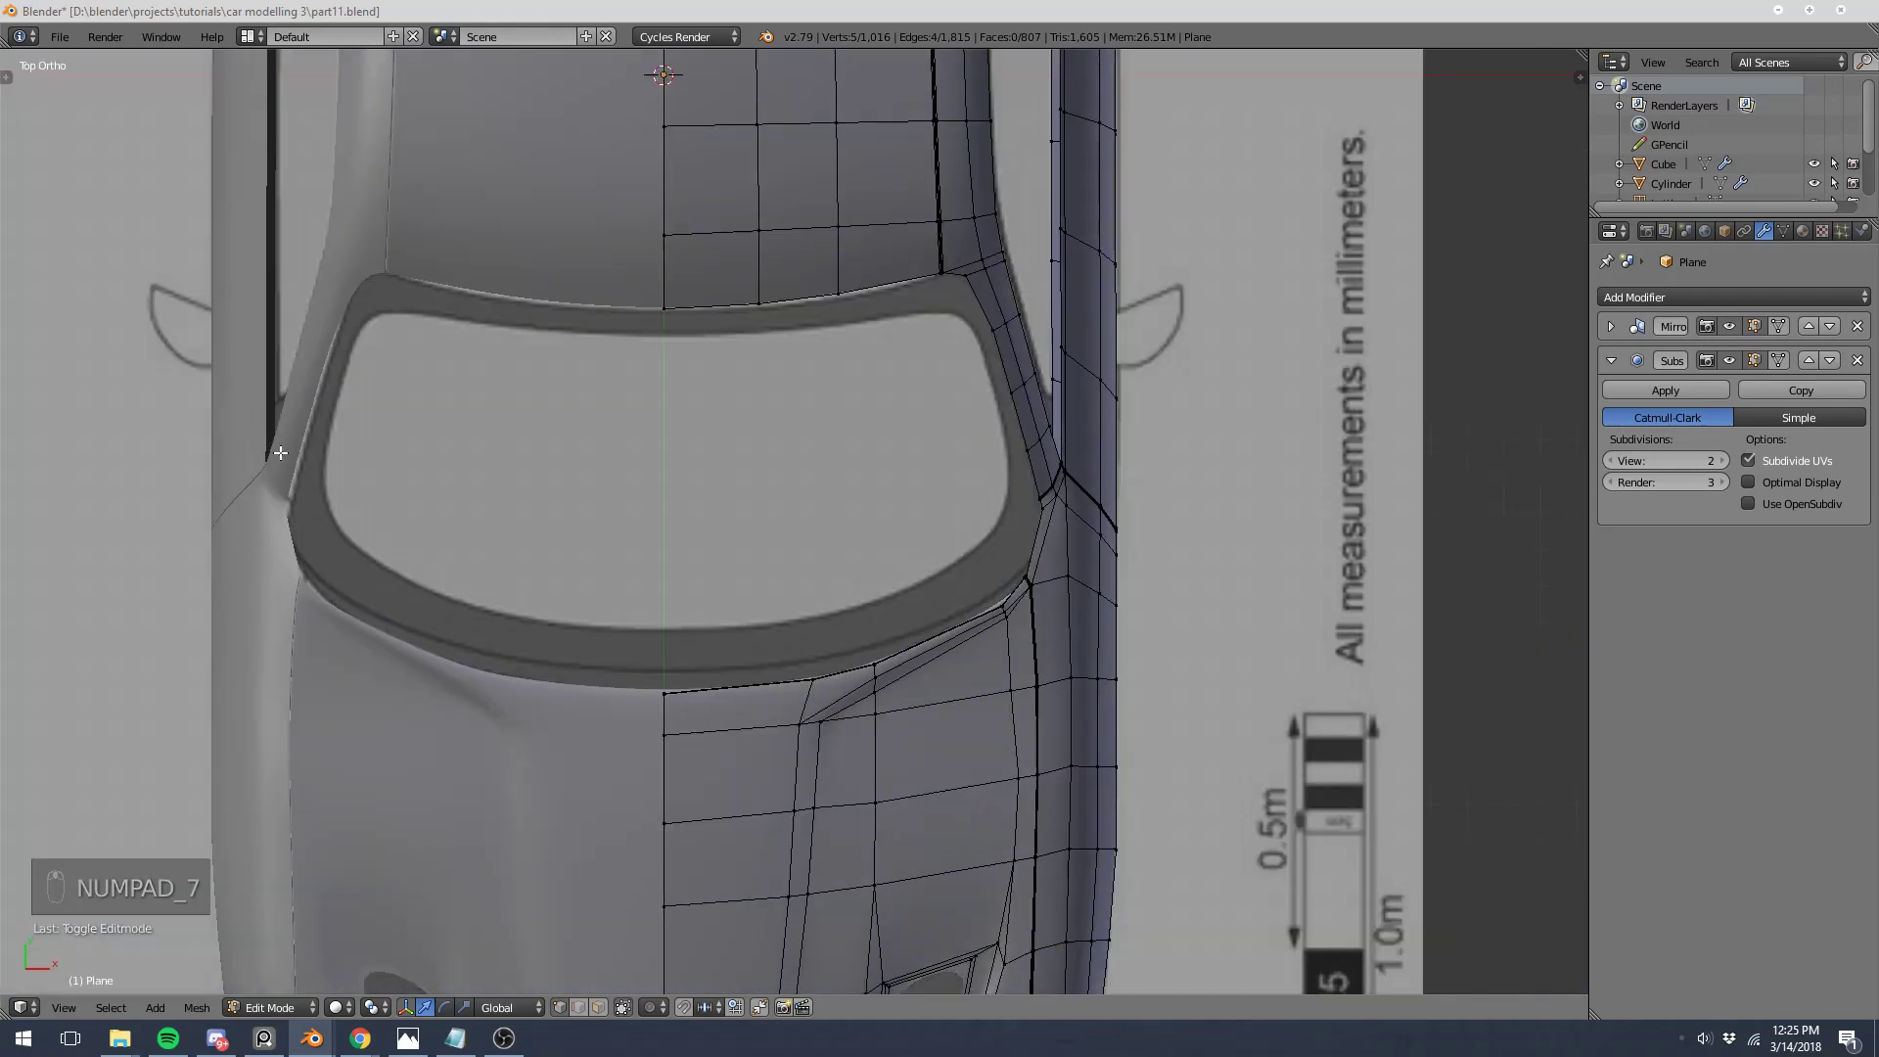
Step: Trace the windshield's hood-side edge with a grease pencil stroke from the centre line to the corner, and remove the grease pencil layer
key("l")
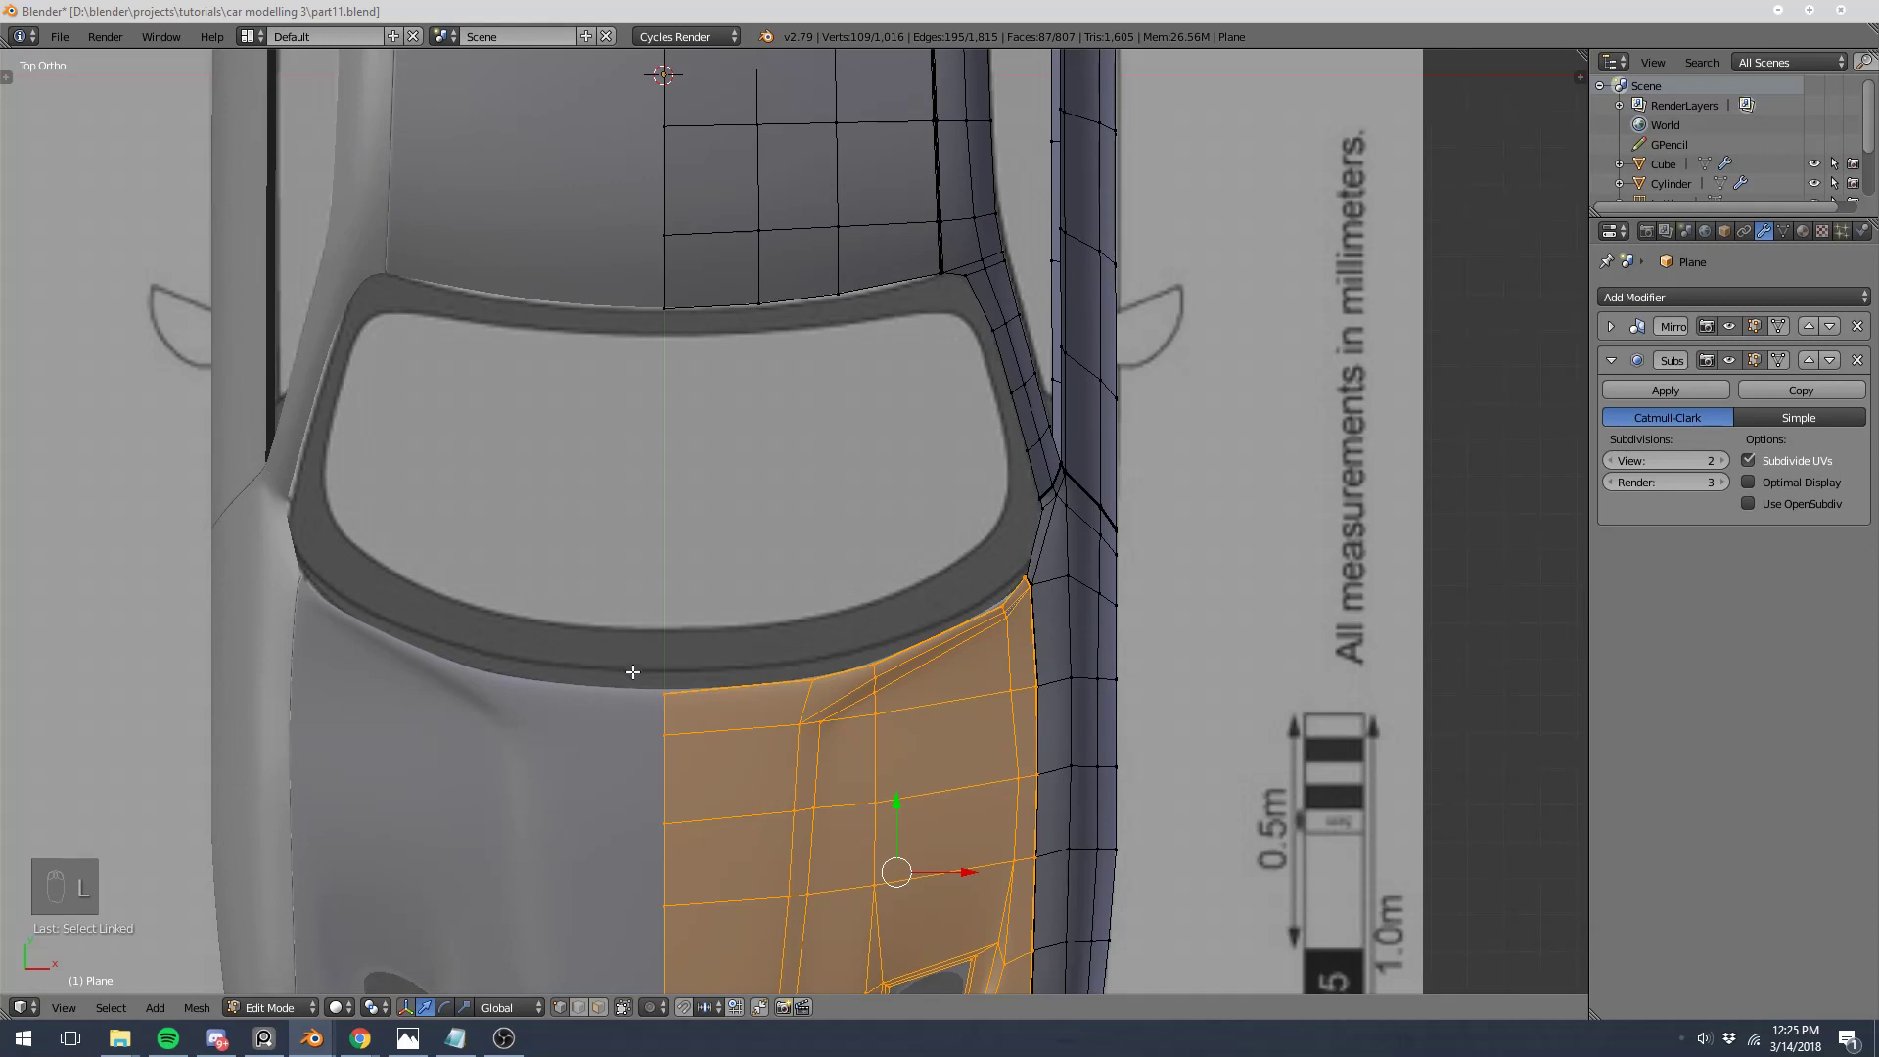
left_click_drag(662, 669, 670, 661)
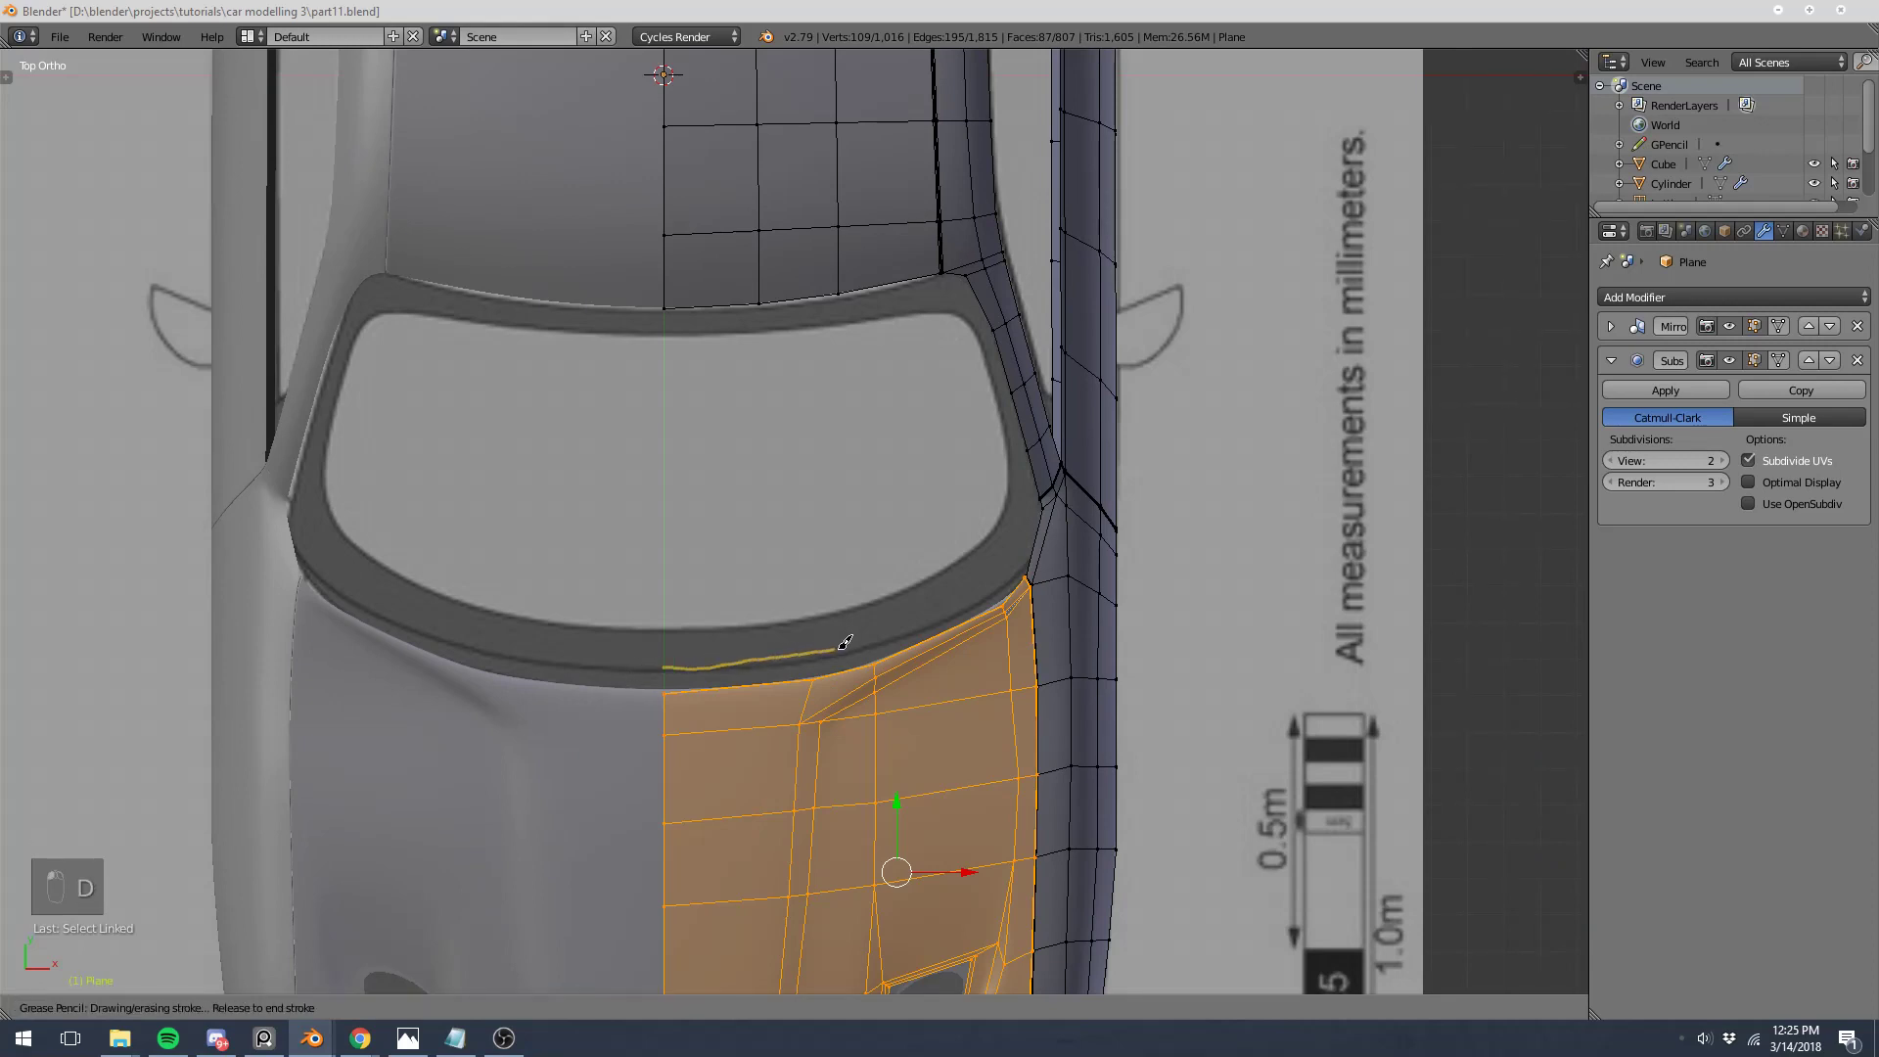
left_click_drag(984, 587, 1006, 565)
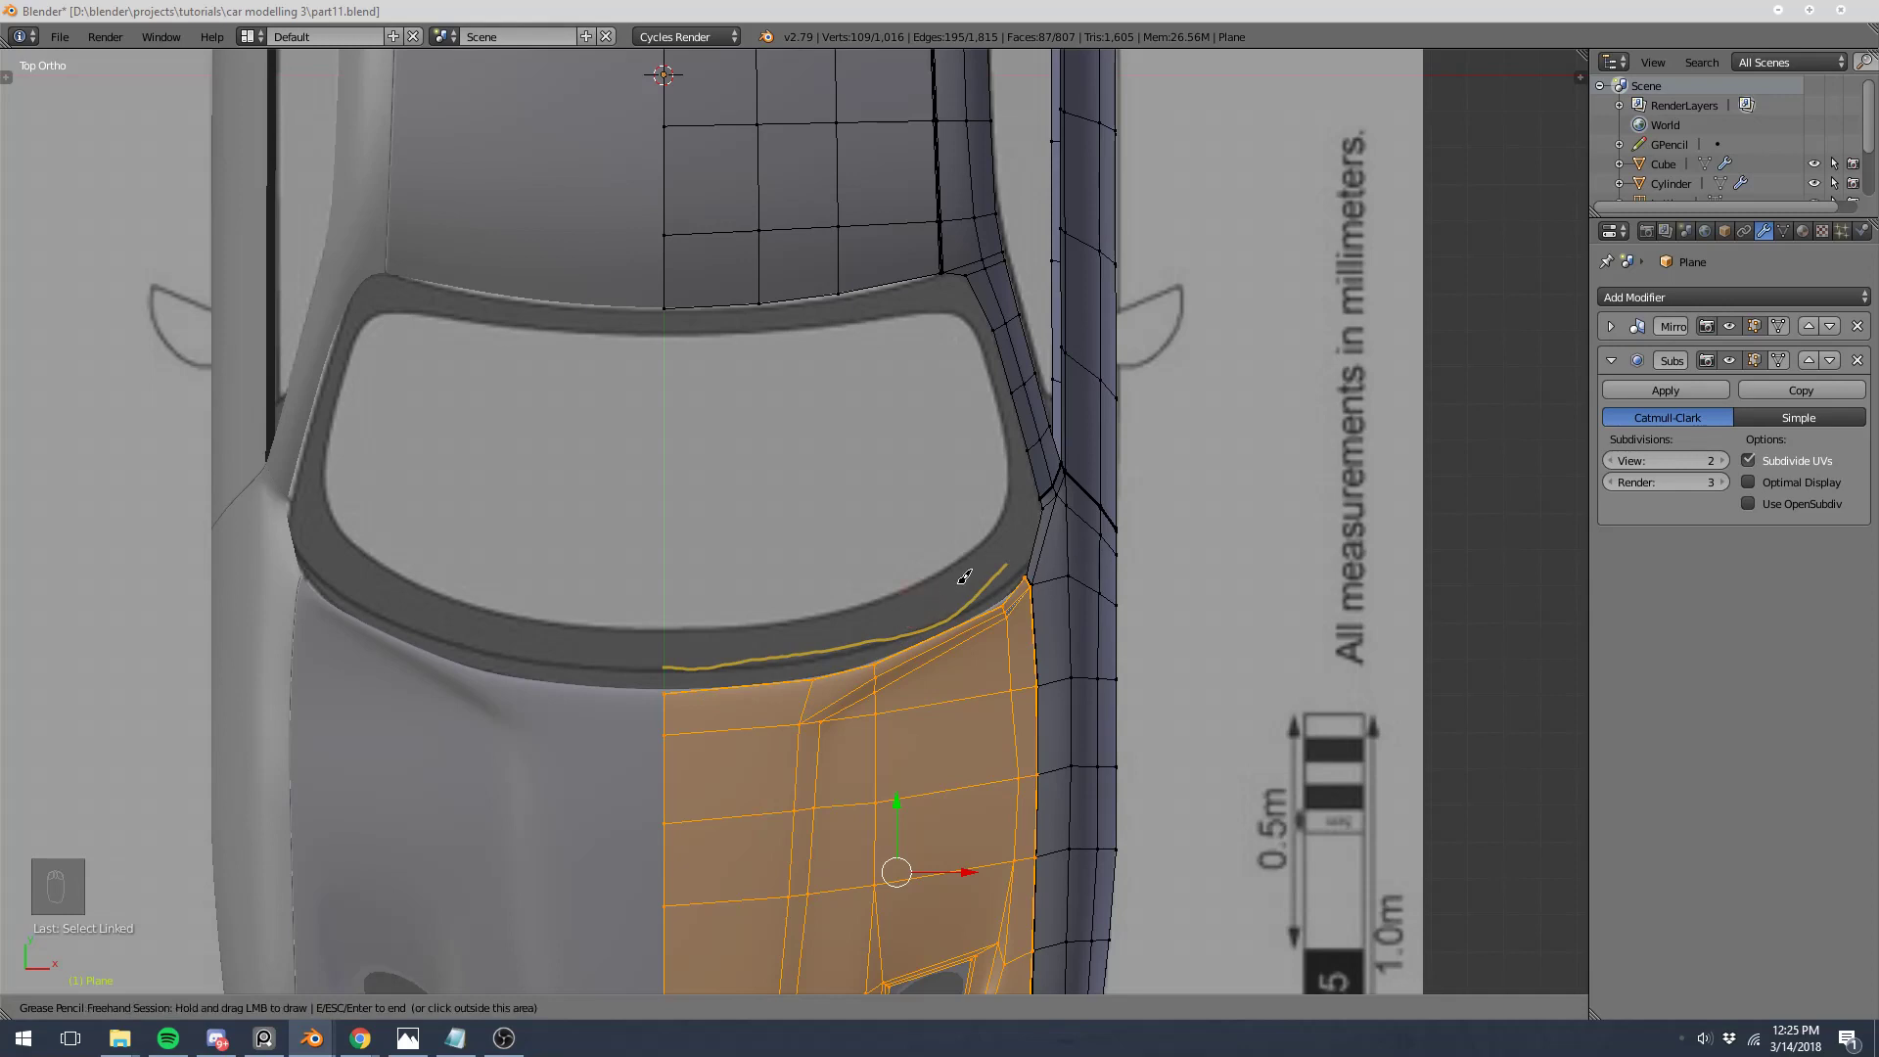
key("ctrl+z")
key("n")
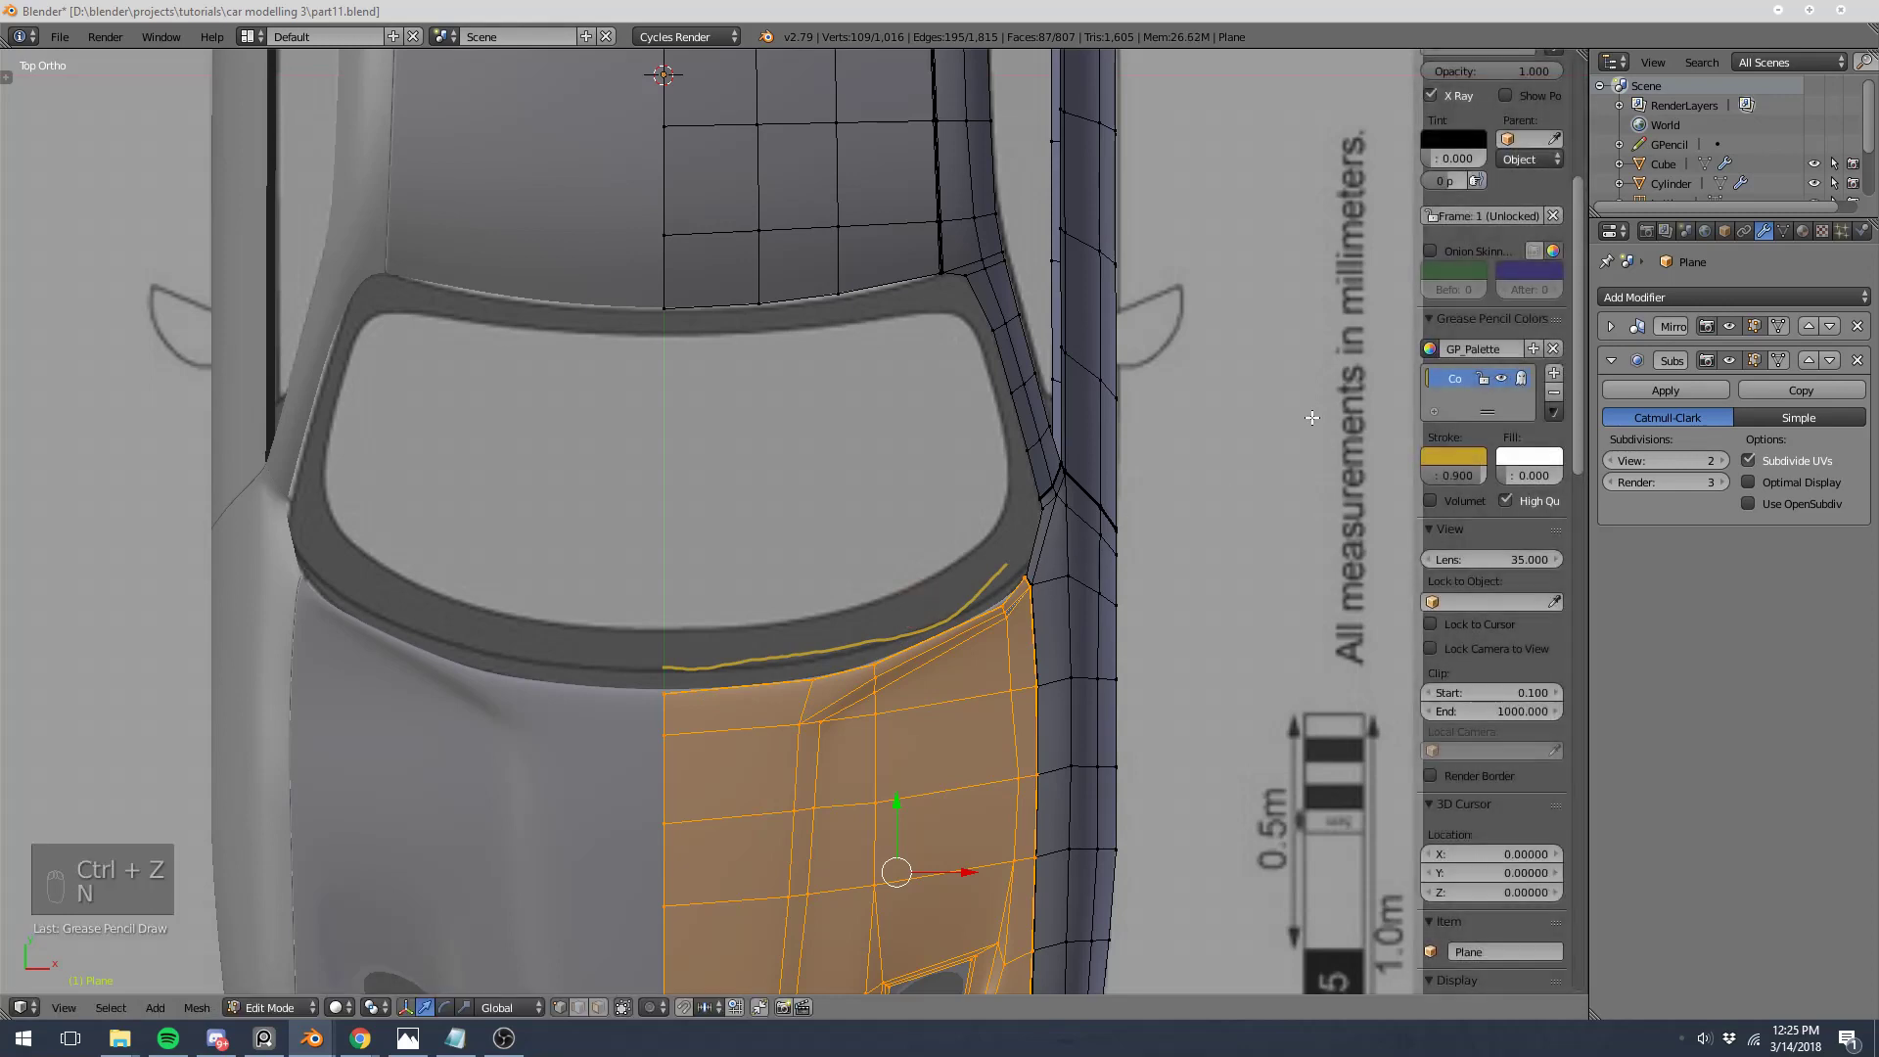
scroll(1562, 201, "up", 6)
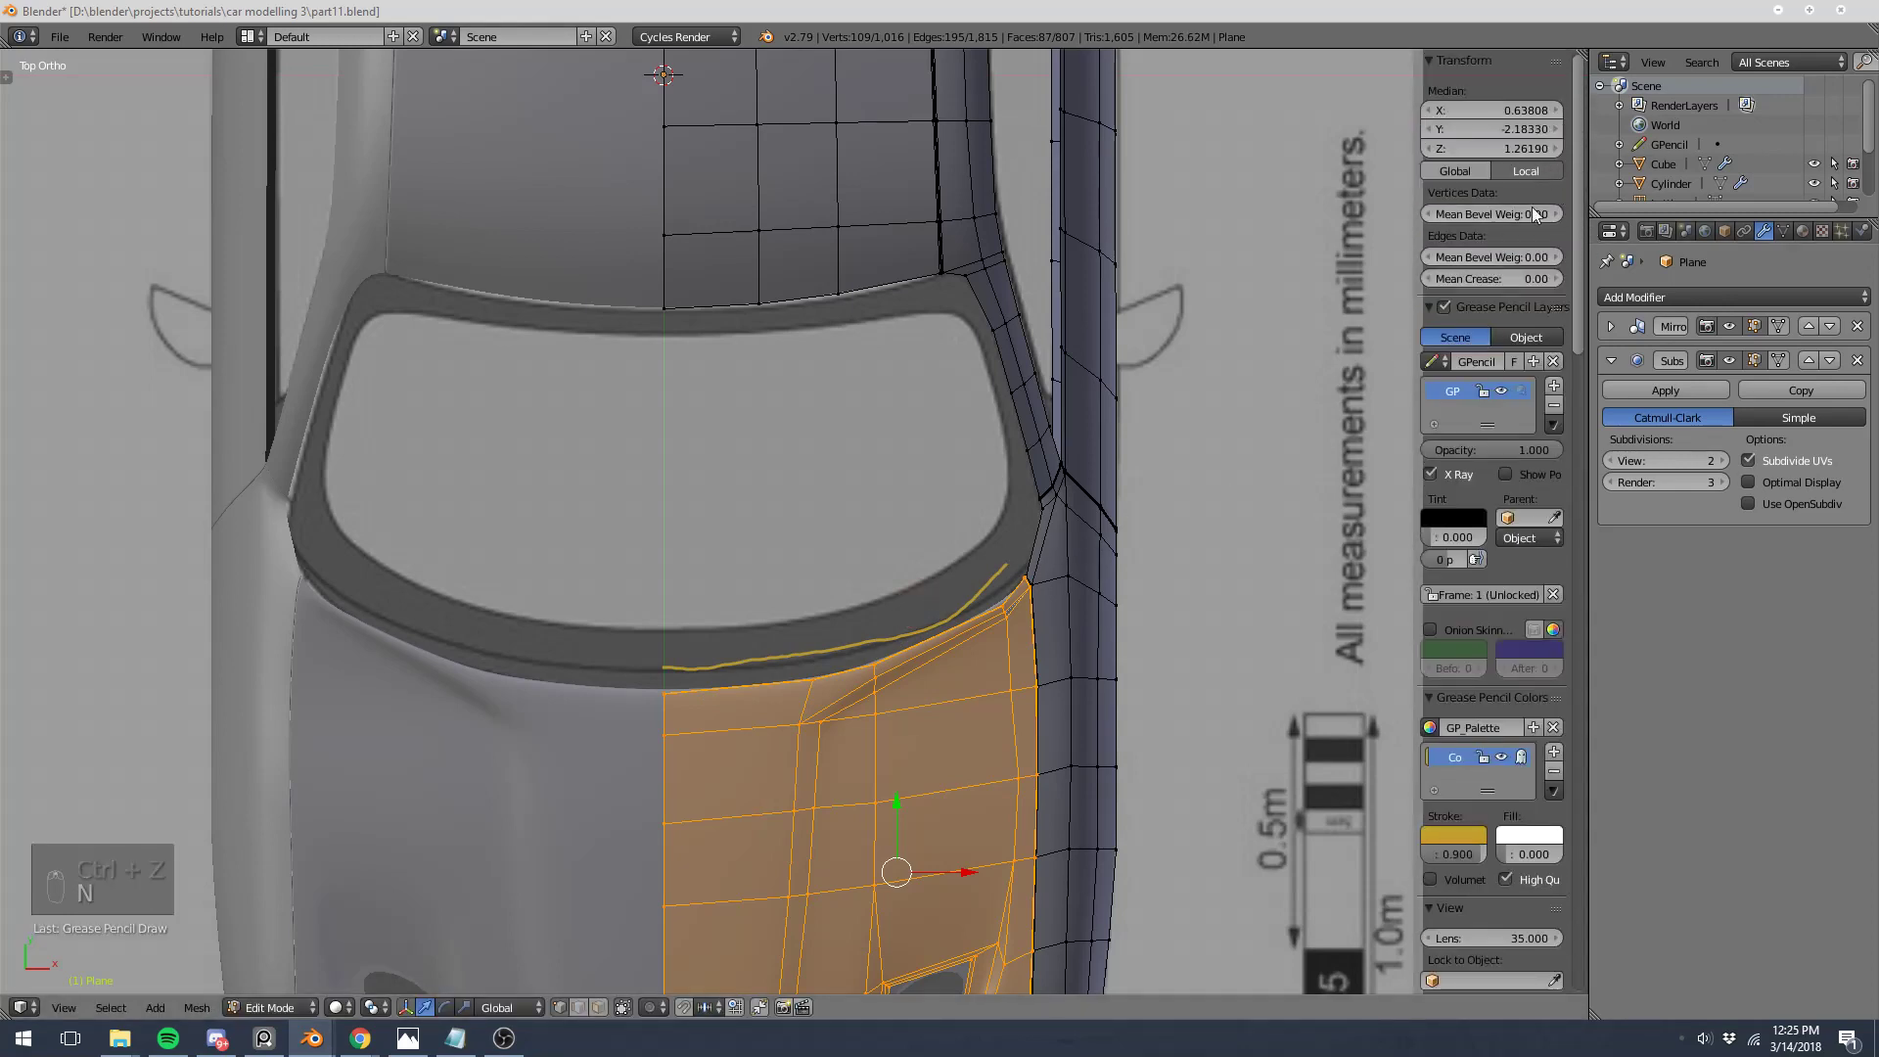
left_click(1553, 404)
Step: Clear the selection and examine the windshield's lower corner where the hood meets the fender, in wireframe, solid and top view
scroll(961, 606, "up", 3)
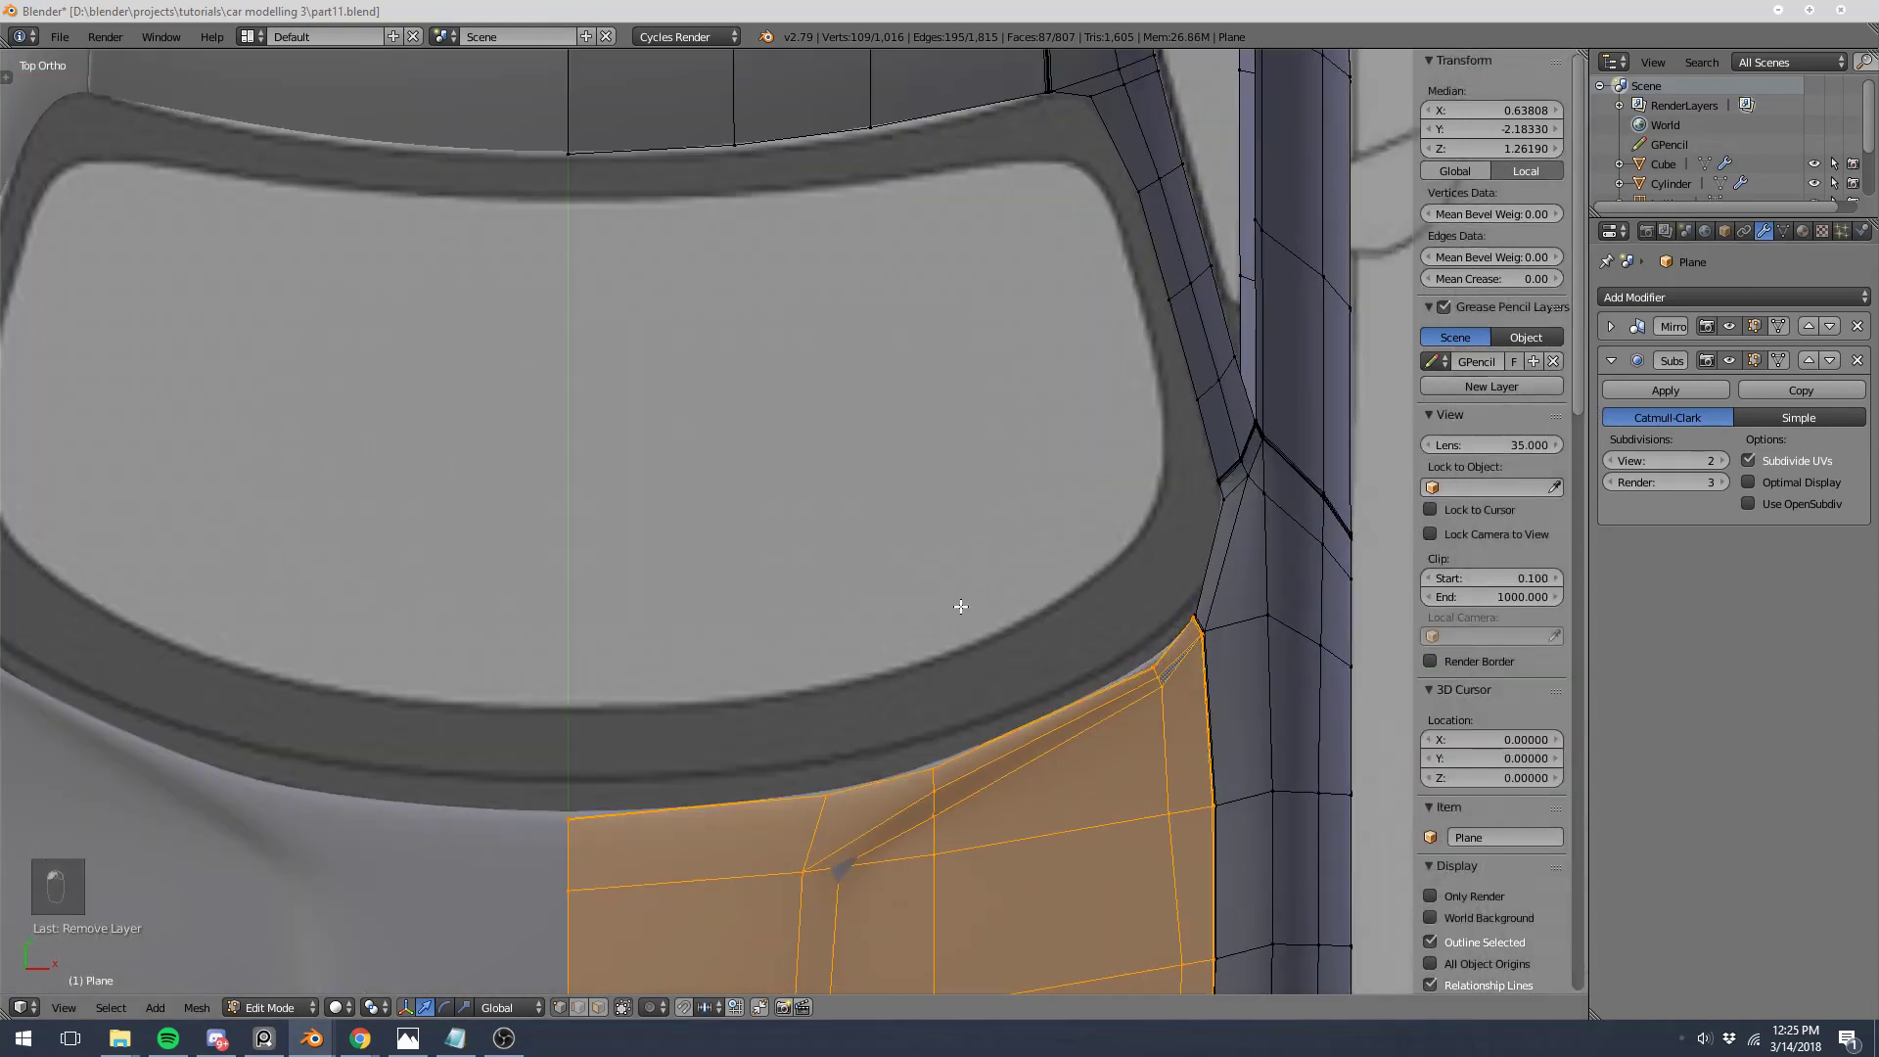
right_click(1199, 530)
key("z")
scroll(1253, 566, "down", 3)
key("z")
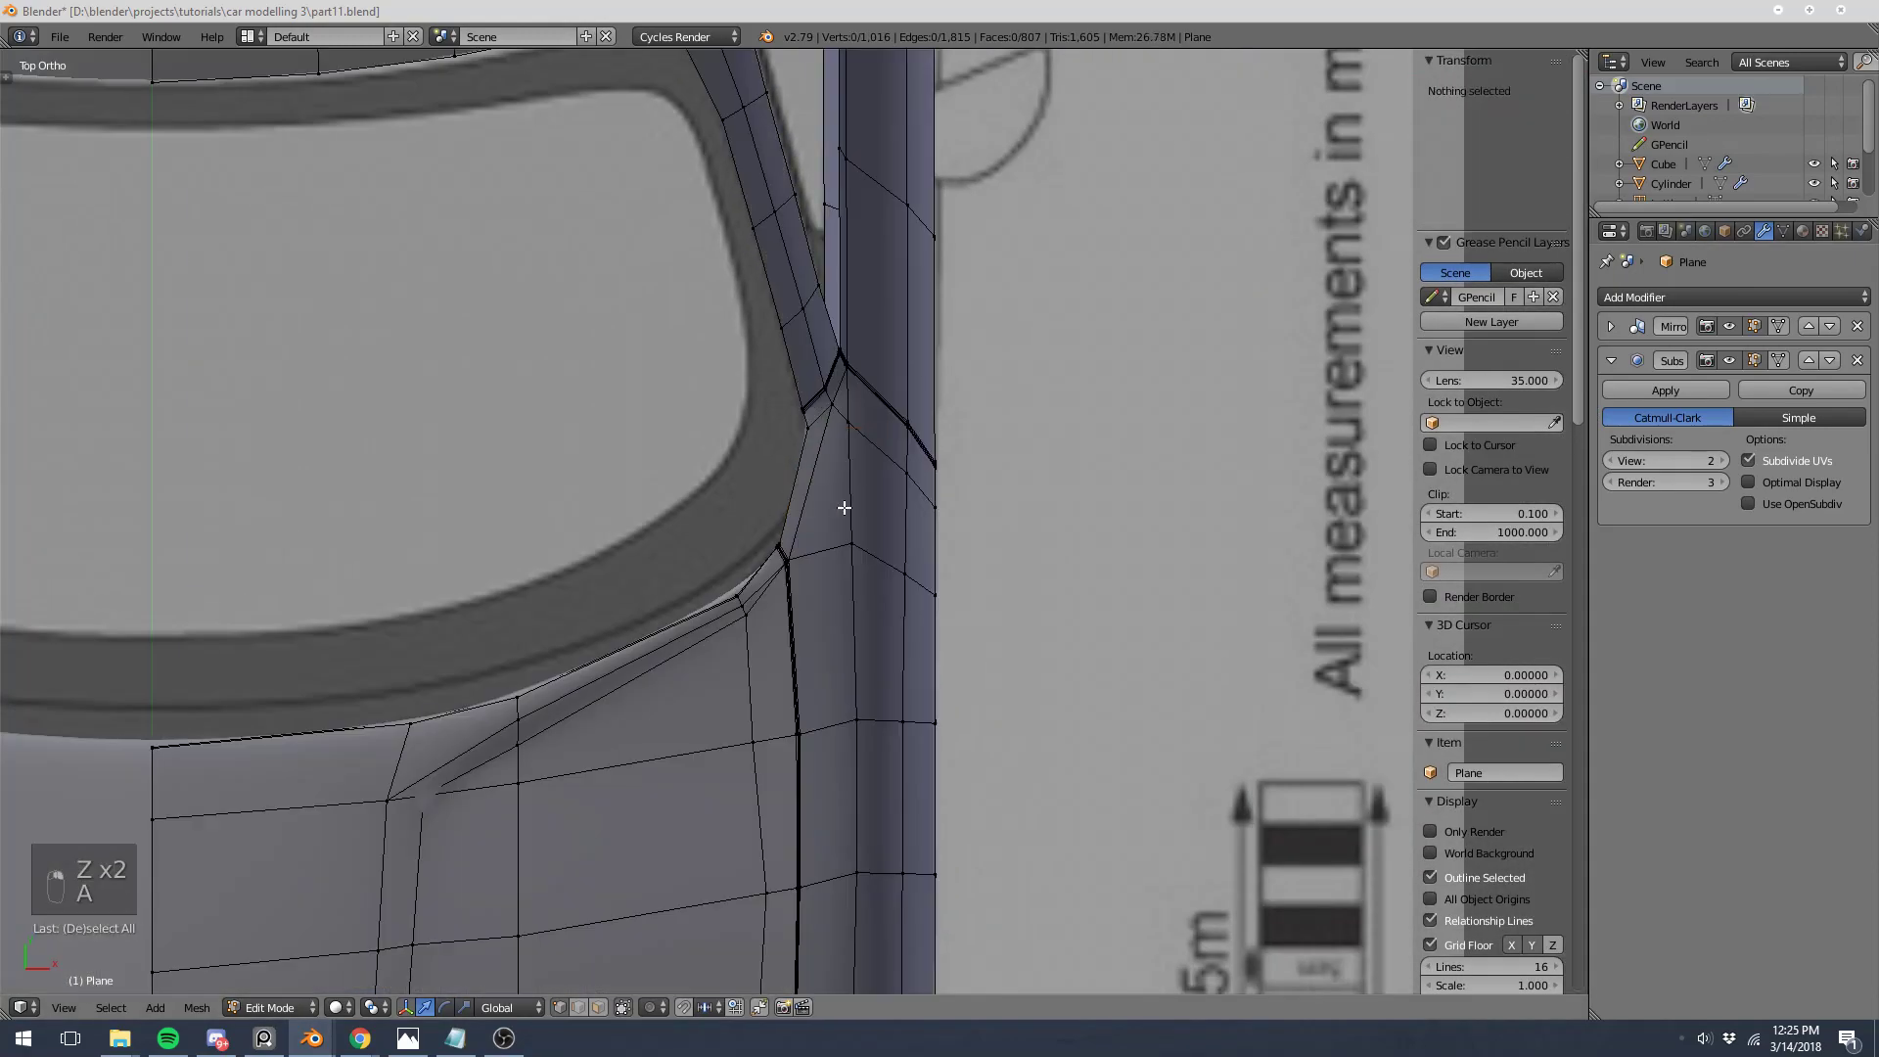
middle_click_drag(852, 512, 411, 432)
key("a")
key("KP_7")
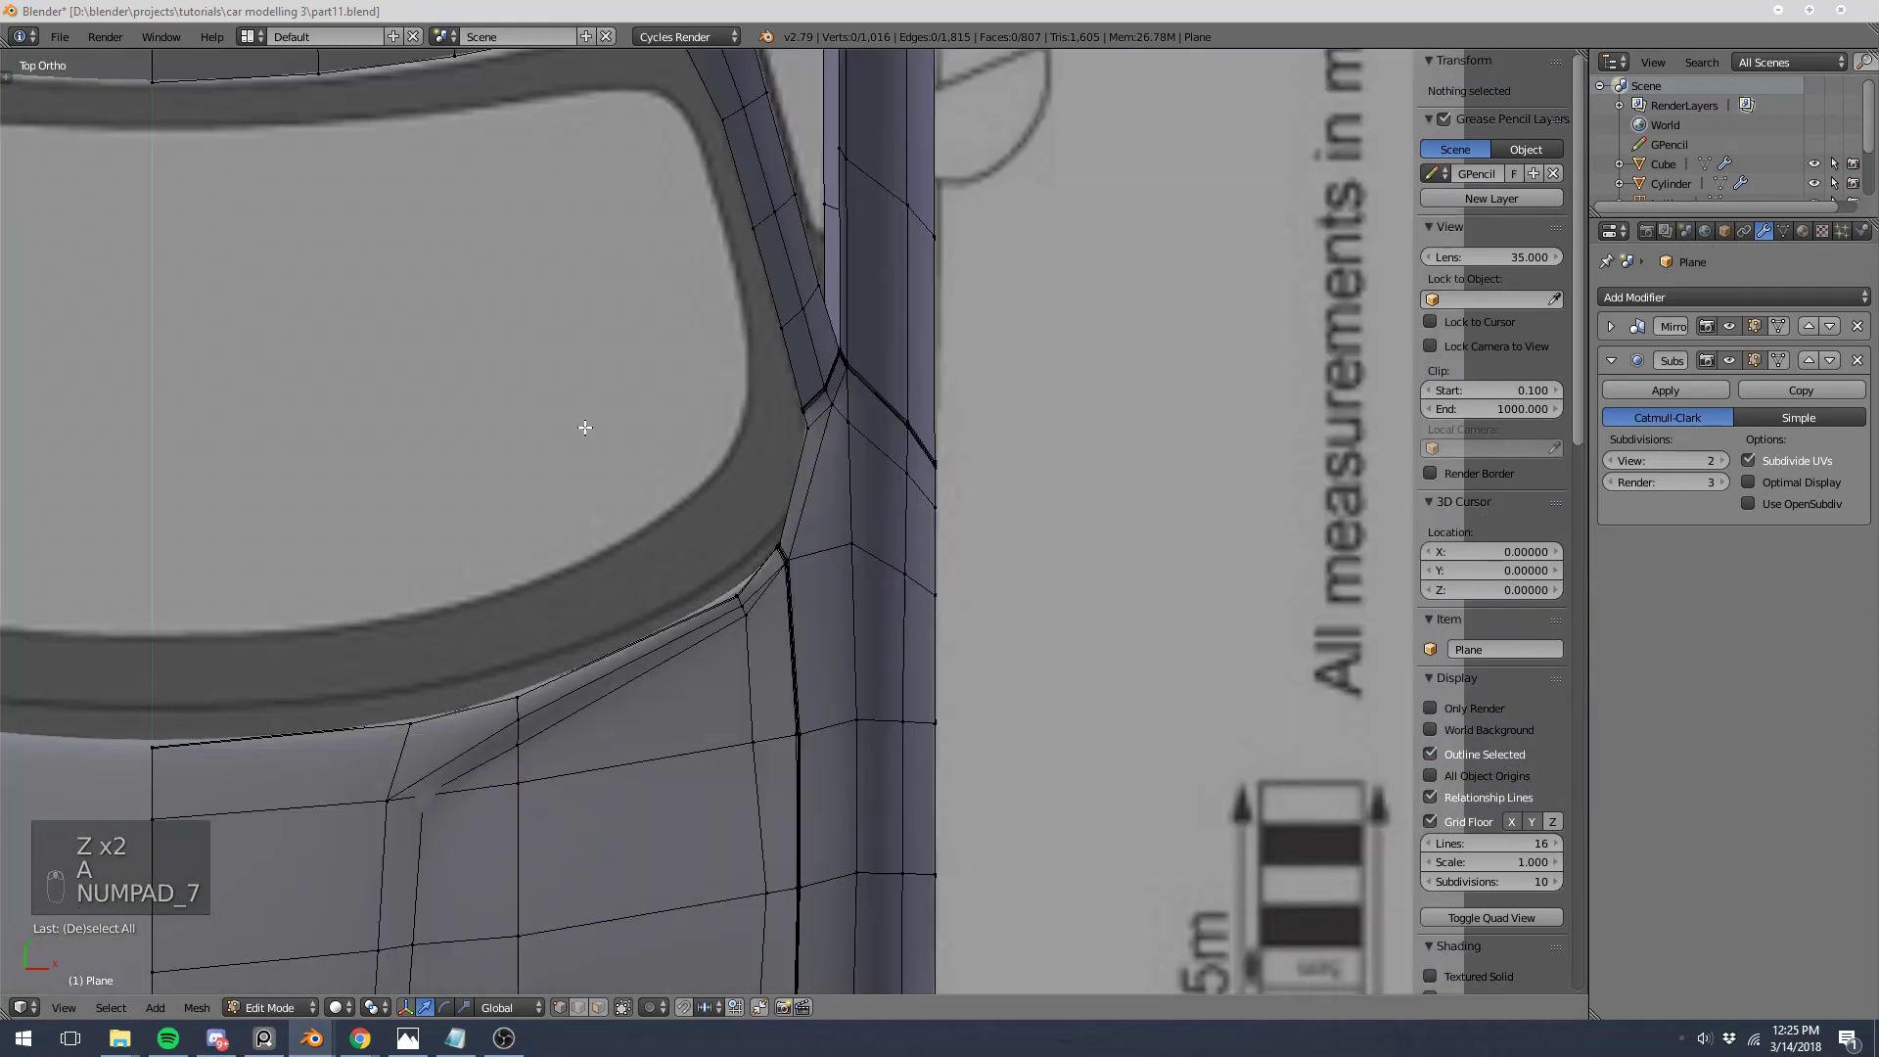
scroll(626, 421, "up", 3)
key("z")
key("z")
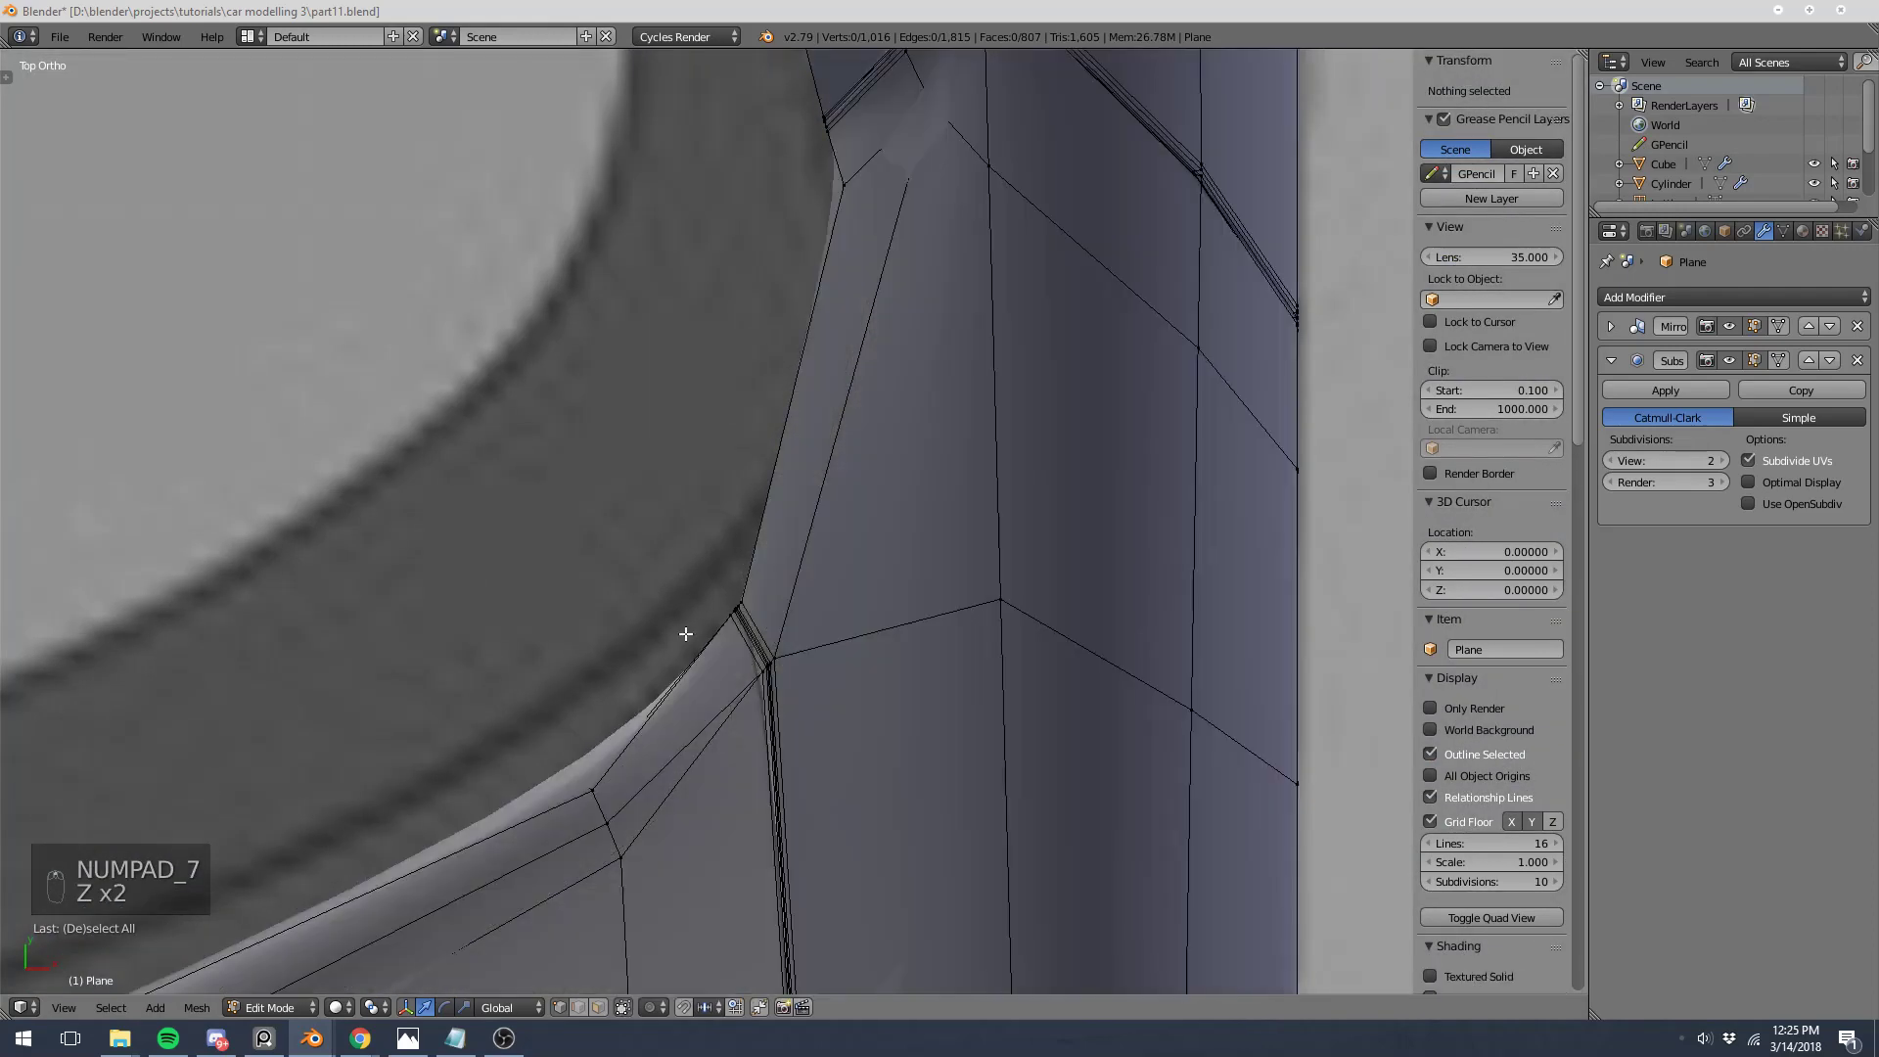
Step: Hide the hood mesh to expose the fender's vertices at the windshield's lower corner, and inspect the remaining body
key("l")
key("h")
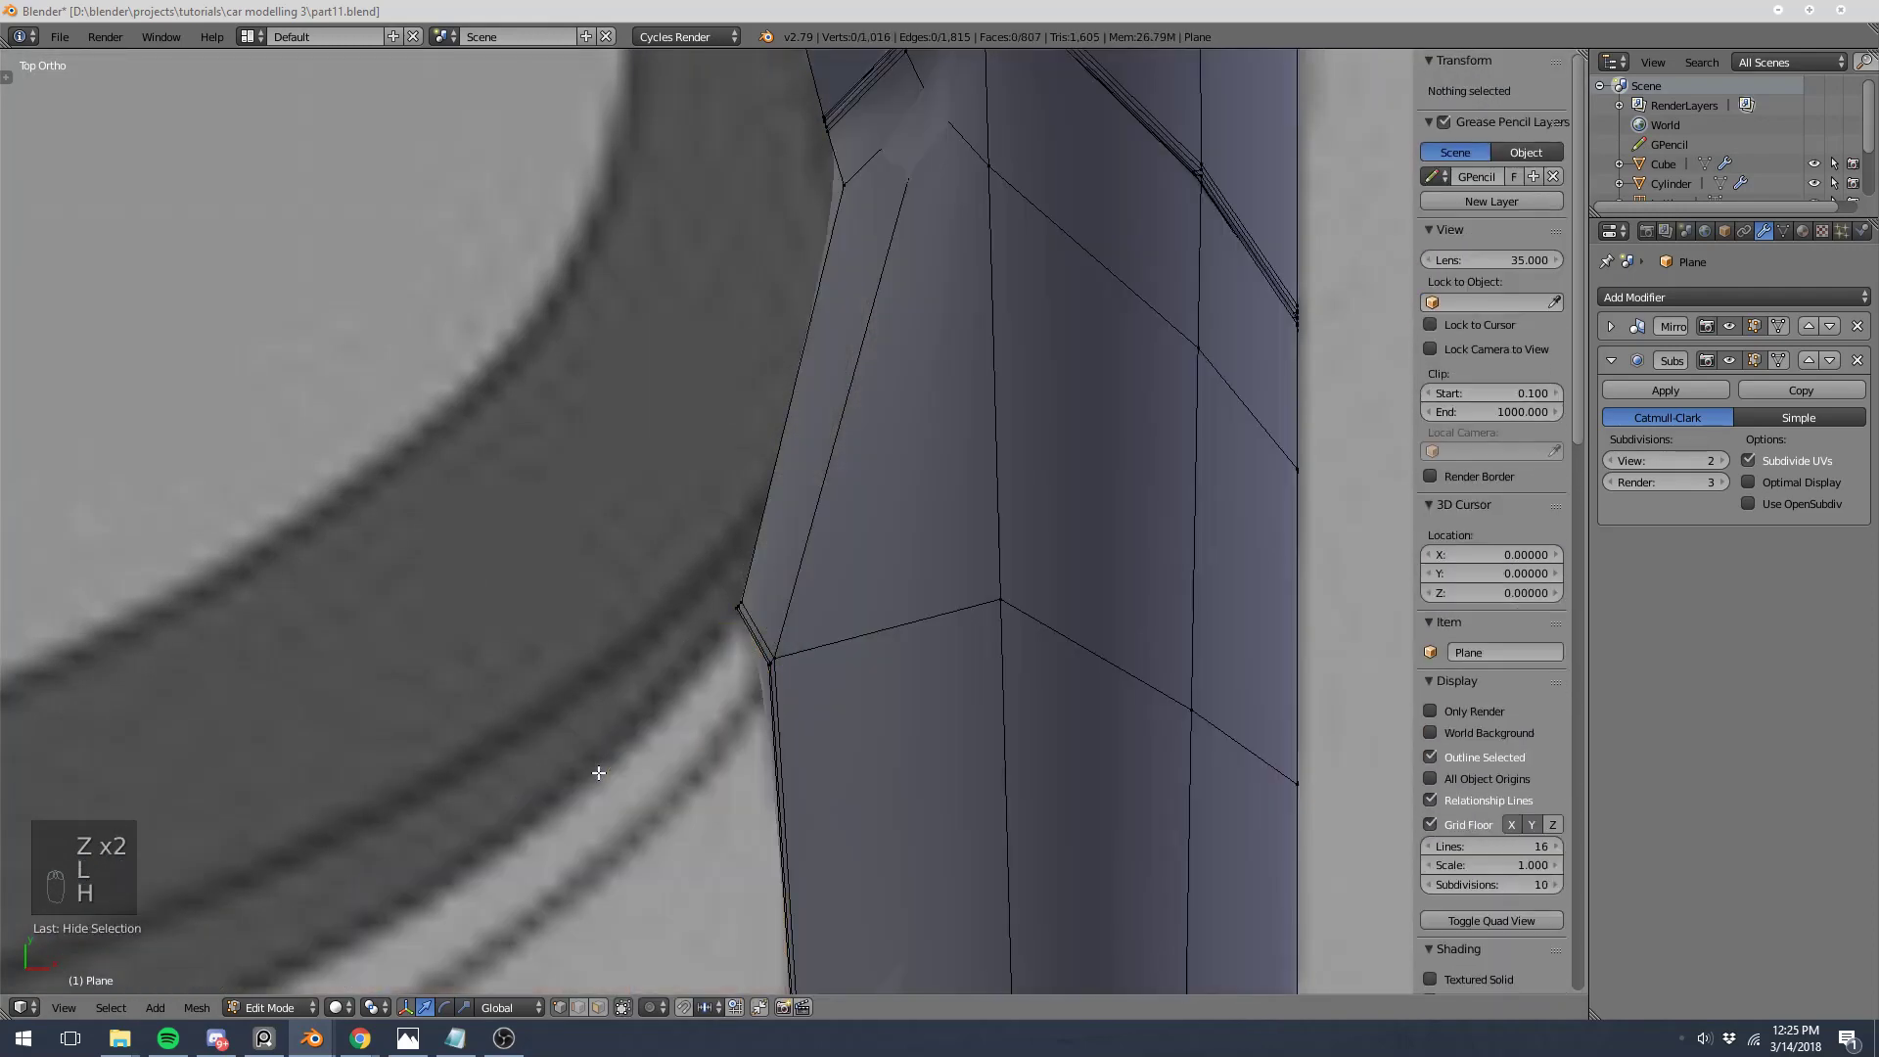
middle_click_drag(713, 680, 771, 503, "shift")
right_click(771, 487)
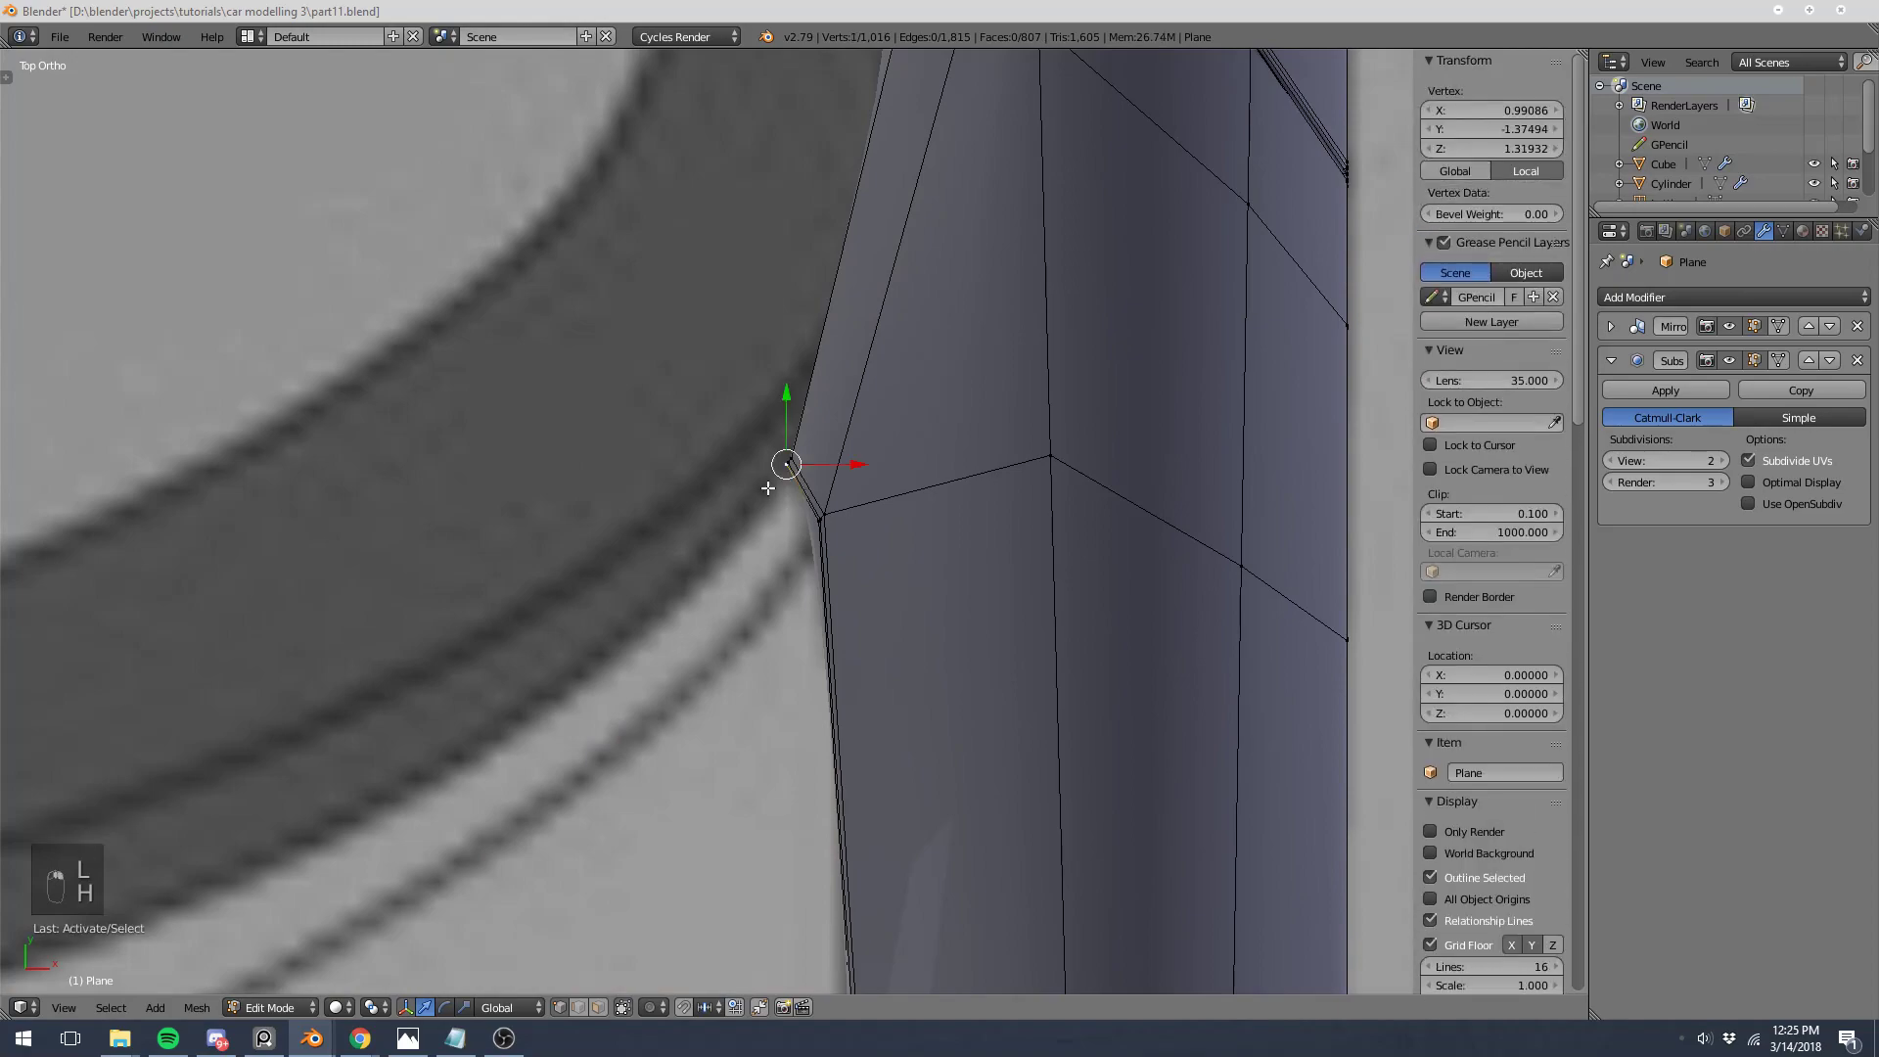
scroll(621, 503, "down", 5)
key("a")
middle_click_drag(620, 503, 893, 365)
scroll(747, 352, "down", 4)
middle_click_drag(549, 339, 720, 463)
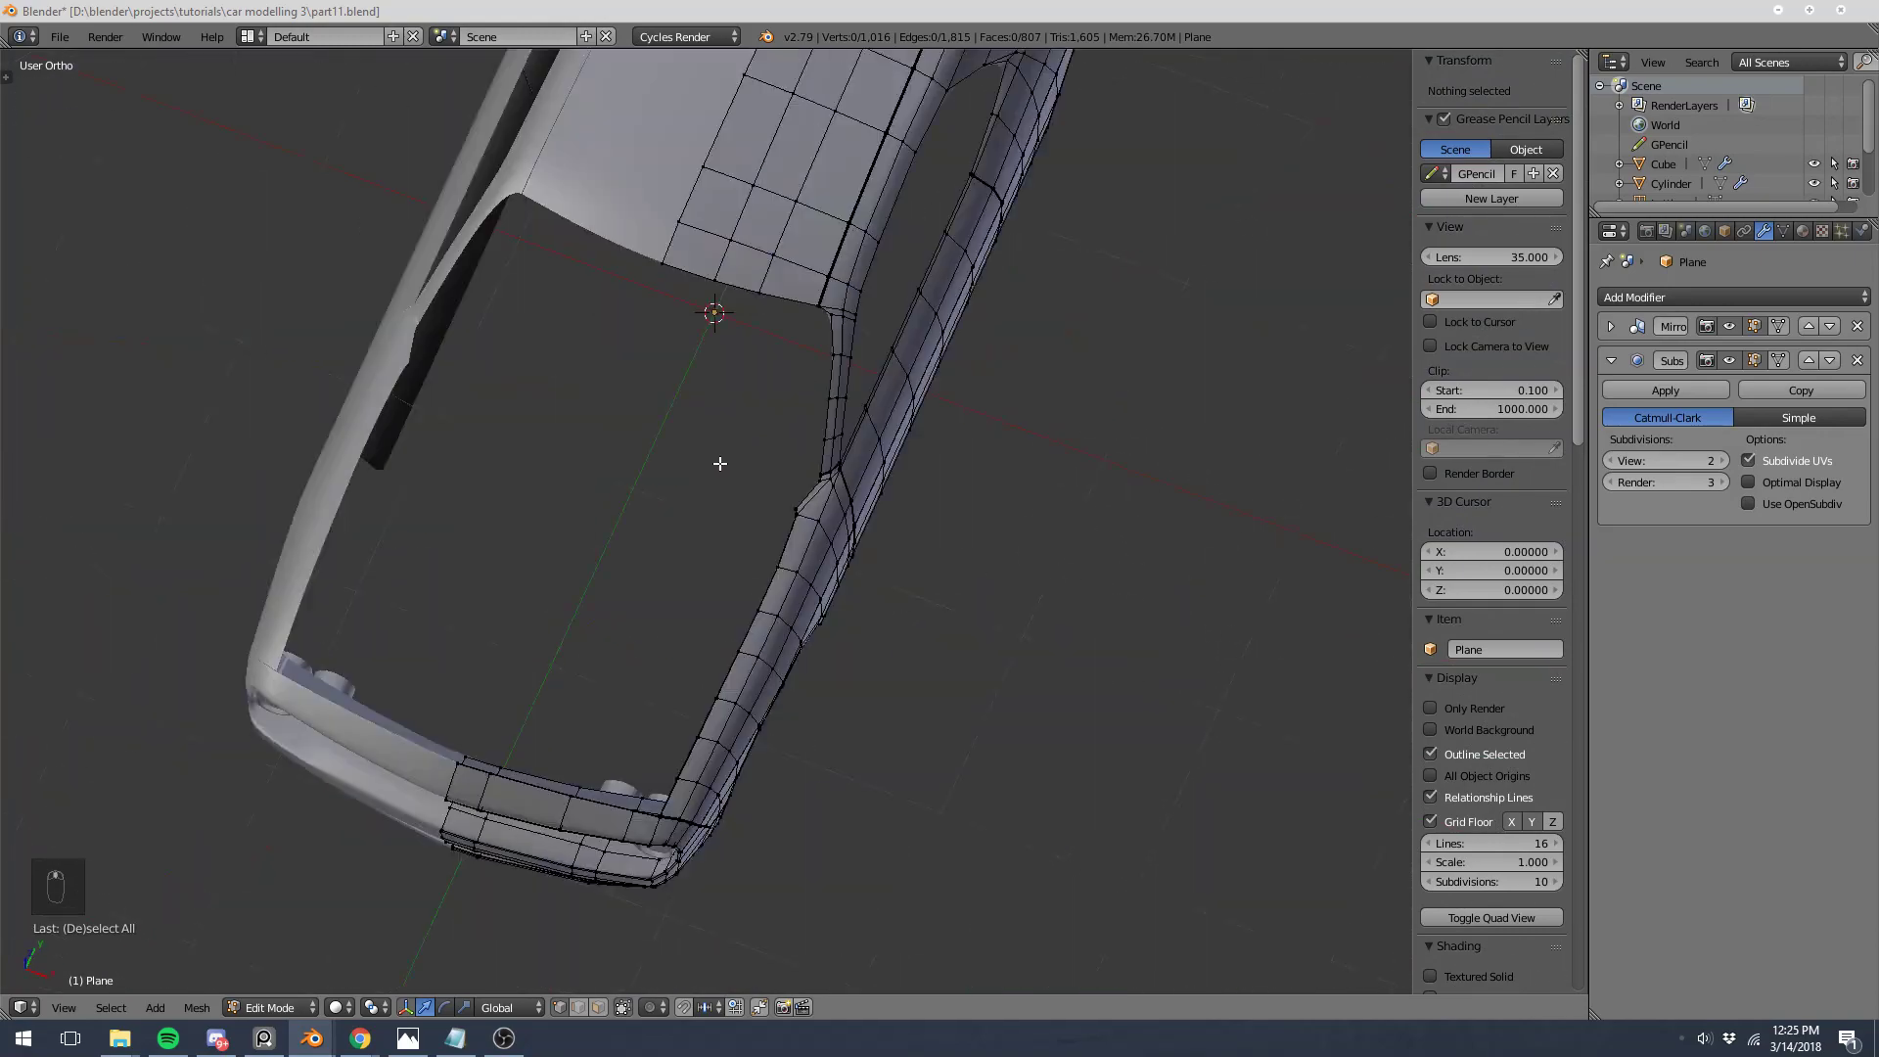
Step: Extrude the fender's corner vertex twice in top view along the windshield's lower line, ending on the centre line
key("KP_7")
scroll(754, 459, "up", 8)
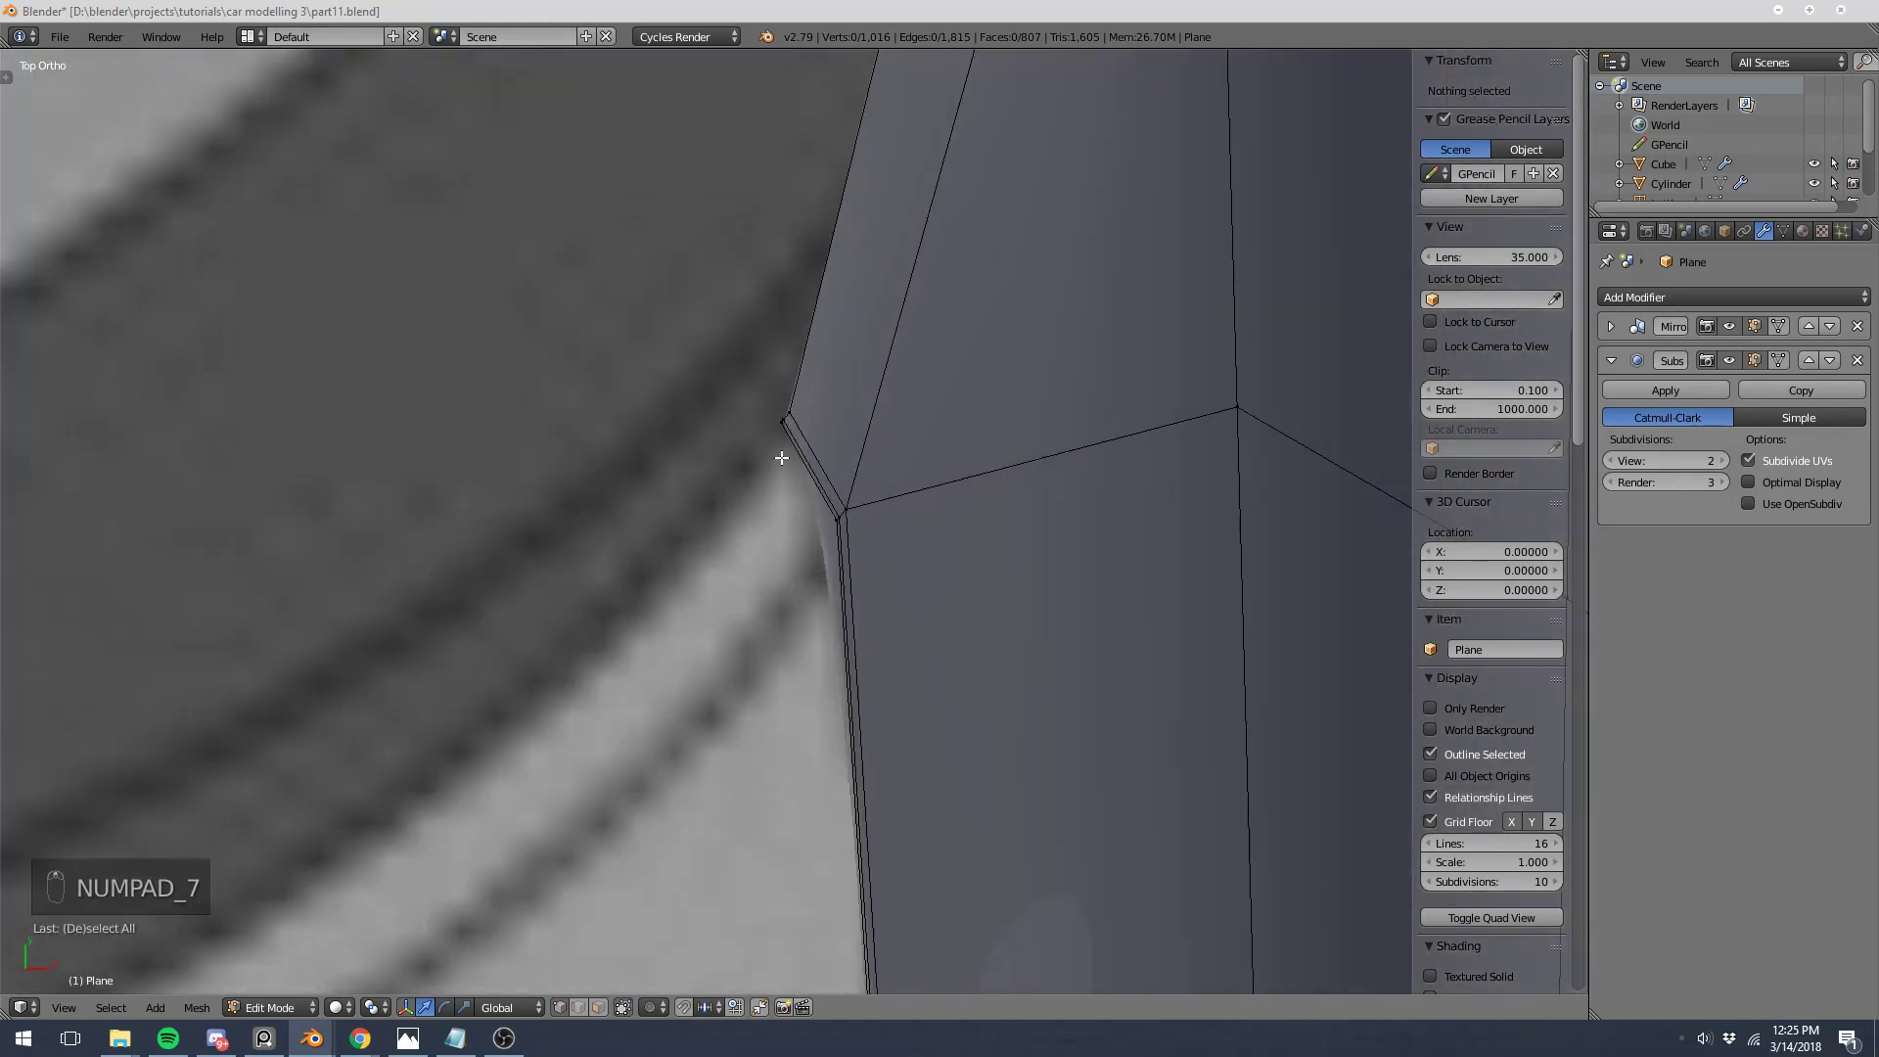
scroll(780, 457, "up", 4)
right_click(769, 337)
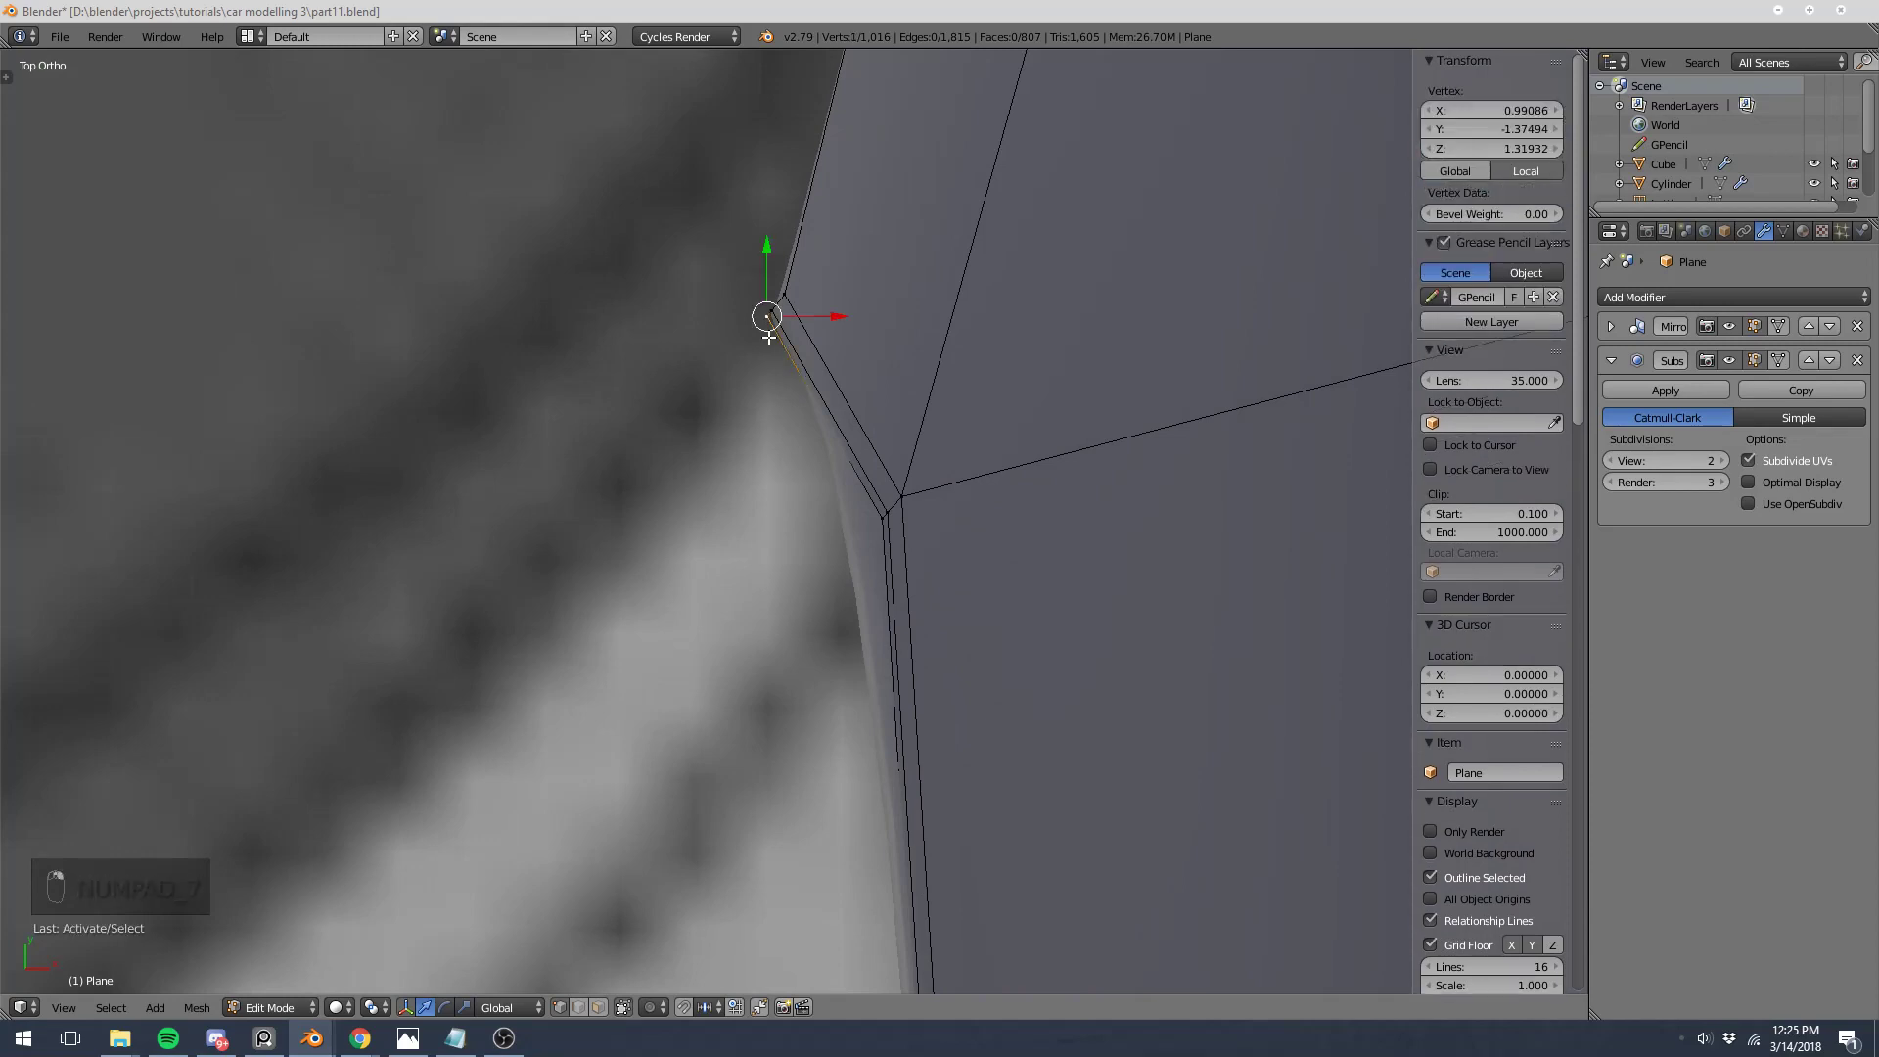
scroll(765, 347, "down", 4)
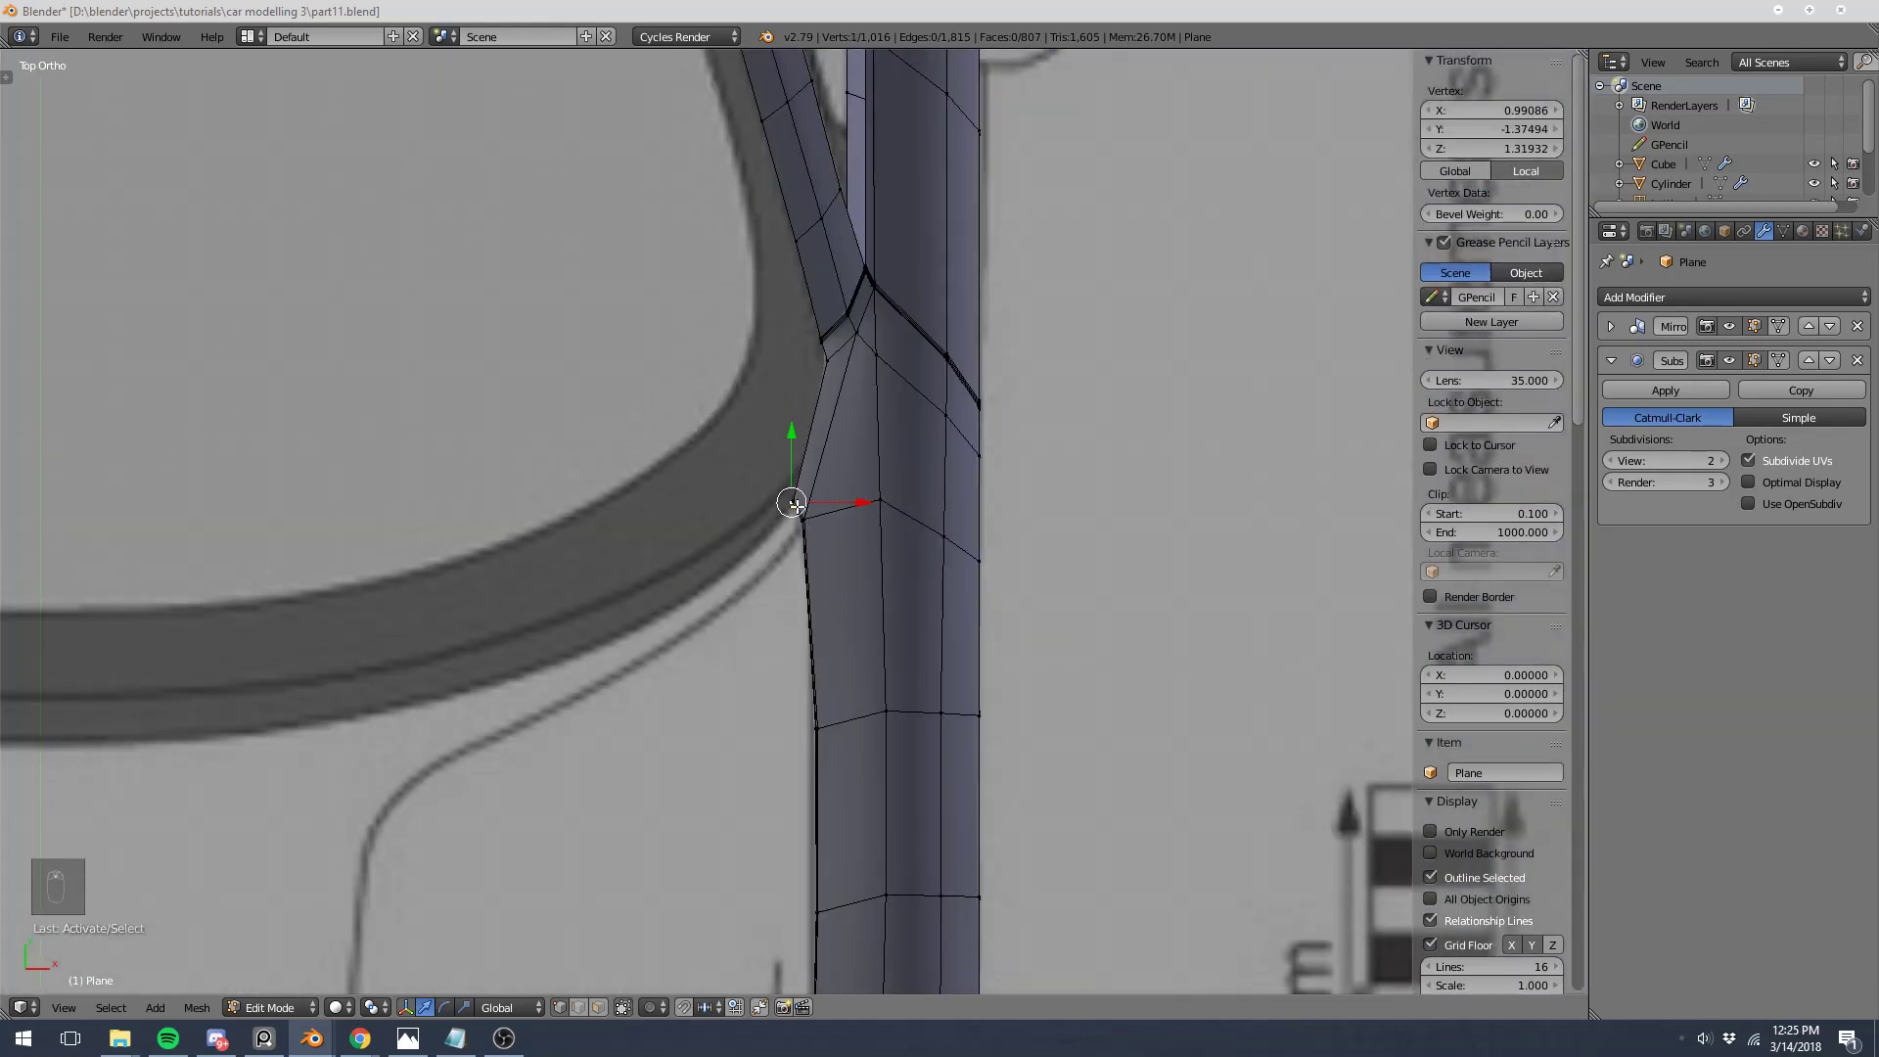
key("e")
left_click(705, 597)
middle_click_drag(705, 597, 1086, 469, "shift")
key("e")
key("g")
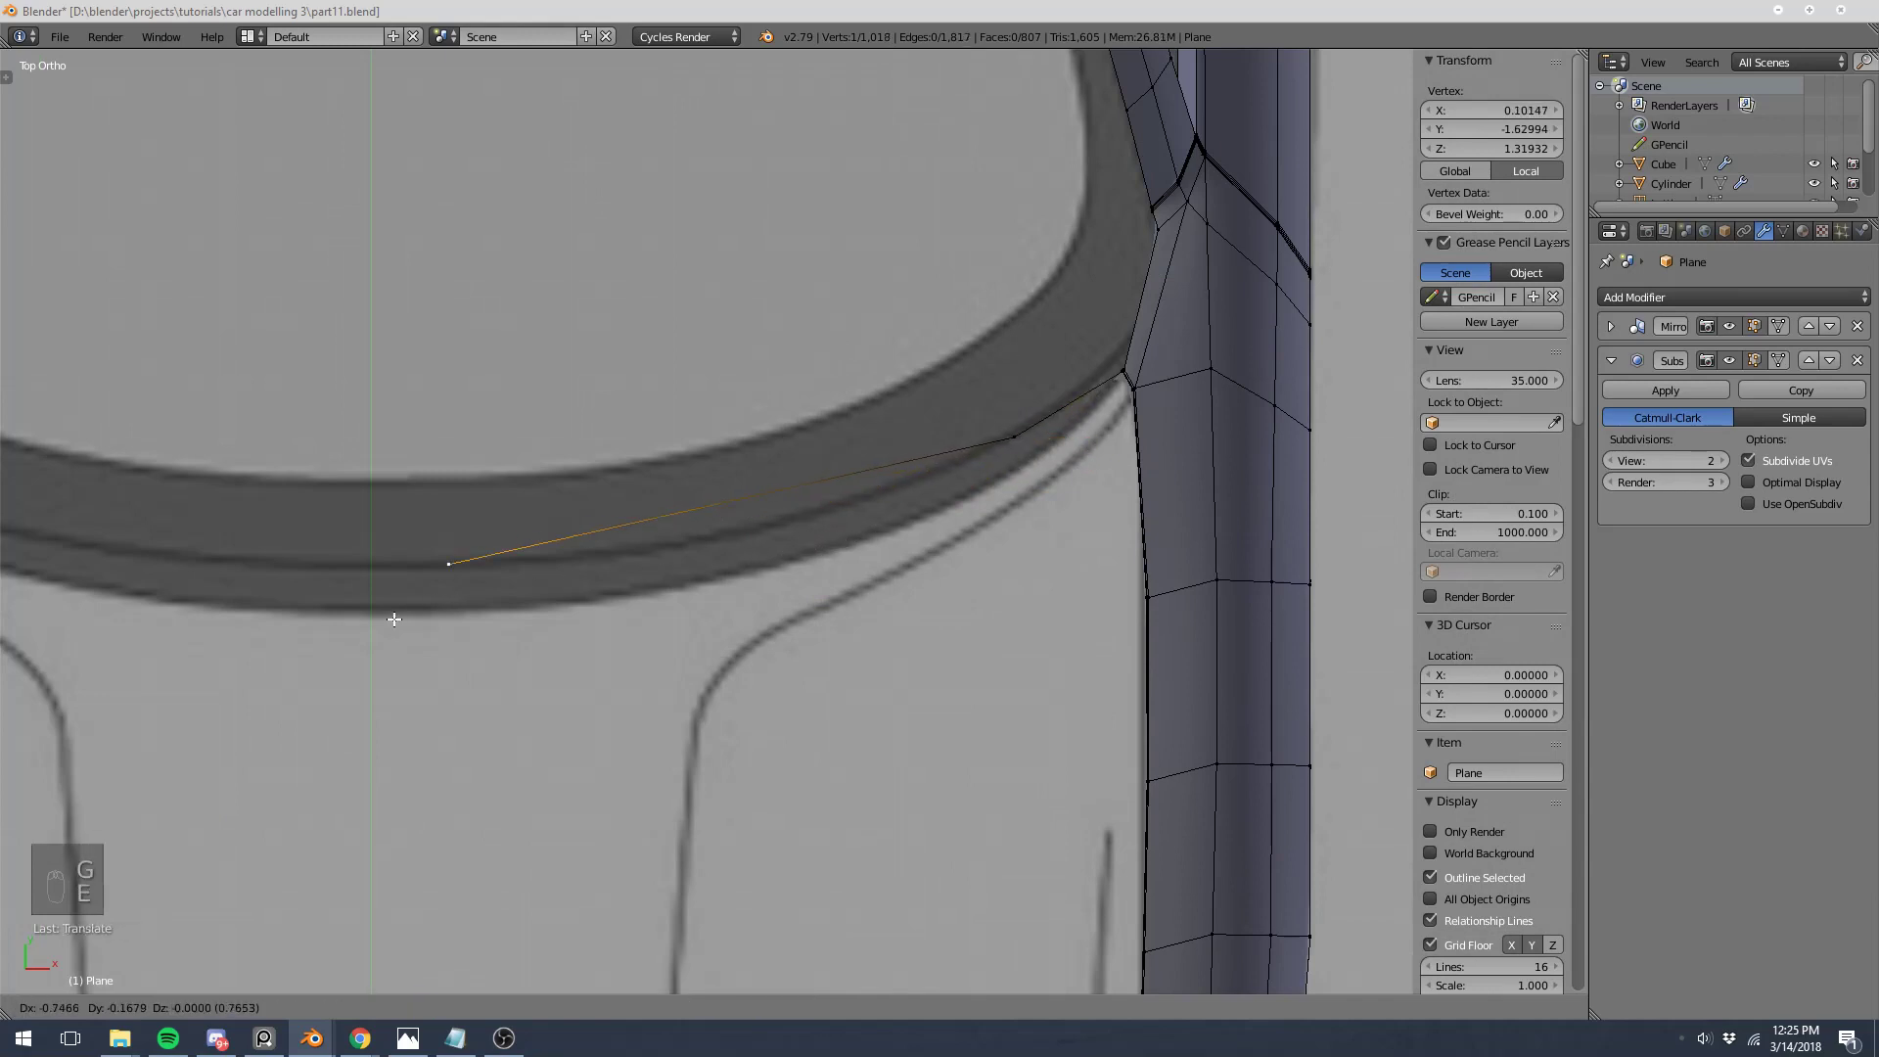
left_click(255, 602)
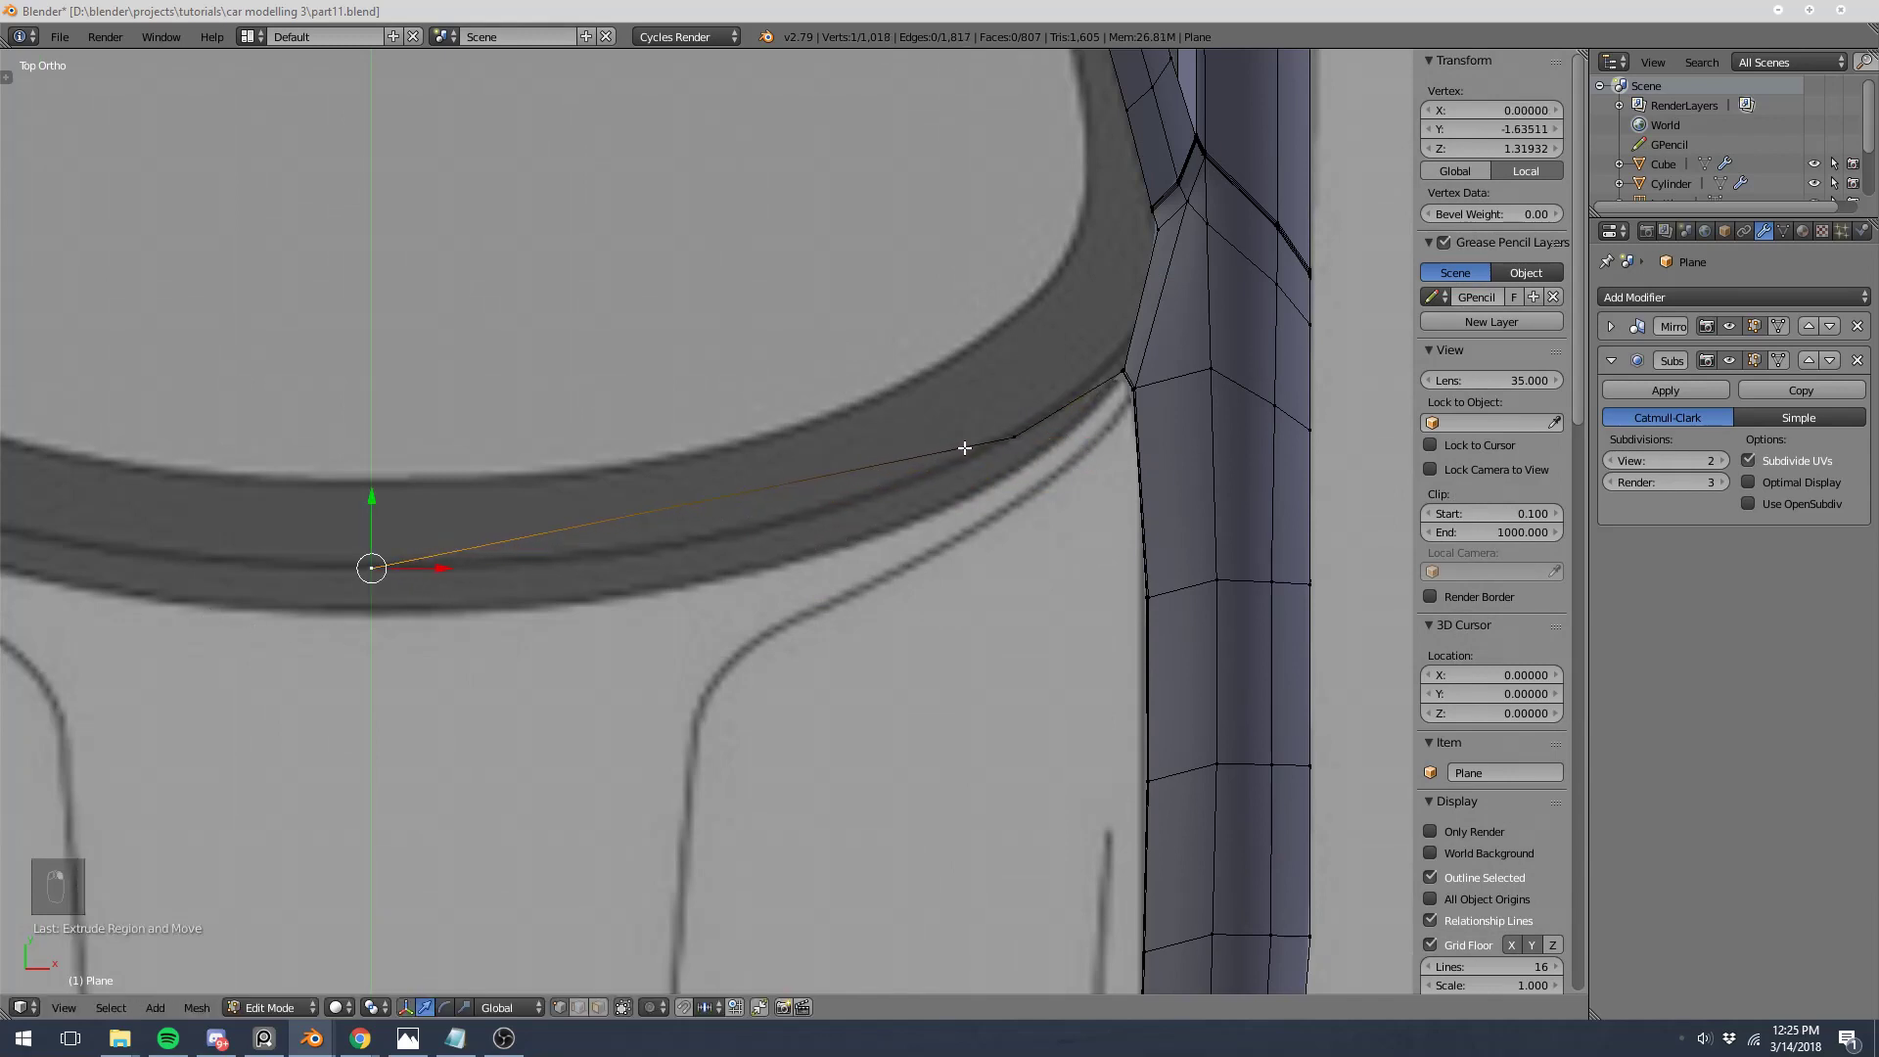
Step: Subdivide the long extruded edge once and move its new middle vertex onto the windshield's curved lower line
key("w")
left_click(1008, 431)
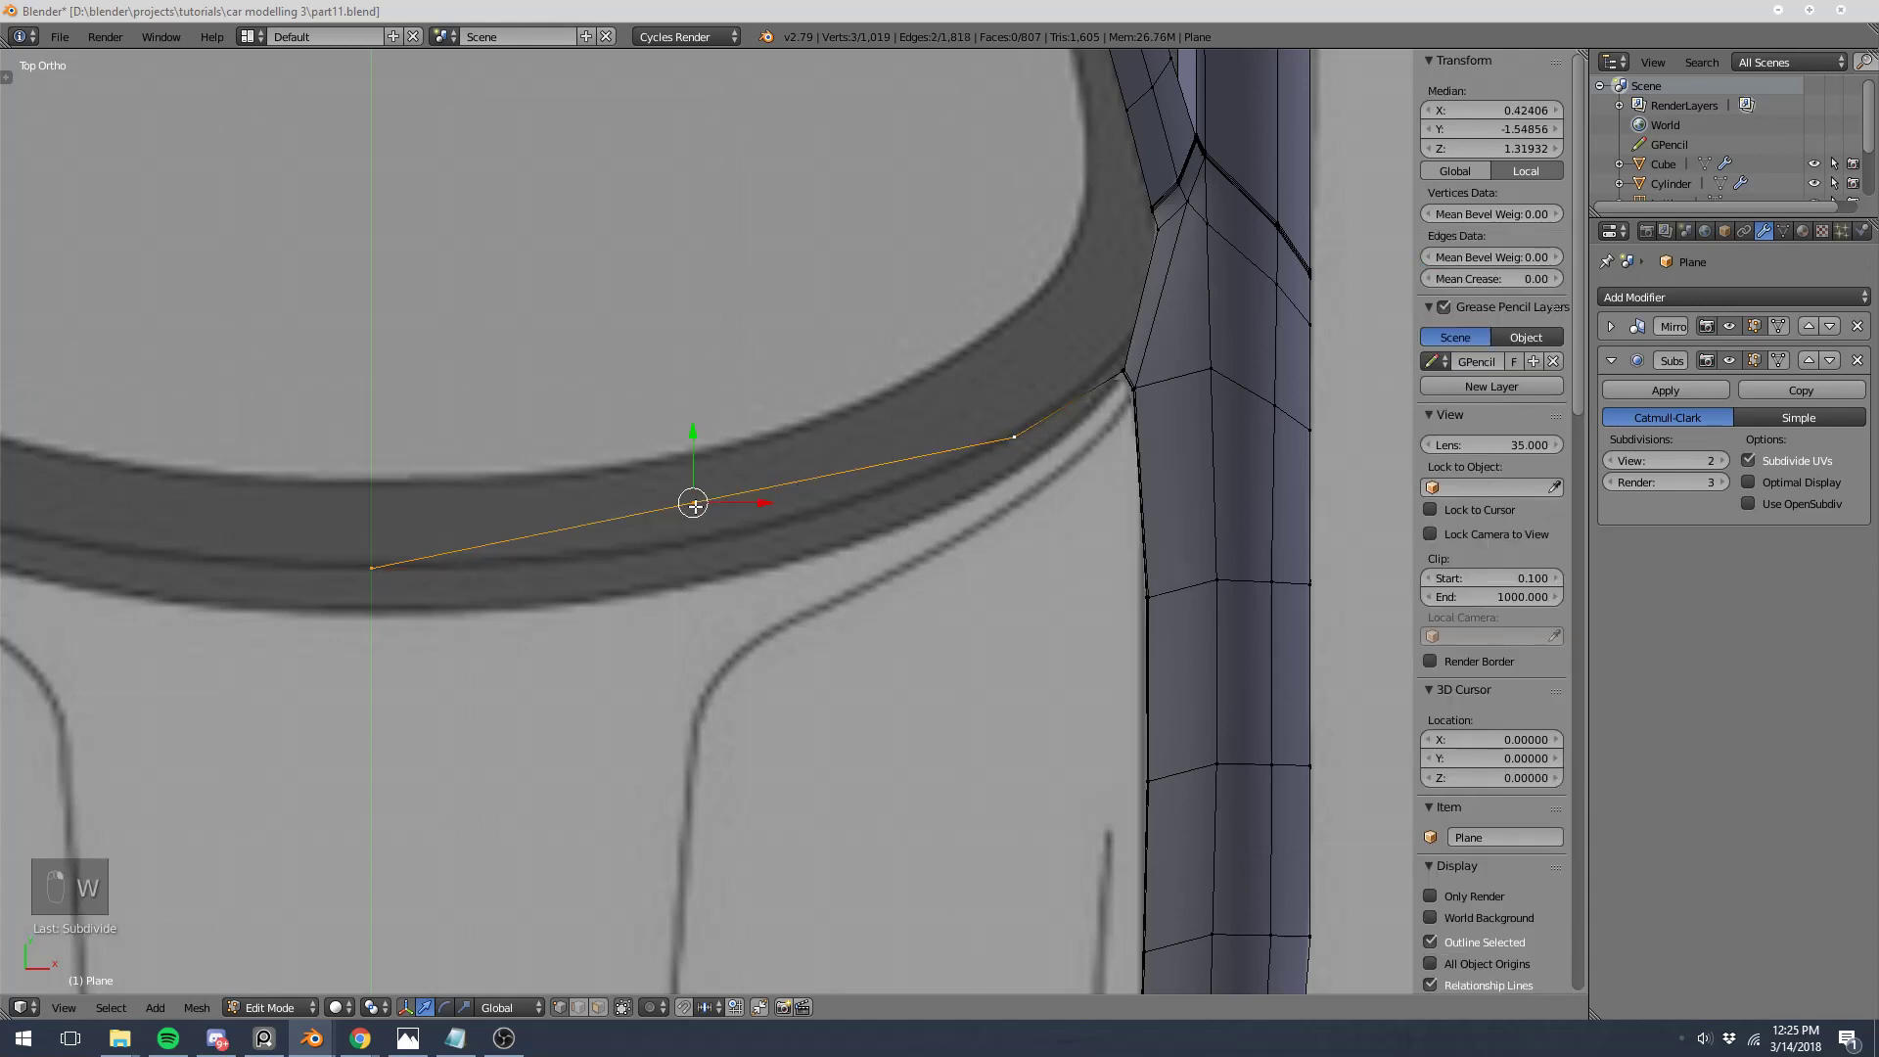
key("g")
left_click(691, 660)
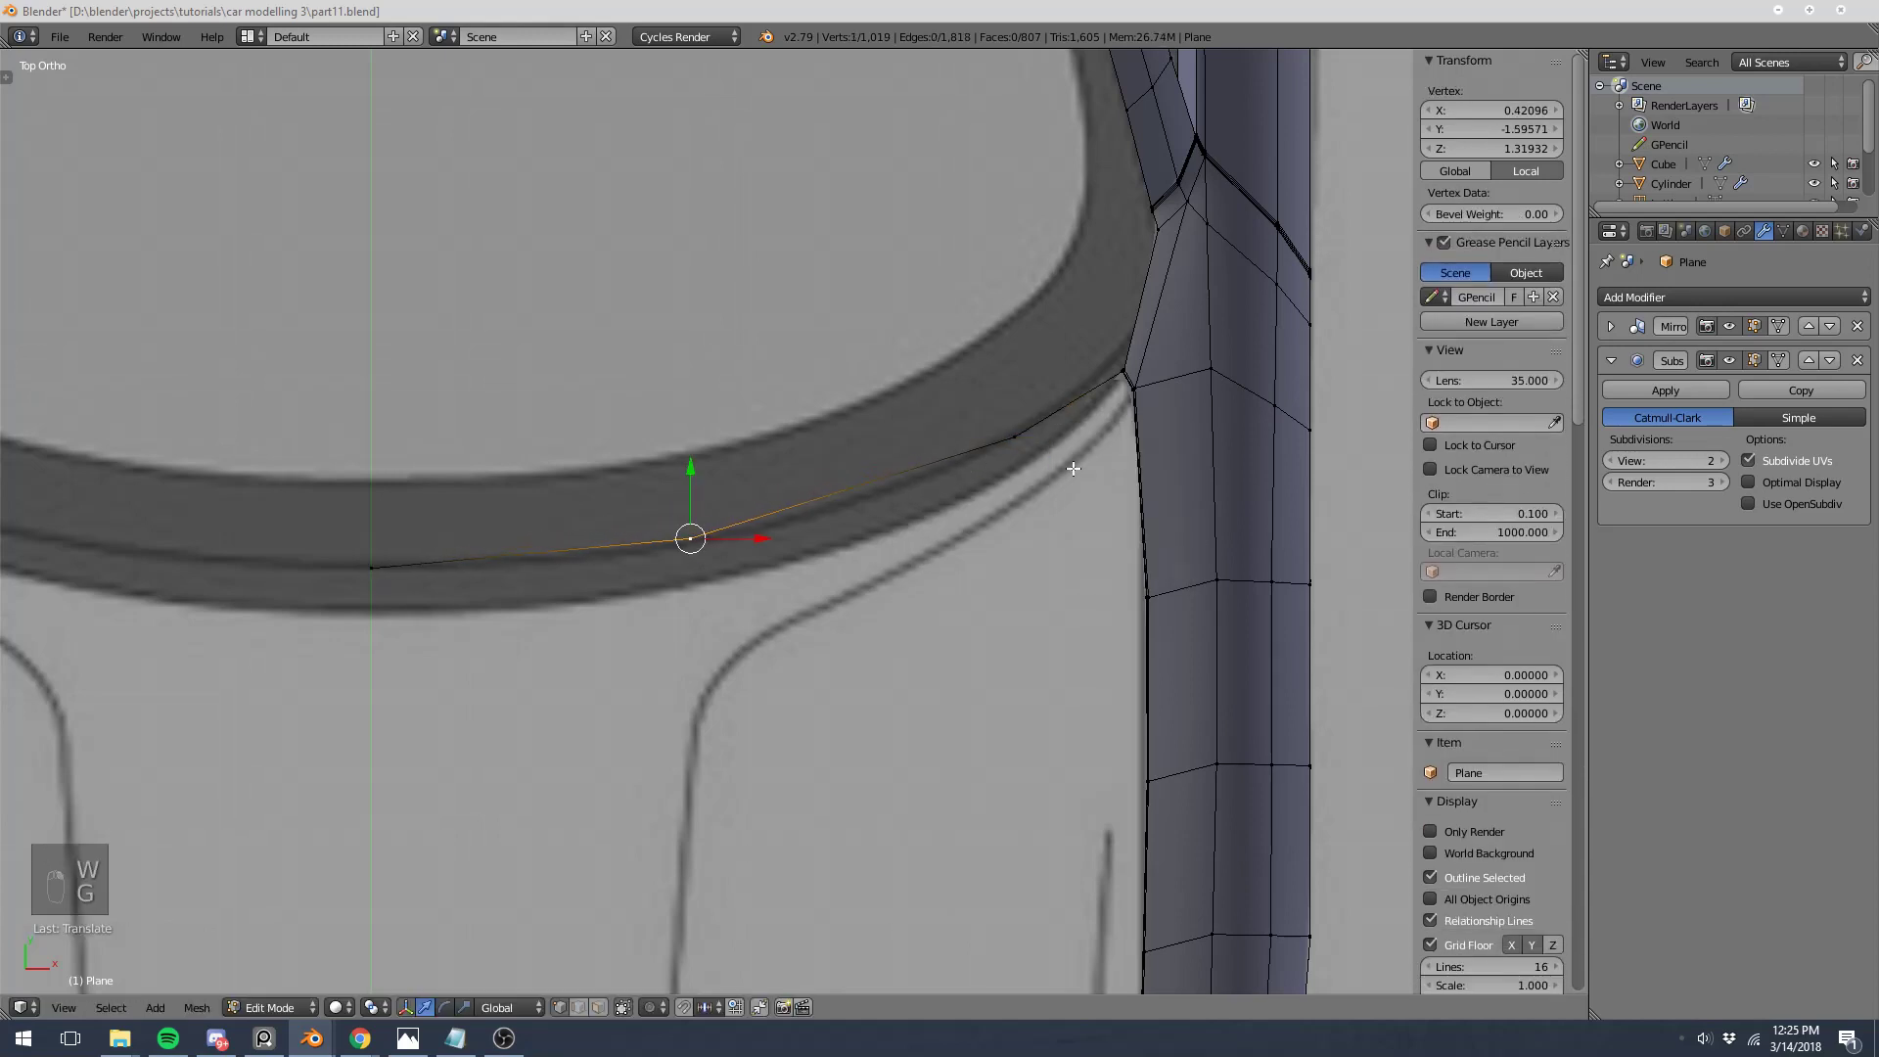
Step: Reveal the hidden hood and select the fender geometry linked to the new windshield edge
key("a")
scroll(1037, 469, "down", 6)
key("alt+h")
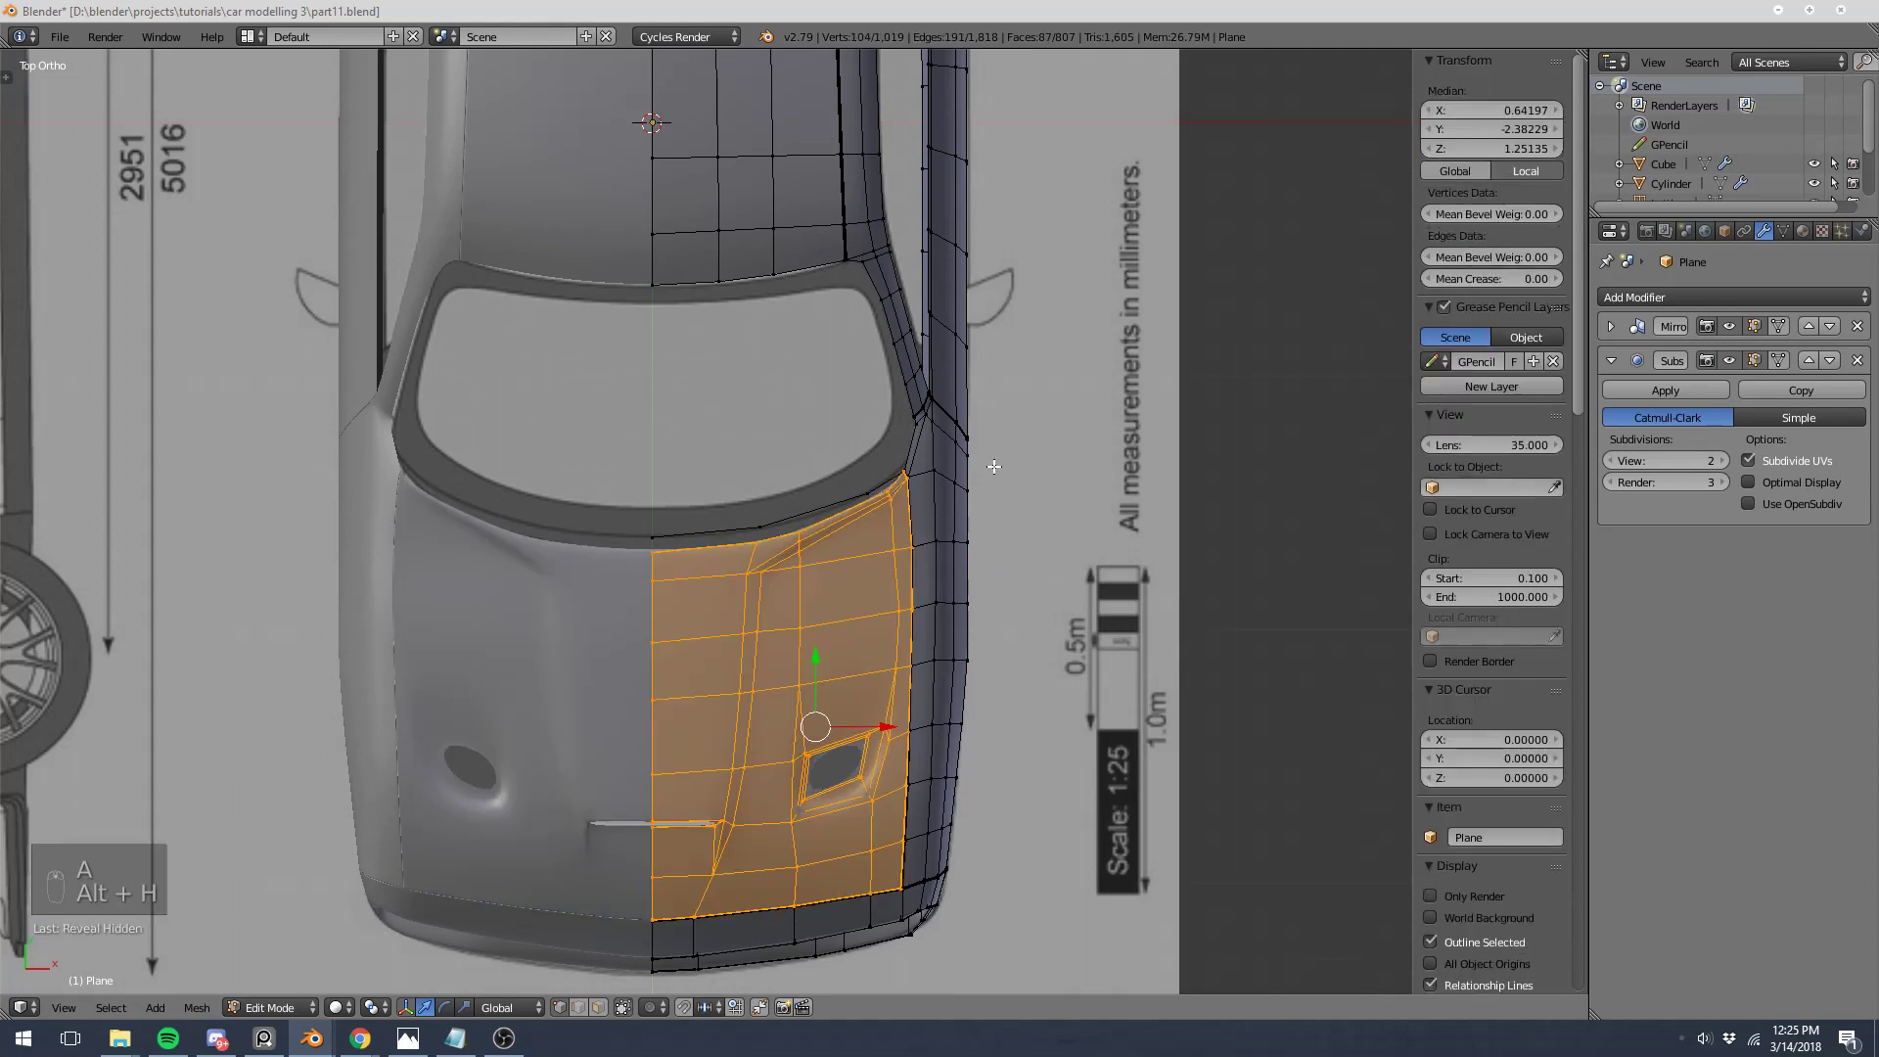
key("a")
scroll(987, 465, "up", 5)
key("l")
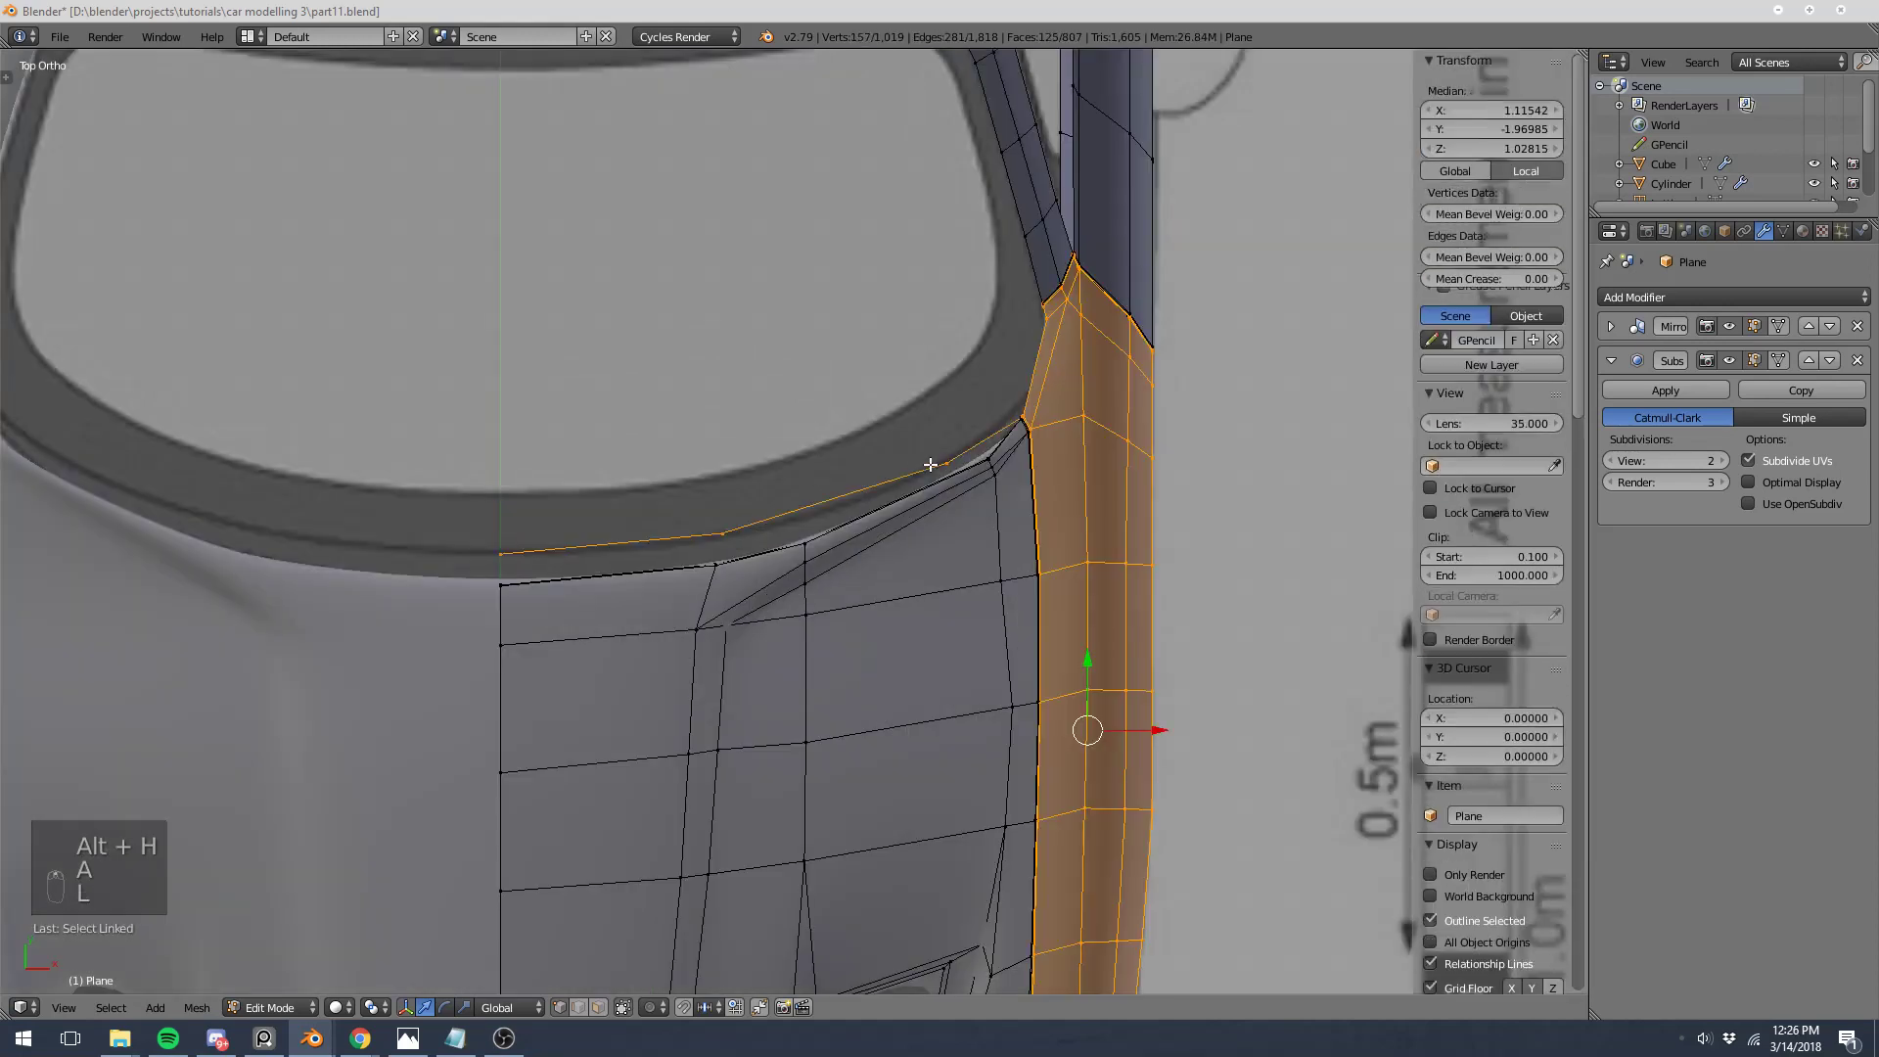
scroll(980, 452, "down", 4)
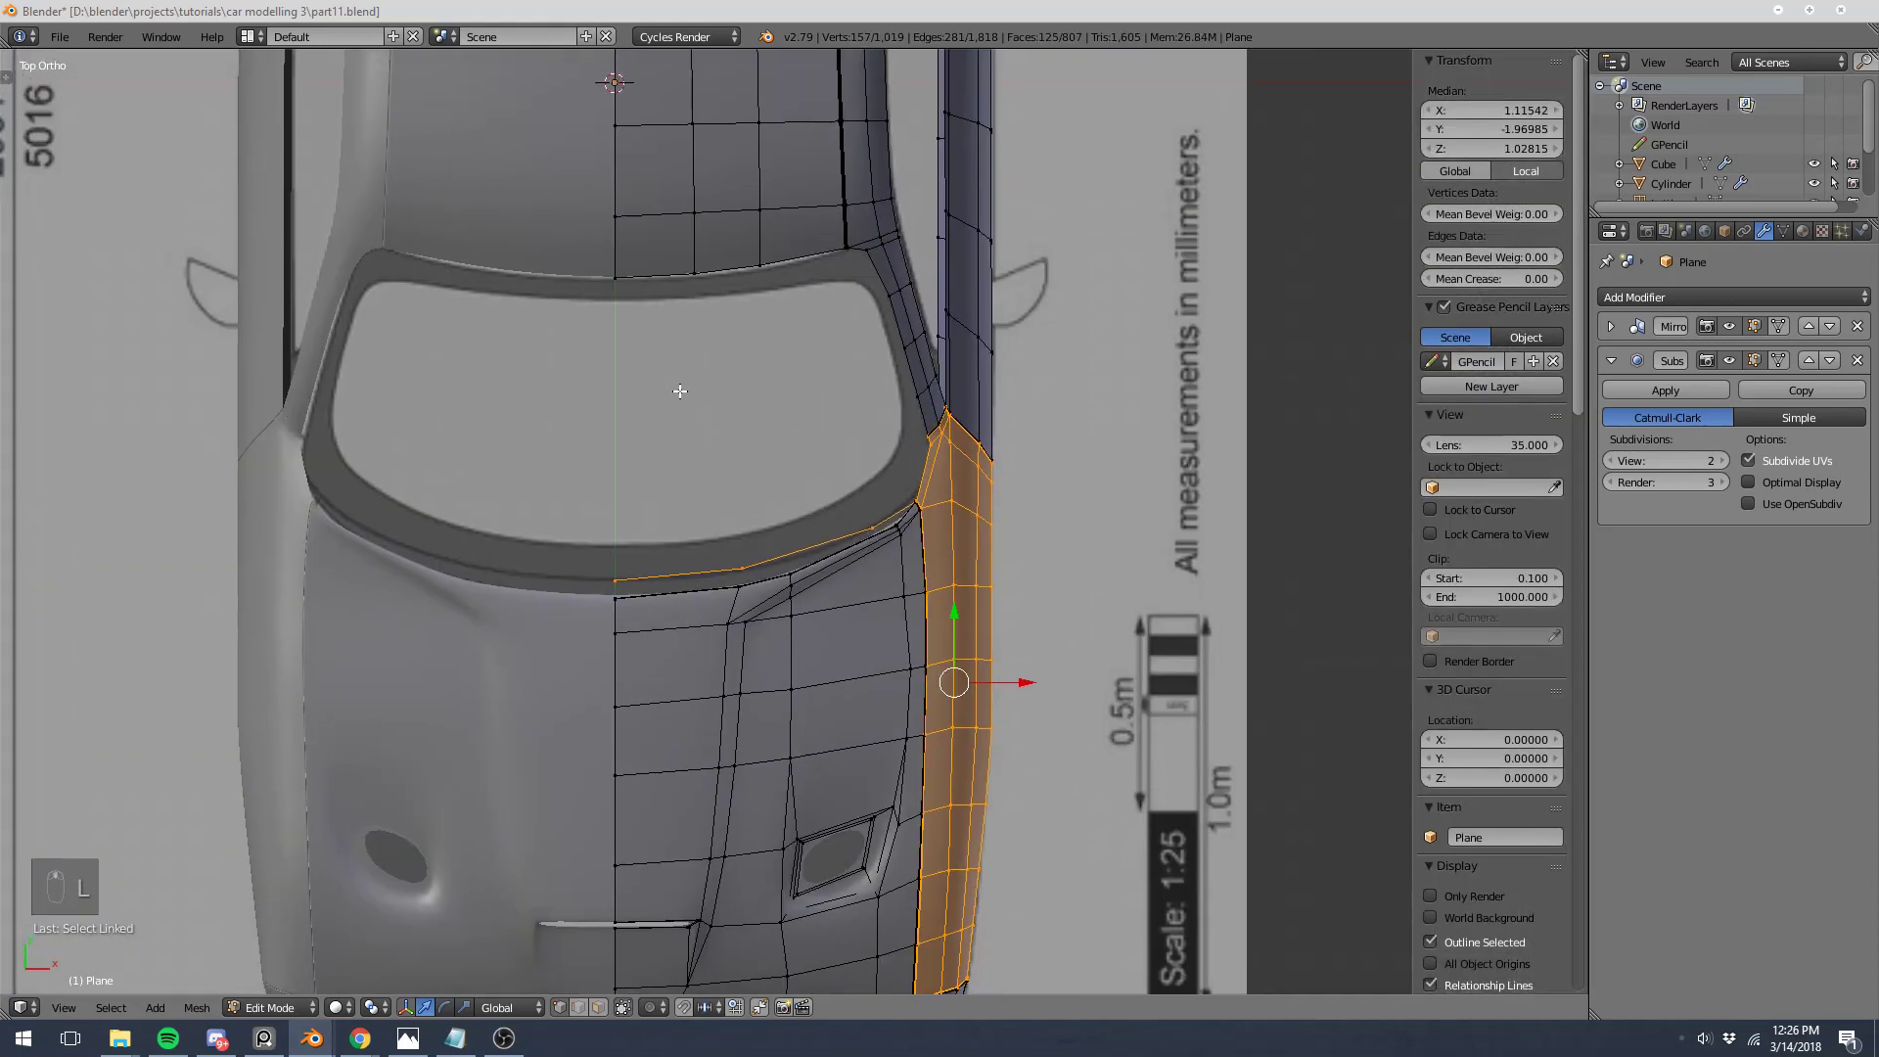
Step: Slide the middle vertex of the windshield's lower edge toward the centre line, roughly in line with the roof's first front-edge vertex
right_click(742, 558)
scroll(854, 528, "up", 3)
key("g")
key("g")
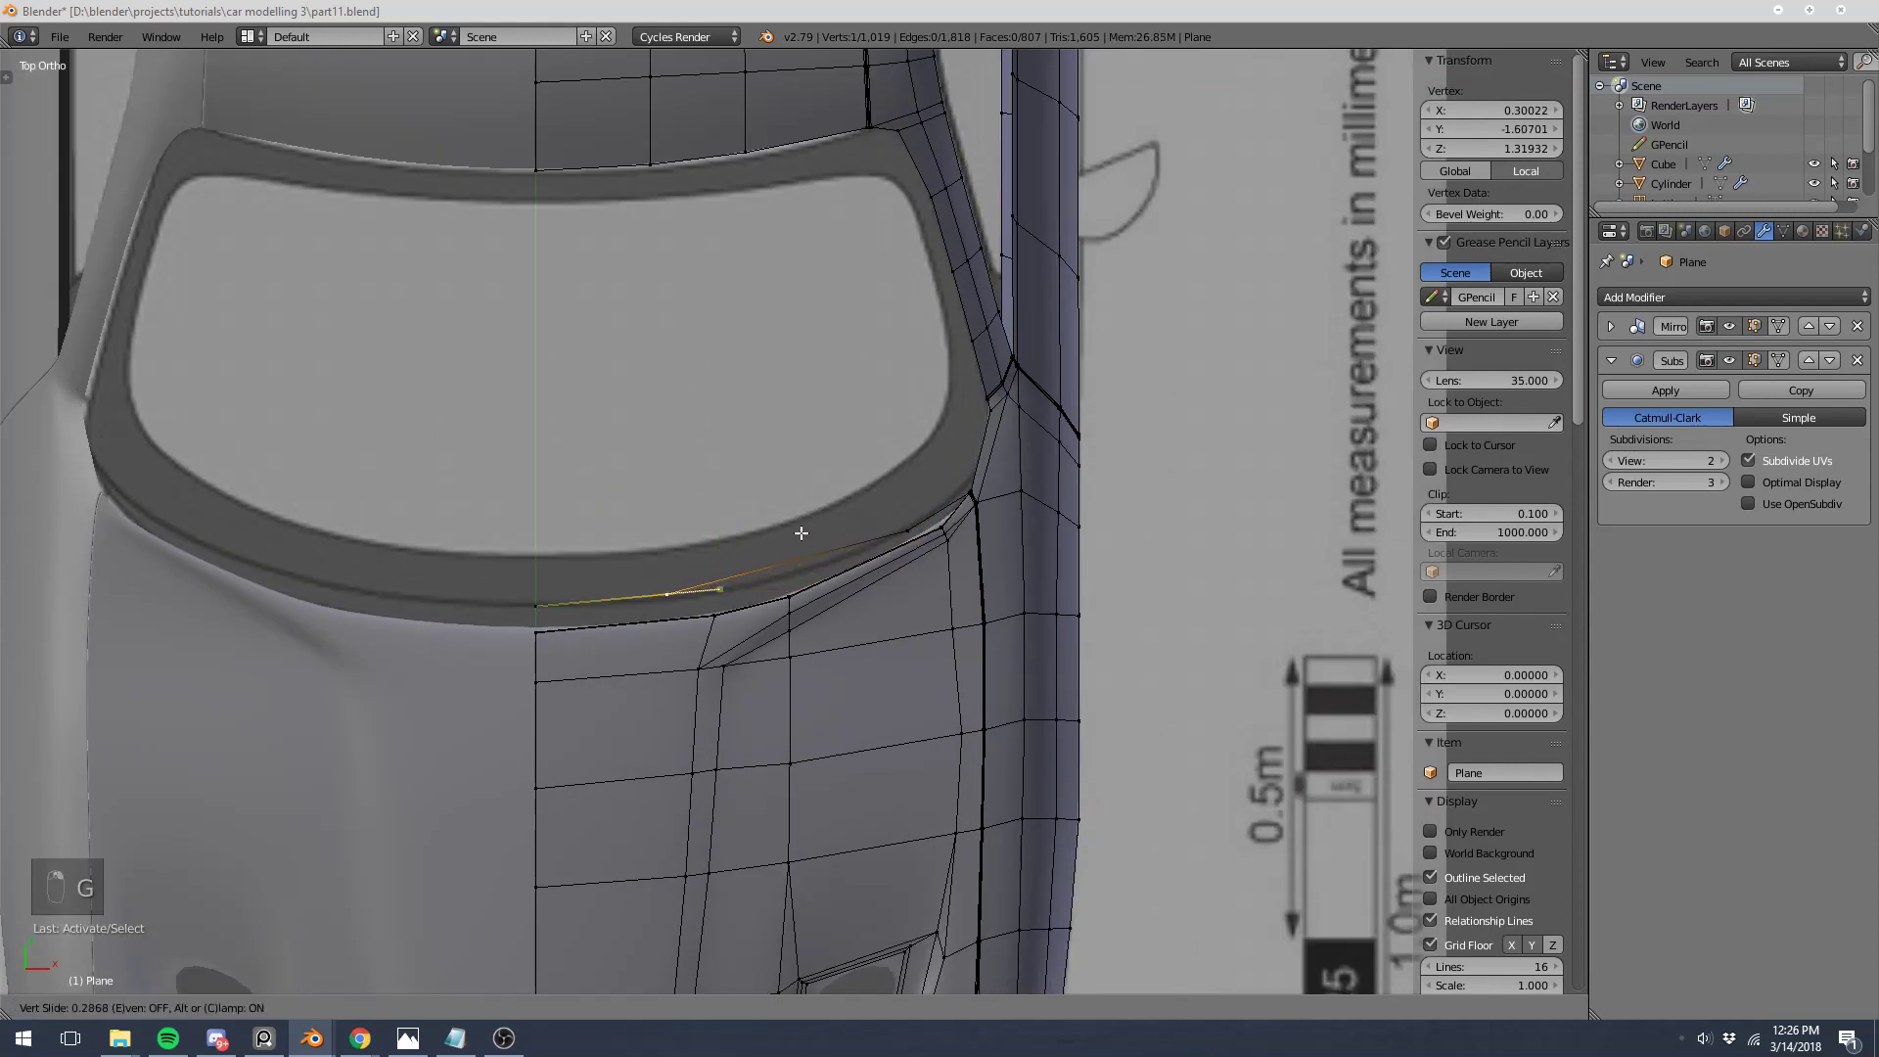
left_click(801, 532)
Step: Check the windshield's lower-edge vertices against the matching vertices on the roof's front edge
right_click(652, 165)
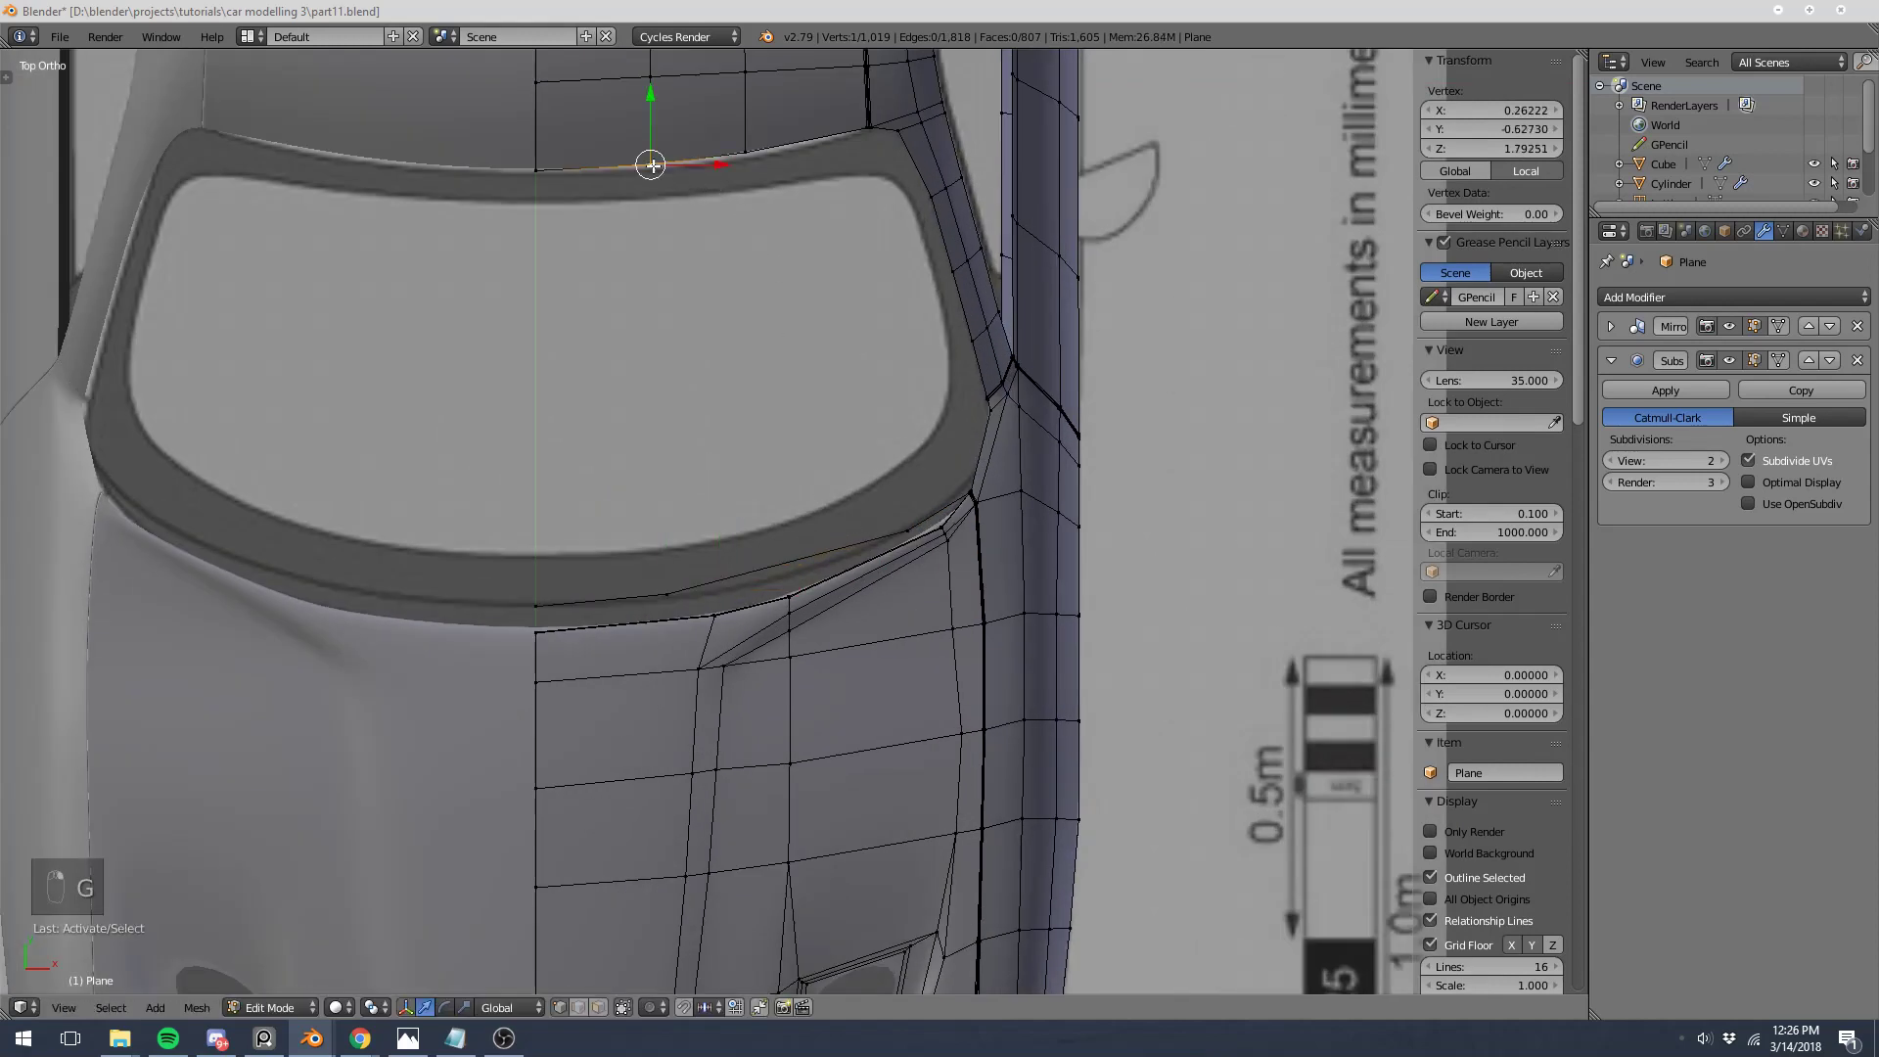
right_click(664, 562, "shift")
right_click(744, 151)
right_click(909, 528)
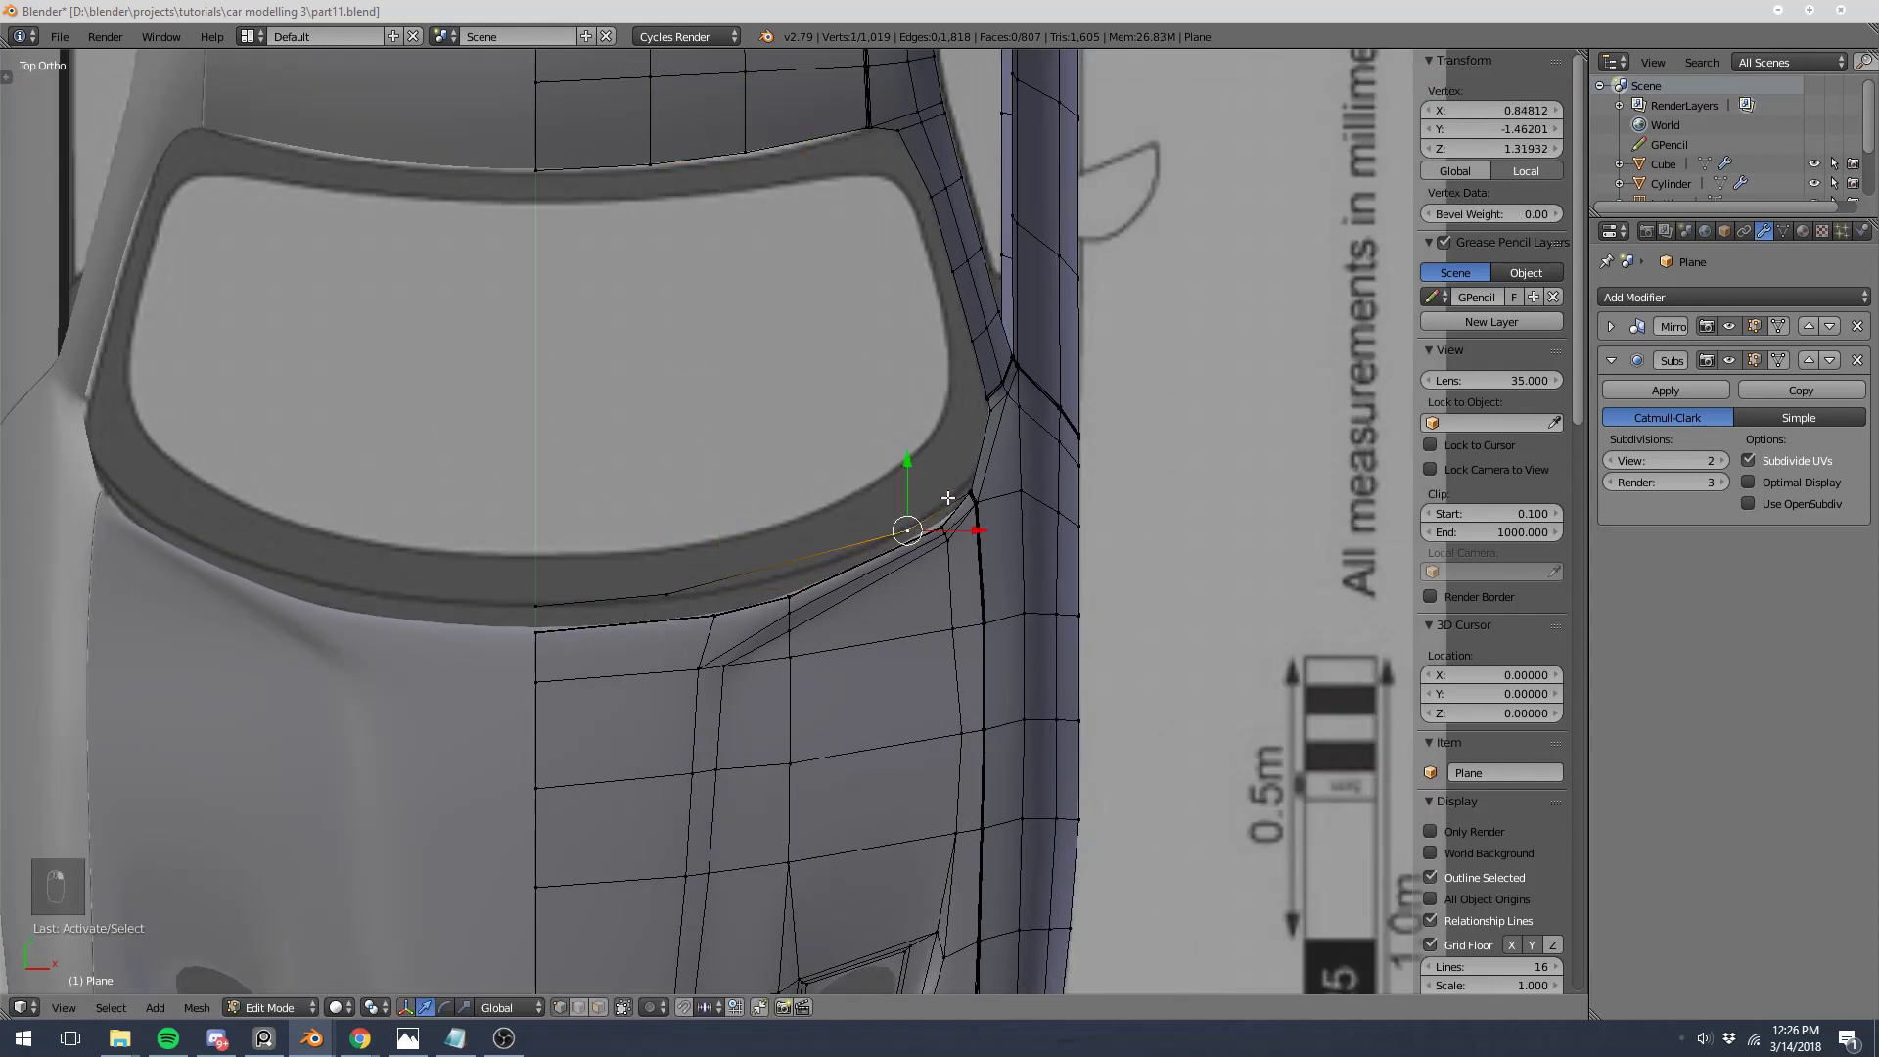
Step: Slide the windshield's lower-edge vertex nearest the fender corner toward the centre line and seat it on the reference's lower curve
key("g")
key("g")
left_click(842, 541)
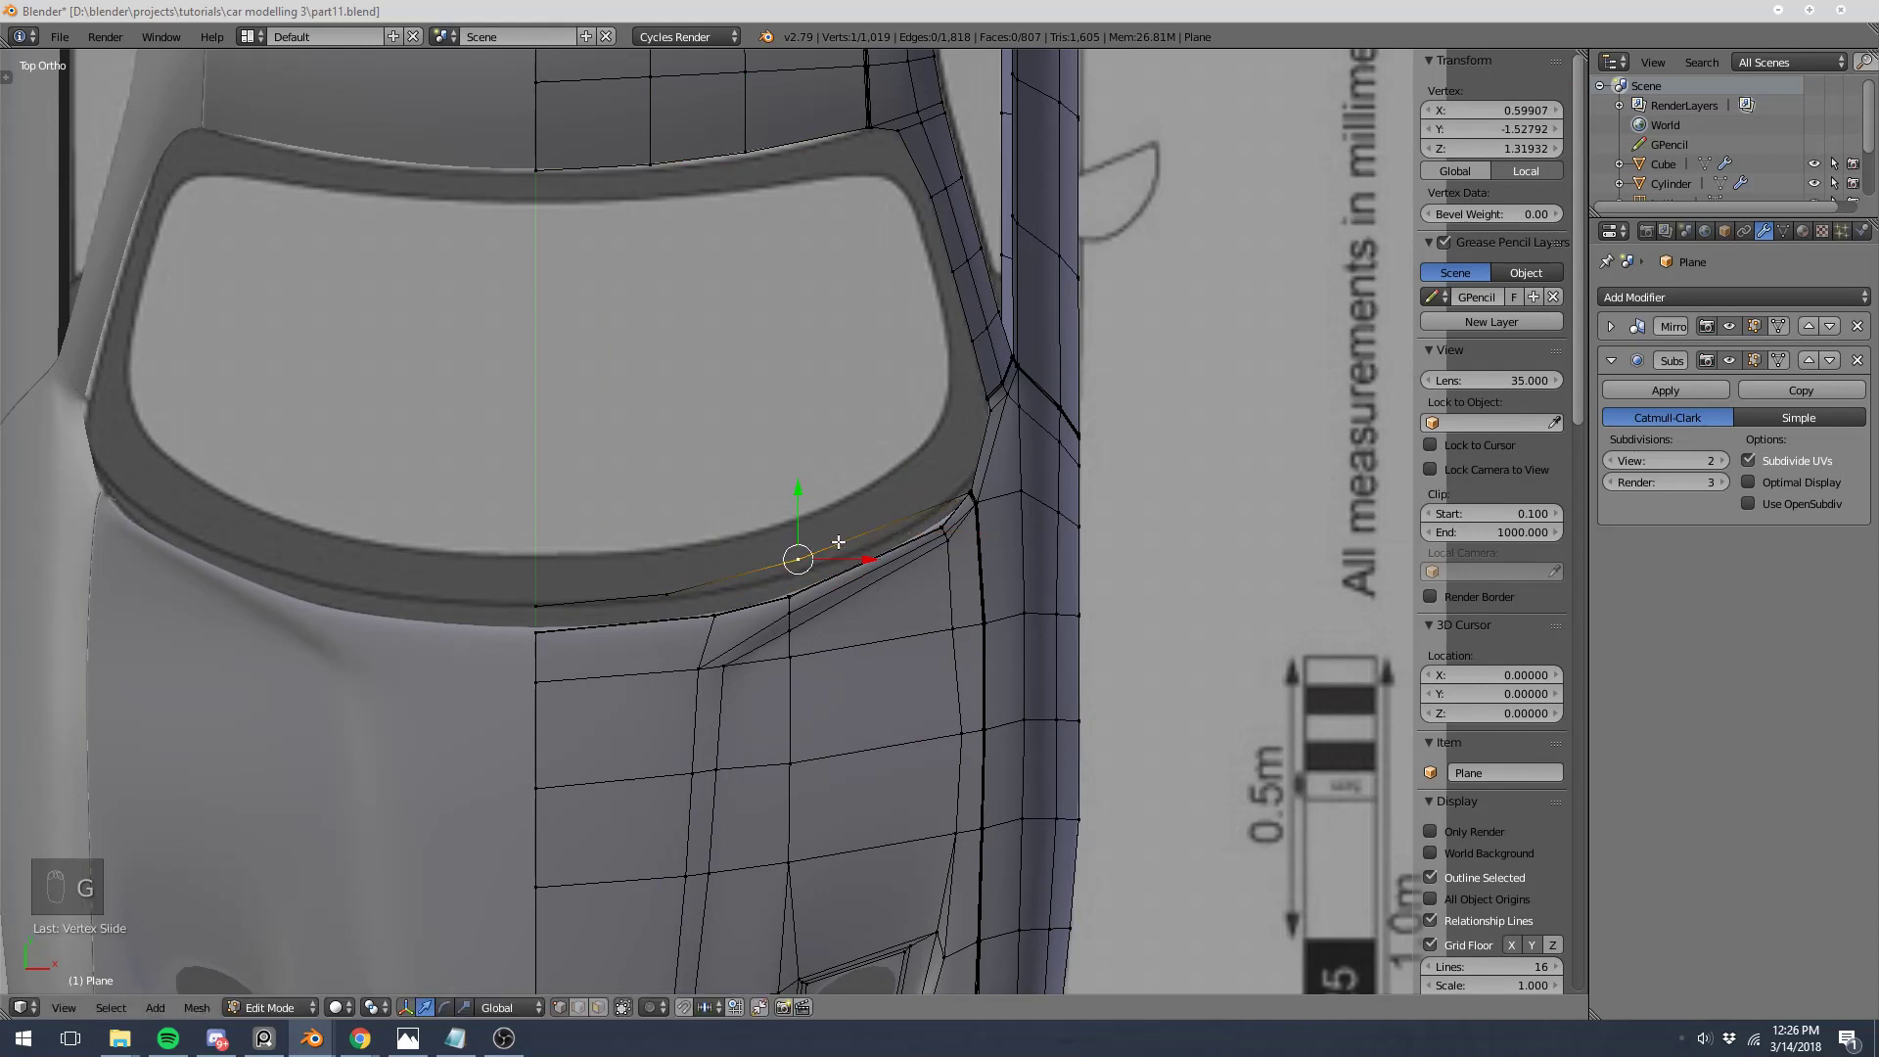
key("g")
key("g")
left_click(814, 525)
Step: Try a face between the roof front edge's second segment from the centre line and the matching lower windshield segment
right_click(606, 164)
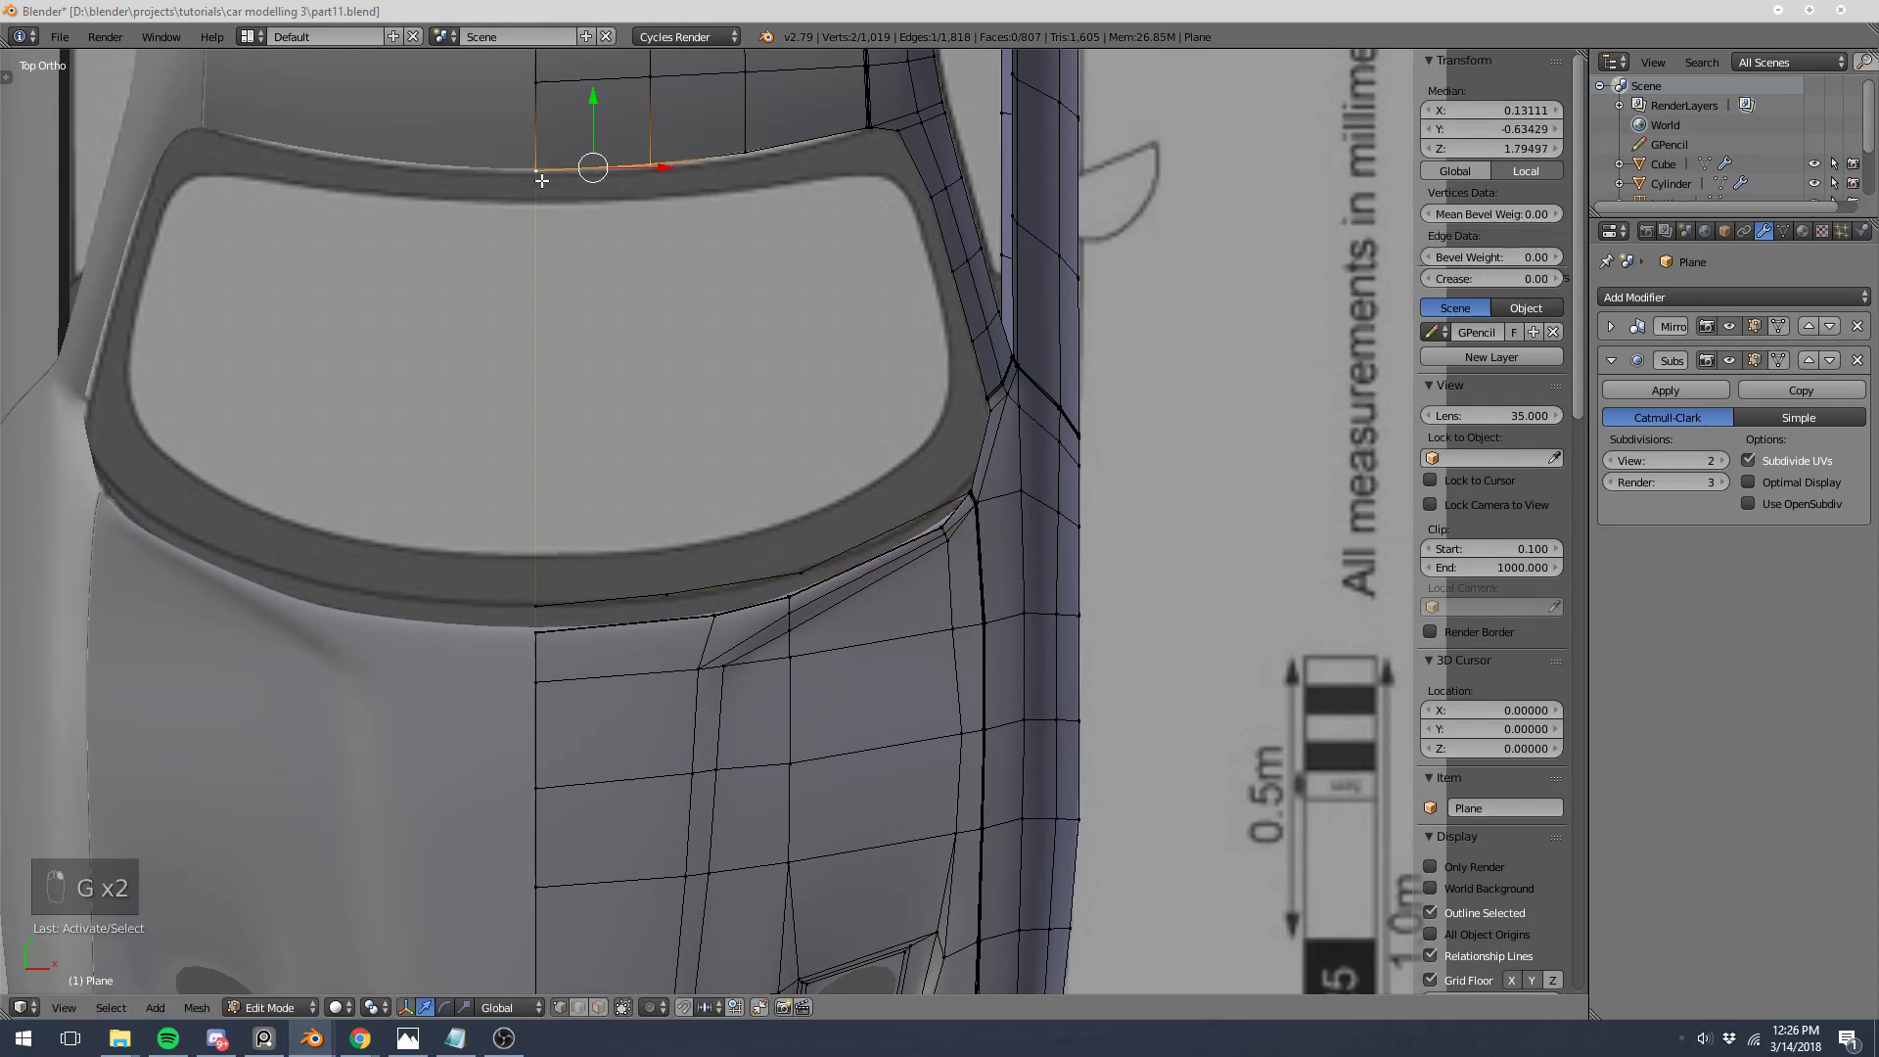
right_click(669, 585, "shift")
right_click(570, 587, "shift")
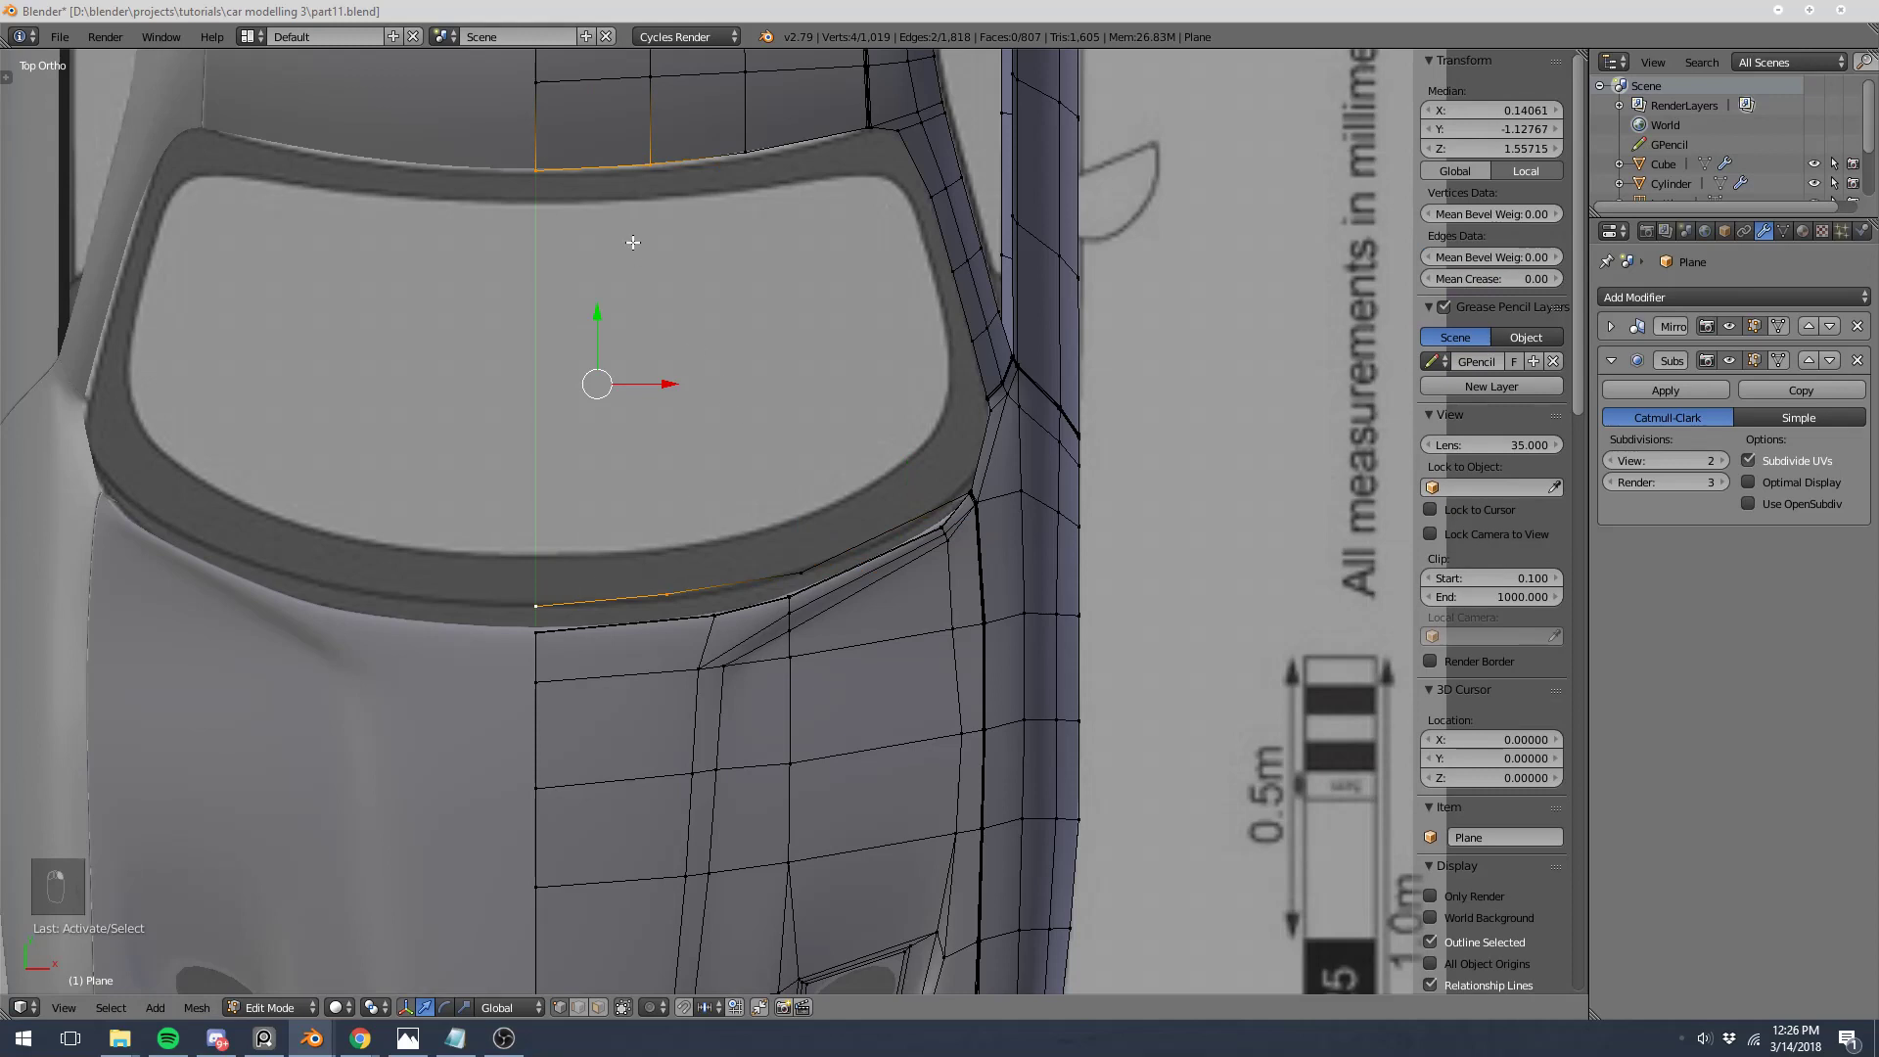
right_click(651, 165)
right_click(744, 155, "shift")
right_click(673, 589, "shift")
right_click(782, 566, "shift")
key("f")
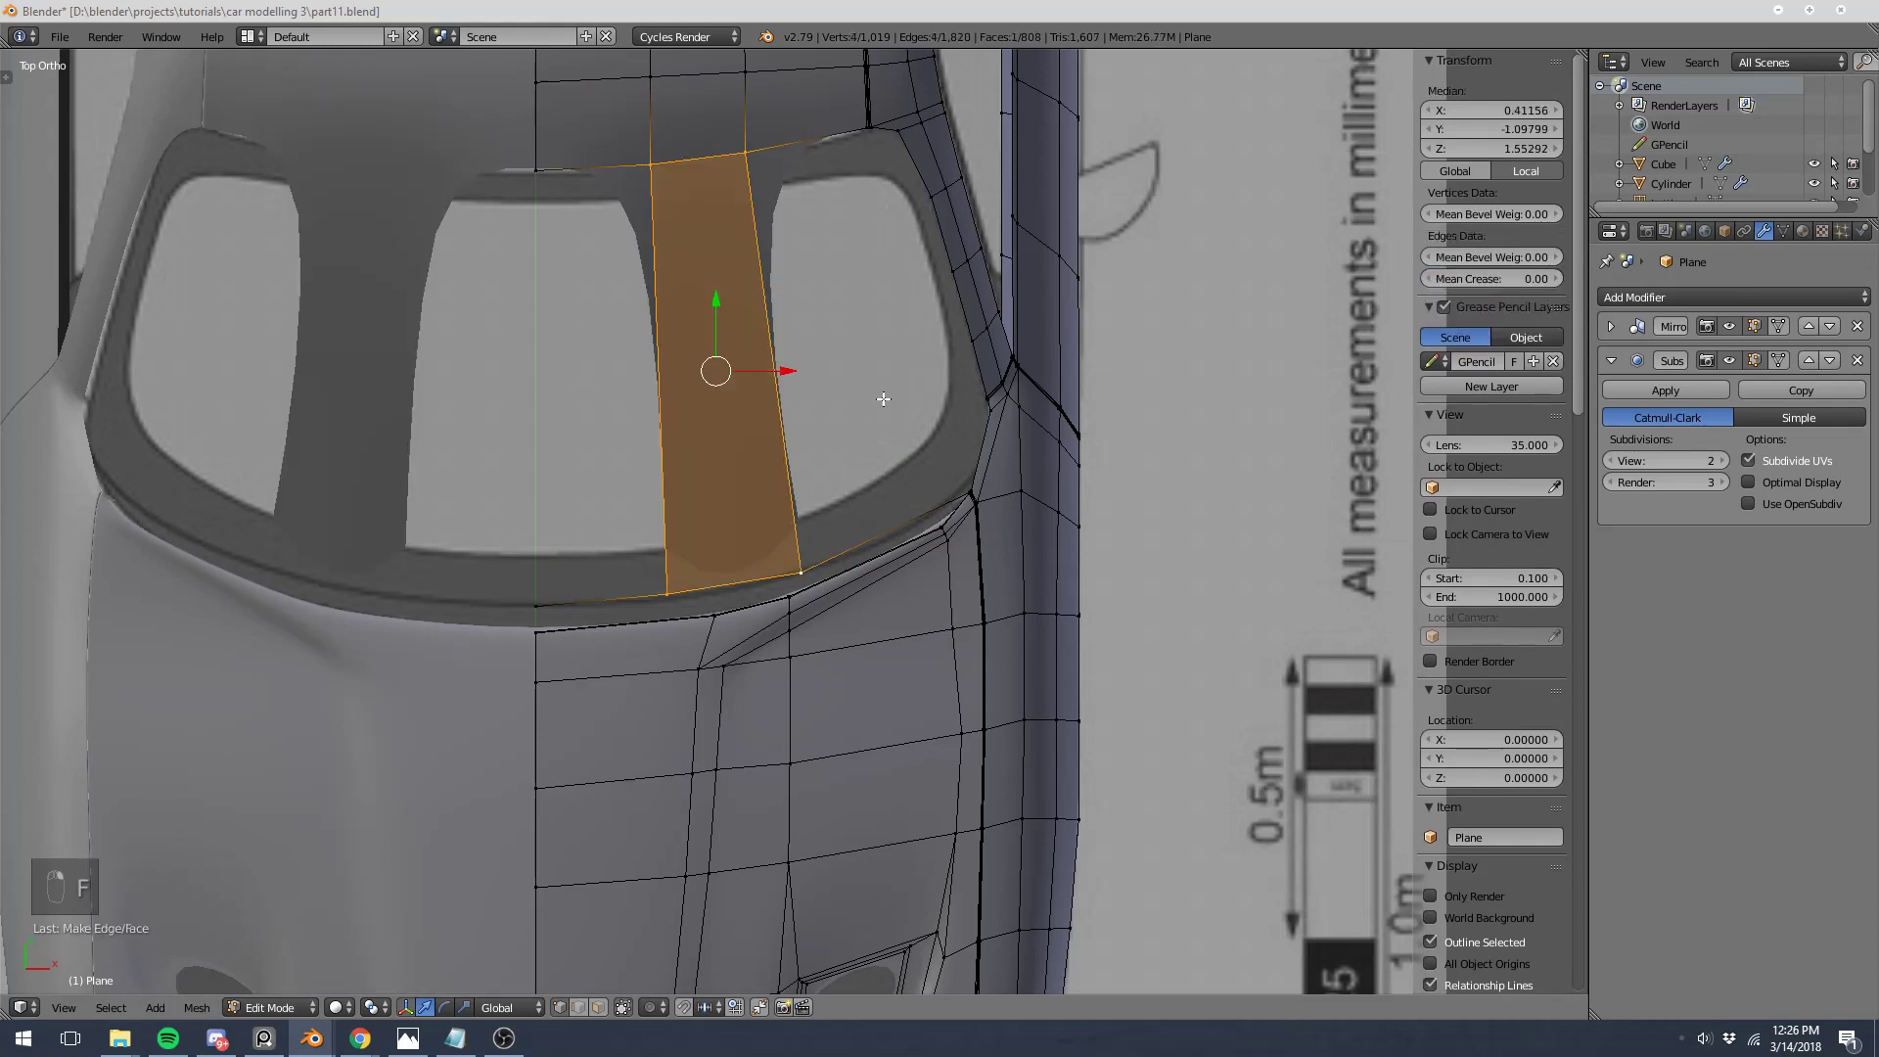
Step: Undo the test face across the windshield and clear the selection
key("a")
key("ctrl+z")
key("ctrl+z")
key("ctrl+z")
scroll(587, 724, "up", 2)
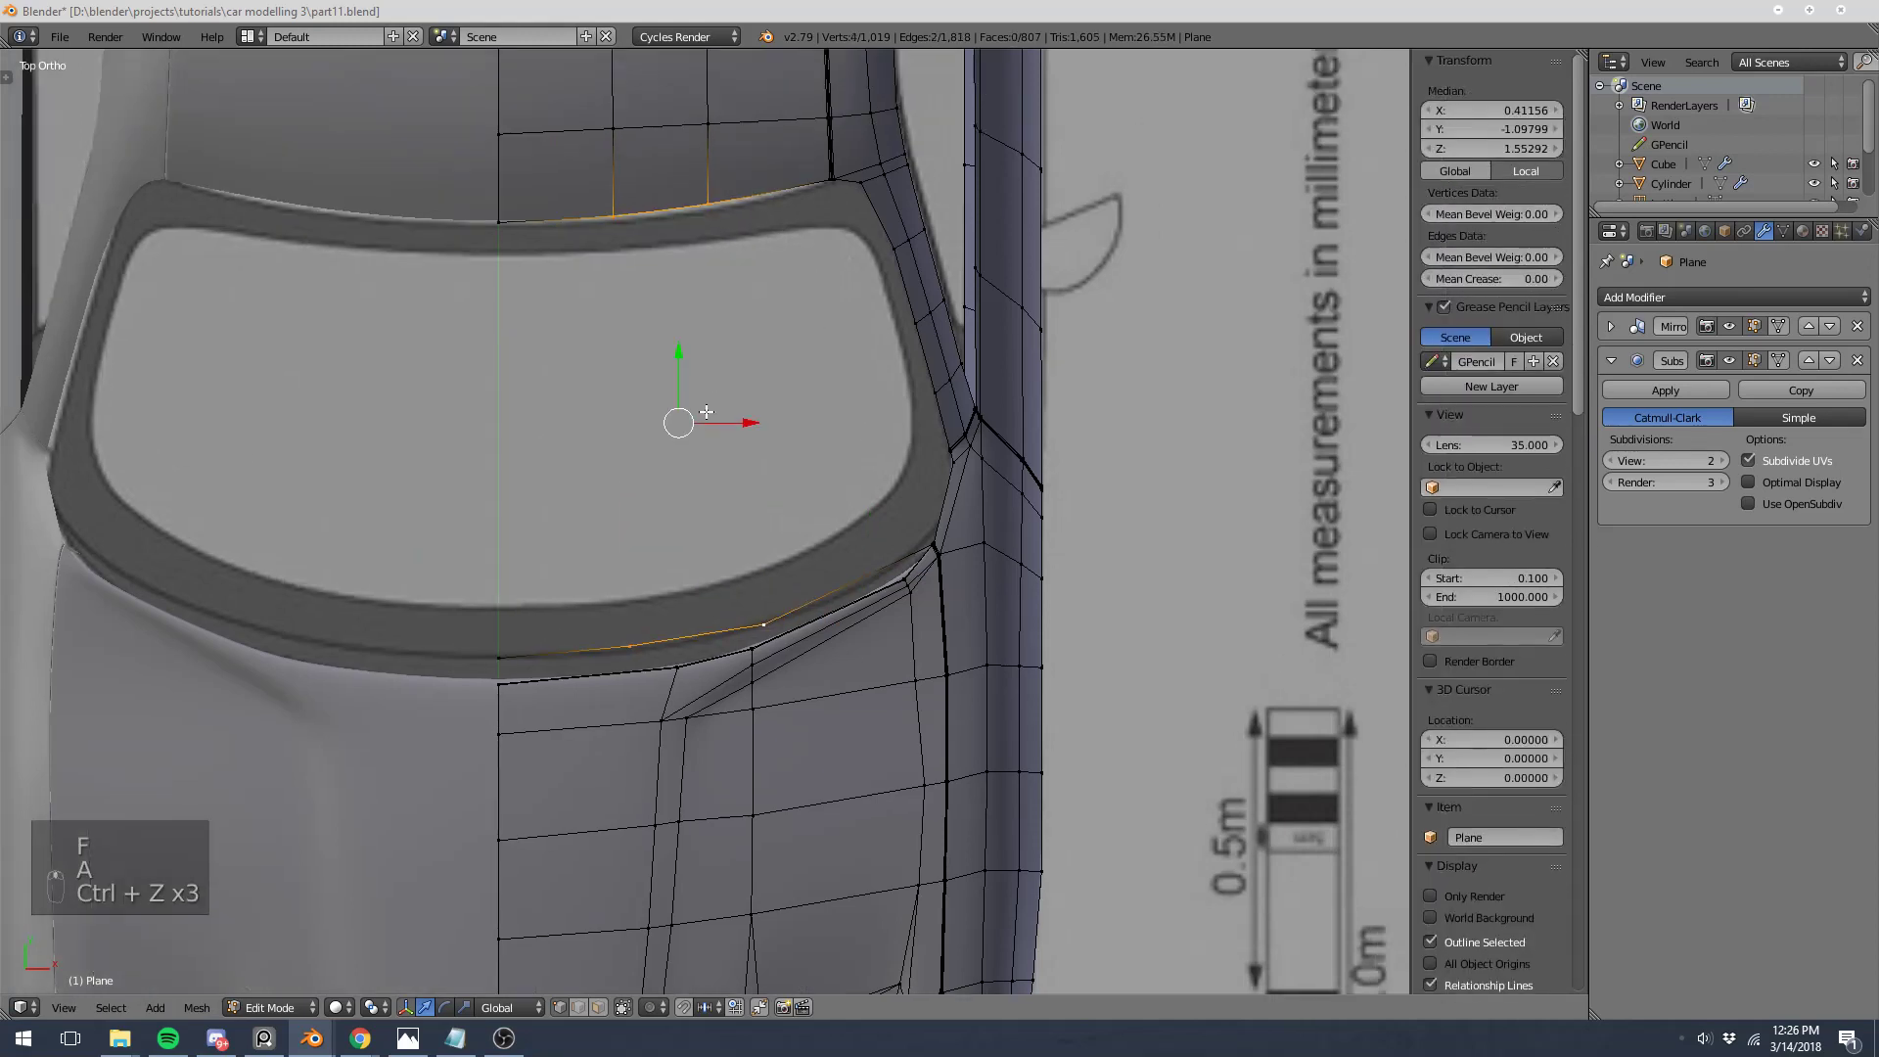
key("a")
Step: Subdivide the windshield's lower edge once between its outermost free vertex and the fender corner vertex
right_click(582, 736)
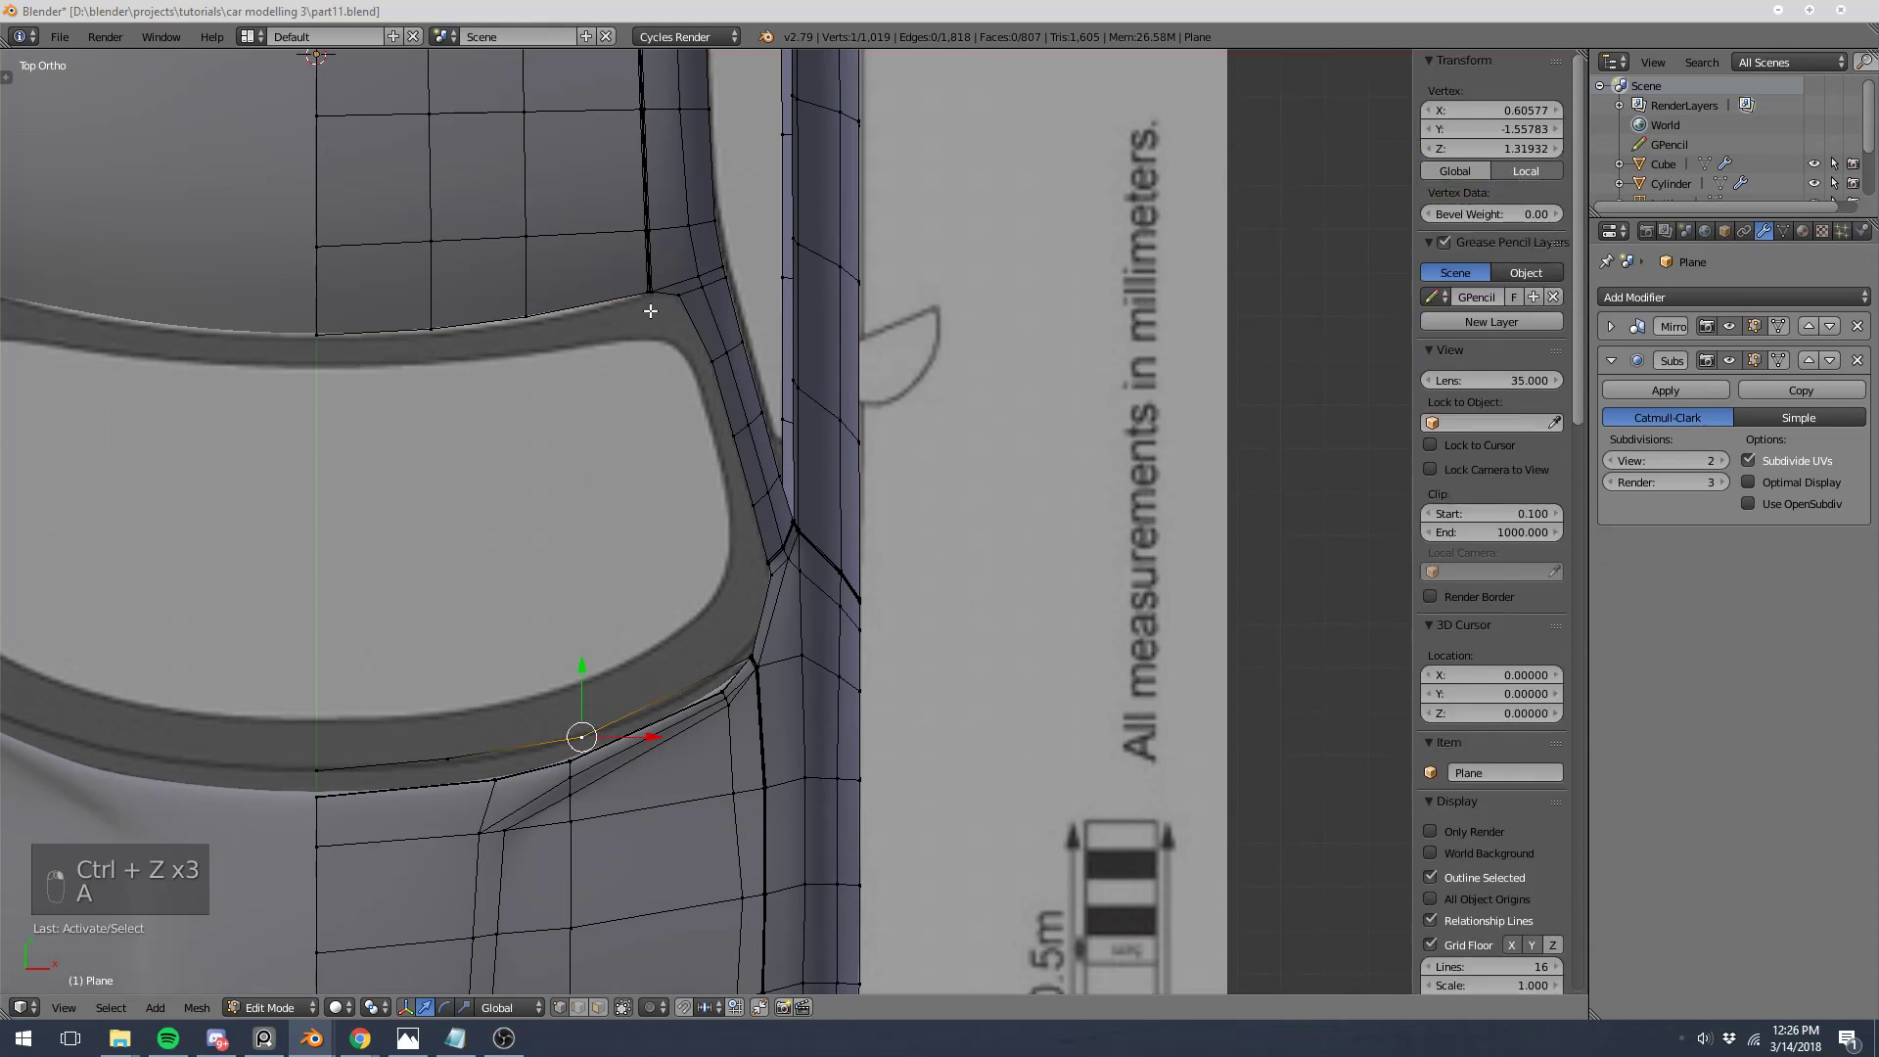
scroll(725, 507, "up", 4)
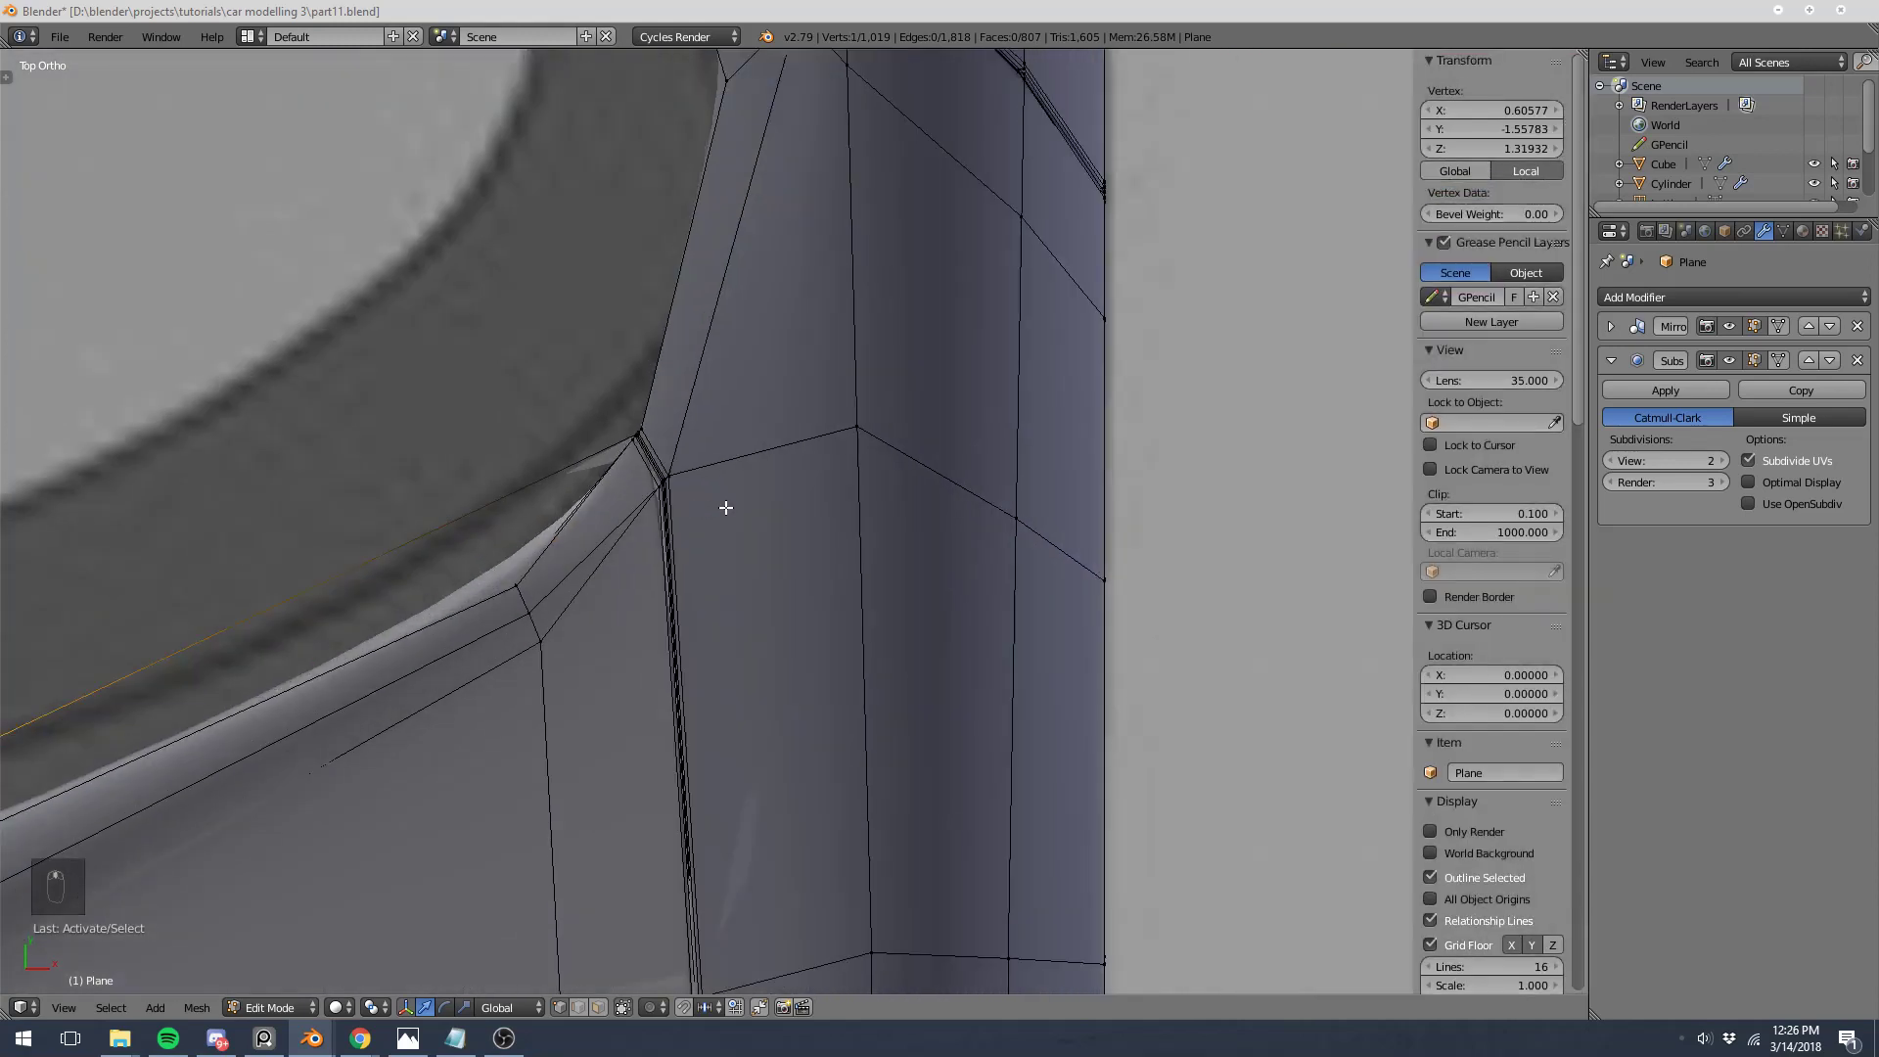
right_click(630, 432, "shift")
scroll(638, 419, "up", 4)
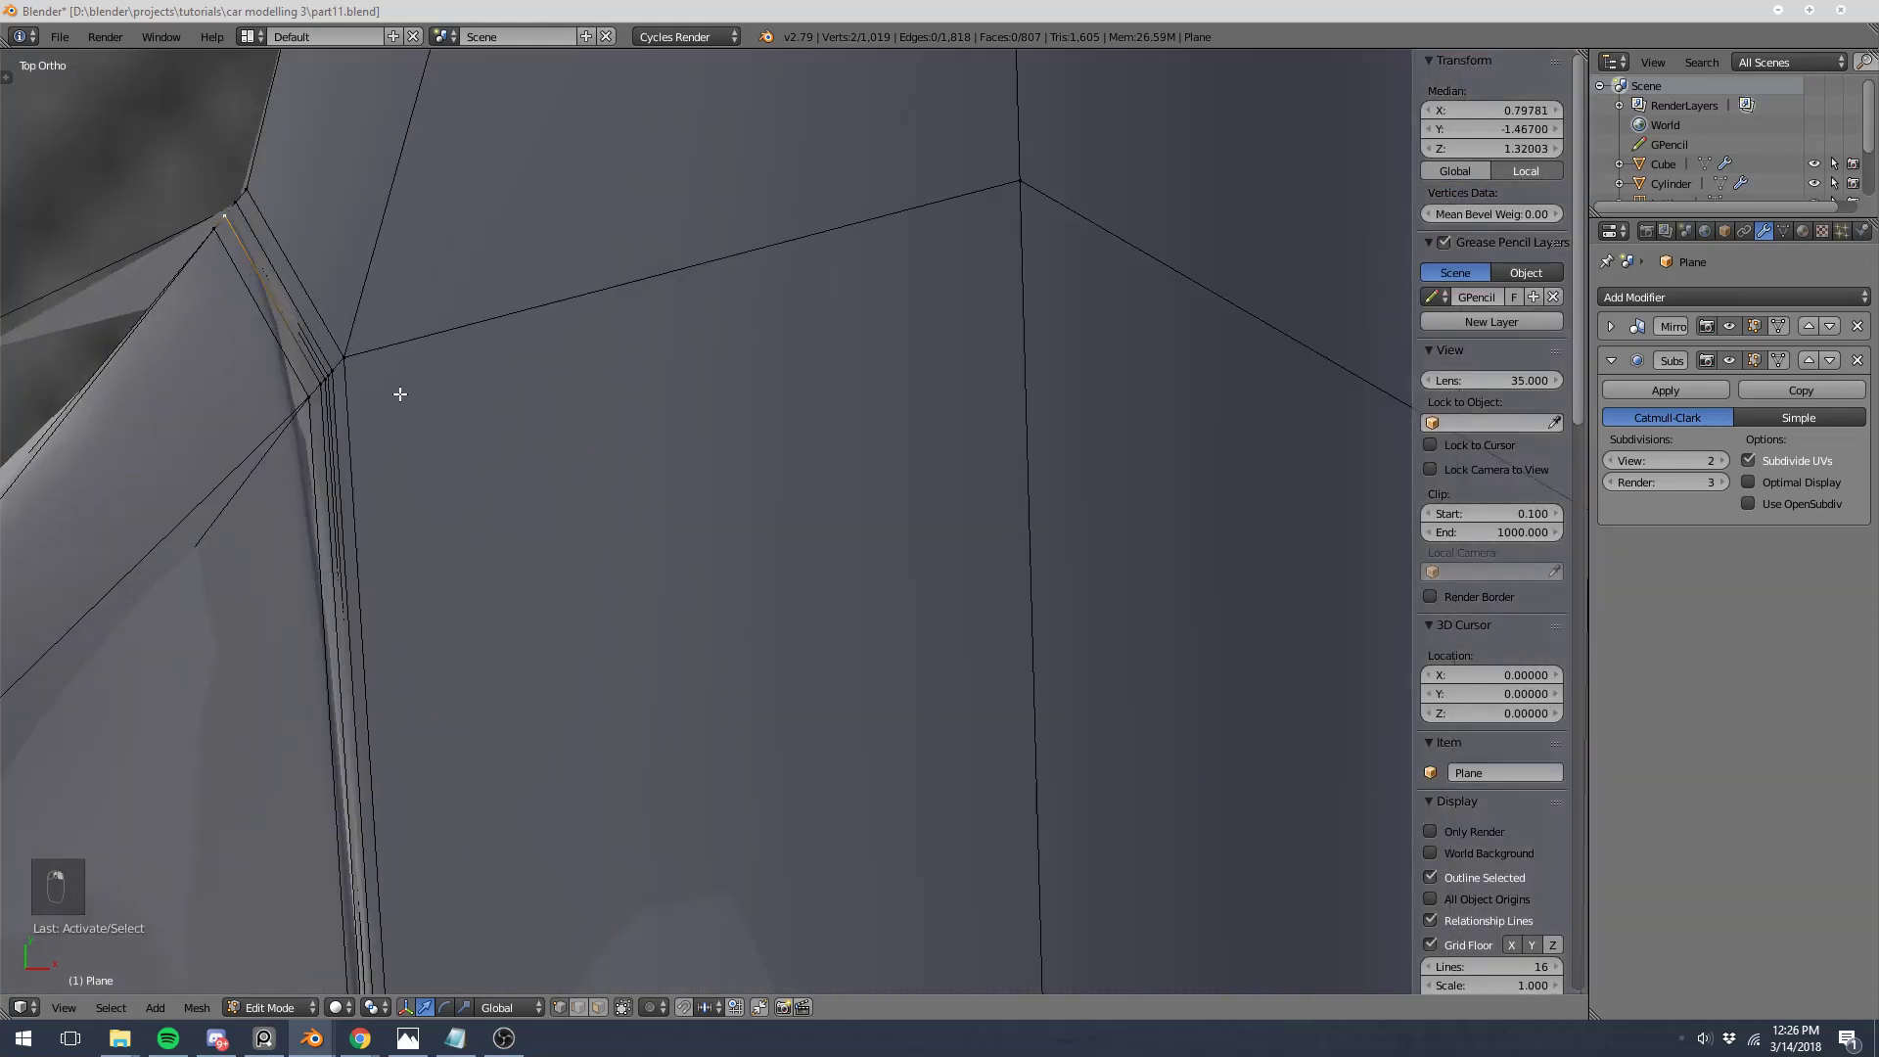
key("z")
key("ctrl+z")
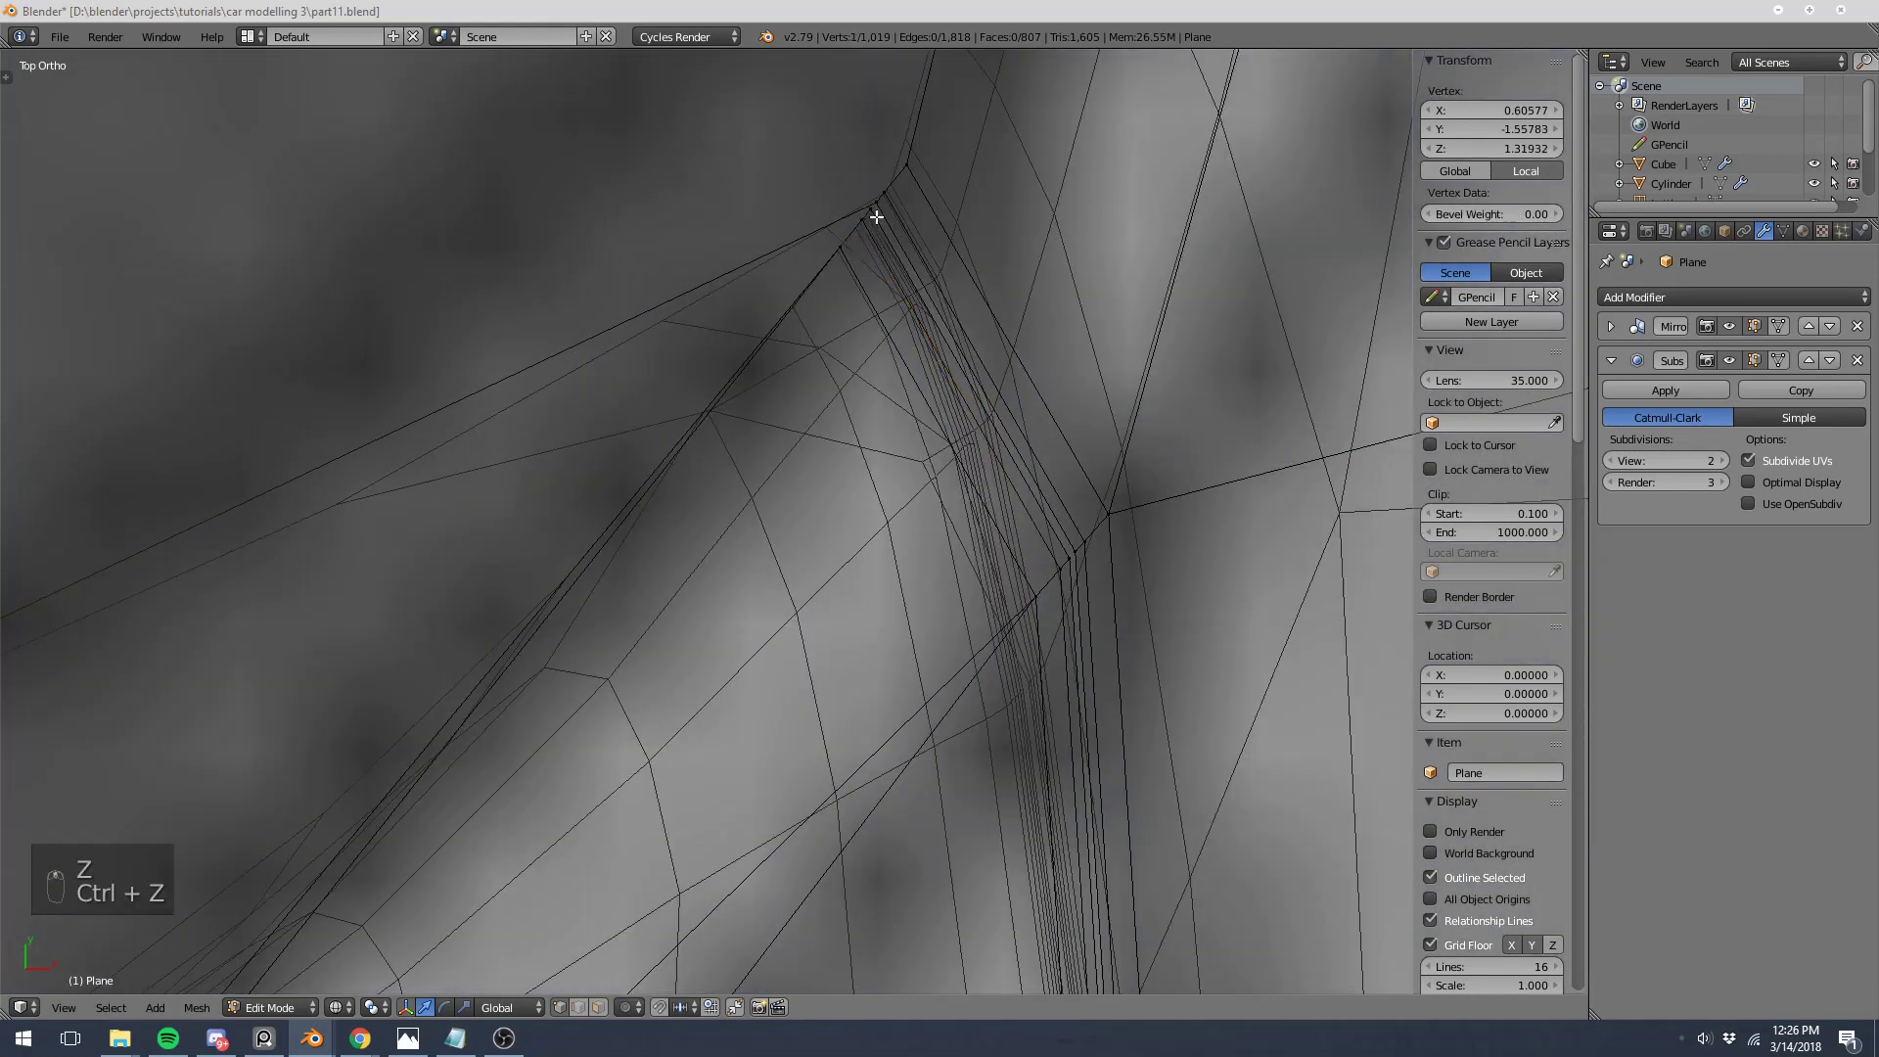
key("z")
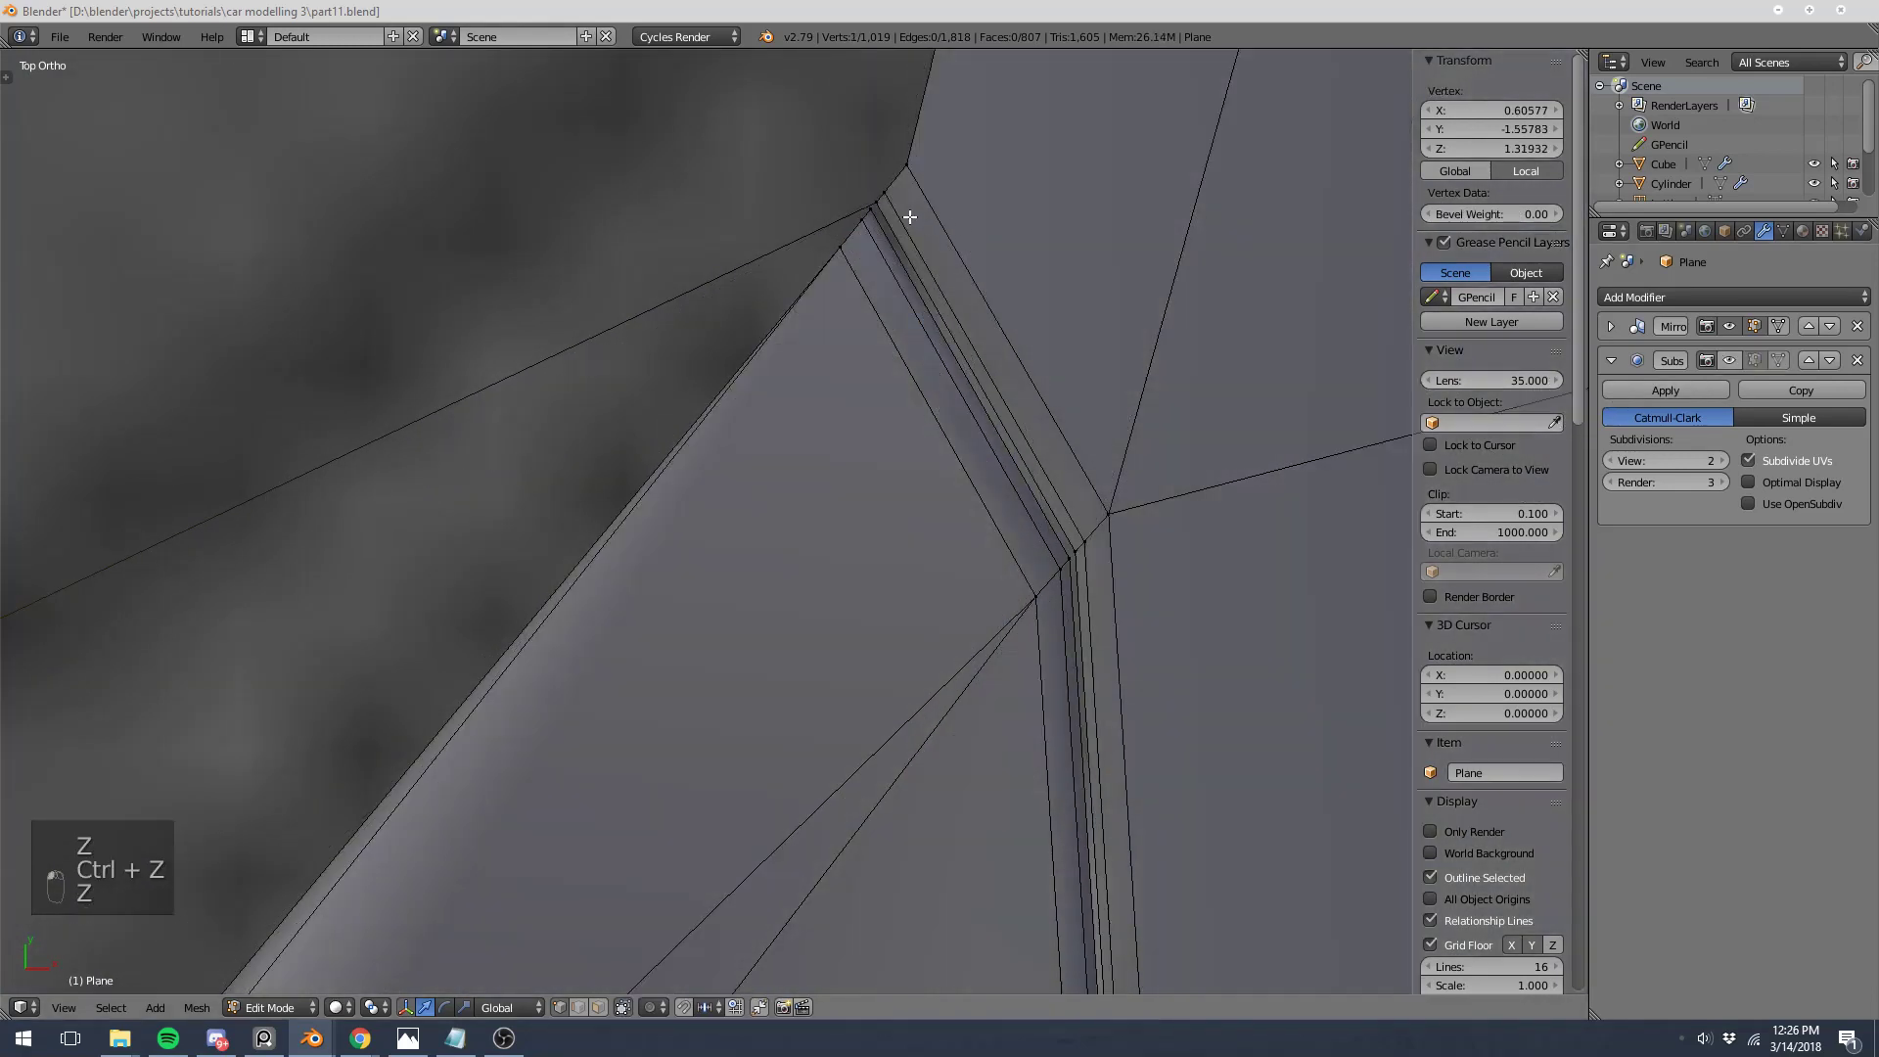
right_click(882, 201, "shift")
key("w")
left_click(883, 200)
scroll(441, 415, "down", 4)
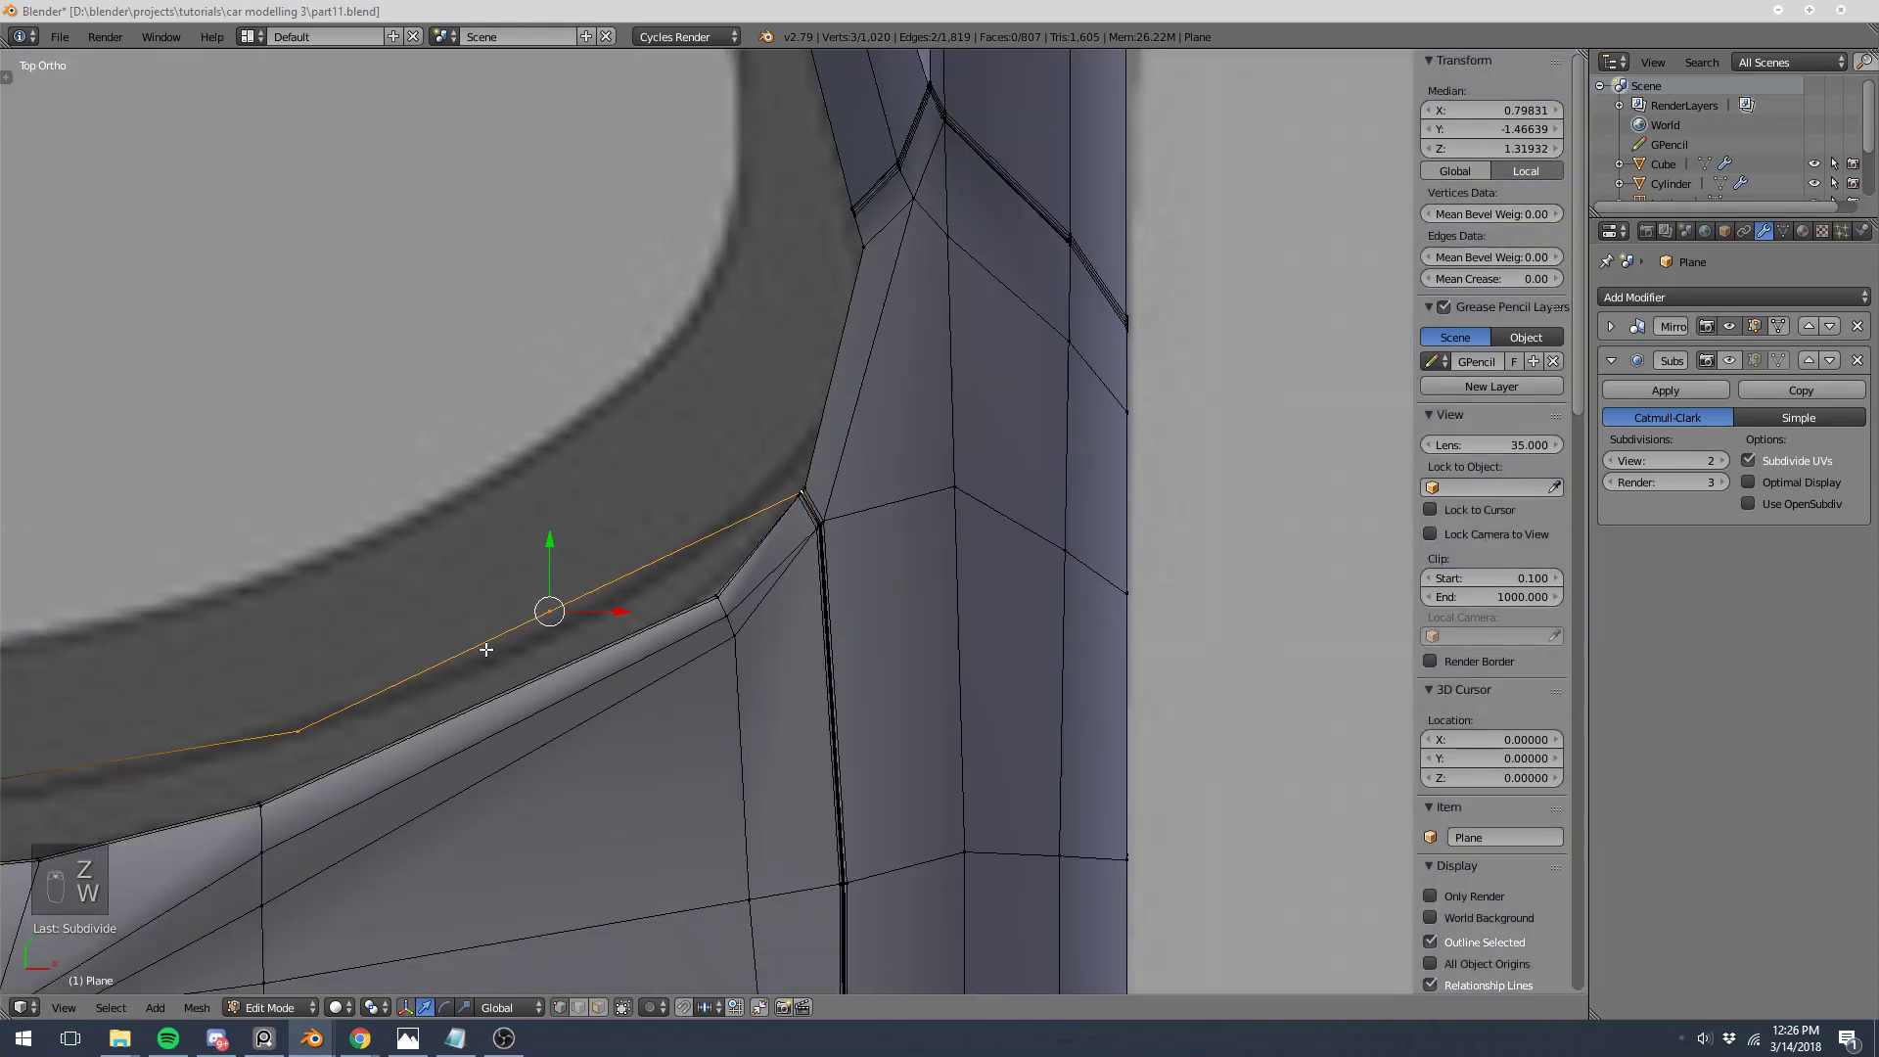
Step: Move the new subdivision vertex slightly outward and forward onto the windshield's curved lower line
right_click(548, 616)
key("g")
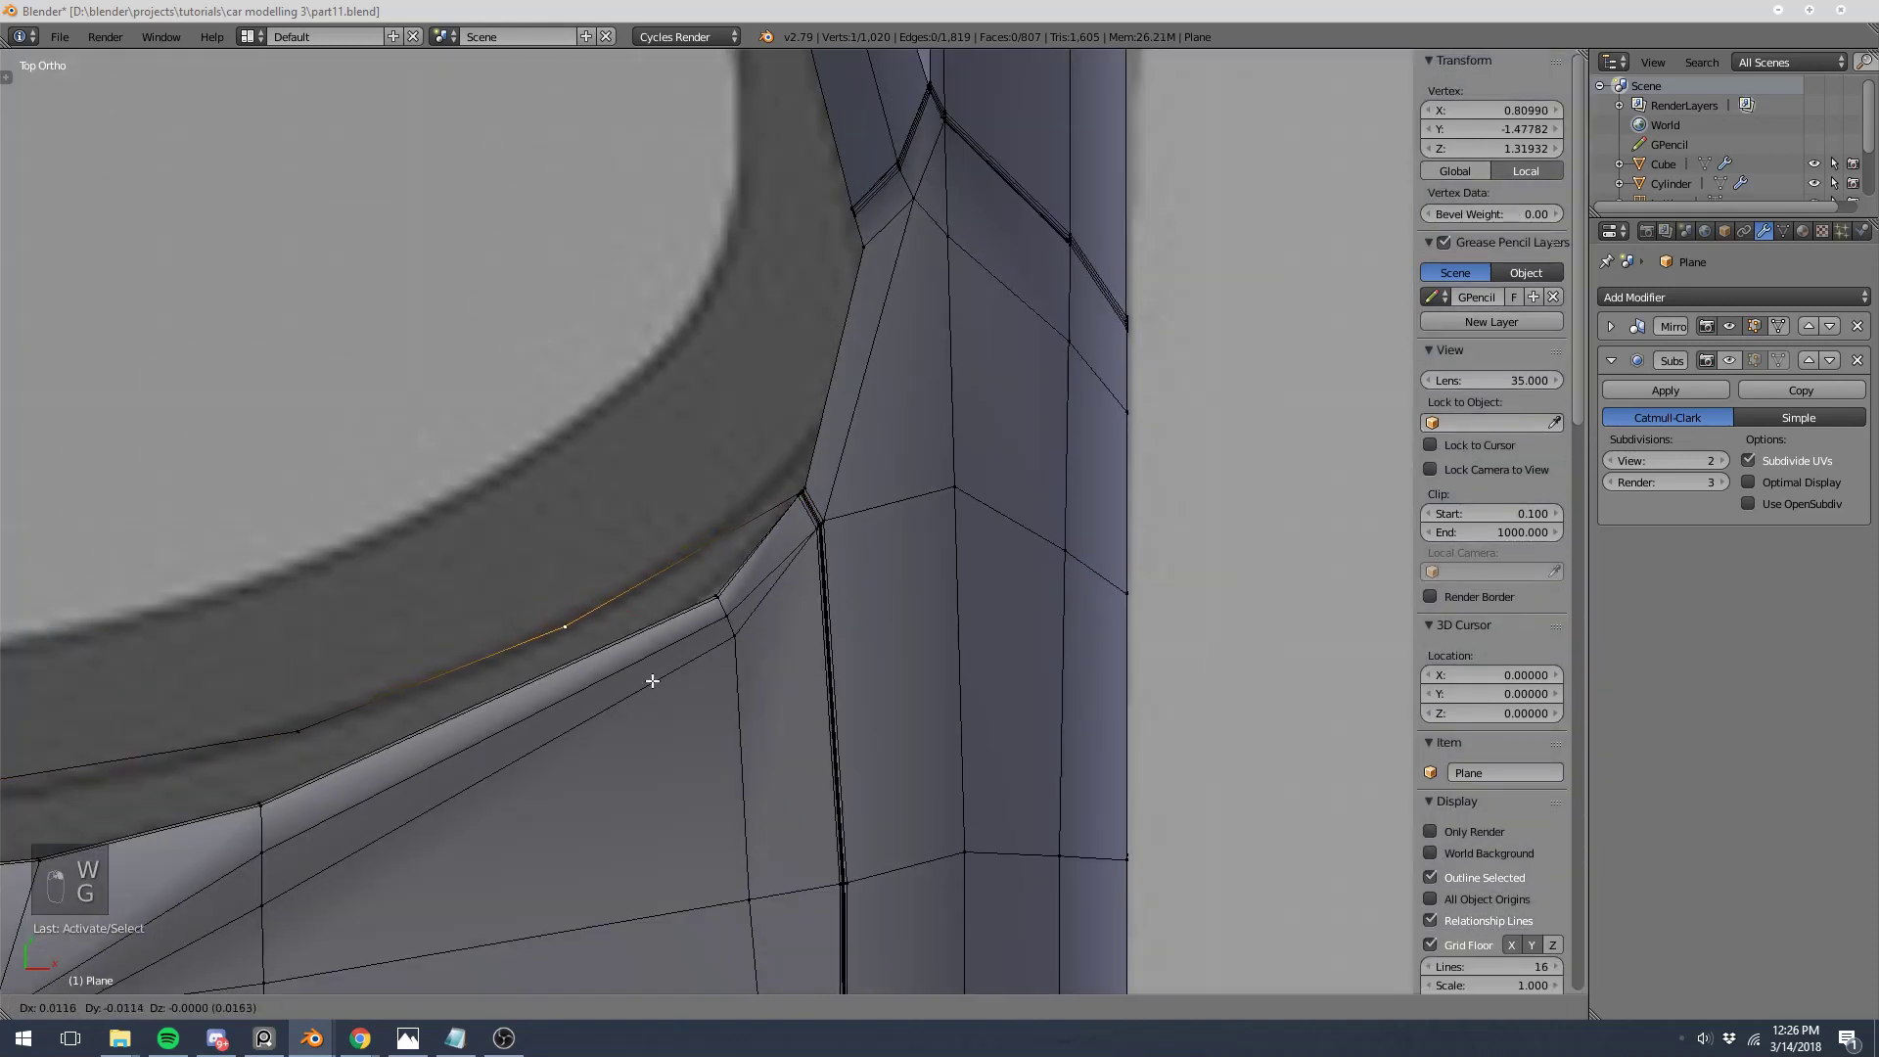
left_click(675, 685)
key("a")
scroll(719, 626, "down", 4)
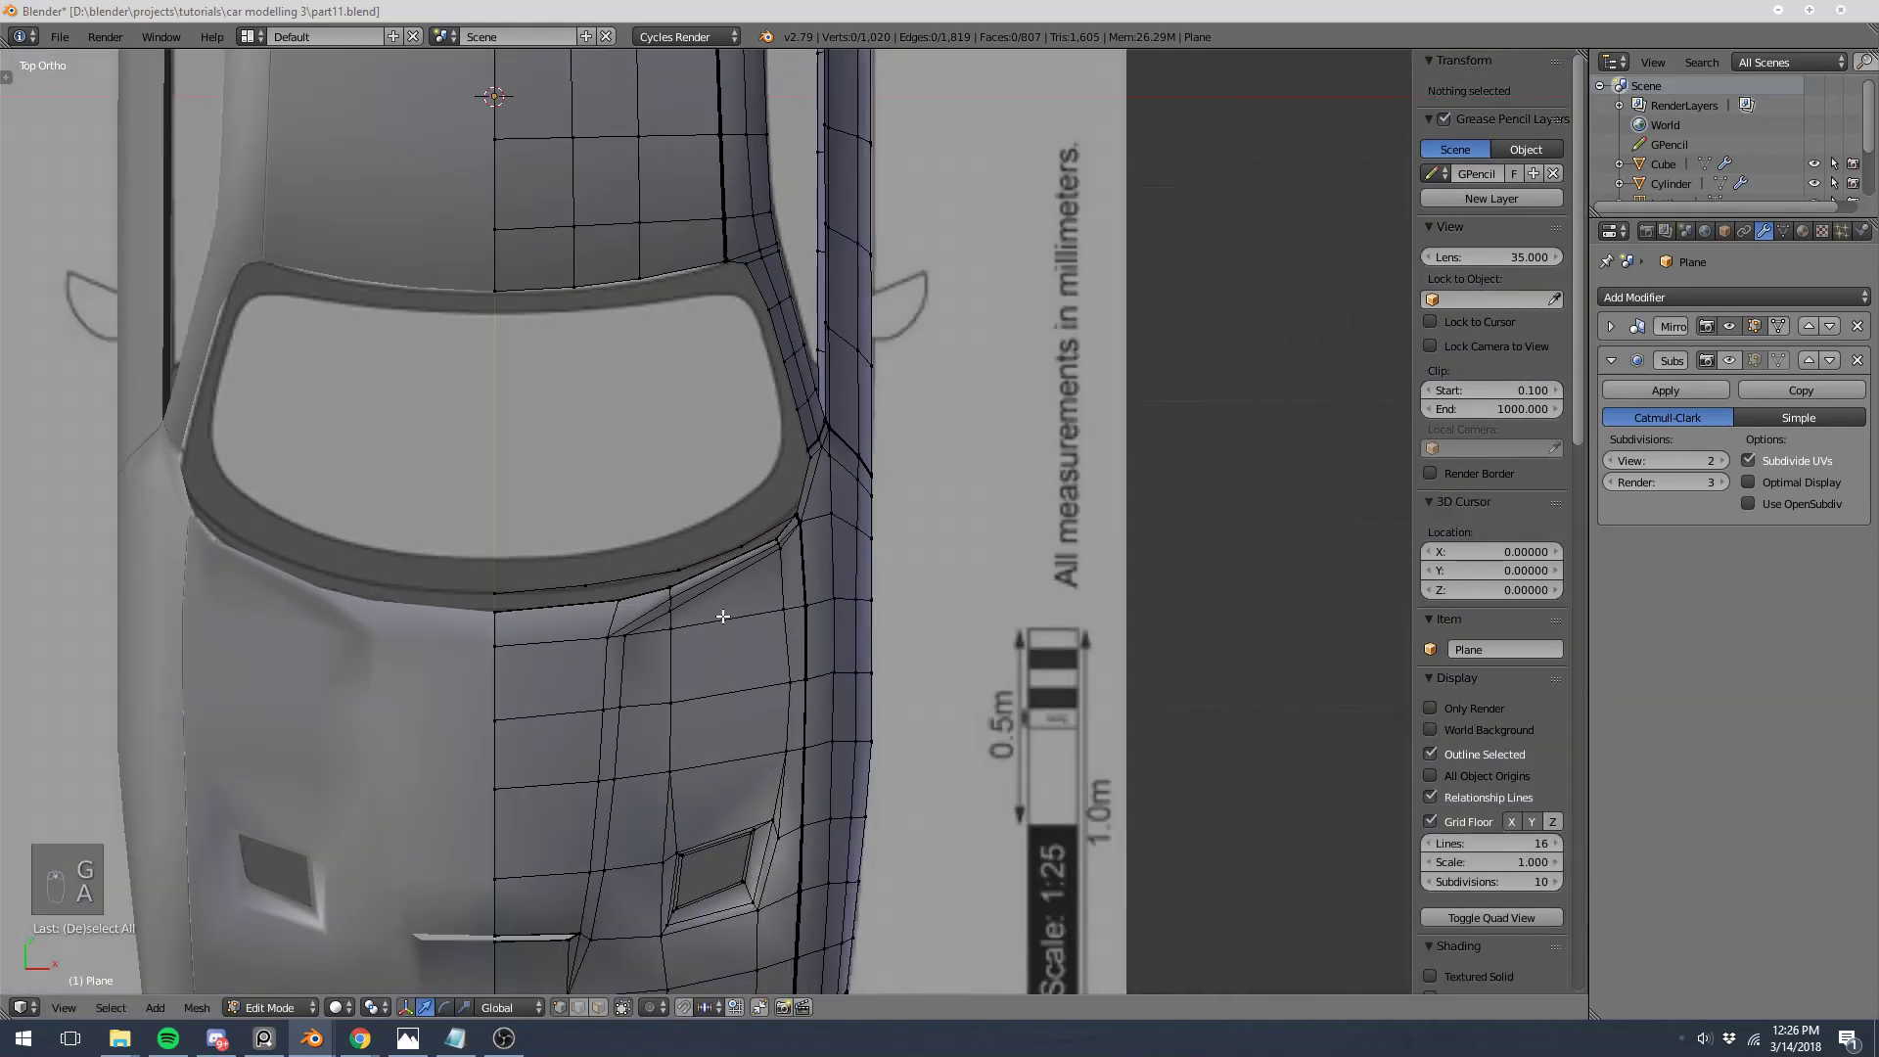
Step: Select the complete windshield opening outline: the lower edge, fender corner edge, A-pillar edge and the roof's front edge
right_click(682, 555, "alt")
key("z")
scroll(709, 529, "up", 5)
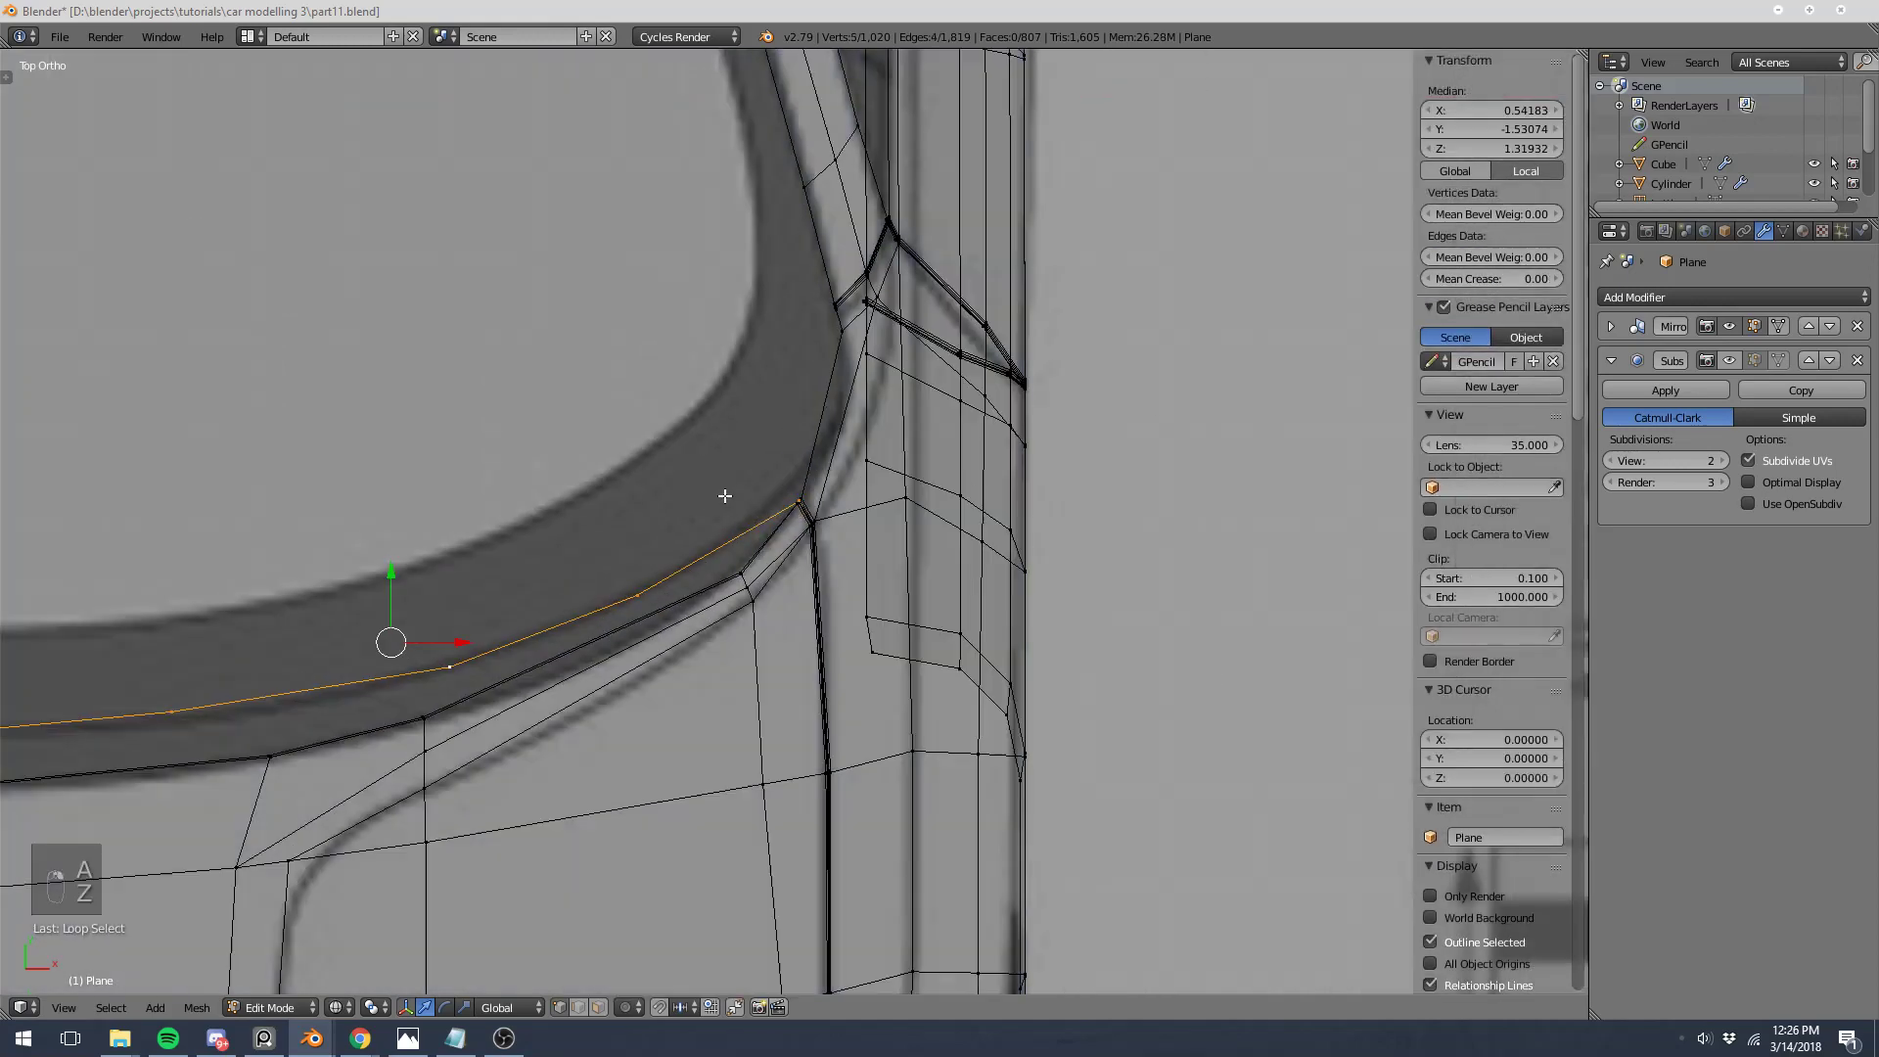
scroll(724, 492, "up", 6)
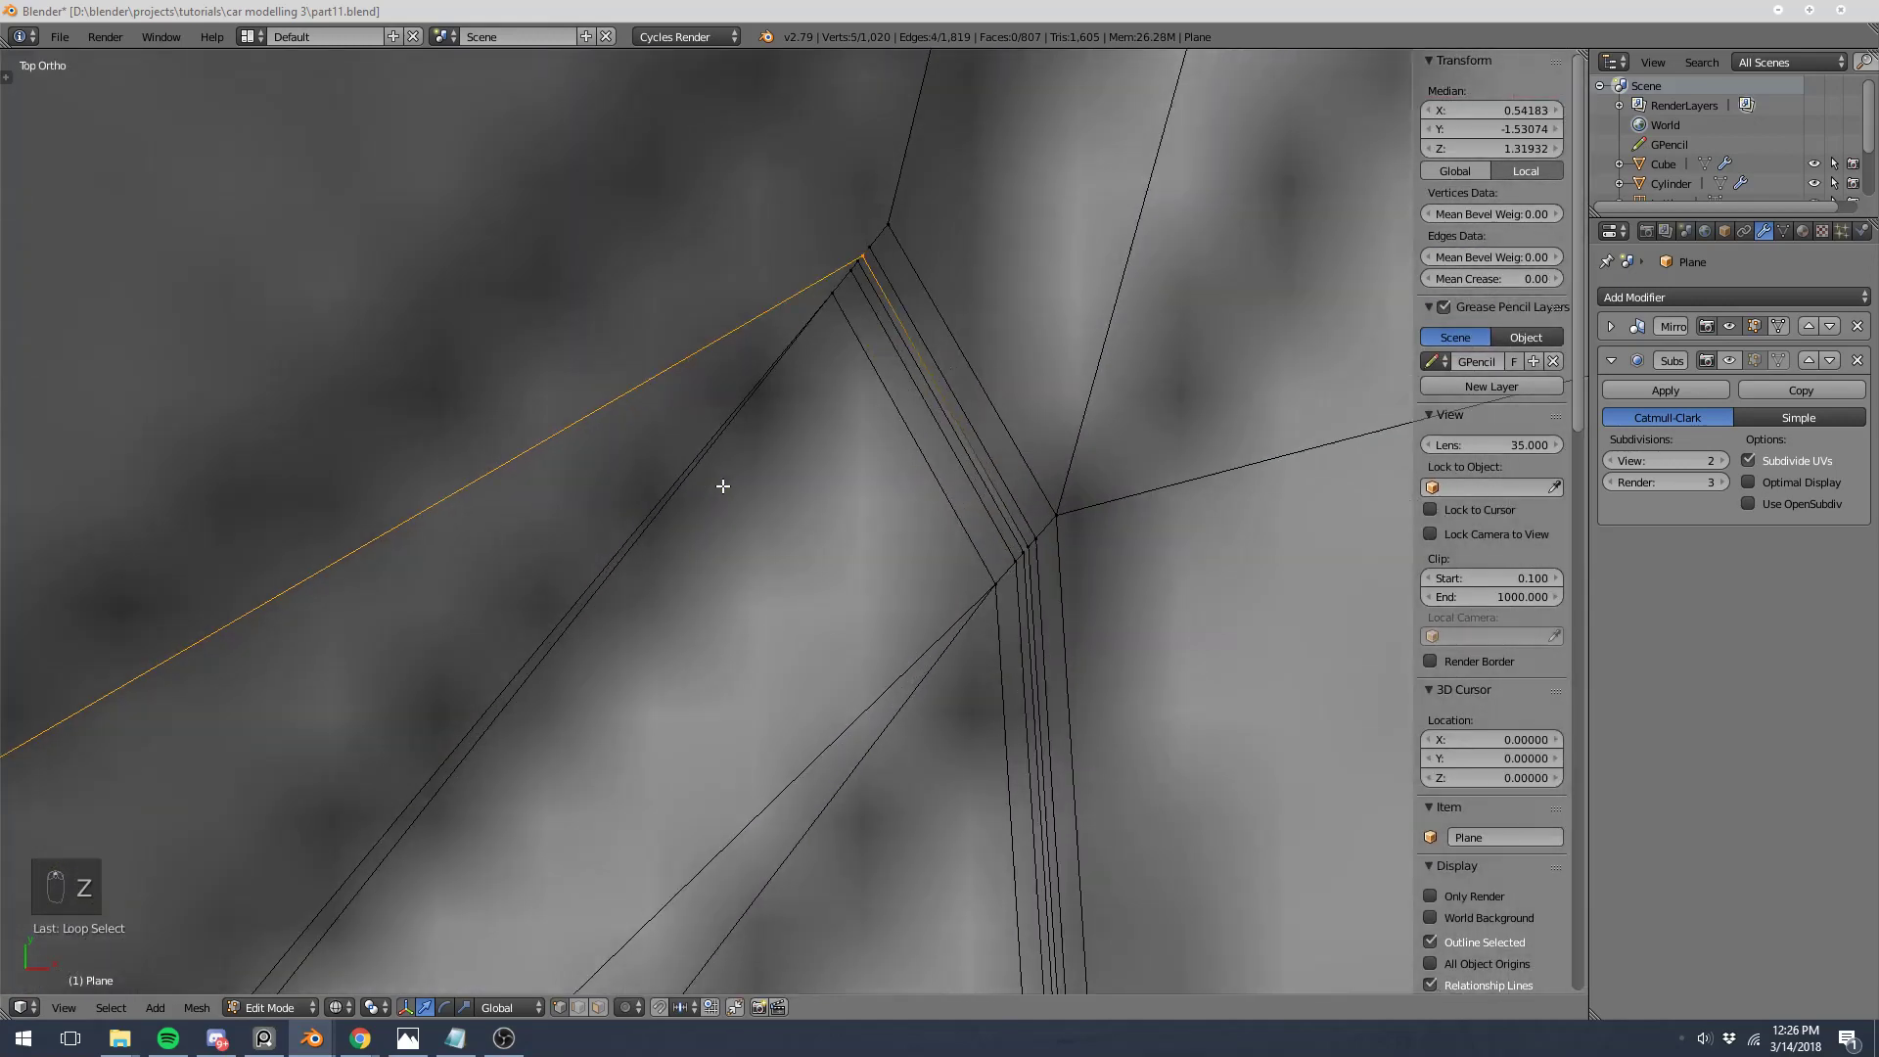
right_click(919, 144, "alt+shift")
scroll(910, 152, "down", 17)
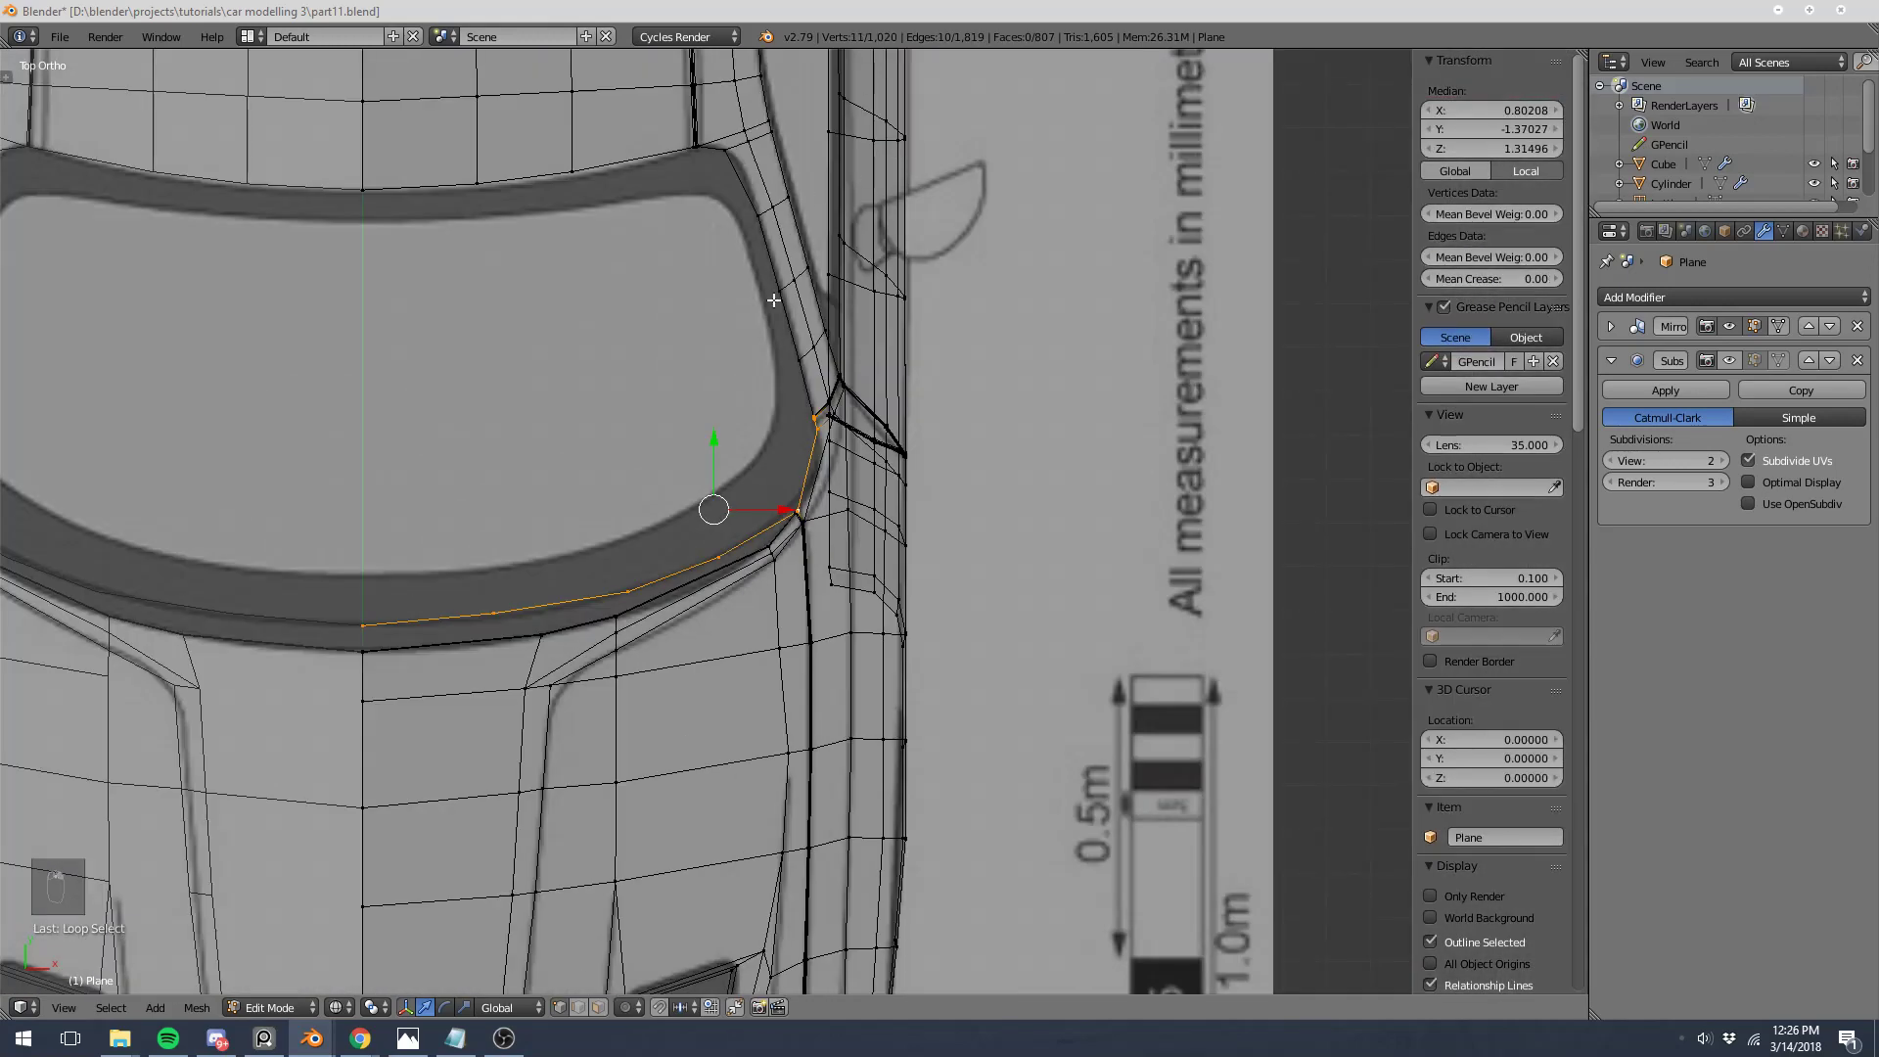
key("z")
right_click(783, 323, "alt+shift")
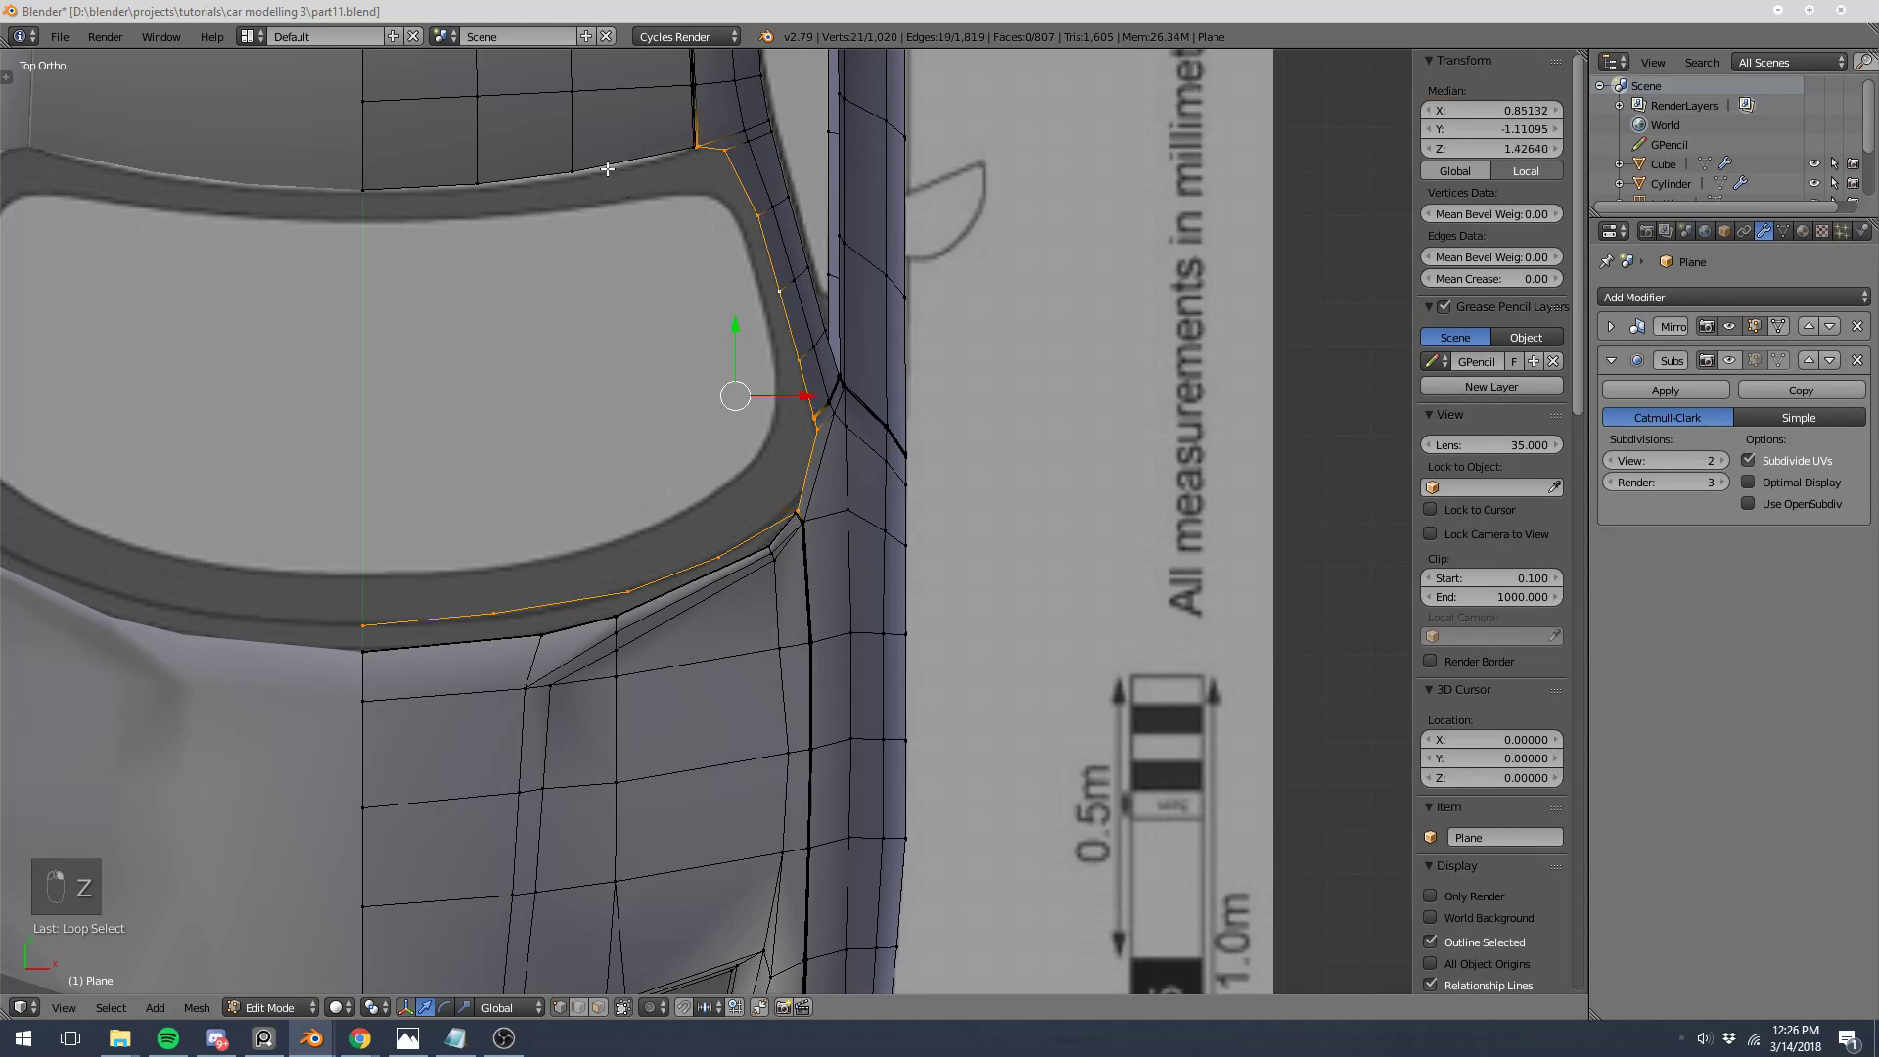
right_click(608, 168, "alt+shift")
middle_click_drag(743, 375, 965, 251)
key("KP_7")
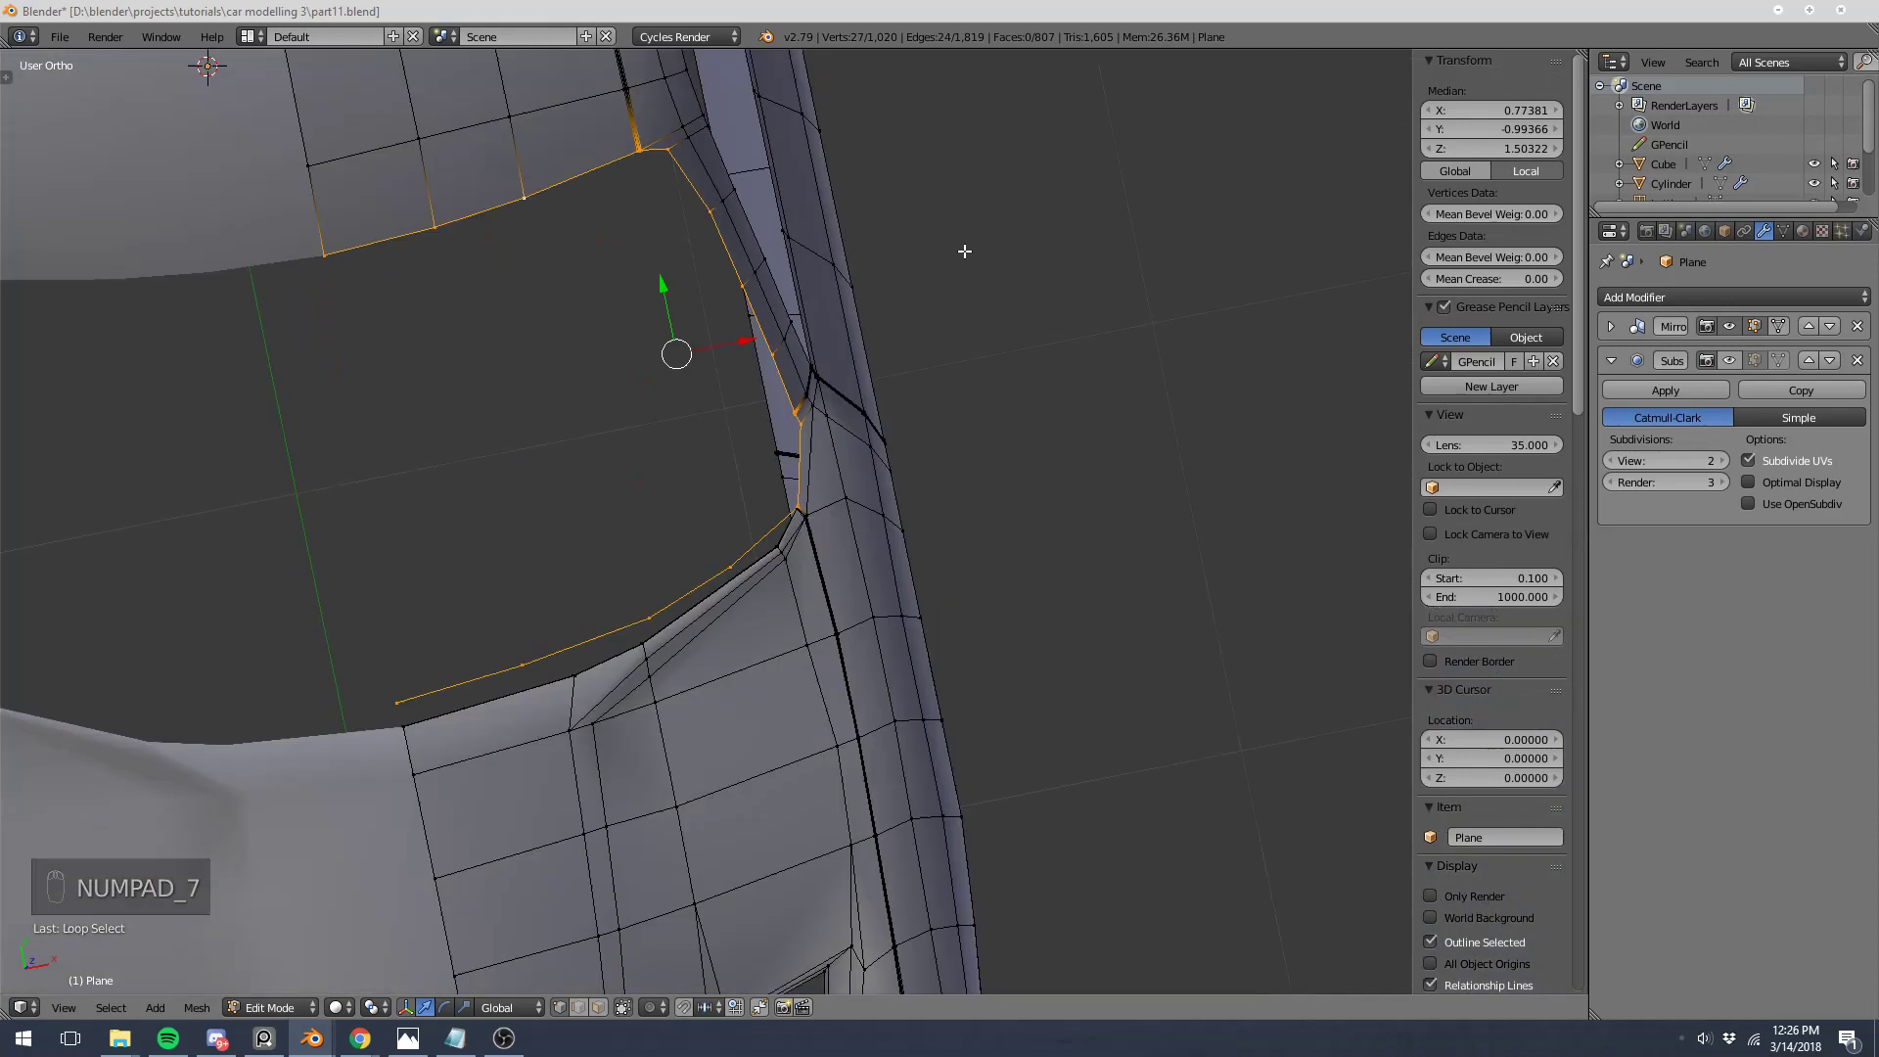
Step: Extrude the windshield outline about 0.01 rearward and slightly down in the side view
key("KP_3")
key("z")
scroll(939, 257, "up", 3)
middle_click_drag(939, 257, 419, 552, "shift")
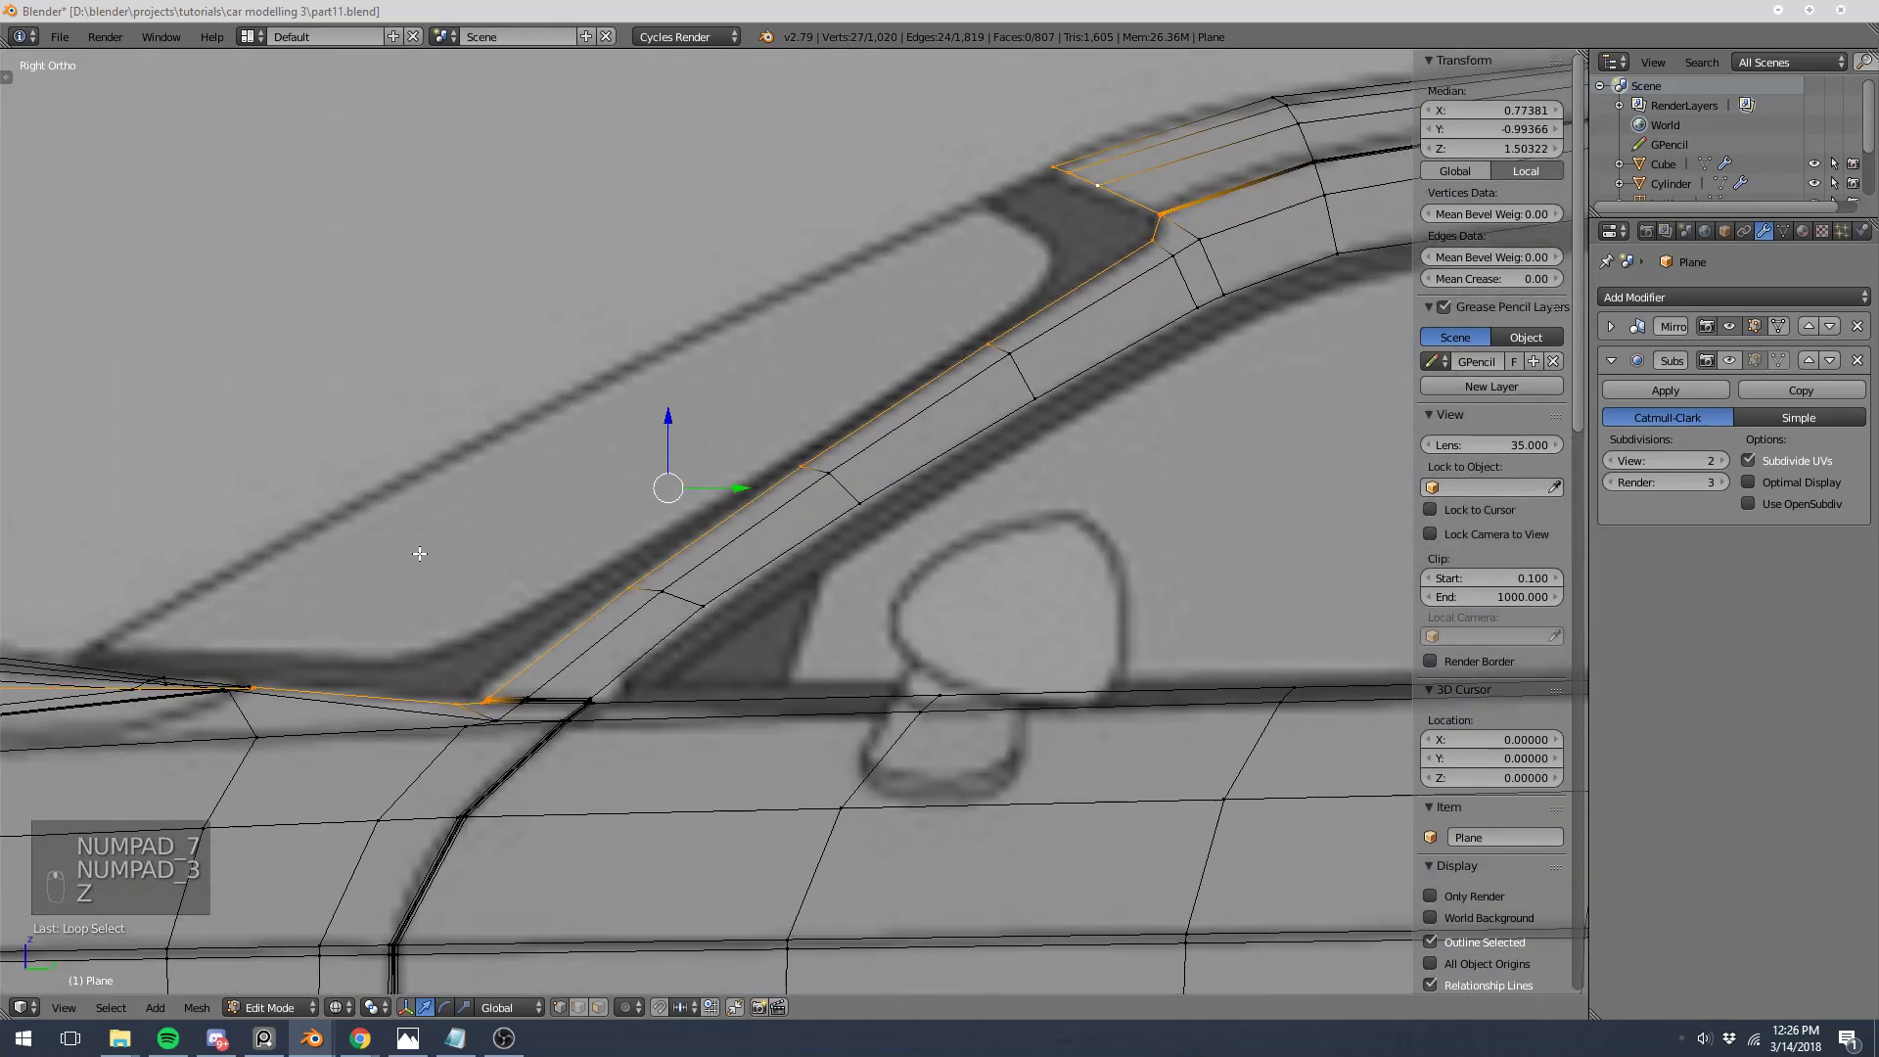
key("e")
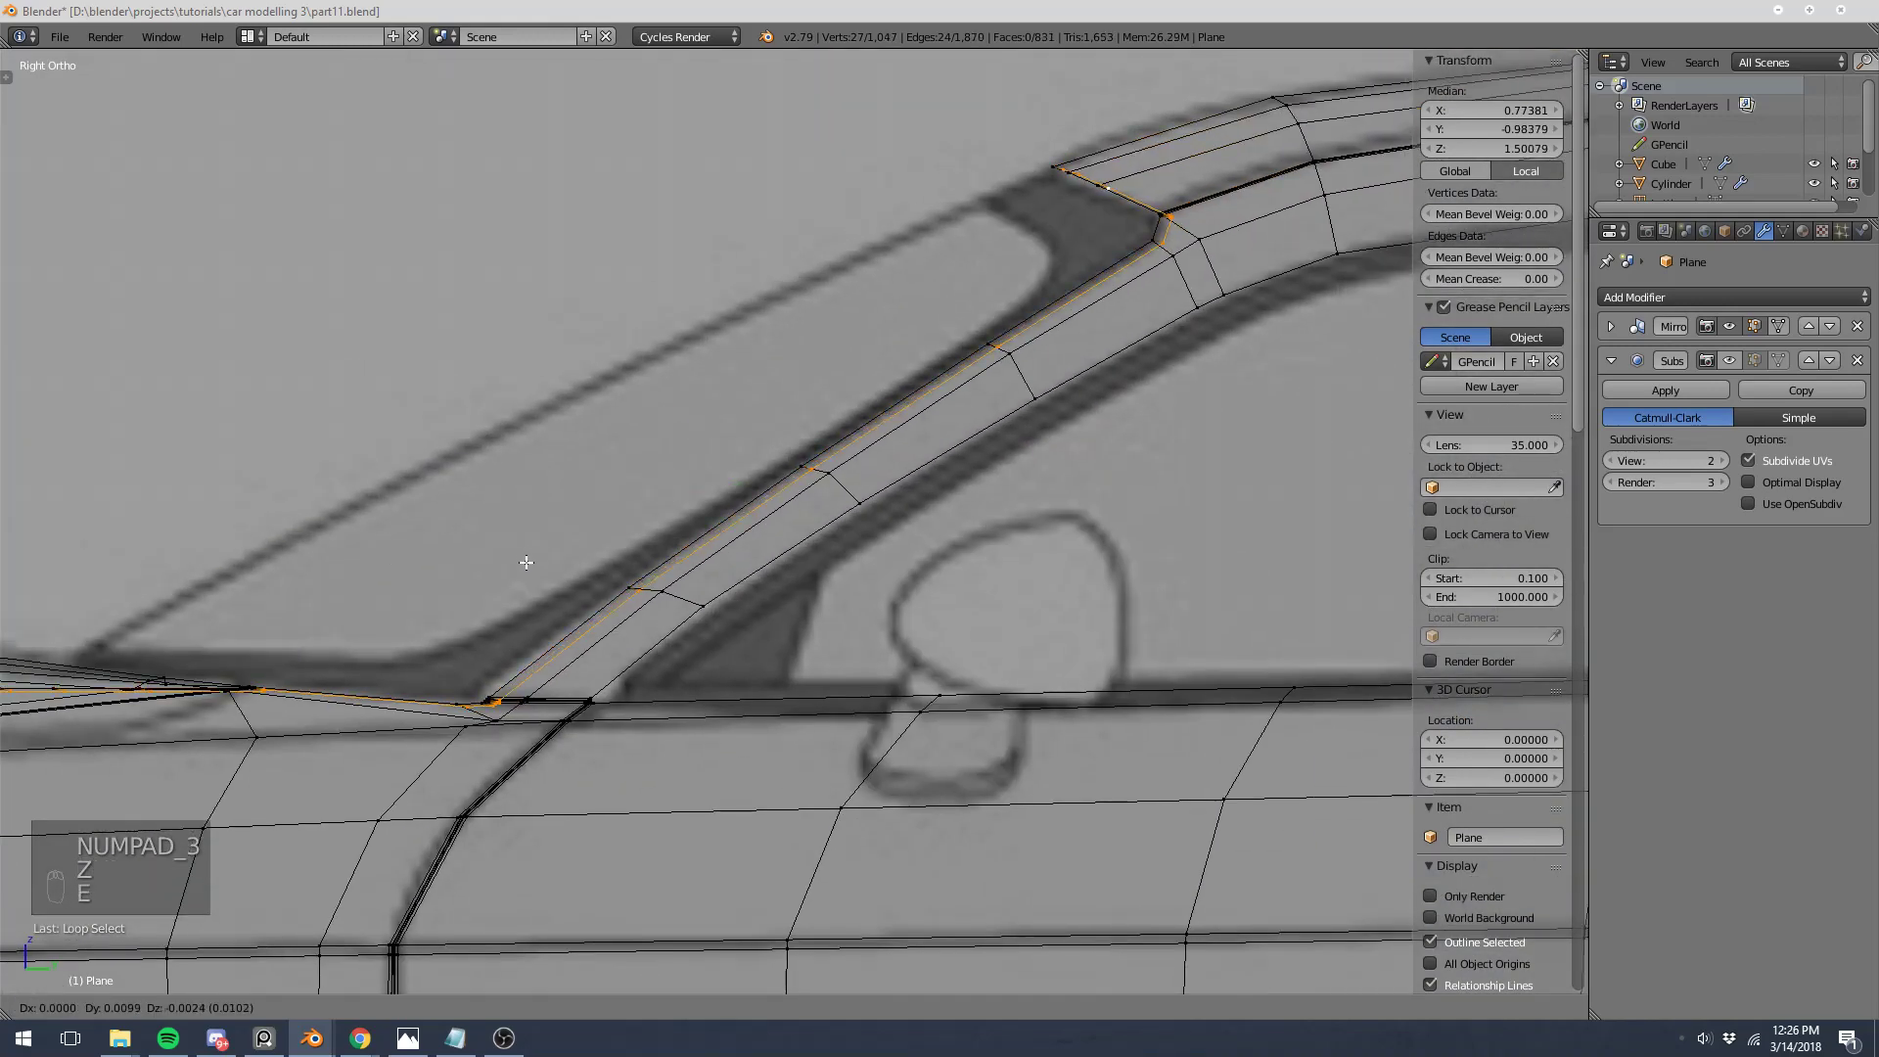
left_click(497, 598)
Step: Examine the roofline, rear window and A-pillar against the blueprint in the side view
scroll(497, 598, "down", 4)
middle_click_drag(795, 495, 336, 600, "shift")
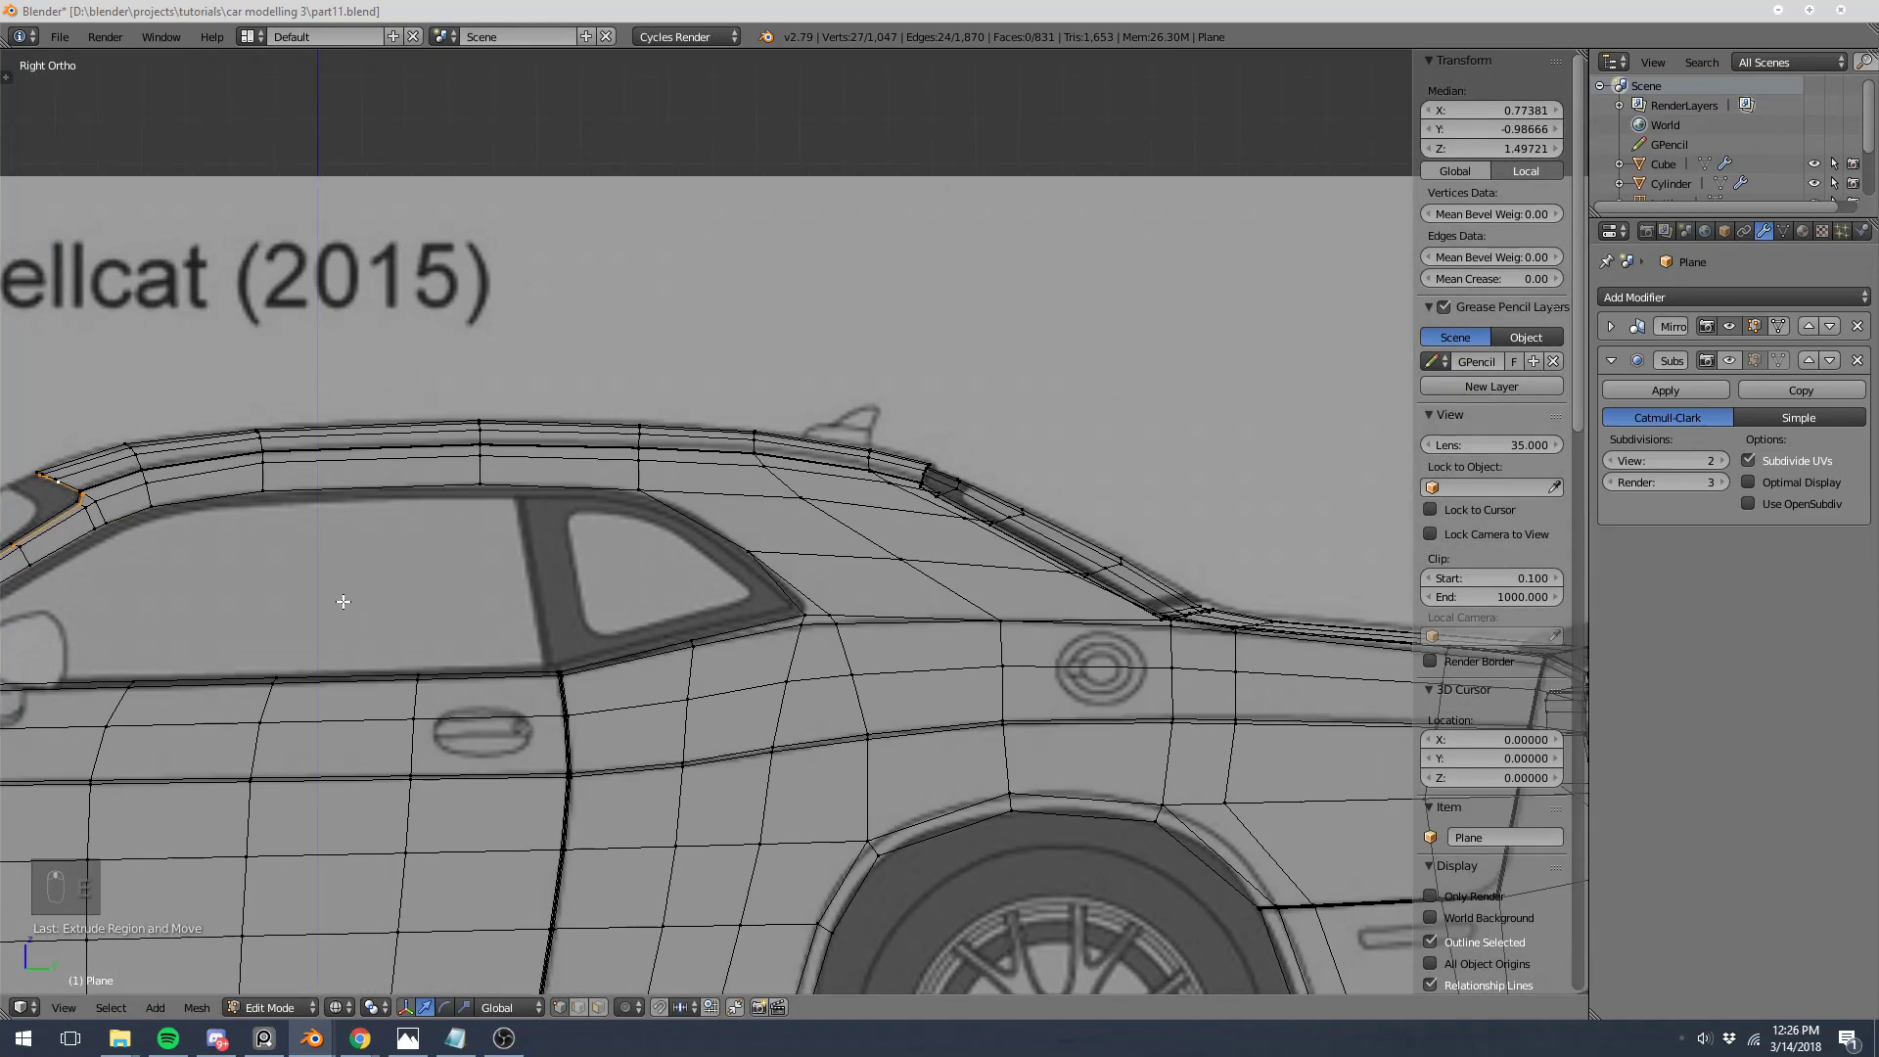
scroll(651, 599, "up", 4)
key("z")
middle_click_drag(329, 704, 1208, 665, "shift")
key("z")
mouse_move(236, 651)
middle_mouse_down("shift")
mouse_move(401, 638)
mouse_move(602, 557)
middle_mouse_up("shift")
scroll(590, 554, "up", 3)
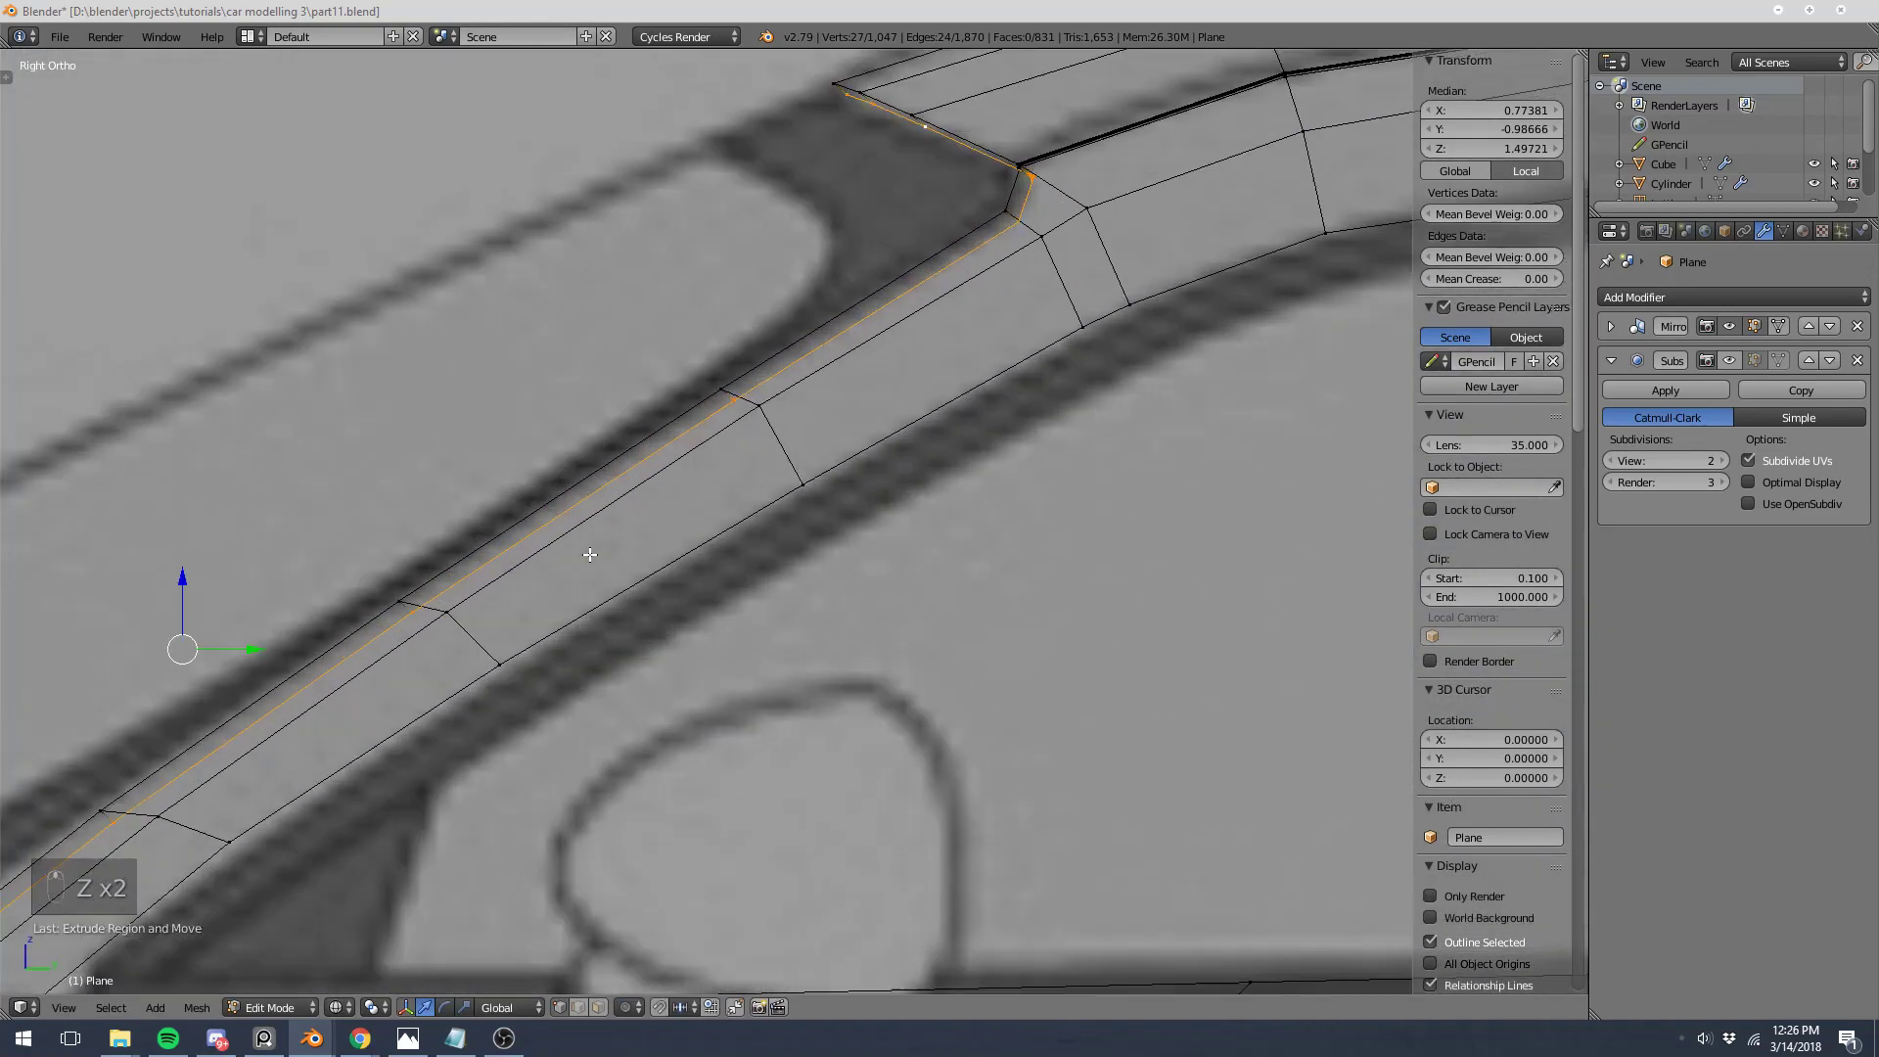
Step: Duplicate the extruded windshield outline in place and separate the copy into its own object
key("shift+d")
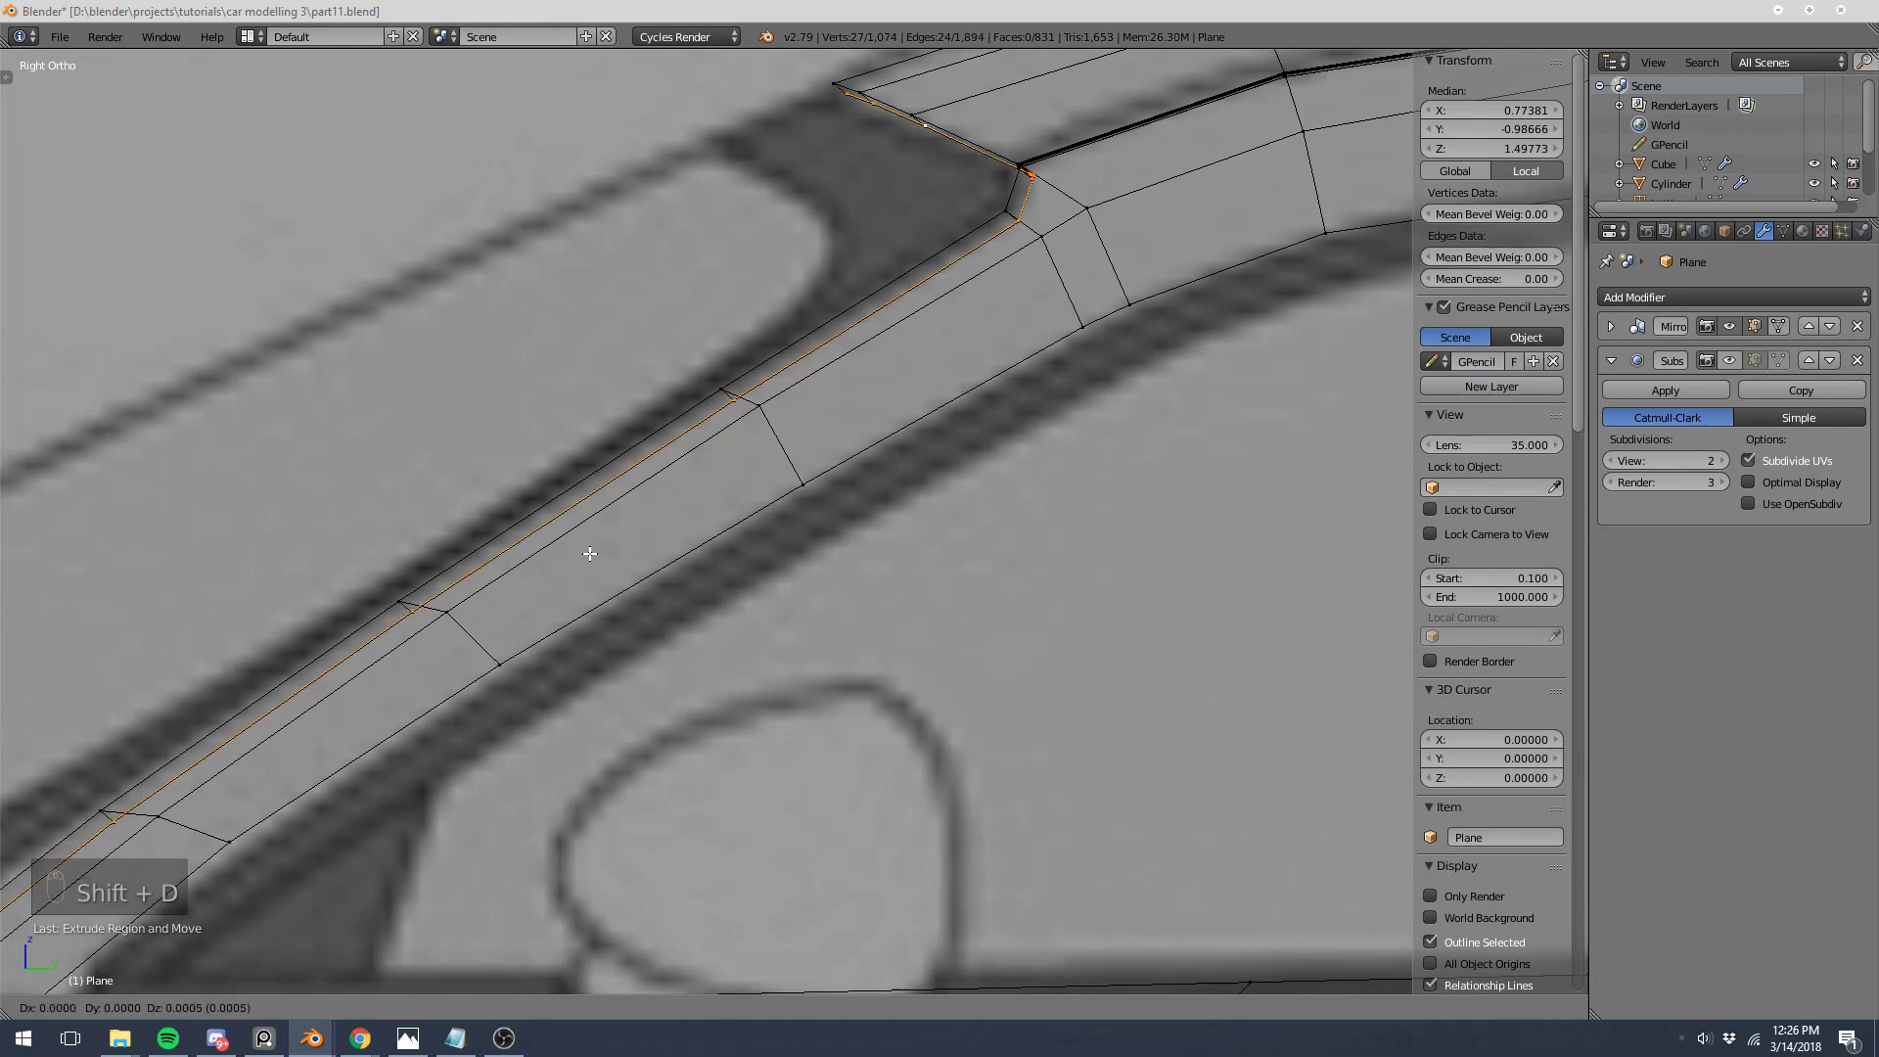
right_click(590, 554)
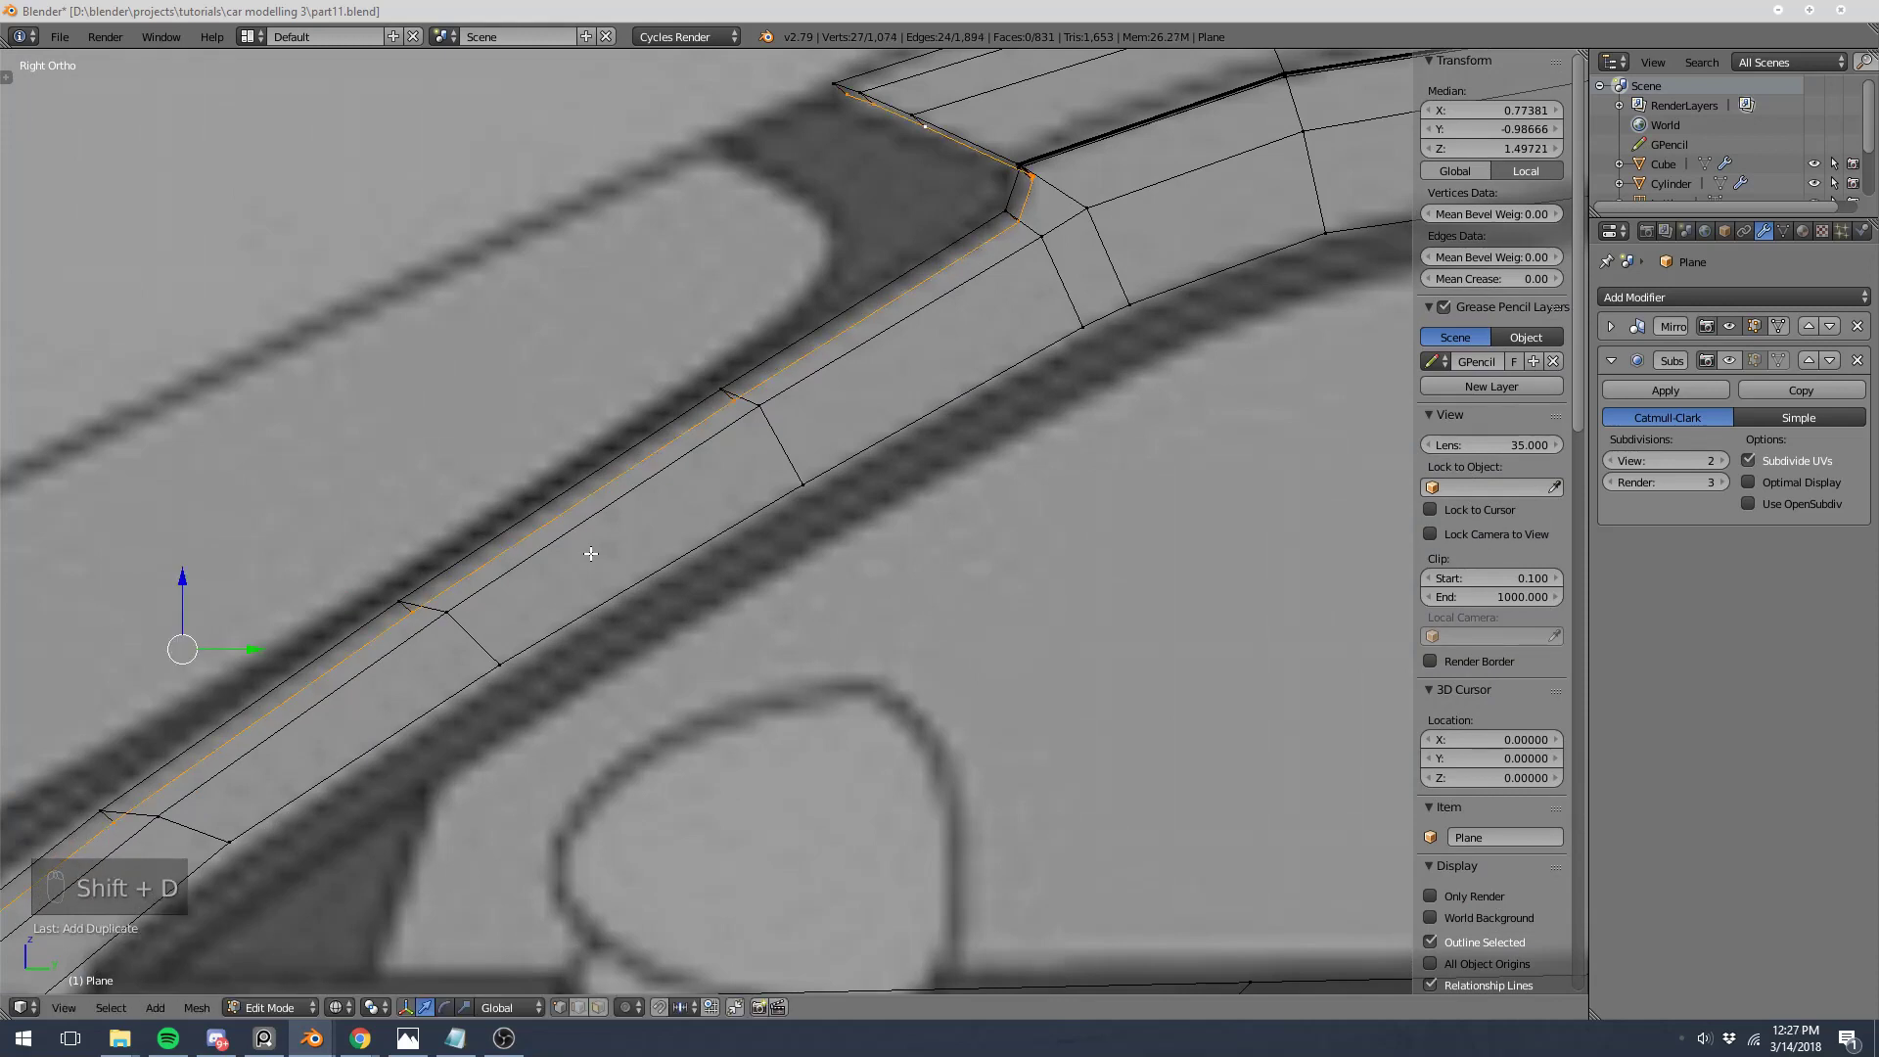
key("p")
left_click(590, 554)
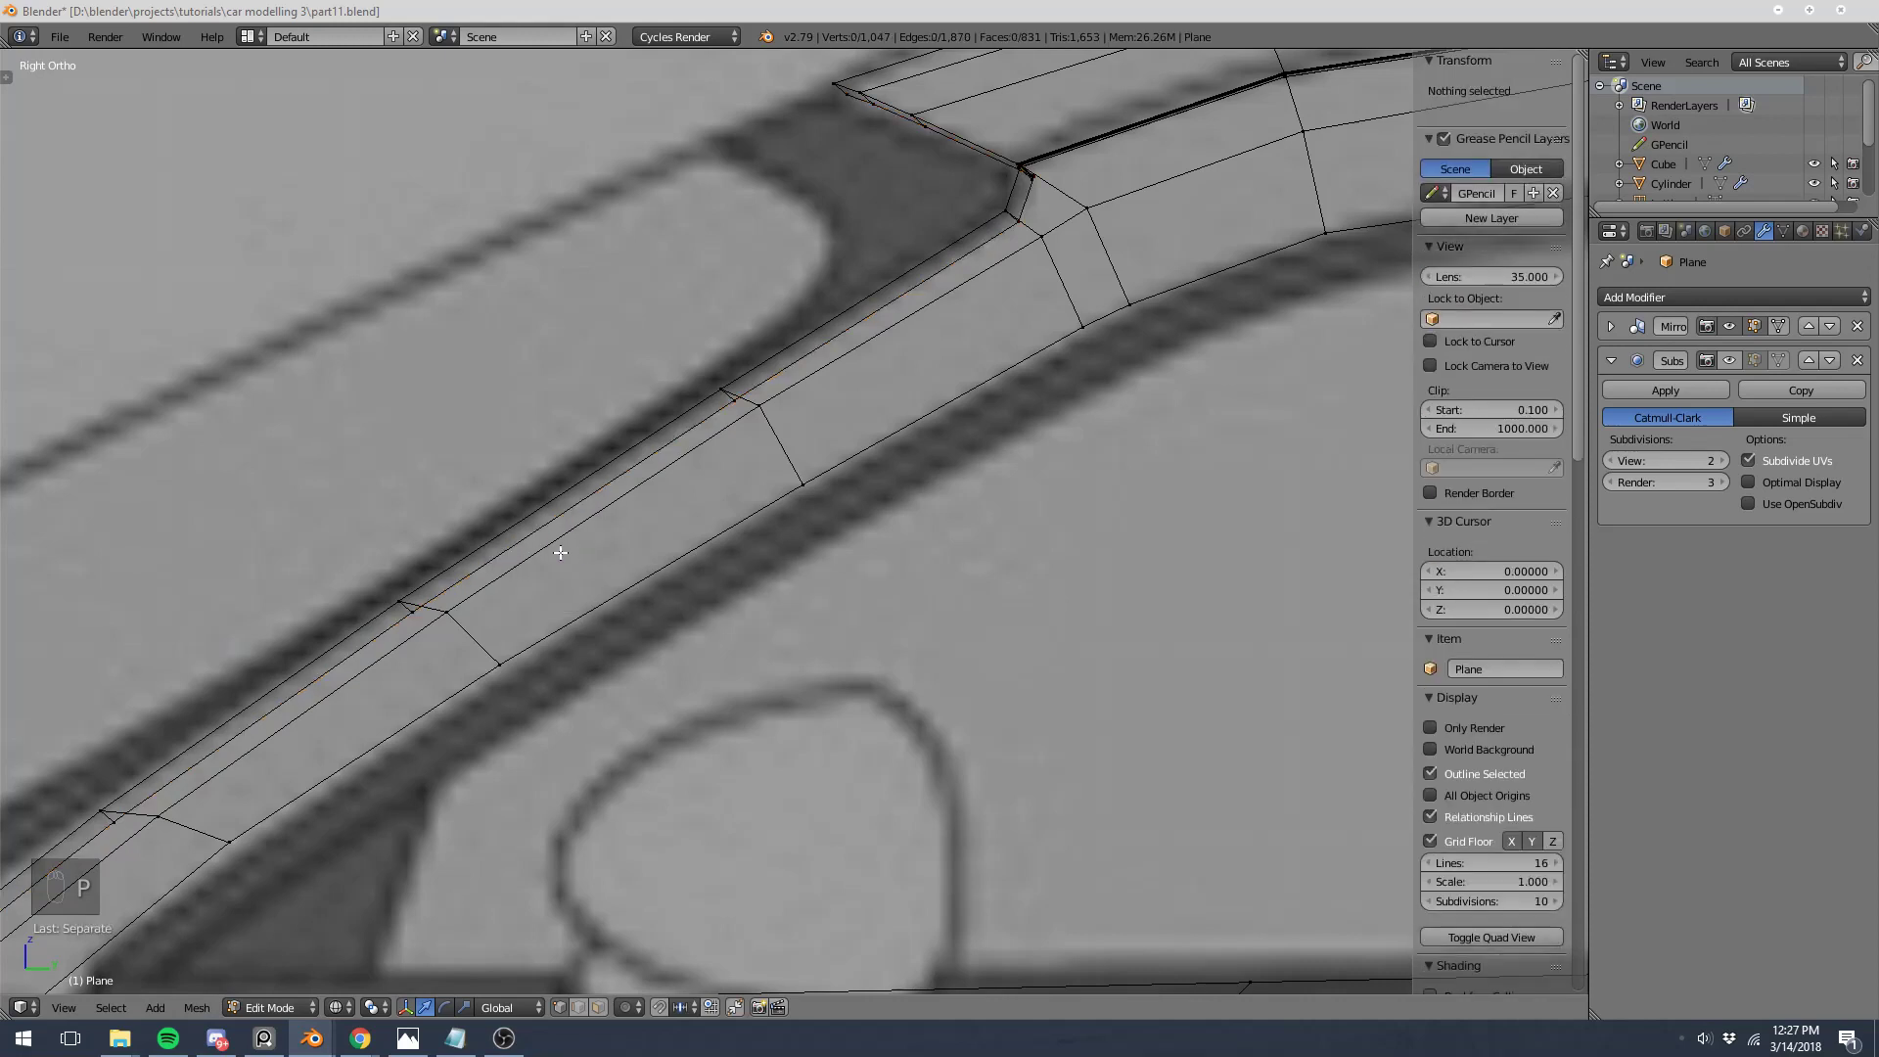
Step: Isolate the separated windshield outline by hiding all other objects, and open it for mesh editing
key("Tab")
right_click(483, 579)
scroll(477, 577, "down", 4)
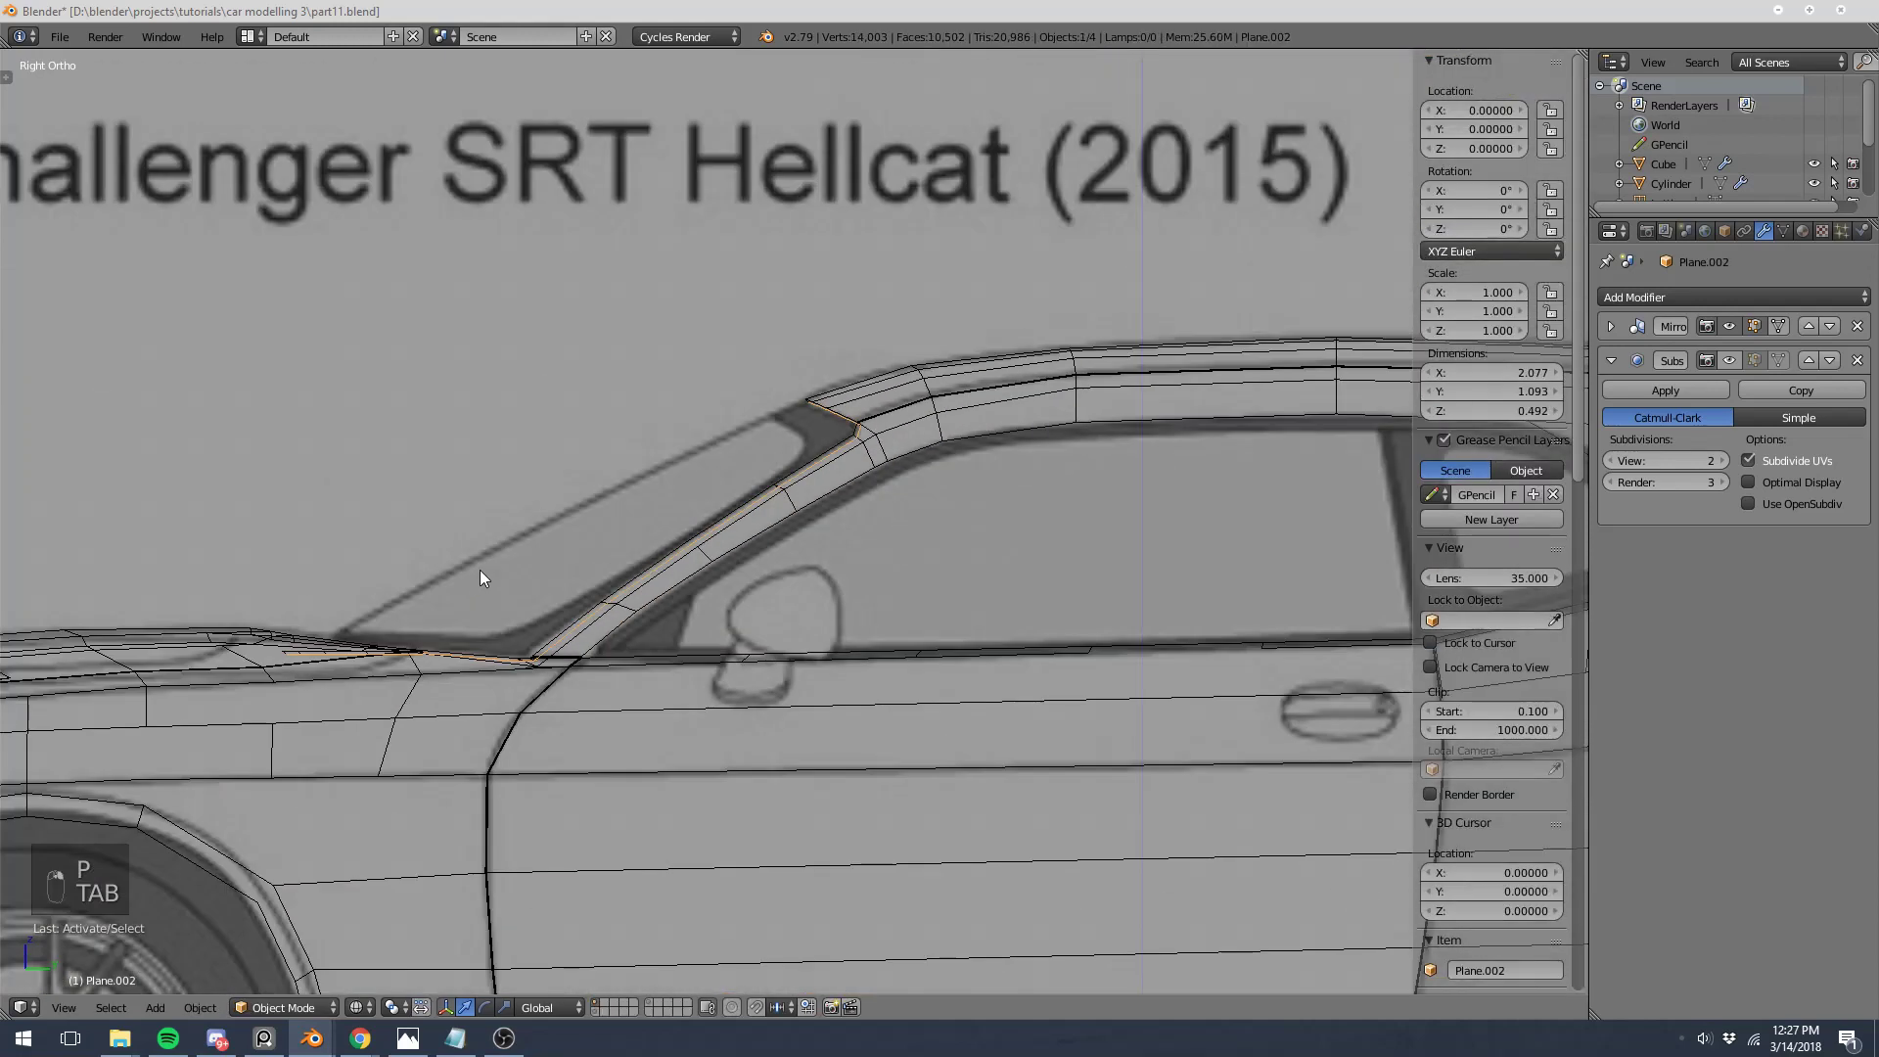
key("ctrl+i")
key("h")
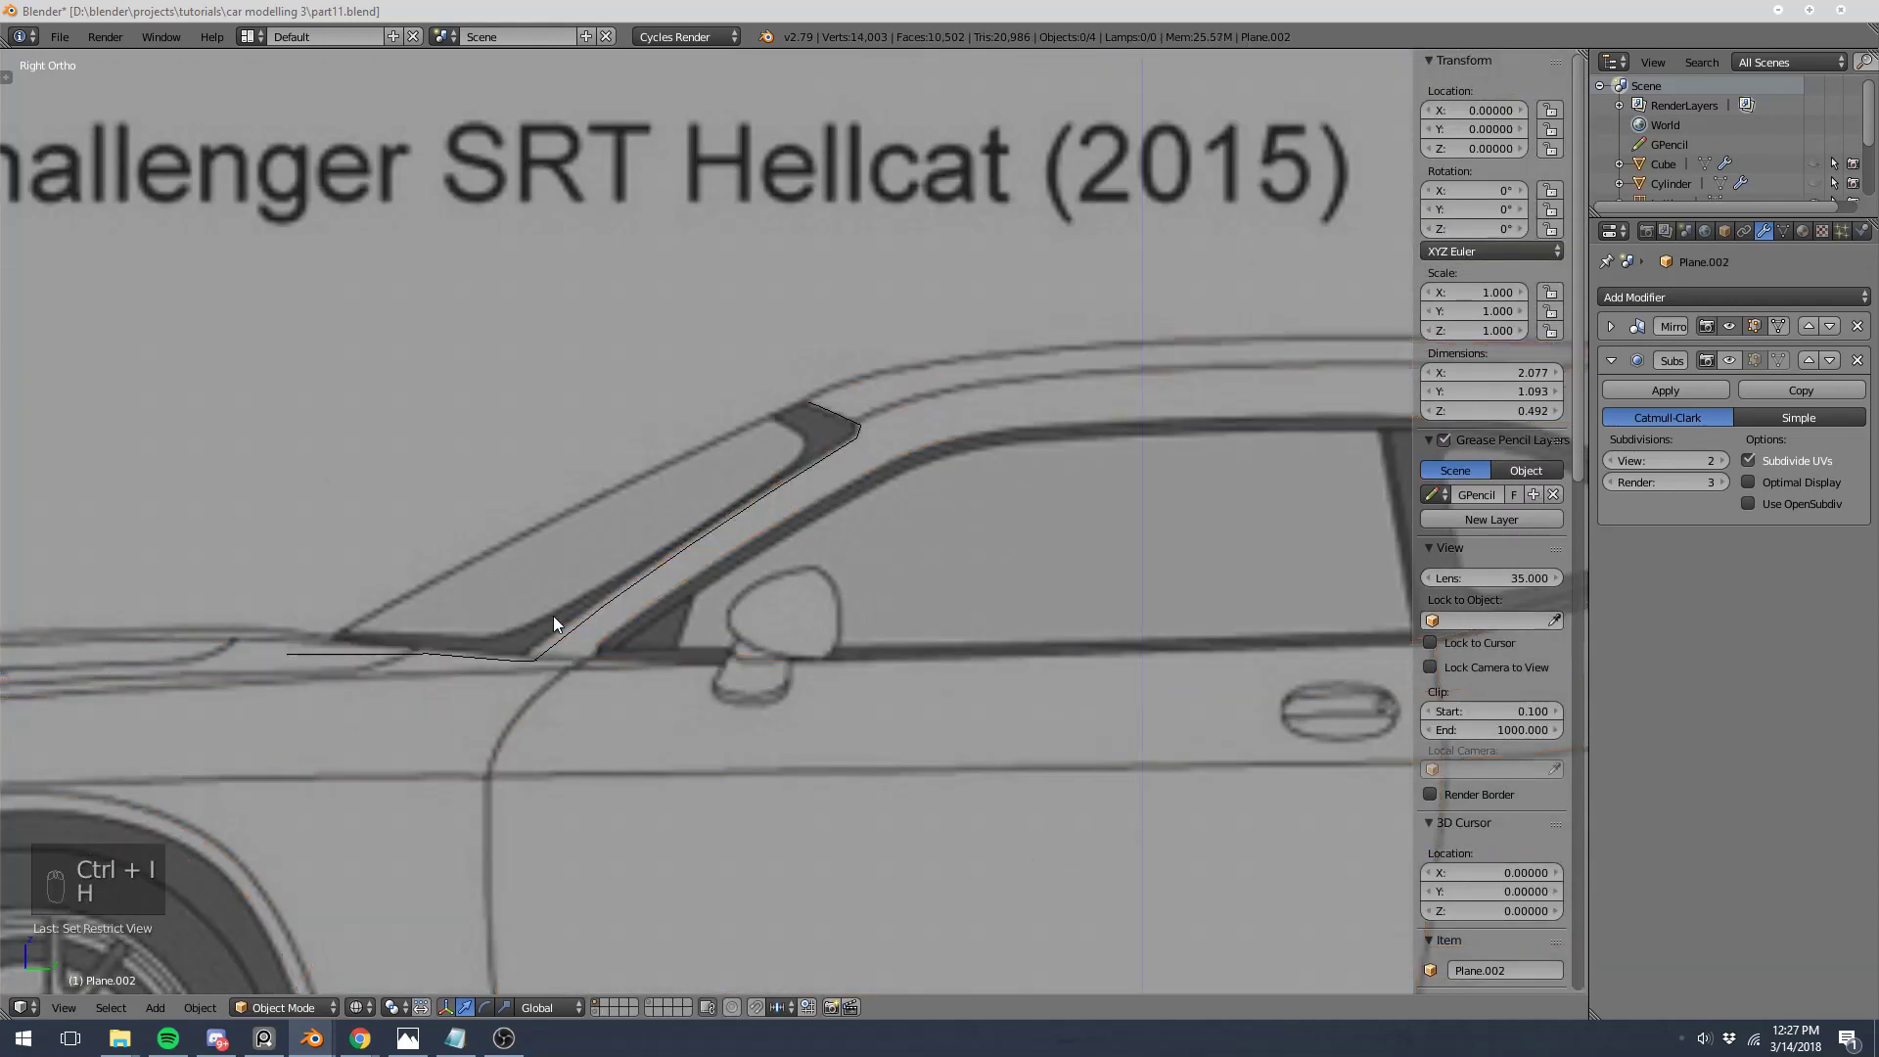
key("Tab")
Step: Delete the two stray vertices at the break in the outline where the A-pillar meets the fender
middle_click_drag(568, 619, 639, 730)
key("a")
key("a")
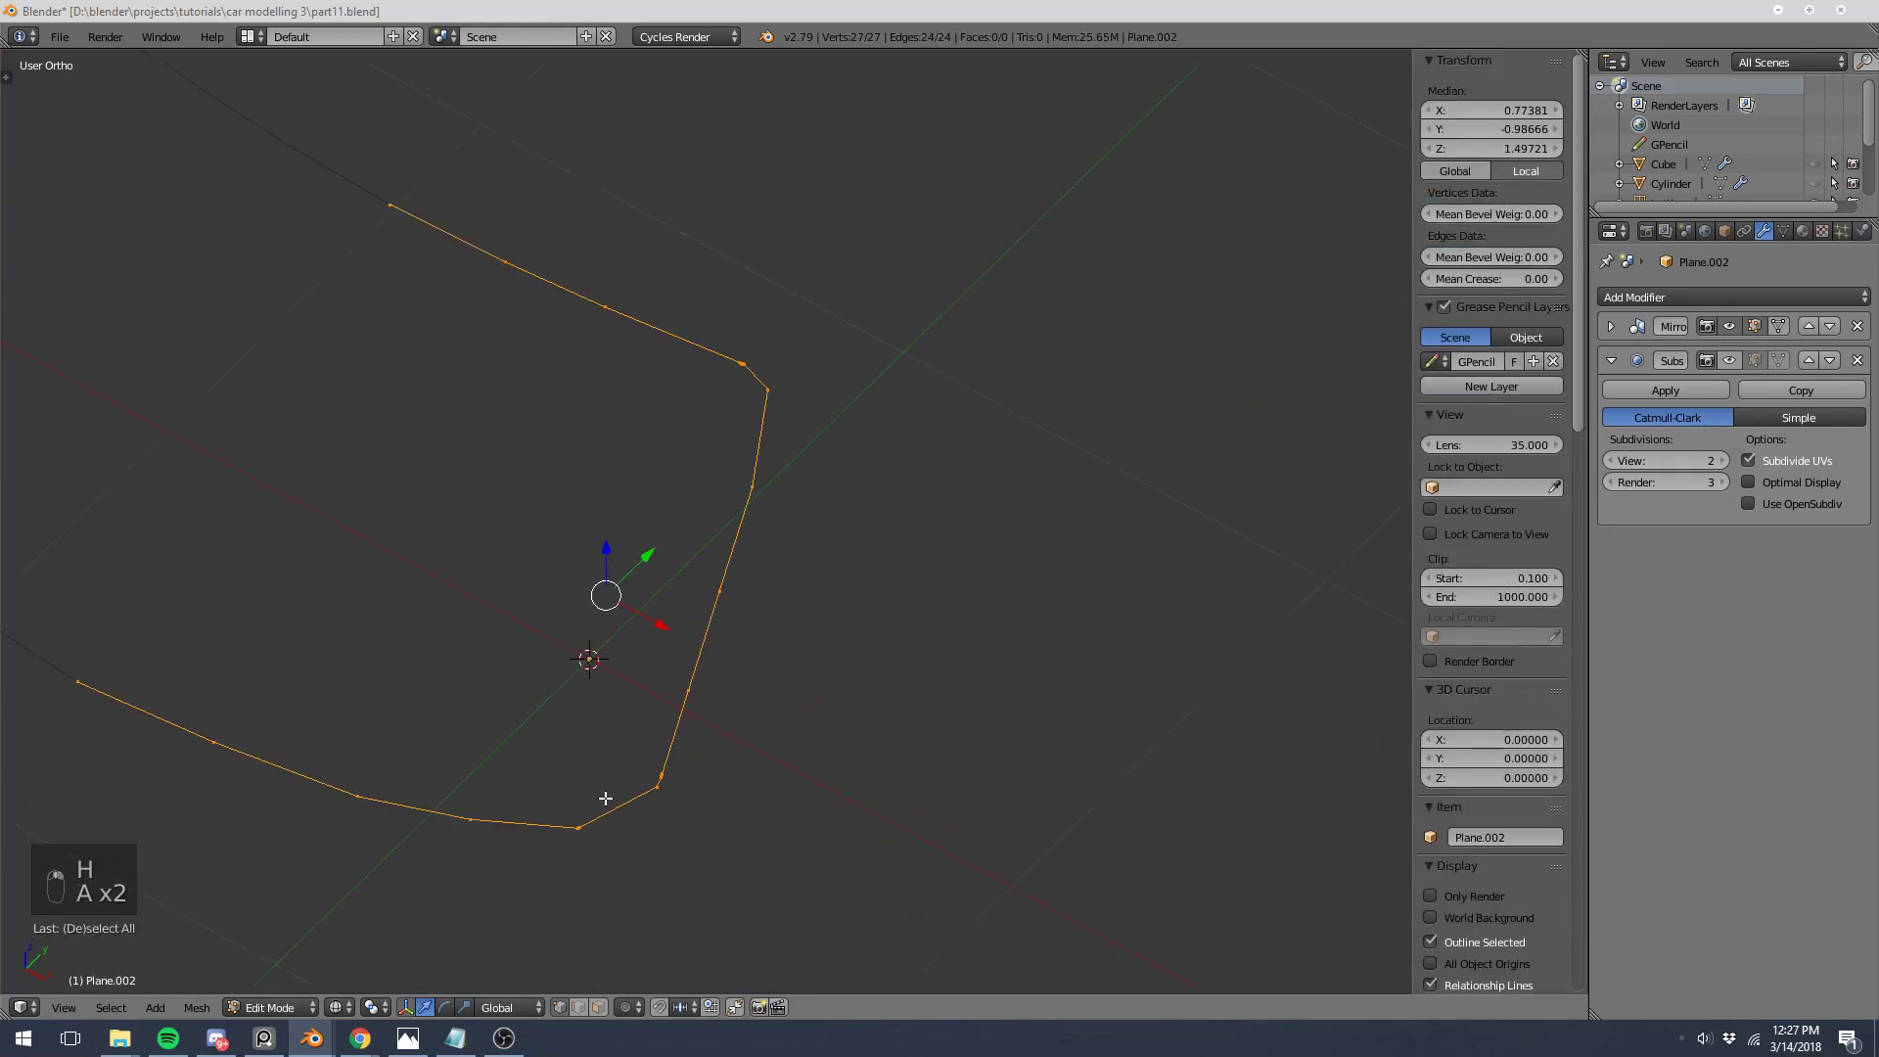
key("a")
scroll(813, 688, "up", 5)
middle_click_drag(813, 687, 465, 497, "shift")
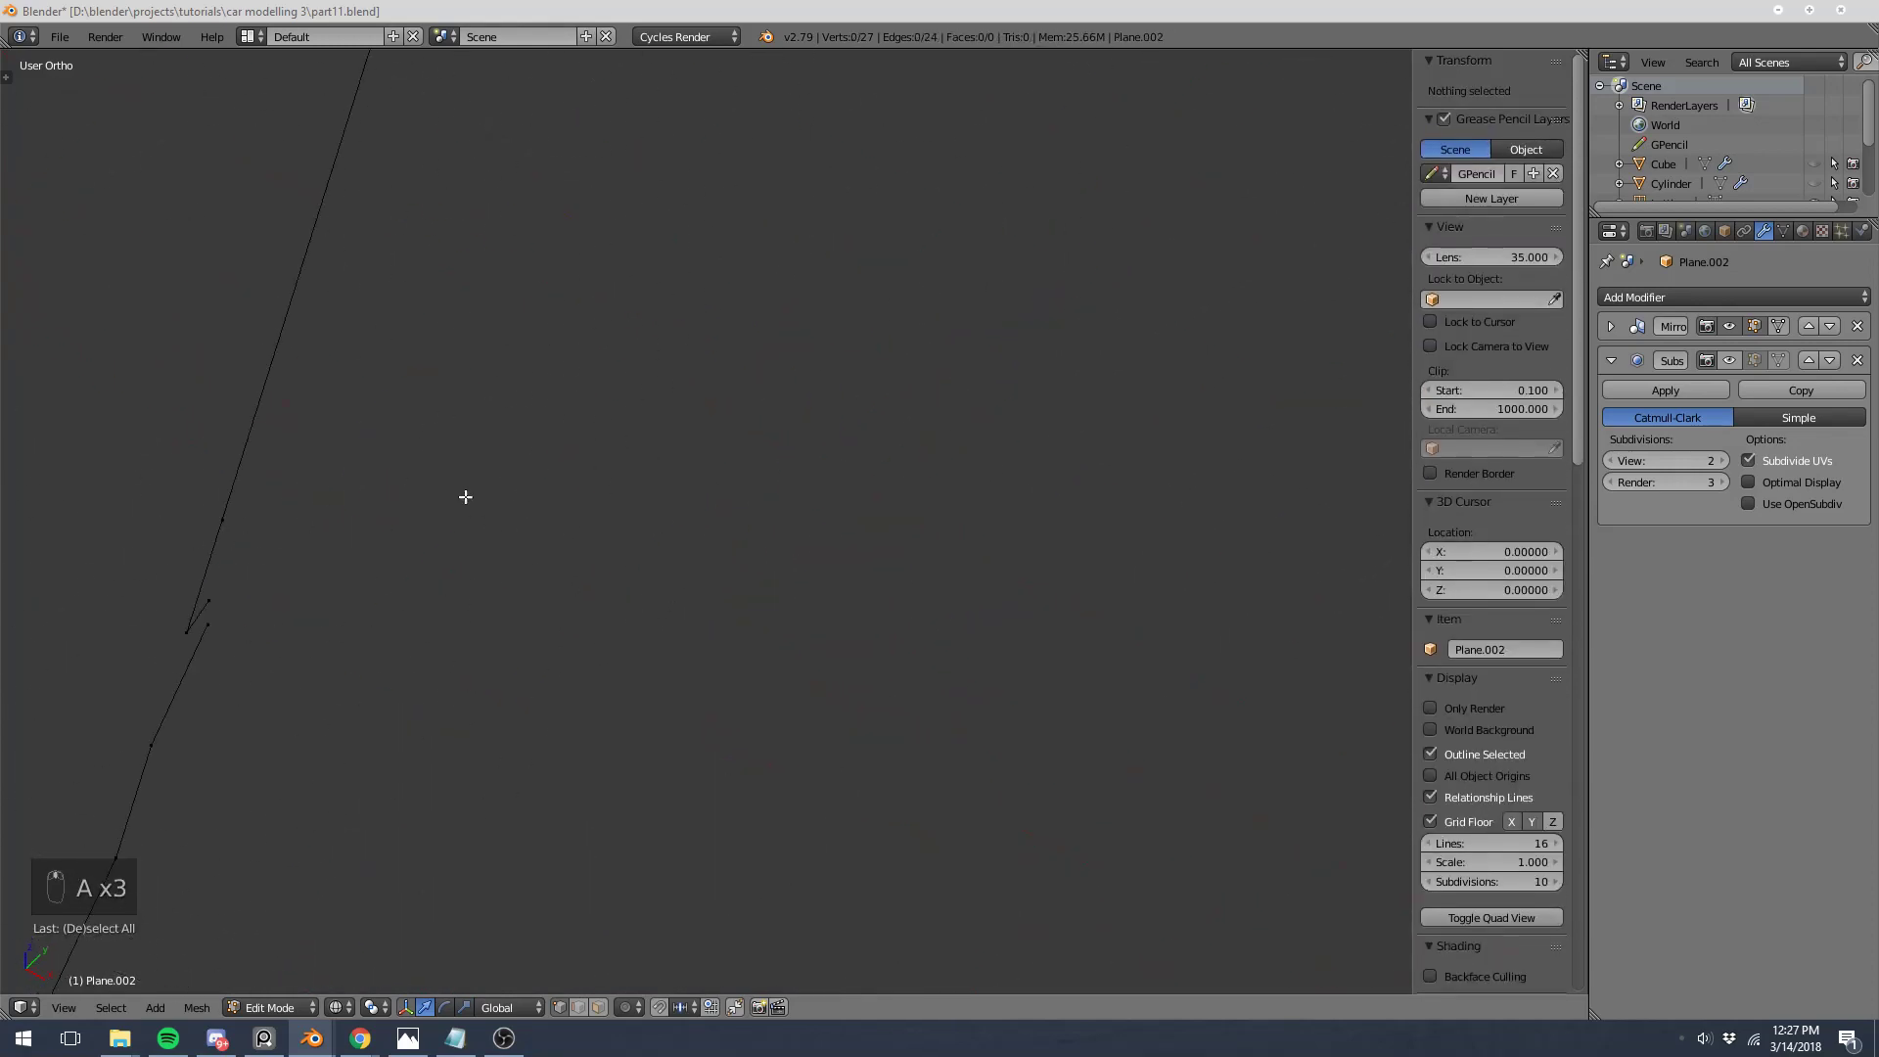
right_click(211, 601)
key("x")
left_click(231, 604)
right_click(223, 623)
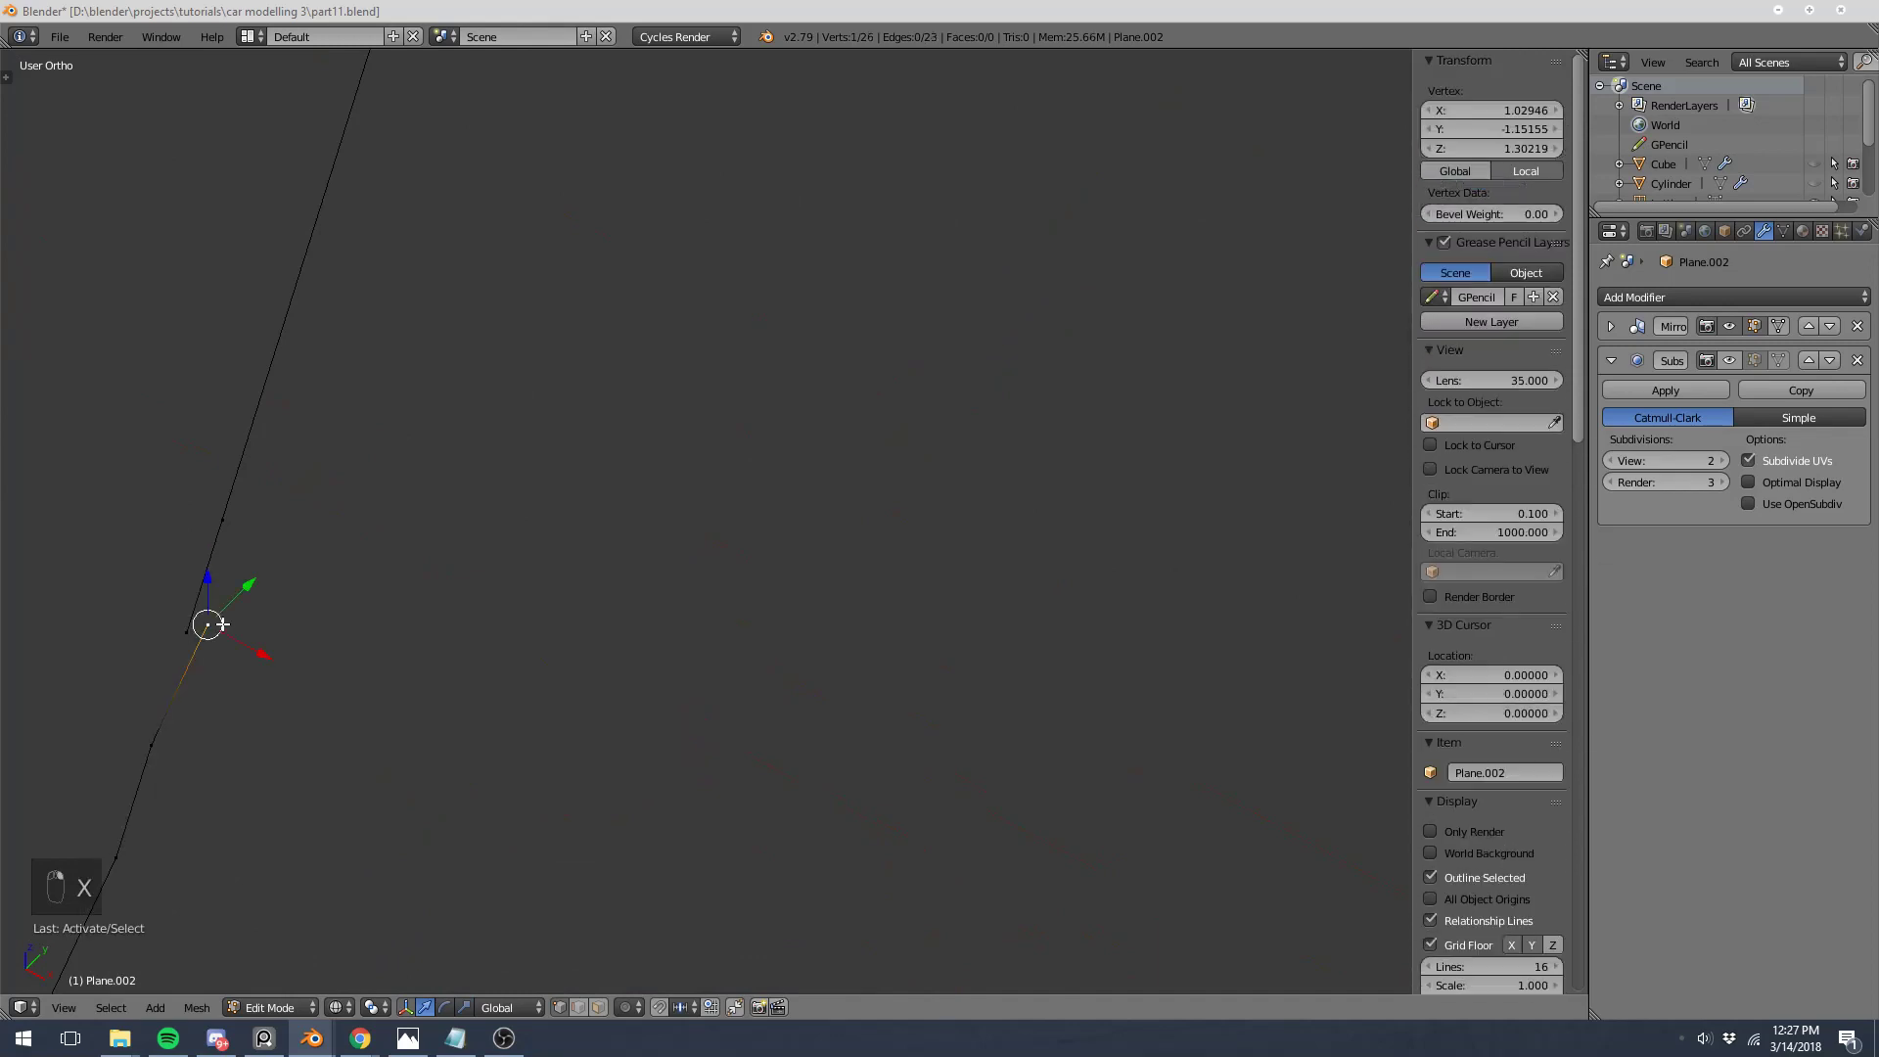
key("x")
left_click(221, 626)
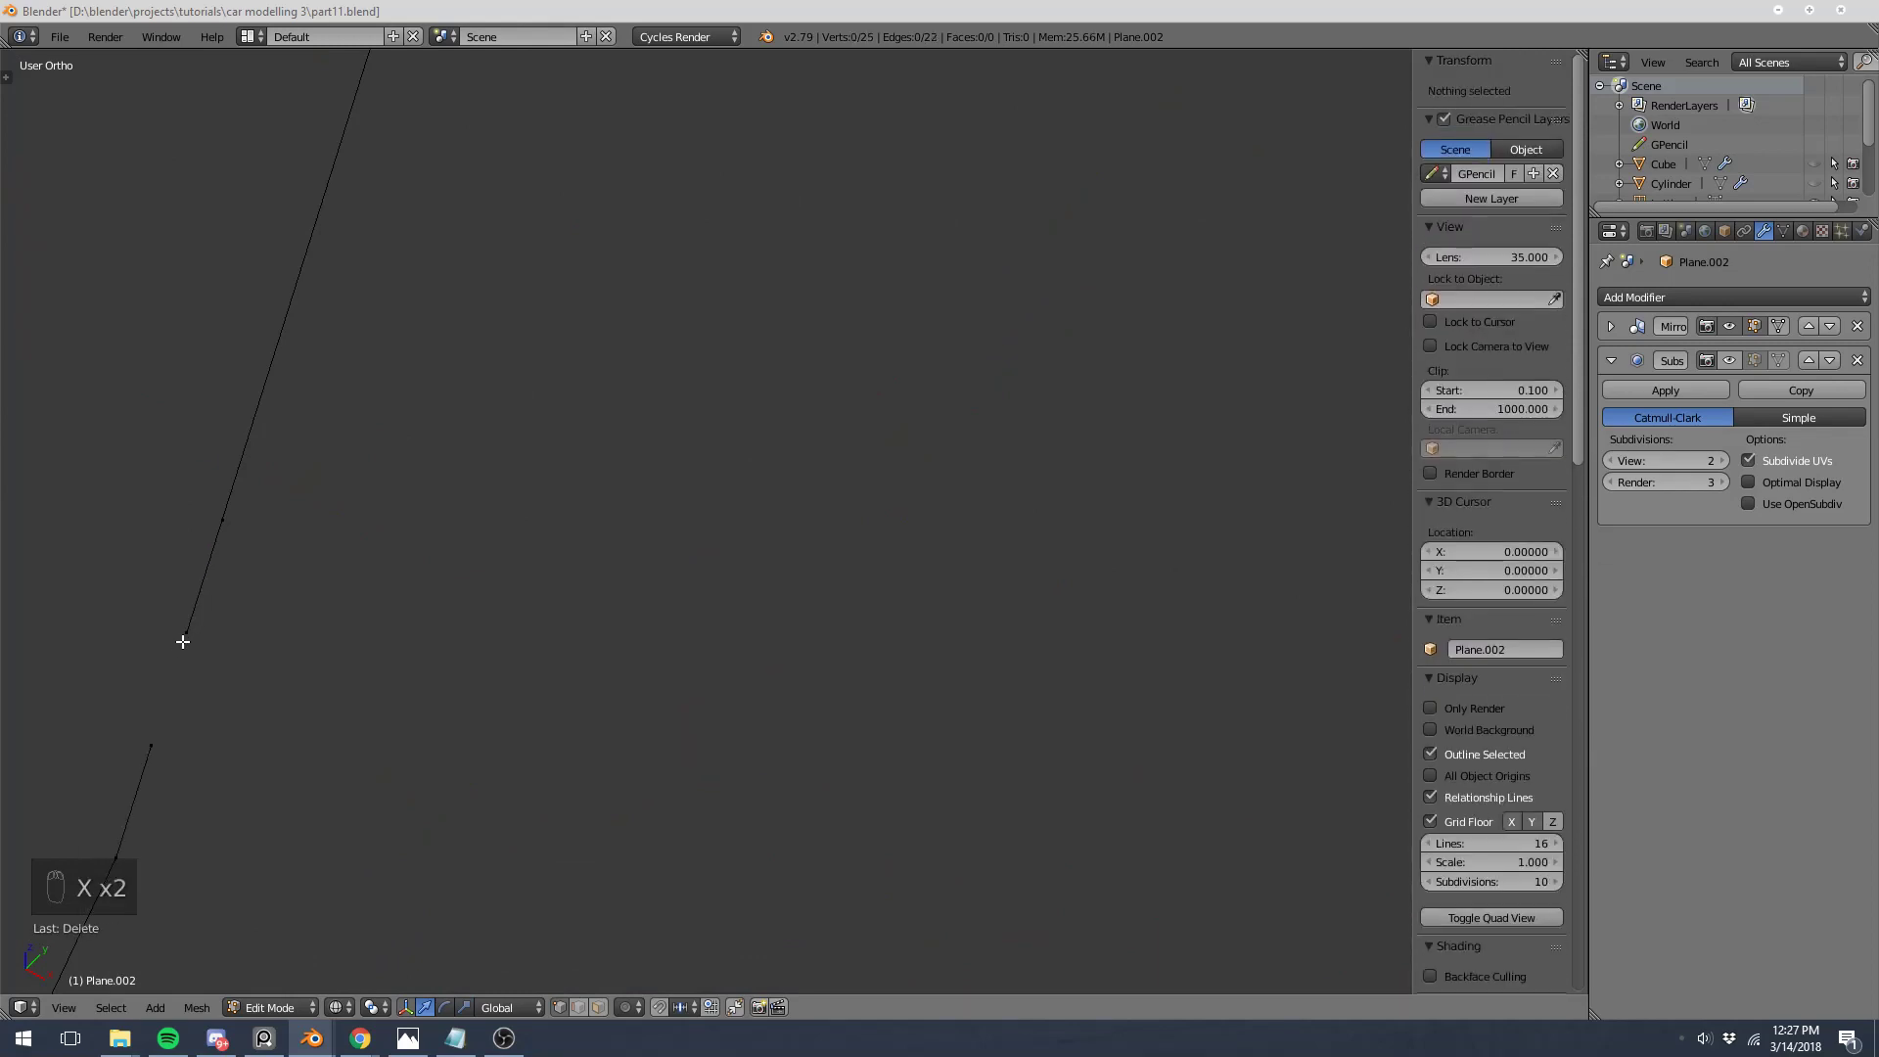
Step: Close the gap in the windshield outline with an edge between the two open end vertices
right_click(186, 634)
right_click(150, 745, "shift")
key("f")
key("a")
scroll(264, 599, "down", 10)
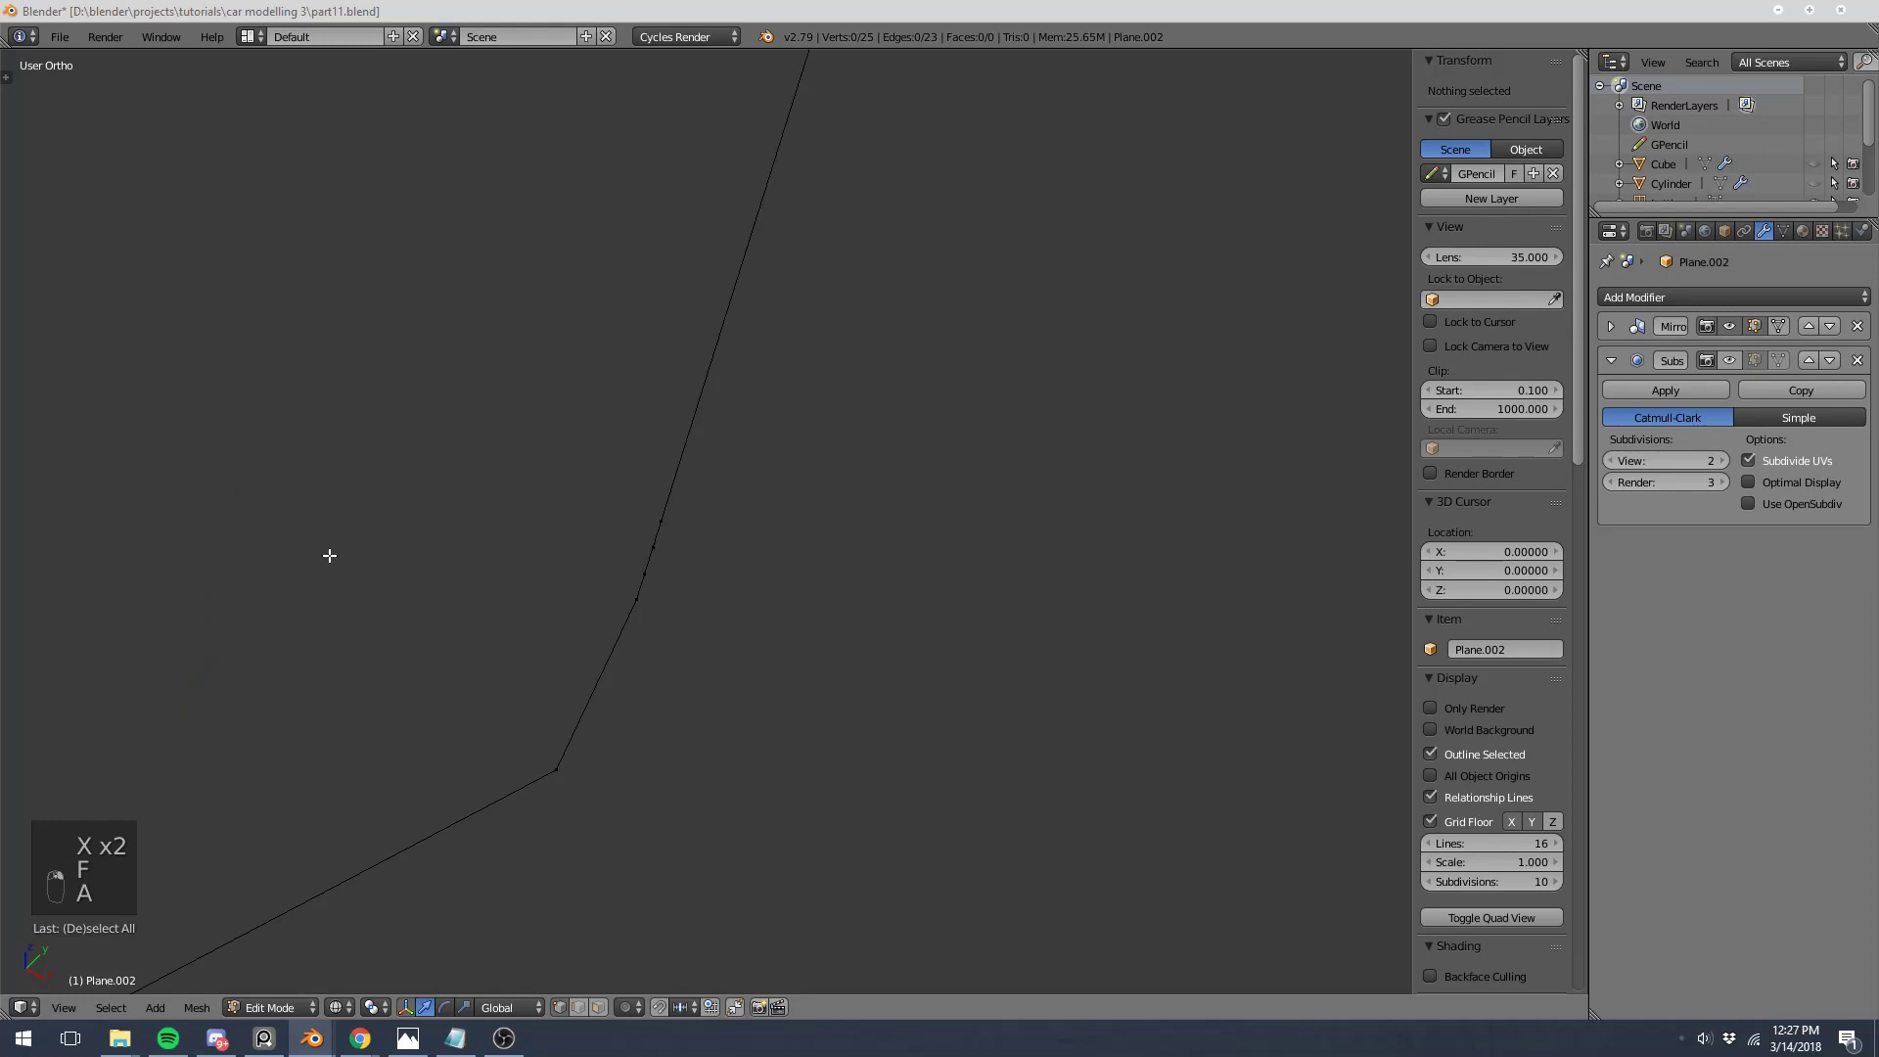
Step: Delete the two redundant middle vertices at the base of the A-pillar edge and reconnect their neighbours with an edge
scroll(381, 566, "down", 5)
scroll(577, 569, "up", 6)
right_click(623, 553)
right_click(613, 583, "shift")
key("x")
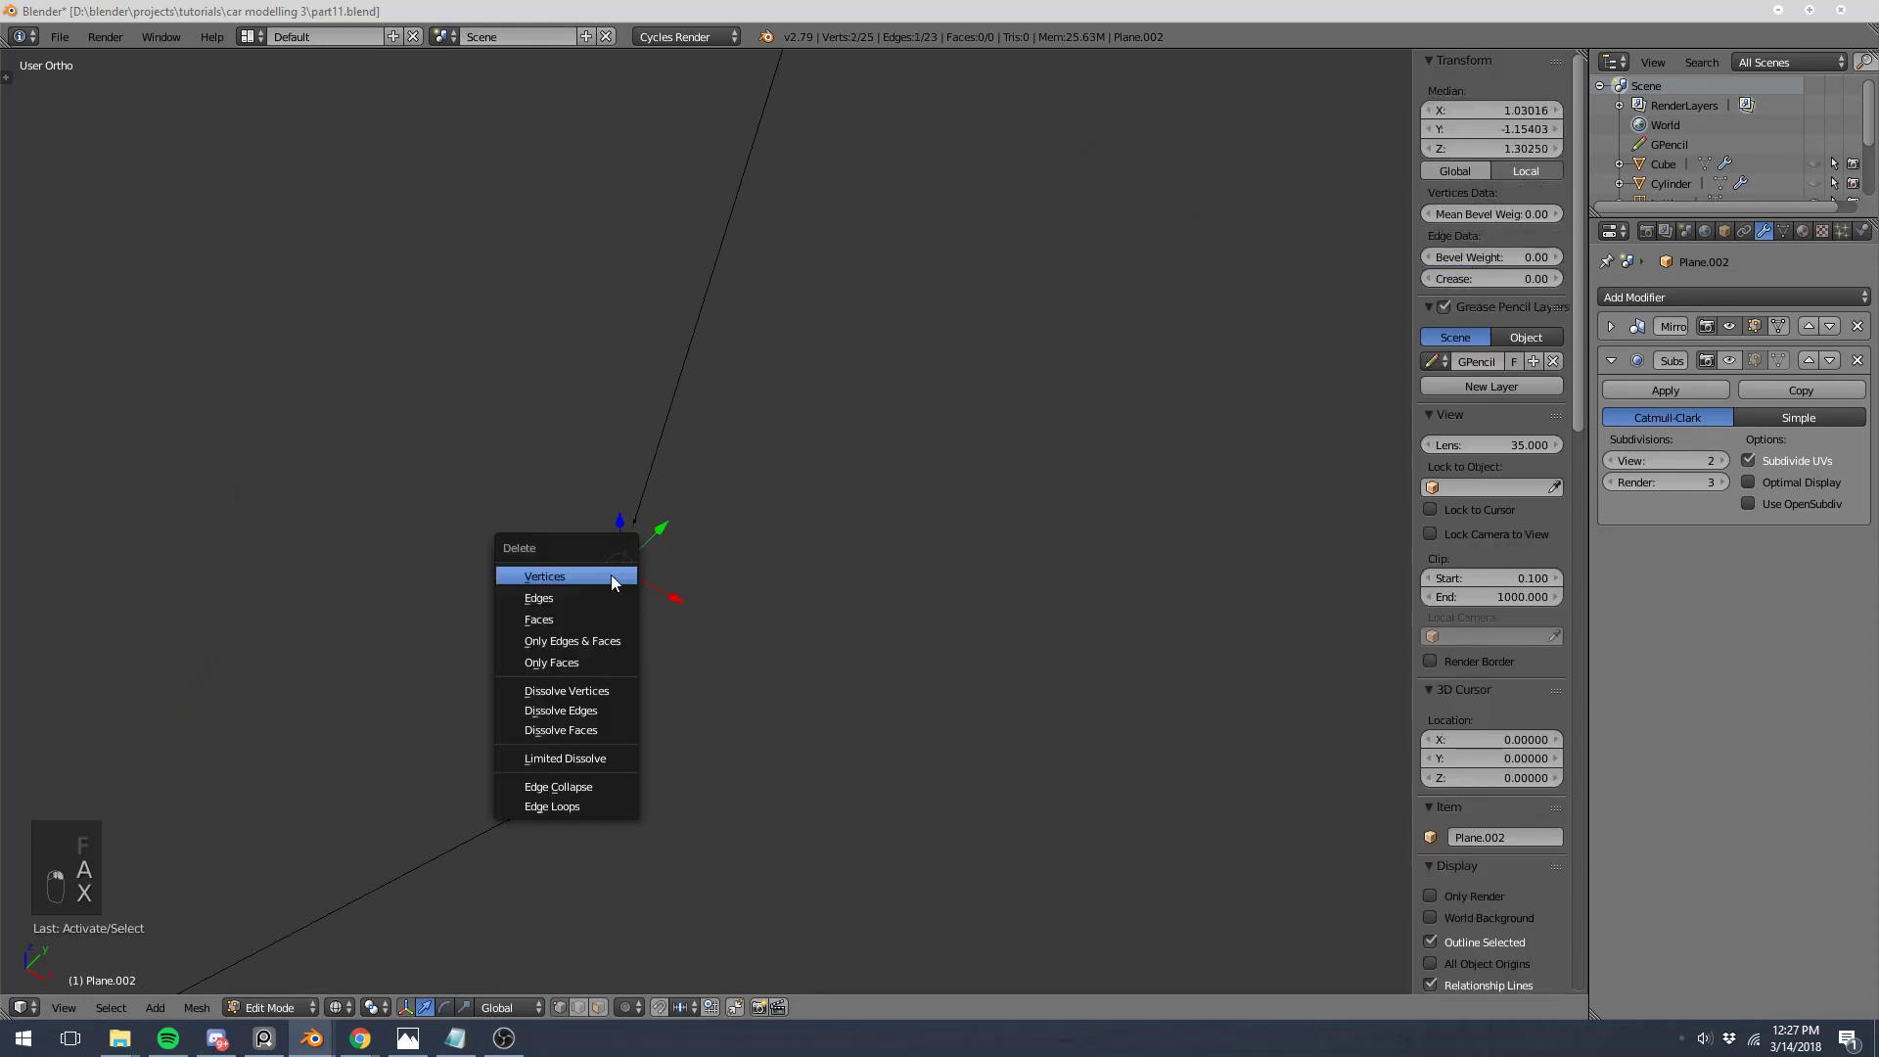
left_click(621, 576)
right_click(634, 519)
right_click(605, 615, "shift")
key("f")
middle_click_drag(622, 567, 580, 643)
Step: Merge the two nearly coincident vertices at the base of the A-pillar edge at the first selected vertex
key("a")
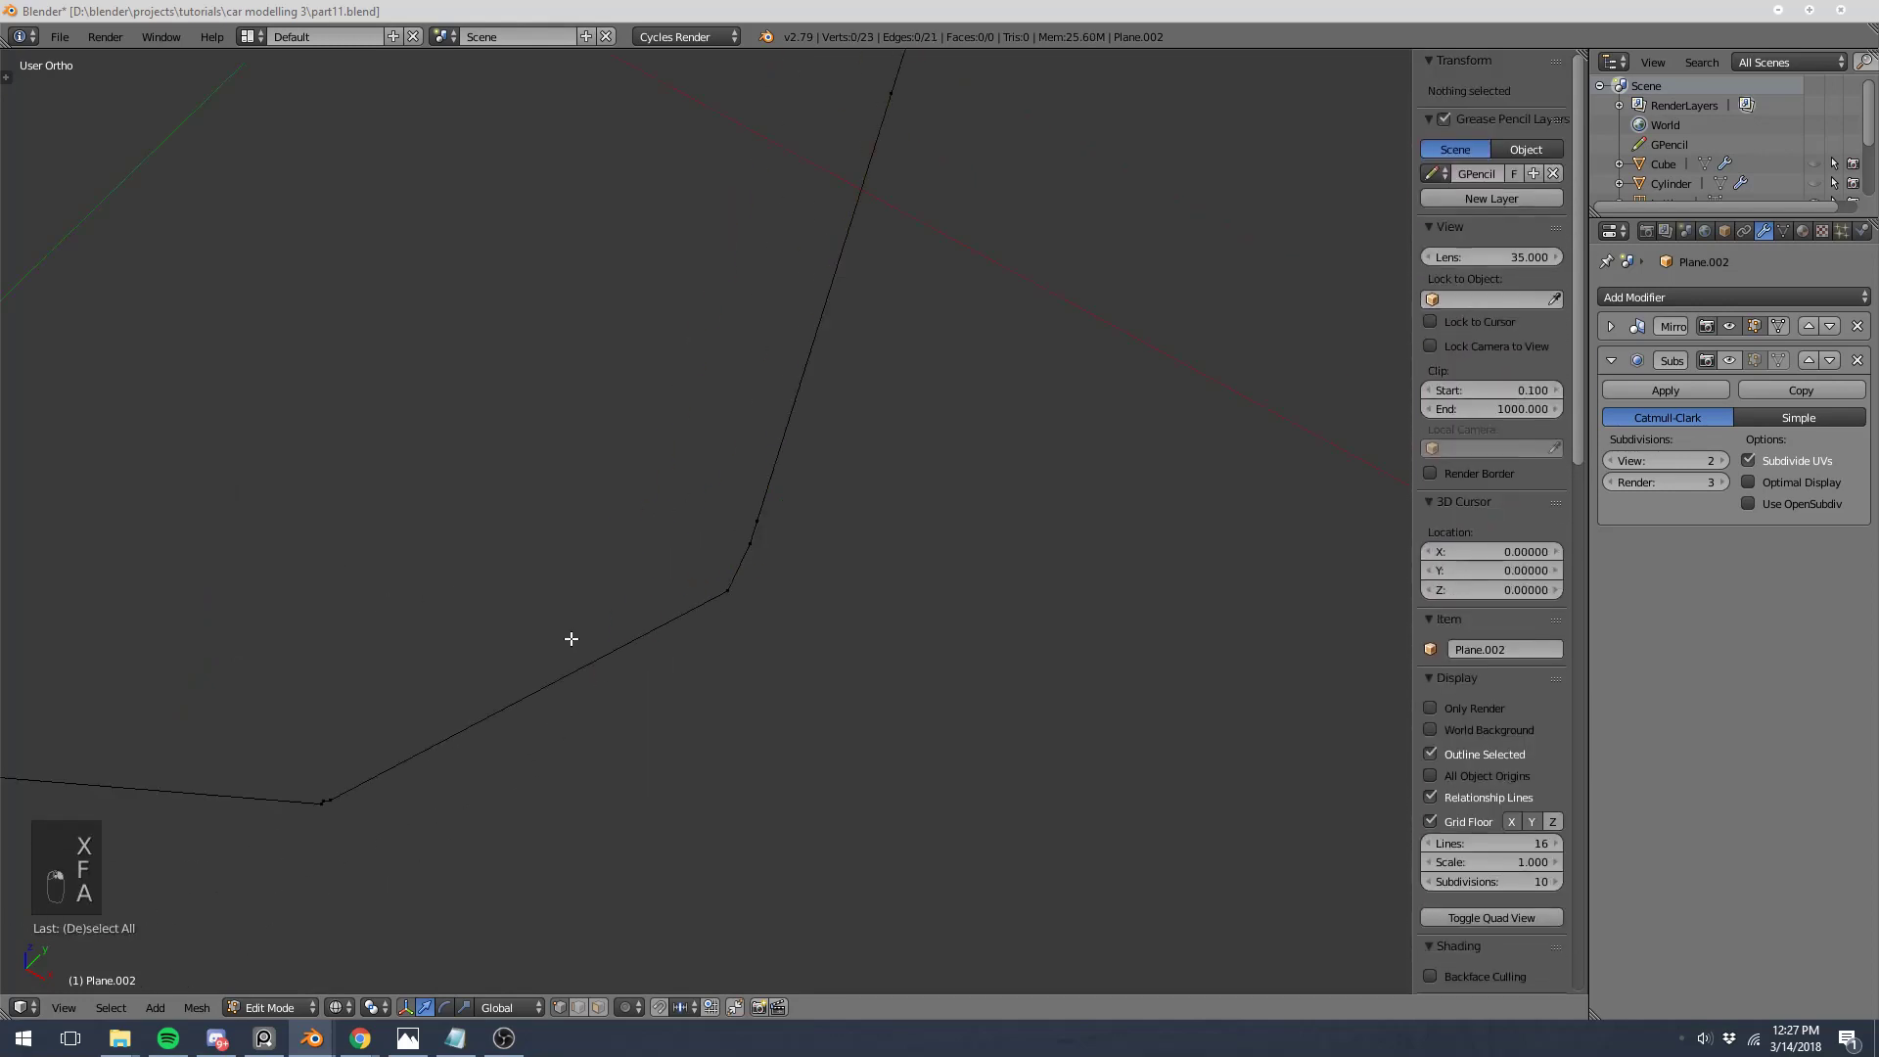
right_click(751, 536)
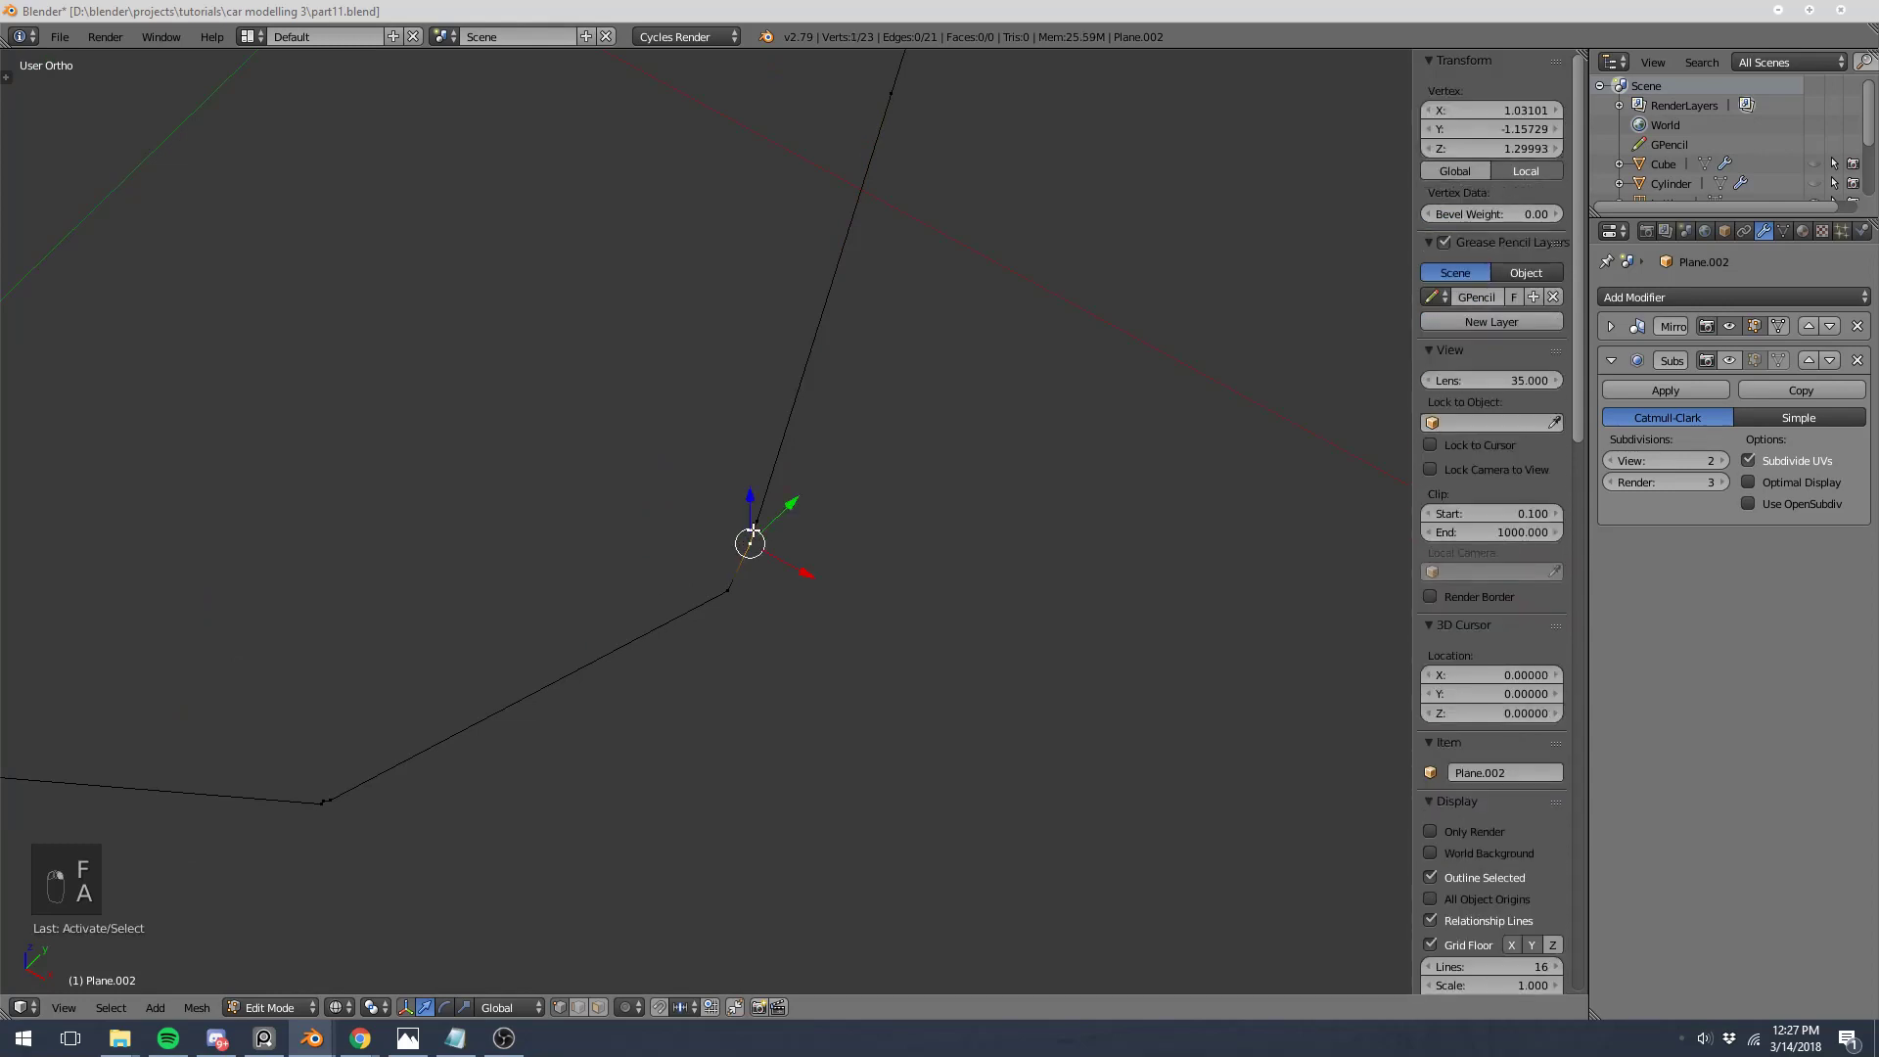
right_click(758, 524, "shift")
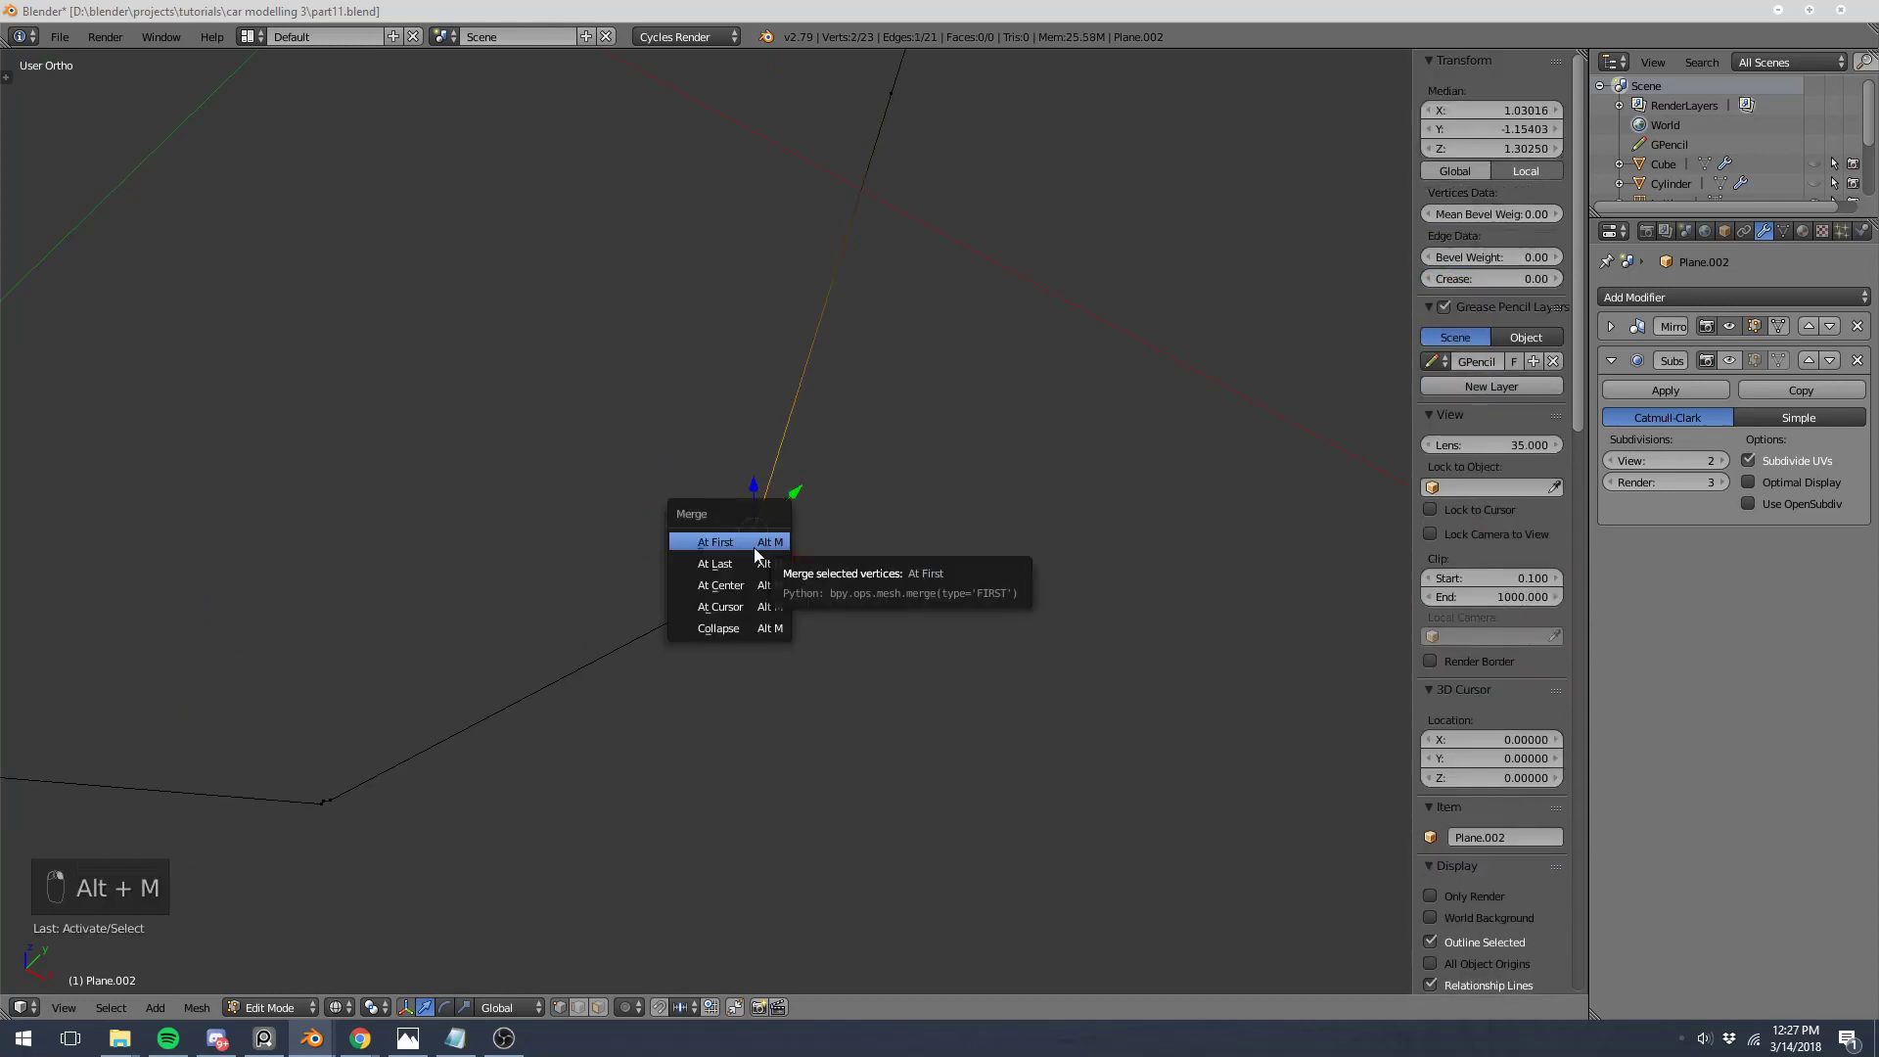
left_click(760, 547)
middle_click_drag(587, 654, 876, 398, "shift")
key("a")
Step: Delete the redundant middle vertex at the lower corner of the windshield outline and reconnect its neighbours with an edge
scroll(600, 512, "up", 5)
middle_click_drag(437, 523, 826, 408, "shift")
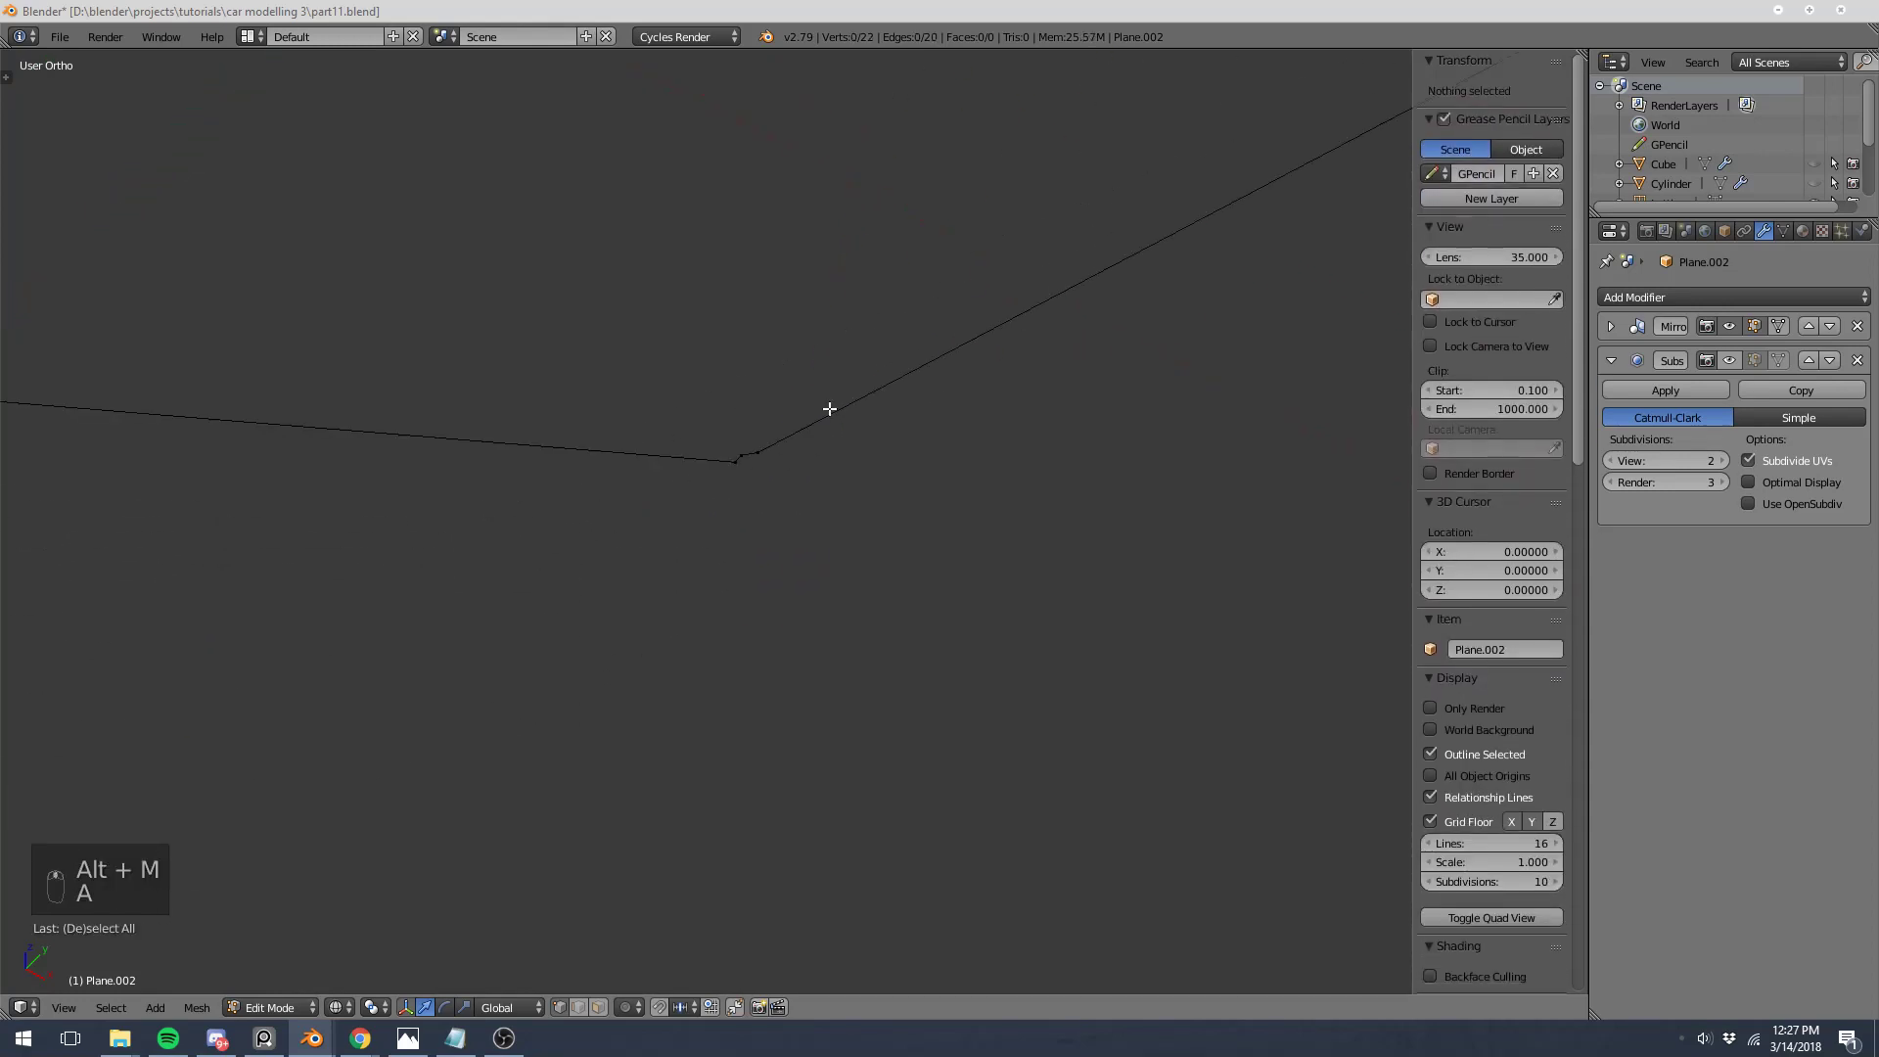
scroll(814, 424, "up", 6)
right_click(642, 329)
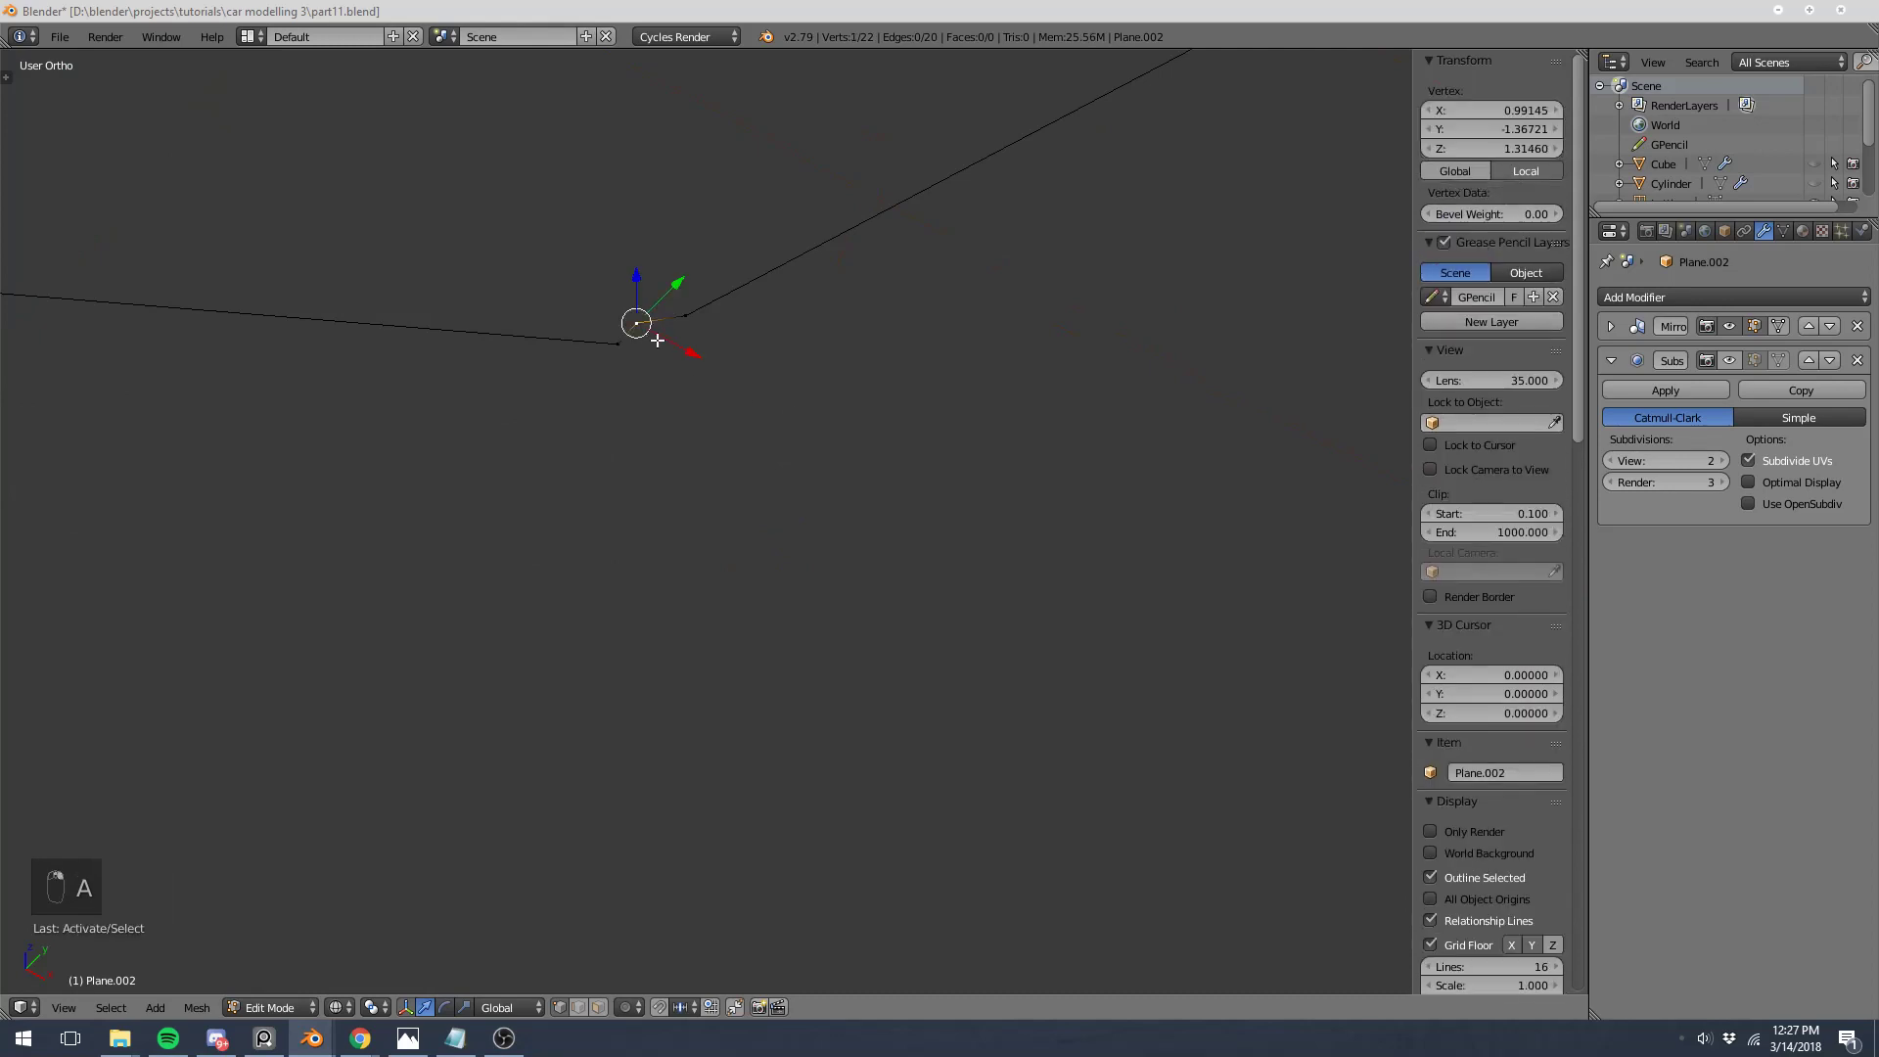
key("x")
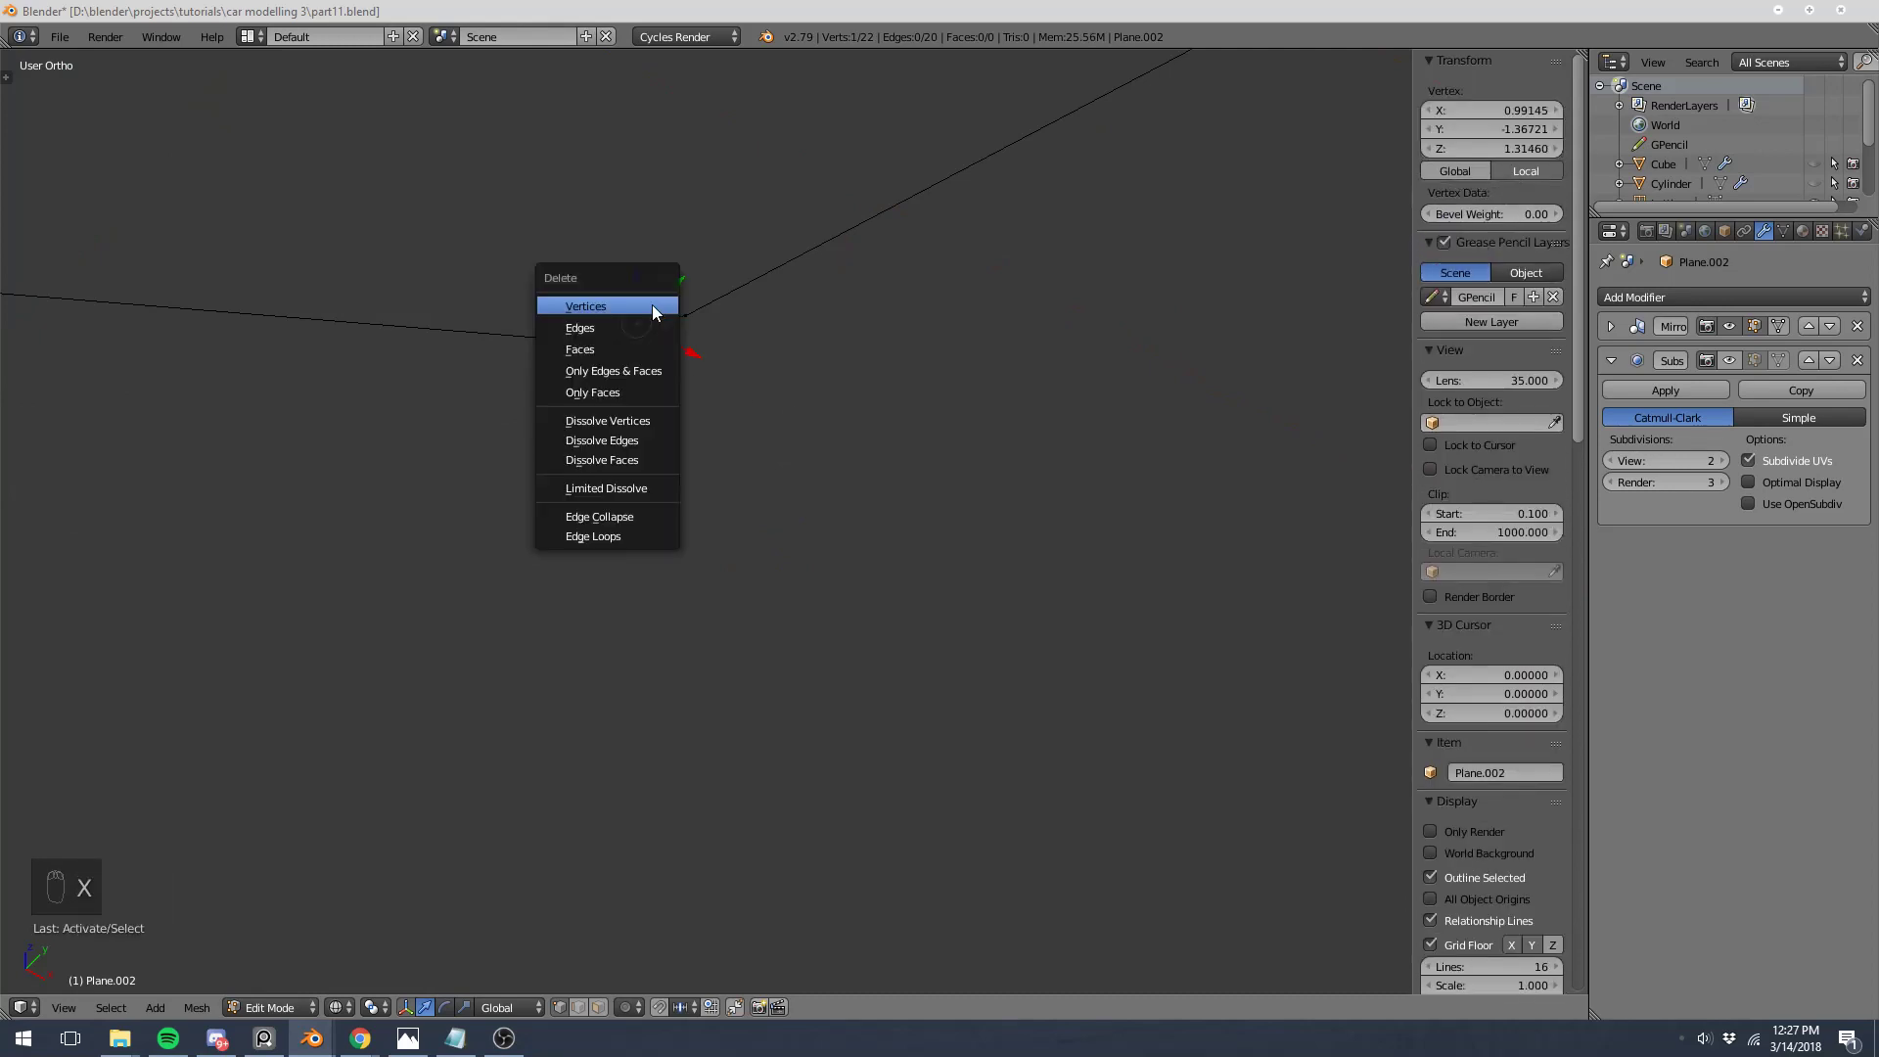
left_click(654, 310)
right_click(601, 363)
right_click(702, 311, "shift")
key("f")
key("a")
Step: Merge the two close vertices left at the outline's lower corner at the last selected vertex
scroll(763, 321, "down", 14)
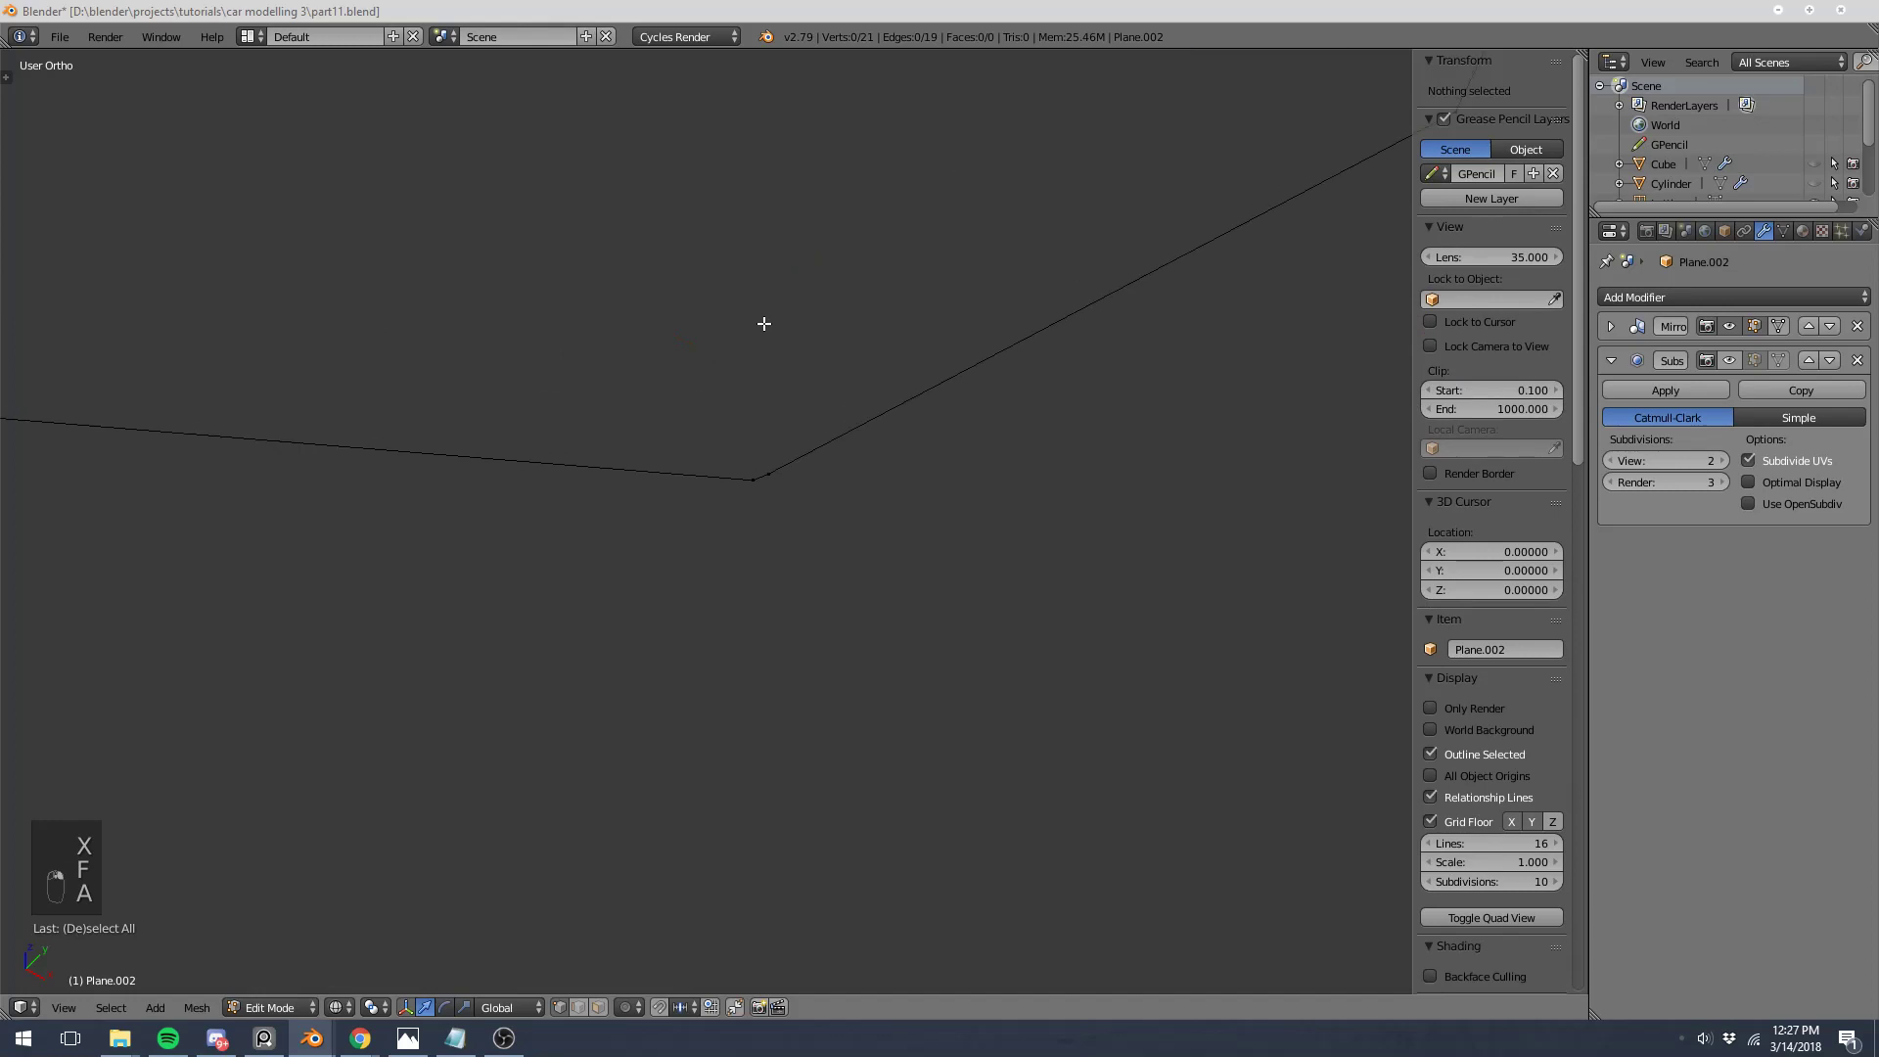
middle_click_drag(979, 186, 599, 776, "shift")
middle_click_drag(470, 729, 874, 59, "shift")
scroll(758, 428, "up", 8)
right_click(1033, 230)
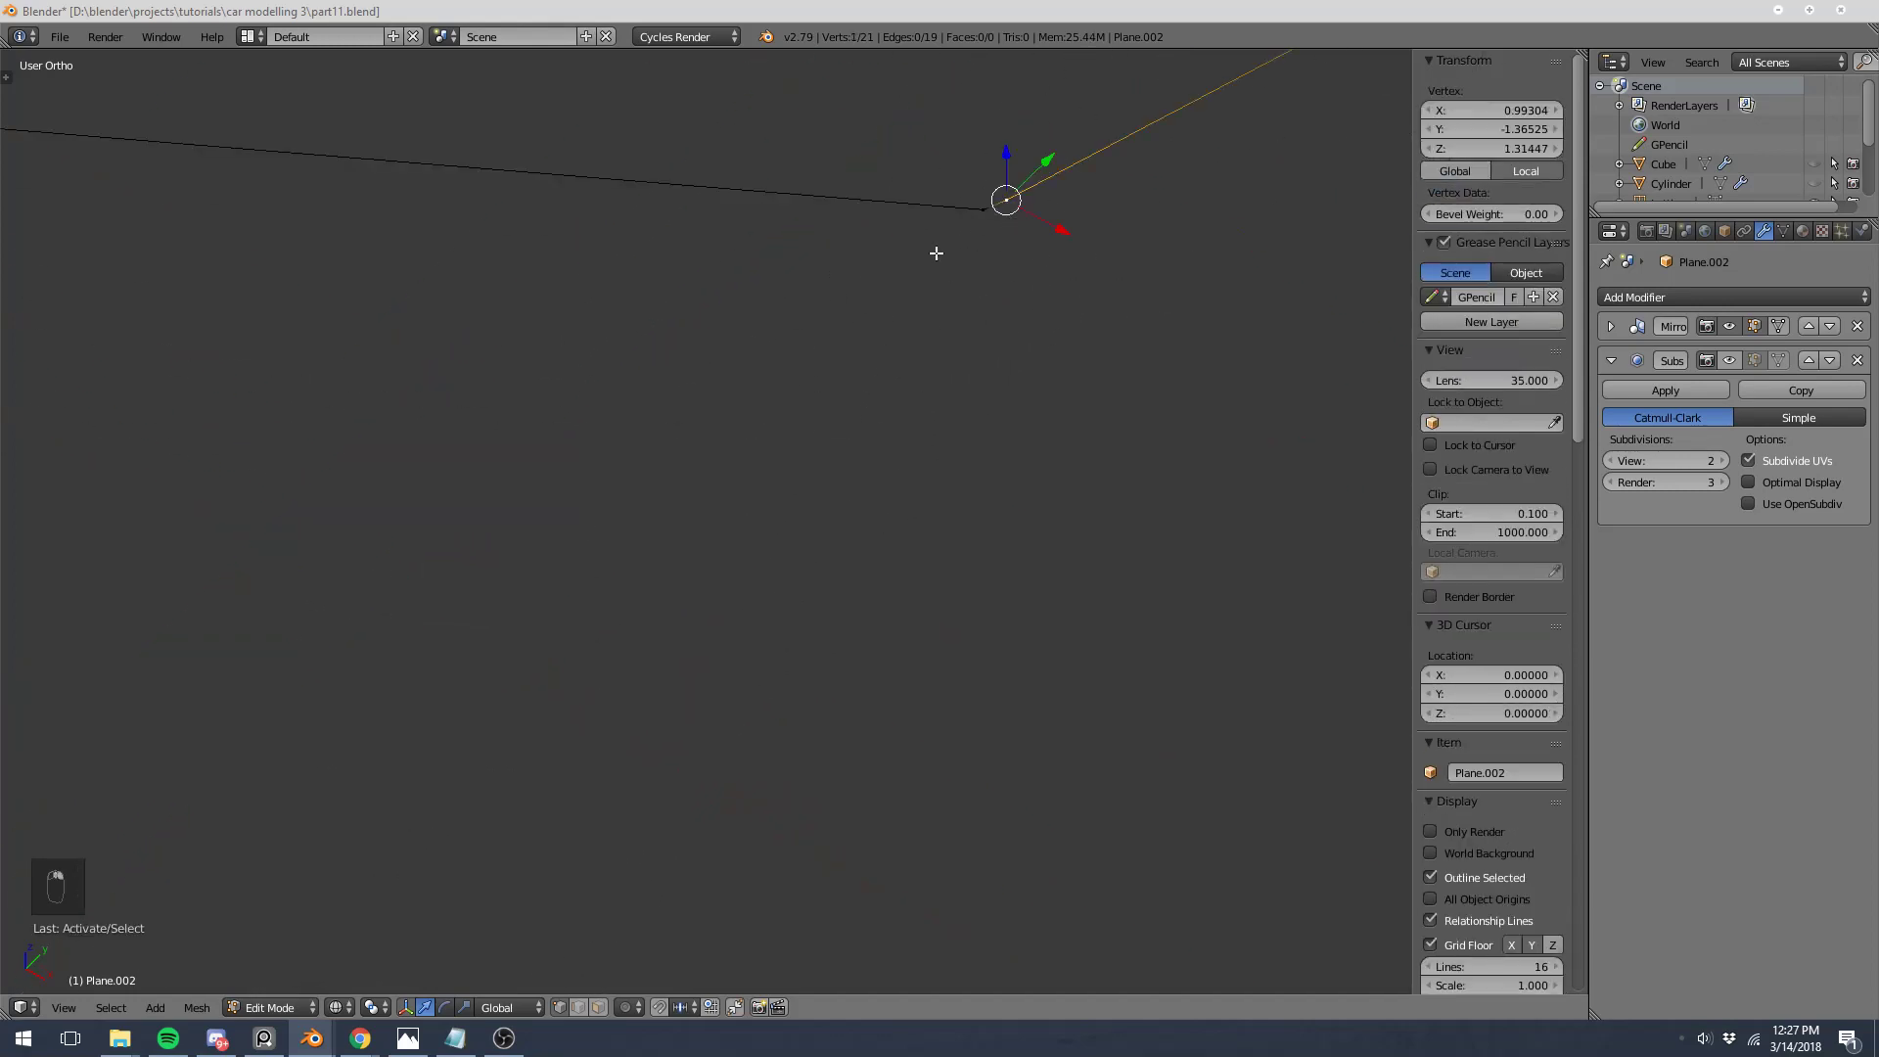
right_click(987, 215)
right_click(1012, 193)
right_click(984, 209, "shift")
key("alt+m")
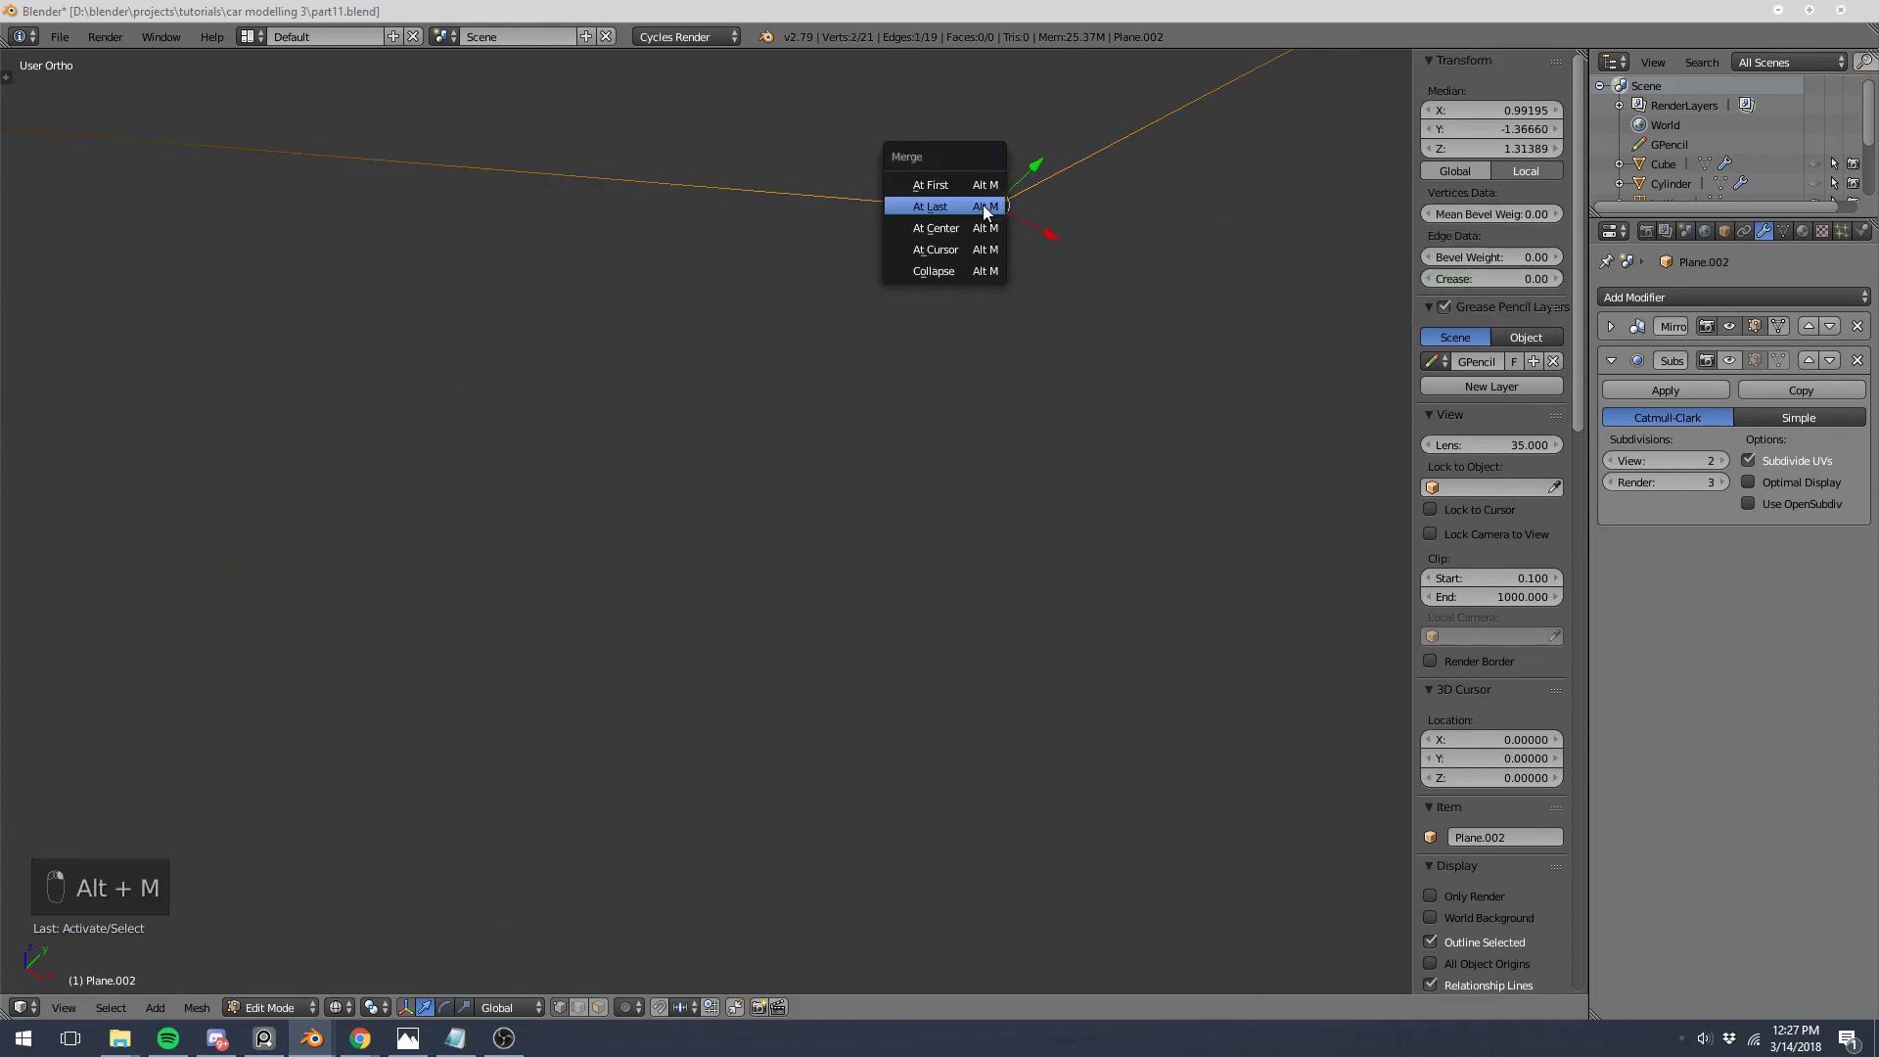
left_click(984, 207)
scroll(1153, 209, "down", 3)
middle_click_drag(1153, 209, 739, 760)
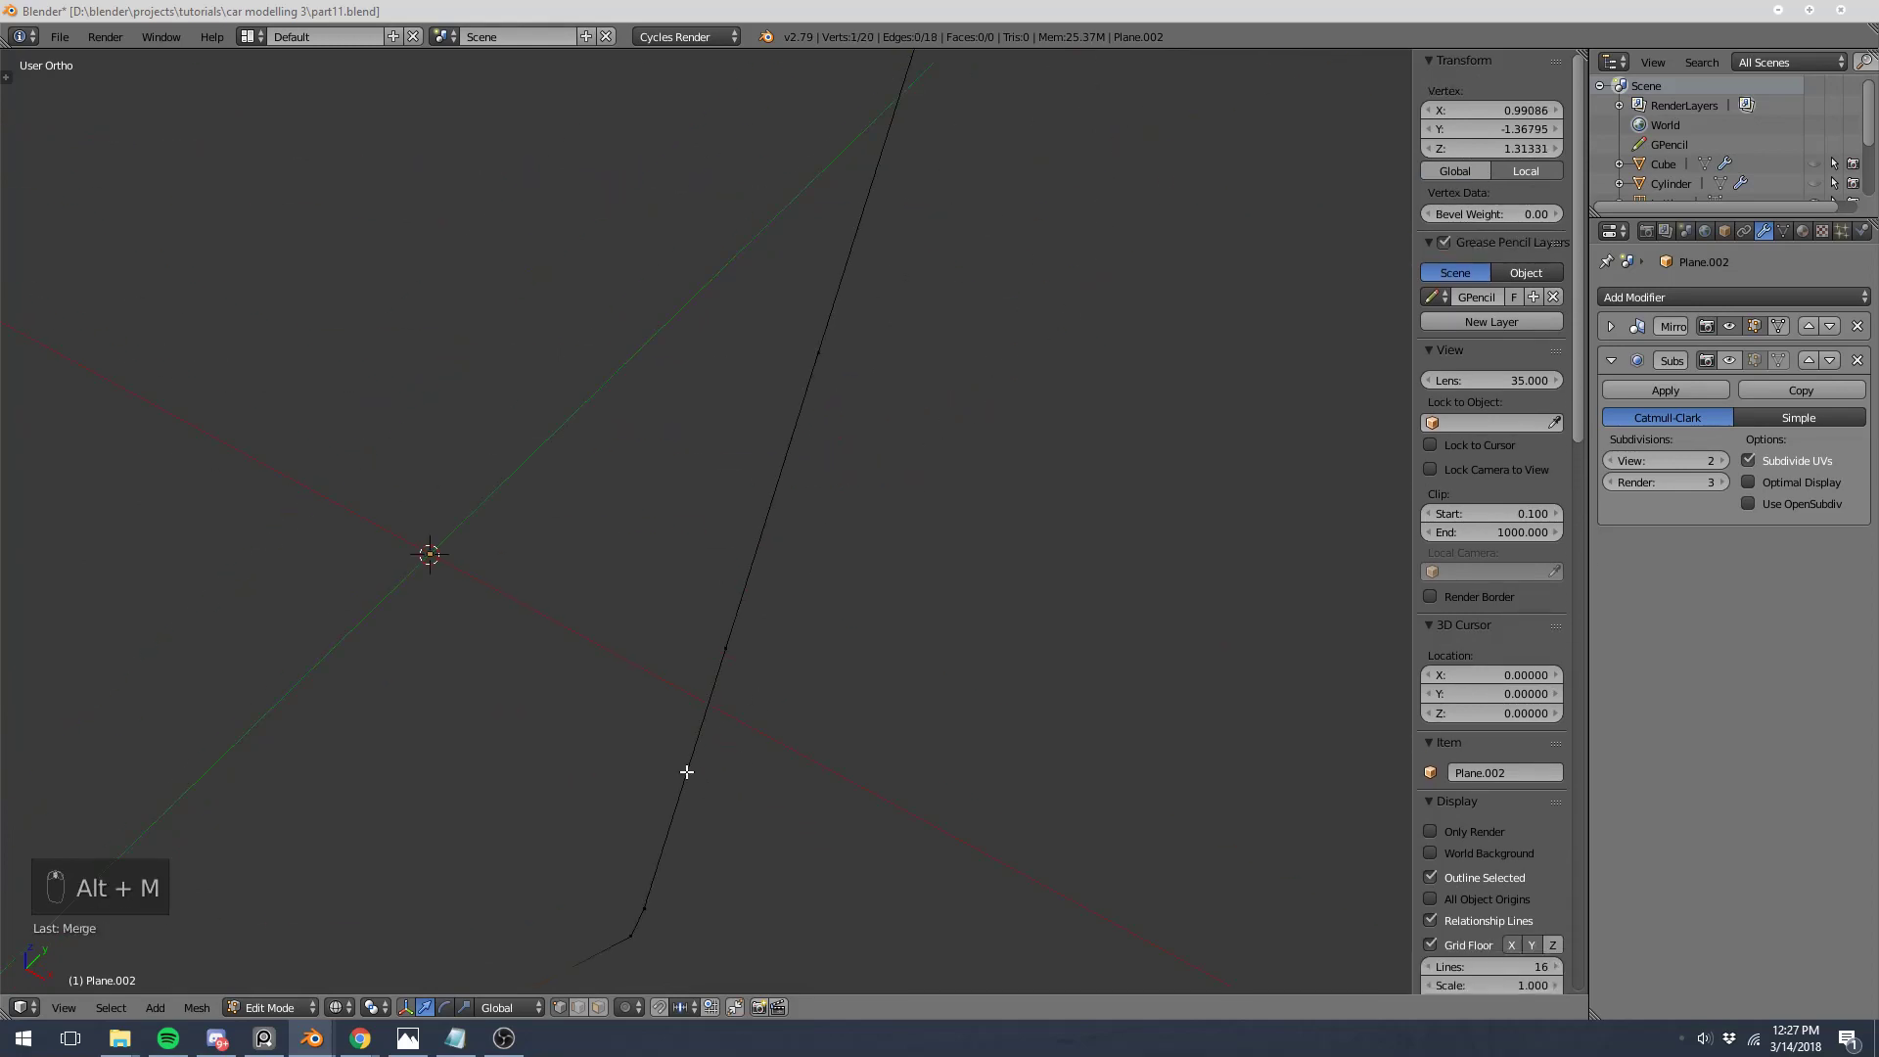
key("a")
Step: Delete the stray vertices at the break in the outline's upper roof corner and bridge the gap with an edge
middle_click_drag(743, 583, 728, 428)
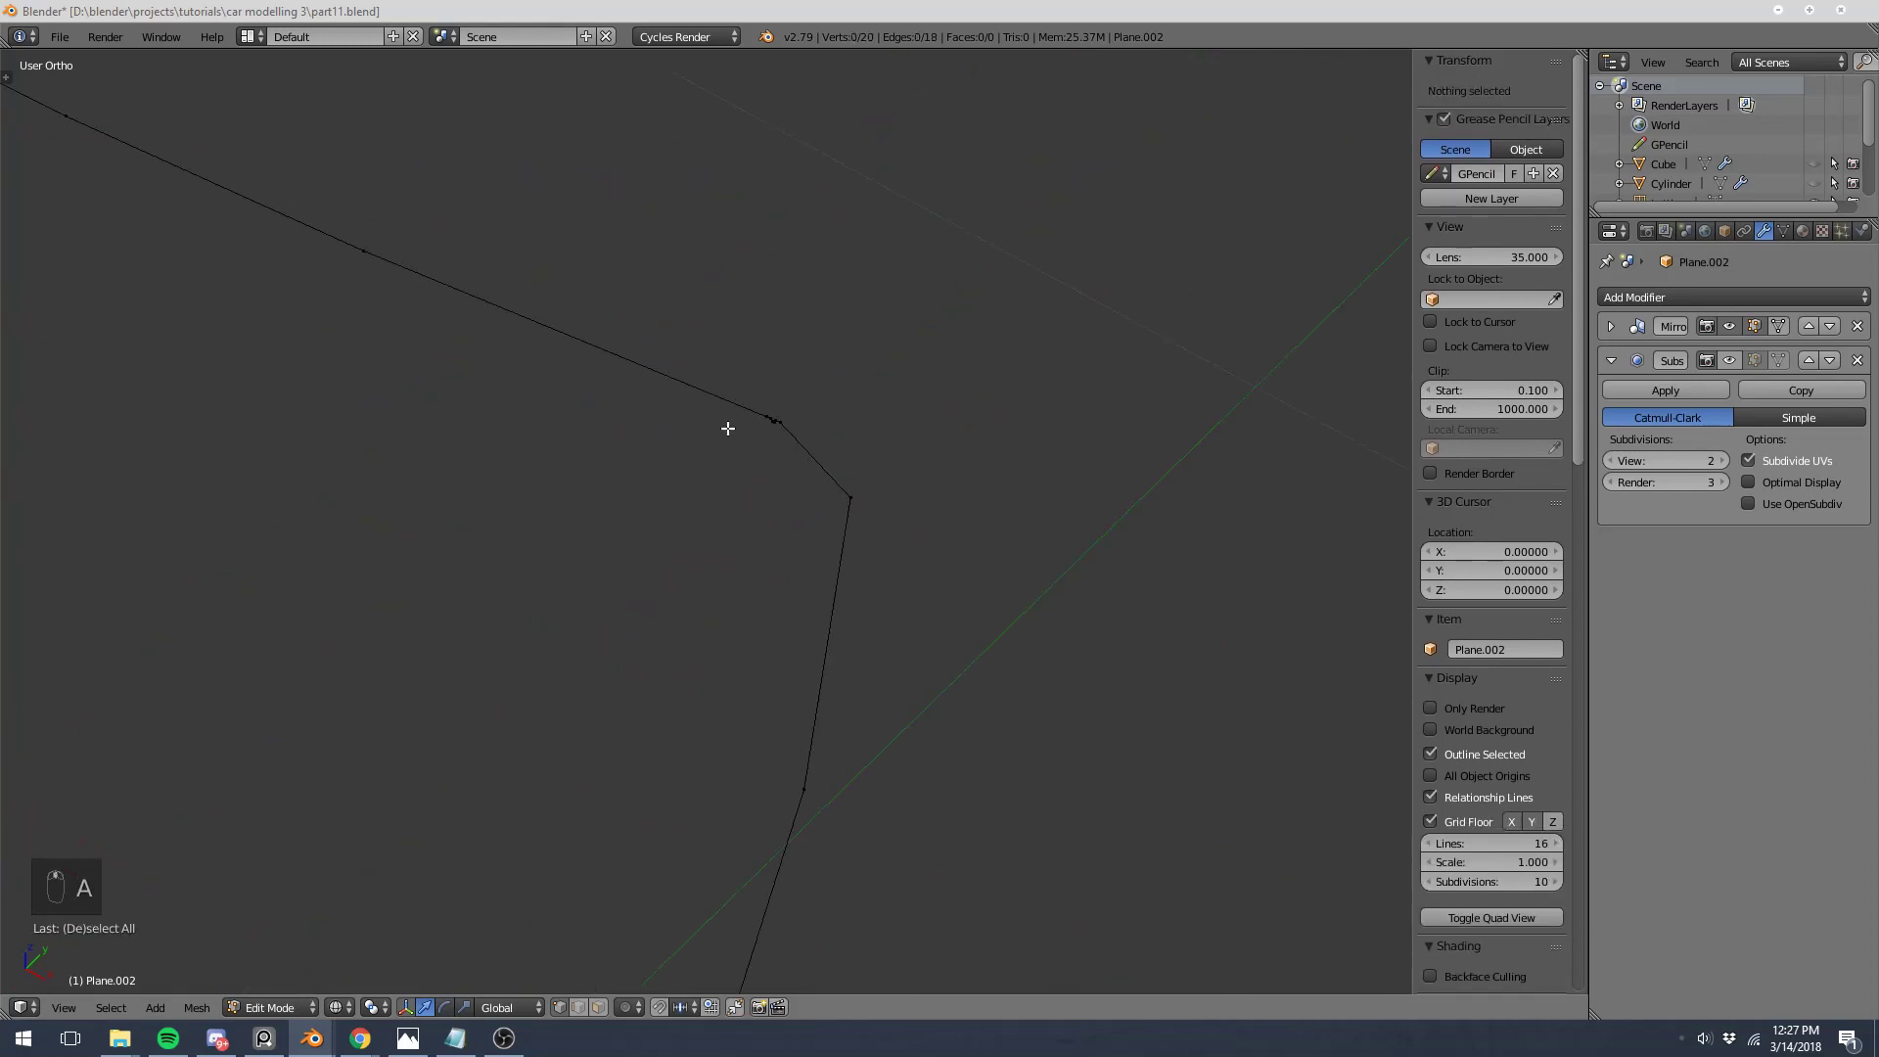
scroll(725, 234, "up", 5)
middle_click_drag(725, 235, 747, 473)
right_click(770, 362)
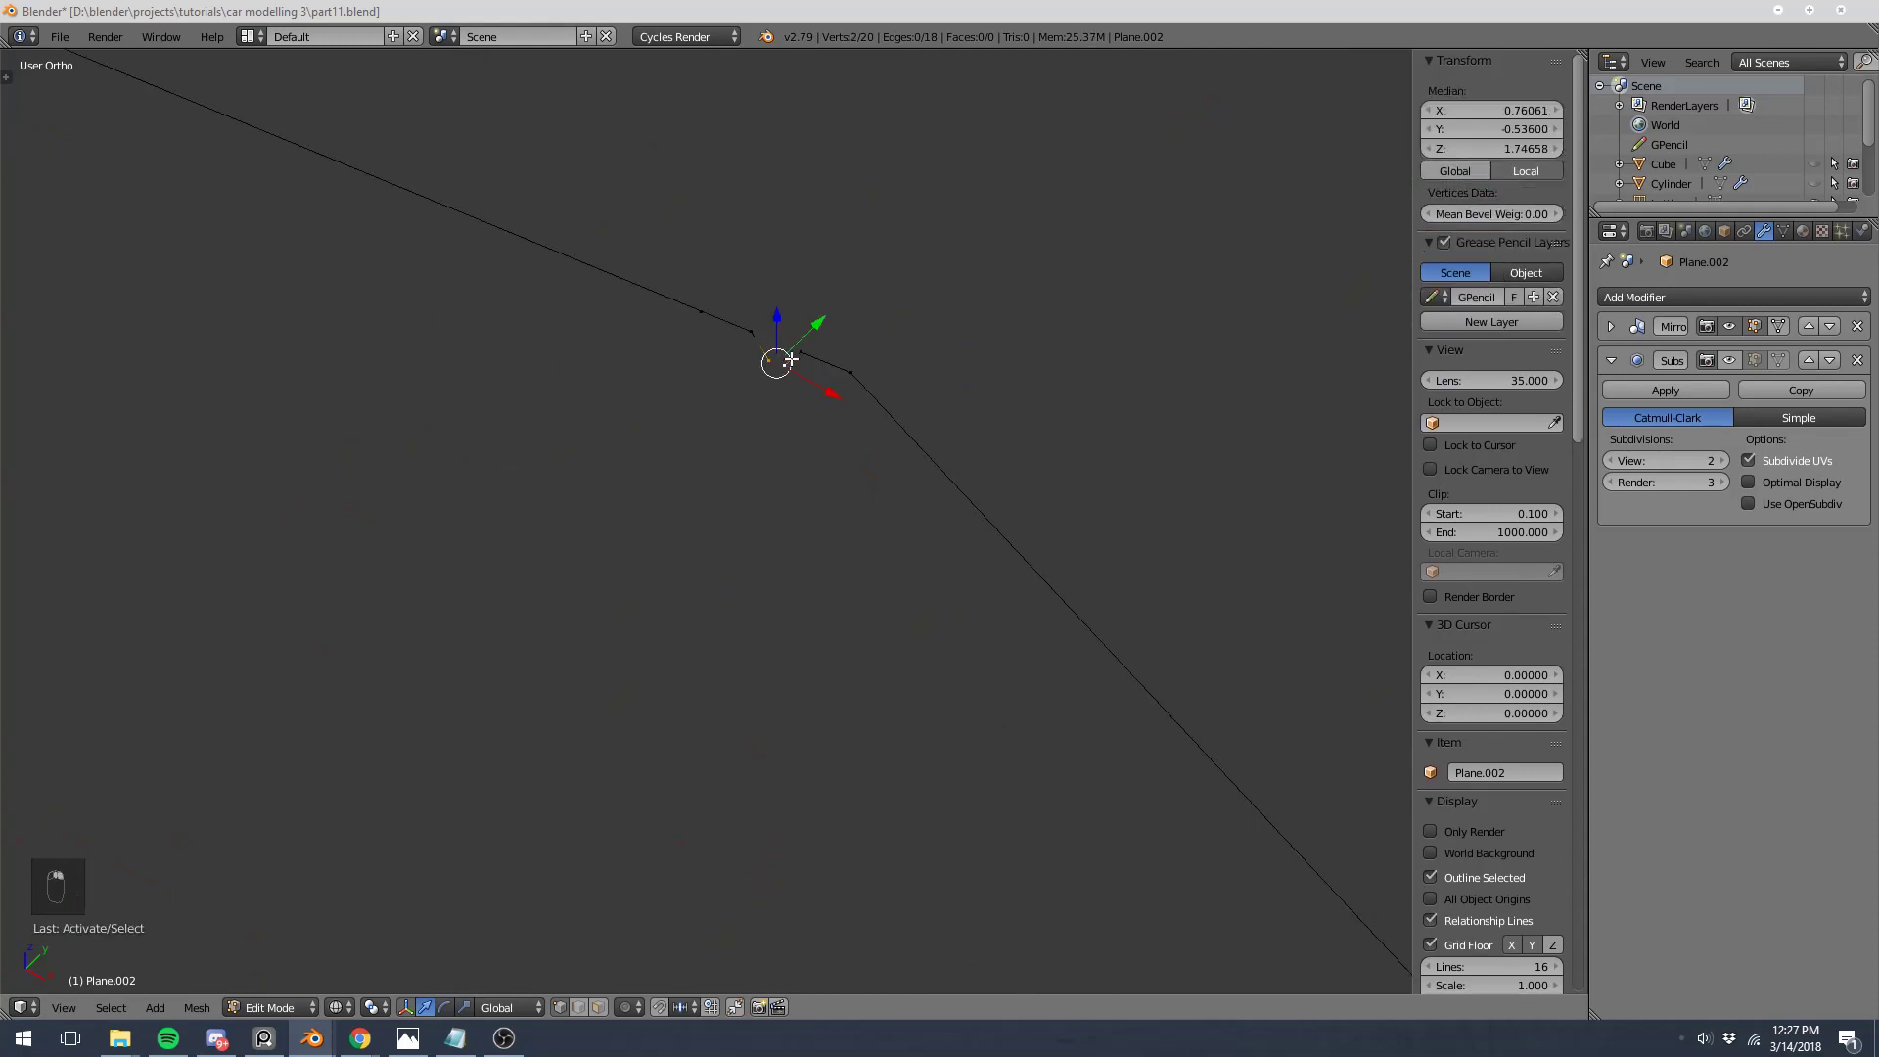
right_click(800, 351, "shift")
key("x")
left_click(773, 341)
right_click(701, 311)
right_click(851, 372, "shift")
key("f")
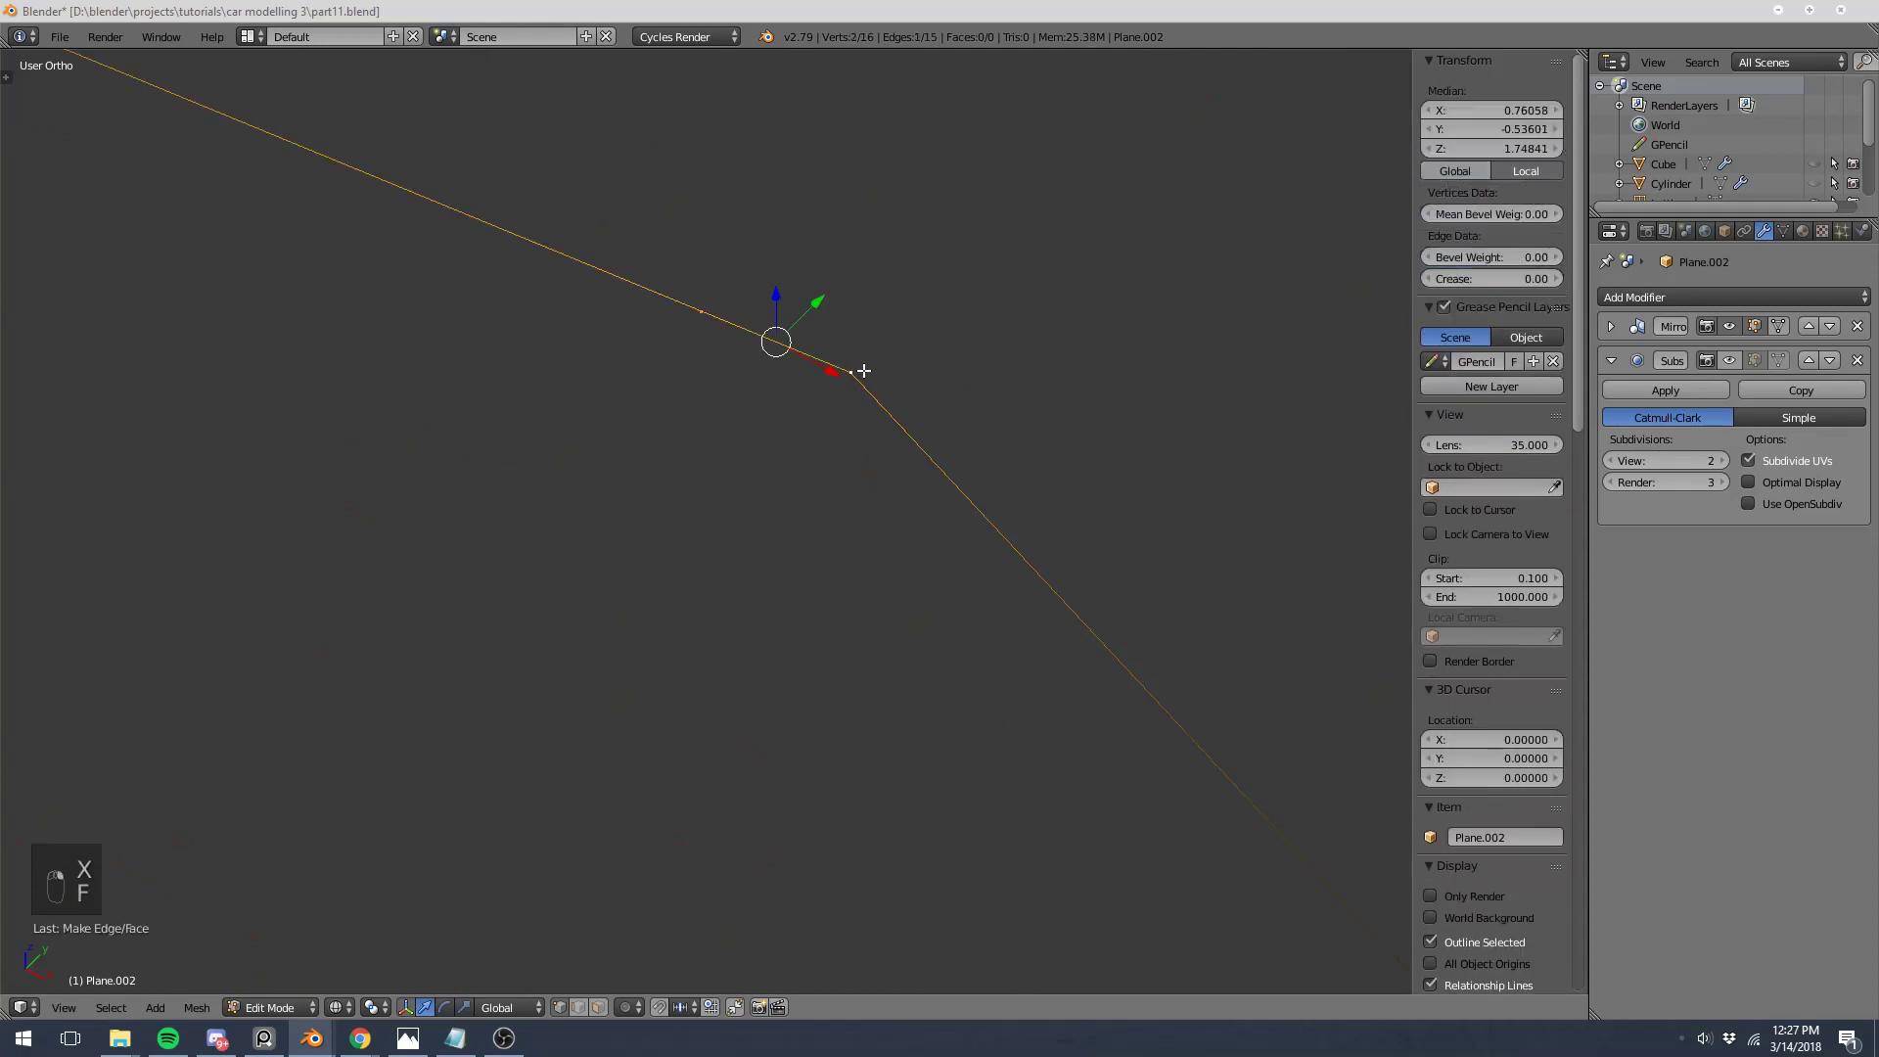
Step: Merge the two newly connected vertices at the upper roof corner into one
key("a")
middle_click_drag(863, 371, 847, 391)
right_click(783, 497)
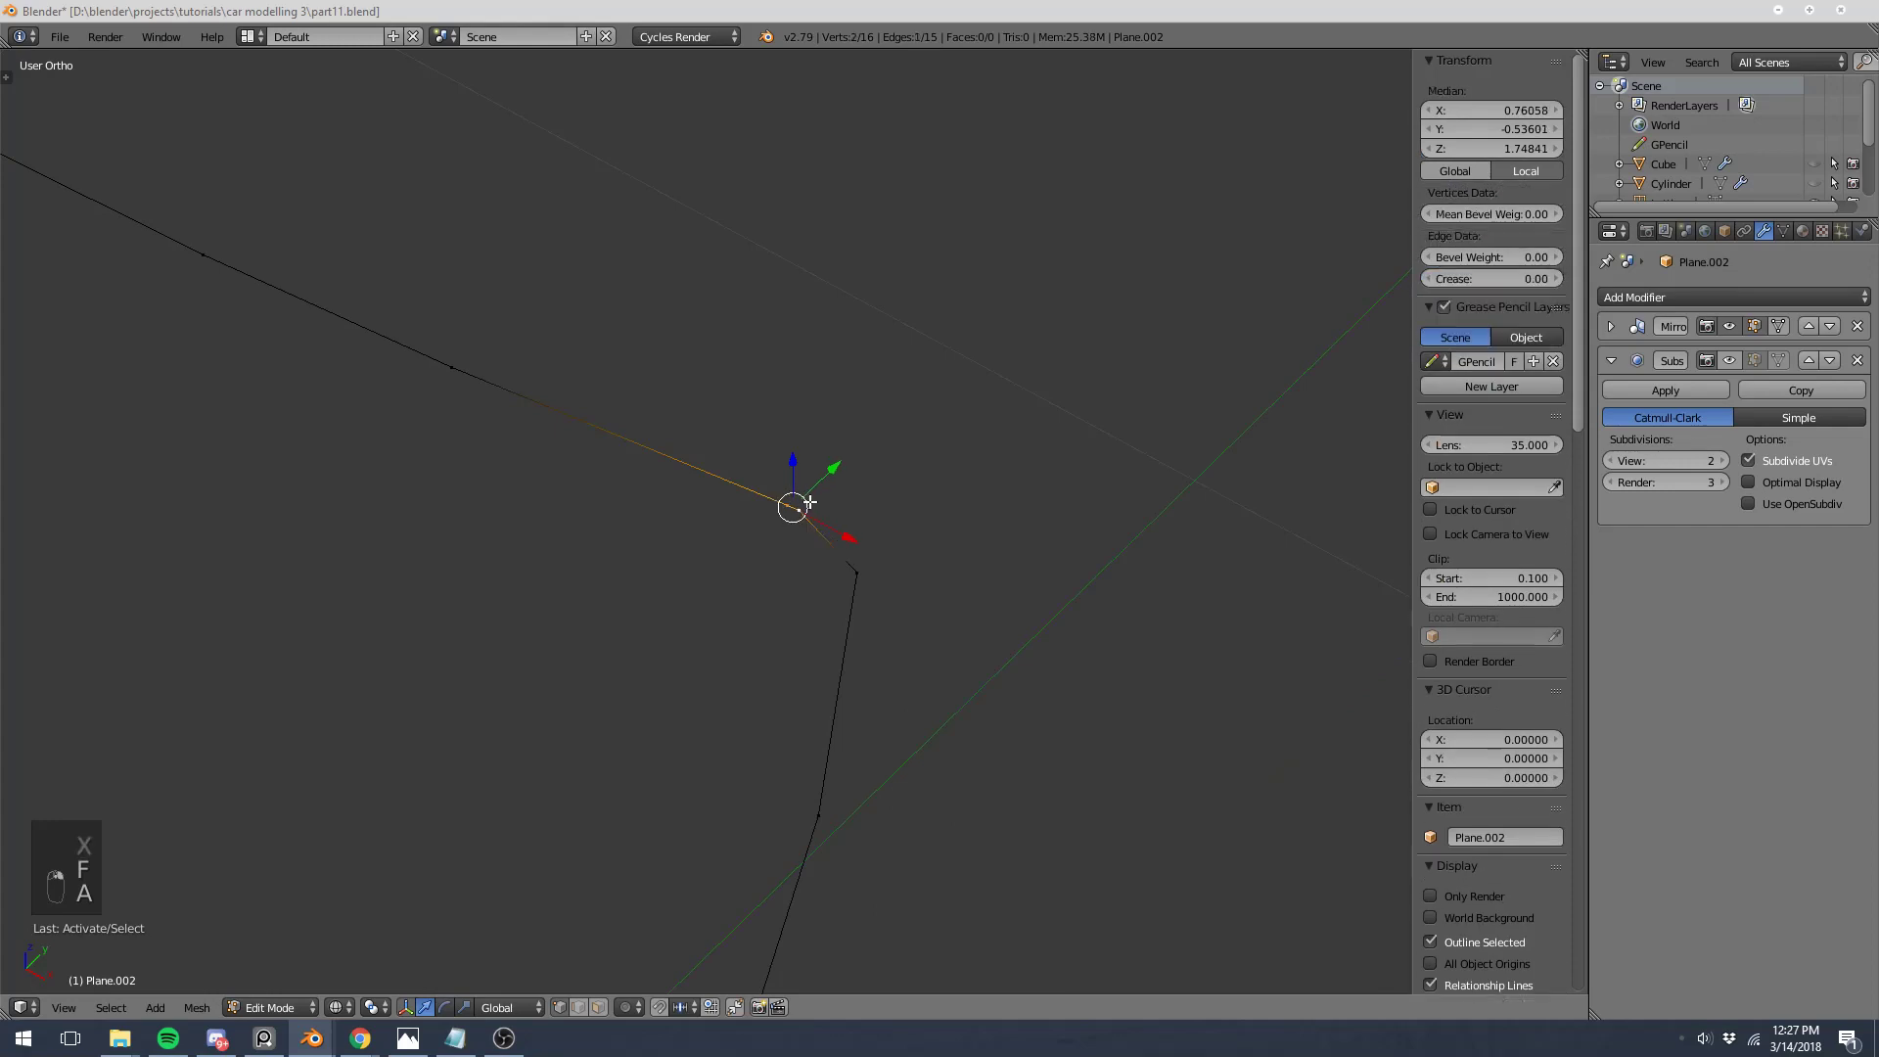
key("alt+m")
left_click(813, 494)
key("a")
scroll(747, 503, "down", 3)
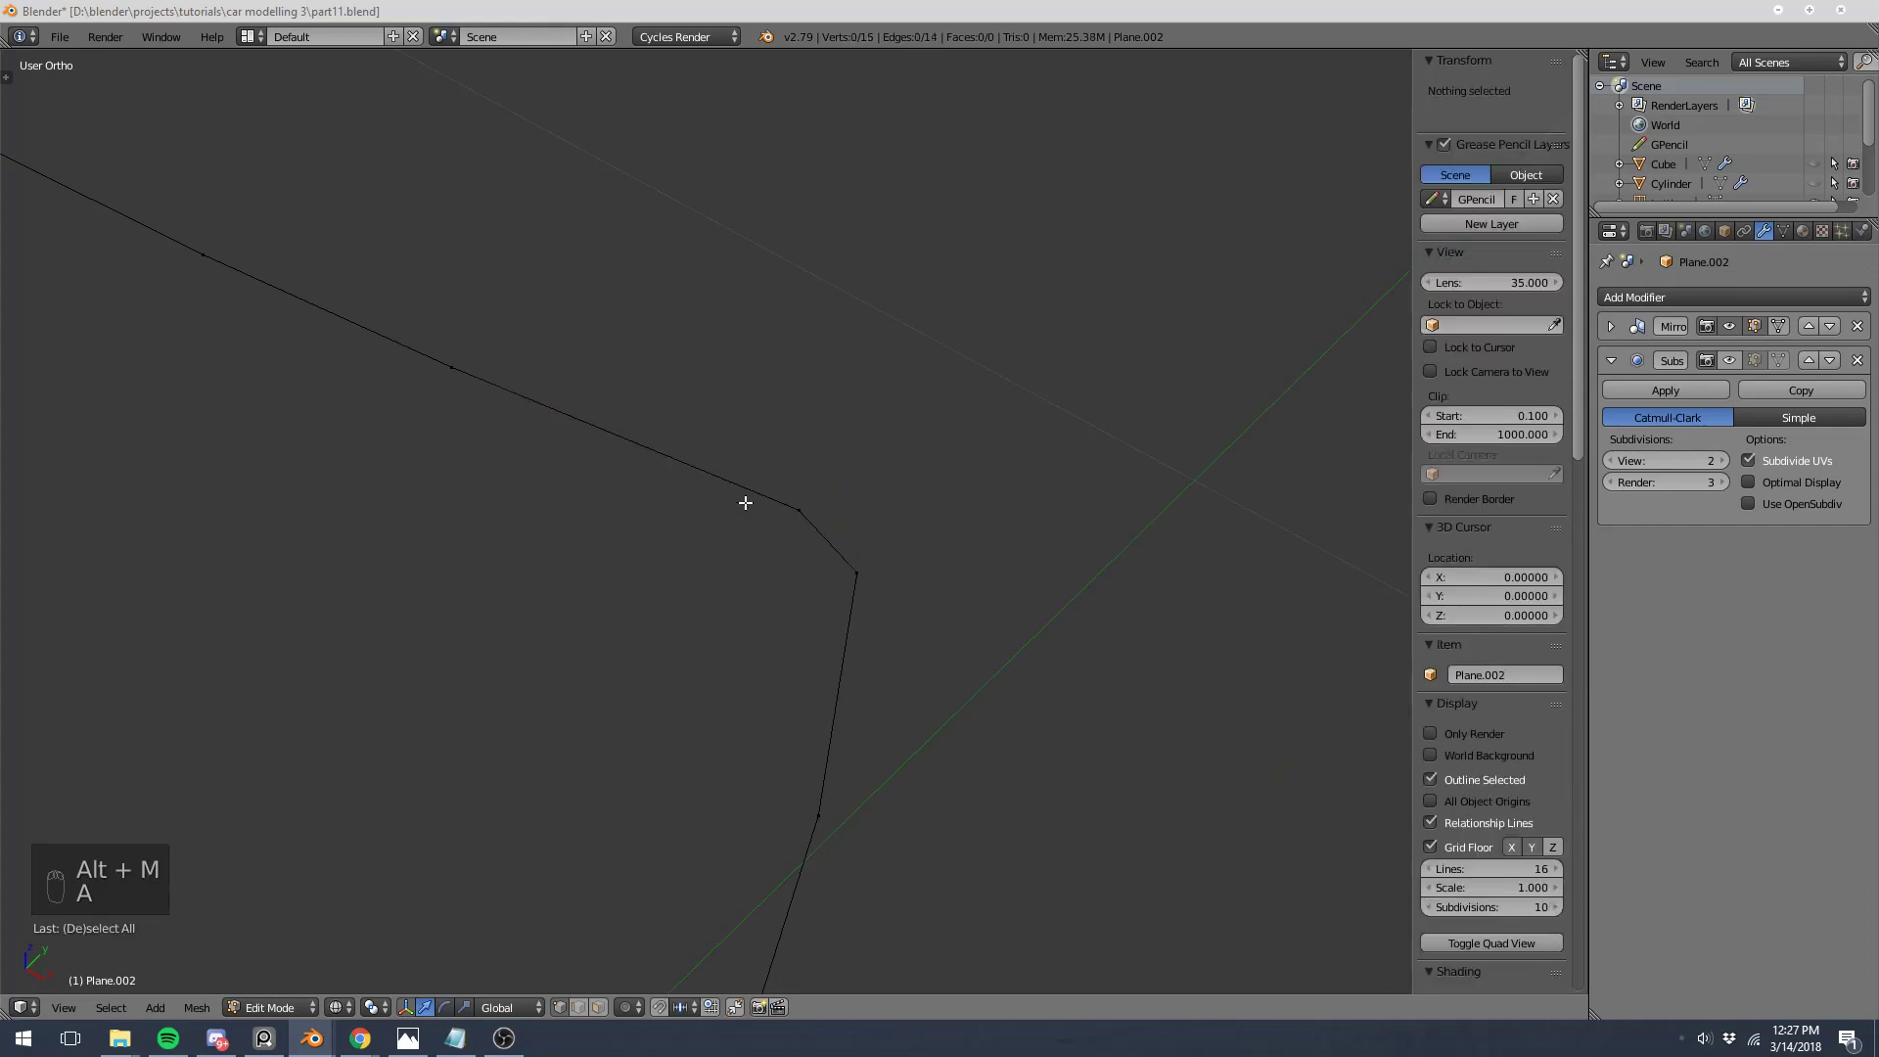
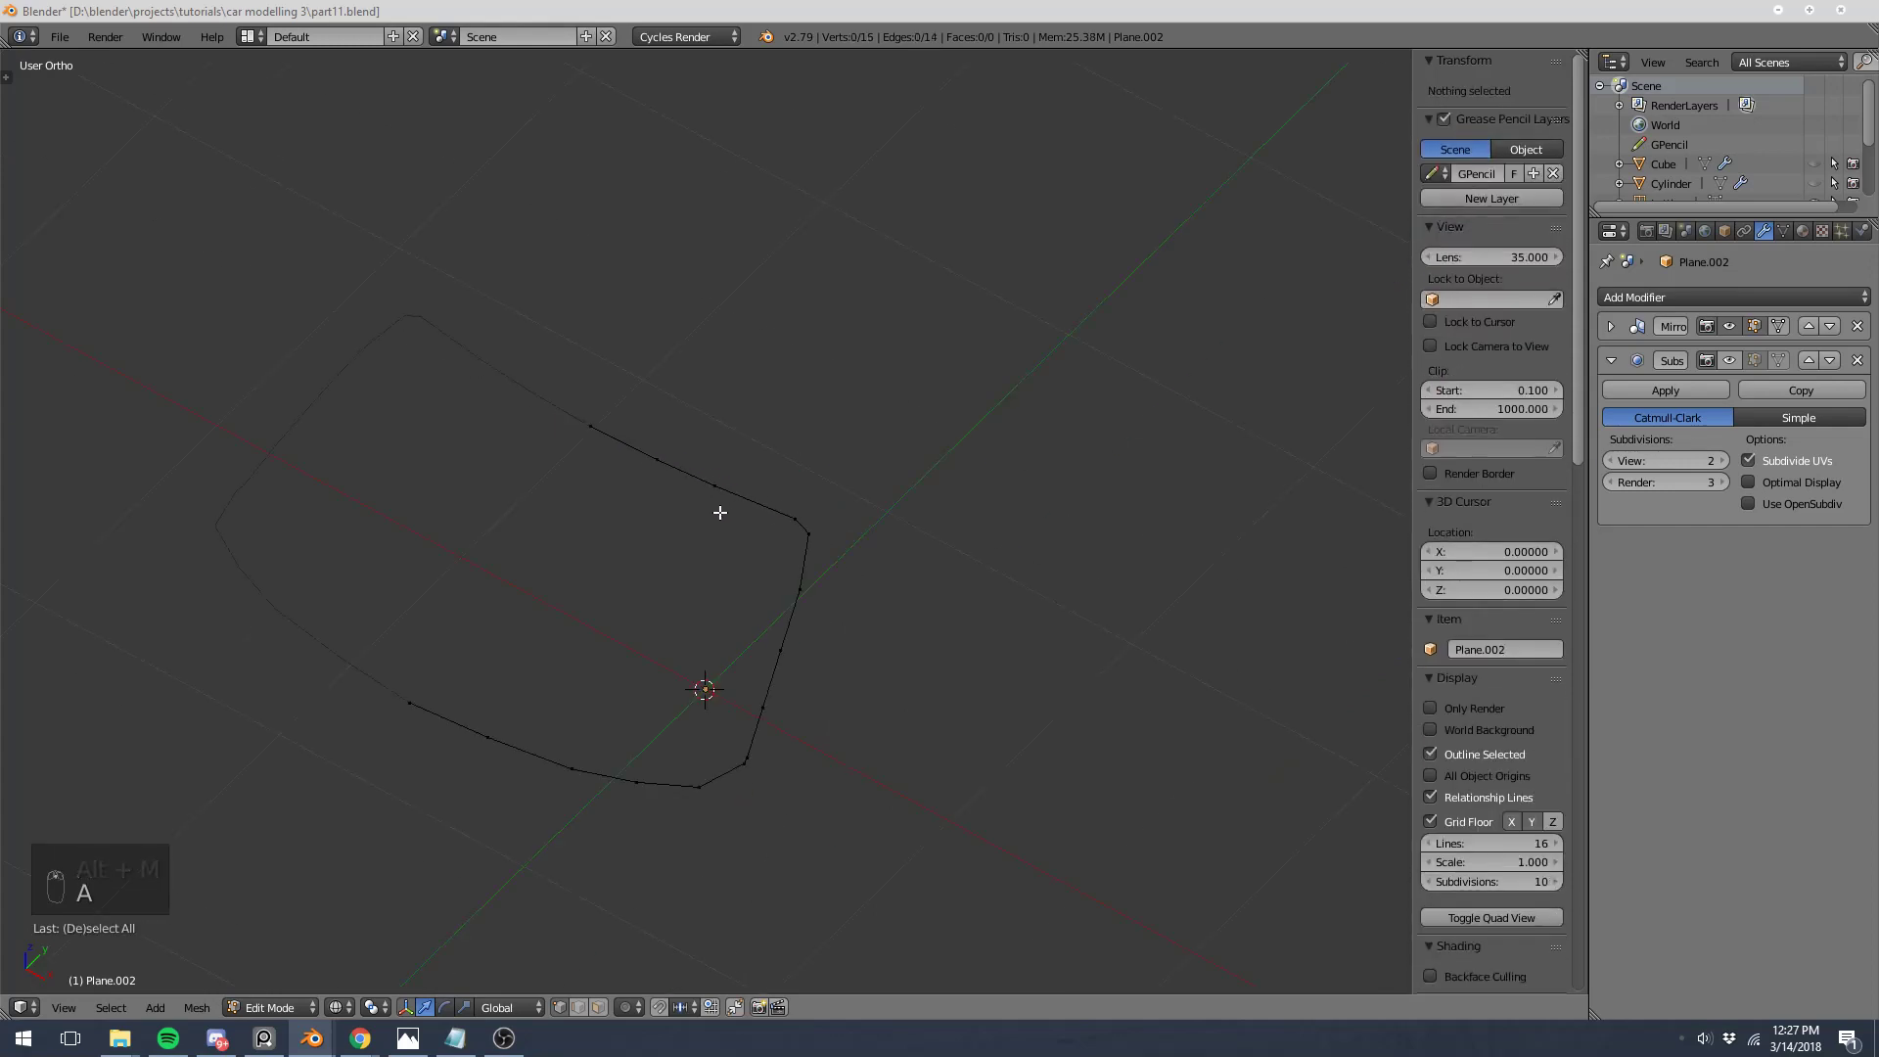
Step: Merge the two close vertices where the A-pillar side meets the base of the outline at the last selected vertex
right_click(751, 785)
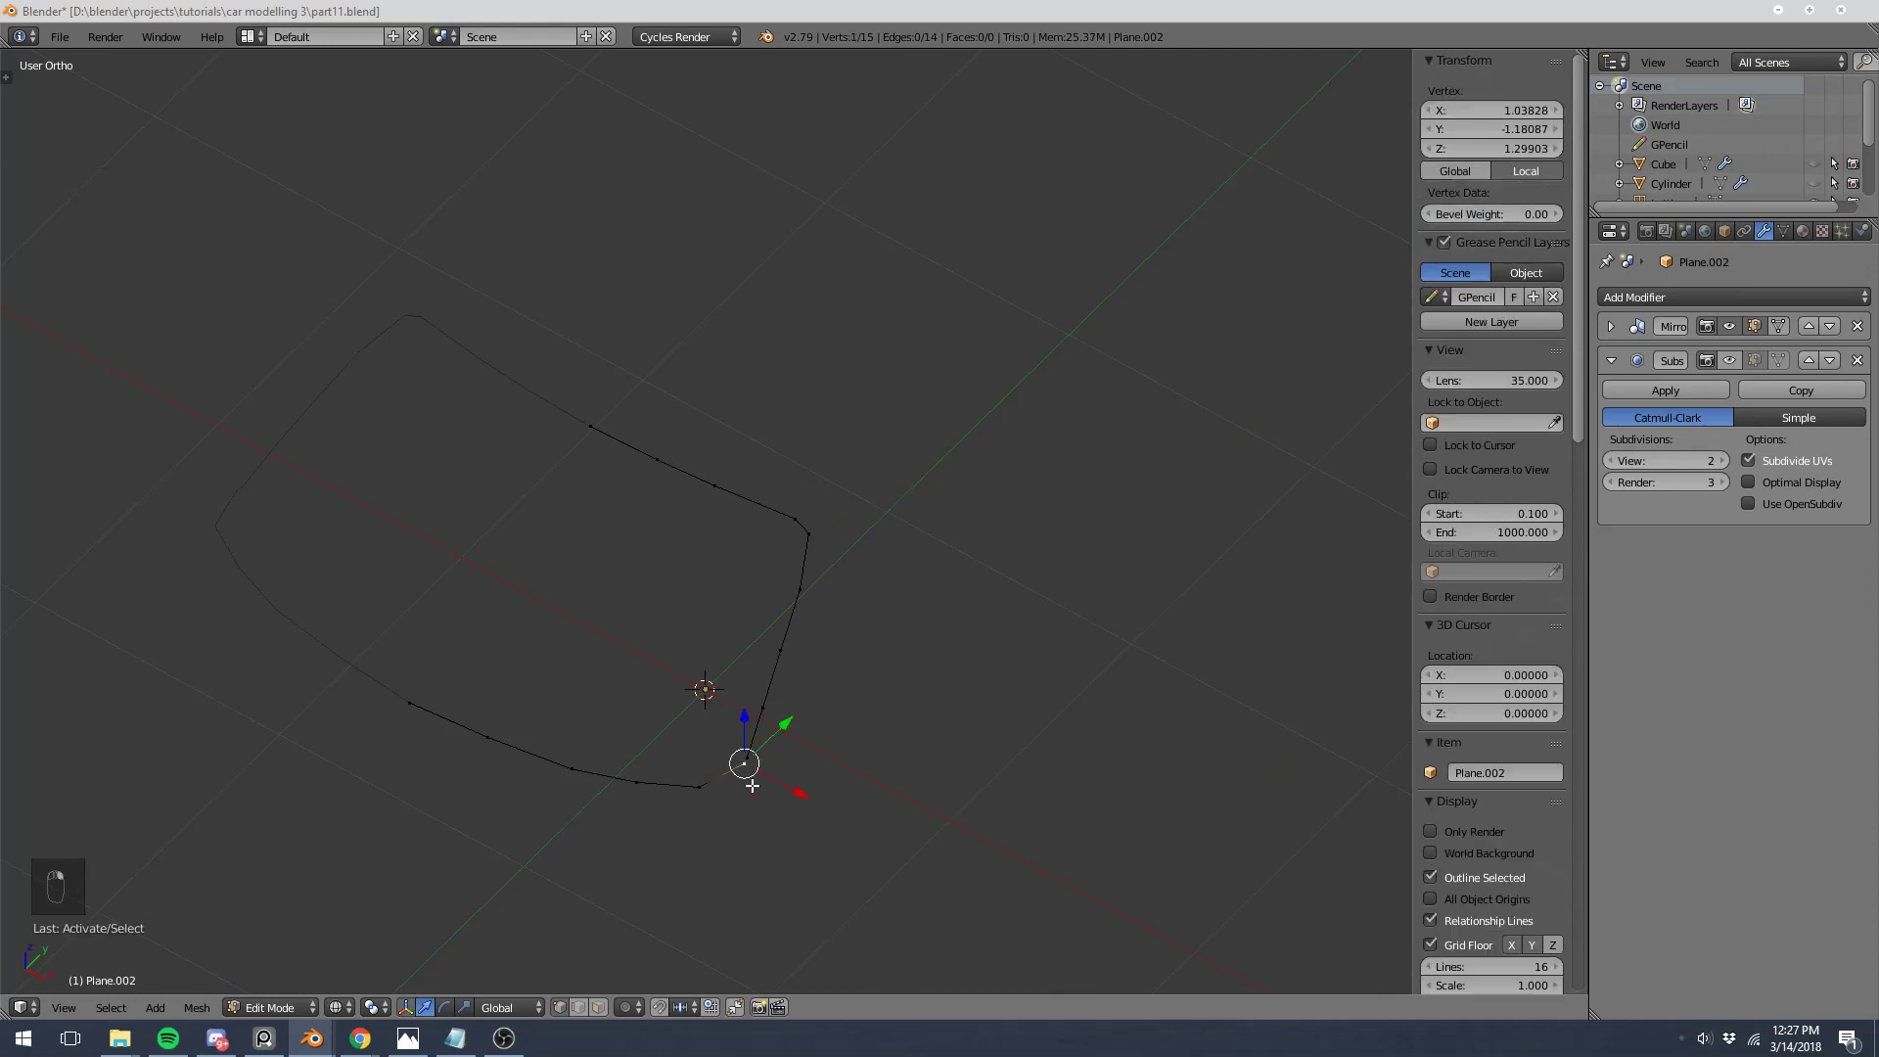
right_click(754, 777, "shift")
key("alt+m")
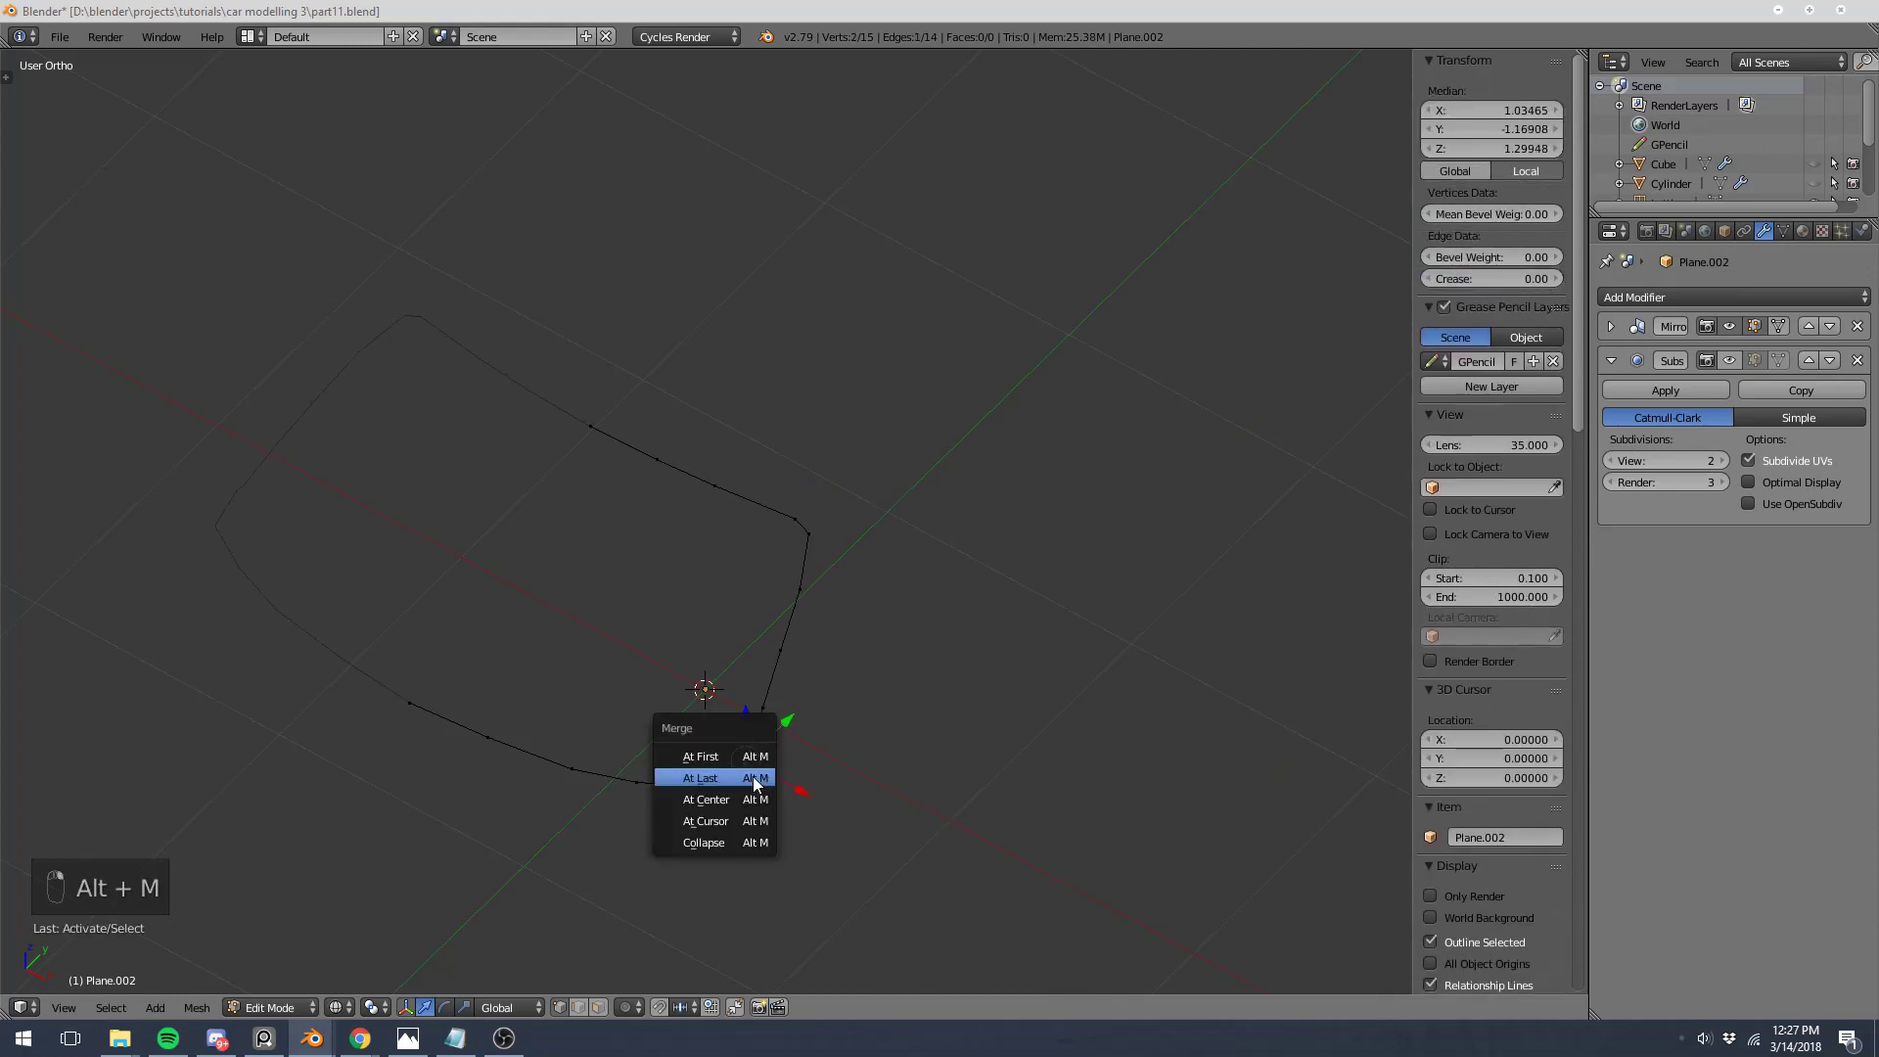
left_click(754, 777)
key("a")
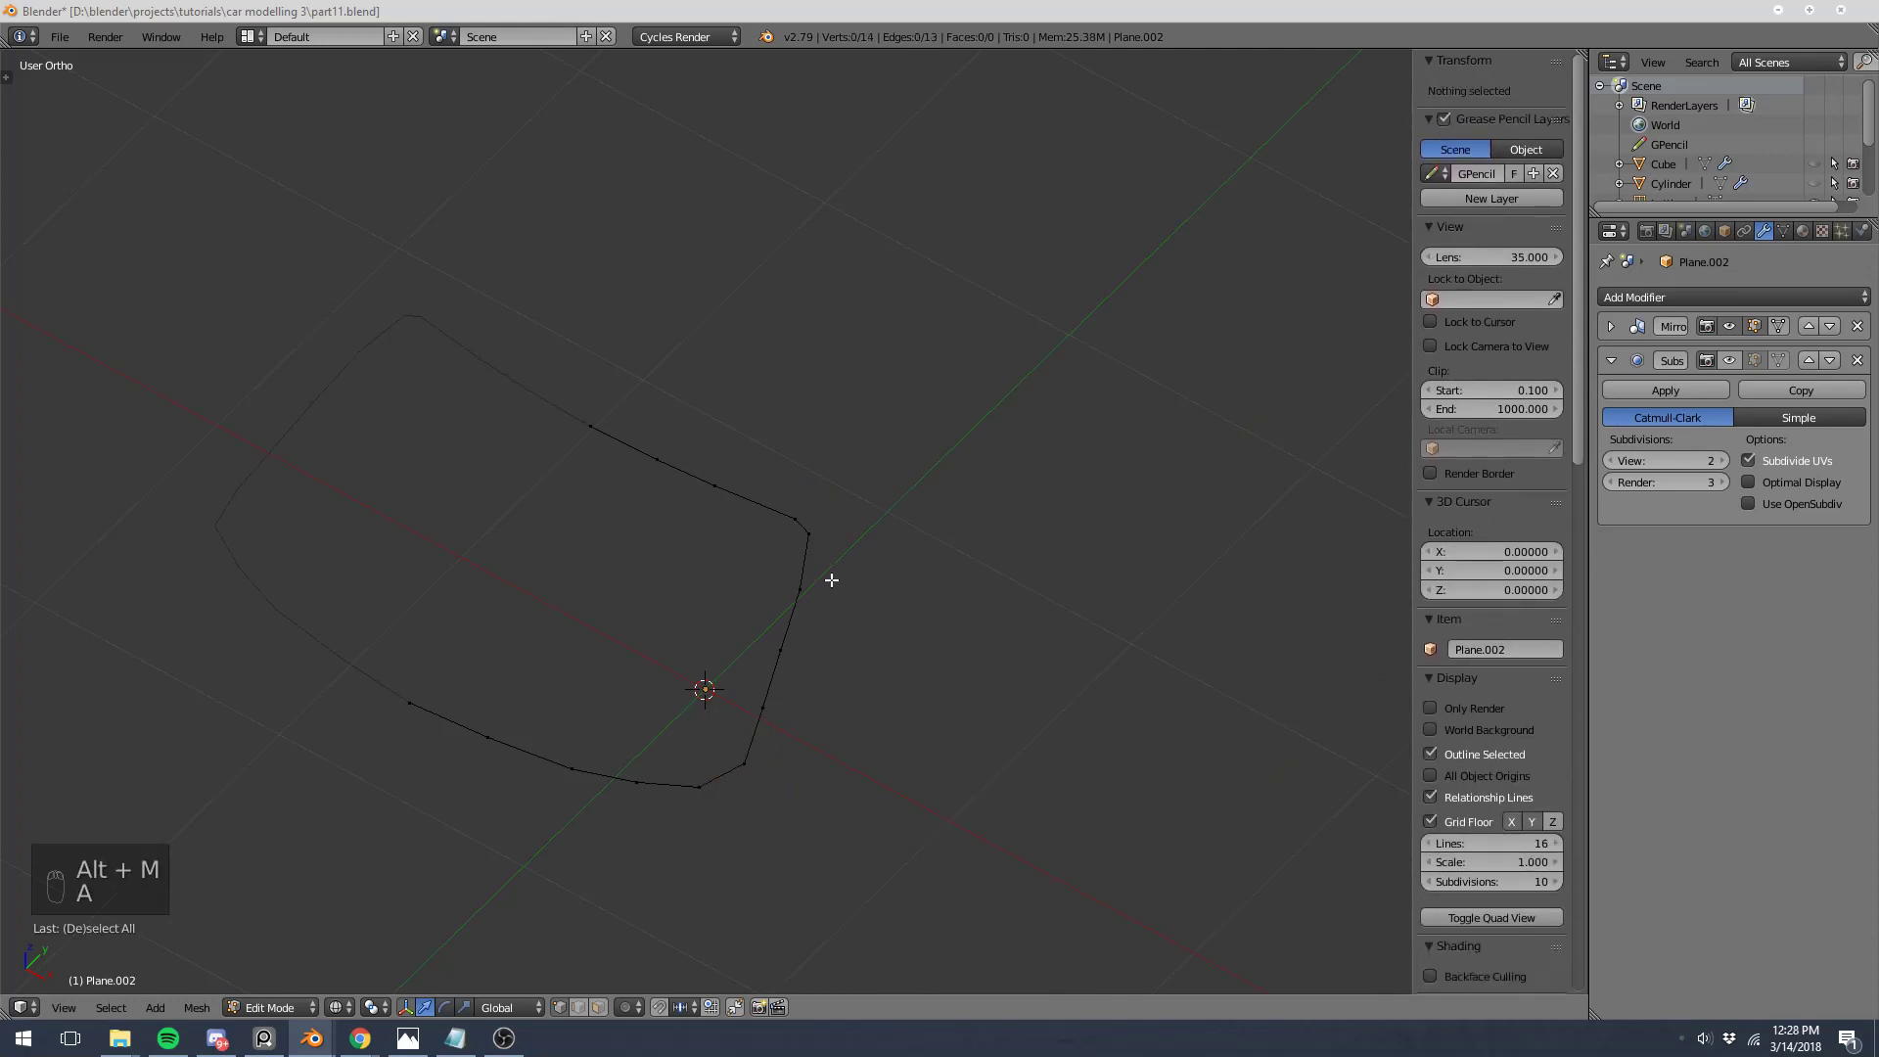
Step: Fill three quad faces between the outline's roof edge and bottom edge, working outward from the centre line
right_click(590, 425)
right_click(657, 460, "shift")
right_click(487, 736, "shift")
right_click(408, 703, "shift")
key("f")
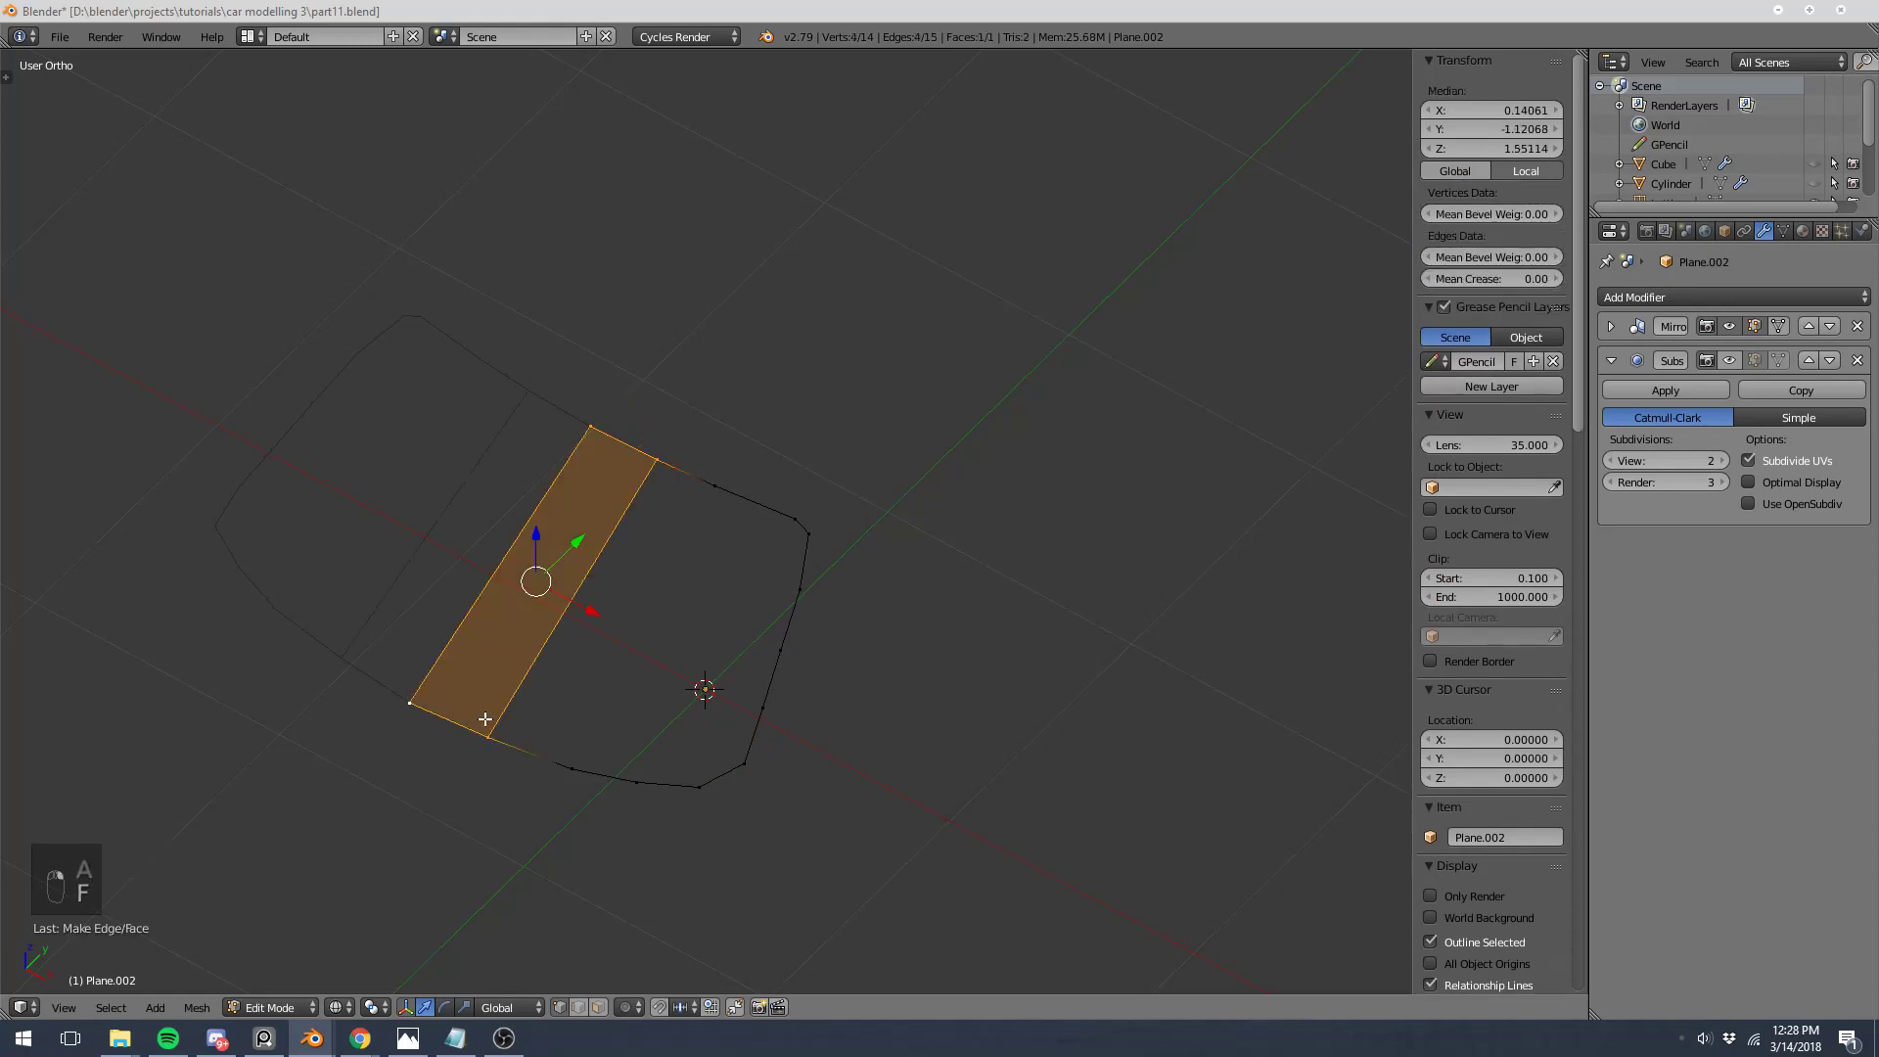
right_click(487, 732)
right_click(572, 768, "shift")
right_click(646, 456, "shift")
key("f")
right_click(728, 494)
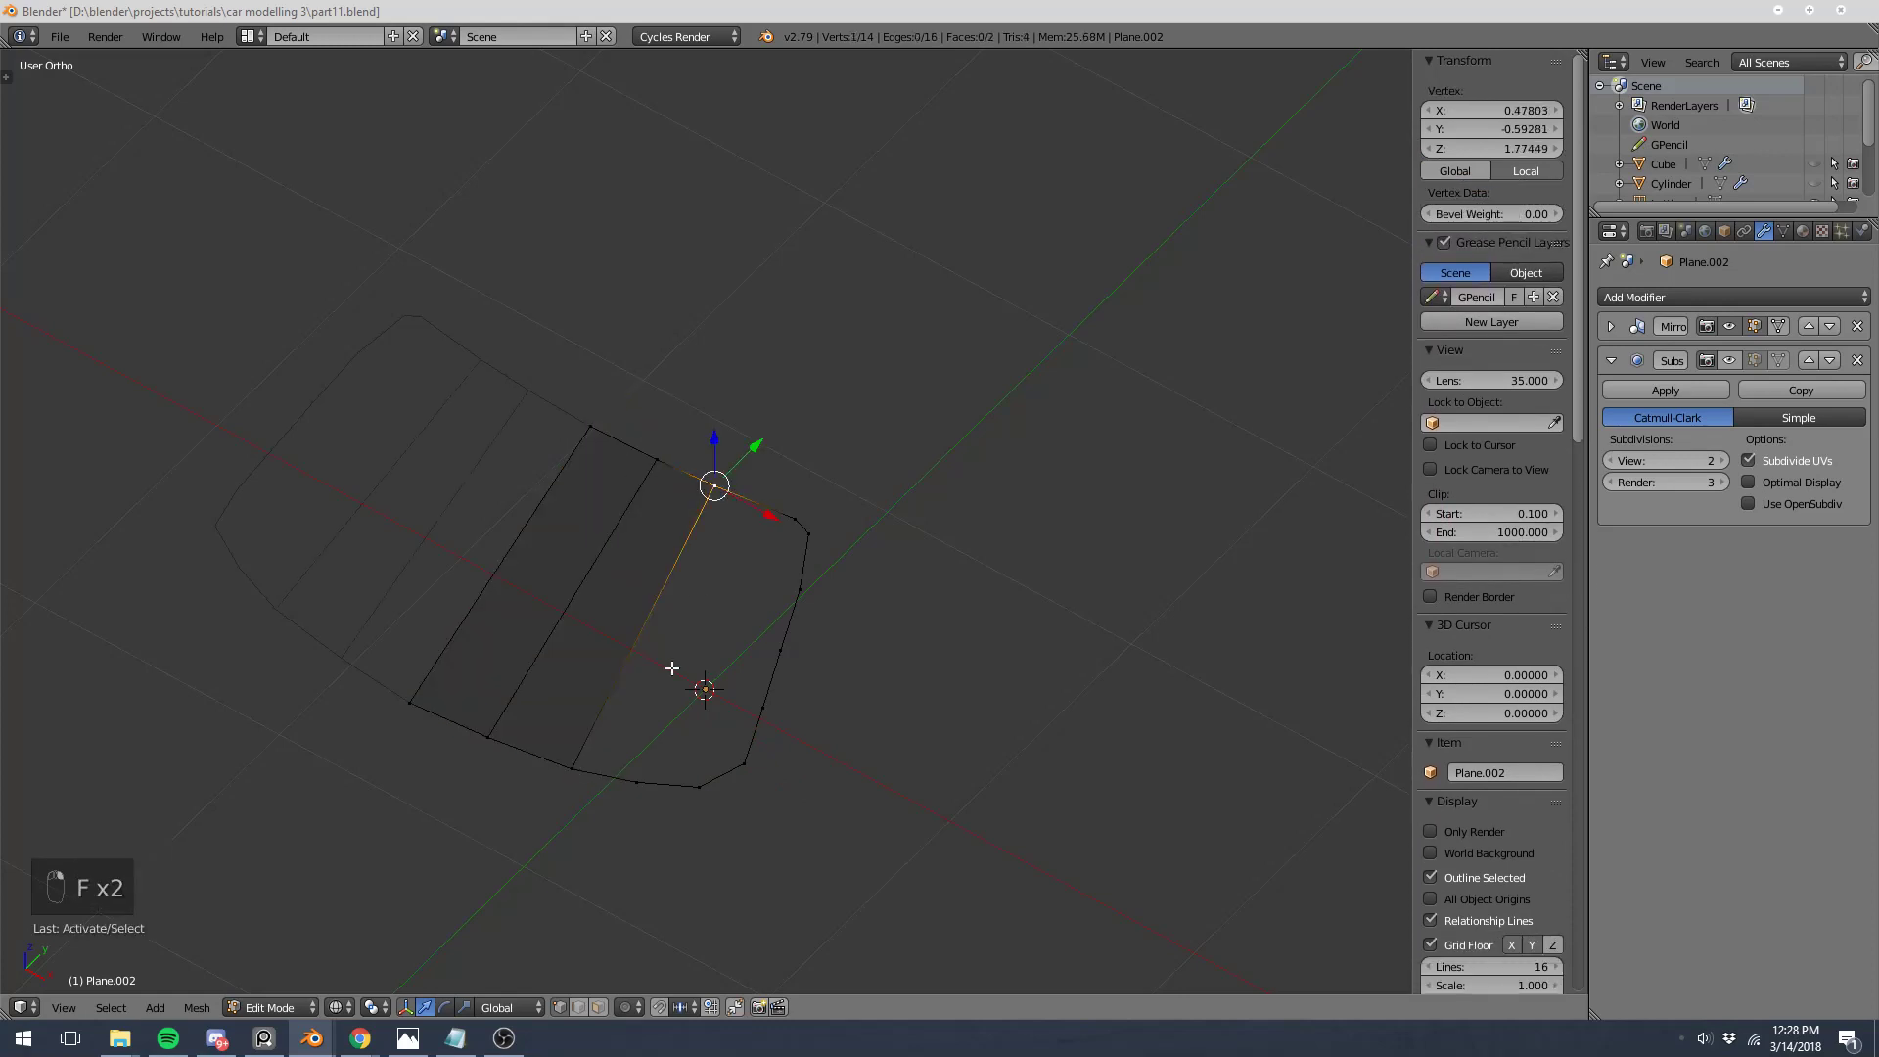
key("f")
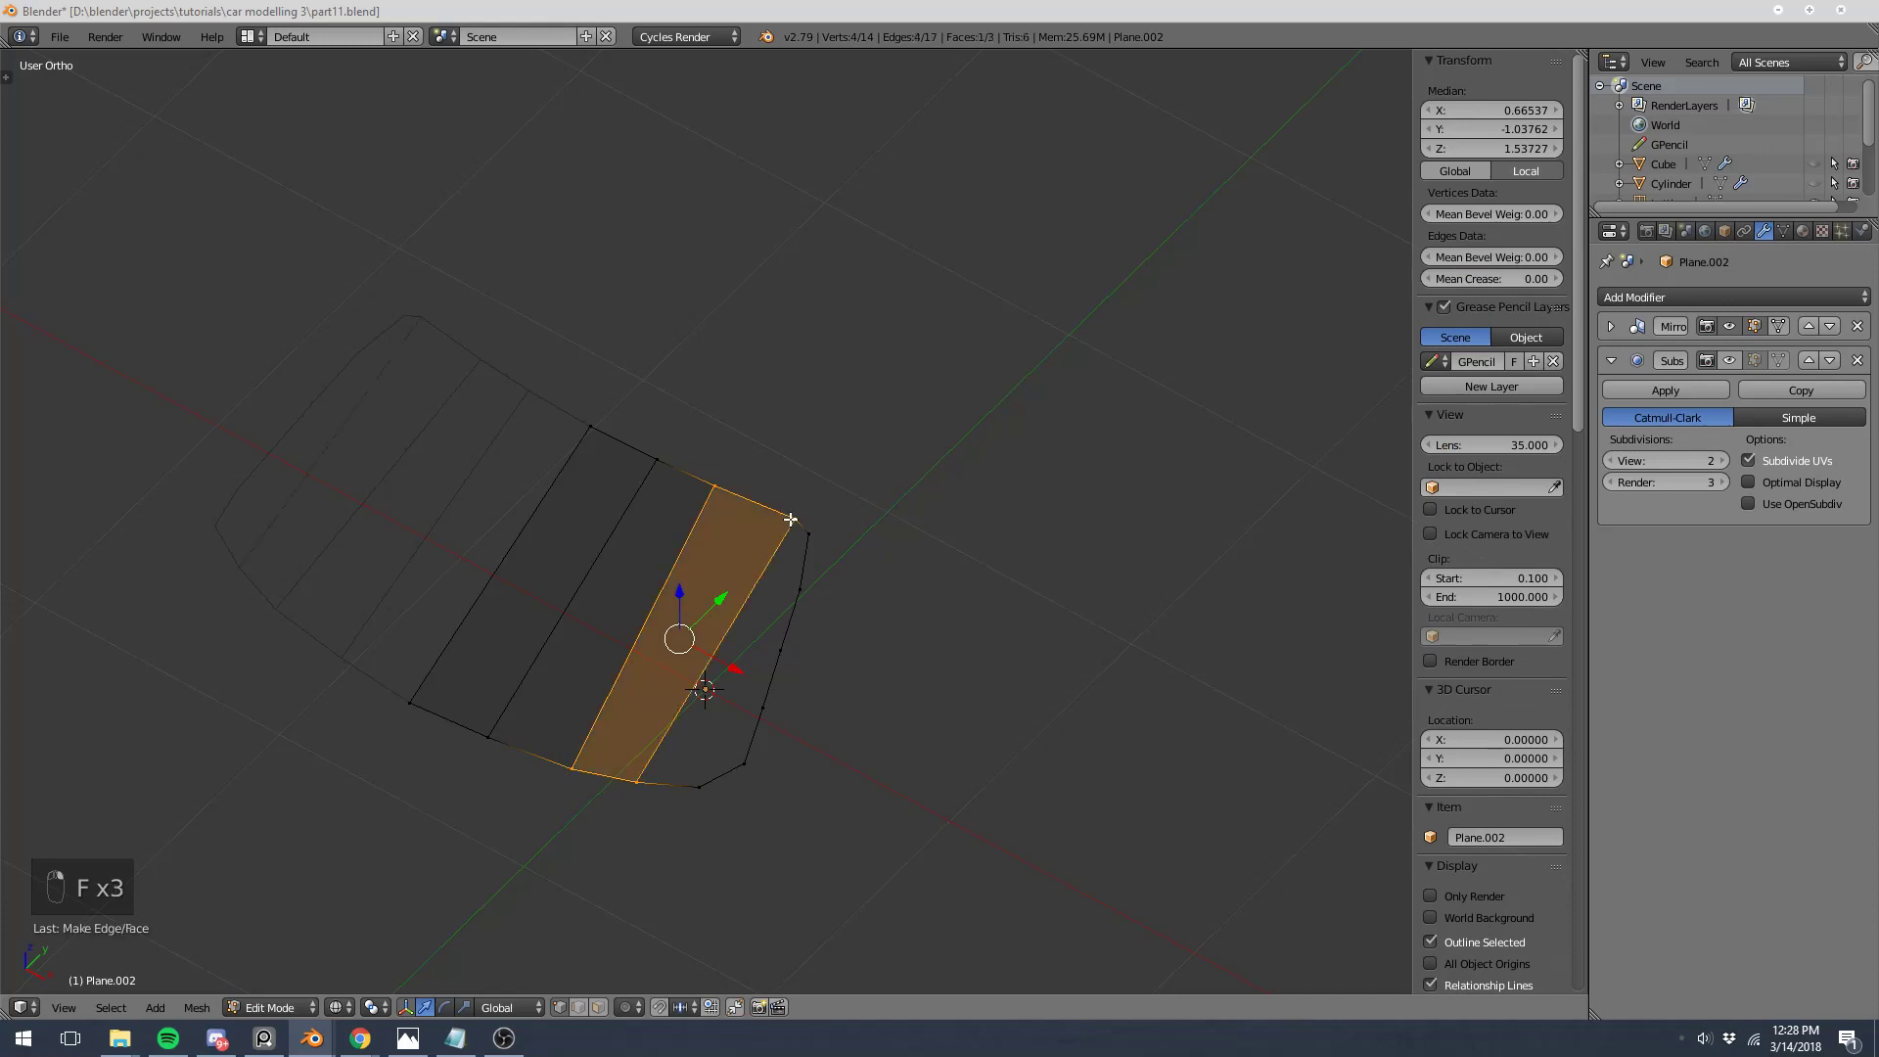
key("a")
Step: Cut a horizontal edge loop across the three faces, slid about 0.6 toward the roof edge, and adjust its position in side view
key("ctrl+r")
left_click(761, 587)
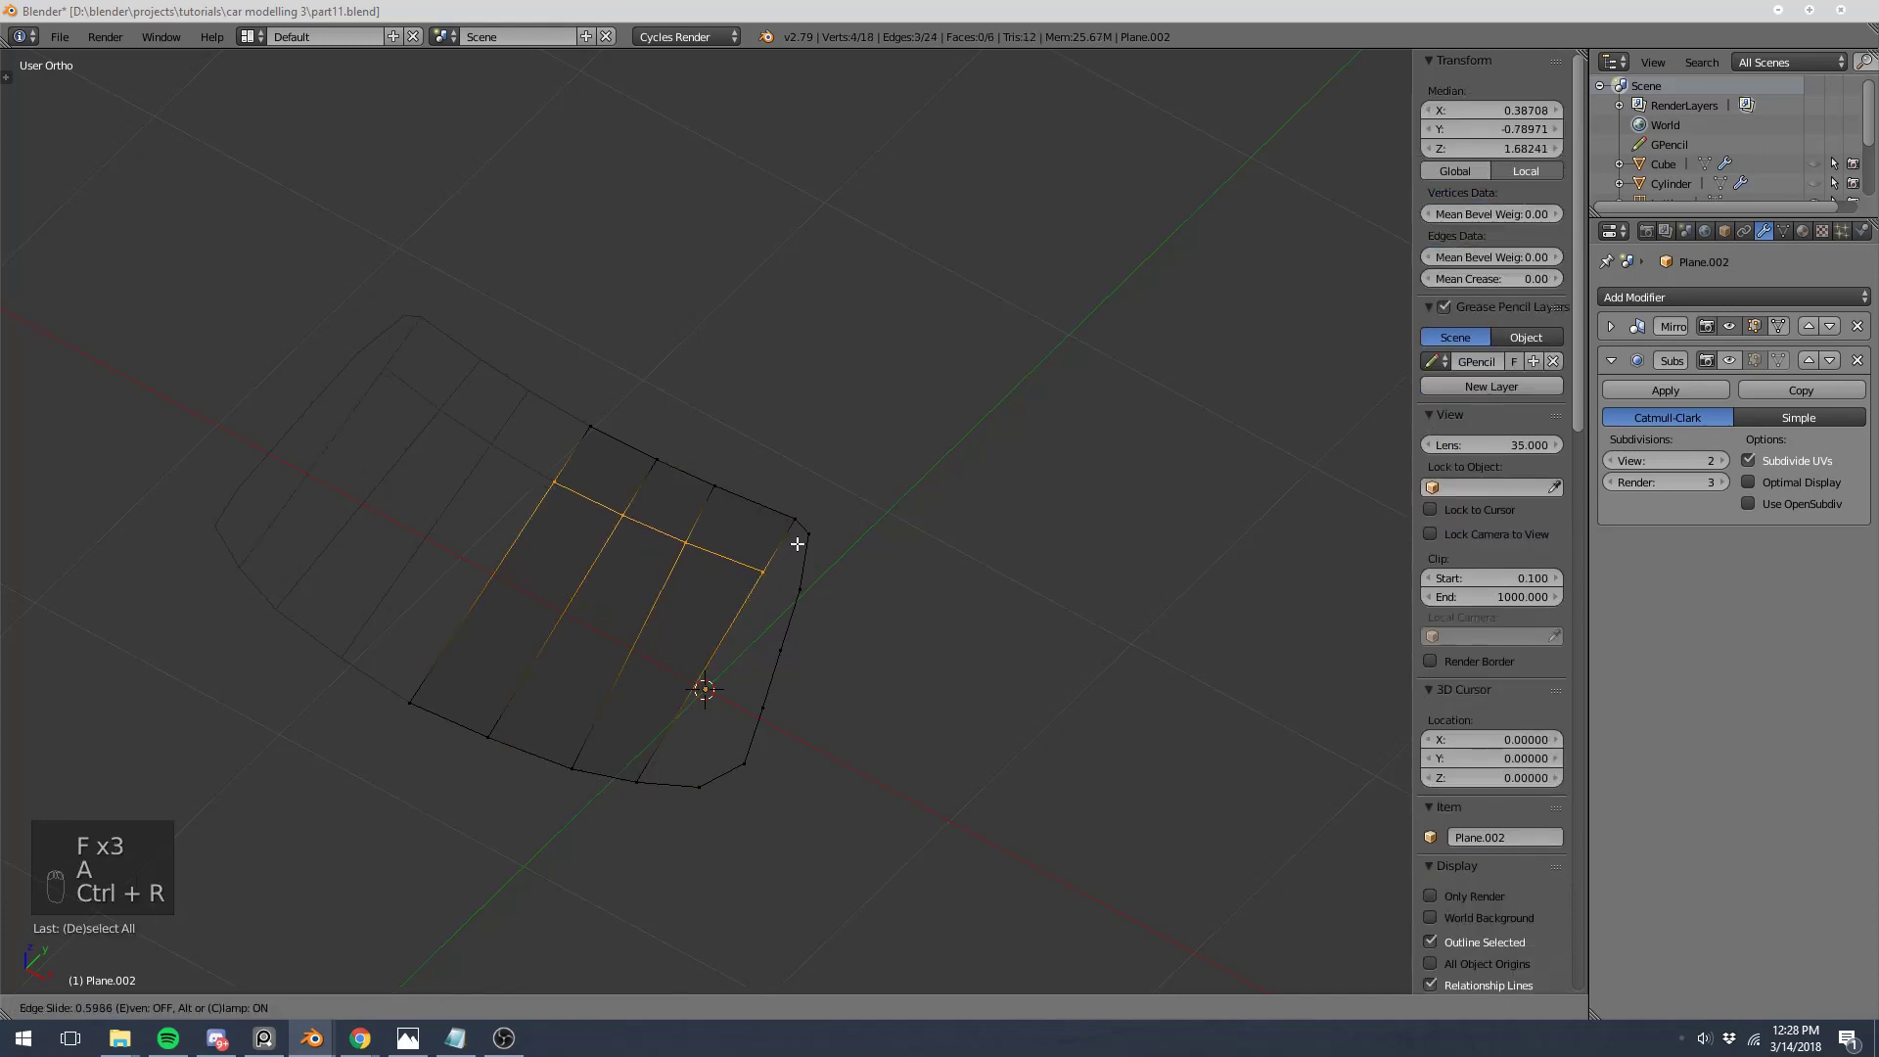
left_click(797, 543)
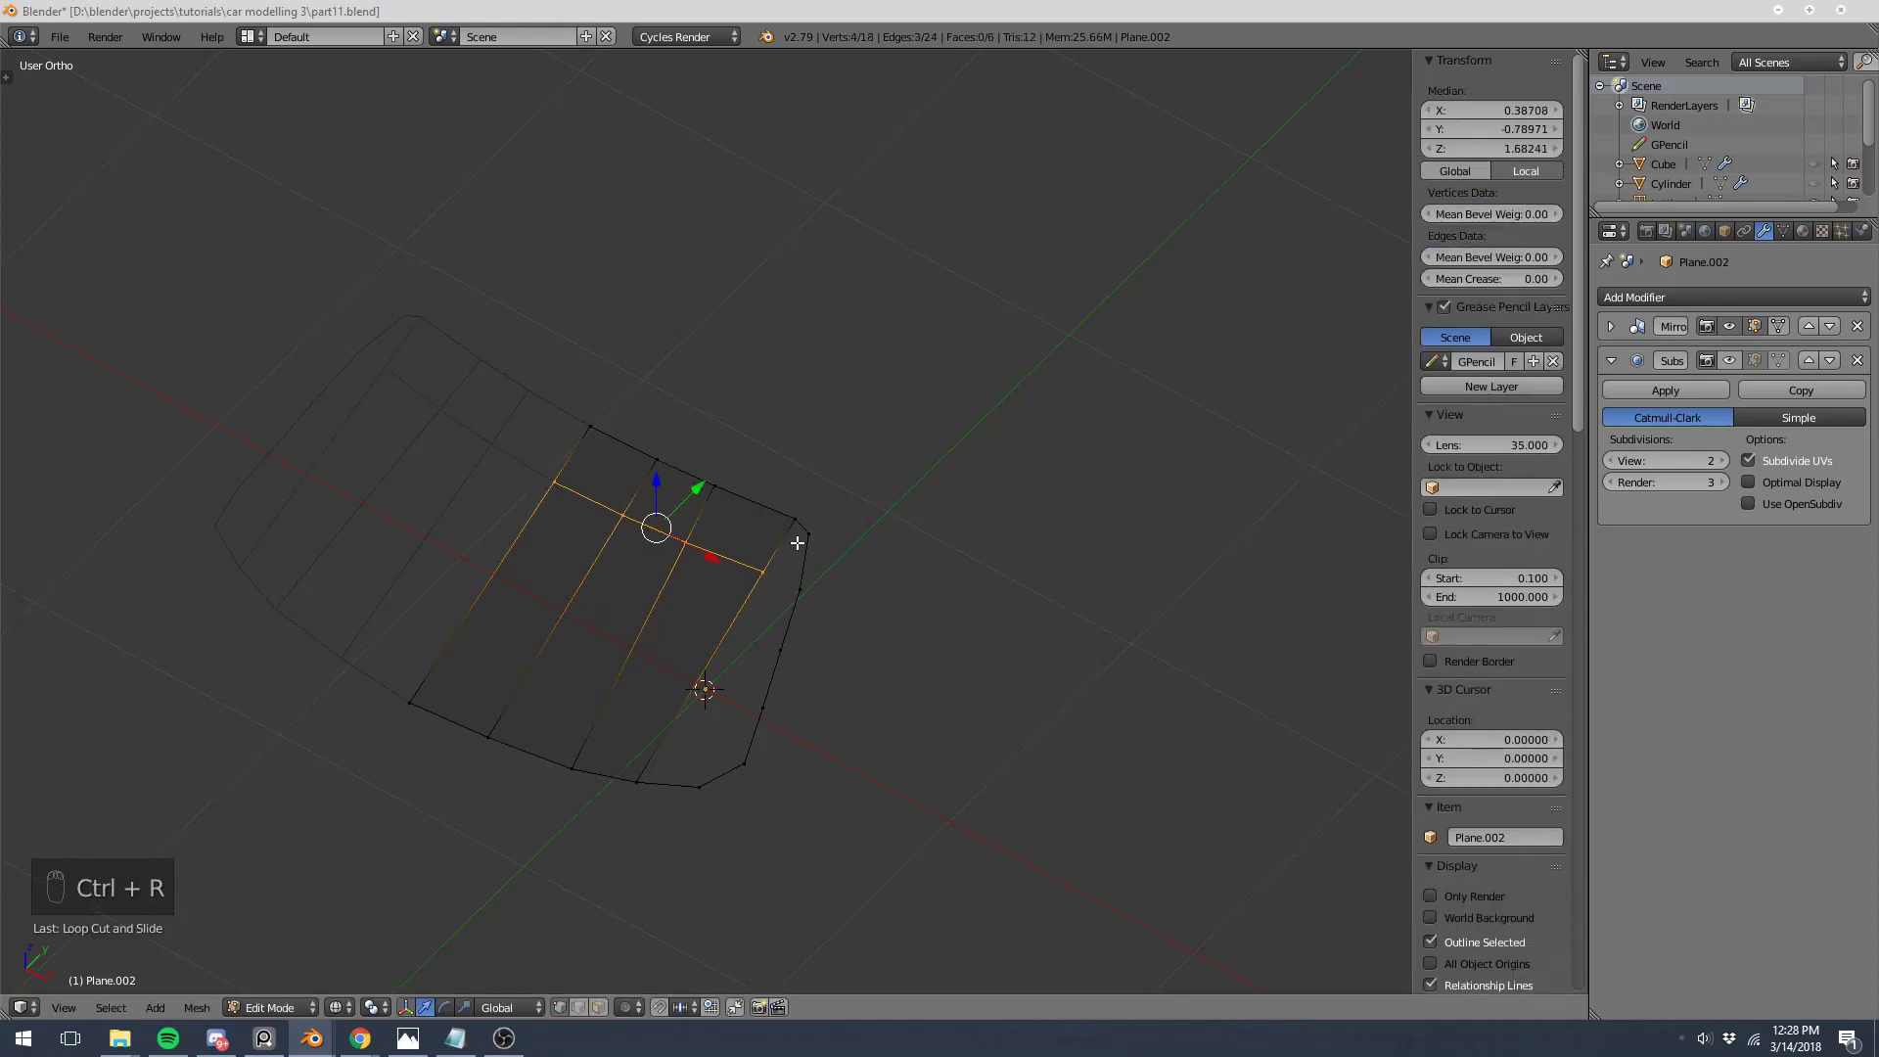
key("KP_3")
scroll(795, 543, "up", 3)
key("g")
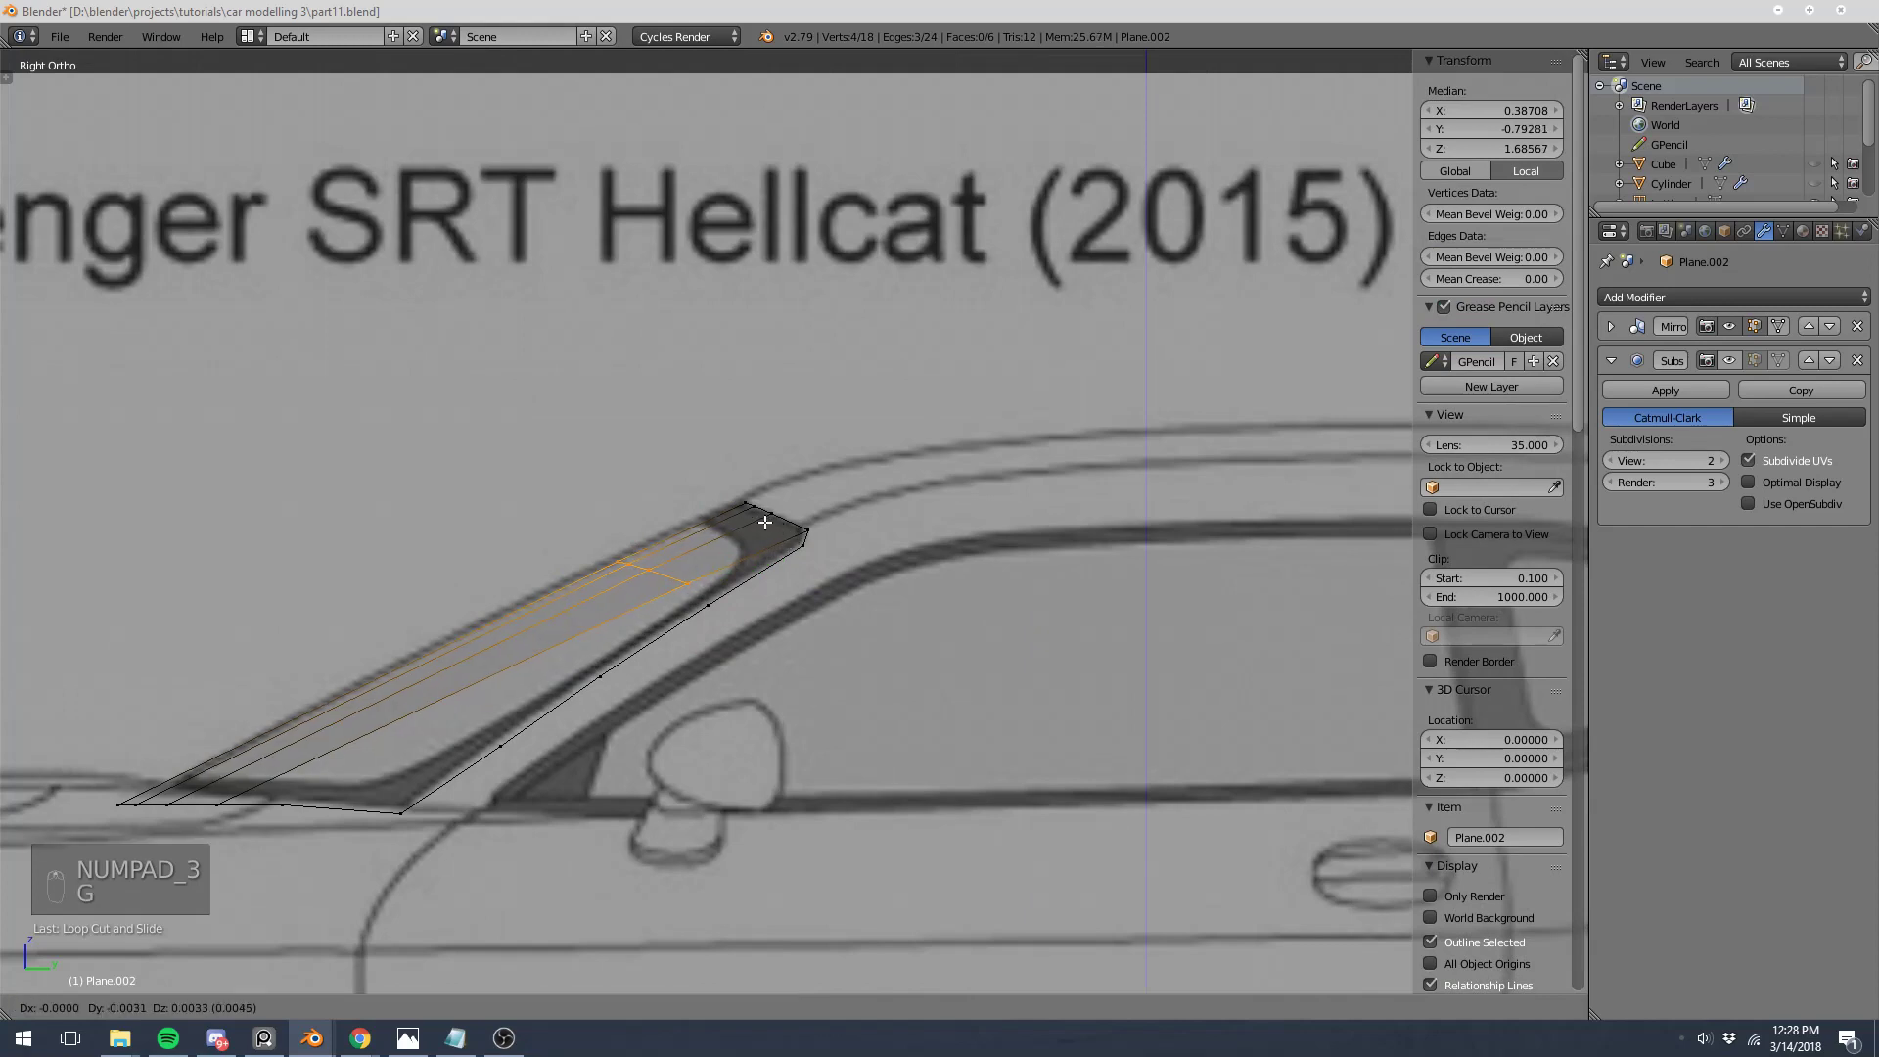
left_click(750, 526)
Step: Fill the upper side face between the end of the new edge loop and the A-pillar edge
key("a")
right_click(688, 591)
right_click(711, 607, "shift")
right_click(802, 534, "shift")
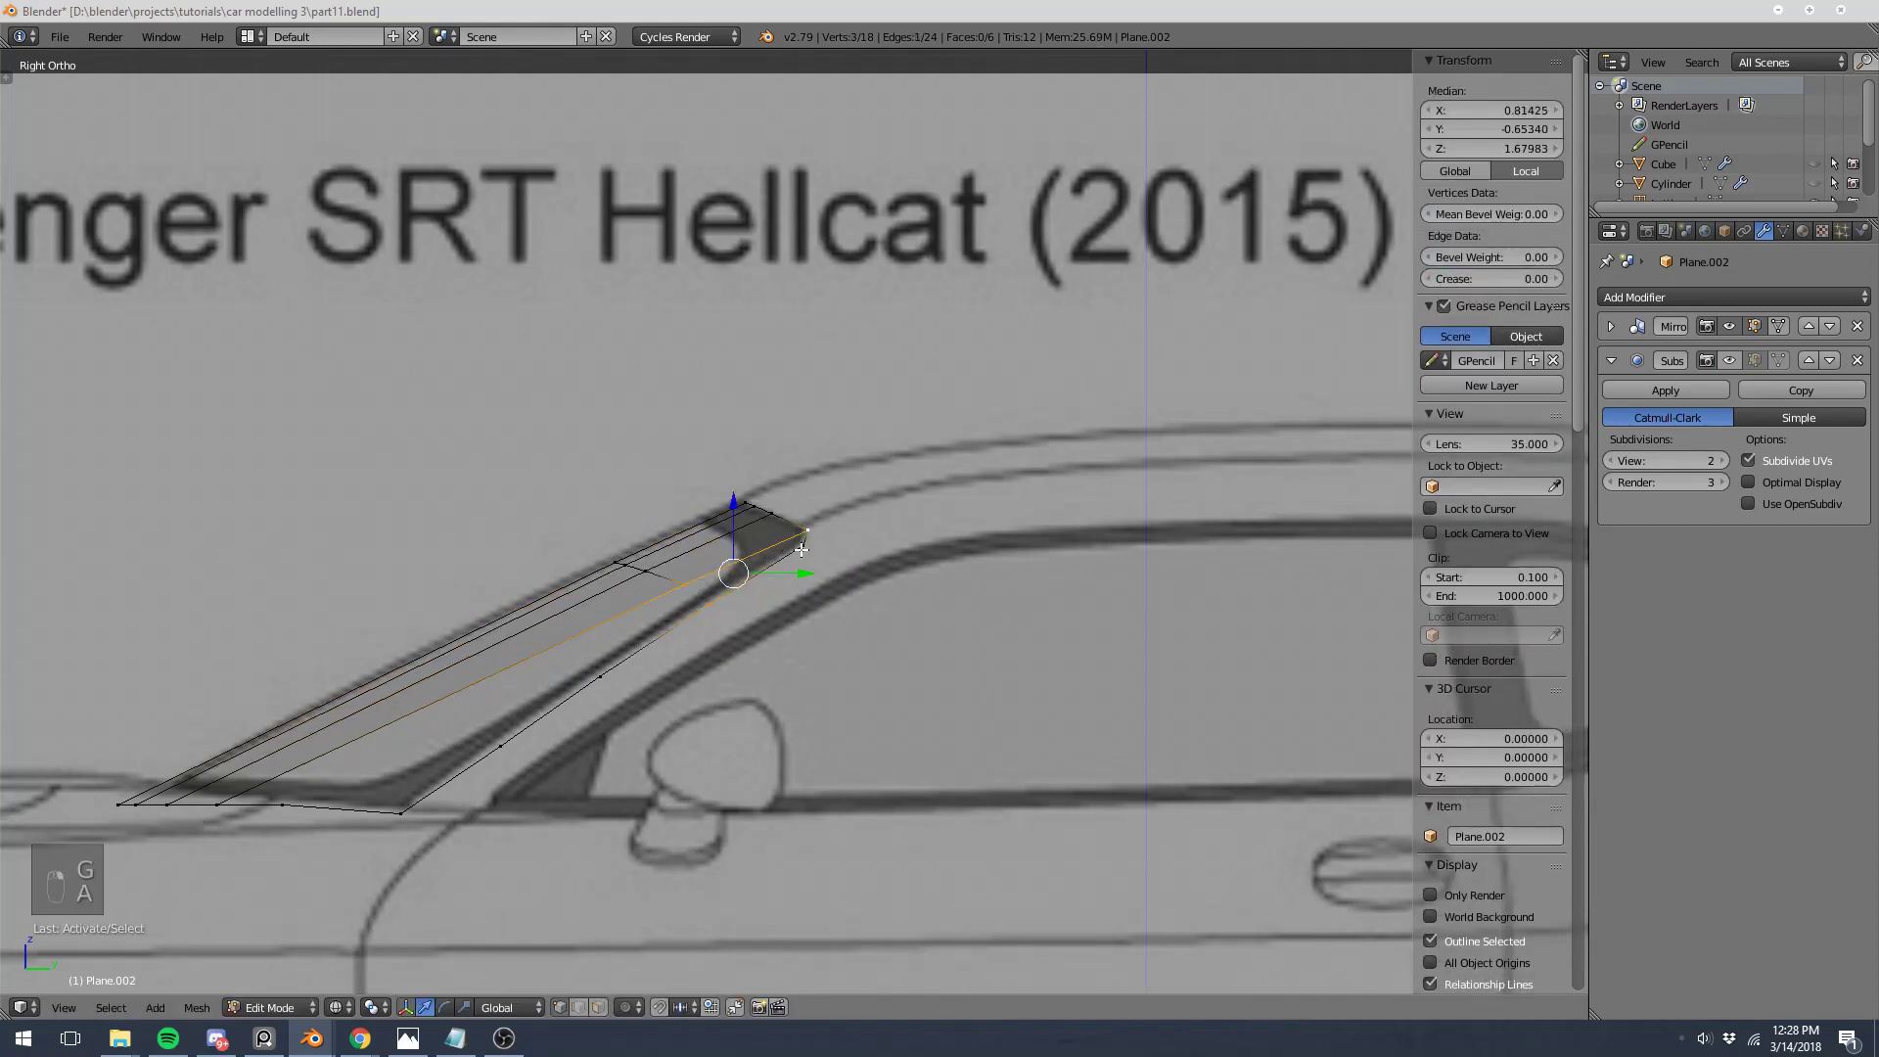
key("f")
key("a")
Step: Add a second horizontal edge loop below the first, then rotate and move it to follow the windshield's side profile
key("ctrl+r")
left_click(593, 612)
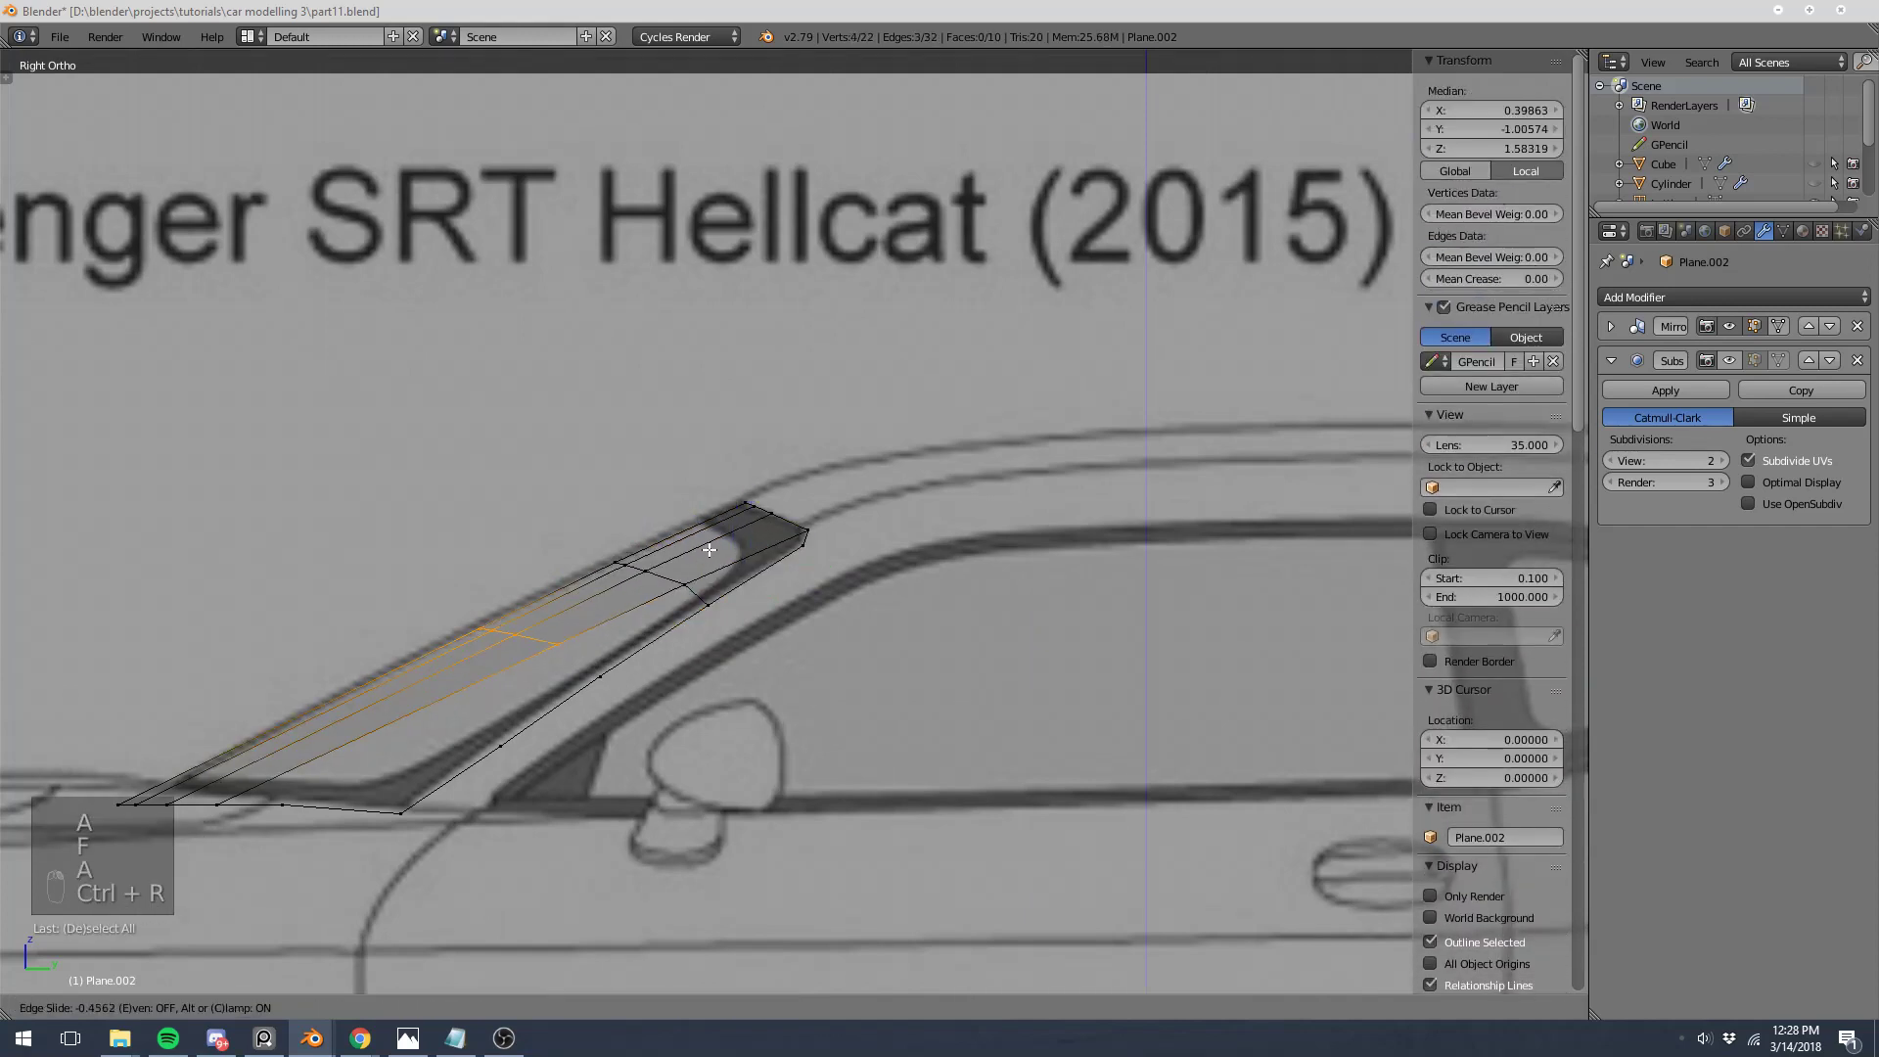
left_click(714, 547)
key("r")
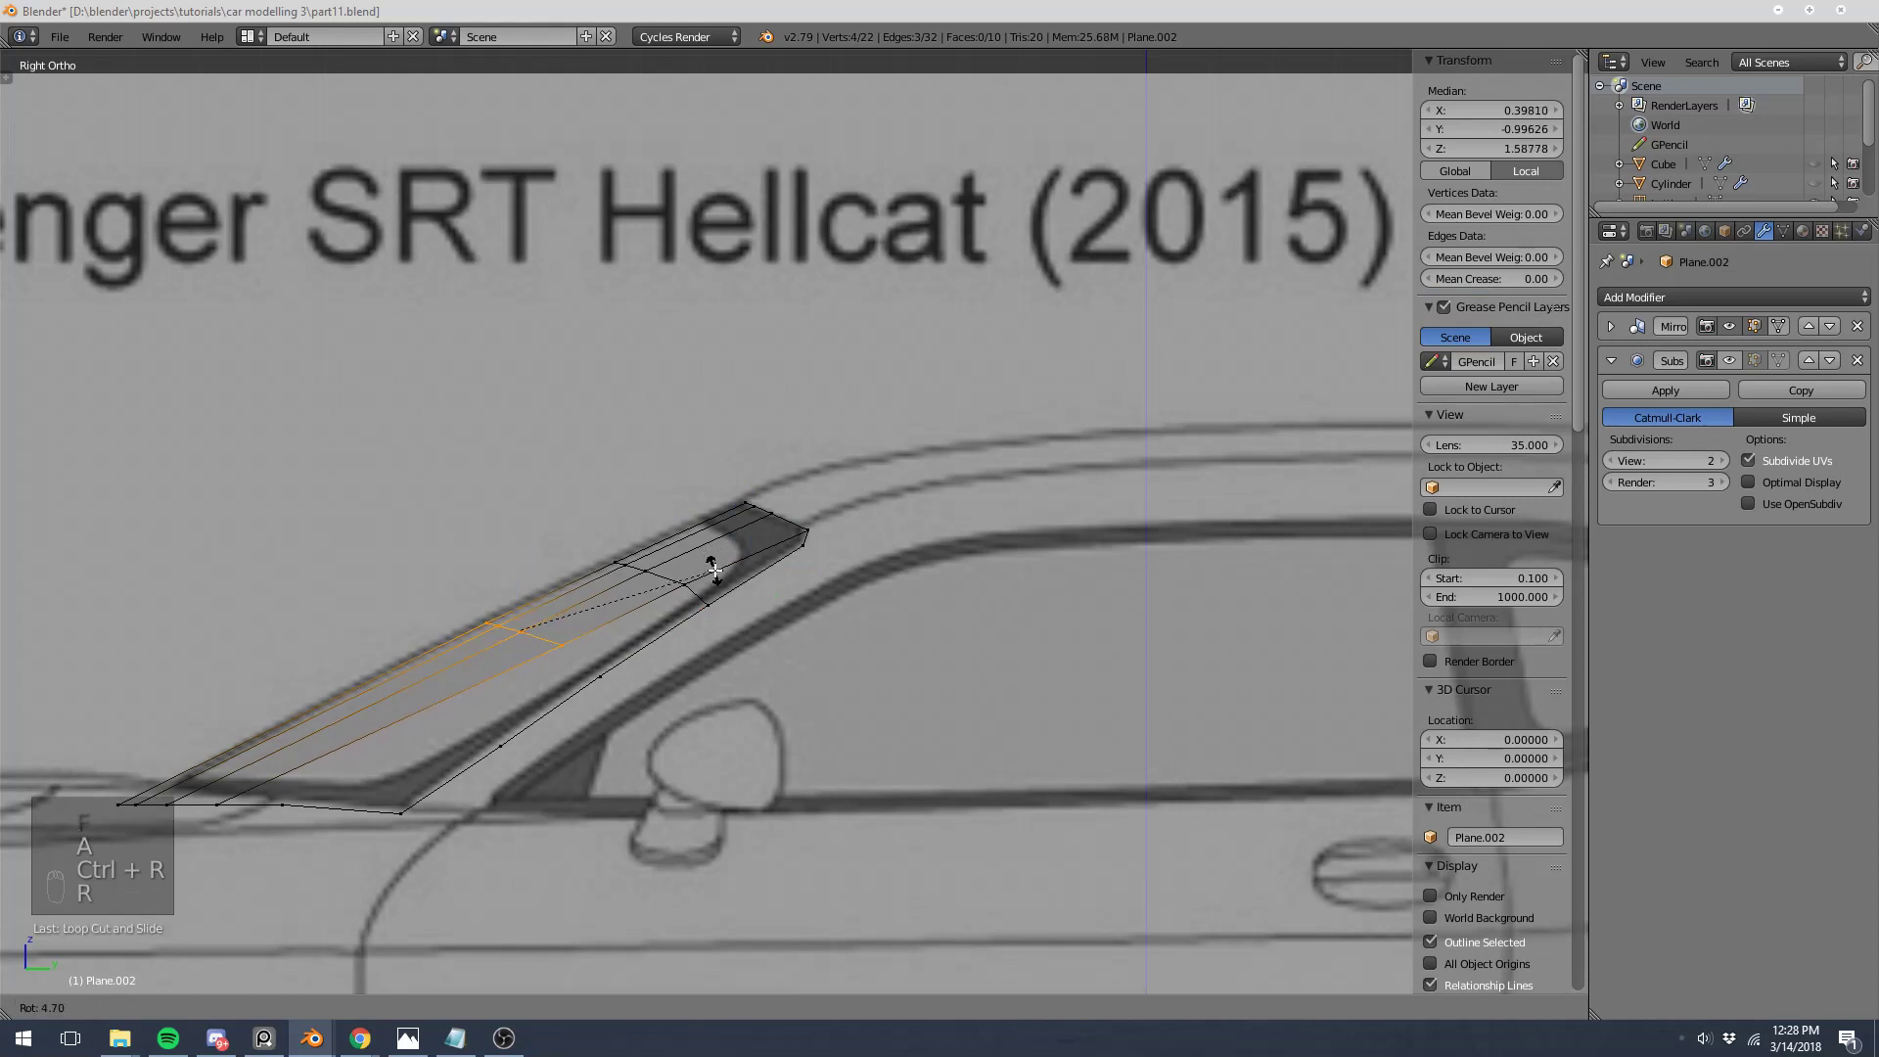
left_click(714, 570)
key("g")
left_click(712, 562)
Step: Fill the side face between the ends of the first two edge loops and the A-pillar edge
key("a")
right_click(566, 648)
right_click(601, 674, "shift")
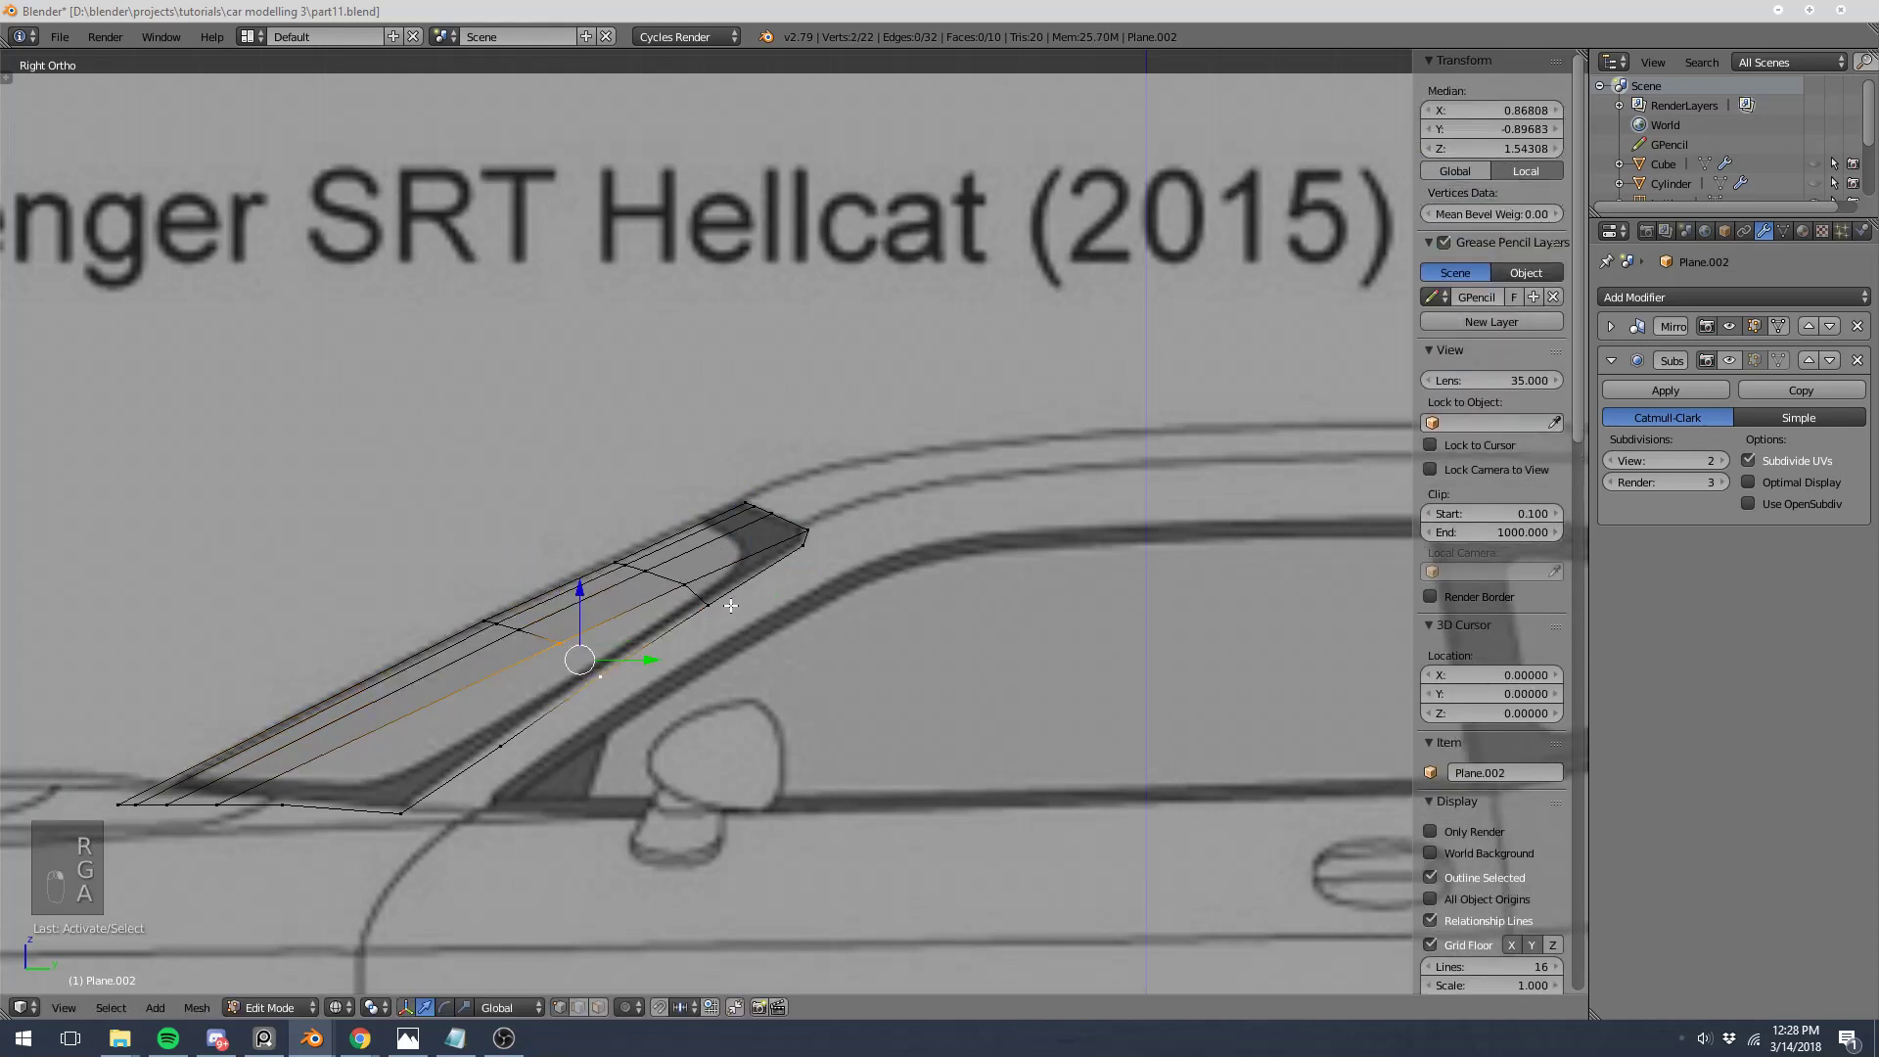
right_click(701, 592, "shift")
key("f")
middle_click_drag(590, 745, 659, 588, "shift")
key("a")
Step: Add a third horizontal edge loop below the second, then rotate and move it to fit the windshield curve
key("ctrl+r")
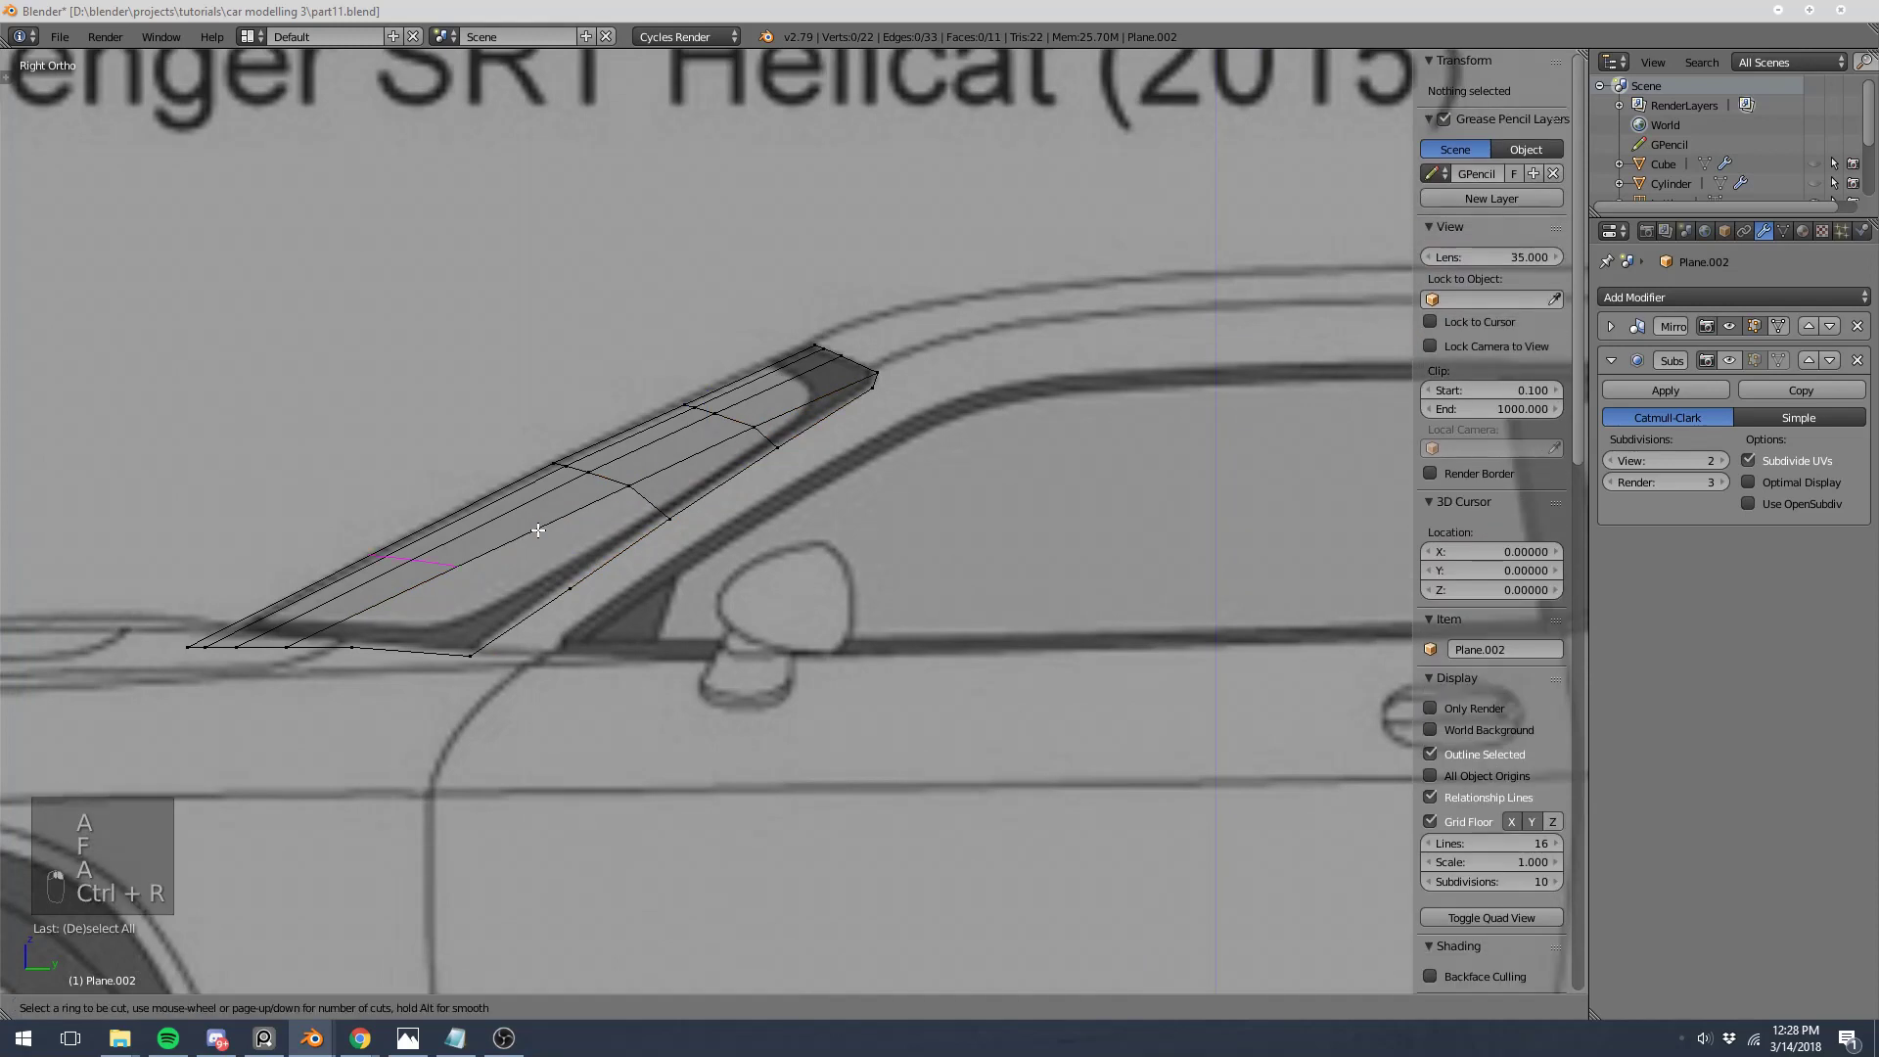
left_click(537, 529)
left_click(616, 524)
key("g")
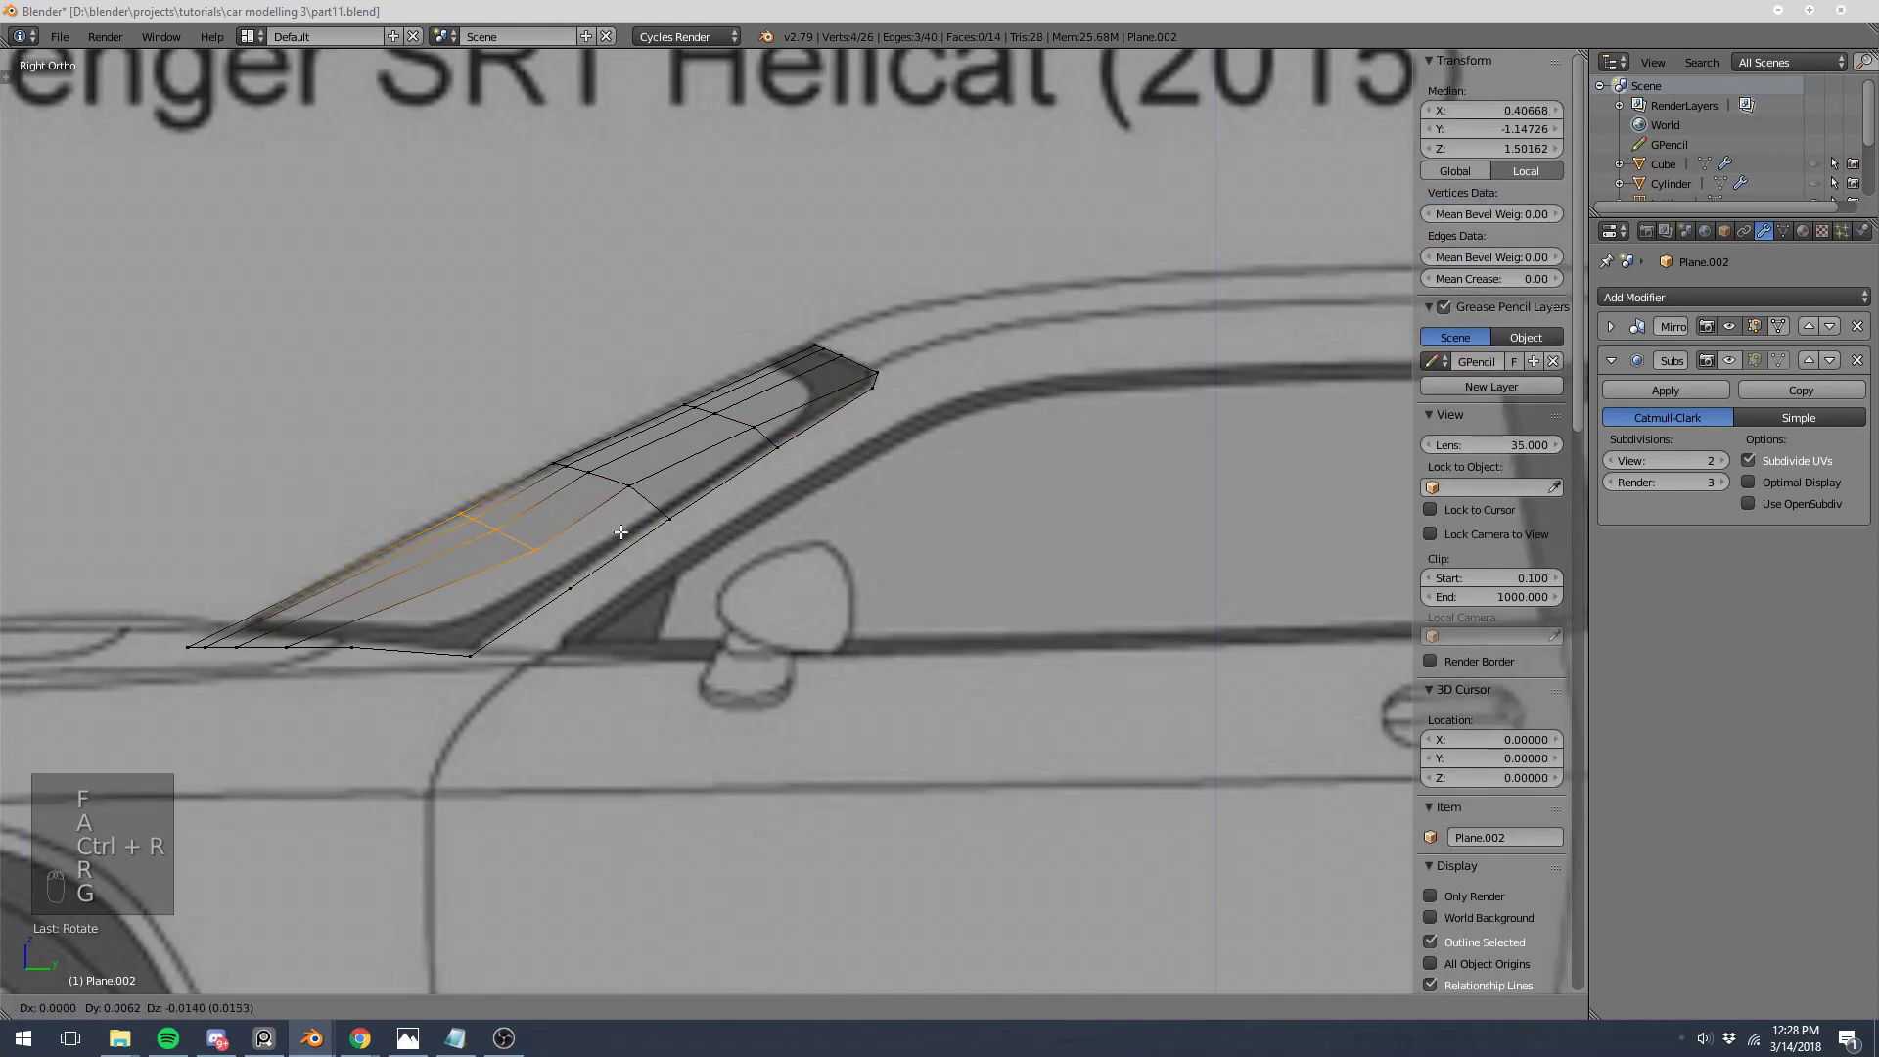
left_click(603, 509)
Step: Fill the side face between the ends of the second and third edge loops and the A-pillar edge
key("a")
right_click(536, 550)
right_click(570, 587, "shift")
right_click(667, 520, "shift")
right_click(631, 488, "shift")
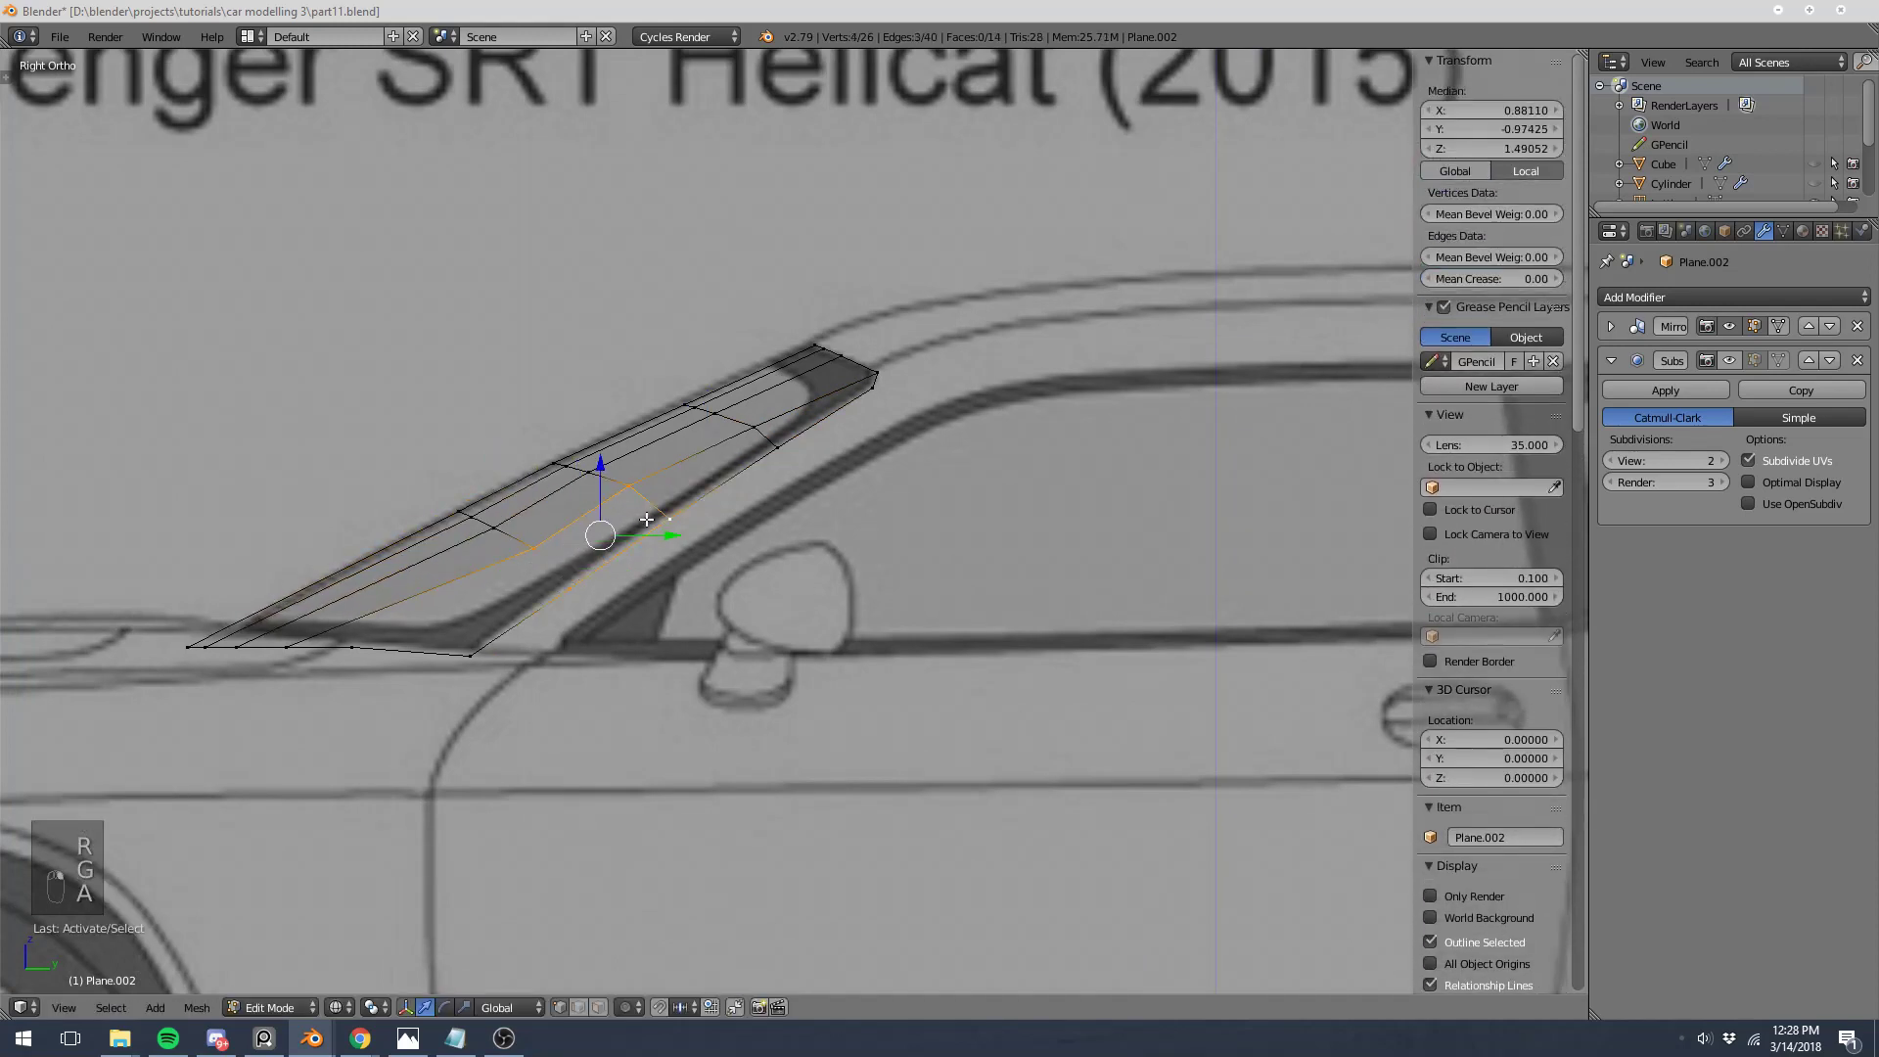
key("f")
key("a")
Step: Cut a fourth horizontal edge loop through the bottom row of windshield faces
middle_click_drag(490, 634, 756, 665, "shift")
key("z")
key("a")
key("a")
key("ctrl+r")
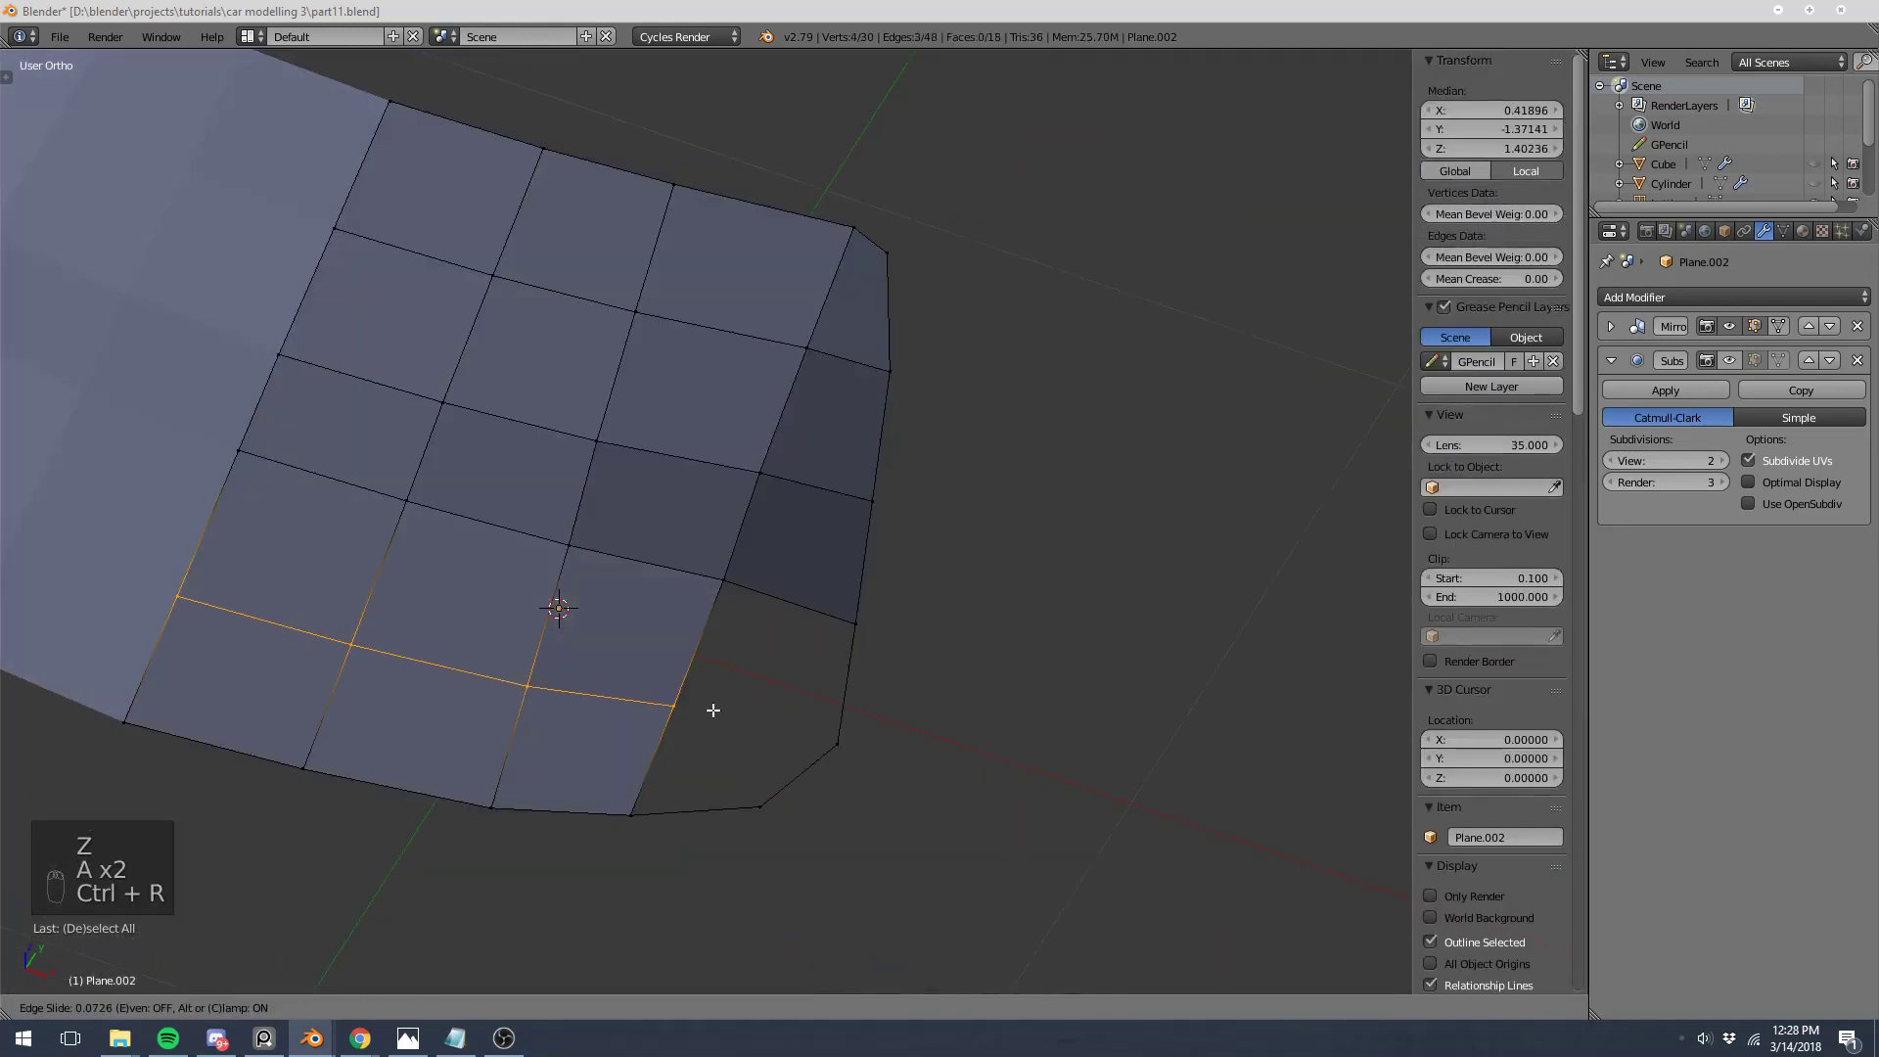
key("KP_3")
left_click(713, 710)
key("z")
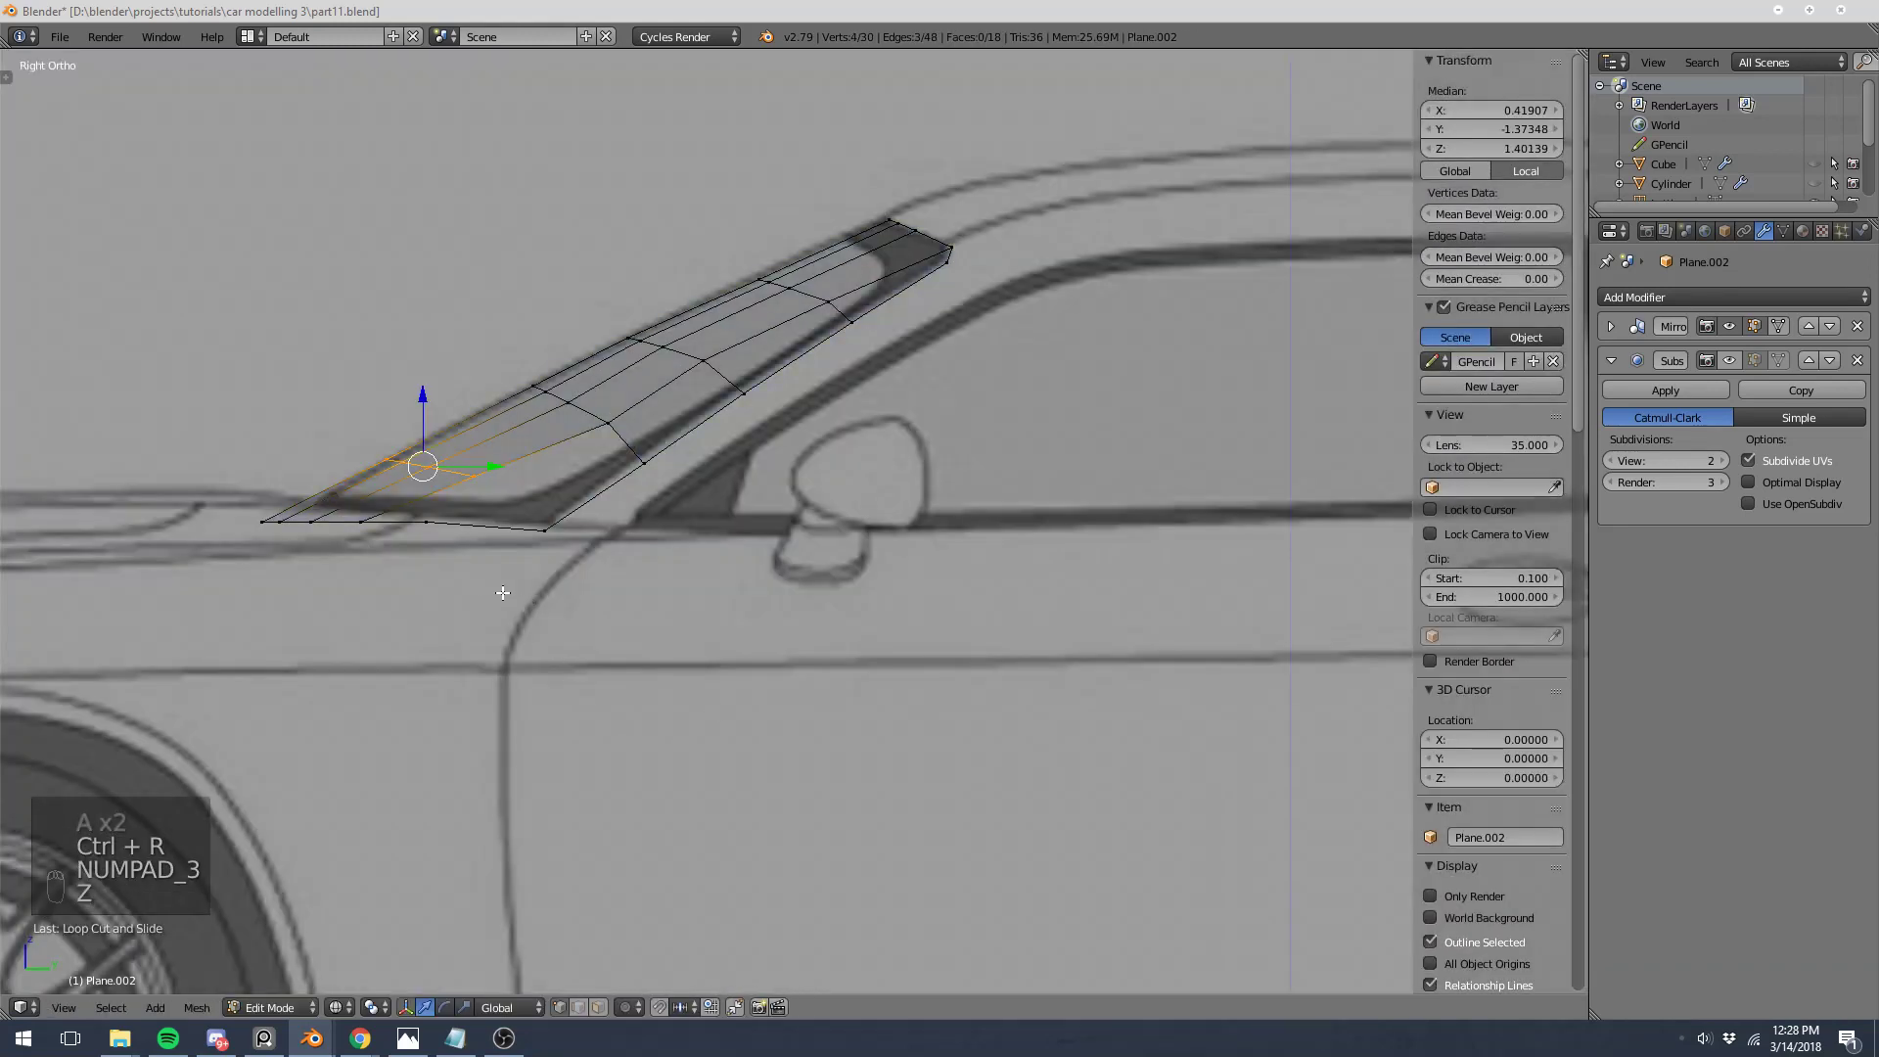
Step: Fill the two remaining faces at the lower outer corner of the windshield and return to solid display in Object Mode
key("a")
key("b")
right_click(477, 475)
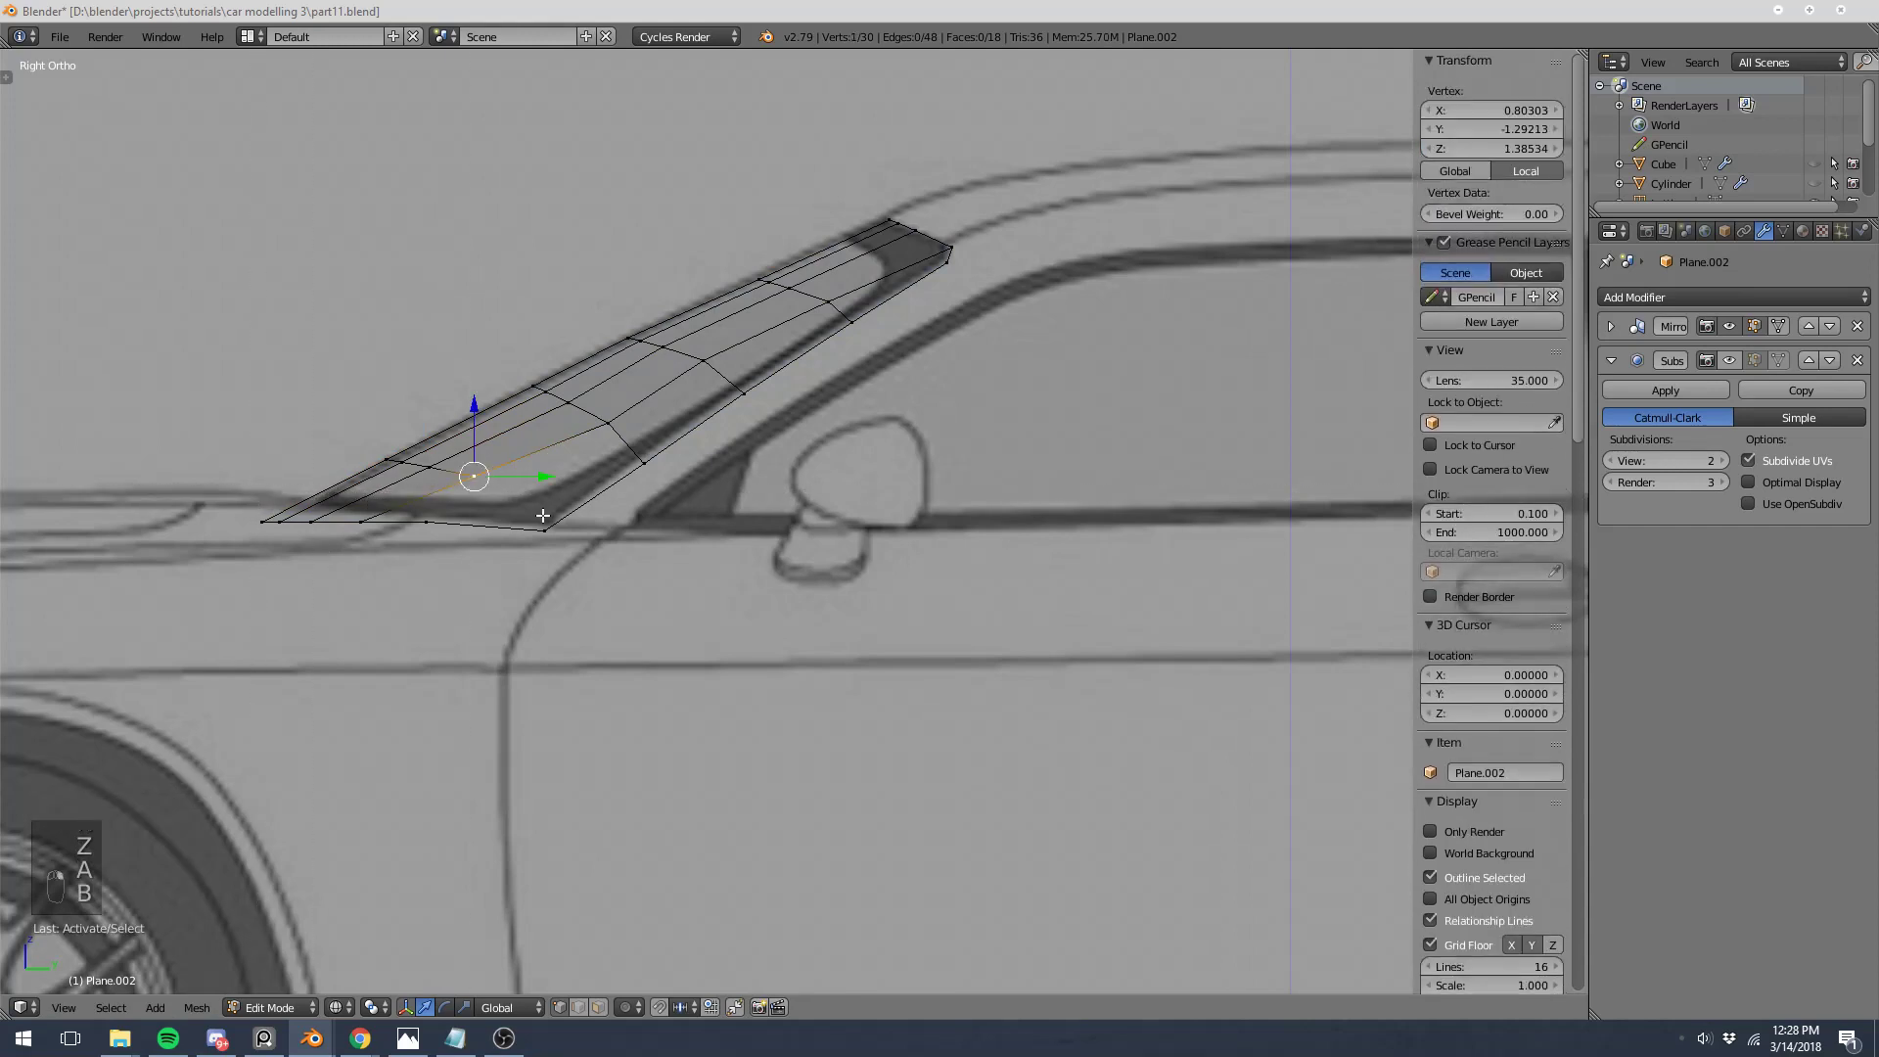
right_click(362, 521, "shift")
key("f")
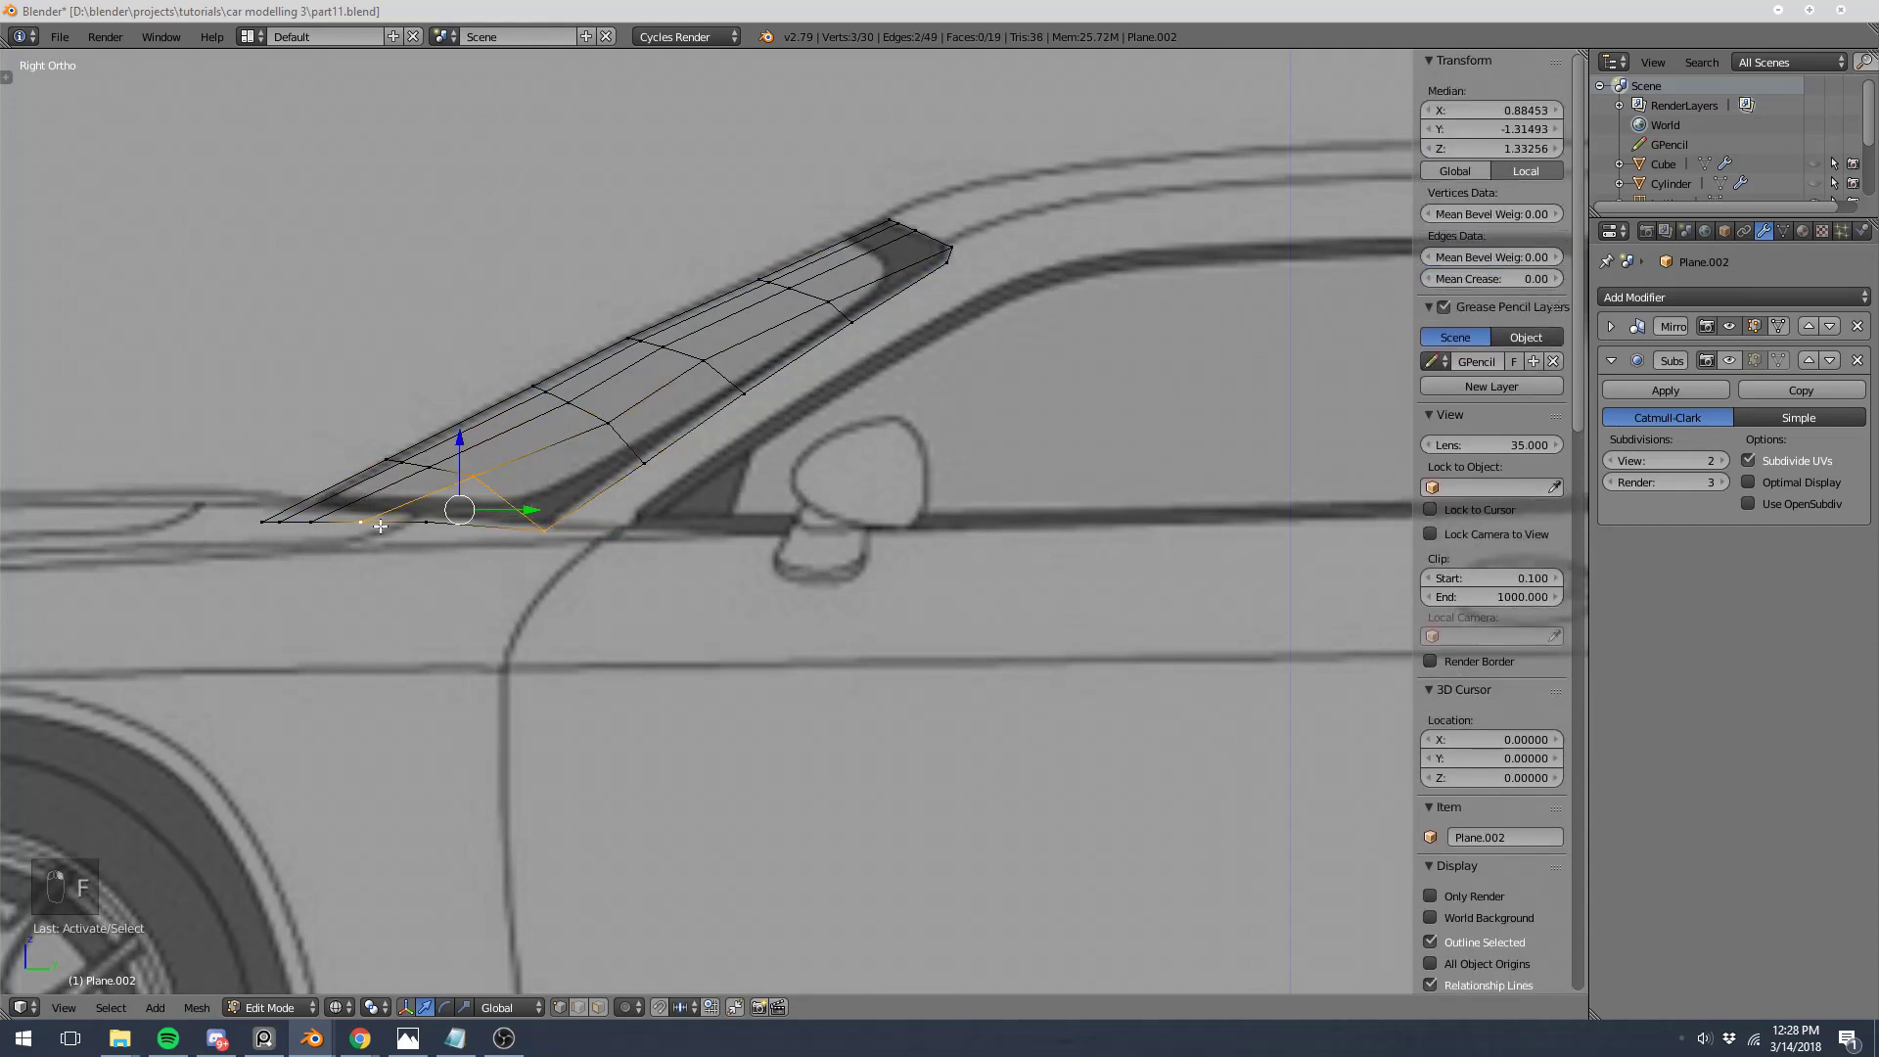
key("f")
key("Tab")
key("z")
mouse_move(446, 537)
middle_mouse_down()
mouse_move(513, 608)
mouse_move(673, 679)
middle_mouse_up()
Step: Recalculate the normals of the whole windshield mesh to face outward
key("KP_7")
scroll(982, 490, "down", 6)
key("Tab")
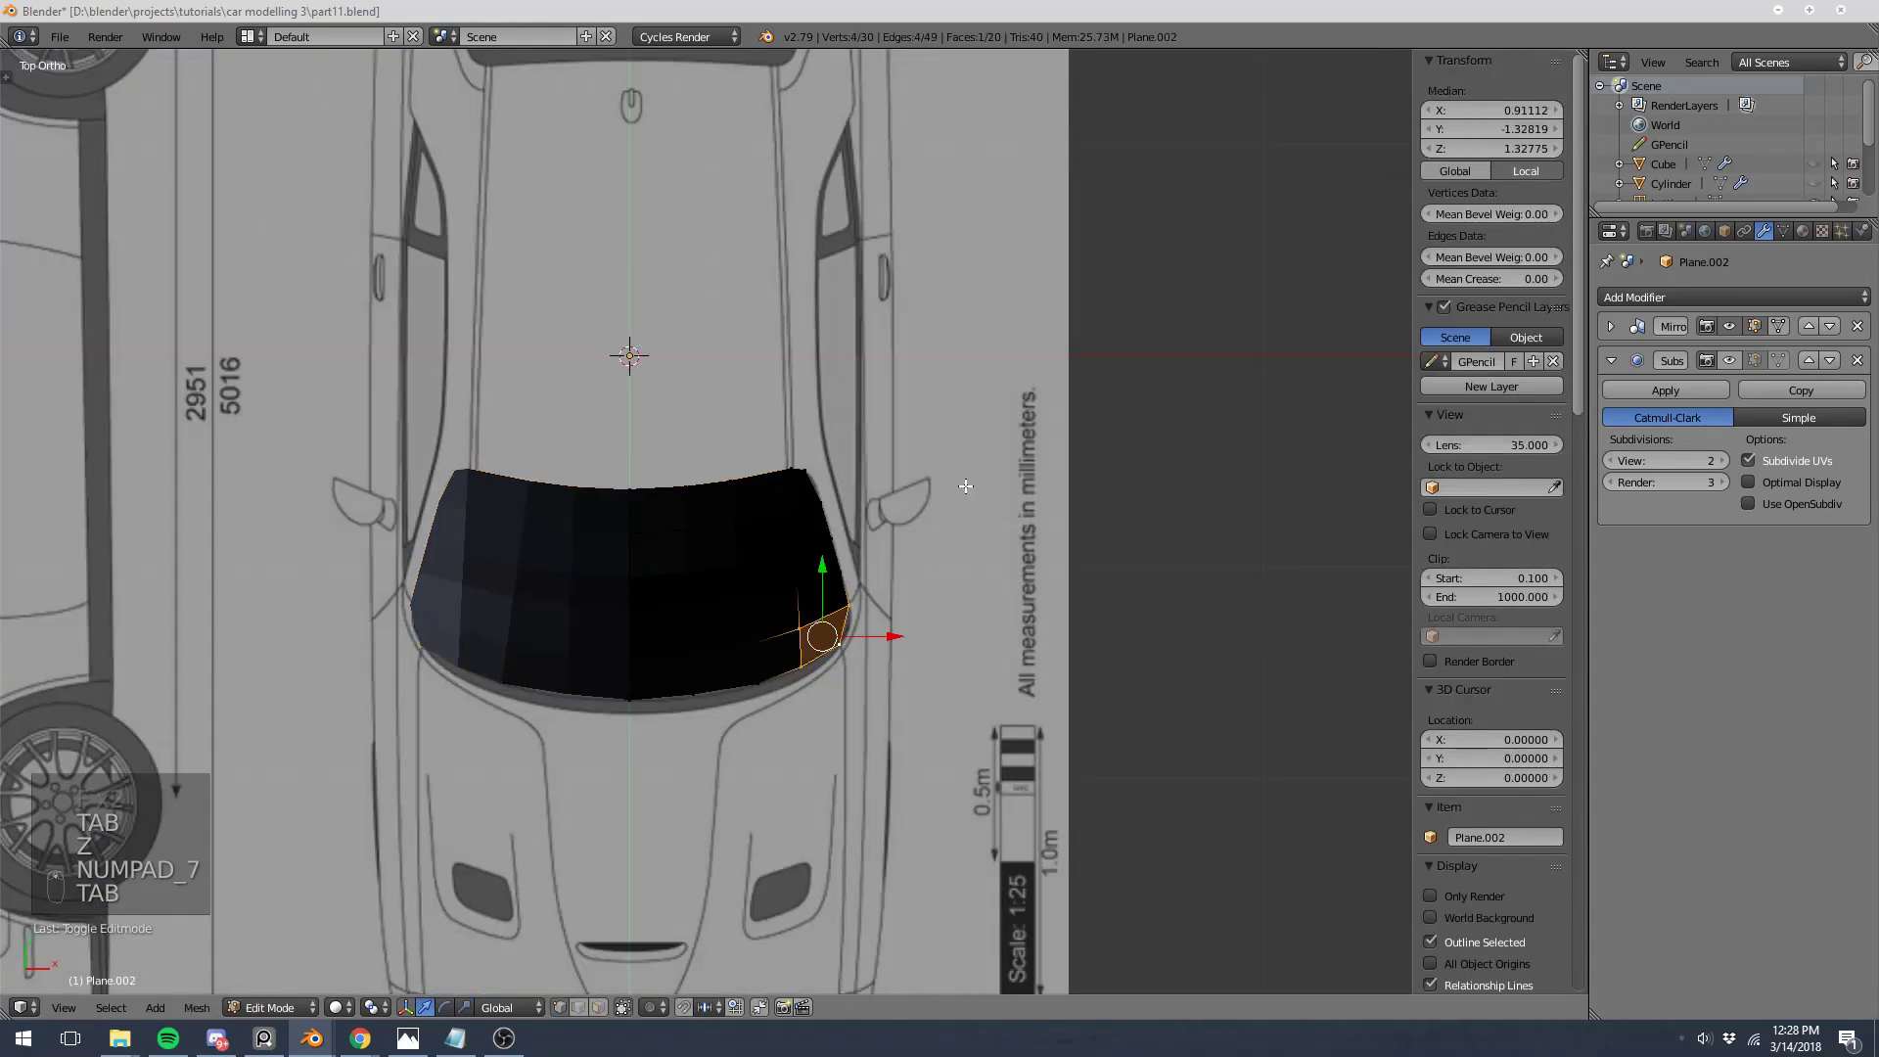
key("a")
key("a")
key("a")
key("a")
key("ctrl+n")
key("Tab")
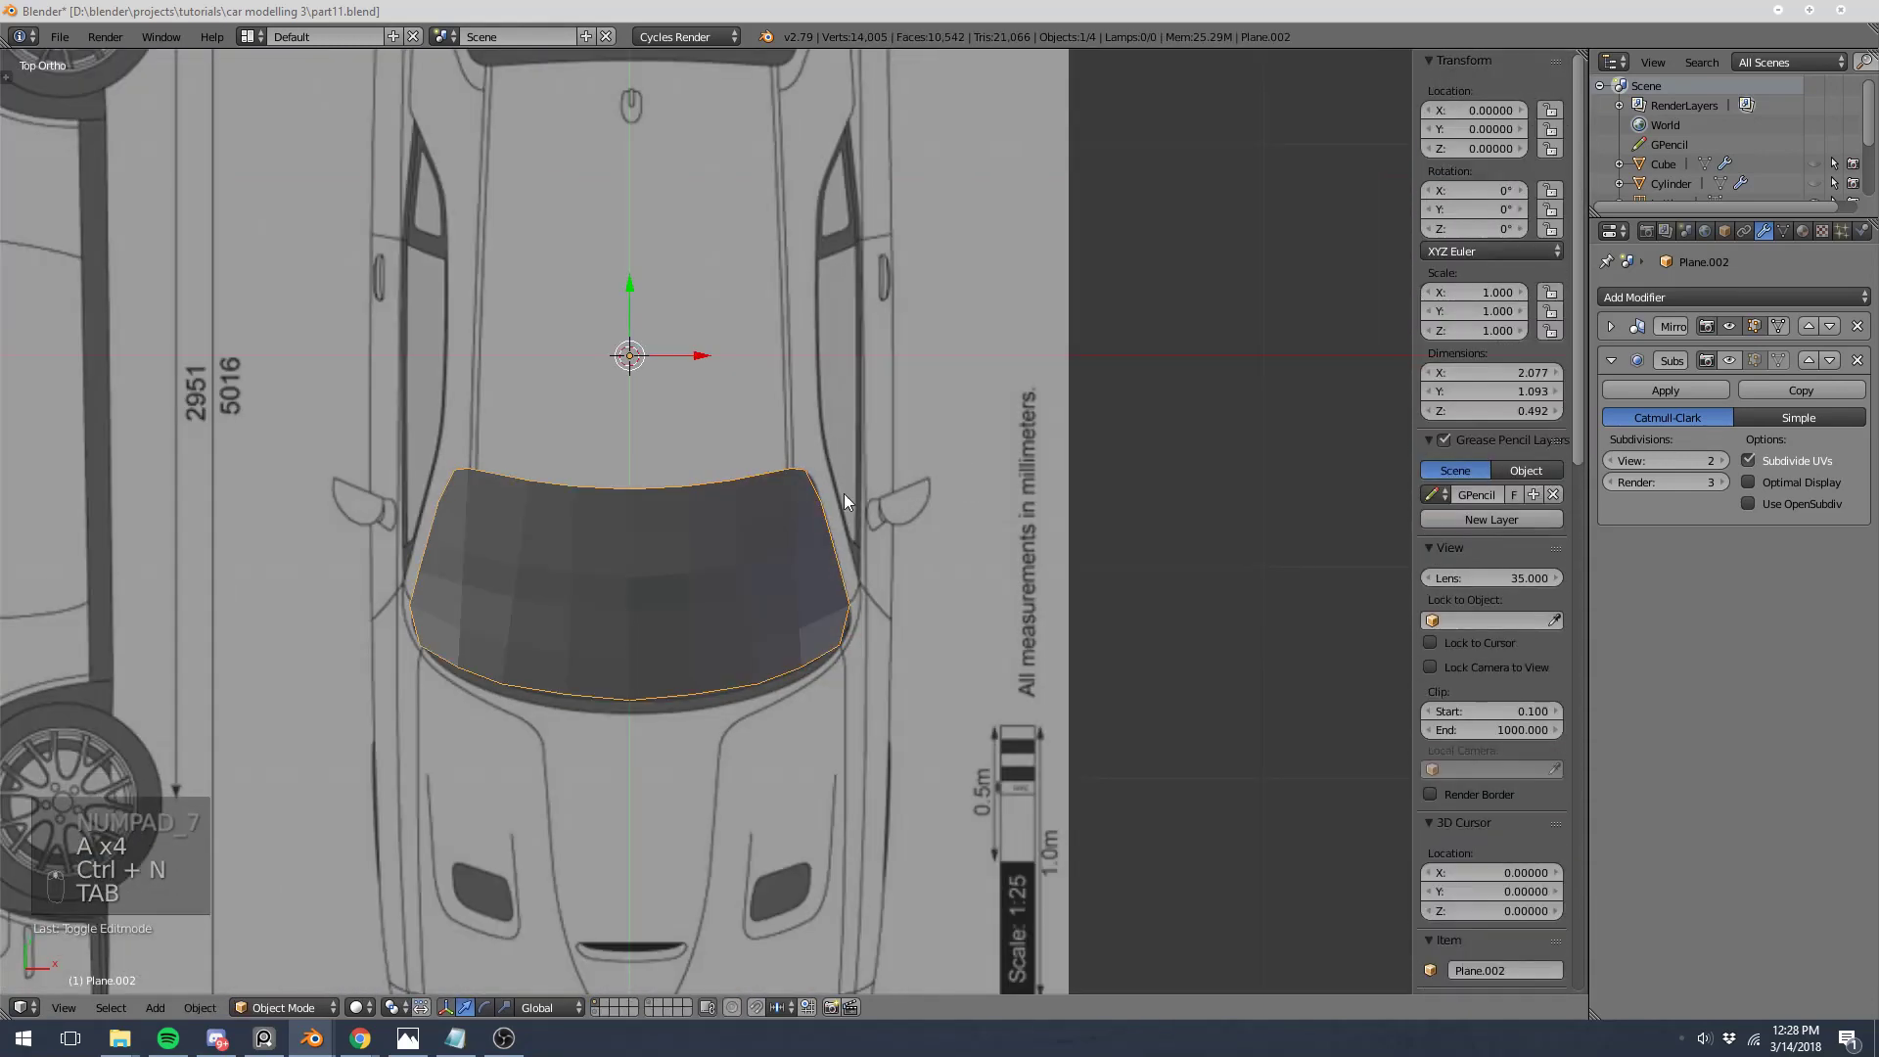
Step: Reopen the windshield mesh for editing in the right side view over the blueprint
middle_click_drag(843, 494, 649, 305)
key("KP_3")
key("Tab")
scroll(650, 305, "up", 3)
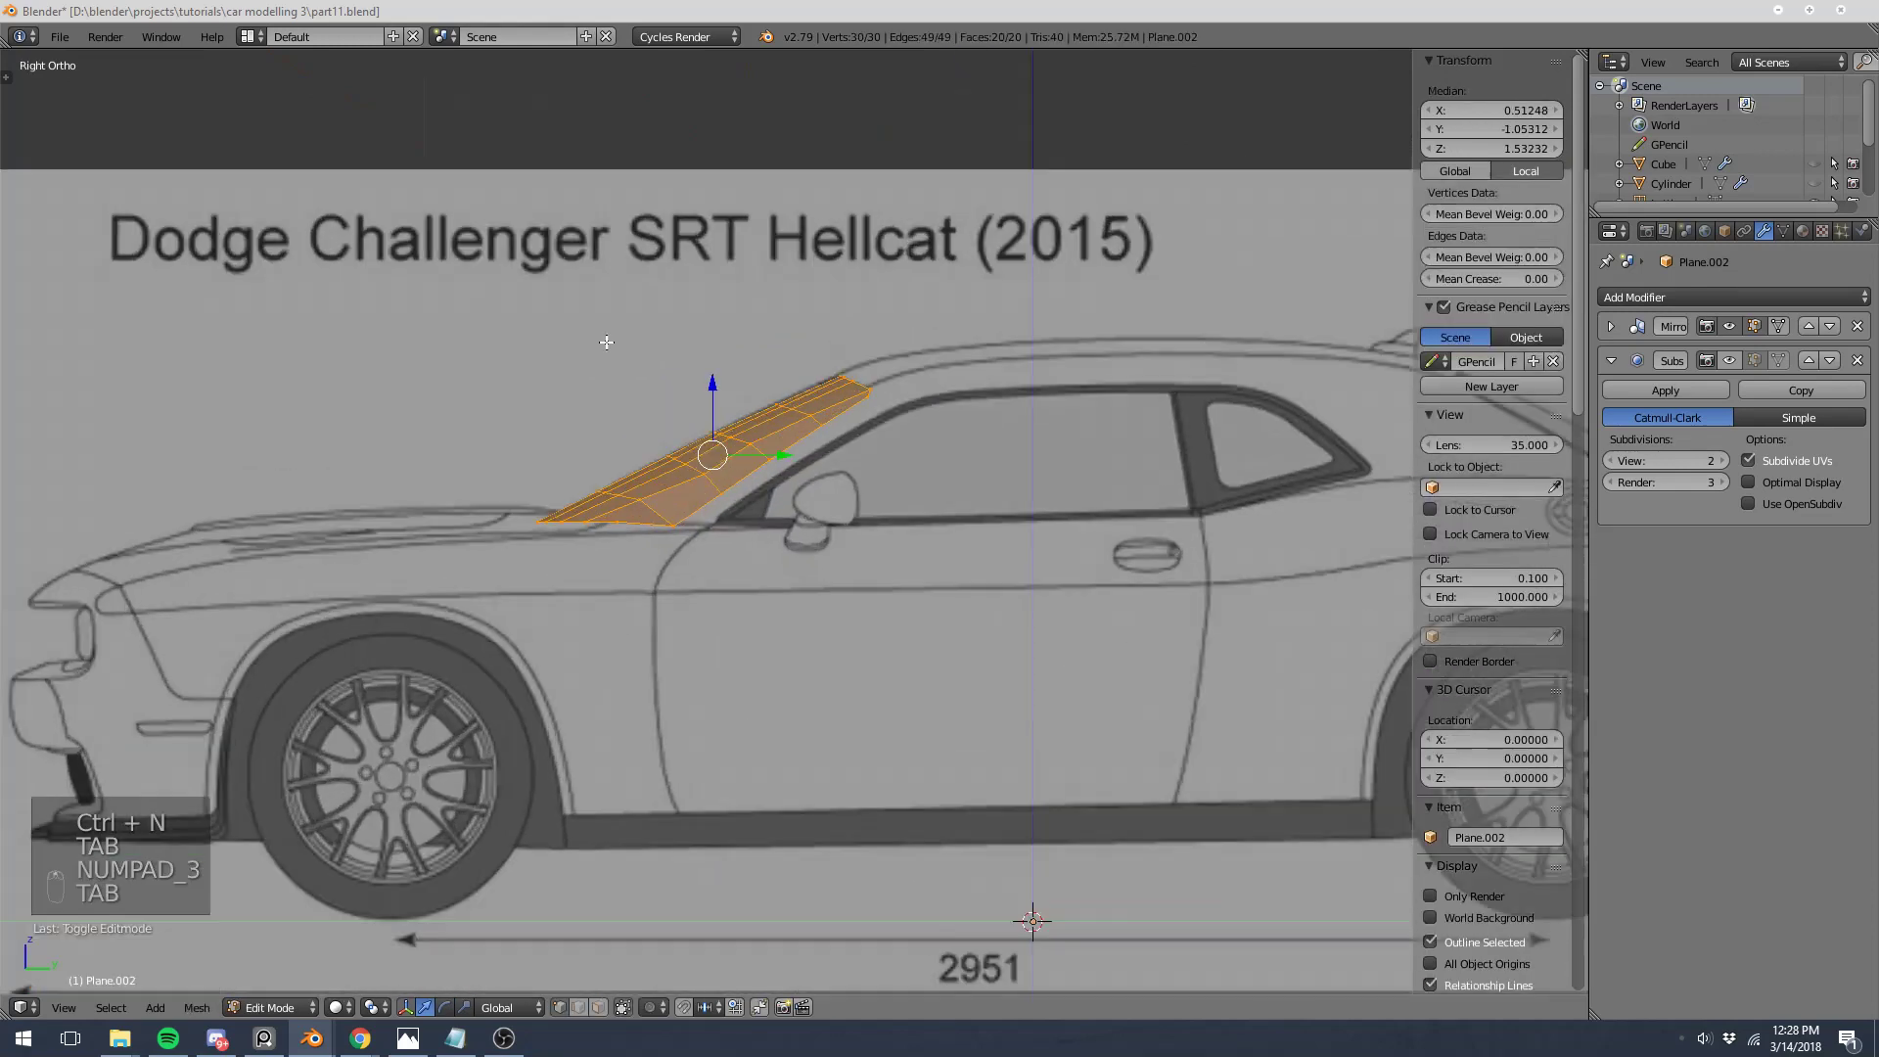
Step: Slide the windshield's lower outer vertex to smooth the mesh grid in the side view
scroll(615, 375, "up", 4)
right_click(614, 375)
key("g")
left_click(601, 376)
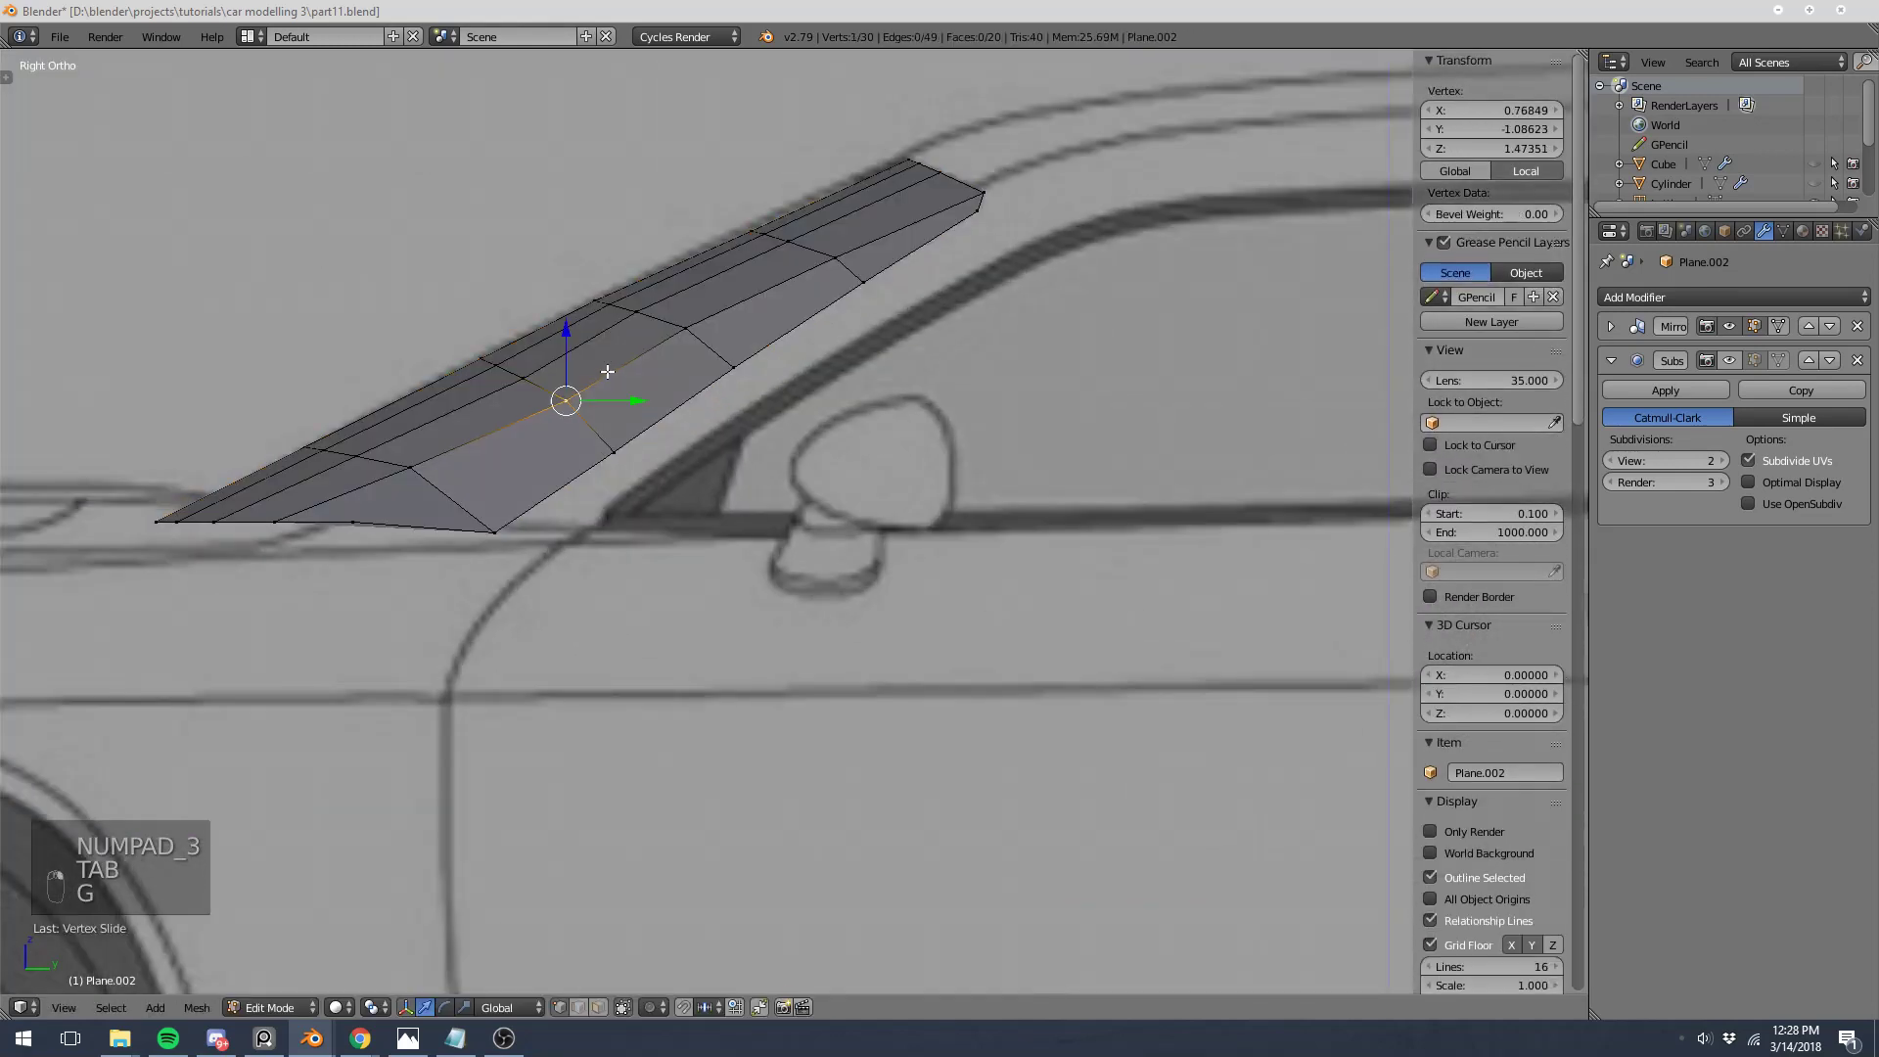
Step: Leave edit mode and unhide all the hidden car objects
key("Tab")
scroll(593, 400, "down", 5)
key("alt+h")
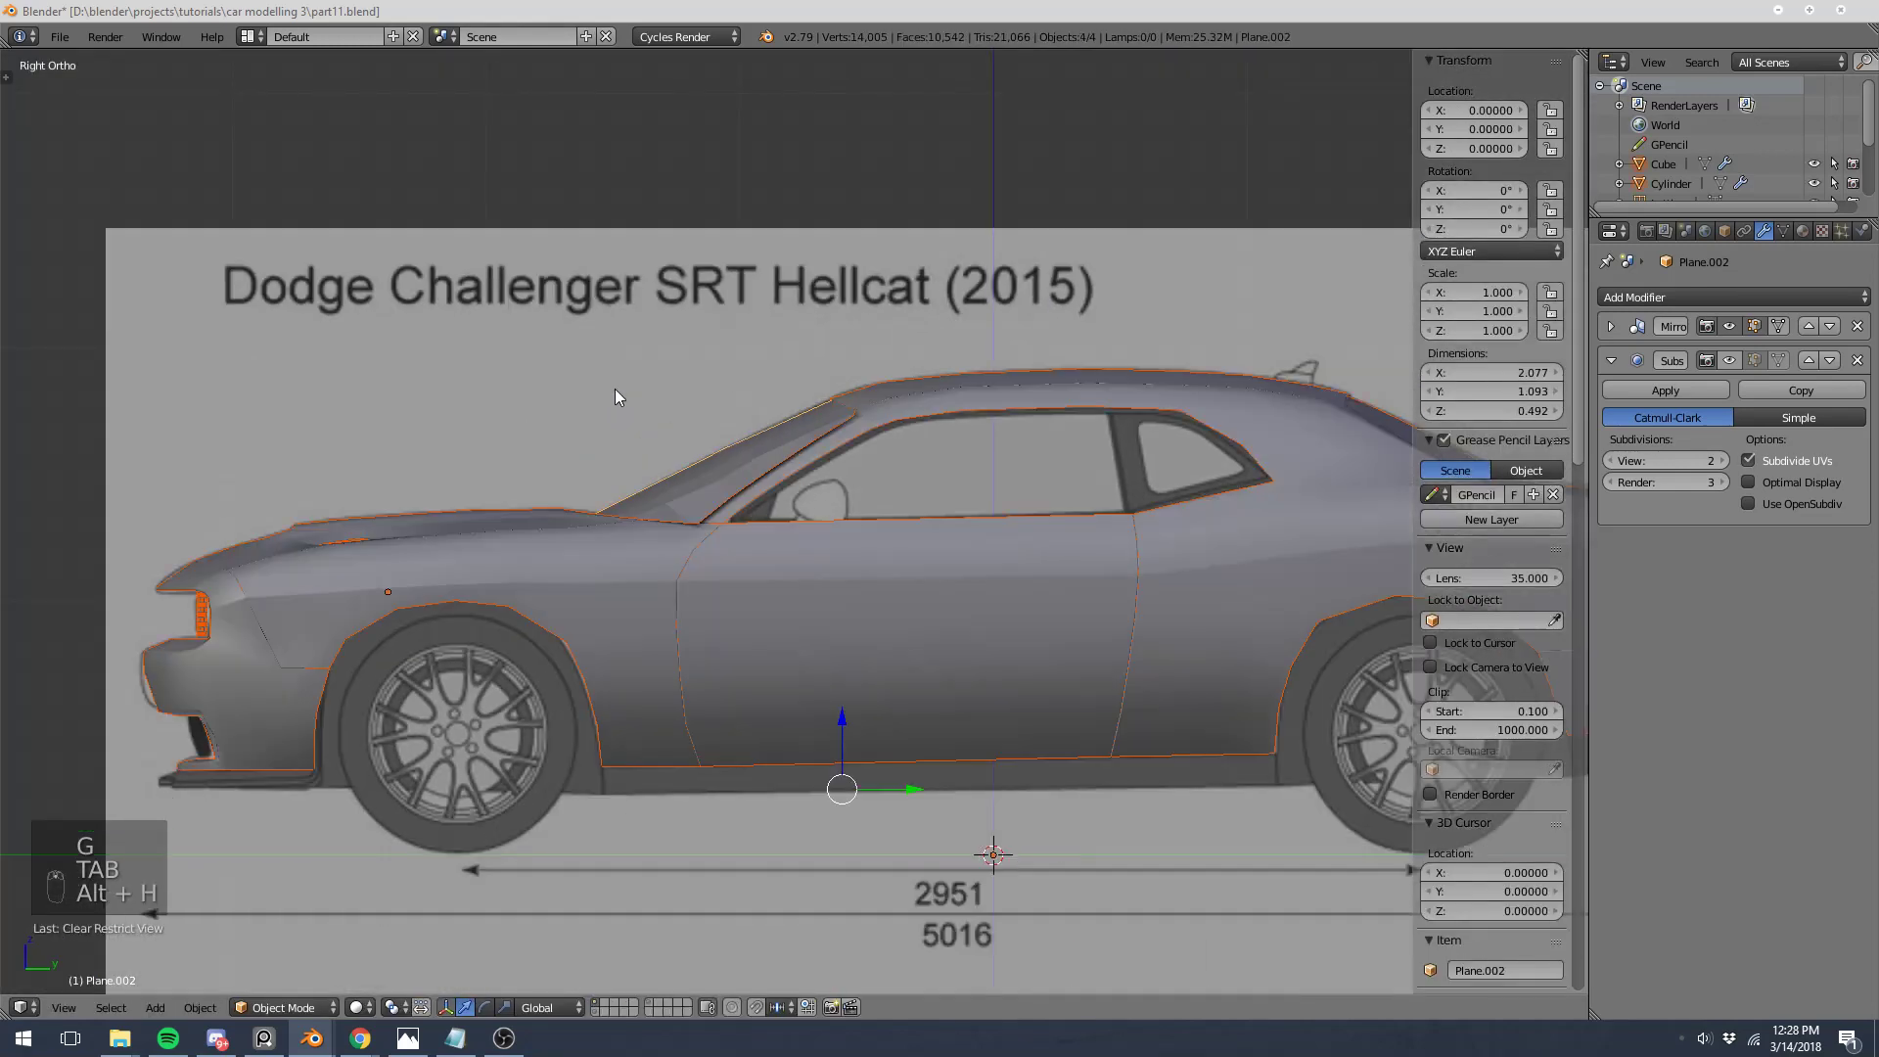
Step: Join the windshield object into the car body object
scroll(616, 394, "up", 6)
right_click(587, 439)
right_click(542, 411)
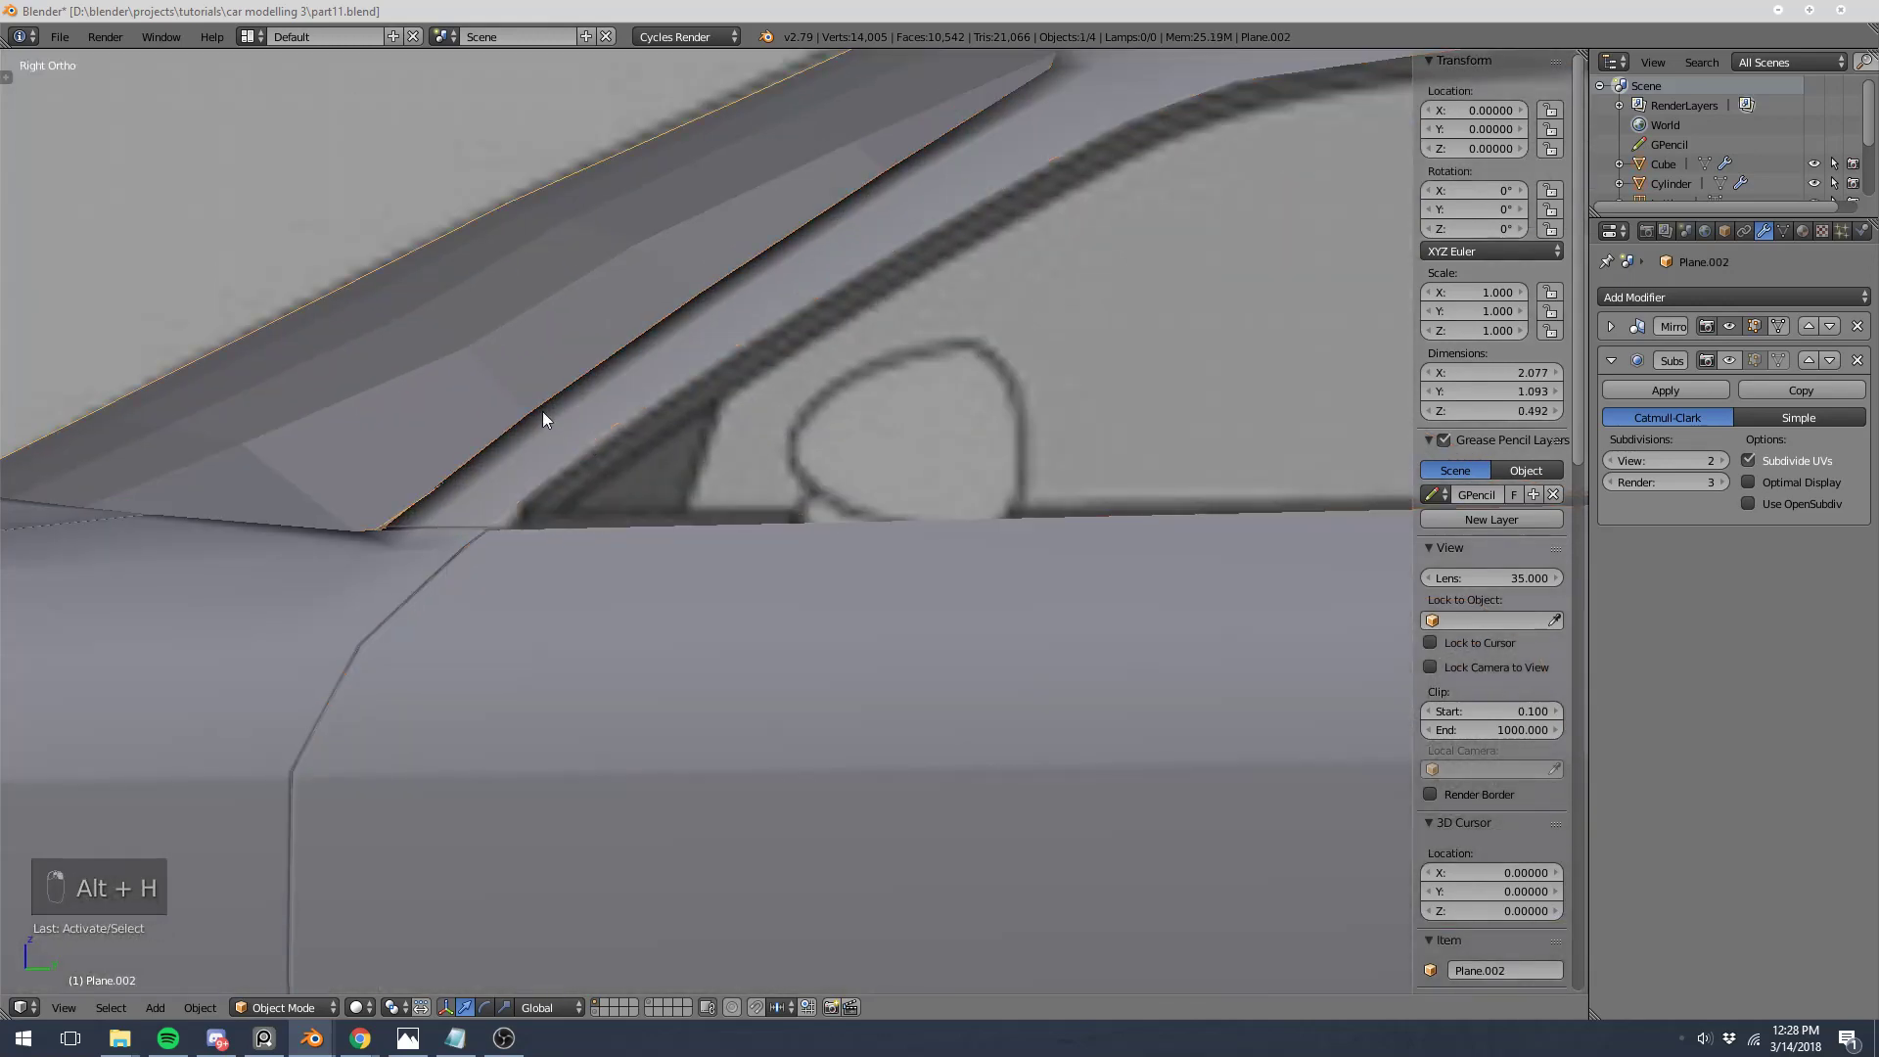
right_click(577, 446, "shift")
key("ctrl+j")
scroll(578, 447, "down", 6)
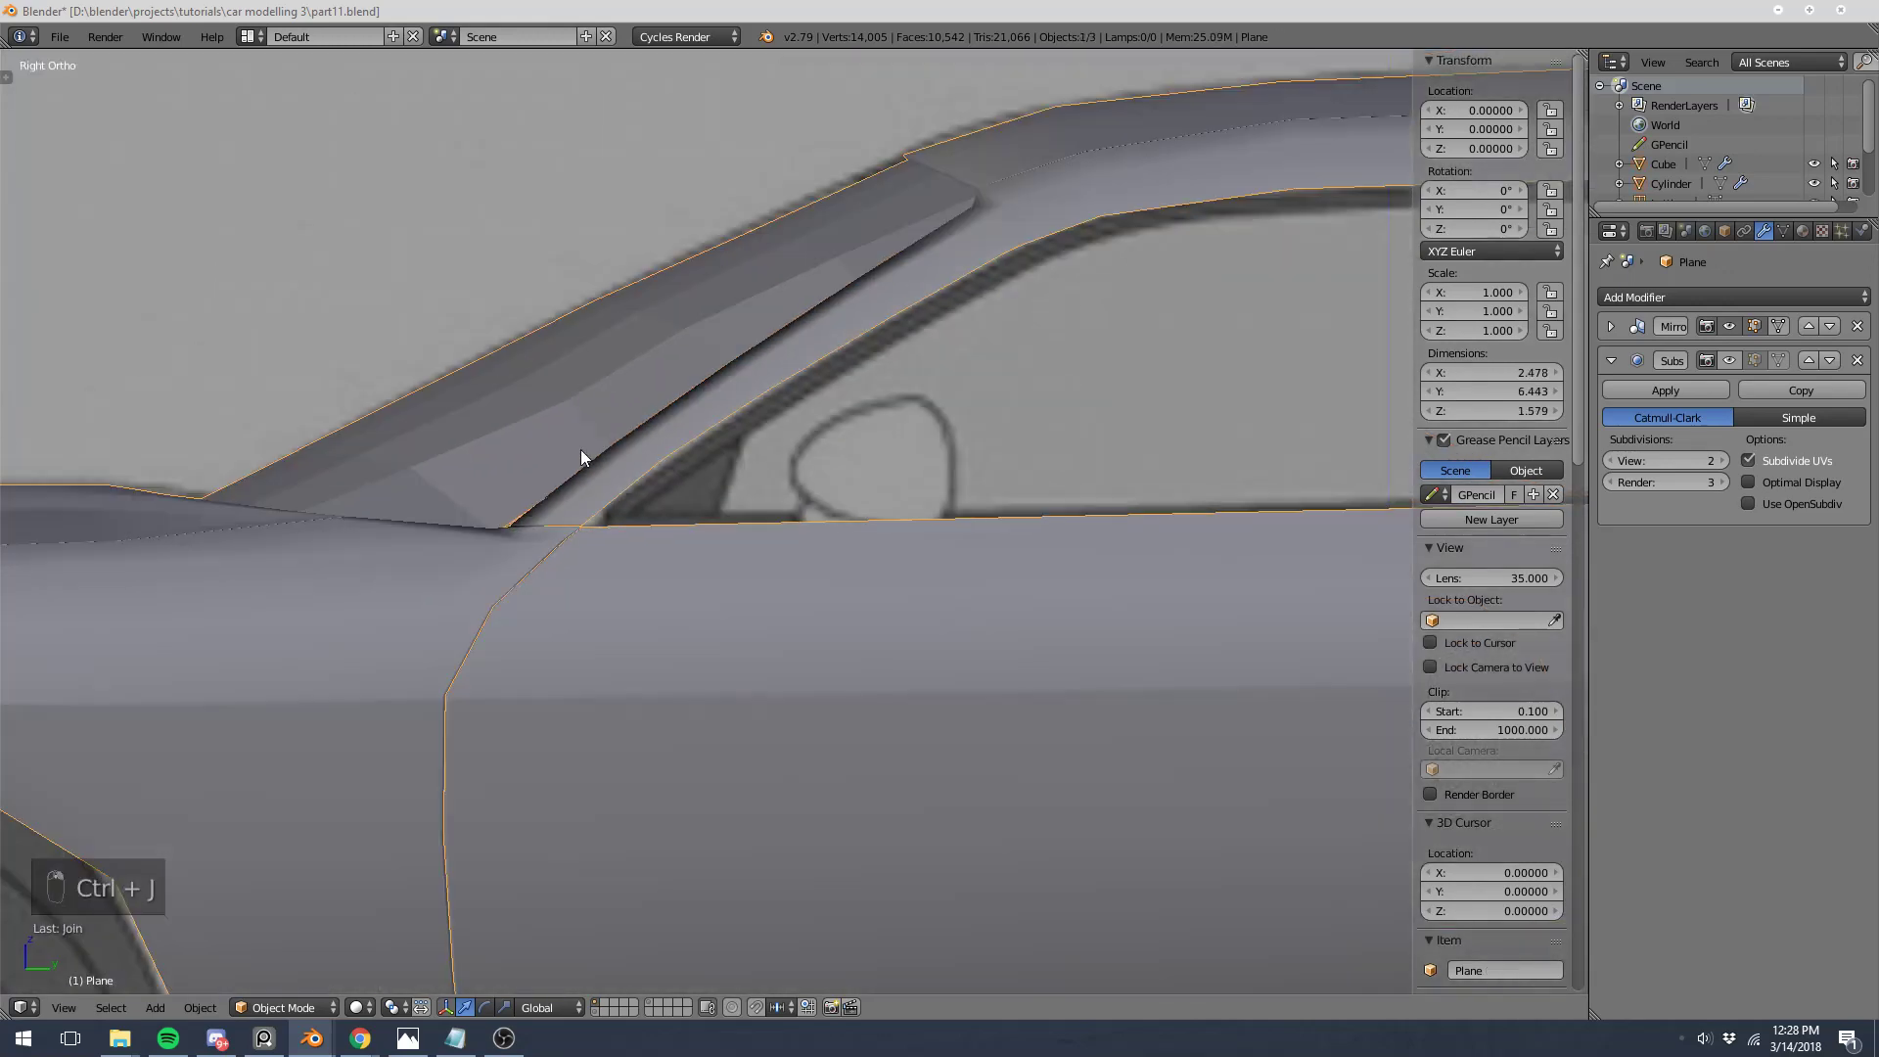
Step: In the top view, slide the windshield vertex beside the outer edge, third row from the front, slightly outward
scroll(550, 456, "up", 3)
middle_click_drag(542, 390, 800, 515)
key("KP_7")
key("Tab")
scroll(801, 515, "up", 3)
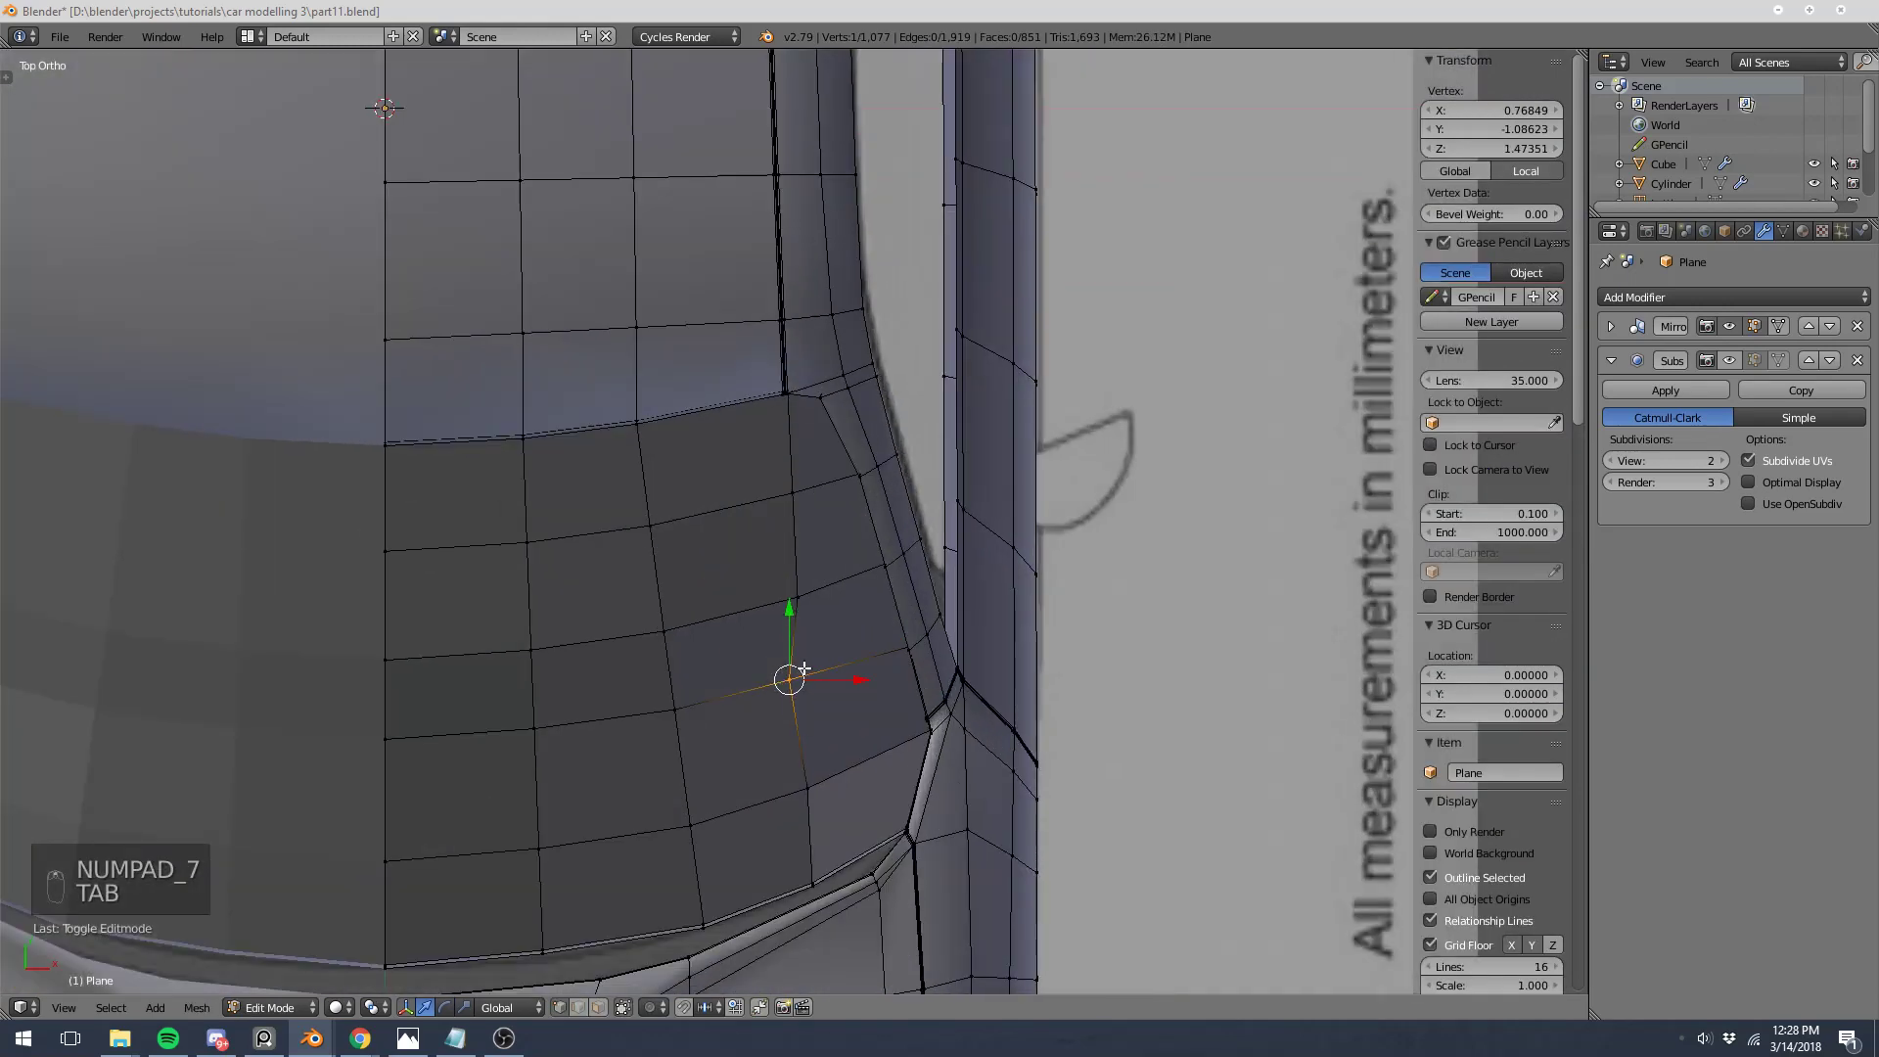
key("g")
key("g")
left_click(883, 666)
Step: Compare that vertex with the top blueprint and nudge it in the side view to even out the windshield surface
key("z")
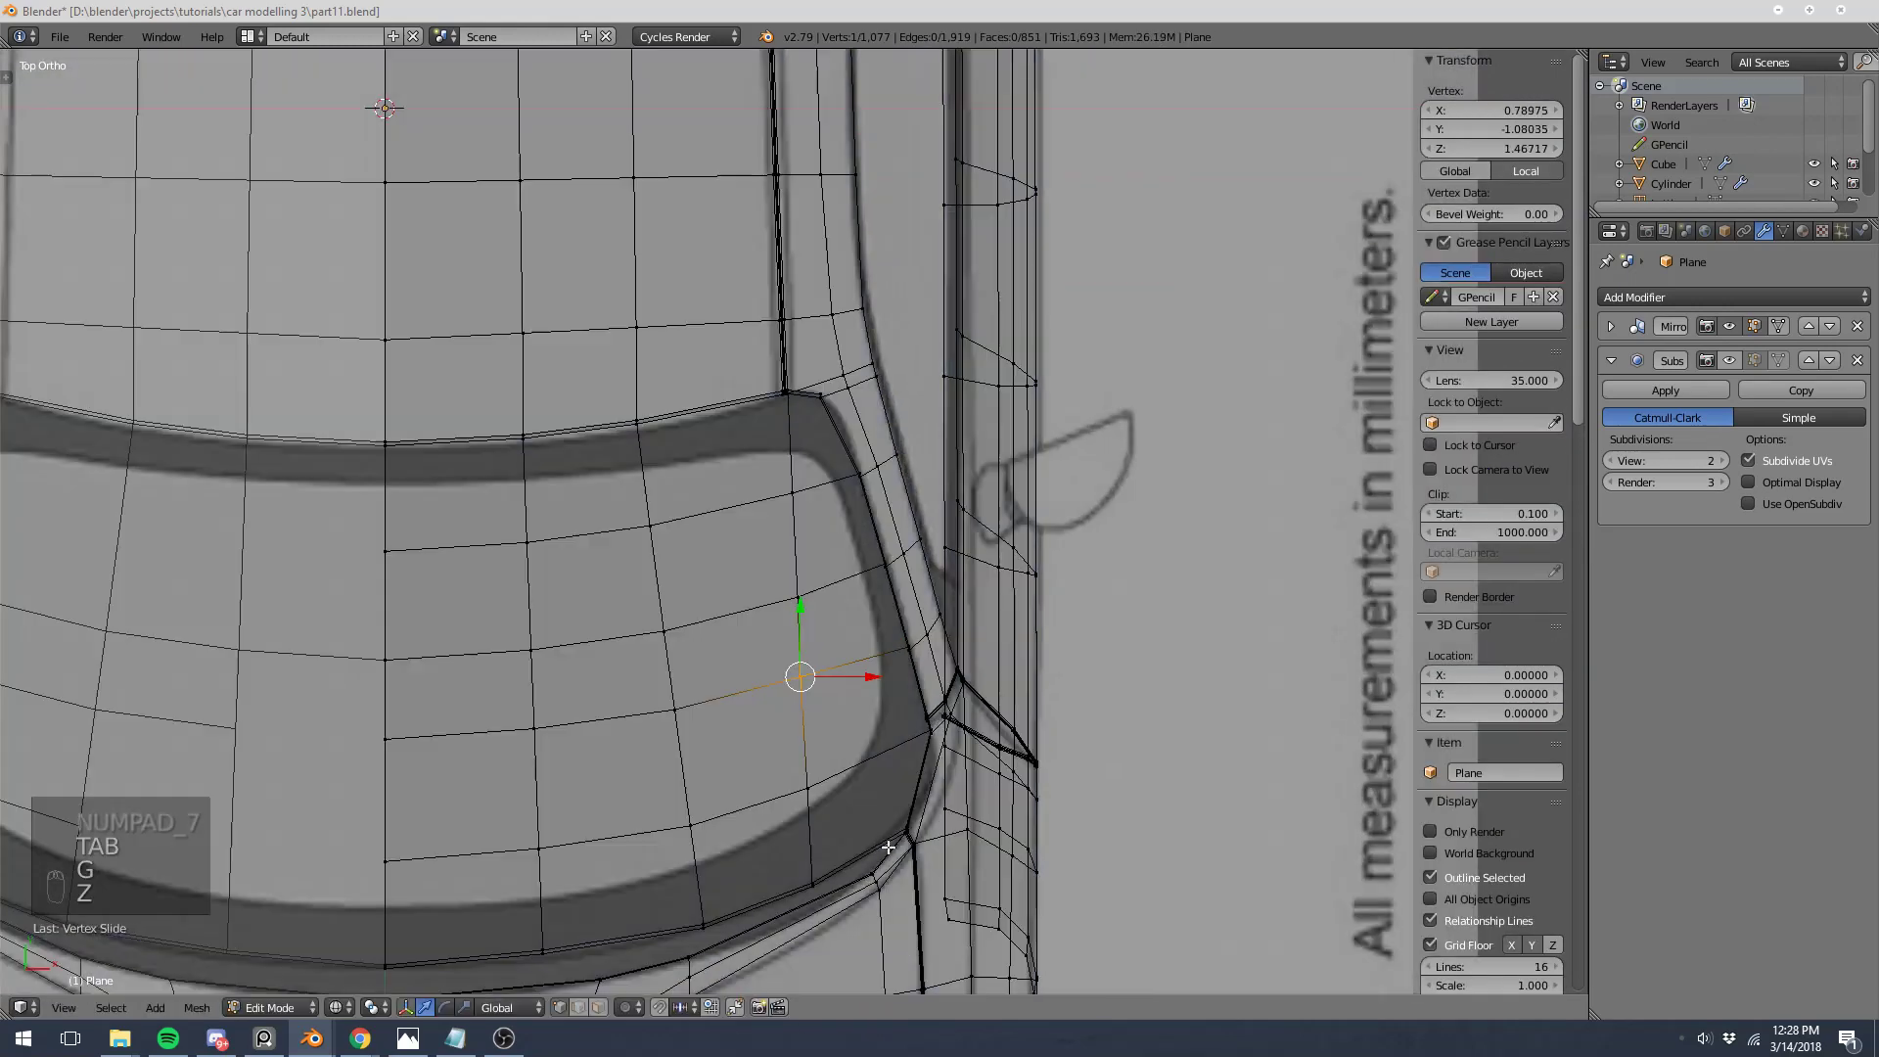
middle_click_drag(849, 809, 833, 600, "shift")
key("z")
key("KP_3")
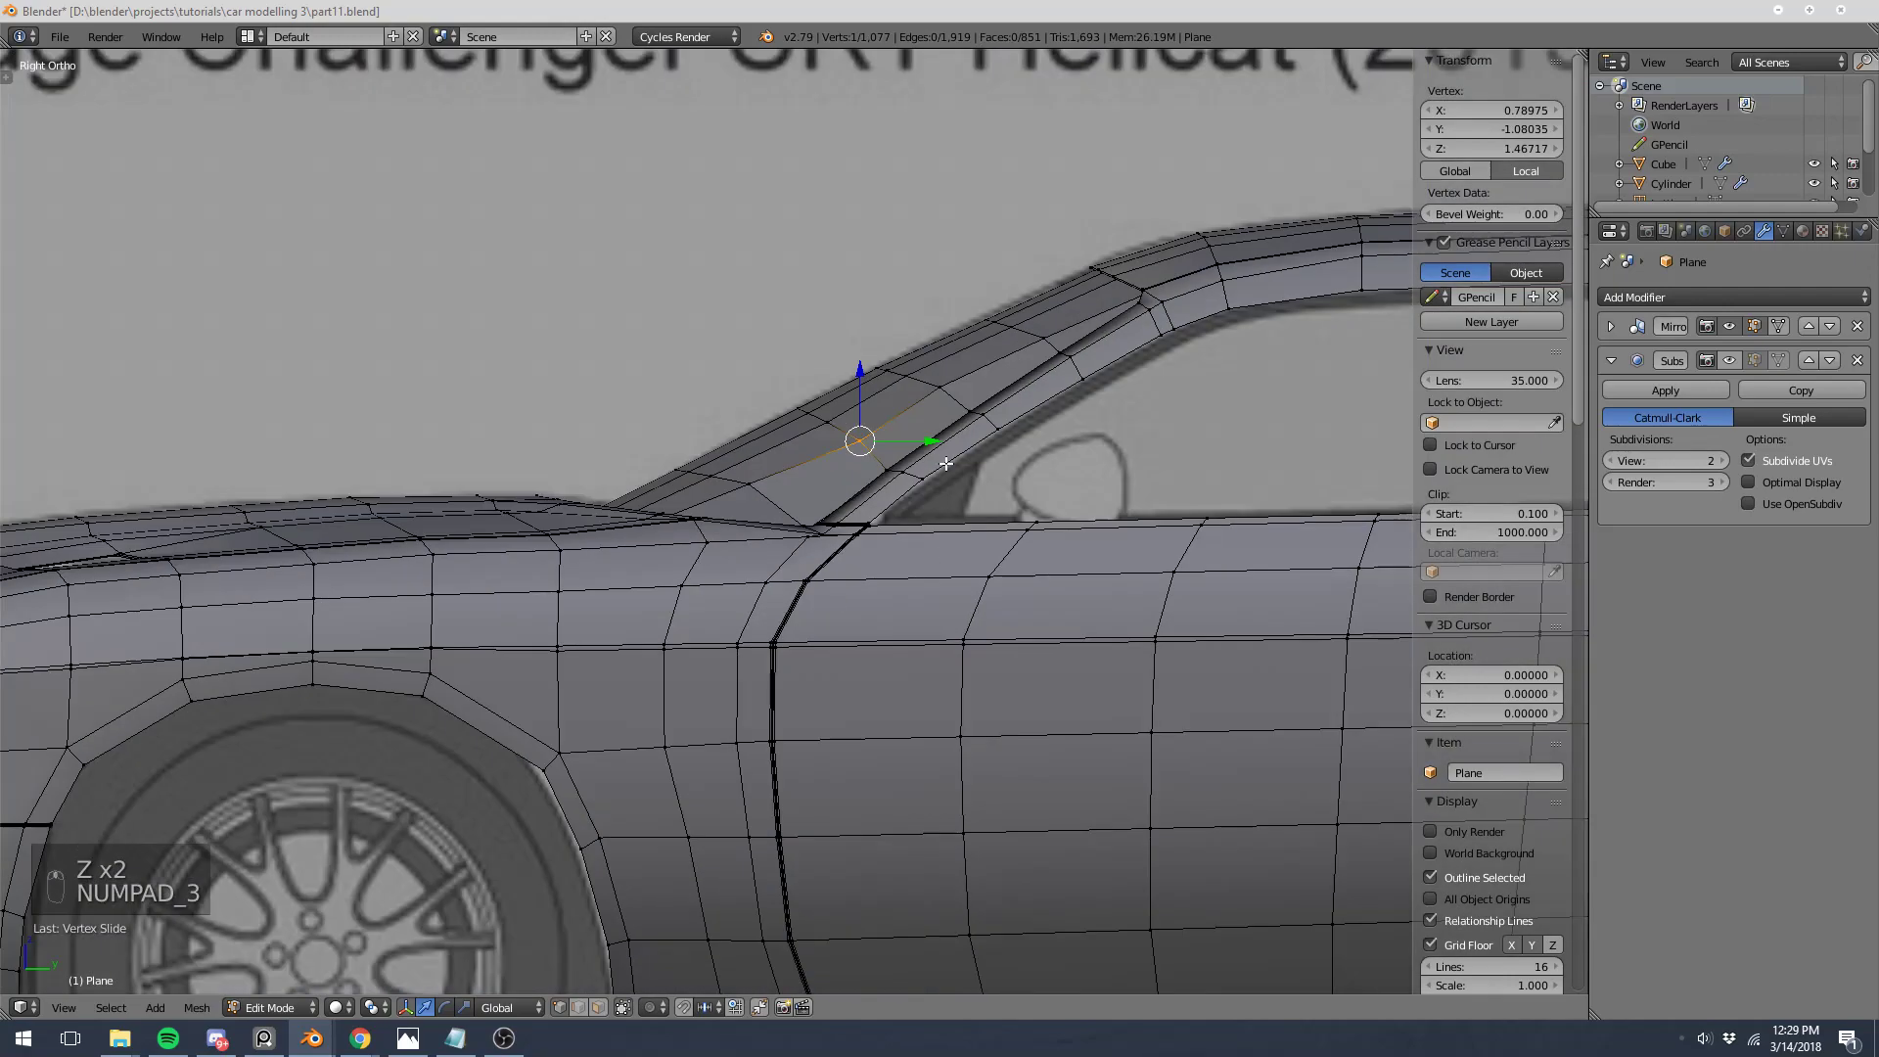
scroll(946, 463, "up", 2)
key("g")
left_click(959, 398)
key("g")
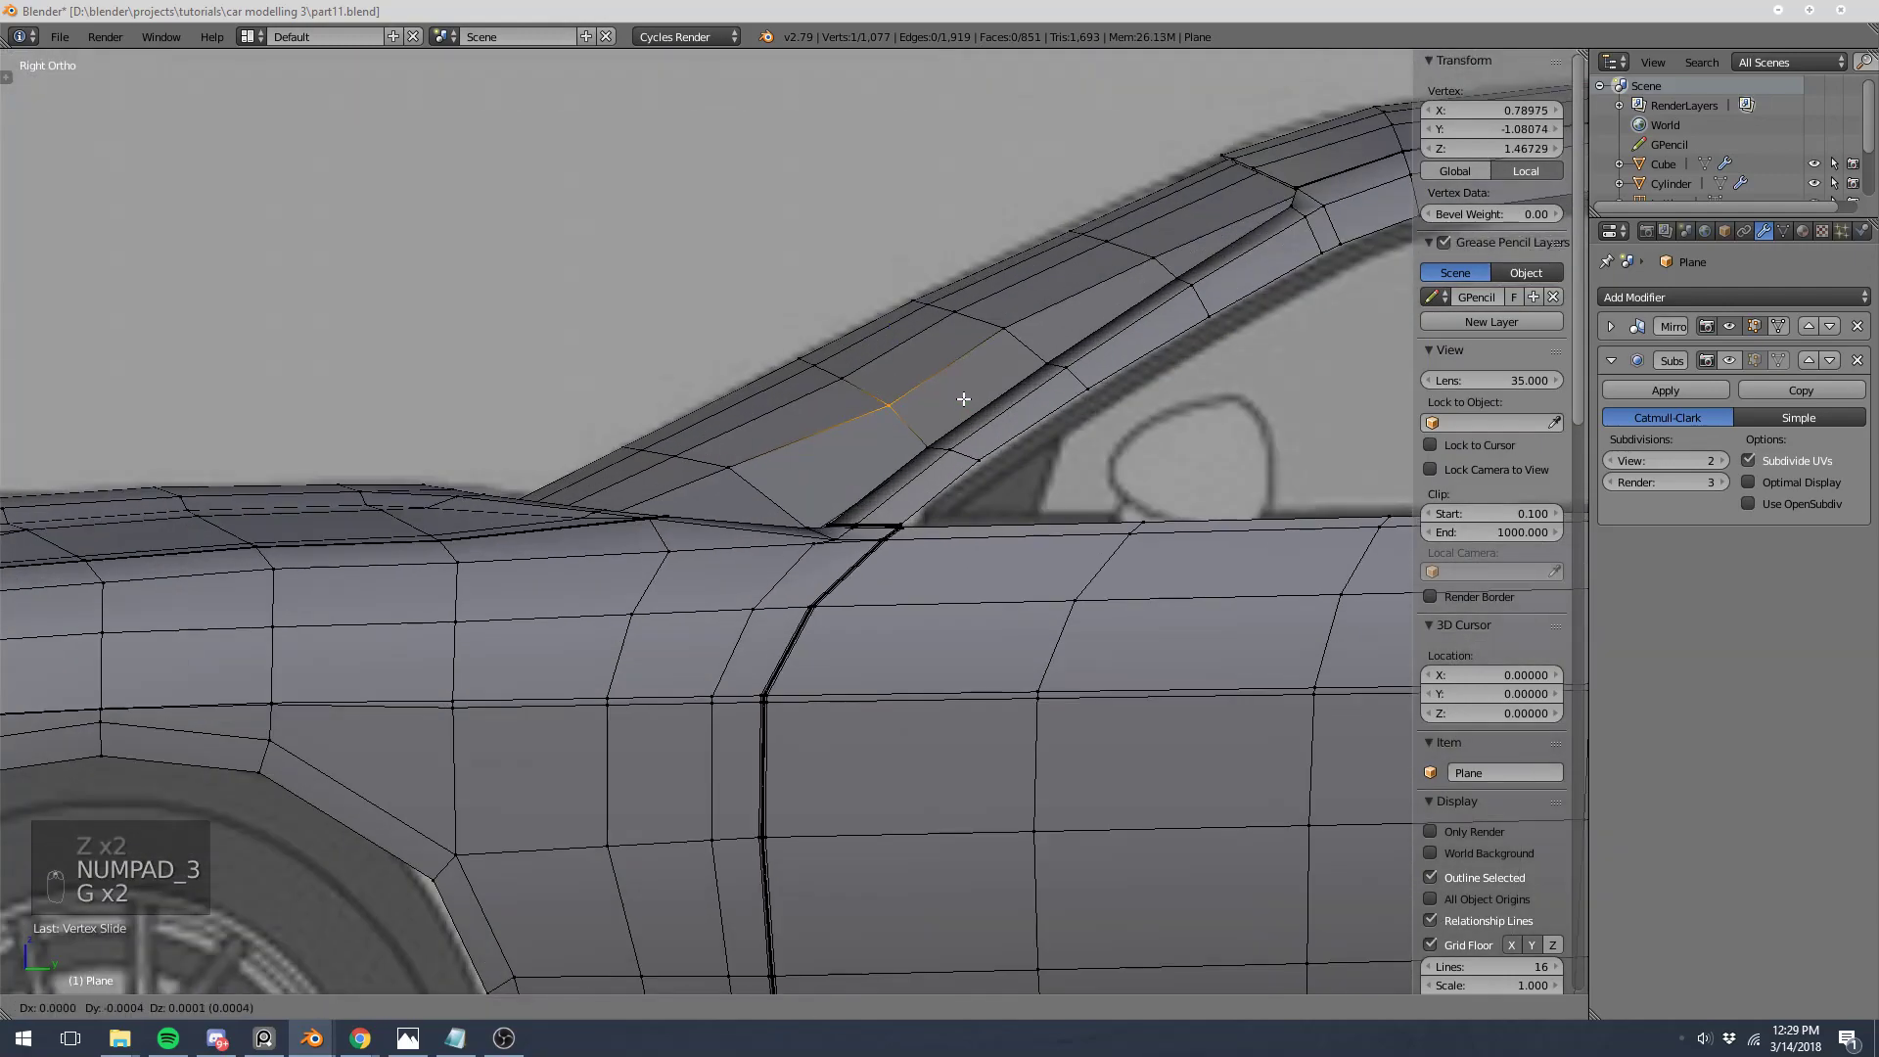
left_click(919, 369)
Step: Select the entire linked windshield mesh and compare its outline with the blueprint in the top and side views
middle_click_drag(826, 365, 868, 415)
scroll(868, 415, "up", 3)
key("a")
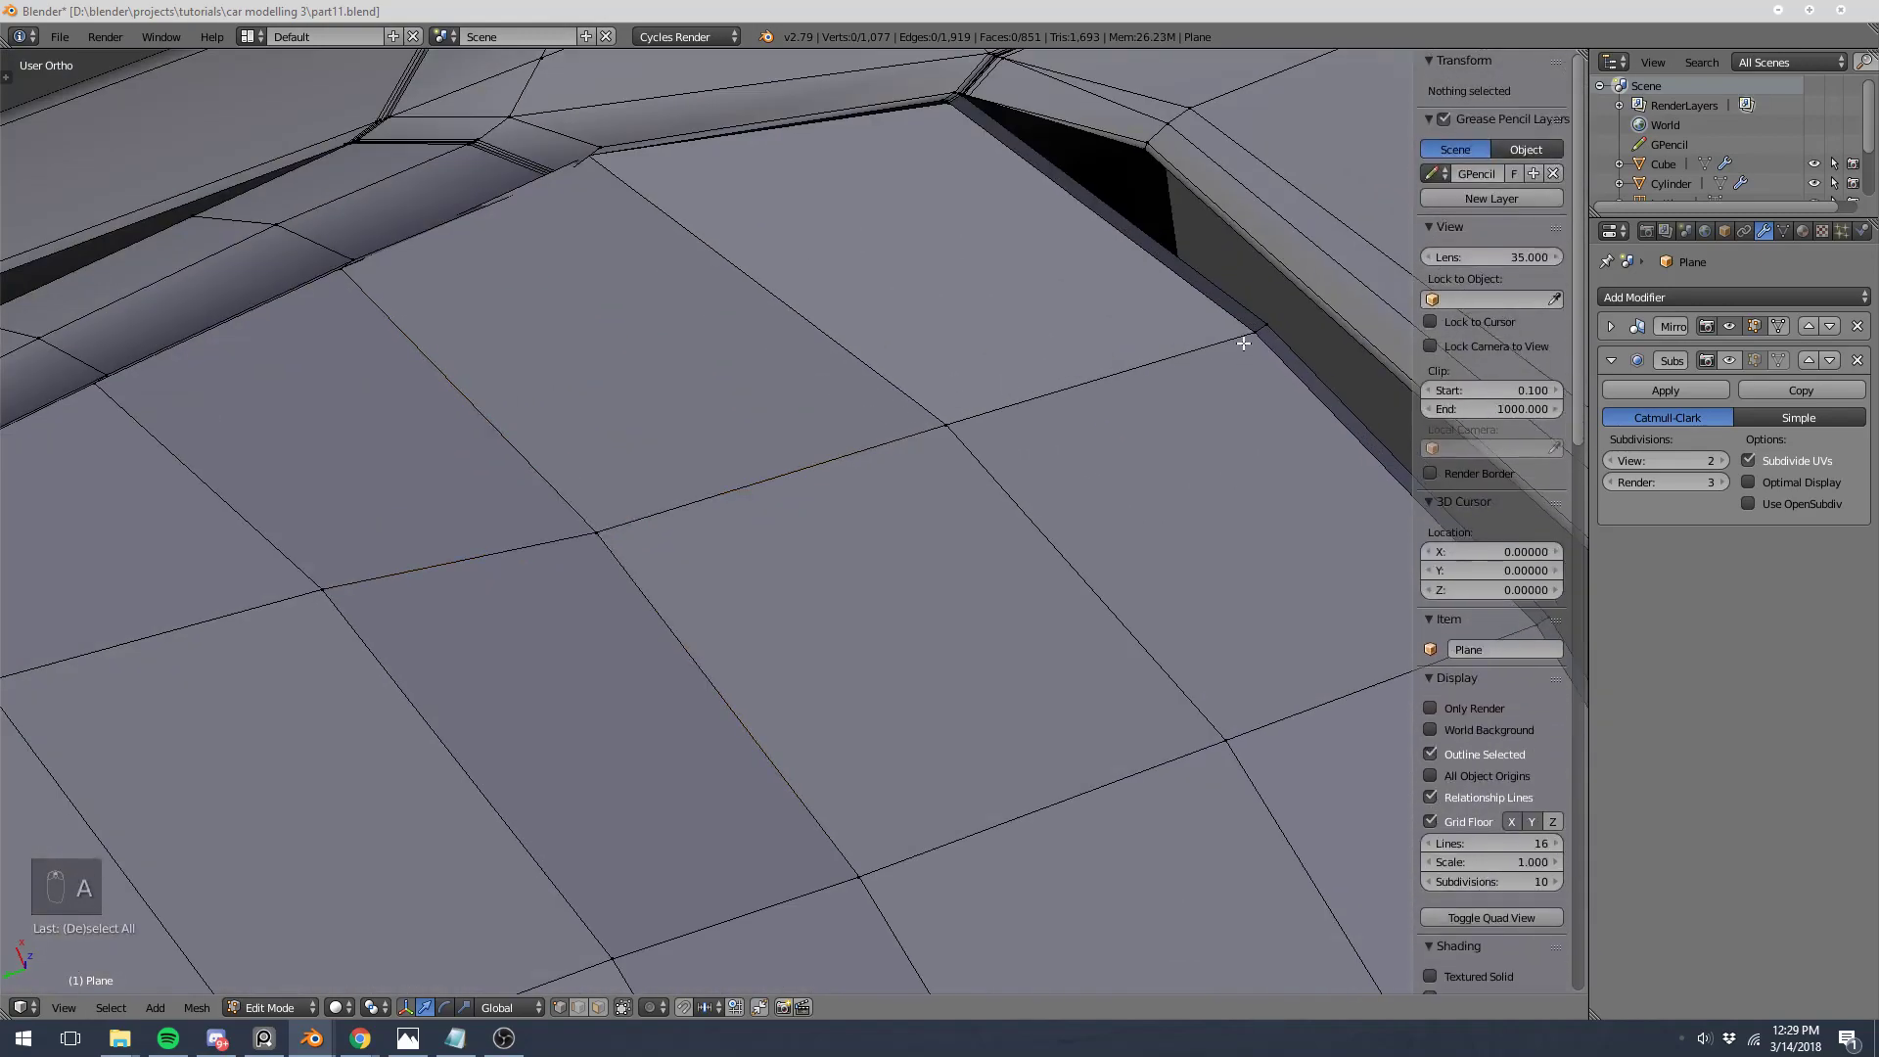
key("l")
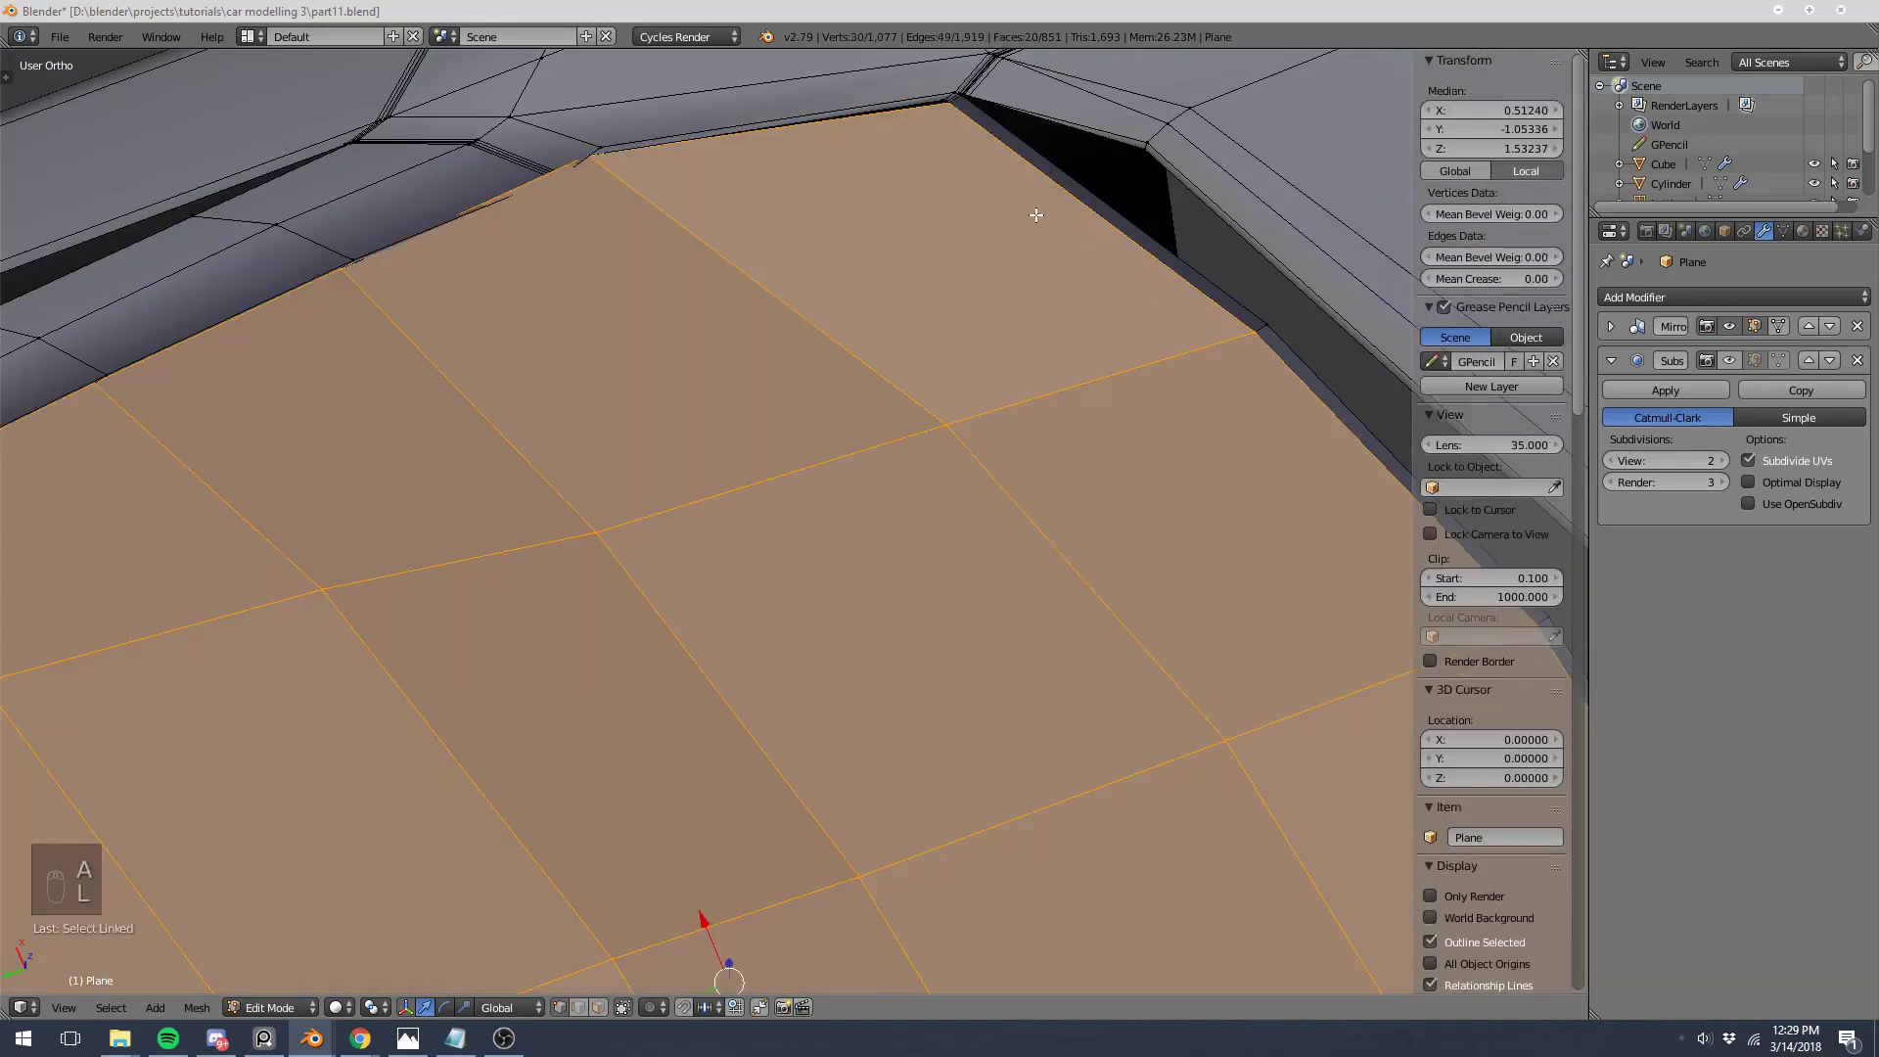
key("KP_7")
scroll(1028, 279, "down", 3)
key("z")
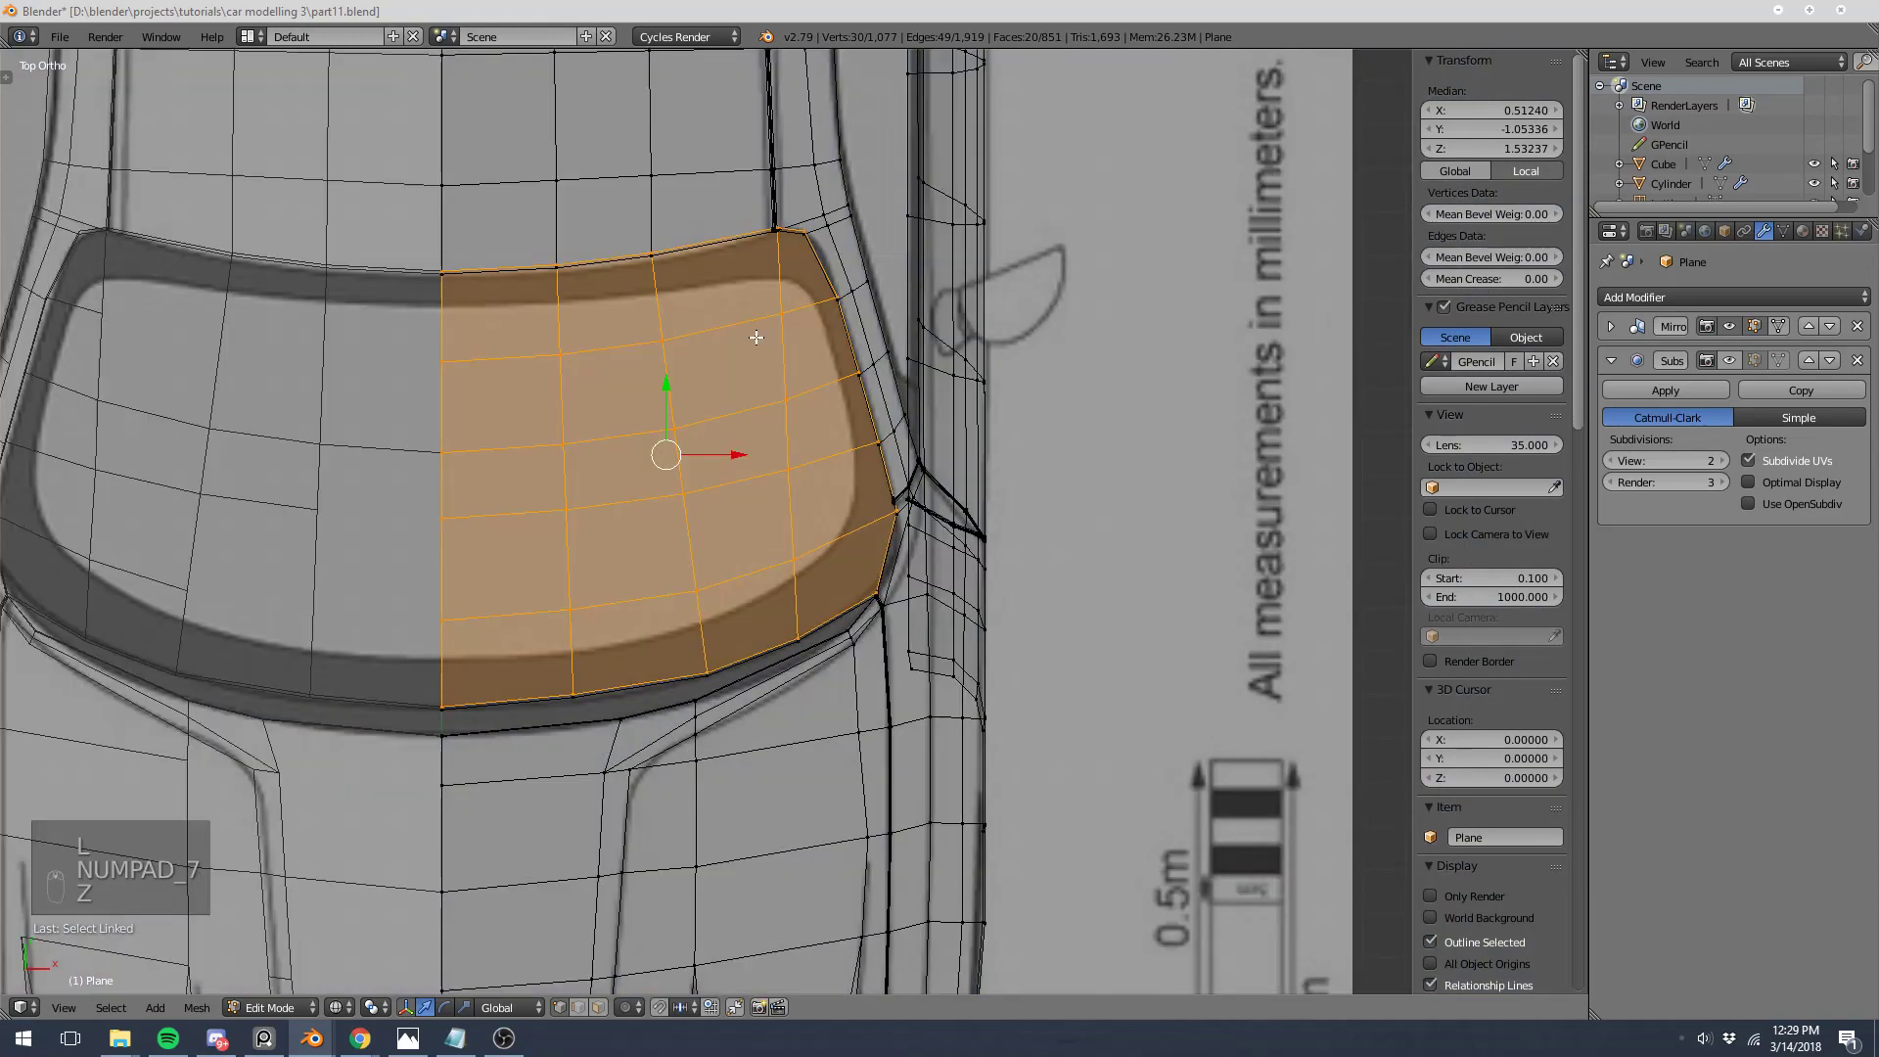
key("KP_3")
scroll(630, 361, "up", 5)
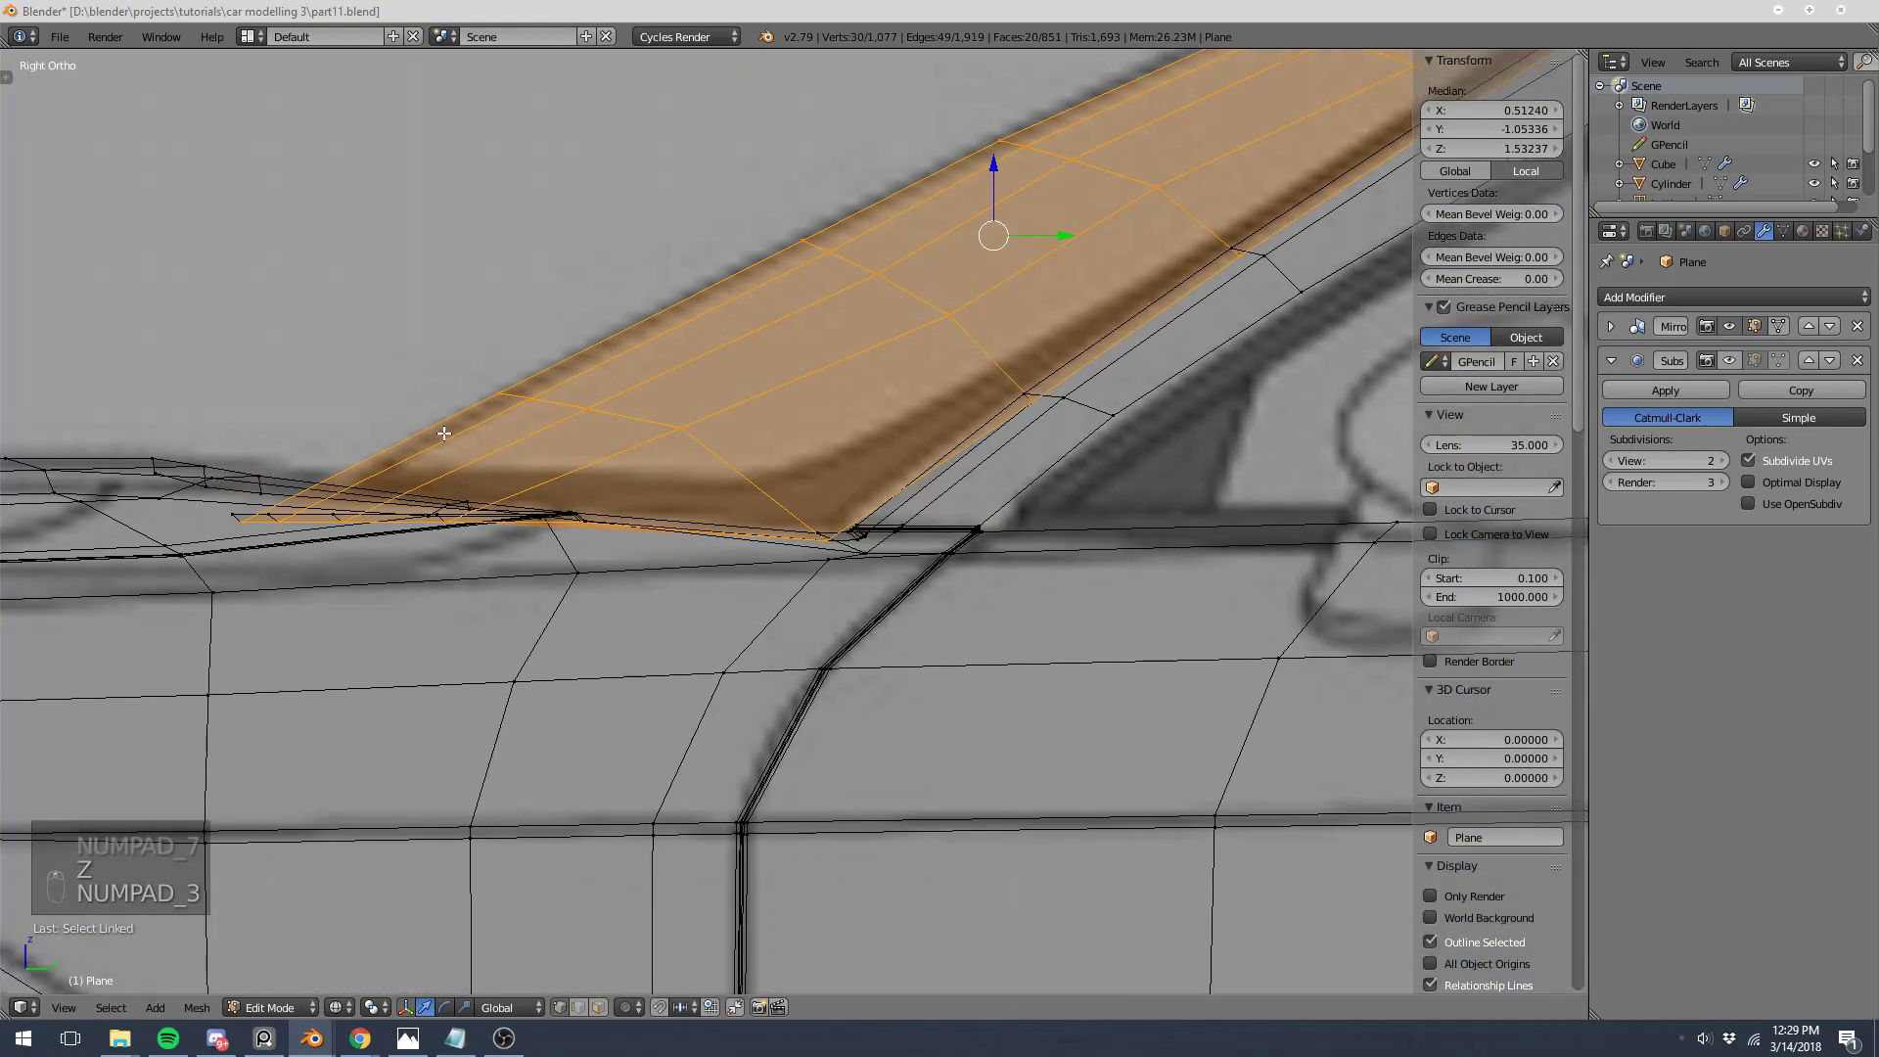
Step: Raise the vertices along the windshield's front edge on the Z axis to meet the hood line in the side blueprint
key("a")
key("b")
key("KP_7")
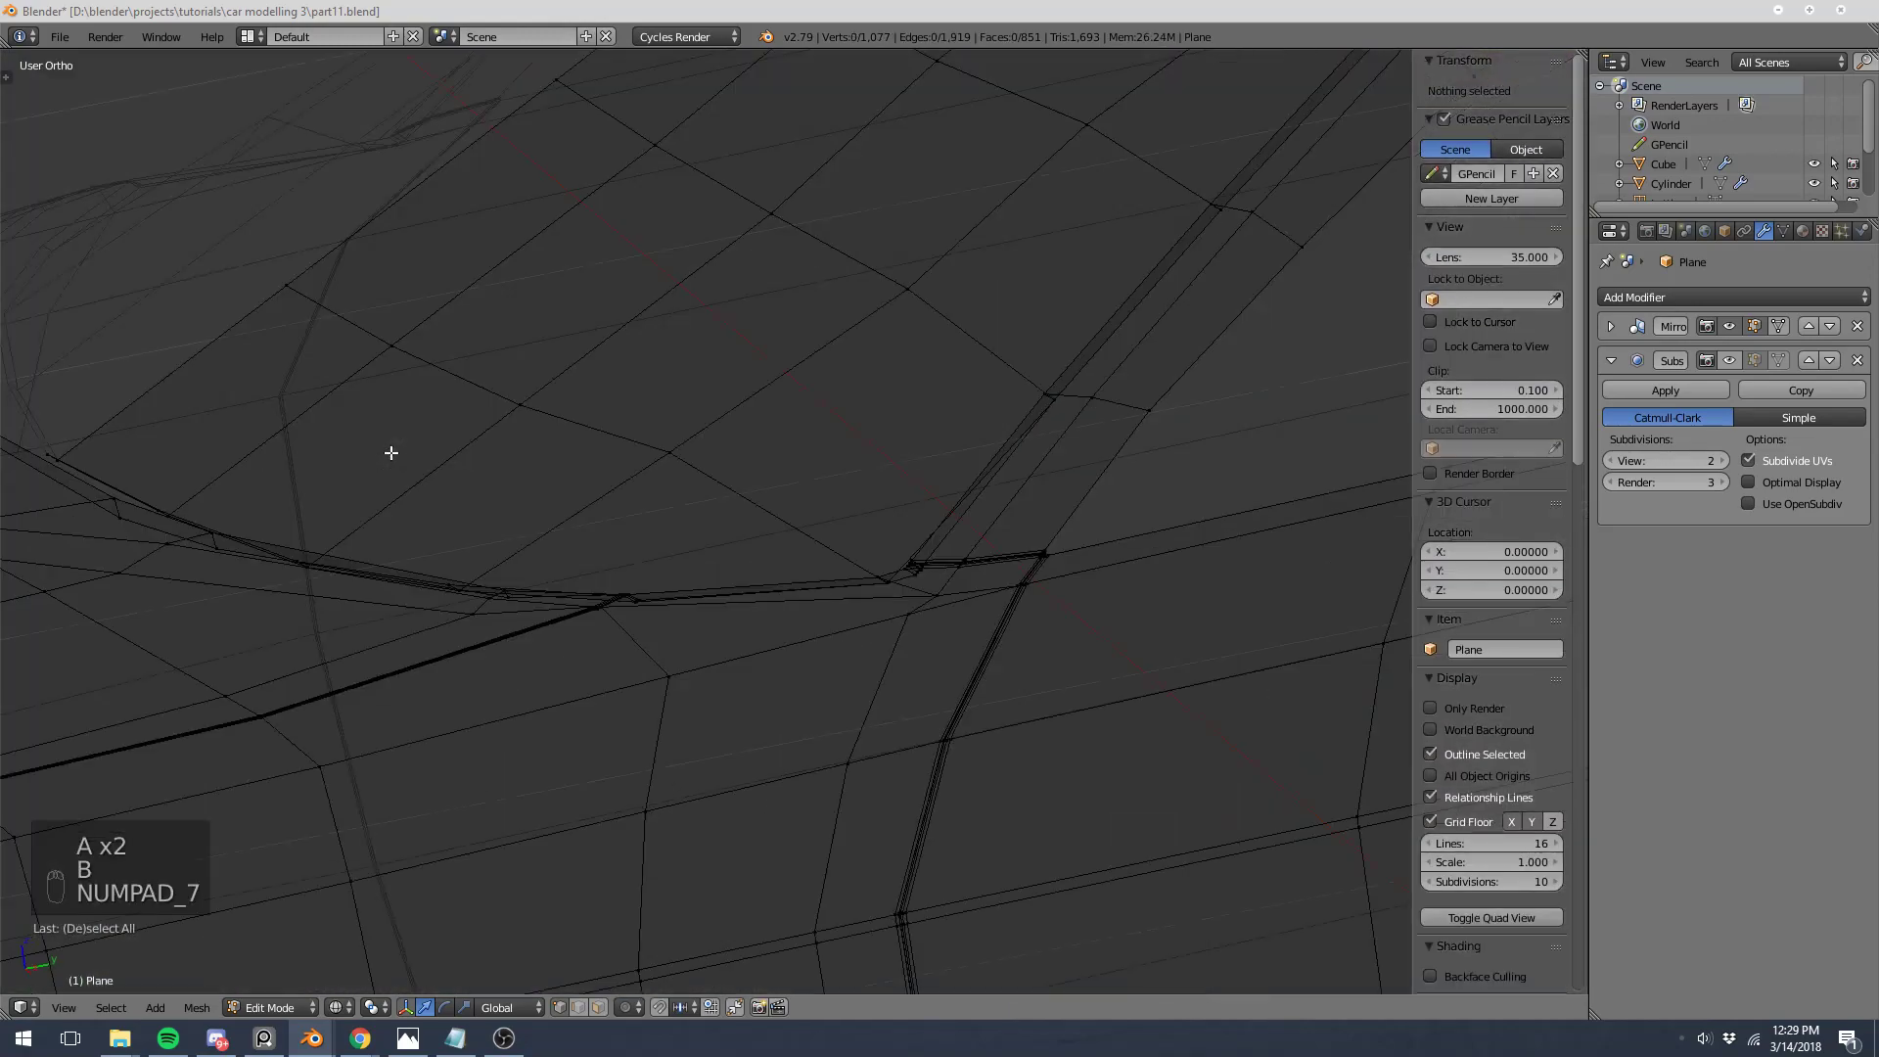
scroll(391, 449, "down", 4)
key("z")
key("z")
key("b")
left_click_drag(430, 685, 582, 710)
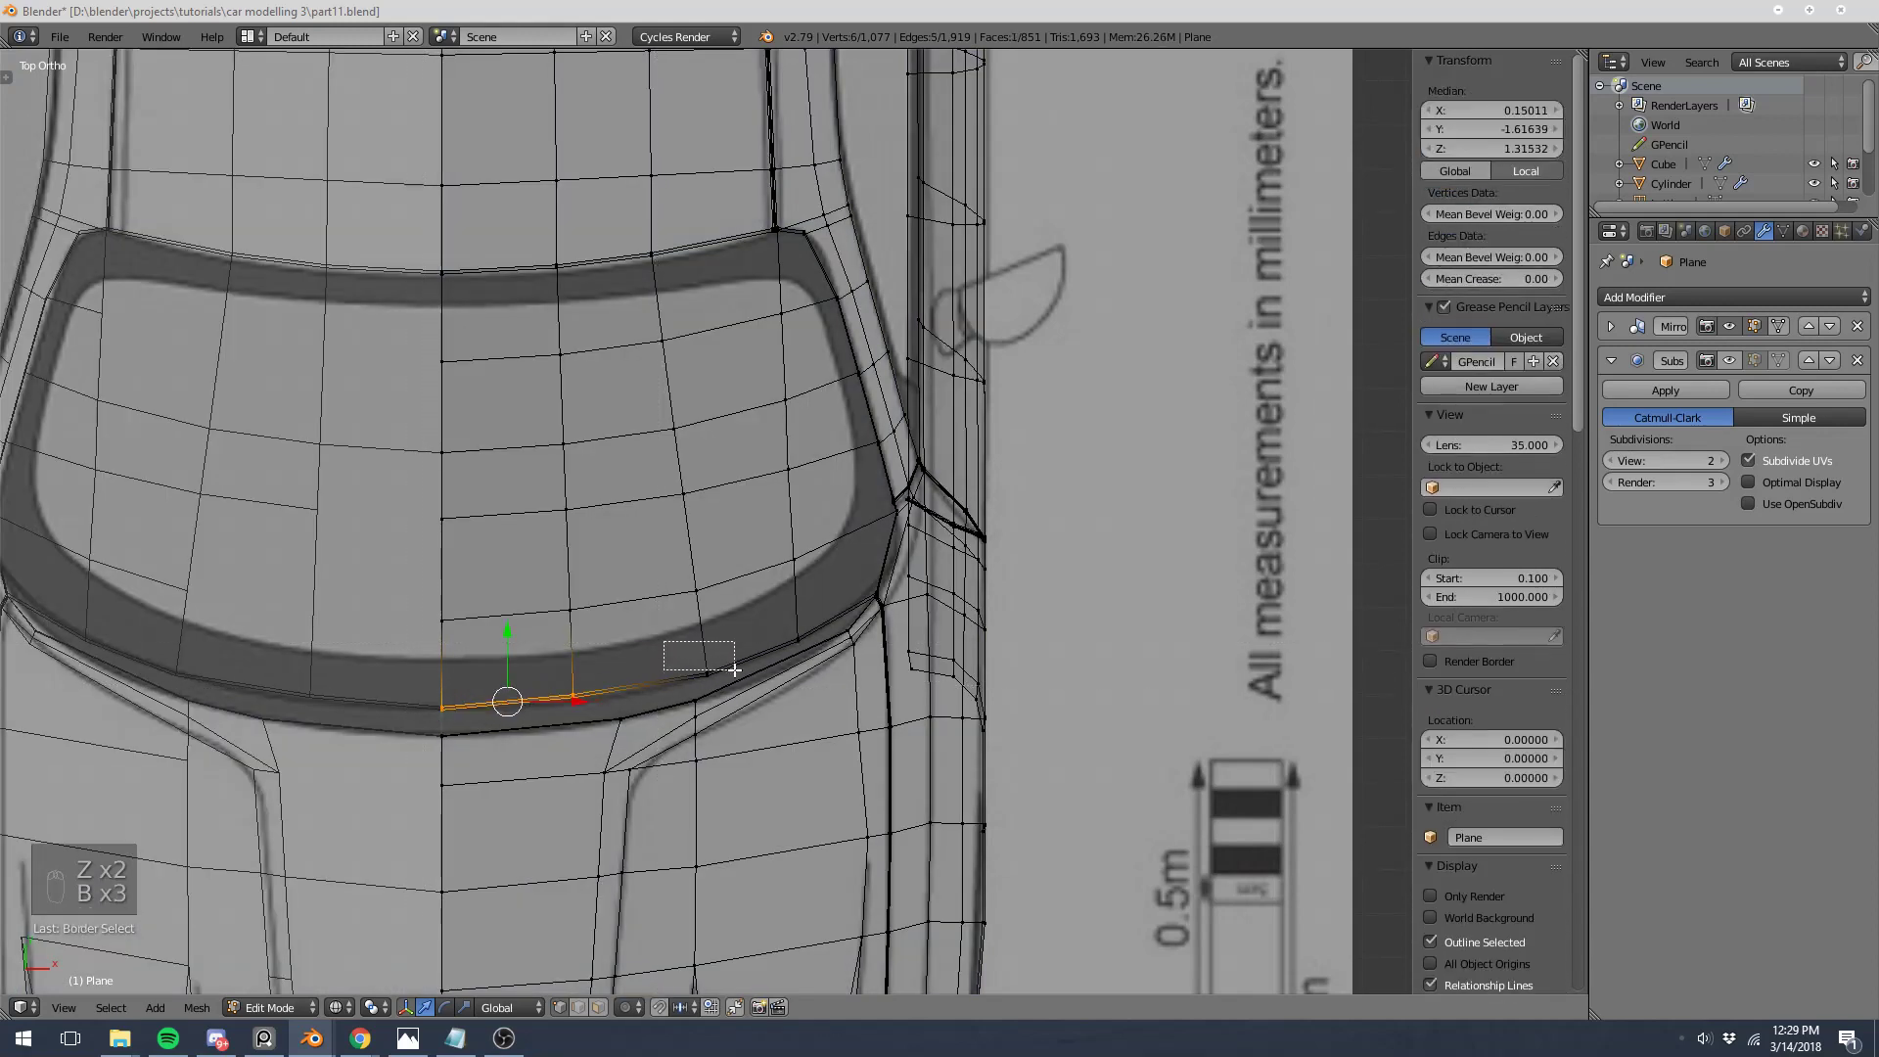
key("b")
left_click_drag(777, 587, 825, 646)
key("z")
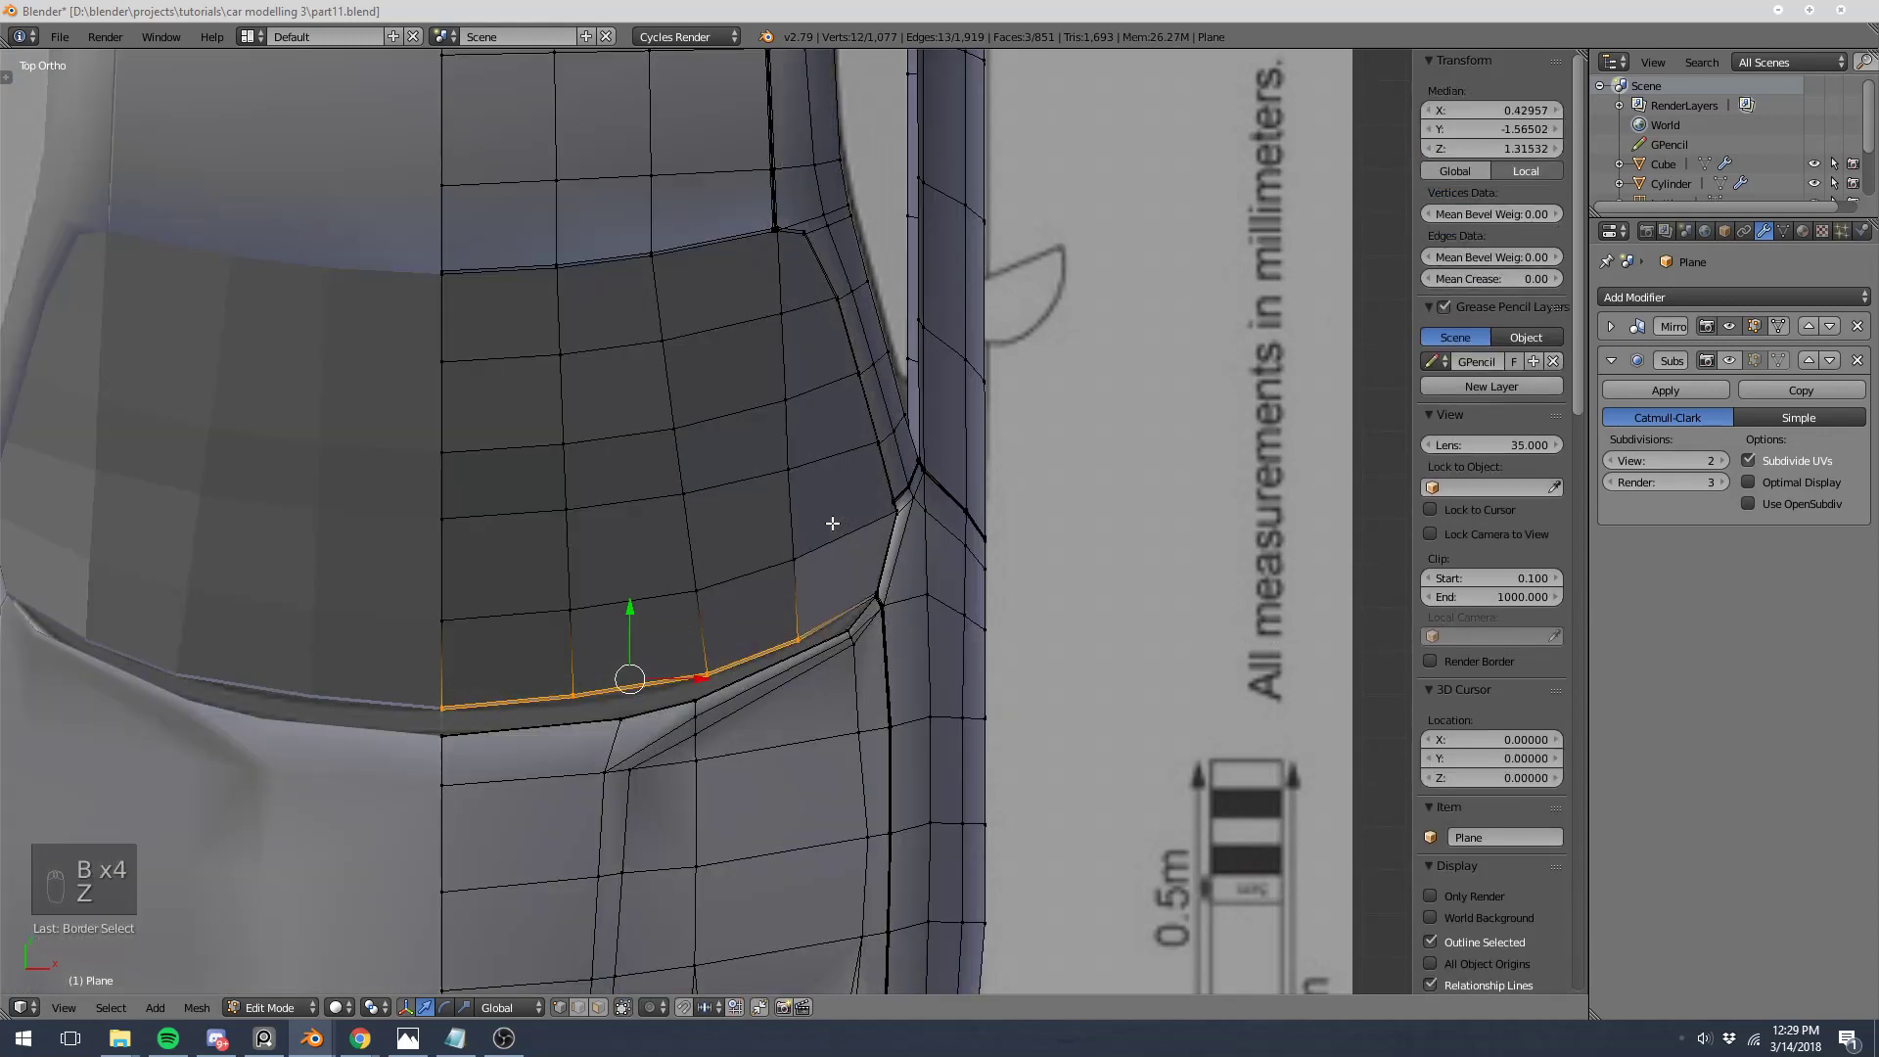
key("KP_3")
key("z")
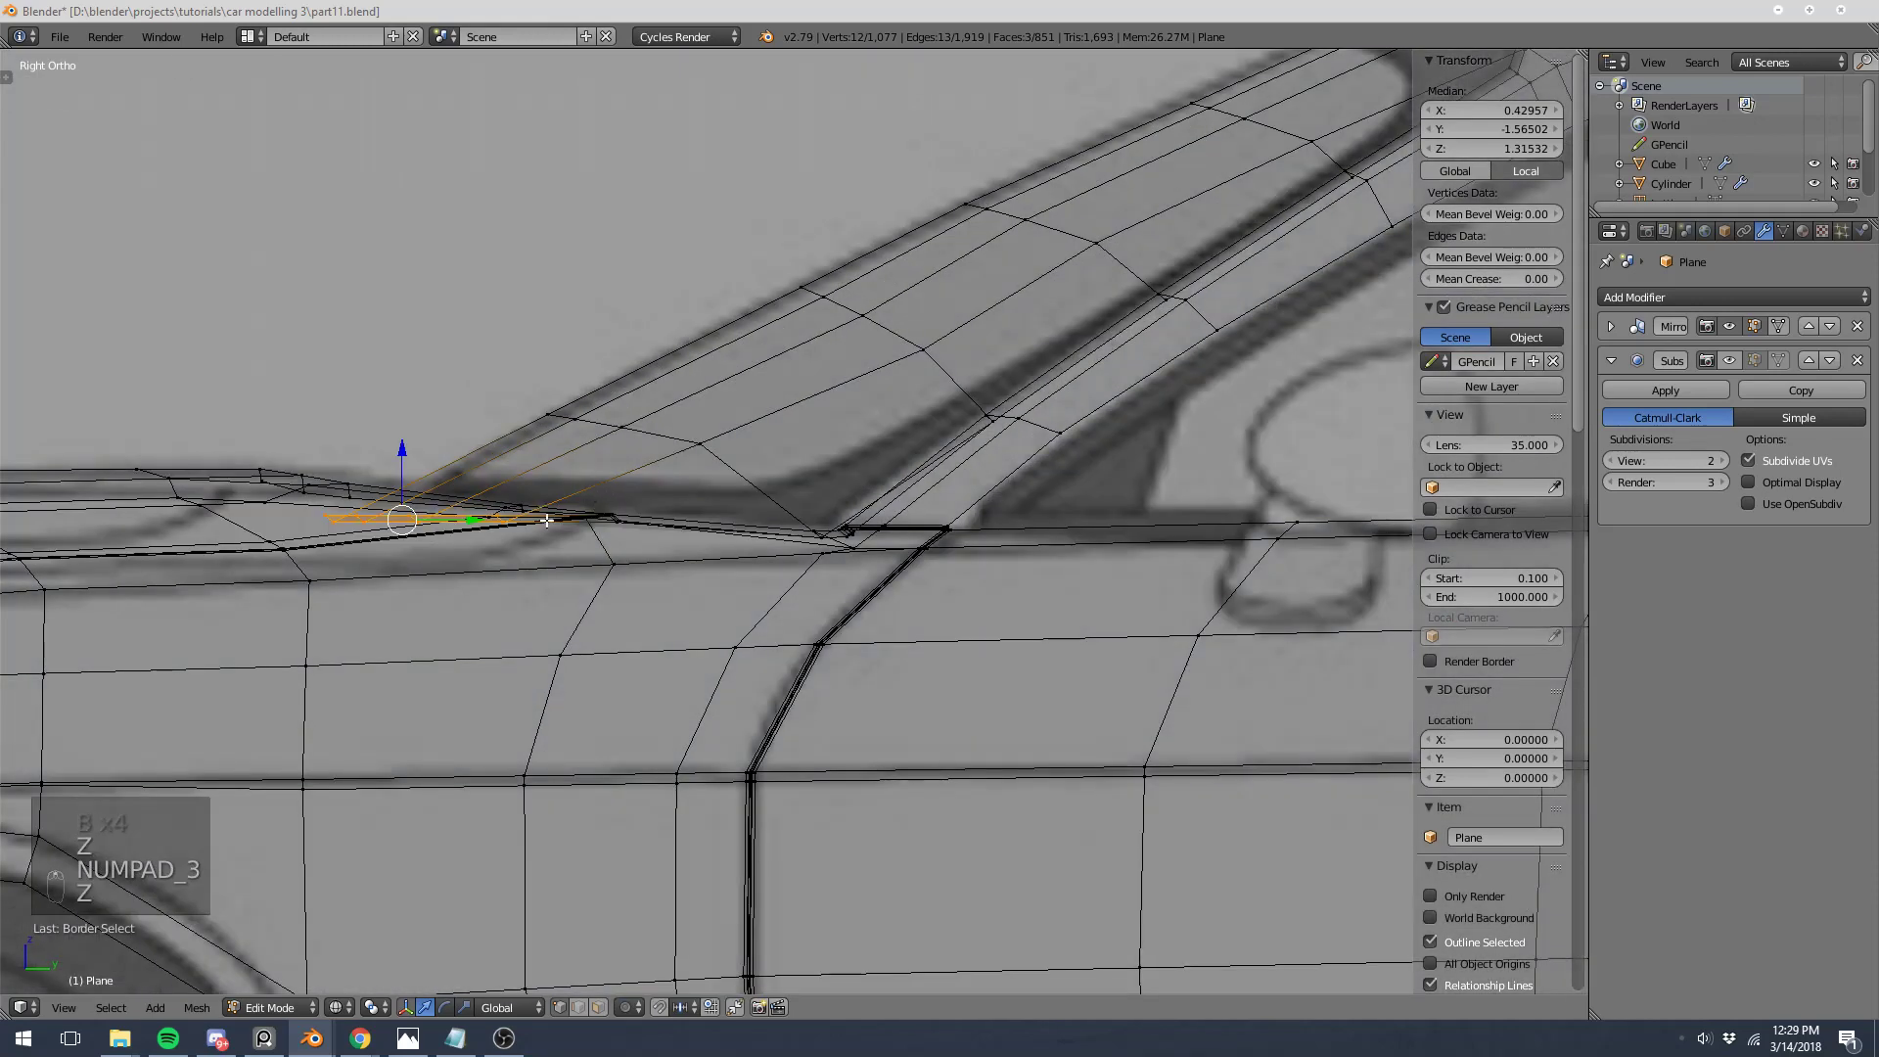
mouse_move(478, 528)
left_mouse_down()
mouse_move(527, 529)
mouse_move(546, 494)
mouse_move(572, 496)
left_mouse_up()
key("g")
key("z")
left_click(548, 490)
key("z")
key("a")
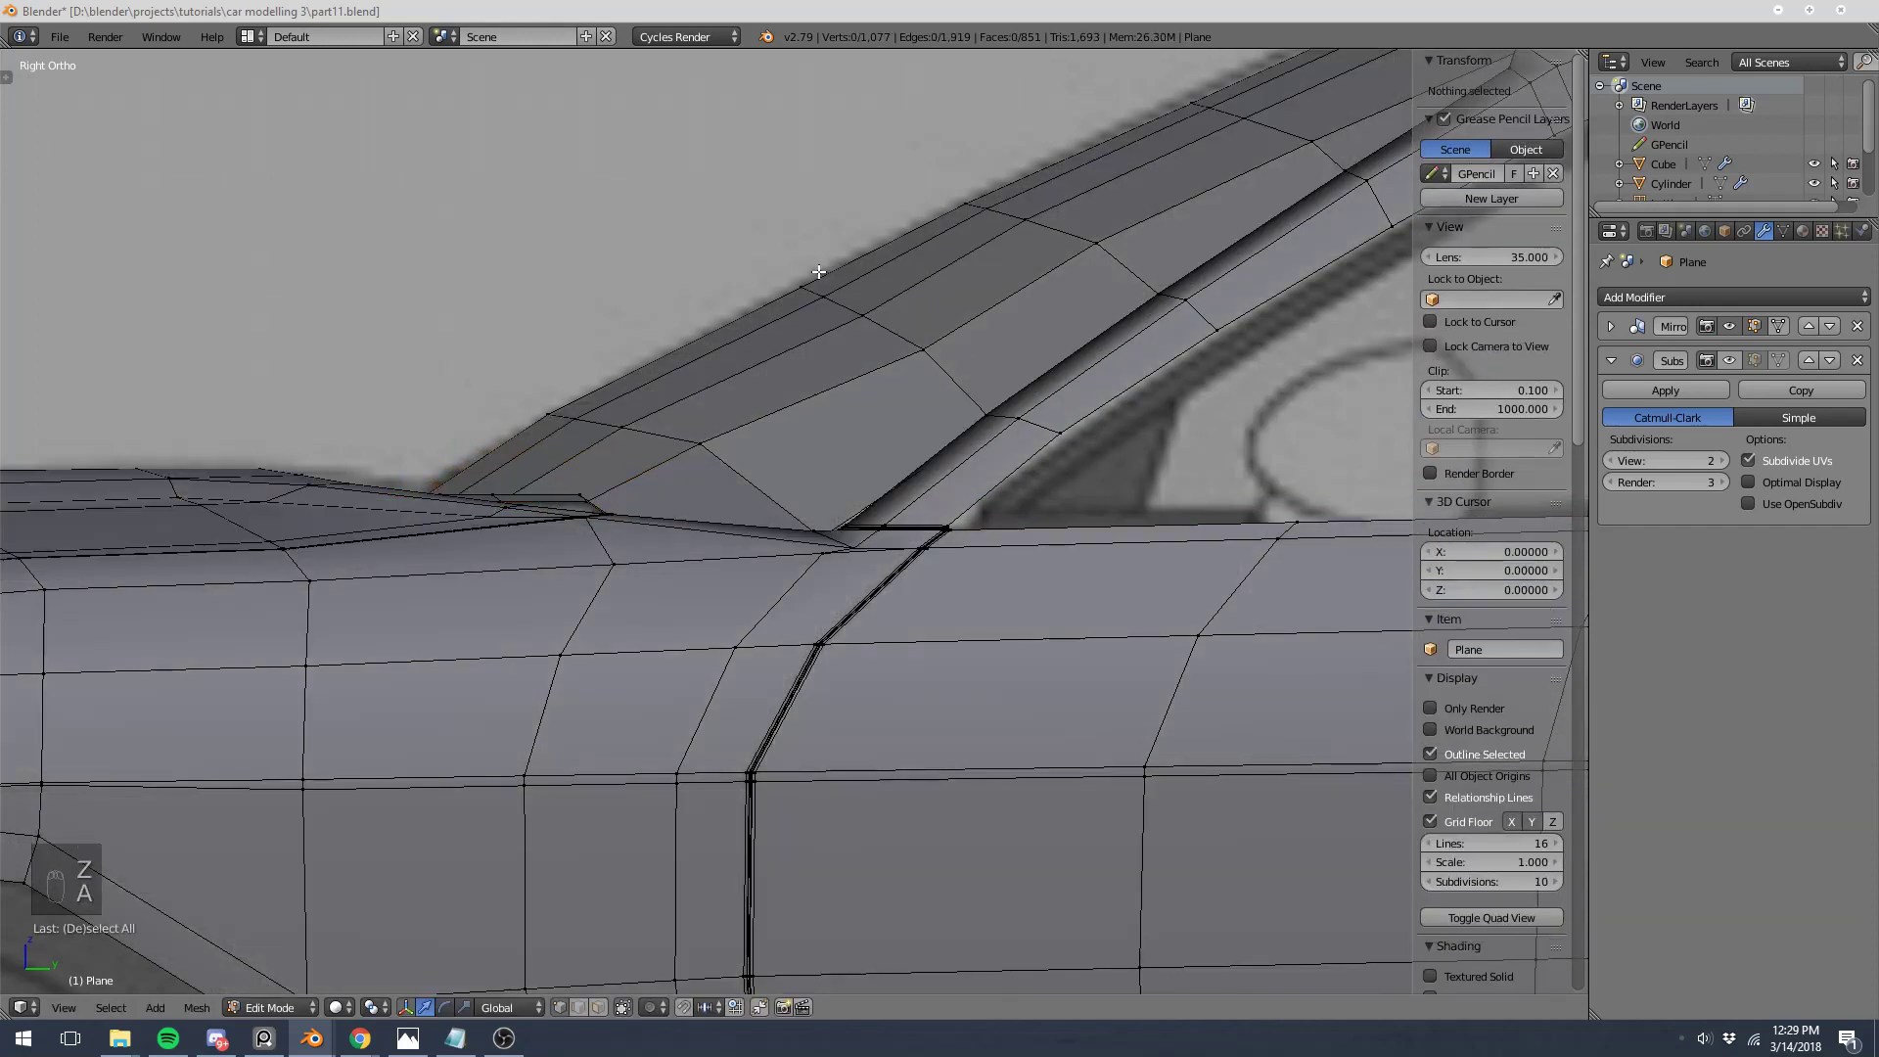
Step: Move the windshield's third vertex row from the front, excluding its outer edge, up to the blueprint's glass line
key("z")
left_click_drag(933, 374, 933, 374)
key("g")
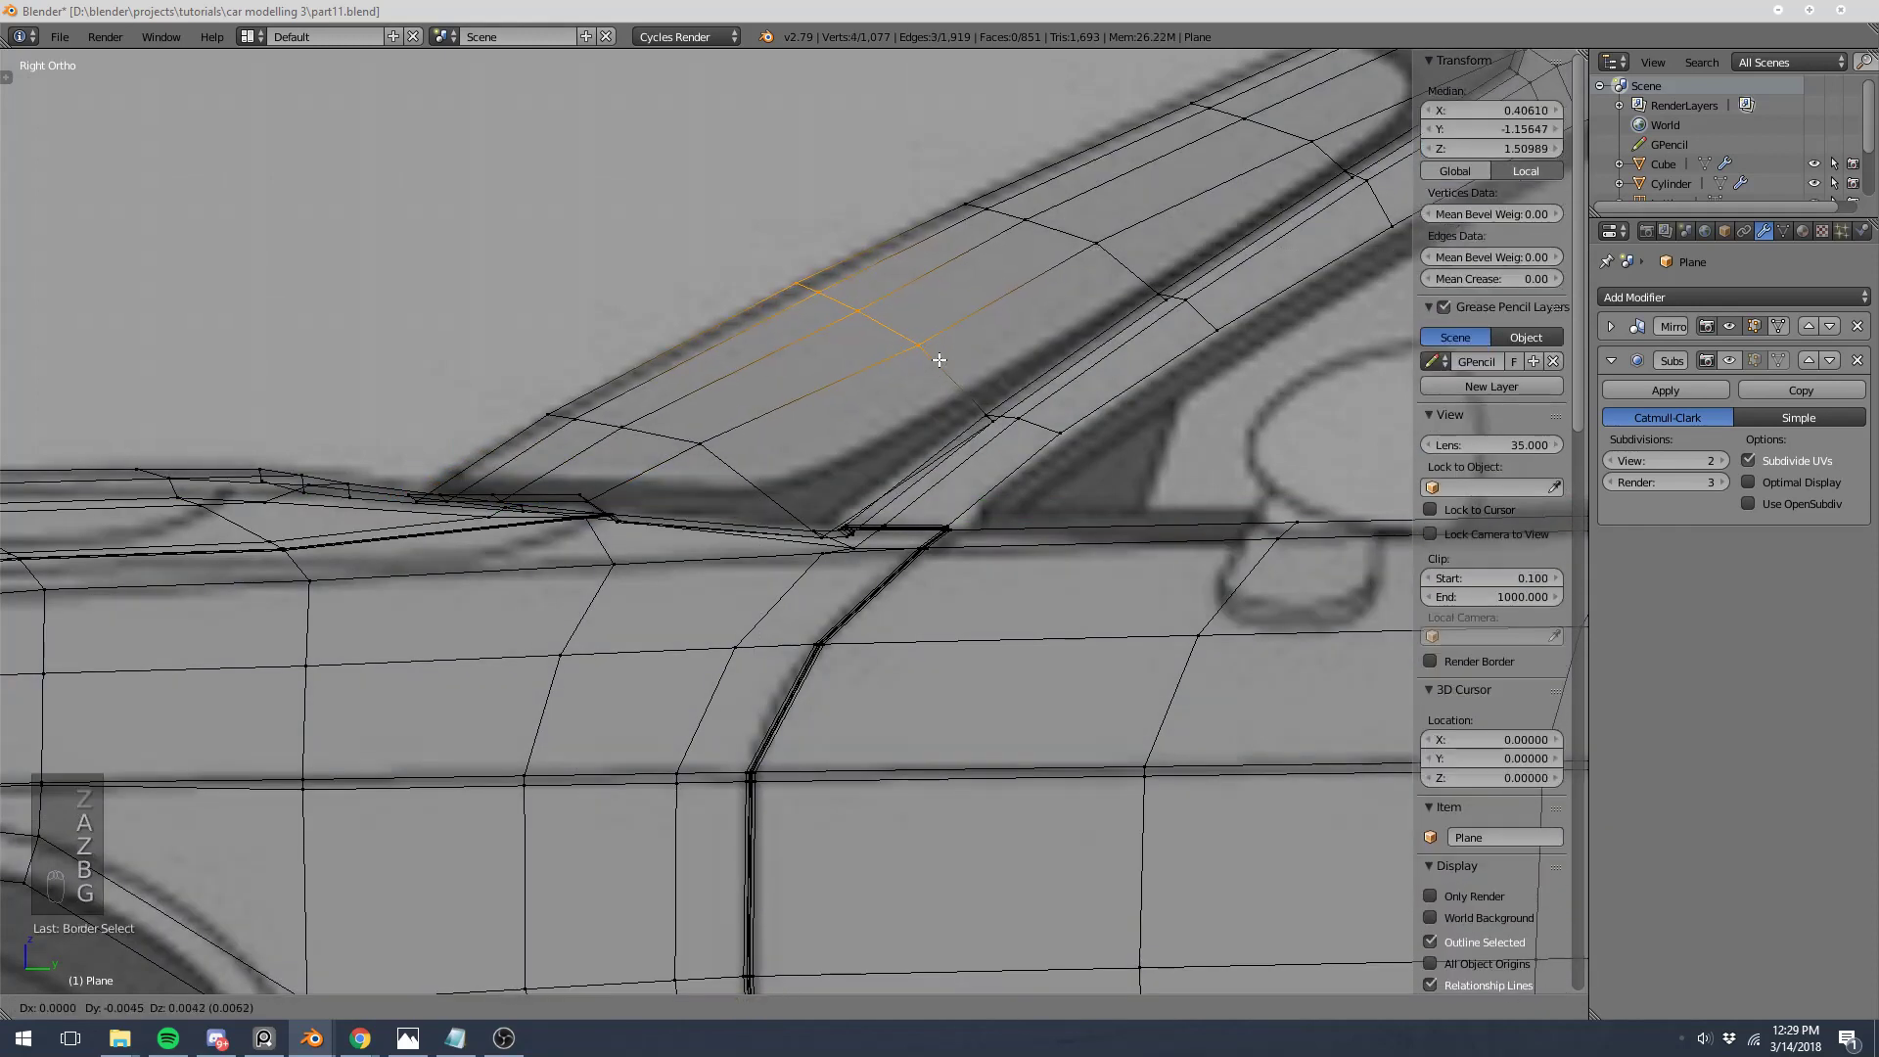
left_click(929, 330)
key("z")
key("z")
scroll(630, 306, "up", 3)
Step: Move the next higher inner vertex row of the windshield up to the blueprint's glass line
key("a")
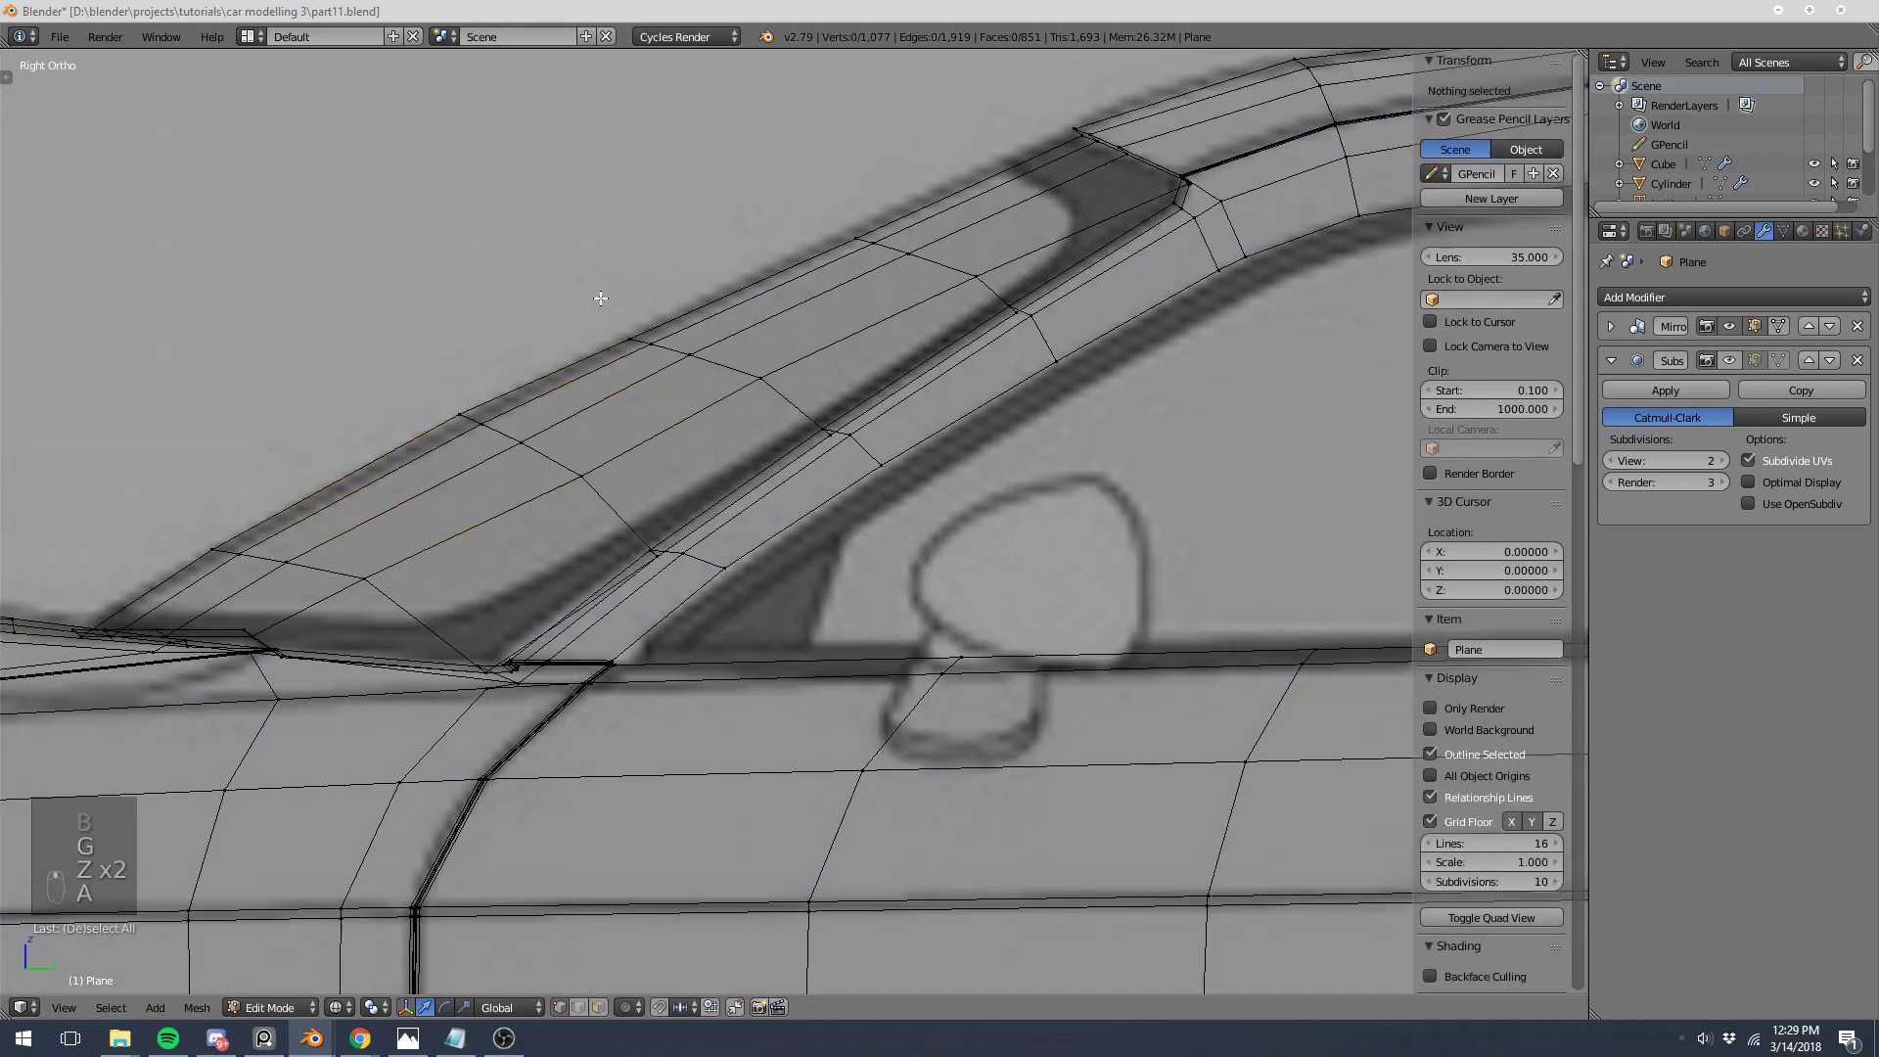
left_click_drag(785, 410, 784, 410)
key("g")
left_click(969, 294)
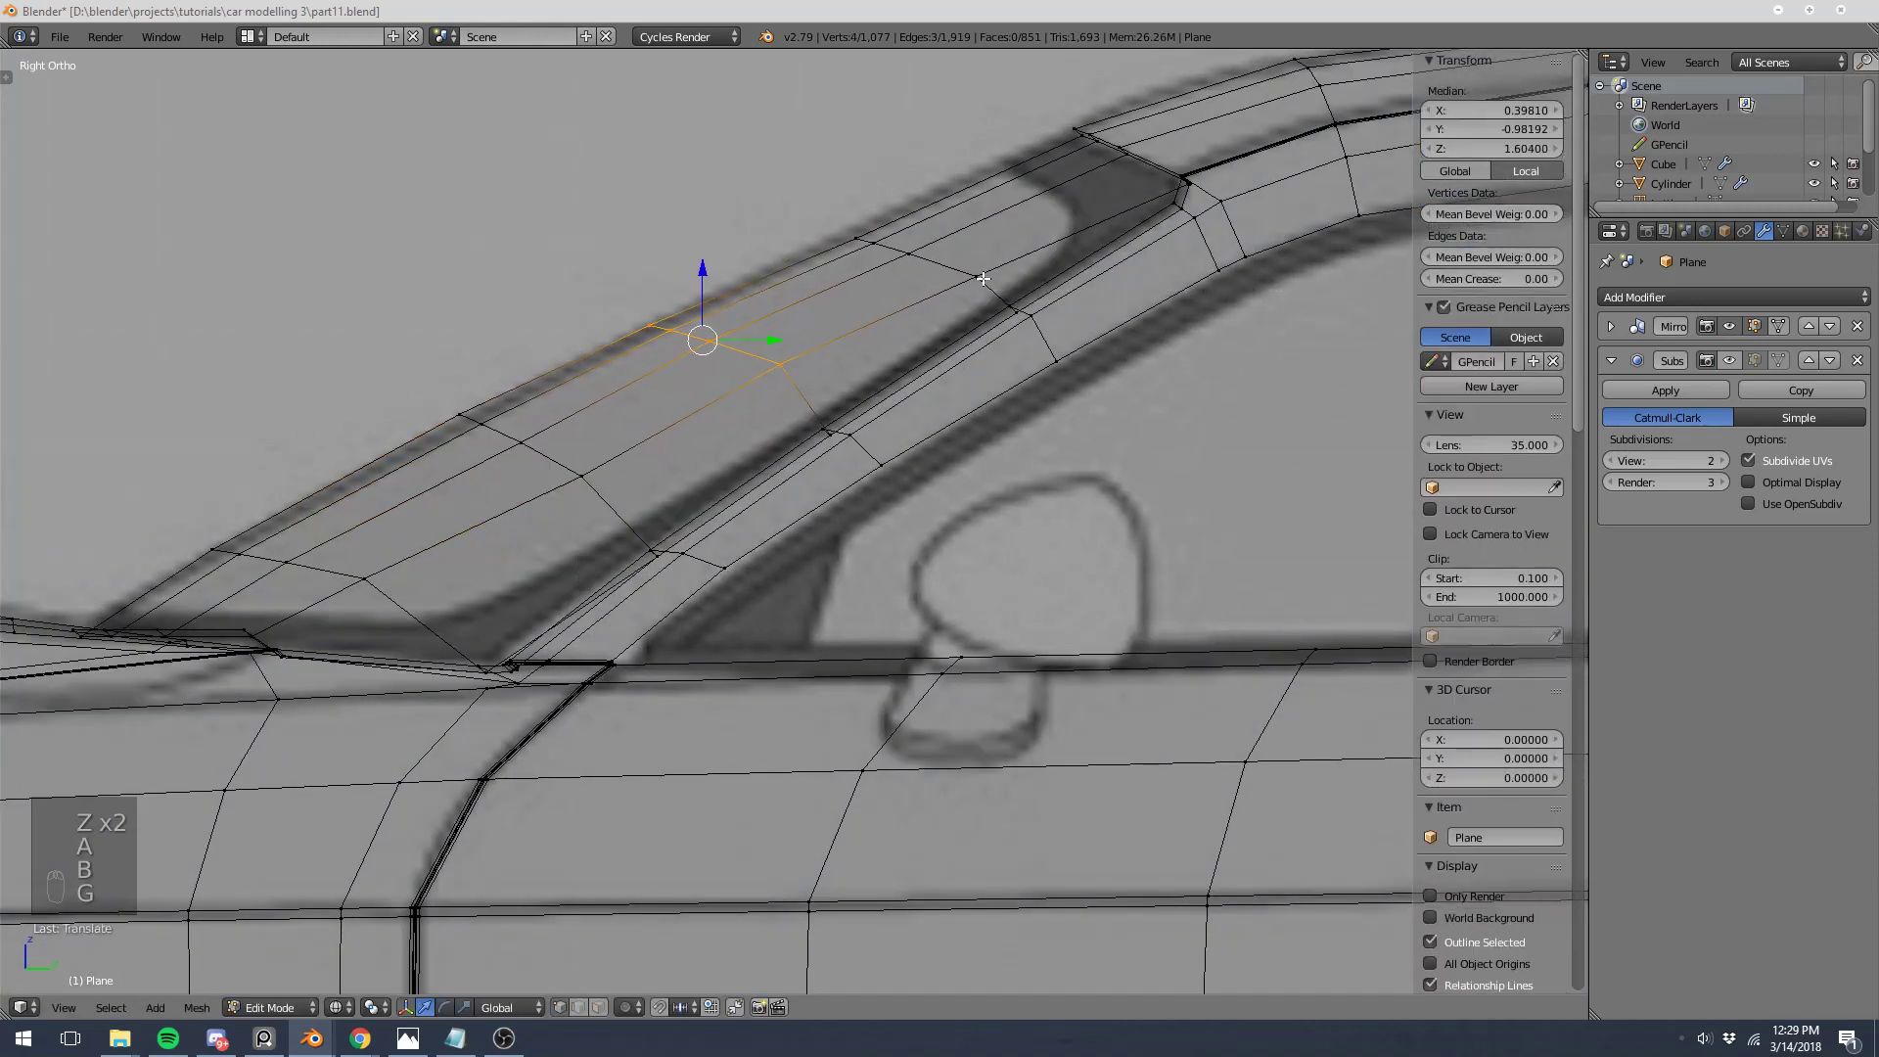
Step: Raise the inner vertex row just below the windshield's roof edge by about 0.015 and rotate it slightly
key("a")
key("b")
left_click_drag(798, 207, 1027, 315)
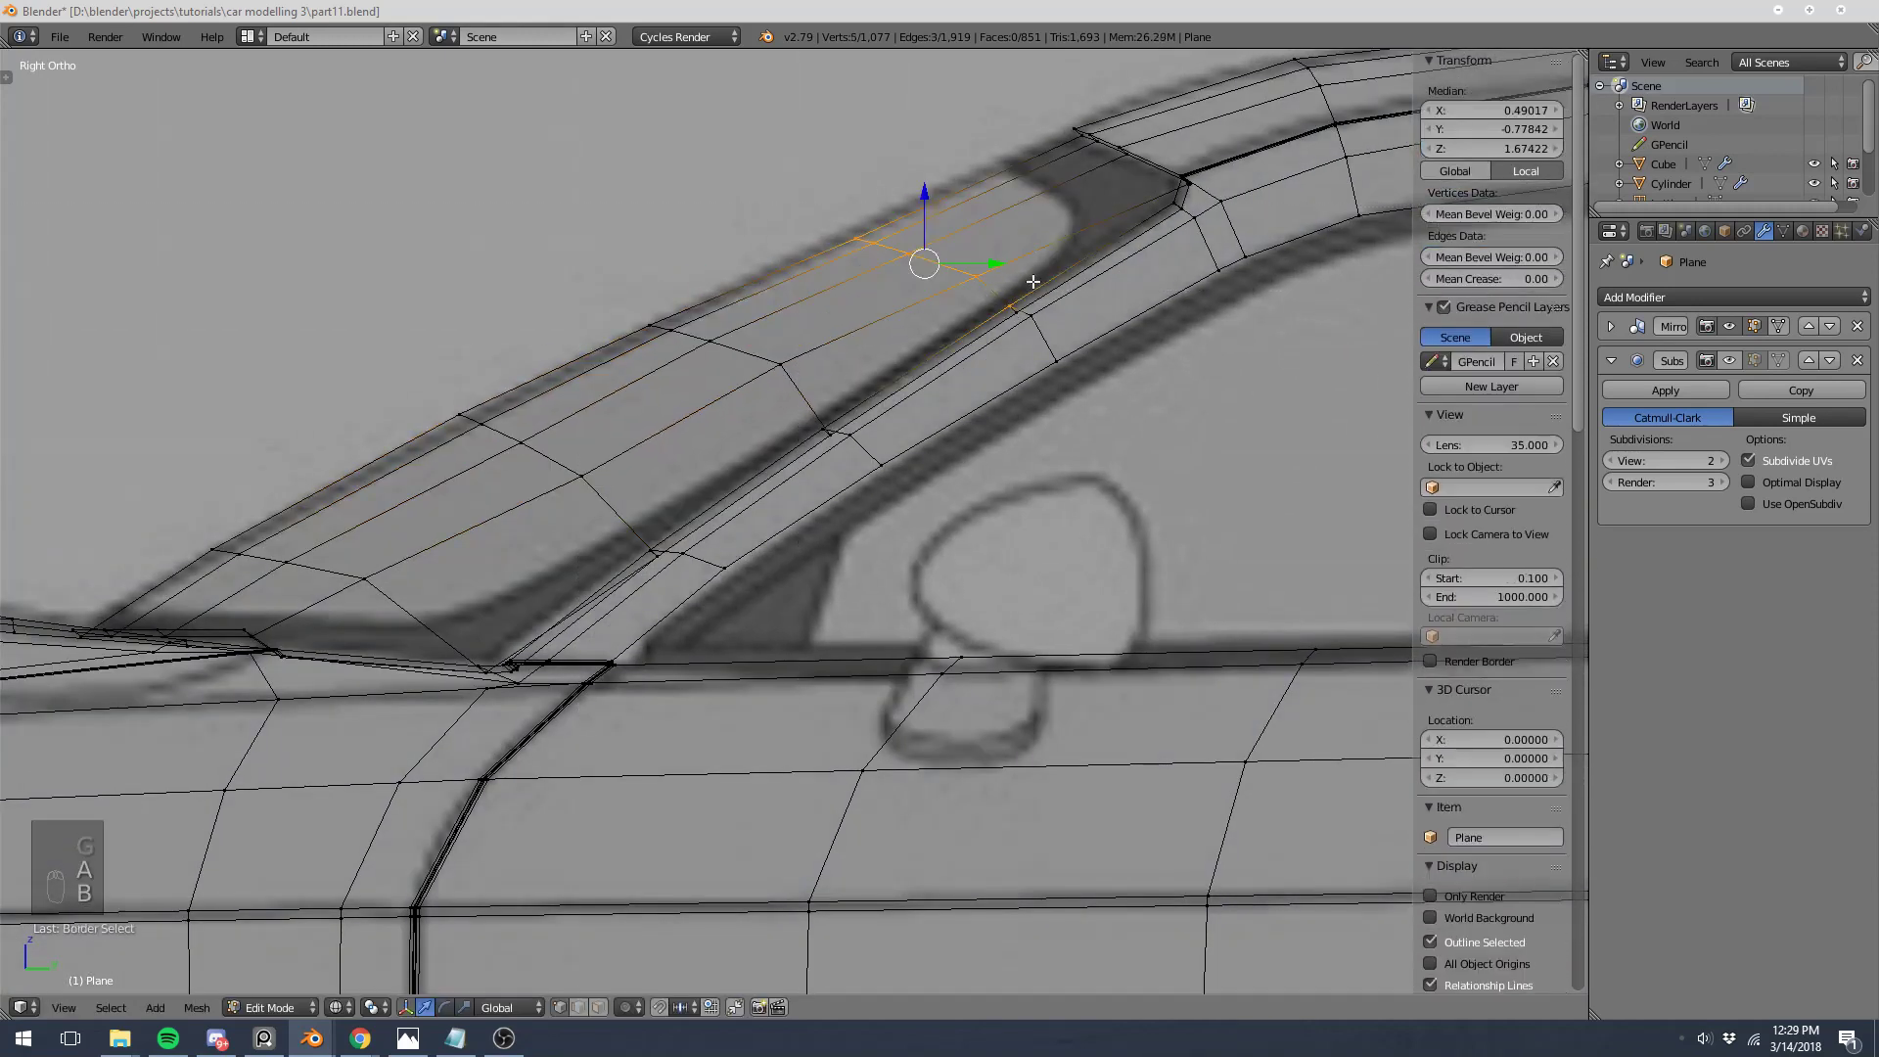
middle_click_drag(1047, 364, 1046, 364)
key("g")
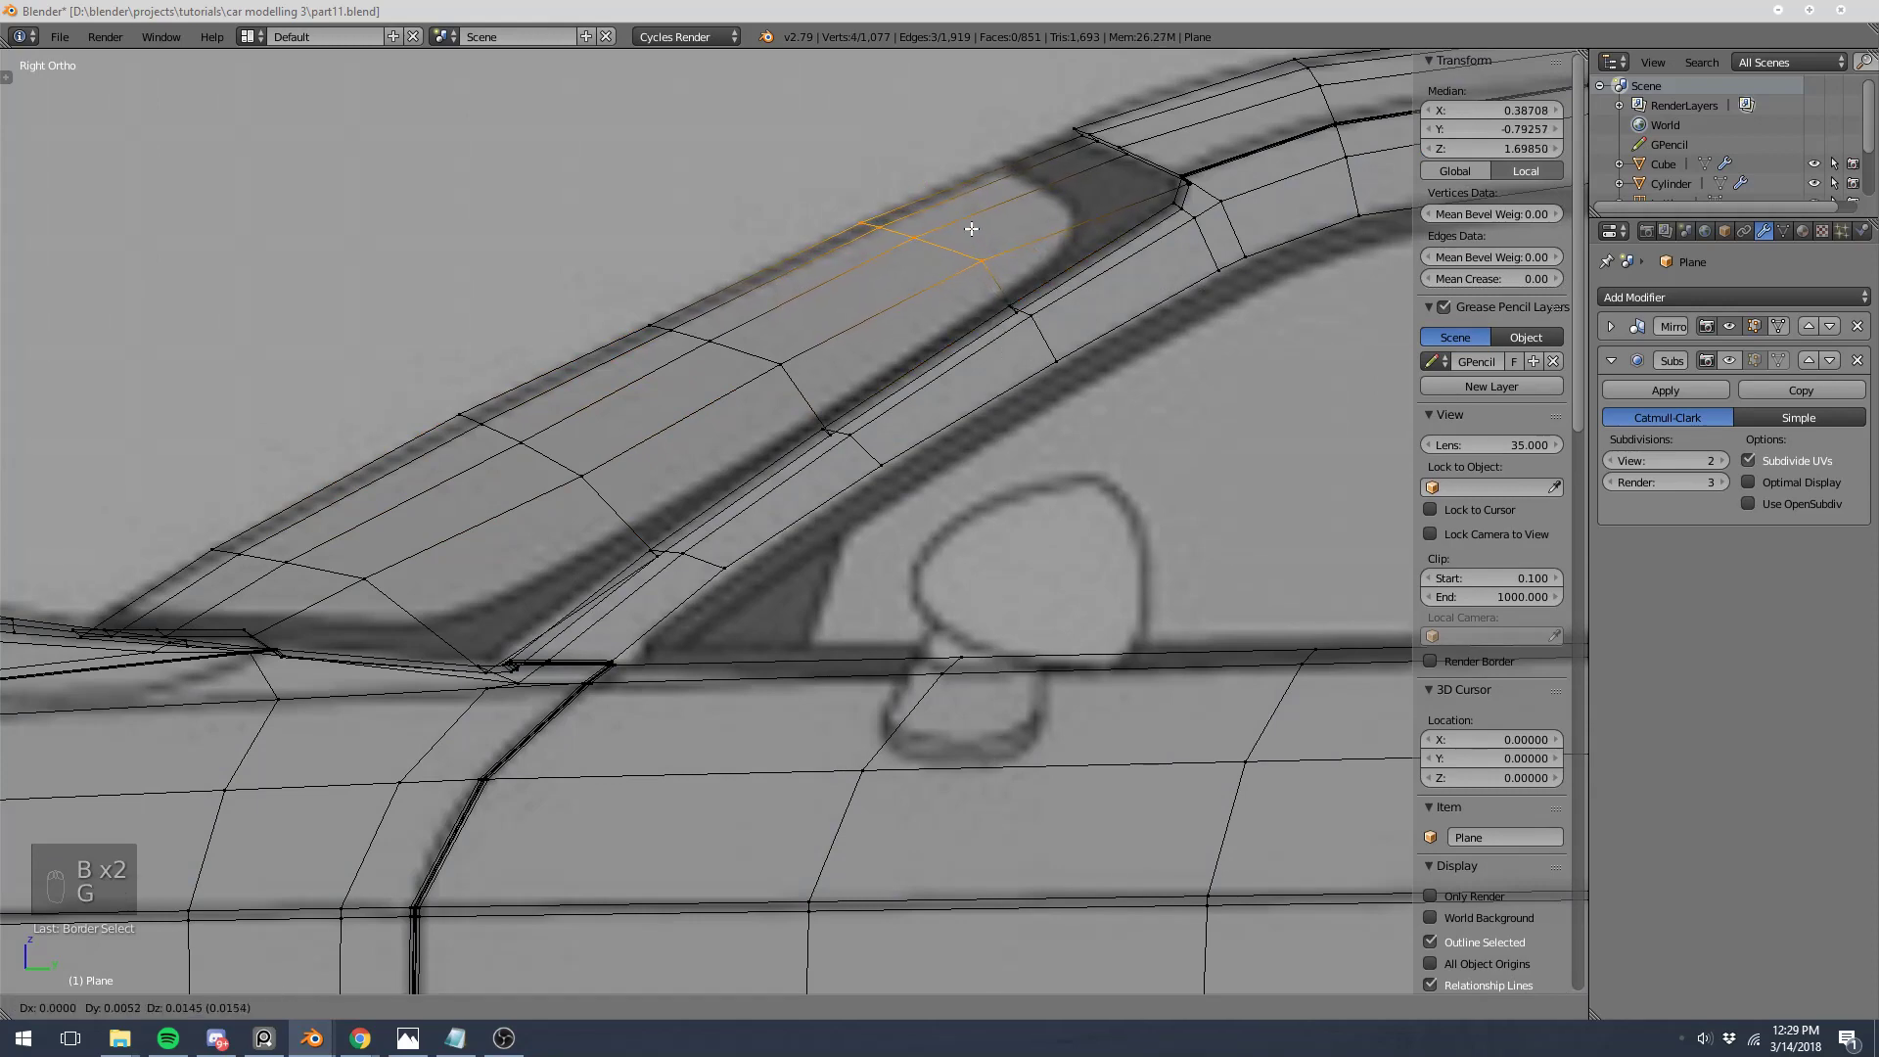
left_click(971, 229)
key("r")
left_click(998, 326)
key("z")
scroll(646, 524, "down", 4)
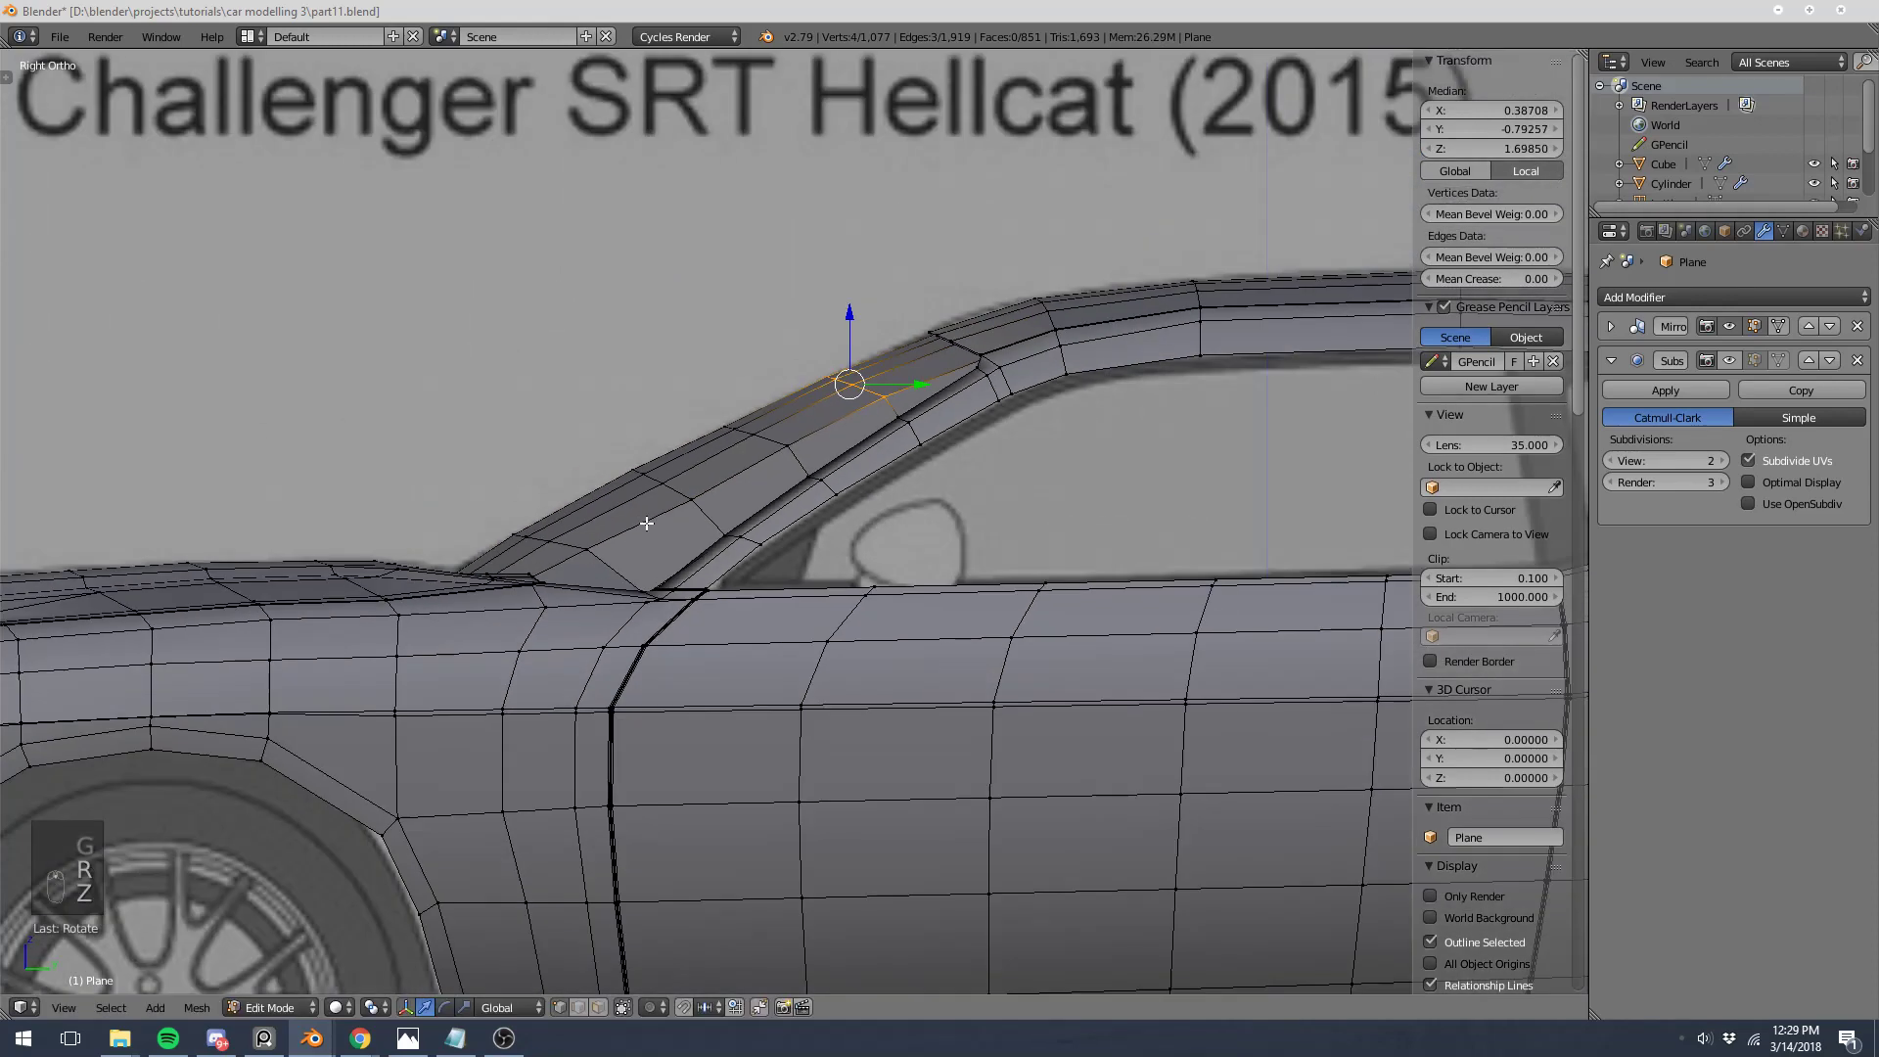
Step: In the top view, move the vertices at the windshield's lower outer corner rearward along Y and nudge them to the blueprint
scroll(645, 524, "up", 2)
key("z")
right_click(436, 569)
key("z")
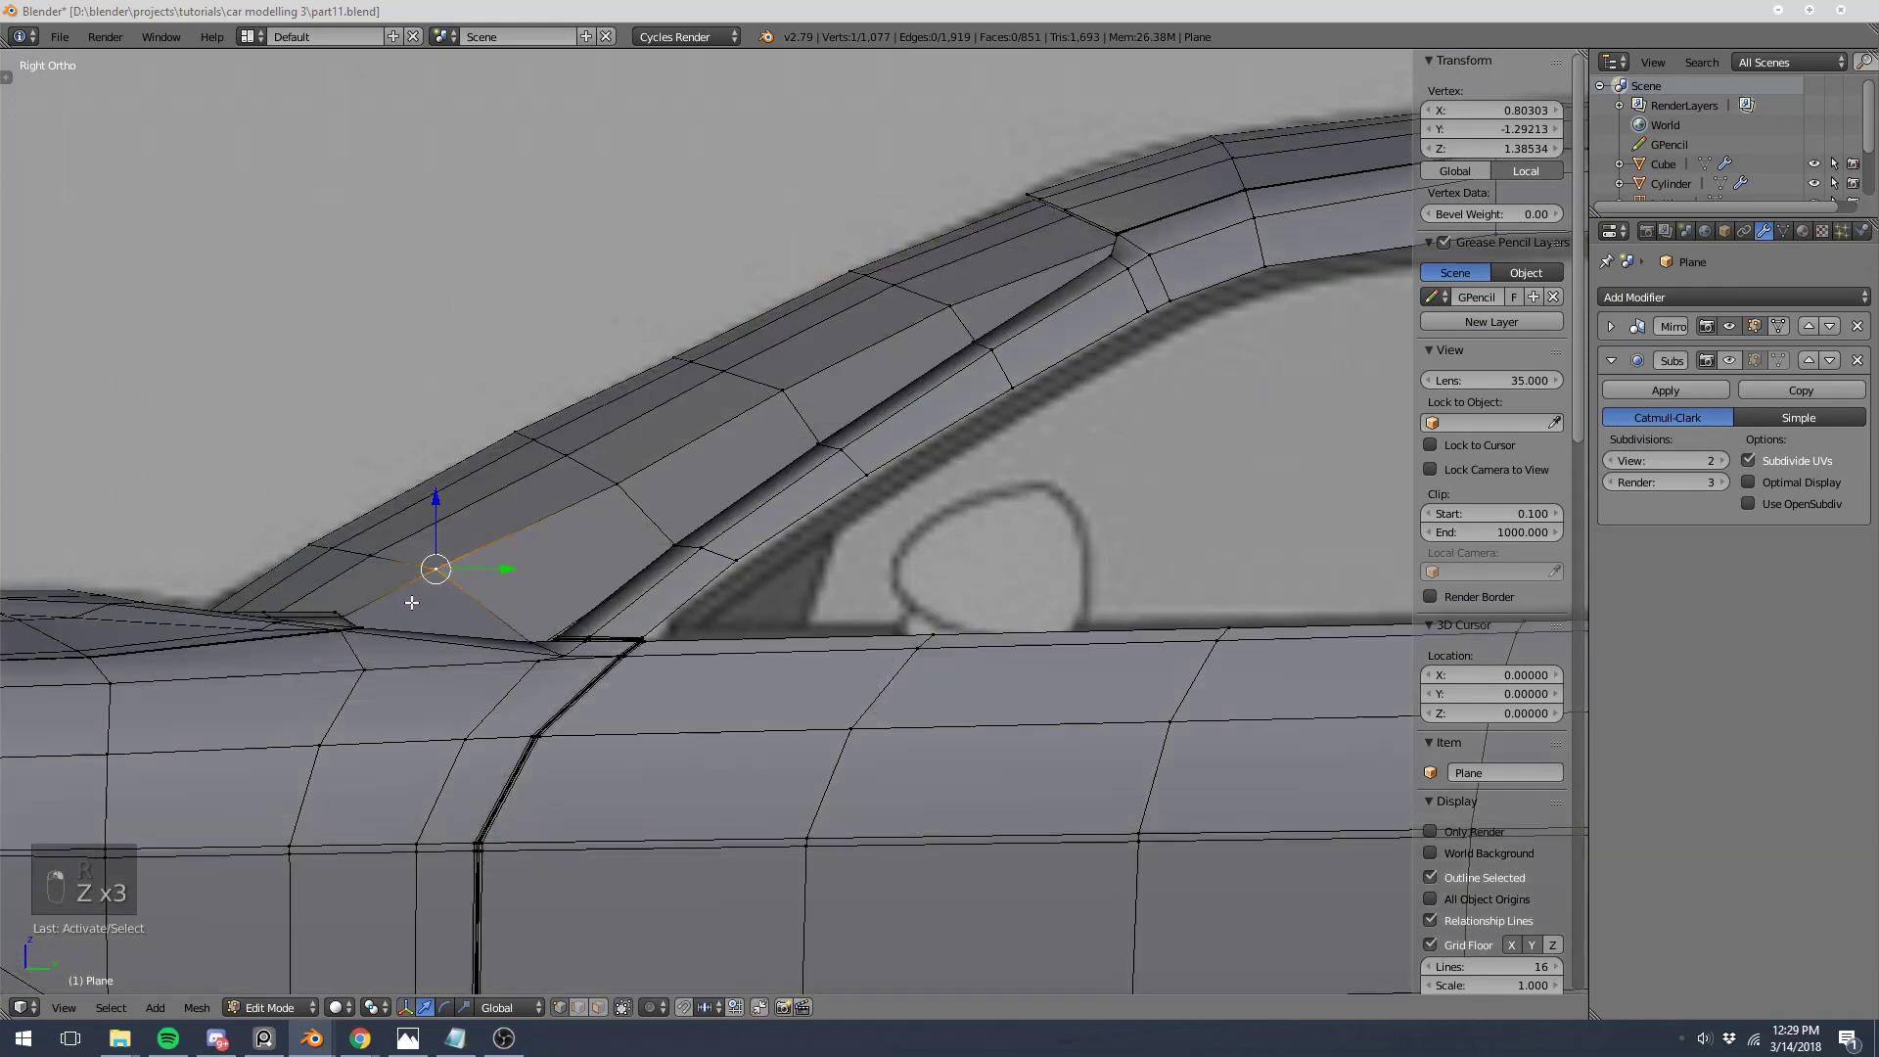
middle_click_drag(412, 603, 391, 528)
key("KP_7")
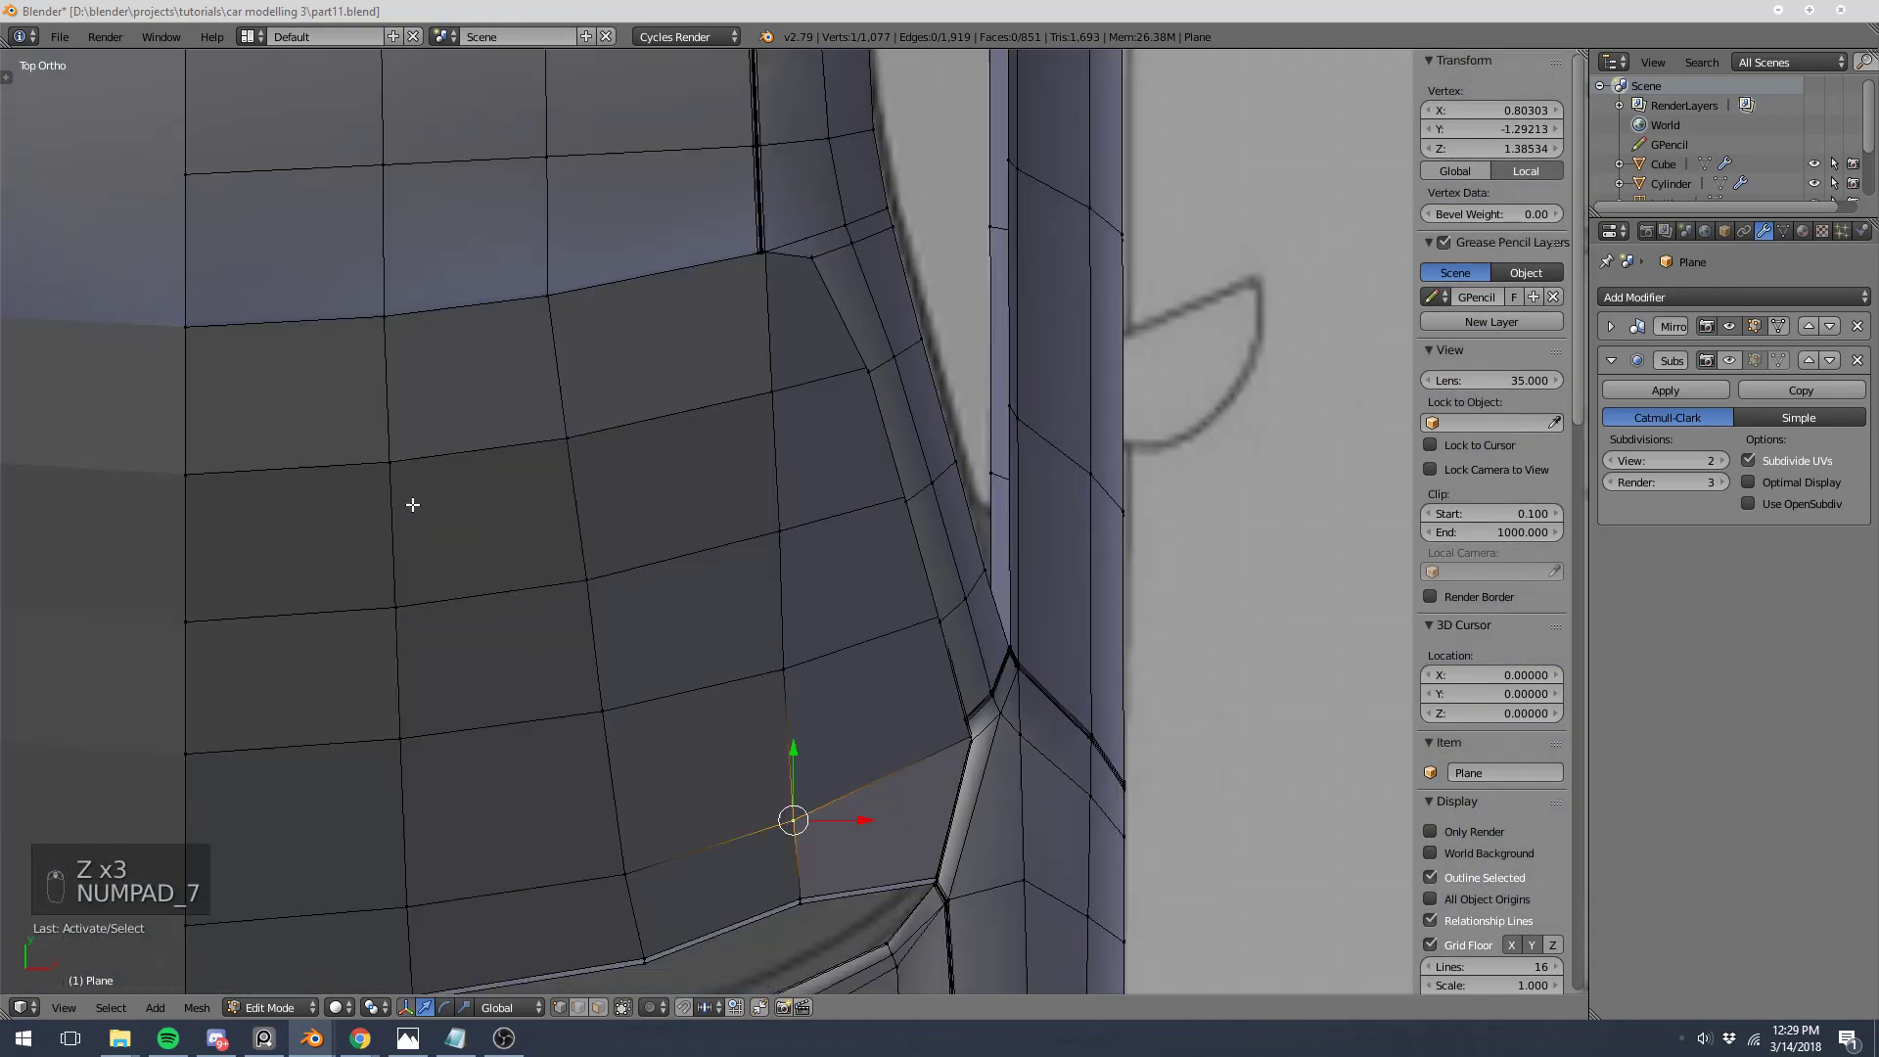
key("z")
scroll(689, 584, "up", 3)
key("a")
key("b")
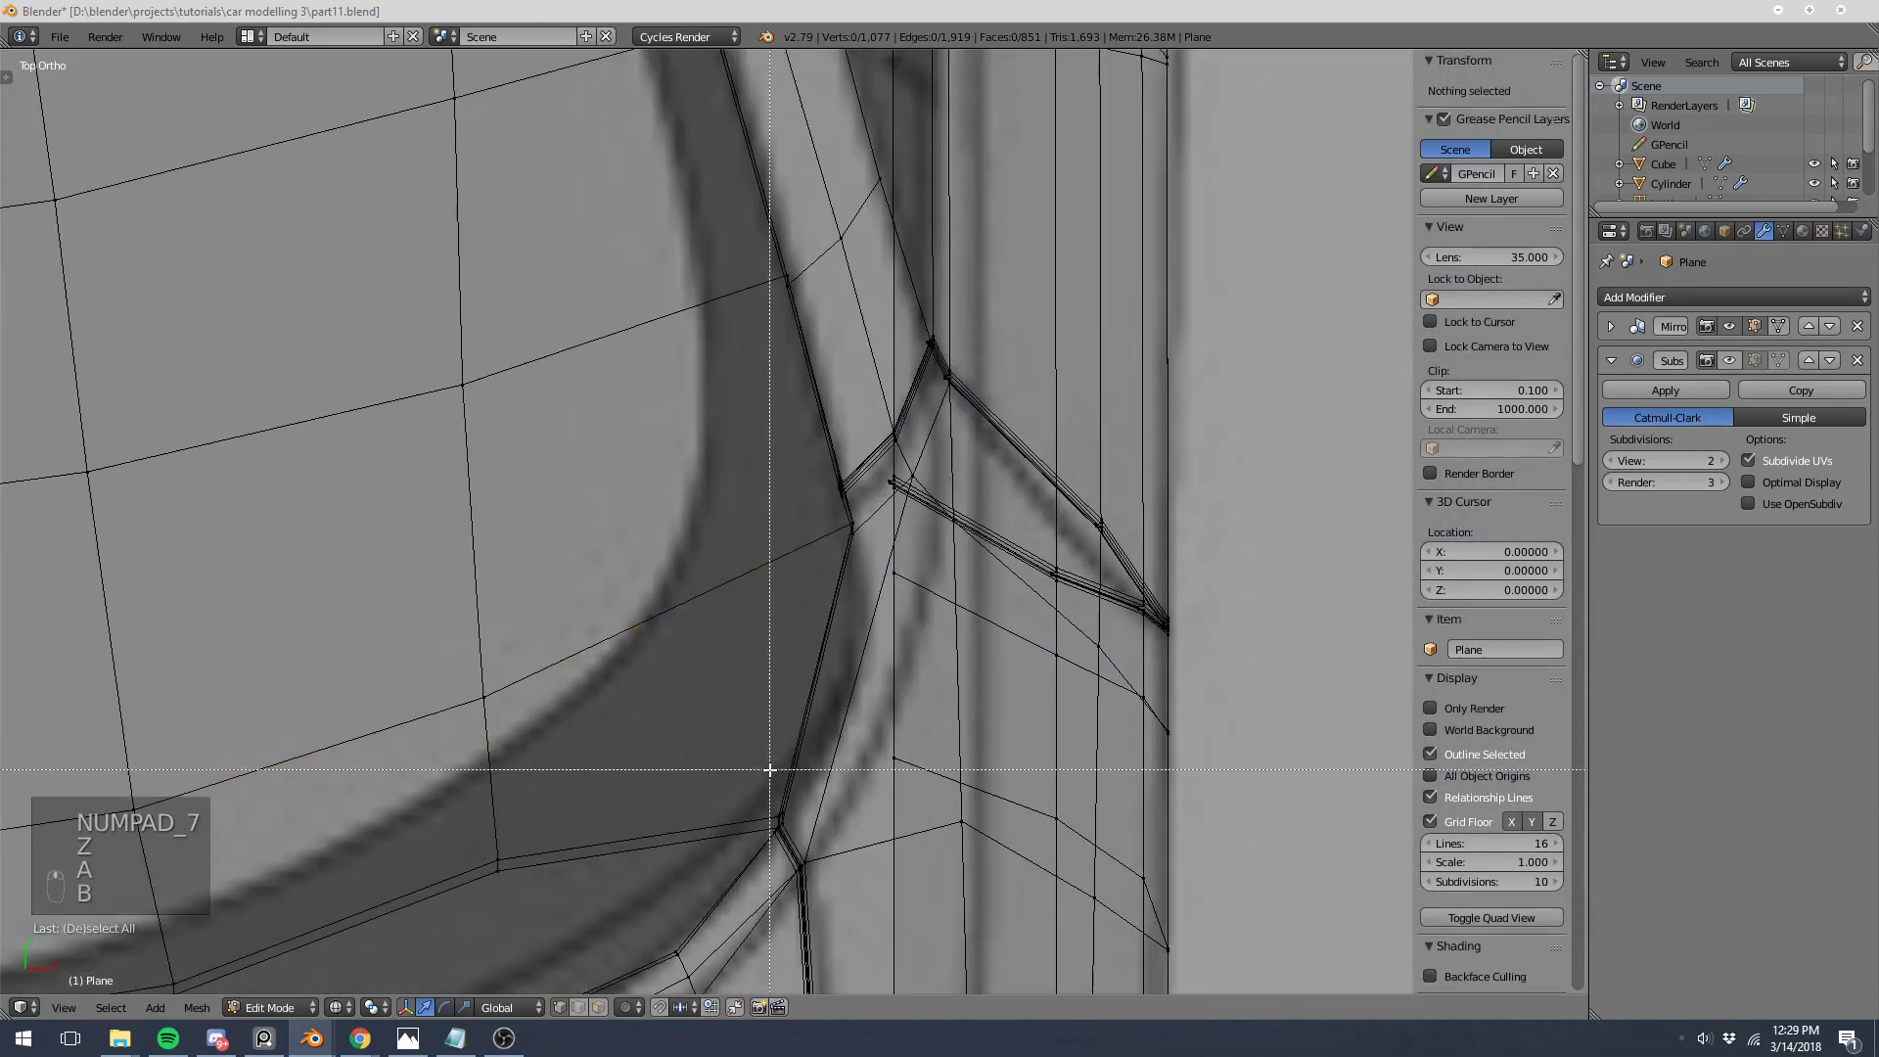
left_click_drag(789, 843, 790, 843)
key("g")
key("y")
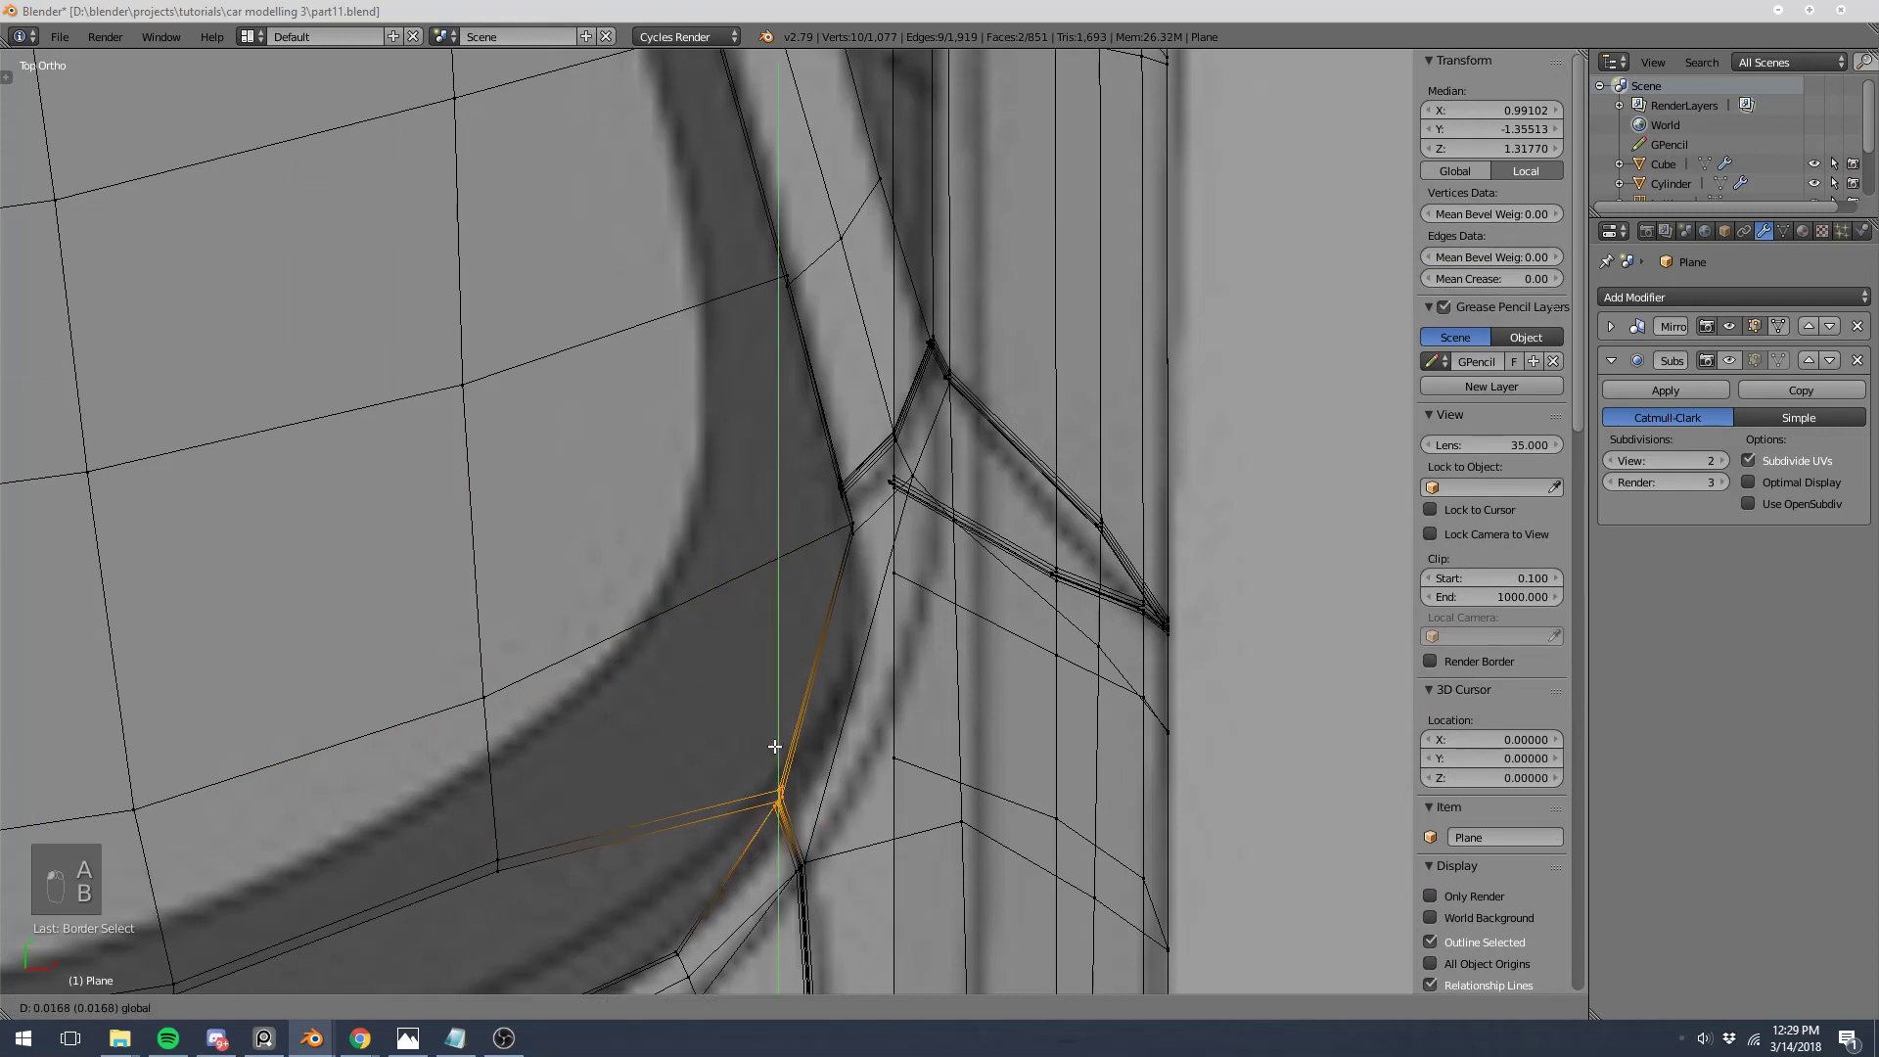
left_click(772, 733)
scroll(772, 734, "down", 2)
key("g")
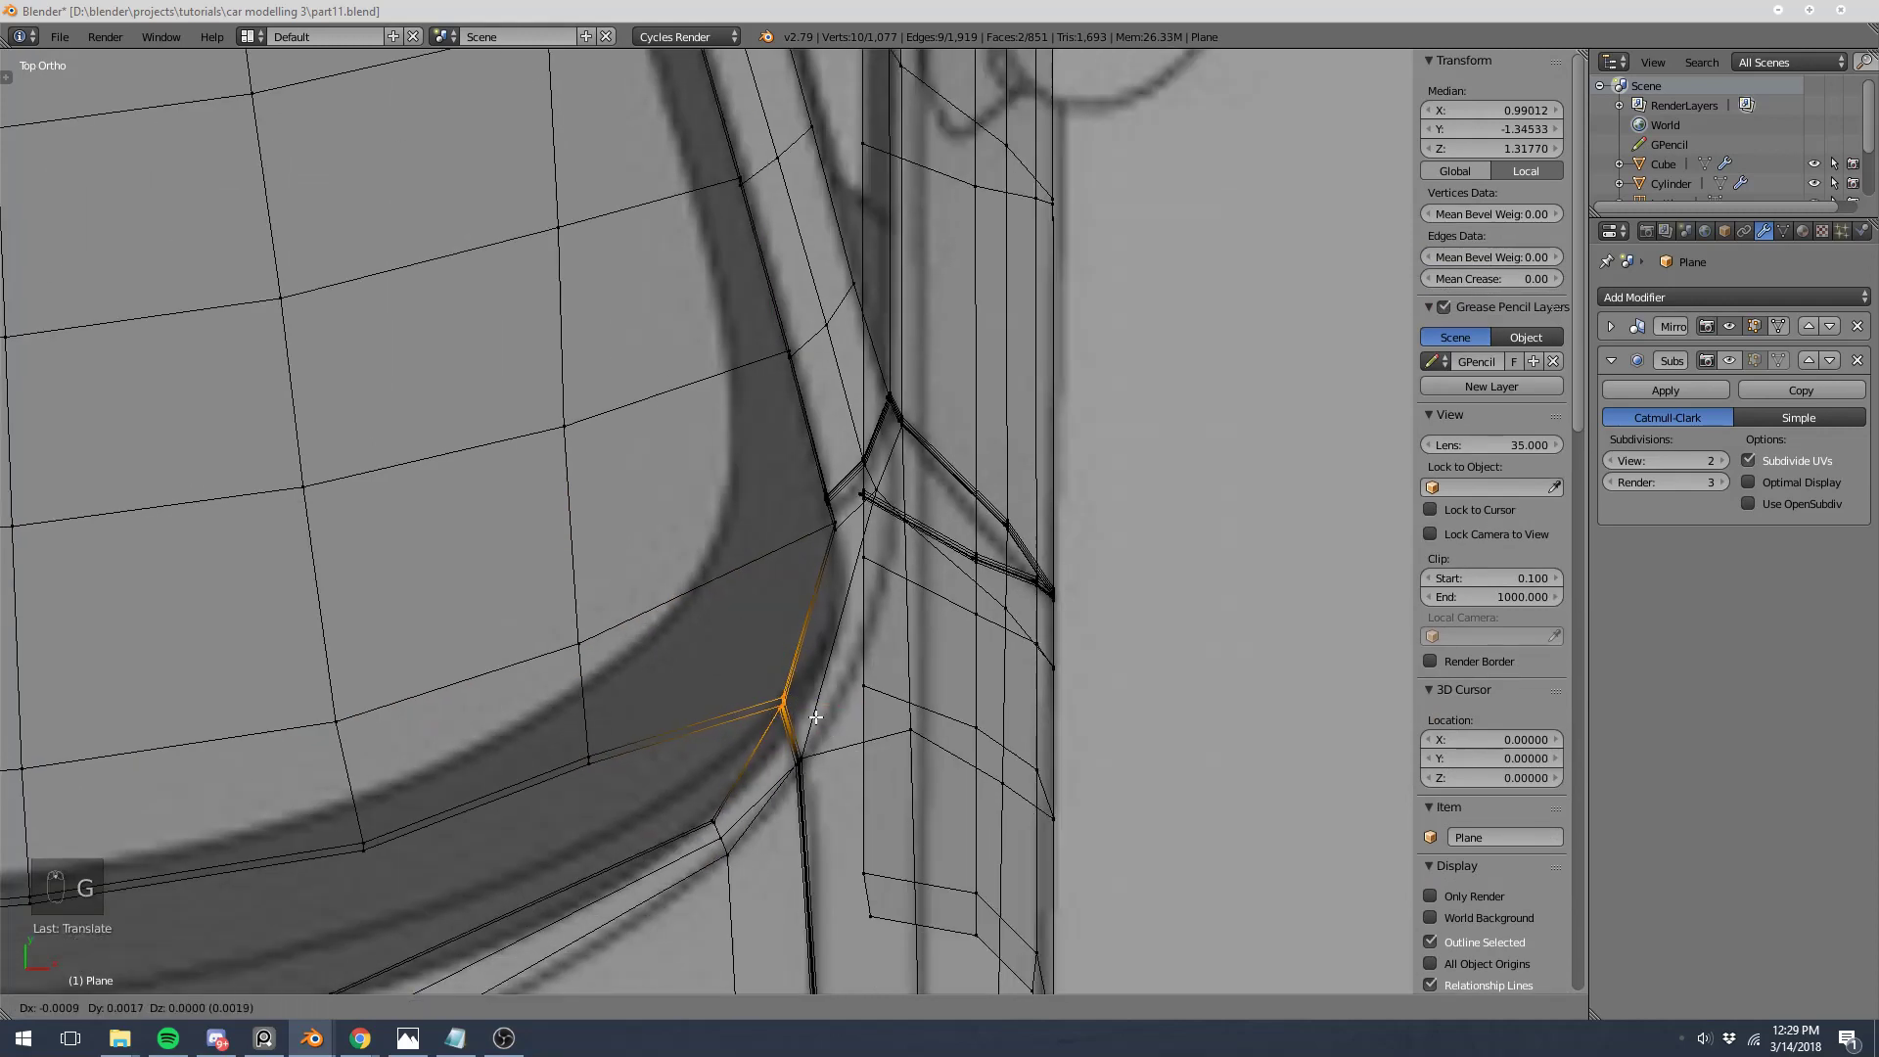
left_click(558, 703)
Step: Move the front-edge vertices next to the windshield's lower outer corner along Y to follow the blueprint curve
key("a")
key("b")
left_click_drag(557, 718, 607, 784)
key("g")
key("y")
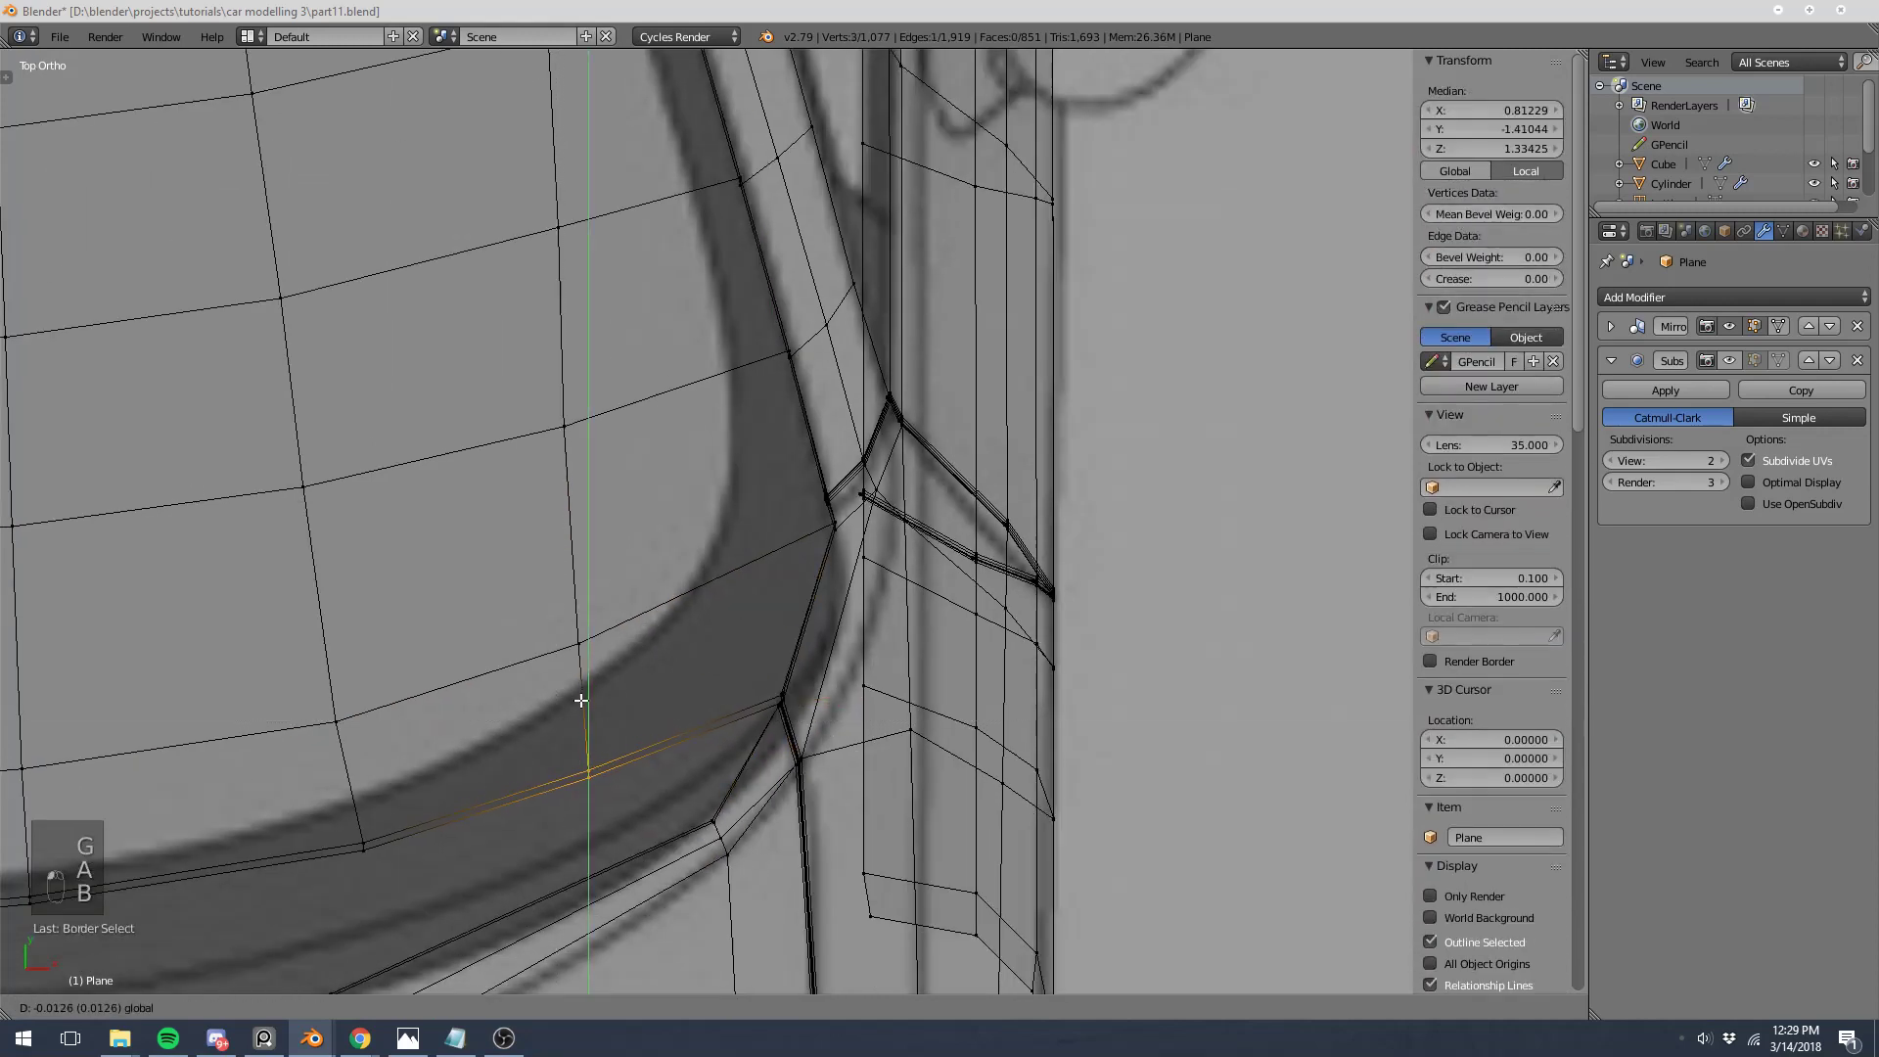
left_click(581, 704)
Step: Slide the next front-edge vertices toward the car's centre along the windshield's lower edge
scroll(842, 606, "up", 2)
key("g")
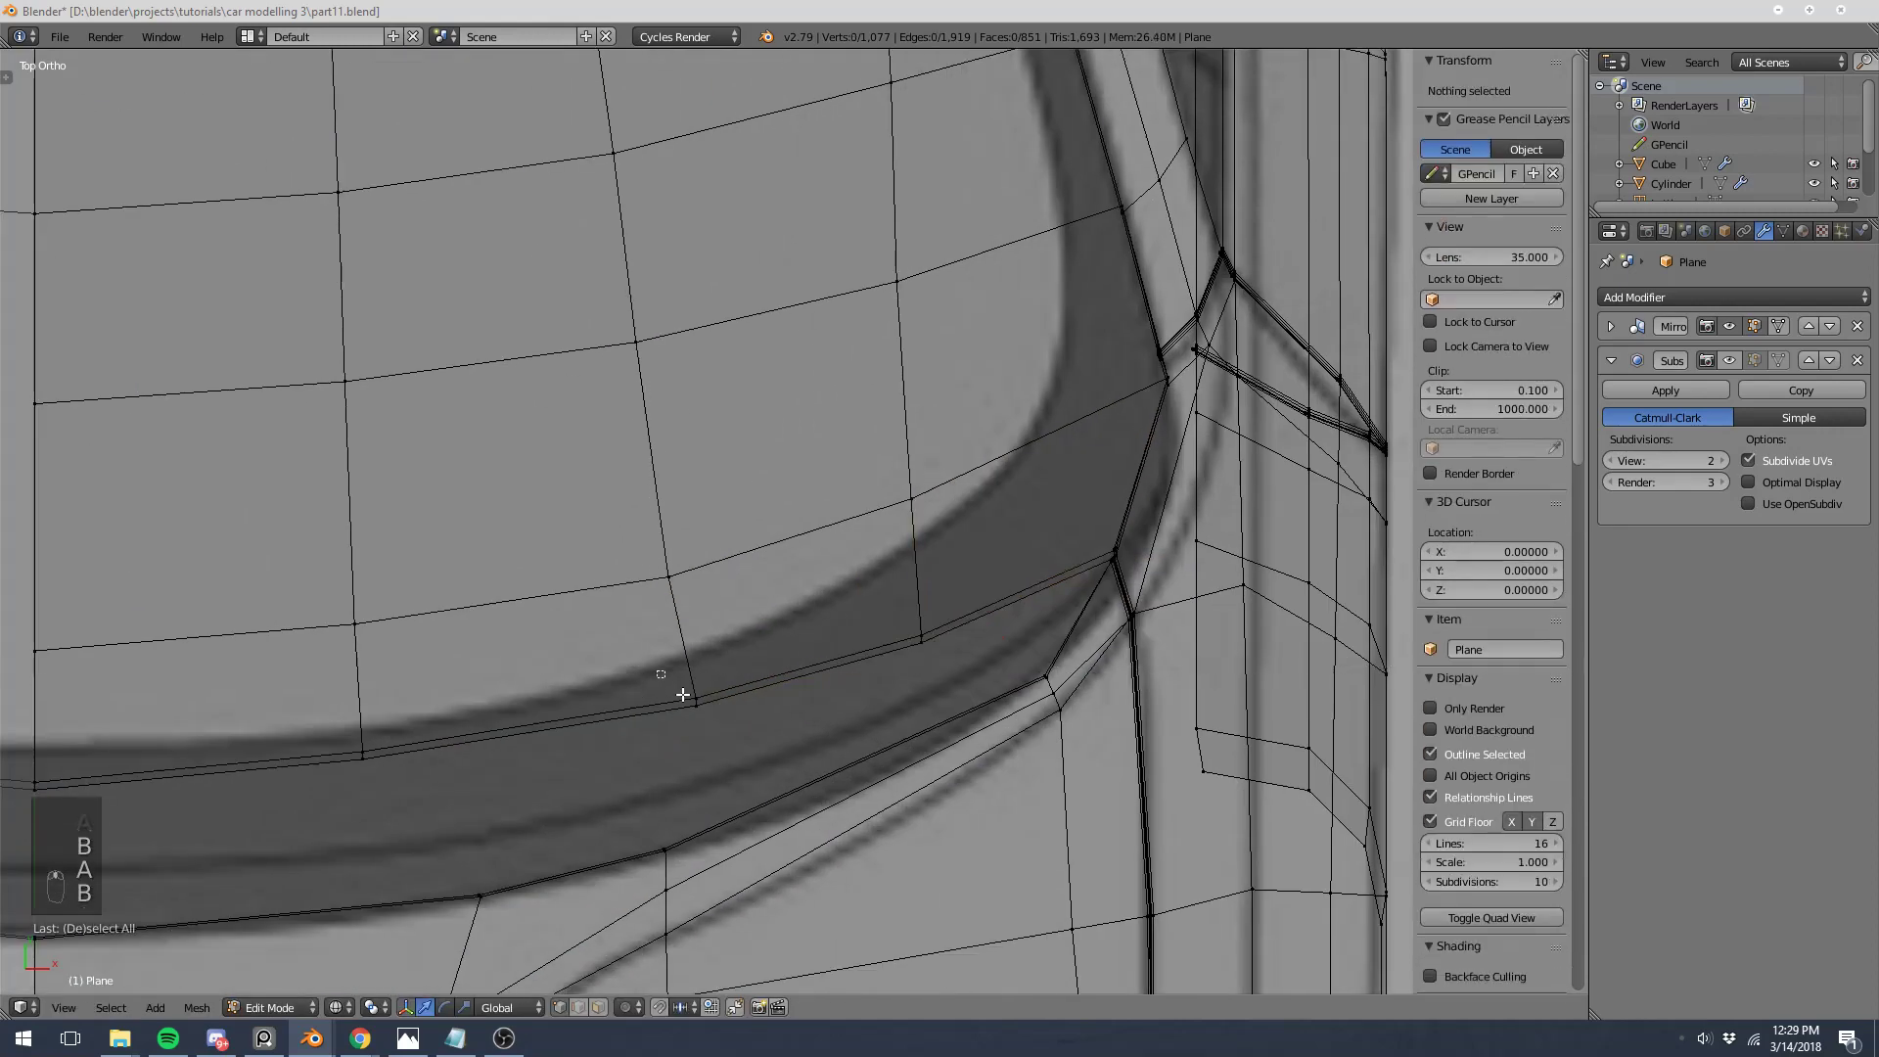
left_click(636, 724)
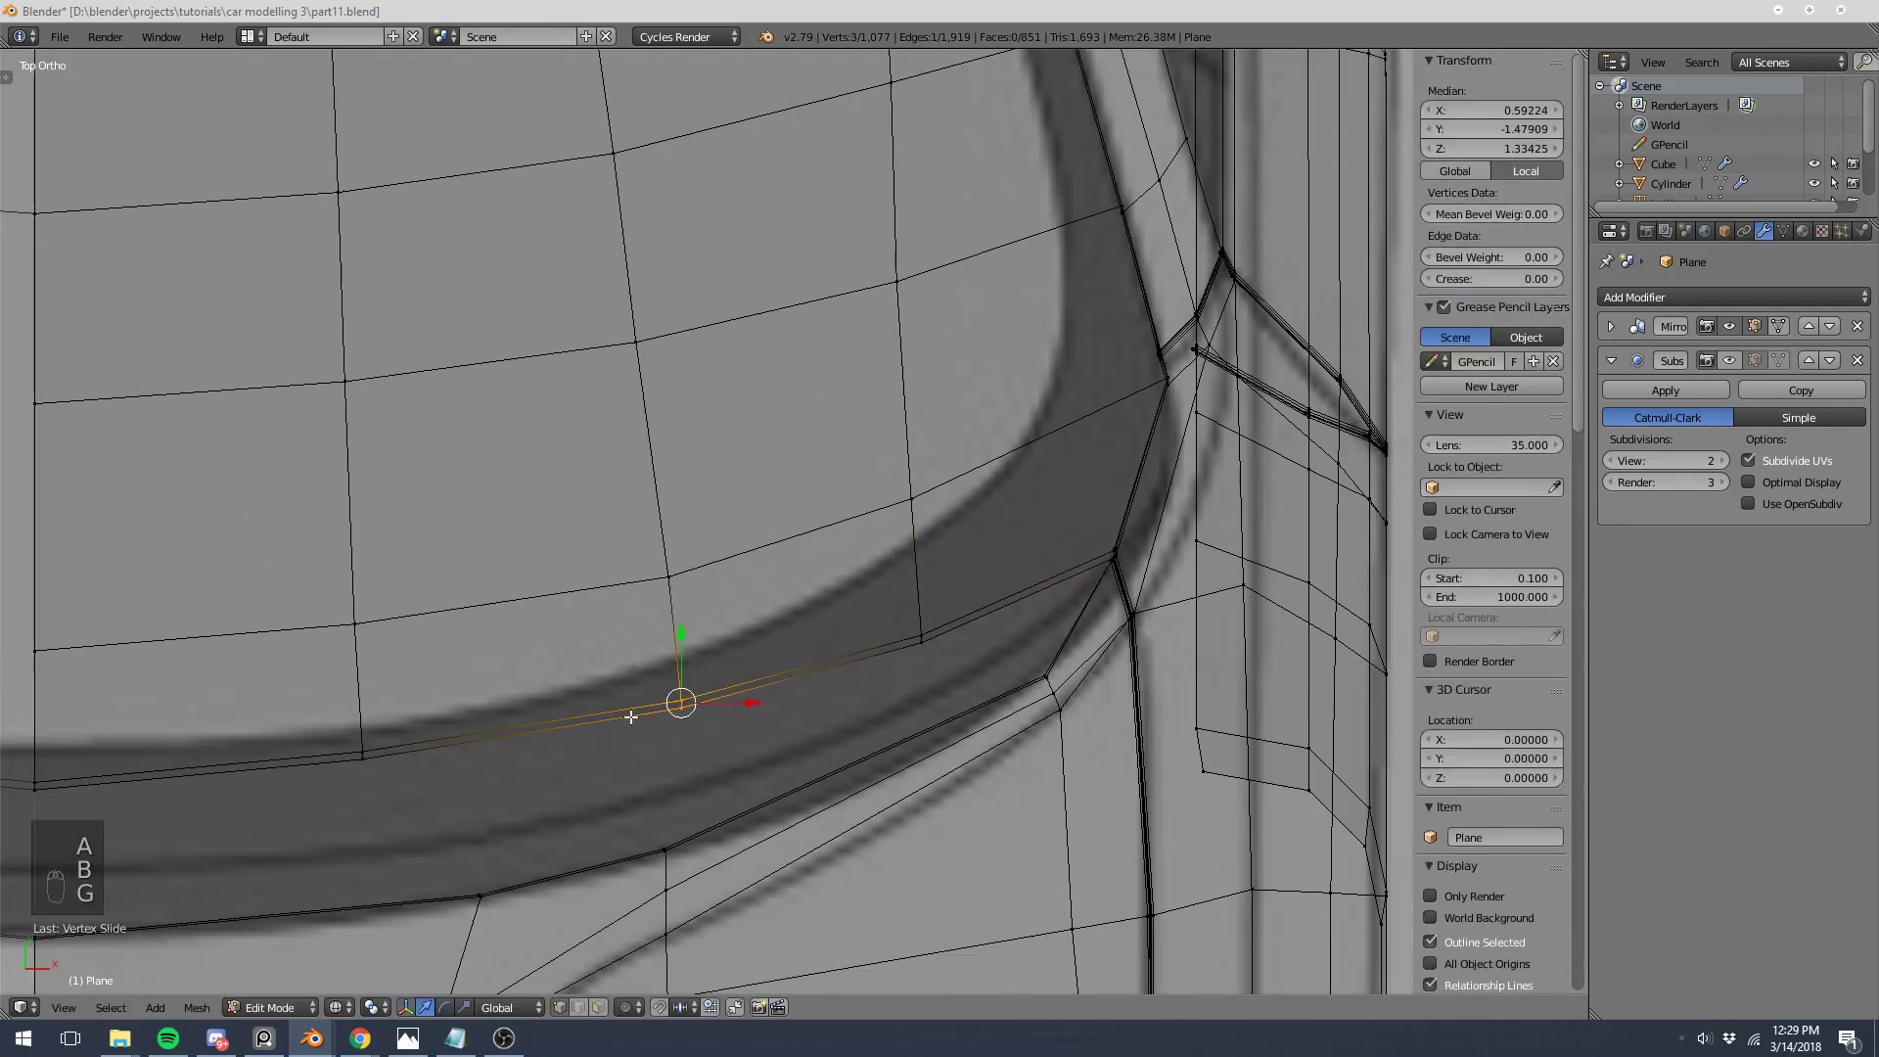
Step: Leave edit mode, apply smooth shading to the joined car body and deselect everything
scroll(685, 587, "down", 3)
key("z")
key("a")
key("Tab")
scroll(783, 465, "down", 2)
middle_click_drag(782, 466, 56, 266)
key("t")
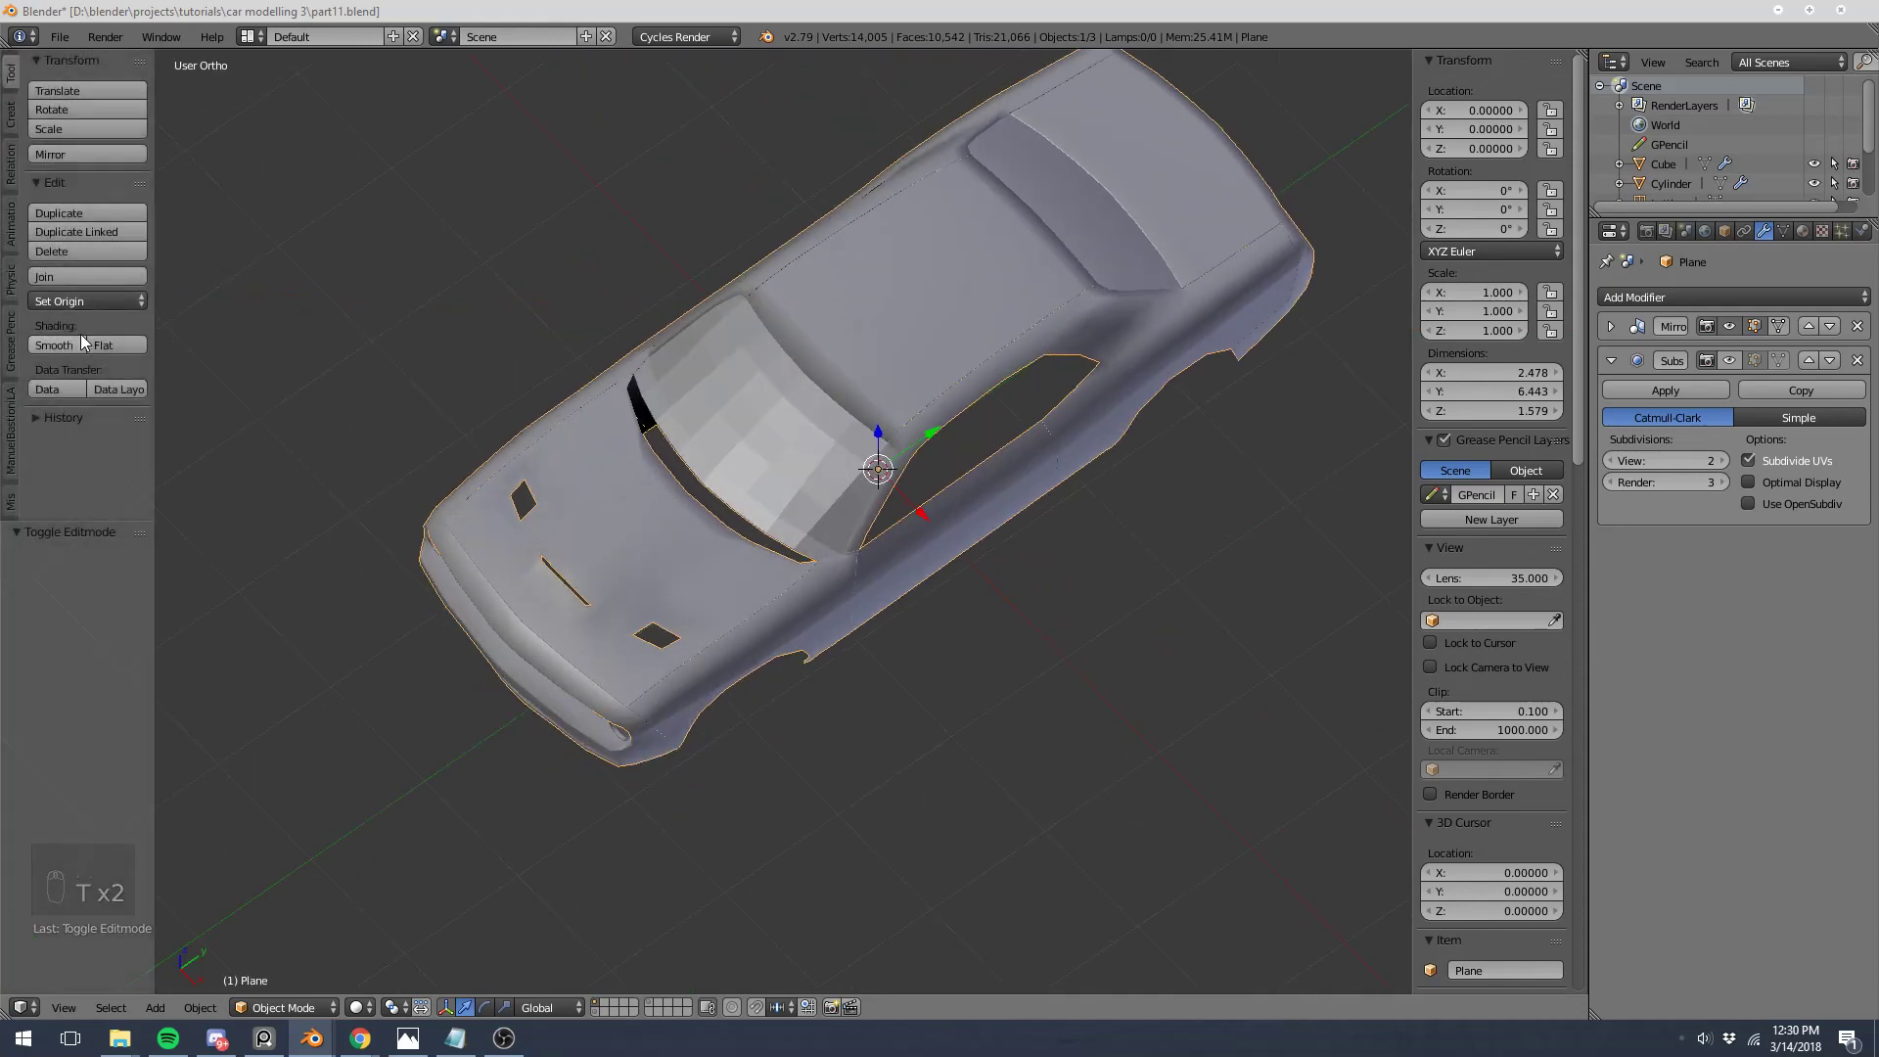
key("a")
Step: Turn on the viewport display of the body's Subdivision Surface modifier and check the windshield's upper corner
middle_click_drag(758, 442, 886, 391)
scroll(886, 391, "up", 6)
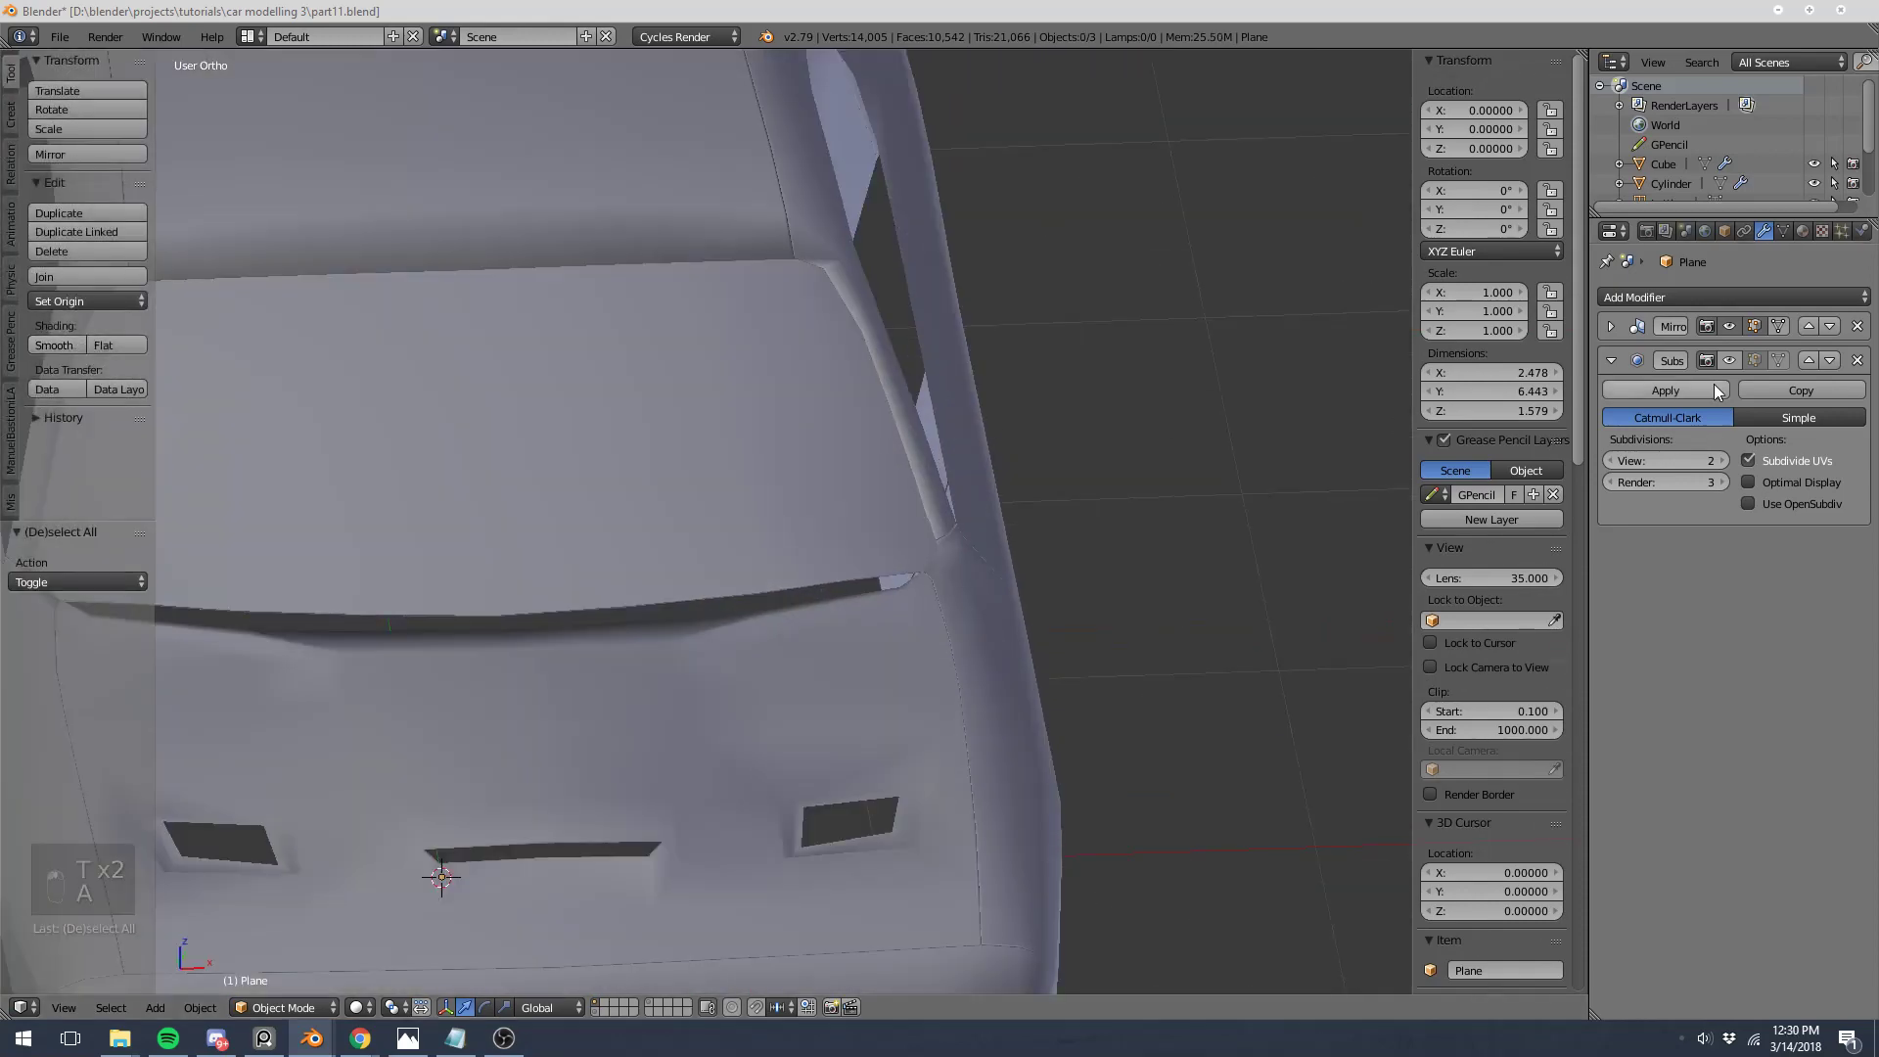
left_click(1727, 361)
scroll(936, 583, "up", 3)
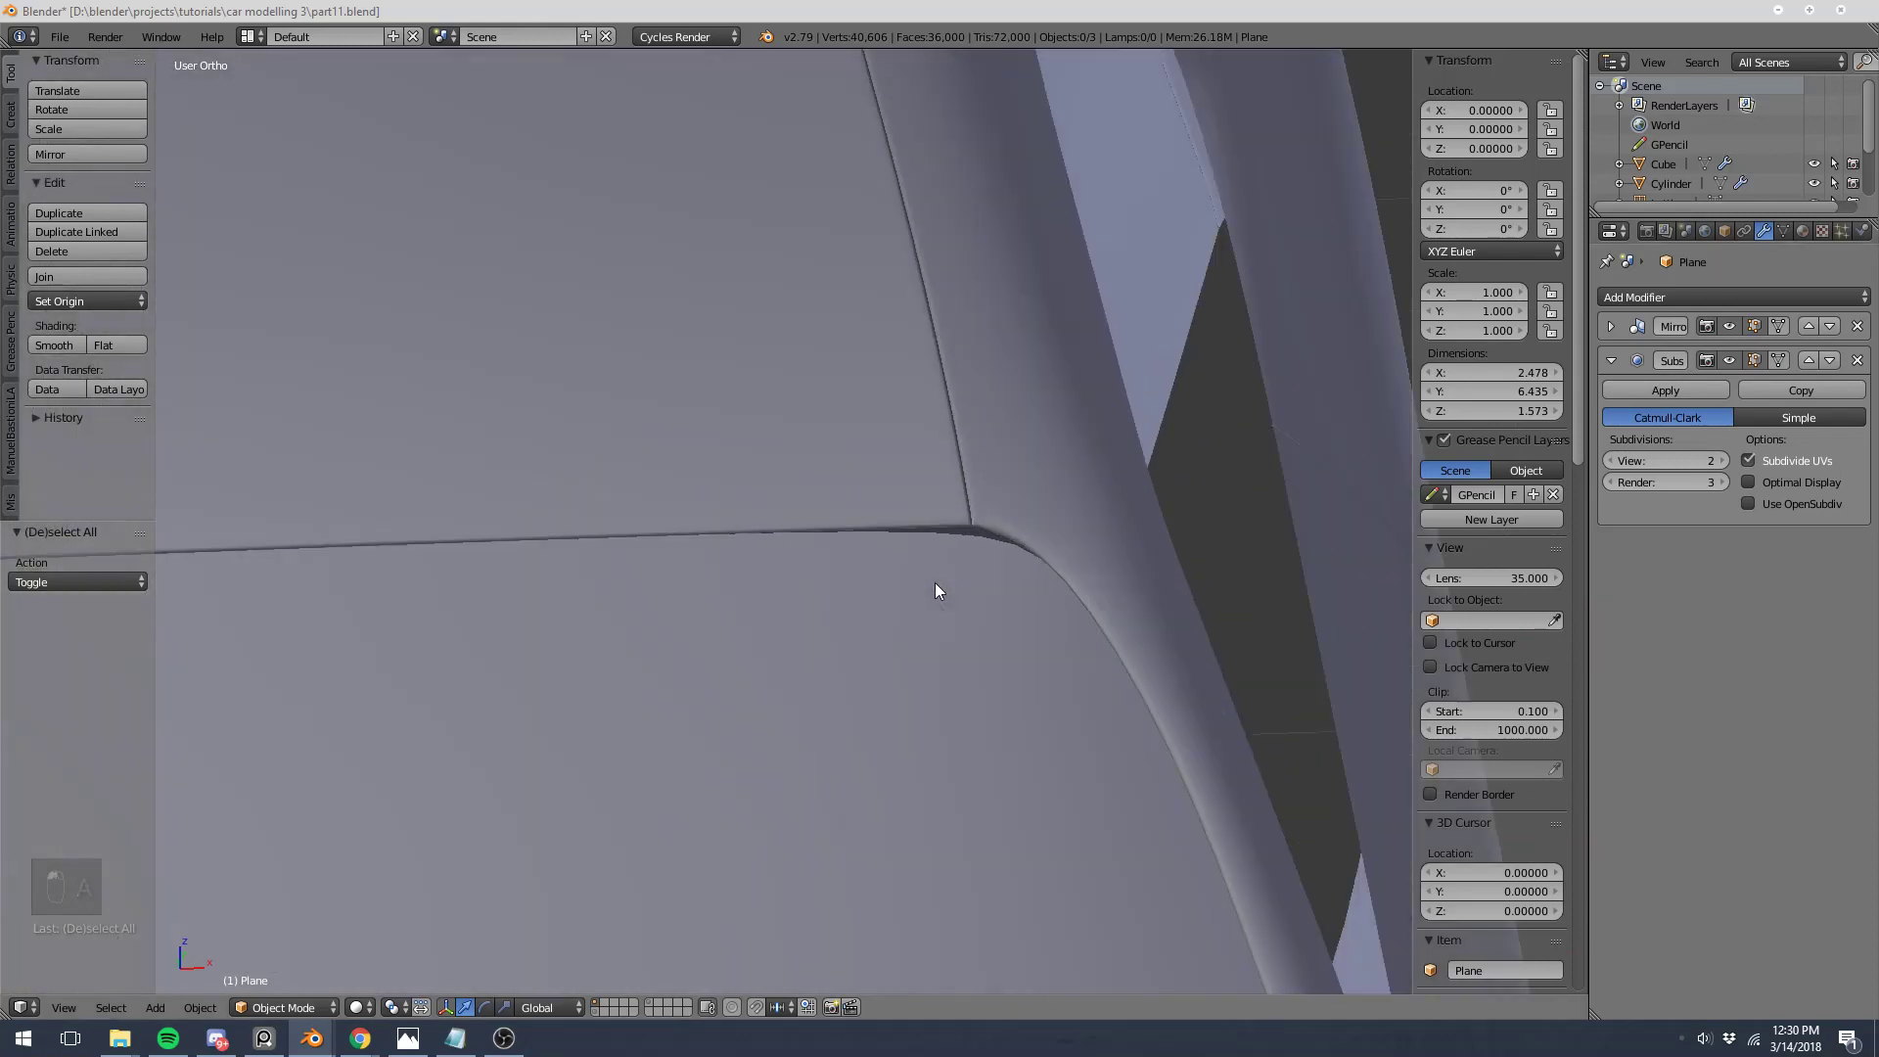
Step: Examine the windshield's upper corner and the surrounding gap in object and edit mode, including from the top view
key("Tab")
scroll(754, 537, "up", 2)
key("a")
key("a")
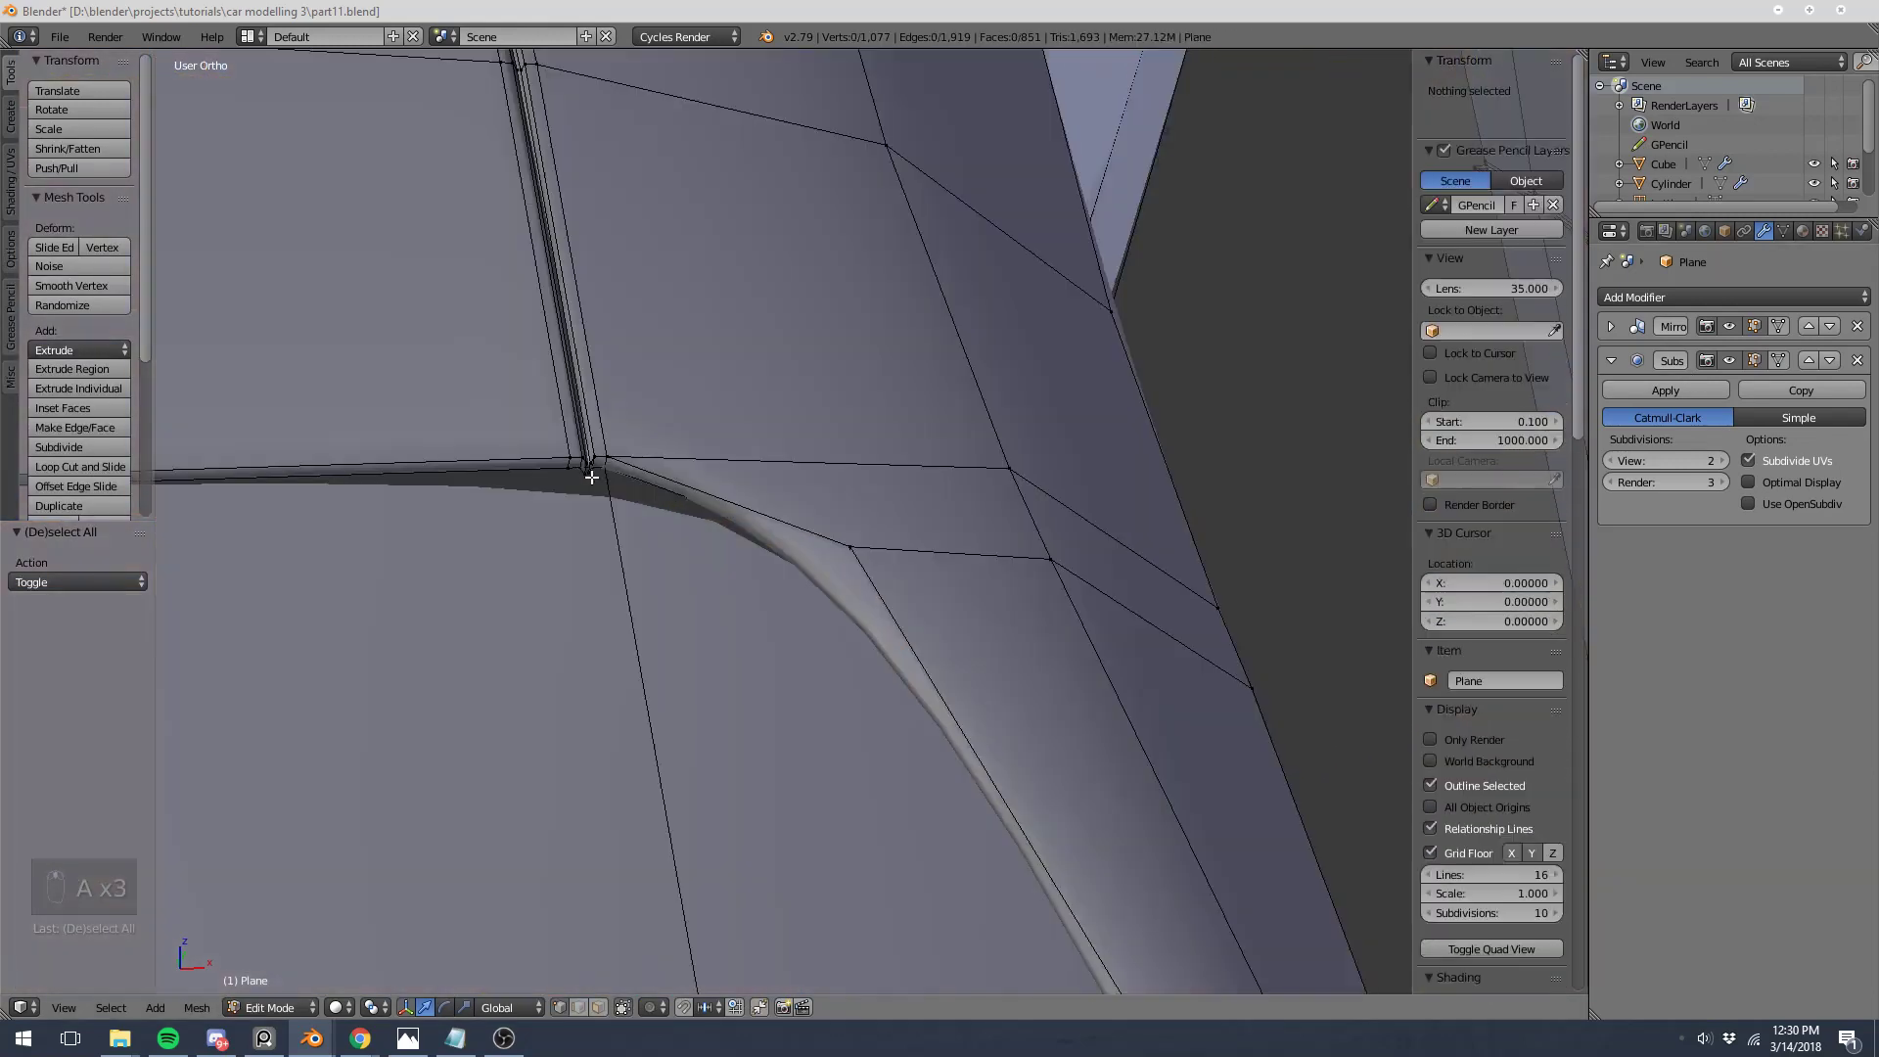
key("Tab")
scroll(763, 484, "down", 5)
middle_click_drag(765, 480, 710, 614)
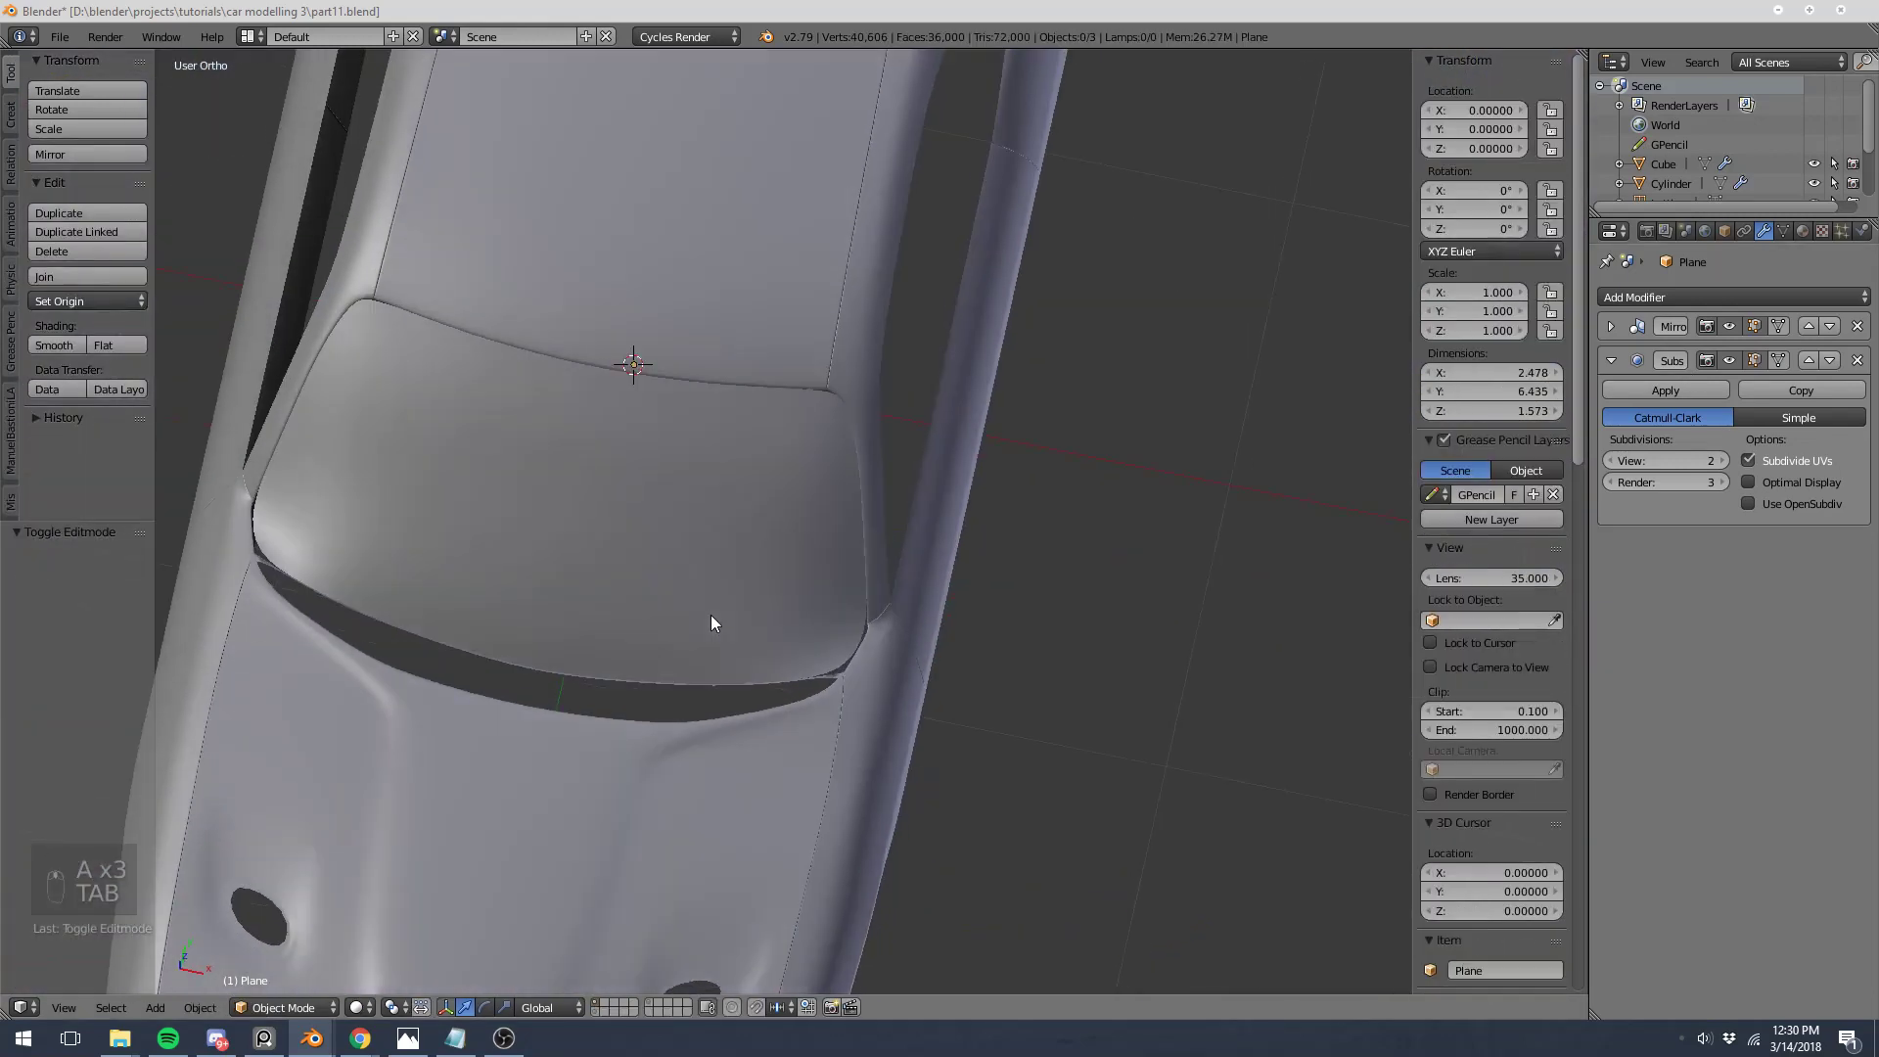
scroll(743, 473, "up", 2)
middle_click_drag(743, 474, 736, 371)
key("KP_7")
key("Tab")
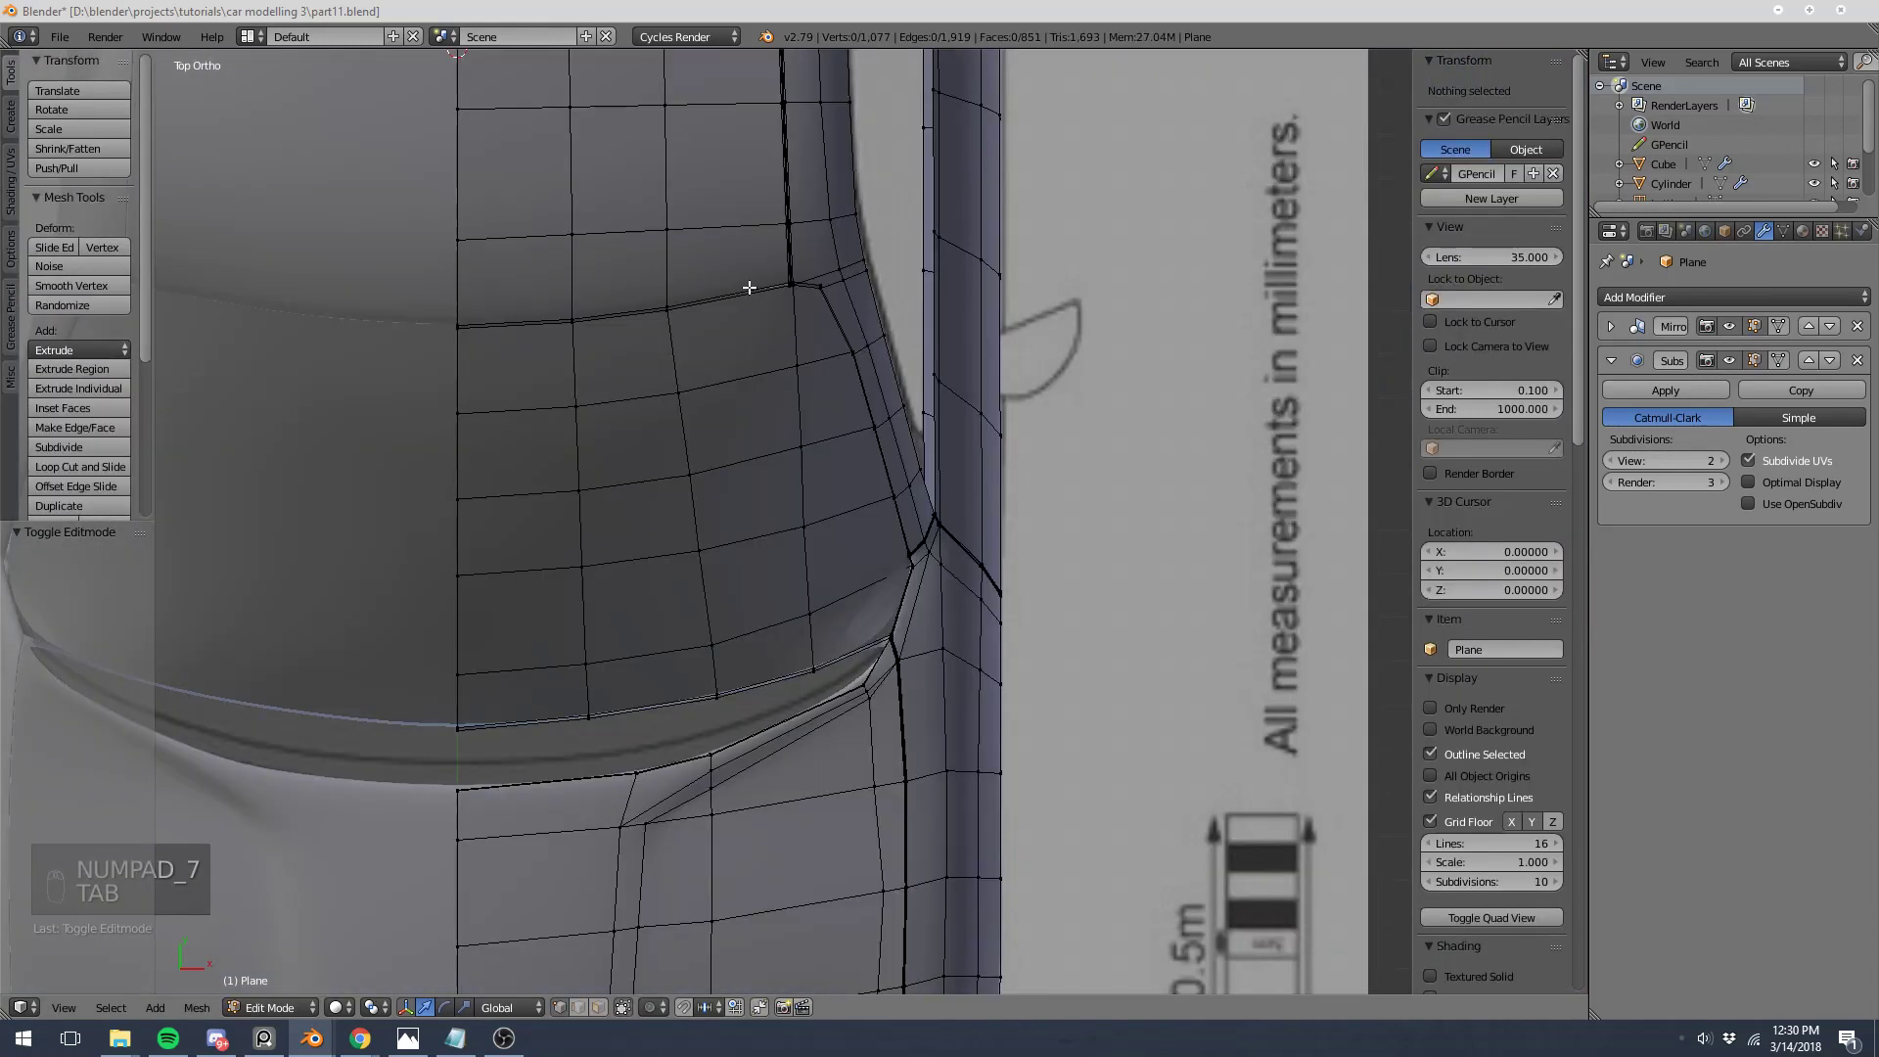
key("z")
scroll(686, 412, "up", 3)
key("z")
scroll(633, 306, "up", 5)
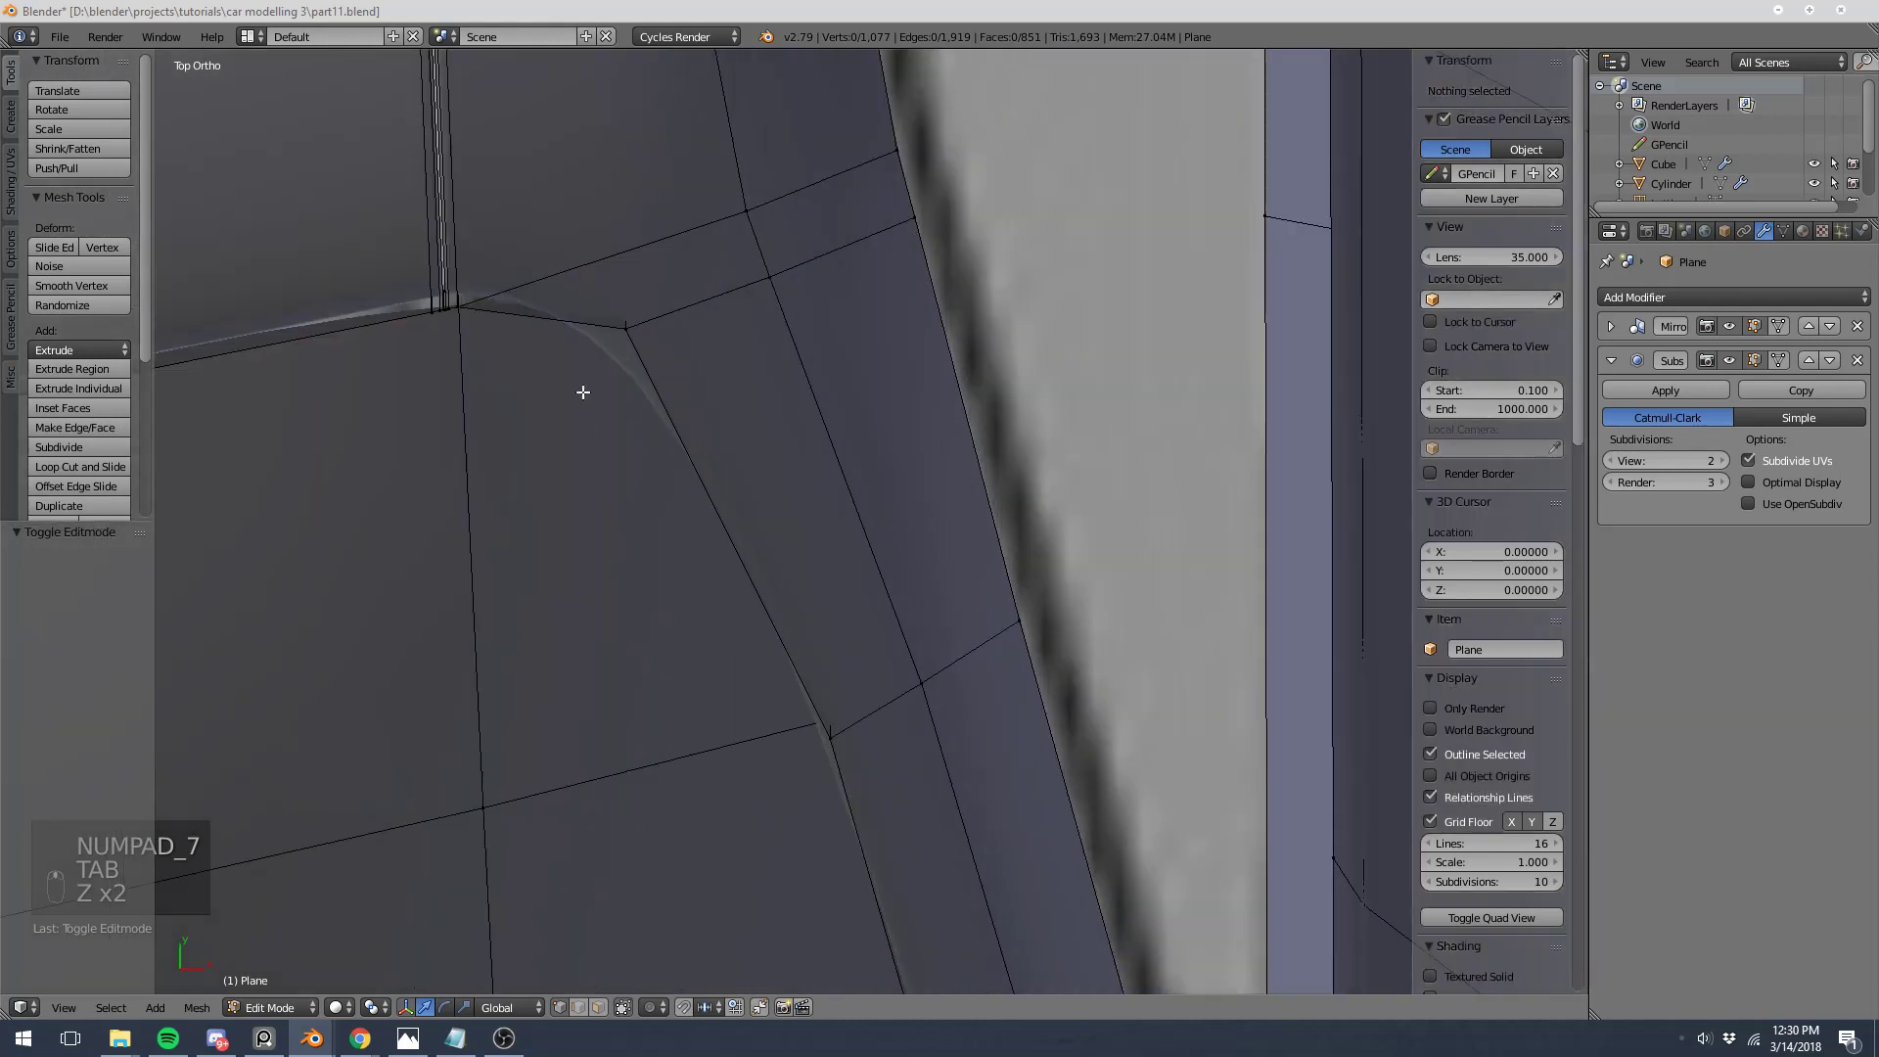
Step: Try adding a loop cut down the windshield and sliding it close to the outermost lengthwise edge loop, in line with the roof seam
scroll(804, 428, "up", 4)
key("ctrl+r")
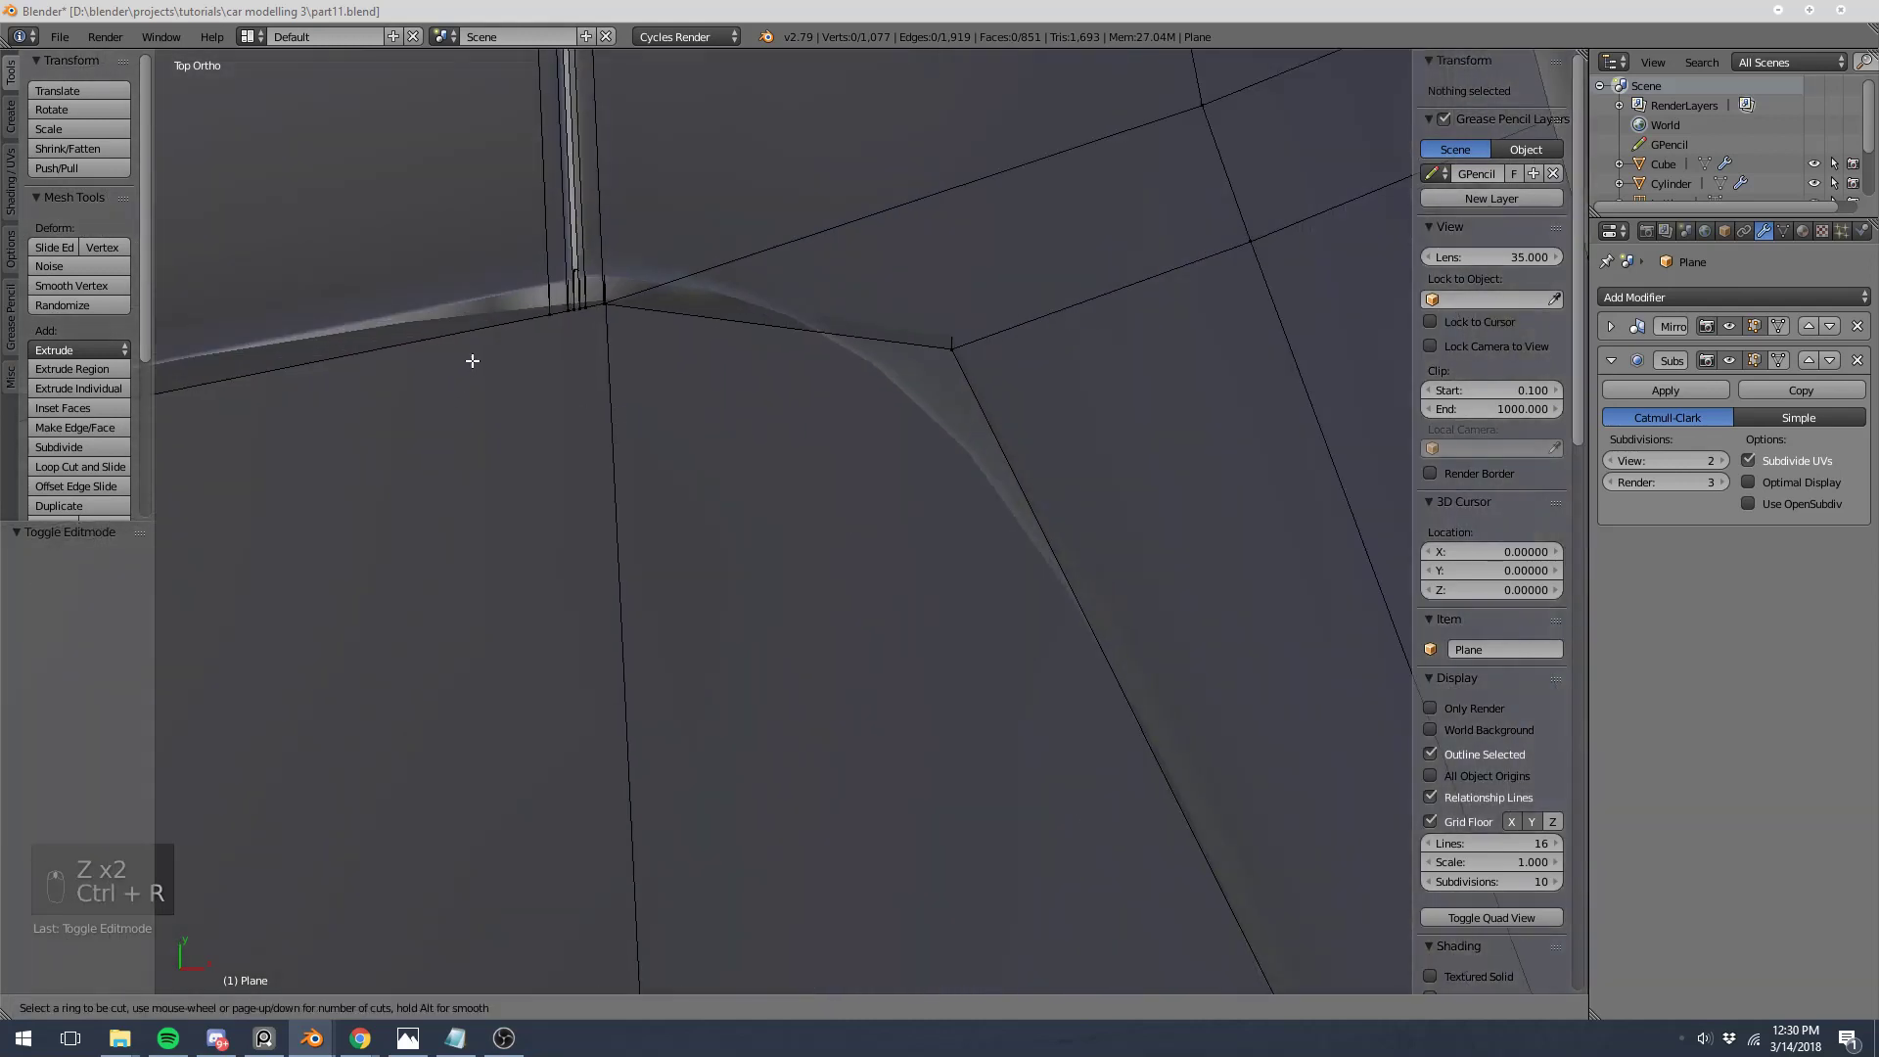
right_click(472, 361)
scroll(479, 411, "down", 3)
key("ctrl+r")
left_click(616, 754)
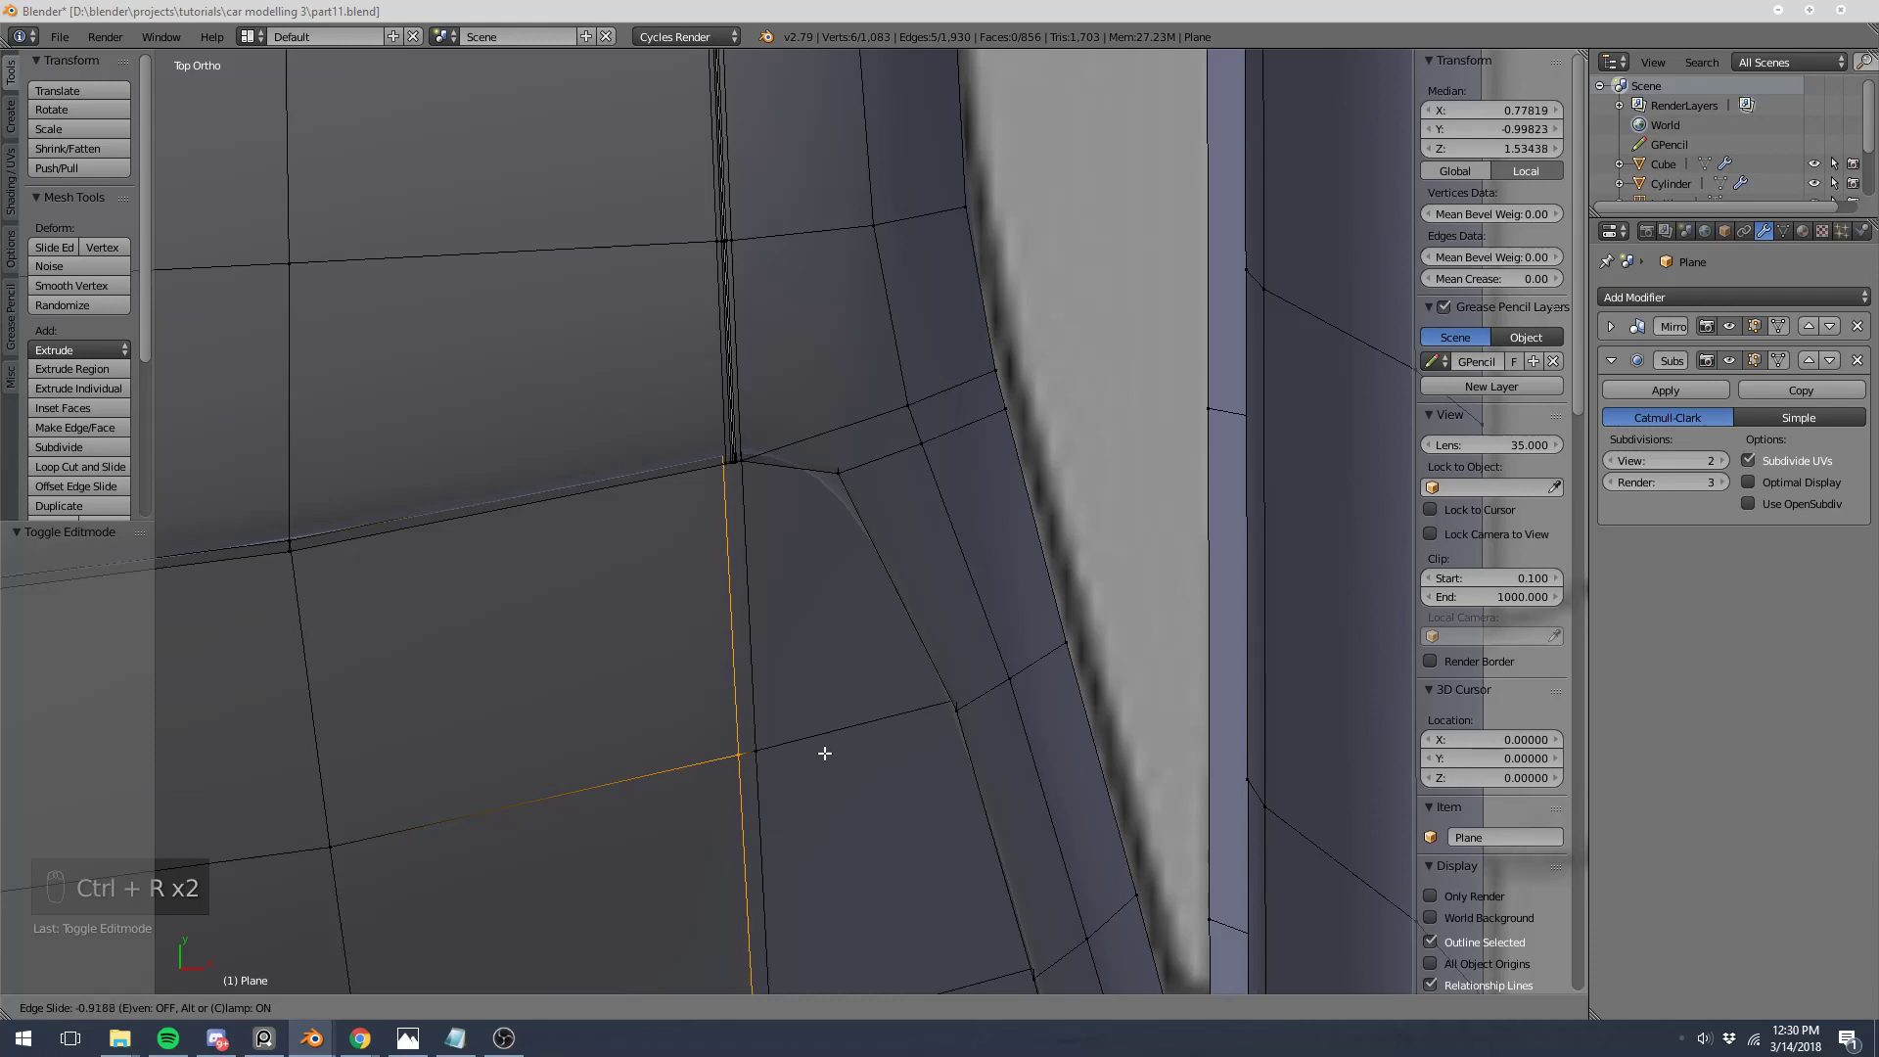
left_click(825, 753)
key("z")
key("g")
key("g")
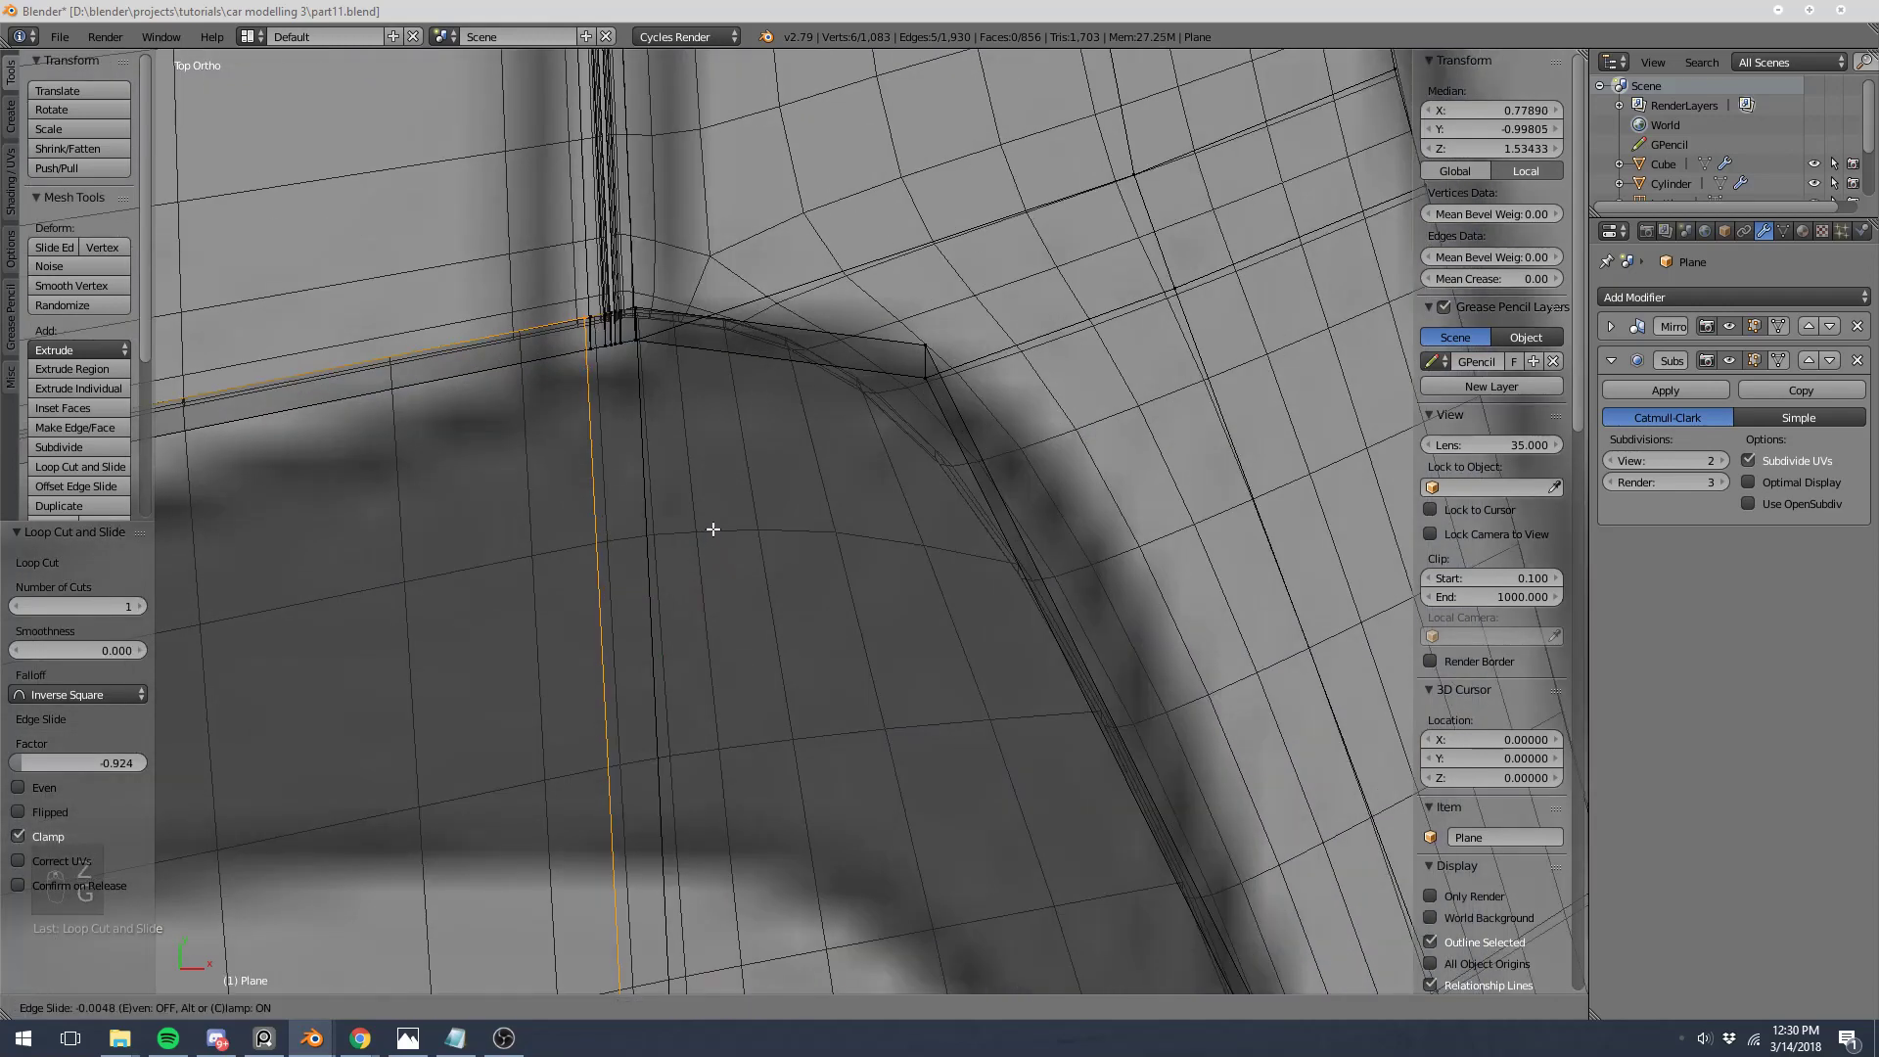
left_click(1319, 436)
Step: Examine the smoothed windshield corner and the added edge loop in shaded and wireframe display
key("Tab")
key("z")
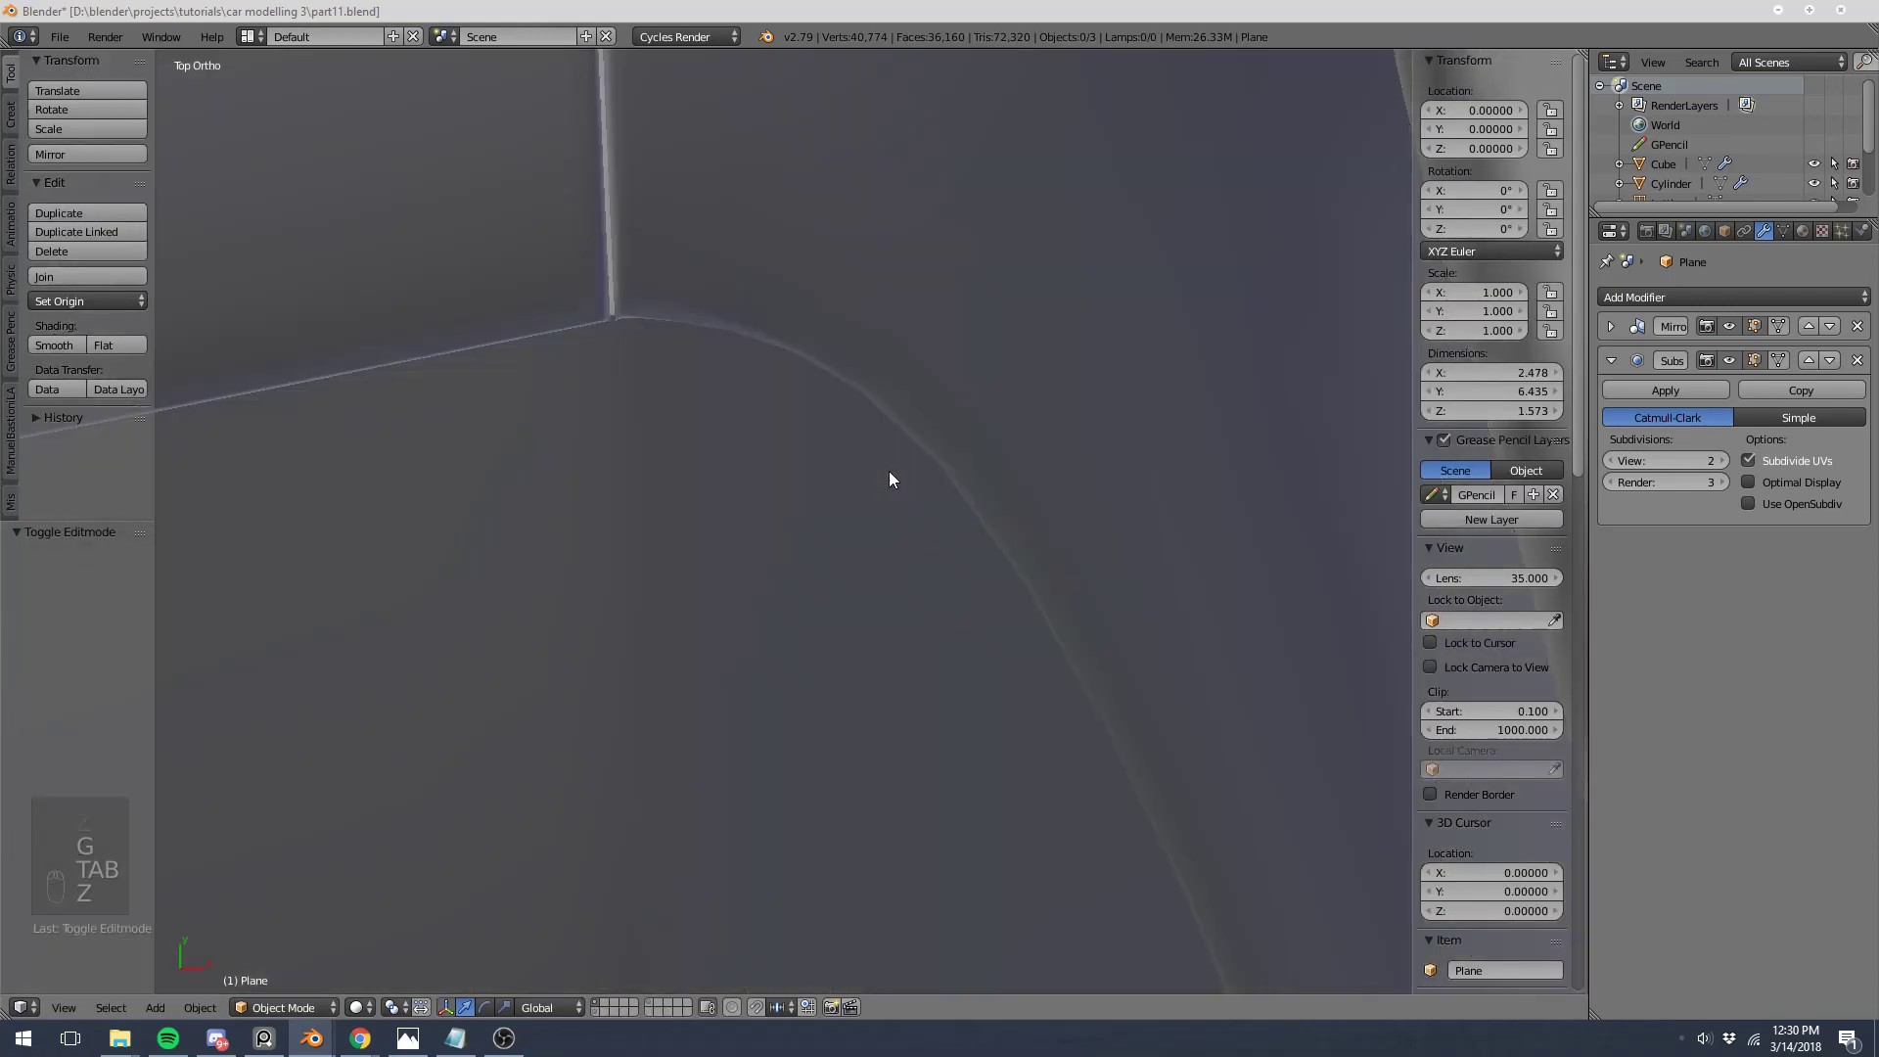
scroll(874, 475, "down", 6)
middle_click_drag(859, 477, 654, 925, "shift")
scroll(808, 773, "down", 4)
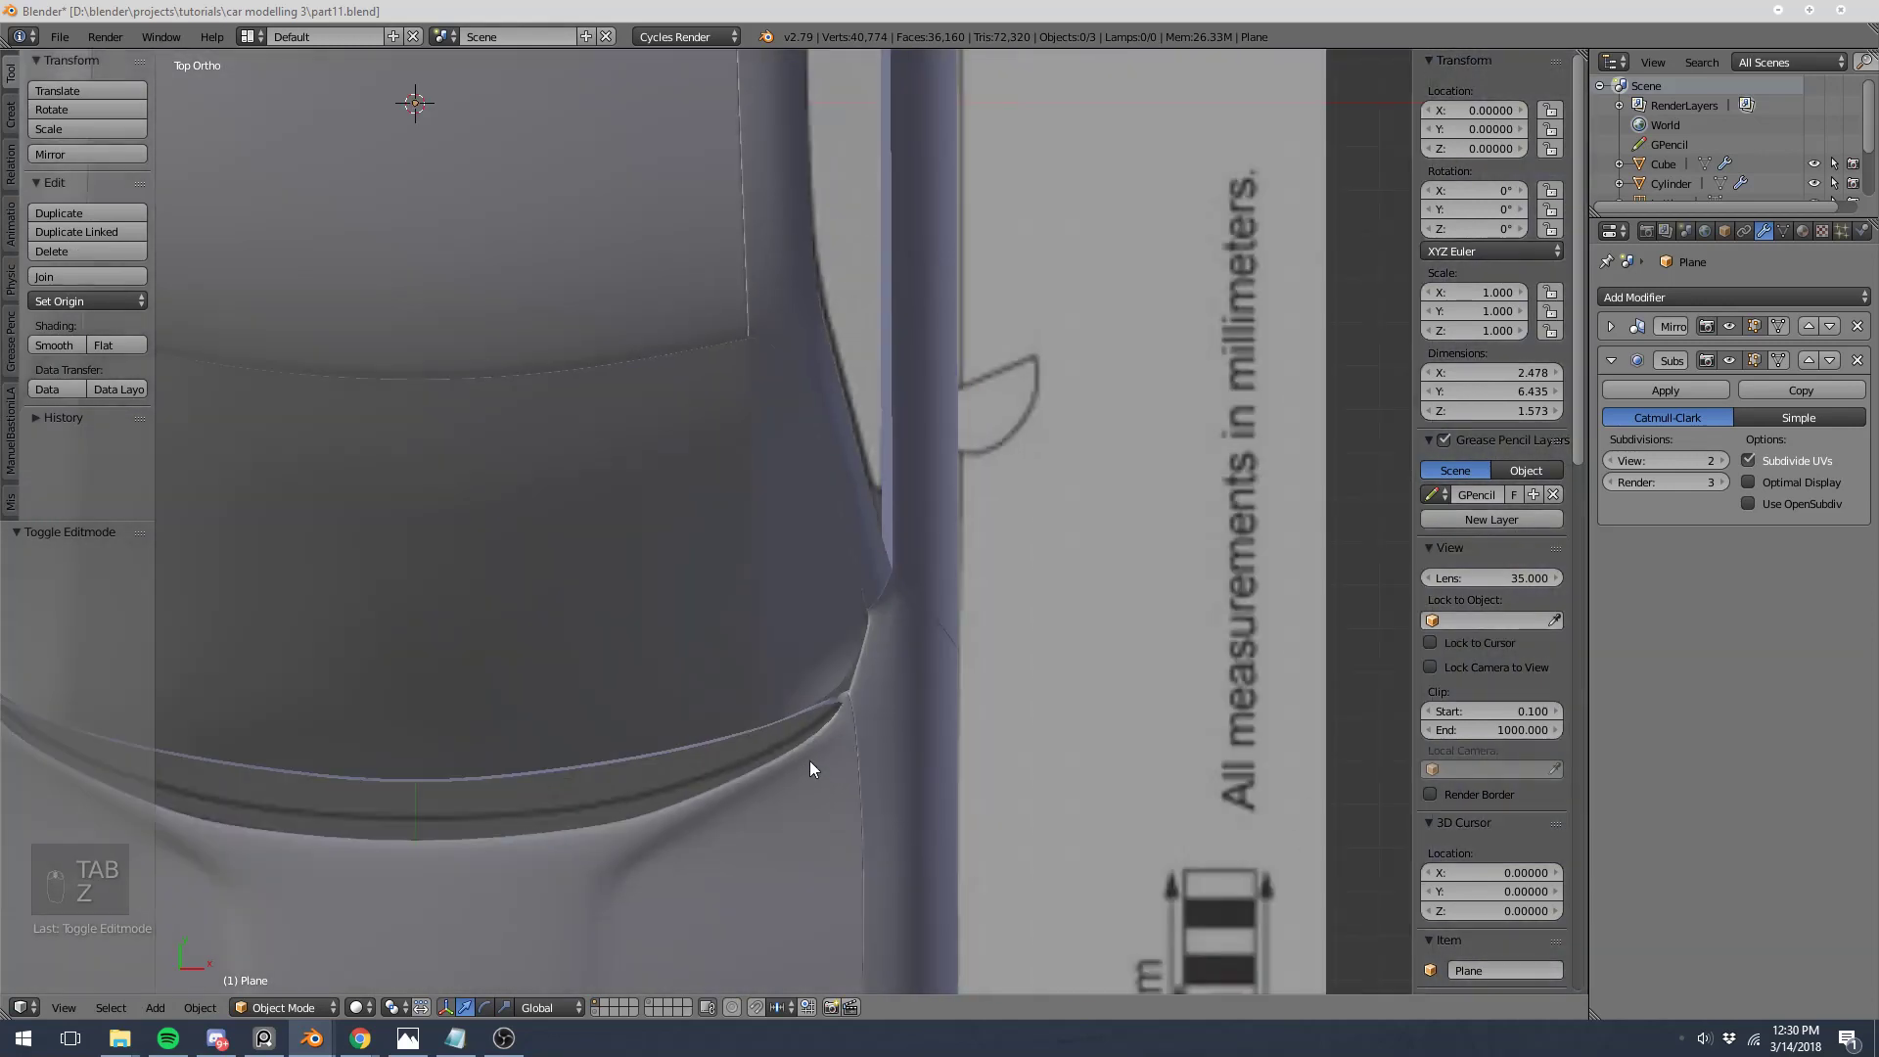
key("Tab")
key("z")
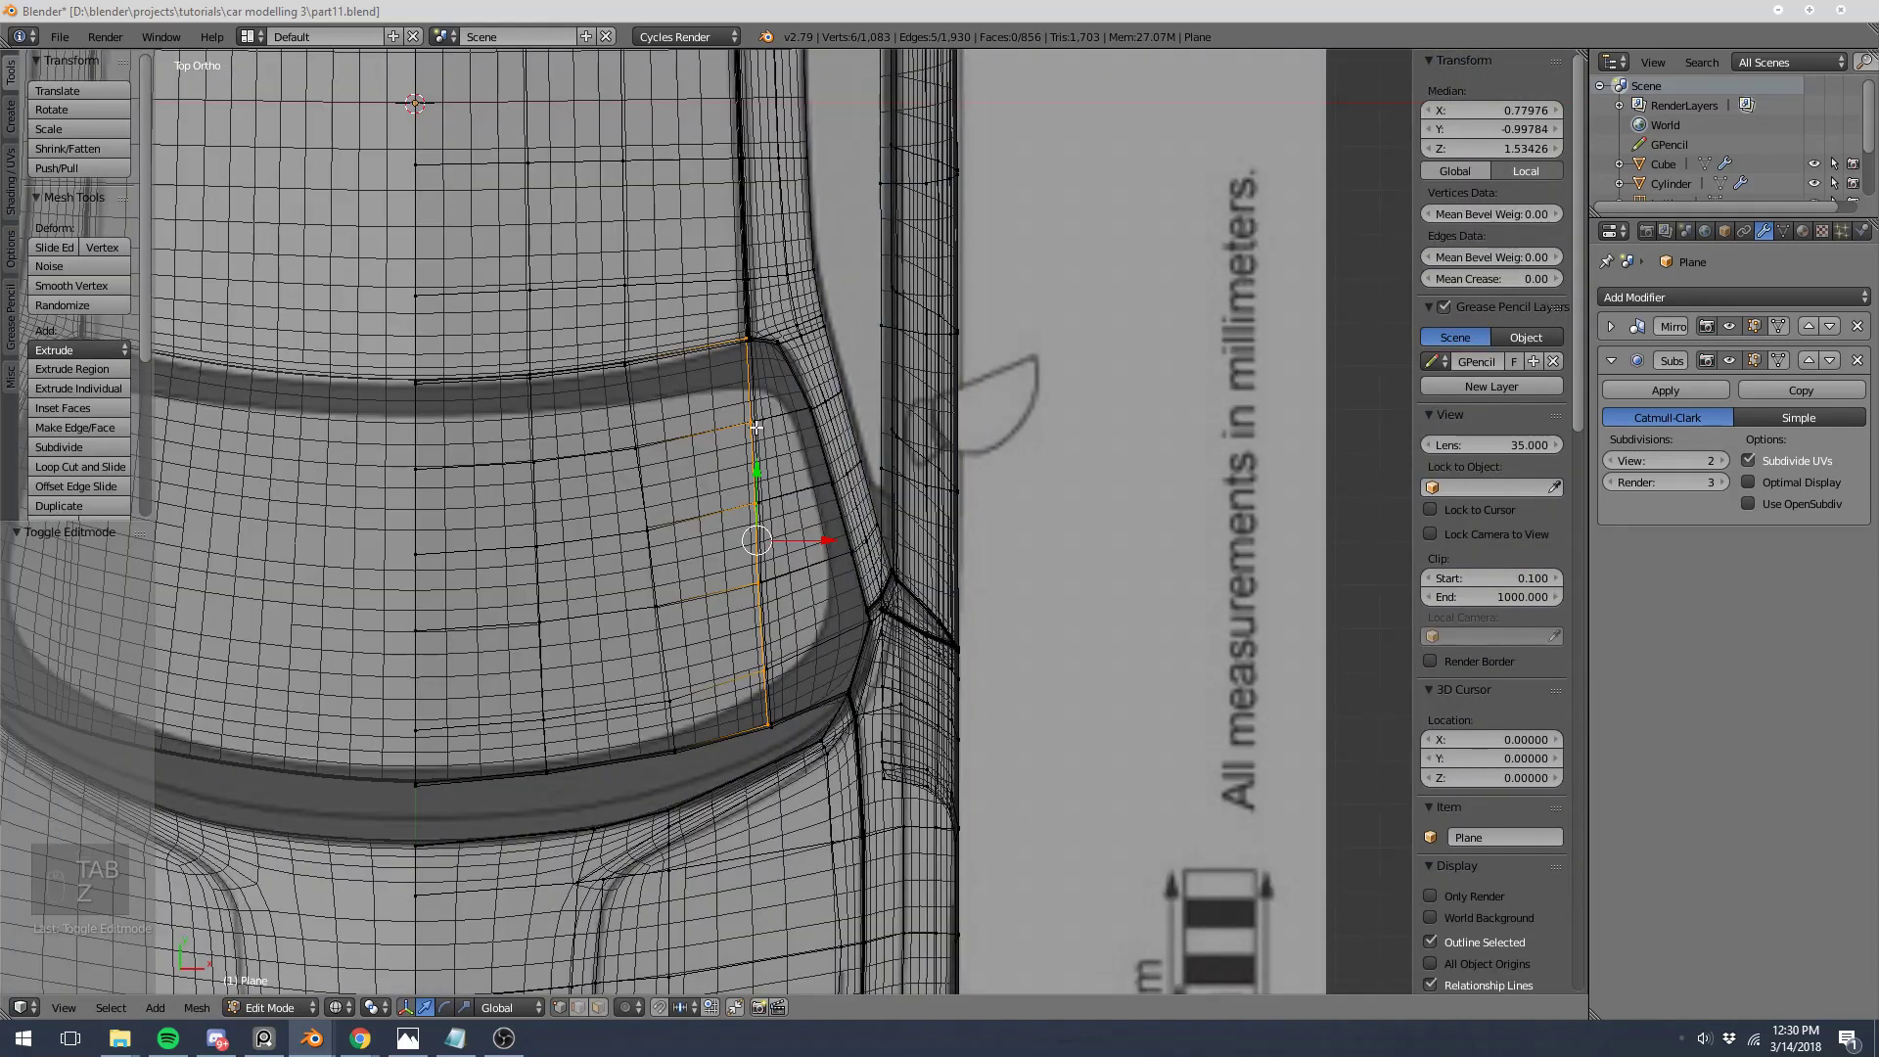
right_click(748, 420)
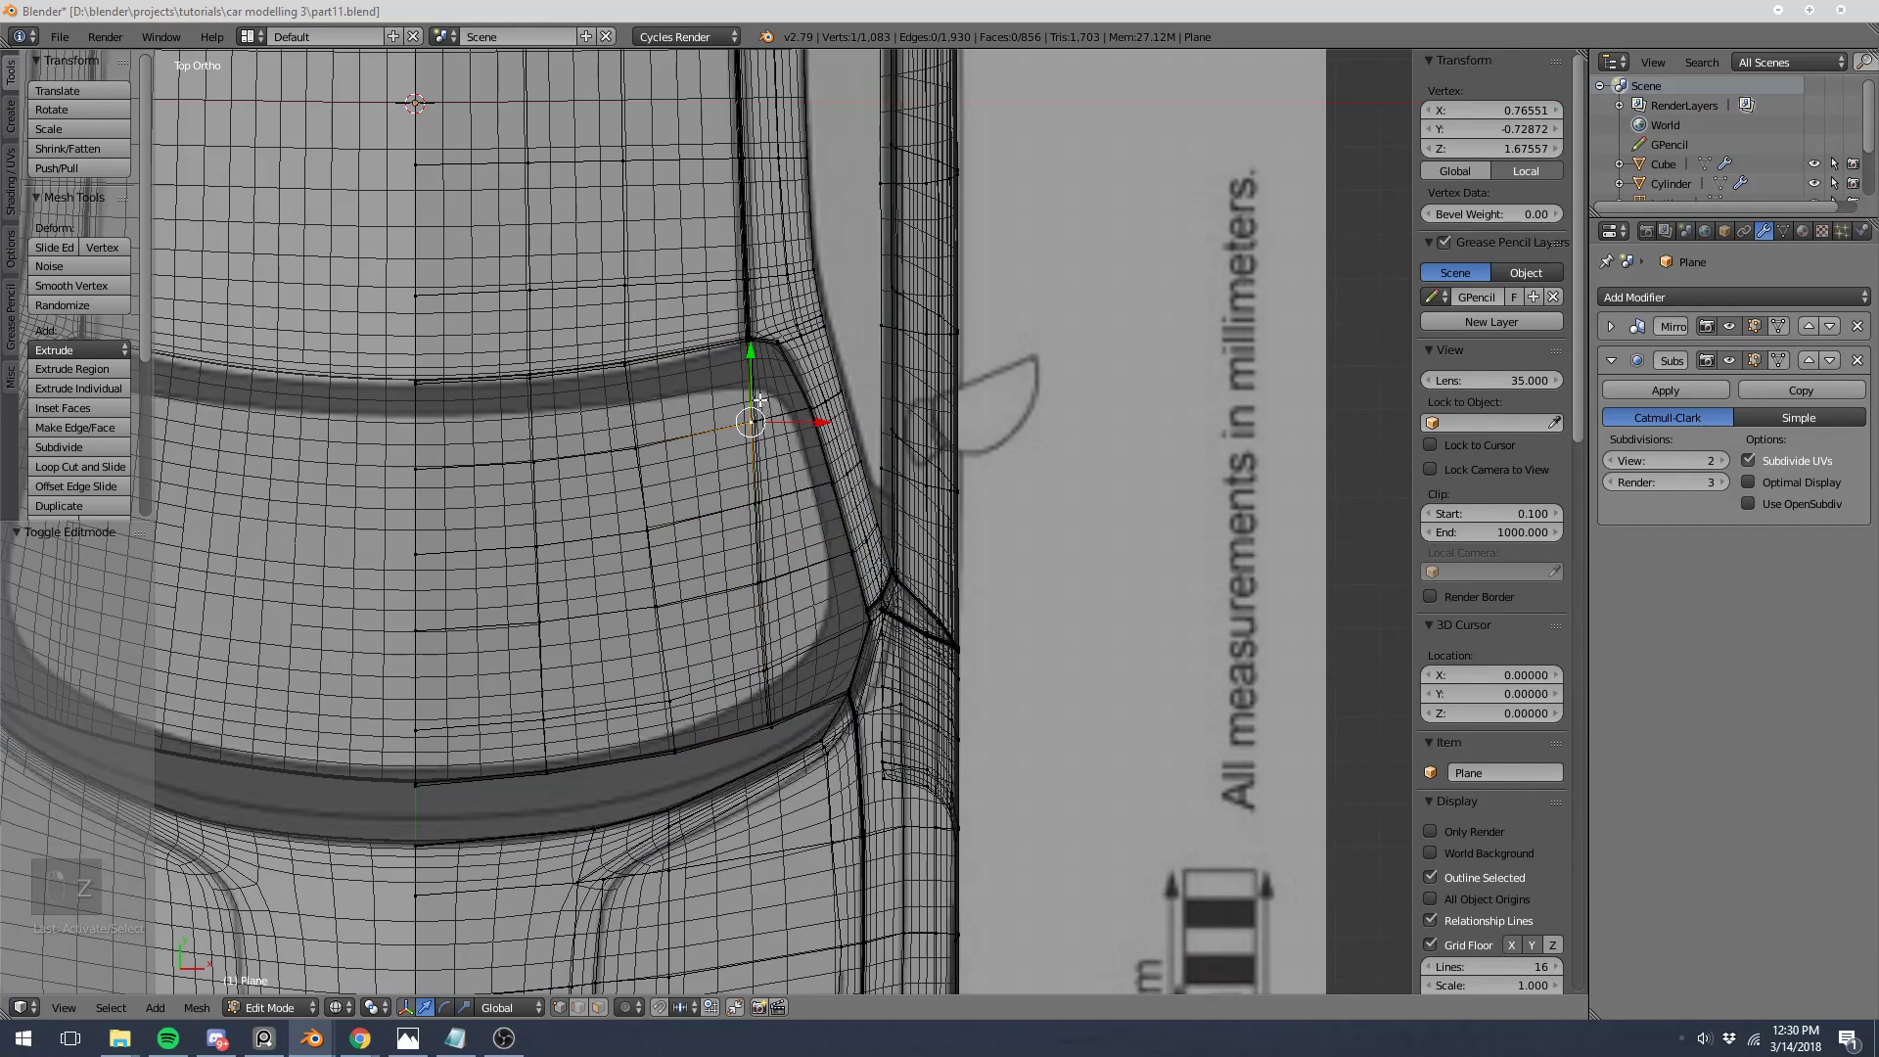
key("z")
scroll(851, 705, "down", 6)
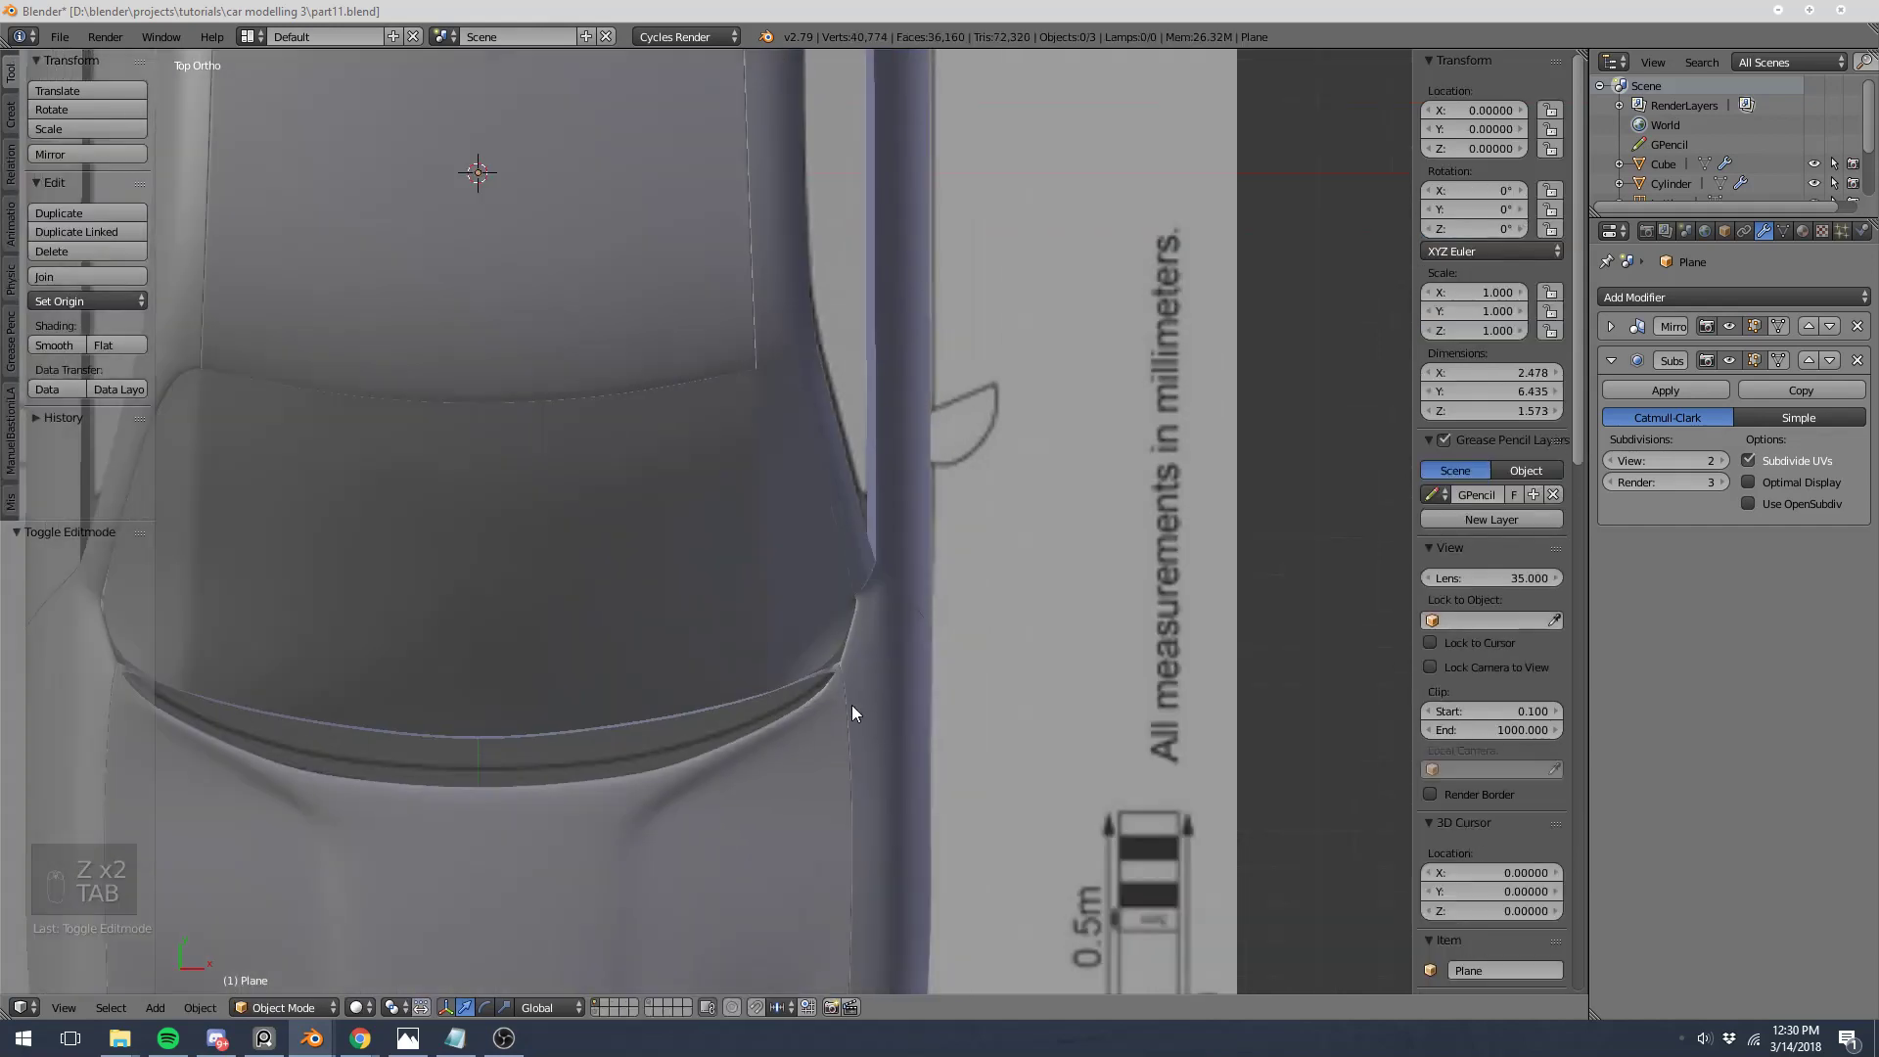
key("Tab")
middle_click_drag(814, 630, 789, 461)
key("Tab")
Step: Try merging the new loop's vertex with its neighbour on the first row below the windshield's upper corner
scroll(717, 529, "up", 6)
key("a")
key("a")
key("a")
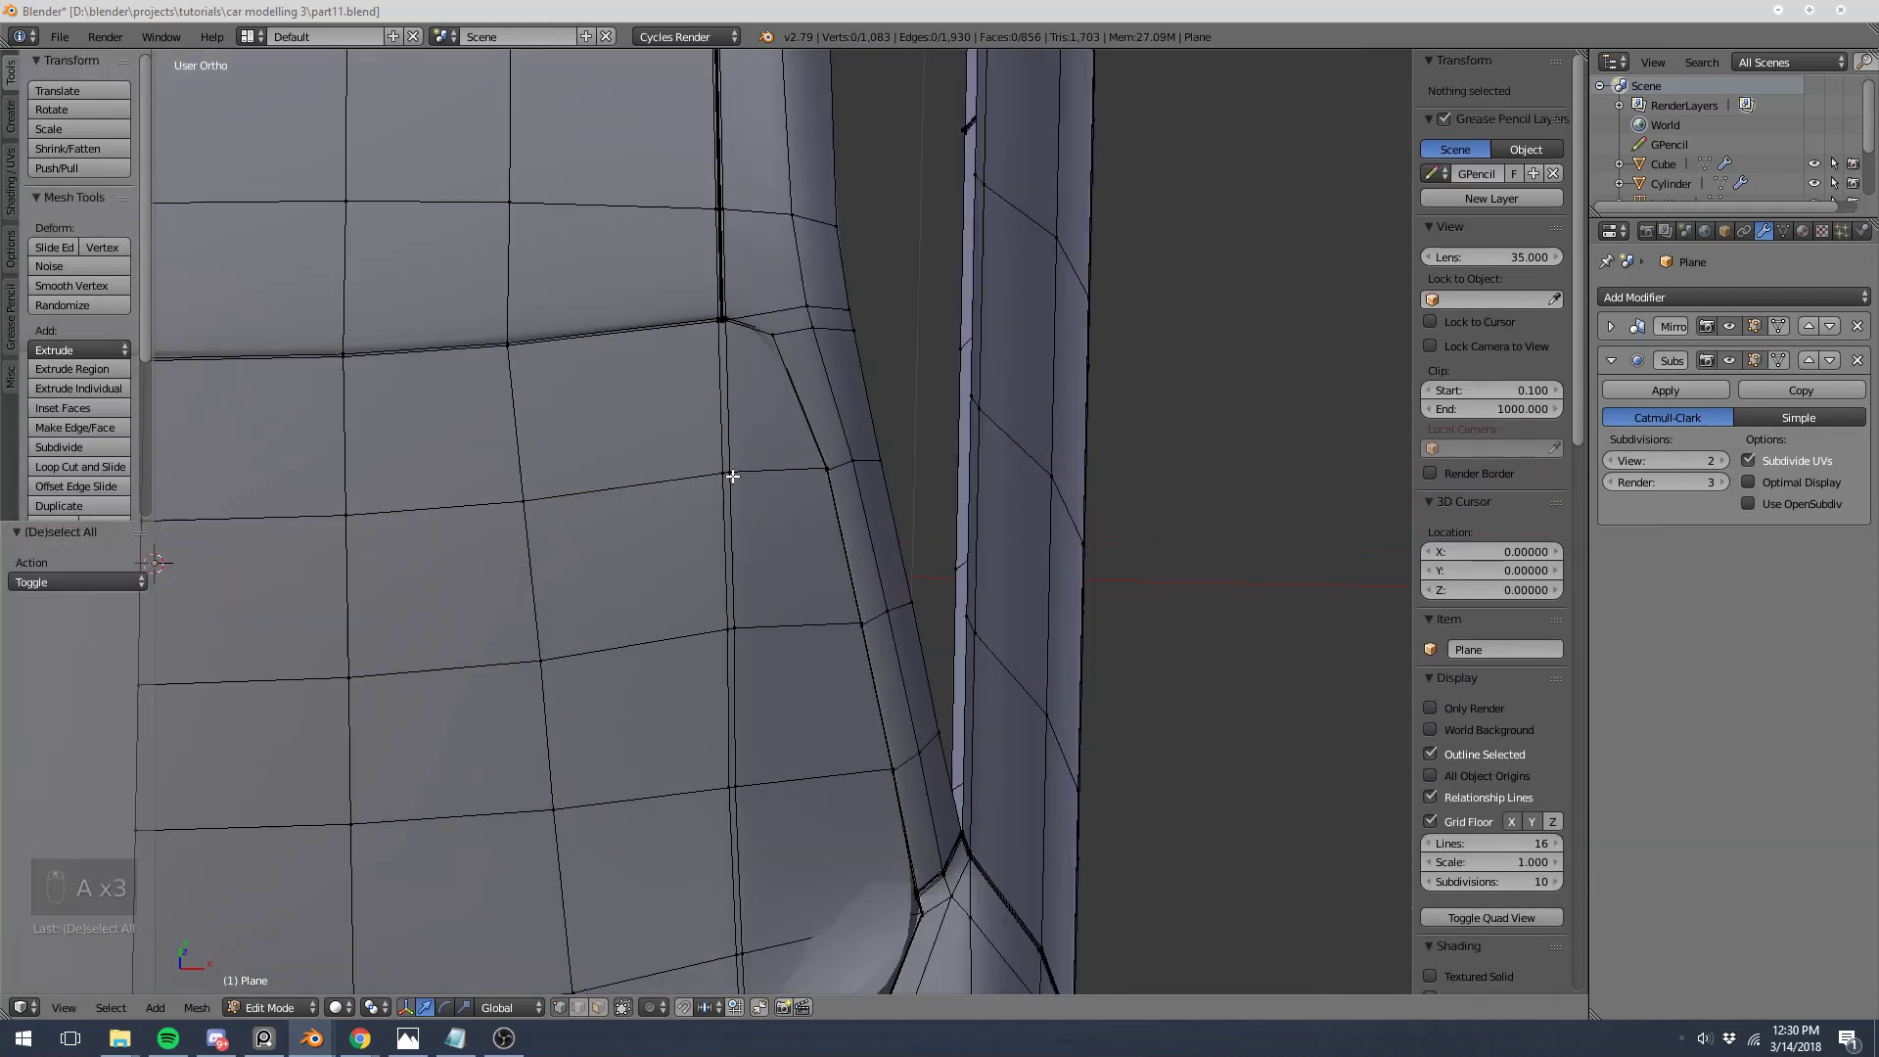
right_click(724, 474)
right_click(725, 476, "shift")
middle_click_drag(679, 679, 652, 453, "shift")
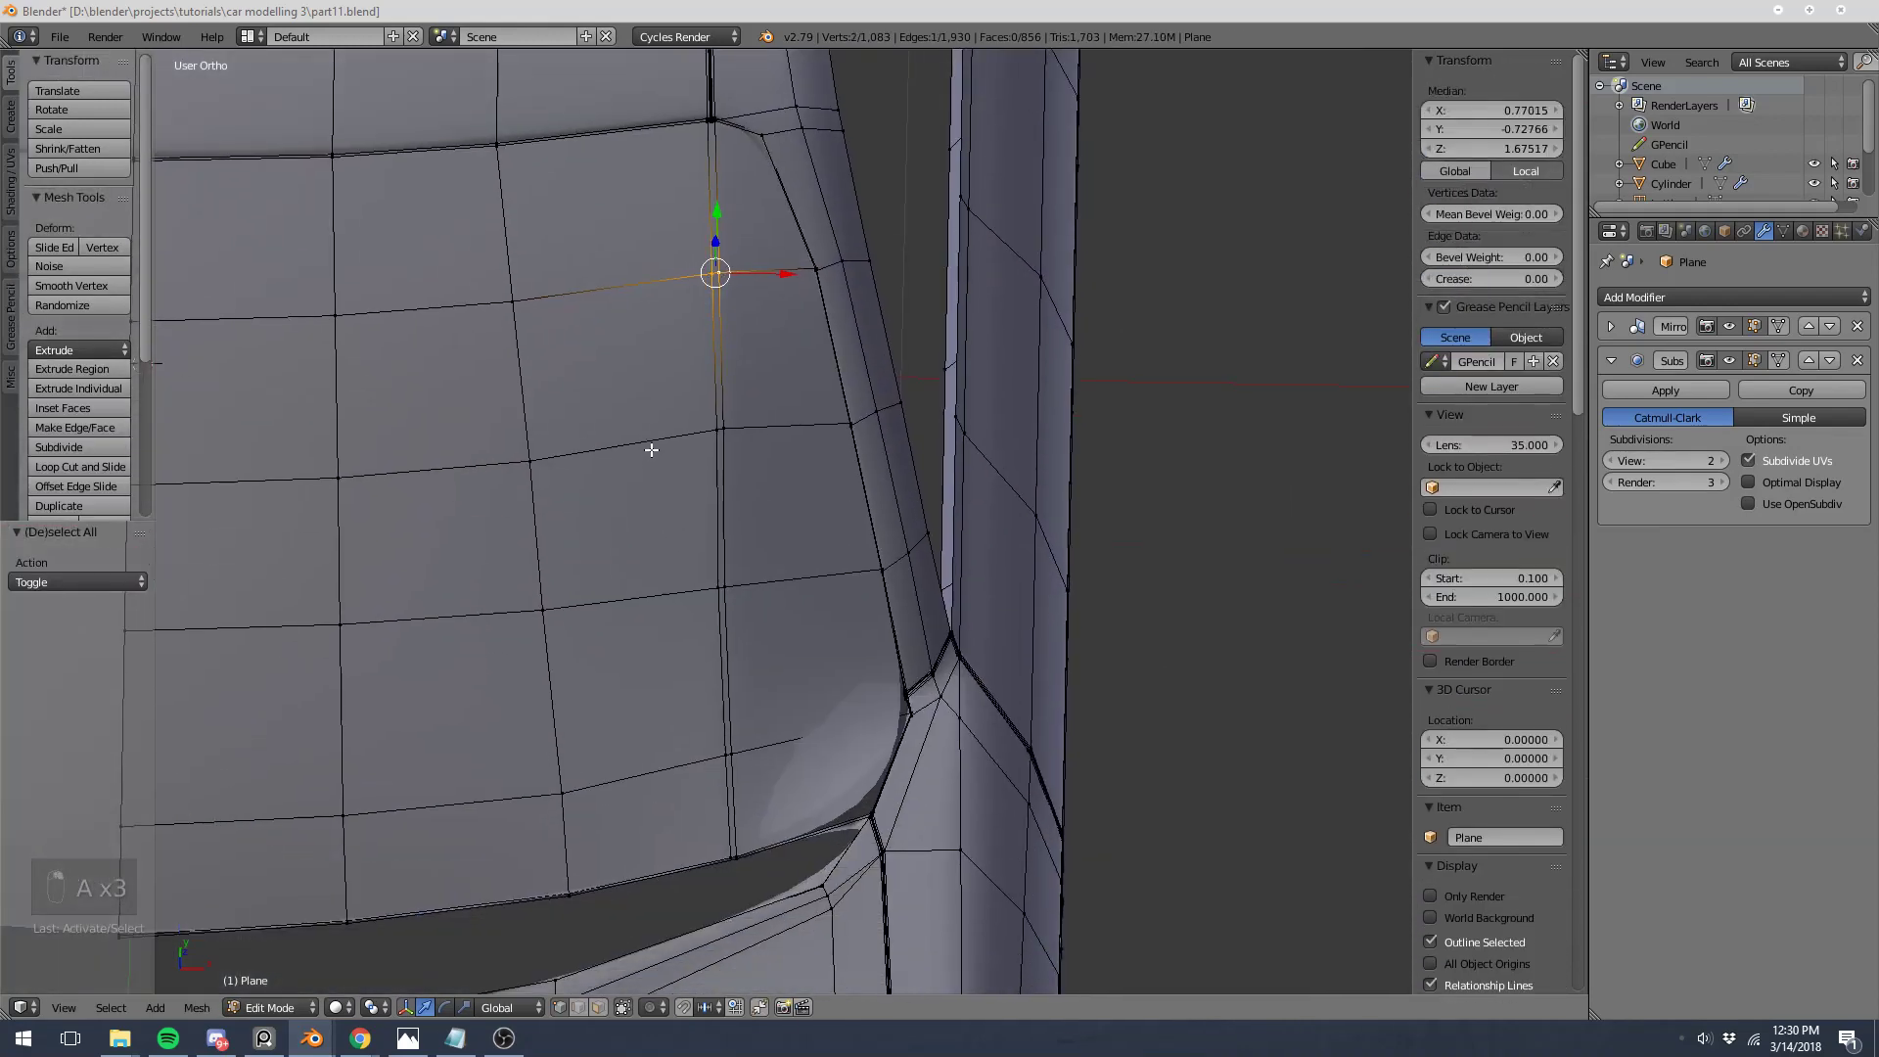
key("alt+m")
left_click(651, 442)
scroll(651, 450, "down", 6)
key("Tab")
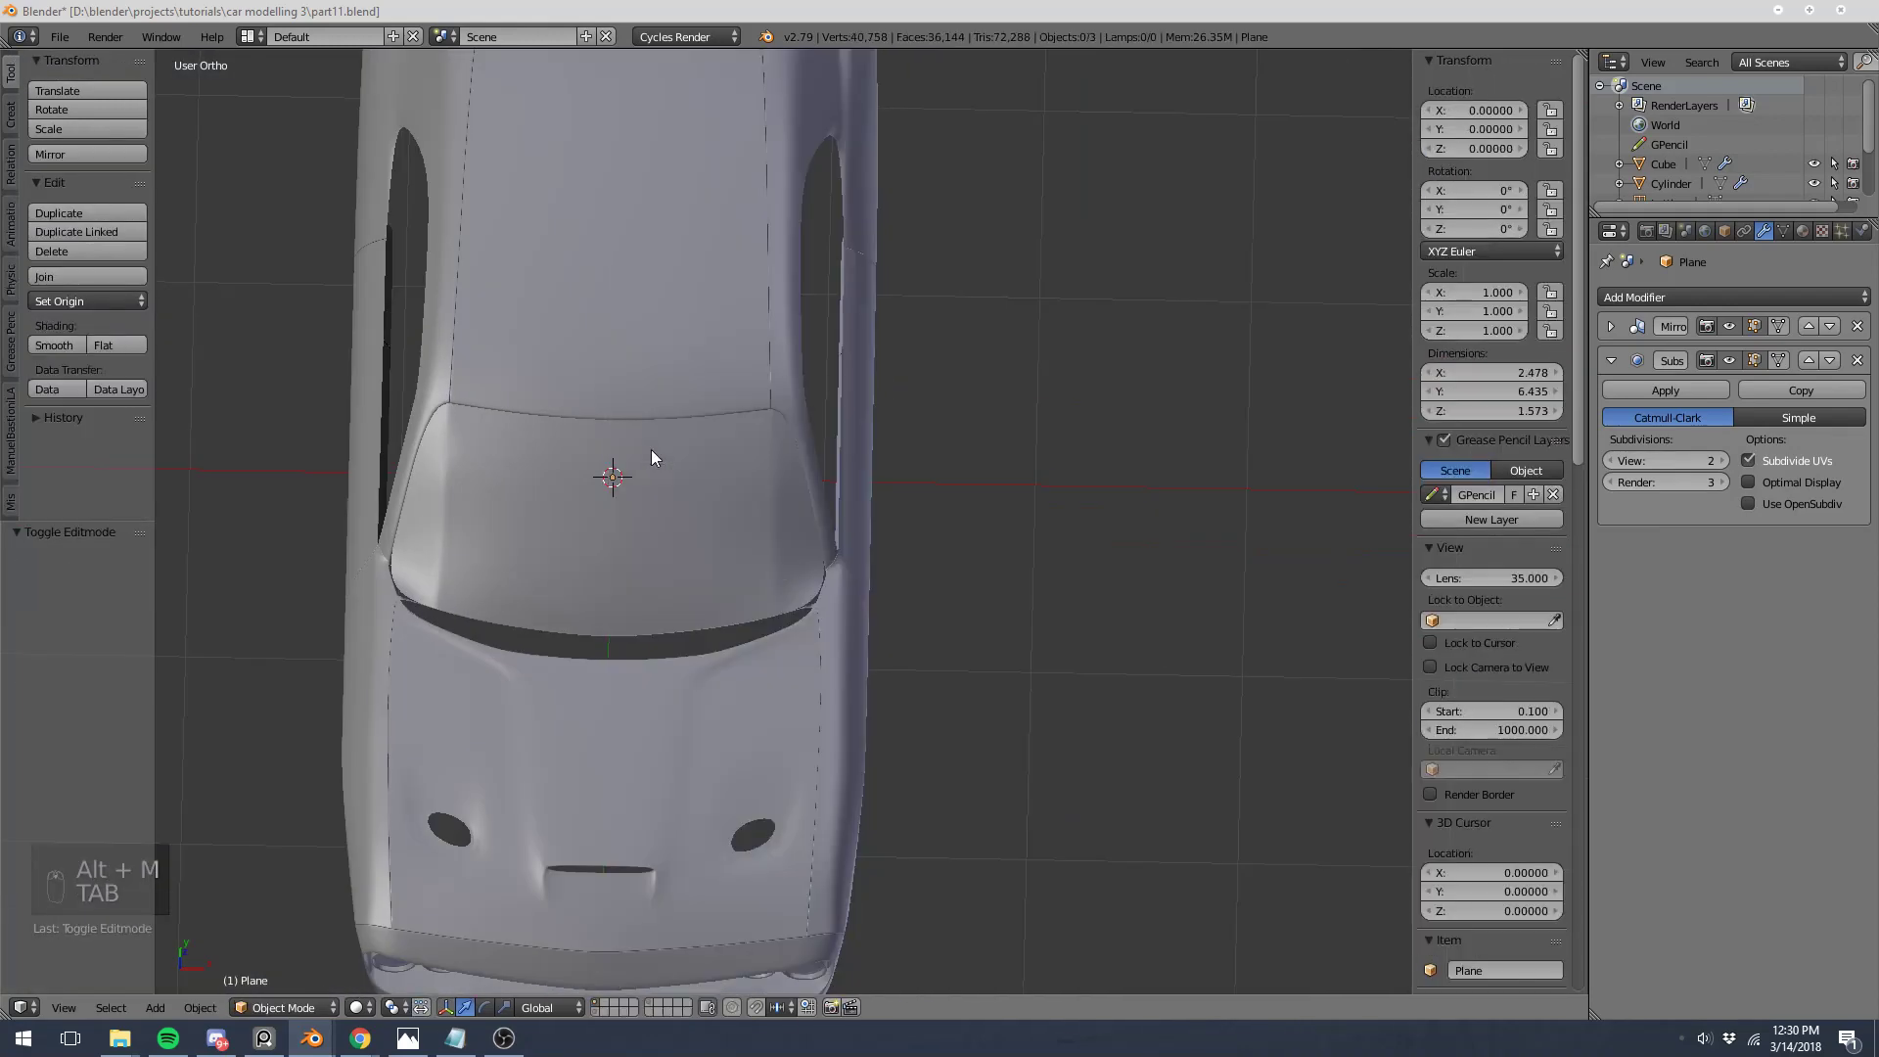
Step: Try merging the next two close vertex pairs down the windshield, using At Last for the pair on the second row
key("Tab")
scroll(743, 450, "up", 5)
right_click(745, 566, "shift")
key("alt+m")
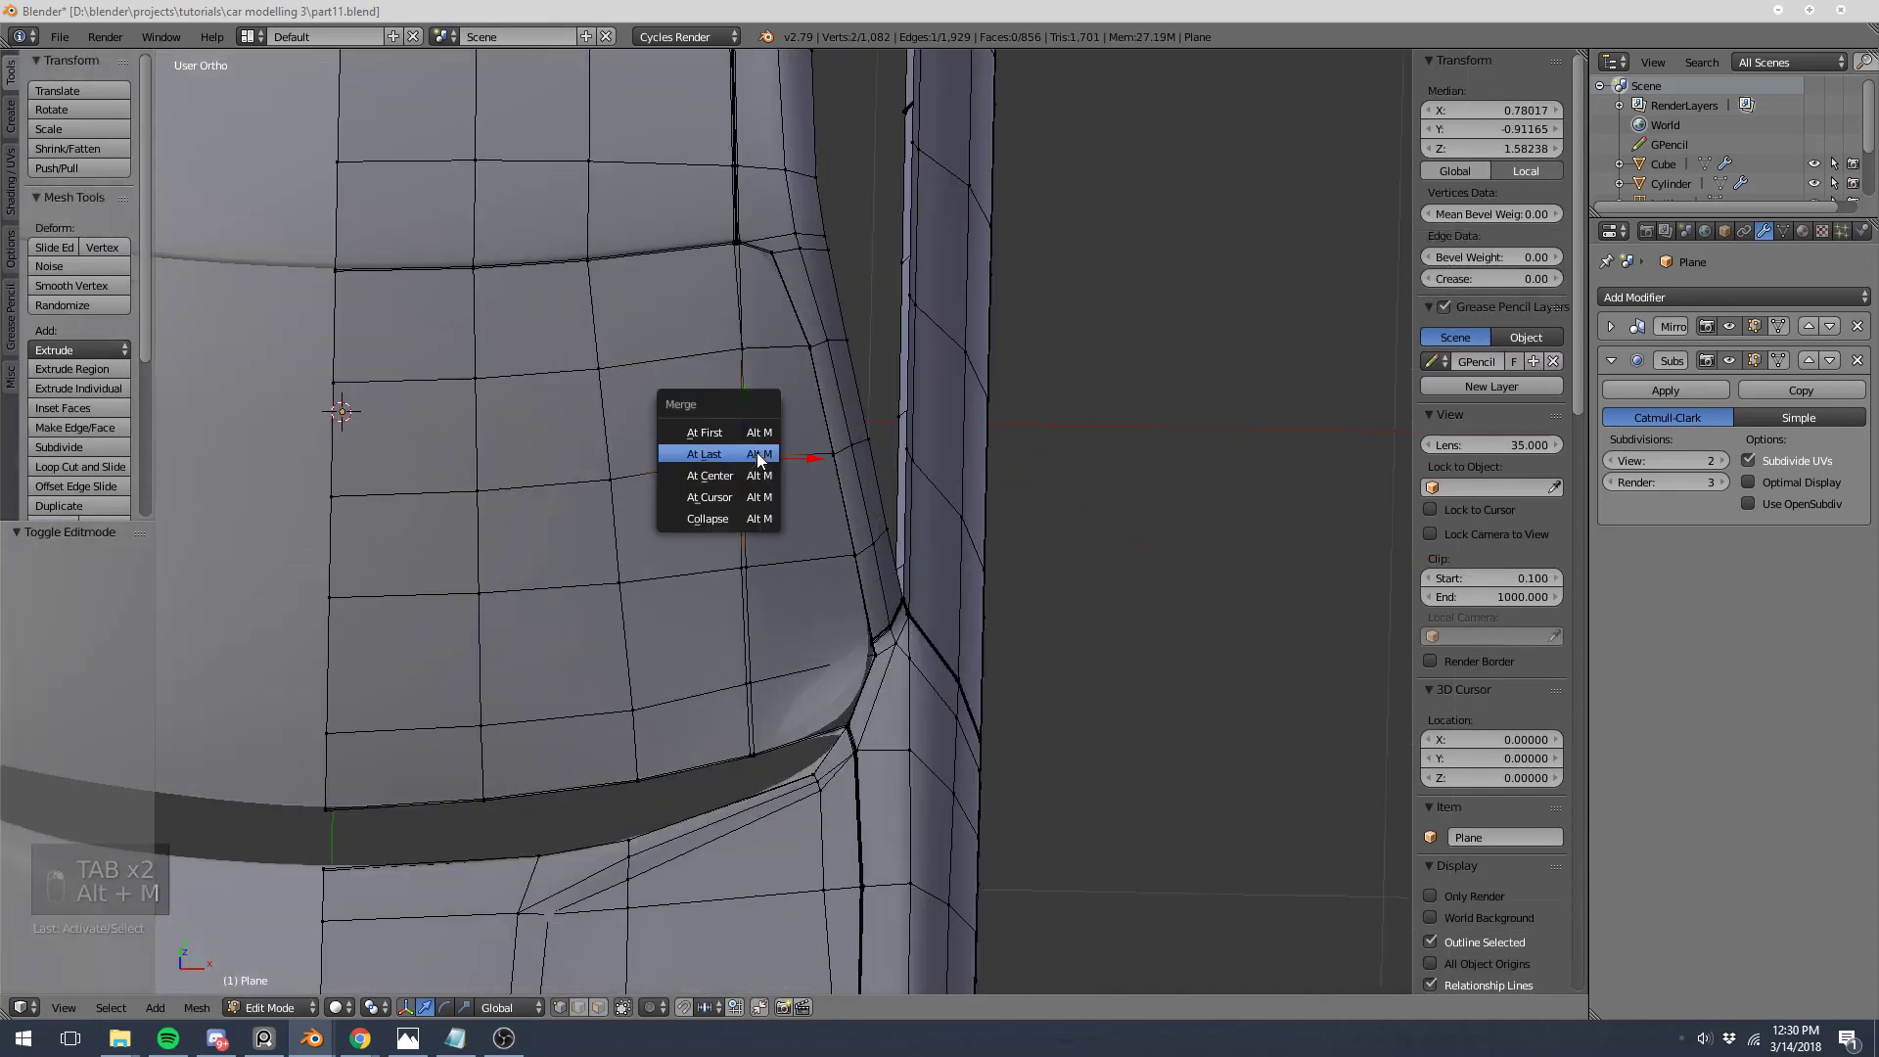
left_click(756, 457)
right_click(746, 566, "shift")
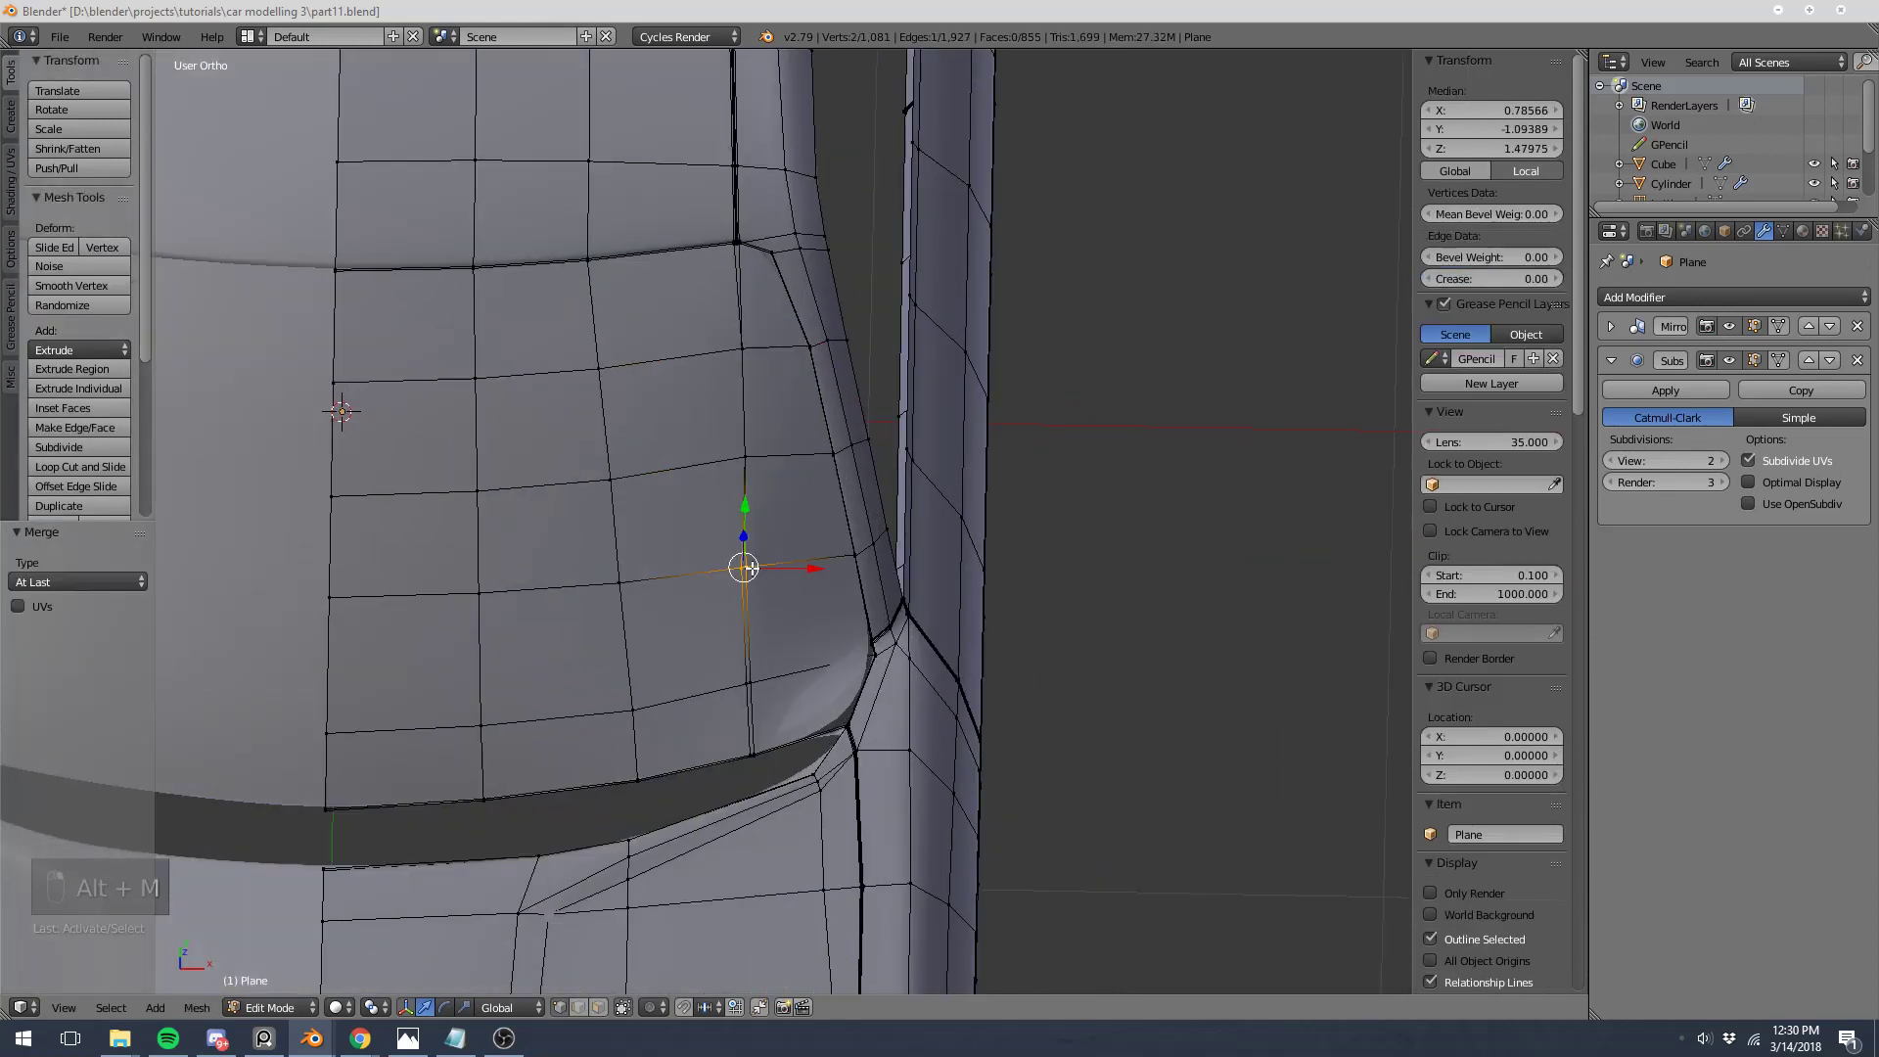
key("alt+m")
left_click(749, 566)
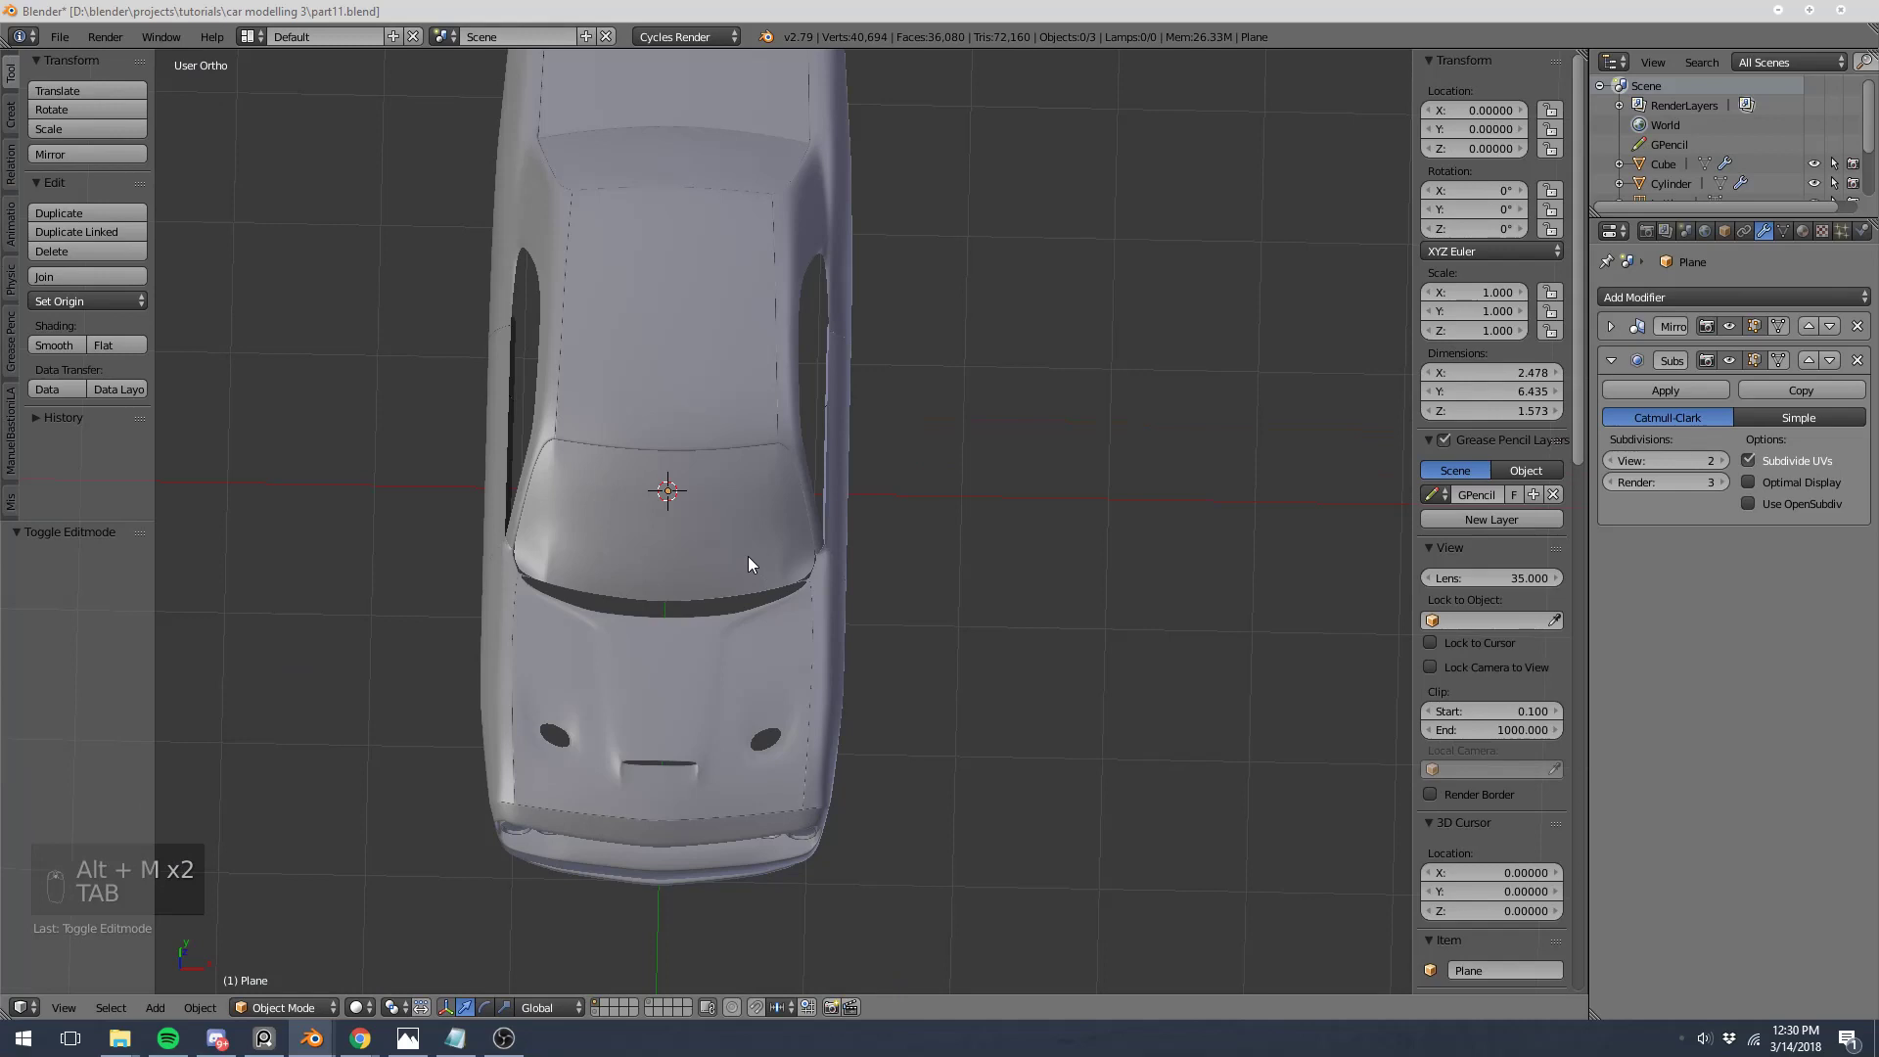
Step: Undo the vertex merges and the added loop cut on the windshield
key("Tab")
scroll(747, 556, "up", 4)
key("ctrl+z")
key("ctrl+z")
key("ctrl+z")
key("ctrl+z")
key("ctrl+z")
key("ctrl+z")
key("ctrl+z")
key("ctrl+z")
key("ctrl+z")
key("ctrl+z")
key("ctrl+z")
key("ctrl+z")
key("ctrl+z")
key("ctrl+z")
key("ctrl+z")
key("ctrl+z")
key("ctrl+z")
key("ctrl+z")
key("ctrl+z")
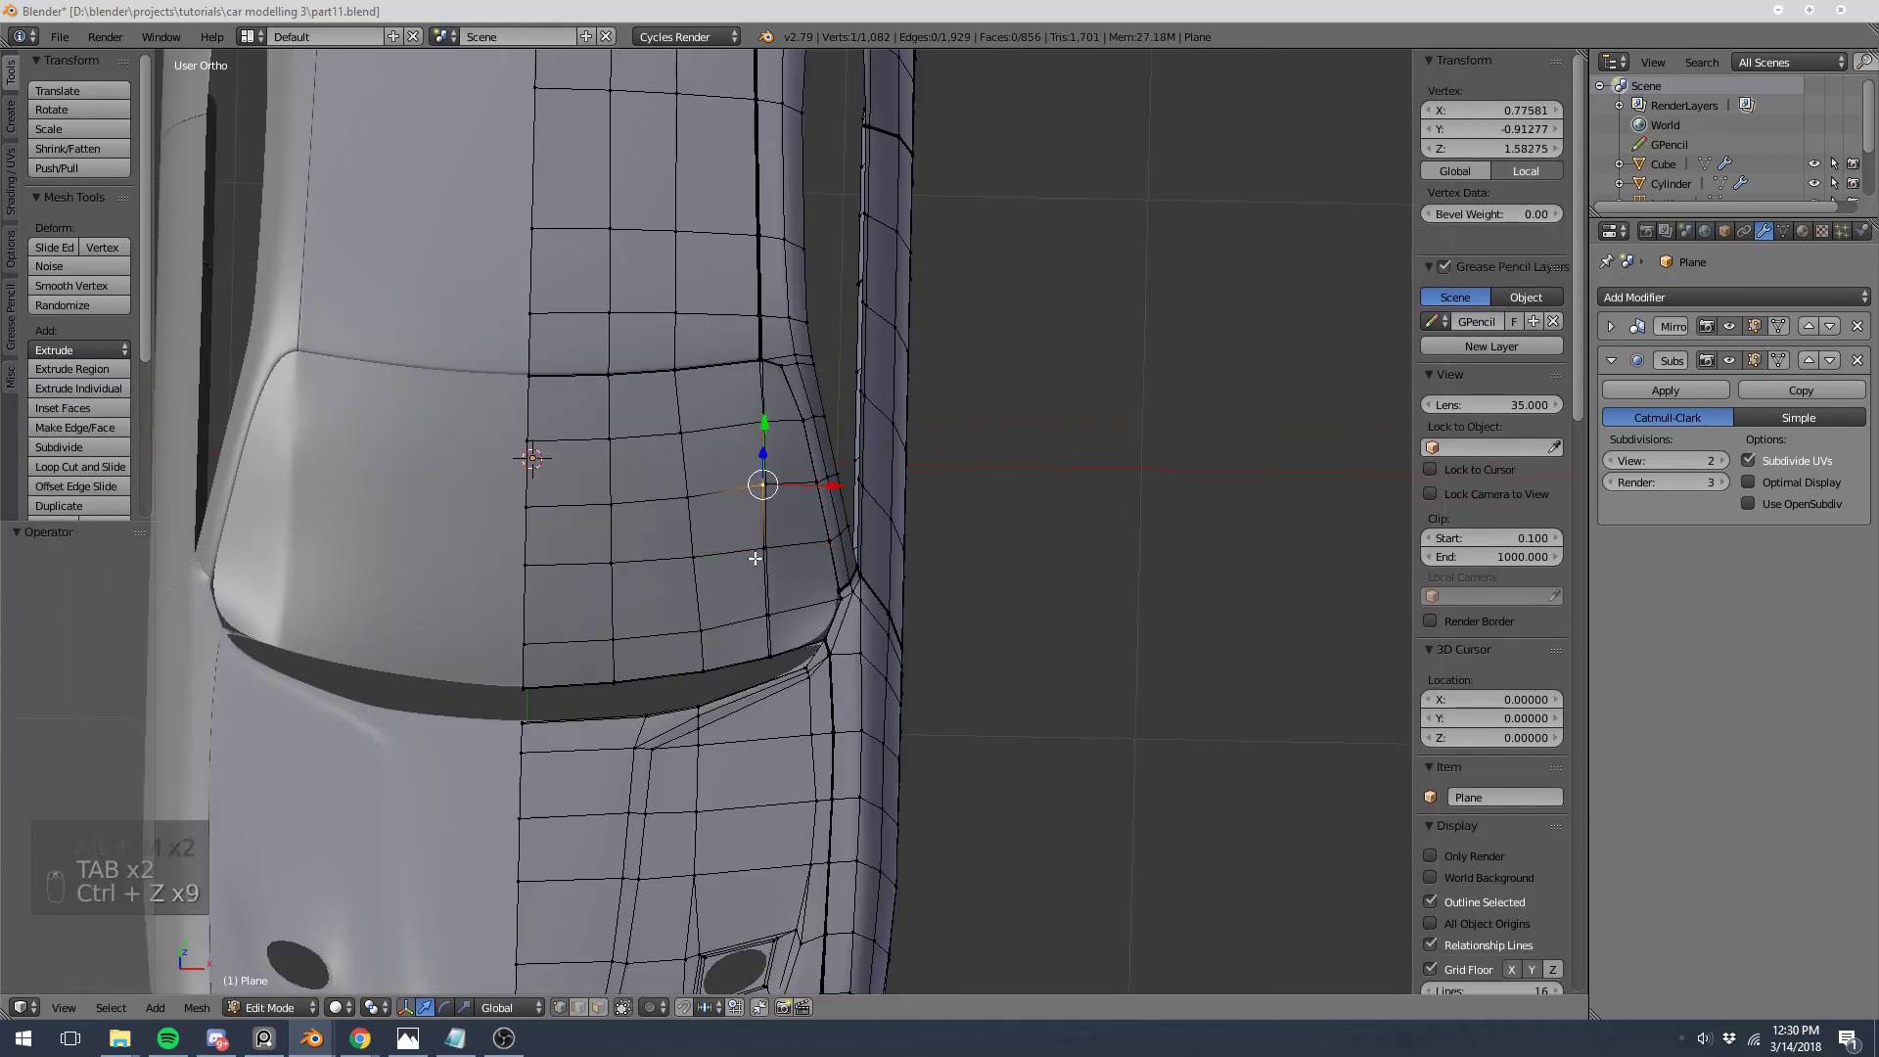
key("ctrl+z")
key("ctrl+z")
key("ctrl+z")
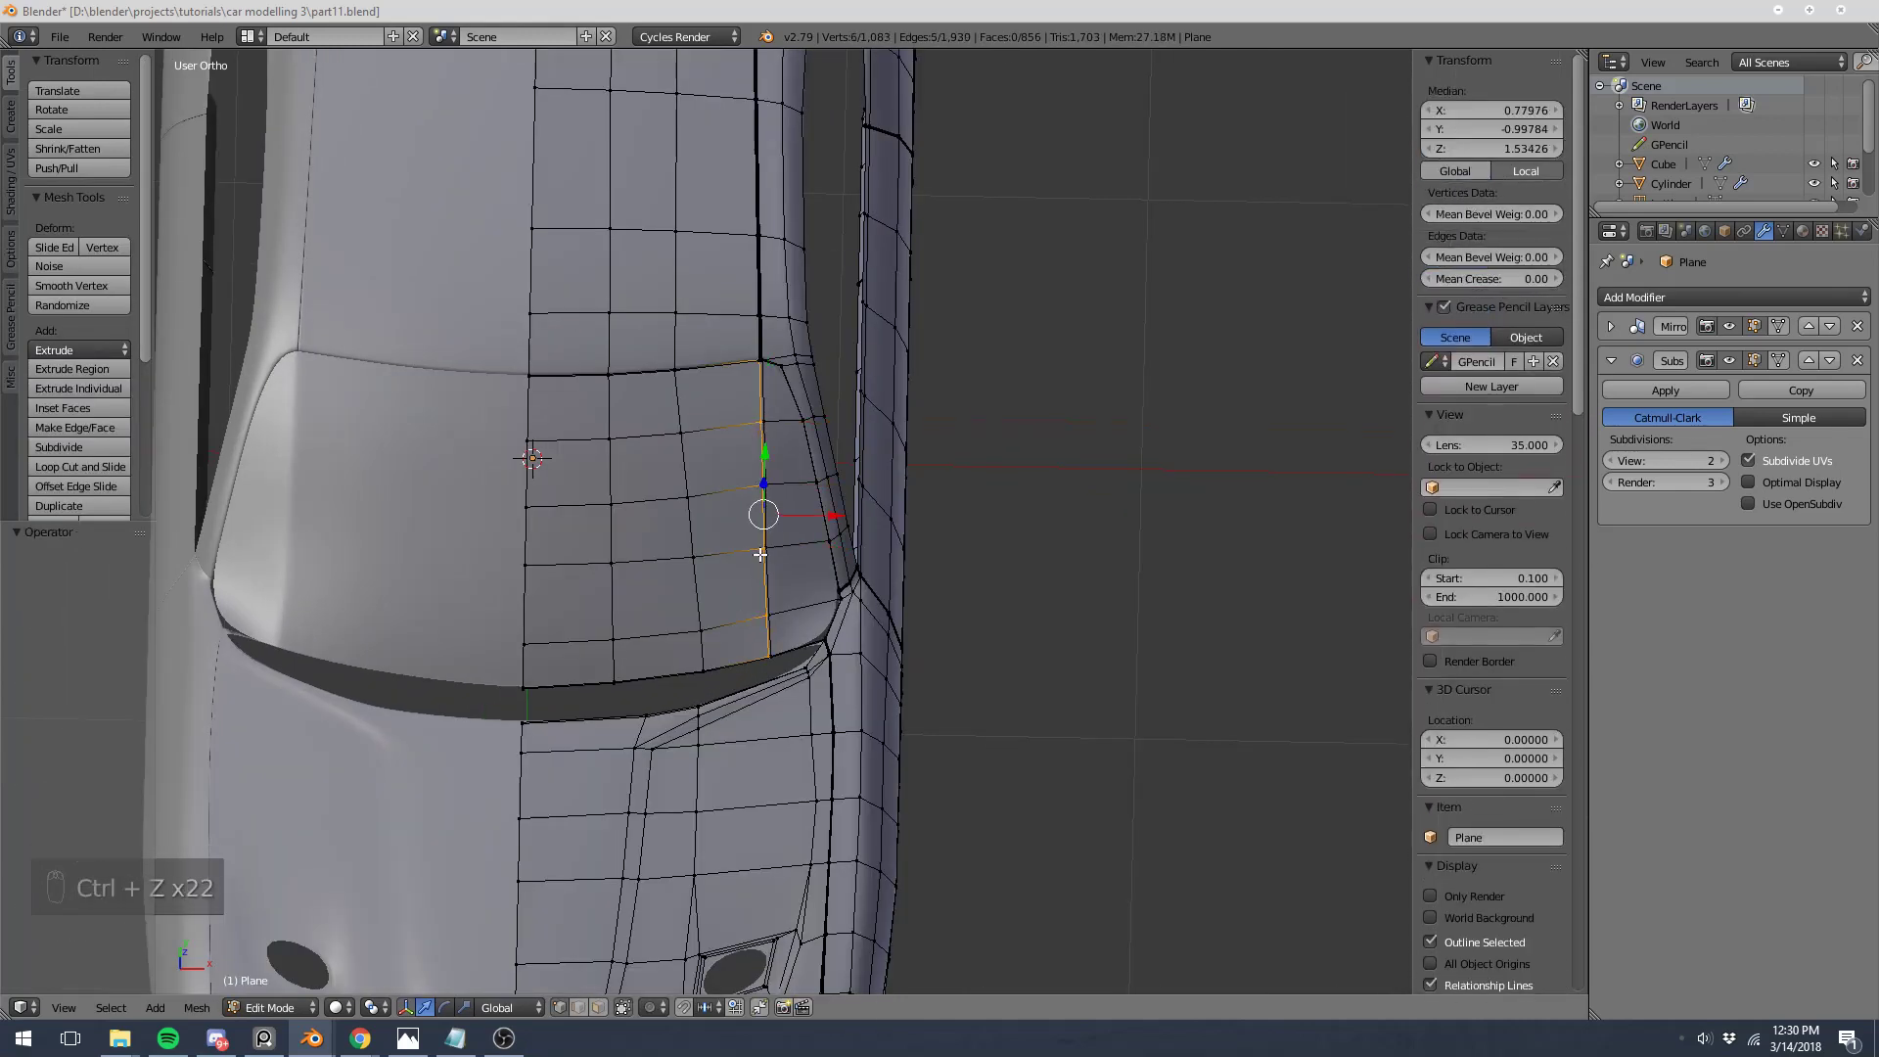
key("ctrl+z")
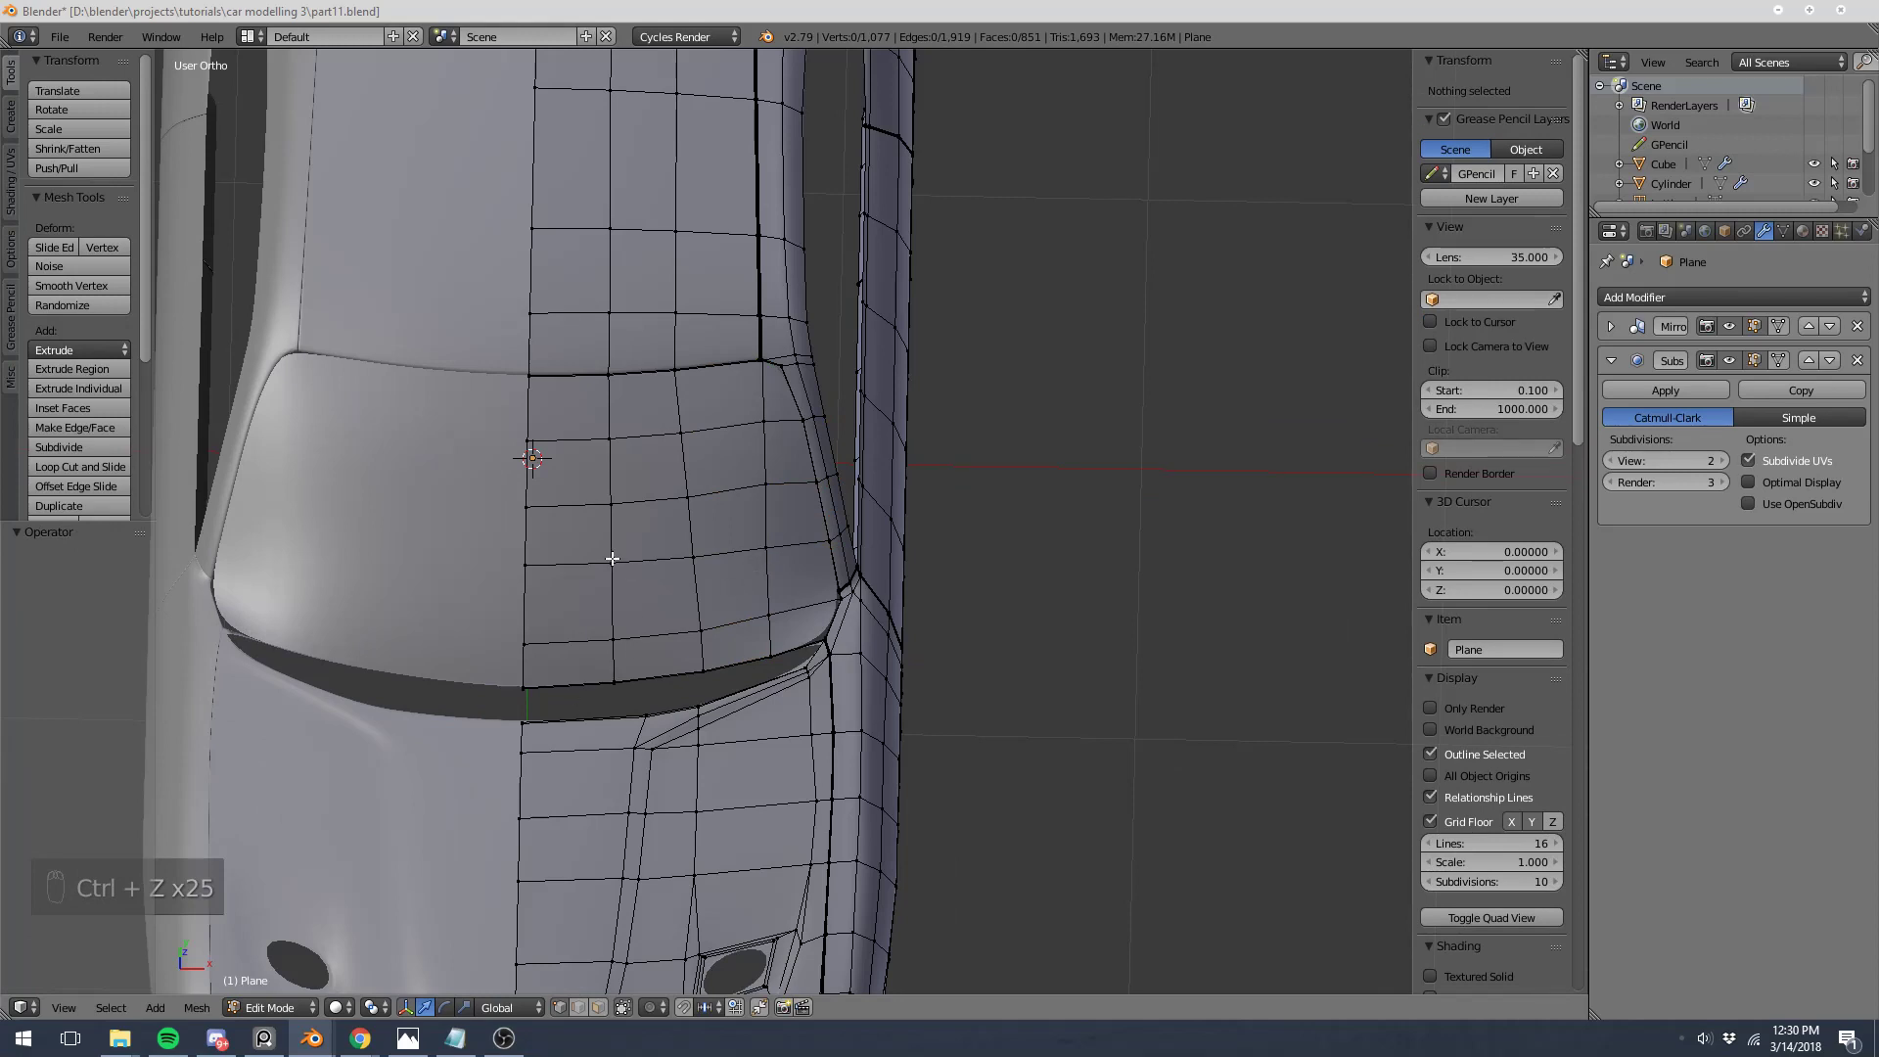
Step: Try extruding the whole windshield mesh in place and scaling it, and undo the extrusion
key("l")
scroll(897, 529, "up", 2)
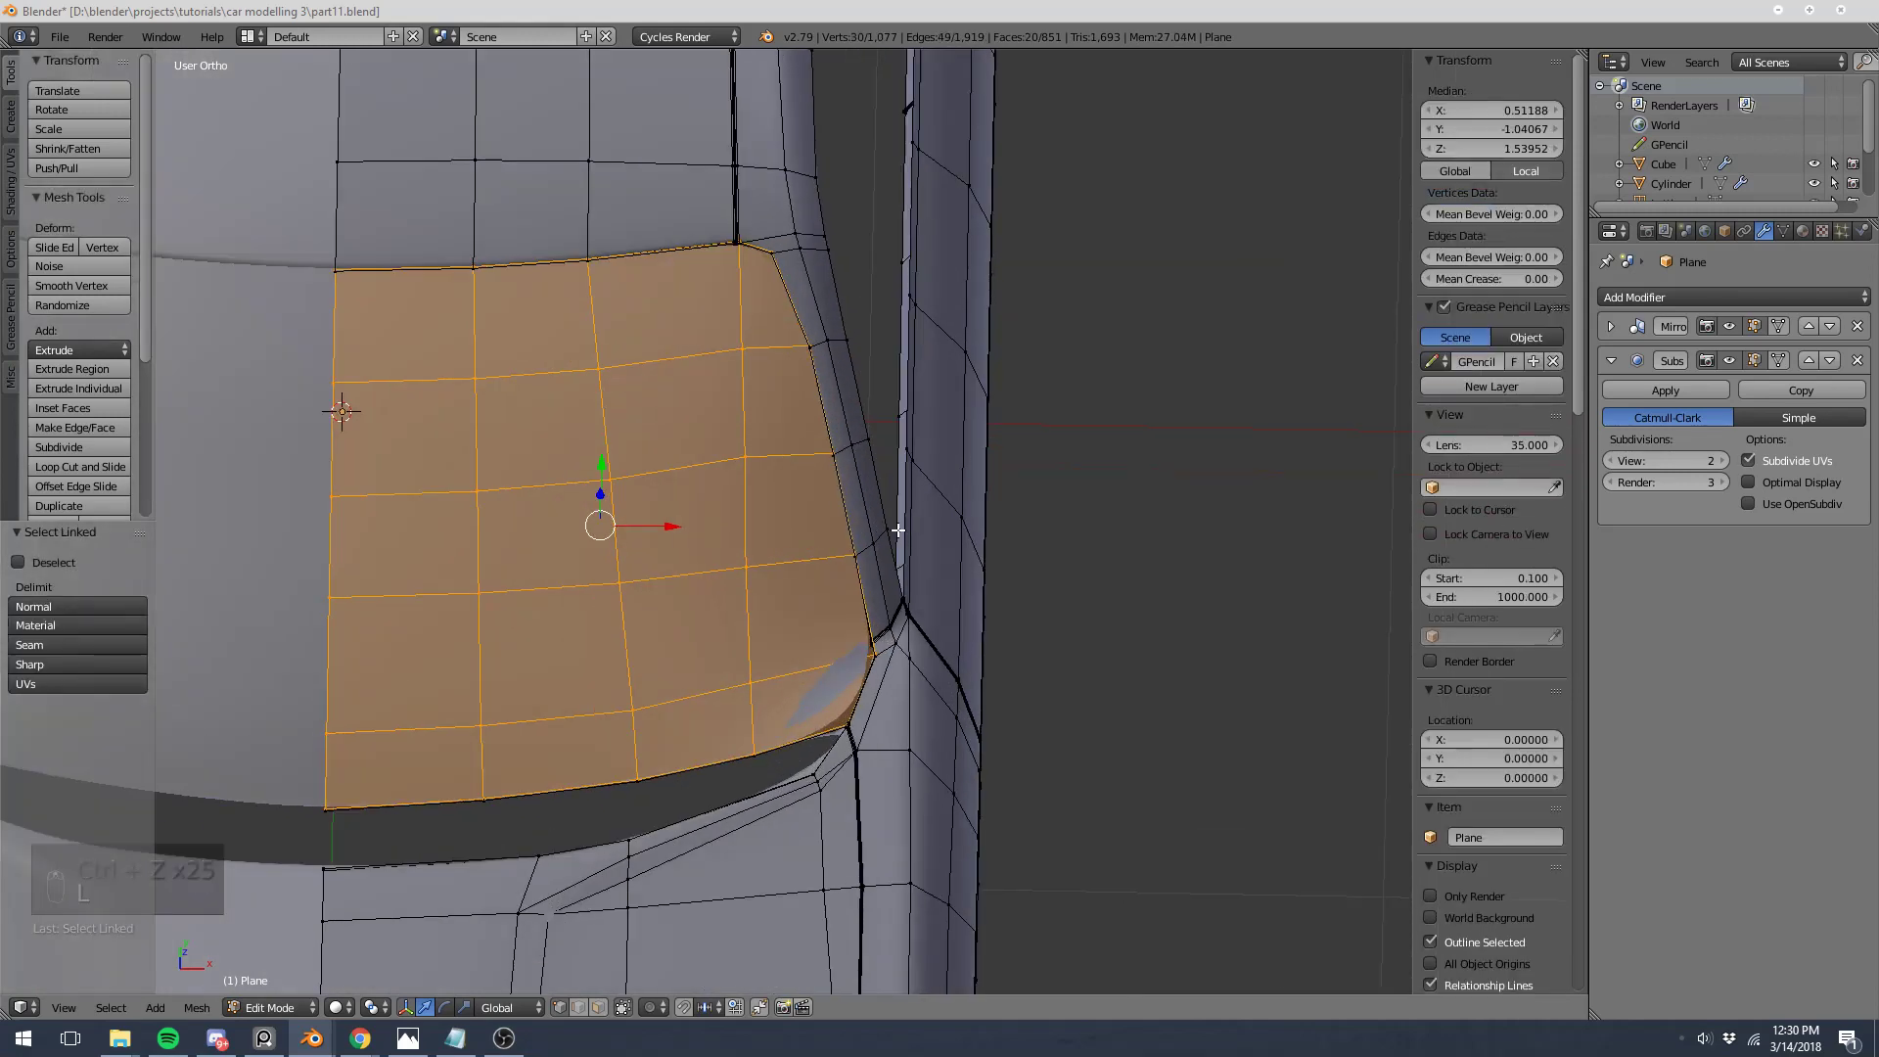
key("e")
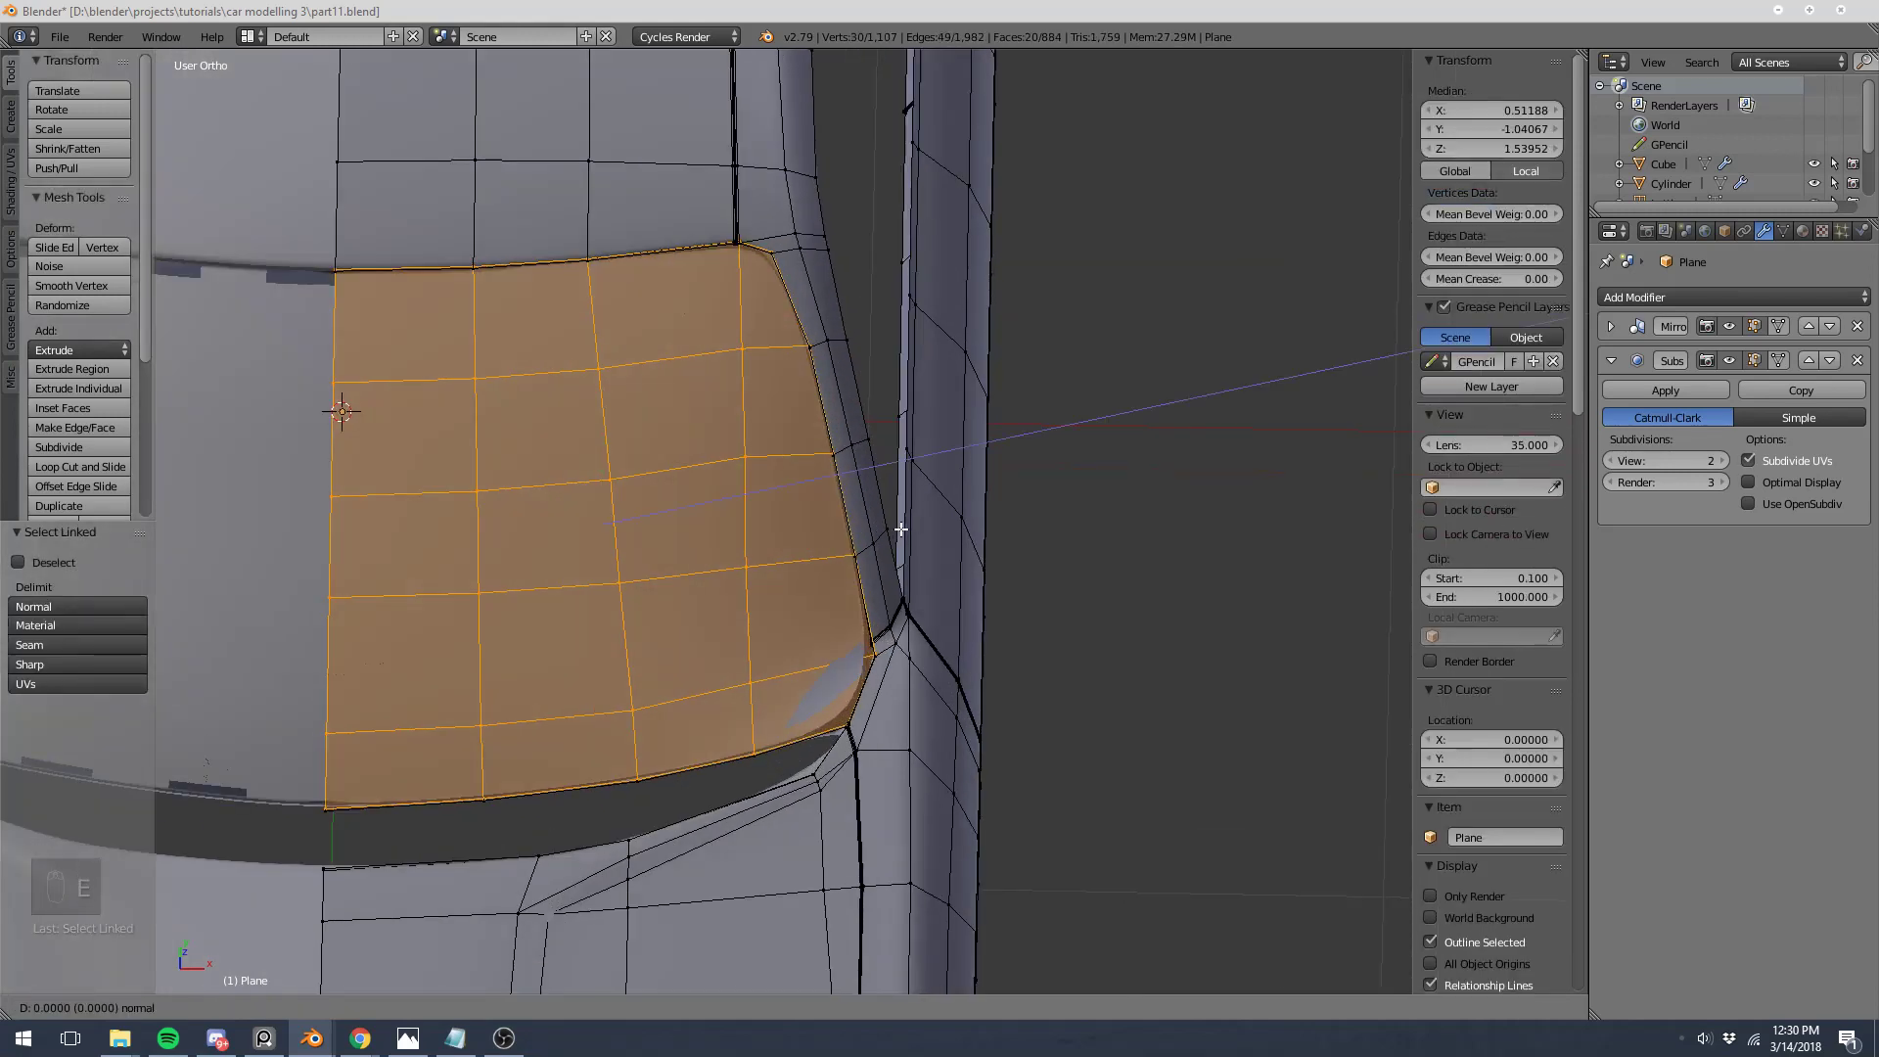
right_click(897, 531)
key("s")
right_click(934, 532)
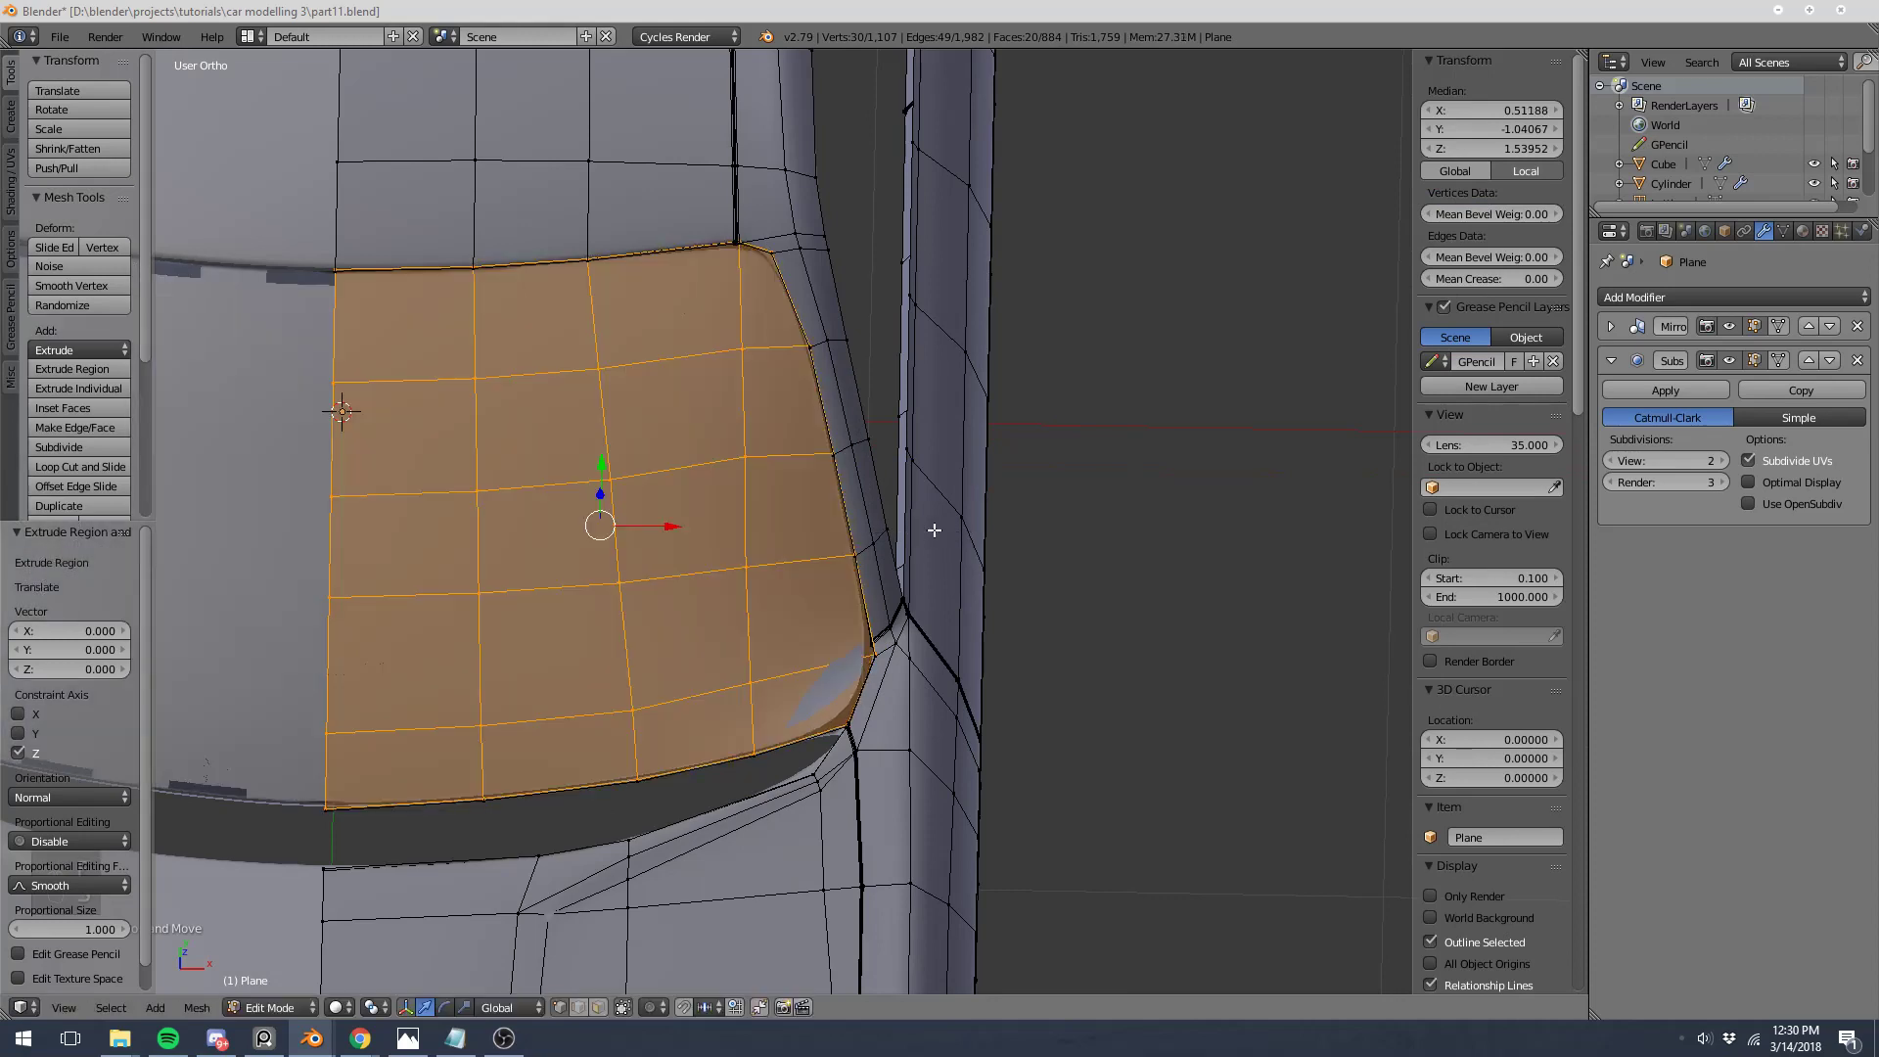
key("ctrl+z")
key("ctrl+z")
Step: Inset all the linked windshield faces by about 0.02 and deselect everything
key("l")
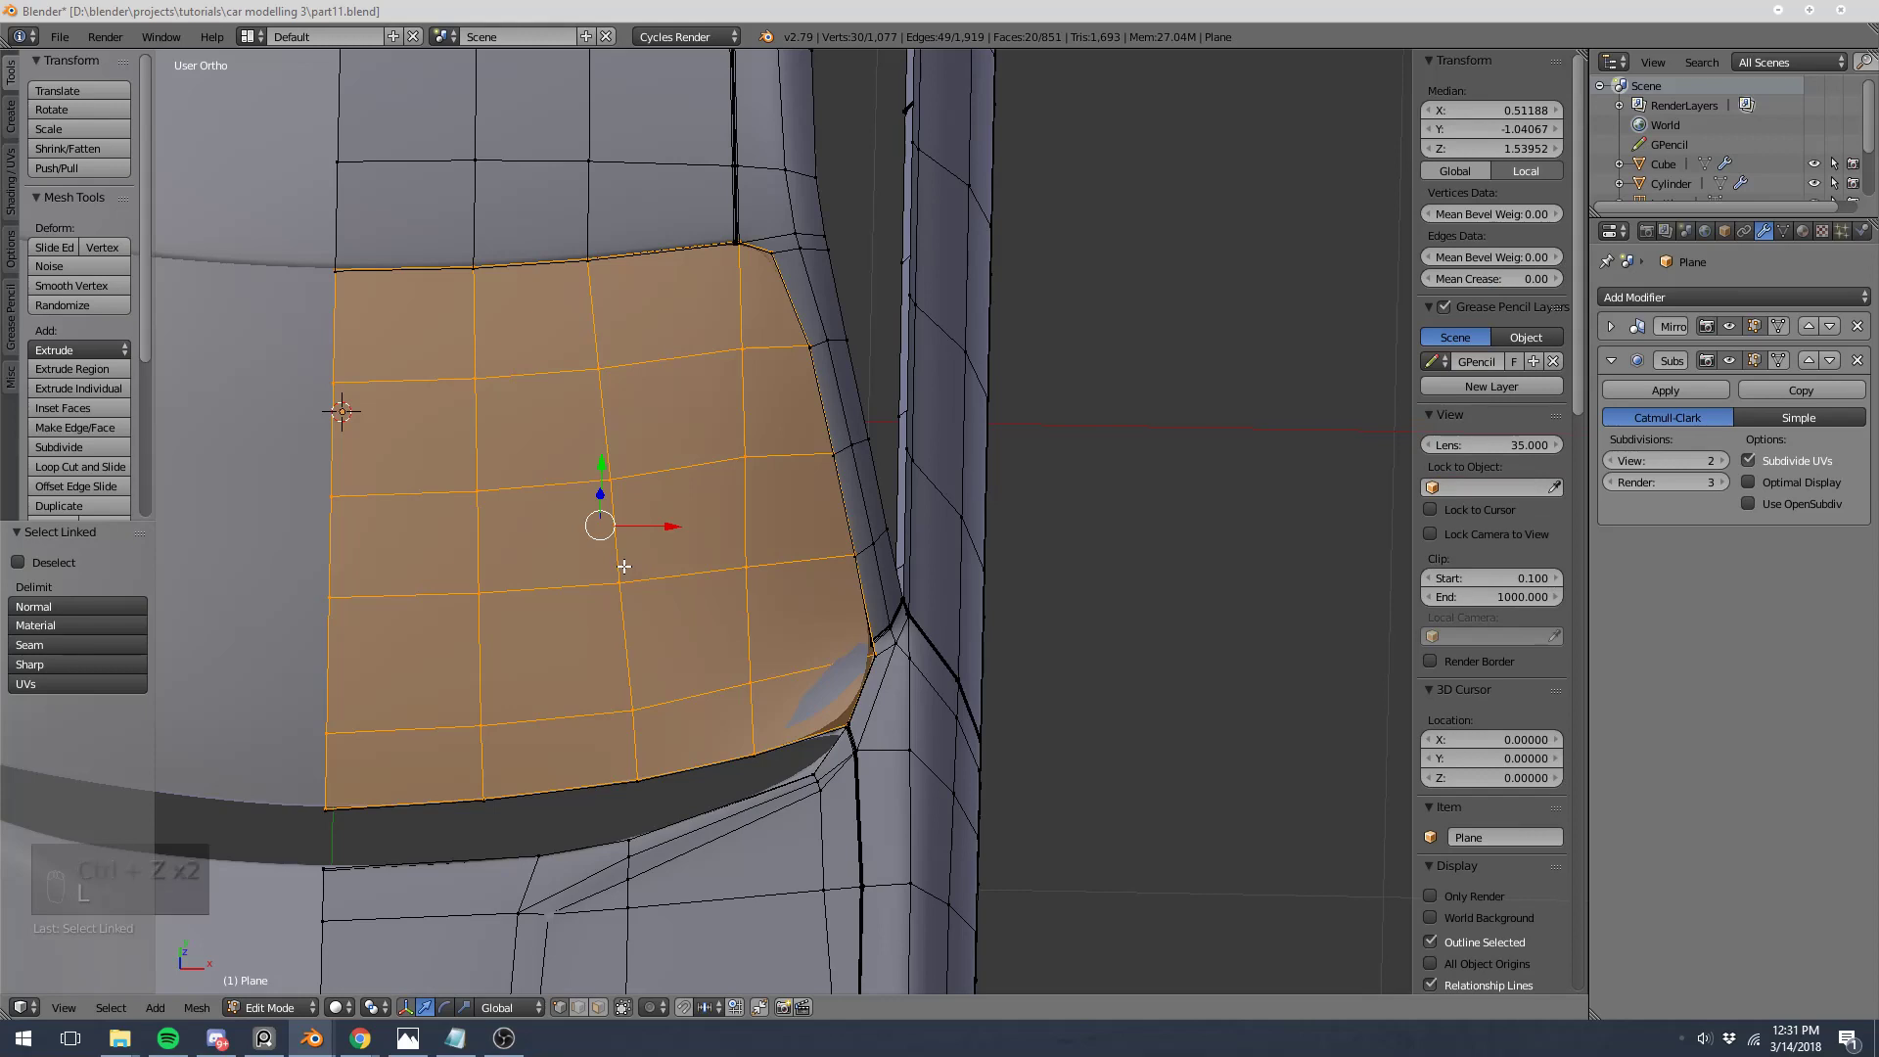
key("i")
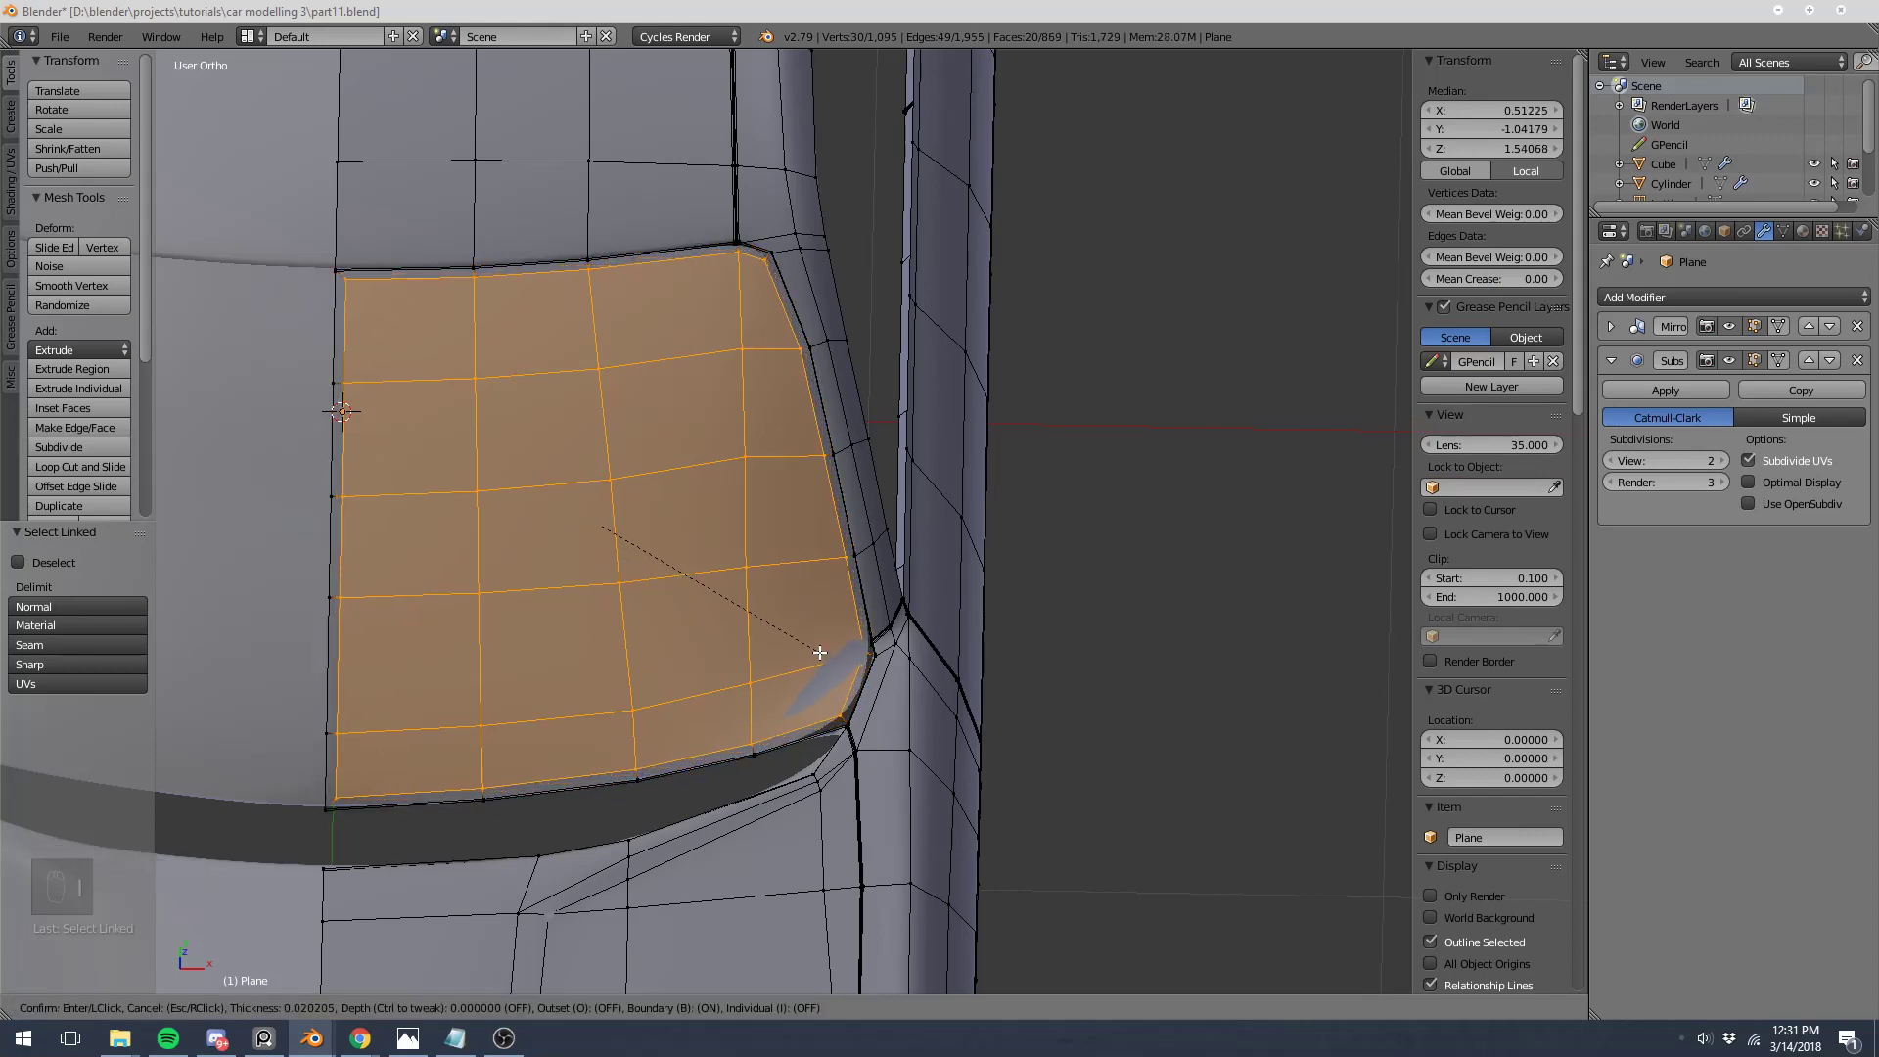
left_click(829, 652)
key("a")
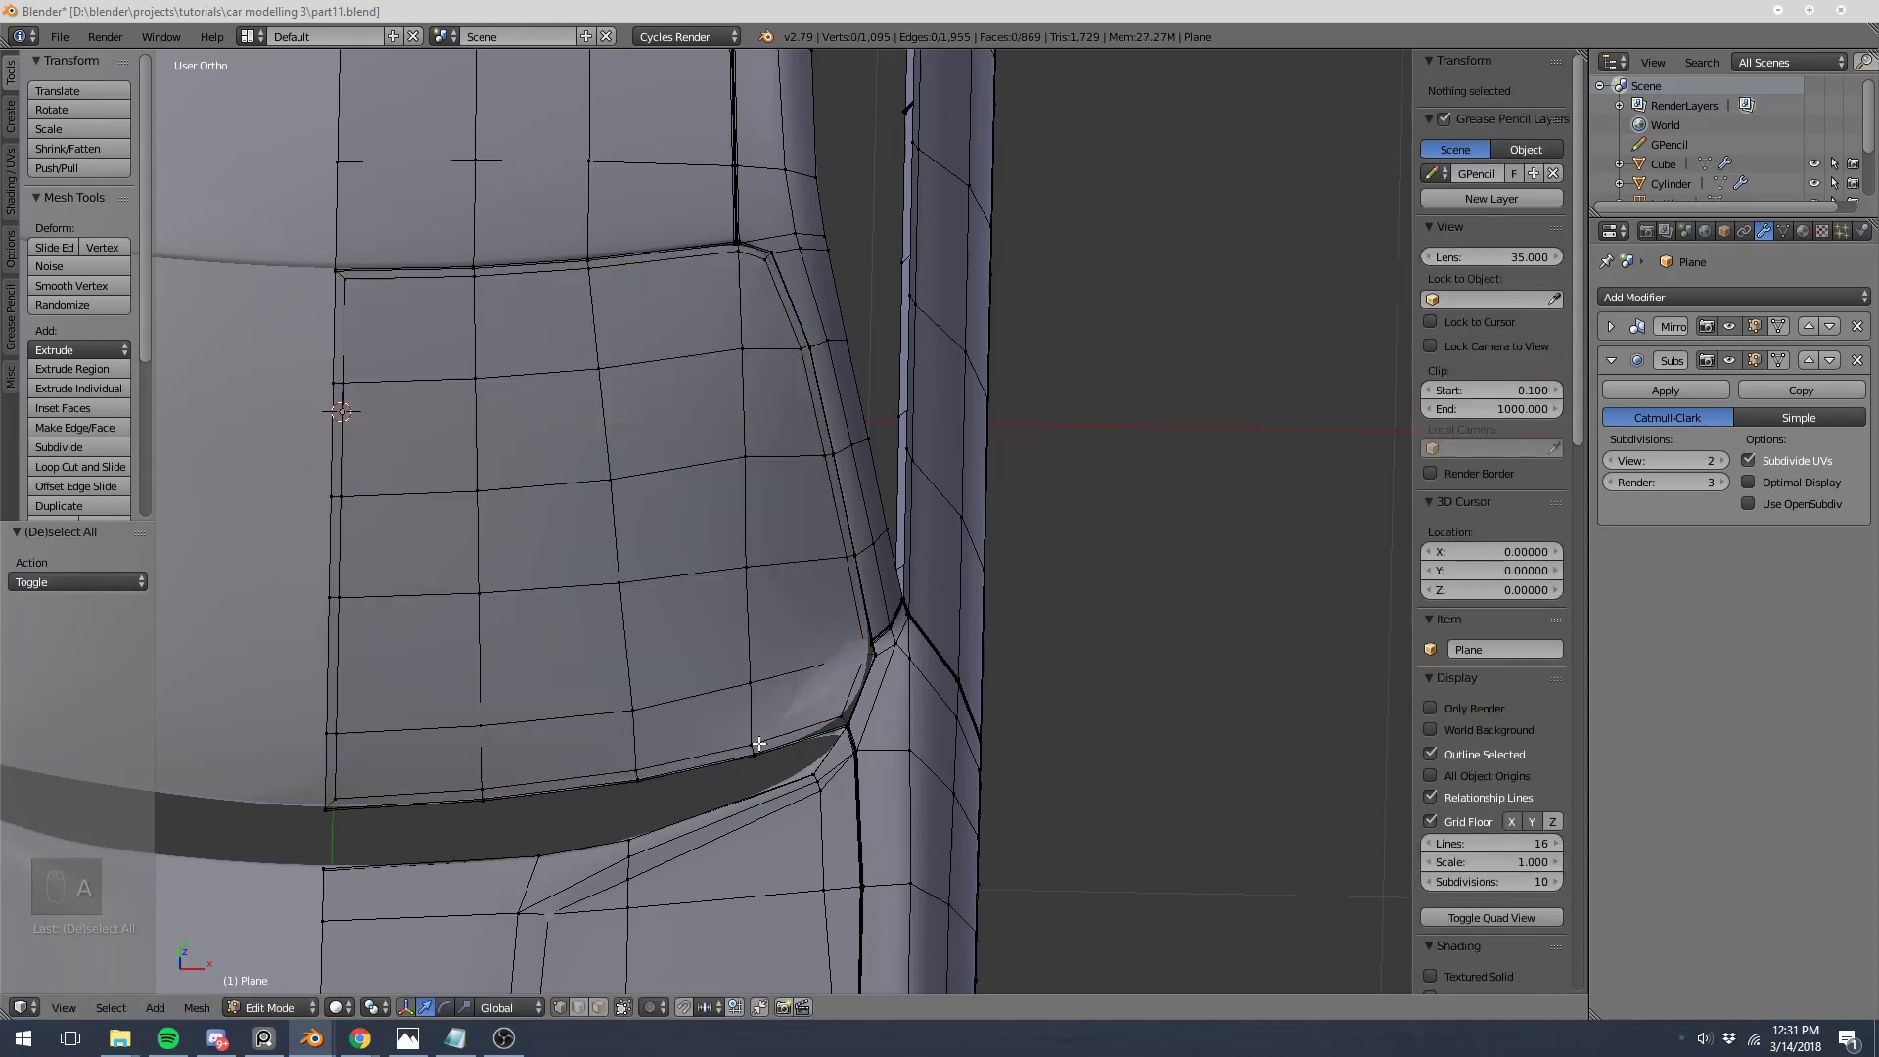
Step: Hide the linked outer body section and the roof panel around the windshield's upper corner
key("ctrl+r")
right_click(752, 745)
scroll(831, 636, "up", 6)
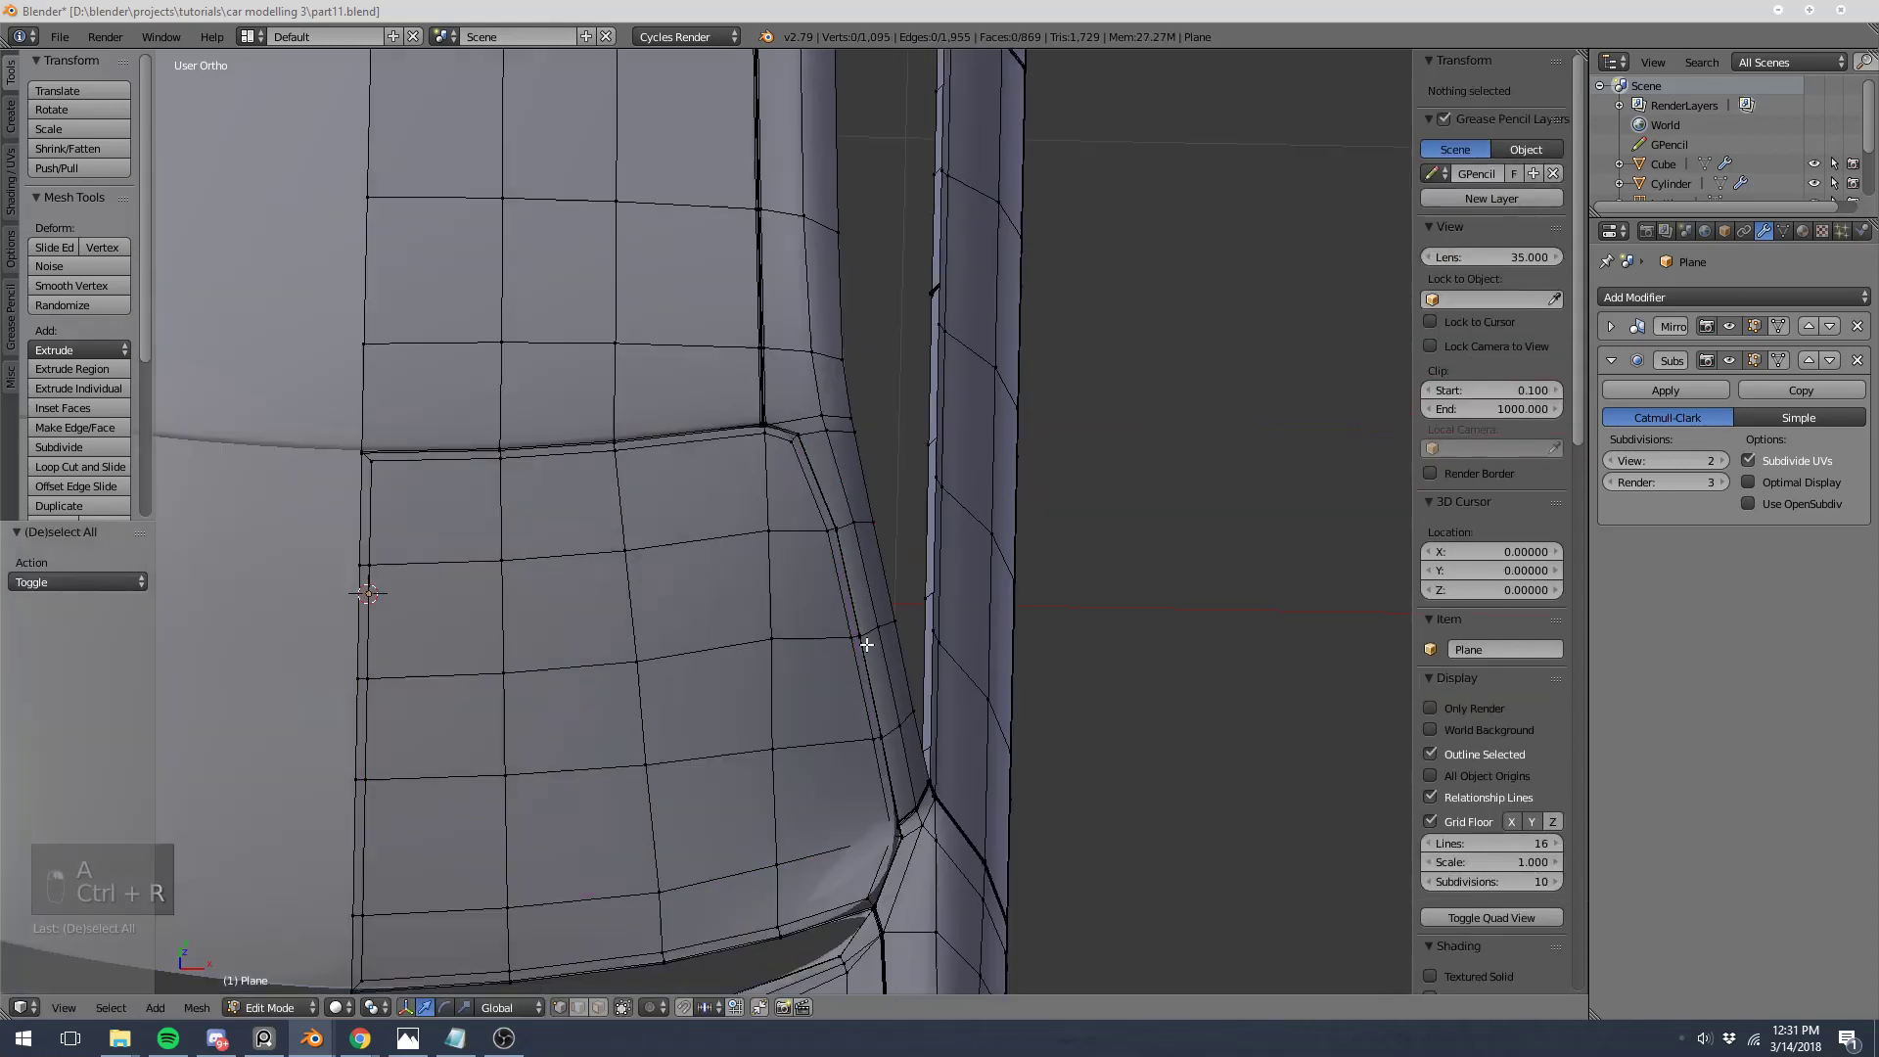
key("z")
scroll(652, 715, "up", 5)
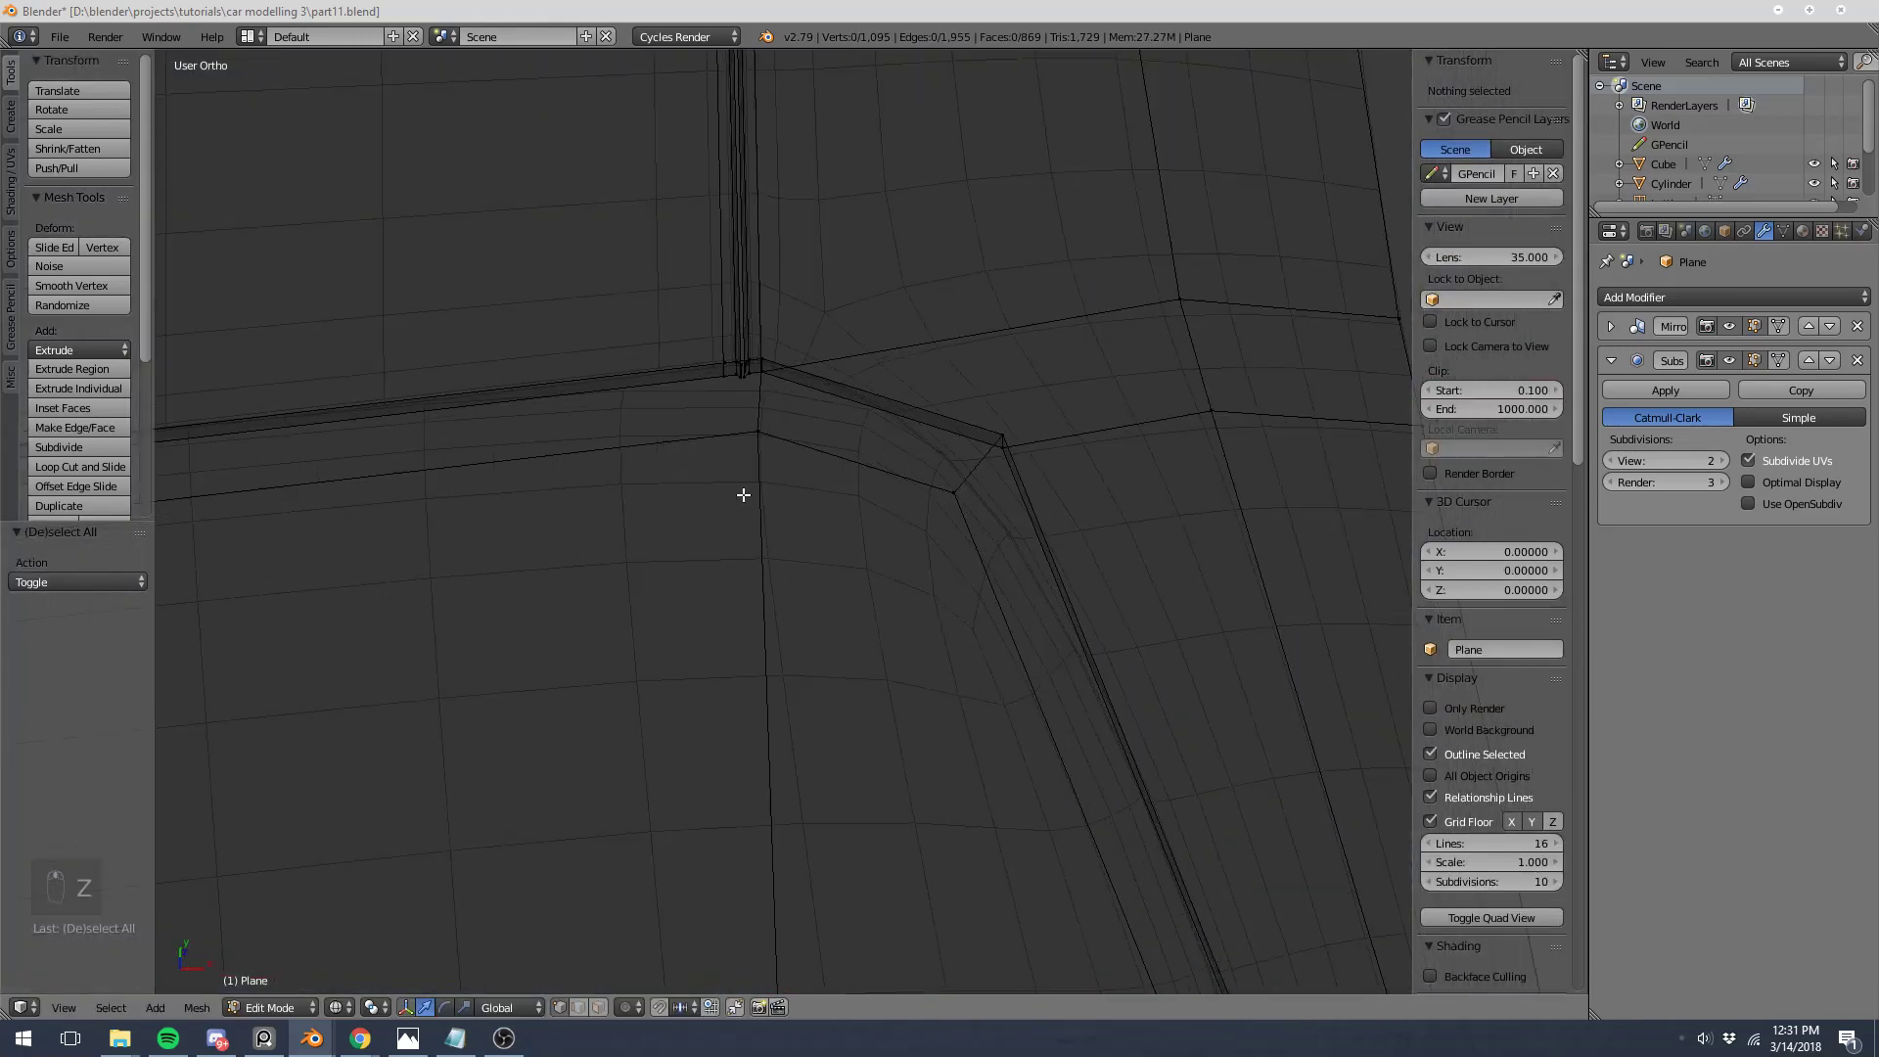
scroll(744, 362, "up", 1)
key("z")
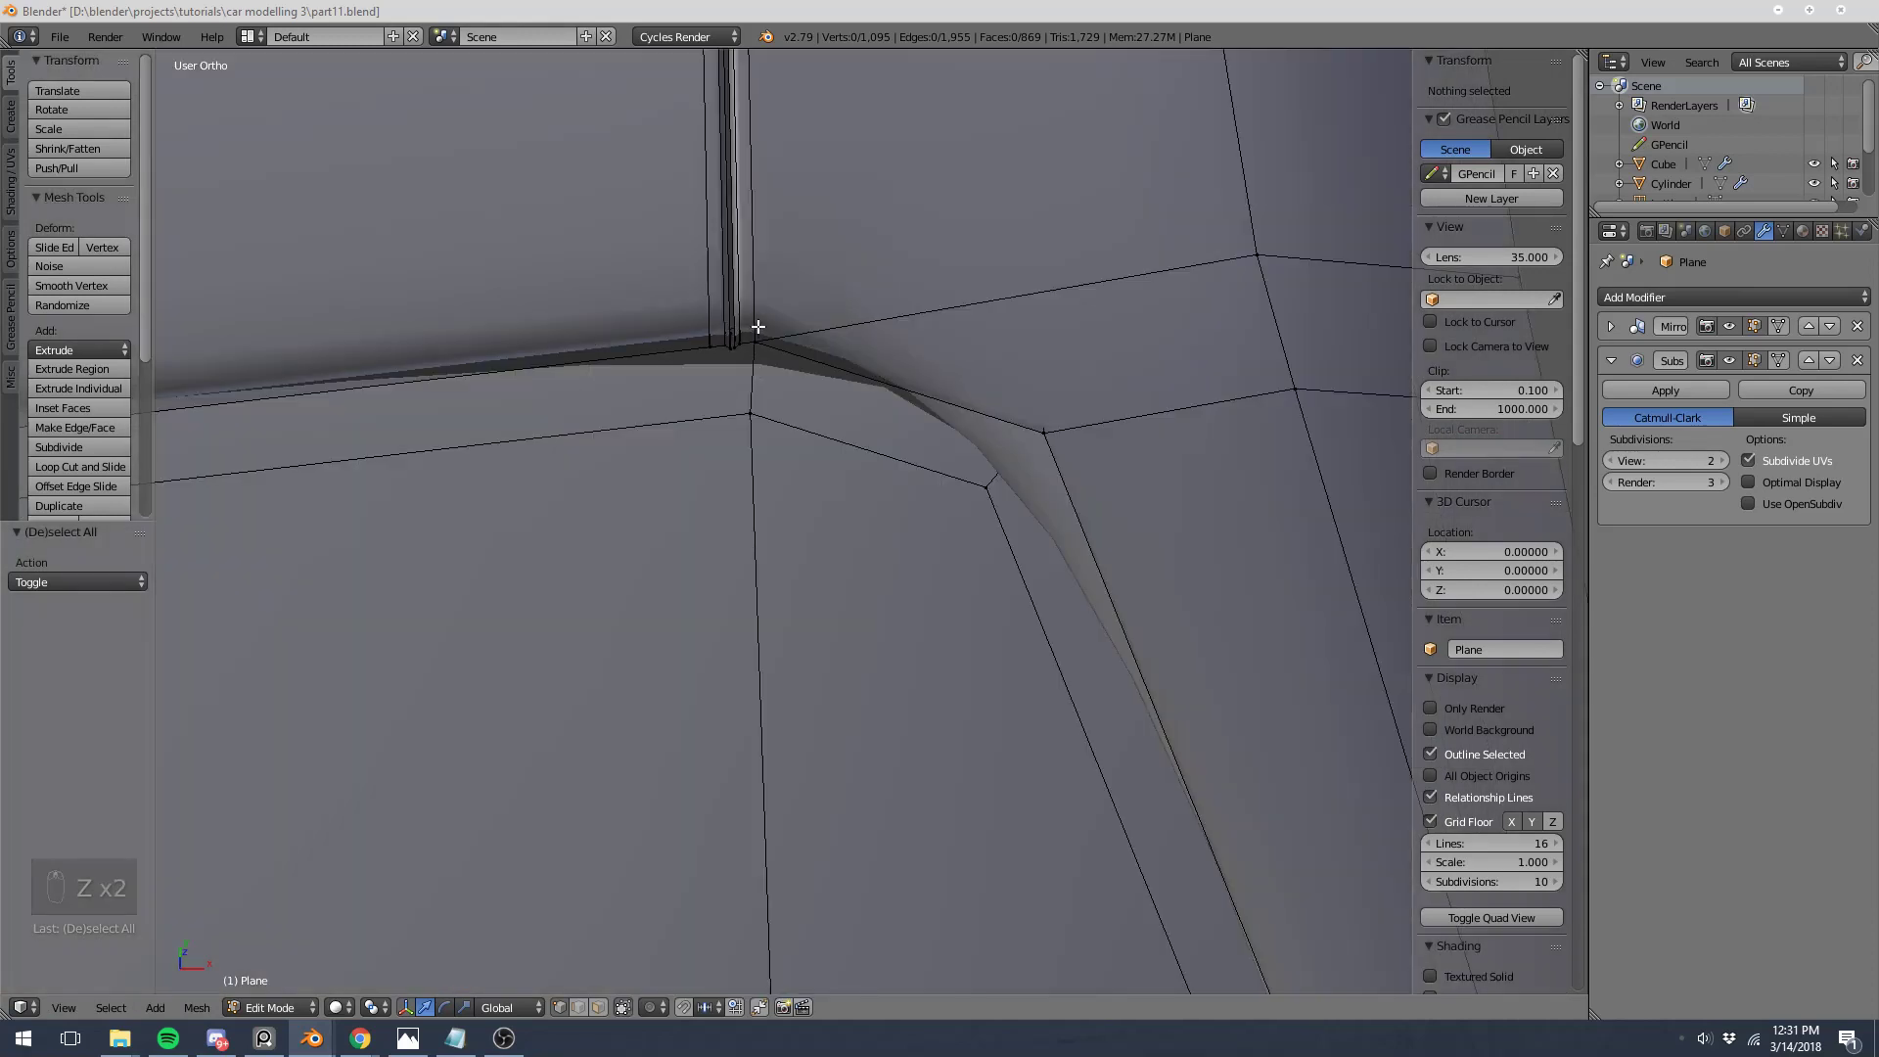
key("l")
key("h")
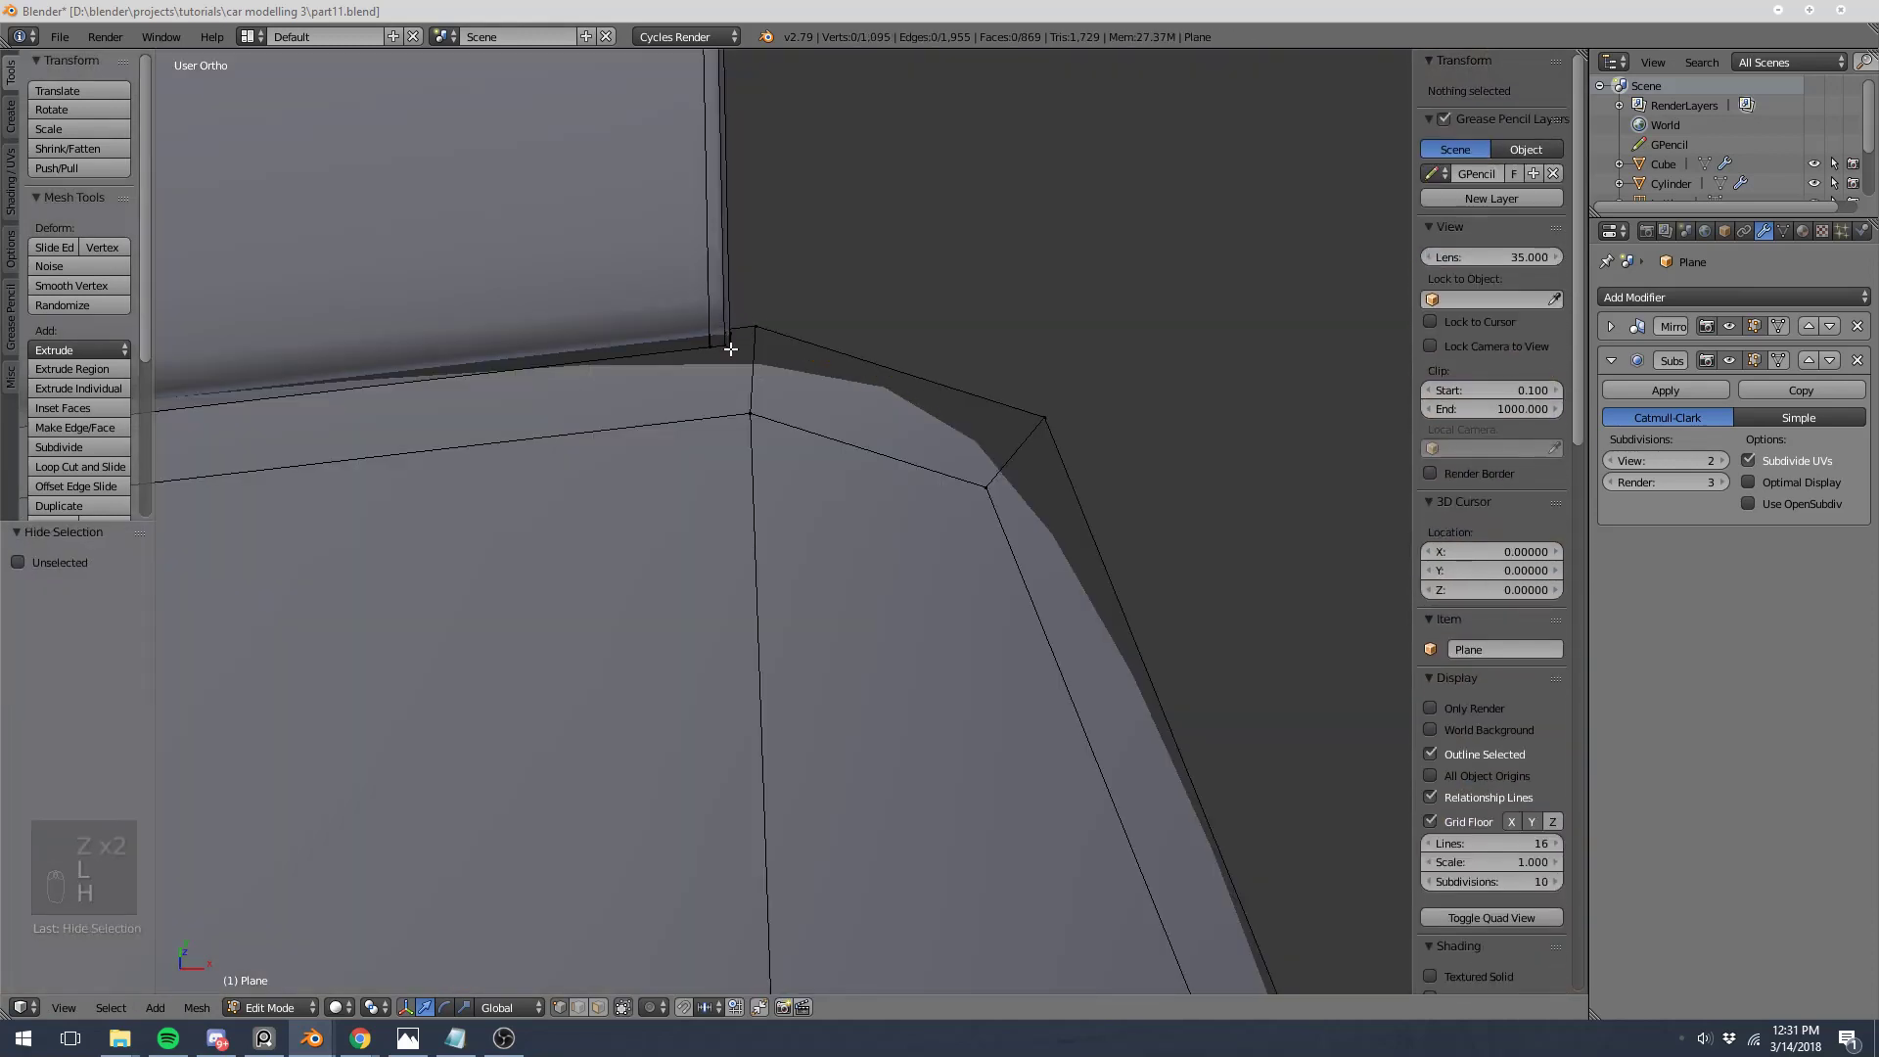
key("l")
key("h")
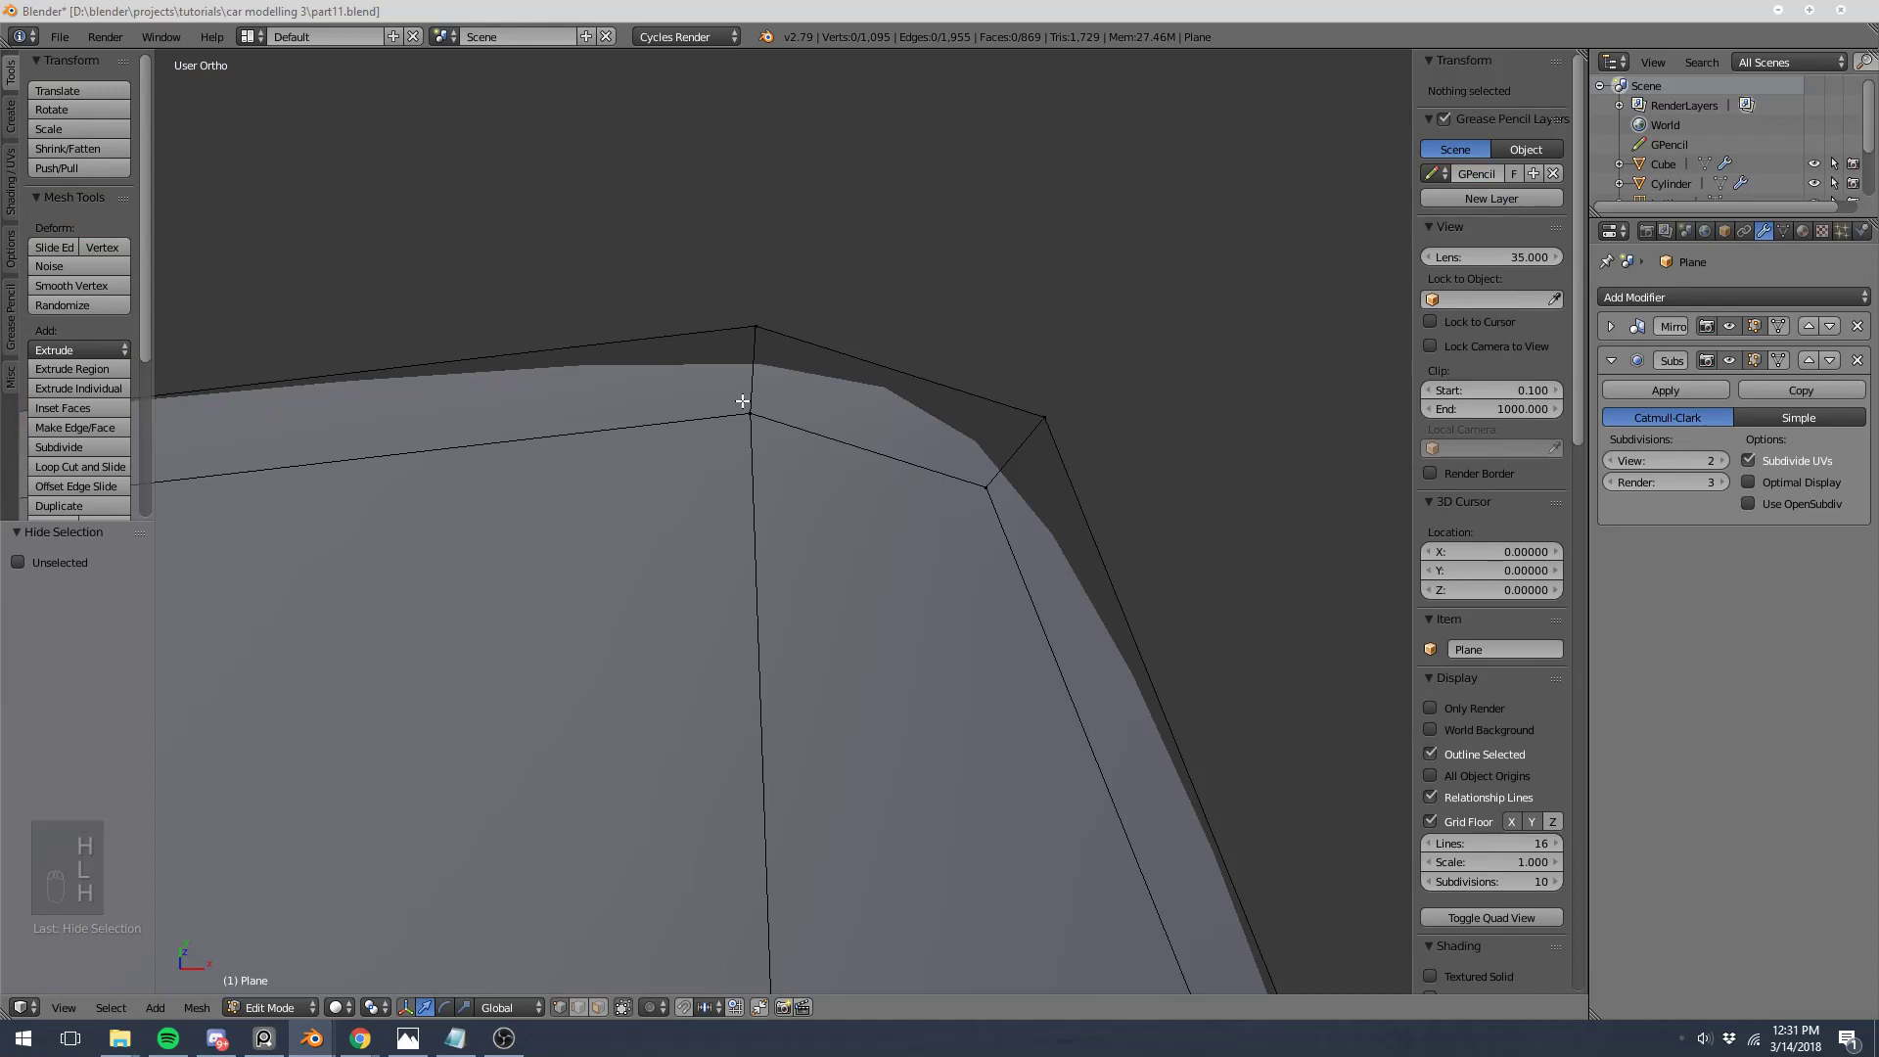
Step: Knife-cut from the inset vertex near the windshield's upper corner to the upper border edge, just inward of the existing vertex, and check the smoothed corner
key("k")
left_click(756, 388)
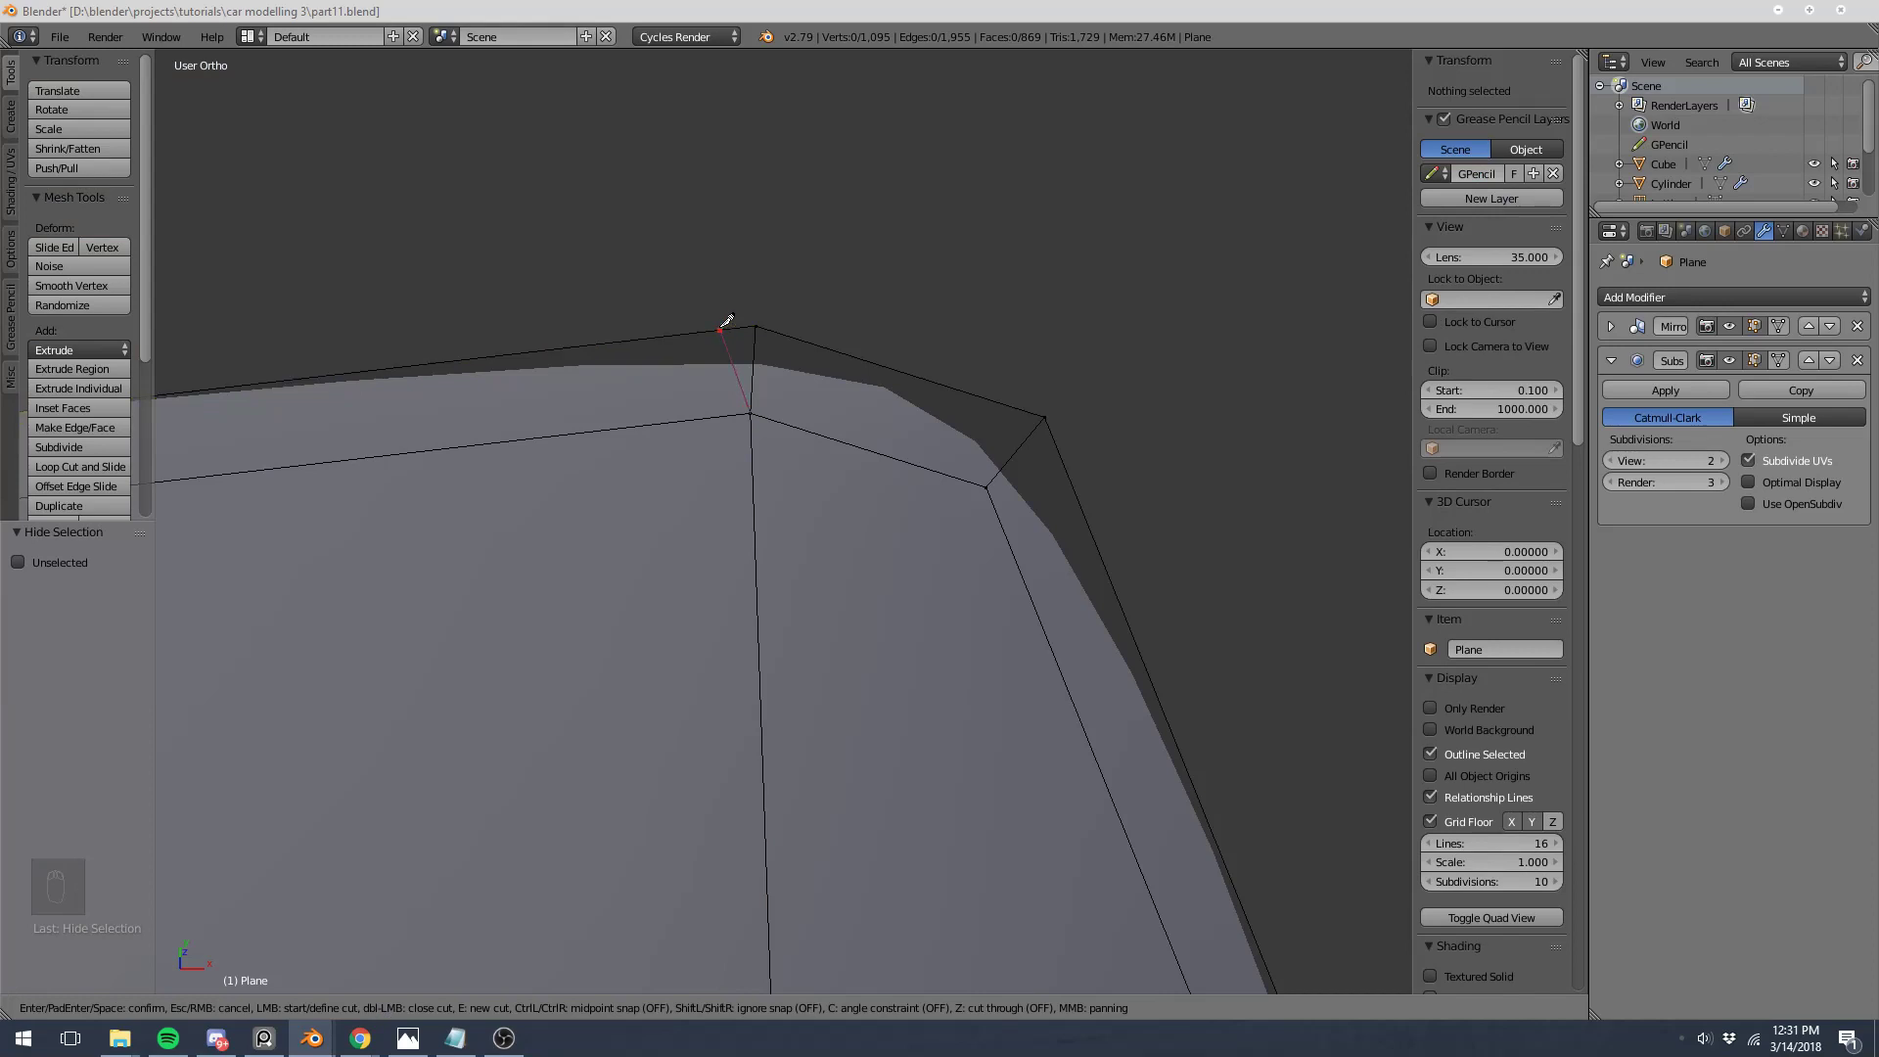
left_click(736, 311)
key("Return")
key("Tab")
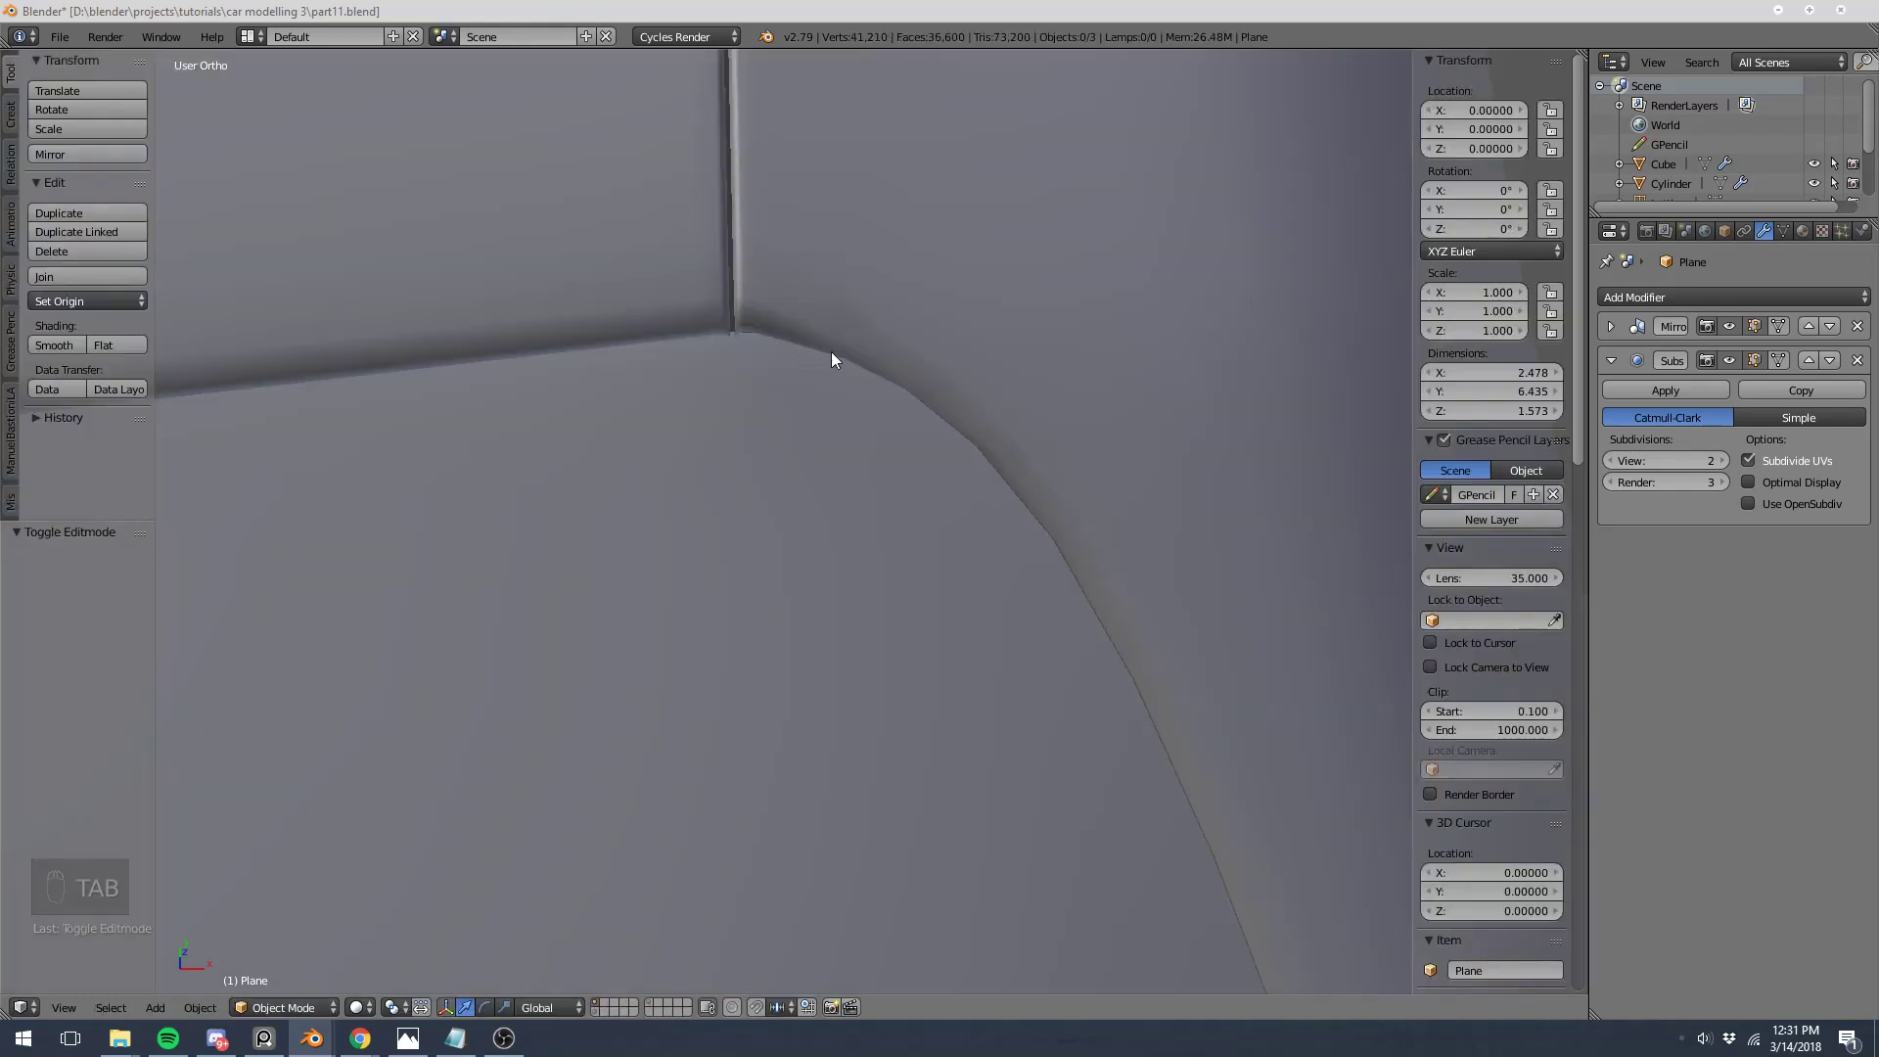
scroll(800, 650, "down", 6)
key("Tab")
middle_click_drag(791, 732, 664, 443, "shift")
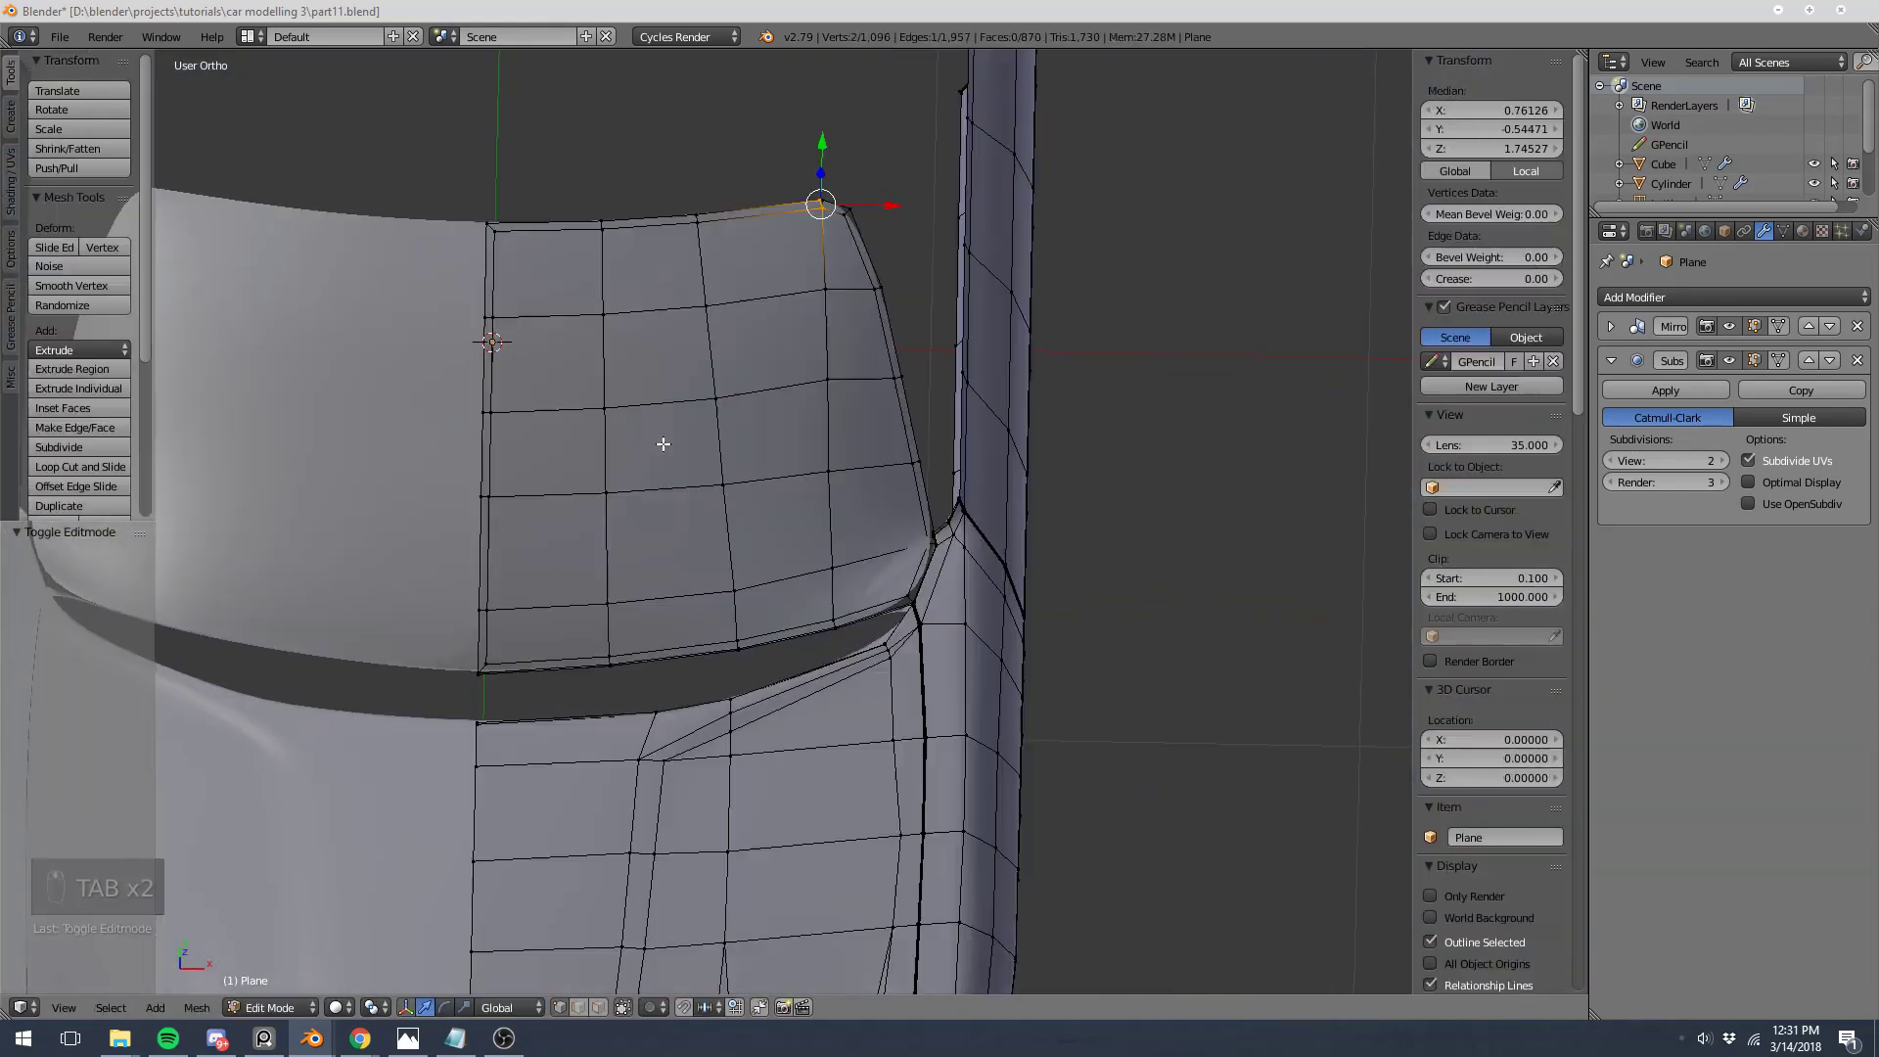
Step: Examine how the smoothed windshield's upper corner meets the roof and pillar, comparing it with the editable mesh
key("Tab")
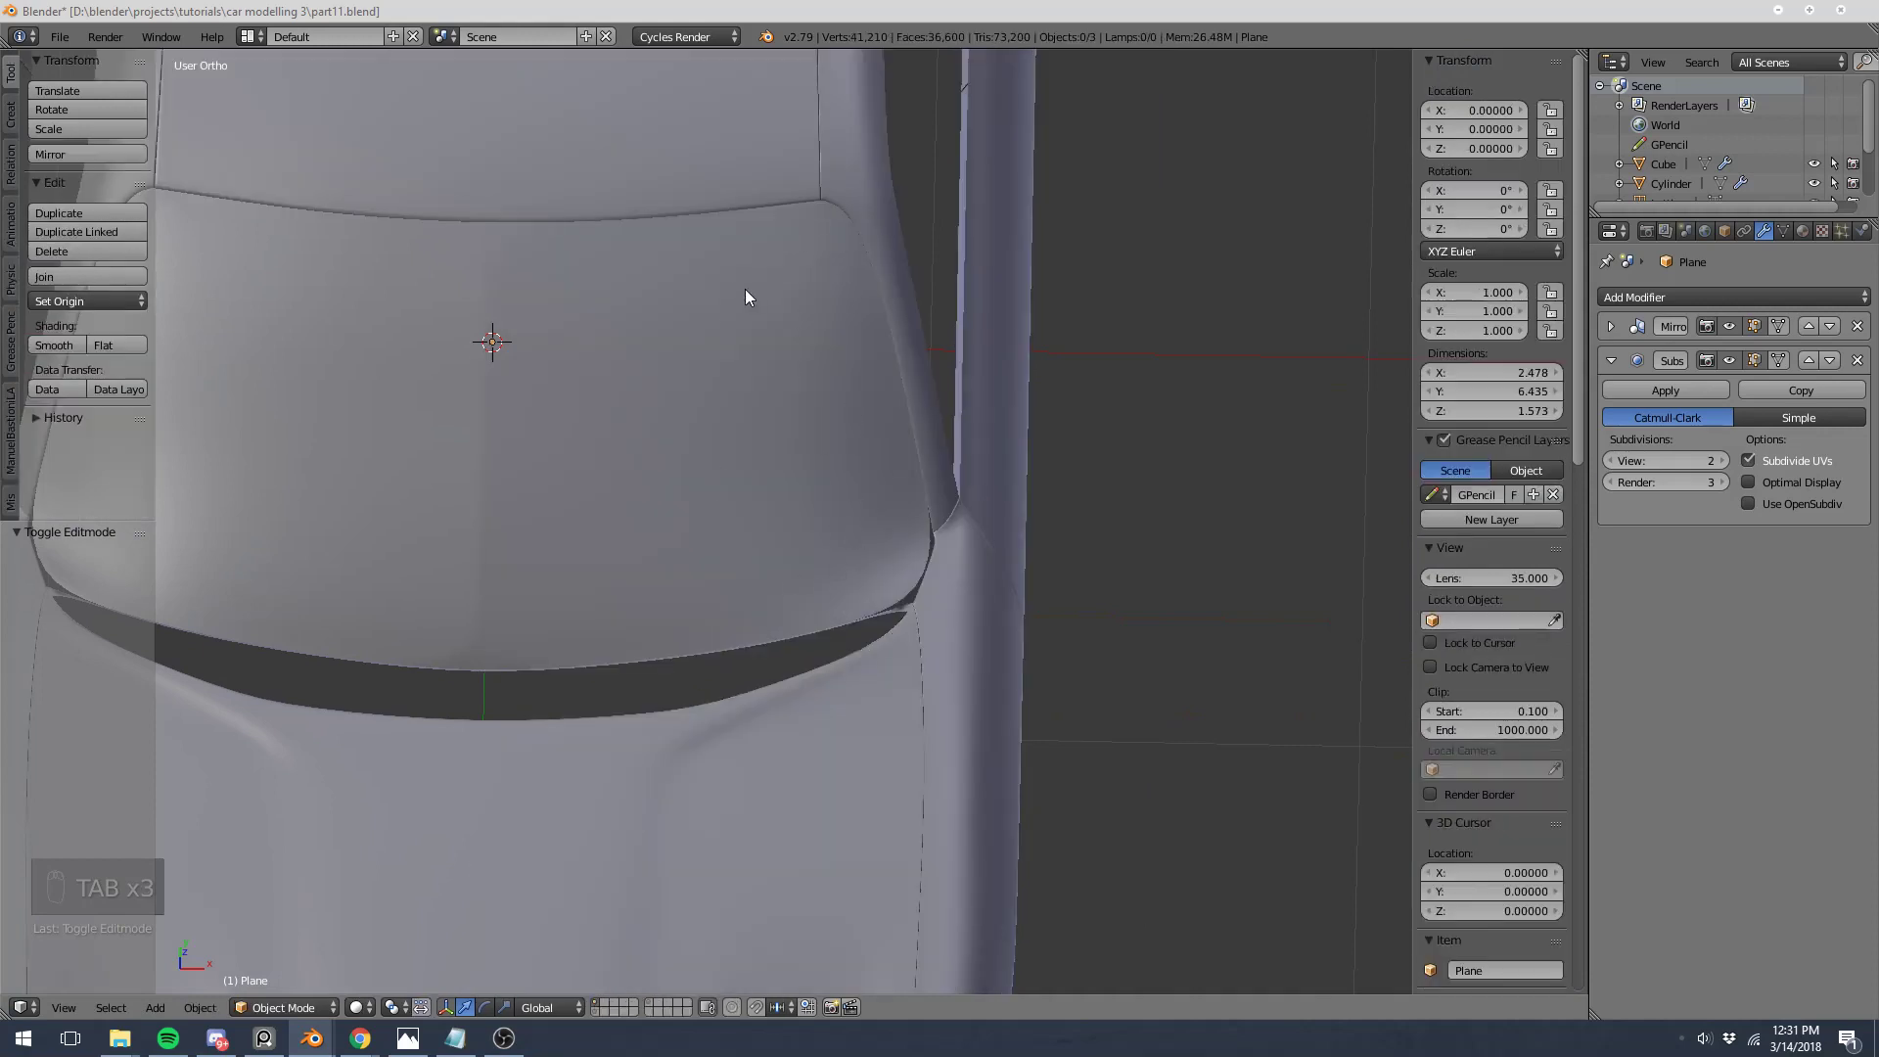
key("Tab")
middle_click_drag(816, 294, 801, 467, "shift")
scroll(798, 411, "up", 7)
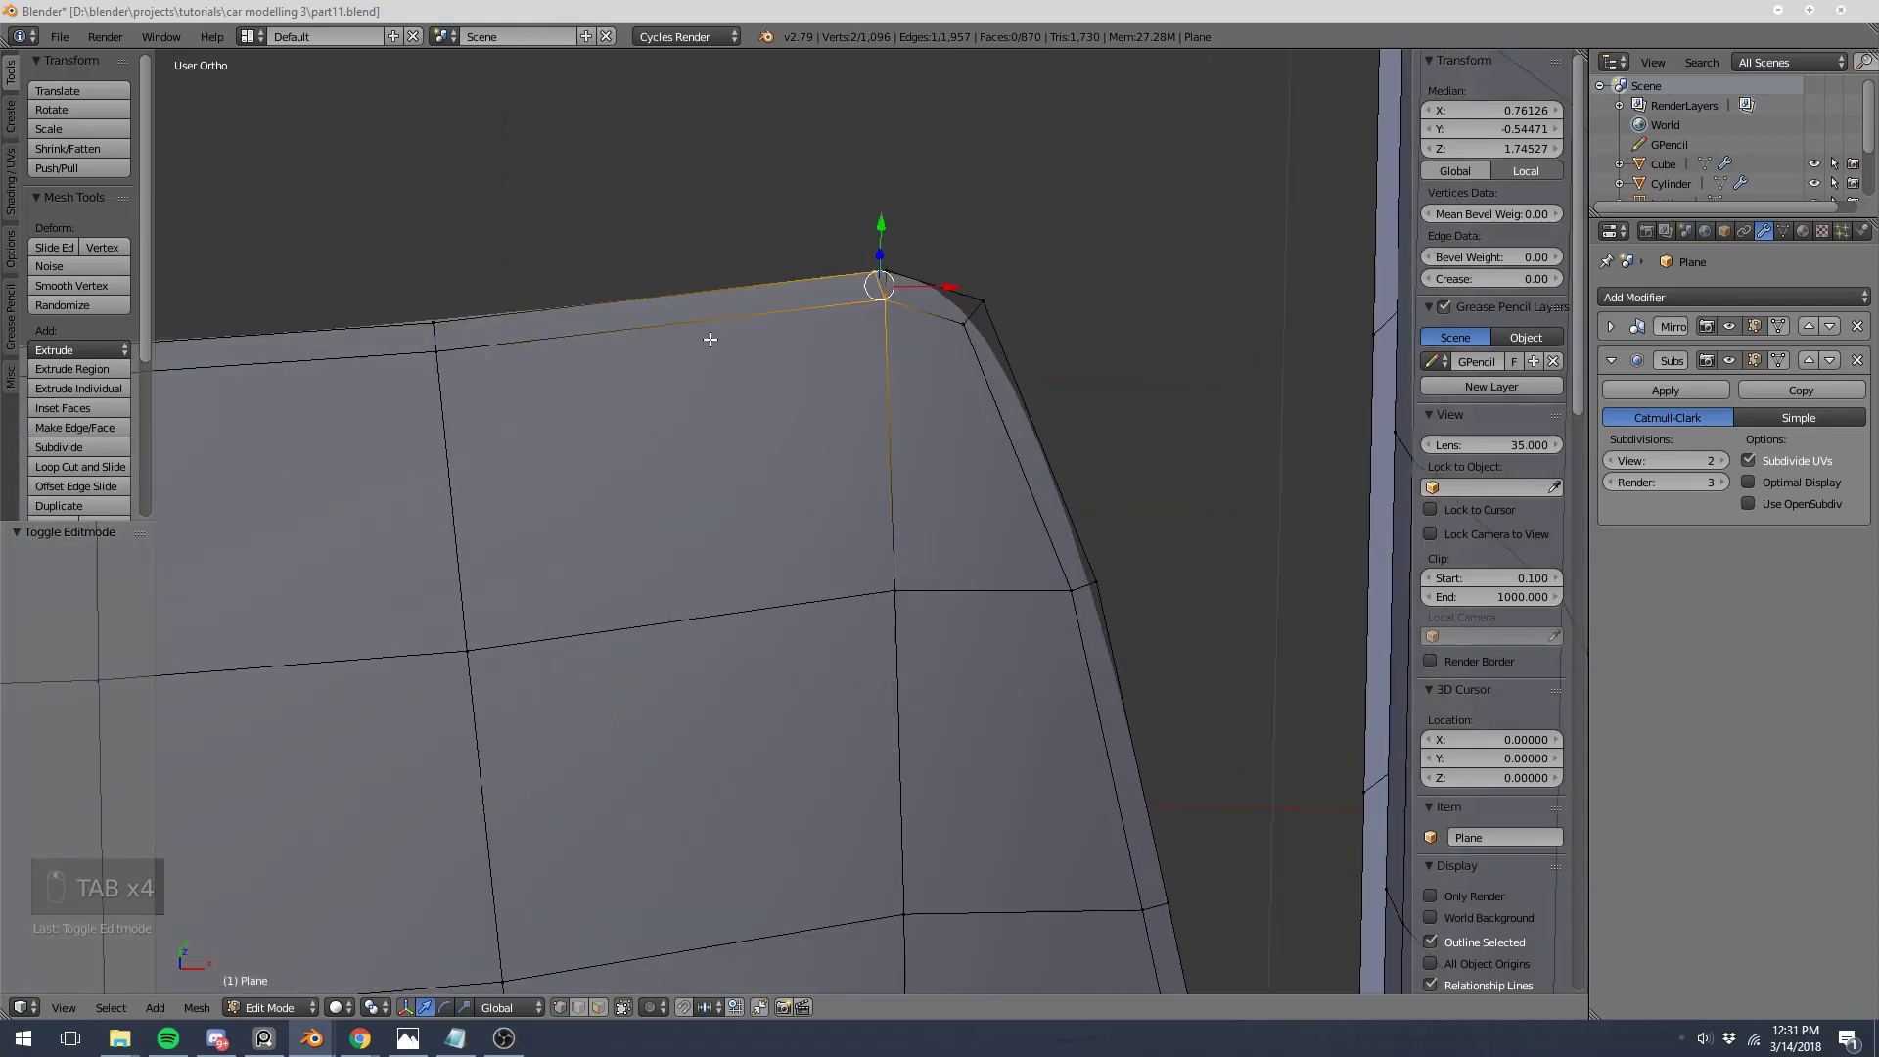
key("Tab")
scroll(912, 537, "down", 5)
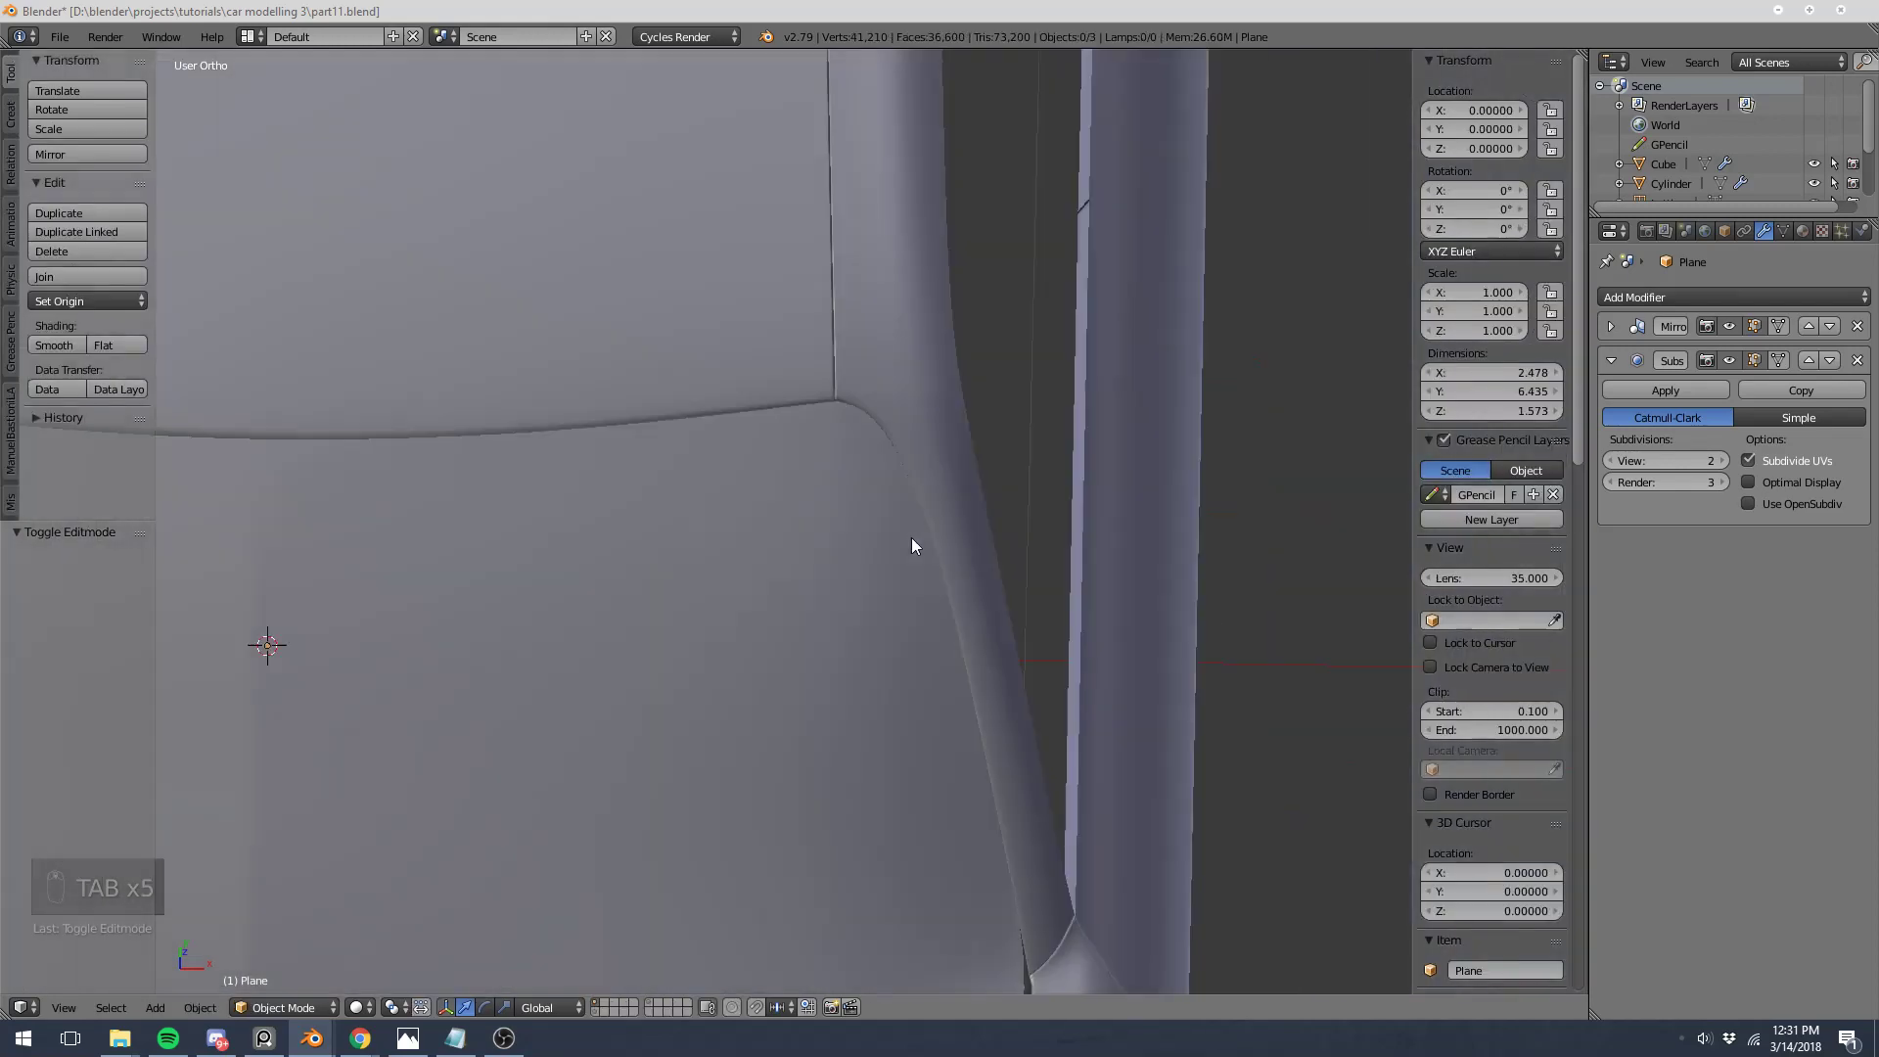
Step: Delete the narrow strip of inset faces running along the windshield's centre line
key("Tab")
scroll(563, 756, "up", 5)
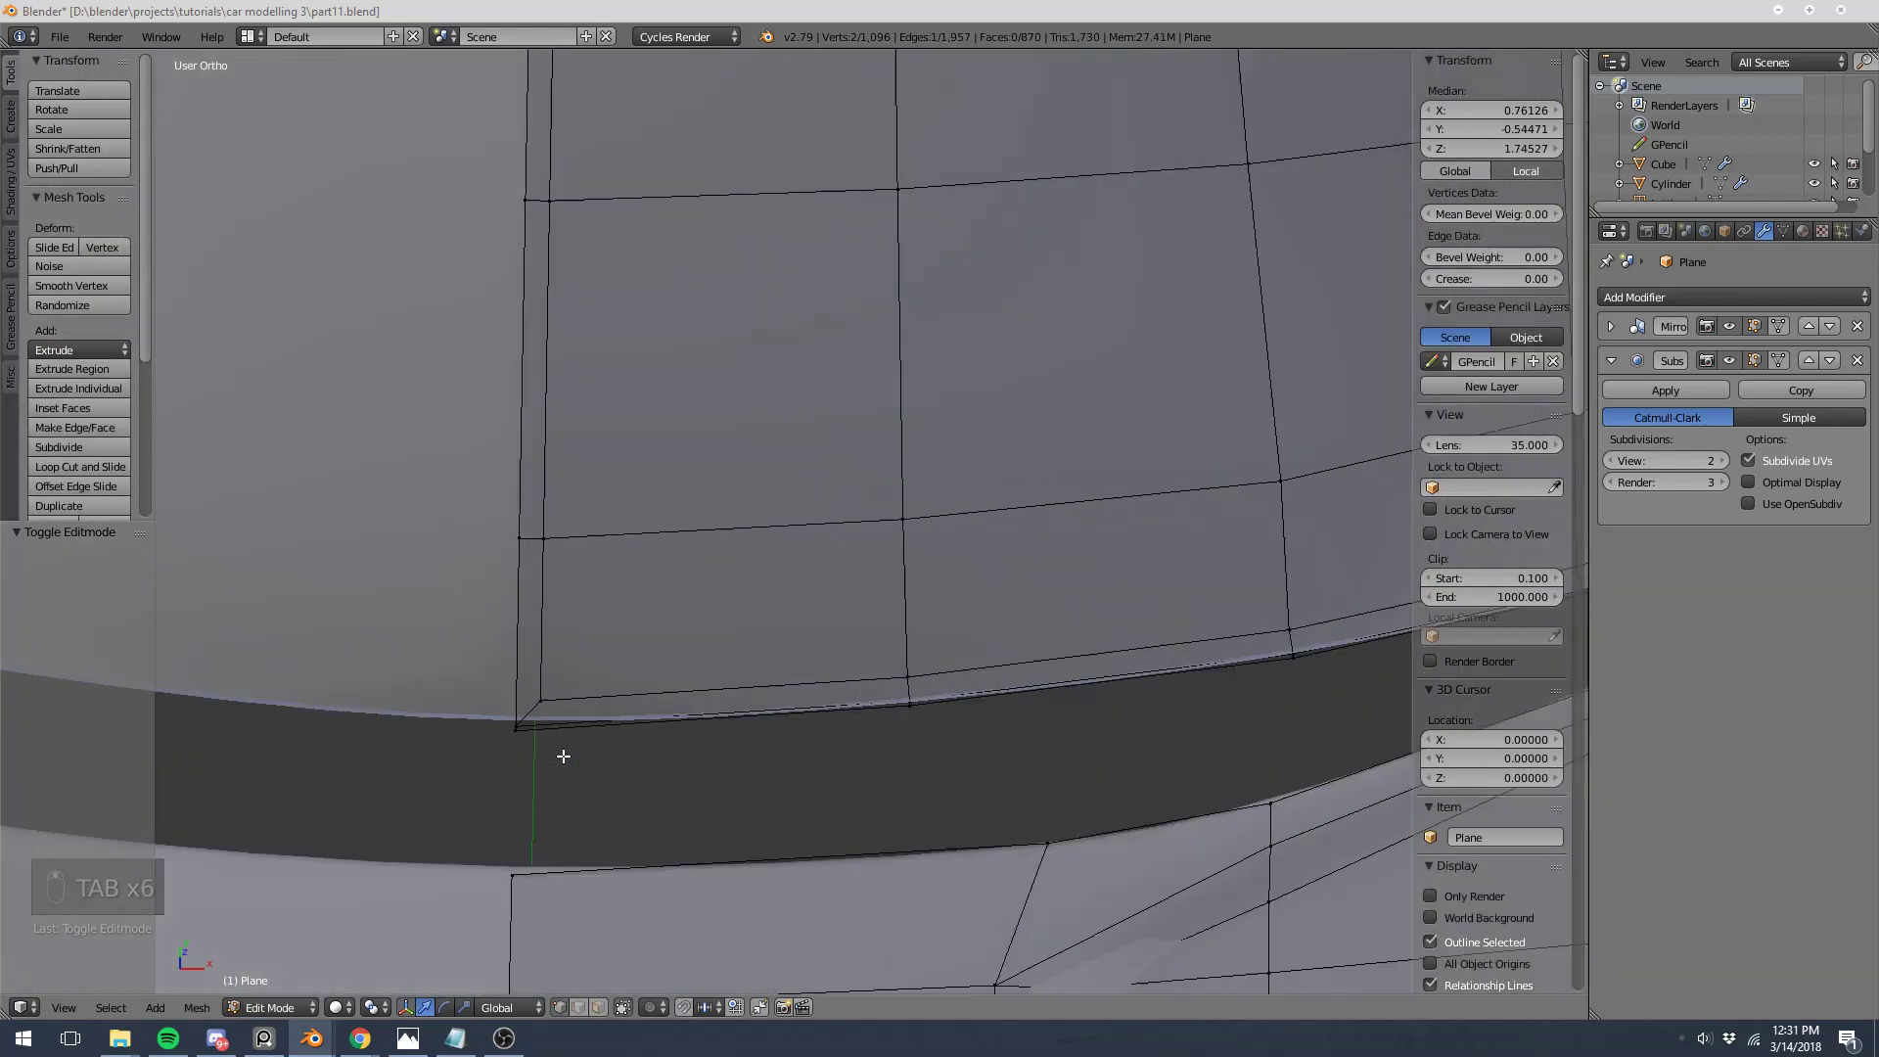
left_click(598, 1007)
right_click(530, 627)
right_click(534, 369, "shift")
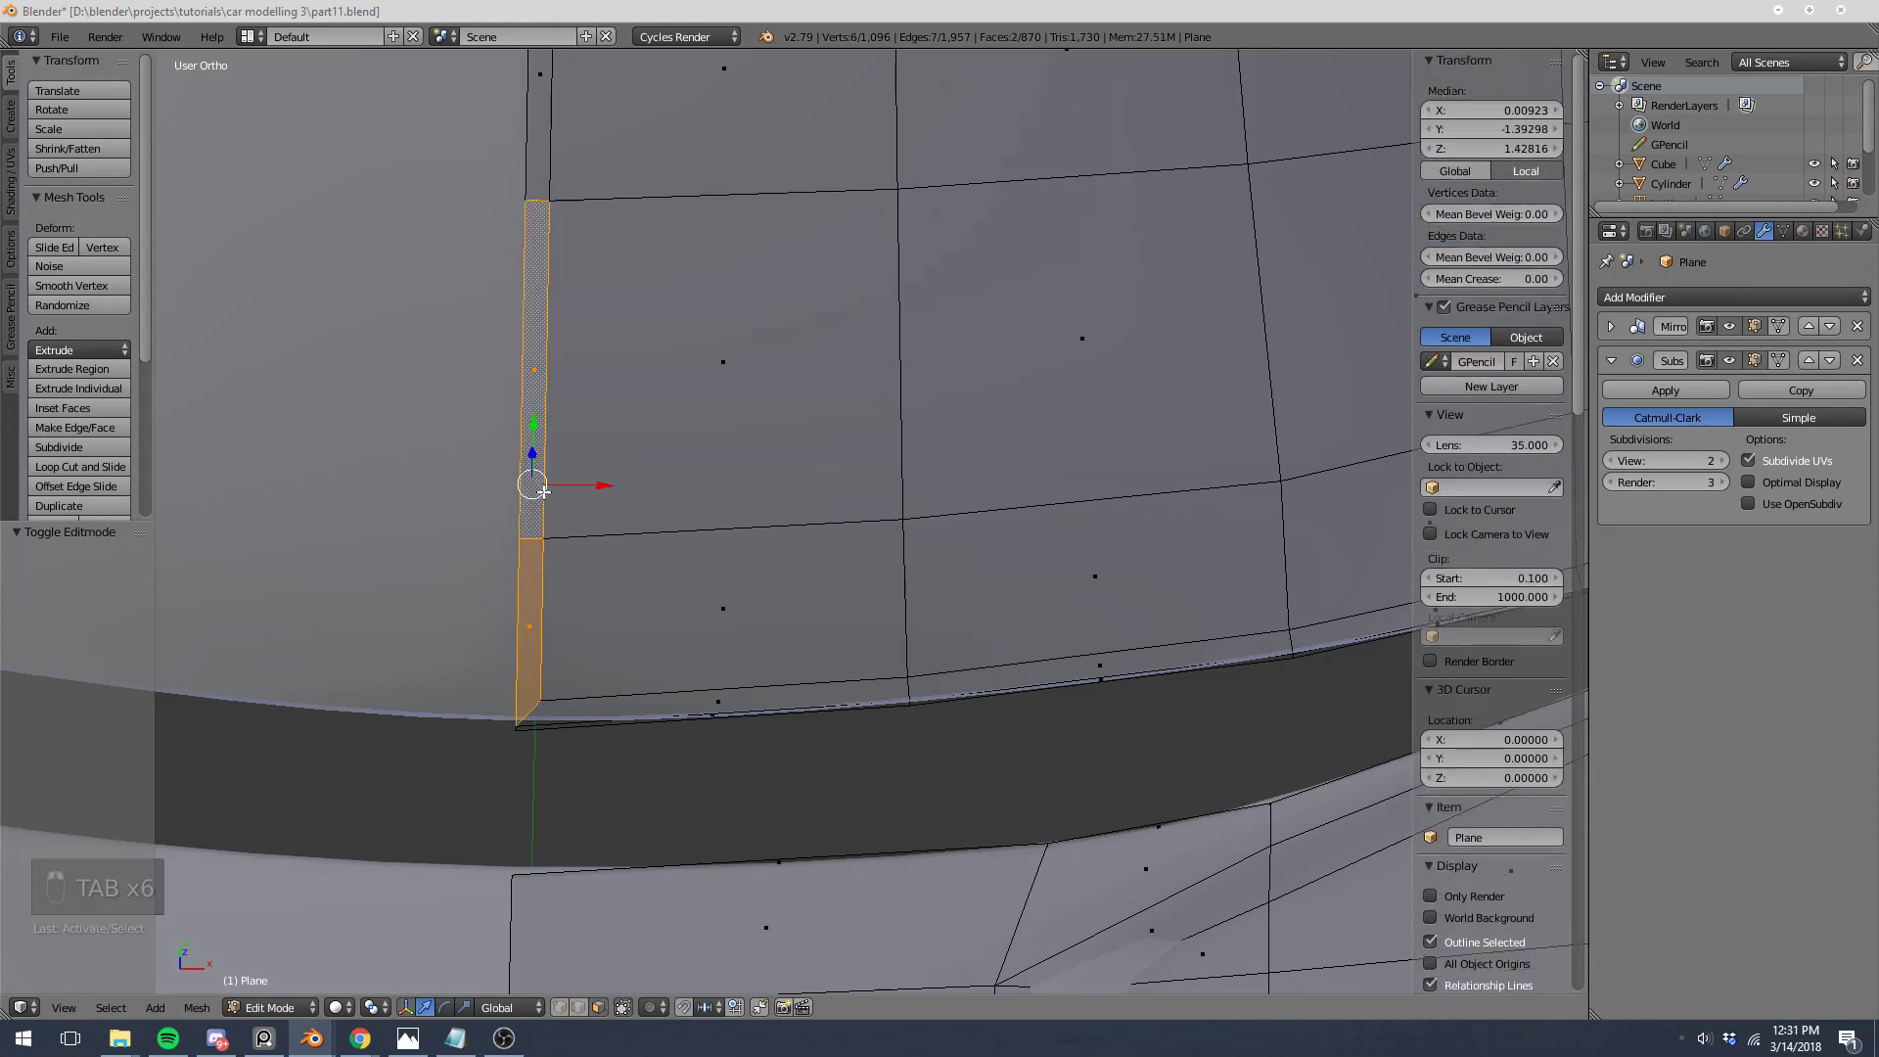
right_click(545, 114, "shift")
scroll(545, 114, "down", 4)
middle_click_drag(541, 117, 569, 378, "shift")
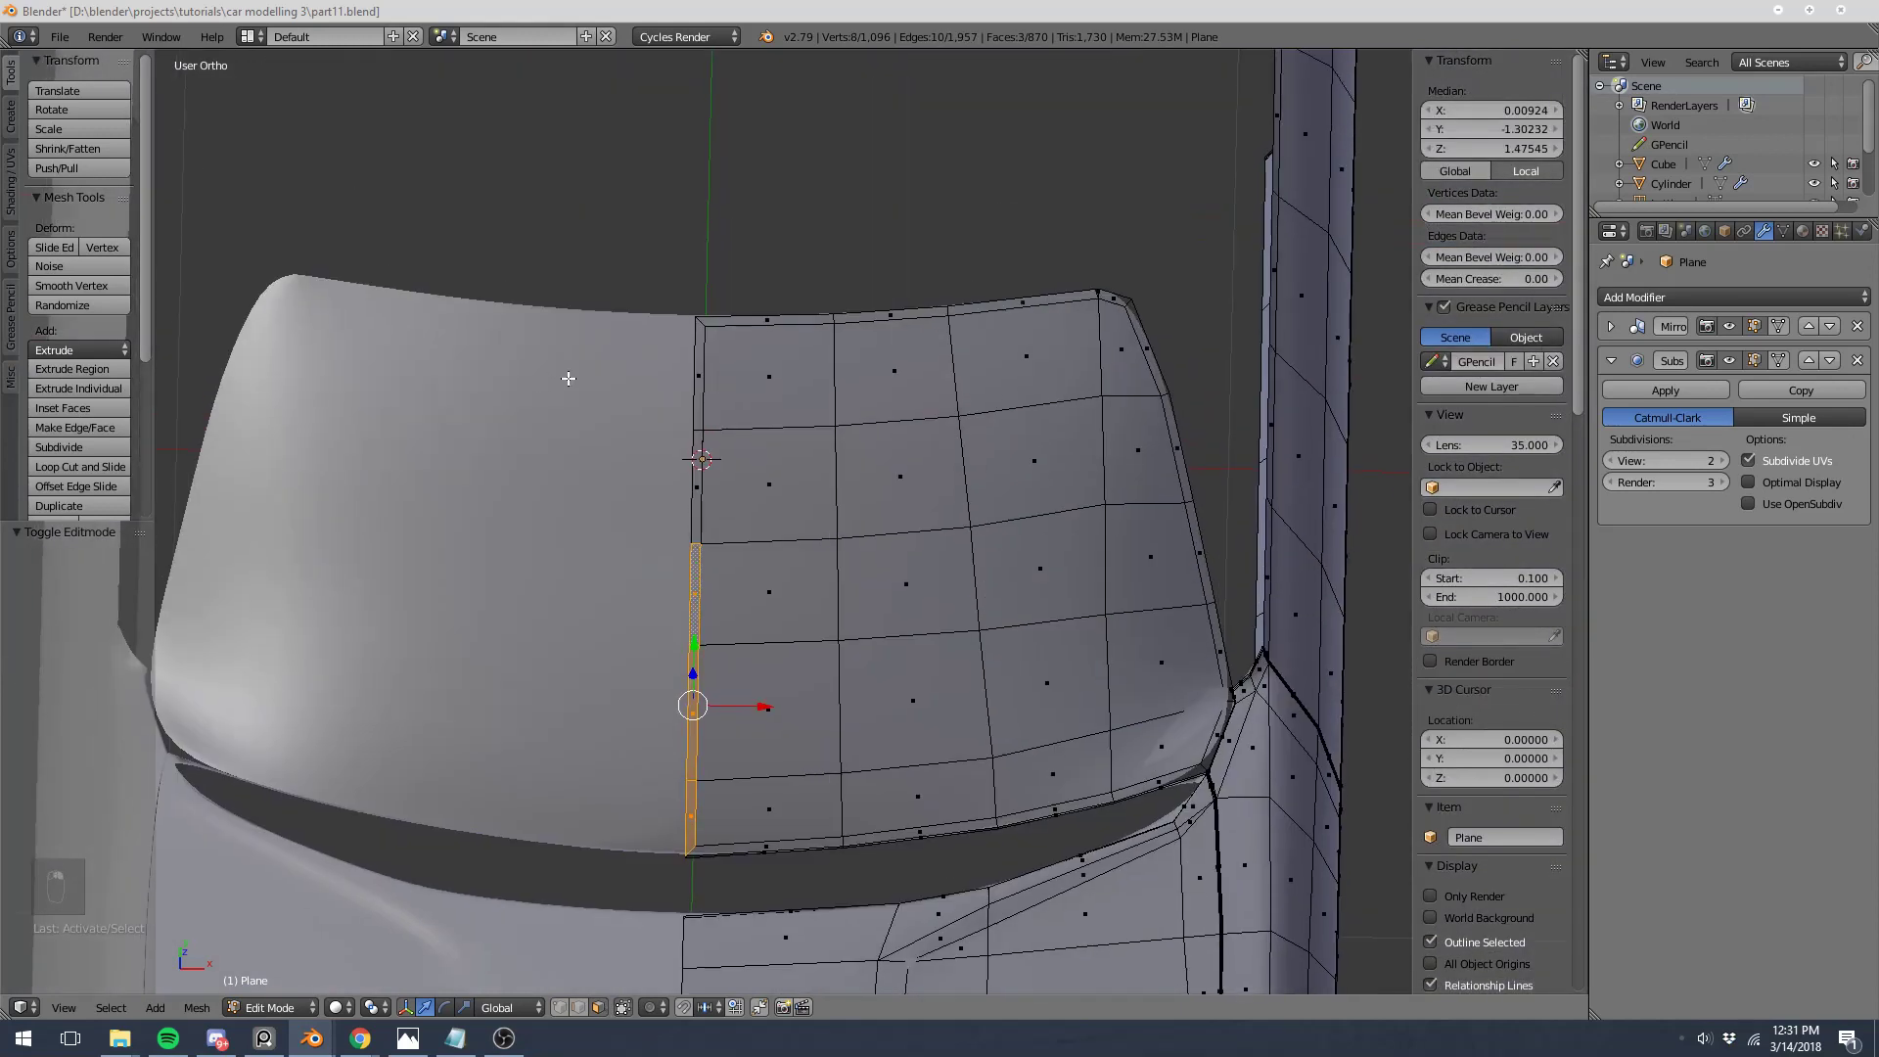
right_click(696, 472, "shift")
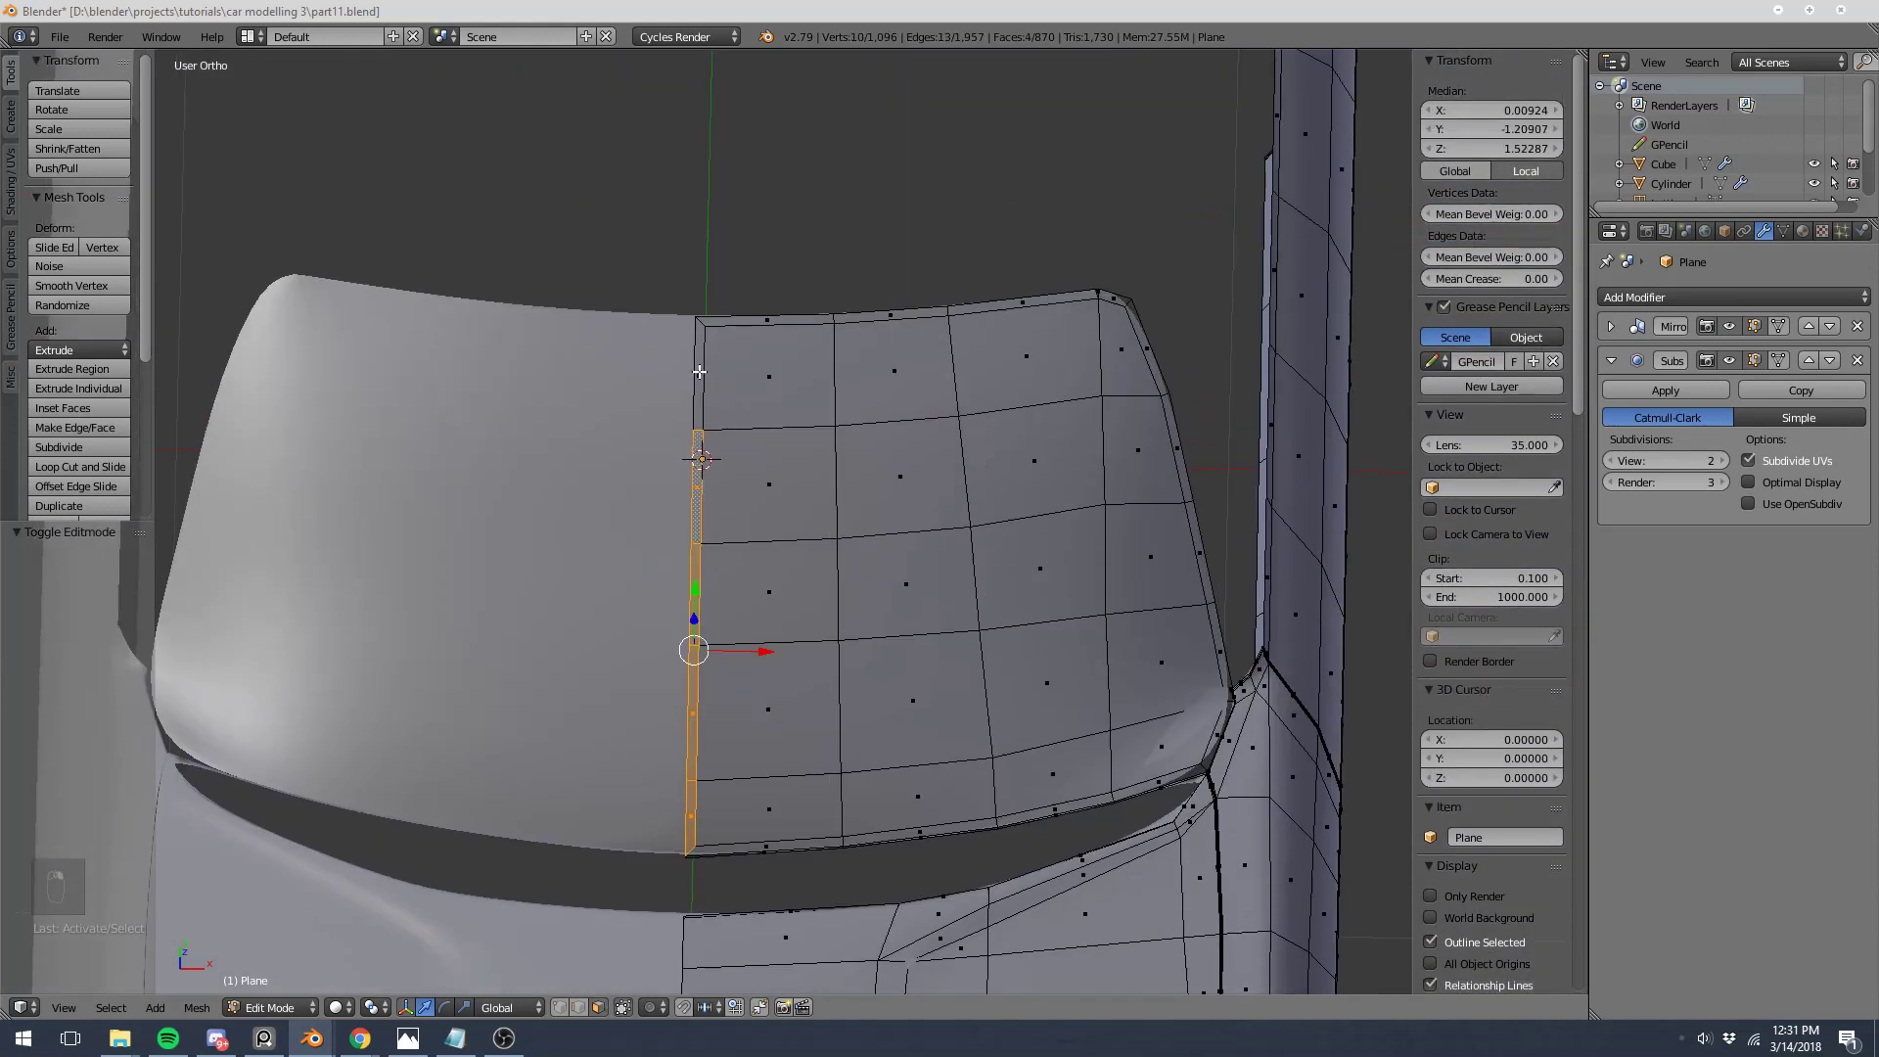
key("x")
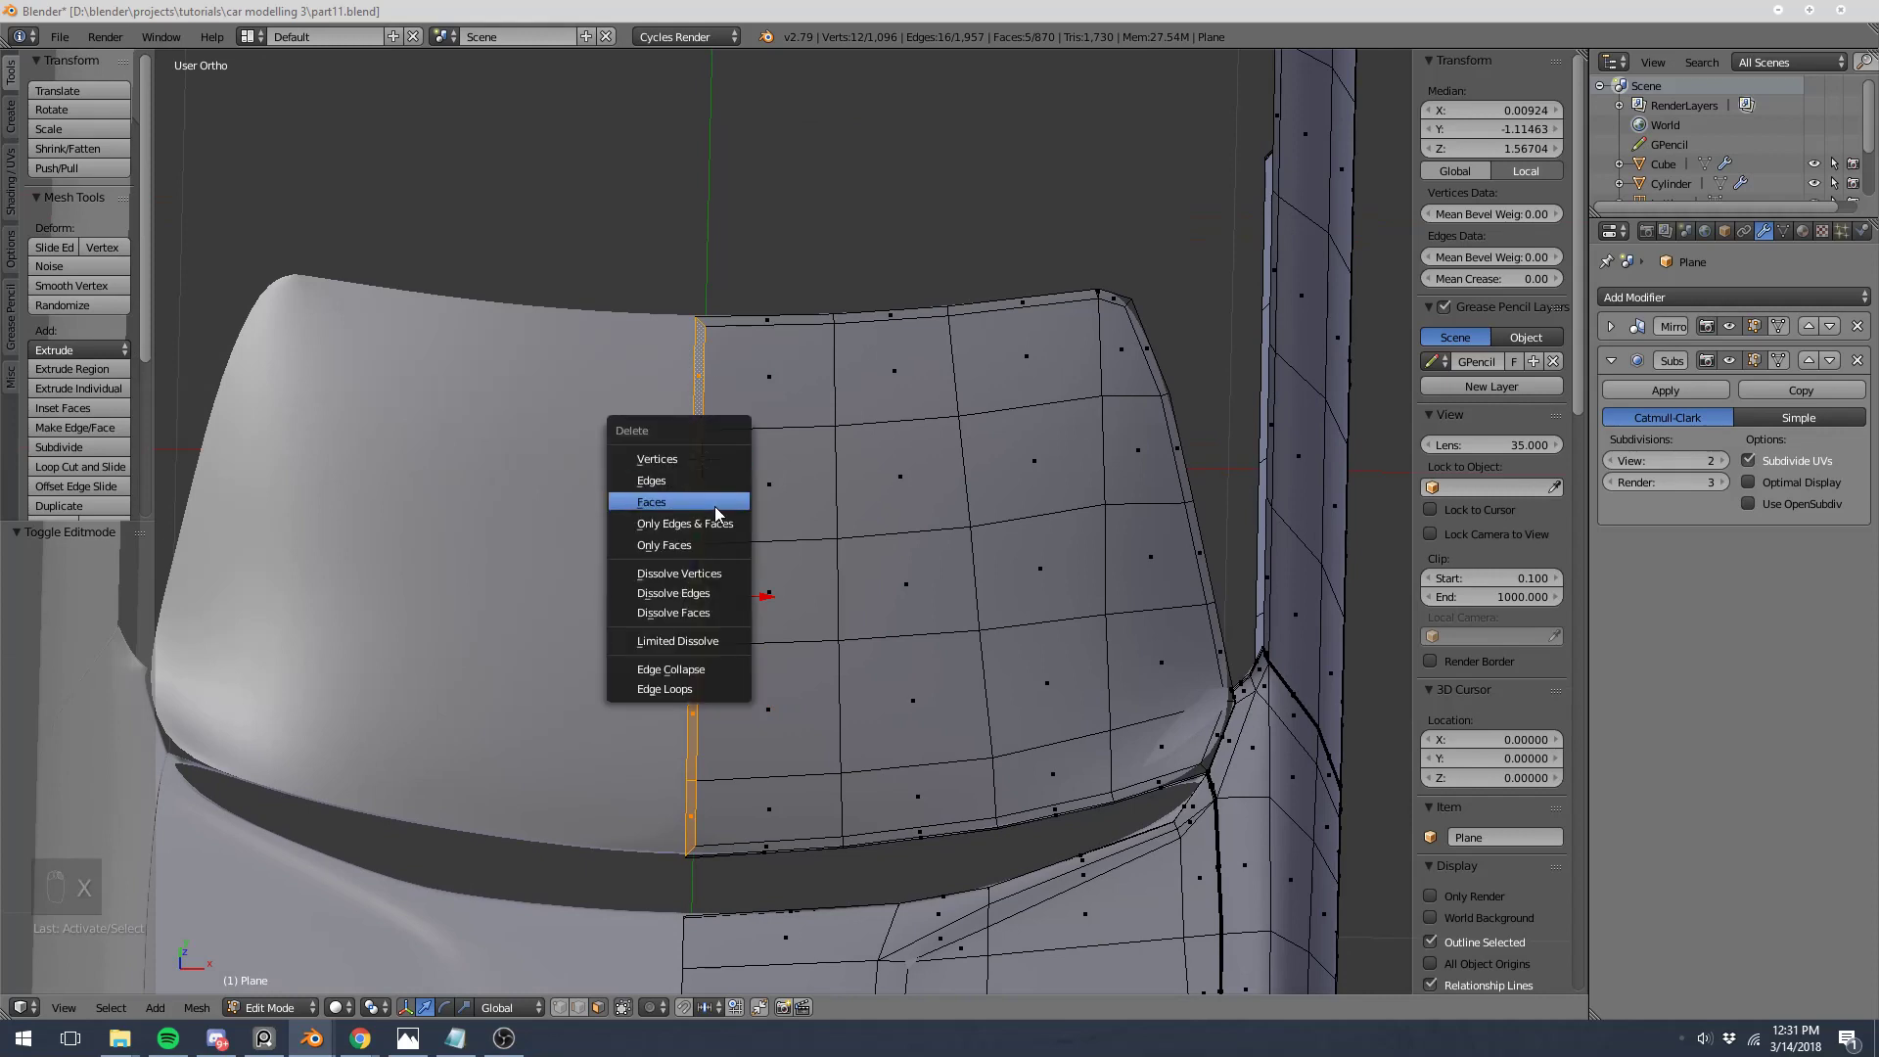
left_click(715, 513)
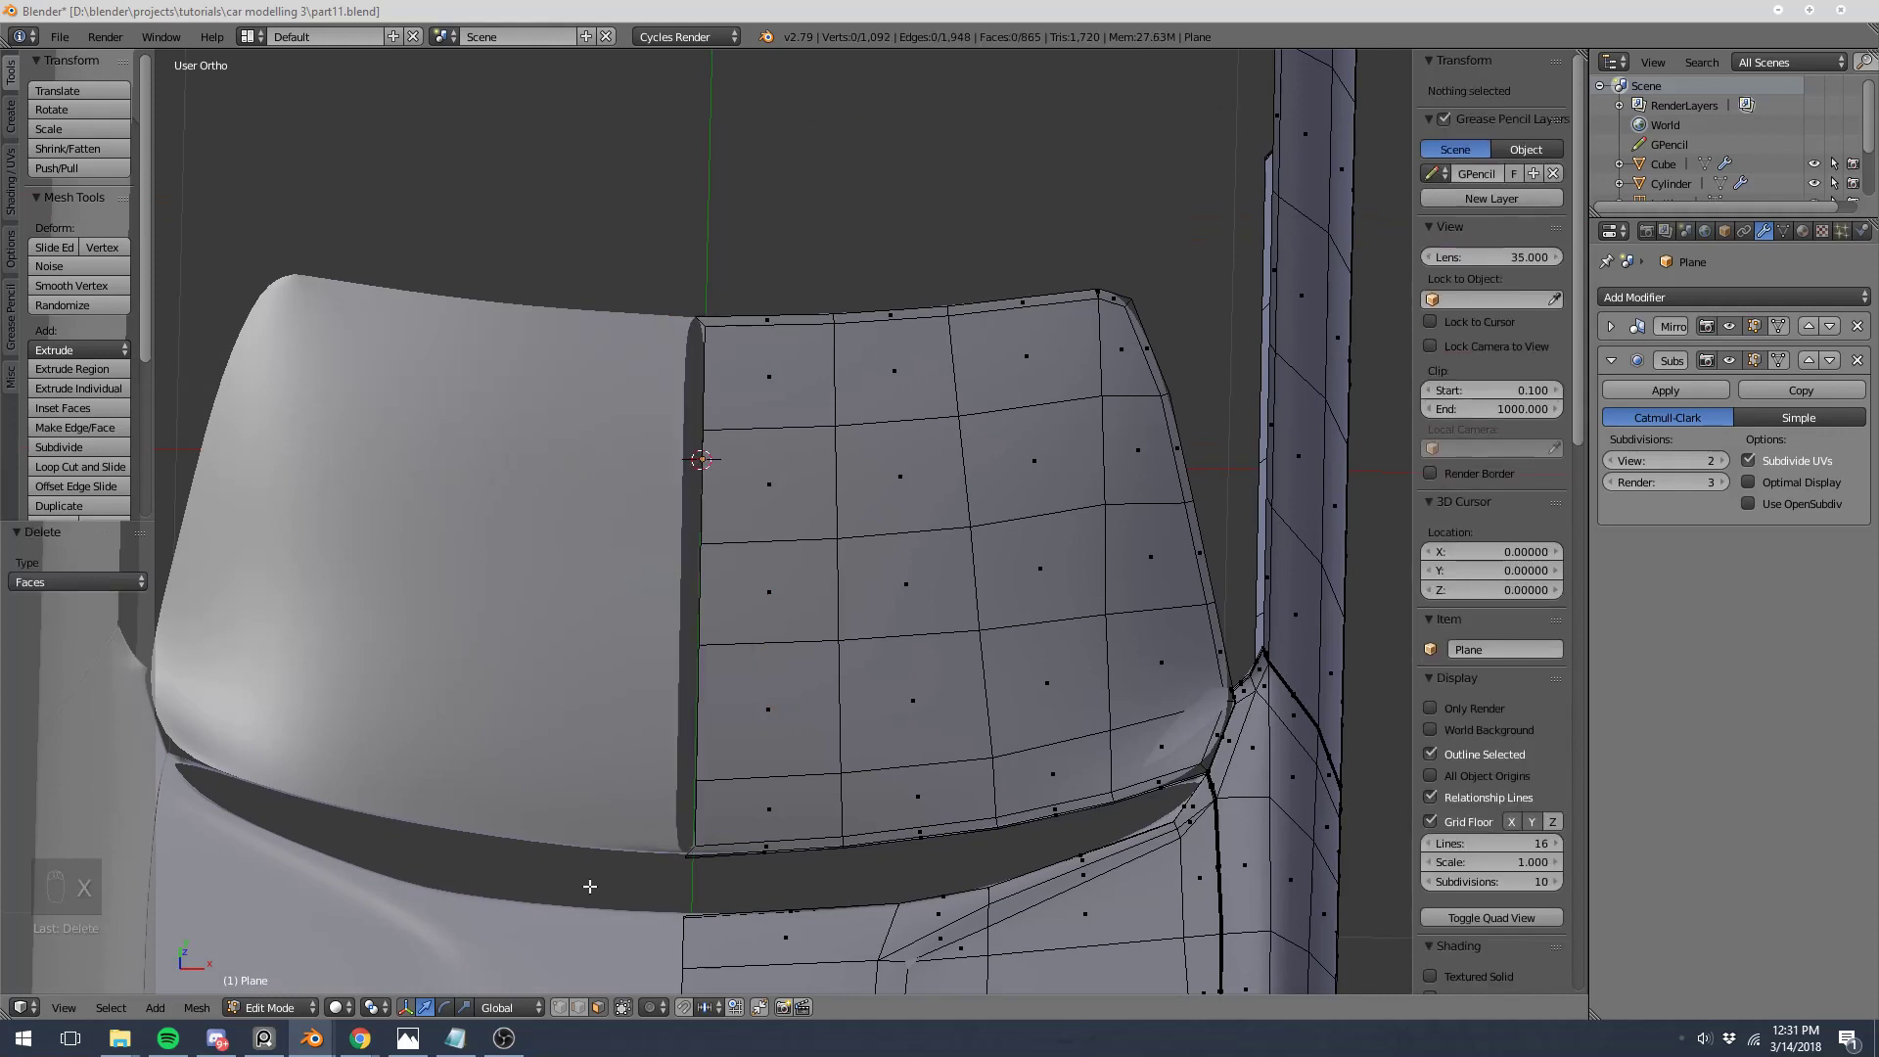
Step: Select the windshield's open inner edges along the centre gap and move them along X onto the mirror plane at X 0
right_click(702, 816)
right_click(708, 715, "shift")
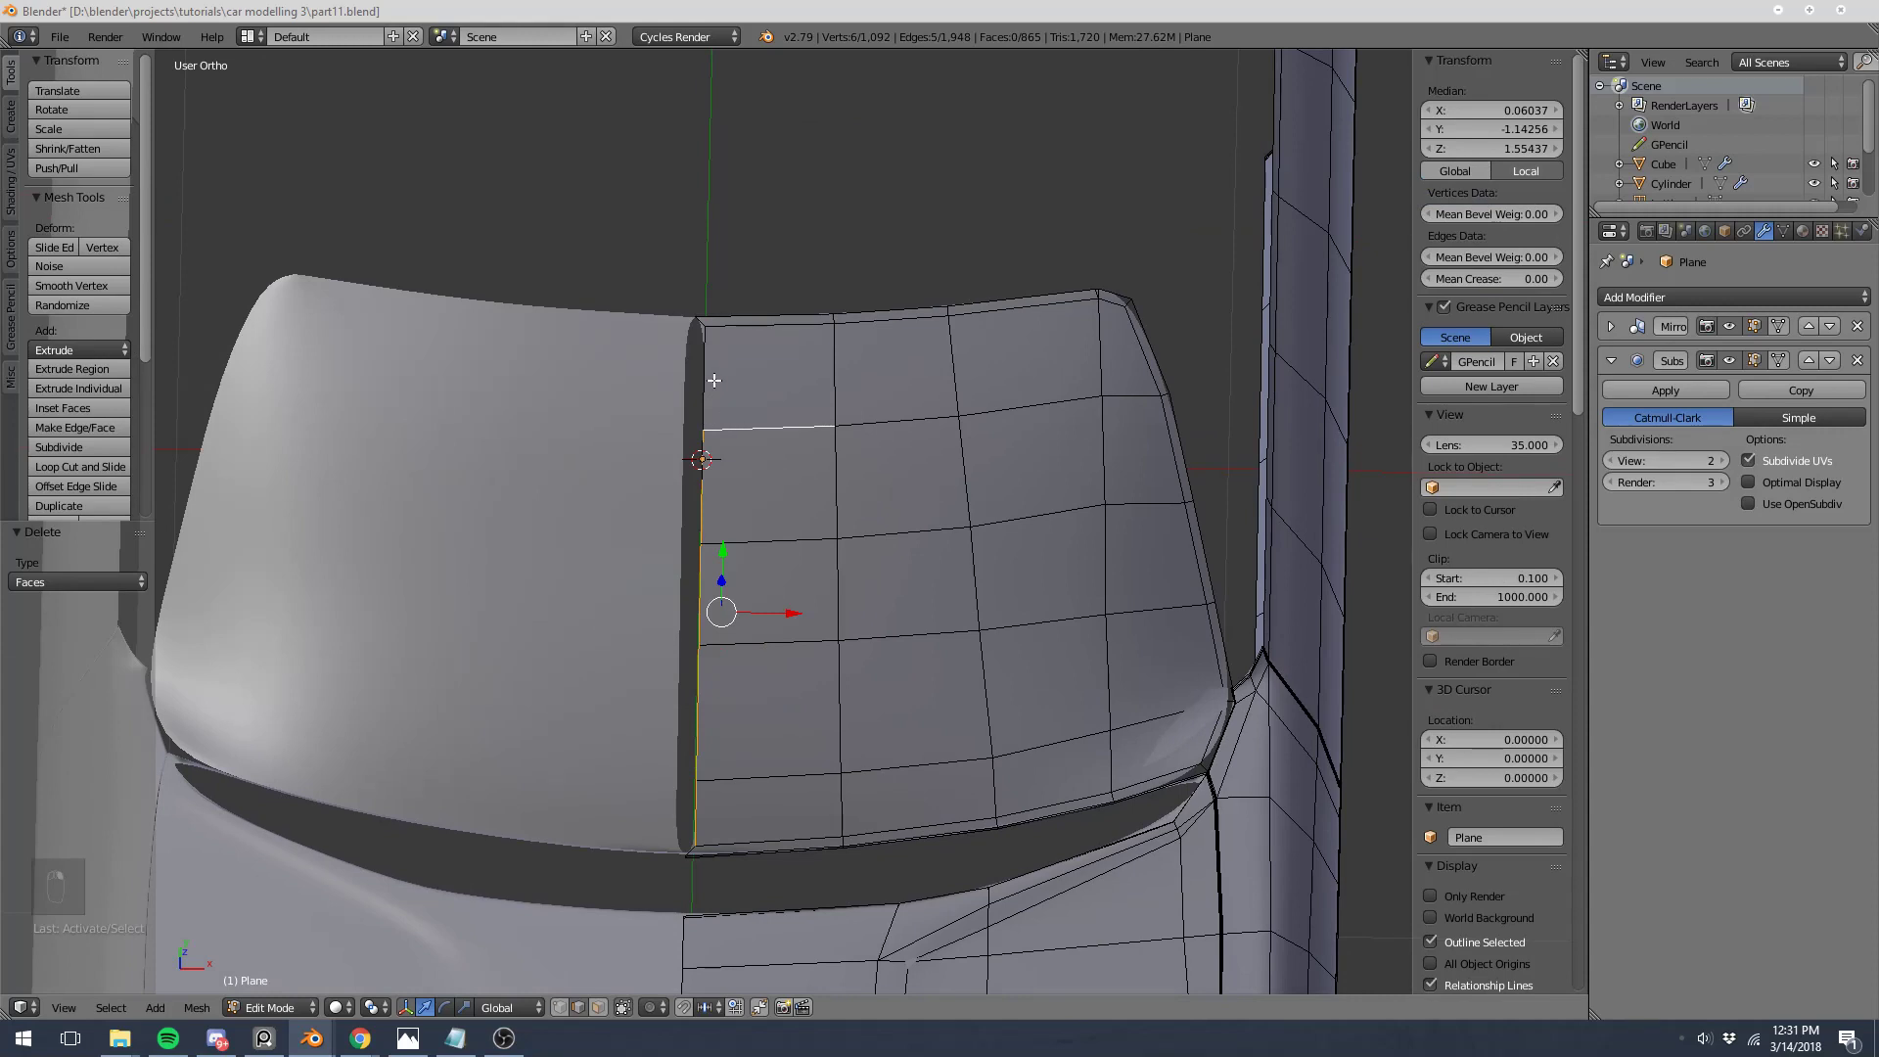
key("ctrl+z")
left_click_drag(777, 599, 747, 600)
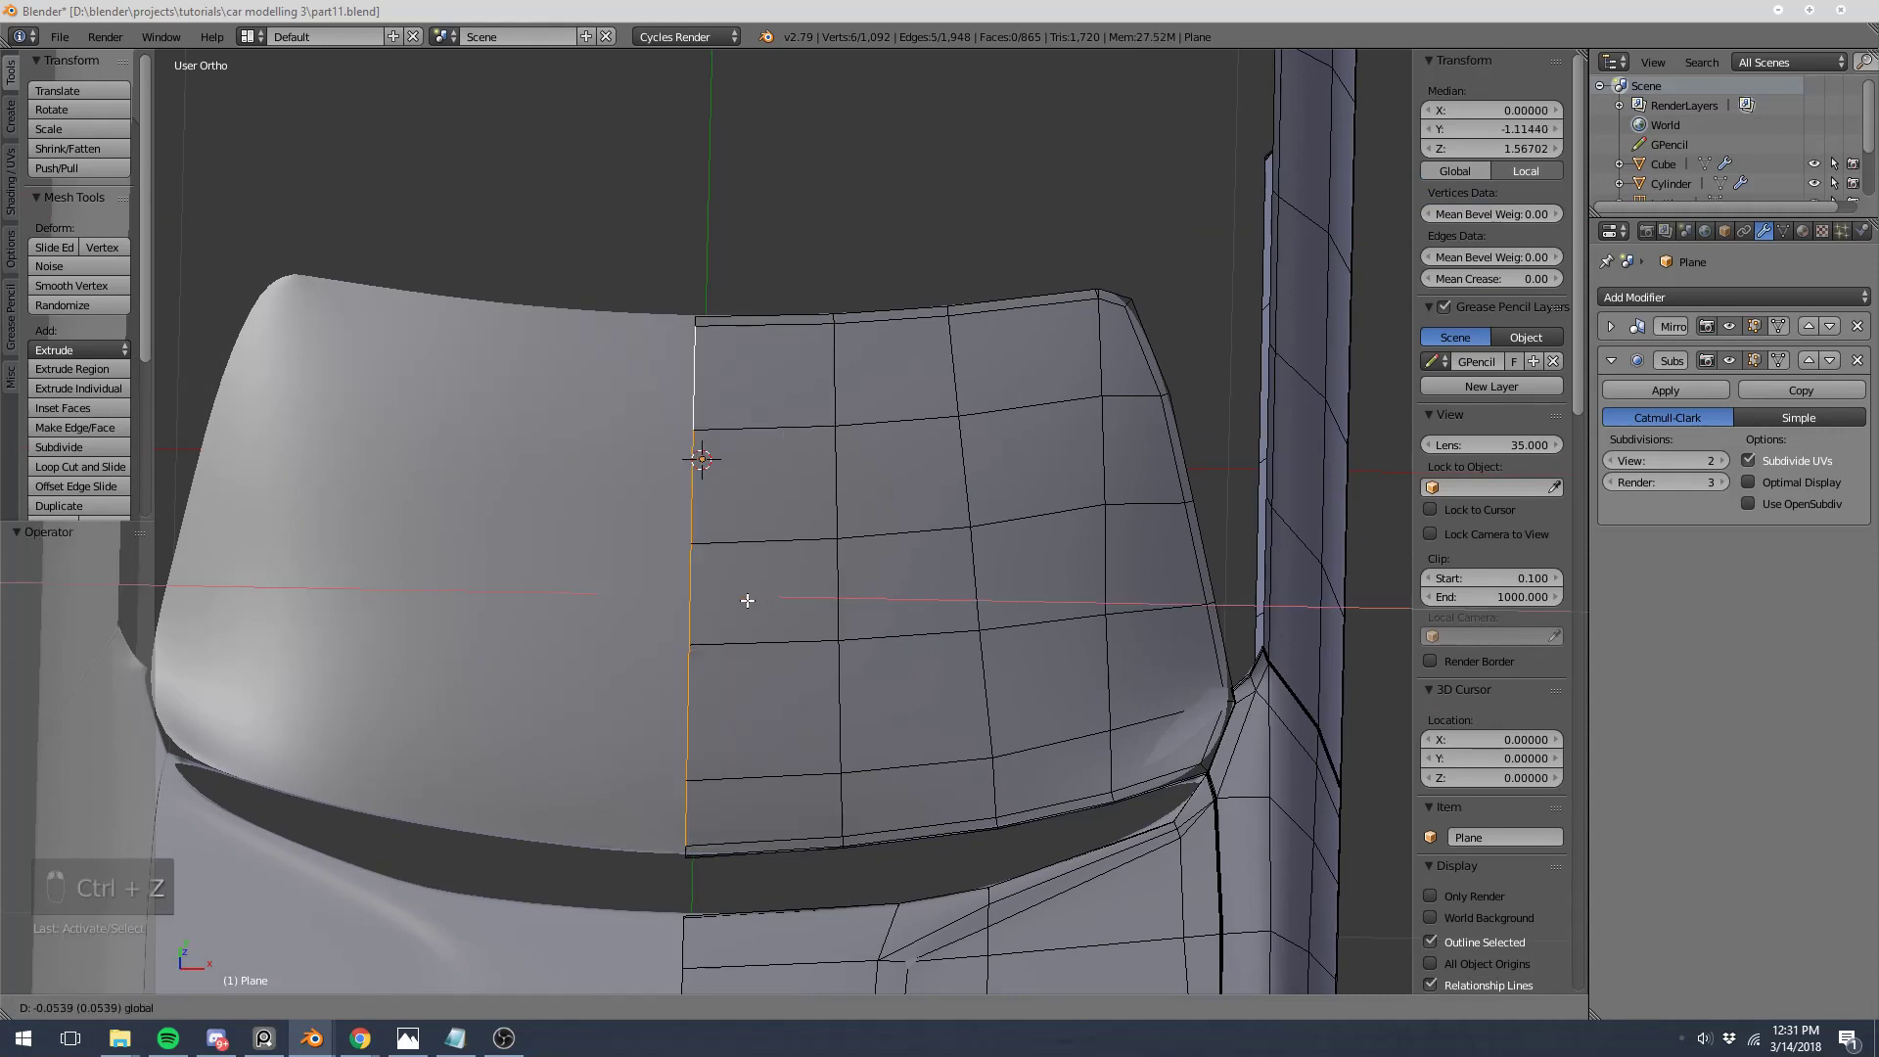
key("Tab")
key("Tab")
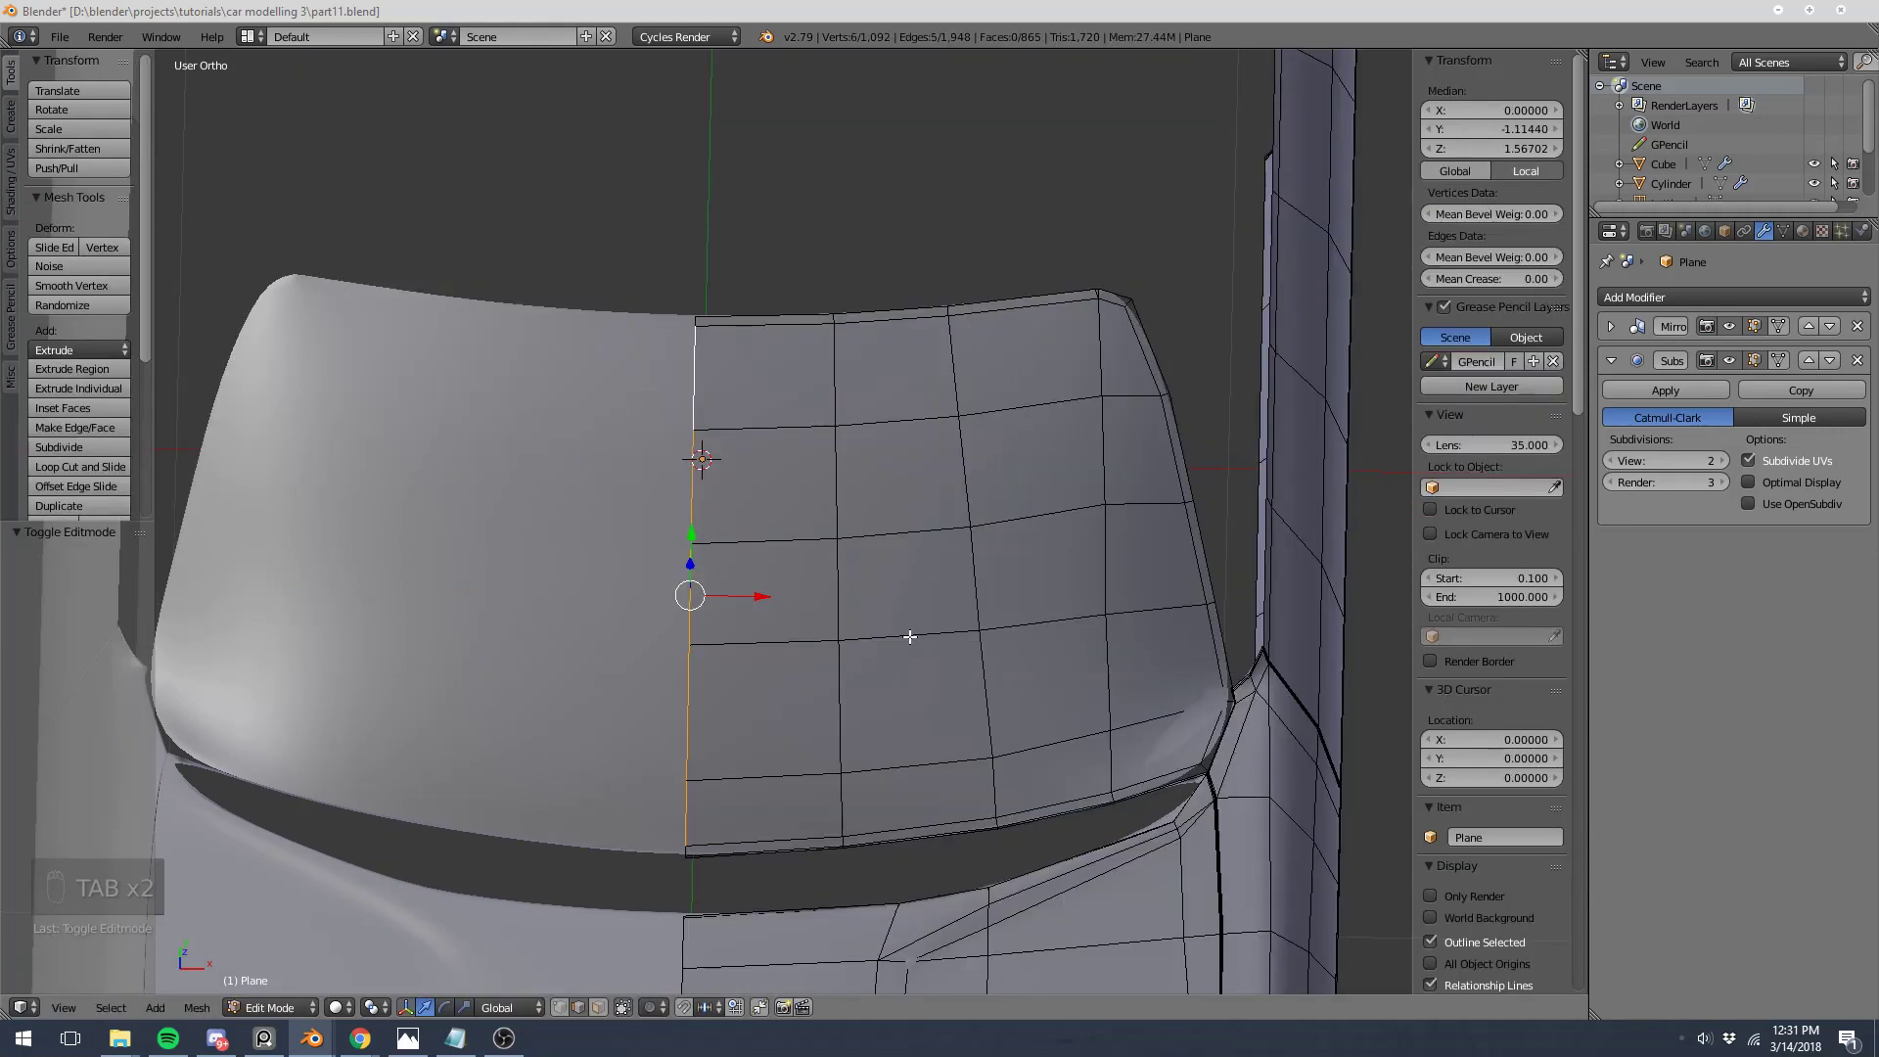
Step: Examine the gap at the windshield's lower outer corner in smoothed and editable form, and clear the selection
scroll(767, 650, "up", 5)
key("Tab")
scroll(681, 553, "up", 4)
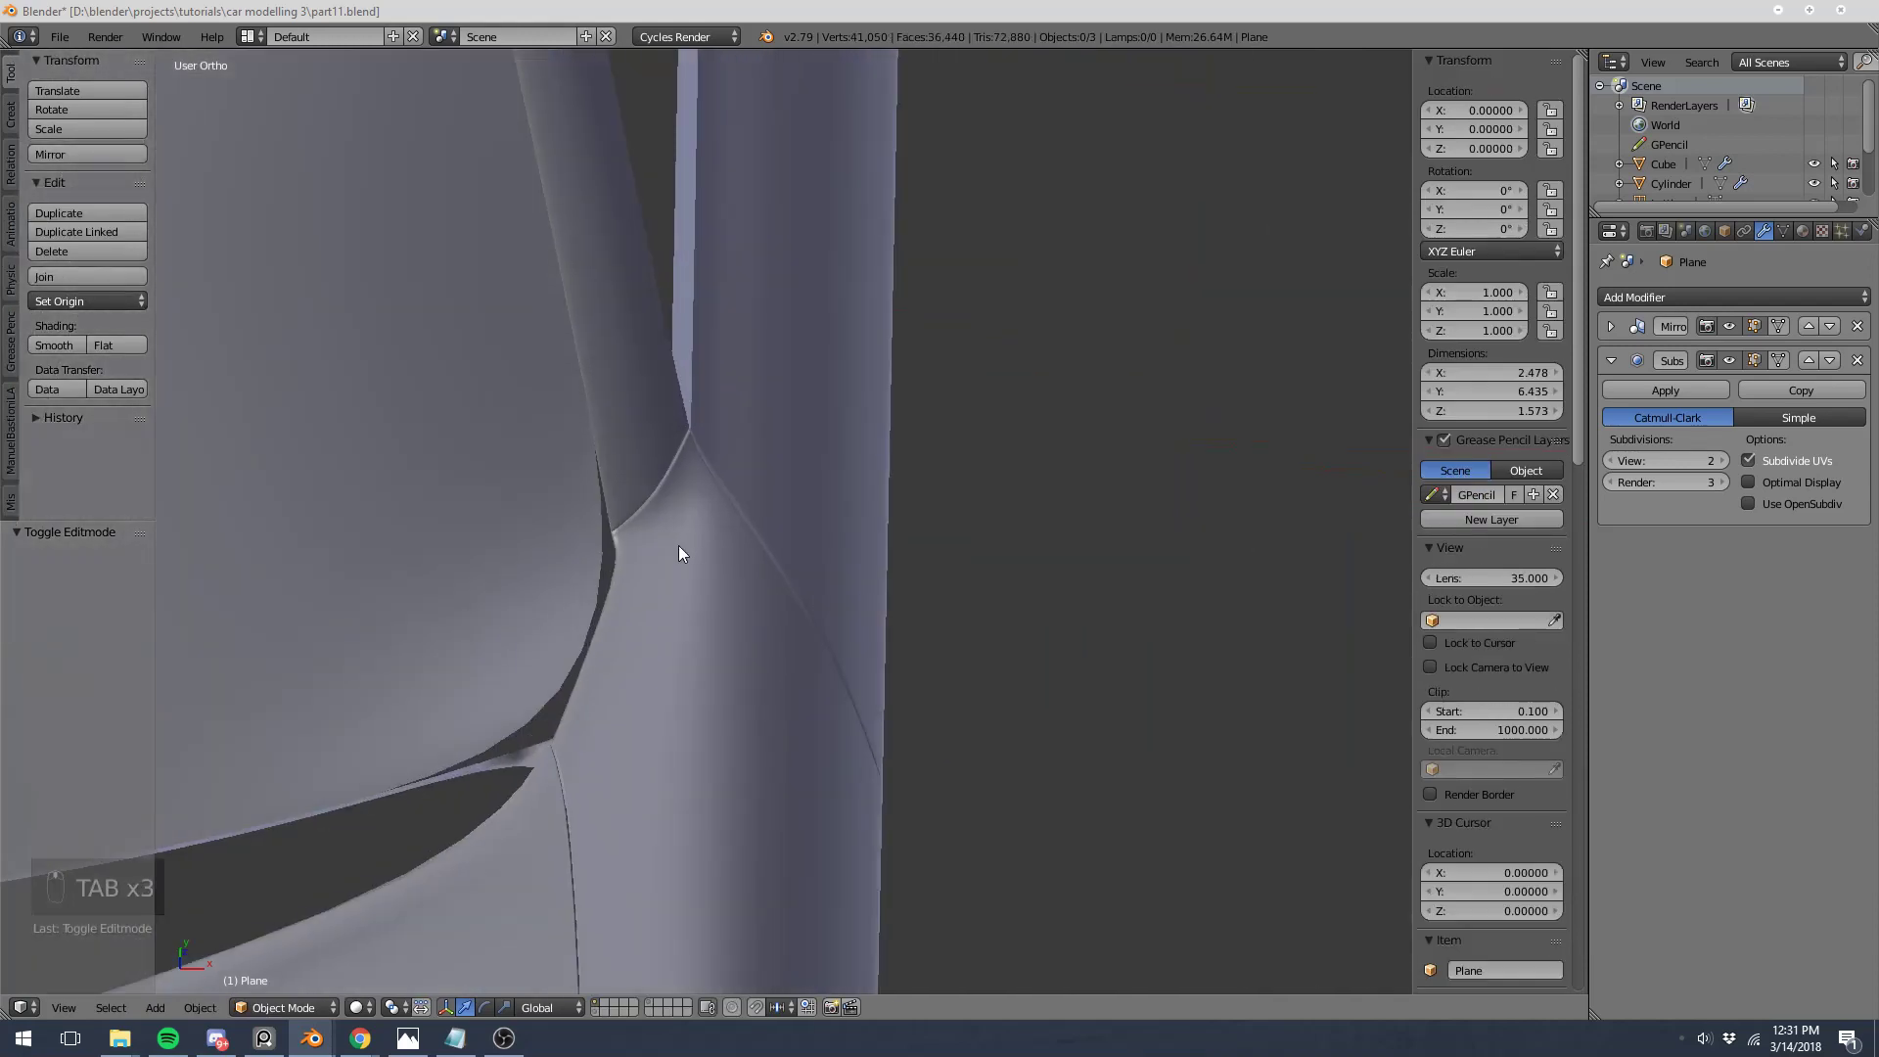
middle_click_drag(963, 560, 801, 528)
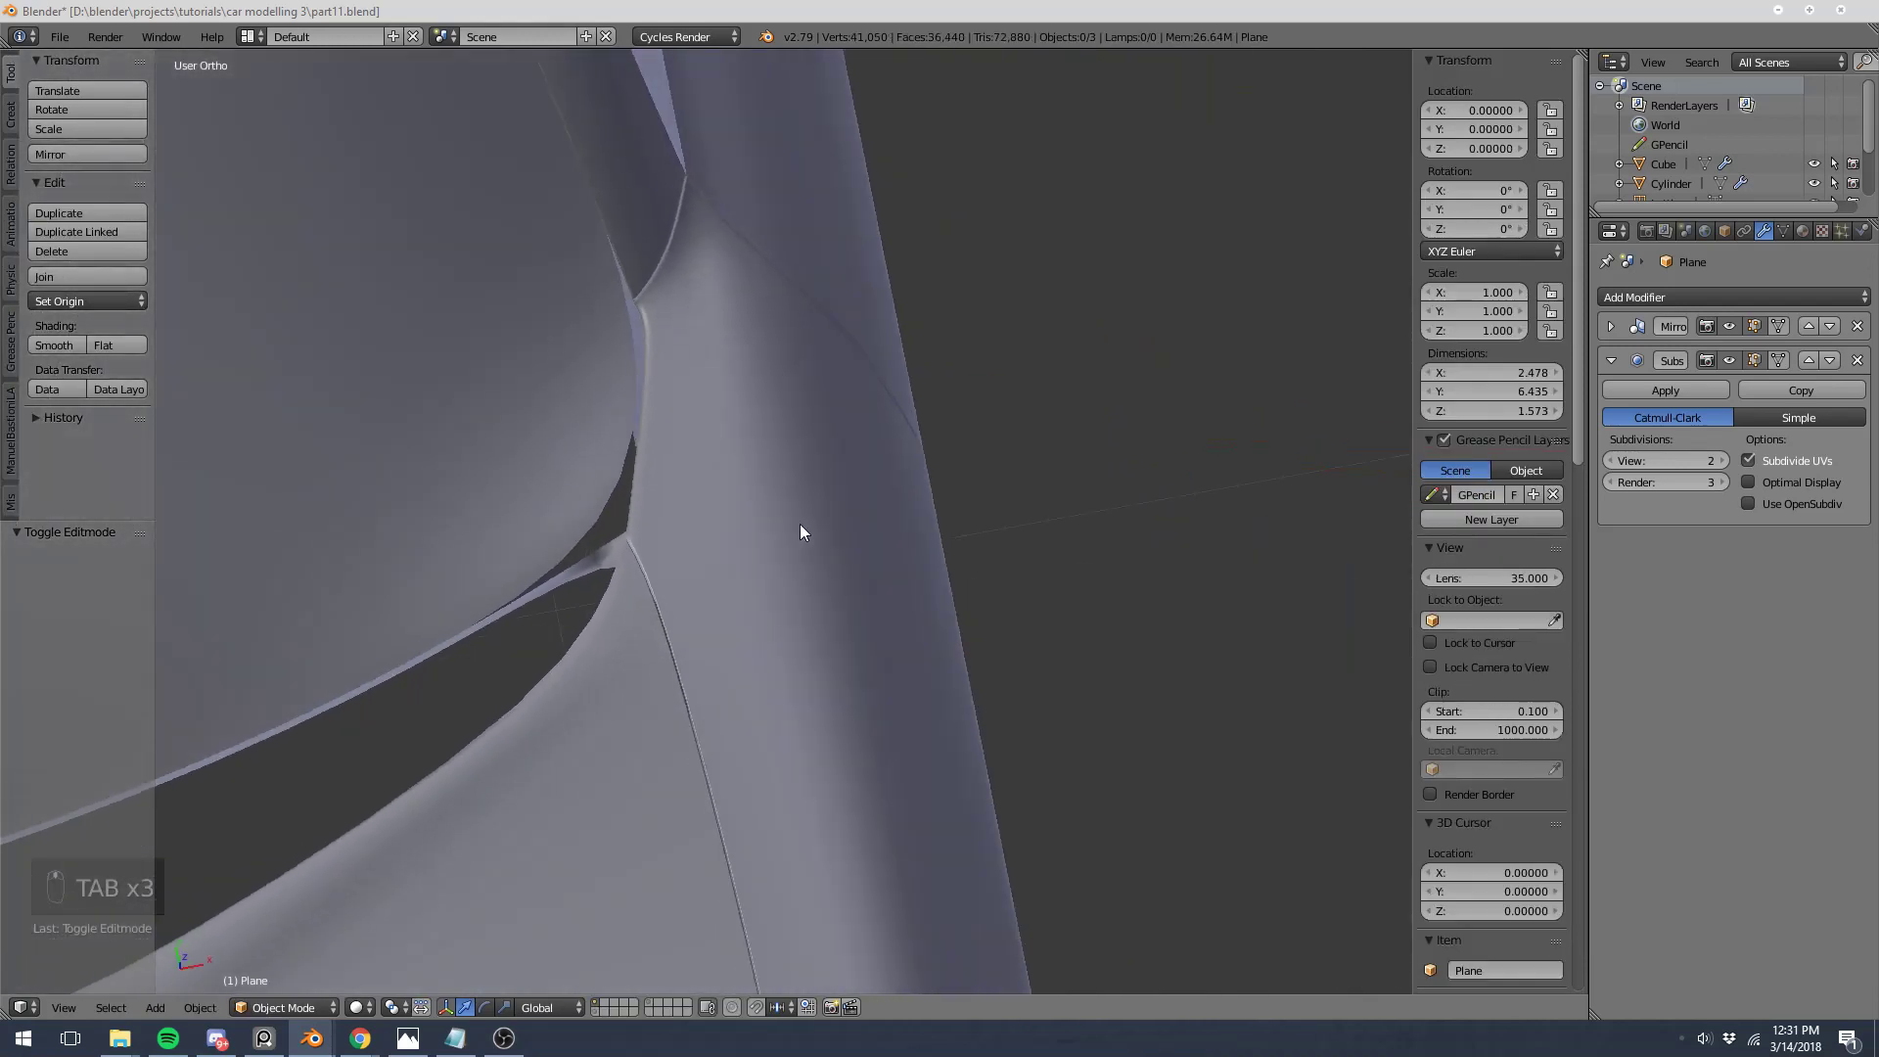
key("Tab")
middle_click_drag(620, 528, 575, 840)
key("a")
key("a")
key("a")
key("a")
key("a")
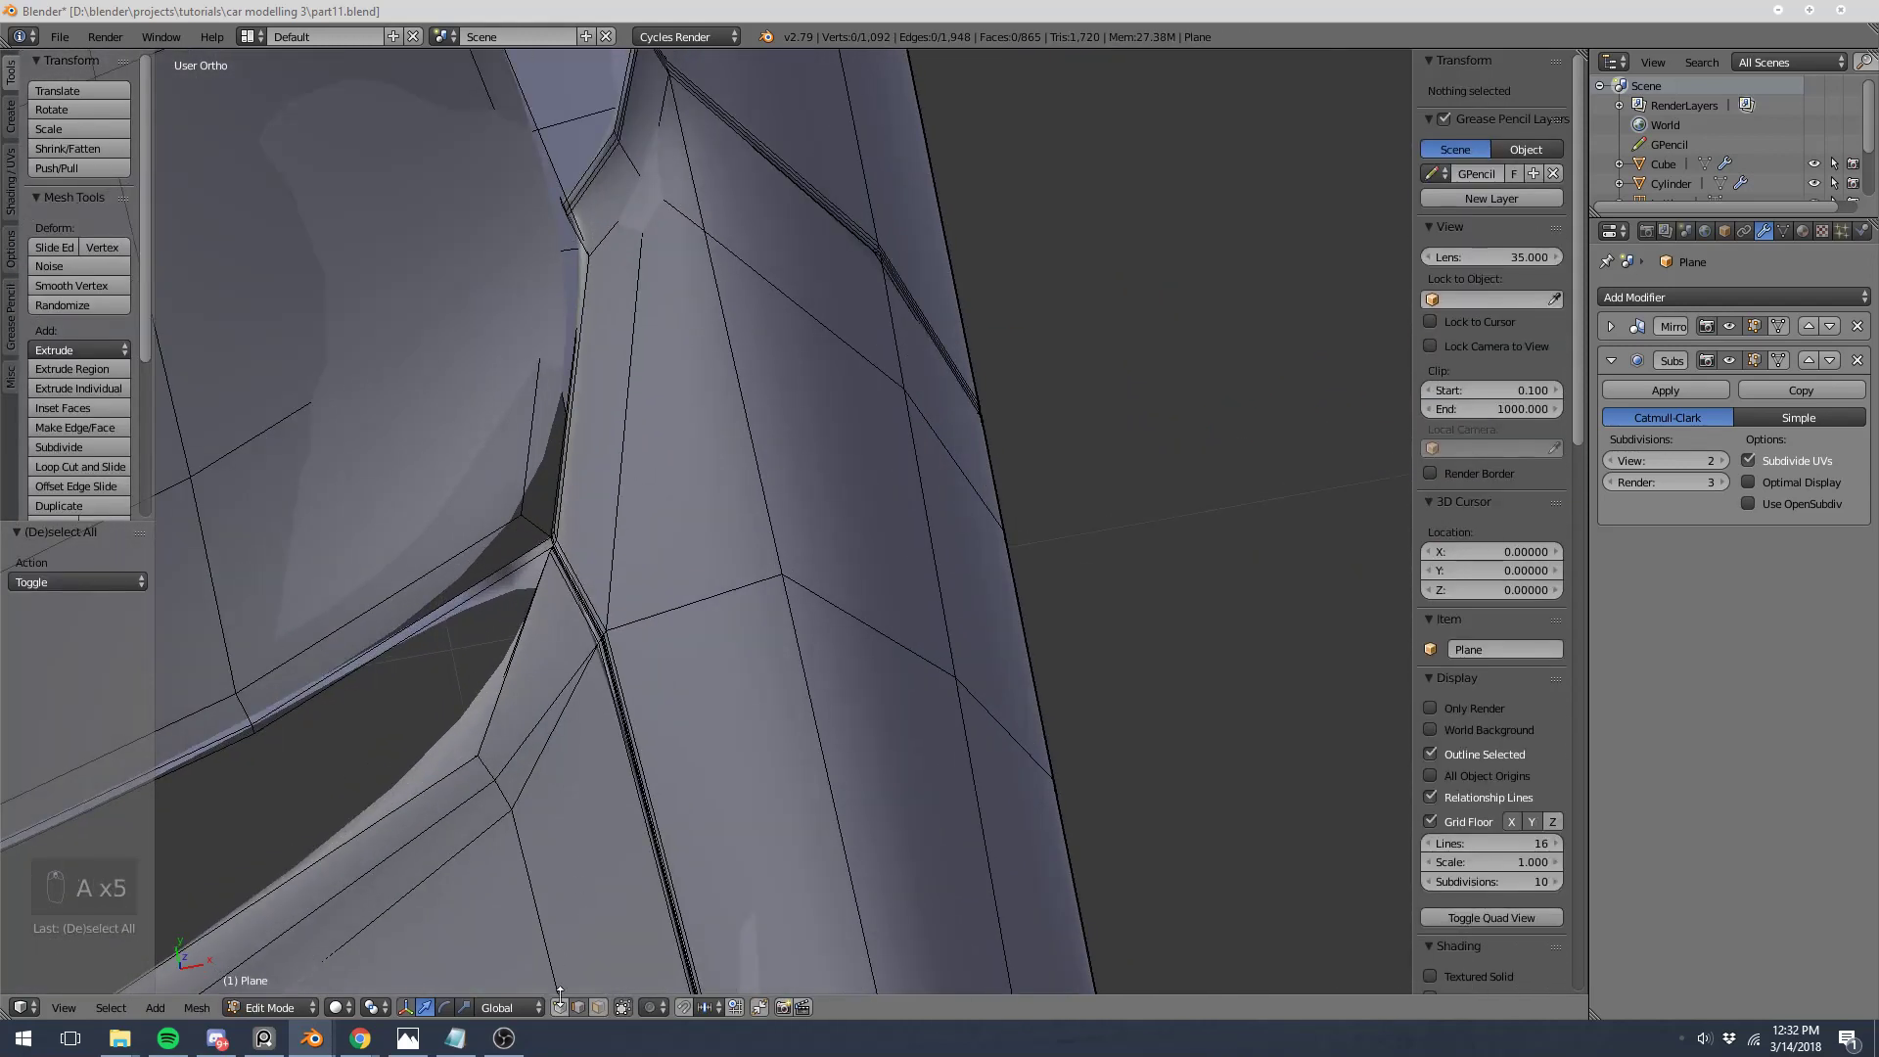
Step: Hide the linked hood section and the linked fender and pillar section around the windshield's lower corner
middle_click_drag(796, 489, 1070, 450, "shift")
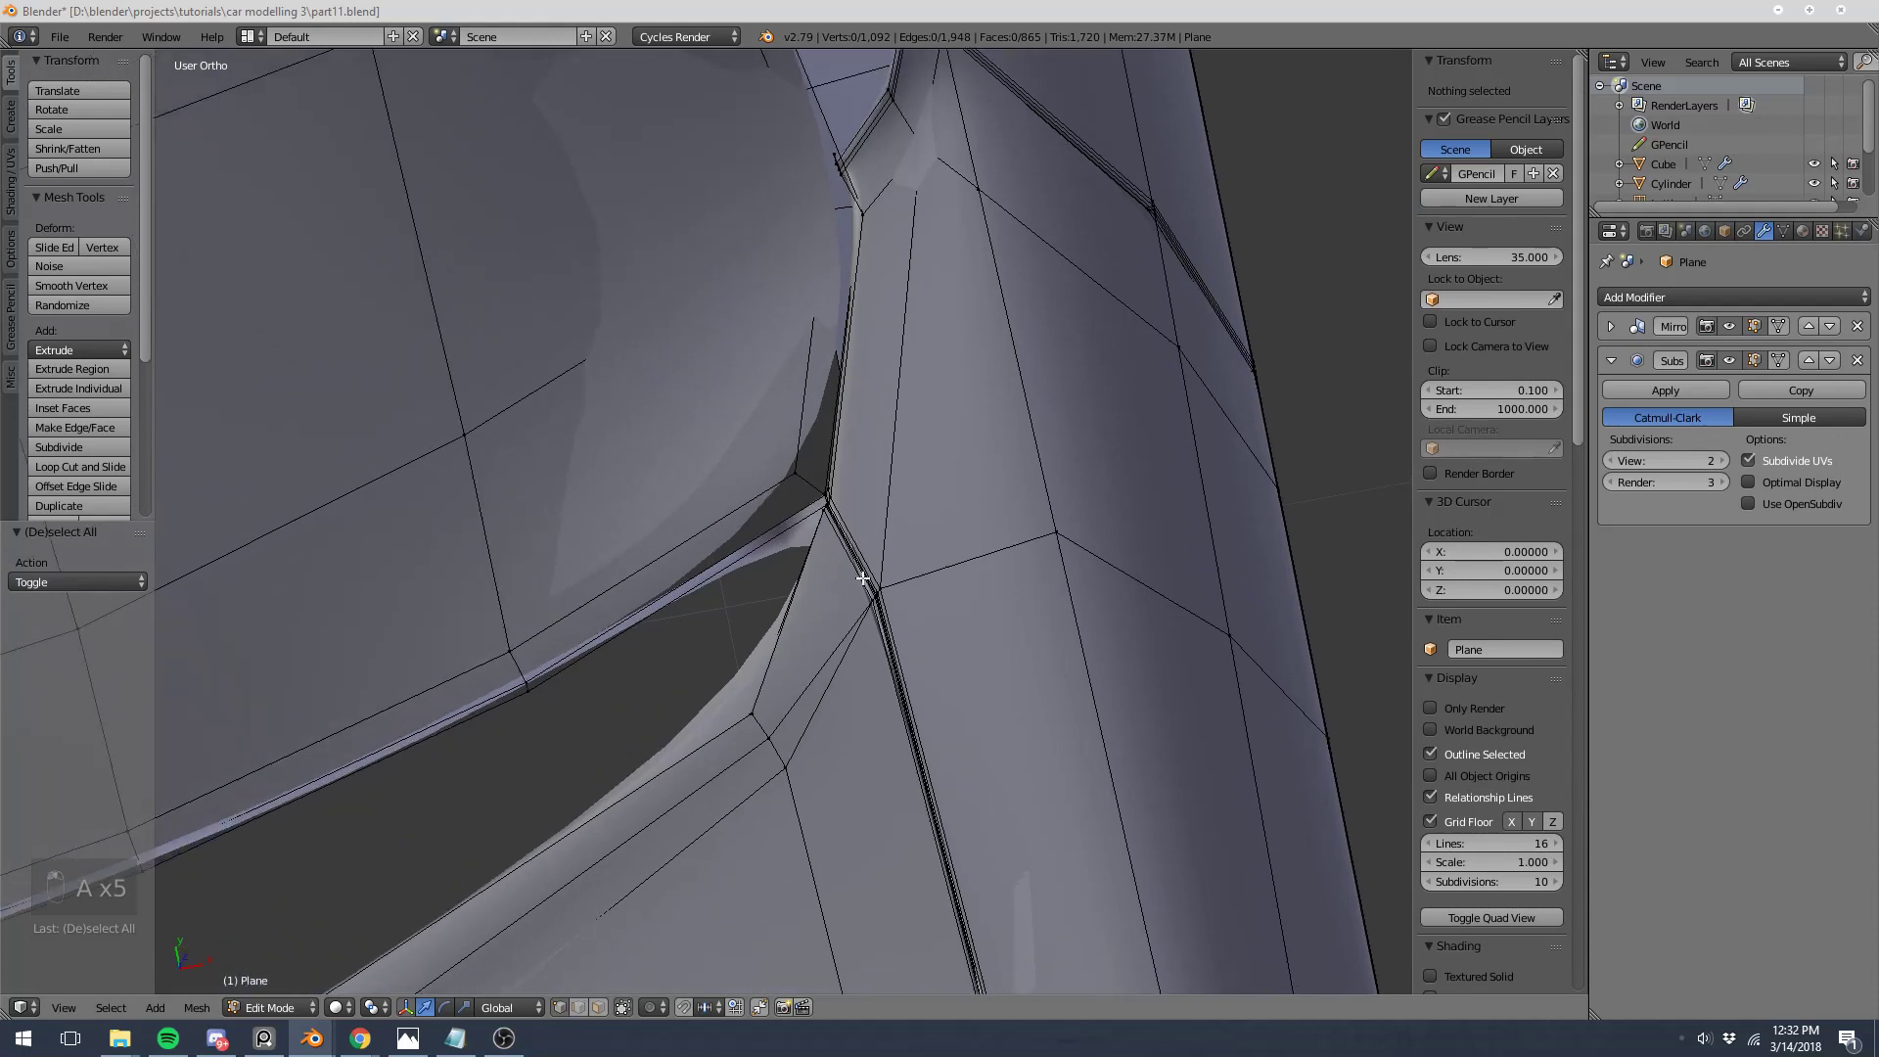
key("l")
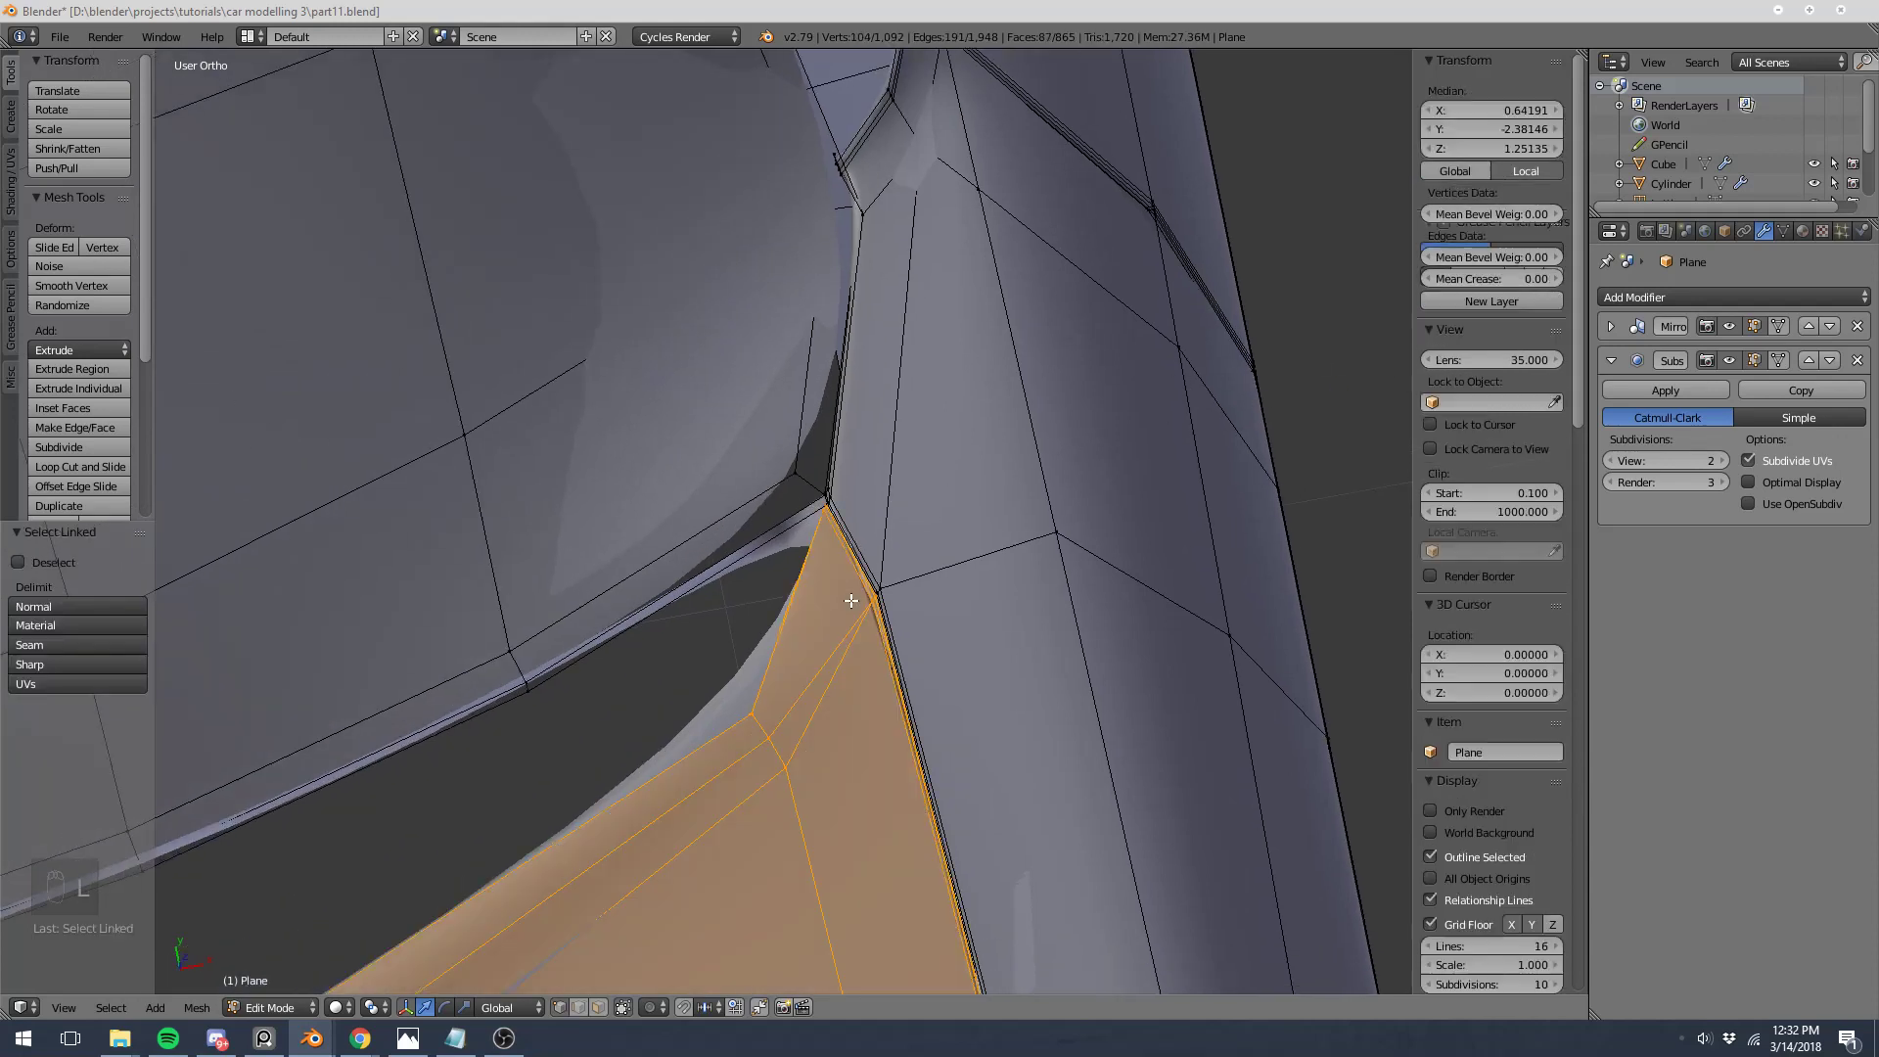
key("h")
scroll(768, 457, "up", 3)
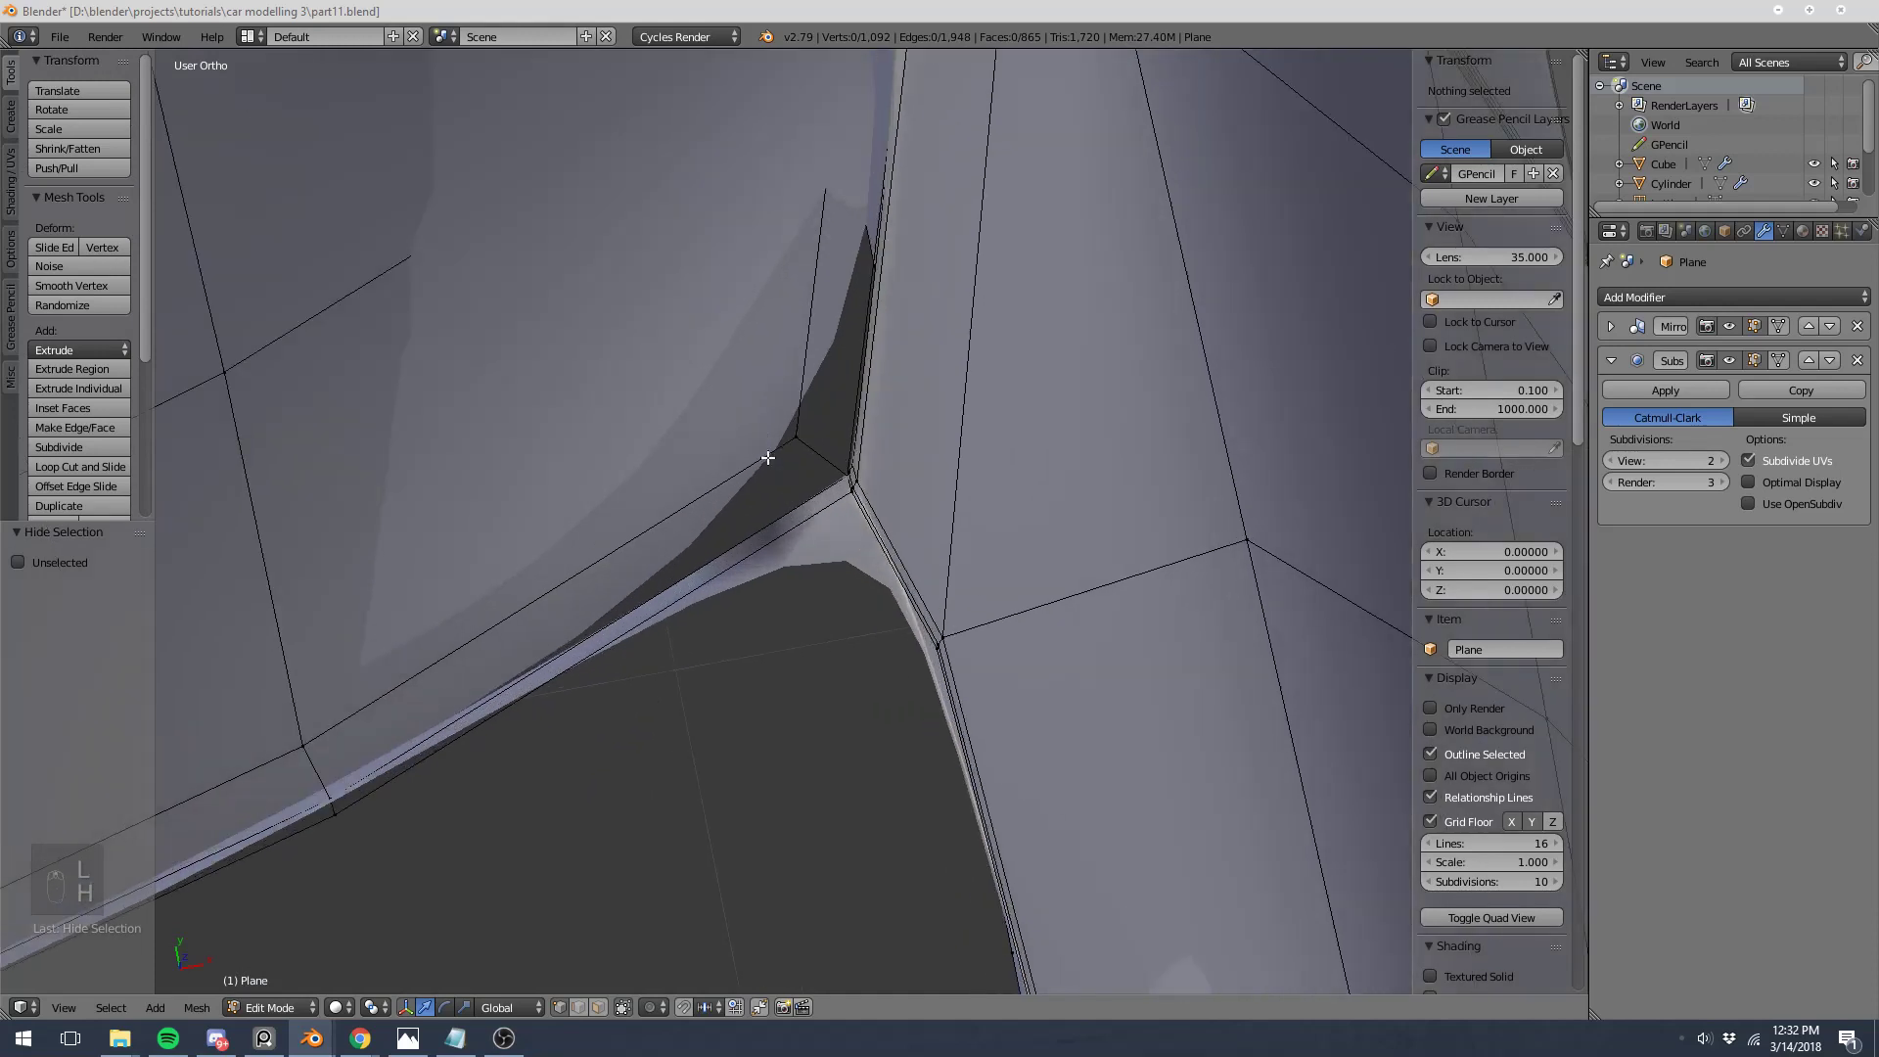
key("l")
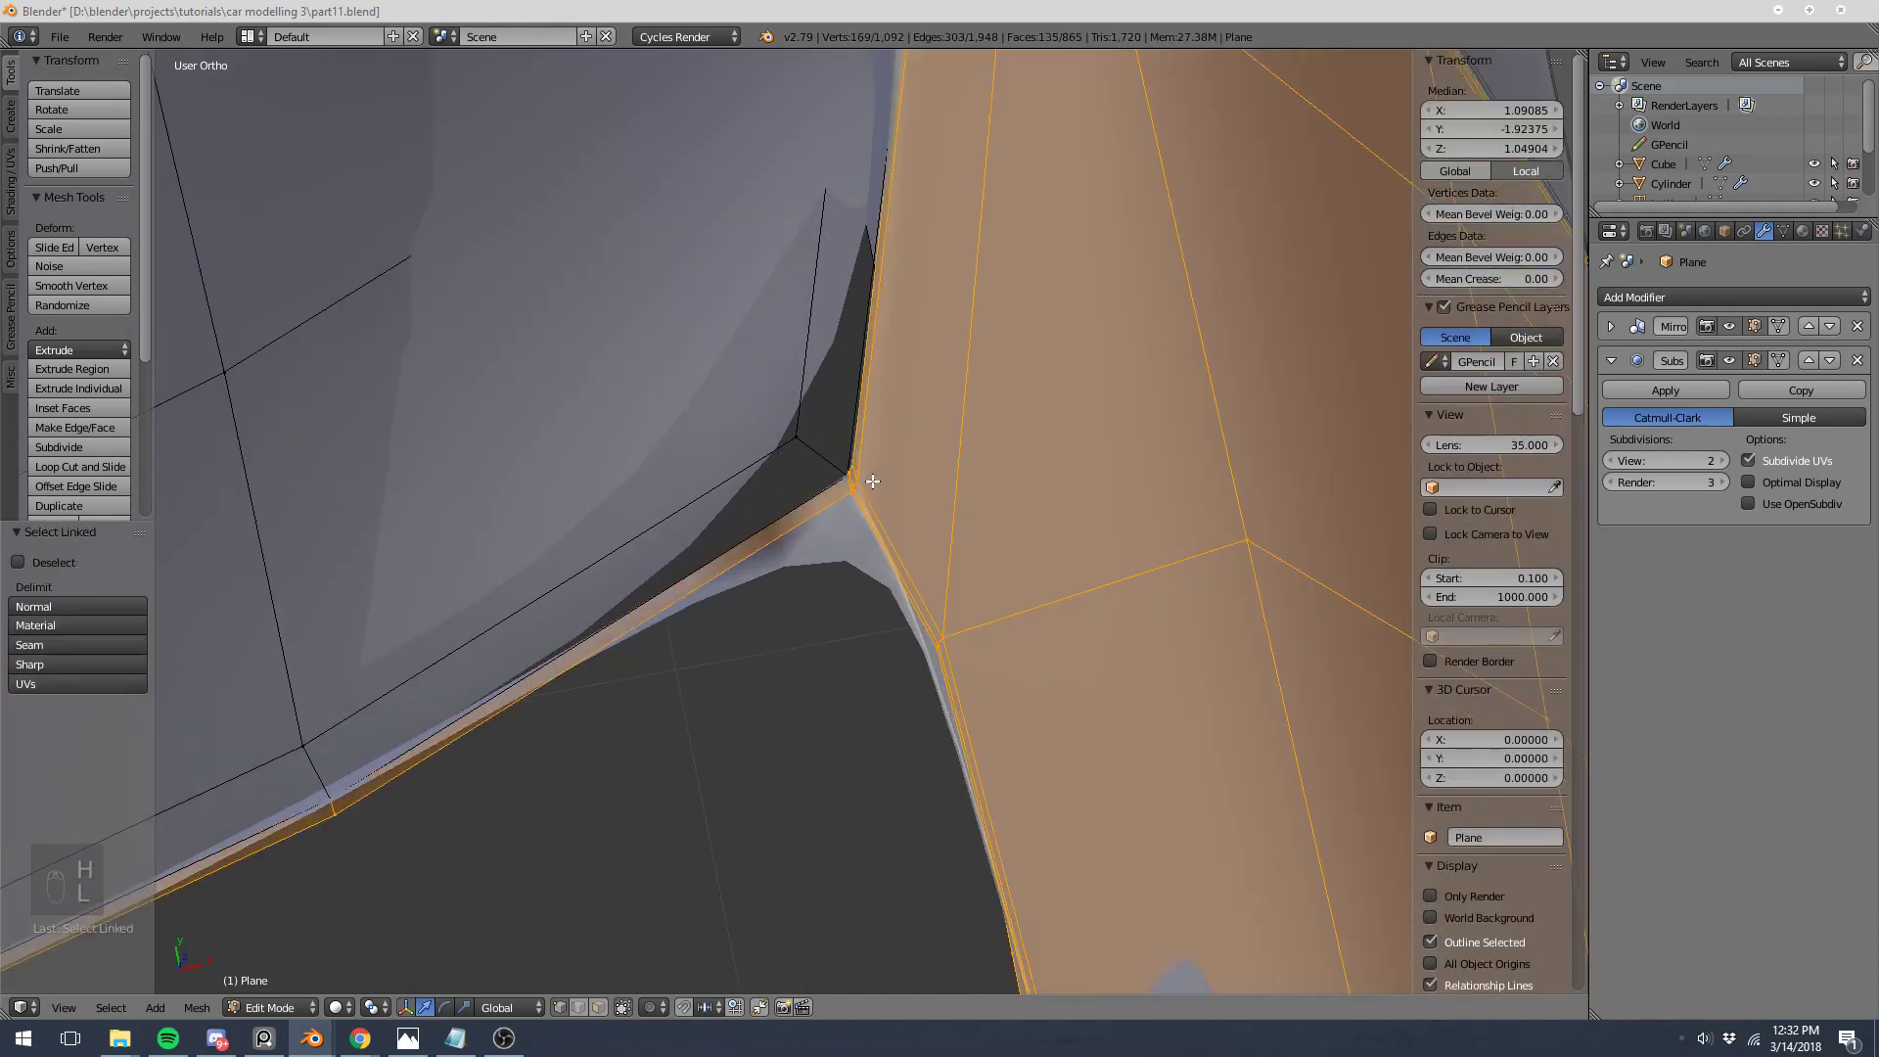
key("h")
Step: Knife-cut from the inset vertex at the windshield's lower corner to the lower border edge beside the corner, and check the smoothed result
key("k")
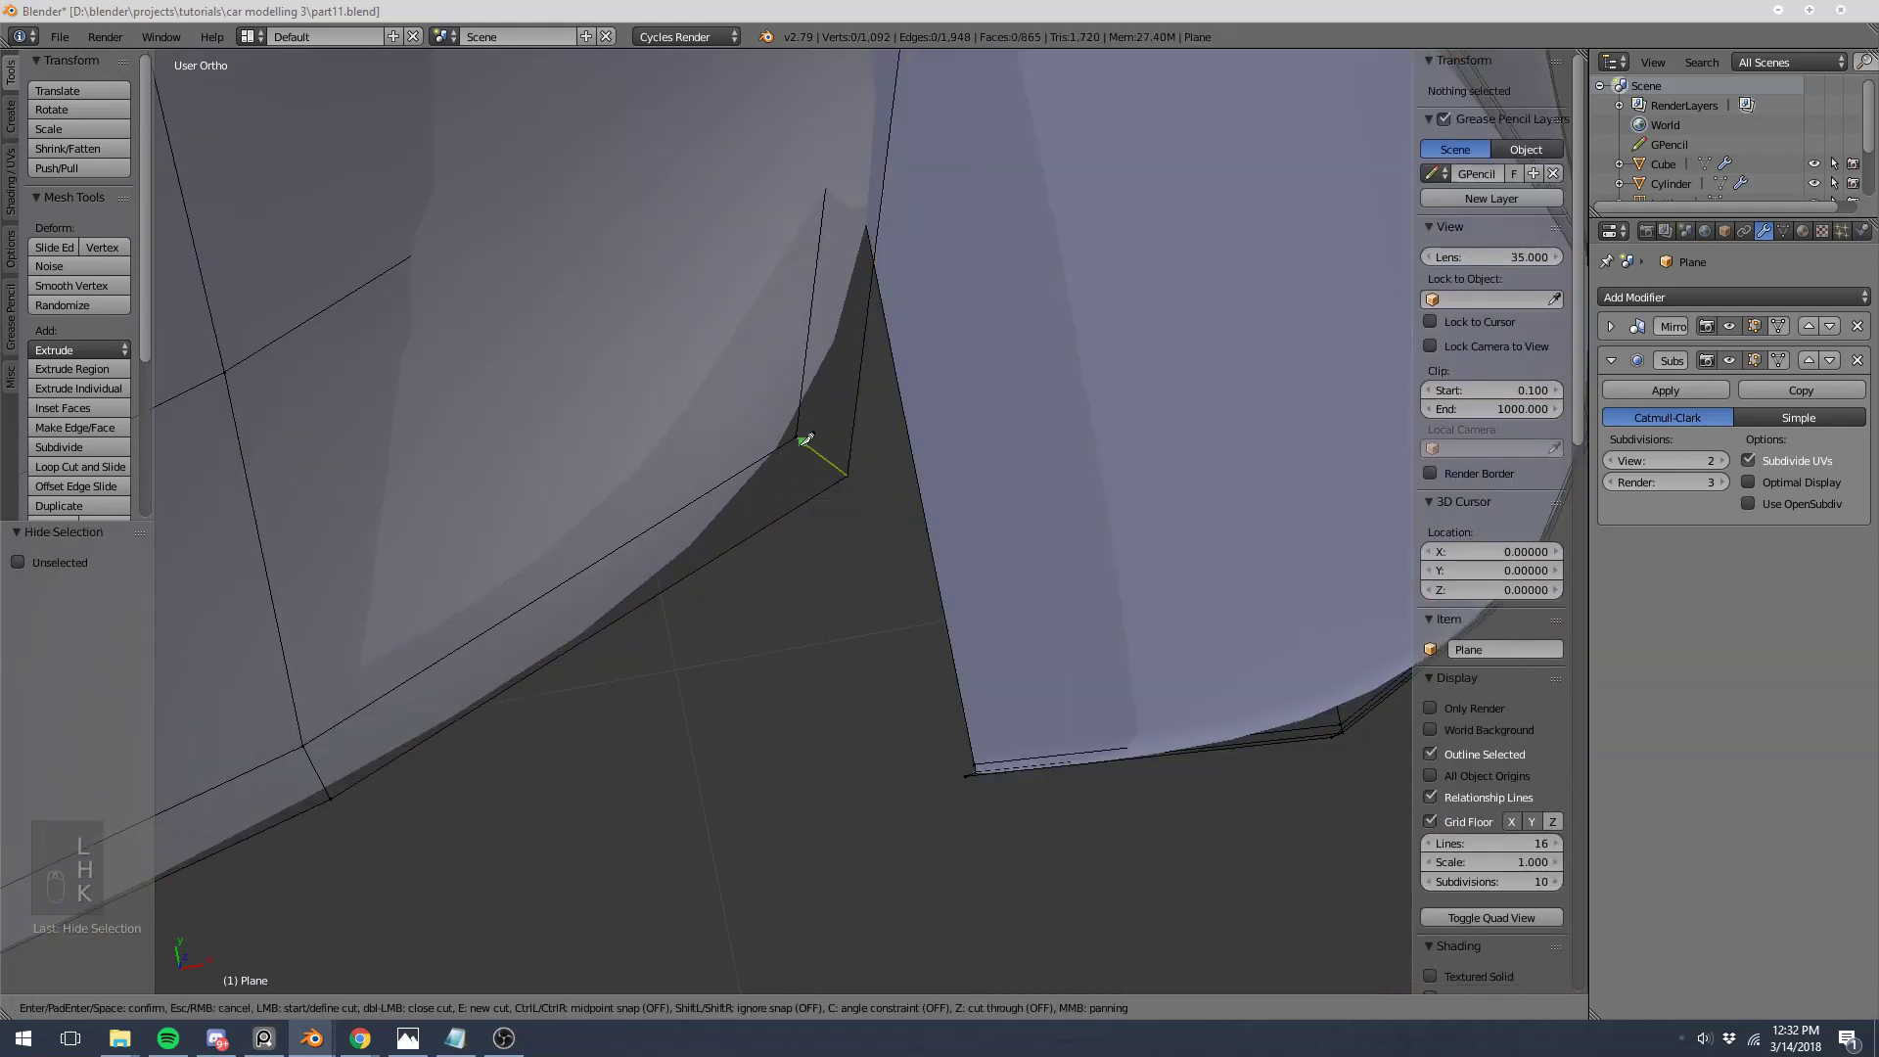
left_click(817, 495)
key("Return")
key("alt+h")
key("Tab")
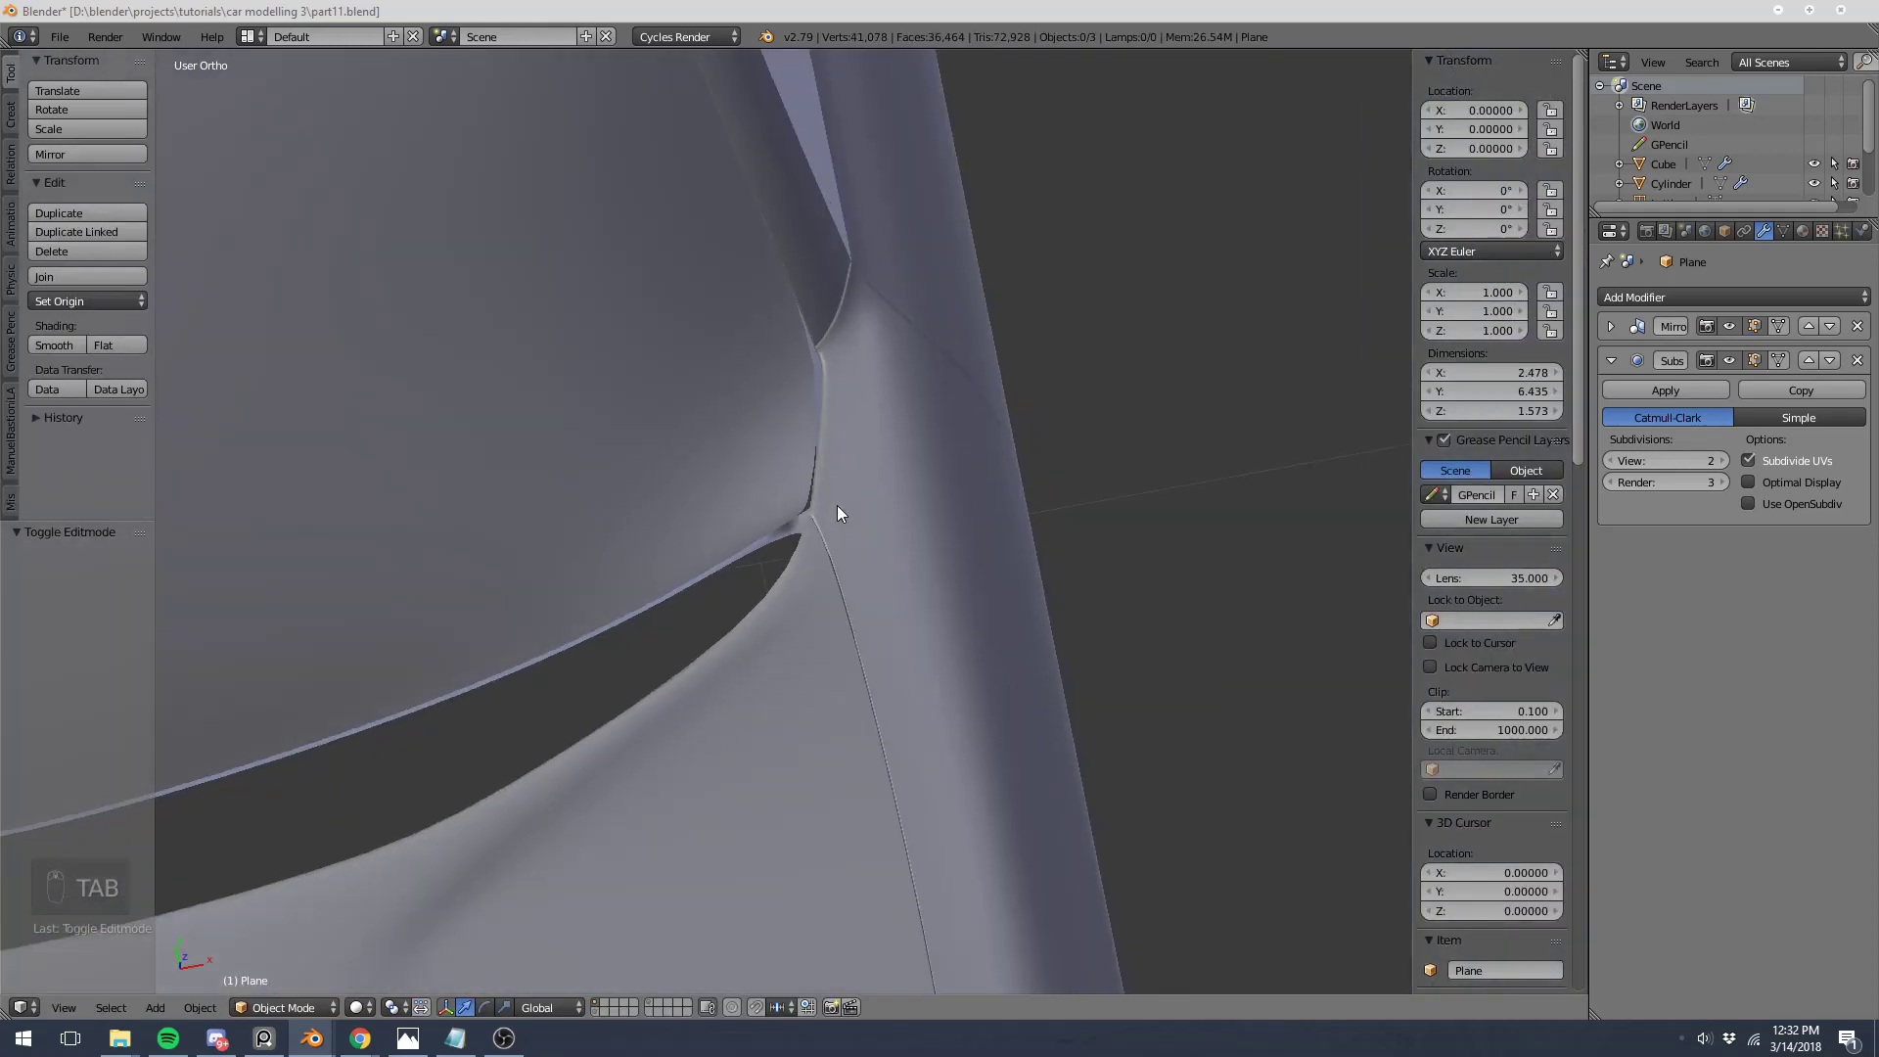
scroll(836, 505, "down", 6)
middle_click_drag(797, 496, 557, 478)
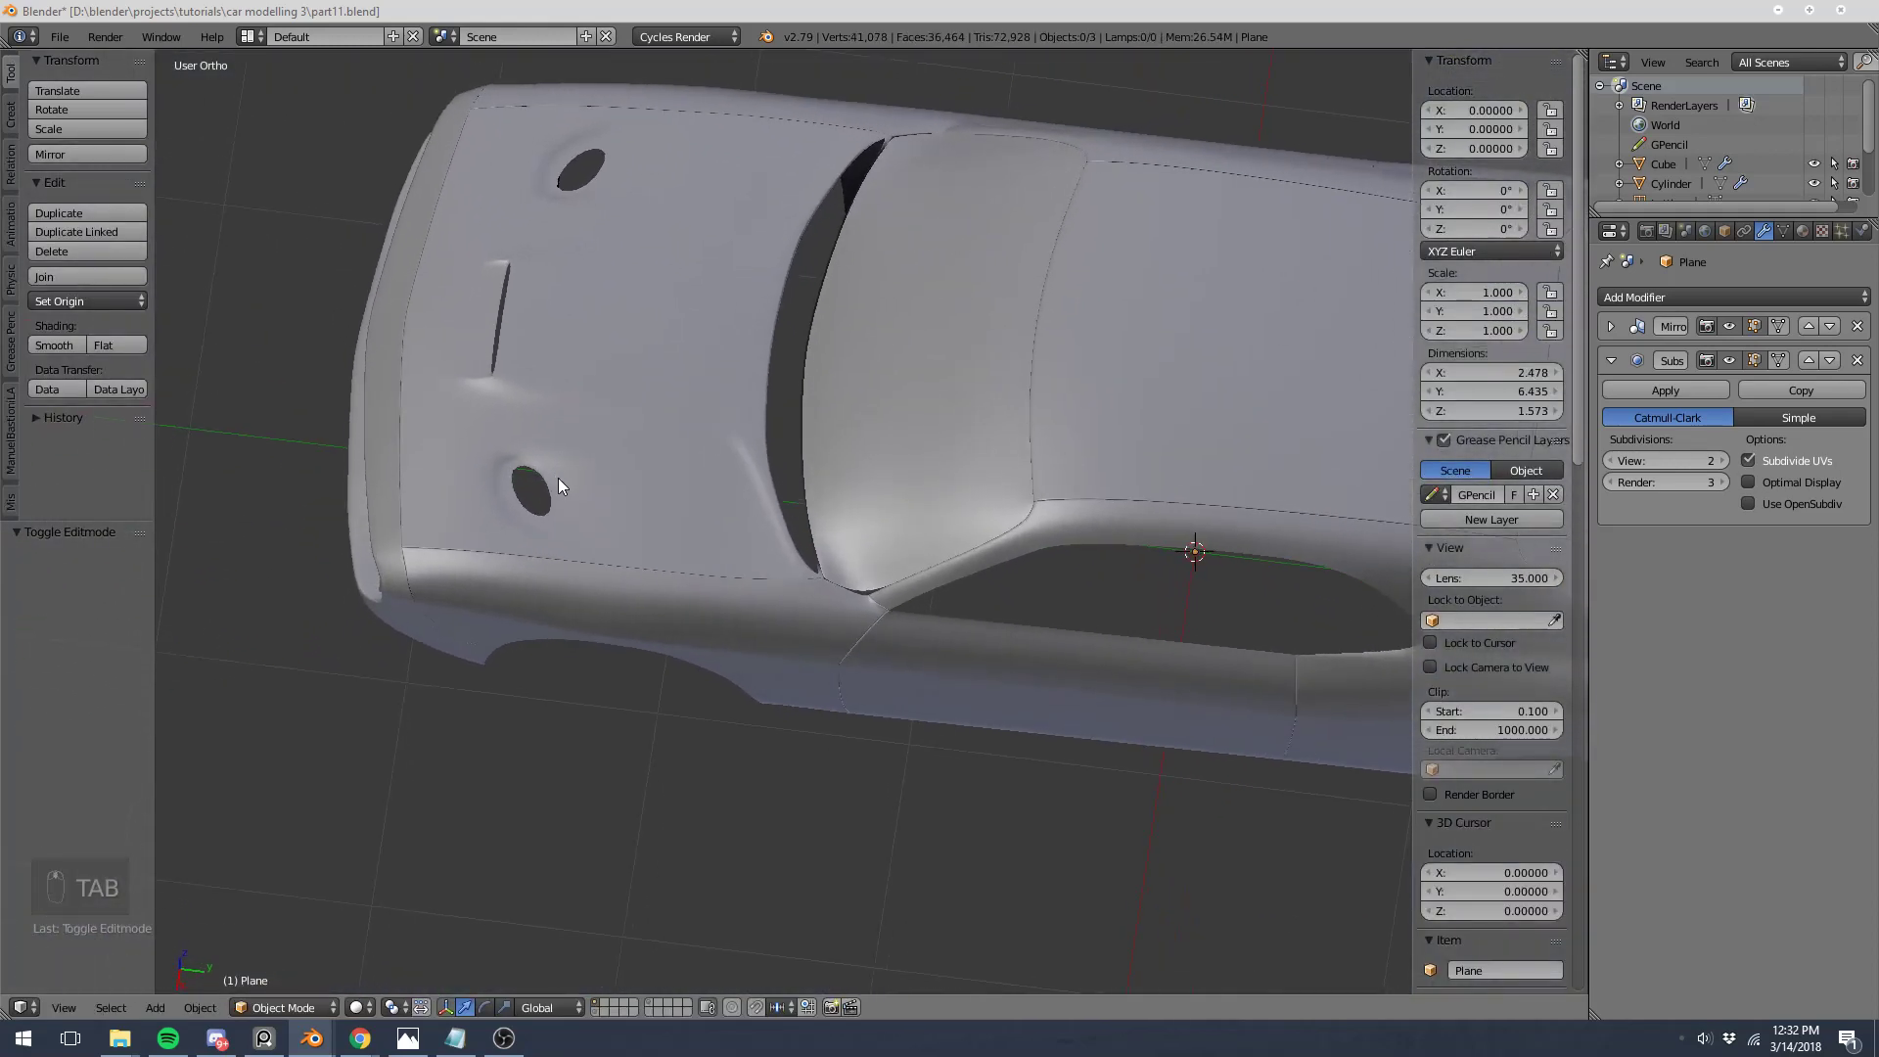
Step: Knife-cut from the inset vertex at the windshield's outer corner near the pillar base to the adjacent side border edge, and check the smoothed corner
key("Tab")
scroll(817, 536, "up", 6)
key("a")
key("a")
key("a")
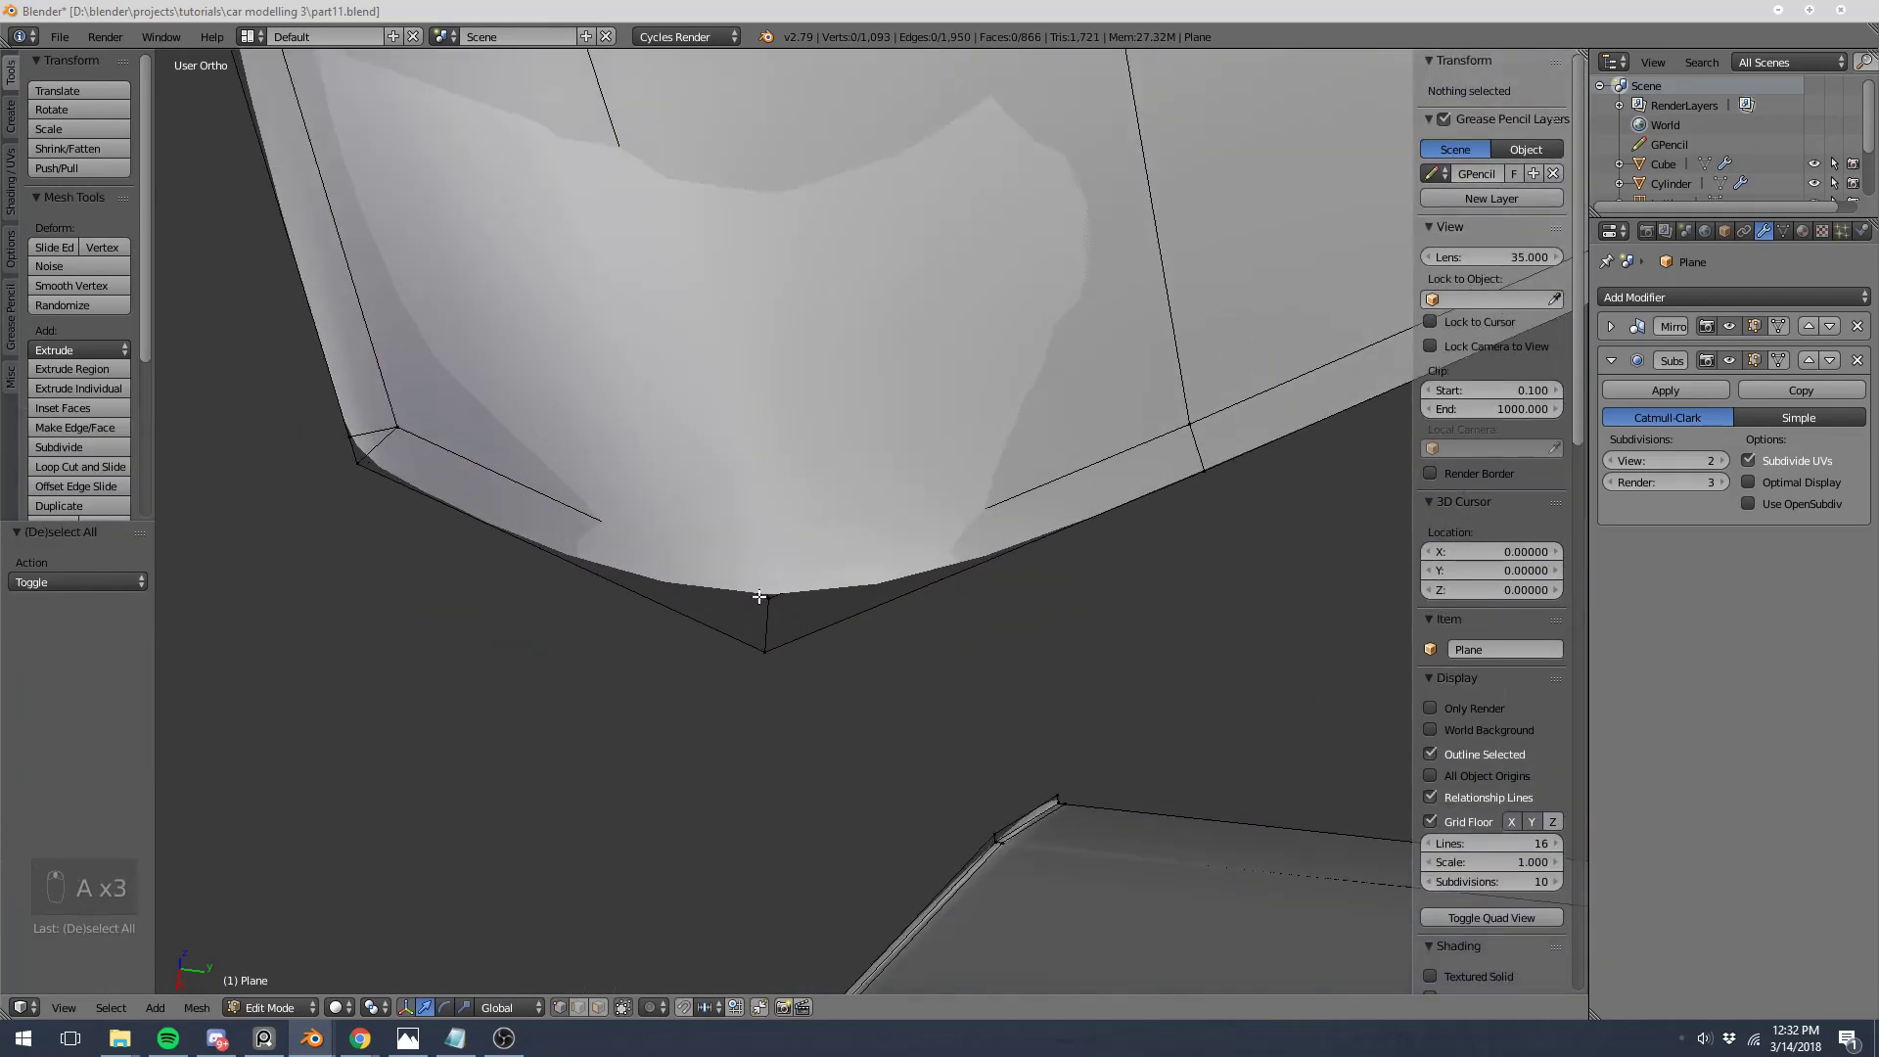
key("k")
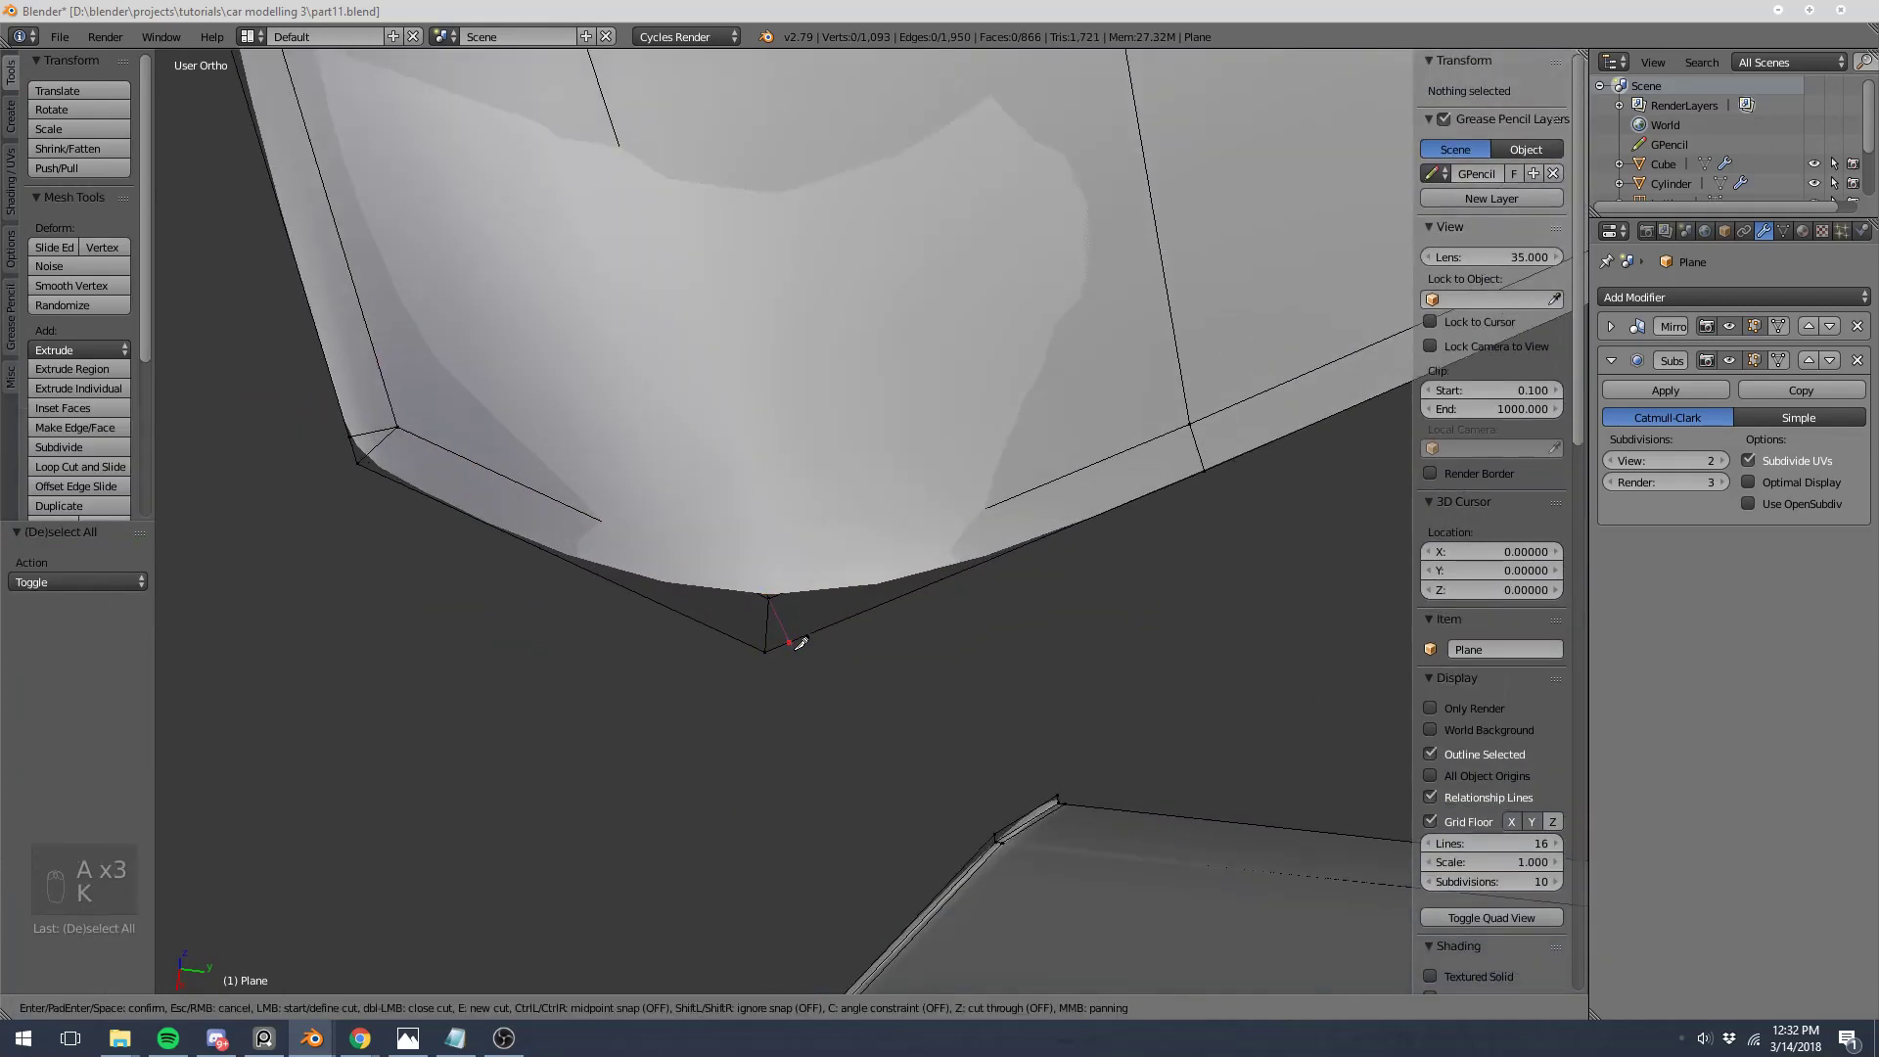
left_click(799, 645)
key("Return")
key("Tab")
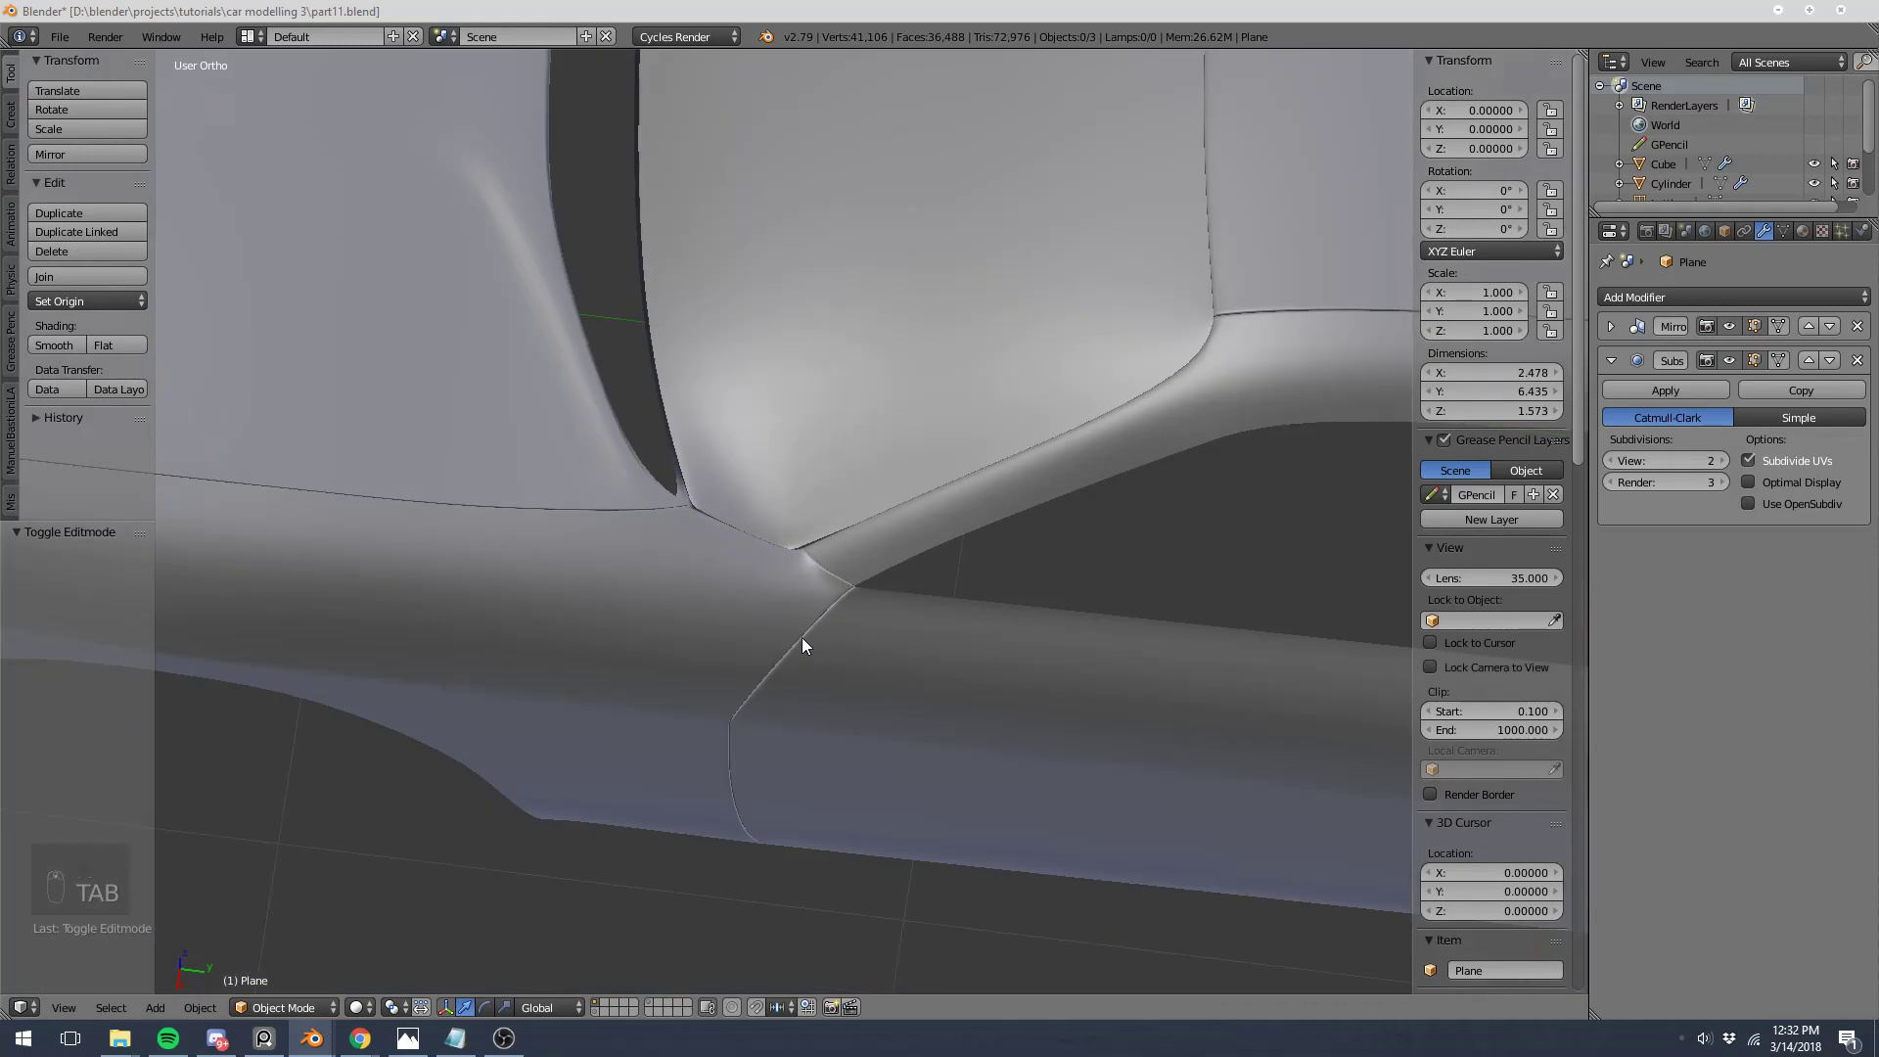
middle_click_drag(818, 645, 869, 555)
Step: Select the windshield's outer corner vertices at the pillar base in the right wireframe view
key("KP_3")
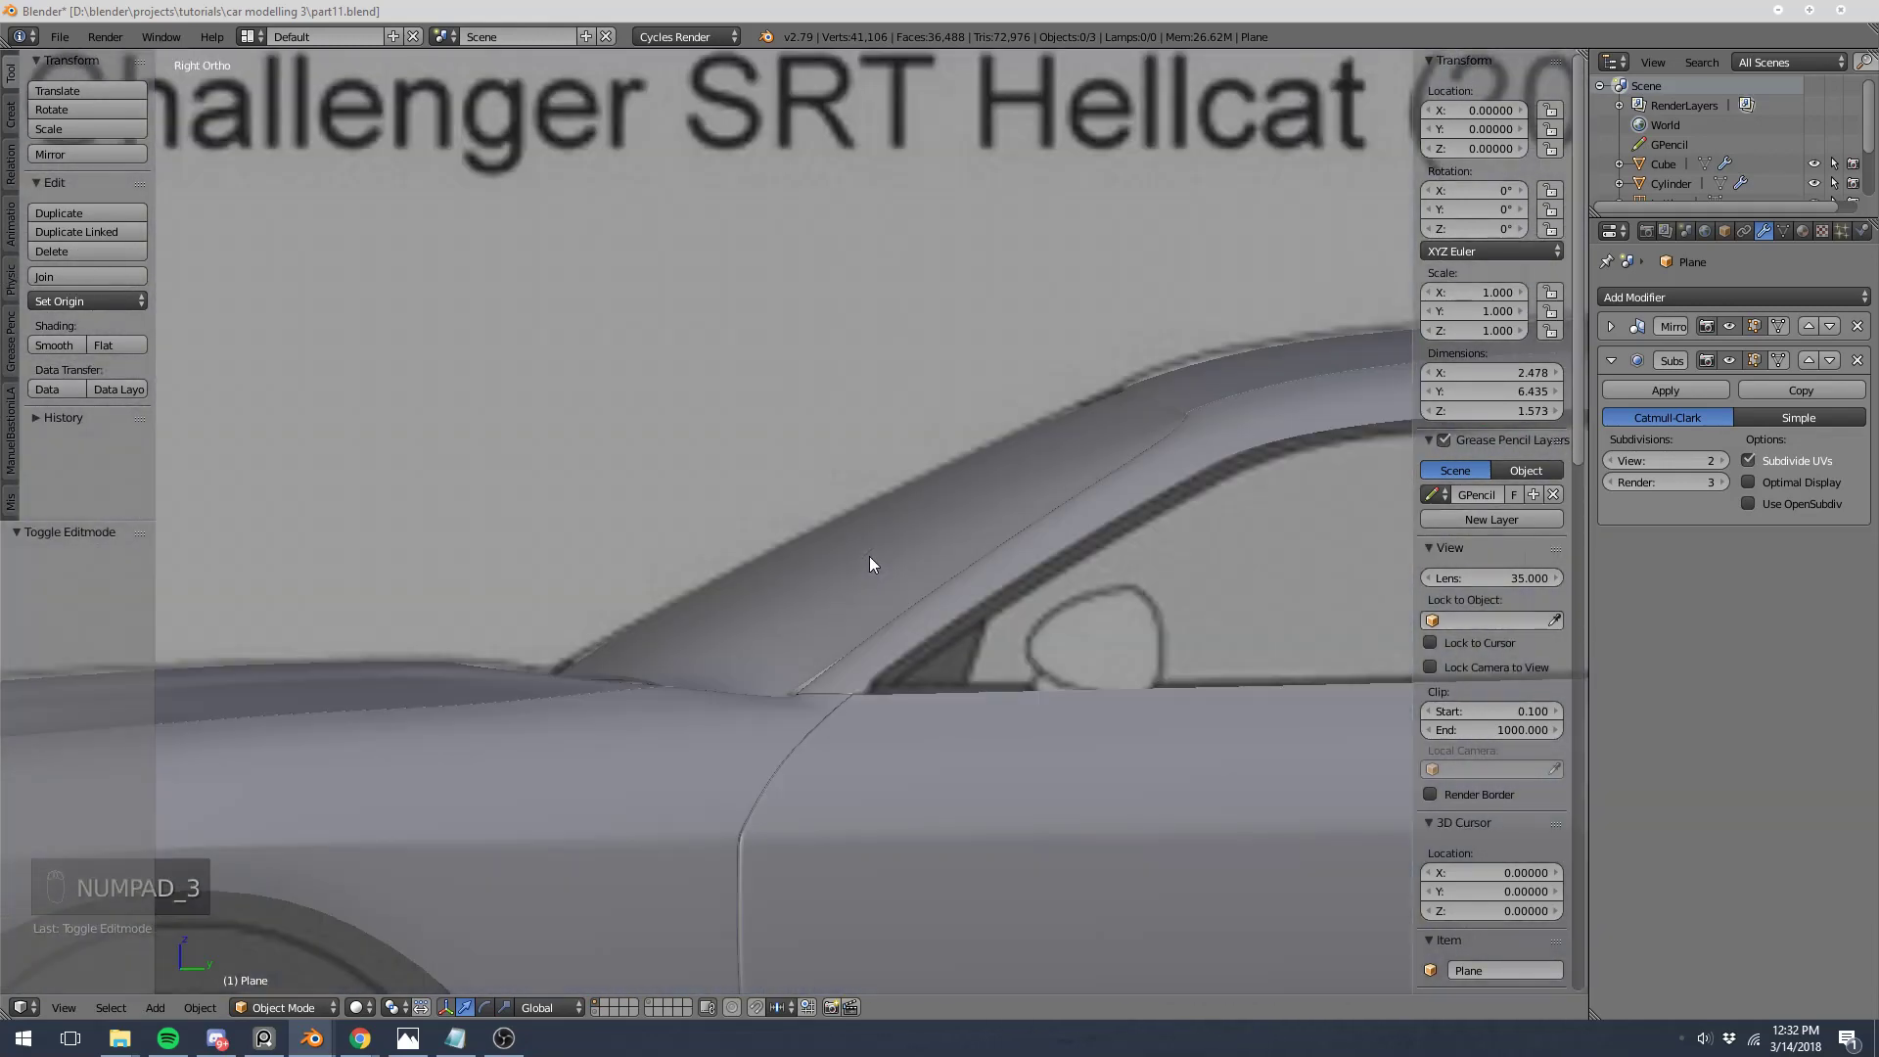
scroll(744, 695, "up", 2)
scroll(746, 703, "up", 2)
key("Tab")
key("z")
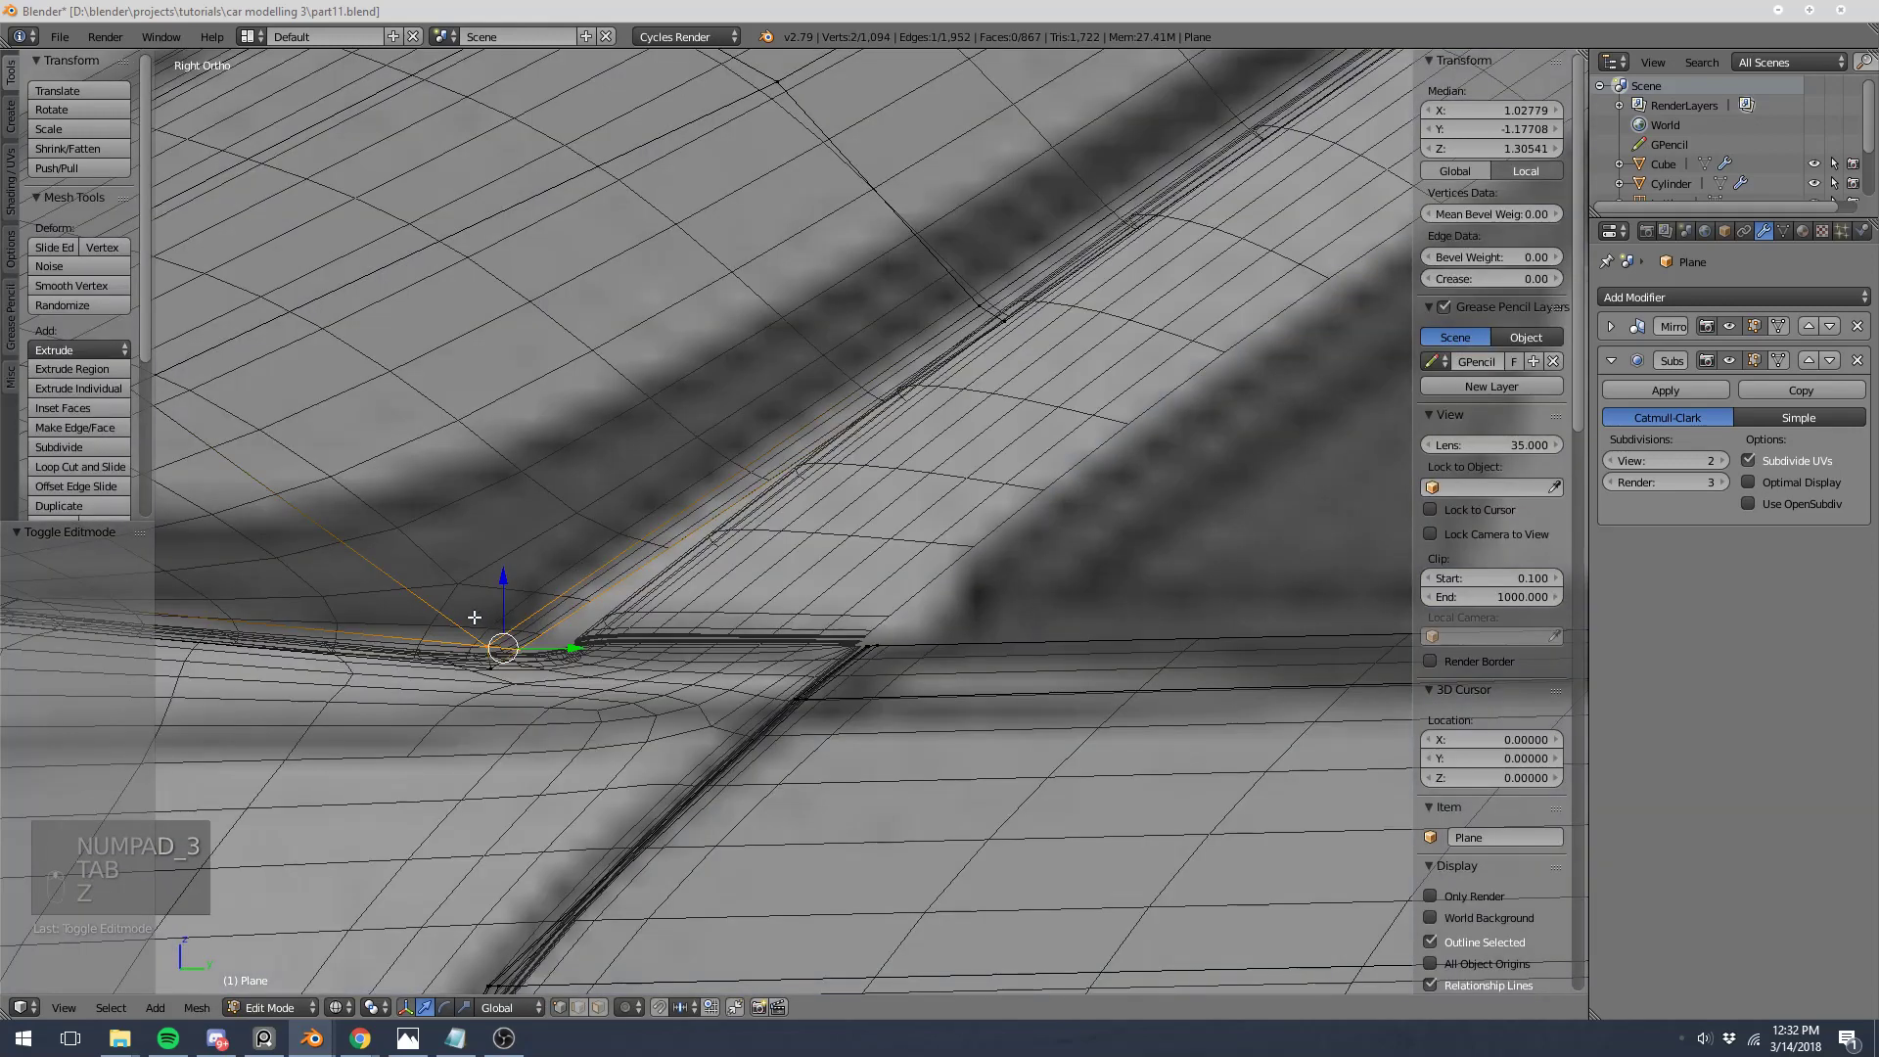
key("b")
left_click_drag(162, 572, 548, 673)
key("z")
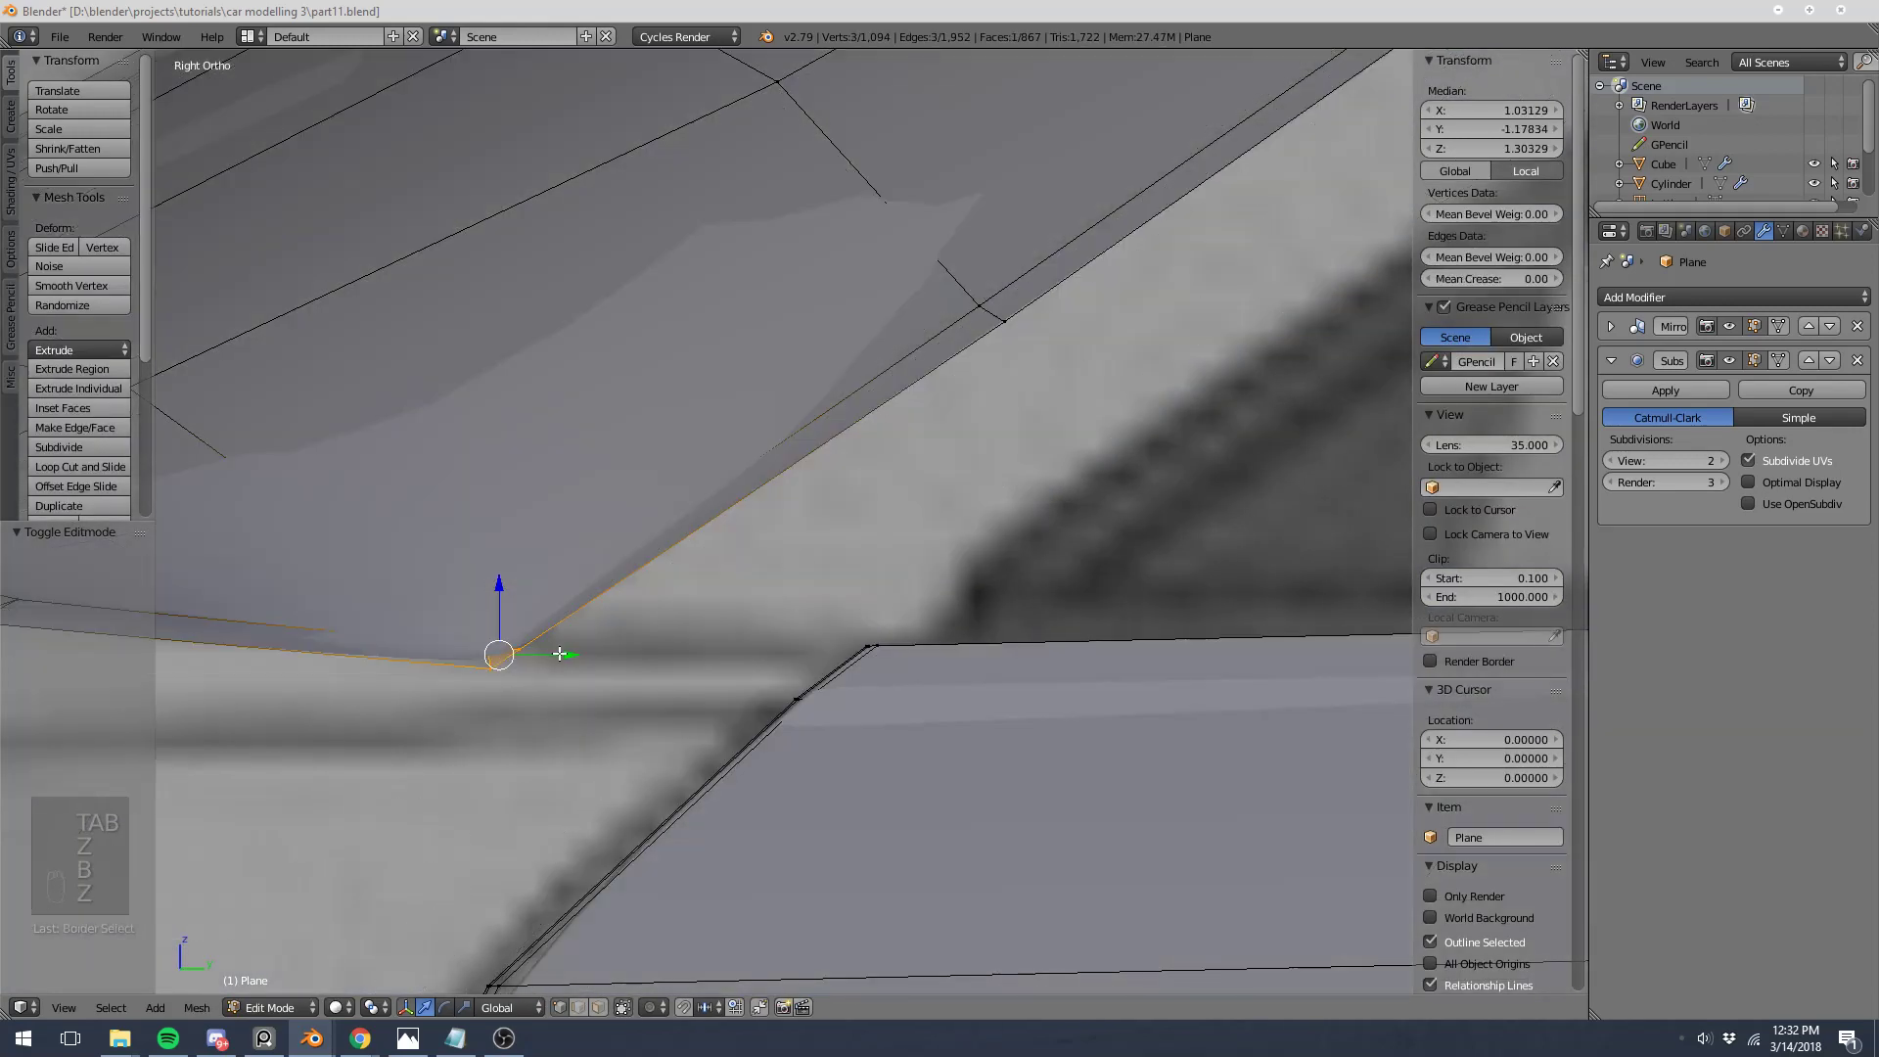
Step: Reveal the hidden body sections in wireframe display and deselect everything
key("z")
key("Tab")
key("alt+h")
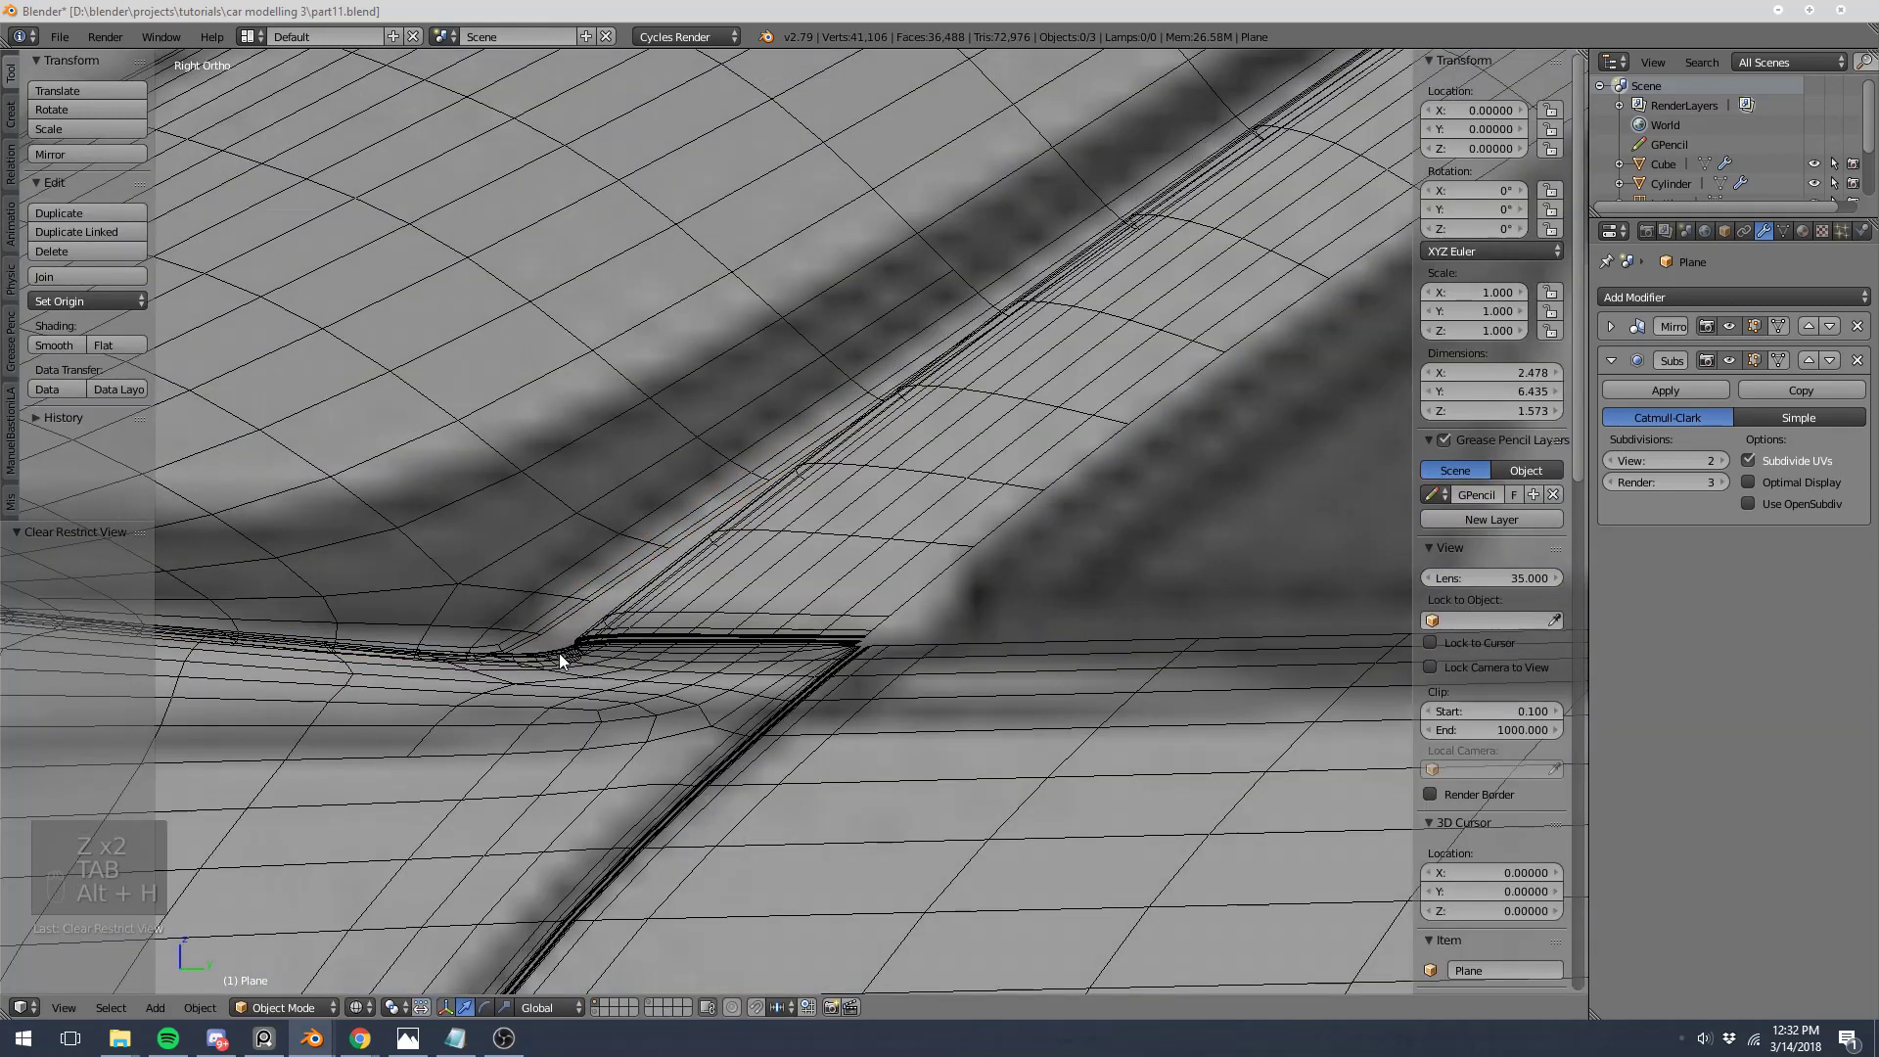
scroll(595, 593, "down", 4)
key("Tab")
key("a")
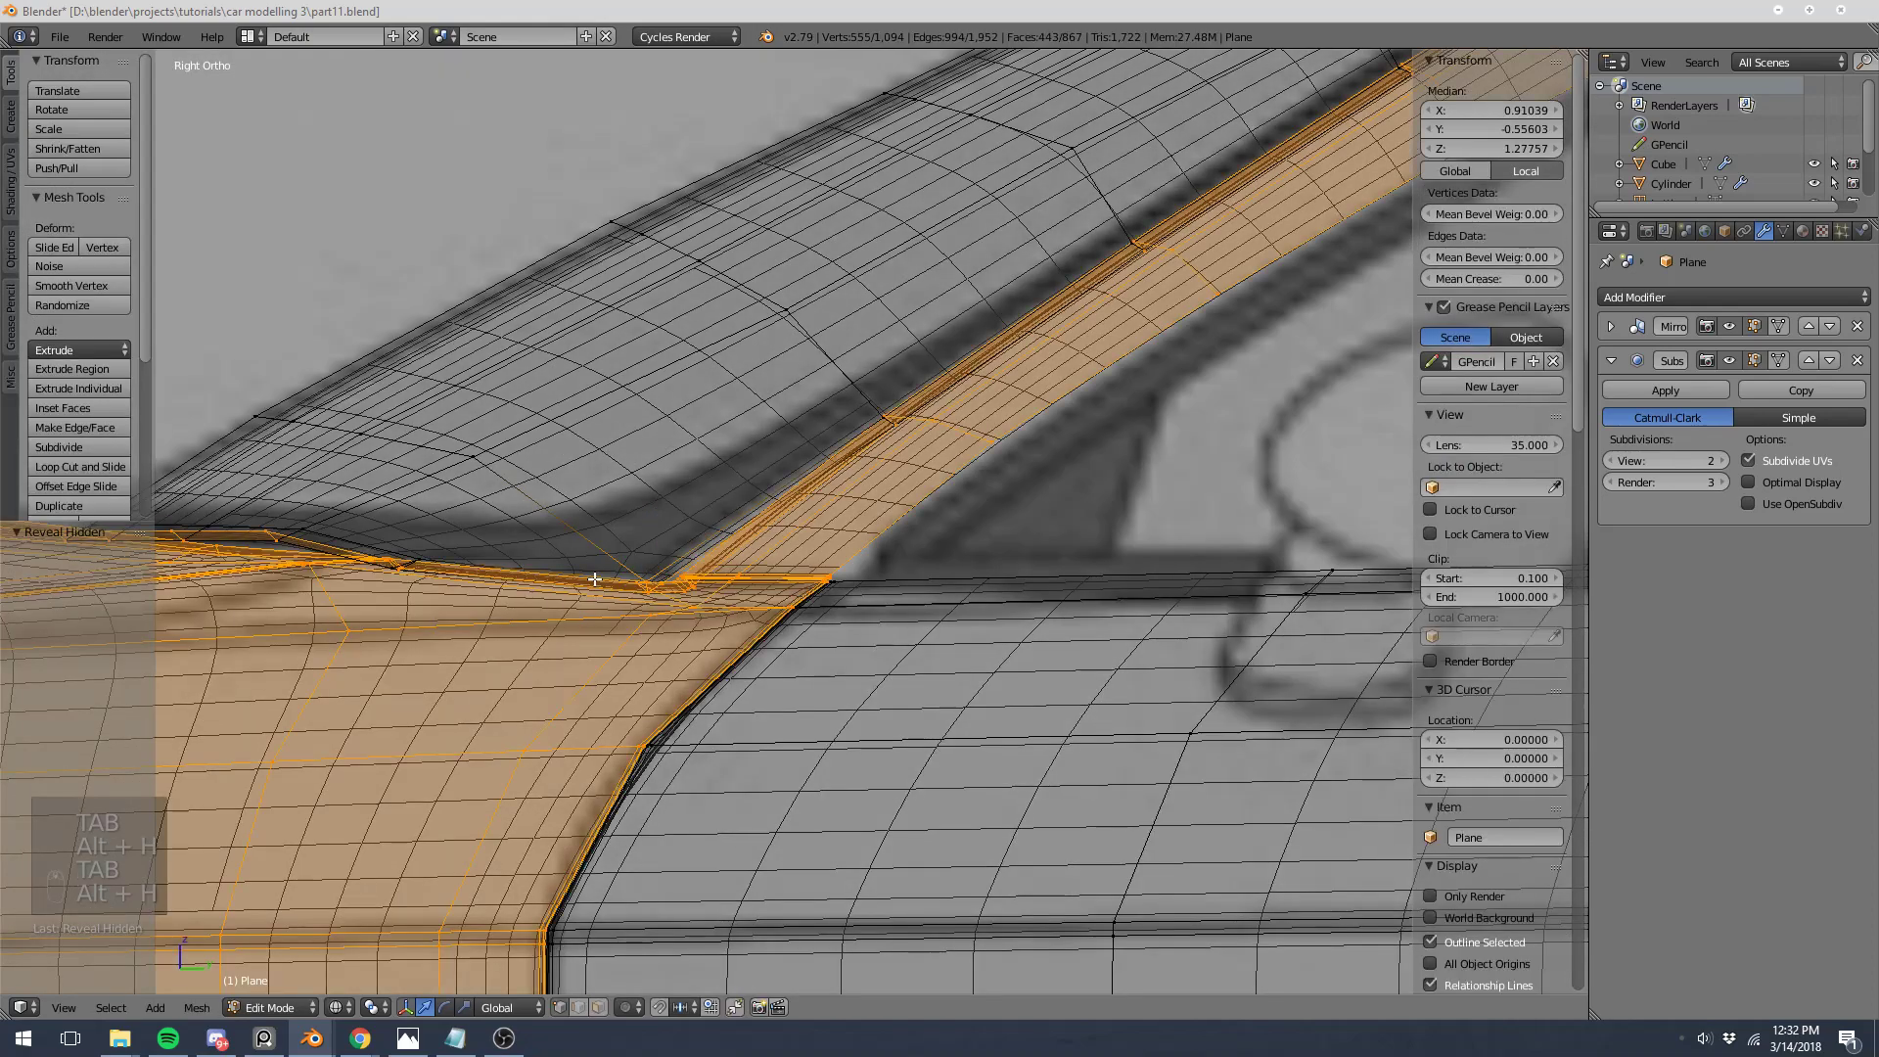
key("a")
Step: Box-select the windshield's corner vertices at the pillar base in wireframe and move them 0.020 along Y toward the pillar
scroll(572, 577, "up", 6)
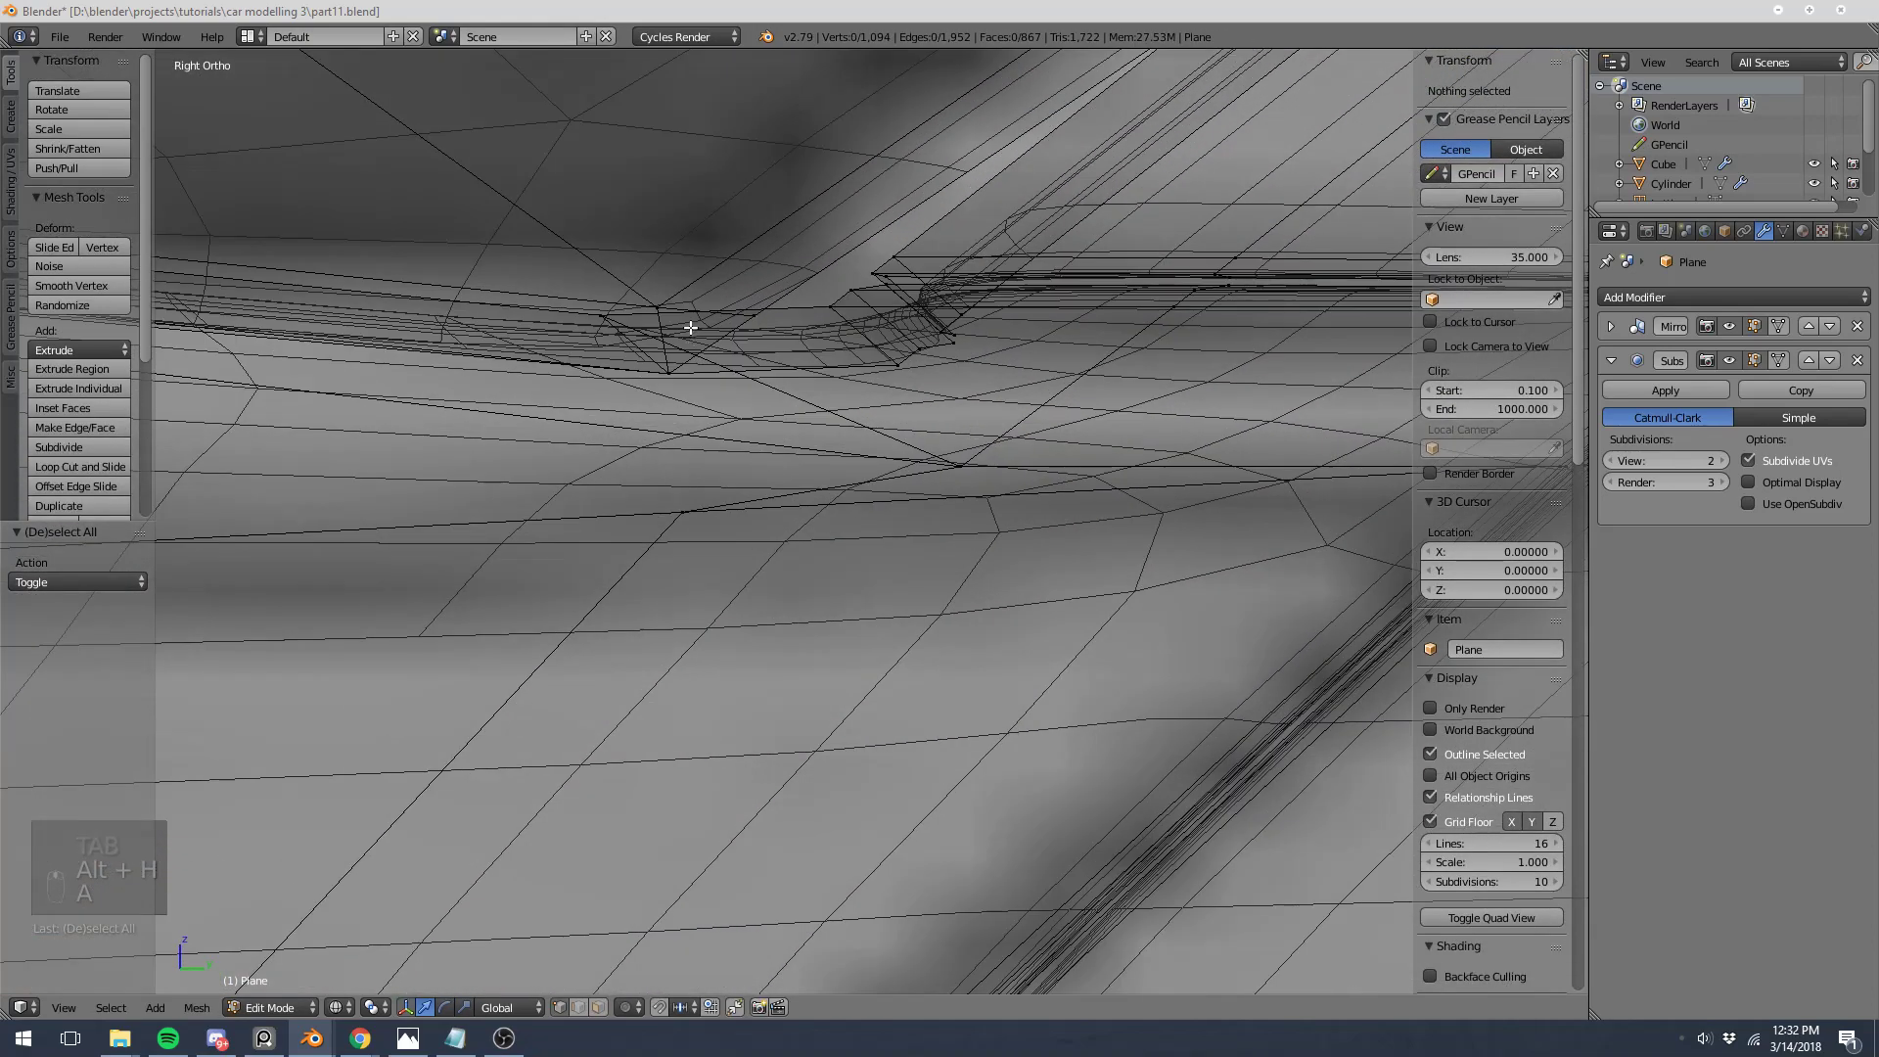
key("z")
key("z")
key("b")
left_click_drag(652, 294, 763, 392)
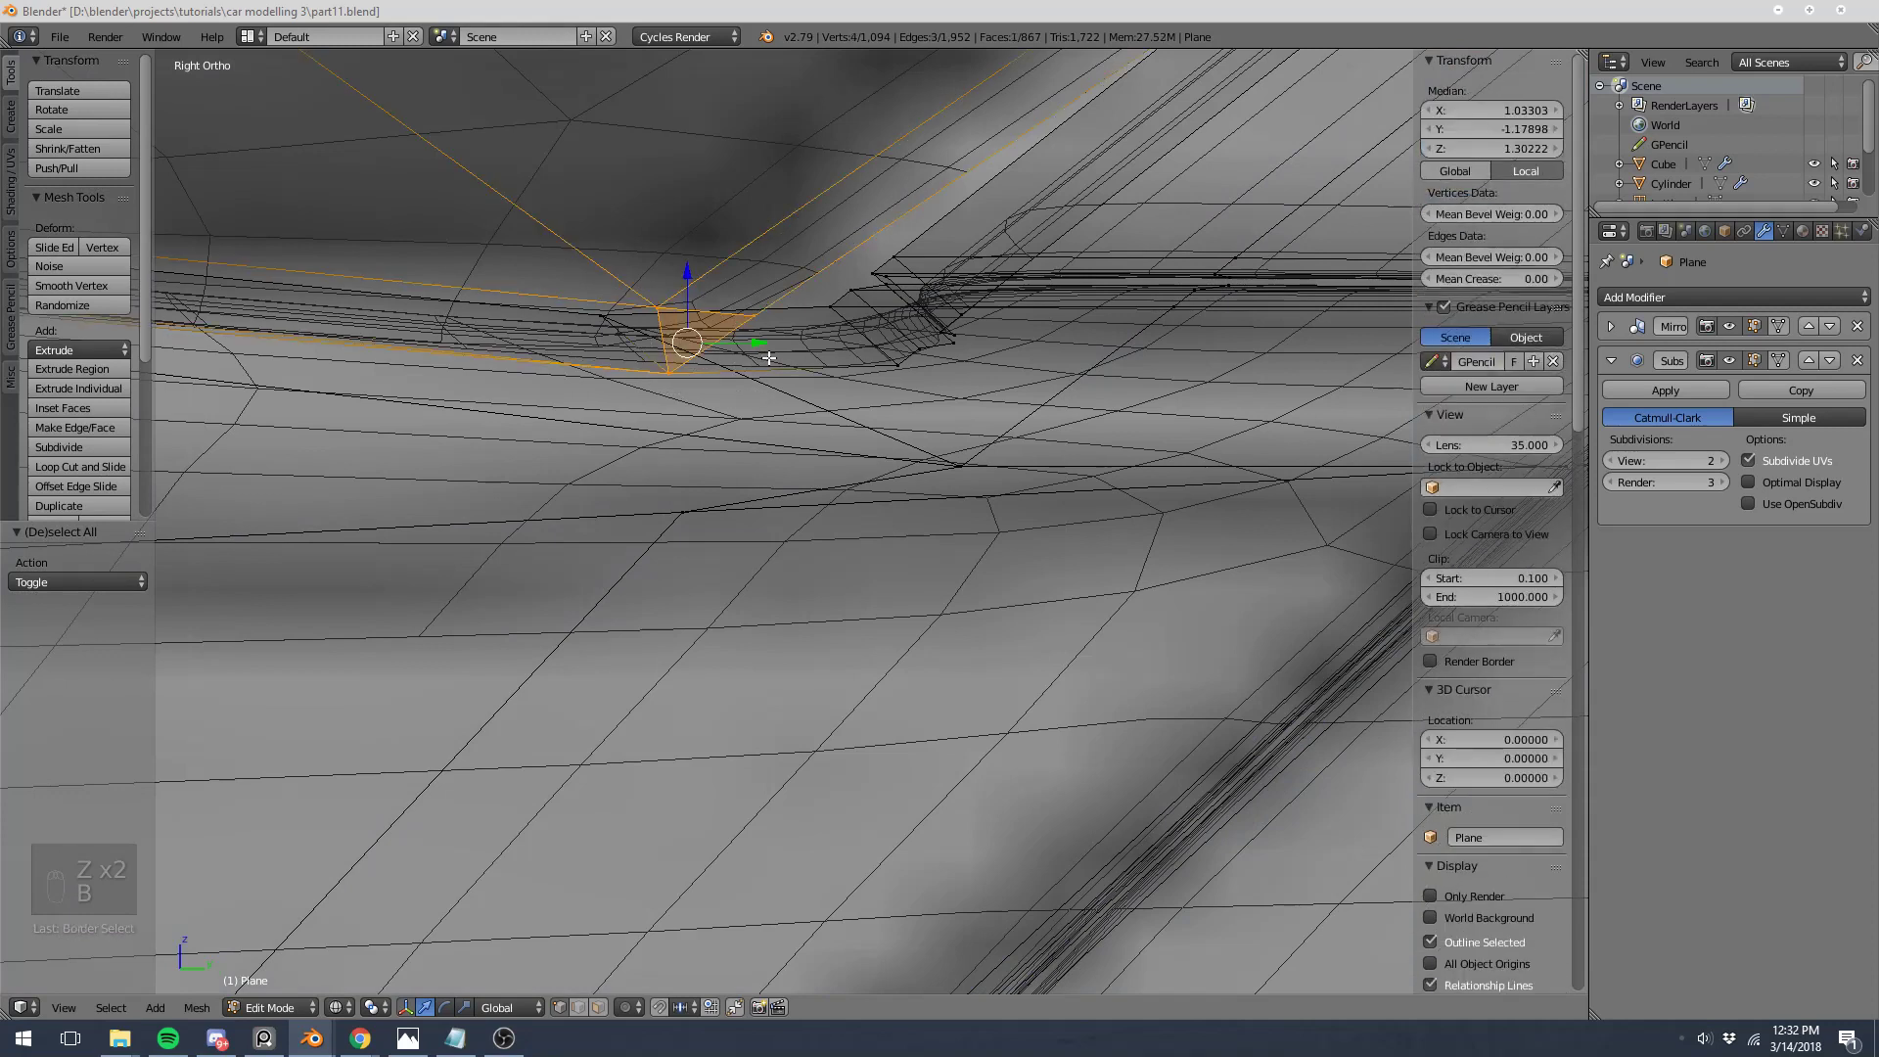
key("z")
key("z")
key("b")
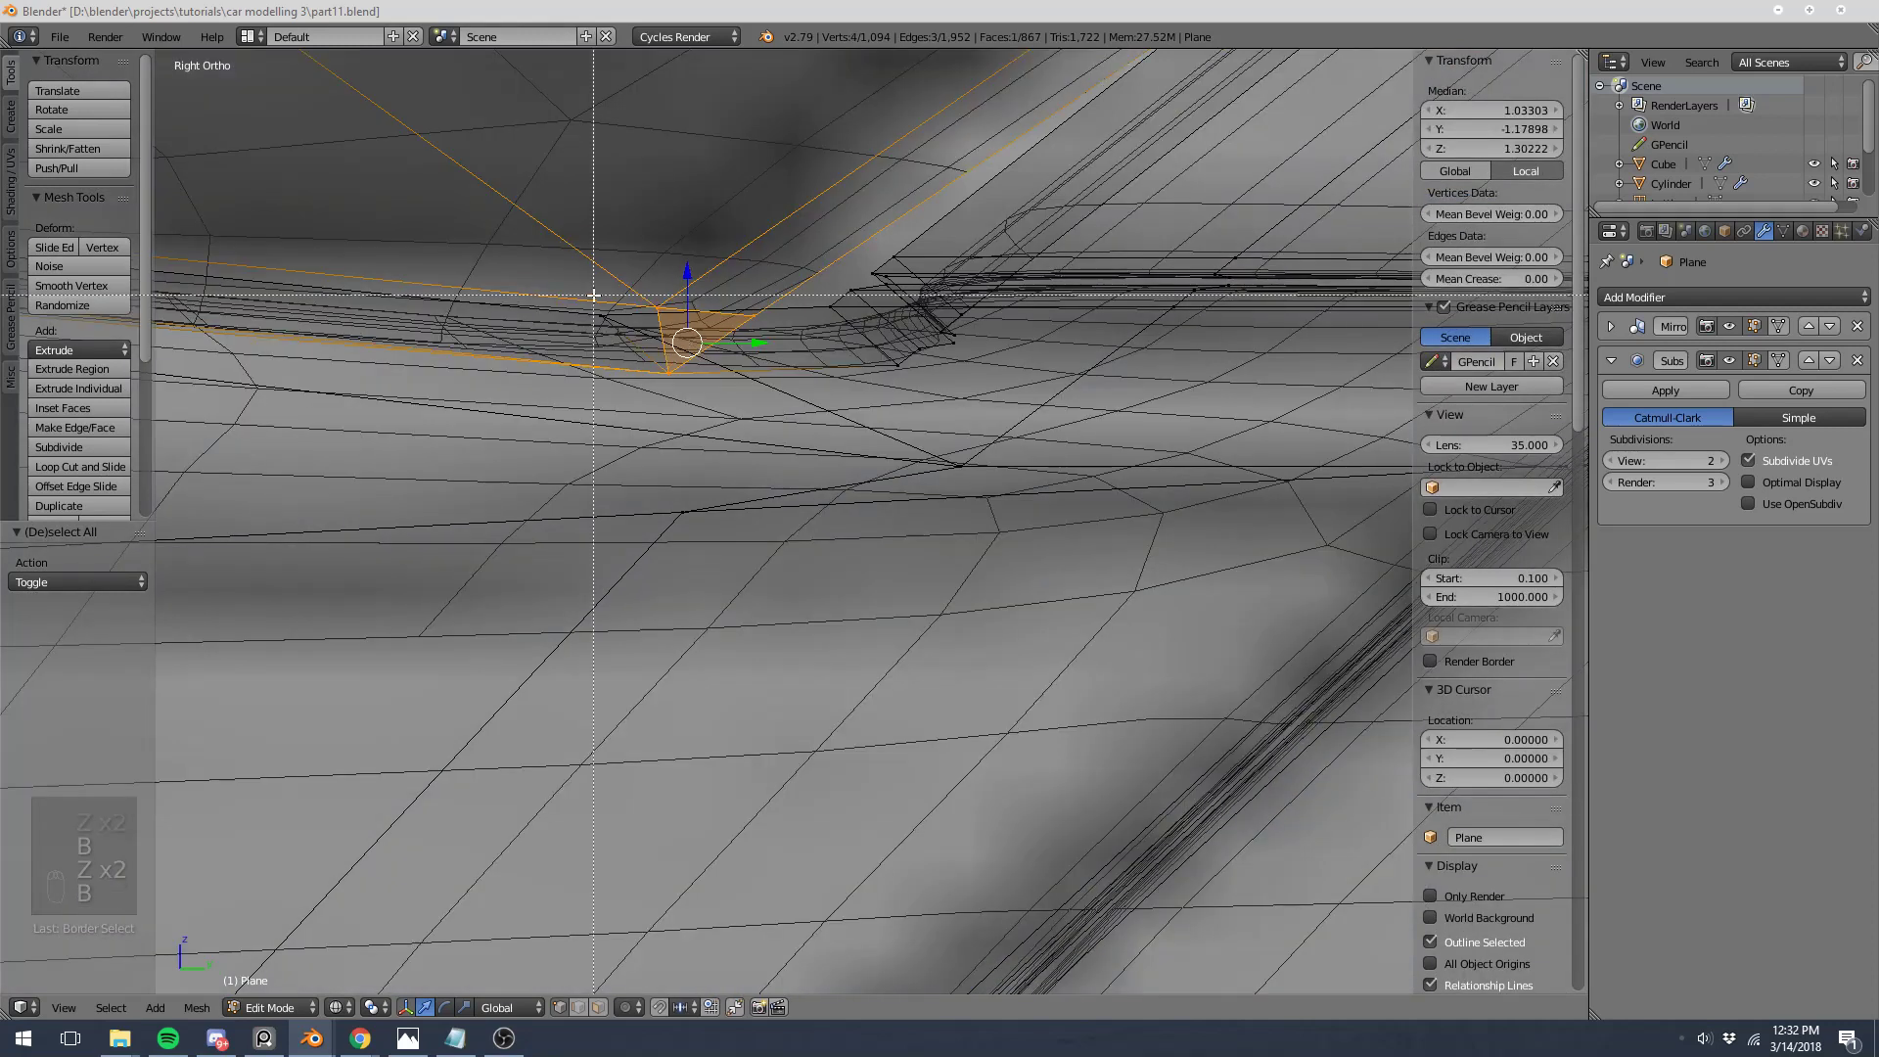
left_click_drag(591, 296, 914, 340)
key("z")
key("KP_Decimal")
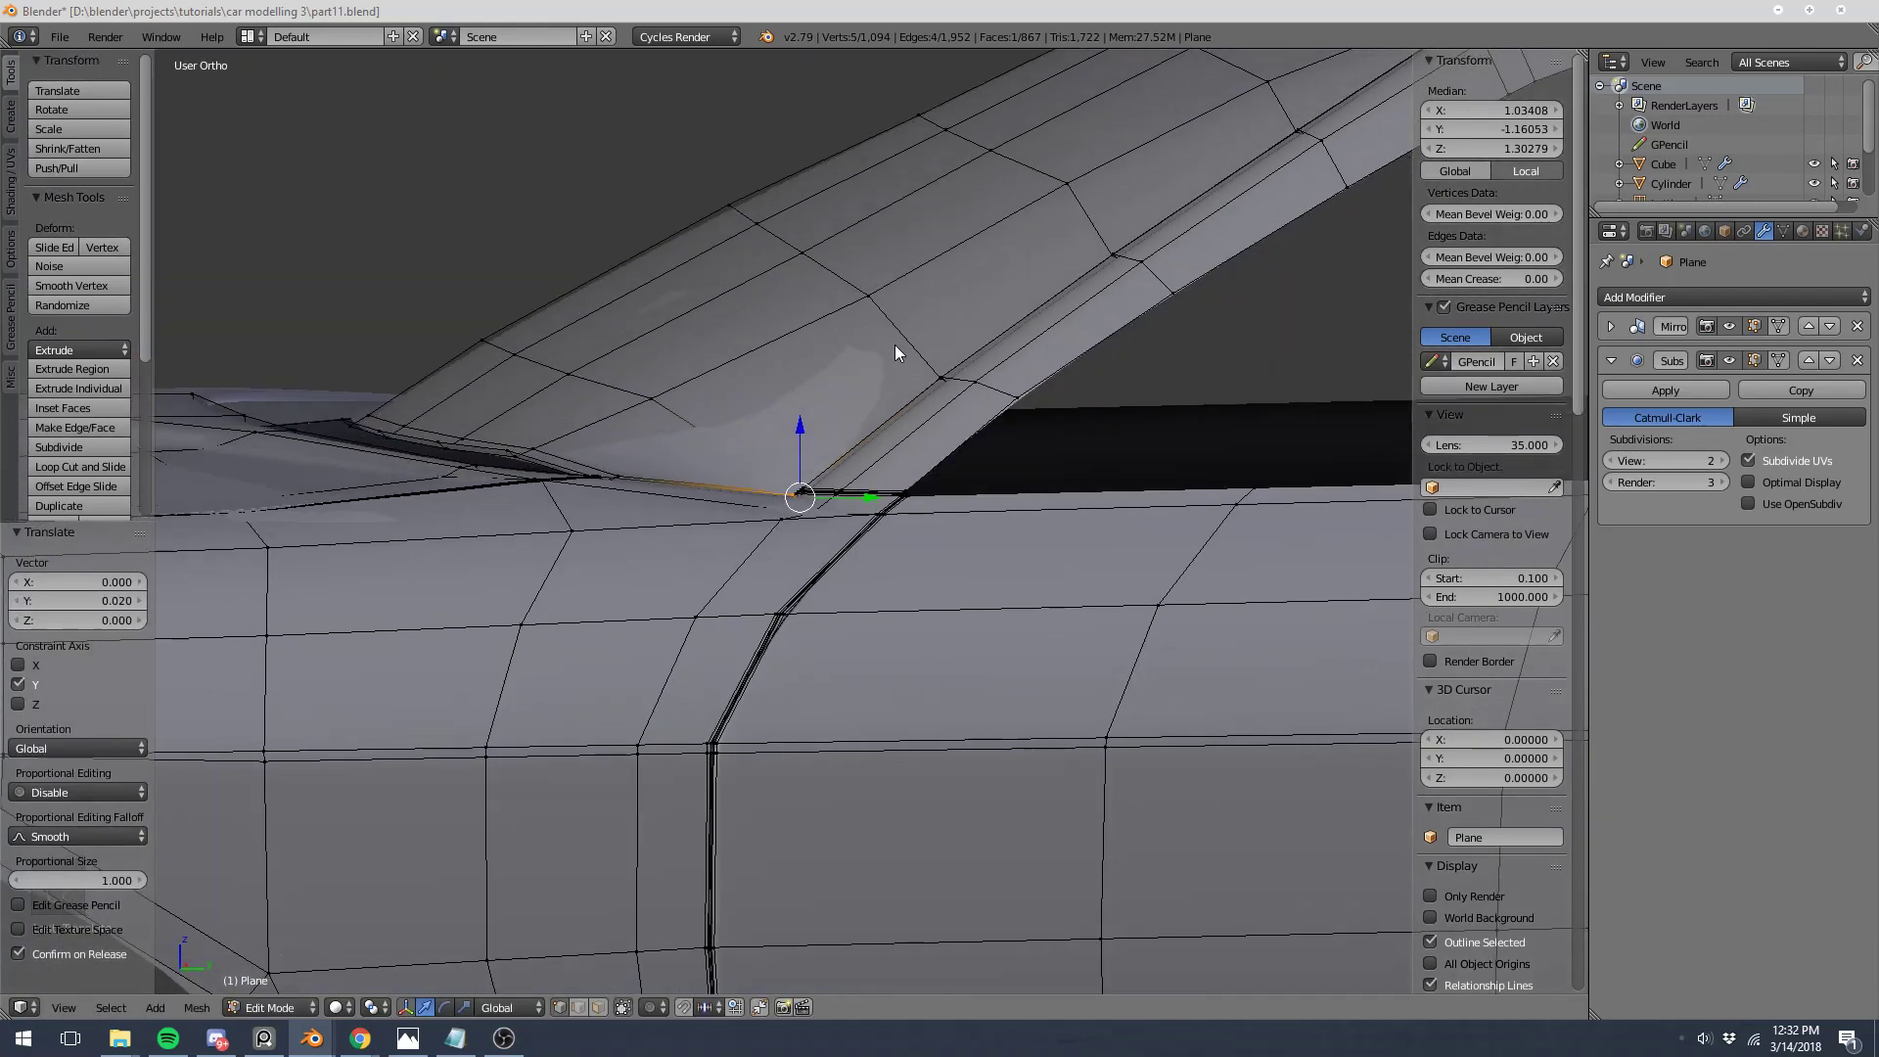
Step: Examine the adjusted windshield corner from other angles and compare the mesh with the side blueprint
key("Tab")
middle_click_drag(895, 344, 1317, 454)
key("KP_3")
key("Tab")
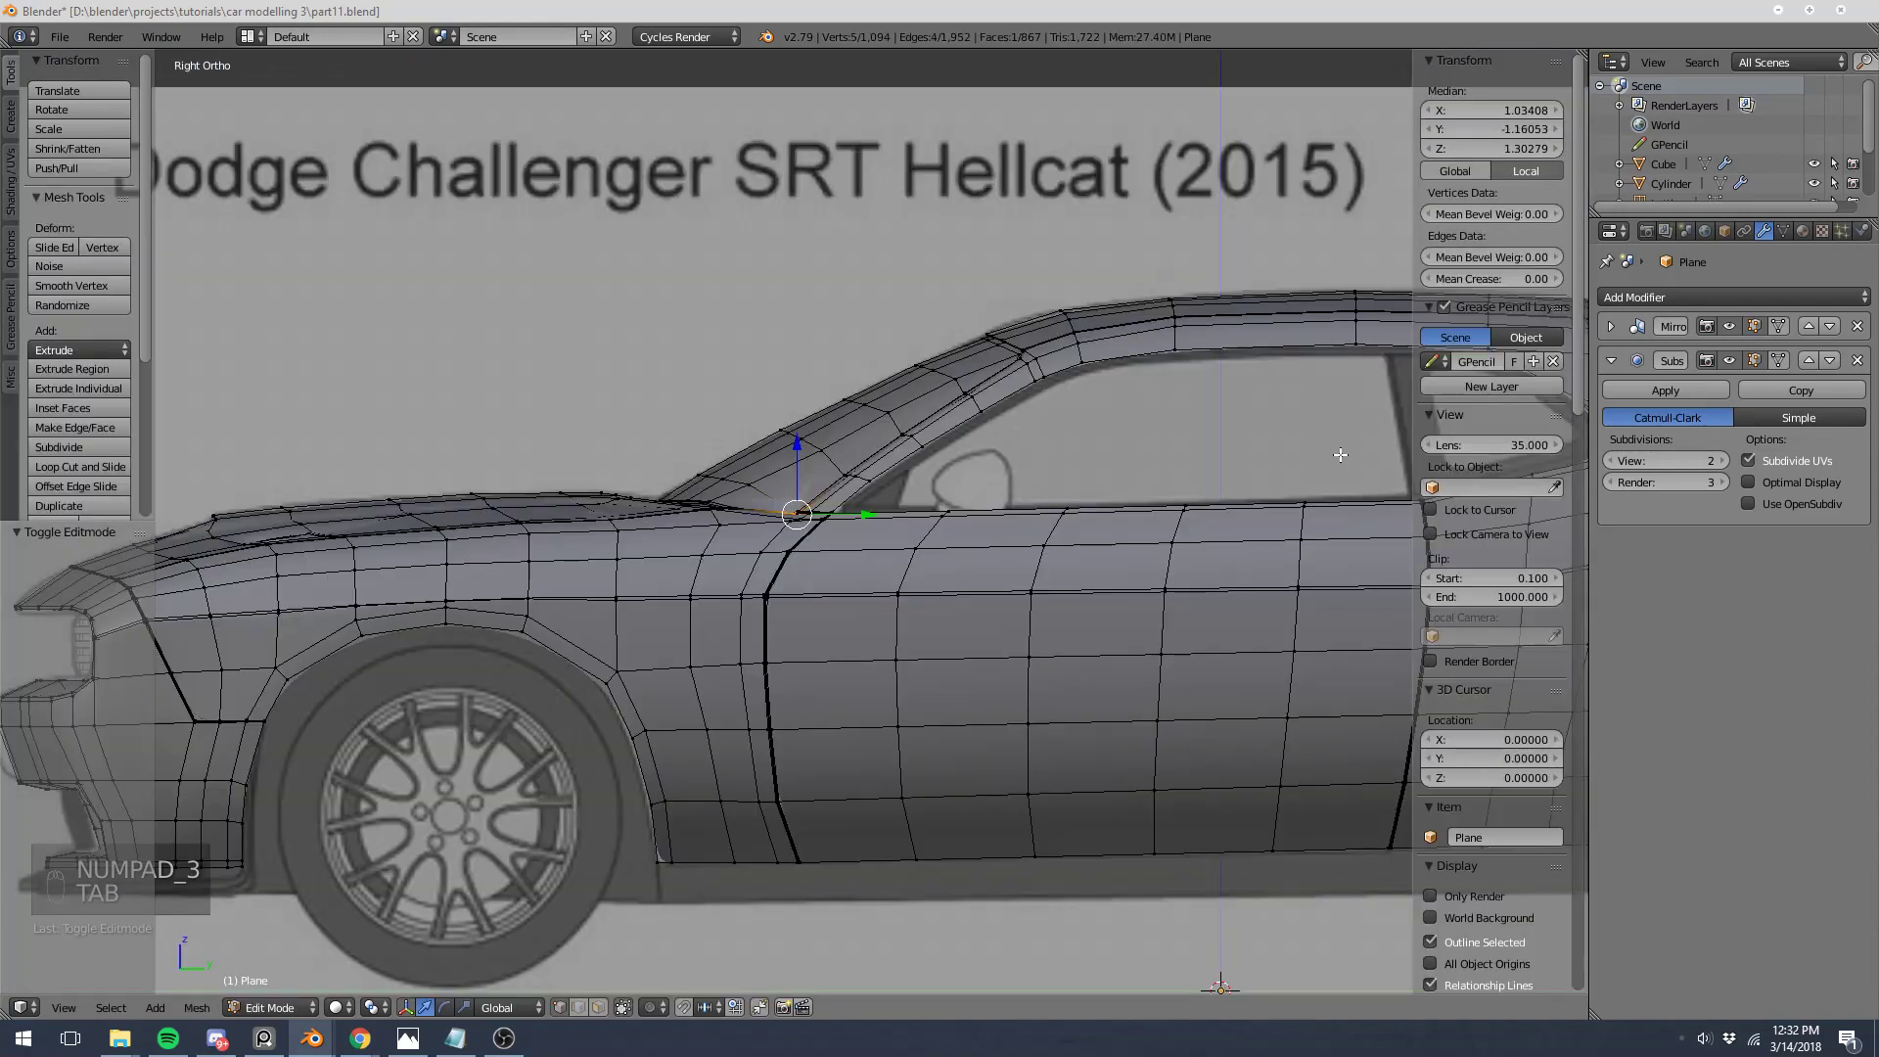
Step: Examine the windshield corner, pillar and roofline of the shaded body from the front and side
scroll(797, 499, "up", 4)
key("z")
scroll(803, 504, "down", 4)
key("Tab")
key("z")
mouse_move(836, 317)
middle_mouse_down()
mouse_move(847, 381)
mouse_move(1067, 434)
middle_mouse_up()
scroll(1039, 430, "down", 4)
scroll(871, 454, "up", 4)
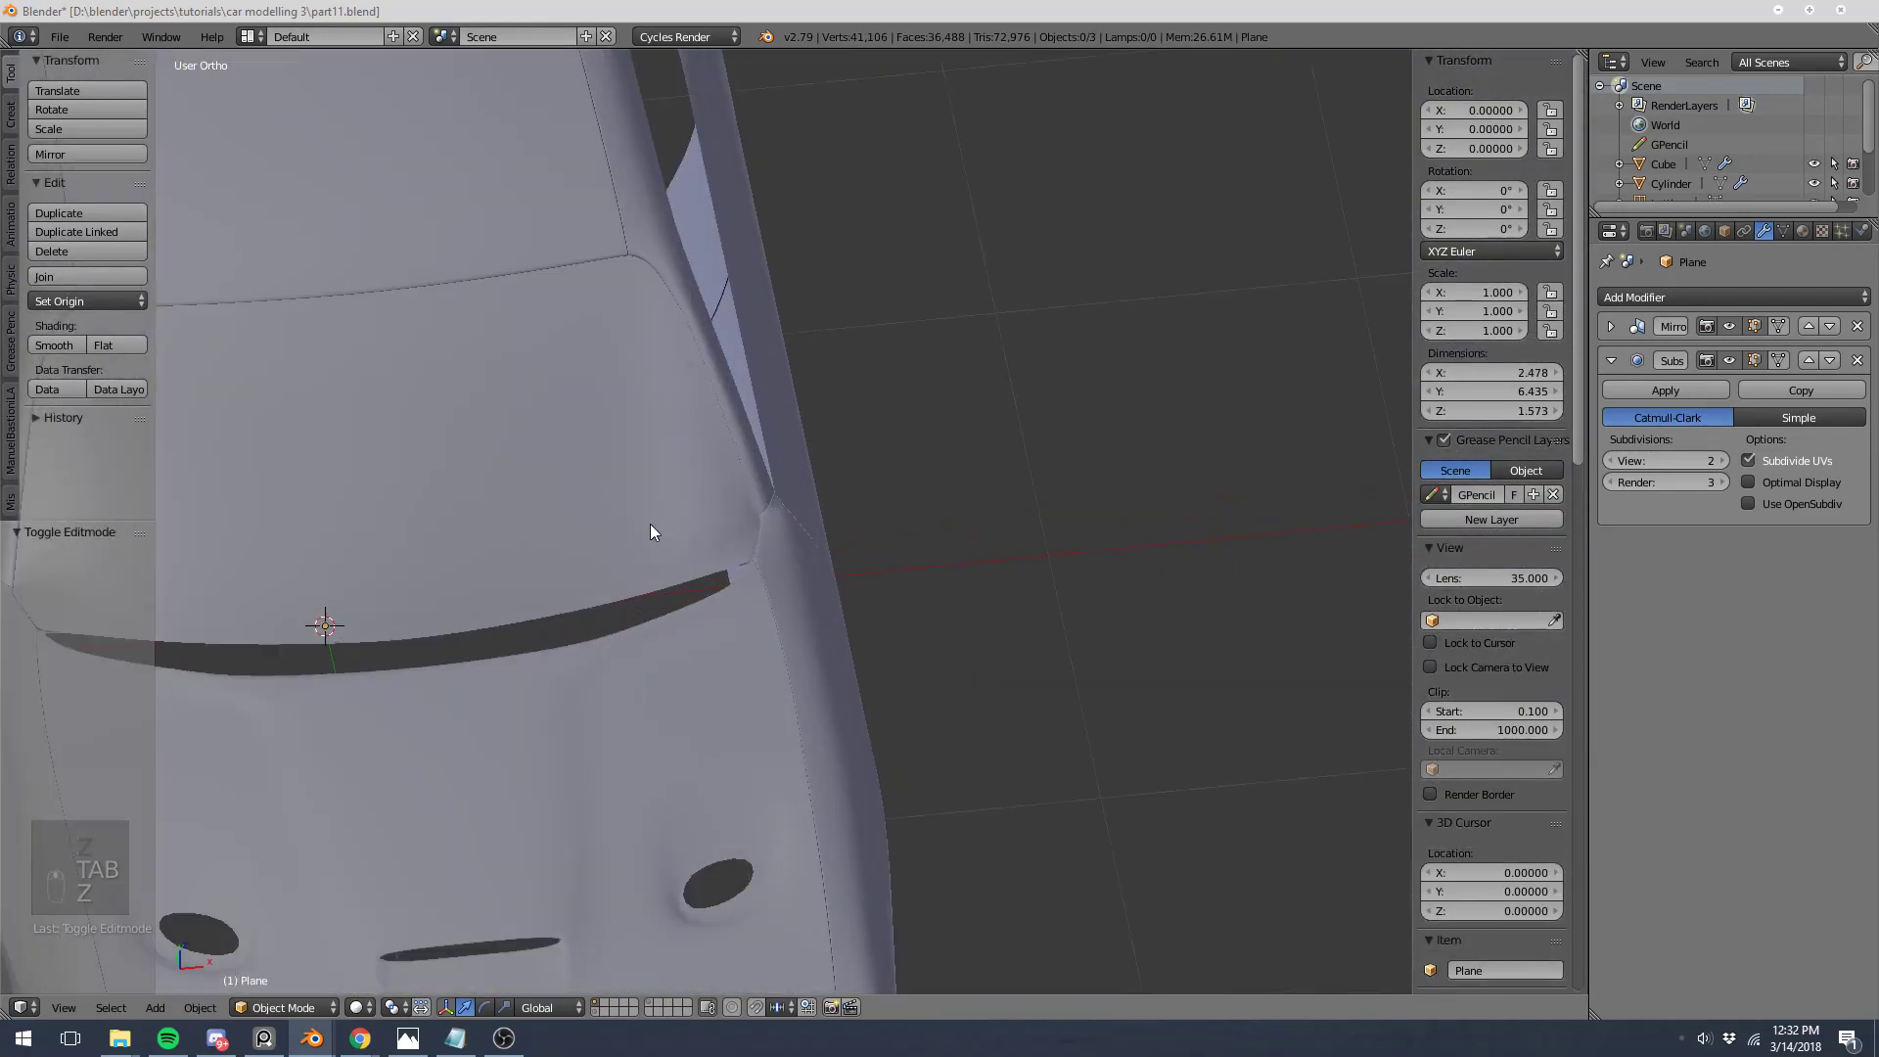
key("shift+c")
middle_click_drag(681, 556, 502, 591)
scroll(508, 558, "up", 5)
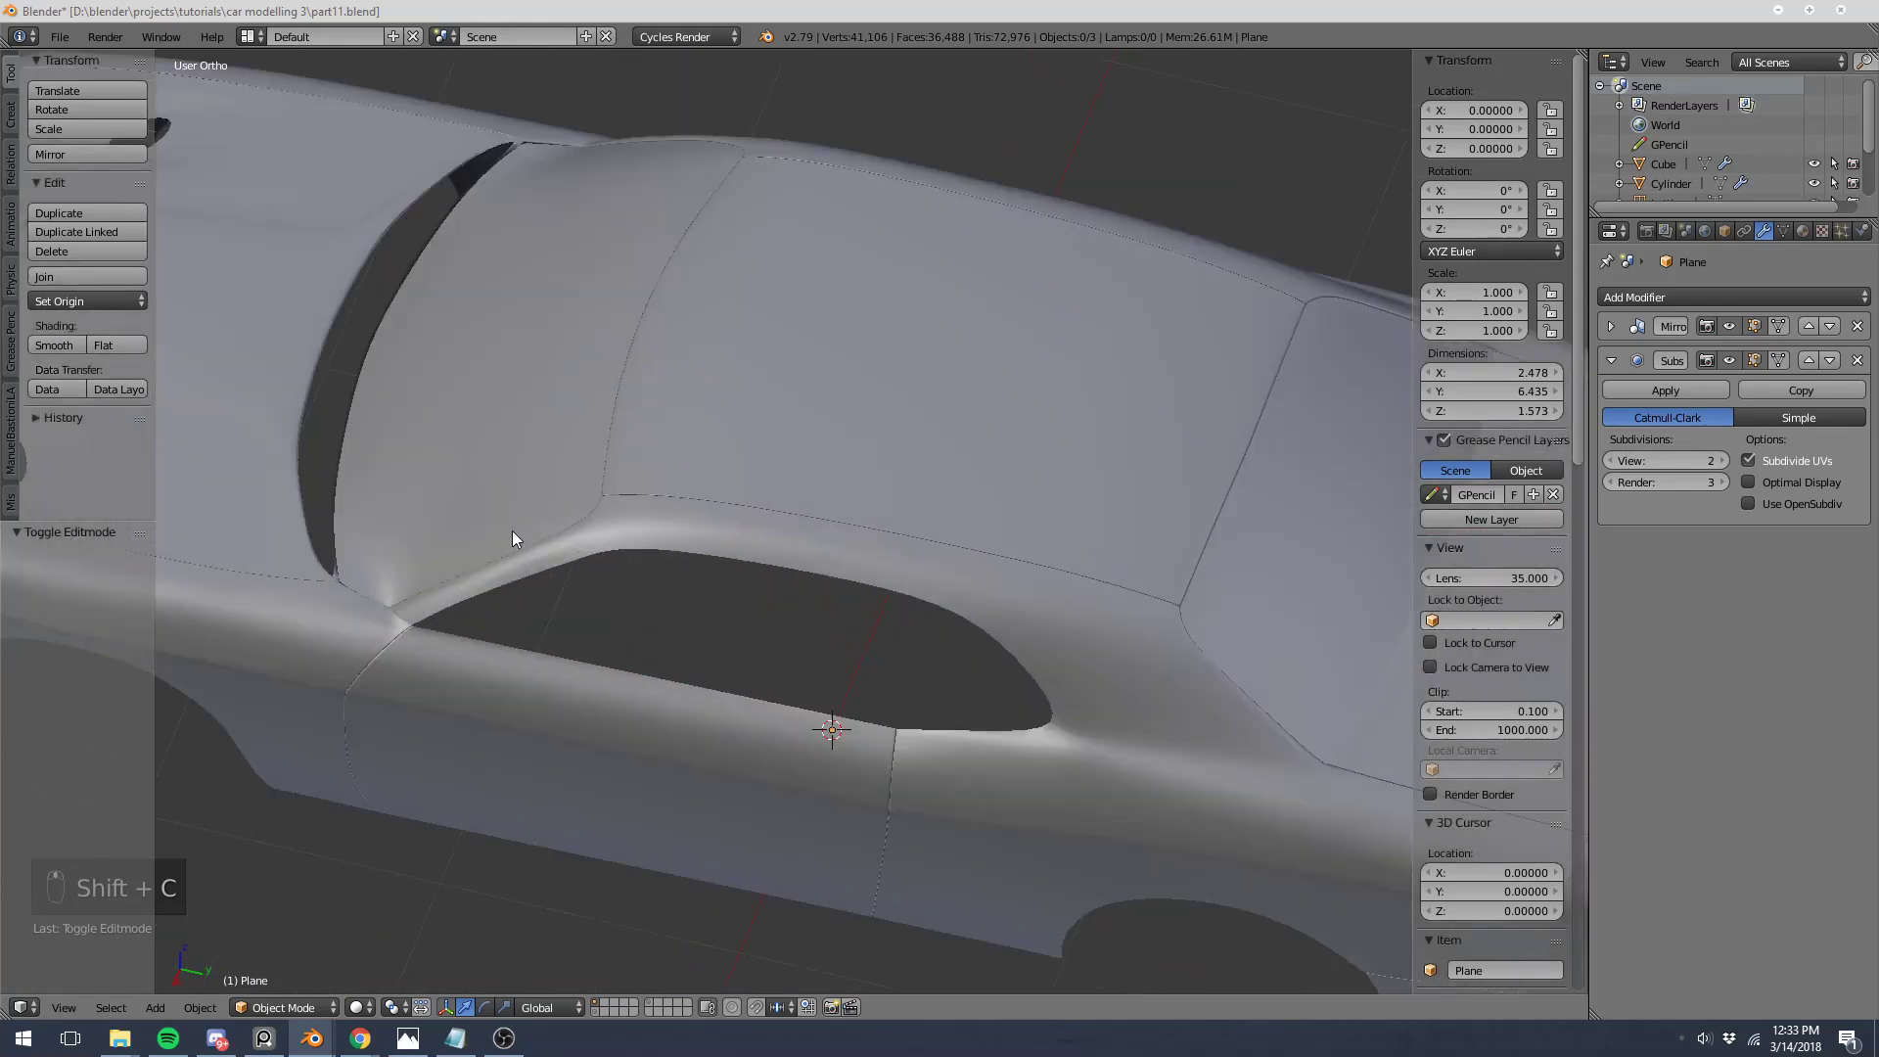
Step: Open the body mesh for editing and hide the linked hood and windshield sections
right_click(285, 372)
middle_click_drag(285, 378, 503, 391)
key("Tab")
key("a")
key("a")
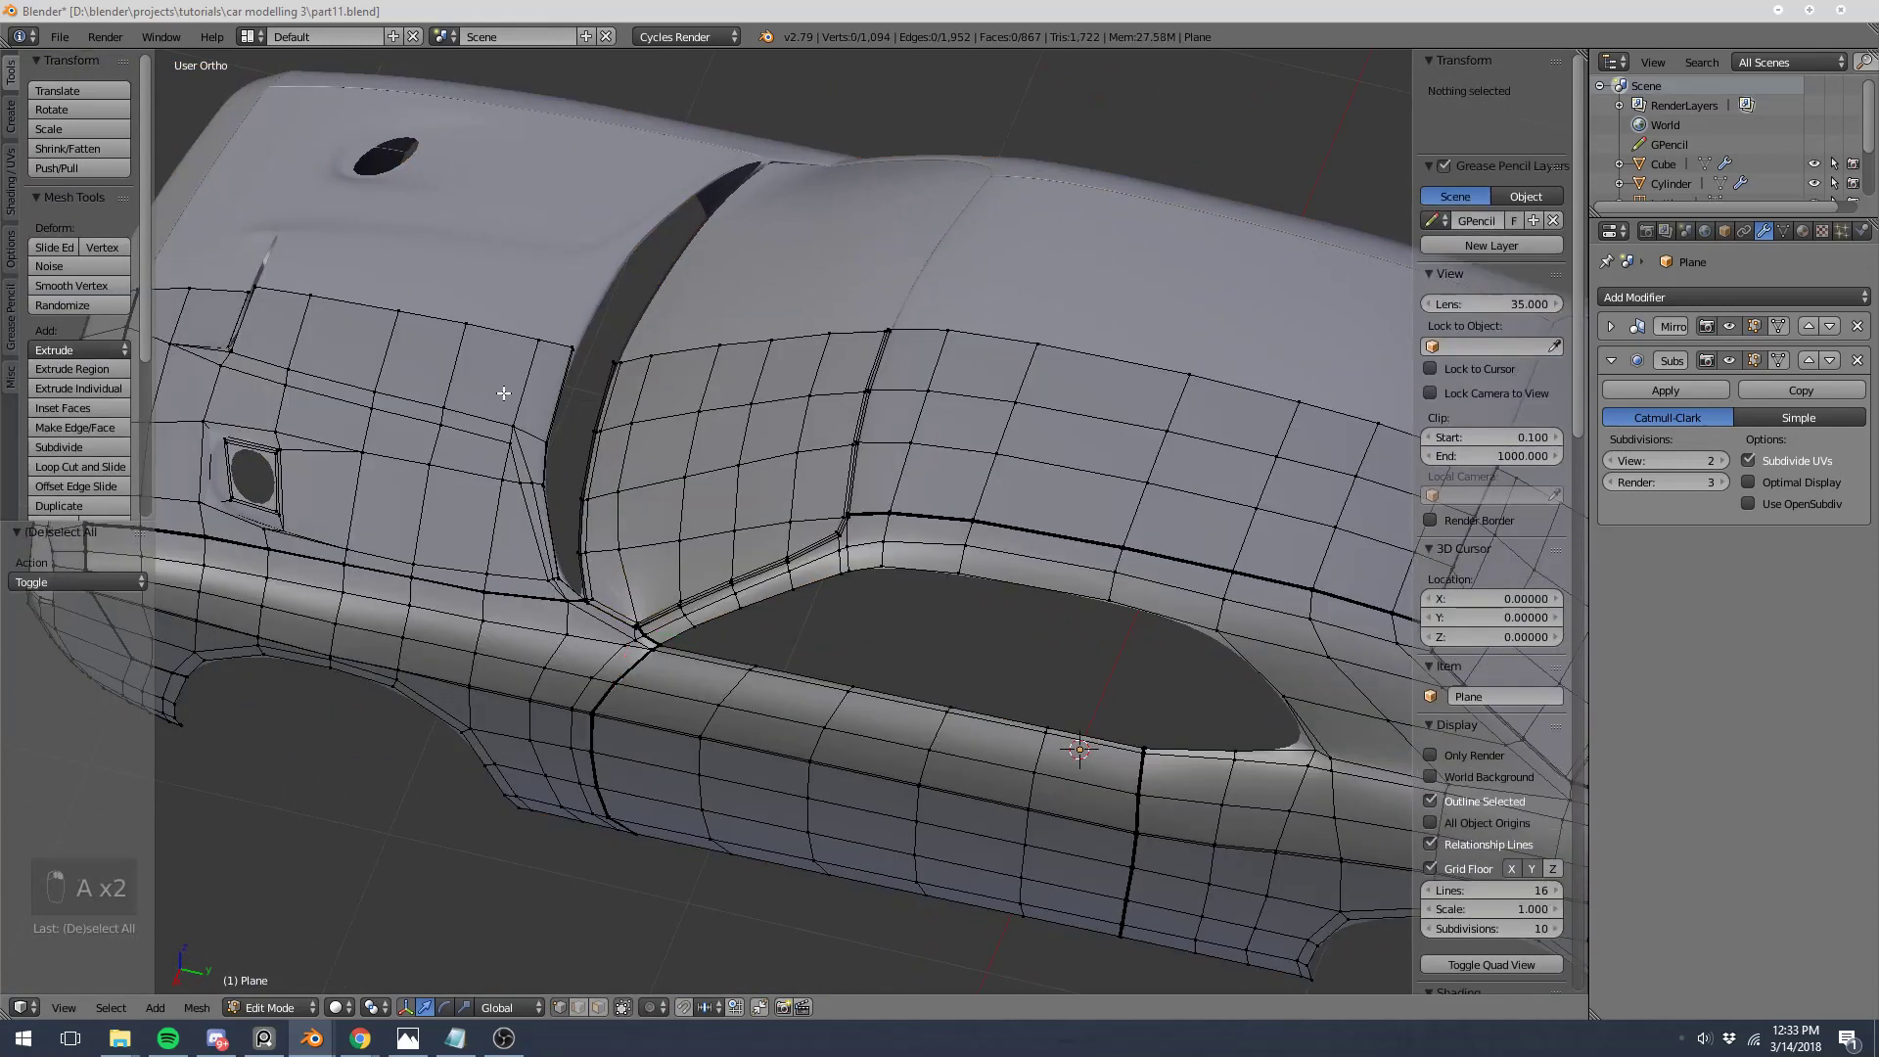
key("l")
key("h")
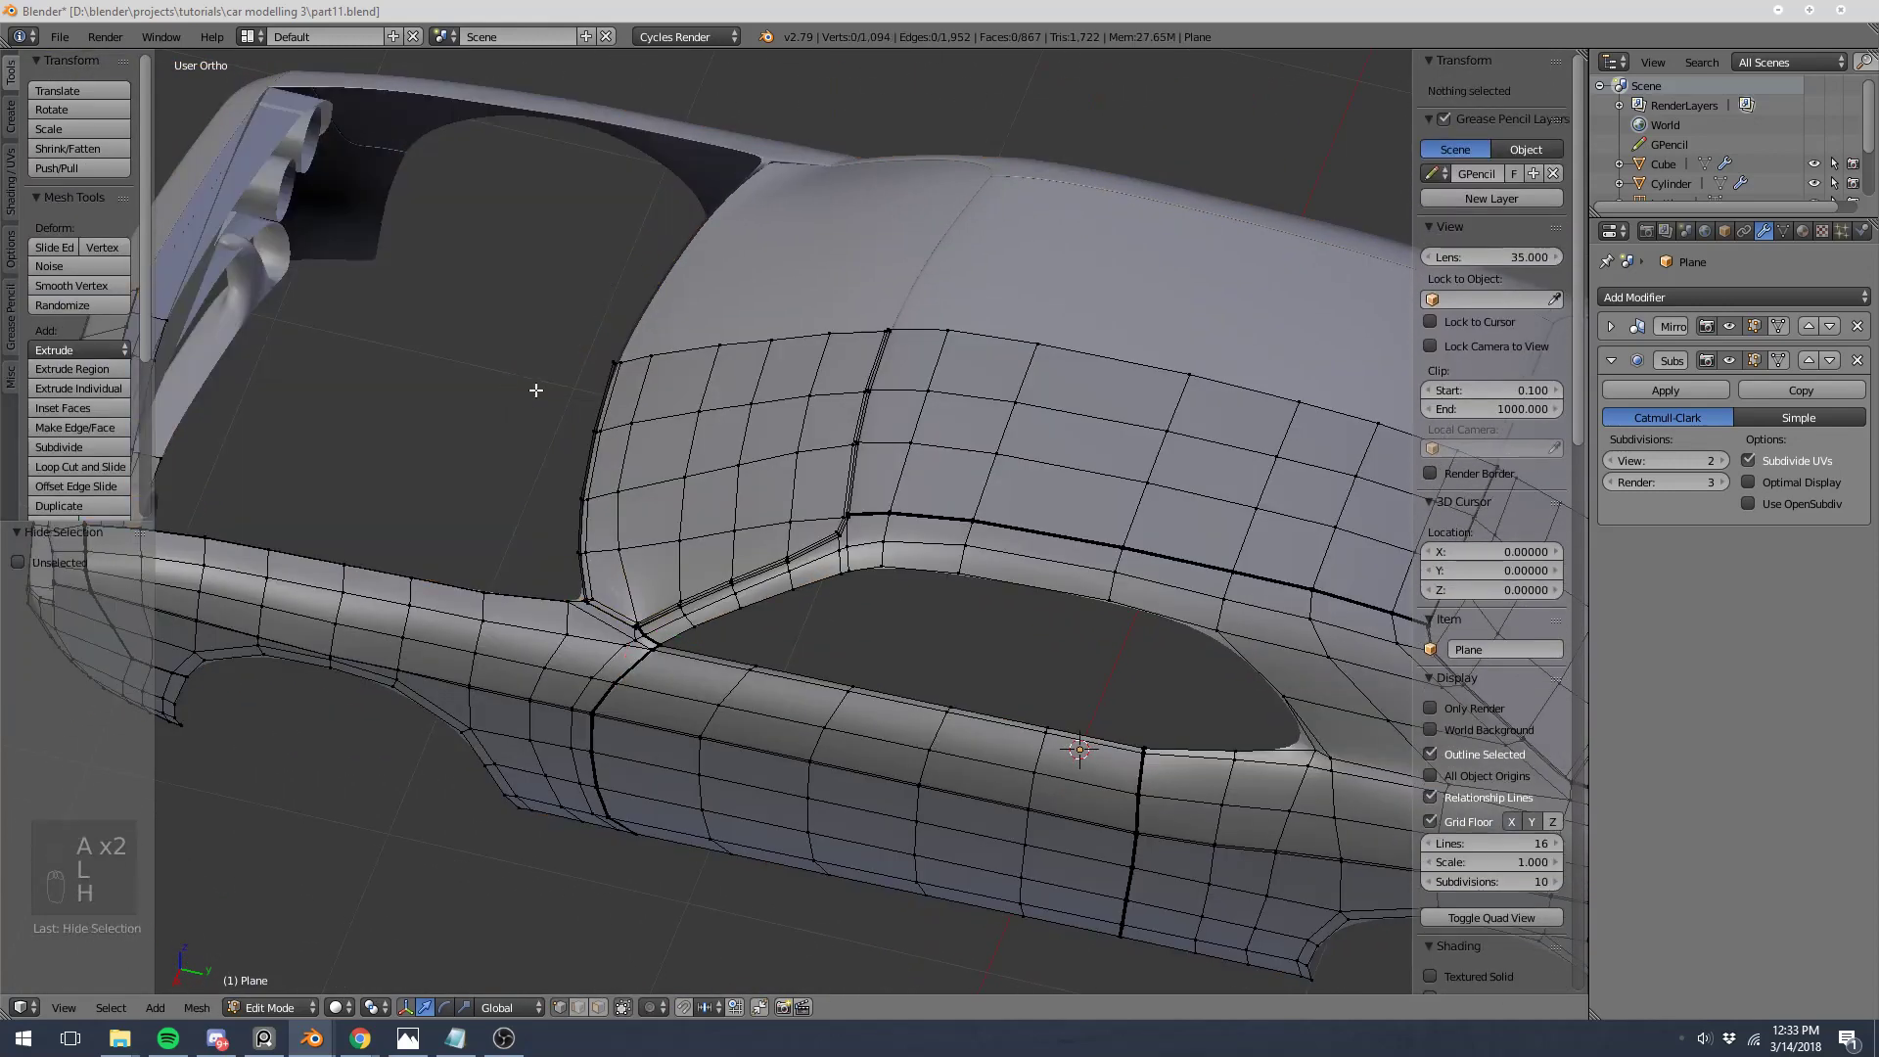
key("l")
key("h")
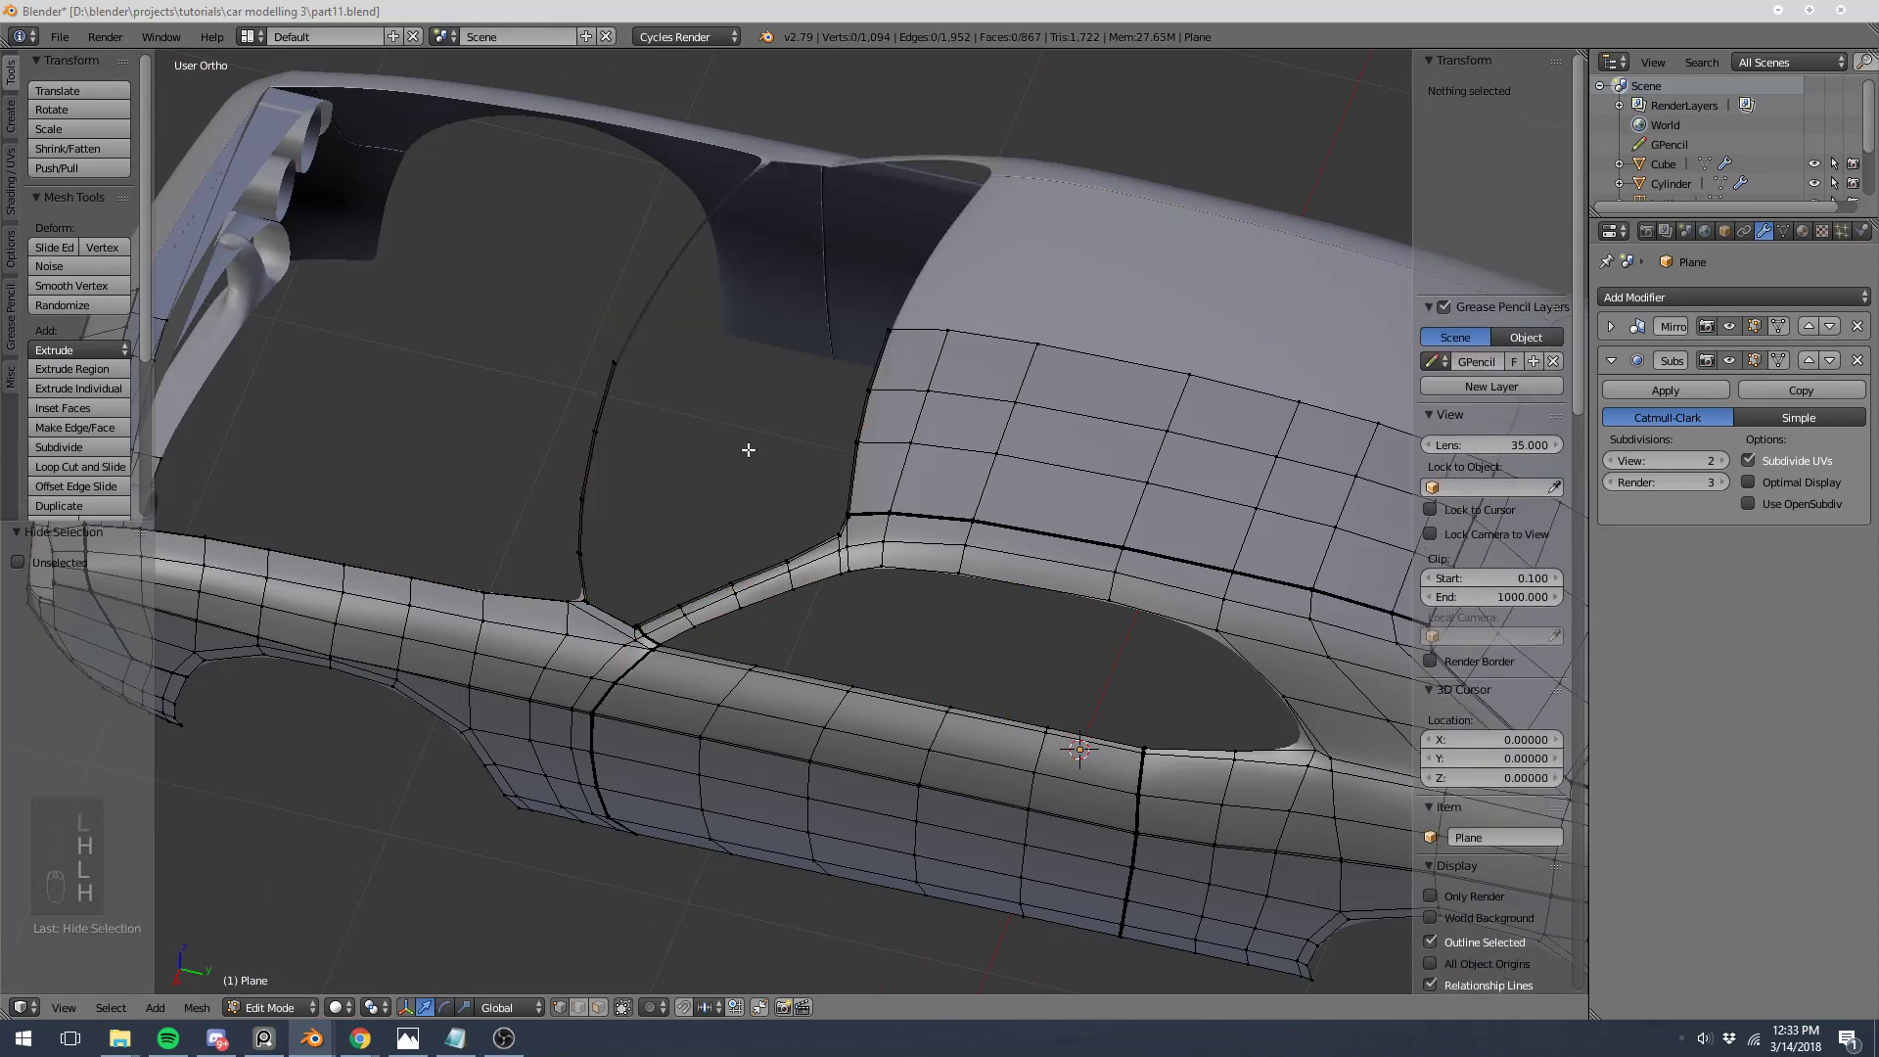
Step: Extrude the four front-edge vertices of the narrow strip at the windshield's base by 0.009 in X and -0.126 in Y toward the hood
middle_click_drag(749, 450, 733, 516)
scroll(744, 507, "up", 5)
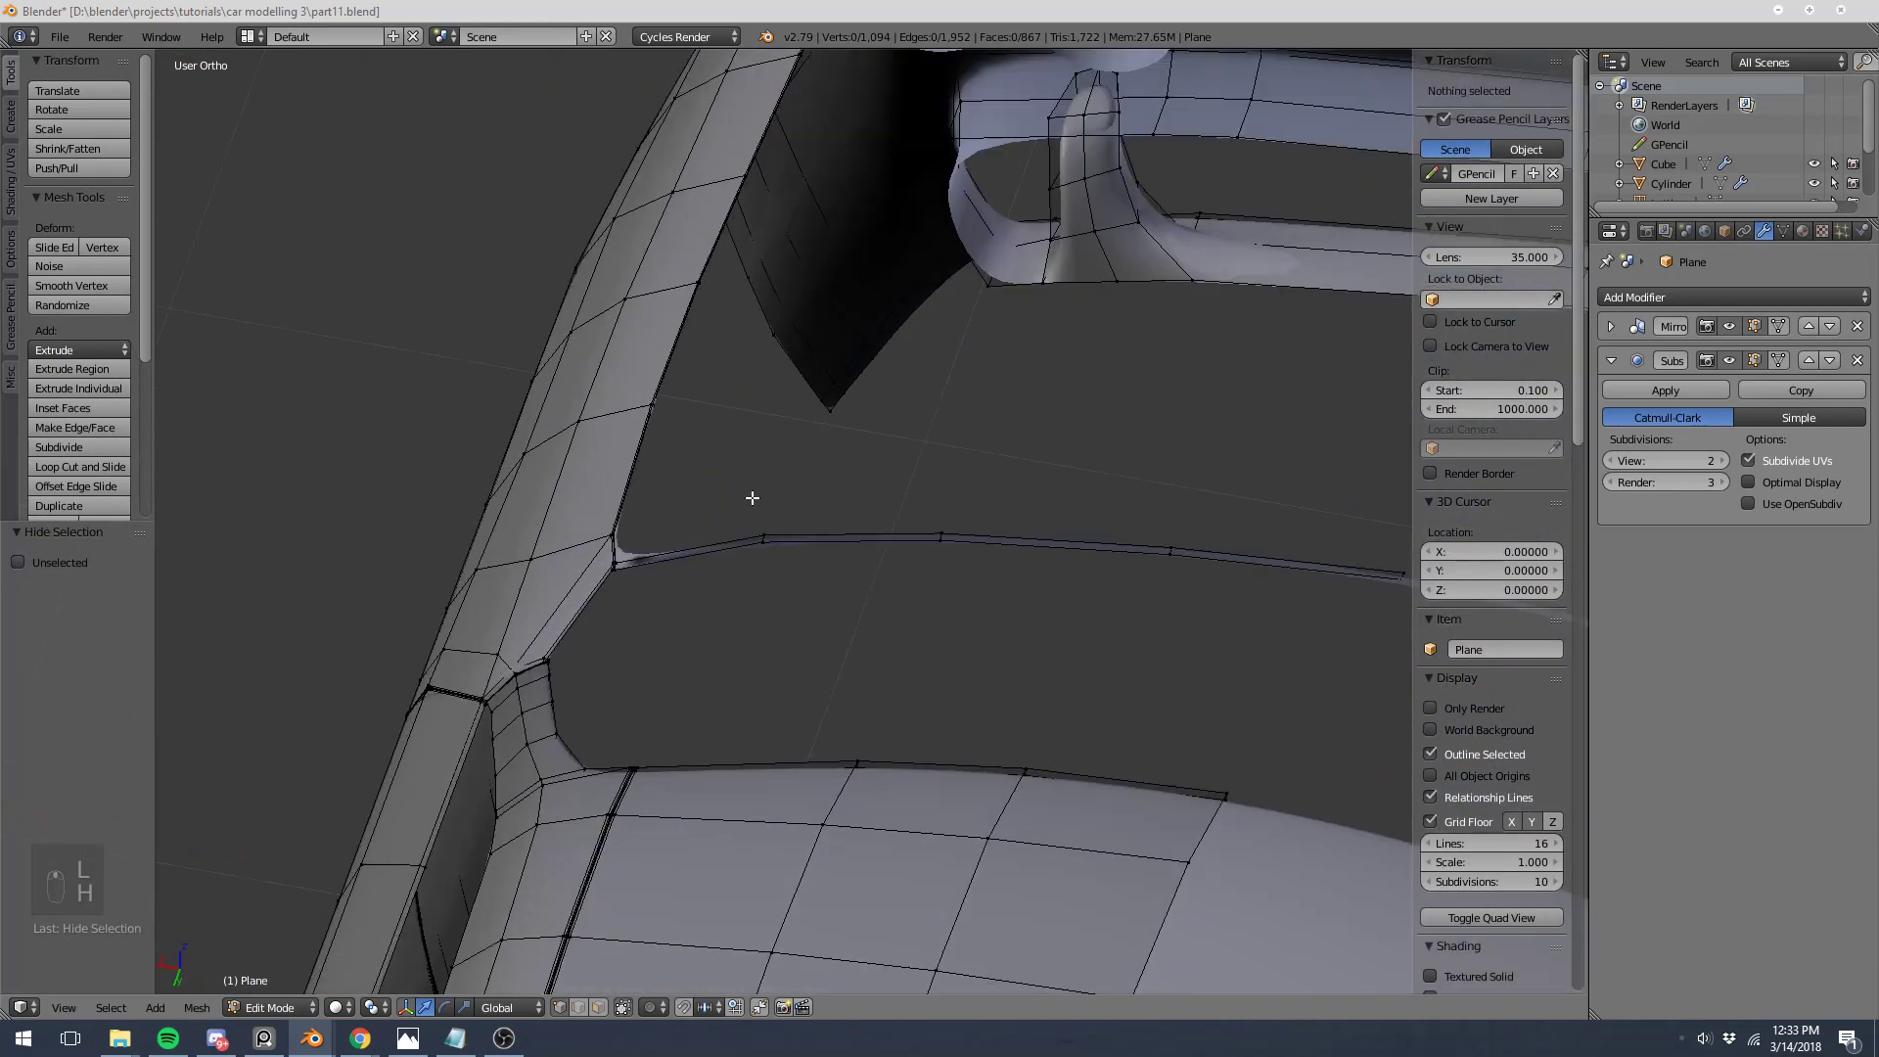
right_click(764, 518)
right_click(944, 516, "shift")
right_click(1179, 534, "shift")
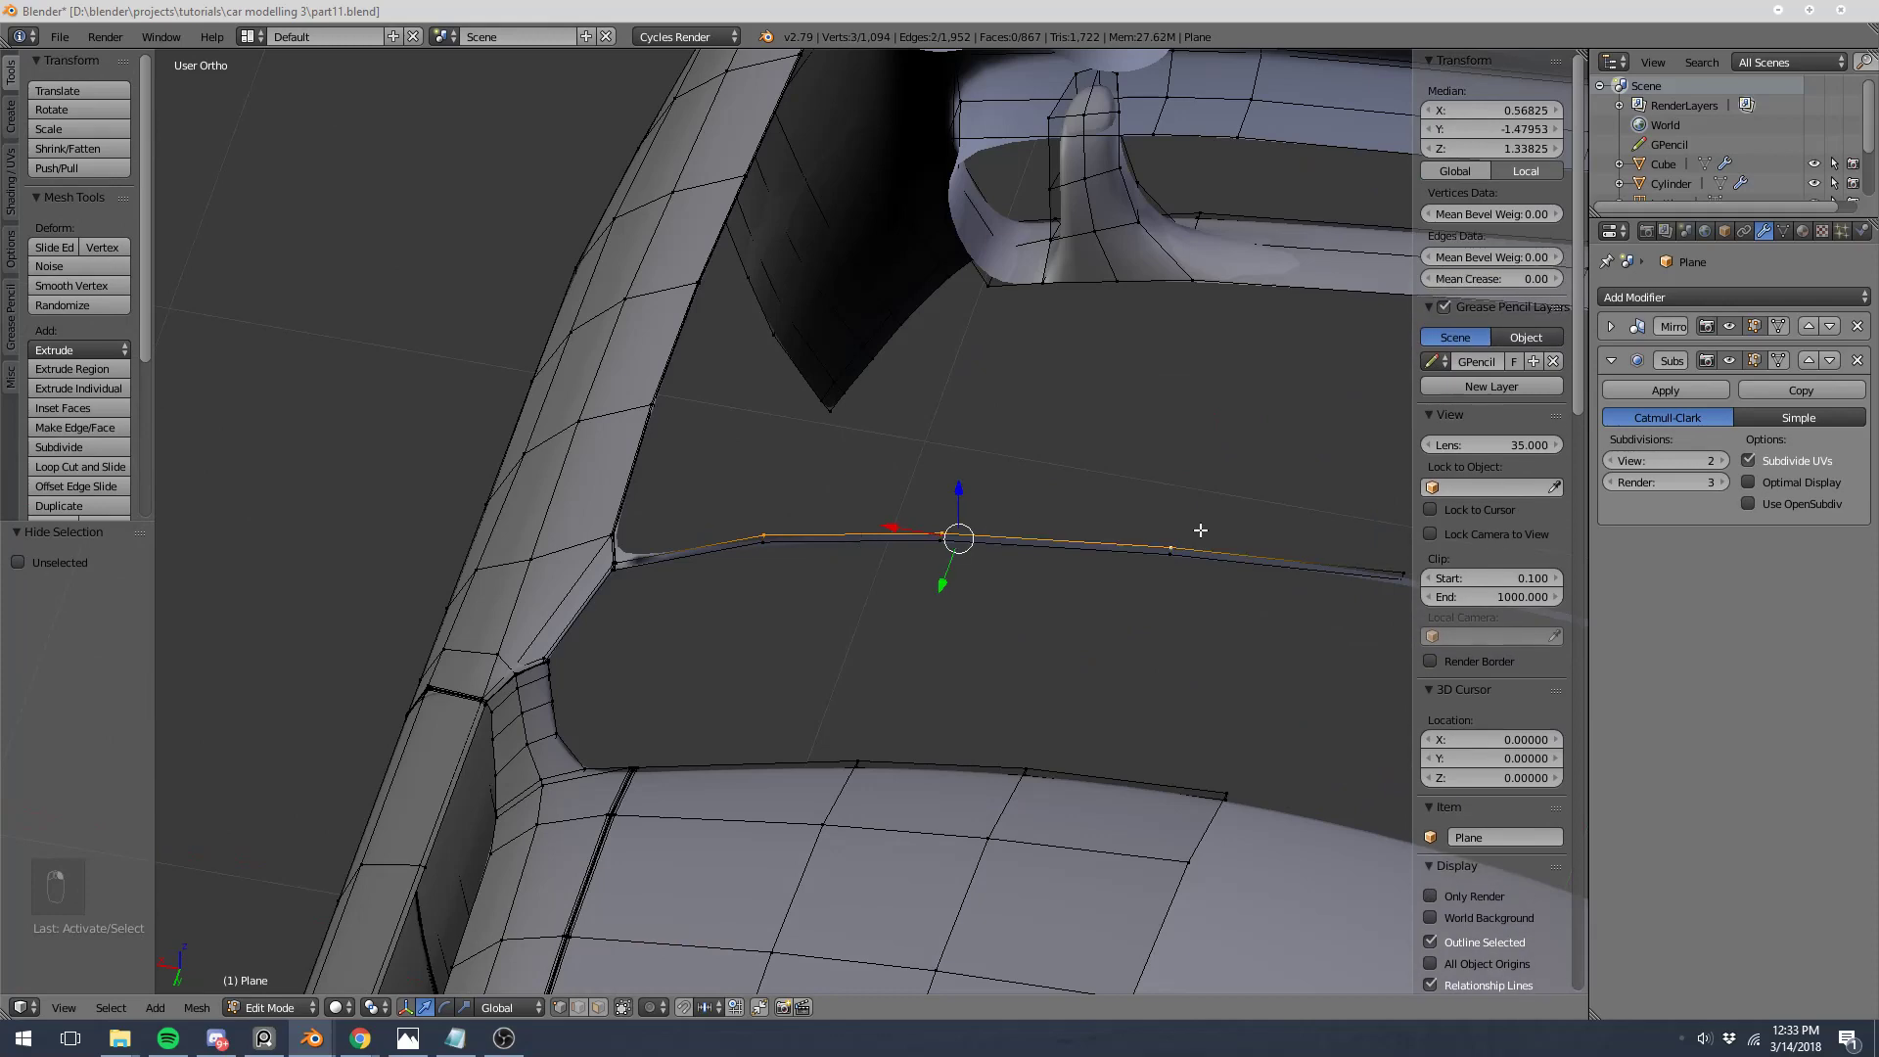
middle_click_drag(1203, 529, 780, 474, "shift")
right_click(930, 481, "shift")
key("KP_7")
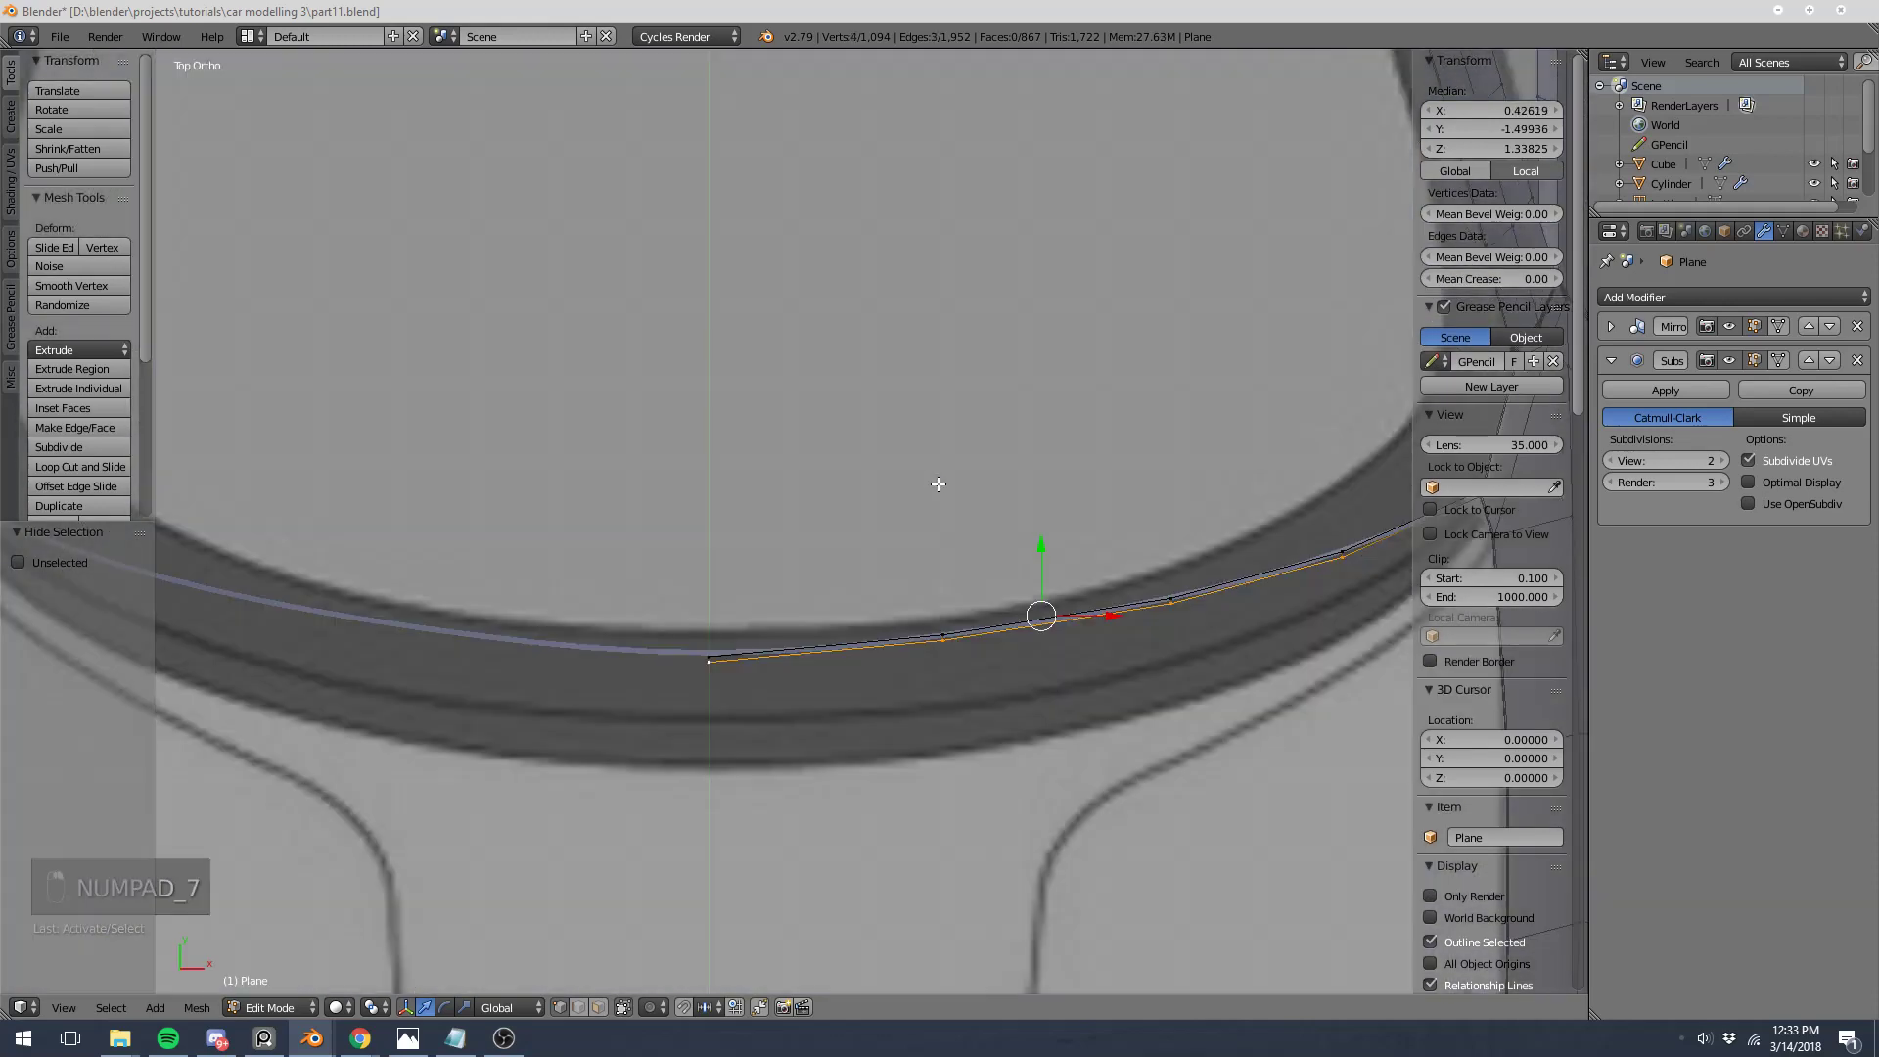
middle_click_drag(1060, 677, 826, 595, "shift")
key("e")
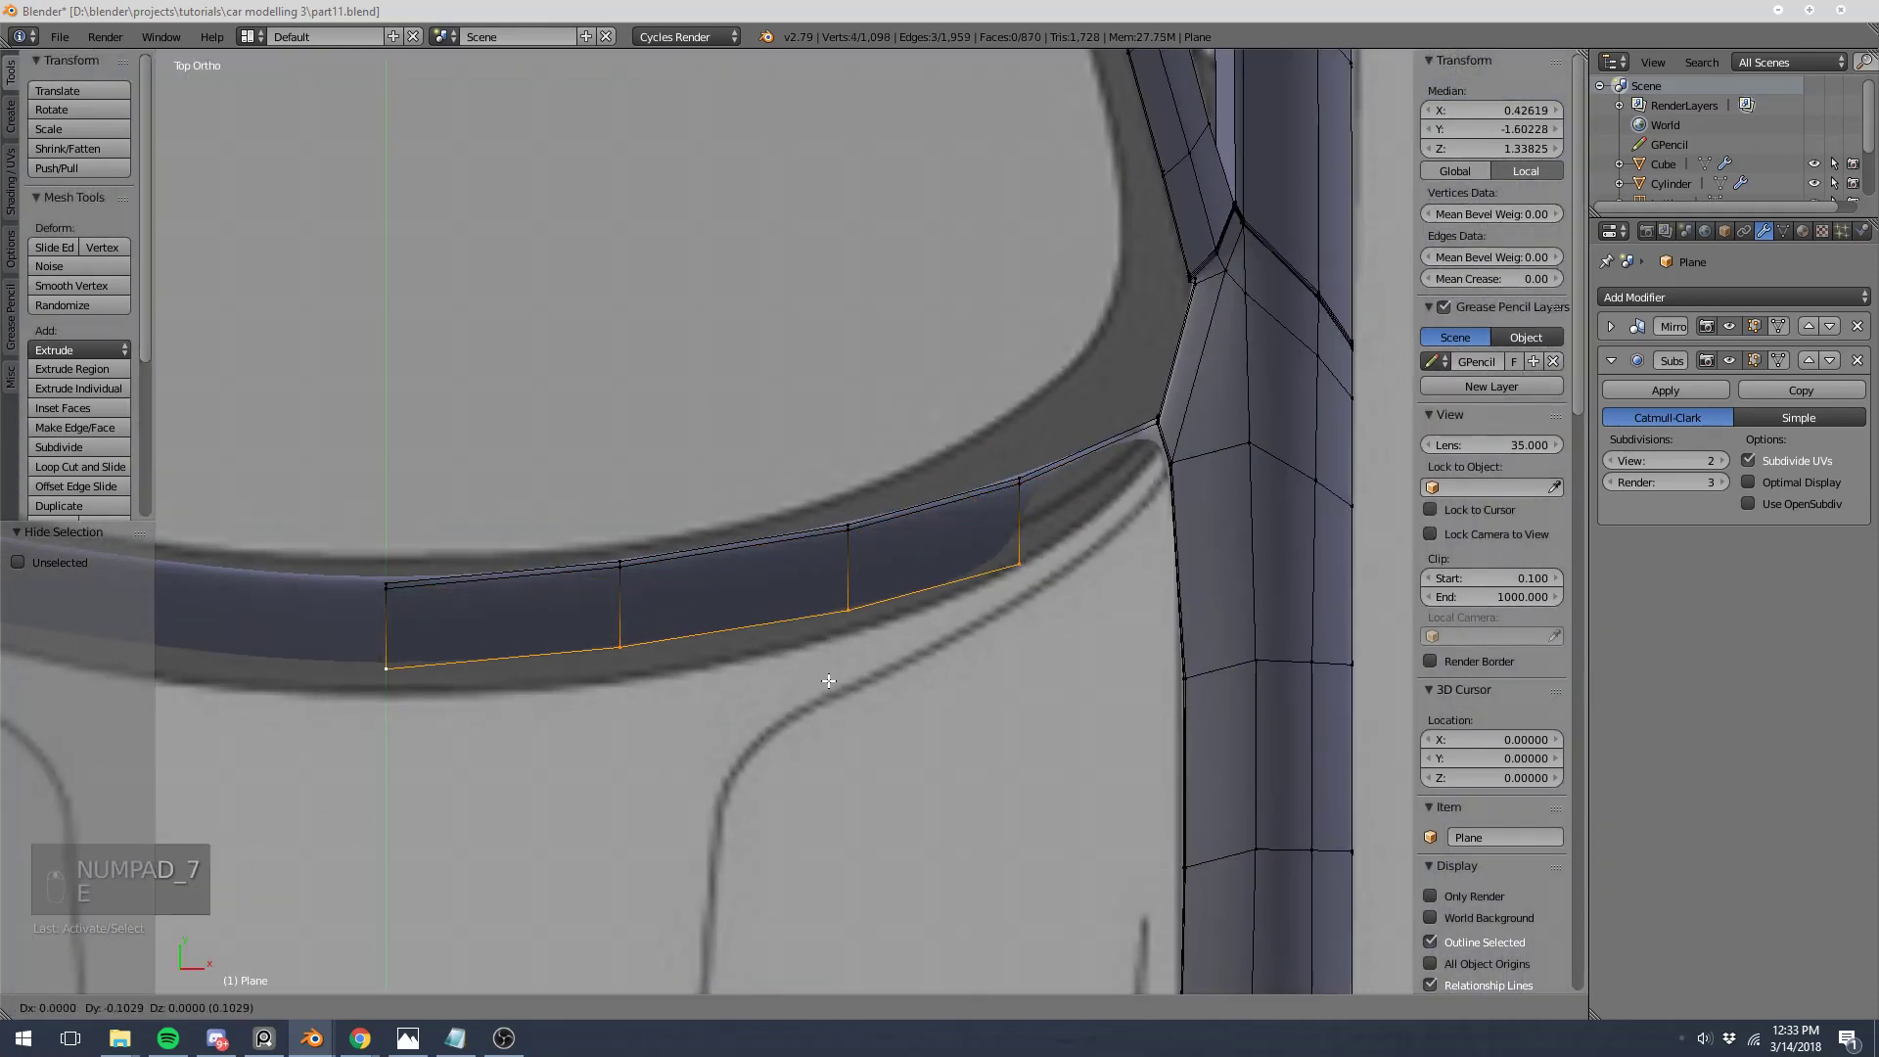
left_click(836, 692)
Step: Align the extruded edge with the top blueprint, moving the vertex beside the centreline -0.012 and the outermost vertex 0.029 along Y
key("z")
right_click(624, 675)
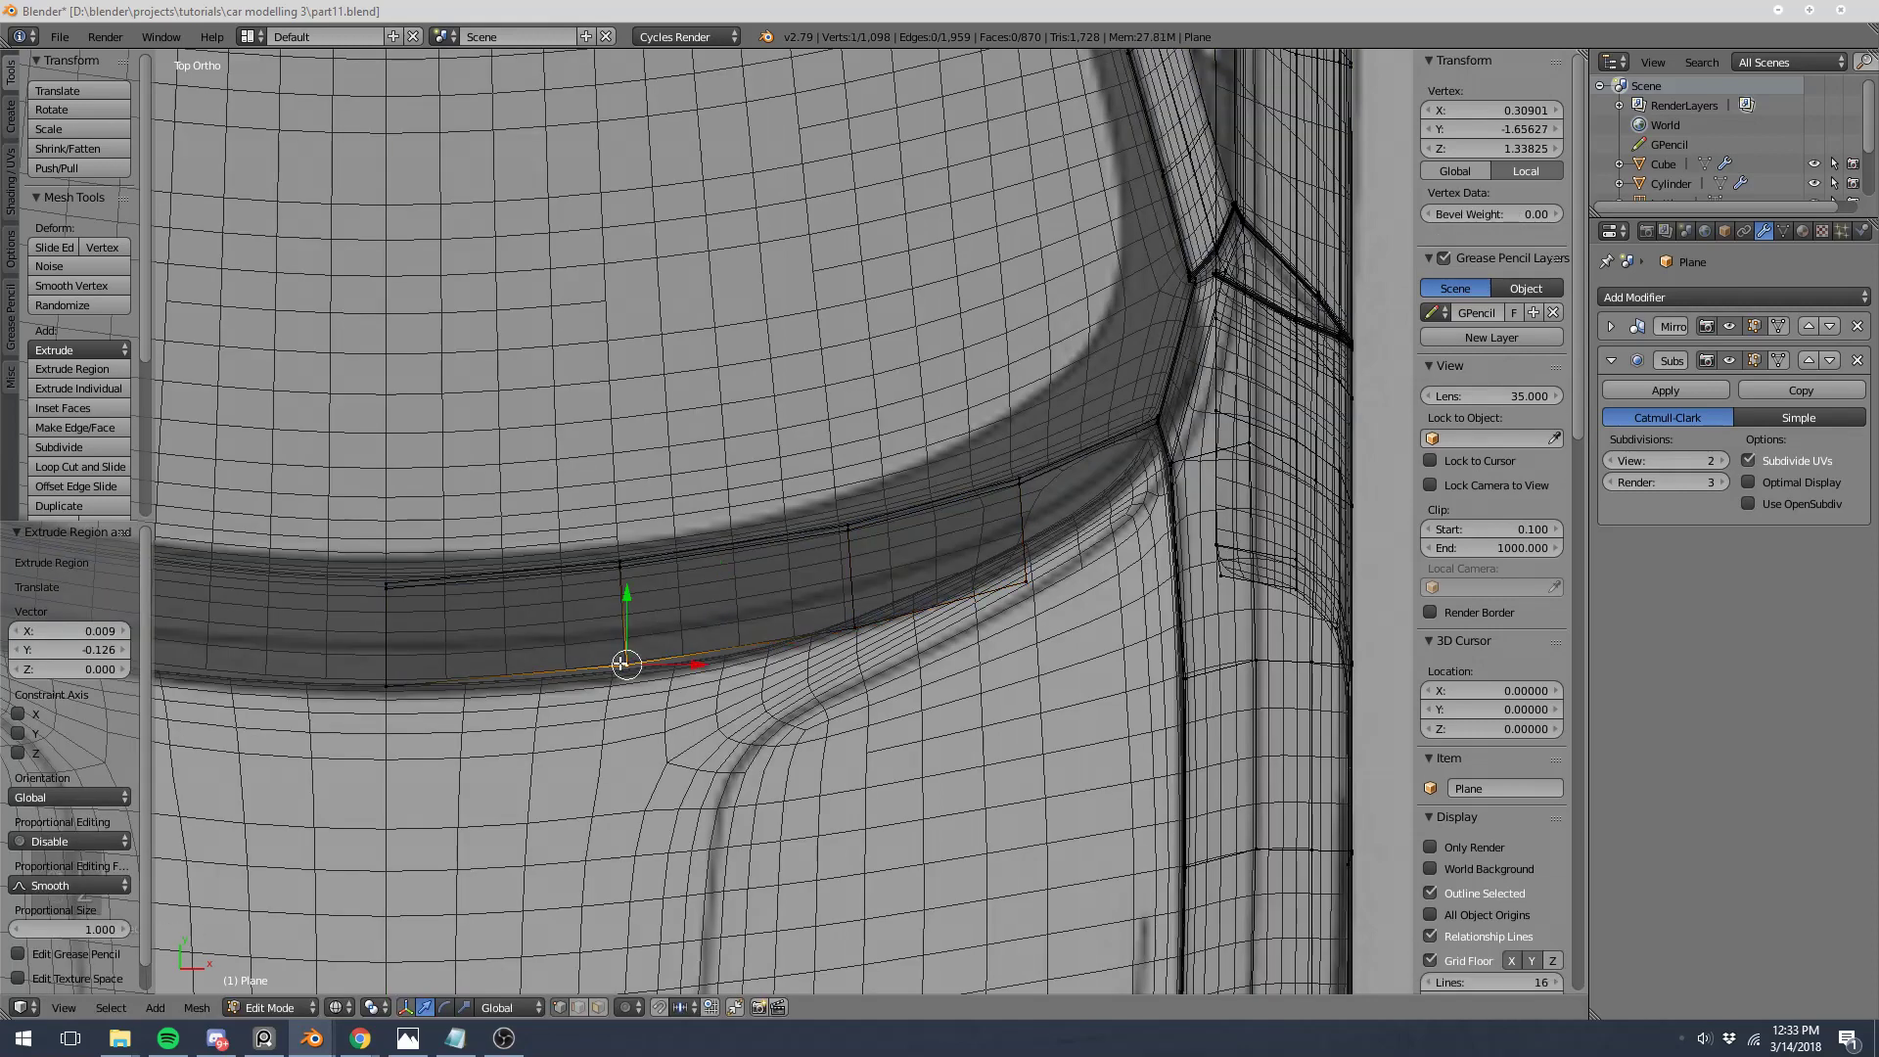
key("g")
left_click(624, 675)
key("z")
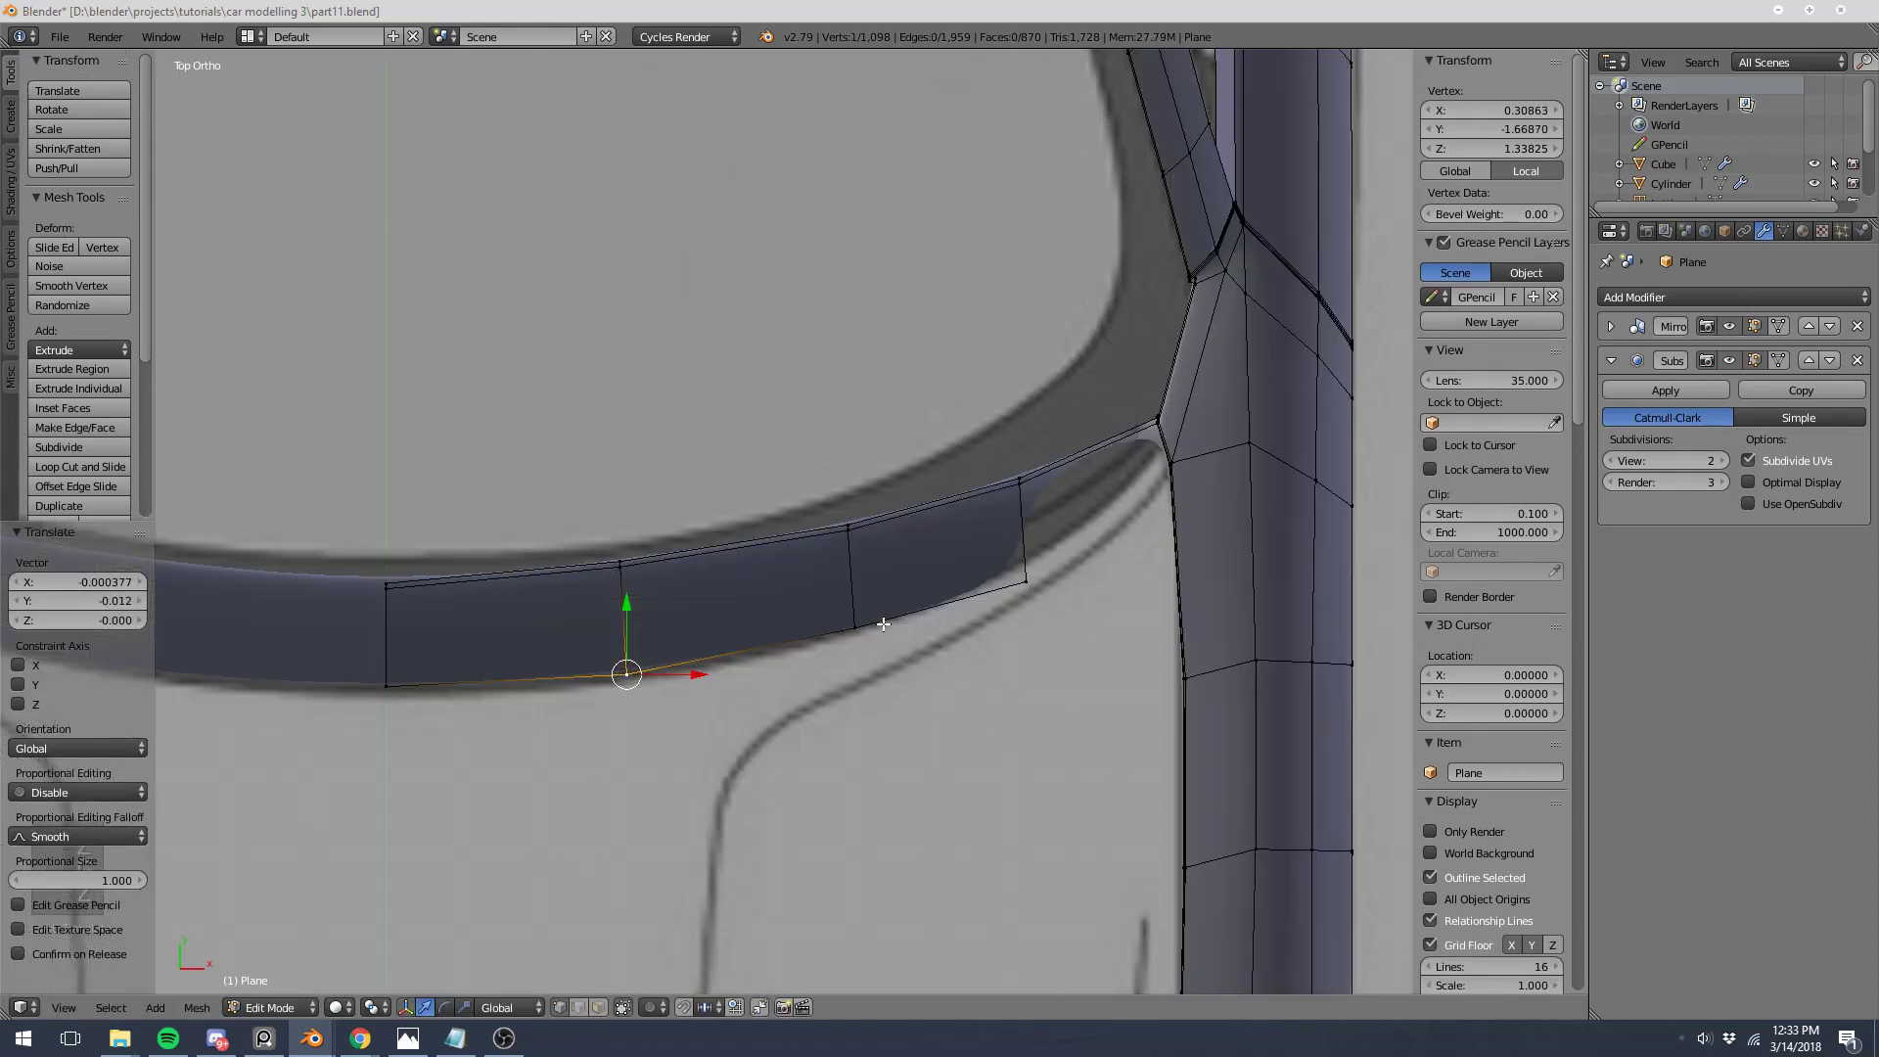
key("z")
right_click(1027, 580)
key("g")
left_click(1037, 555)
key("z")
key("KP_Decimal")
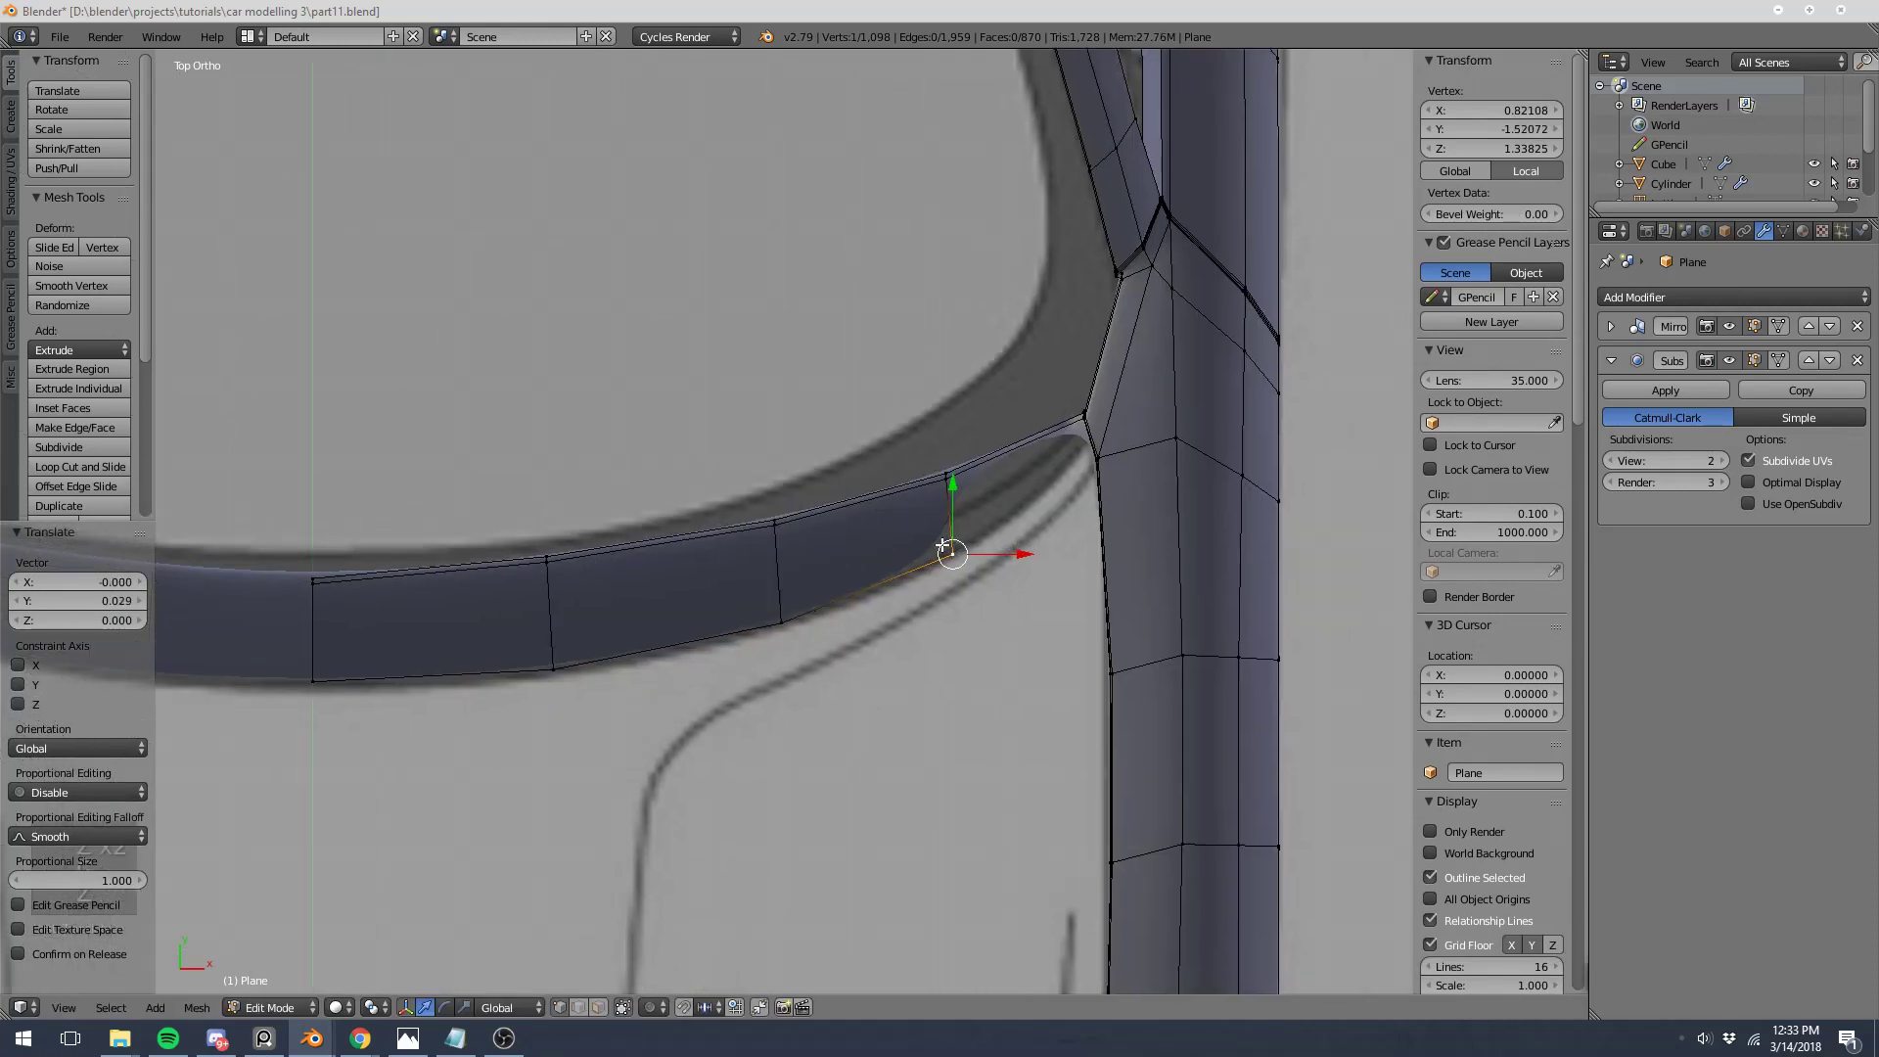
Step: Hide the subdivision preview and fill a four-vertex face between the extruded strip's outer end and the fender corner
scroll(1253, 432, "up", 2)
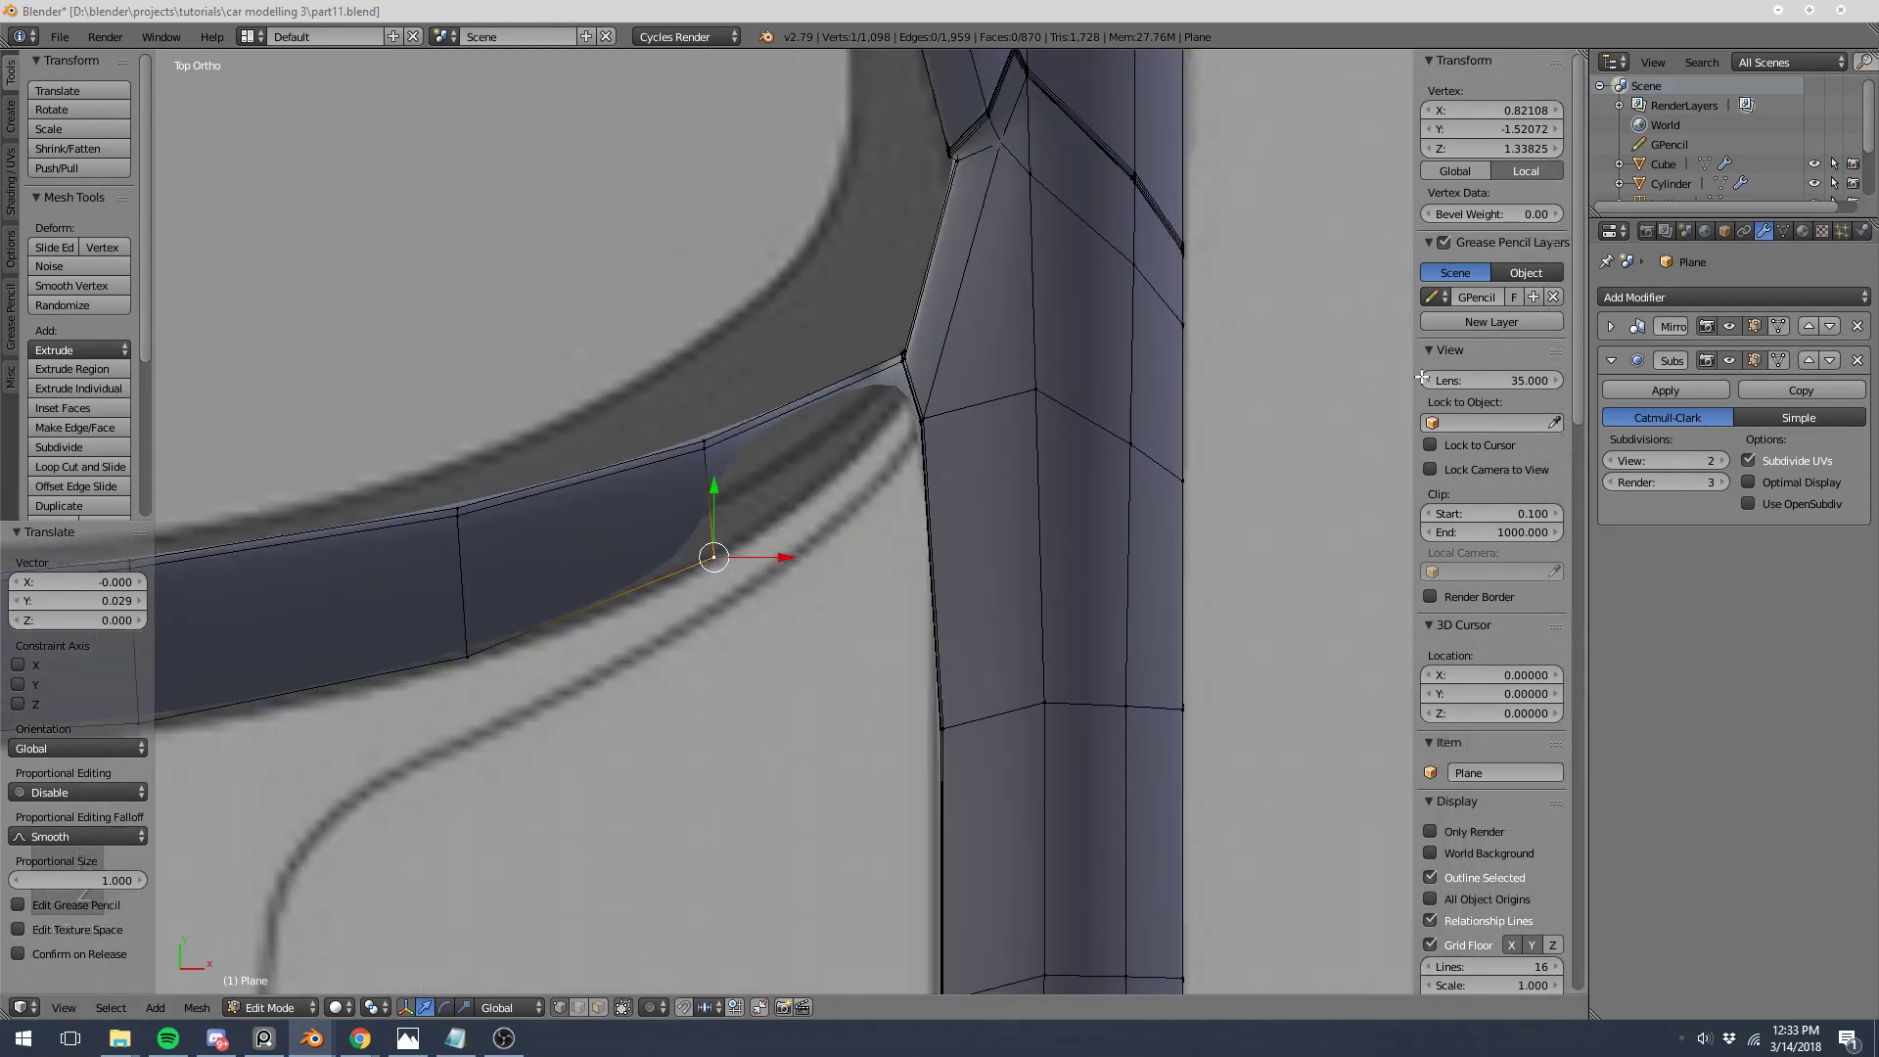
left_click(1729, 360)
scroll(744, 460, "up", 3)
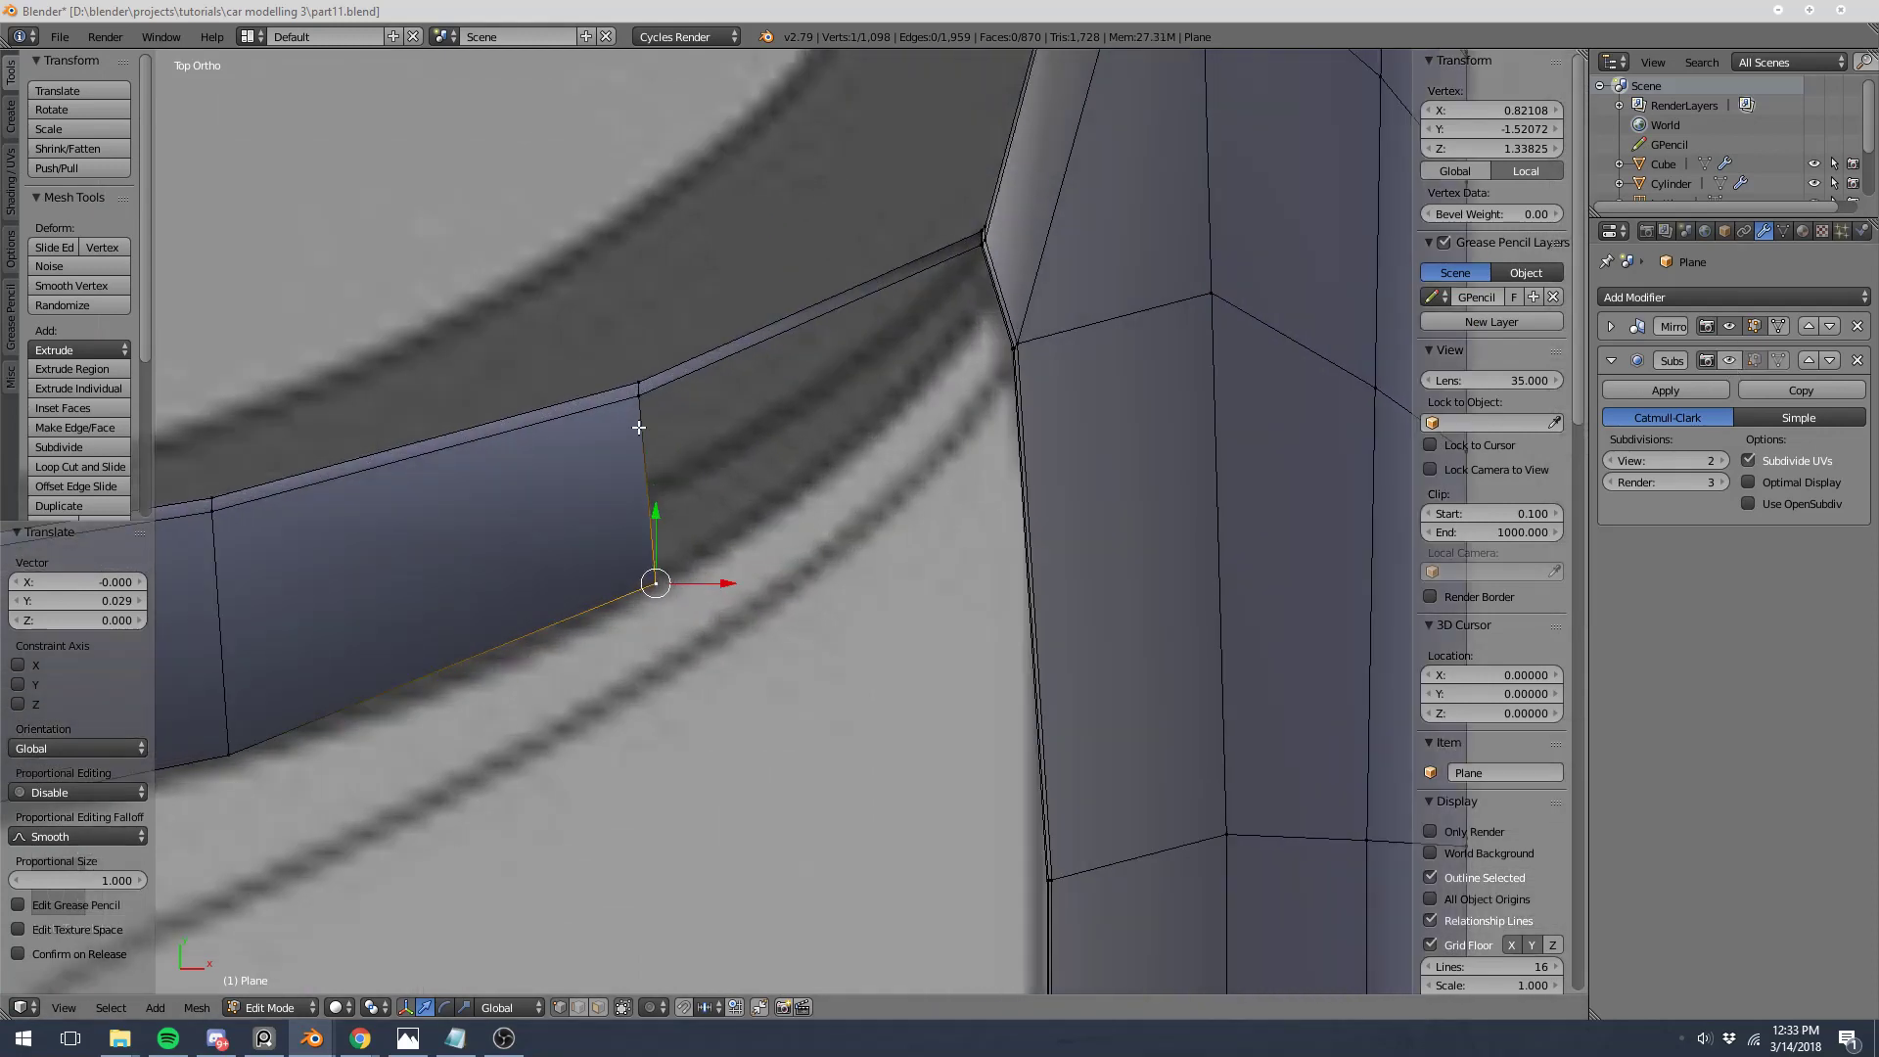
right_click(638, 395, "shift")
right_click(963, 276, "shift")
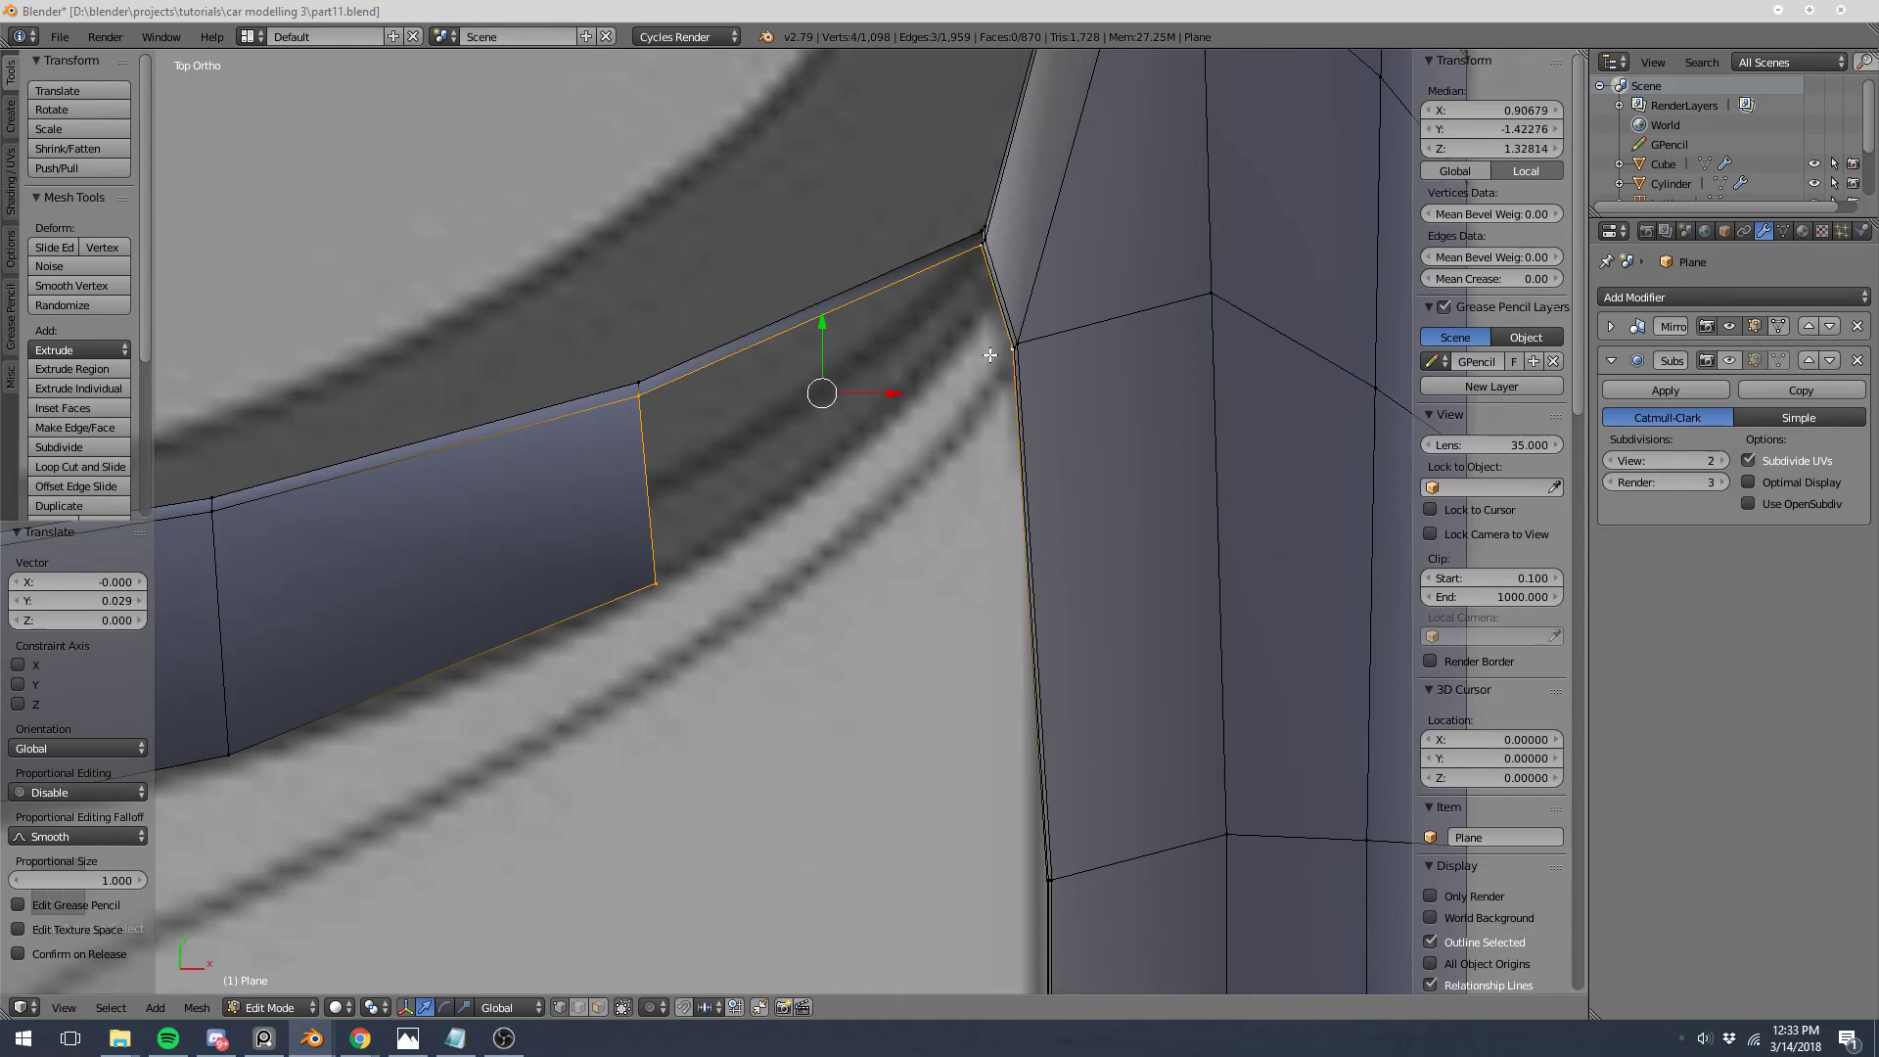
key("f")
key("Tab")
middle_click_drag(985, 356, 1053, 386)
key("Tab")
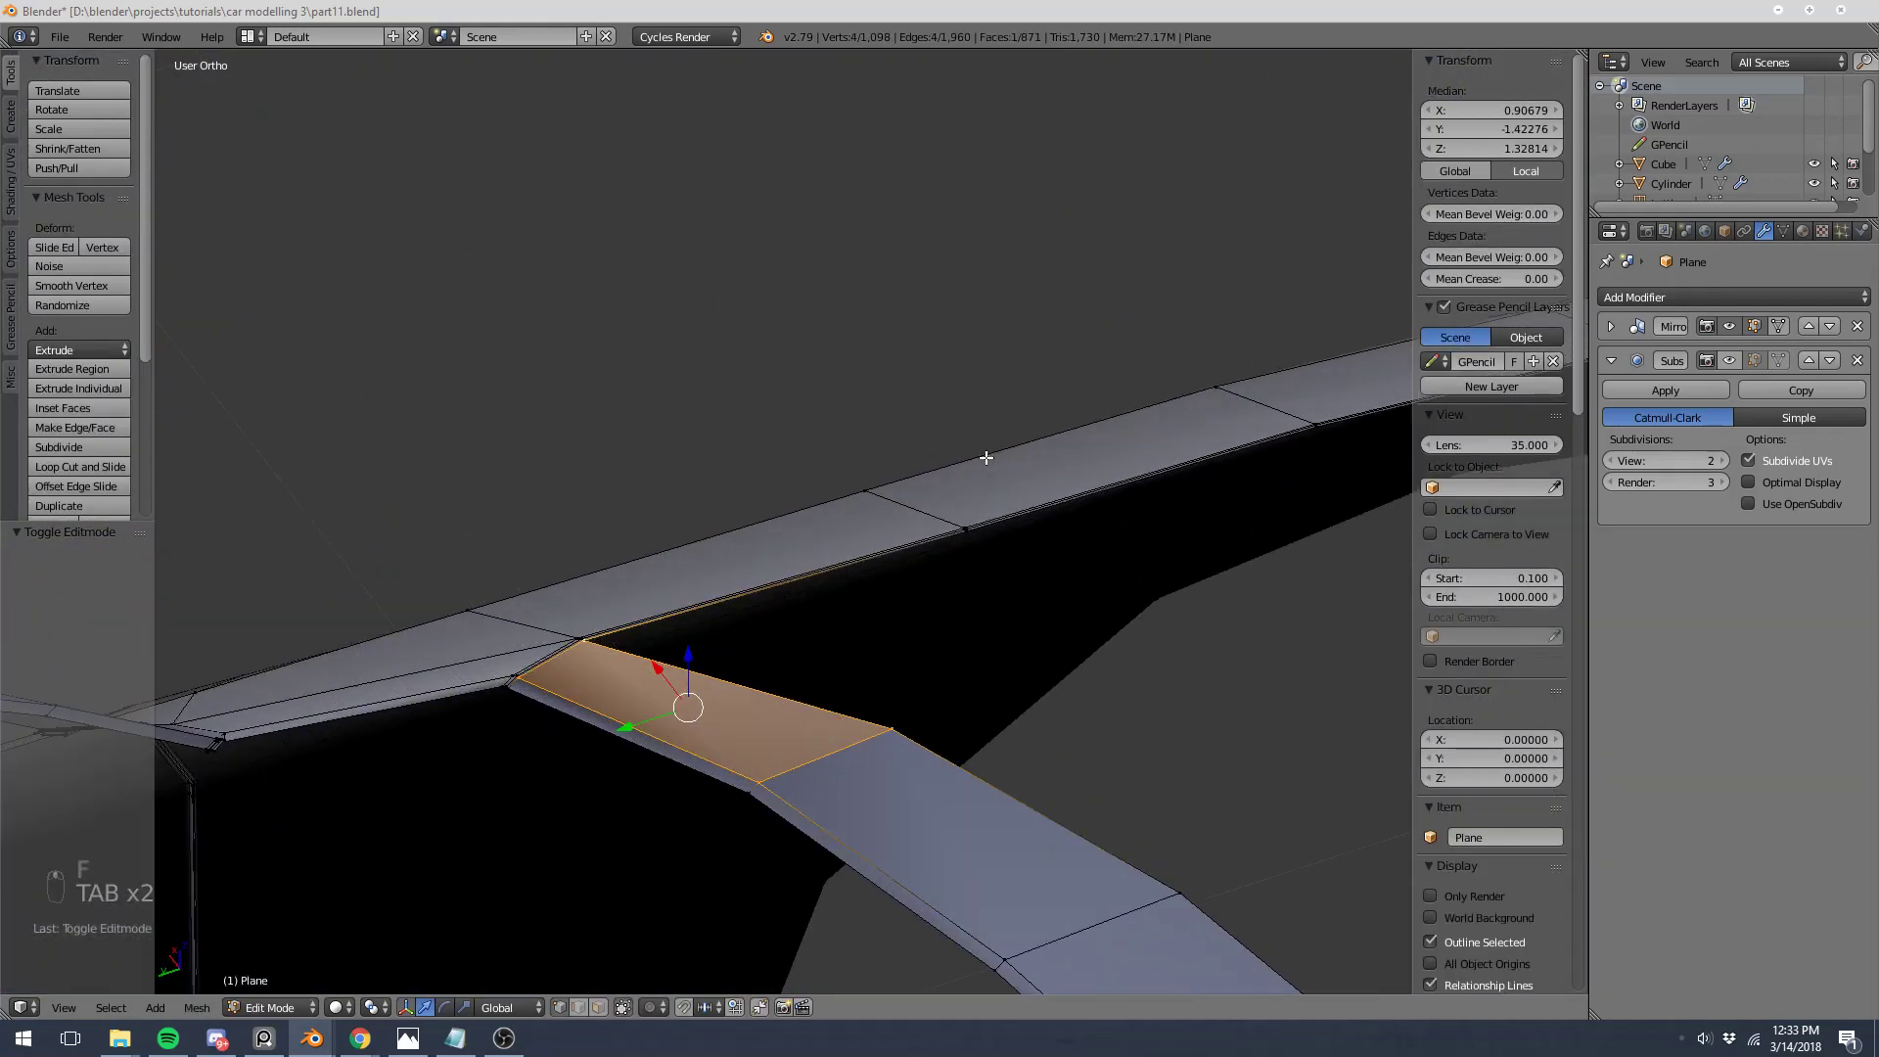
right_click(908, 713)
scroll(1162, 851, "down", 6)
right_click(1011, 698, "alt")
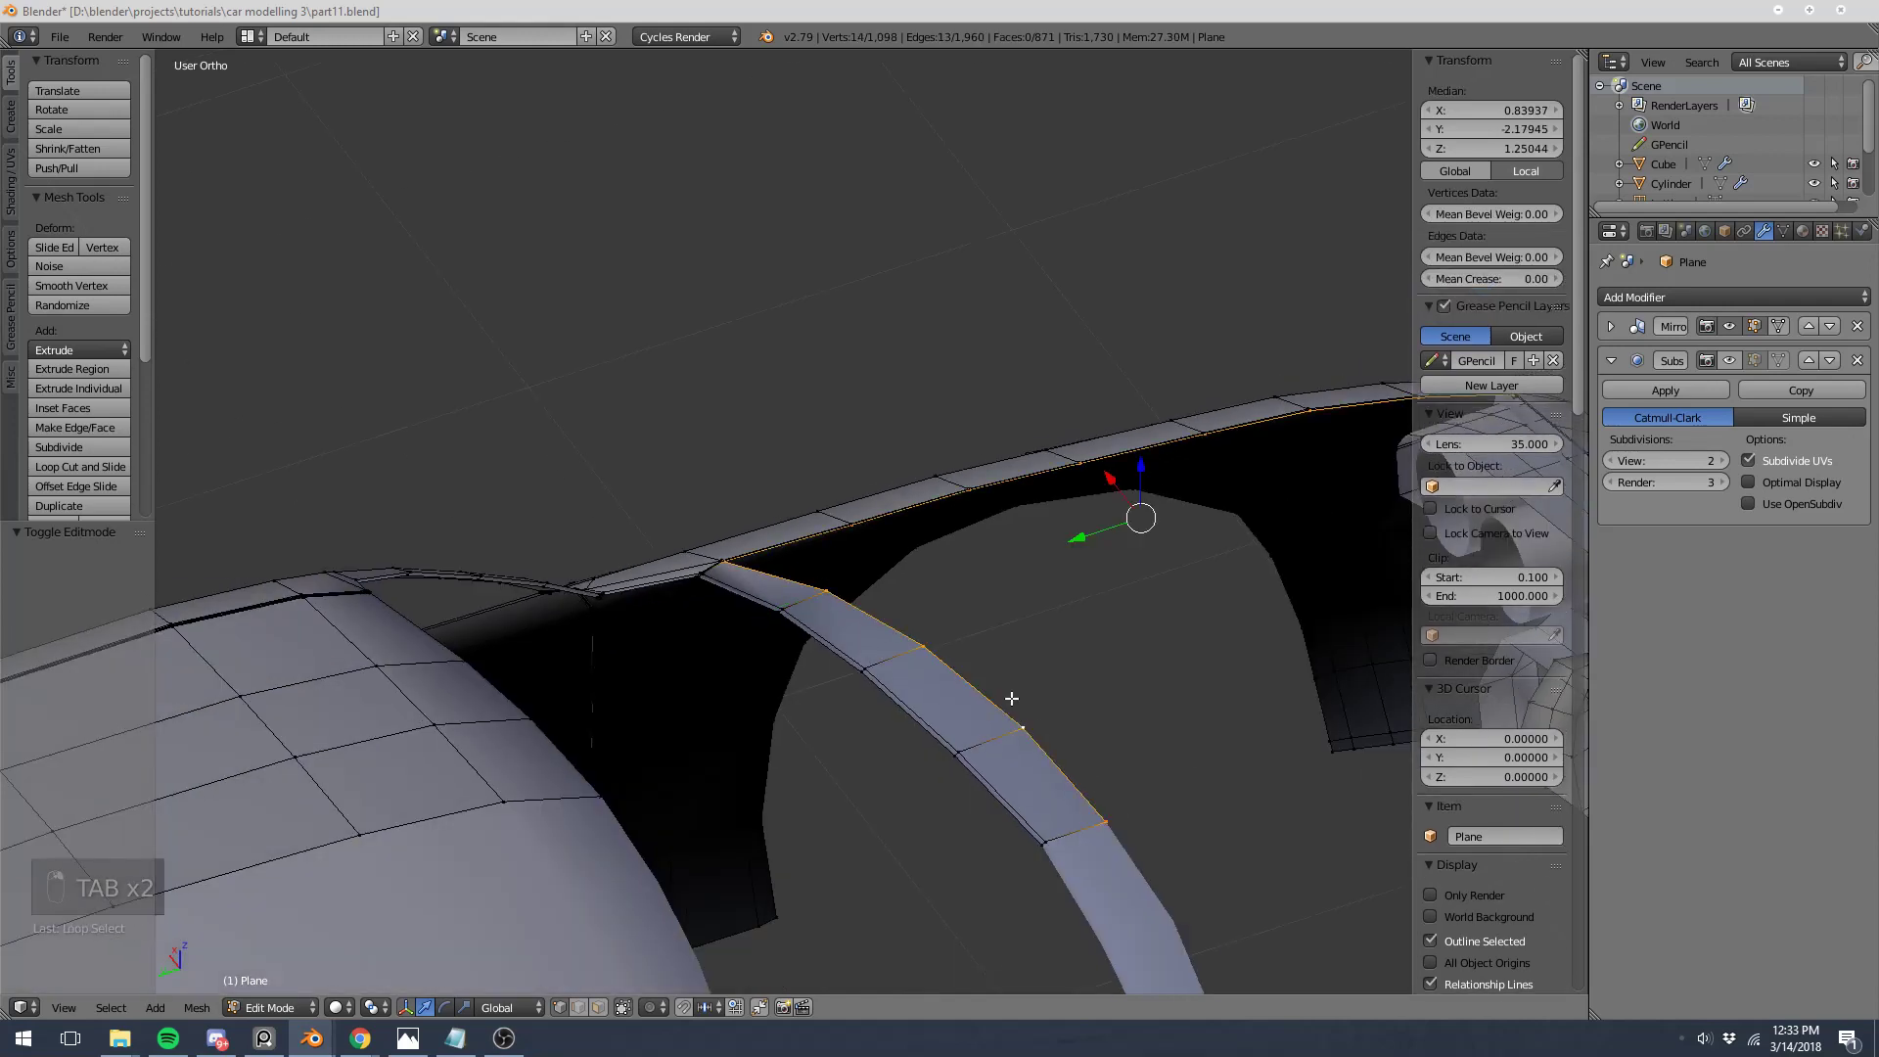
key("a")
key("a")
key("a")
Step: Lower the extruded strip's four front-edge vertices along Z to about 1.314
right_click(829, 592)
right_click(925, 646, "shift")
right_click(1023, 726, "shift")
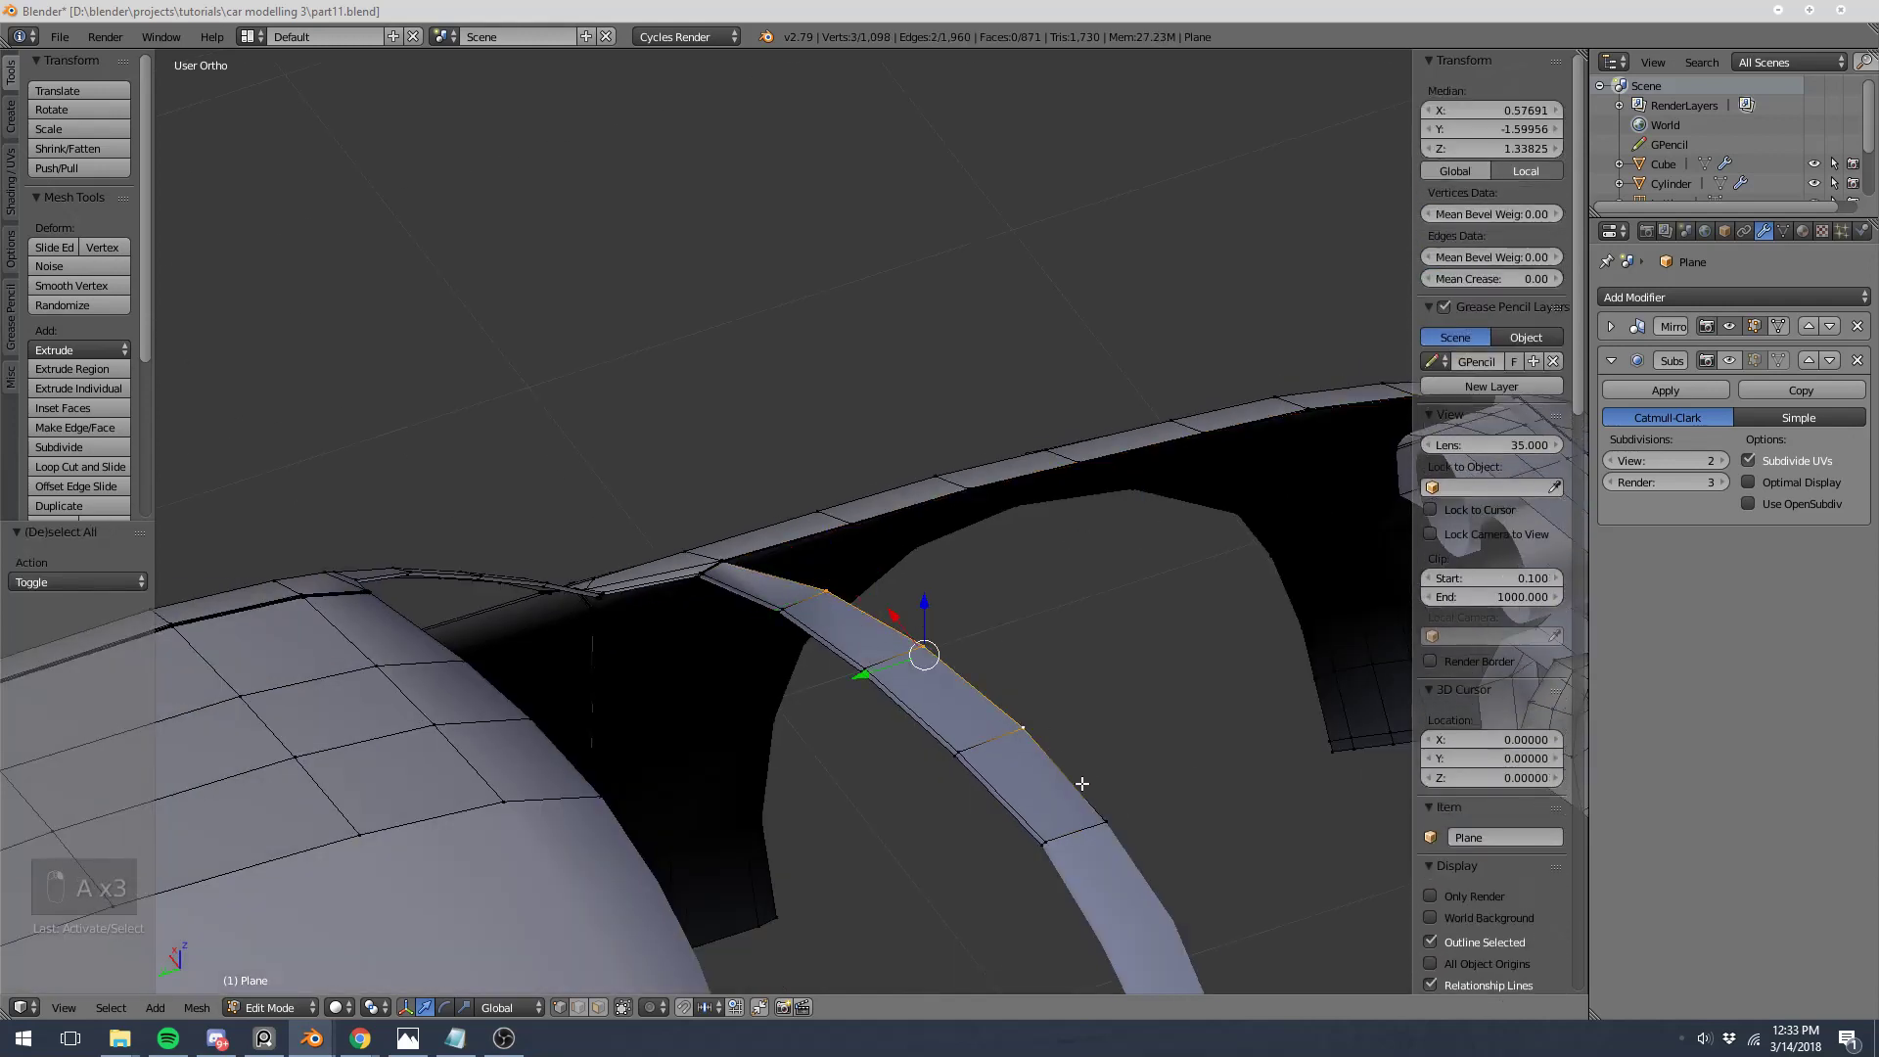
scroll(1105, 755, "up", 2)
key("g")
key("z")
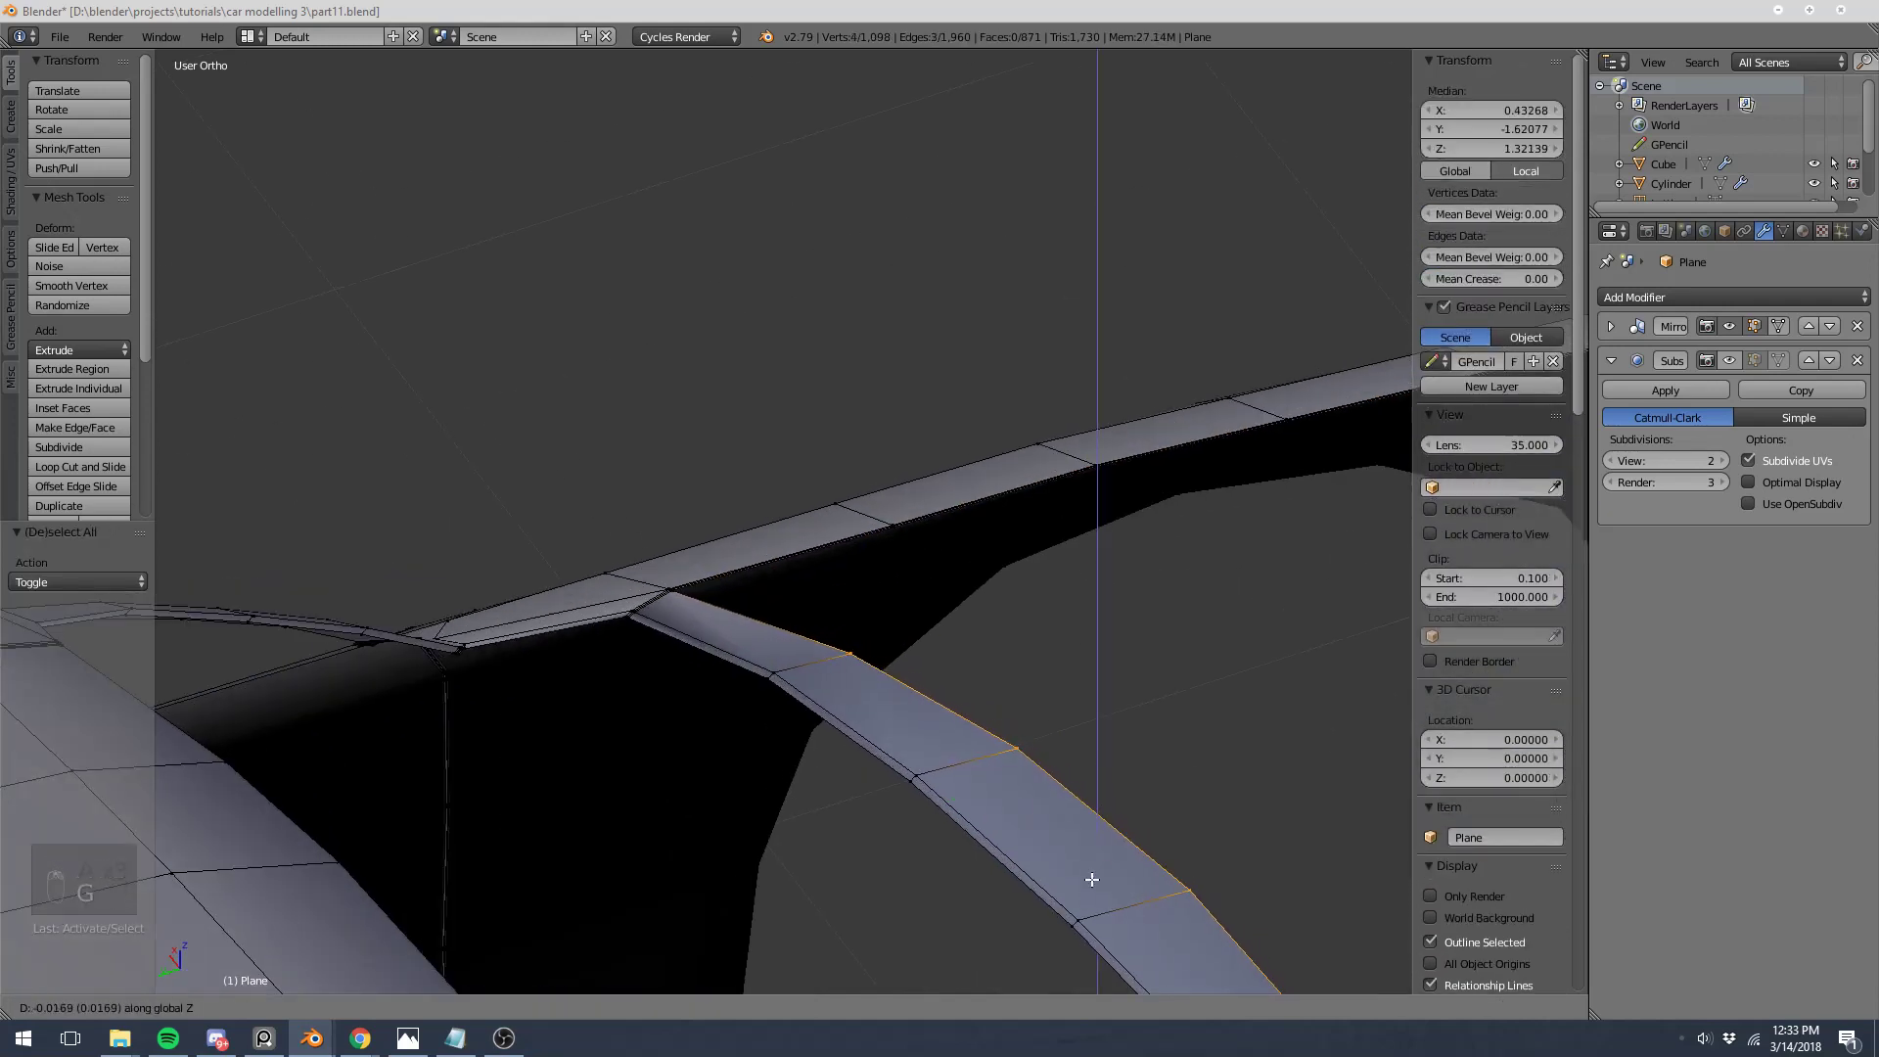
left_click(1082, 908)
Step: Restore the subdivision preview and make the normals of the whole visible body mesh consistent
key("Tab")
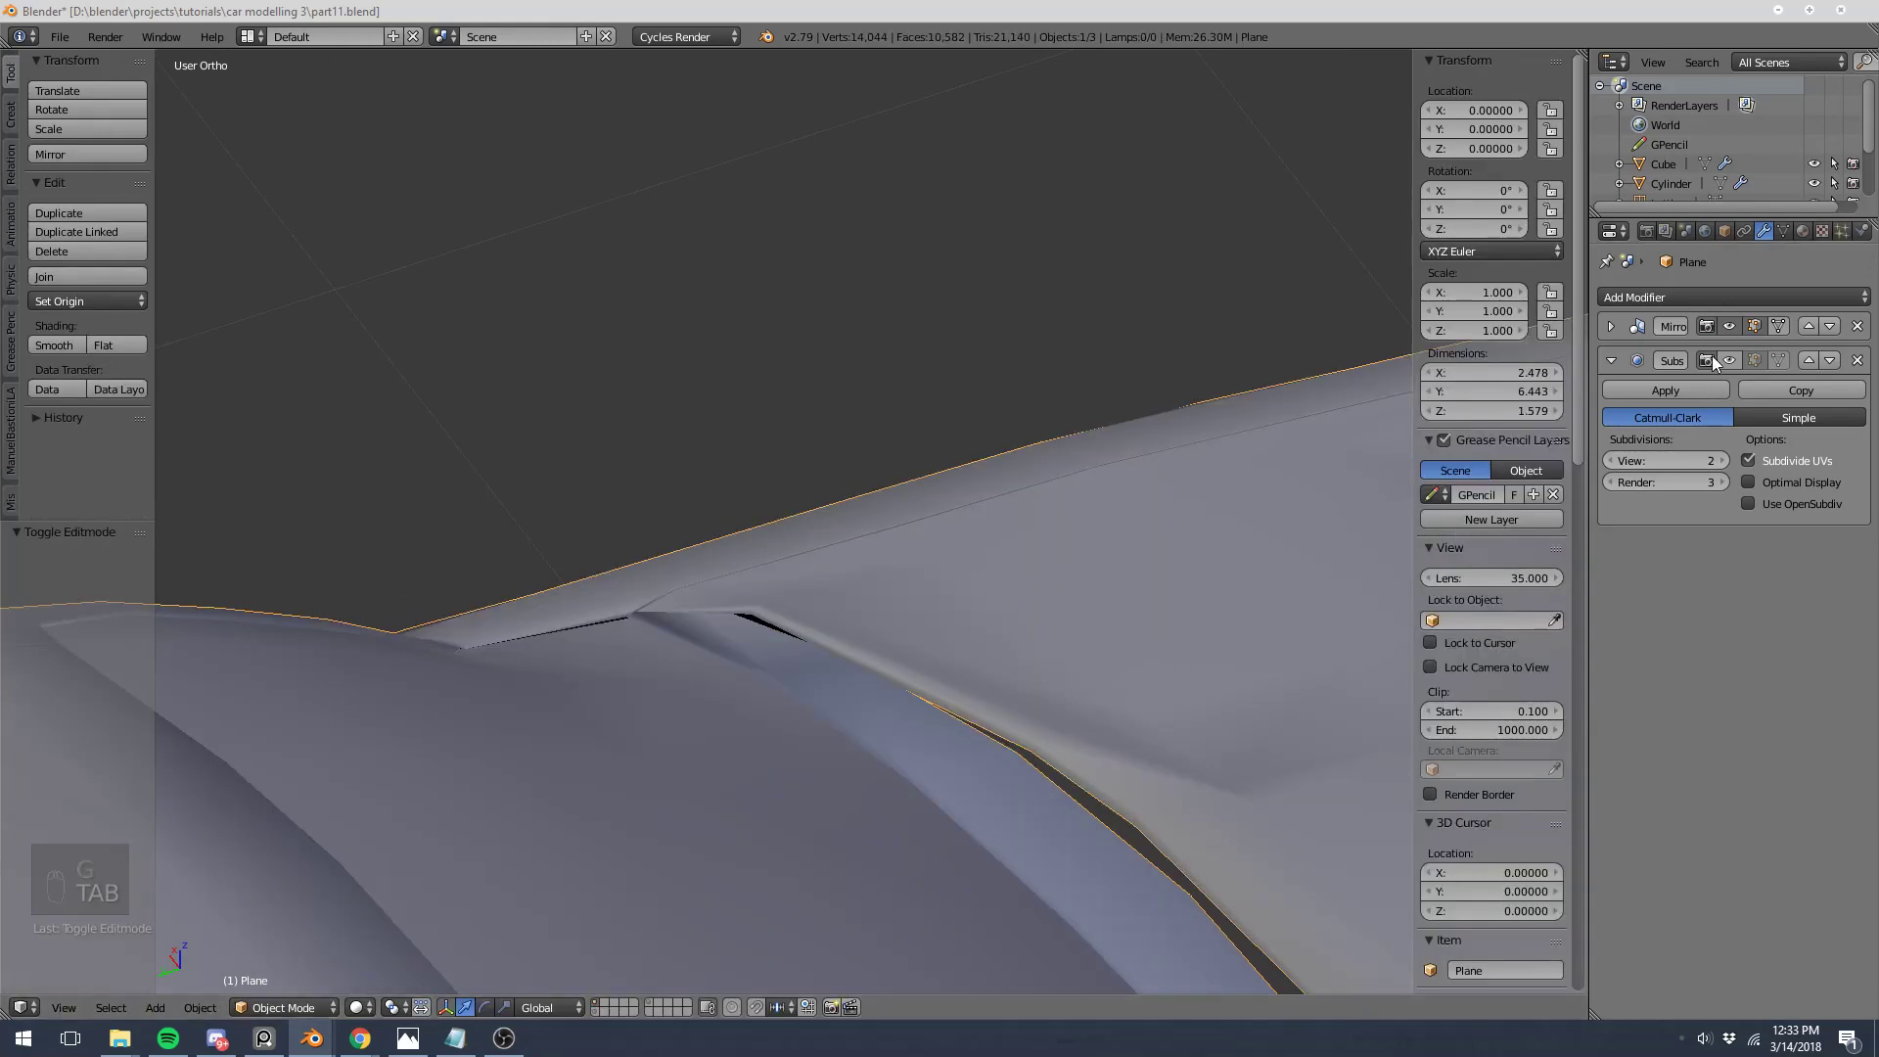
scroll(1107, 477, "down", 3)
middle_click_drag(1108, 477, 793, 502)
key("Tab")
key("a")
key("a")
key("a")
key("a")
key("ctrl+n")
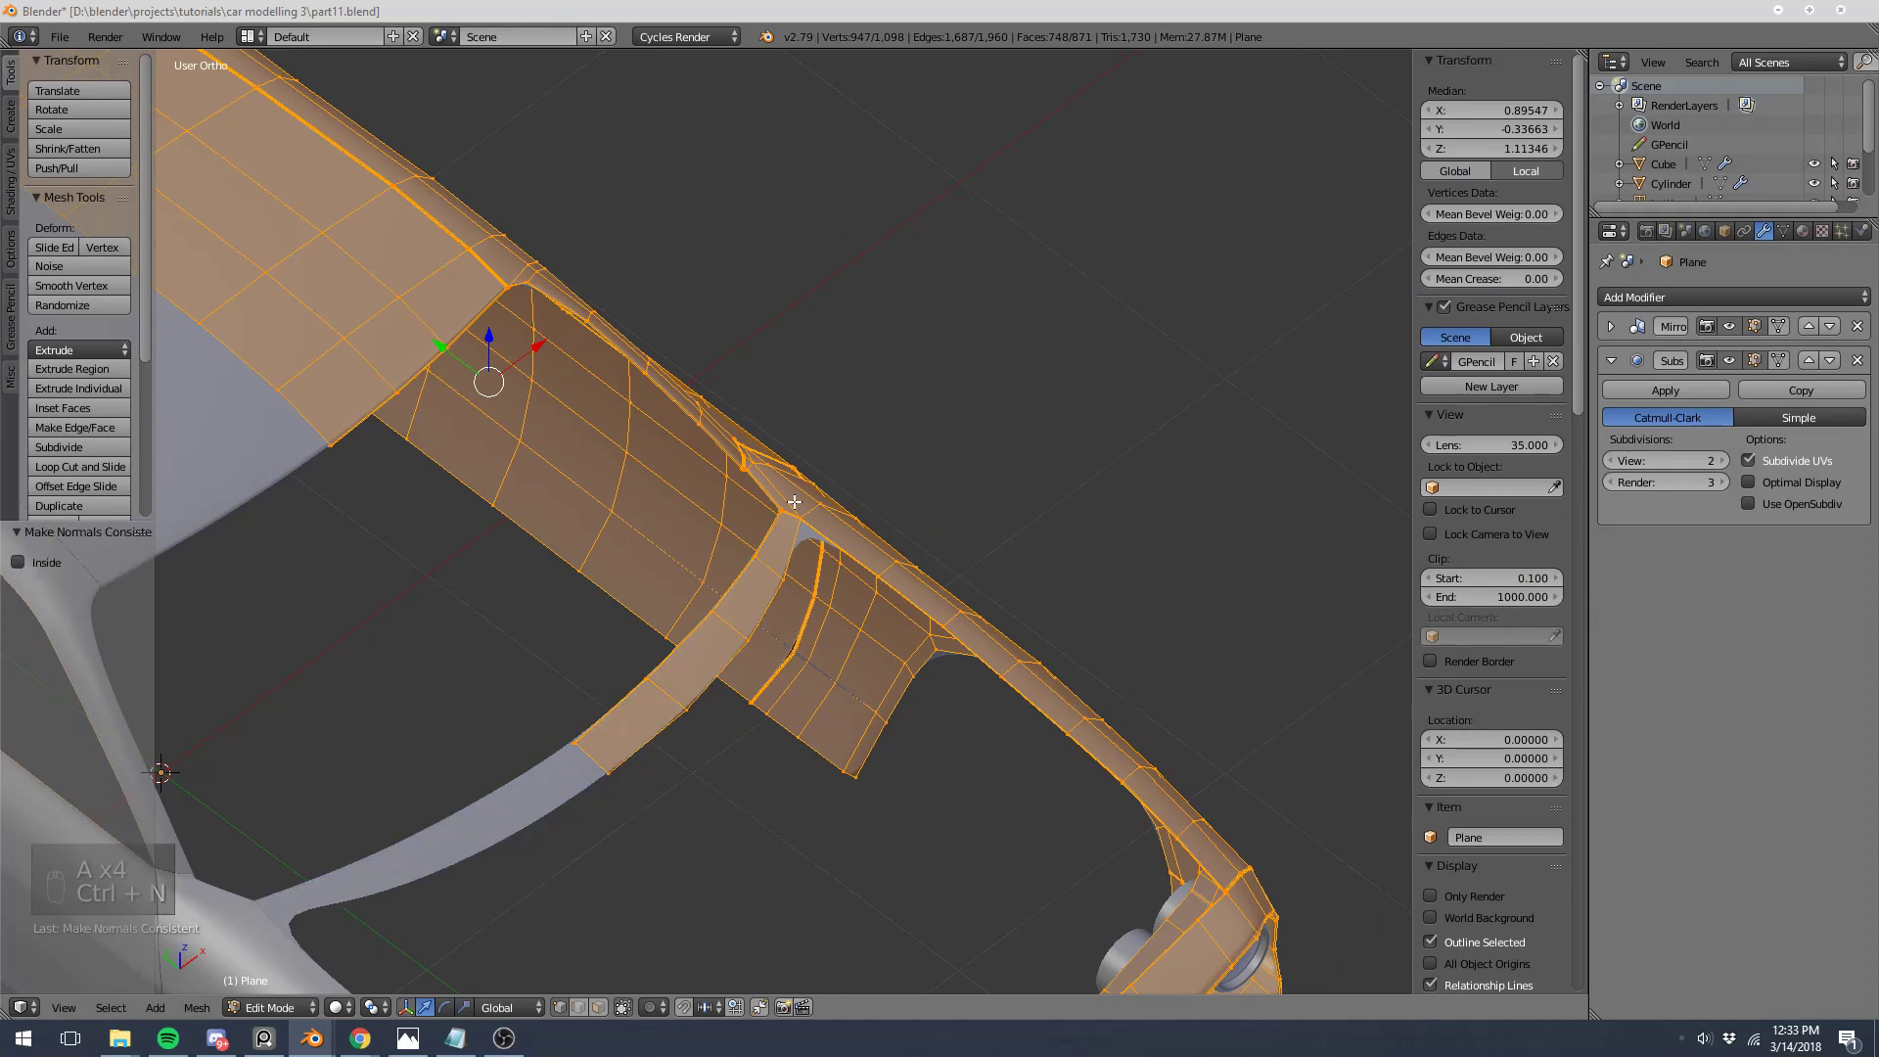
key("Tab")
scroll(802, 503, "down", 5)
middle_click_drag(990, 479, 1178, 467)
Step: Move the strip's two front-edge vertices nearest the centreline slightly forward toward the hood in the top view
key("KP_7")
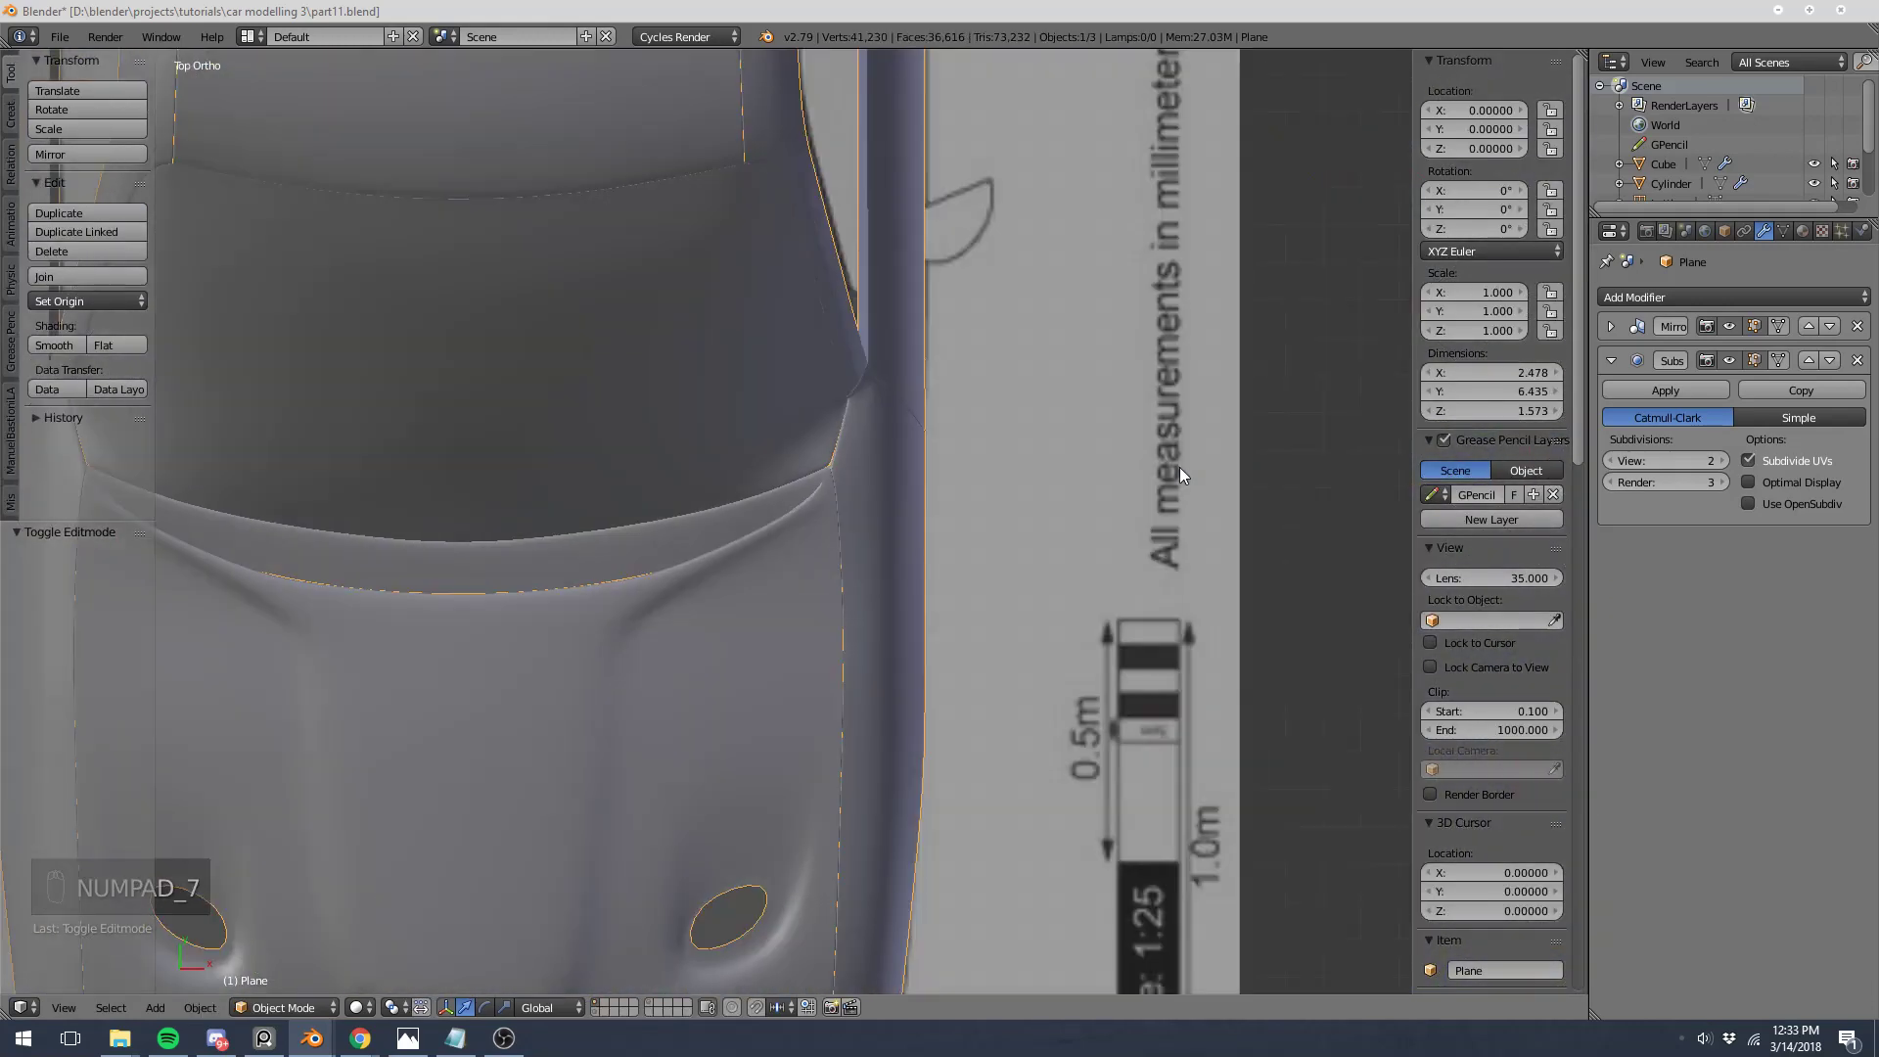
scroll(832, 530, "up", 6)
scroll(832, 530, "down", 3)
key("Tab")
key("z")
key("a")
key("a")
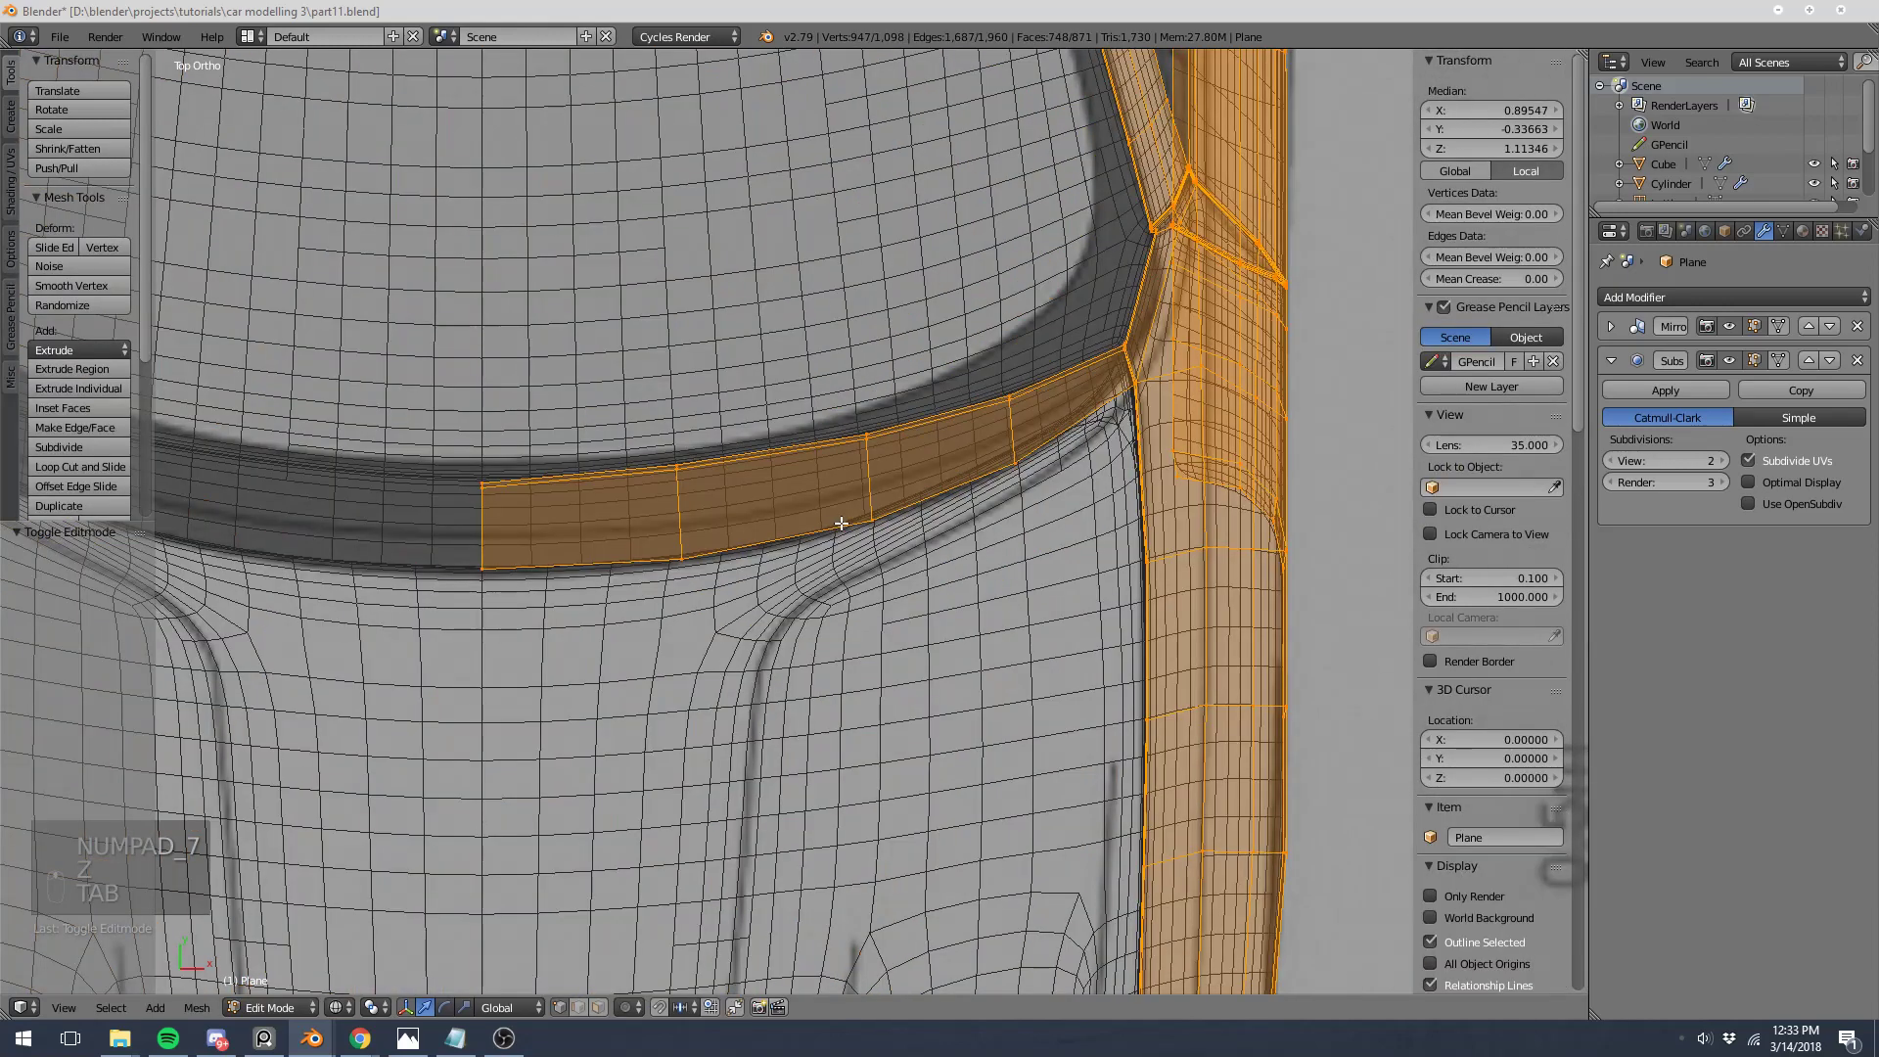
right_click(636, 559)
key("z")
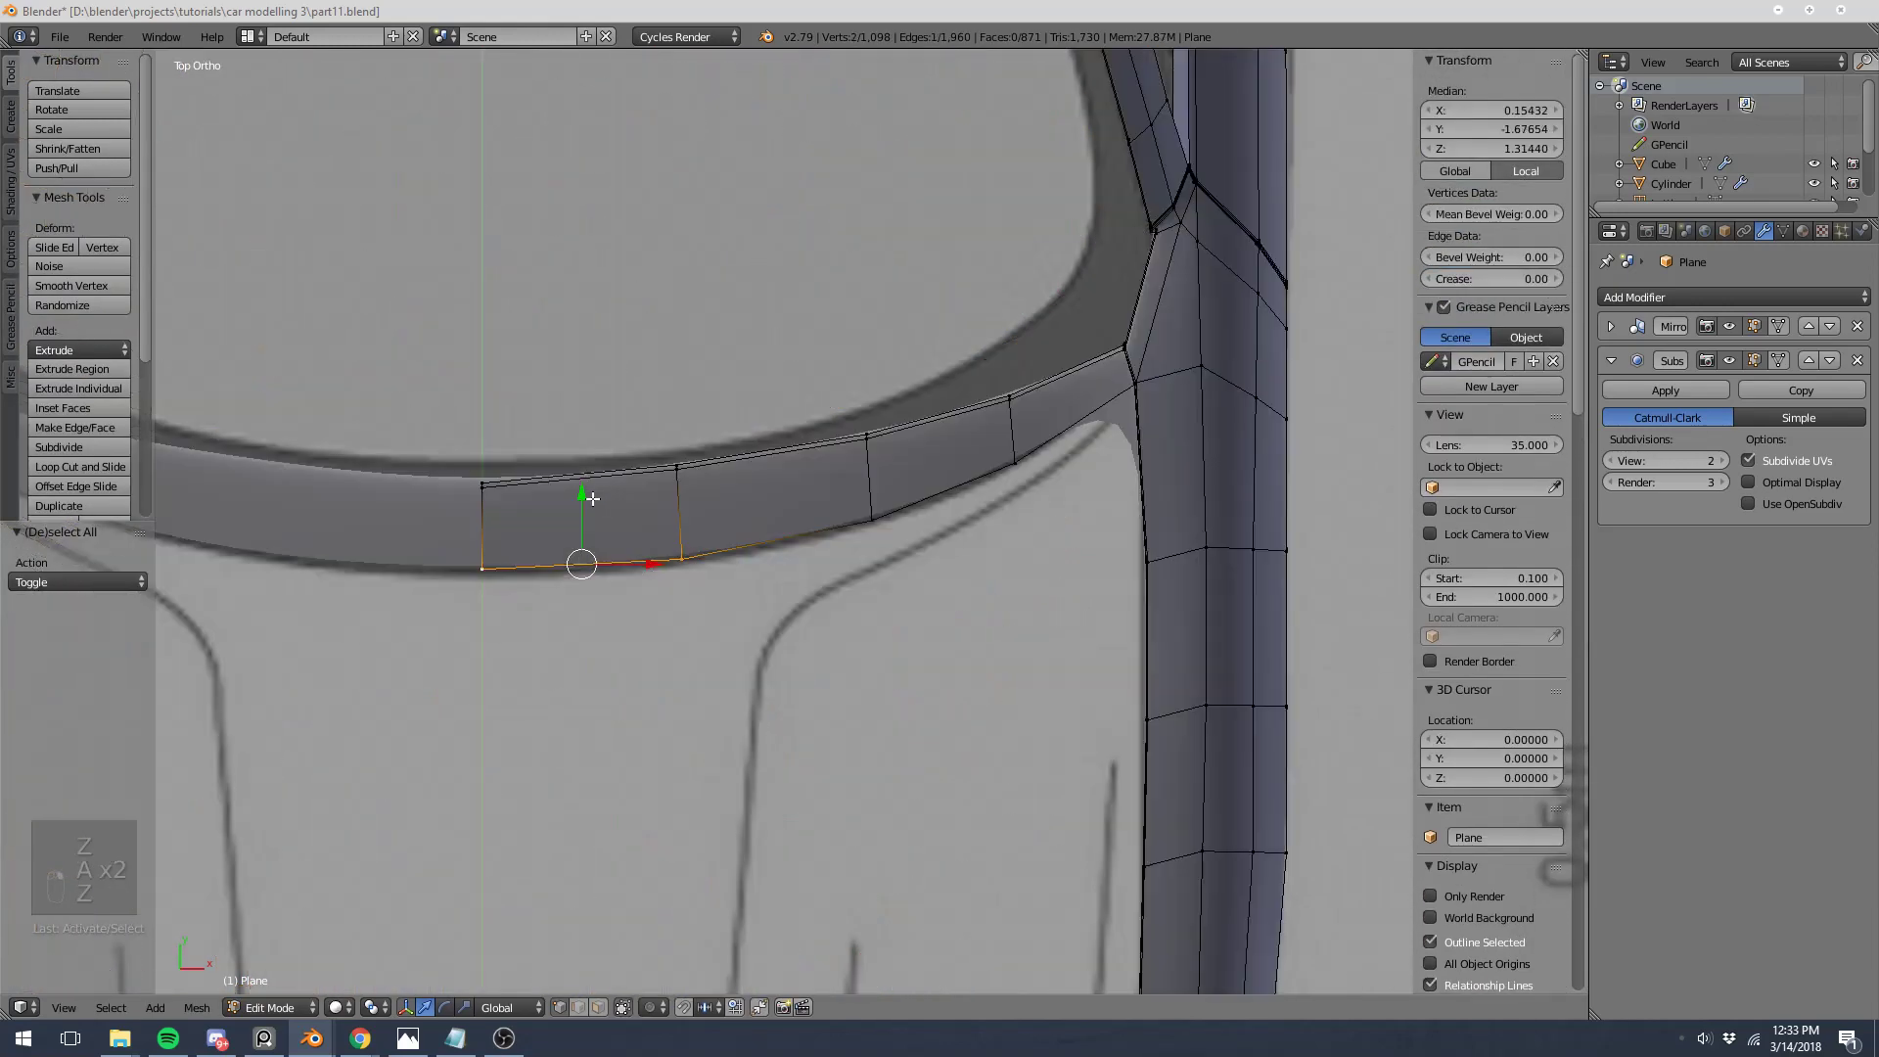
key("g")
left_click(573, 511)
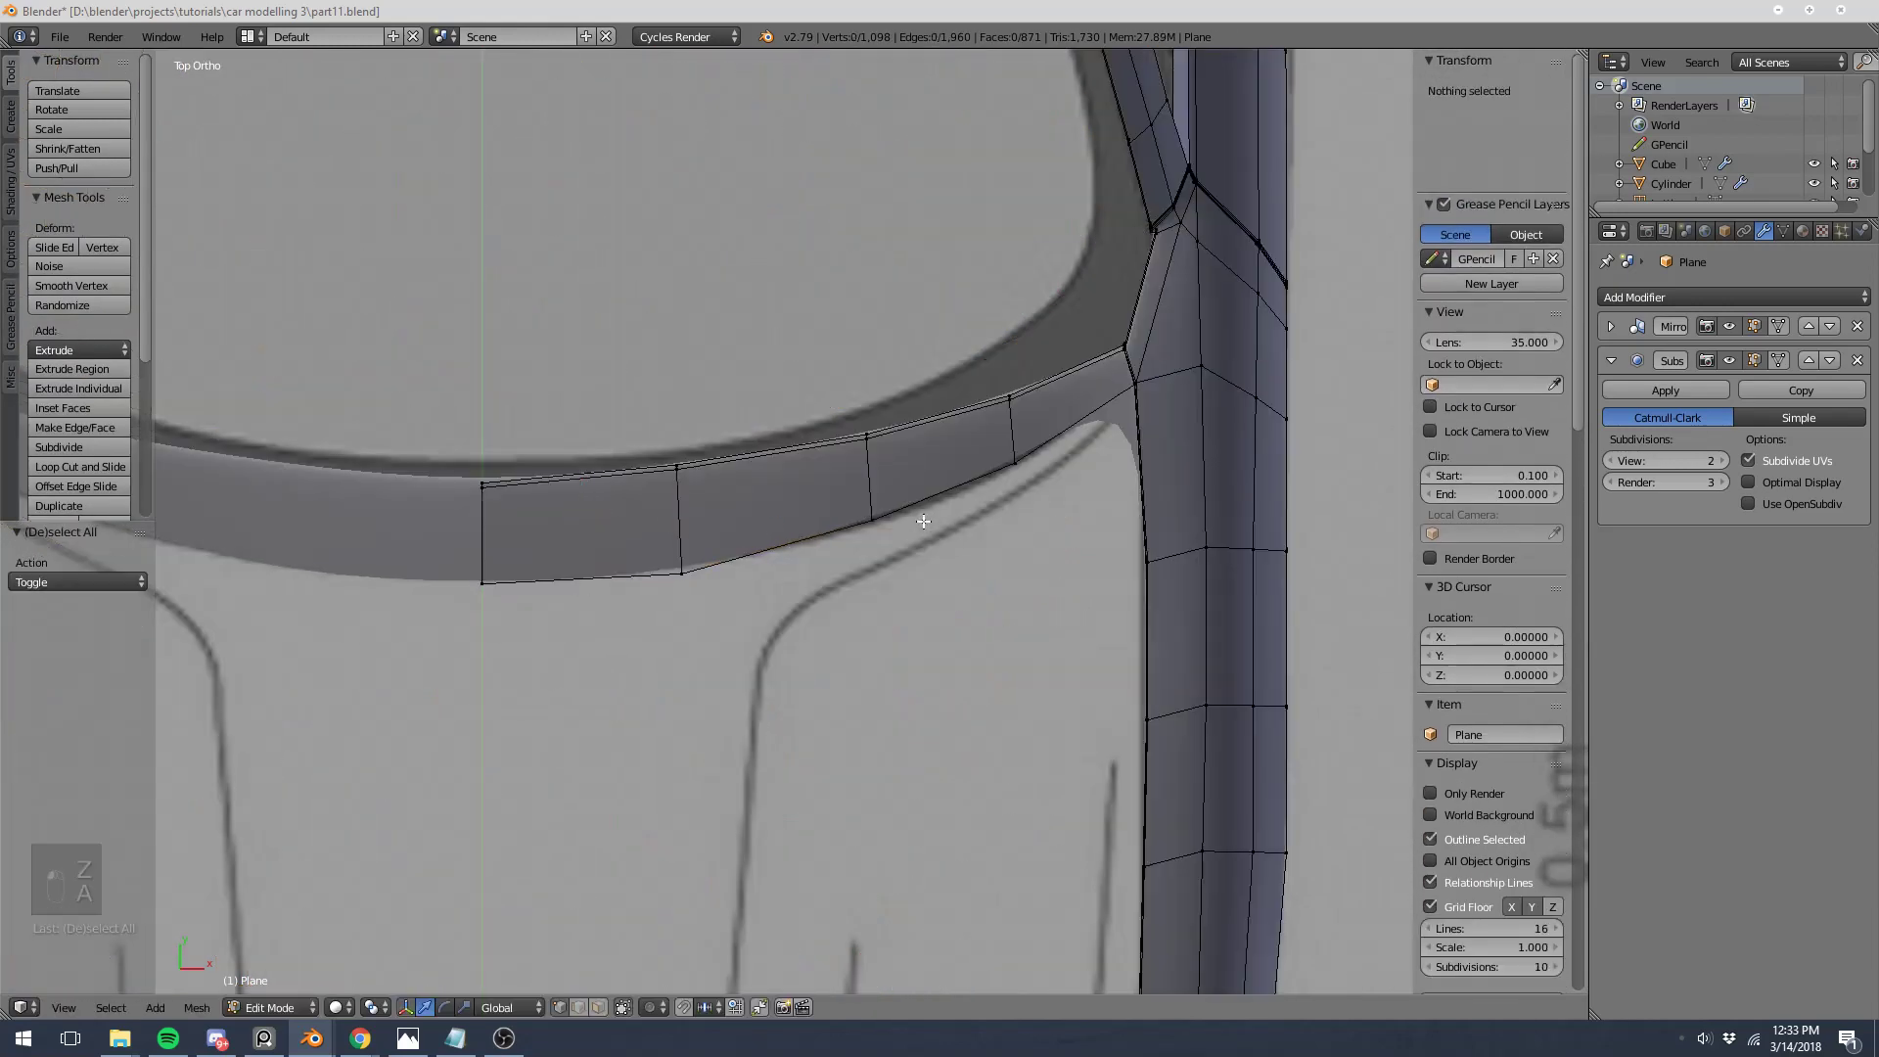
Step: Move the strip's third front-edge vertex -0.017 along Y and check the edge's curve from other angles
right_click(875, 471)
key("g")
left_click(878, 480)
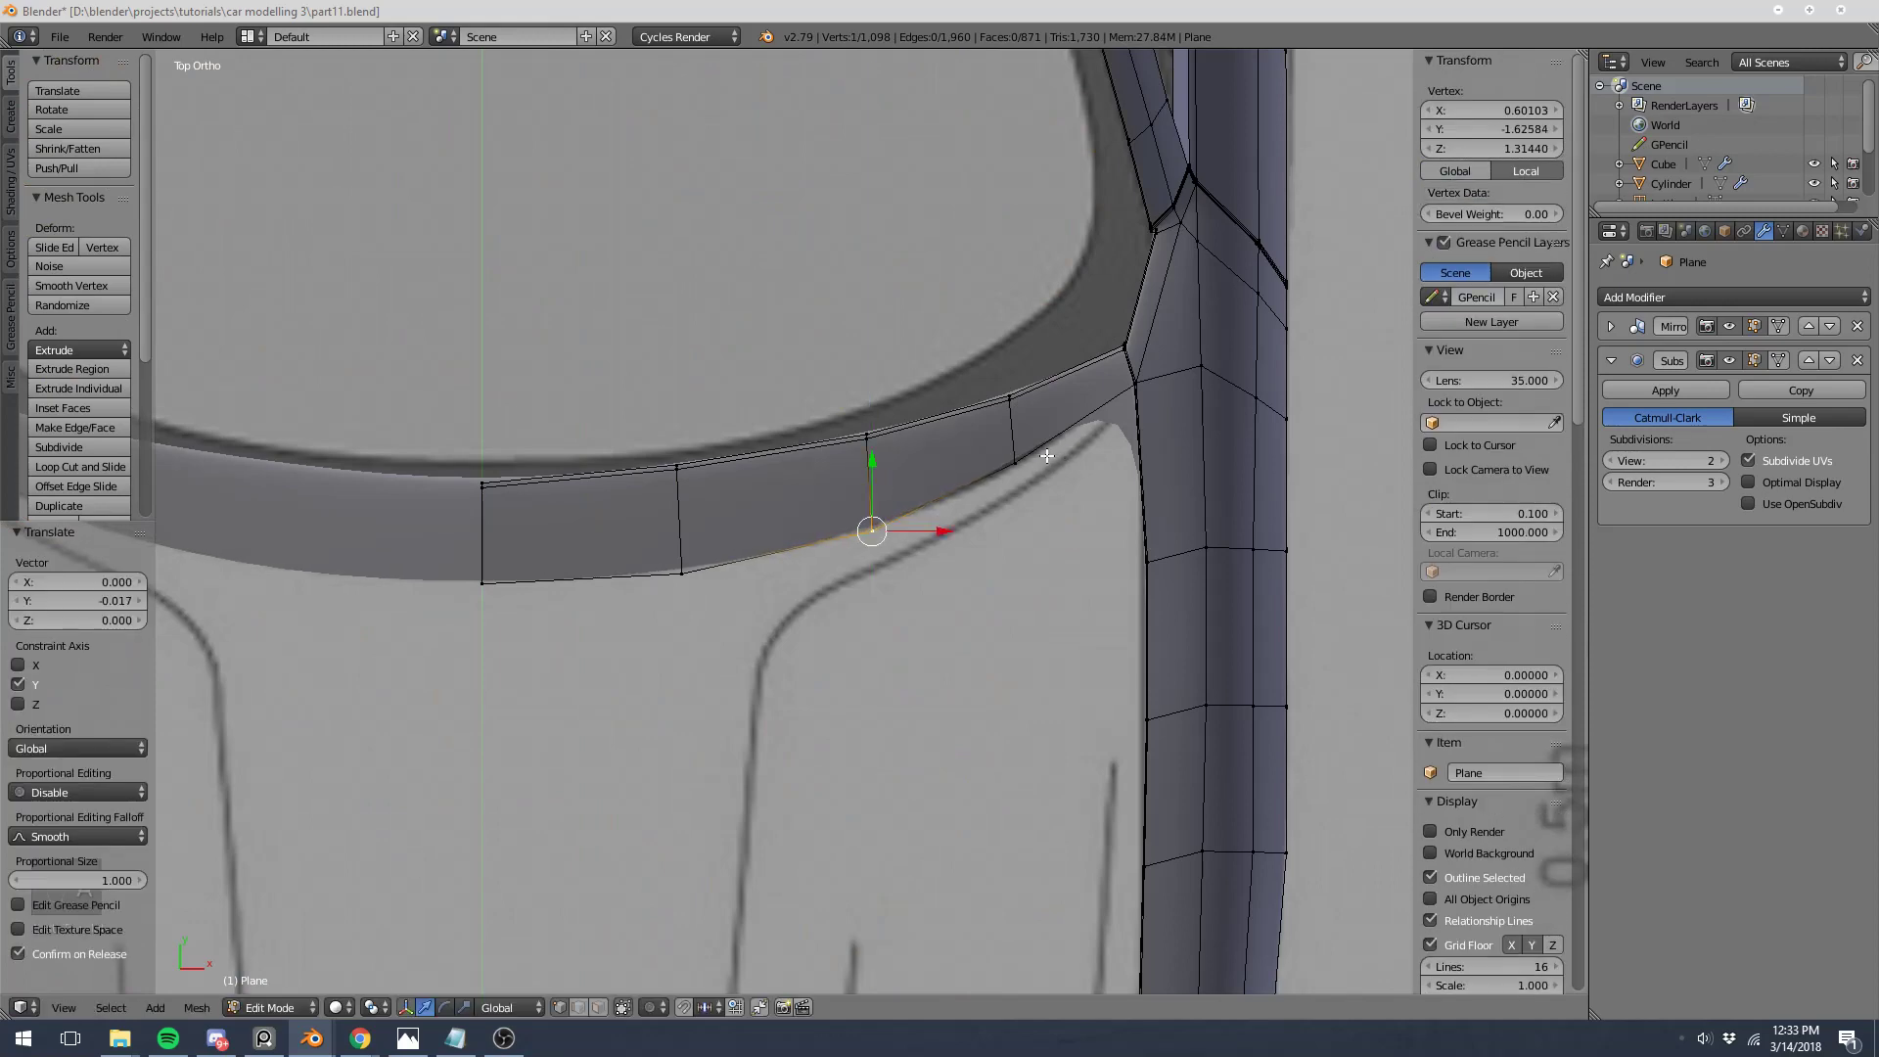
key("Tab")
middle_click_drag(1008, 454, 327, 286)
key("Tab")
middle_click_drag(827, 567, 826, 507)
key("Tab")
Step: Reveal the hidden hood and windshield sections, leave mesh editing and deselect everything
scroll(765, 550, "down", 5)
key("Tab")
key("a")
key("a")
key("a")
key("a")
key("alt+h")
key("Tab")
key("a")
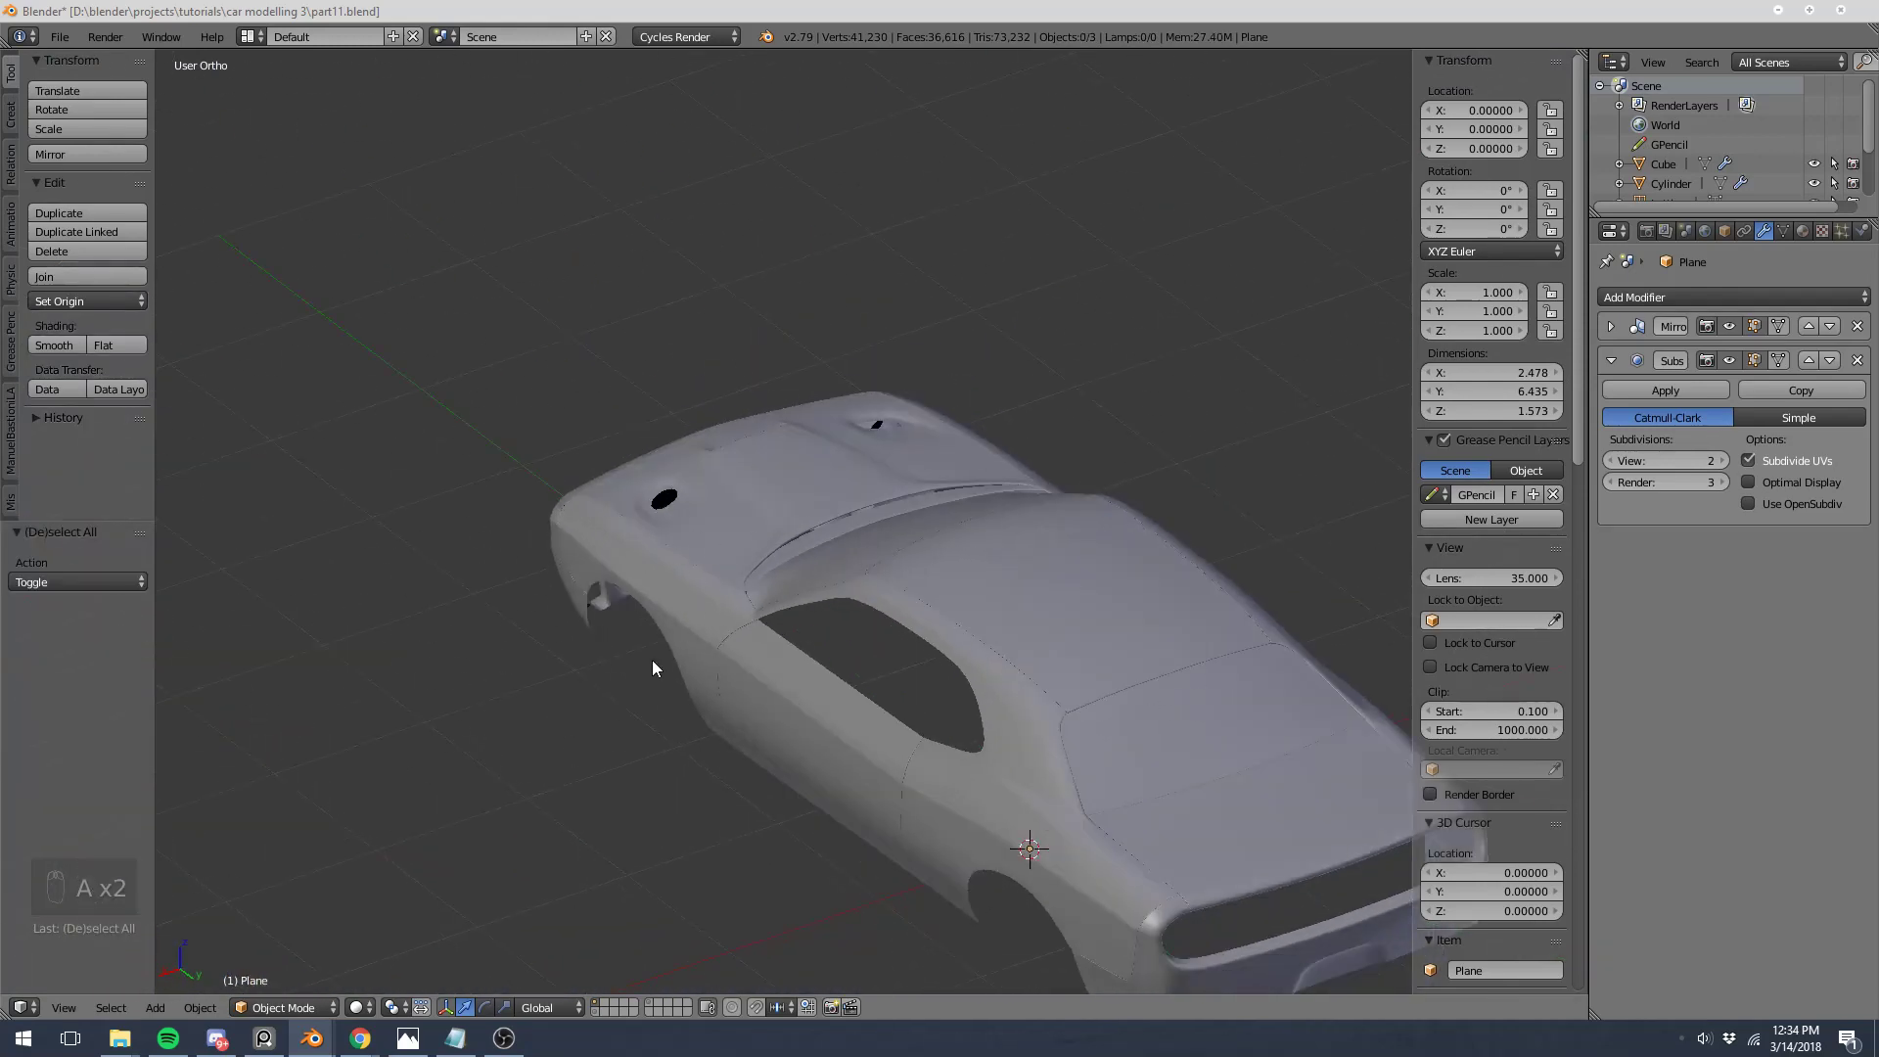
Step: Preview the car body in rendered shading from the side and return to solid shading
mouse_move(651, 659)
middle_mouse_down()
mouse_move(776, 684)
mouse_move(776, 650)
mouse_move(724, 634)
mouse_move(742, 592)
mouse_move(701, 610)
mouse_move(672, 666)
mouse_move(744, 597)
mouse_move(802, 615)
middle_mouse_up()
key("shift+z")
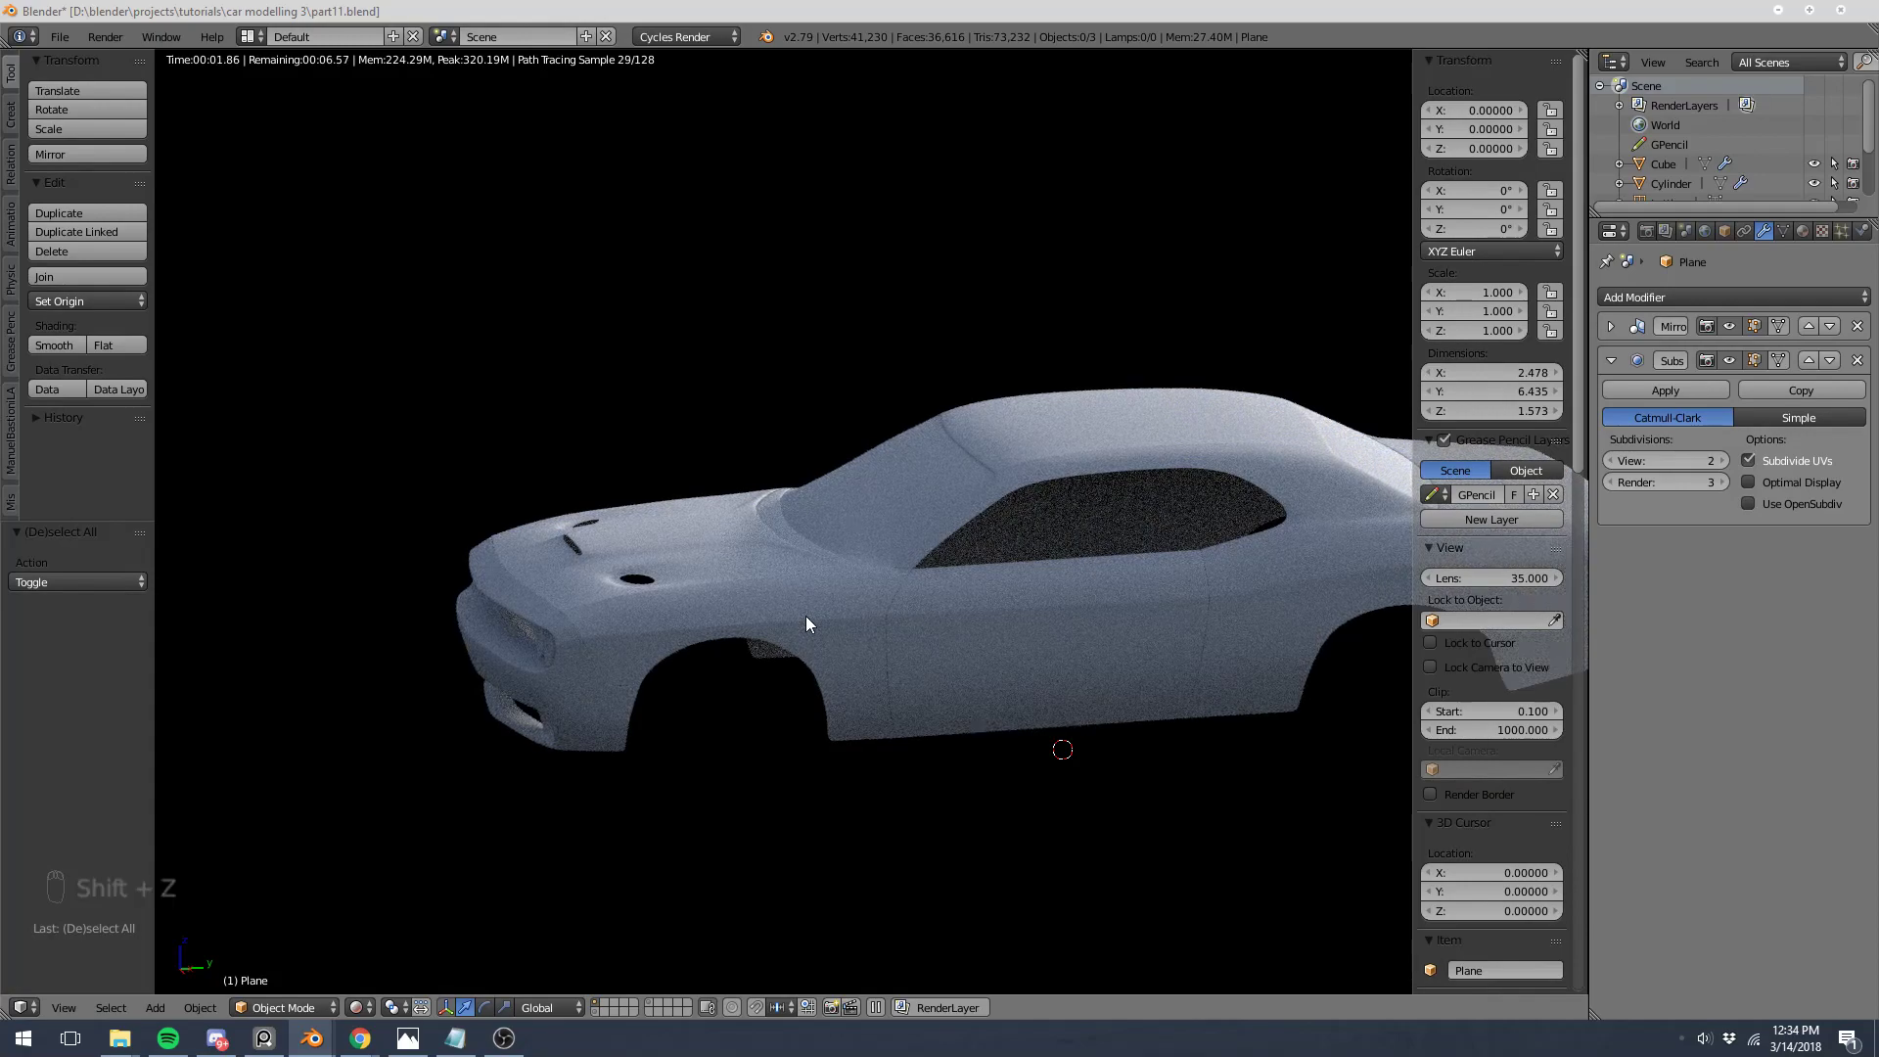
middle_click_drag(806, 615, 724, 472)
scroll(724, 473, "up", 4)
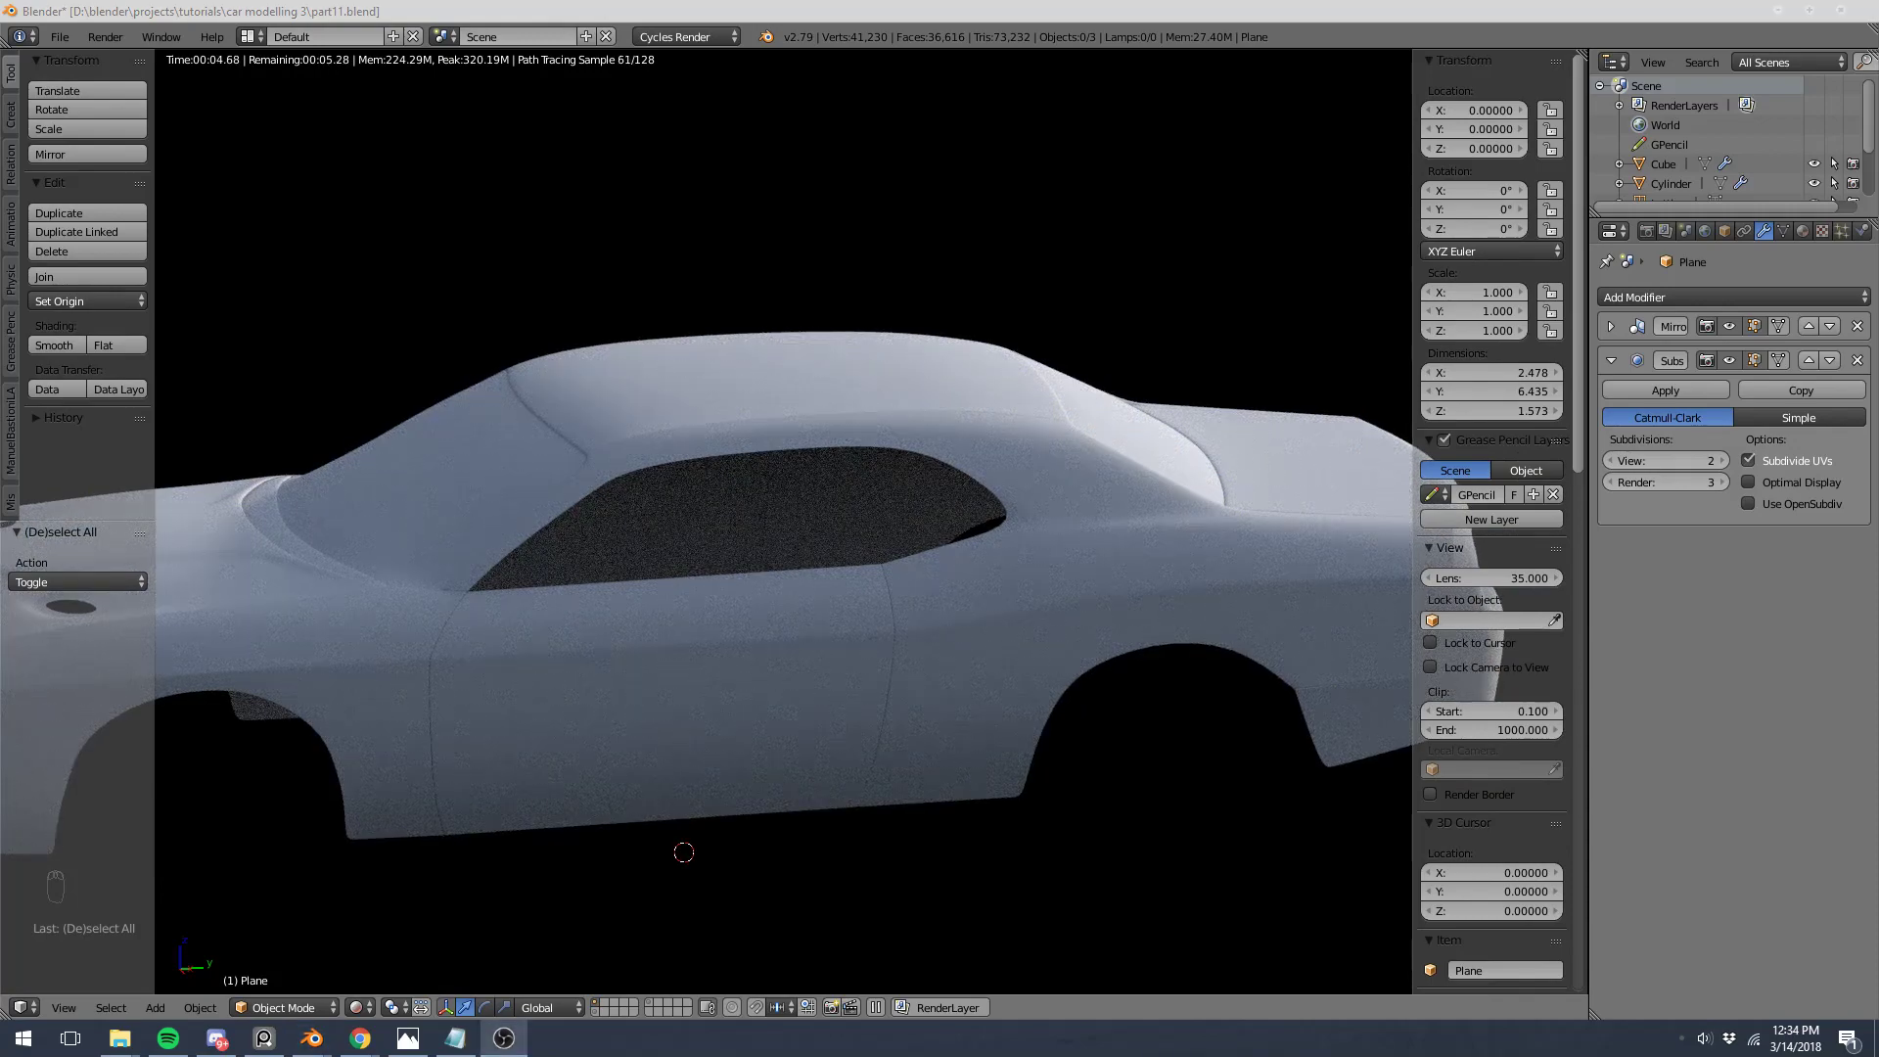
left_click(642, 10)
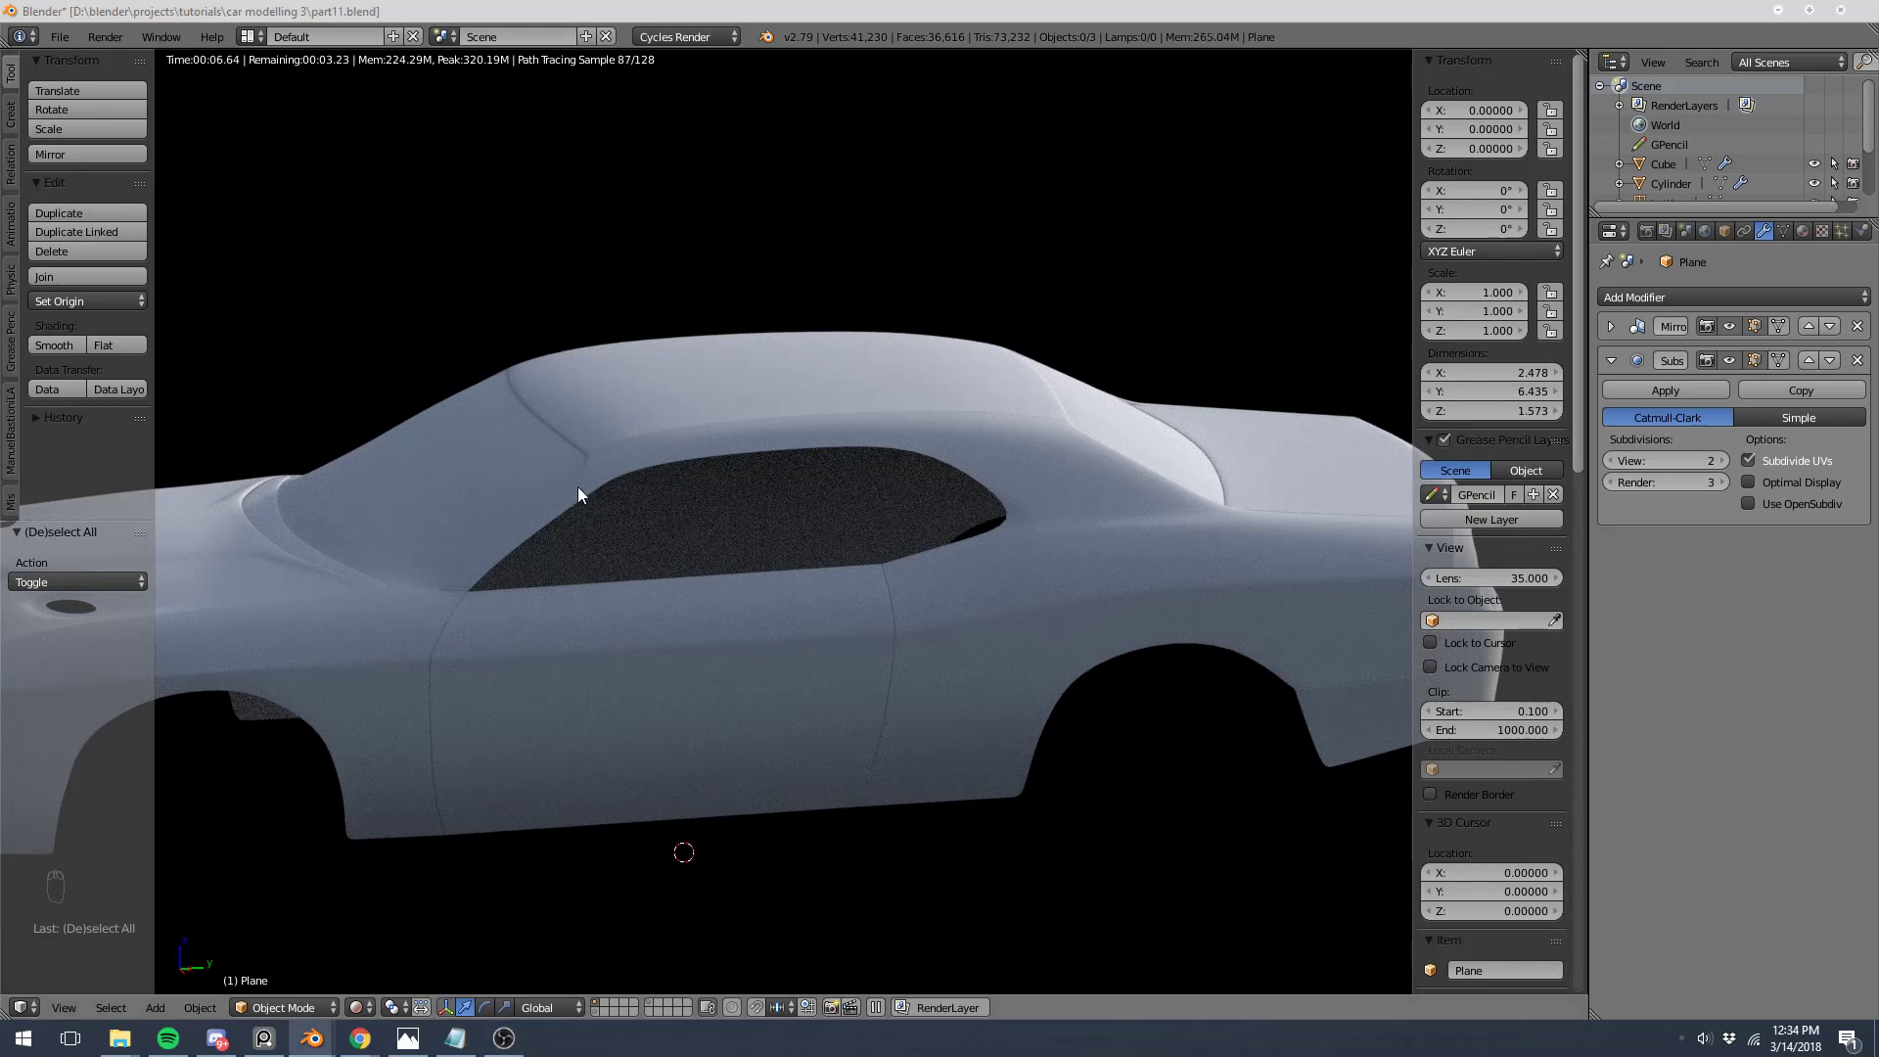
key("shift+z")
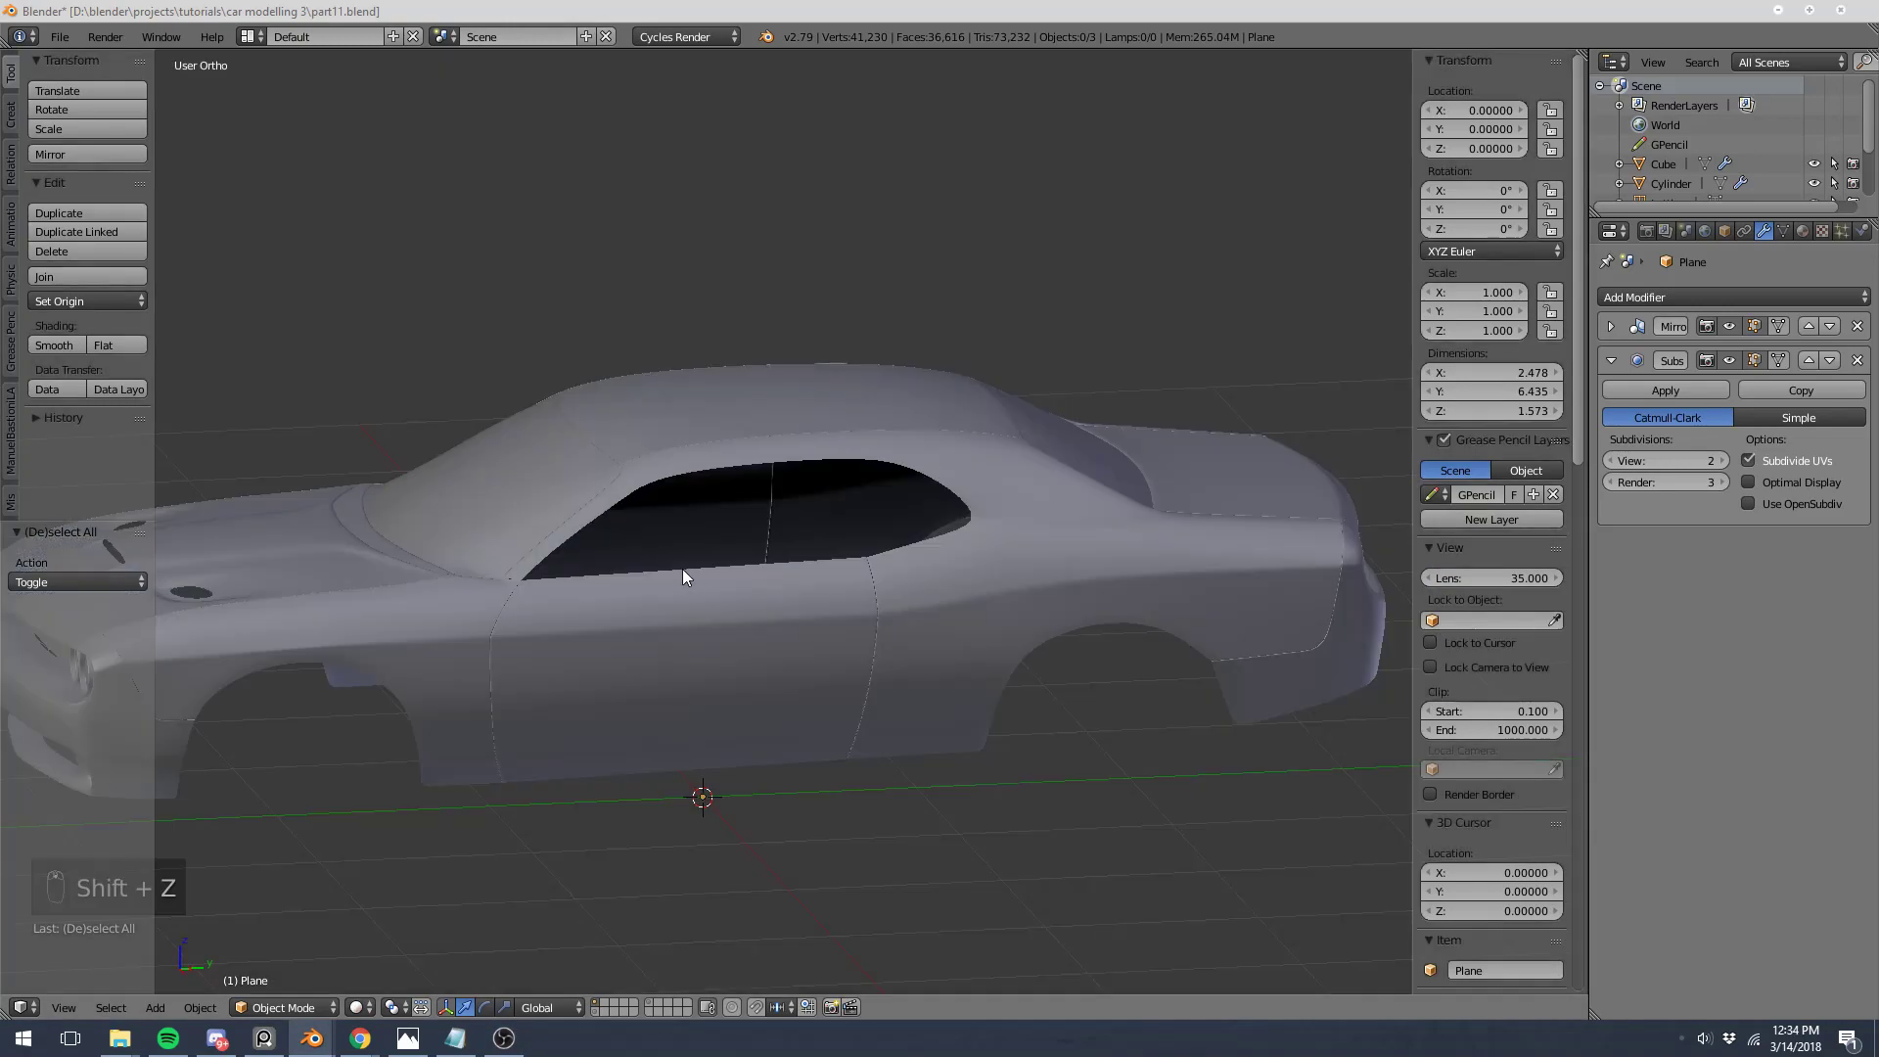
Step: Examine the complete body in solid shading and compare its side profile with the right-view blueprint
scroll(444, 607, "up", 5)
mouse_move(444, 607)
middle_mouse_down()
mouse_move(930, 513)
mouse_move(973, 629)
mouse_move(1168, 586)
mouse_move(553, 511)
mouse_move(765, 516)
mouse_move(714, 507)
middle_mouse_up()
scroll(924, 506, "down", 8)
key("a")
key("a")
scroll(765, 515, "up", 3)
key("Tab")
key("a")
key("a")
key("KP_3")
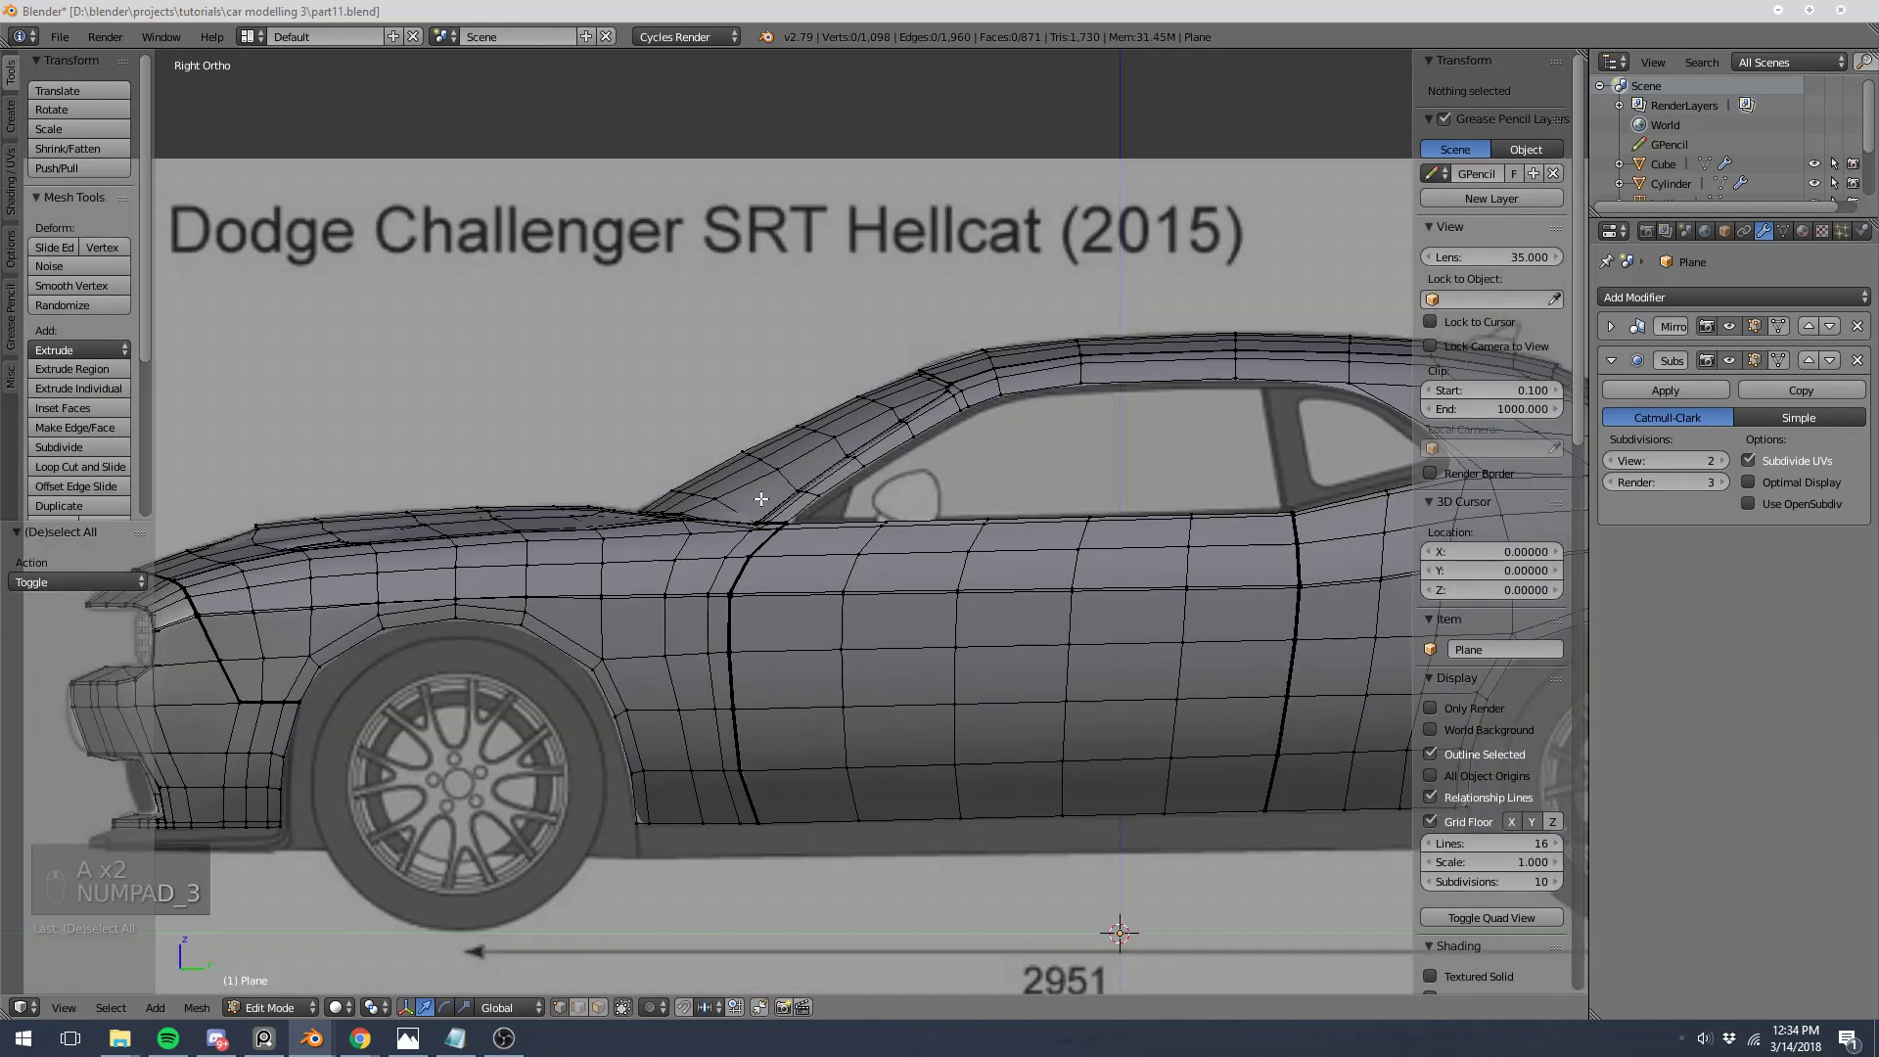
scroll(761, 499, "down", 3)
key("Tab")
middle_click_drag(734, 414, 752, 491)
key("KP_3")
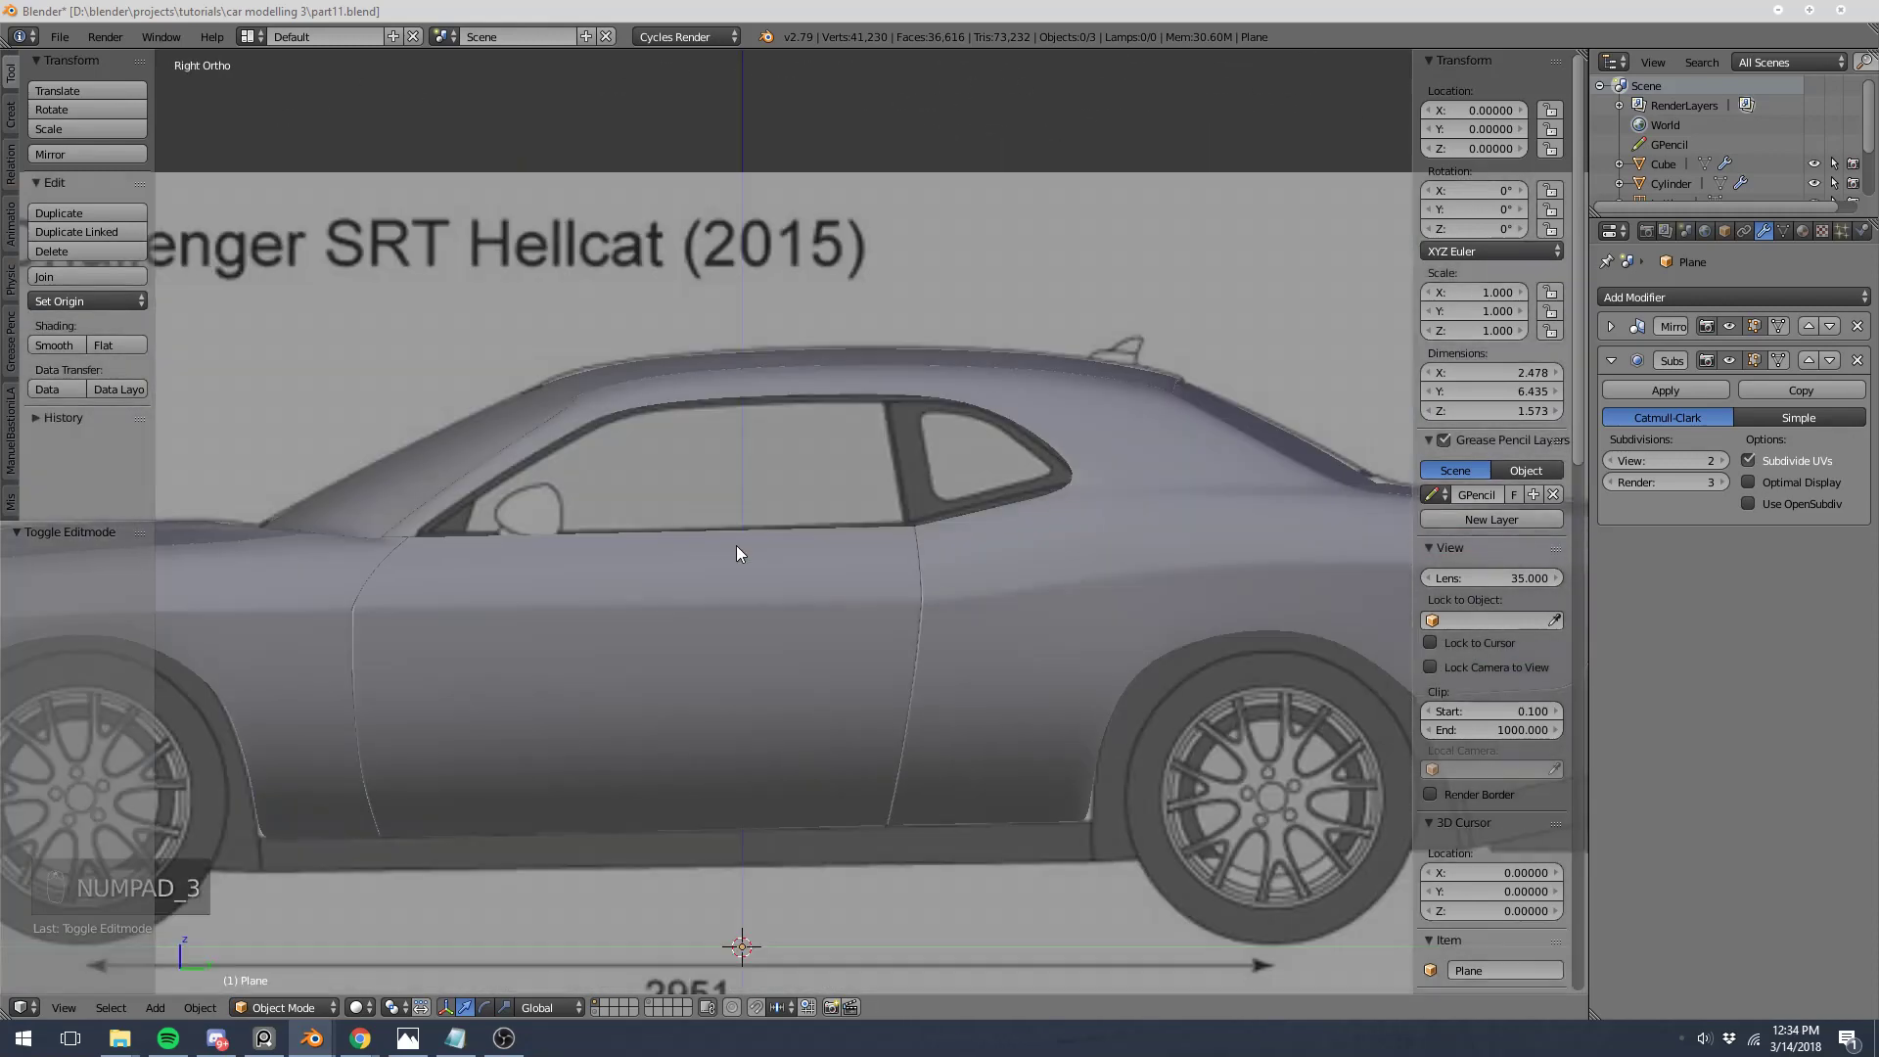
Step: Enter mesh editing on the car body, clear the selection and select the door's upper edge loop along the window sill
scroll(743, 544, "up", 5)
key("Tab")
key("a")
key("a")
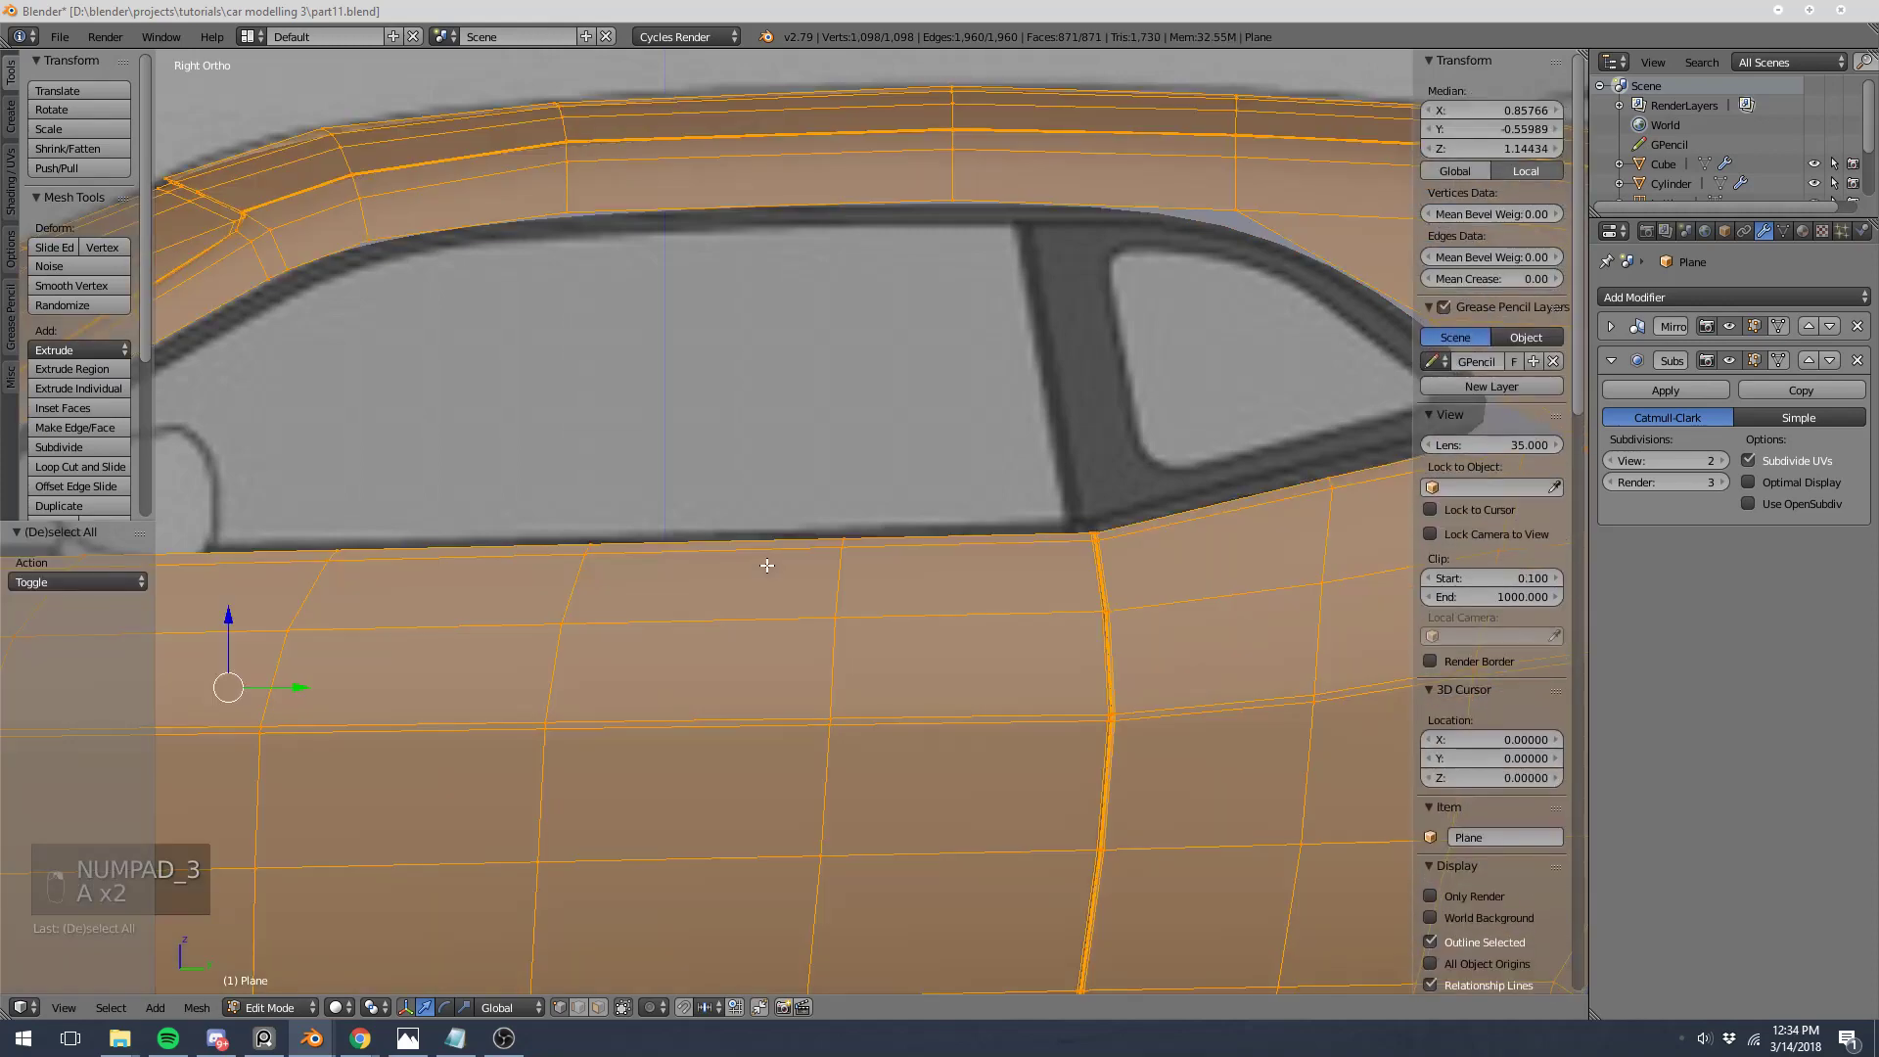
key("a")
middle_click_drag(564, 338, 1031, 354, "shift")
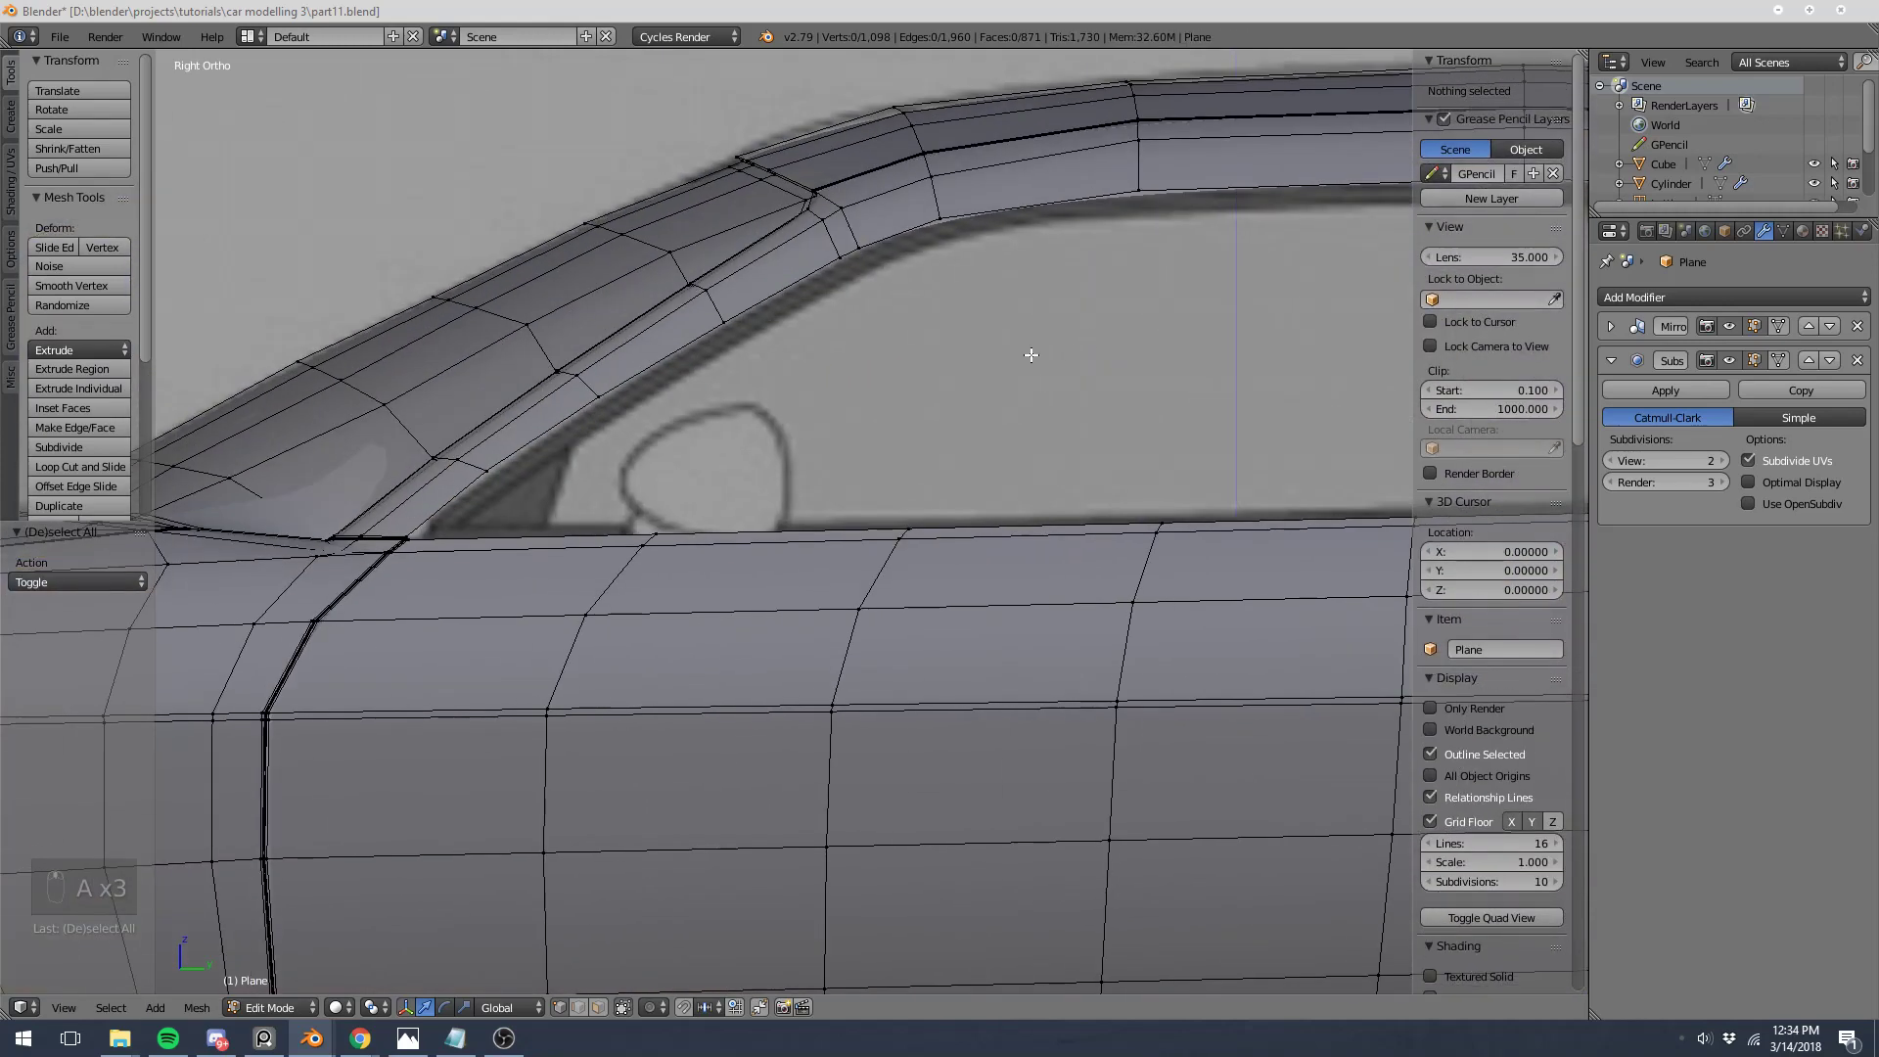
right_click(509, 536, "alt")
scroll(910, 399, "down", 5)
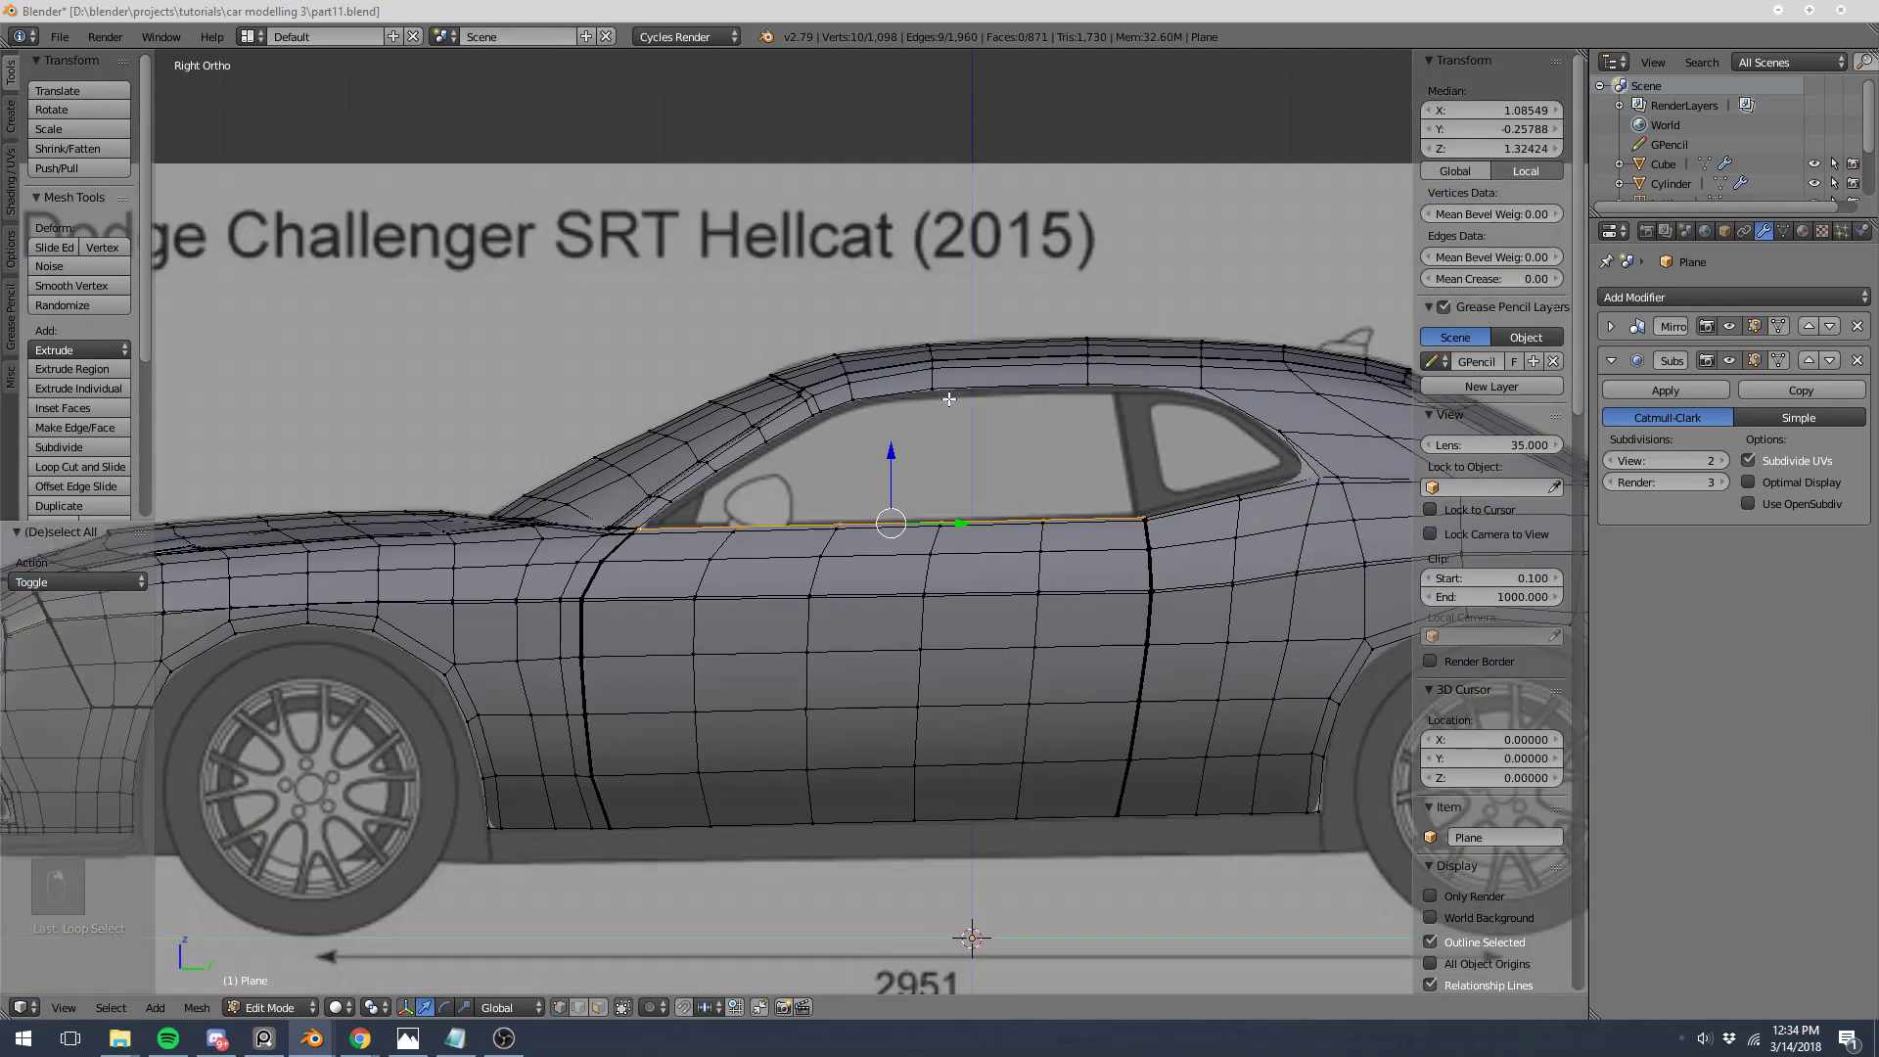
Step: Compare the door's upper edge with the side blueprint in wireframe and with the red car's window photo in Chrome
middle_click_drag(1125, 416, 719, 447, "shift")
scroll(719, 448, "up", 4)
scroll(719, 448, "down", 2)
middle_click_drag(494, 494, 978, 558, "shift")
scroll(626, 533, "up", 3)
scroll(626, 533, "down", 3)
key("z")
middle_click_drag(349, 524, 809, 537, "shift")
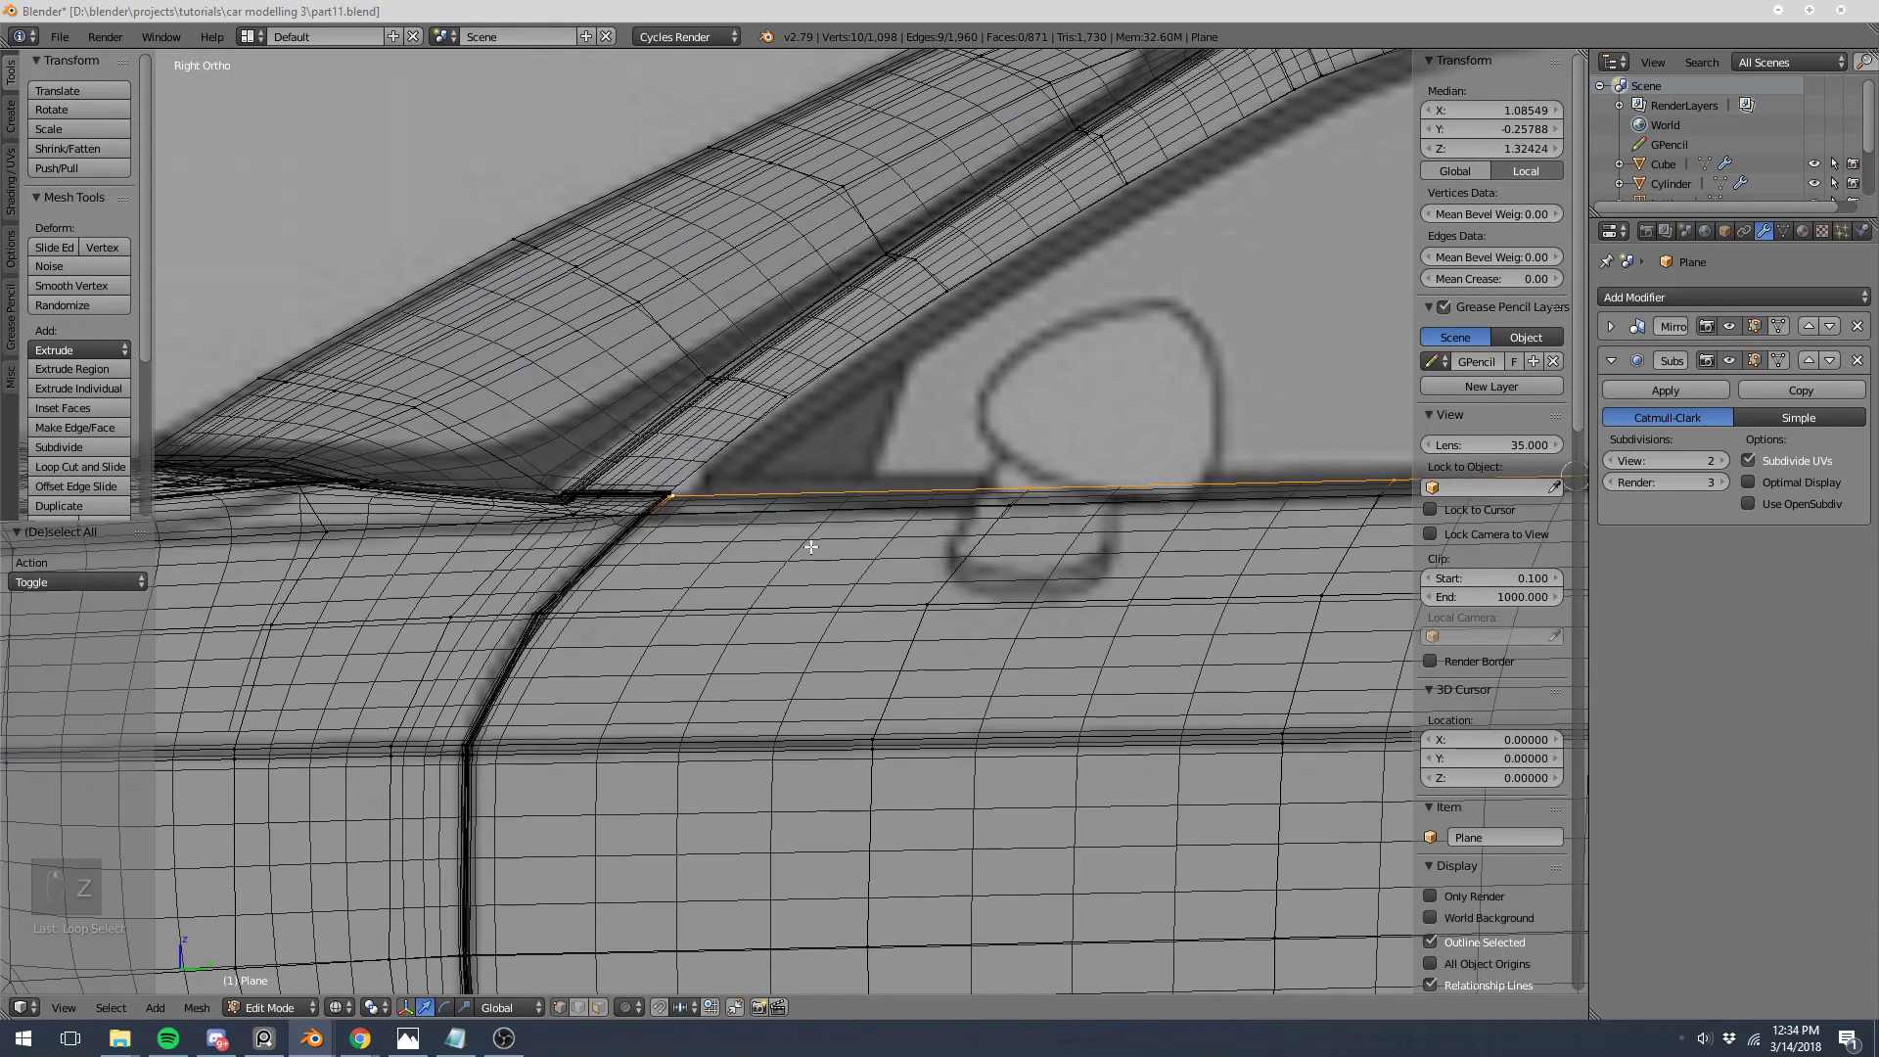
key("z")
scroll(746, 549, "up", 4)
key("z")
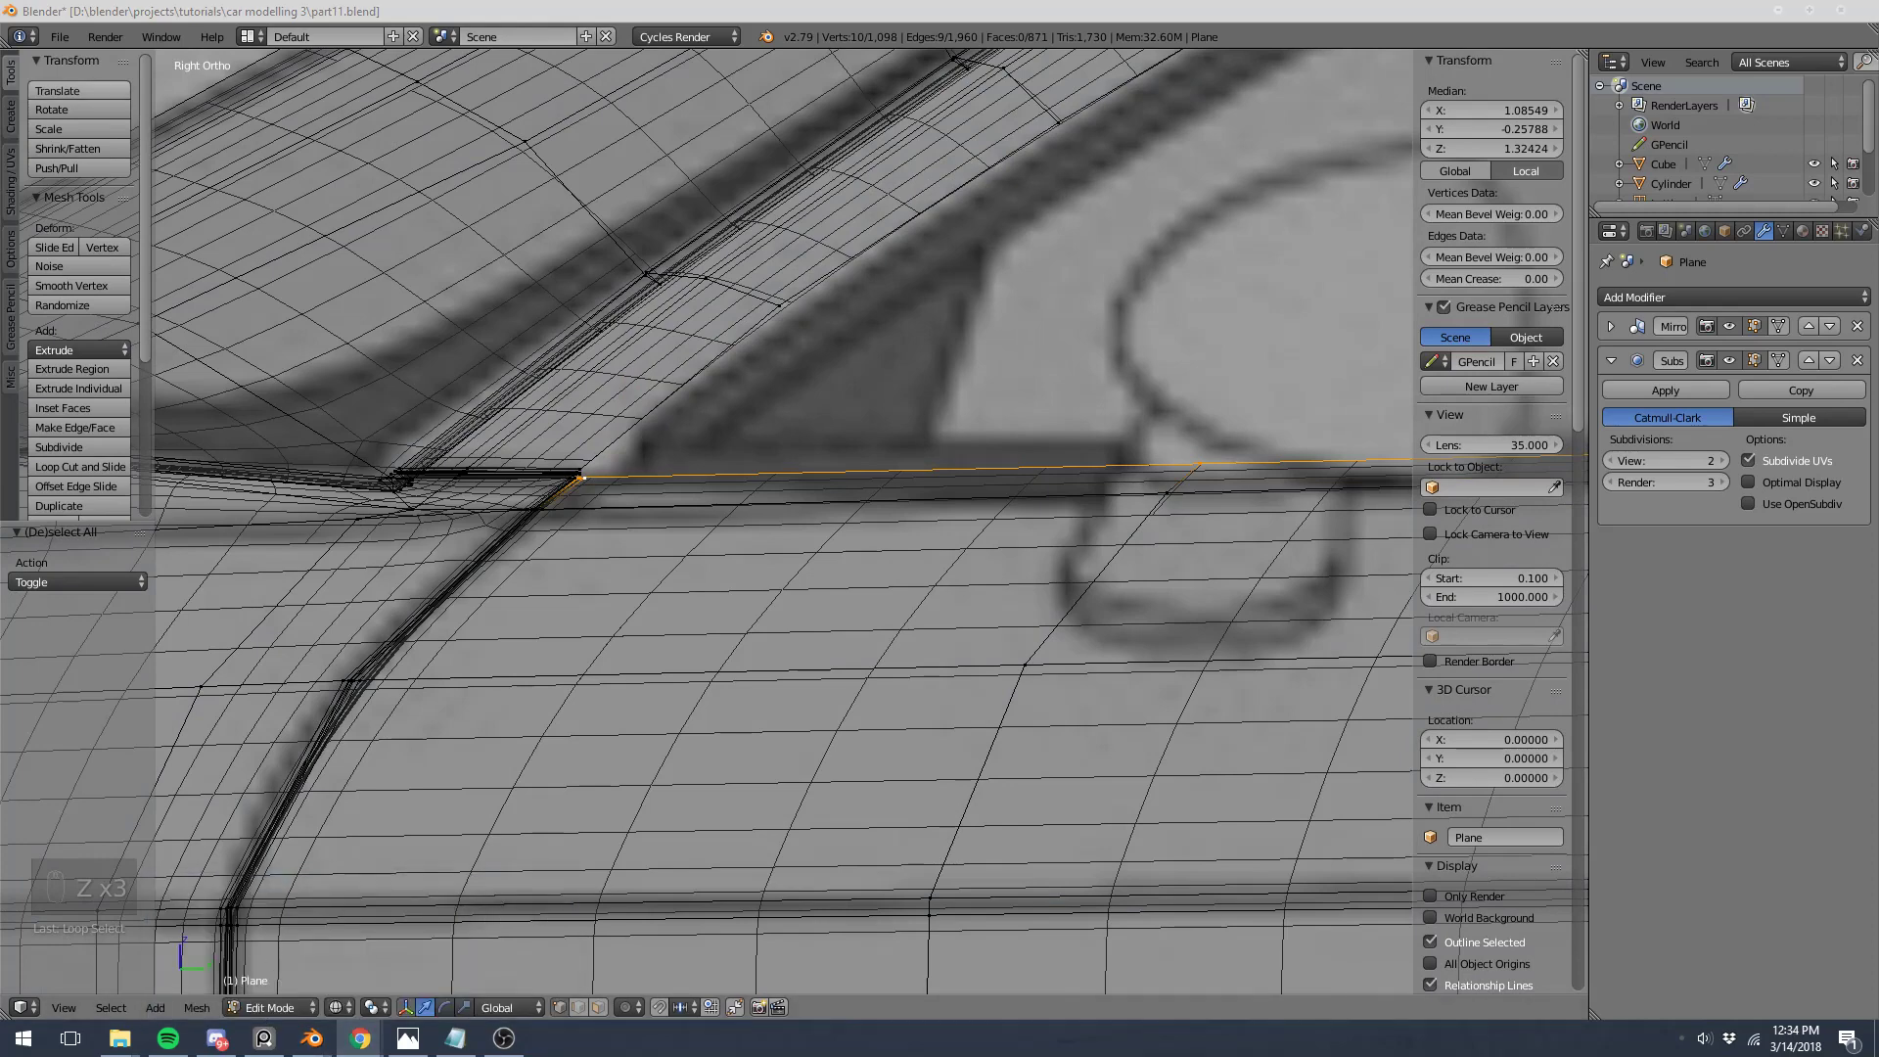
left_click(360, 1037)
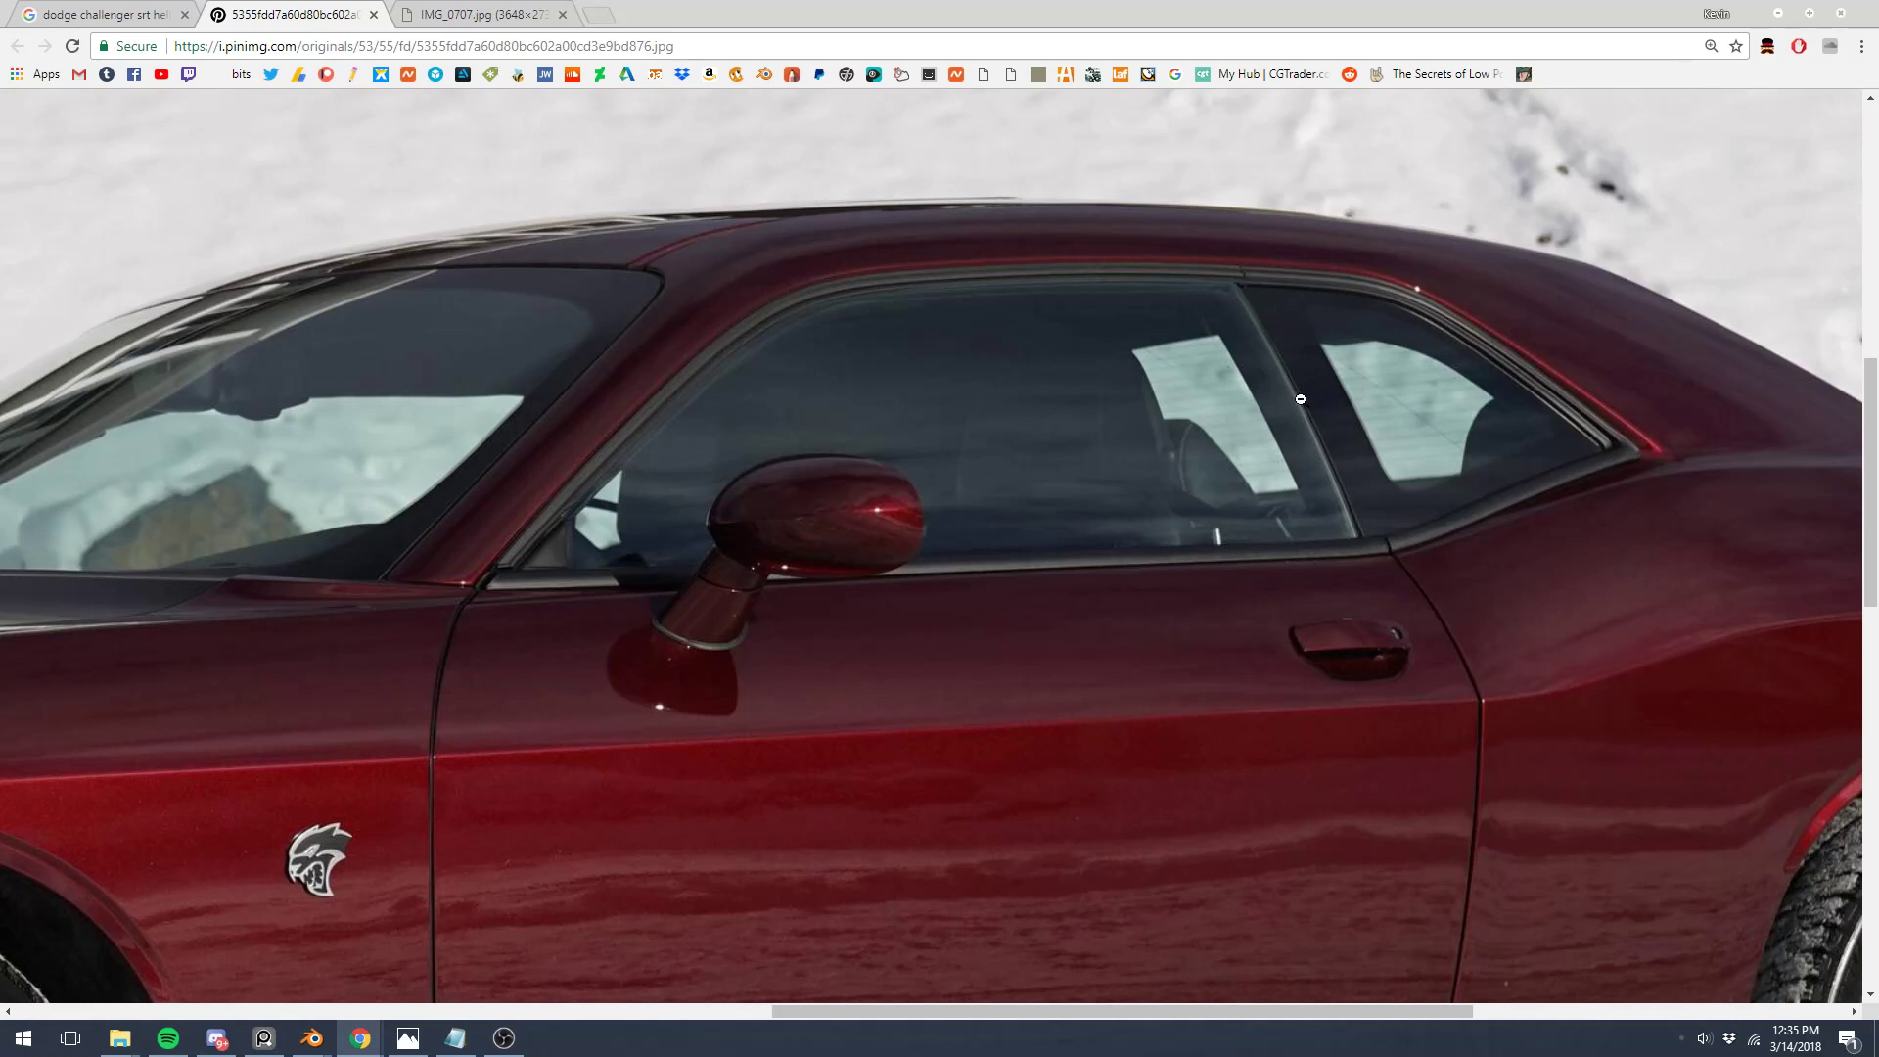
left_click(1778, 14)
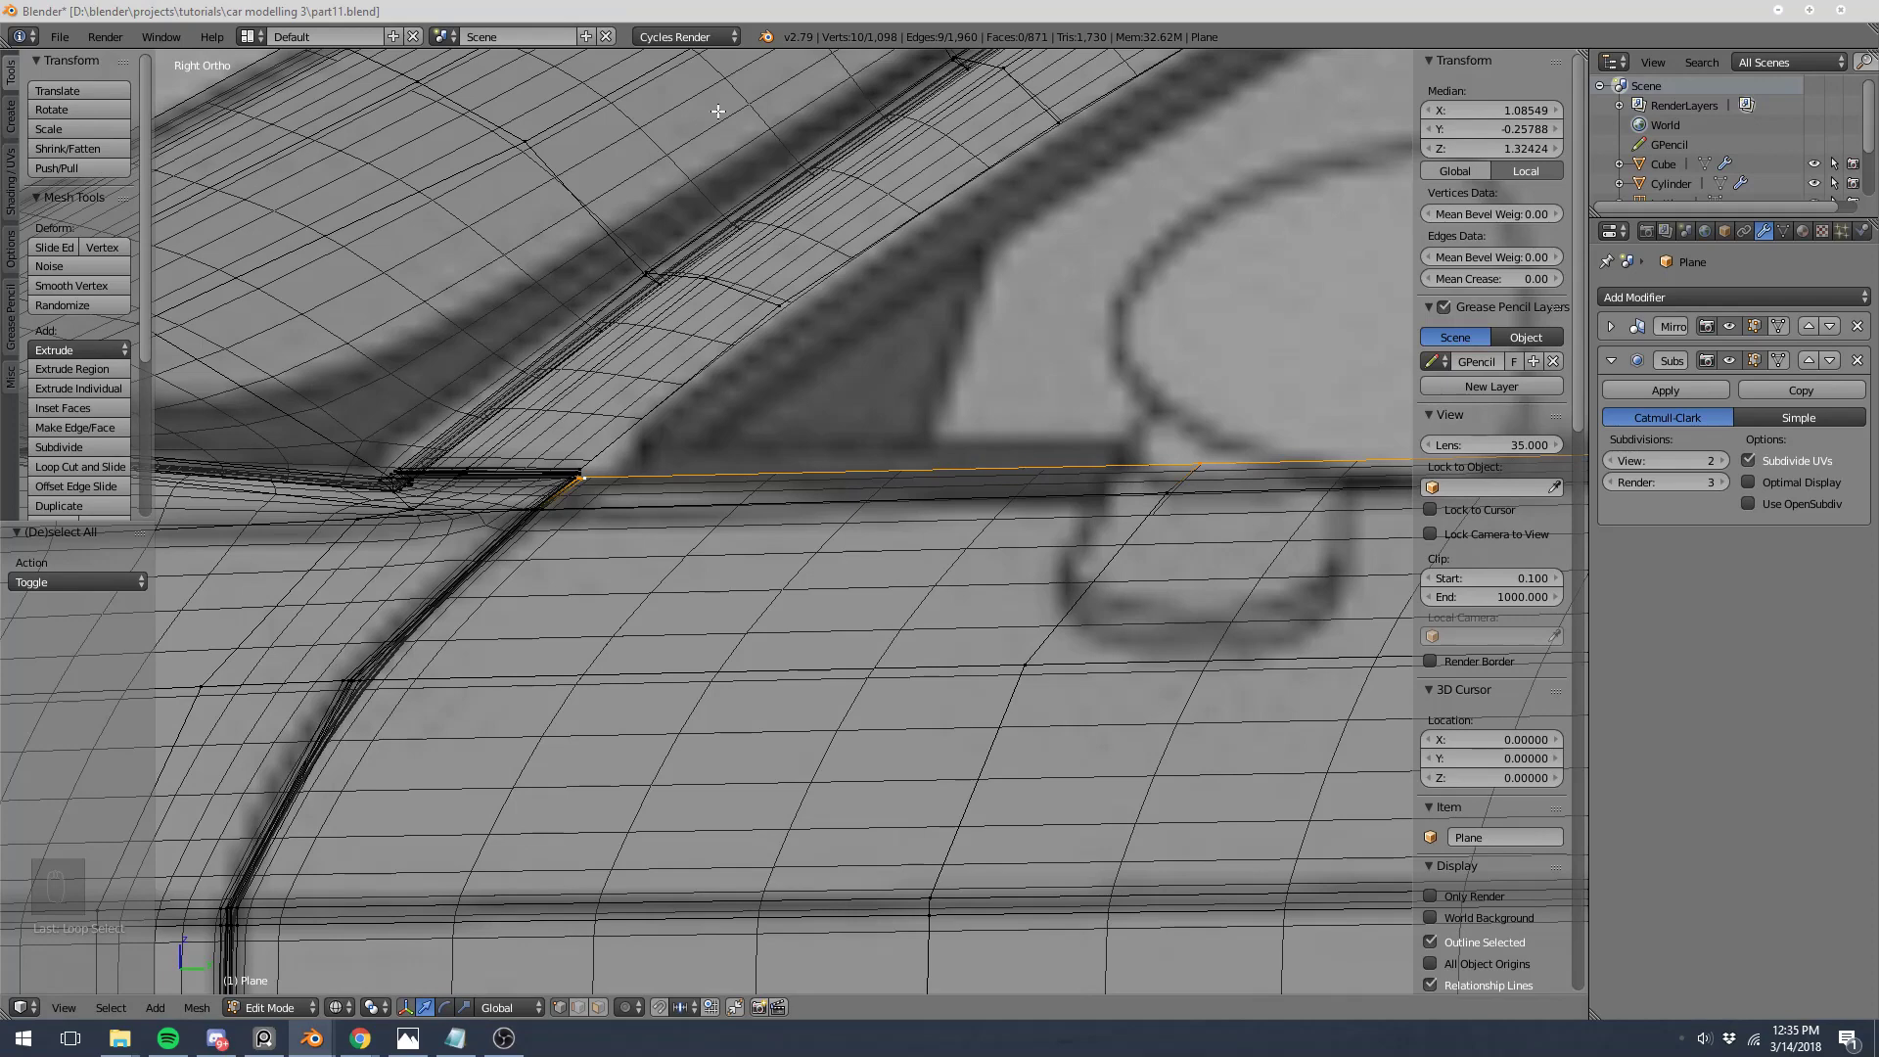
Step: Extrude the door's upper edge loop 0.015 upward along Z to form a strip under the window
key("n")
key("z")
scroll(615, 570, "up", 3)
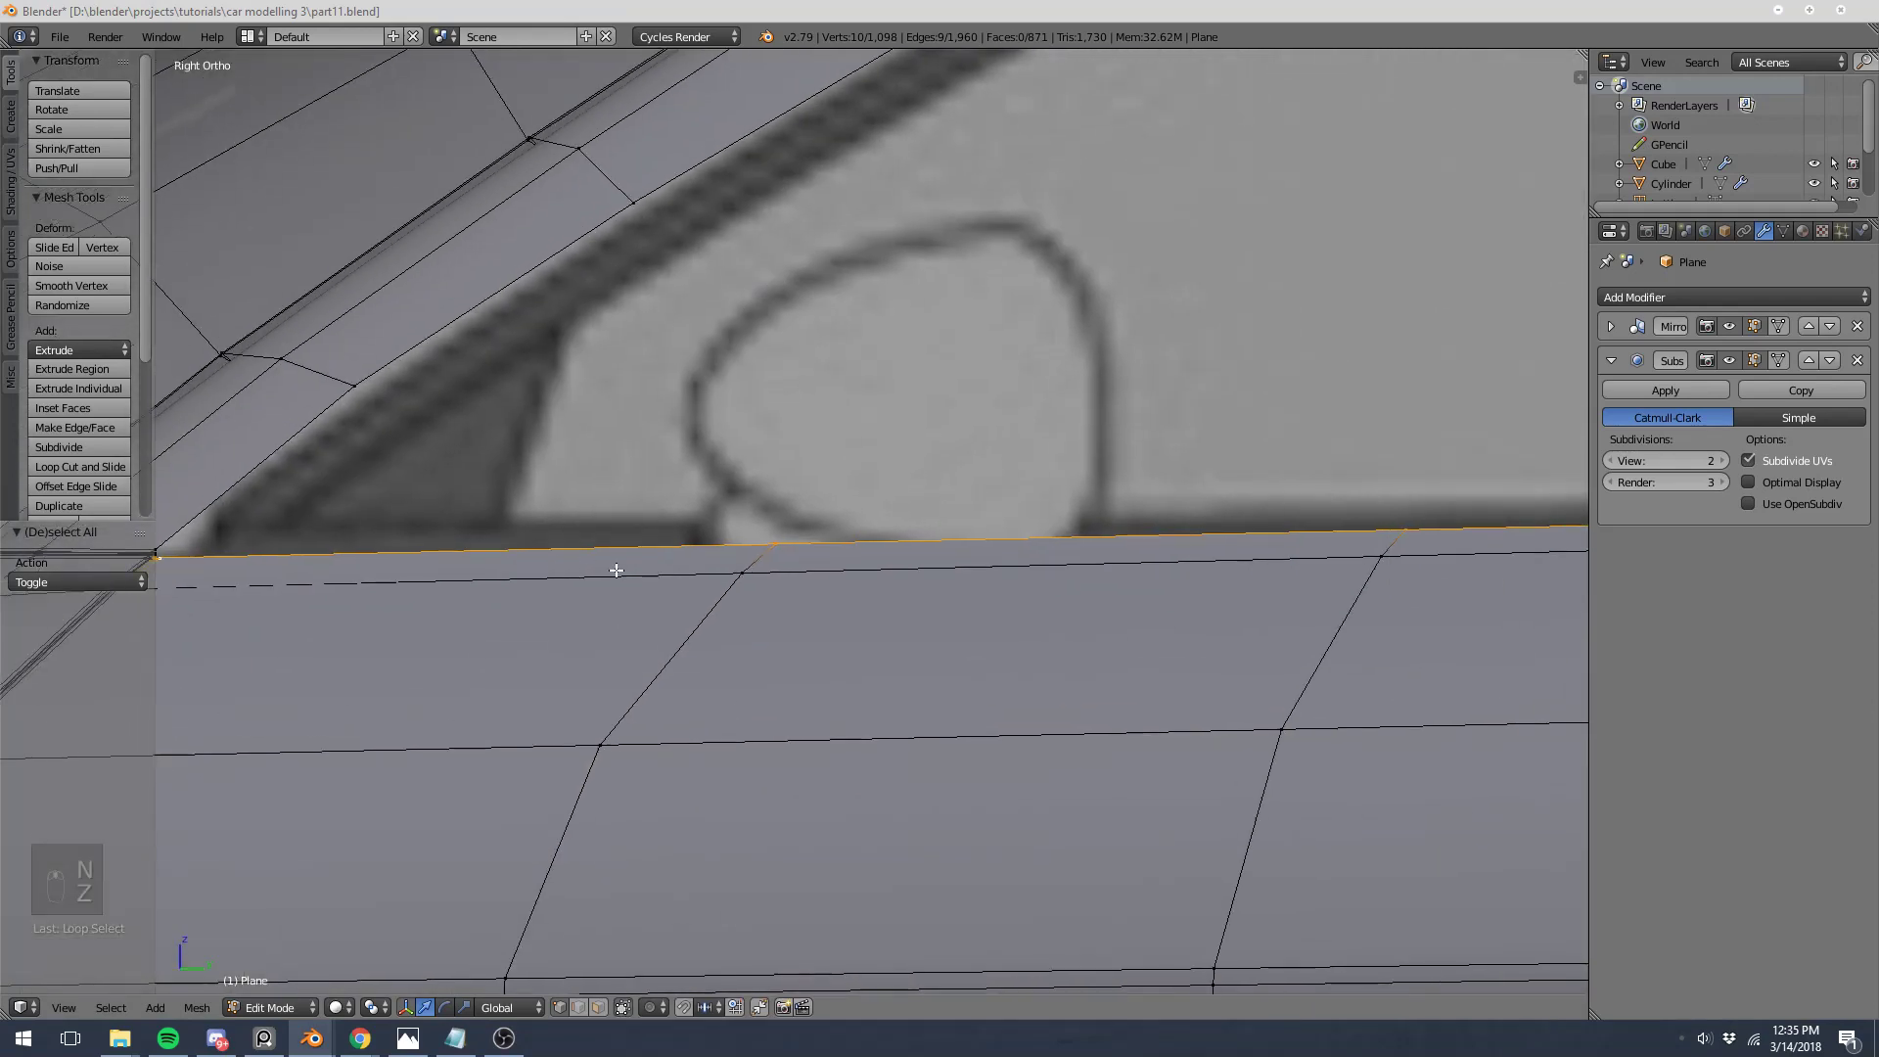
key("e")
key("z")
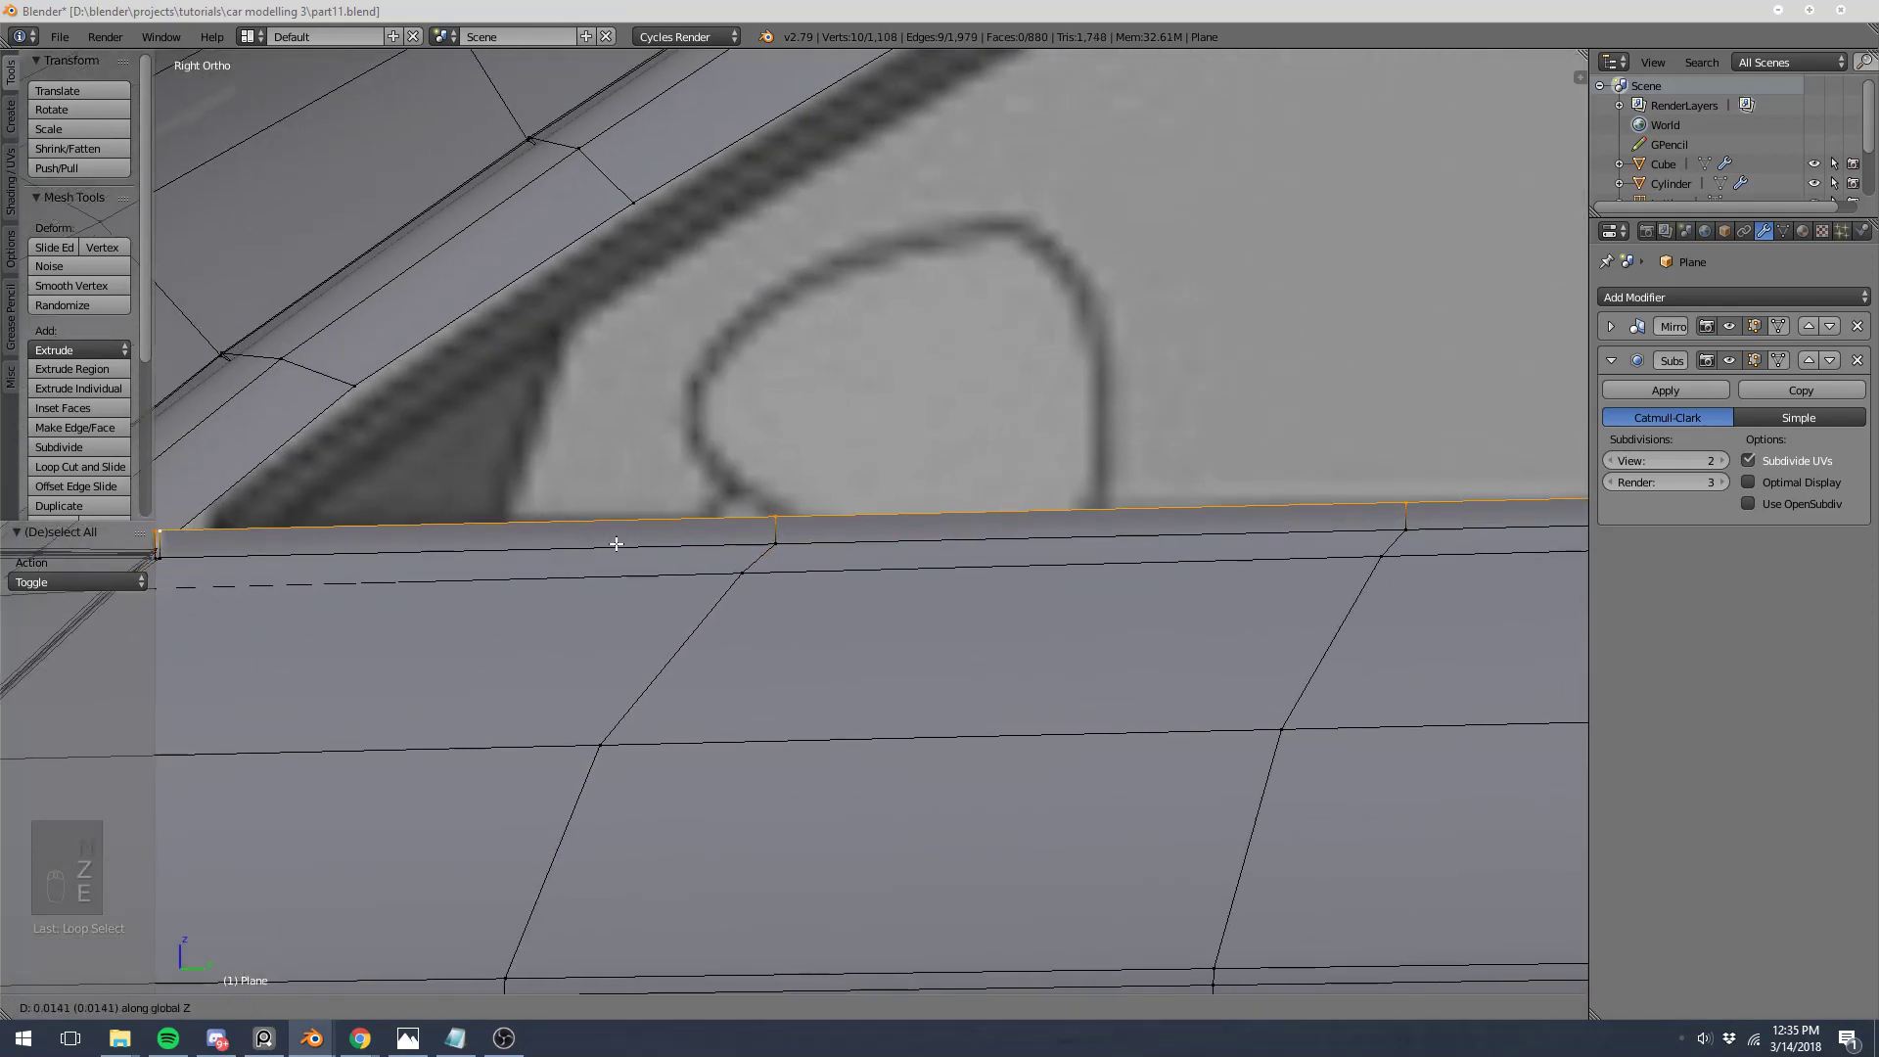
left_click(618, 544)
Step: Deselect everything and examine the strip's front corner at the windshield pillar against the blueprint in wireframe and solid shading
key("z")
scroll(611, 538, "down", 5)
scroll(707, 511, "up", 3)
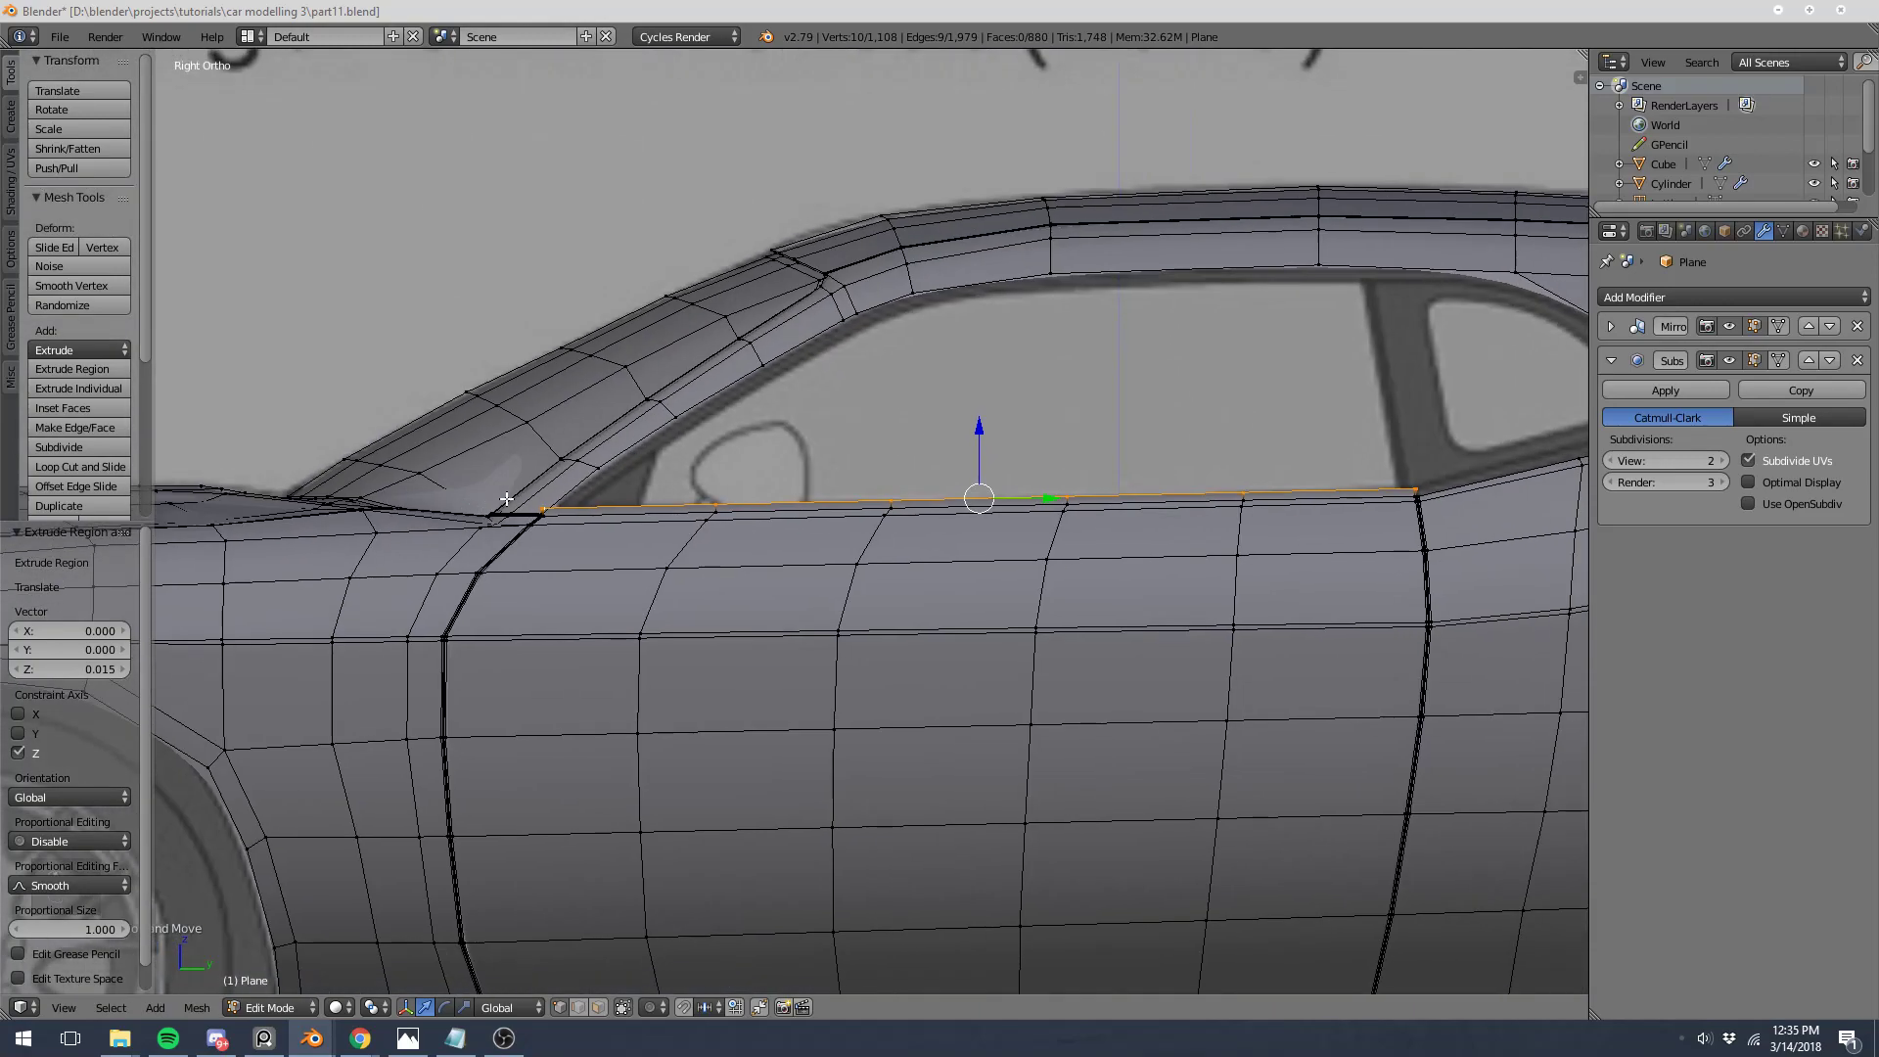
scroll(906, 378, "down", 2)
scroll(930, 437, "up", 6)
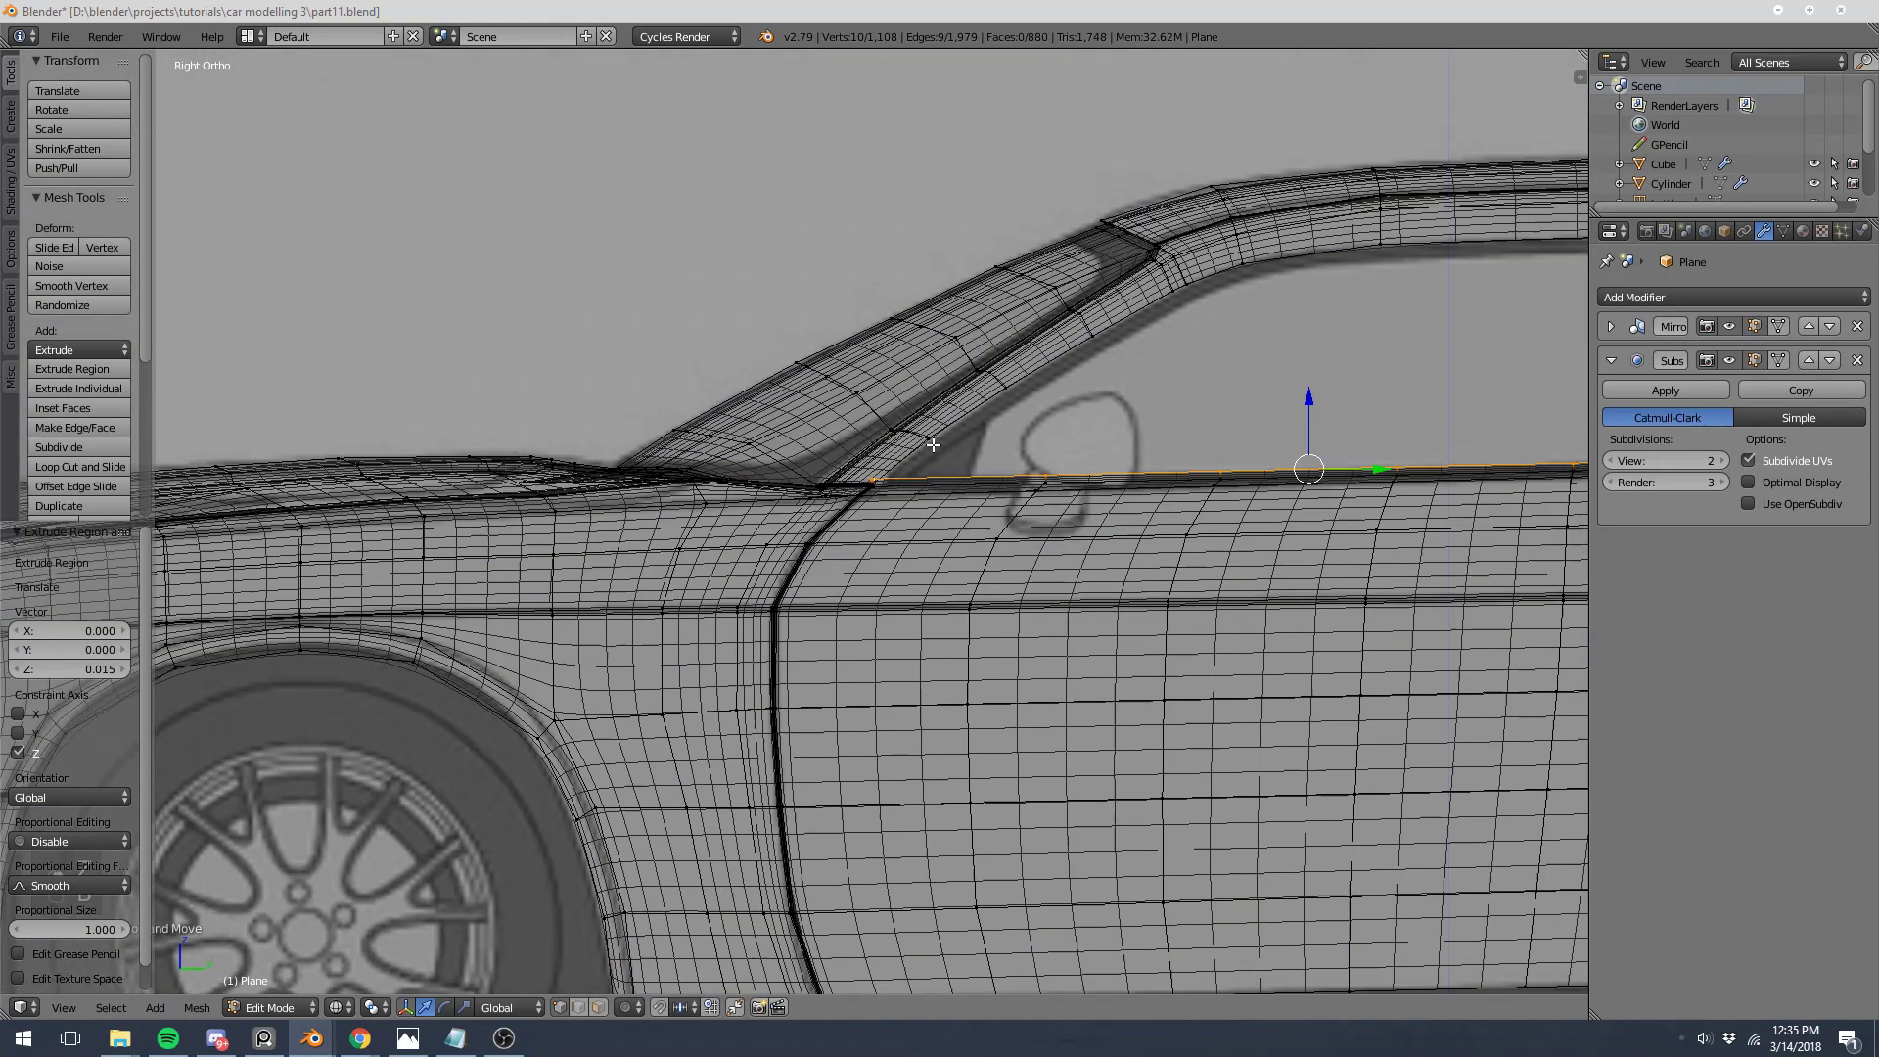
key("z")
scroll(651, 592, "down", 3)
scroll(861, 462, "up", 2)
scroll(861, 462, "down", 2)
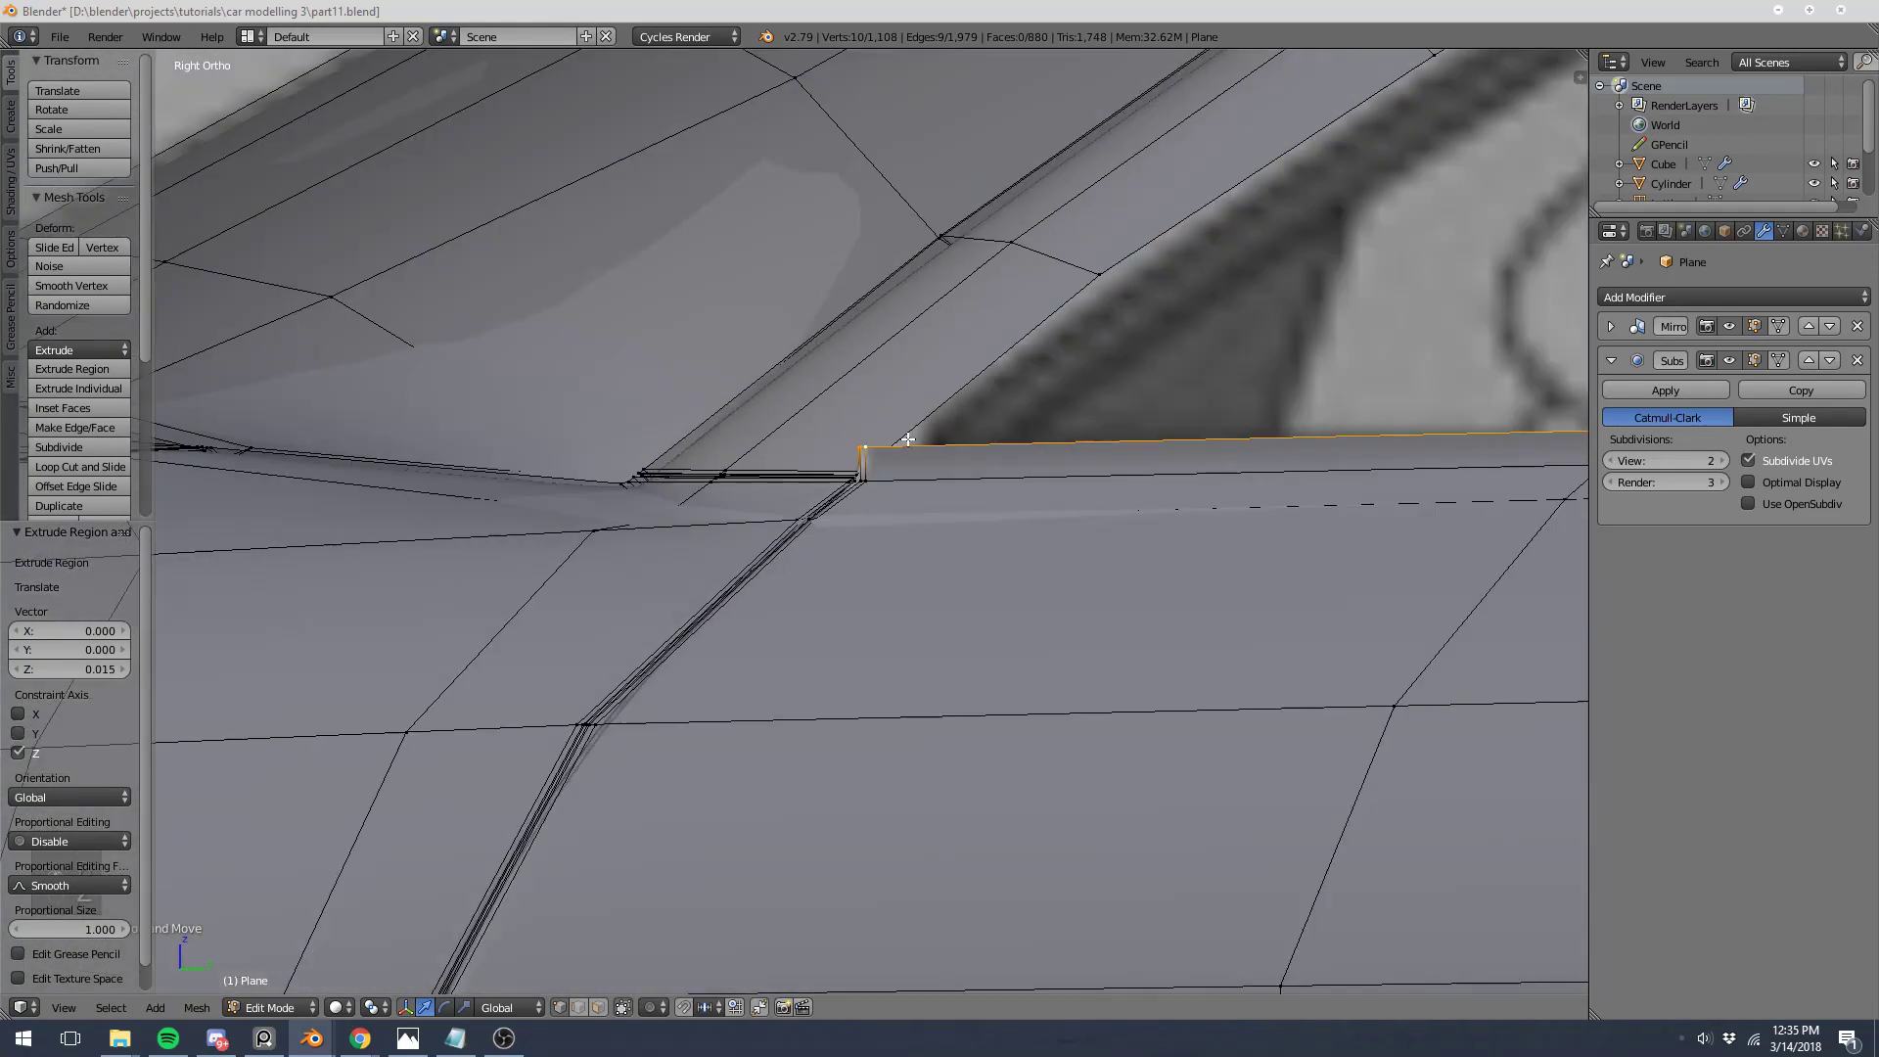
key("a")
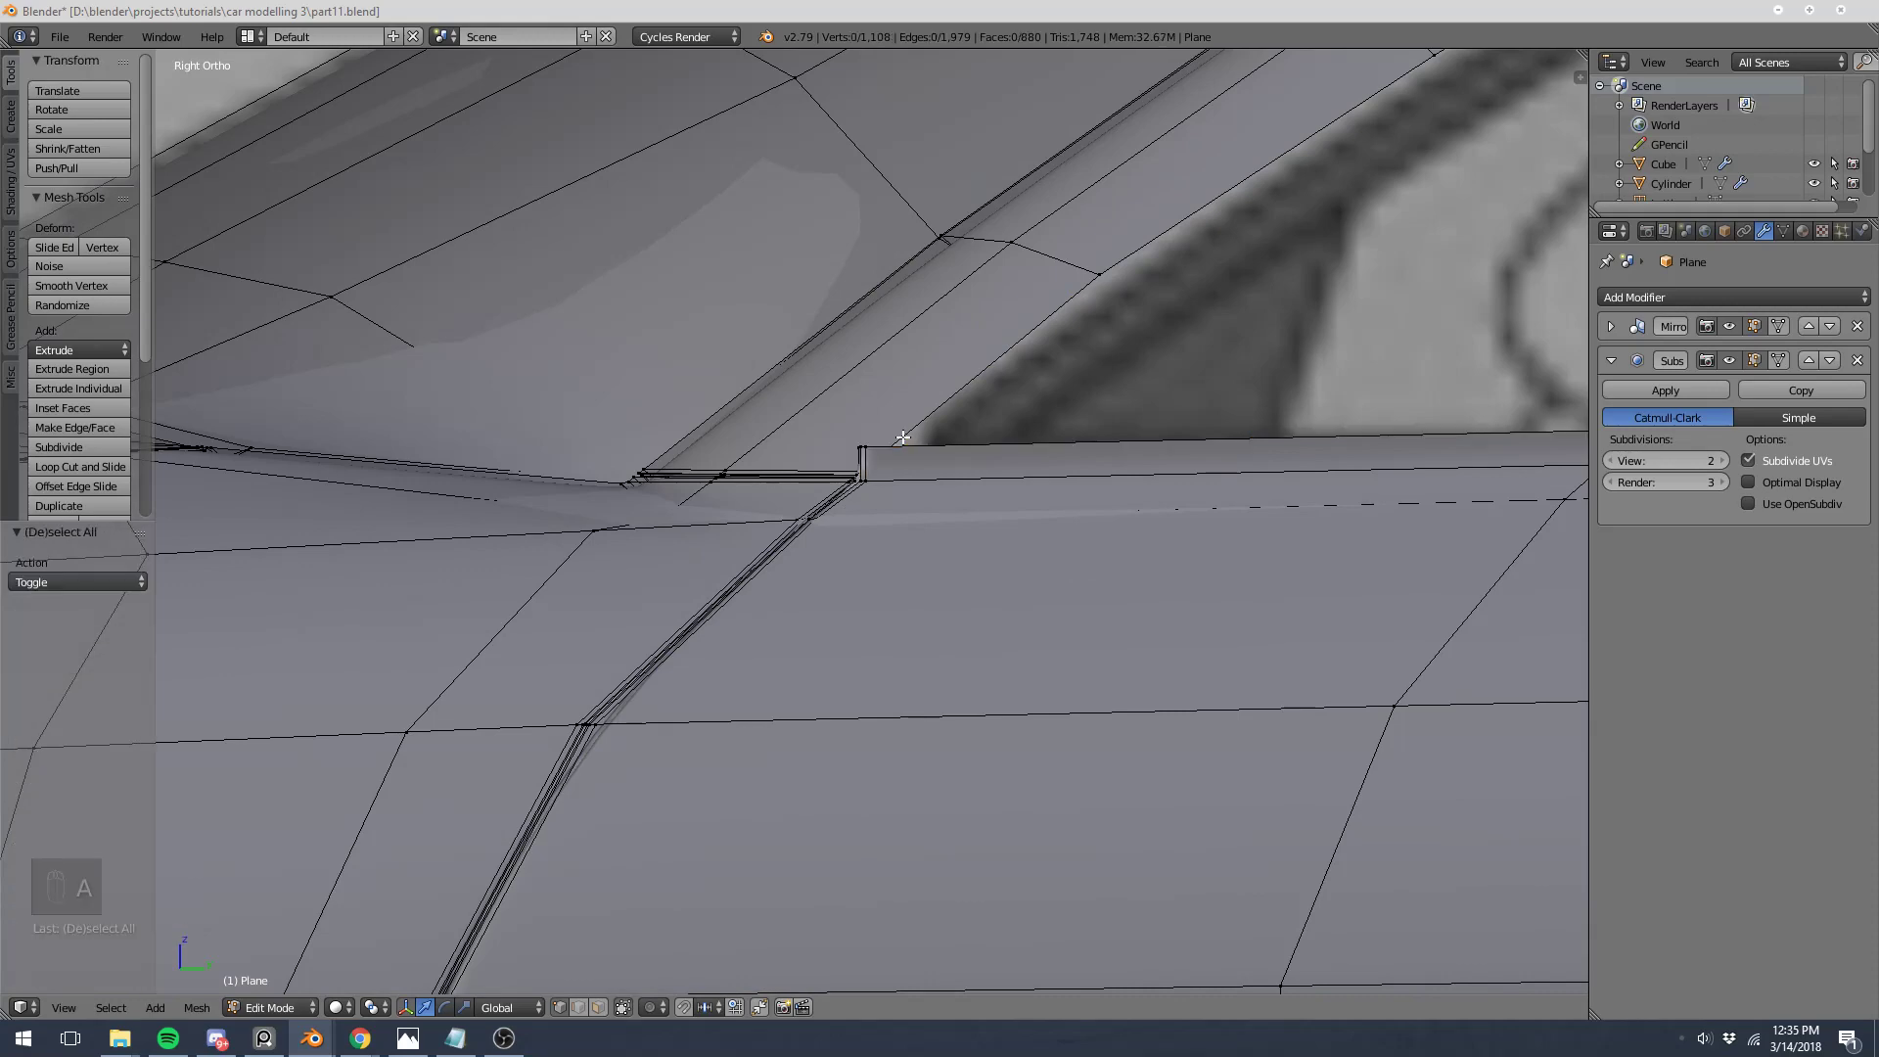
key("z")
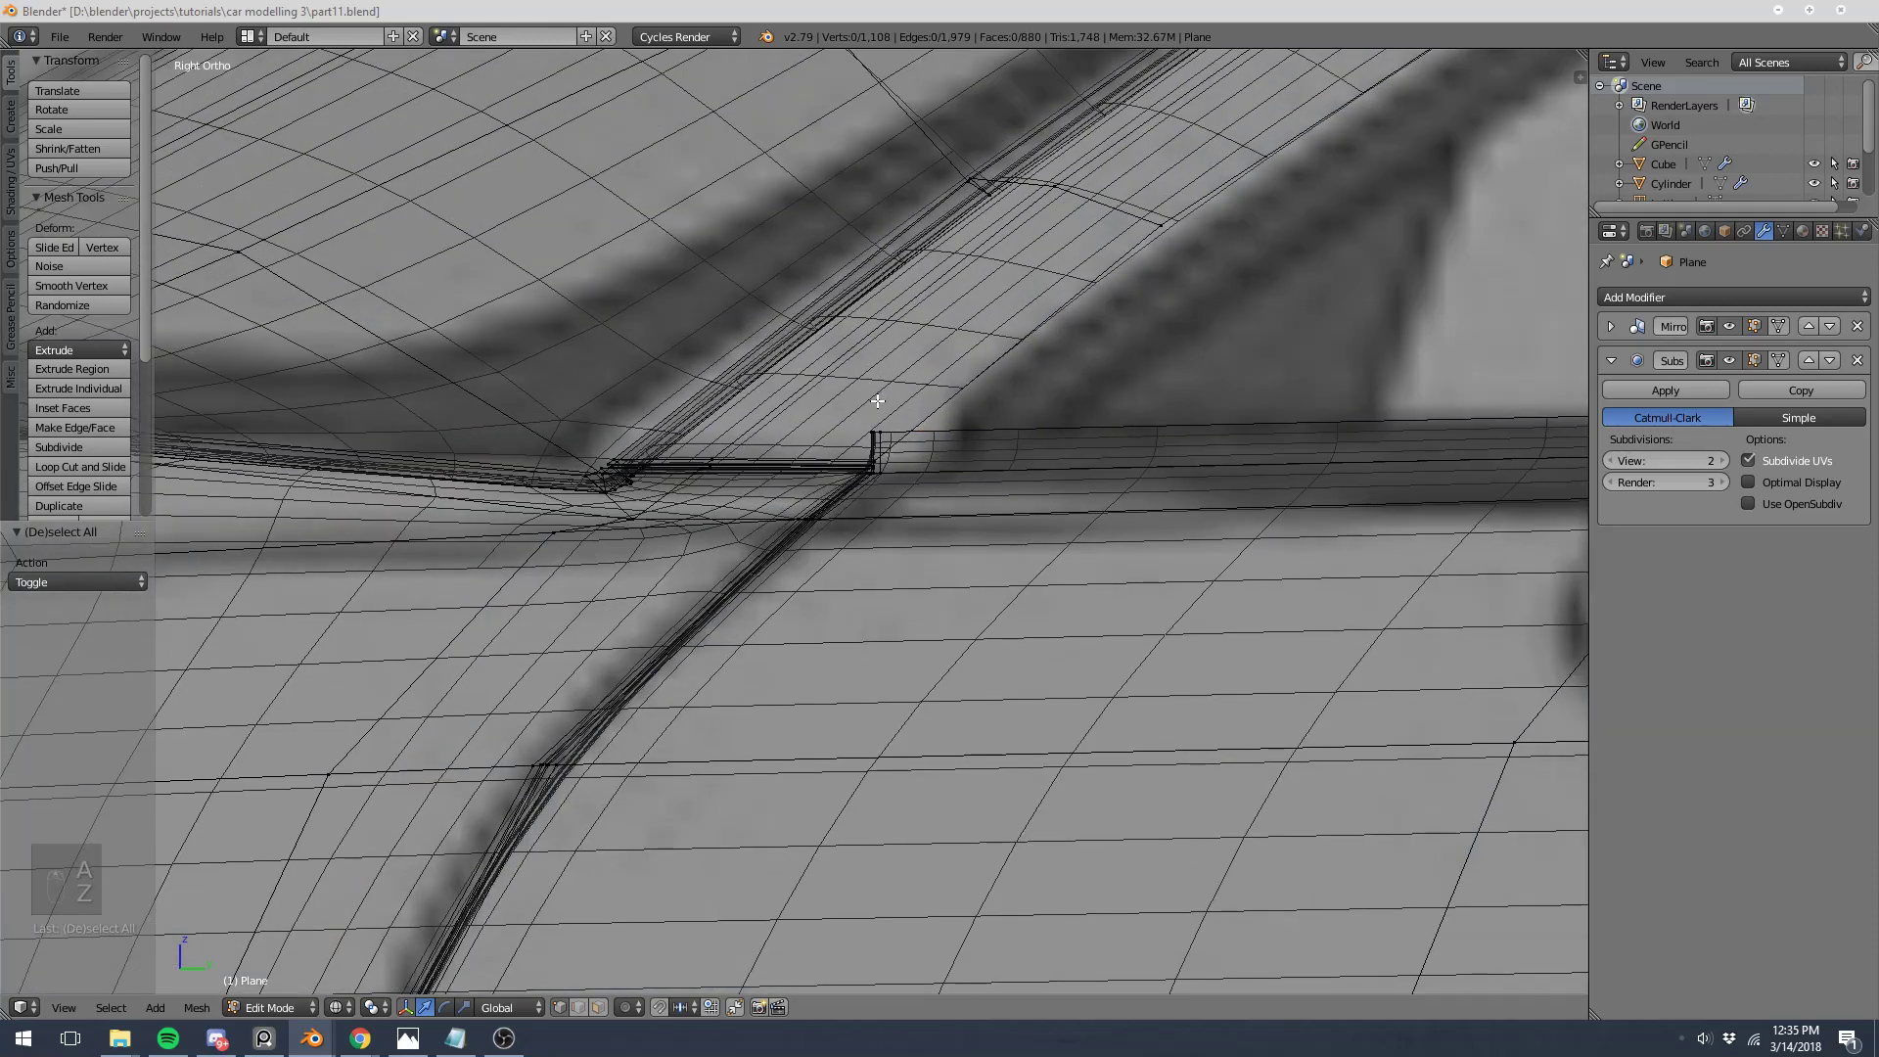
key("z")
mouse_move(872, 432)
middle_mouse_down()
mouse_move(982, 487)
mouse_move(884, 457)
middle_mouse_up()
key("KP_3")
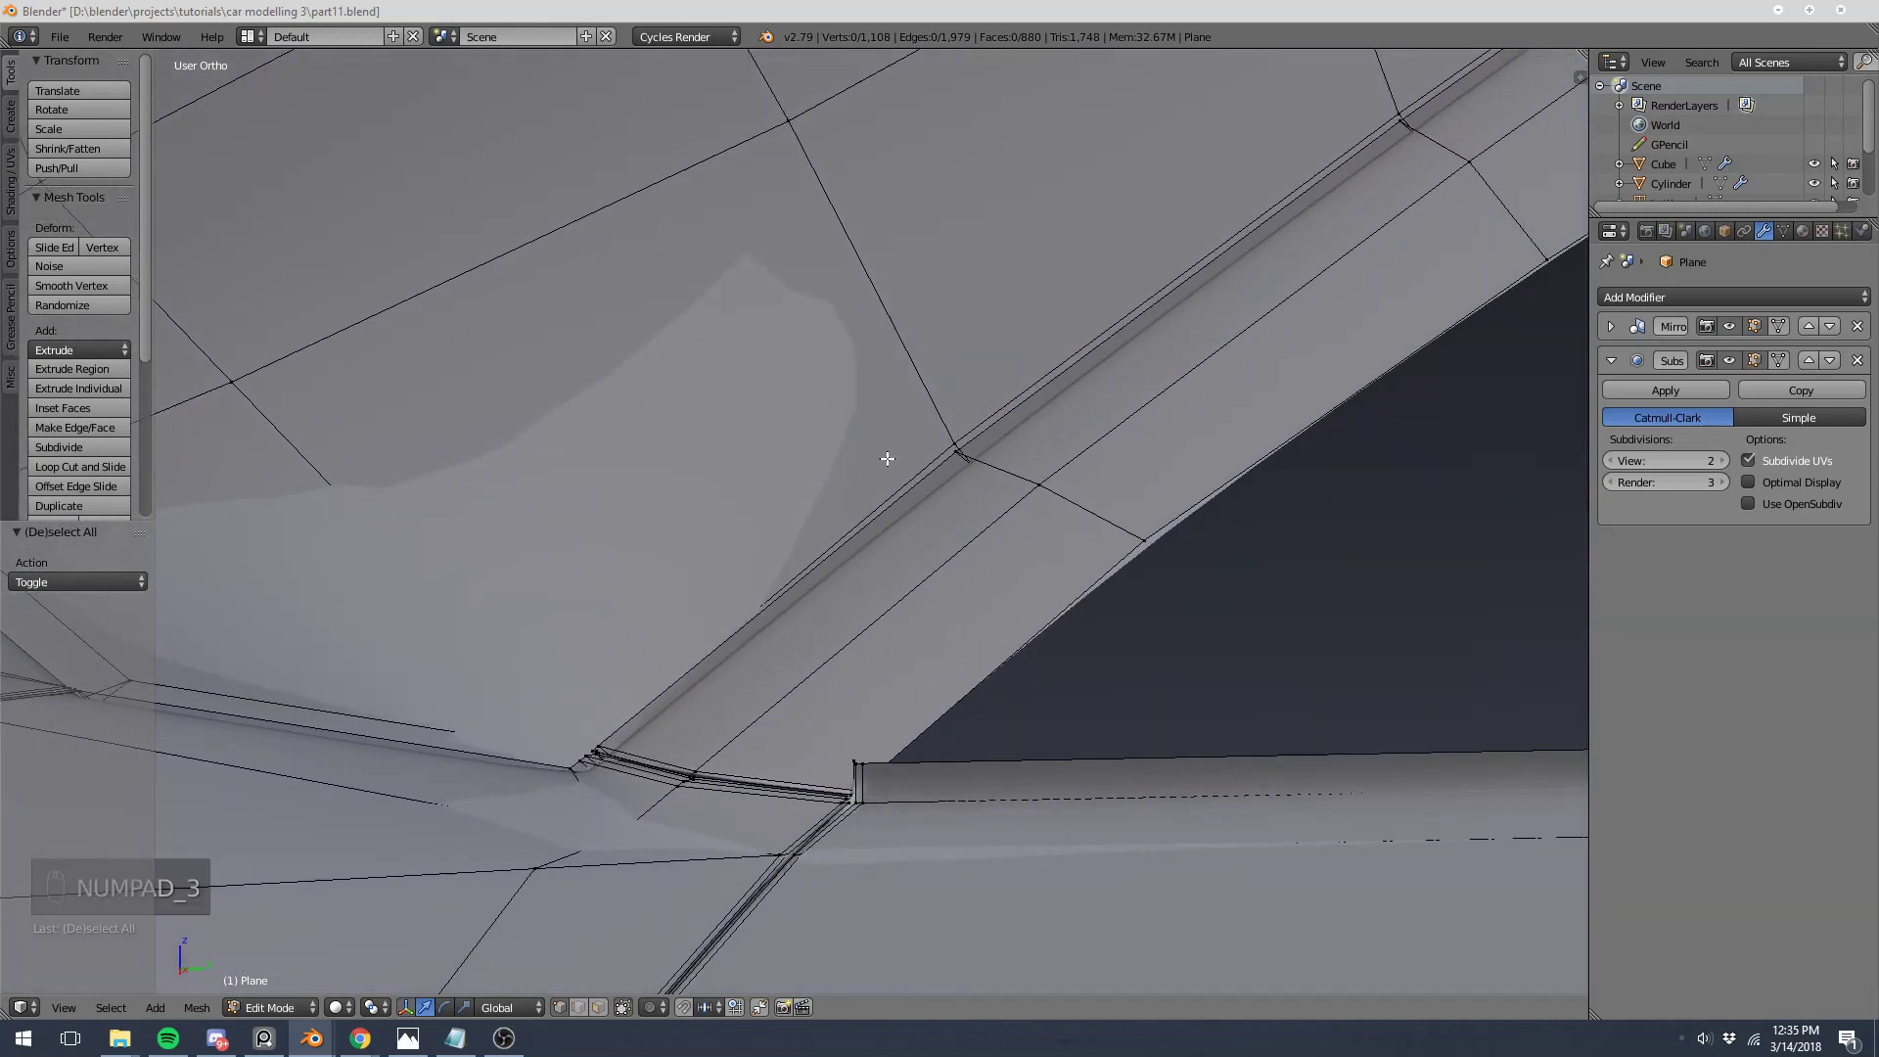
Step: Move the three upper vertices at the strip's front corner 0.018 along Y, toward the window, and check the corner
key("z")
key("b")
left_click_drag(826, 407, 960, 443)
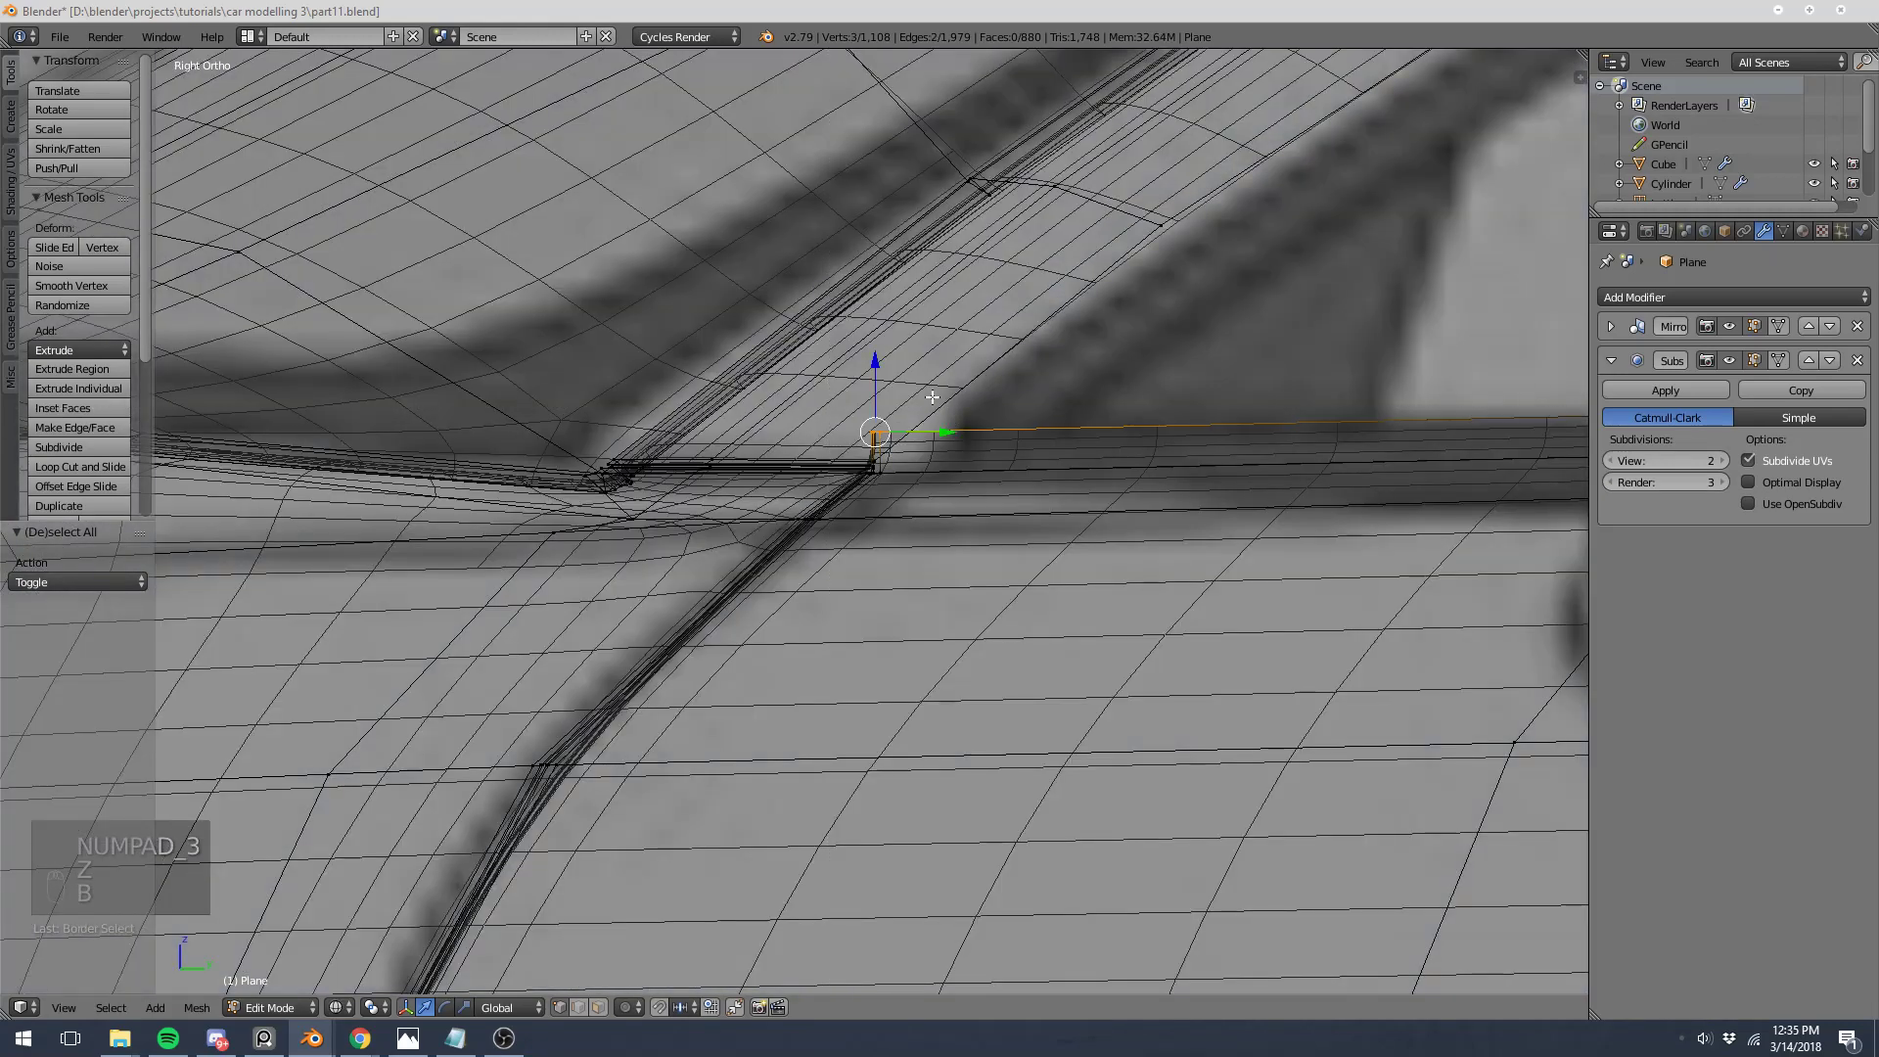
key("z")
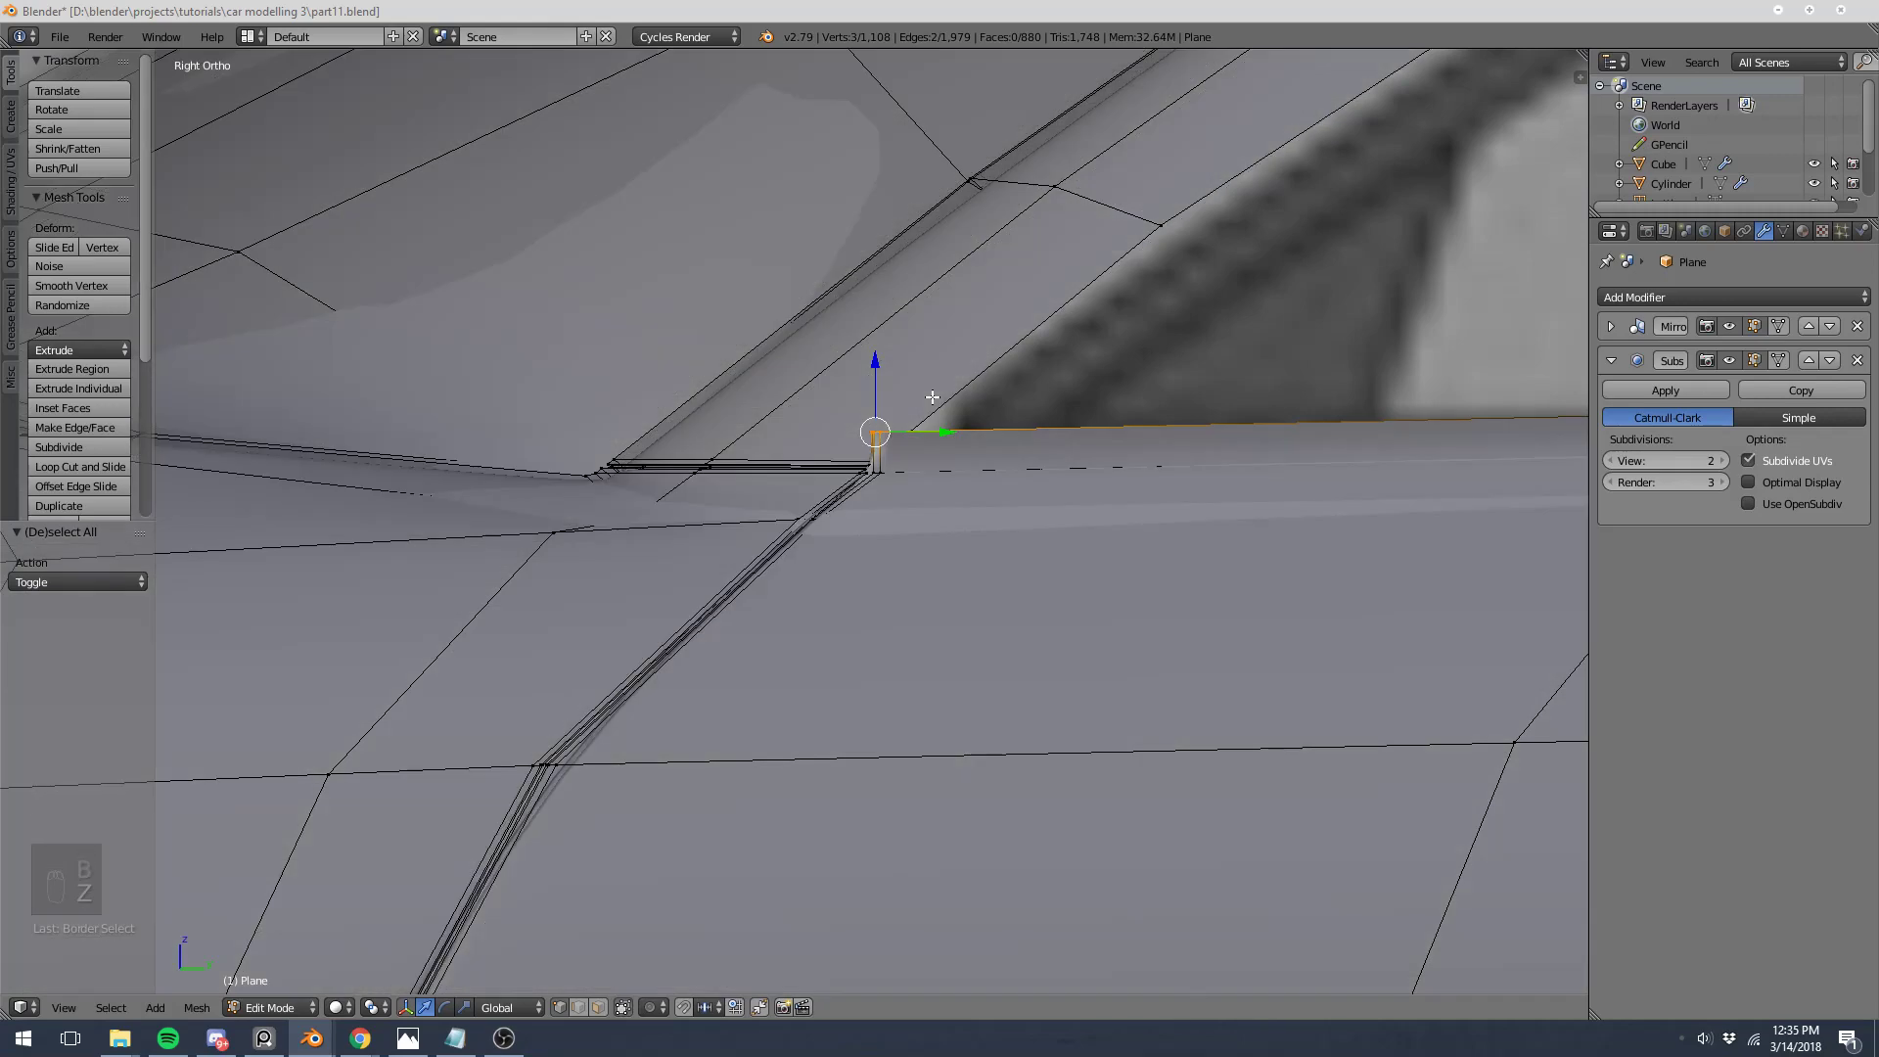
key("KP_Decimal")
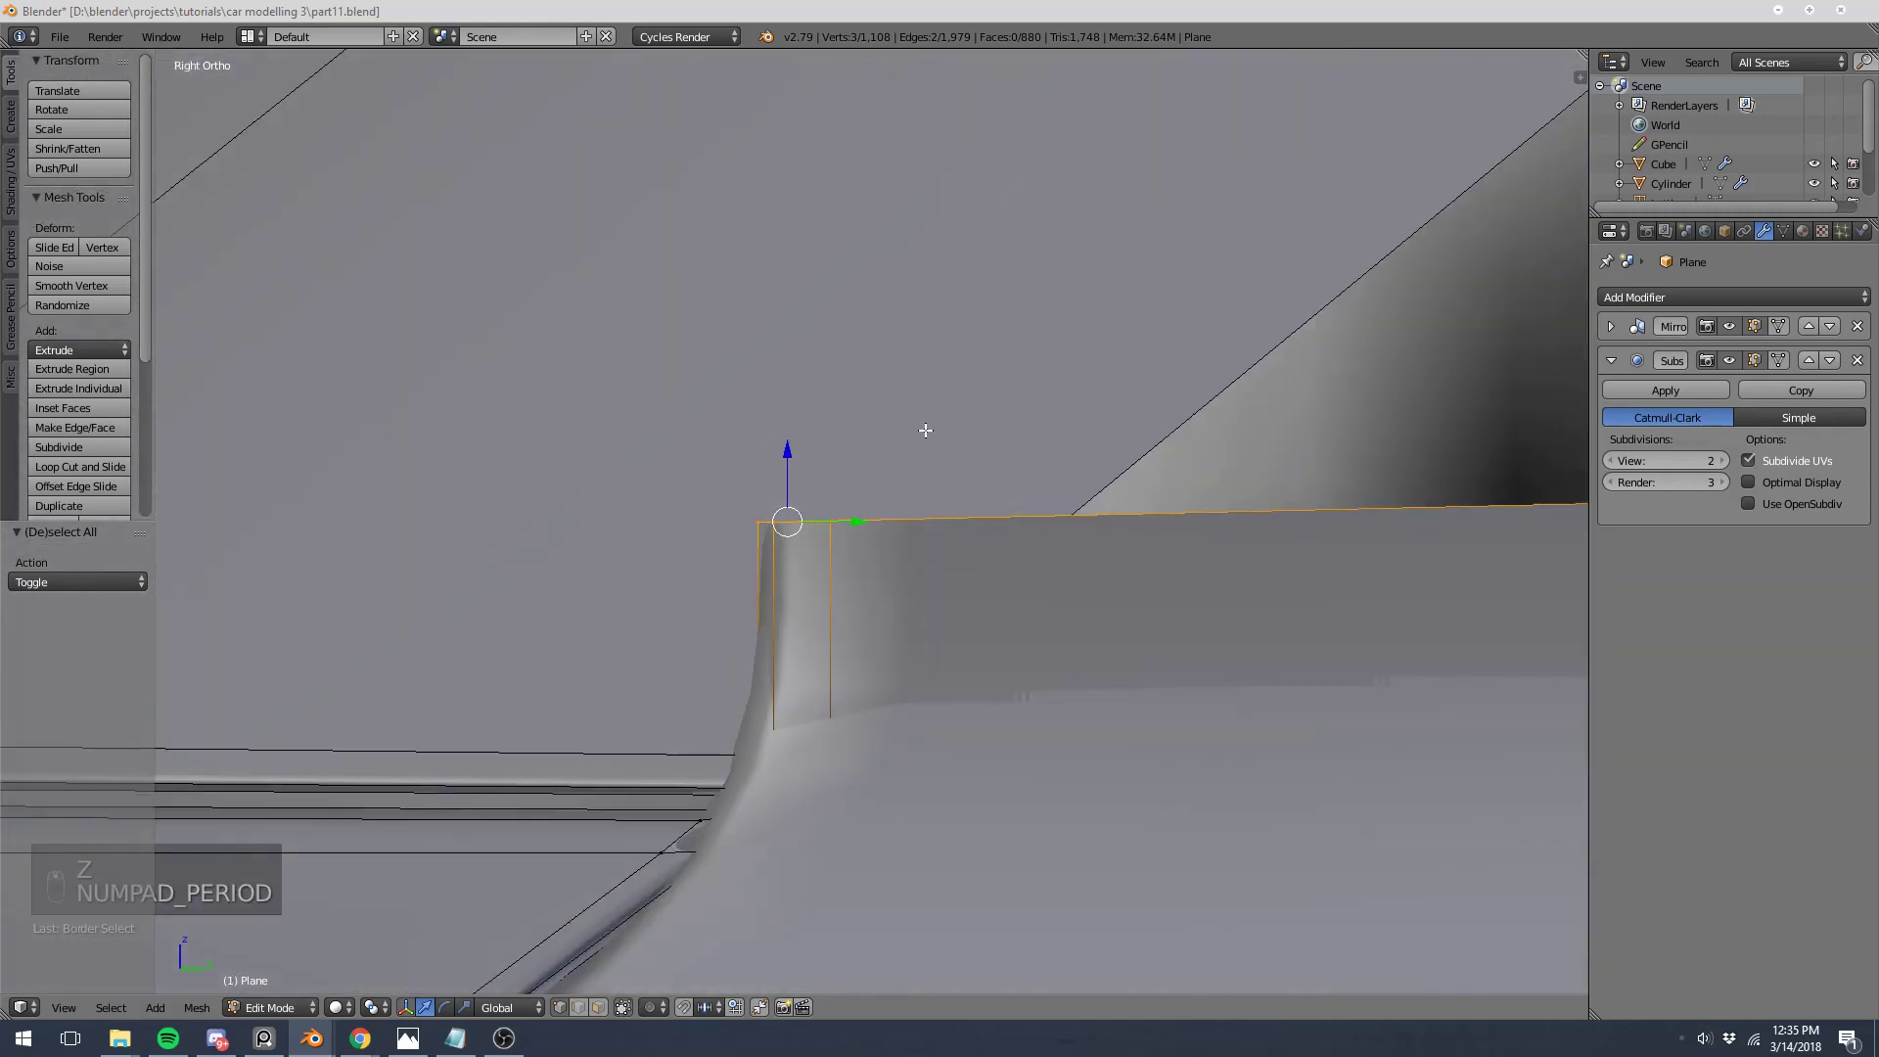
key("z")
left_click_drag(866, 523, 1266, 541)
key("z")
scroll(1177, 531, "down", 9)
middle_click_drag(1177, 531, 1313, 545)
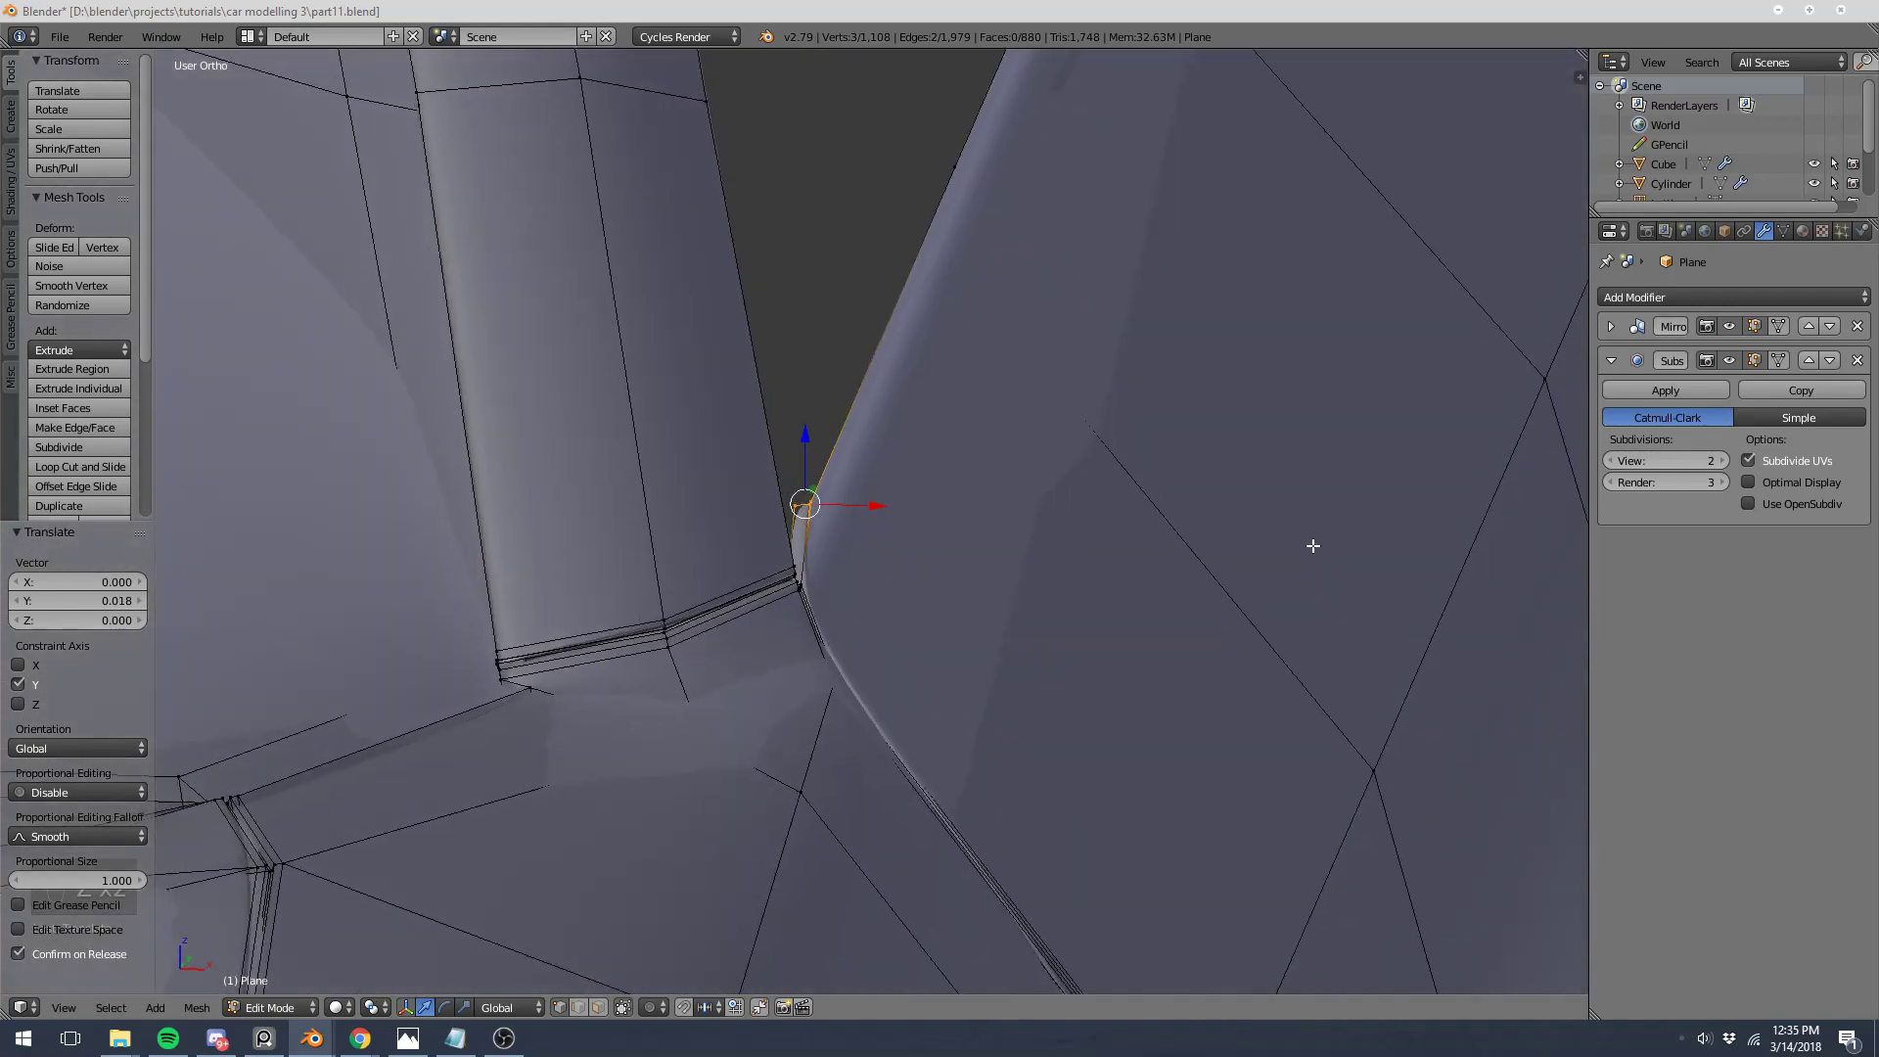
scroll(1147, 426, "down", 5)
middle_click_drag(1200, 378, 486, 666, "shift")
key("KP_3")
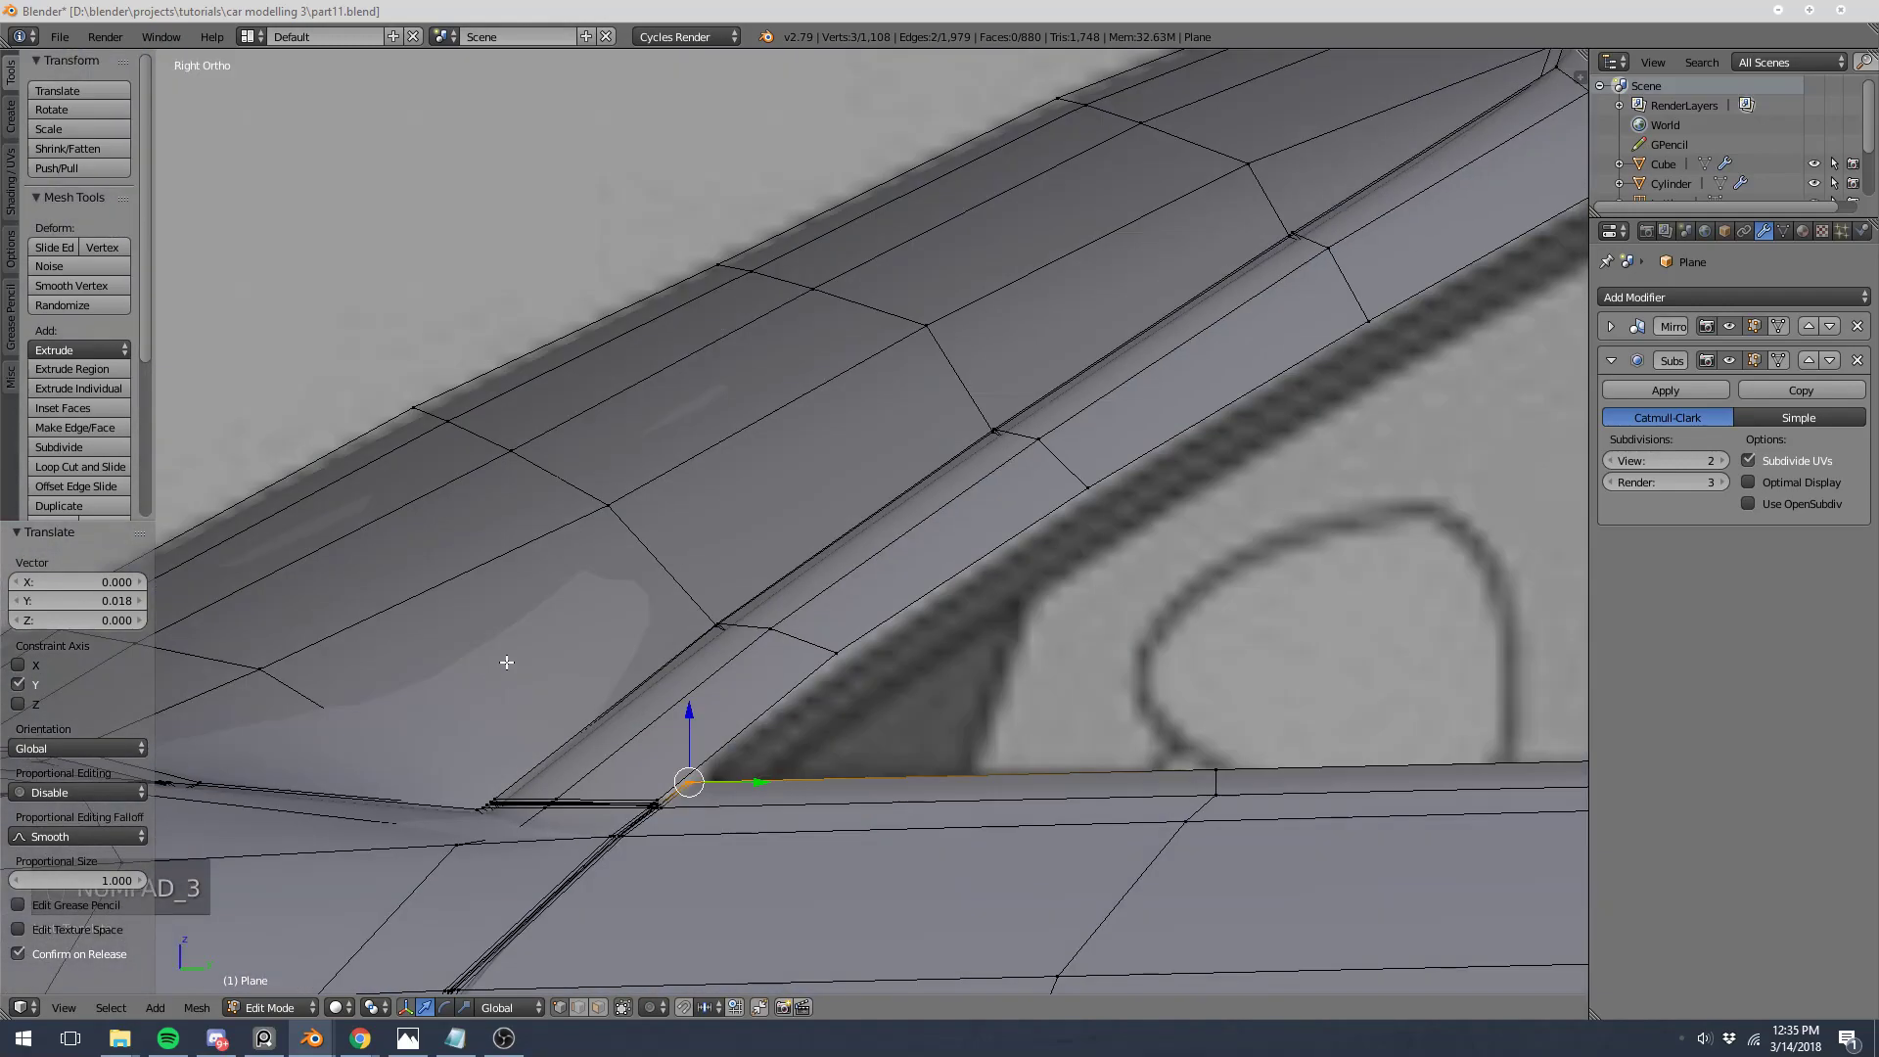
Step: Check the strip's rear corner at the door gap against the blueprint in wireframe, leaving nothing selected
scroll(508, 662, "down", 5)
scroll(1203, 608, "down", 4)
scroll(1011, 465, "up", 8)
key("z")
key("a")
key("b")
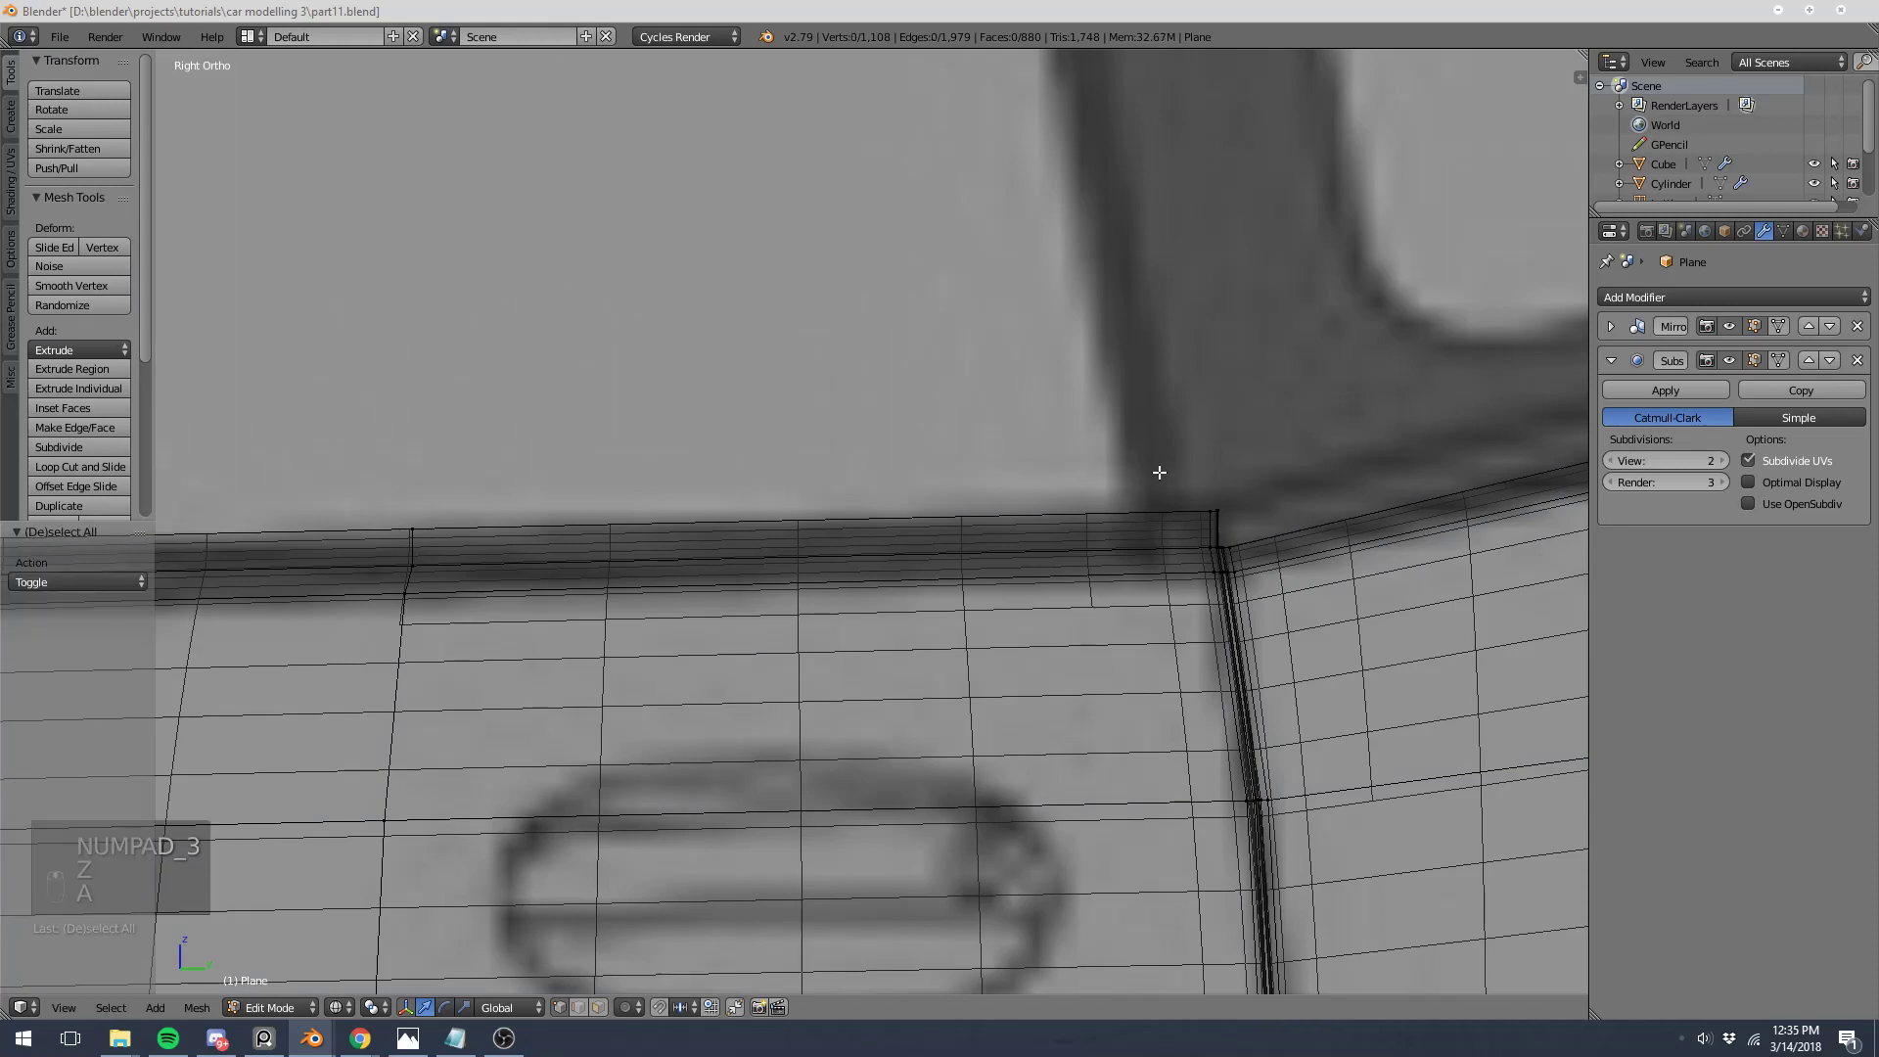
left_click_drag(1158, 474, 1259, 513)
scroll(1187, 511, "down", 4)
key("a")
Step: Select the strip's upper edge loop and shift it -0.006 along X in front view, tilting the strip inward
left_click(809, 516, "alt")
key("z")
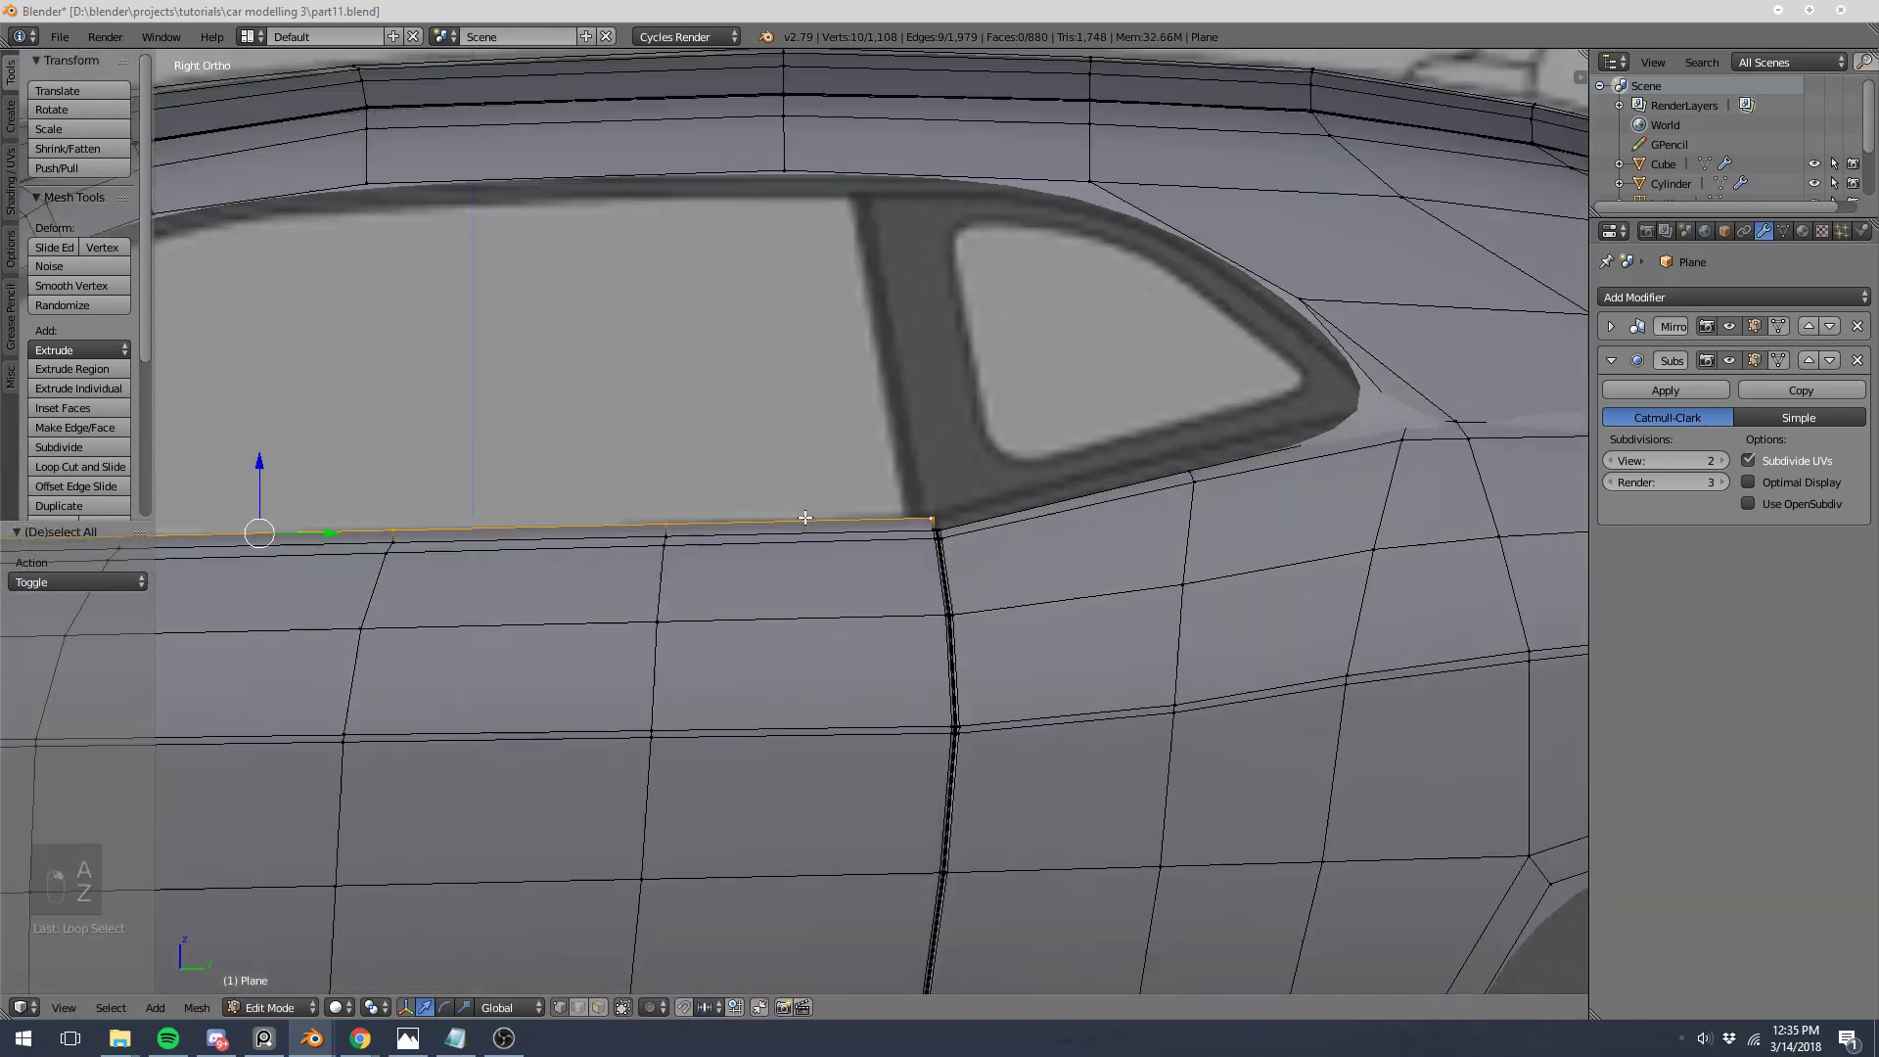
scroll(684, 503, "down", 5)
key("KP_1")
scroll(448, 379, "up", 8)
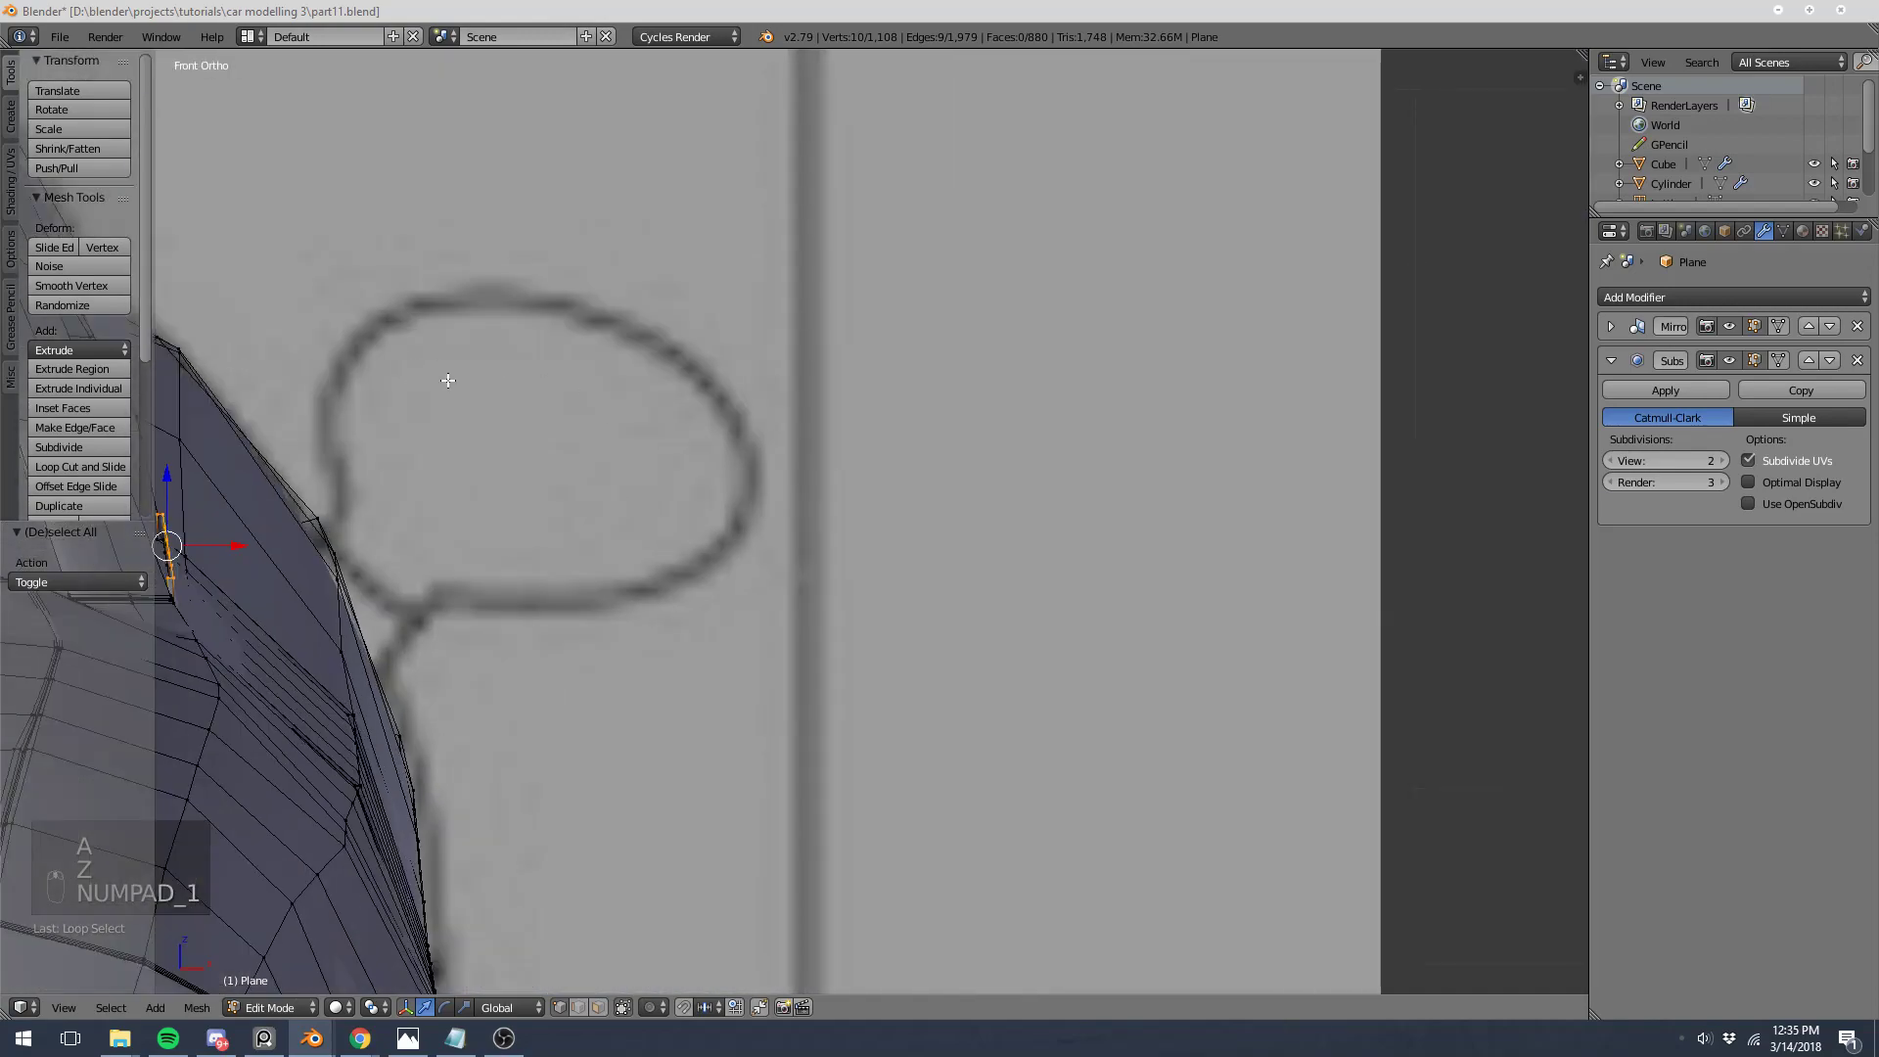
middle_click_drag(448, 379, 1101, 318, "shift")
key("z")
key("z")
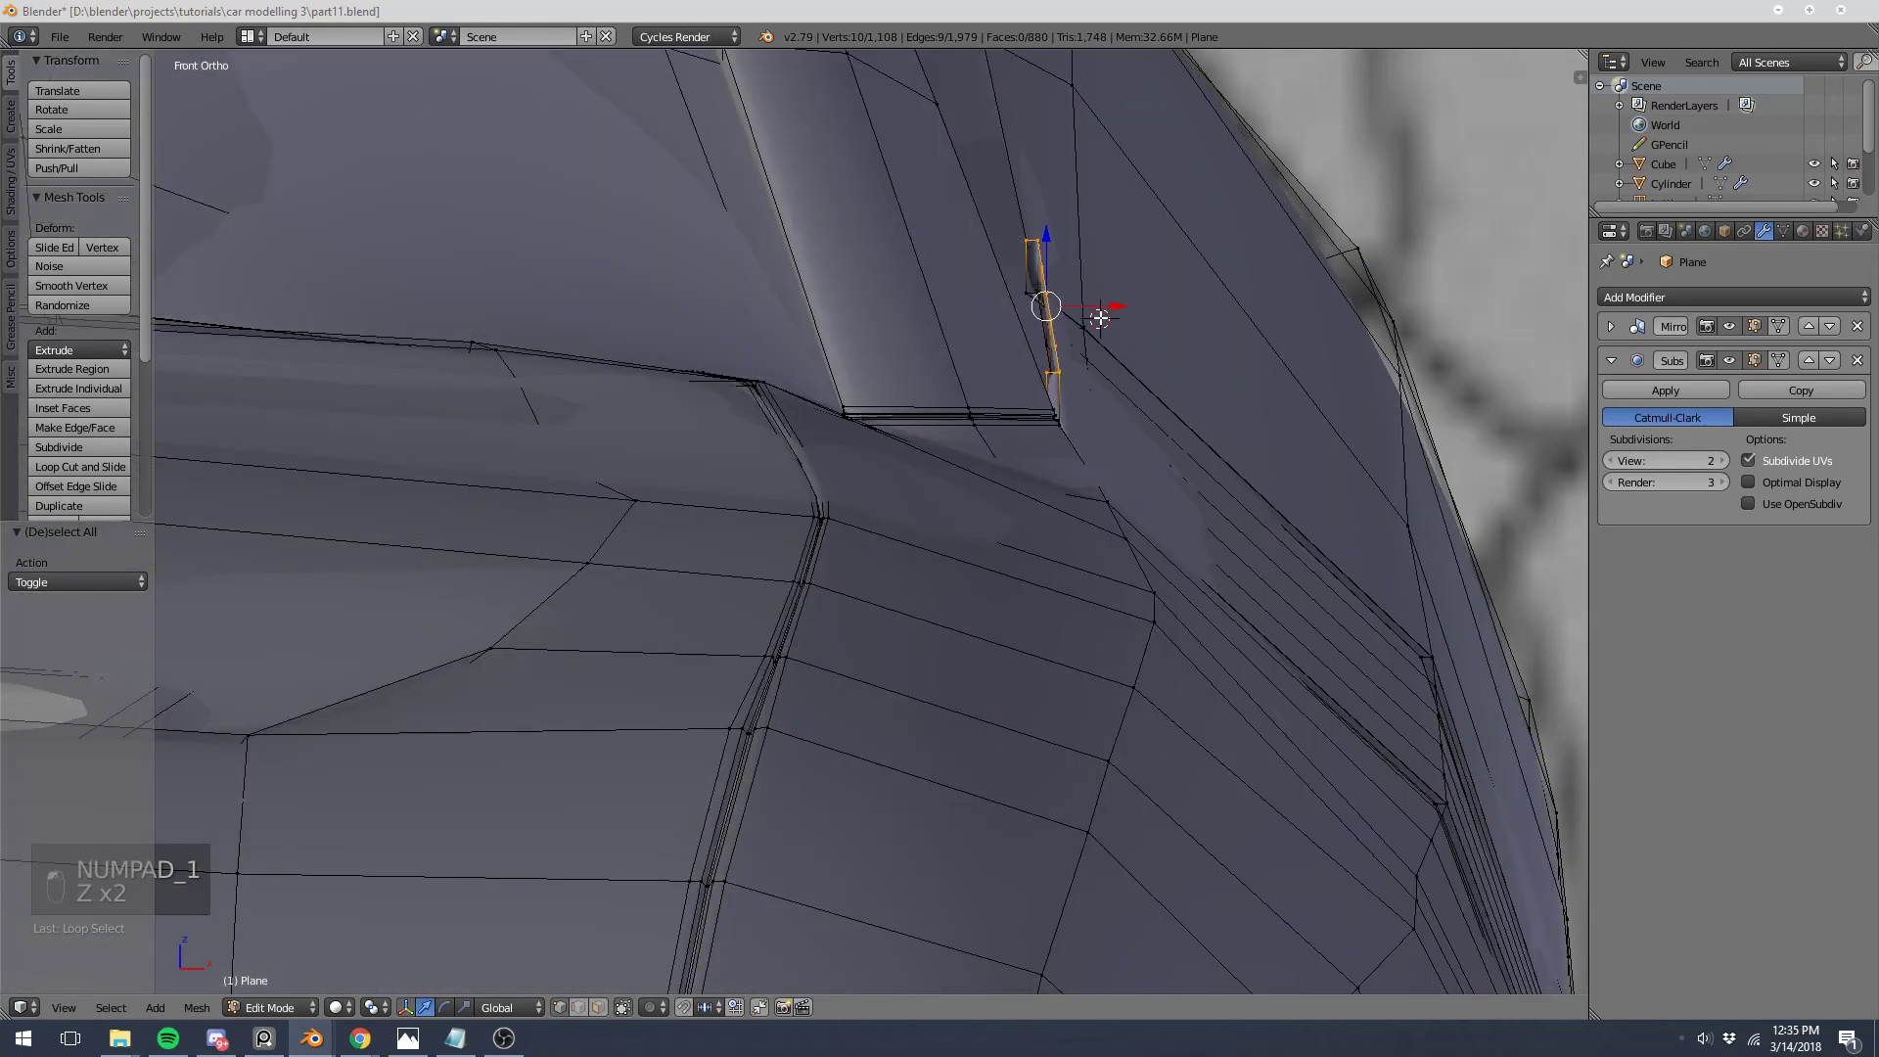
left_click_drag(1100, 318, 1084, 309)
key("z")
key("z")
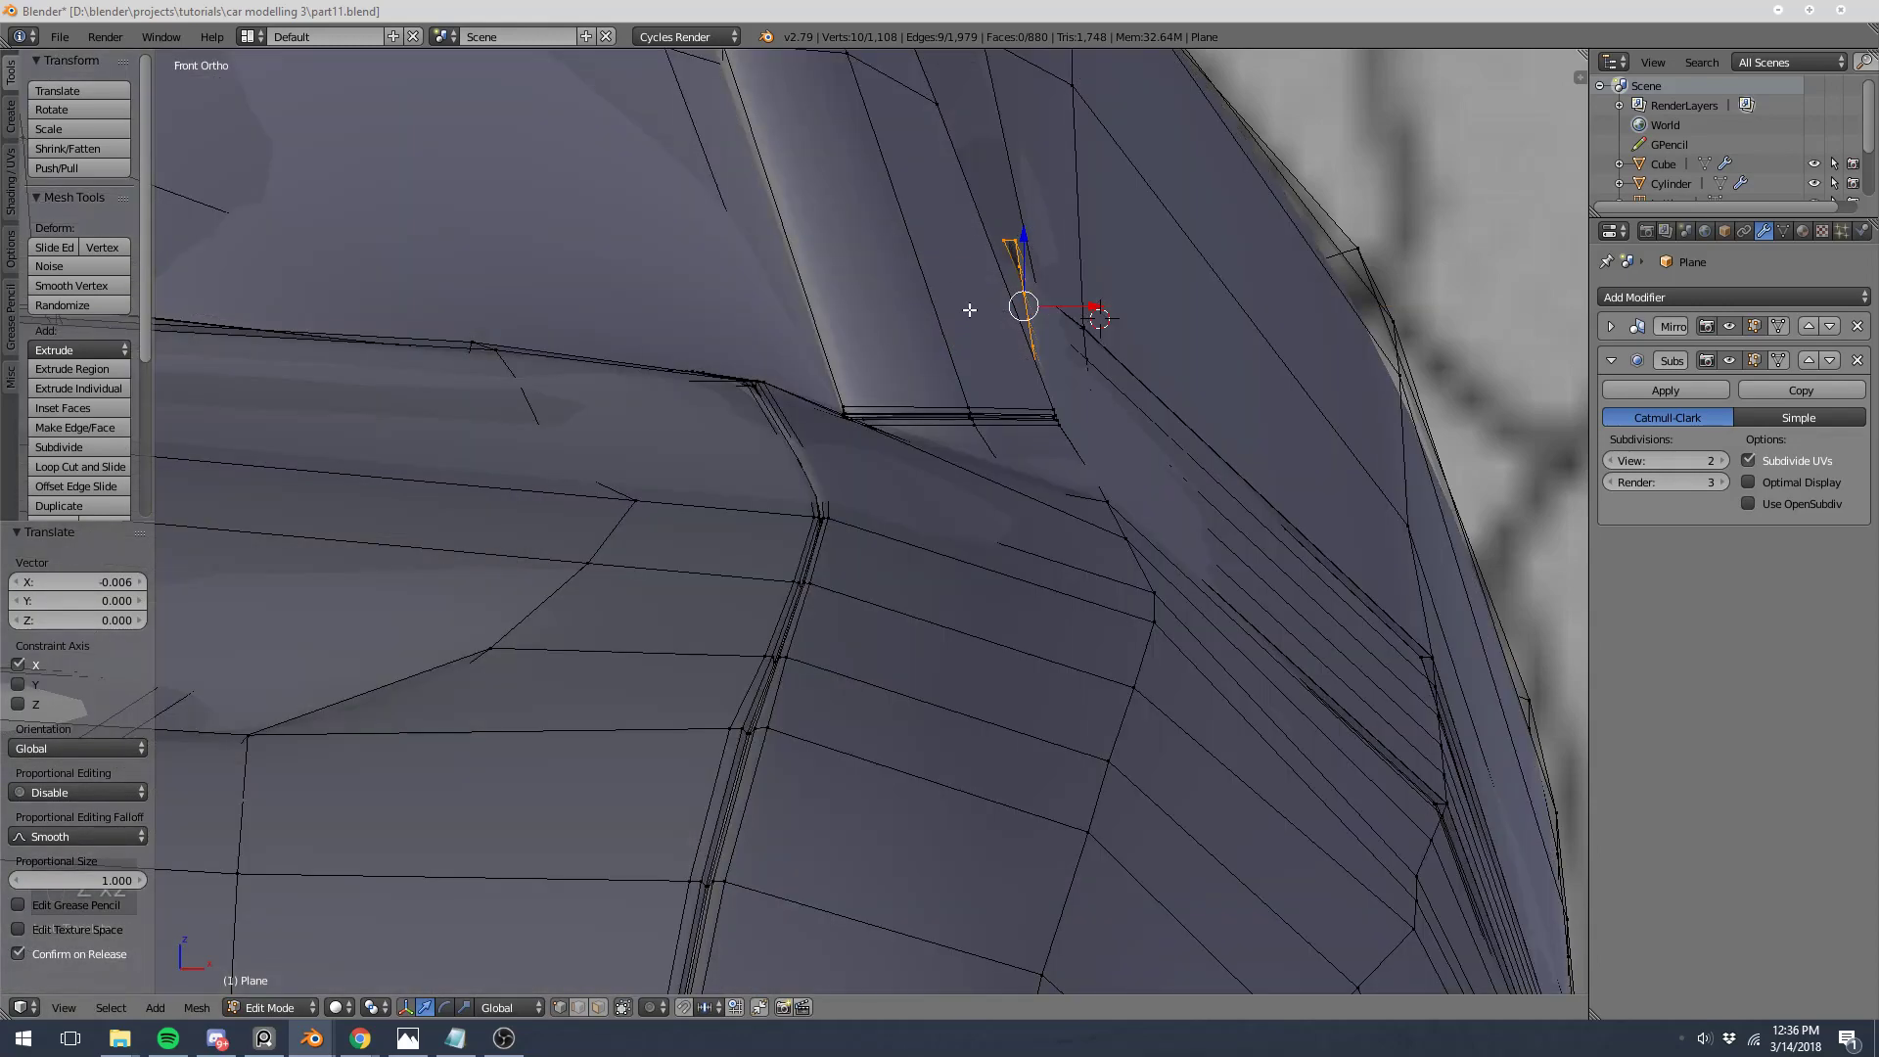
Step: Examine the window sill outside mesh editing, reset the 3D cursor and view, and resume mesh editing with nothing selected
key("Tab")
key("shift+c")
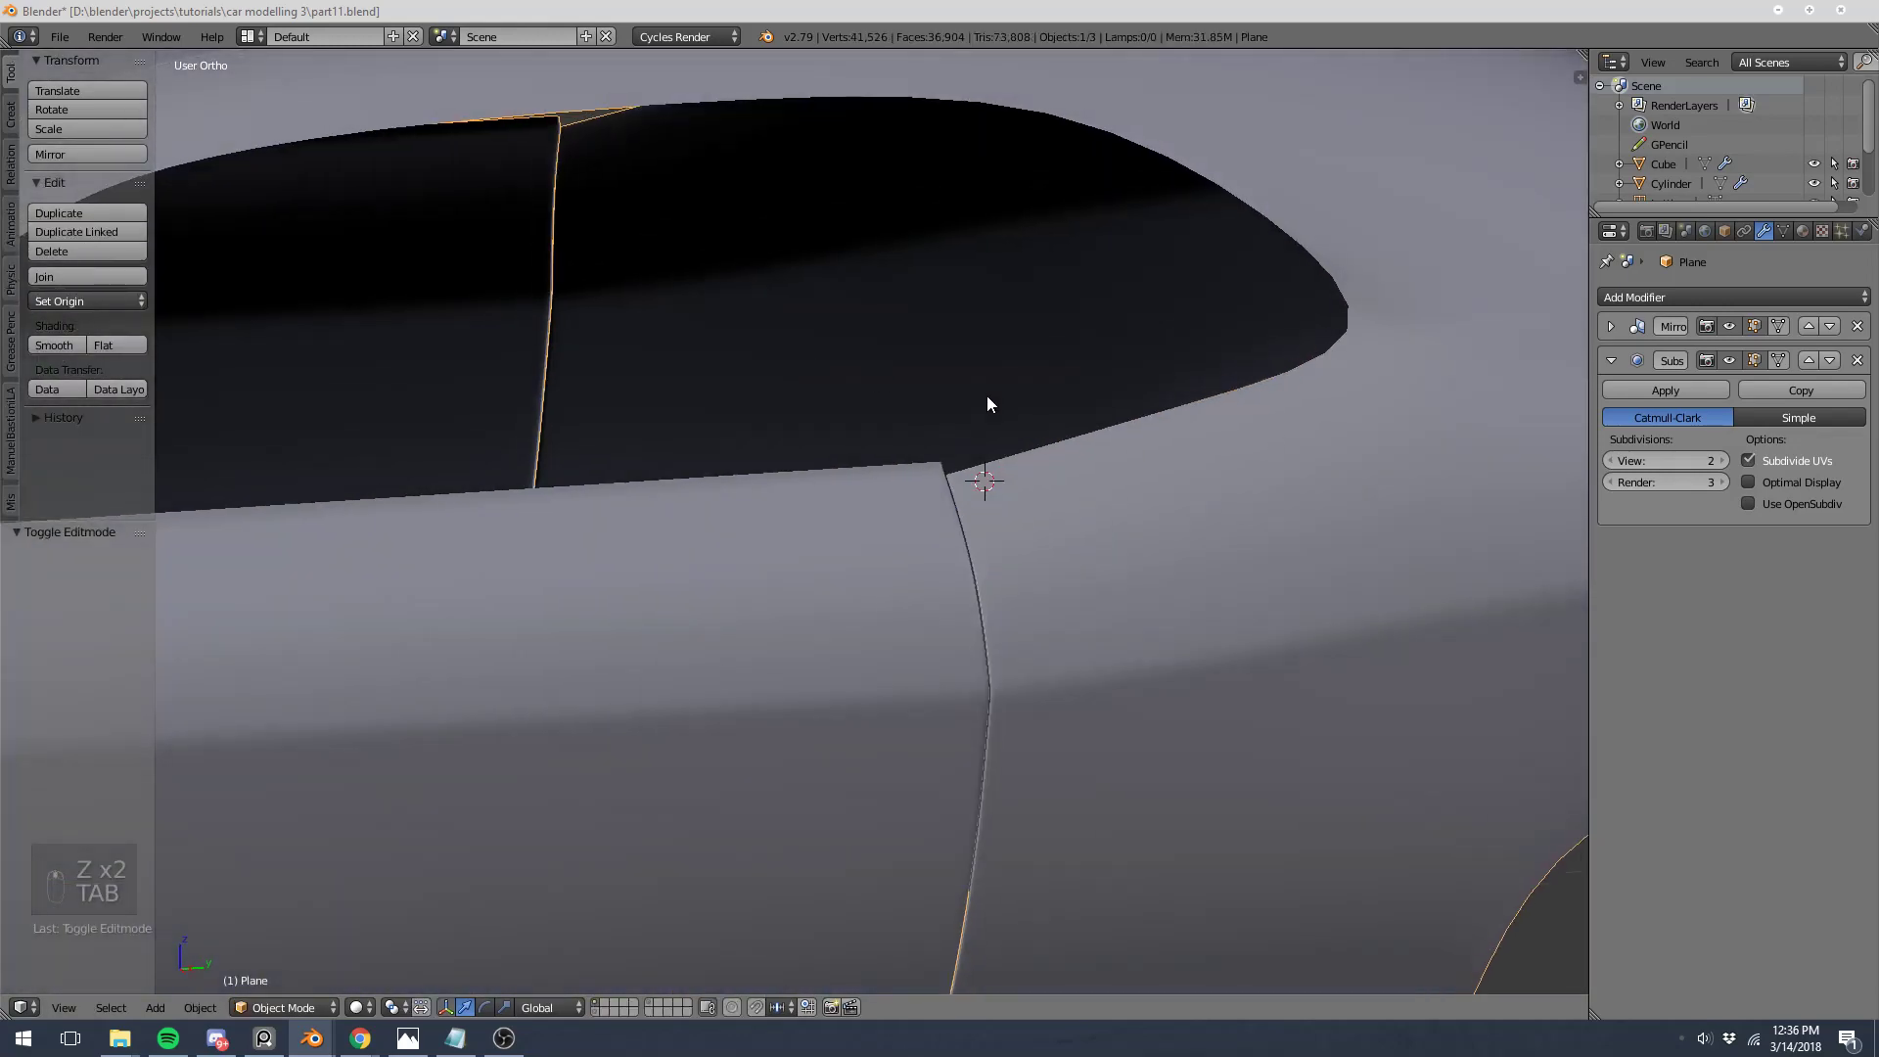
scroll(919, 432, "up", 8)
key("Tab")
key("a")
key("a")
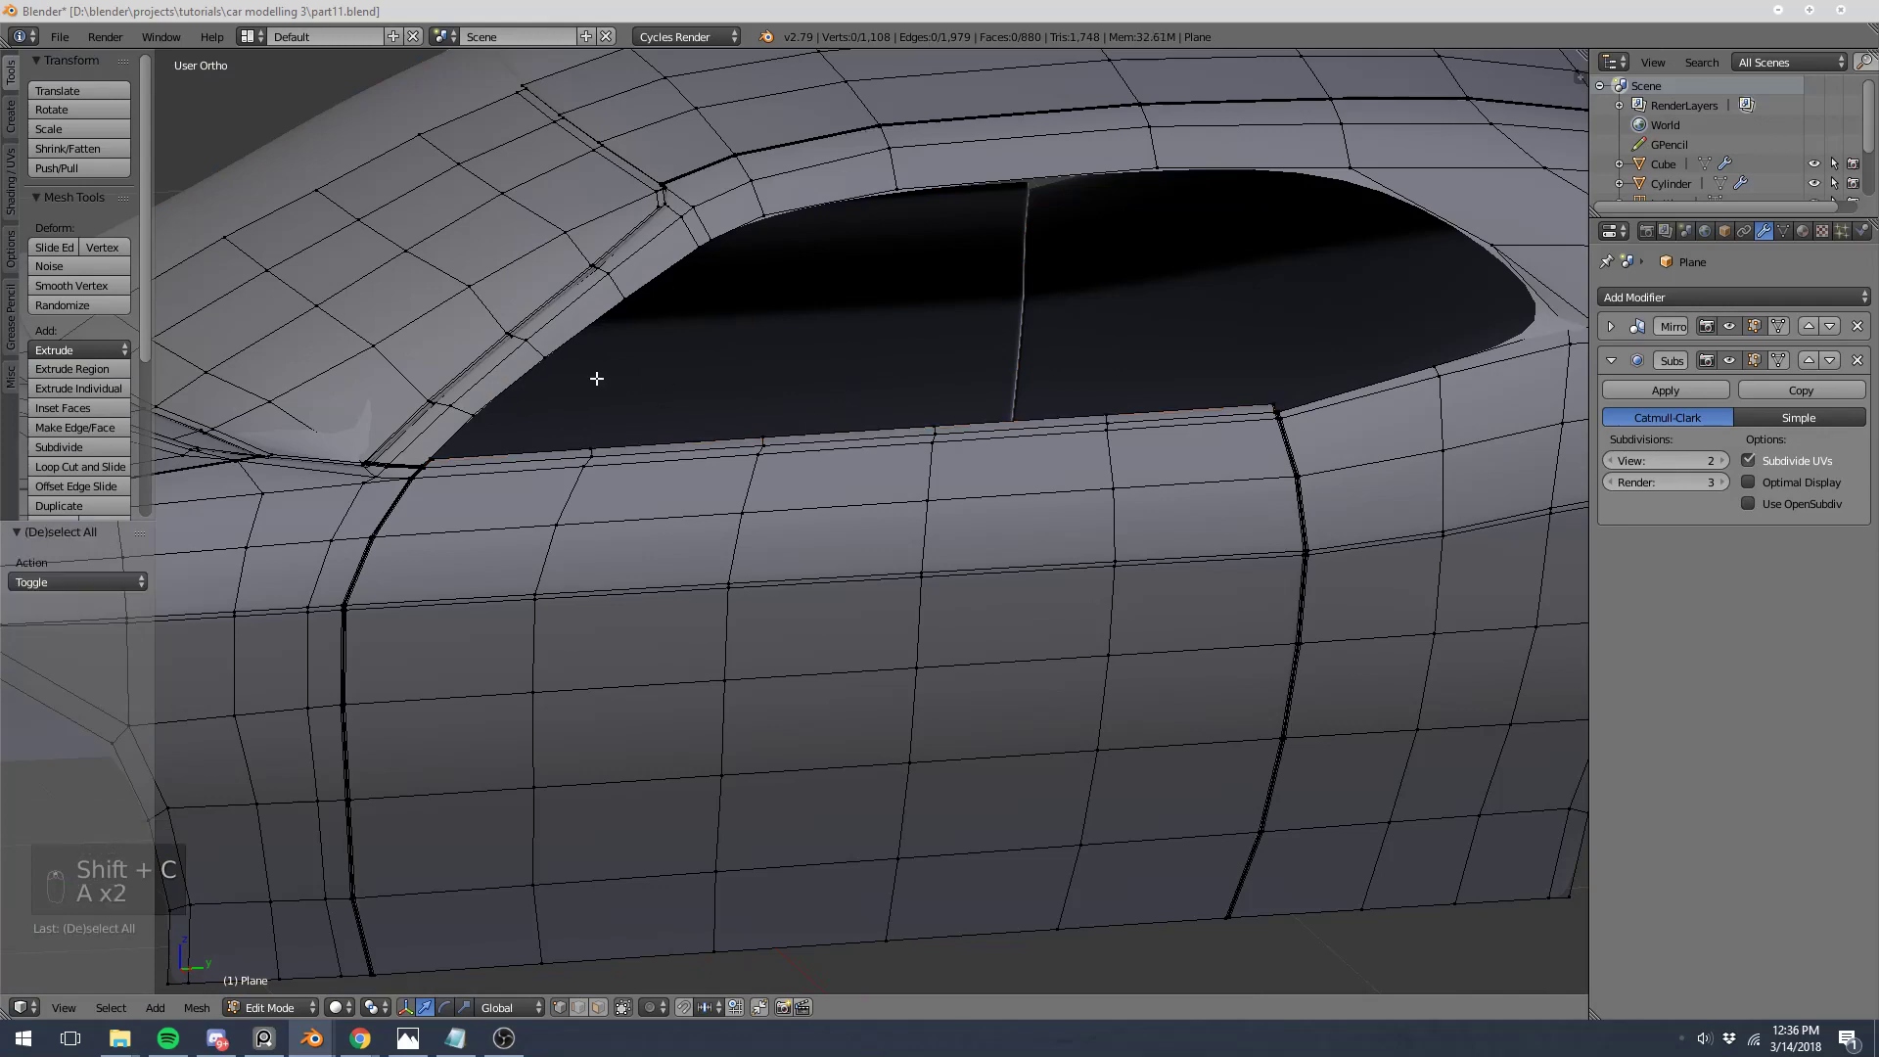
Step: Try to extrude the roof and quarter-panel edge loop around the side window and scale it to 0.966
key("KP_3")
middle_click_drag(926, 274, 549, 519, "shift")
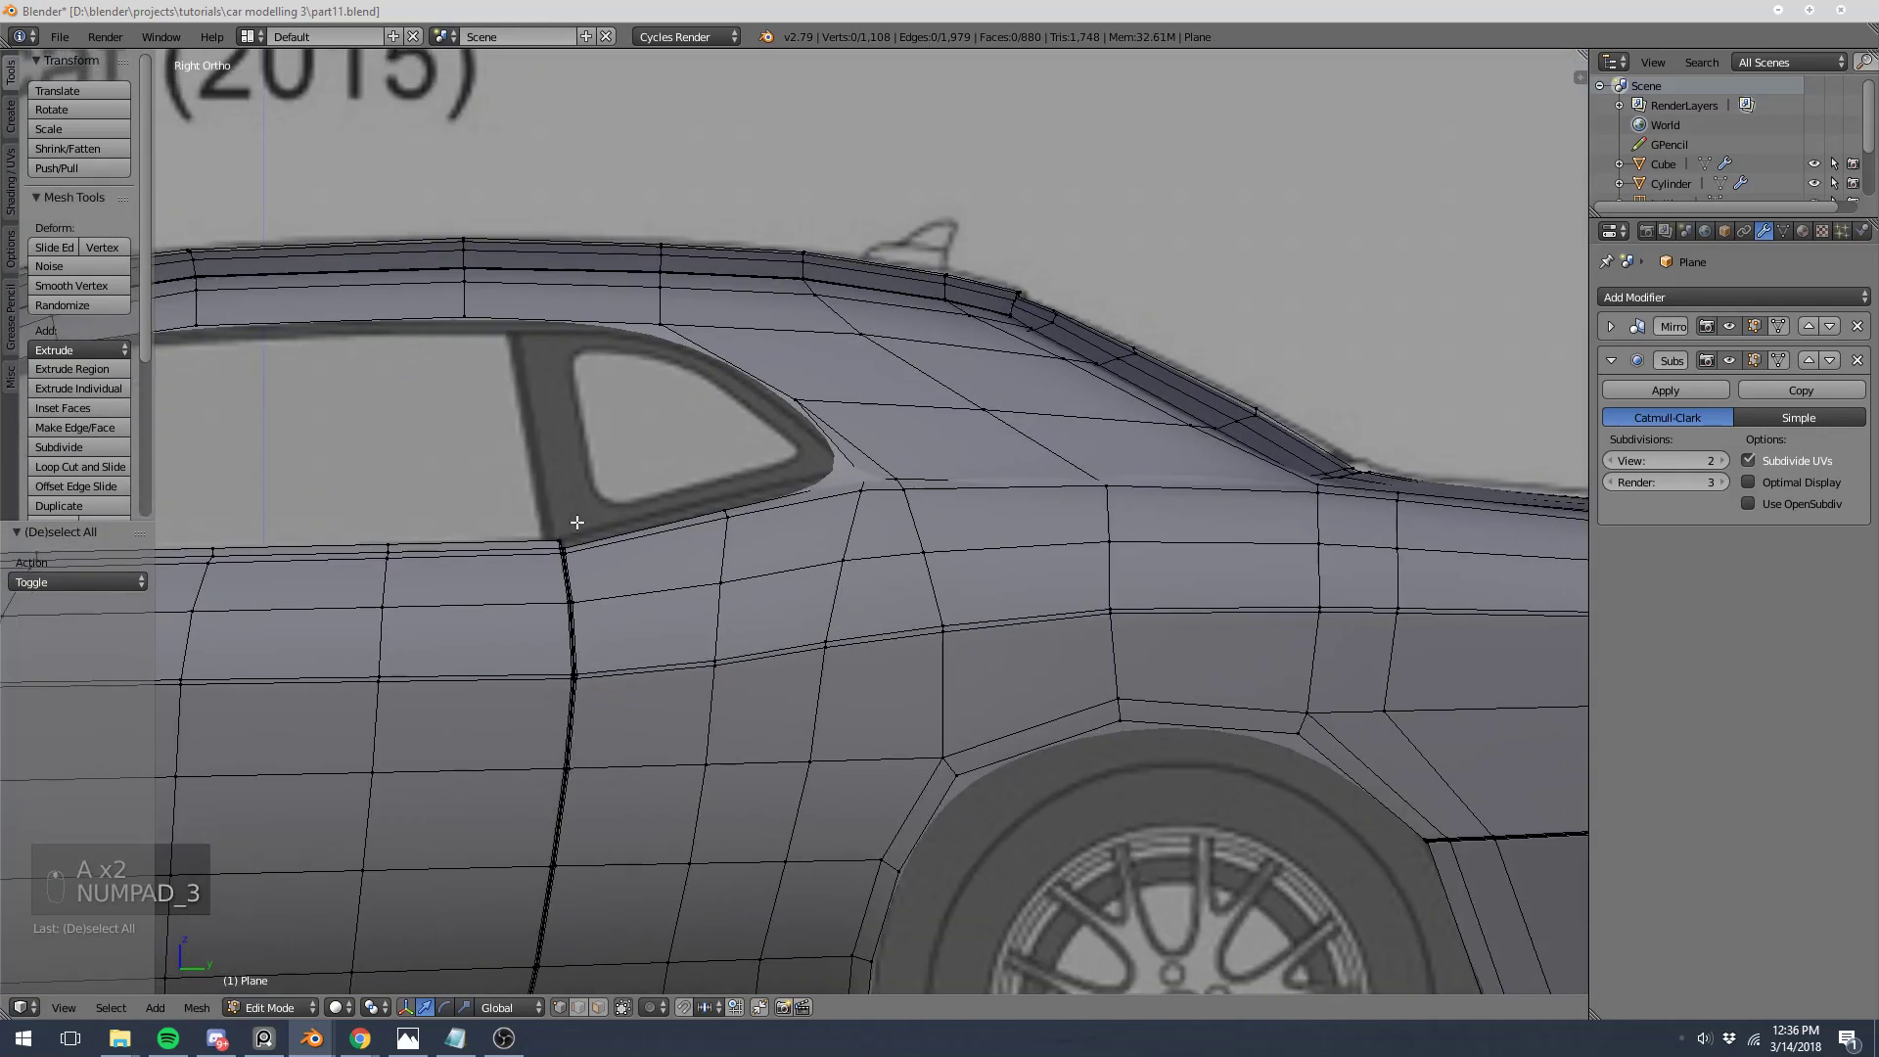
scroll(549, 507, "up", 4)
left_click(532, 503, "alt")
scroll(532, 504, "down", 1)
scroll(533, 504, "down", 4)
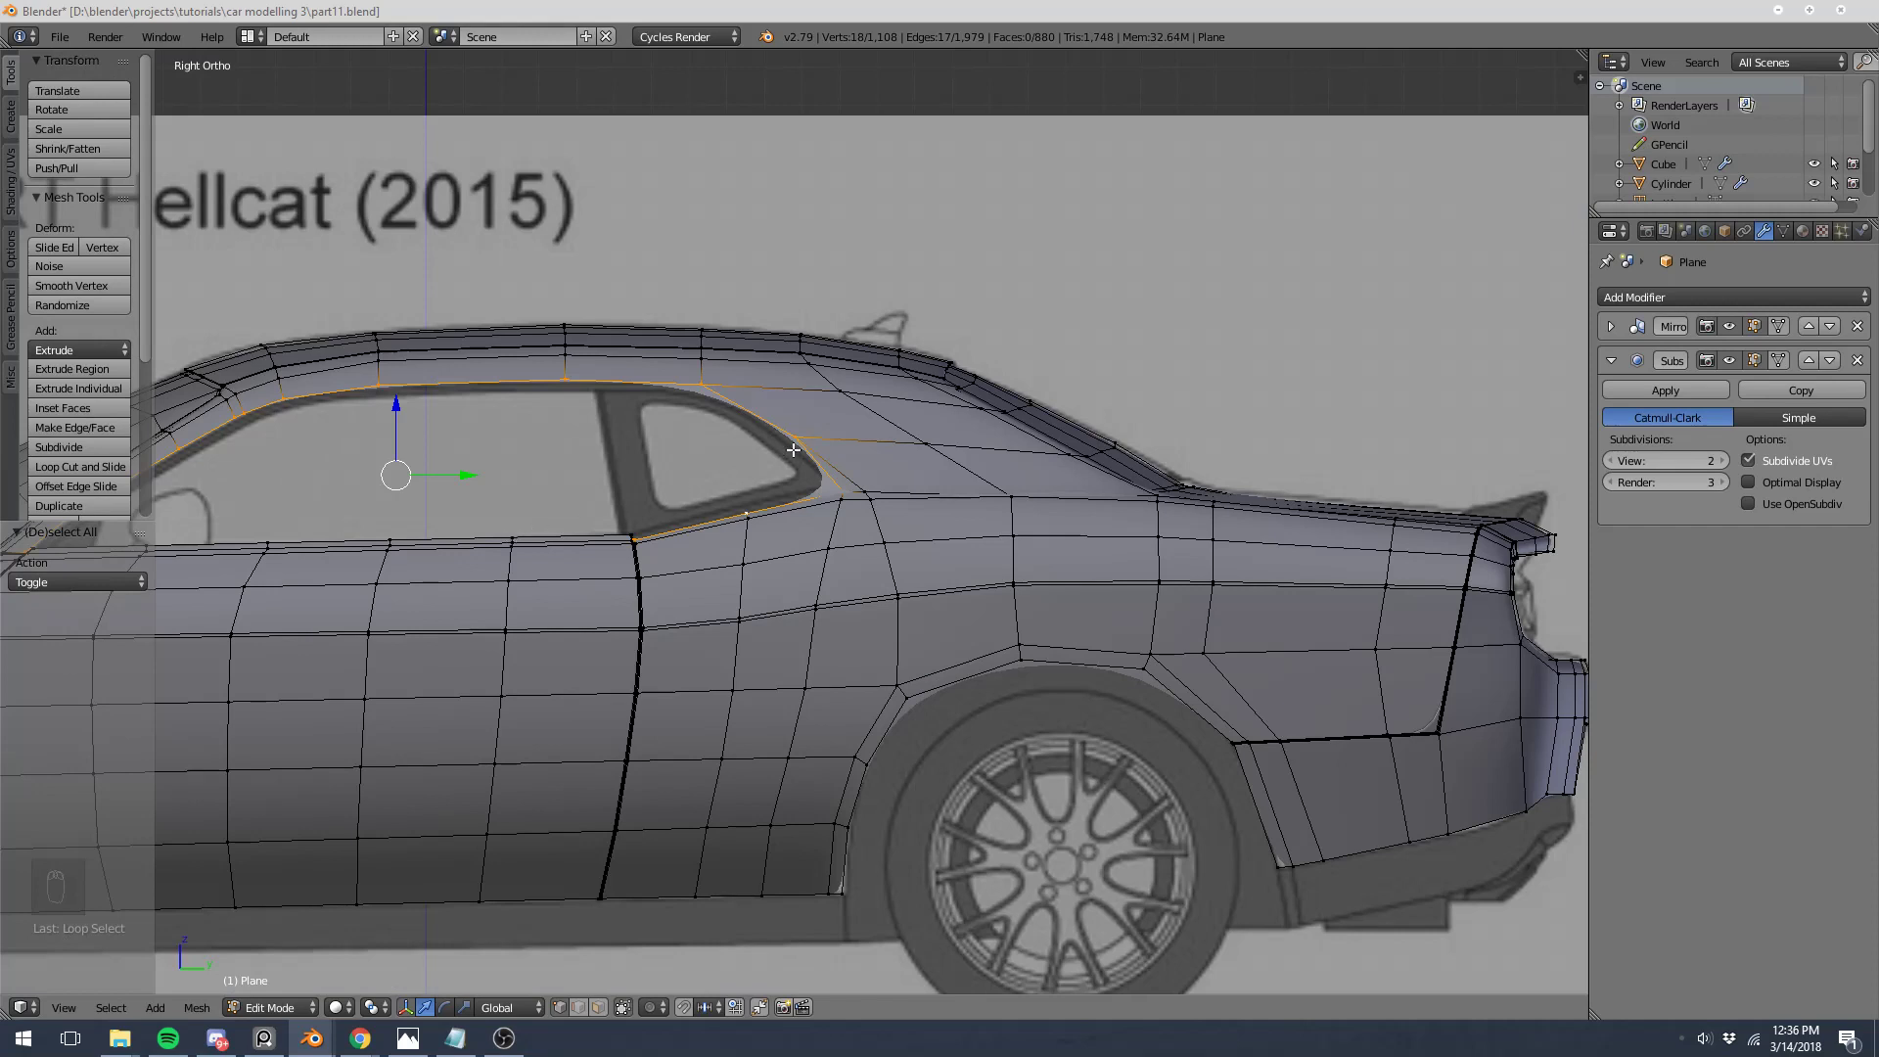
scroll(800, 518, "up", 6)
key("e")
right_click(437, 525)
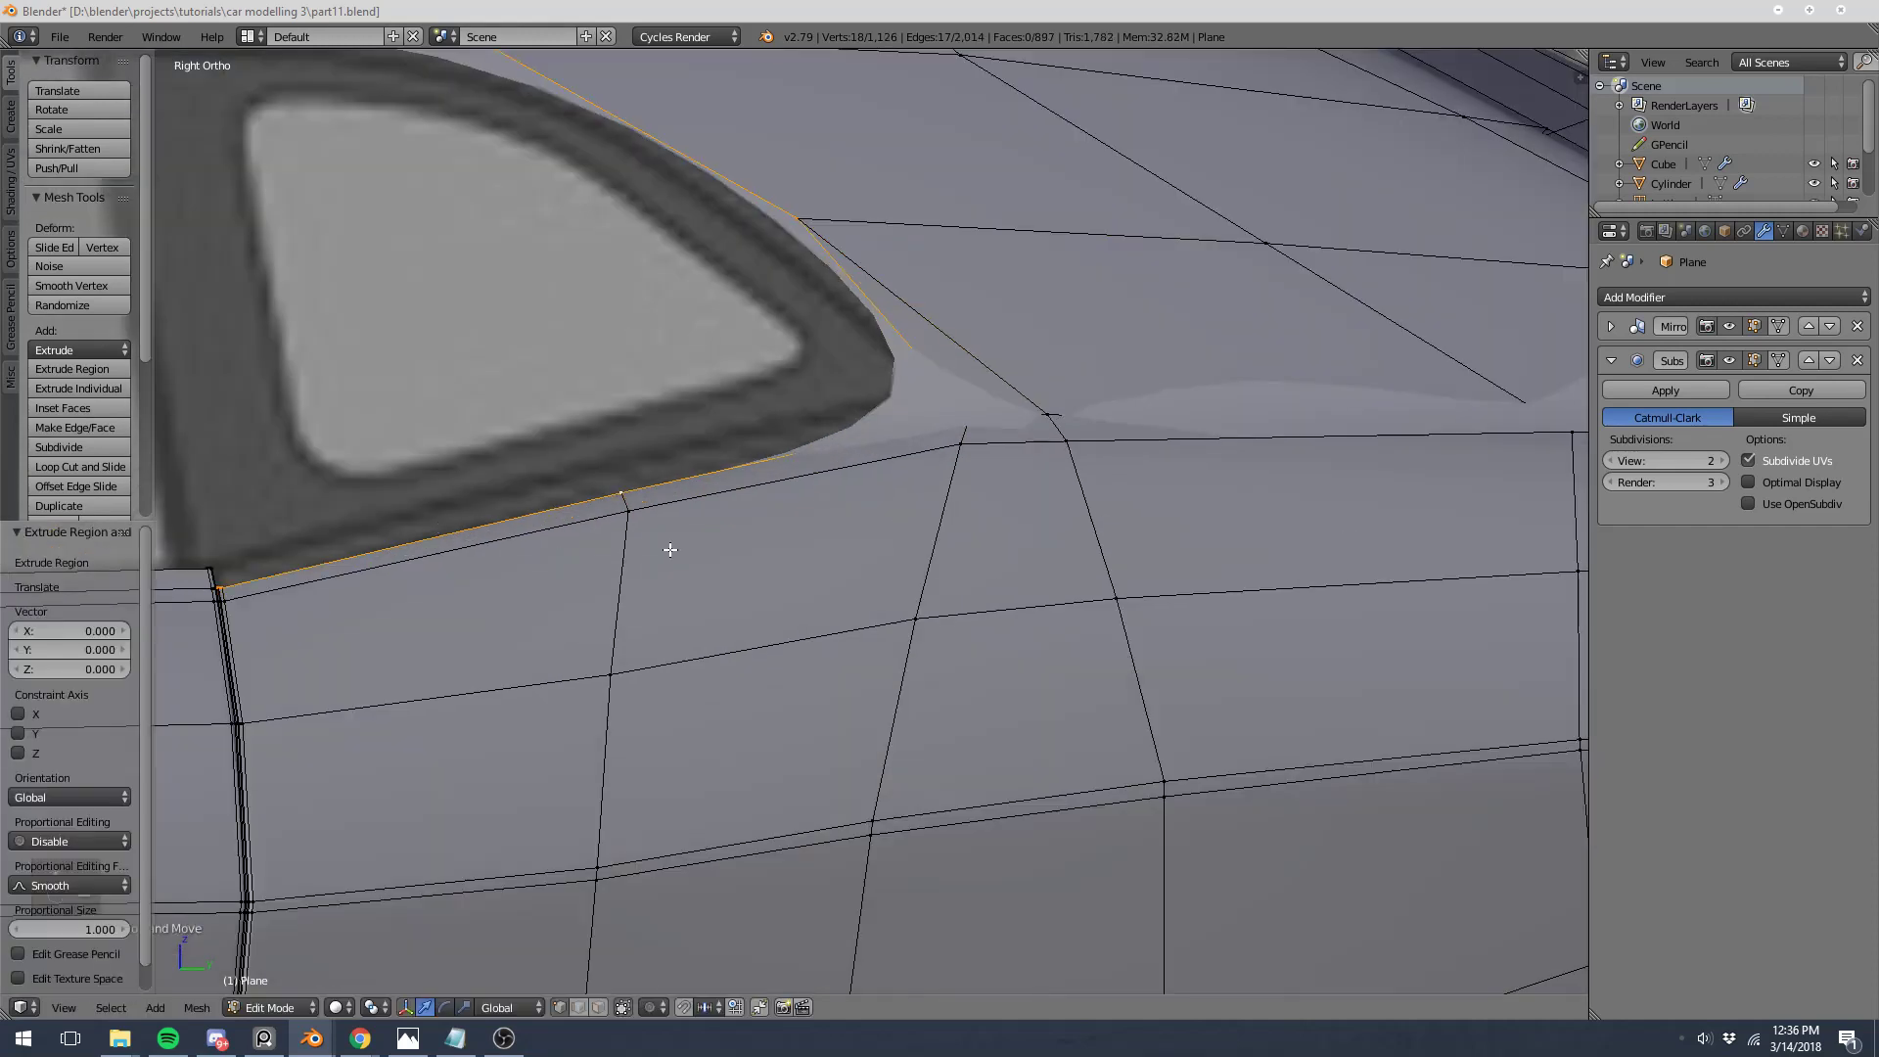
key("s")
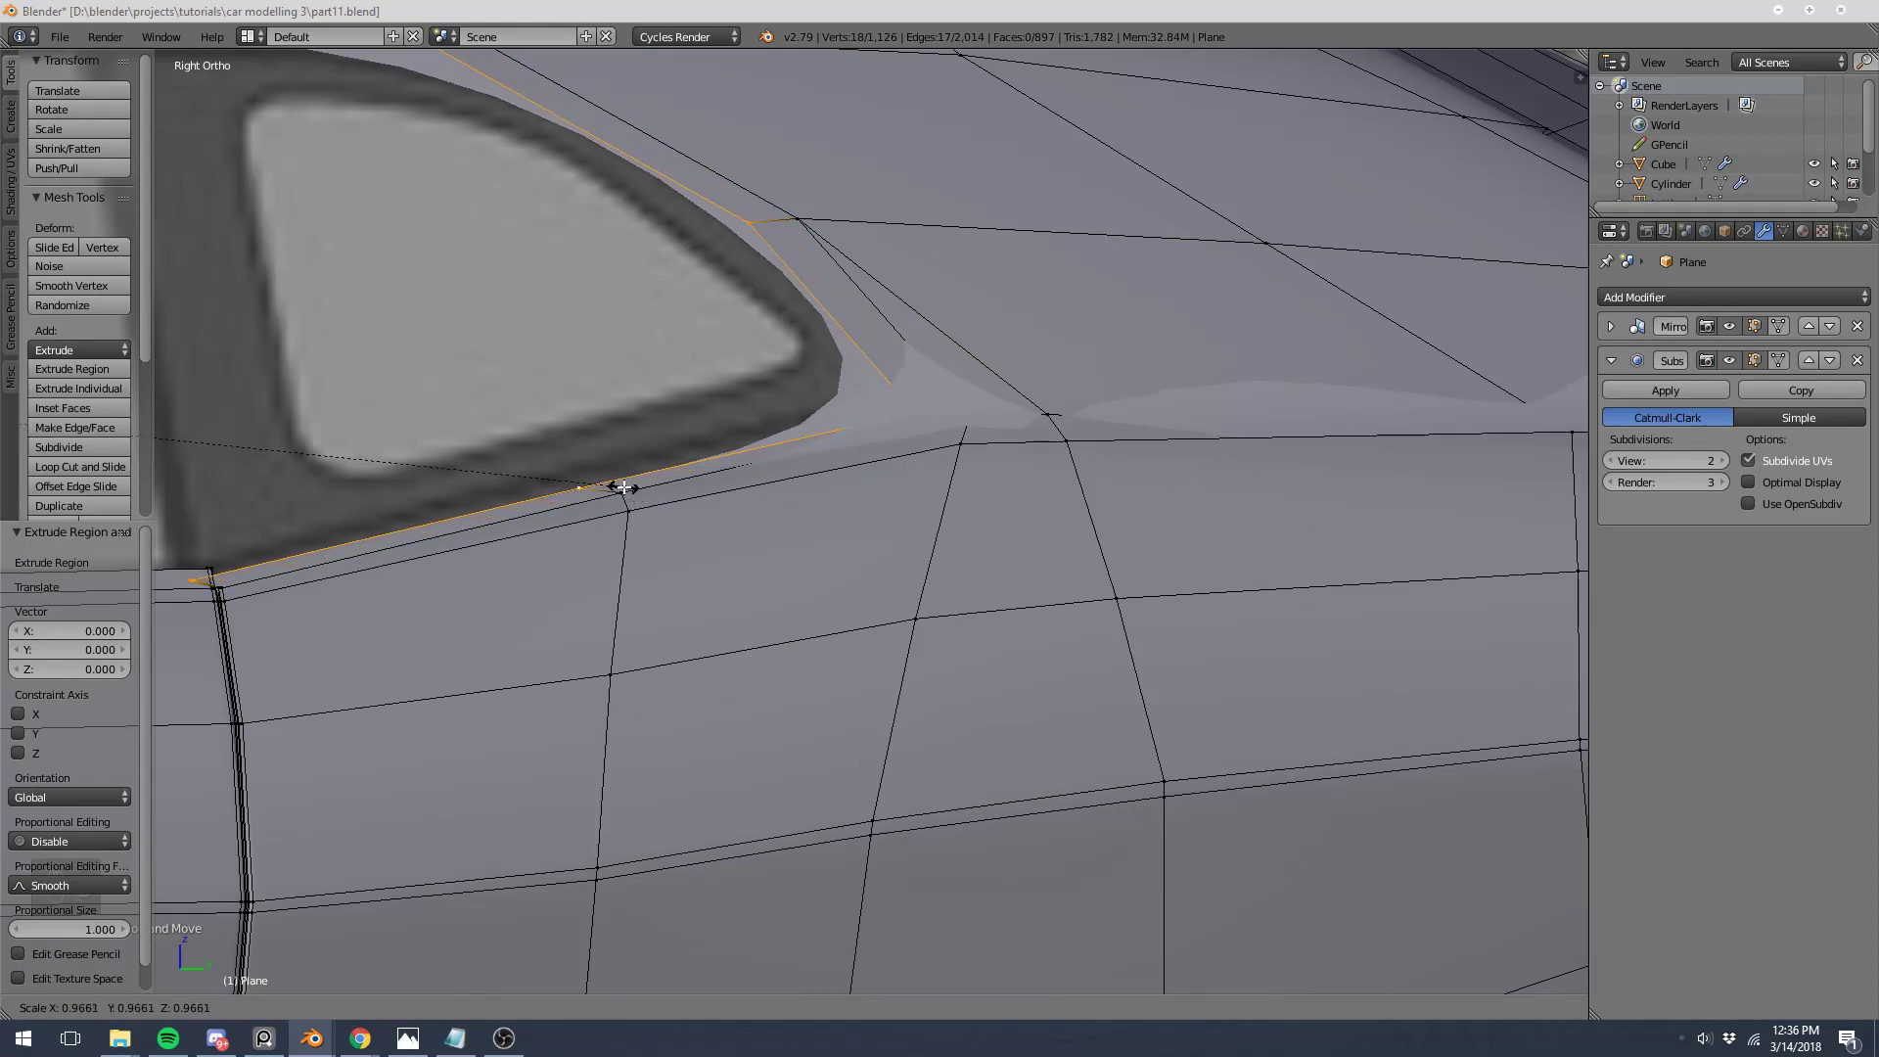
left_click(621, 491)
Step: Check the scaled window edge at the windshield pillar's base and undo its scaling and extrusion
scroll(471, 535, "down", 3)
scroll(471, 535, "down", 3)
key("z")
middle_click_drag(402, 525, 1178, 550, "shift")
key("z")
middle_click_drag(616, 612, 870, 507, "shift")
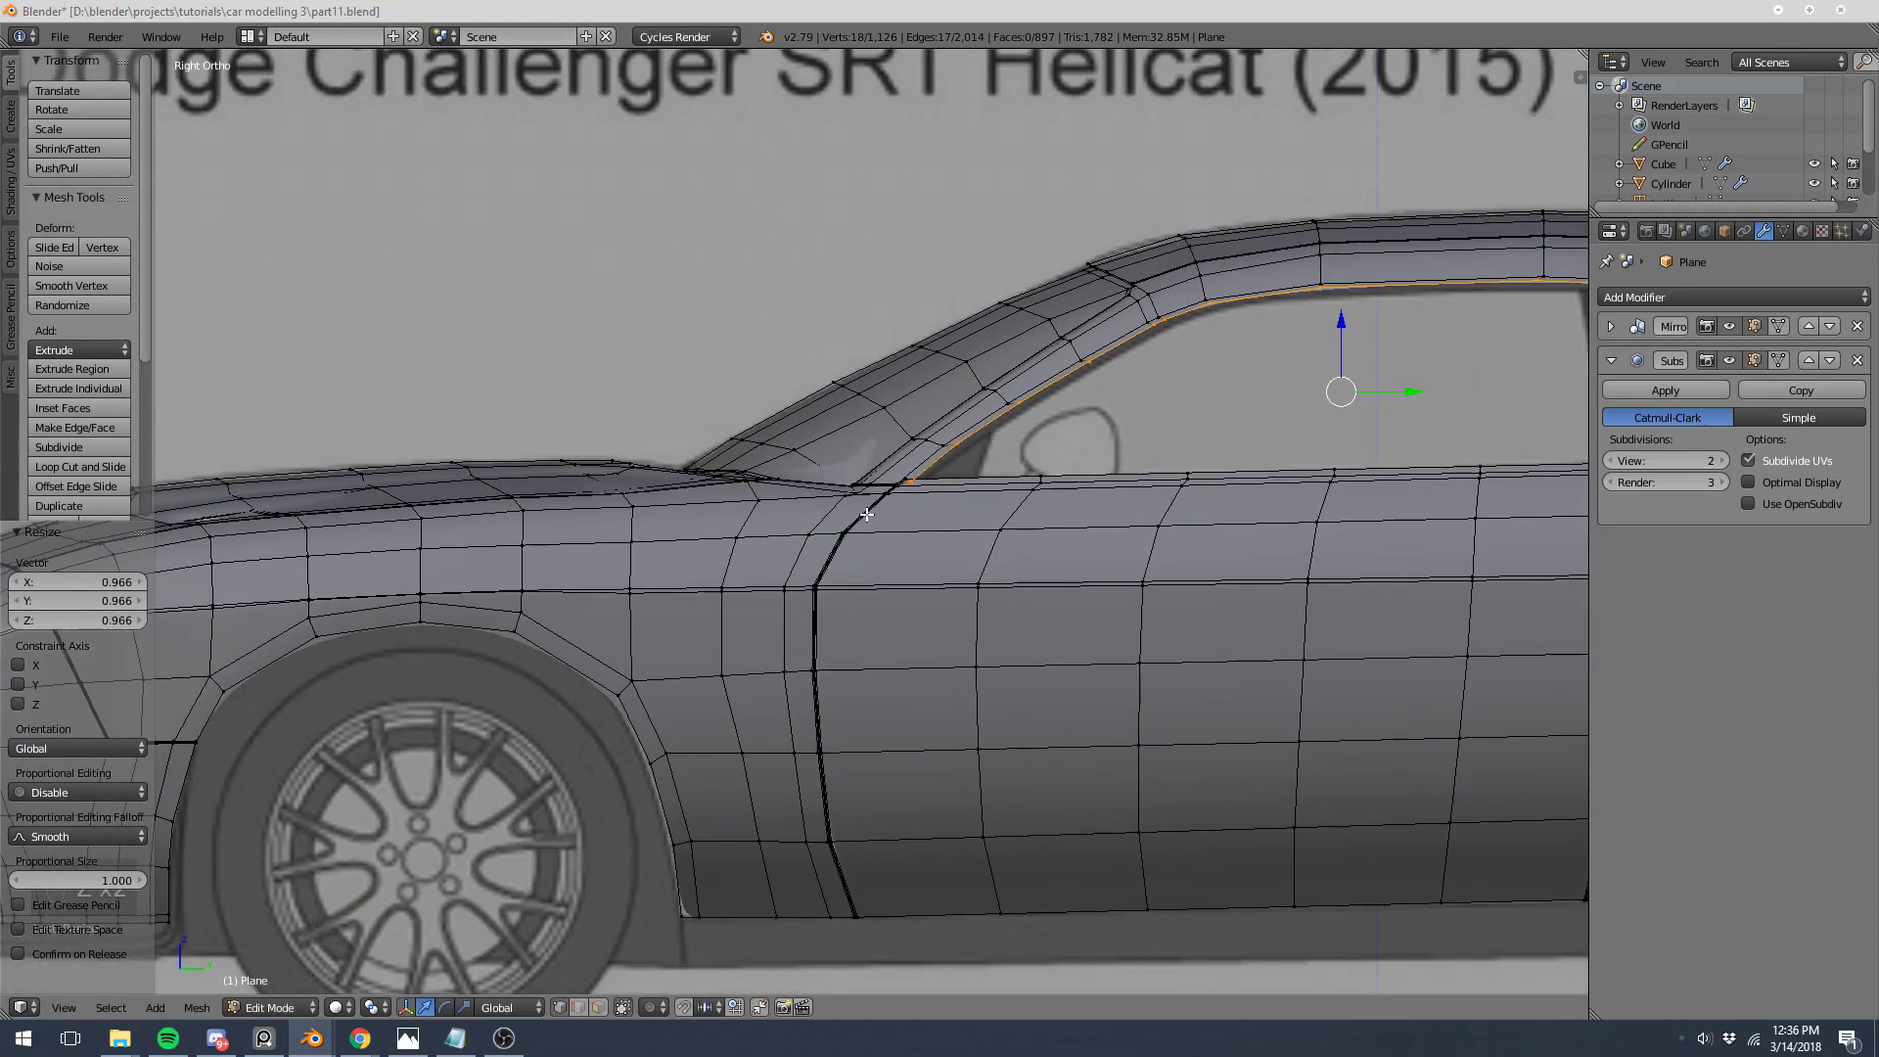
scroll(875, 504, "up", 7)
key("z")
middle_click_drag(1093, 491, 760, 512, "shift")
key("z")
key("ctrl+z")
key("ctrl+z")
key("ctrl+z")
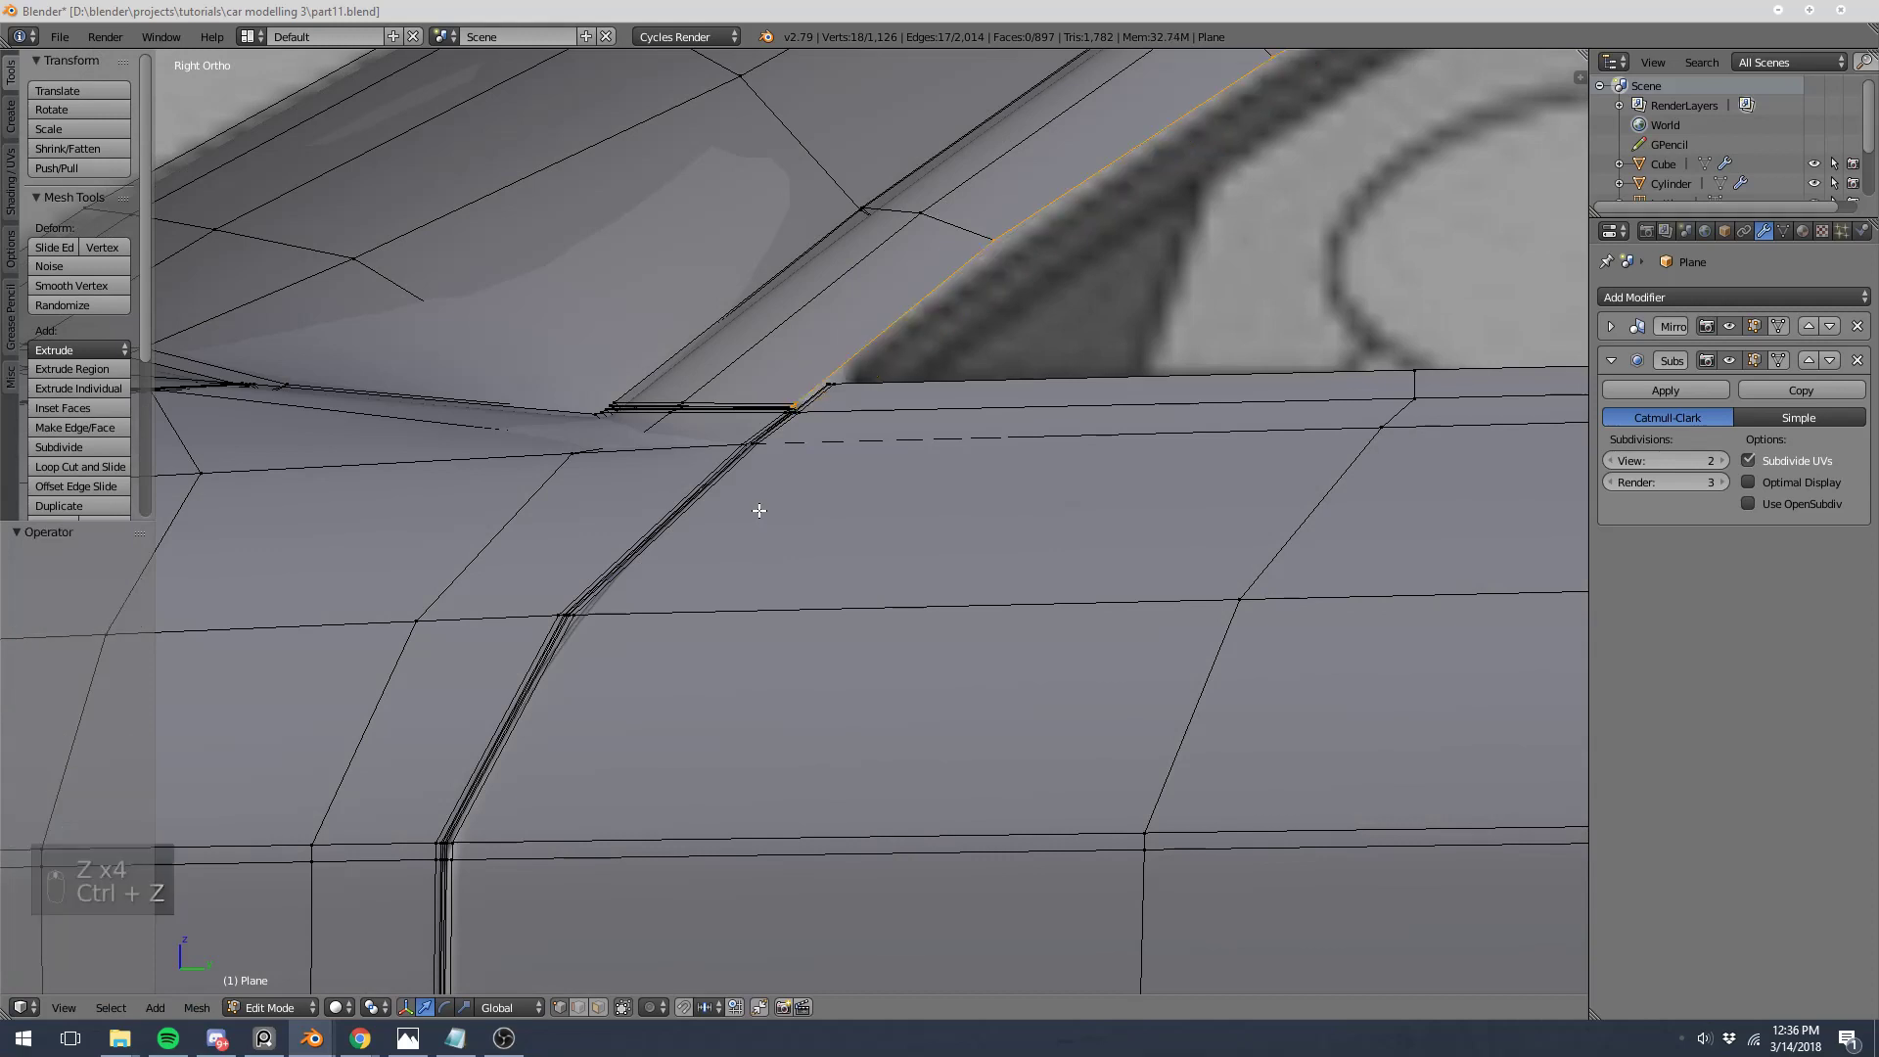
Step: Add one loop cut across the windshield pillar's lowest section, slid toward its base with a factor of 0.709
key("a")
key("ctrl+r")
left_click(886, 337)
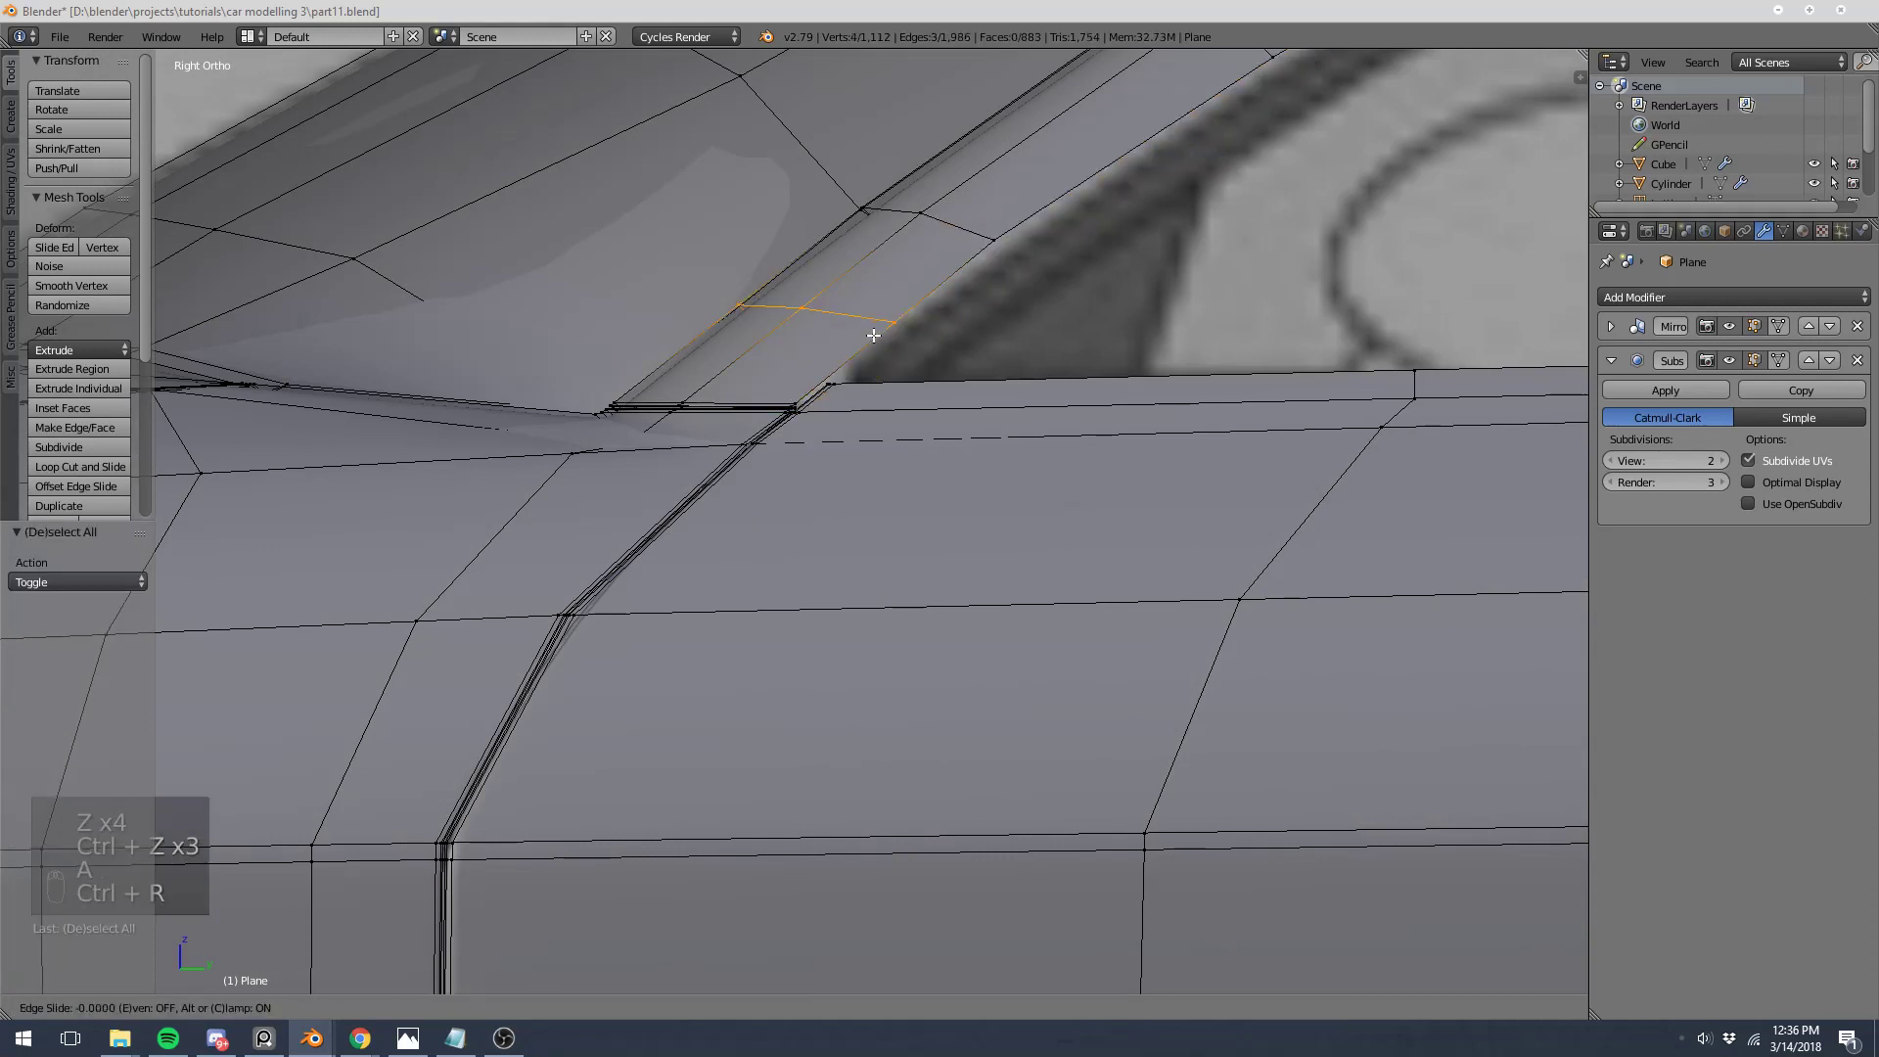
left_click(822, 397)
scroll(835, 386, "up", 5)
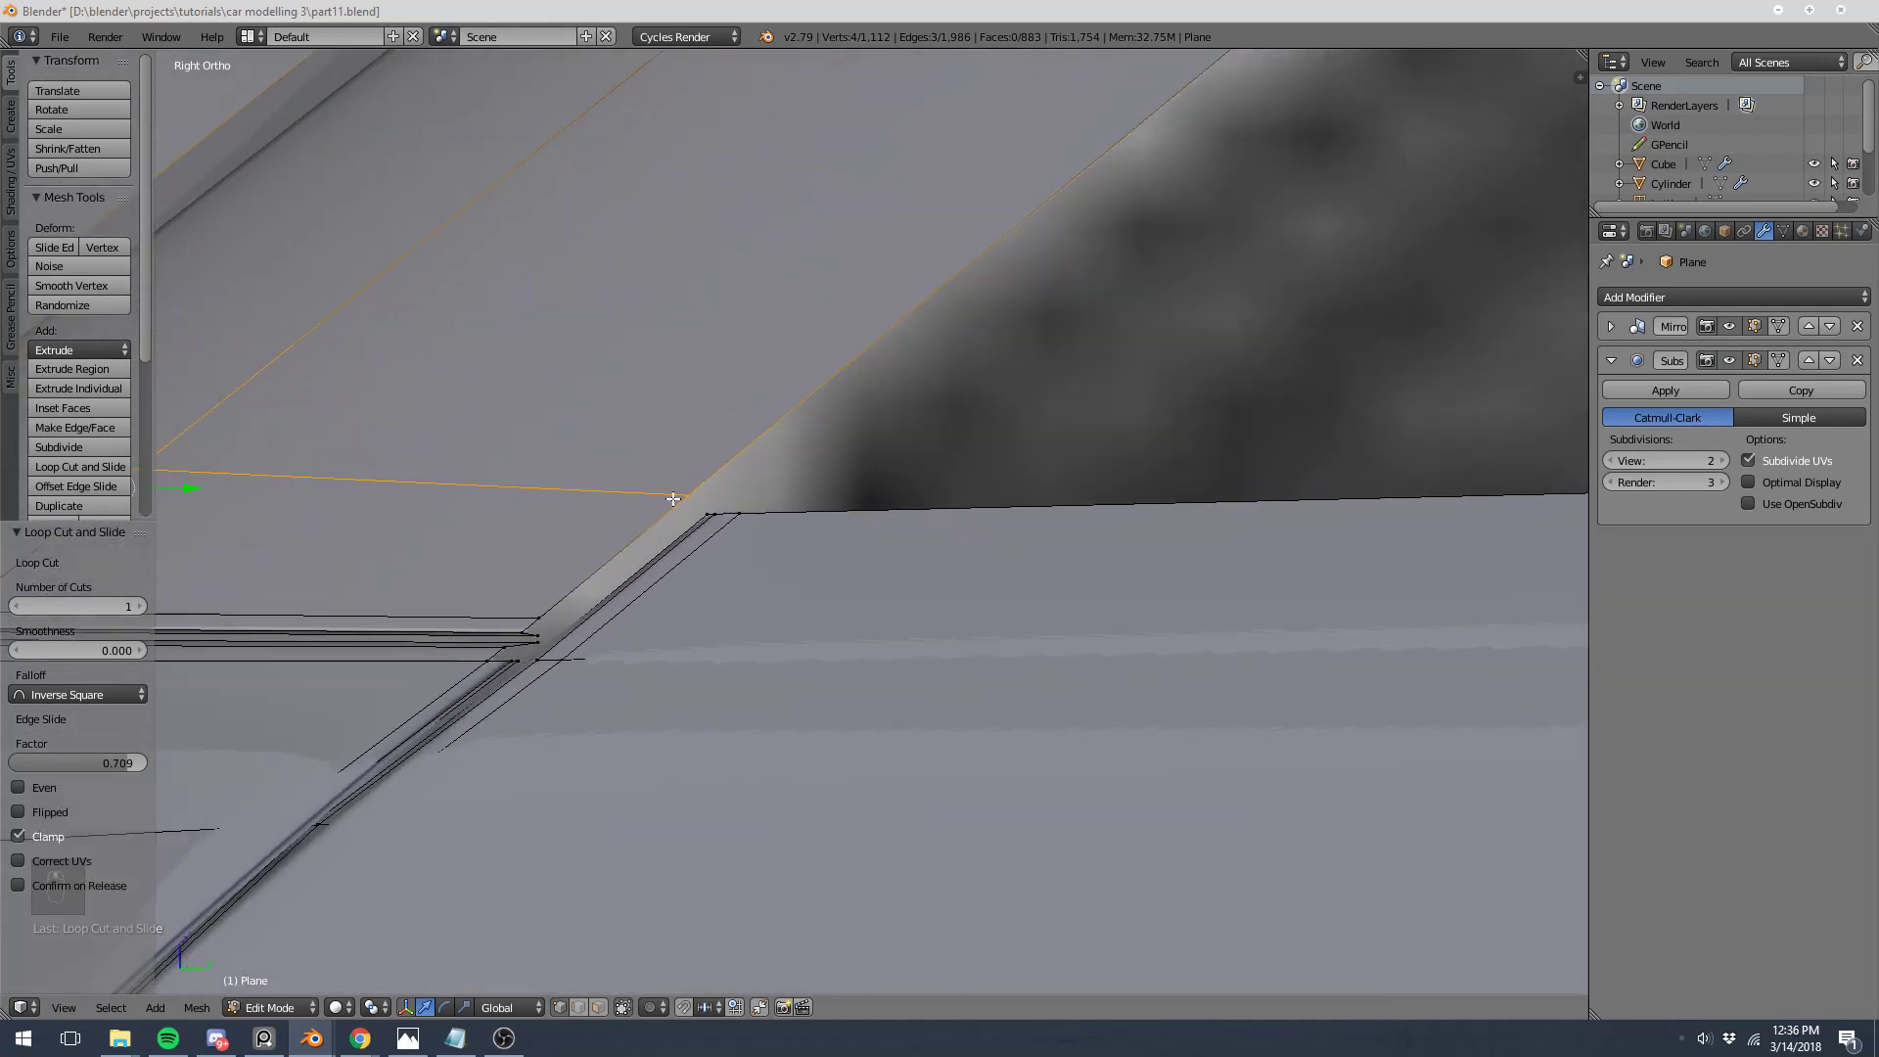
Step: In right orthographic view, sketch a short Grease Pencil guide line from the windshield pillar's base loop toward the side window
scroll(727, 494, "down", 2)
key("ctrl+KP_3")
key("KP_3")
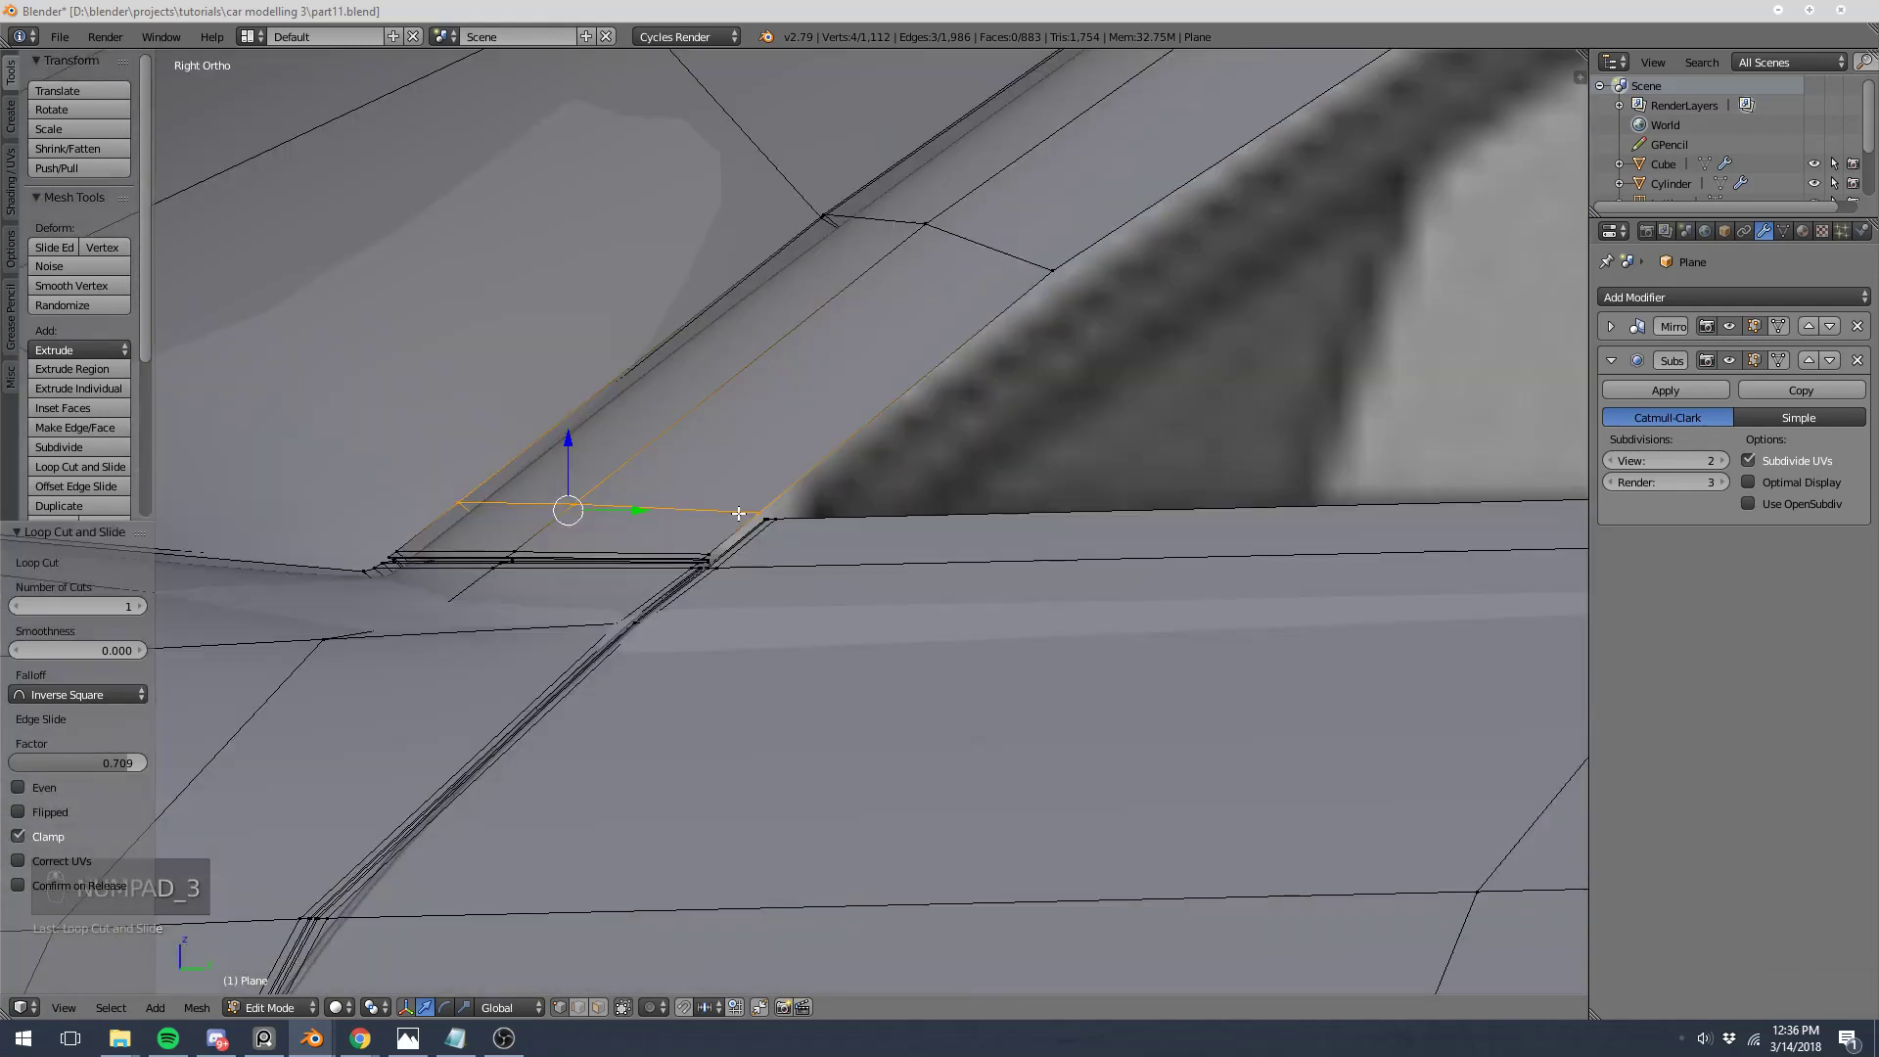
left_click_drag(767, 508, 808, 507)
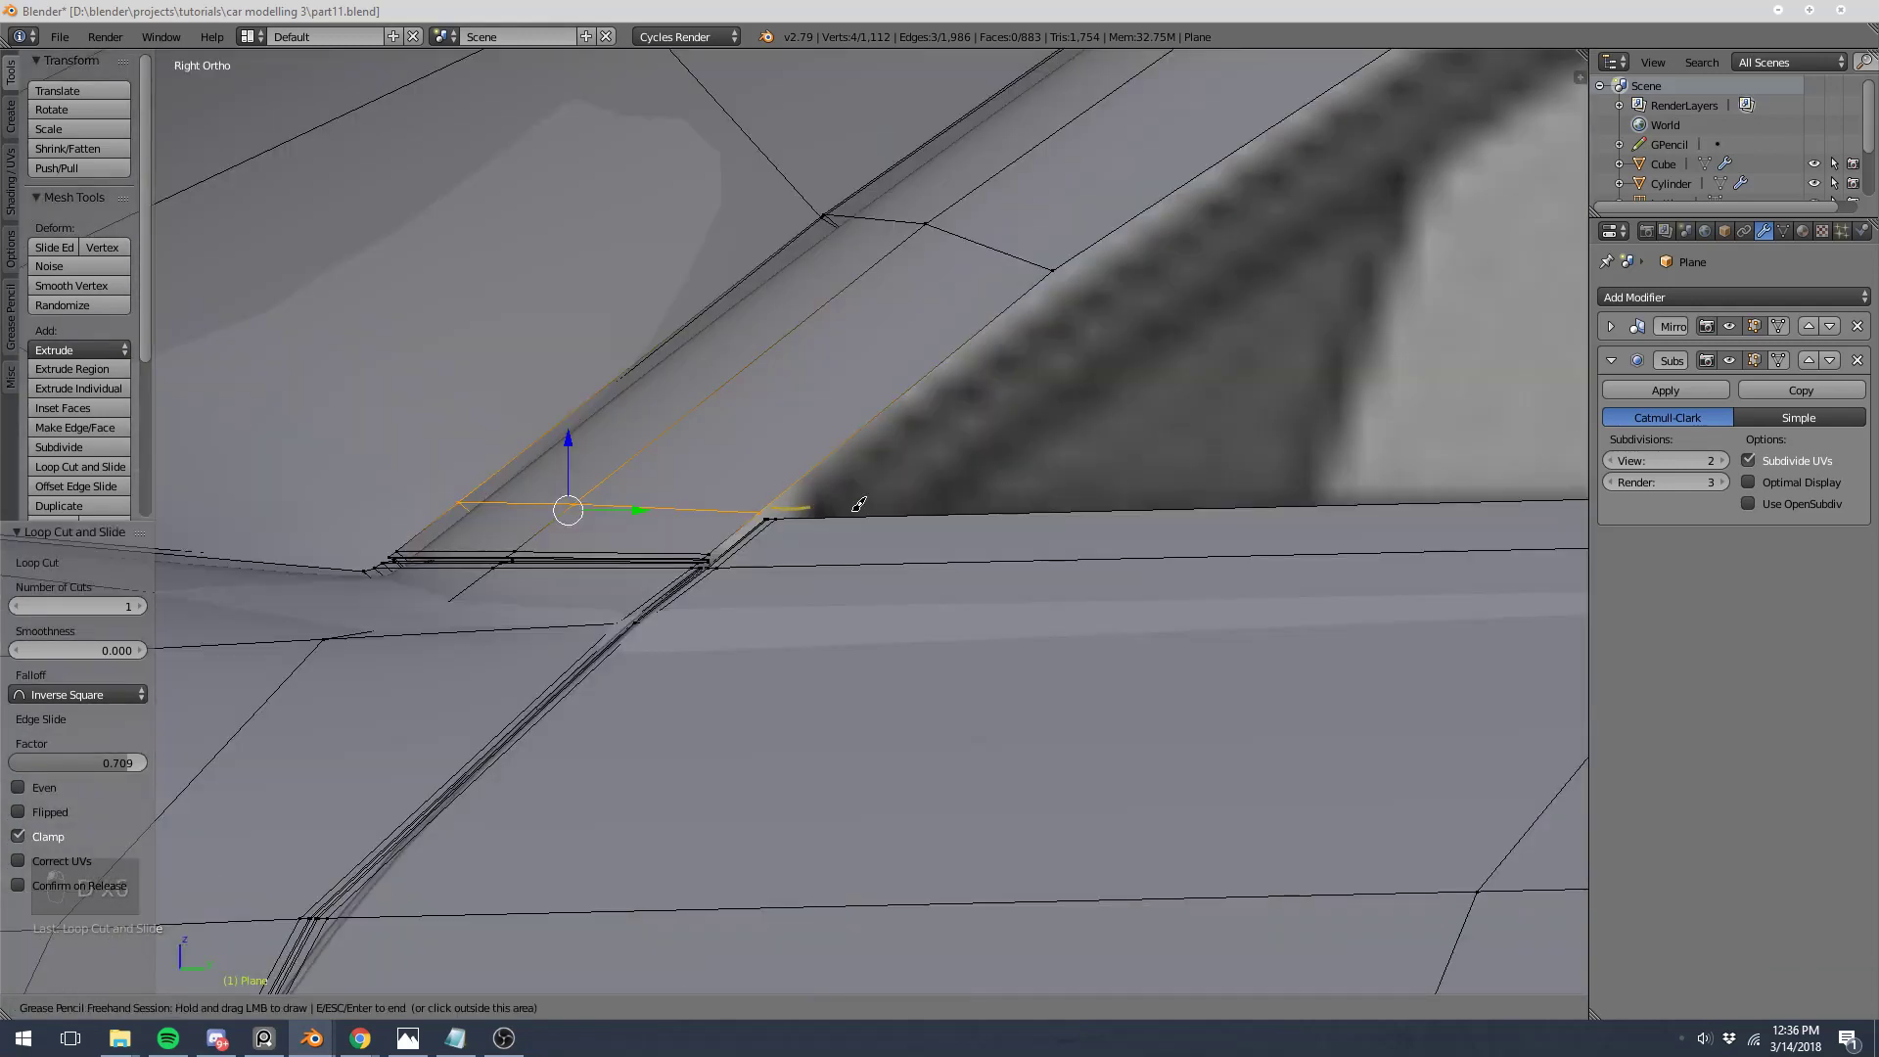
key("Escape")
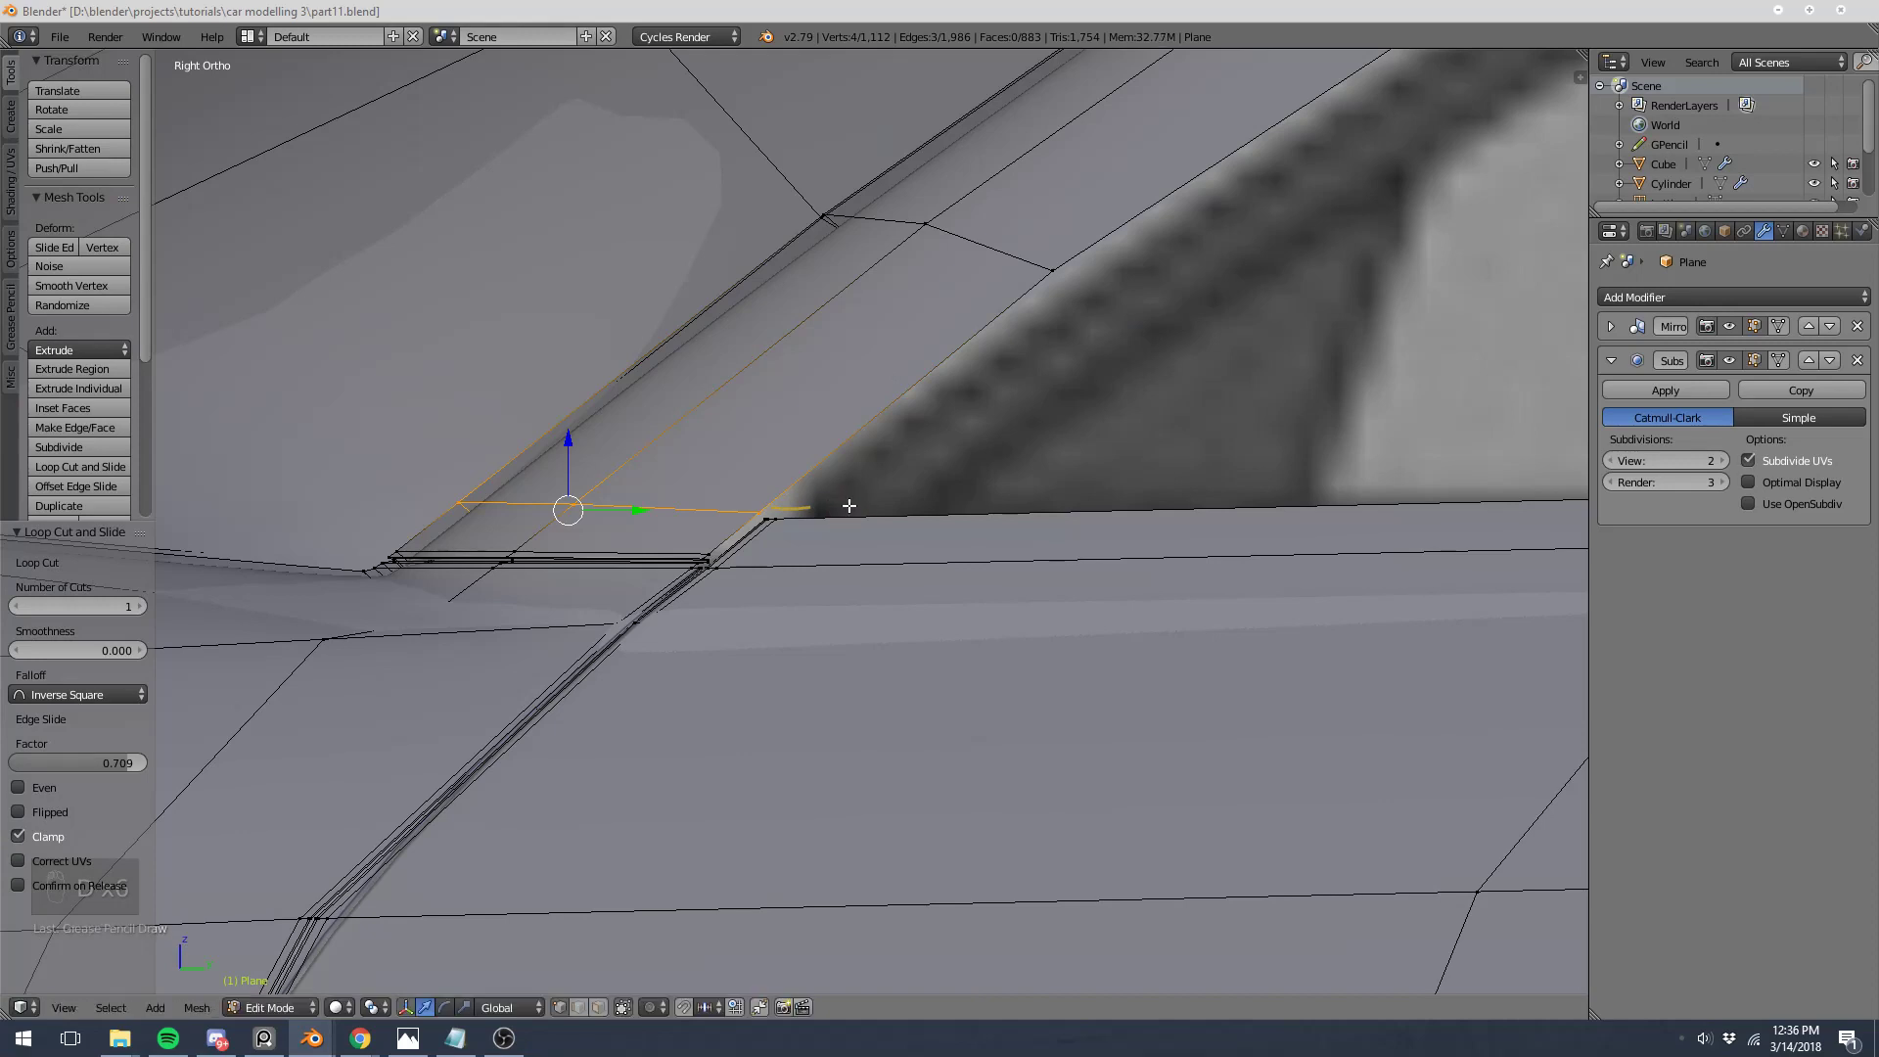
Step: Edge-slide the loop across the windshield pillar's base with a factor of 0.017
key("ctrl+z")
right_click(769, 507)
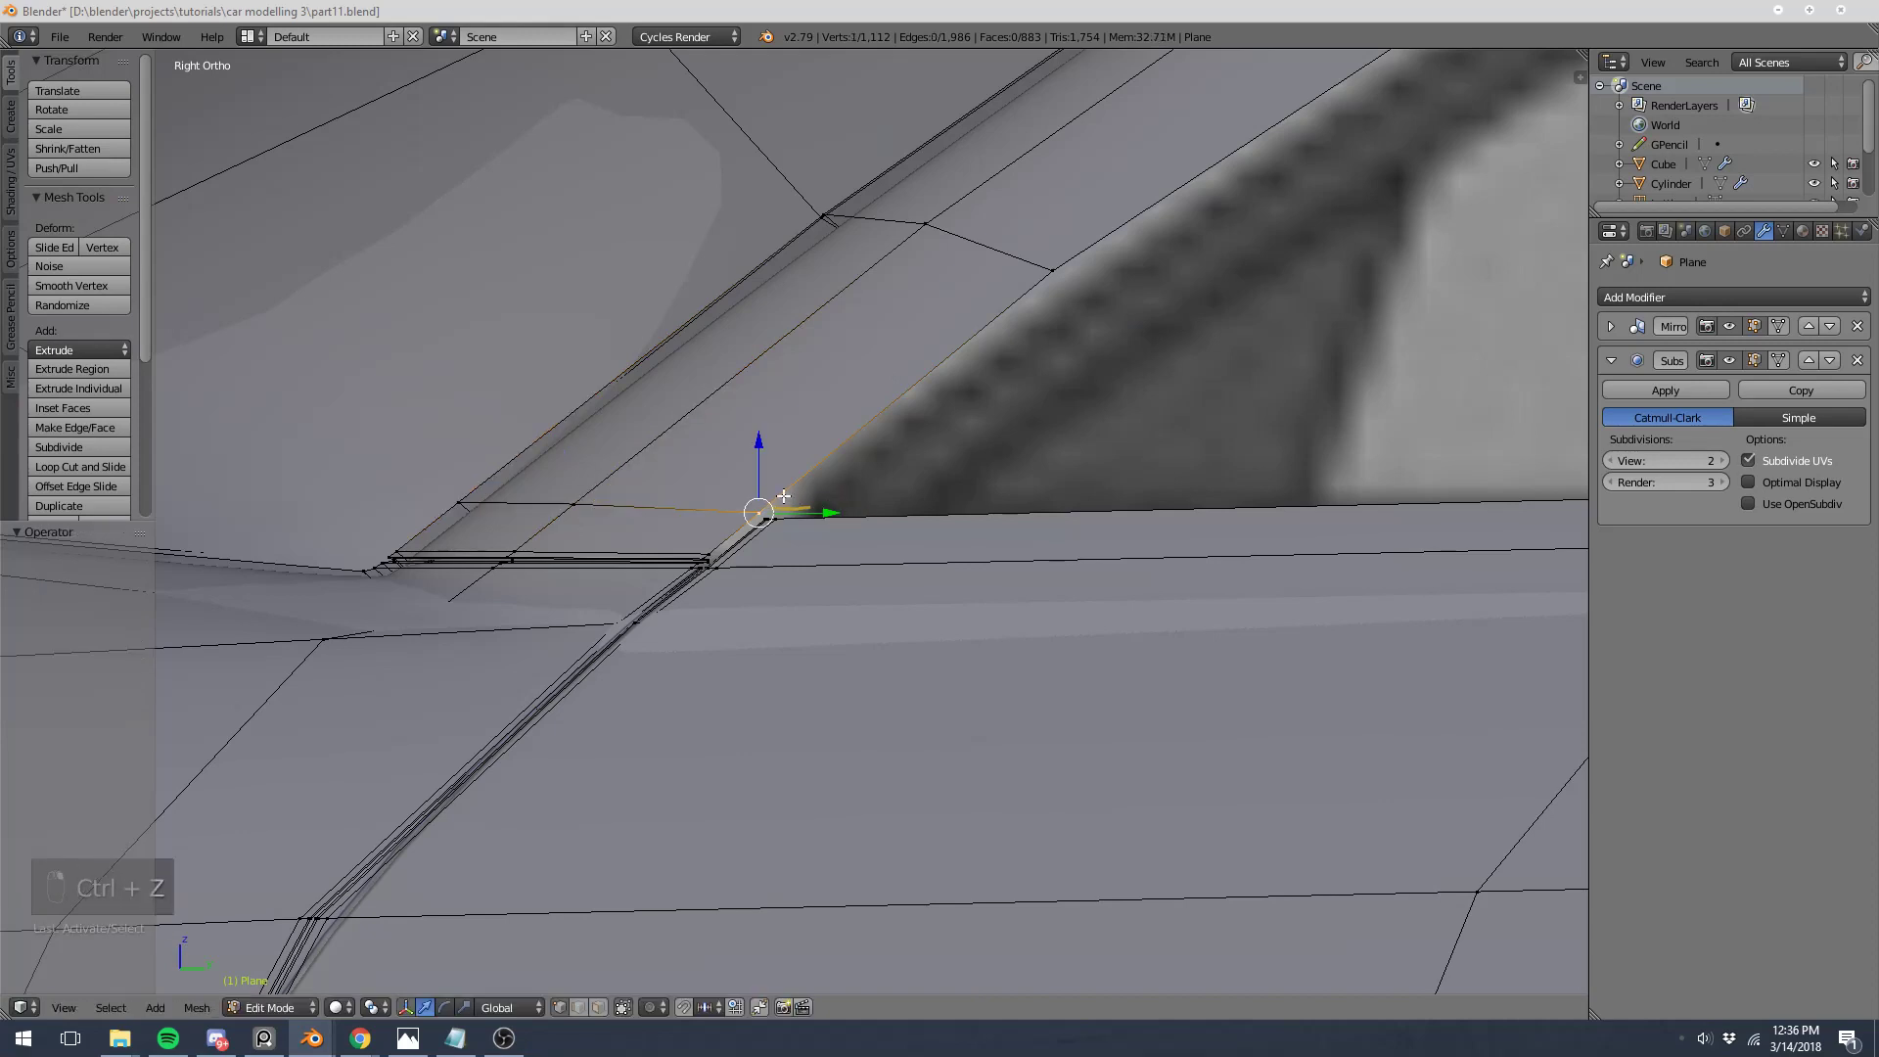
scroll(770, 494, "up", 3)
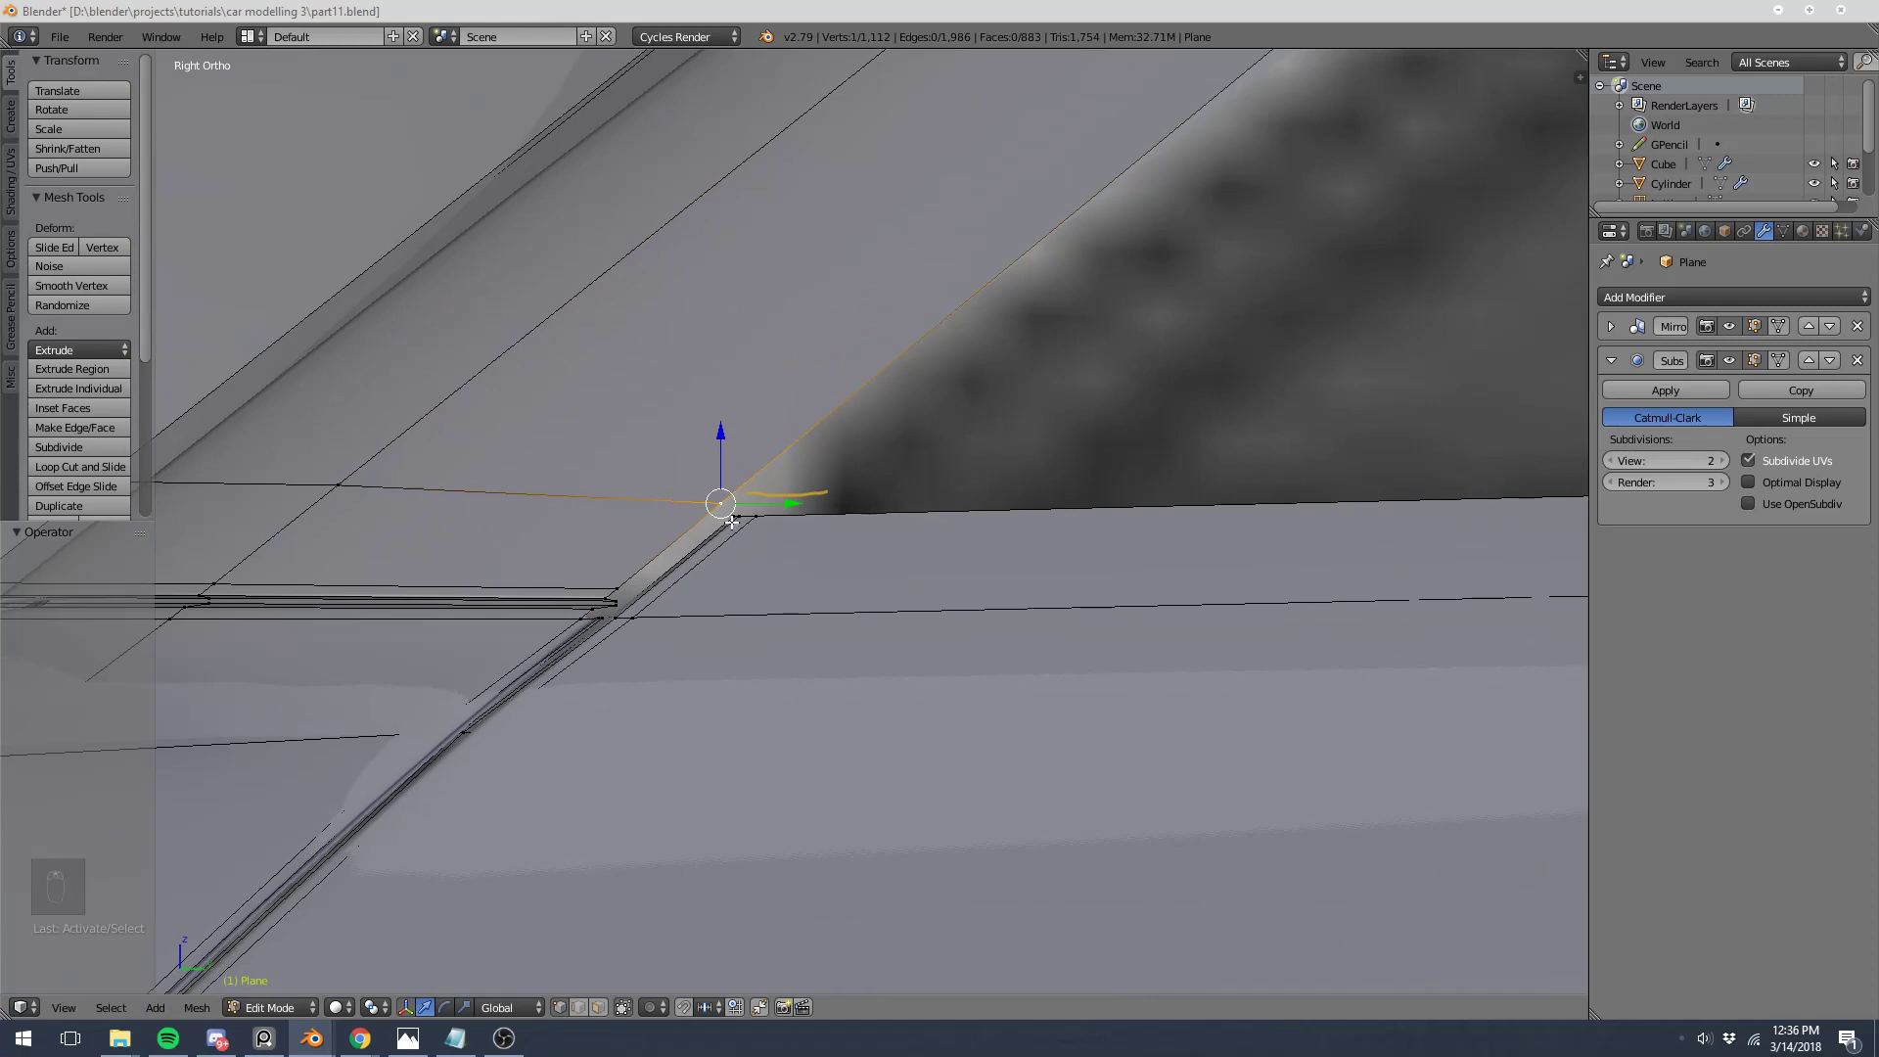
key("g")
right_click(827, 440)
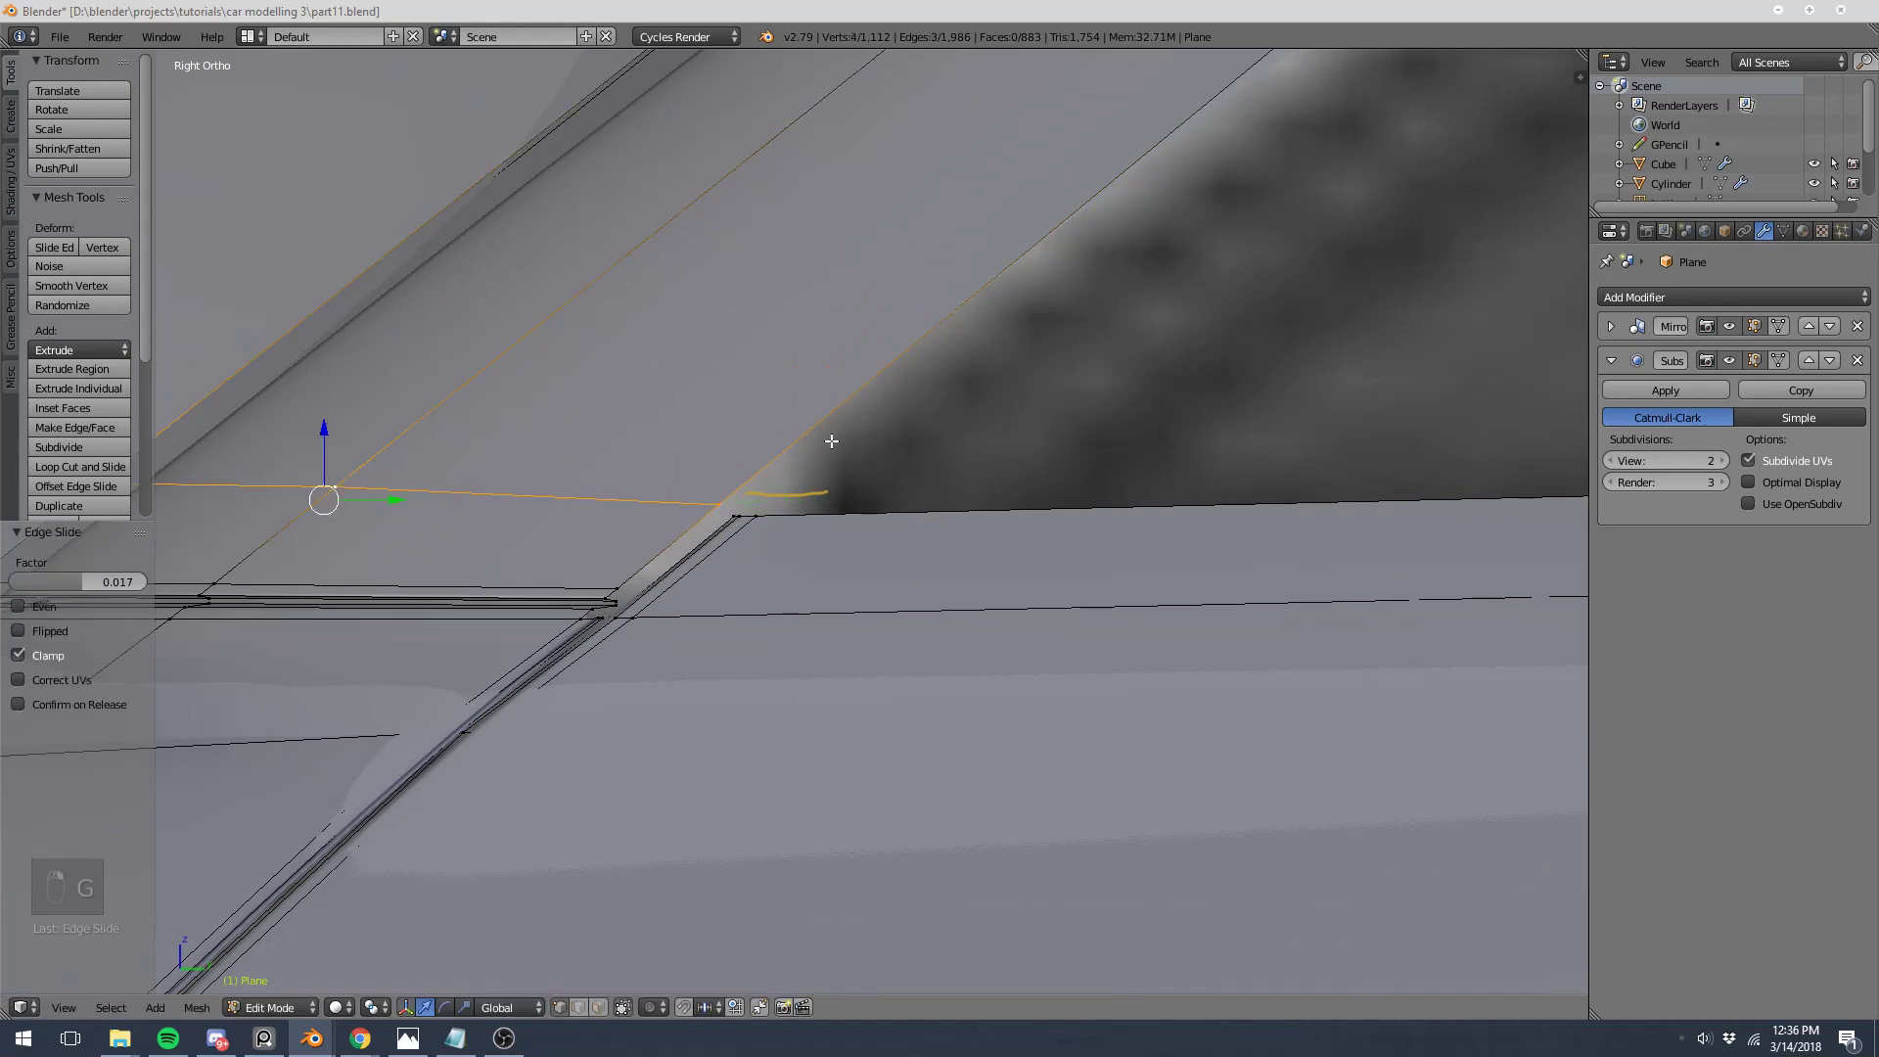
Step: Extrude the upper side-window edge loop without its end vertices at the pillar base and scale it to 0.959
key("a")
right_click(840, 391, "alt")
key("e")
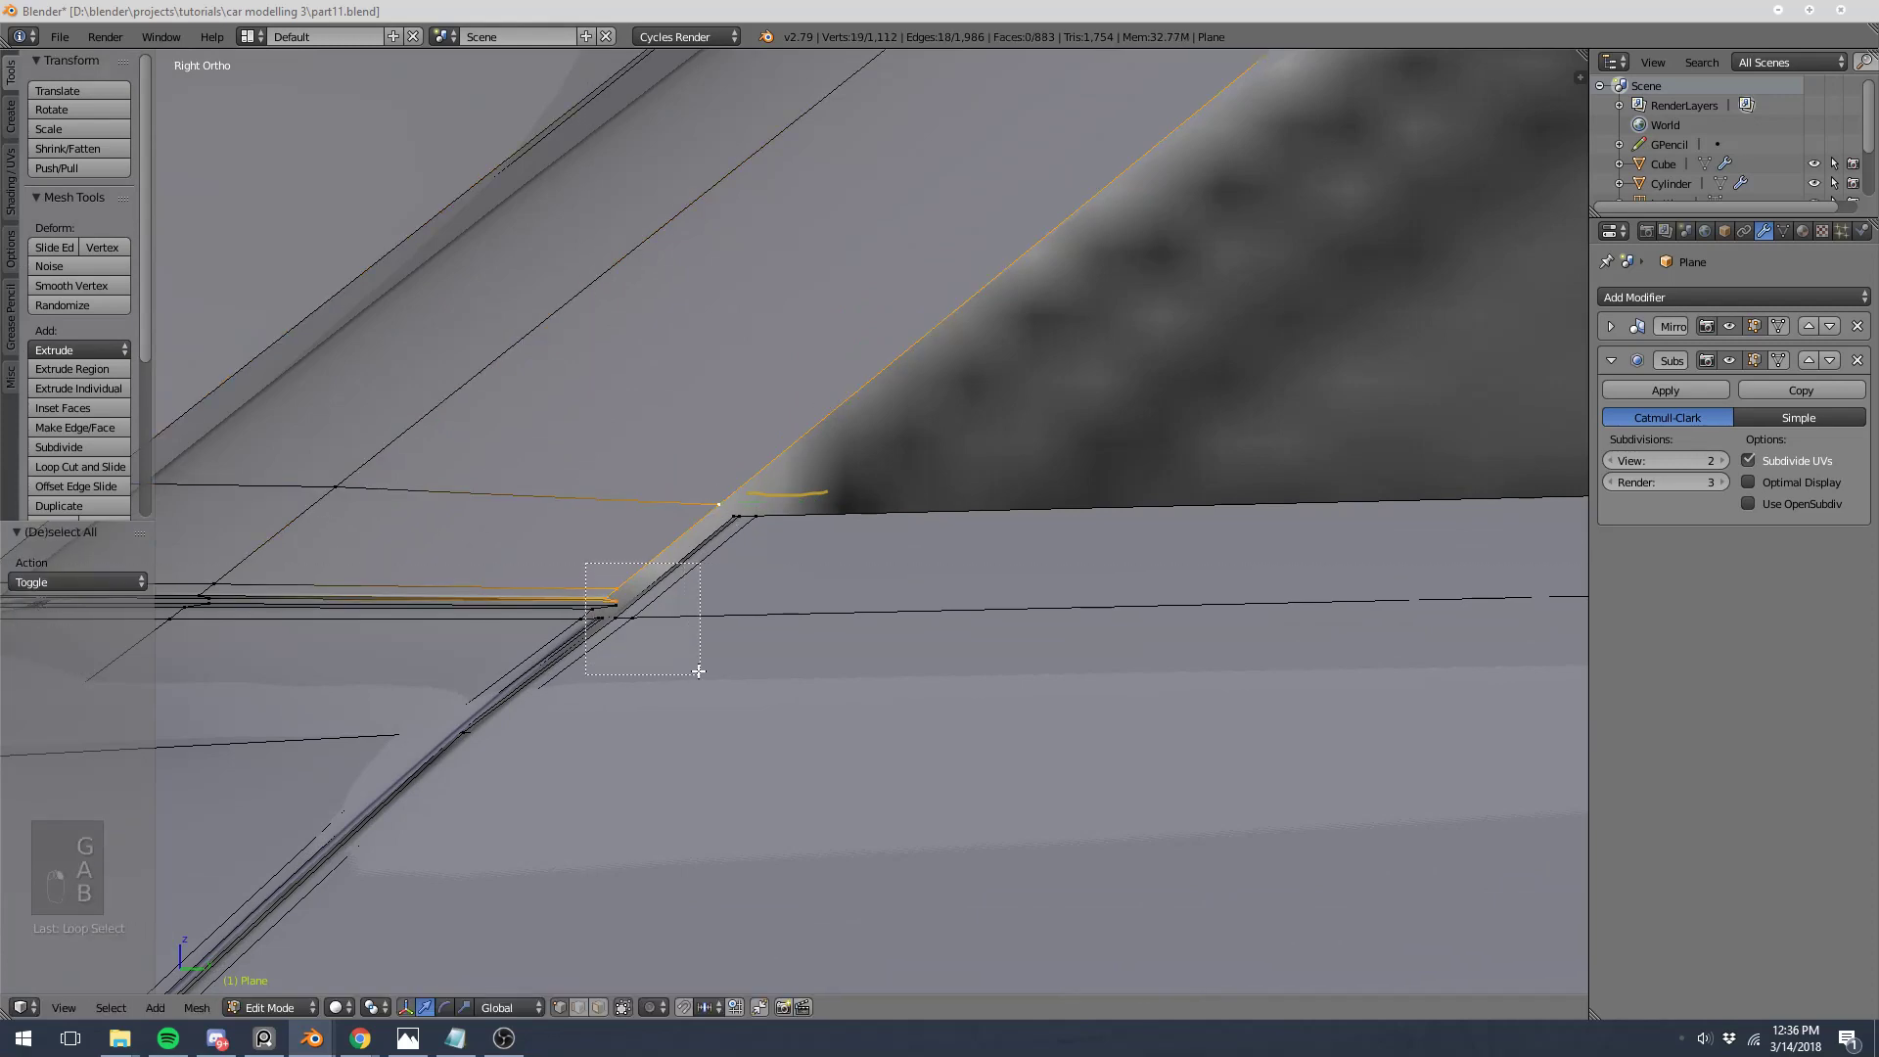
right_click(822, 557)
scroll(851, 545, "down", 3)
key("s")
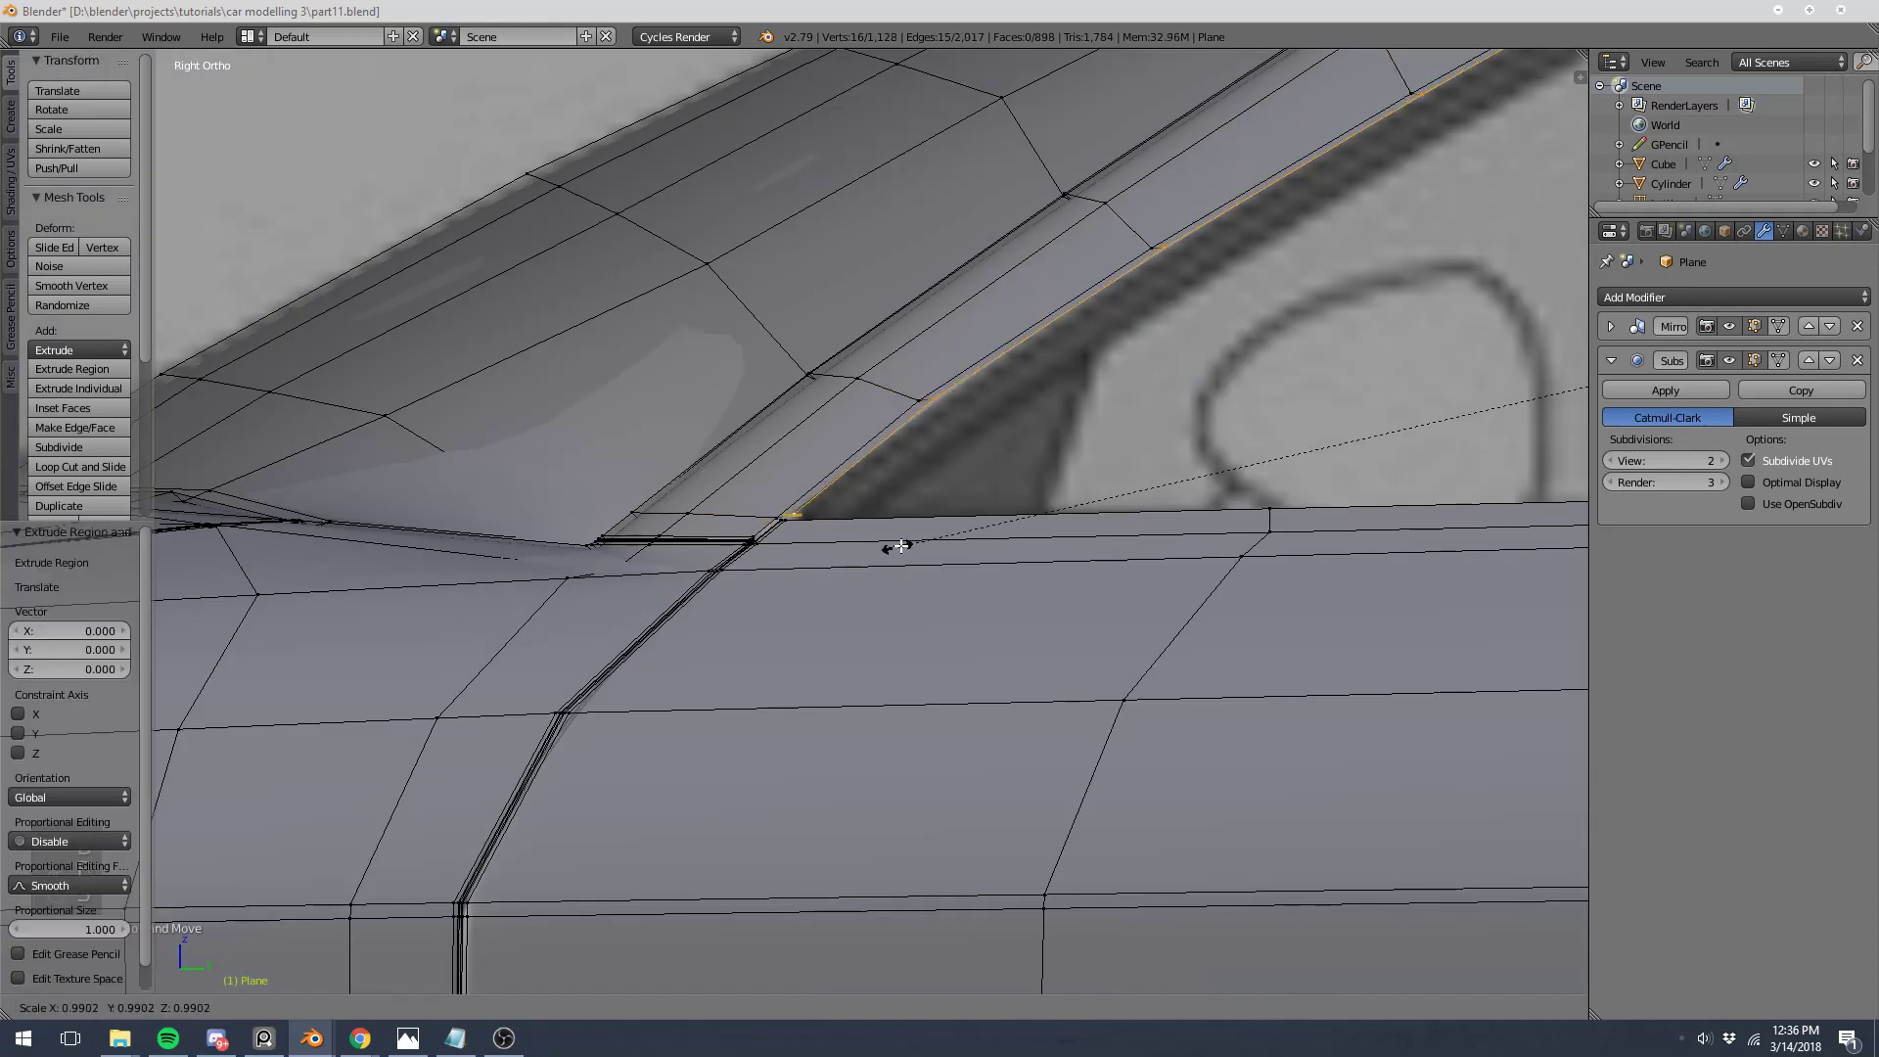
left_click(947, 532)
Step: Move the extruded edge's lowest vertex by Y 0.001, Z -0.008 and the next one up by Y -0.022, Z -0.016
scroll(948, 533, "up", 2)
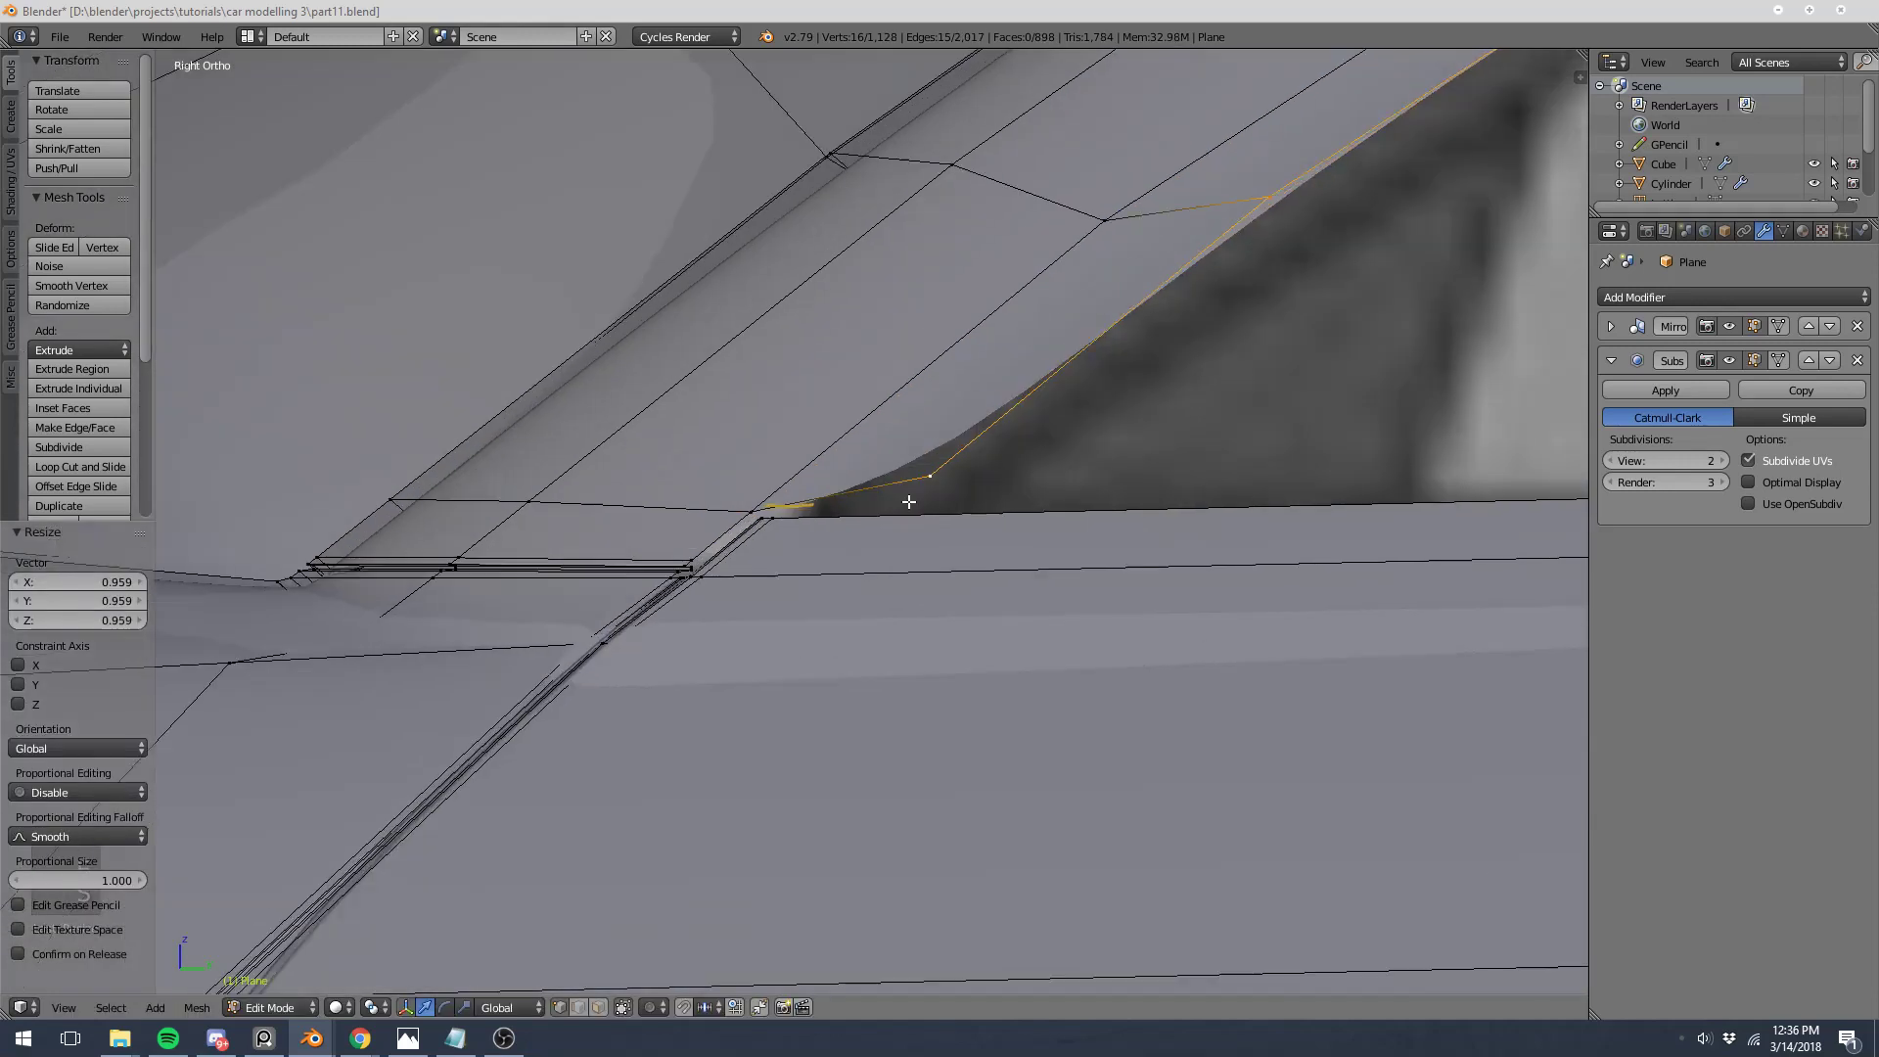
right_click(936, 475)
key("g")
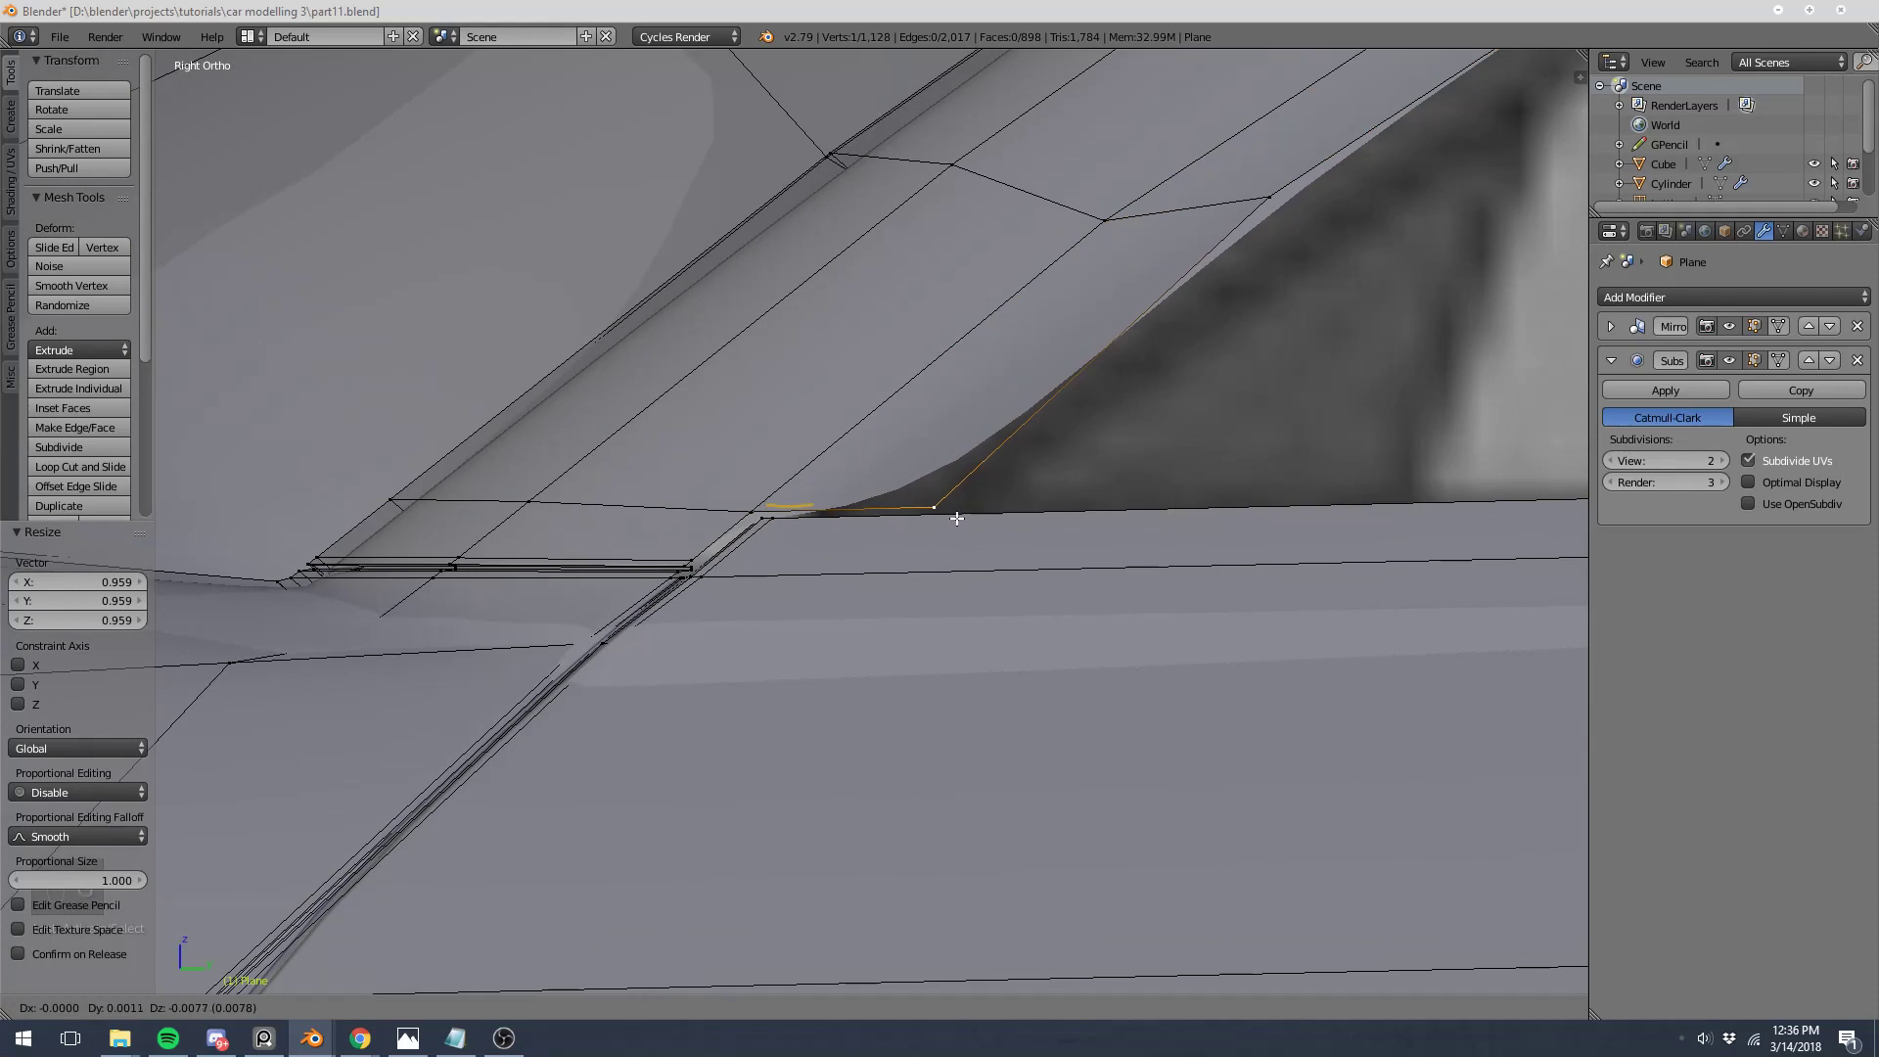
left_click(957, 519)
right_click(1262, 247)
key("g")
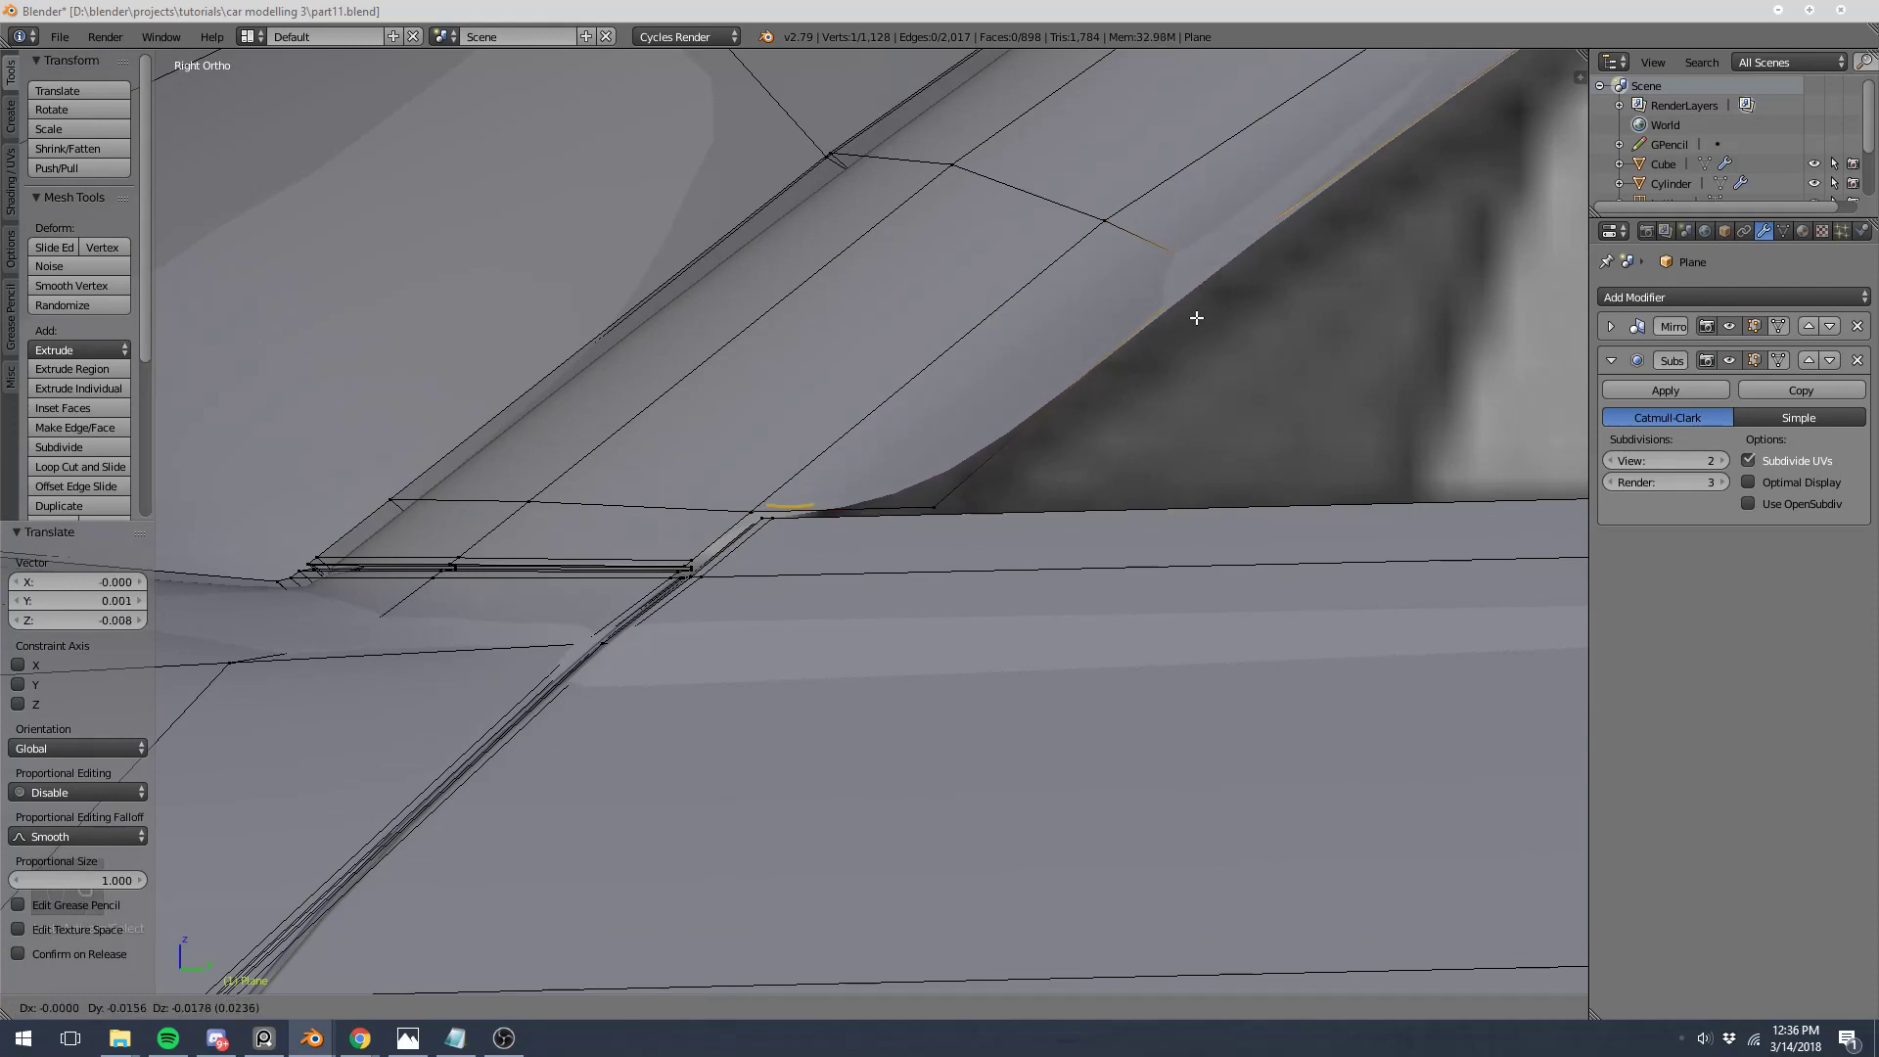
left_click(1181, 308)
Step: Turn off the viewport subdivision preview and slide the window's lower front corner vertex with a factor of 0.289
left_click(1728, 360)
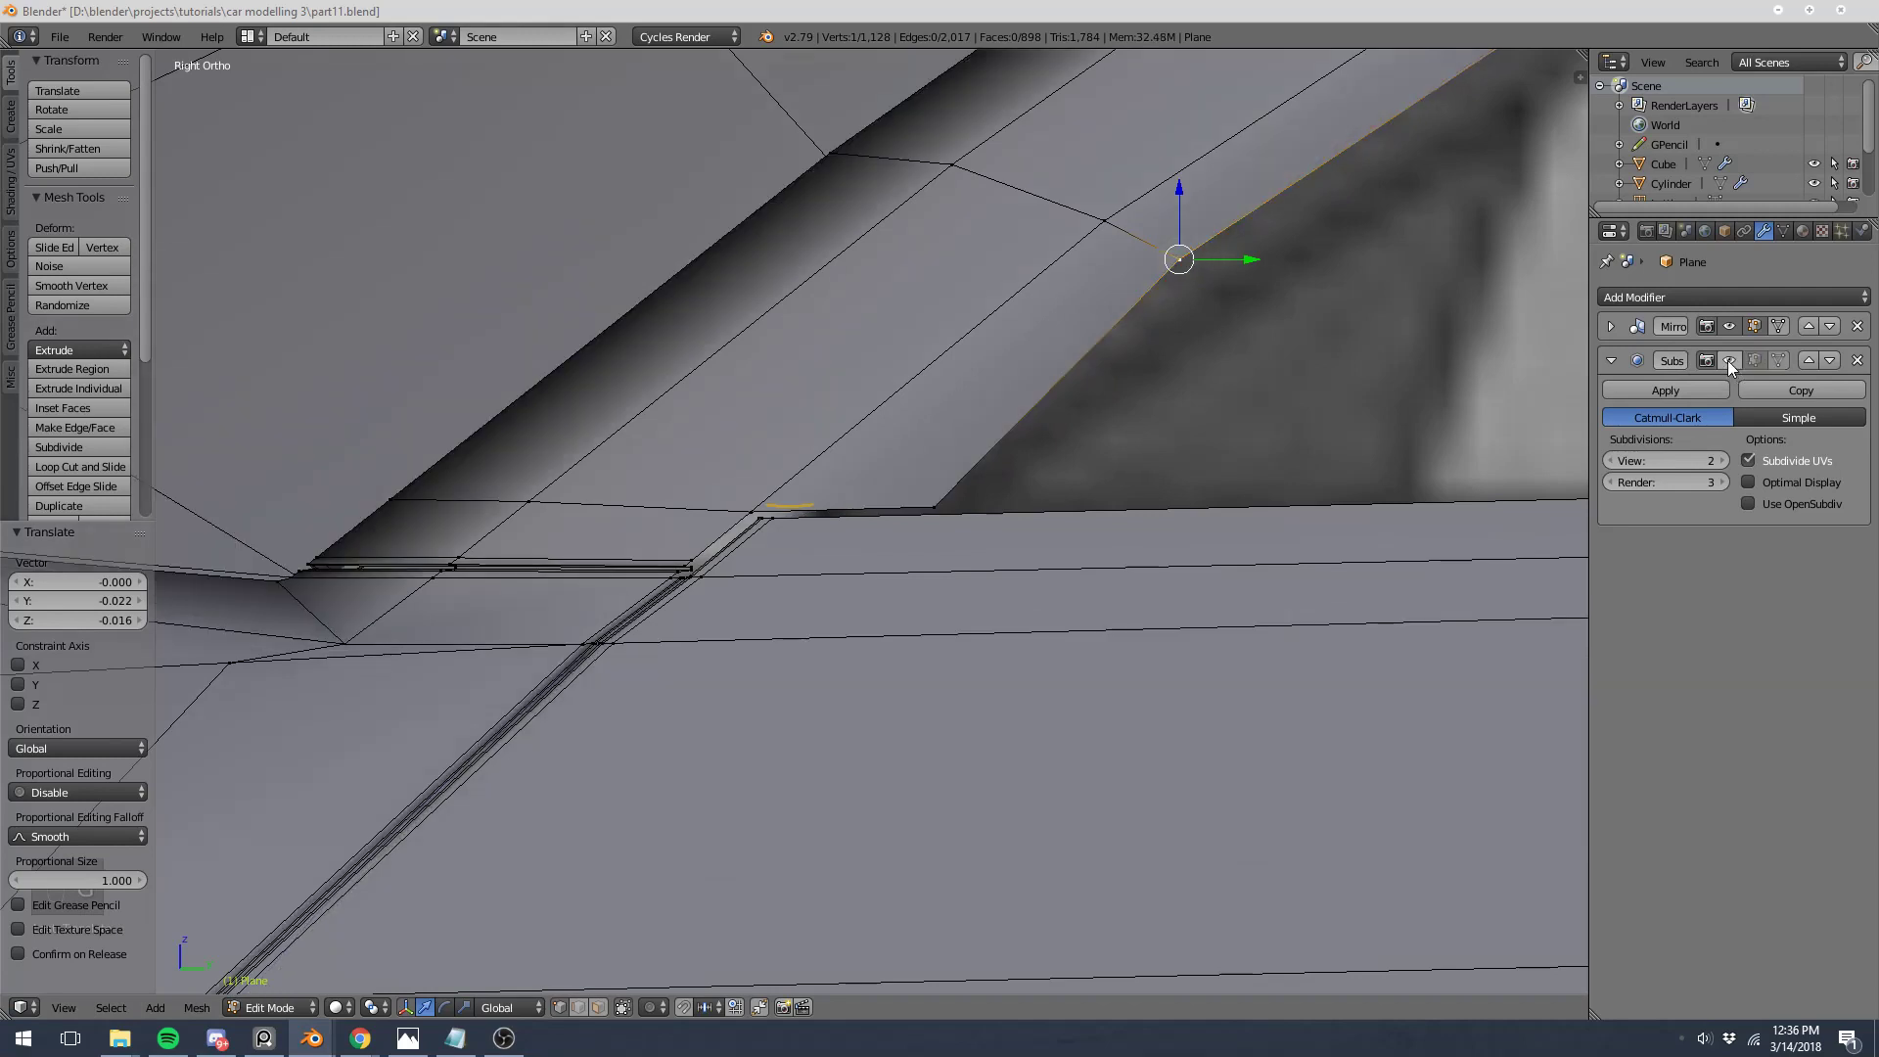
scroll(1128, 373, "down", 5)
middle_click_drag(1128, 372, 985, 409, "shift")
right_click(710, 540)
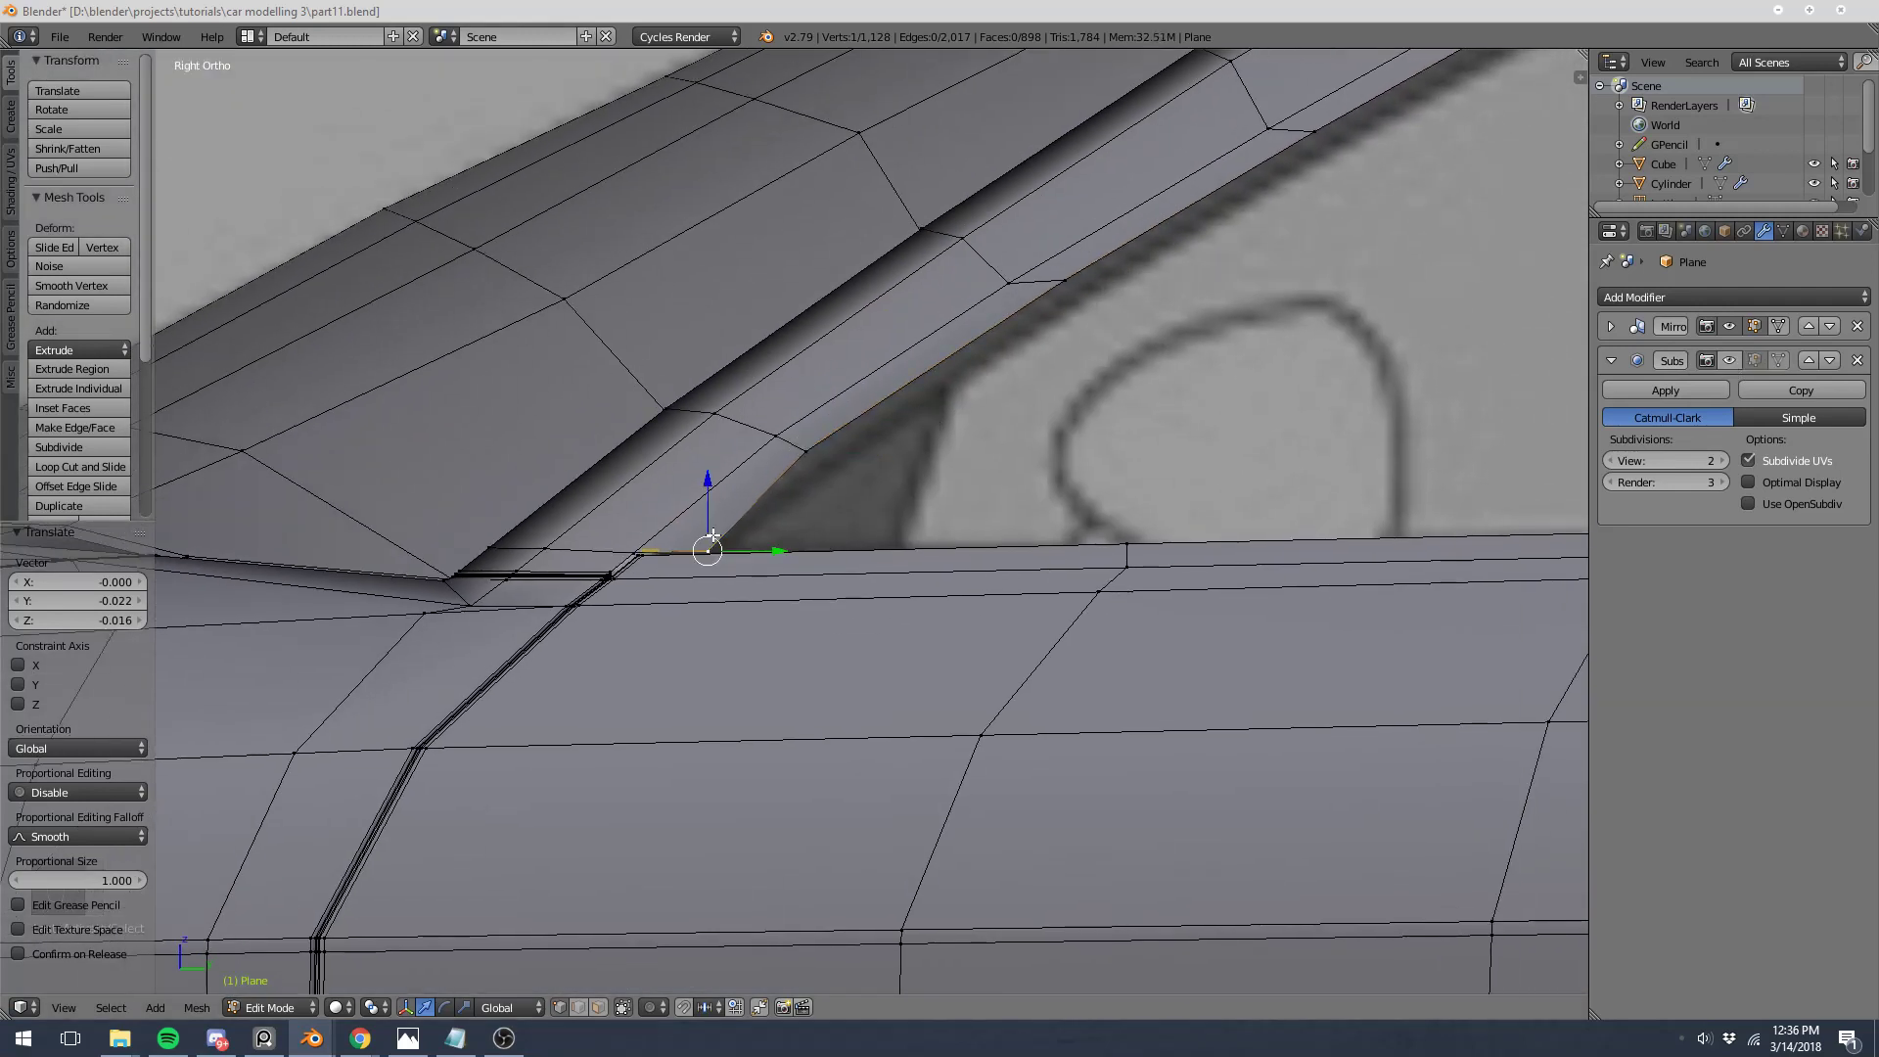
key("shift+v")
left_click(827, 485)
Step: Lower the next pillar vertex by 0.002, then move the two above by Y -0.019, Z -0.017 and Y -0.018, Z -0.017
right_click(812, 455)
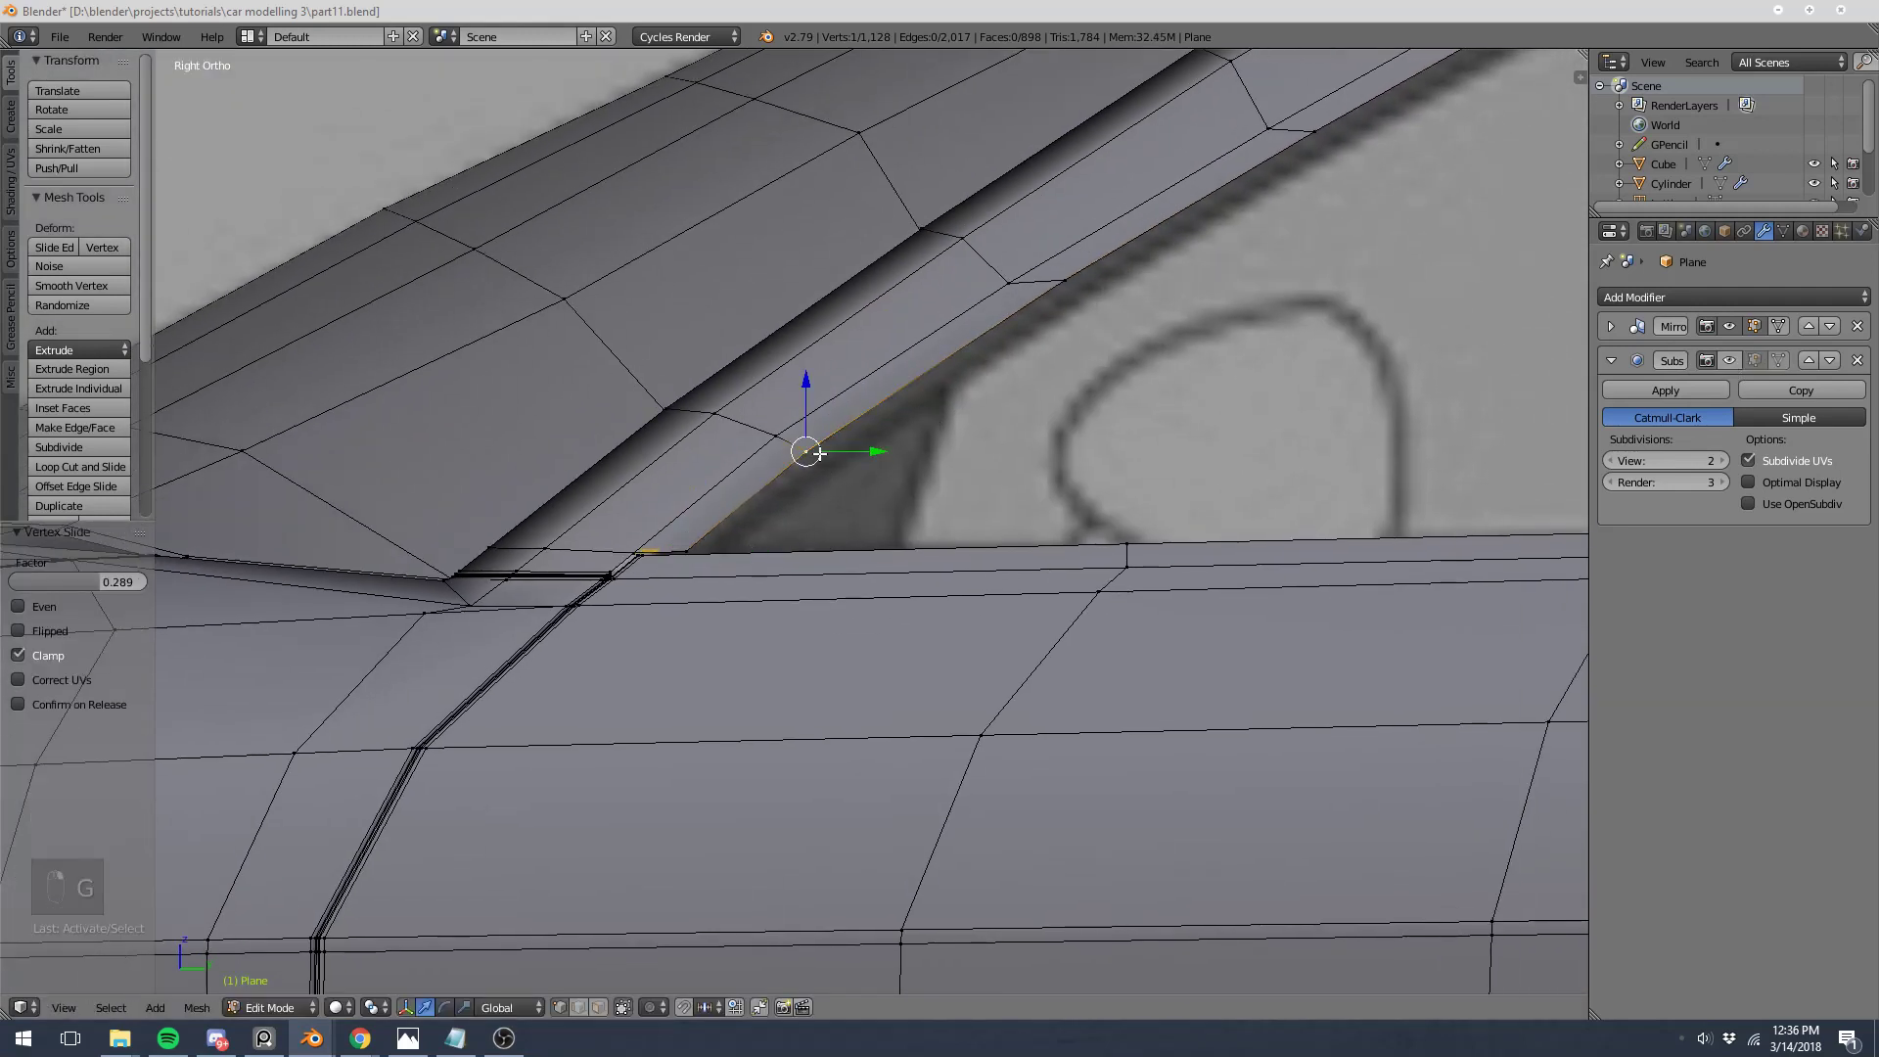
key("g")
key("g")
left_click(824, 490)
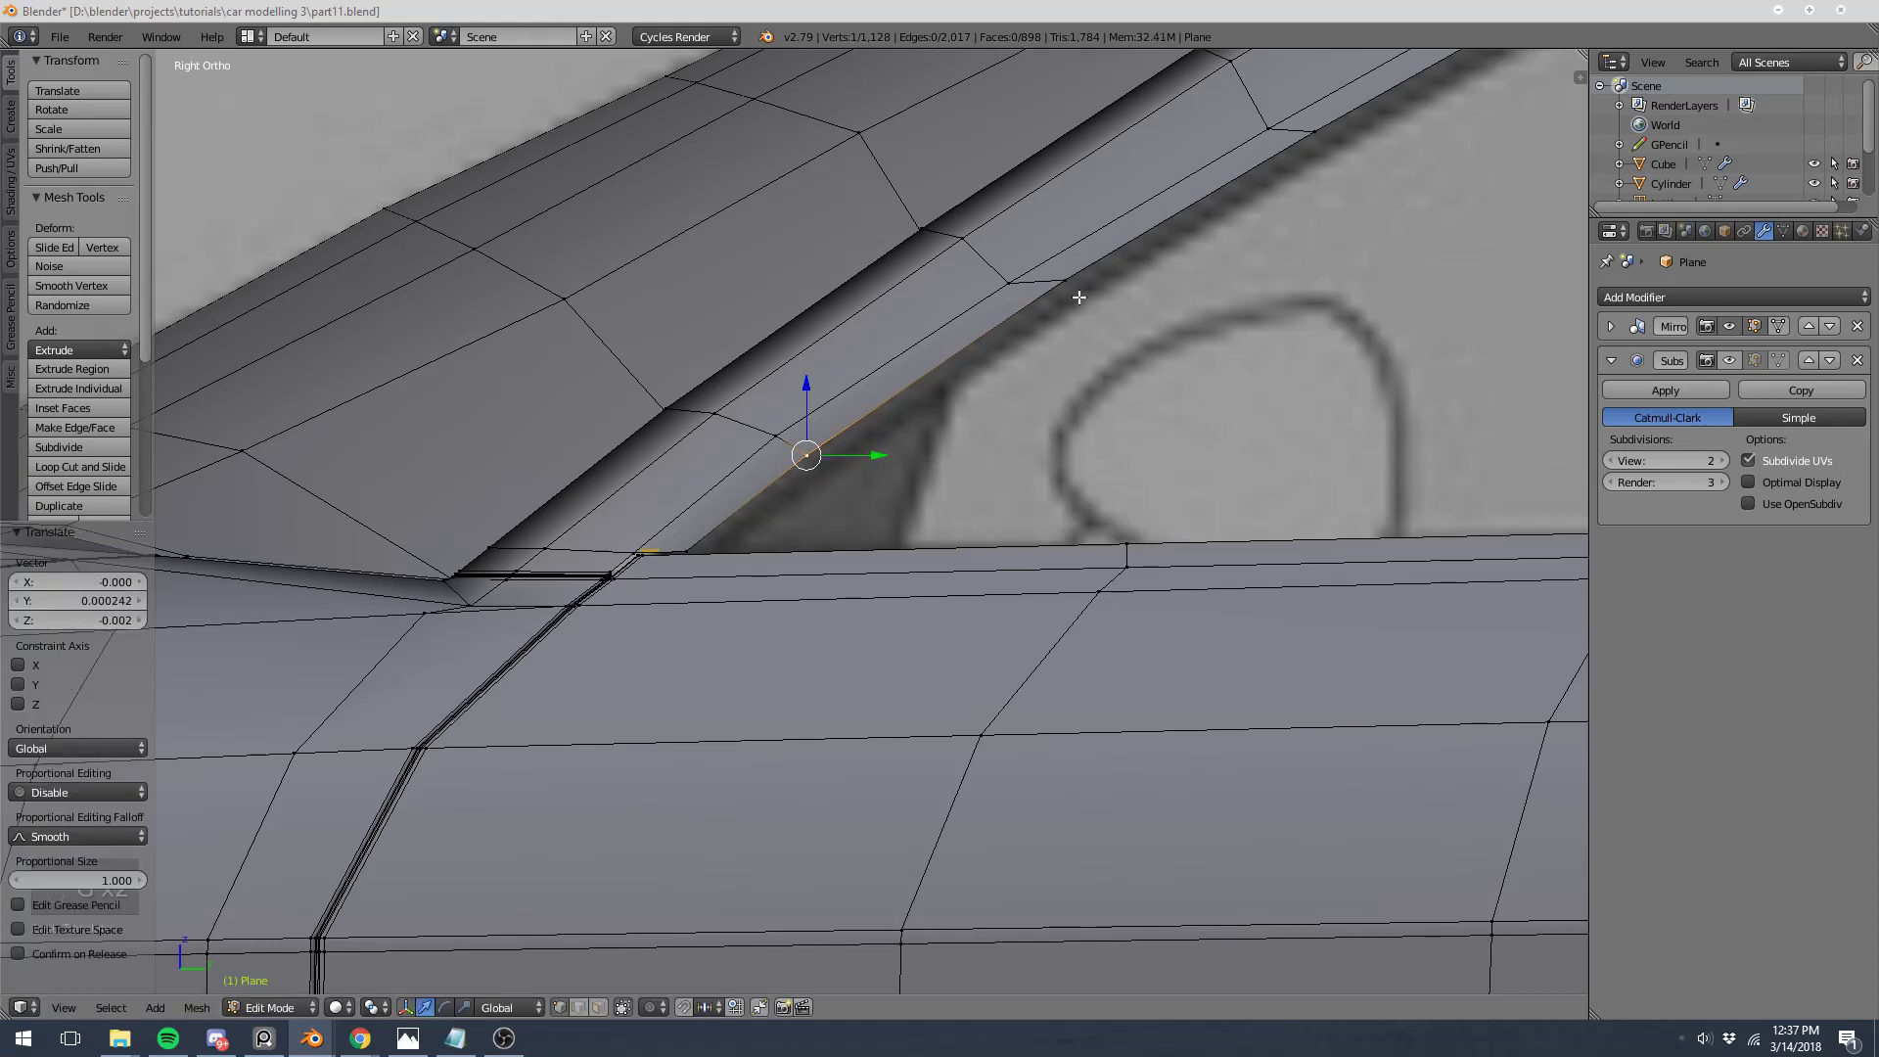
key("g")
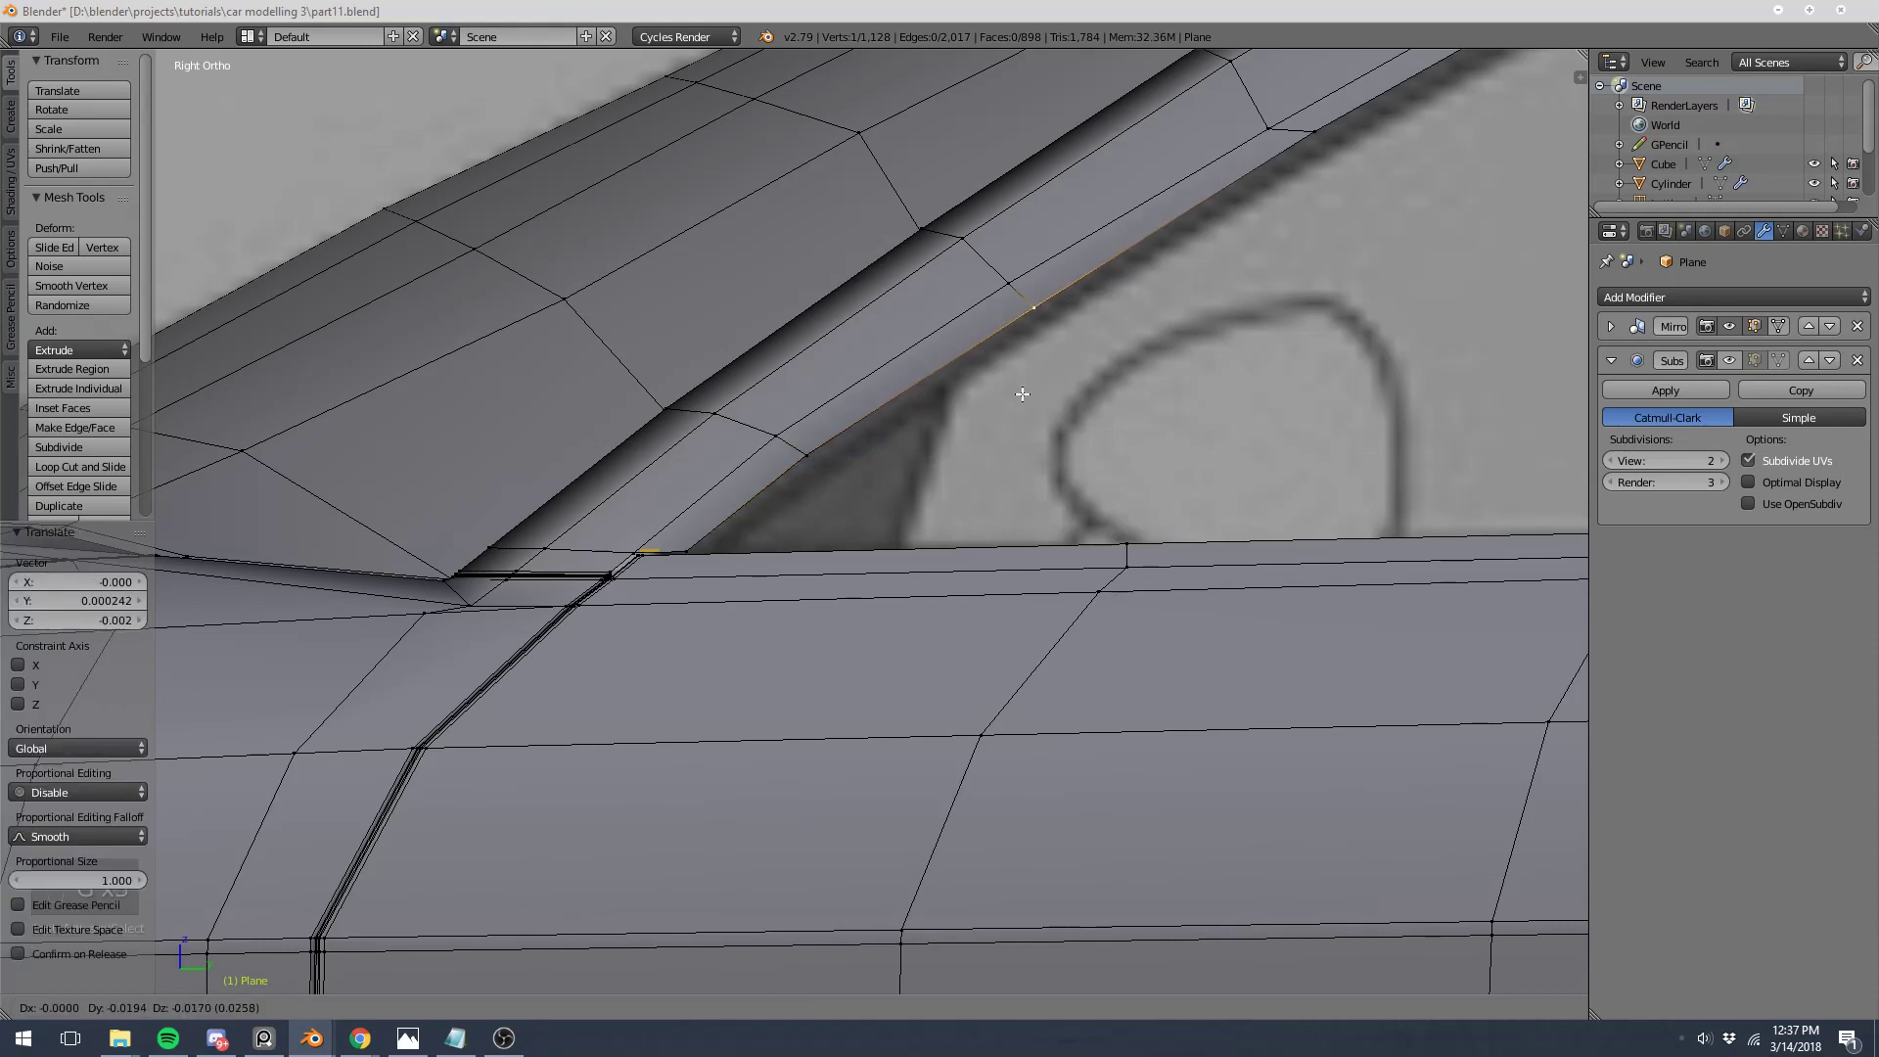
left_click(1028, 395)
middle_click_drag(1277, 274, 914, 445, "shift")
right_click(937, 336)
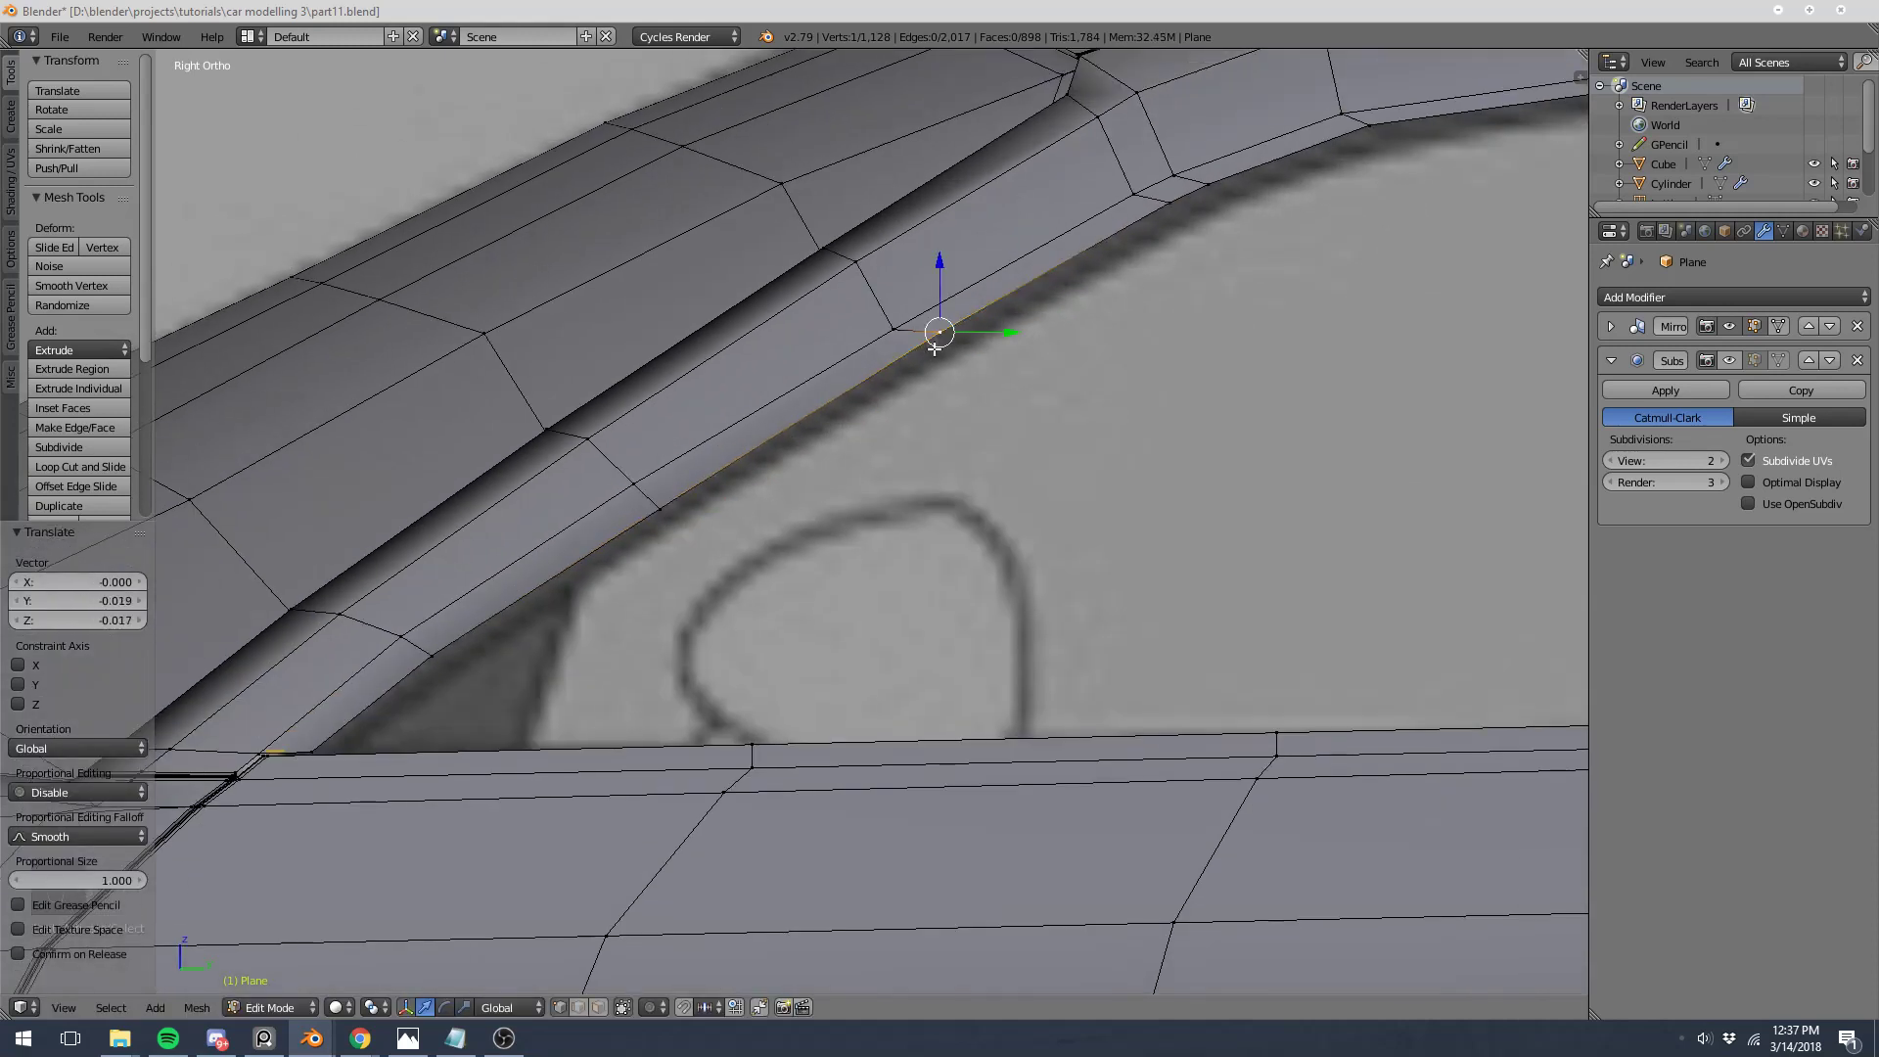
key("g")
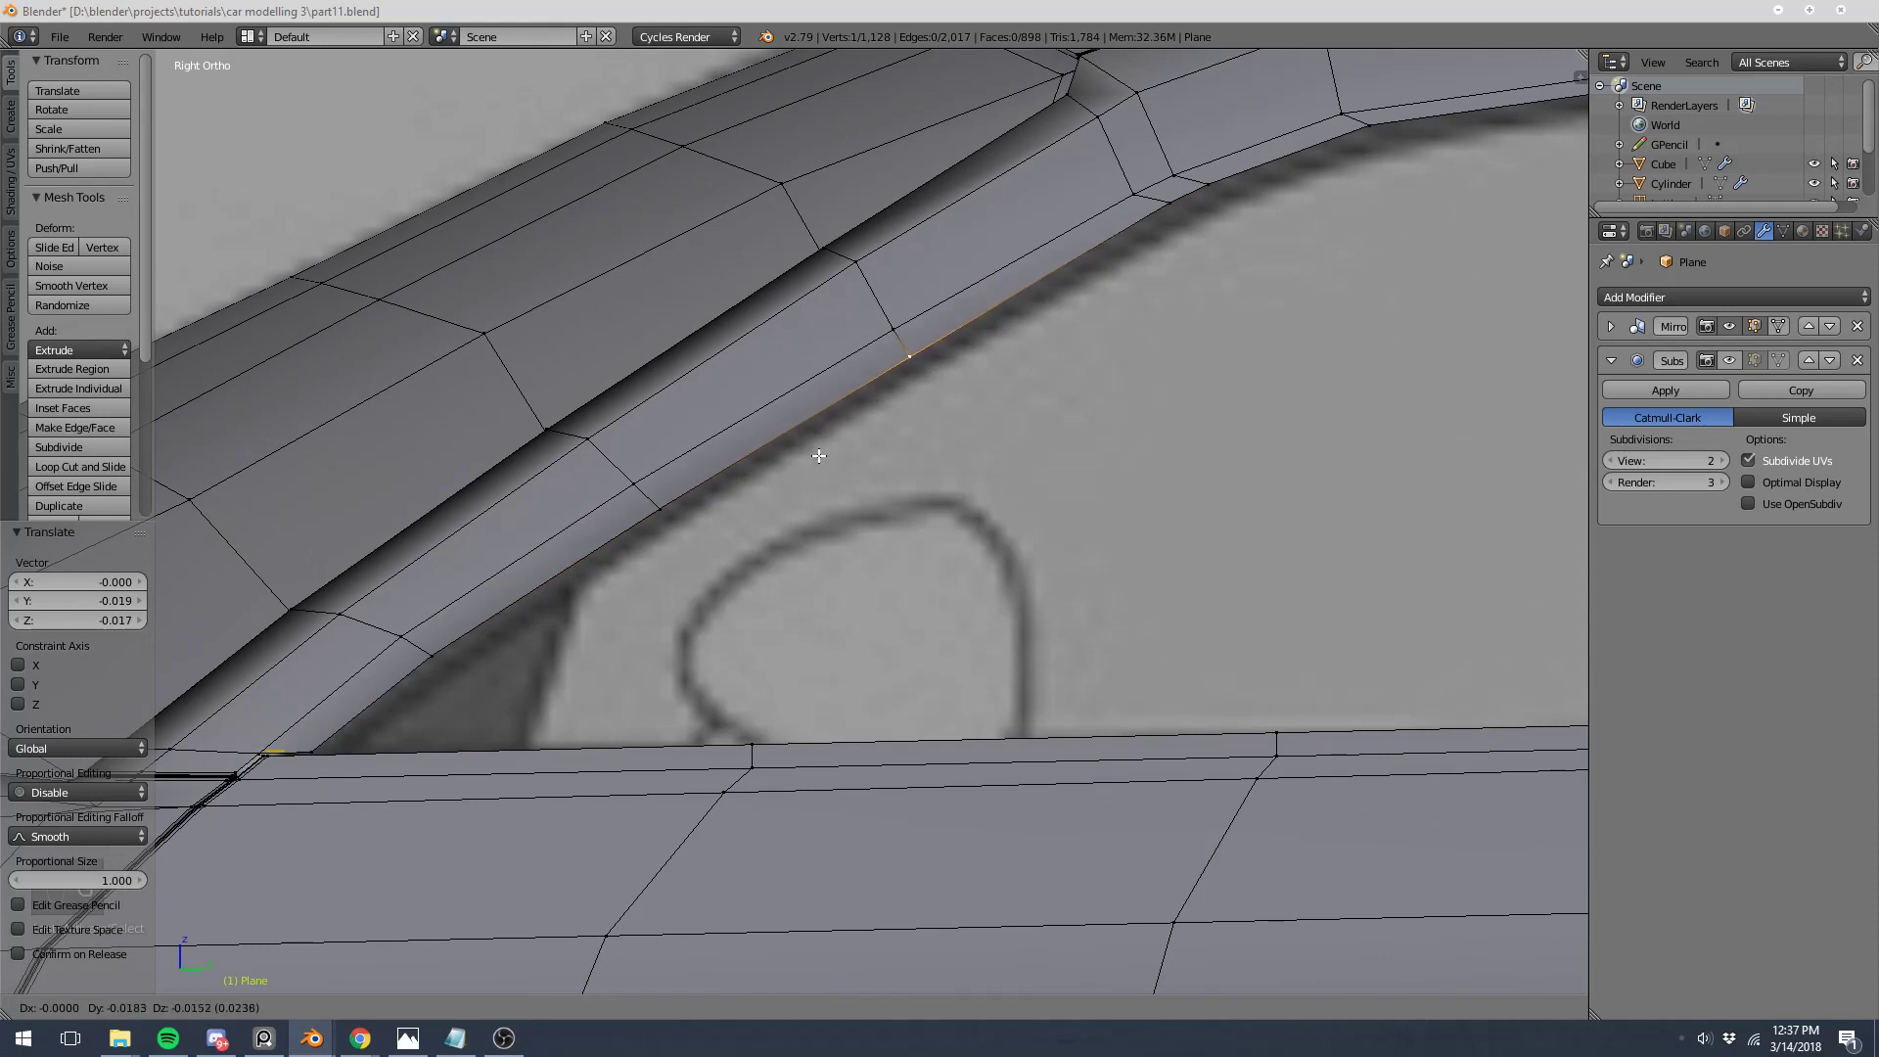
left_click(827, 460)
Step: Move the vertex pair at the pillar's upper bend by Y -0.016, Z -0.014 and the next roof-edge vertex by Y -0.014, Z -0.014
right_click(1170, 204)
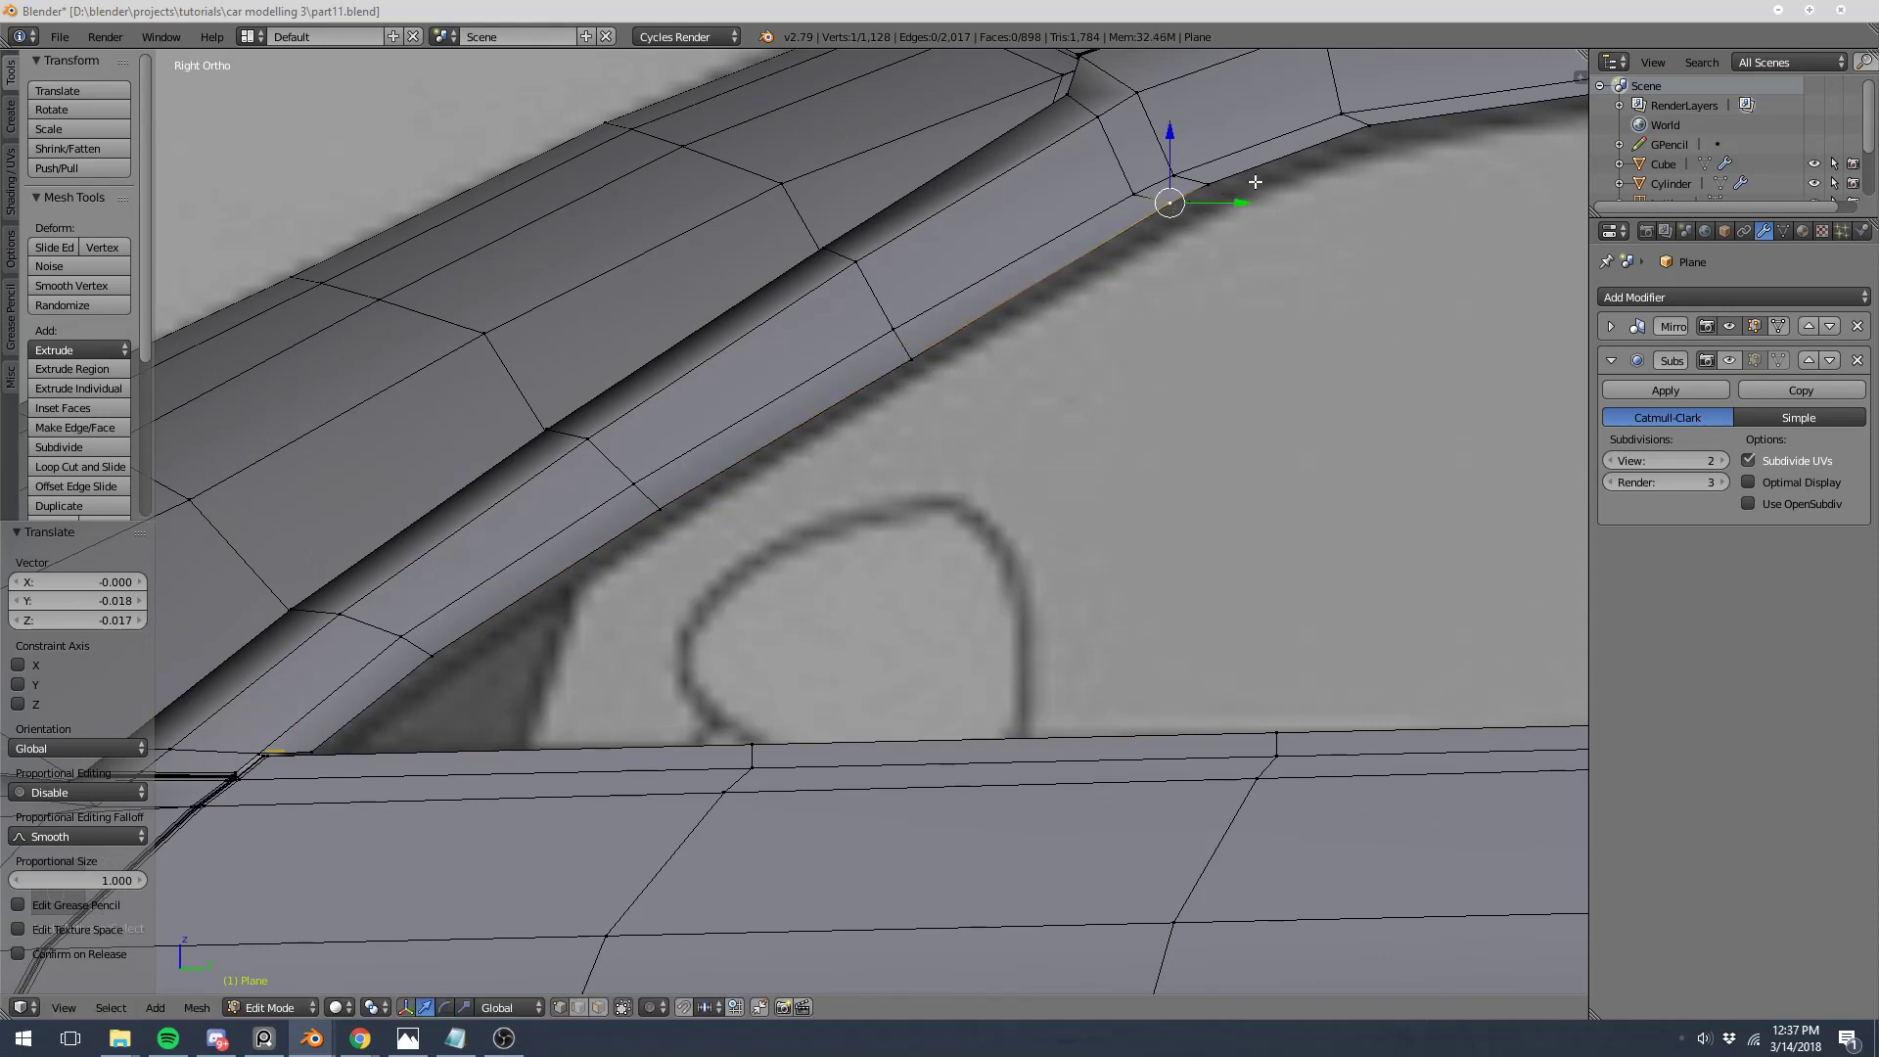
right_click(1249, 180, "shift")
key("g")
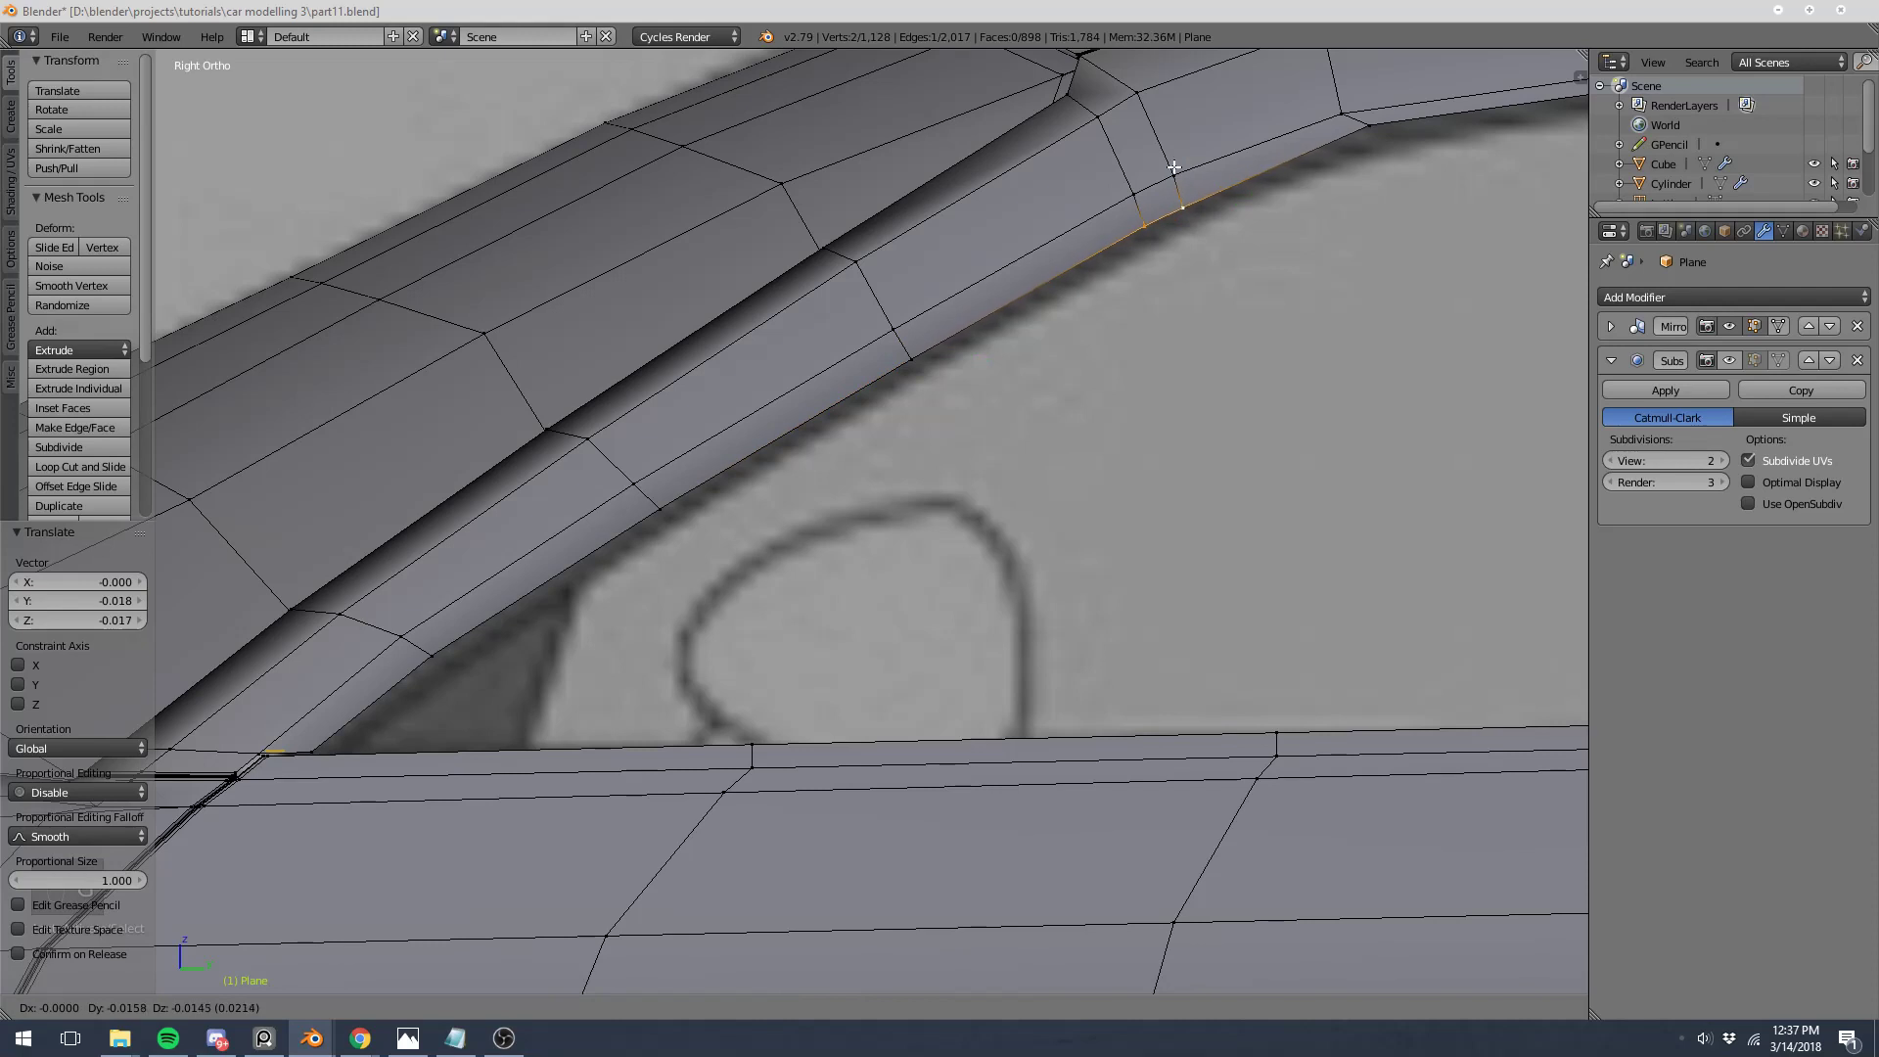
left_click(1174, 167)
middle_click_drag(1480, 185, 1044, 367, "shift")
right_click(964, 310)
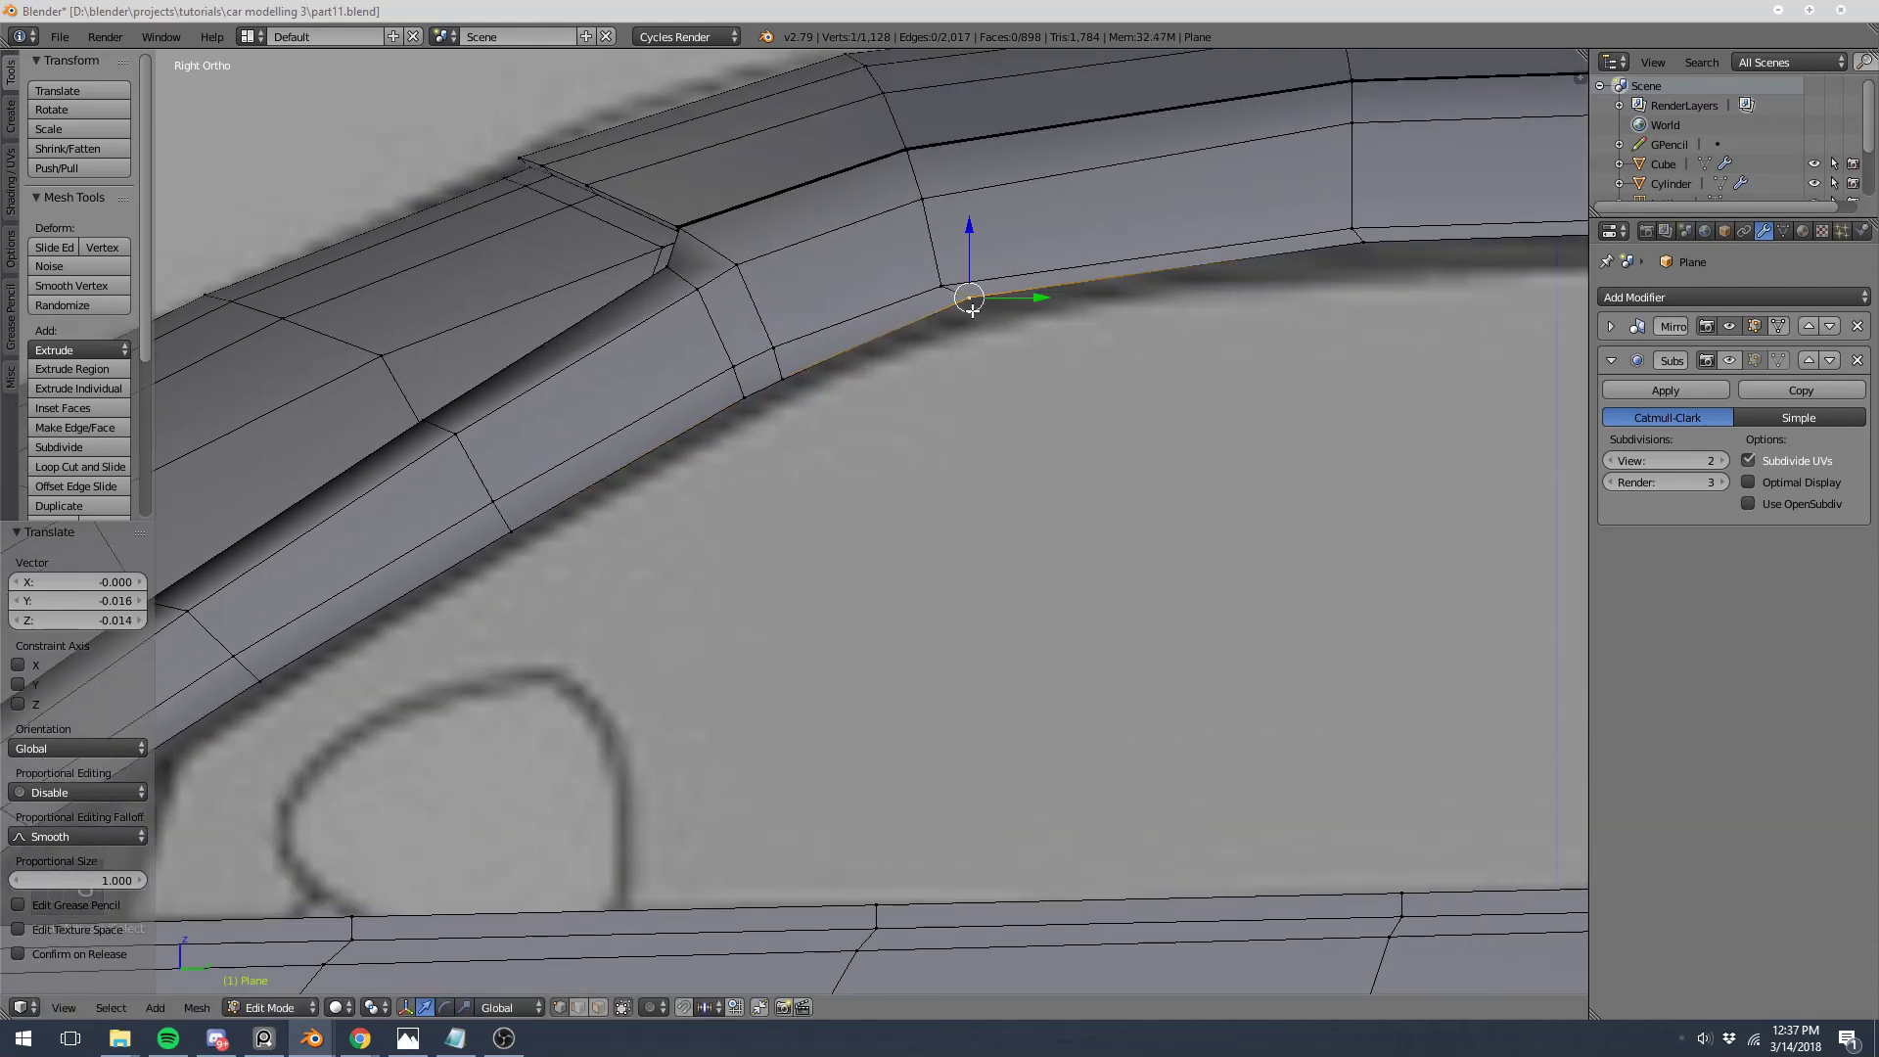
key("g")
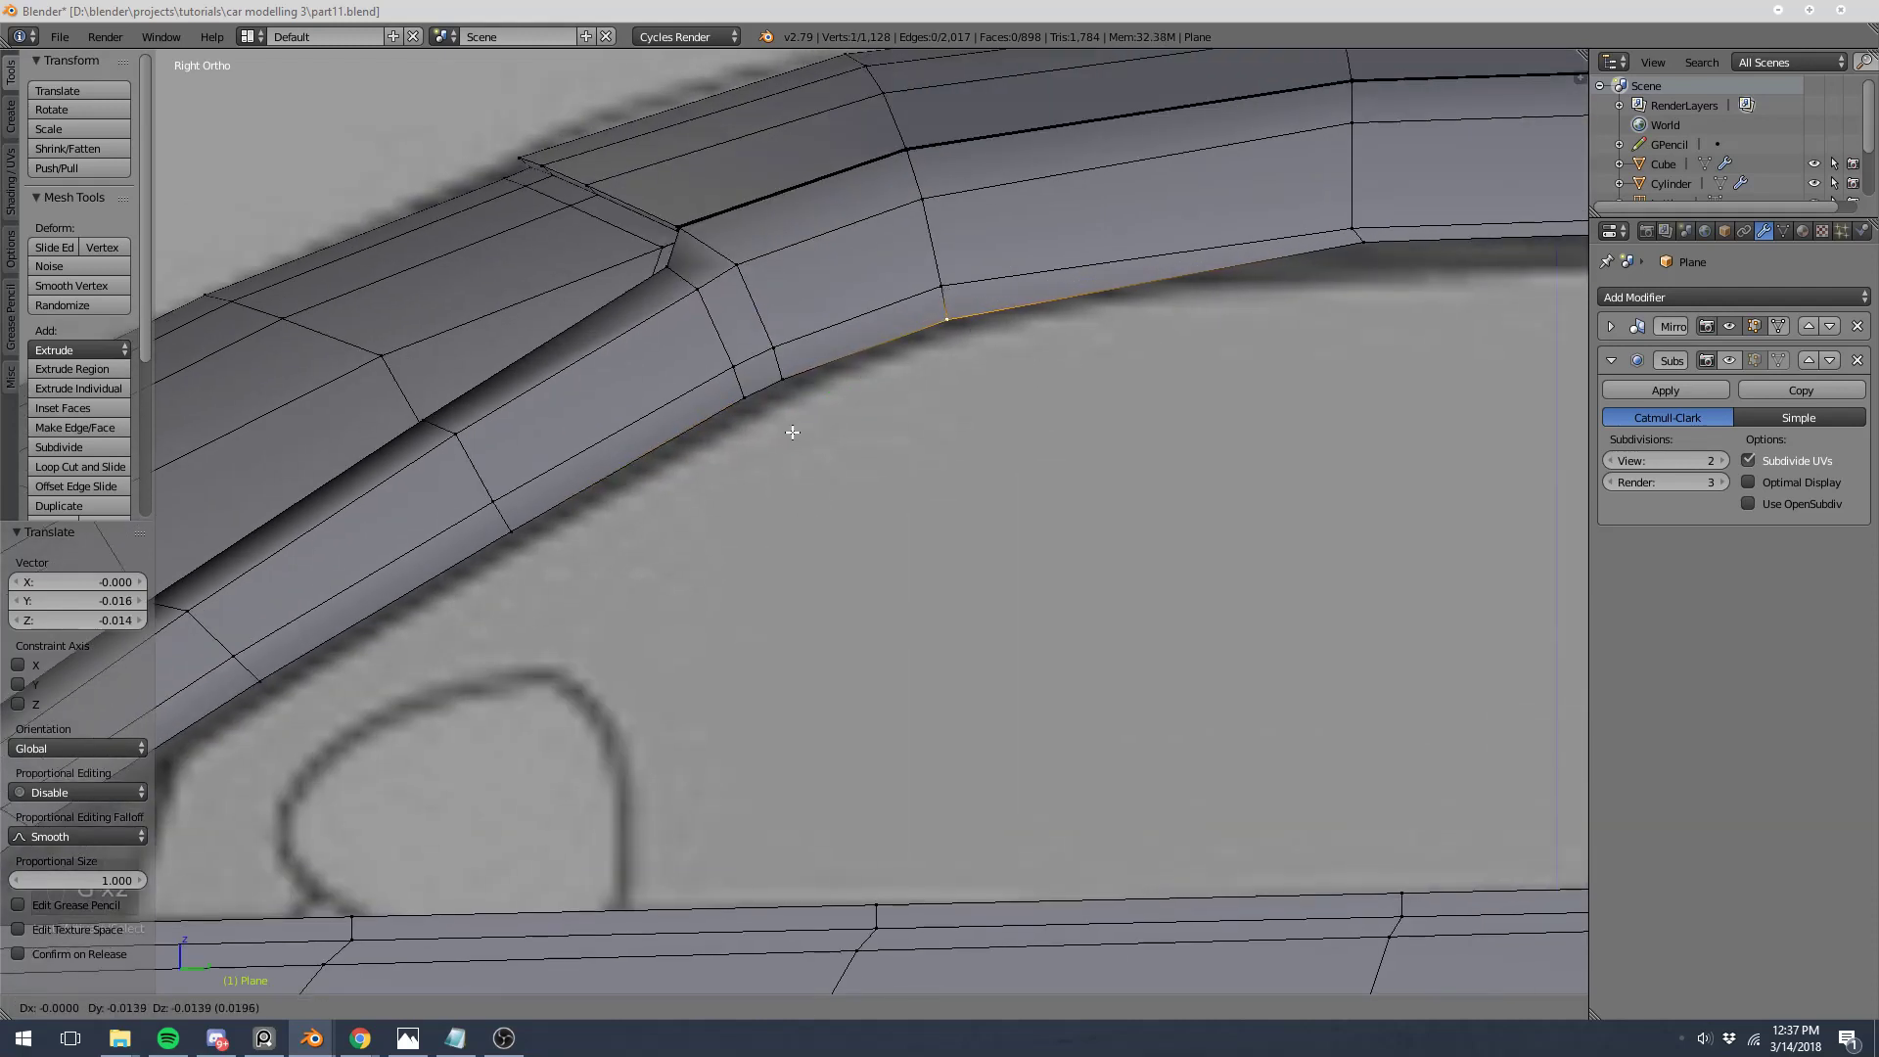
left_click(791, 434)
Step: Move the next two vertices along the window's roof edge by Y -0.008, Z -0.013 and Y 0.012, Z -0.015
middle_click_drag(1383, 261, 1145, 289, "shift")
right_click(1121, 270)
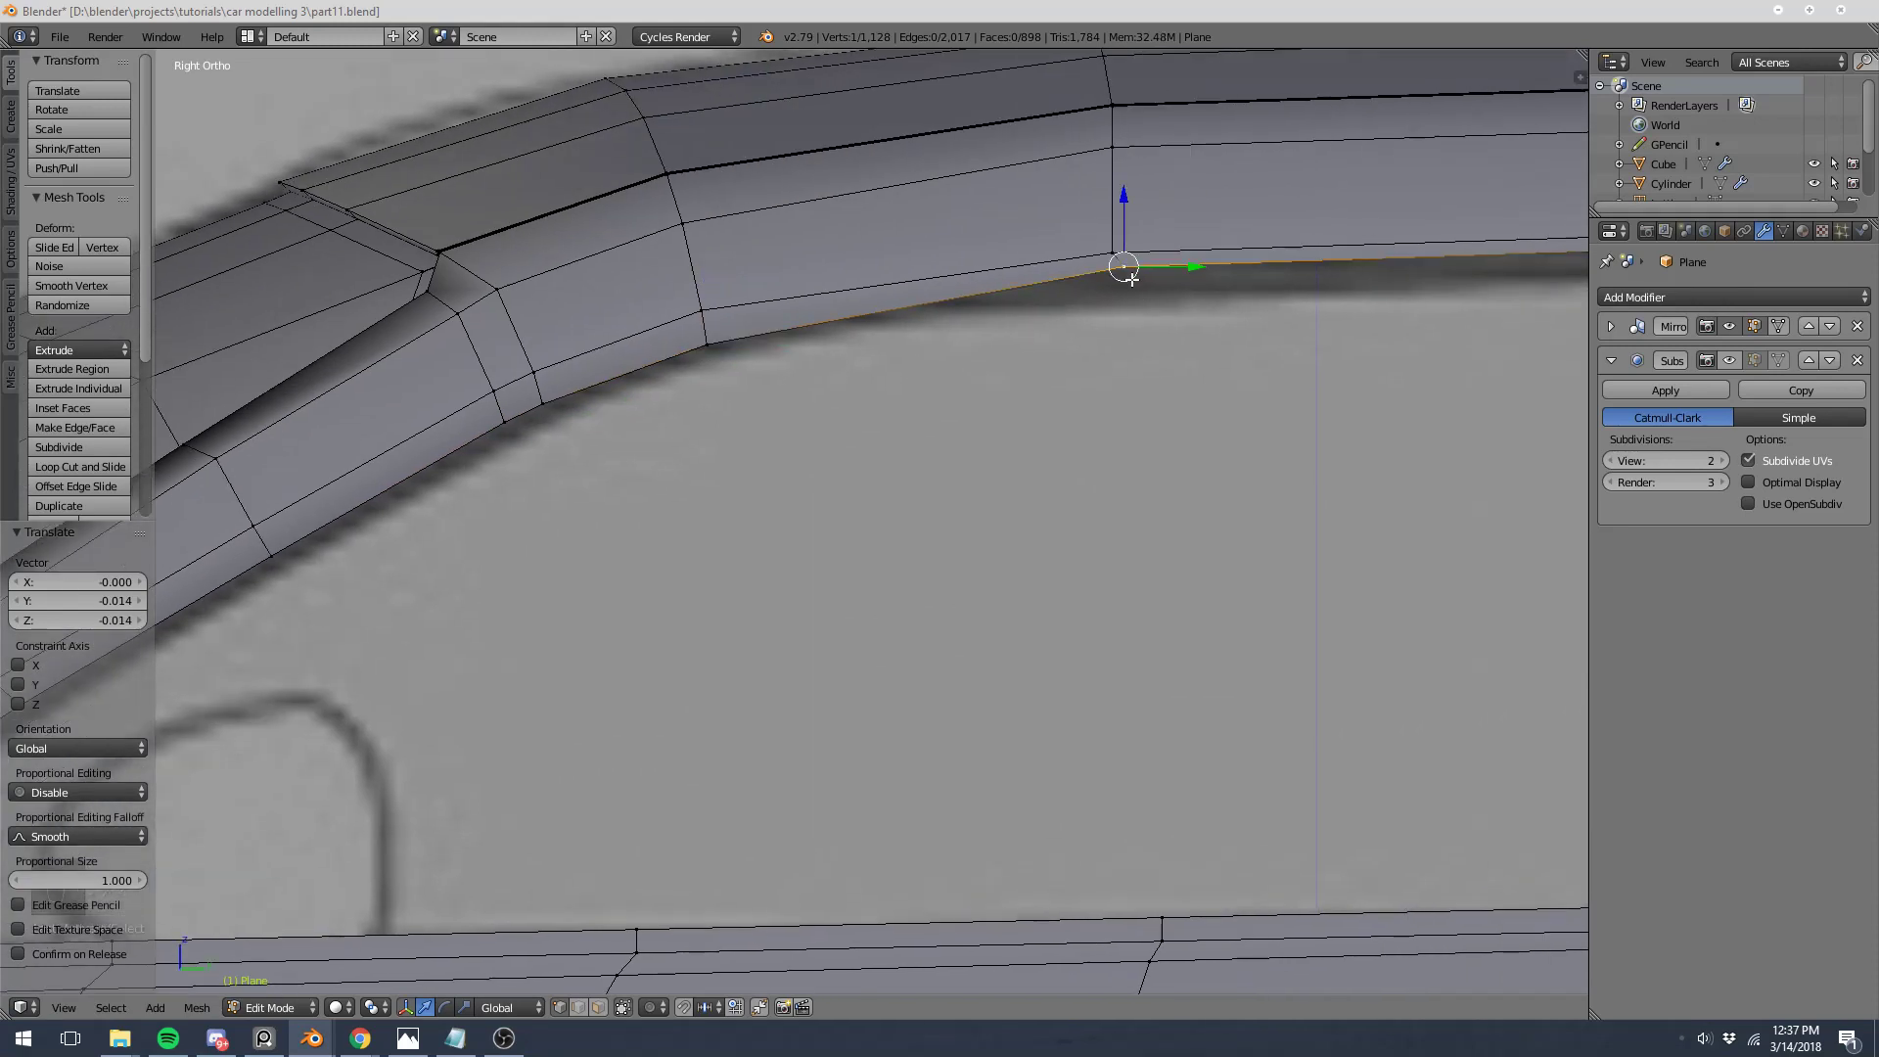
key("g")
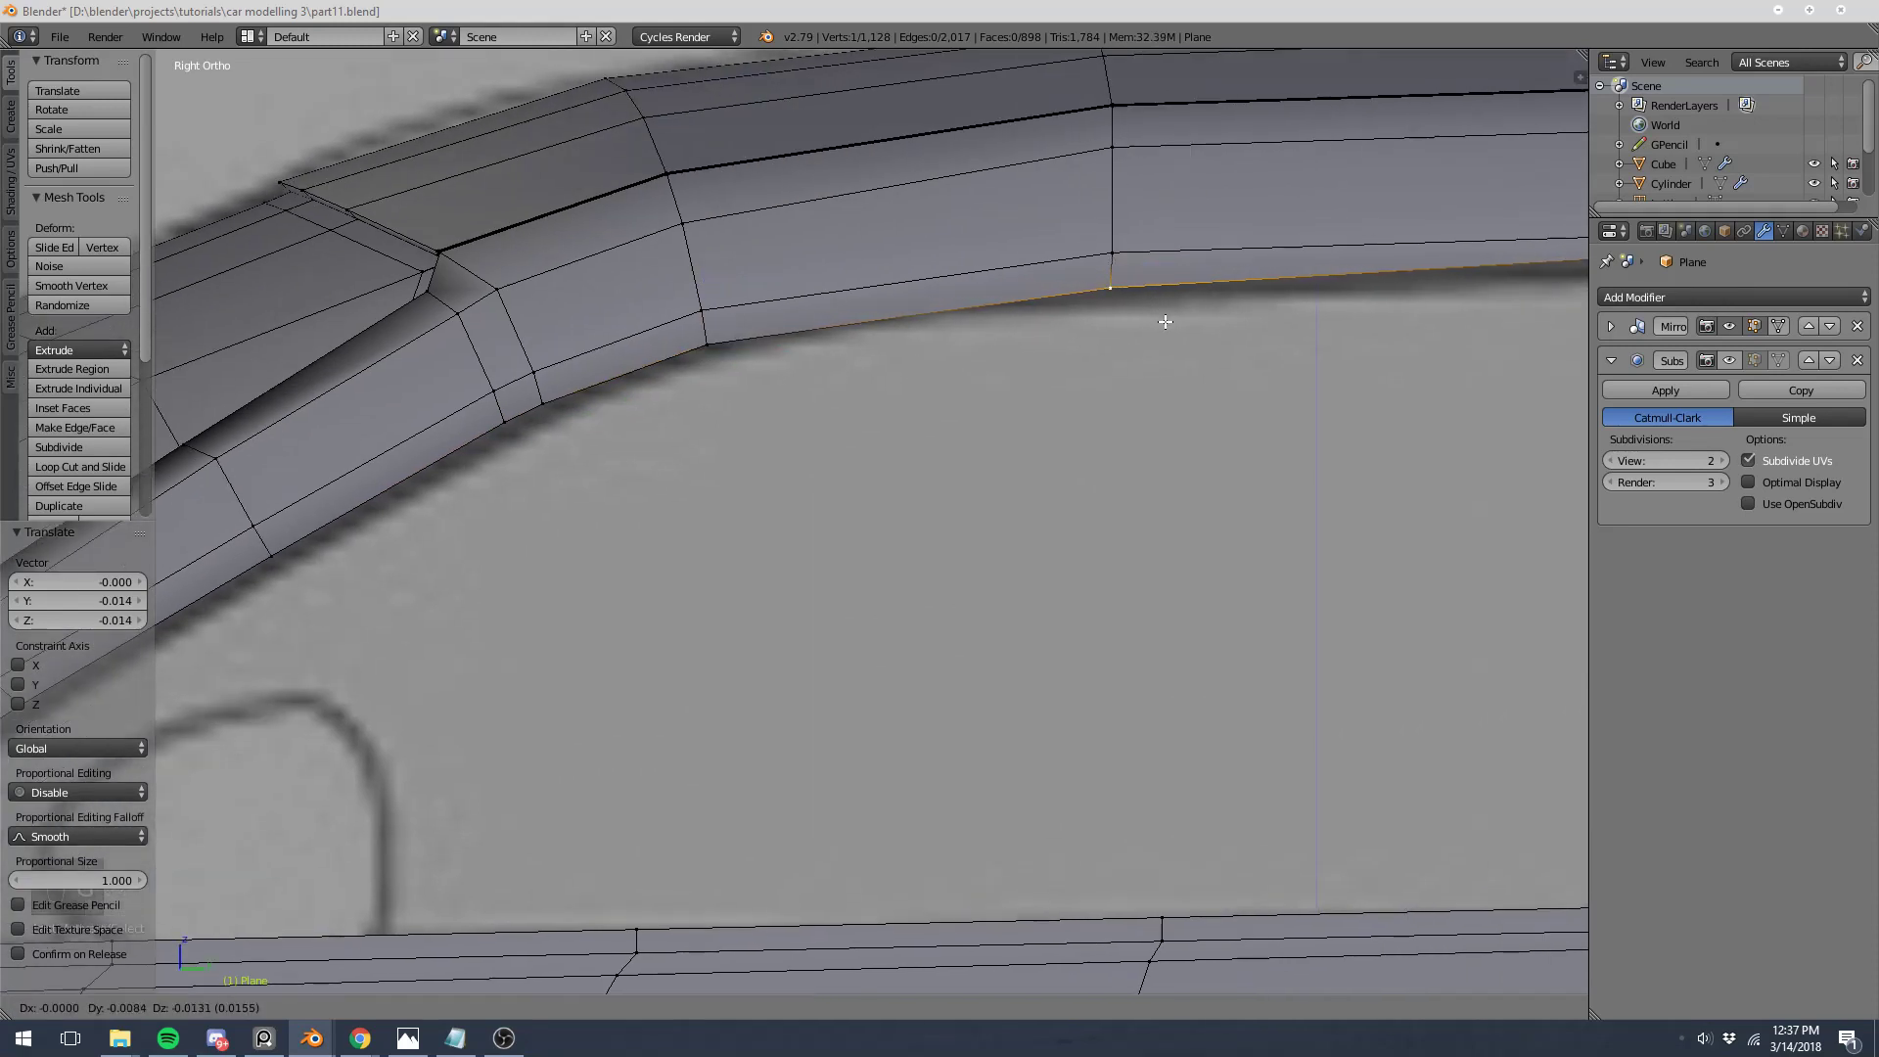
left_click(1173, 322)
scroll(1356, 336, "down", 3)
scroll(970, 390, "up", 3)
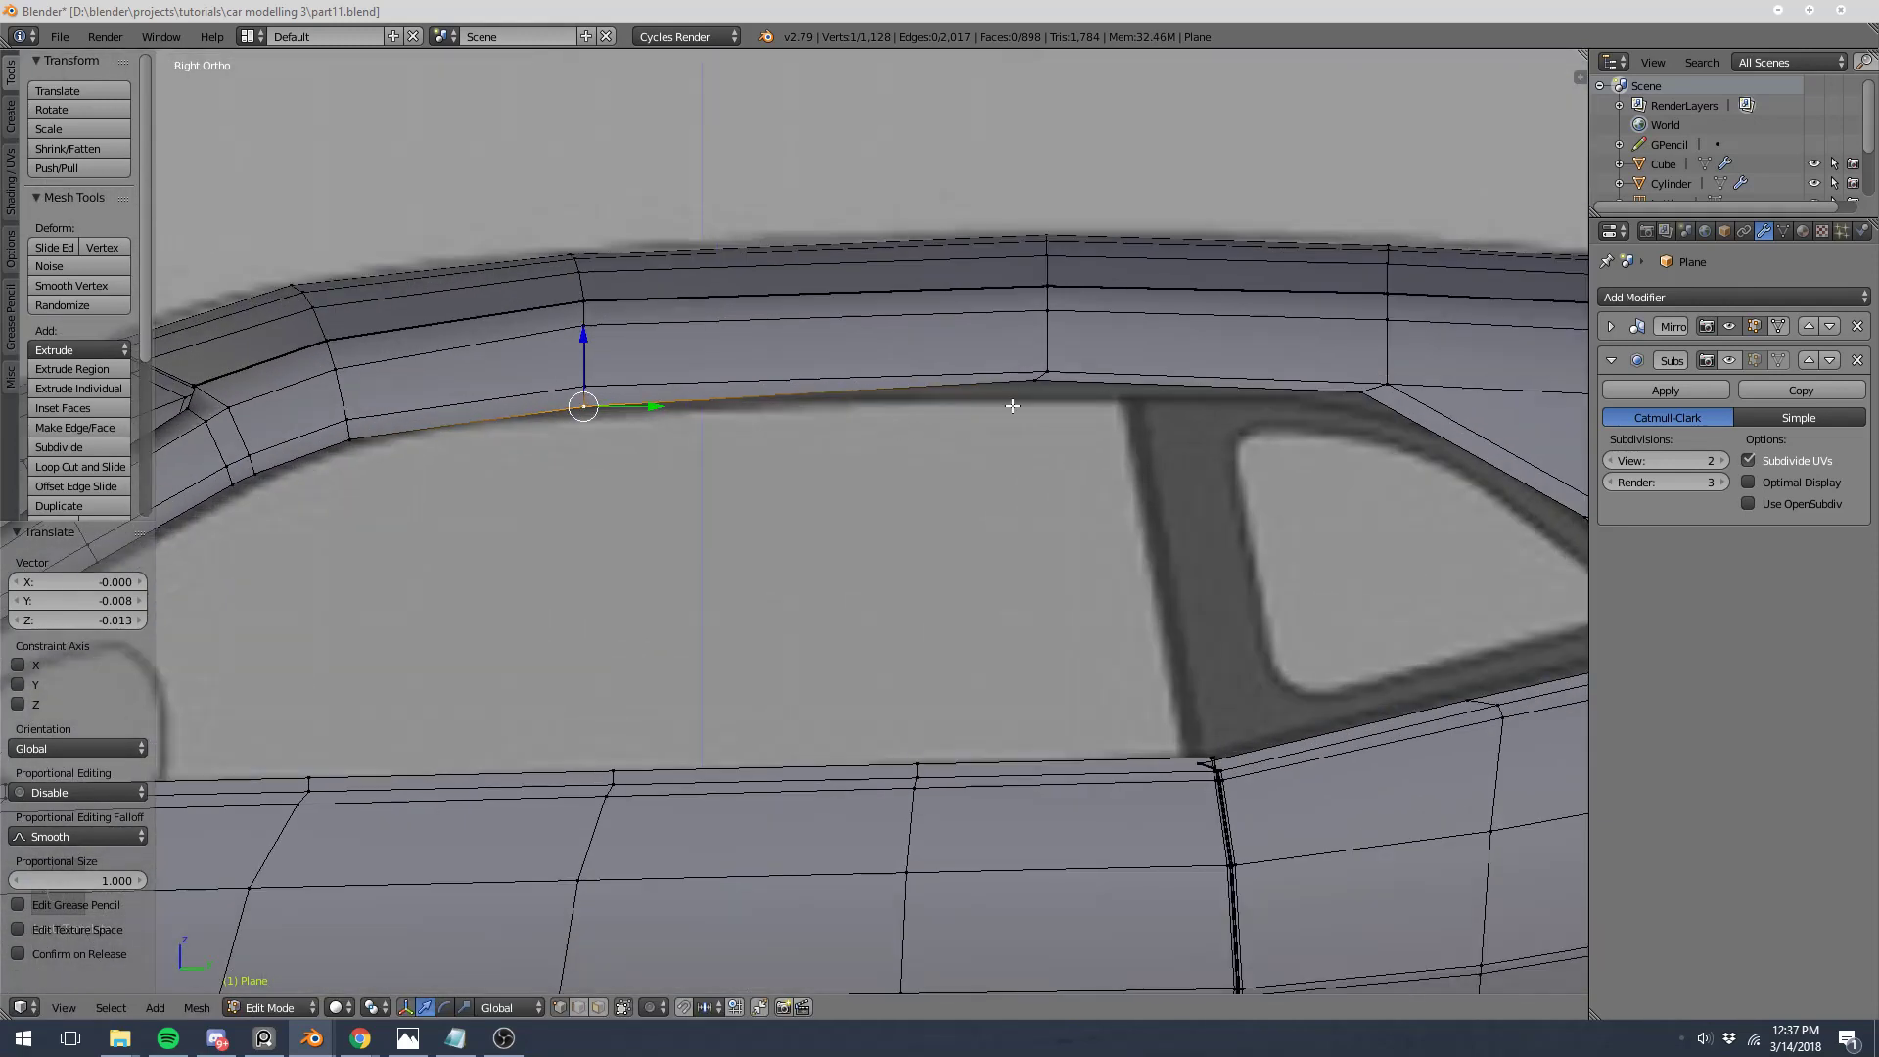
right_click(1035, 380)
key("g")
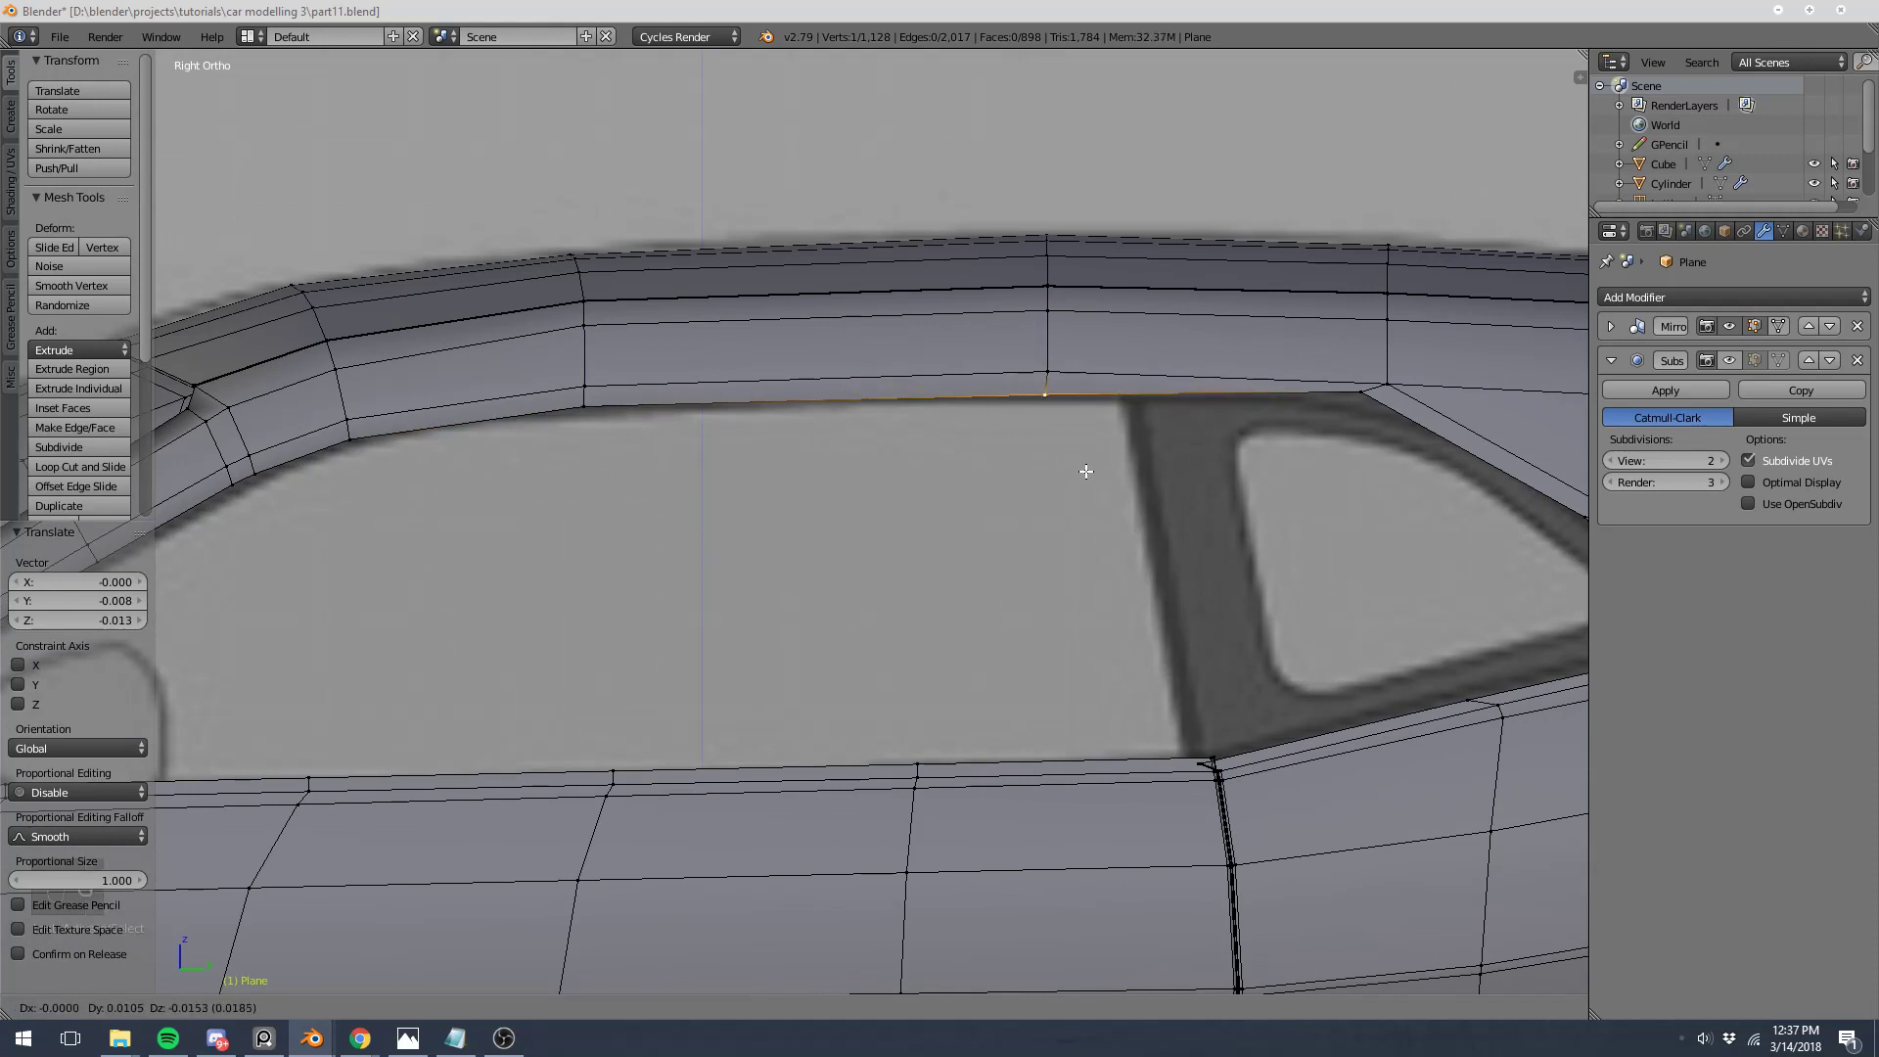
left_click(1098, 462)
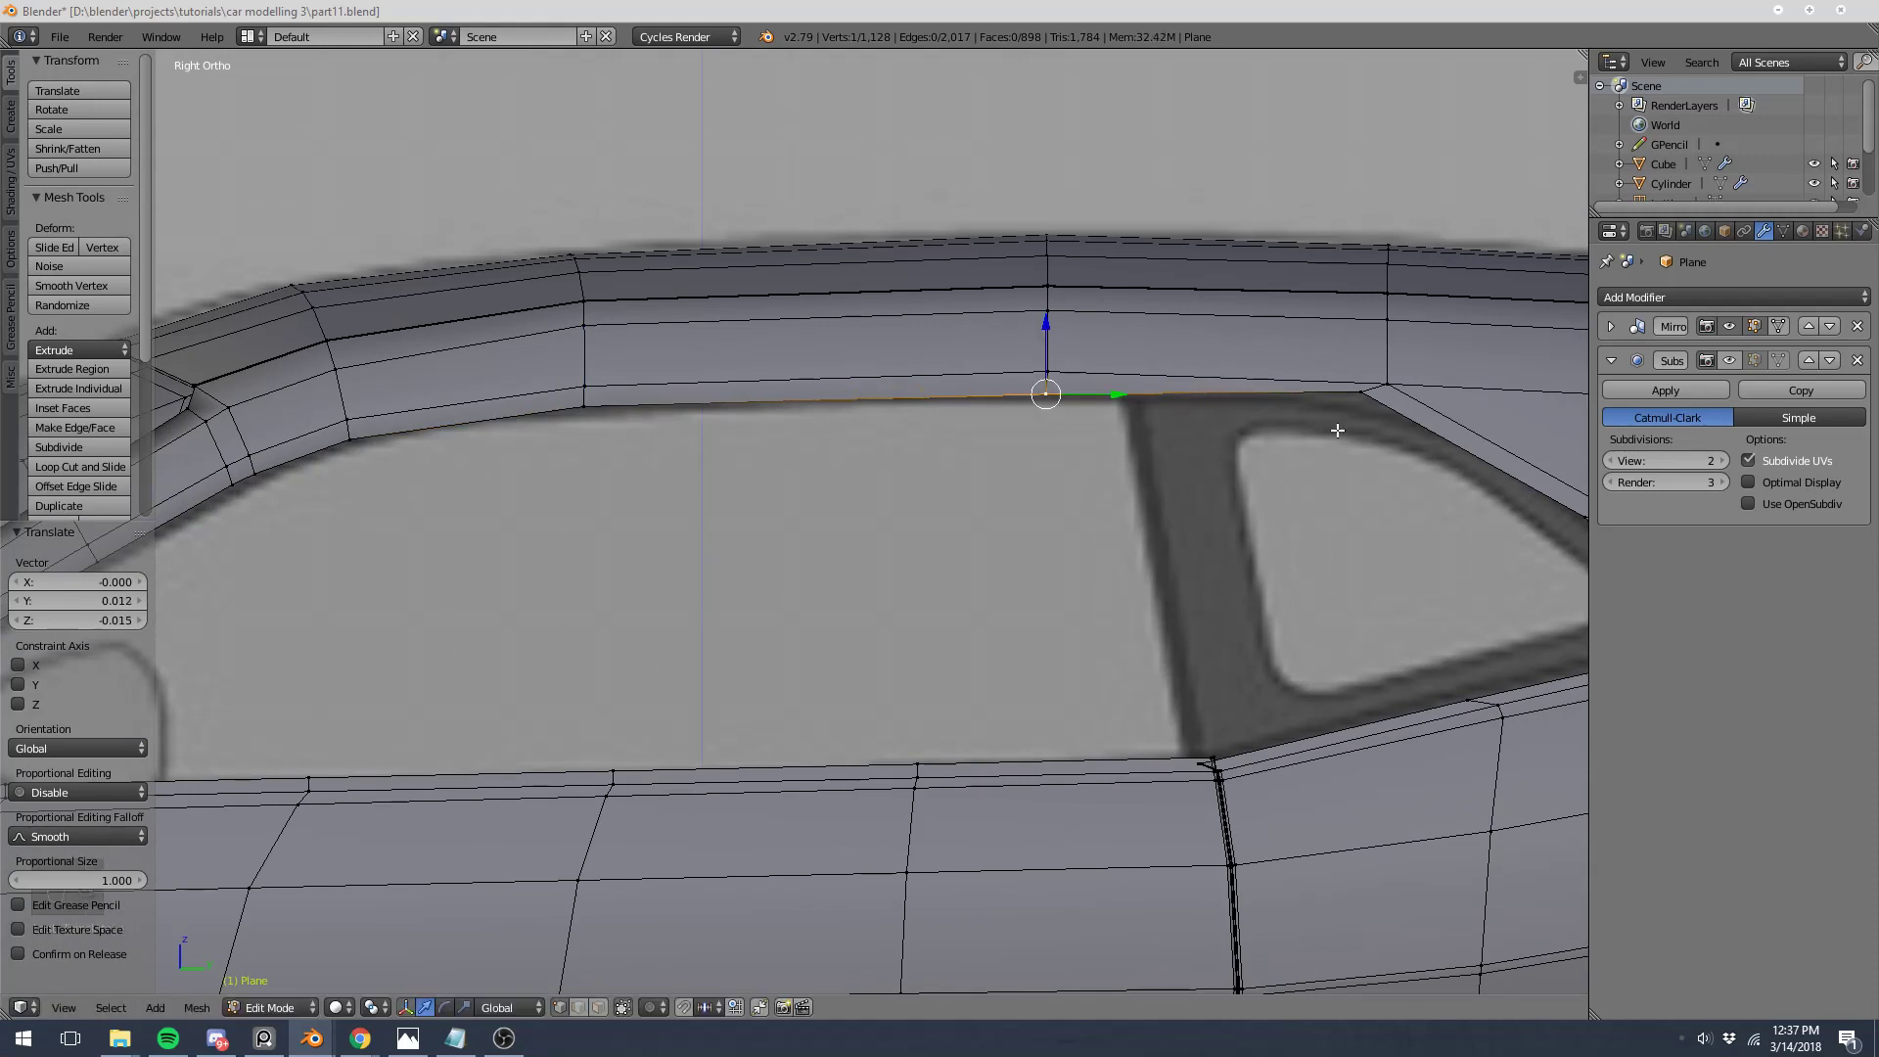
Step: Move the roof-edge vertex above the quarter window by Y 0.020, Z -0.015 and lower the vertex on its rear slope by 0.001
right_click(1375, 400)
key("g")
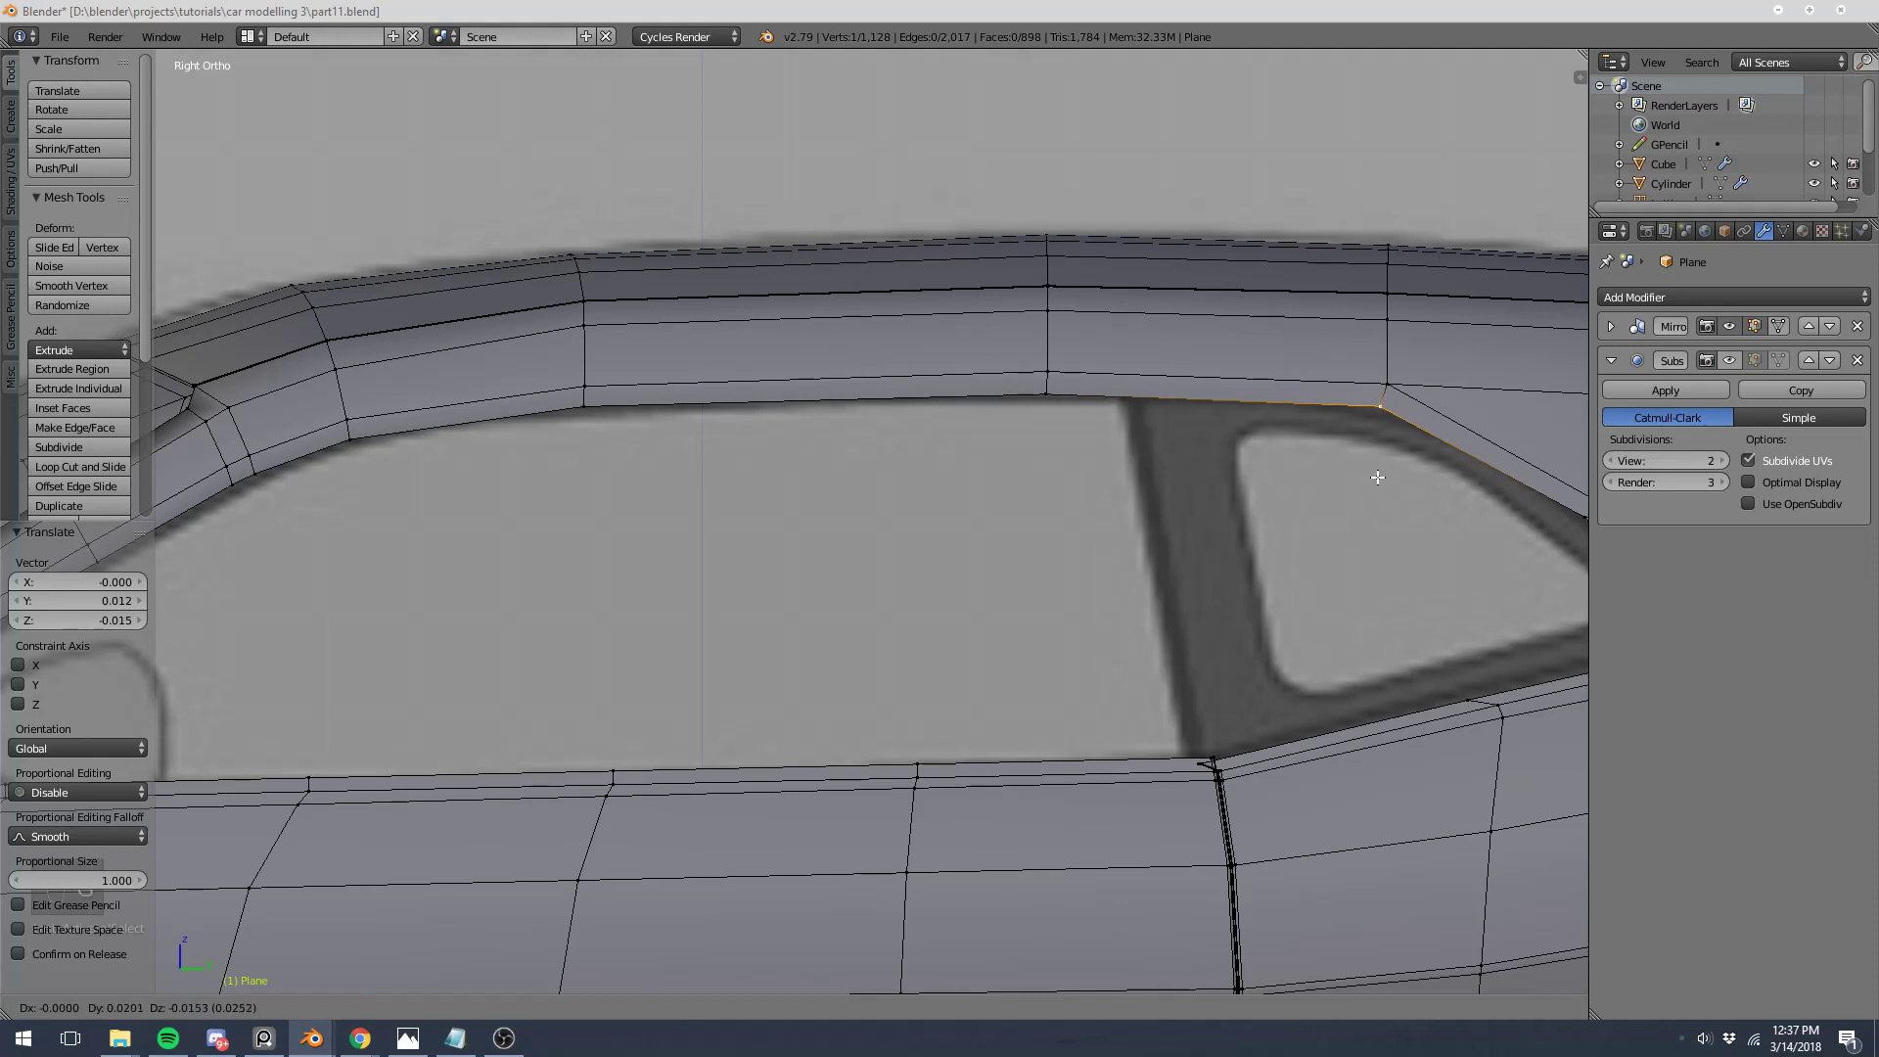
left_click(1378, 476)
middle_click_drag(1376, 474, 942, 390, "shift")
right_click(1125, 448)
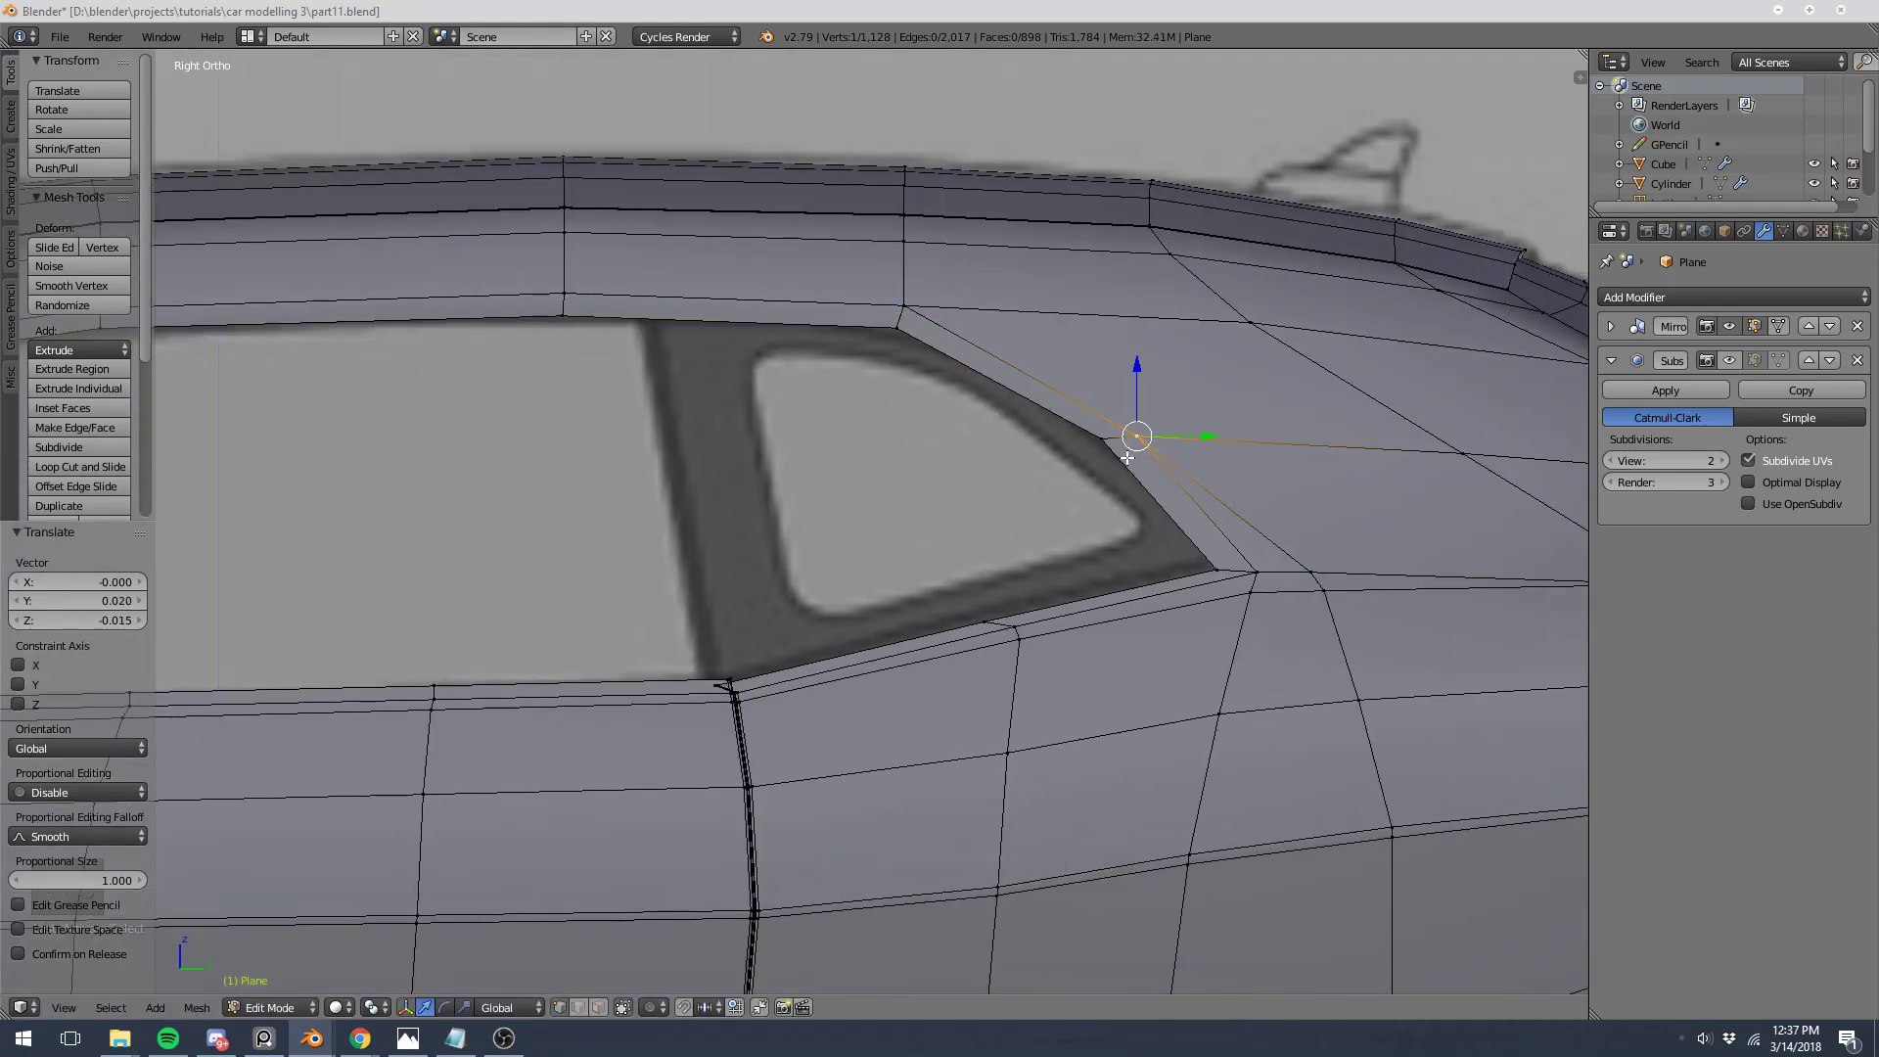
key("g")
left_click(1132, 453)
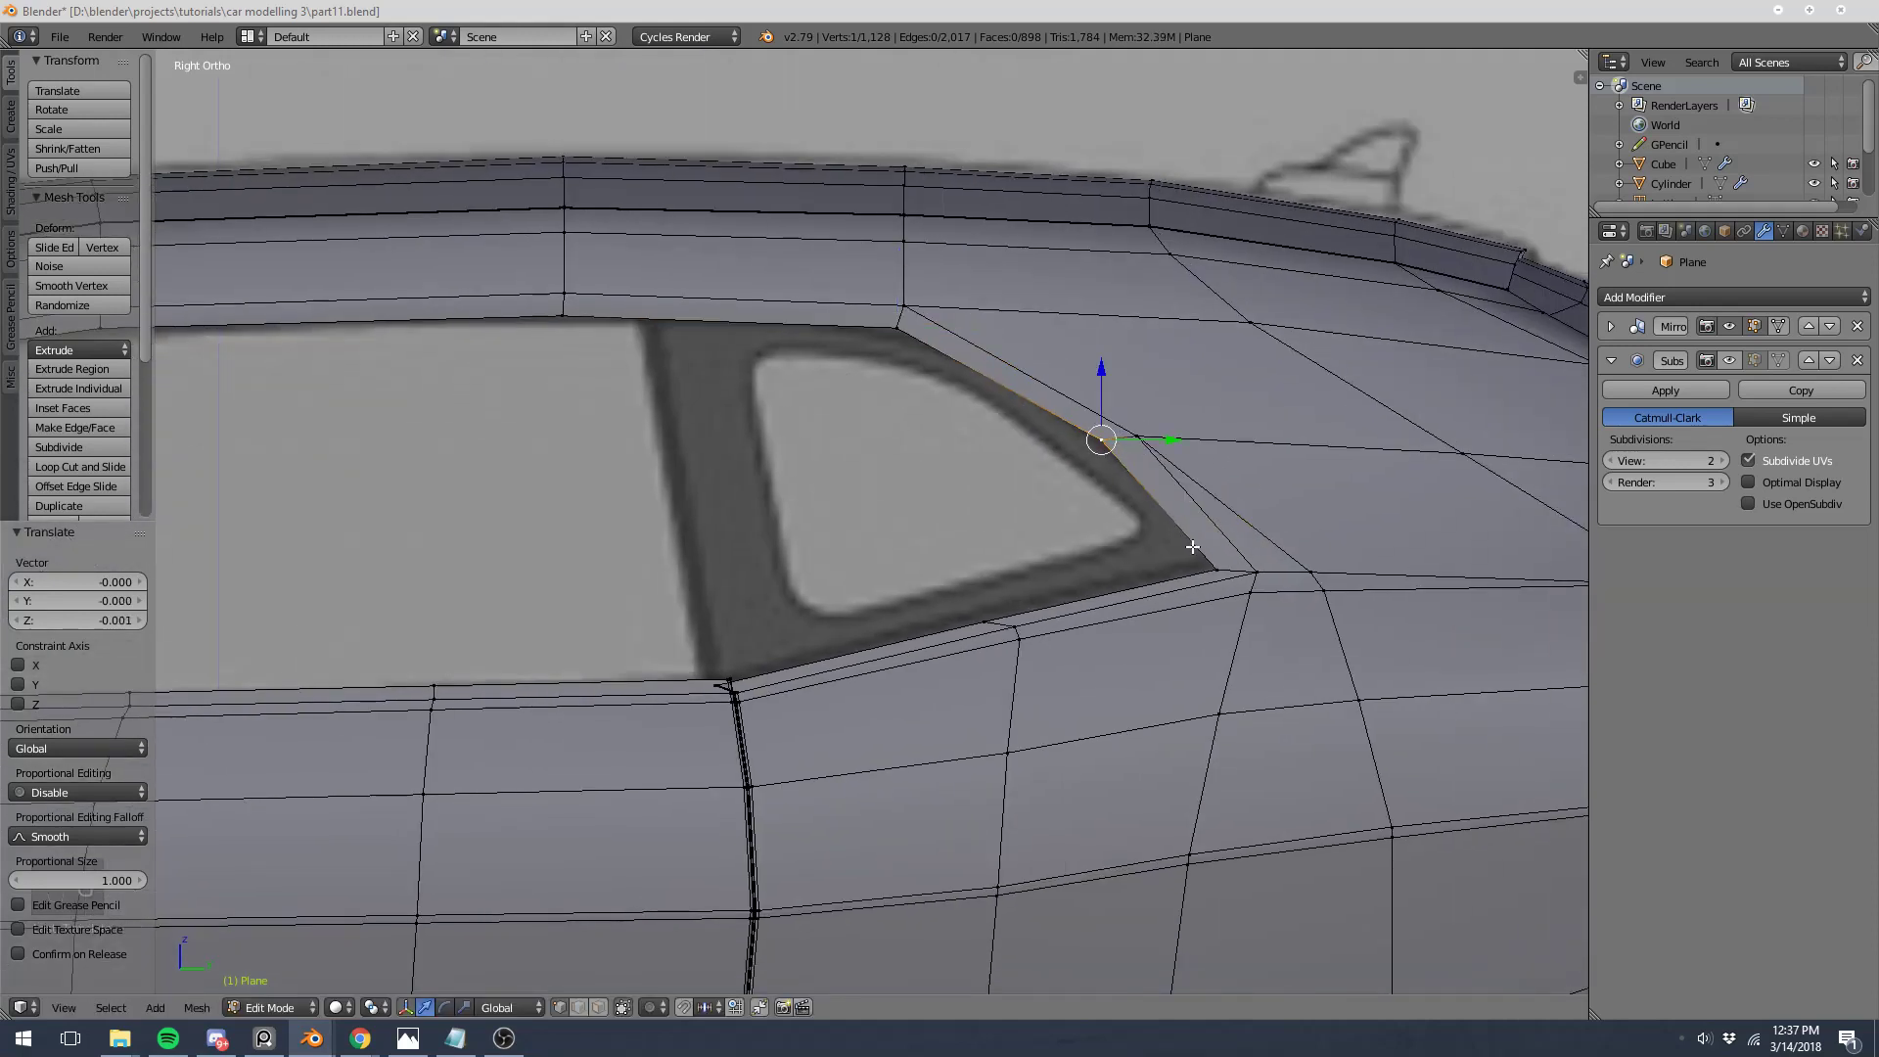
Step: Move the quarter window's rear corner vertex by Y -0.004, Z 0.010 and align the mid-sill vertex ahead of it with its cross edge
right_click(1194, 546)
key("g")
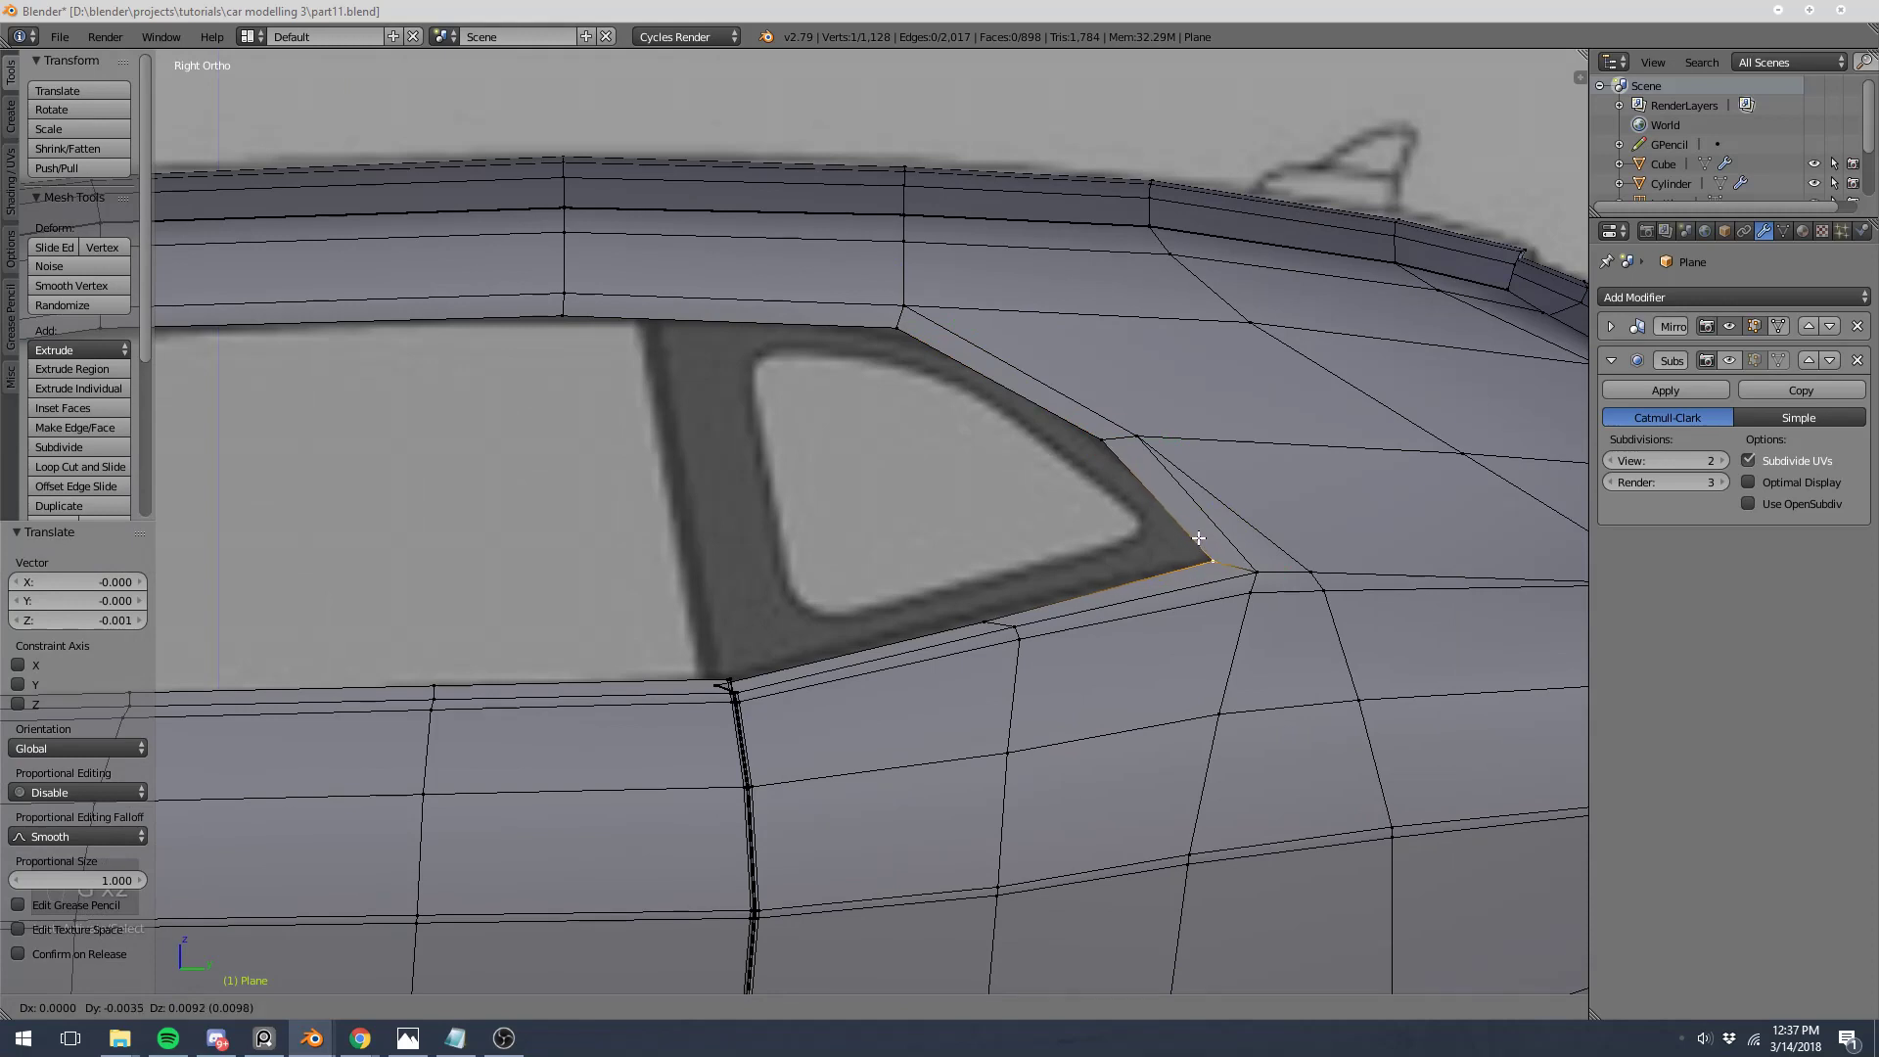
left_click(1198, 538)
right_click(979, 617)
scroll(948, 431, "up", 7)
key("g")
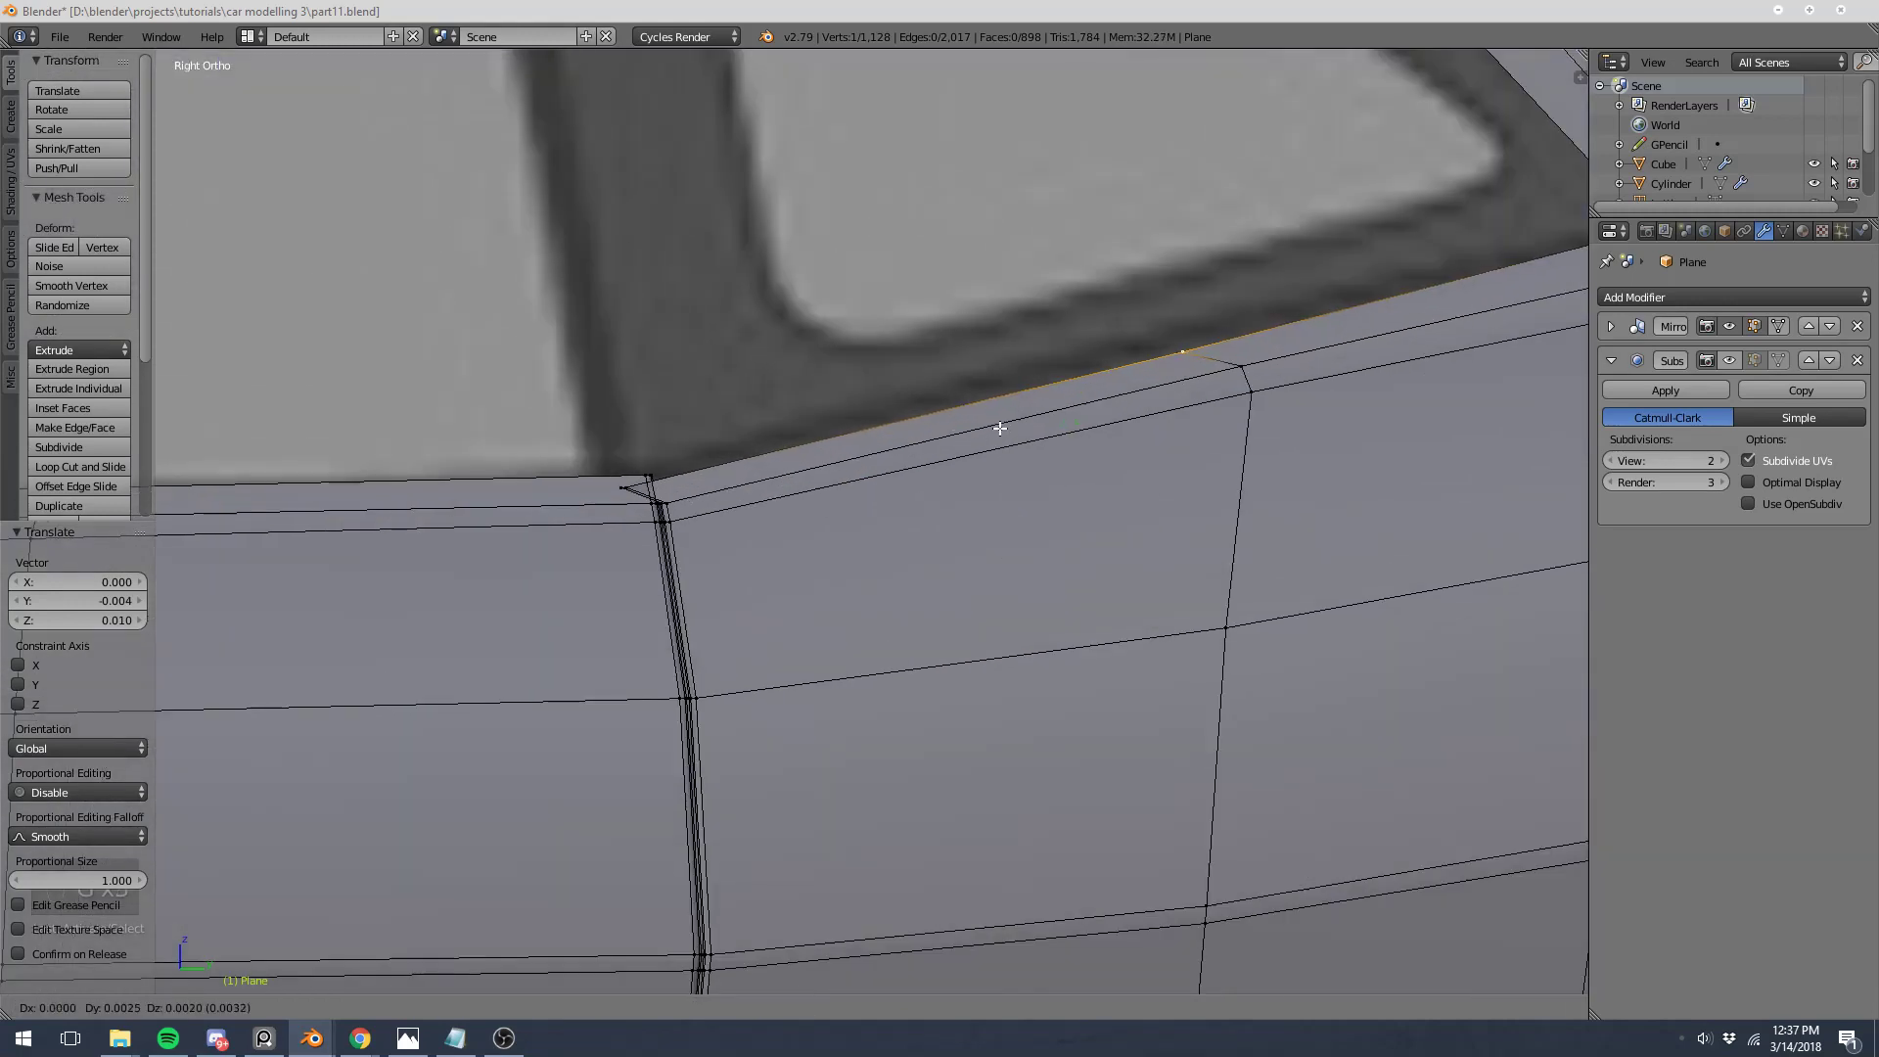
left_click(1082, 379)
Step: In wireframe, box-select the three sill vertices behind the door gap, move them by Y 0.018, Z 0.007, and restore solid shading
key("z")
key("a")
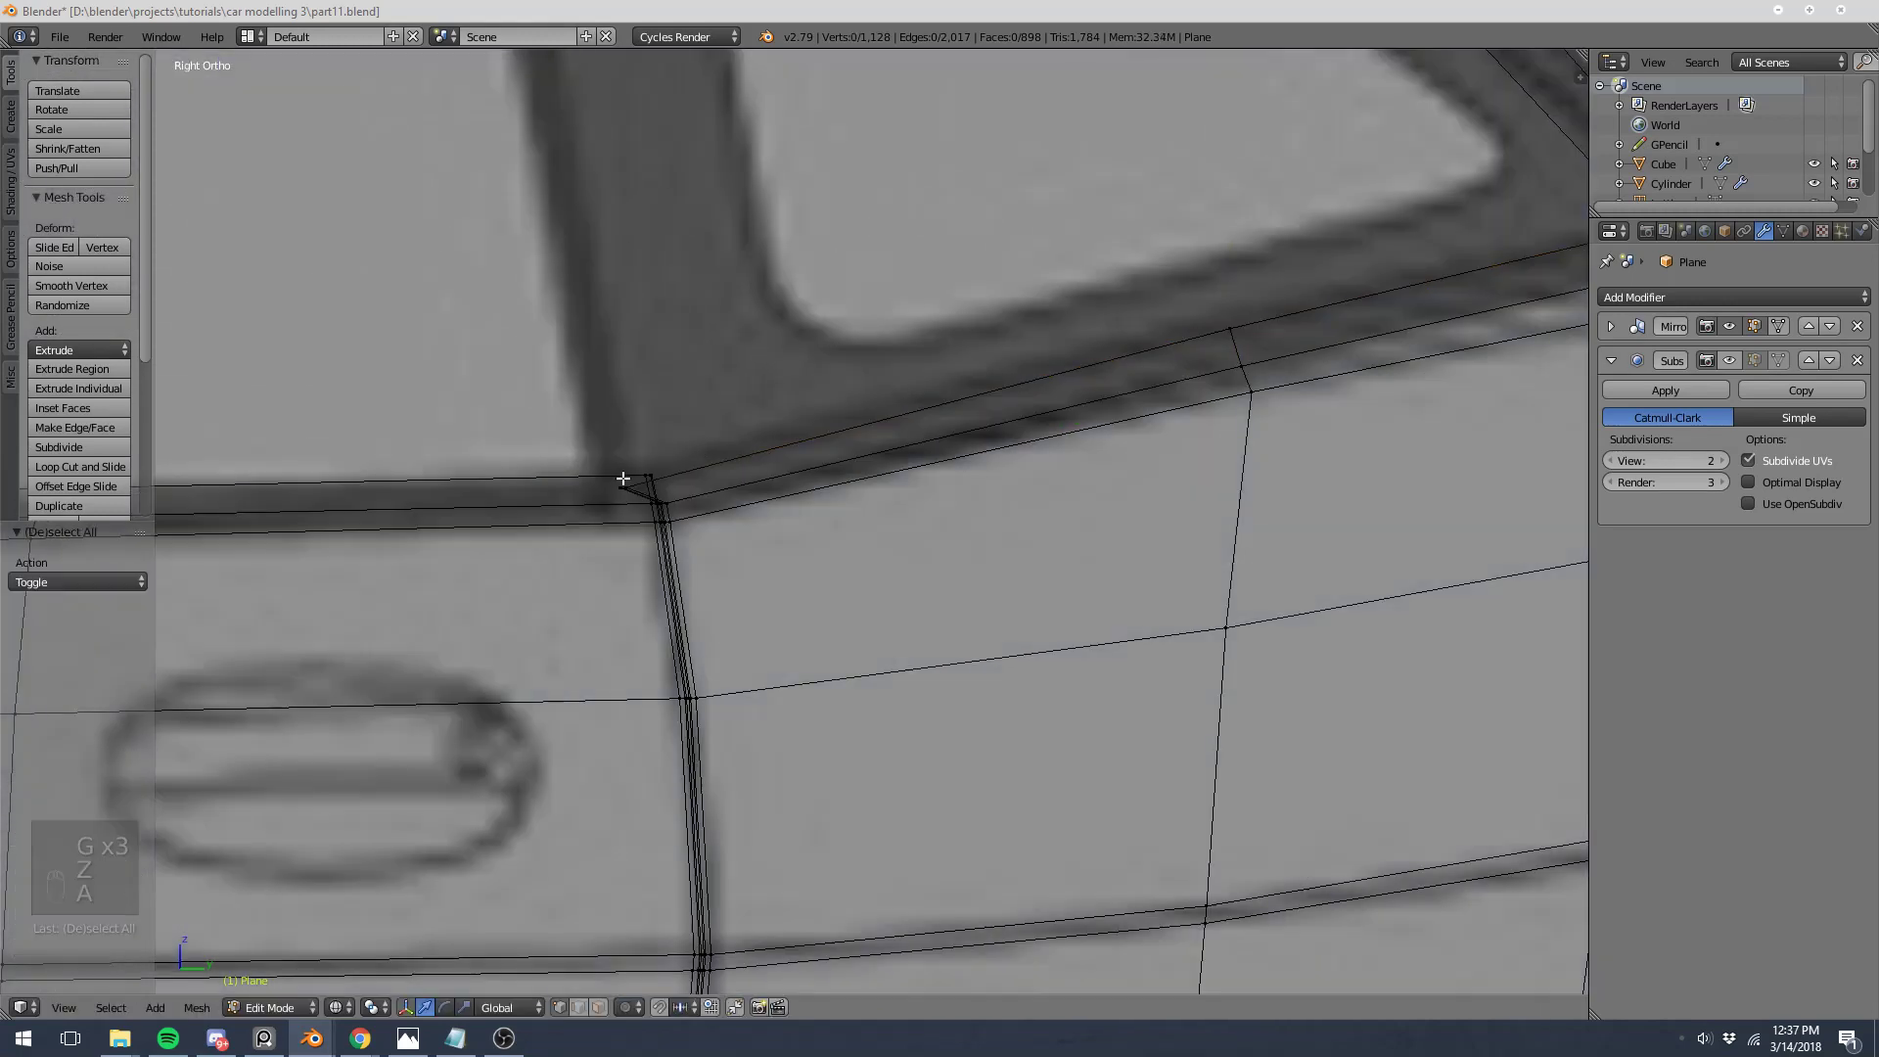
key("b")
left_click_drag(602, 462, 675, 513)
scroll(641, 460, "up", 3)
key("g")
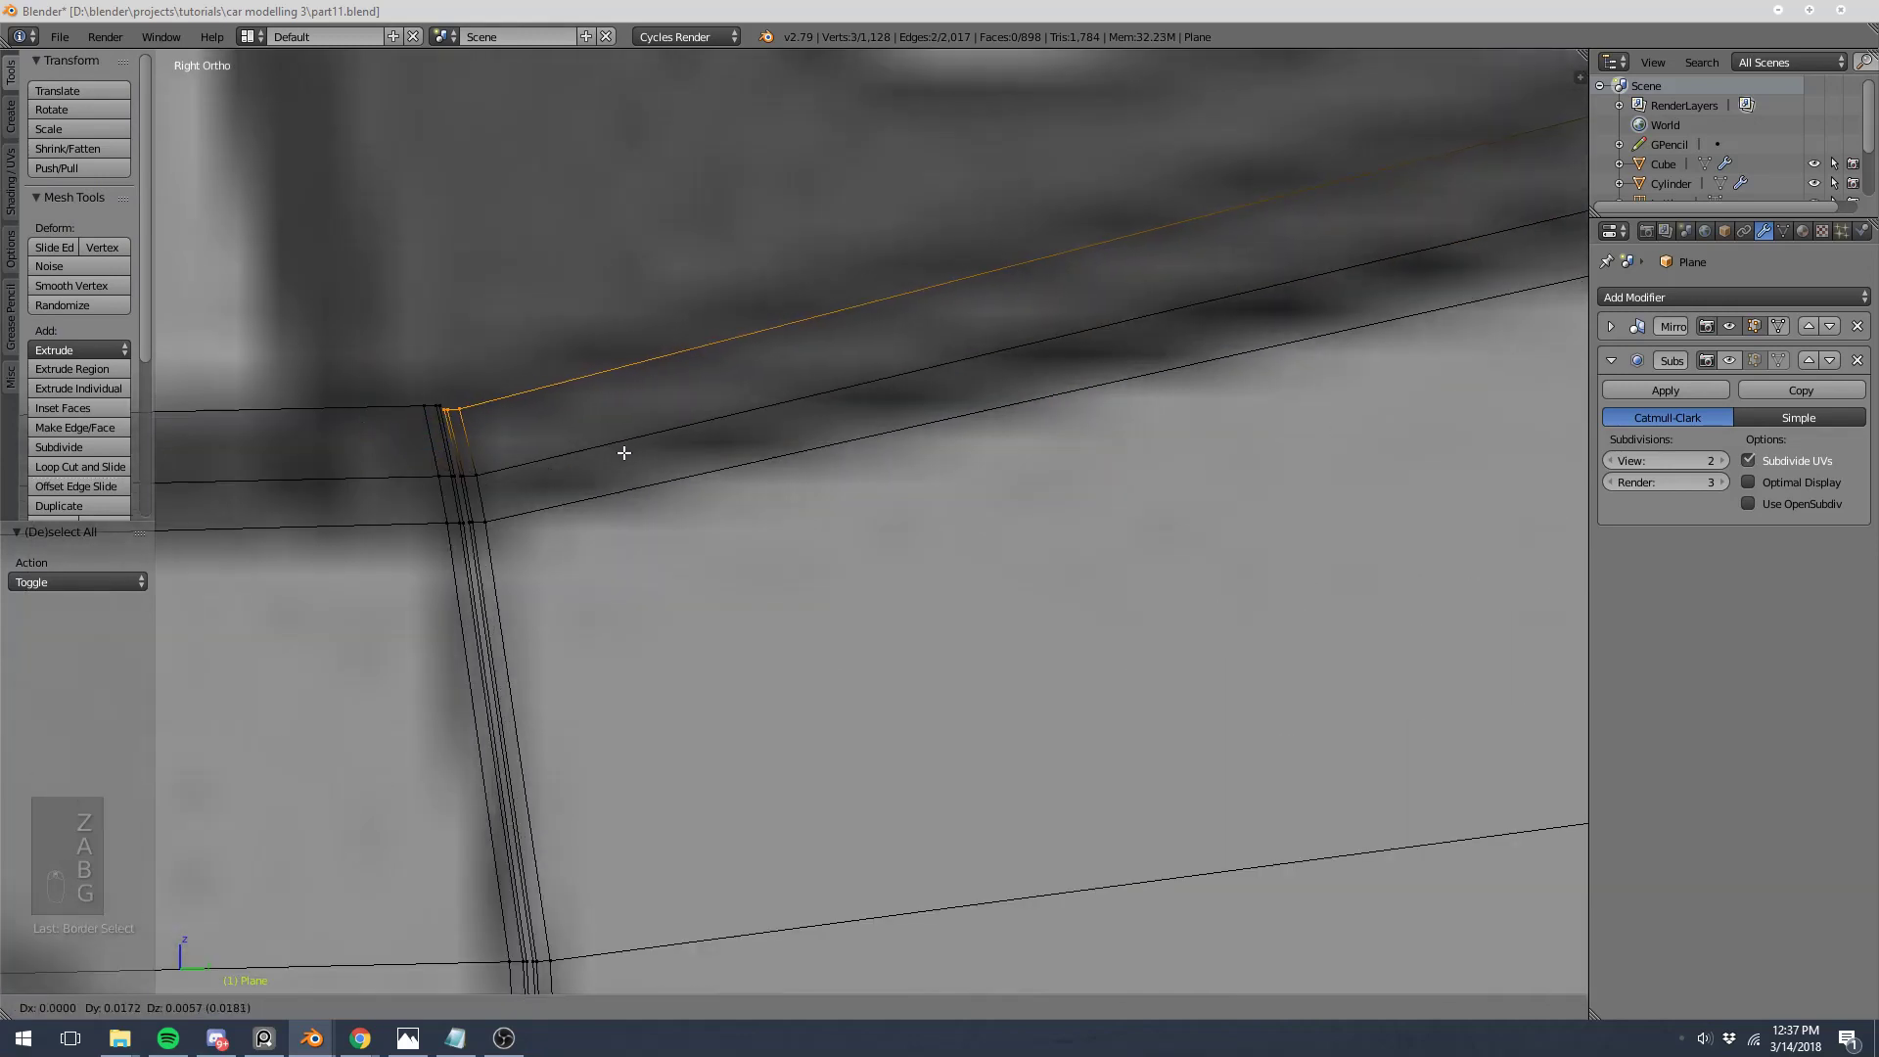
left_click(618, 453)
key("z")
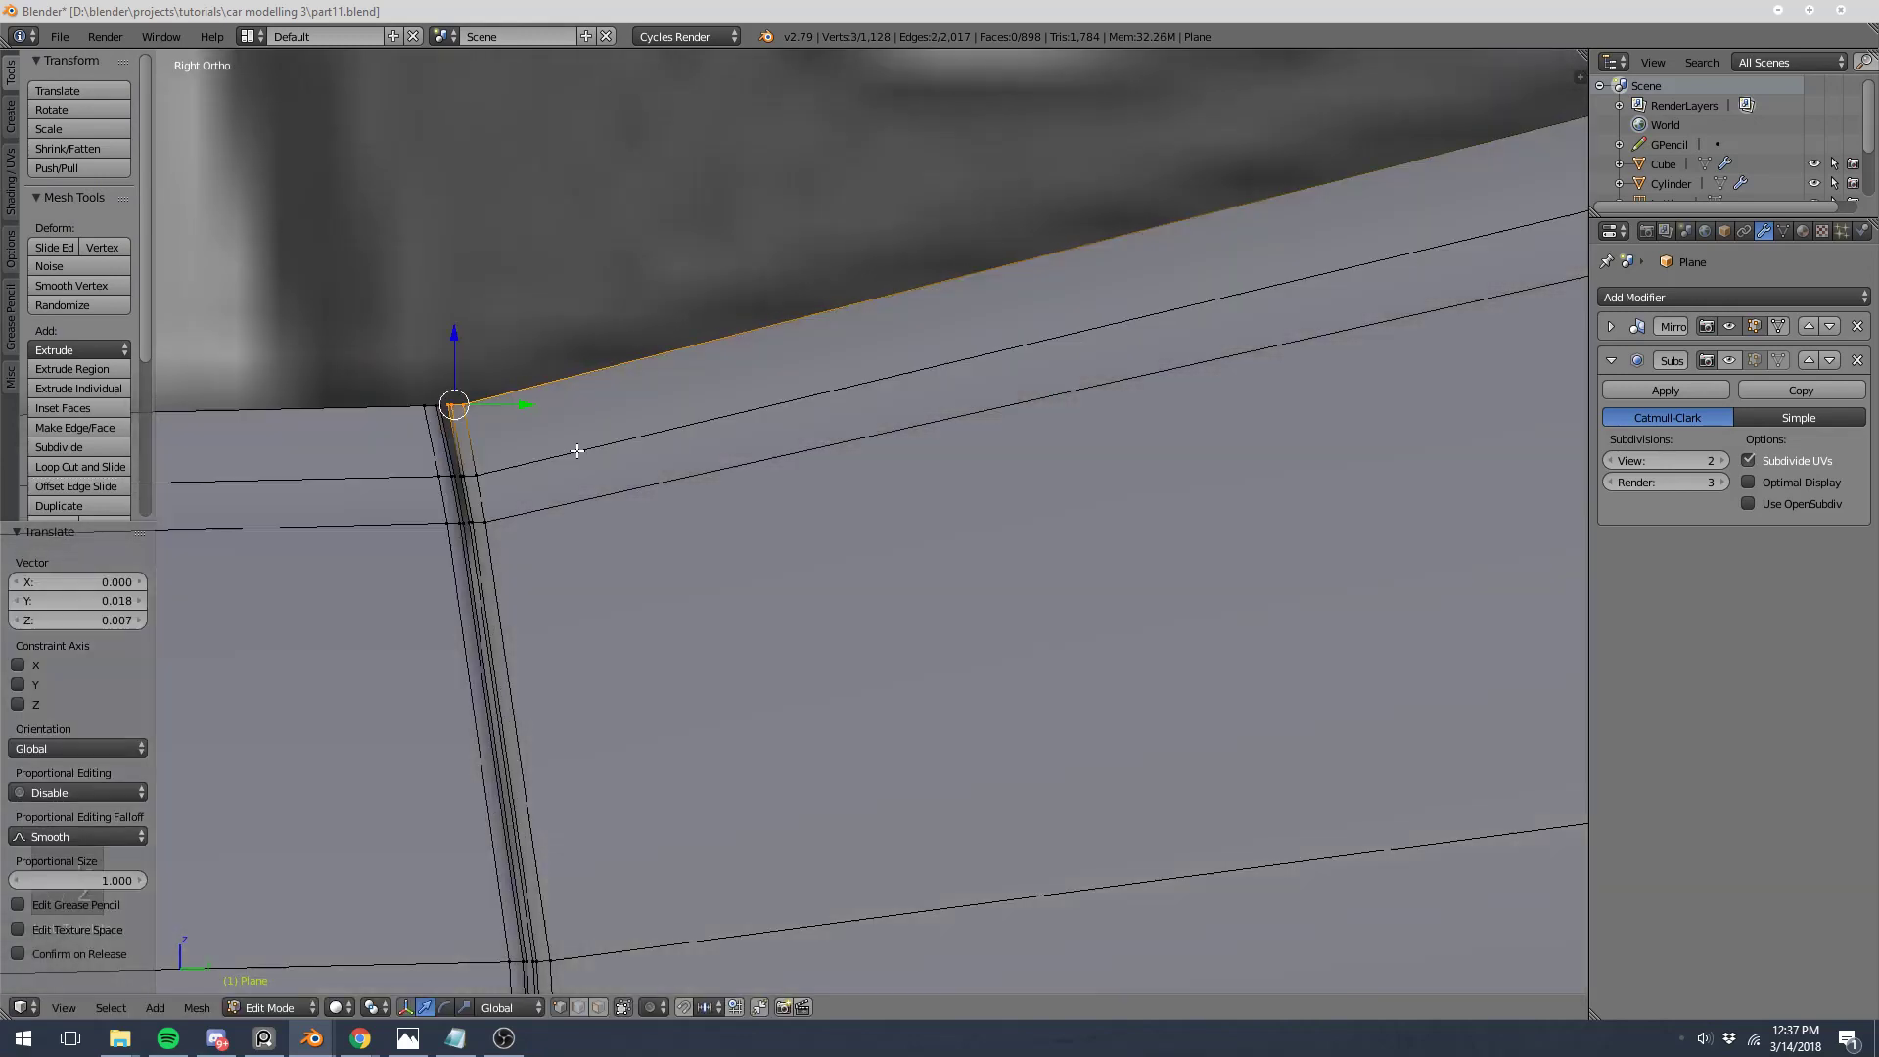
Step: In wireframe, slightly rotate the three sill vertices behind the door gap and move them by Y -0.000538, Z 0.000166
middle_click_drag(578, 449, 982, 482, "shift")
key("z")
key("r")
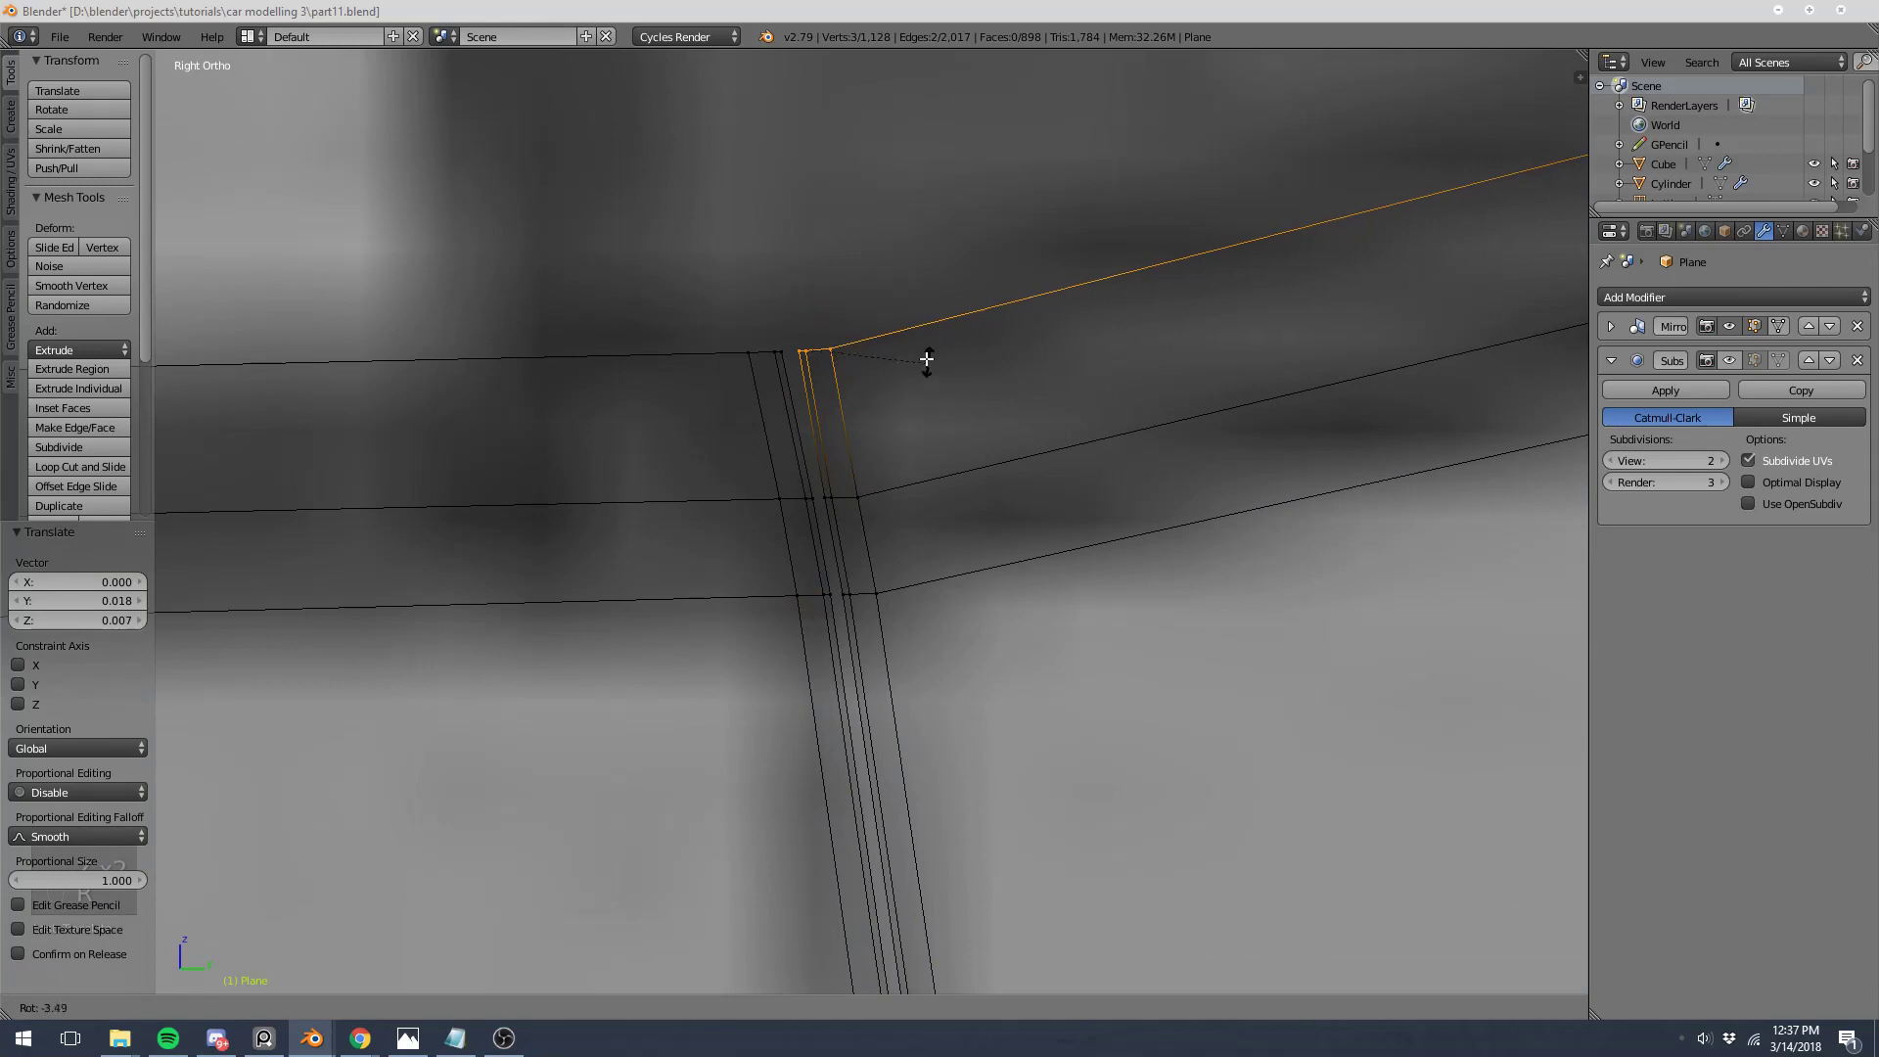
left_click(893, 322)
key("g")
left_click(897, 325)
key("z")
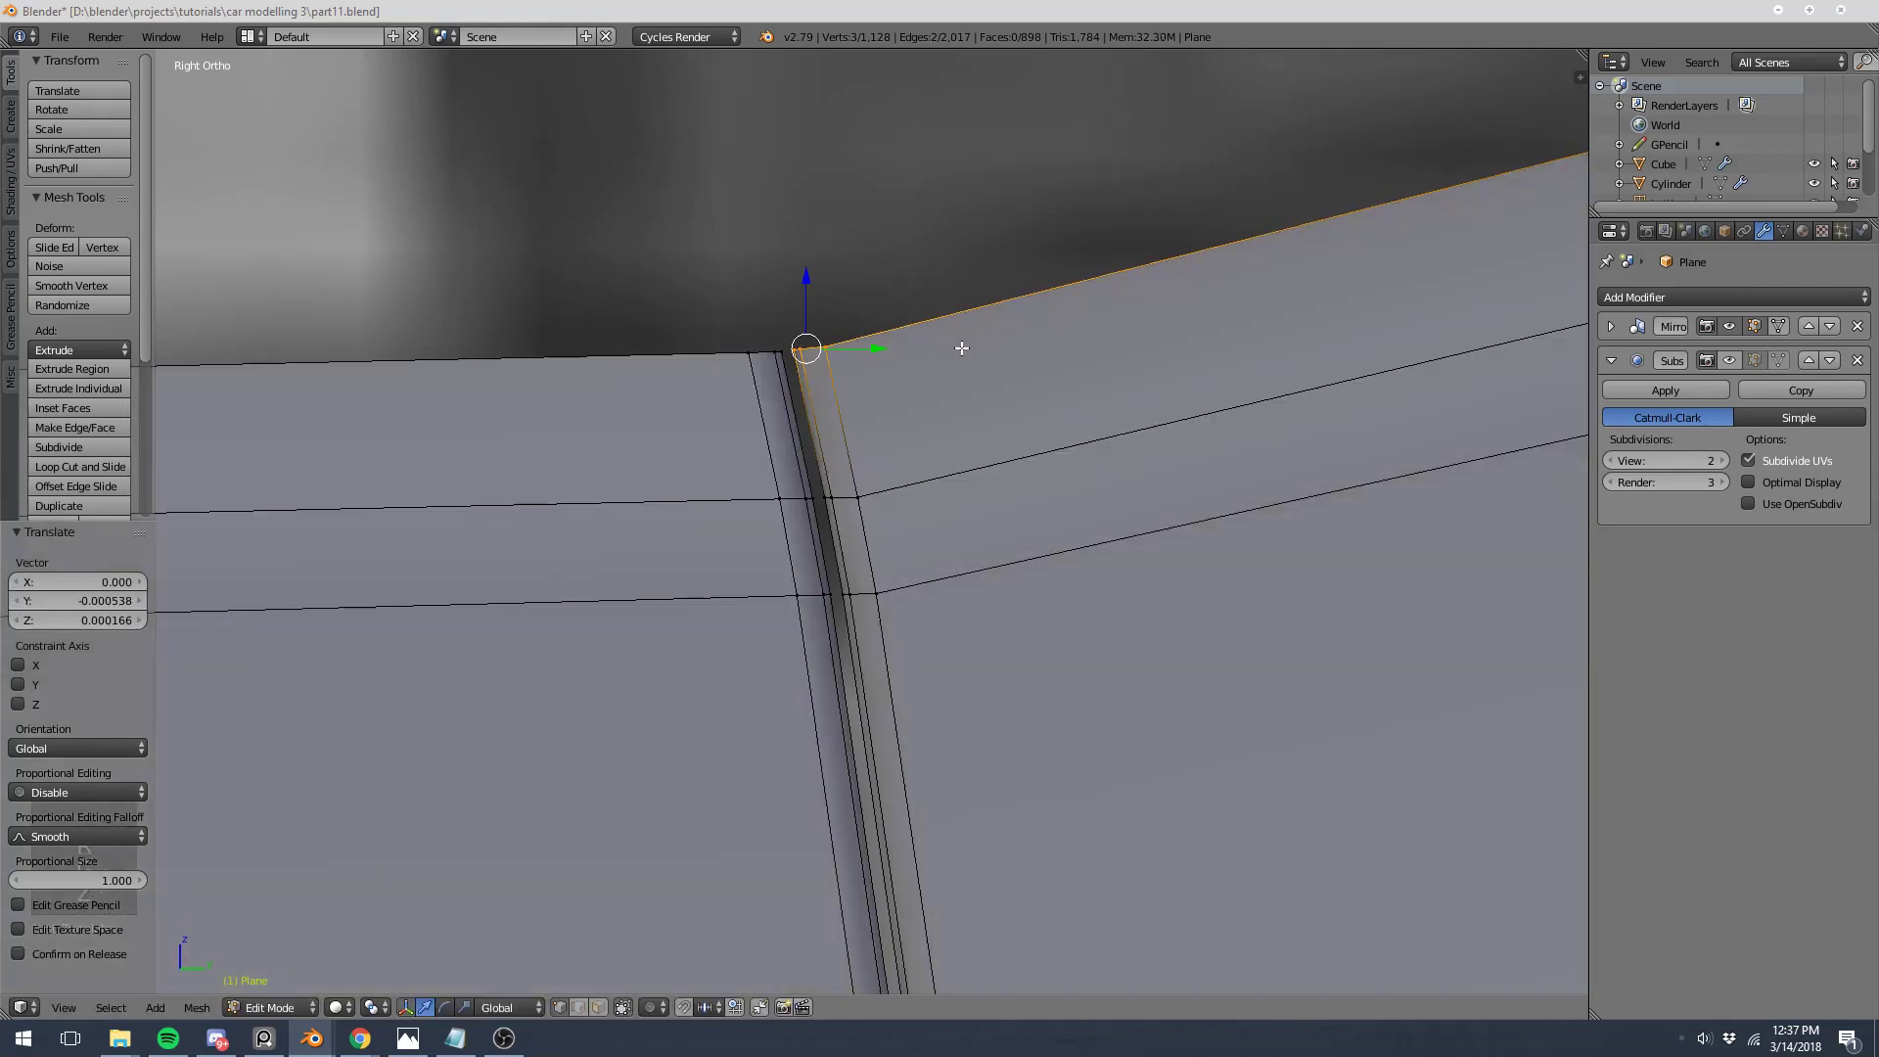
key("a")
Step: Remove the grease pencil layer from the scene
scroll(954, 352, "down", 5)
scroll(926, 364, "down", 5)
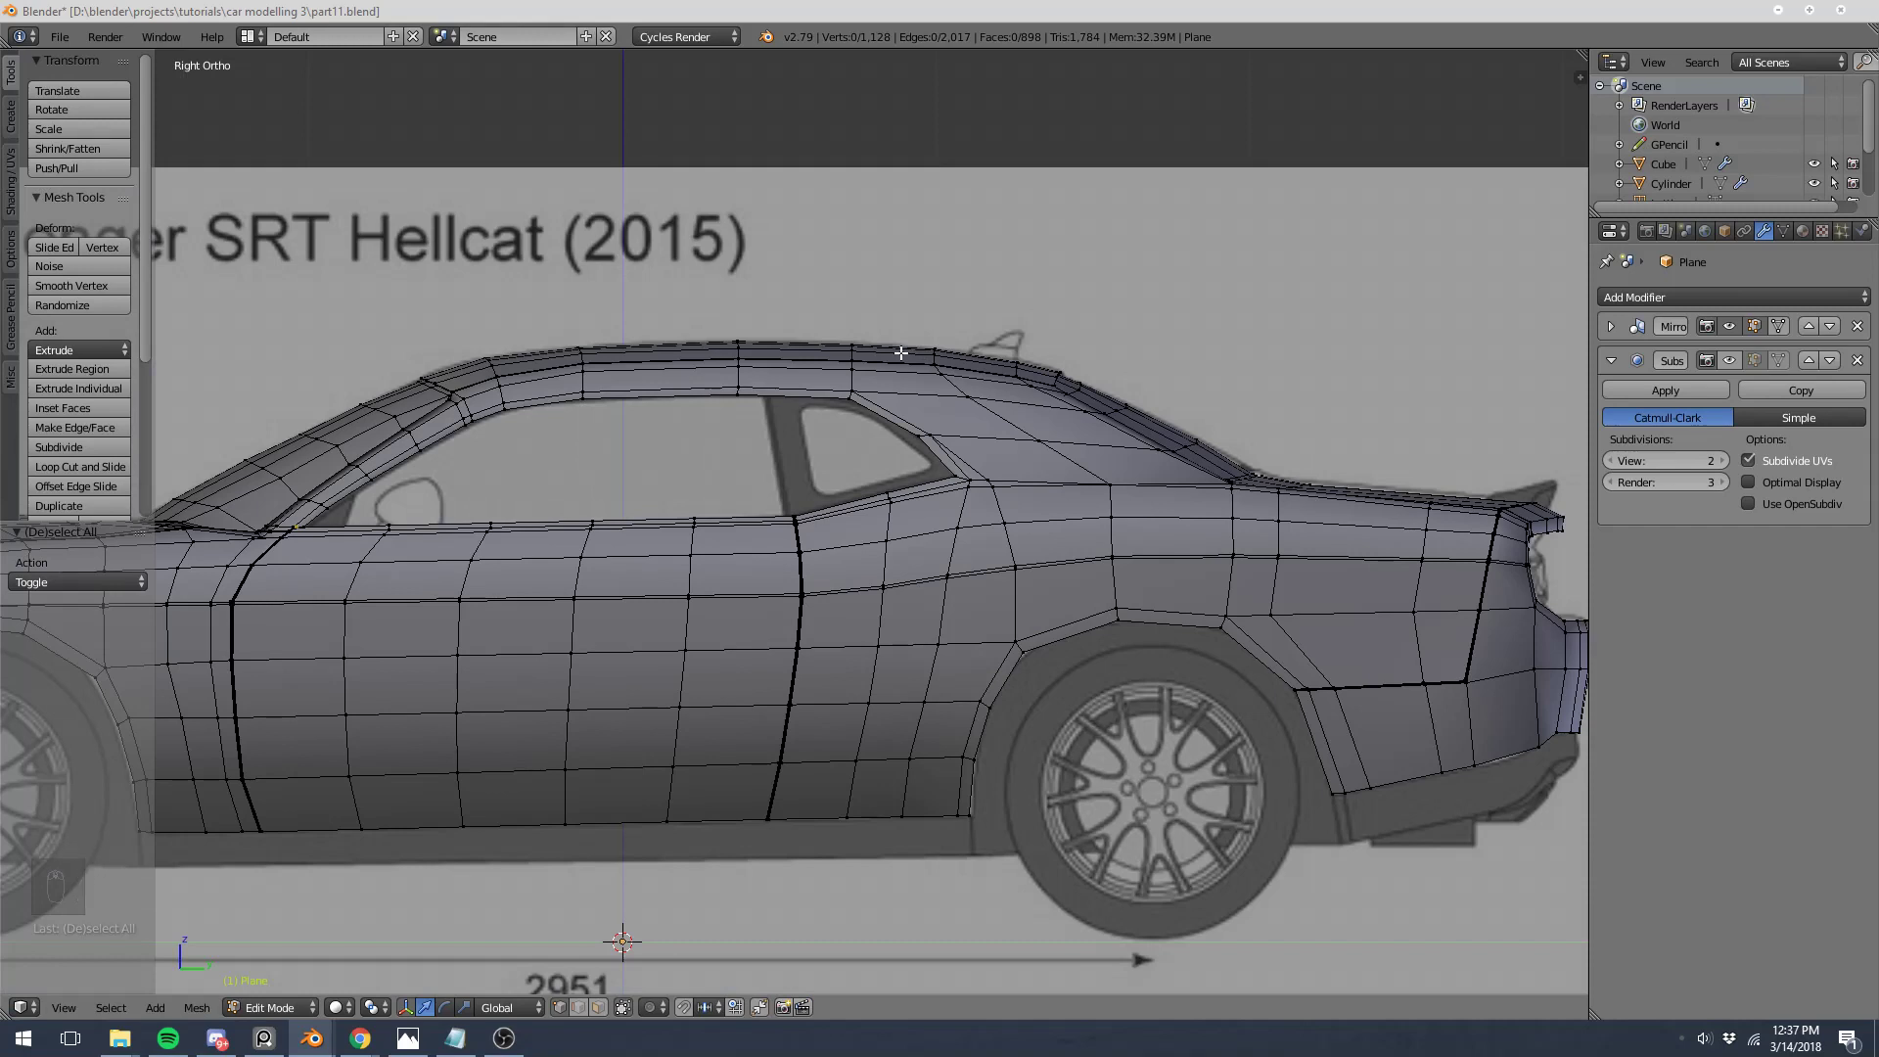
middle_click_drag(900, 352, 1380, 304, "shift")
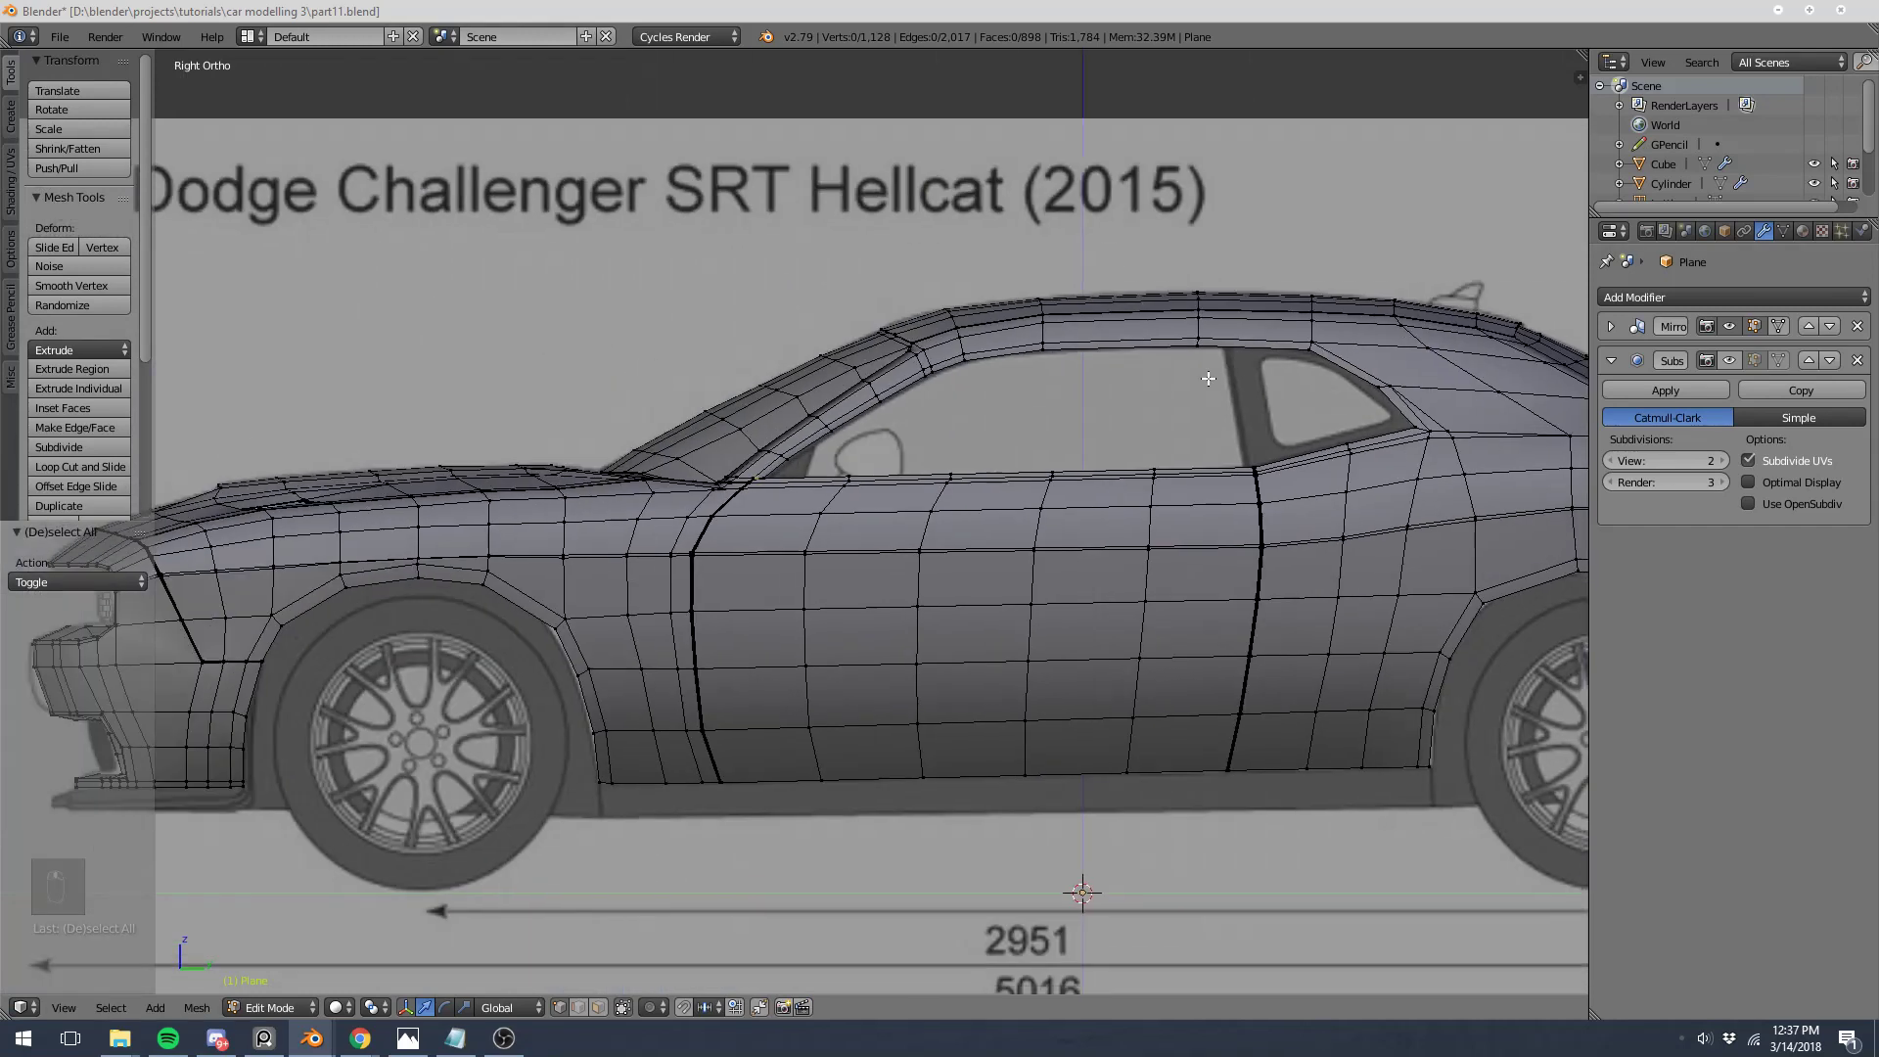
key("n")
left_click(1554, 219)
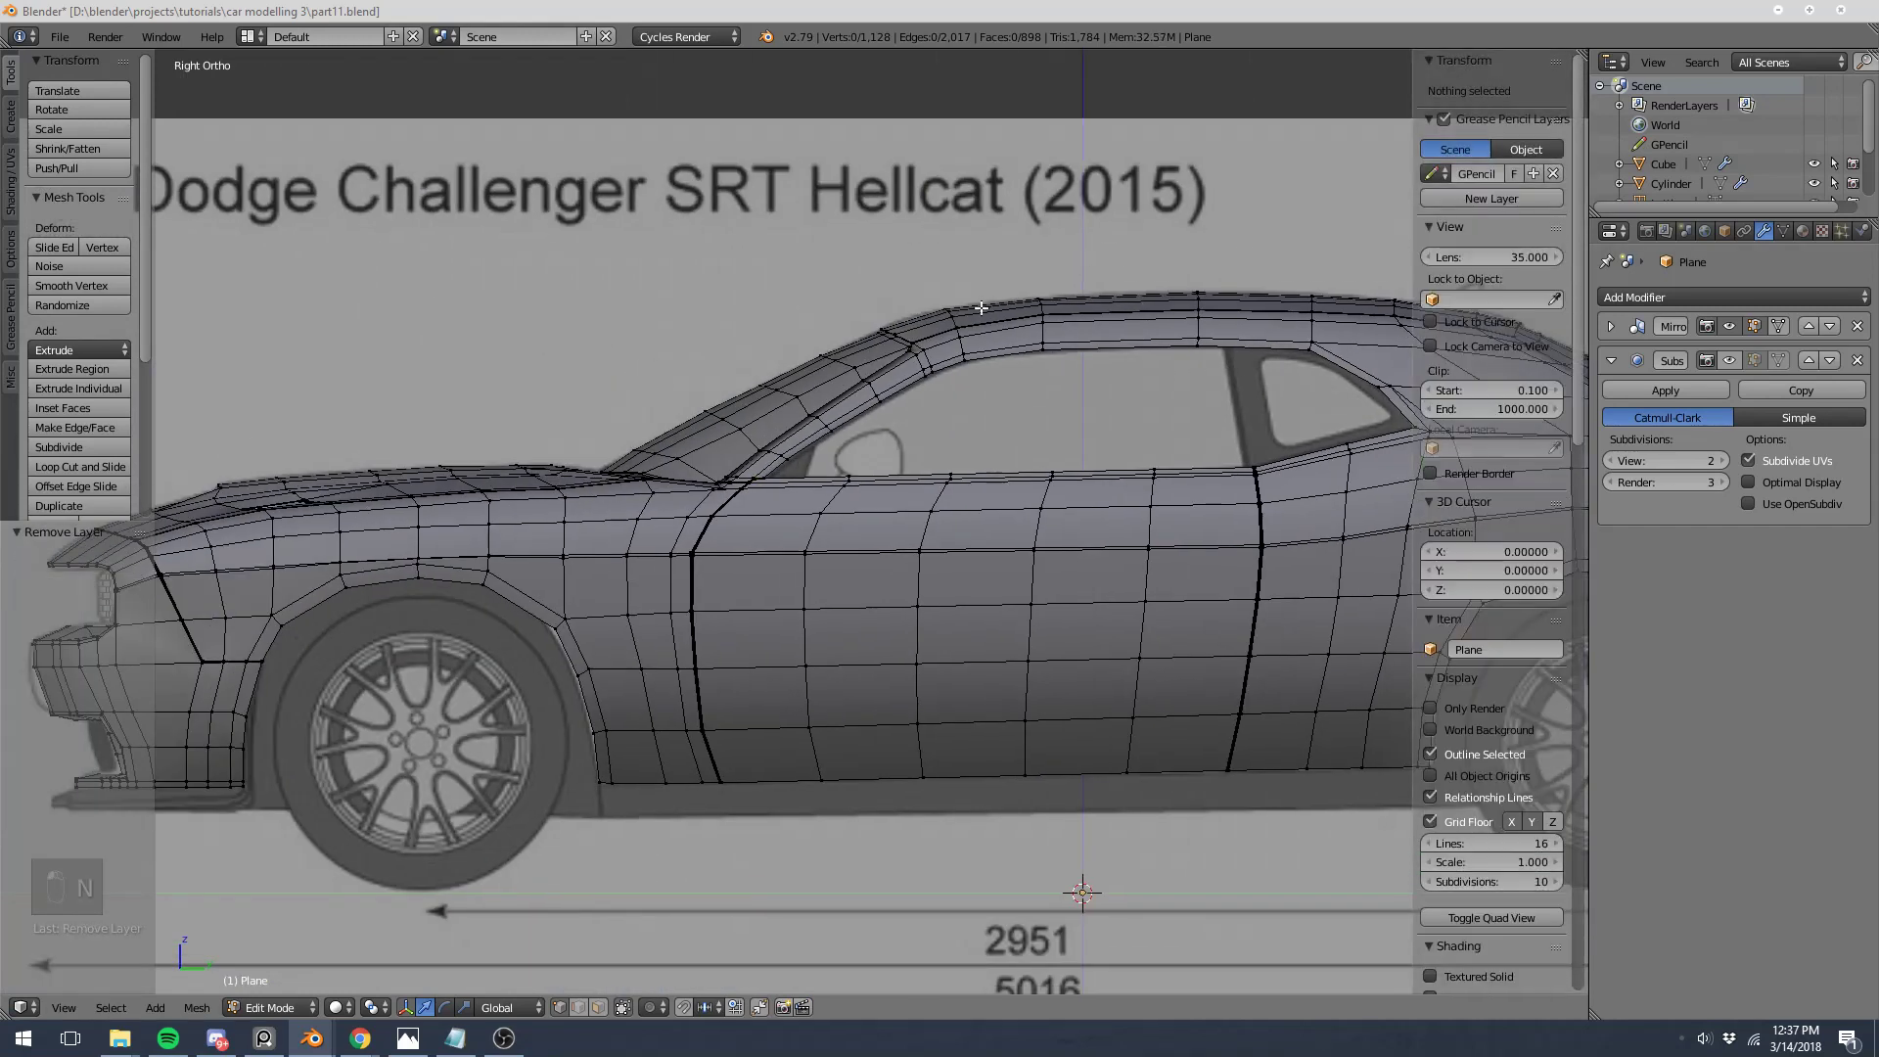
key("n")
Step: Select the edge loops along the sill and roof side of the side window opening
scroll(872, 402, "up", 6)
right_click(761, 296, "alt")
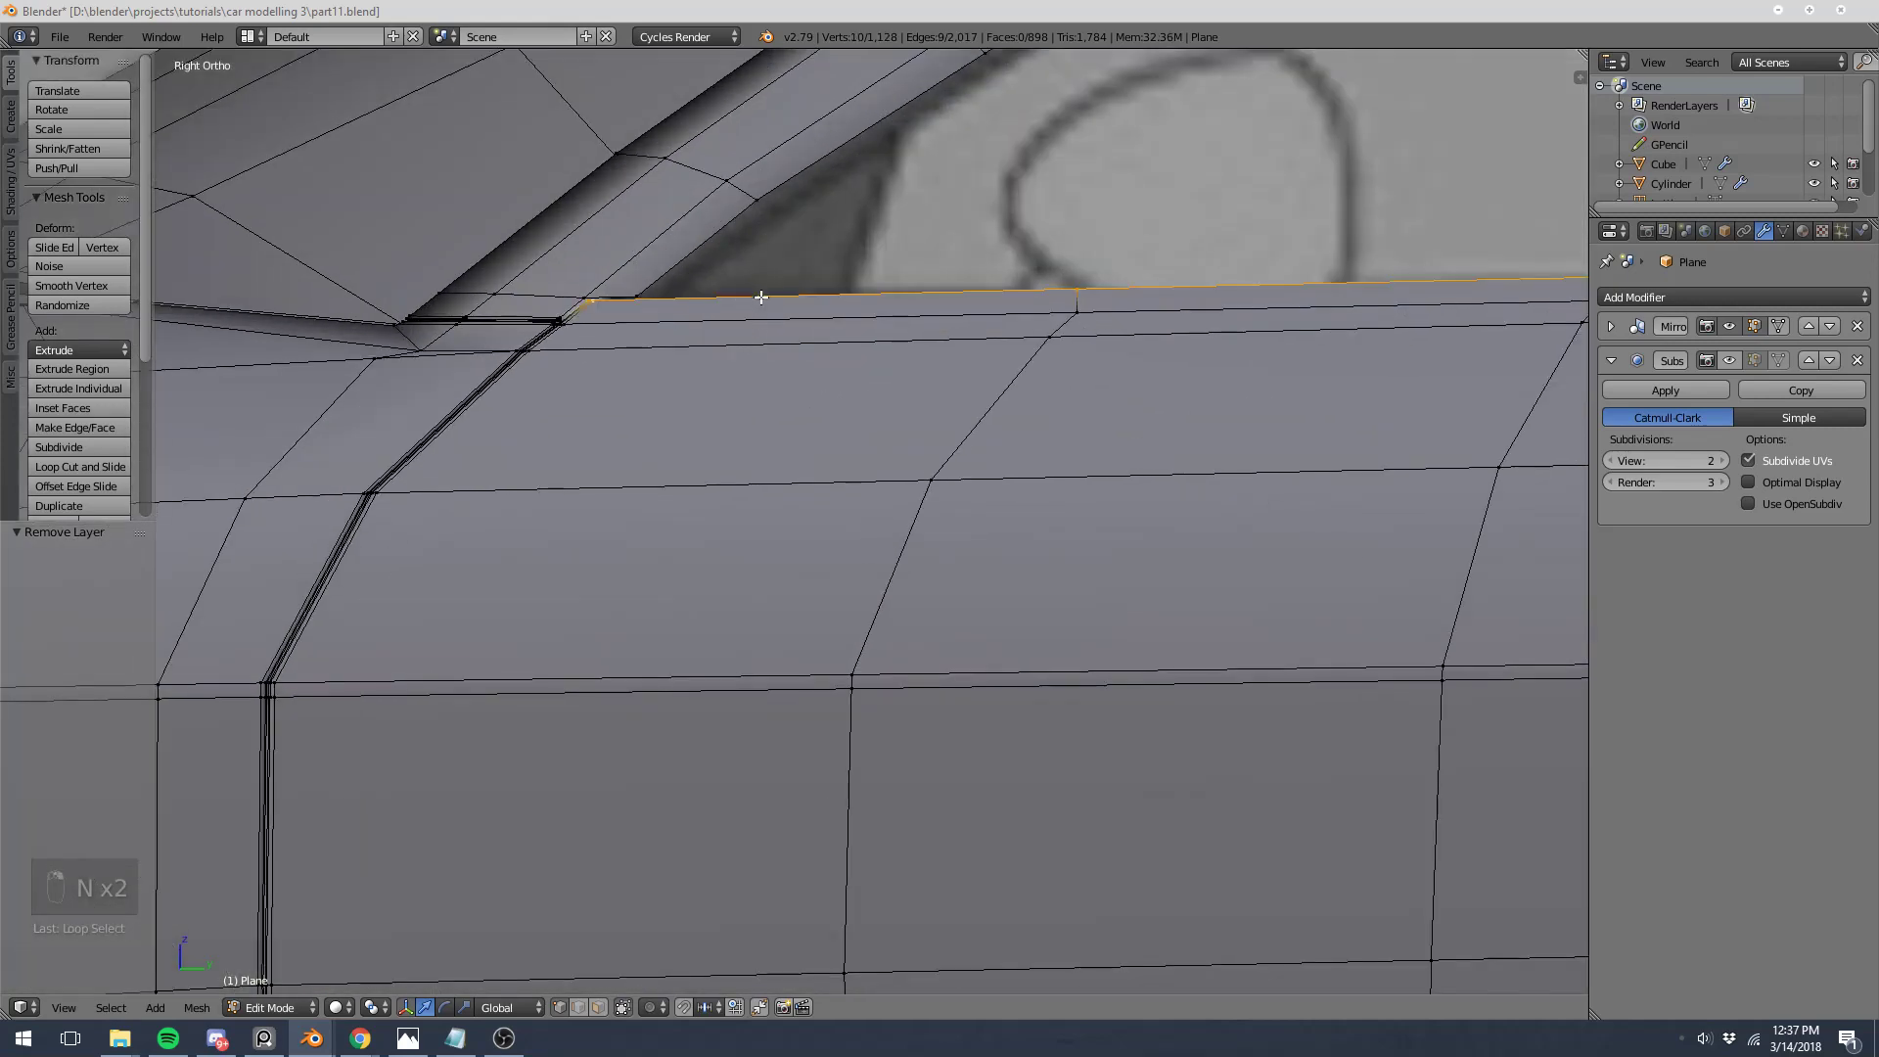
right_click(696, 259, "alt+shift")
scroll(698, 260, "down", 7)
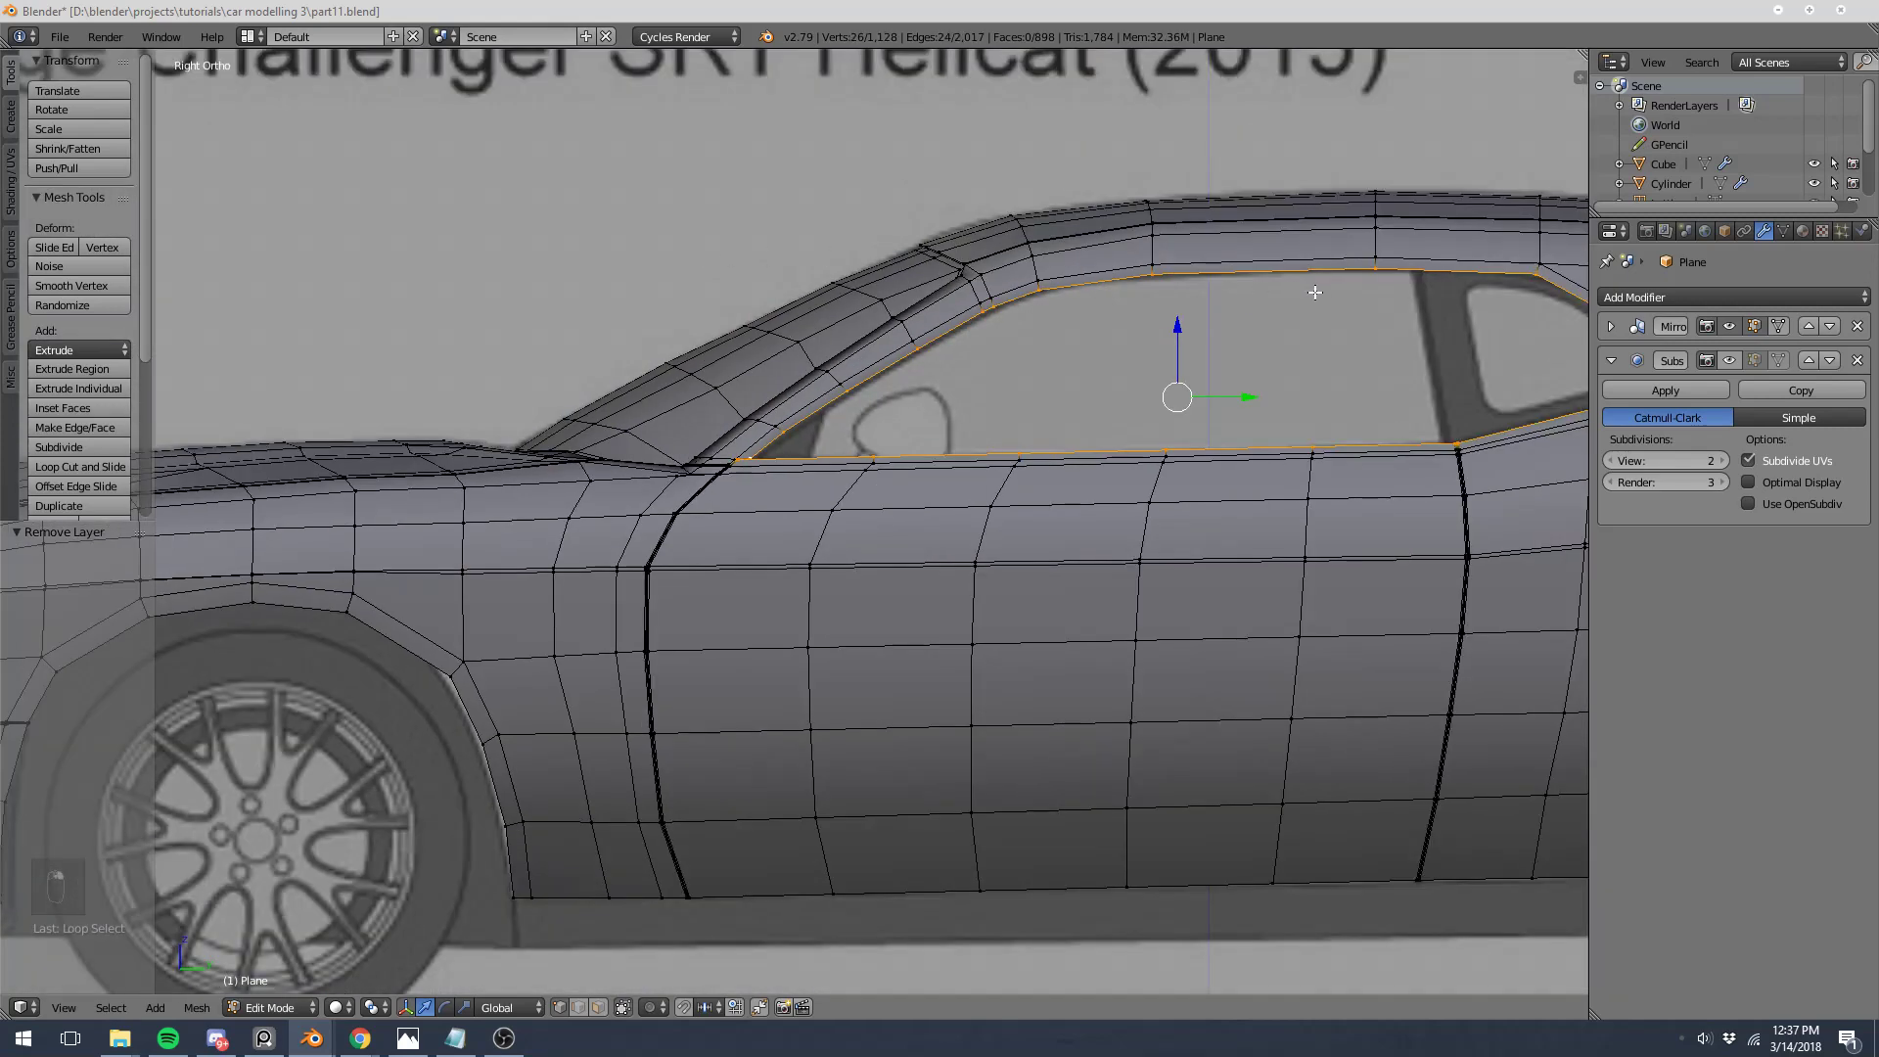
Step: Deselect the inner door-gap vertices where the rear door gap meets the window sill
middle_click_drag(1315, 295, 690, 316, "shift")
scroll(690, 316, "up", 5)
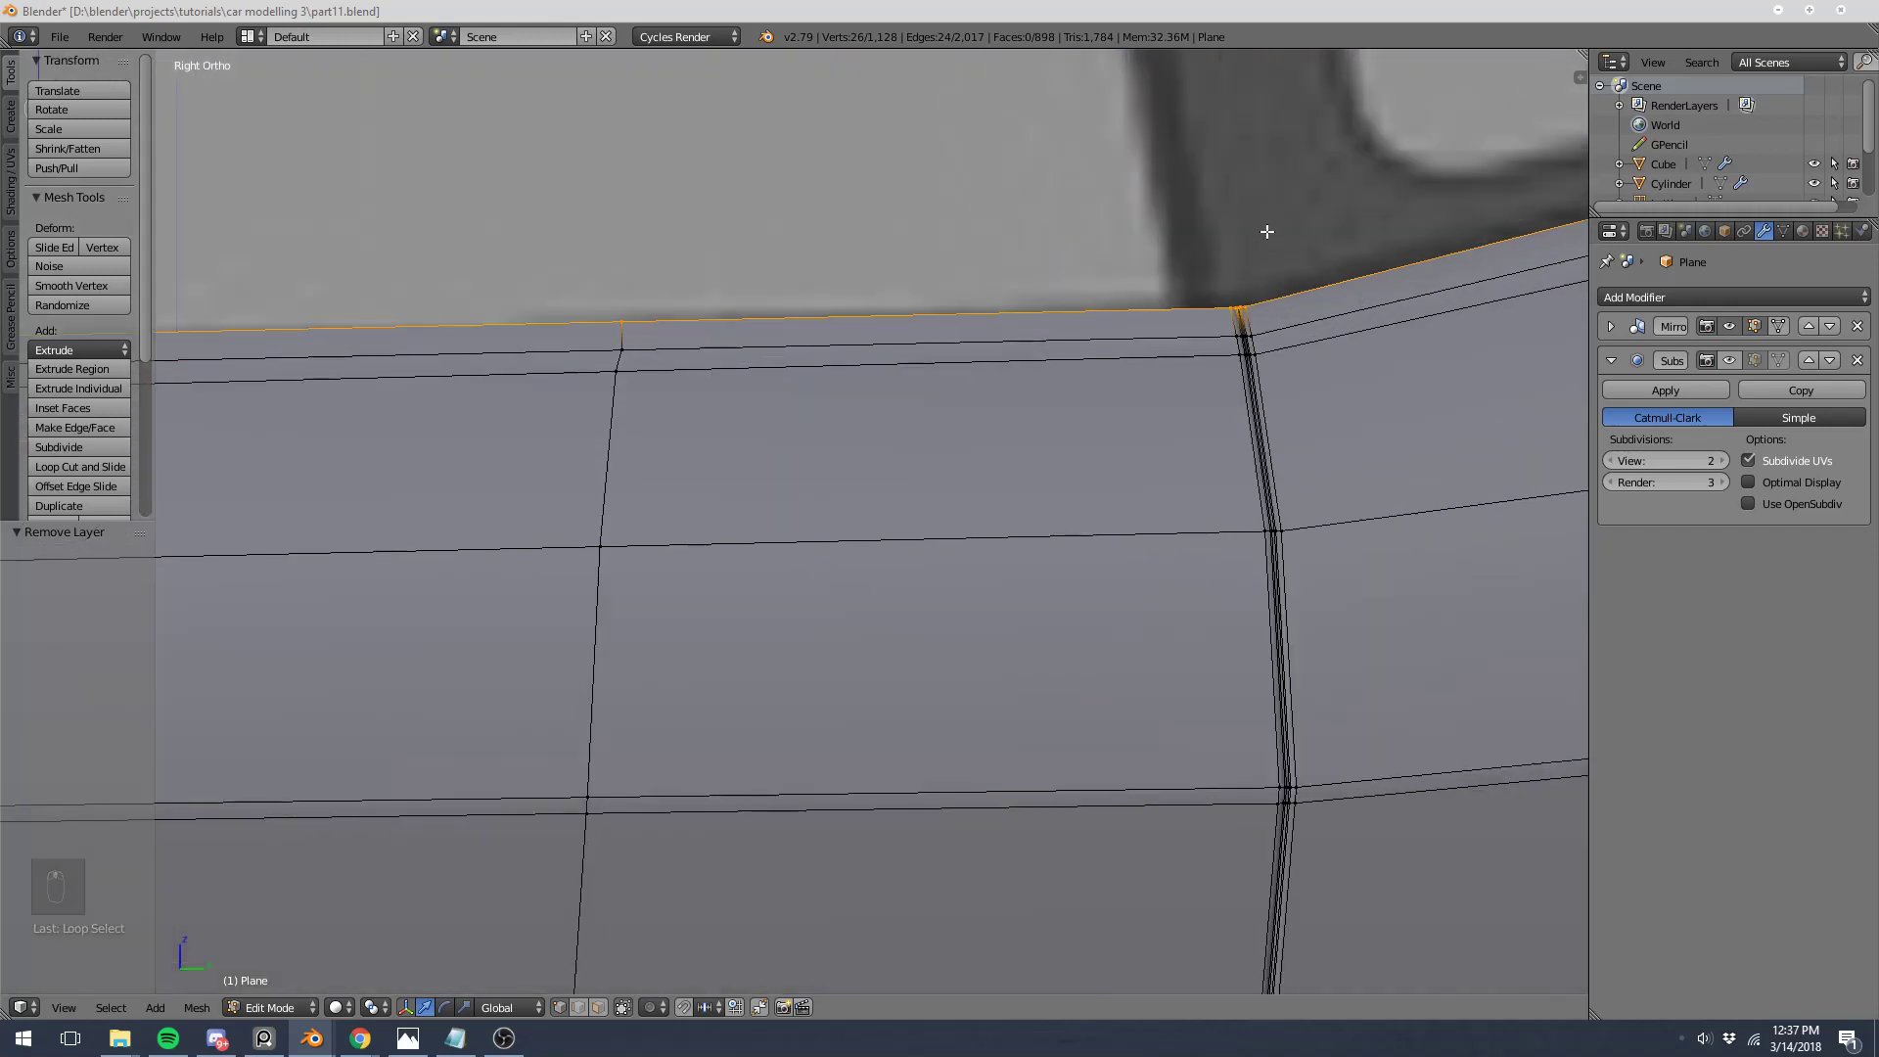
middle_click_drag(1259, 231, 818, 385, "shift")
scroll(973, 356, "up", 3)
middle_click_drag(1017, 305, 1036, 432, "shift")
key("b")
left_click_drag(1046, 270, 1098, 319)
middle_click_drag(1098, 319, 1100, 324)
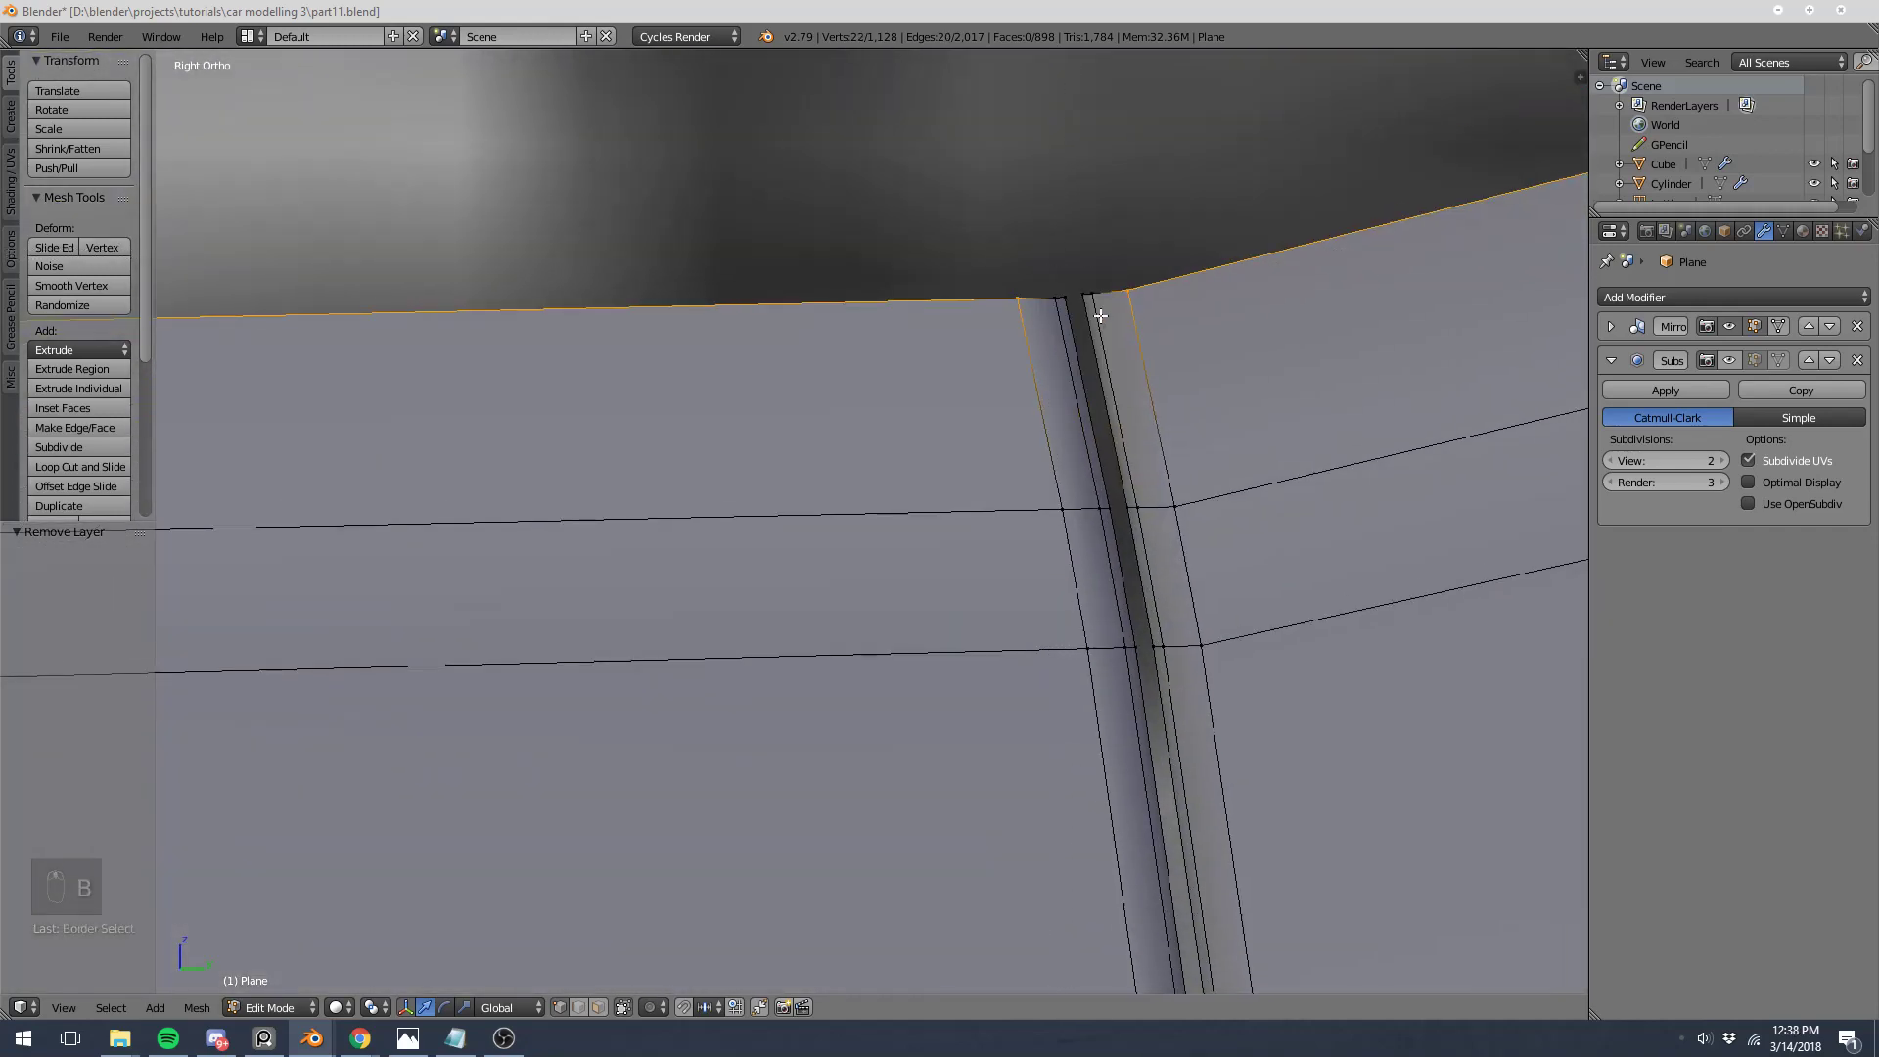
Step: In wireframe, box-deselect the vertices at the window opening's front lower corner and restore solid shading
scroll(1079, 308, "down", 12)
middle_click_drag(441, 431, 1541, 407, "shift")
middle_click_drag(293, 523, 988, 502, "shift")
middle_click_drag(636, 517, 1082, 533, "shift")
scroll(1057, 532, "up", 7)
scroll(1040, 532, "up", 4)
key("z")
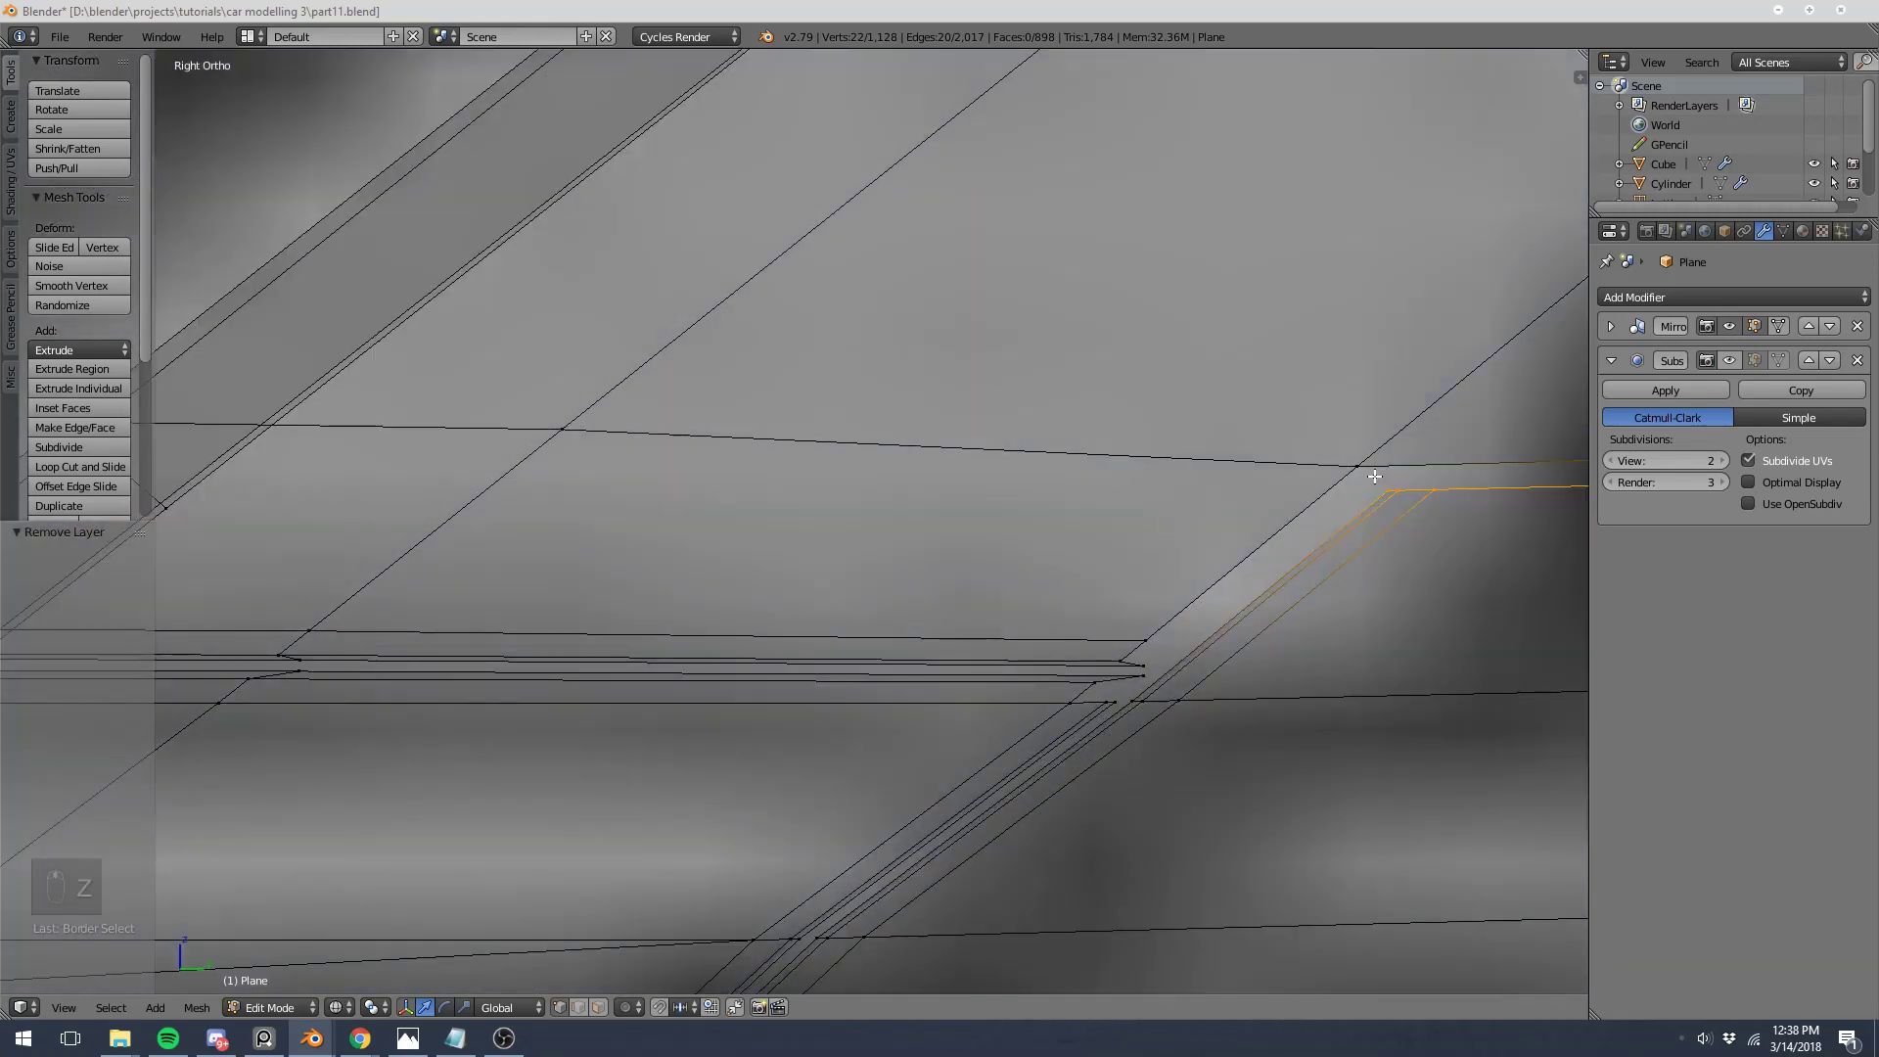
key("b")
middle_click_drag(1375, 476, 1439, 504)
scroll(1394, 496, "down", 5)
key("z")
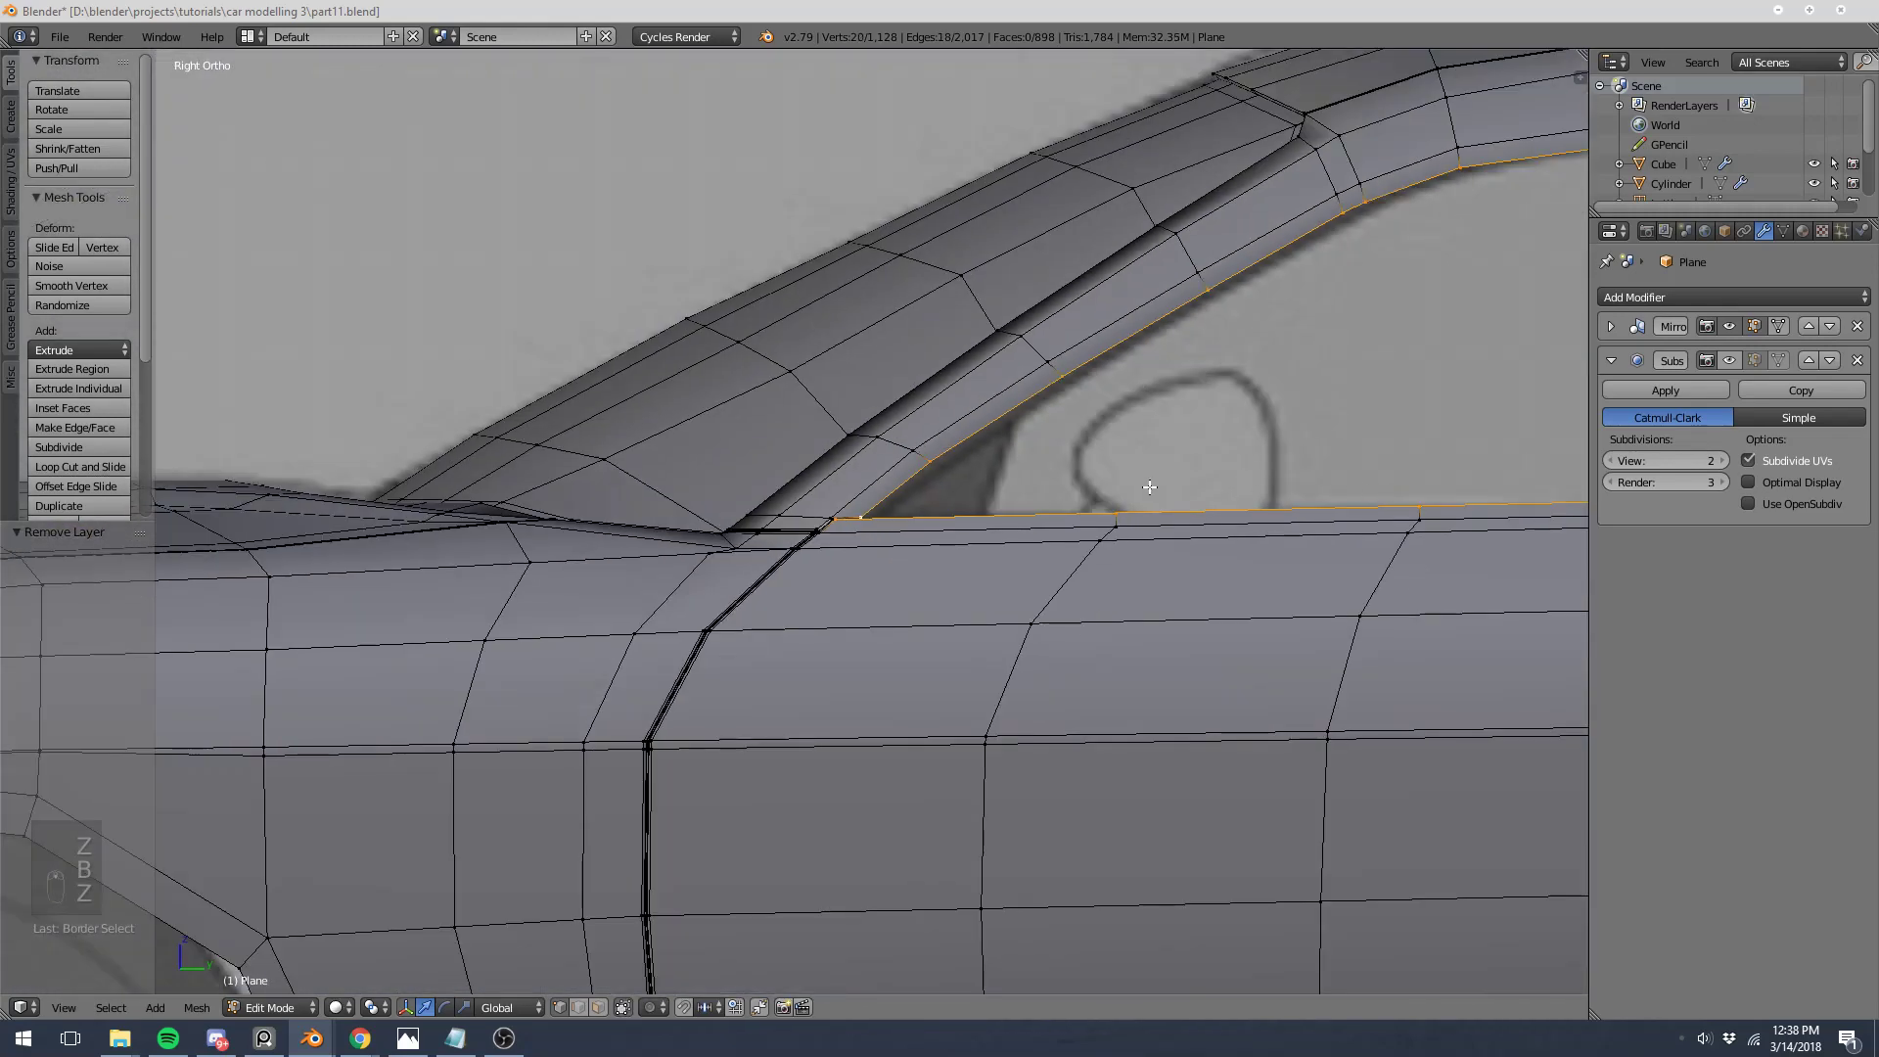
Step: From the top view in wireframe, extrude the selected window edges inward by X -0.004
middle_click_drag(1148, 486, 781, 674)
key("KP_7")
scroll(743, 690, "up", 6)
key("z")
middle_click_drag(676, 766, 893, 386, "shift")
scroll(894, 430, "up", 6)
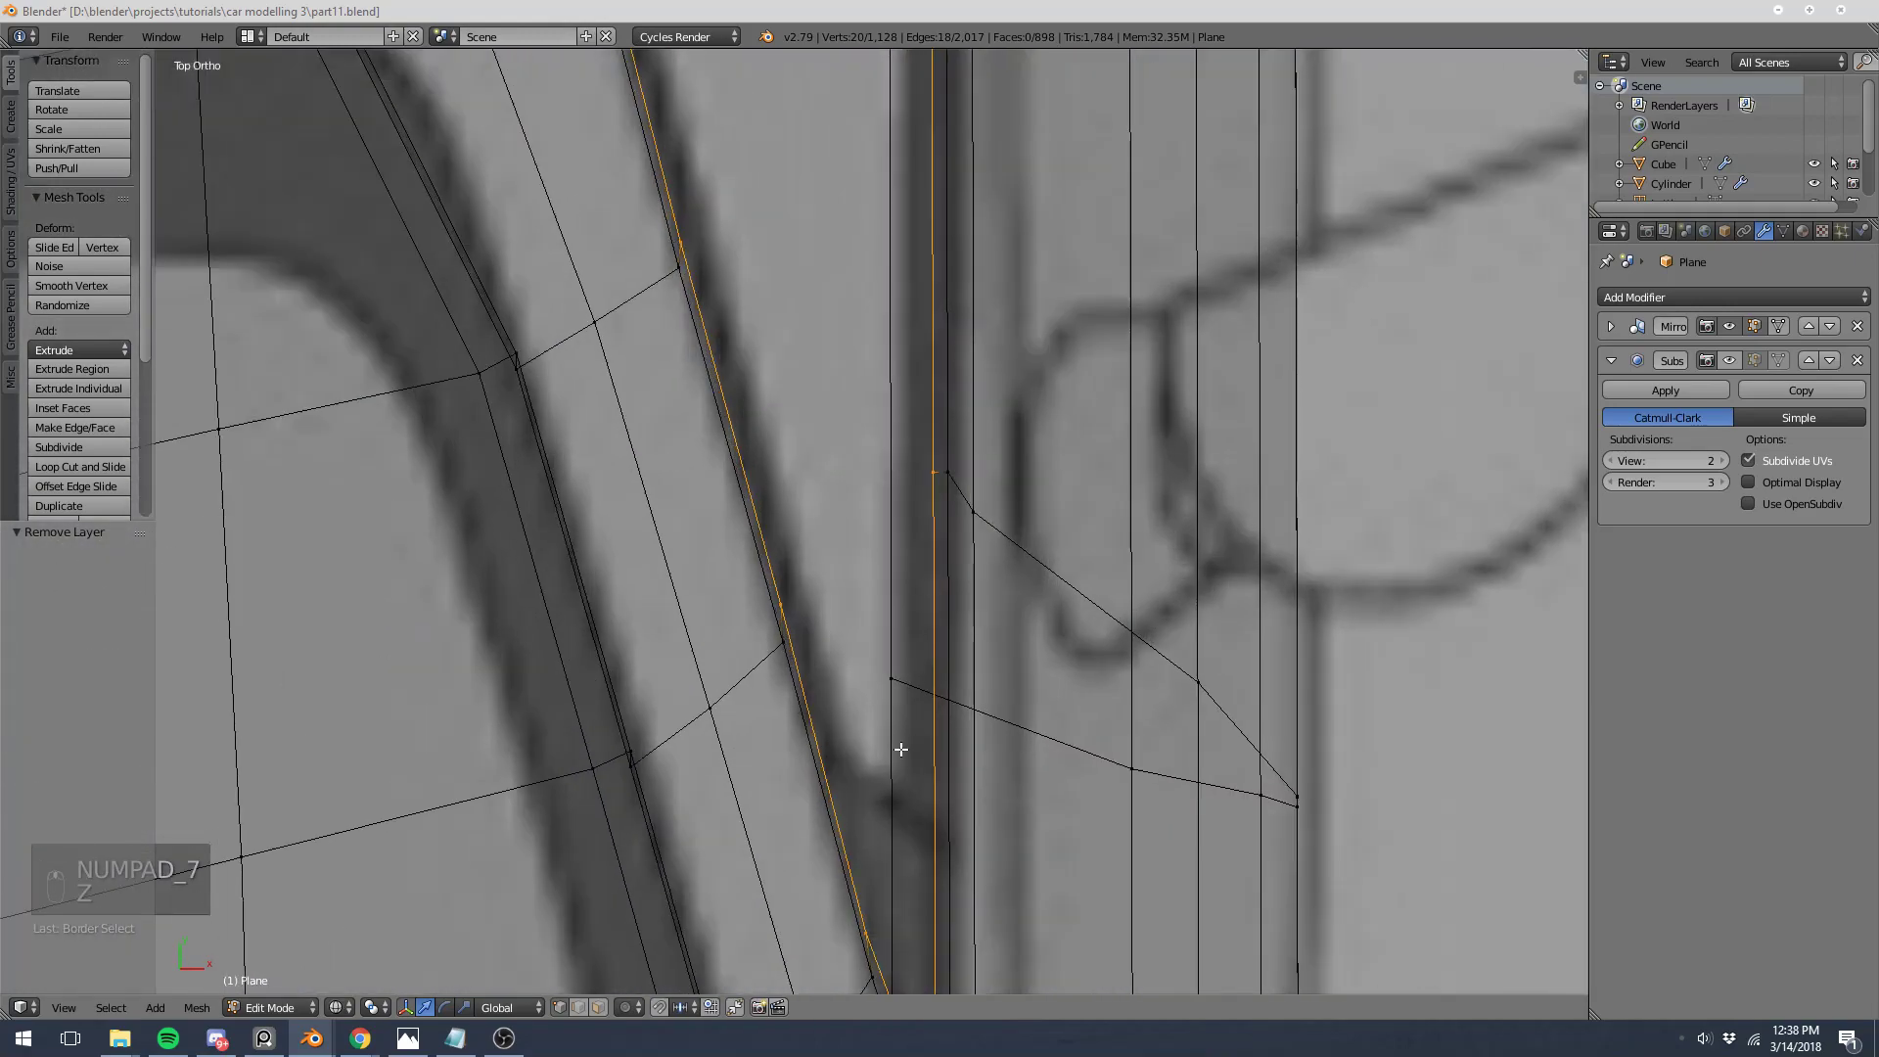
middle_click_drag(902, 750, 854, 227, "shift")
middle_click_drag(936, 436, 860, 324, "shift")
scroll(864, 329, "up", 6)
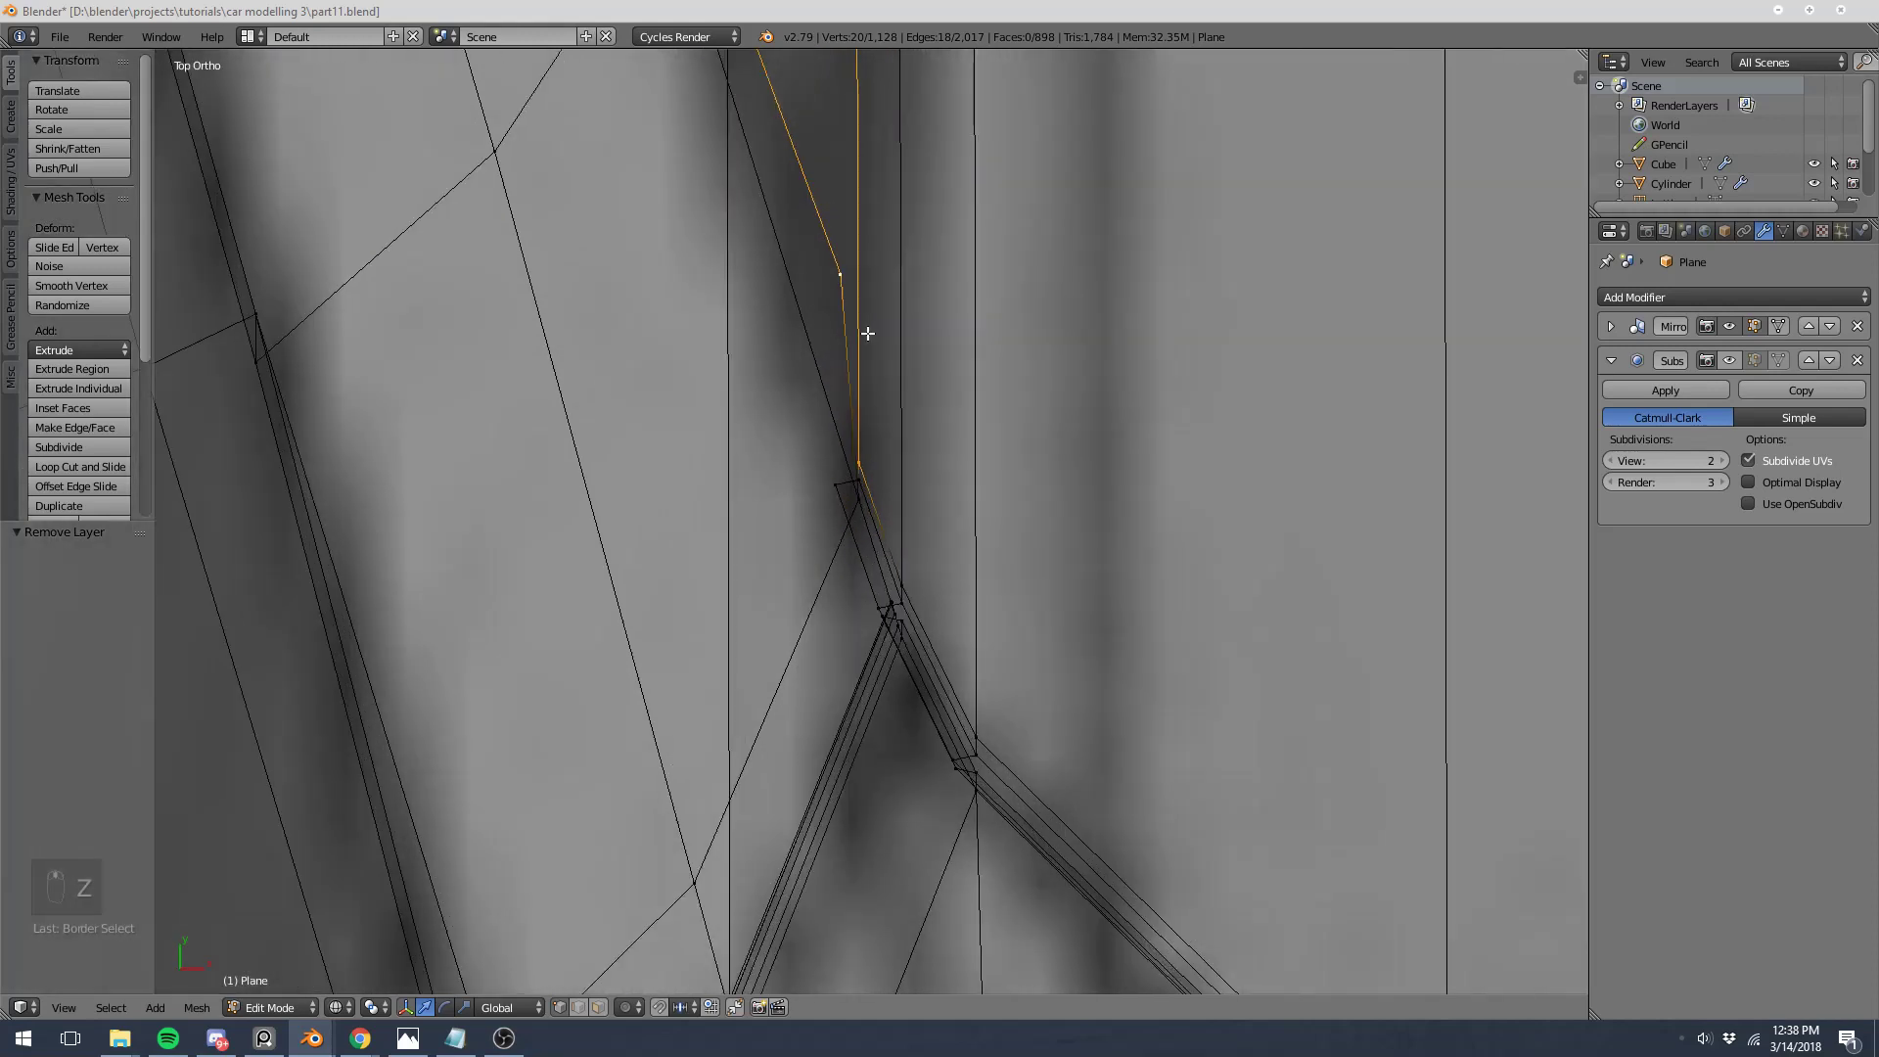
key("e")
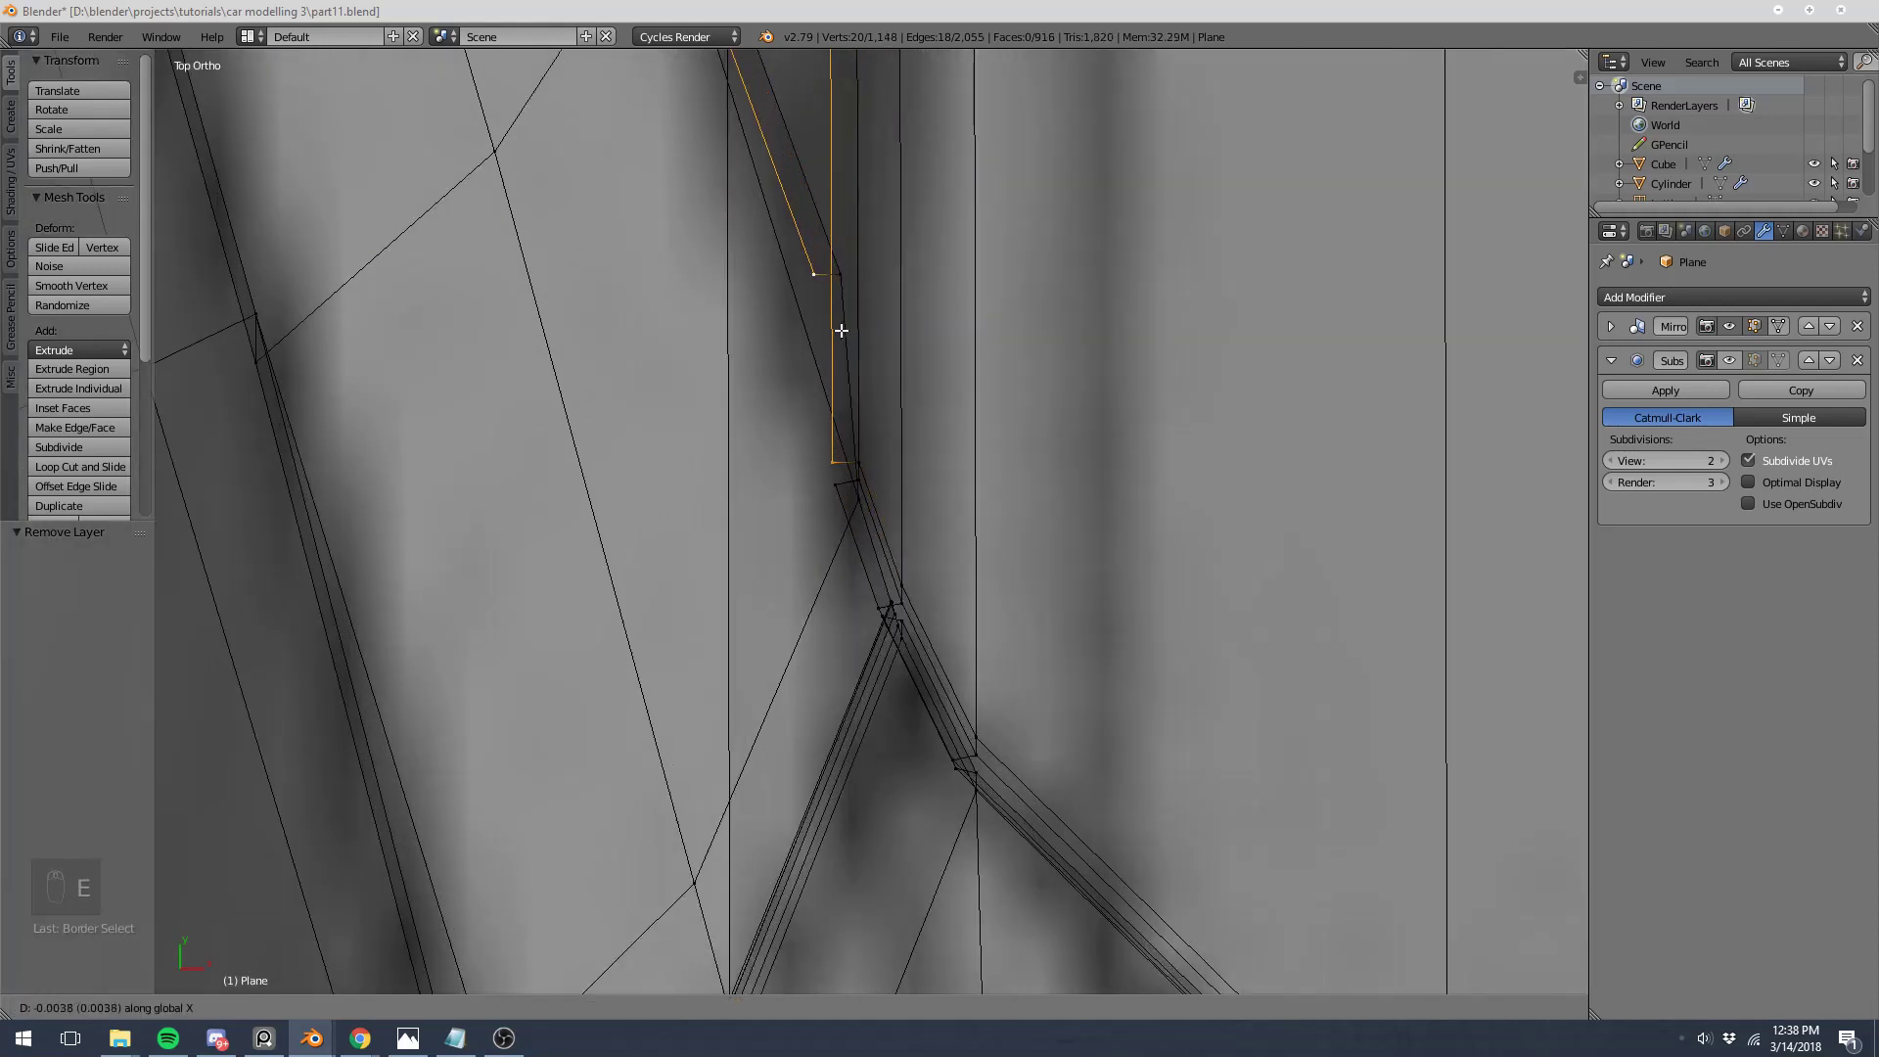
left_click(841, 330)
Step: Fill the gap in the extruded strip at the window's front lower corner with a four-vertex face
scroll(812, 467, "up", 4)
right_click(909, 404)
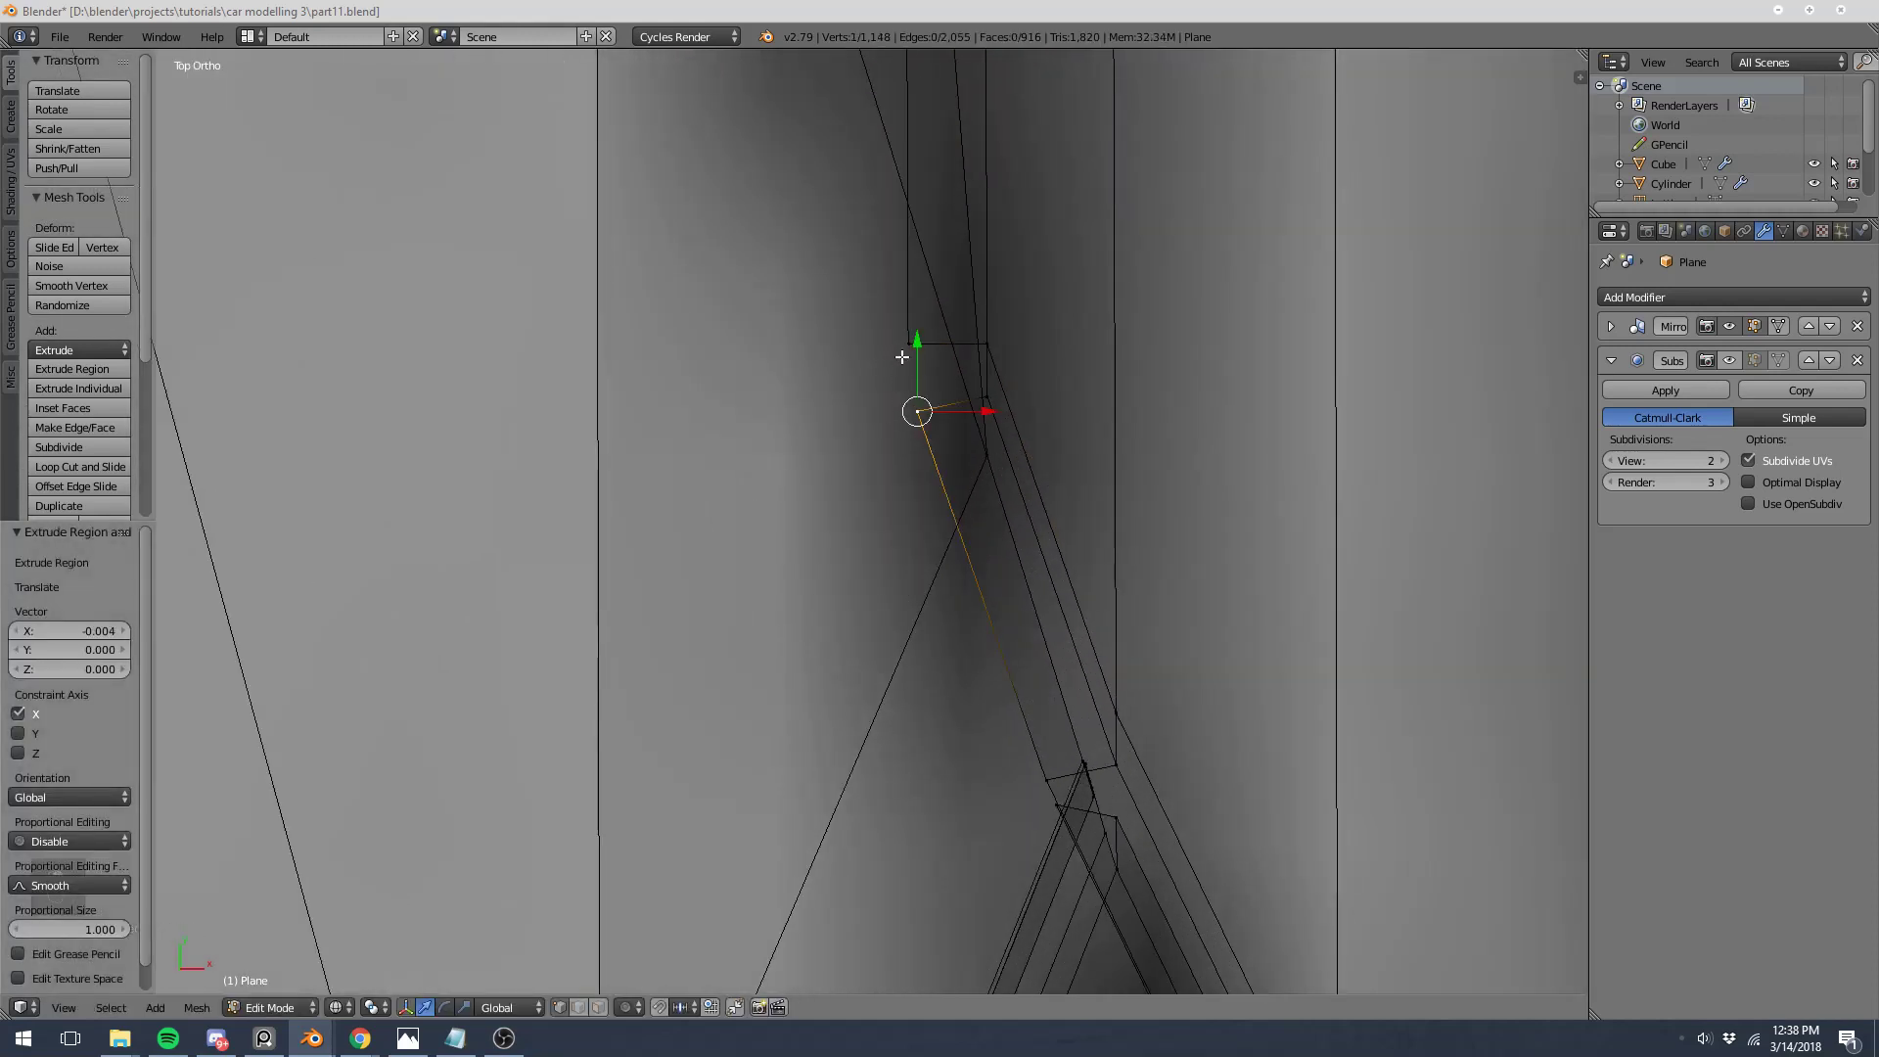
right_click(900, 344)
right_click(901, 417)
right_click(978, 403, "shift")
right_click(985, 349, "shift")
right_click(906, 332, "shift")
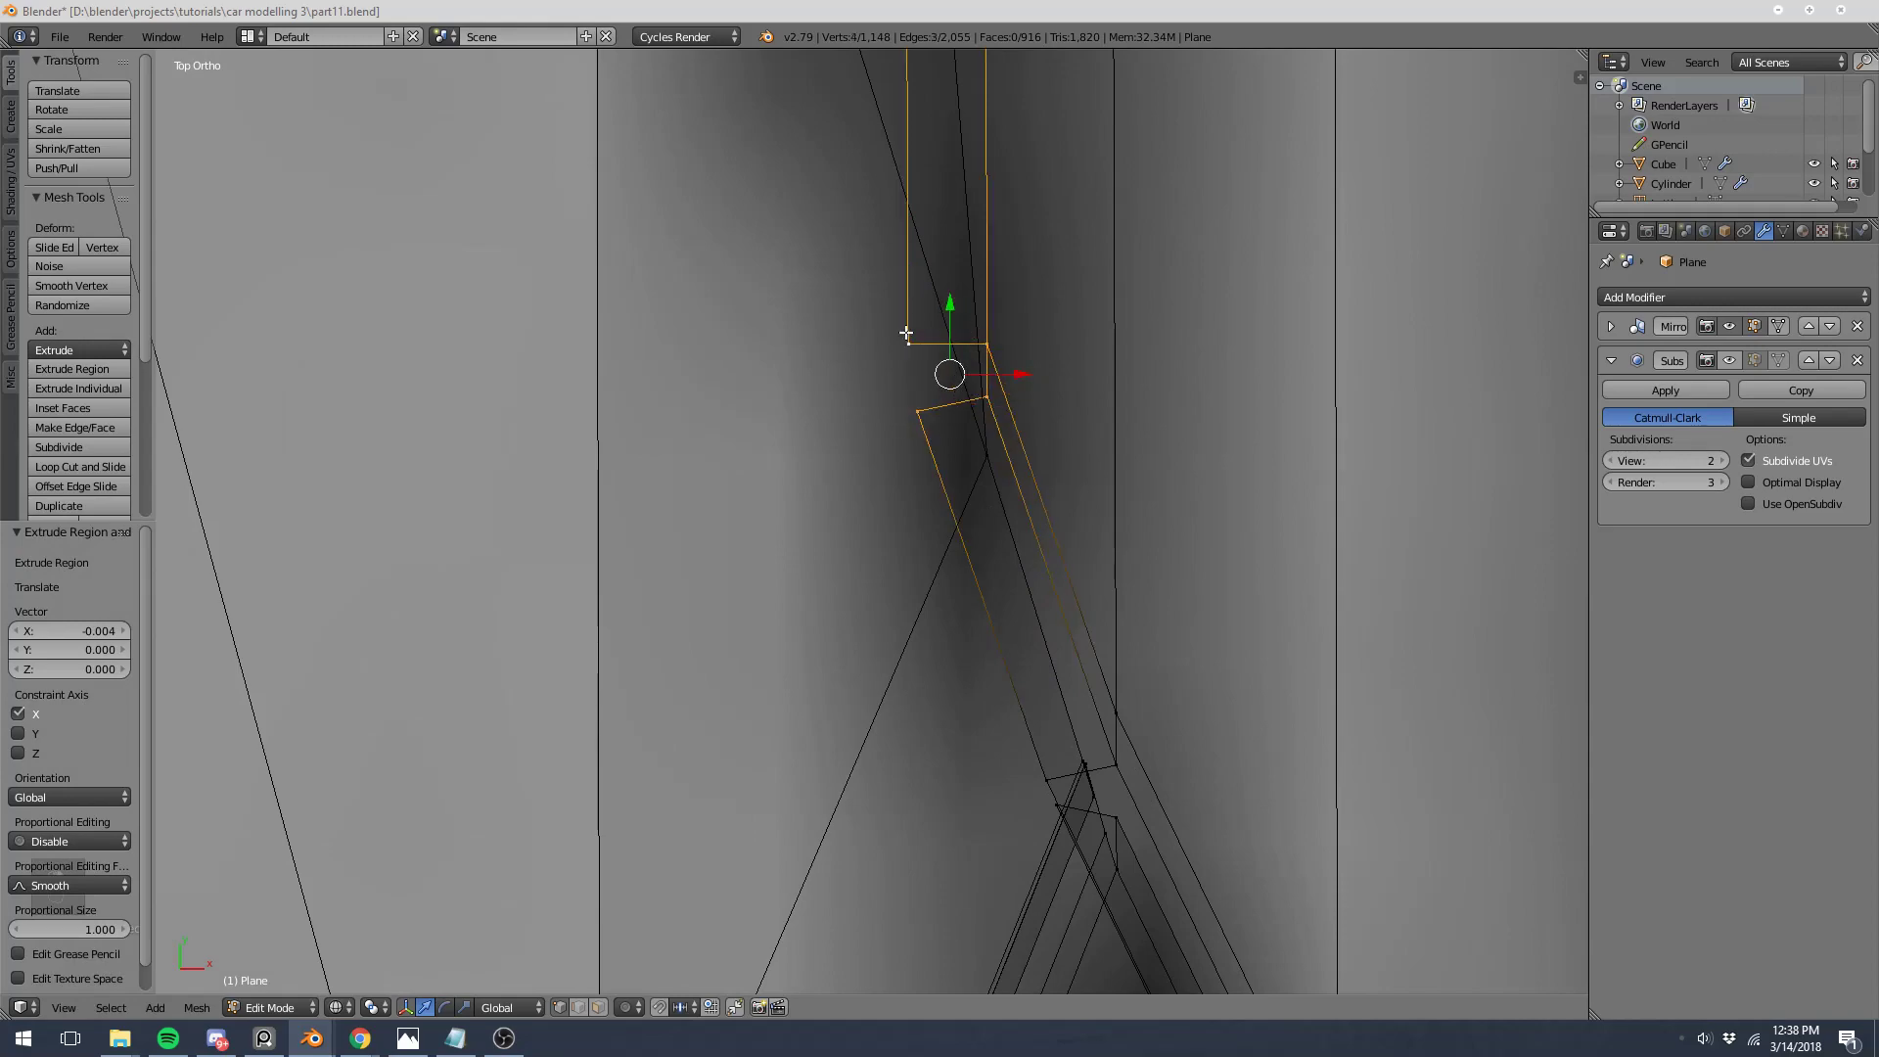
key("f")
scroll(894, 319, "down", 4)
key("a")
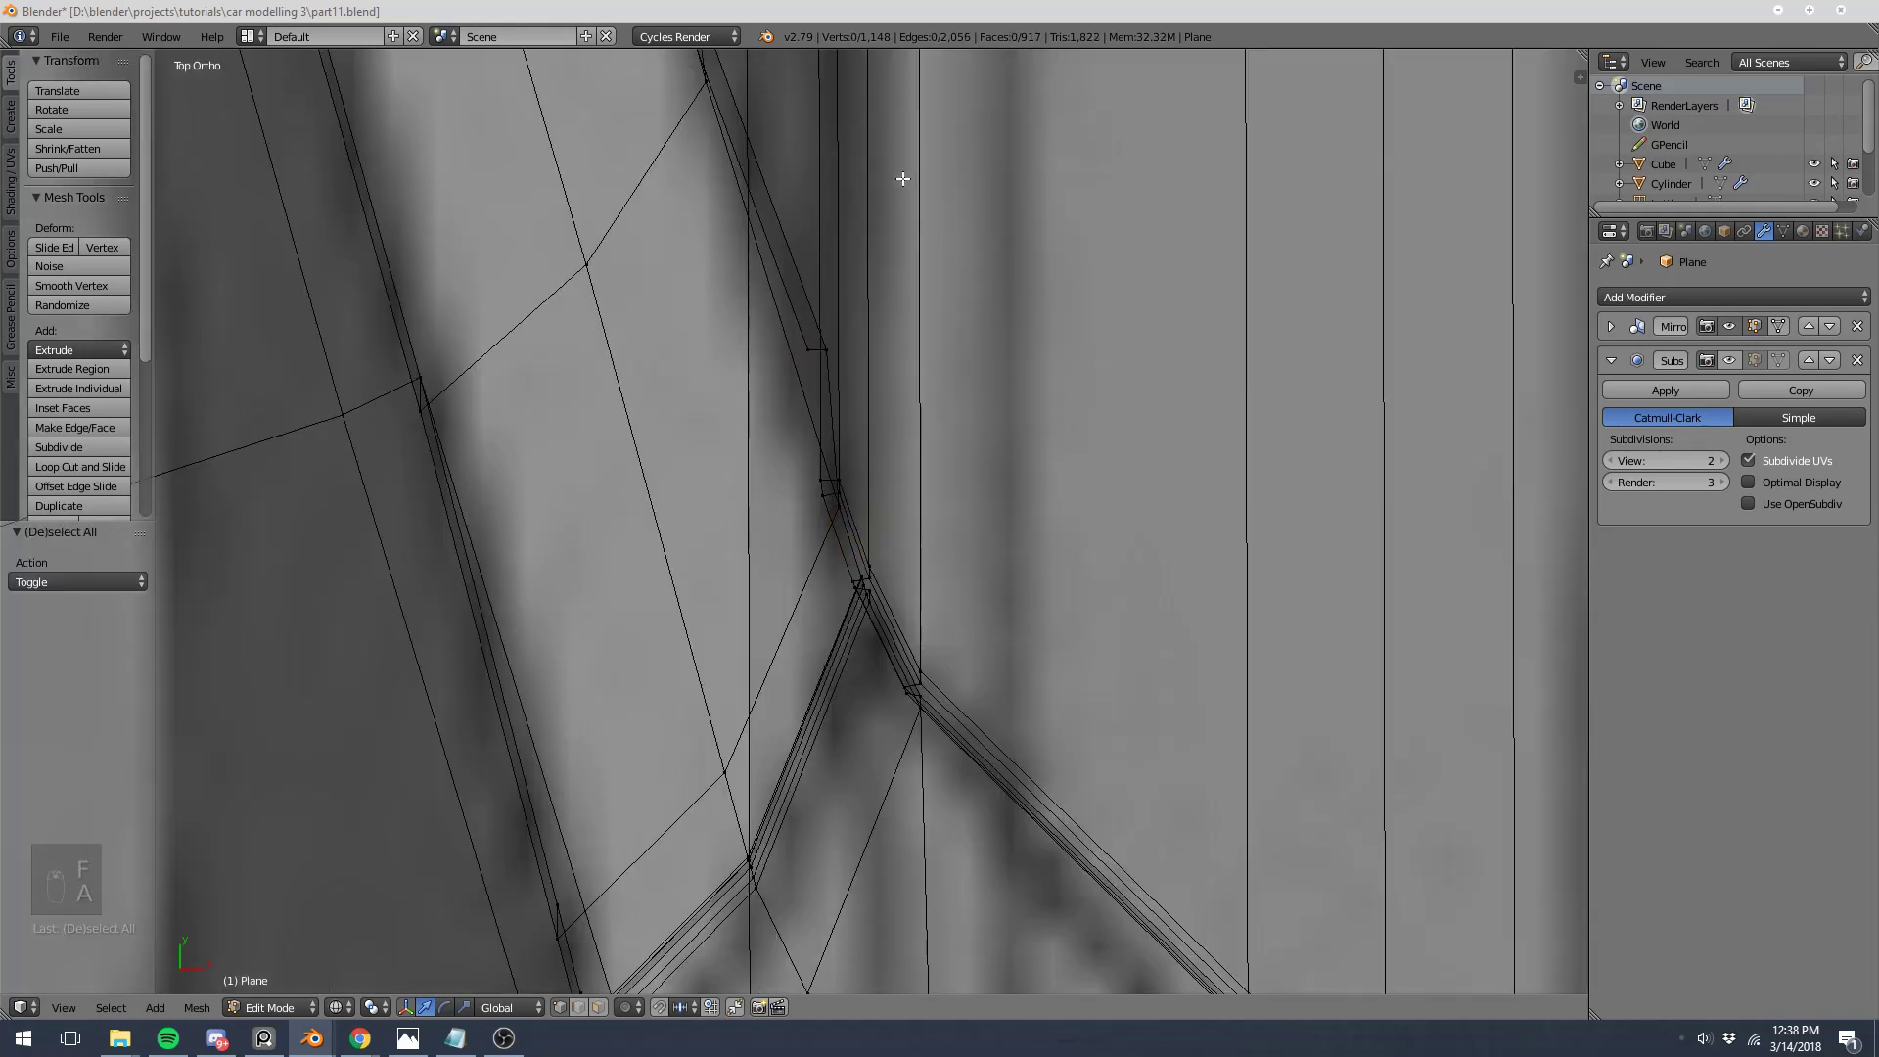
Step: In solid shading, fill a four-vertex face joining the door-side strip to the inner corner at the rear door gap
scroll(903, 179, "down", 7)
middle_click_drag(892, 235, 907, 363, "shift")
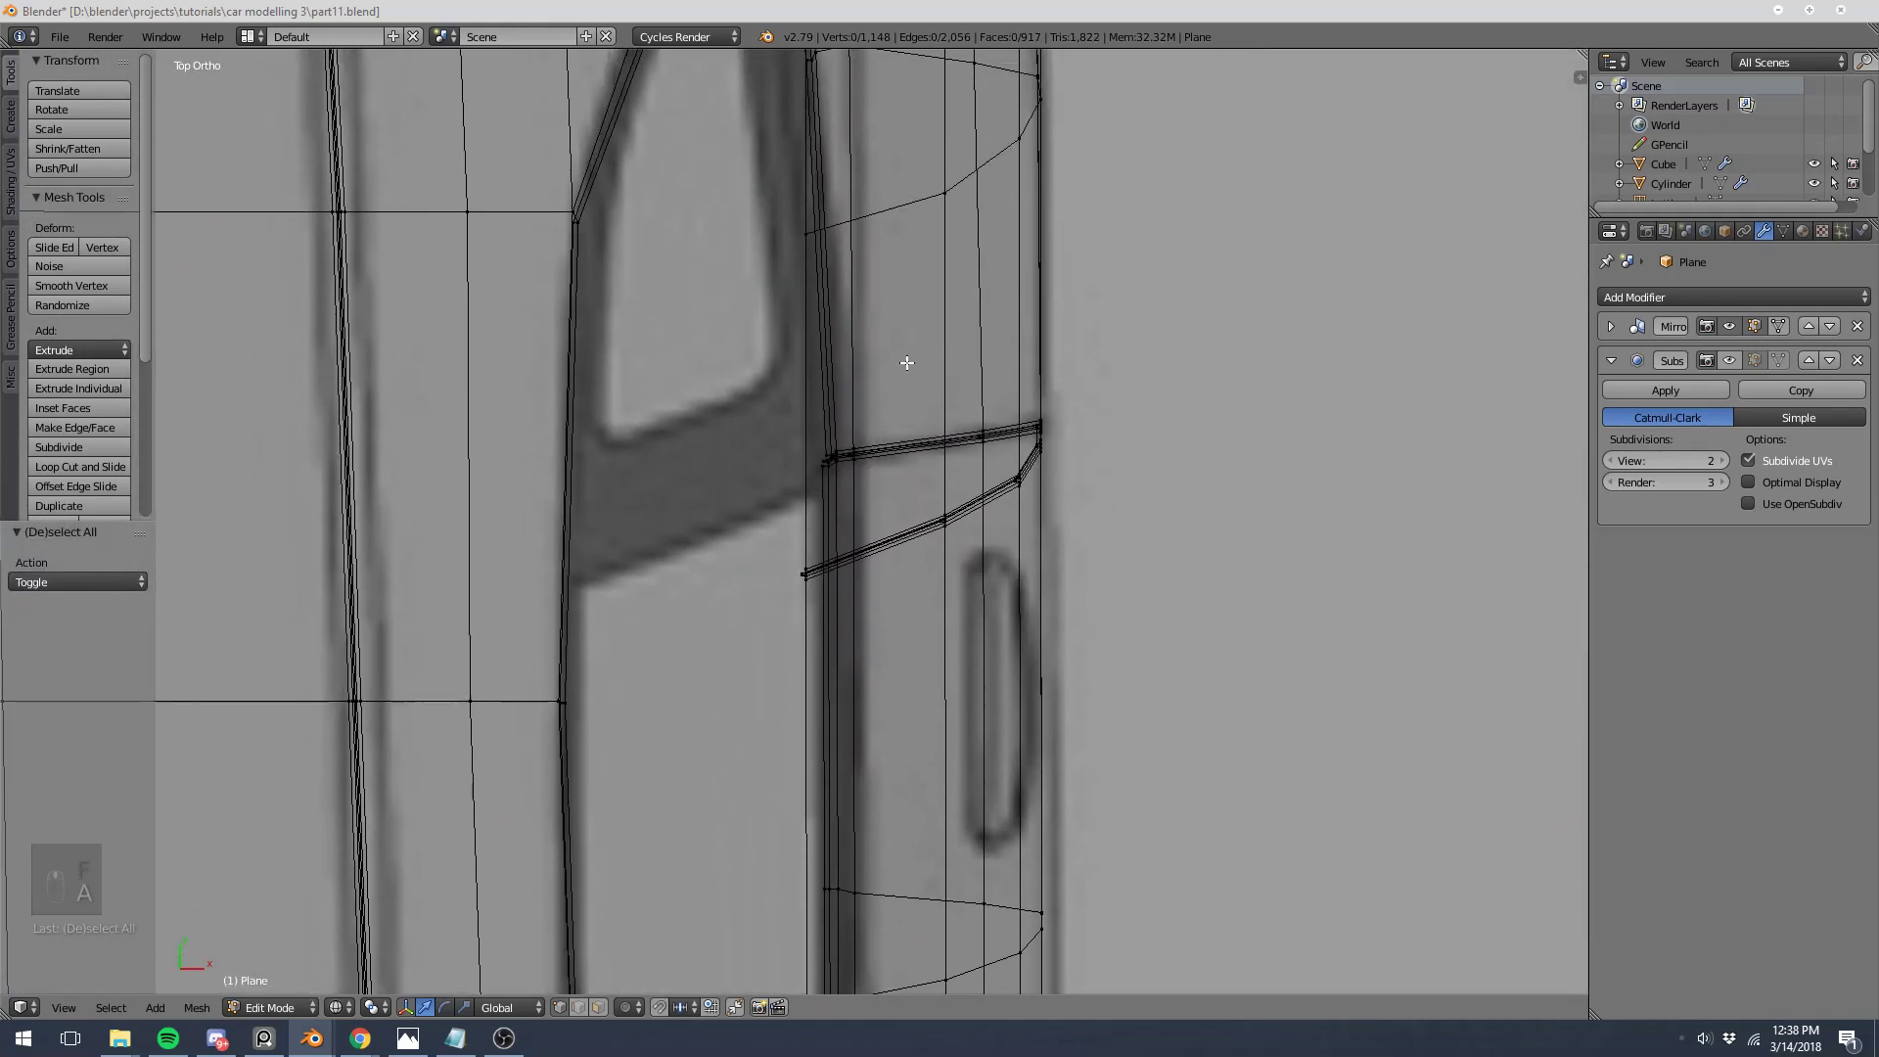
key("z")
scroll(871, 432, "up", 5)
scroll(854, 407, "up", 3)
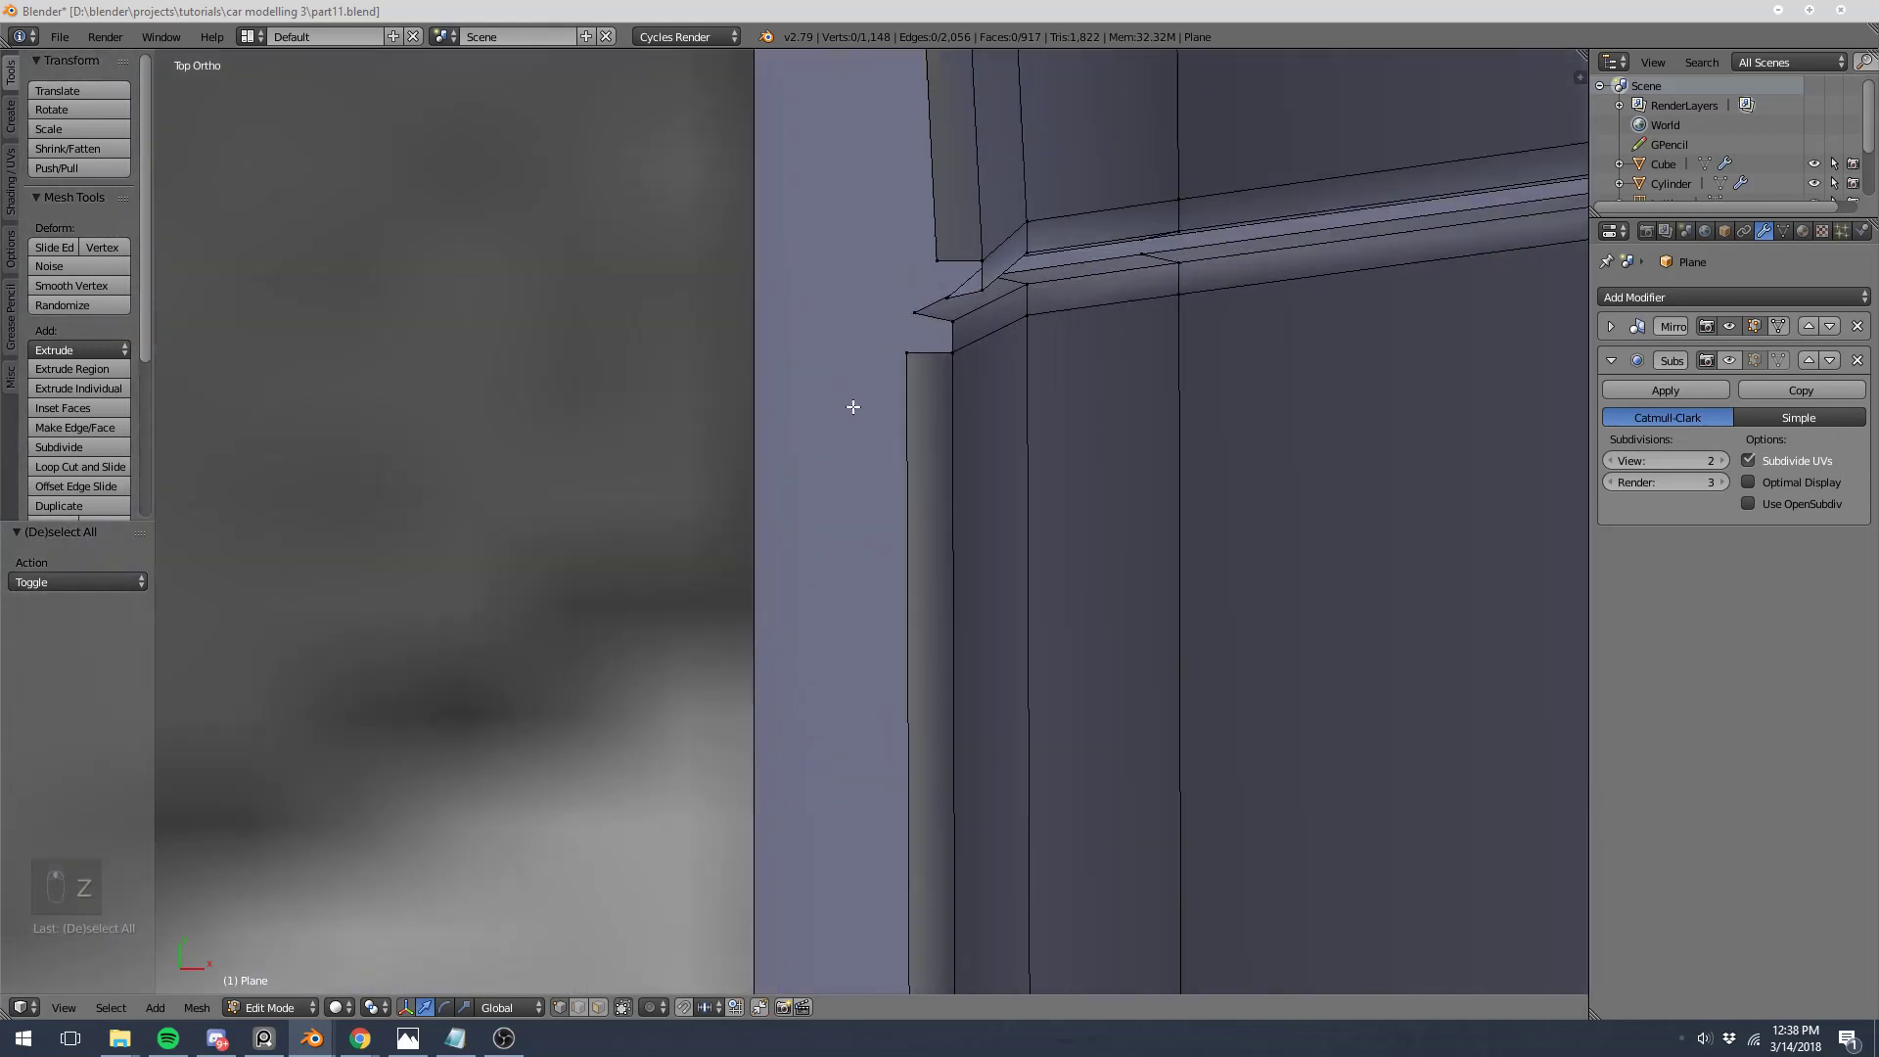
right_click(915, 311)
right_click(908, 352, "shift")
right_click(951, 352, "shift")
right_click(953, 323, "shift")
key("f")
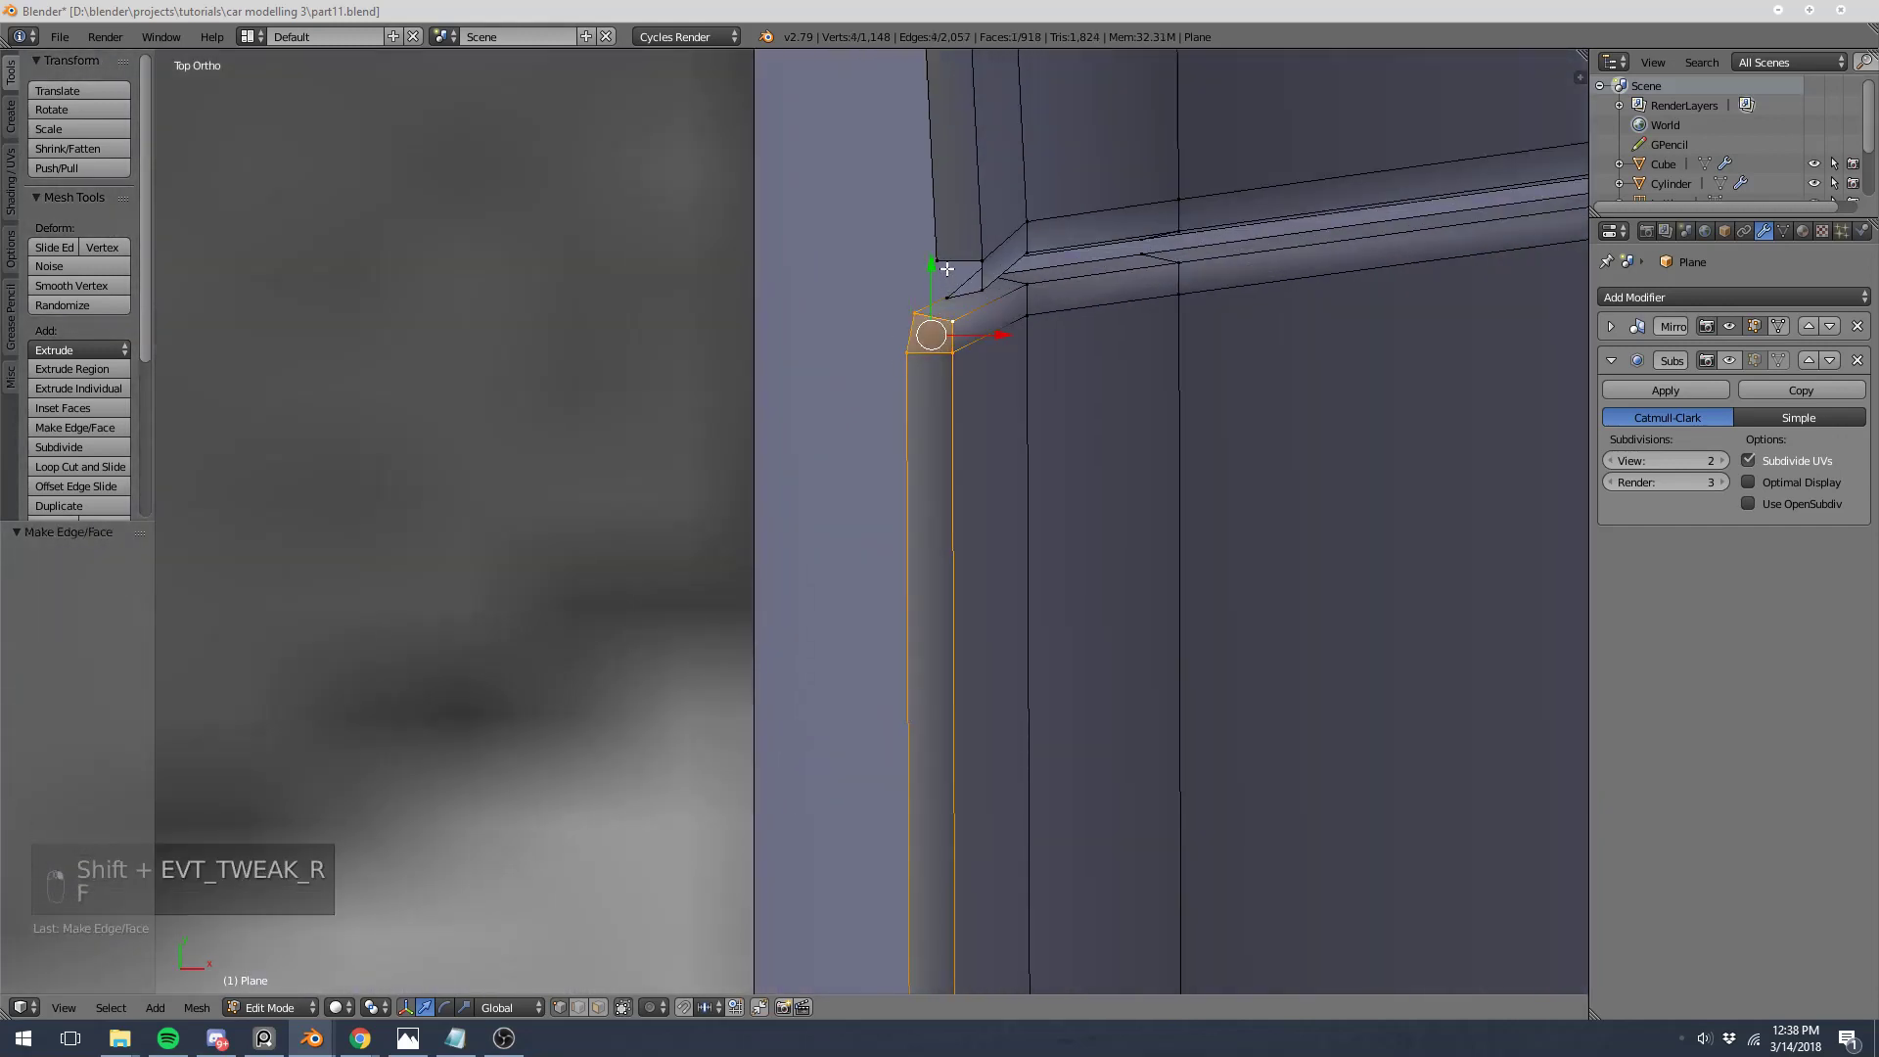
Step: Fill the matching face joining the quarter-window strip to the inner corner behind the door gap
right_click(941, 265)
right_click(981, 261, "shift")
key("f")
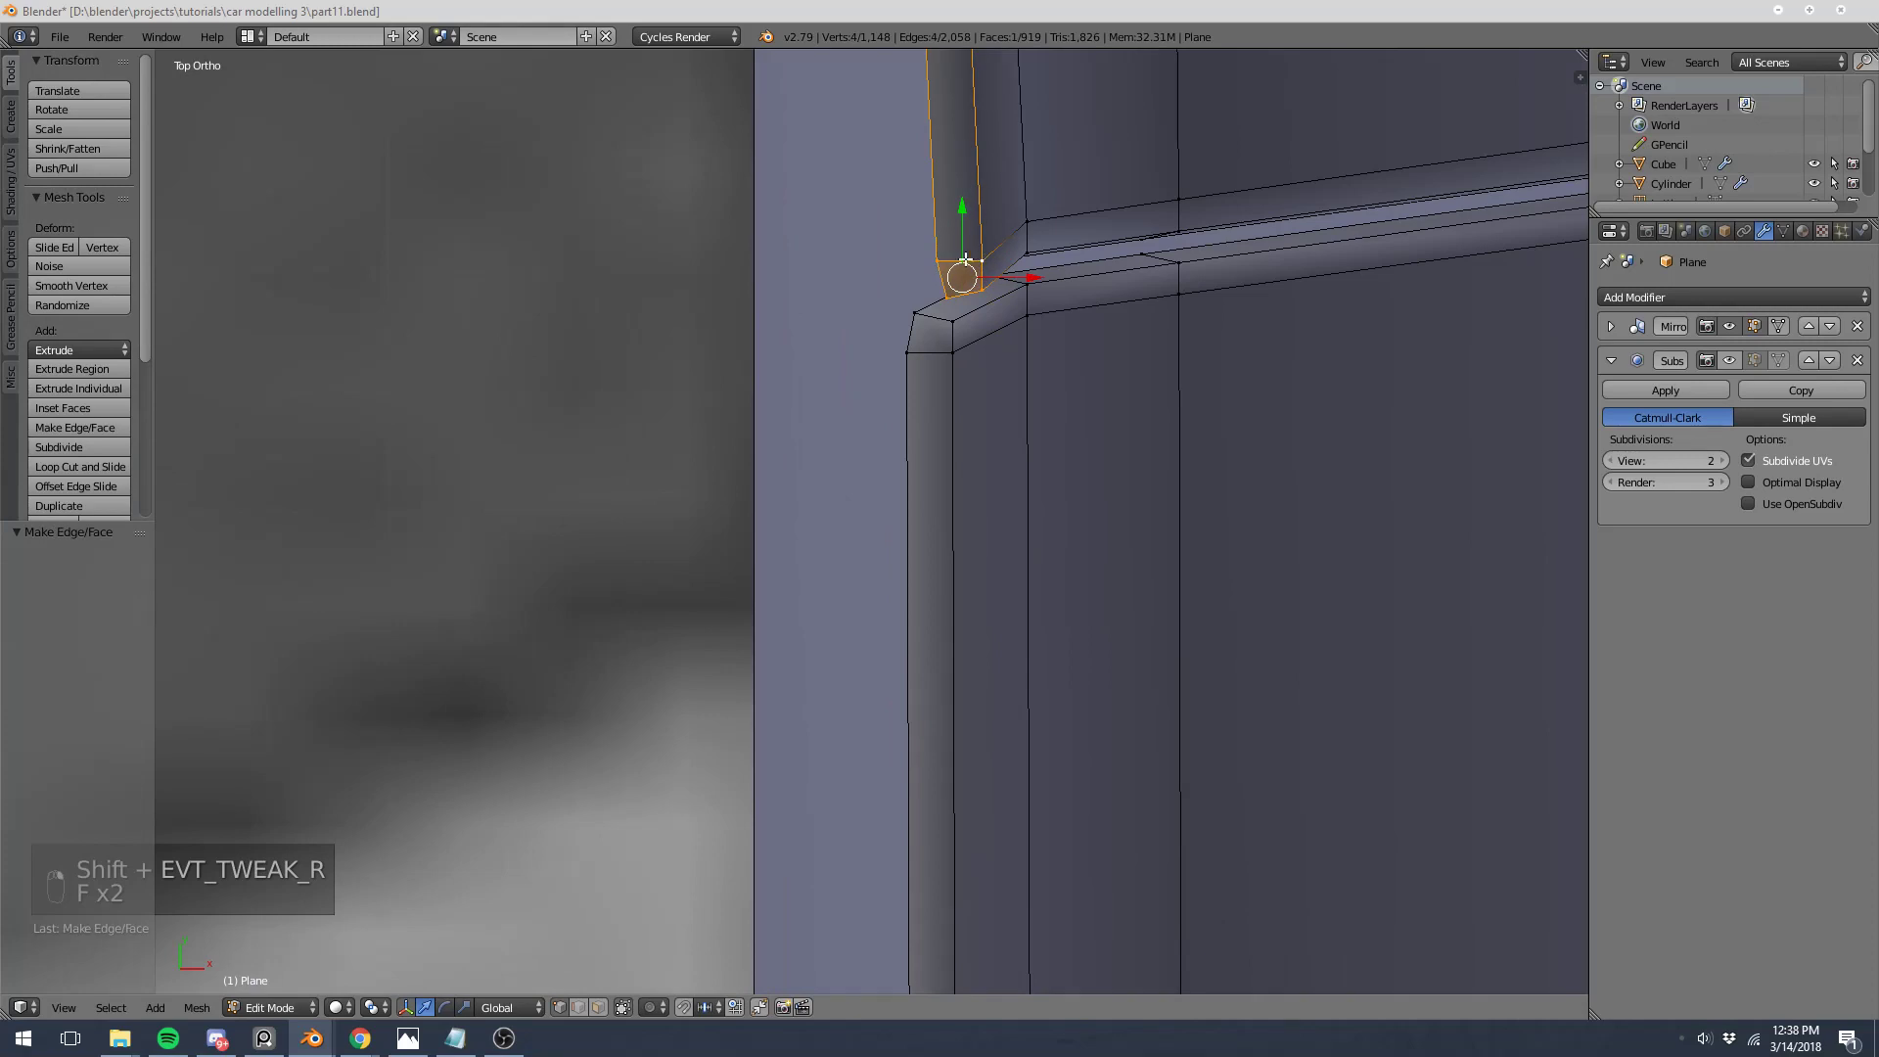
left_click_drag(1004, 274, 990, 270)
Step: Inspect the body in Object Mode around the window opening and rear door gap, and return to the side view in Edit Mode
key("Tab")
key("Tab")
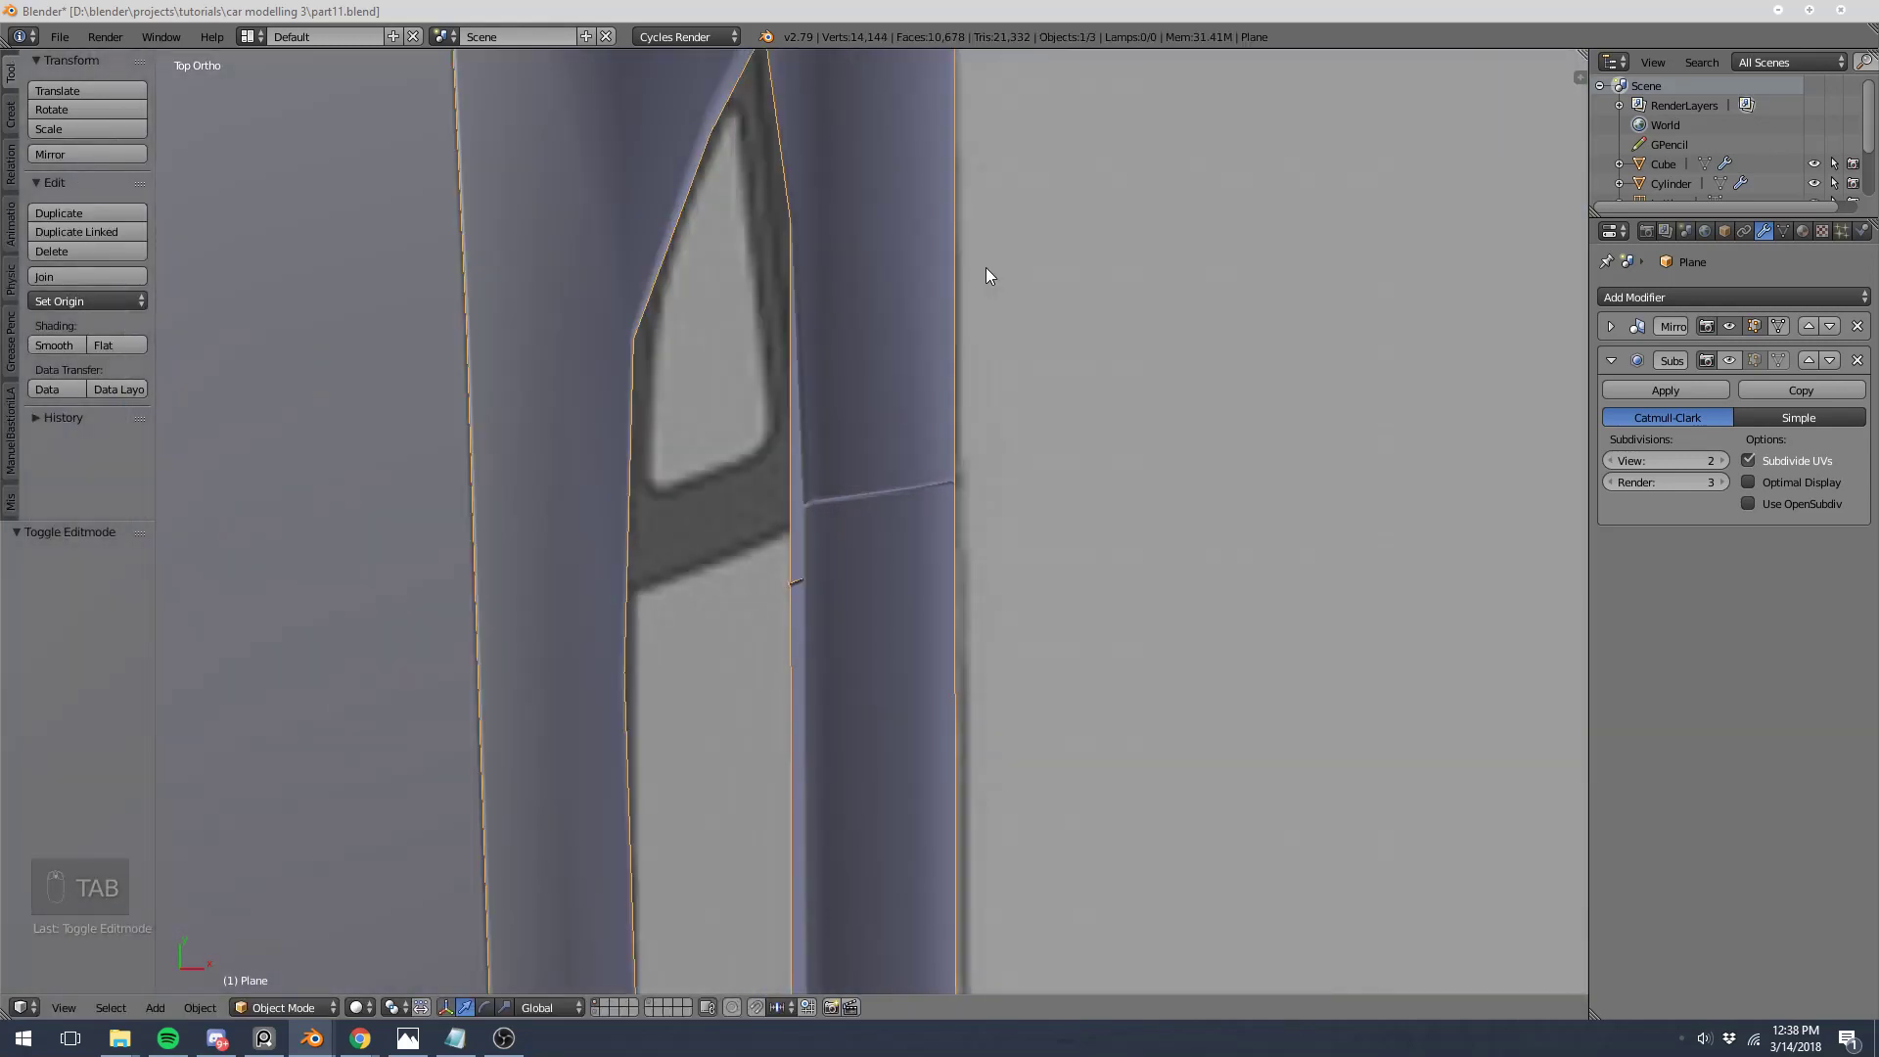
scroll(985, 267, "down", 8)
key("Tab")
middle_click_drag(965, 474, 631, 417)
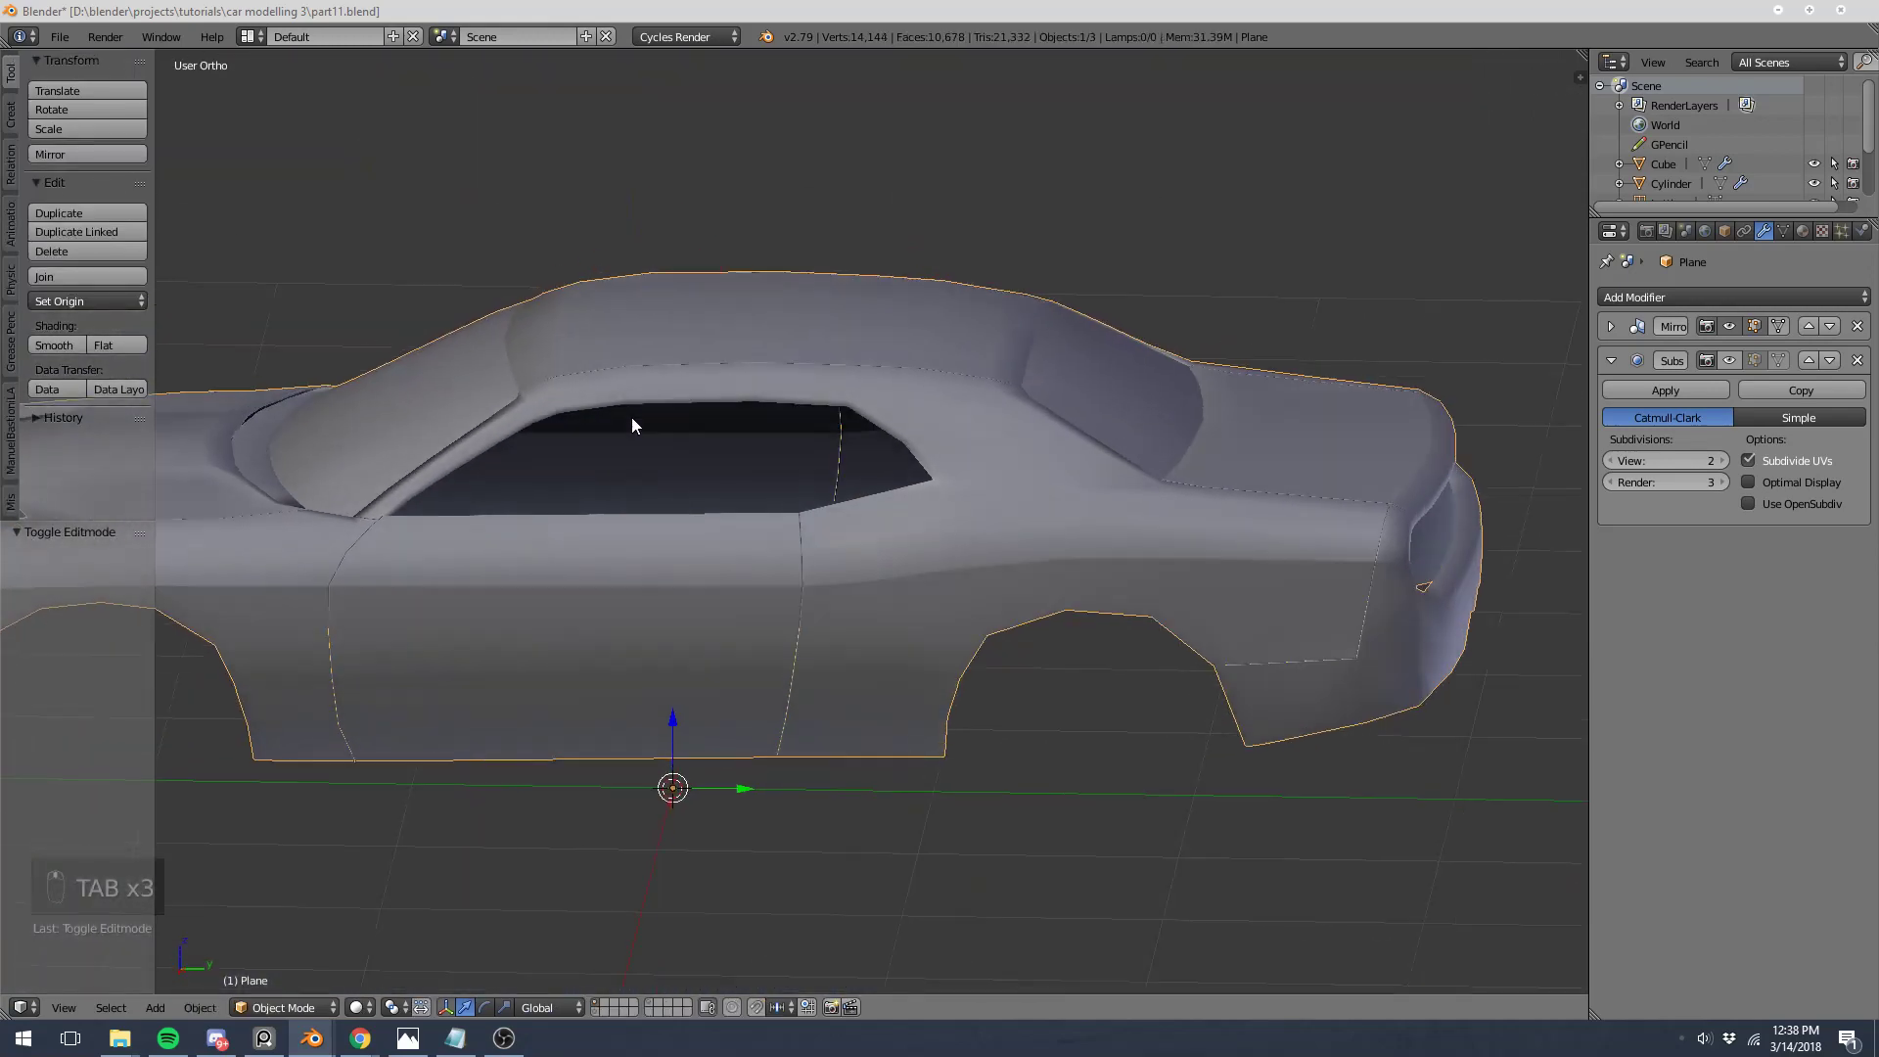
key("a")
key("a")
key("a")
key("a")
scroll(631, 414, "up", 8)
key("Tab")
key("a")
key("a")
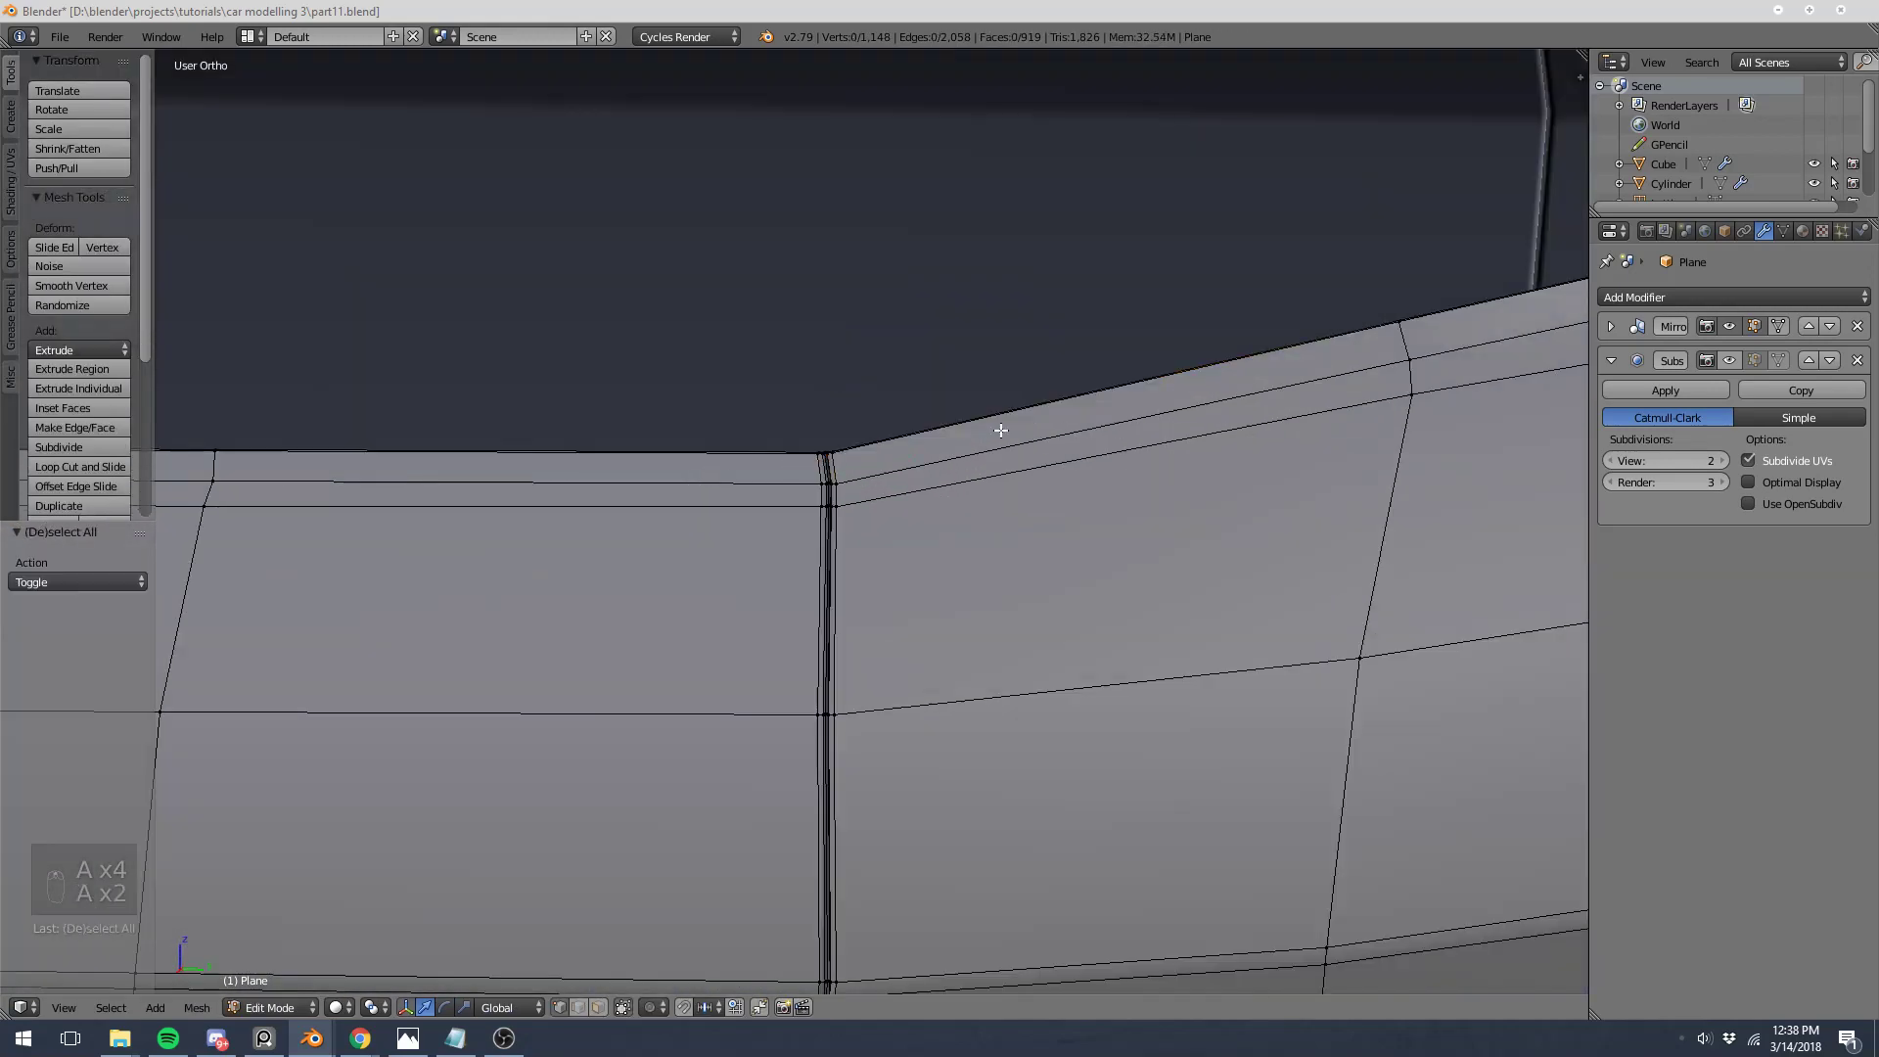
scroll(861, 347, "down", 5)
key("Tab")
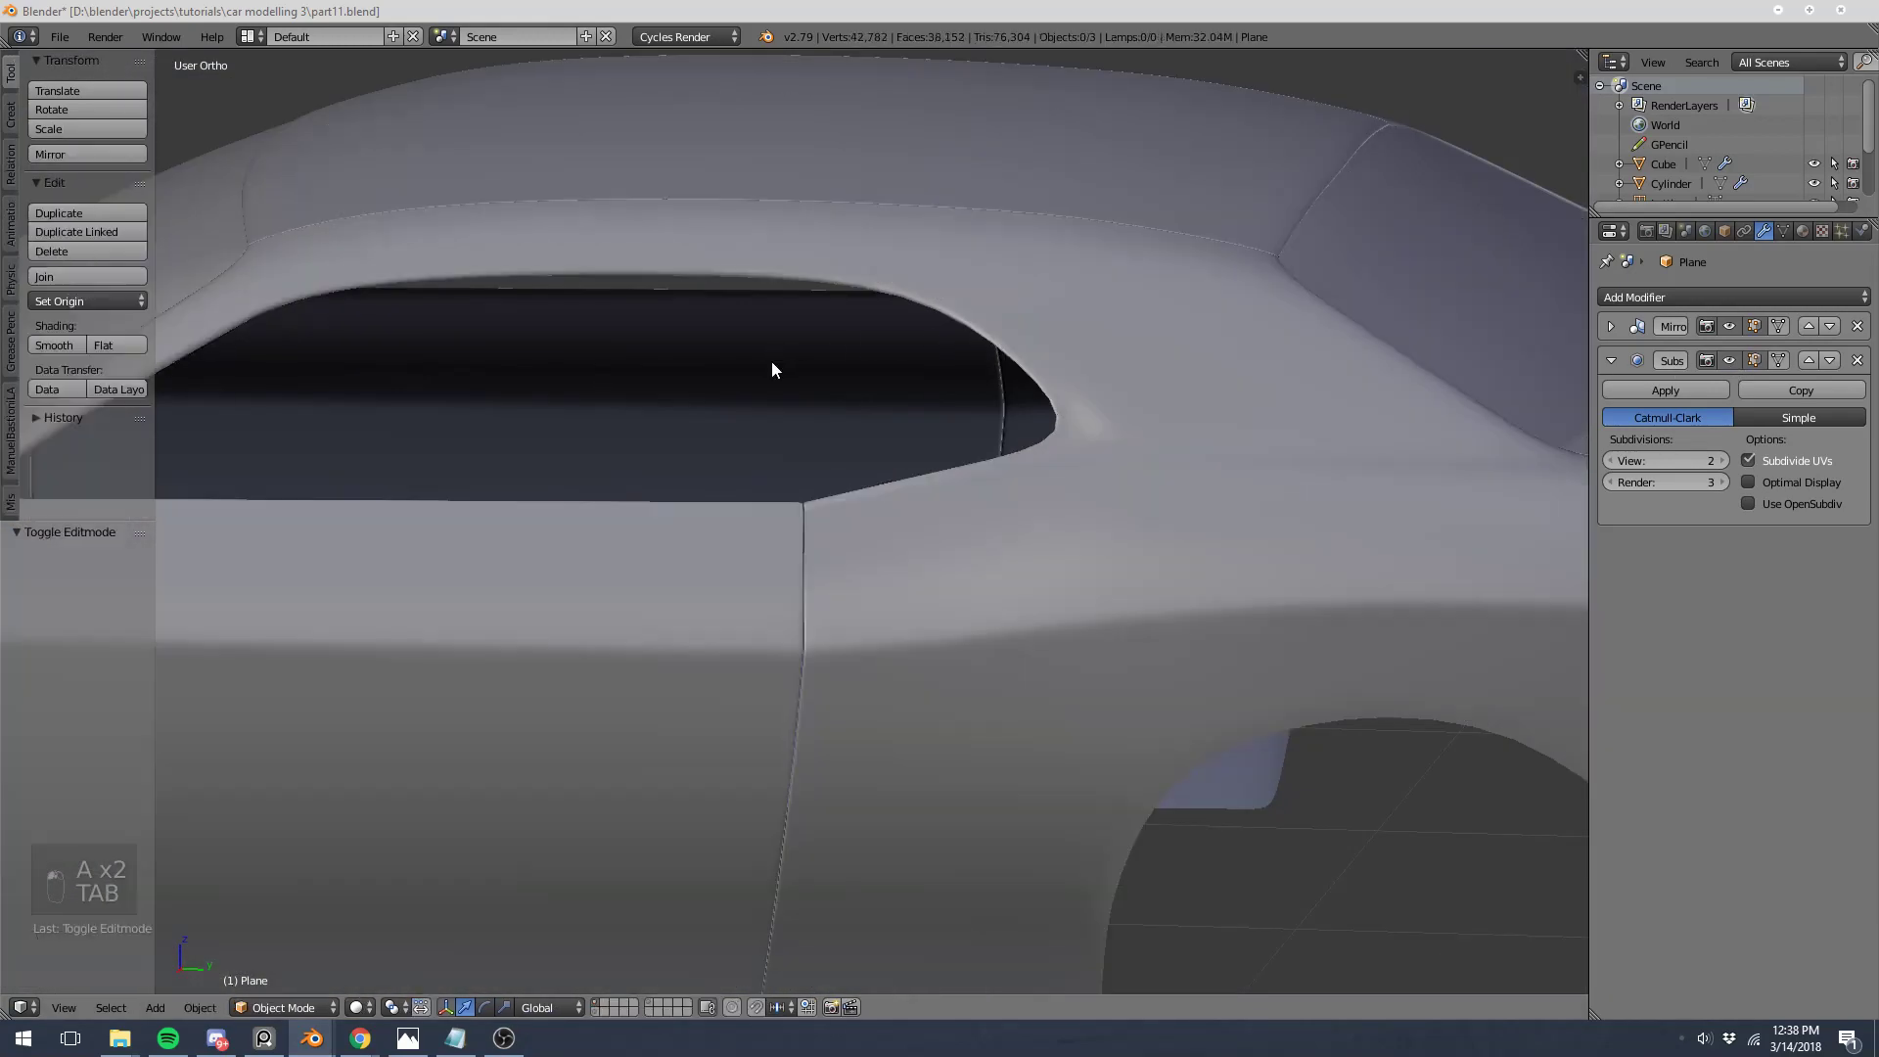
scroll(771, 361, "down", 3)
key("Tab")
key("KP_3")
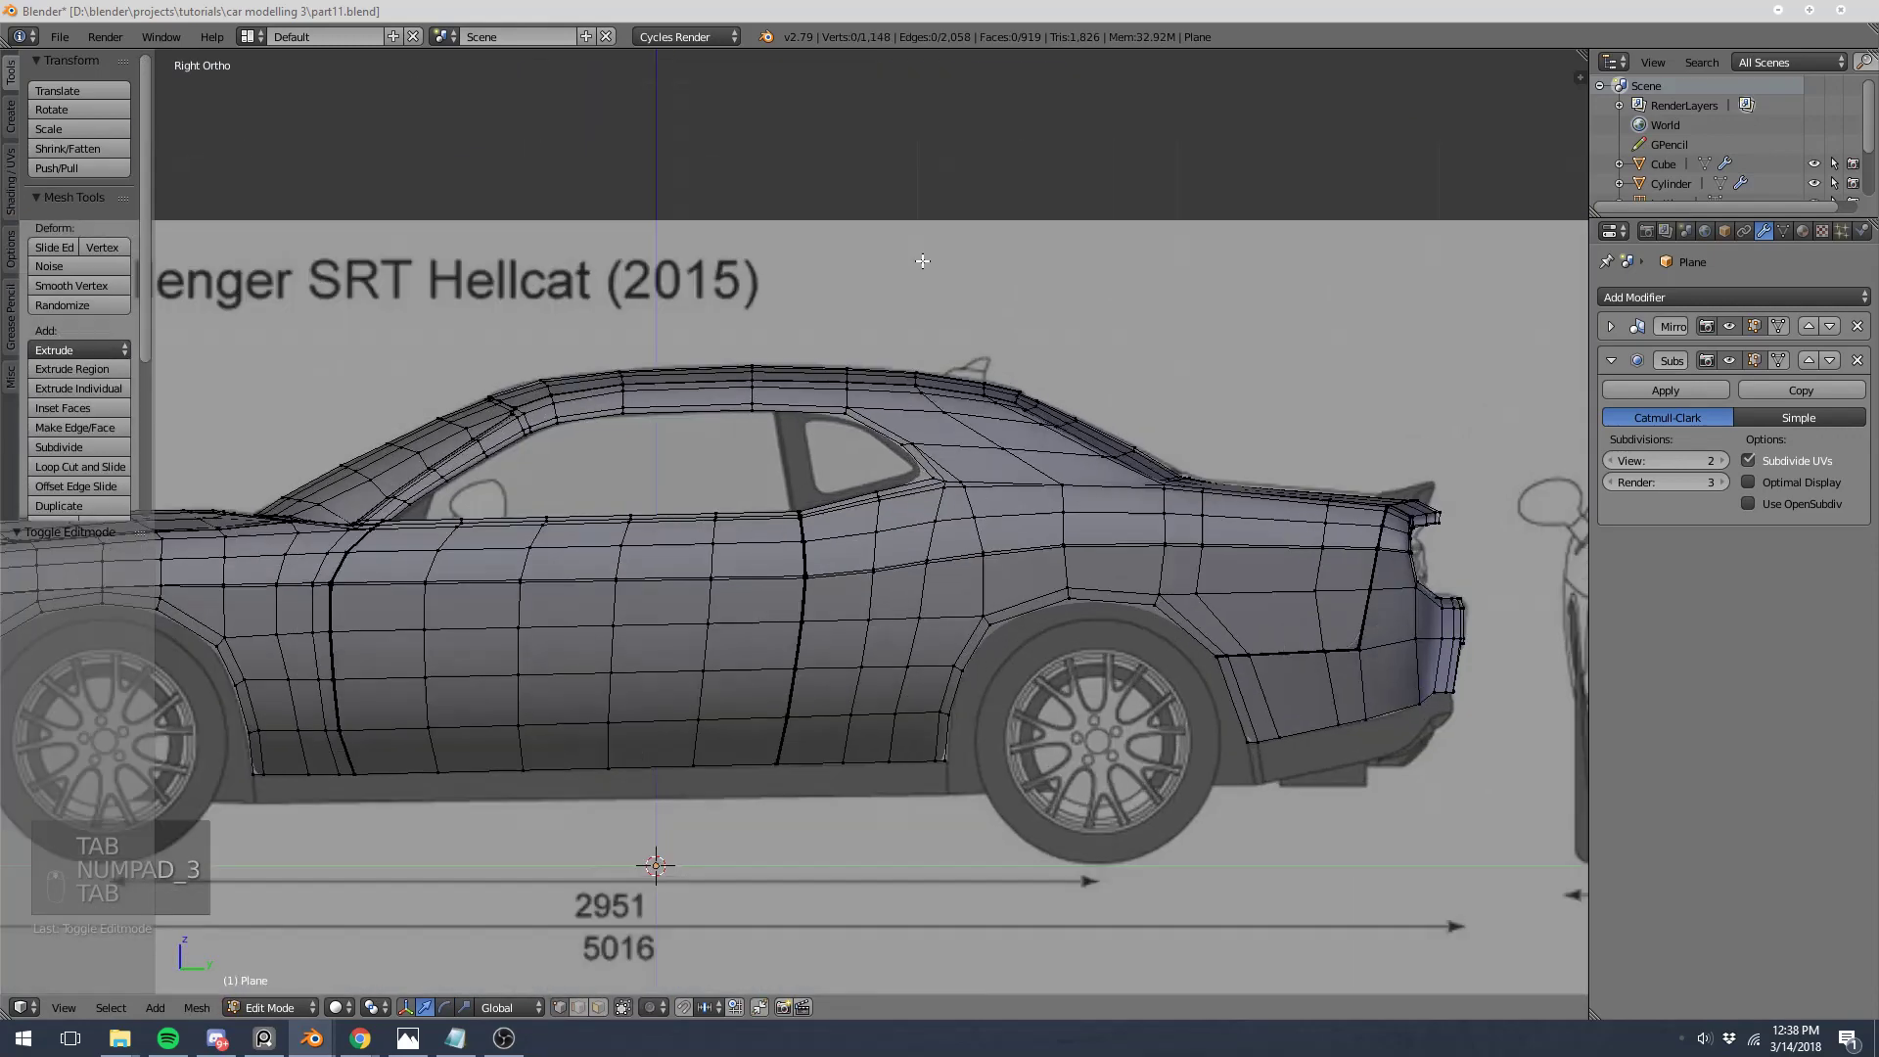
scroll(981, 321, "up", 5)
key("a")
key("a")
key("a")
scroll(1065, 510, "up", 4)
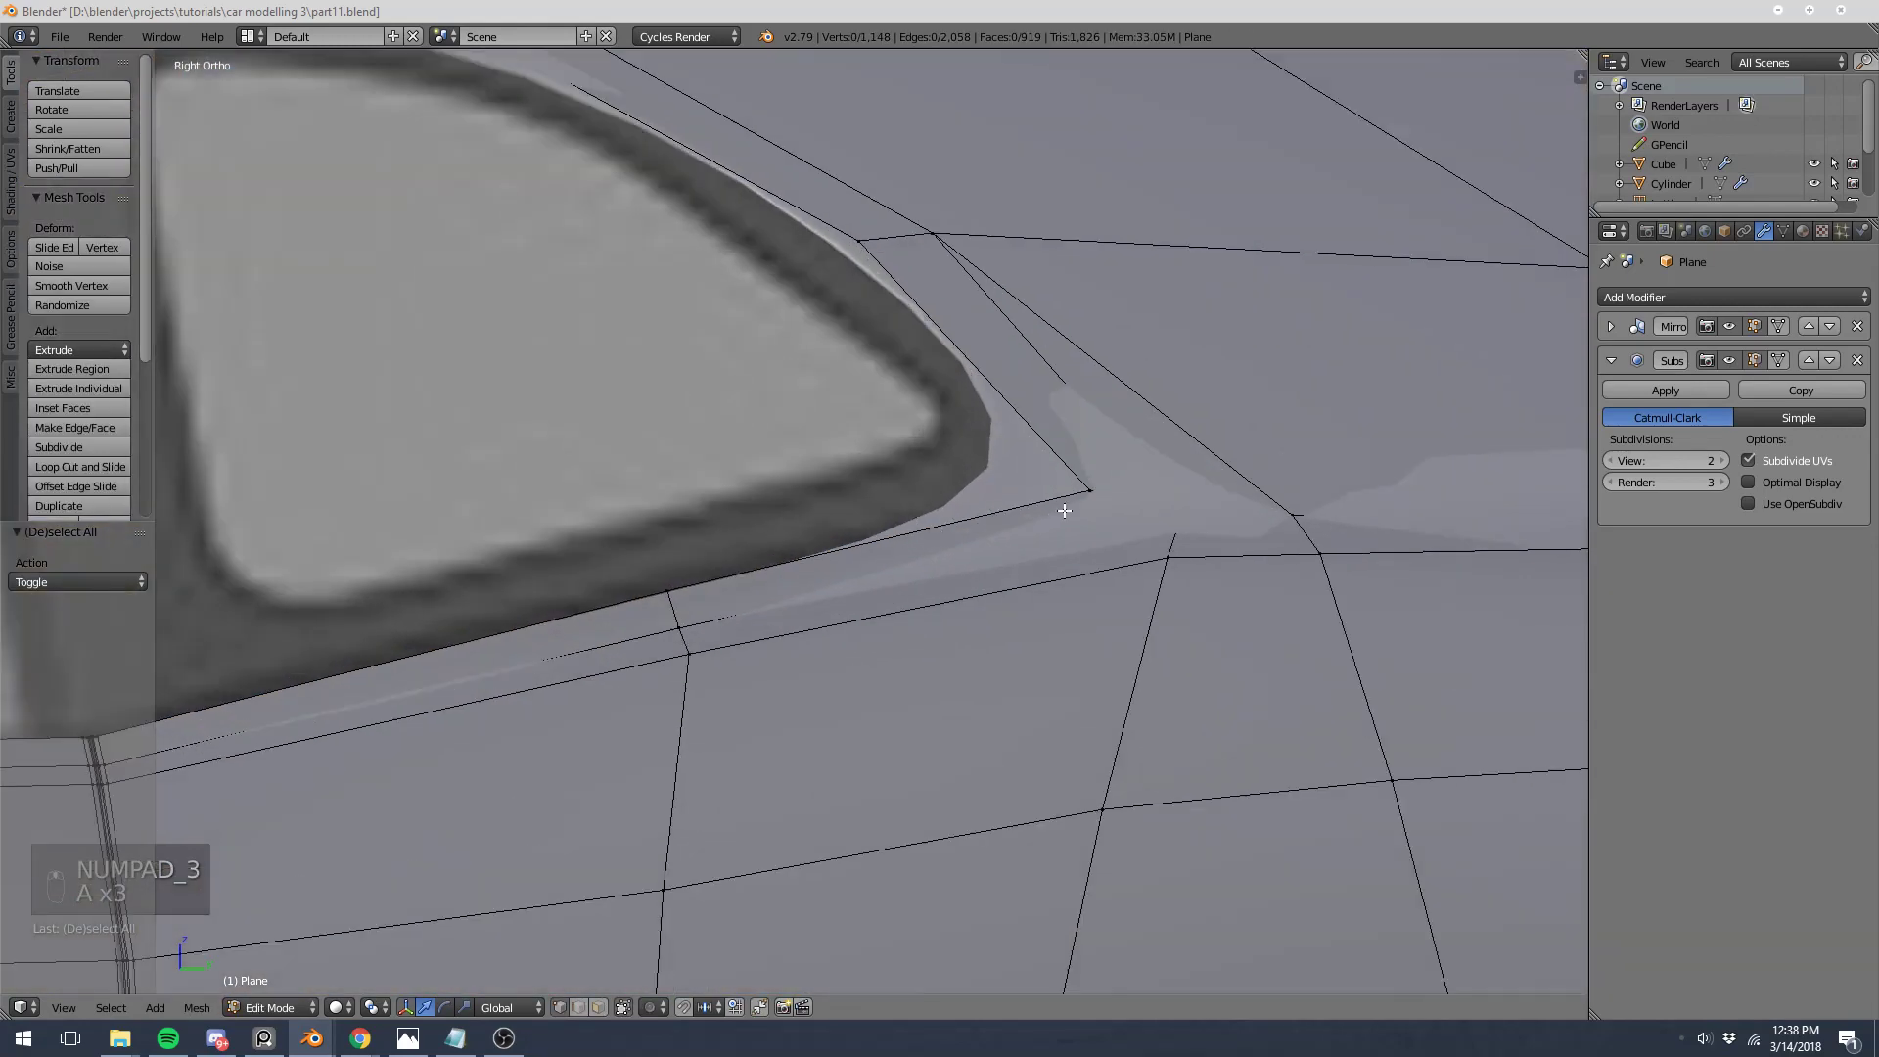
scroll(1139, 495, "down", 3)
middle_click_drag(872, 540, 916, 470, "shift")
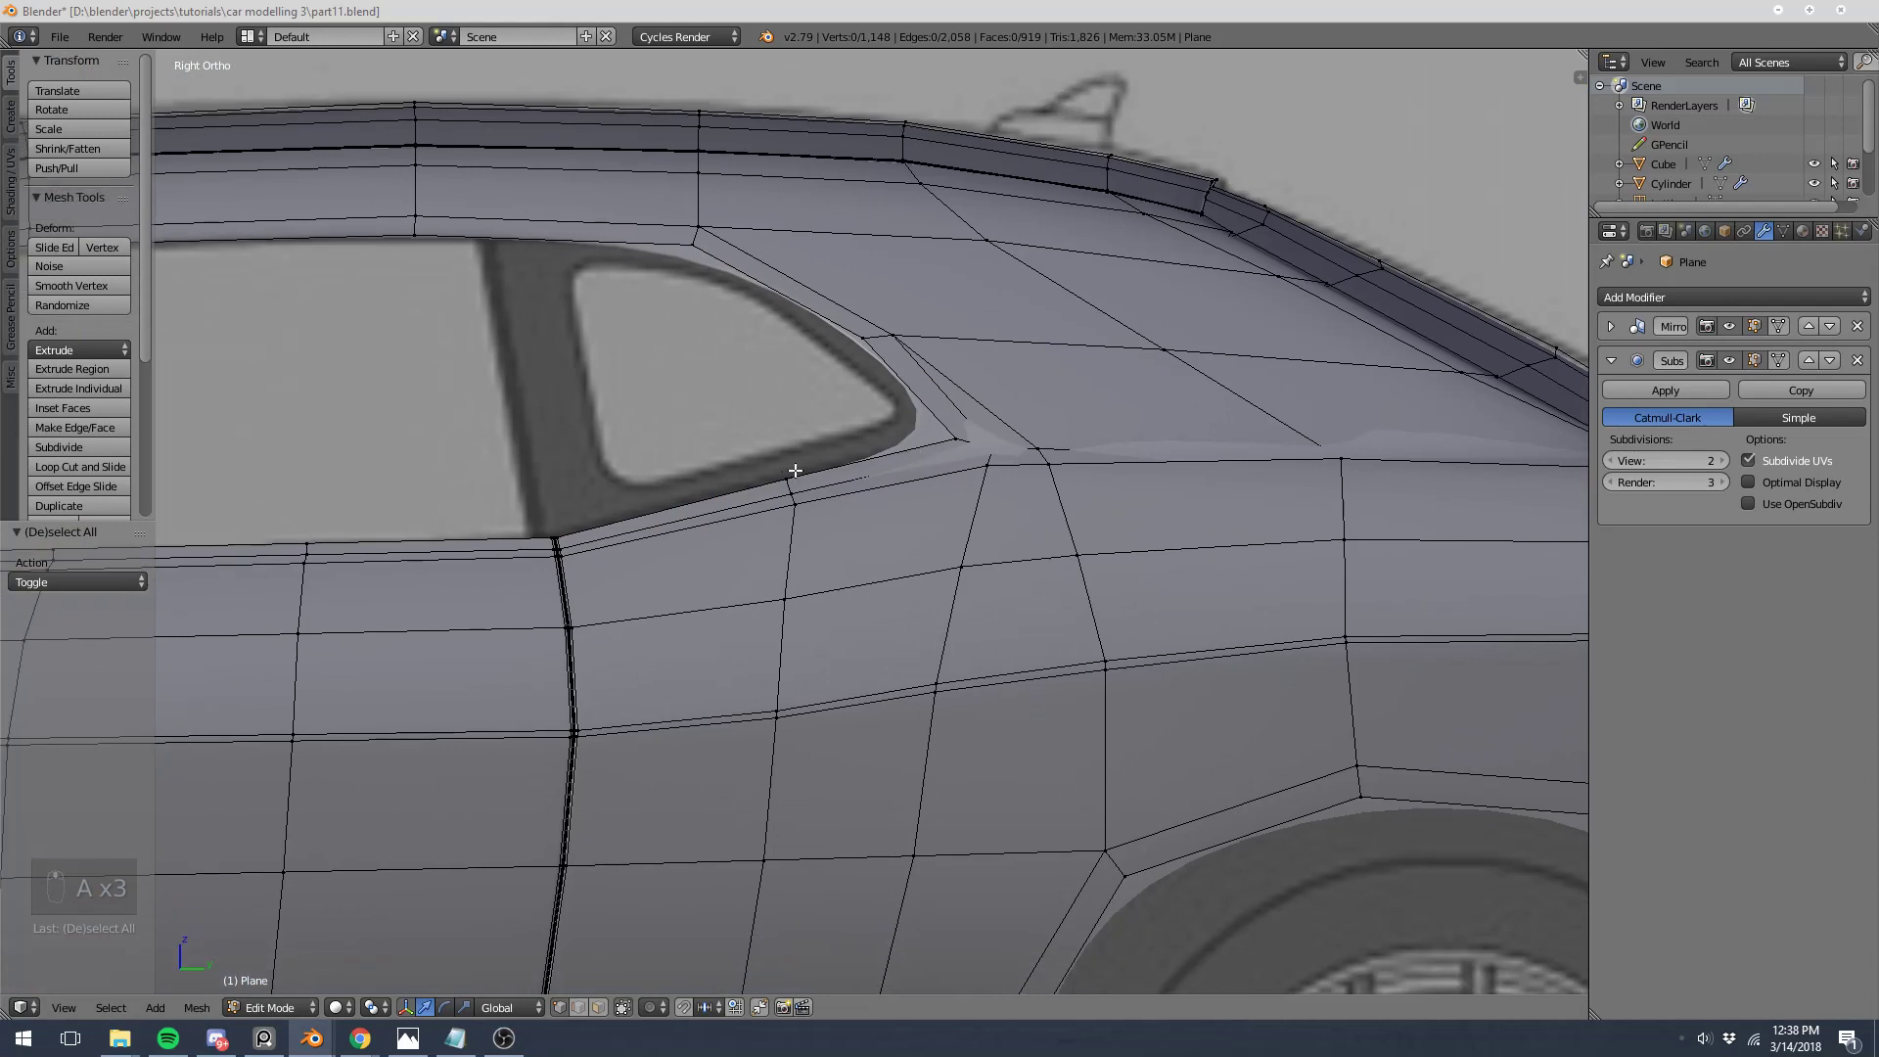
scroll(796, 482, "up", 5)
key("z")
key("b")
left_click_drag(759, 411, 794, 452)
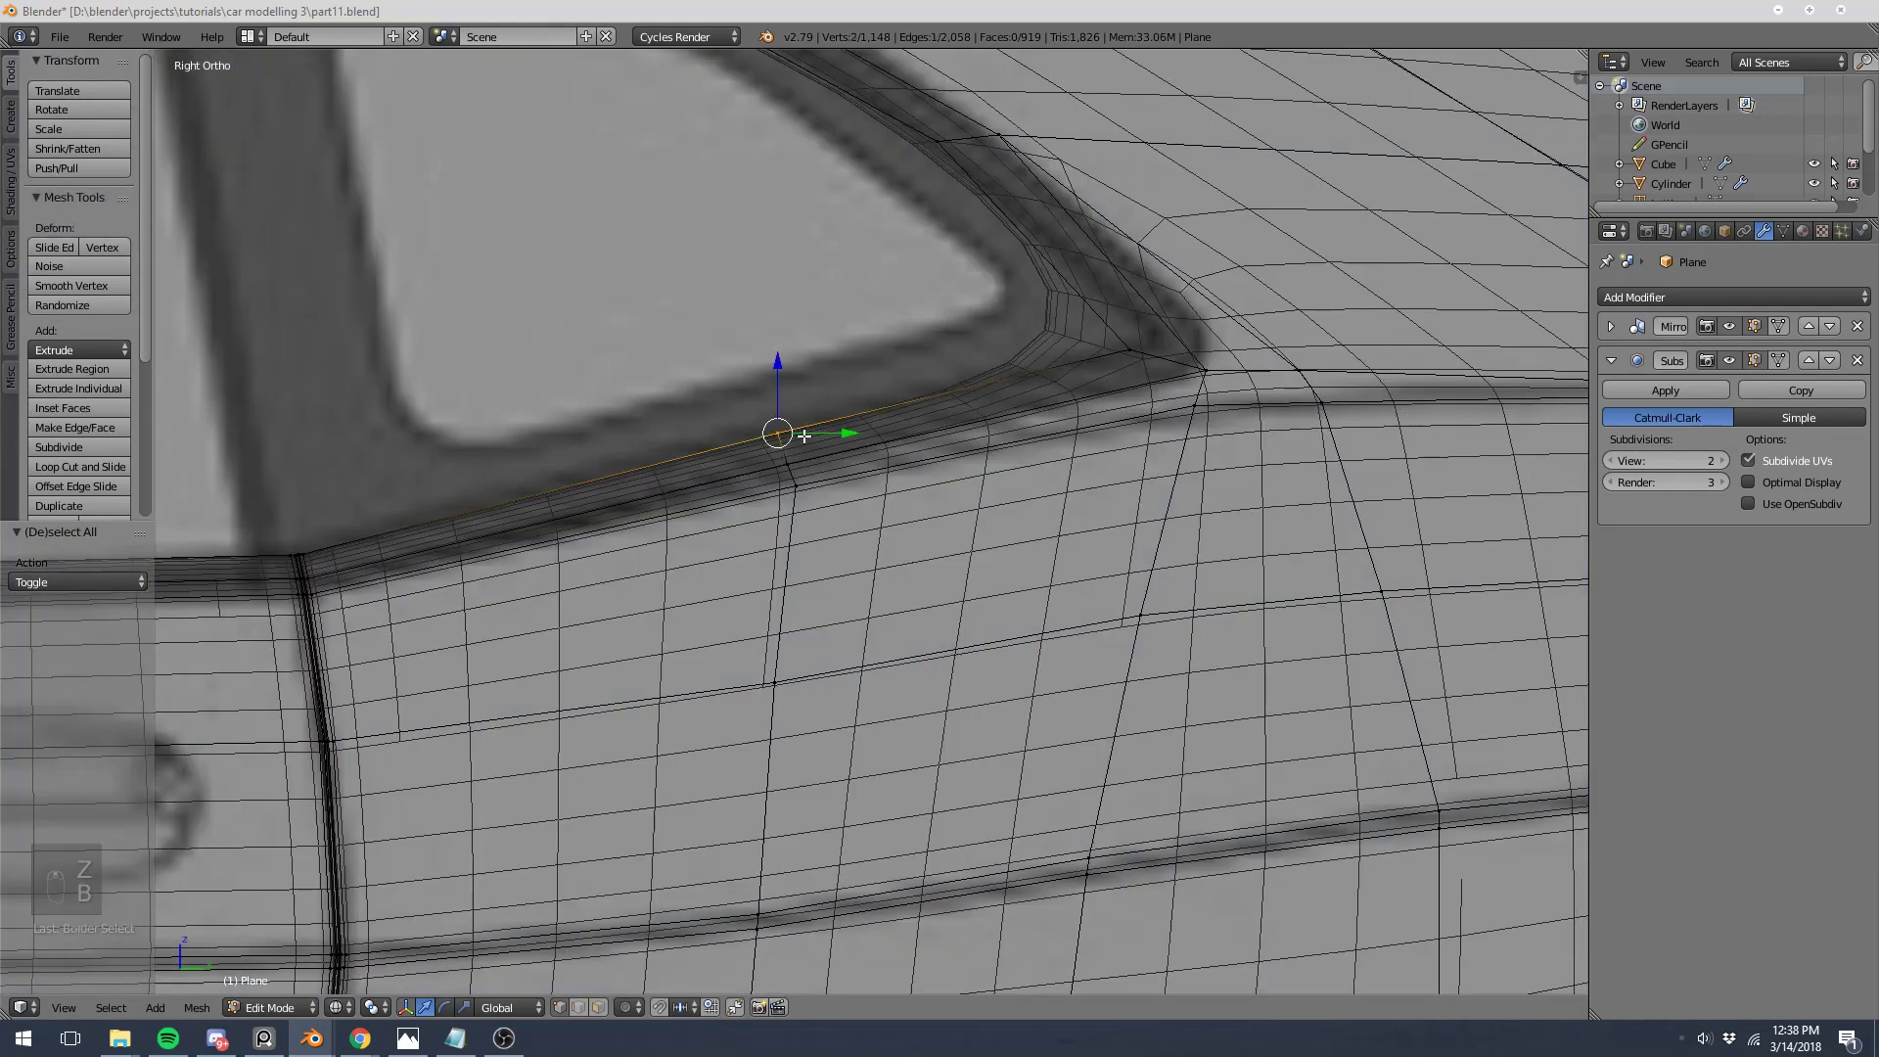
key("g")
right_click(813, 464)
key("a")
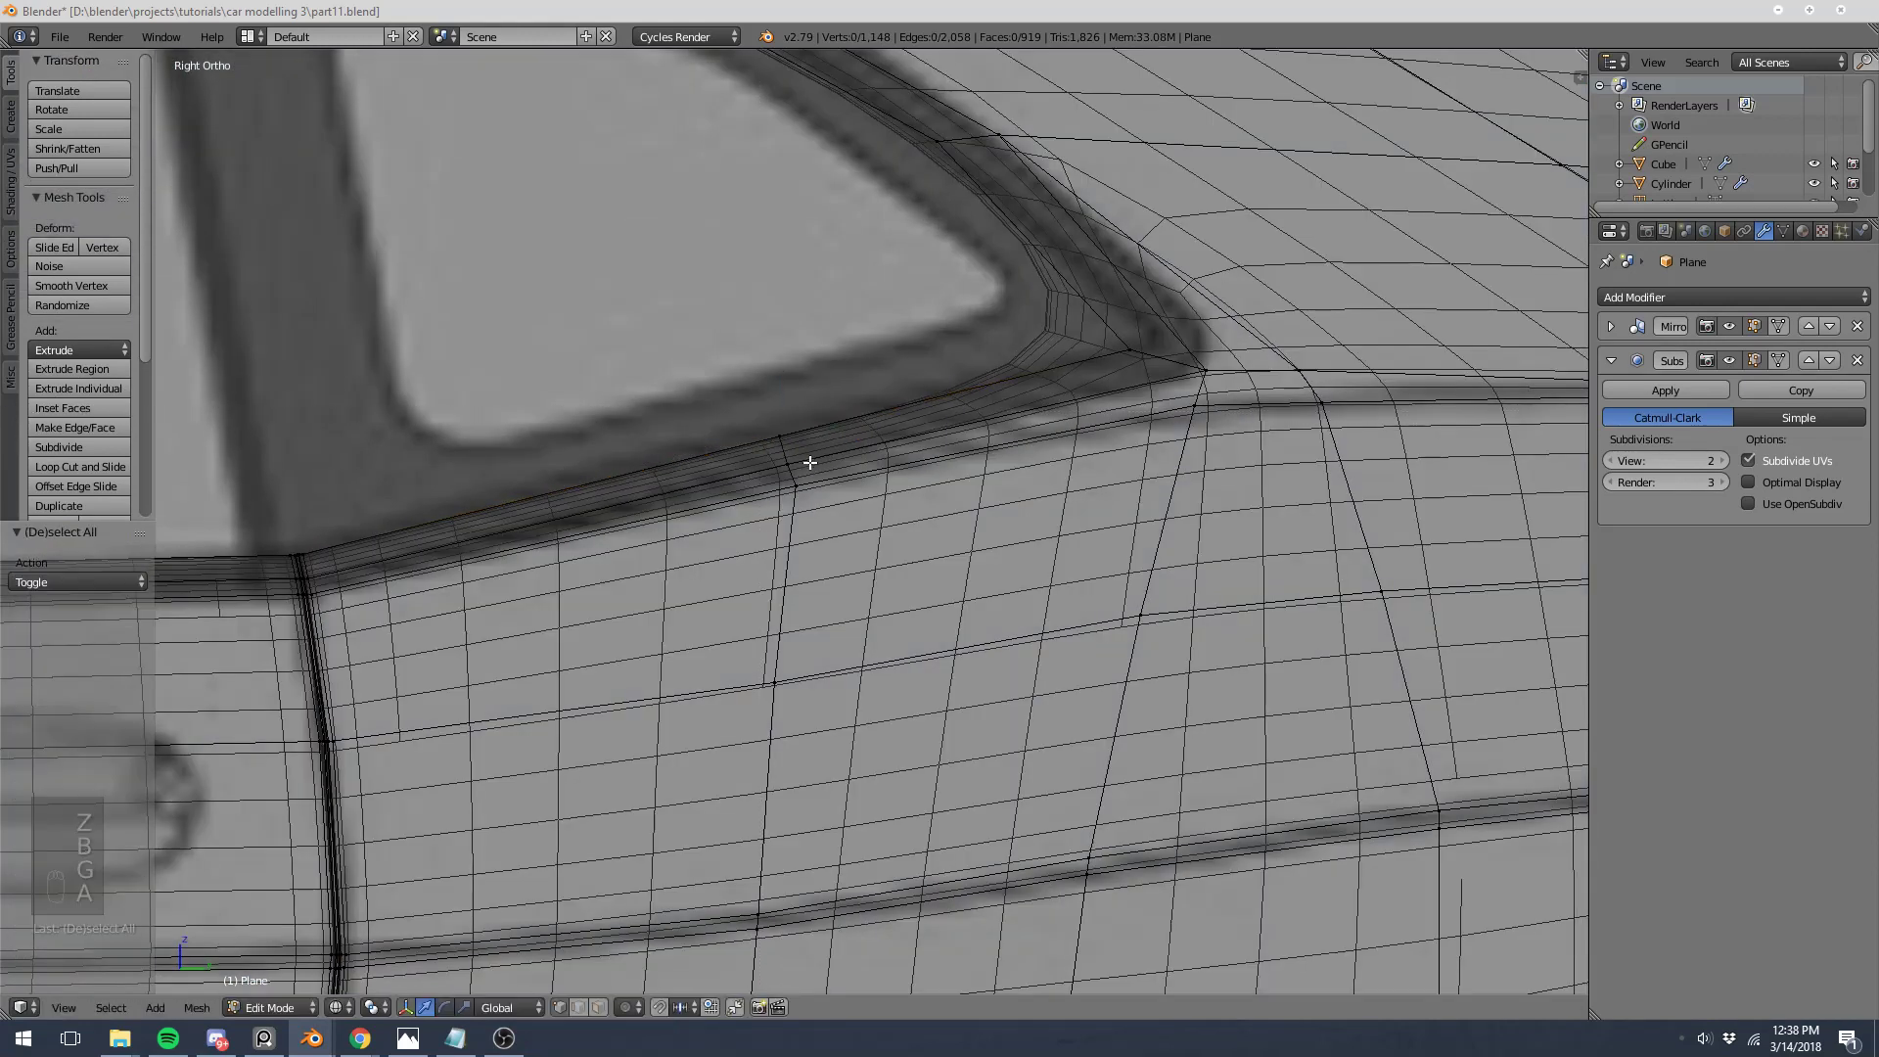
key("z")
Step: Turn off the Subdivision Surface modifier's viewport display and check the second edge loop around the window opening
left_click(1731, 359)
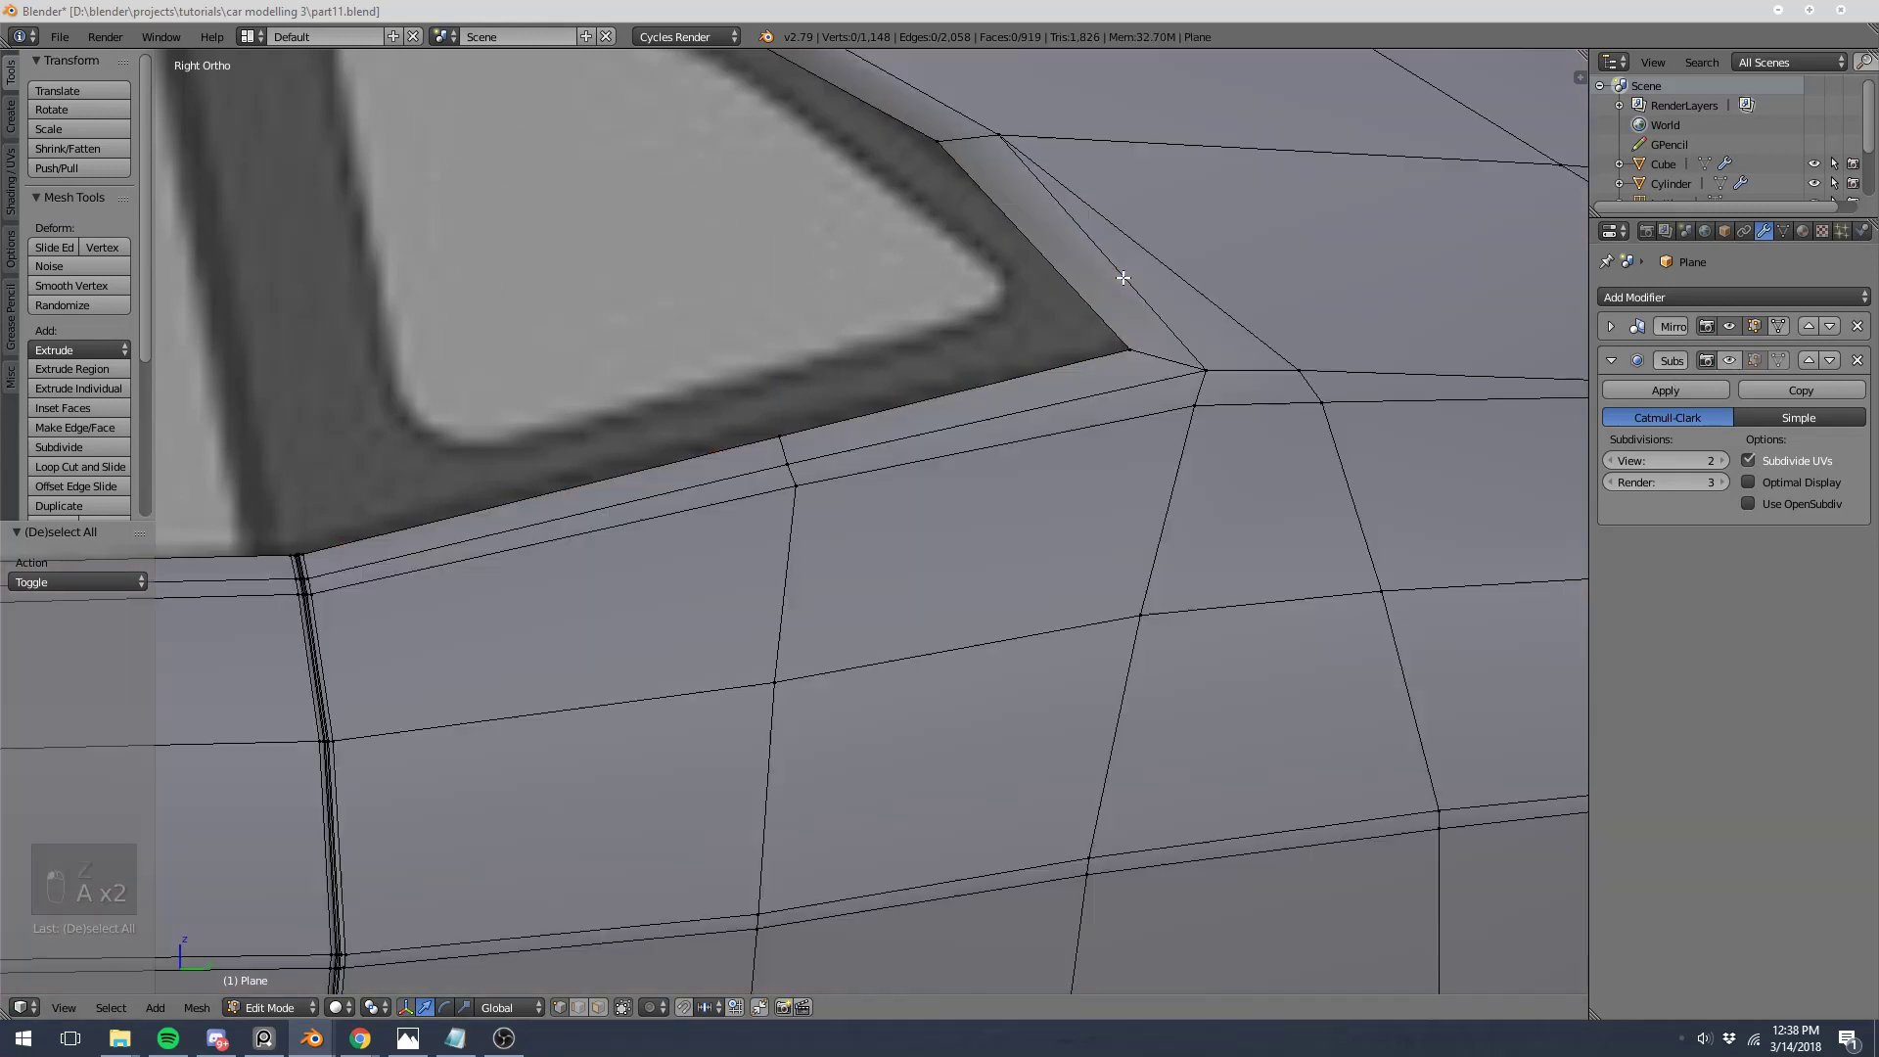
right_click(1125, 278, "alt")
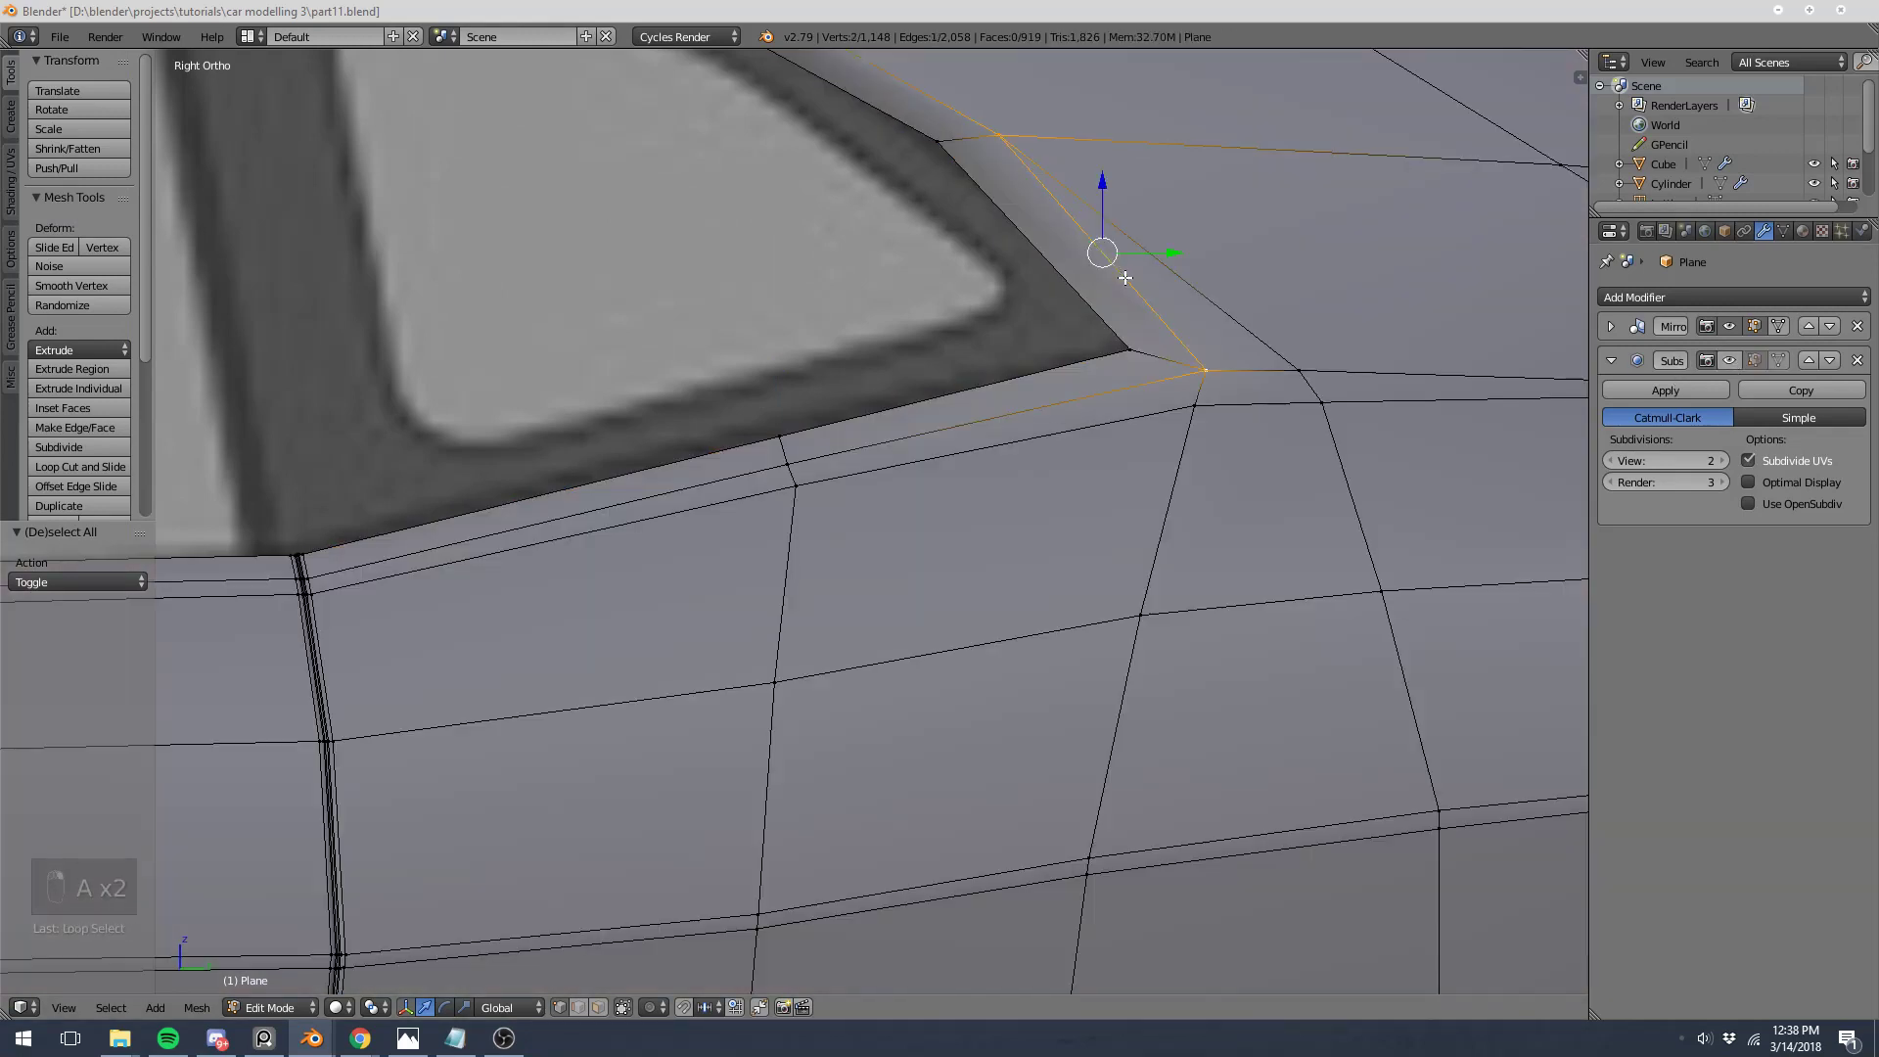
right_click(678, 491, "alt+shift")
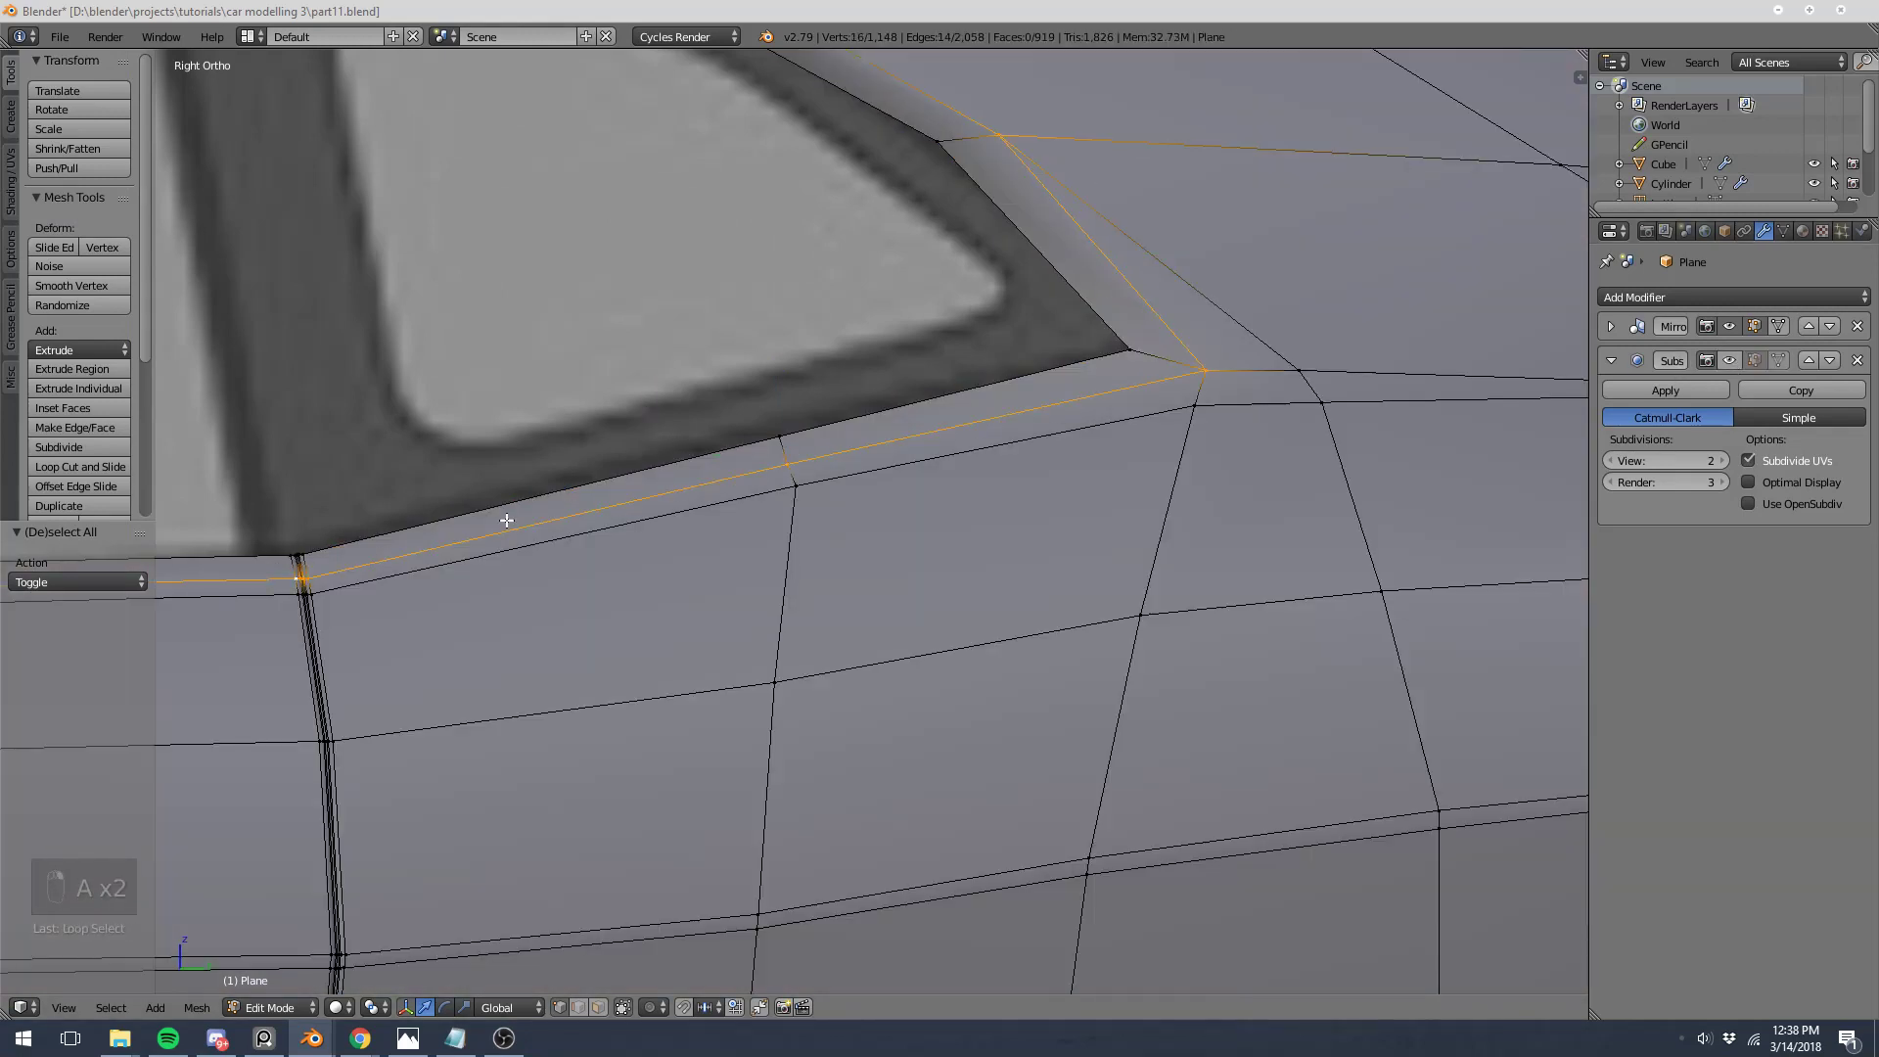
key("a")
Step: Add an edge loop in the door-side window strip ahead of the door gap and slide it toward the strip's outer edge
scroll(309, 553, "up", 4)
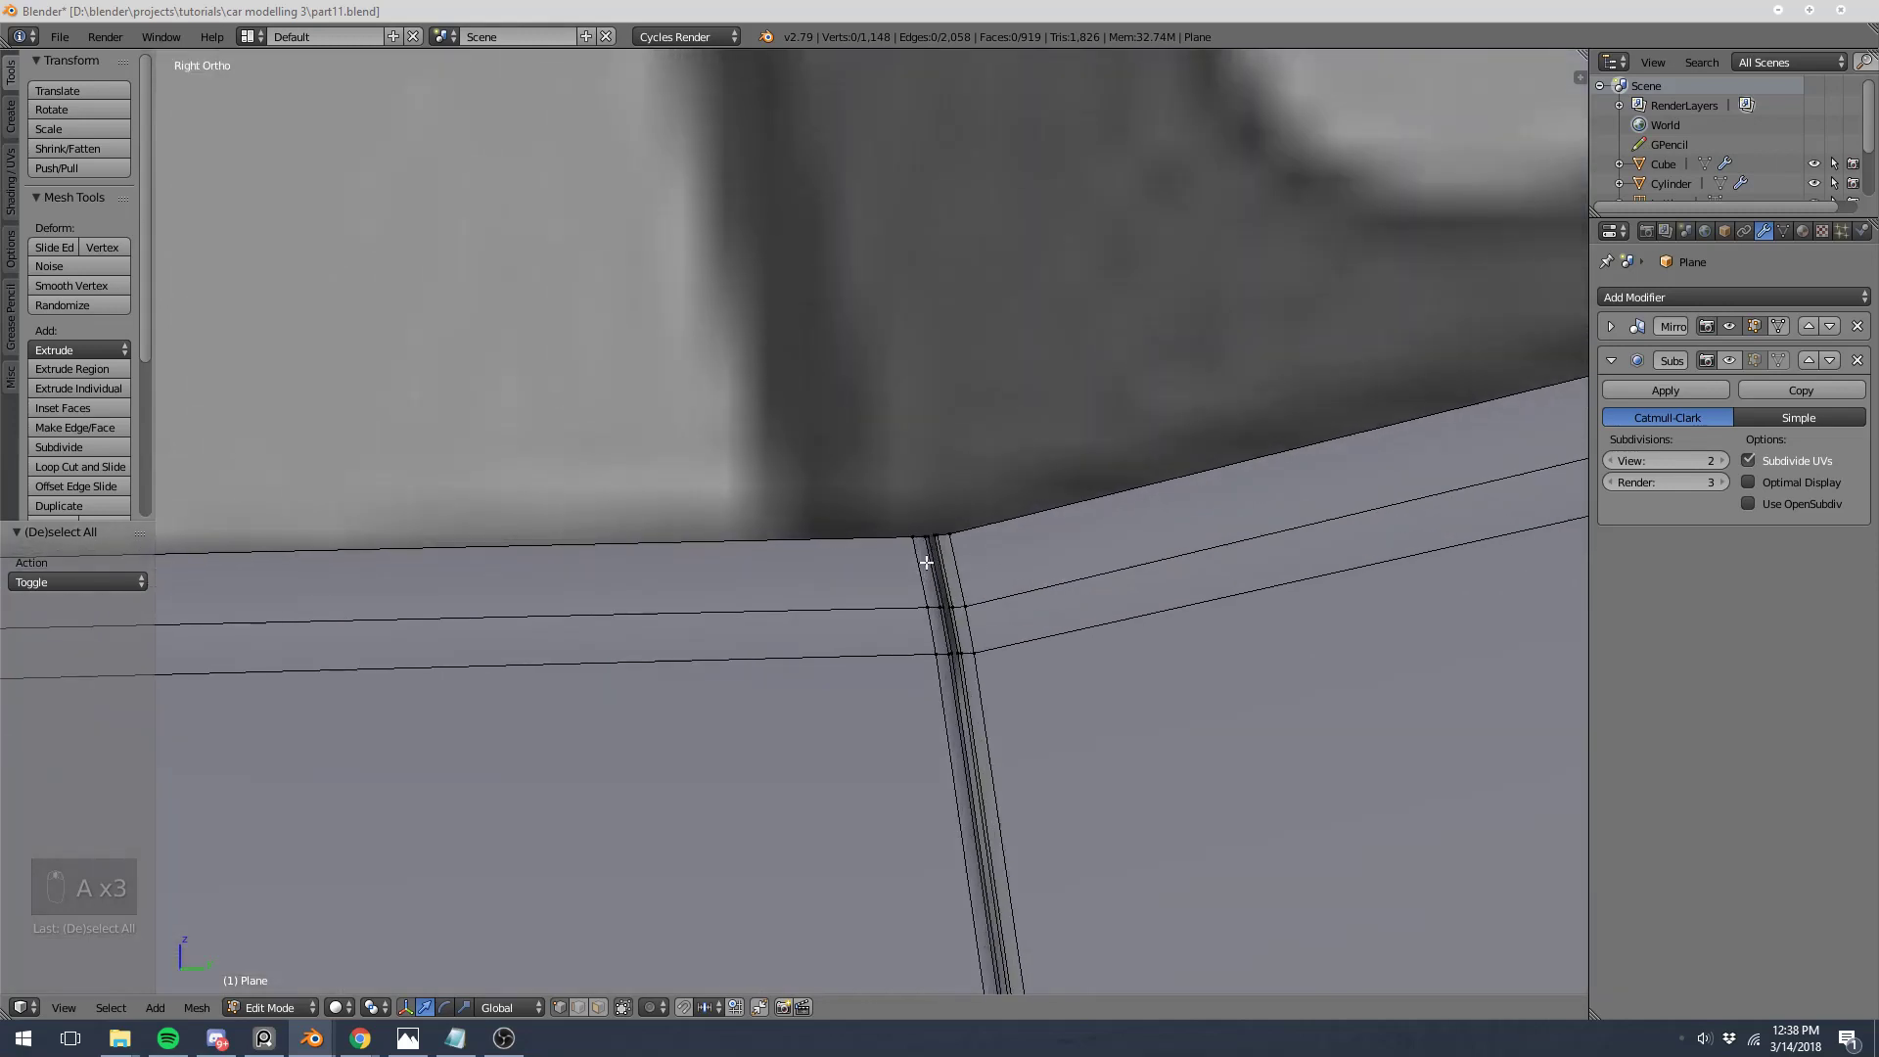
key("ctrl+r")
left_click(902, 576)
left_click_drag(909, 602, 927, 630)
left_click(927, 639)
Step: Add an edge loop in the quarter-window strip behind the door gap and slide it toward the second loop with factor 0.762
middle_click_drag(927, 639, 666, 558, "shift")
key("a")
key("ctrl+r")
left_click_drag(672, 555, 689, 610)
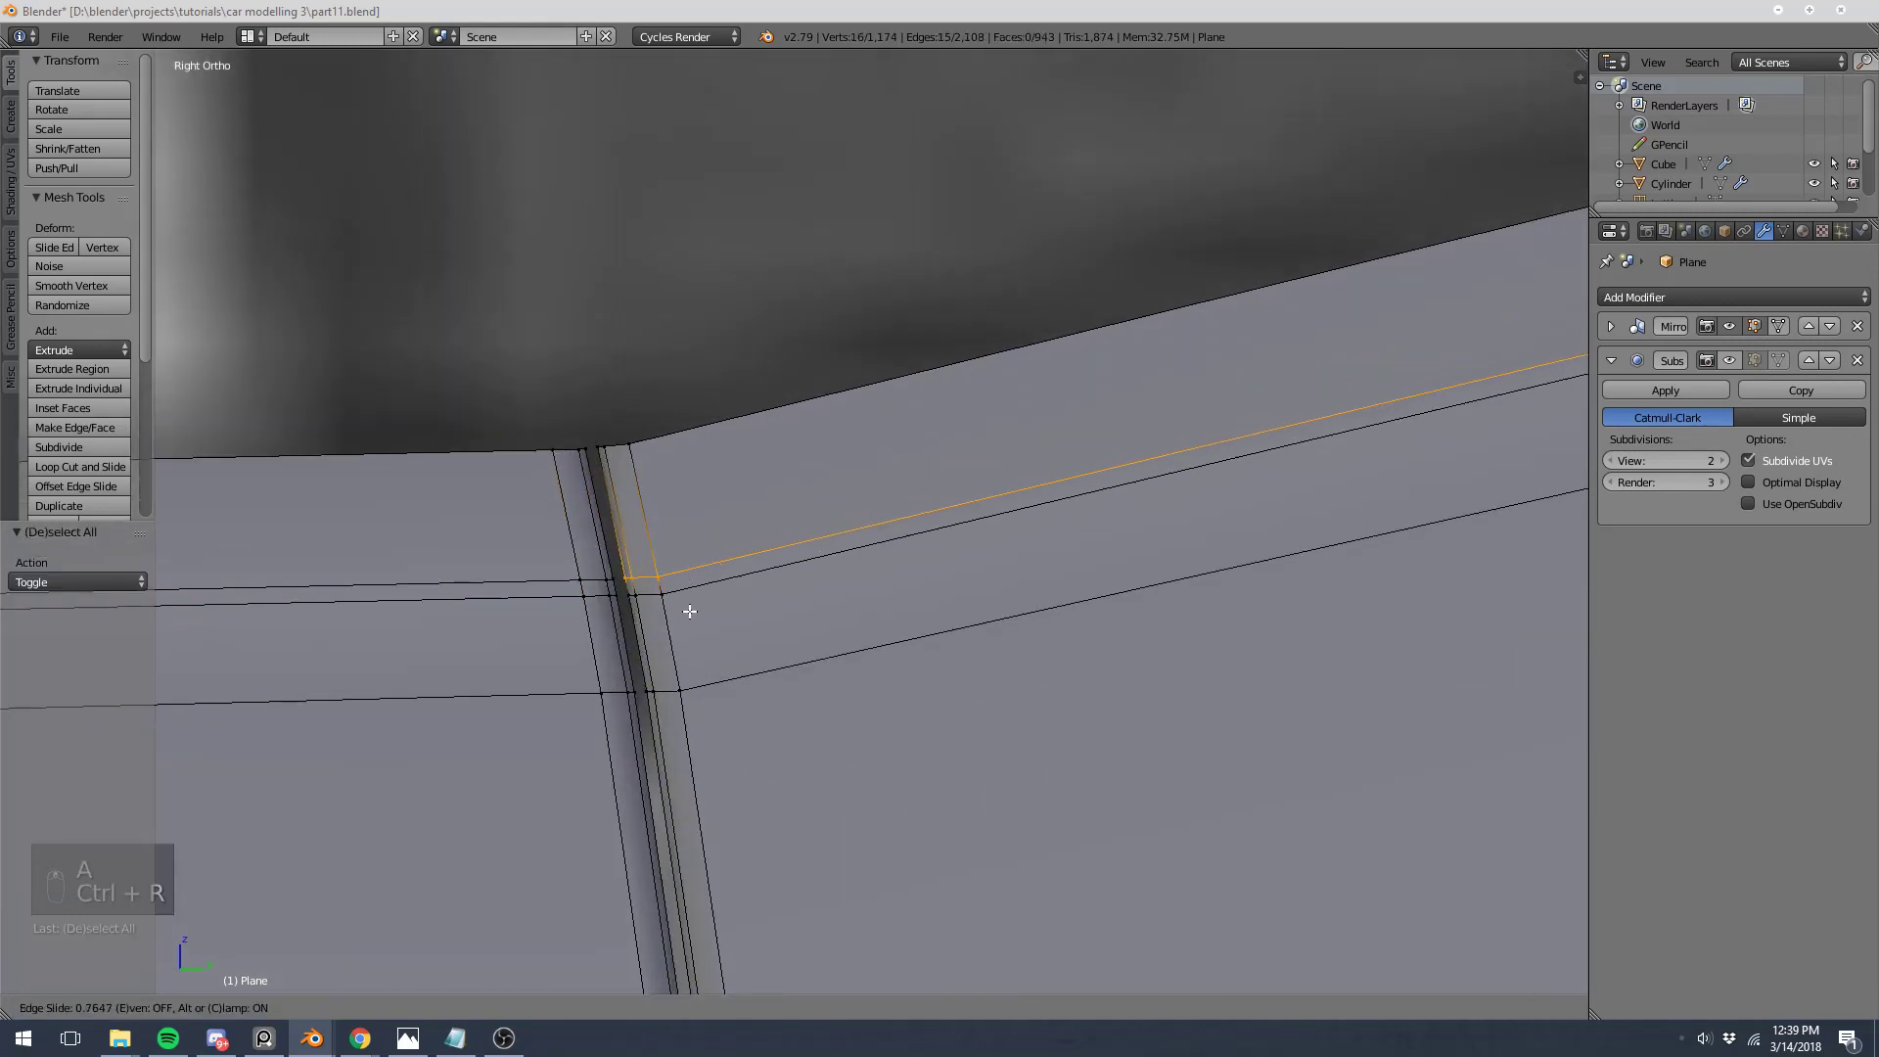
left_click(686, 604)
Step: Add an edge loop between the two closely spaced loops in the door-side window strip, using wireframe display
key("z")
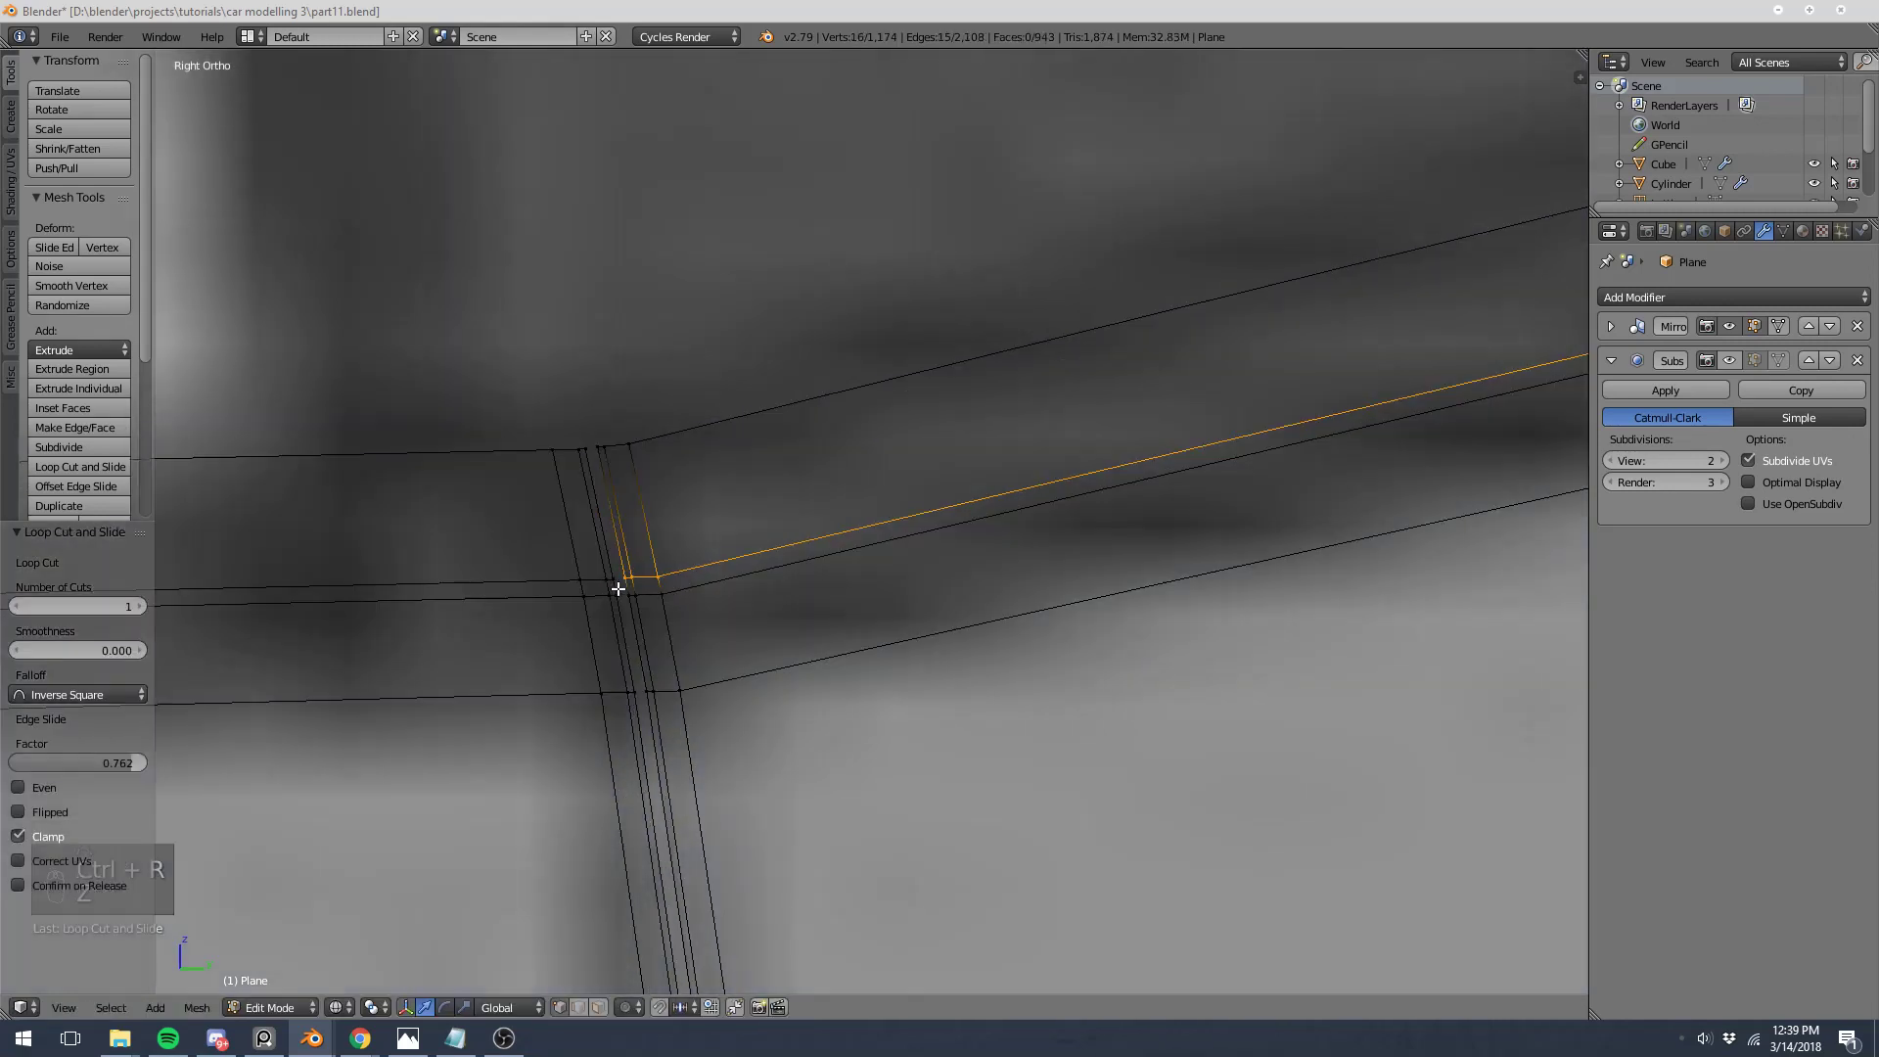
key("a")
key("ctrl+r")
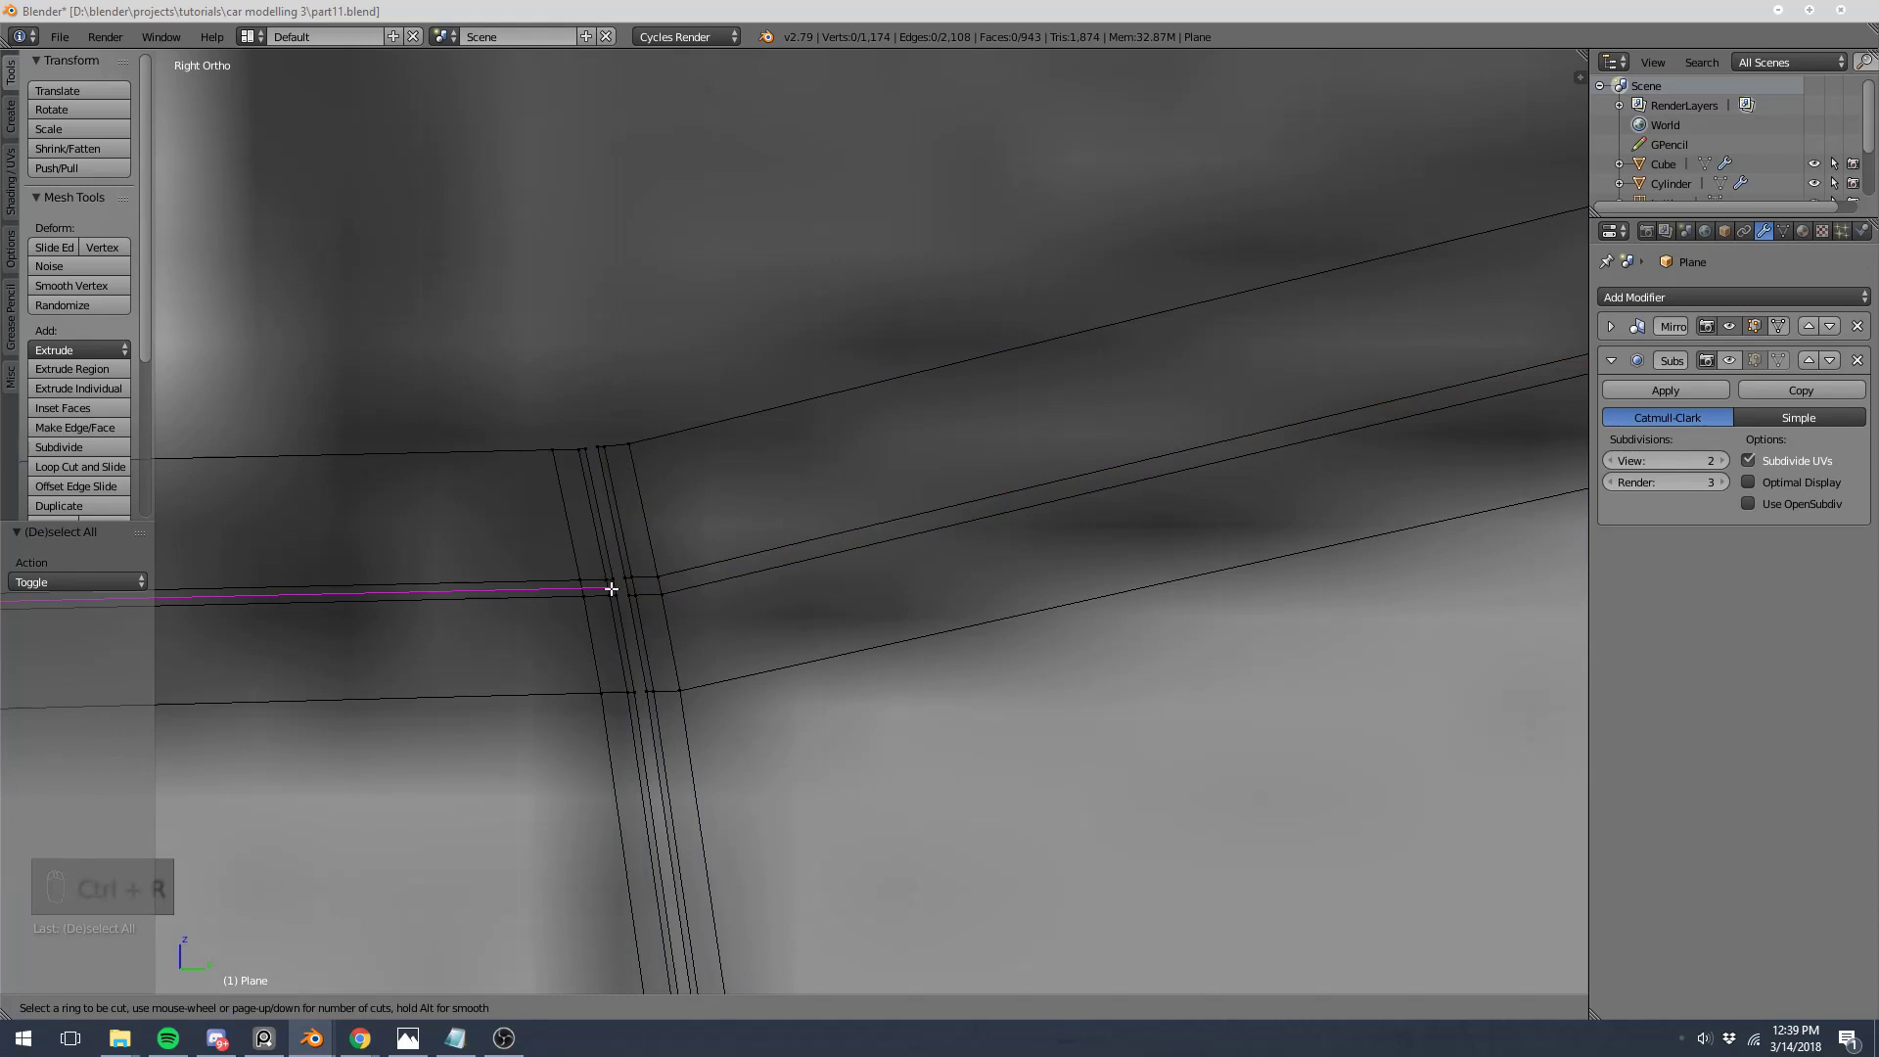
left_click(611, 588)
left_click(624, 610)
Step: Add a matching edge loop between the close loops on the quarter-window side and slide it toward the outer one
middle_click_drag(624, 609, 964, 537, "shift")
key("a")
key("ctrl+r")
left_click(962, 543)
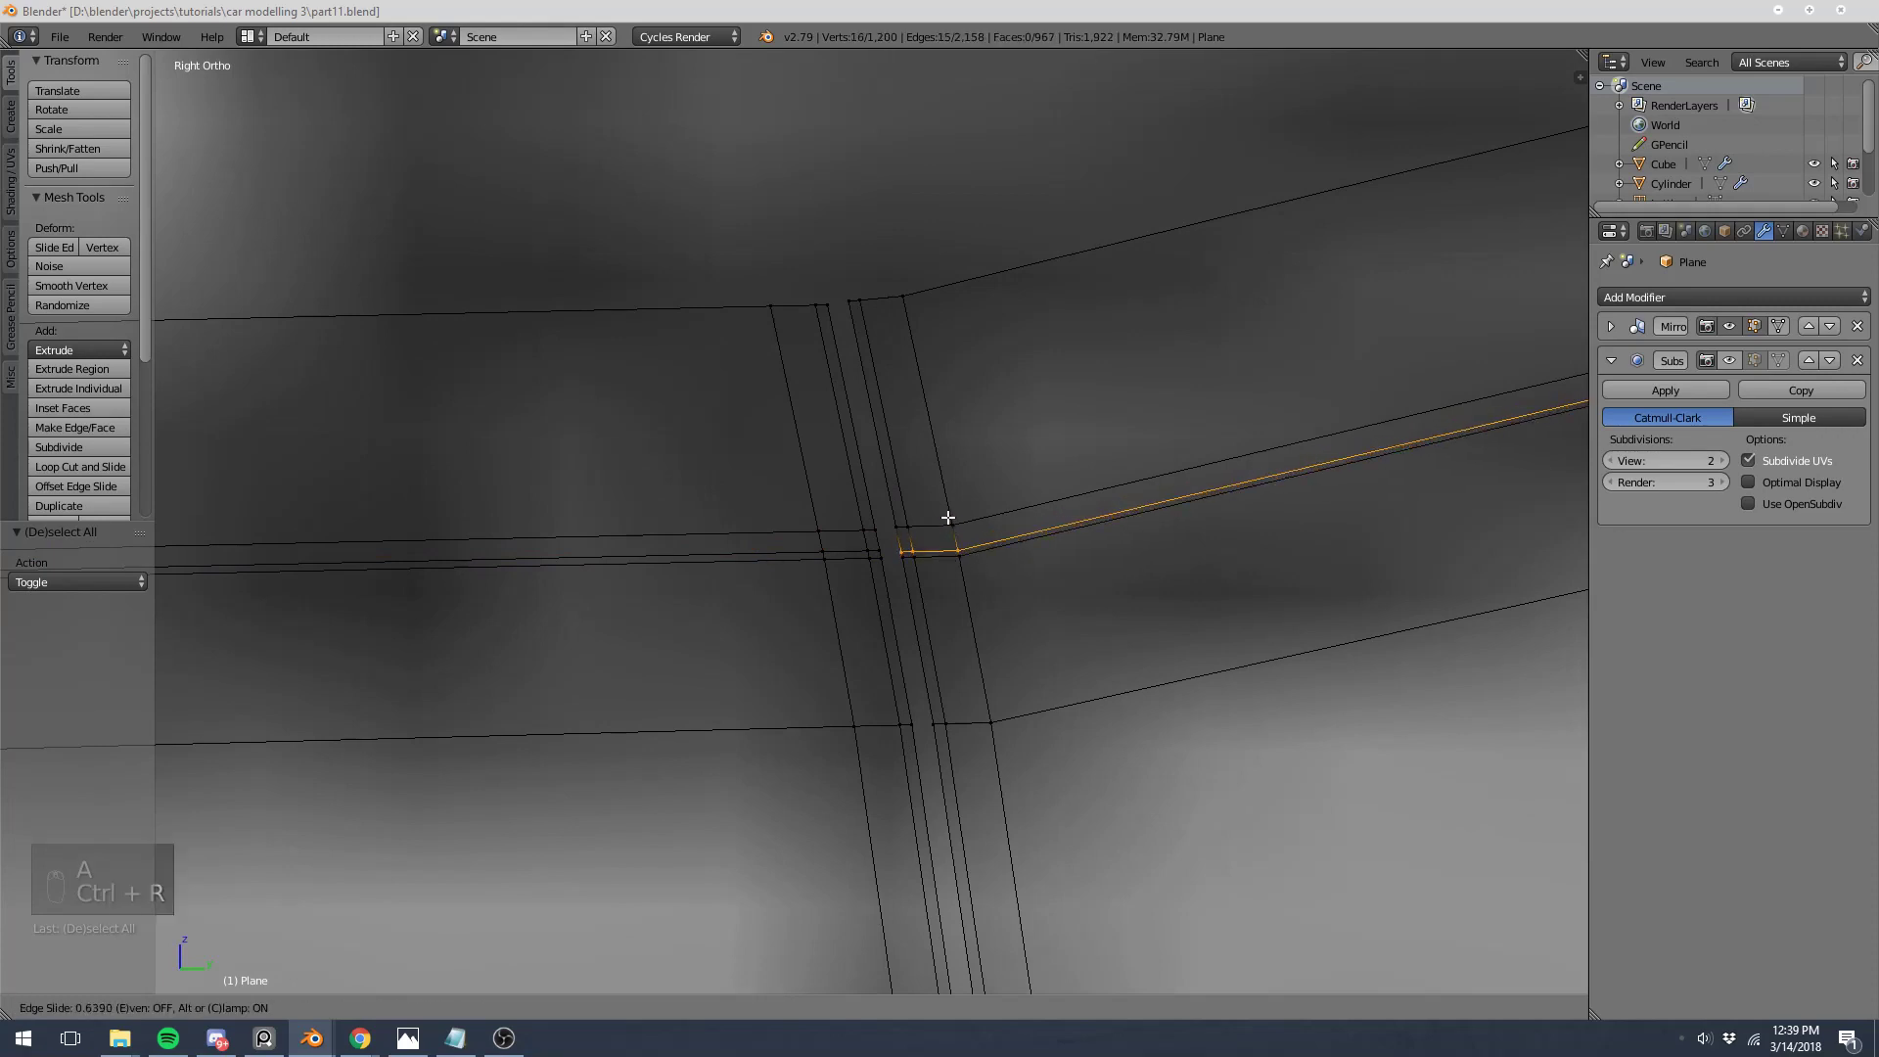
left_click(937, 486)
key("a")
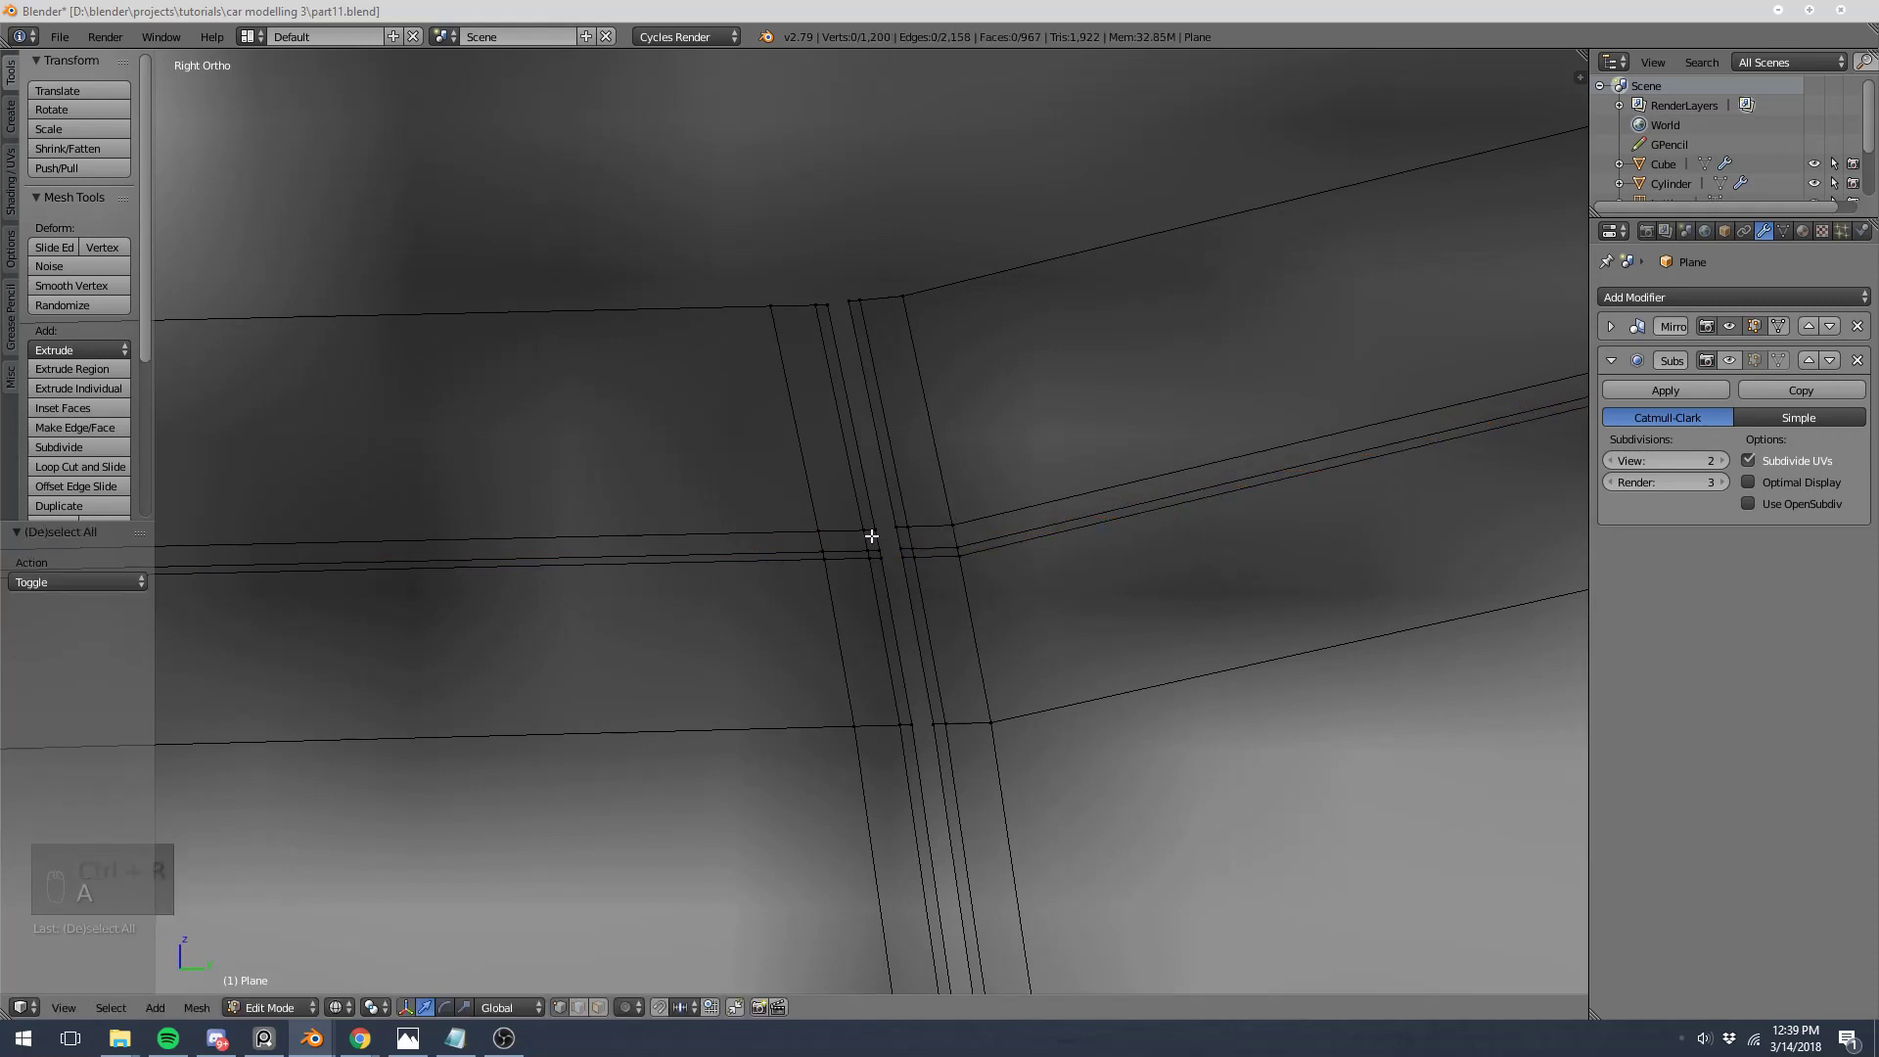
Step: Add a centred edge loop between the inner pair of close loops on both sides of the door gap
key("ctrl+r")
left_click(869, 537)
left_click(872, 537)
key("a")
key("ctrl+r")
left_click(898, 536)
left_click(899, 537)
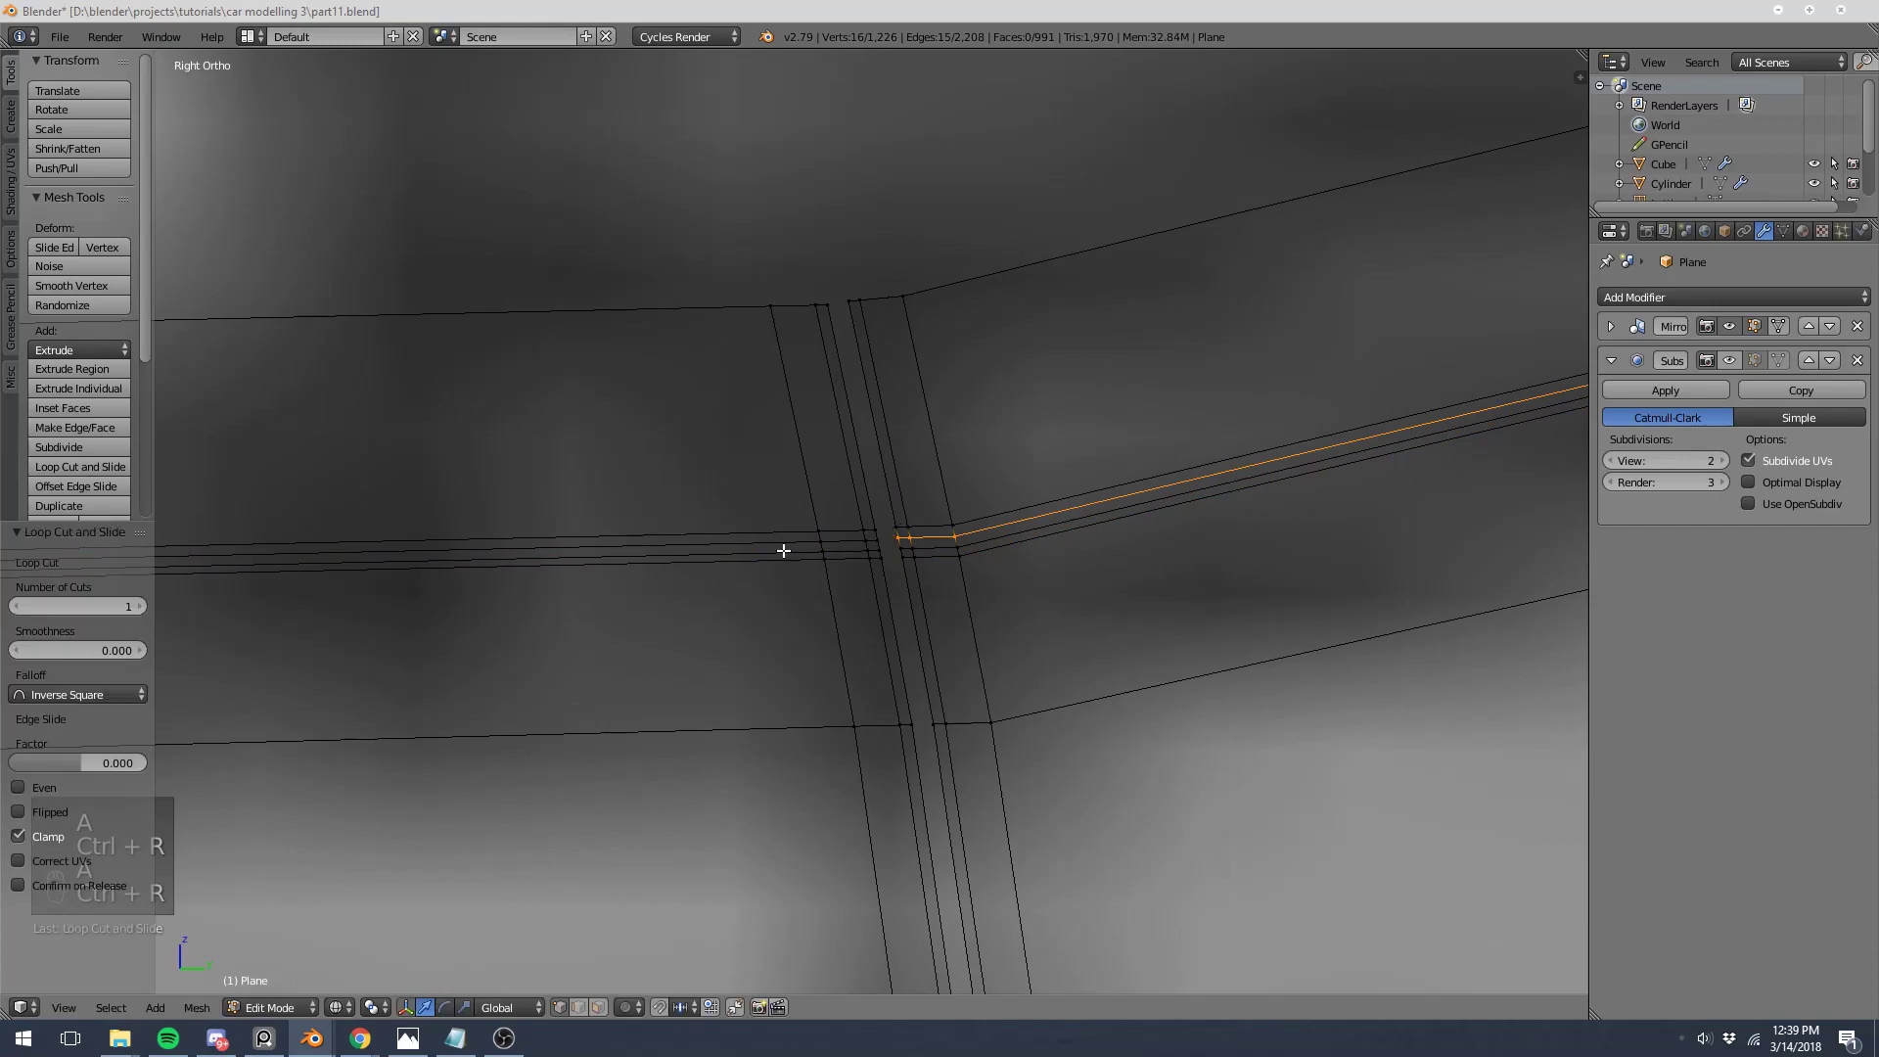
Step: Select the centred loops on both sides of the door gap and move them -0.001 along X
right_click(777, 537, "alt+shift")
scroll(767, 495, "down", 6)
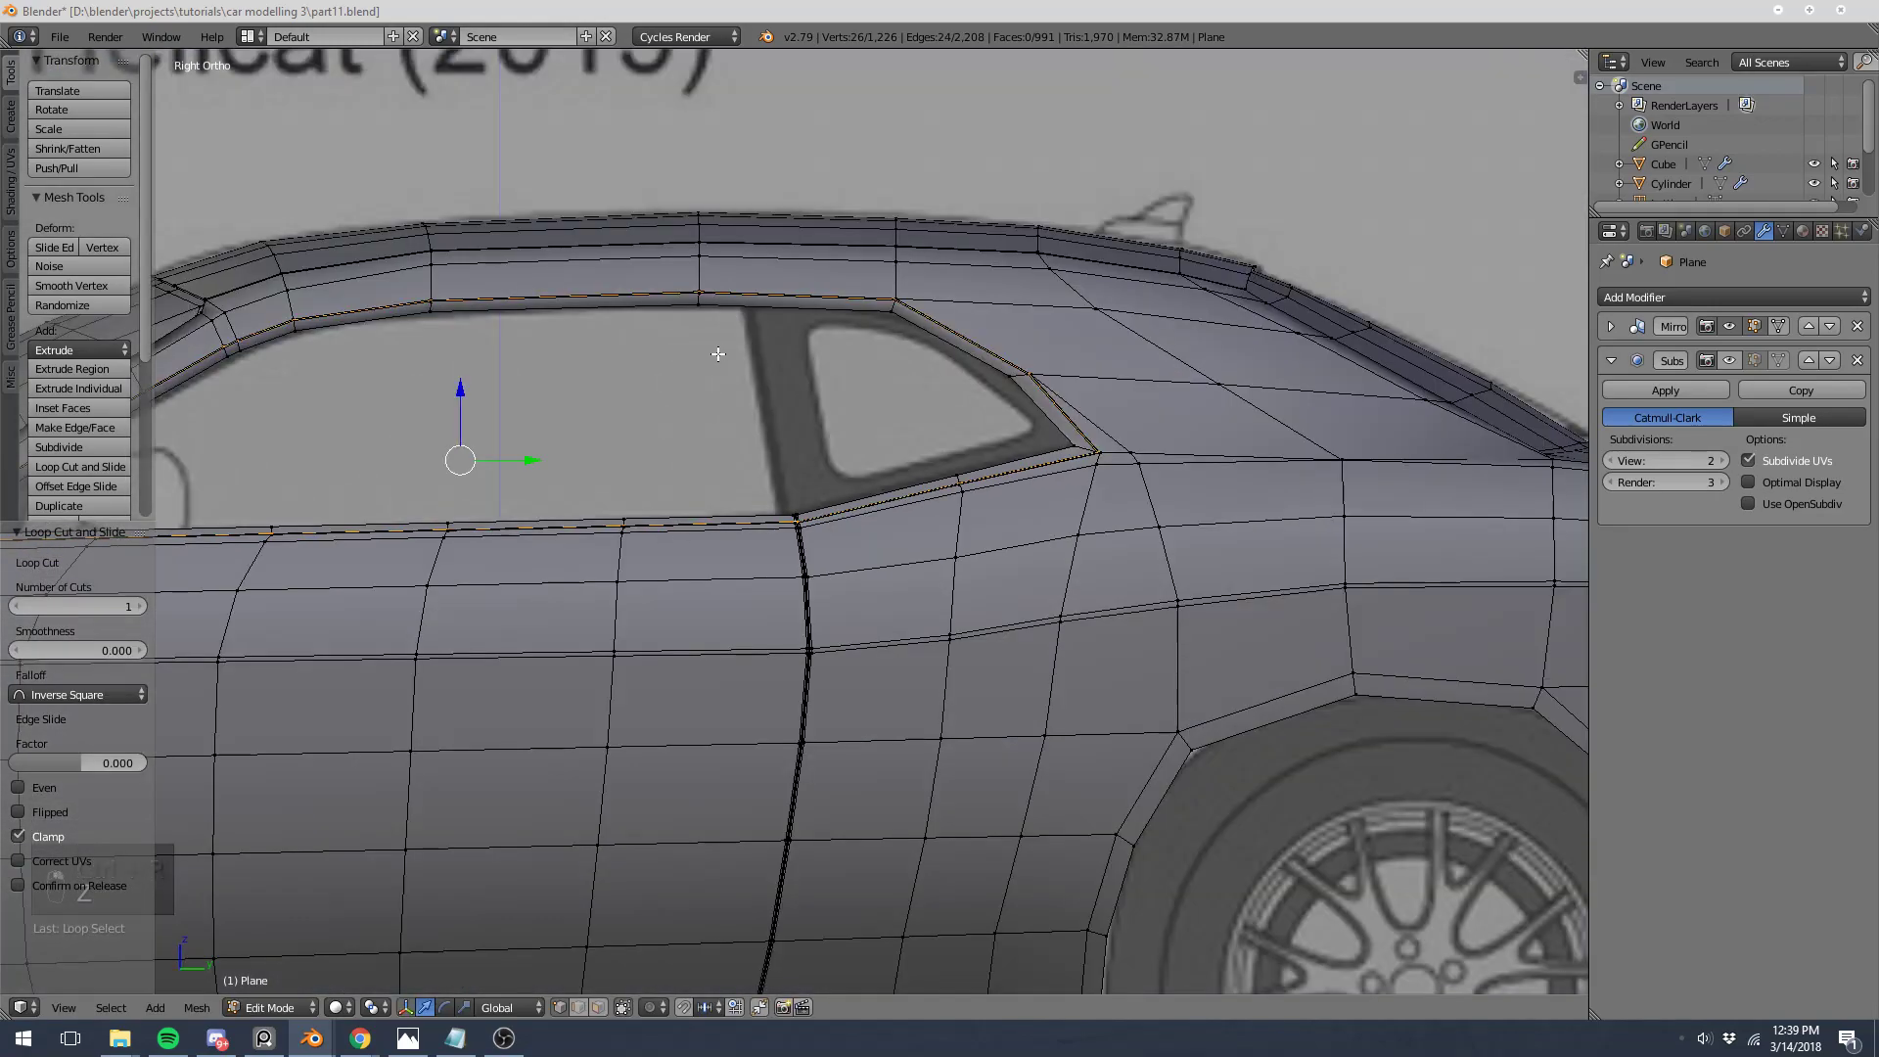
middle_click_drag(718, 354, 897, 431)
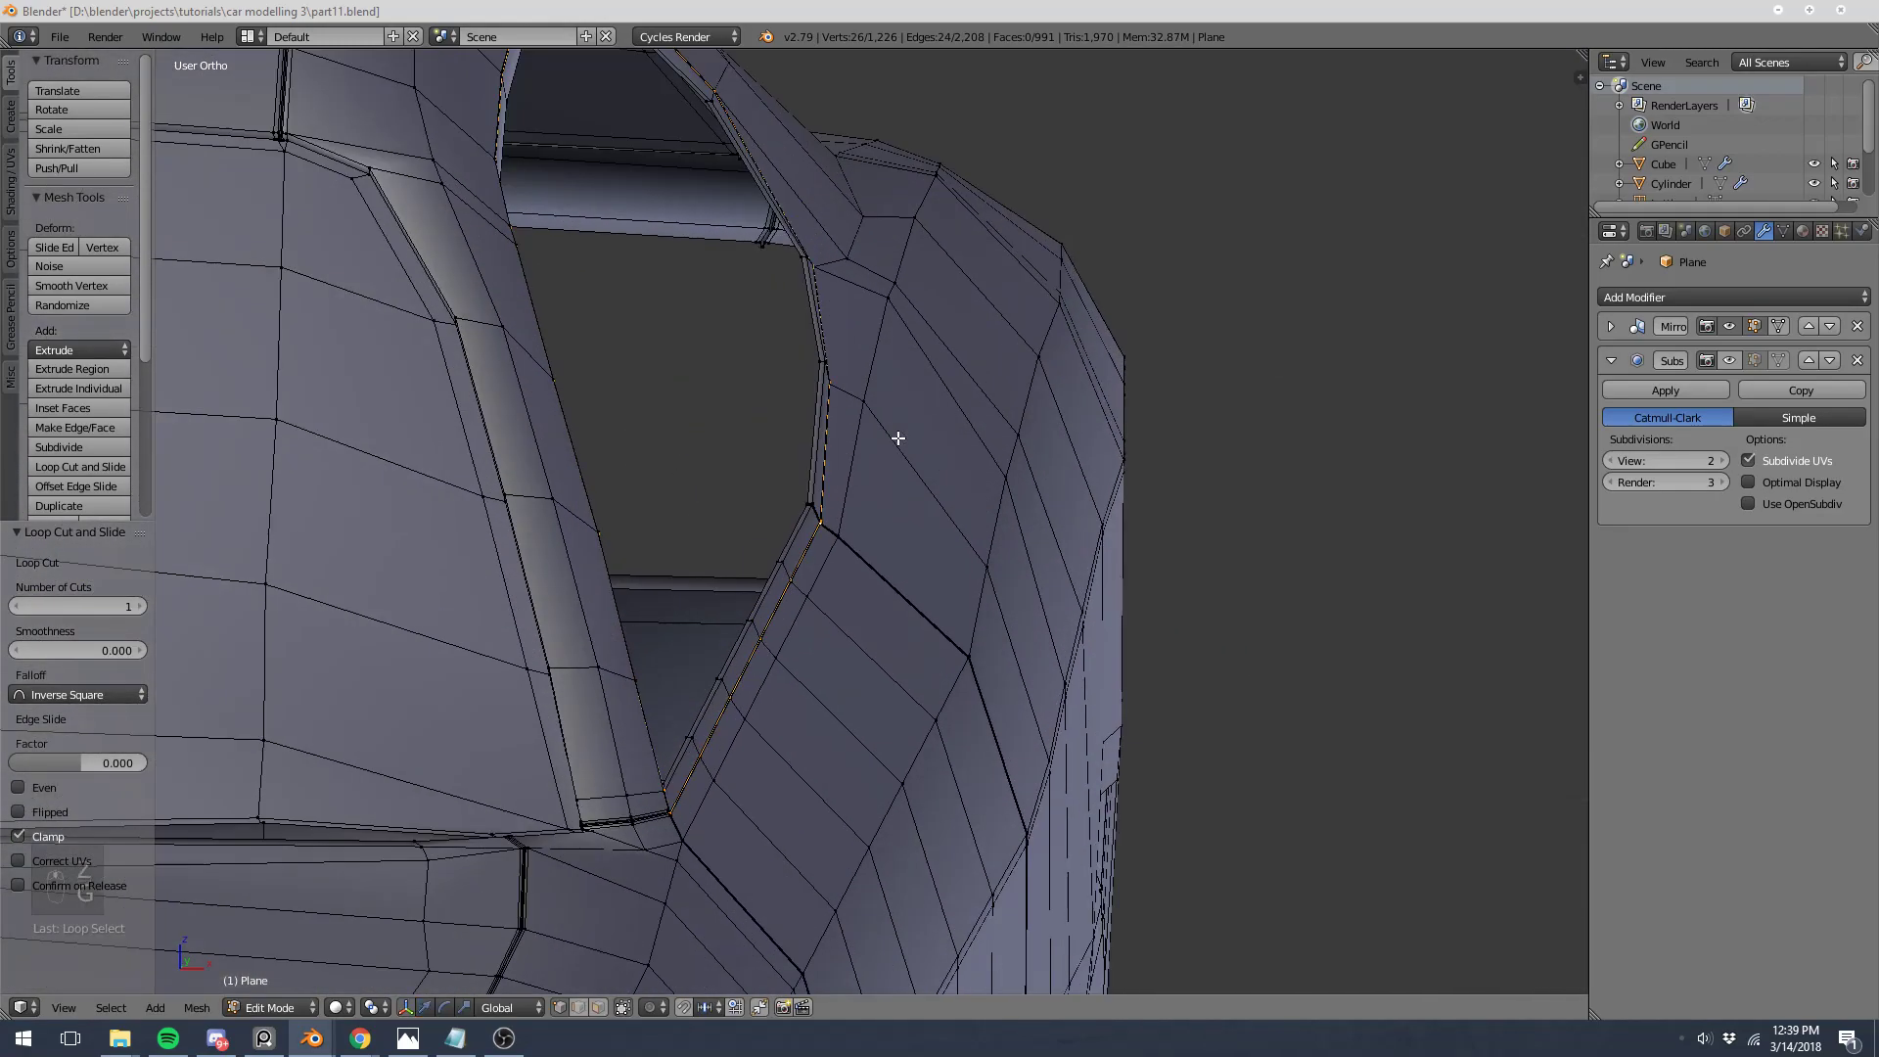
key("g")
key("x")
left_click(882, 434)
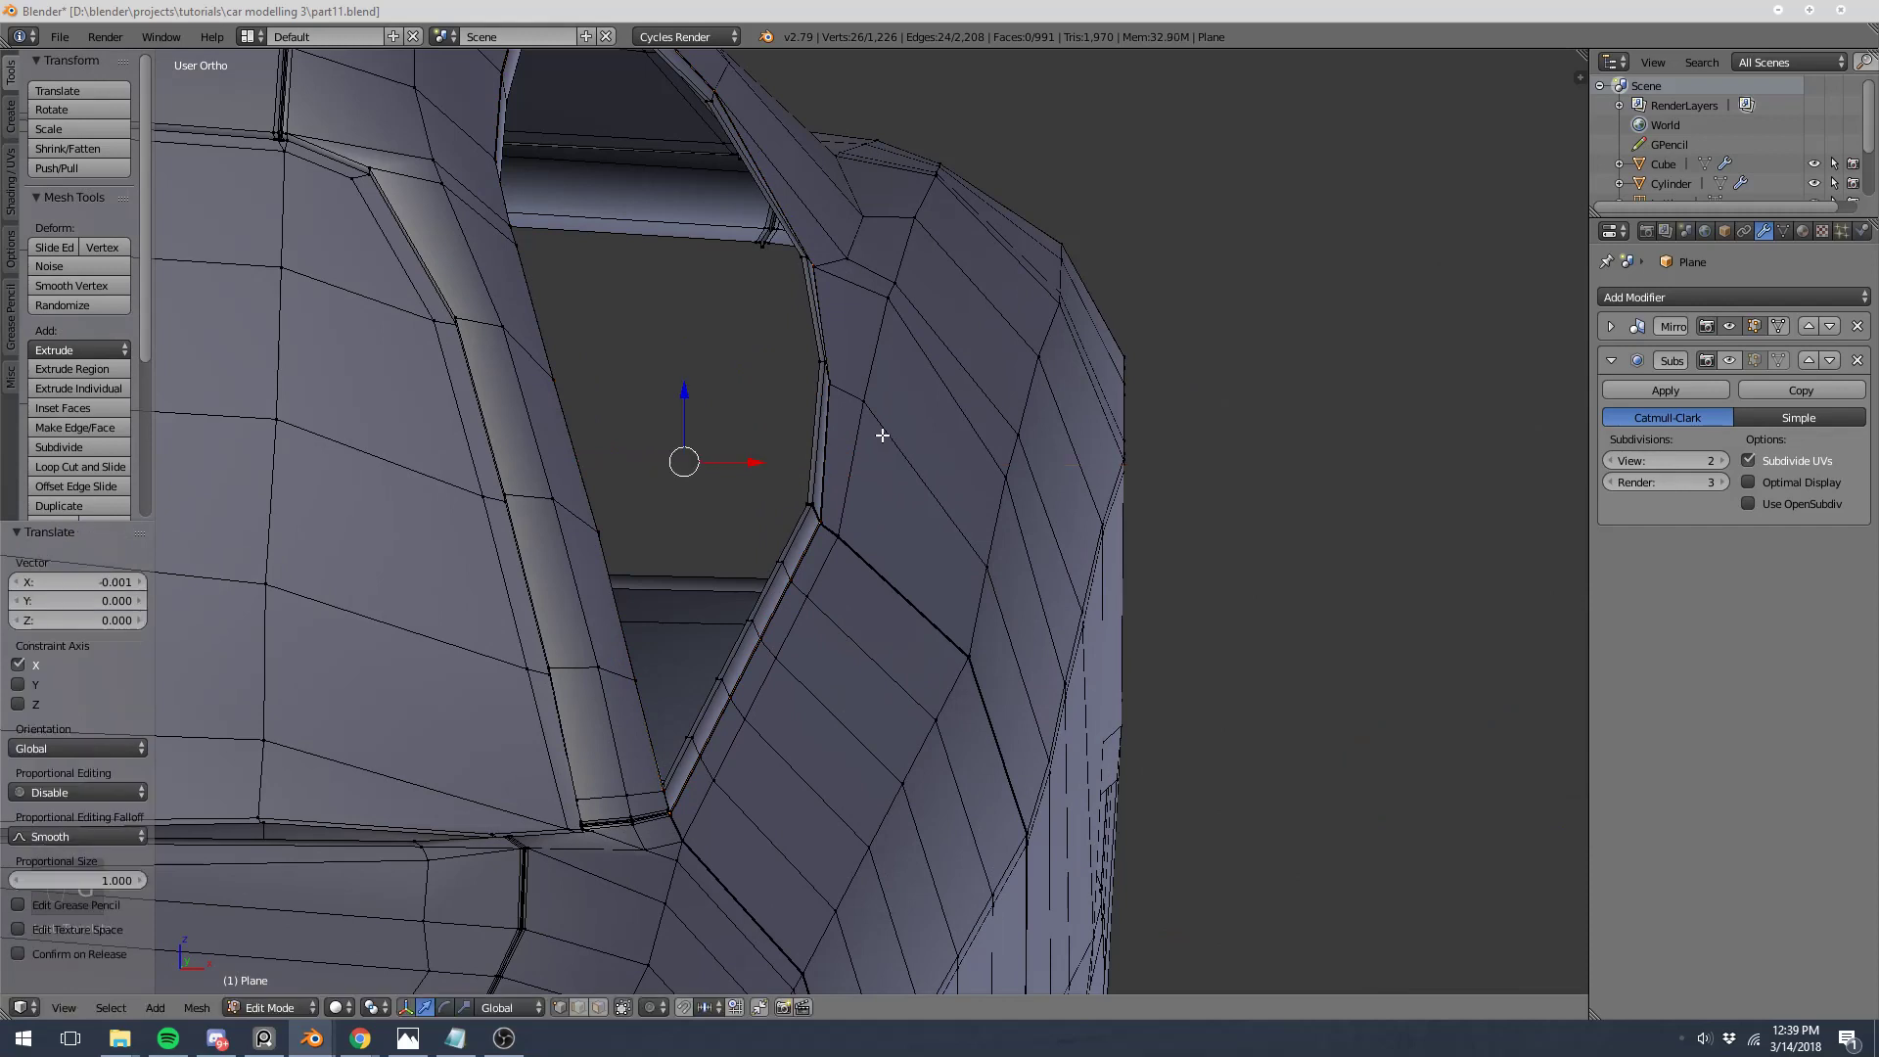
Step: In the top view, move the selected centre loops about 0.0023 further inward along X to deepen the groove
key("z")
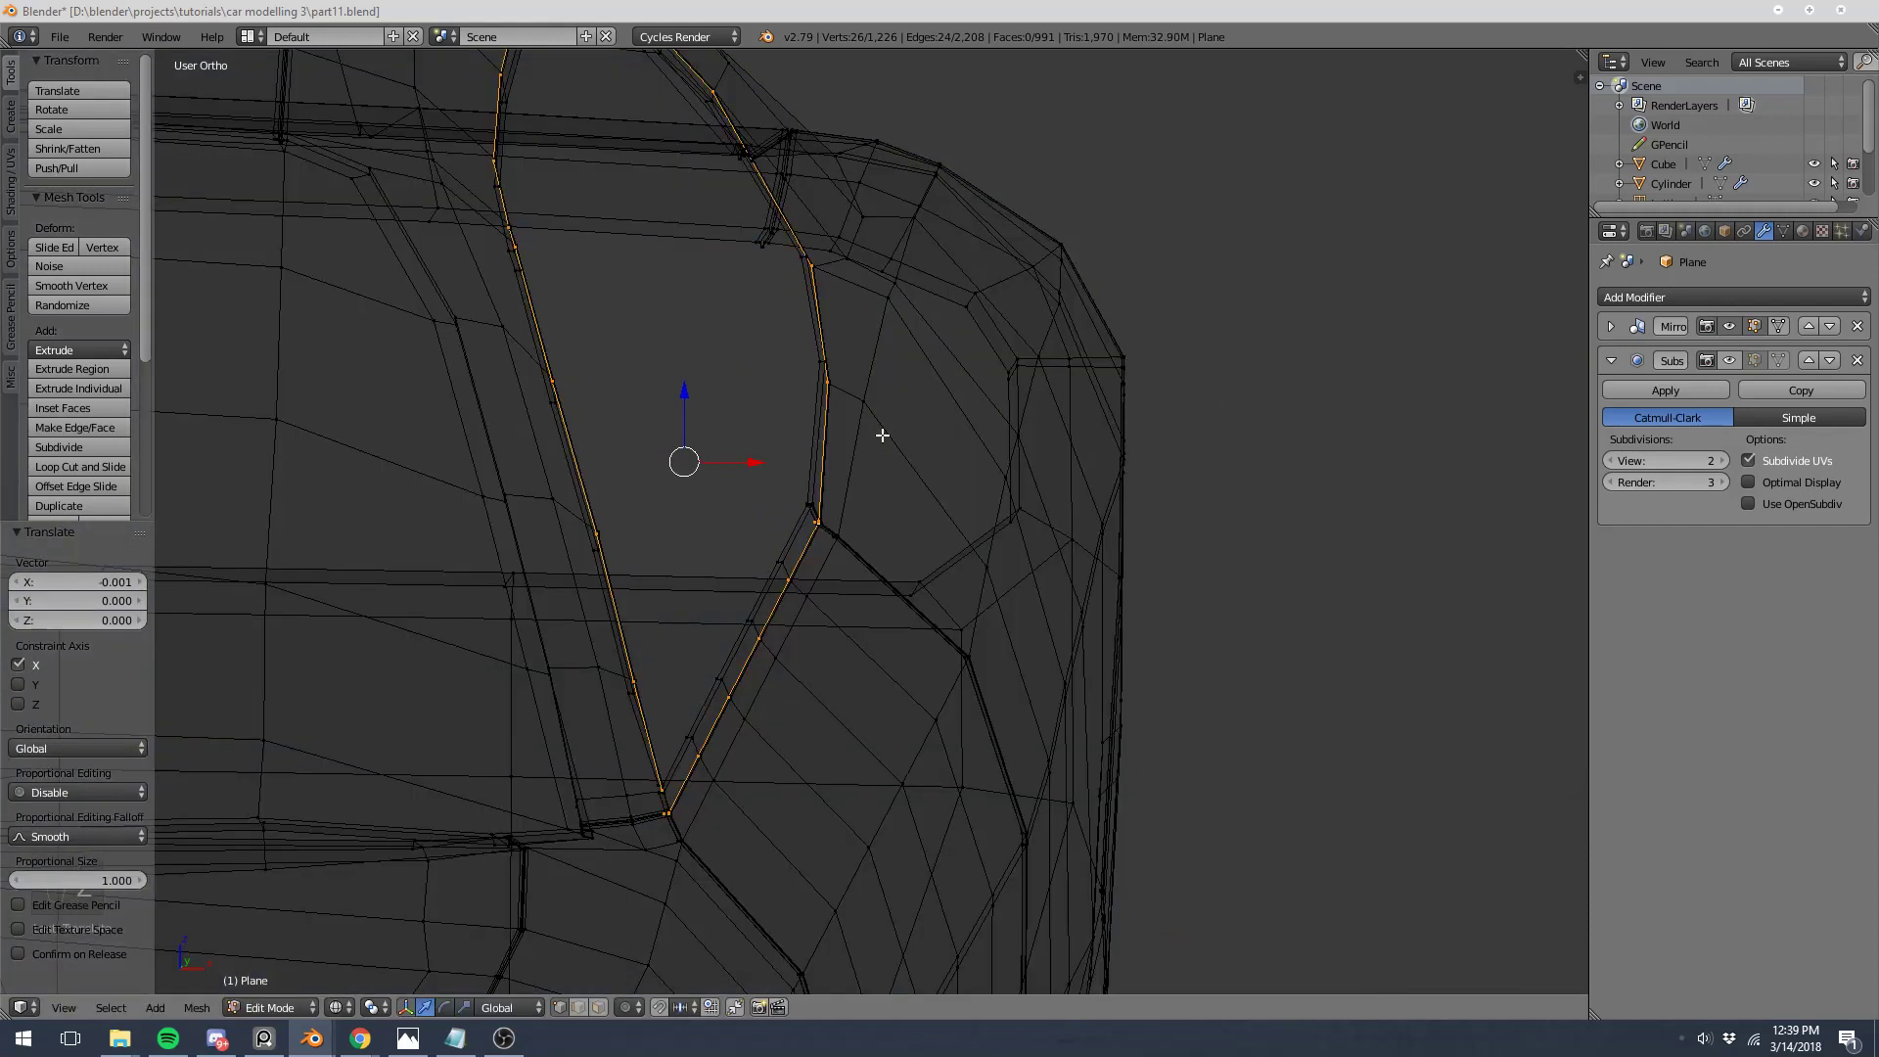
key("KP_7")
scroll(935, 494, "up", 6)
key("g")
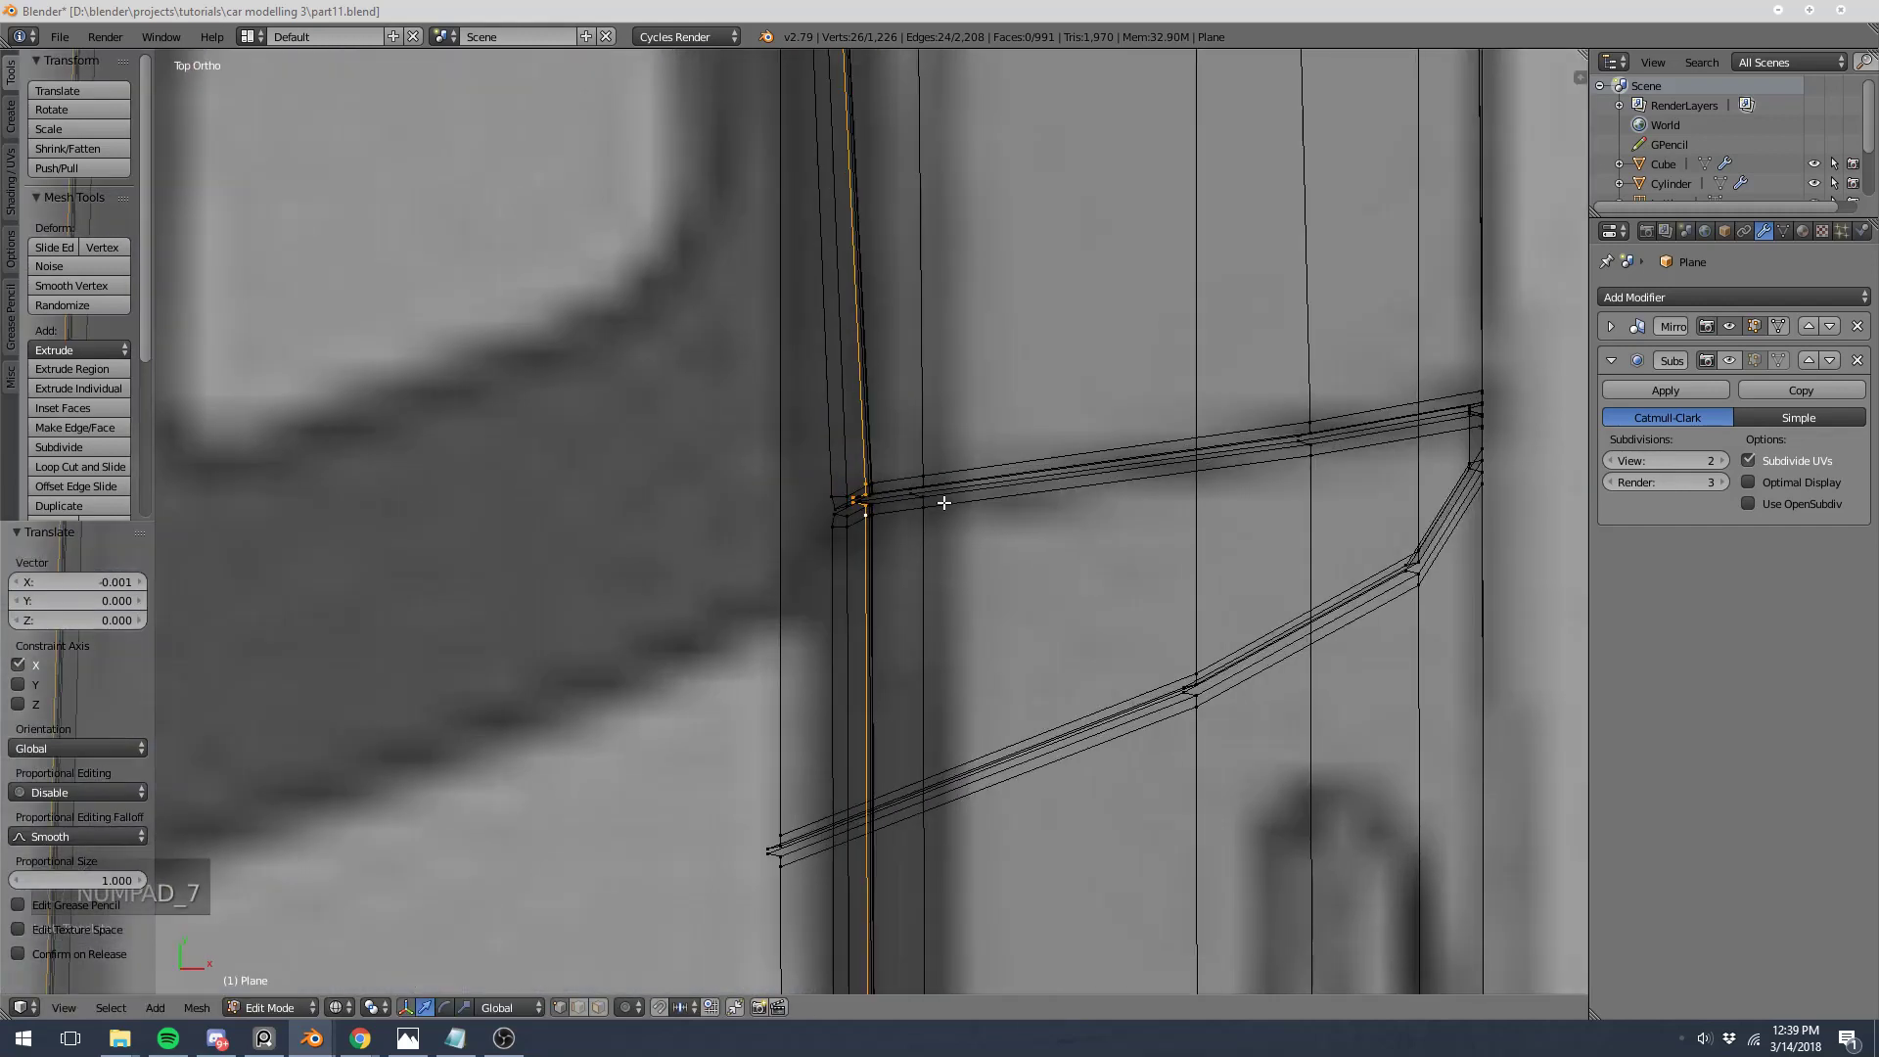
key("x")
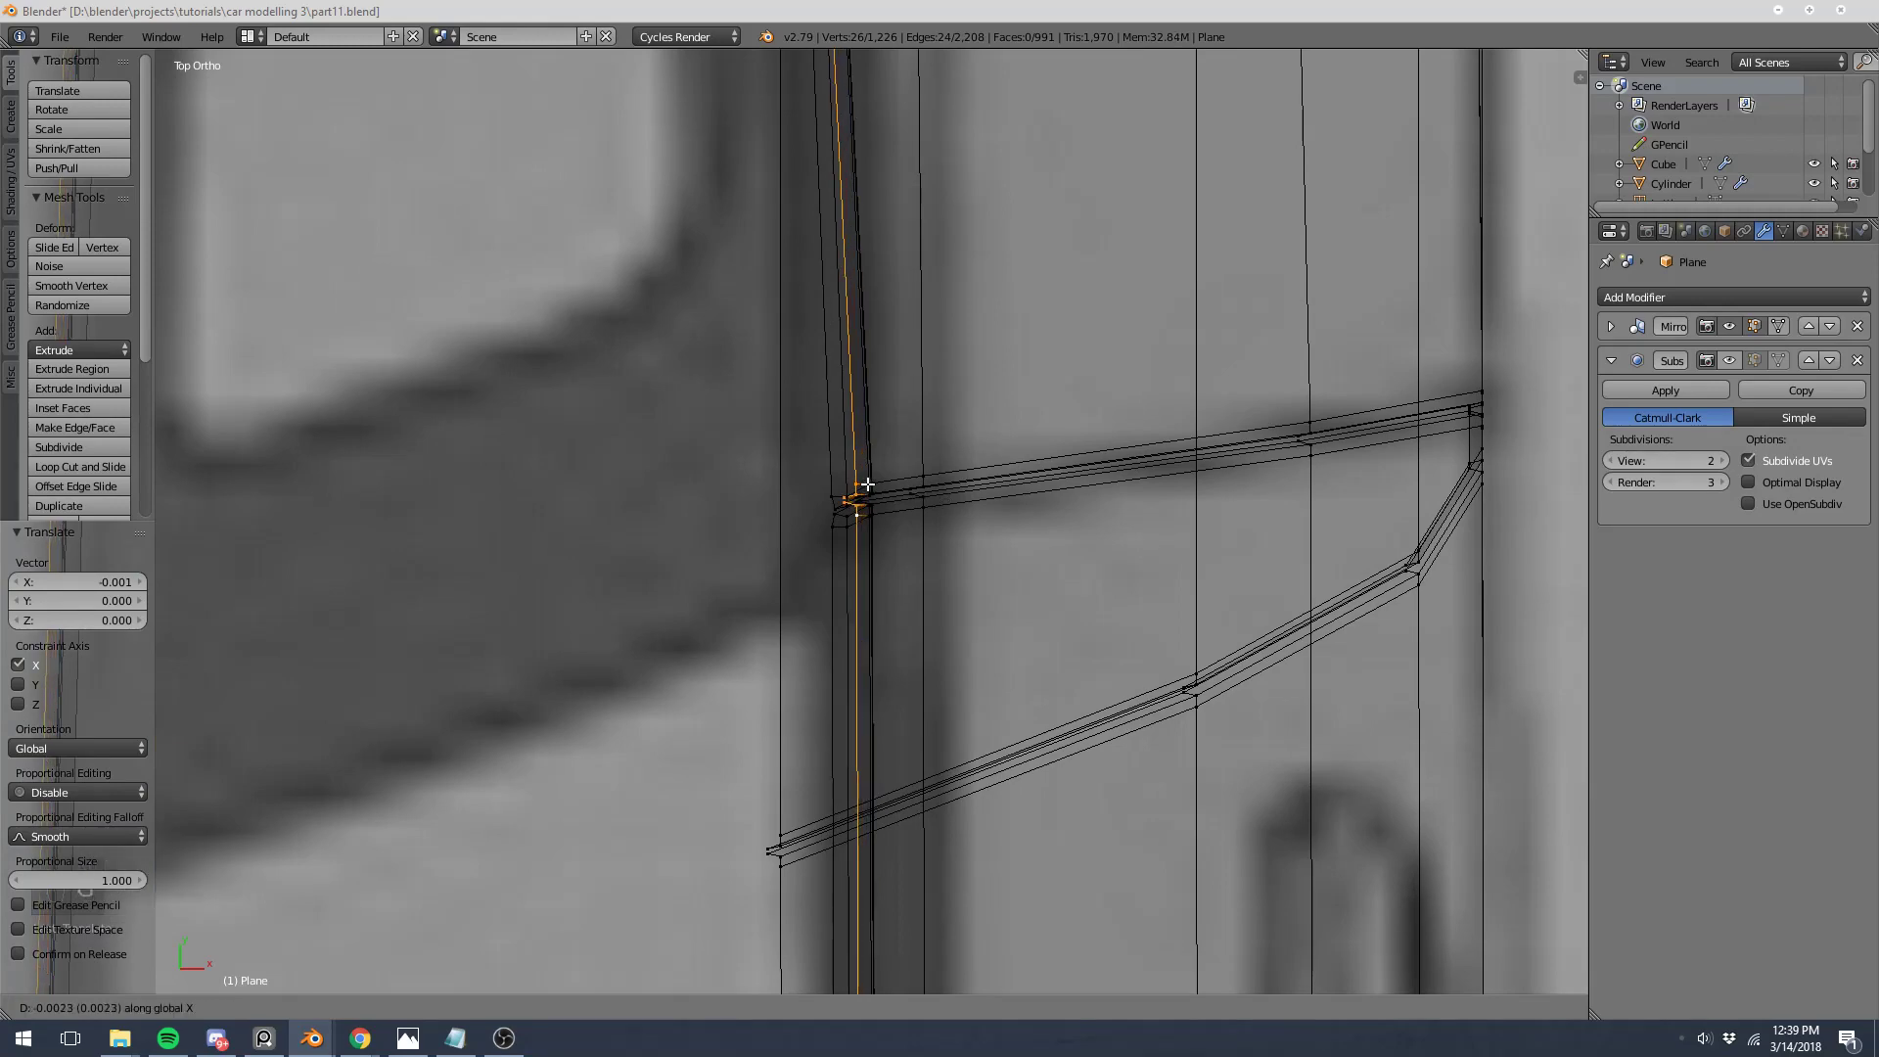
left_click(863, 485)
key("z")
Step: Turn on the Subdivision Surface modifier's viewport display and inspect the window surround in Object Mode
key("Tab")
scroll(948, 549, "down", 5)
middle_click_drag(888, 540, 675, 362)
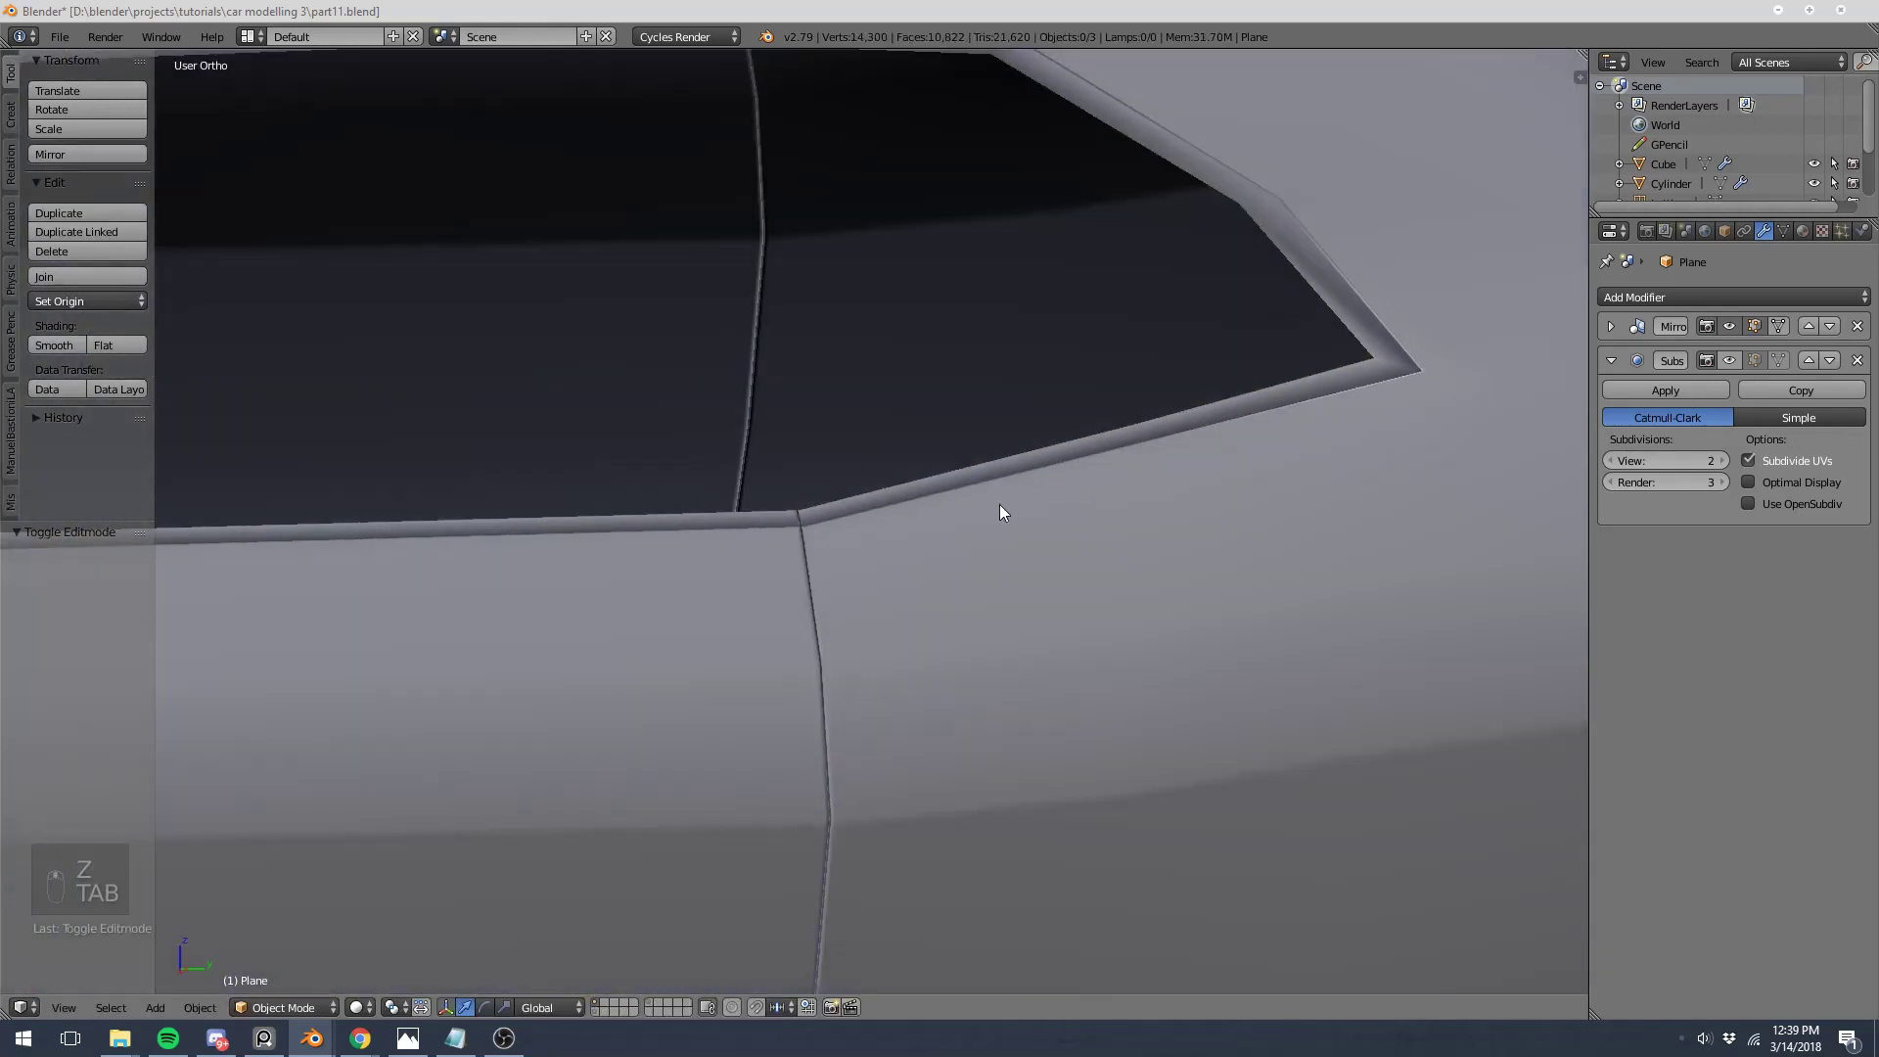
scroll(999, 503, "down", 7)
left_click(1731, 359)
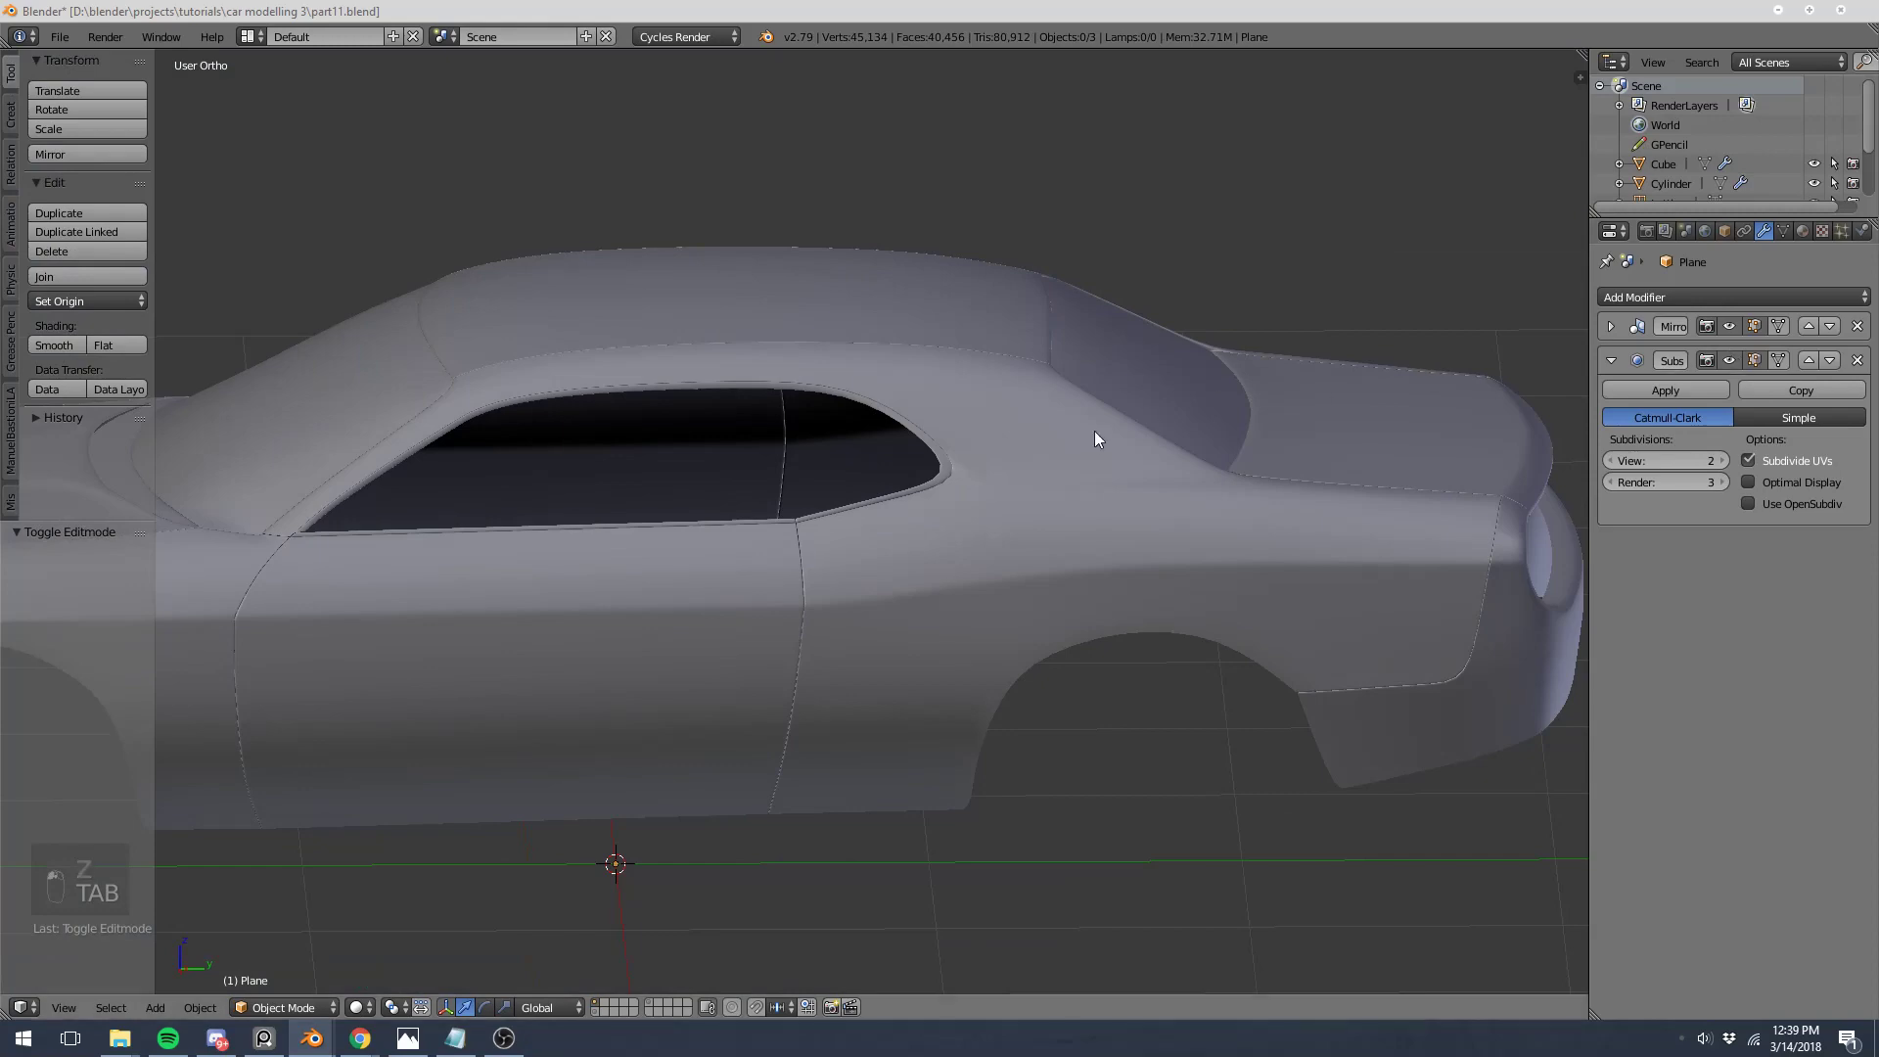
mouse_move(1093, 431)
middle_mouse_down()
mouse_move(1011, 479)
mouse_move(1066, 454)
mouse_move(1125, 380)
mouse_move(995, 484)
mouse_move(1080, 437)
middle_mouse_up()
key("KP_3")
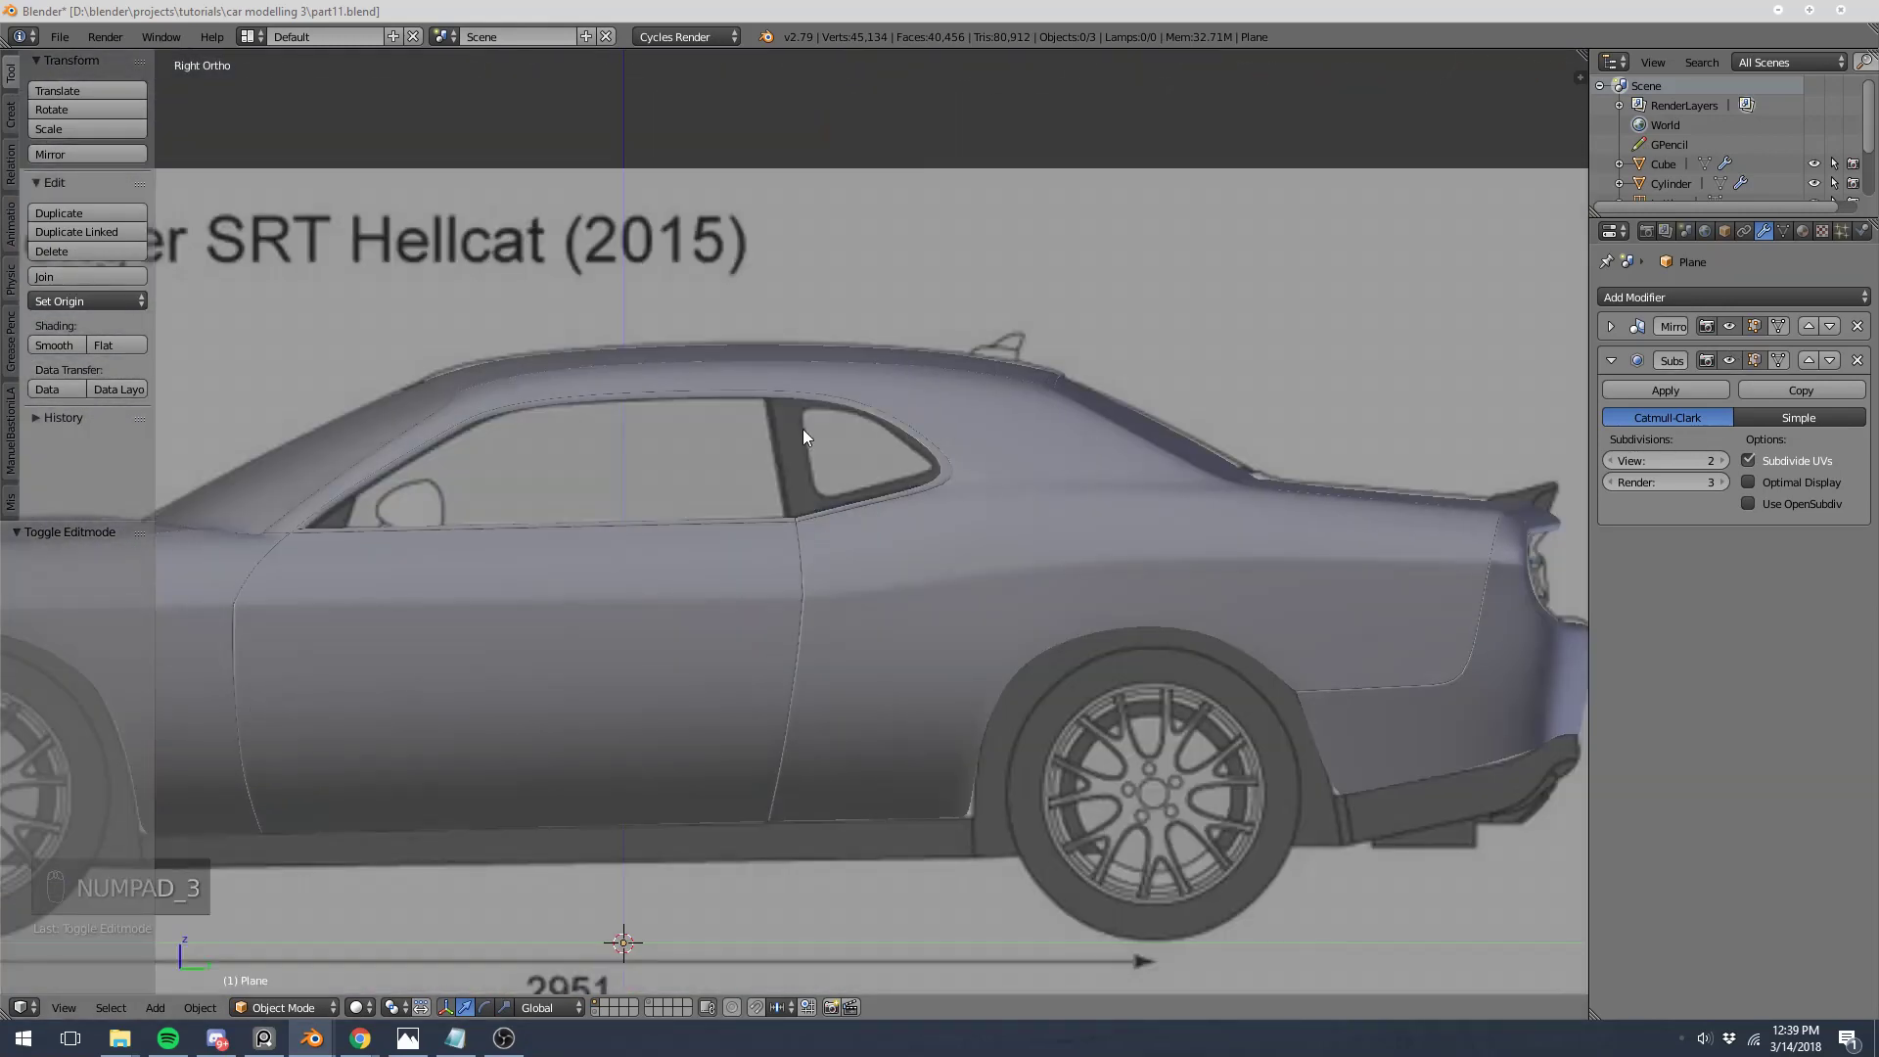
scroll(995, 452, "up", 8)
middle_click_drag(1174, 578, 516, 569, "shift")
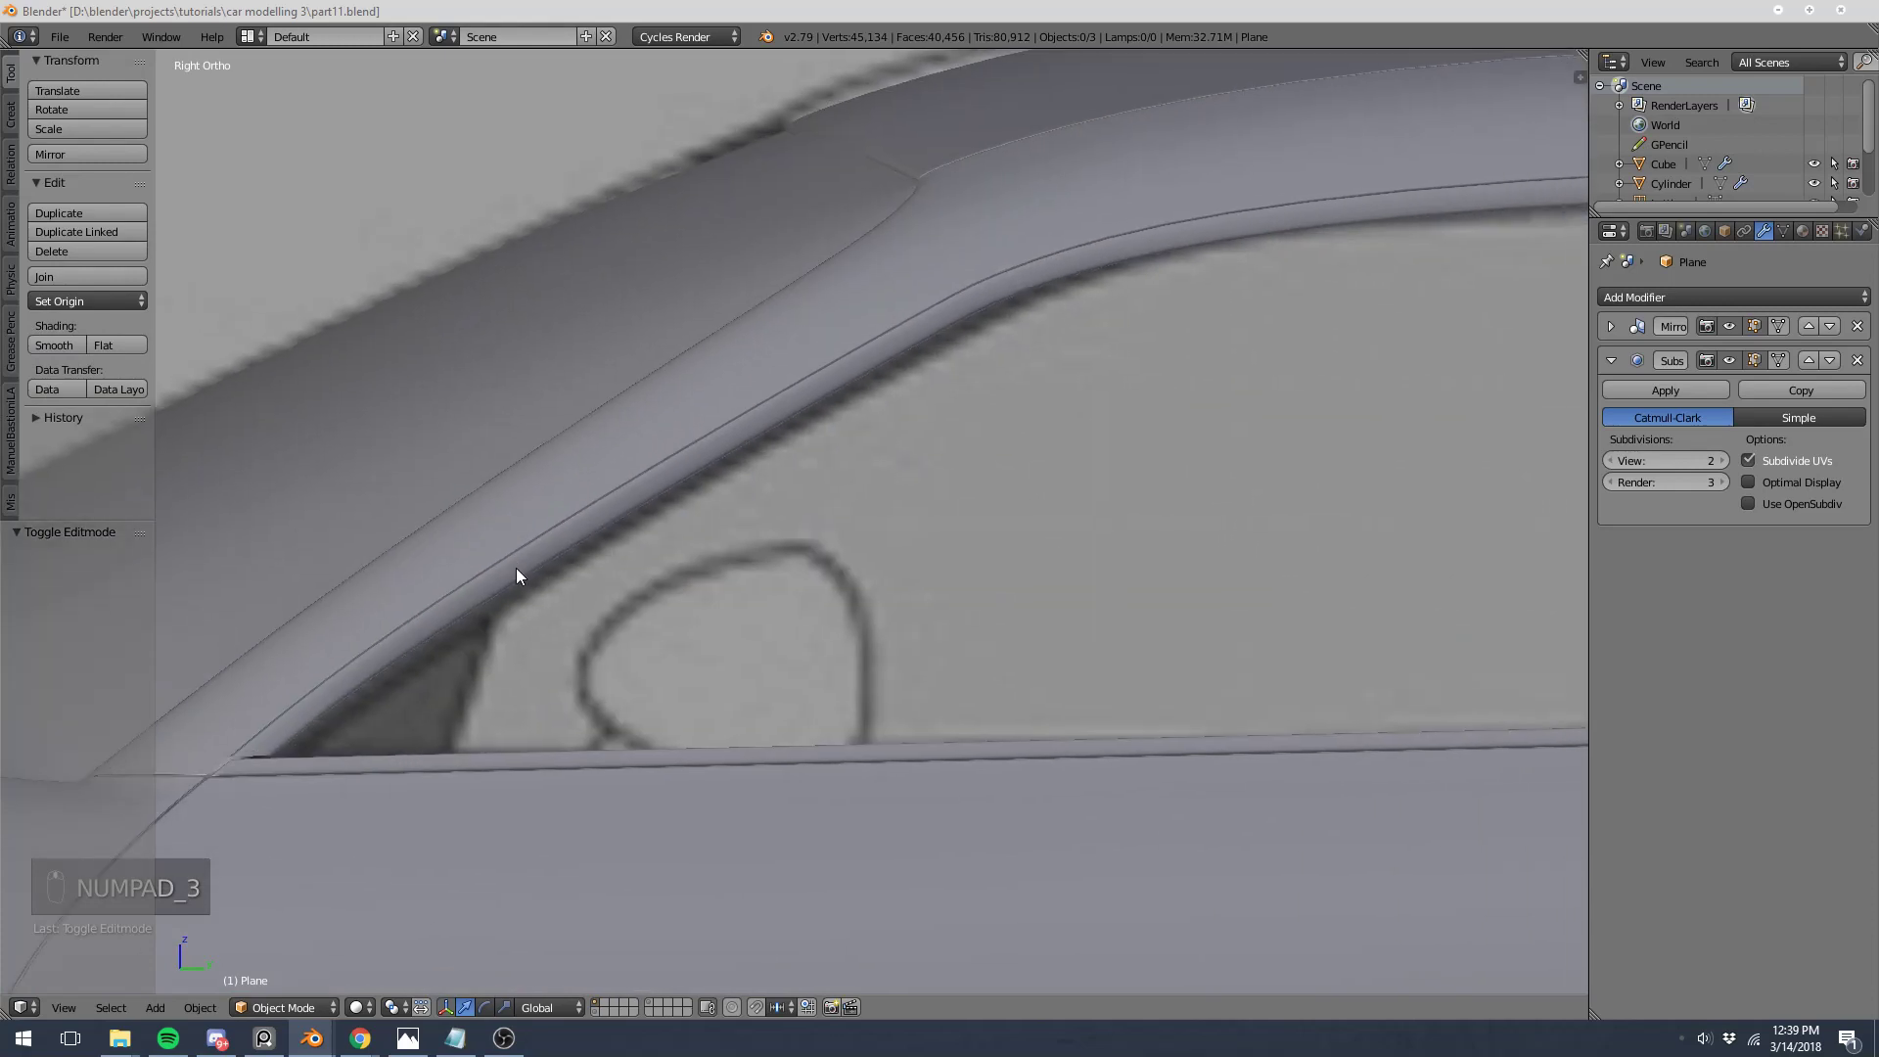
scroll(514, 575, "down", 6)
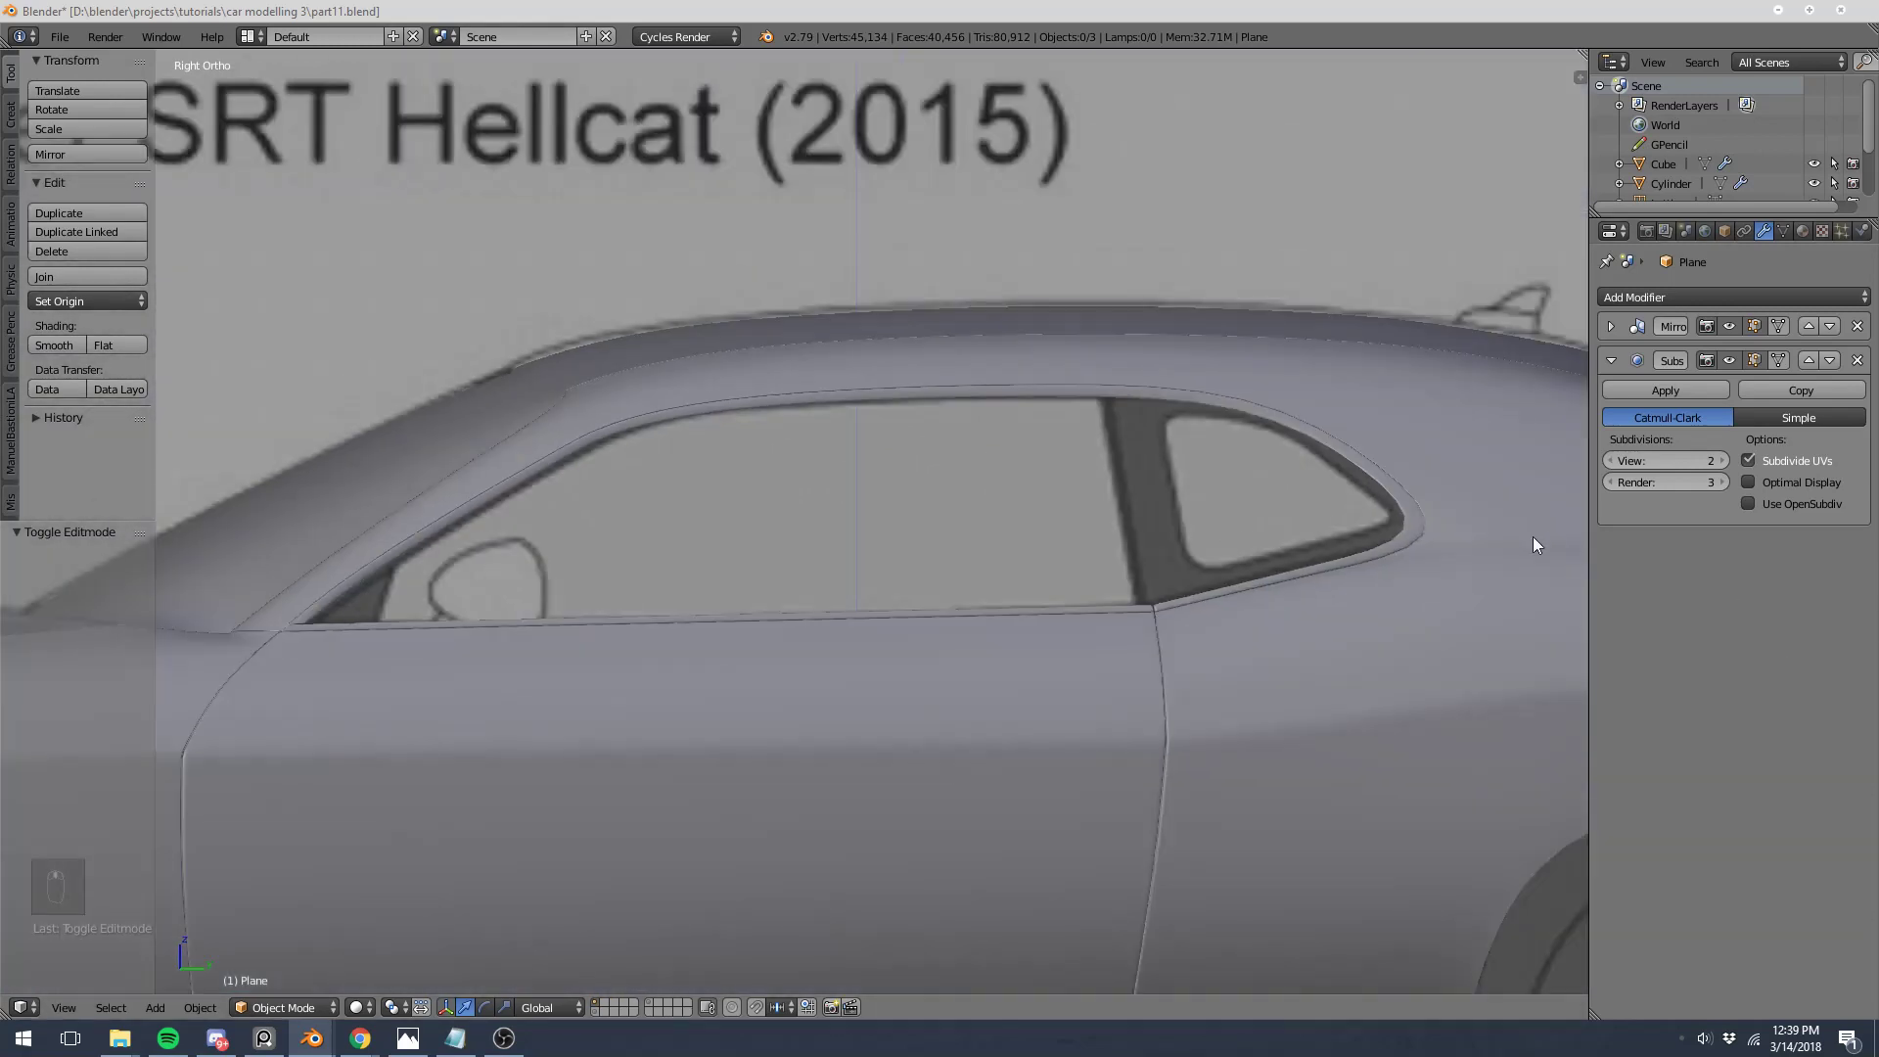
middle_click_drag(1532, 544, 1044, 528, "shift")
Step: Examine the mesh at the quarter window's rear corner in Edit Mode, in both wireframe and solid display
right_click(972, 453)
key("Tab")
scroll(968, 450, "up", 5)
key("a")
key("a")
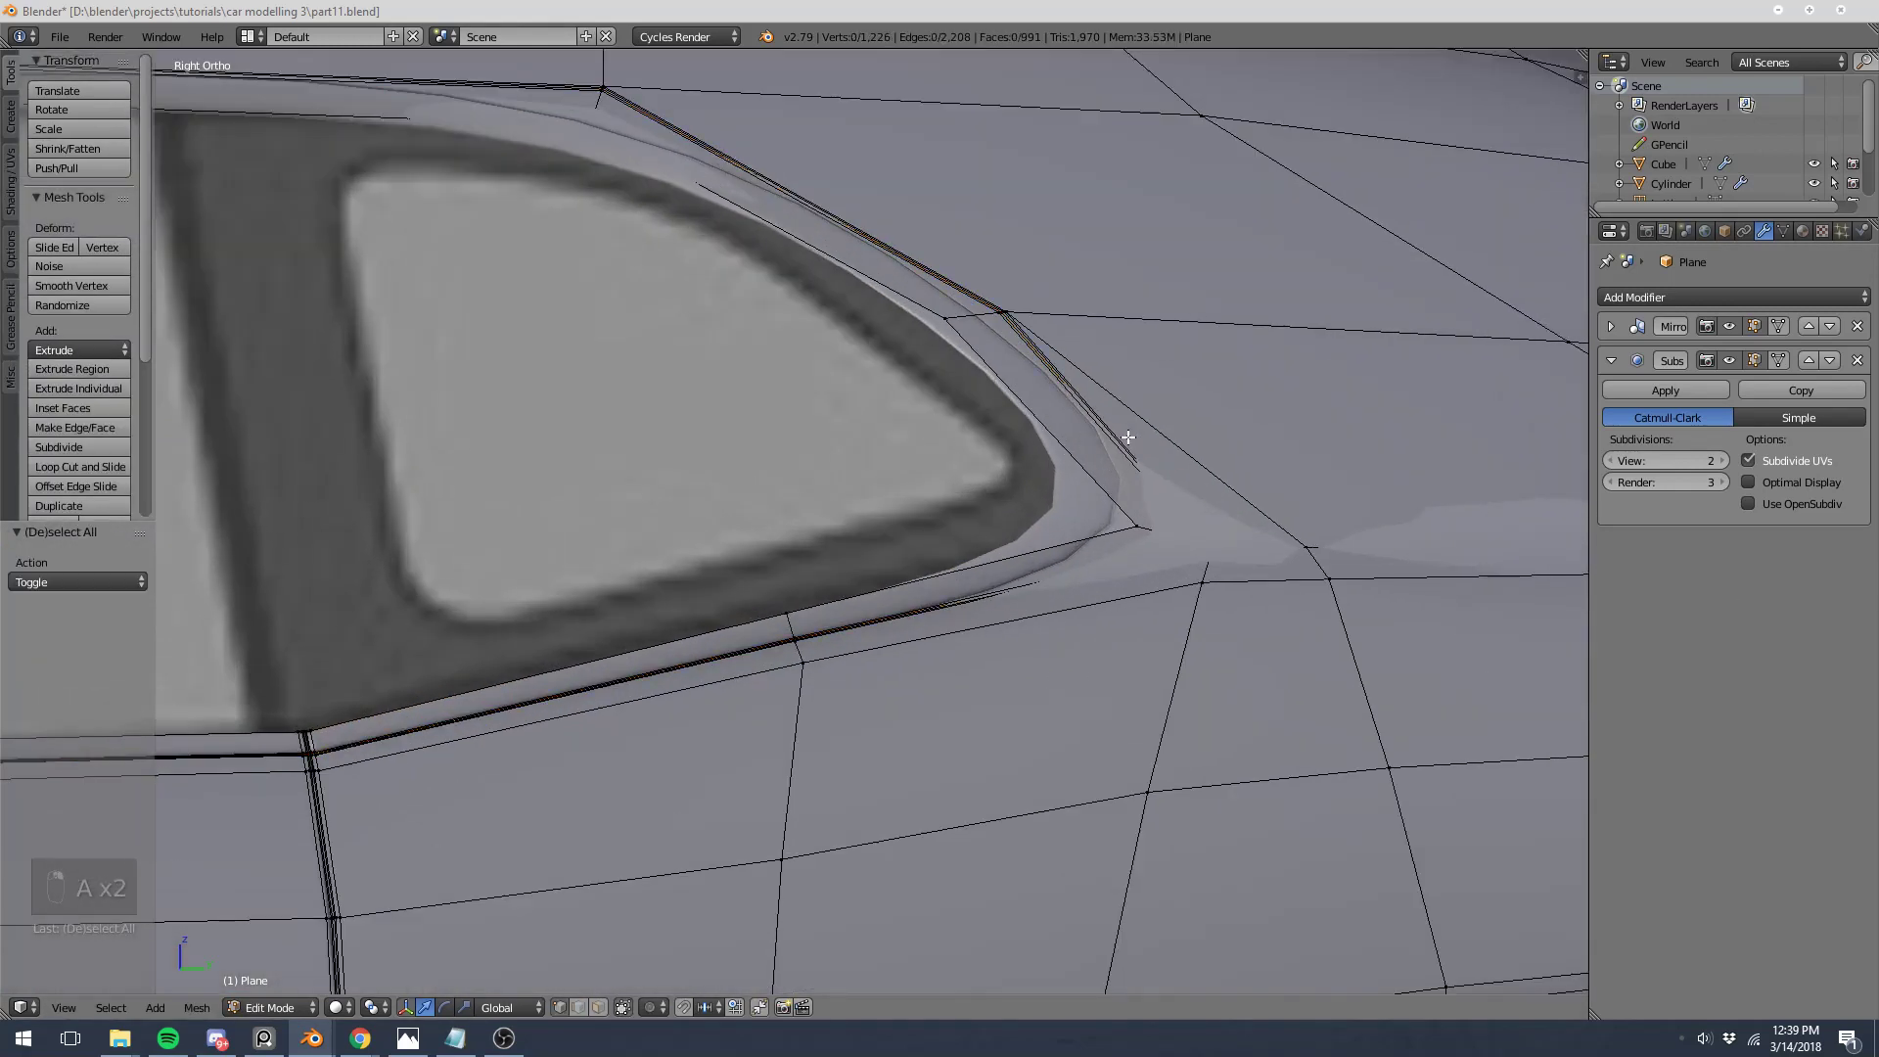
middle_click_drag(1129, 437, 755, 440, "shift")
key("ctrl+r")
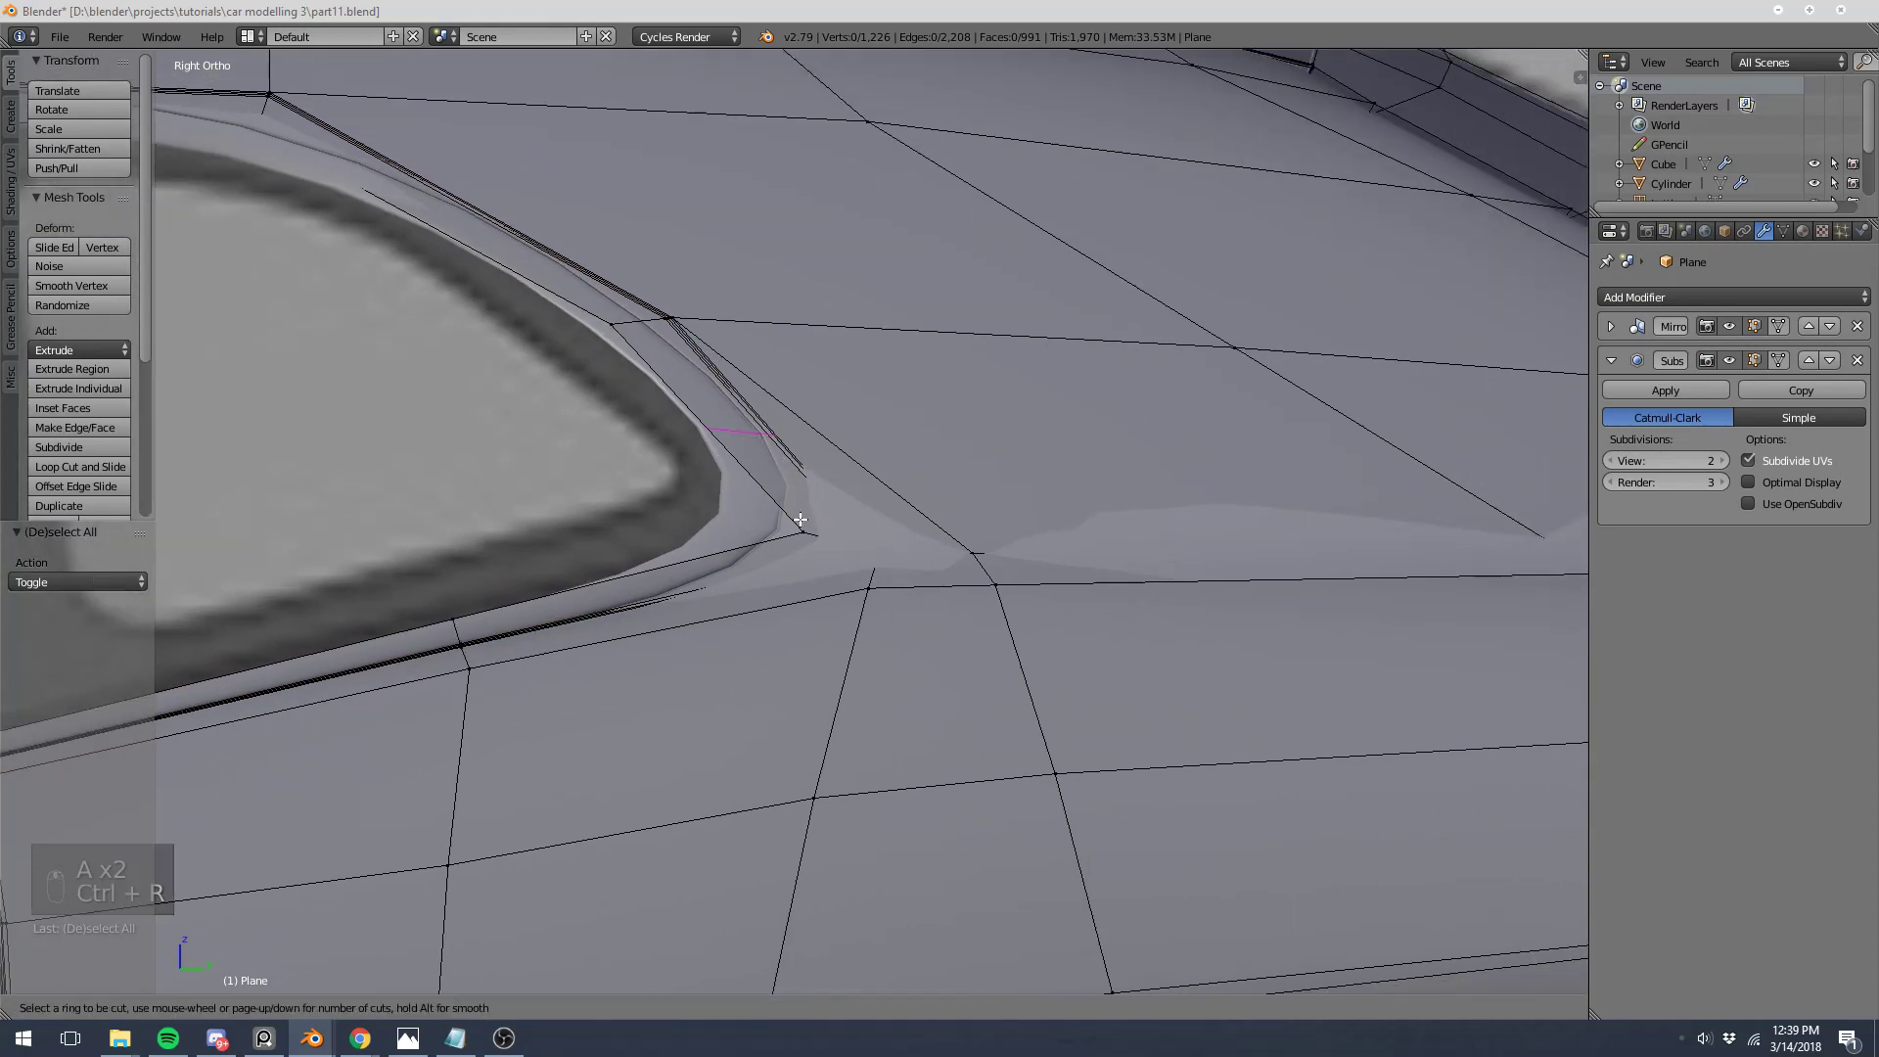
key("z")
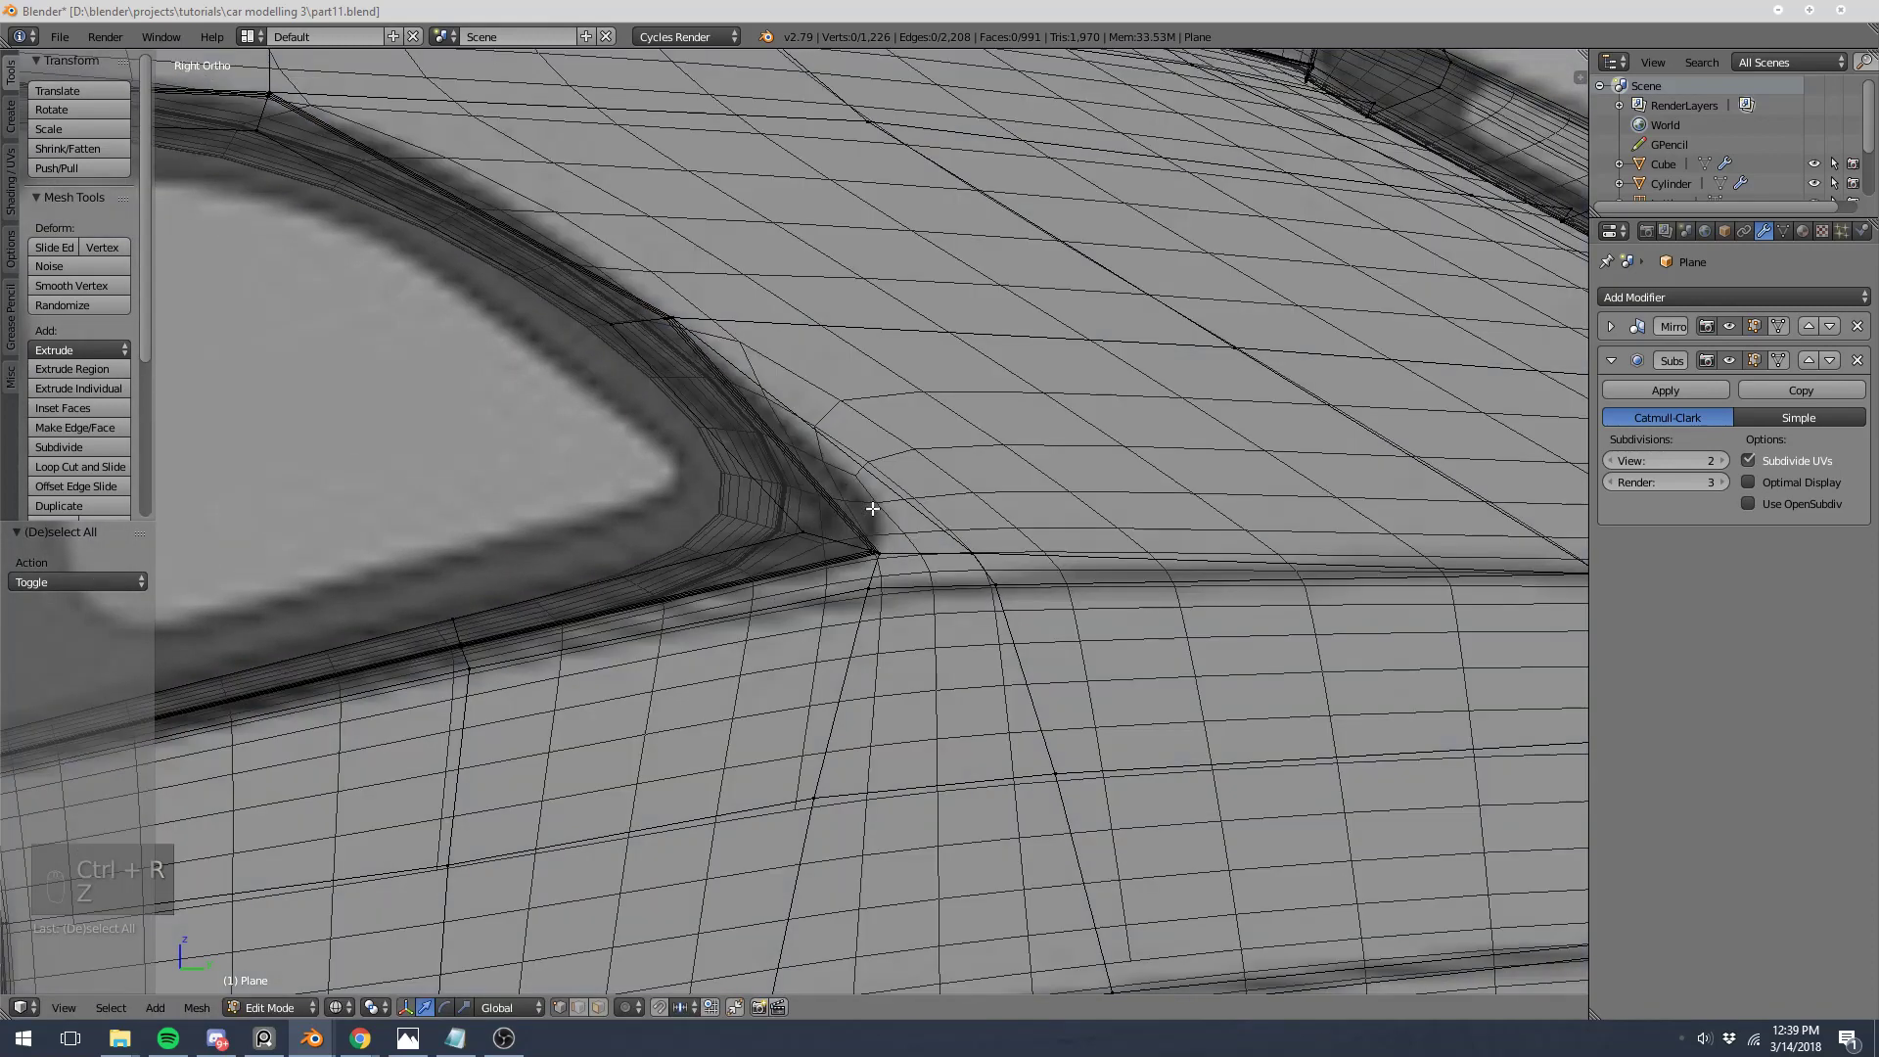
scroll(873, 509, "down", 6)
key("z")
scroll(868, 505, "up", 6)
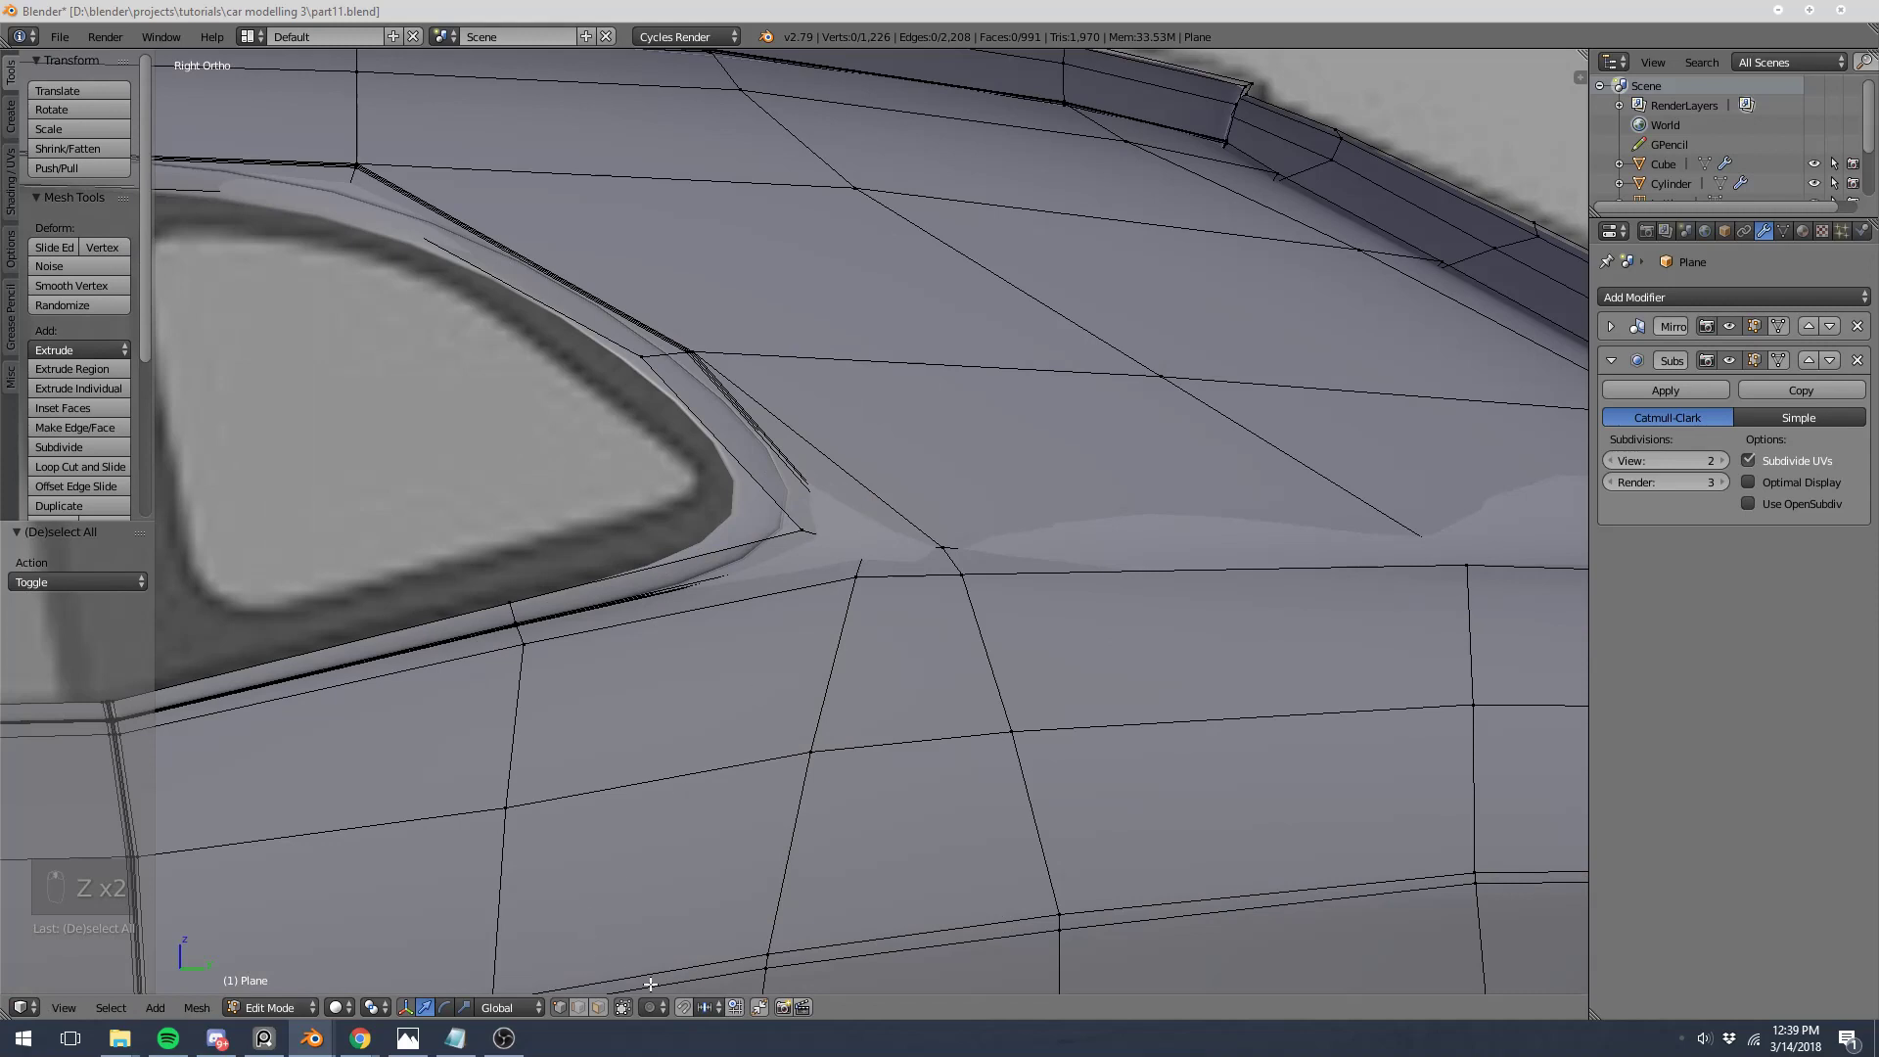
Step: Delete the body face beside the quarter window's rear corner and cut an edge loop across the strip with slide factor 0.589
right_click(835, 483)
key("x")
left_click(829, 489)
key("ctrl+r")
left_click(797, 482)
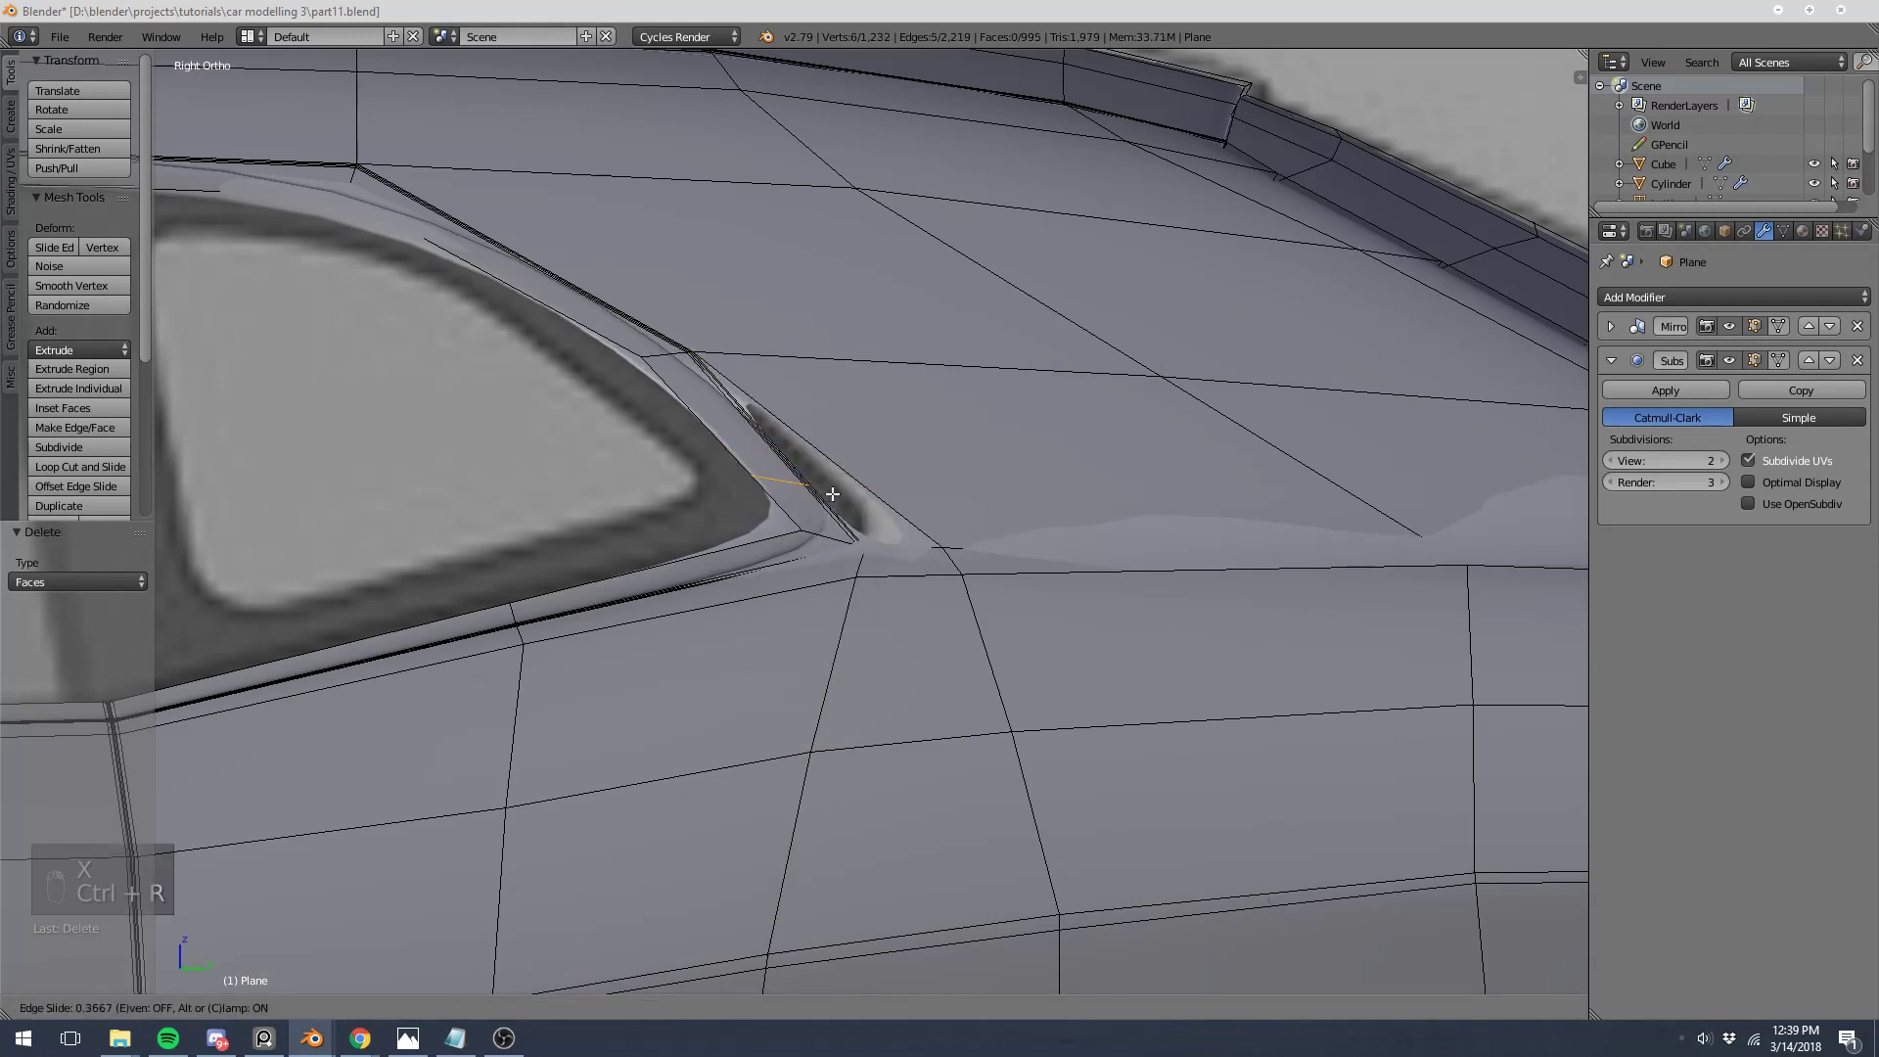
left_click(858, 507)
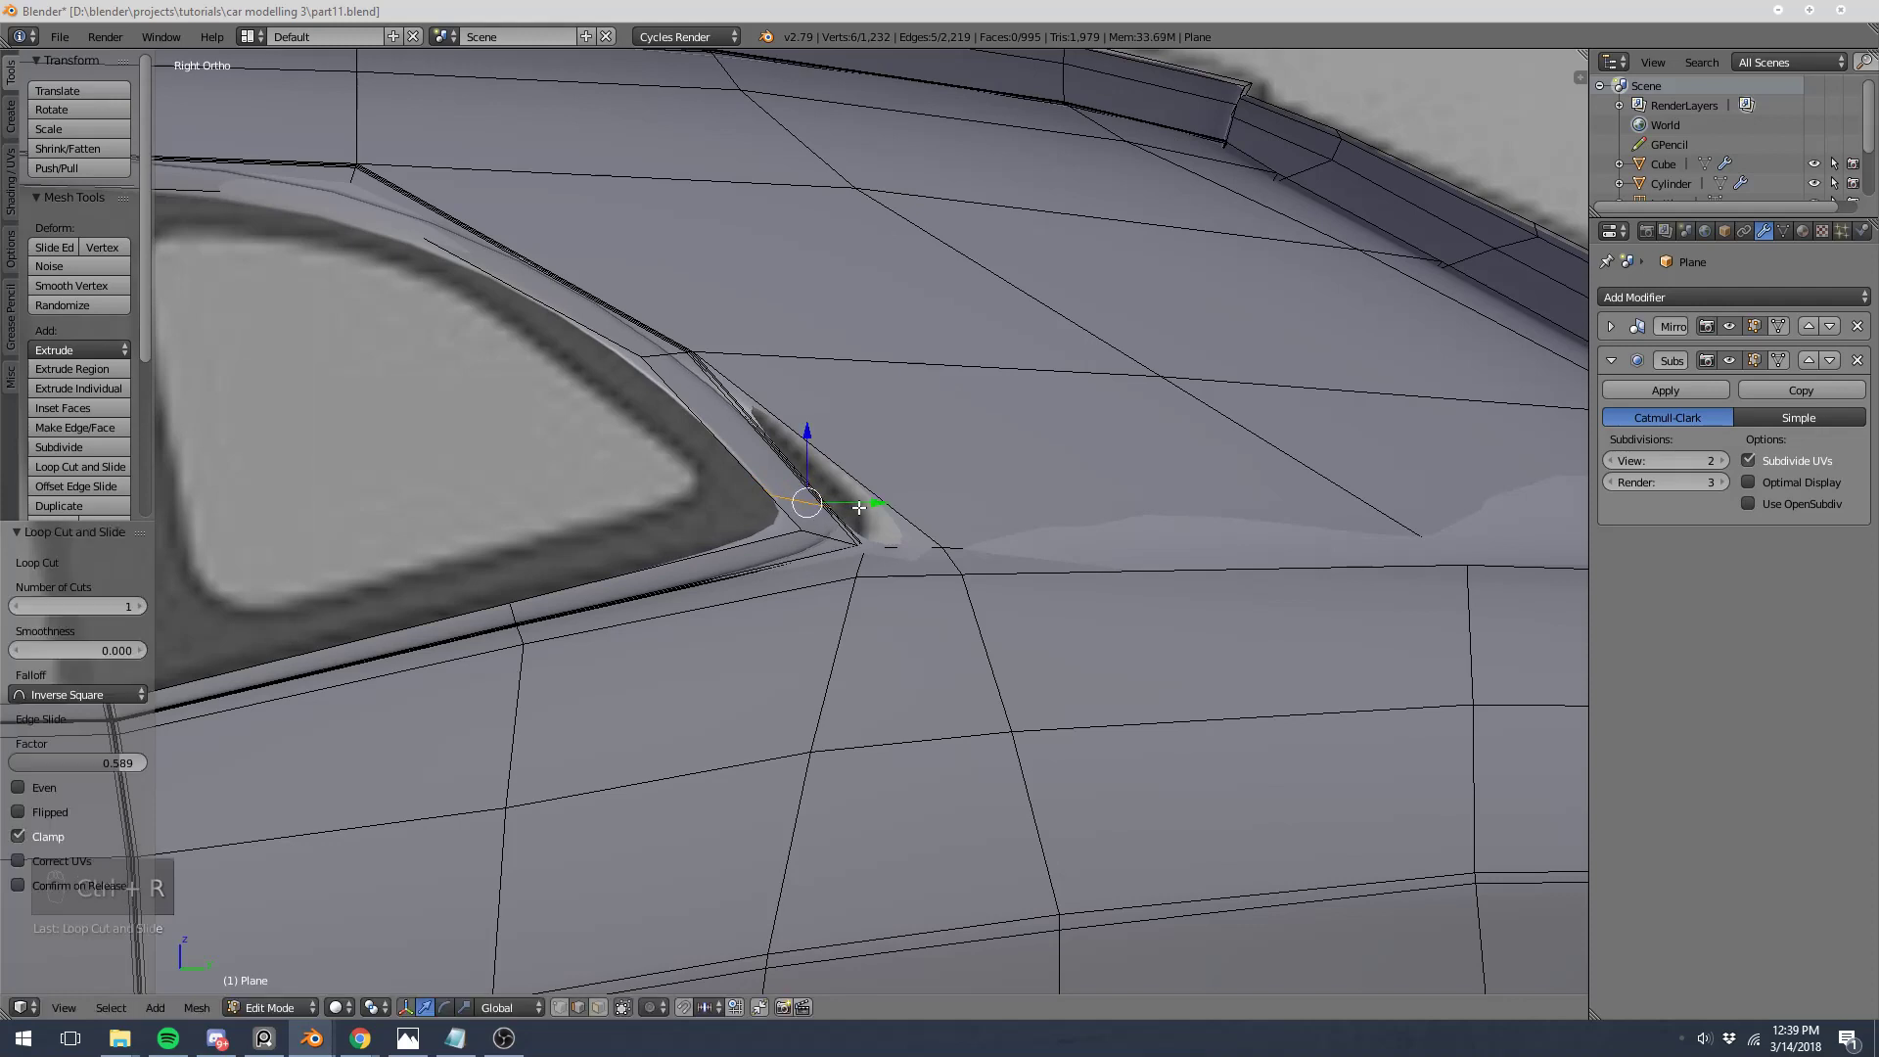
Step: Select the outer vertices of the new strip cut and slide them slightly along their edges
key("a")
key("b")
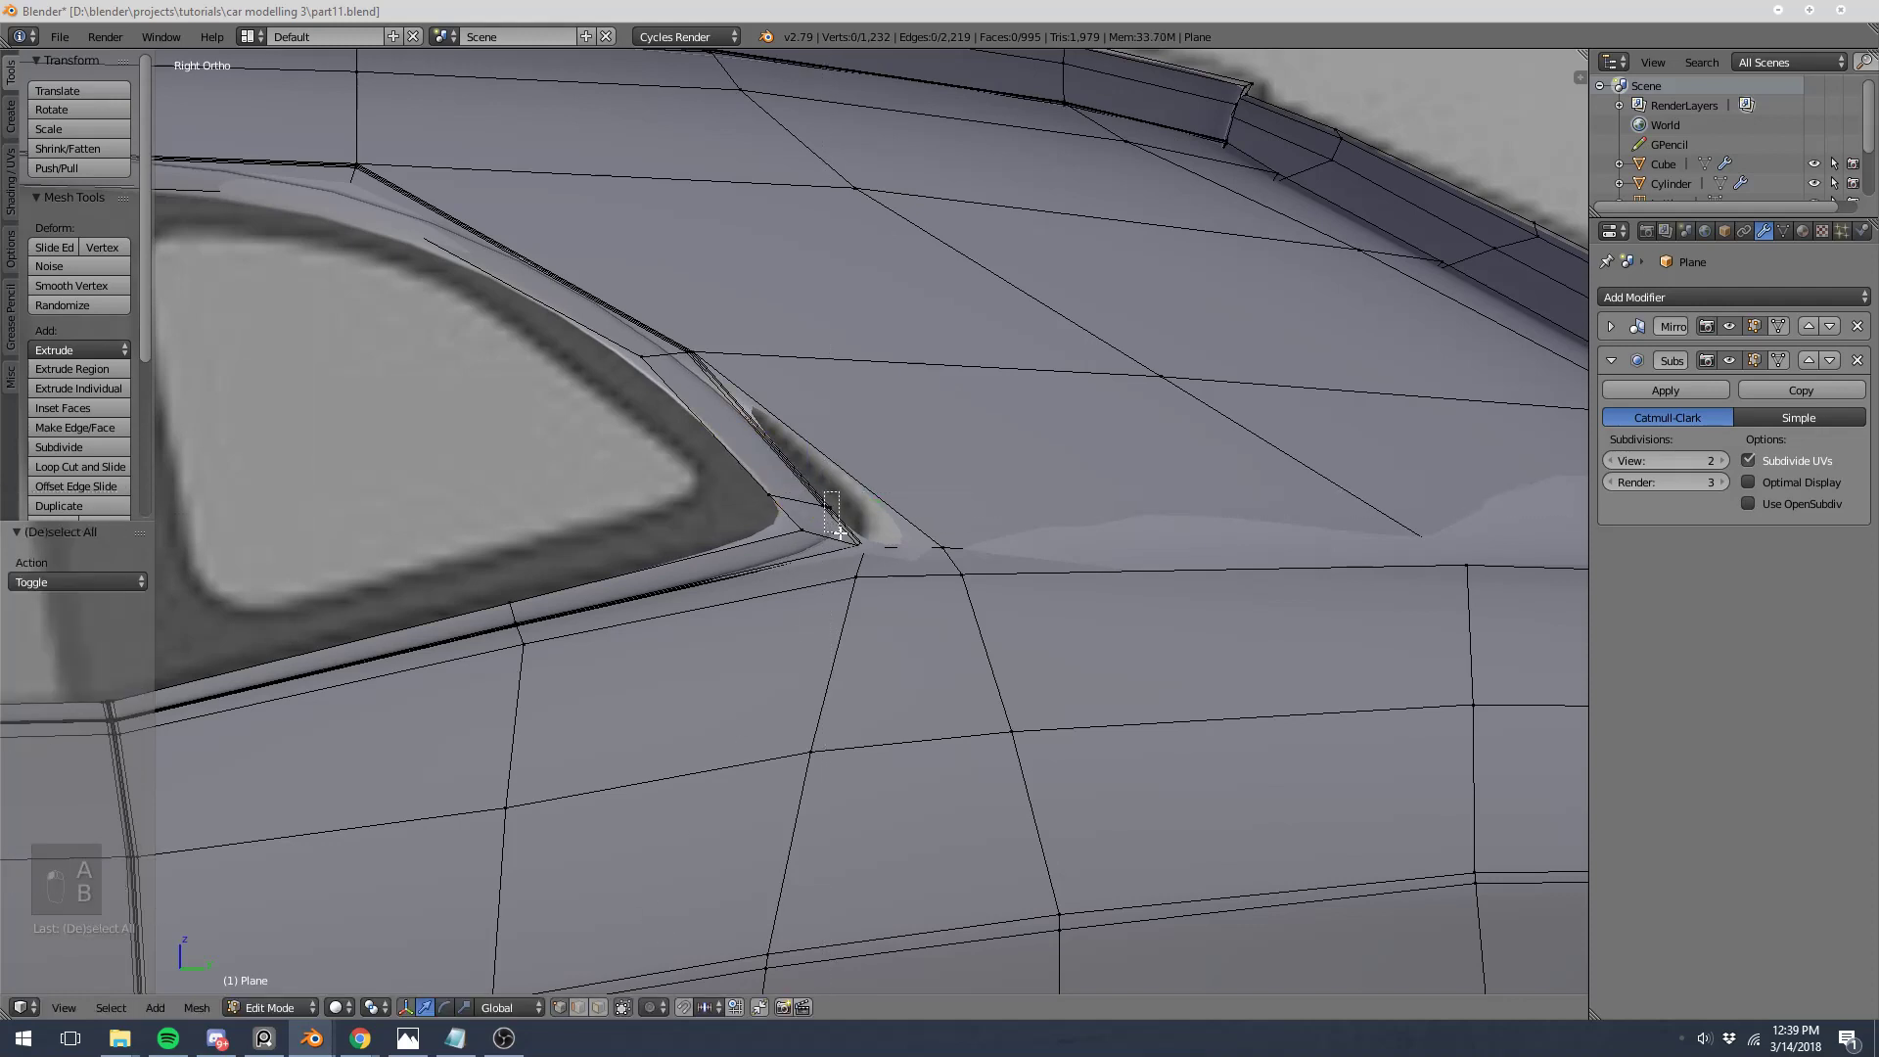
left_click_drag(729, 389, 833, 503)
key("b")
key("g")
key("g")
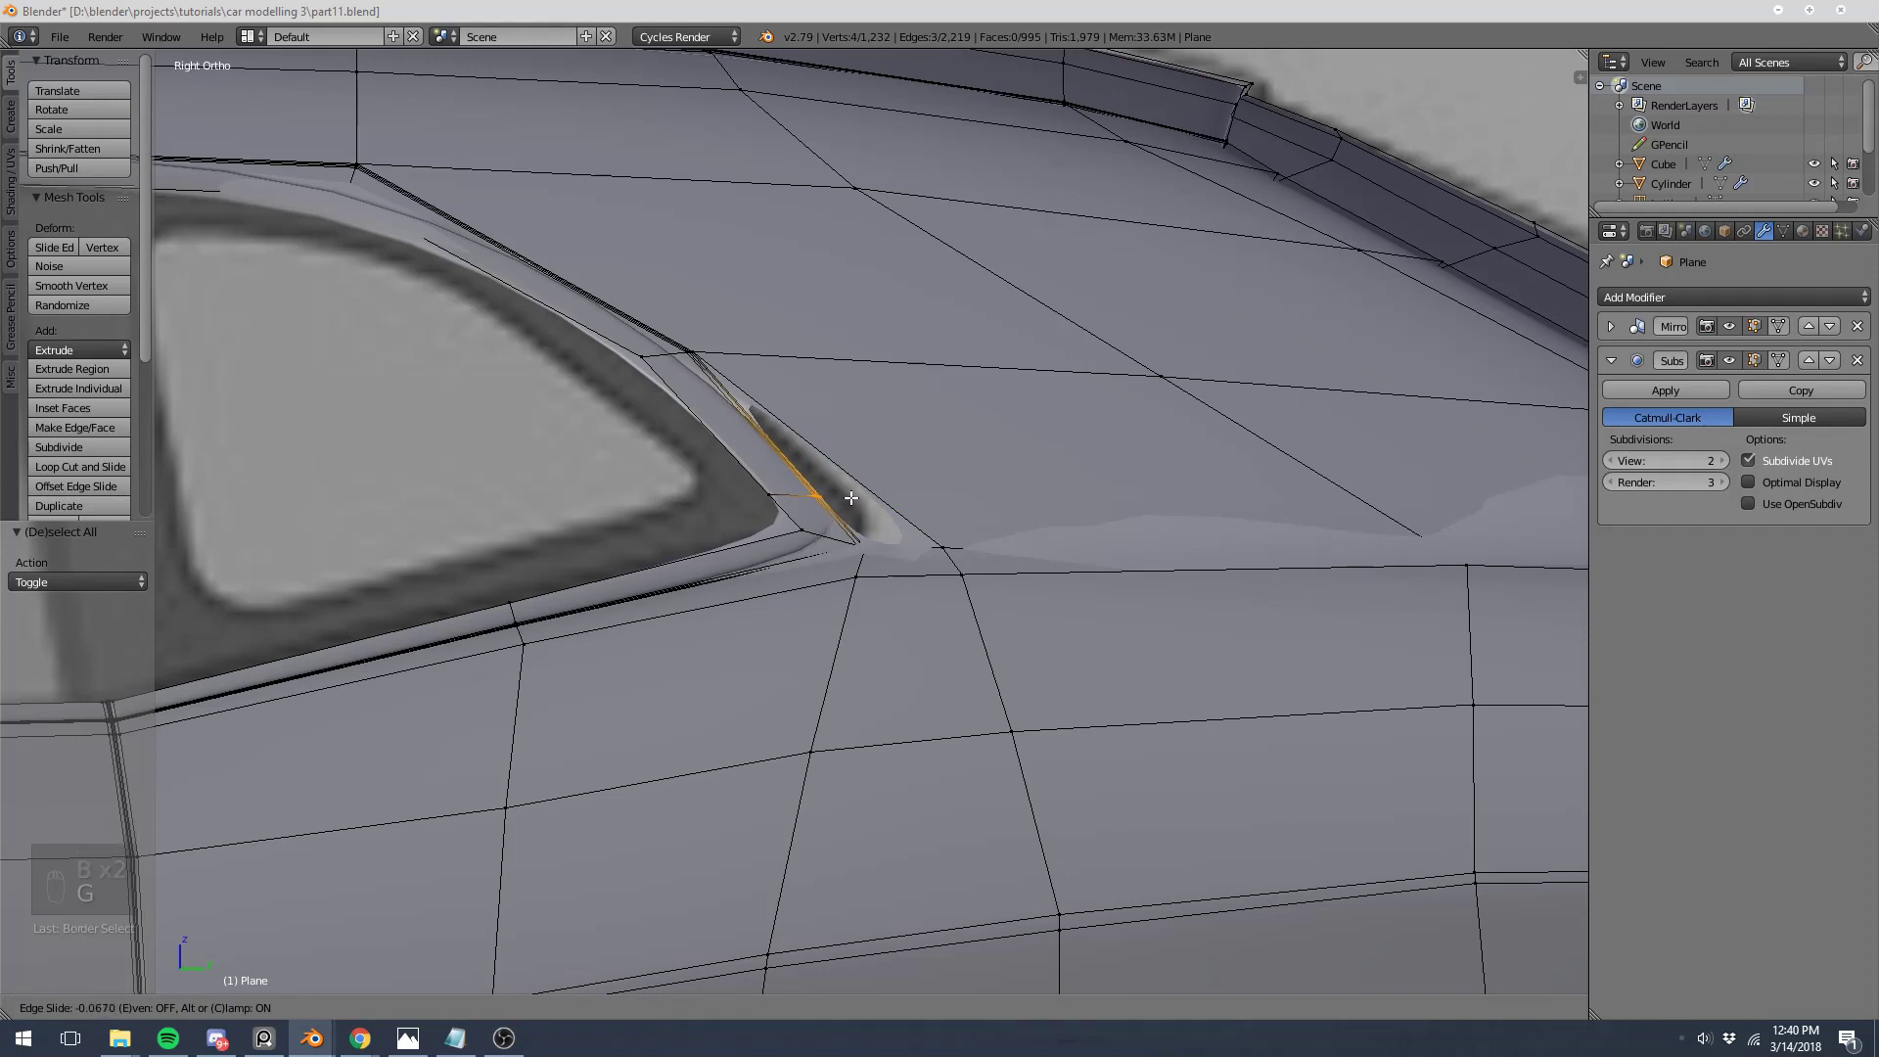
left_click(851, 498)
Step: Add an edge loop across the body panel behind the quarter window and slide it with factor -0.395
key("a")
key("ctrl+r")
left_click(881, 490)
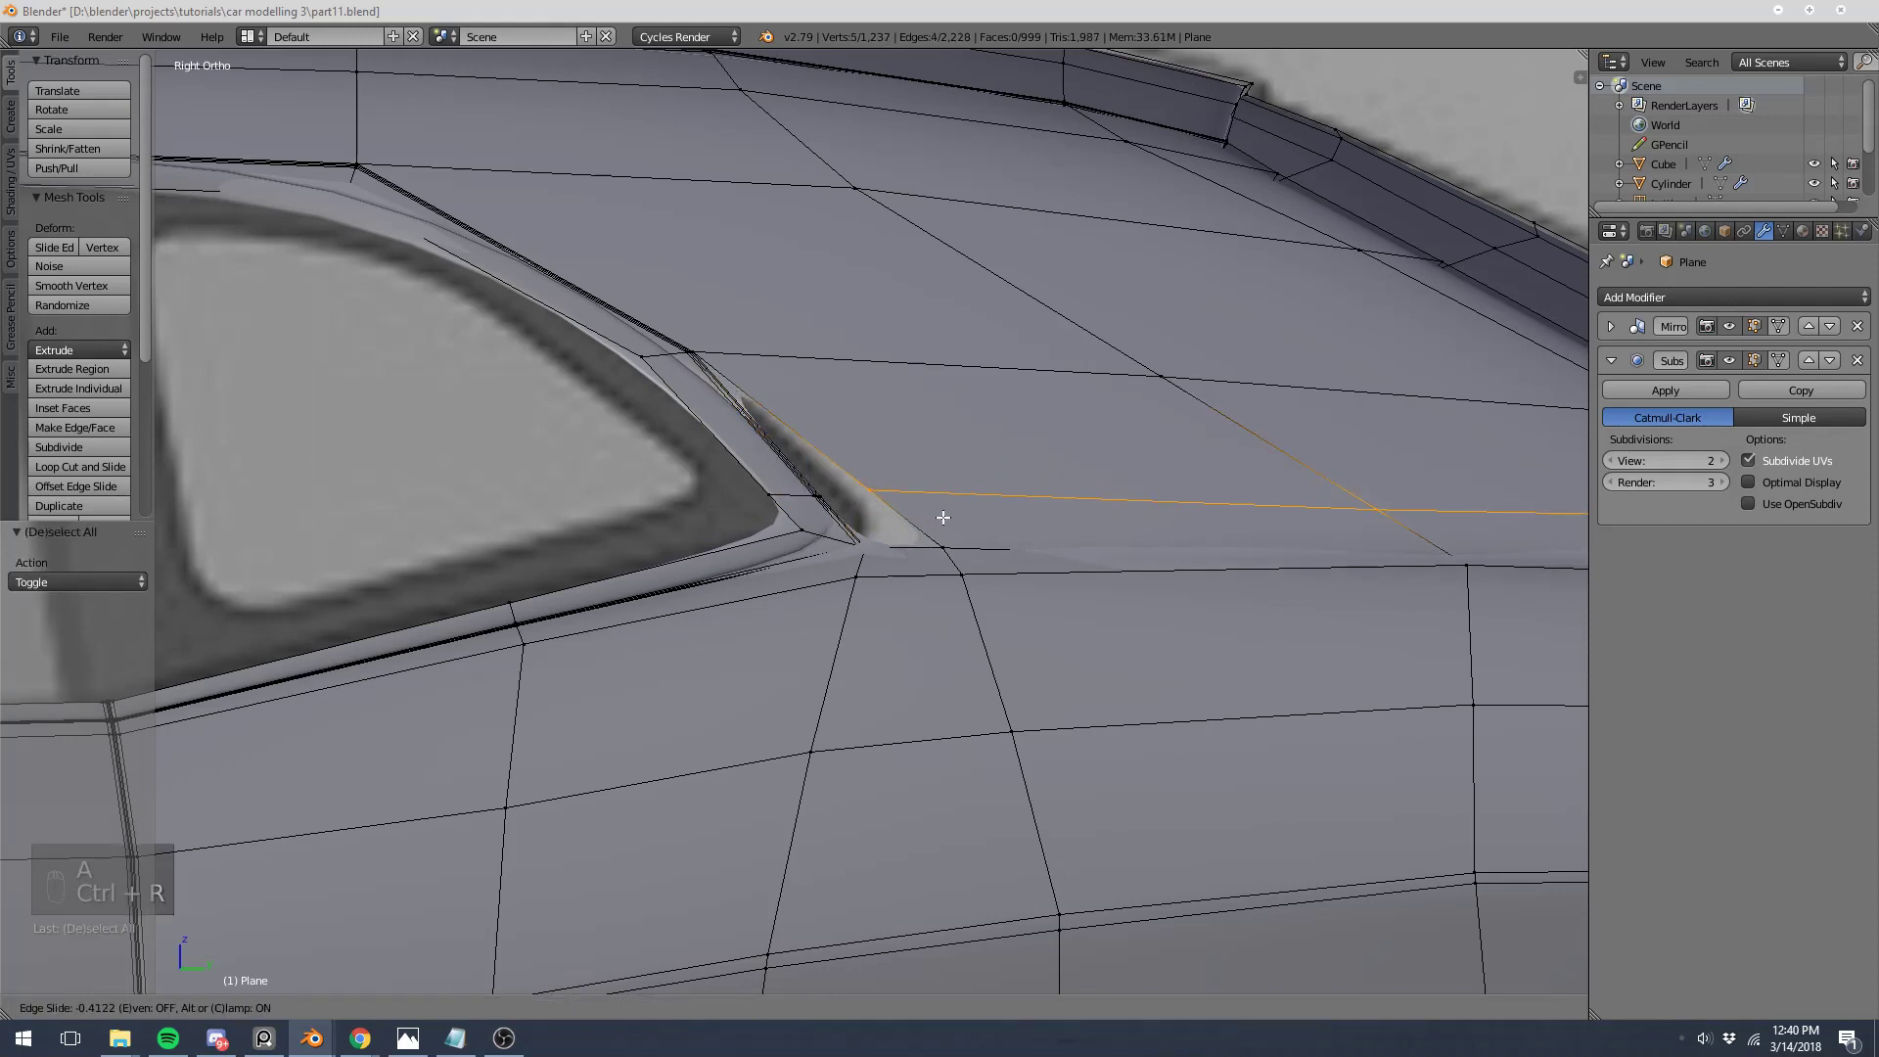
left_click(942, 516)
Step: Fill the lower part of the hole at the quarter window's rear corner with a four-sided face
scroll(922, 440, "up", 5)
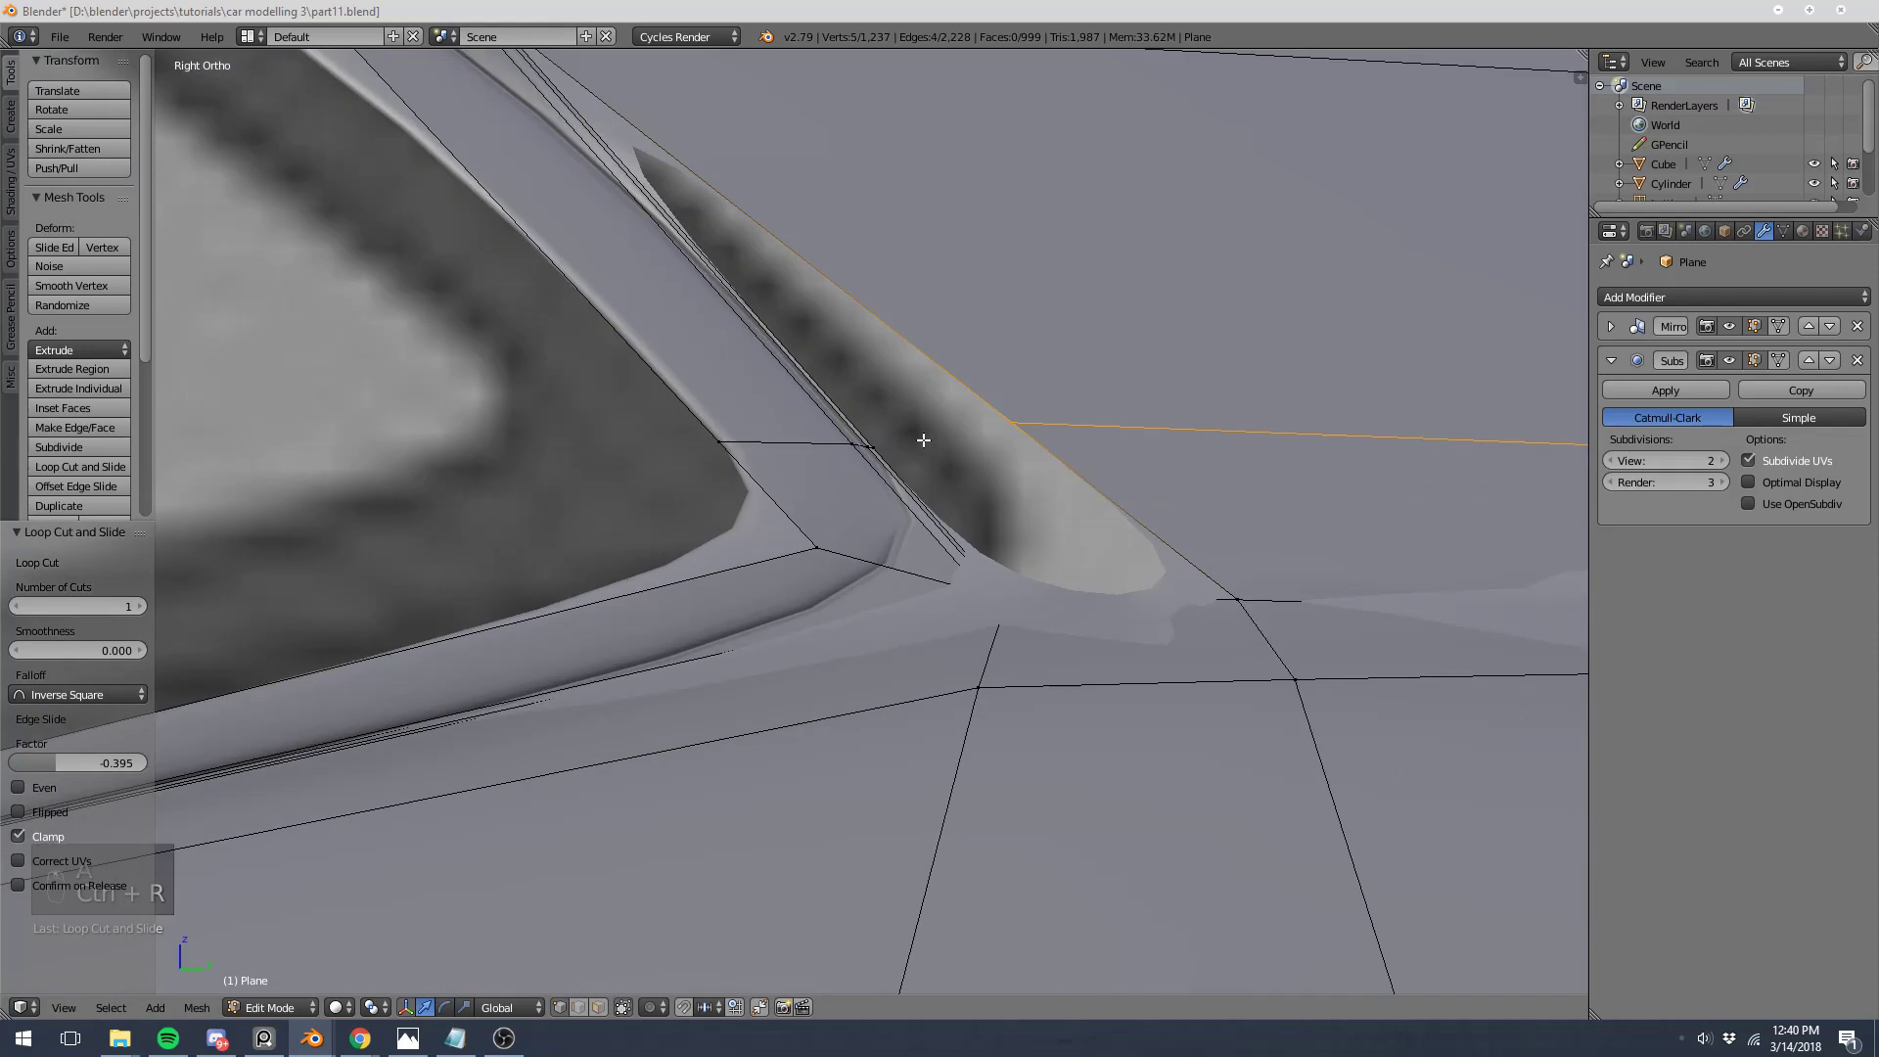
right_click(876, 446)
right_click(1018, 424, "shift")
key("z")
right_click(1033, 590, "shift")
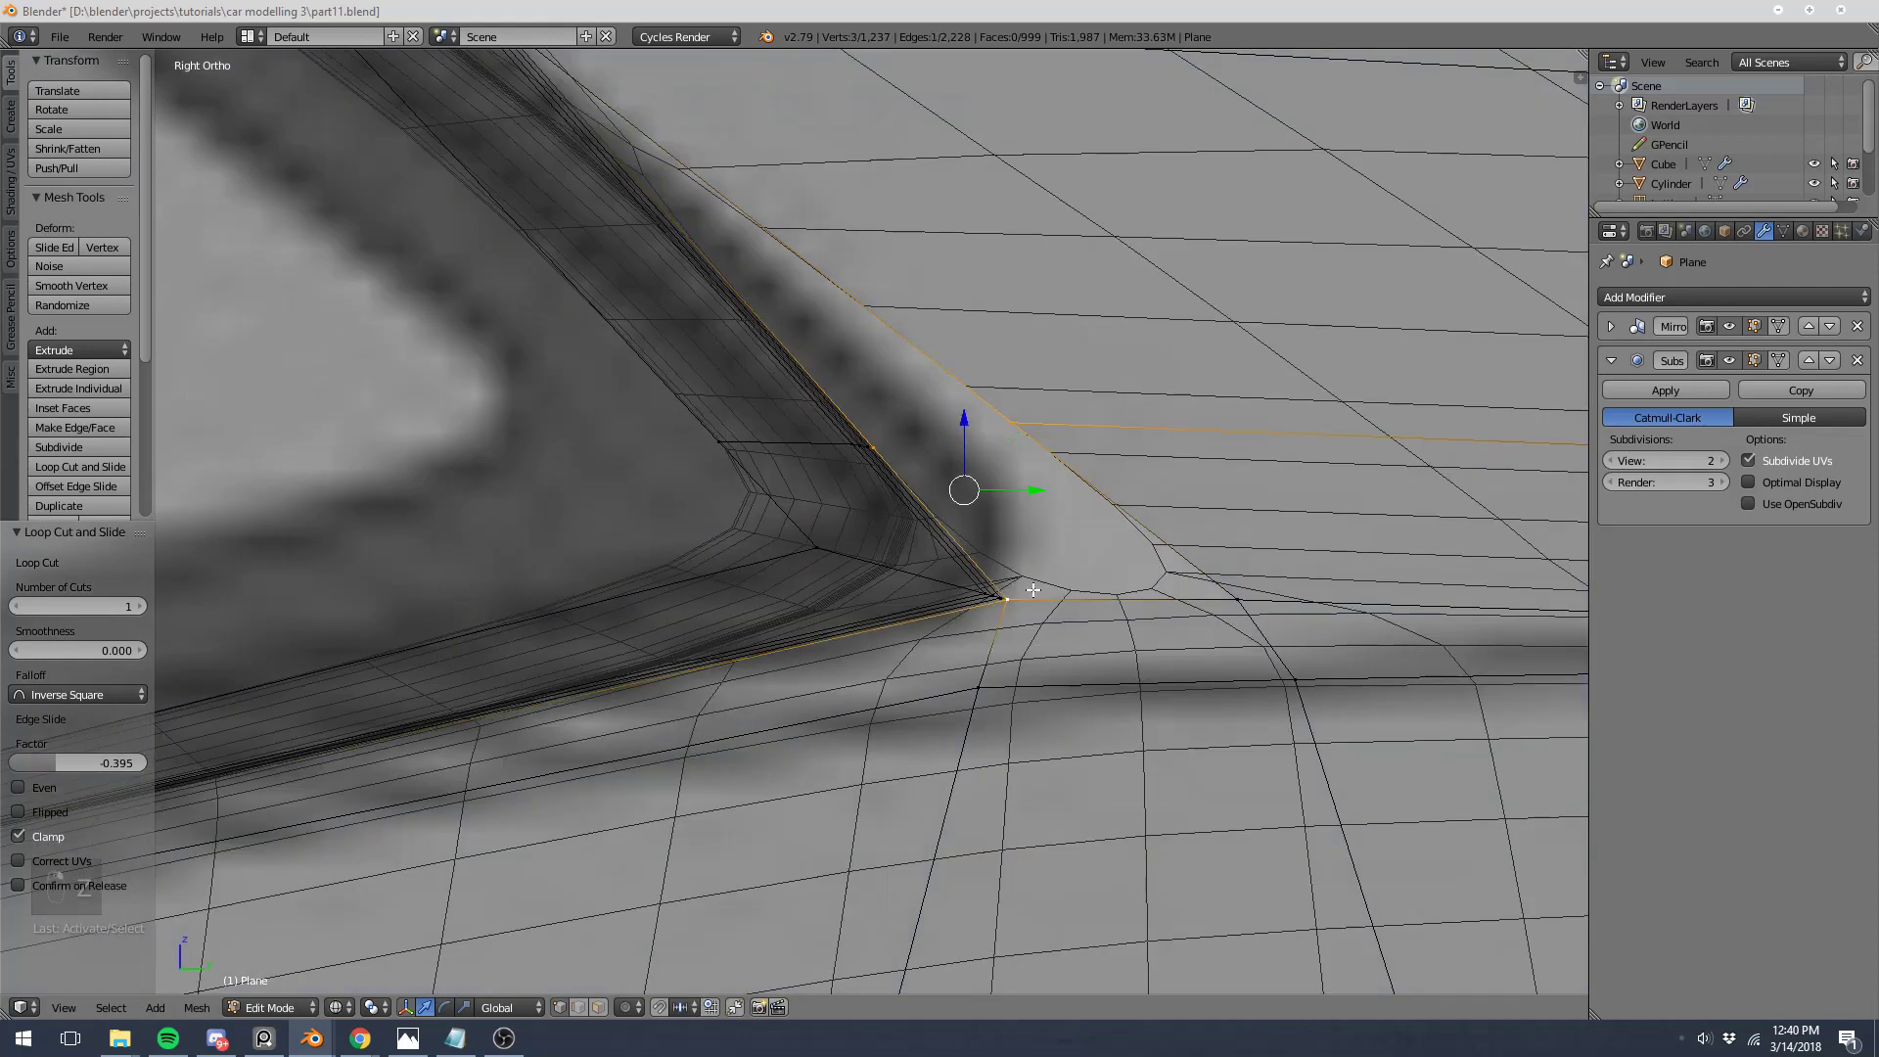
right_click(1253, 577, "shift")
key("f")
Step: Fill the remaining upper gap beside the quarter-window strip with a triangular face
right_click(1011, 427)
key("z")
right_click(888, 433, "shift")
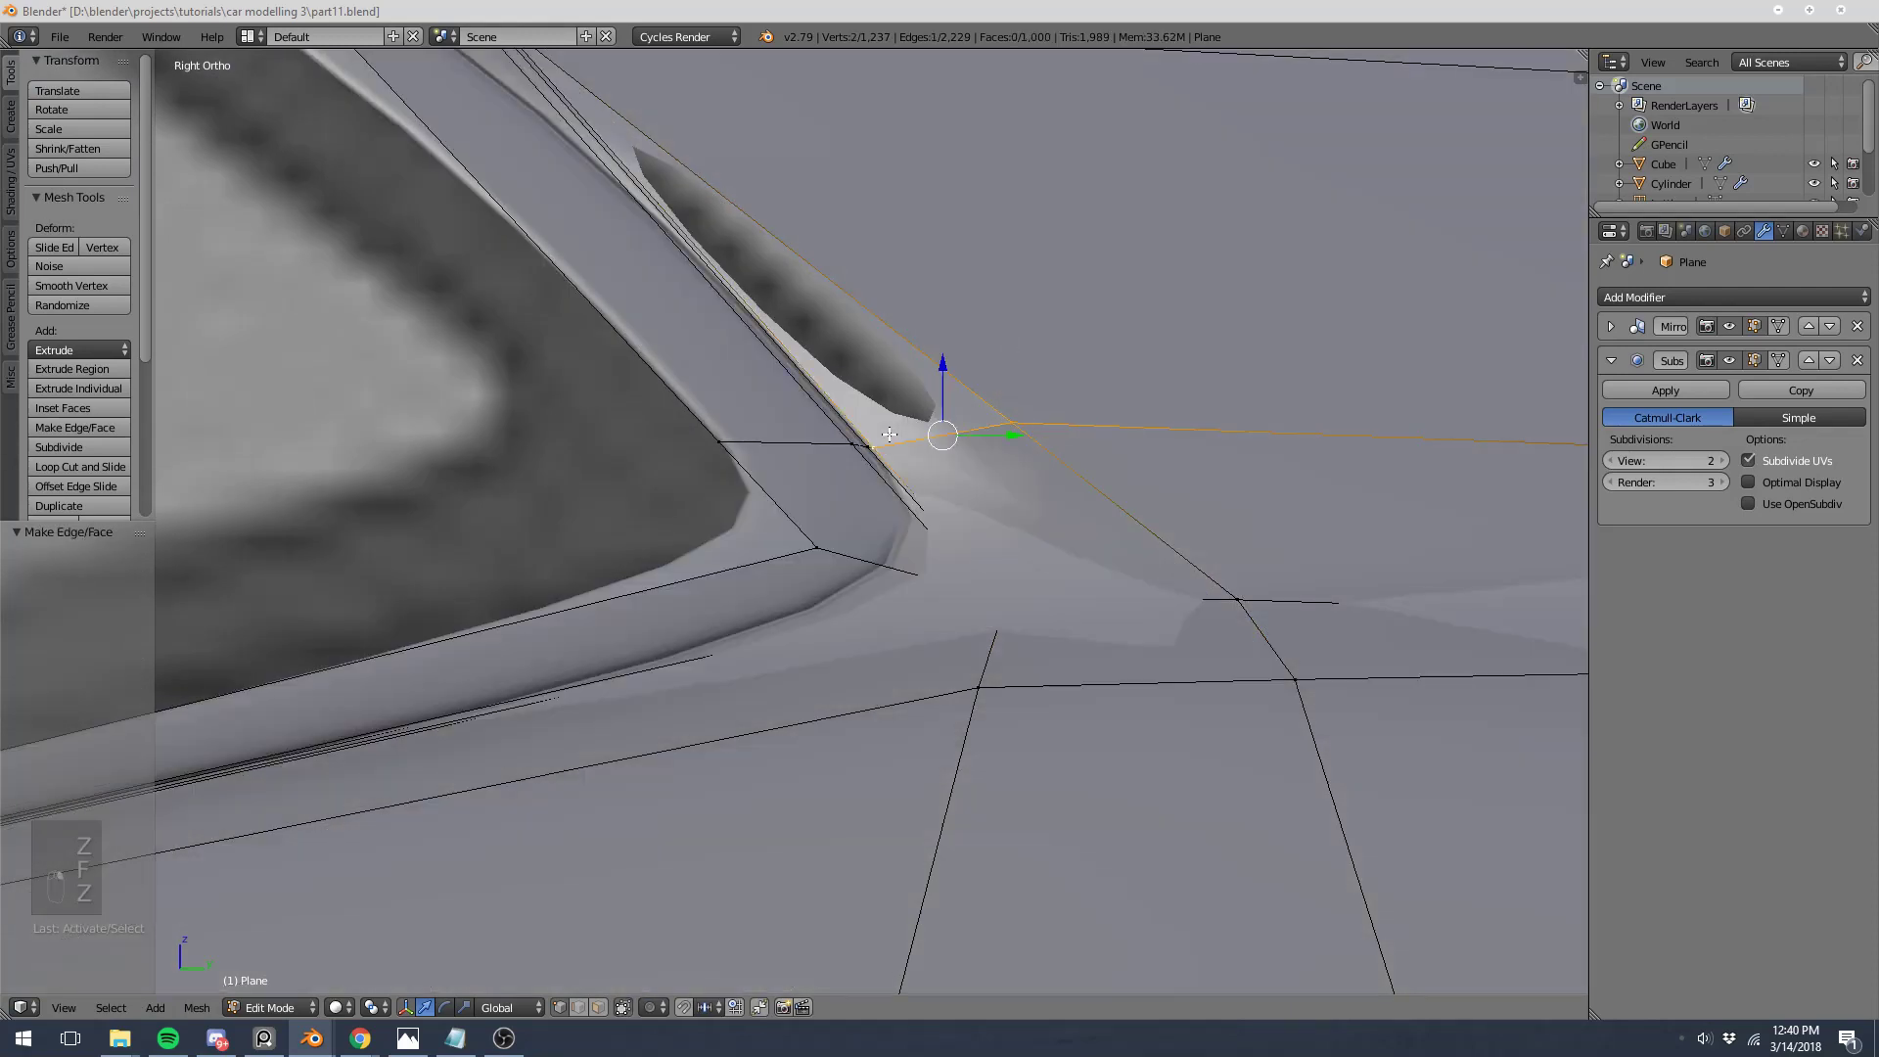
scroll(625, 151, "up", 3)
right_click(728, 265, "shift")
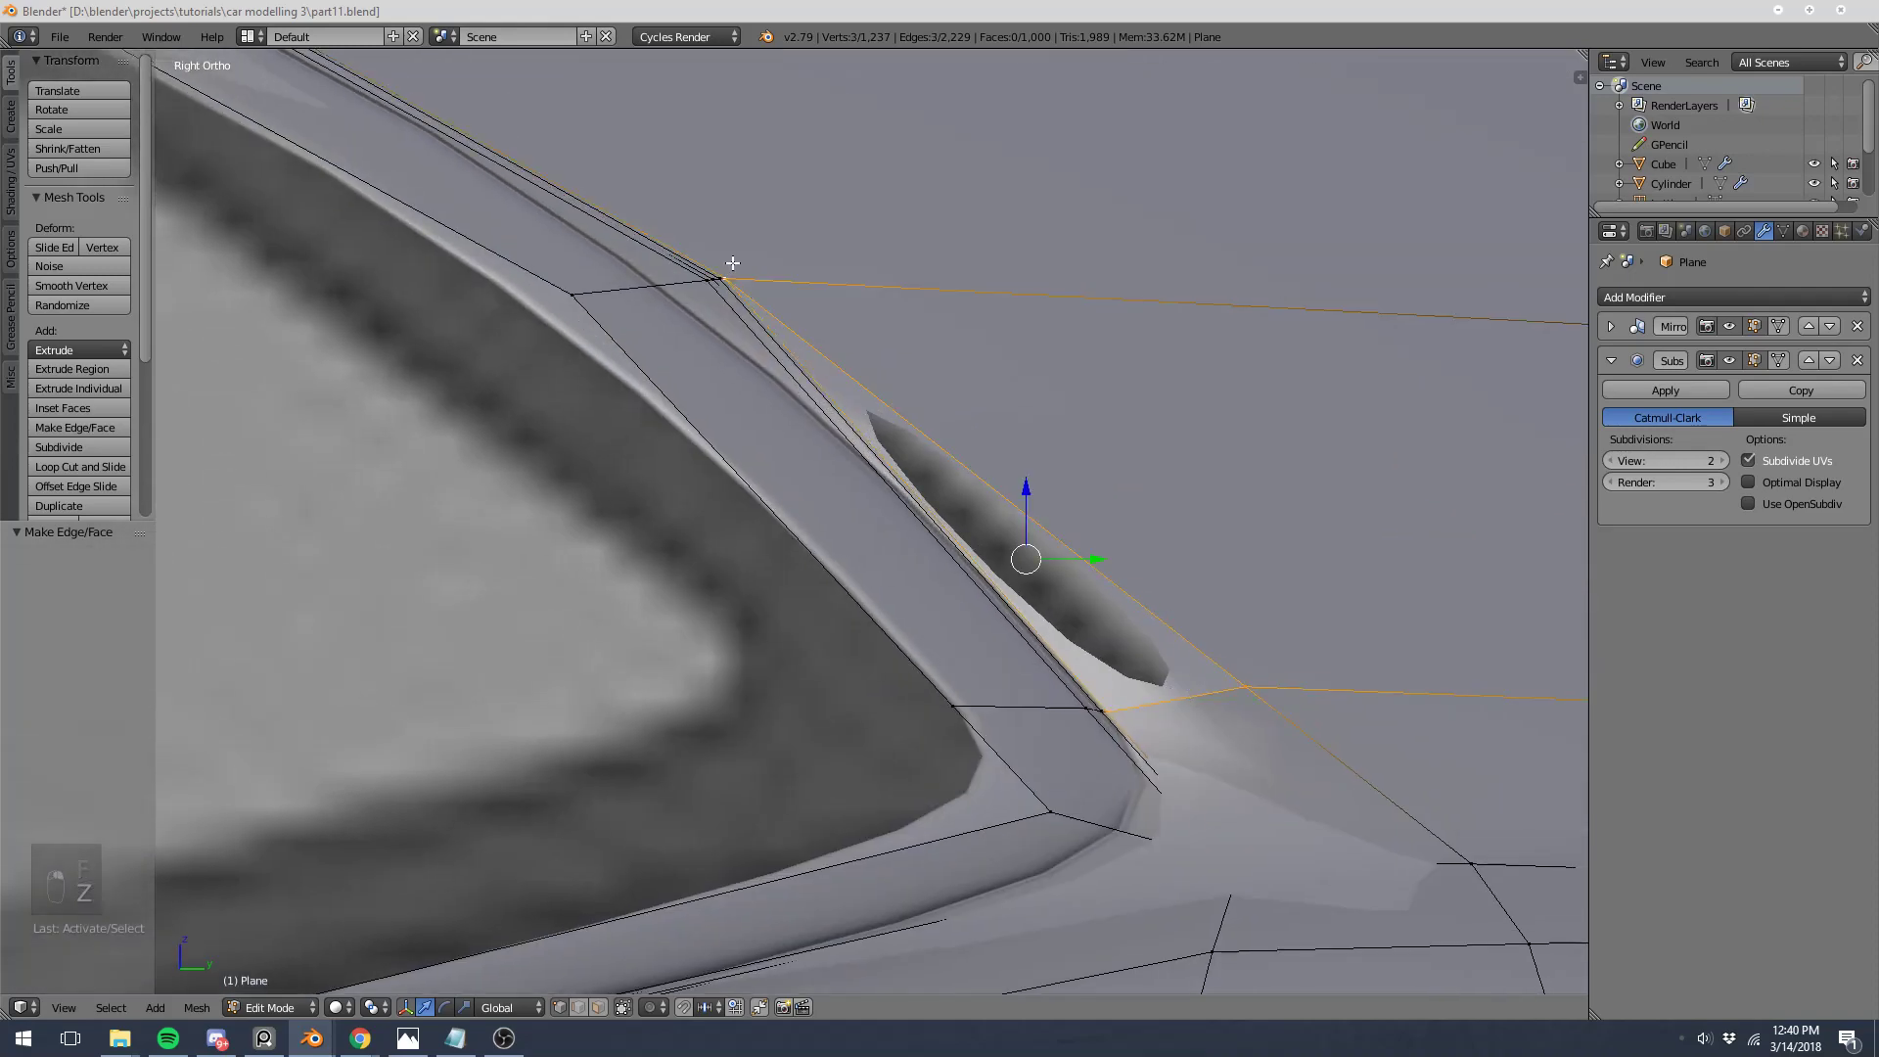
key("f")
Step: Inspect the smoothed car body in Object Mode from several angles and return to the side view
key("Tab")
scroll(920, 399, "down", 10)
key("a")
middle_click_drag(907, 390, 673, 413)
scroll(970, 495, "up", 3)
scroll(673, 413, "down", 4)
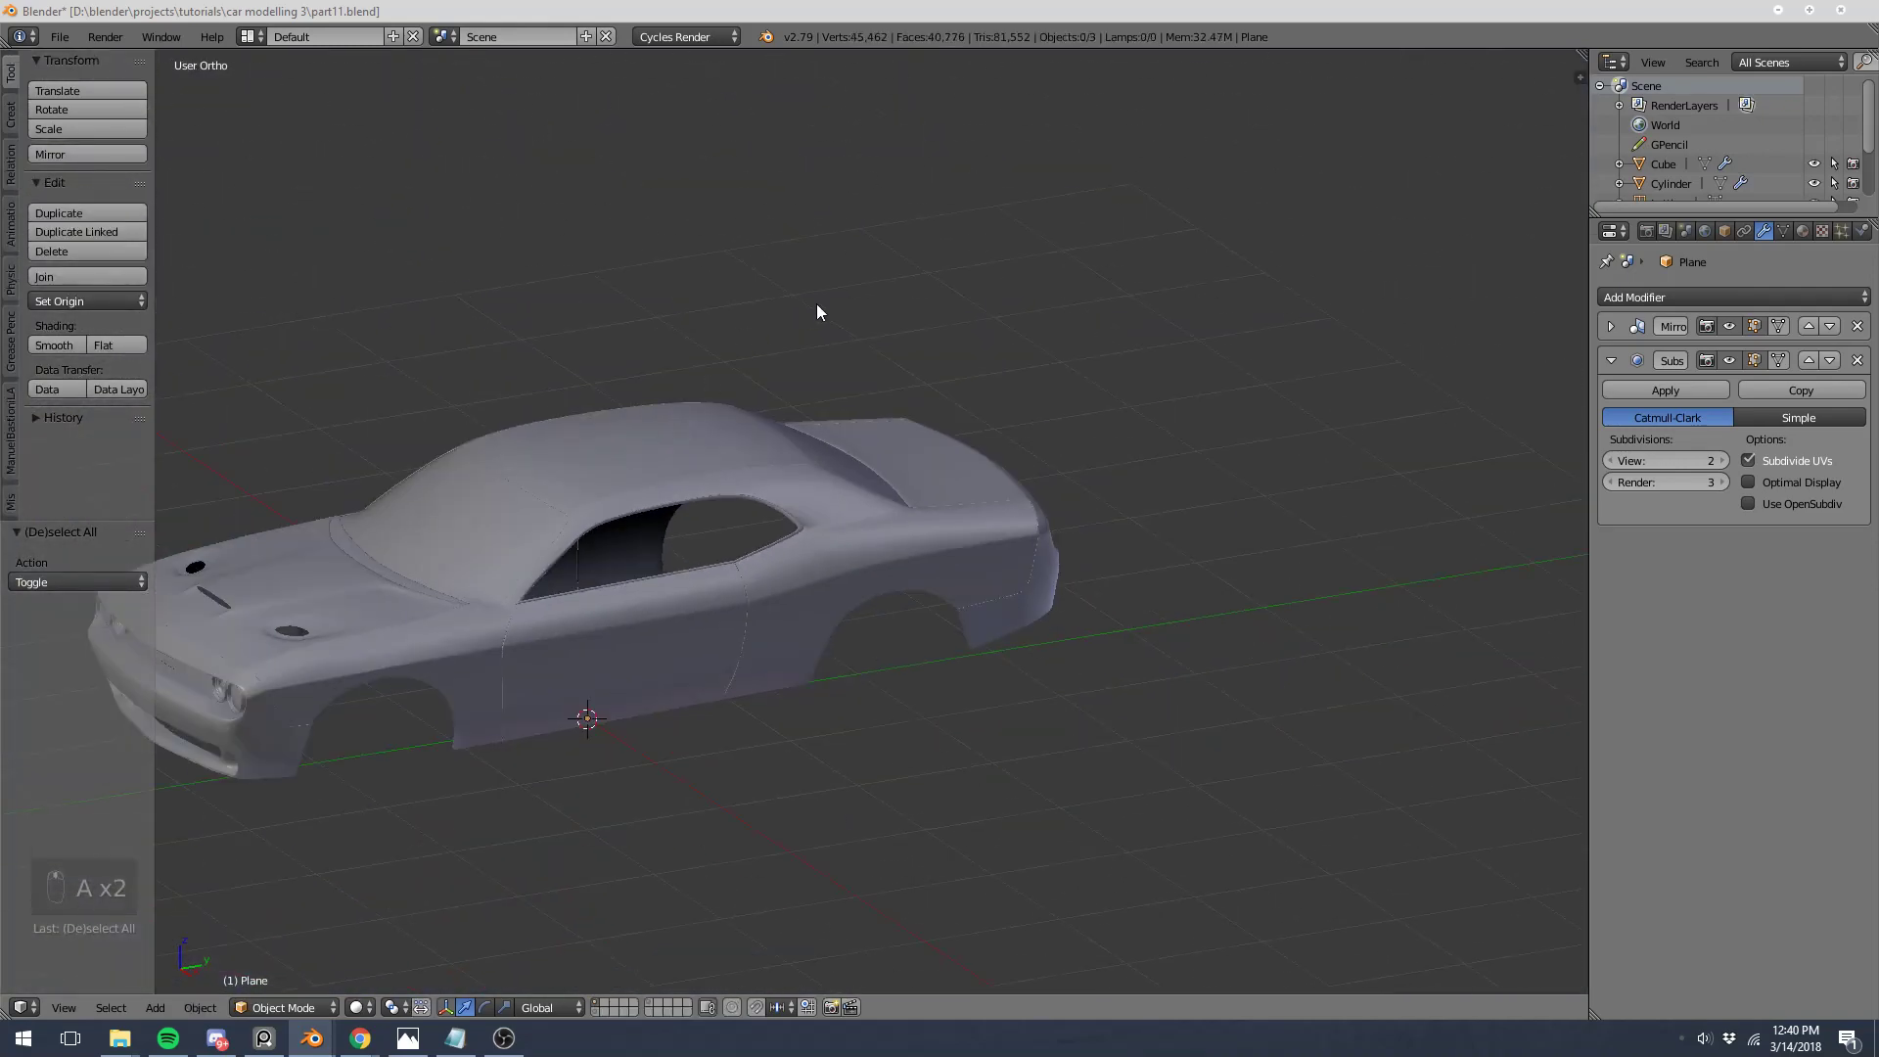
middle_click_drag(816, 303, 675, 354)
key("KP_3")
scroll(679, 354, "up", 5)
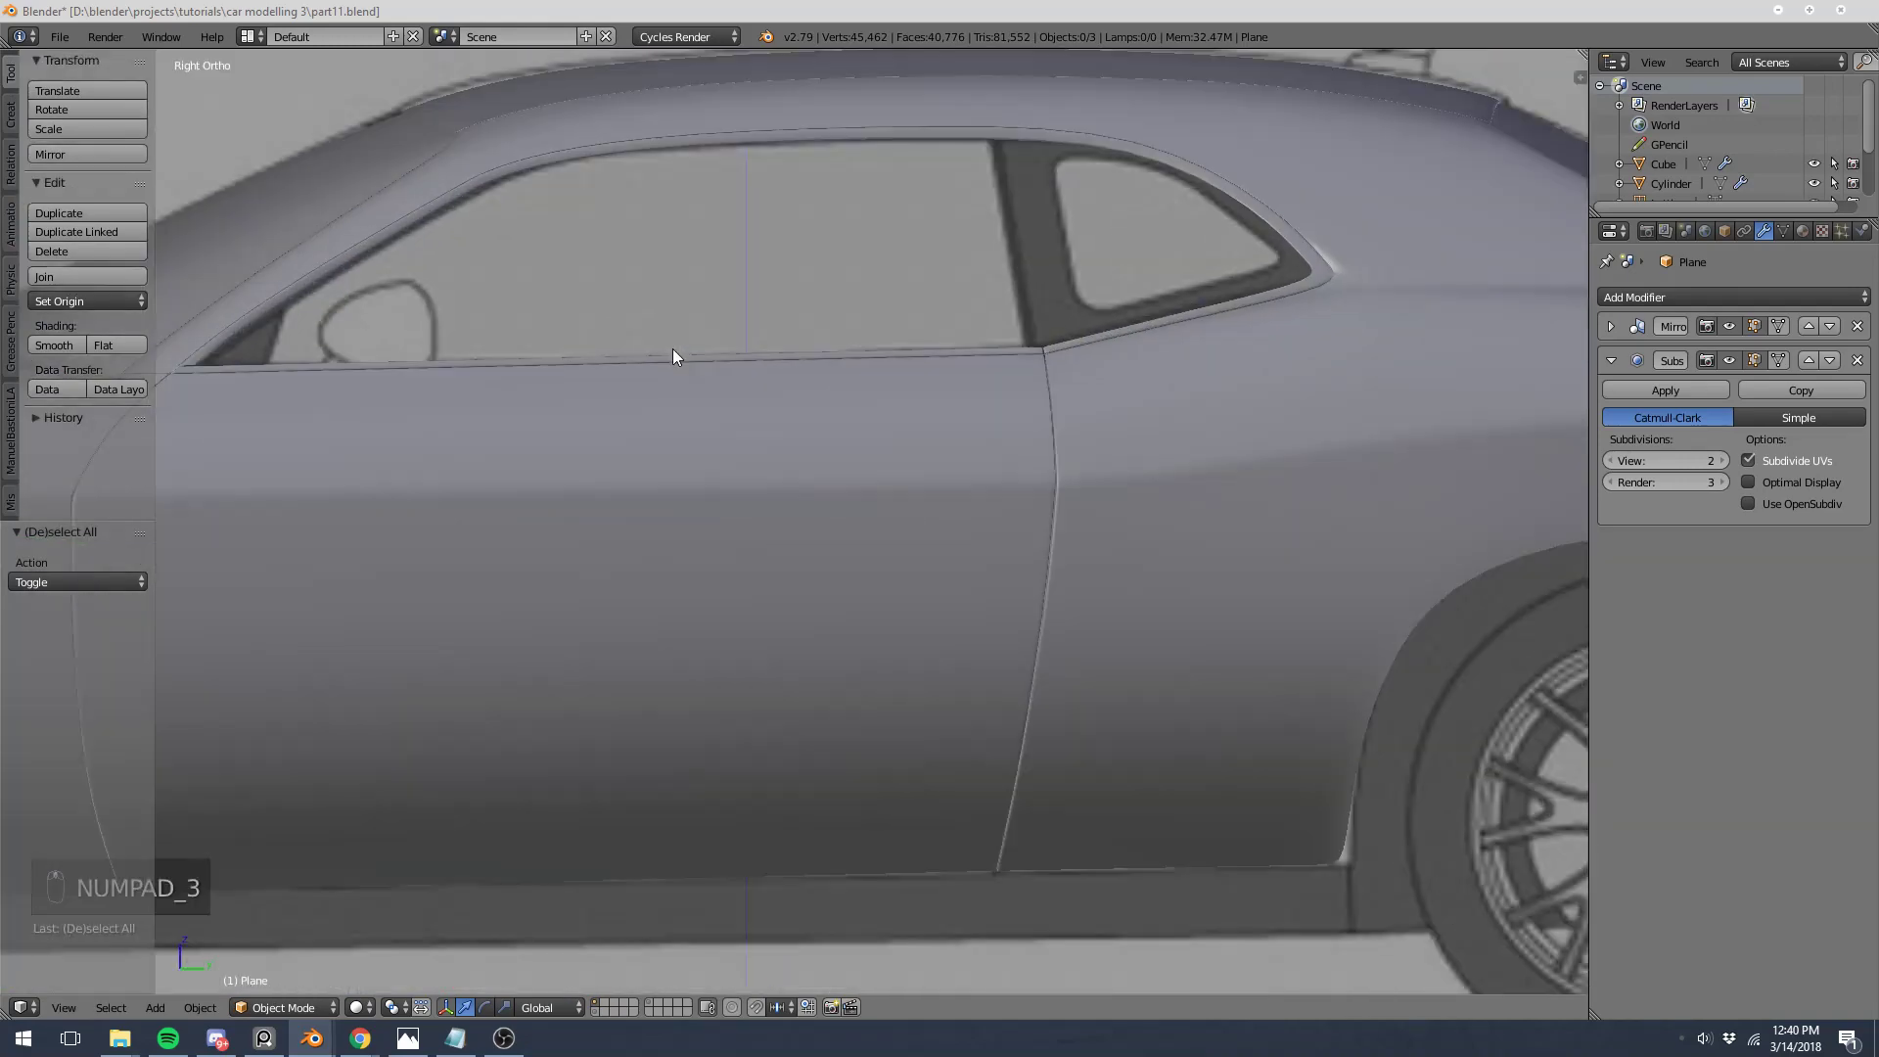
Step: Compare the window surround with the side blueprint, then examine the front pillar corner and window opening up close
key("shift+c")
scroll(747, 367, "up", 10)
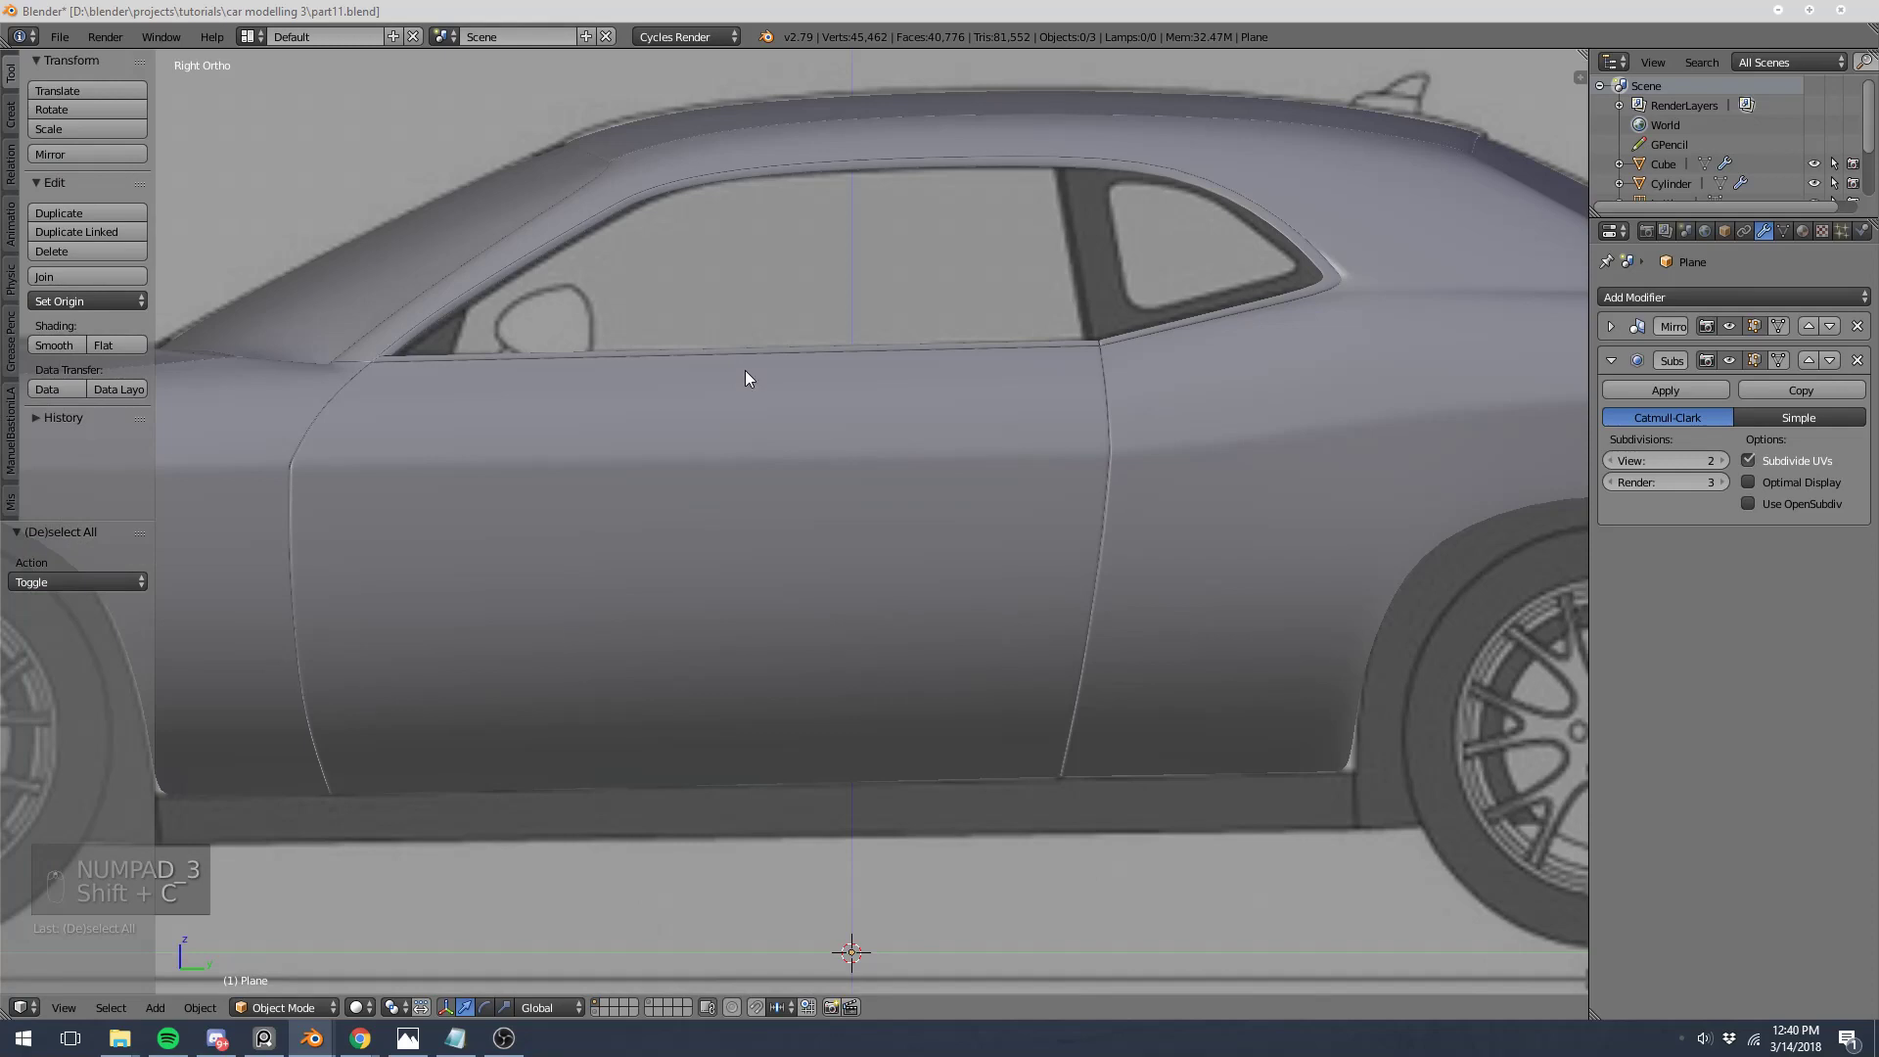
middle_click_drag(744, 370, 828, 422, "shift")
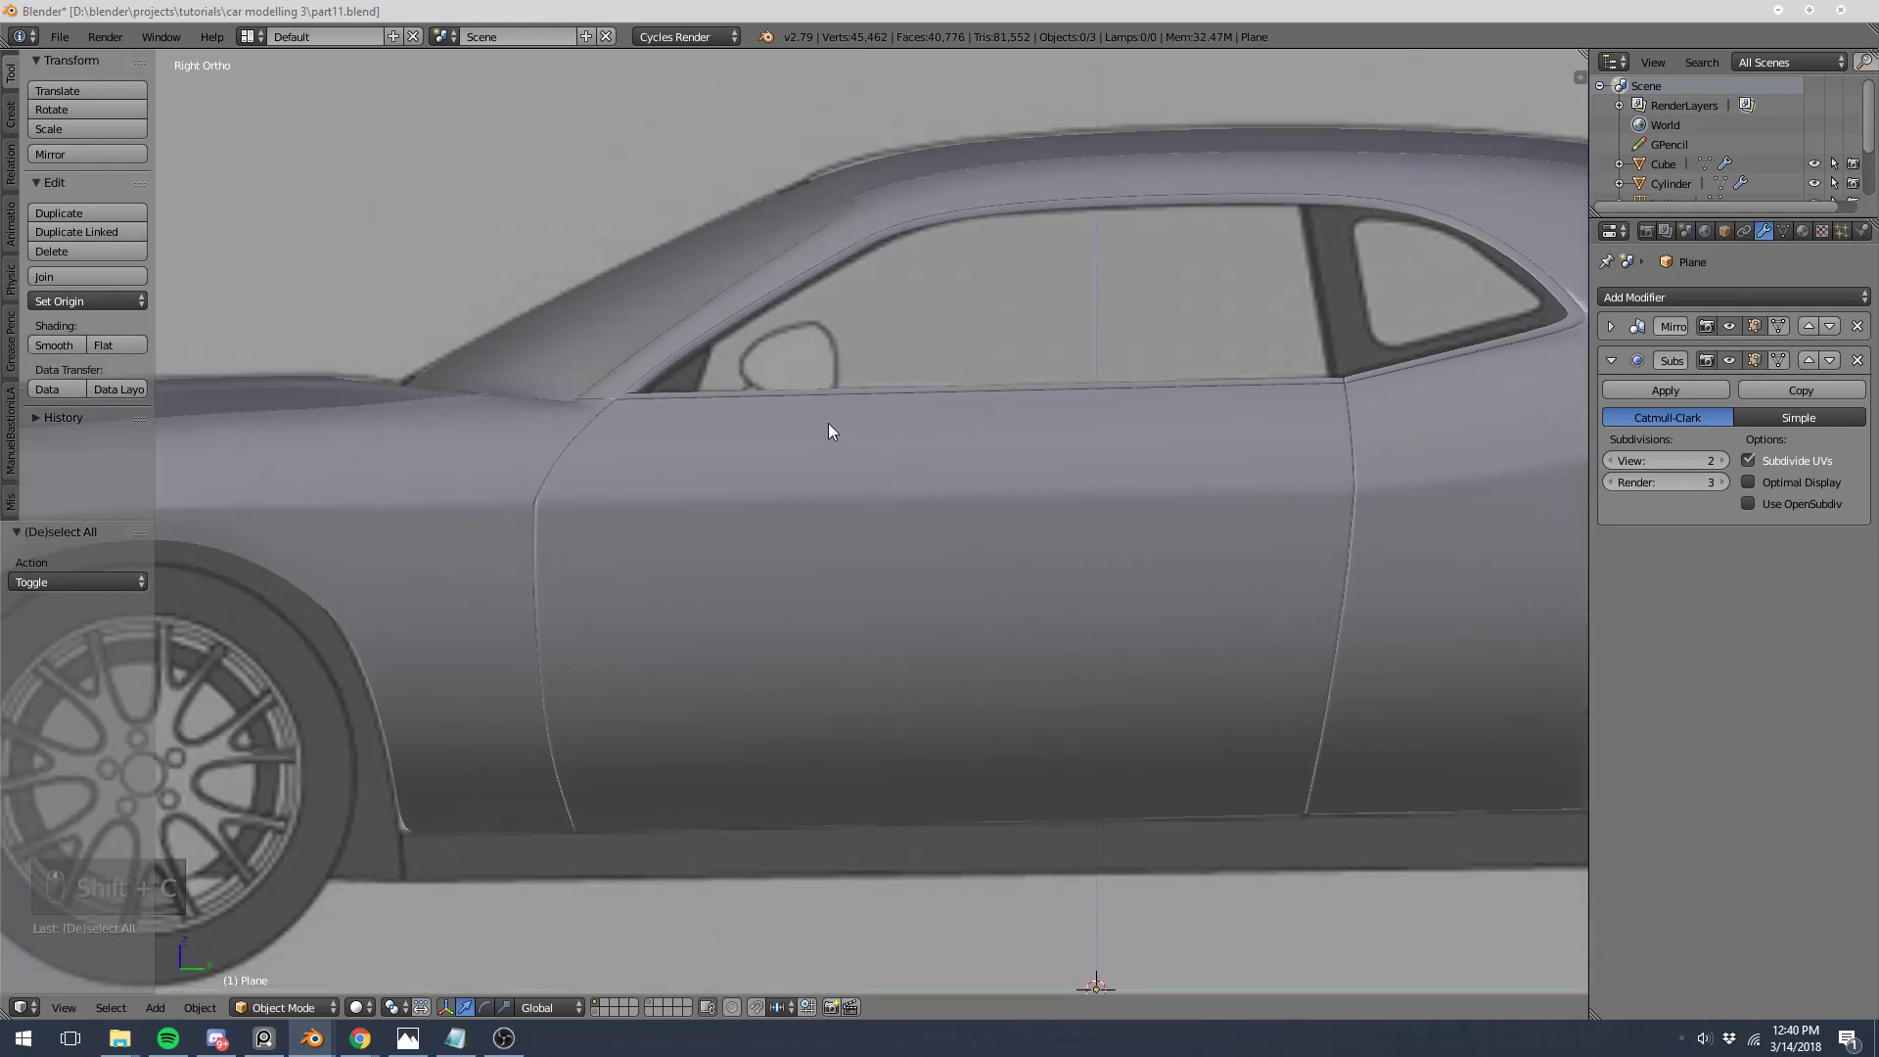
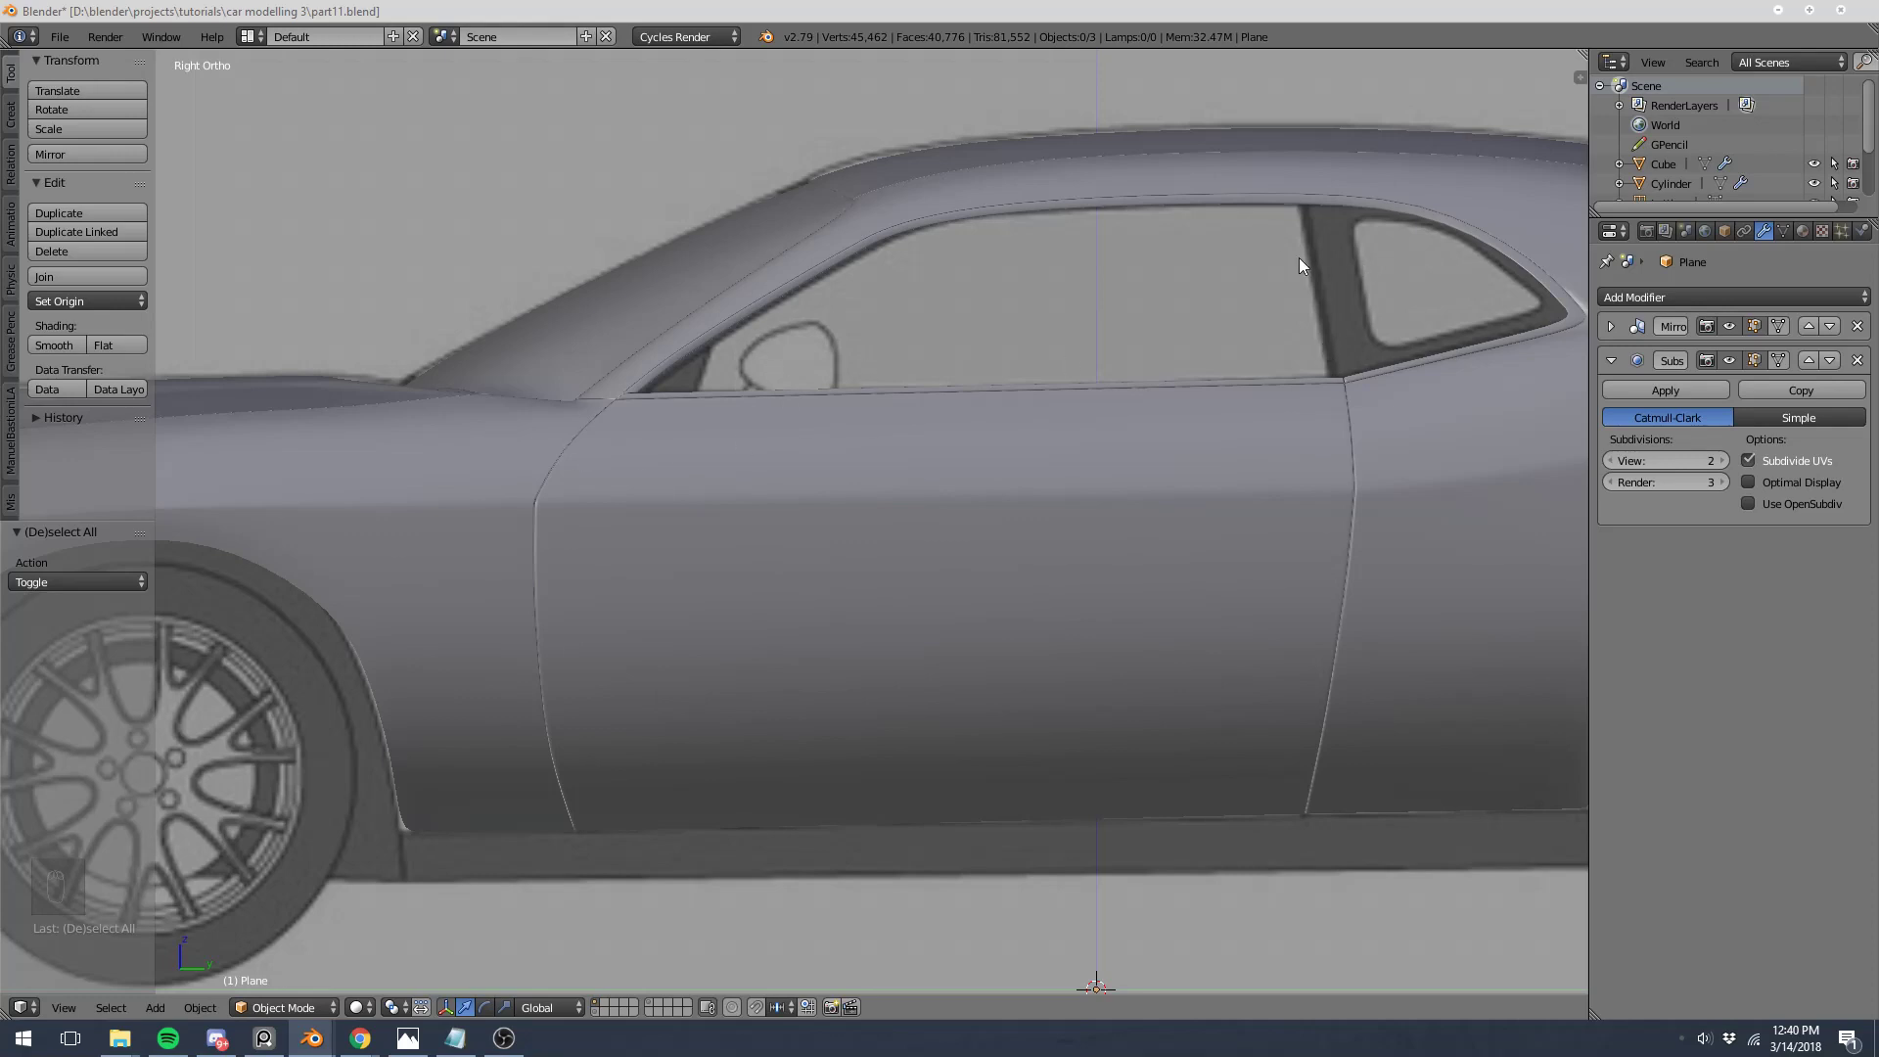
middle_click_drag(887, 357, 708, 374, "shift")
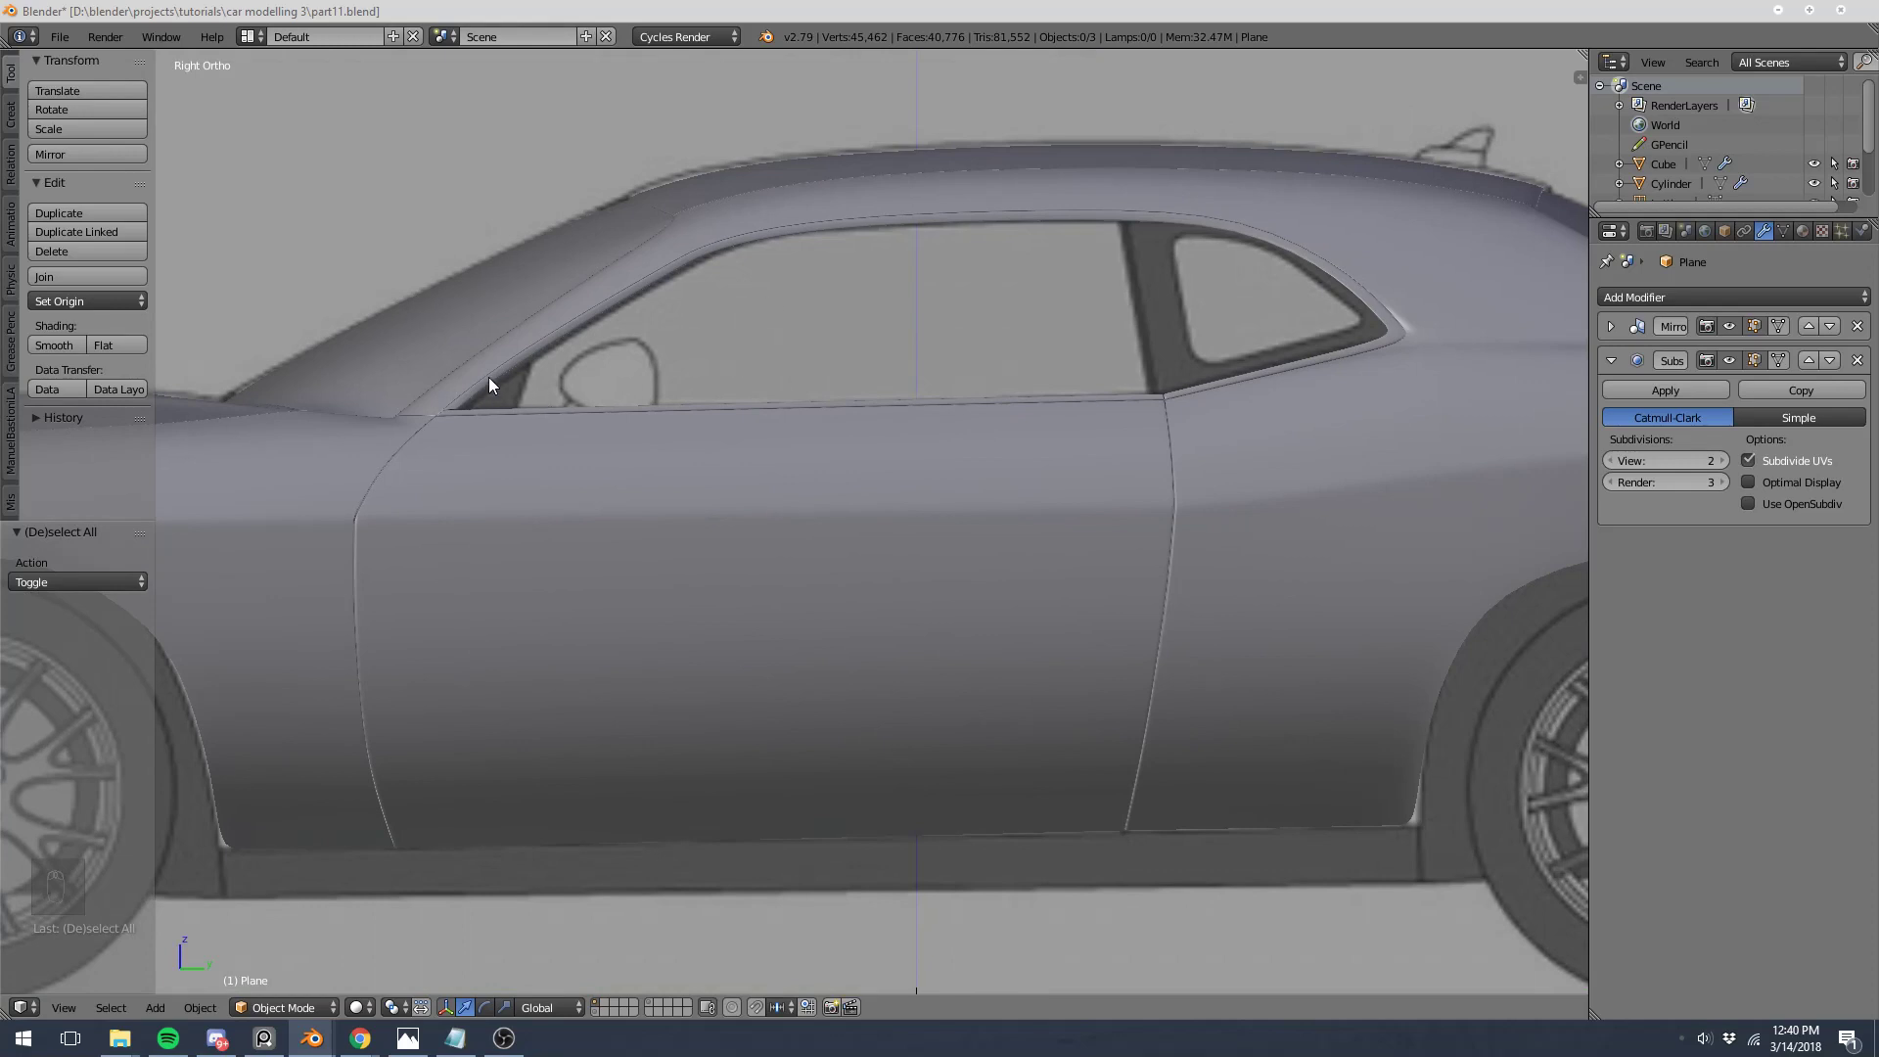
middle_click_drag(450, 372, 681, 374, "shift")
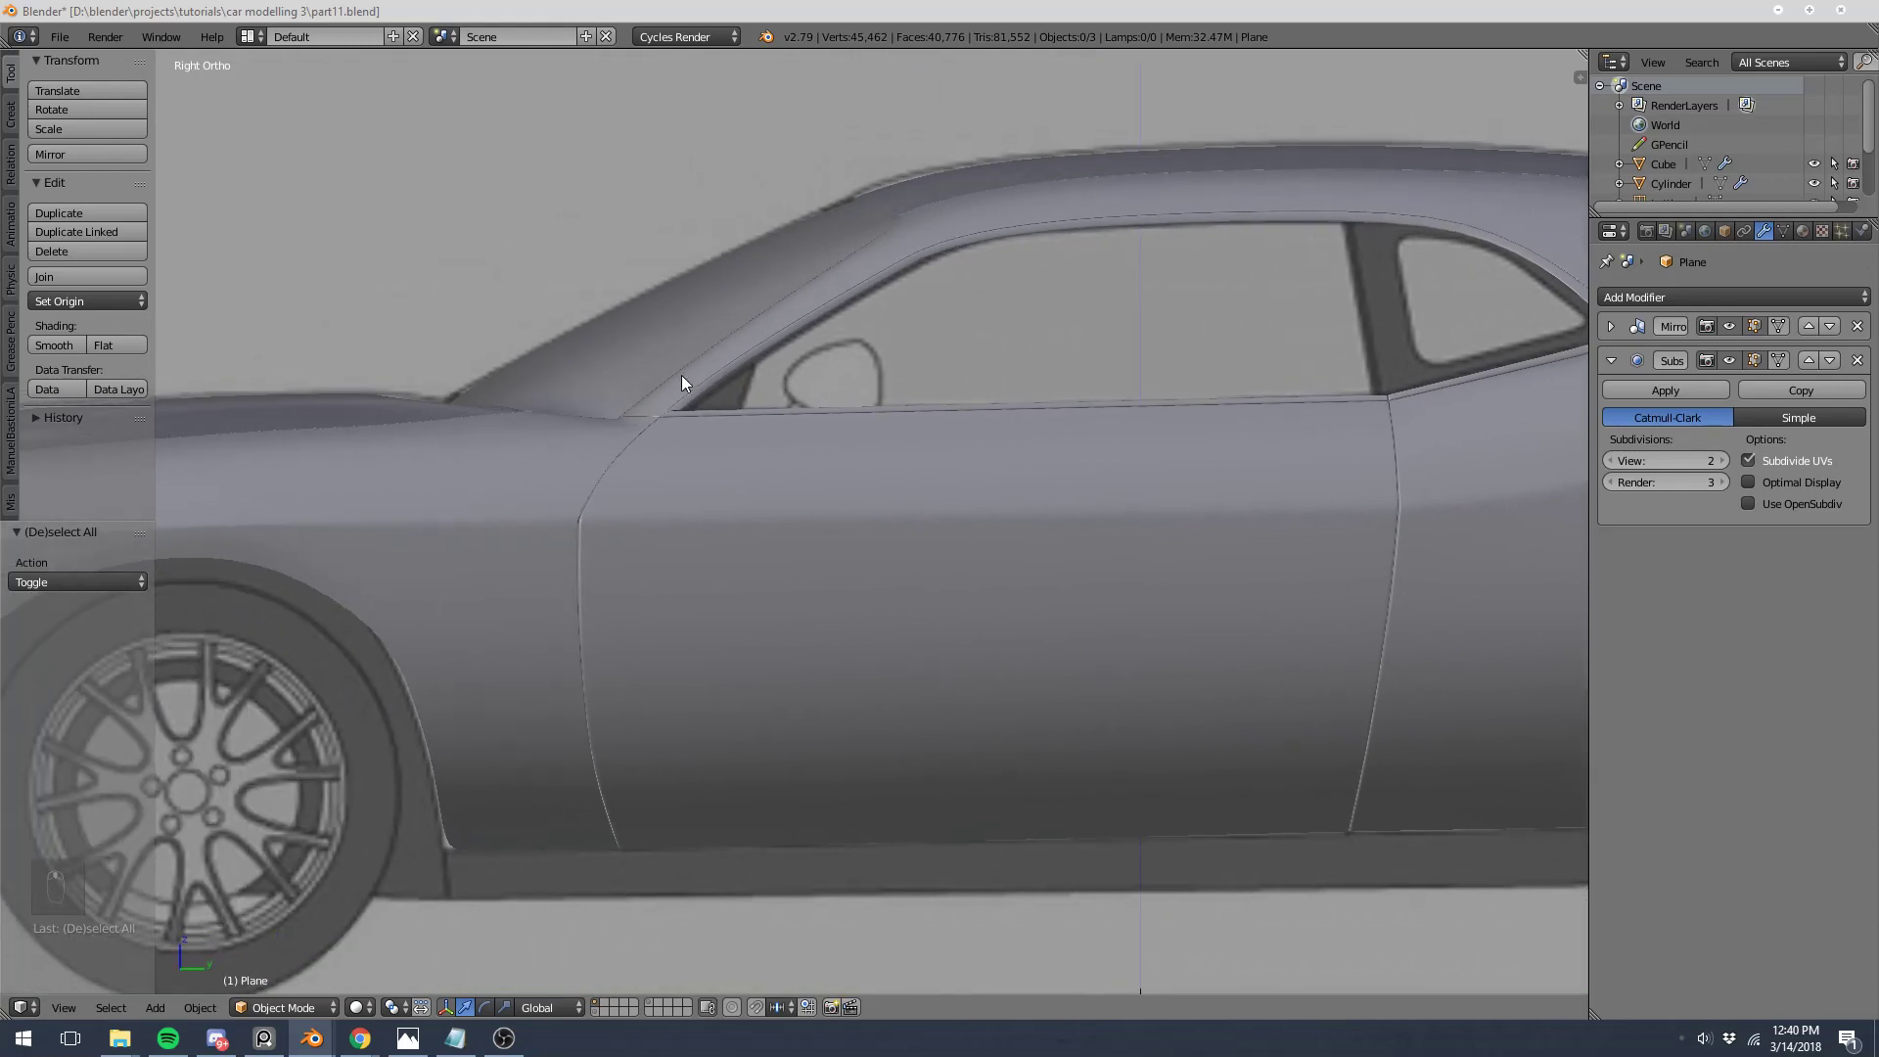
scroll(683, 370, "up", 3)
right_click(686, 358)
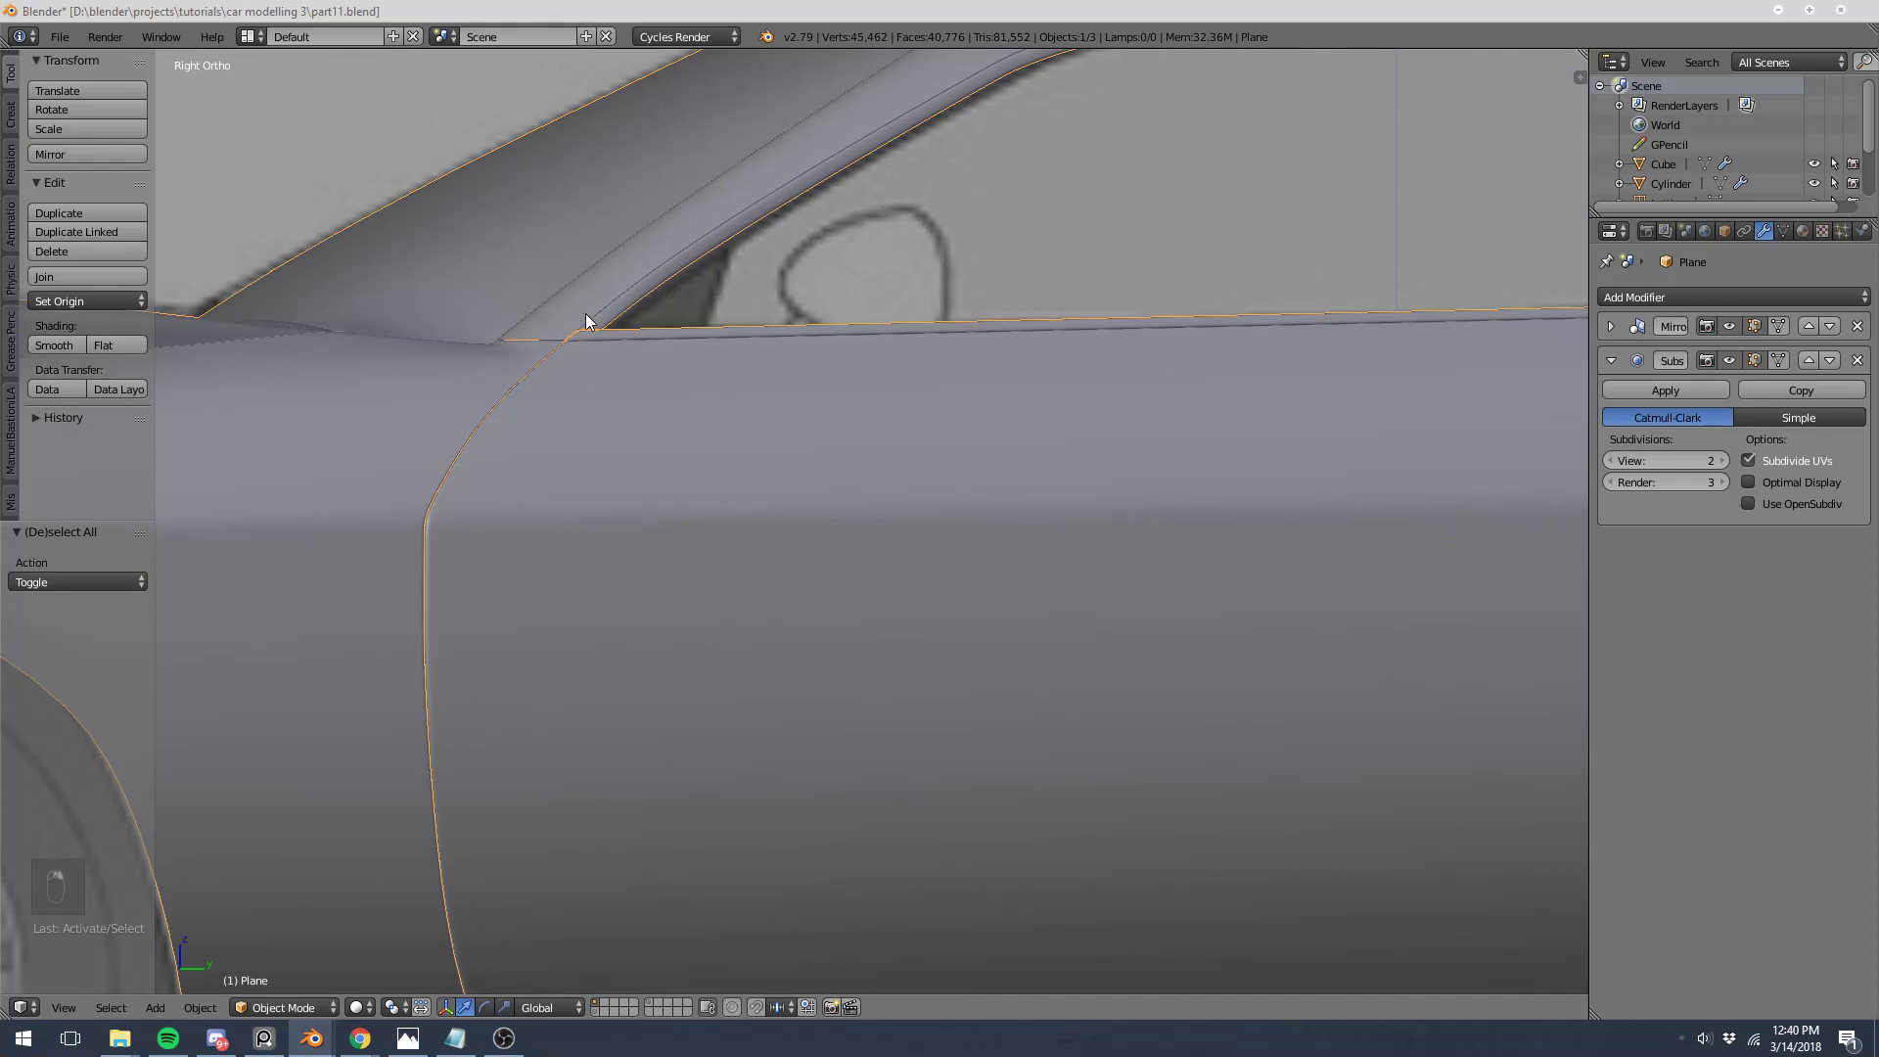
middle_click_drag(714, 310, 538, 411, "shift")
key("a")
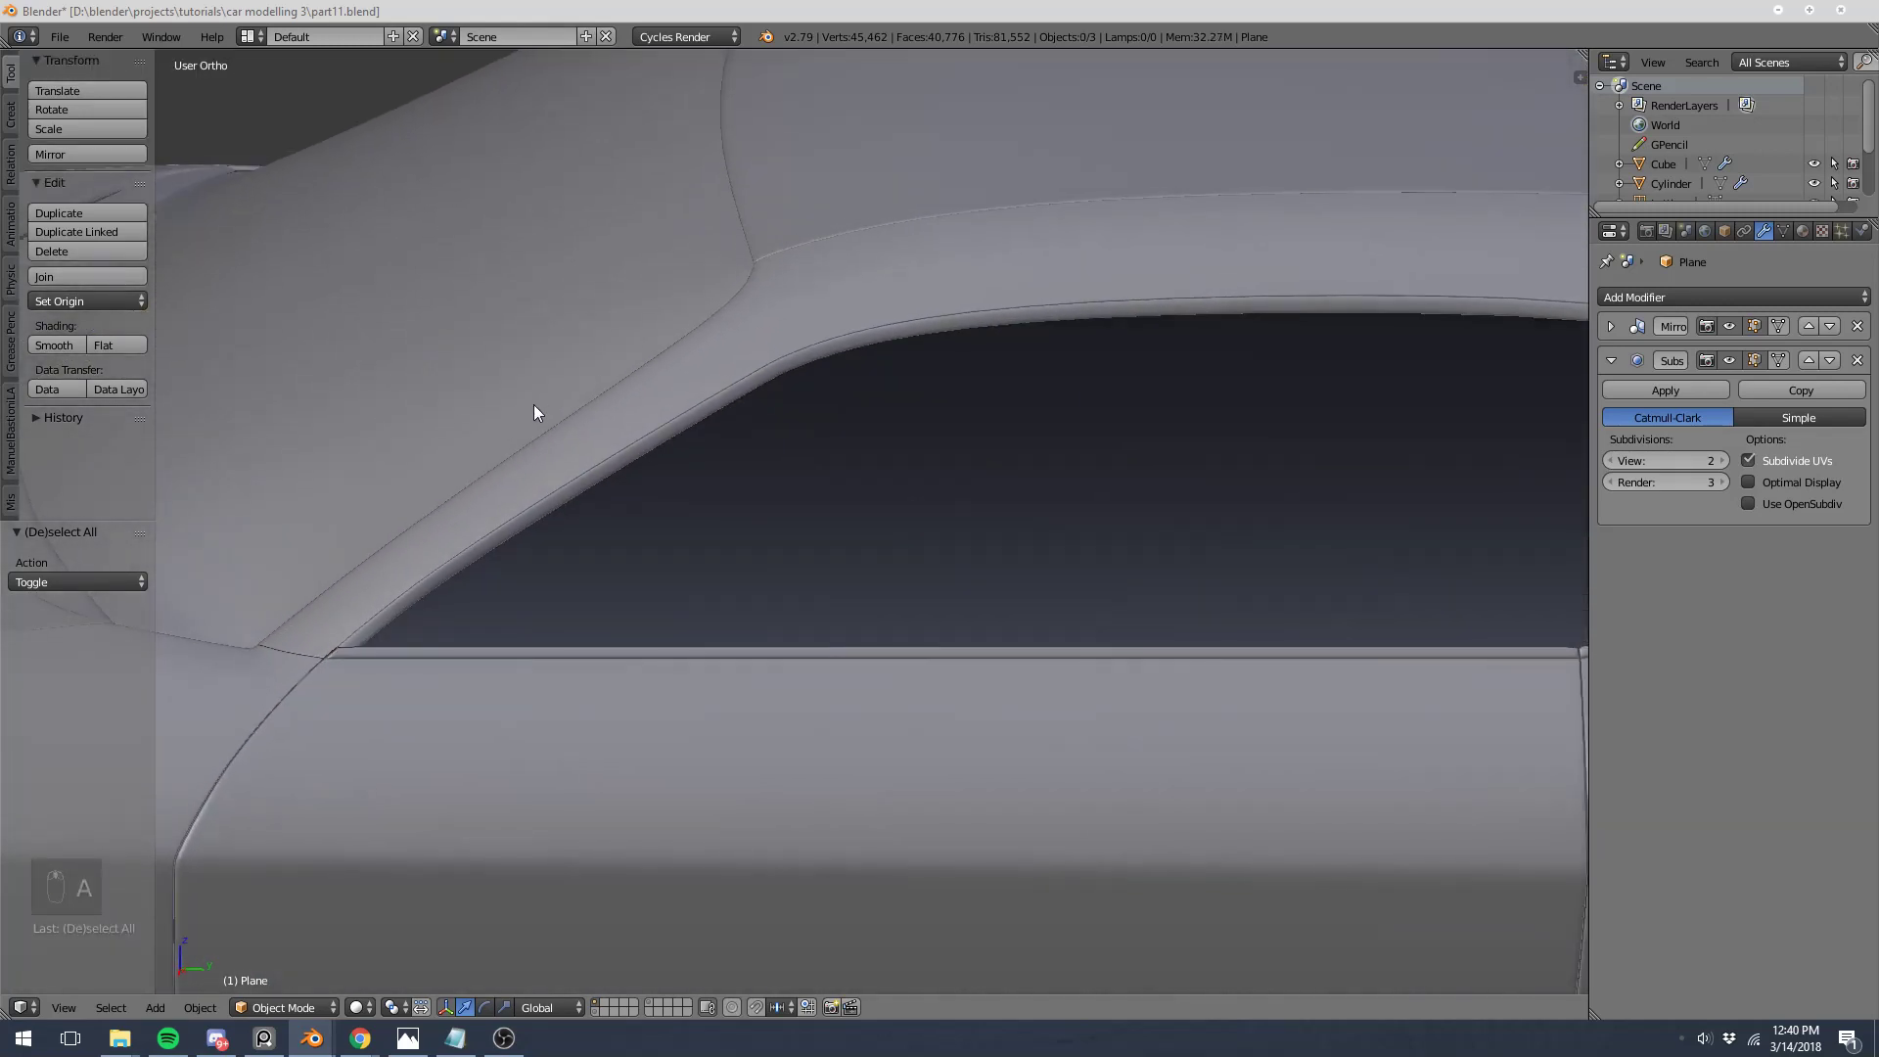
Step: Enter mesh editing on the car body, clear the selection and turn off the Subdivision Surface modifier's display in edit mode
scroll(532, 403, "down", 4)
middle_click_drag(881, 484, 1031, 501)
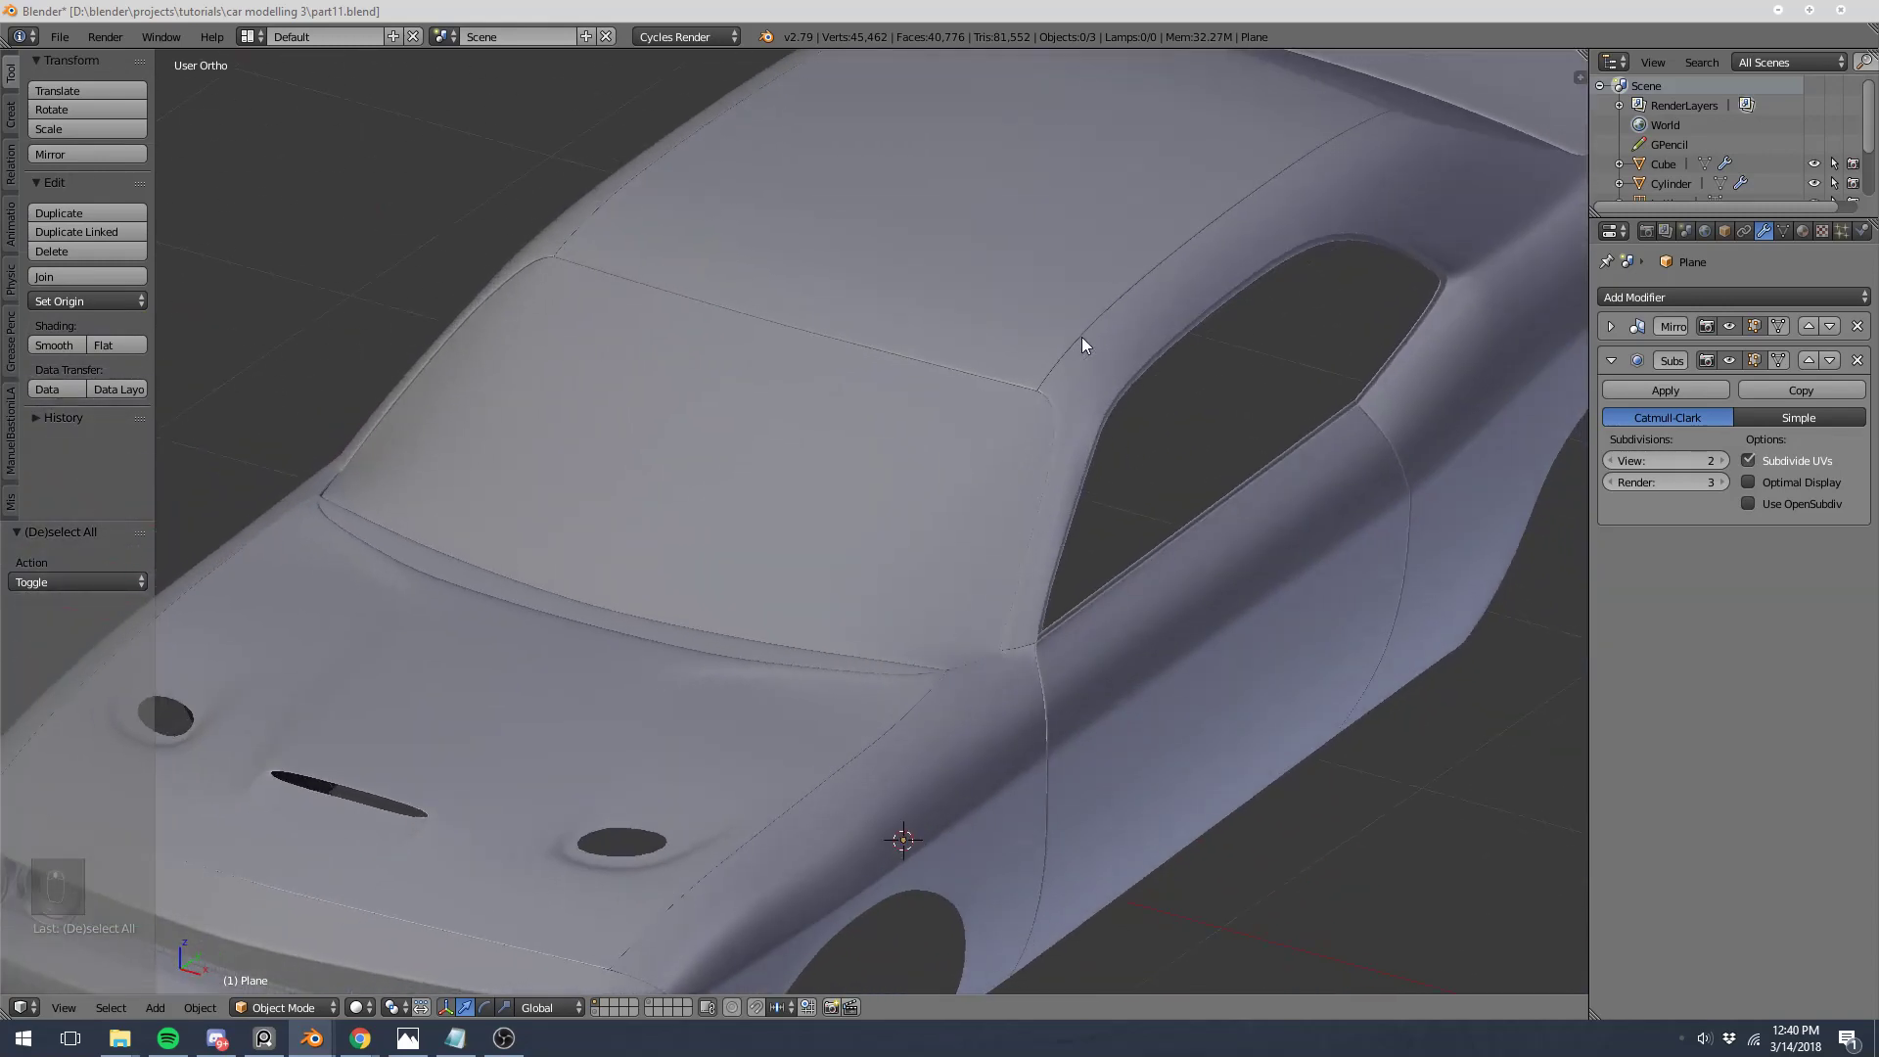
middle_click_drag(1108, 397, 813, 425, "shift")
key("Tab")
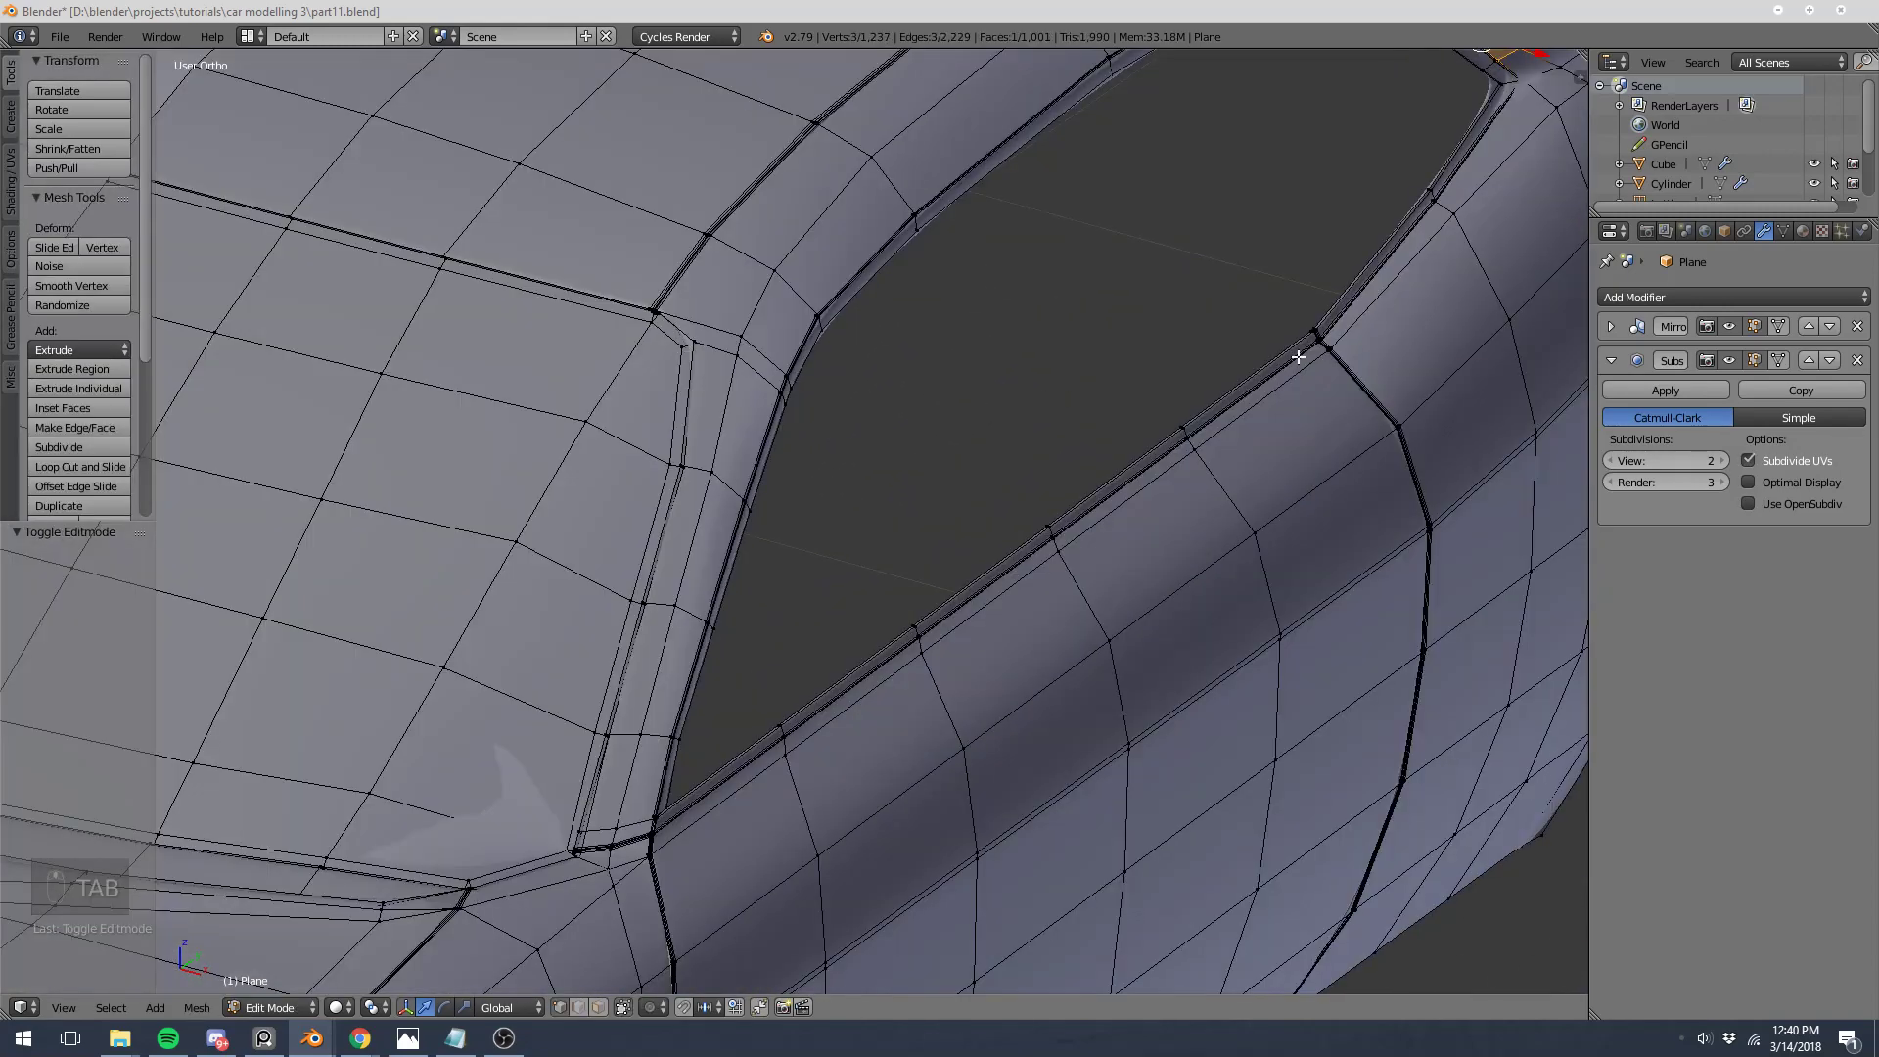
middle_click_drag(1325, 350, 903, 540, "shift")
scroll(904, 540, "down", 8)
key("a")
key("a")
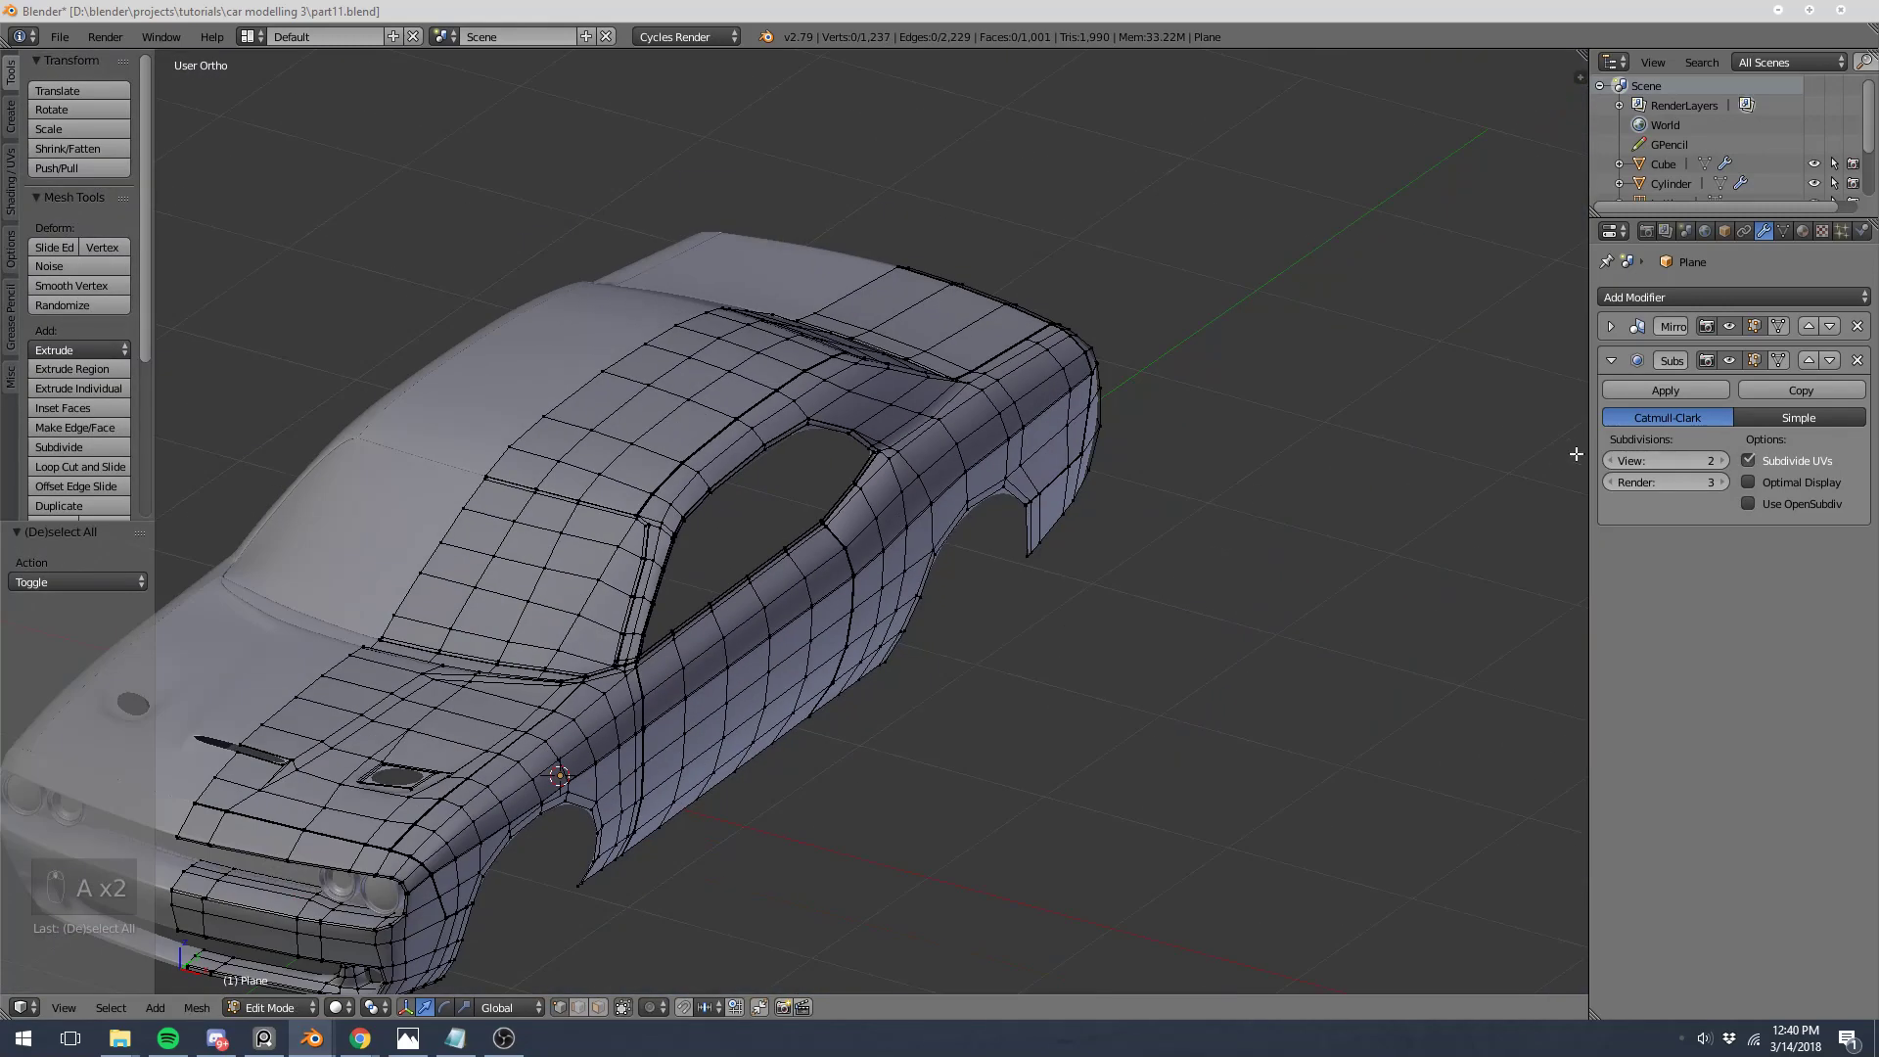
left_click(1752, 360)
scroll(959, 433, "up", 10)
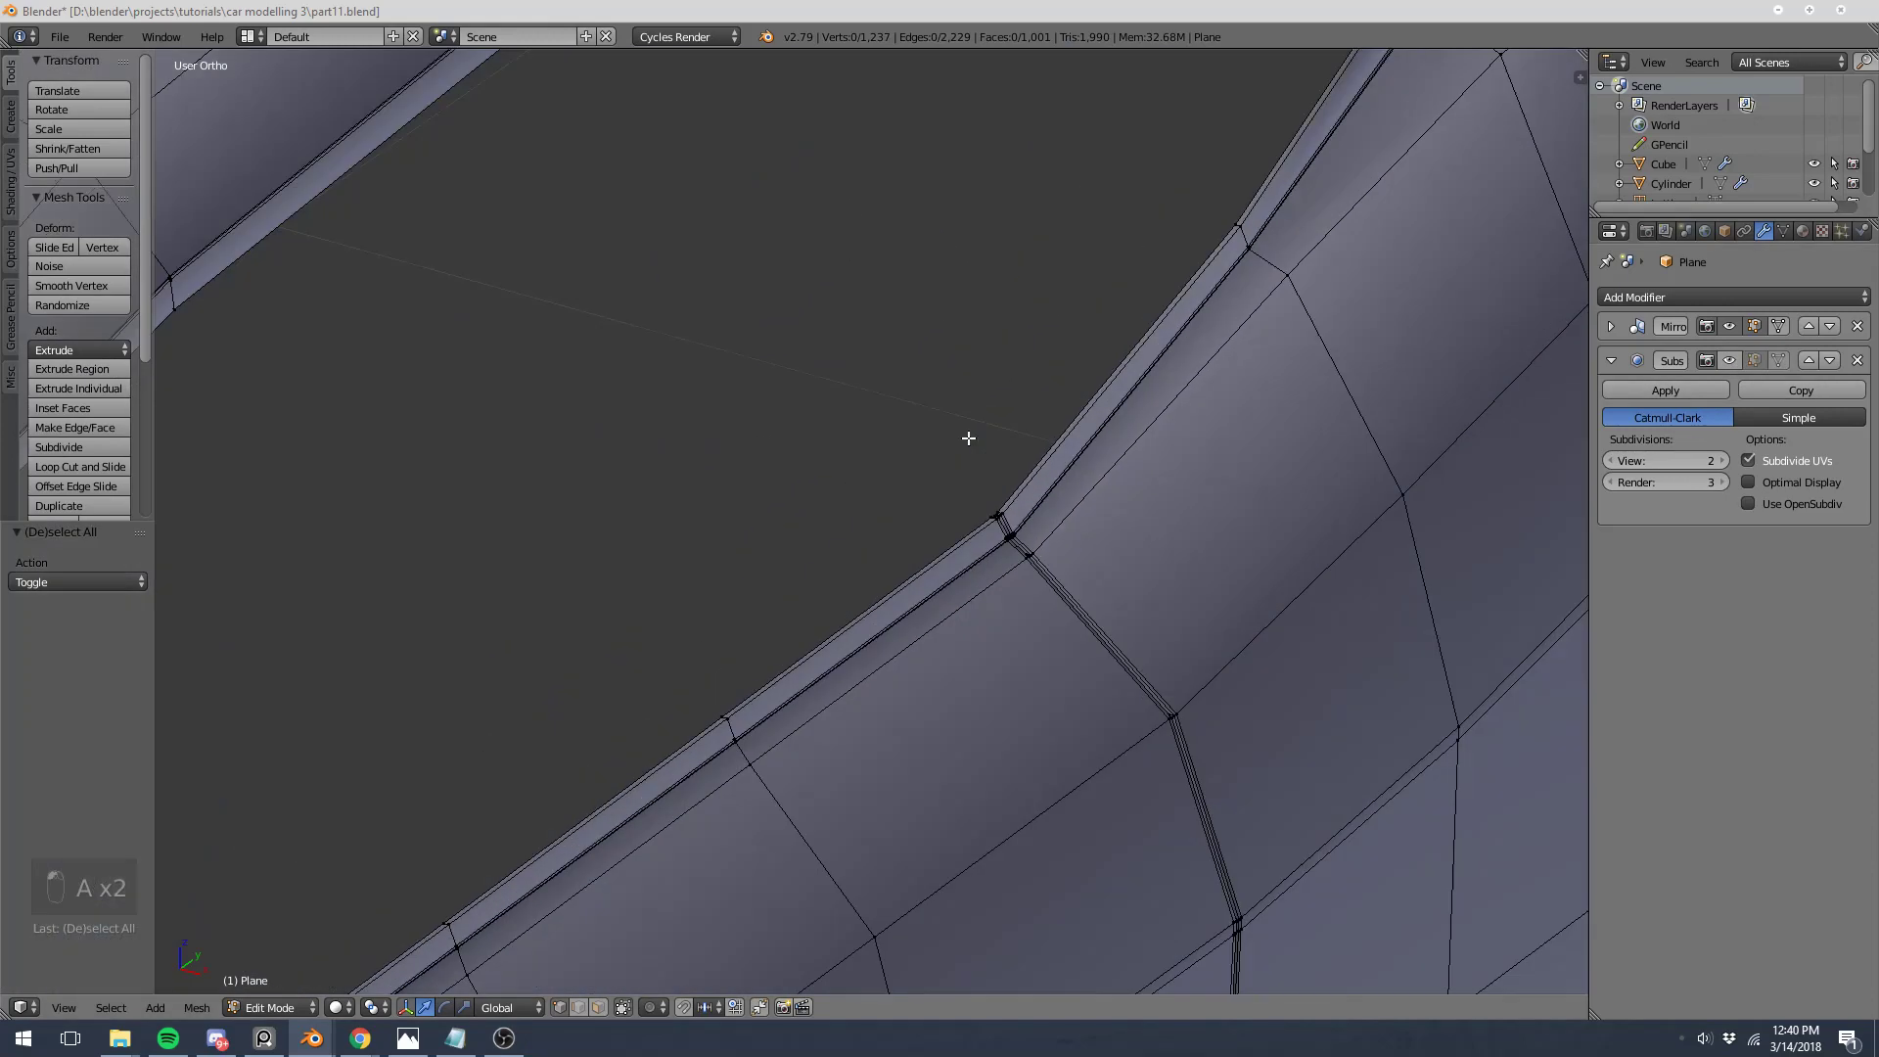
key("a")
middle_click_drag(1122, 473, 1014, 447)
key("a")
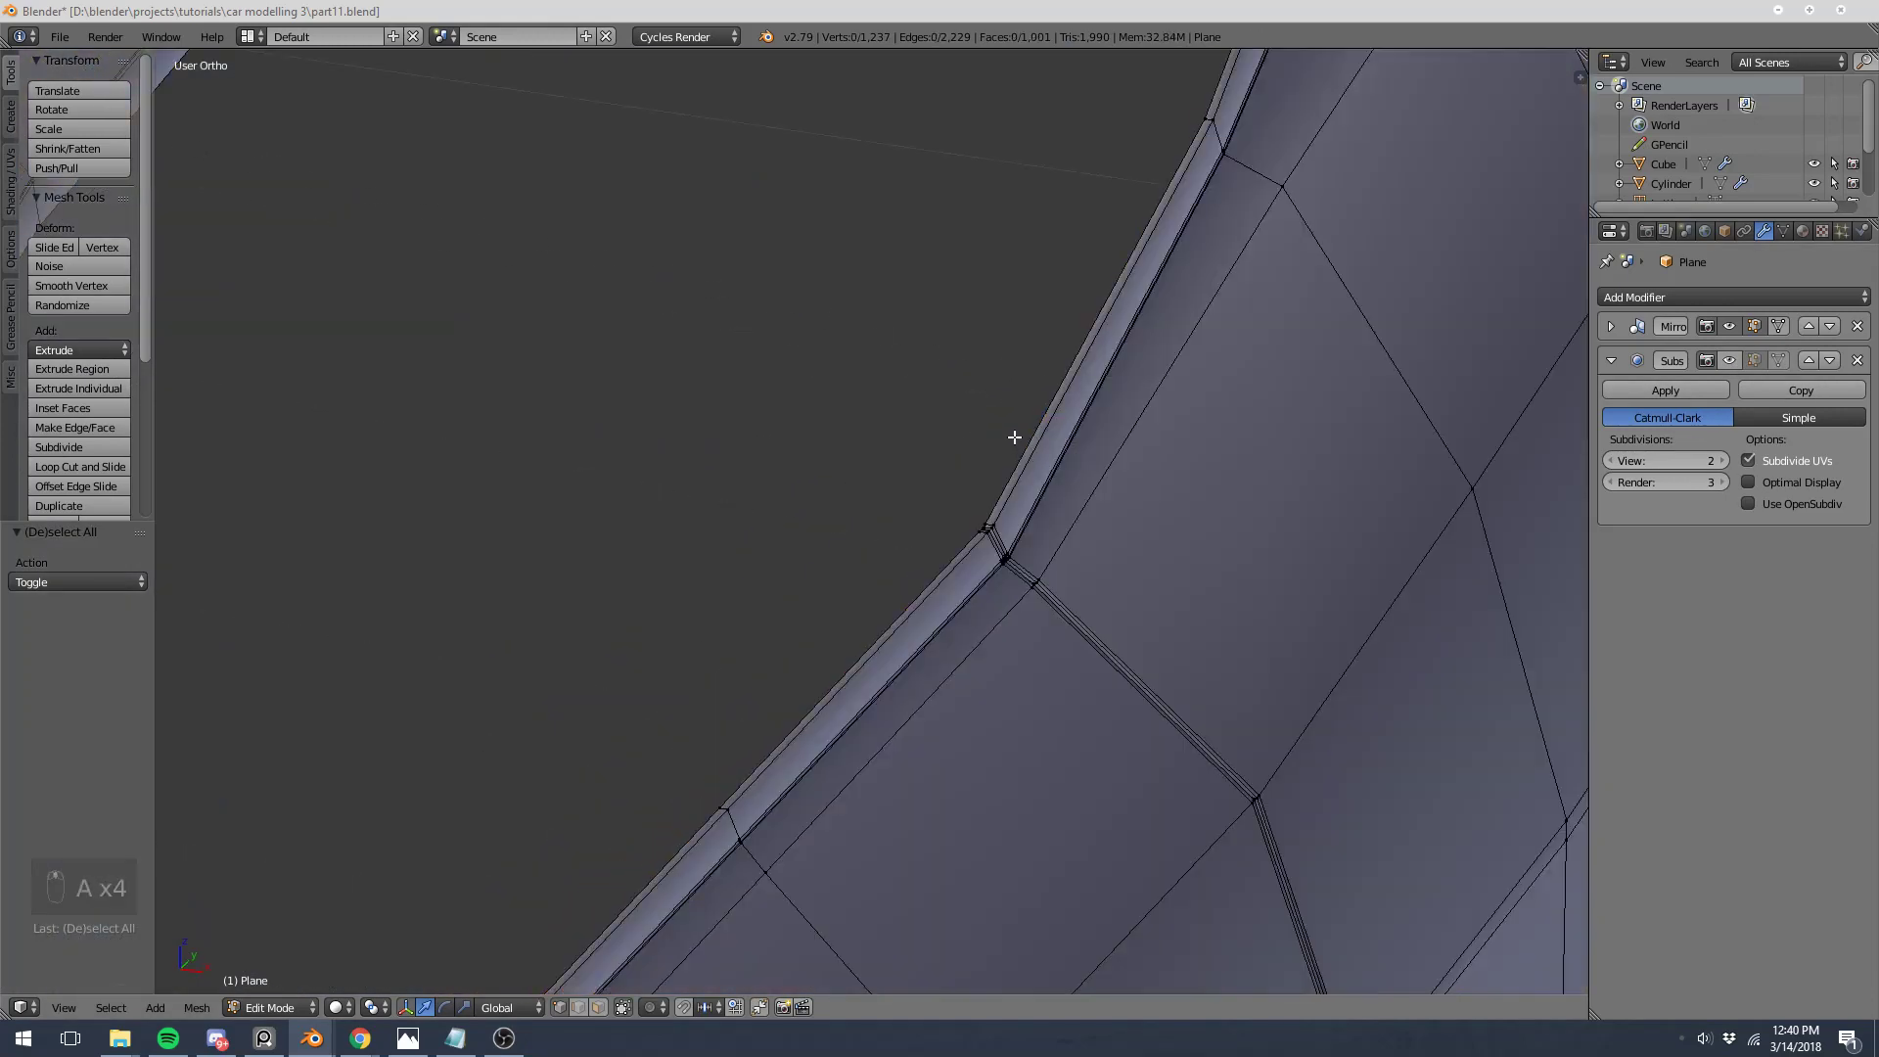
left_click(1009, 433, "alt")
scroll(1008, 431, "down", 4)
key("z")
scroll(822, 548, "up", 5)
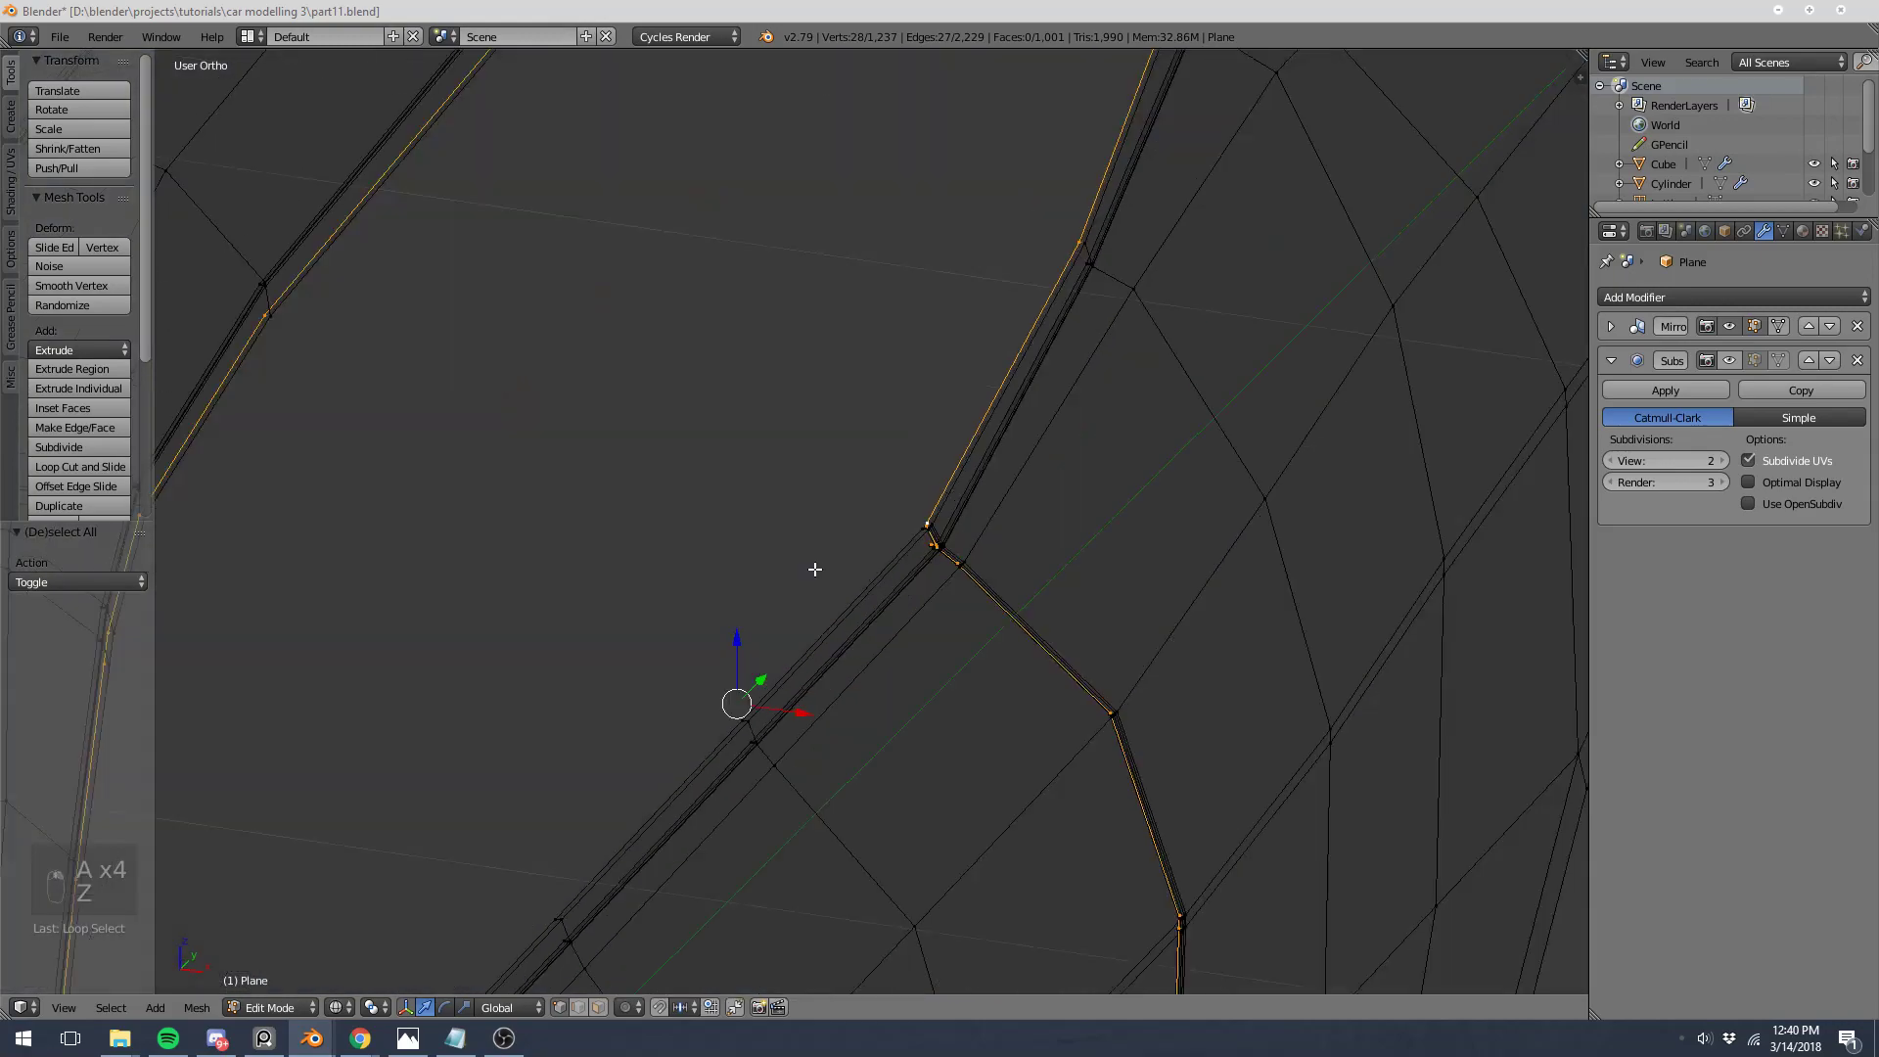
left_click(852, 566, "alt+shift")
scroll(884, 432, "down", 4)
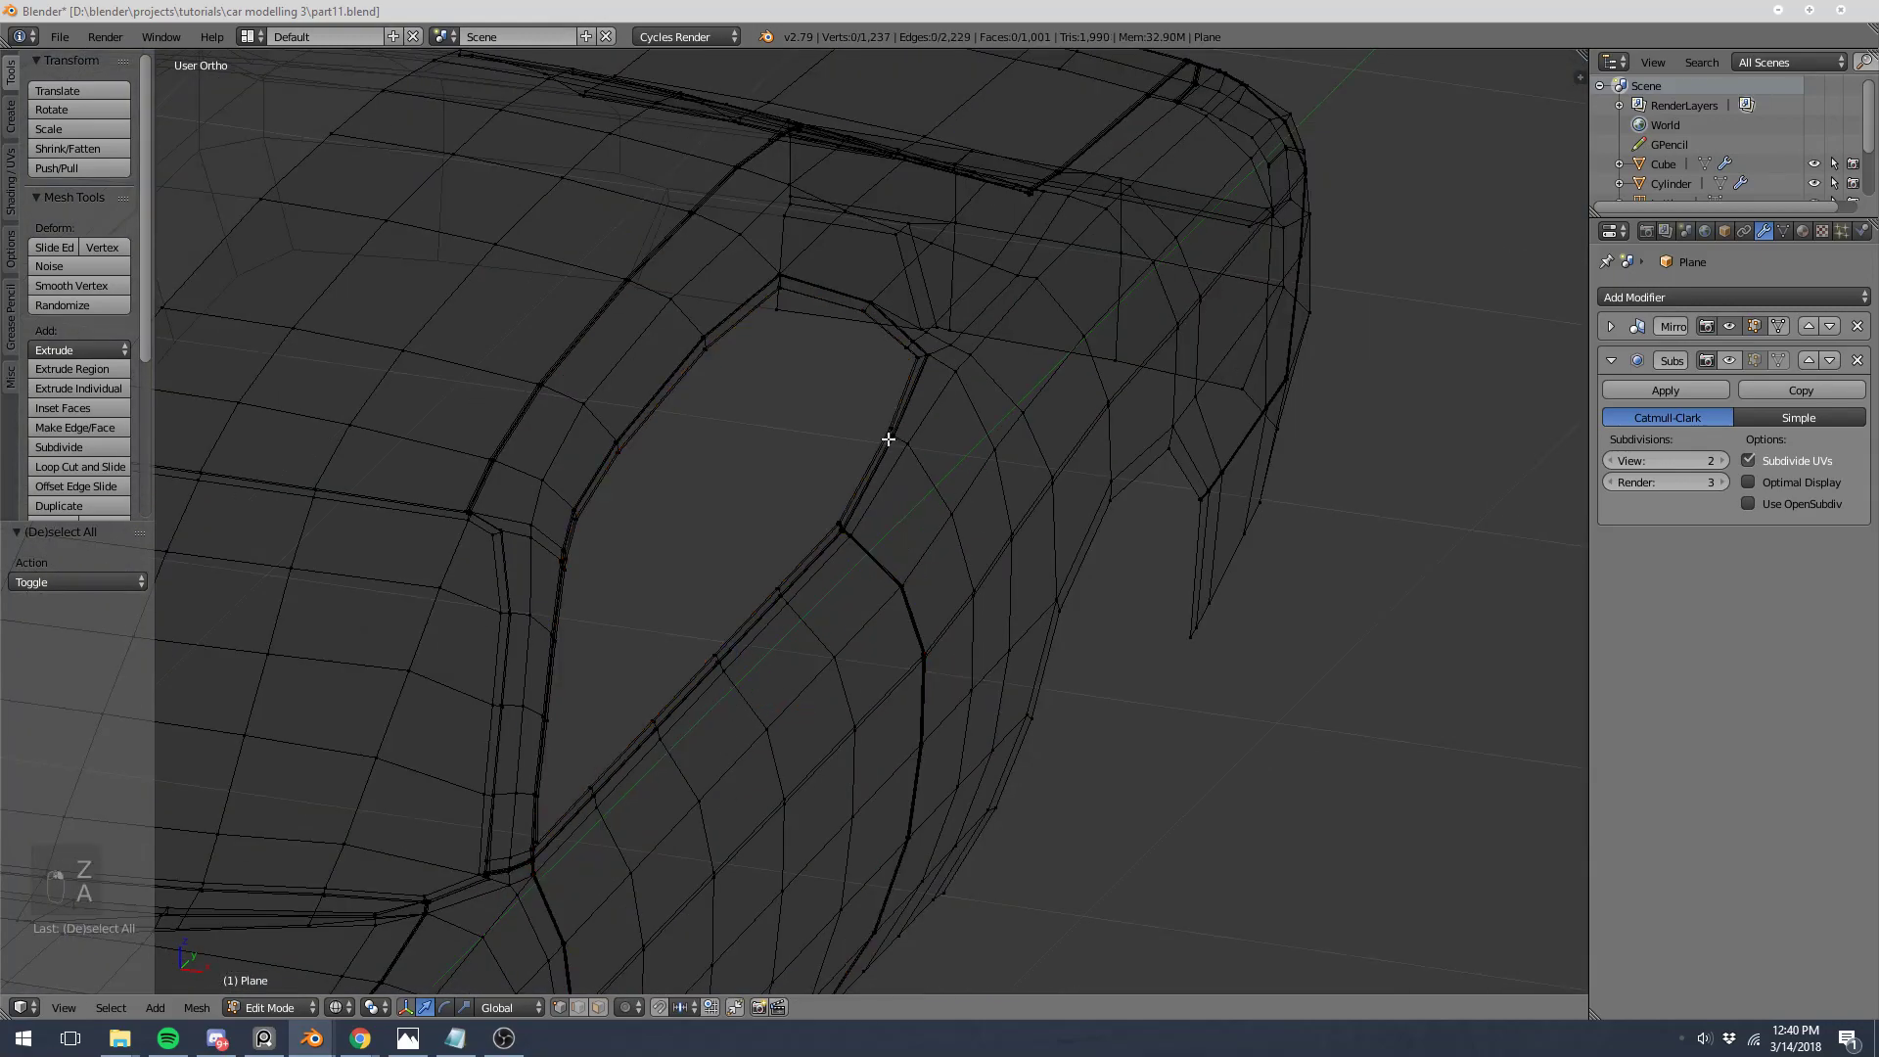
scroll(965, 440, "up", 4)
key("a")
right_click(965, 426, "alt")
key("z")
scroll(965, 427, "down", 4)
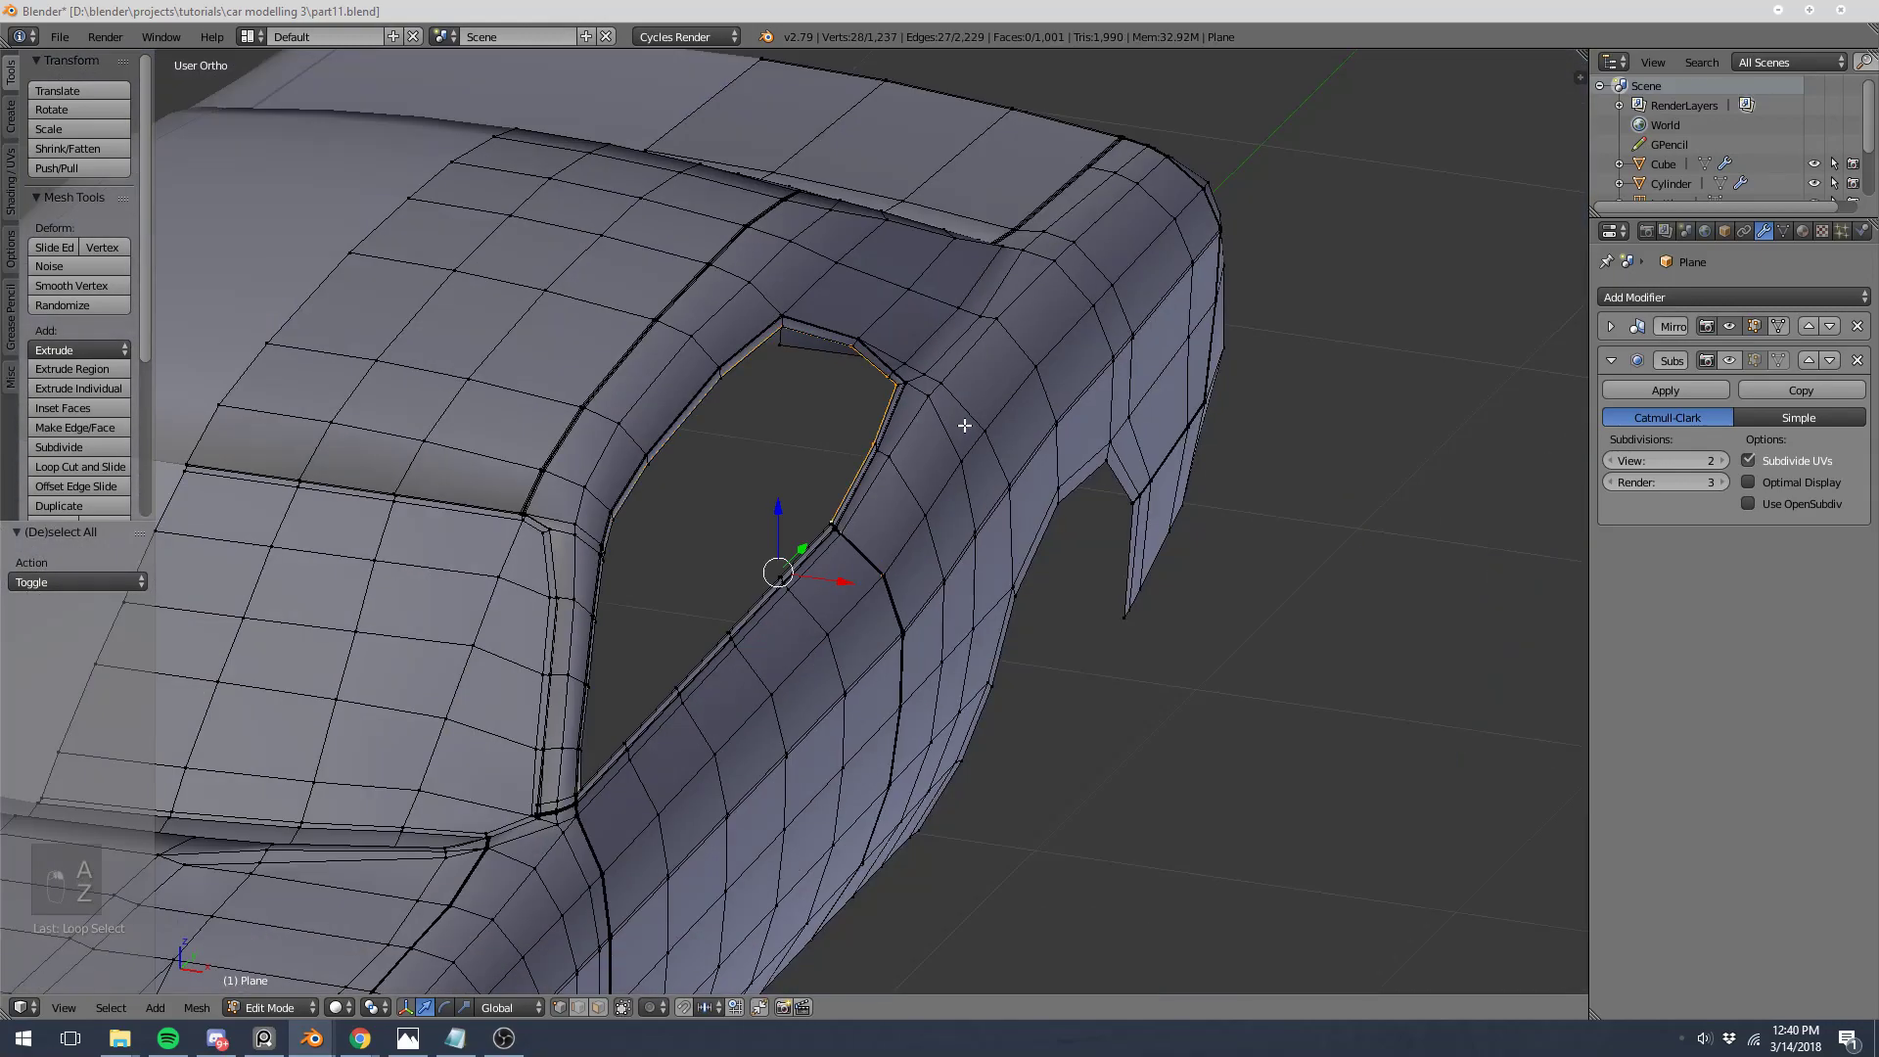
key("z")
scroll(965, 426, "up", 6)
middle_click_drag(1223, 445, 834, 394, "shift")
scroll(835, 395, "up", 5)
key("z")
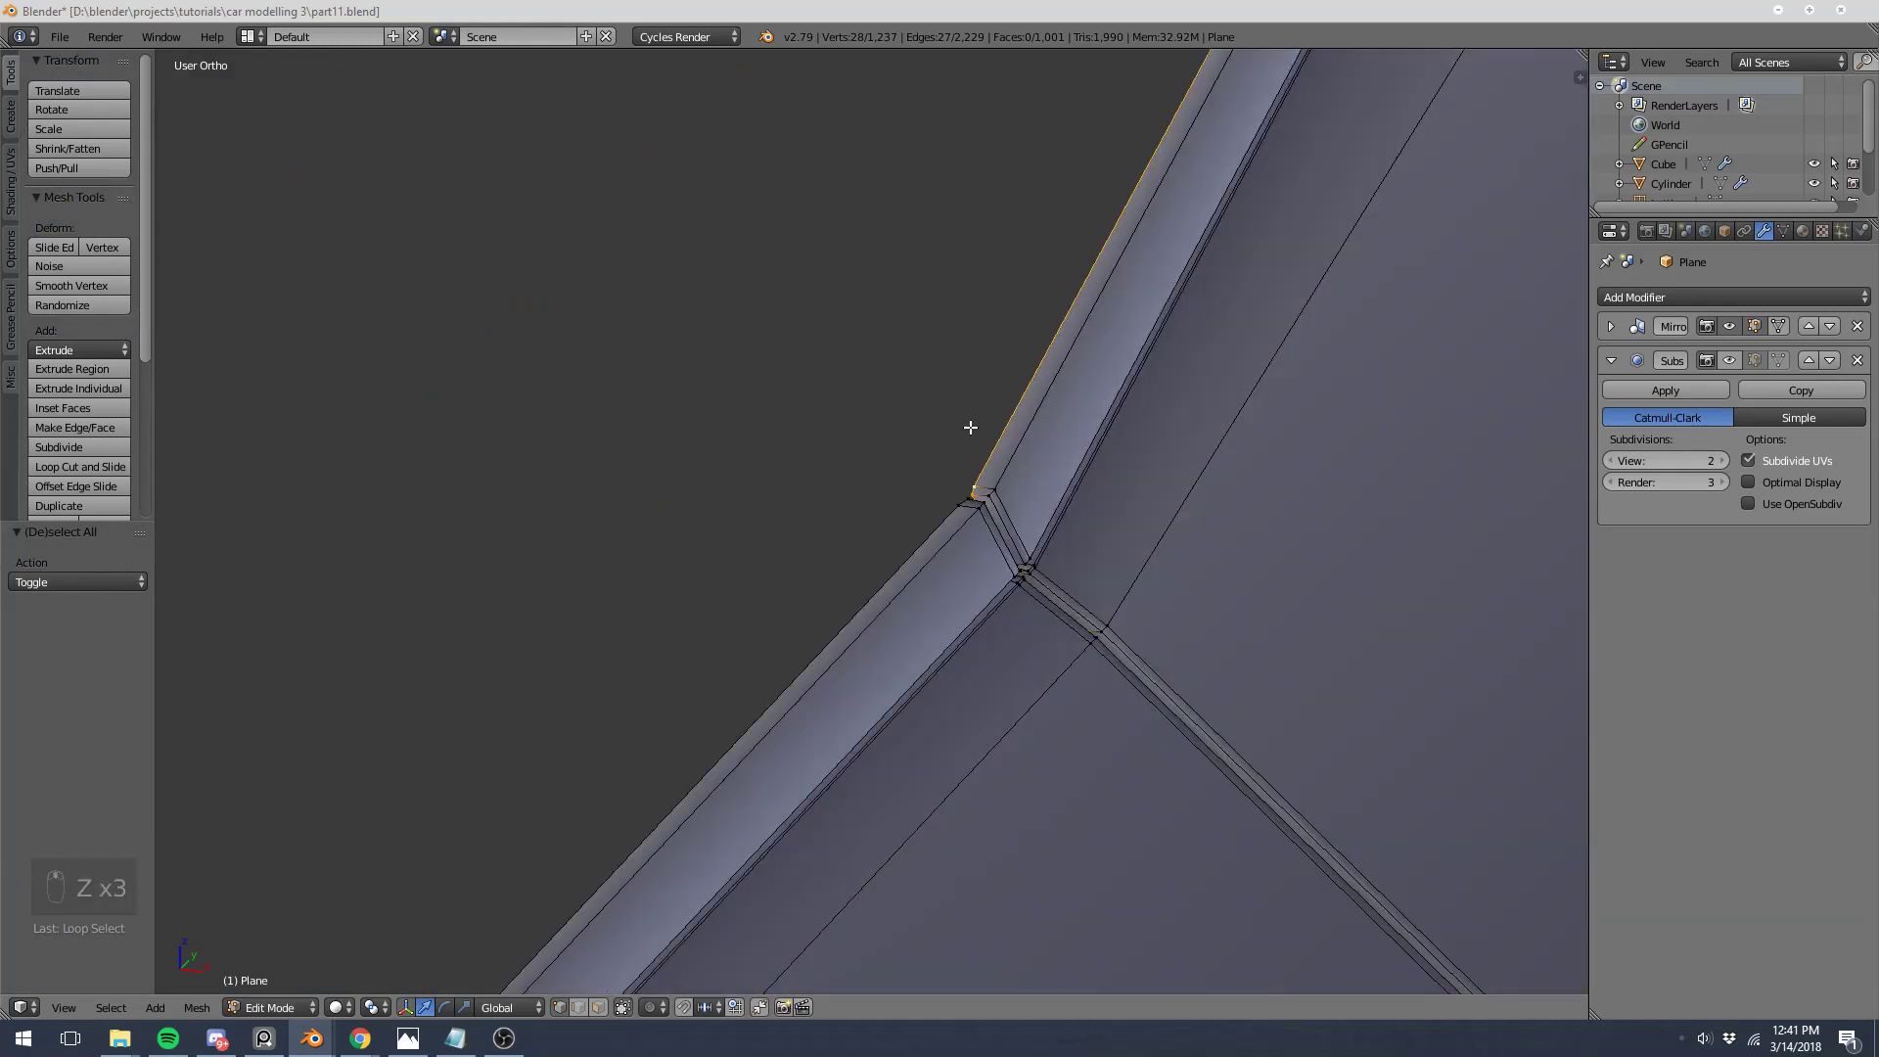
key("a")
scroll(974, 429, "down", 2)
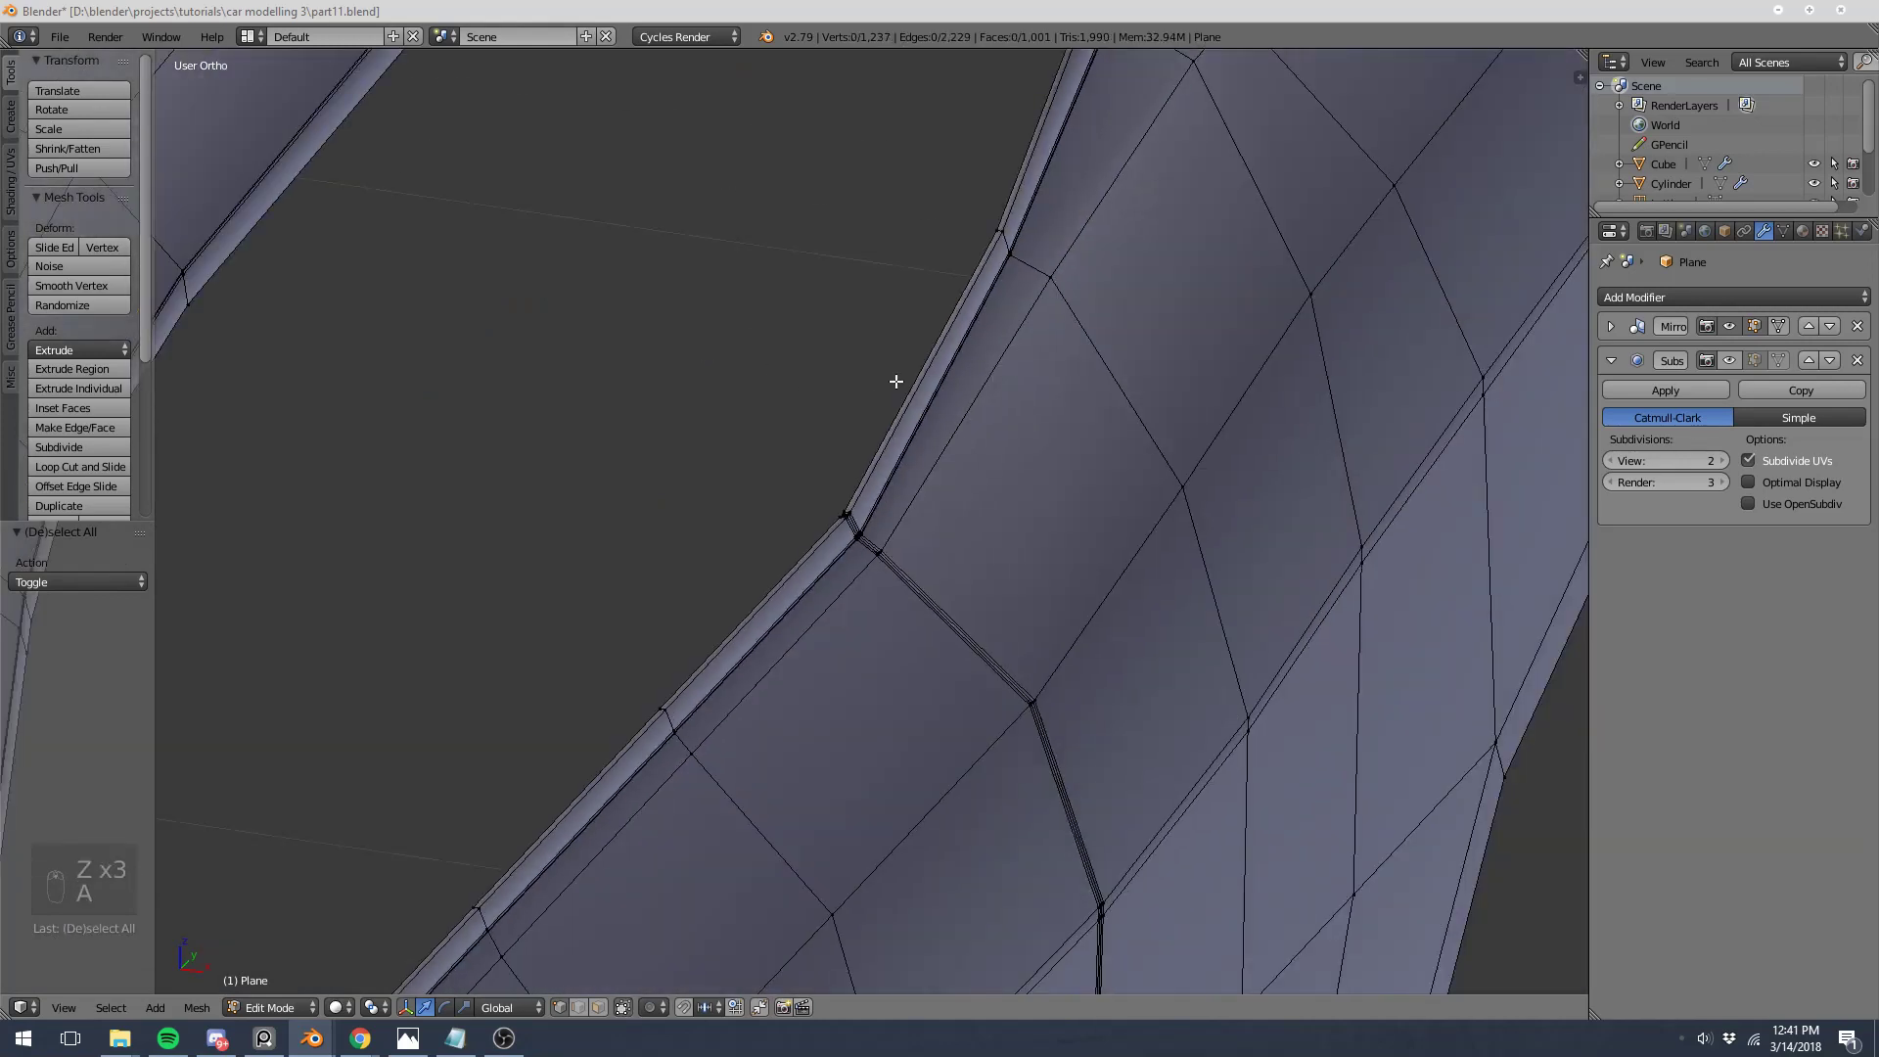
Step: Select both edge loops forming the inner rim of the side window opening and show them in right-side wireframe view
right_click(820, 516, "alt")
right_click(875, 445, "alt+shift")
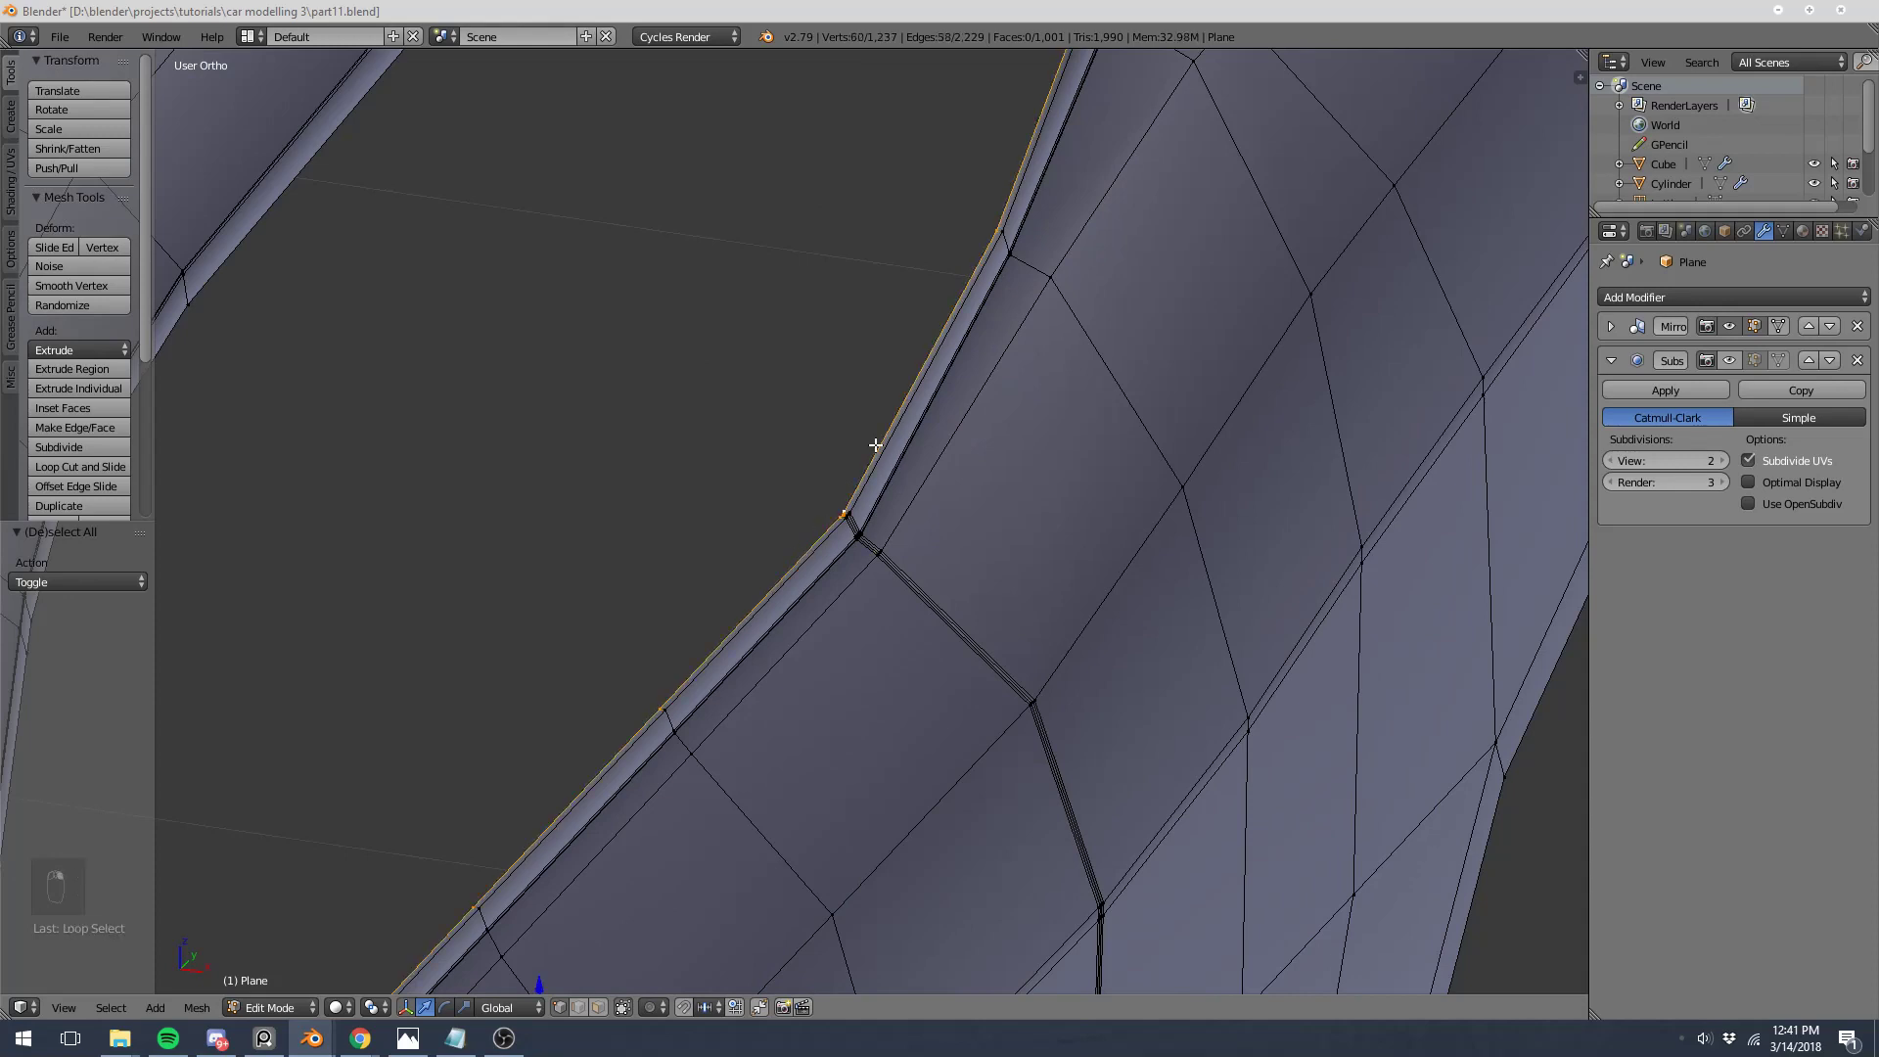
key("KP_3")
key("z")
scroll(1035, 415, "up", 3)
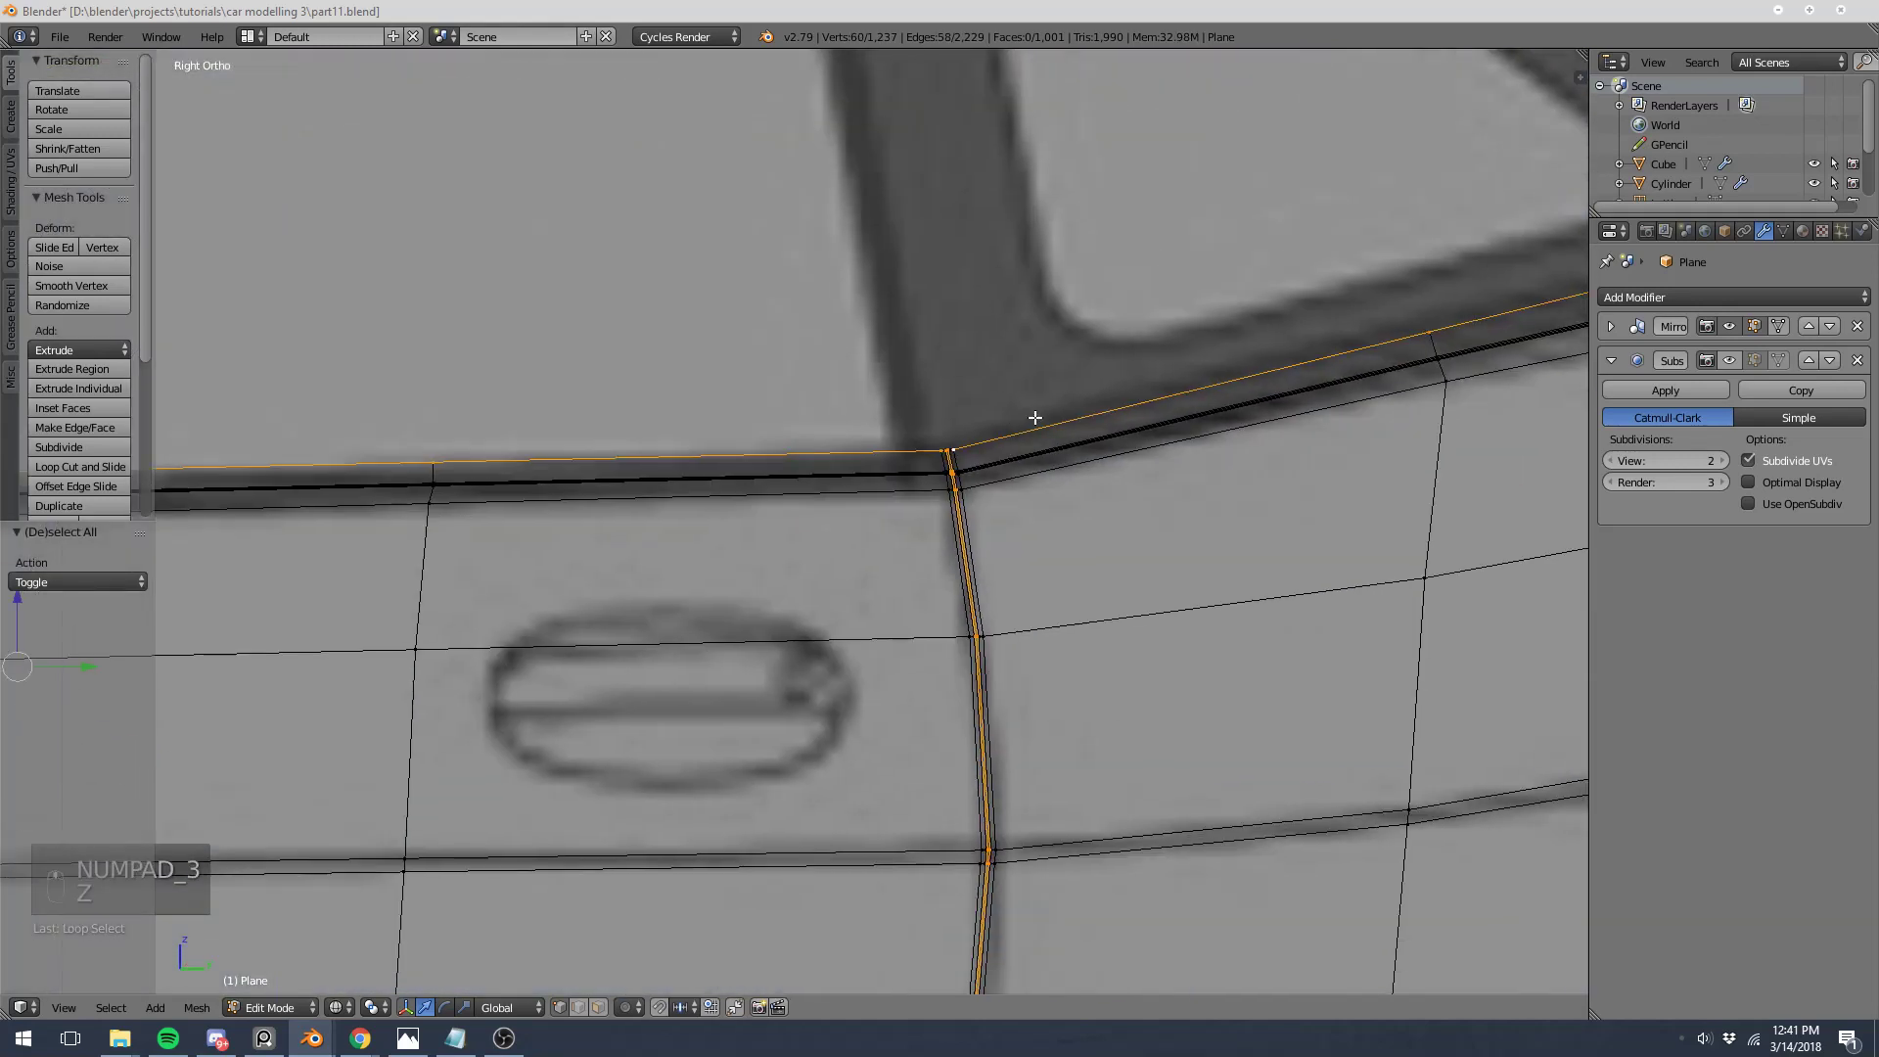
Step: Deselect the vertices running down the rear door seam with border selection, keeping the window rim selected
key("b")
middle_click_drag(995, 434, 1172, 580)
scroll(1004, 641, "down", 10)
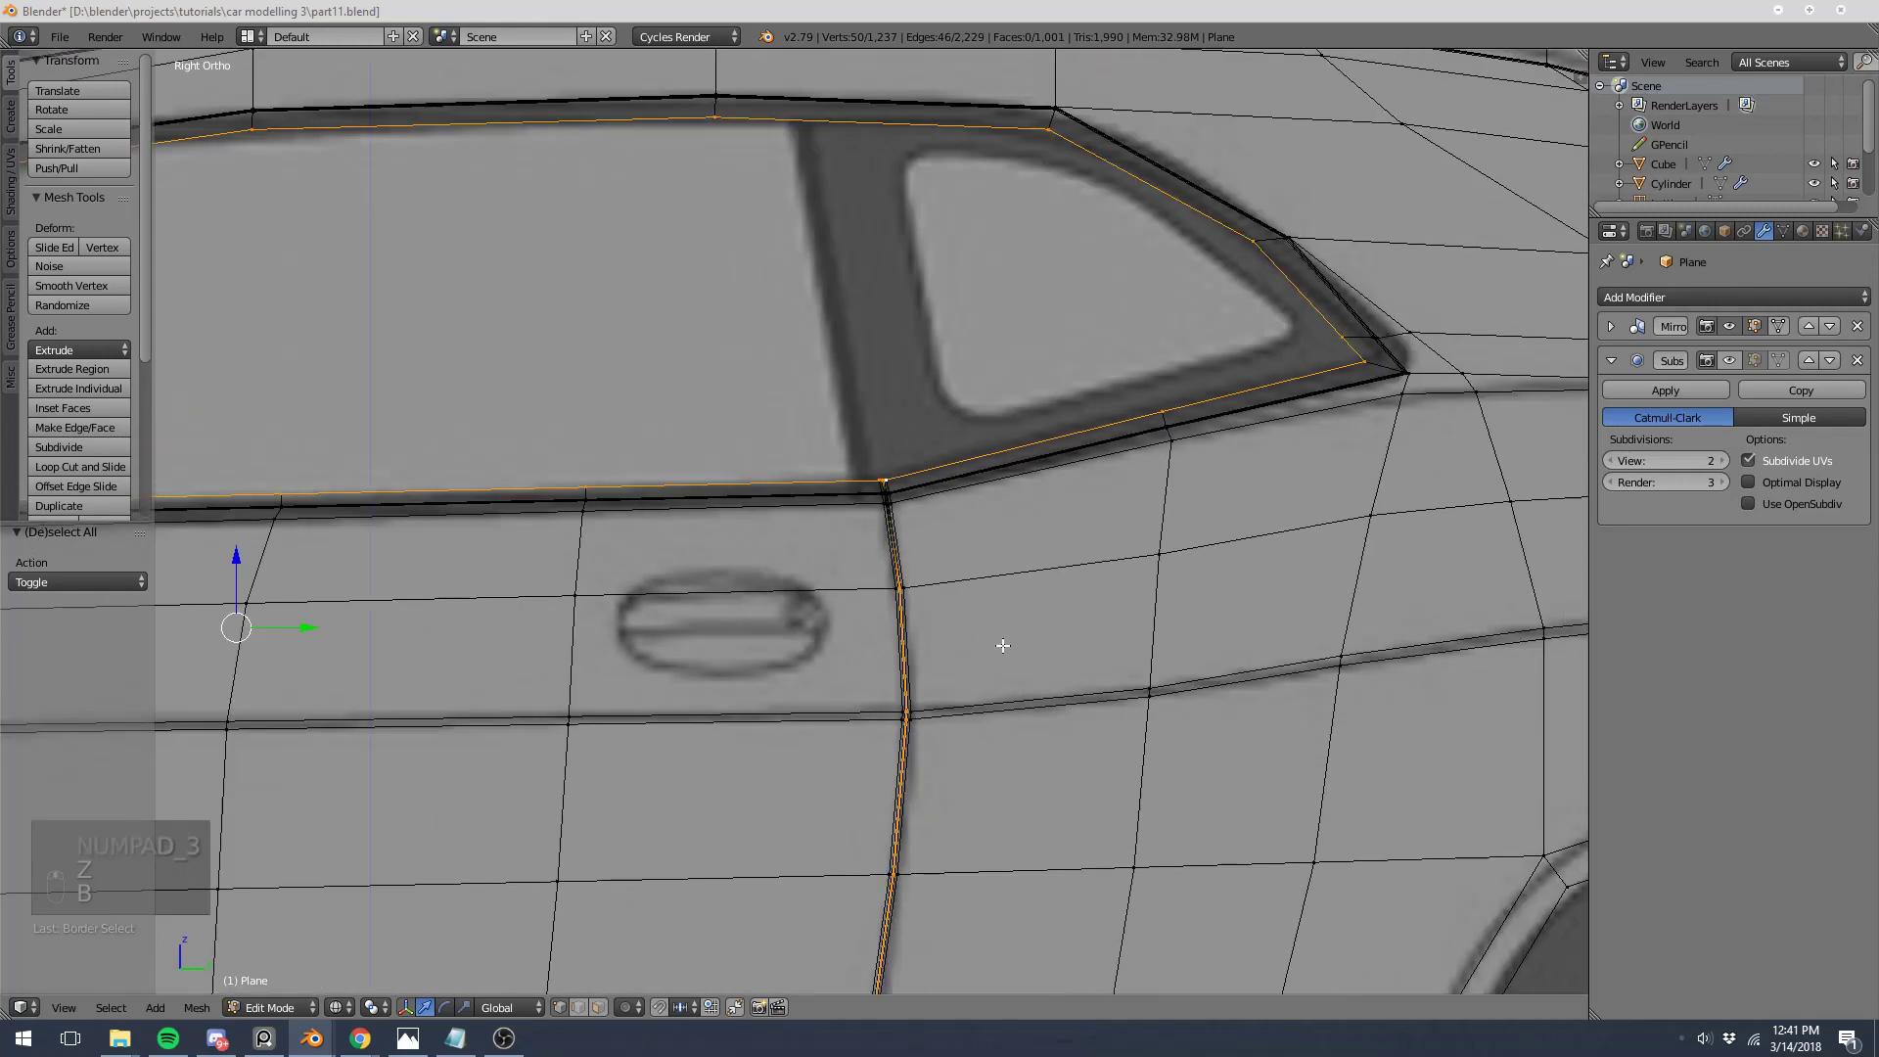
key("b")
middle_click_drag(804, 550, 1080, 908)
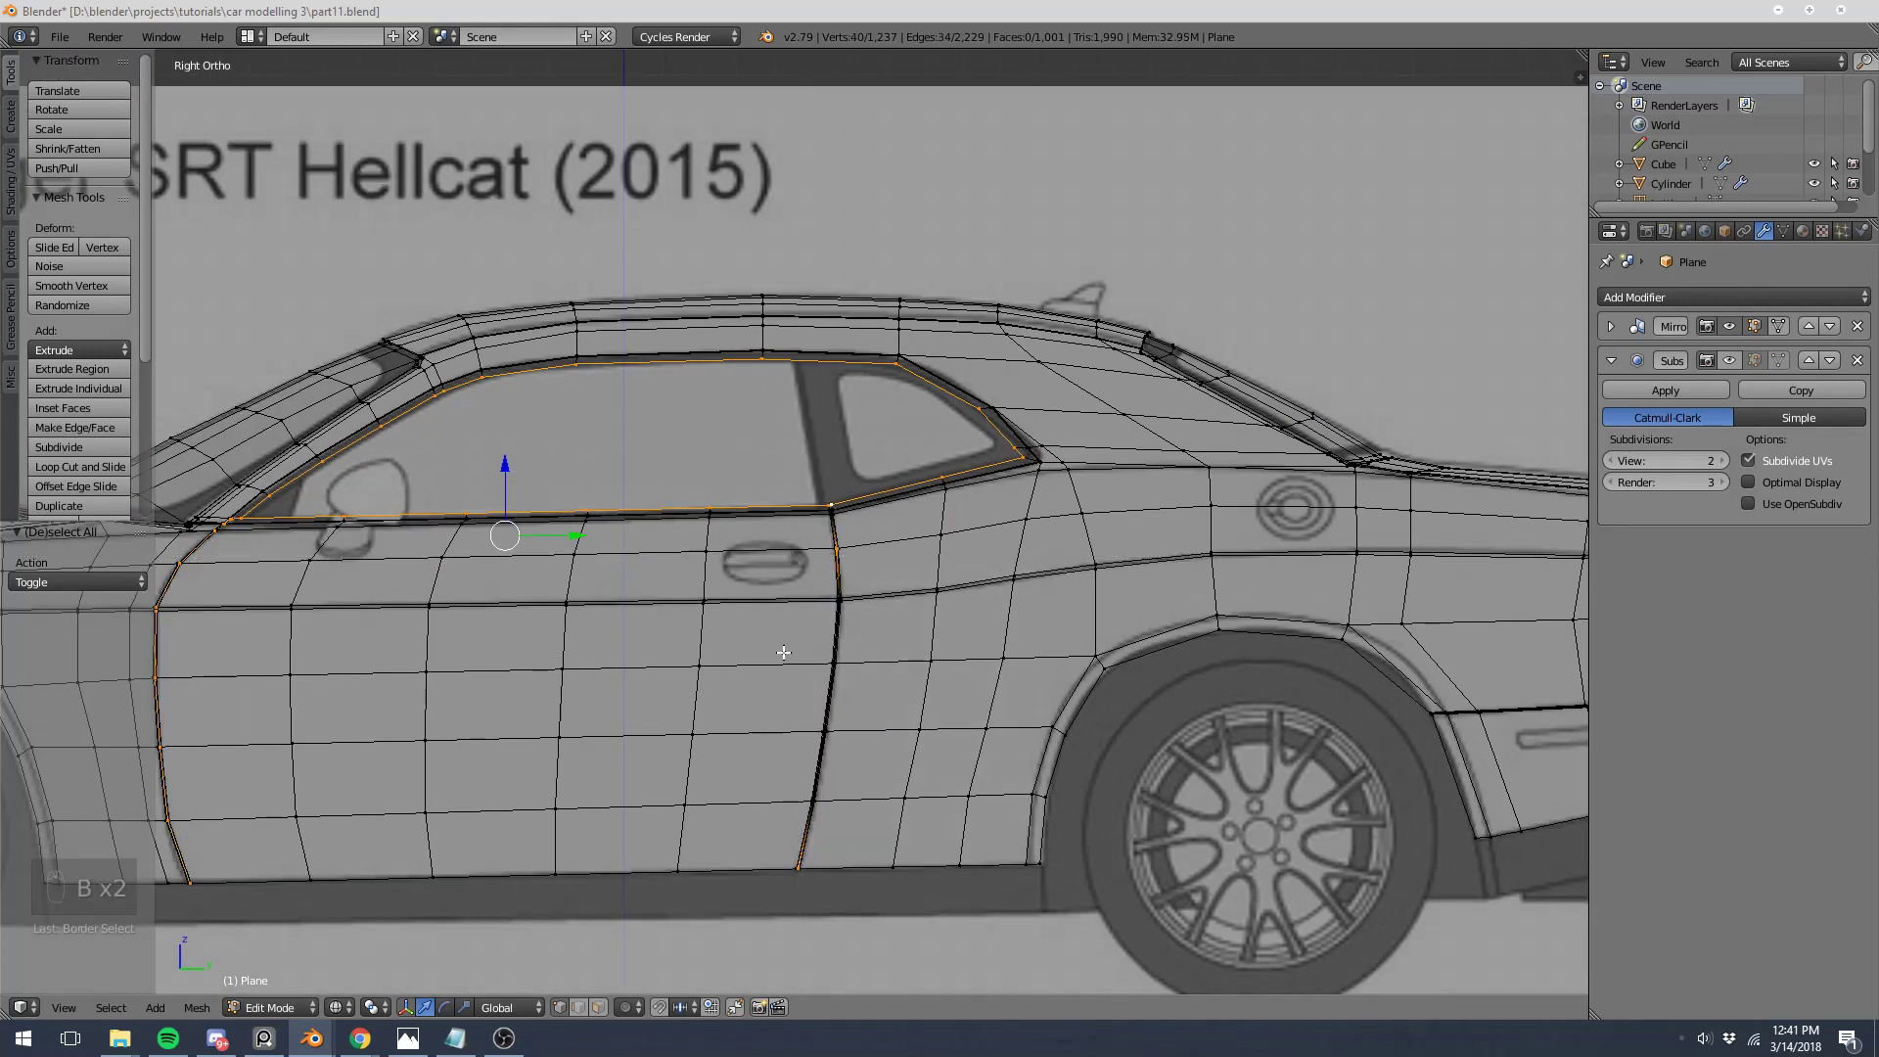
key("b")
middle_click_drag(737, 775, 935, 600)
key("b")
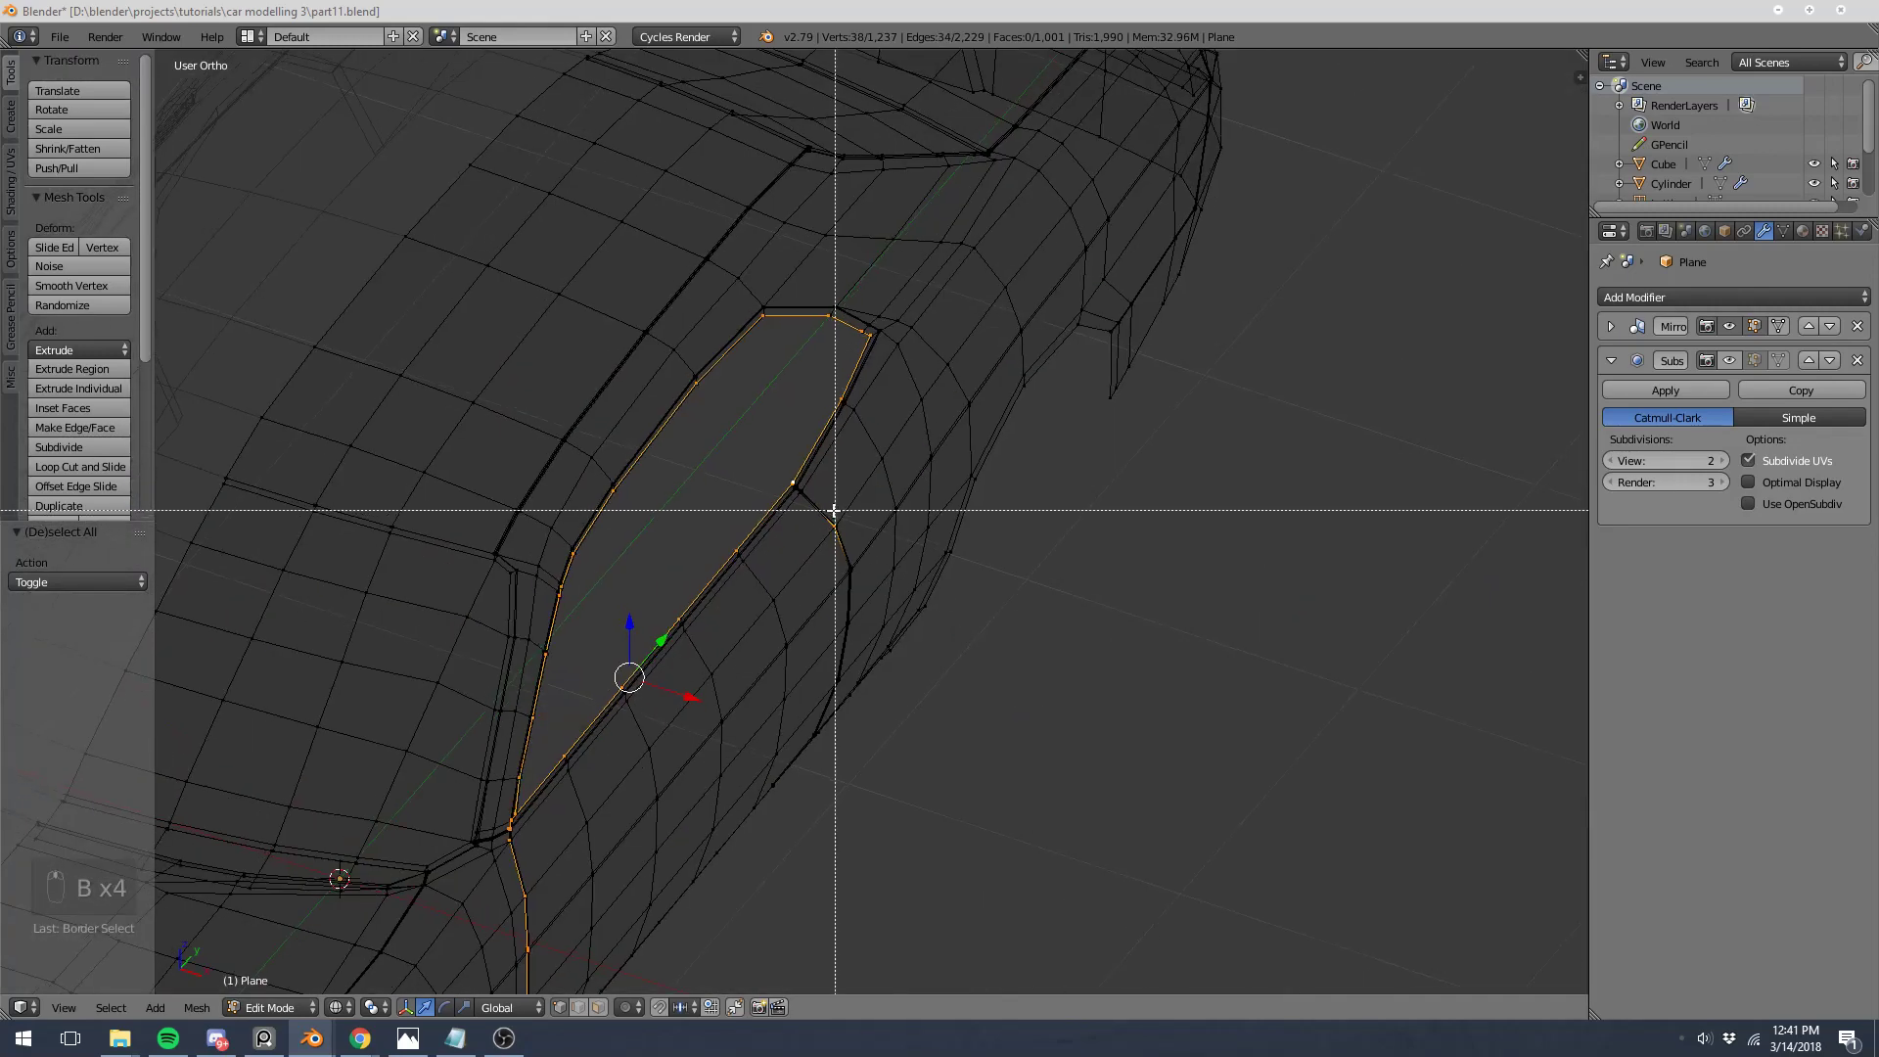
Step: Deselect the vertices along the front door seam up to the window's front lower corner with border selection
key("KP_3")
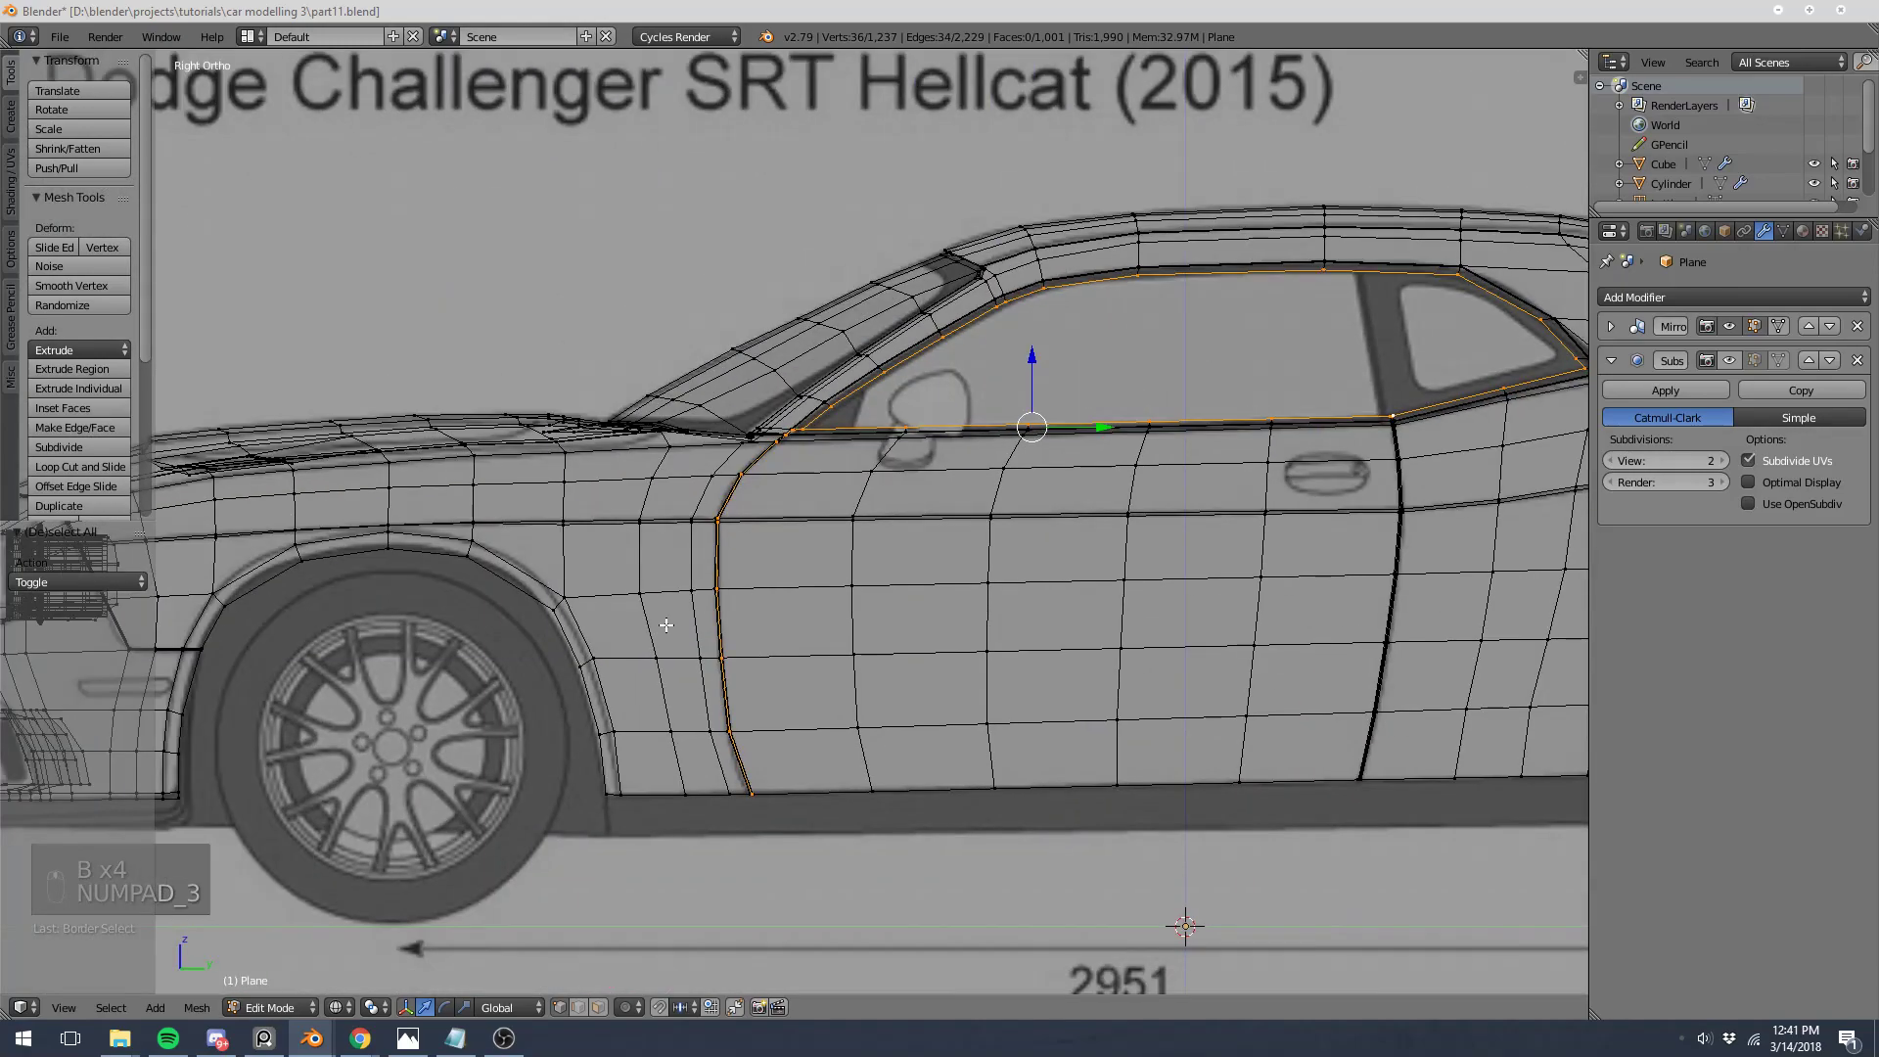
key("b")
middle_click_drag(646, 451, 870, 857)
scroll(826, 612, "up", 9)
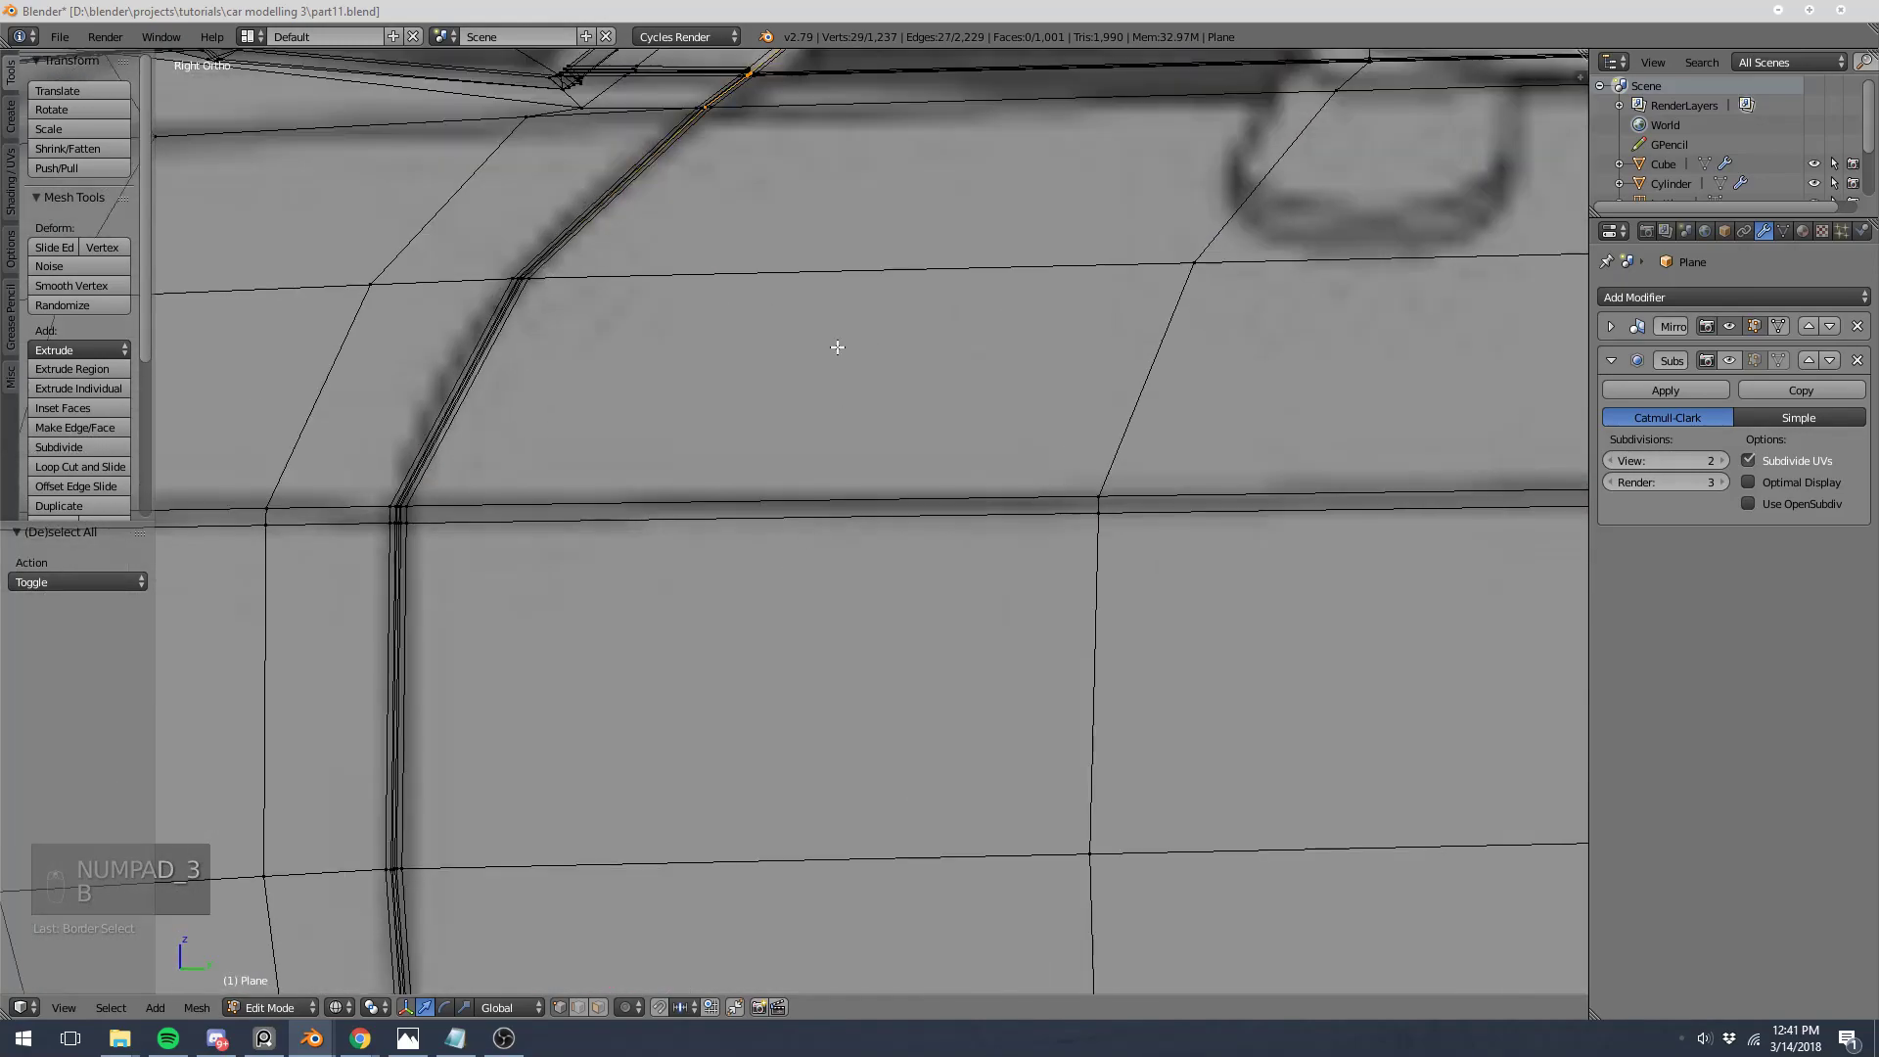
middle_click_drag(697, 189, 811, 645, "shift")
scroll(811, 644, "up", 5)
key("b")
middle_click_drag(786, 489, 1100, 776)
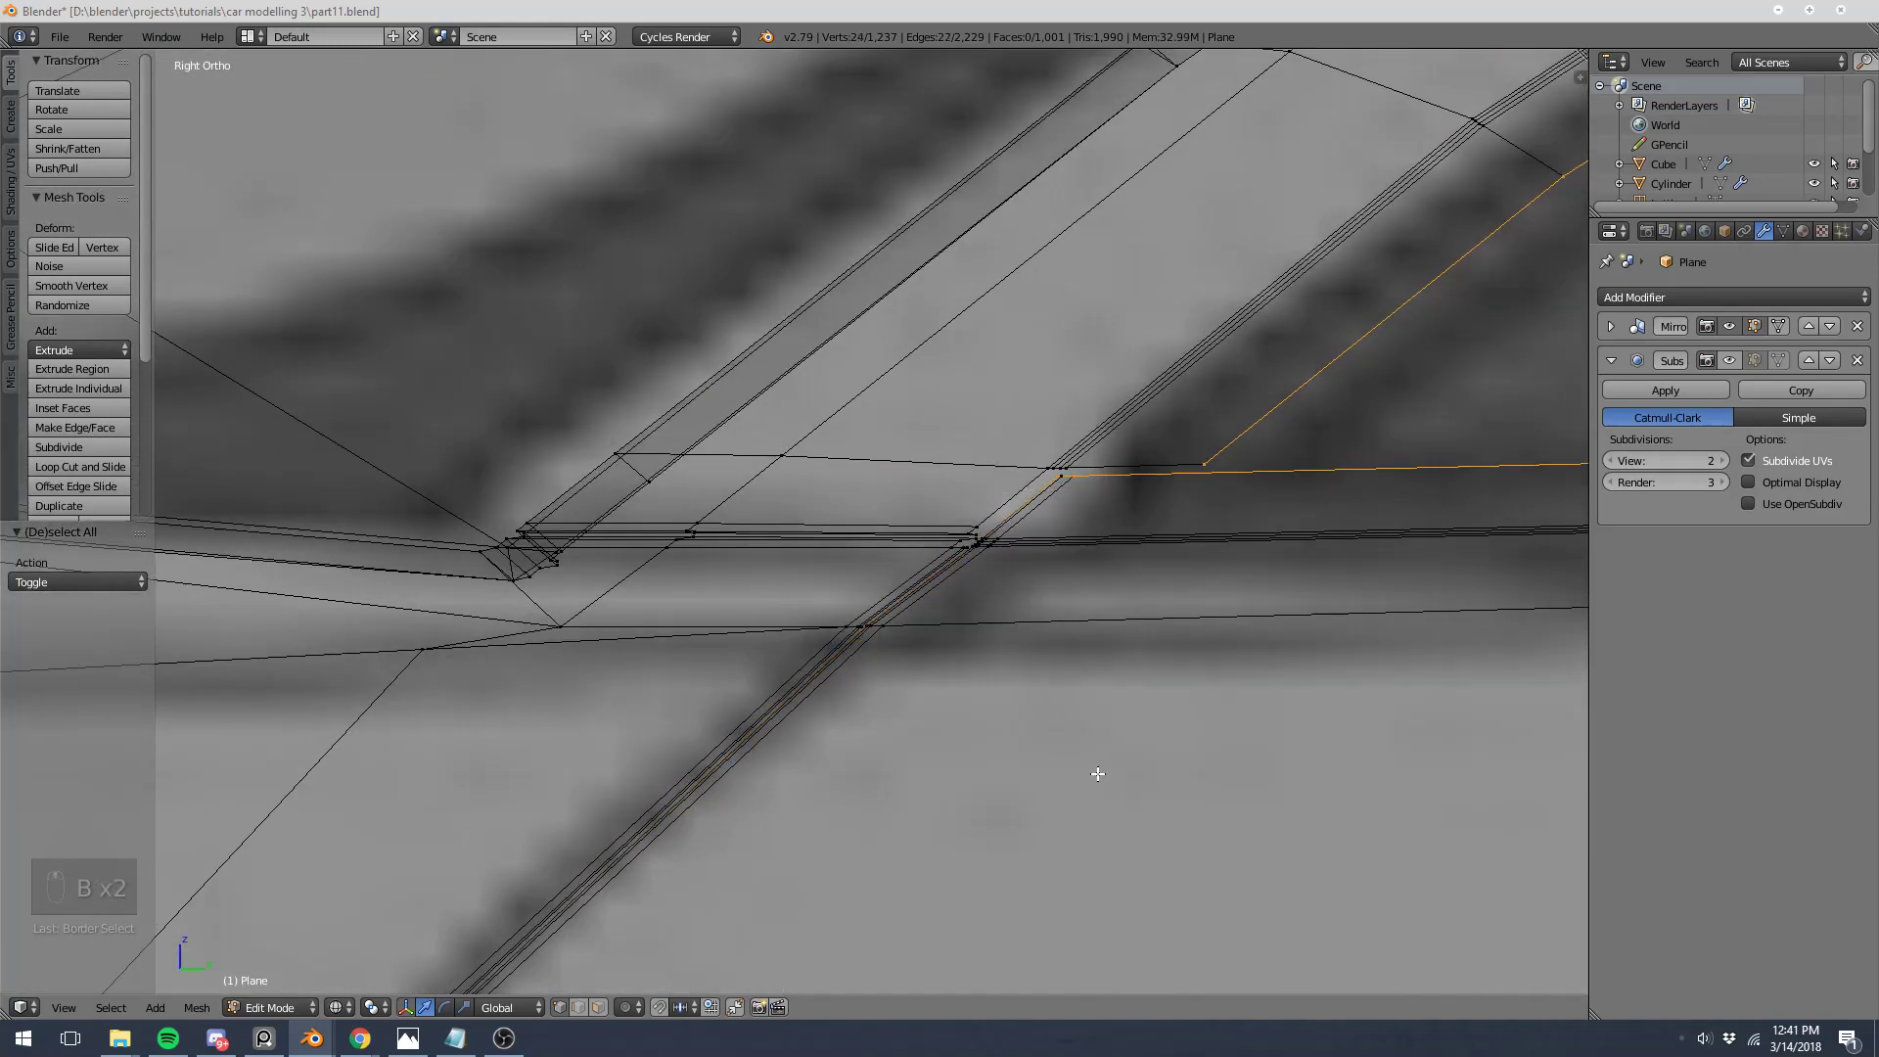
Step: Check the selected window rim at its corners, duplicate it in place and separate the copy into its own object
key("z")
middle_click_drag(1109, 657, 538, 684, "shift")
key("z")
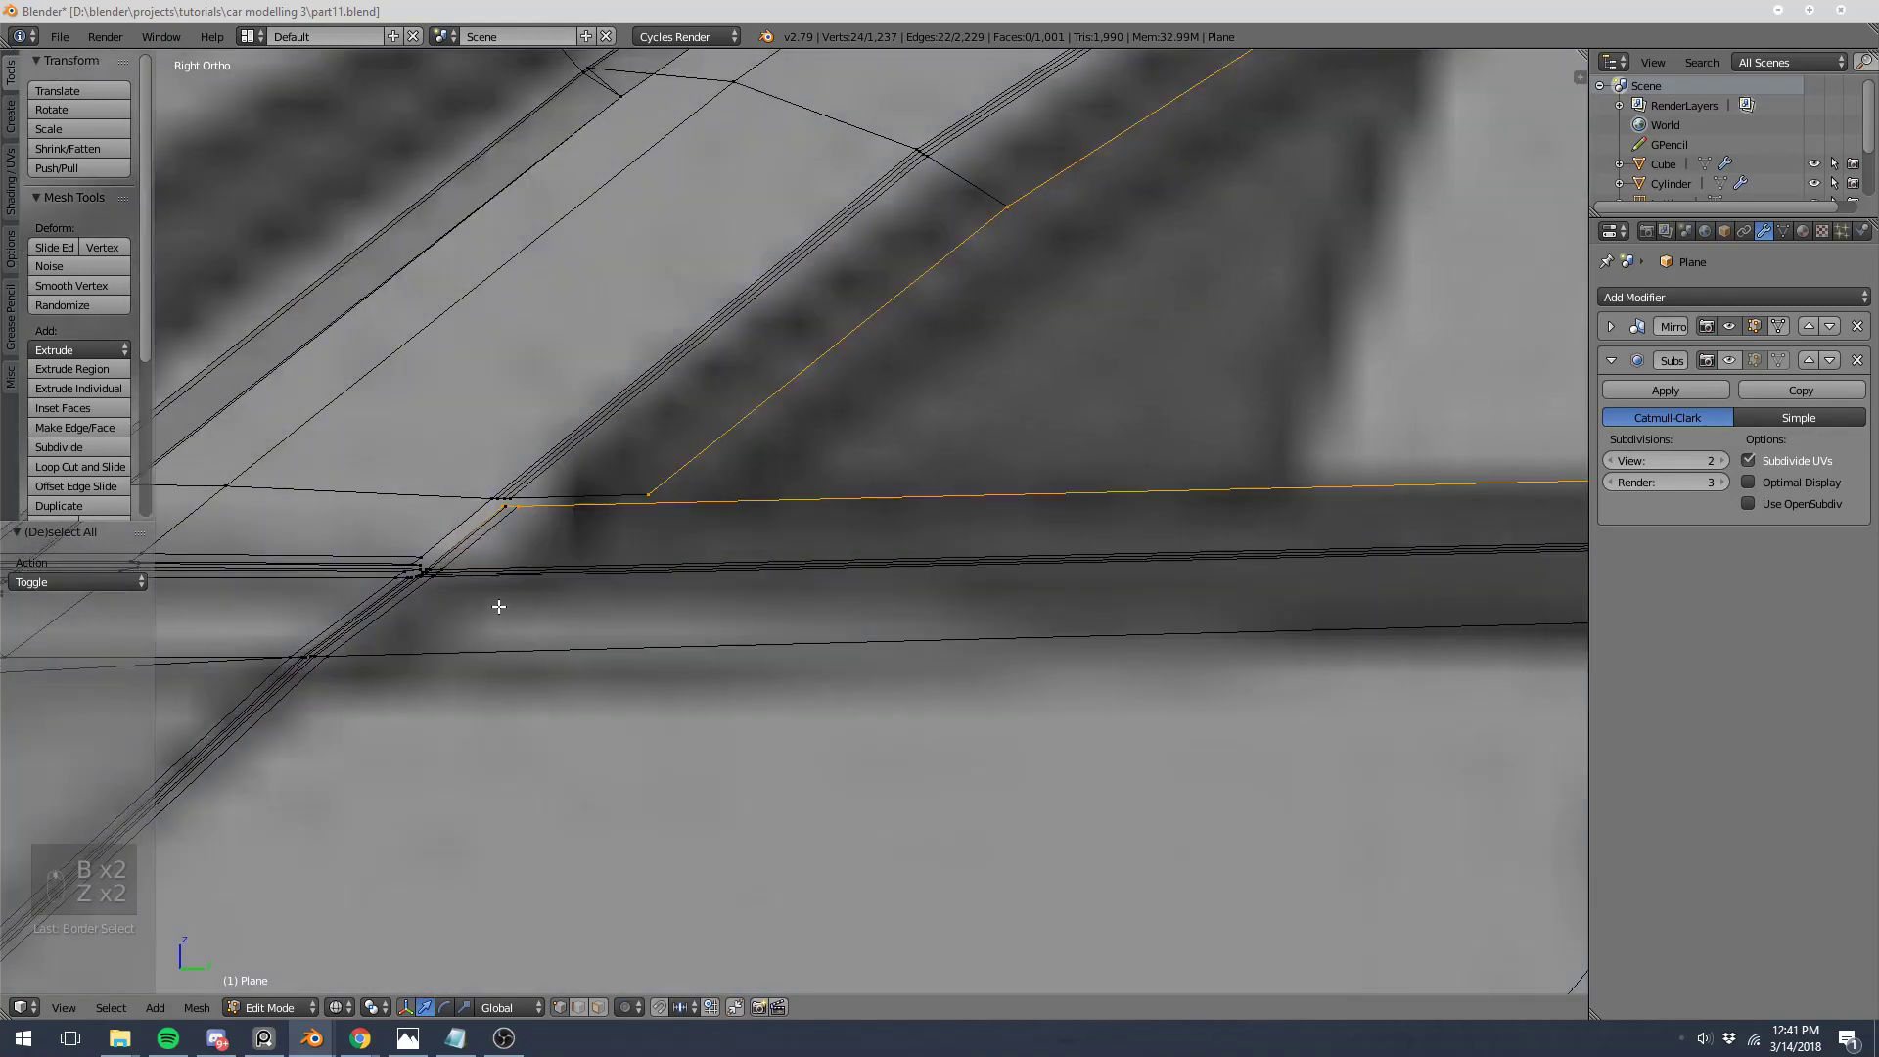
scroll(501, 602, "down", 8)
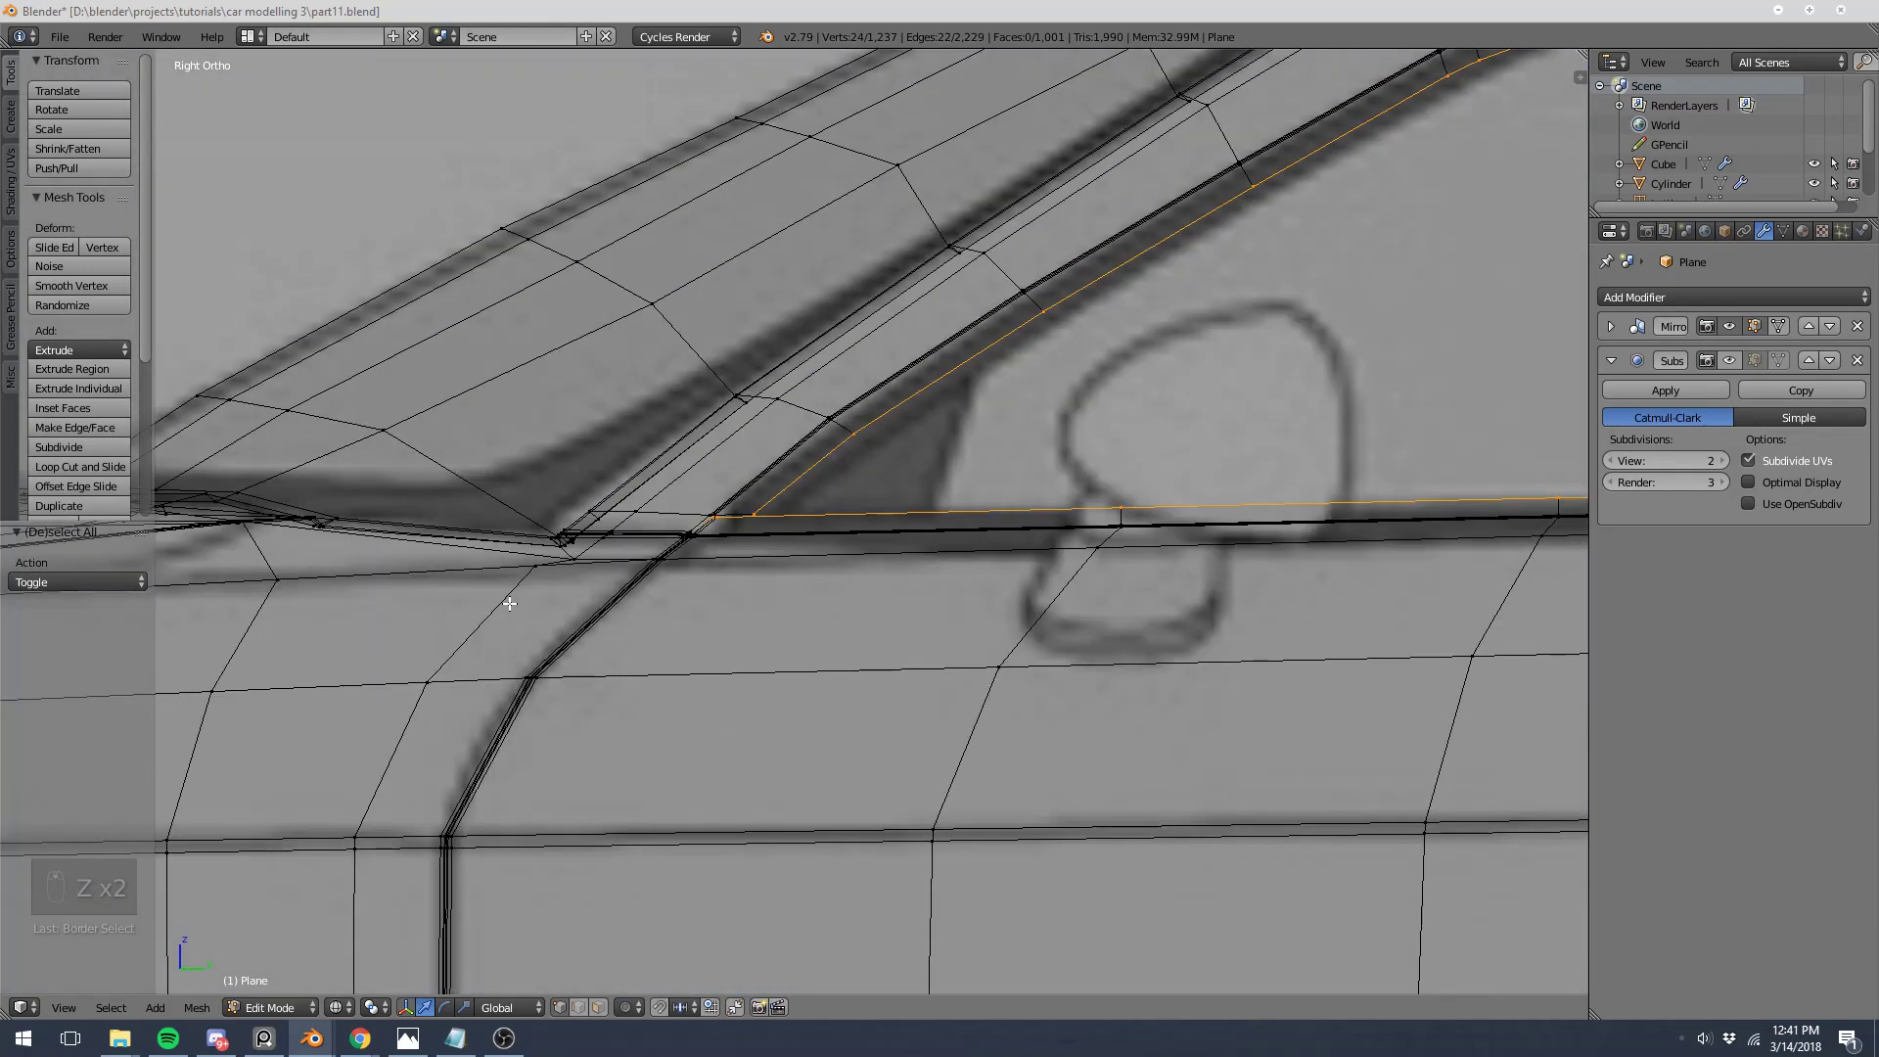
scroll(668, 493, "up", 5)
scroll(668, 493, "up", 5)
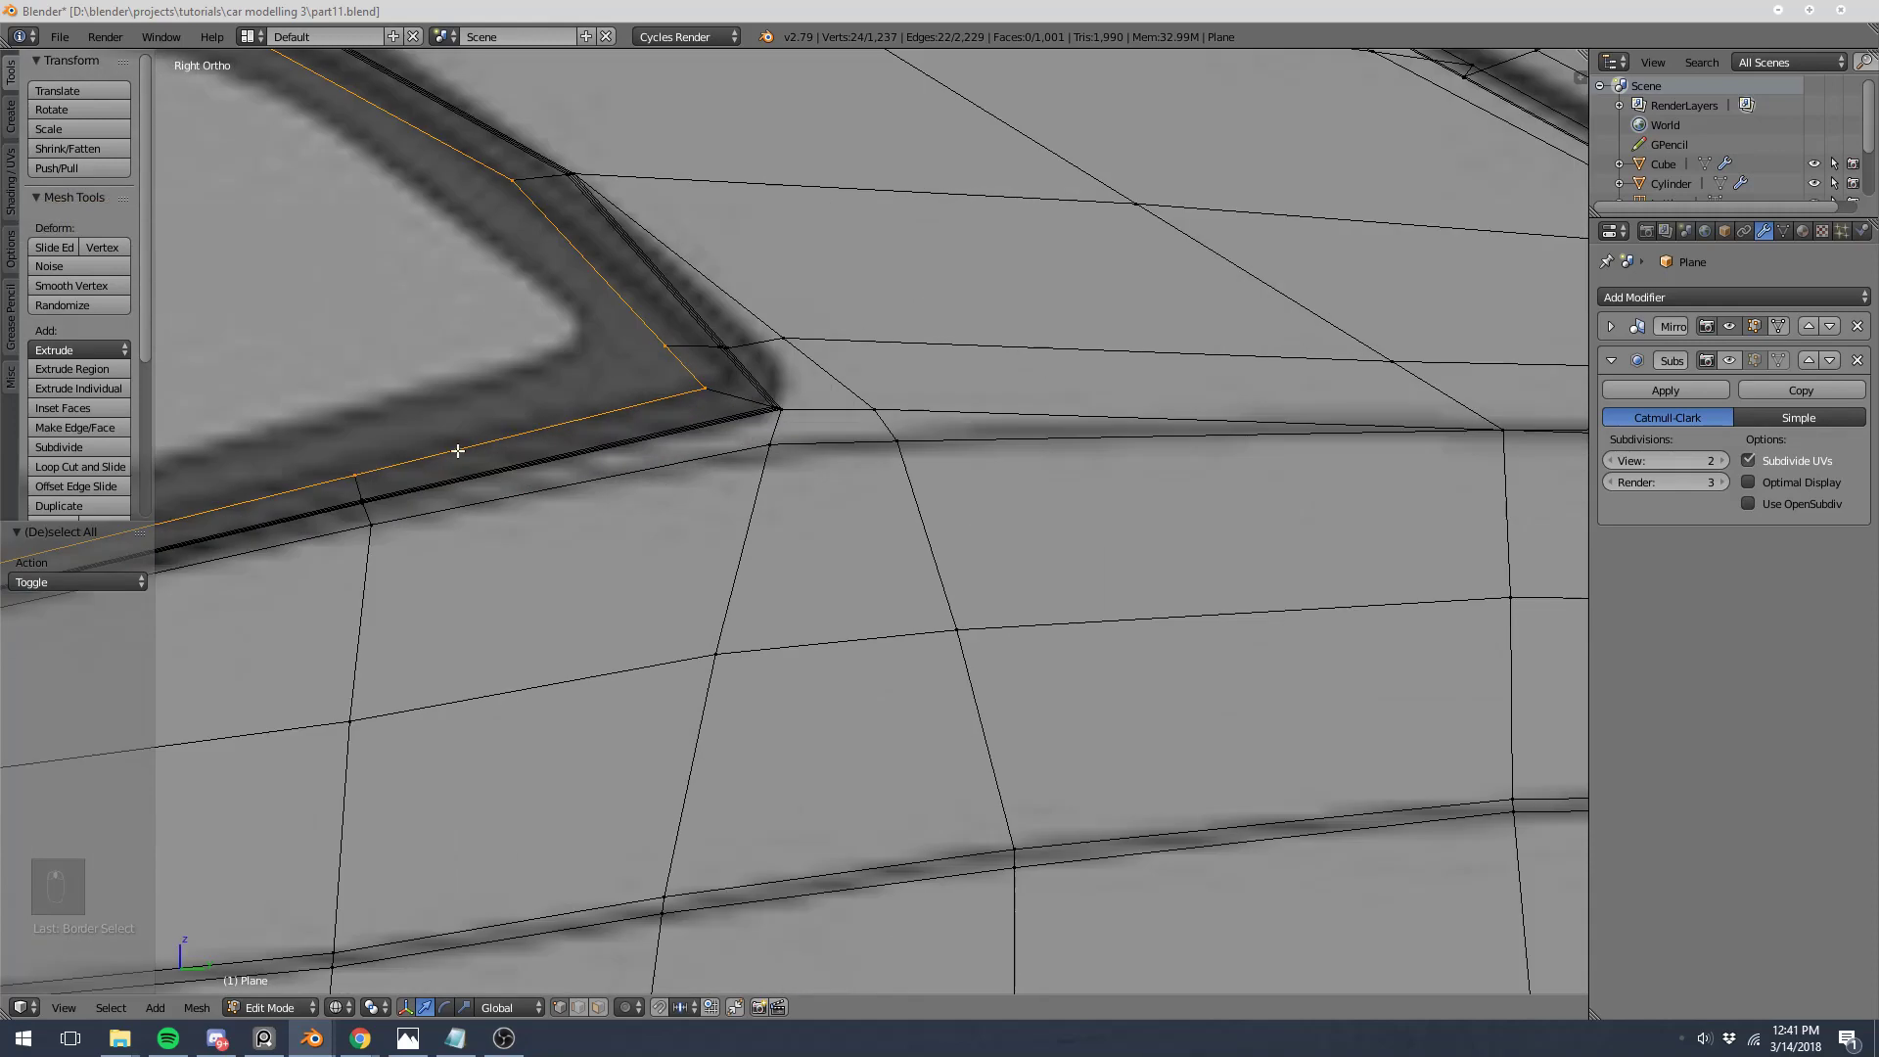
scroll(463, 583, "up", 3)
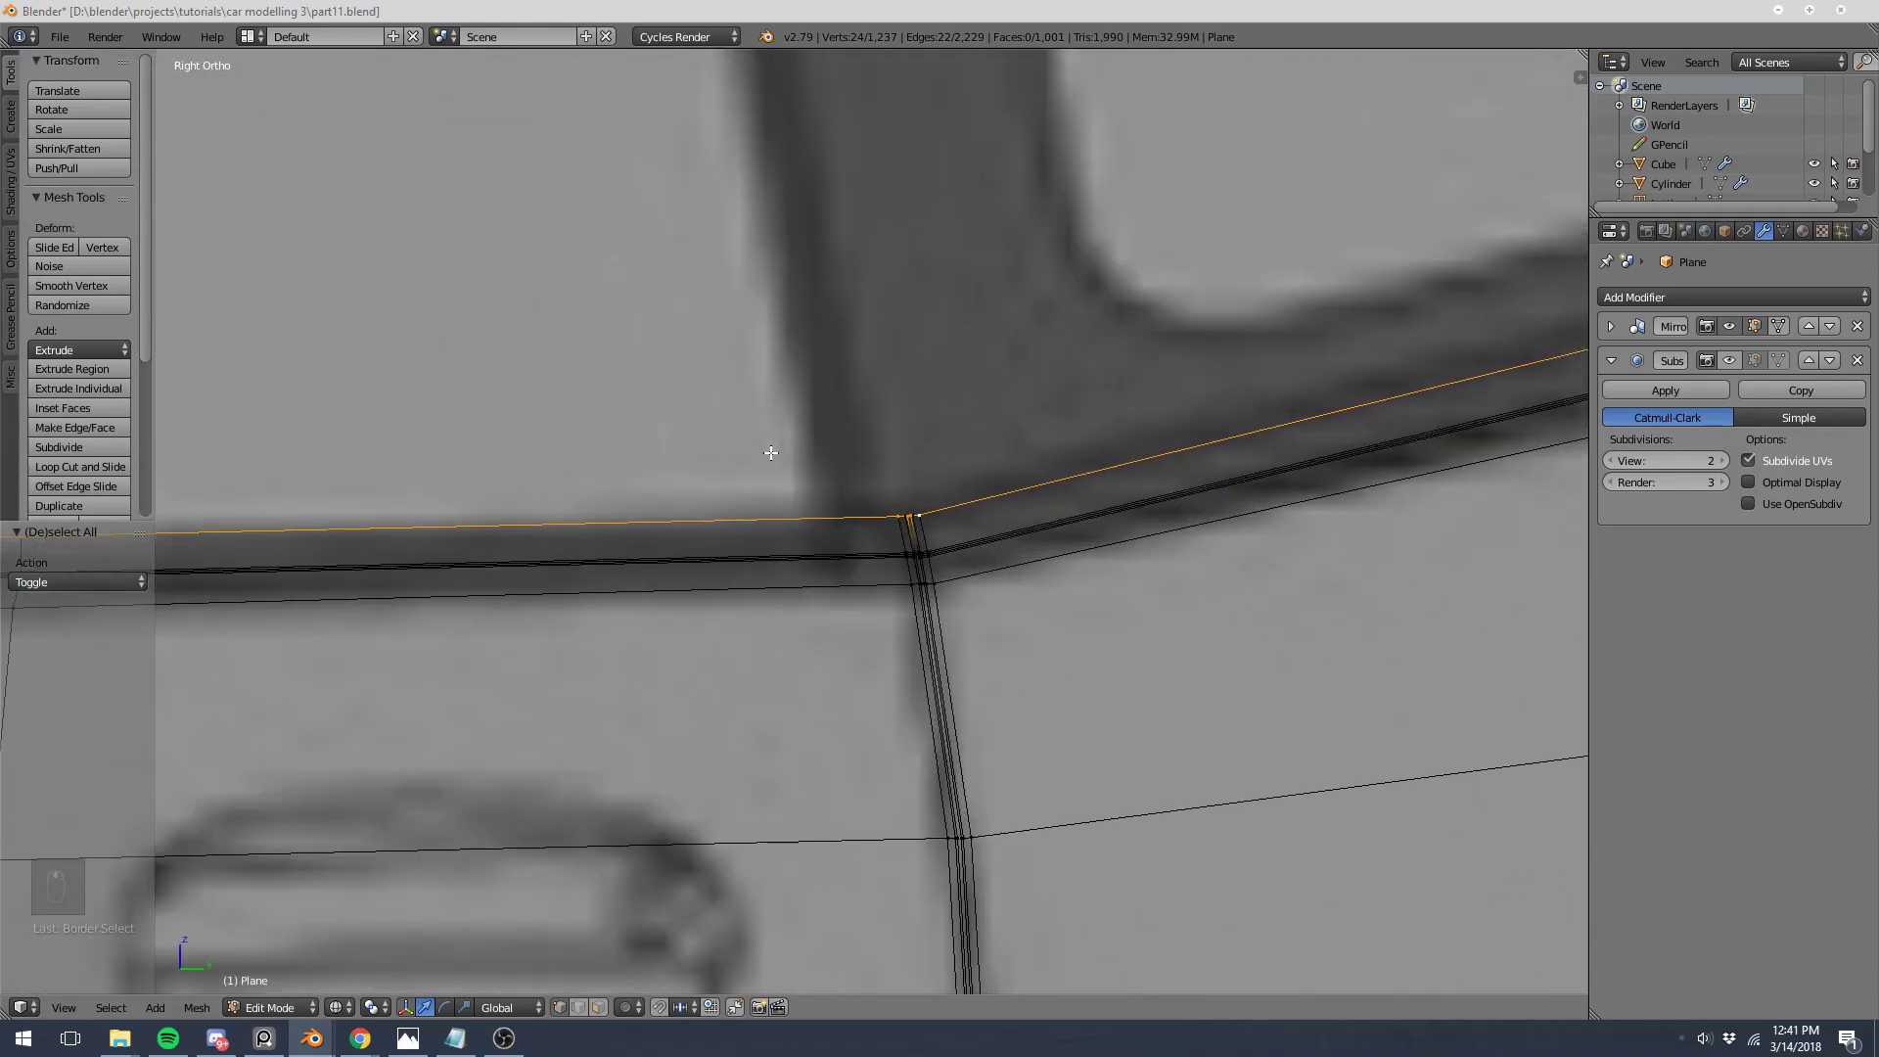
key("shift+d")
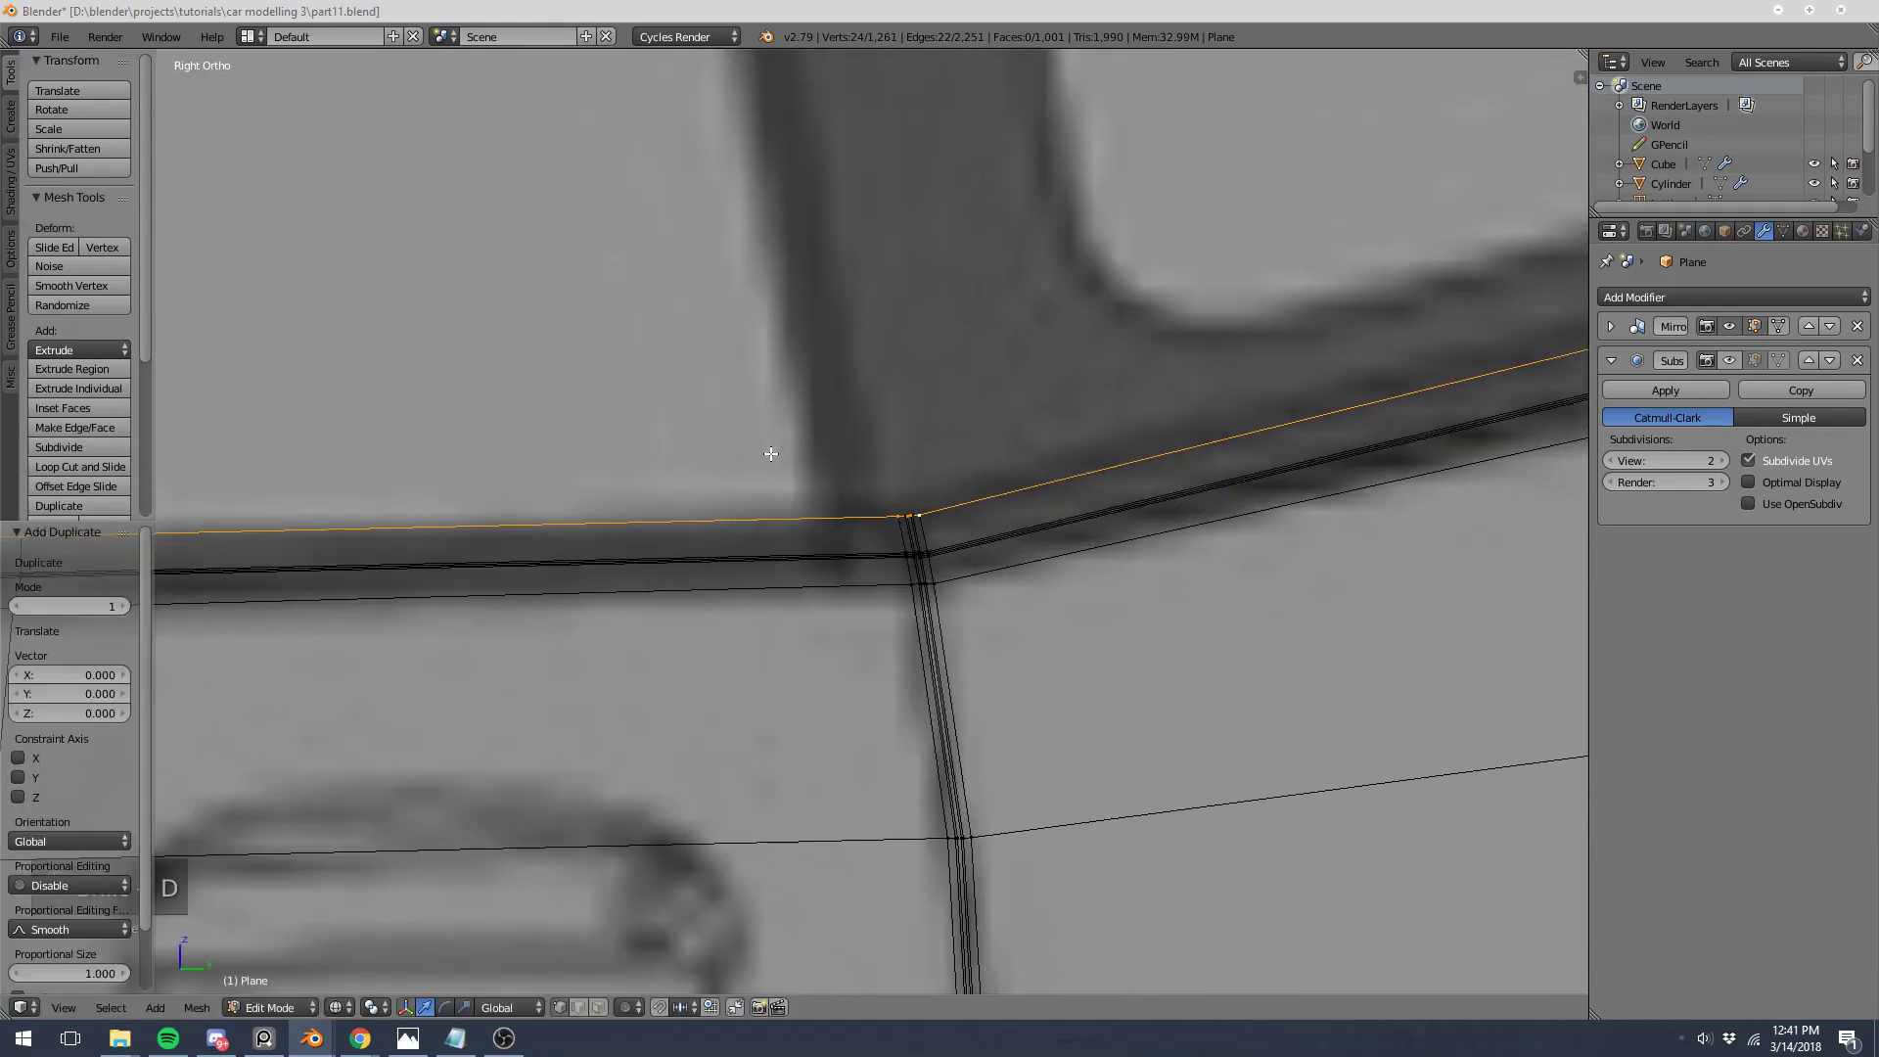
right_click(771, 454)
key("p")
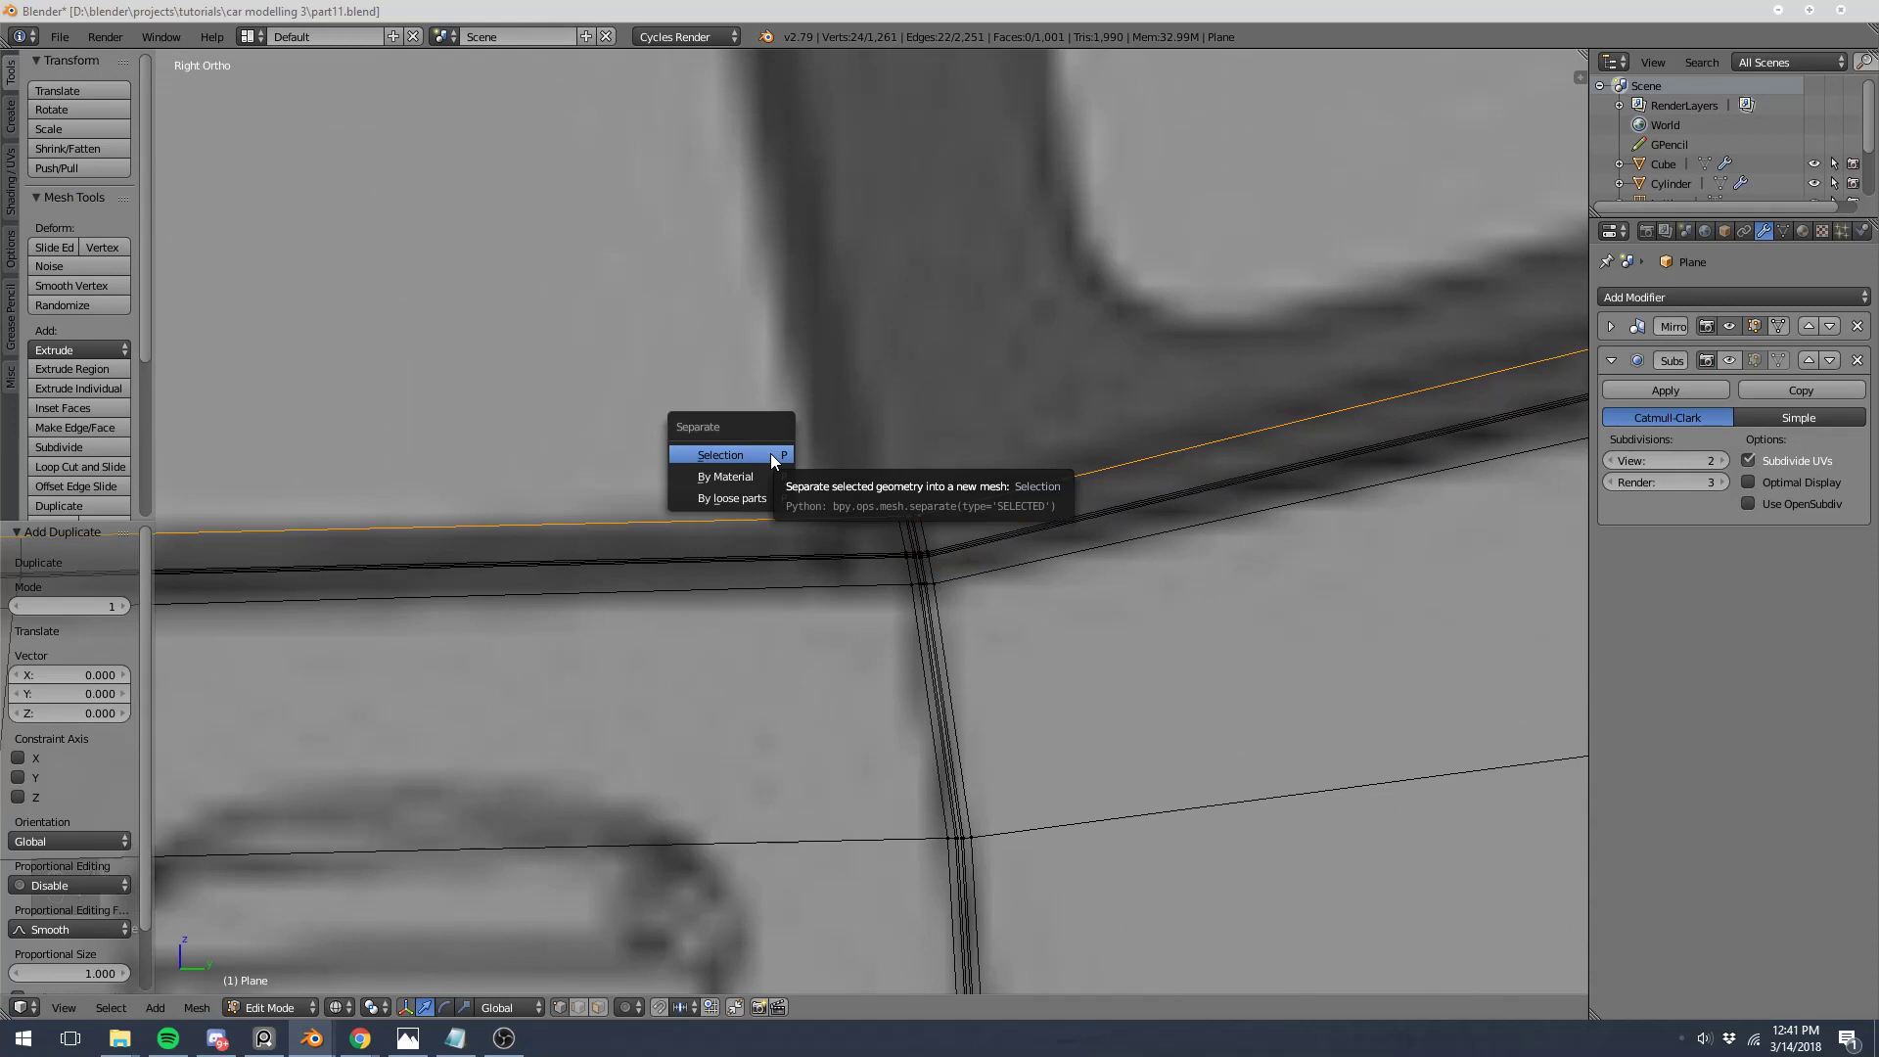
left_click(771, 454)
Step: Hide every object except the separated window outline and enter mesh editing on that outline
key("Tab")
right_click(820, 514)
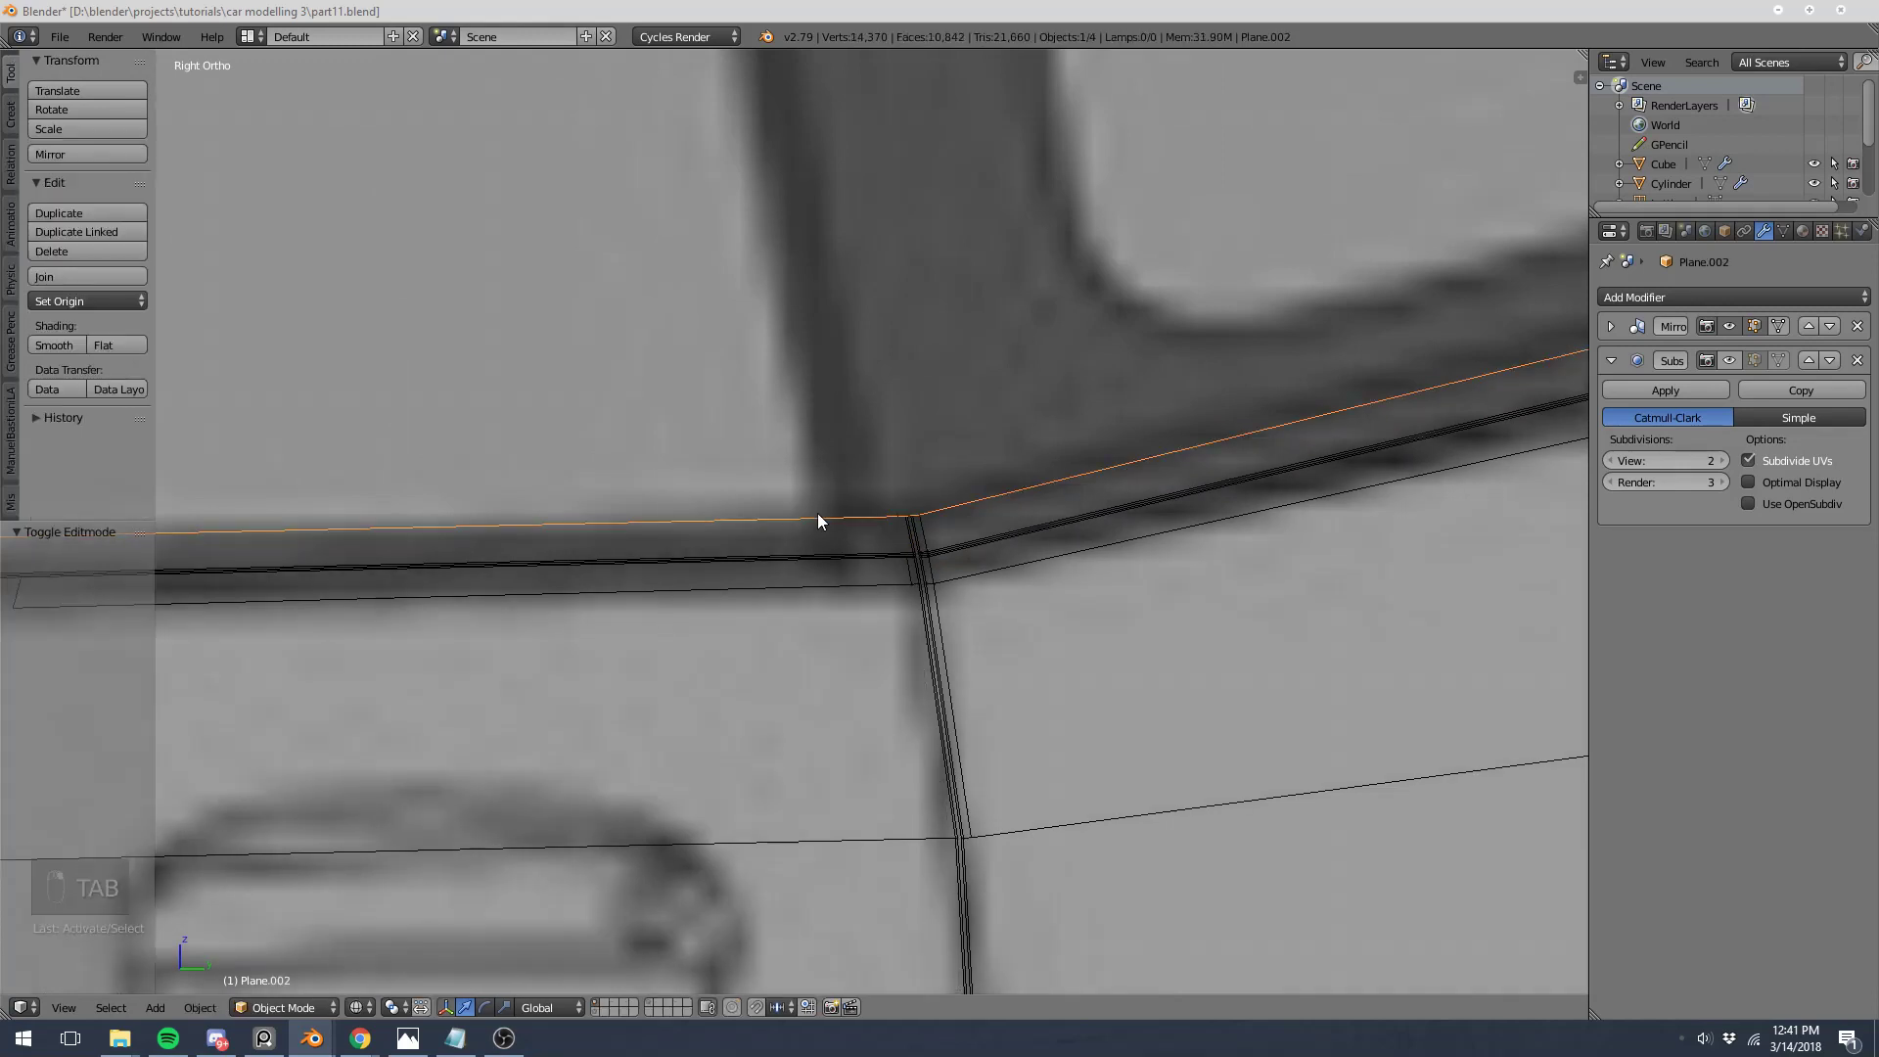
scroll(819, 513, "down", 6)
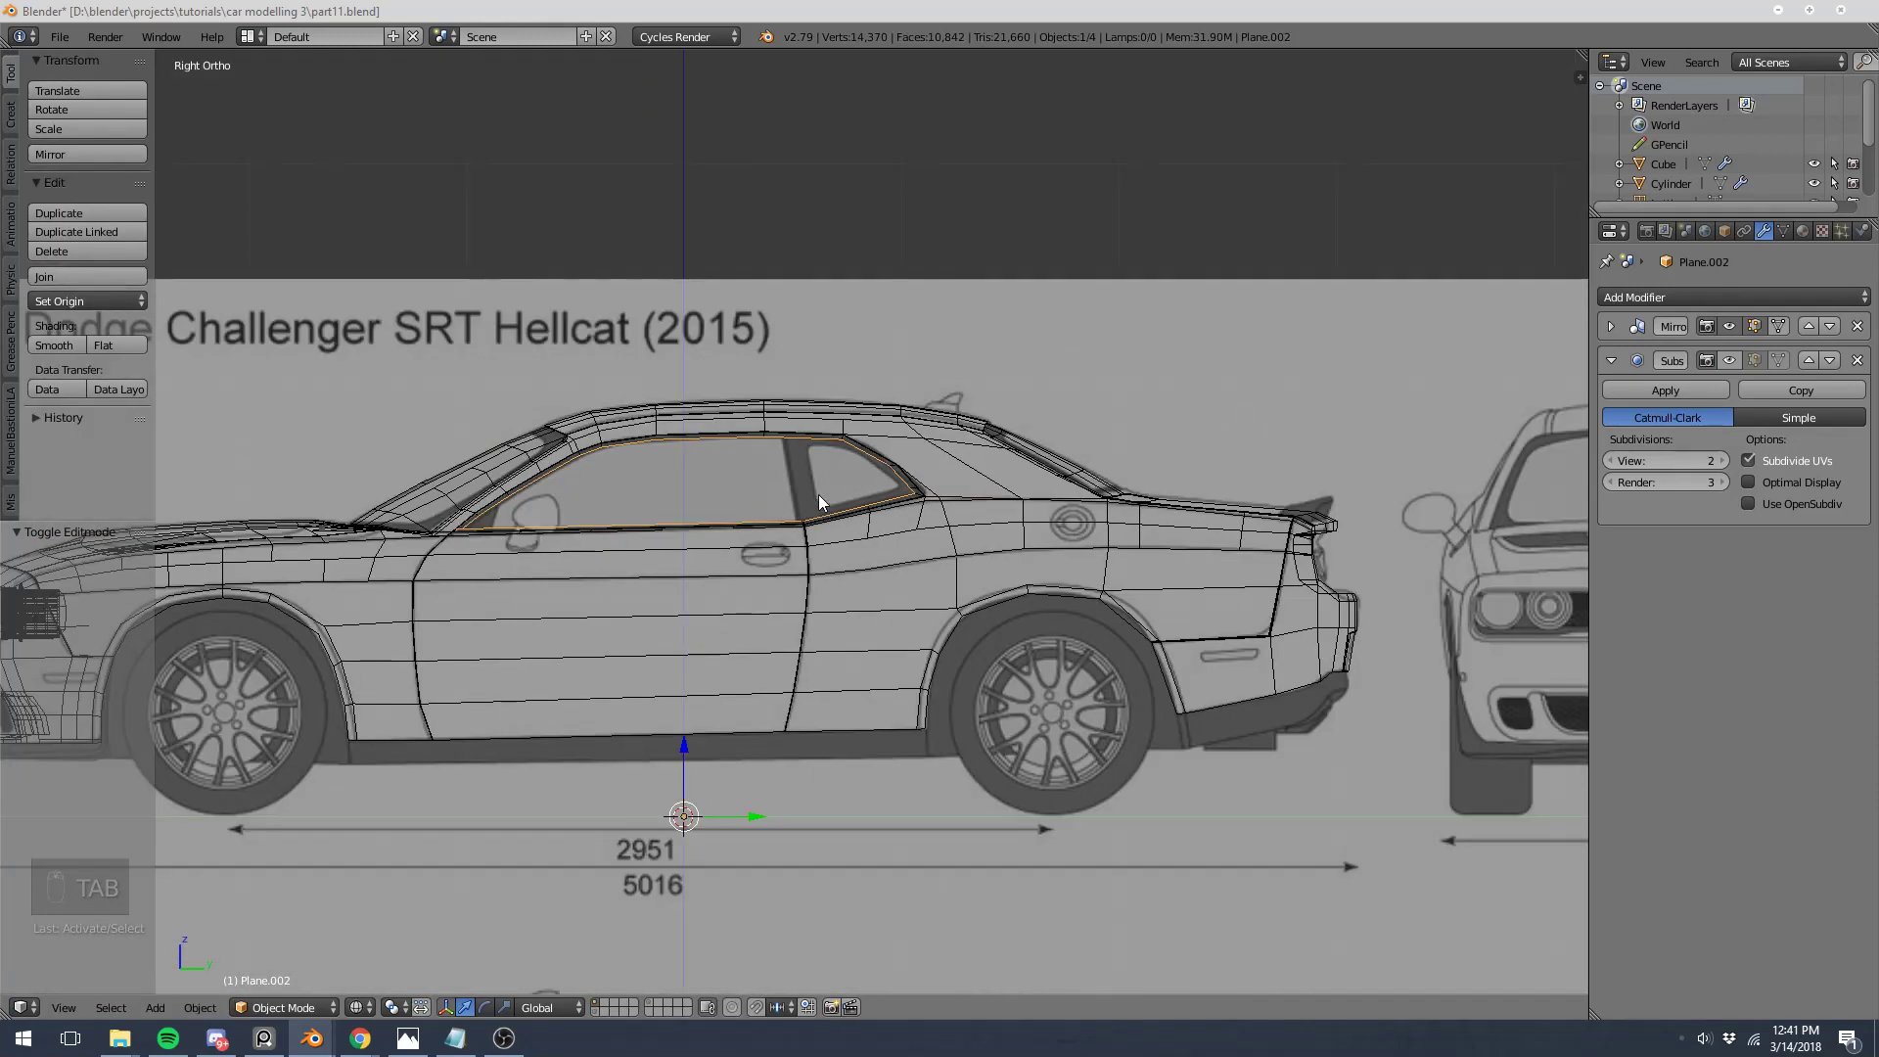
key("ctrl+i")
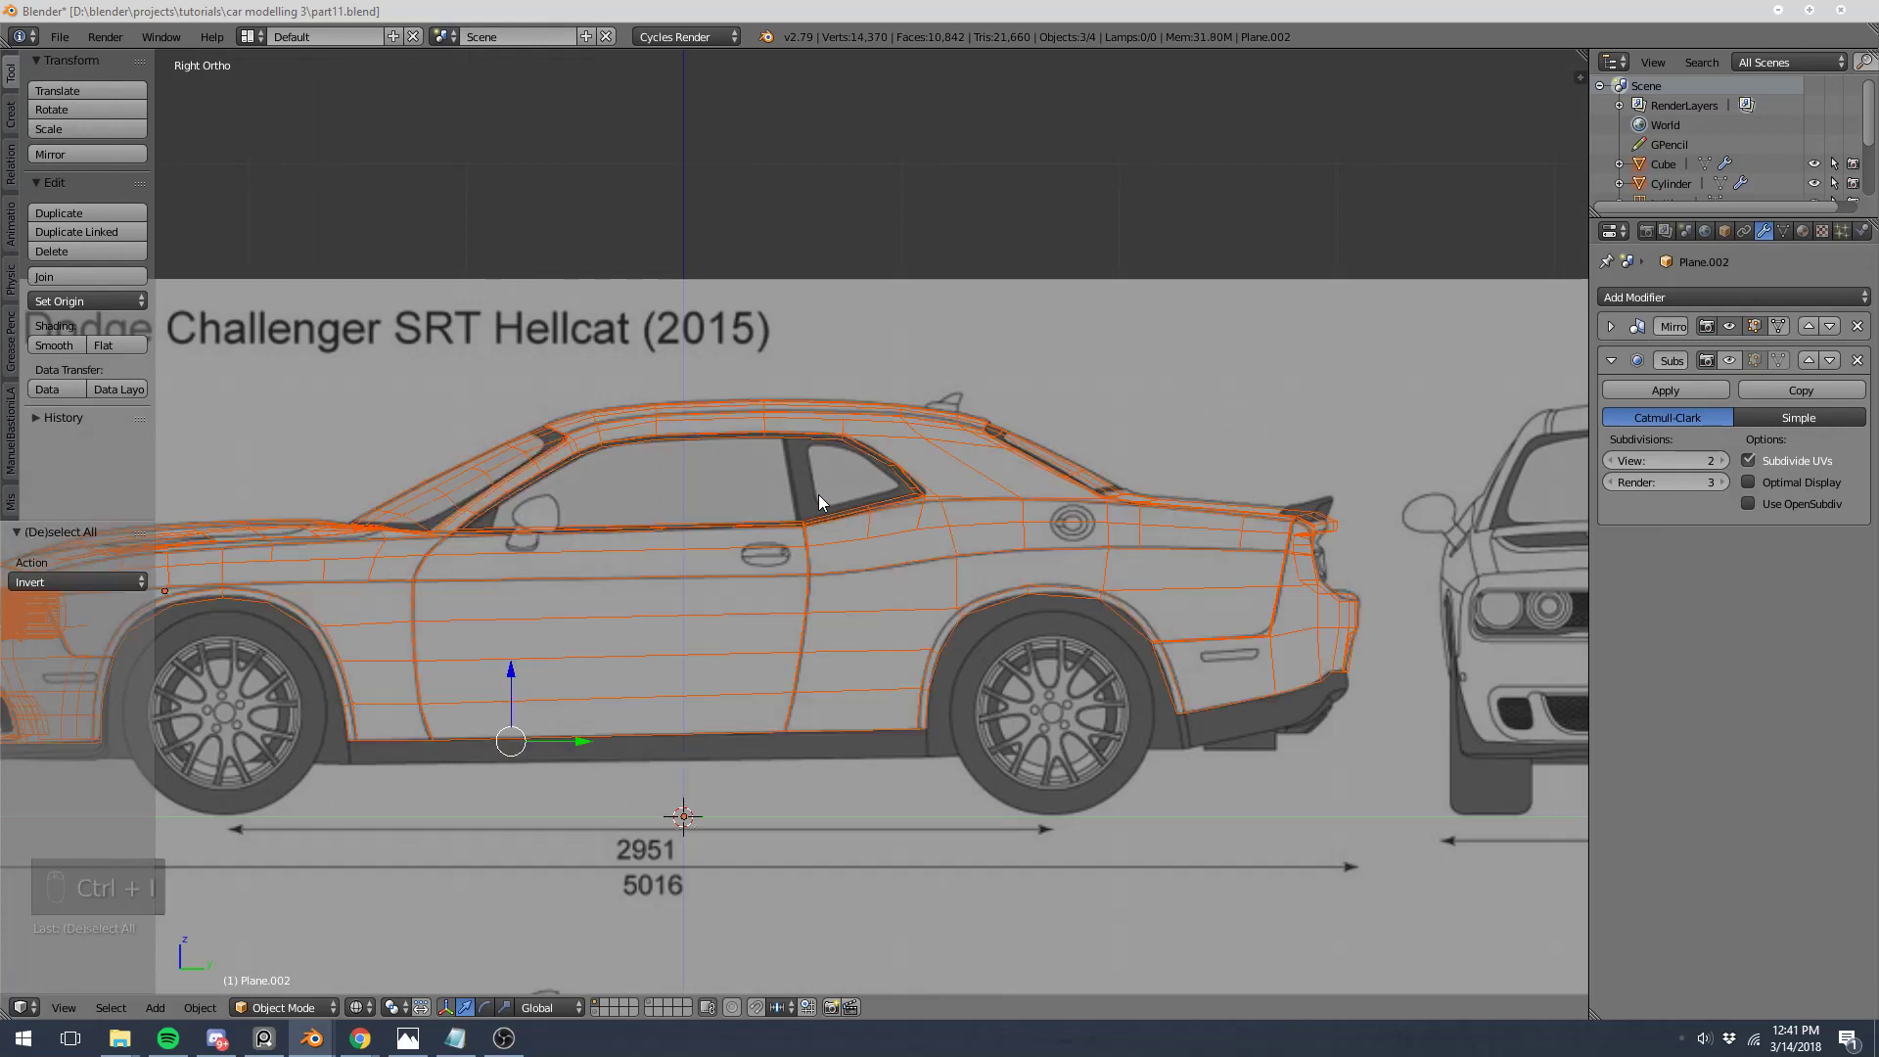
key("h")
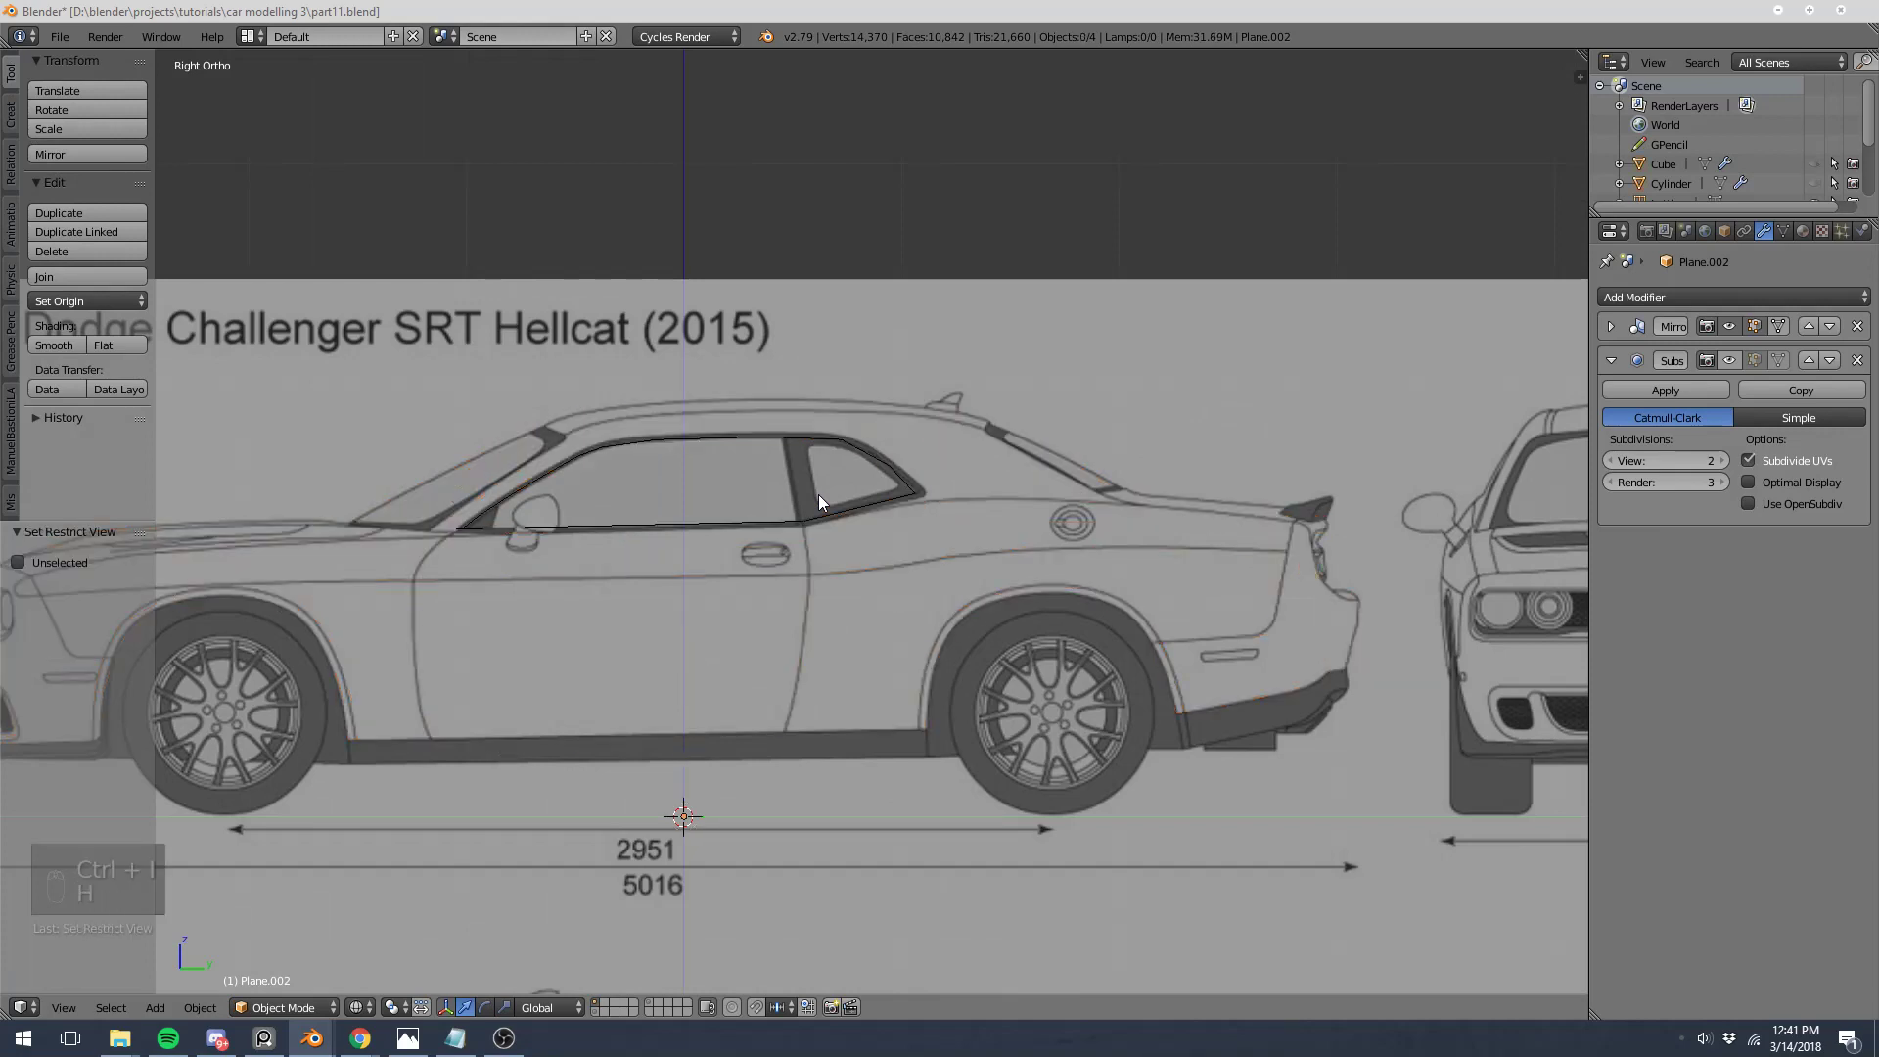
right_click(795, 506)
key("Tab")
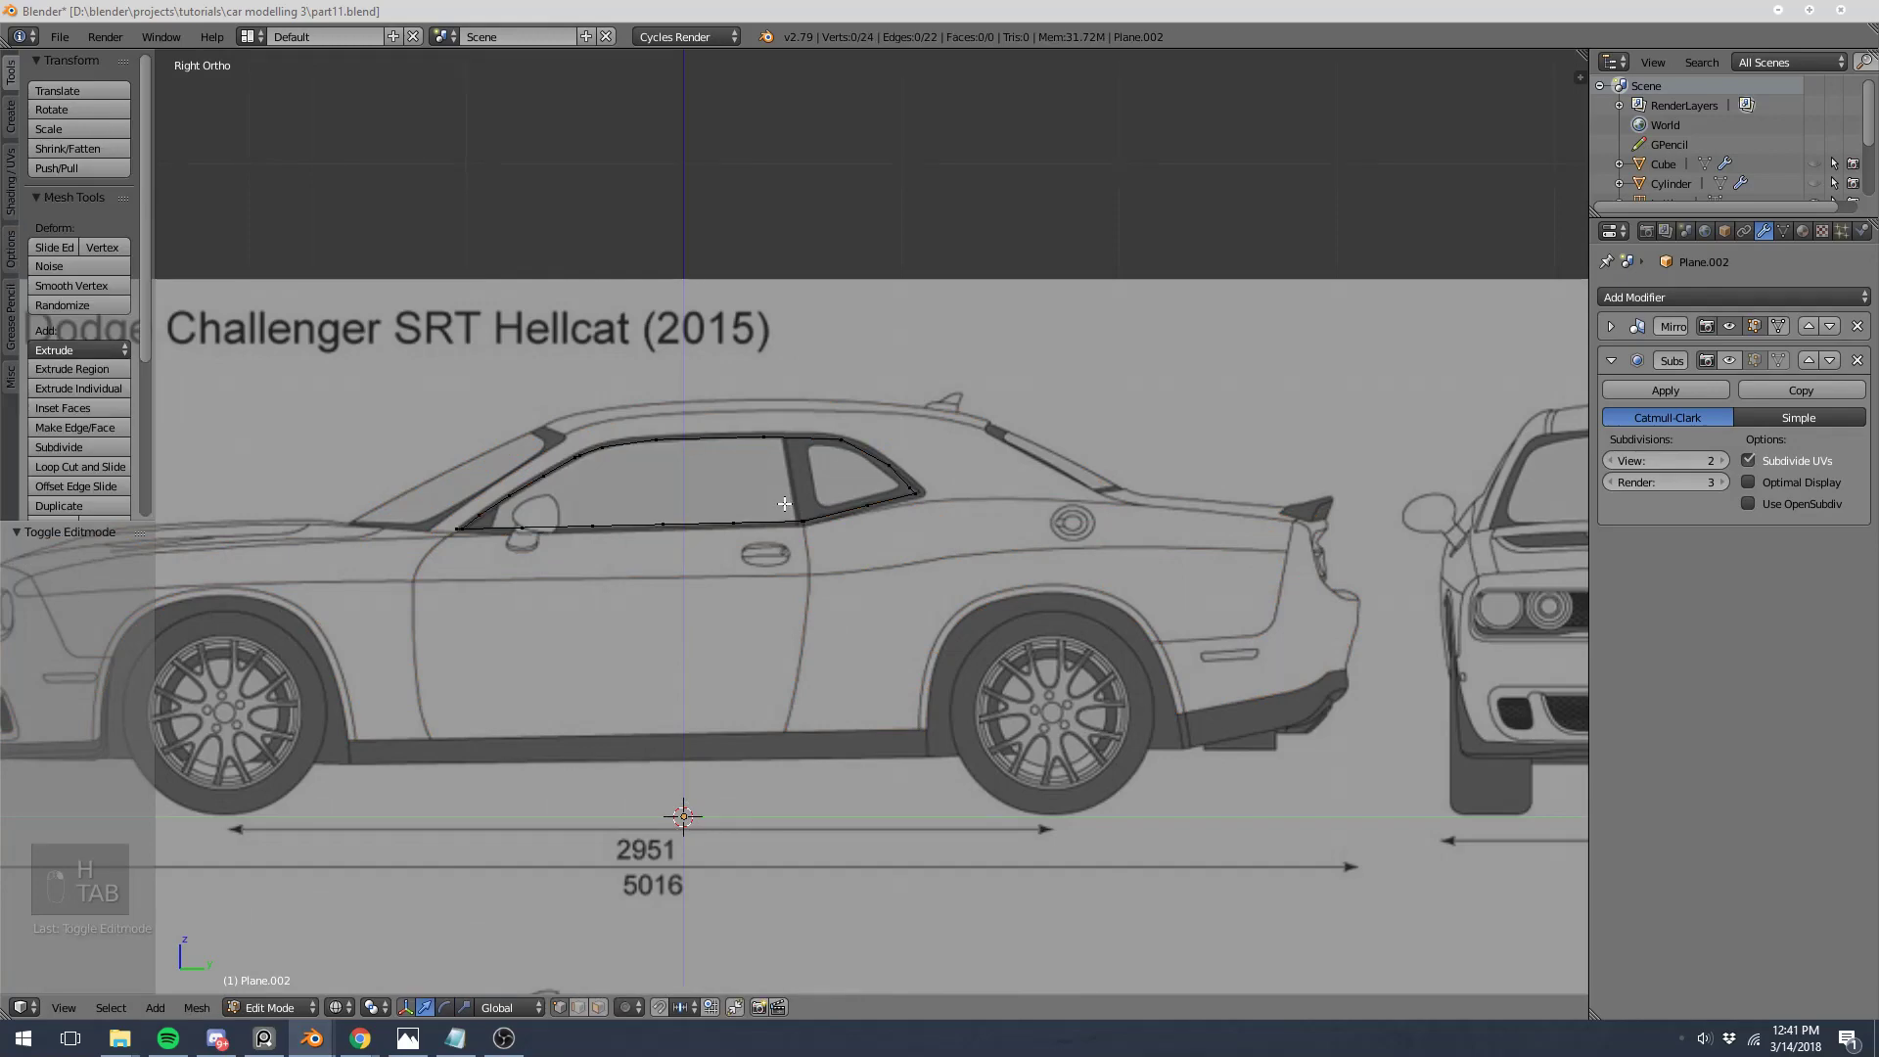
Step: Examine the window outline's lower edge at the door seam for open ends by checking its individual vertices
scroll(817, 469, "up", 8)
scroll(894, 501, "up", 5)
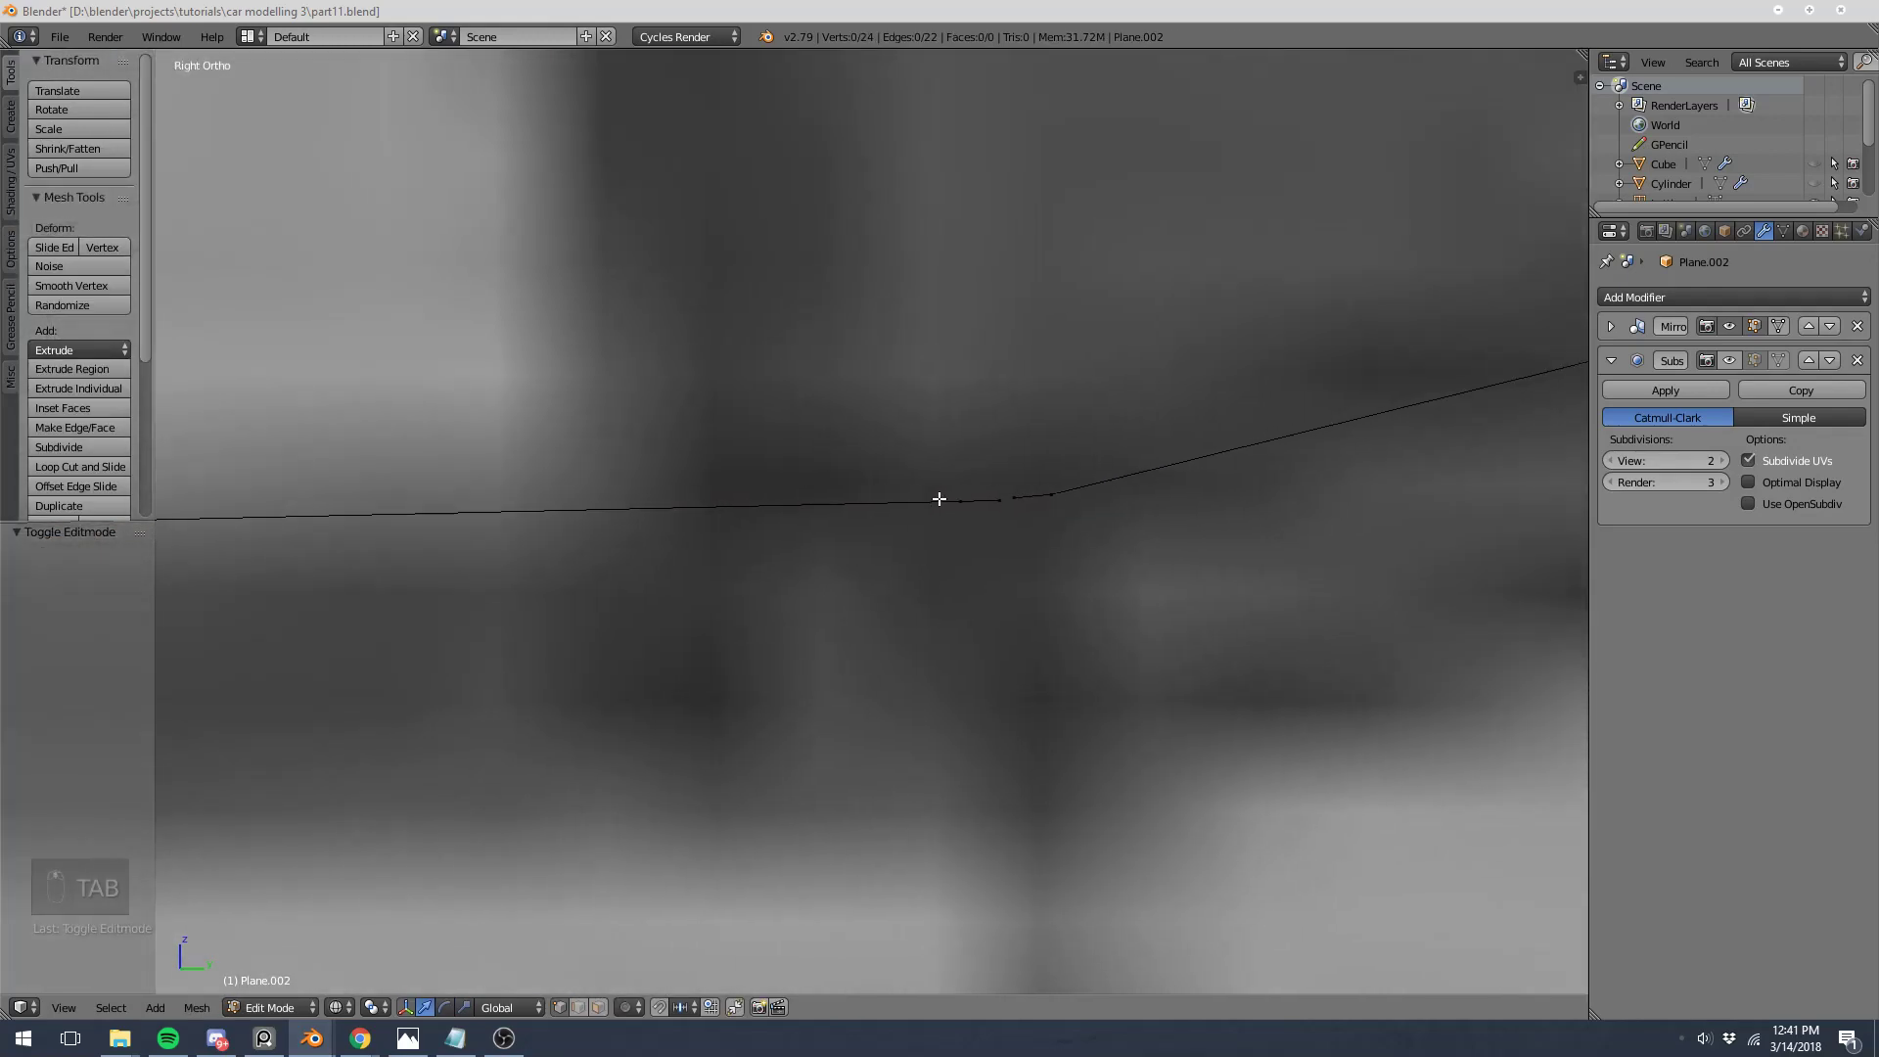
right_click(998, 494)
scroll(1022, 489, "down", 4)
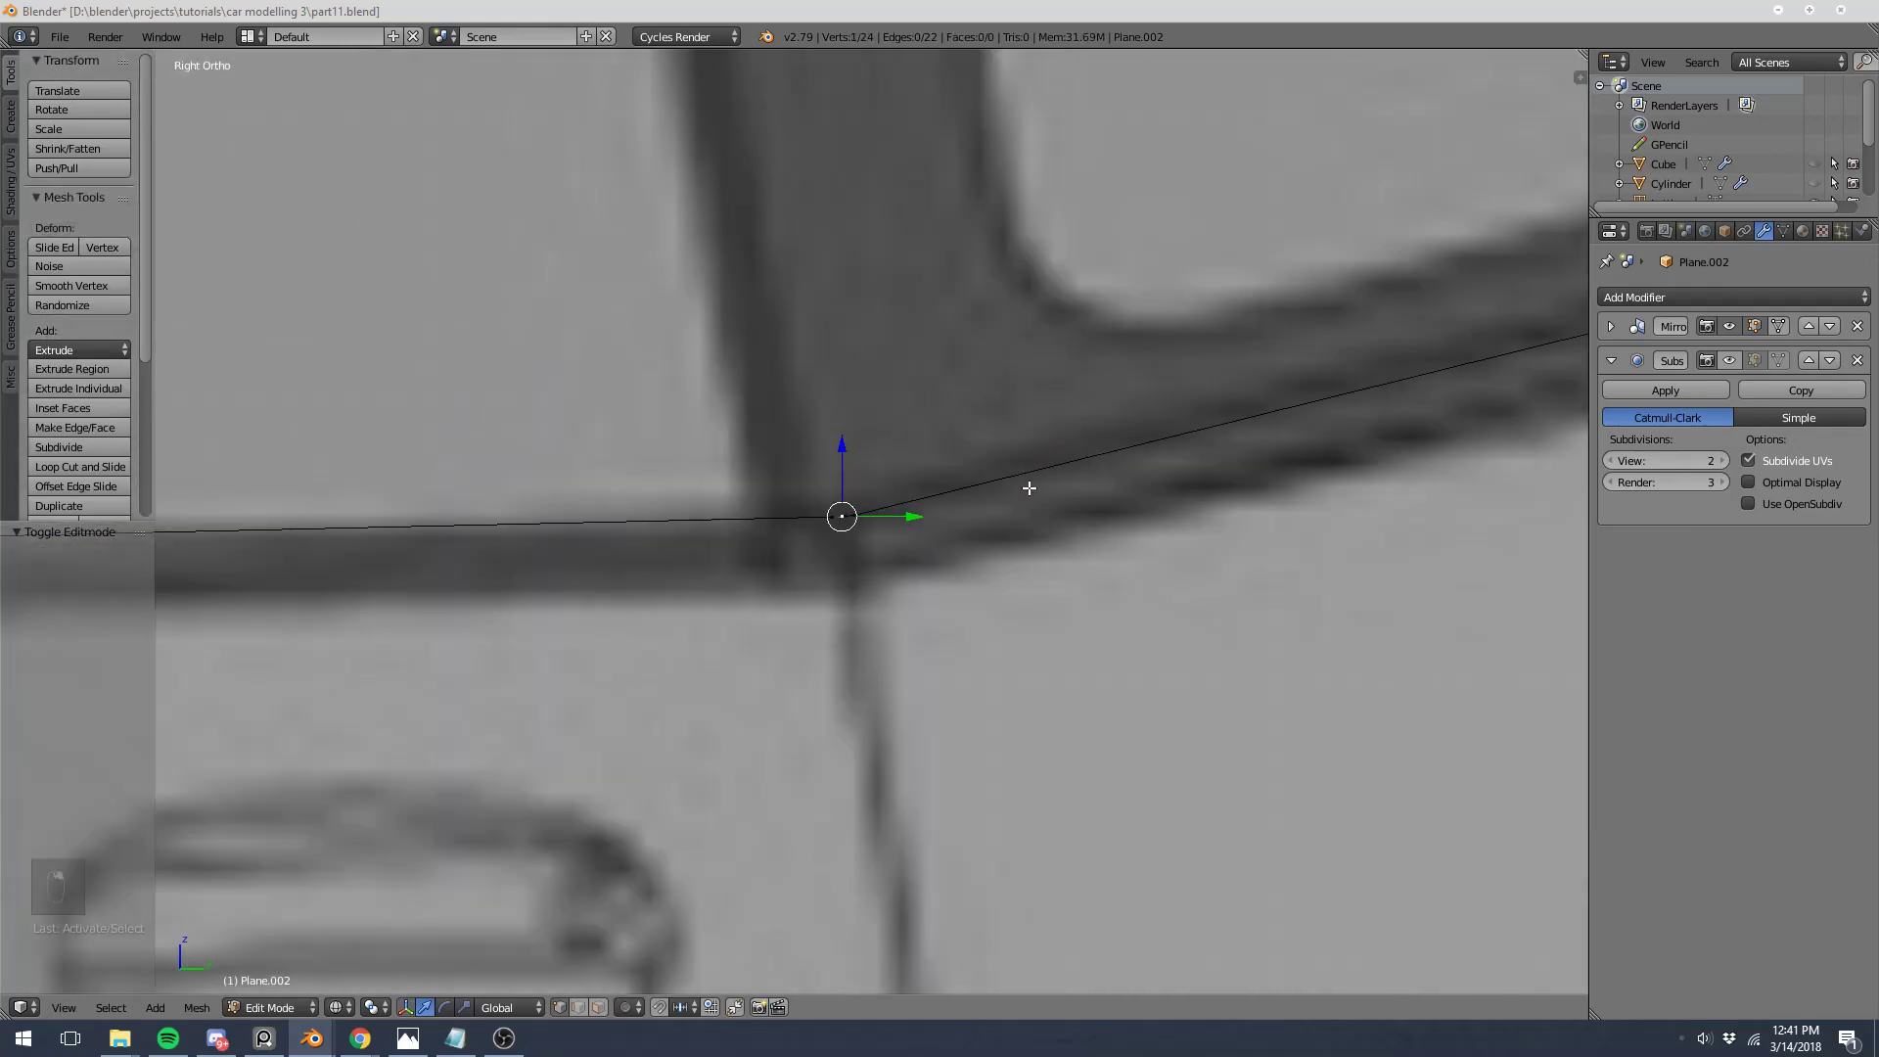
scroll(1017, 474, "up", 6)
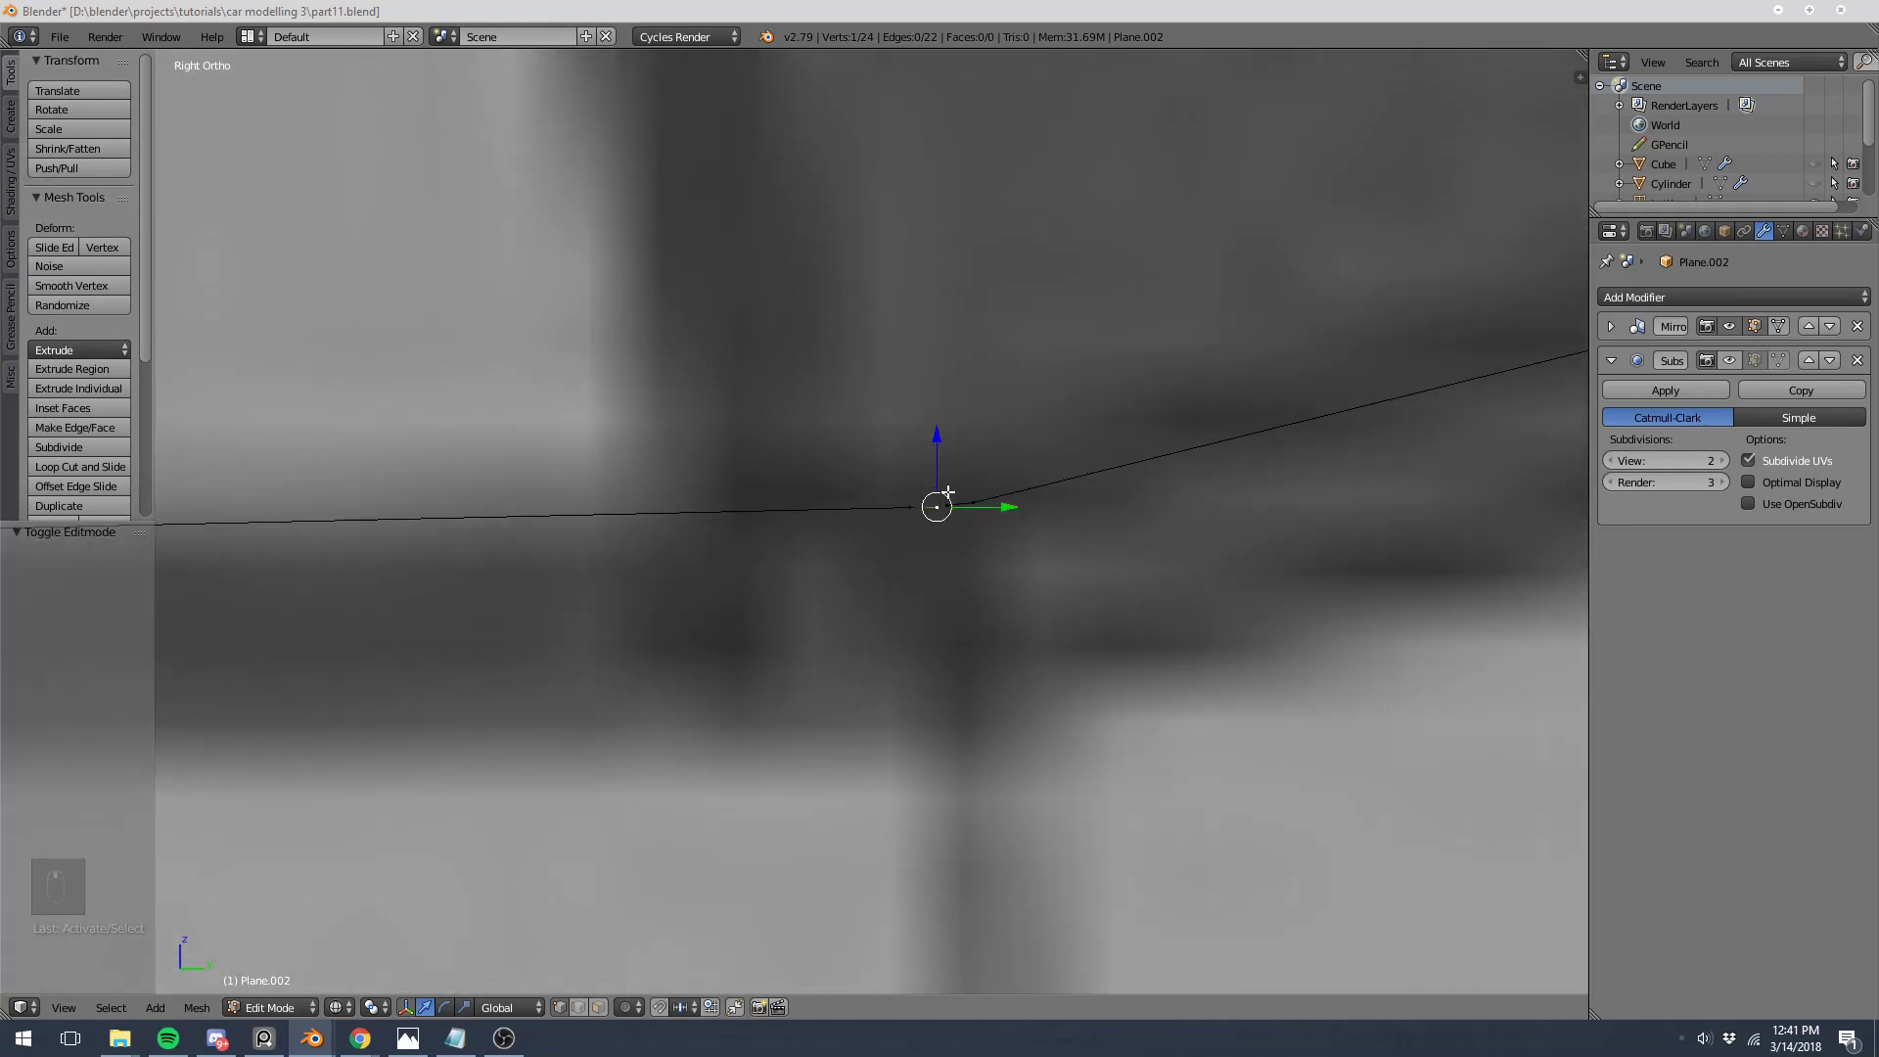
right_click(955, 496, "shift")
key("a")
scroll(856, 489, "down", 3)
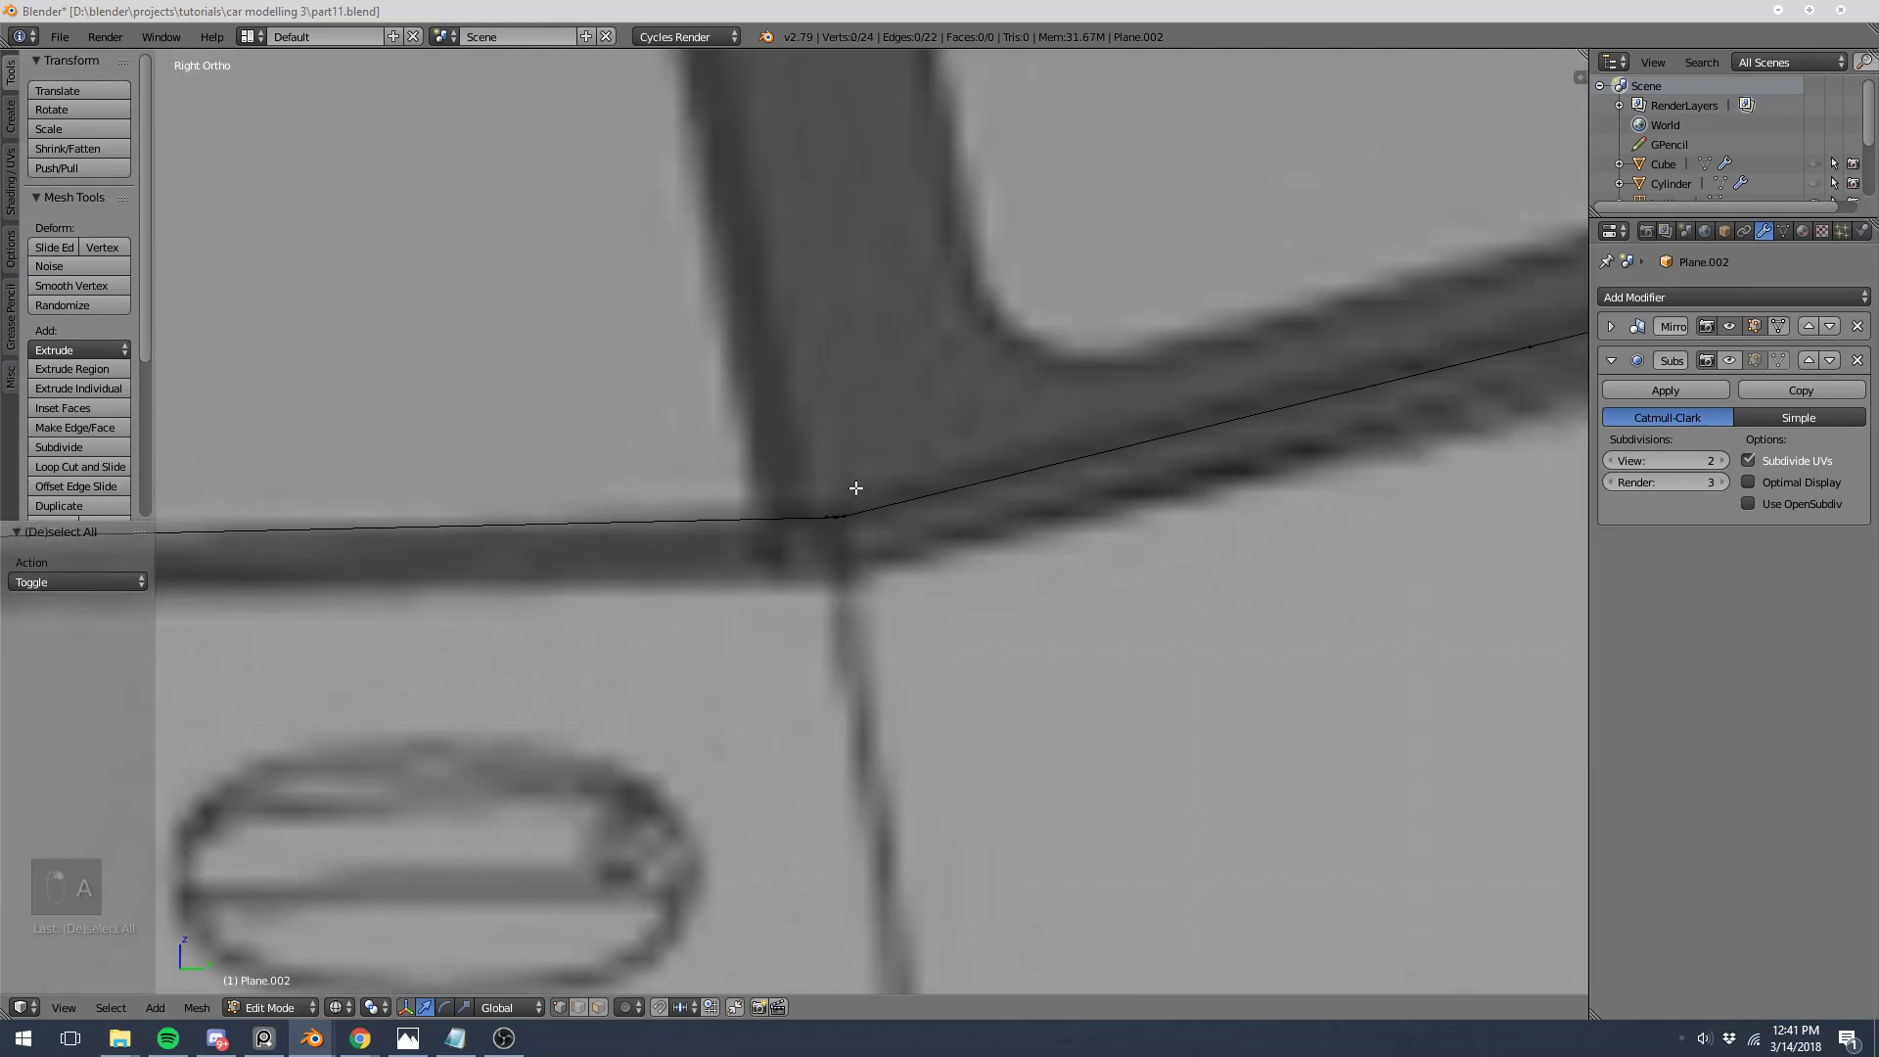
scroll(788, 515, "down", 6)
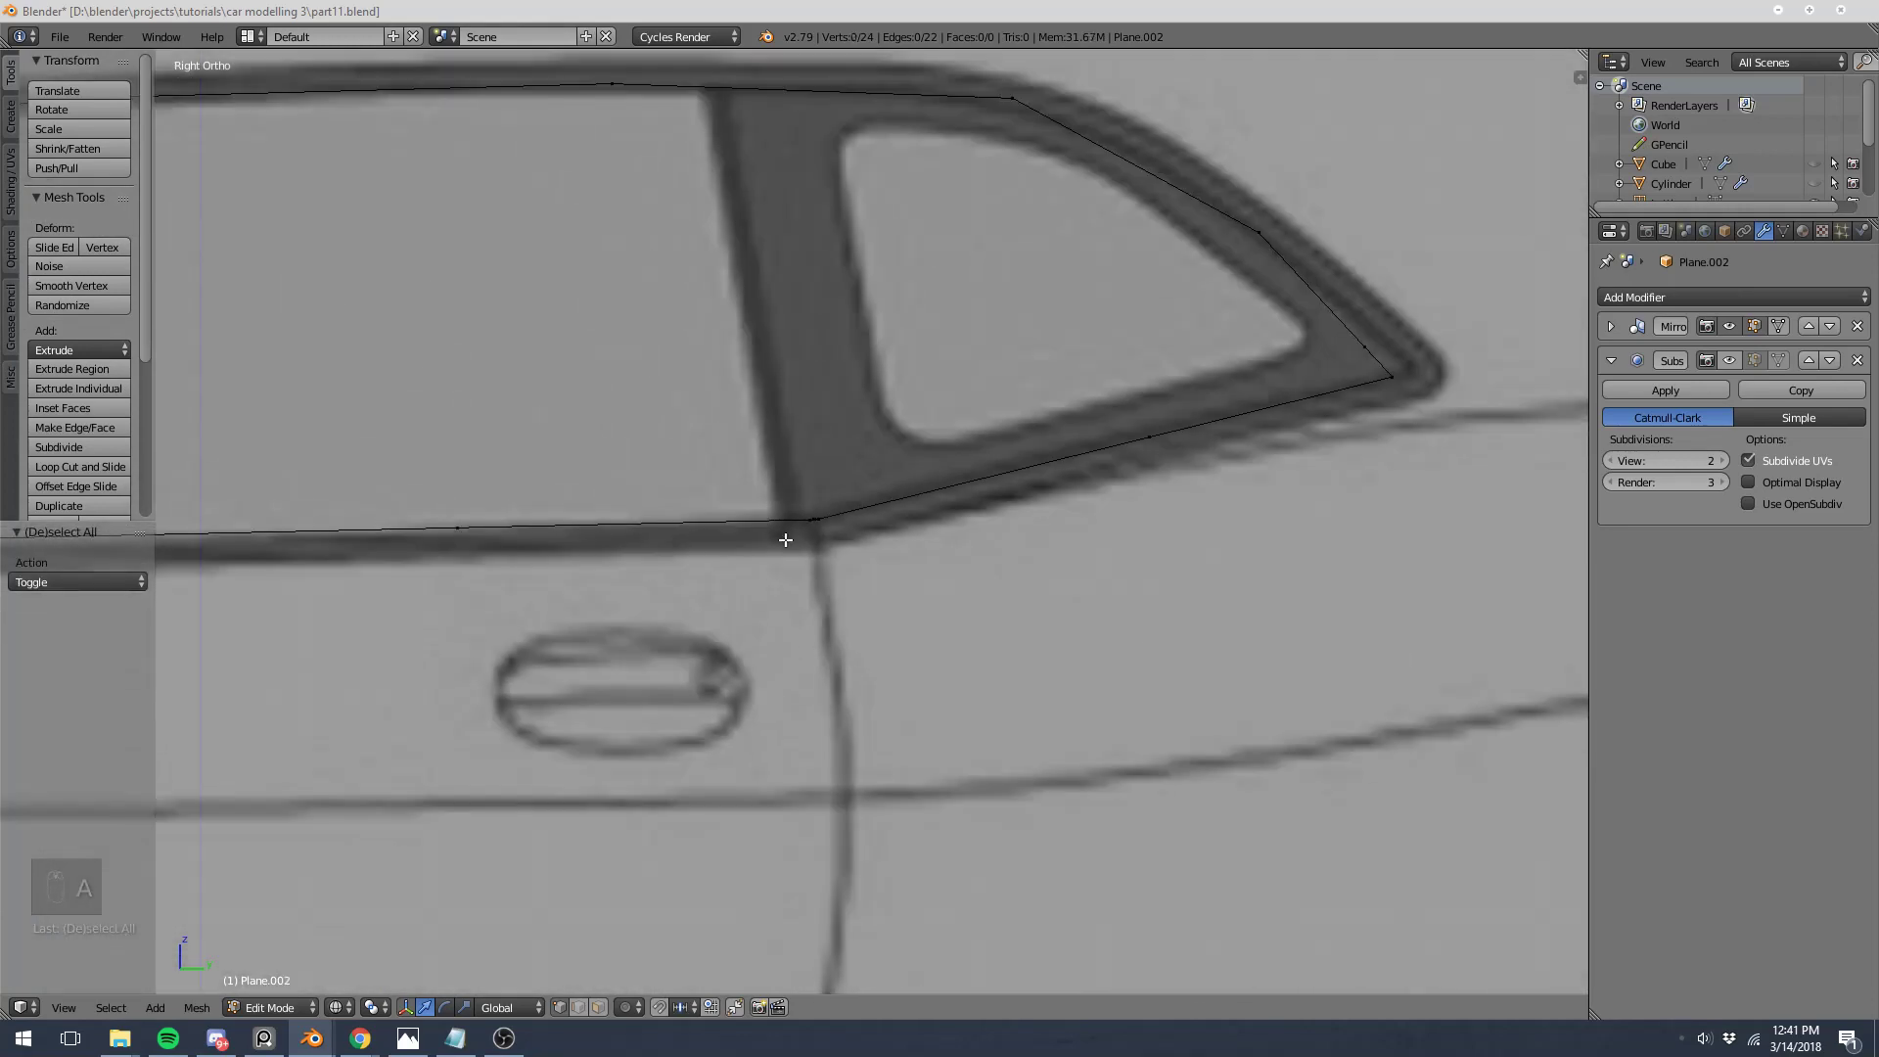
Step: Inspect the outline's open ends and vertex layout at the front lower corner and around the rear quarter window
middle_click_drag(430, 441, 1057, 441, "shift")
scroll(705, 455, "up", 5)
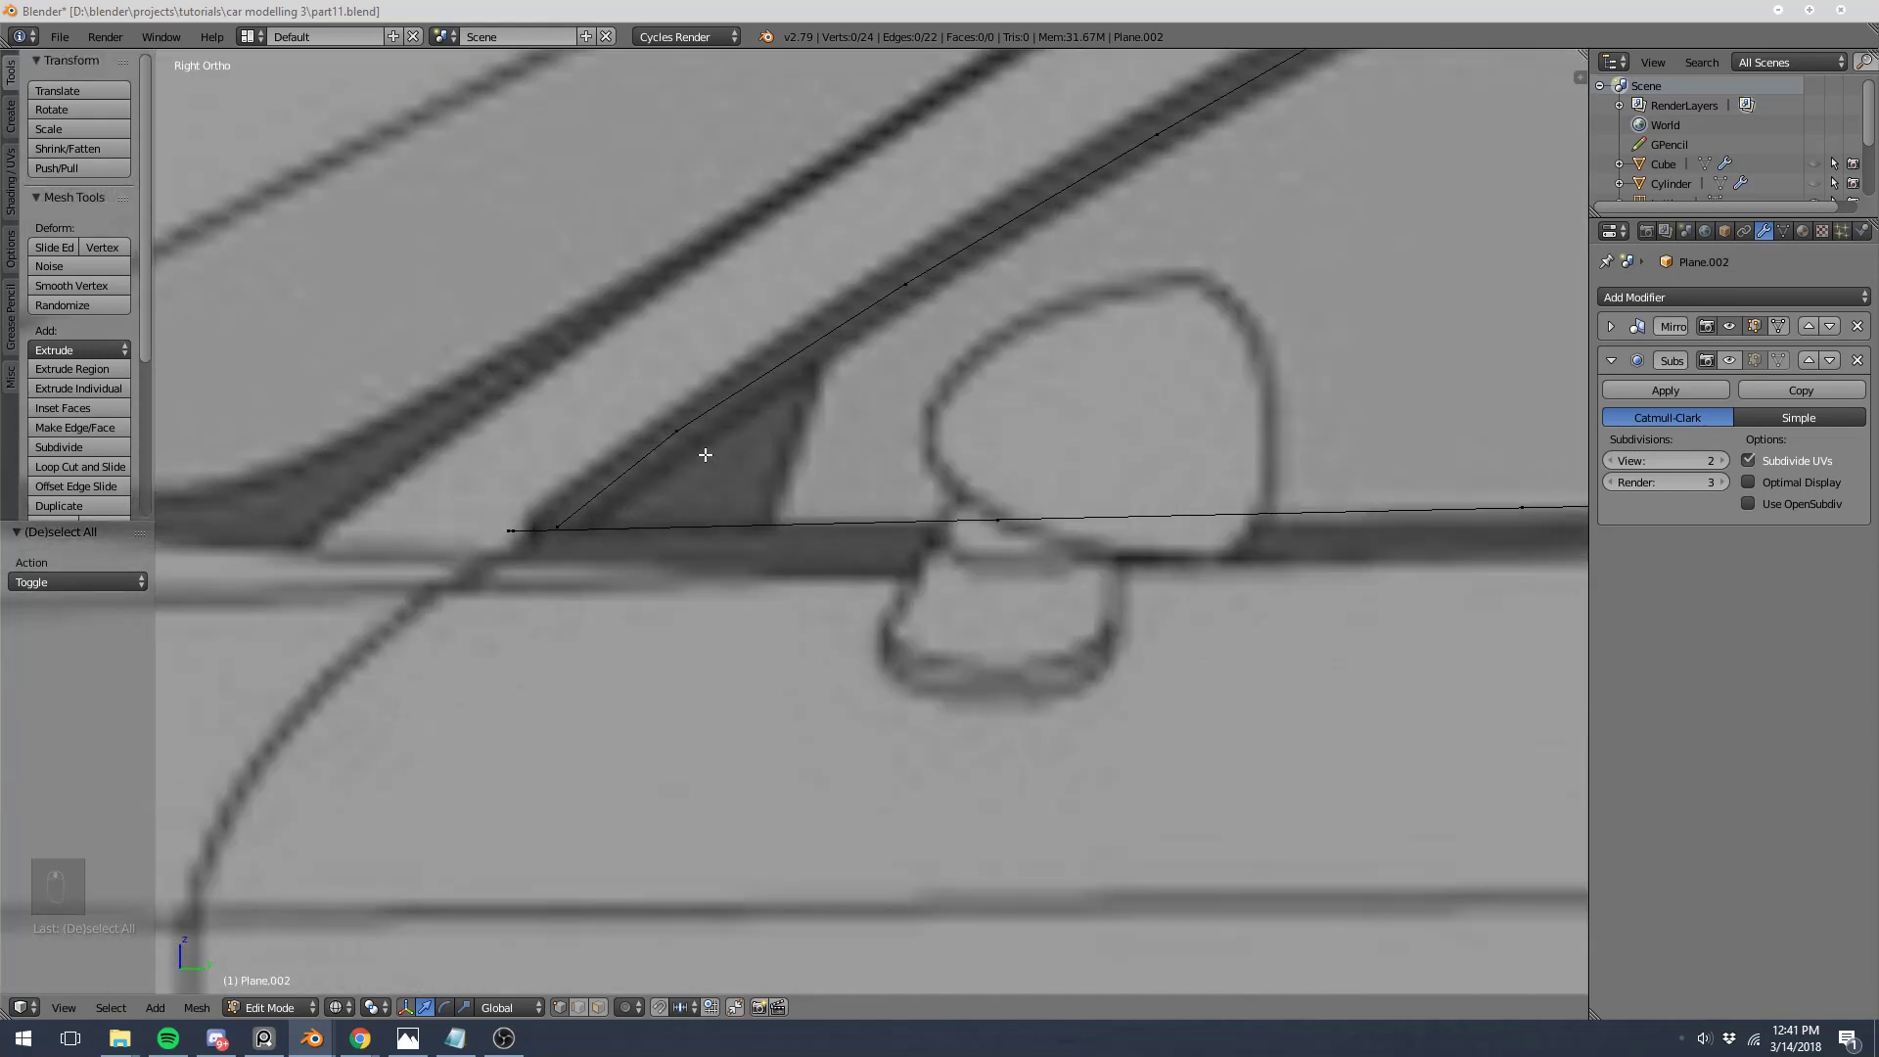
right_click(507, 518)
scroll(515, 515, "down", 5)
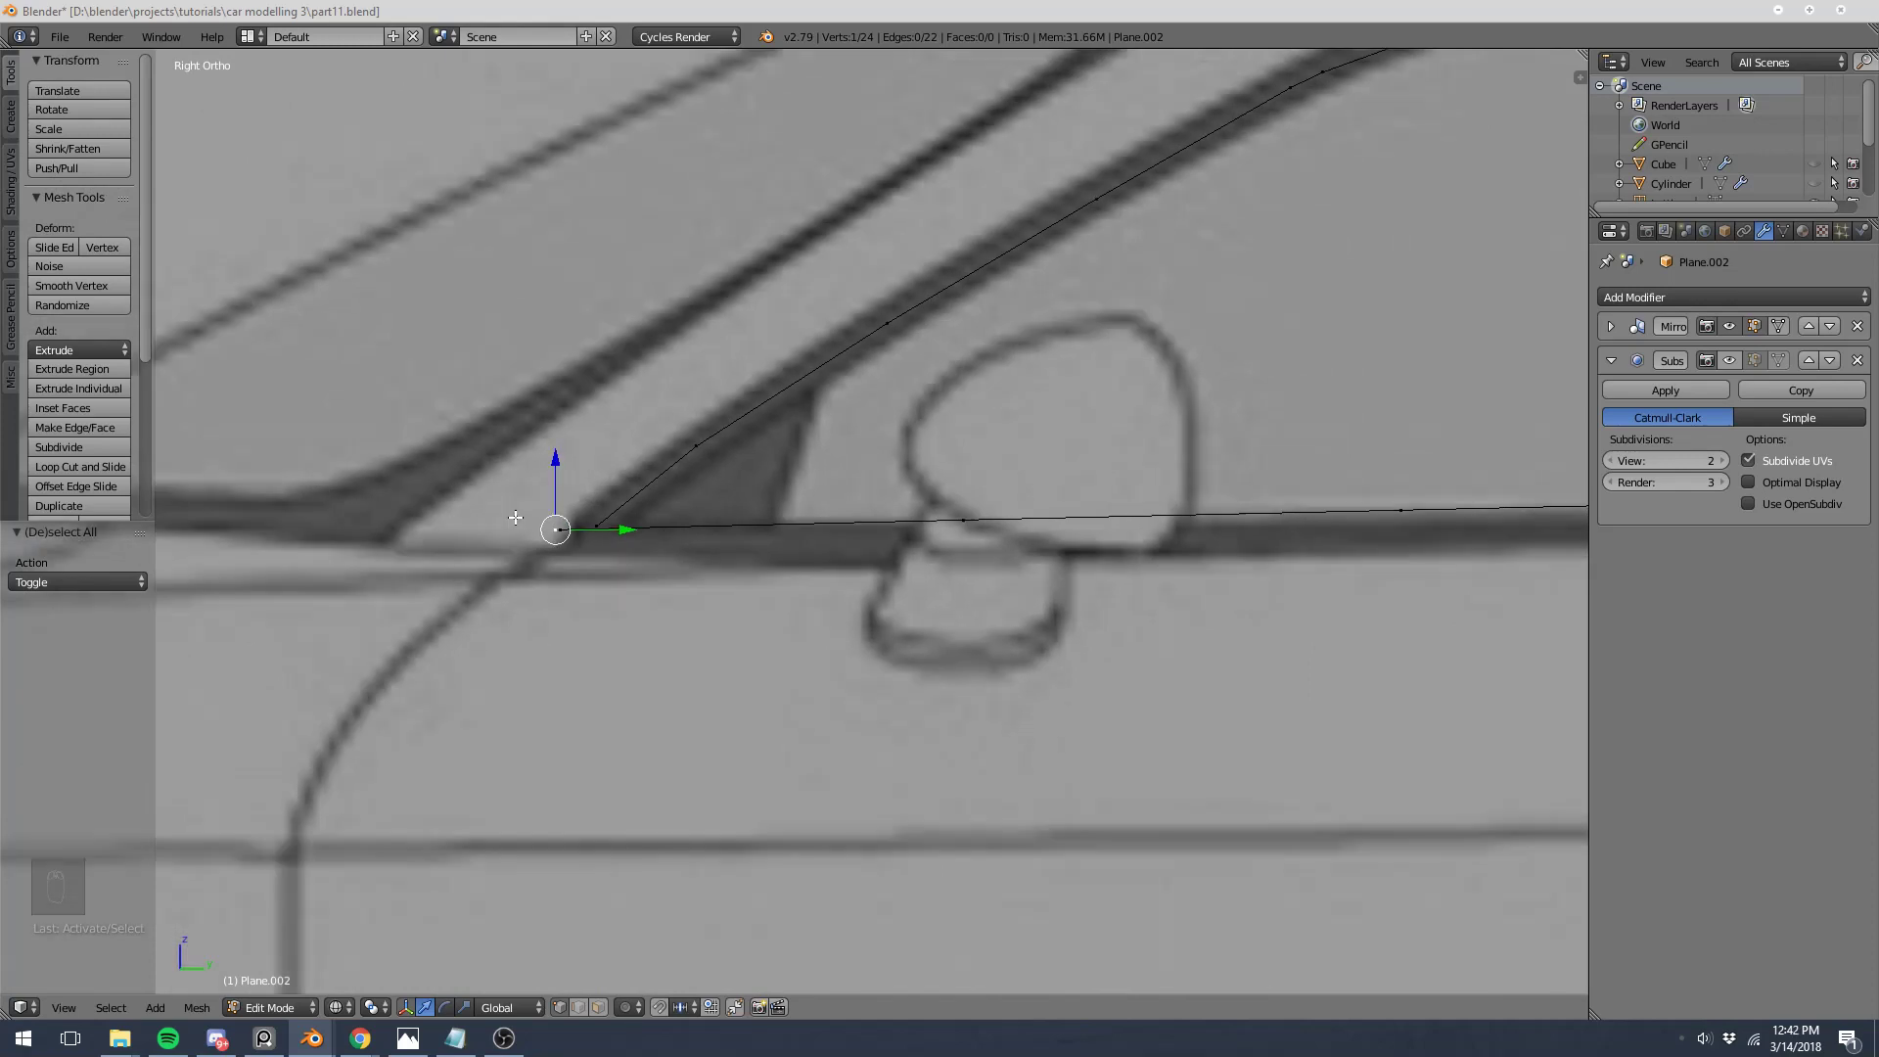
middle_click_drag(1155, 603, 657, 611, "shift")
scroll(796, 490, "up", 7)
middle_click_drag(824, 384, 254, 550, "shift")
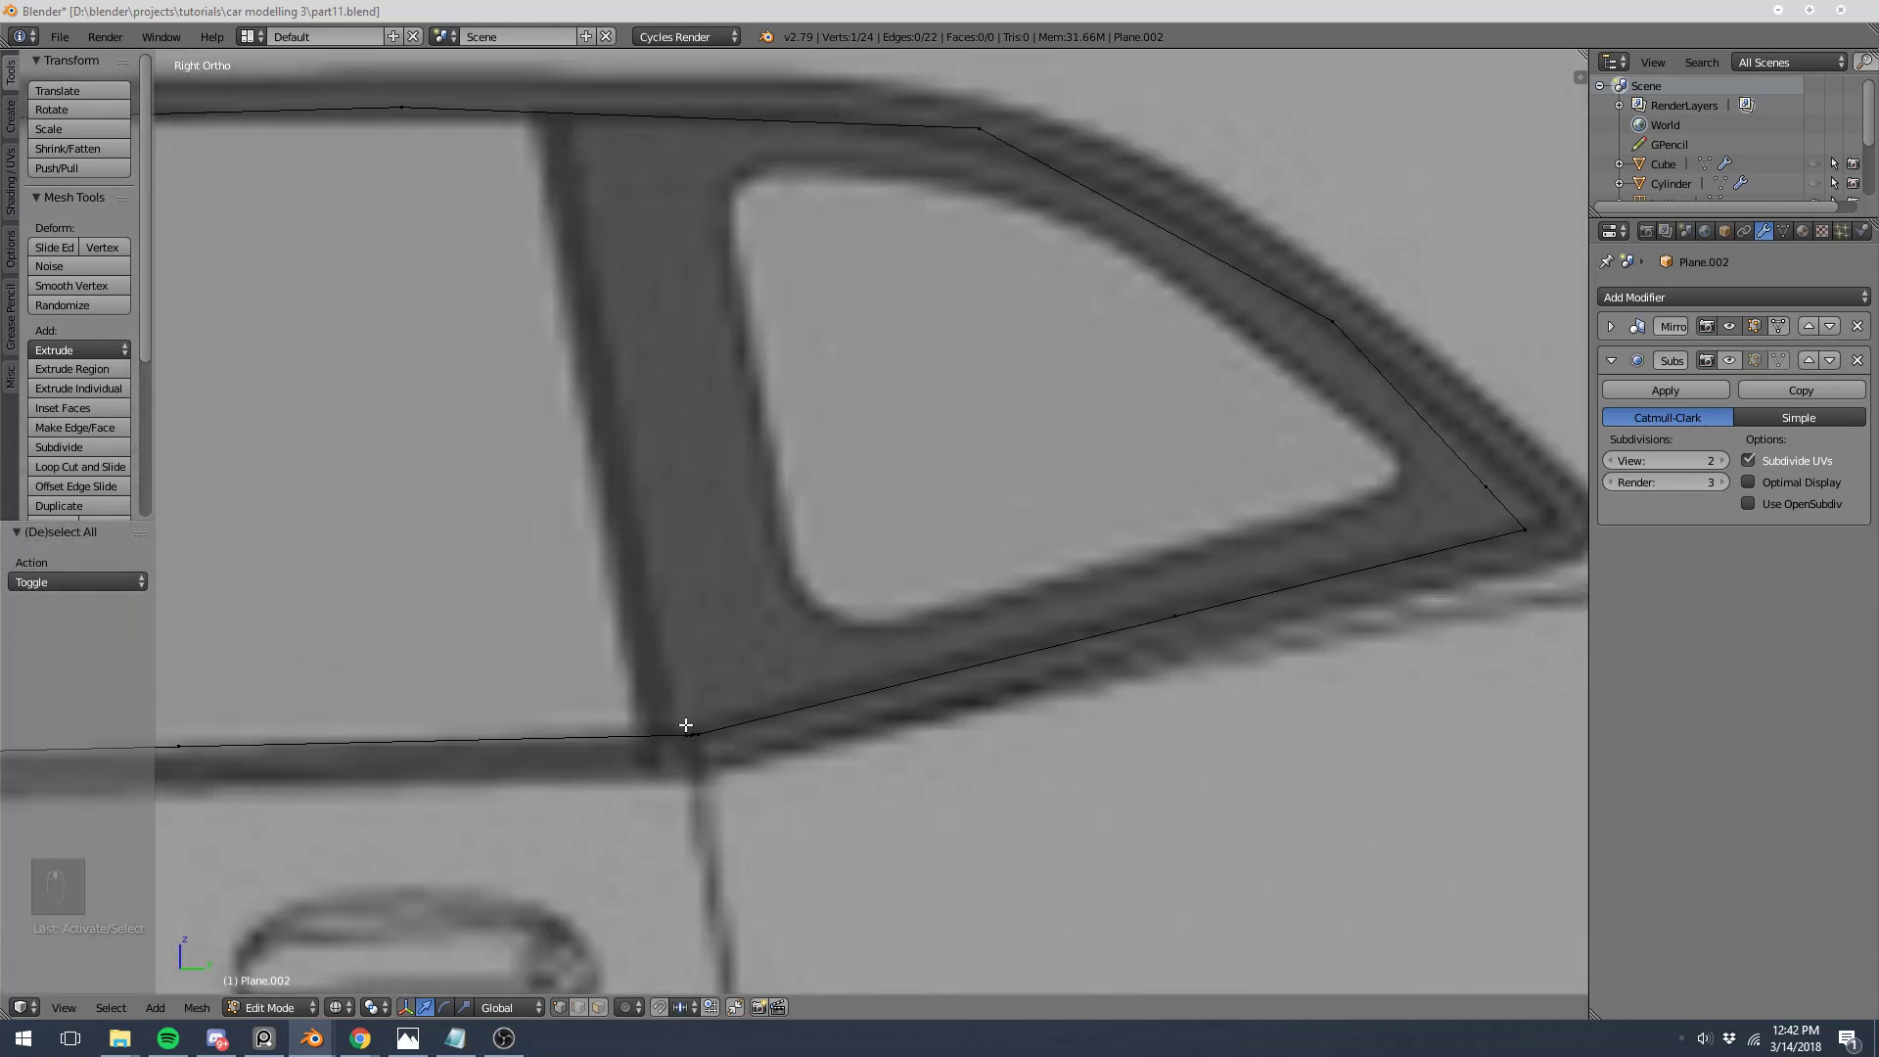
key("b")
left_click_drag(160, 732, 200, 758)
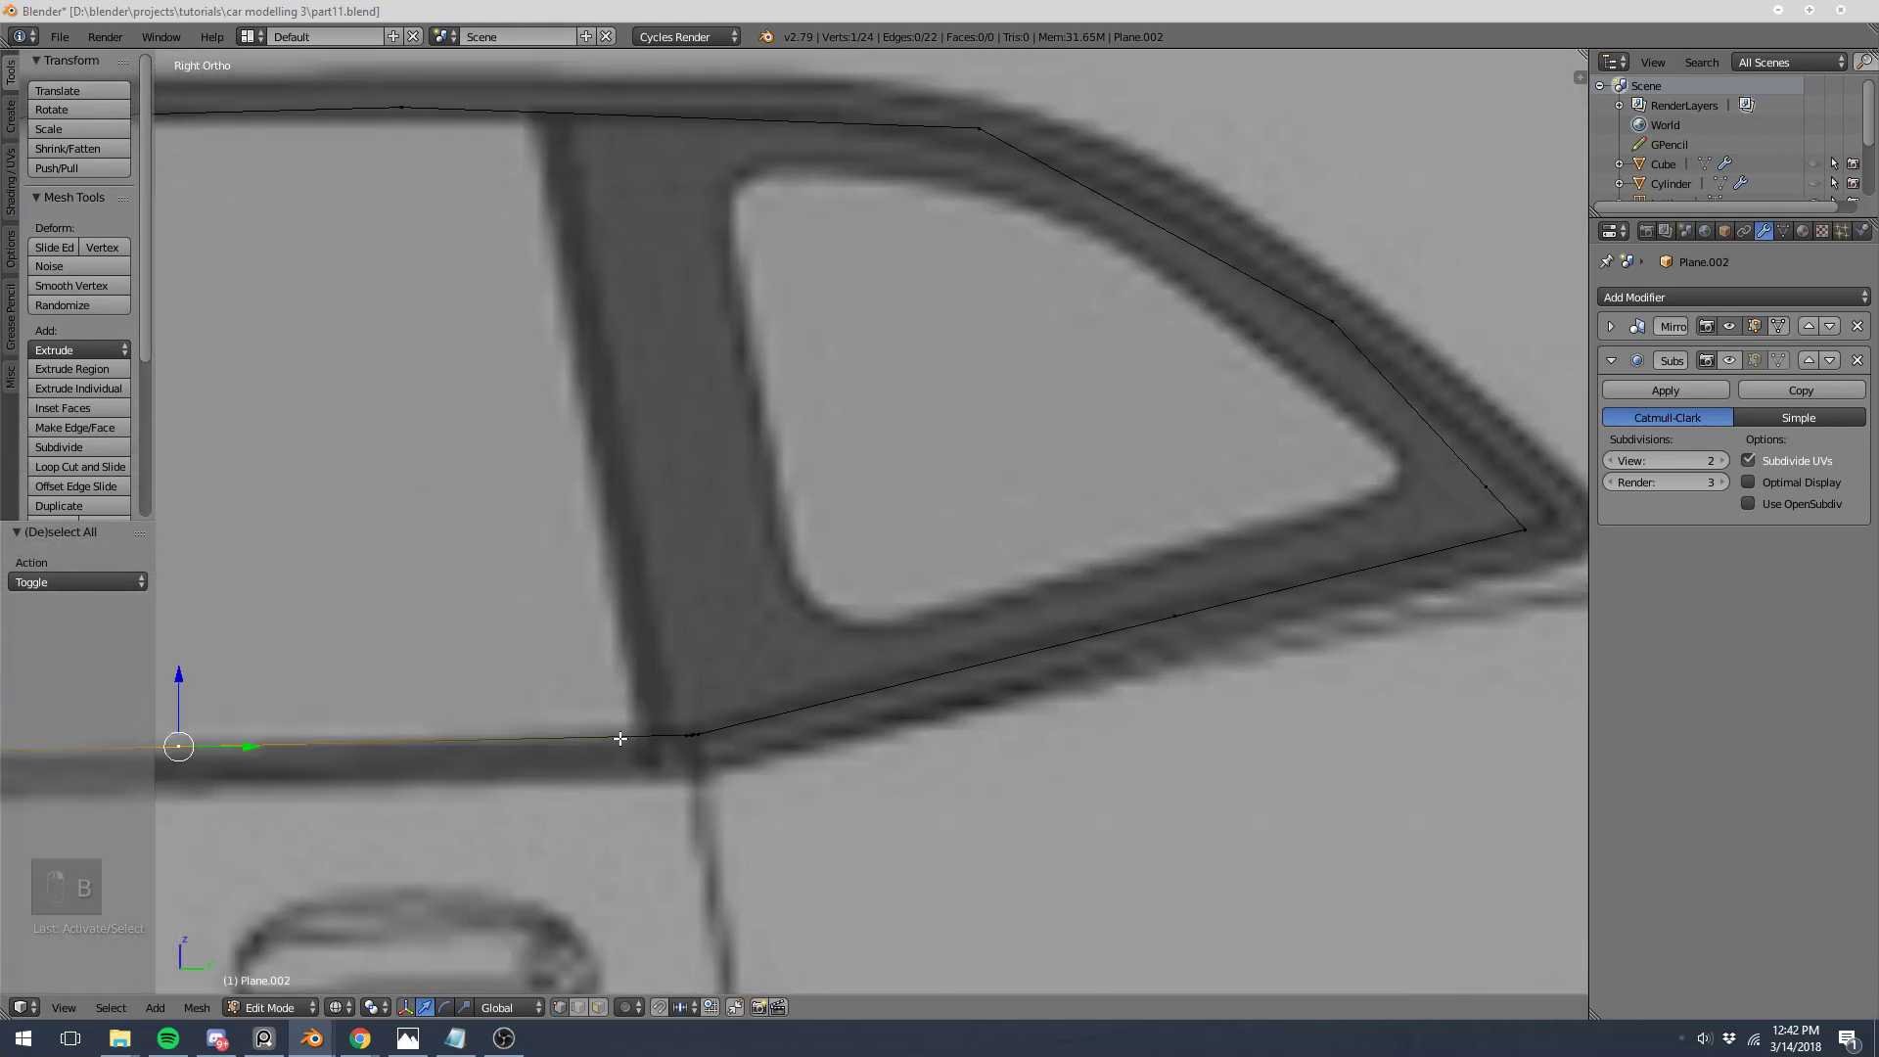
key("a")
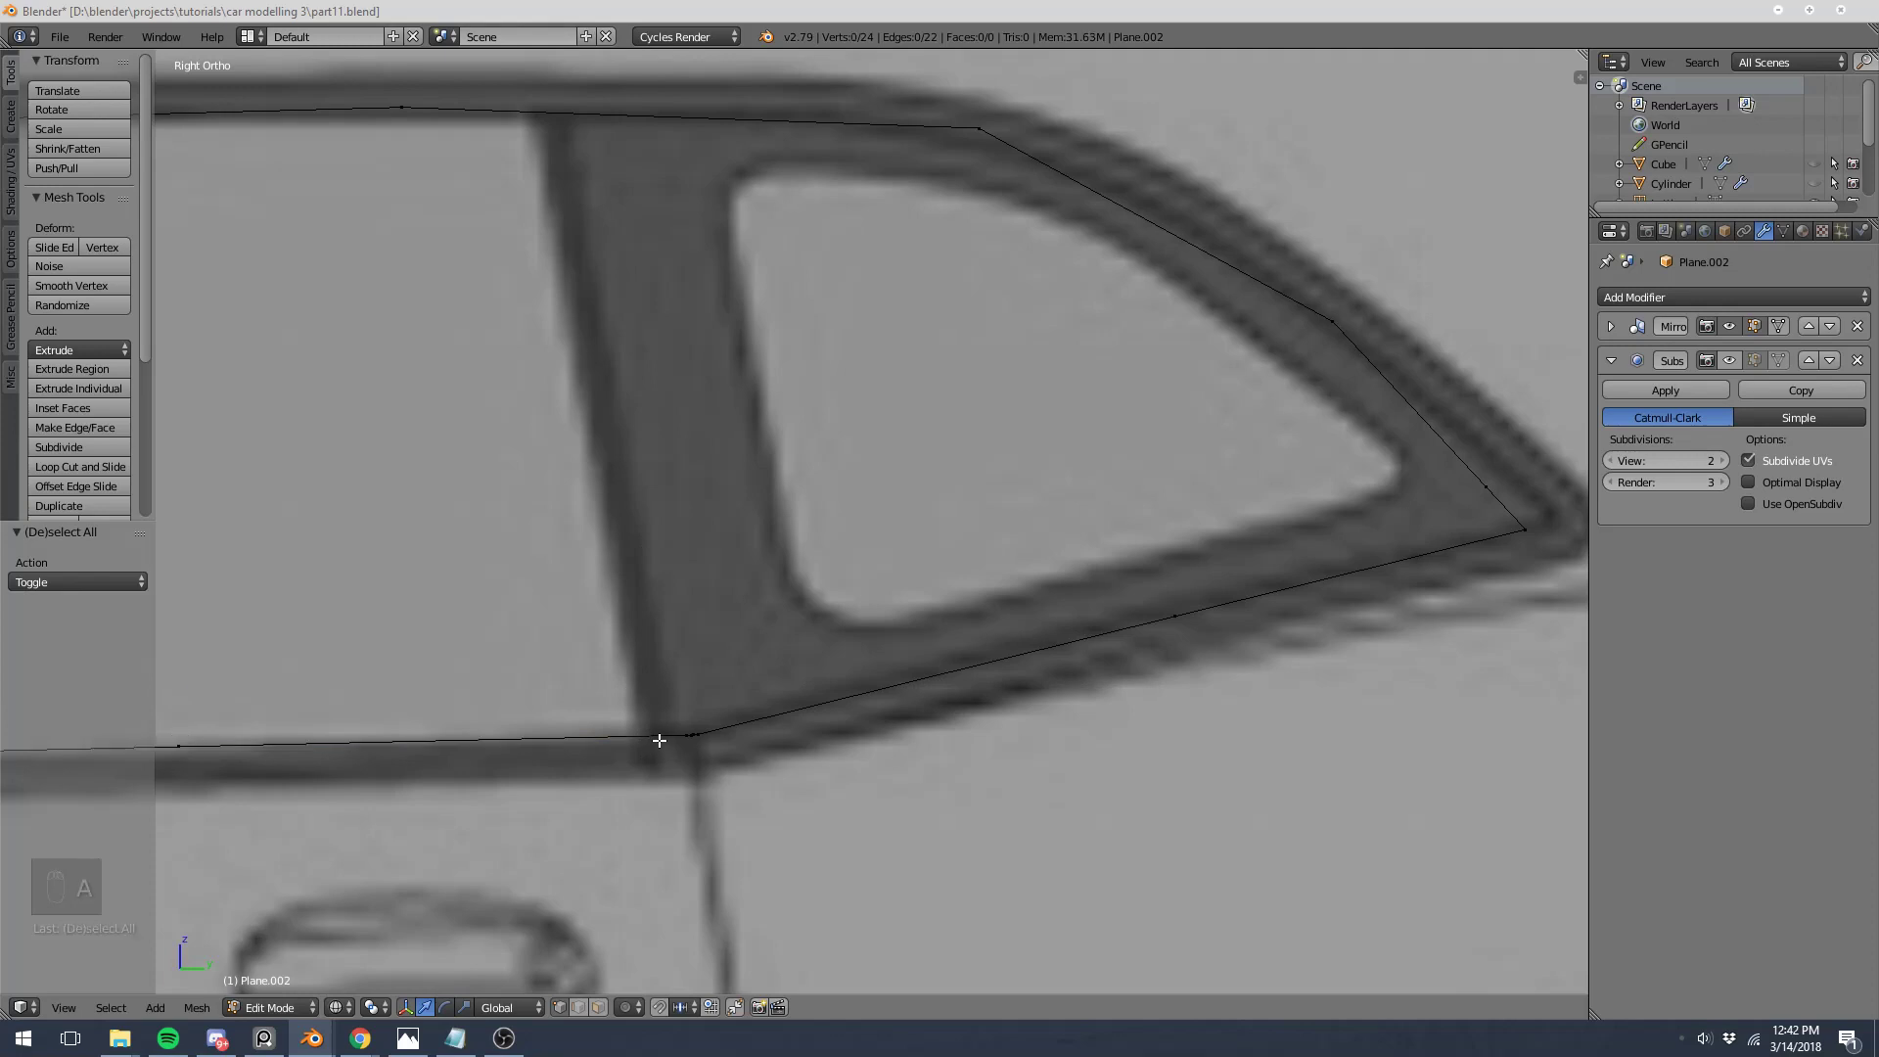
scroll(500, 596, "down", 7)
middle_click_drag(497, 580, 1015, 574, "shift")
scroll(453, 725, "up", 5)
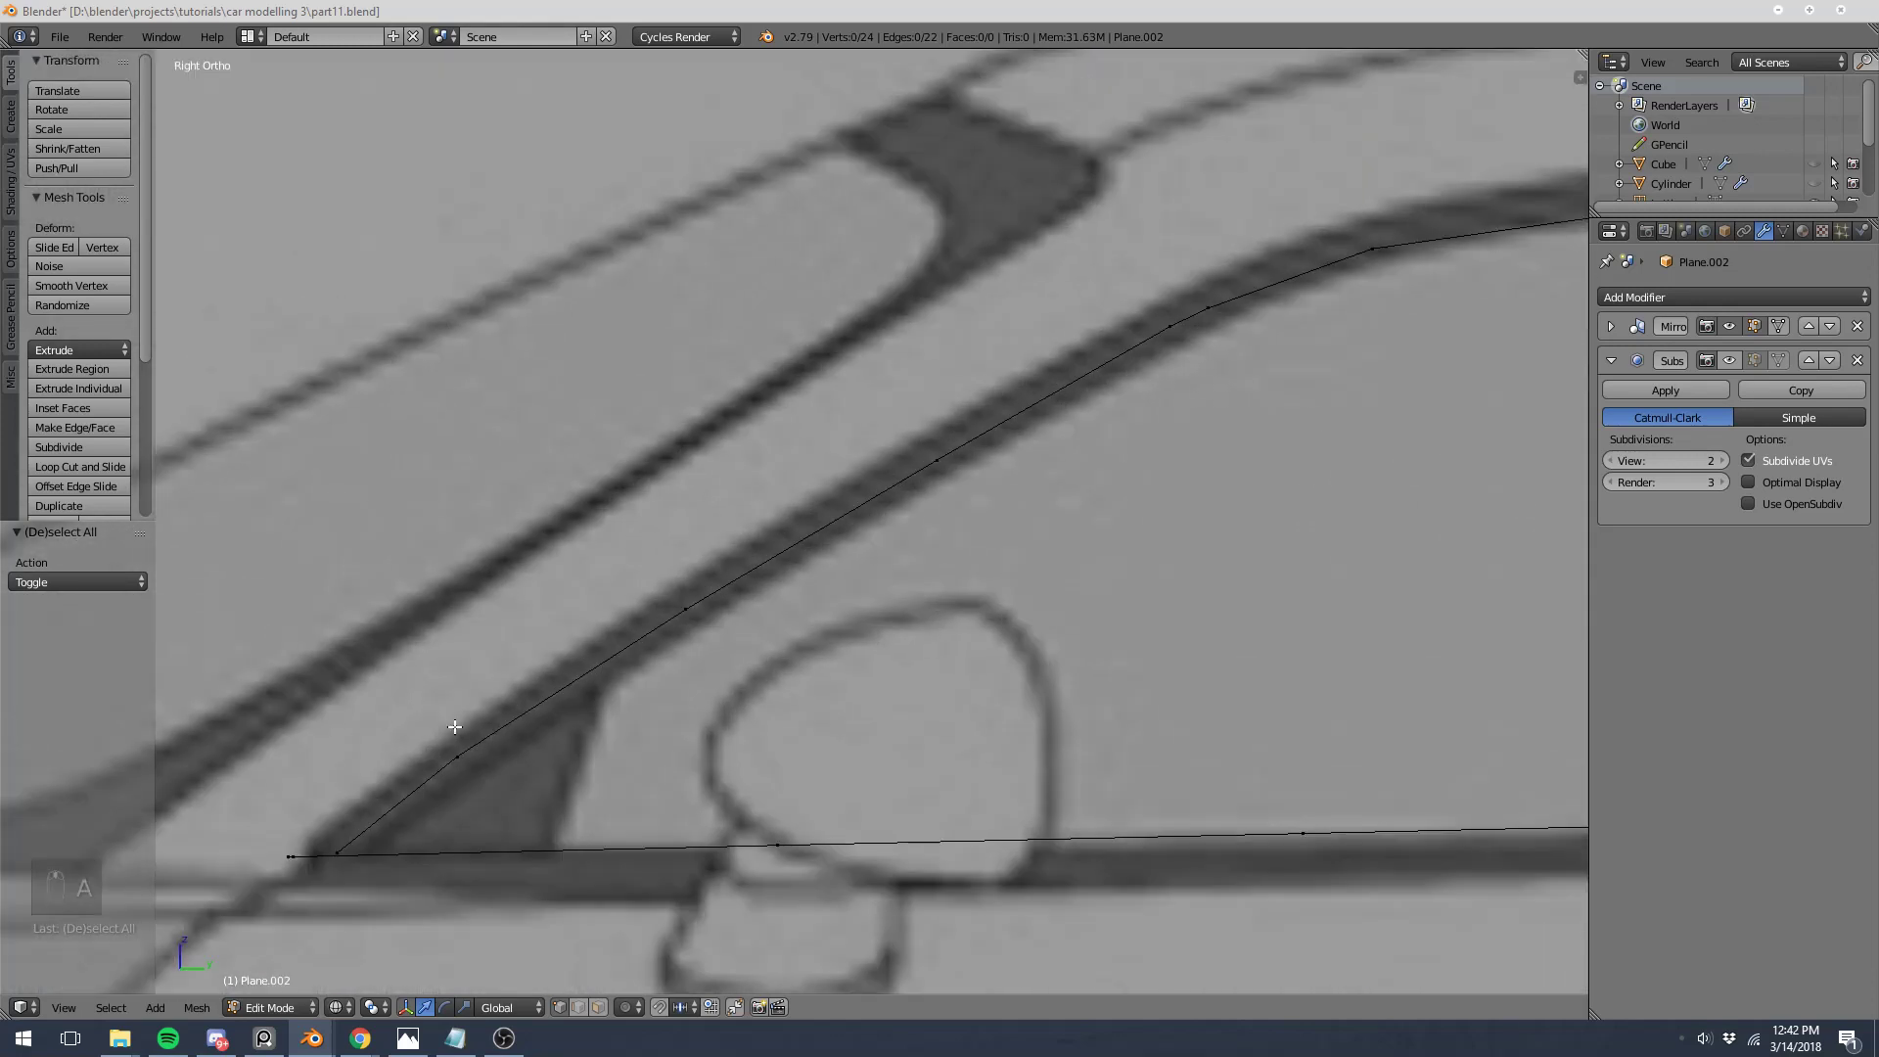
middle_click_drag(453, 725, 613, 533, "shift")
scroll(288, 687, "up", 4)
scroll(289, 688, "down", 8)
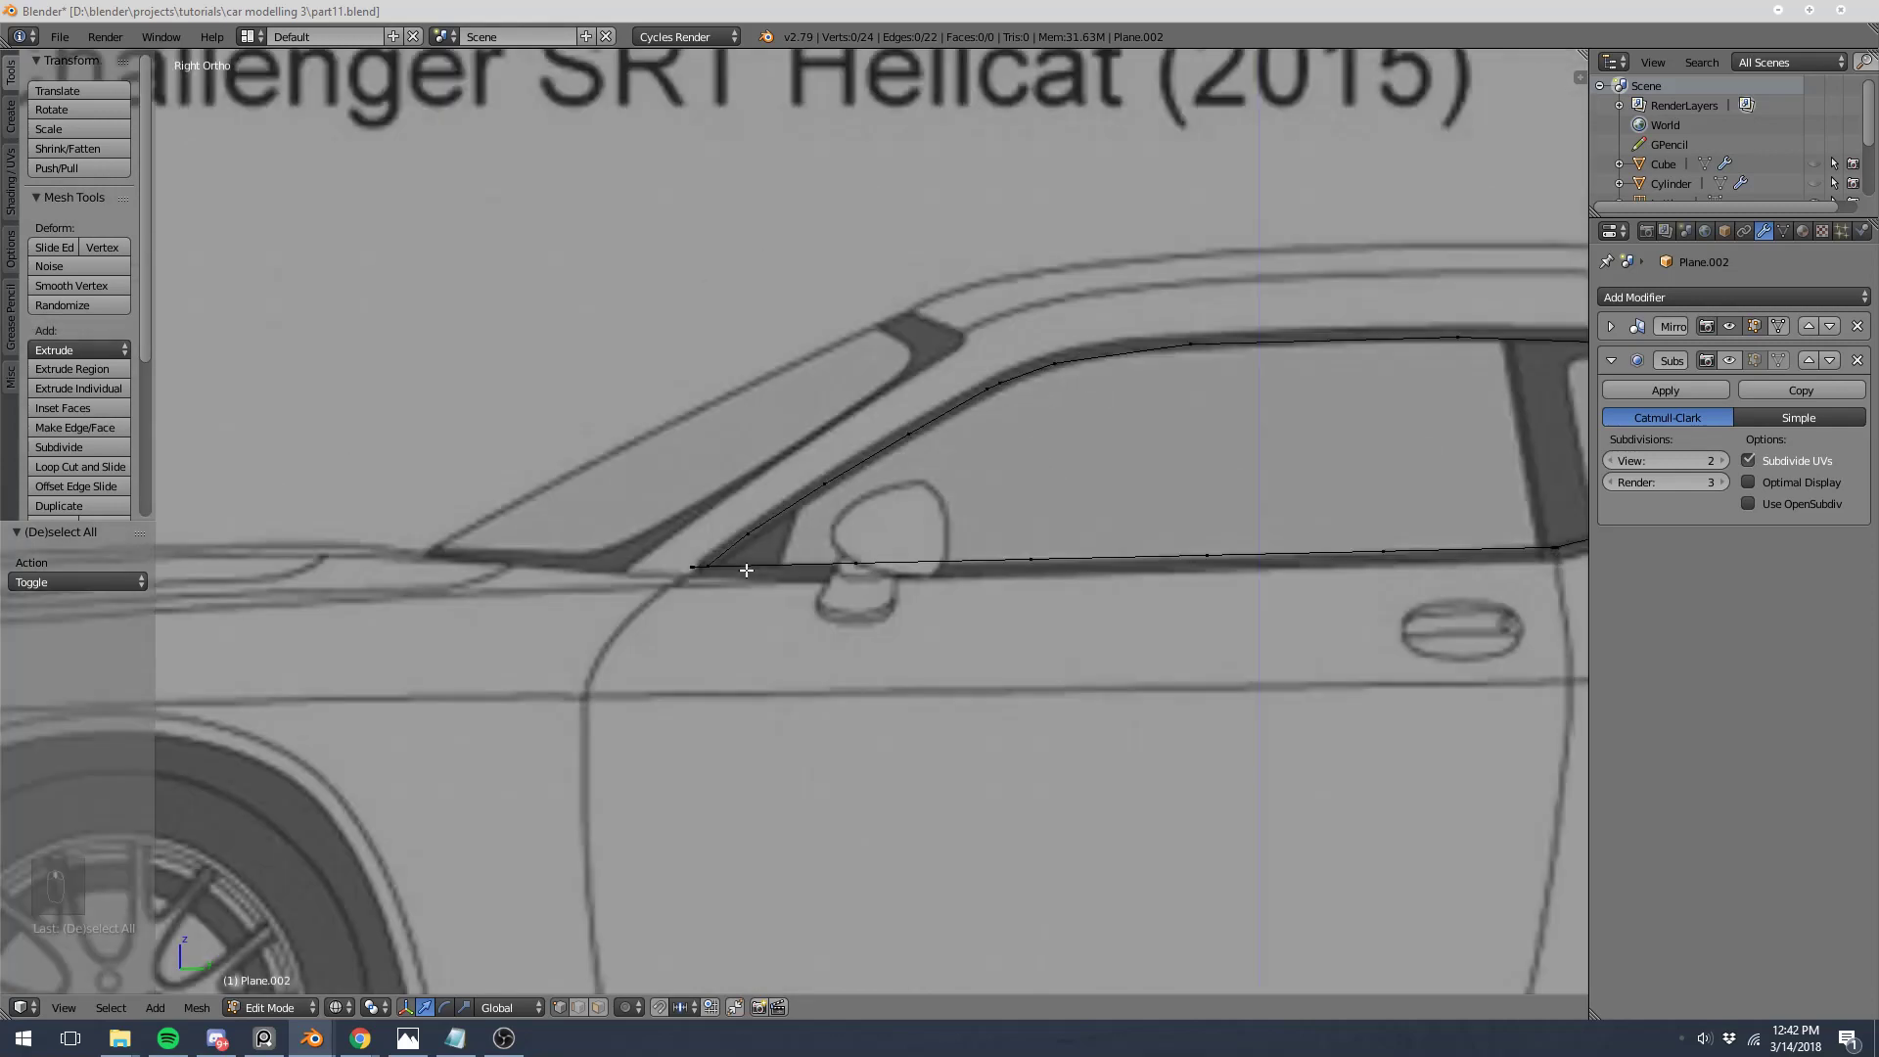
Step: Sketch the door window and rear quarter window shapes with Grease Pencil, and remove that sketch layer
key("d")
mouse_move(460, 554)
left_mouse_down()
mouse_move(796, 399)
mouse_move(1103, 348)
mouse_move(1082, 545)
mouse_move(533, 519)
left_mouse_up()
mouse_move(1147, 400)
left_mouse_down()
mouse_move(1179, 560)
mouse_move(1363, 445)
mouse_move(1130, 554)
left_mouse_up()
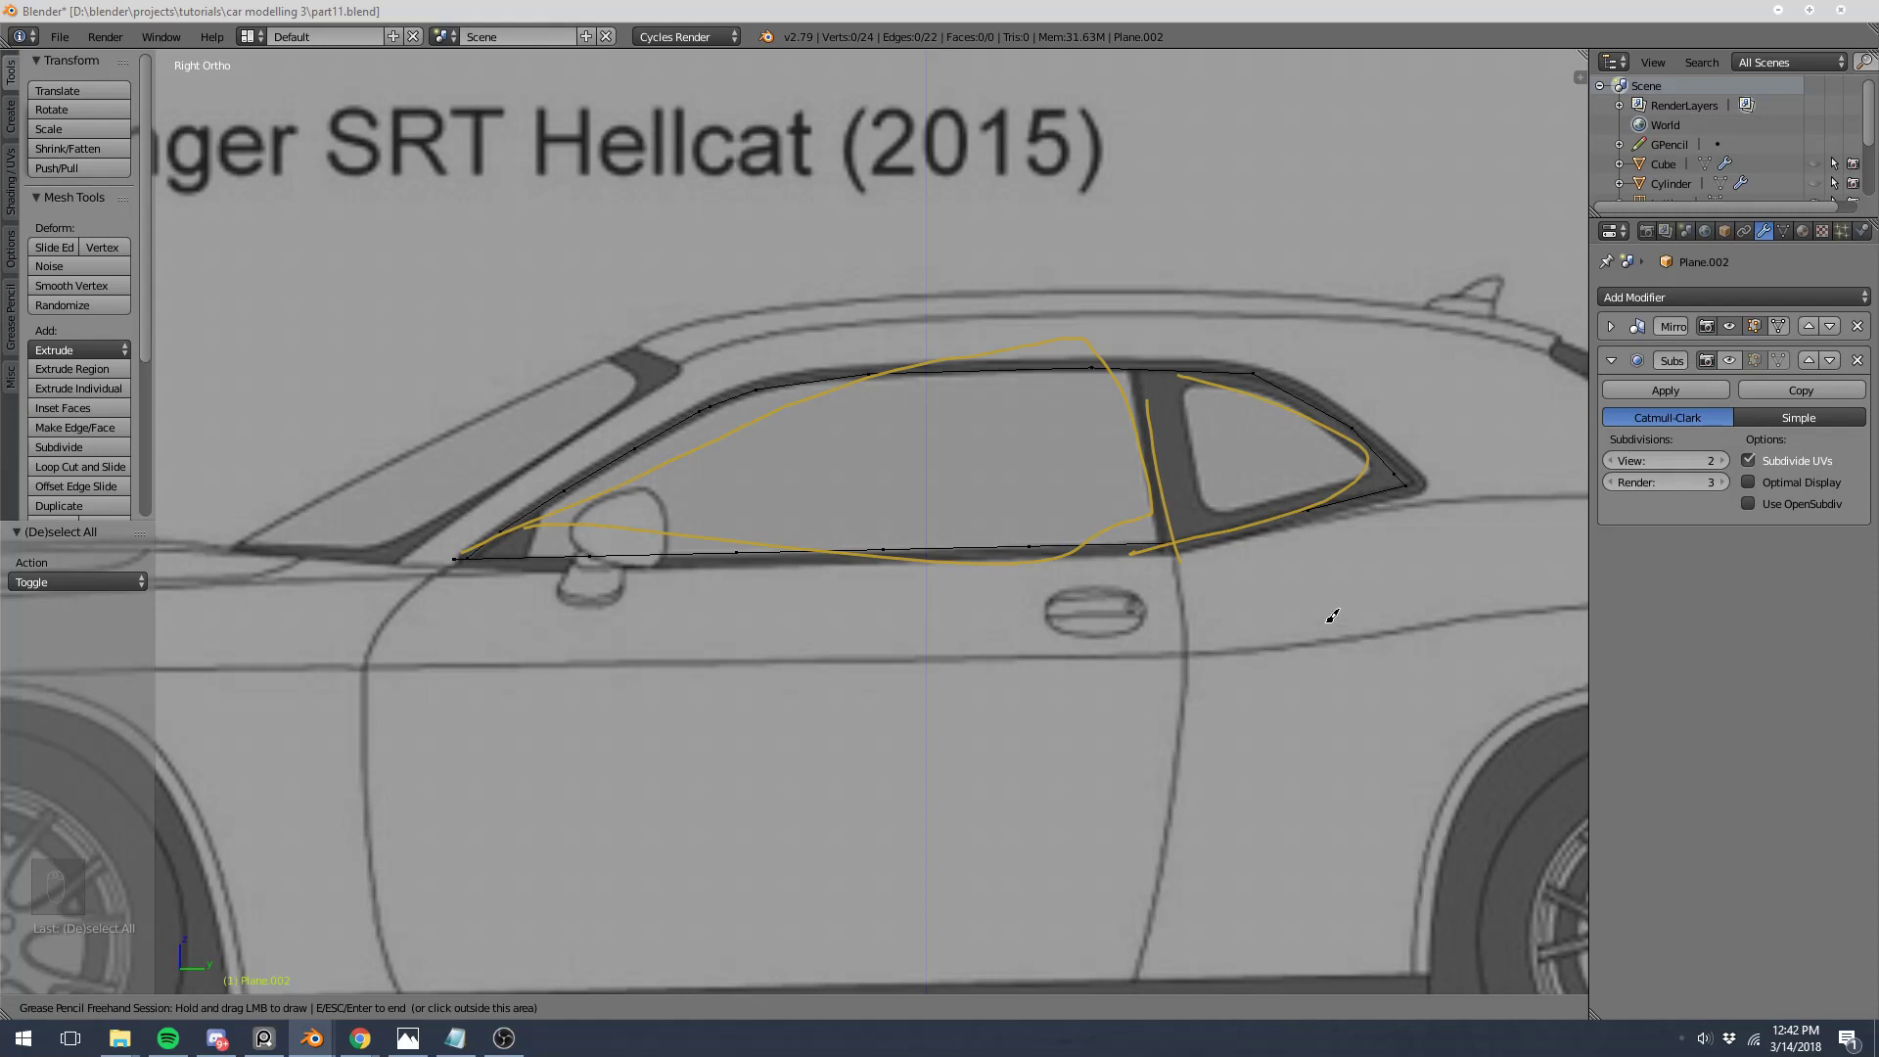
key("Escape")
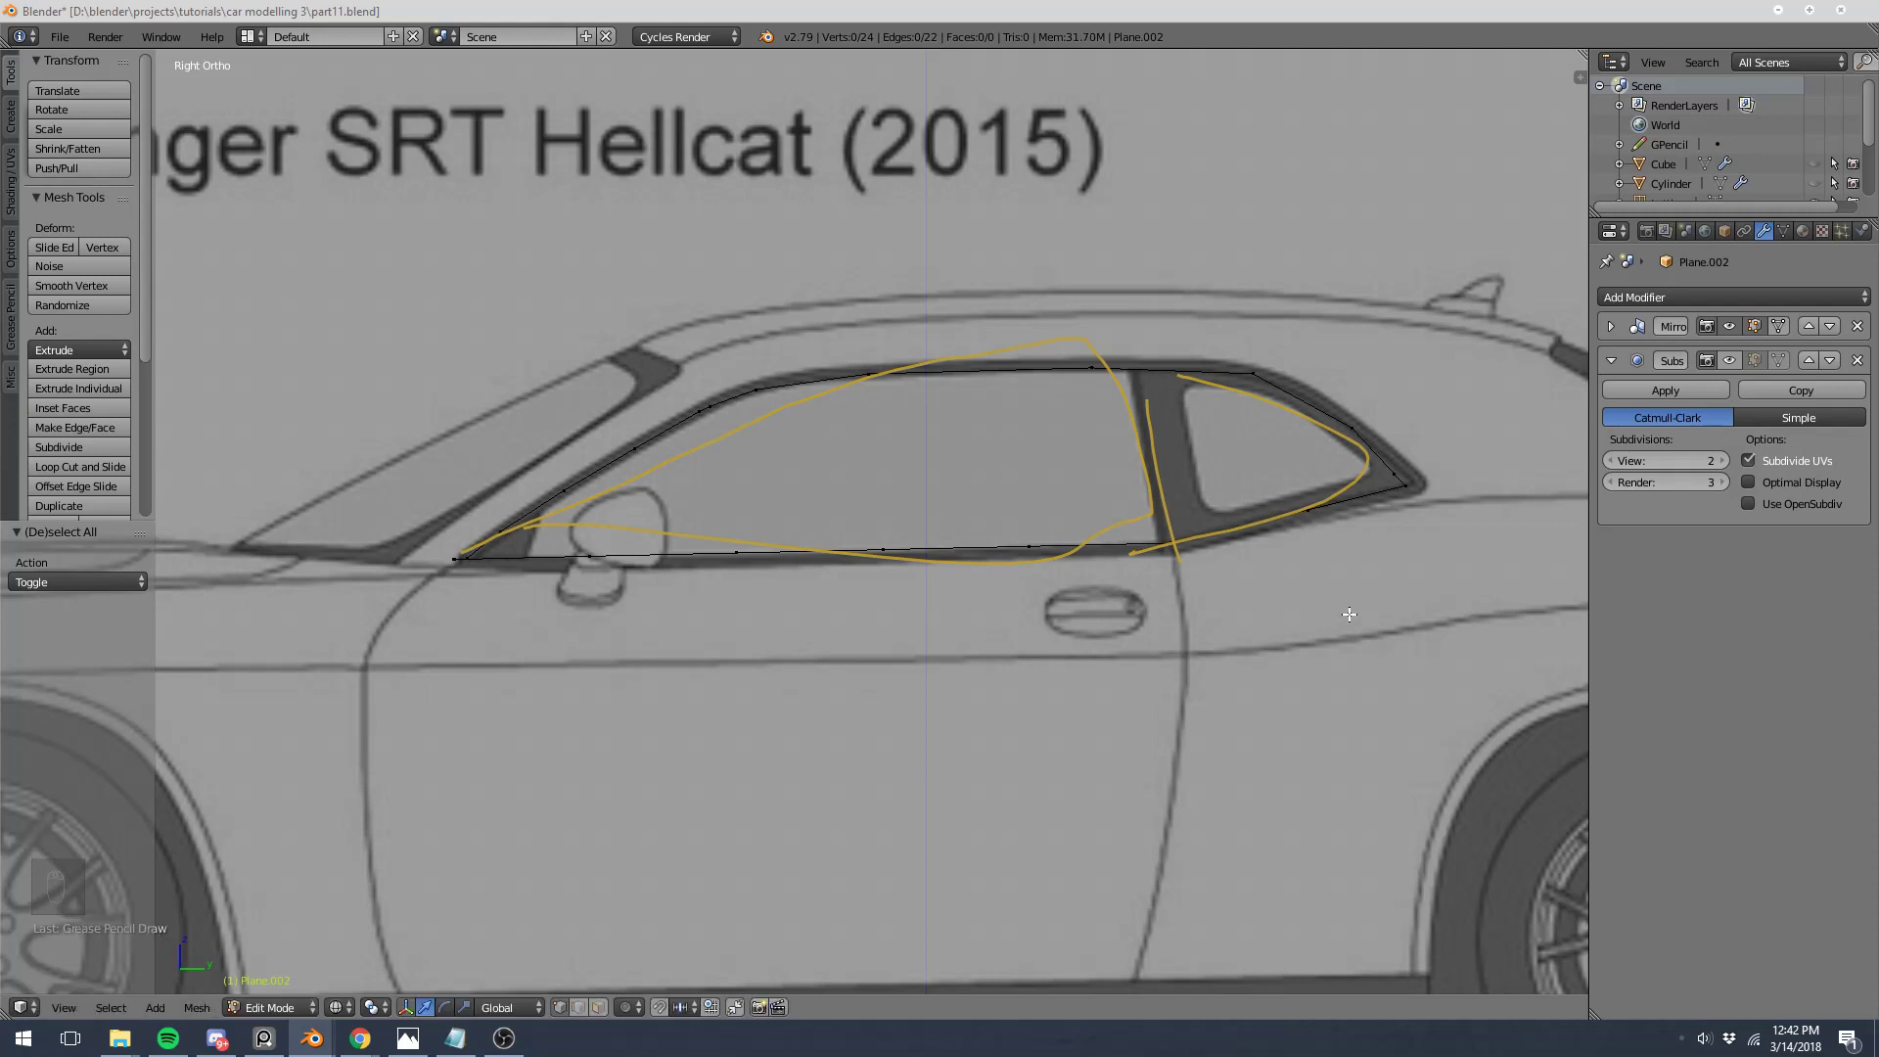
key("n")
left_click(1545, 219)
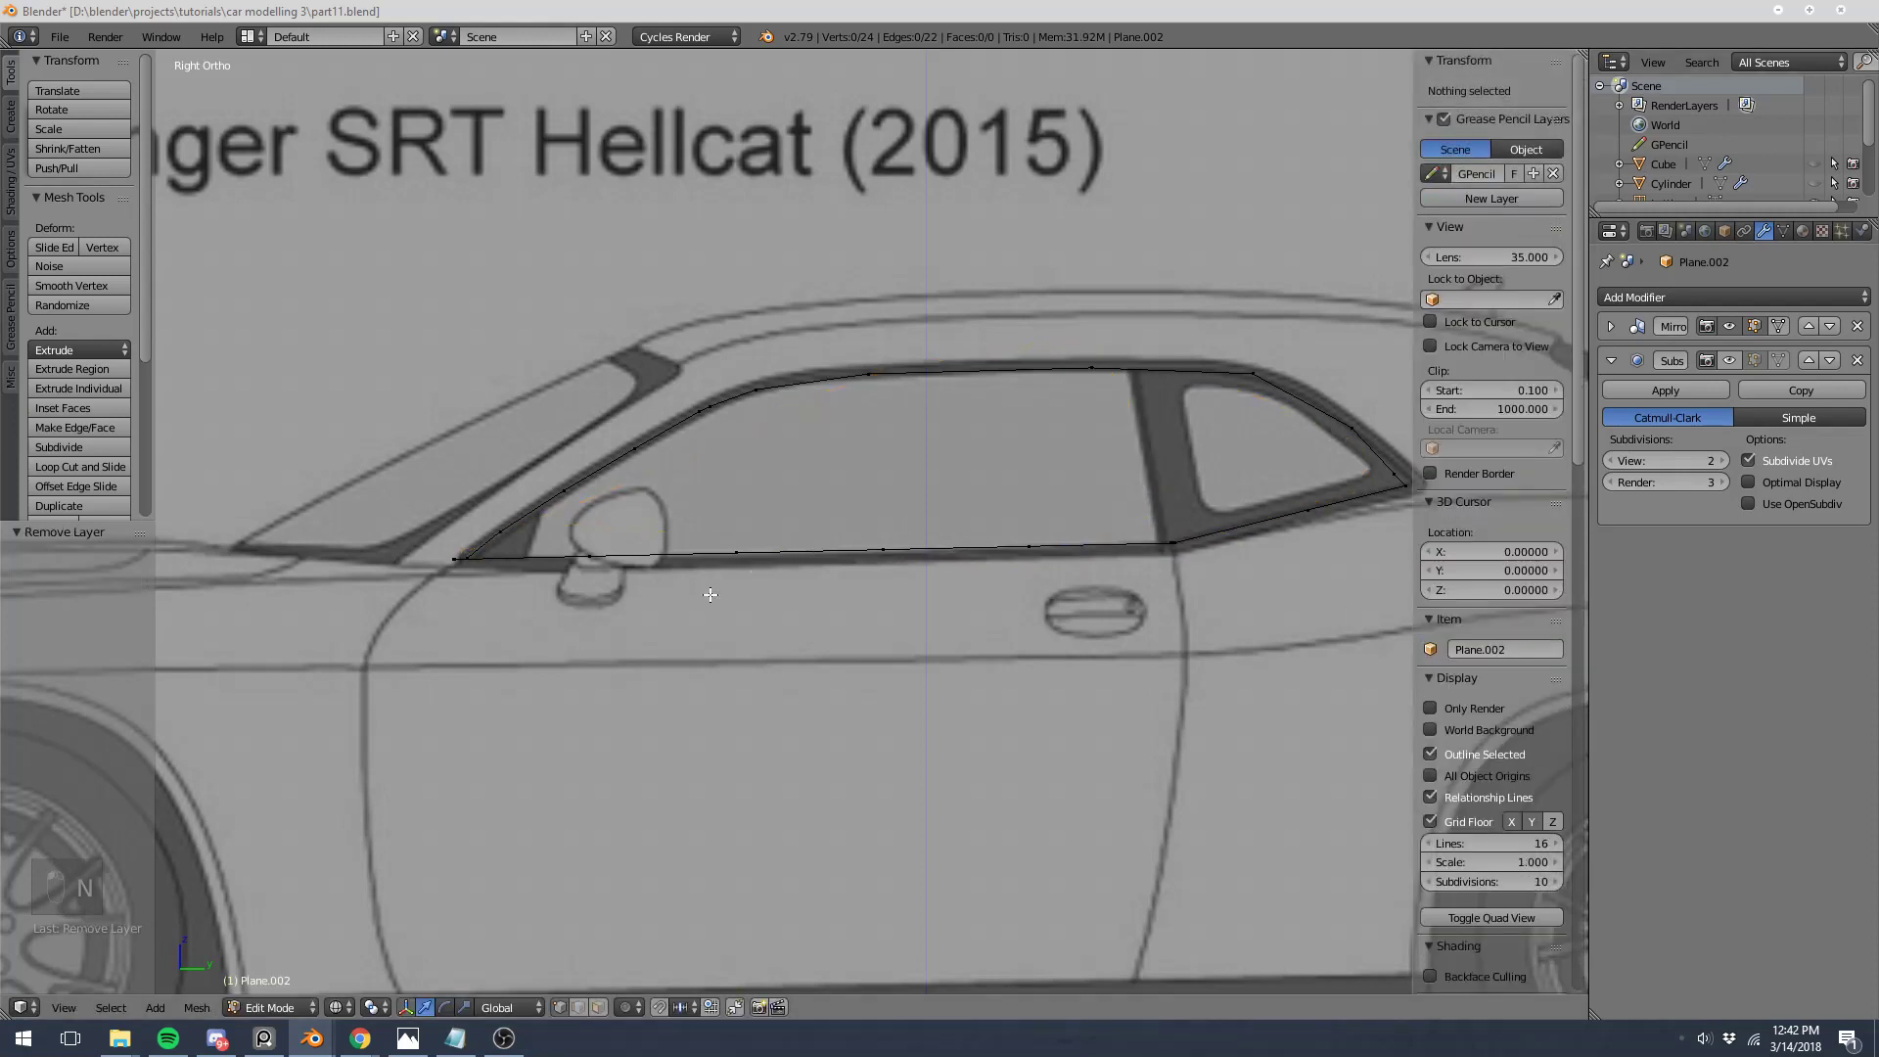
Step: Delete the outermost end vertex of the lower rim line at the window's front lower corner
scroll(709, 594, "up", 6)
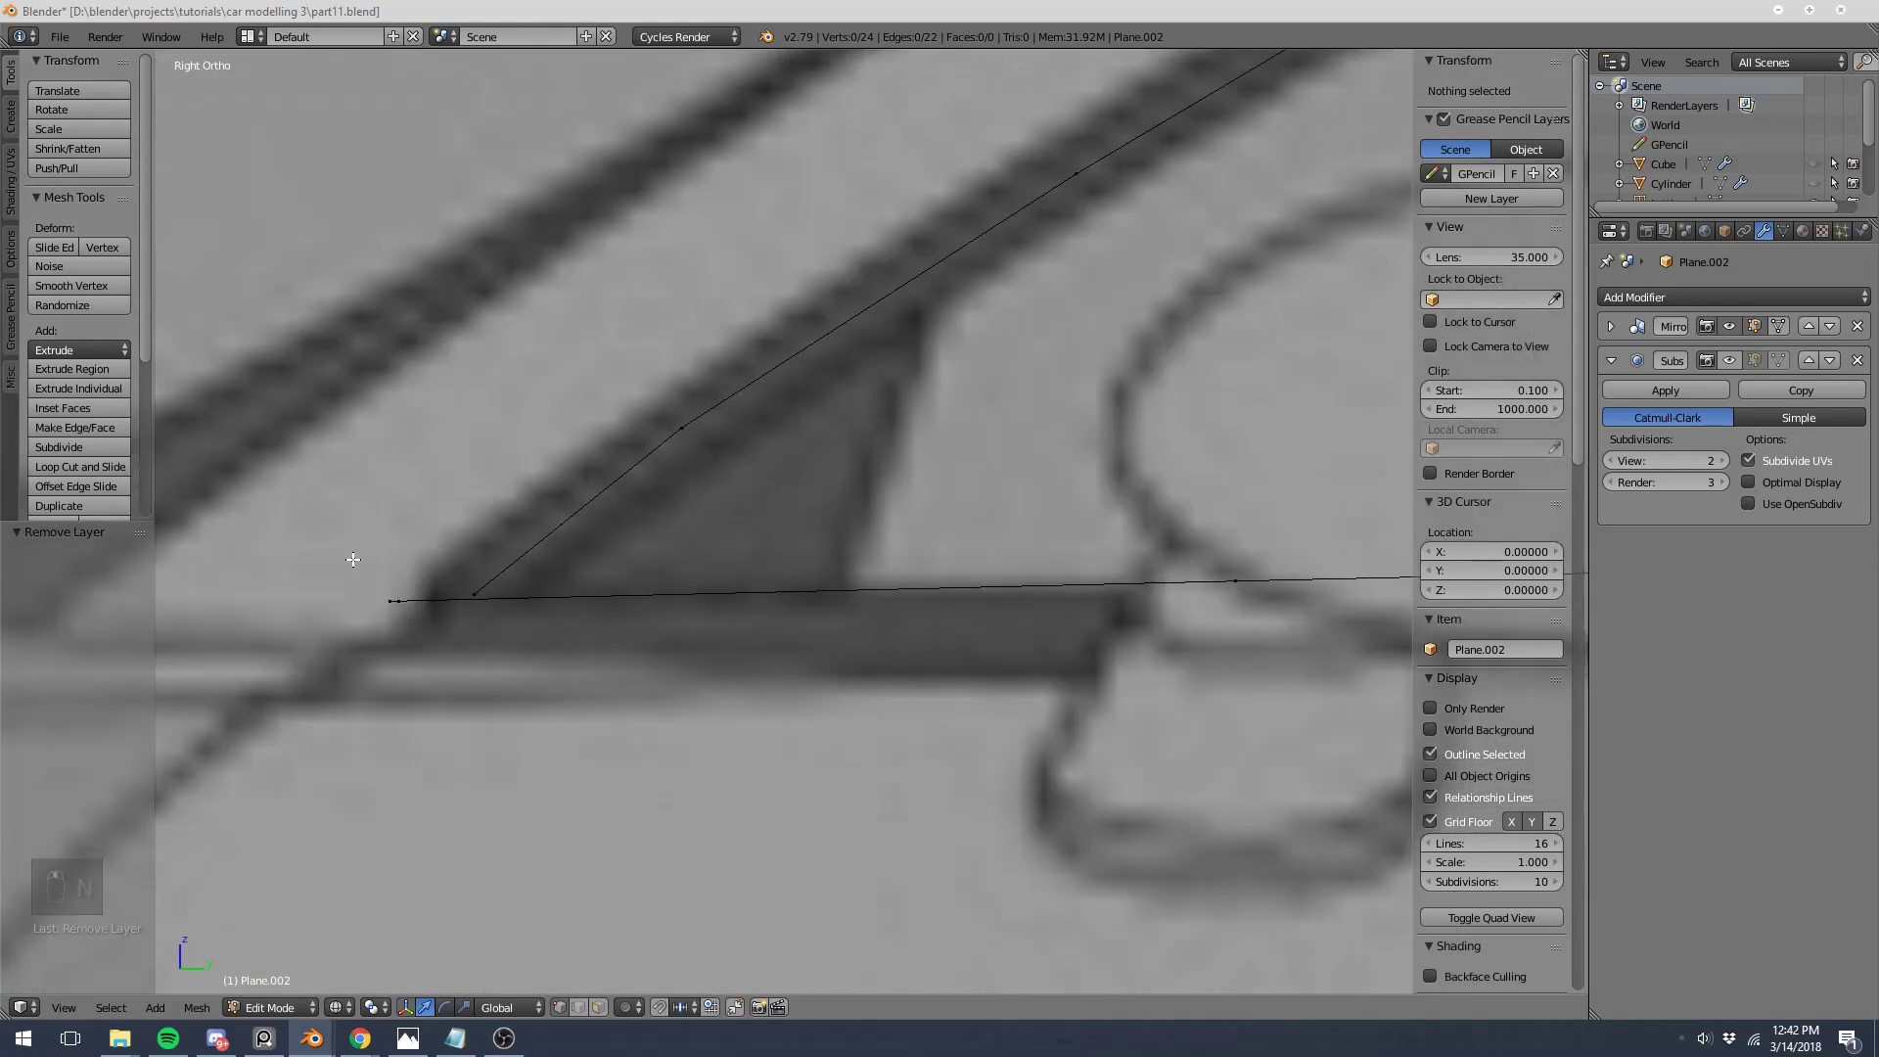
right_click(406, 588)
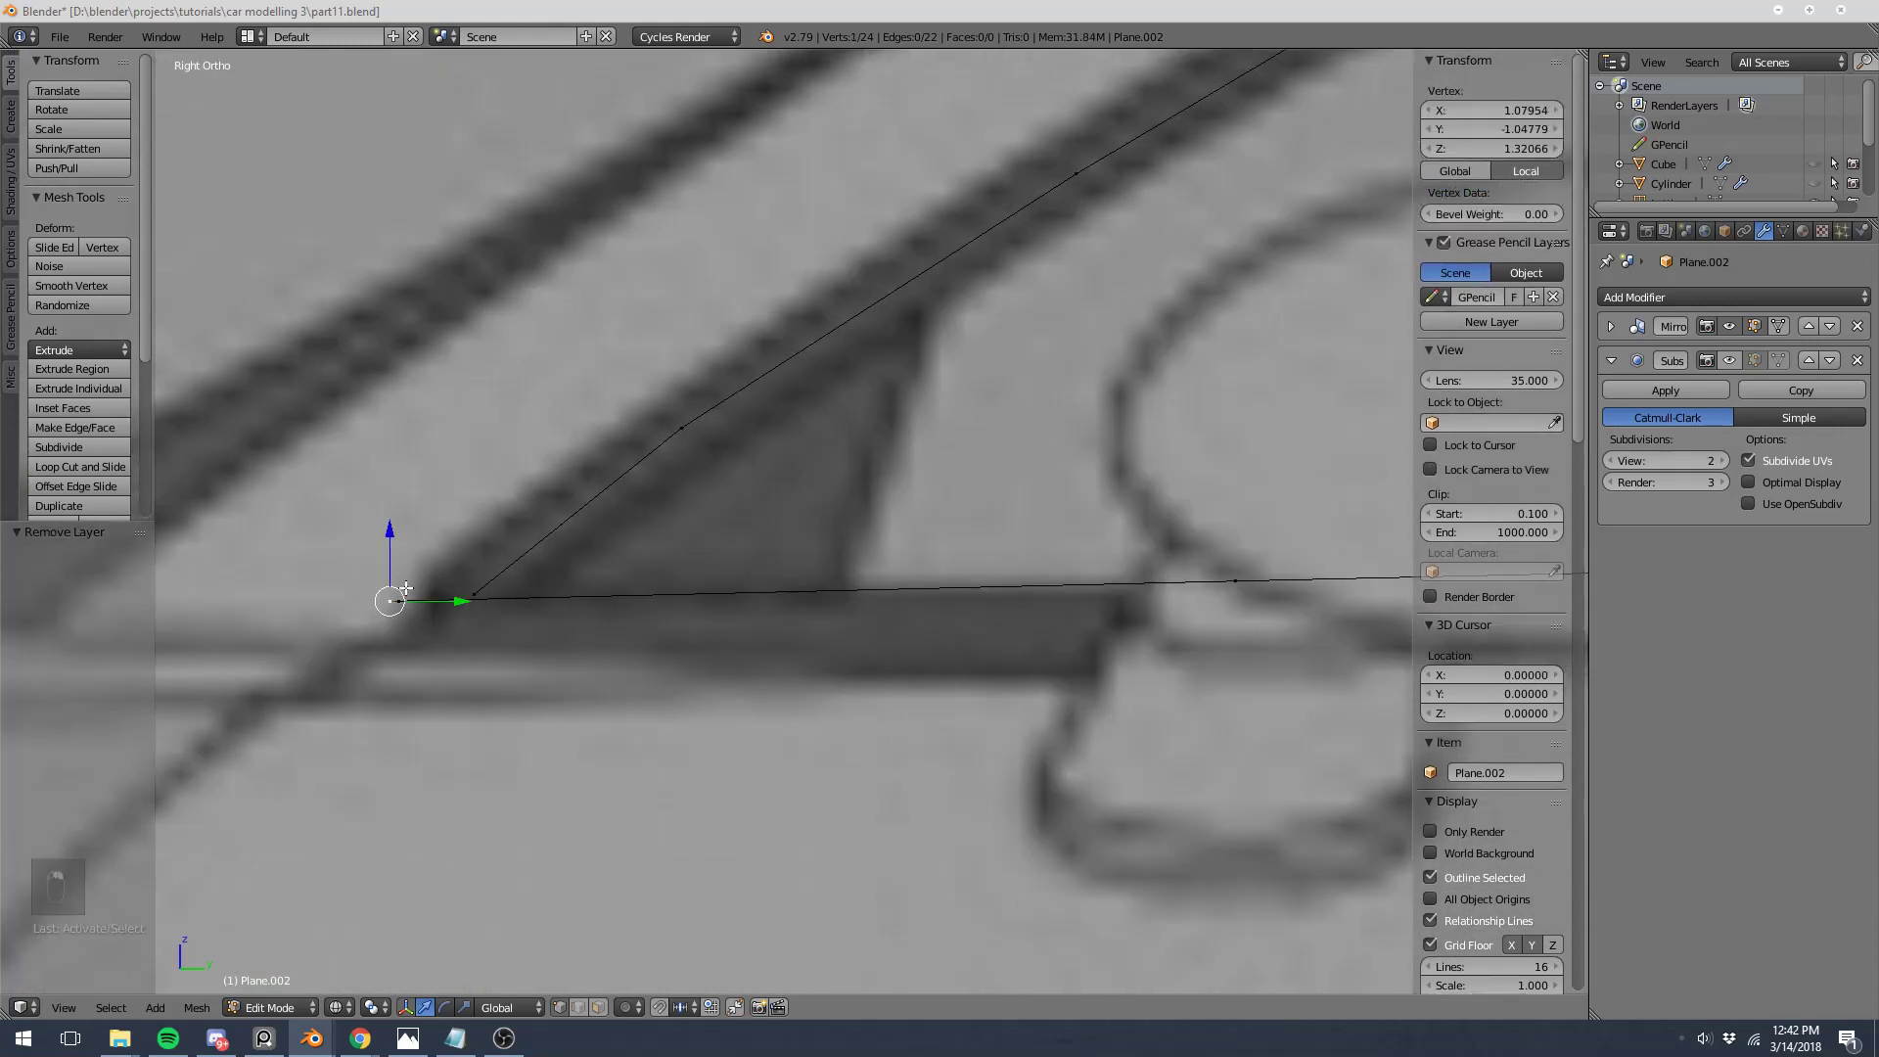
right_click(480, 606, "shift")
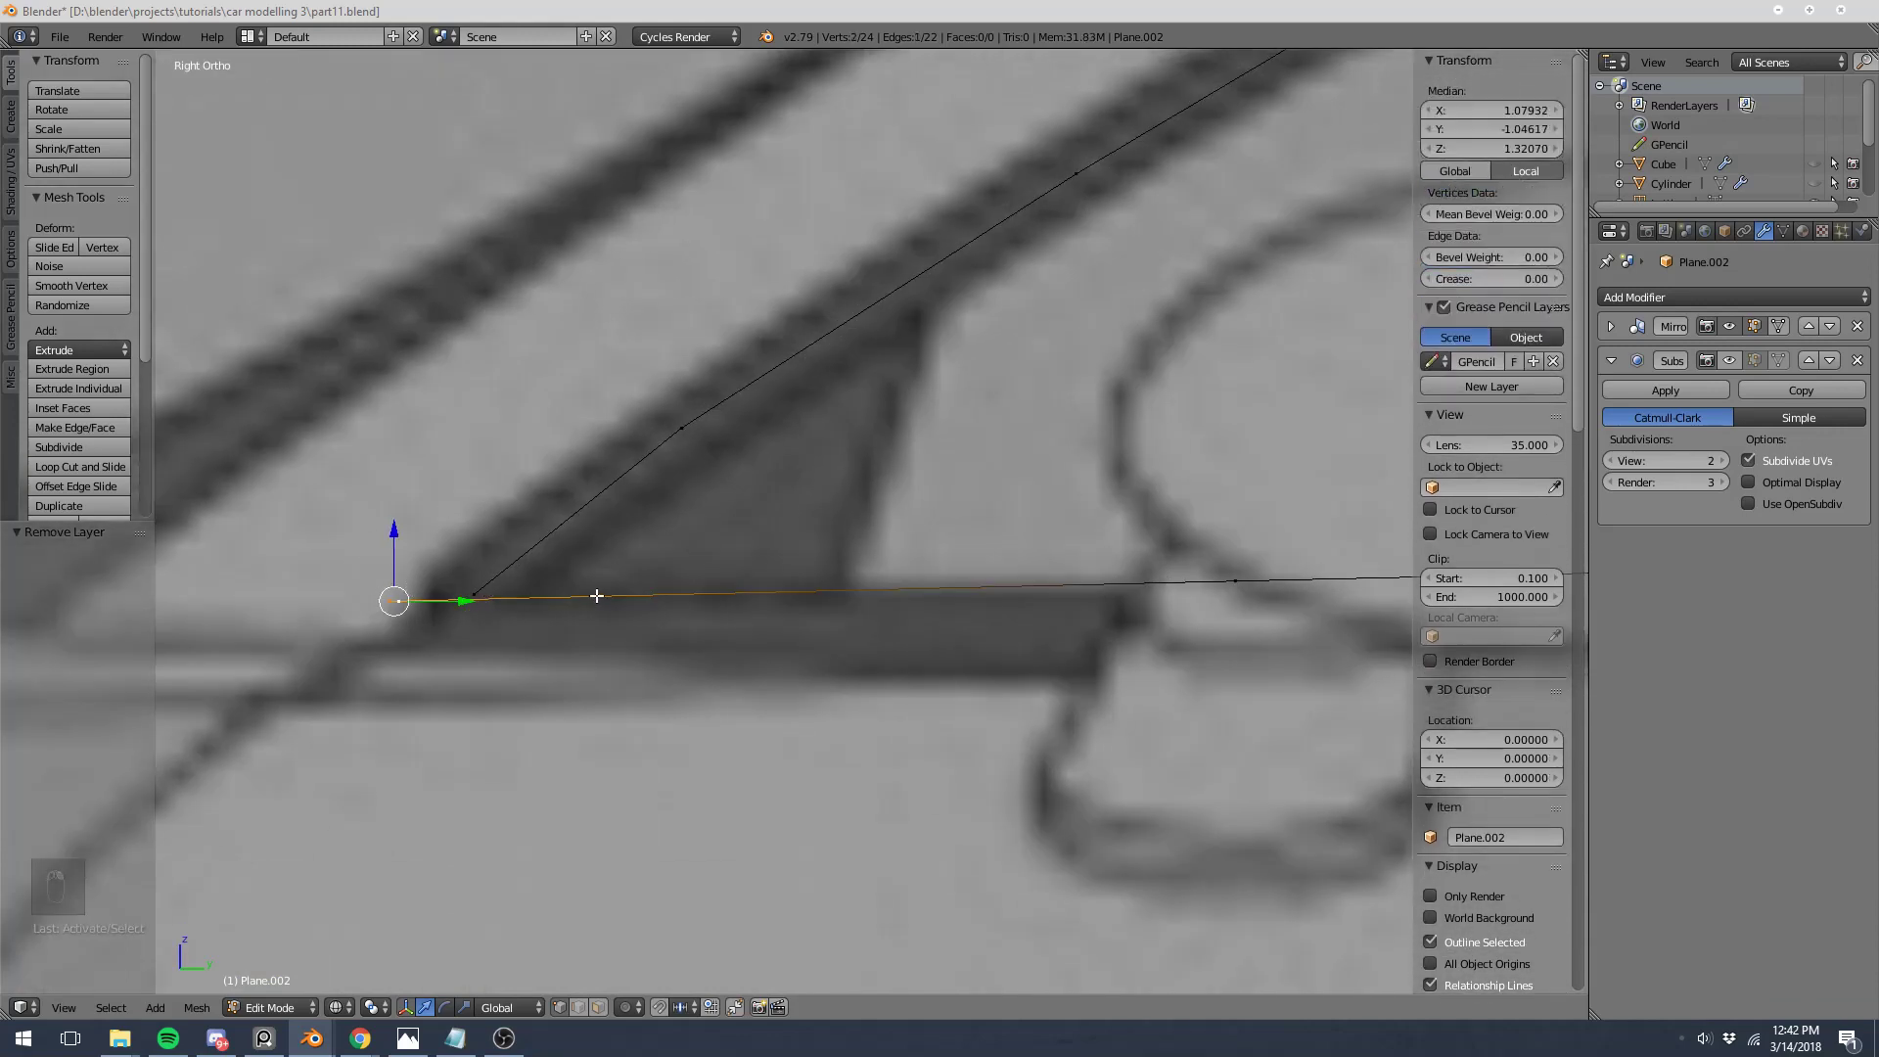
scroll(574, 443, "up", 3)
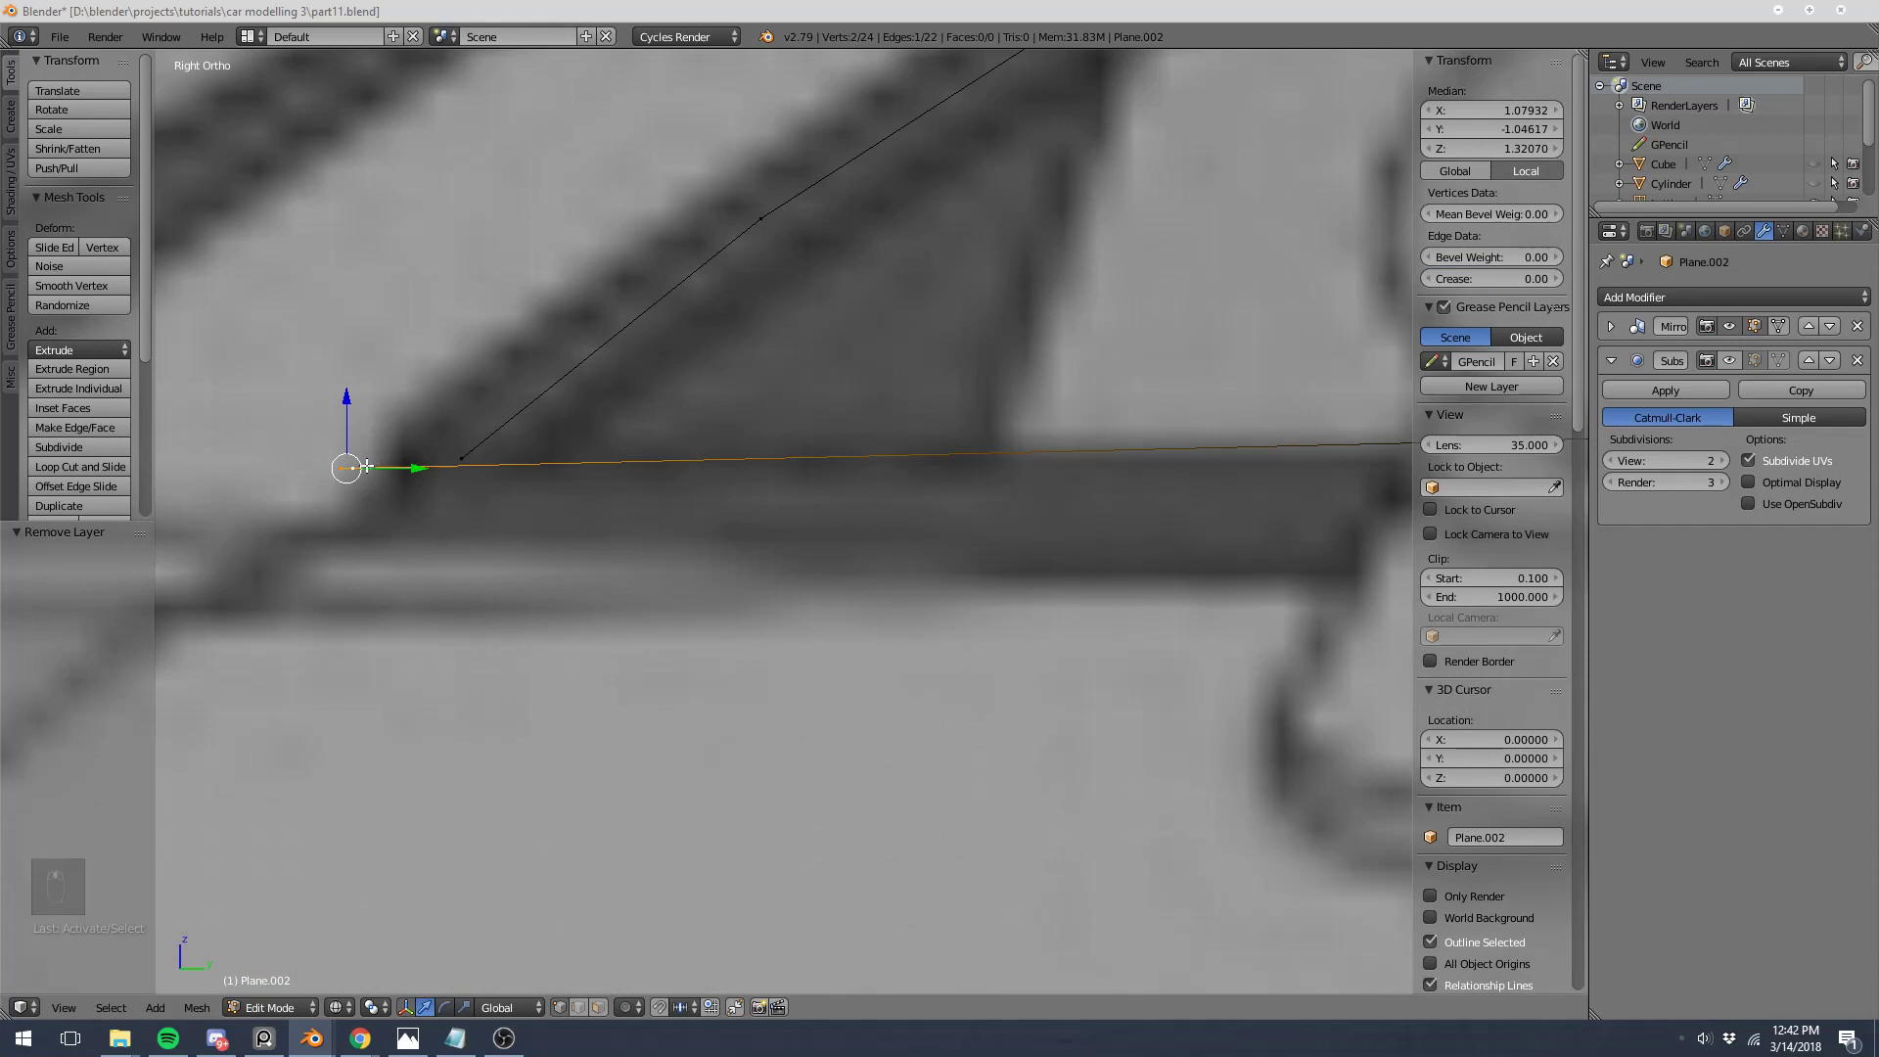
right_click(344, 468)
key("x")
left_click(333, 457)
right_click(334, 461)
key("x")
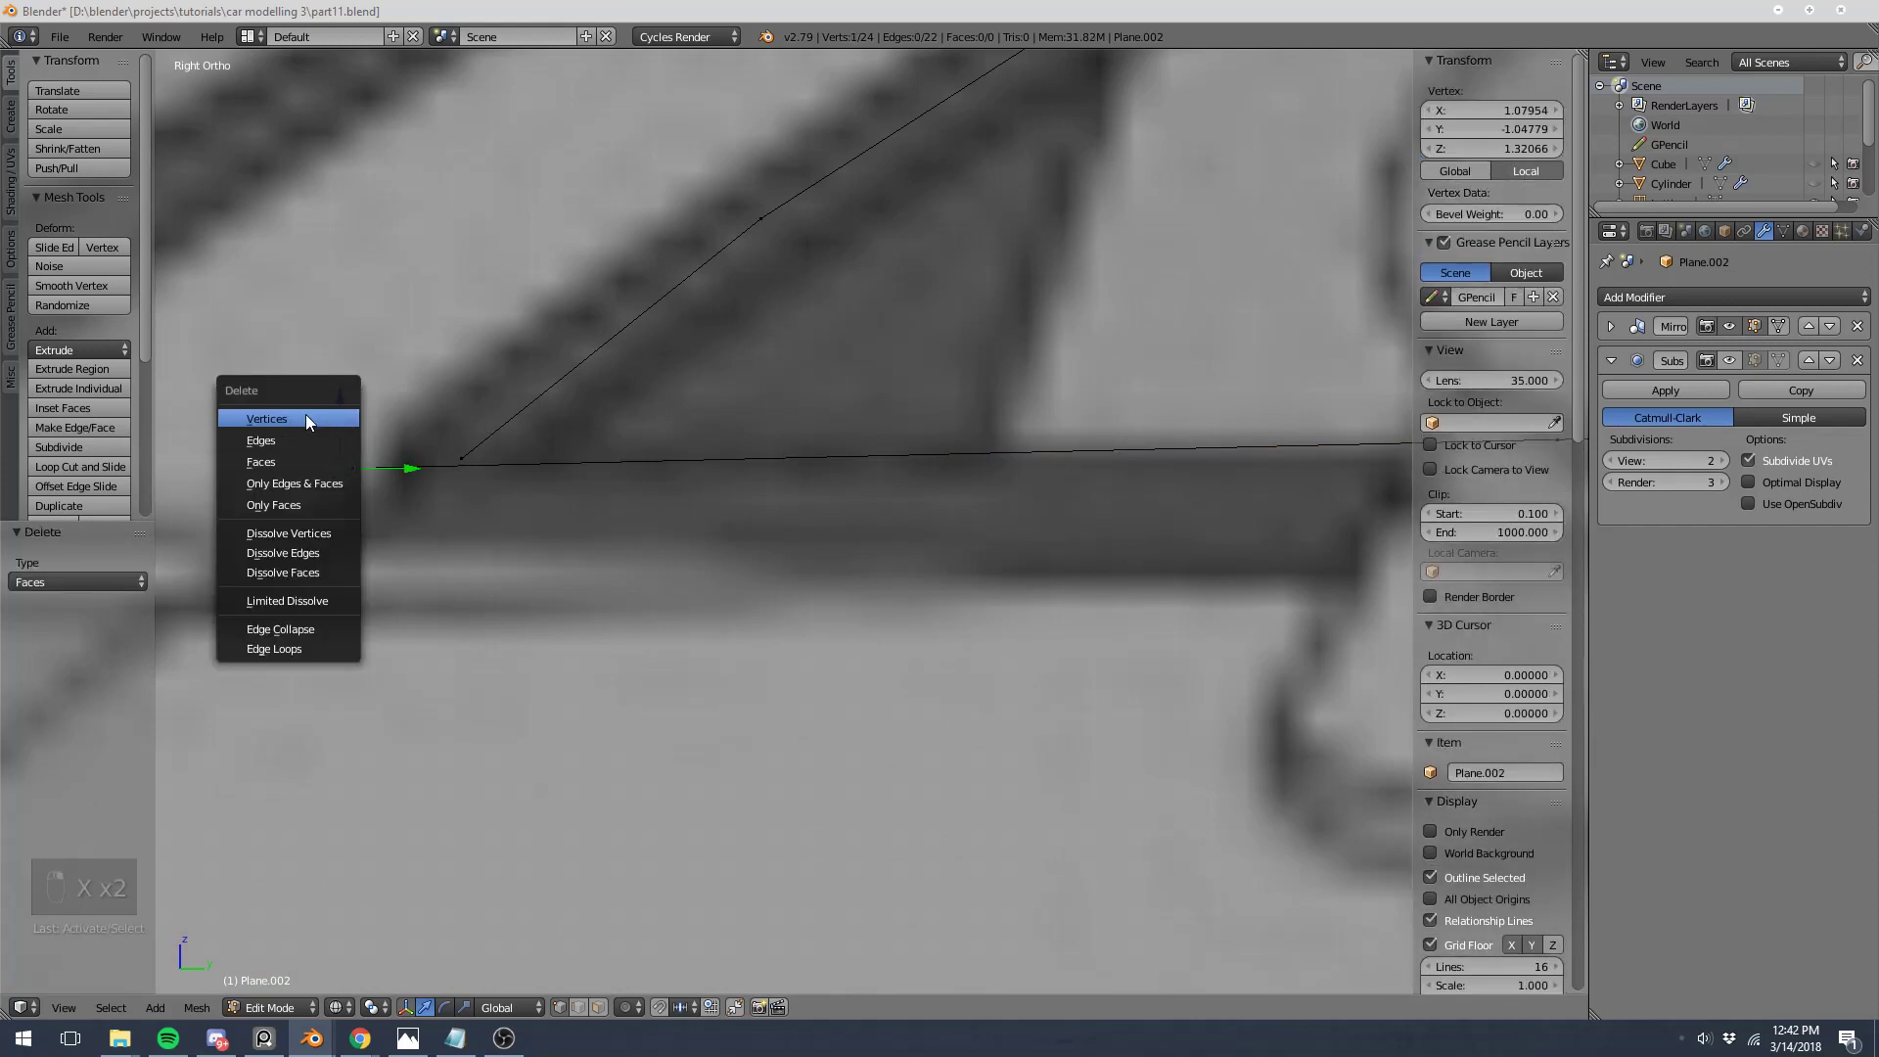
left_click(313, 420)
Step: Slide the lower line's end vertex back beneath the pillar line's end and join the two with an edge
right_click(351, 467)
key("g")
key("g")
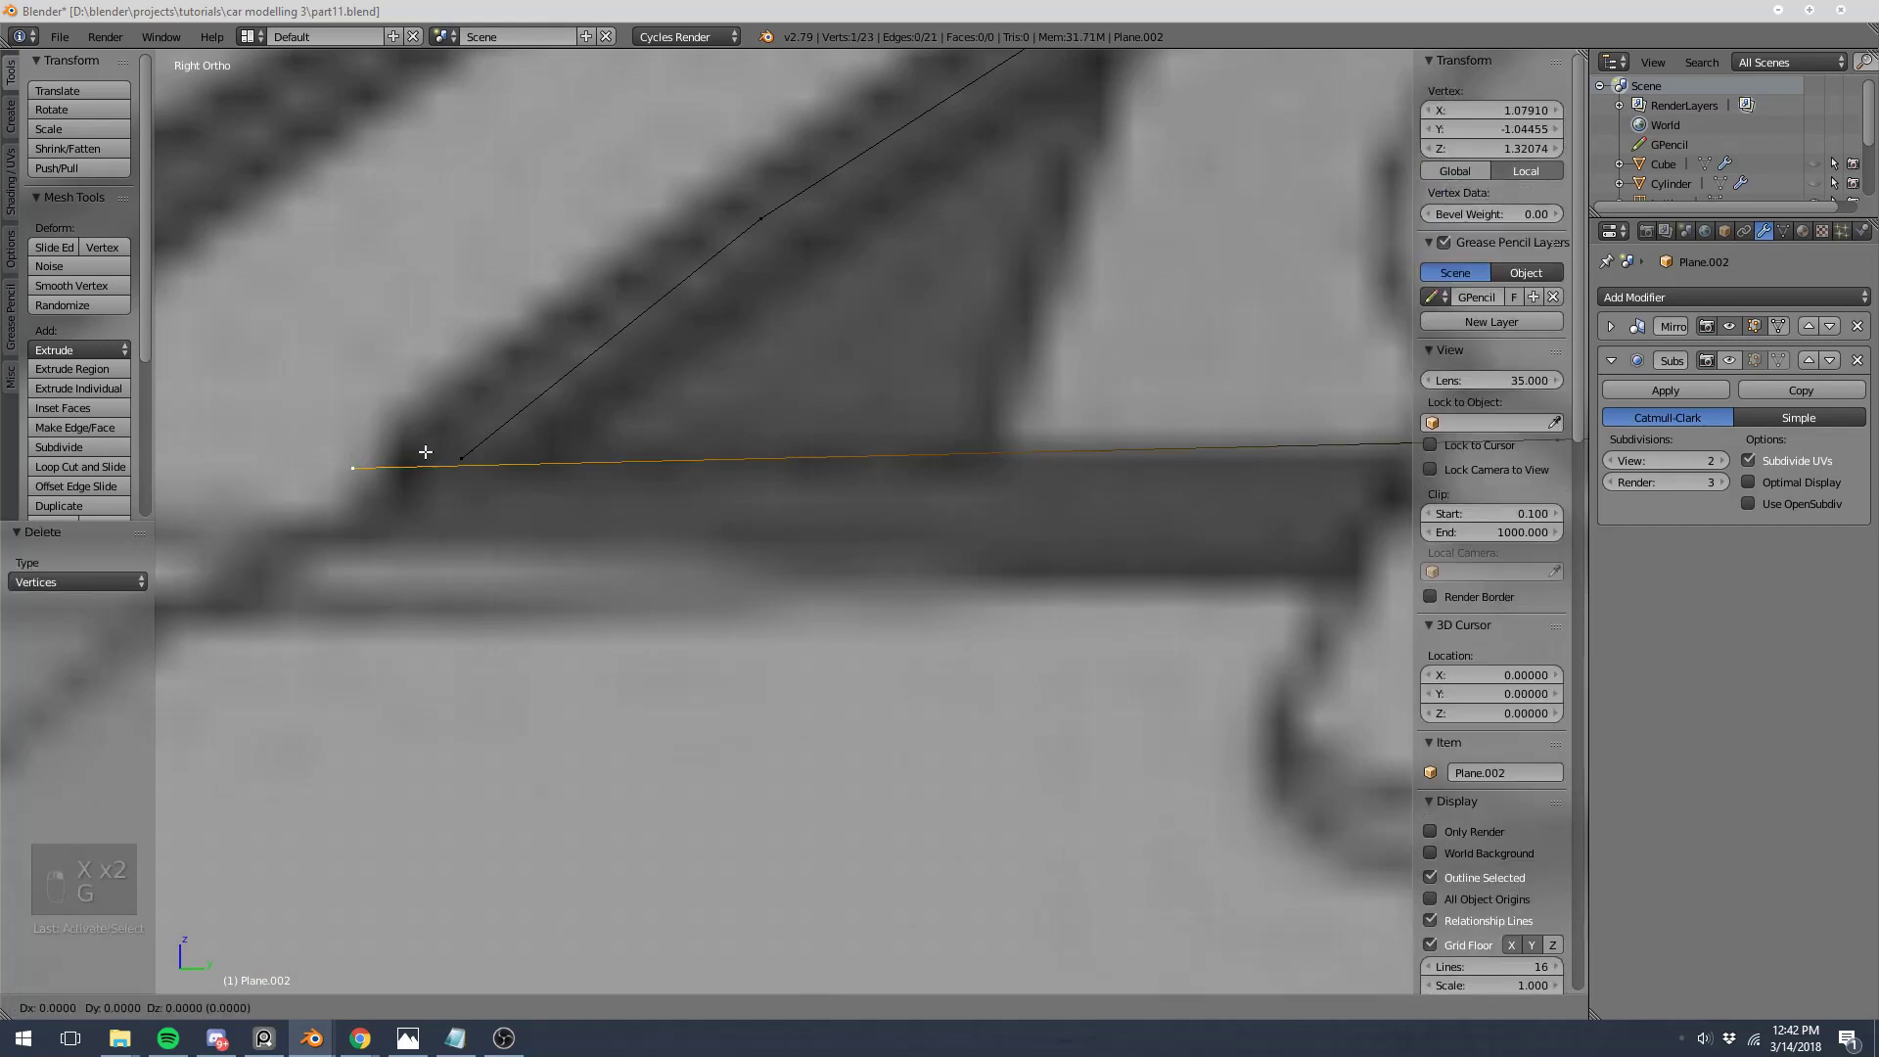
left_click(531, 460)
right_click(461, 457, "shift")
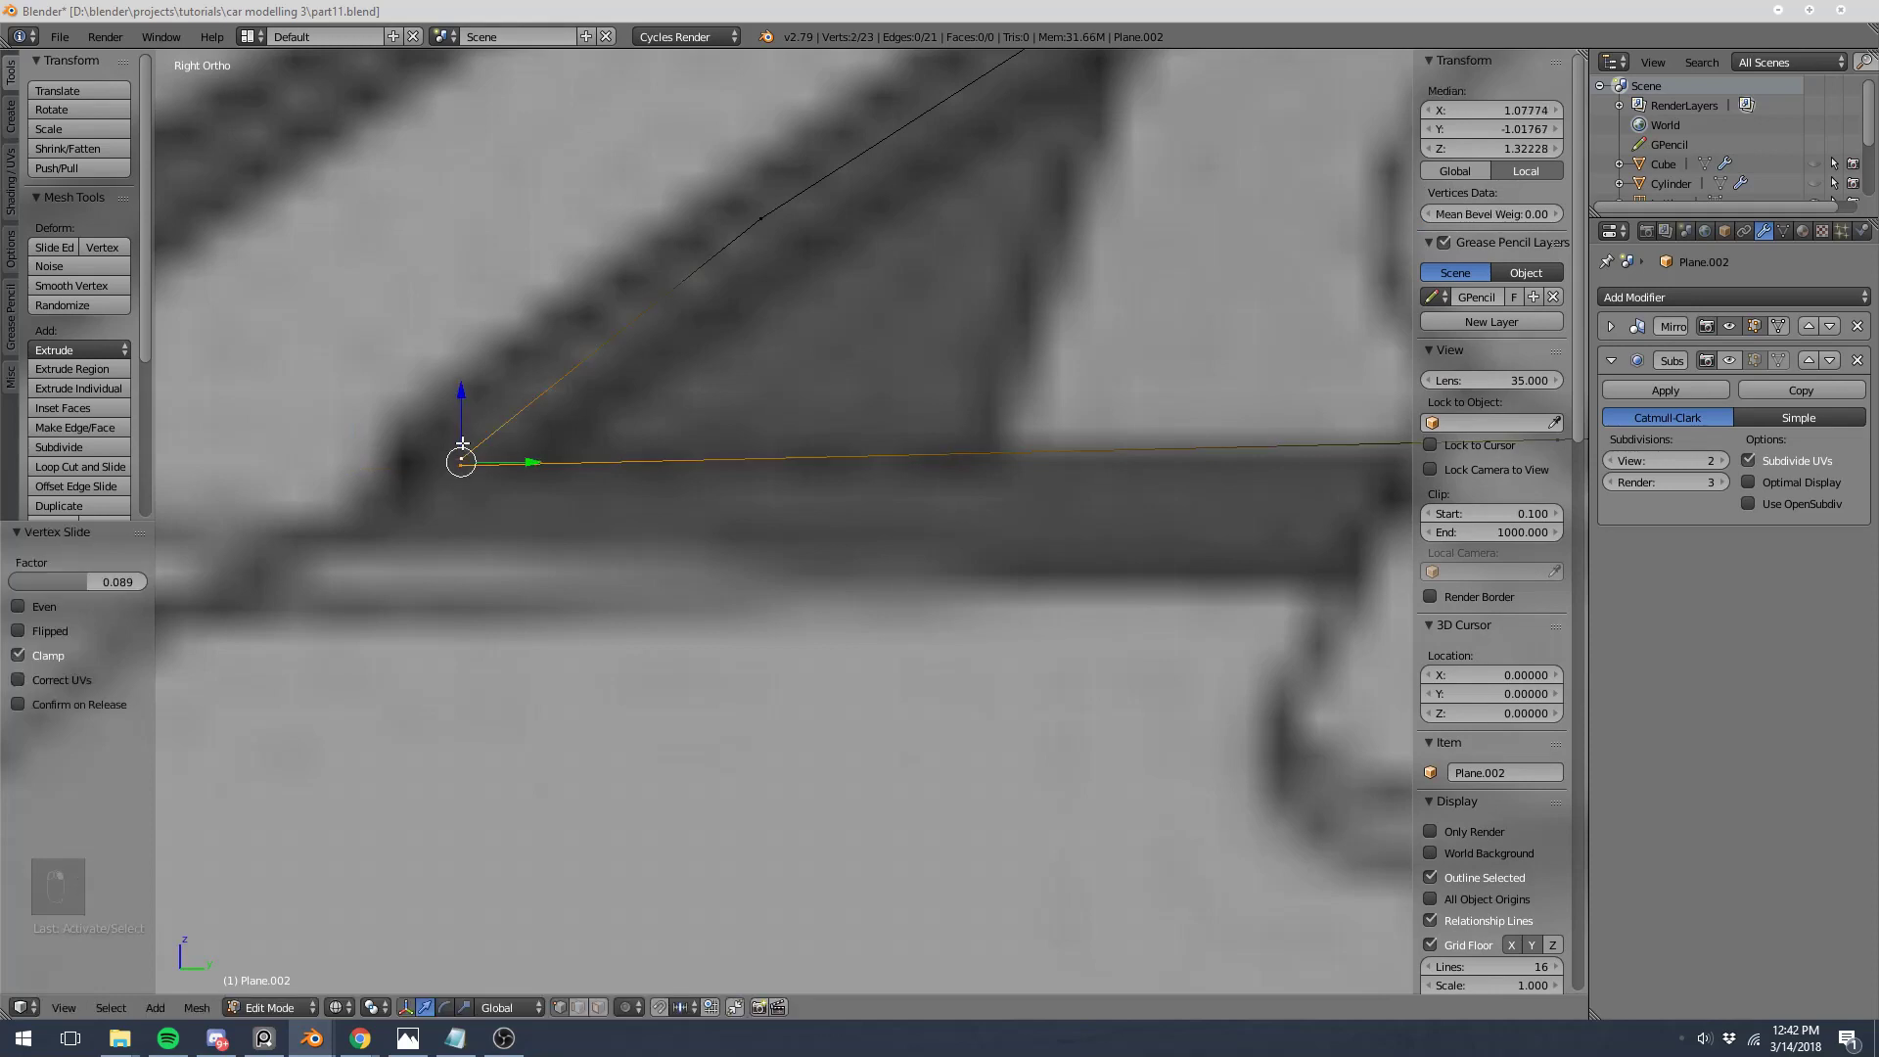
key("f")
key("a")
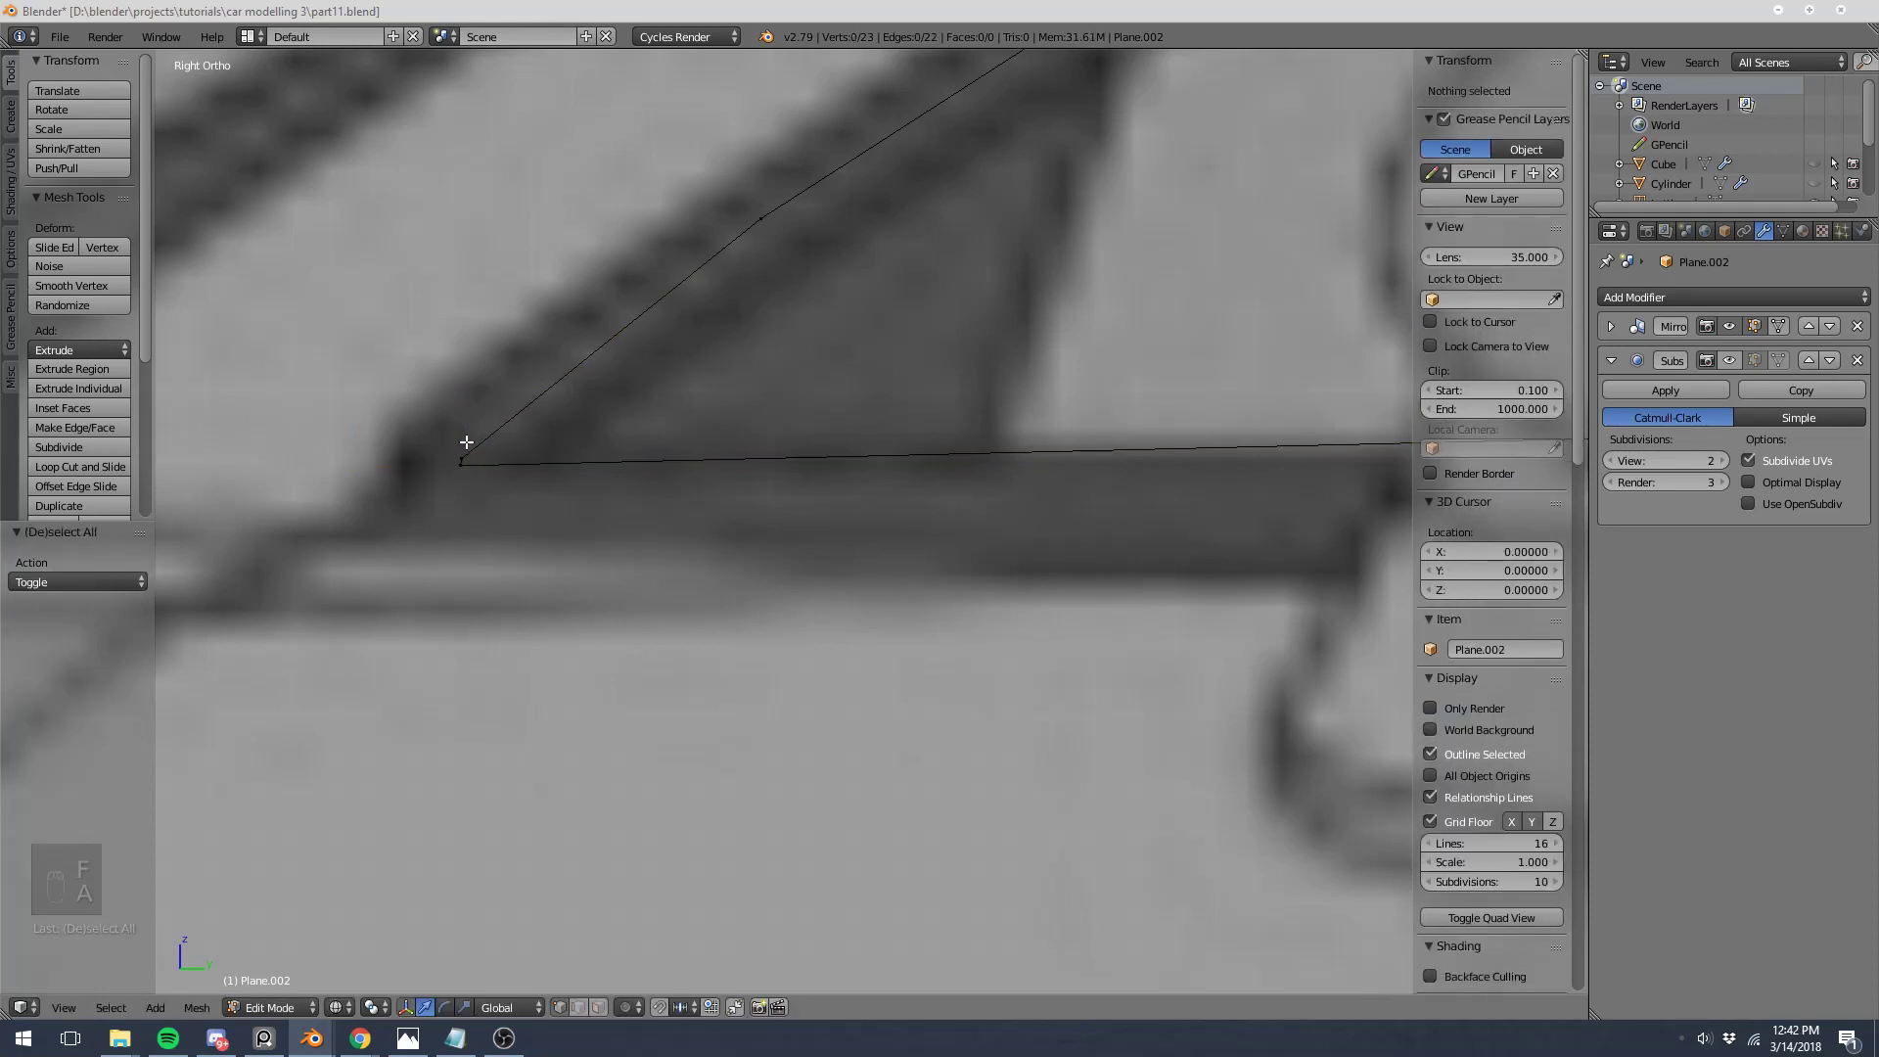
Step: Delete the two facing end vertices at the gap in the lower rim beside the rear door seam
scroll(471, 440, "down", 5)
middle_click_drag(939, 449, 768, 449, "shift")
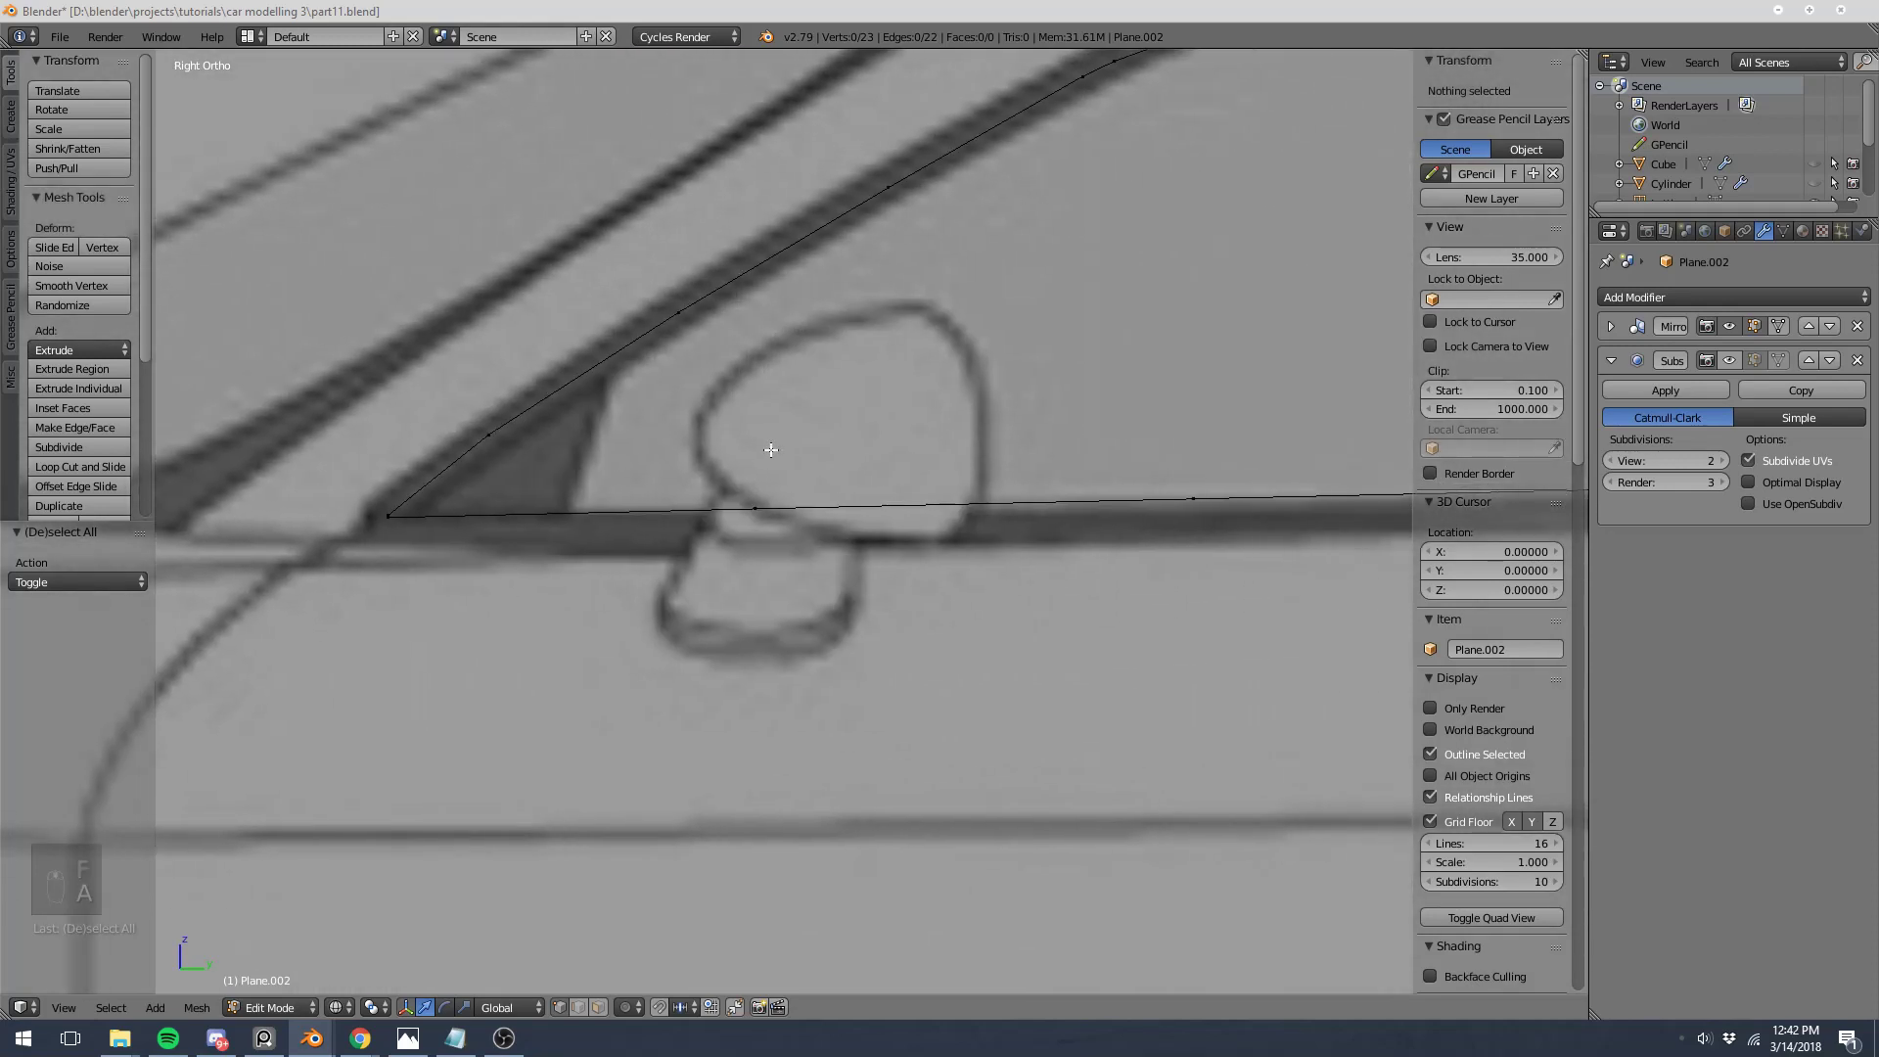
scroll(768, 449, "down", 2)
scroll(1250, 399, "down", 3)
middle_click_drag(1251, 398, 826, 461, "shift")
scroll(713, 495, "up", 4)
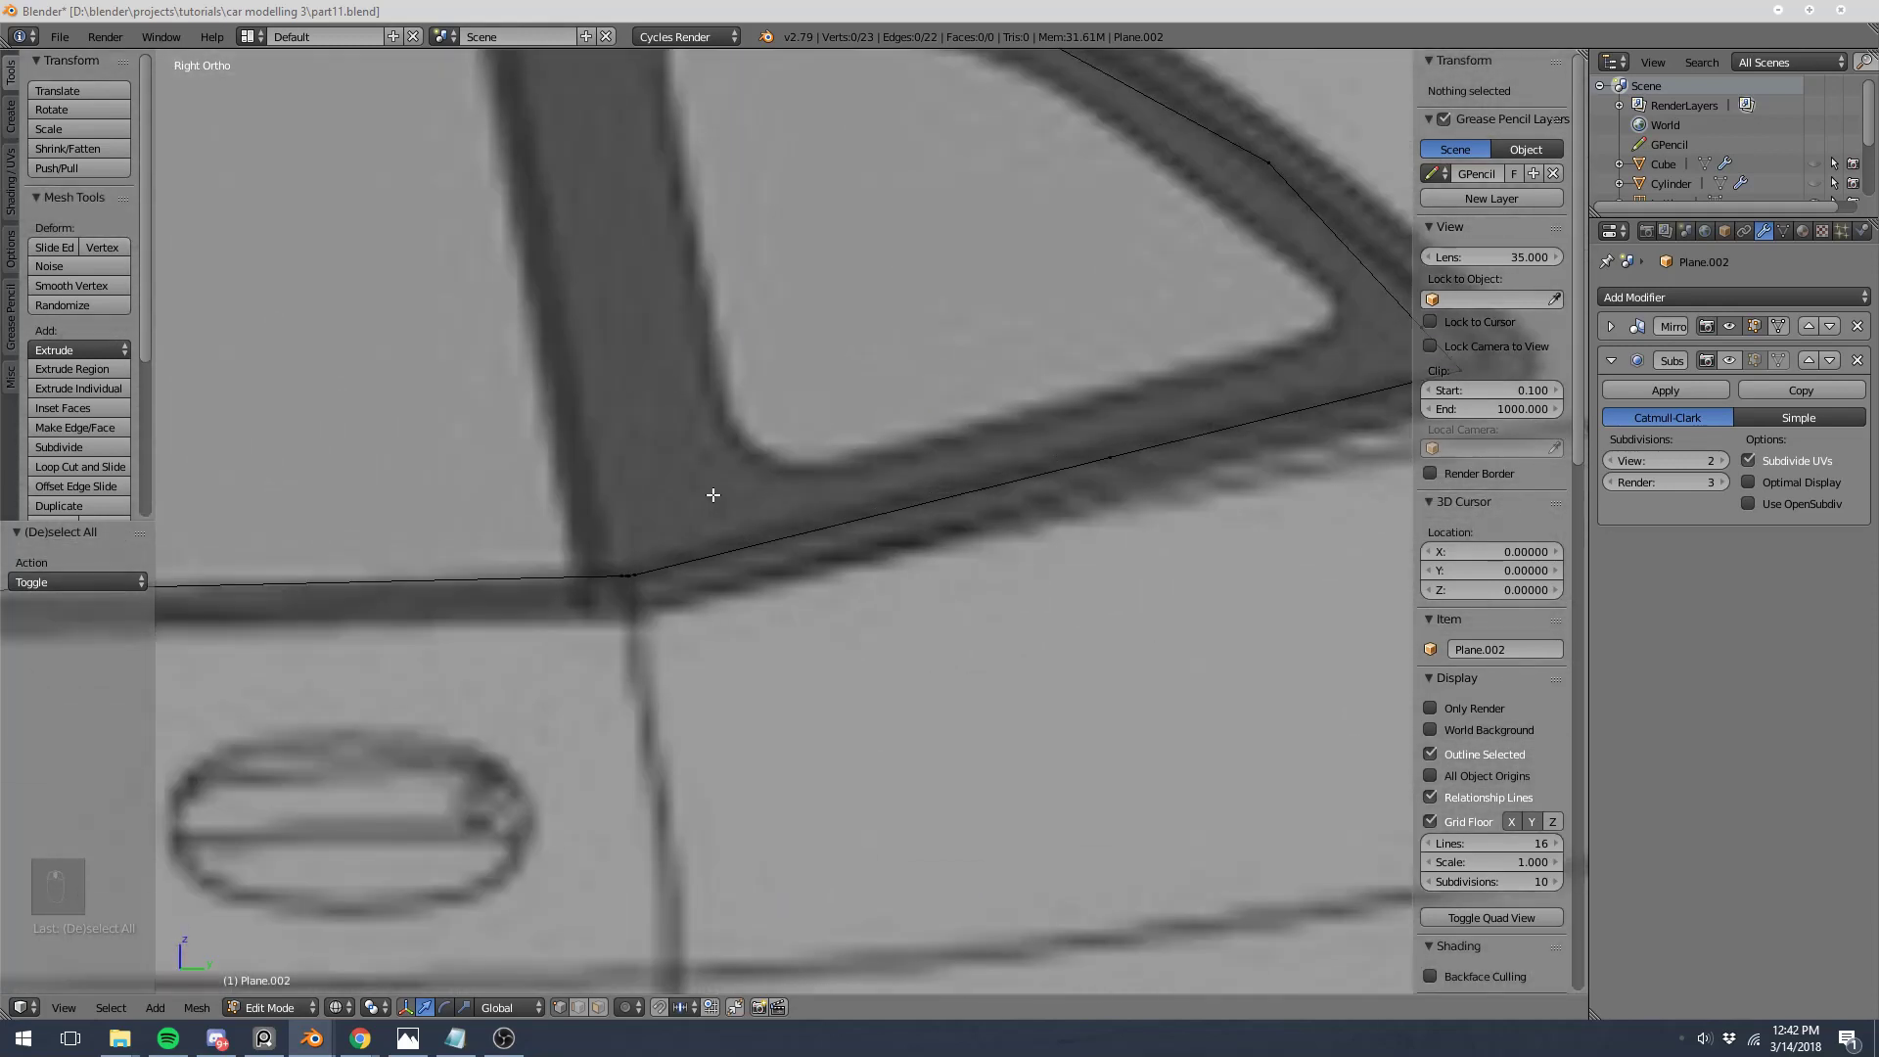
scroll(698, 525, "down", 2)
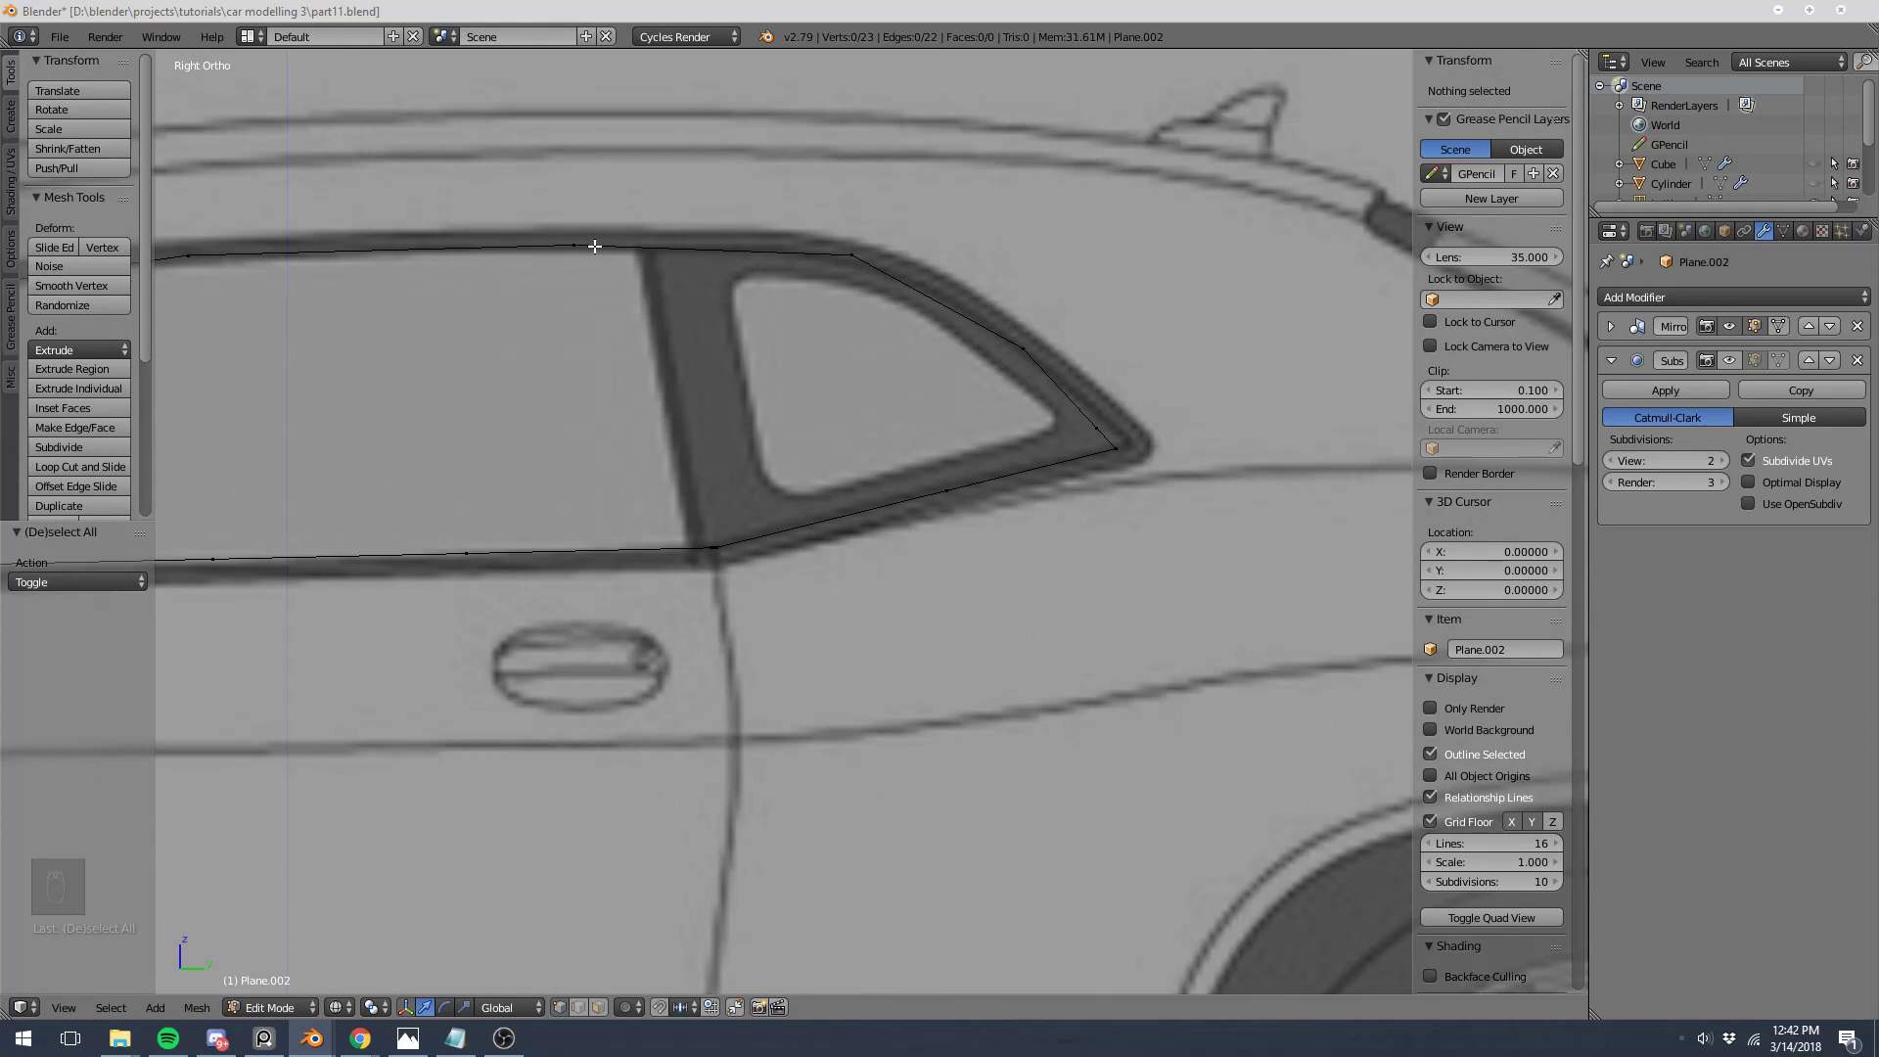
scroll(780, 600, "up", 6)
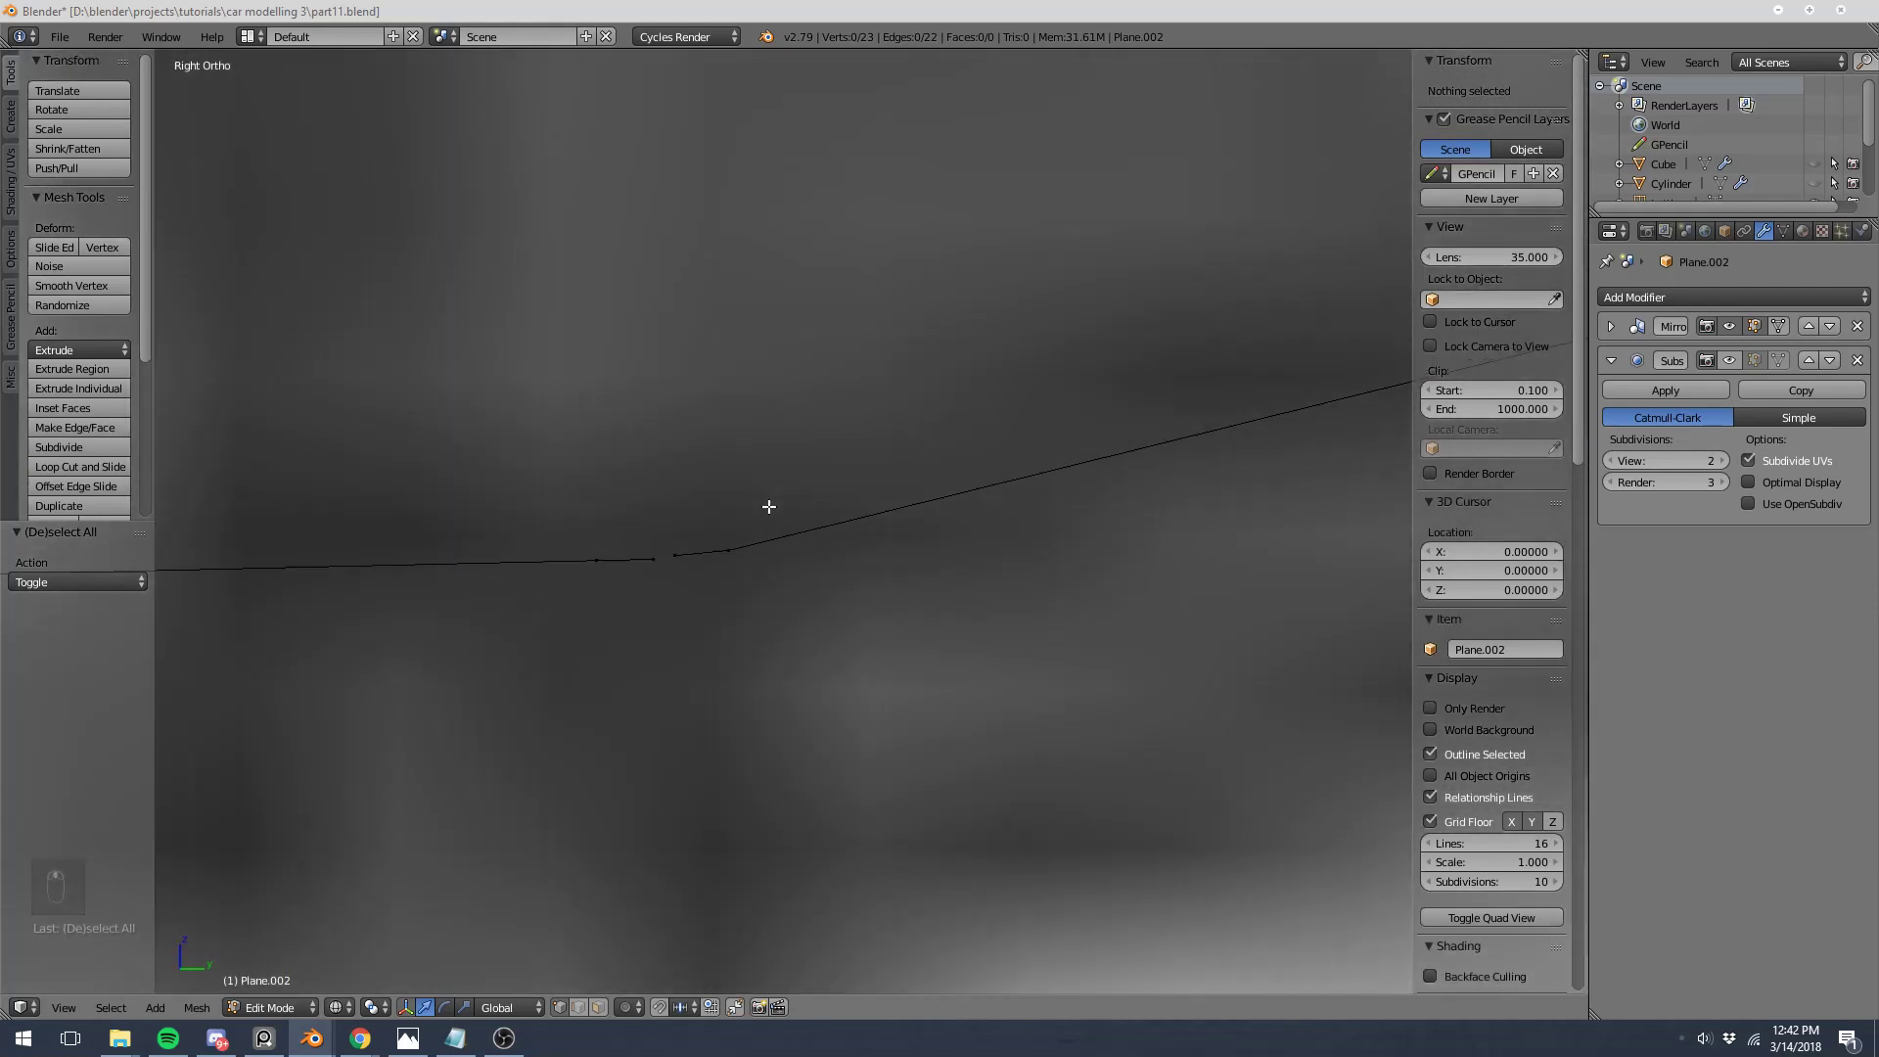
right_click(653, 558)
right_click(676, 555, "shift")
key("x")
left_click(684, 545)
Step: Join the two remaining end vertices beside the door seam with an edge, closing the outline's lower rim
right_click(629, 558)
right_click(778, 547, "shift")
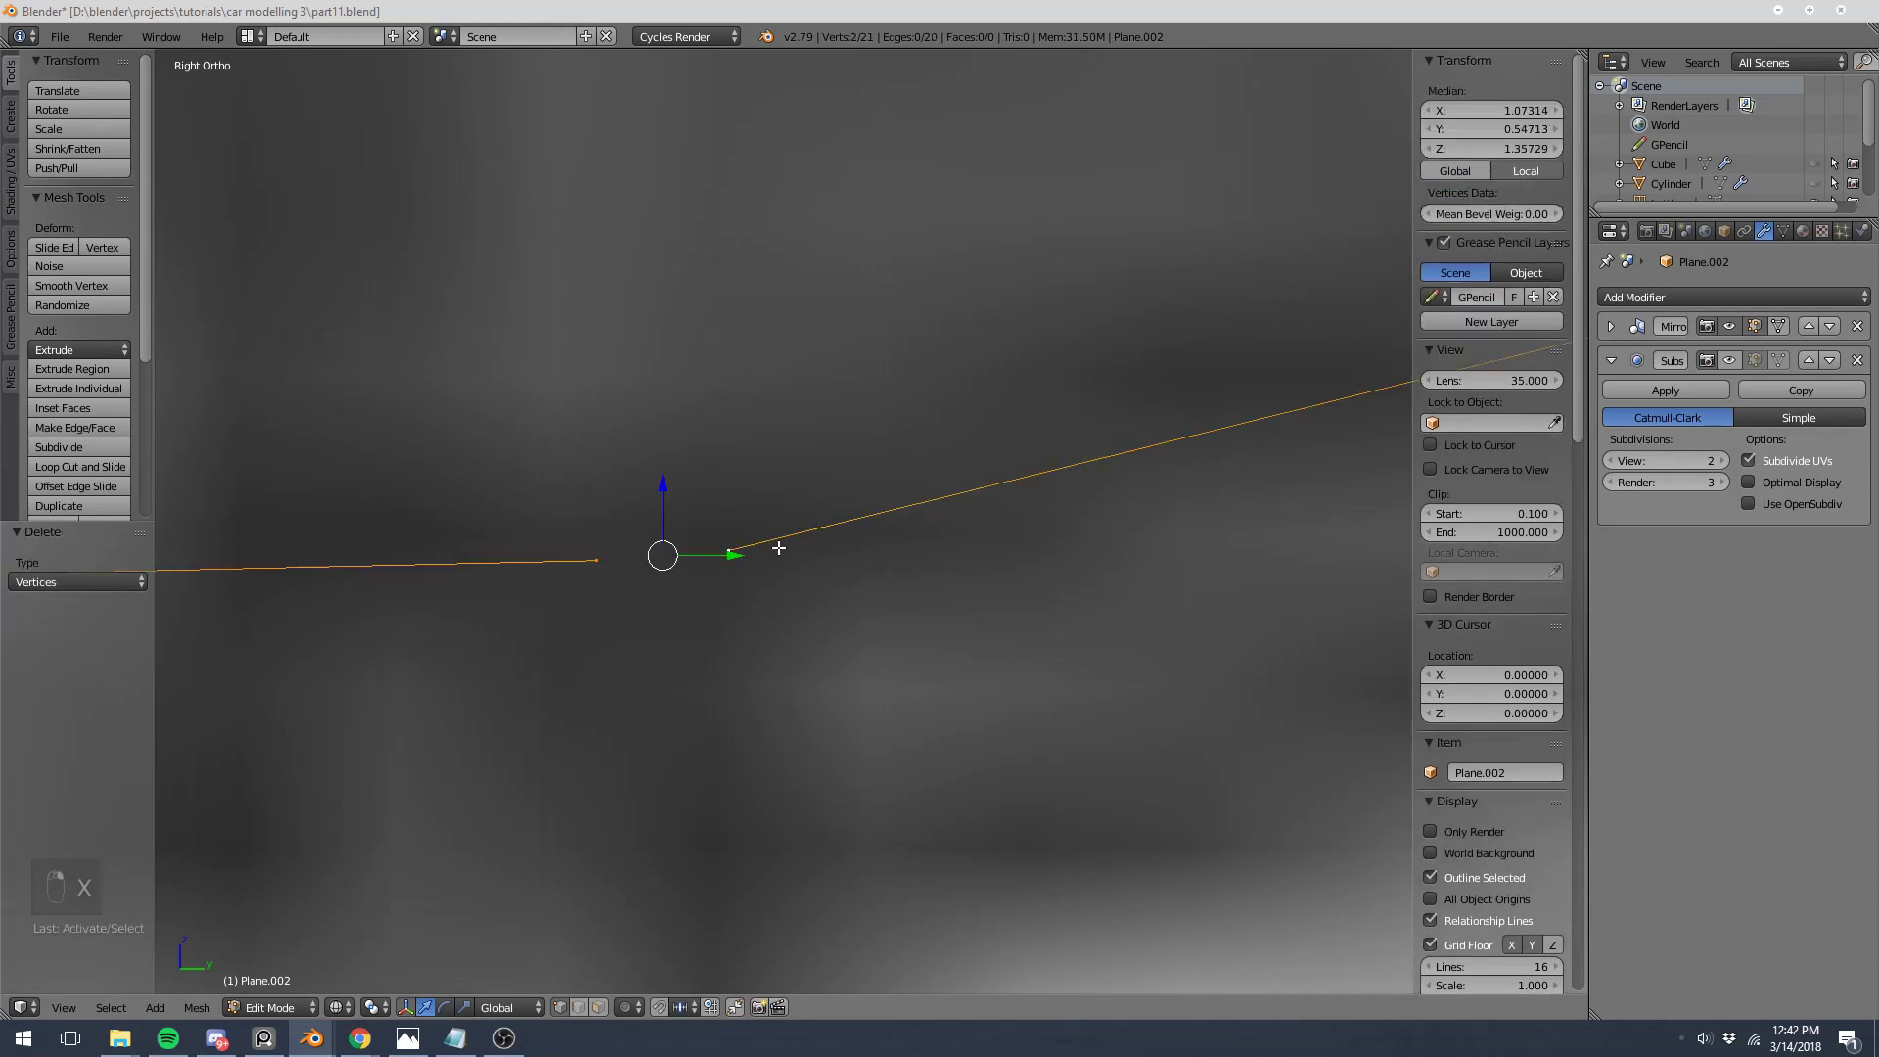
key("f")
scroll(777, 546, "down", 8)
key("a")
Step: Select both end vertices of the lower rim segment just ahead of the door seam
scroll(776, 544, "down", 6)
right_click(774, 543)
right_click(363, 536, "shift")
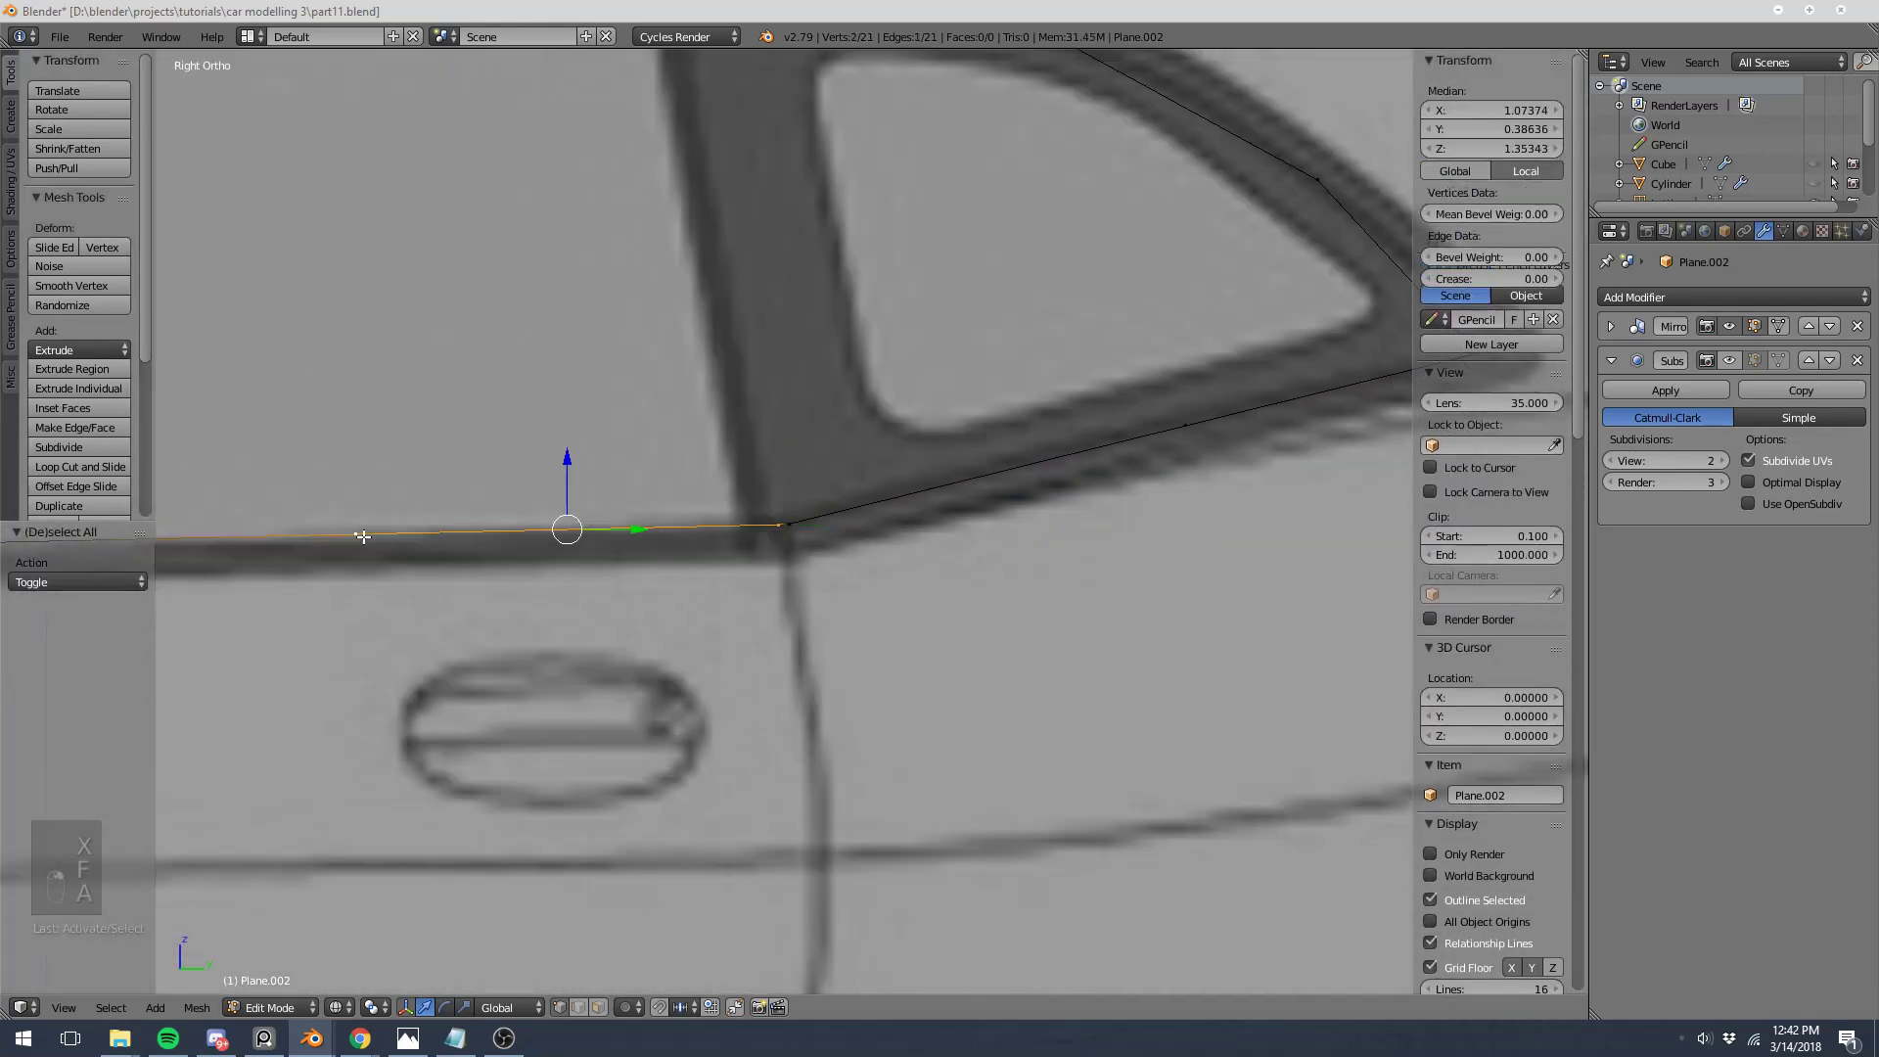
Step: Try subdividing the selected lower rim segment, and undo the subdivision to restore the two-vertex selection
key("w")
left_click(369, 537)
scroll(369, 536, "up", 4)
right_click(326, 535)
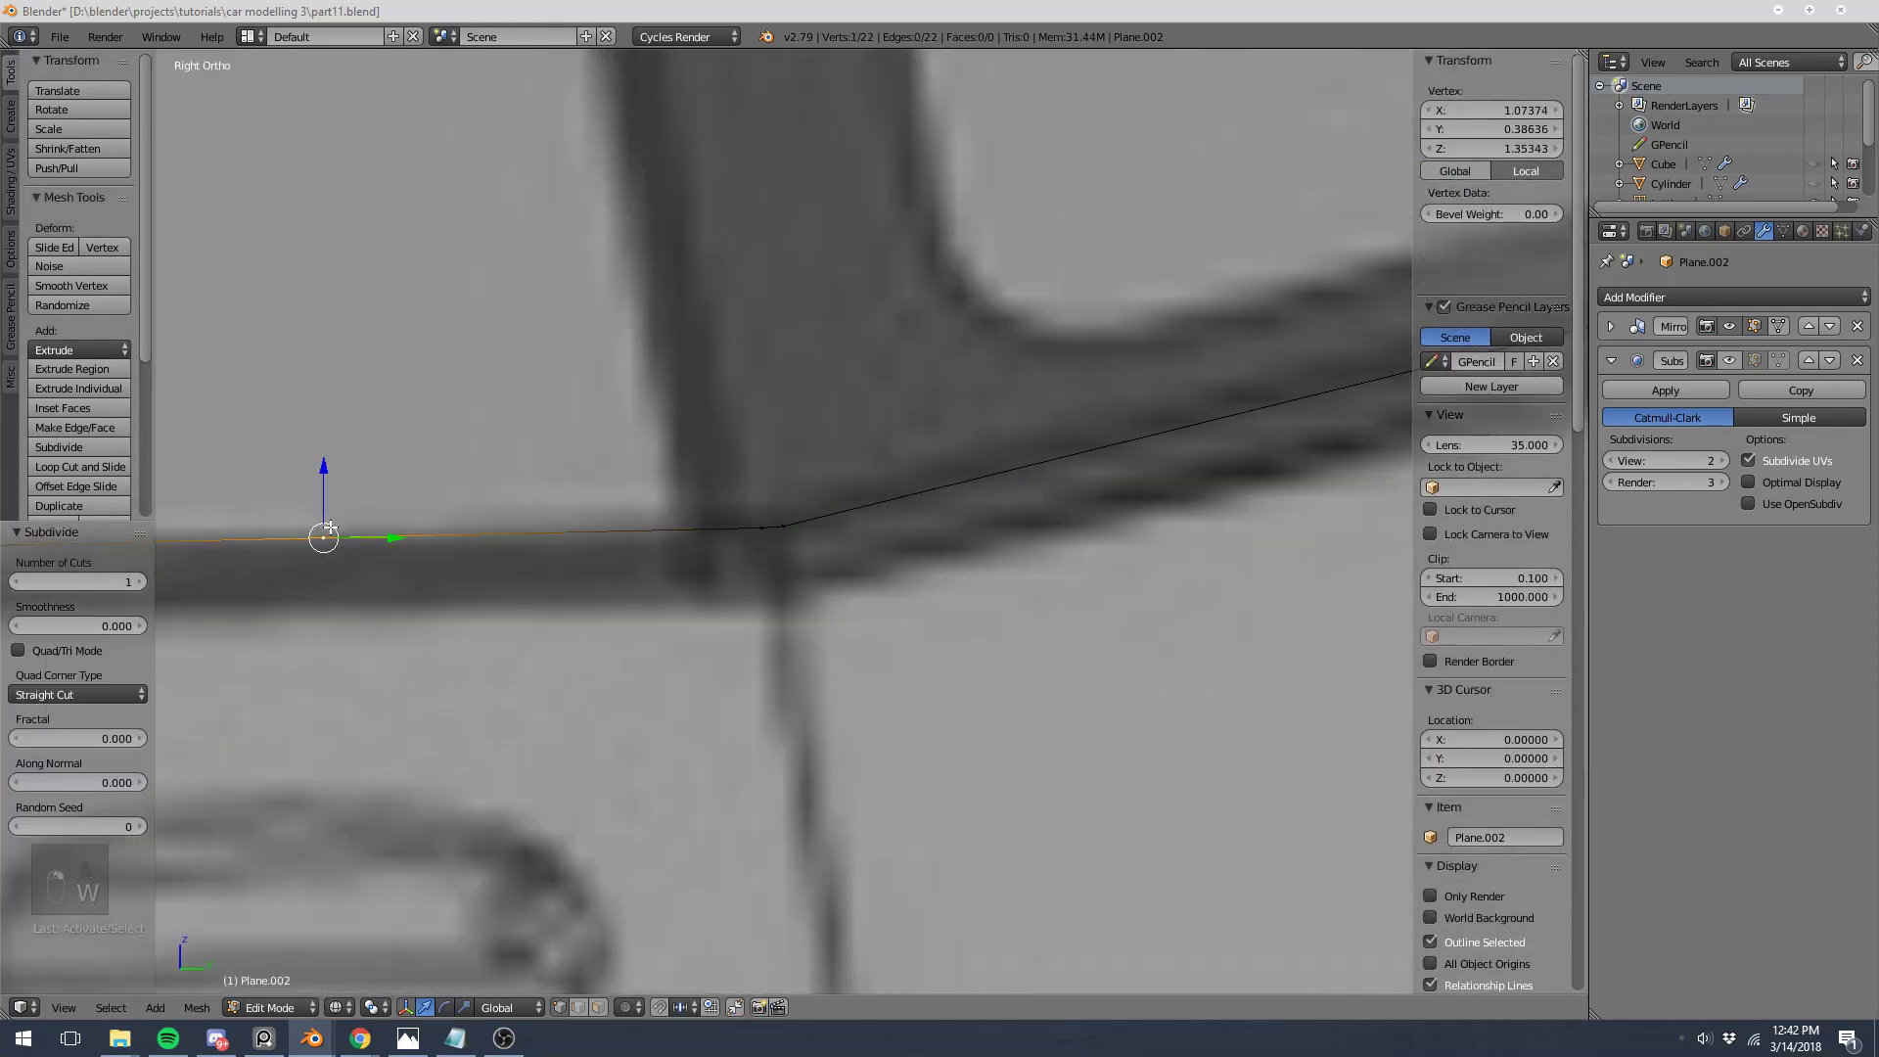
key("ctrl+z")
scroll(759, 537, "down", 4)
key("ctrl+z")
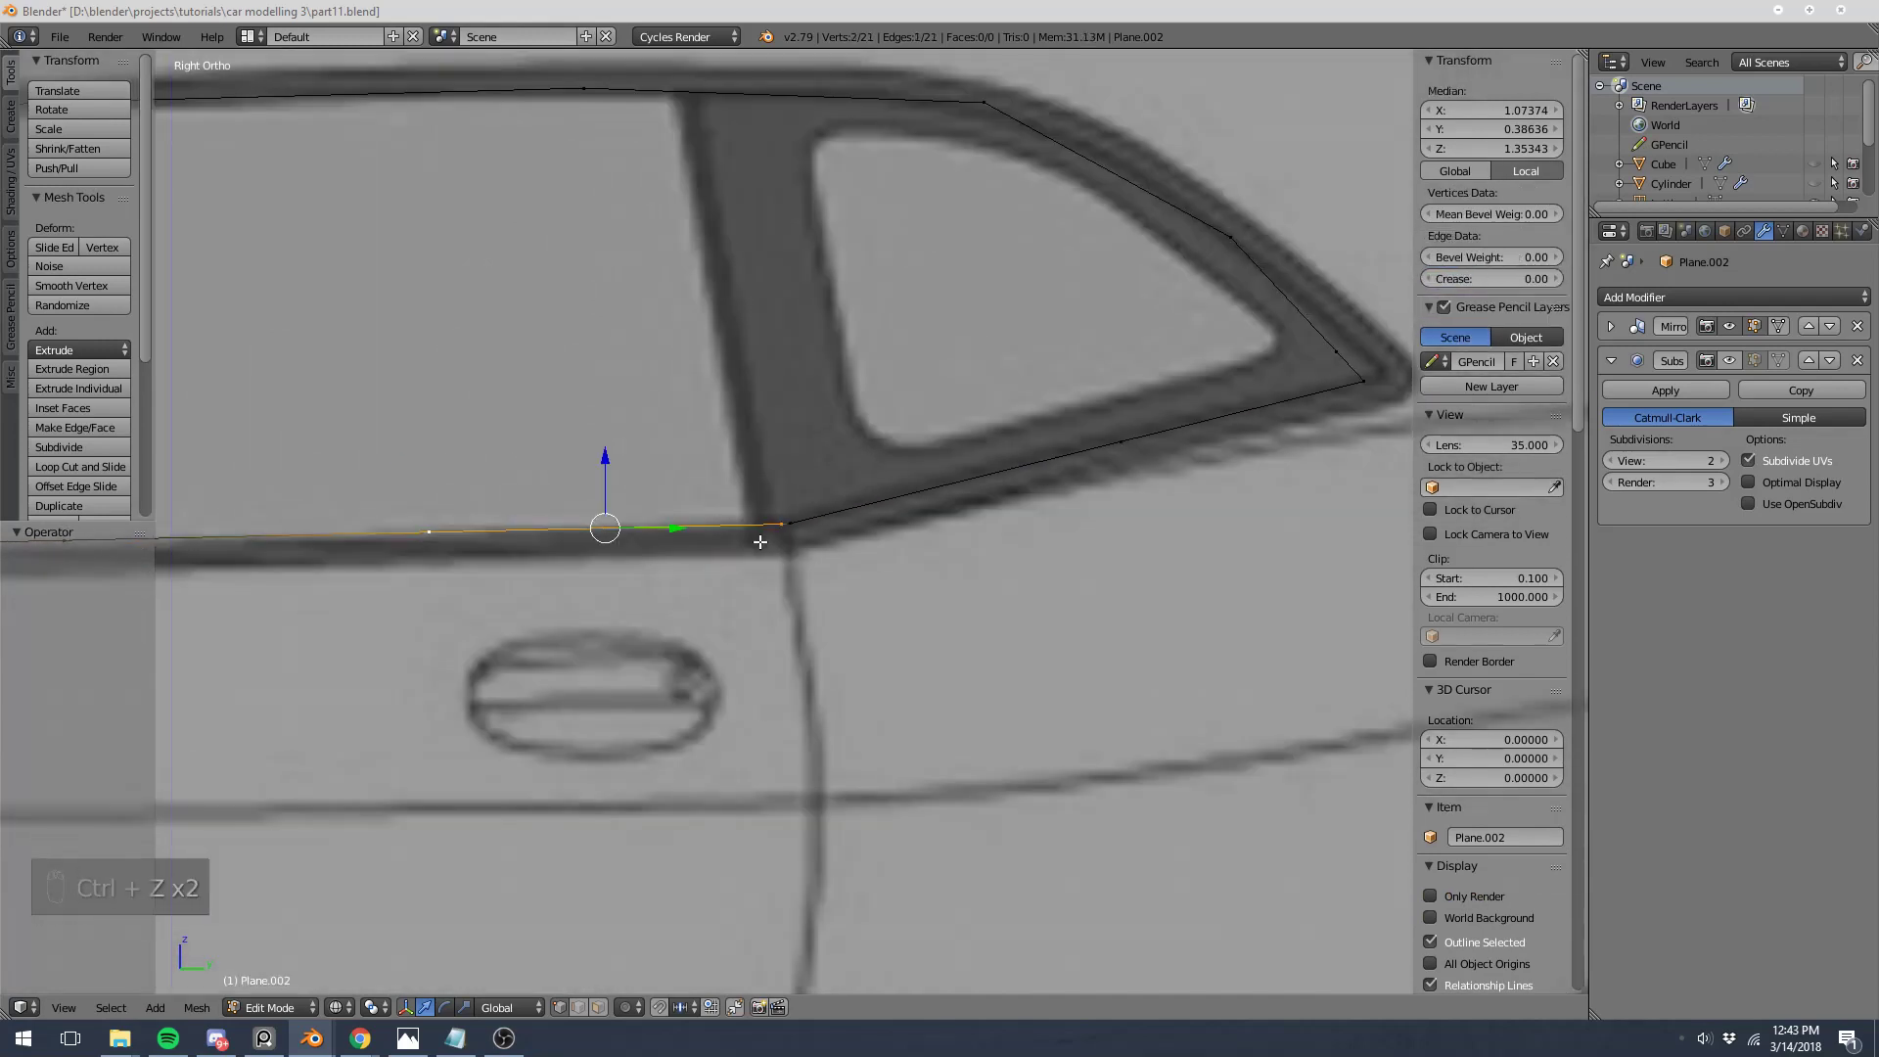
Step: Subdivide the selected lower rim segment above the door handle with one cut
scroll(760, 541, "up", 3)
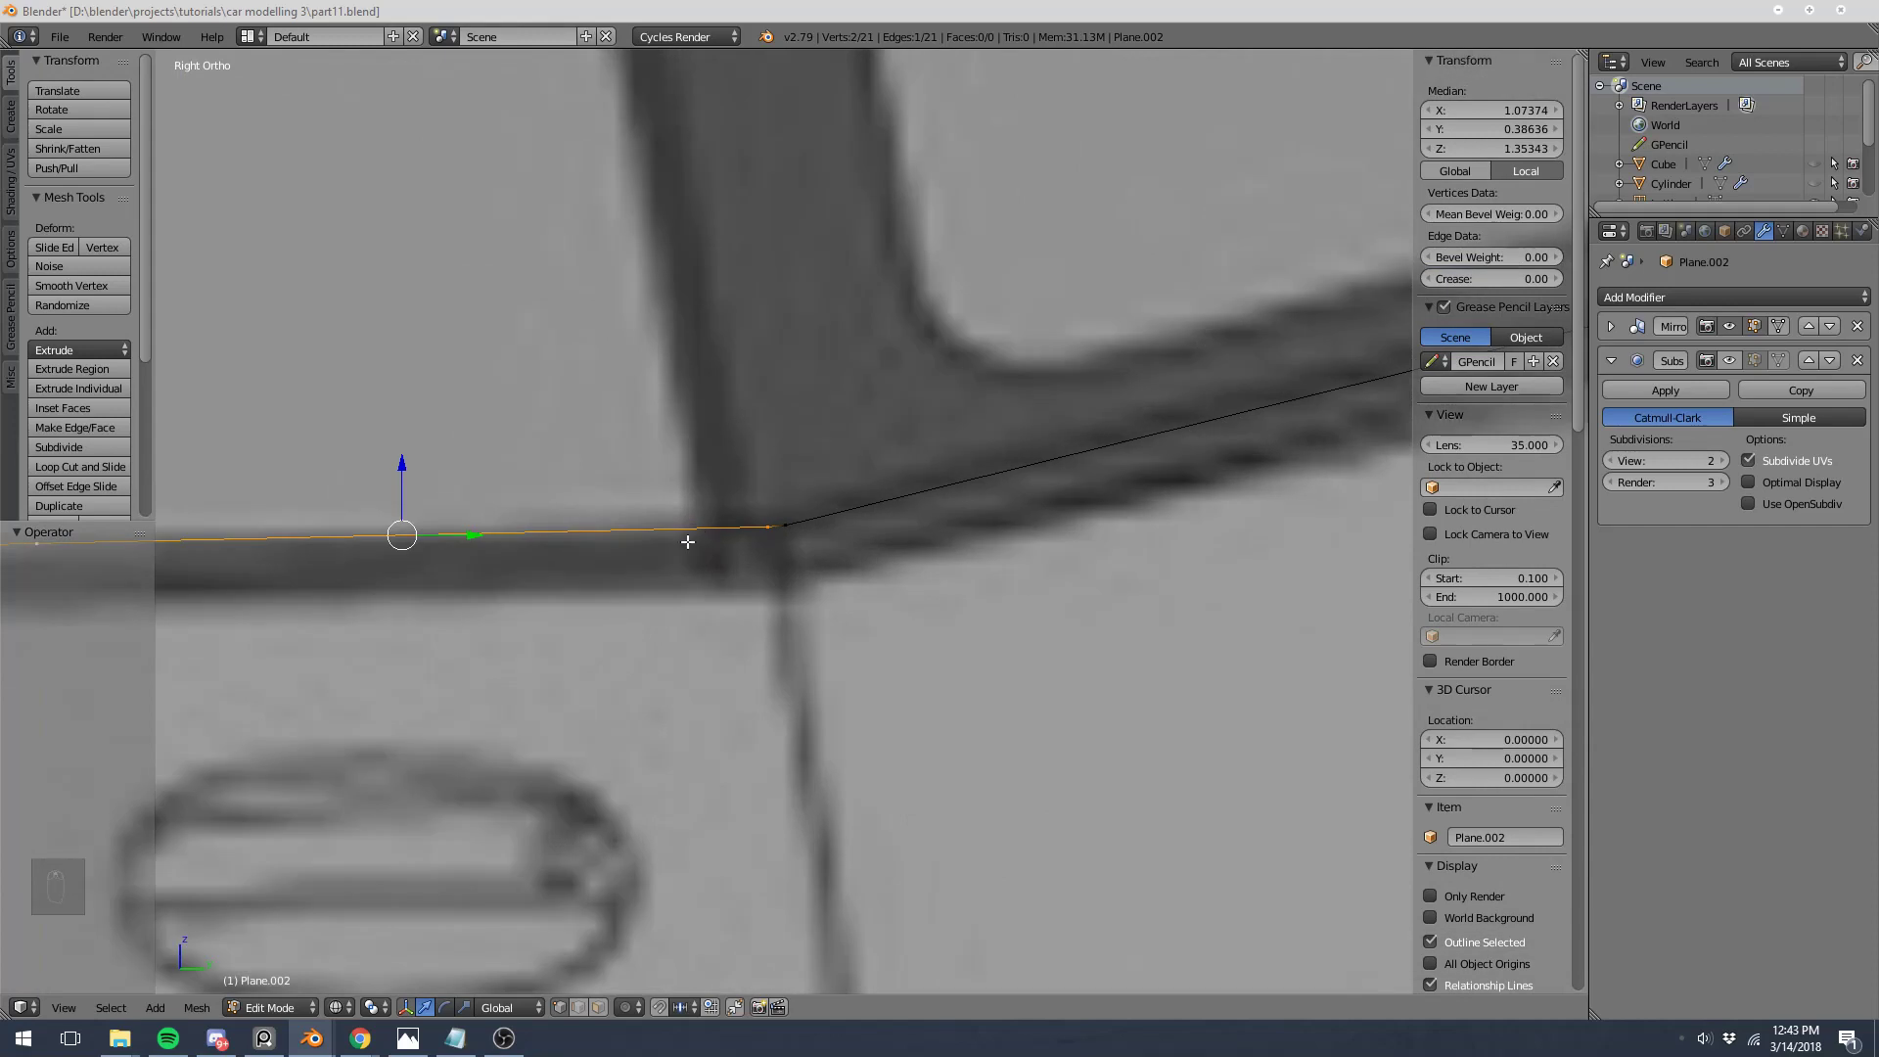
scroll(949, 523, "up", 2)
middle_click_drag(1064, 510, 867, 510, "shift")
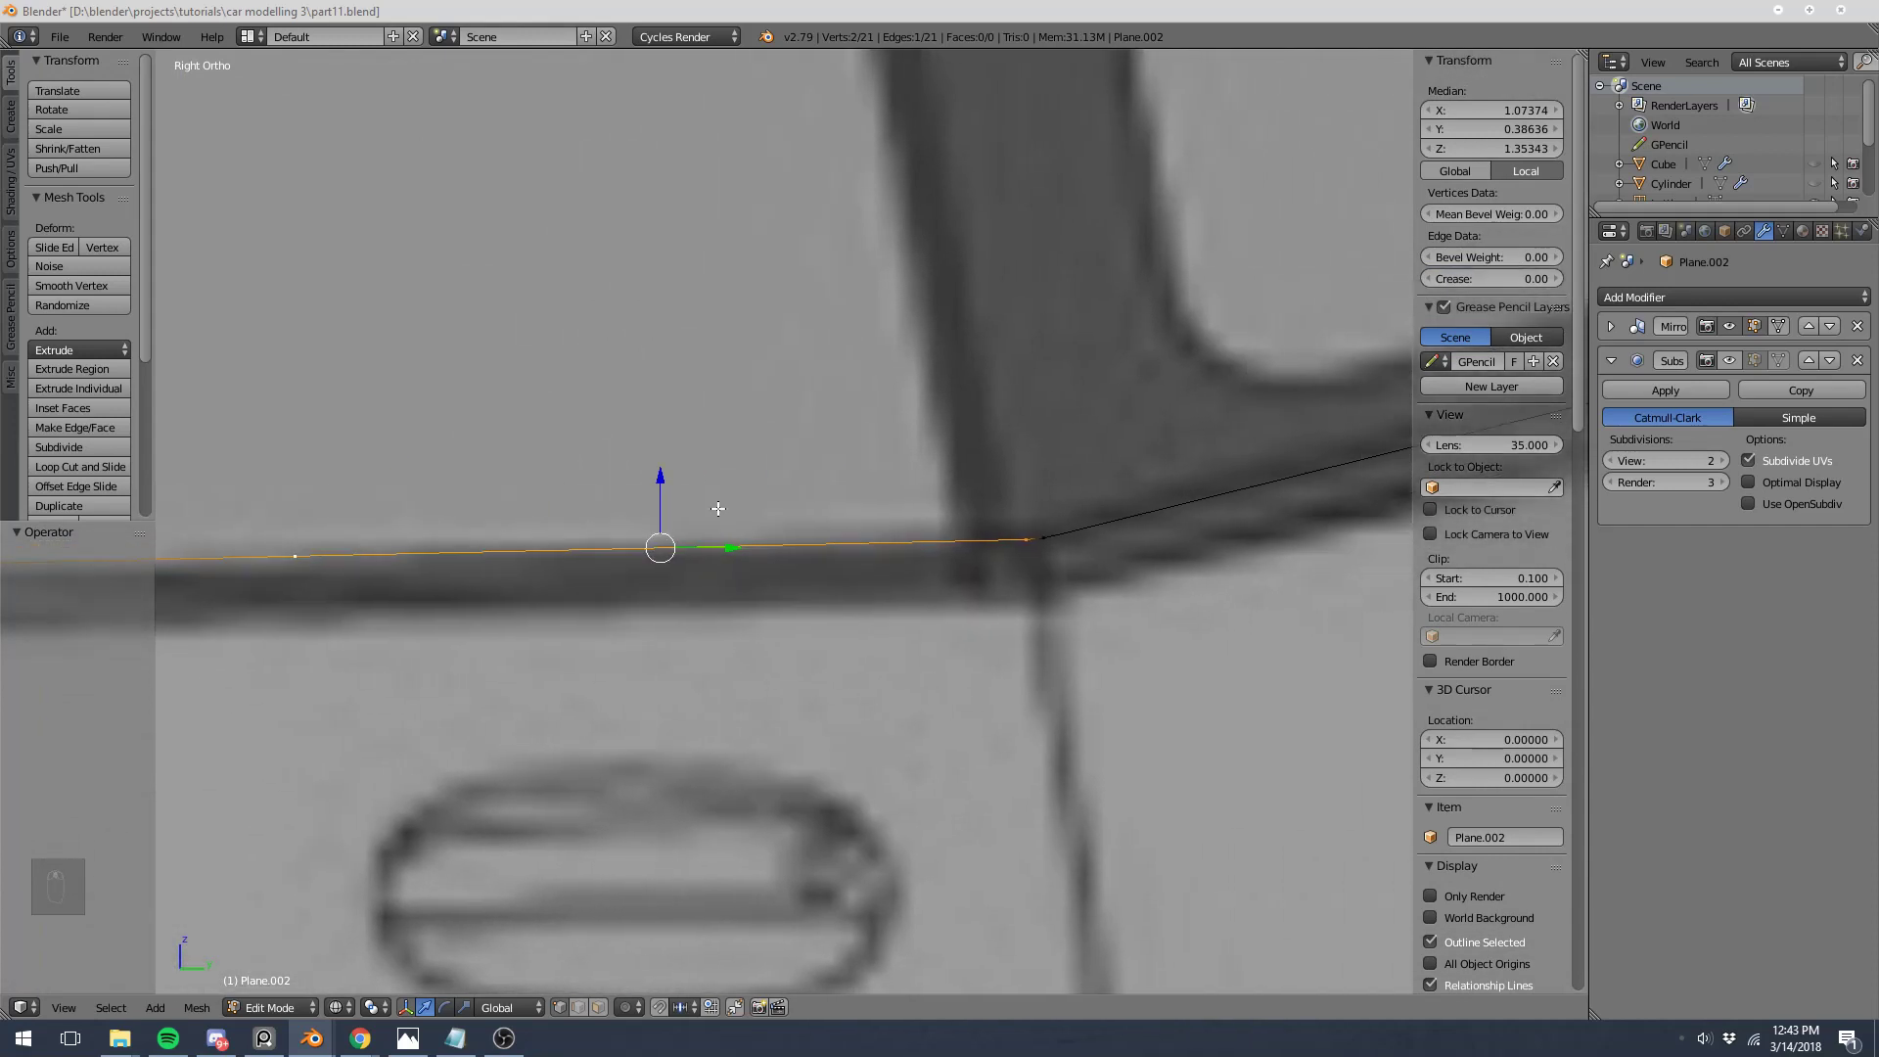
key("w")
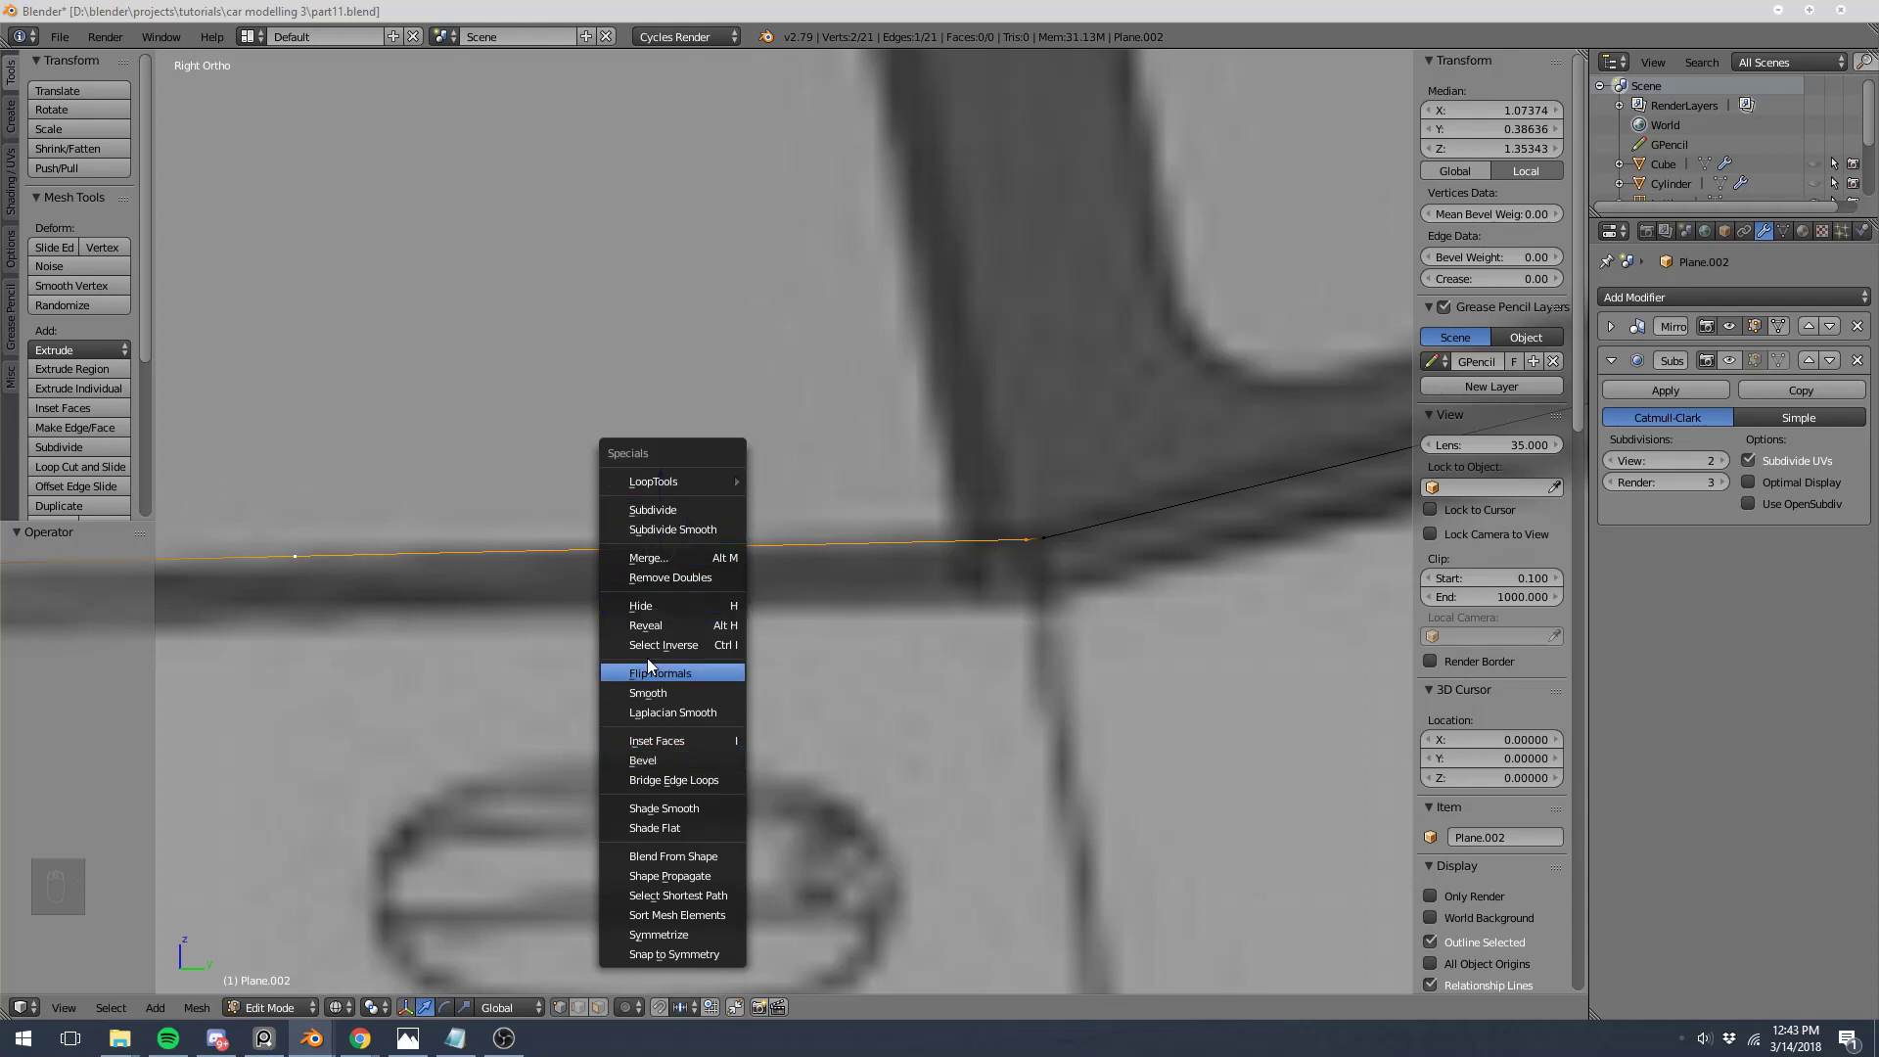
left_click(654, 511)
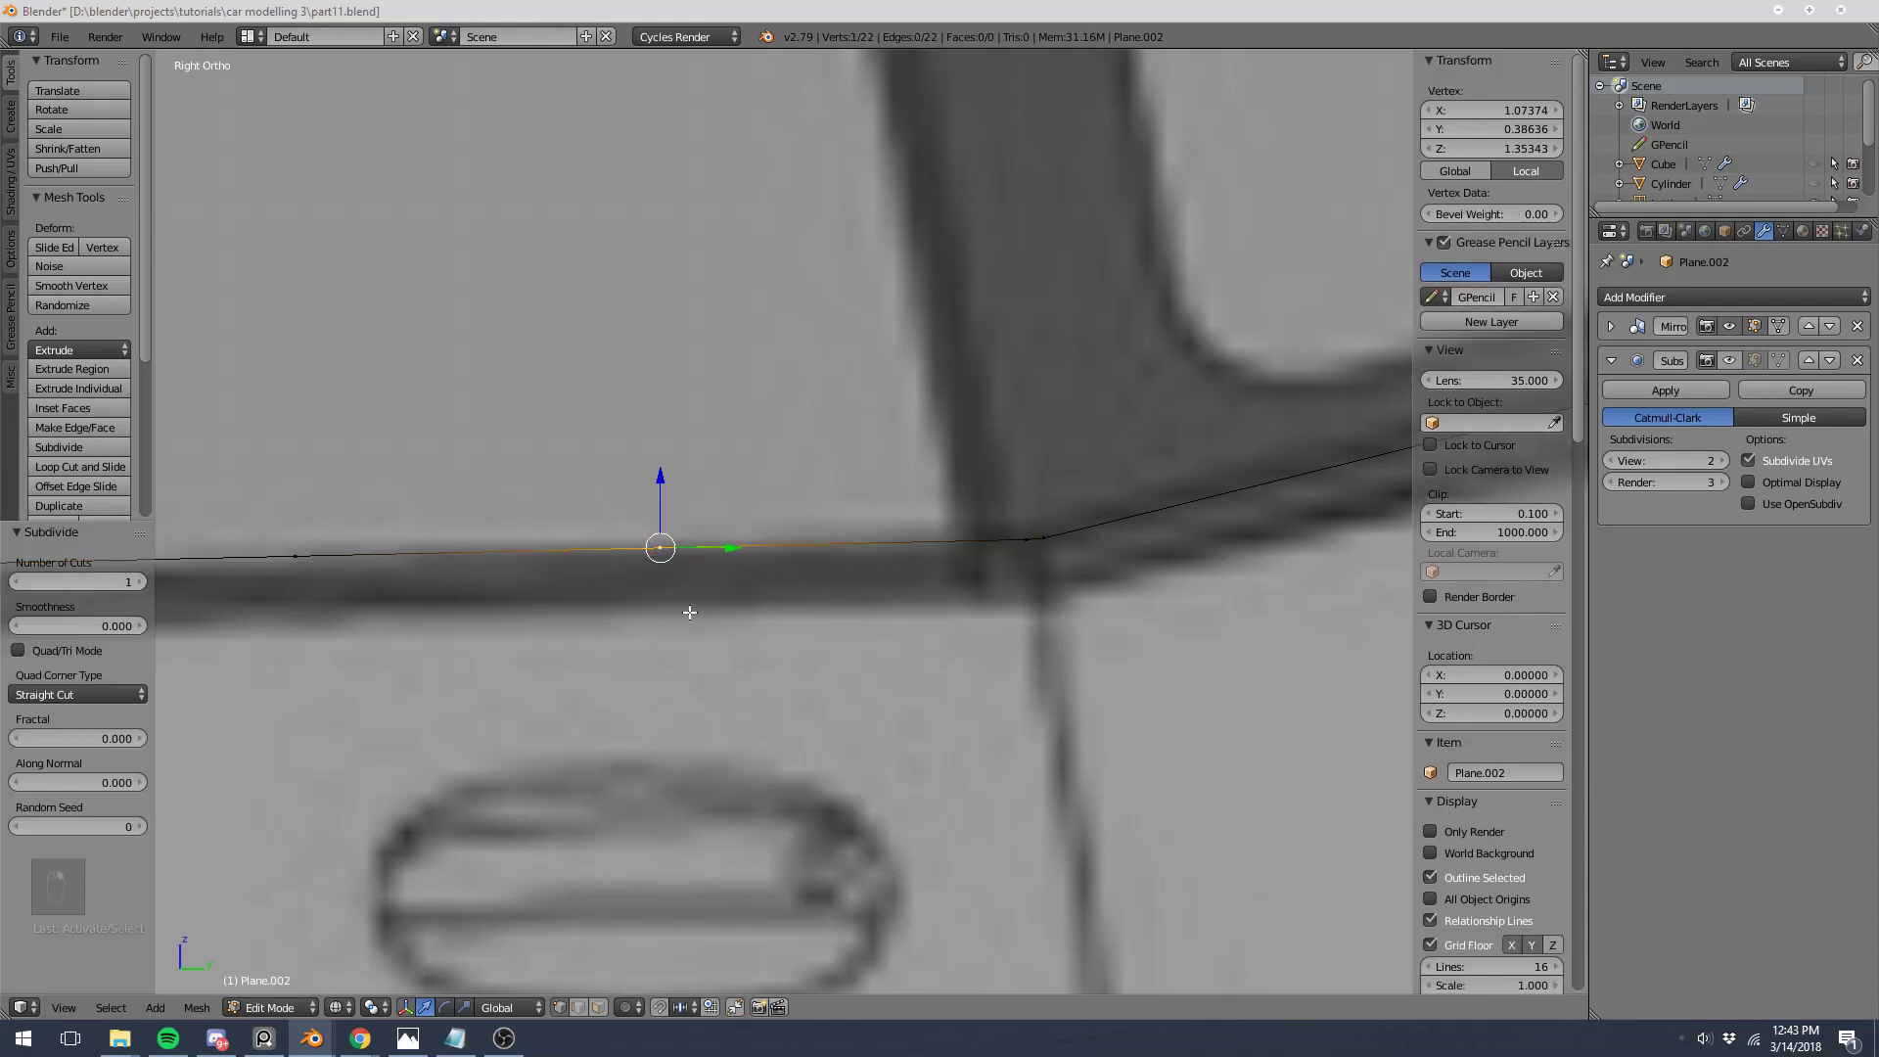
Step: Slide the new lower rim vertex rearward along its edge to the base of the door window's rear pillar, factor about 0.863
key("g")
key("g")
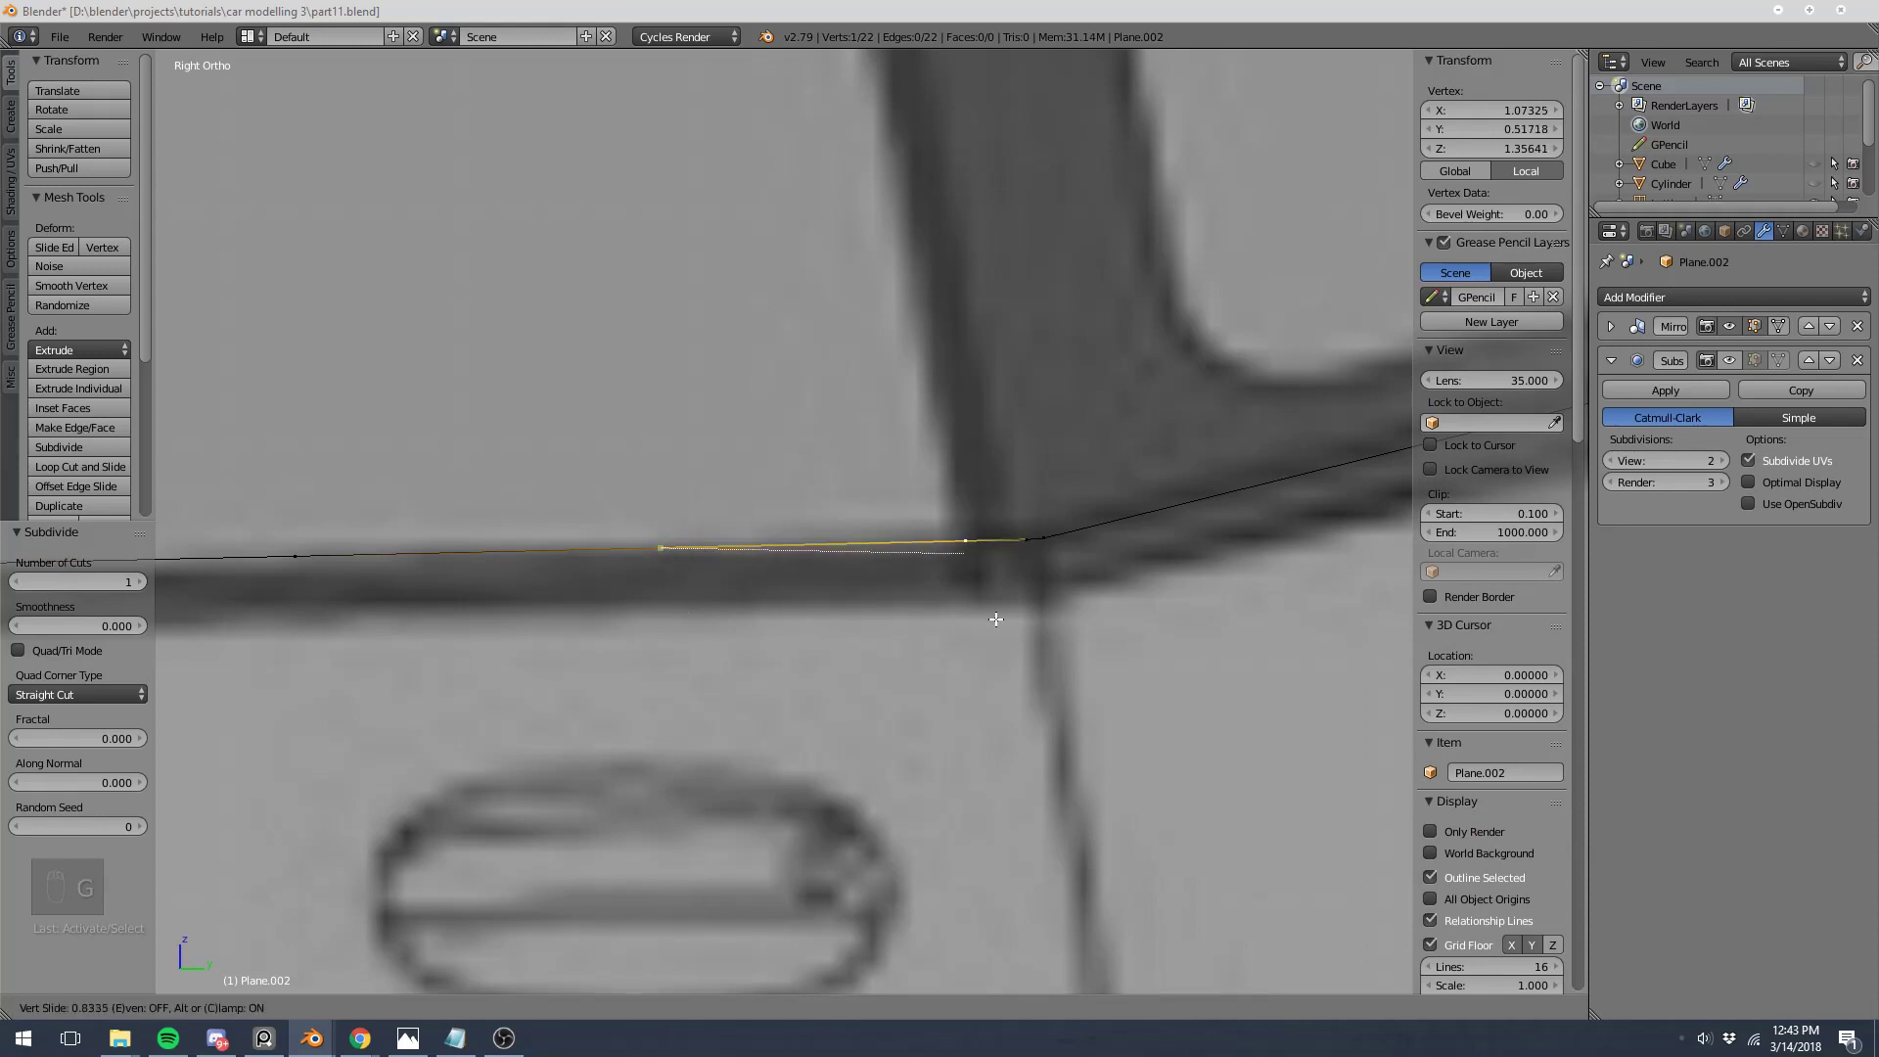
left_click(1000, 618)
scroll(1000, 619, "down", 5)
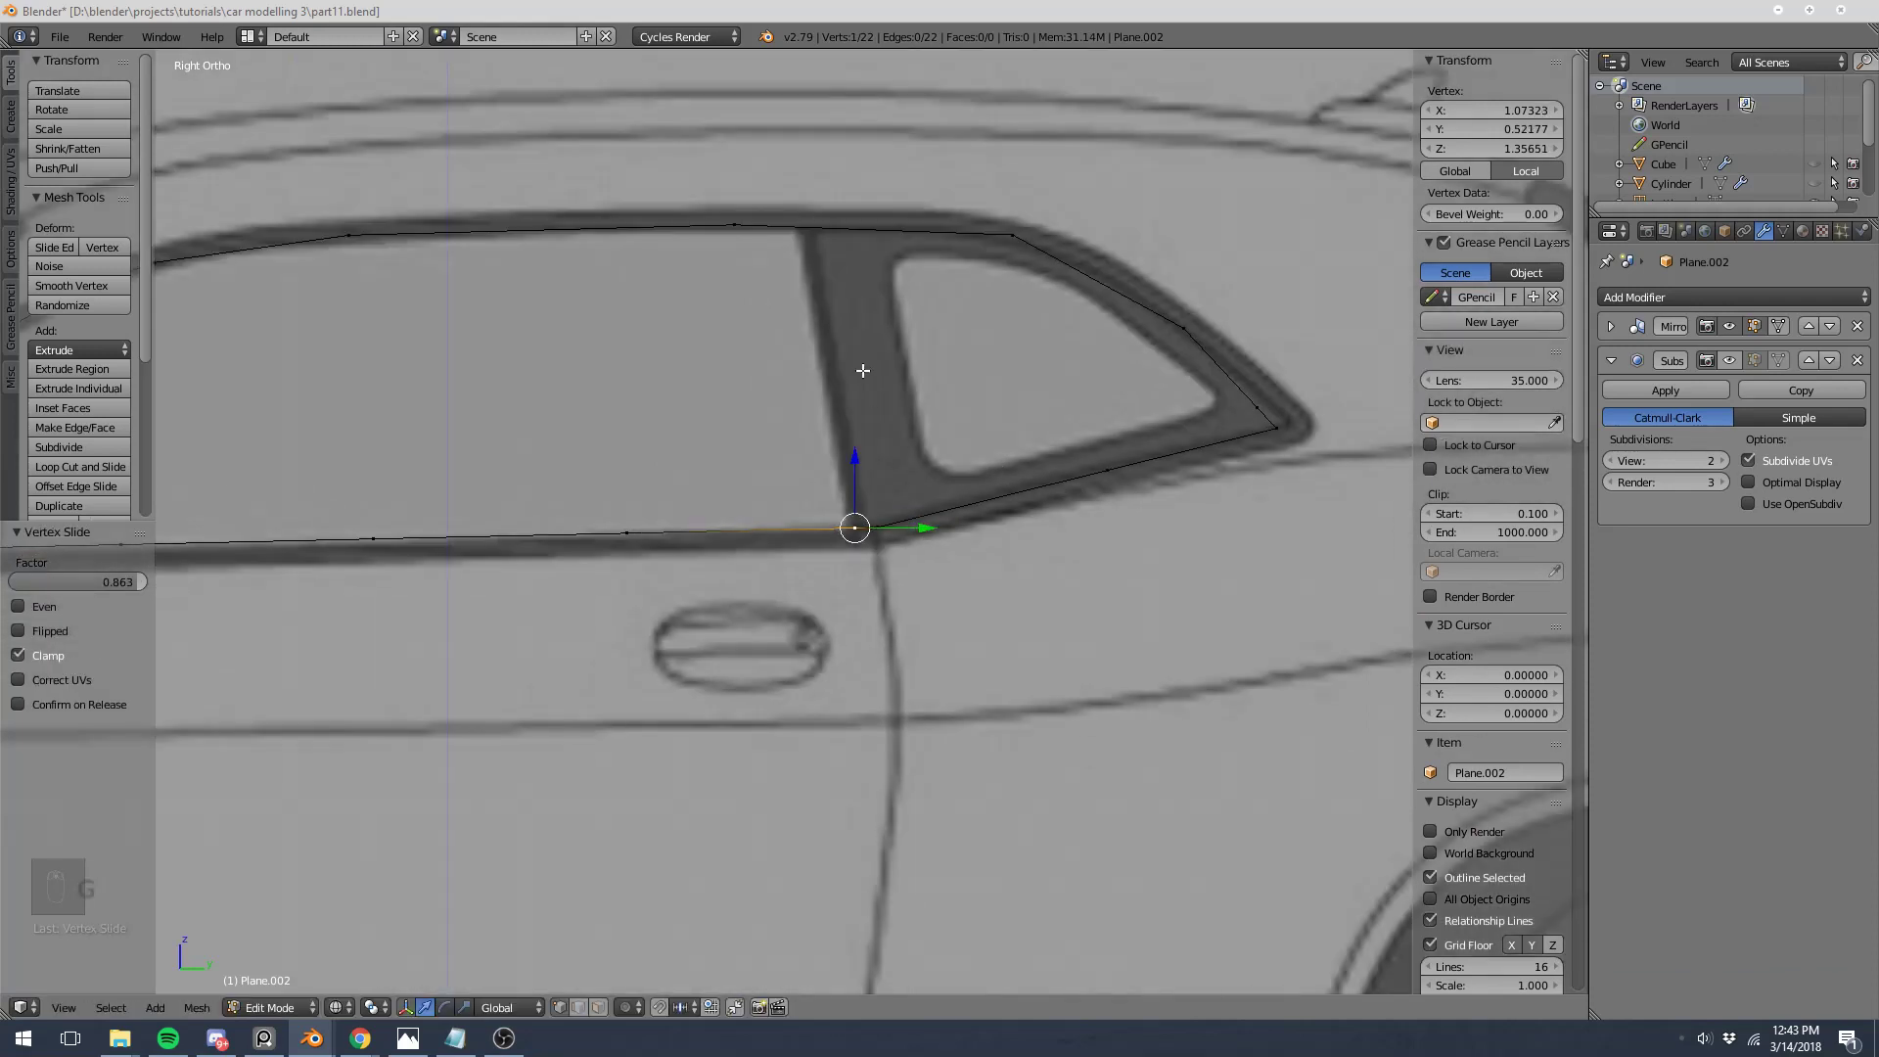
middle_click_drag(820, 237, 781, 452, "shift")
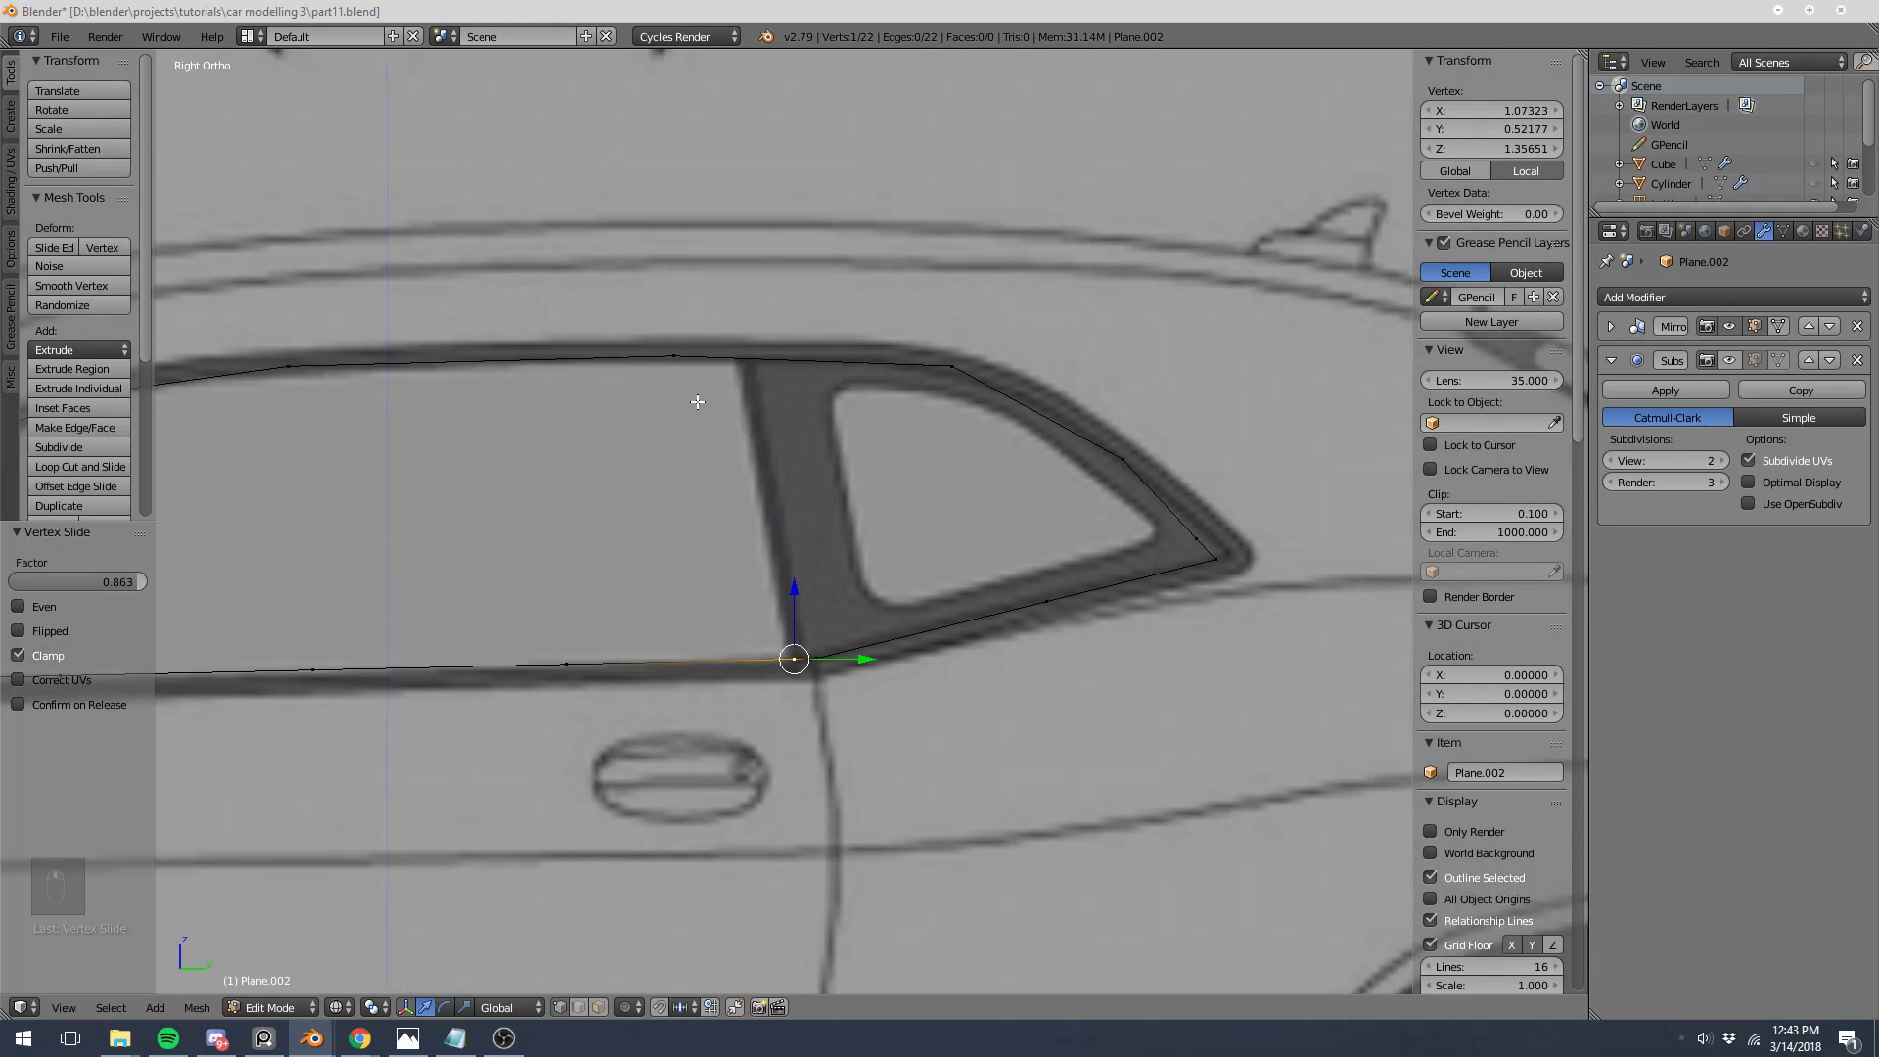
Step: Subdivide the upper rim segment above the pillar with one cut and slide the new vertex forward to the pillar's front edge, factor about 0.524
right_click(675, 360)
right_click(922, 364, "shift")
key("w")
left_click(929, 369)
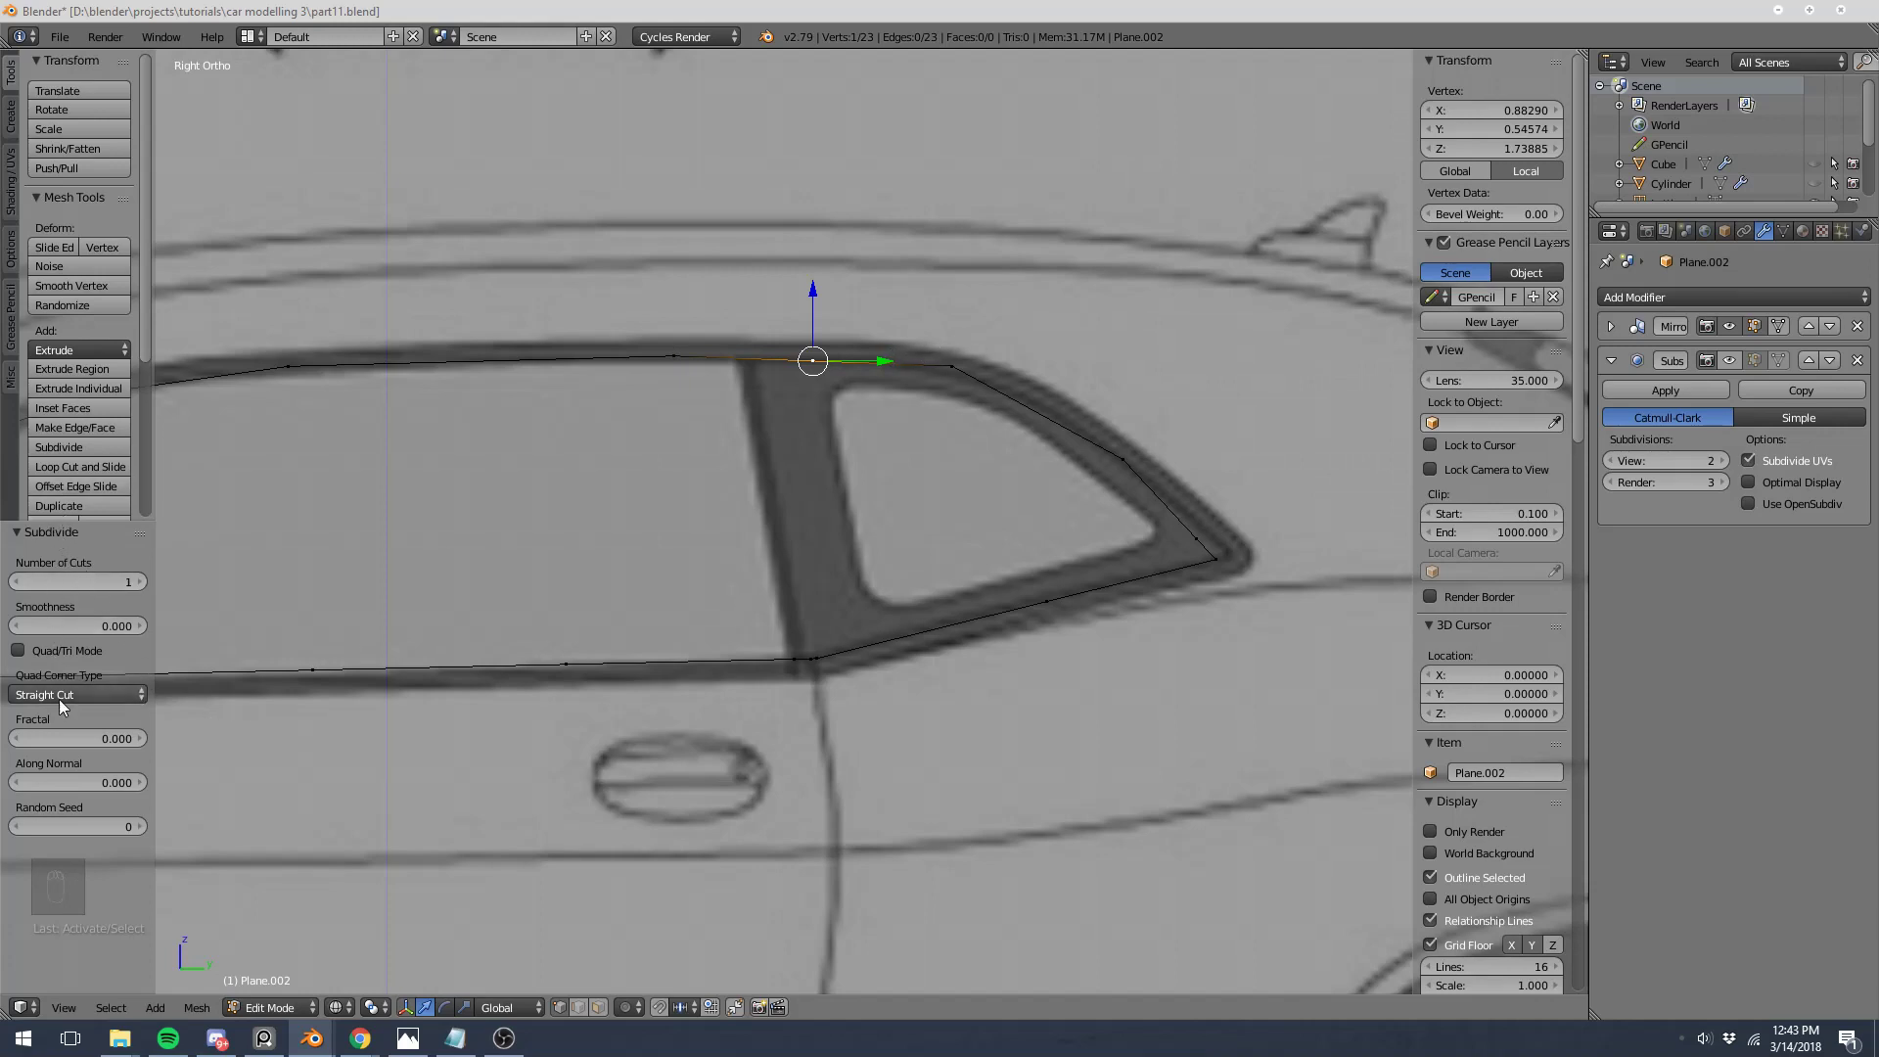
key("g")
key("g")
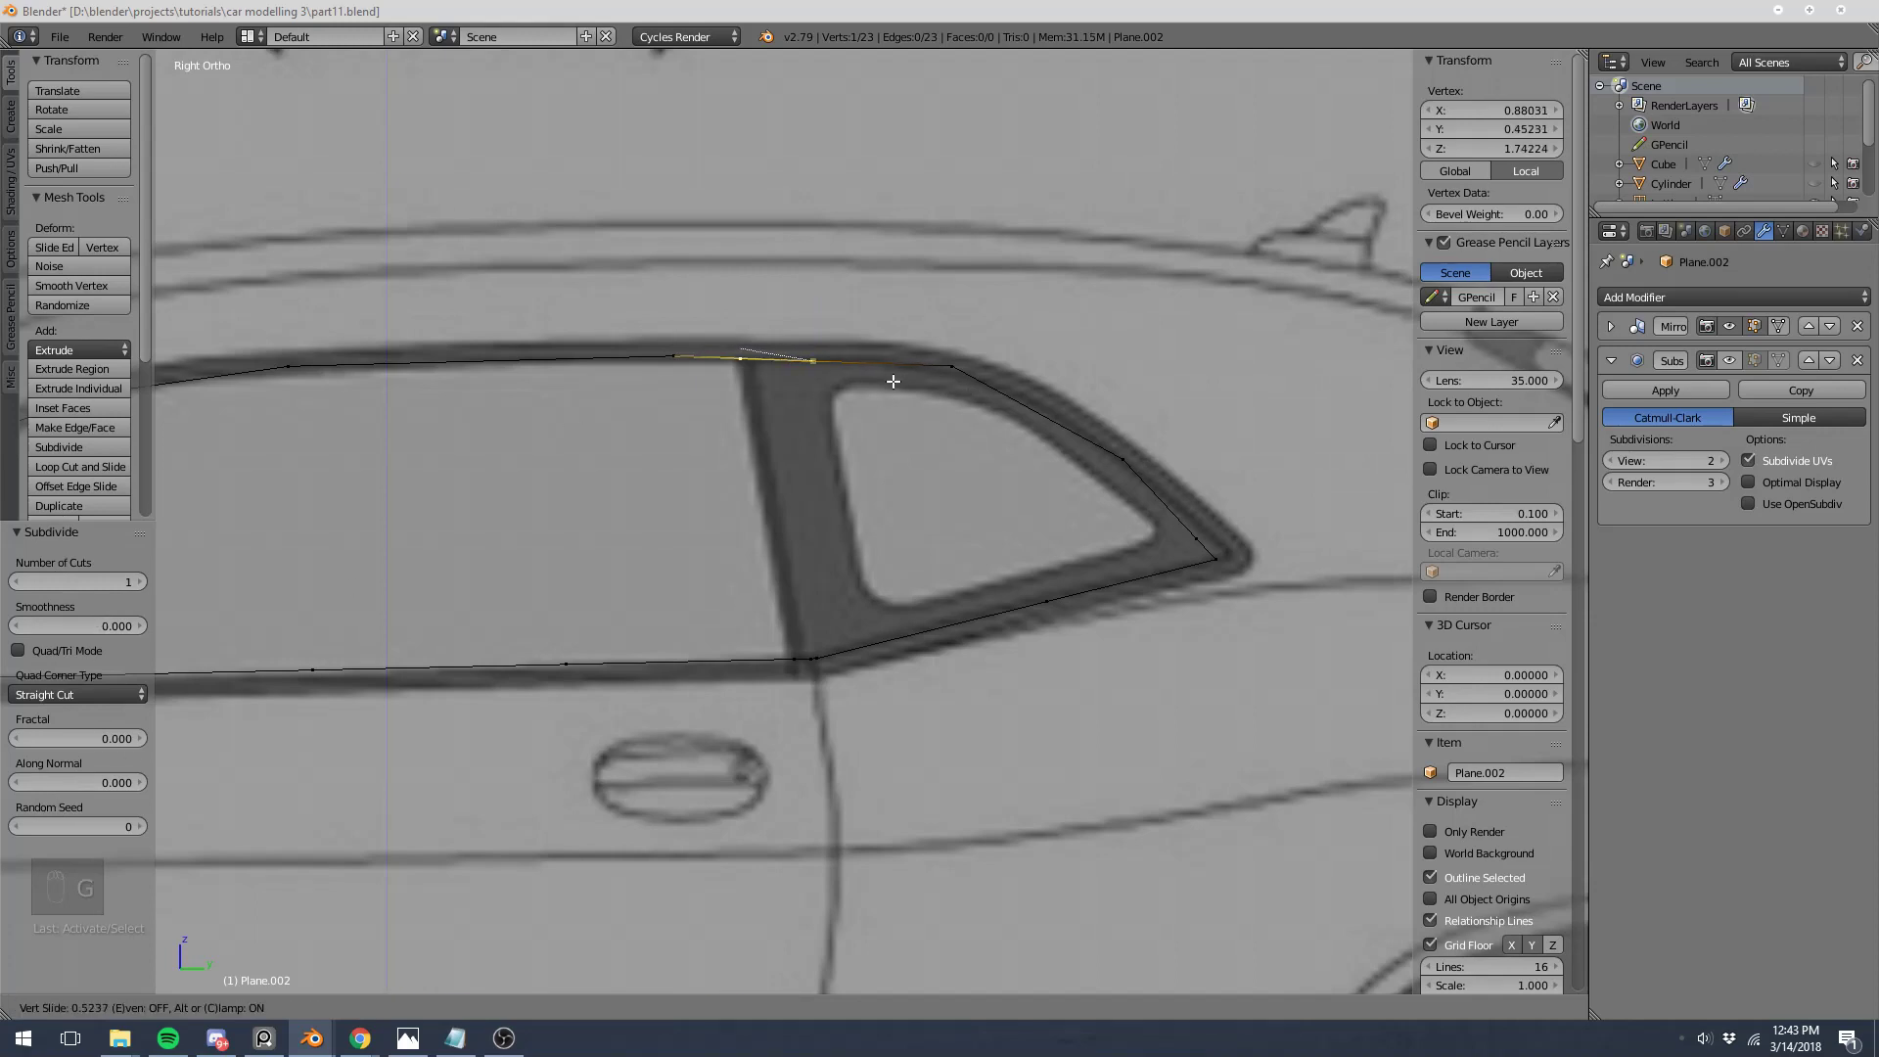
left_click(893, 380)
Step: Join the upper and lower pillar vertices with an edge separating the door window from the quarter window
right_click(796, 644, "shift")
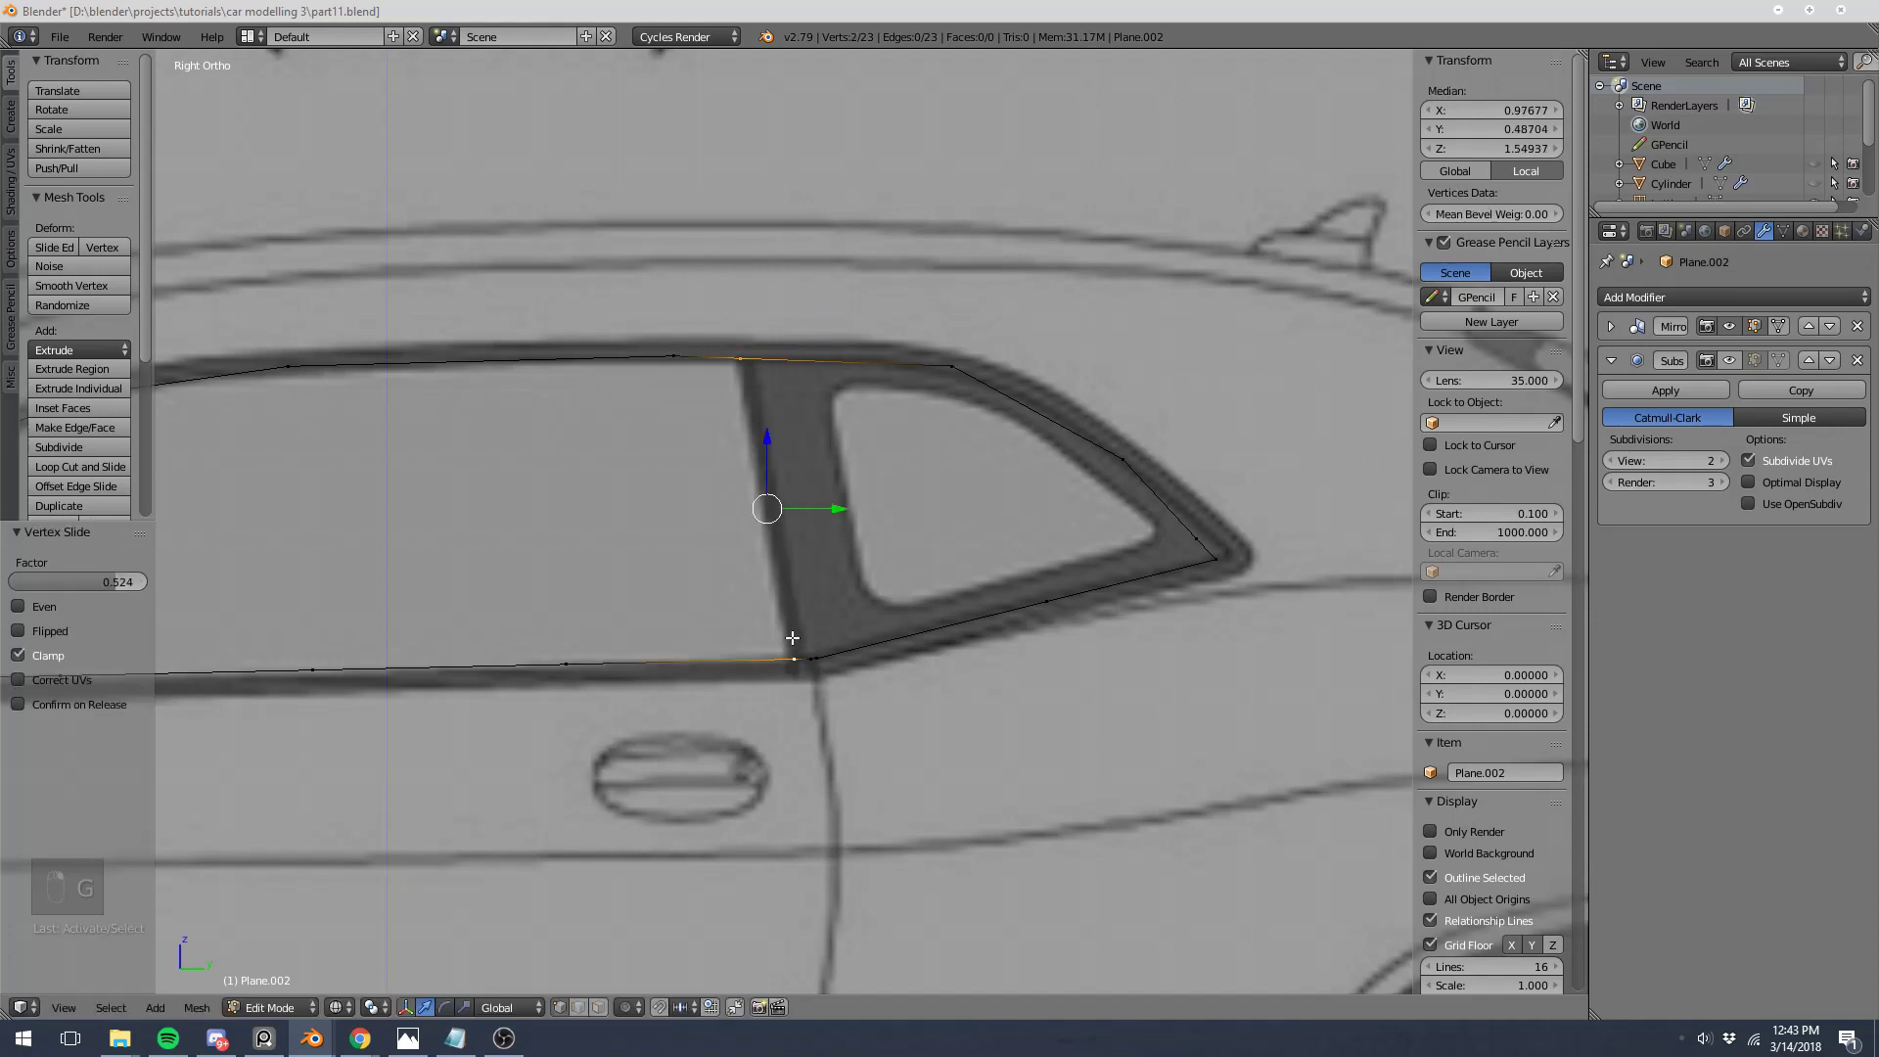
key("f")
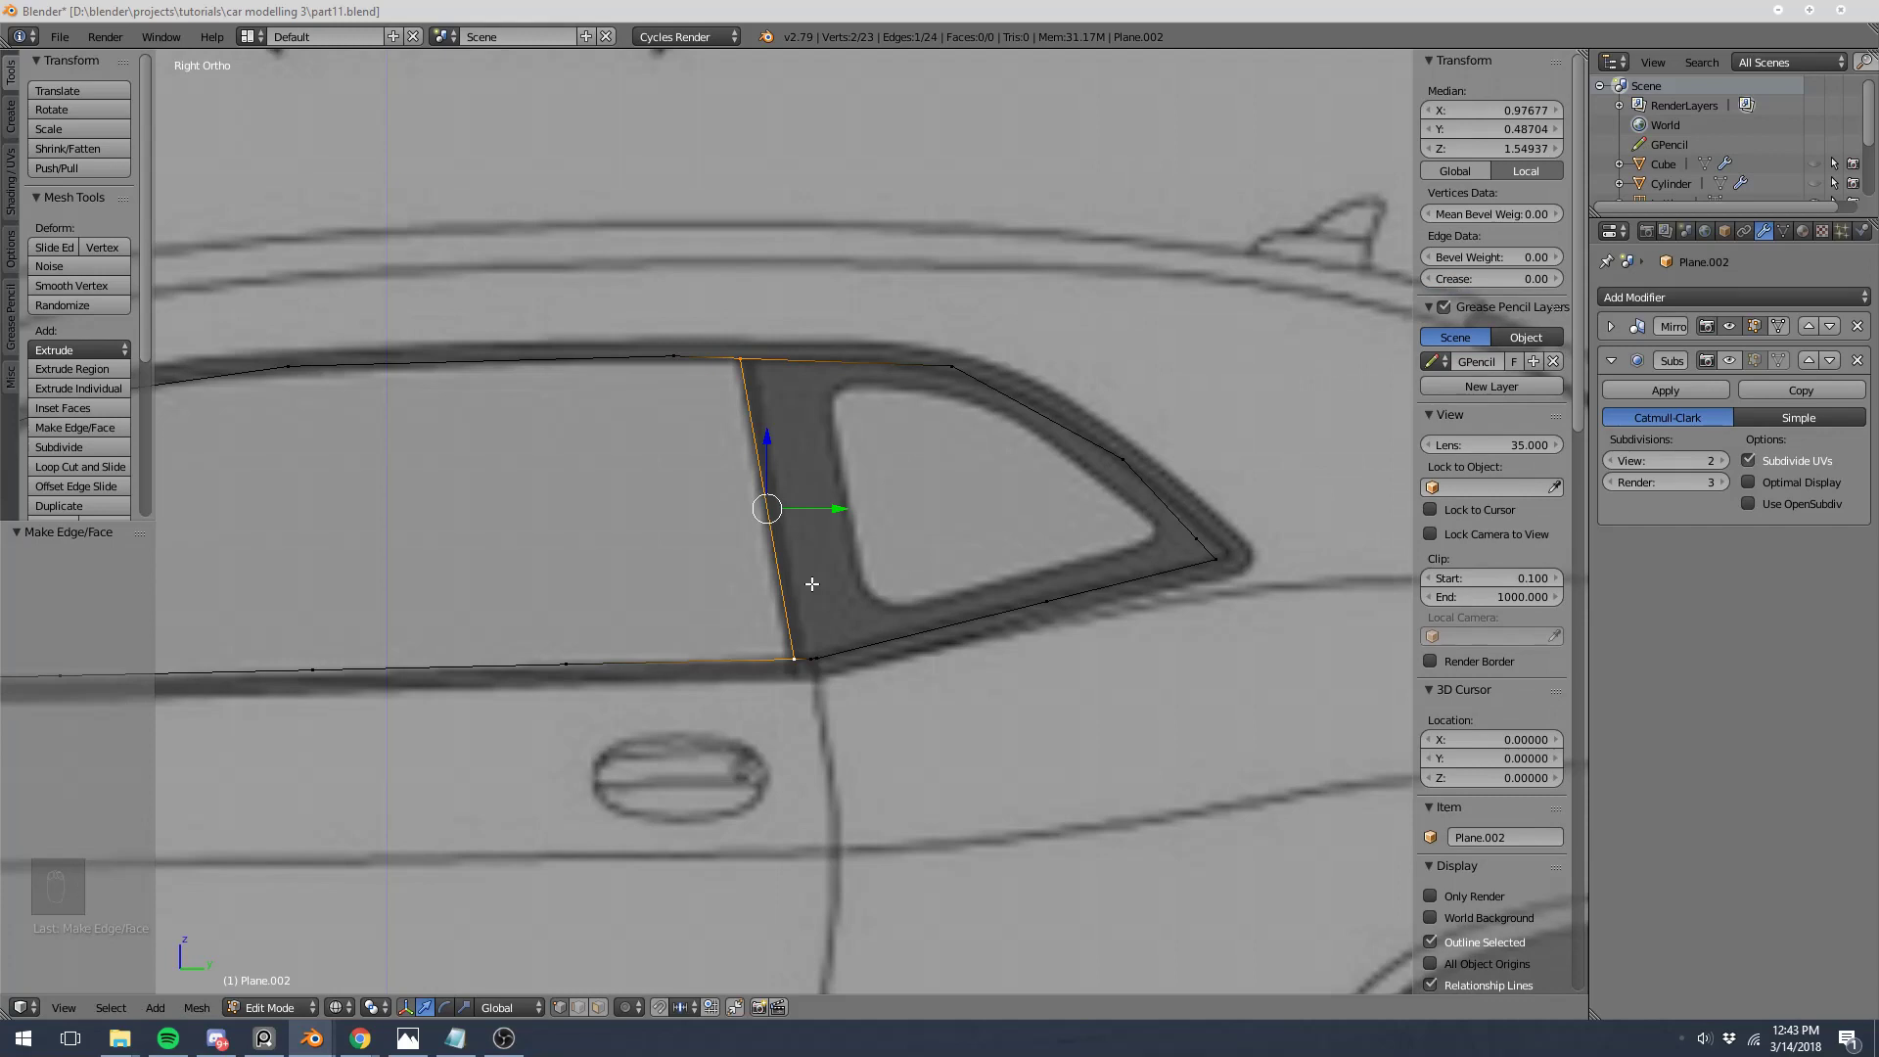
middle_click_drag(613, 700, 826, 587, "shift")
key("a")
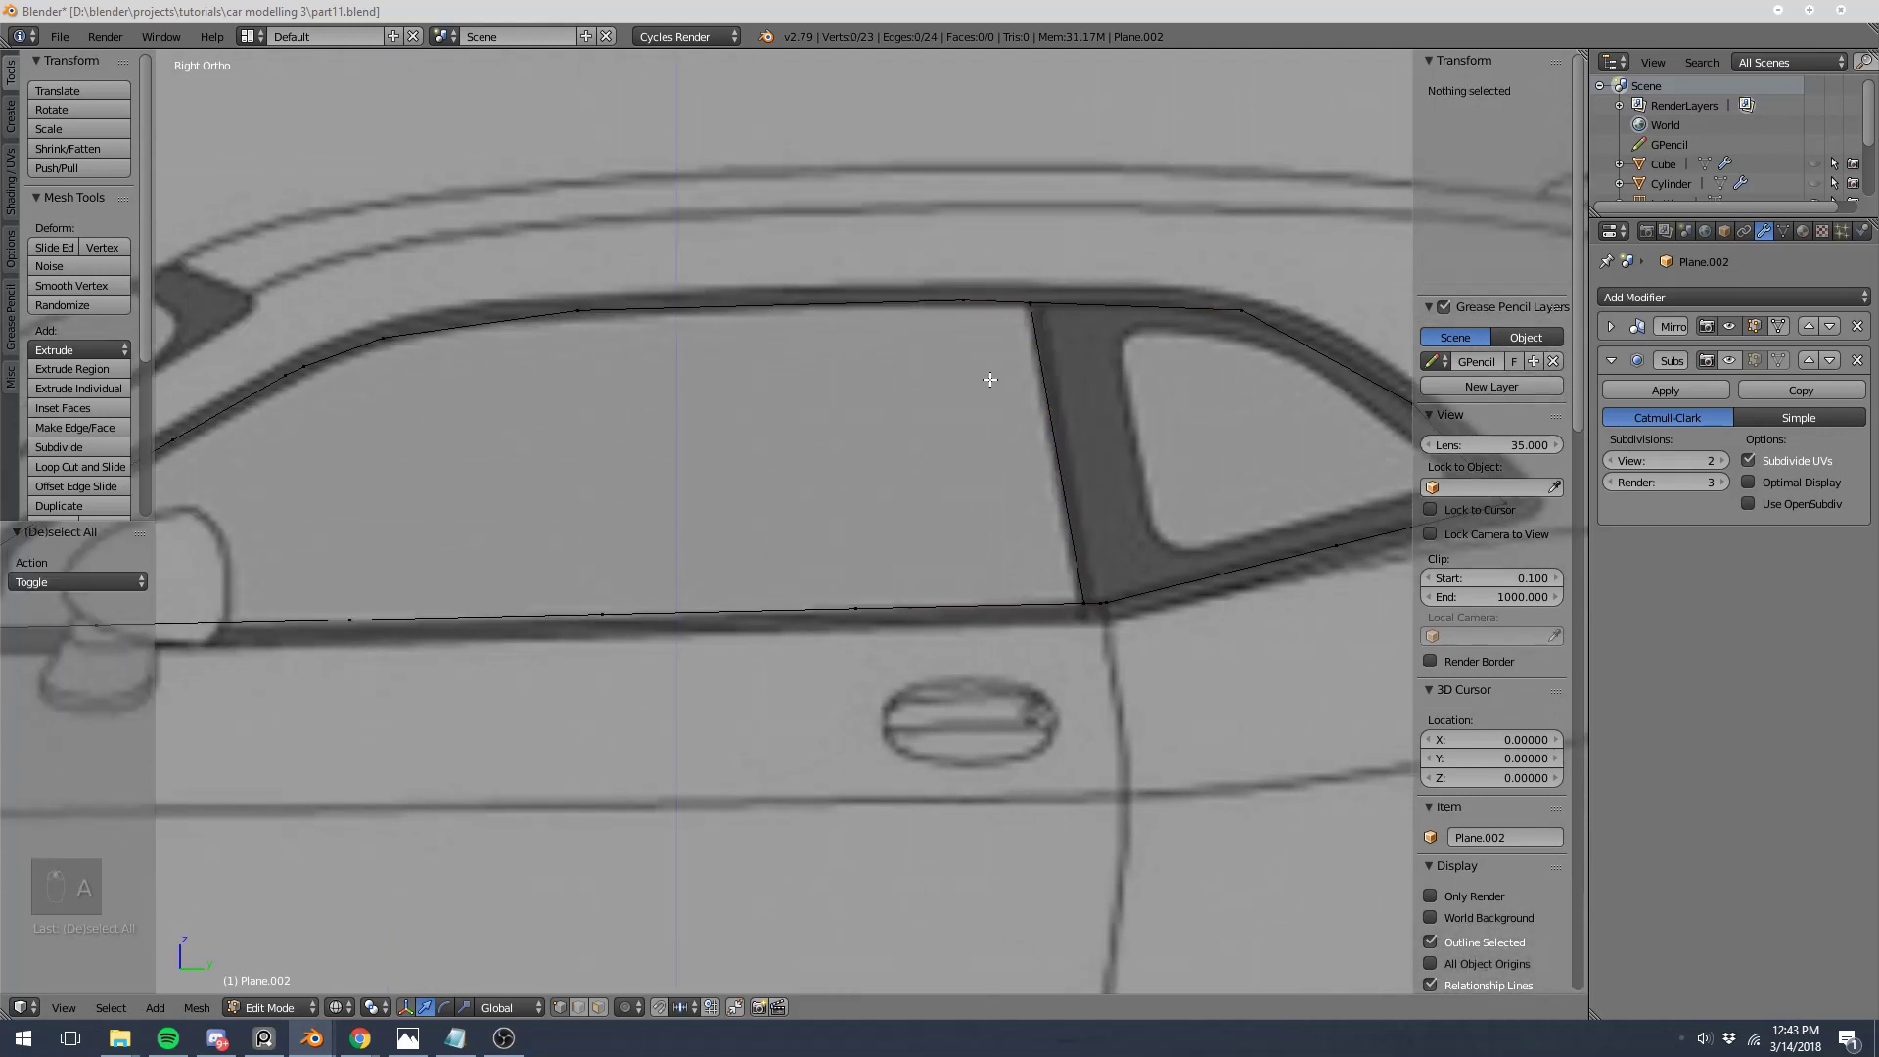
middle_click_drag(620, 509, 748, 441, "shift")
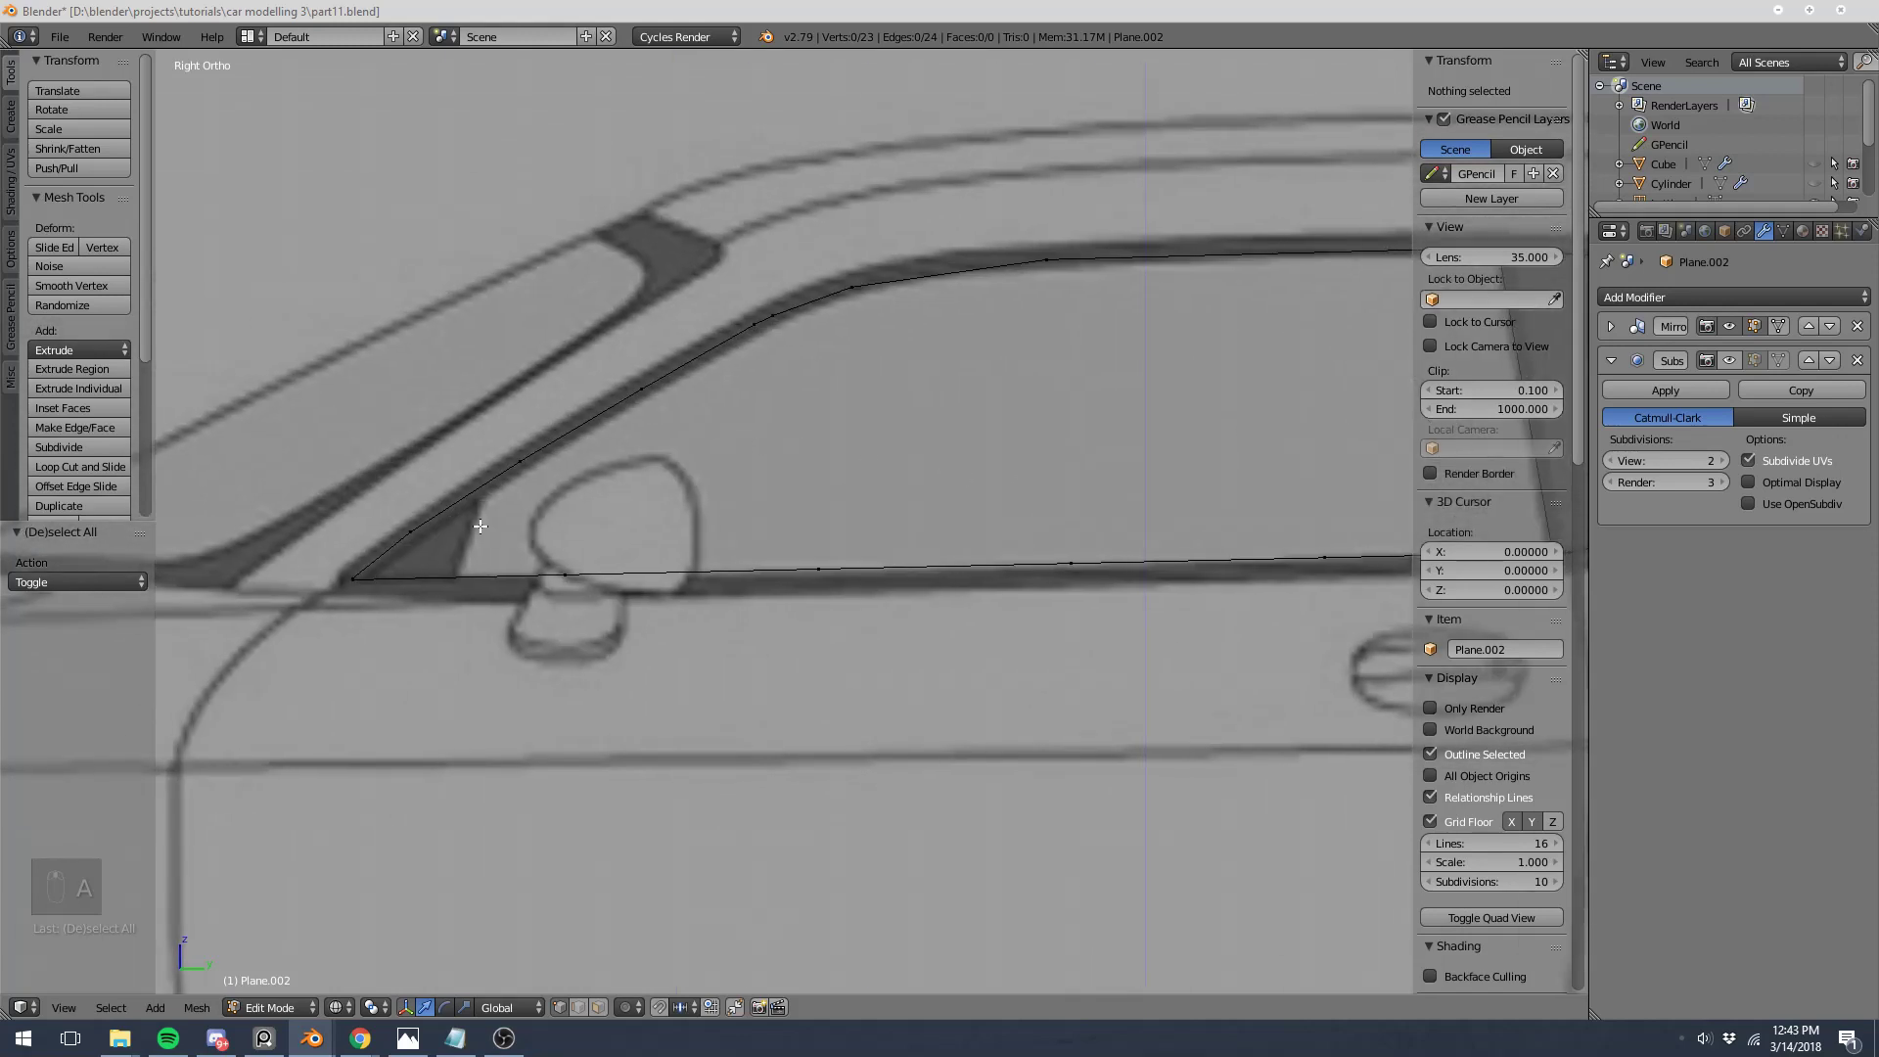
middle_click_drag(1189, 461, 817, 518, "shift")
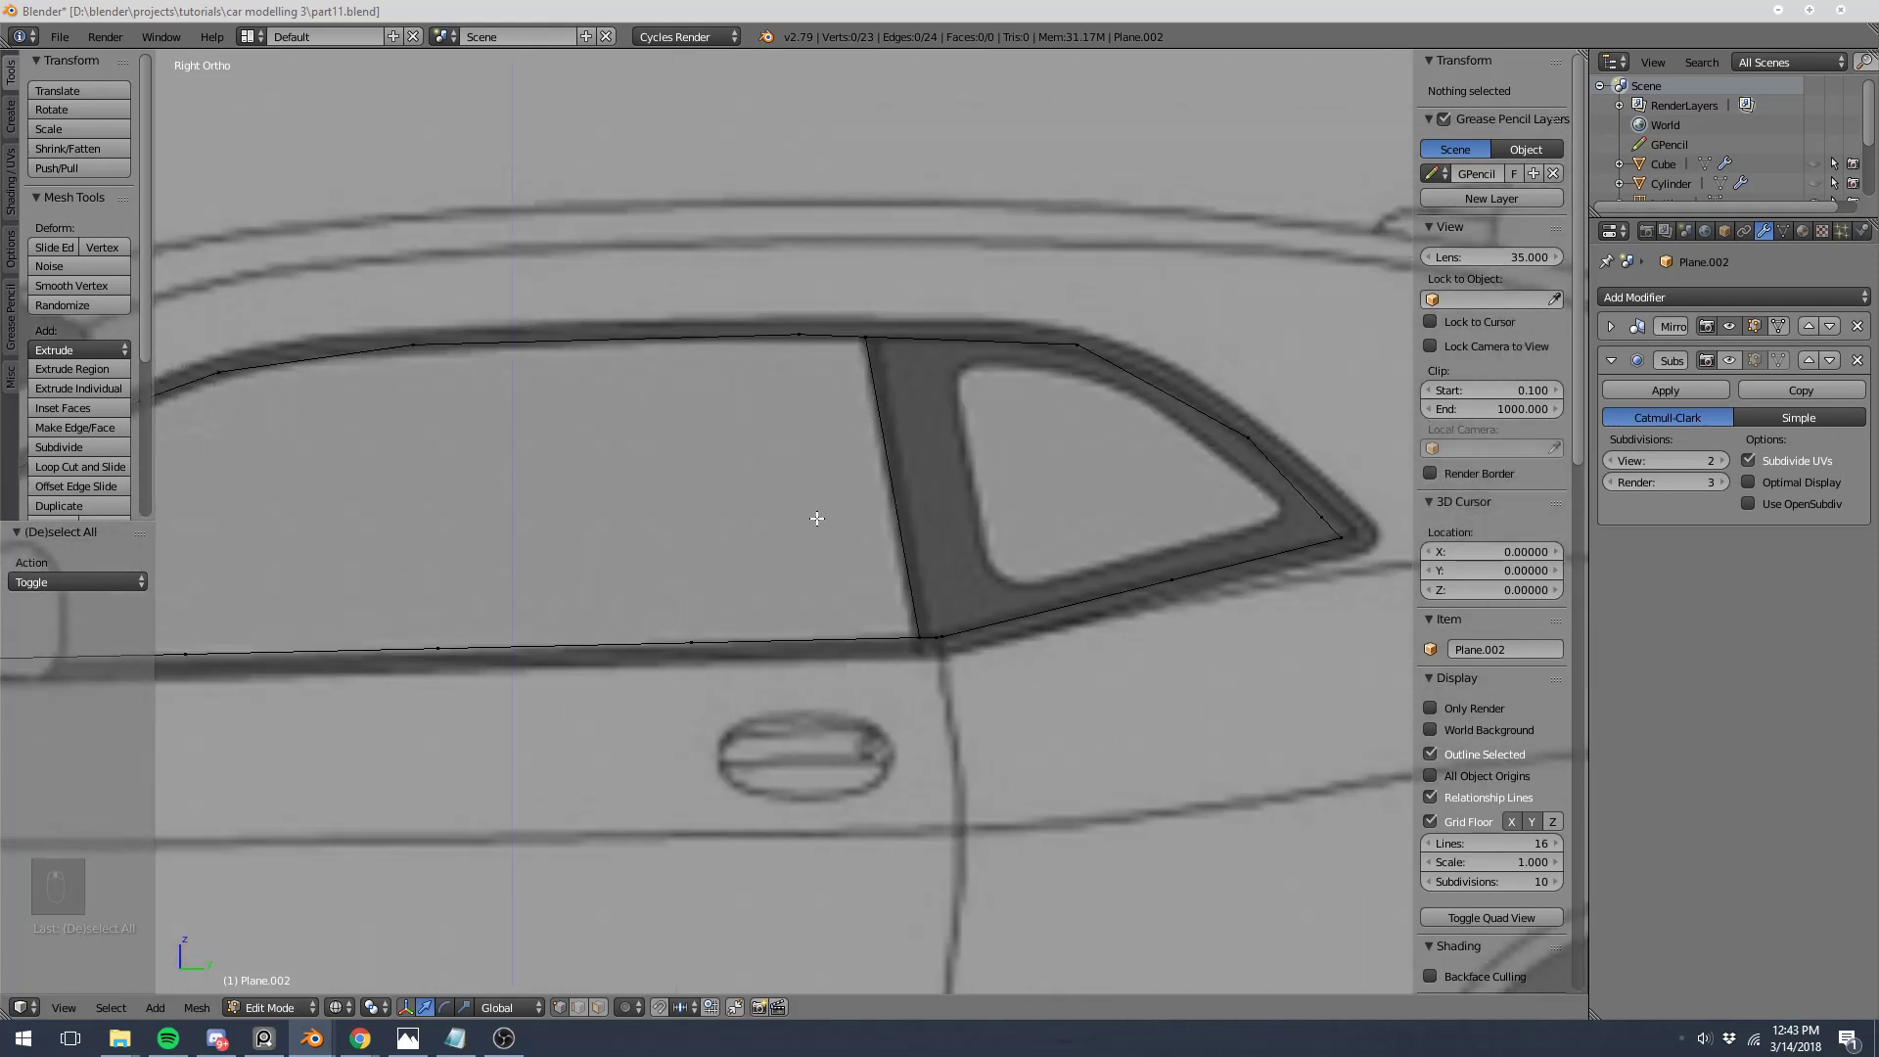
right_click(867, 337)
right_click(921, 639, "shift")
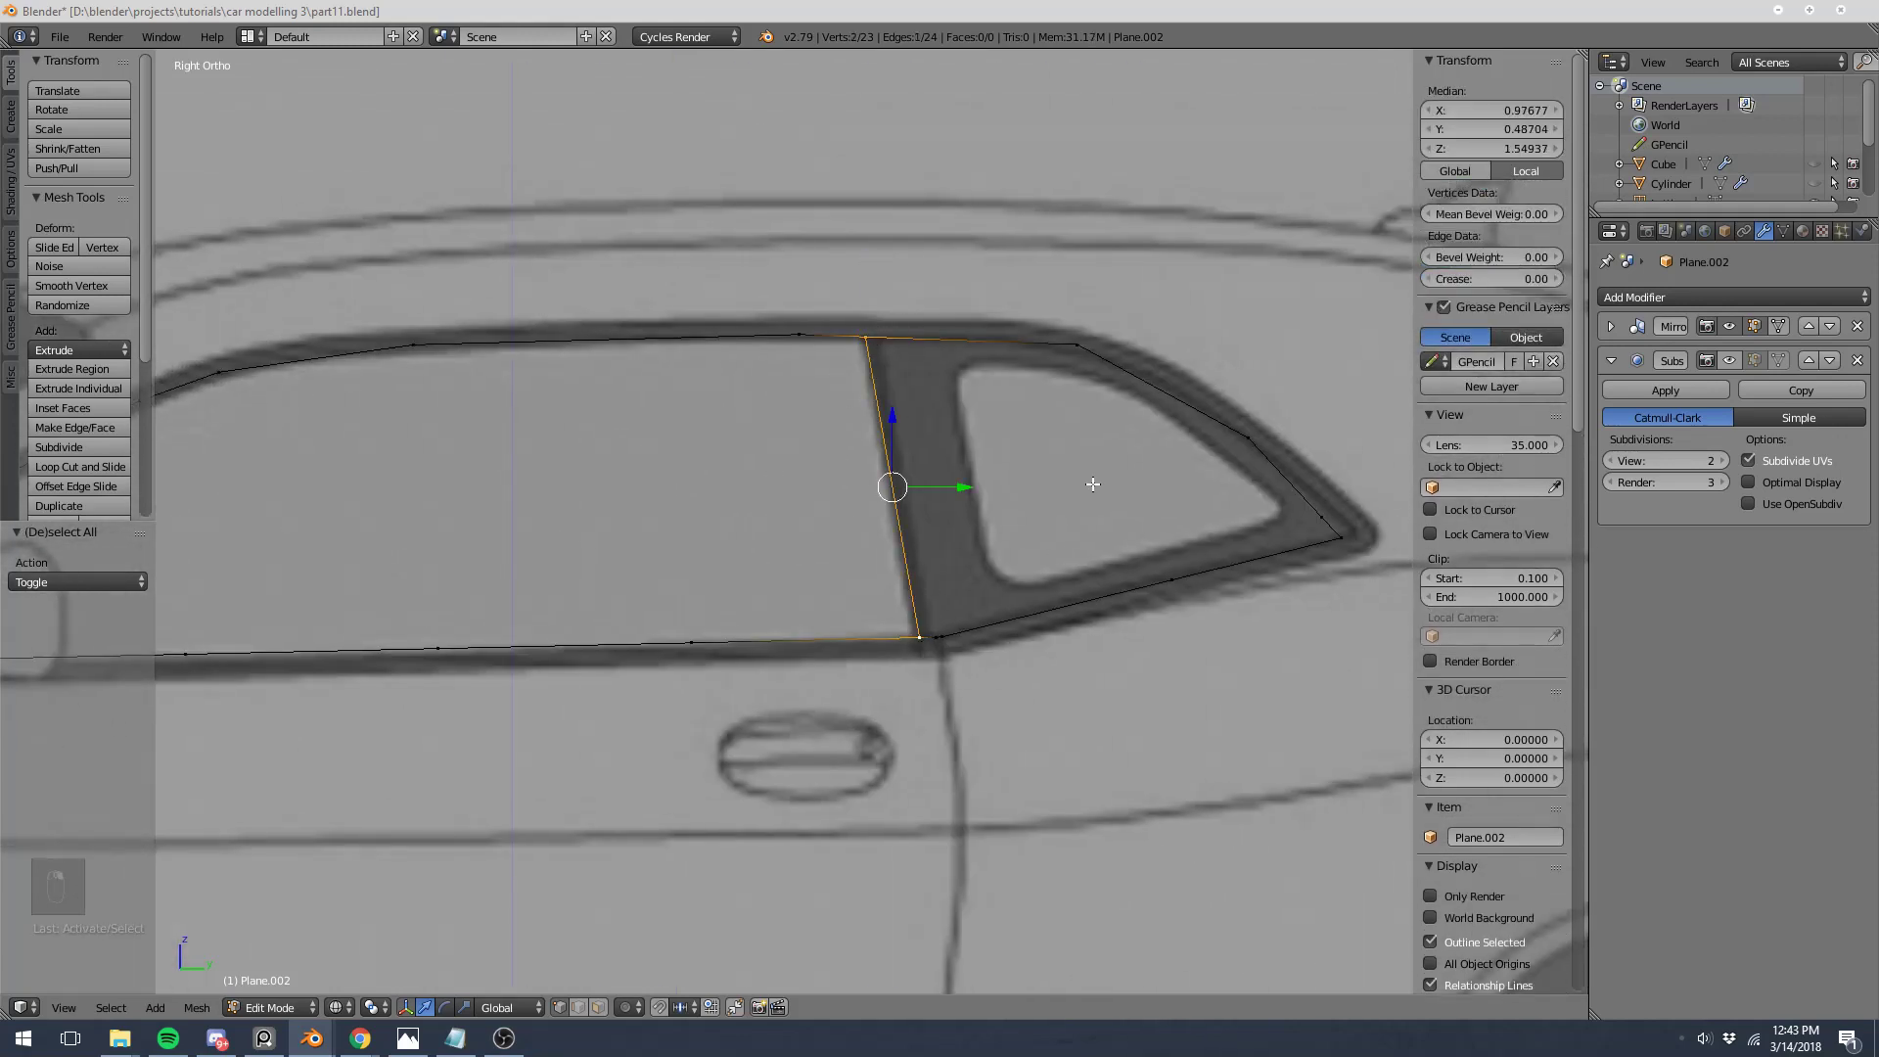
right_click(1078, 597, "alt")
key("a")
Step: Merge the two vertices at the quarter window's lower front corner, at the door seam, at their center
scroll(1007, 549, "up", 3)
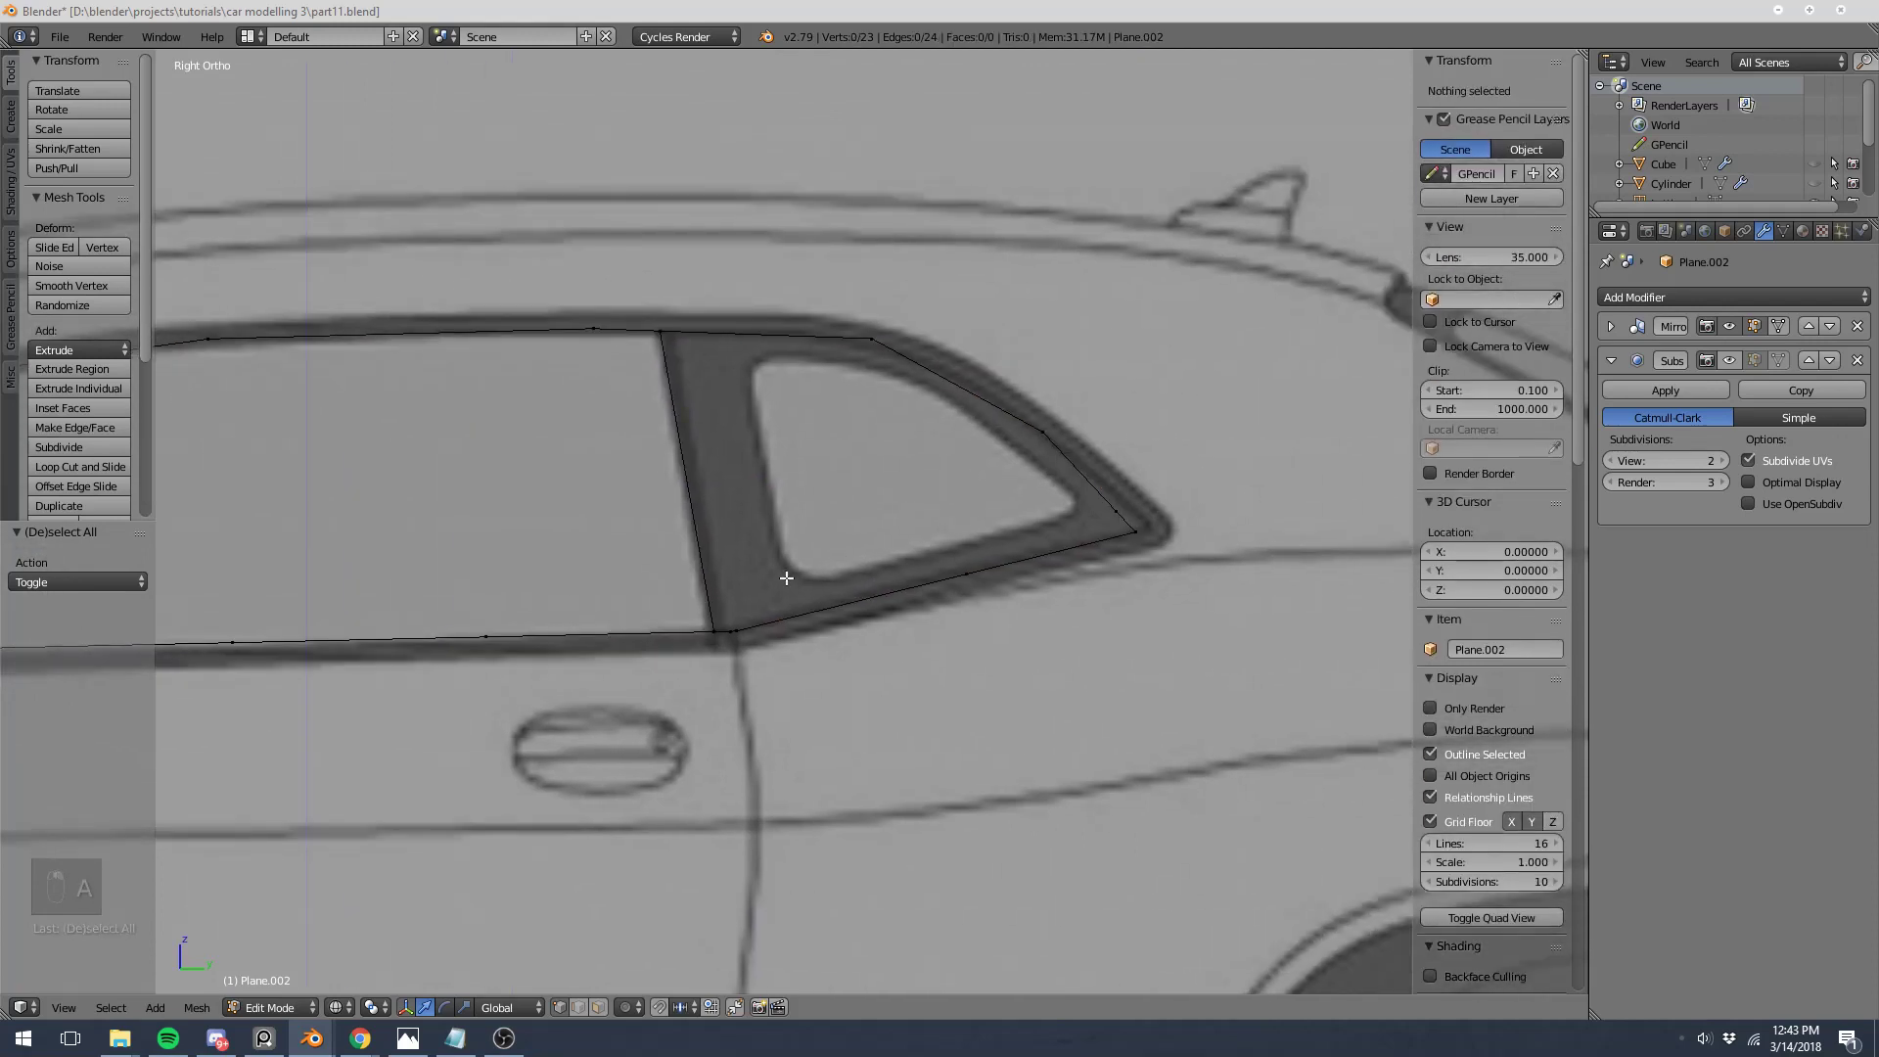
right_click(692, 706)
right_click(688, 707, "shift")
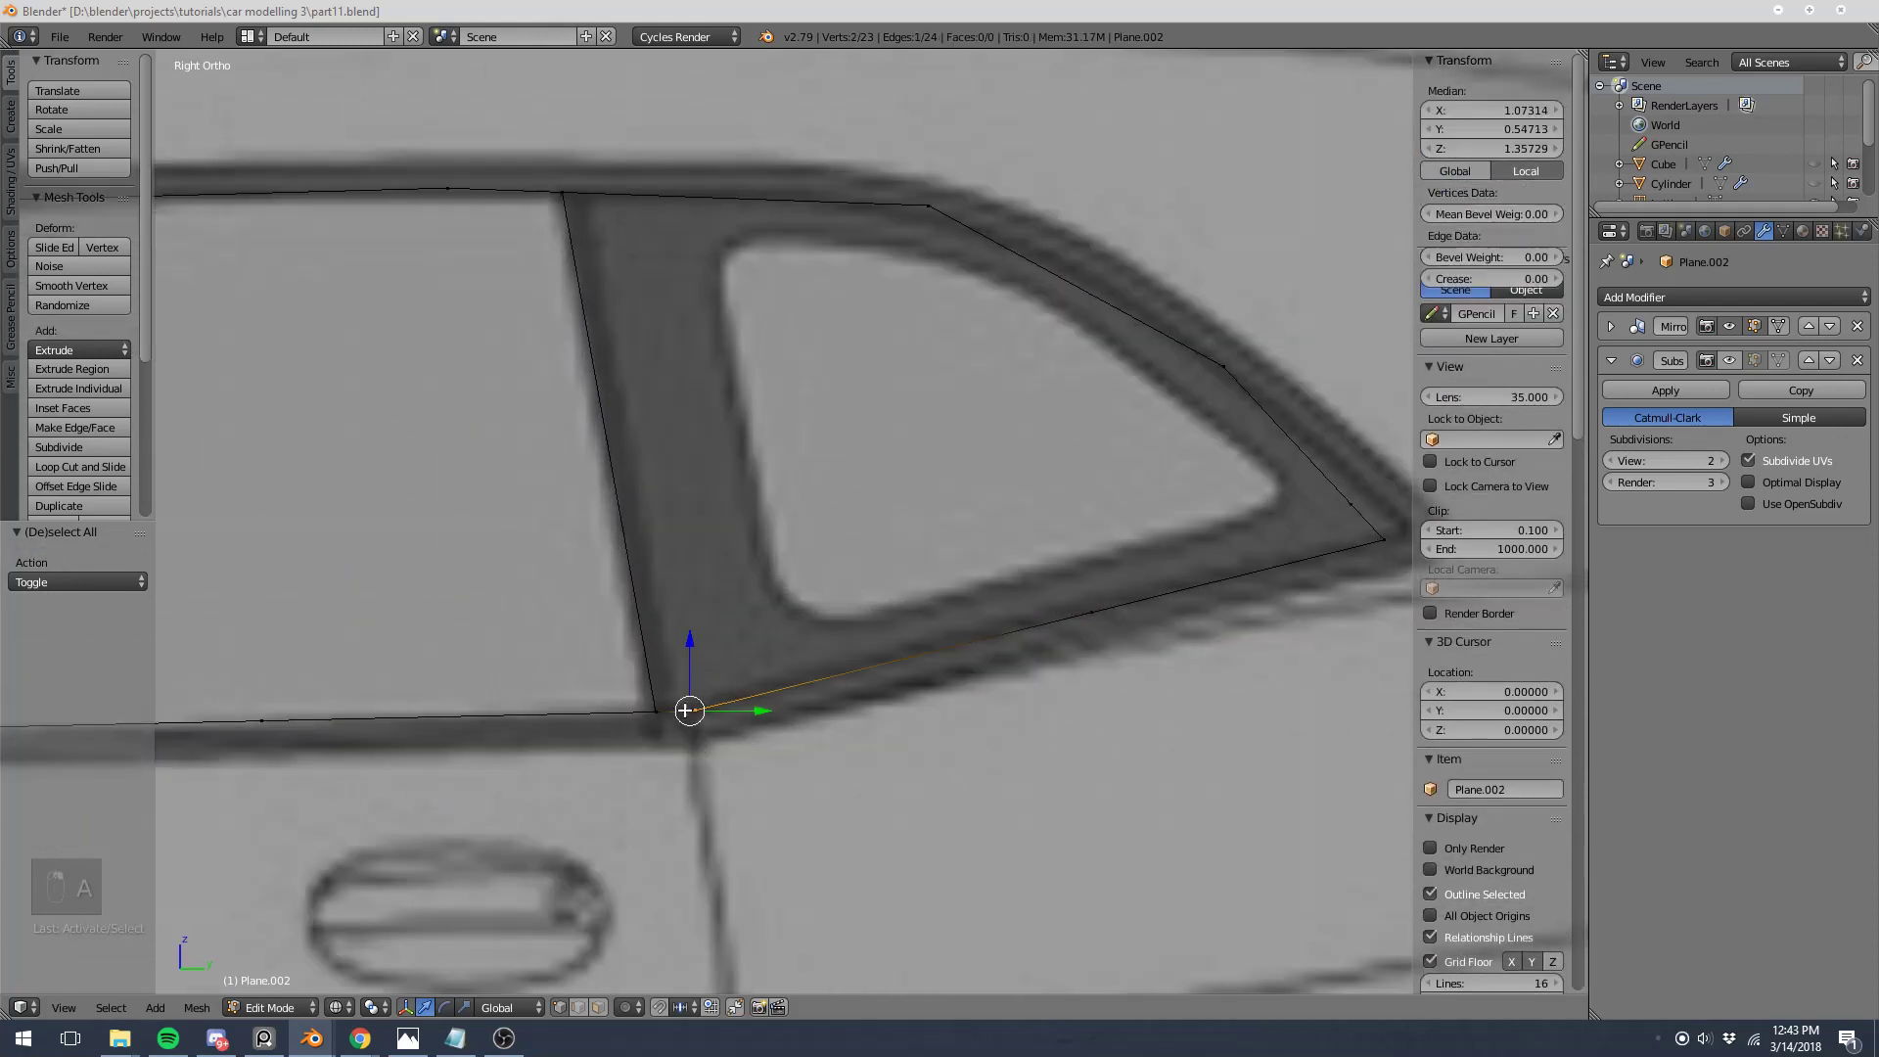
key("alt+m")
left_click(783, 638)
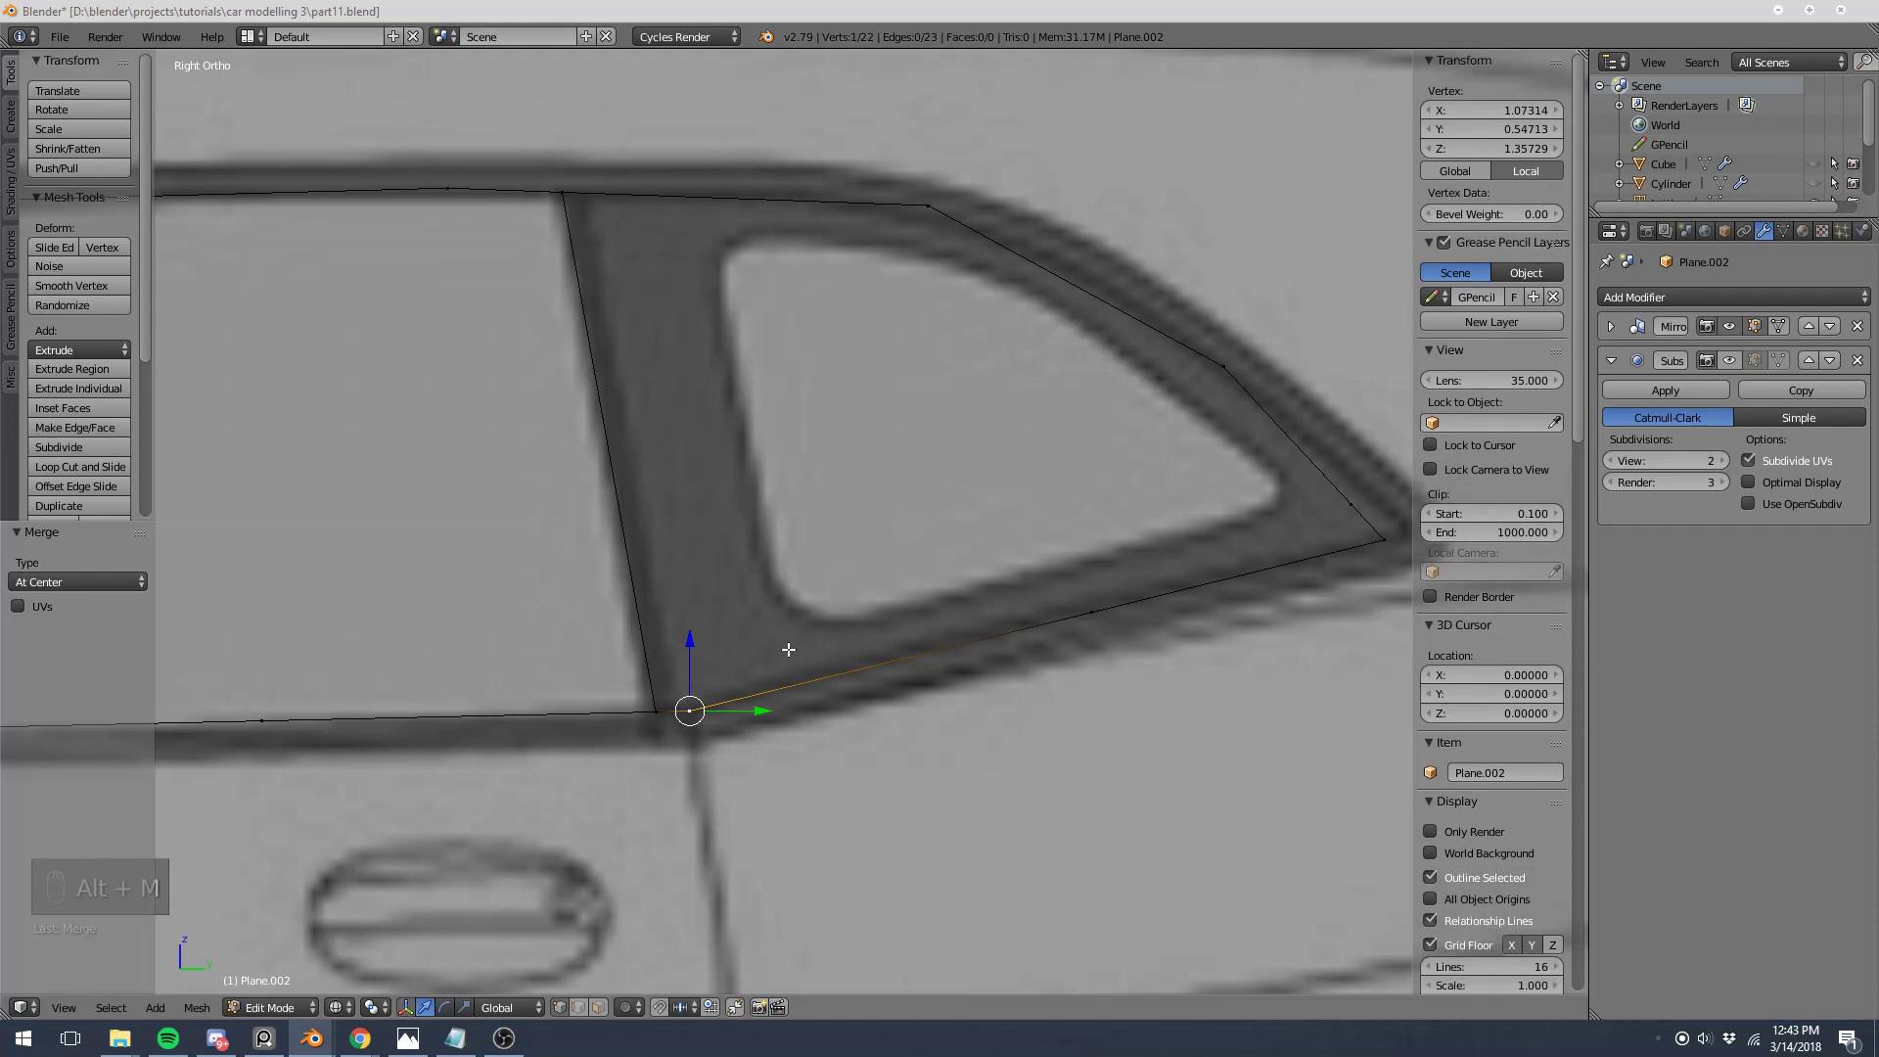
key("a")
Step: Subdivide the pillar edge between the door and quarter windows with one cut
scroll(1013, 582, "down", 2)
right_click(871, 338)
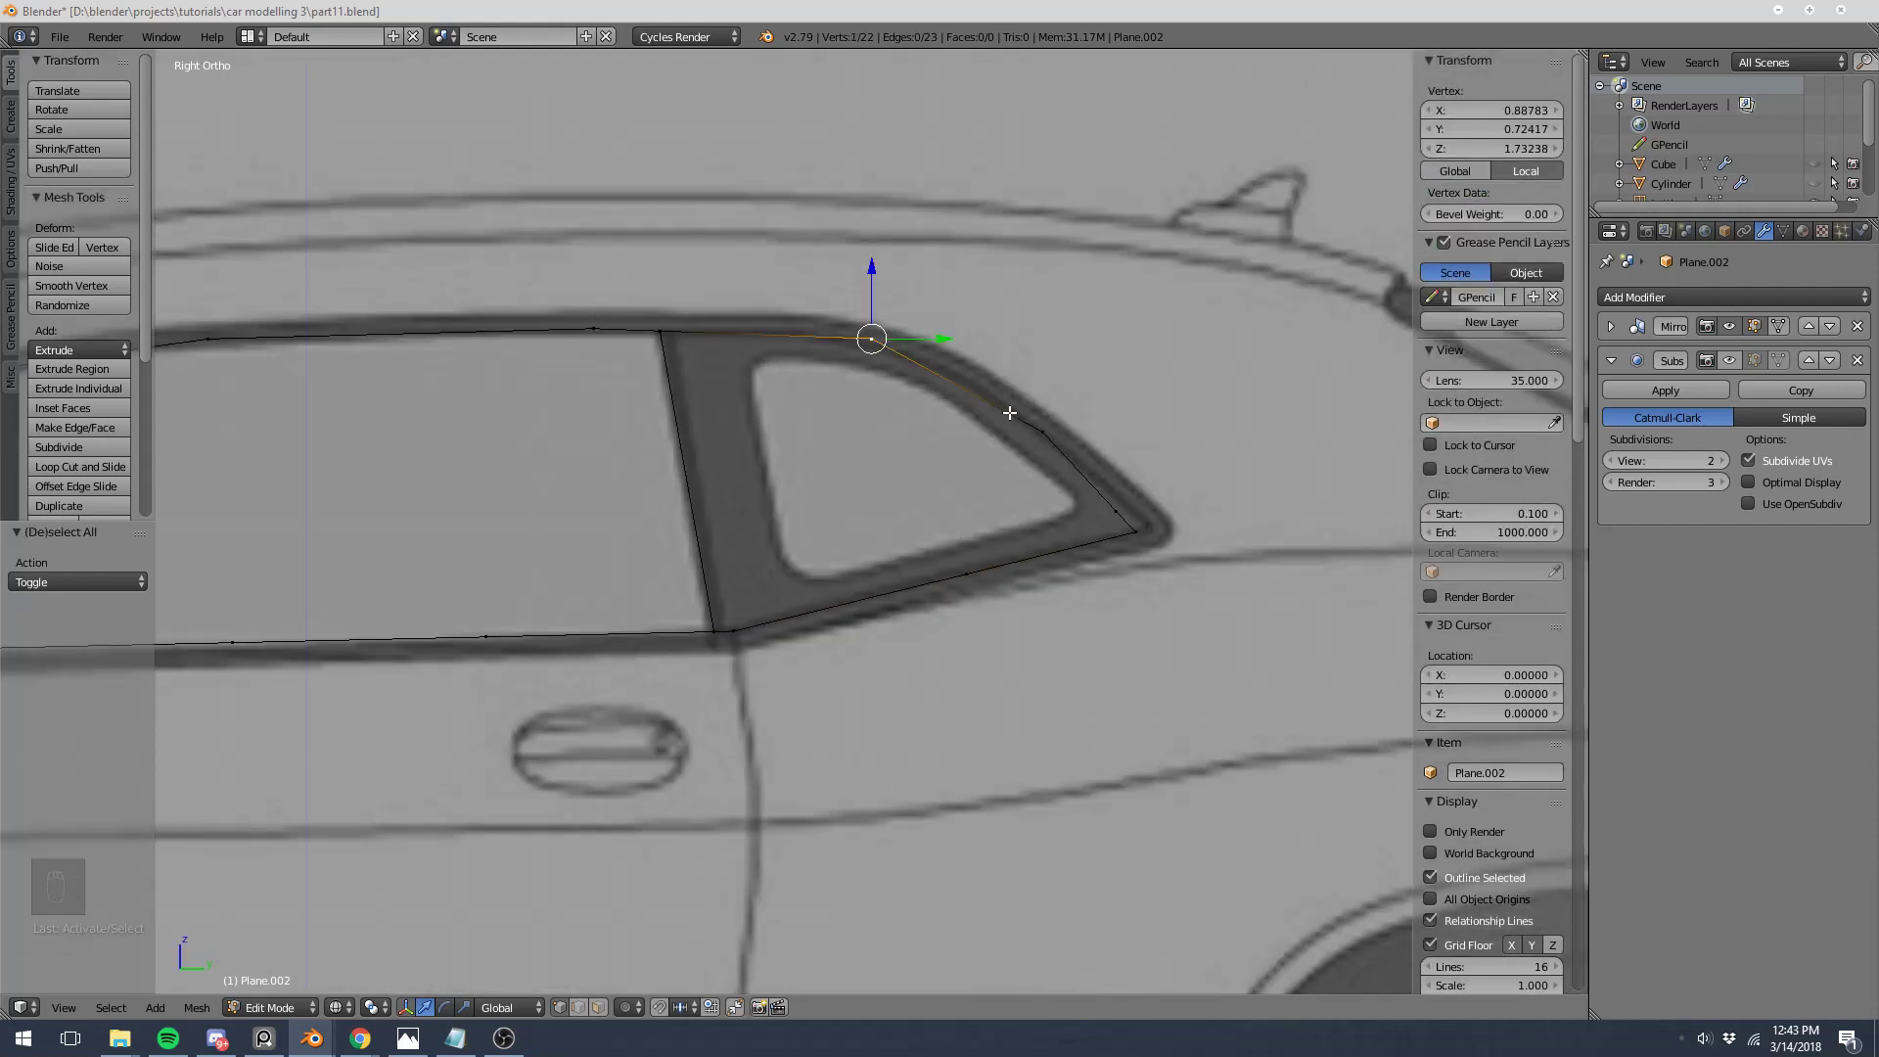
middle_click_drag(1010, 412, 892, 408, "shift")
right_click(542, 327)
right_click(596, 622, "shift")
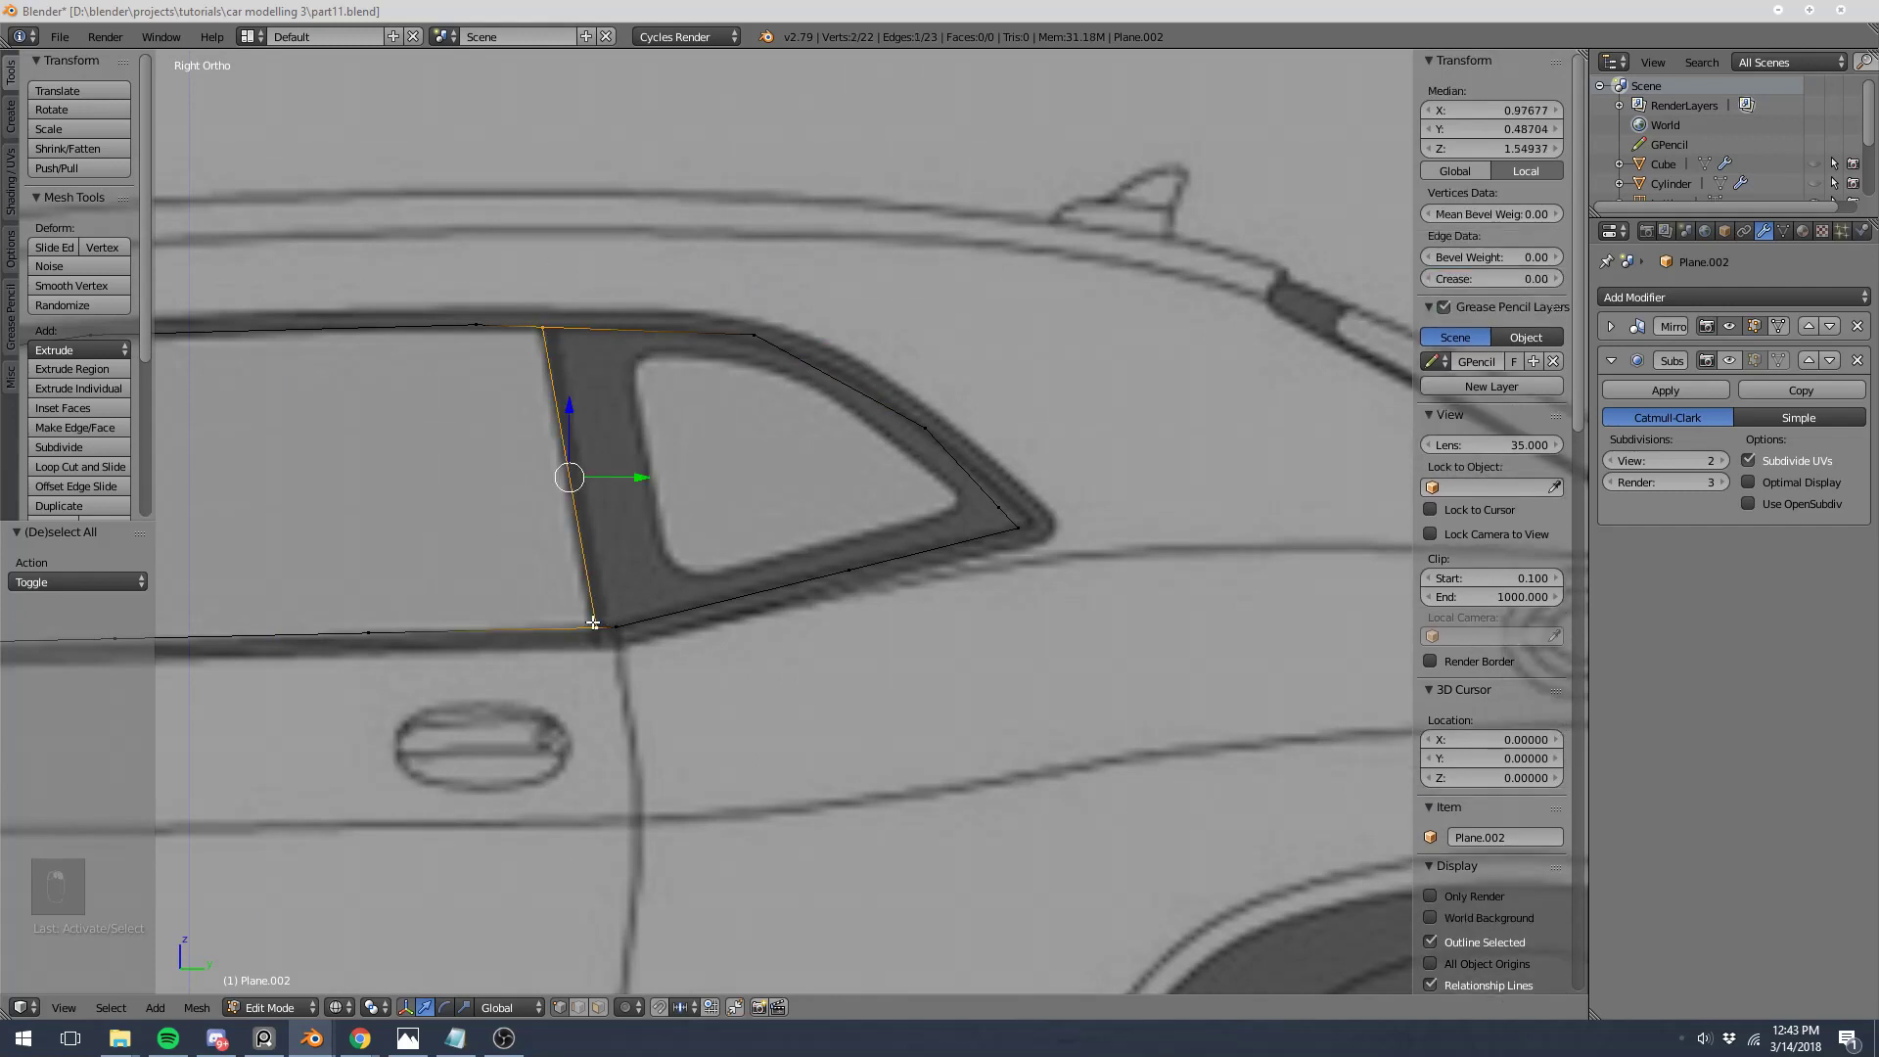
key("w")
left_click(549, 539)
Step: Connect the pillar edge's middle vertex to the vertex halfway down the quarter window's sloping rear rim
right_click(564, 455)
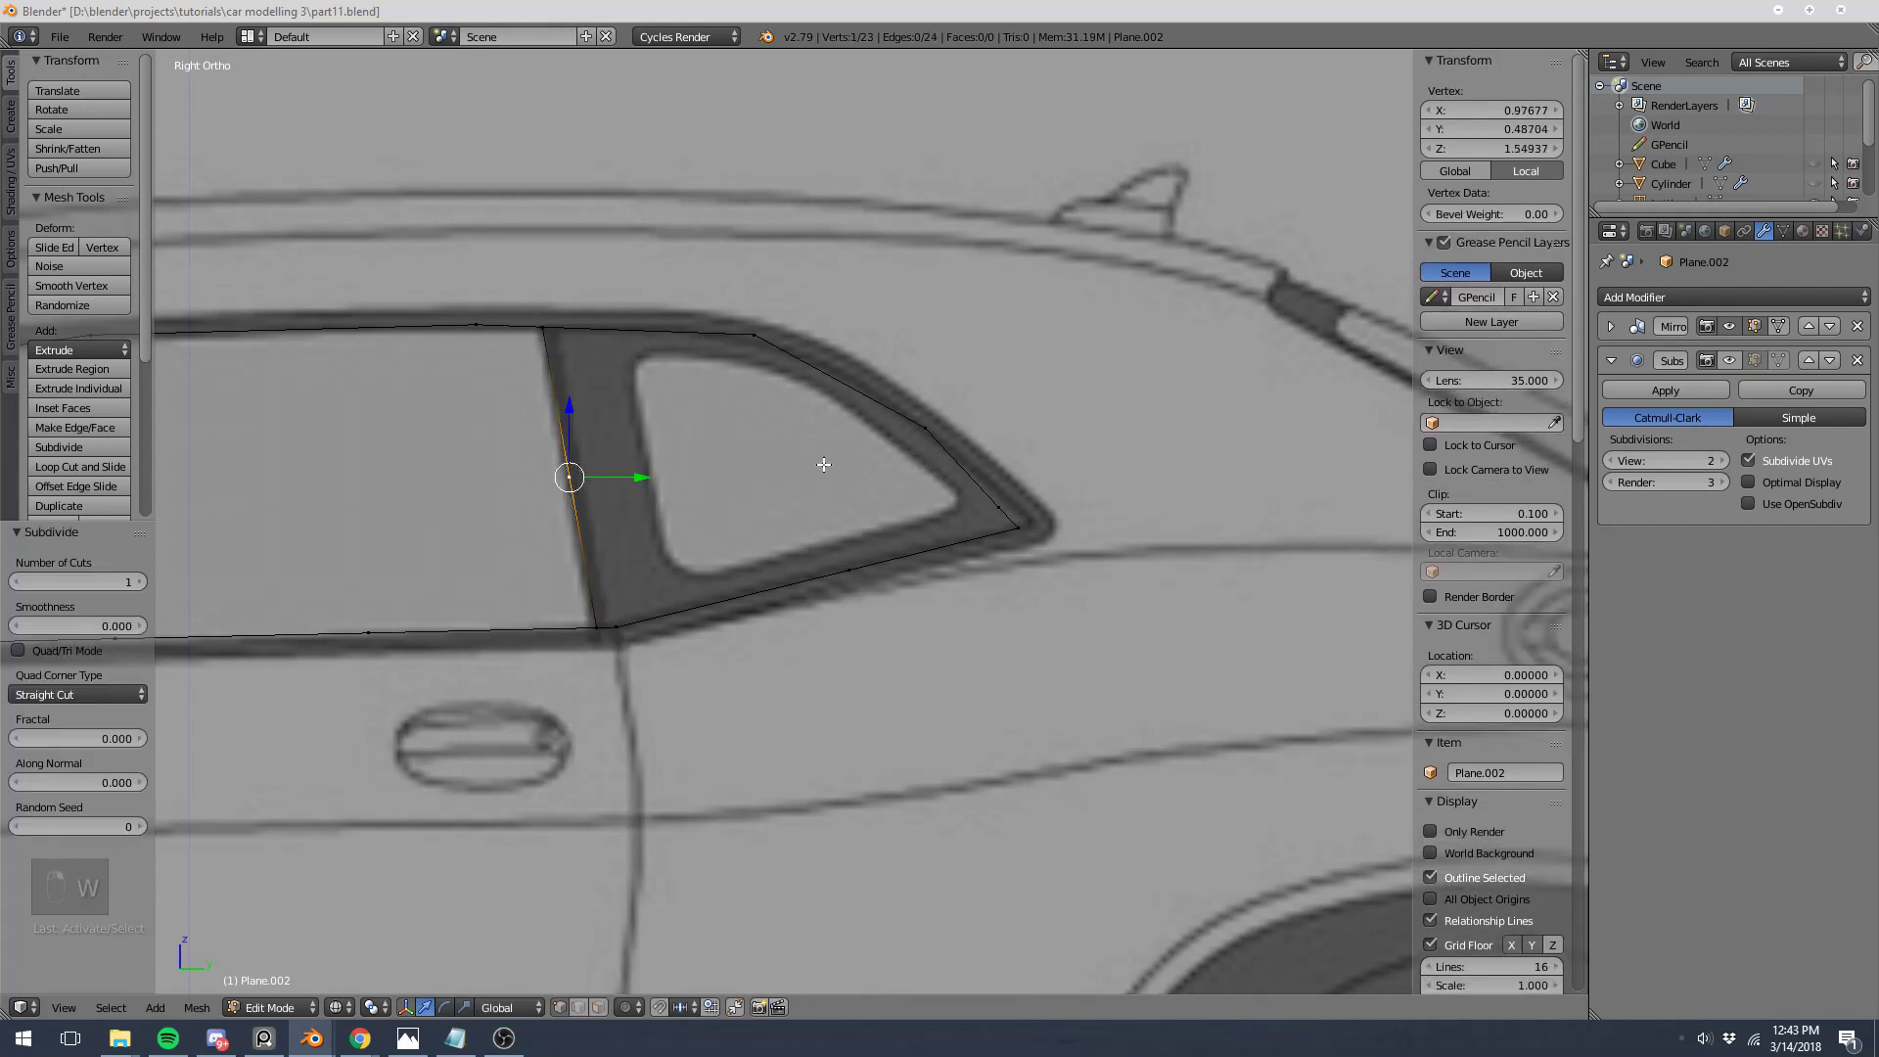
right_click(925, 428, "shift")
key("f")
key("f")
key("f")
key("f")
key("f")
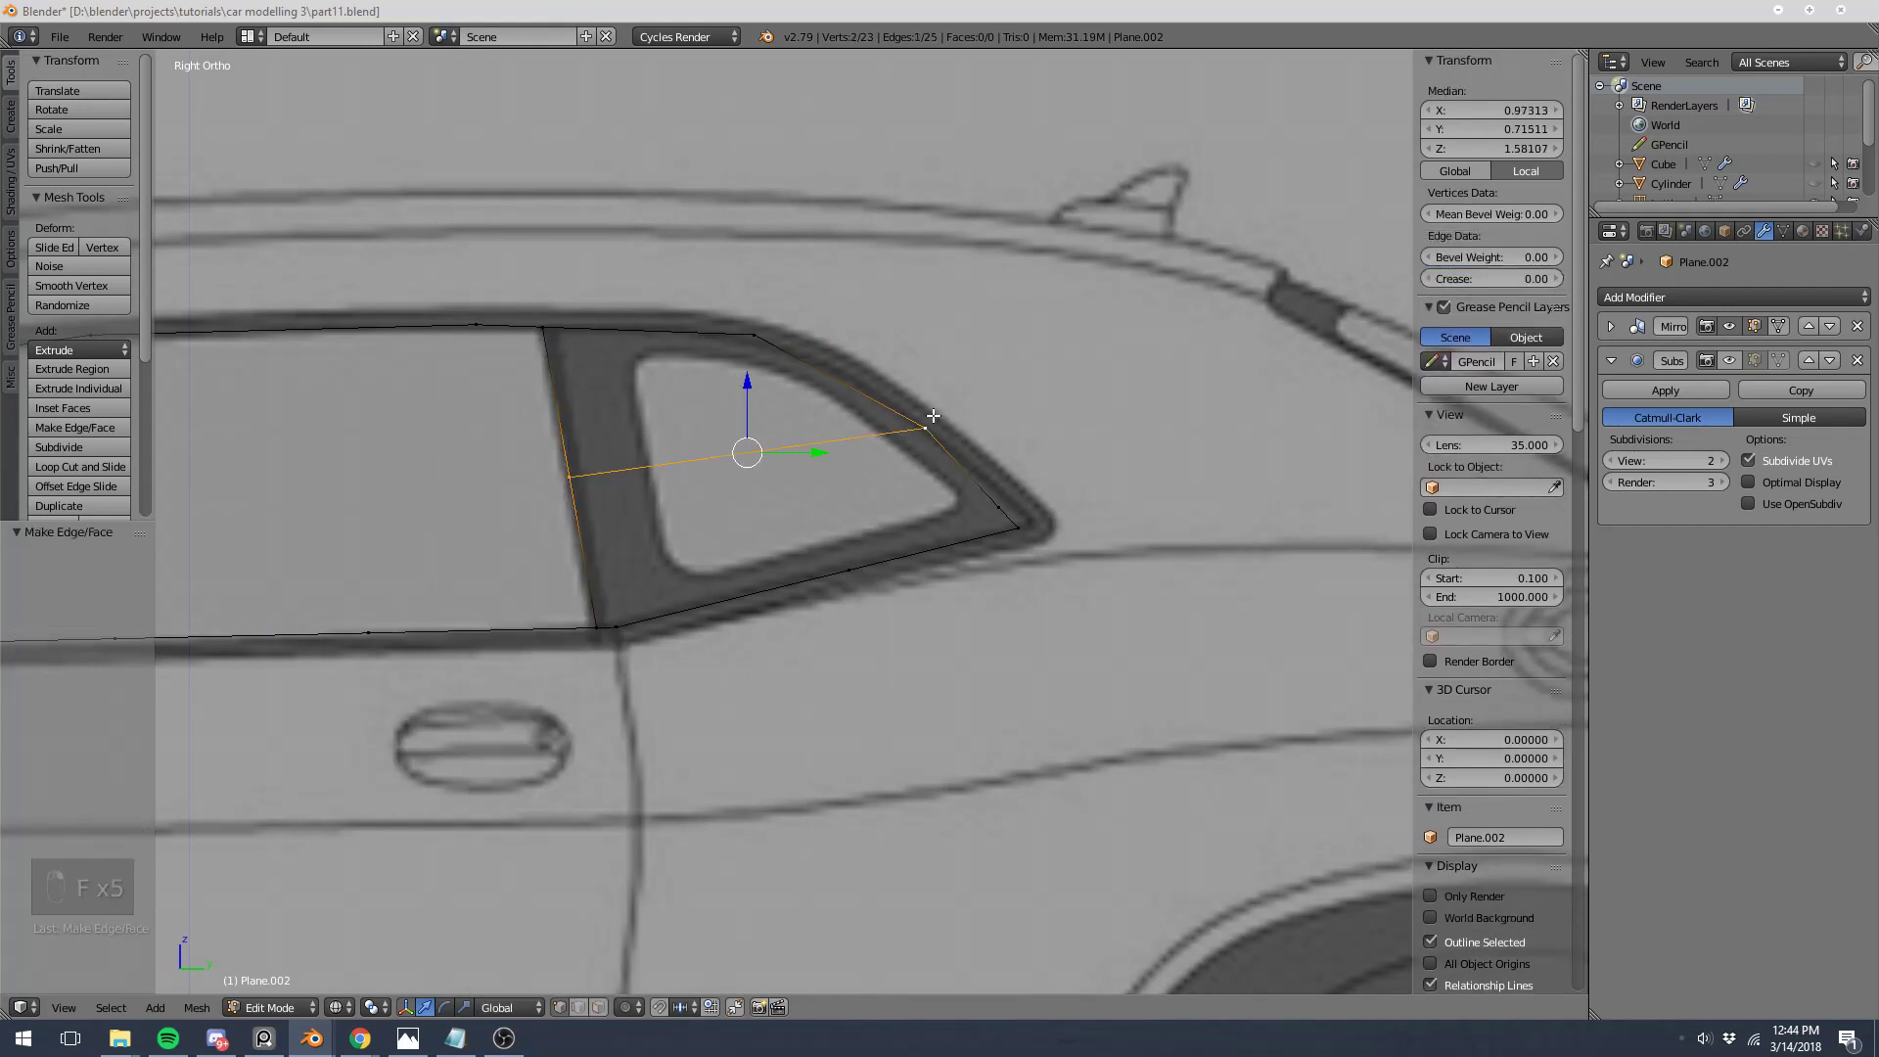
Step: Subdivide the quarter window's cross edge with one cut and slide its middle vertex rearward by a factor of 0.33
key("w")
left_click(931, 415)
right_click(739, 453)
key("f")
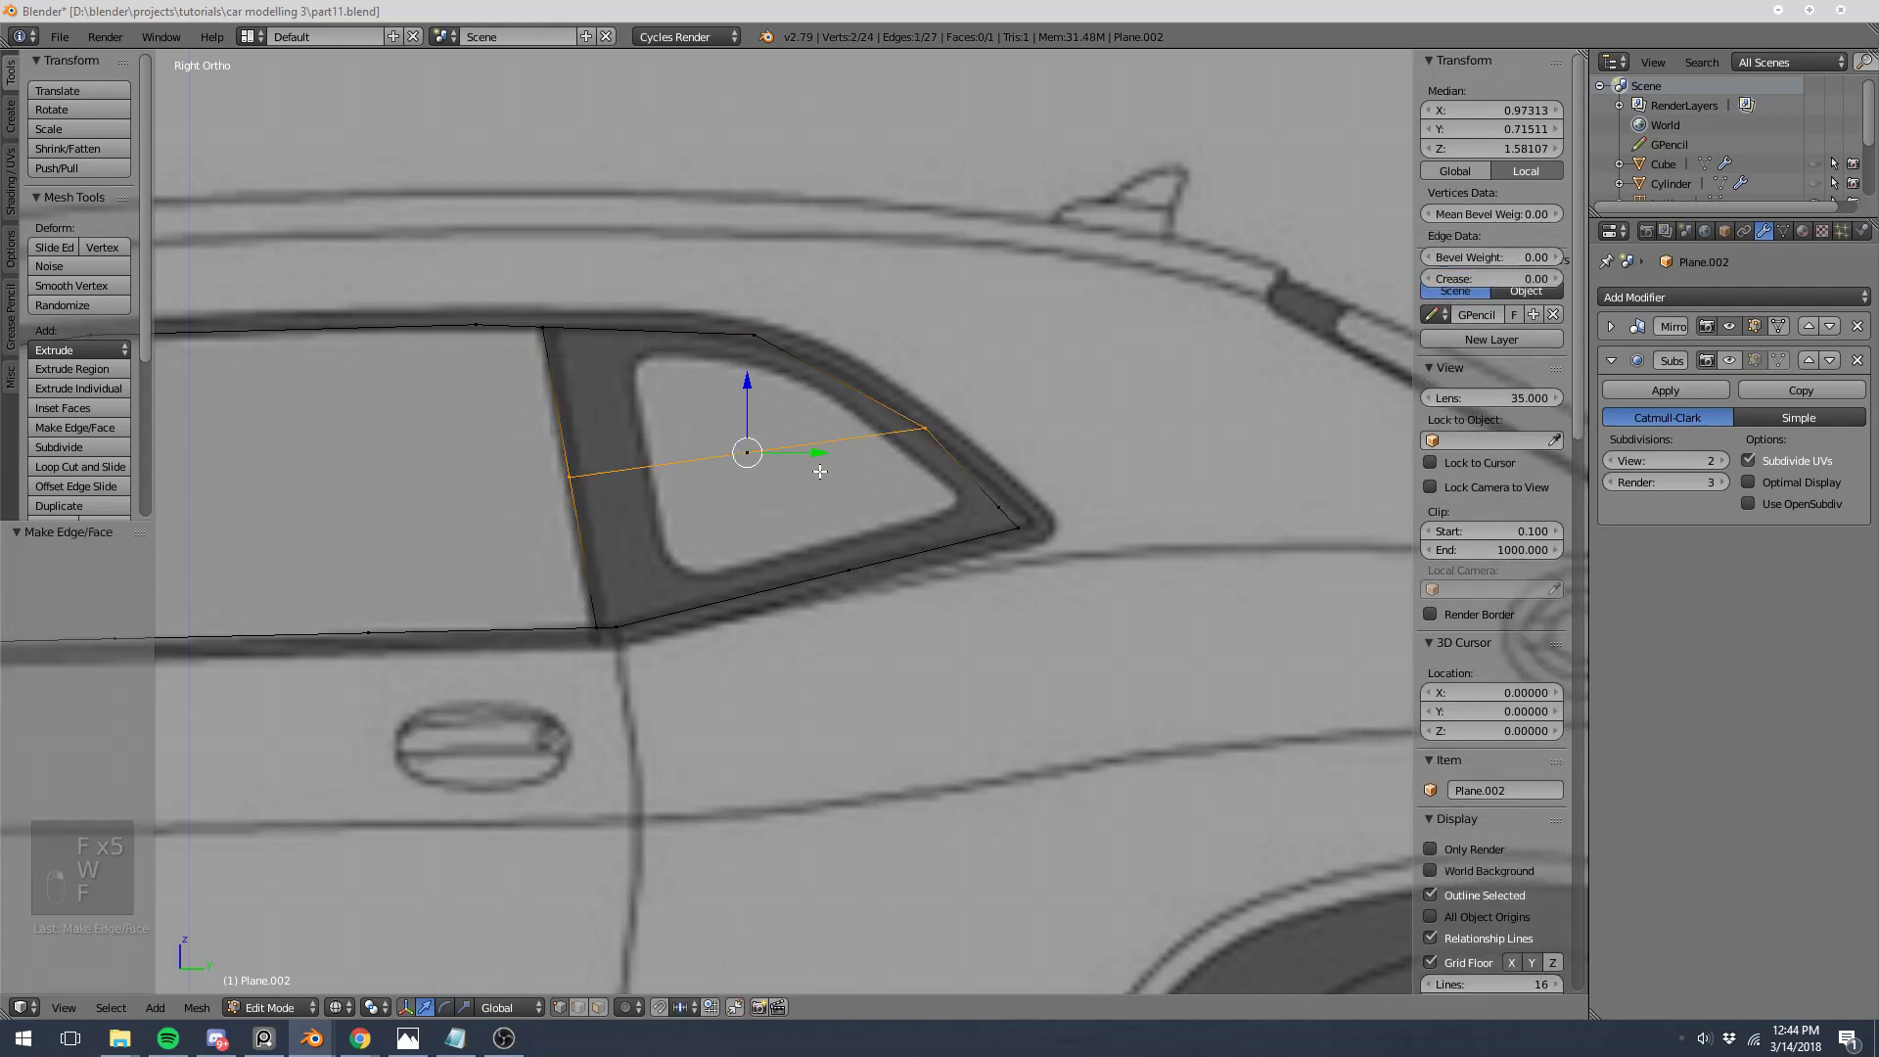
key("ctrl+z")
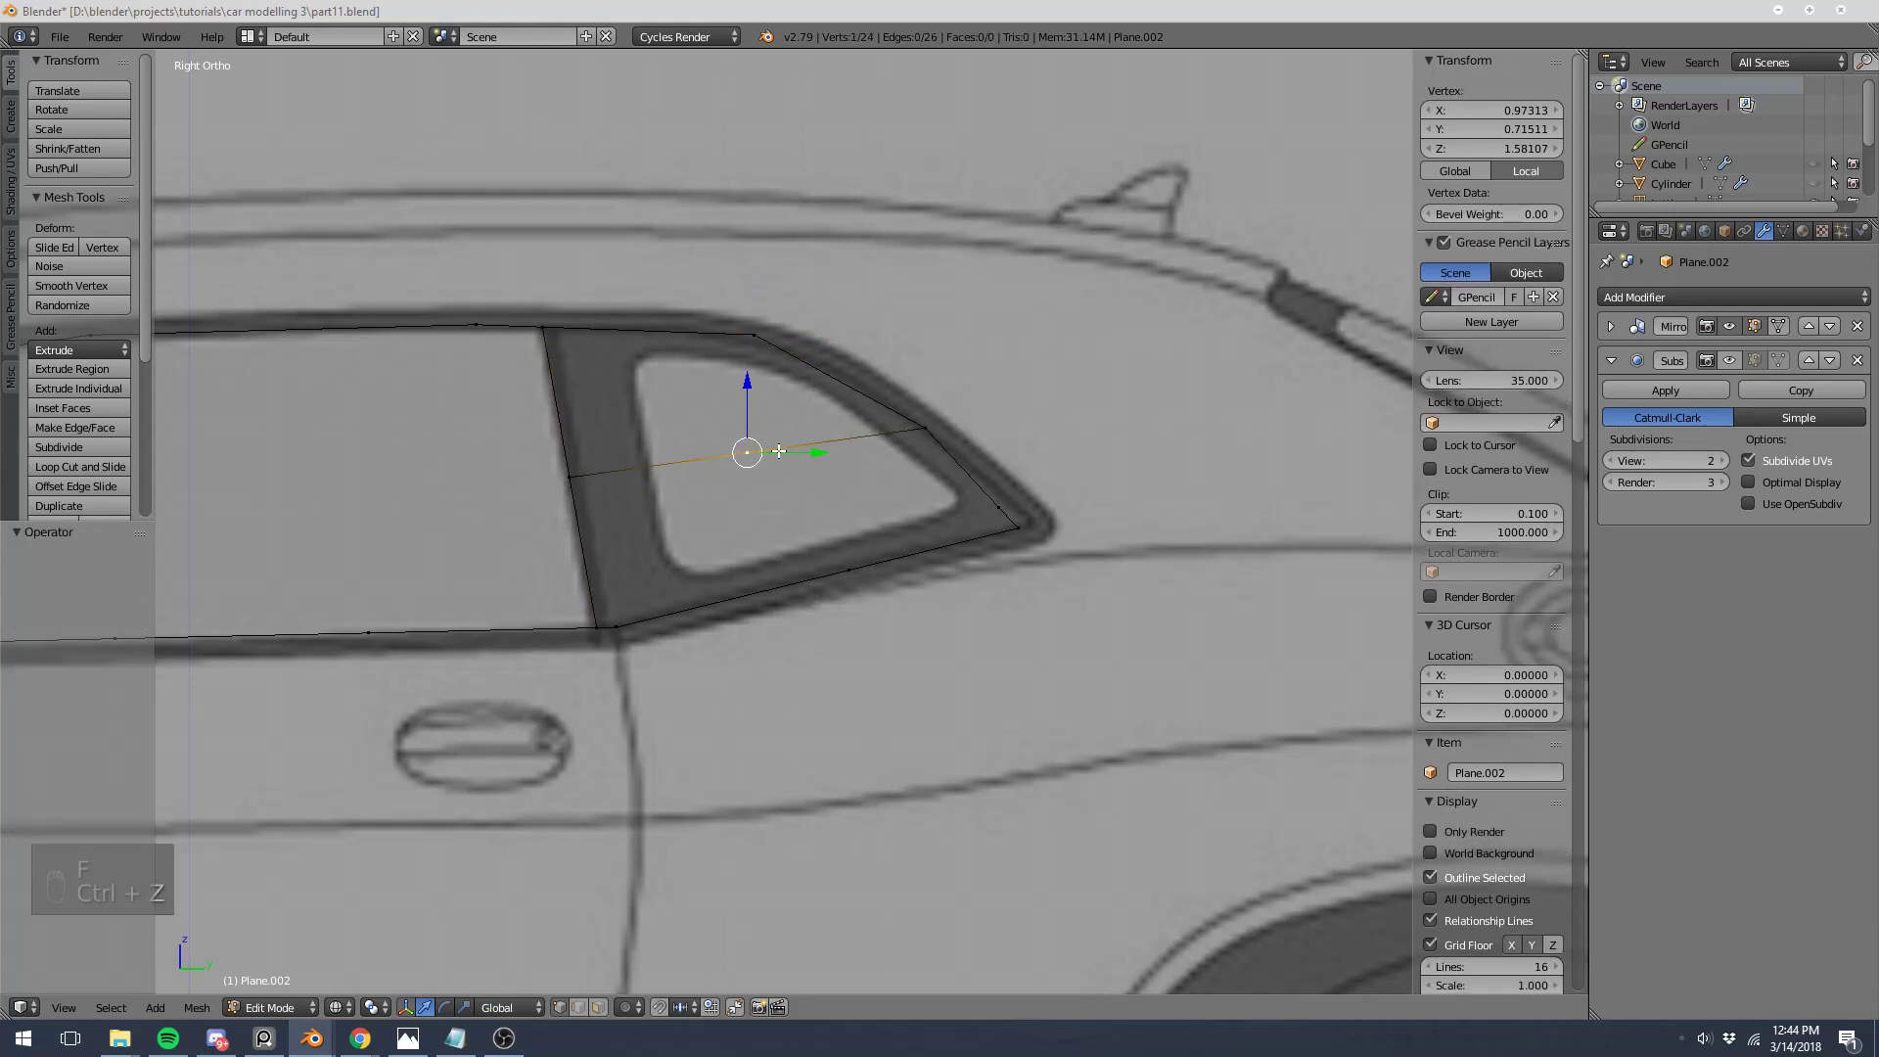
key("g")
key("g")
left_click(839, 449)
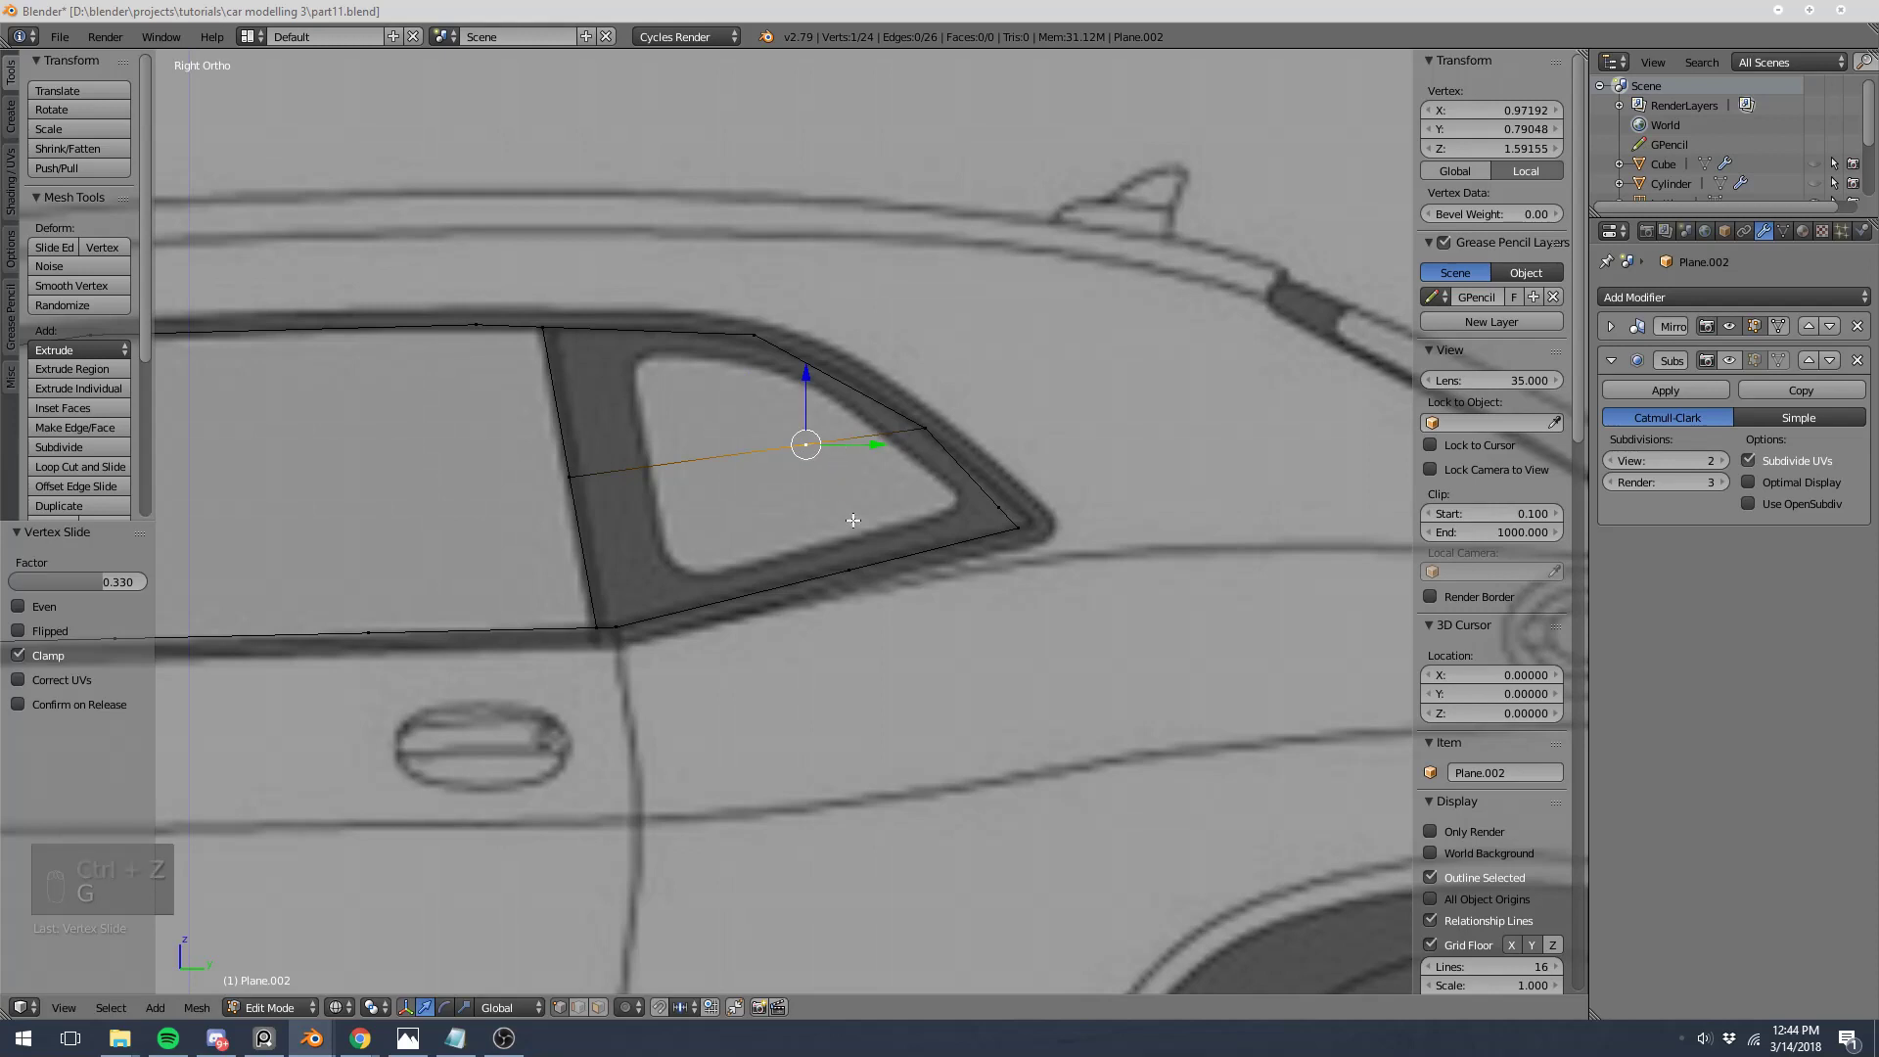
Step: Fill a triangular face between the cross edge's middle vertex, the upper rim corner and the sloping rim vertex
right_click(761, 364, "shift")
right_click(923, 427, "shift")
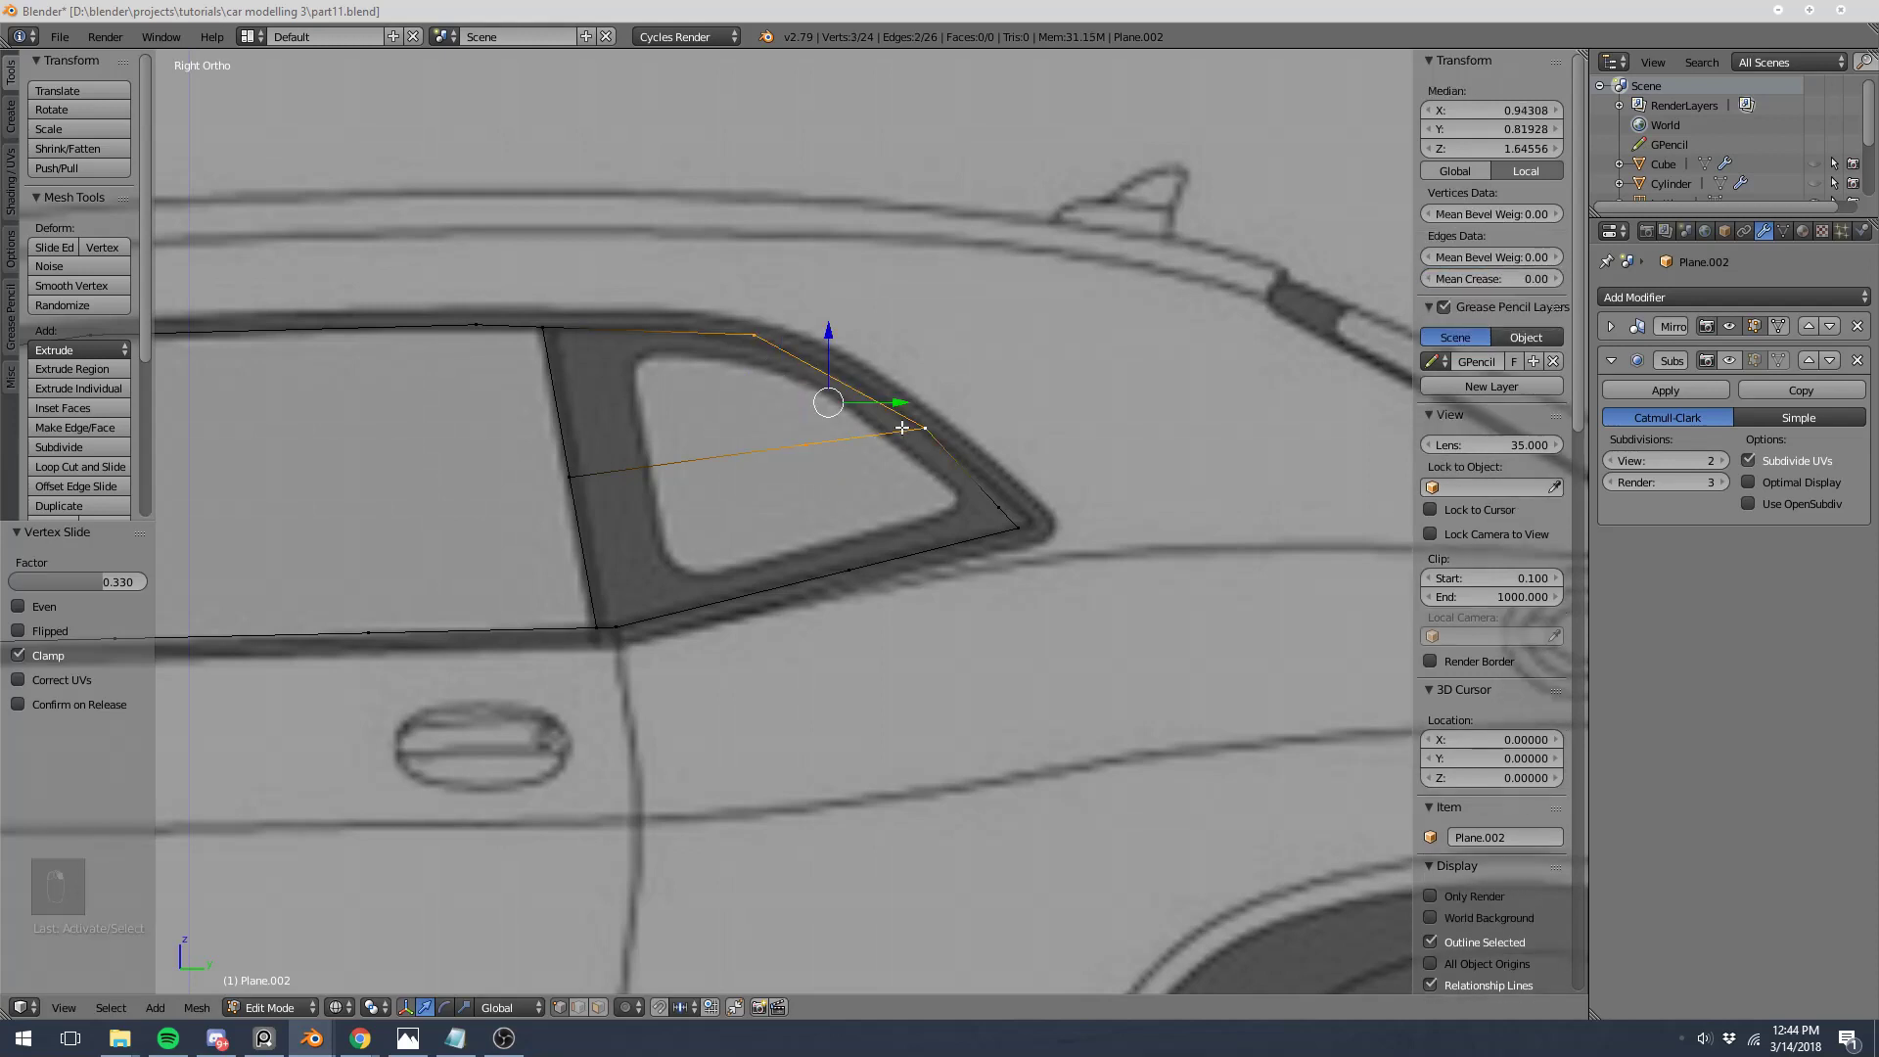
key("f")
key("a")
Step: Fill the quarter window's upper front quad between the pillar edge, the upper rim corner and the cross edge's middle vertex
right_click(554, 338)
right_click(570, 476, "shift")
right_click(805, 443, "shift")
right_click(753, 335, "shift")
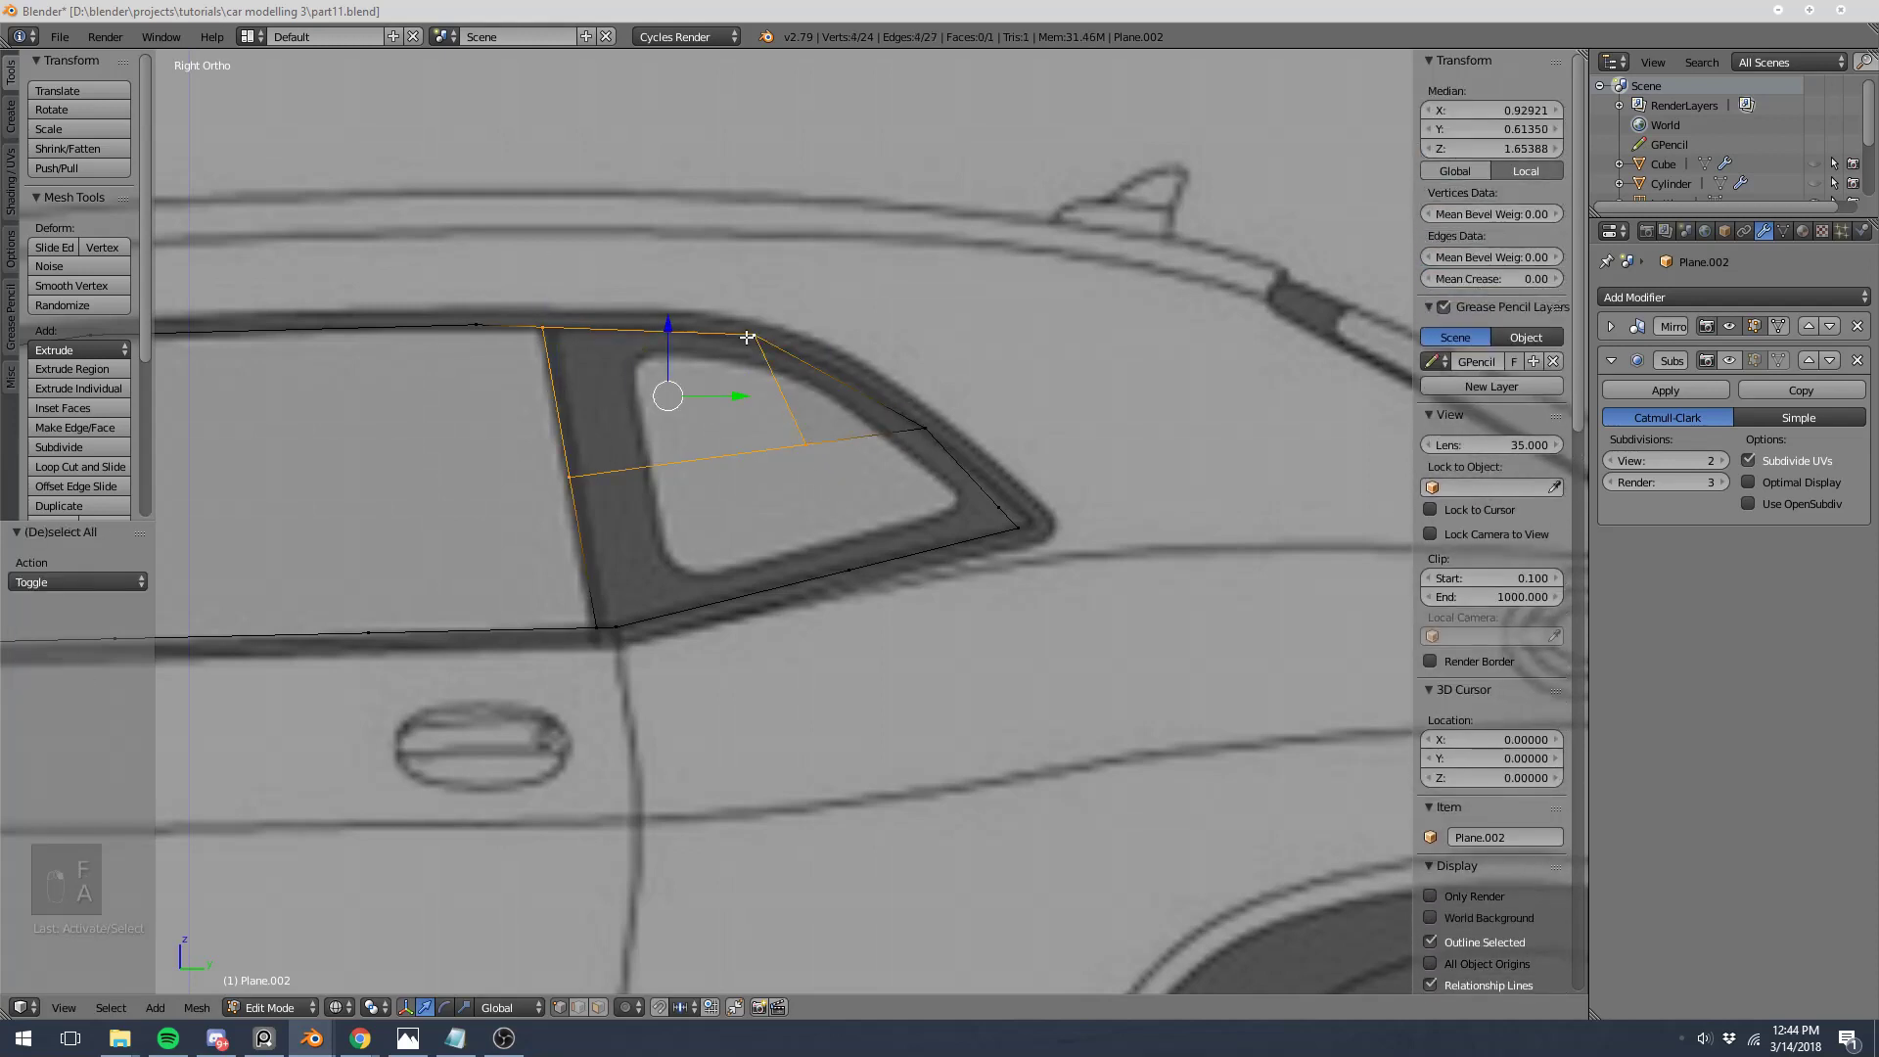
key("f")
key("a")
Step: Add a loop cut to the upper front quad and slide it close to the pillar edge, factor about 0.77
key("ctrl+r")
left_click(646, 474)
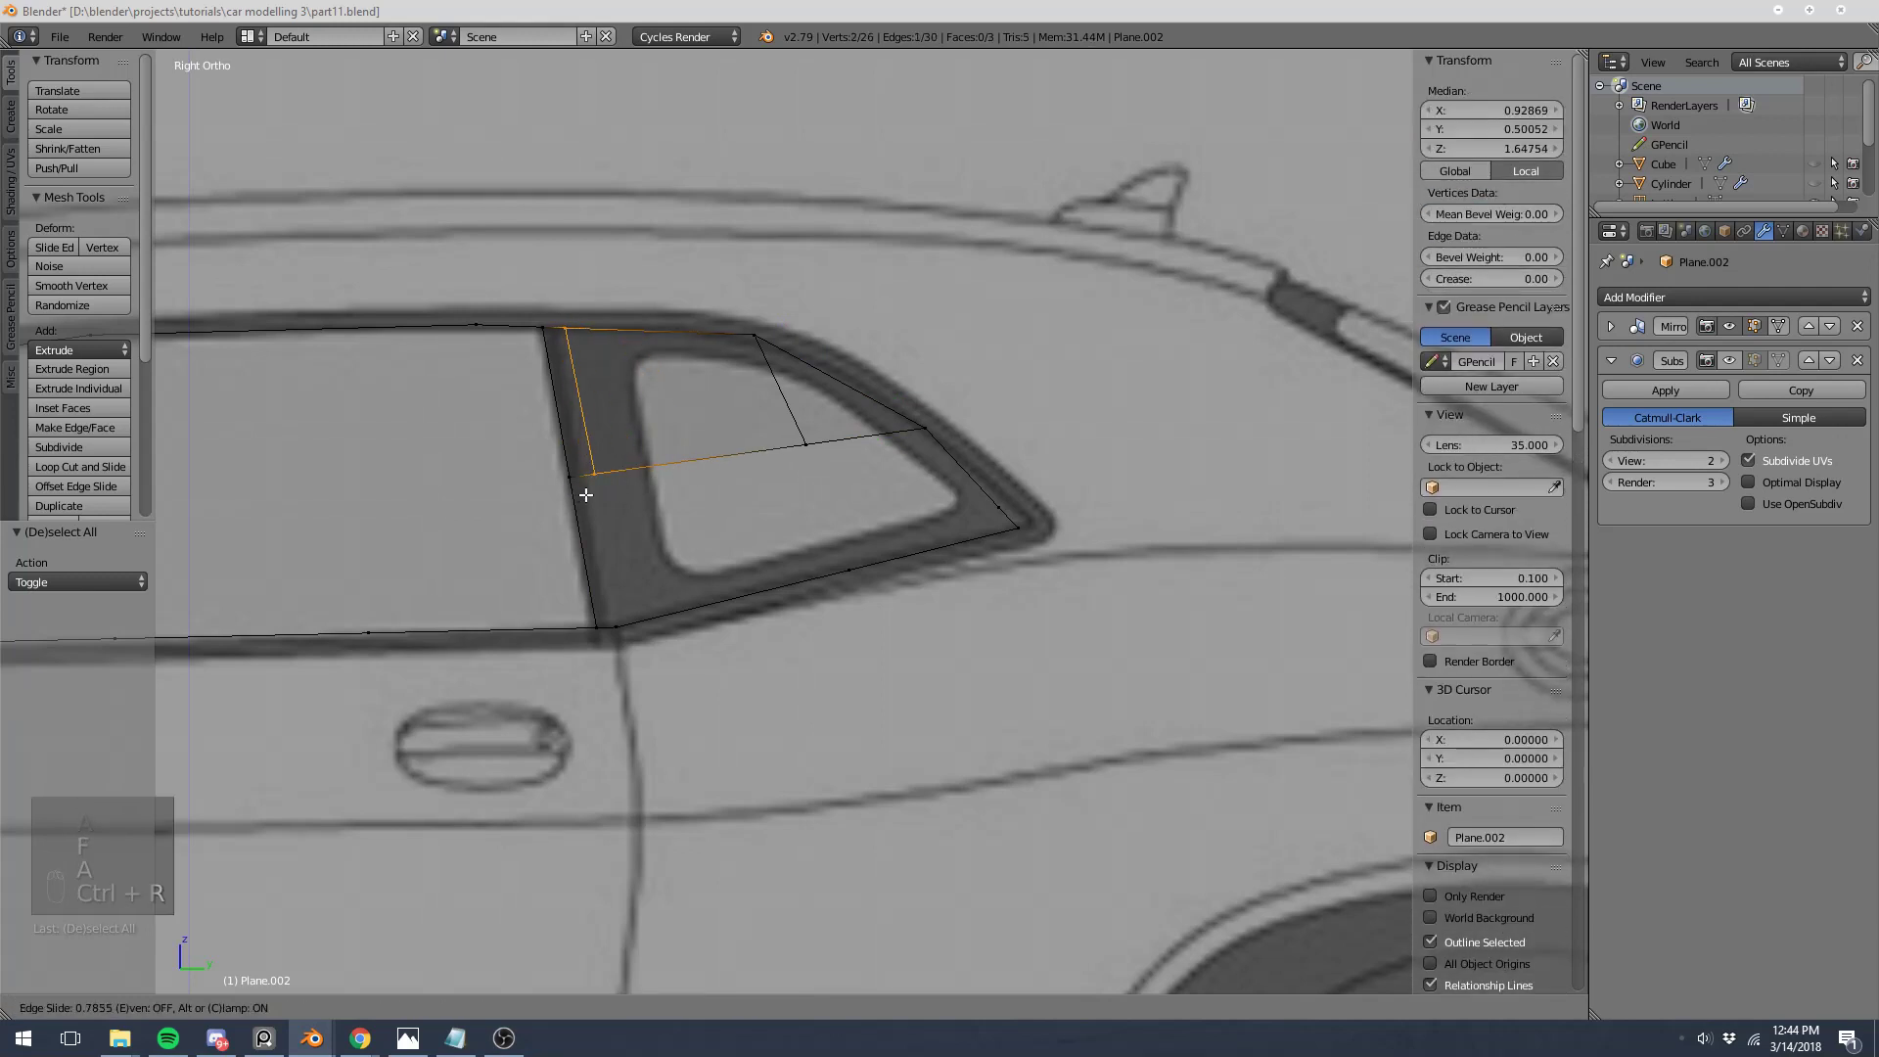
left_click(587, 496)
Step: Fill the narrow quad beside the pillar edge, from the cross edge down to the lower rim vertices
right_click(566, 473)
right_click(596, 476, "shift")
right_click(593, 624, "shift")
right_click(616, 626, "shift")
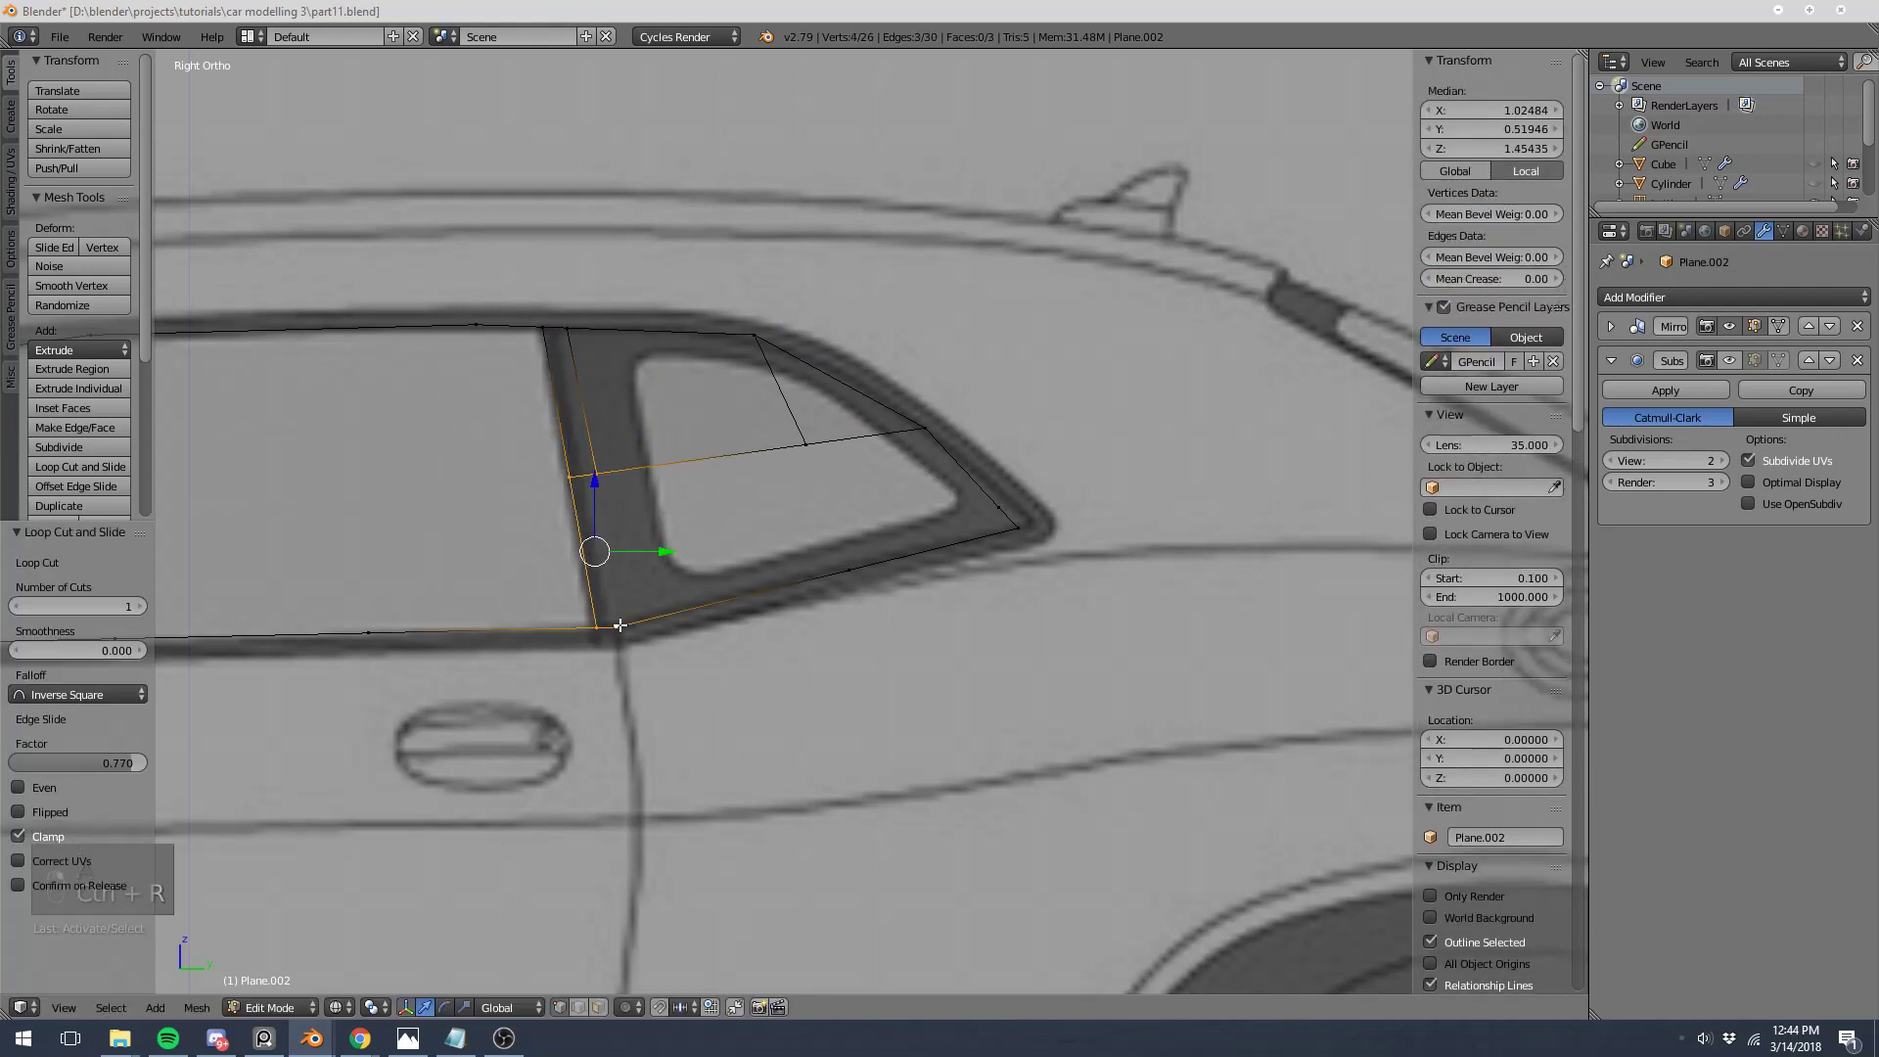
key("f")
key("a")
Step: Fill the quad below the cross edge between the narrow pillar strip and the middle lower rim vertex
right_click(596, 473)
right_click(614, 626, "shift")
right_click(849, 569, "shift")
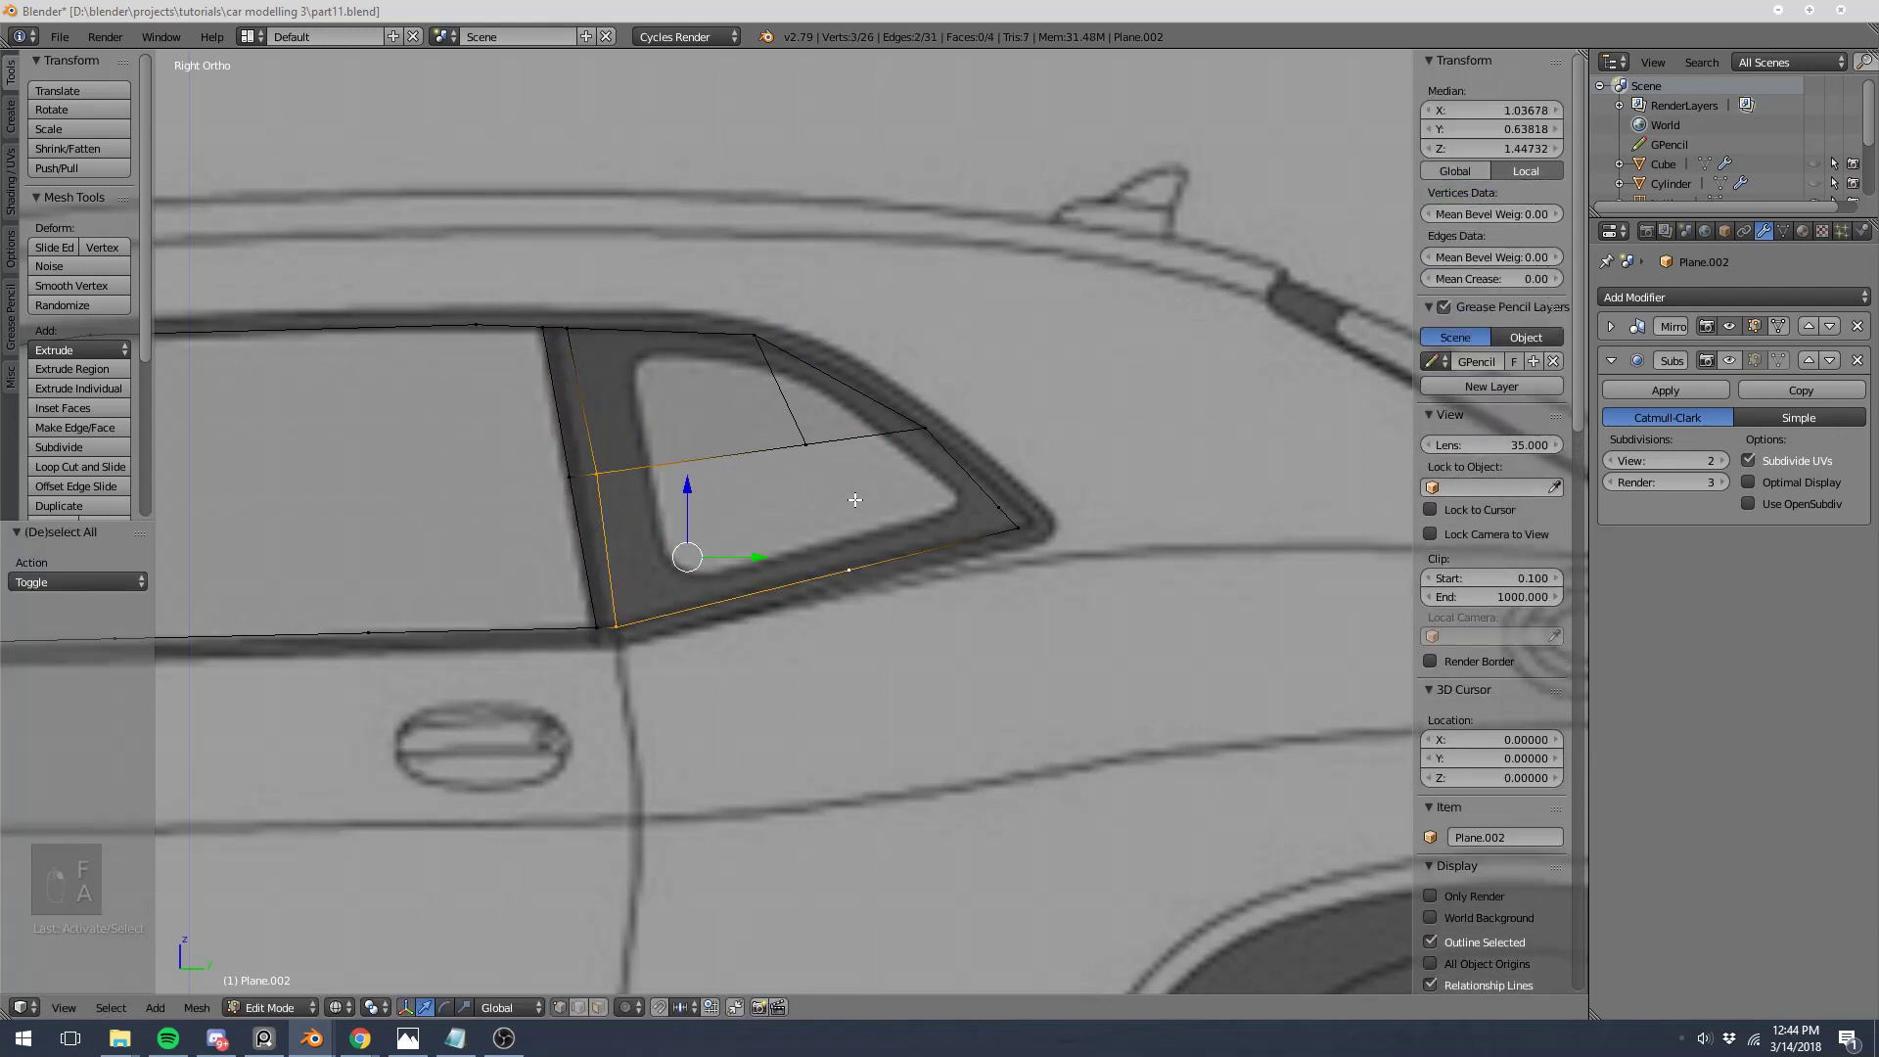
key("a")
Step: Add a loop cut across the two lower faces of the quarter window and slide it close to the lower rim
key("ctrl+r")
left_click(602, 623)
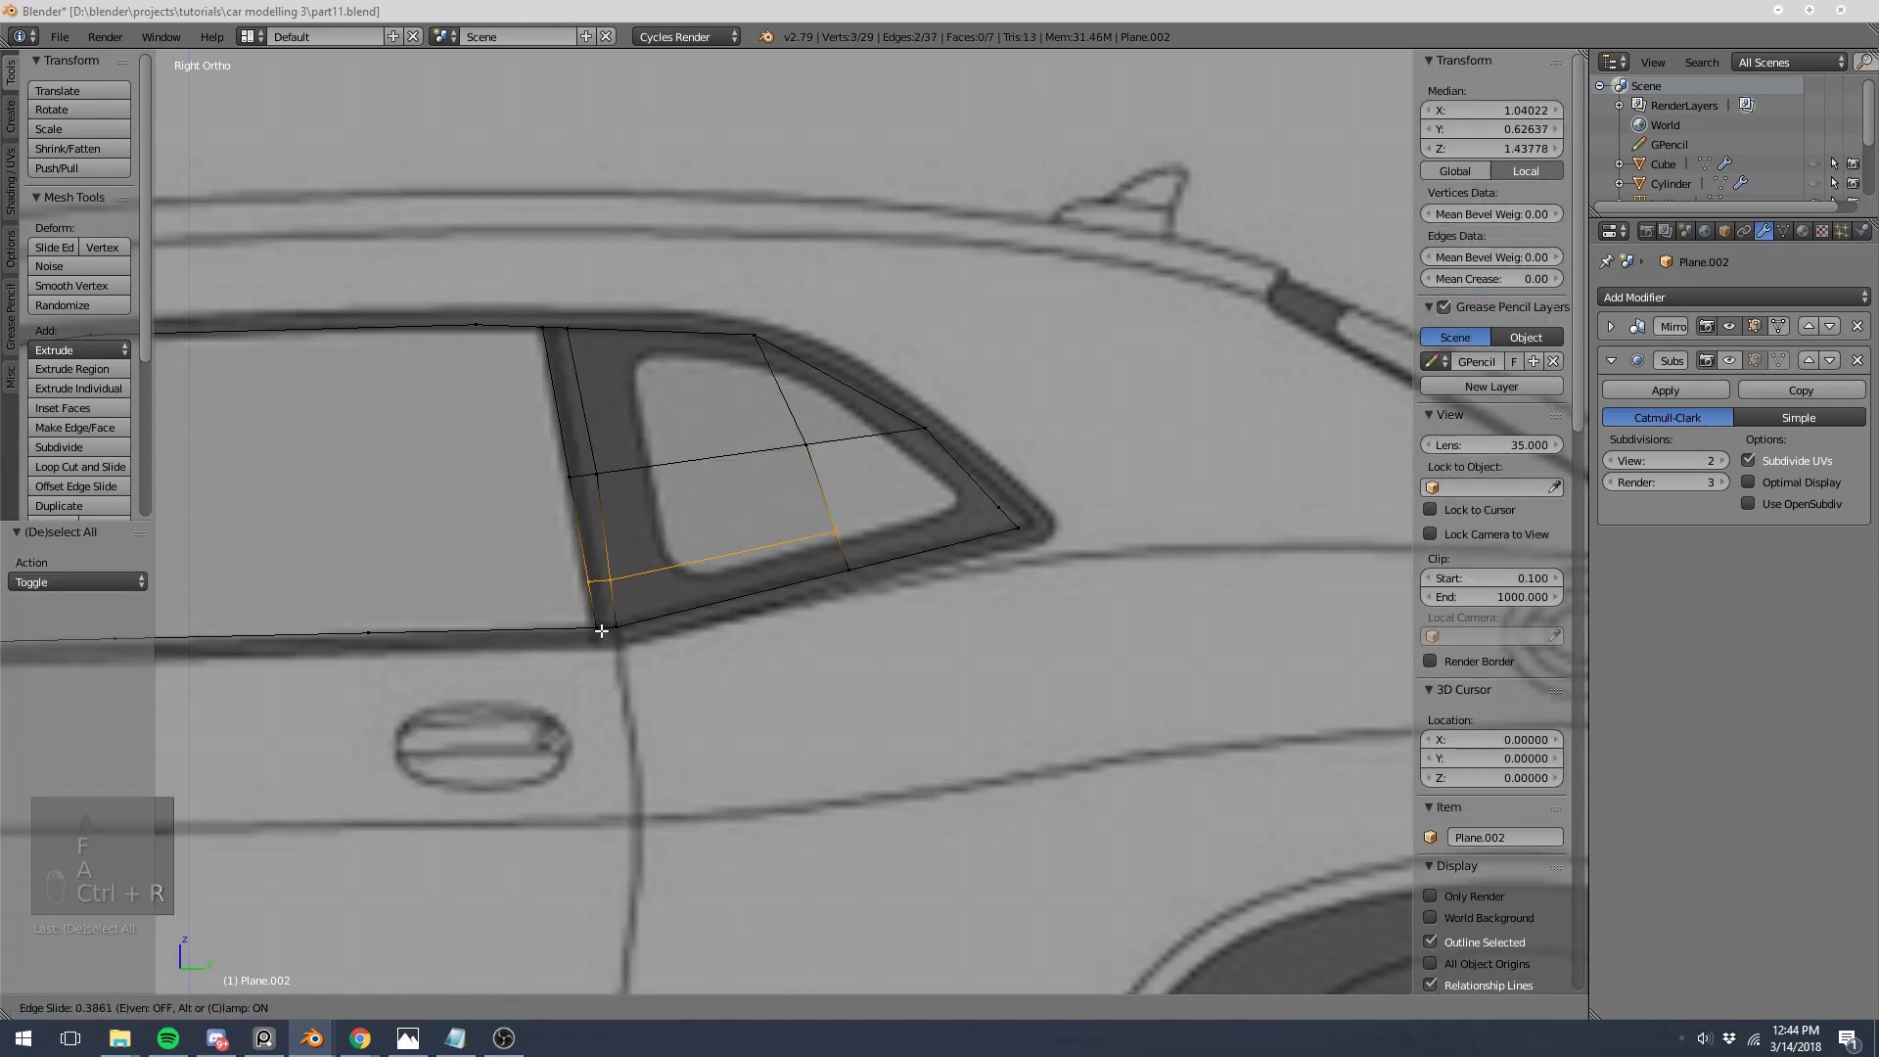
left_click(611, 646)
key("a")
Step: Fill the thin quad along the rear lower rim, from the loop cut's end to the quarter window's rear corner
right_click(839, 544)
right_click(848, 570, "shift")
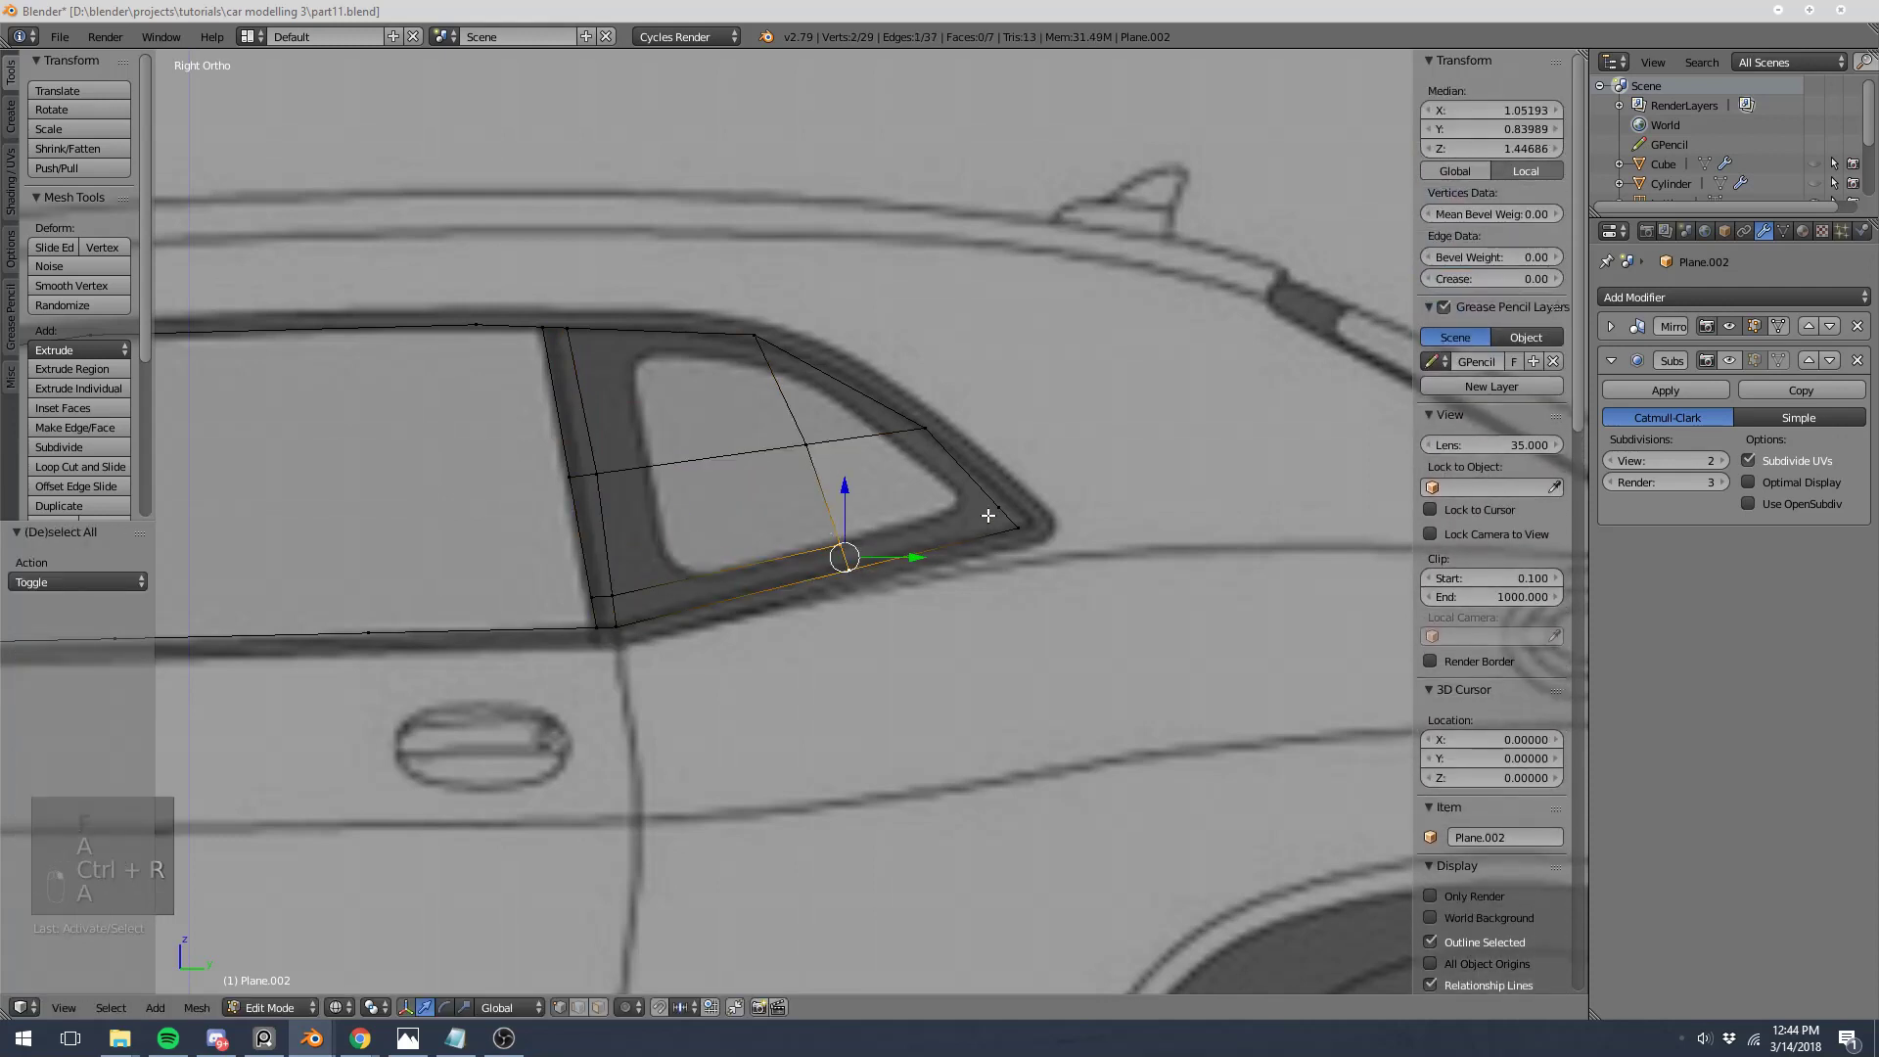
right_click(998, 507, "shift")
right_click(1018, 529, "shift")
key("f")
Step: Fill the remaining rear quad between the cross edge, the sloping rim and the thin lower strip
right_click(998, 507)
right_click(840, 543, "shift")
right_click(806, 445, "shift")
right_click(923, 425, "shift")
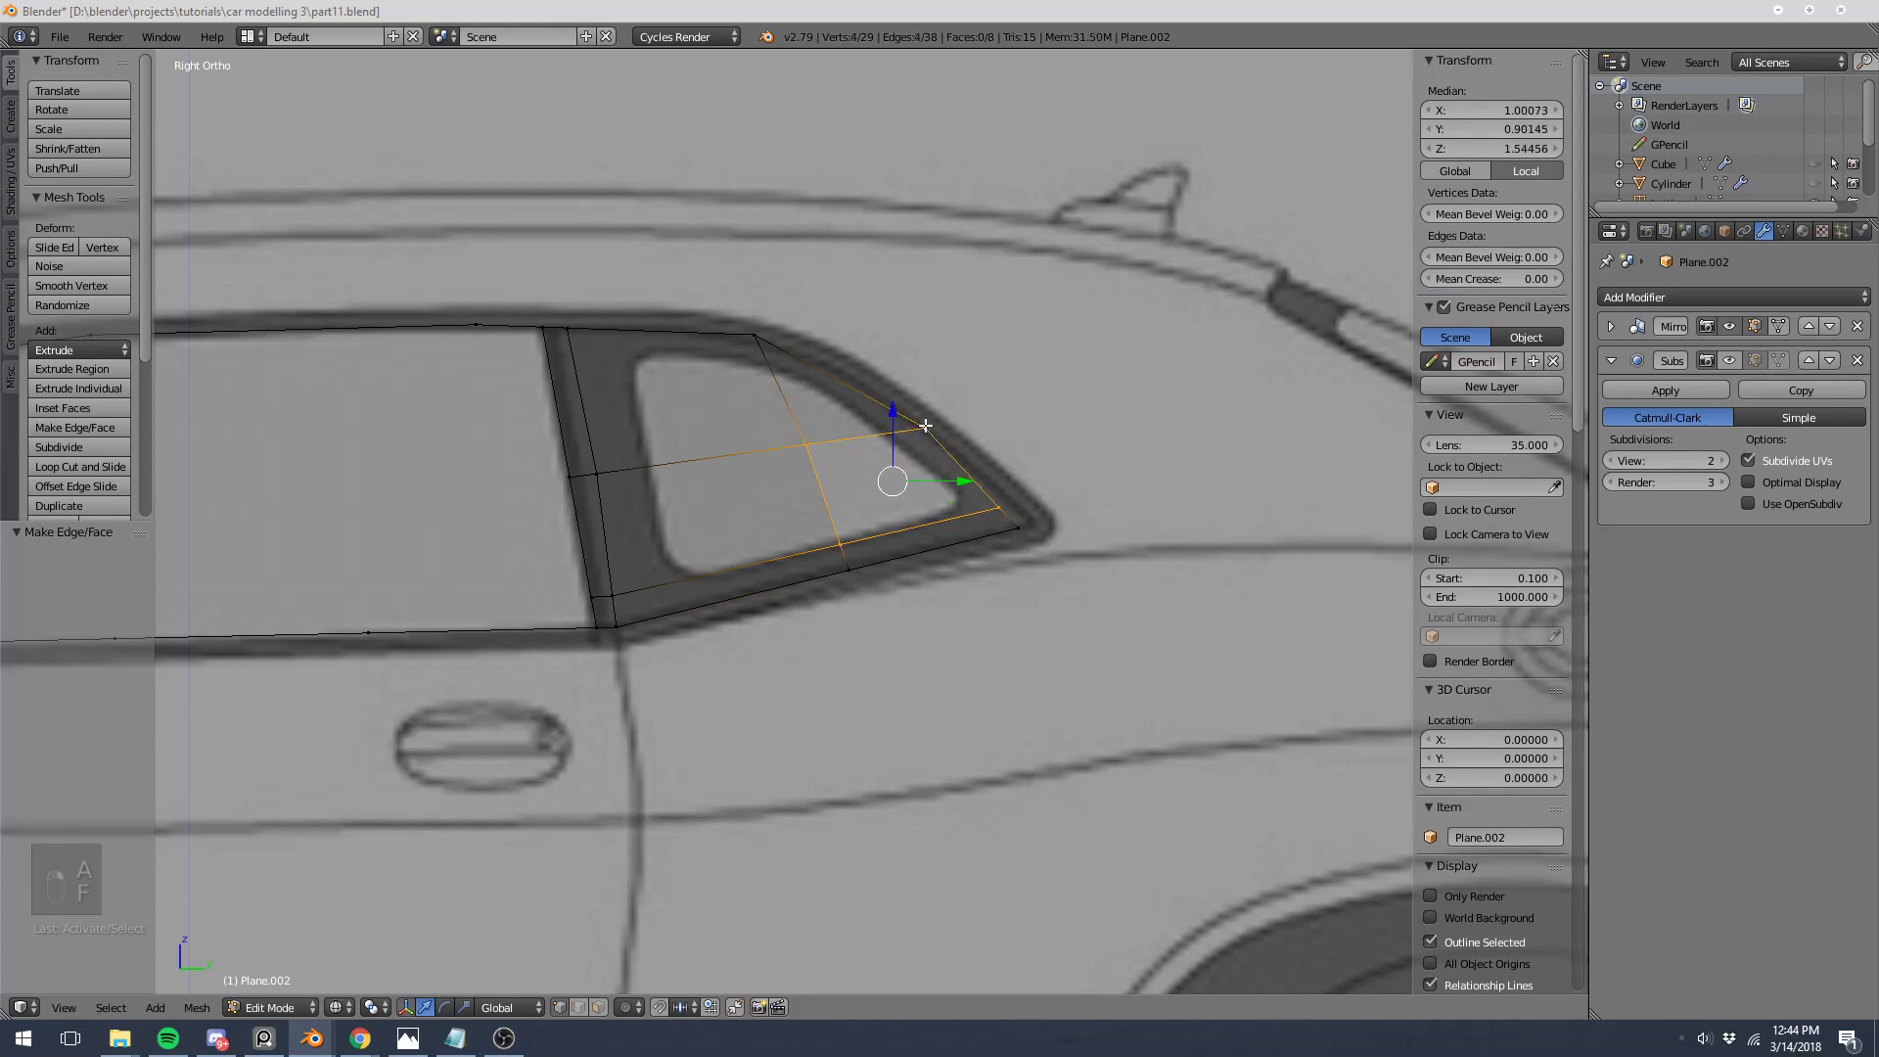
key("f")
key("a")
Step: Switch to solid shading and check the filled quarter window in Object Mode, returning to mesh editing in the right side view
scroll(924, 426, "down", 8)
key("z")
key("Tab")
middle_click_drag(845, 477, 885, 566)
key("Tab")
key("KP_3")
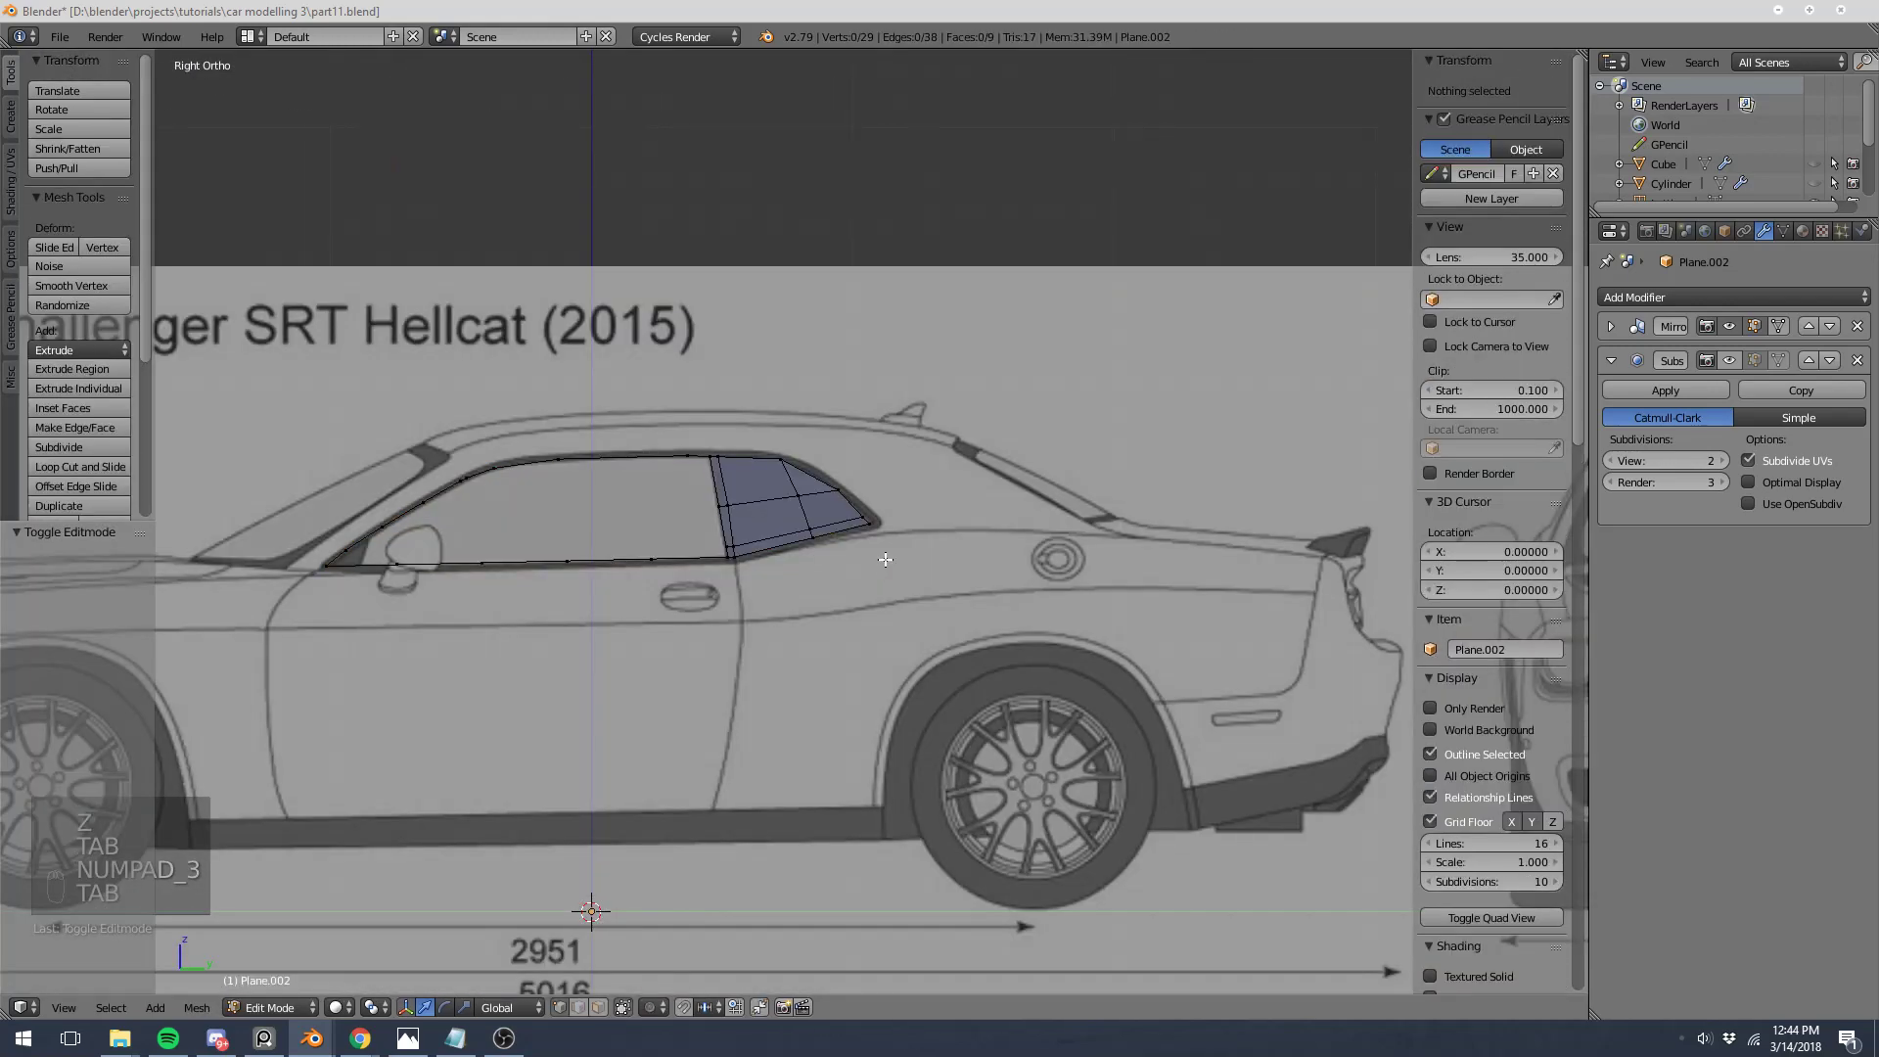
Step: Join the door window's middle upper rim vertex to the lower rim vertex beneath it with a vertical edge
scroll(650, 582, "up", 5)
key("a")
key("a")
key("a")
middle_click_drag(520, 617, 928, 616, "shift")
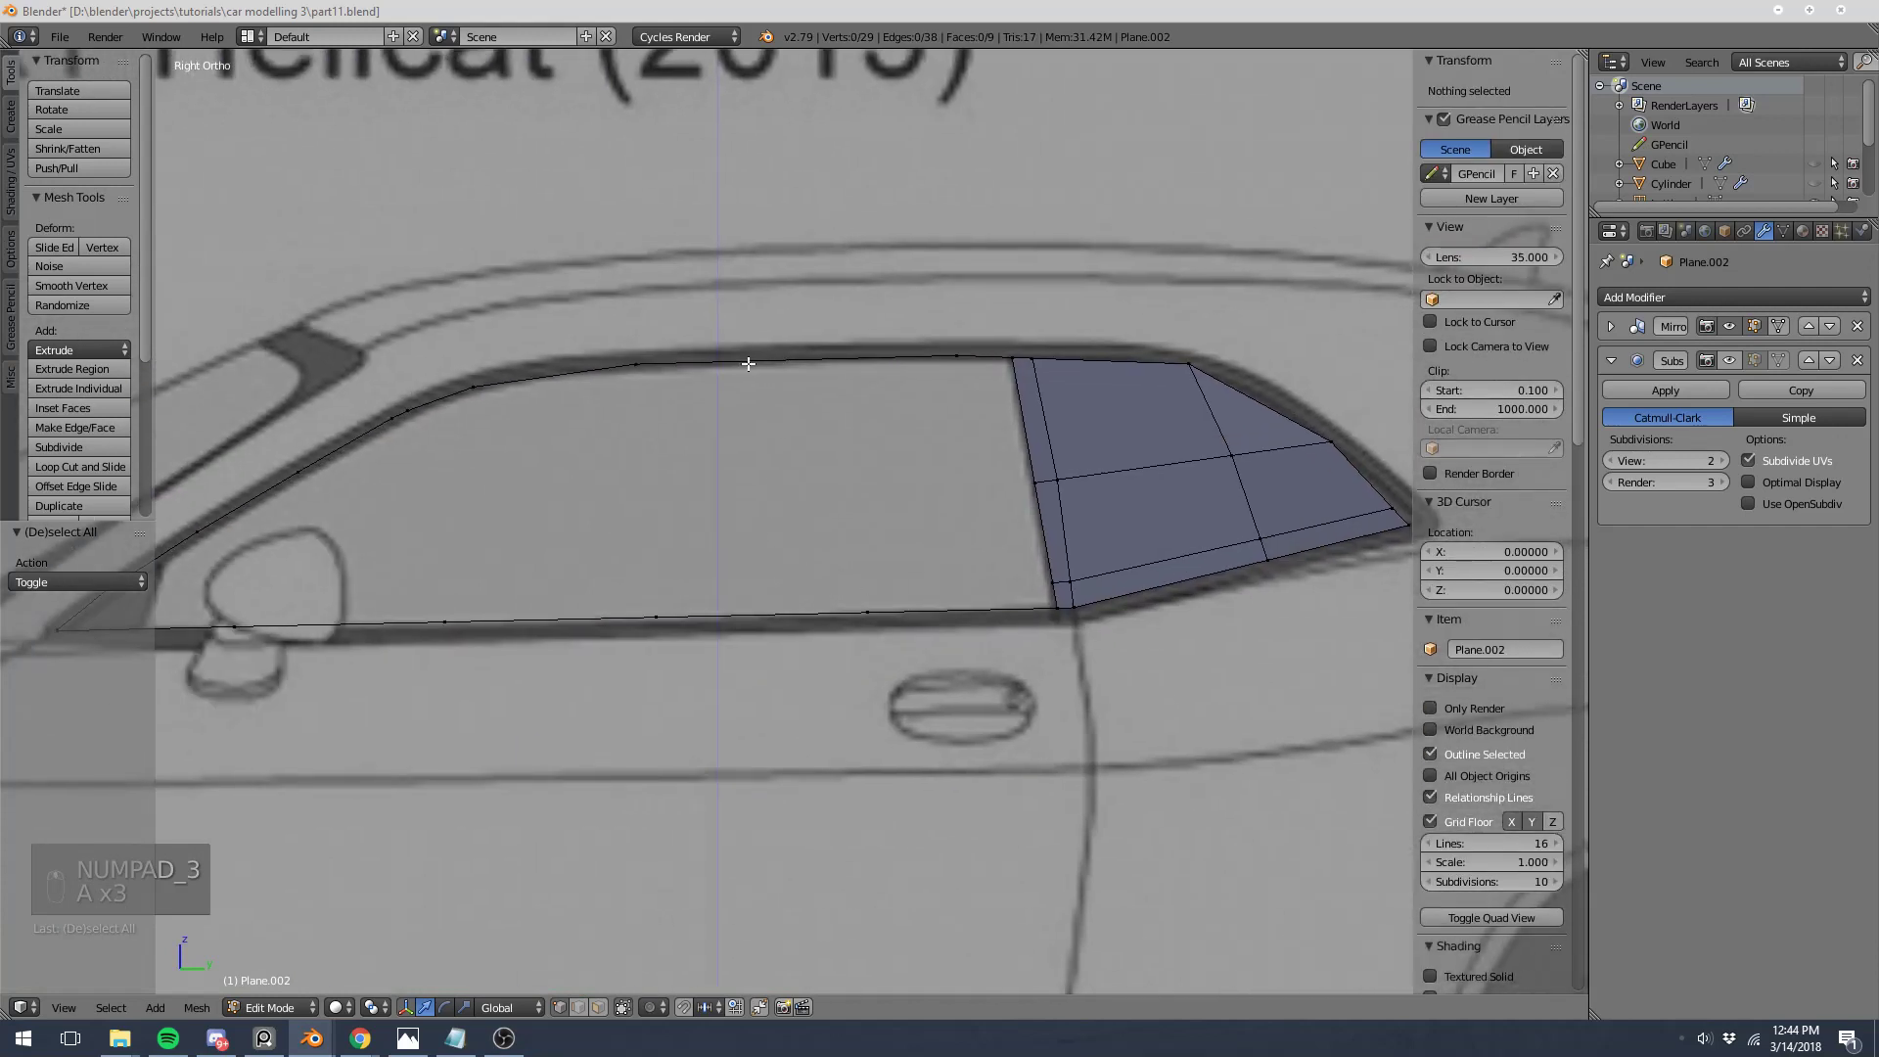
right_click(663, 377)
right_click(666, 602, "shift")
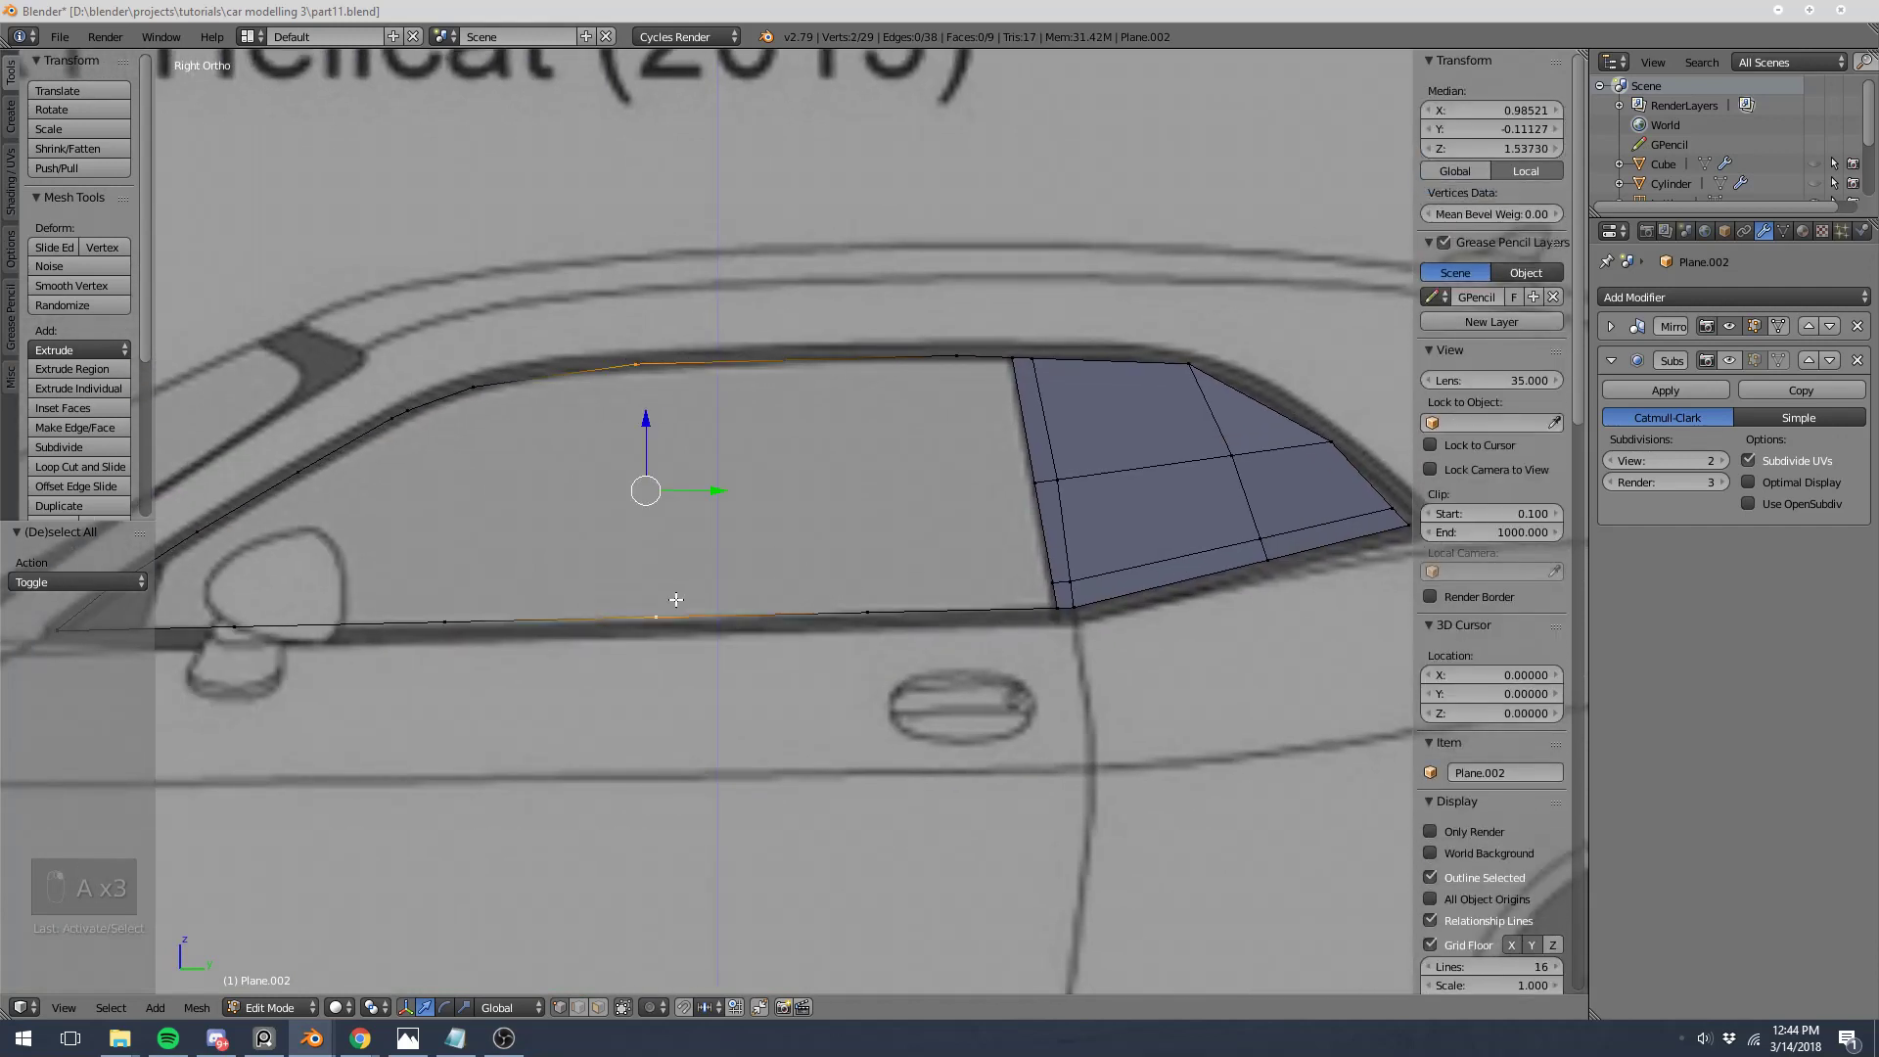
key("f")
key("a")
Step: Fill a quad from the door window's vertical edge back to the next upper and lower rim vertices
right_click(656, 614)
right_click(637, 366, "shift")
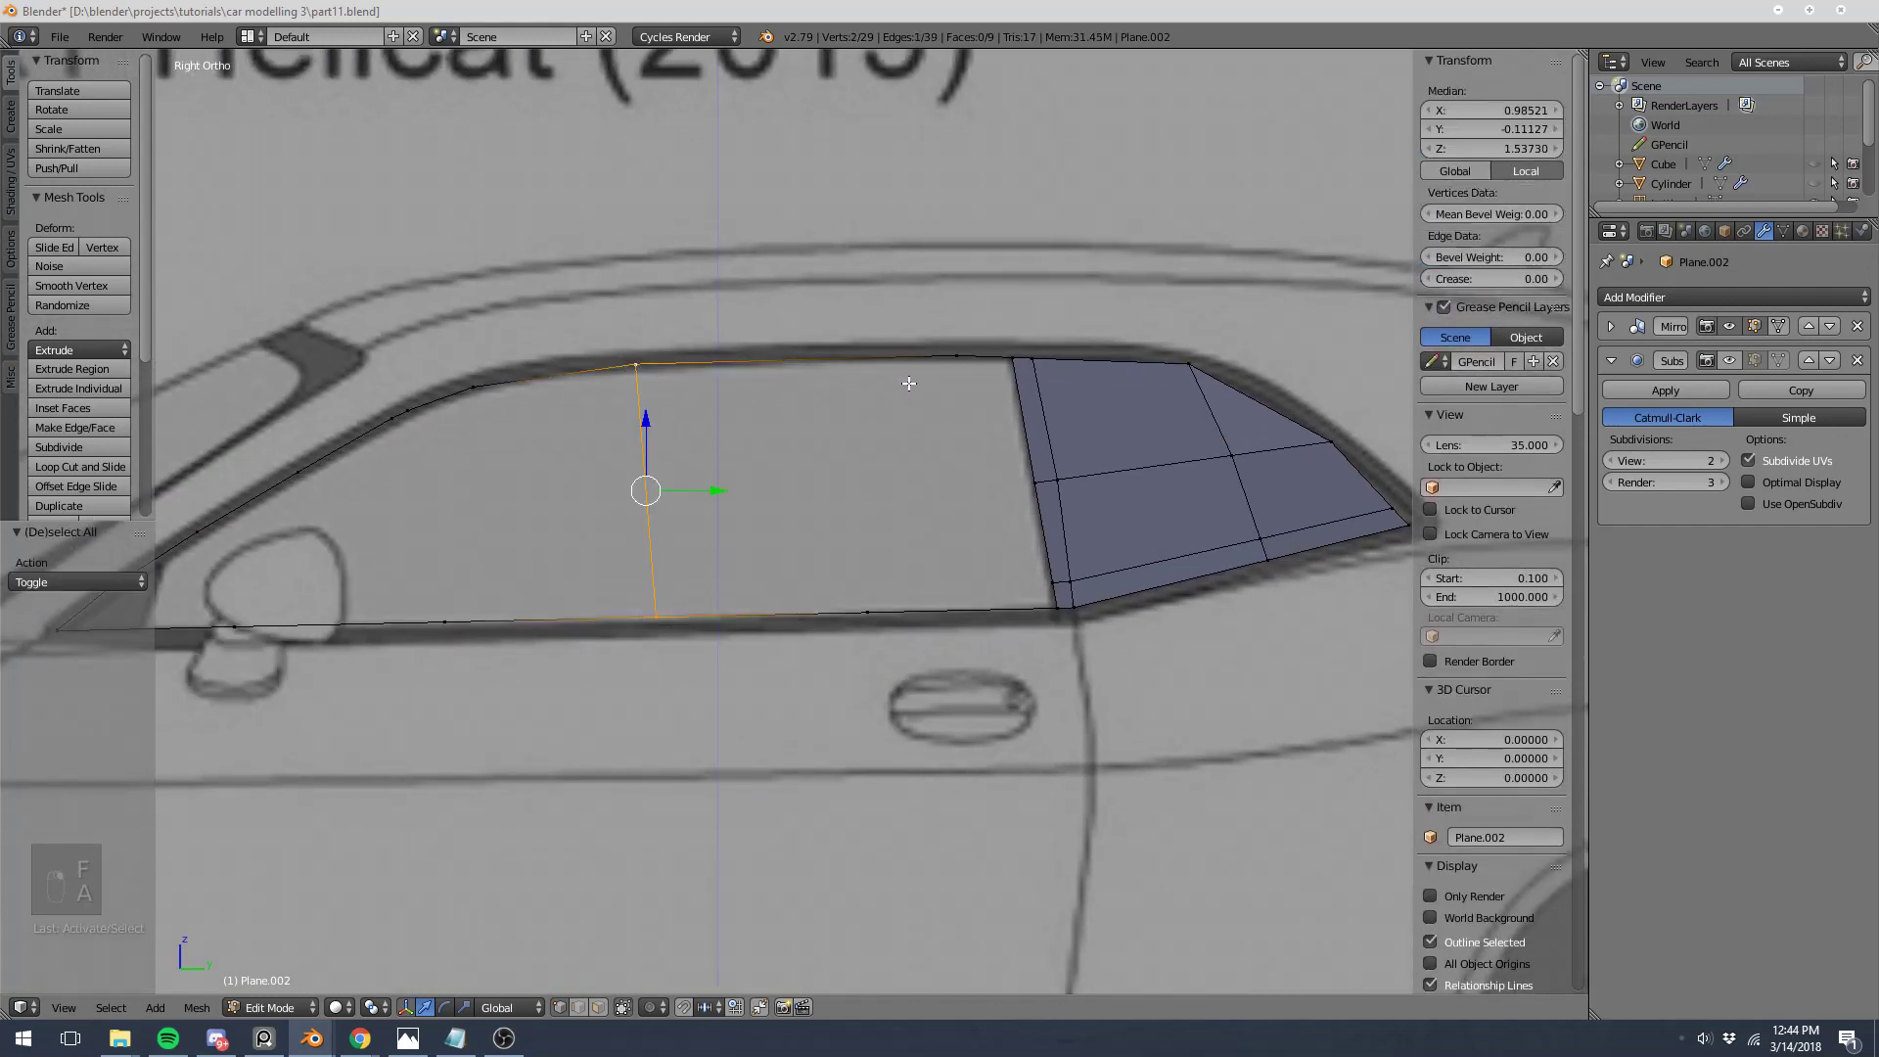
key("f")
key("a")
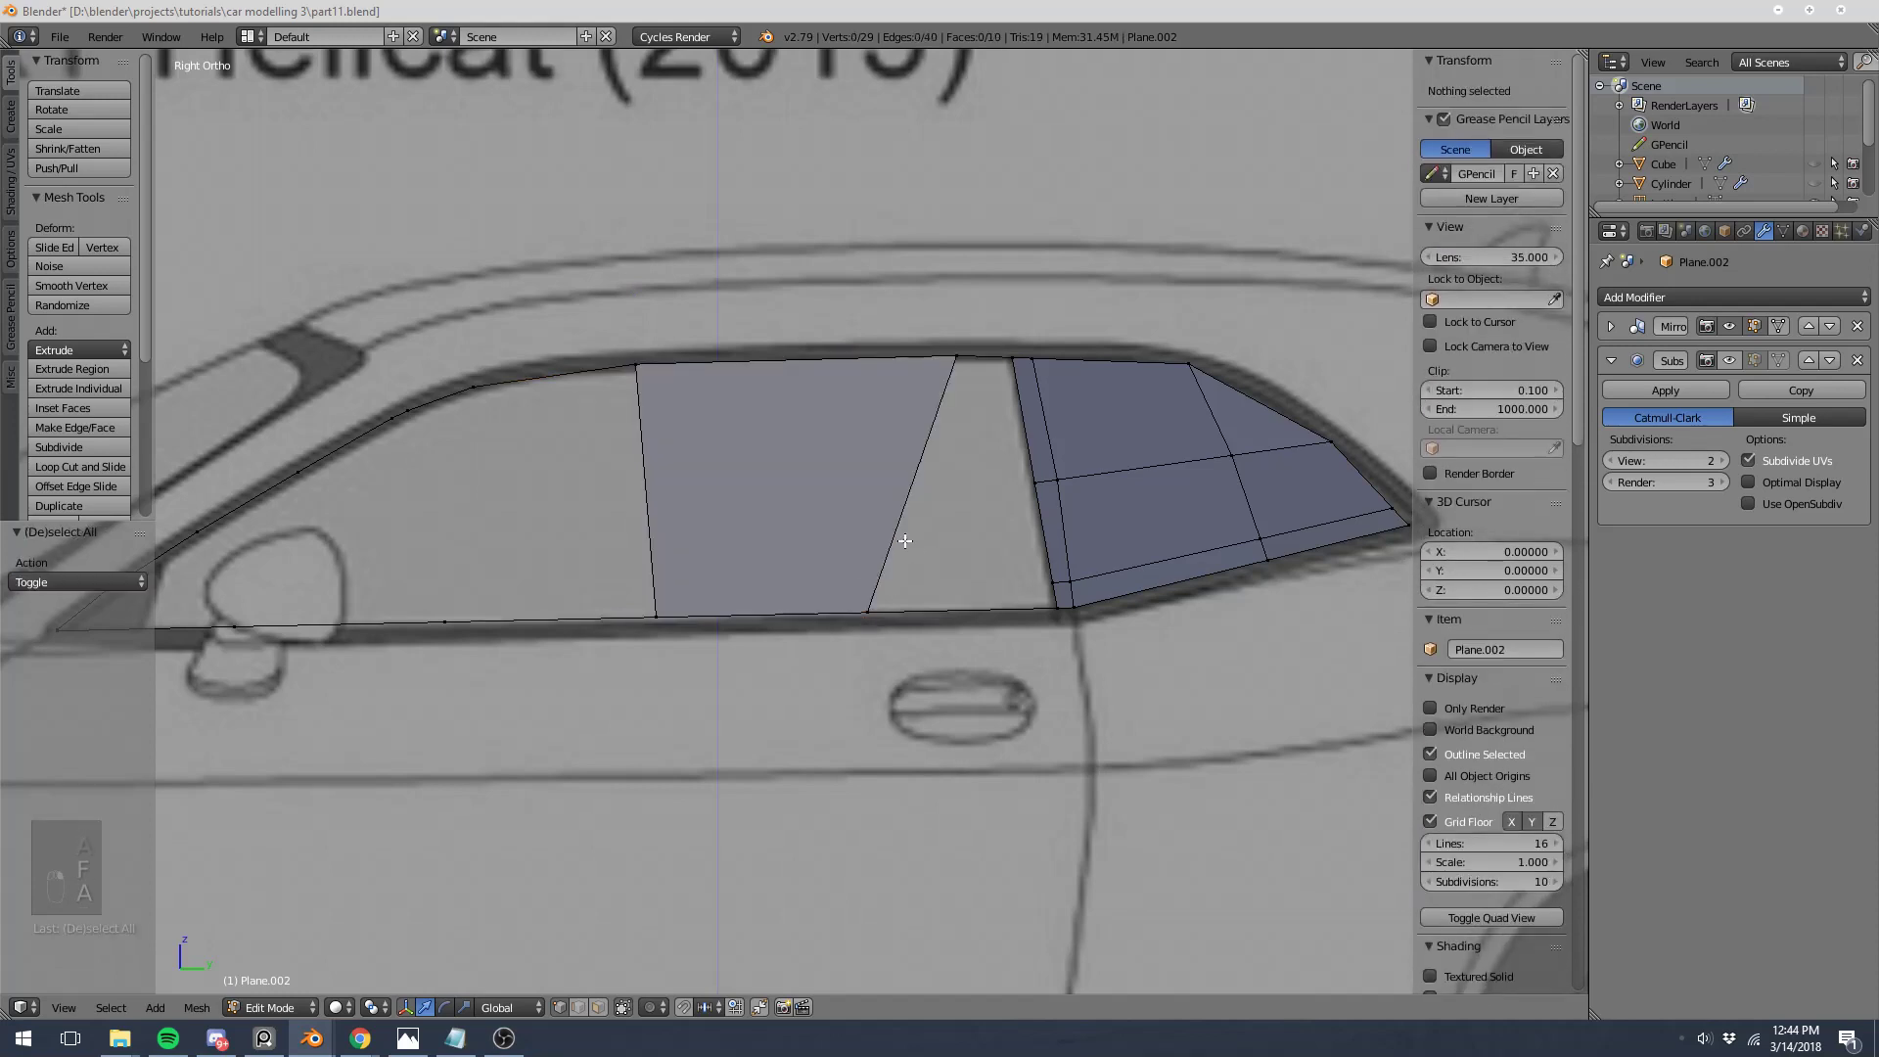
Step: Add a centered horizontal loop cut through the door window's new face
key("ctrl+r")
left_click(931, 495)
right_click(918, 517)
key("a")
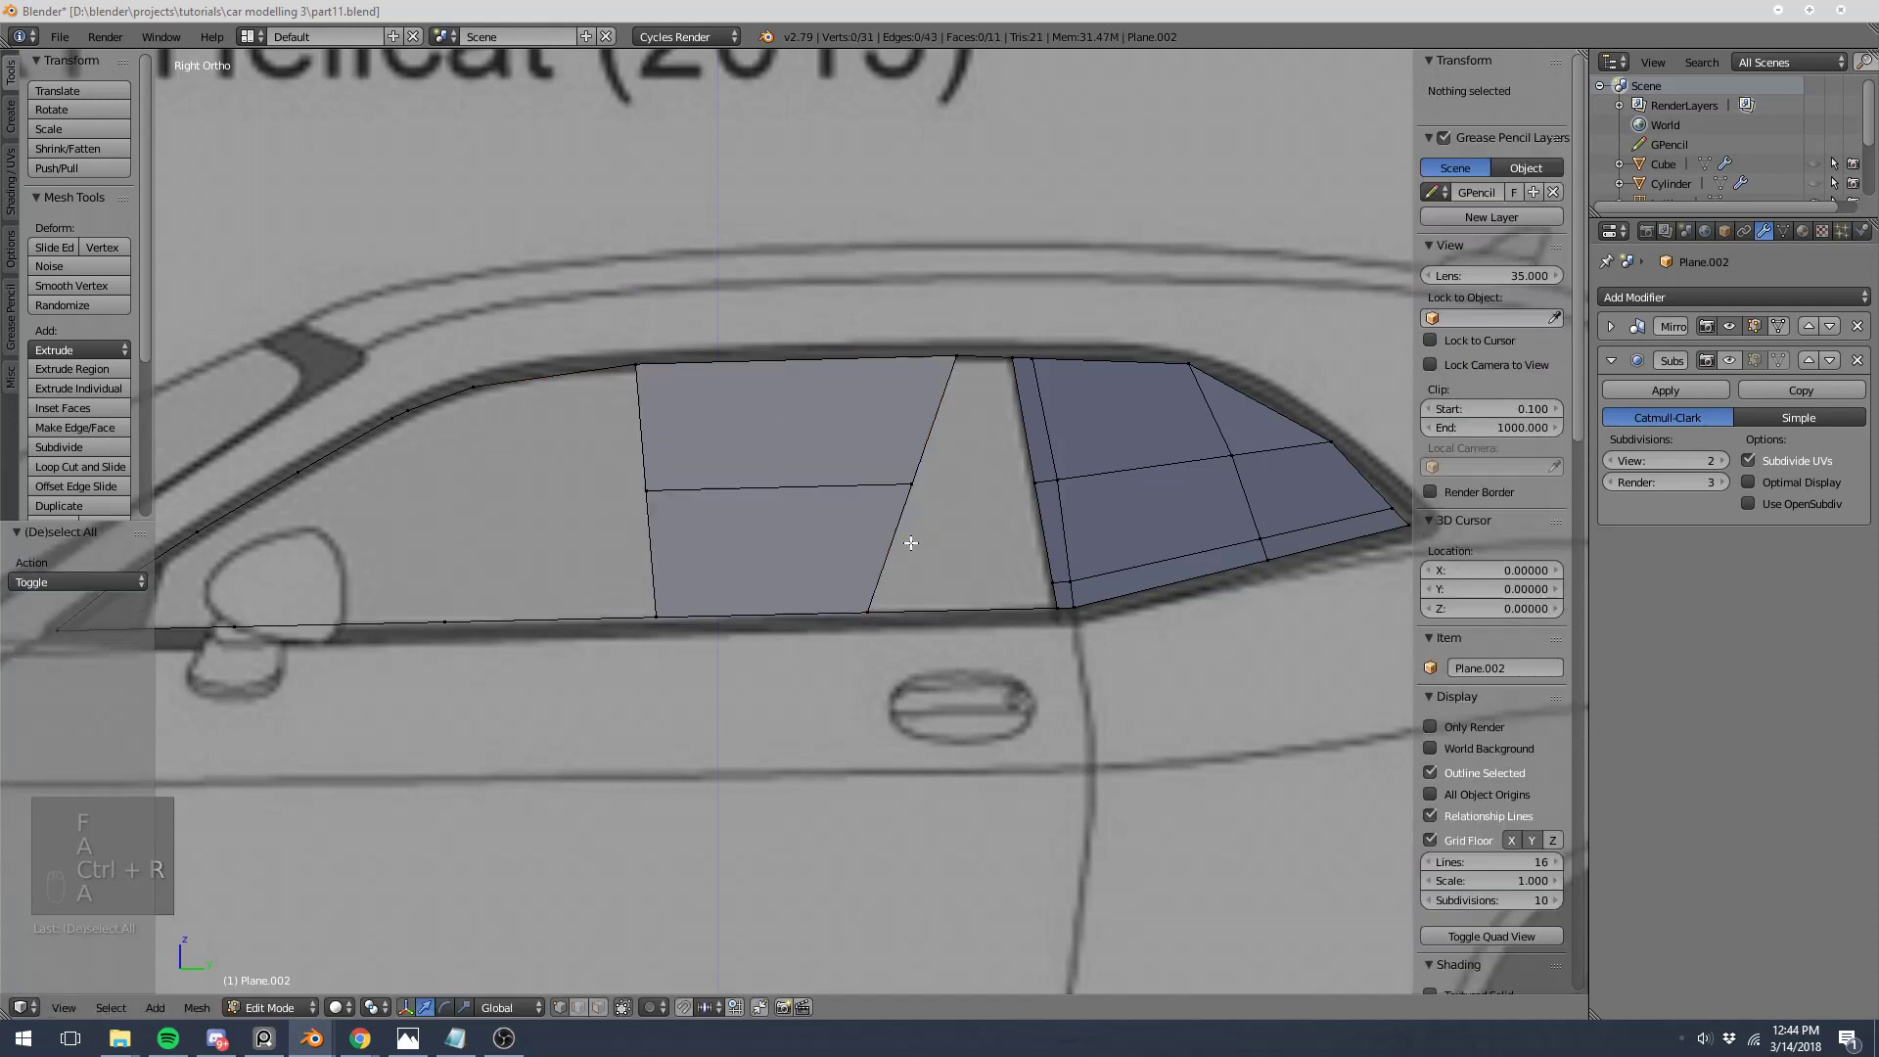
Step: Add a horizontal loop cut through the door window's lower face, close to its bottom edge
key("ctrl+r")
left_click(890, 562)
left_click(880, 585)
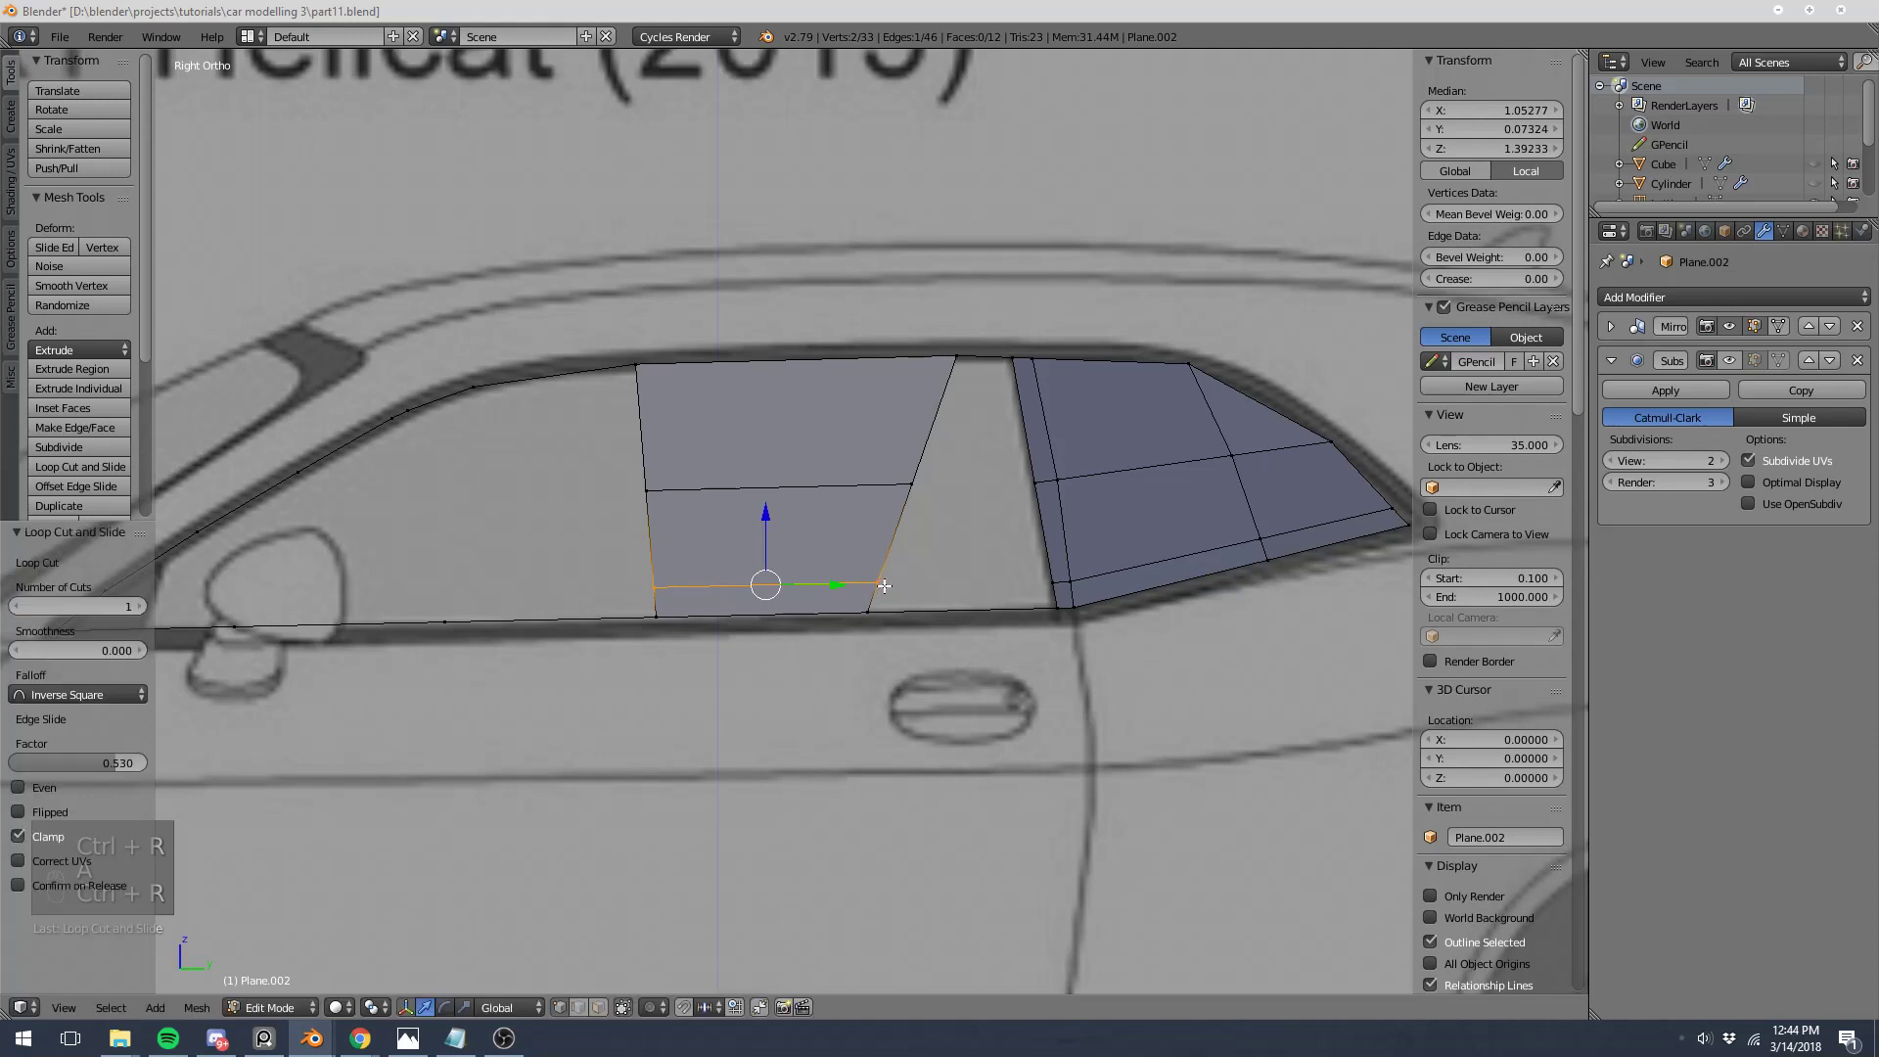
Step: Fill the lower and middle quads between the door window's slanted rear edge and the quarter window's front edge
right_click(875, 583)
right_click(867, 611, "shift")
right_click(1037, 605, "shift")
right_click(1051, 582, "shift")
key("f")
right_click(873, 584)
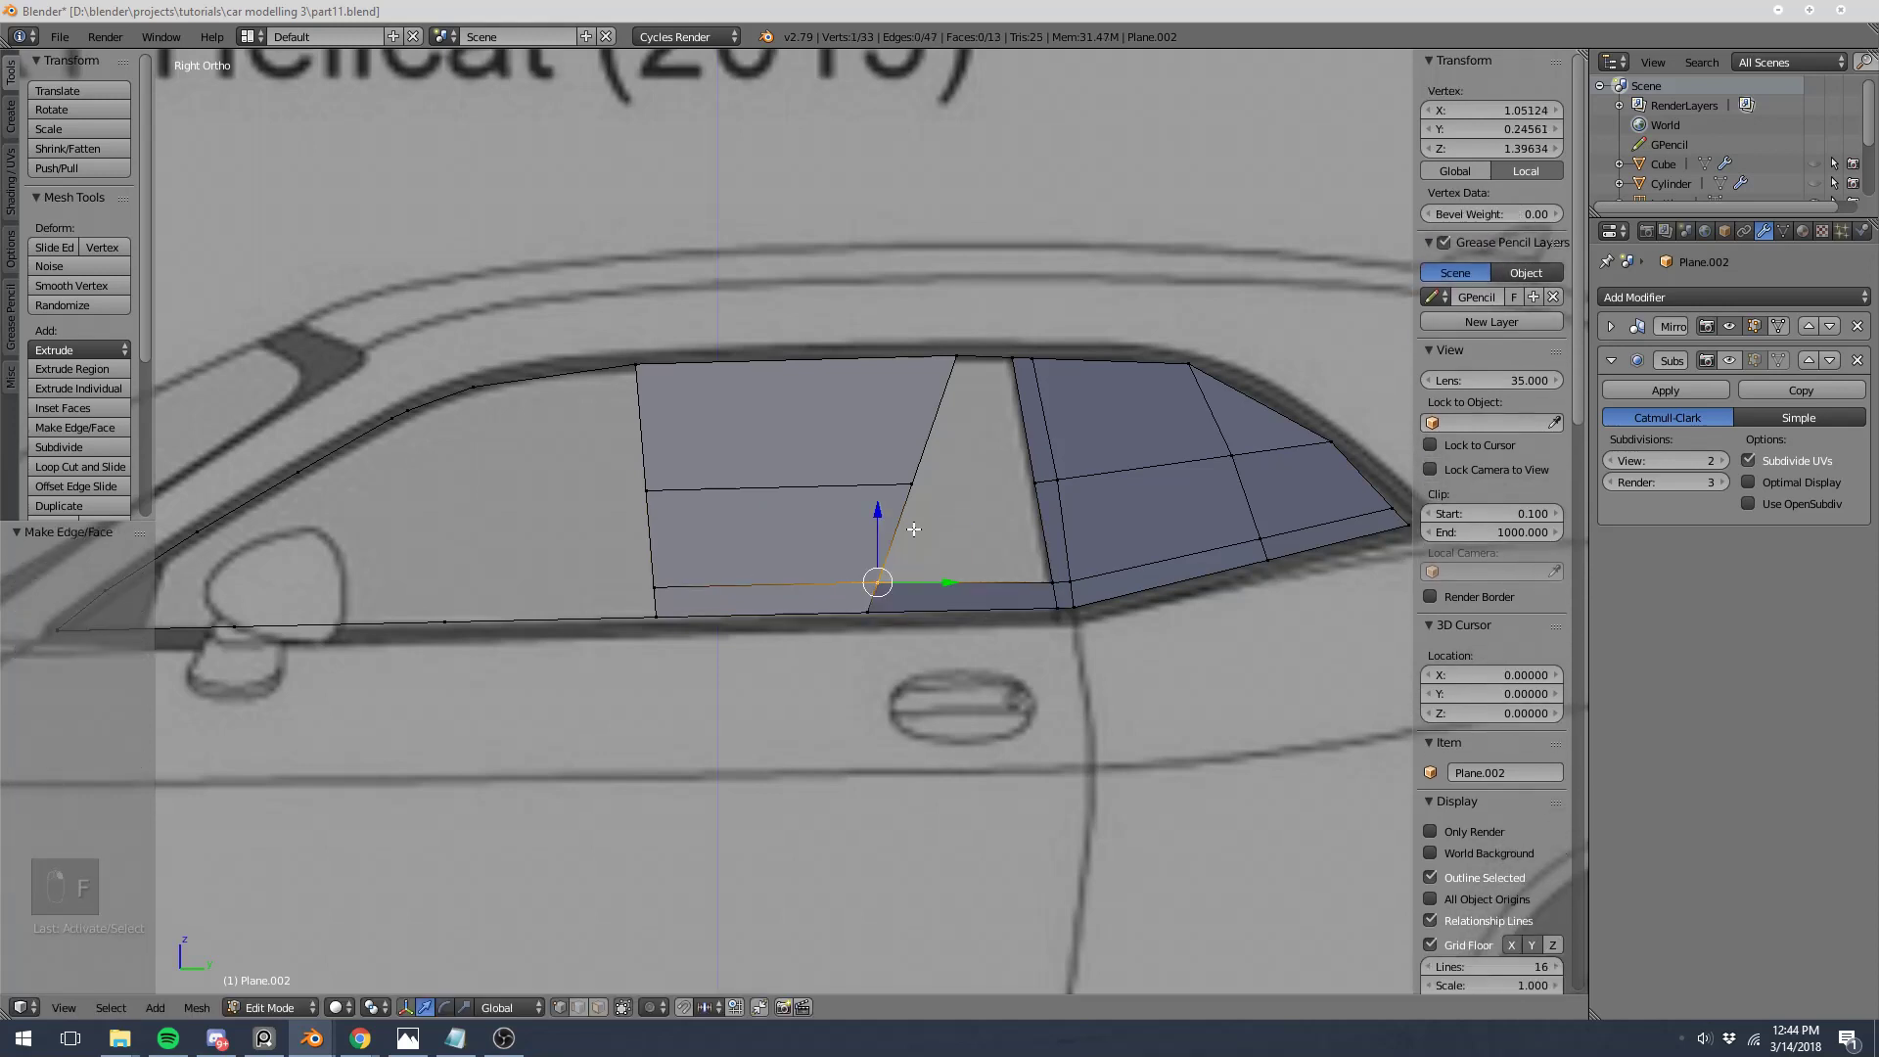
right_click(910, 484, "shift")
right_click(1035, 483, "shift")
right_click(1044, 582, "shift")
key("f")
Step: Fill the remaining upper quad between the door window faces and the quarter window, then clear the selection
right_click(917, 478)
right_click(958, 362, "shift")
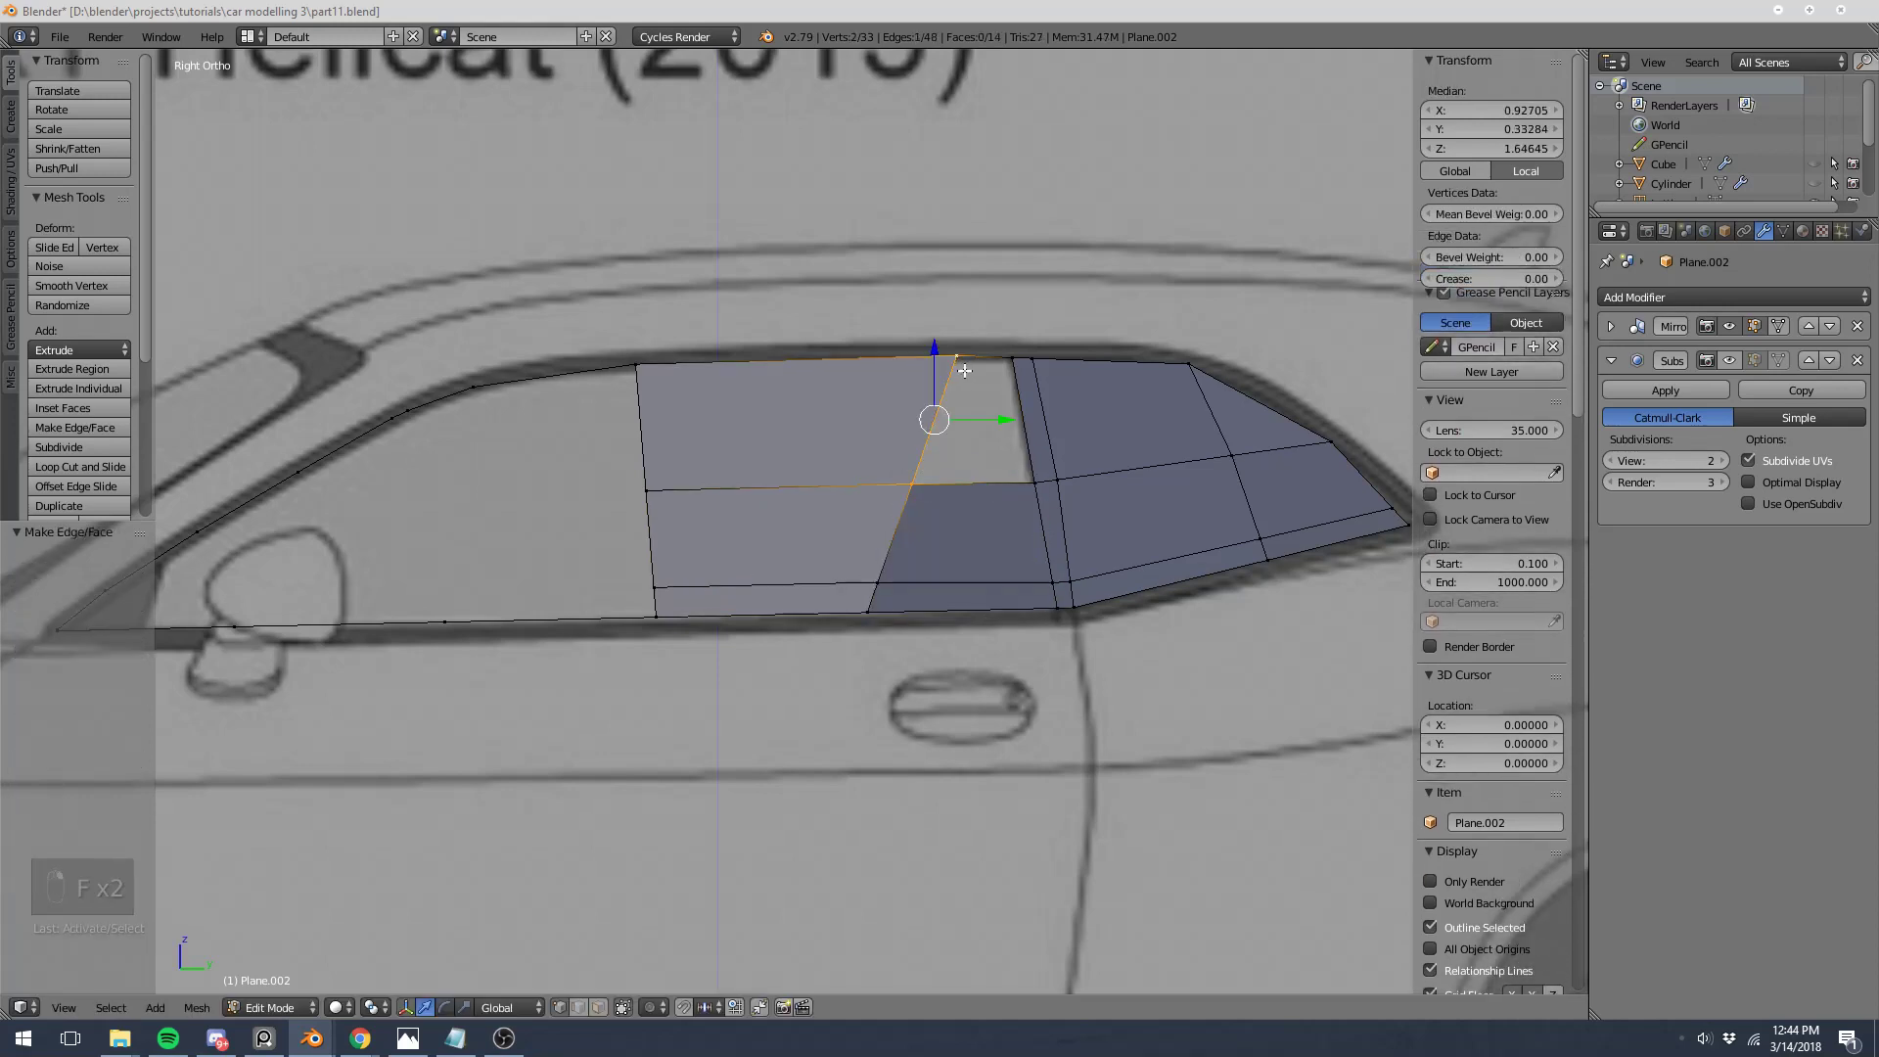
right_click(1009, 364, "shift")
right_click(1026, 482, "shift")
key("f")
key("a")
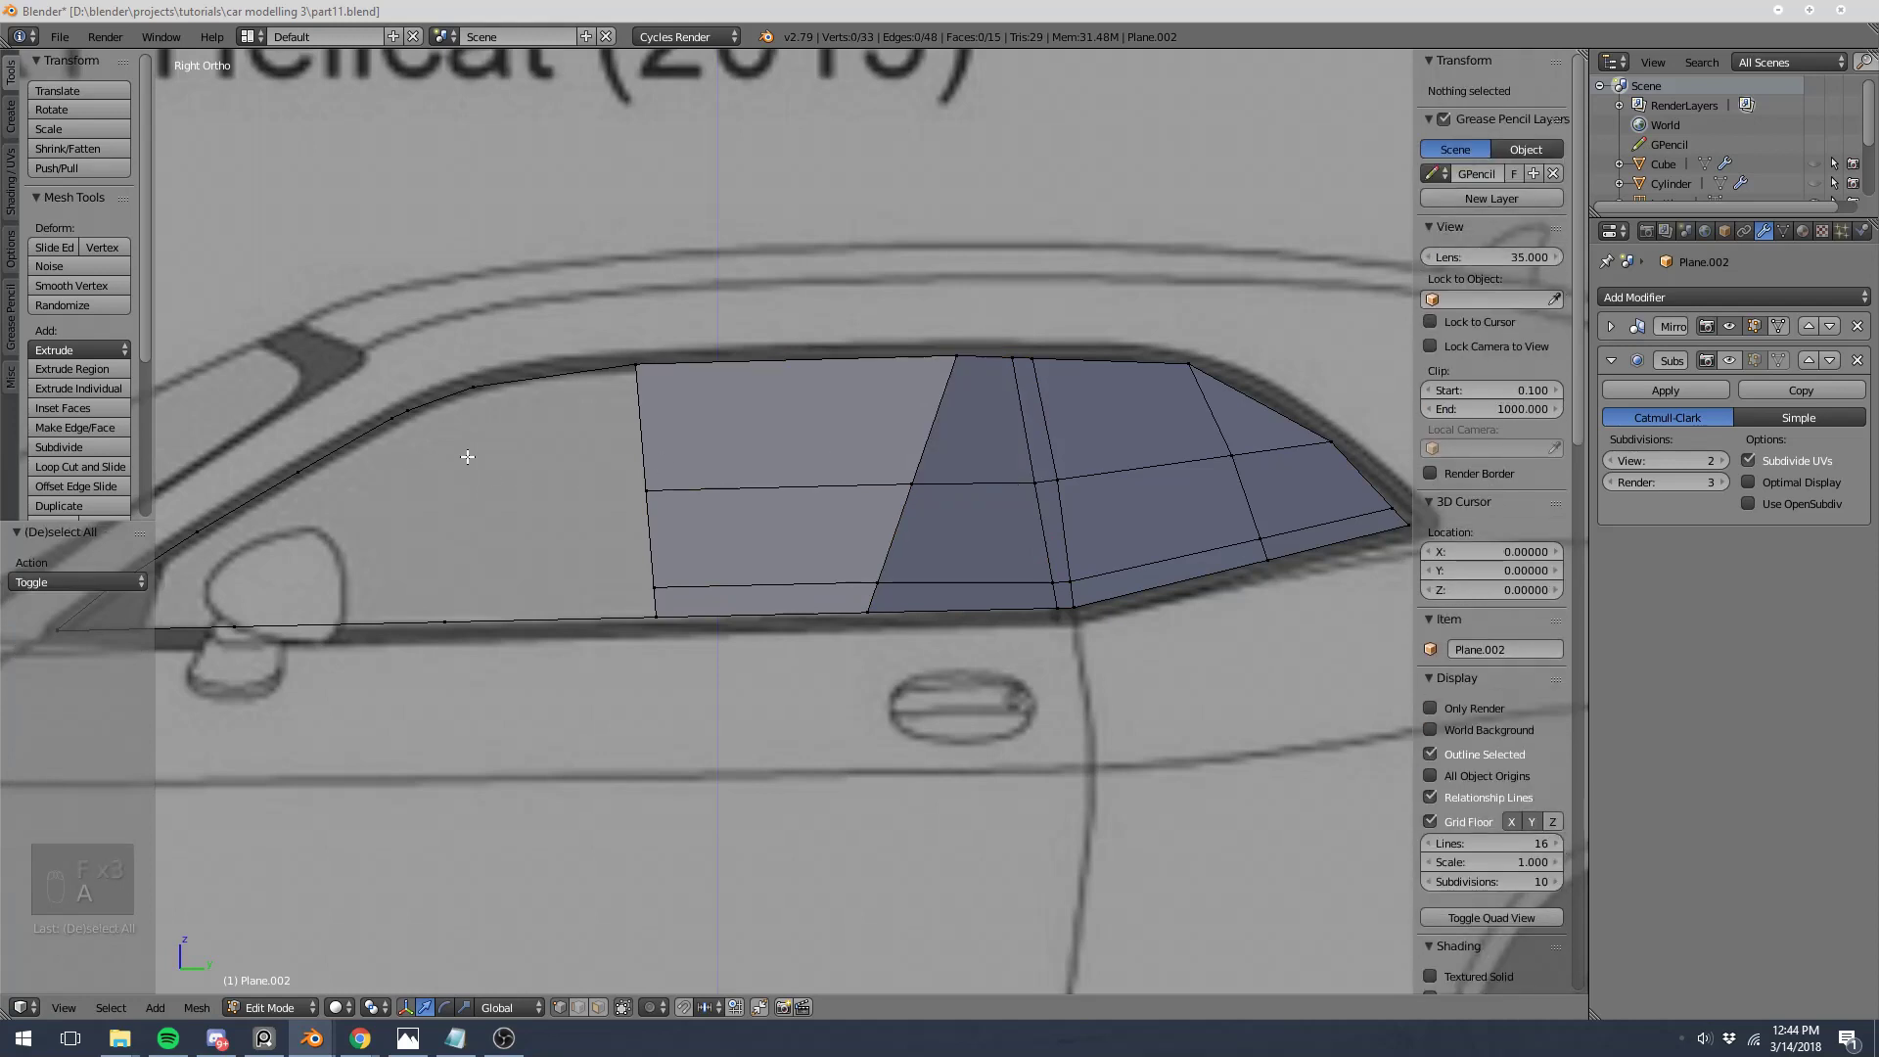
Step: Merge the closely spaced vertices on the door window's upper front curve at their center
middle_click_drag(468, 457, 690, 435, "shift")
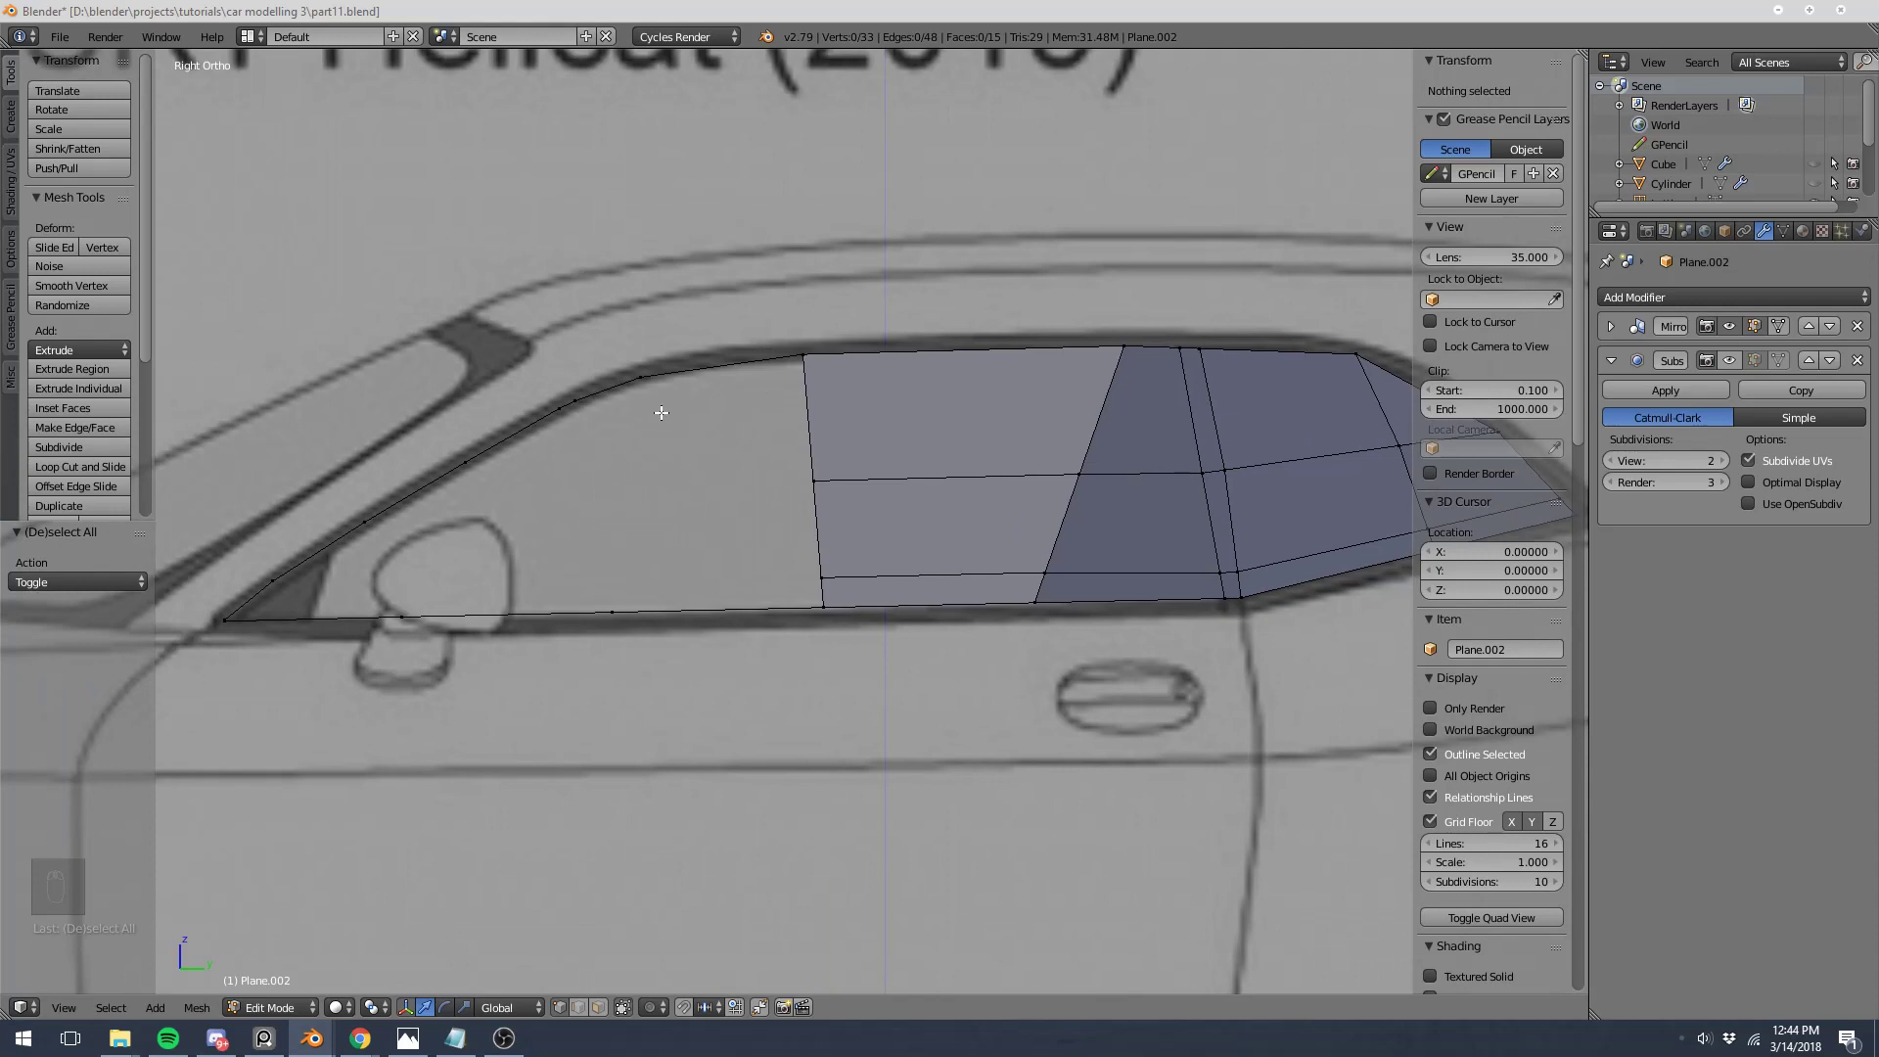
middle_click_drag(483, 481, 683, 434, "shift")
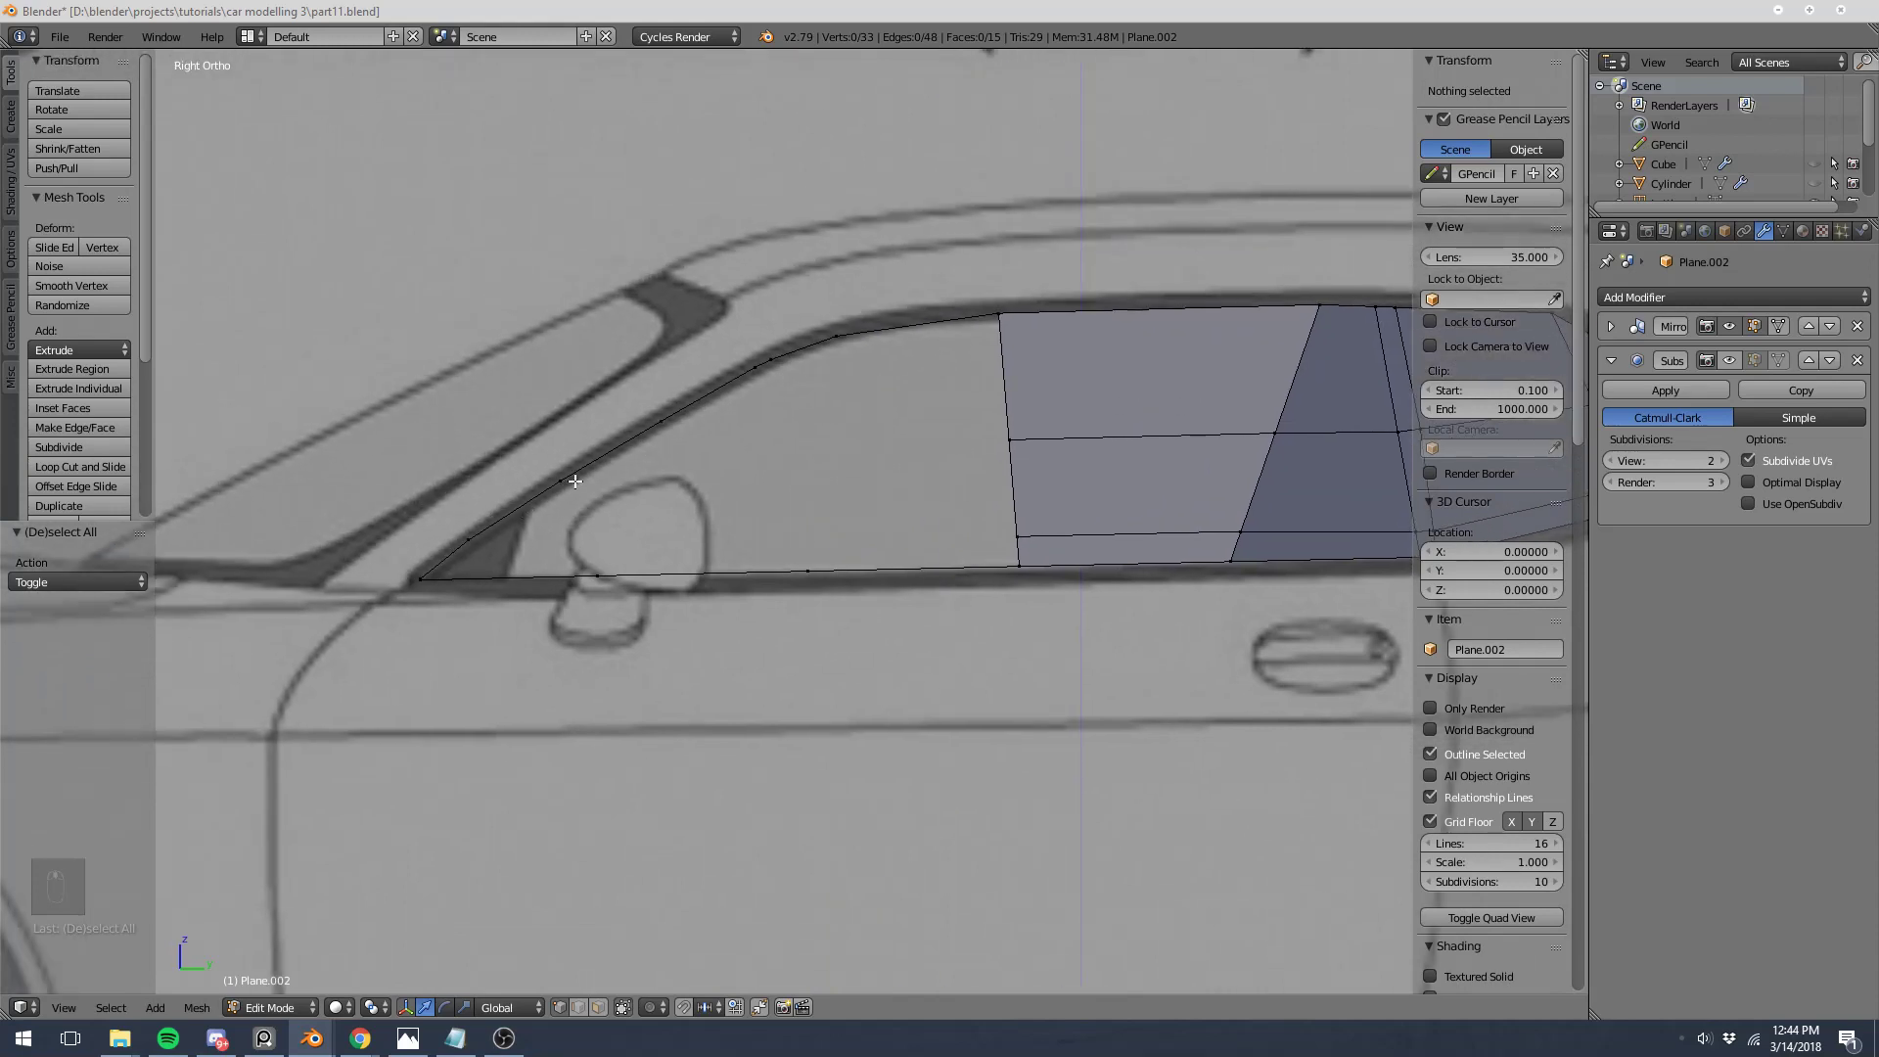
right_click(685, 433)
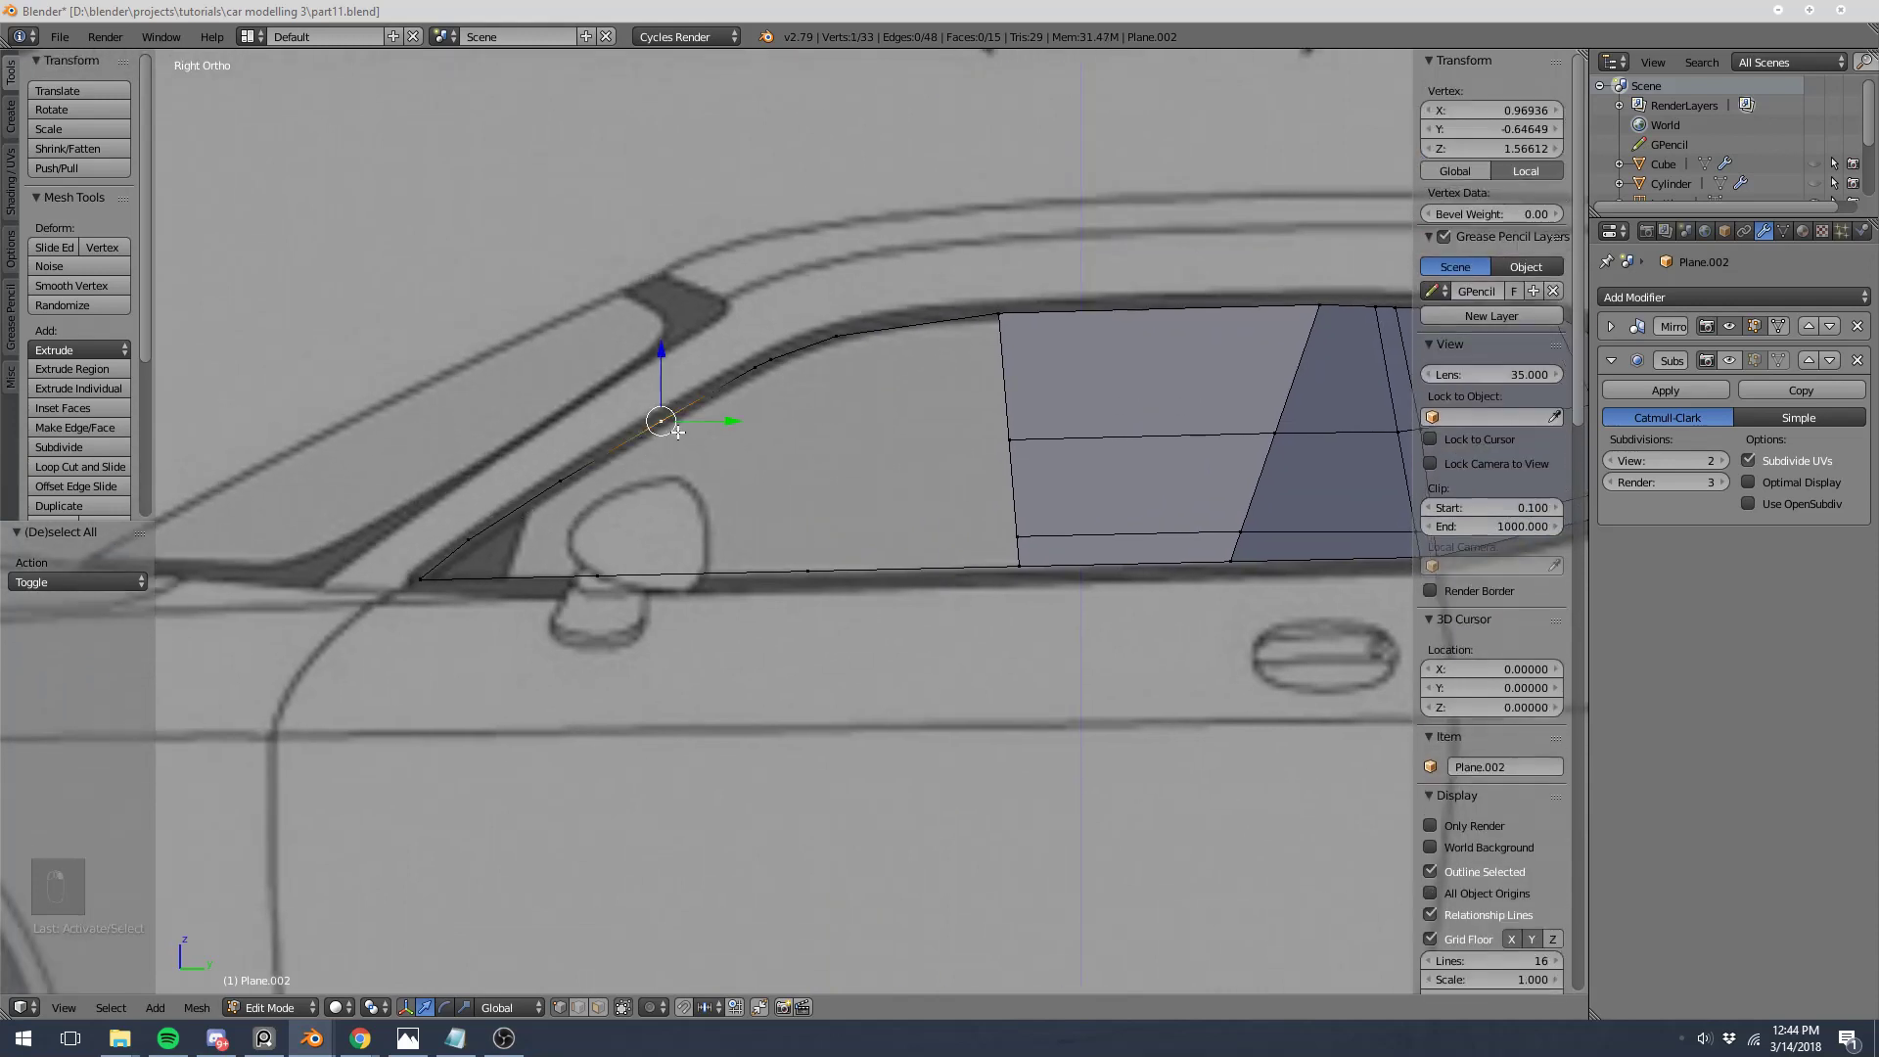
right_click(778, 361, "shift")
key("alt+m")
left_click(778, 361)
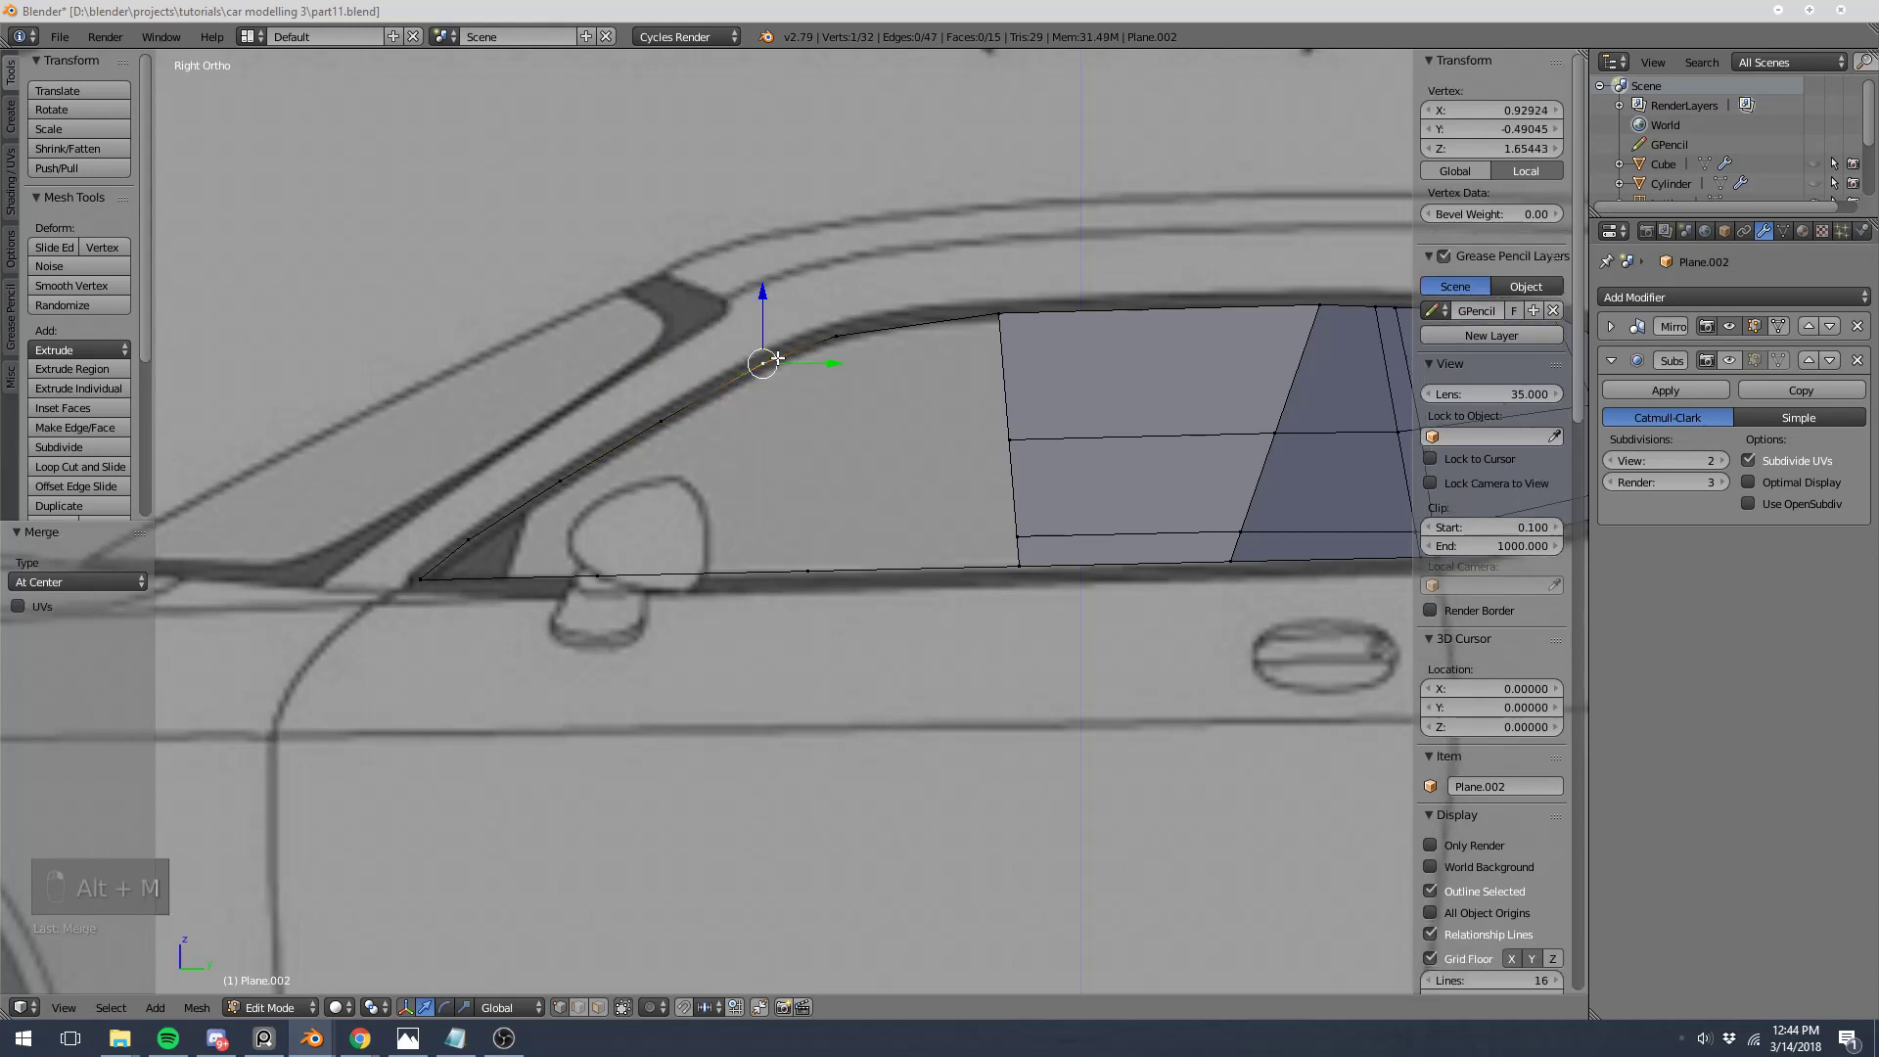
key("a")
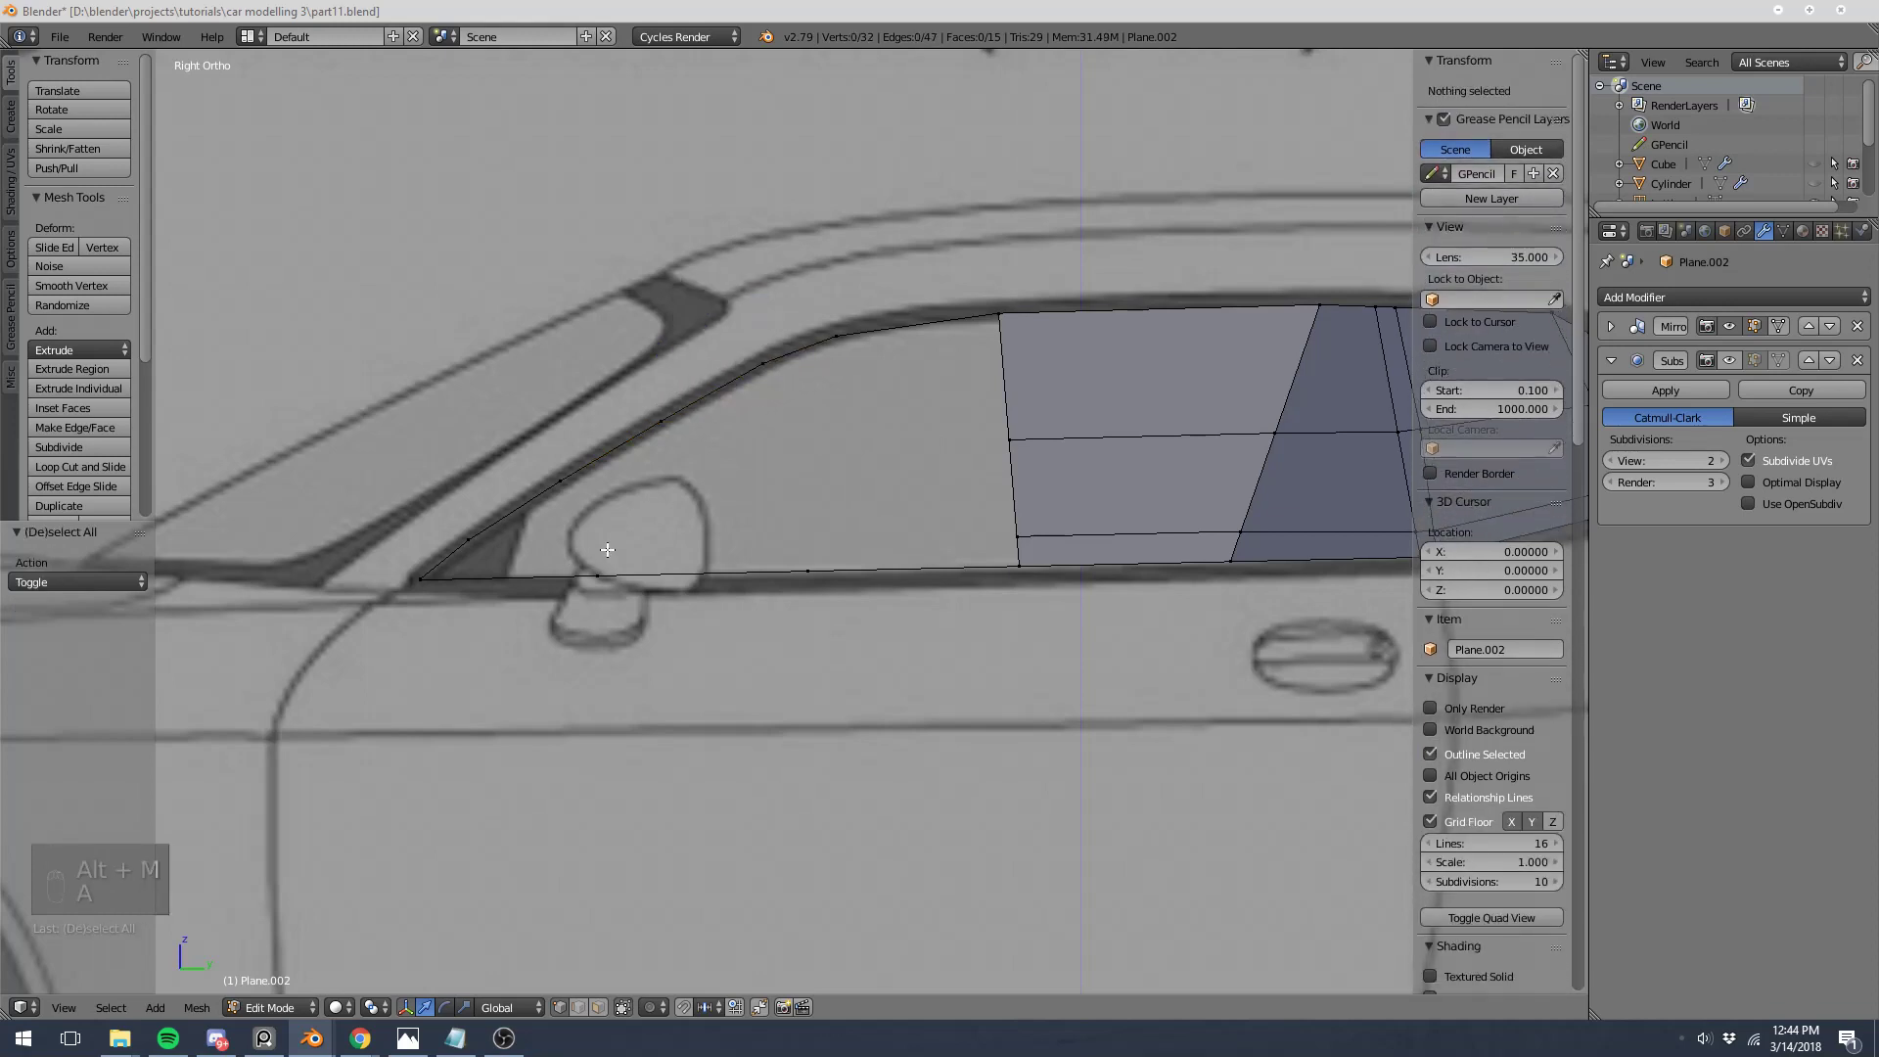
right_click(763, 400)
right_click(792, 558, "shift")
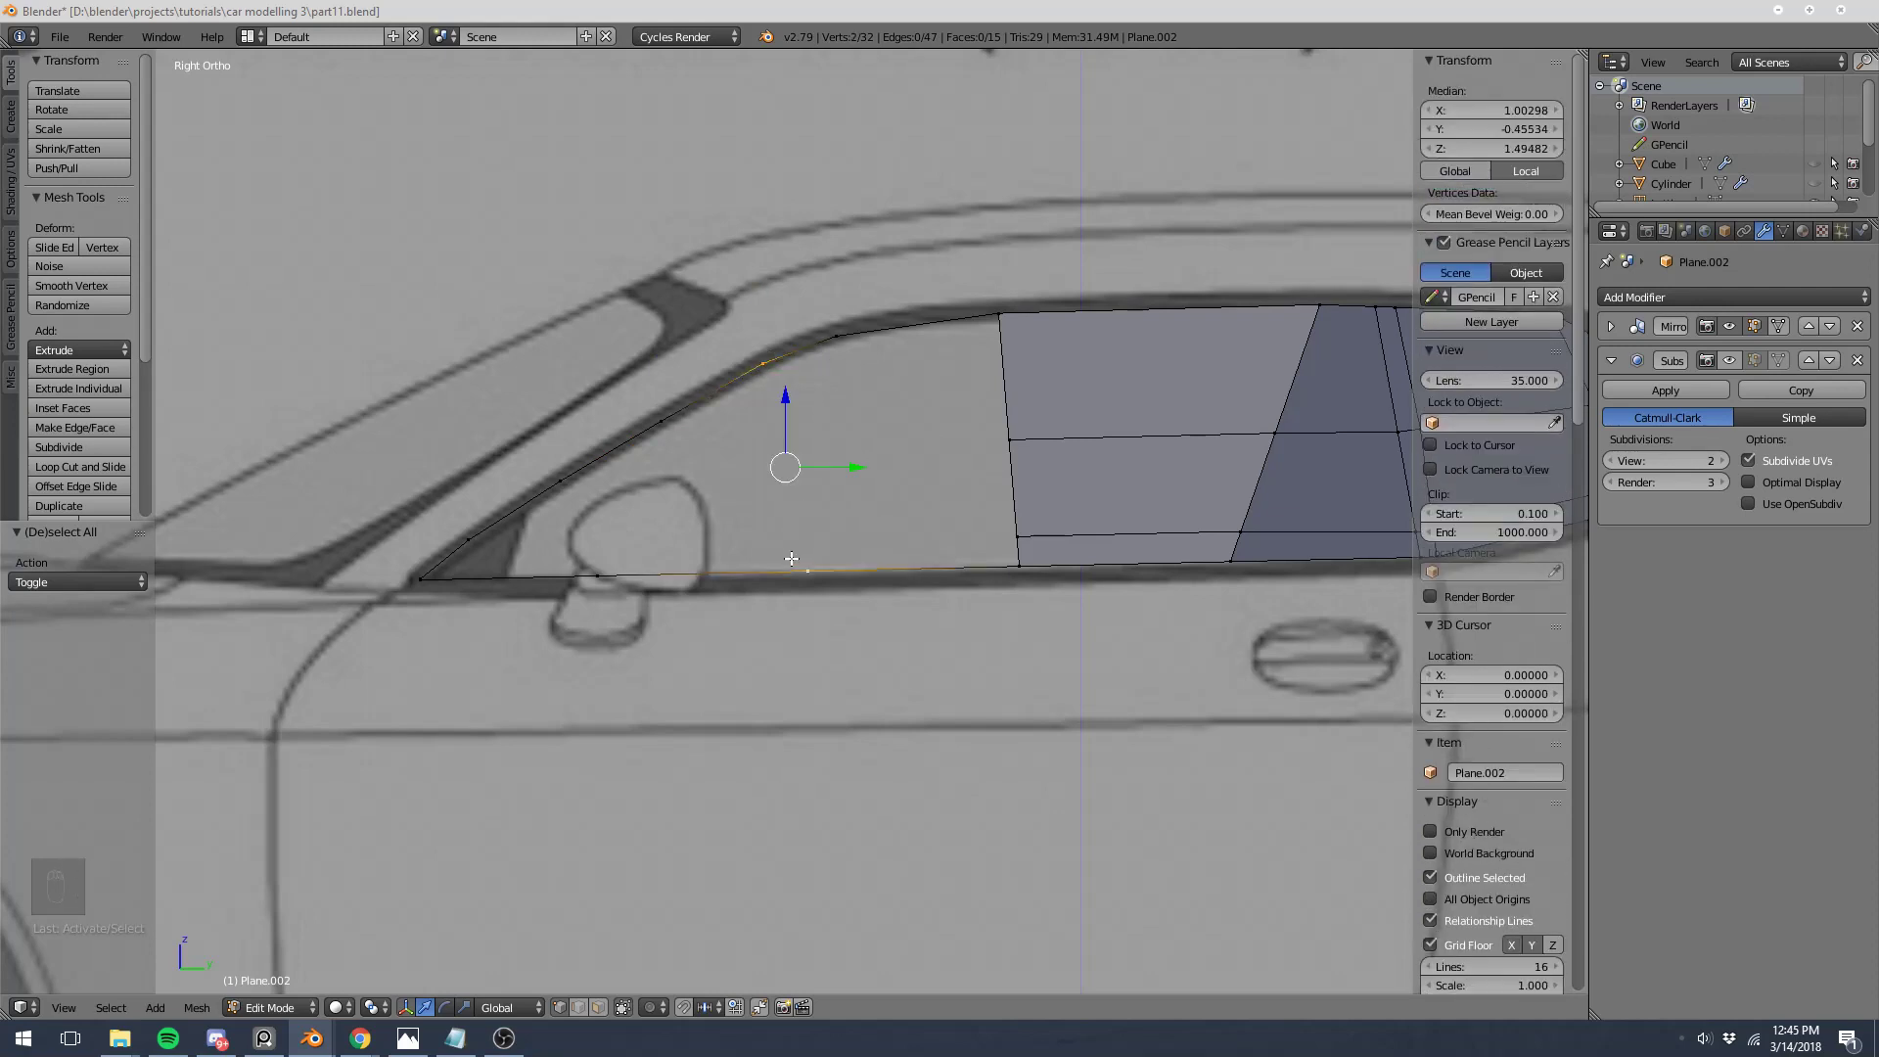
key("a")
Step: Merge the two overlapping vertices at the door window's front corner using At Last
scroll(433, 566, "up", 6)
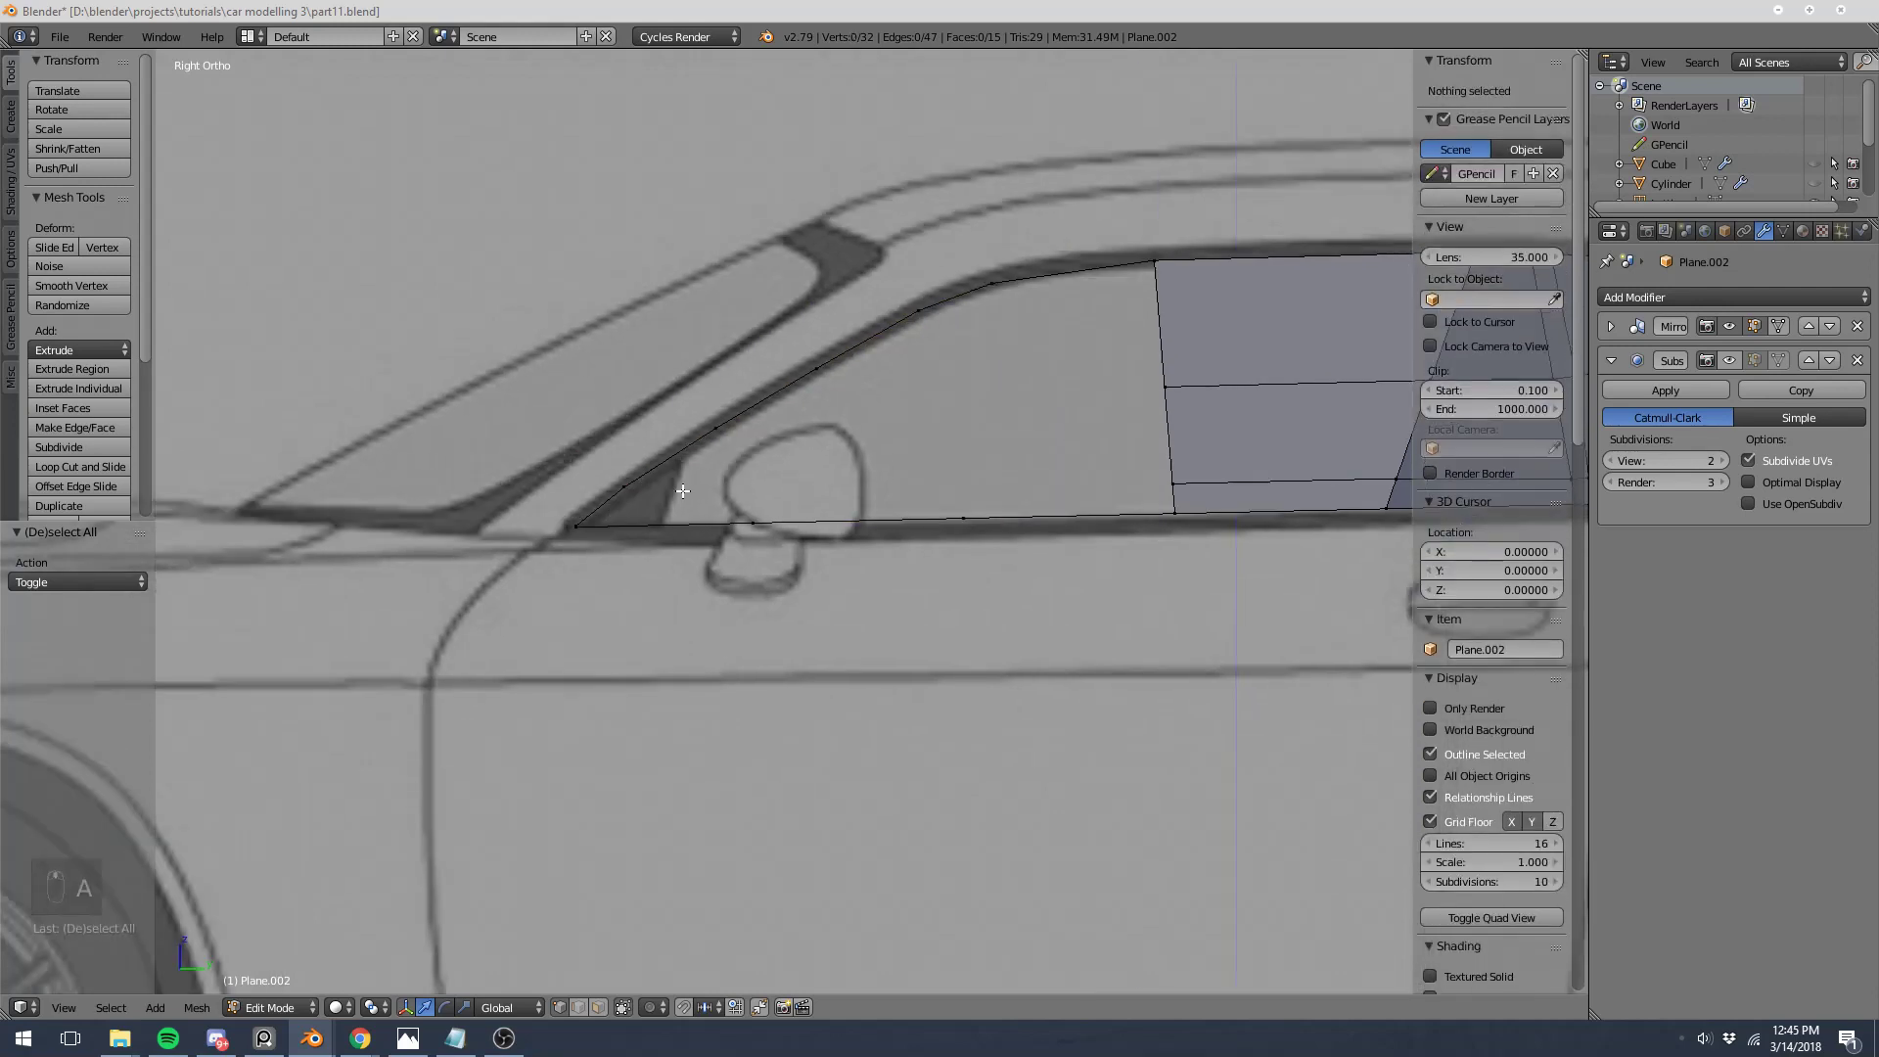
right_click(747, 403)
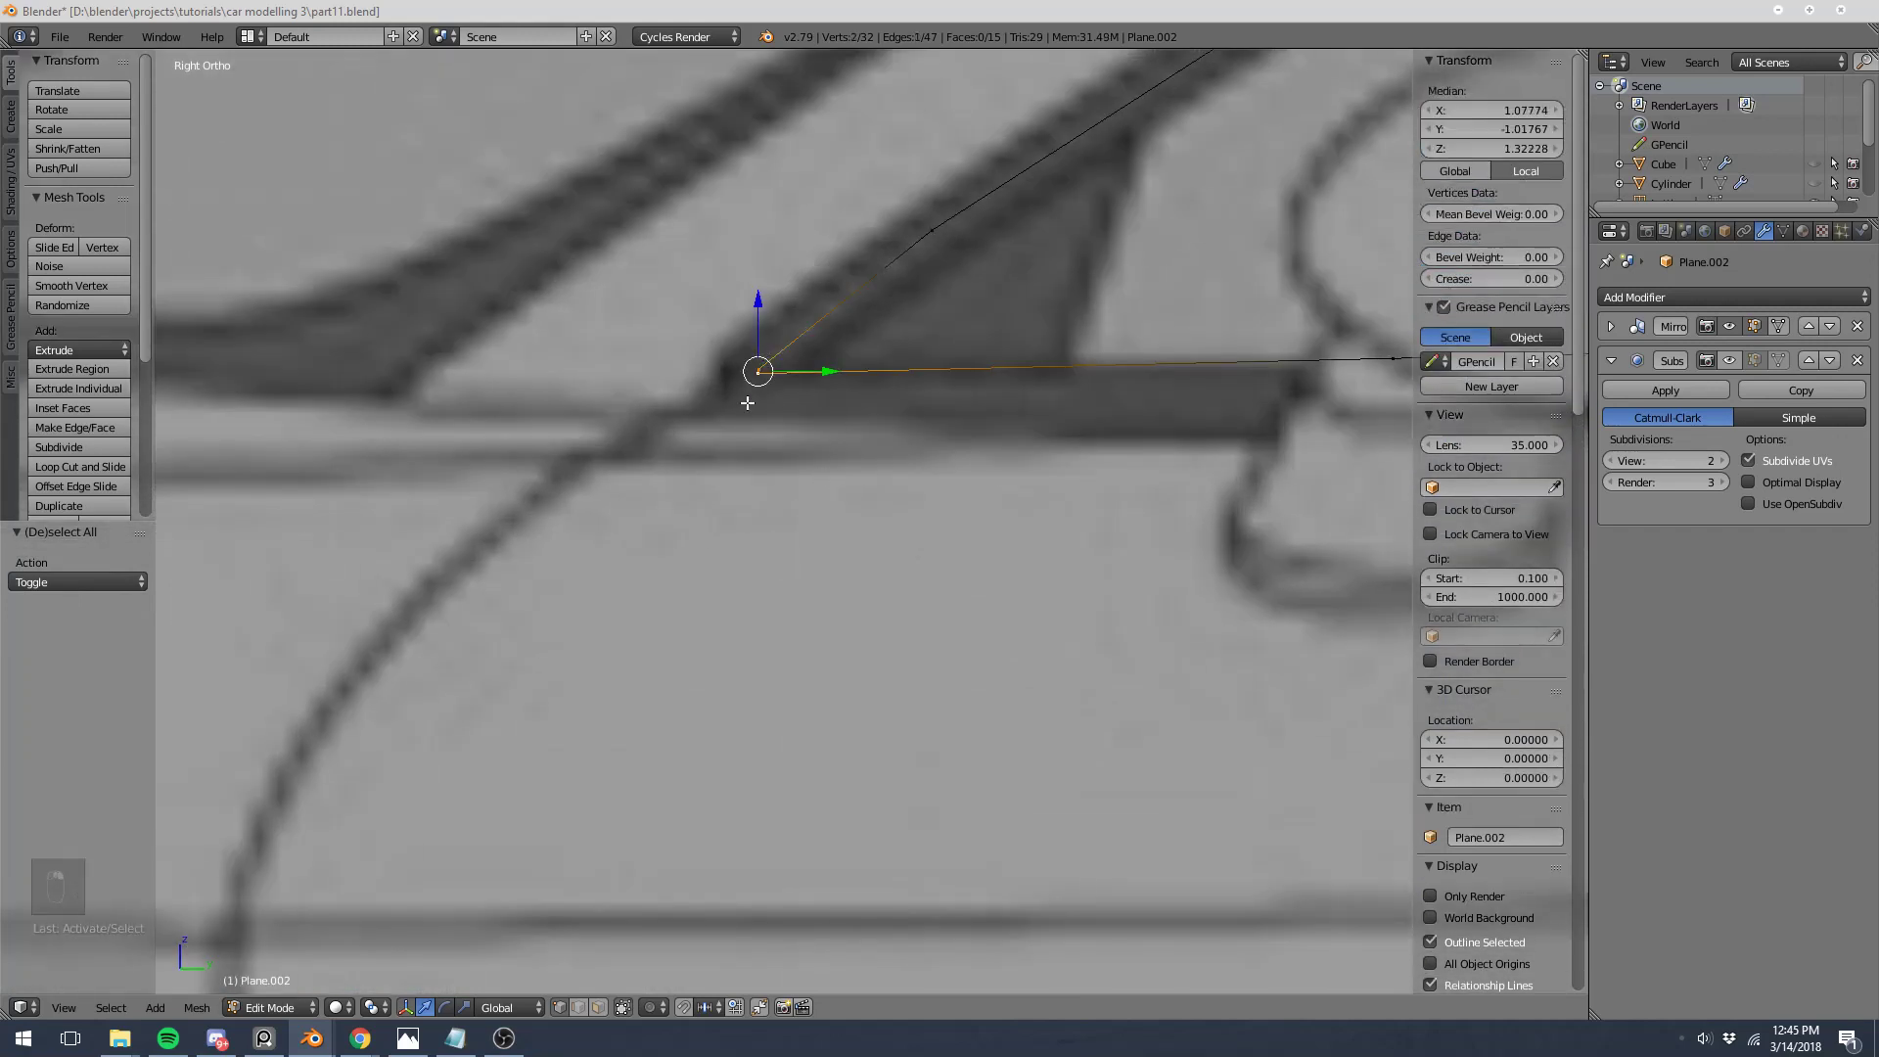
key("alt+m")
left_click(748, 403)
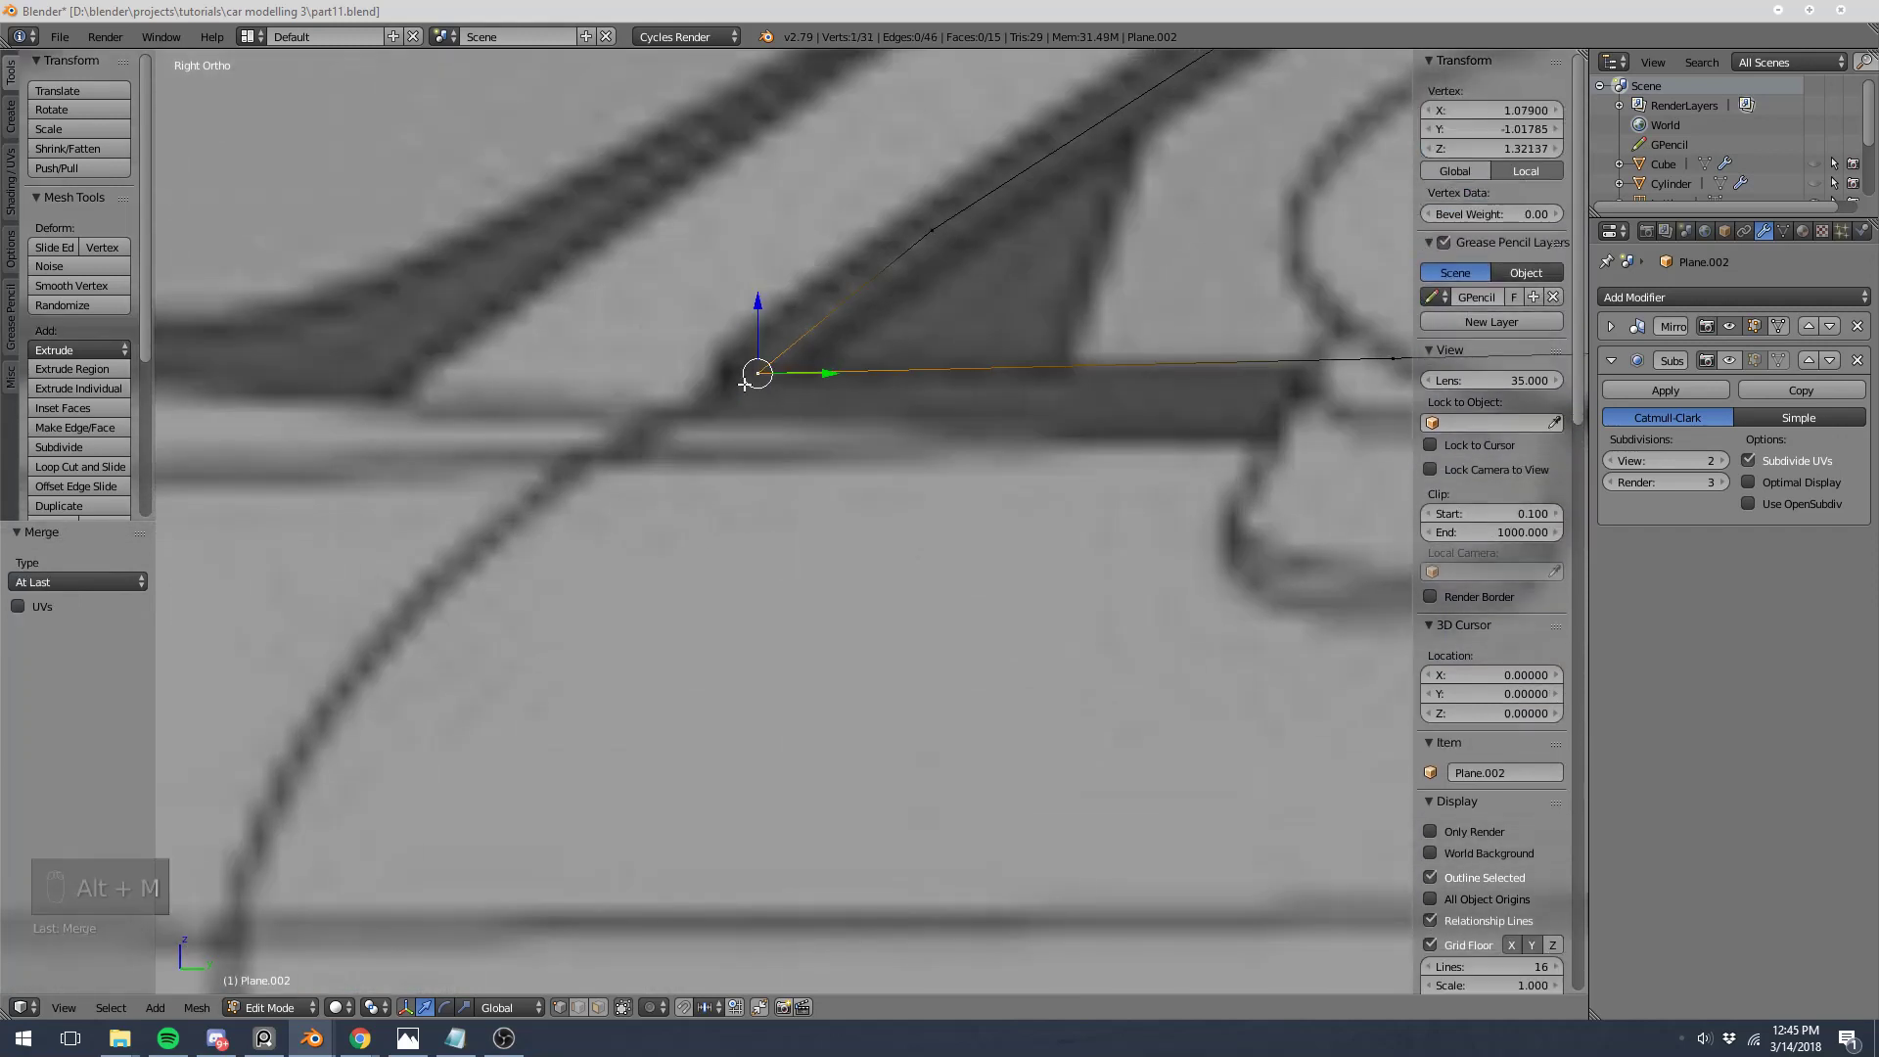
Step: Join the front rim vertex above the mirror base to the lower rim vertex beneath it with an edge
scroll(920, 315, "down", 6)
middle_click_drag(888, 321, 675, 371, "shift")
key("a")
right_click(747, 402)
right_click(765, 505, "shift")
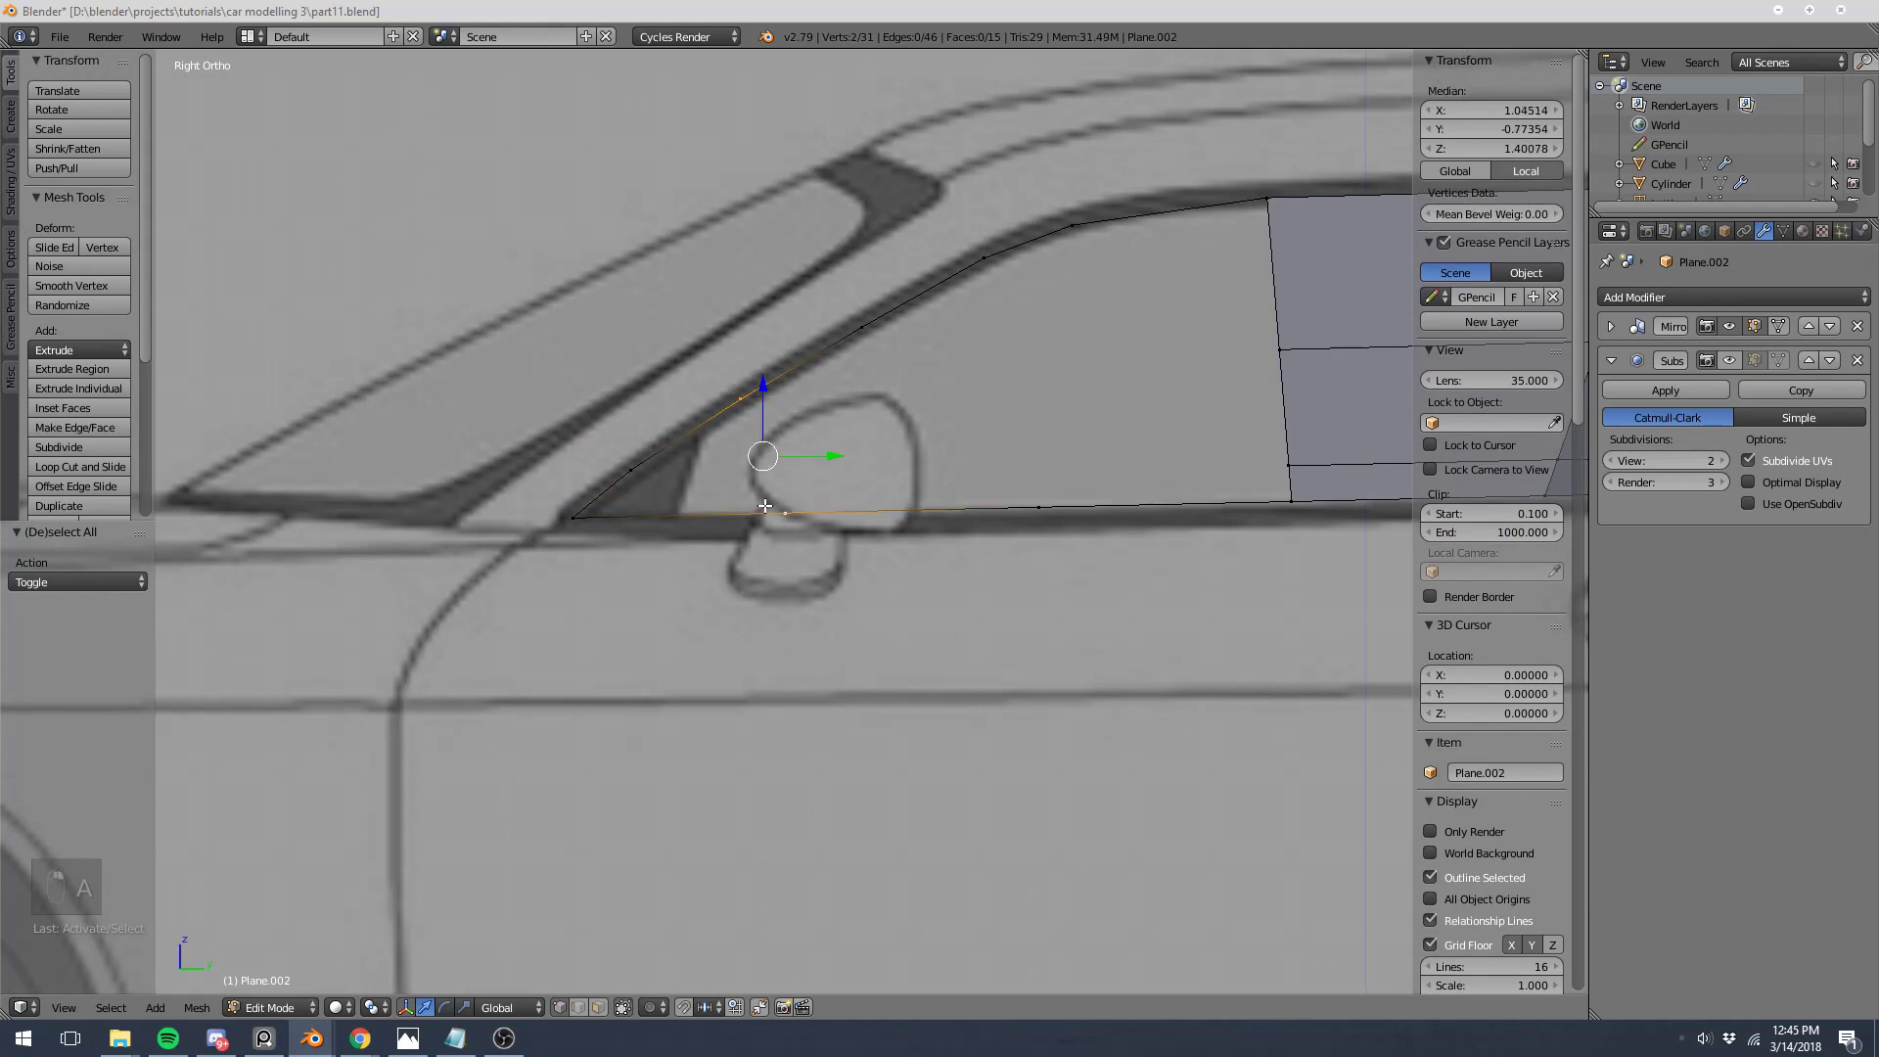
key("f")
key("a")
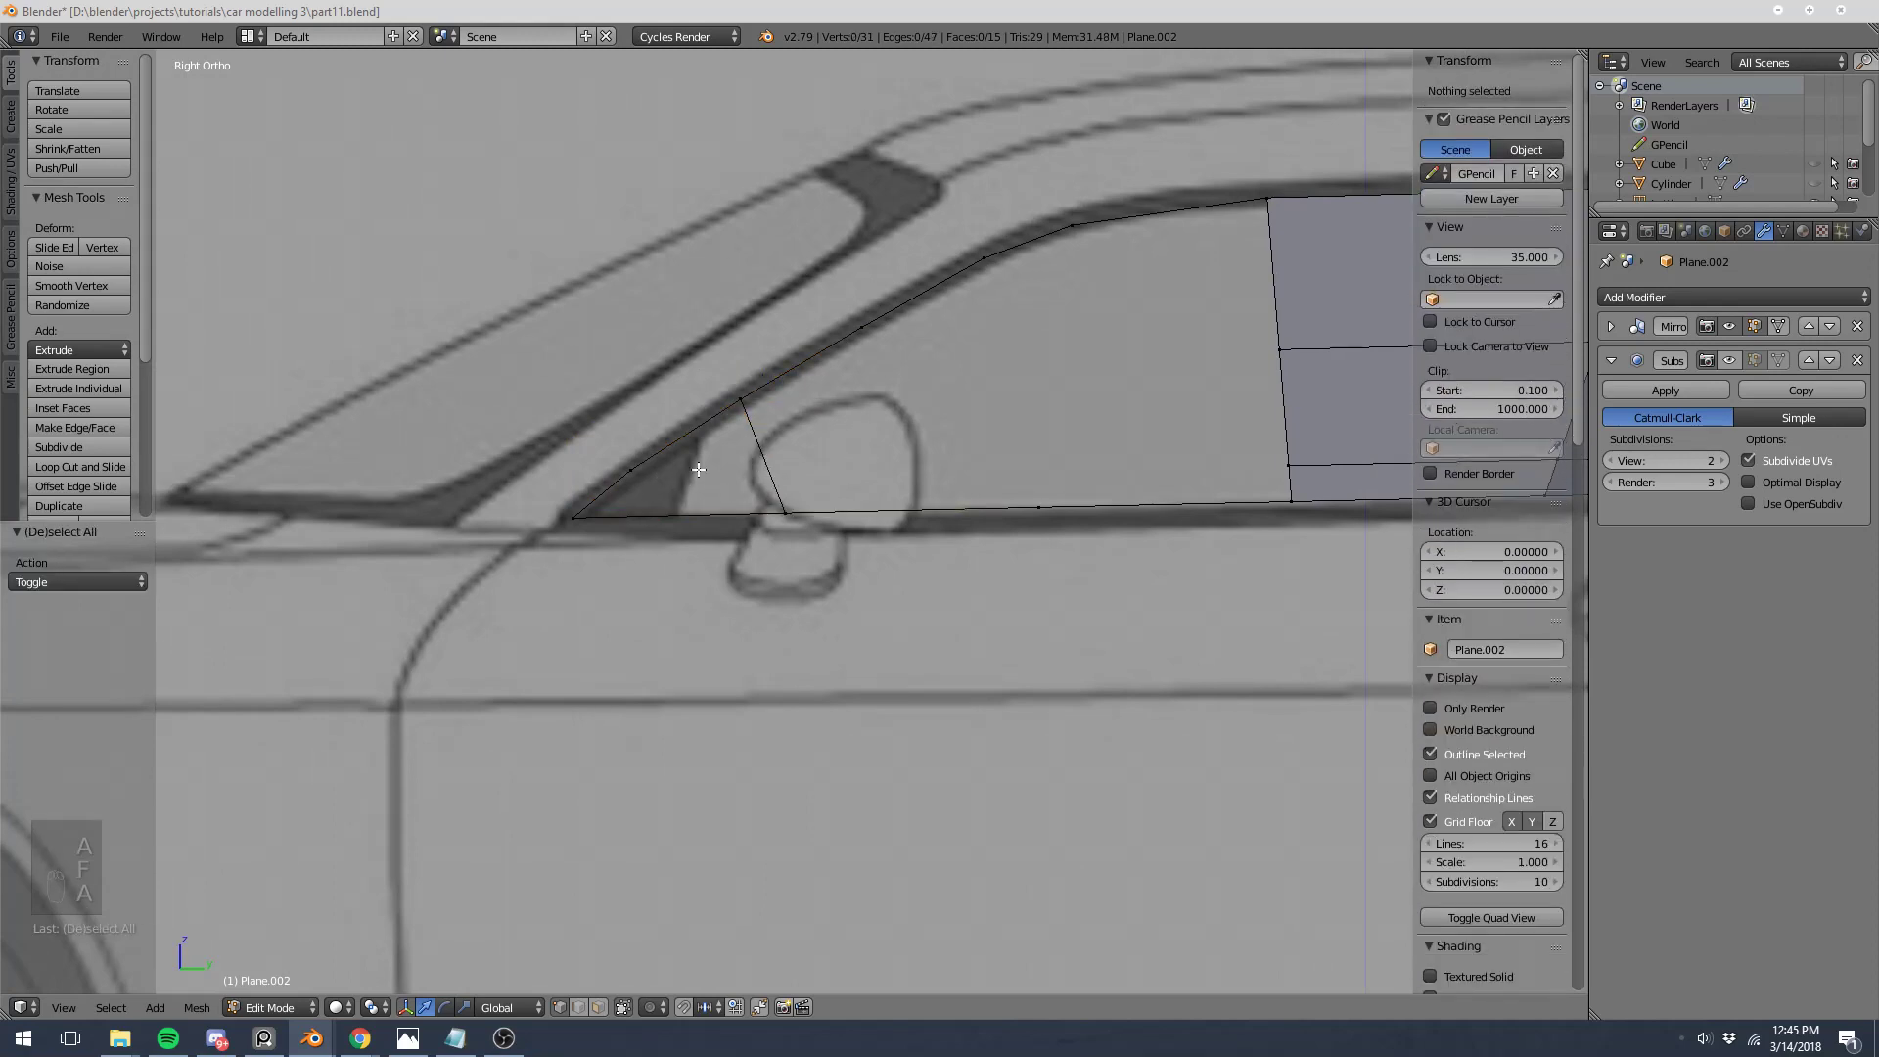
right_click(741, 399)
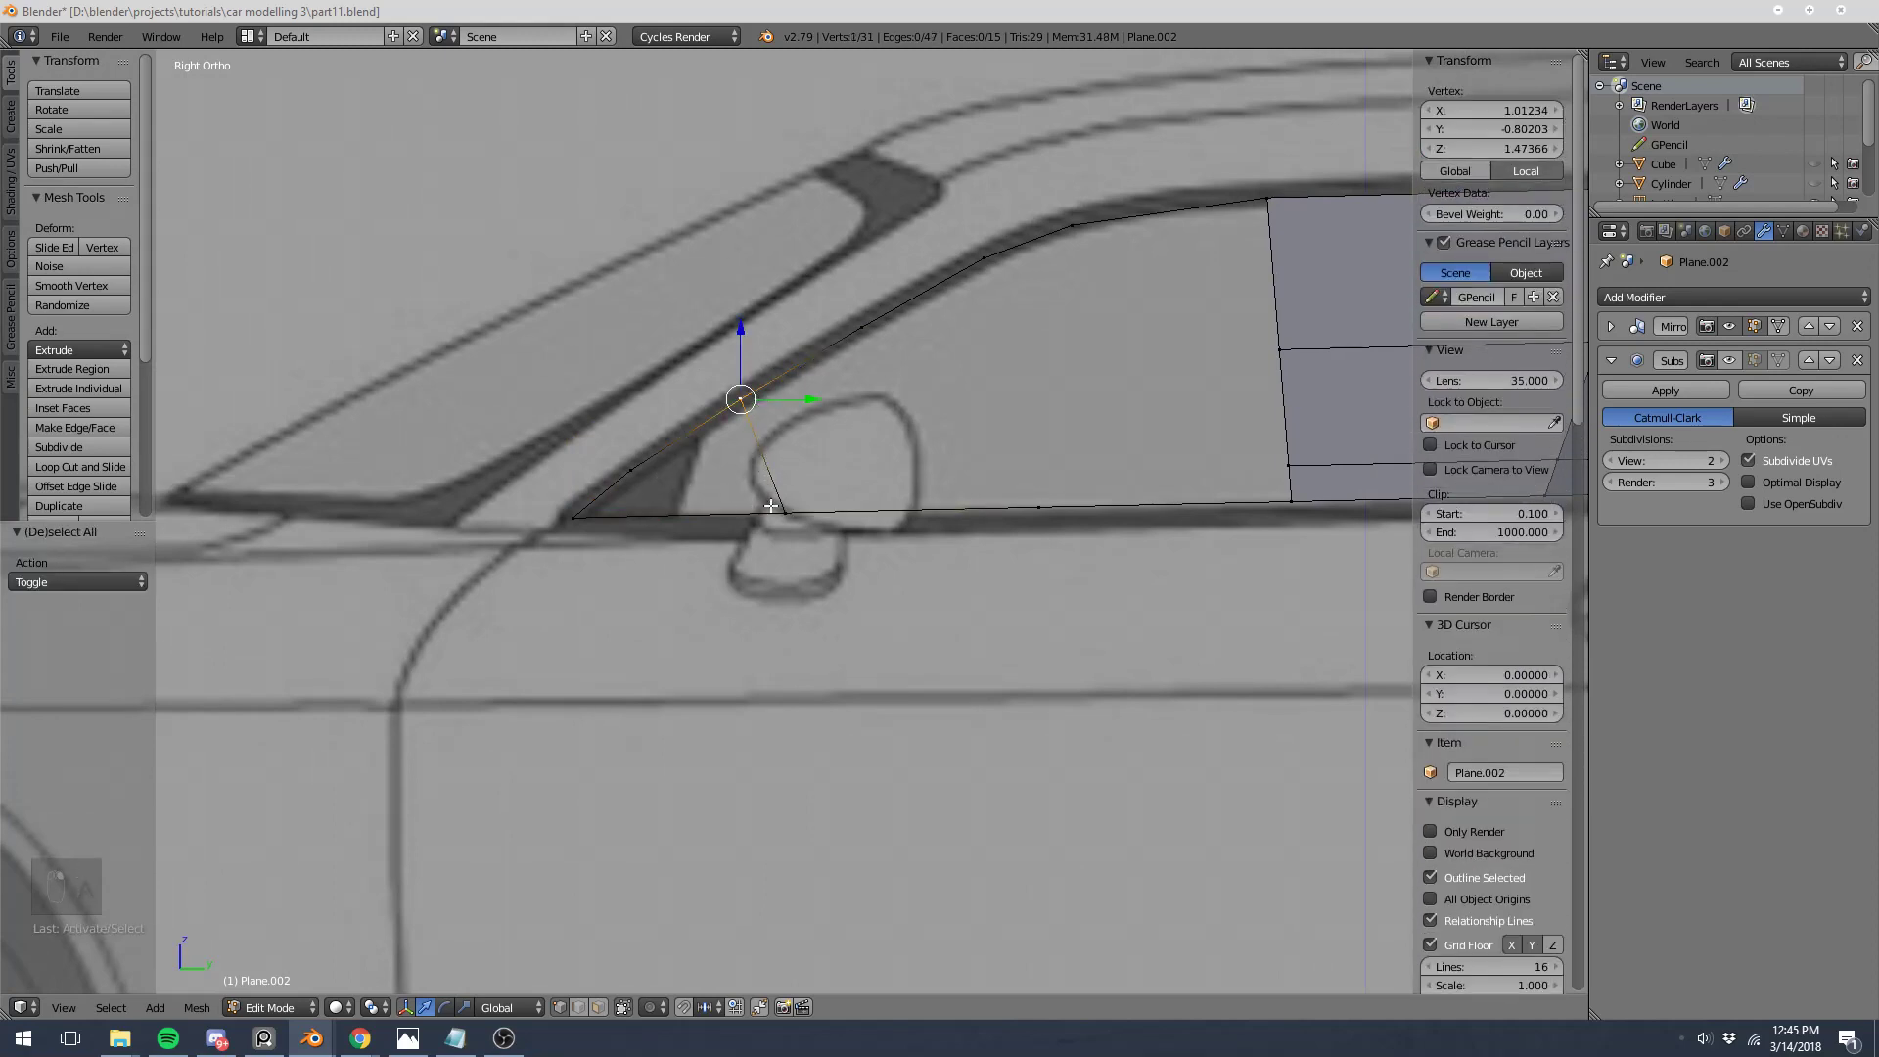
right_click(784, 511, "shift")
right_click(861, 327, "shift")
right_click(1037, 505, "shift")
key("a")
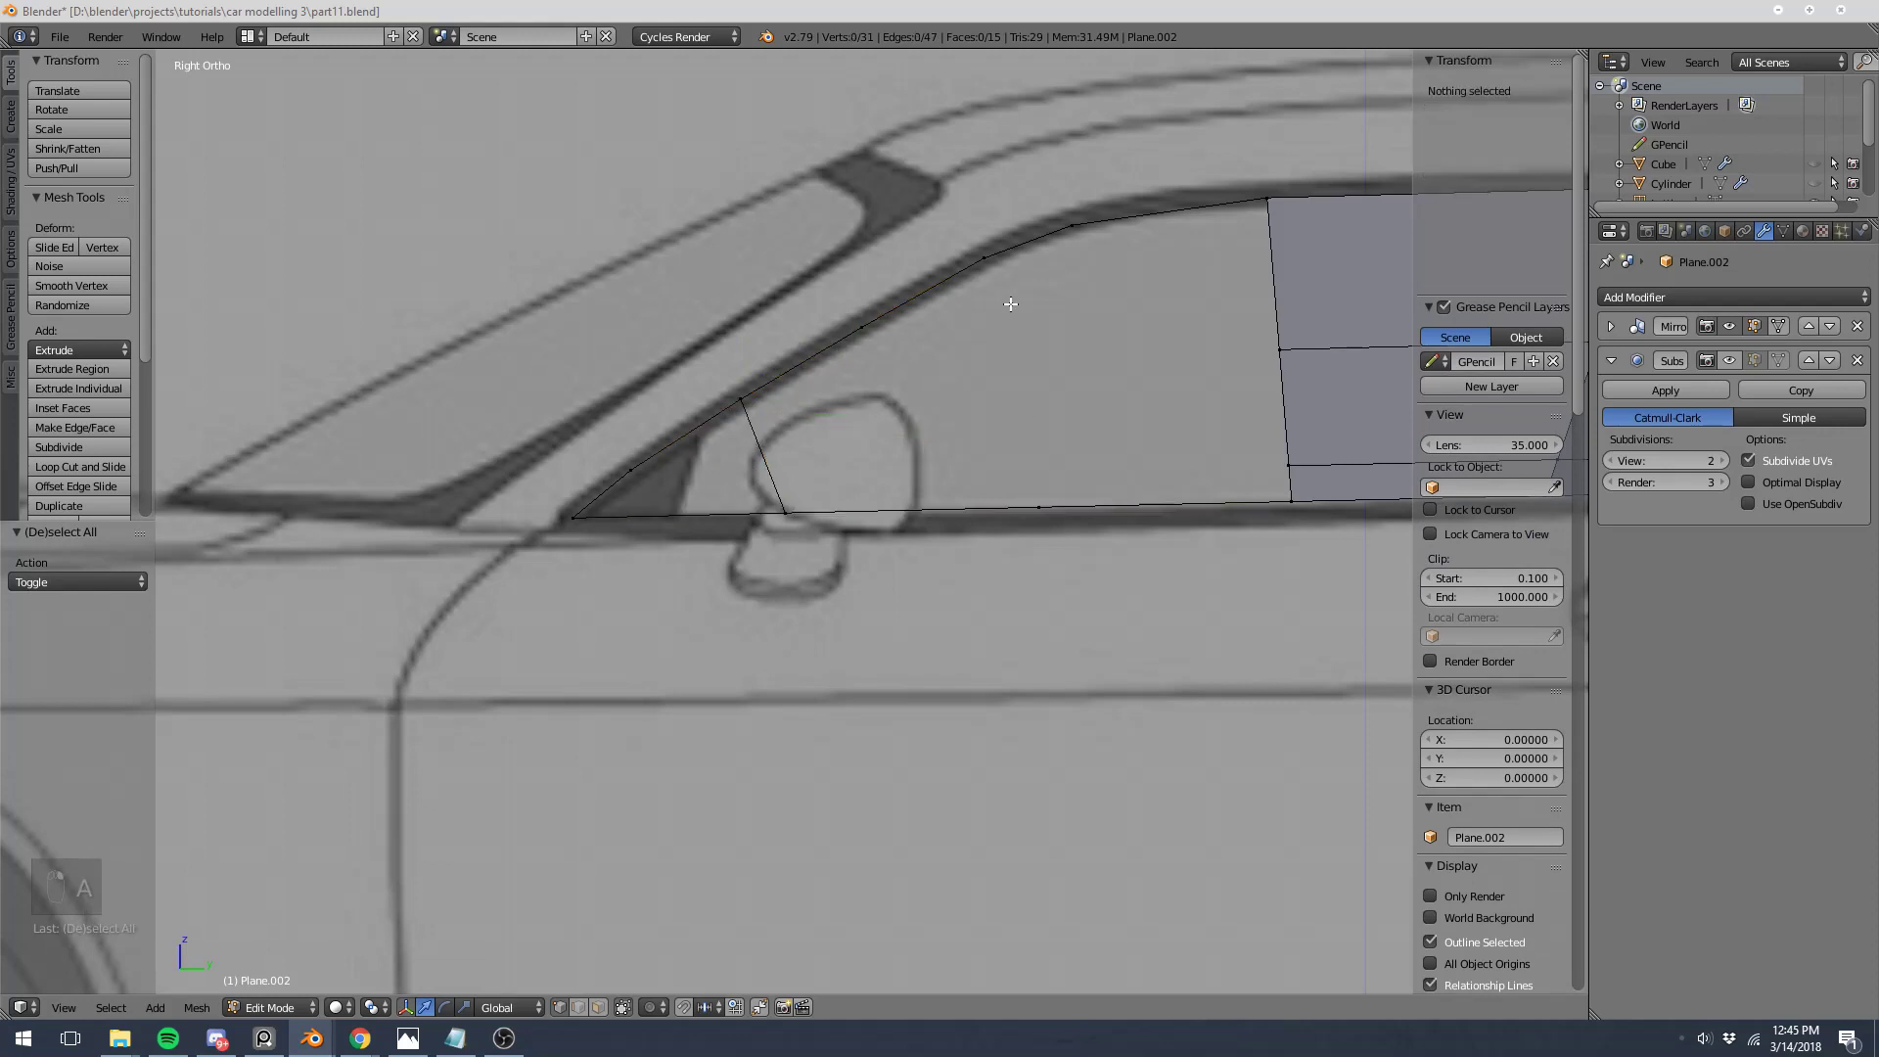
Step: Join the upper rim vertex ahead of the filled faces to the lower rim vertex beneath it with an edge
right_click(1000, 275)
right_click(1037, 505, "shift")
key("f")
middle_click_drag(1122, 442, 817, 508, "shift")
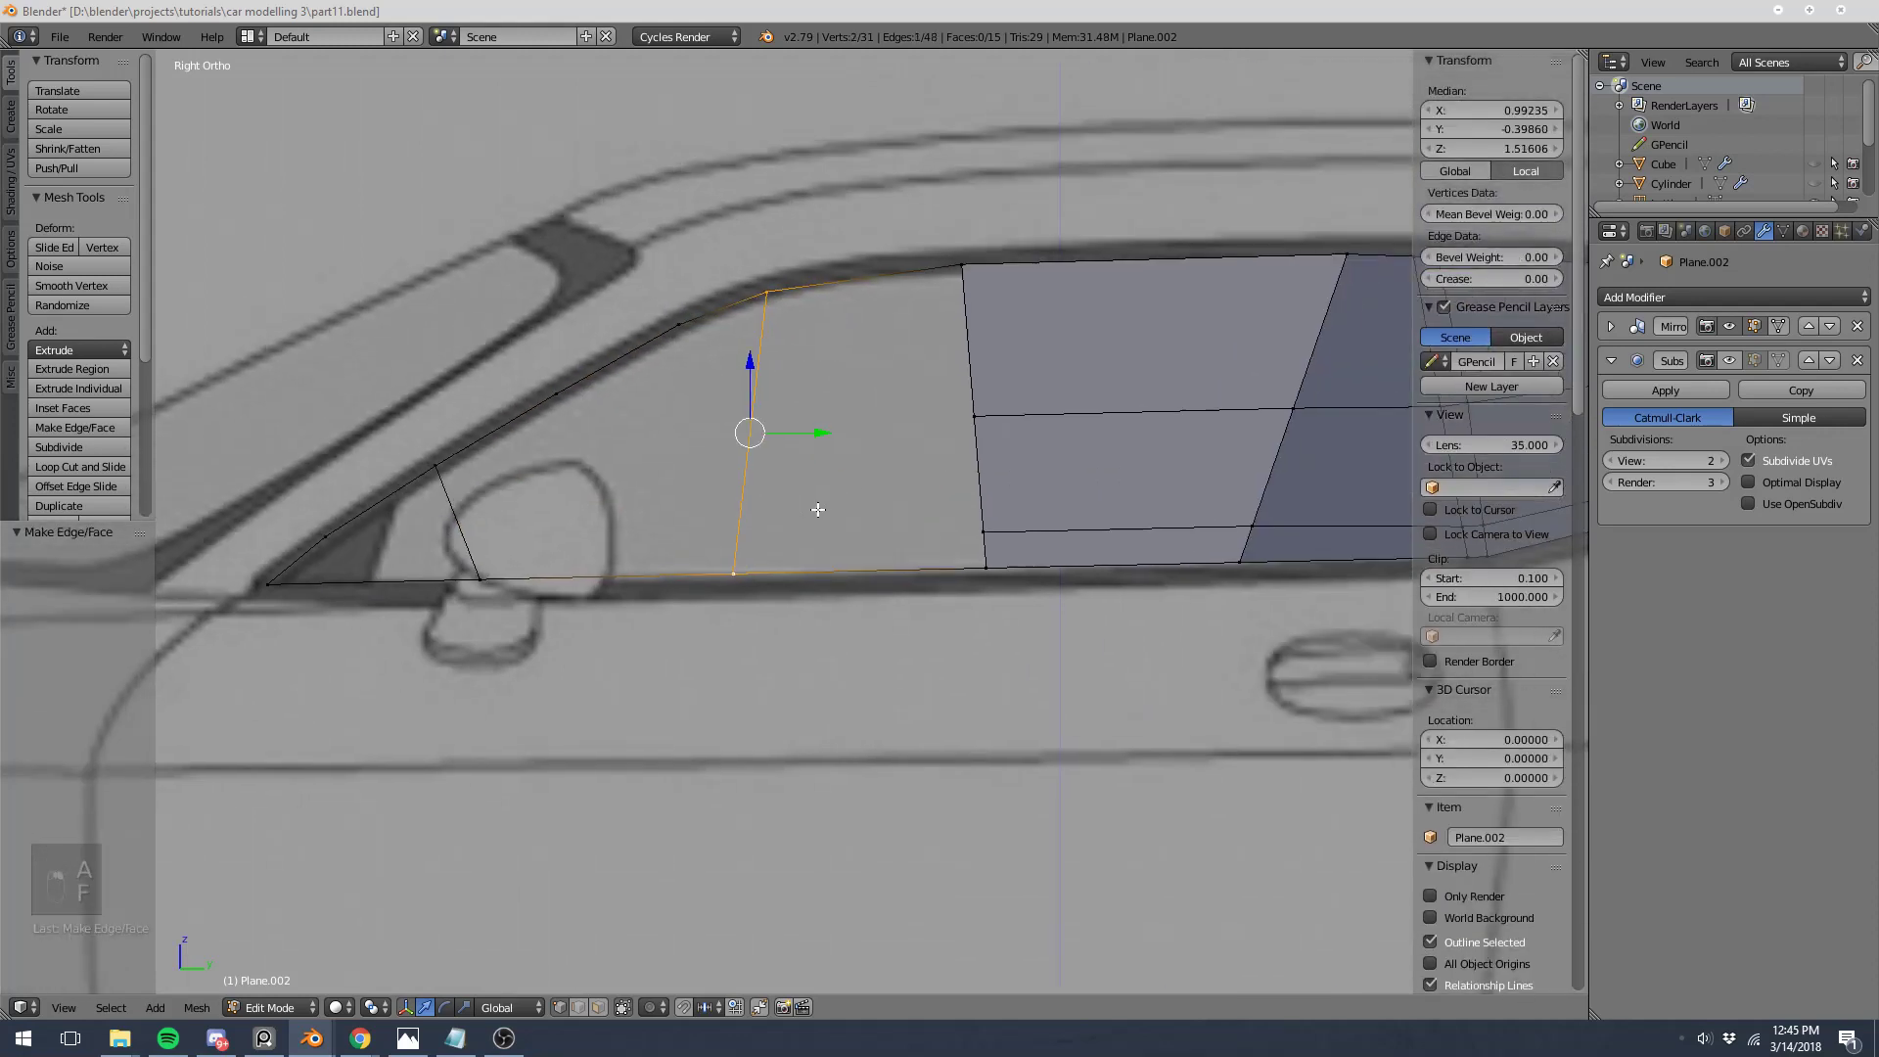
Step: Undo the trial subdivision of the new vertical edge and the edge itself
key("w")
left_click(795, 420)
key("ctrl+z")
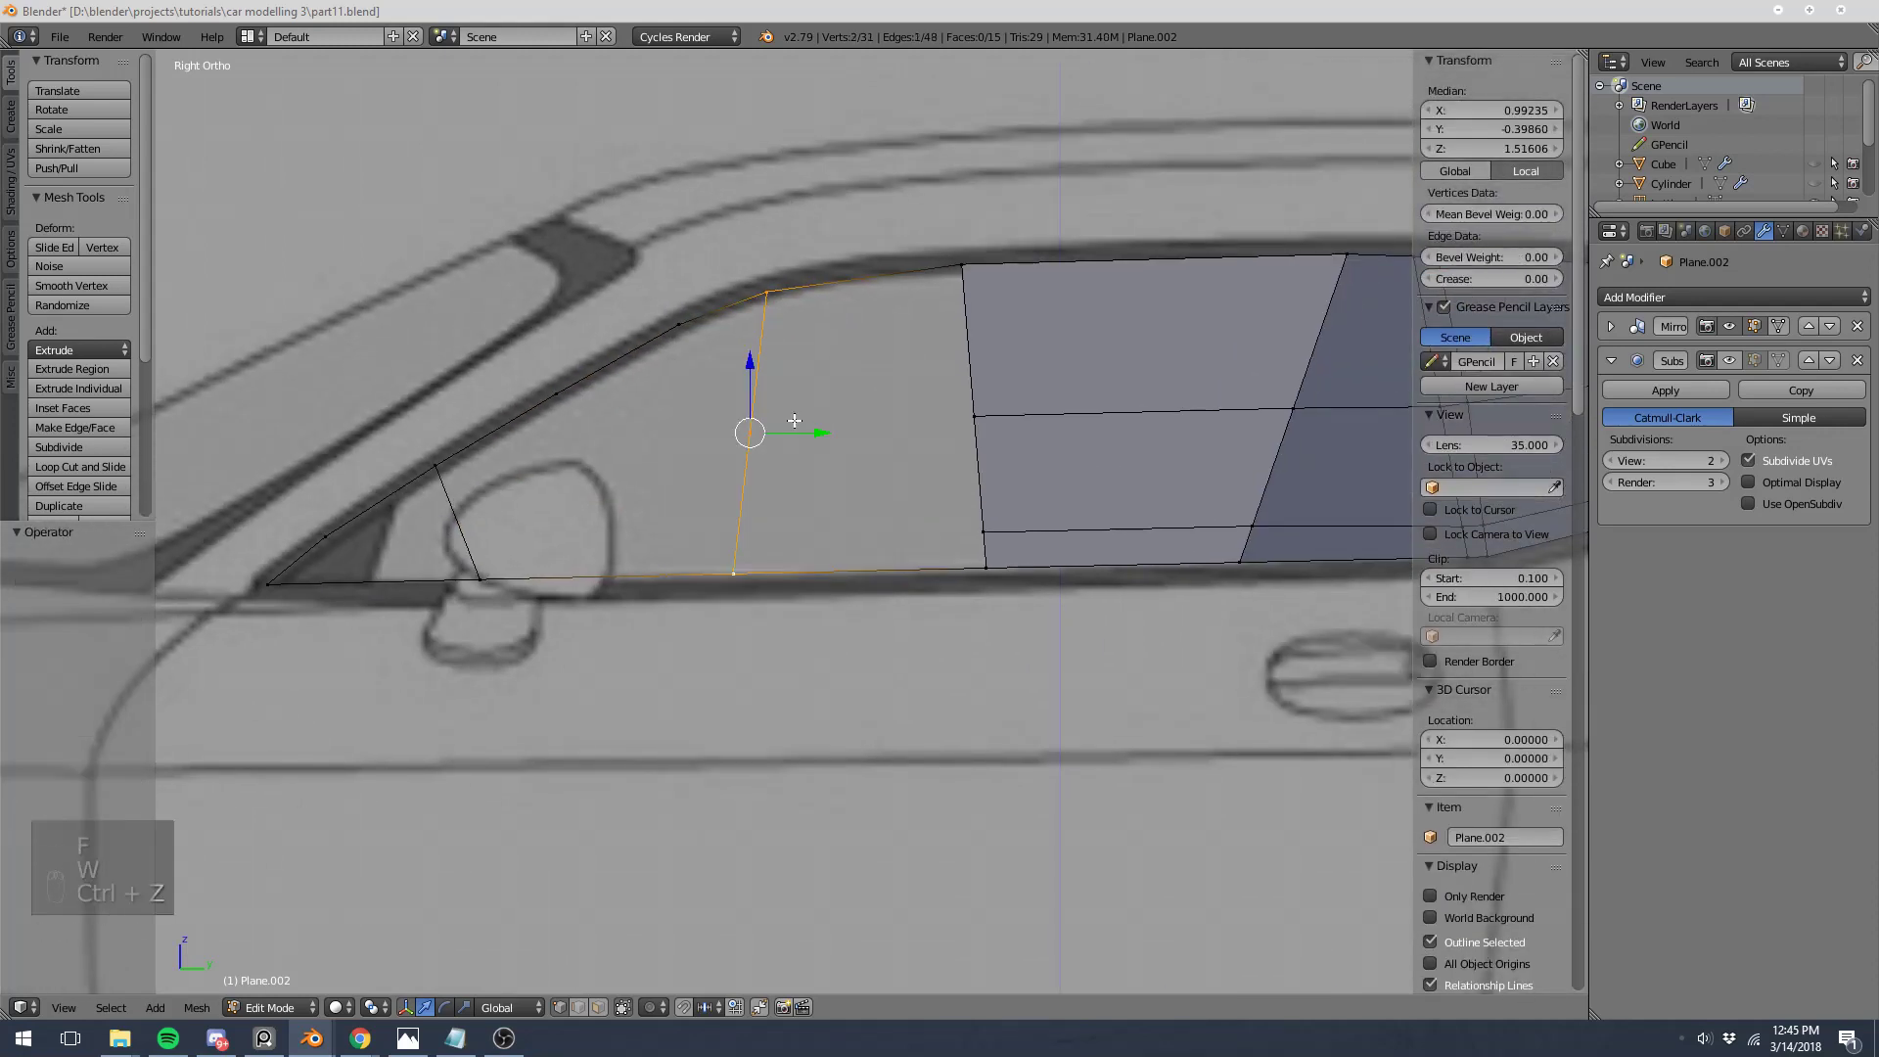
key("ctrl+z")
Step: Rejoin the two selected rim vertices with an edge and subdivide it with two cuts
key("f")
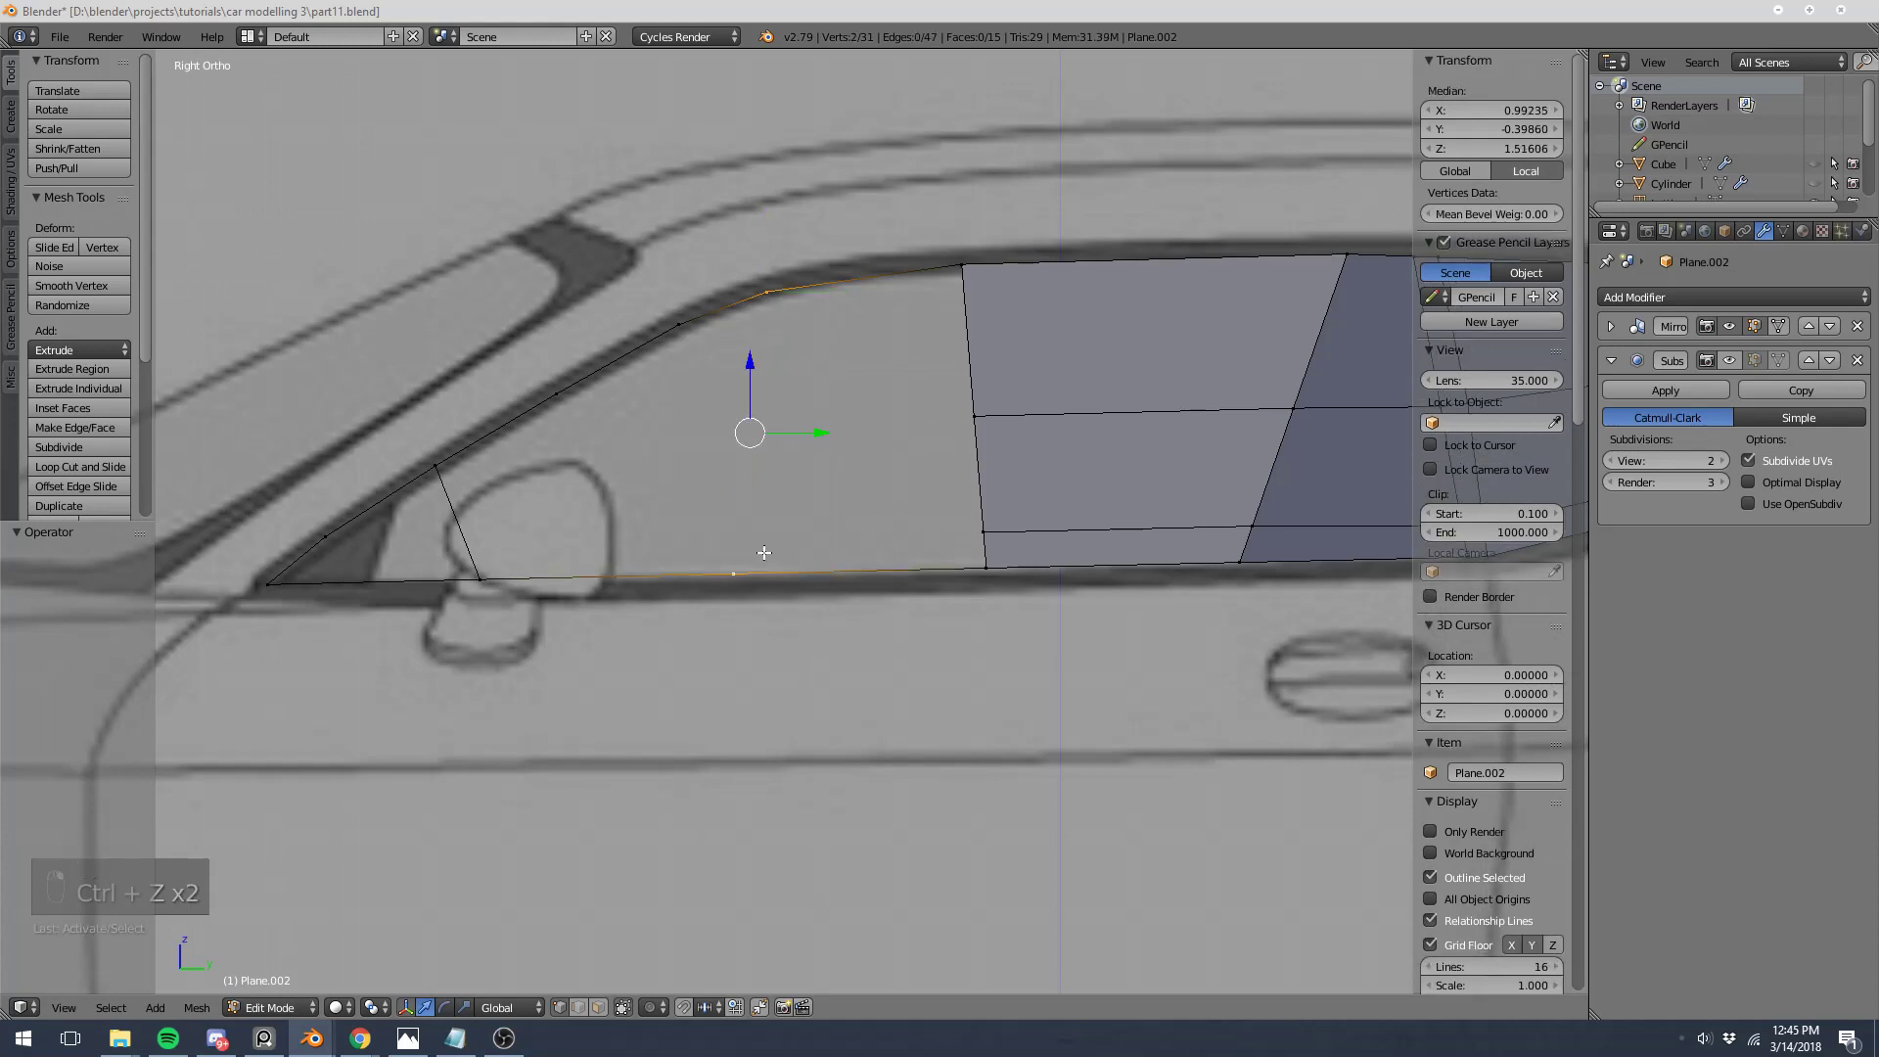
key("w")
left_click(766, 559)
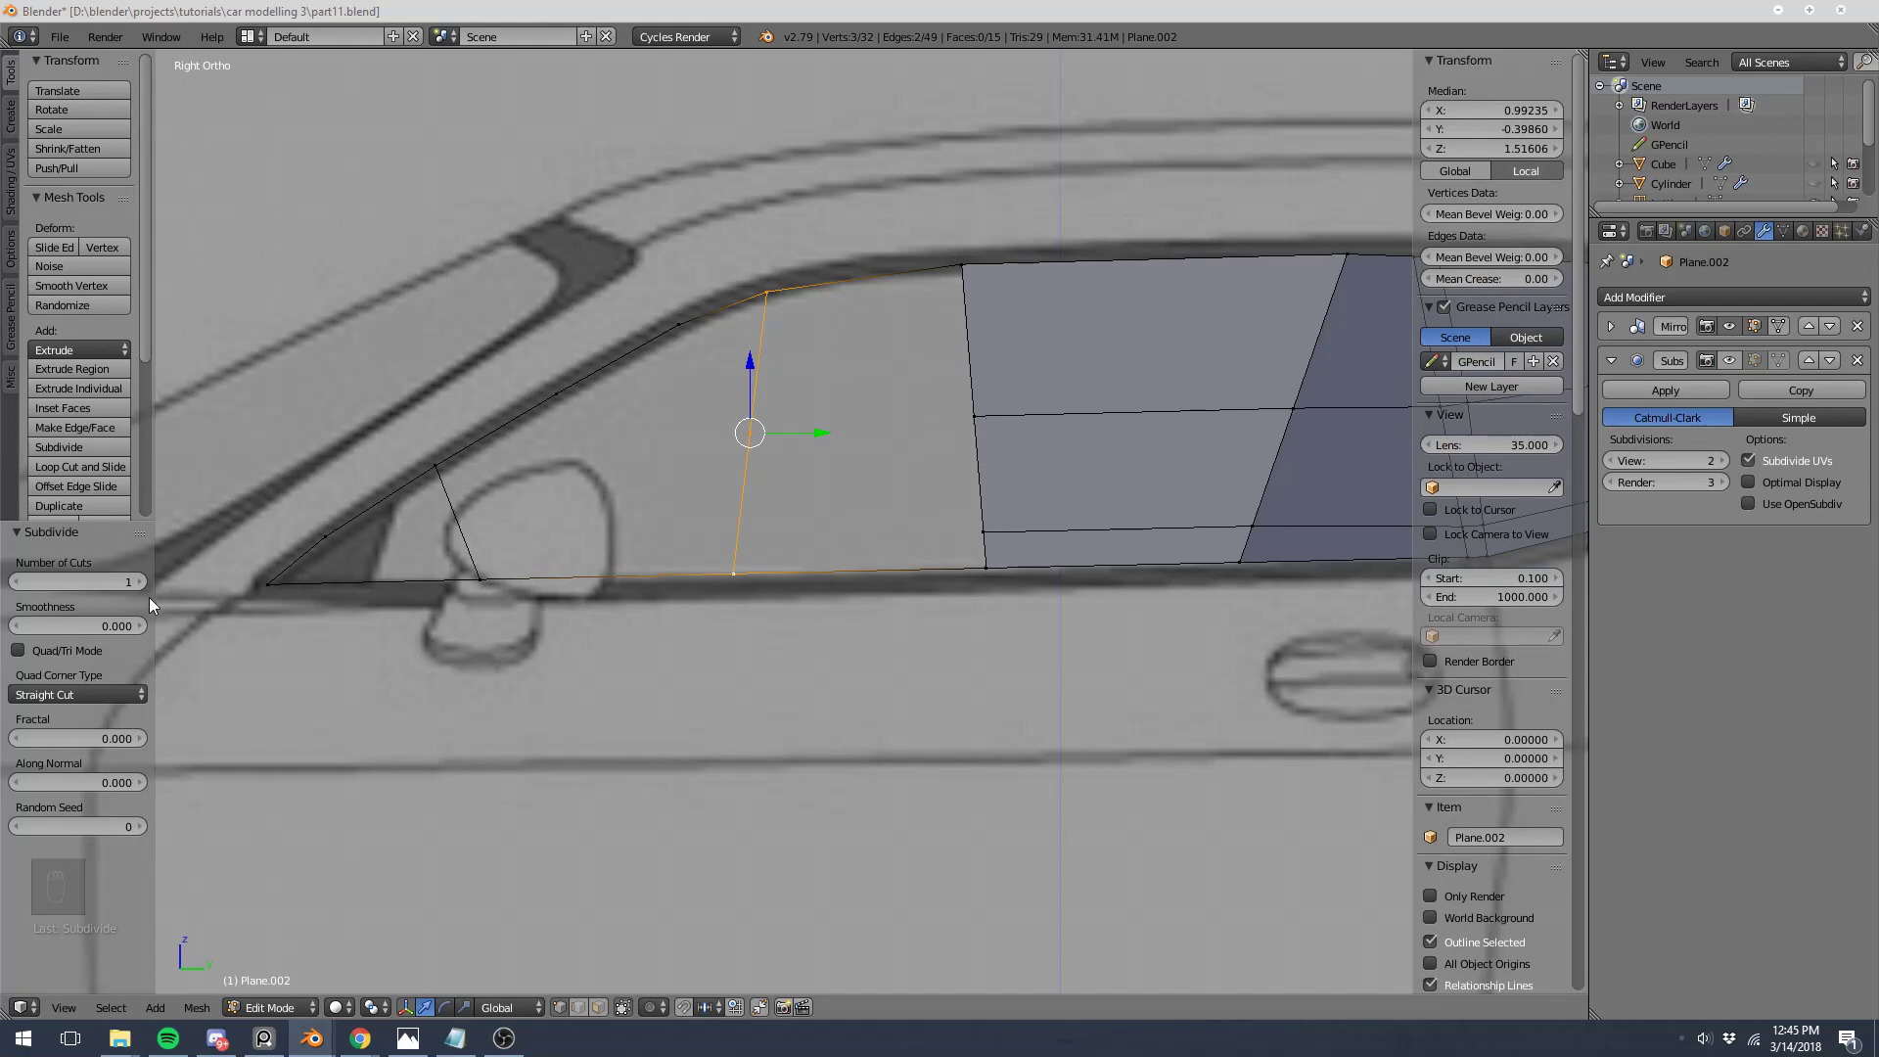
Step: Fill the middle, lower and upper quads between the subdivided edge and the door window's existing faces
right_click(756, 403)
right_click(973, 416, "shift")
right_click(983, 531, "shift")
key("f")
right_click(743, 479)
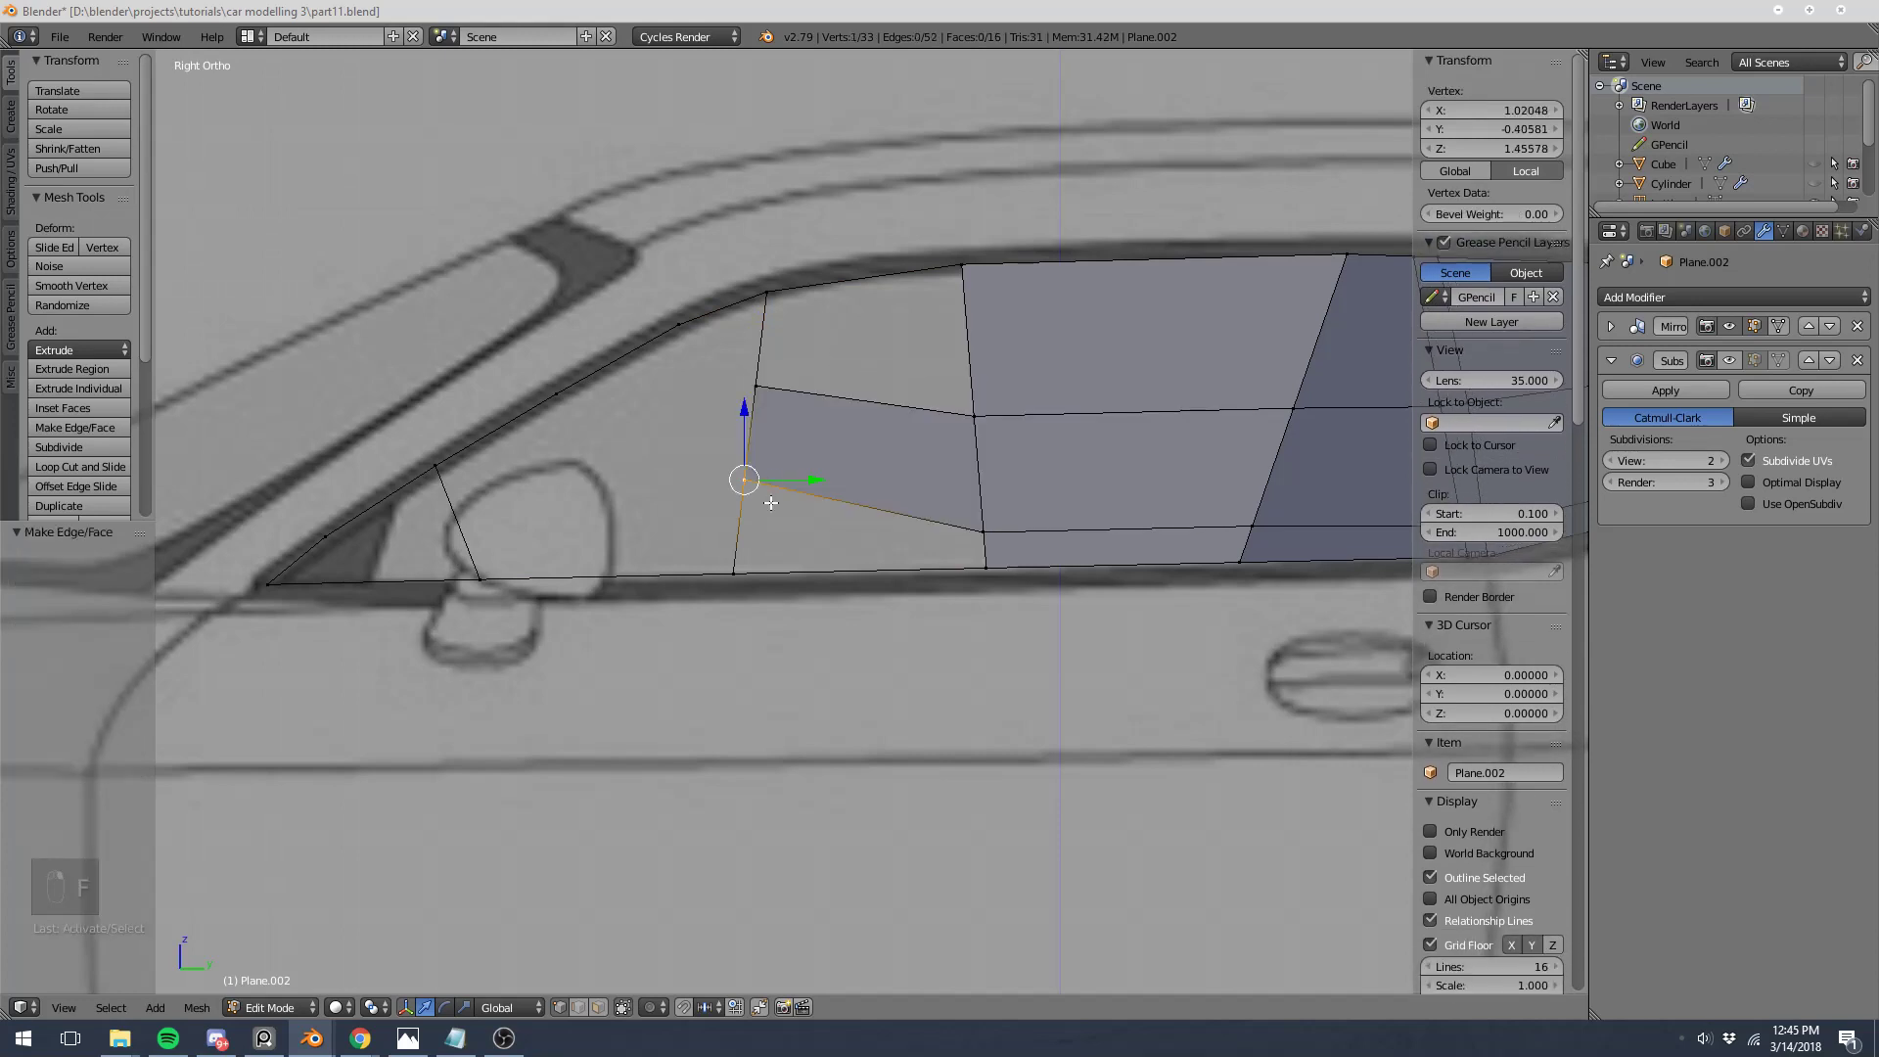
right_click(734, 572, "shift")
right_click(982, 531, "shift")
key("f")
right_click(756, 386)
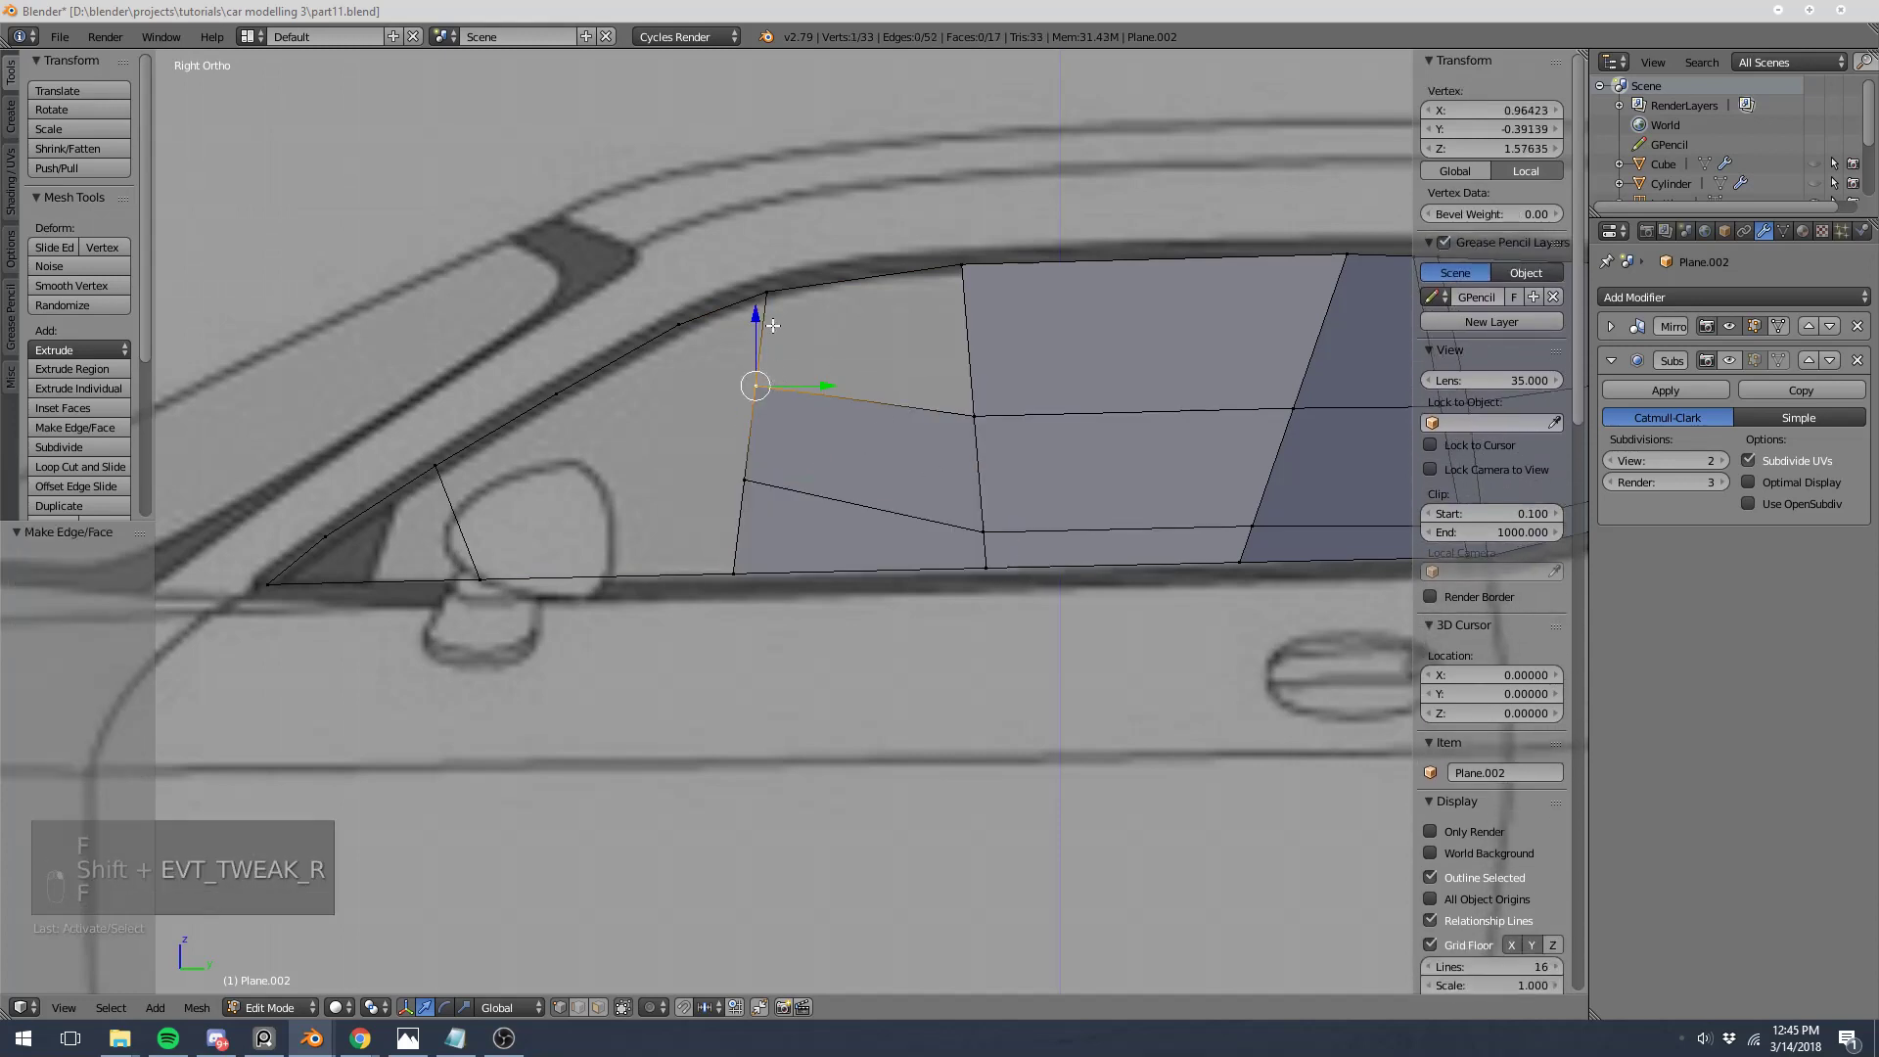
right_click(766, 291, "shift")
right_click(962, 265, "shift")
key("a")
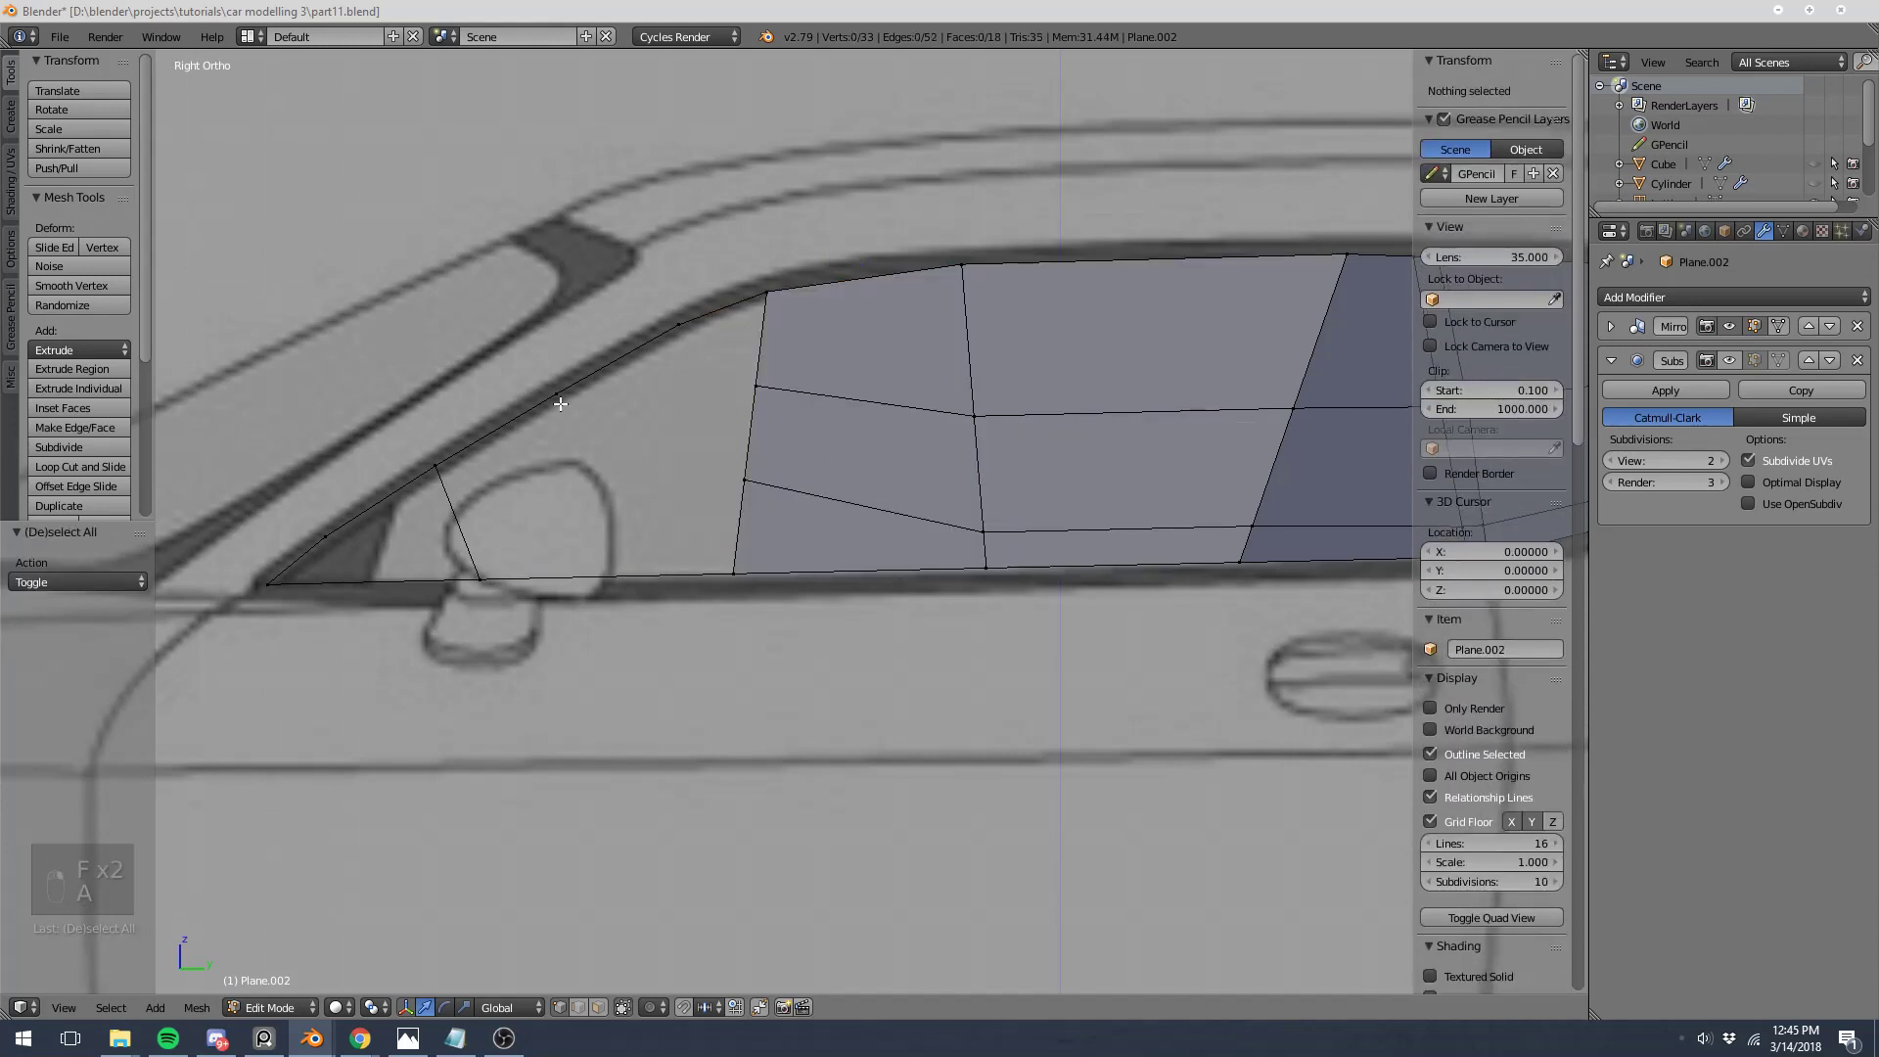
Step: Slide the subdivided edge's two inner vertices down along it to line up with the horizontal edges behind
right_click(760, 468)
key("g")
left_click(742, 537)
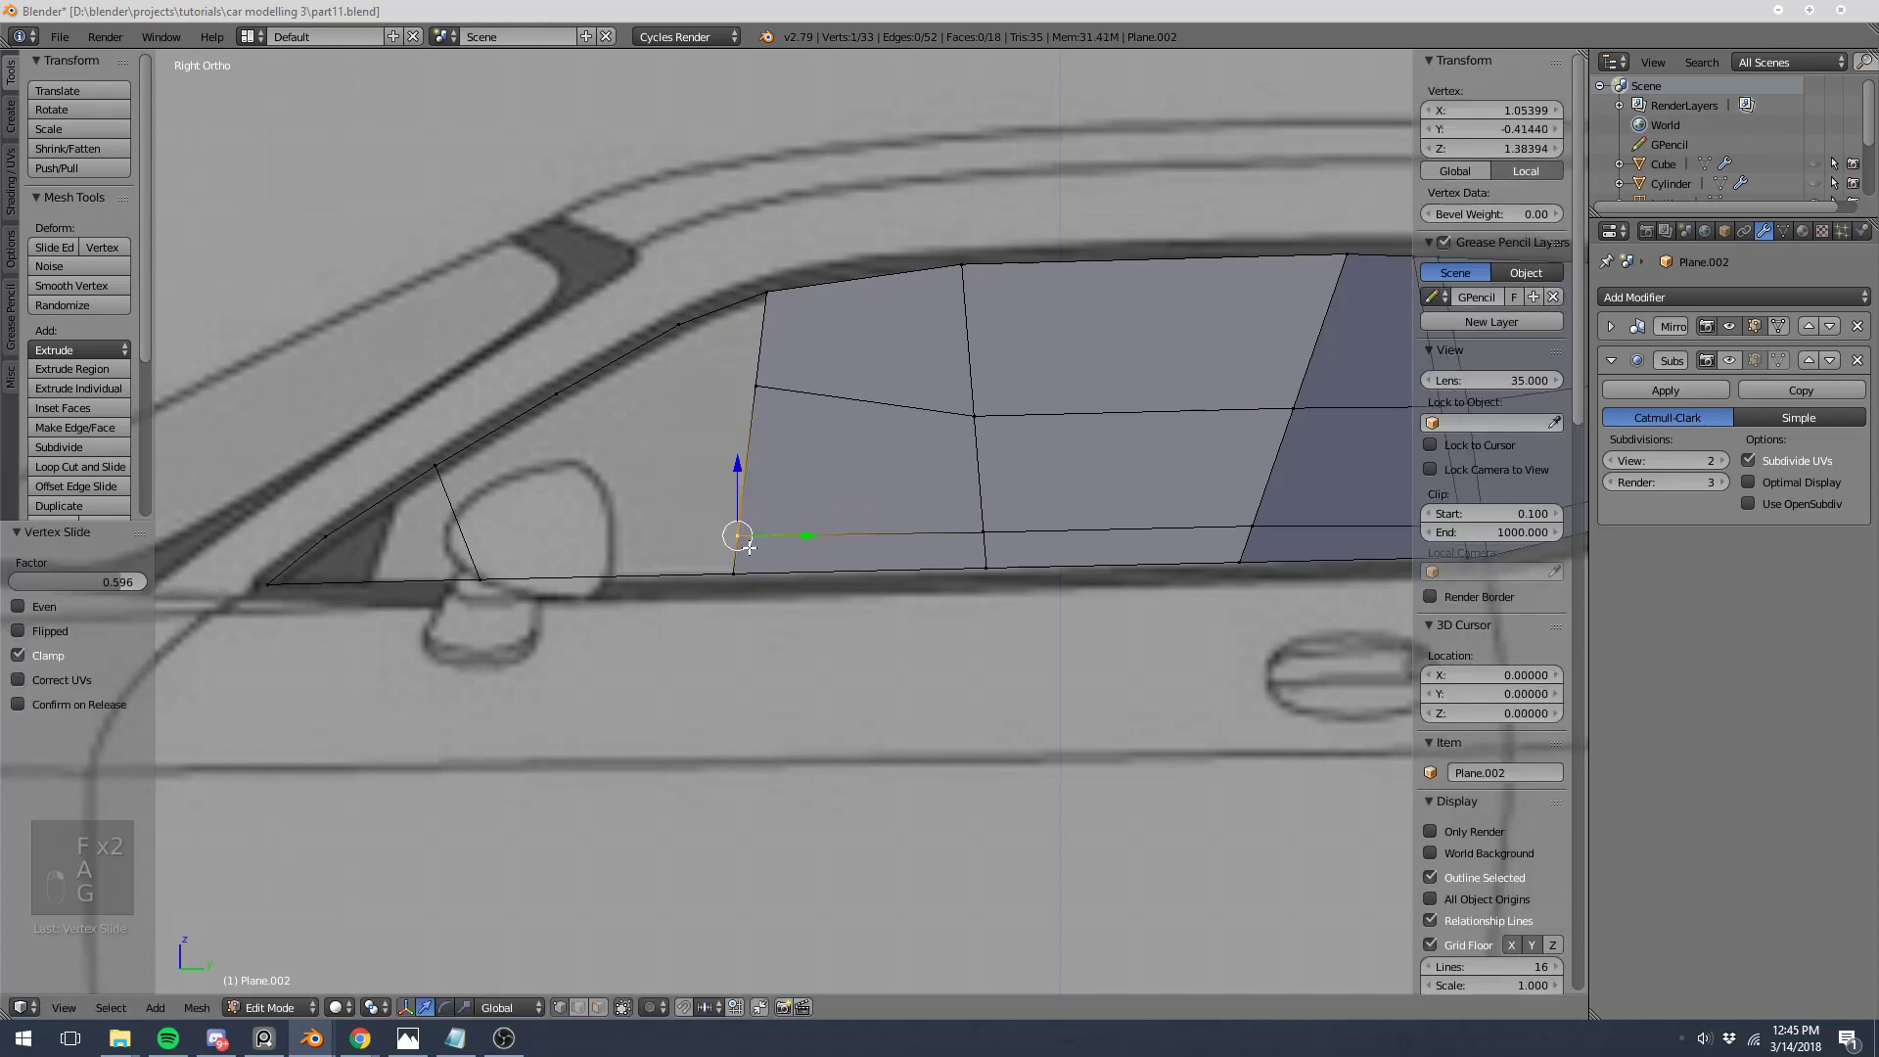
right_click(756, 386)
key("g")
key("g")
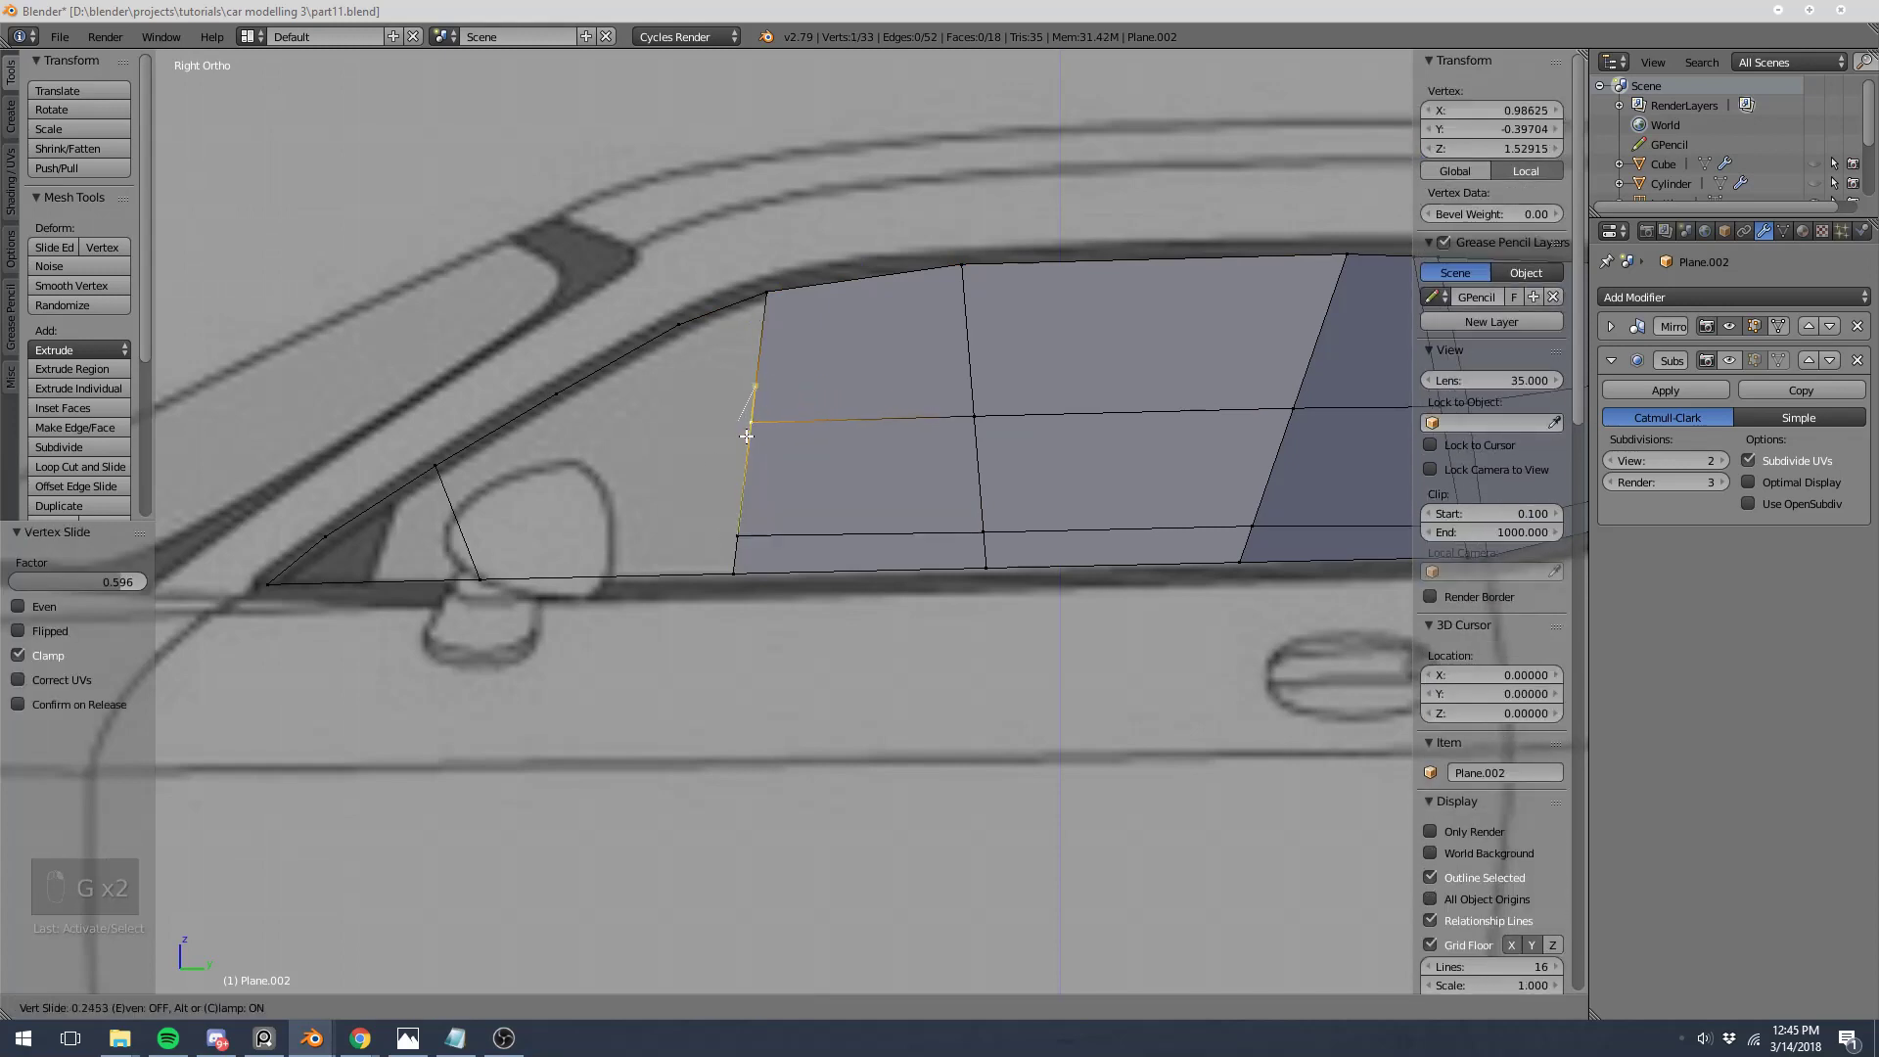
left_click(746, 432)
key("a")
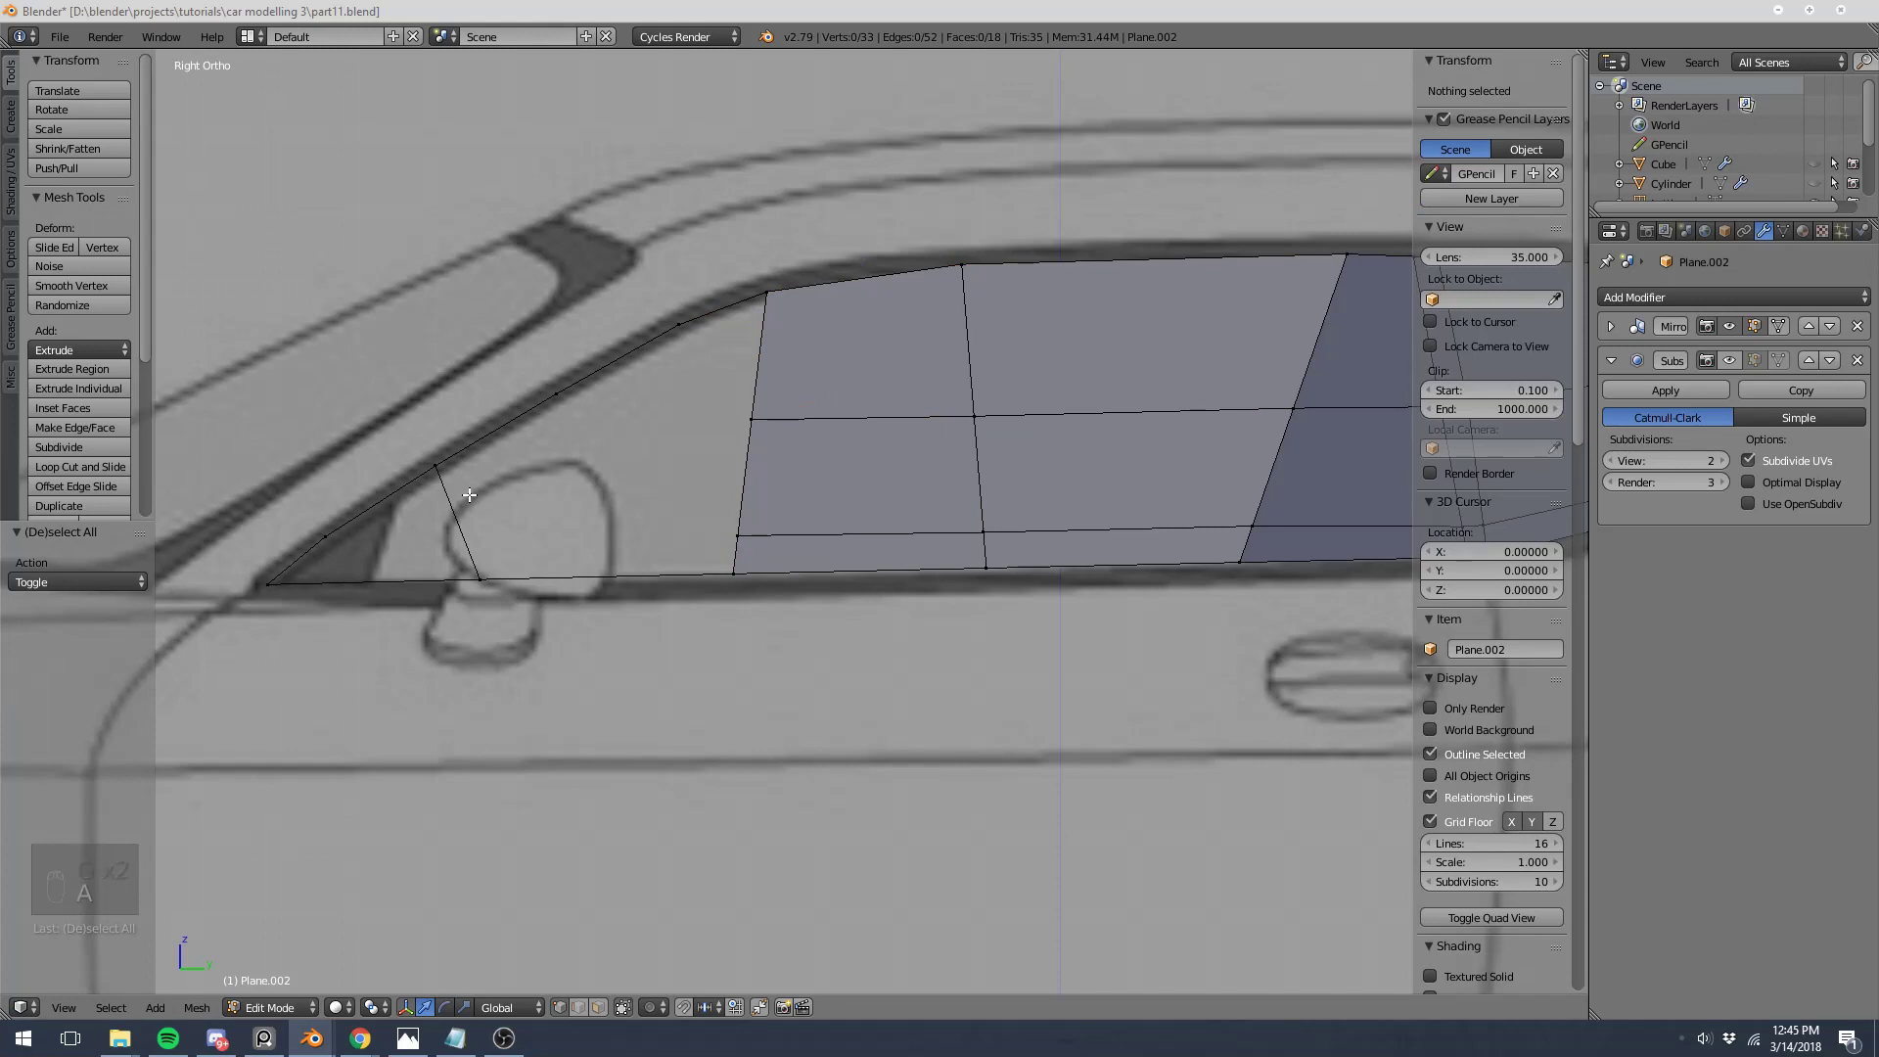
Step: Fill a quad from the three upper front rim vertices to the vertical edge's upper inner vertex
right_click(557, 394)
right_click(678, 324, "shift")
right_click(766, 292, "shift")
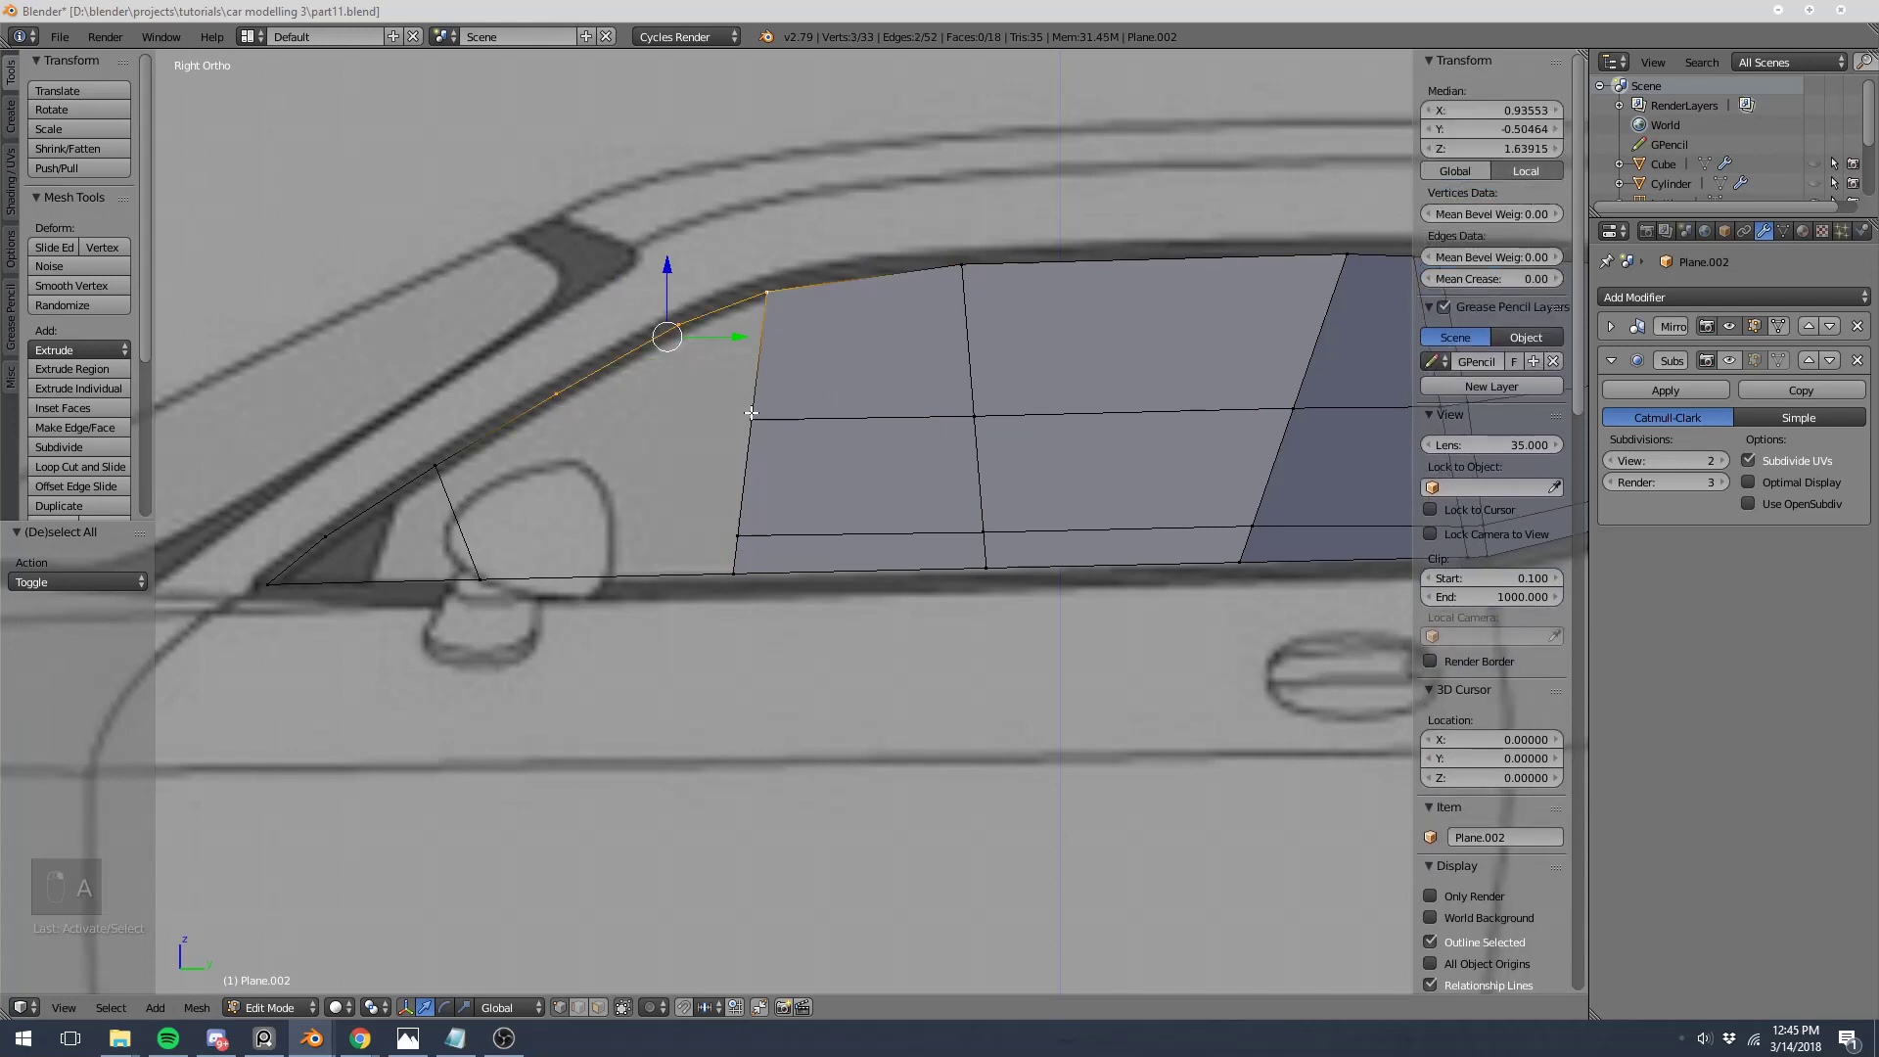
right_click(750, 417, "shift")
key("f")
key("a")
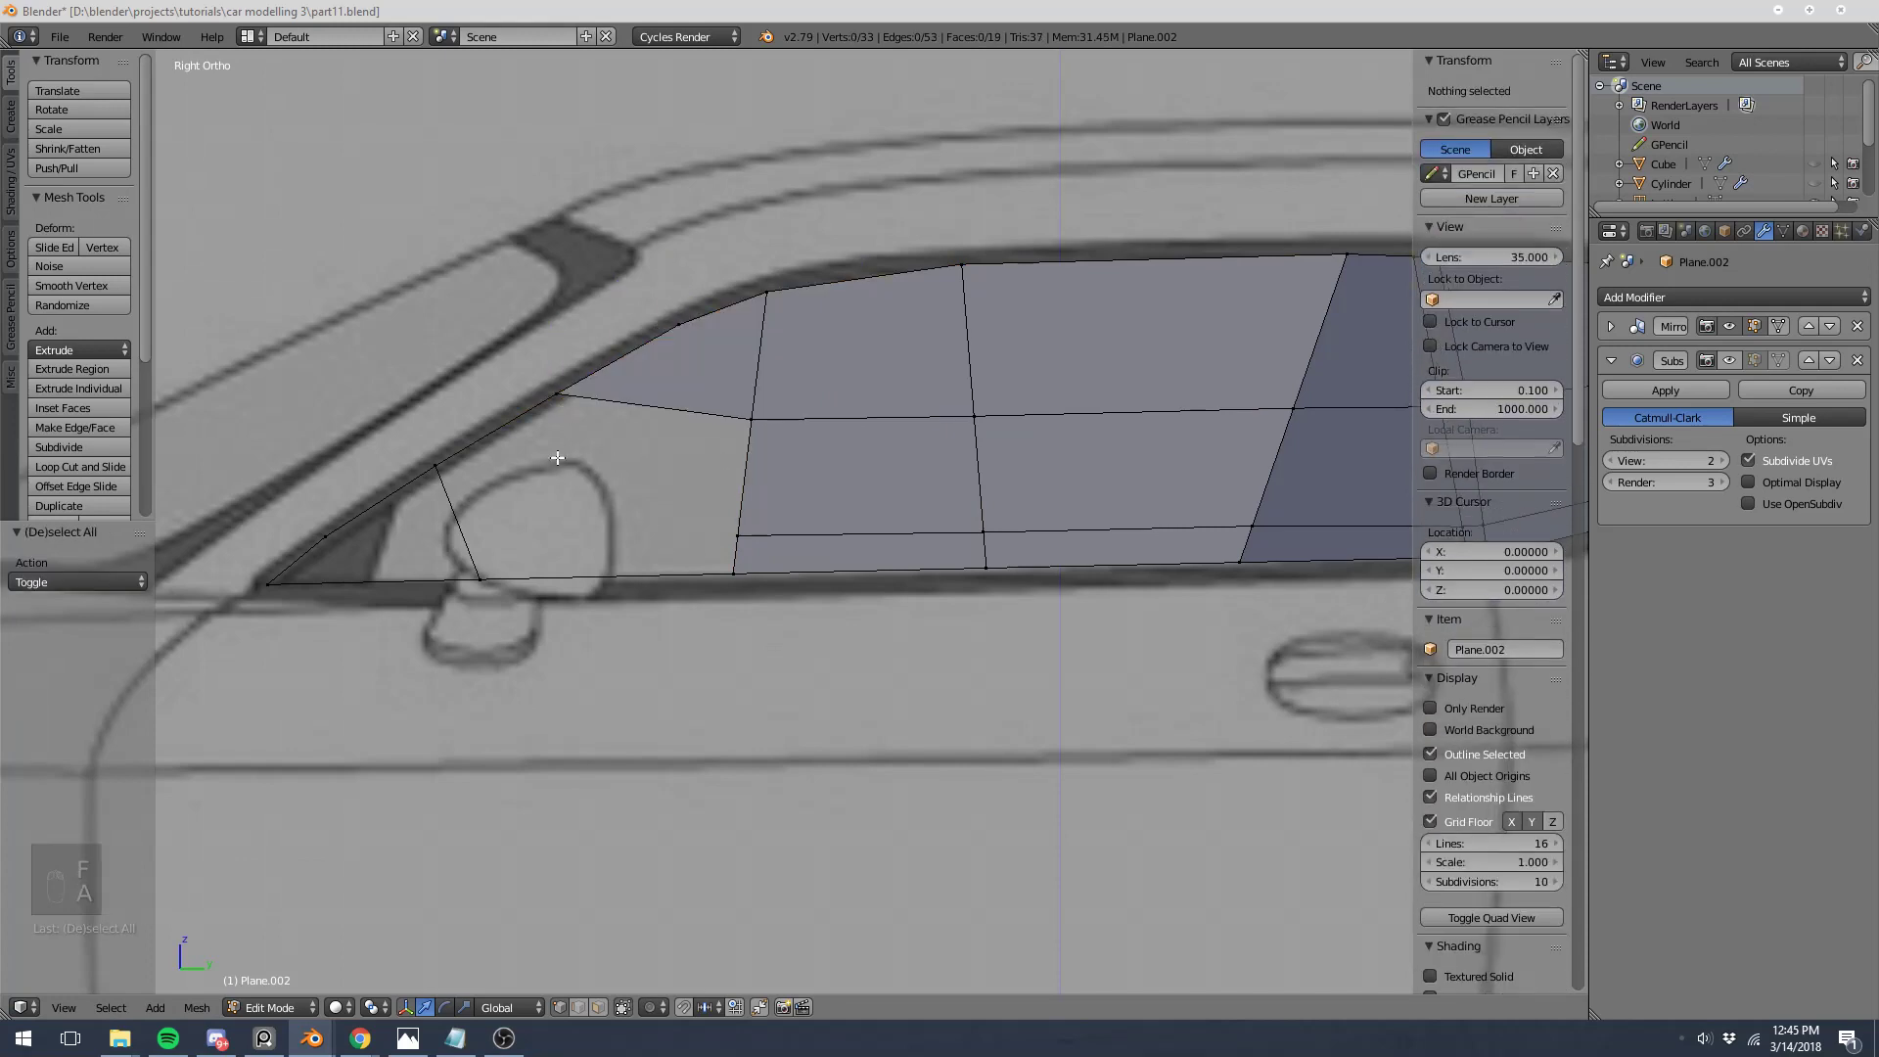
Step: Subdivide the slanted edge by the mirror with one cut
right_click(570, 420)
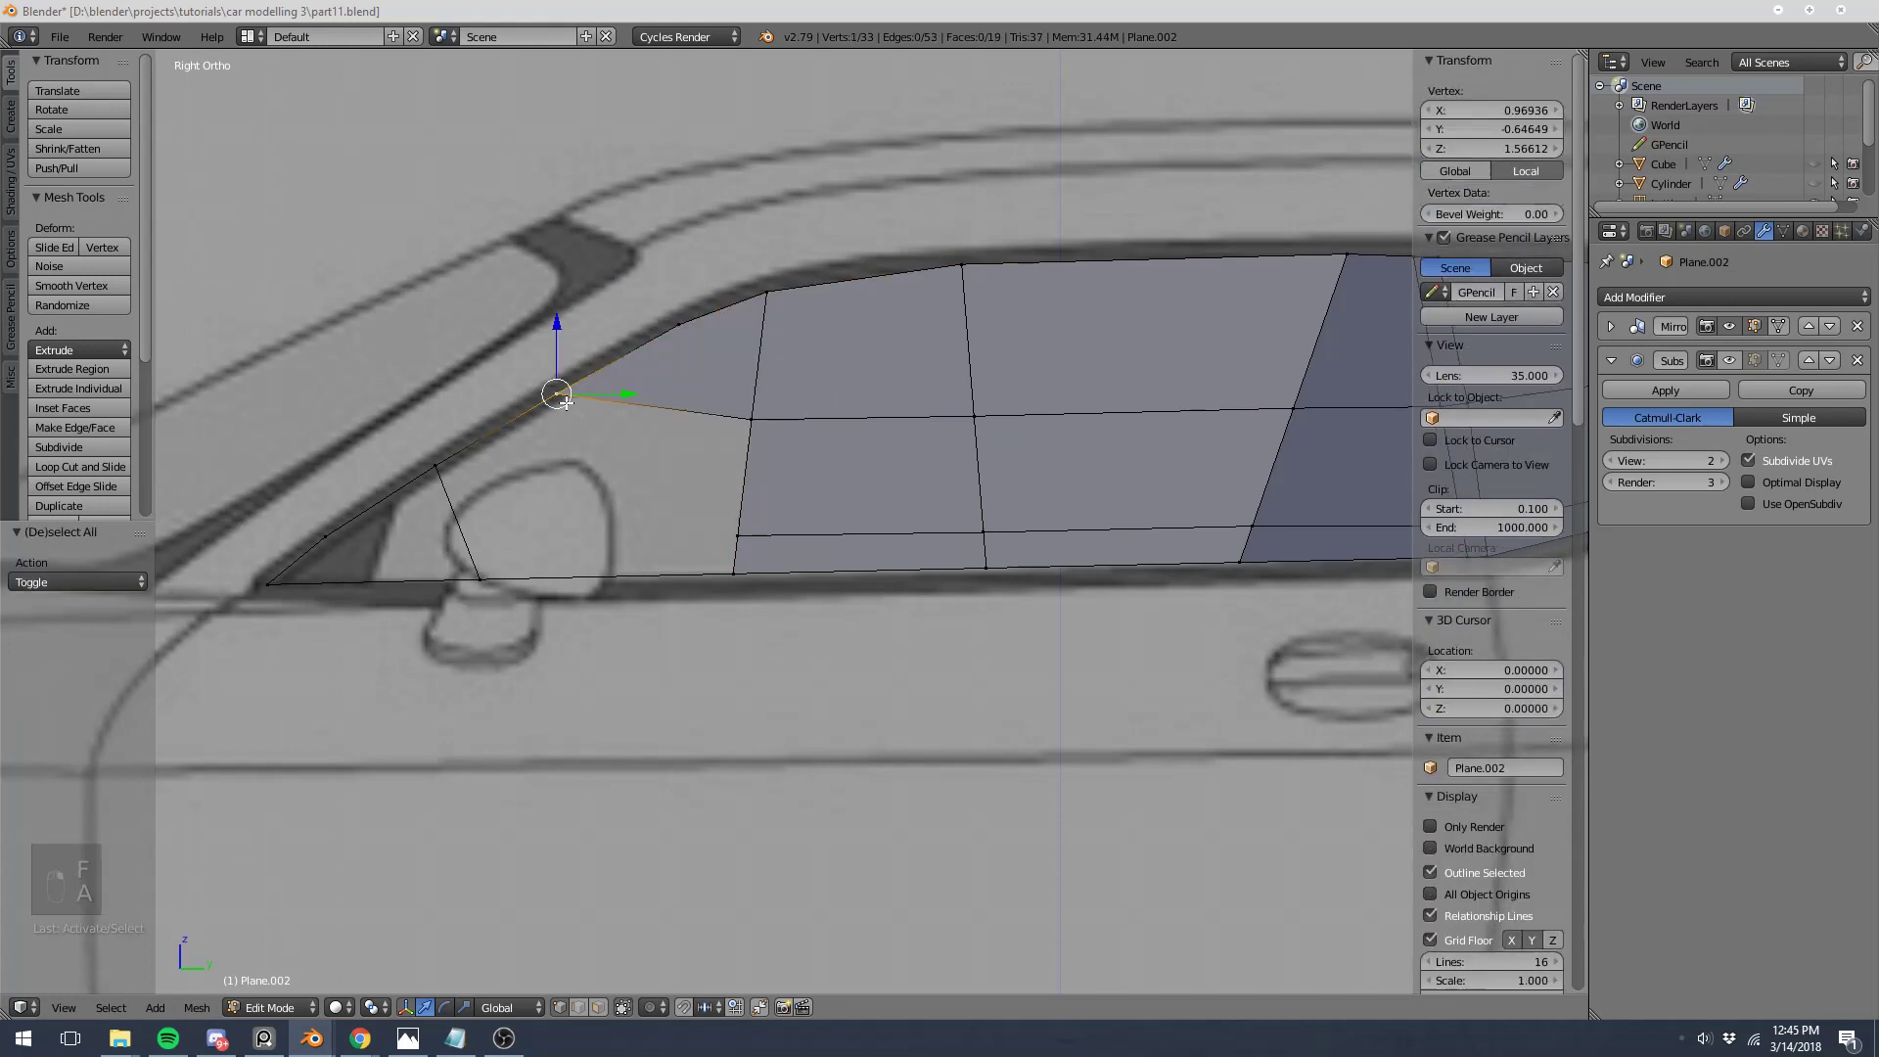
right_click(492, 573, "shift")
key("w")
key("f")
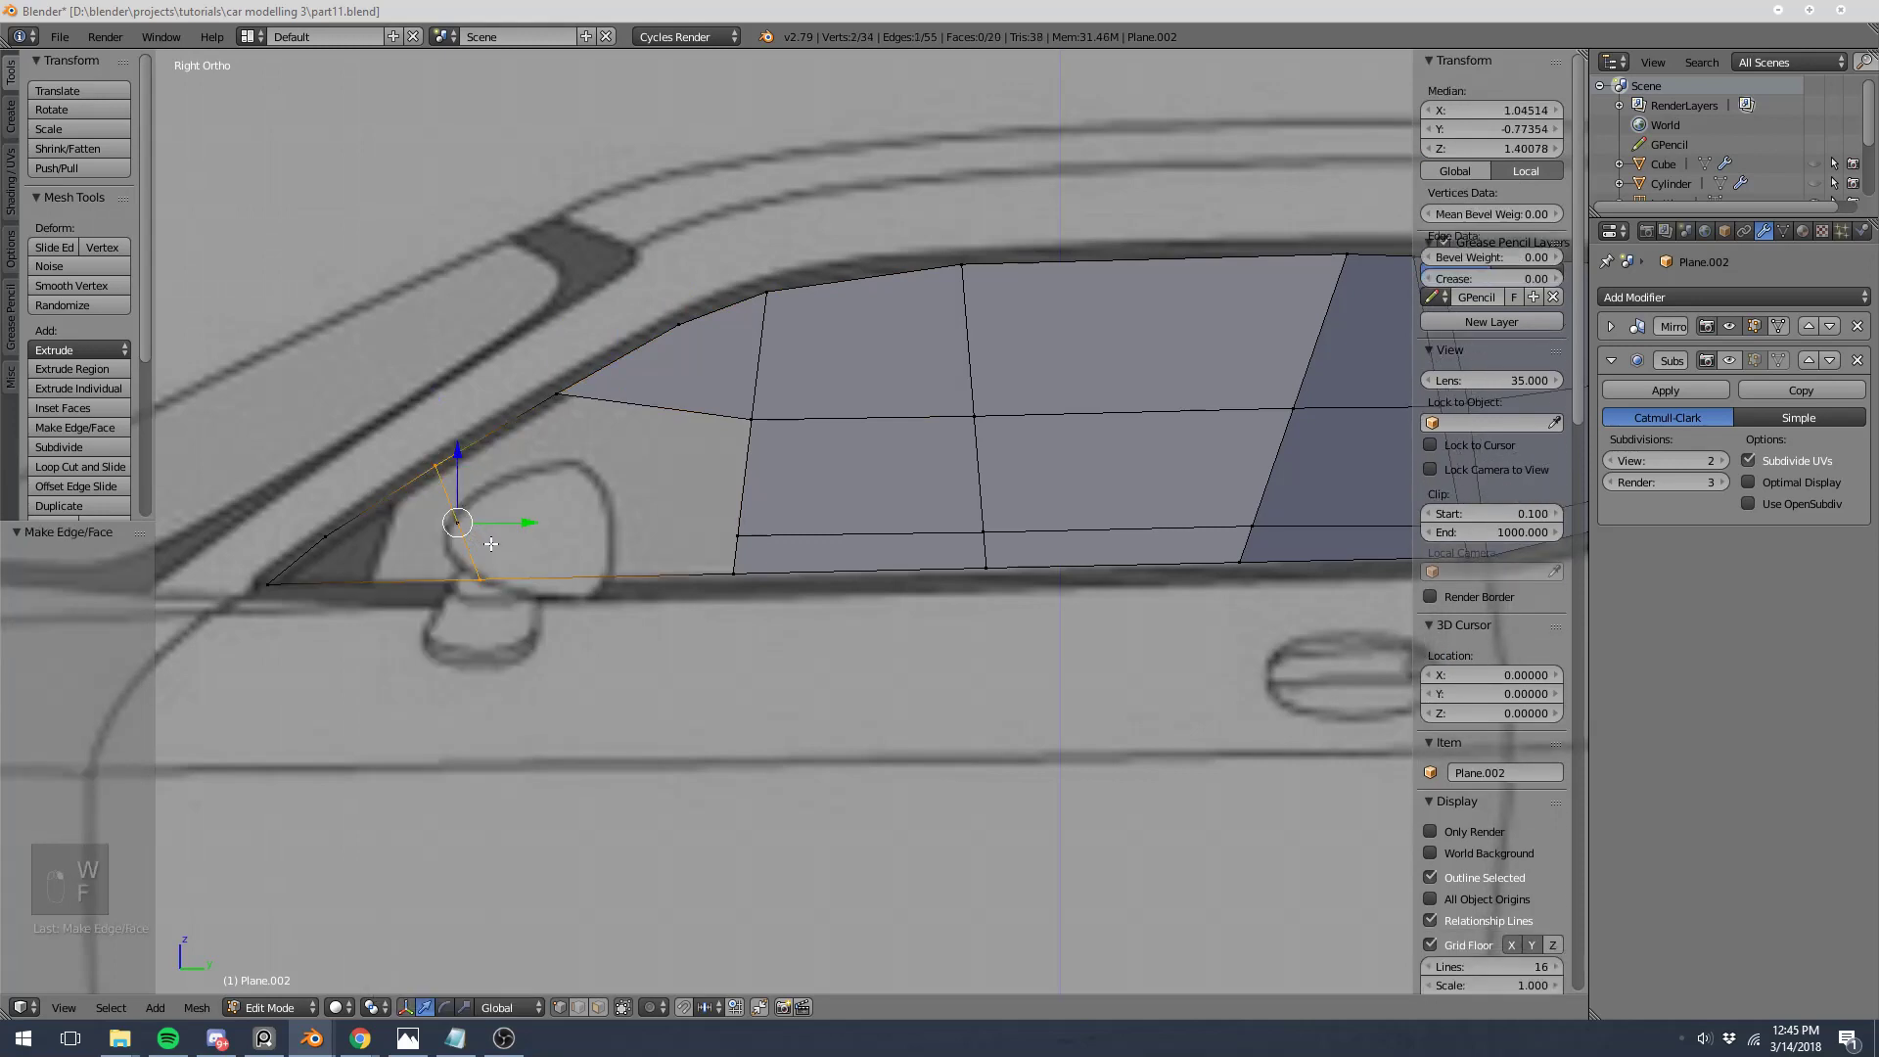
key("f")
key("f")
key("ctrl+z")
Step: Slide the new vertex down the slanted edge toward the lower rim and fill the narrow quad back to the next vertical edge
key("g")
key("g")
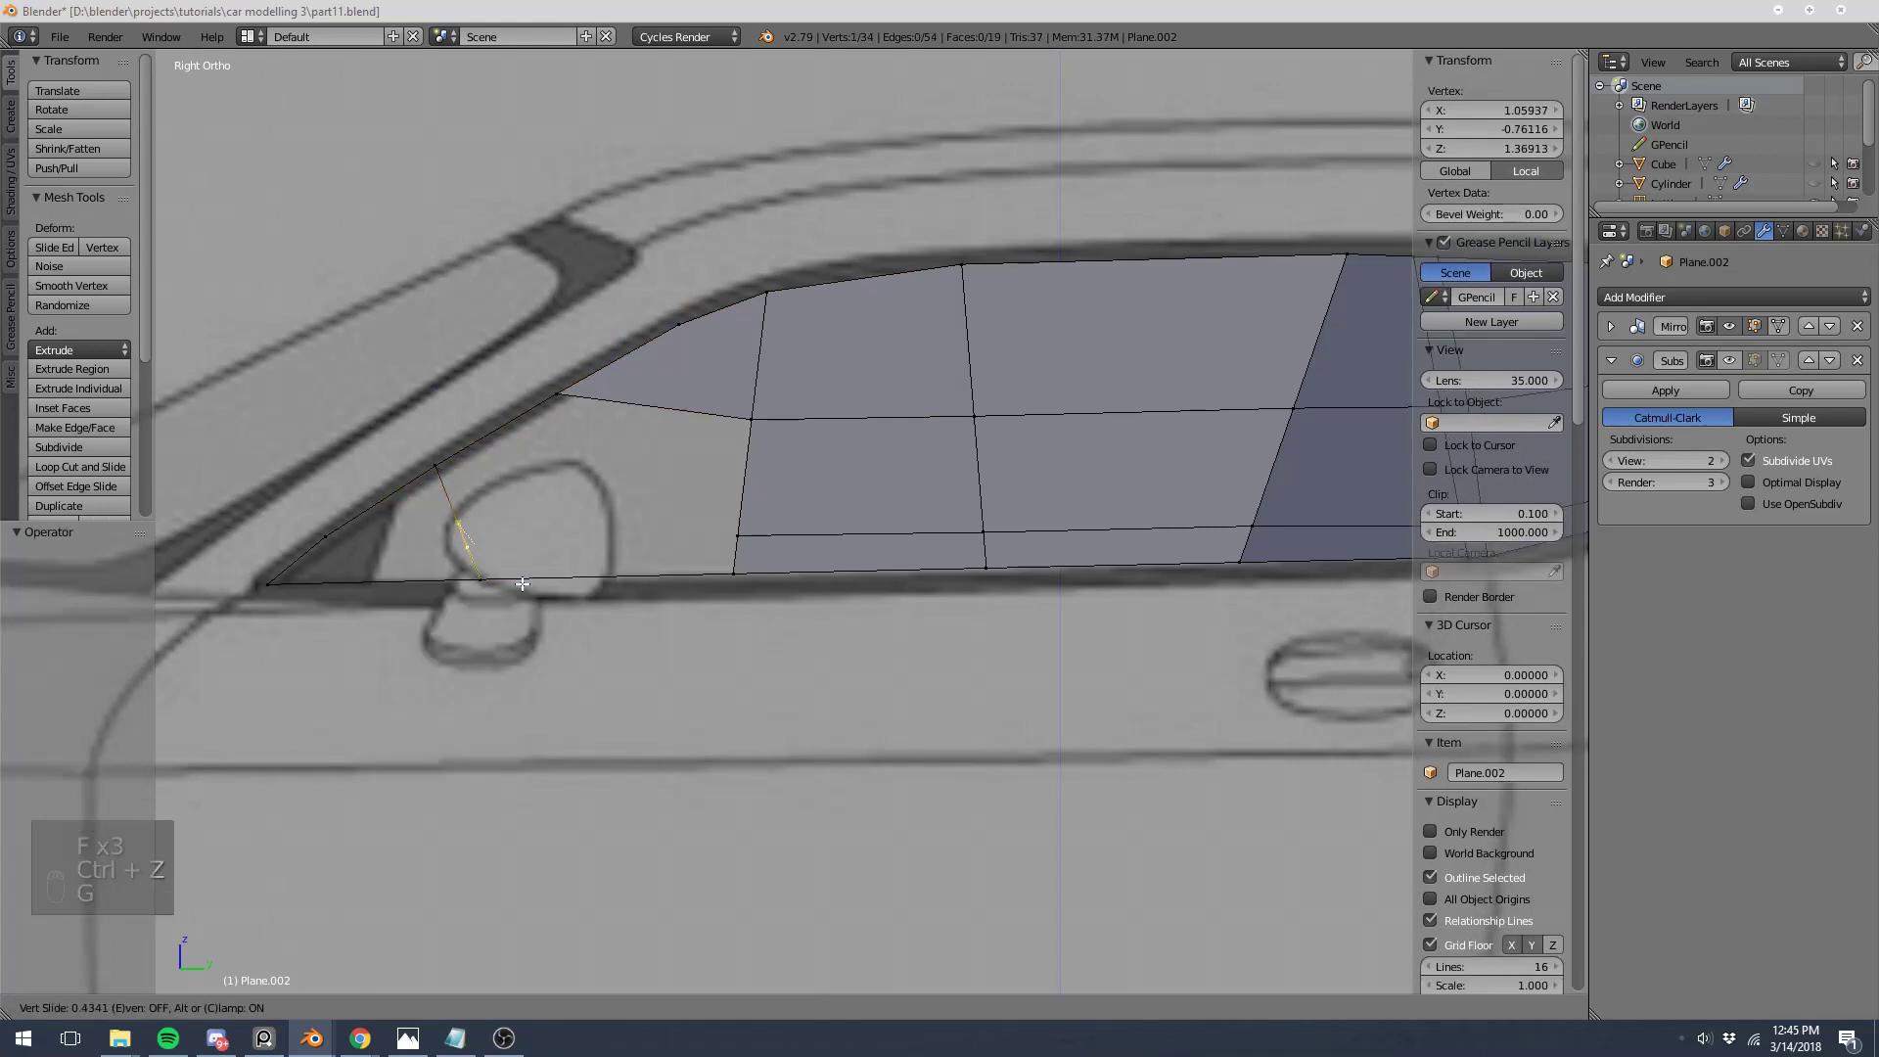
left_click(524, 589)
right_click(510, 590, "shift")
right_click(718, 539, "shift")
key("f")
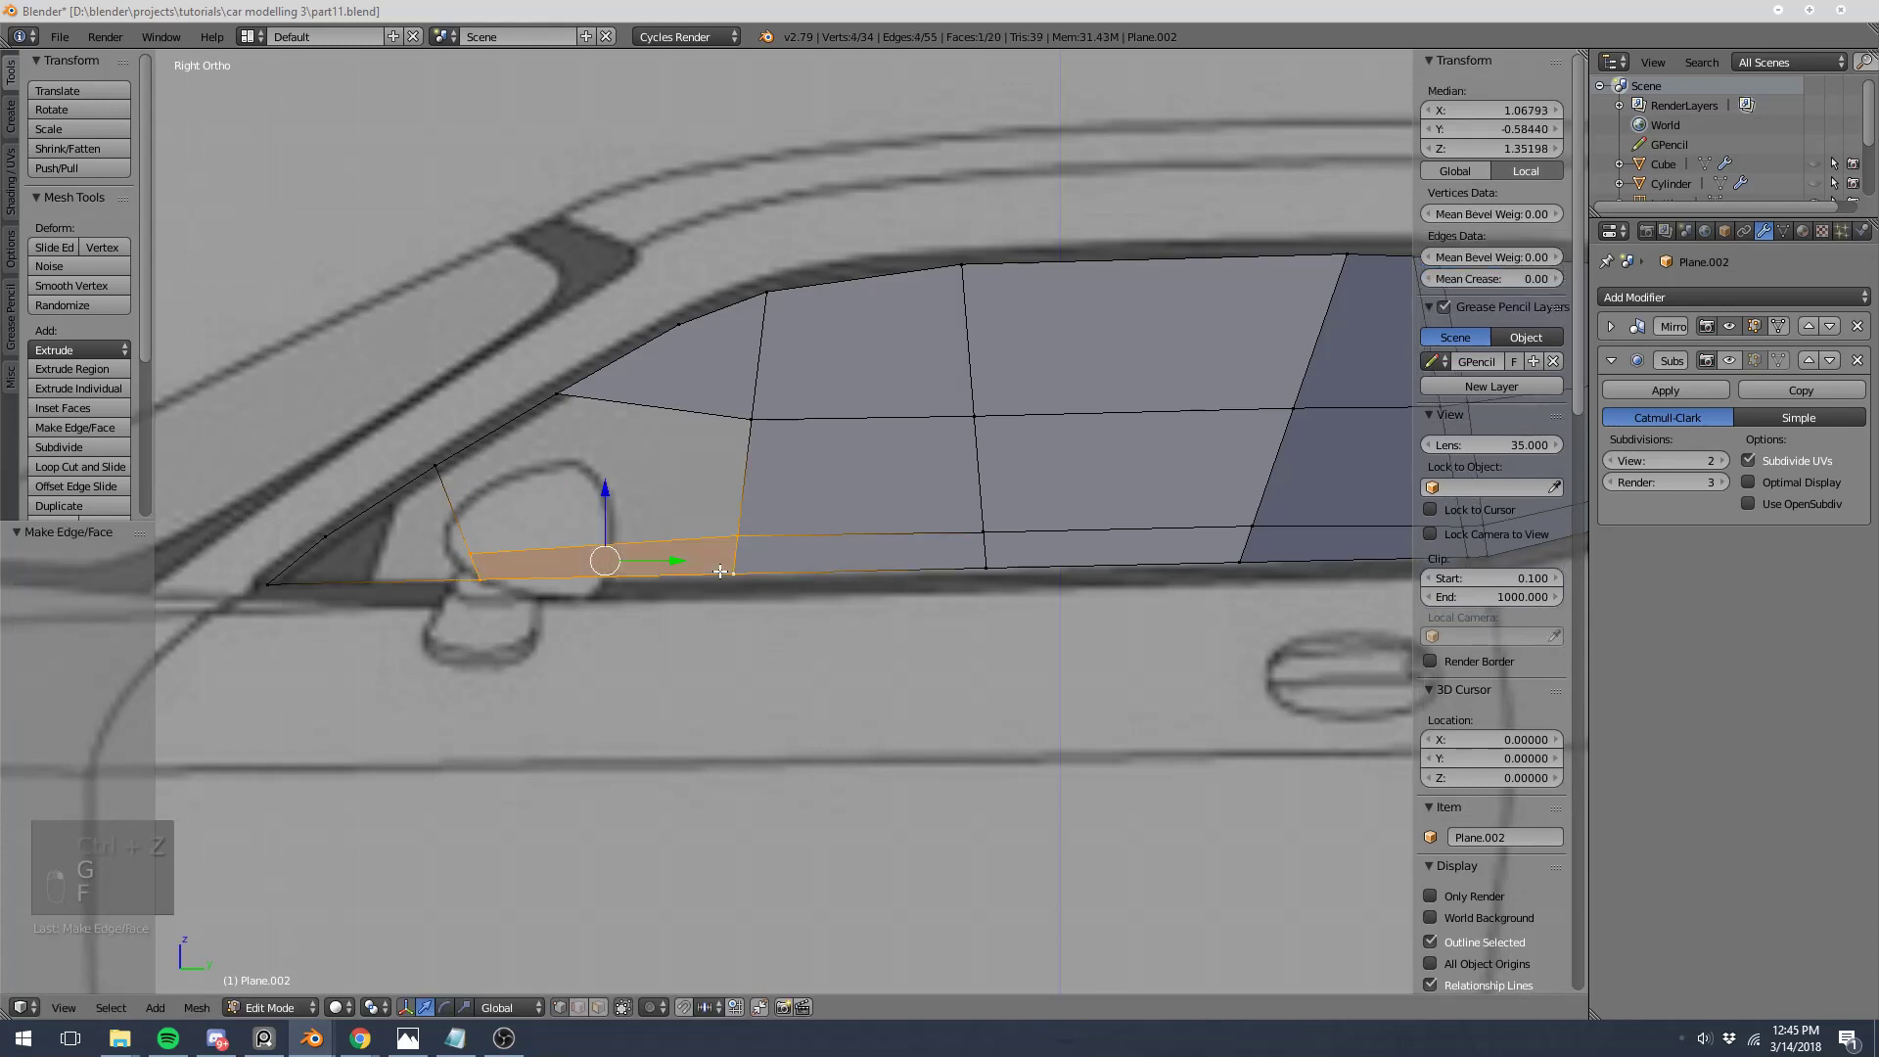
right_click(737, 535)
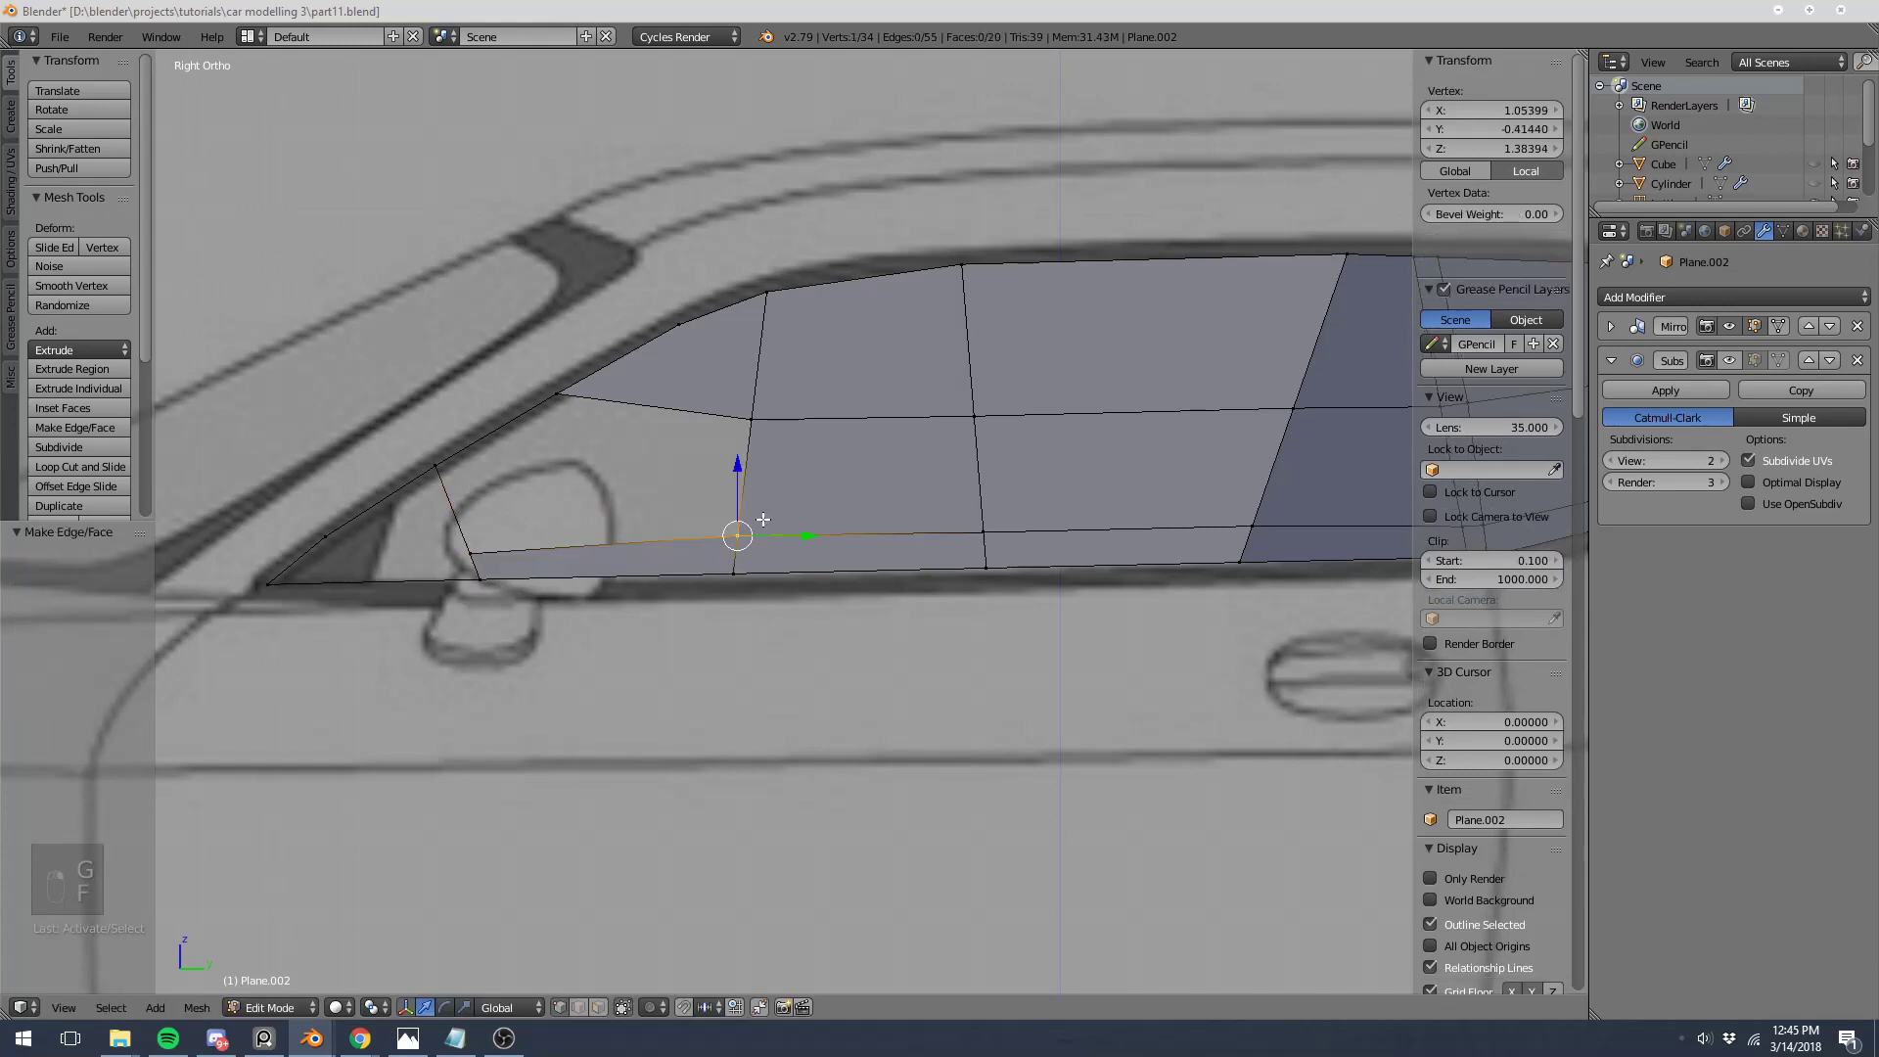
right_click(466, 548, "shift")
right_click(438, 467, "shift")
key("a")
Step: Add a loop cut across the narrow lower face by the mirror and fill the quad above its rear half, up to the rim
key("ctrl+r")
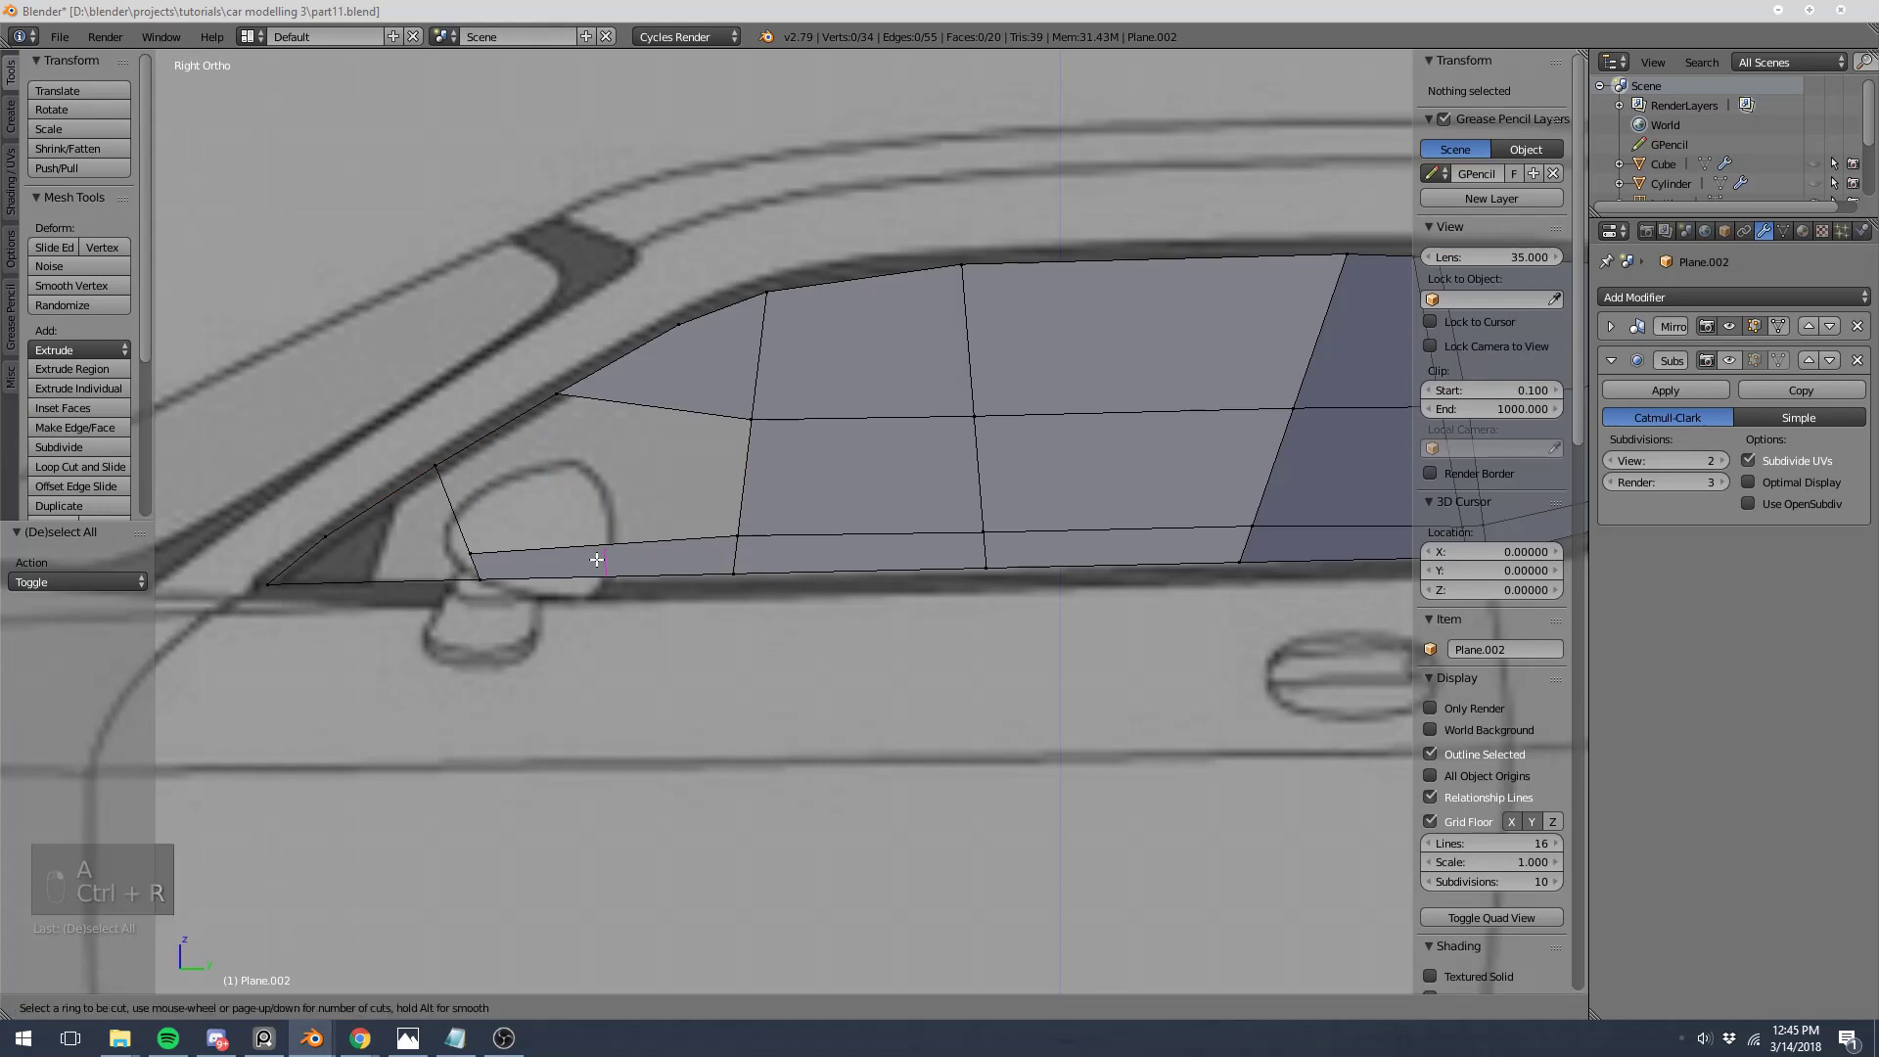
left_click(597, 553)
left_click(554, 559)
right_click(558, 391)
right_click(564, 545, "shift")
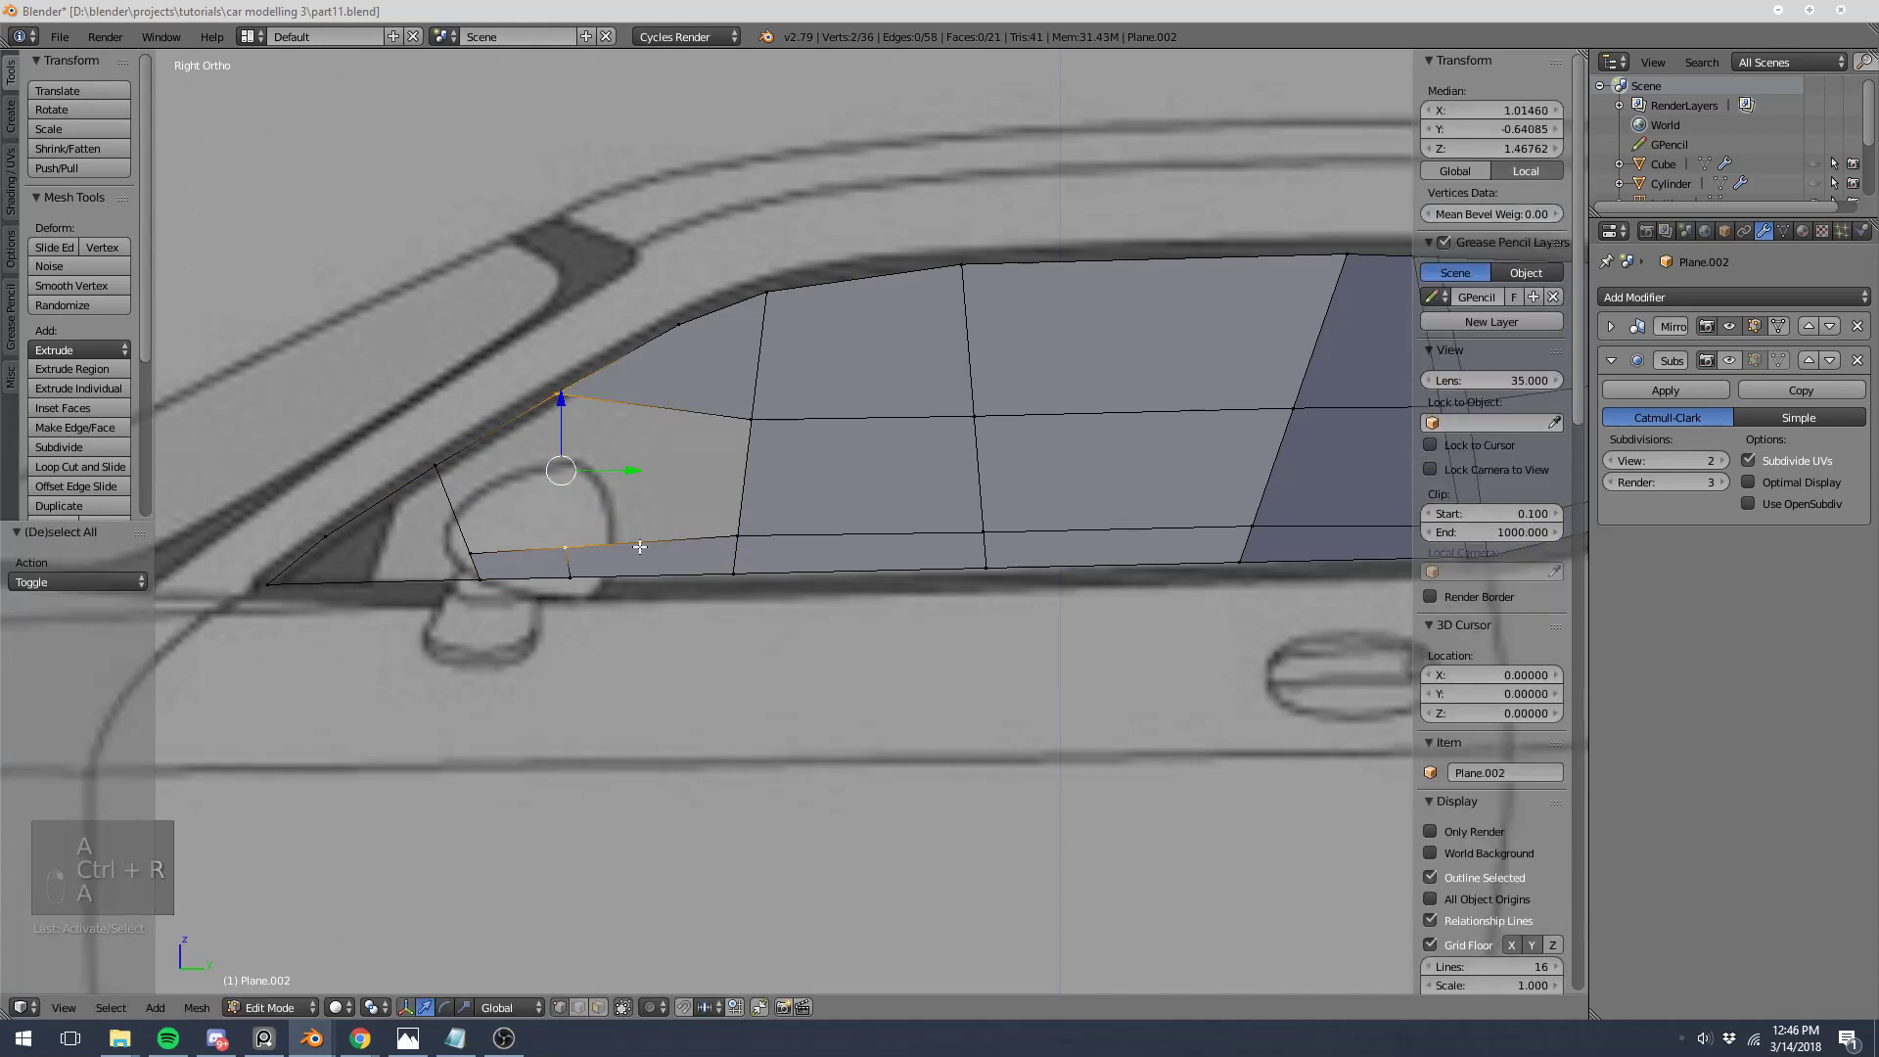
right_click(737, 535, "shift")
right_click(751, 419, "shift")
key("f")
Step: Fill the next quad forward, between the new vertical edge and the slanted edge by the mirror
right_click(558, 391)
right_click(565, 545, "shift")
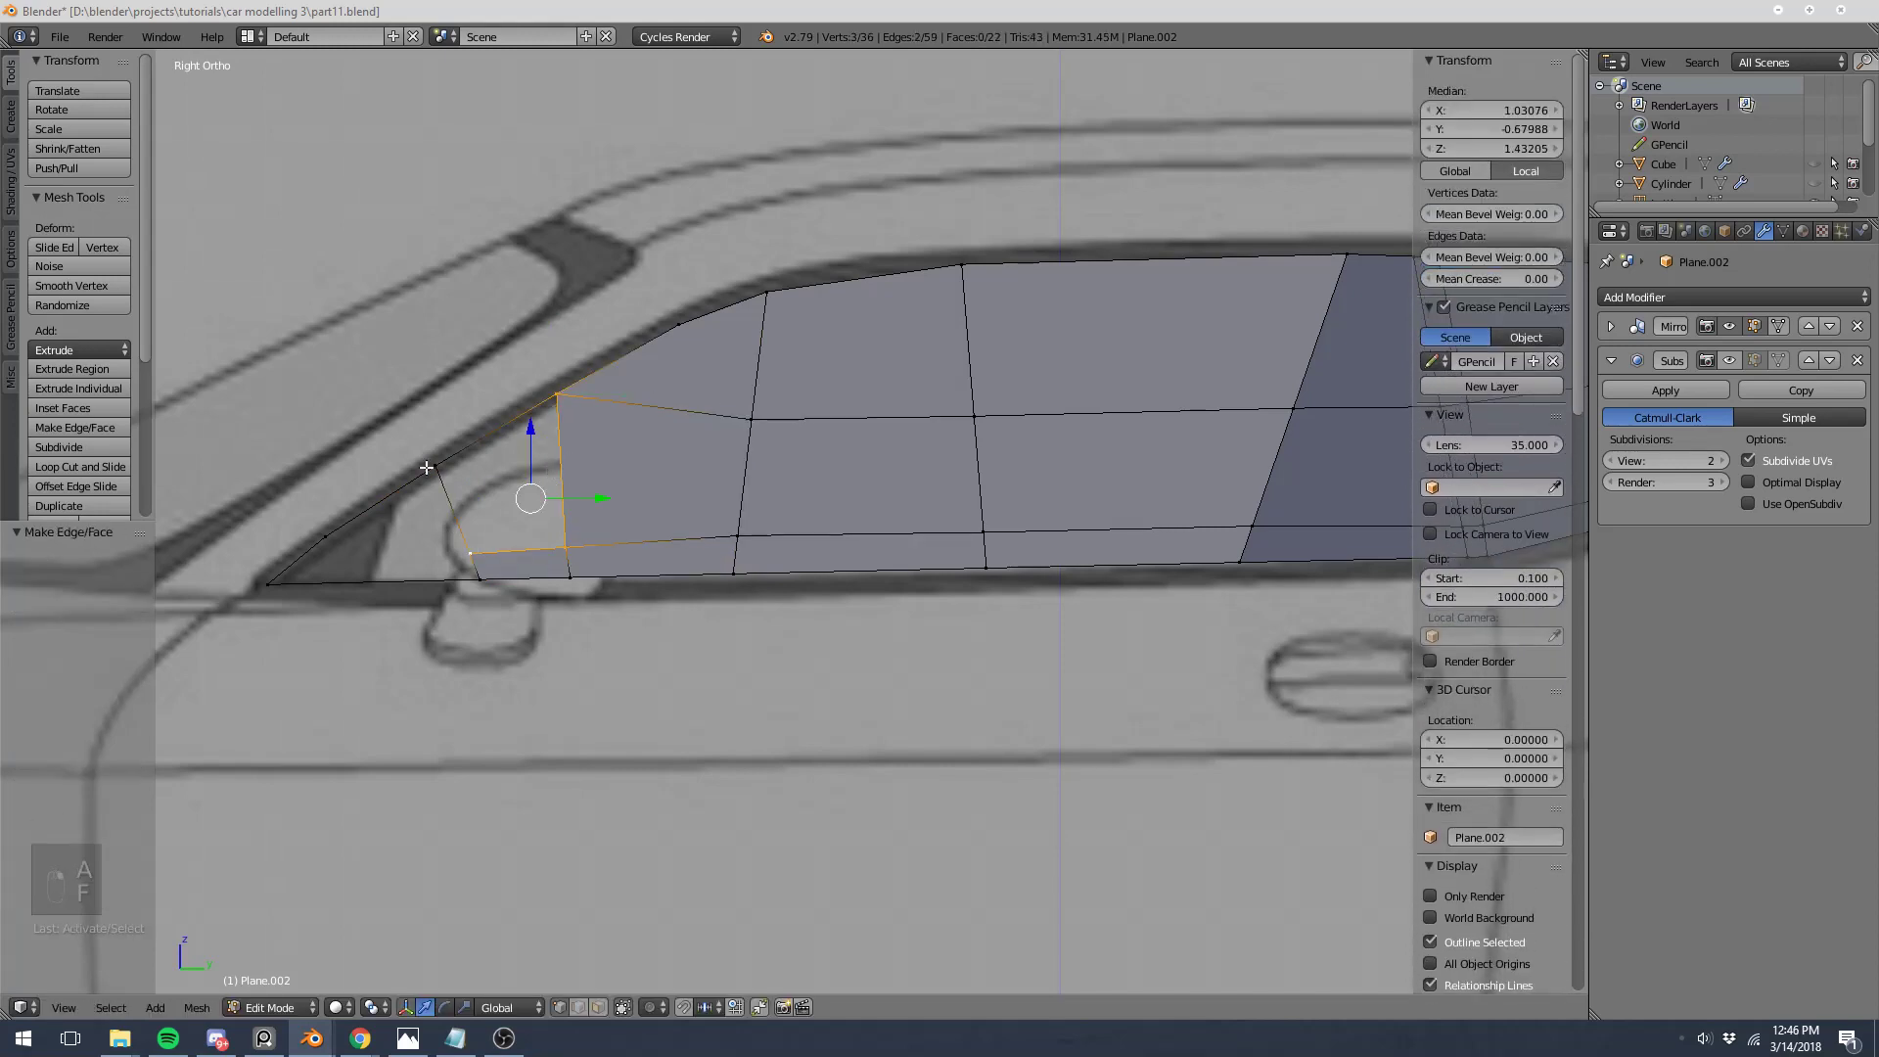
right_click(471, 553, "shift")
right_click(437, 466, "shift")
key("f")
key("a")
Step: Fill the two remaining faces at the front corner of the side window, ahead of the slanted edge
right_click(325, 537)
right_click(436, 466, "shift")
right_click(471, 553, "shift")
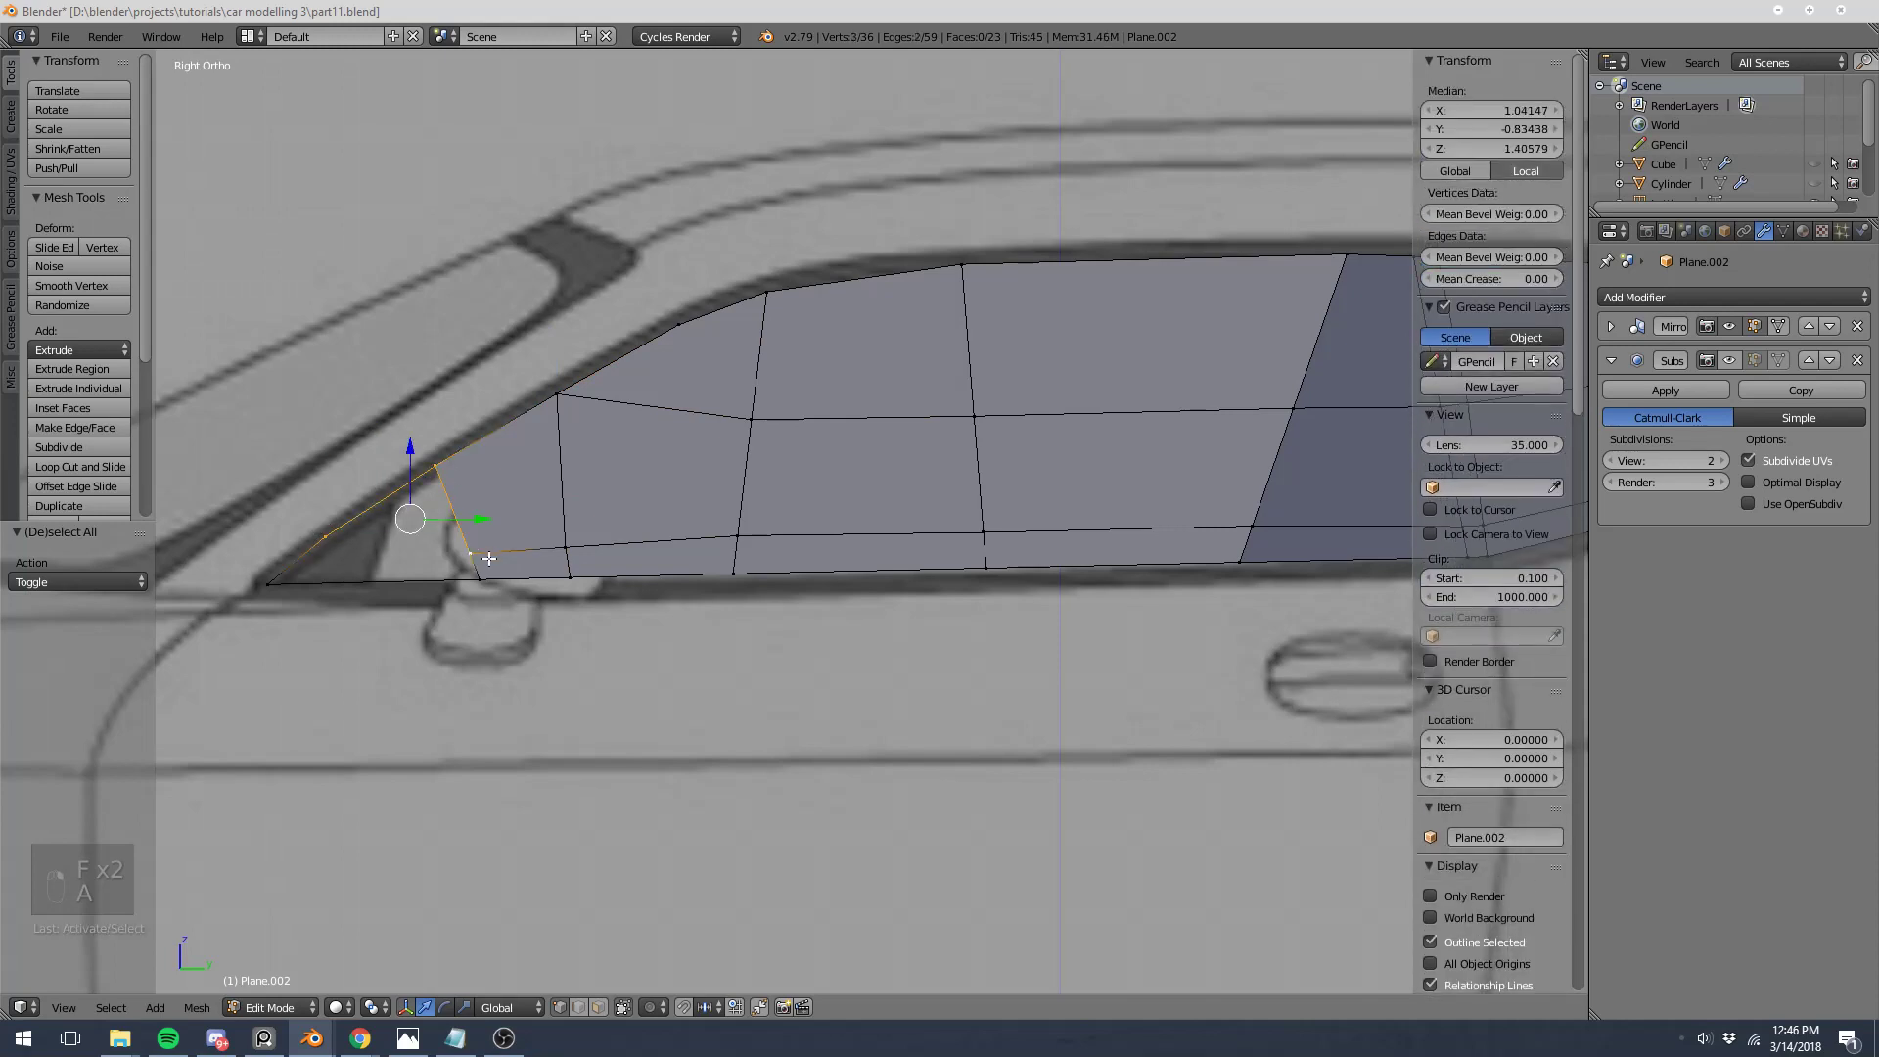
key("f")
right_click(471, 552)
right_click(480, 578, "shift")
key("f")
key("a")
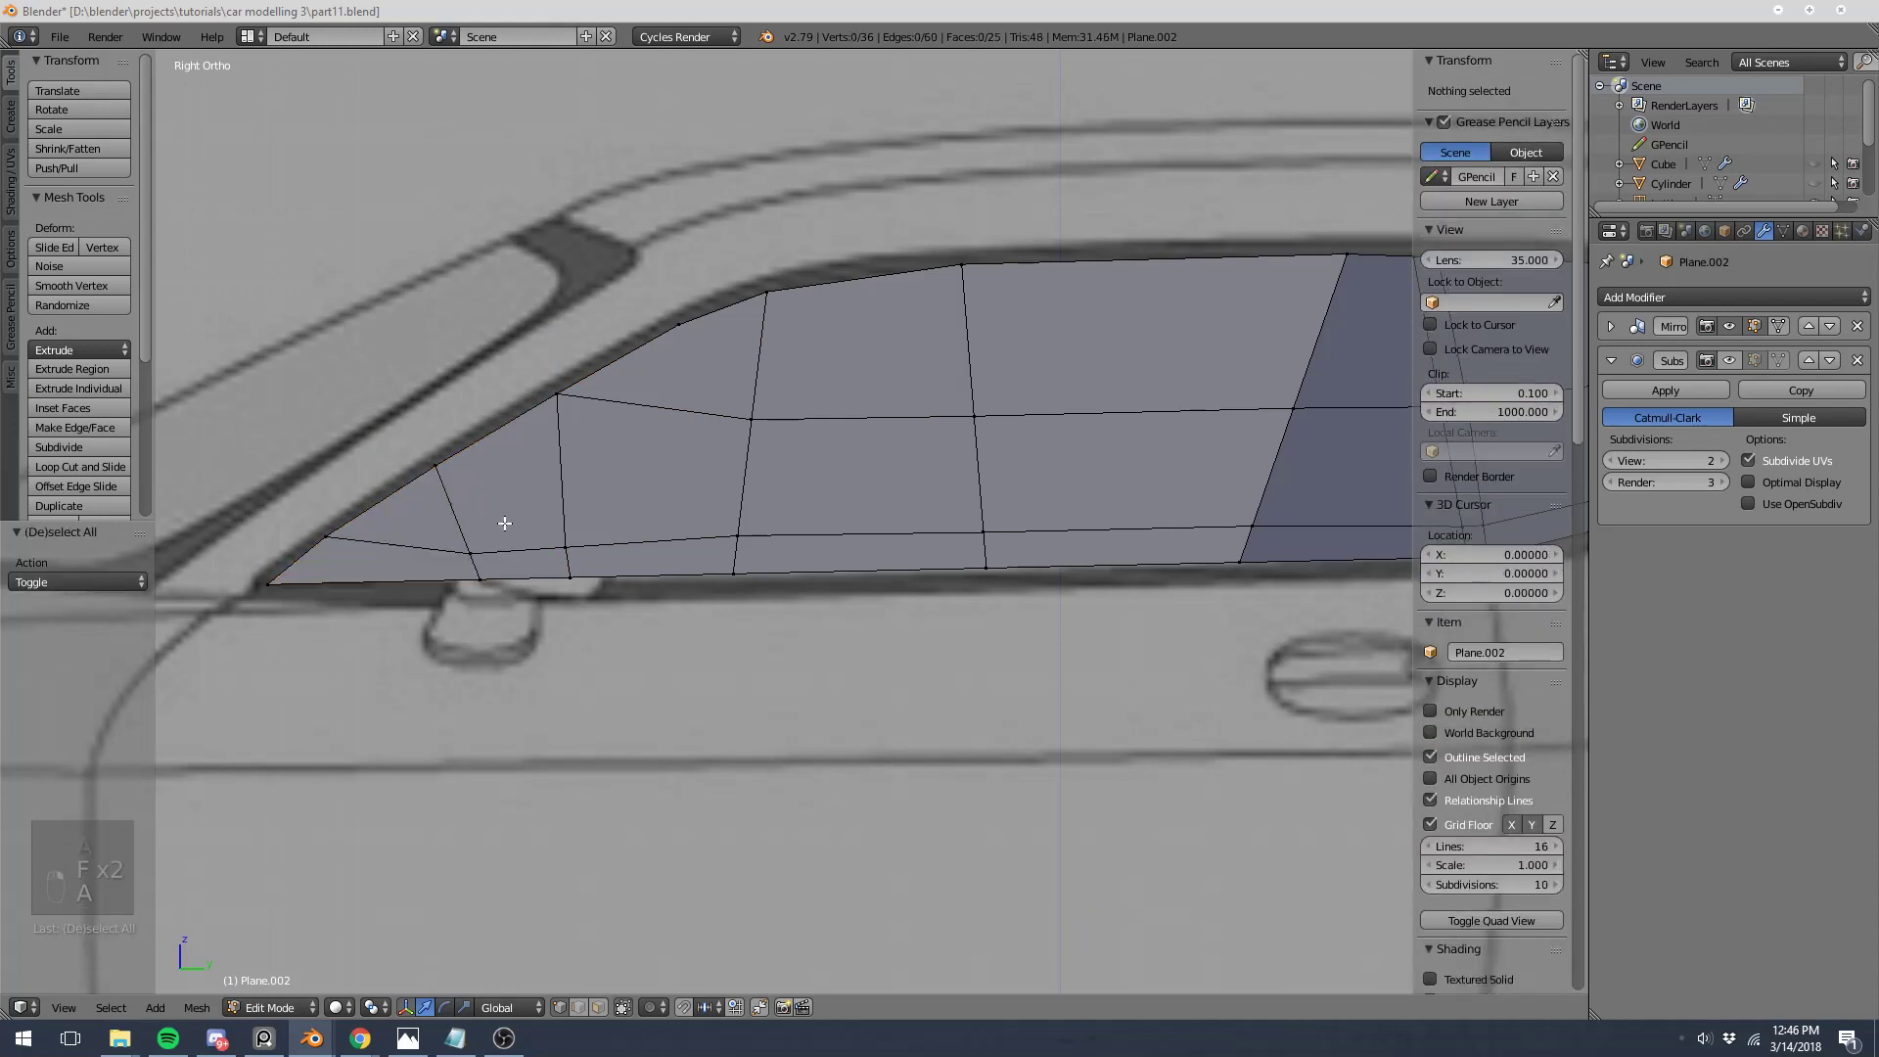
Step: Recalculate the normals of the entire window mesh and set the window object to smooth shading
scroll(548, 505, "down", 5)
key("a")
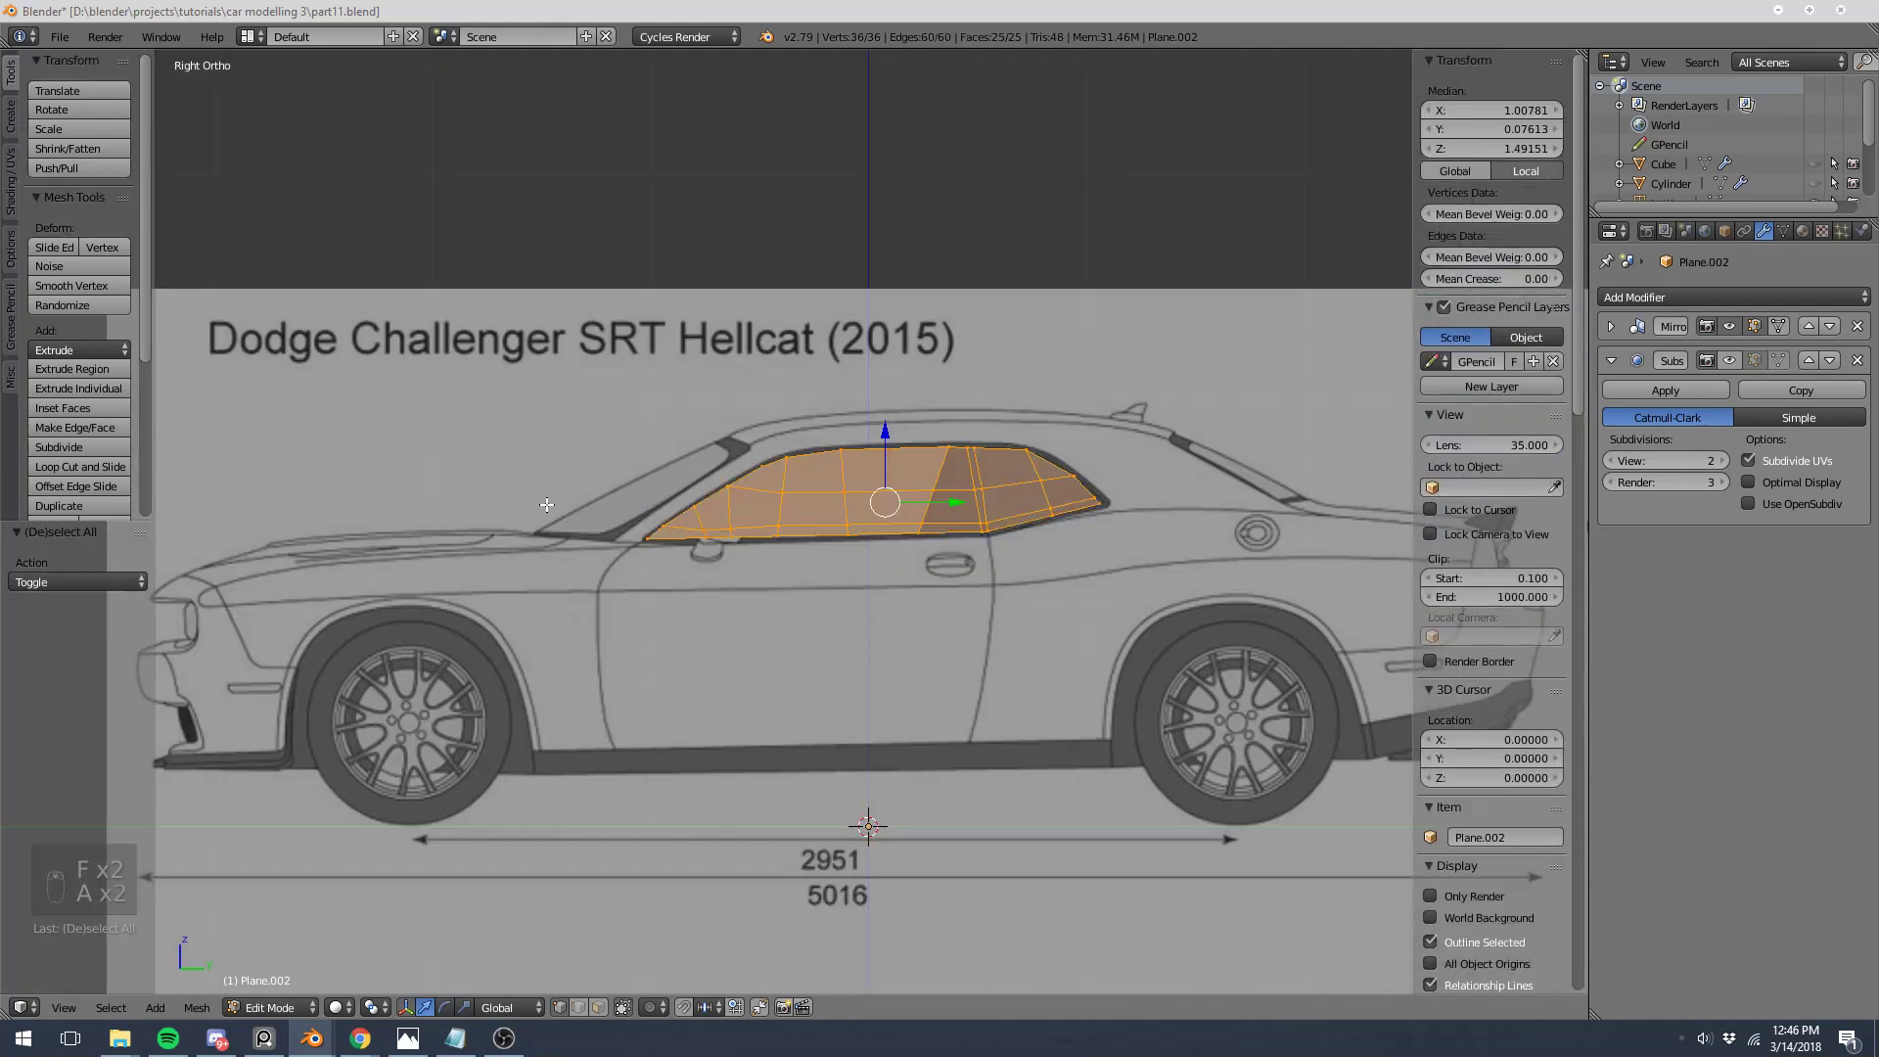
key("ctrl+n")
key("Tab")
middle_click_drag(1008, 503, 1208, 556)
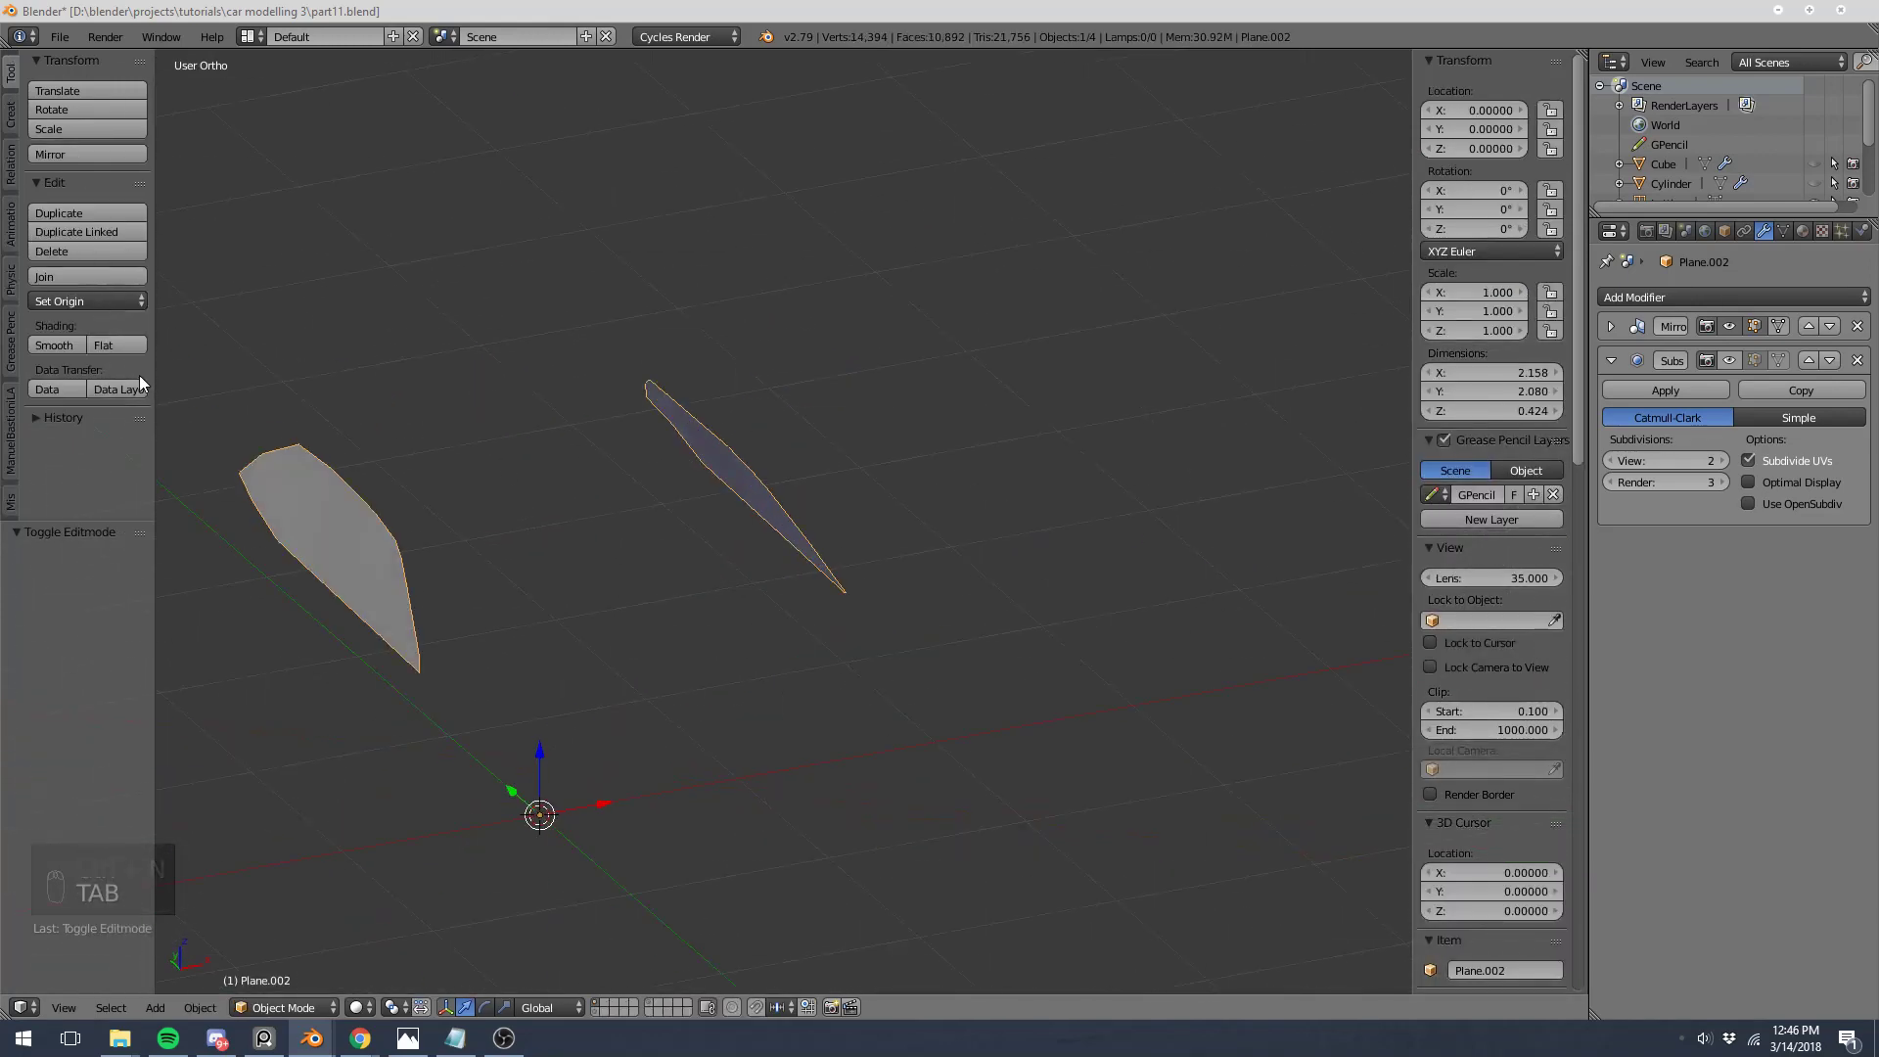
left_click(67, 345)
middle_click_drag(293, 401, 423, 415)
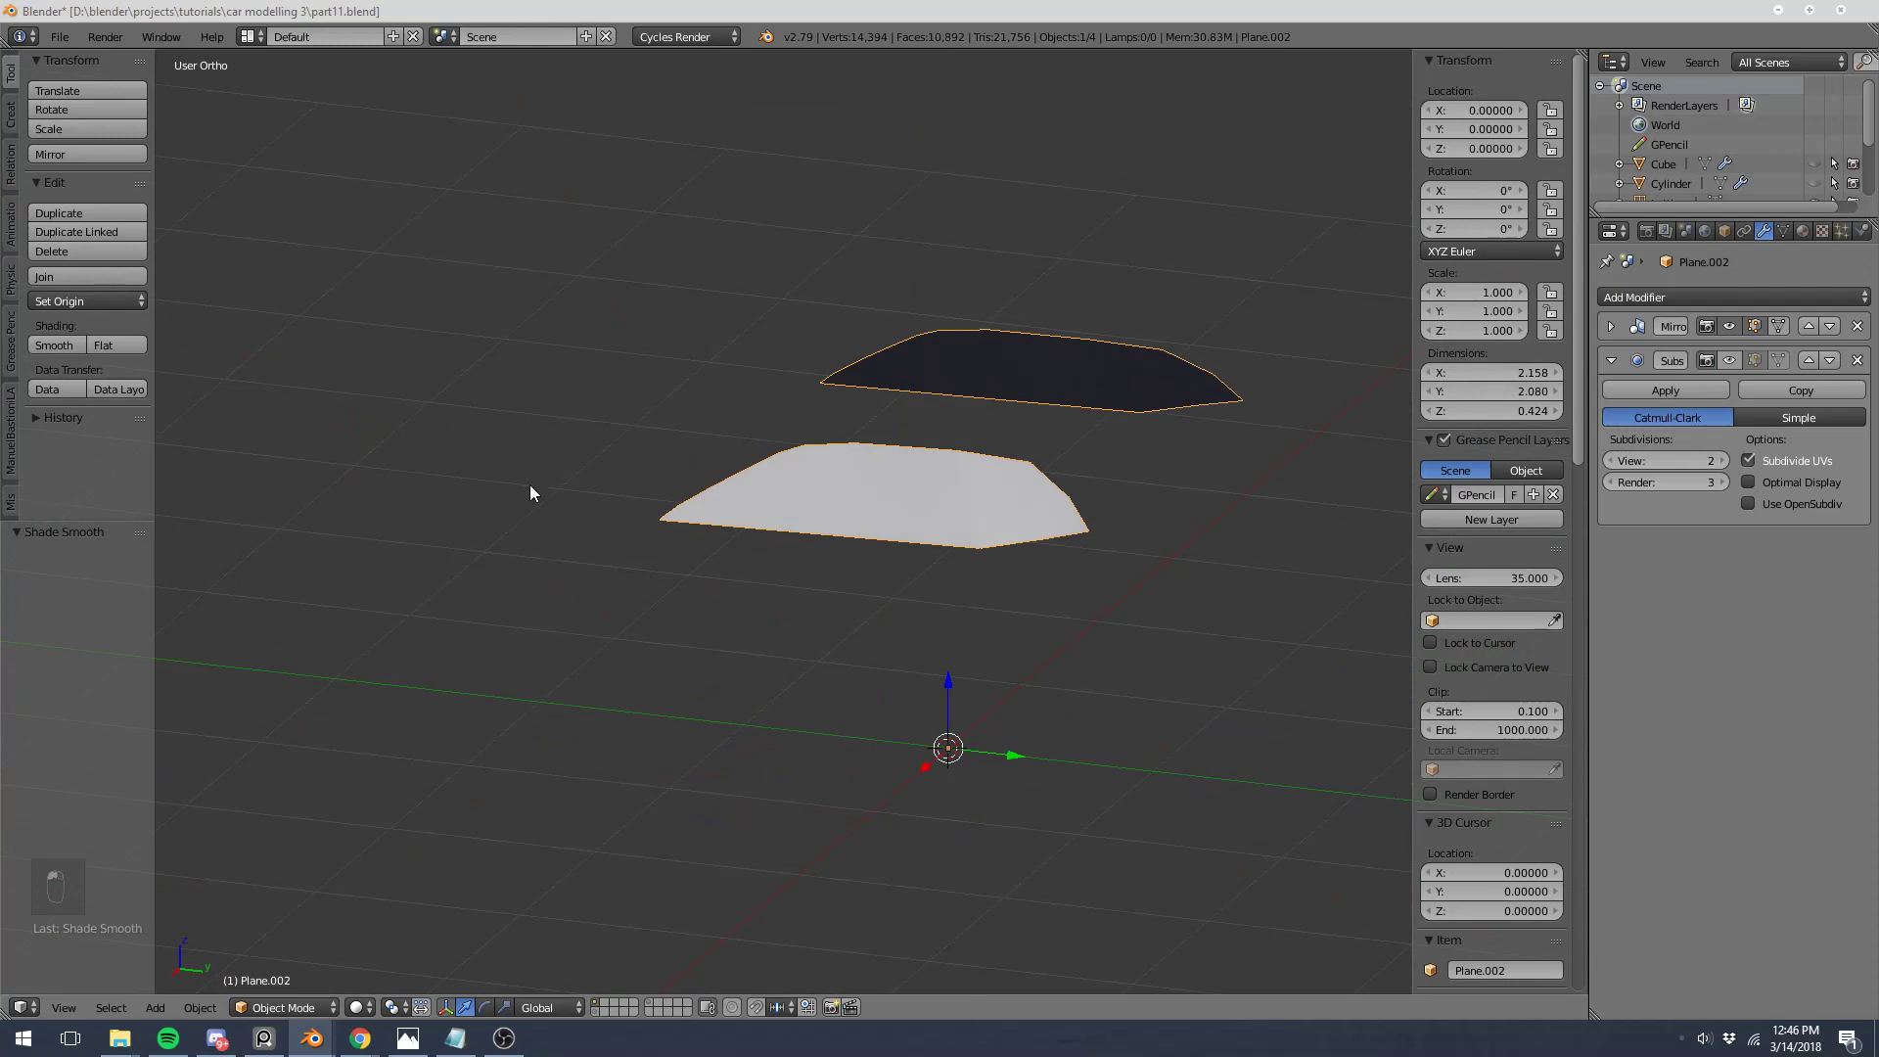
Step: Unhide the rest of the car and join the side windows into the main body object
key("Tab")
middle_click_drag(530, 484, 673, 504)
key("Tab")
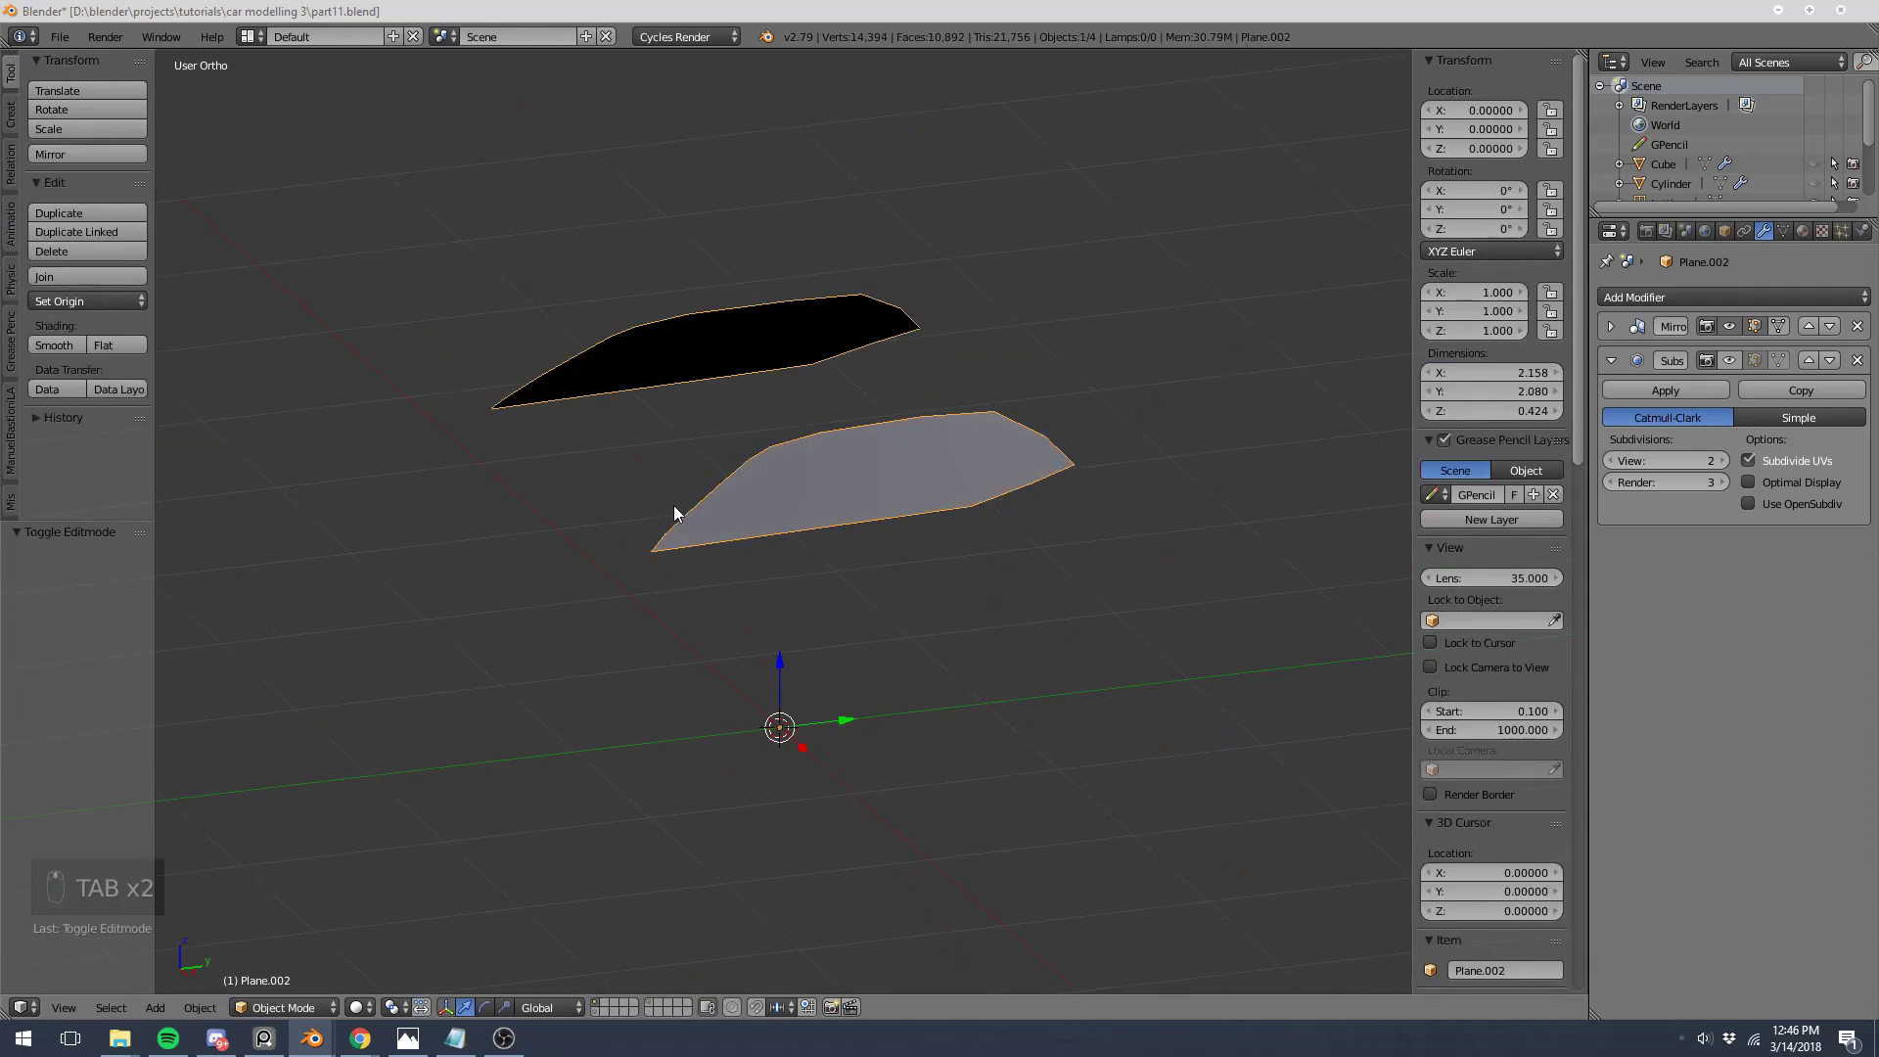
key("alt+h")
key("z")
key("z")
scroll(929, 489, "up", 4)
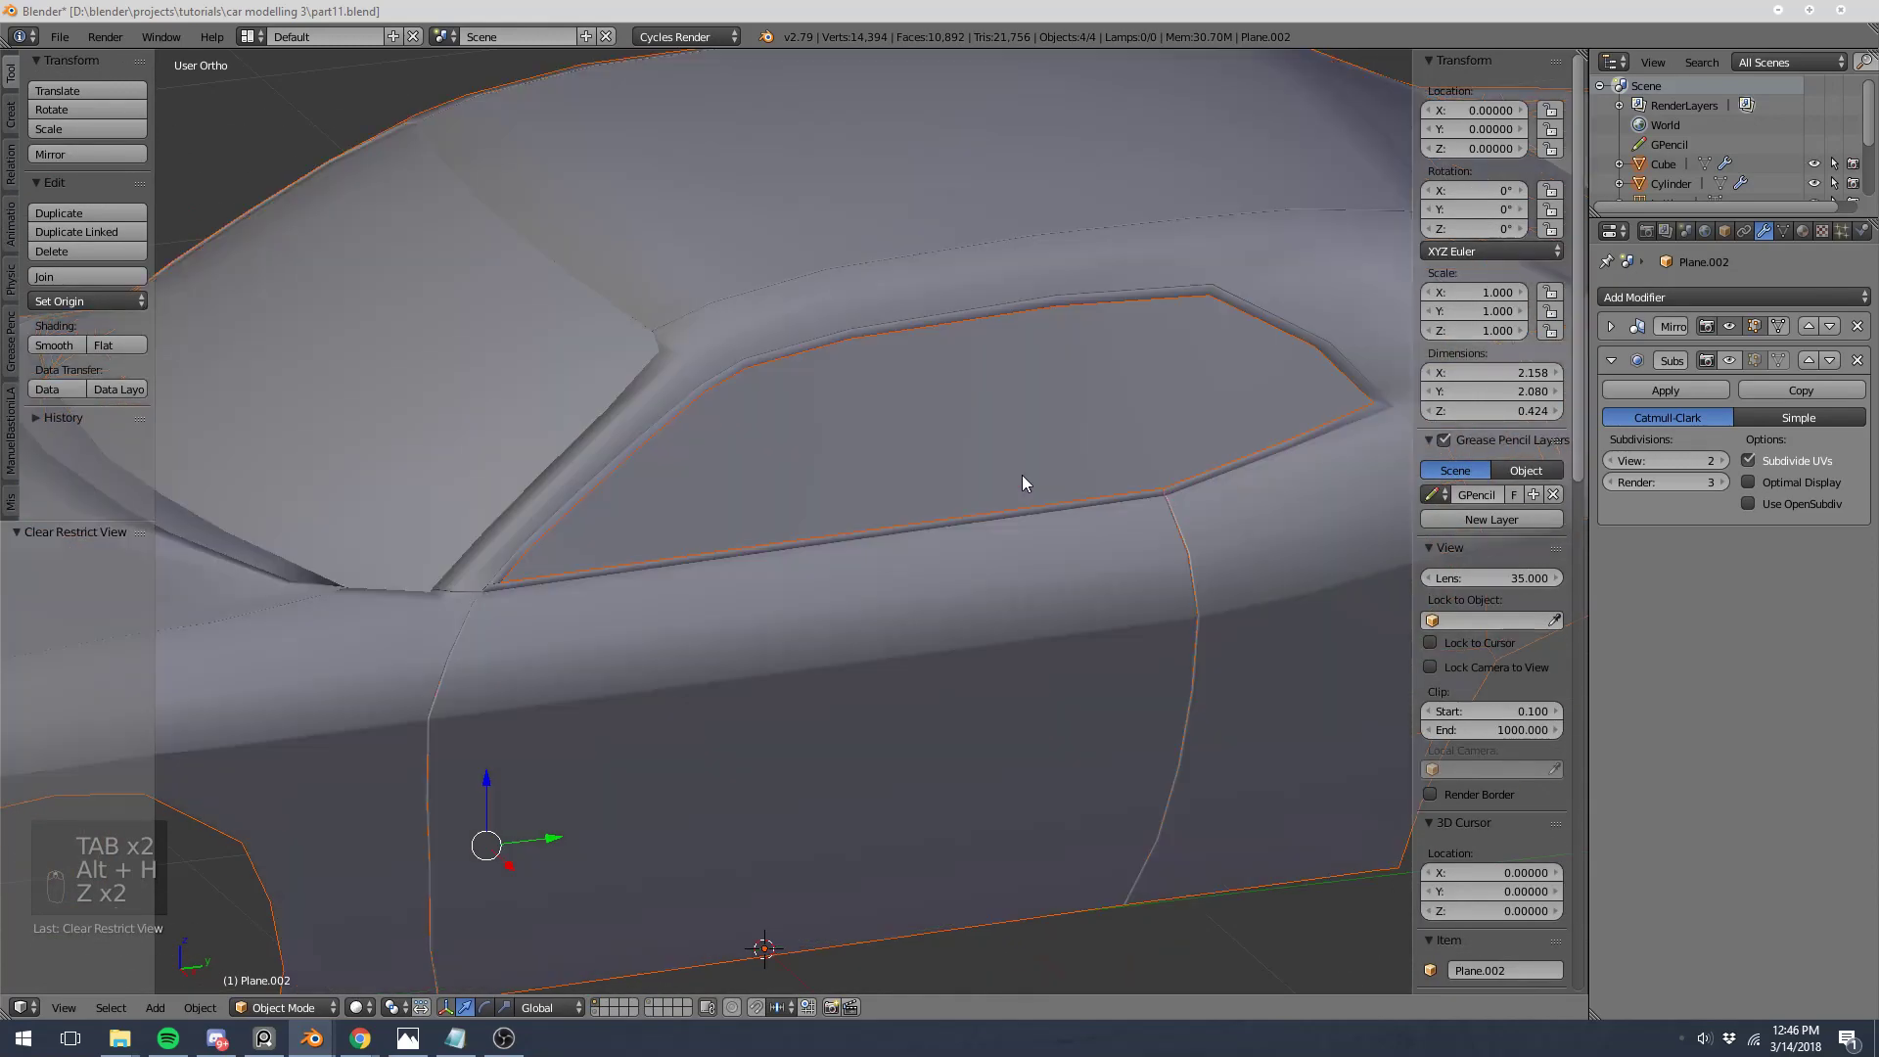
scroll(1194, 392, "down", 3)
key("z")
scroll(1188, 411, "down", 5)
right_click(1104, 528)
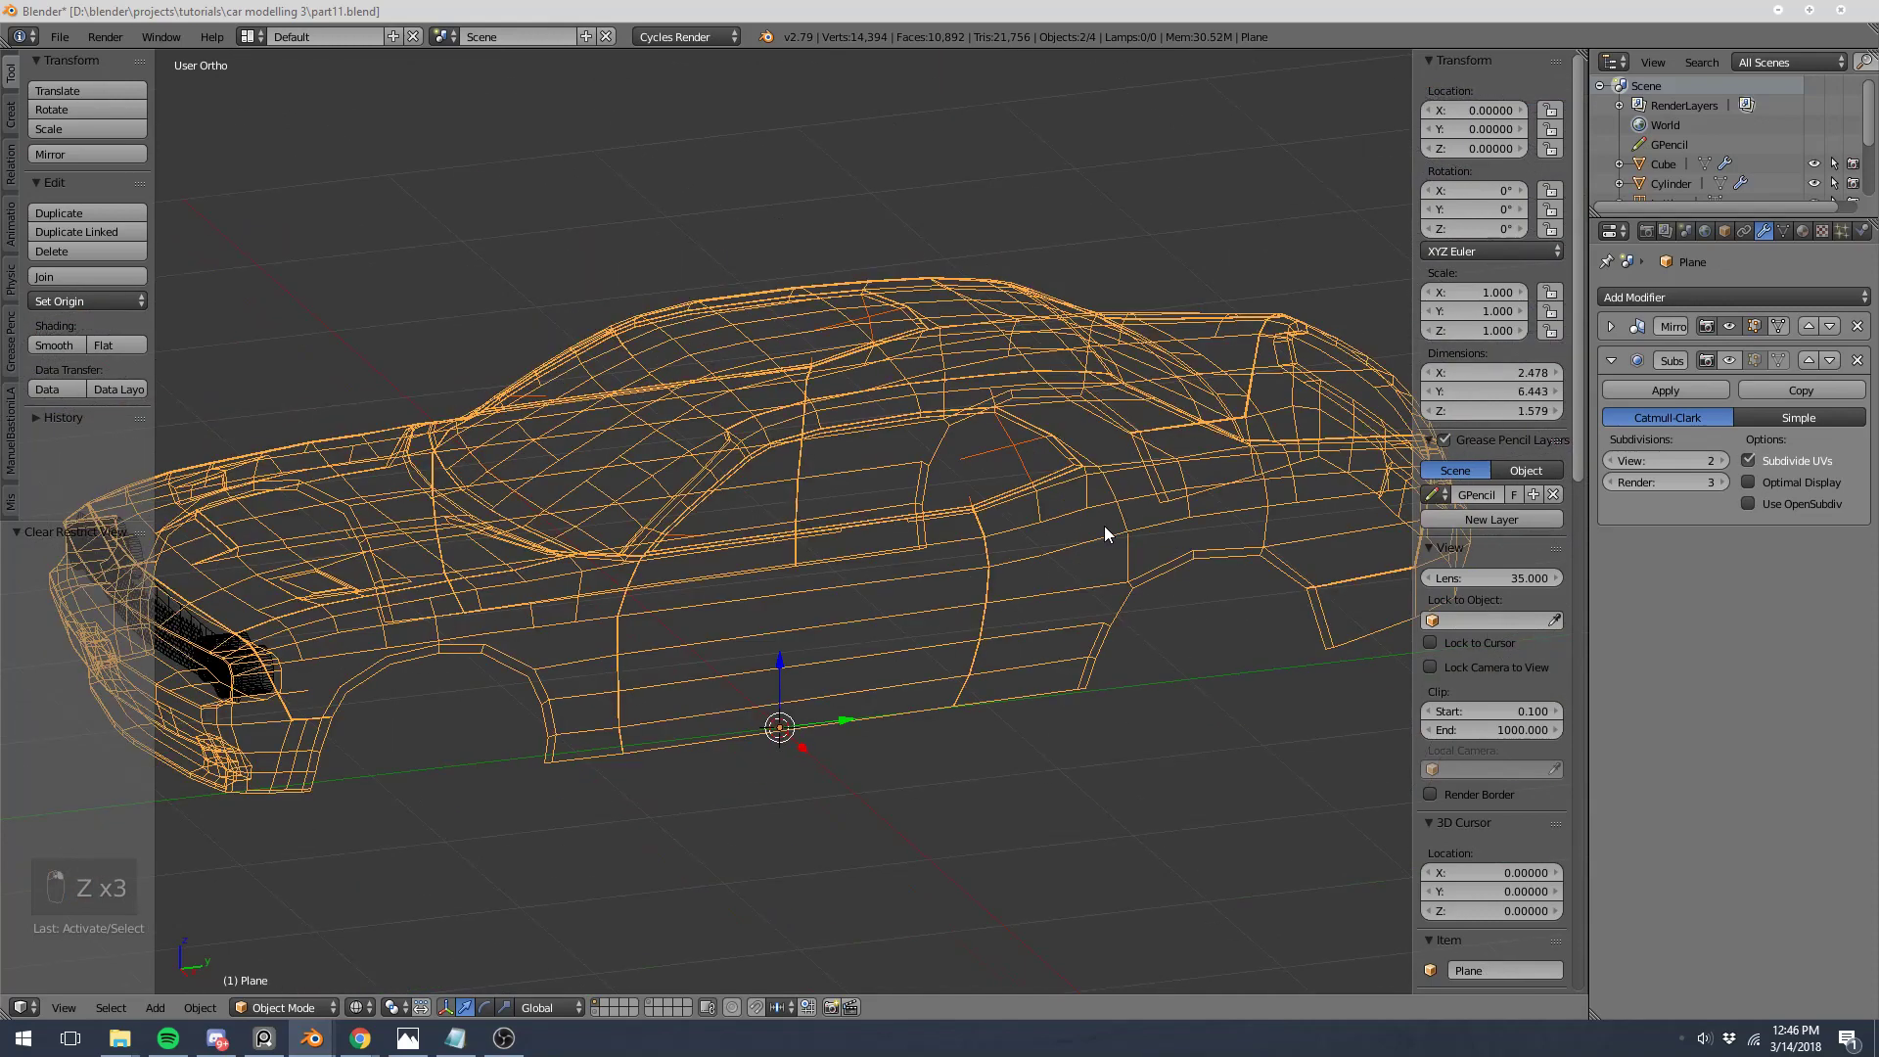
key("ctrl+j")
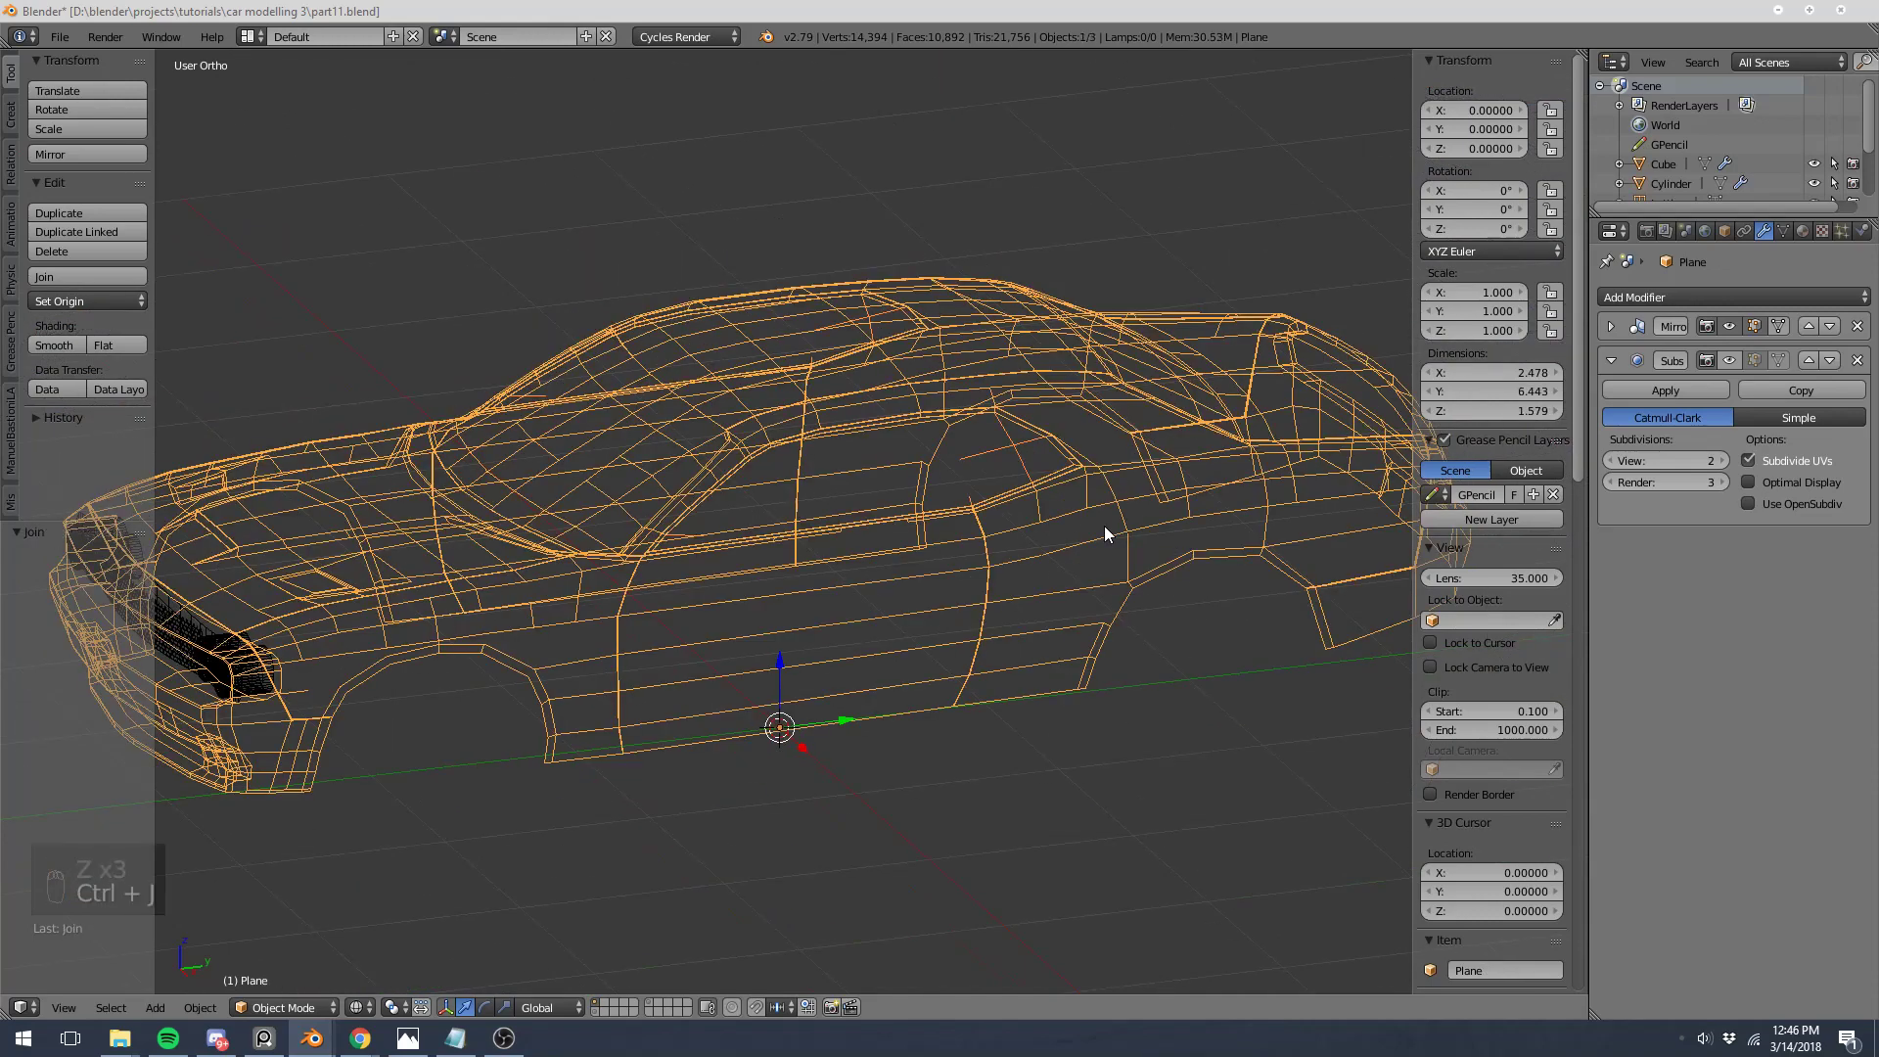
Step: Return the joined body to solid shading and enable the Subsurf modifier's viewport display
key("z")
key("Tab")
key("a")
key("a")
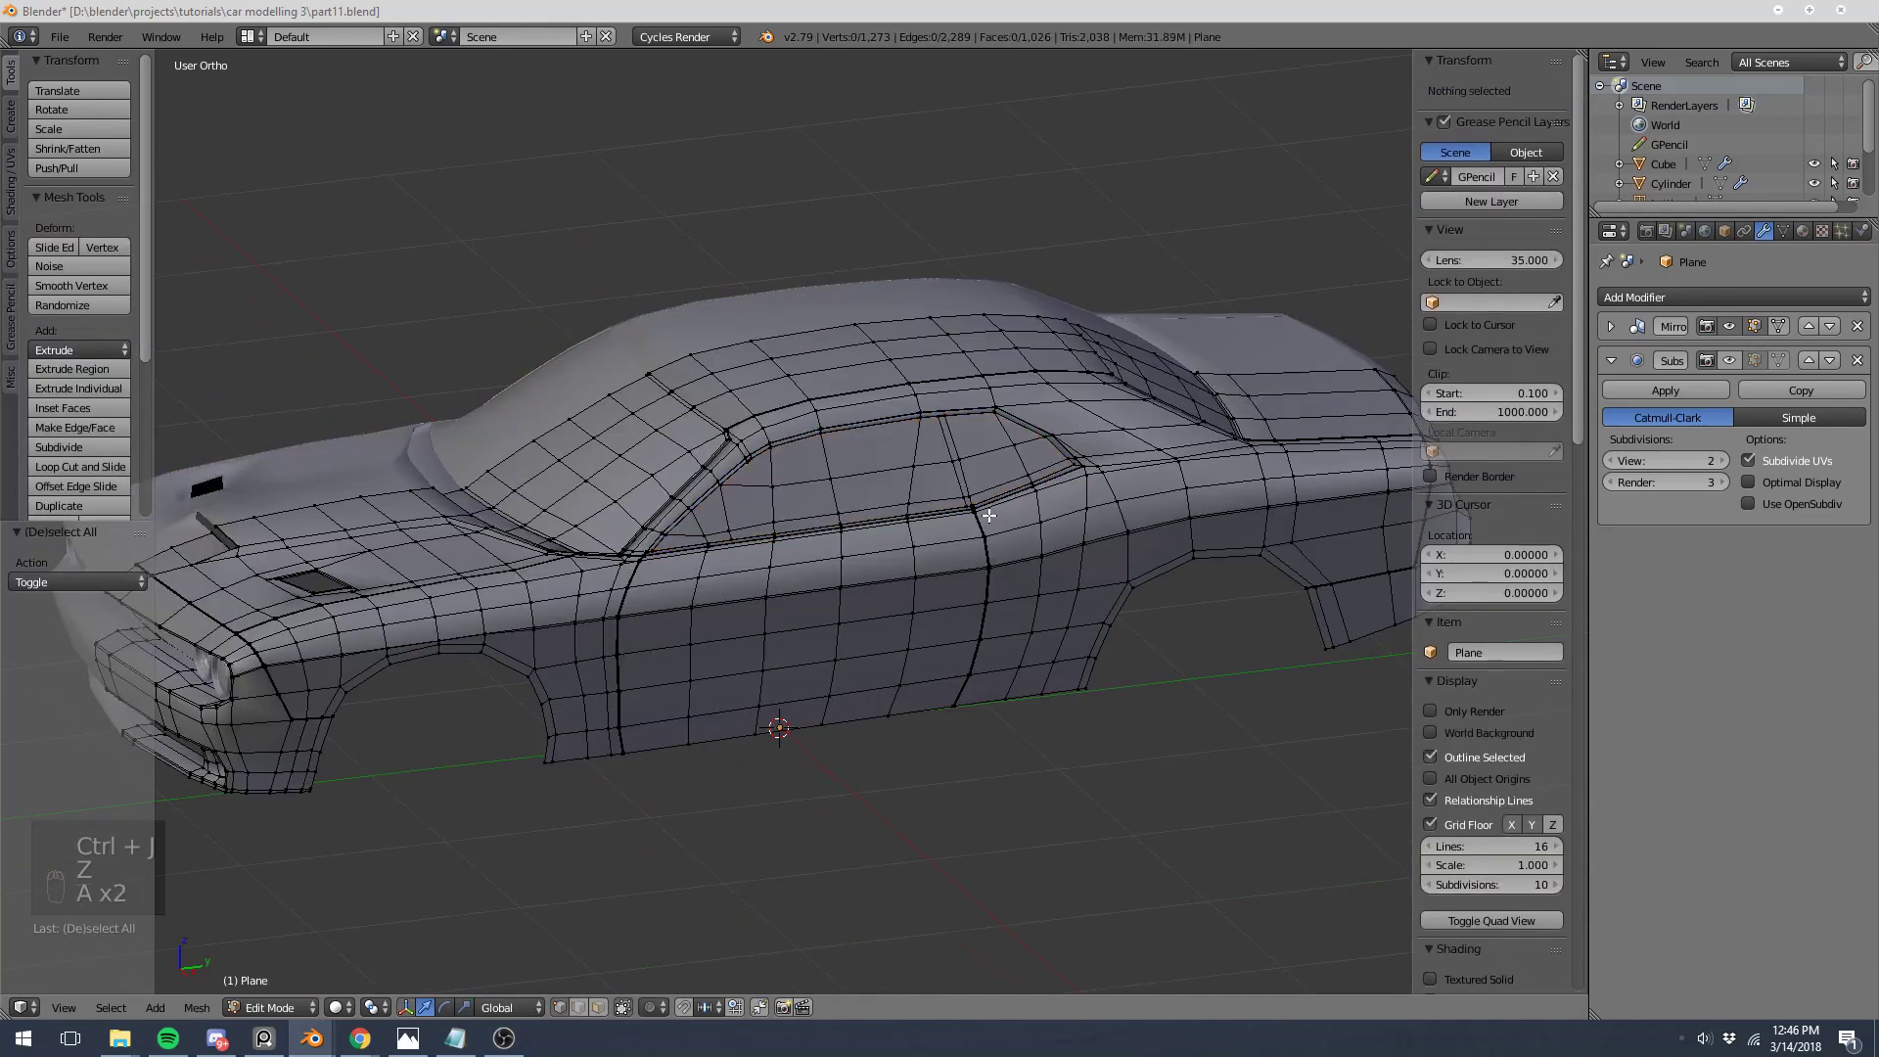
key("Tab")
left_click(1729, 360)
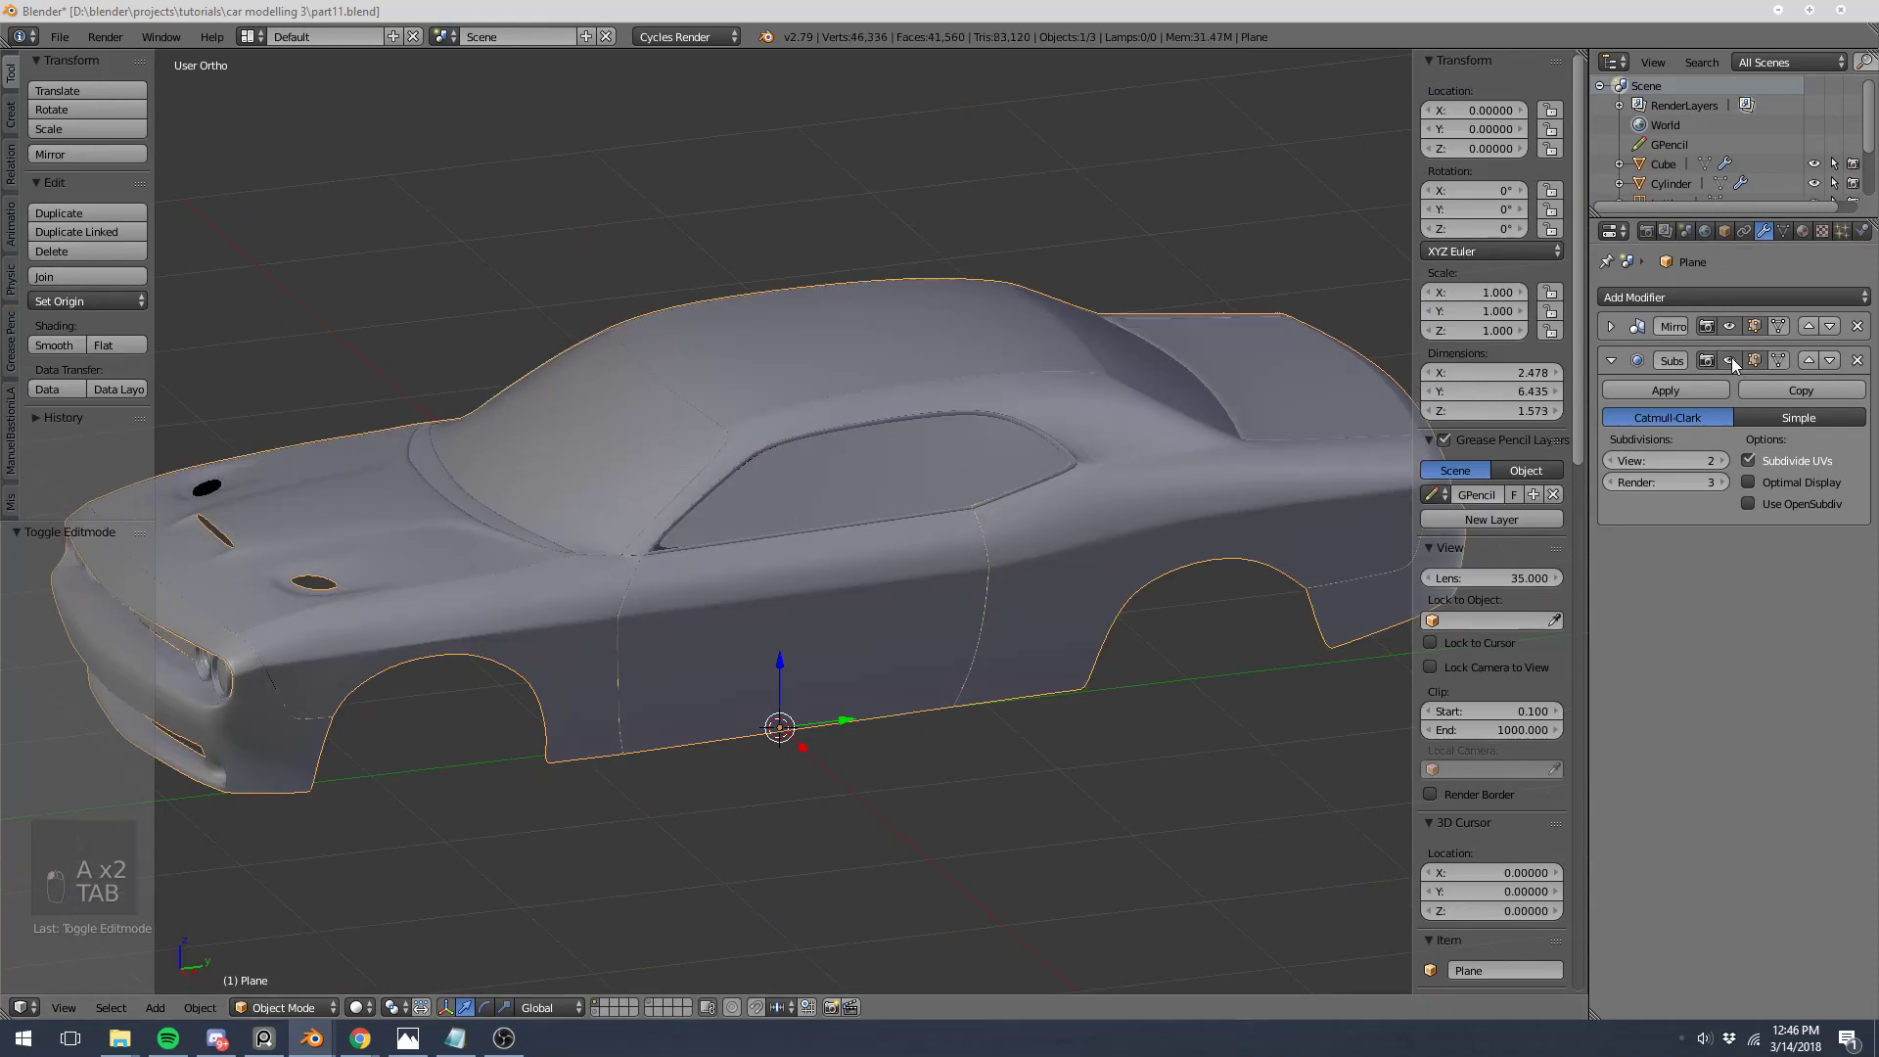
Step: Select the whole linked side window in the right side view and inset its faces with a thickness of 0.0117
middle_click_drag(872, 579, 831, 525)
key("KP_3")
scroll(832, 524, "up", 8)
key("z")
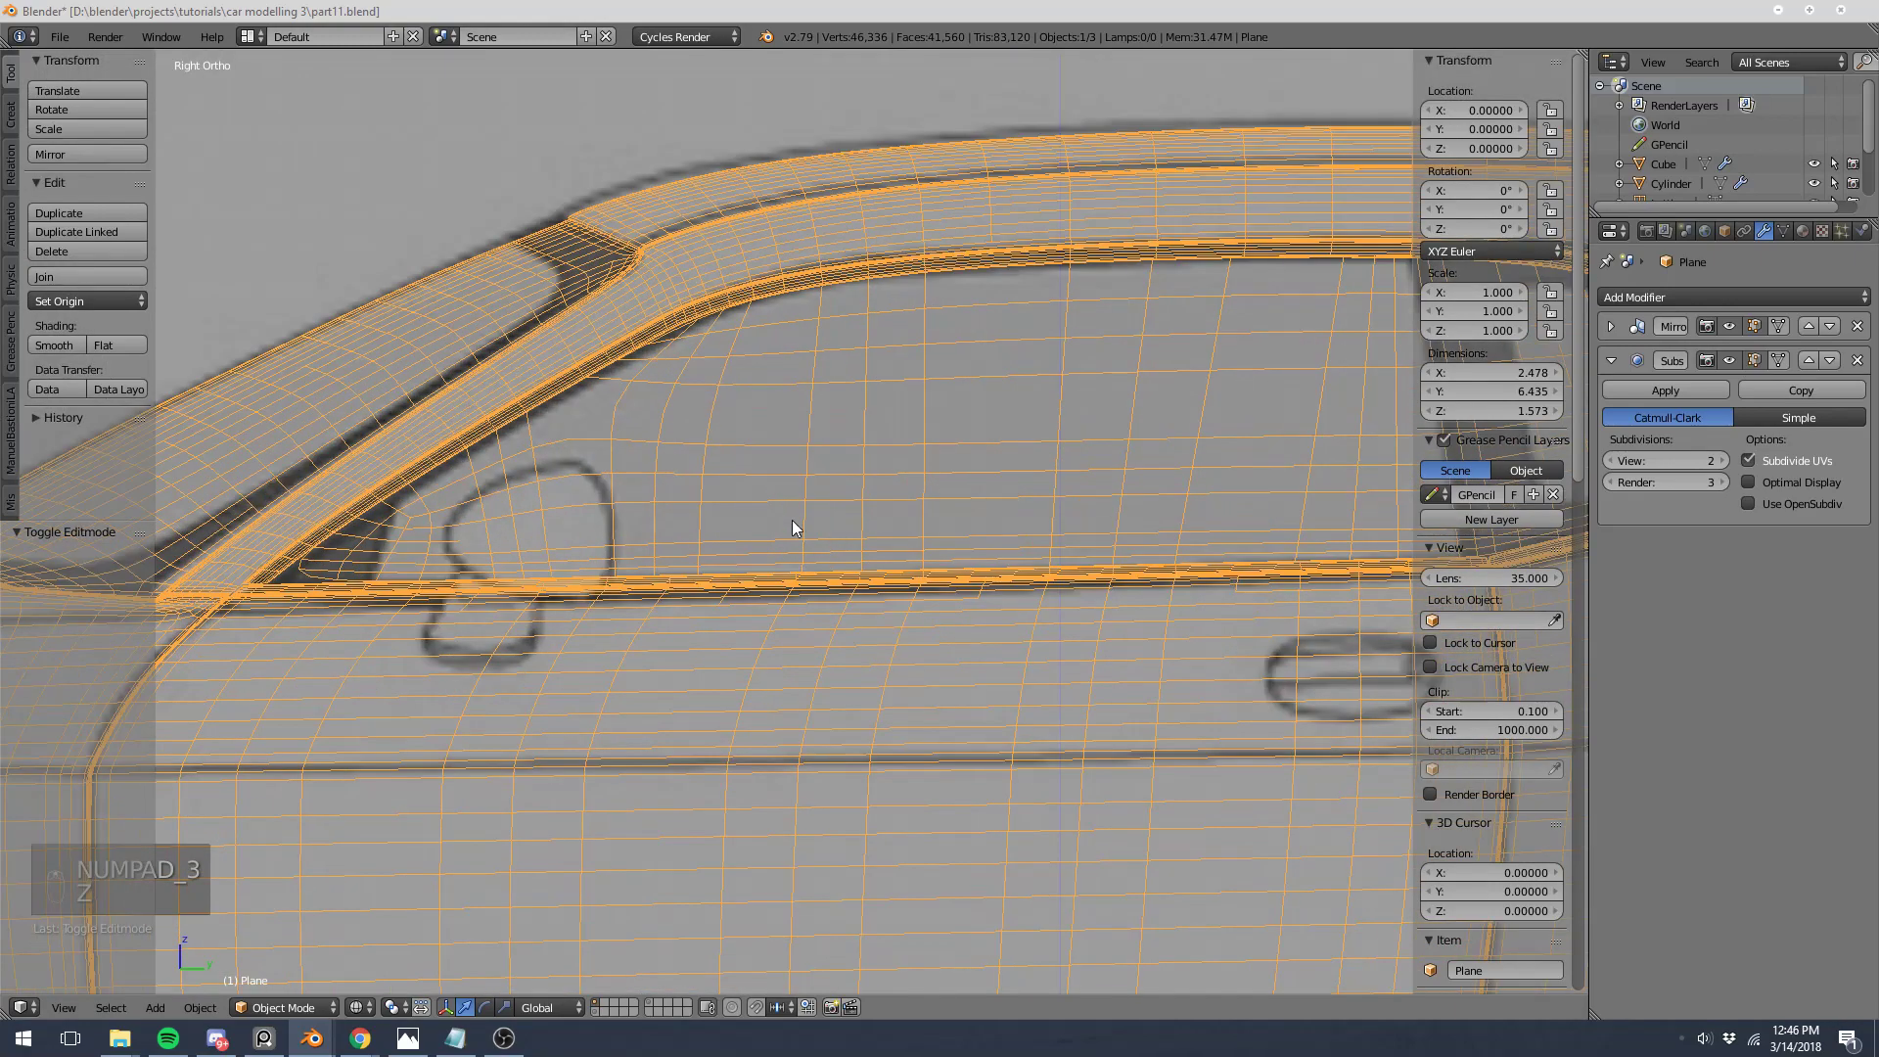
key("Tab")
key("z")
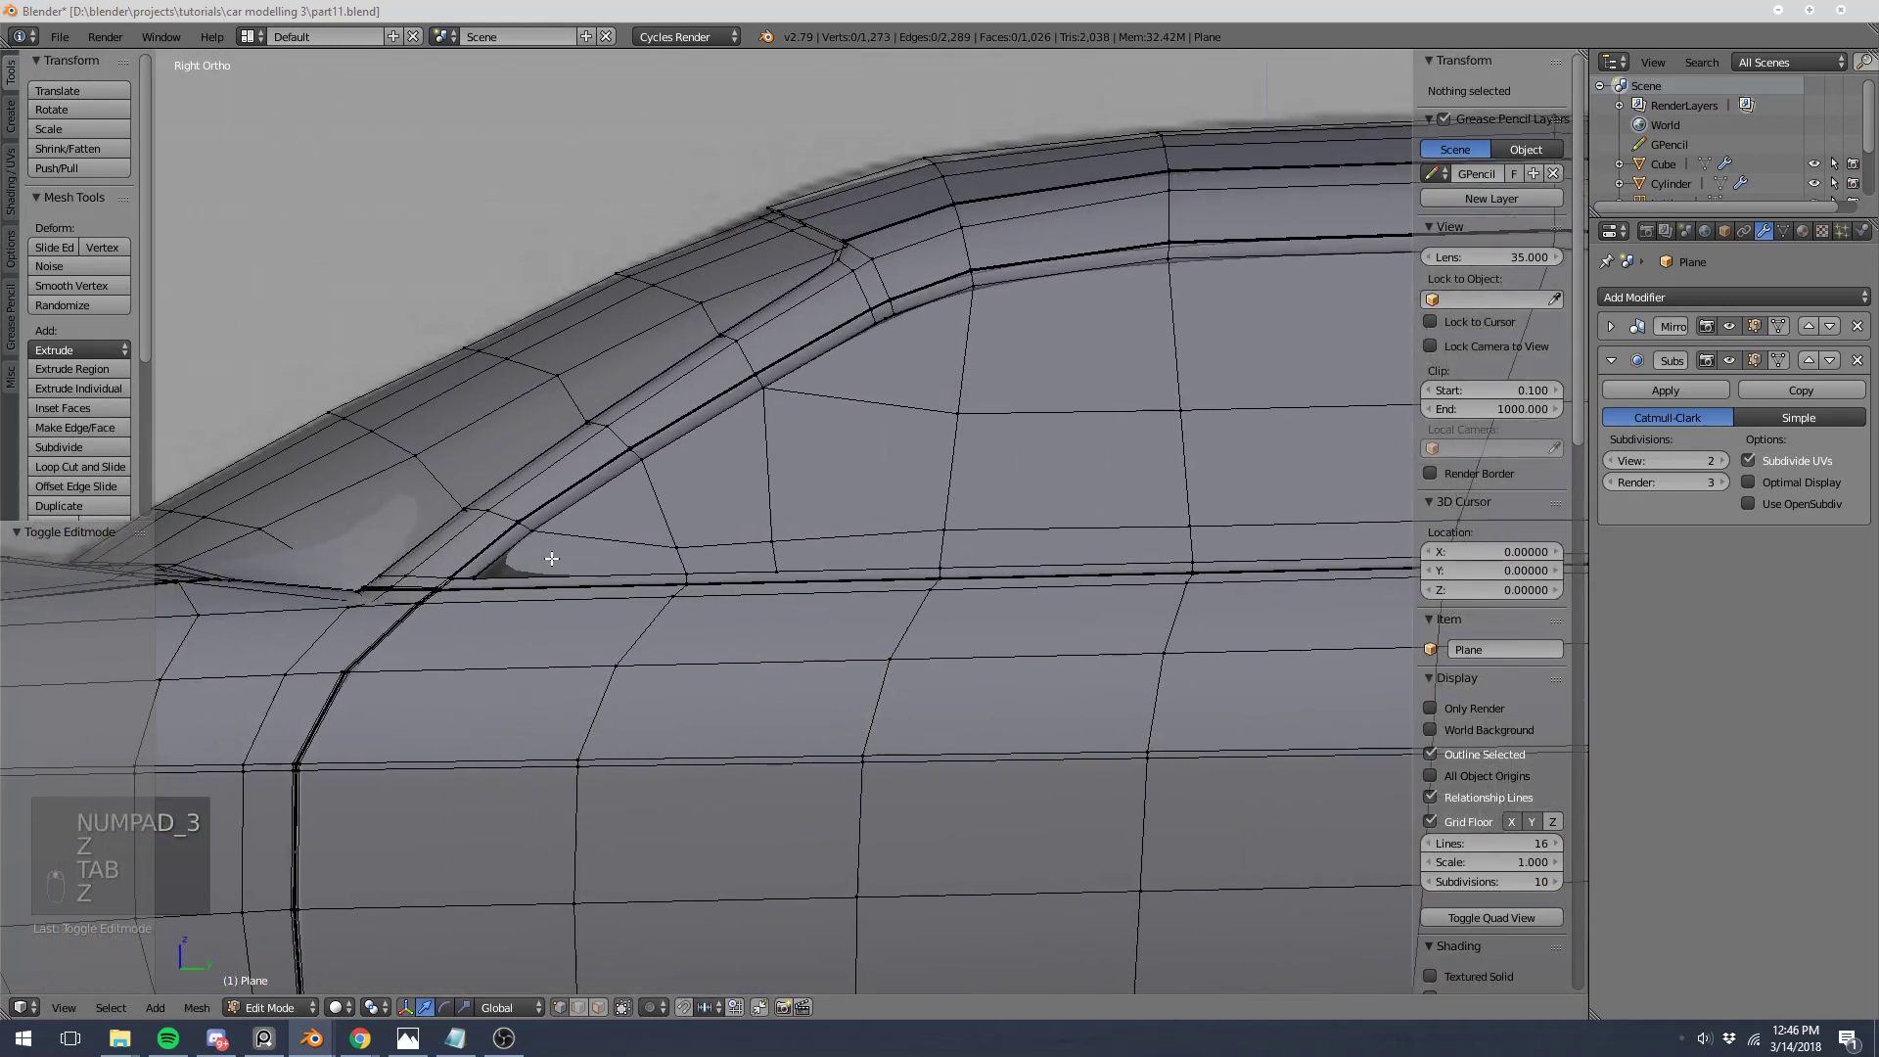
scroll(552, 558, "down", 6)
key("l")
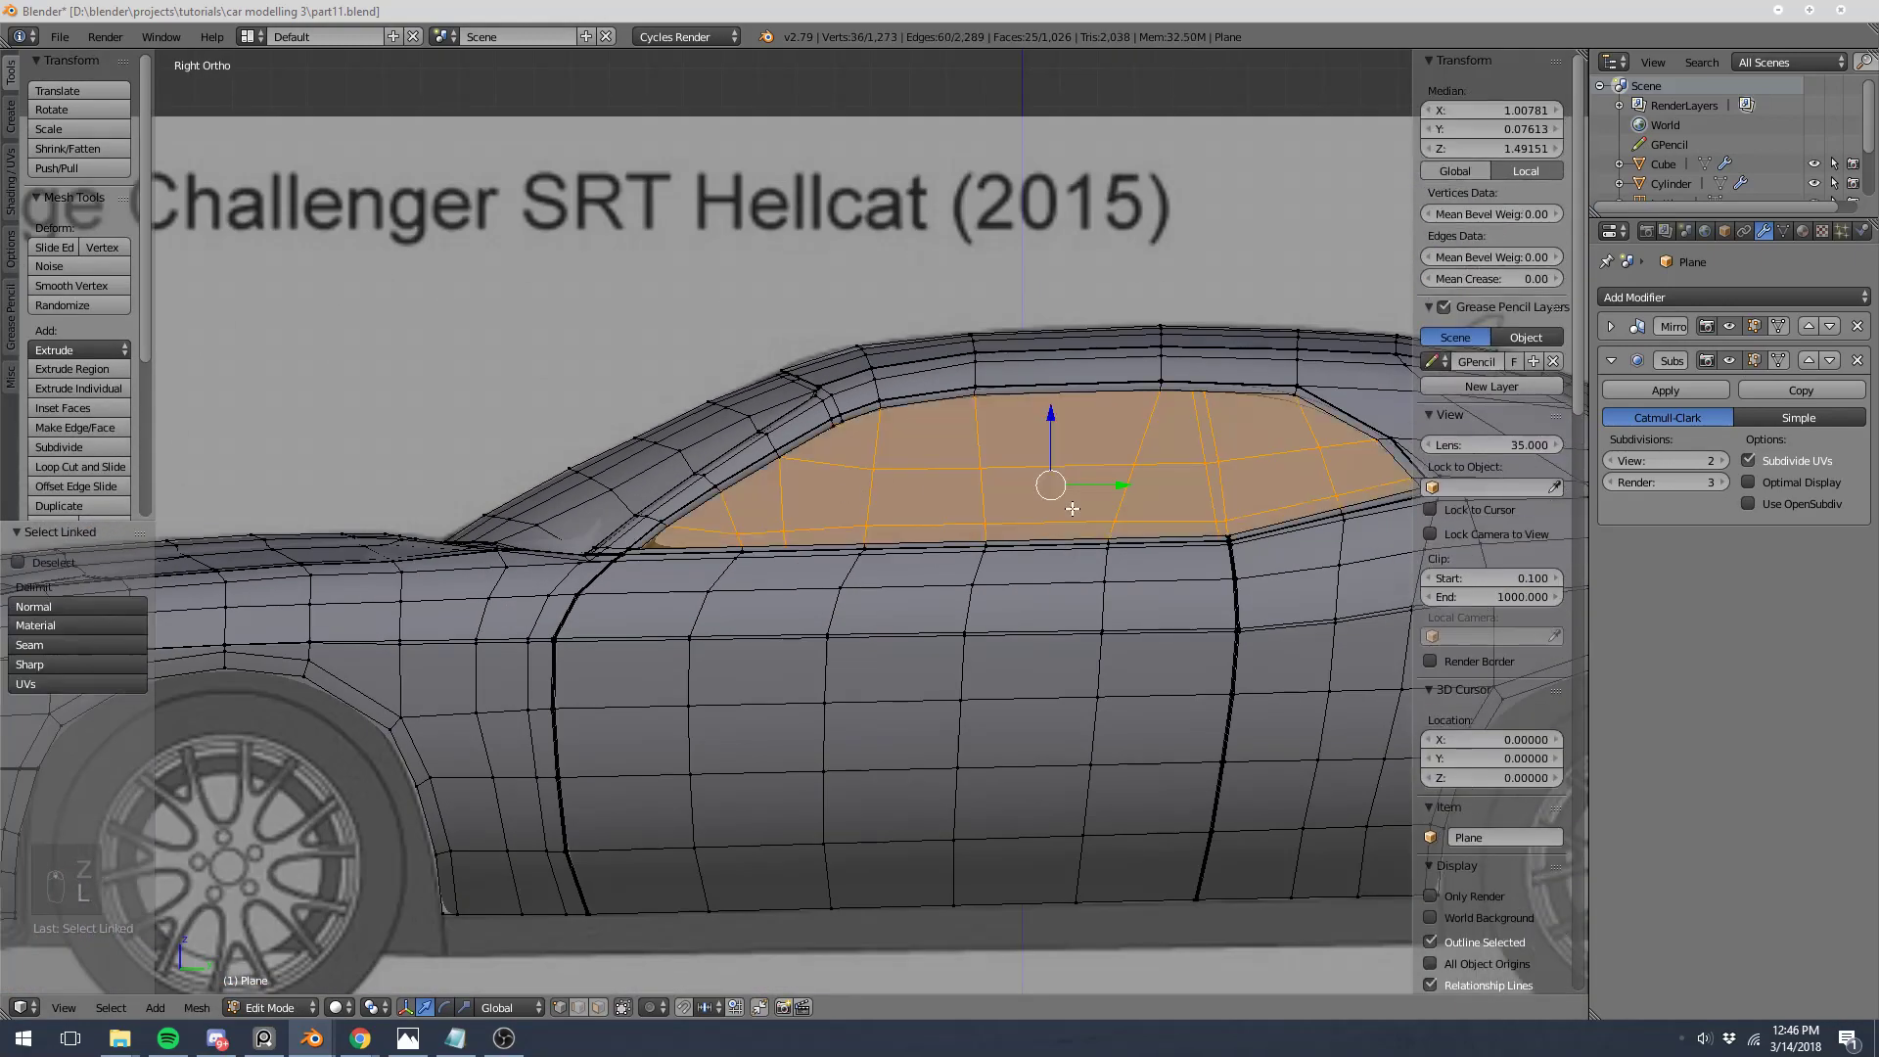
scroll(1072, 508, "down", 3, "ctrl")
scroll(957, 461, "up", 1)
scroll(1076, 516, "up", 3)
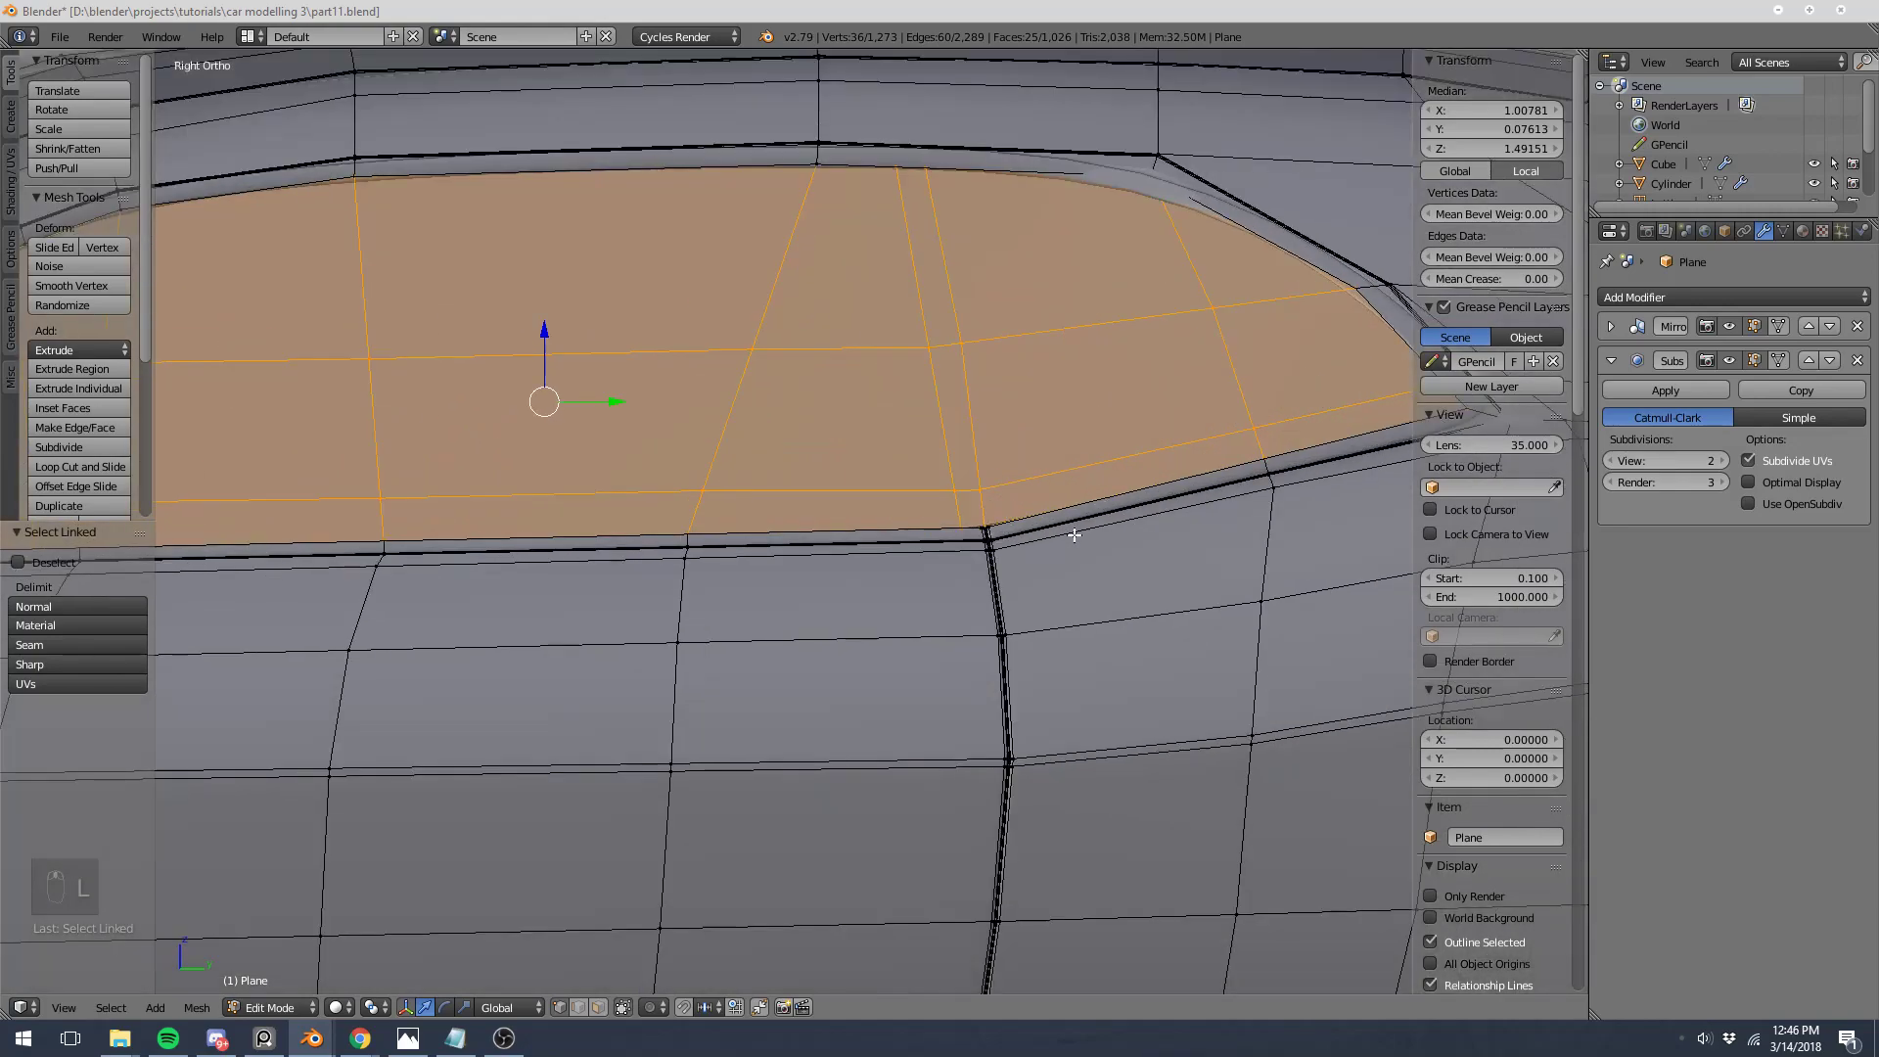
key("z")
scroll(1070, 587, "down", 2, "ctrl")
key("i")
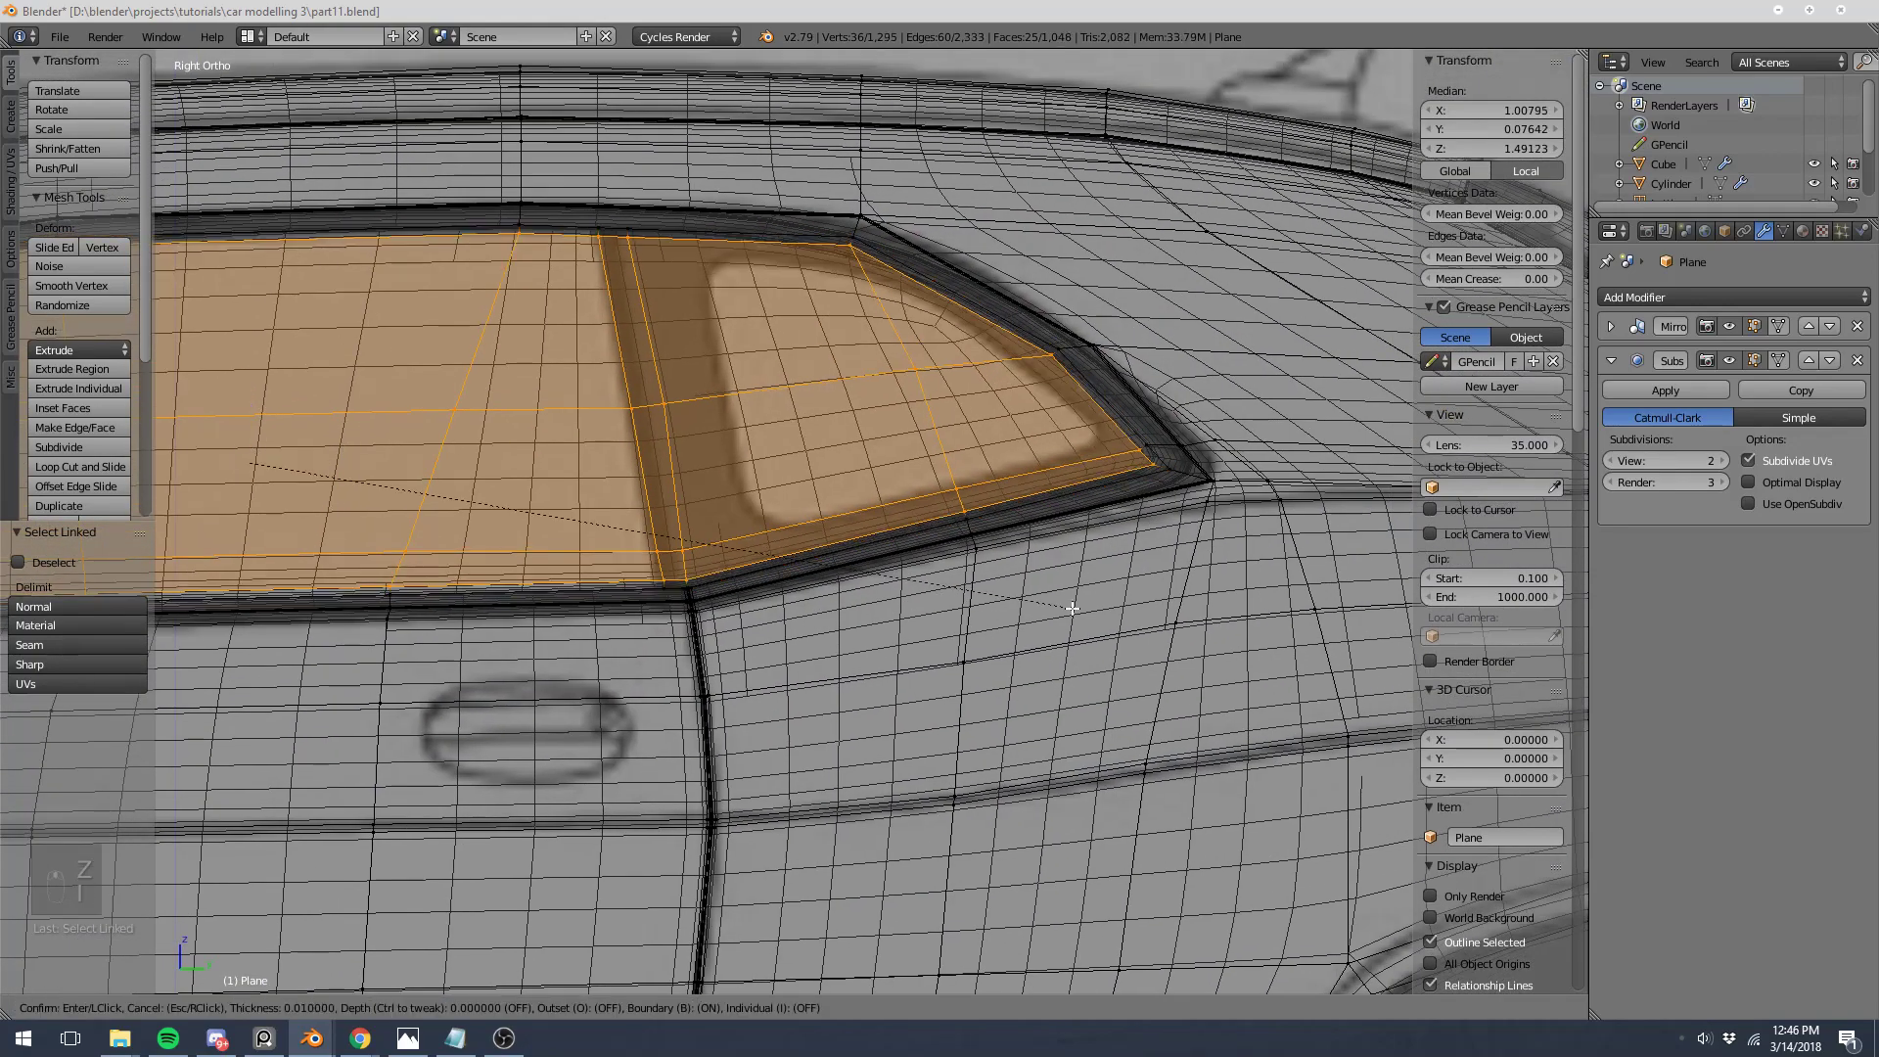
left_click(1061, 597)
scroll(1061, 597, "down", 6)
key("z")
middle_click_drag(613, 607, 839, 588, "shift")
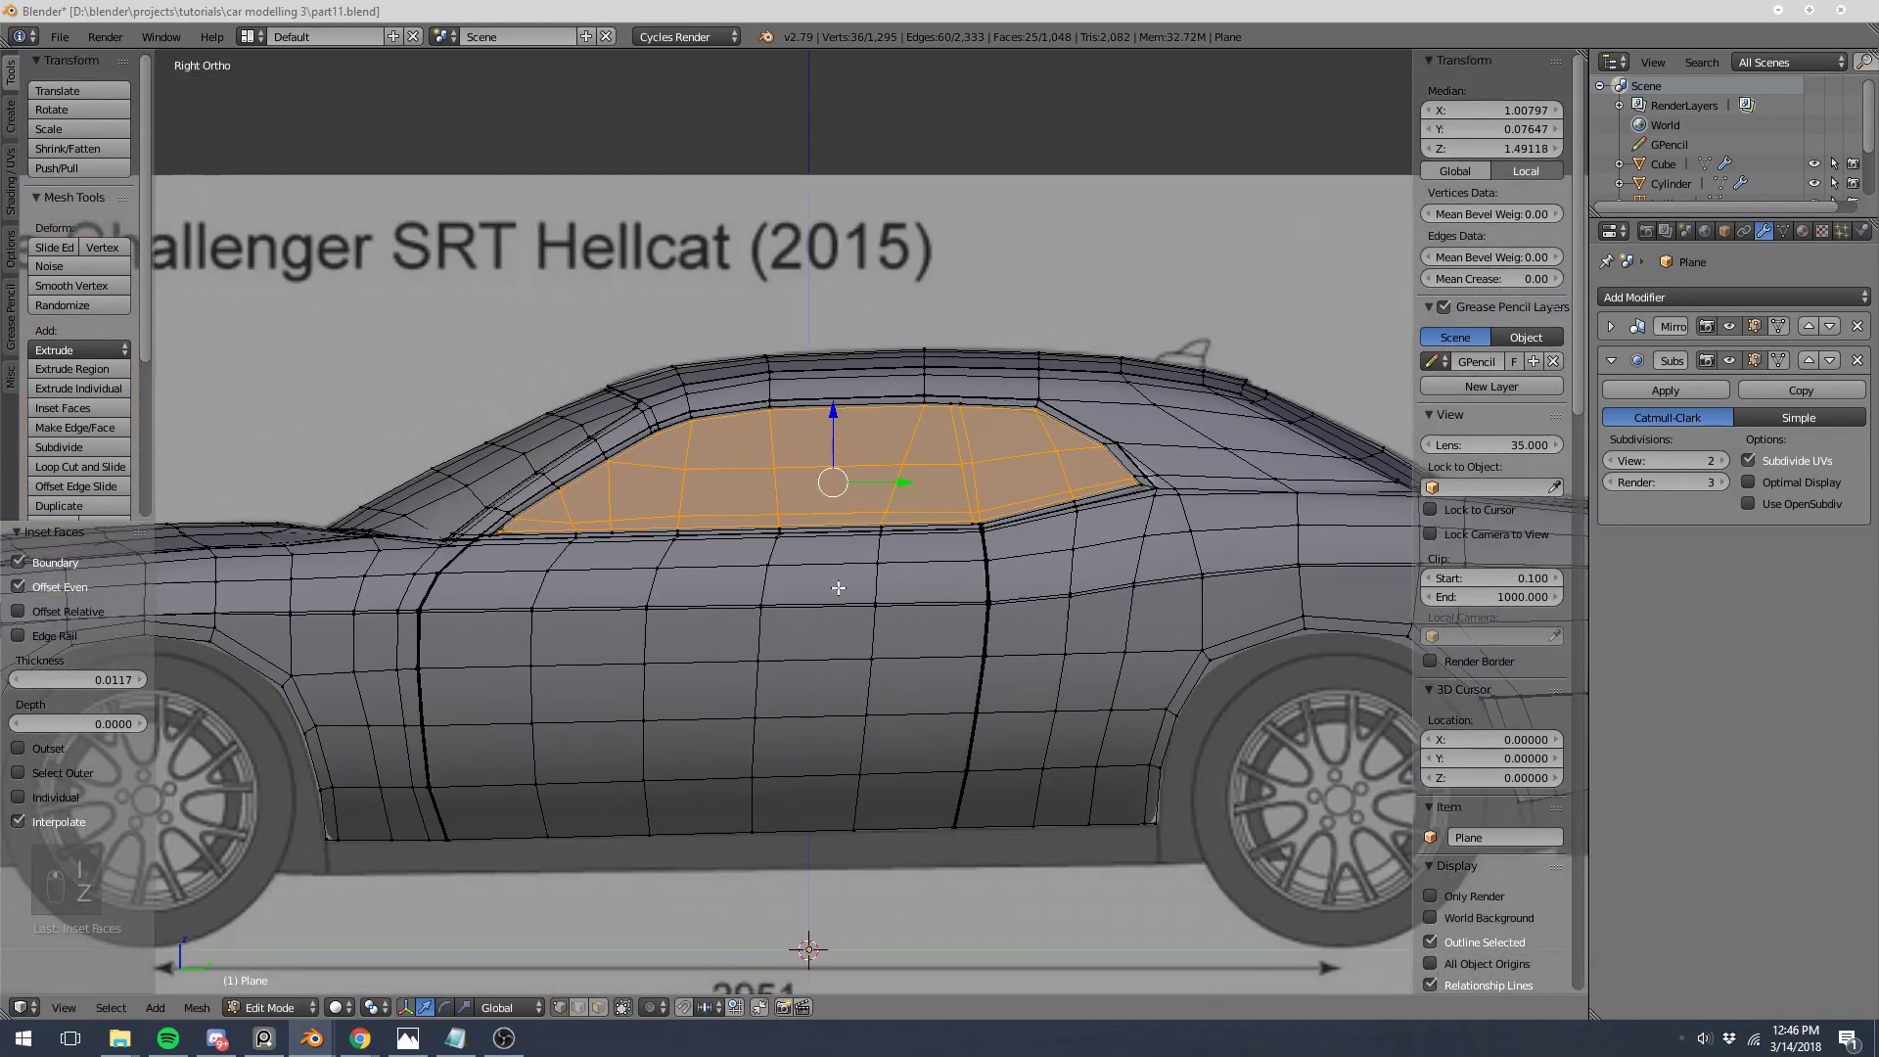
key("Tab")
key("Tab")
Step: Hide the linked body panels surrounding the side window's front lower corner, including the roof pillar and the door
scroll(525, 630, "up", 5)
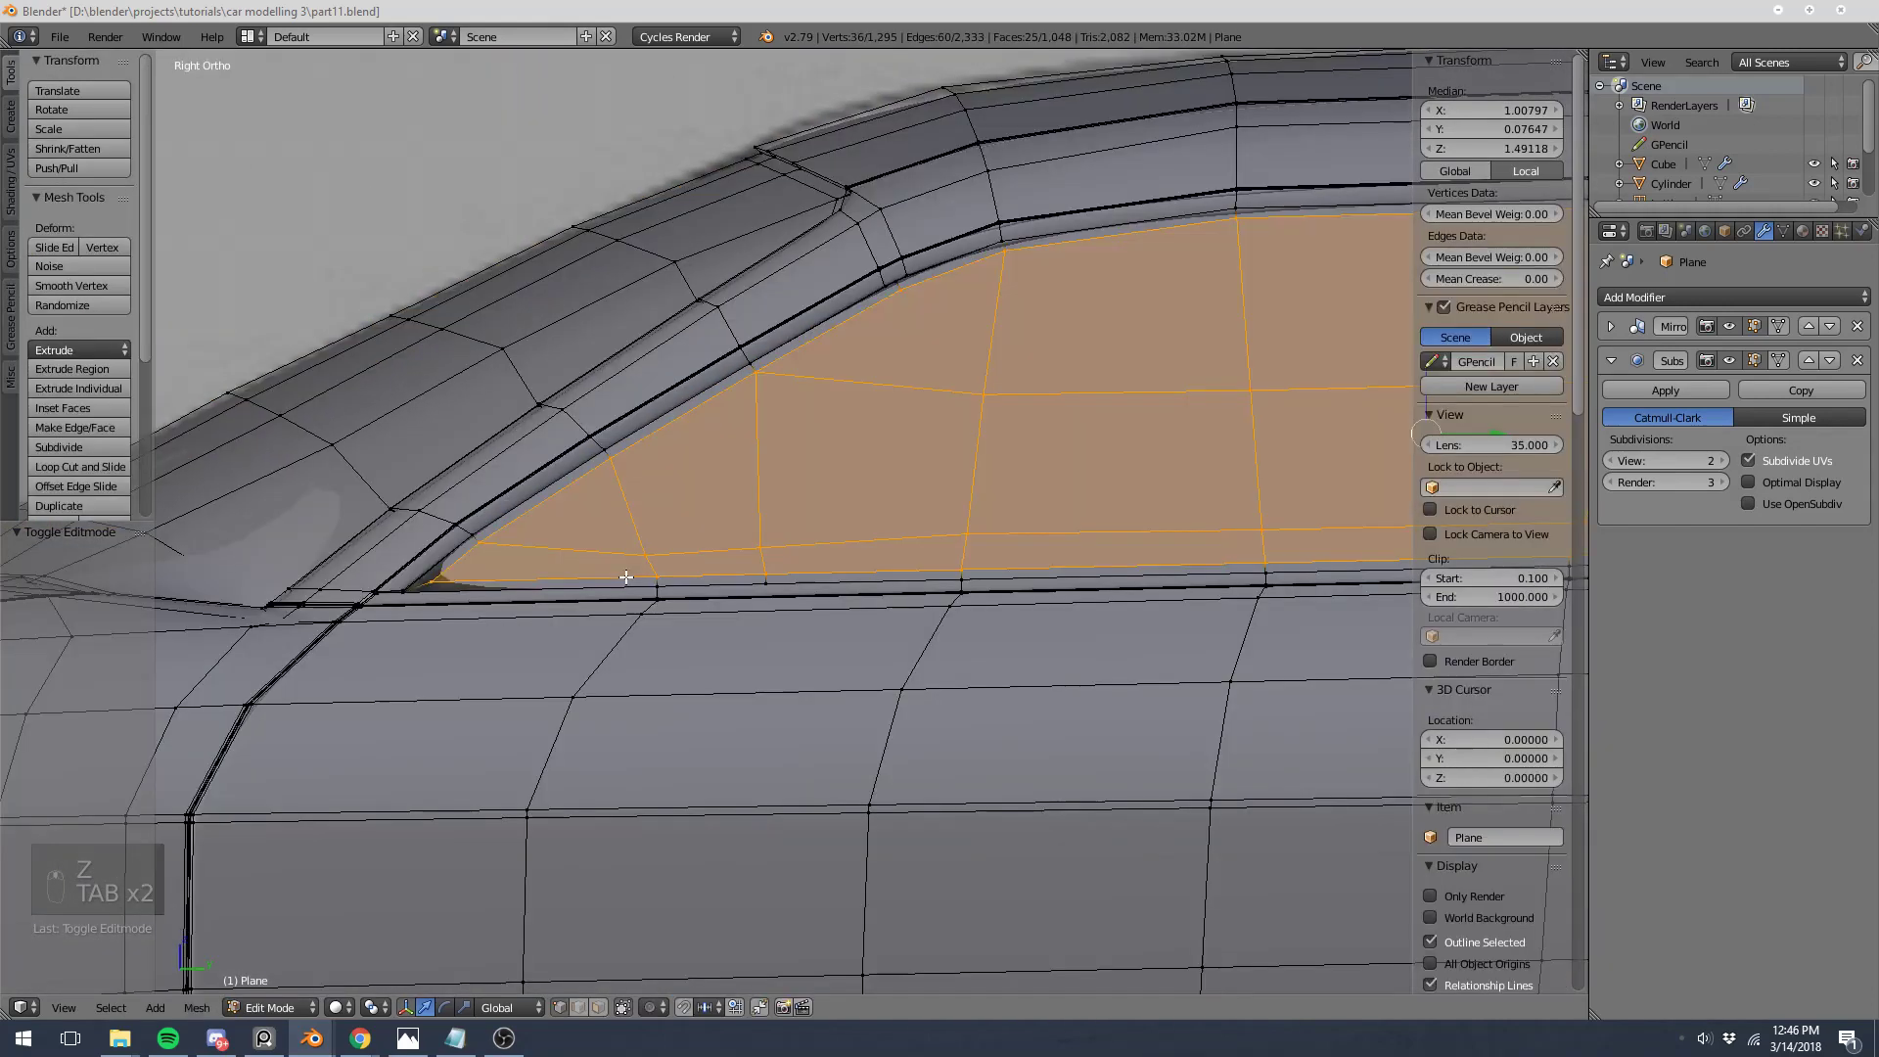
scroll(767, 545, "up", 5)
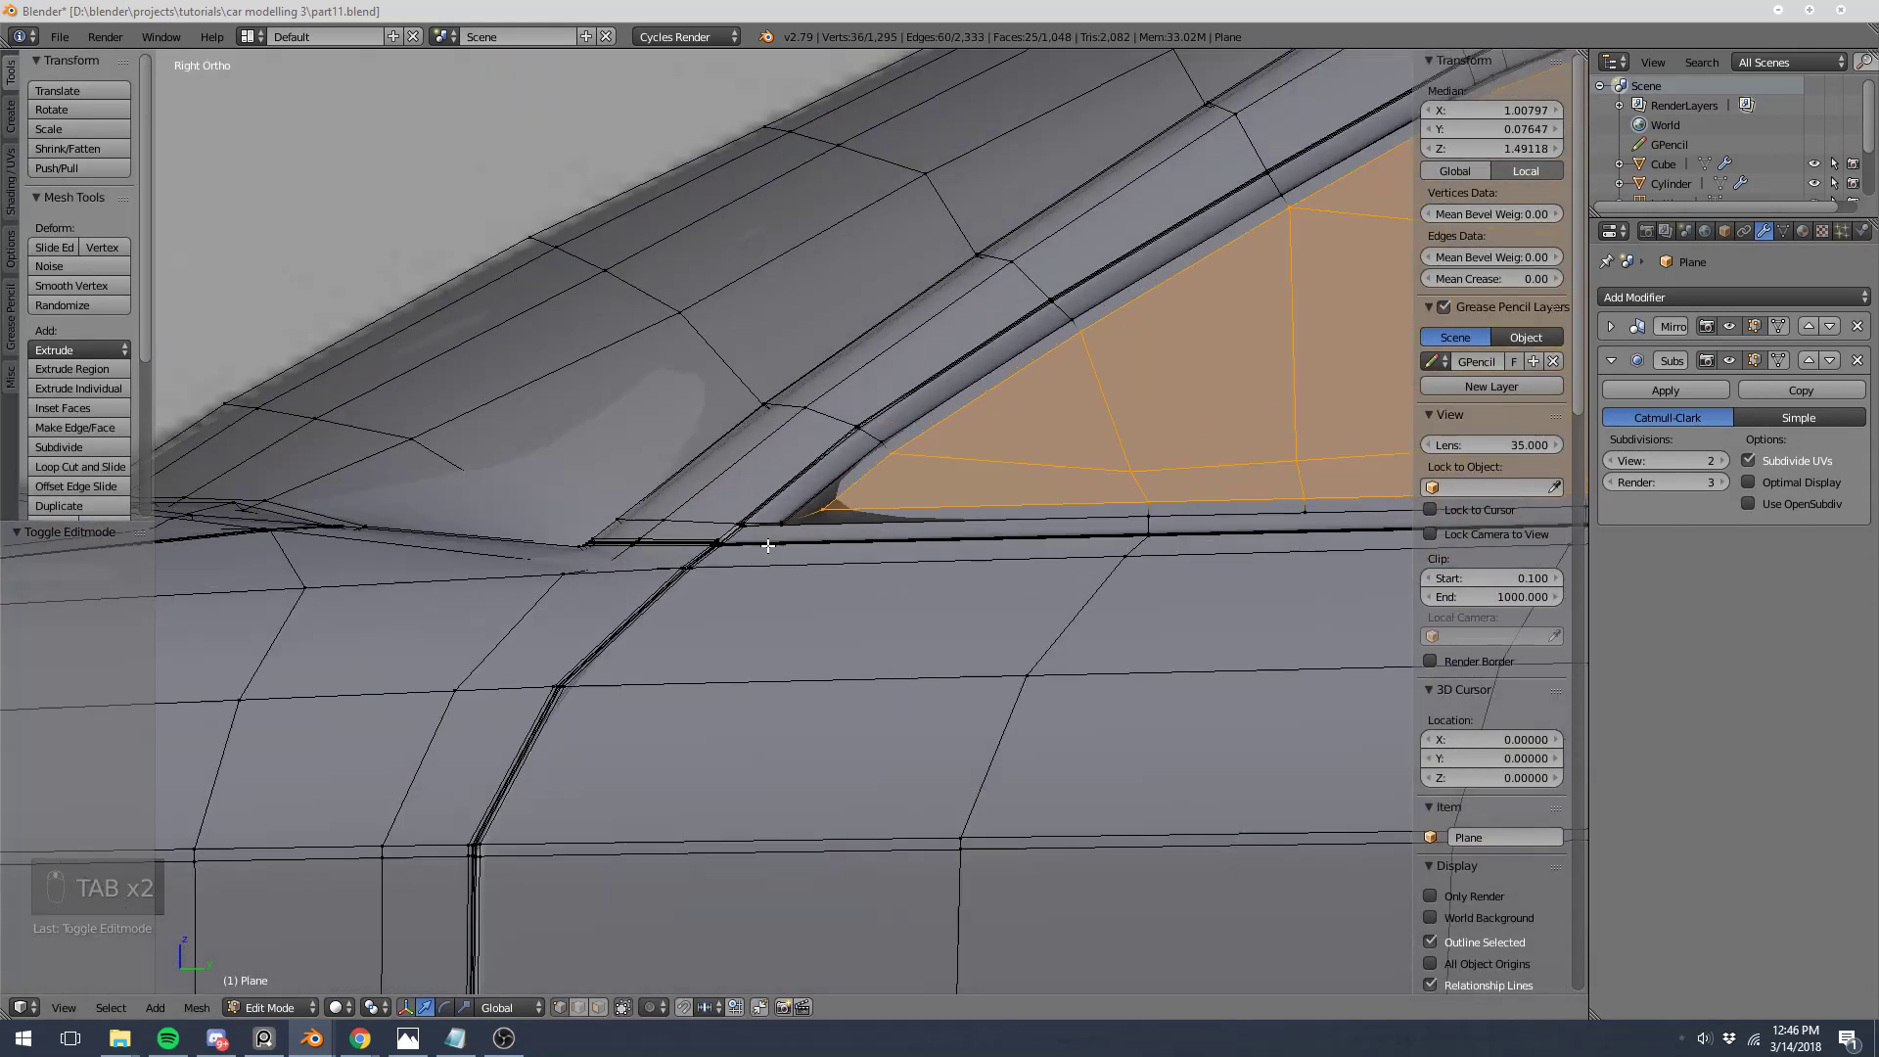
key("z")
key("z")
key("a")
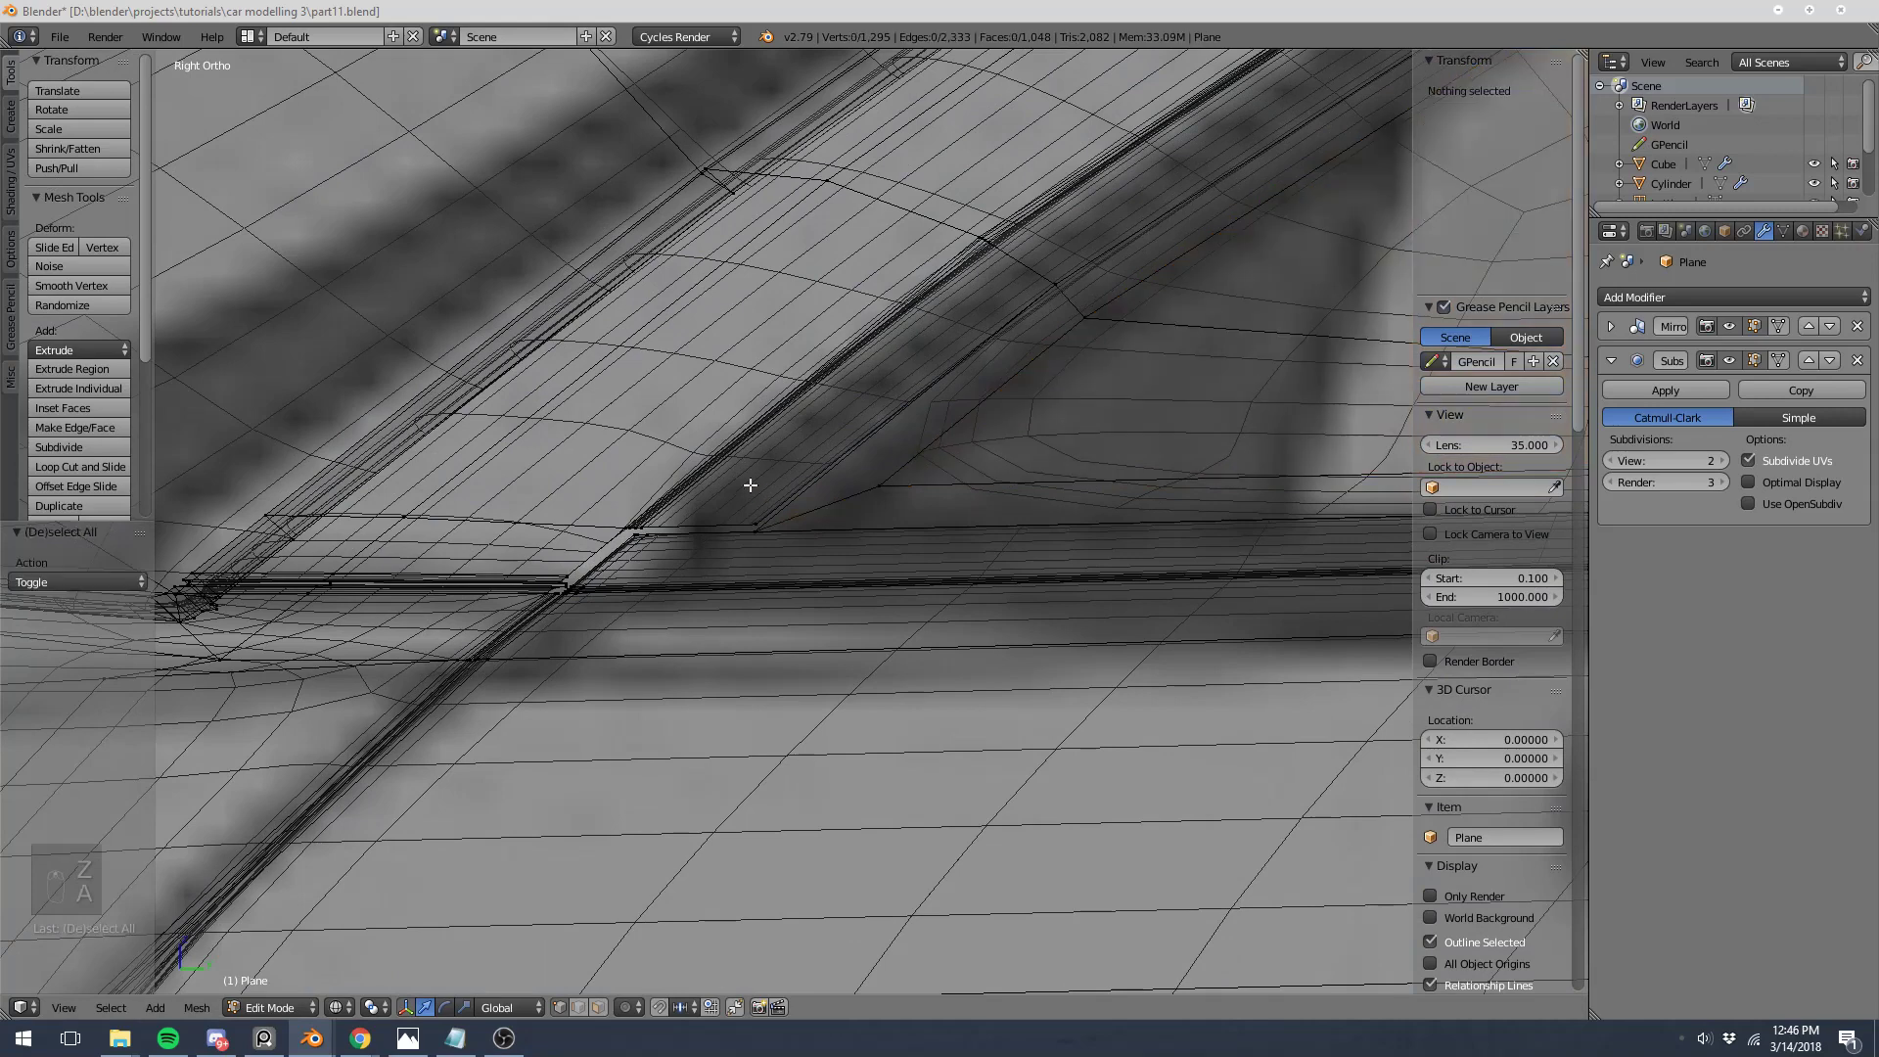
key("l")
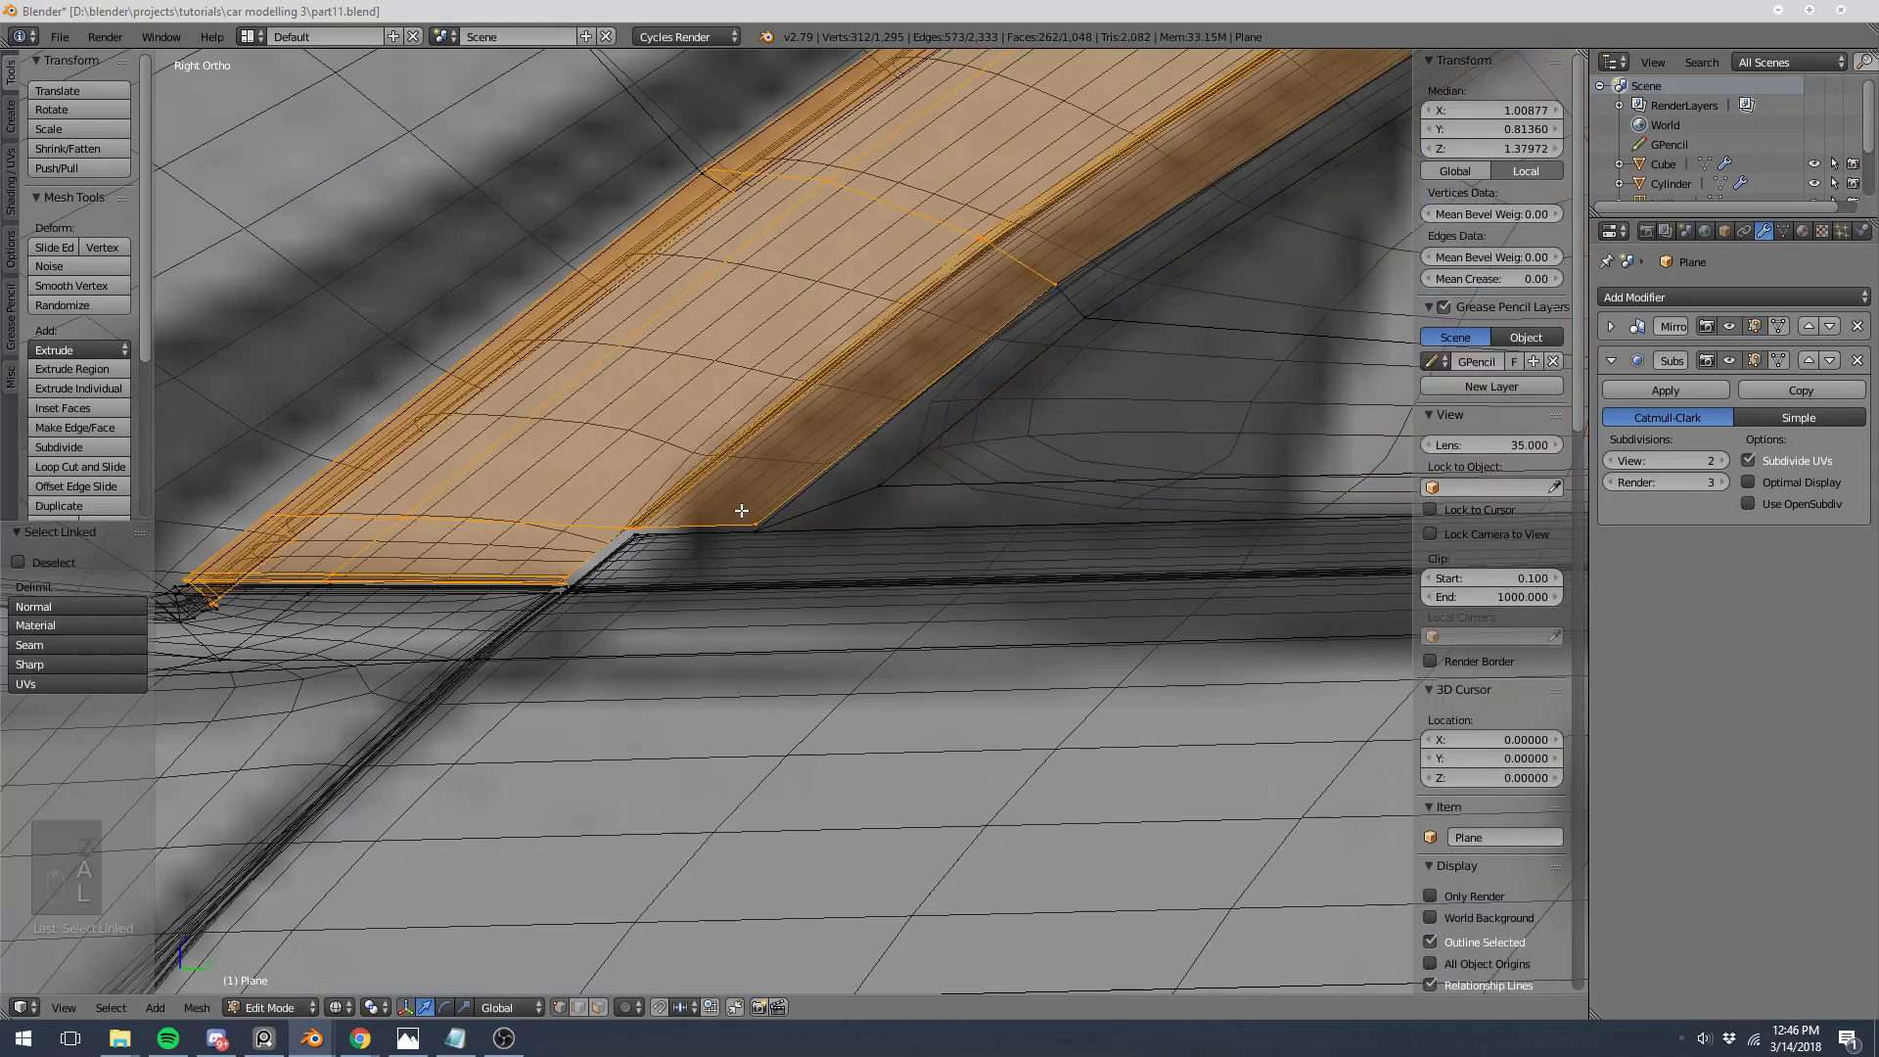
key("l")
key("h")
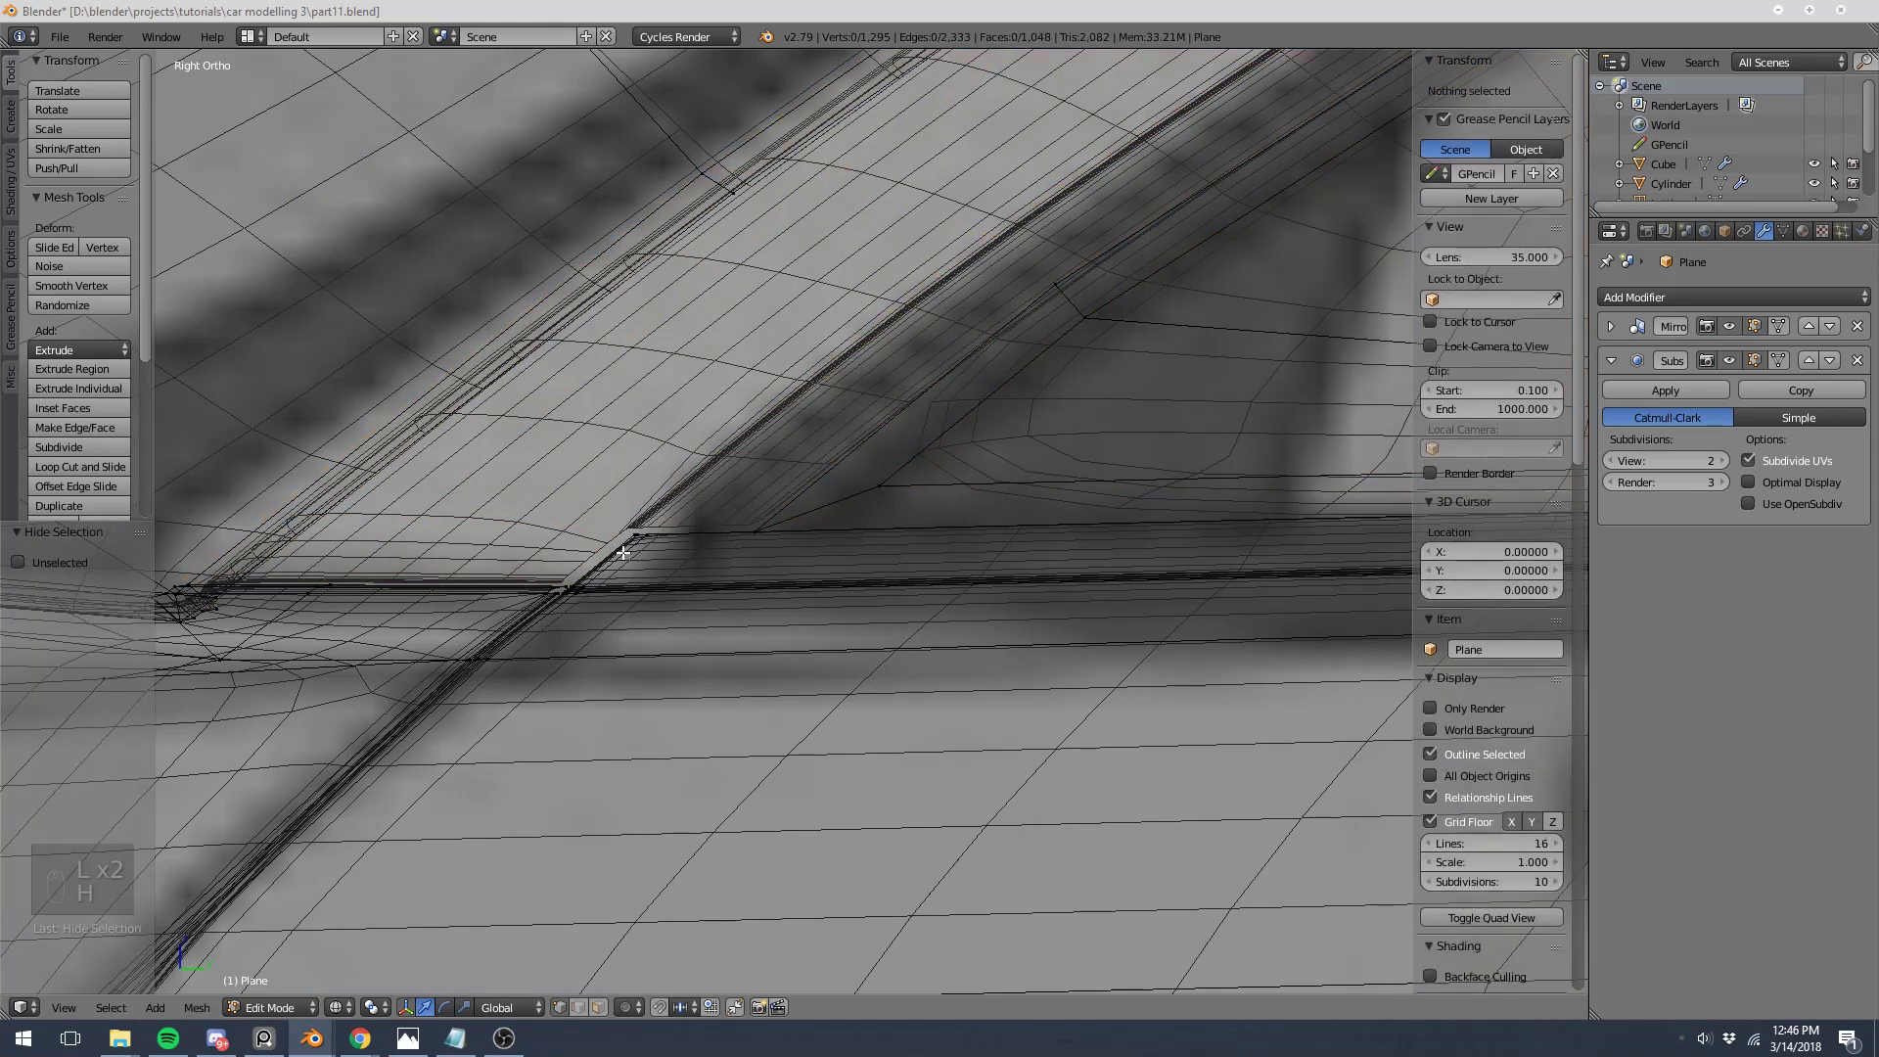
key("l")
key("h")
key("z")
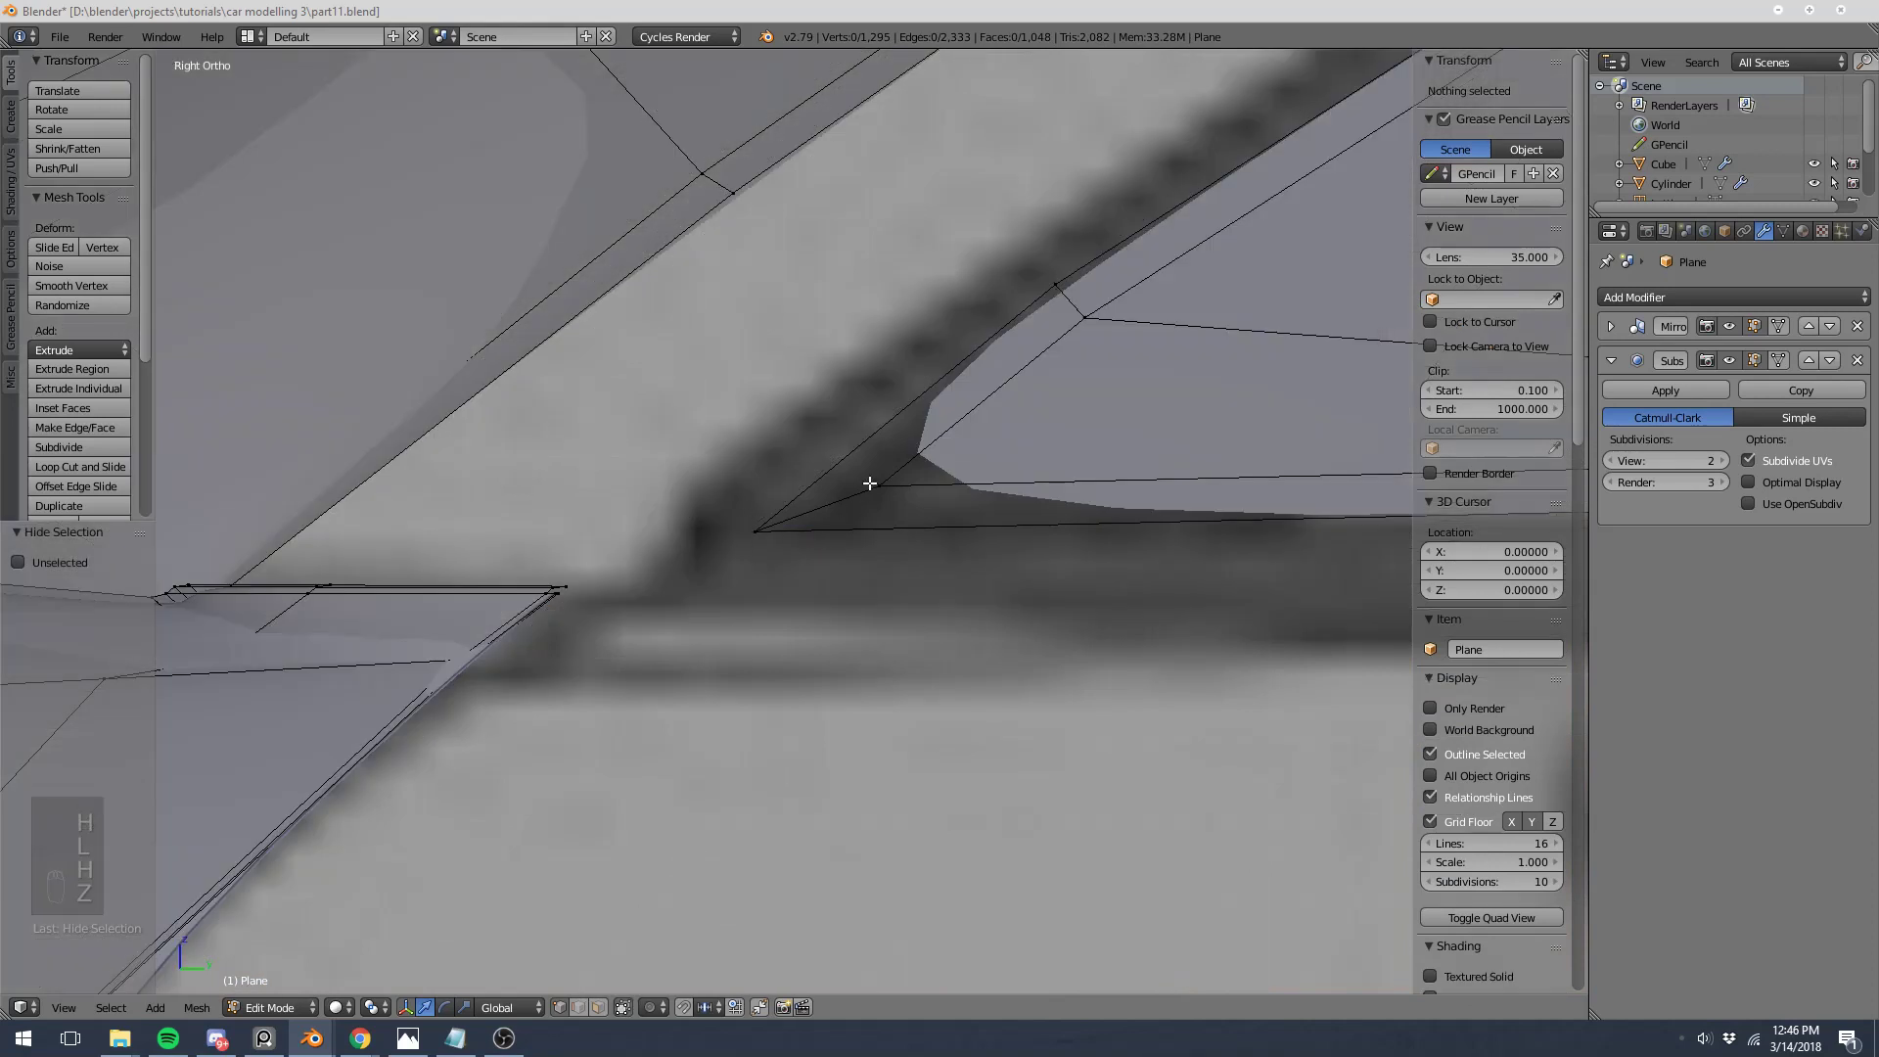
Step: Knife-cut from the inset's inner corner vertex down to the window's lower border edge at the front corner
right_click(759, 533)
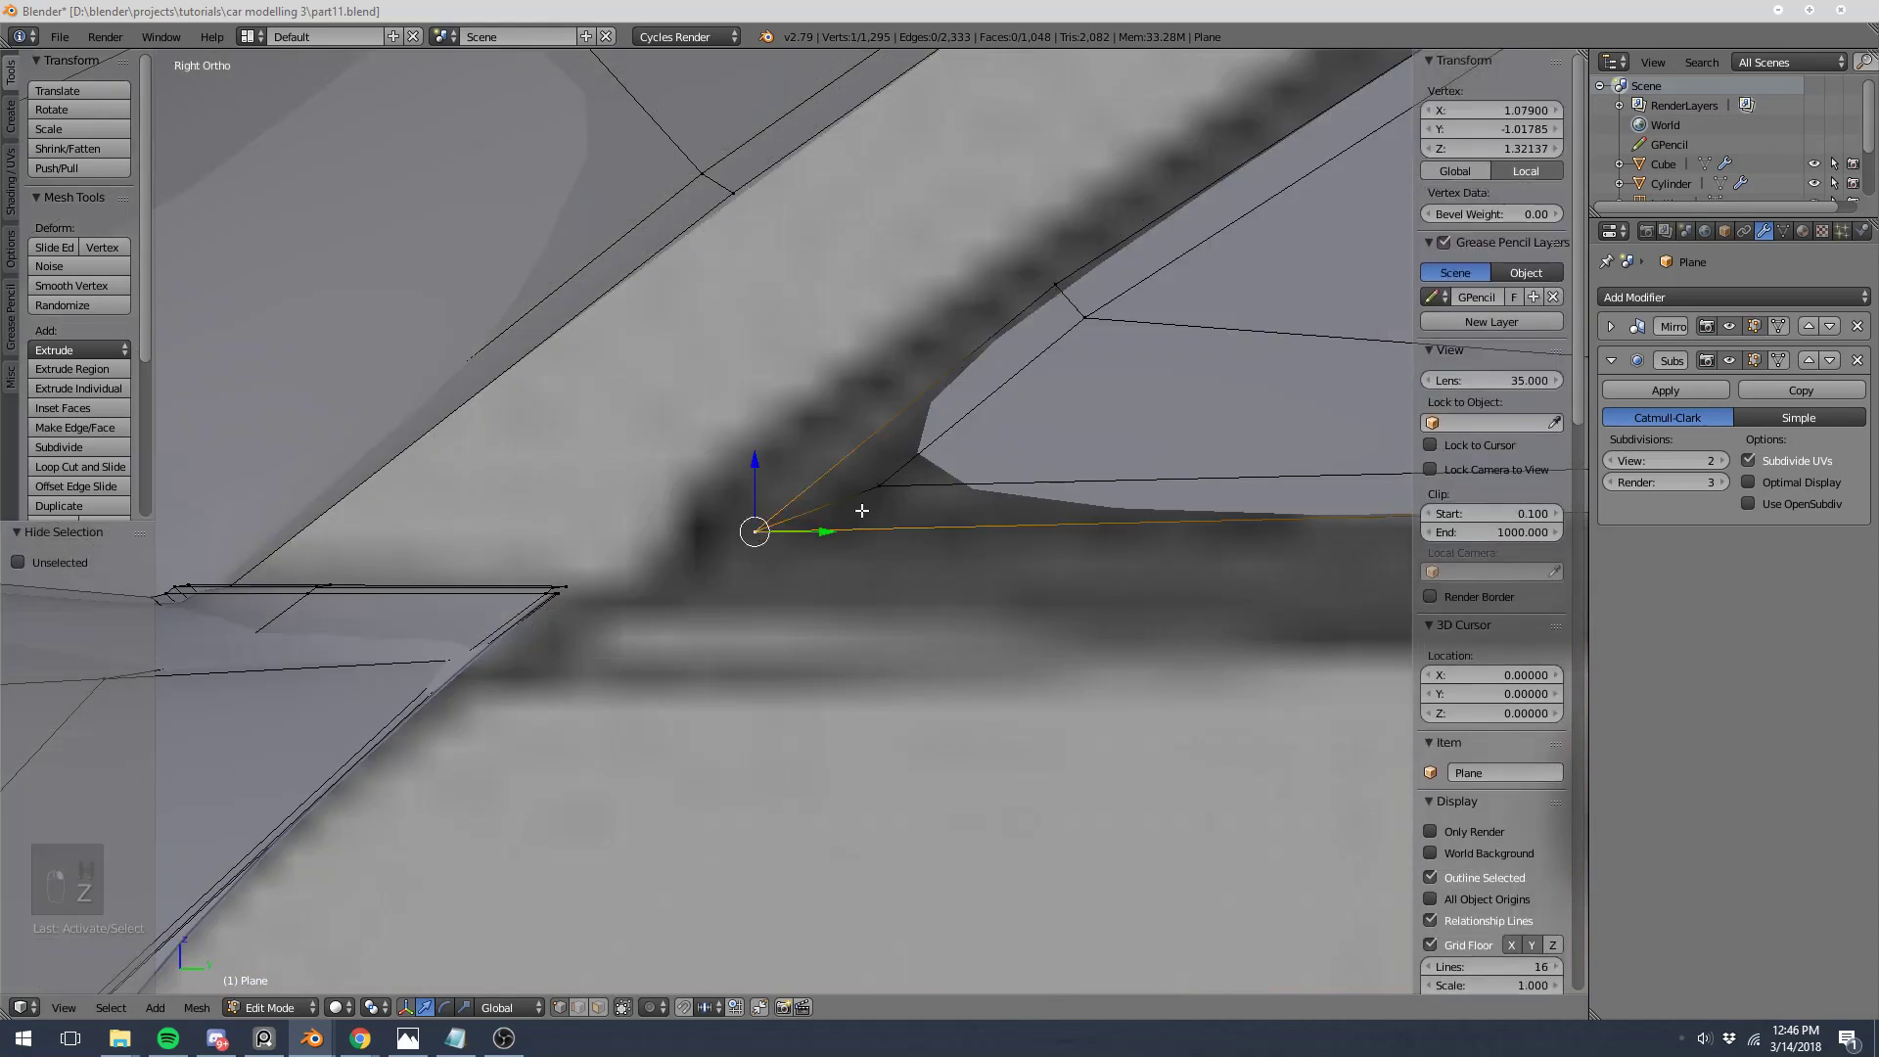
key("k")
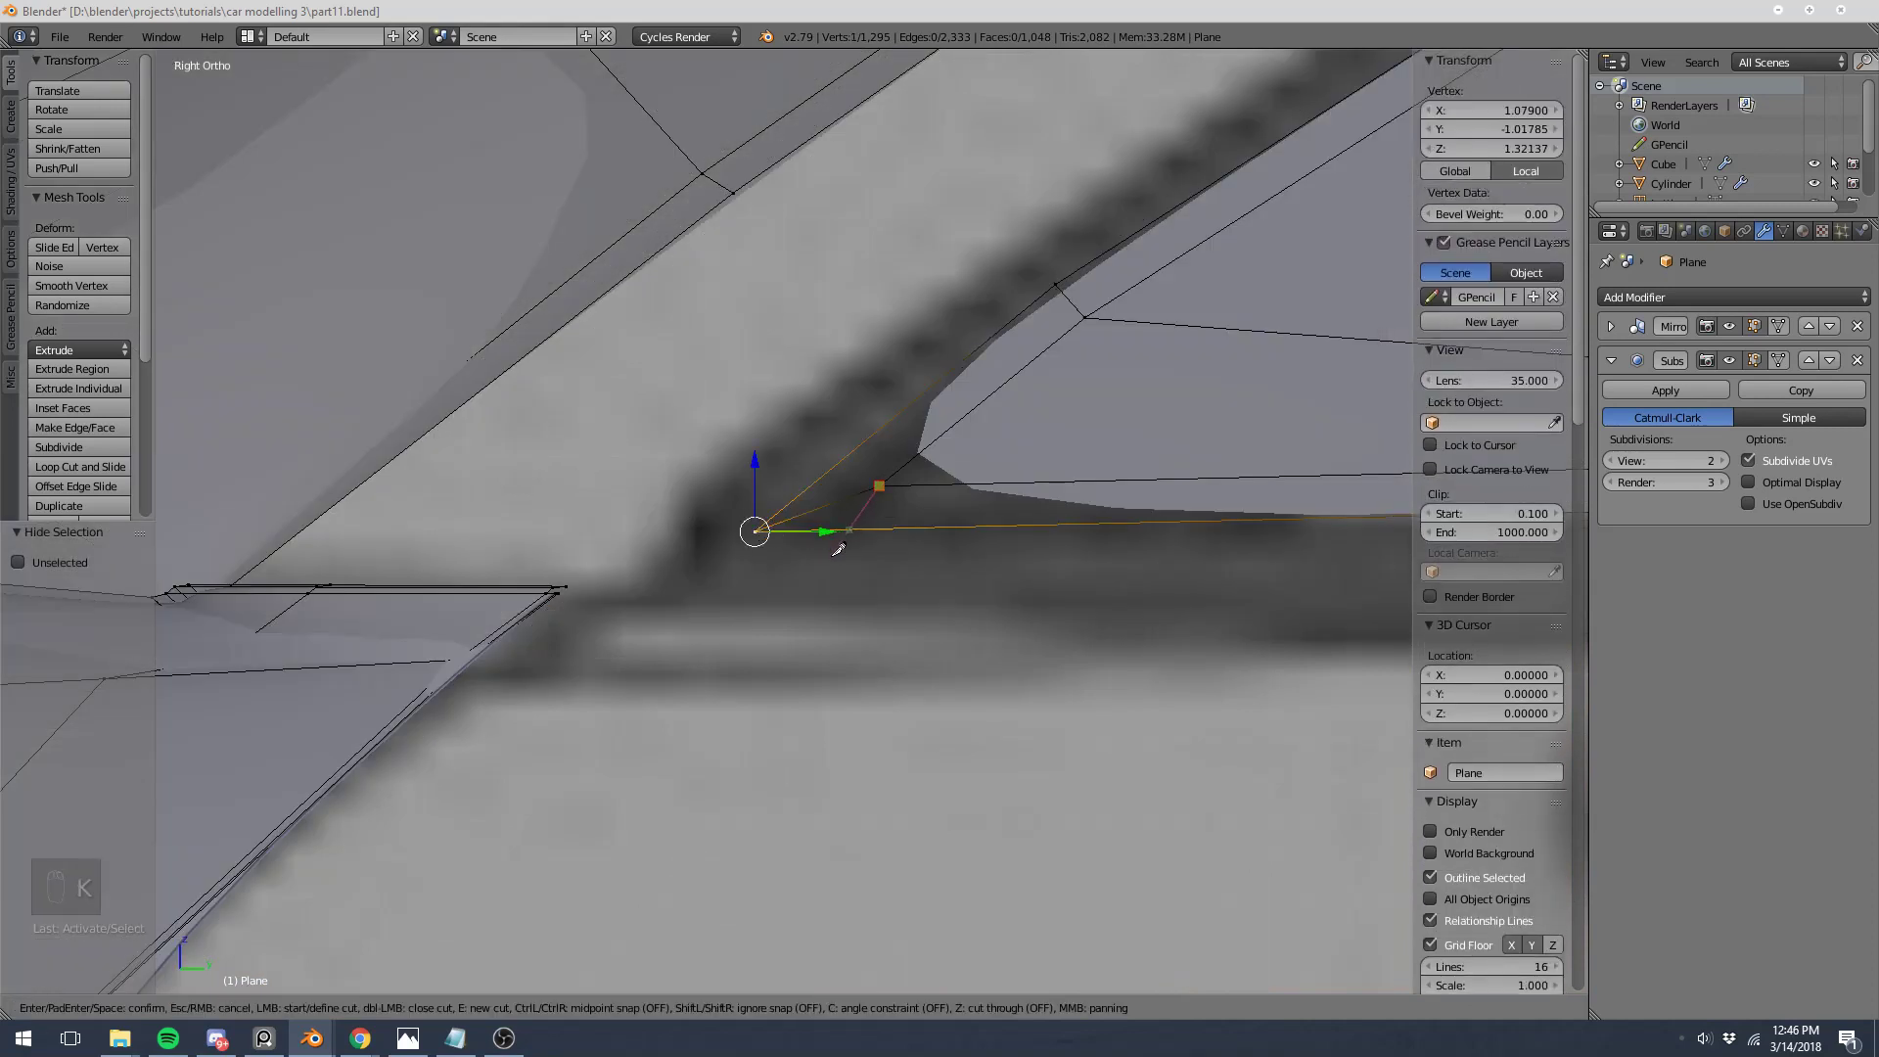
left_click(838, 550)
key("Return")
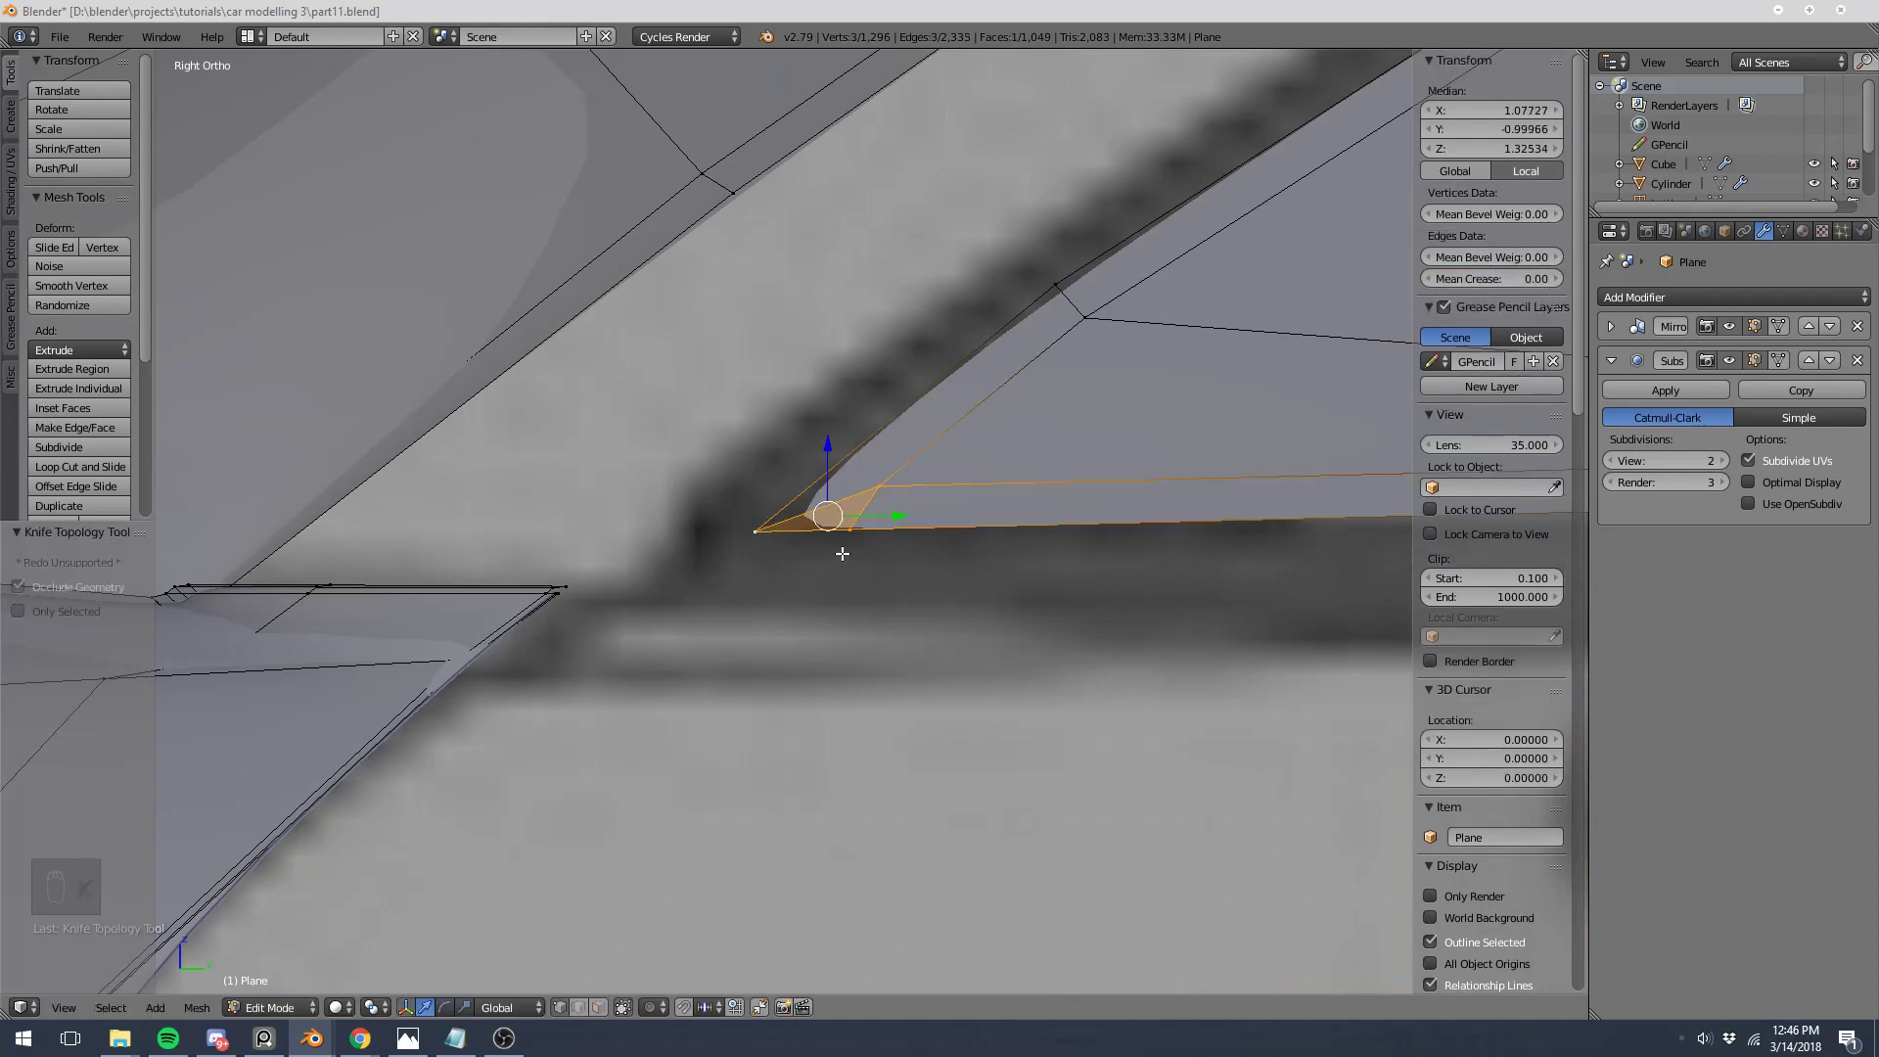
key("a")
scroll(901, 546, "down", 4)
scroll(868, 534, "down", 3)
key("Tab")
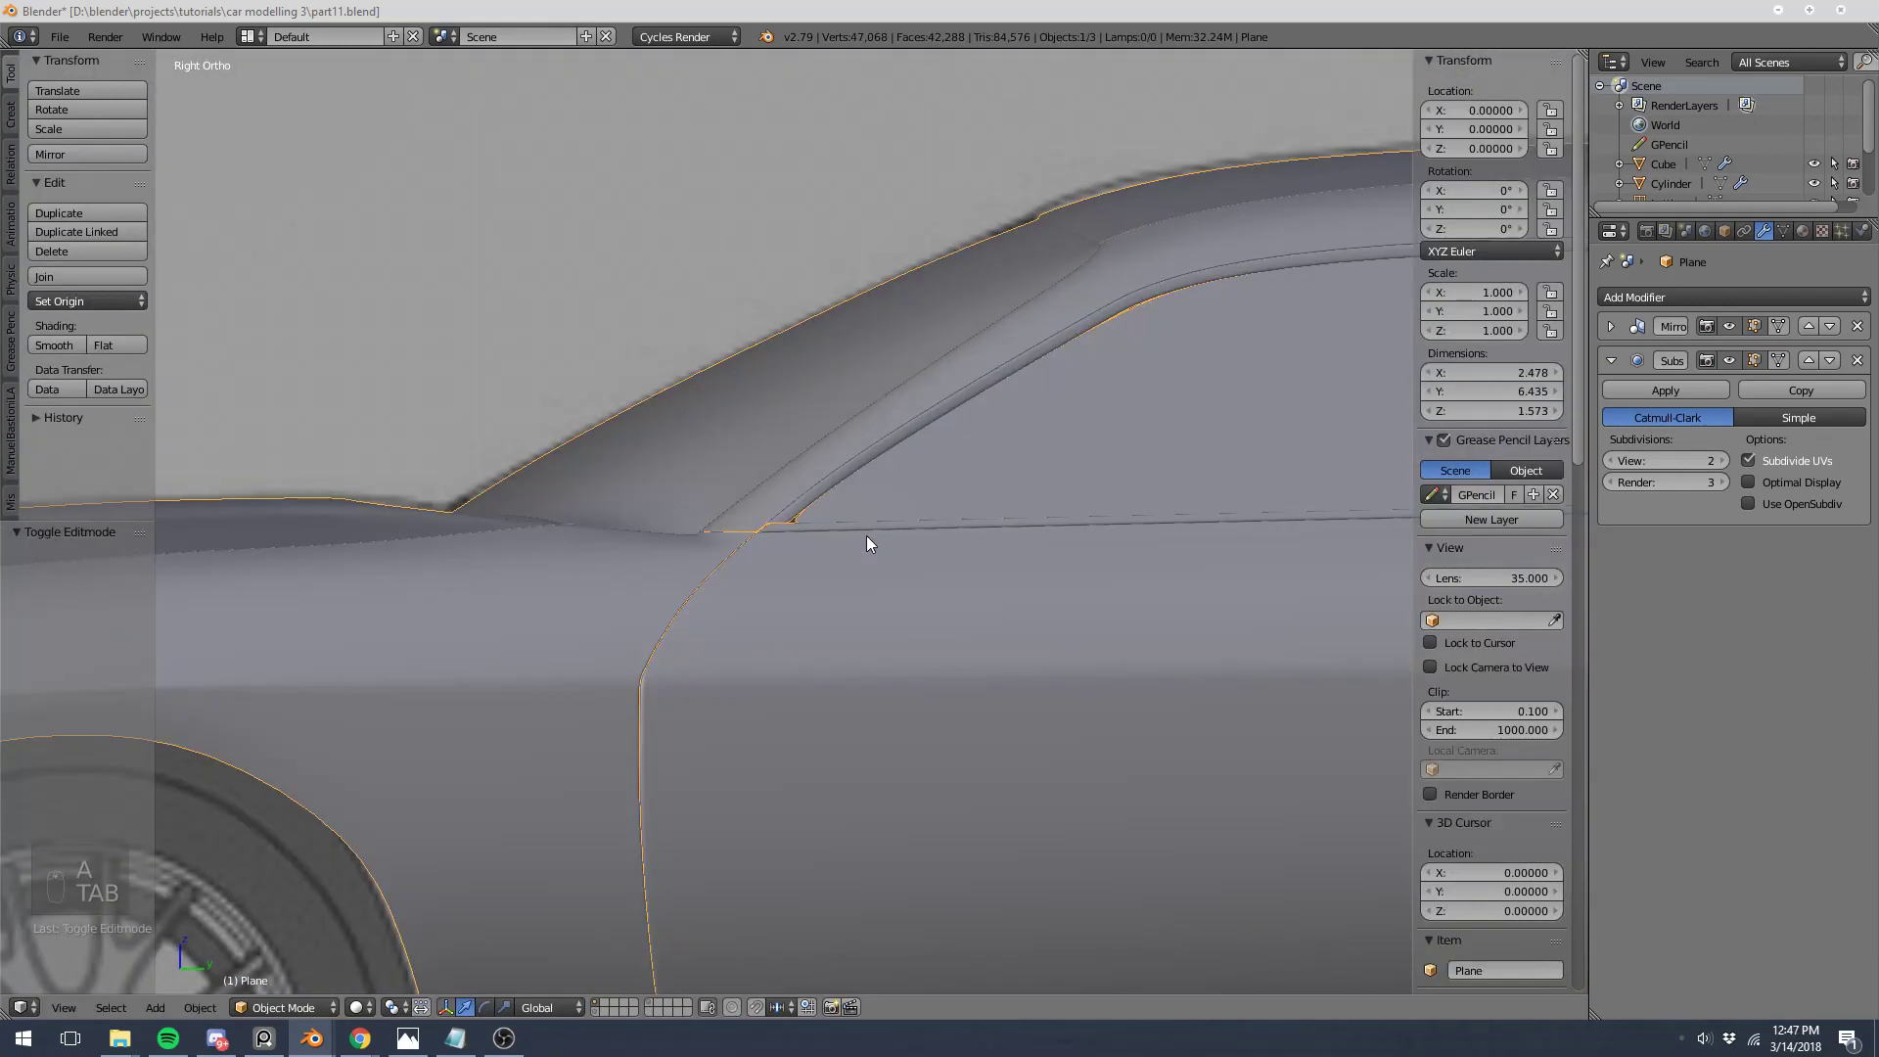
Step: Knife-cut from the same inner corner vertex to the window's slanted upper border edge, then check the smoothed front corner
scroll(868, 536, "up", 5)
key("Tab")
scroll(869, 504, "up", 1)
key("a")
key("a")
key("a")
key("a")
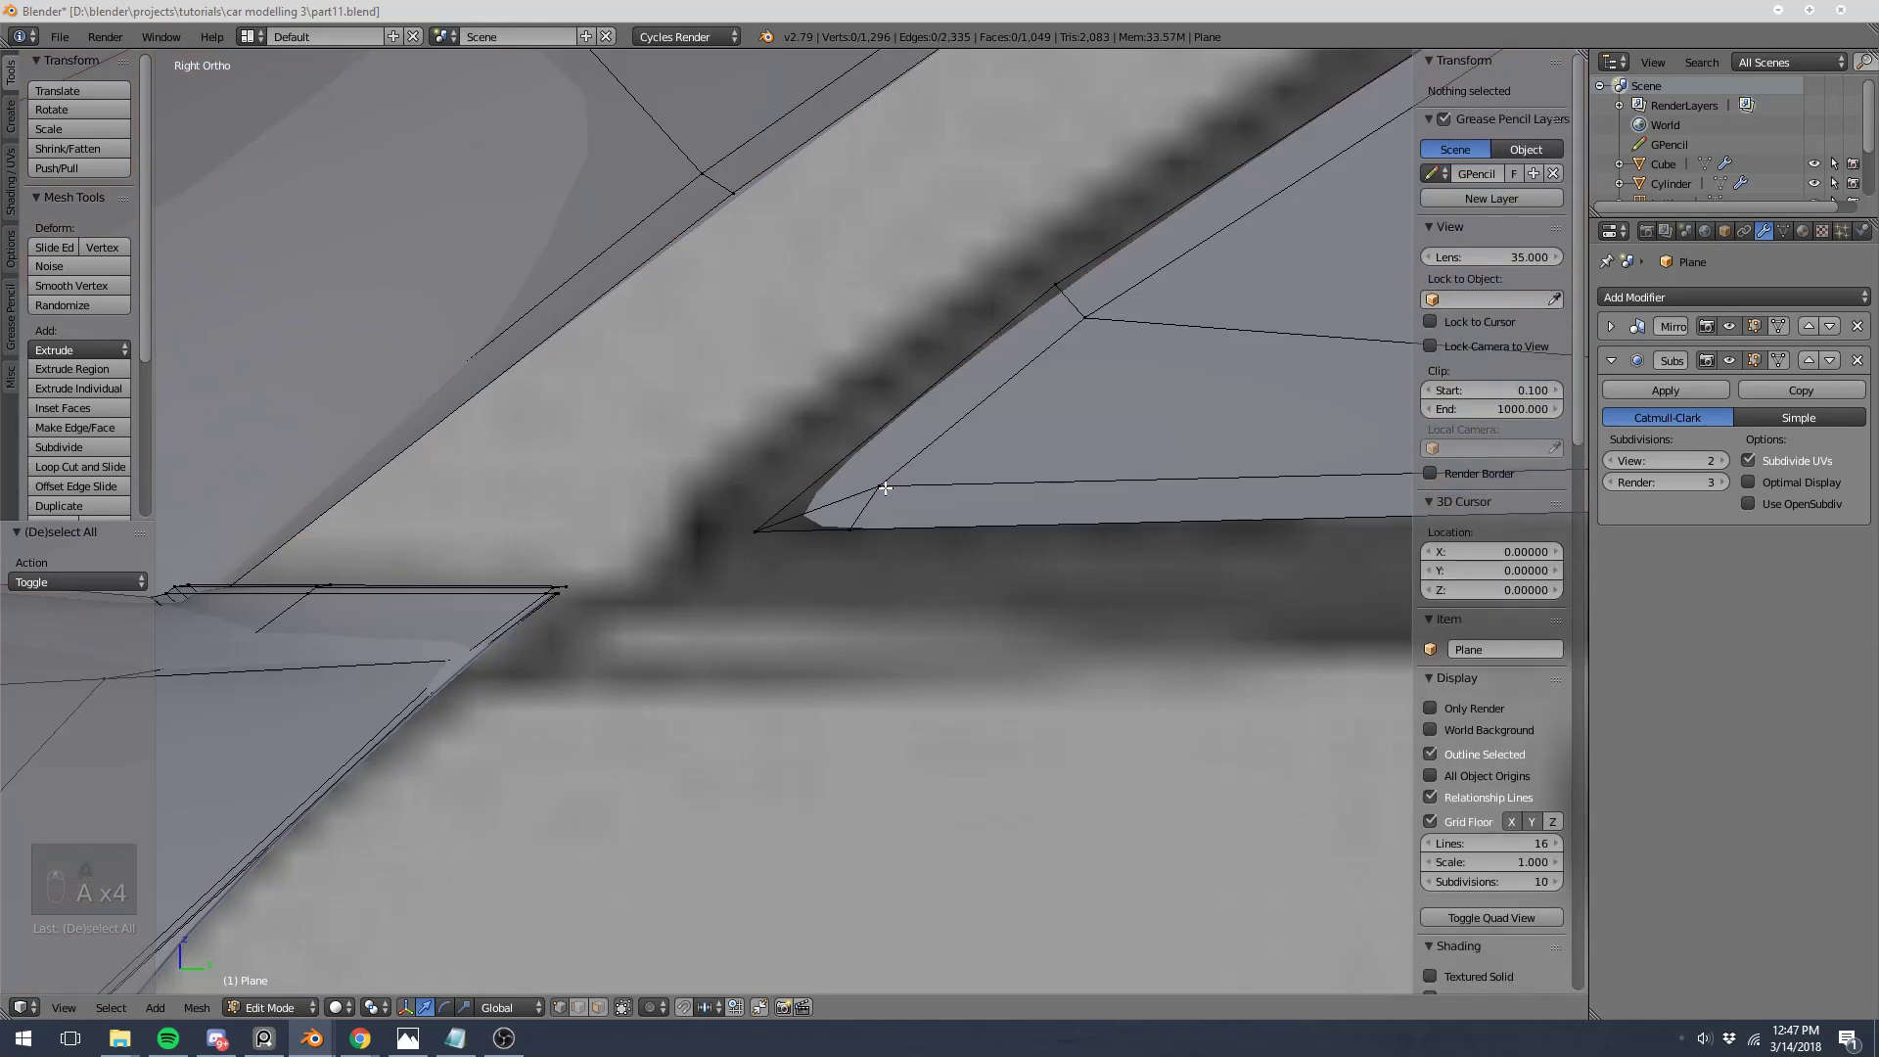
key("k")
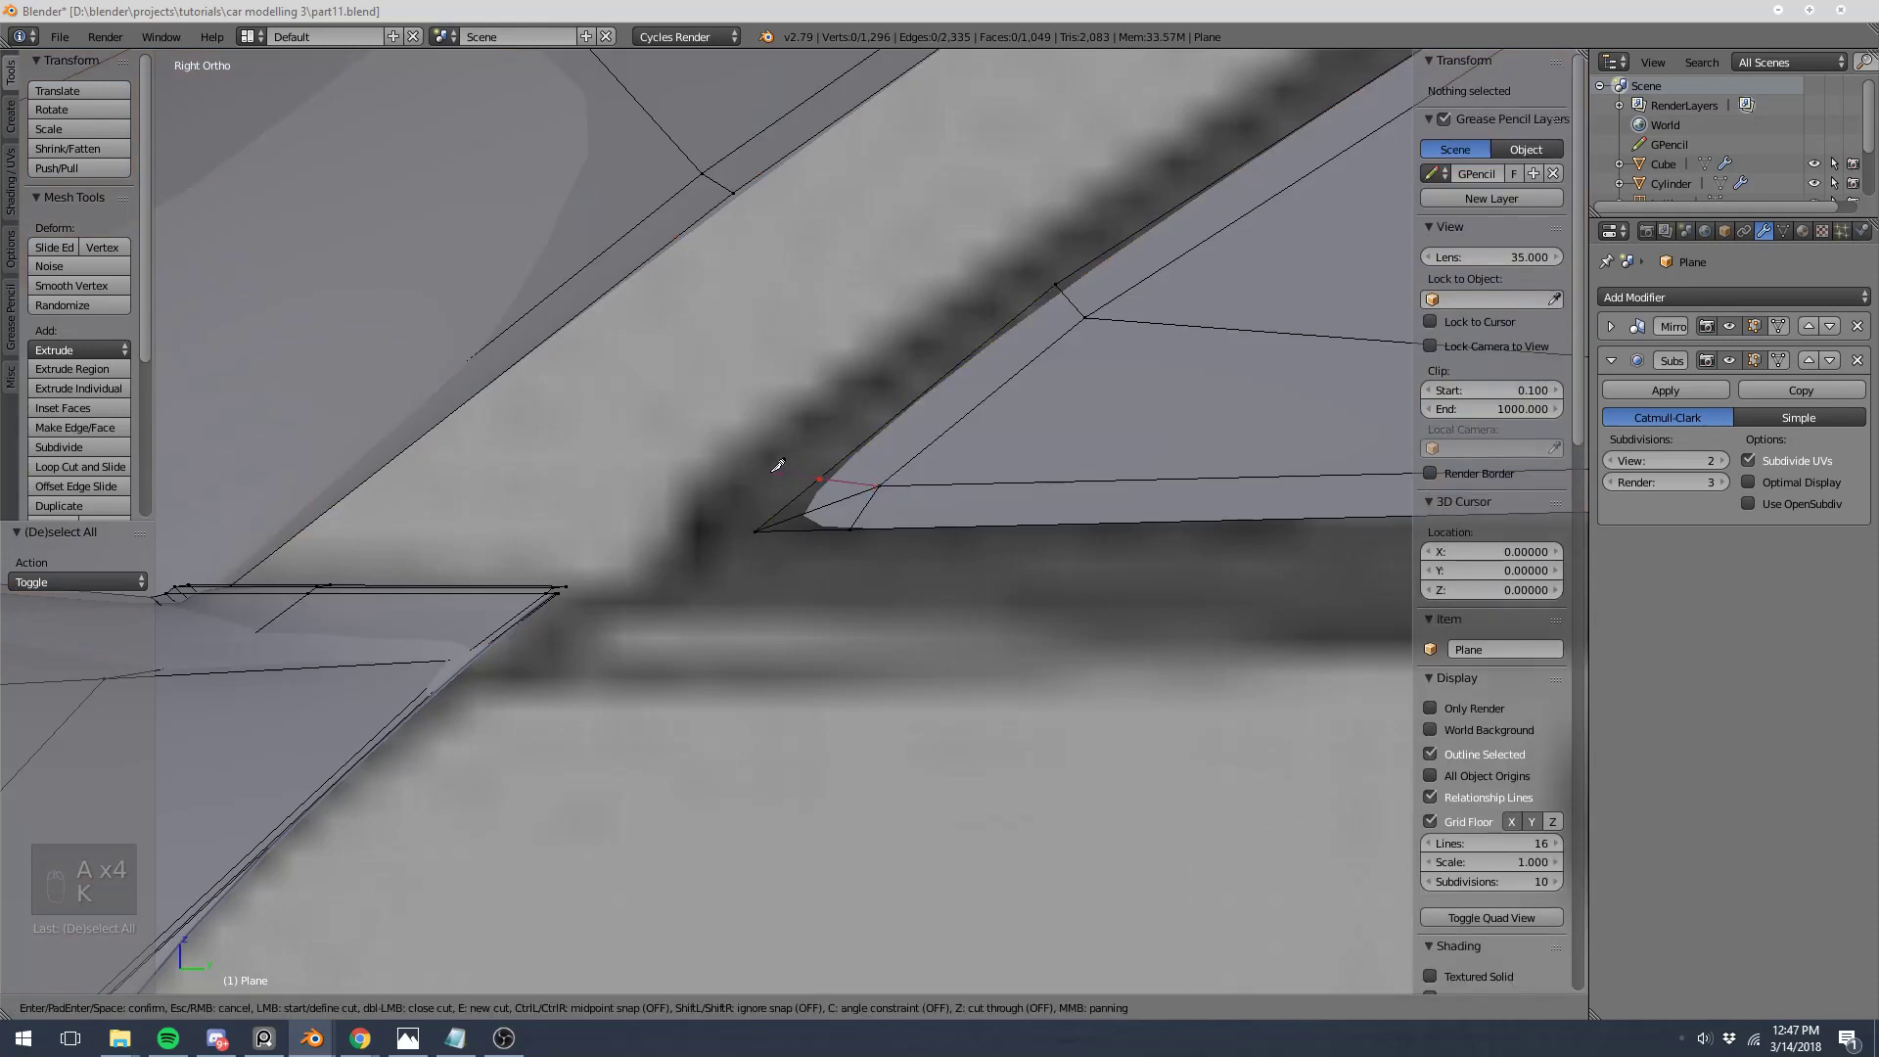
key("Return")
key("Tab")
scroll(846, 489, "down", 3)
key("a")
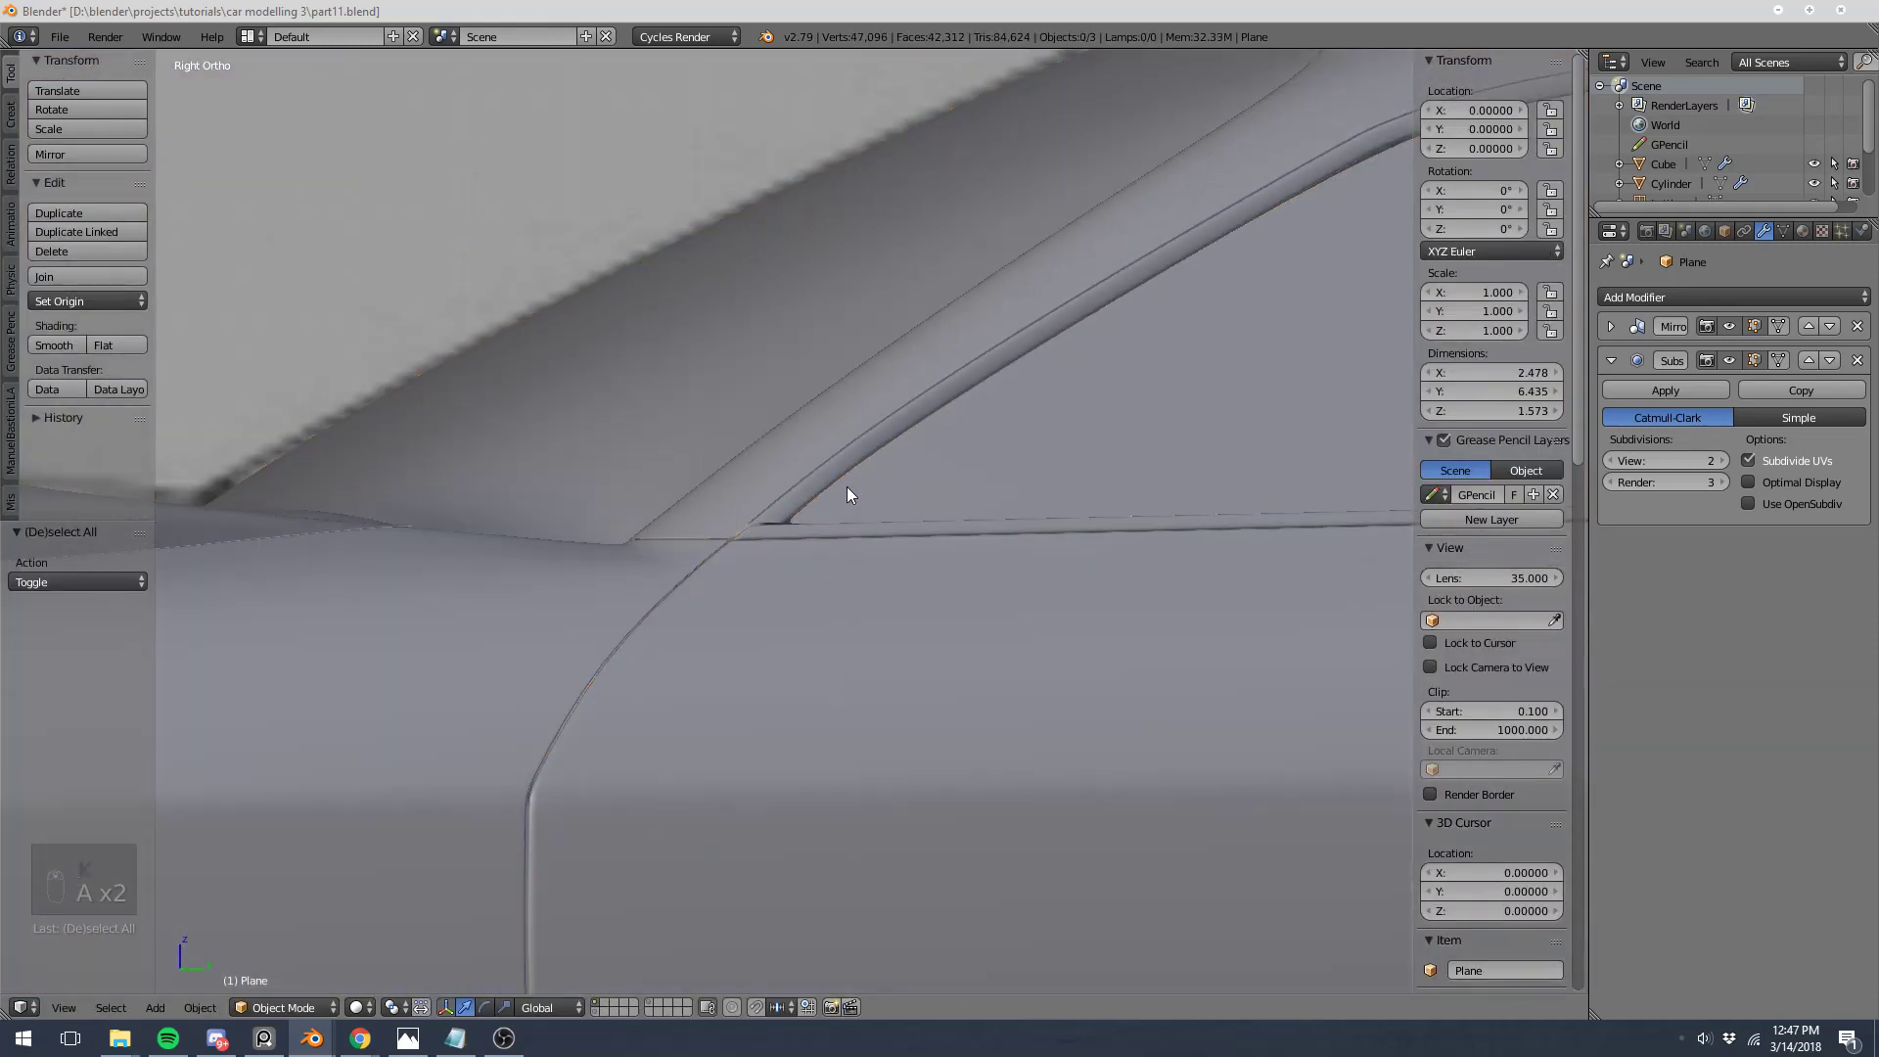
Step: Knife-cut from the inset's inner vertex above the door's rear gap to the window's lower border edge just behind that corner
scroll(849, 487, "down", 6)
scroll(755, 499, "up", 10)
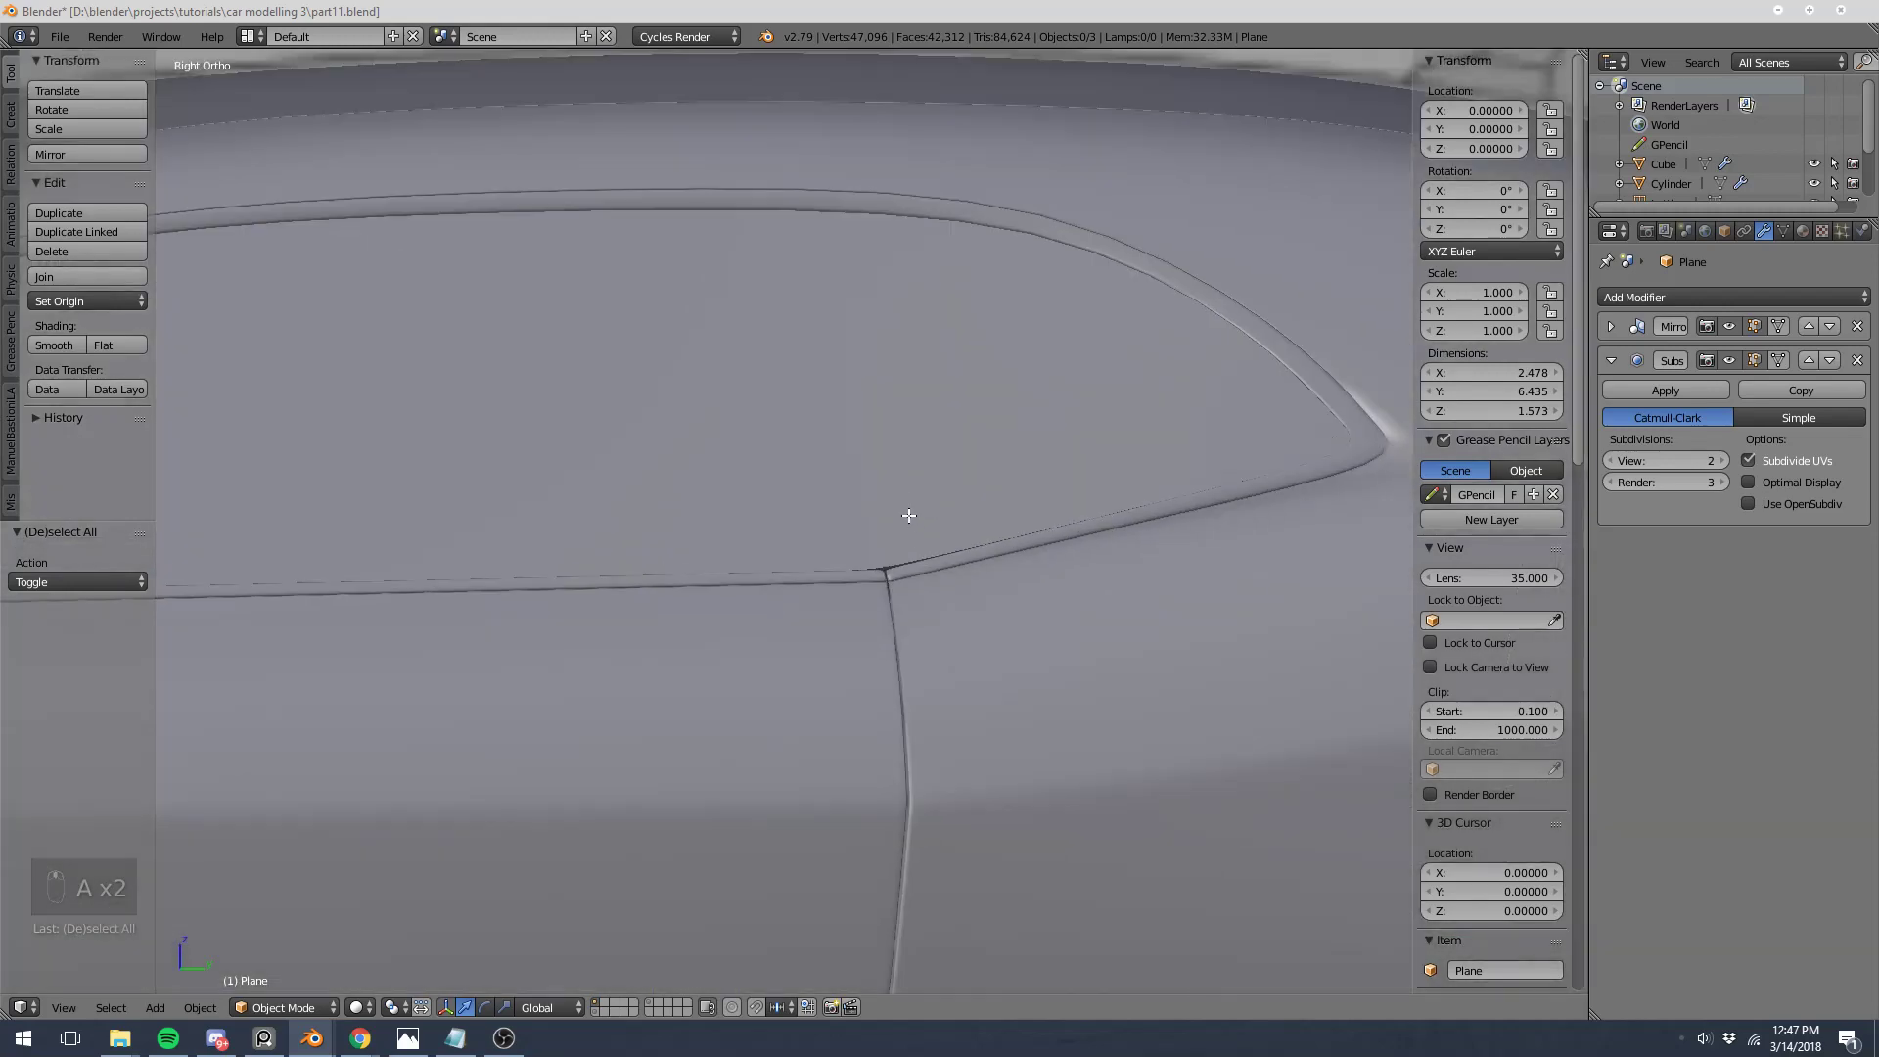
key("Tab")
scroll(831, 552, "up", 3)
key("k")
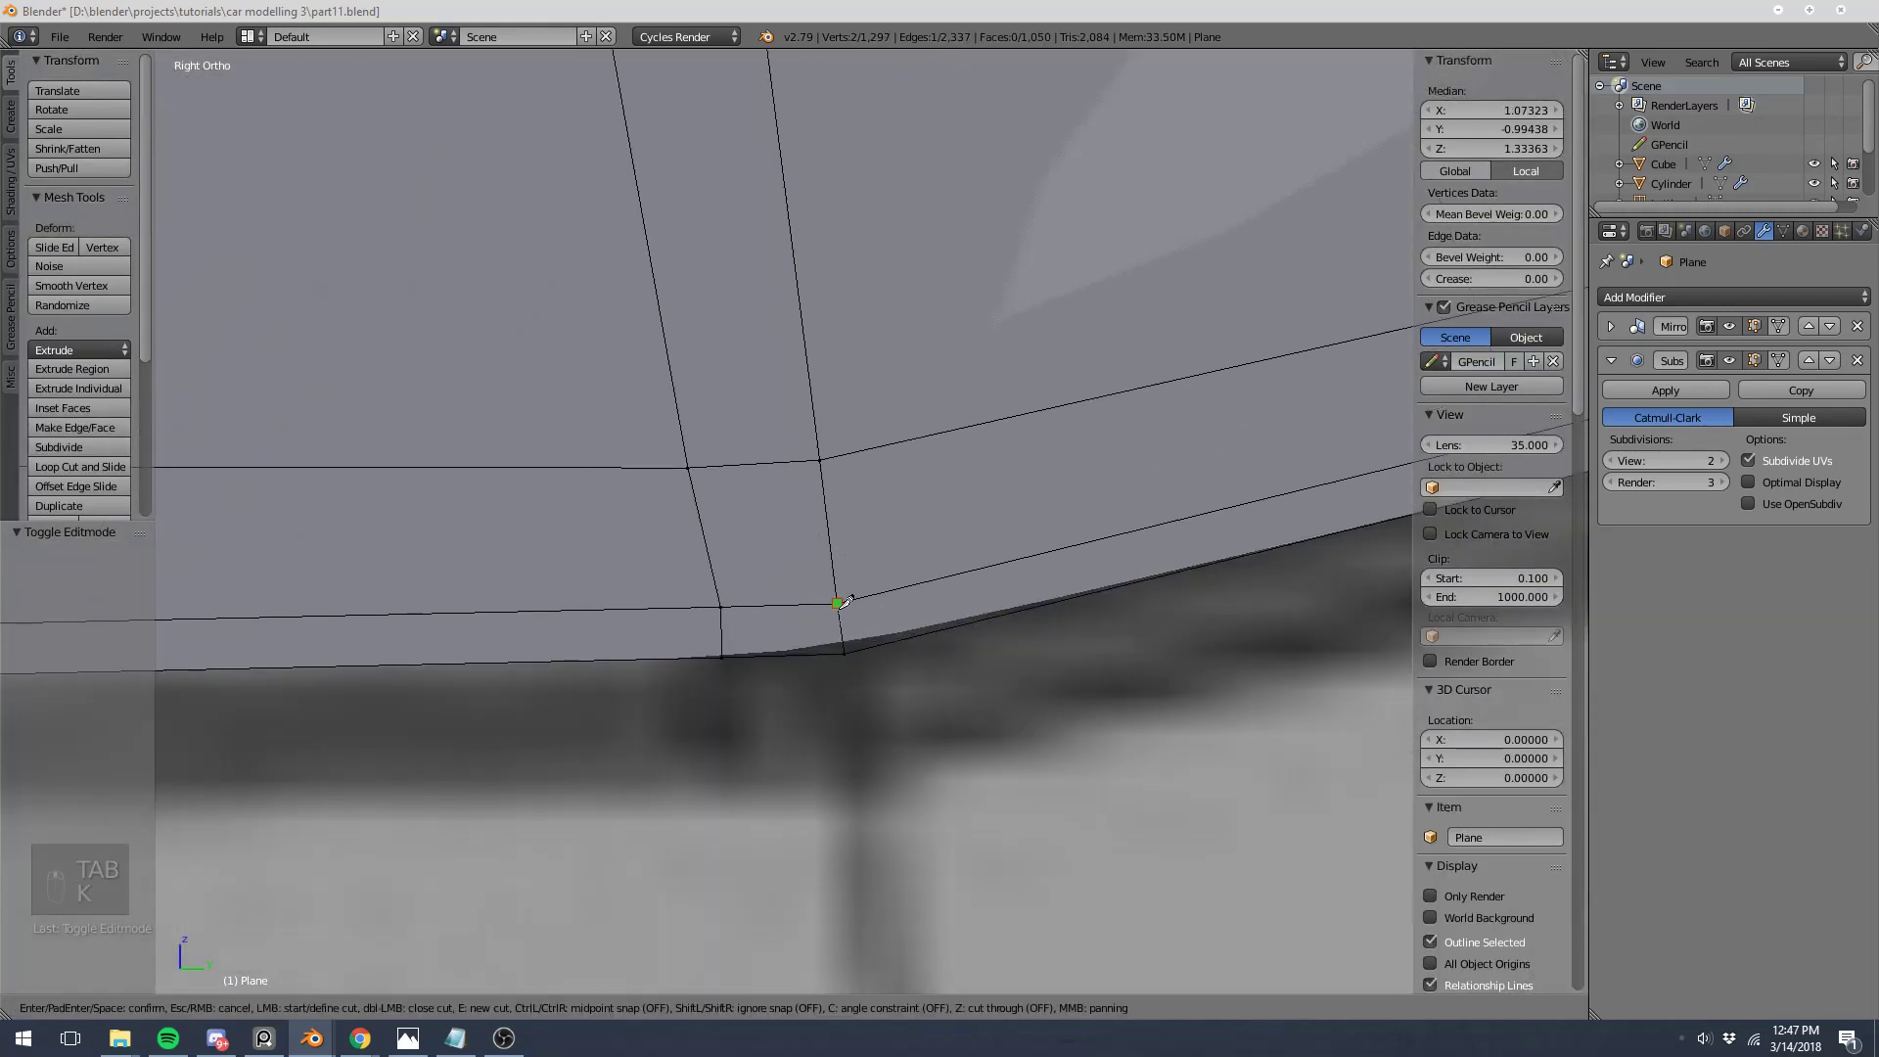
left_click(870, 647)
key("Return")
scroll(883, 653, "down", 4)
key("Tab")
scroll(878, 648, "down", 3)
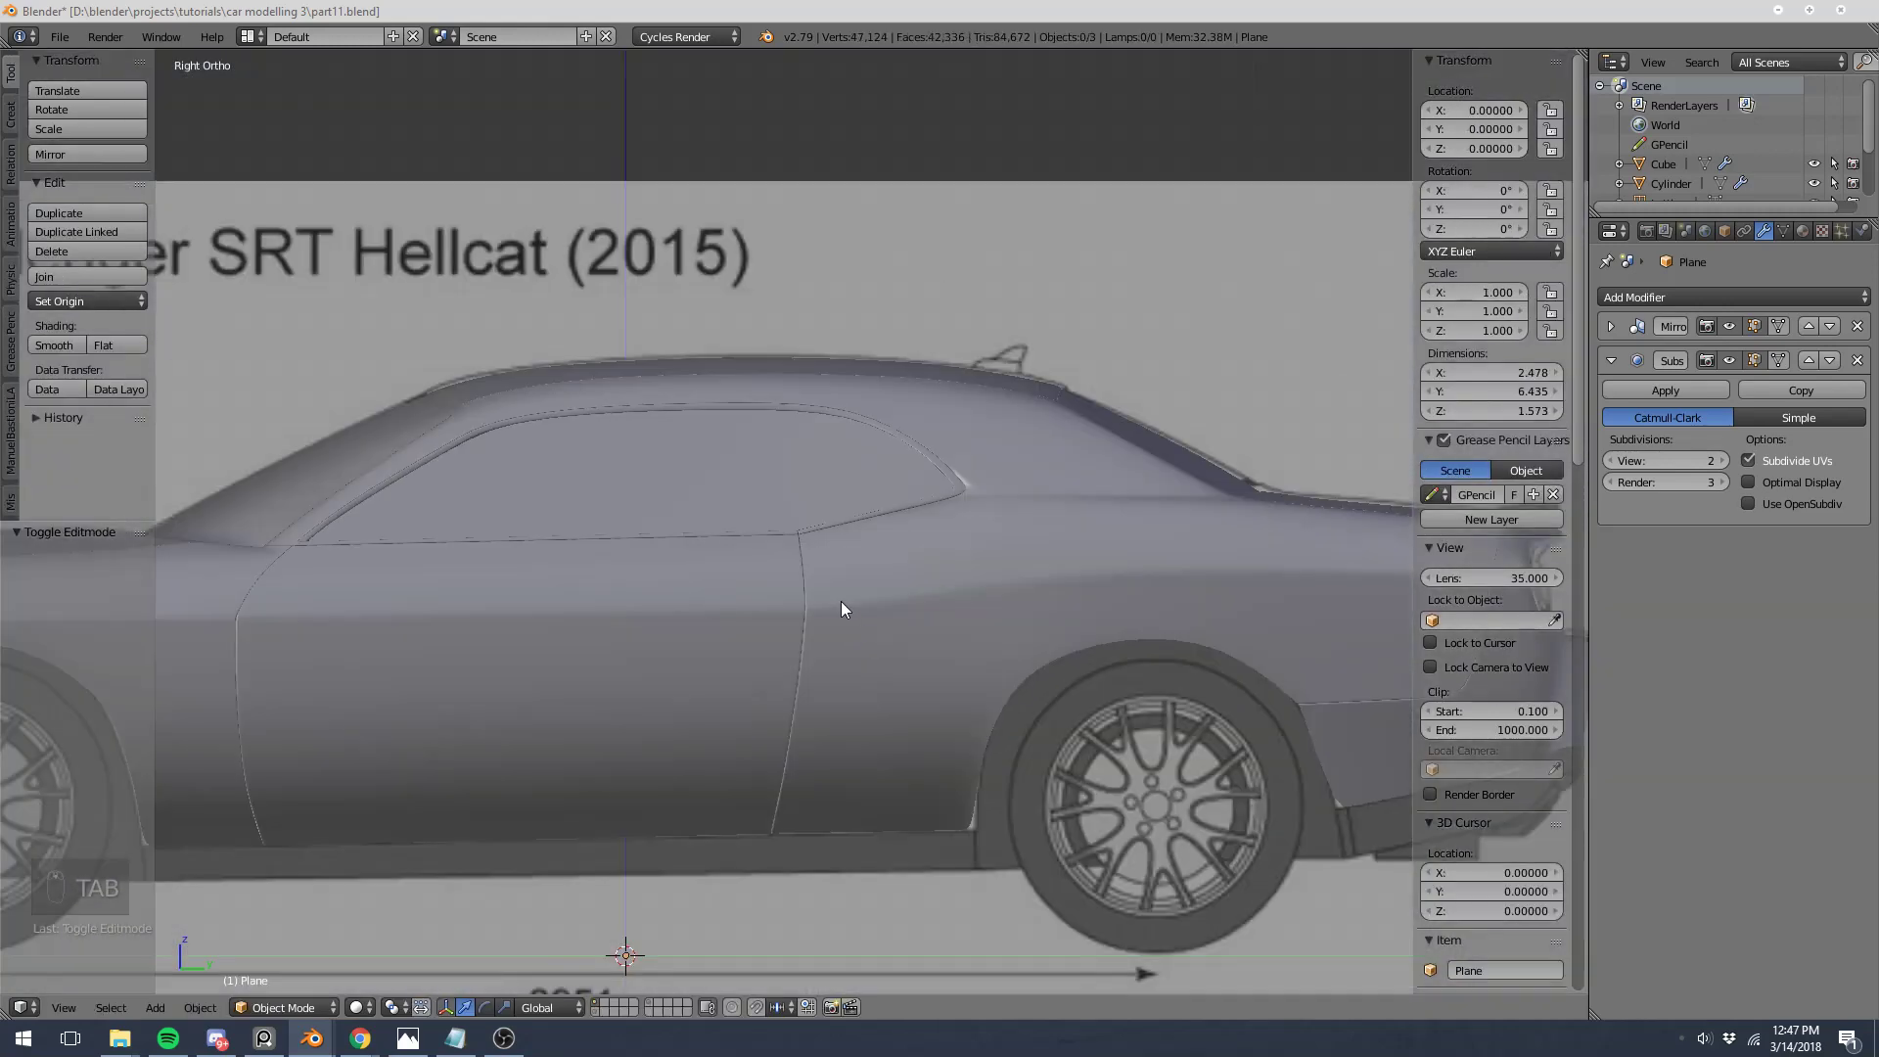
Step: Reveal all hidden geometry, clear the selection, and check the smoothed body around the side window
mouse_move(841, 601)
middle_mouse_down()
mouse_move(893, 670)
mouse_move(1018, 627)
mouse_move(832, 680)
mouse_move(725, 642)
mouse_move(872, 655)
mouse_move(838, 633)
mouse_move(750, 746)
mouse_move(1015, 590)
mouse_move(914, 637)
mouse_move(858, 631)
middle_mouse_up()
key("Tab")
key("Tab")
key("Tab")
key("alt+h")
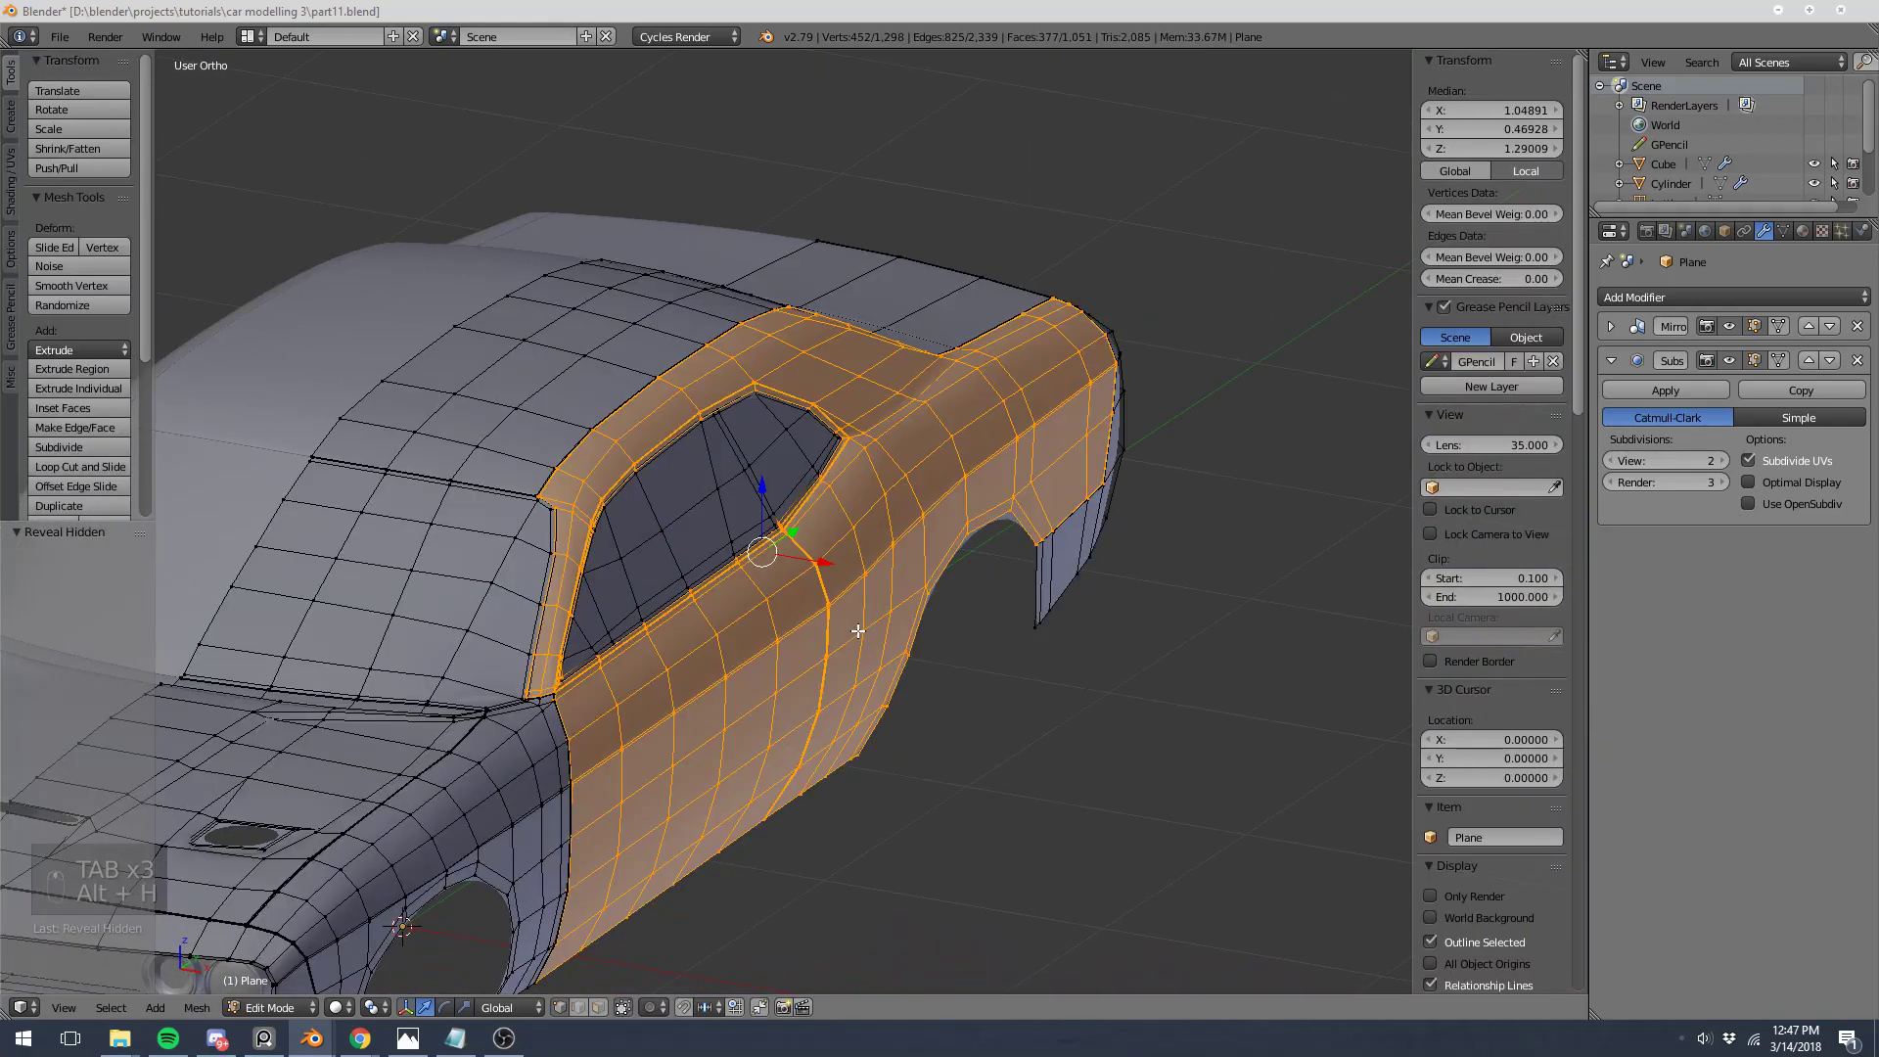
key("a")
key("Tab")
middle_click_drag(841, 526, 531, 544)
middle_click_drag(548, 498, 775, 460)
Step: In the right side view, slide the middle vertex of the window divider's rear edge line forward with a factor of 0.190
key("KP_3")
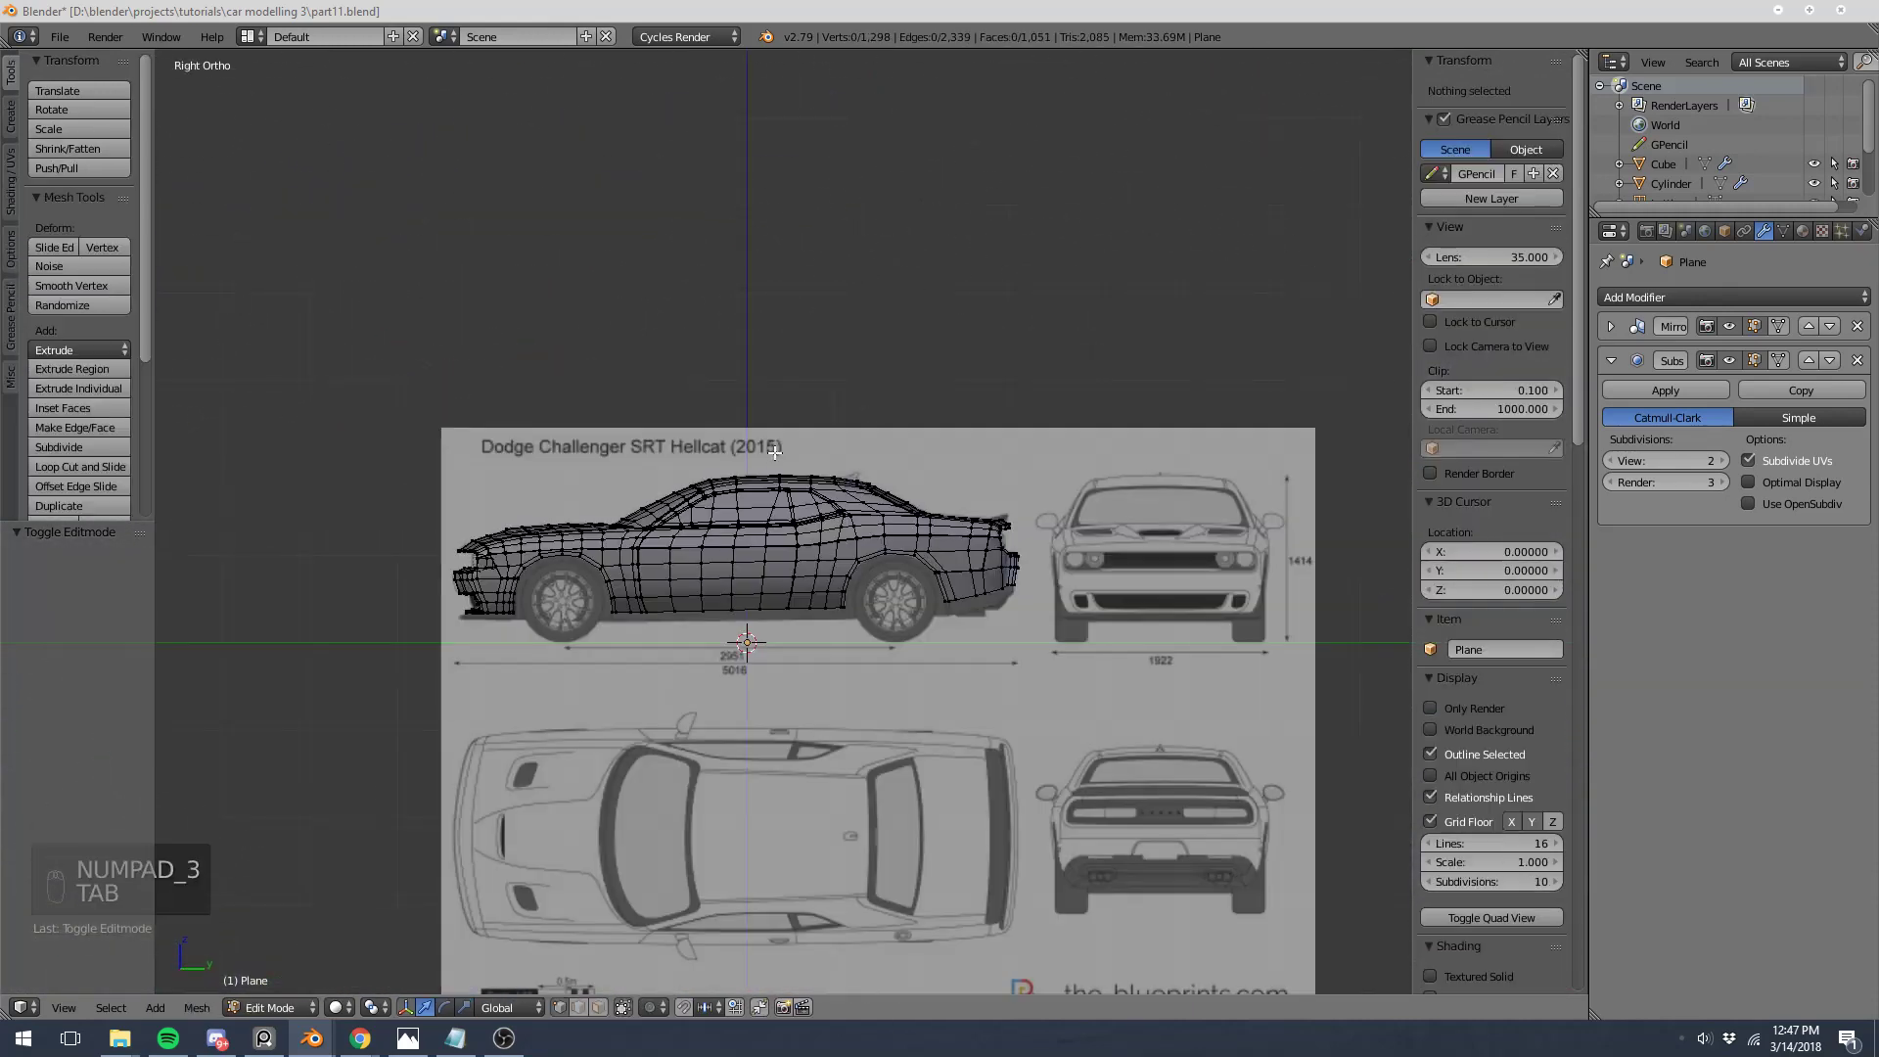
scroll(823, 519, "up", 8)
key("Tab")
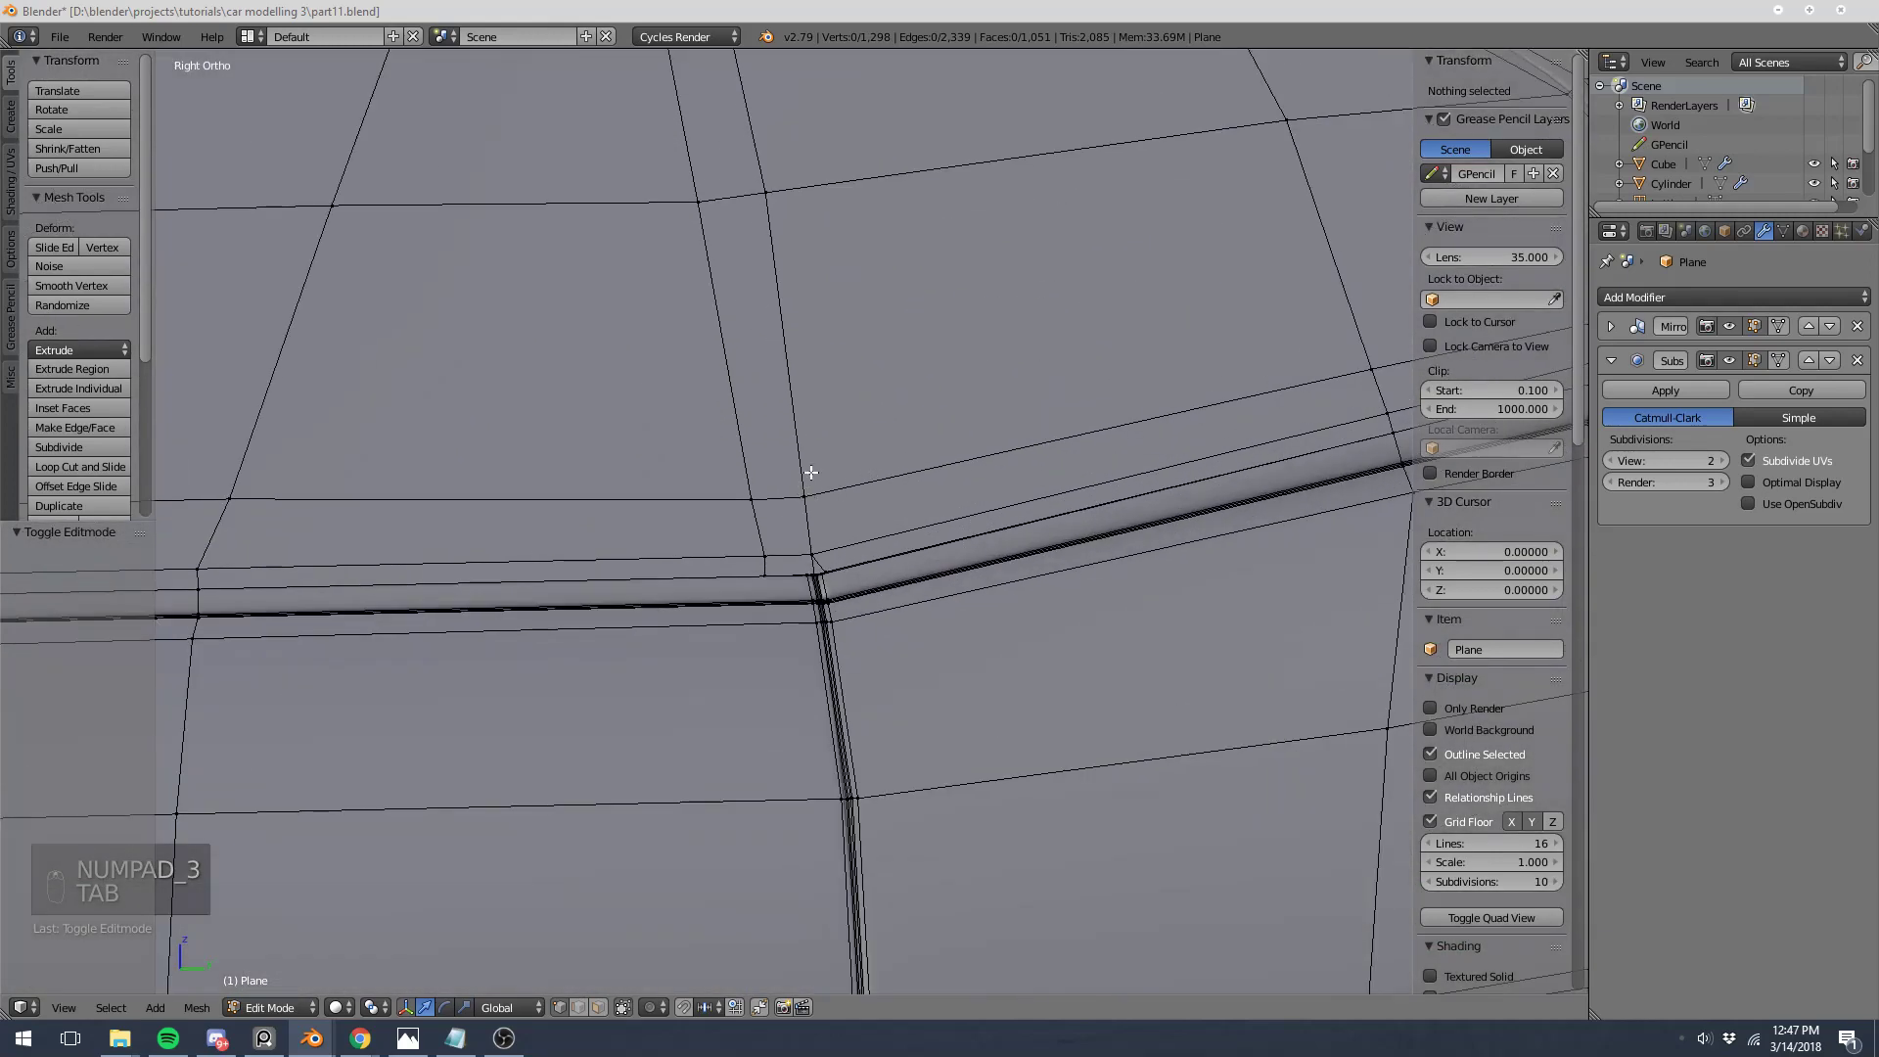
key("z")
key("z")
right_click(775, 294)
key("g")
key("g")
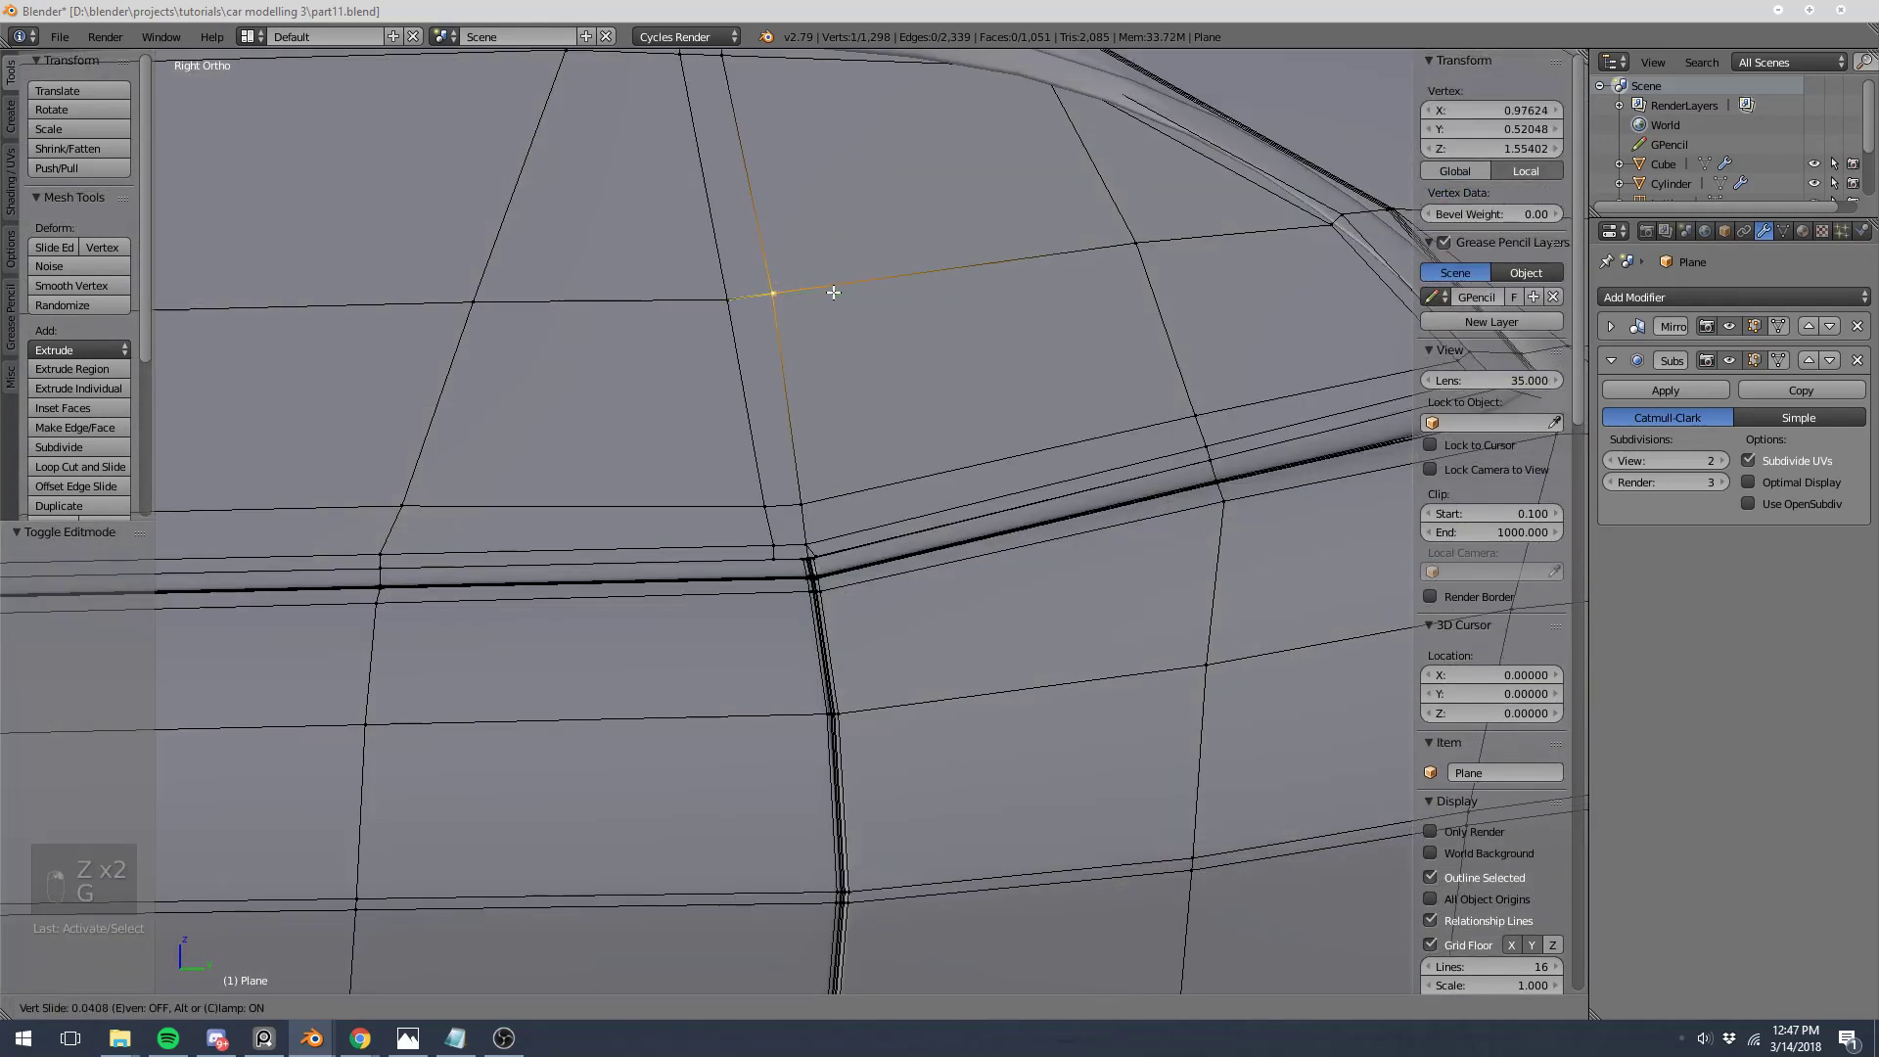
left_click(825, 294)
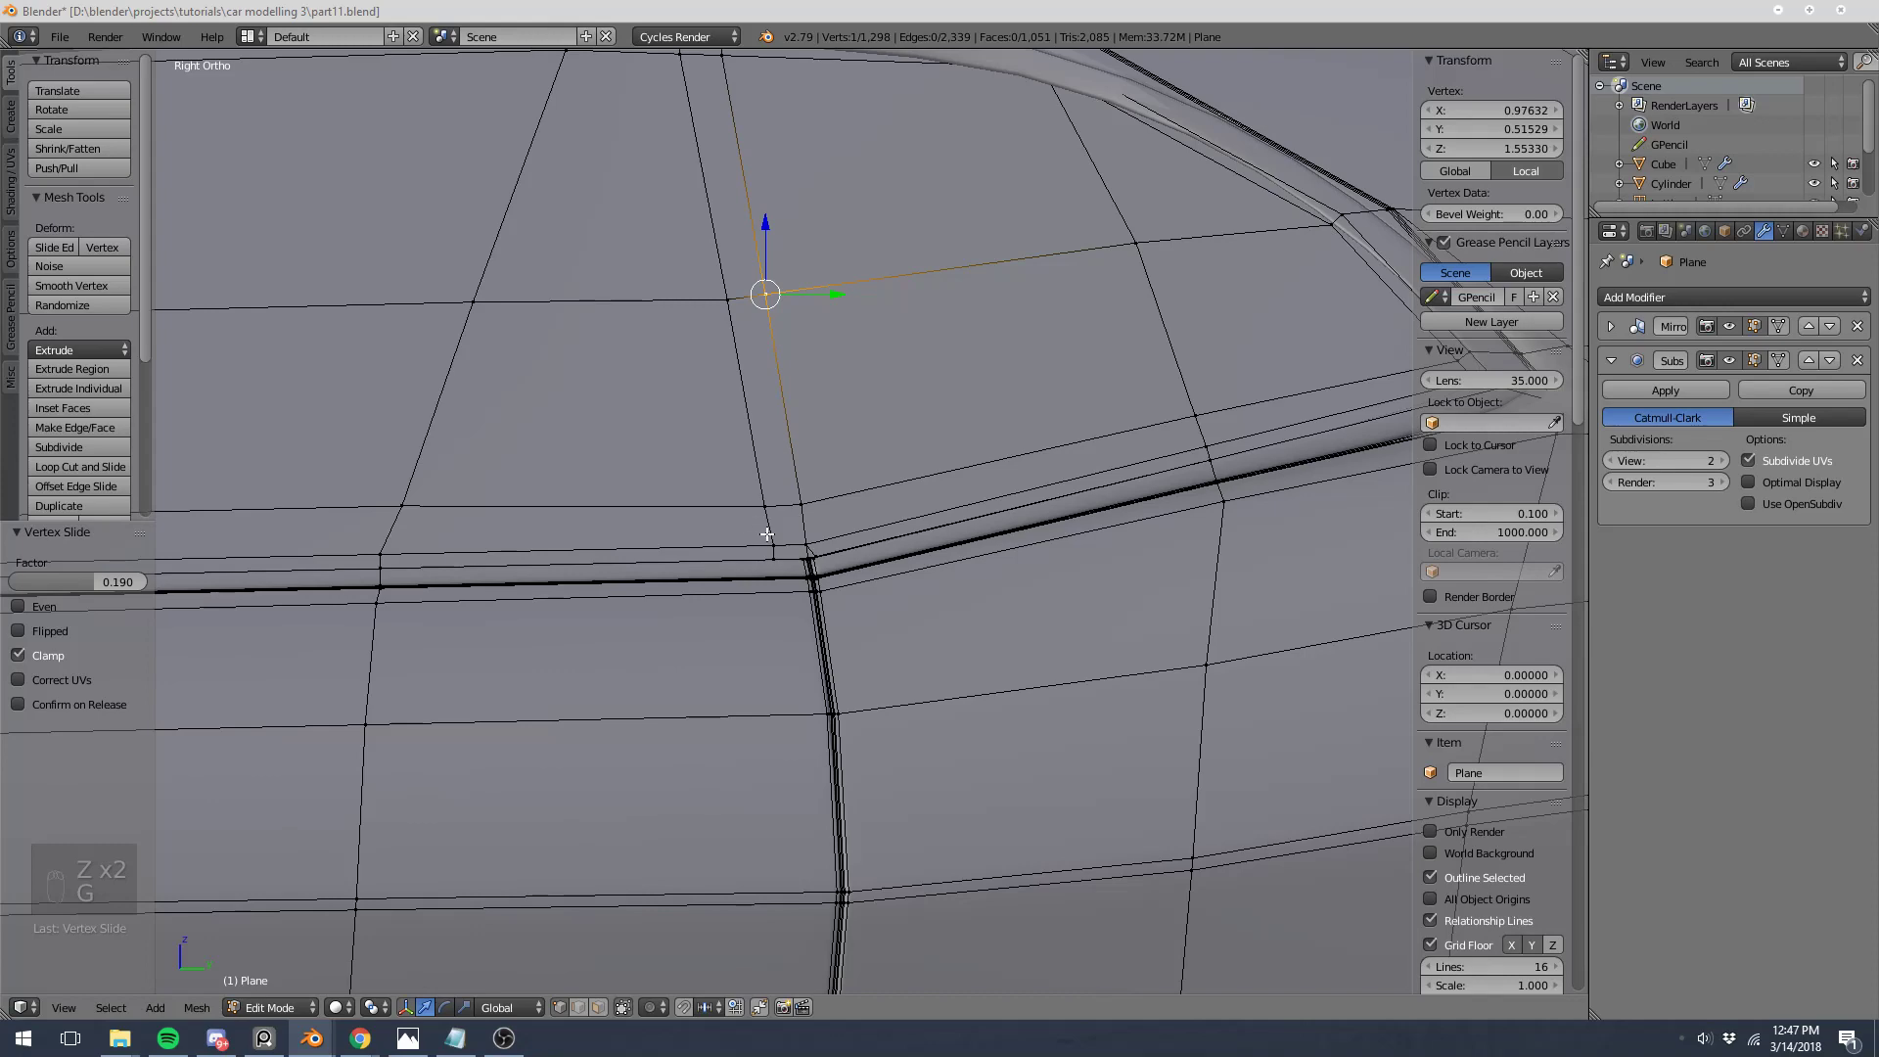
Step: Edge-slide the divider's front lower vertices slightly rearward along the window's bottom edge with a factor of 0.011
right_click(777, 561, "shift")
key("z")
scroll(954, 533, "up", 2)
key("g")
key("g")
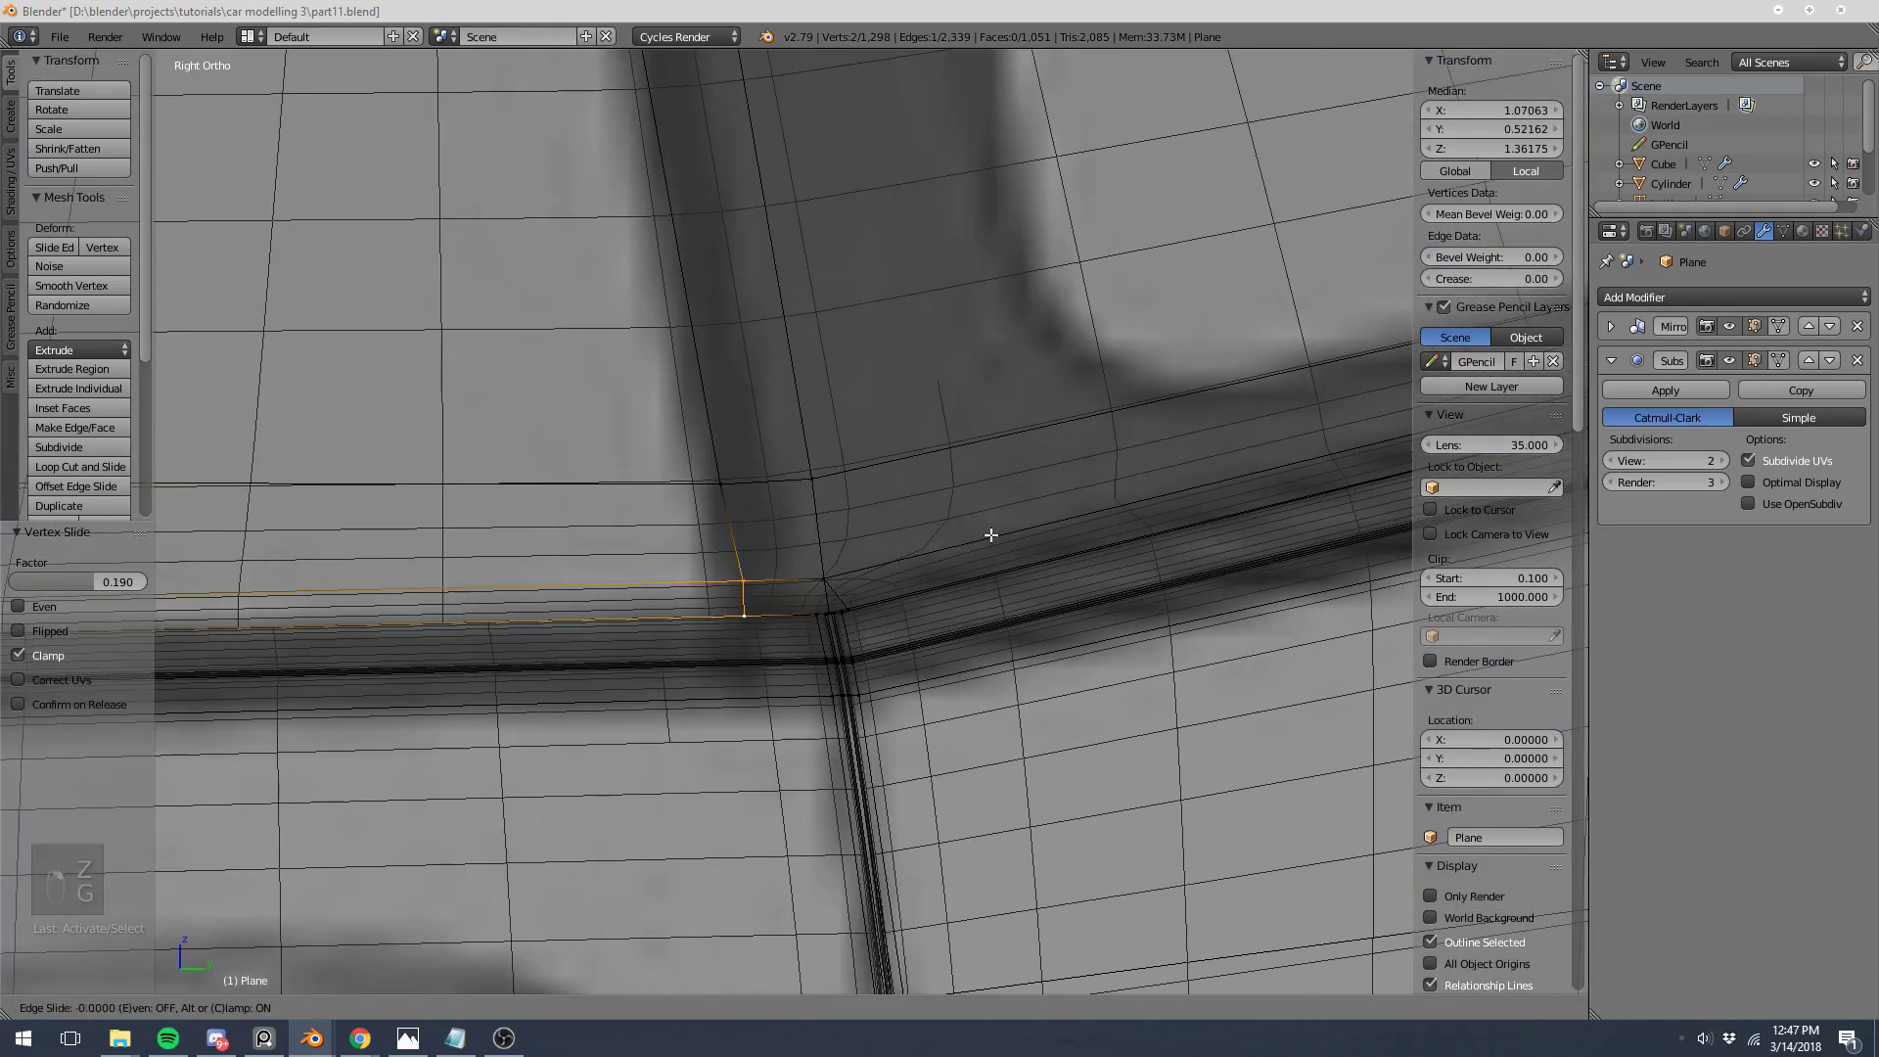
left_click(941, 532)
key("z")
scroll(939, 532, "down", 3)
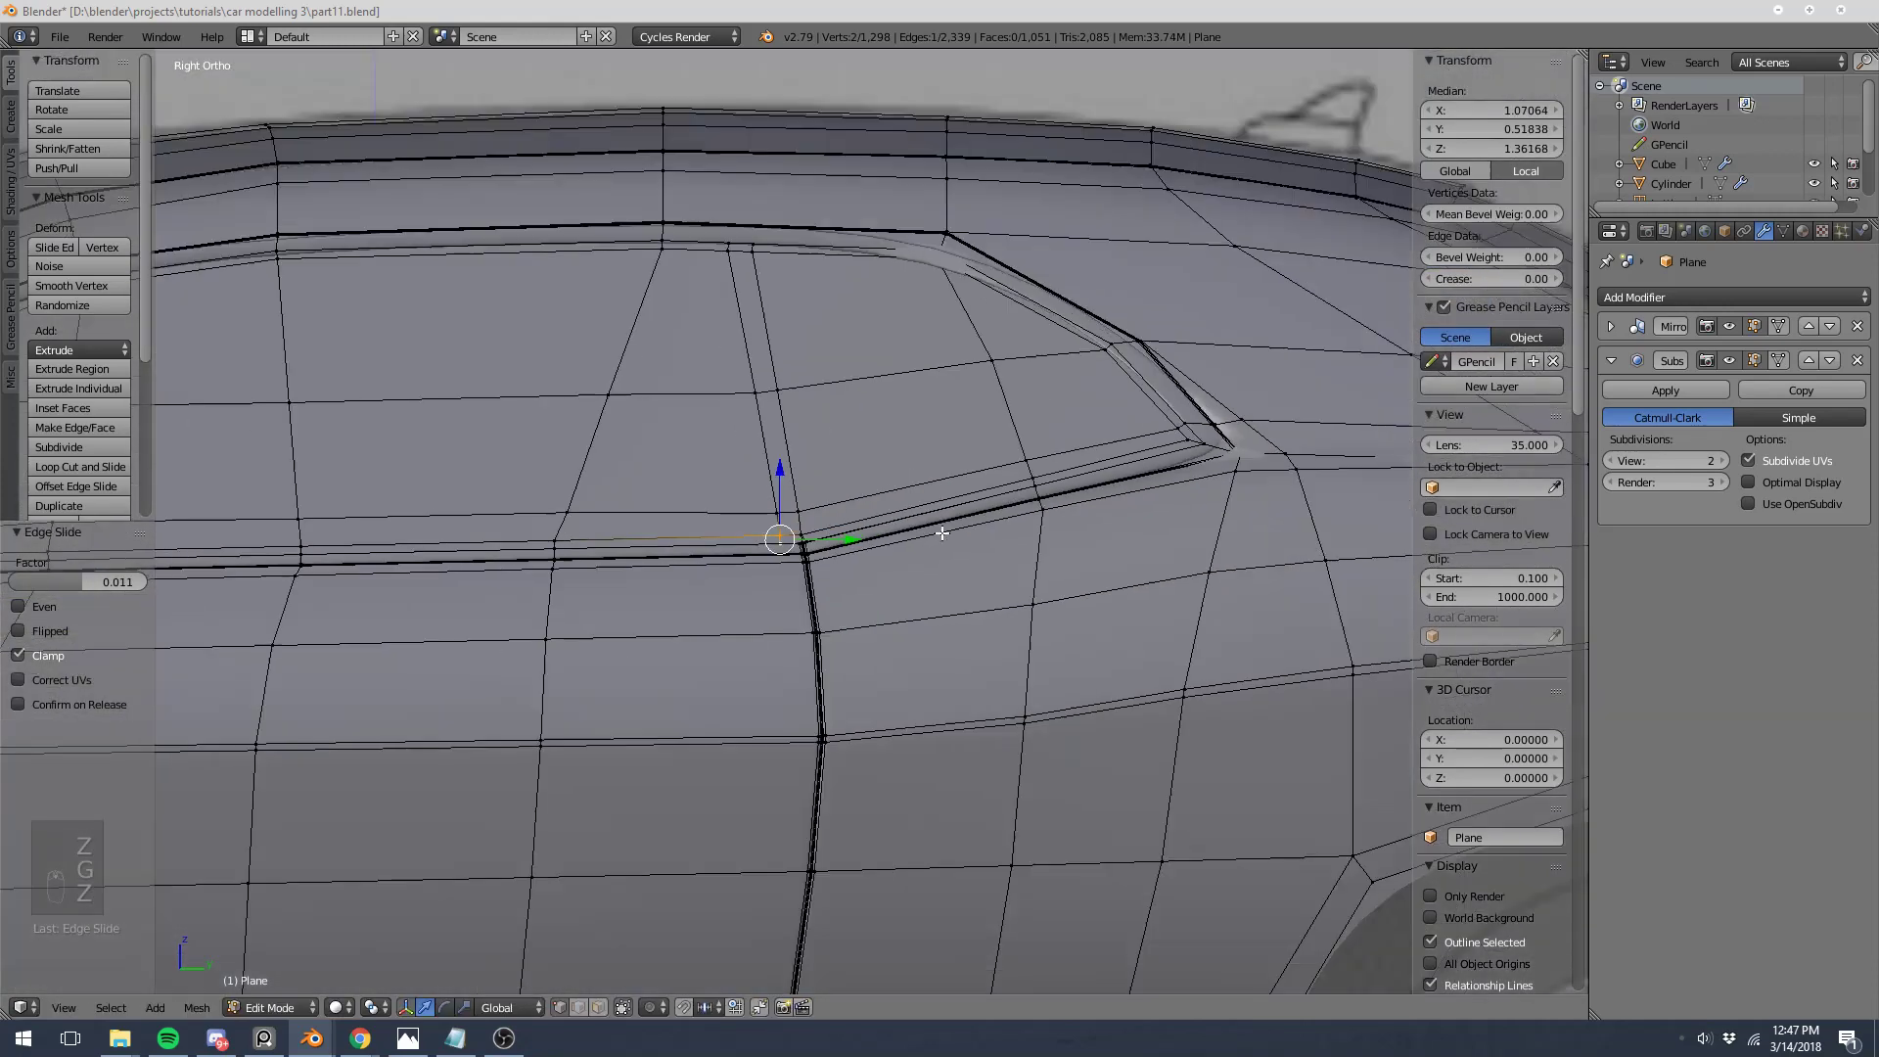
Step: Isolate the linked side window by hiding all other geometry, and overlay it on the blueprint in wireframe
key("Tab")
key("Tab")
key("z")
key("z")
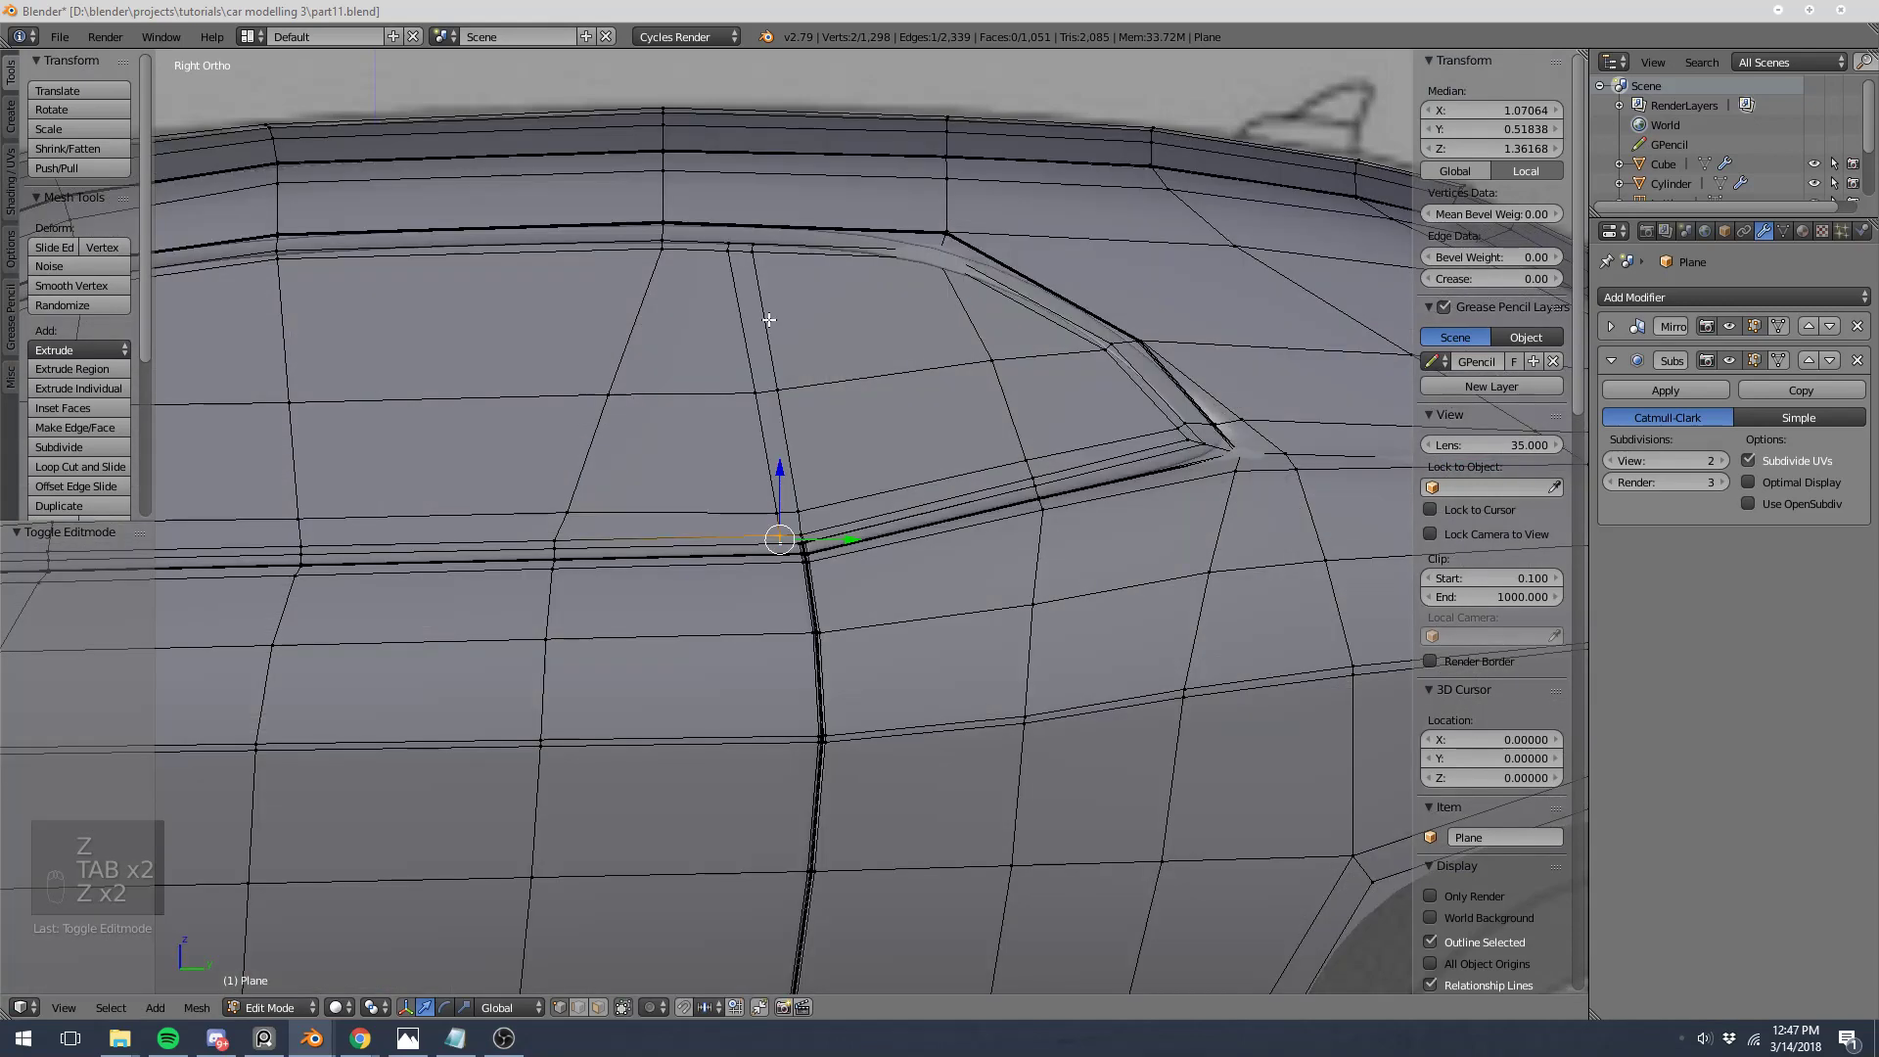
middle_click_drag(769, 307, 685, 376, "shift")
key("a")
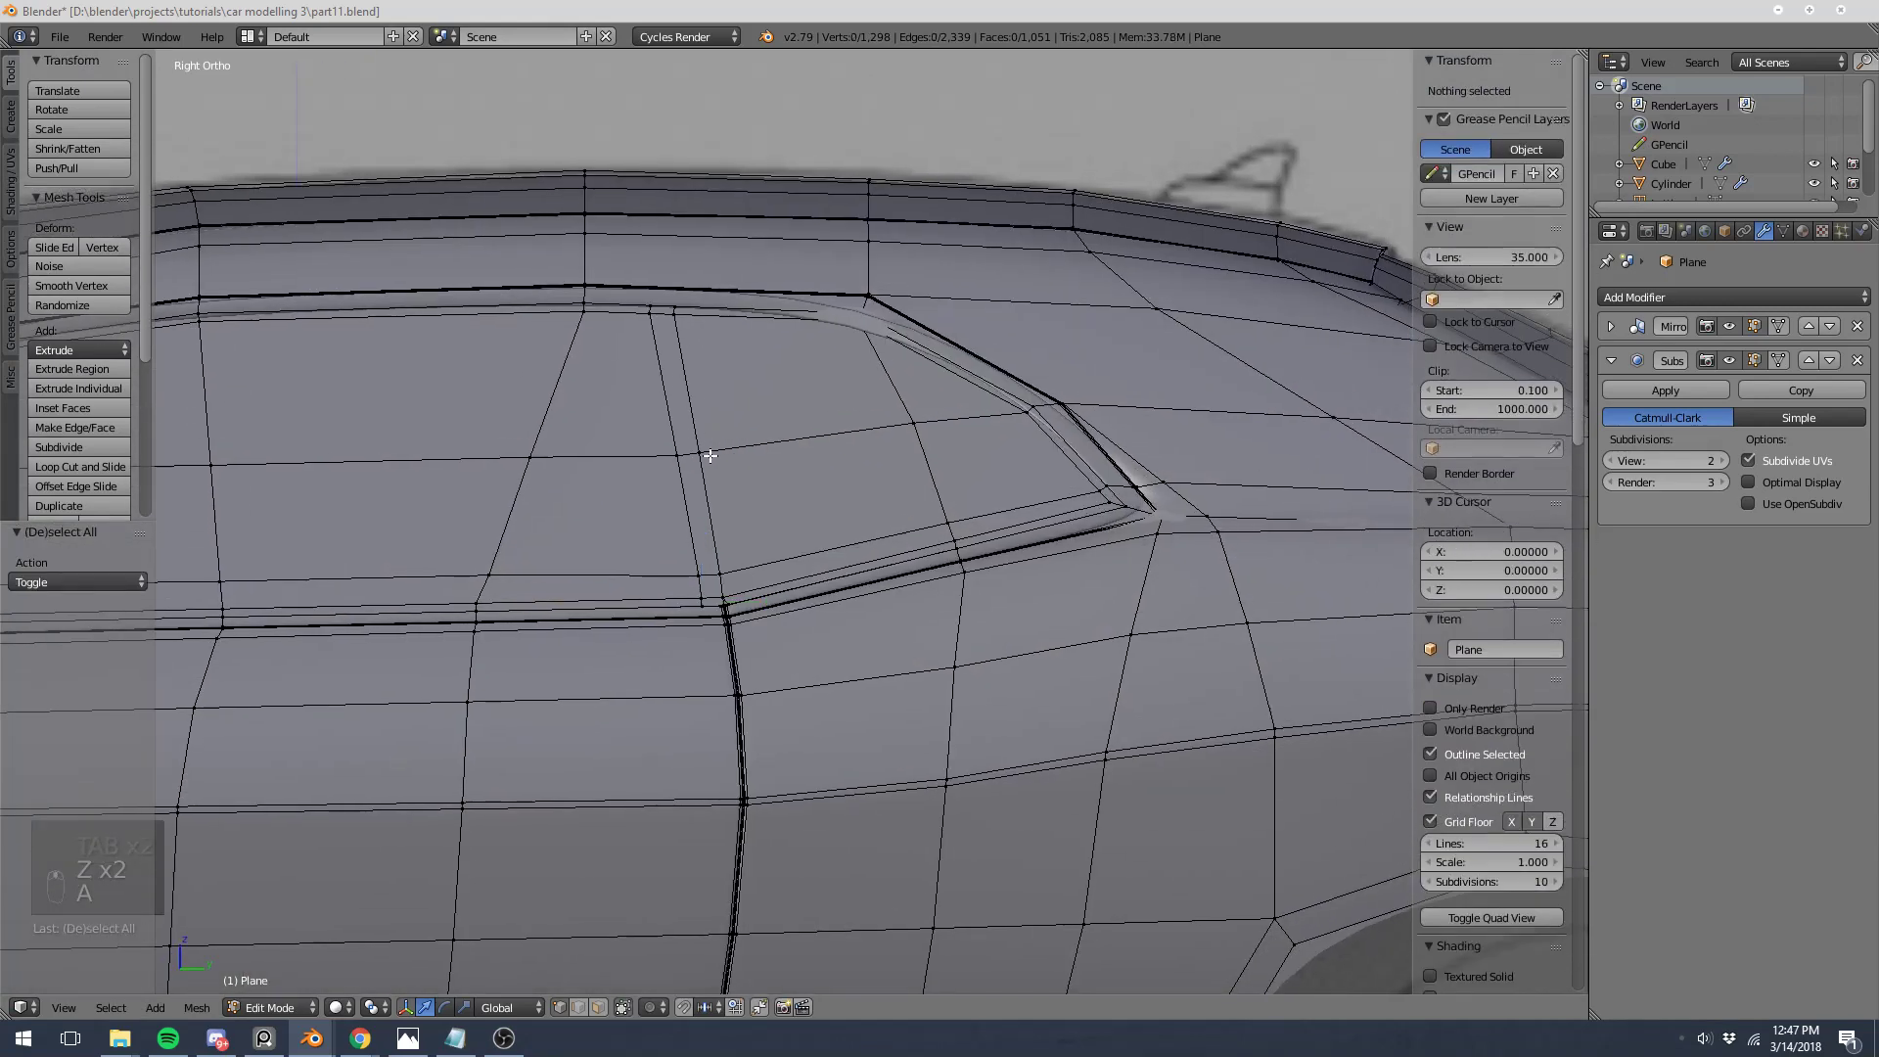
key("l")
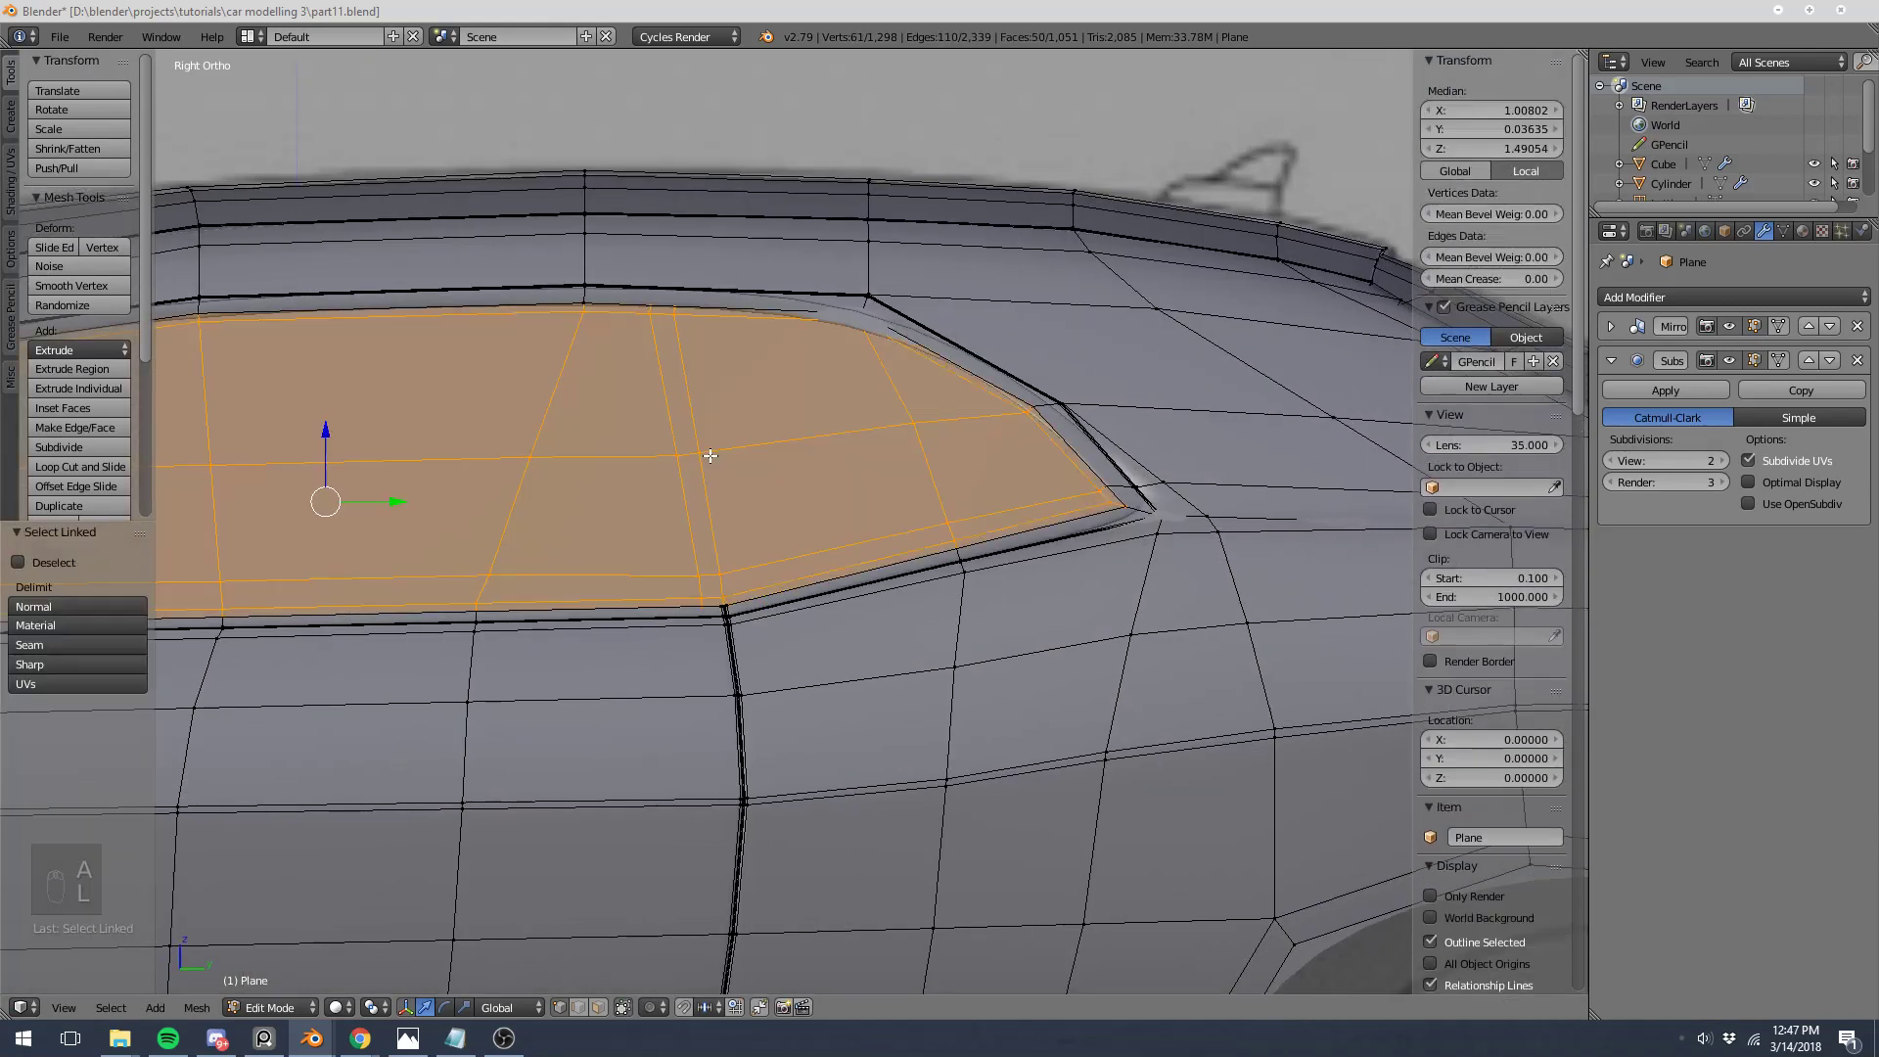
key("ctrl+i")
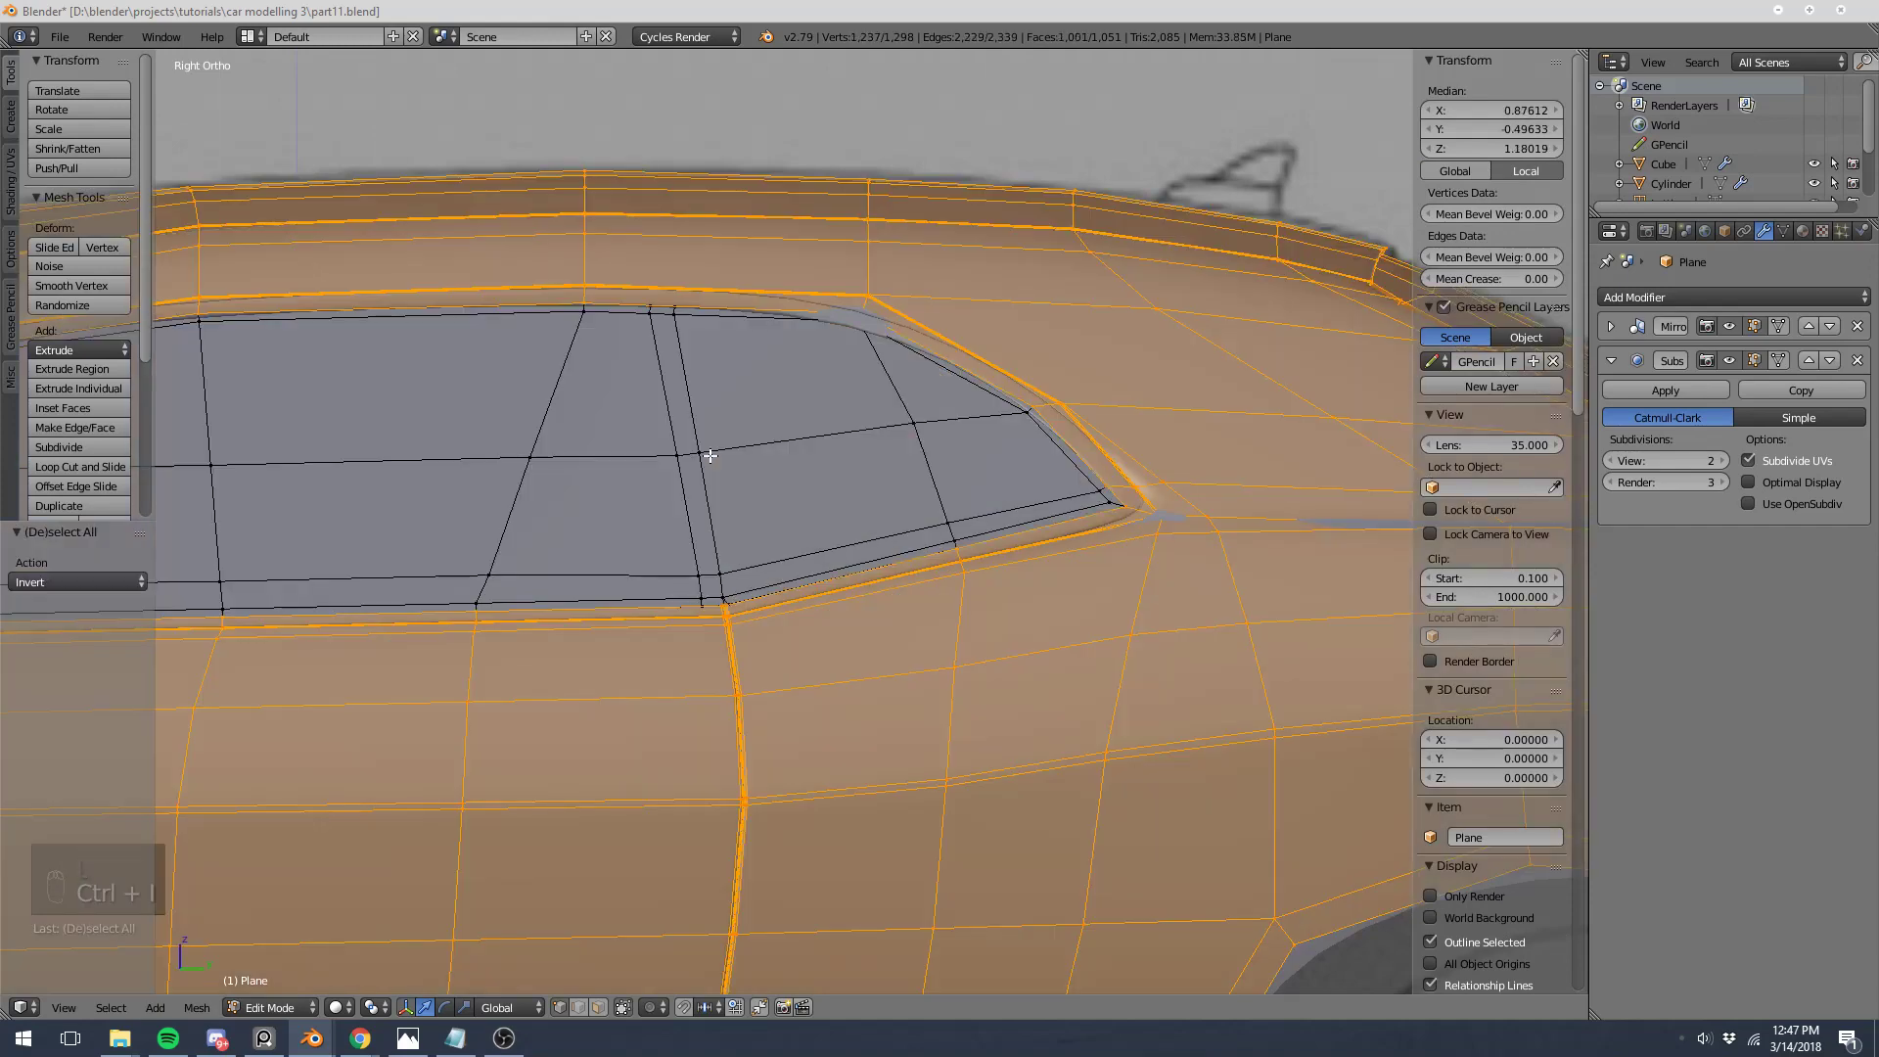
key("h")
key("z")
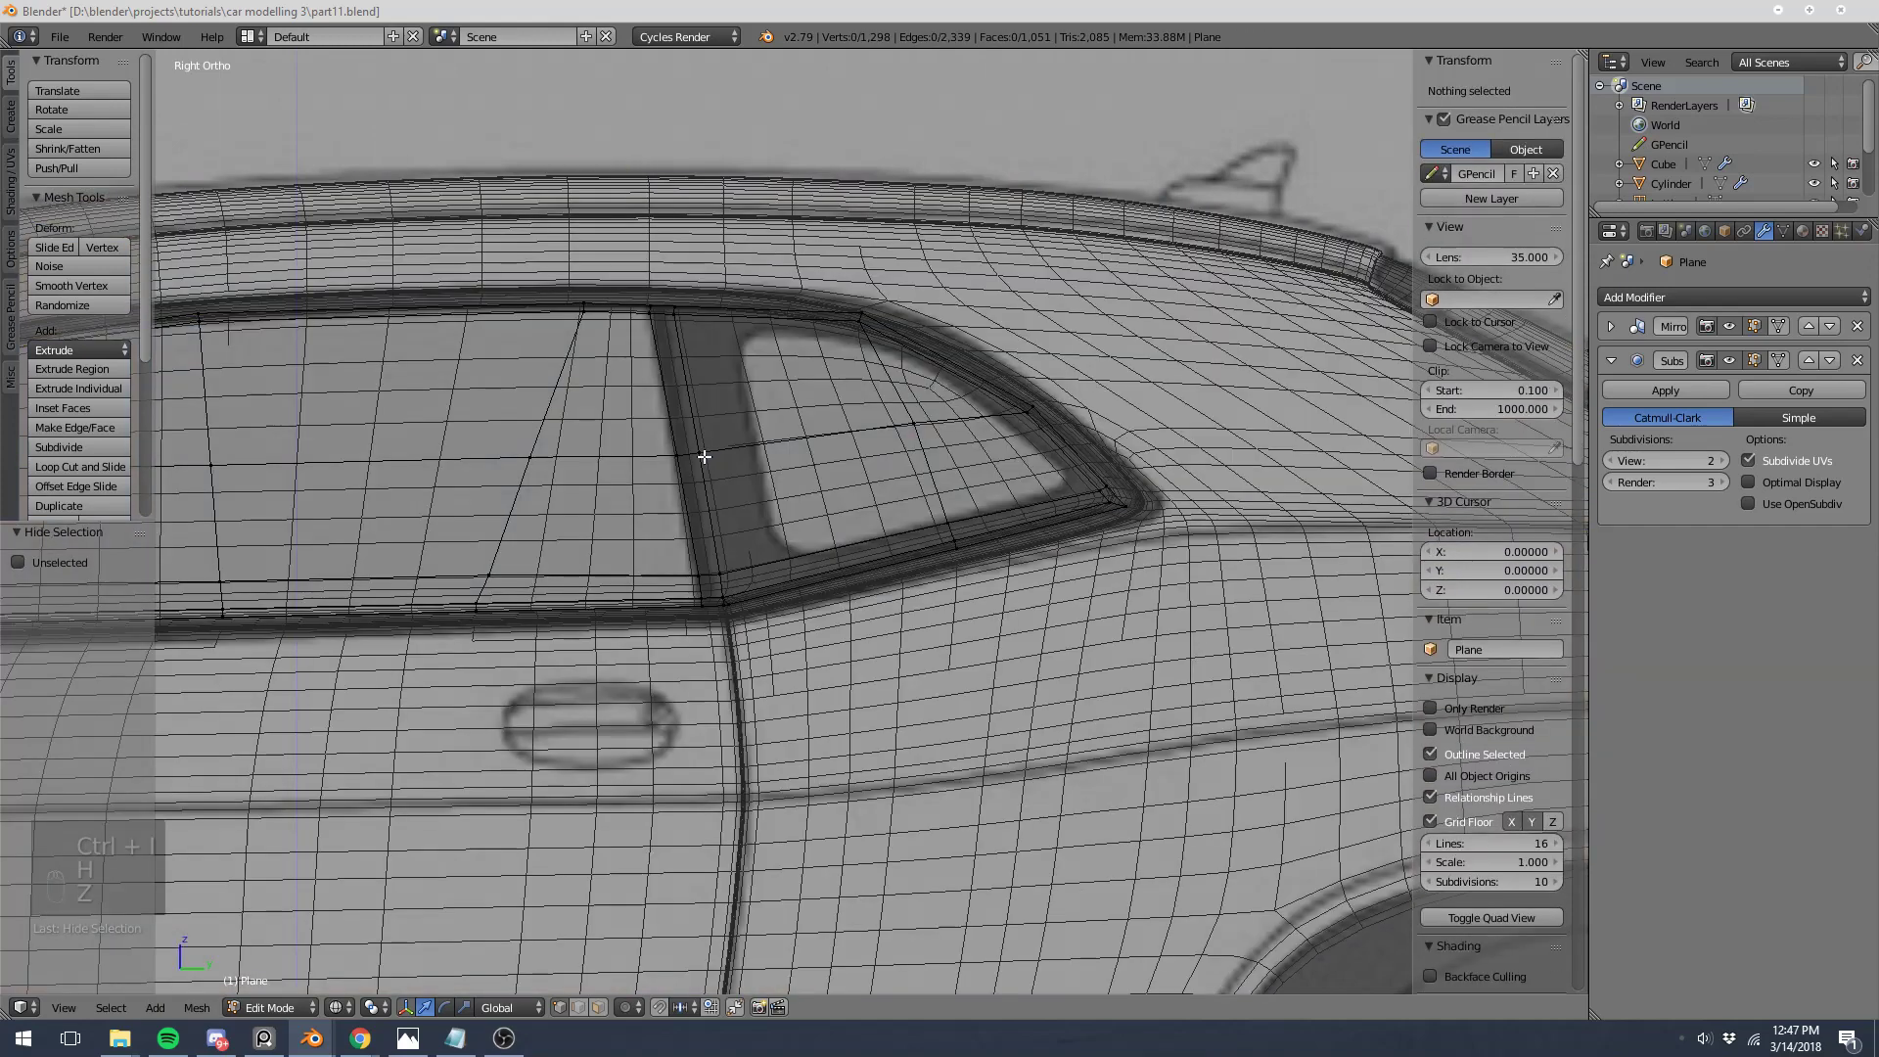
Step: Slide the middle vertex of the divider's front edge line with a factor of 0.004 to match the blueprint
scroll(646, 411, "up", 3)
key("z")
right_click(591, 407)
key("z")
key("g")
key("g")
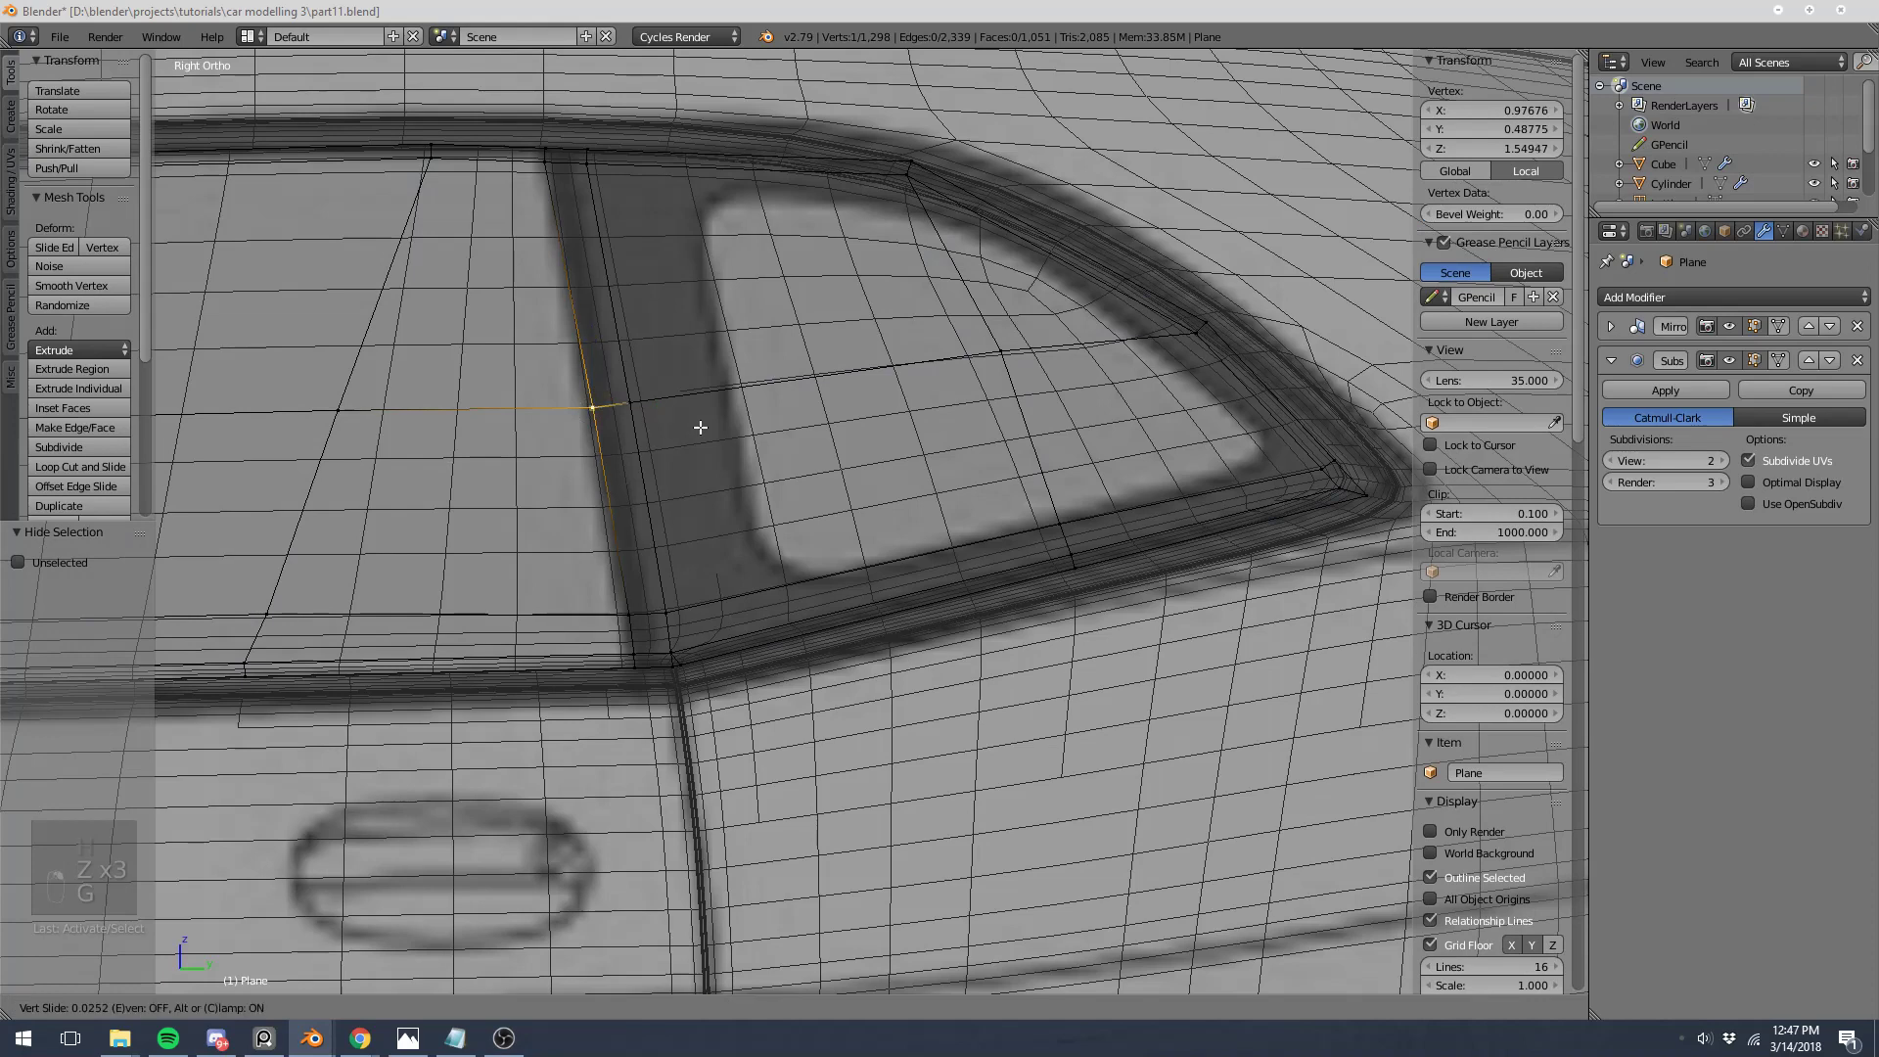
left_click(678, 427)
key("z")
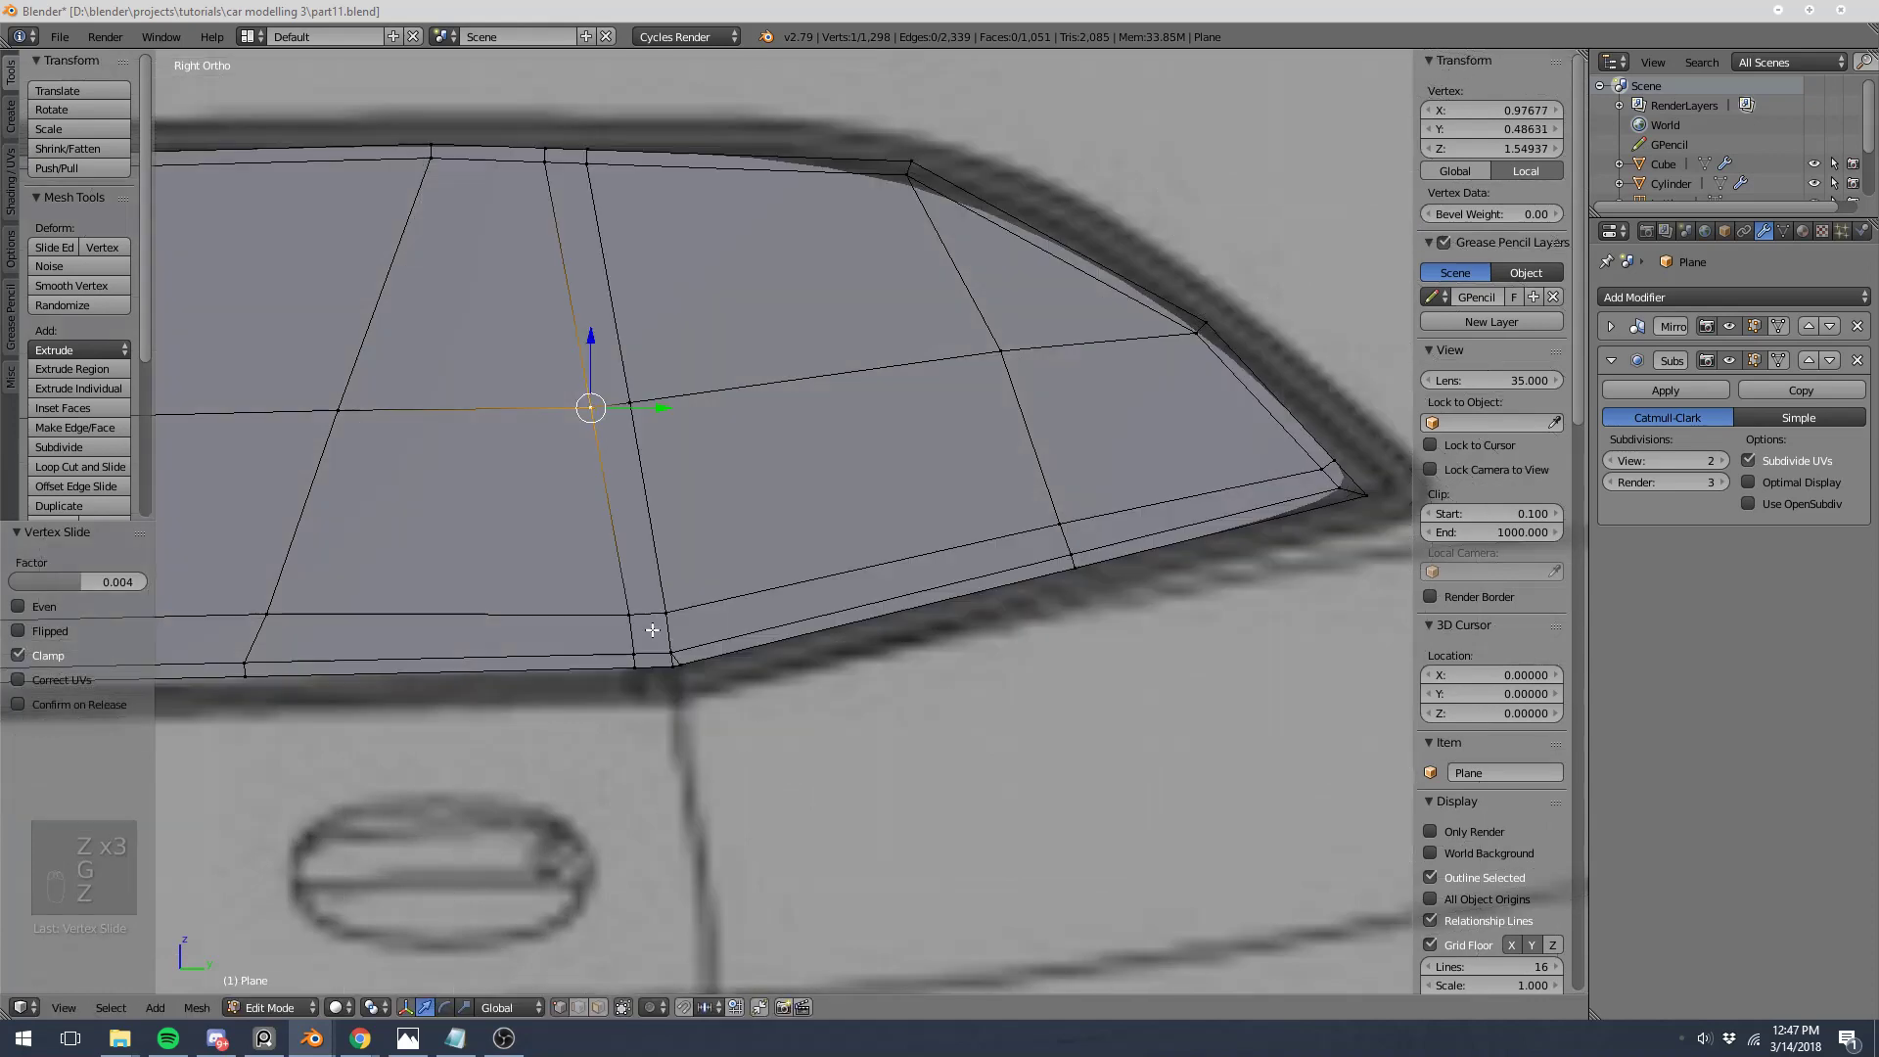
Step: Slide the vertex at the lower end of the divider's front edge line along the window's bottom border to match the blueprint
right_click(636, 664, "shift")
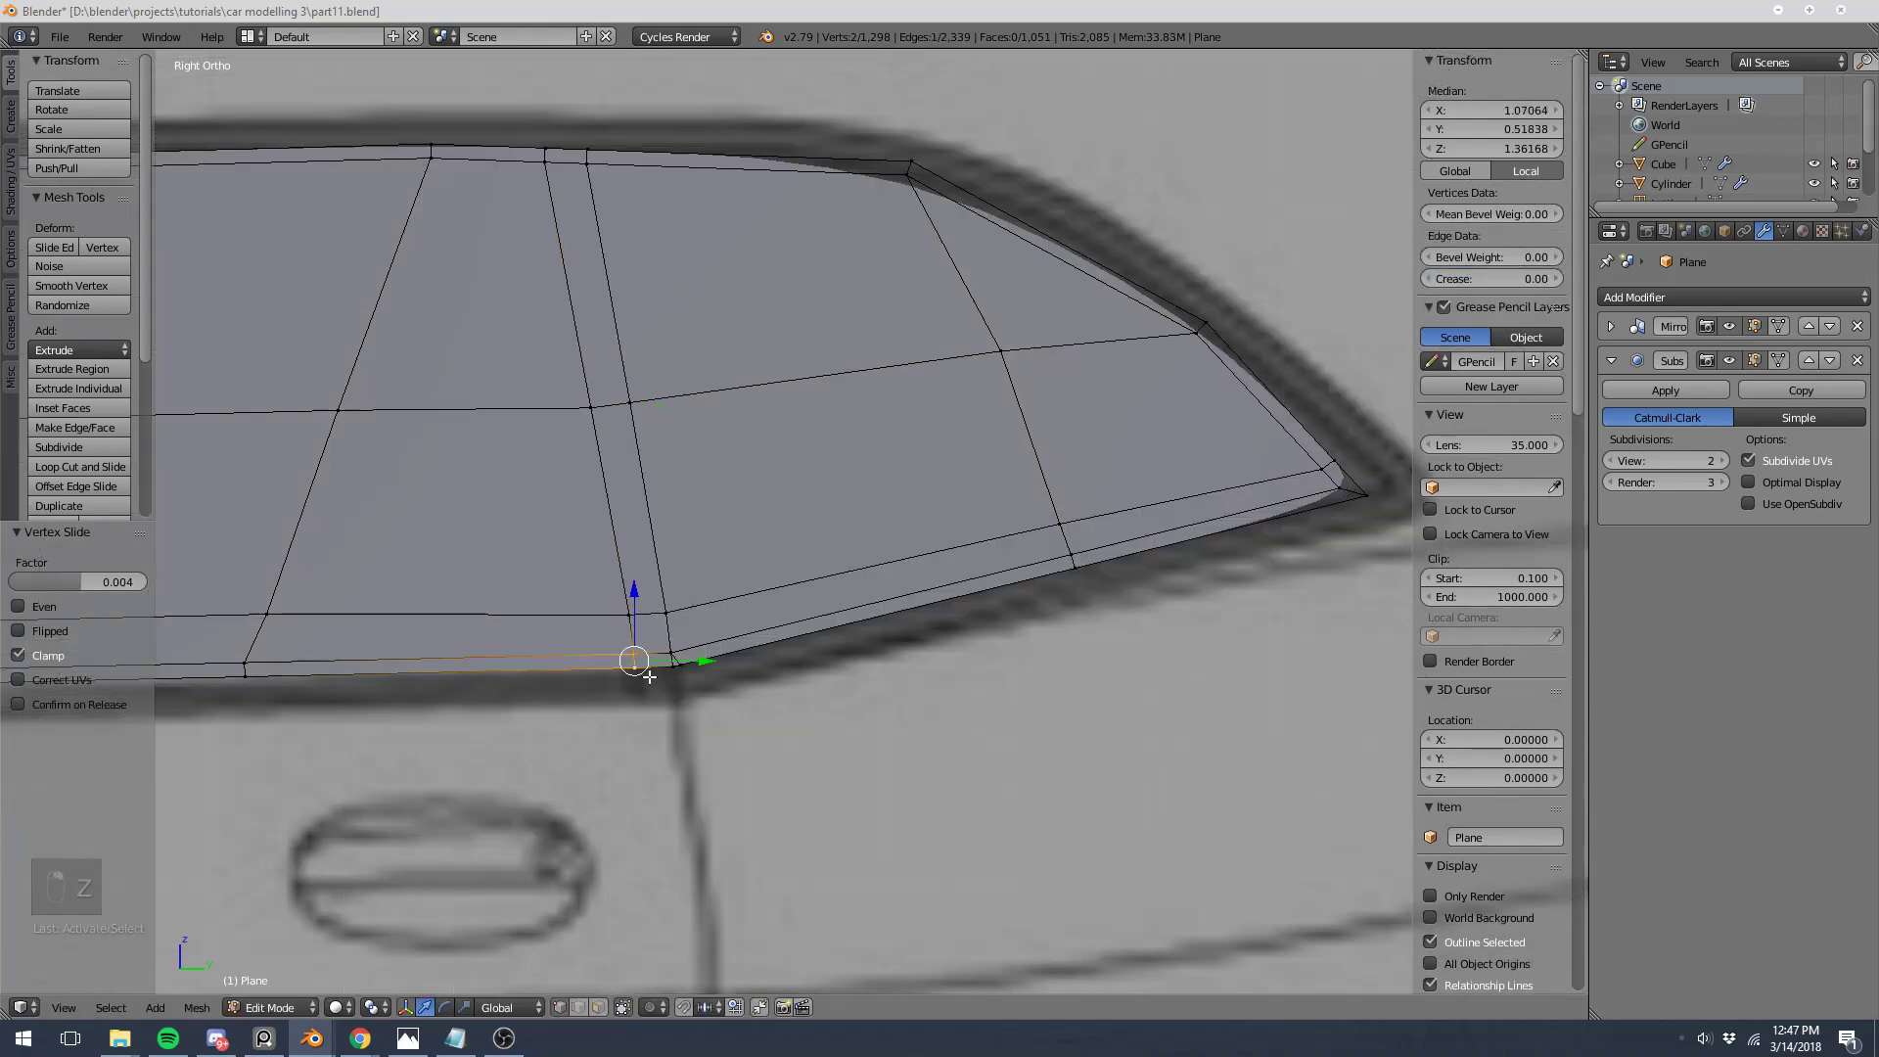
key("z")
scroll(674, 662, "up", 4)
right_click(722, 584)
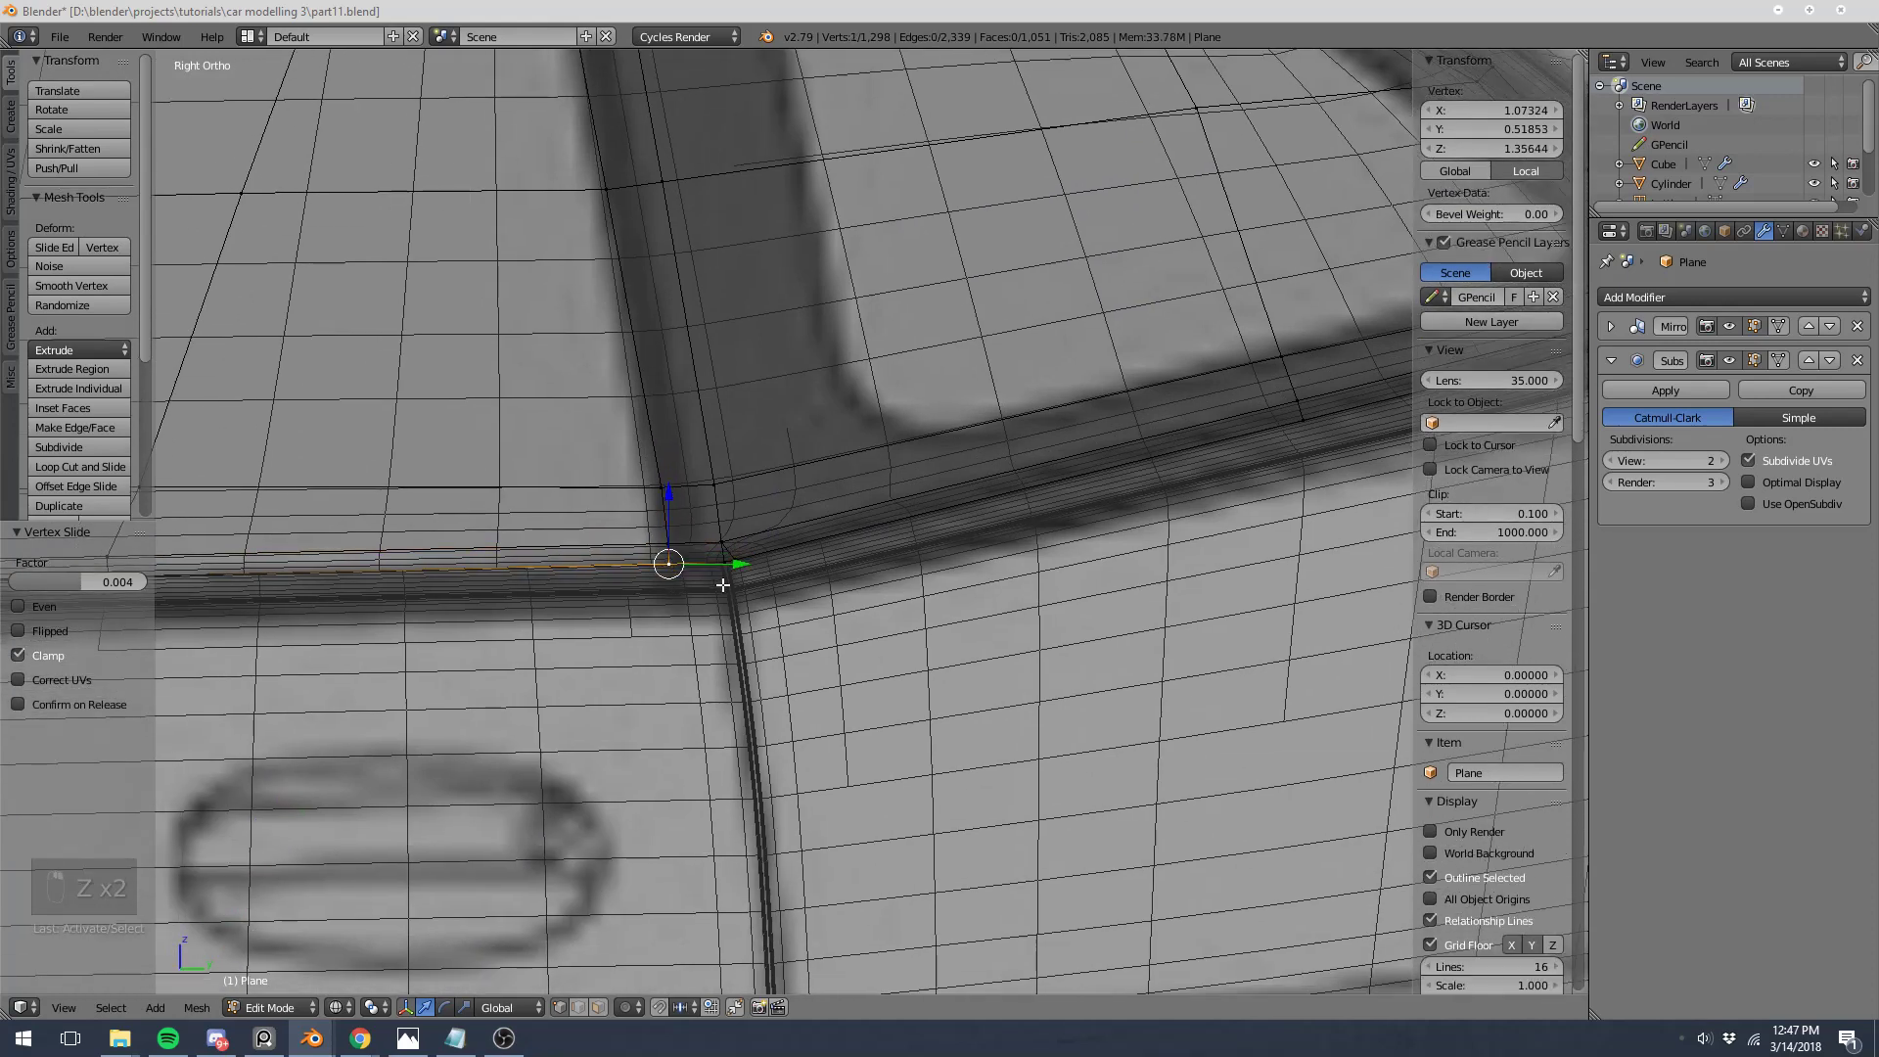
key("g")
key("g")
left_click(746, 585)
key("z")
key("a")
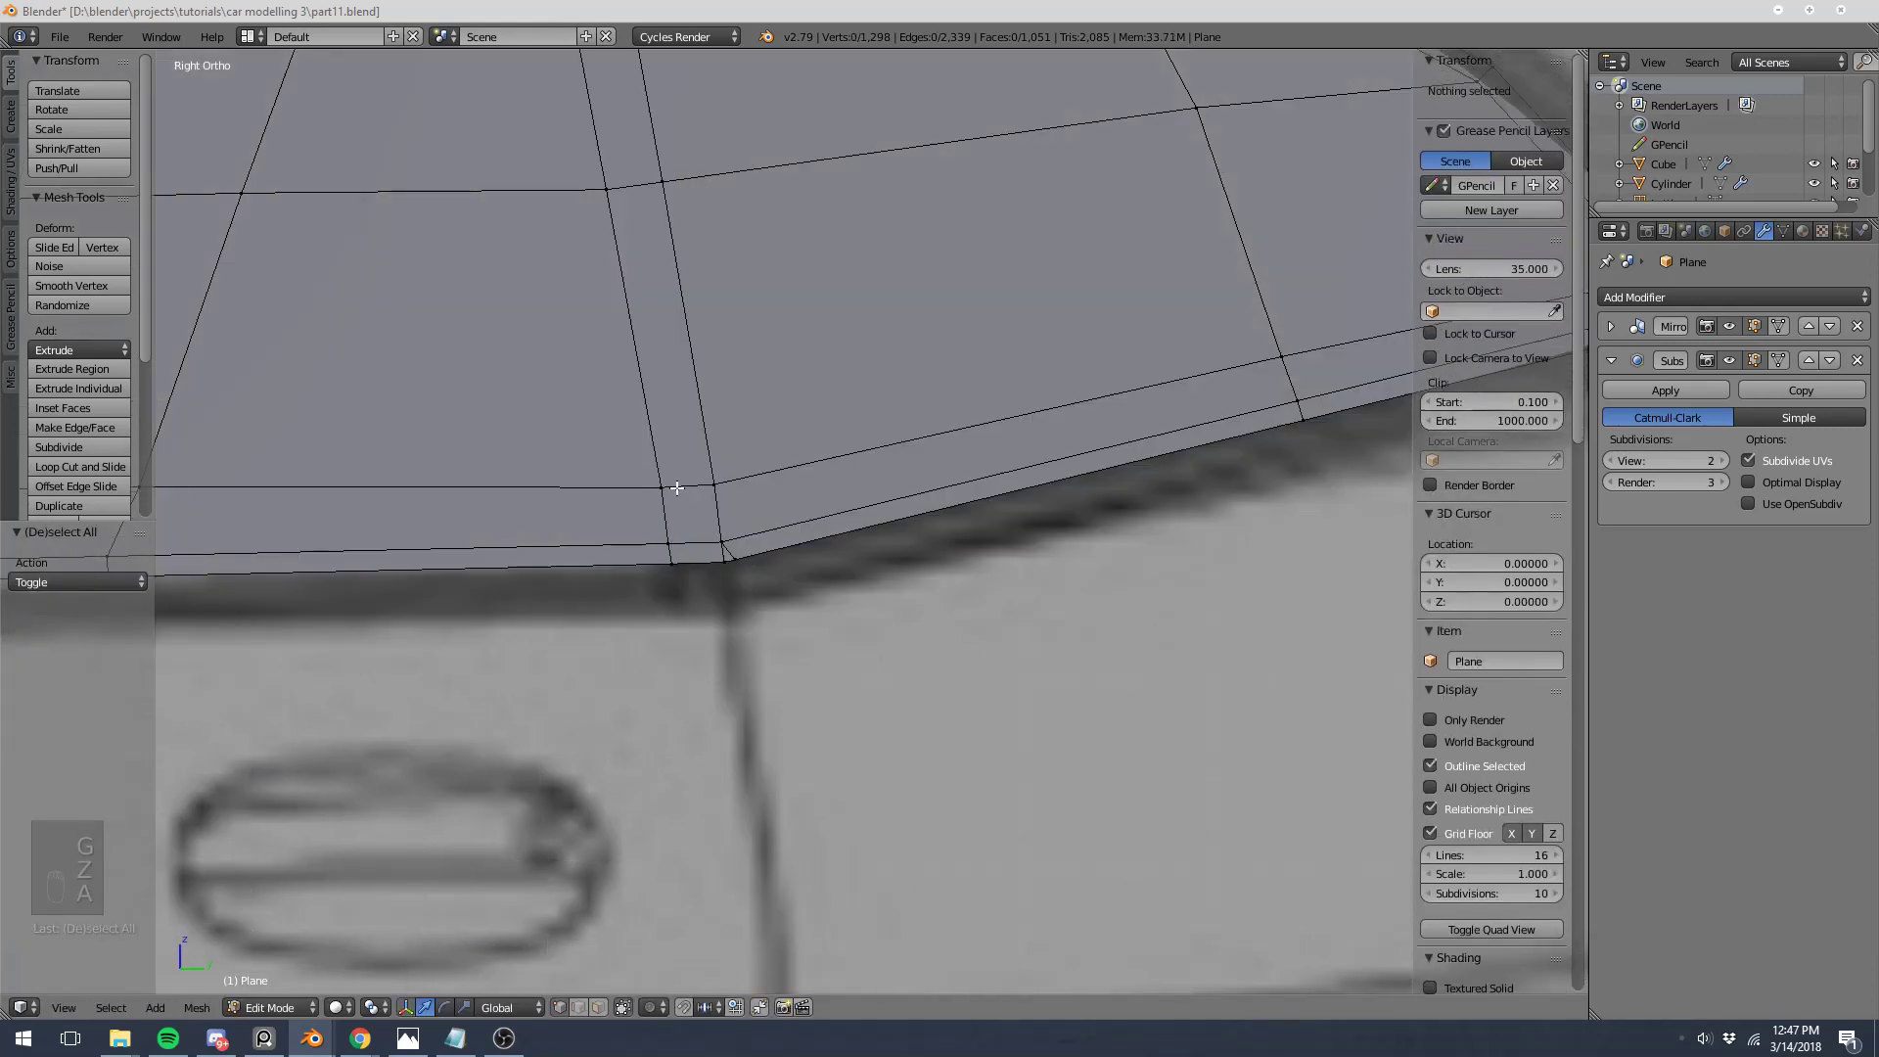
key("ctrl+r")
left_click(589, 201)
key("ctrl+z")
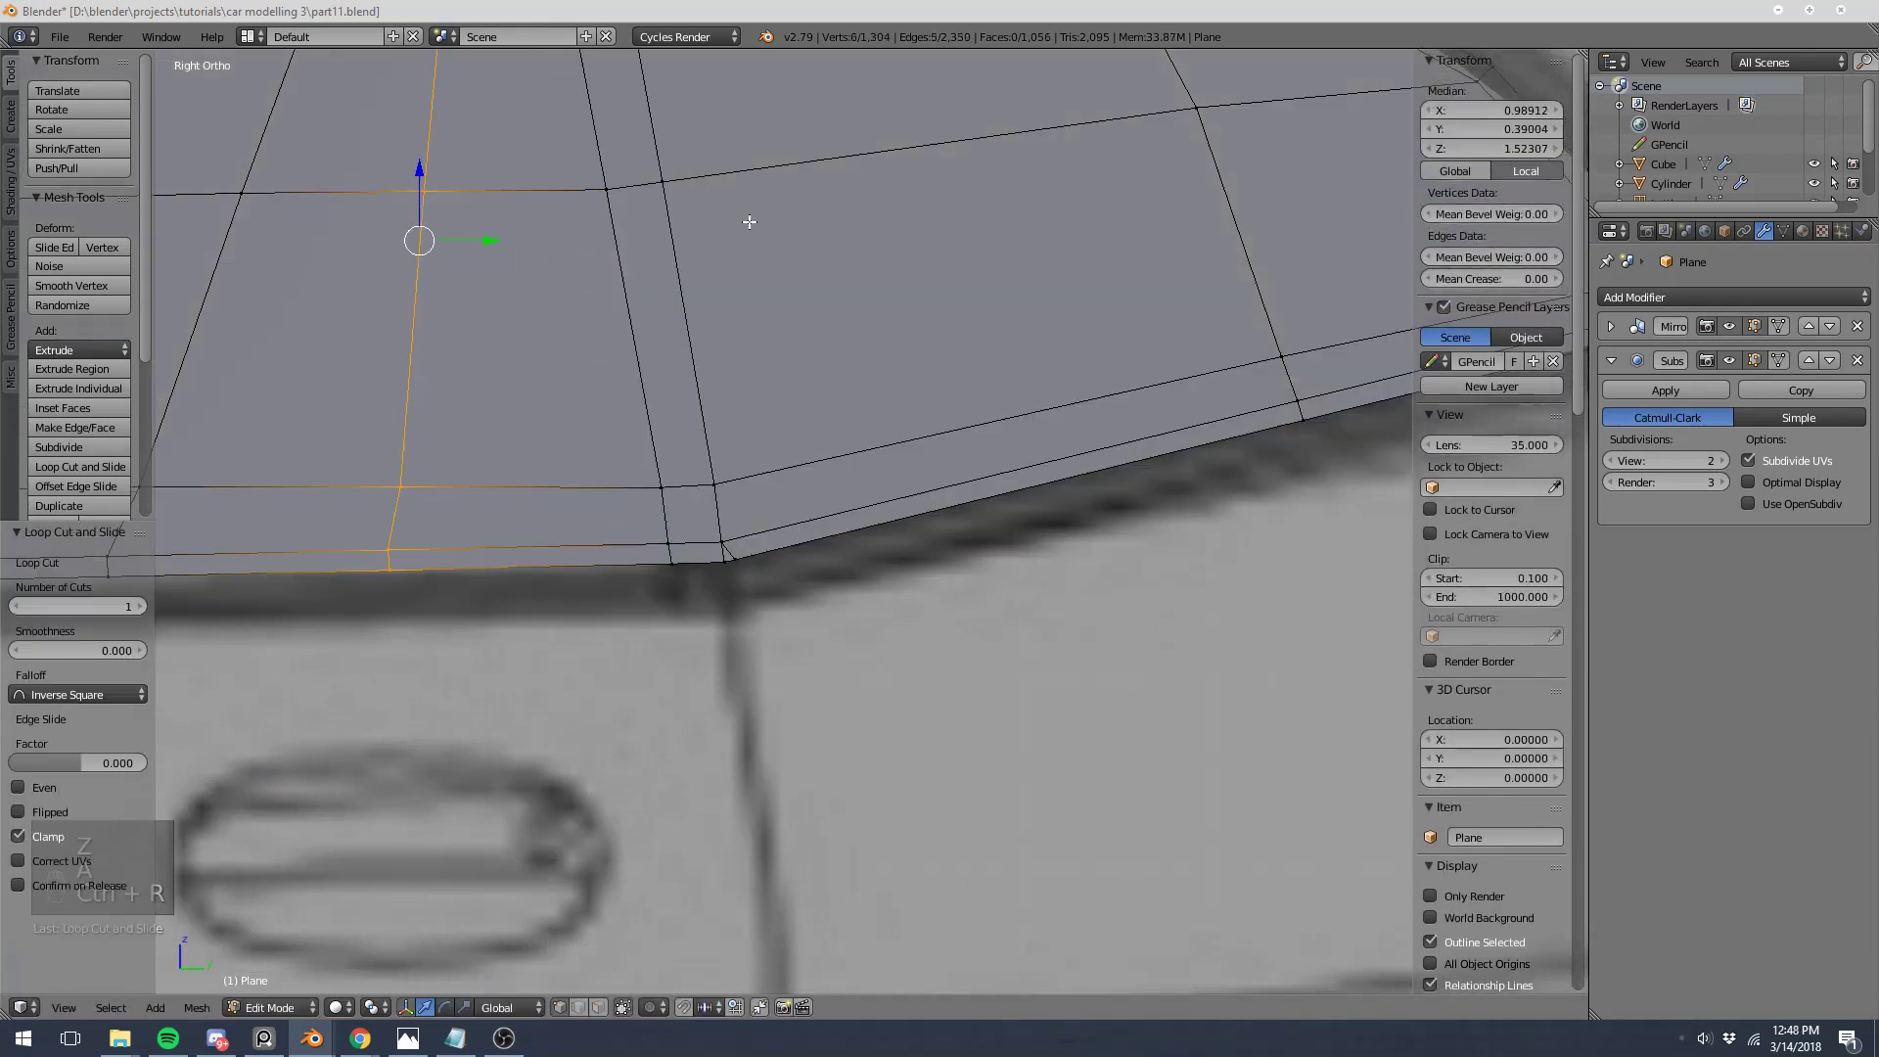
Step: Add a loop cut along the narrow divider strip and slide it close to the strip's front edge line
key("ctrl+r")
left_click(632, 180)
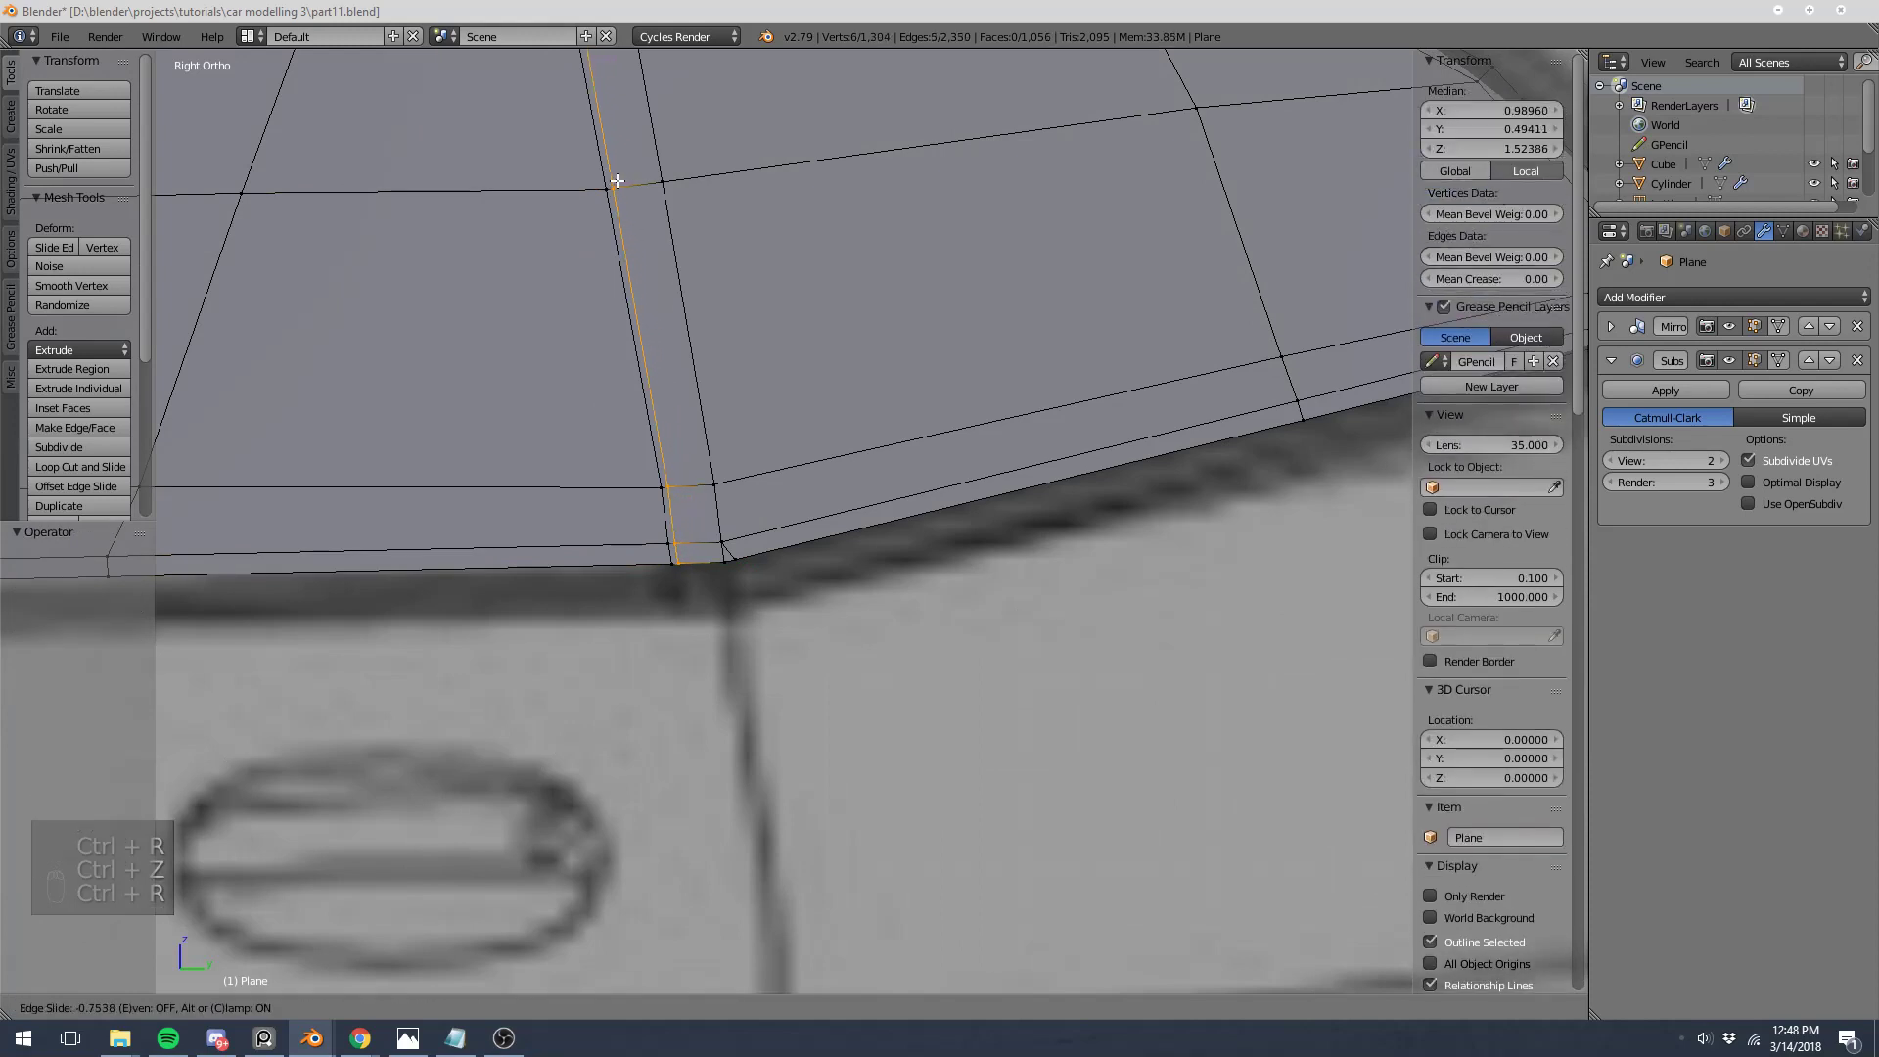
left_click(614, 176)
scroll(687, 441, "up", 3)
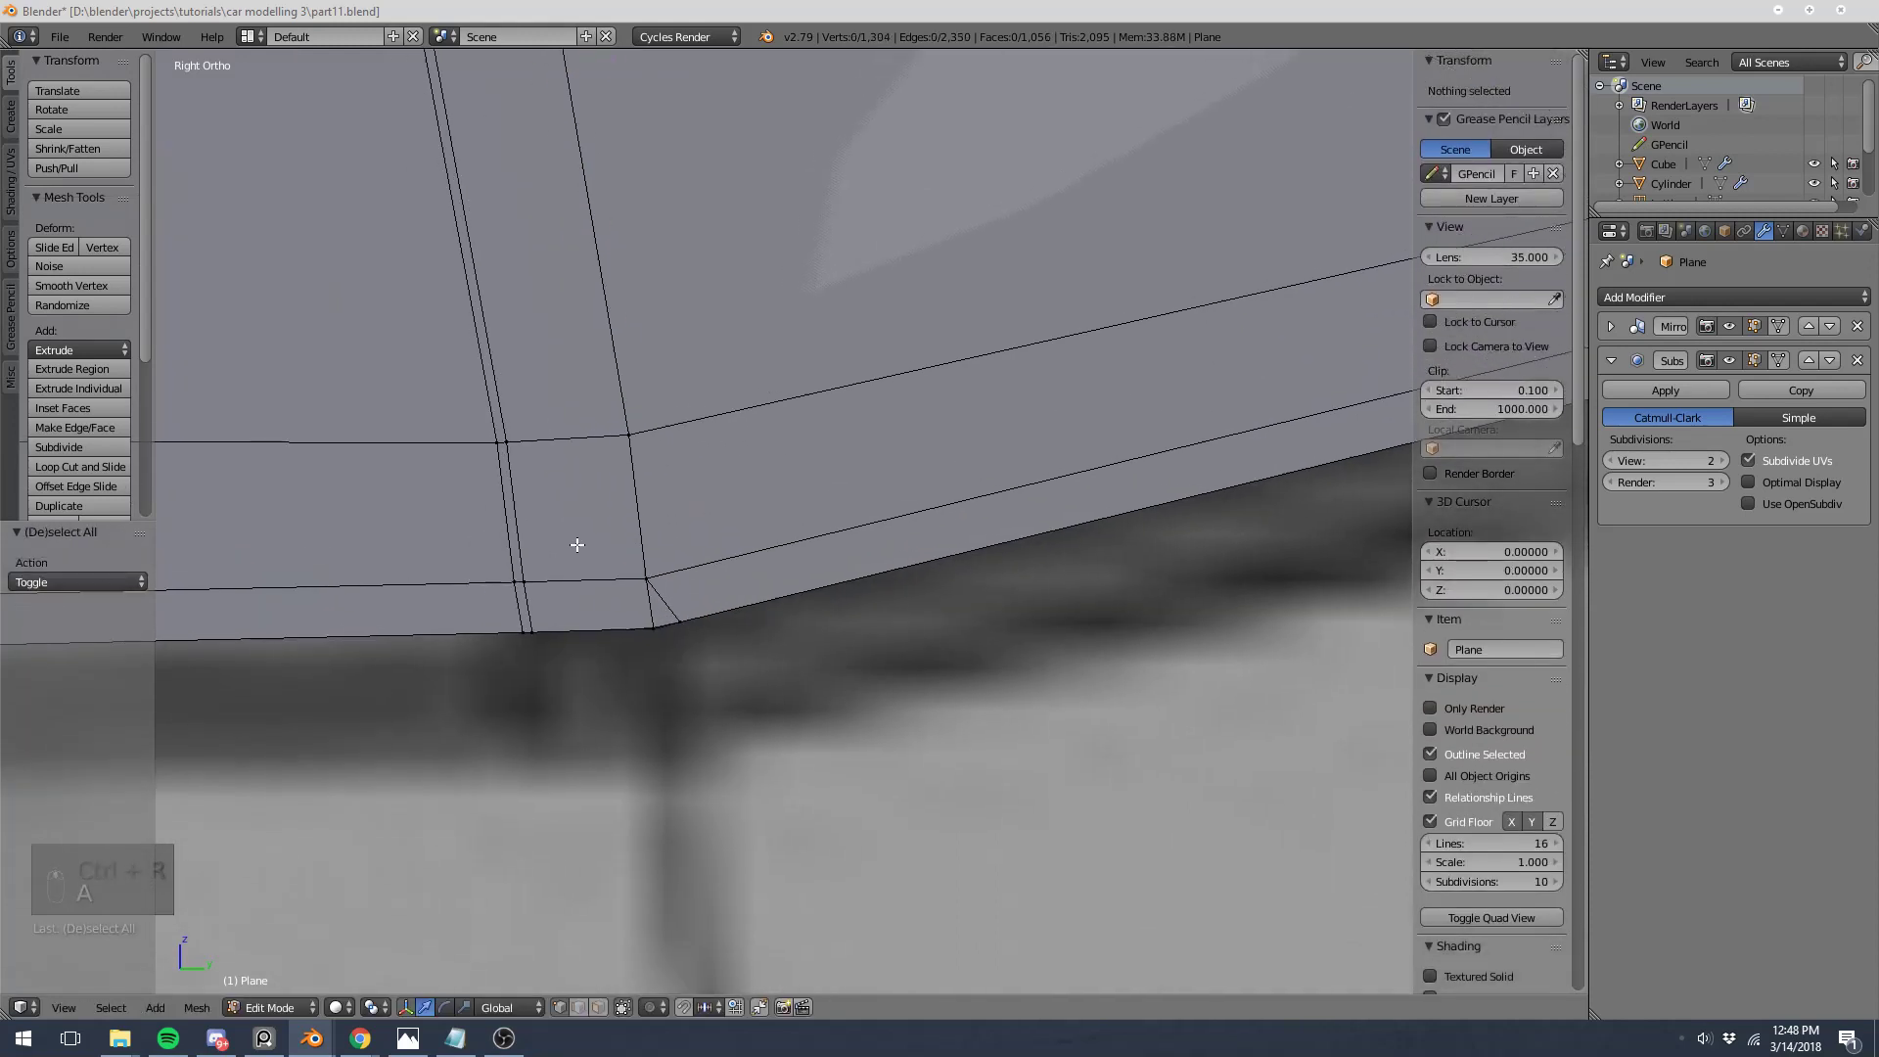
key("a")
Step: Switch to Chrome to examine the divider between the side windows in the red Challenger photo, and return to Blender's right view
mouse_move(358, 1039)
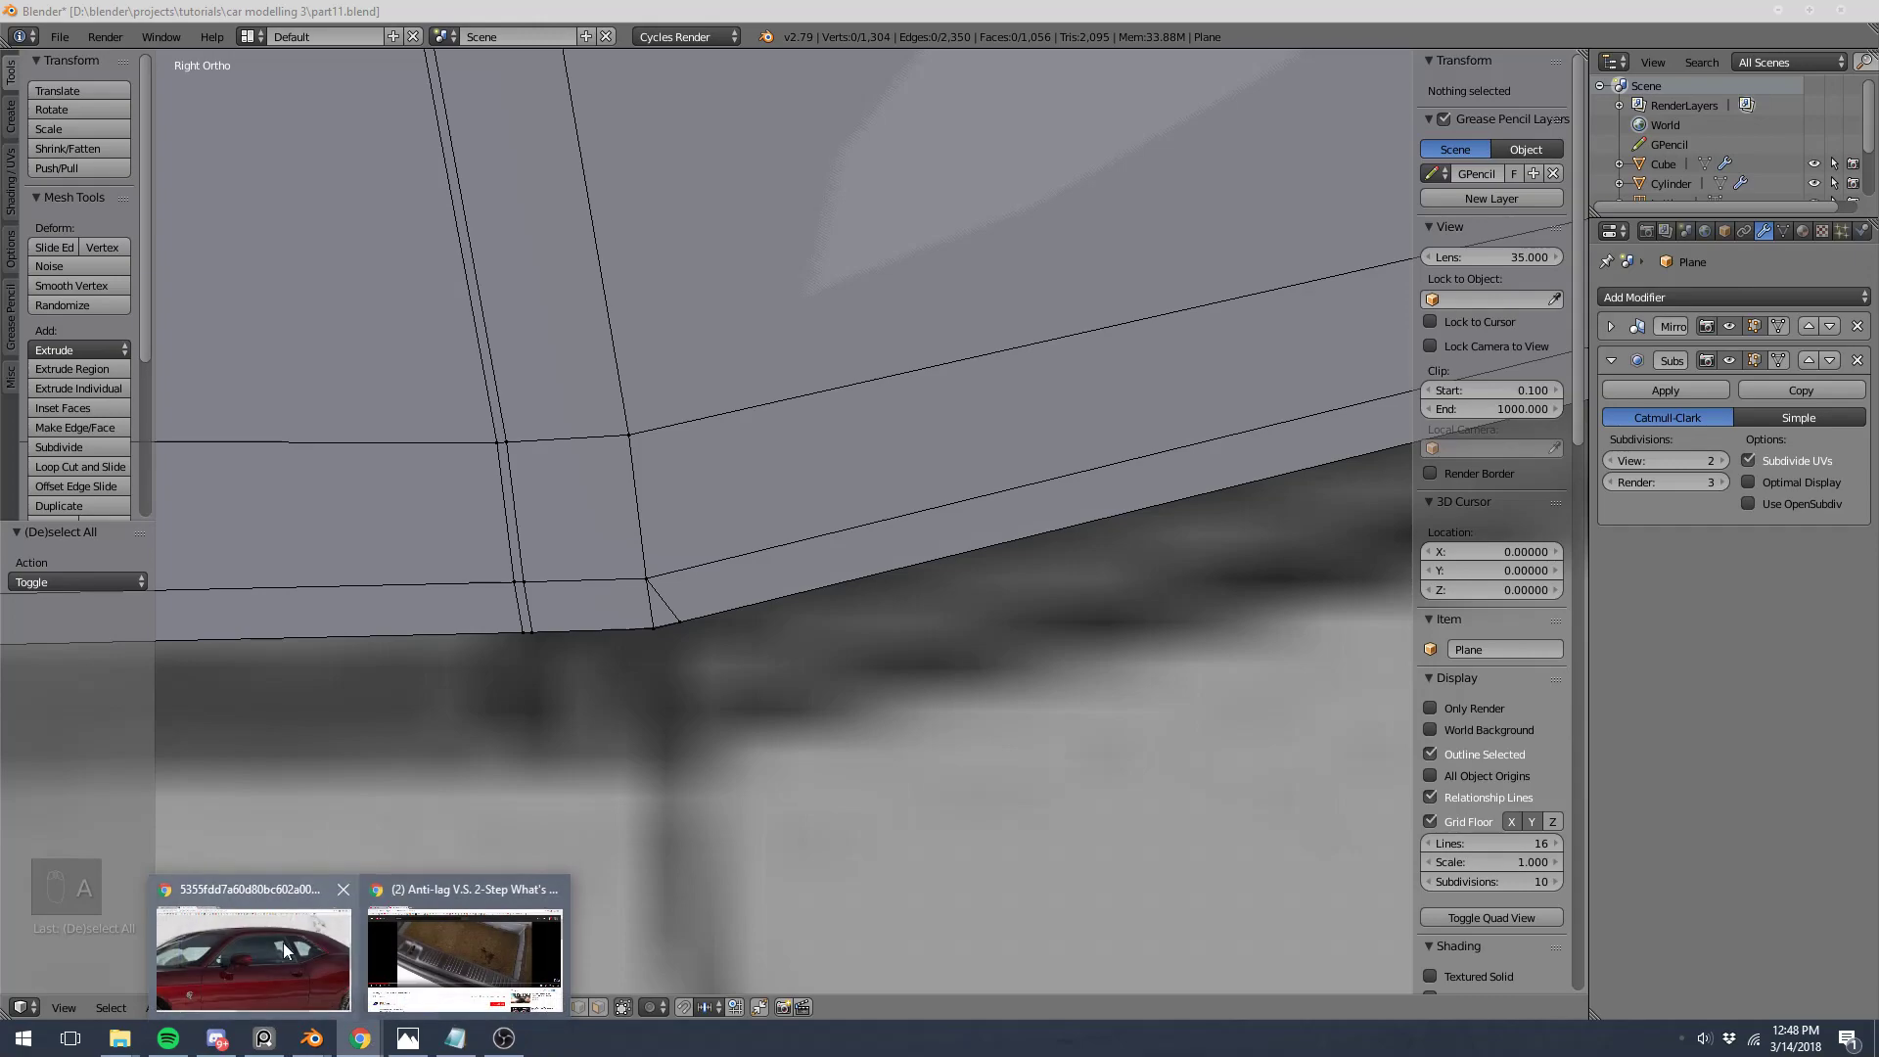
left_click(284, 942)
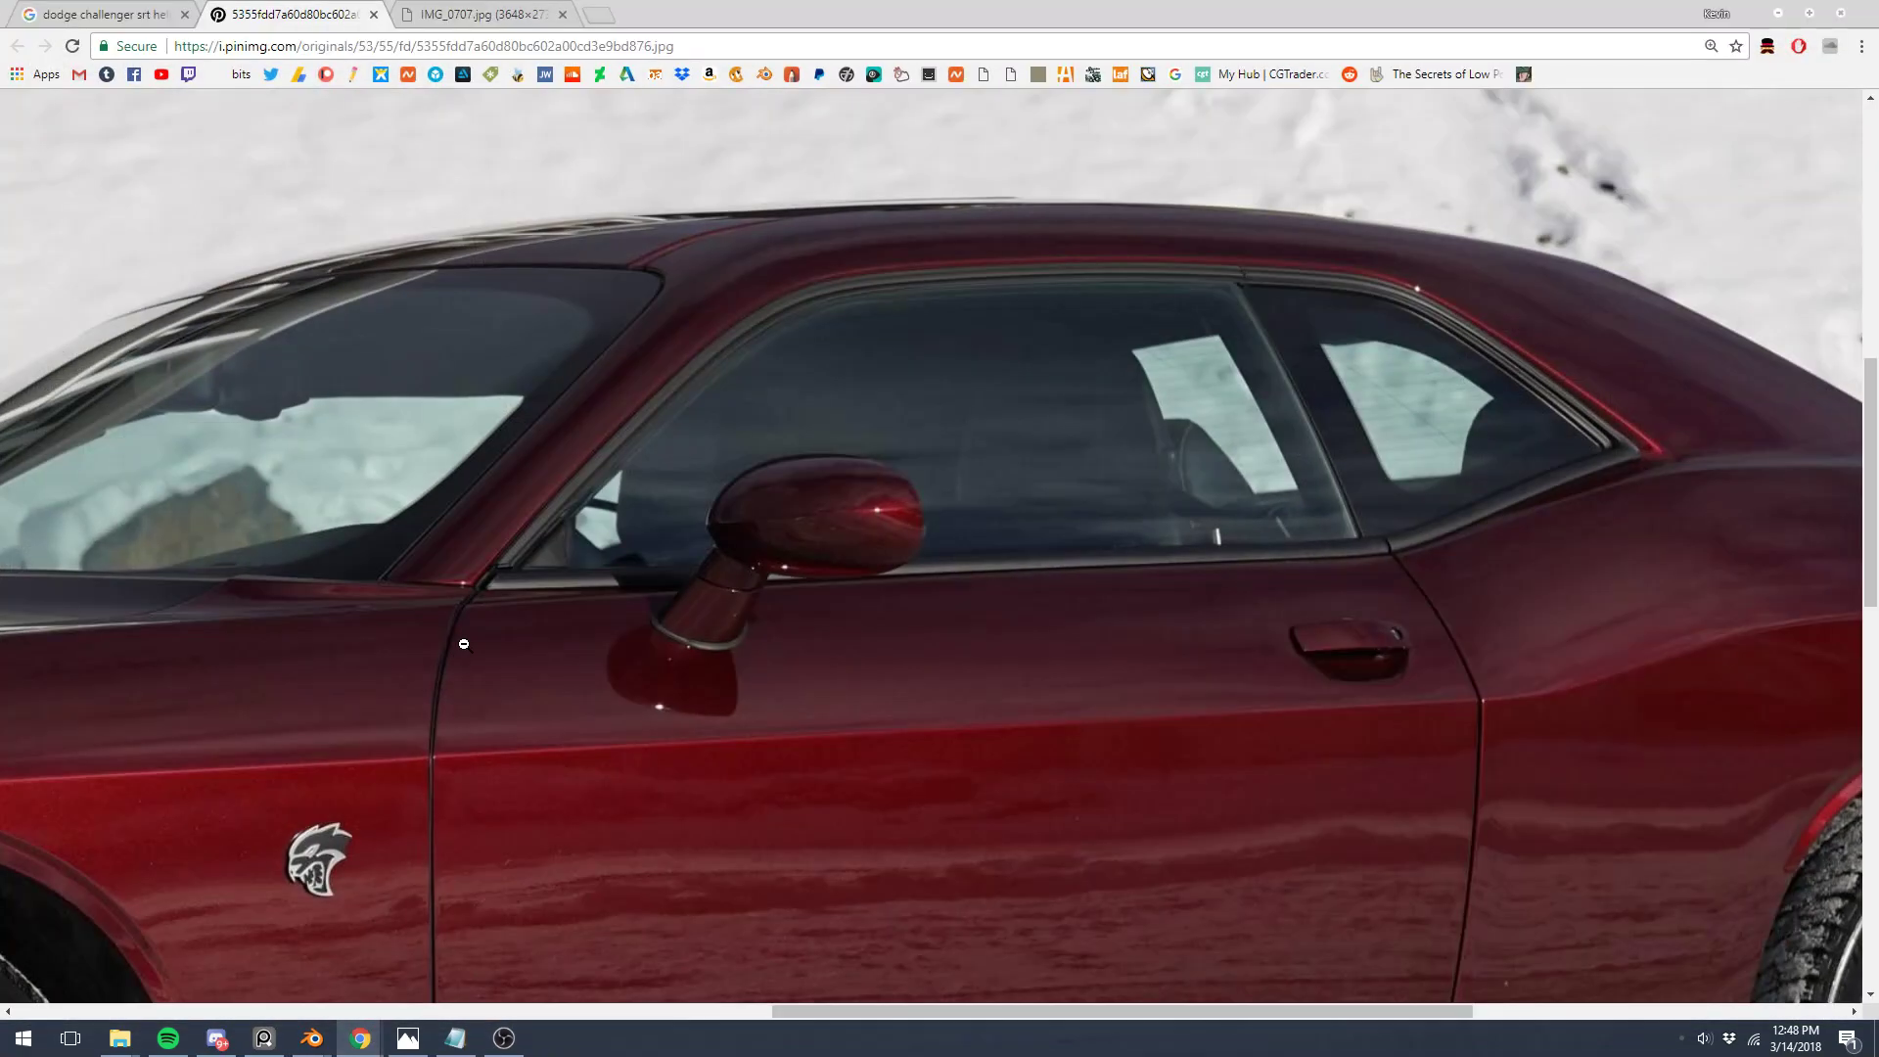
left_click(1778, 13)
key("KP_1")
key("KP_3")
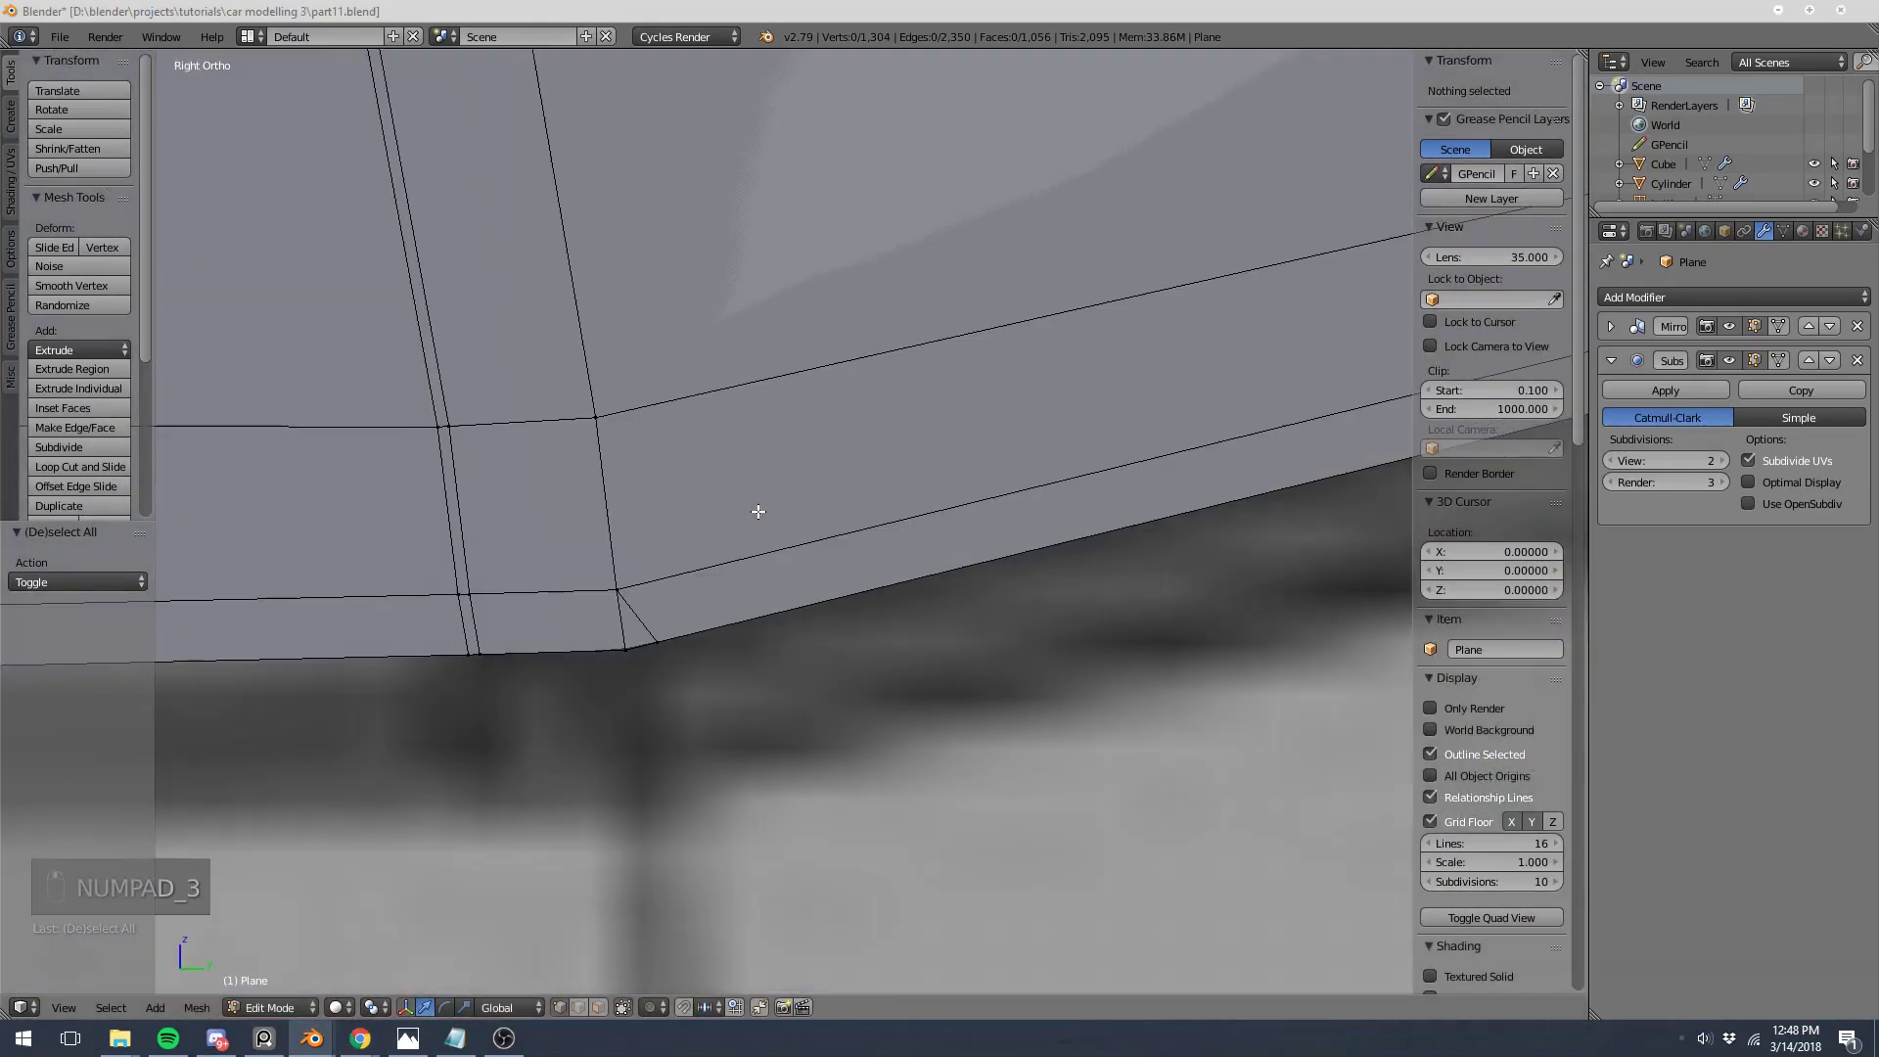
Step: Select the four lower vertices of the divider's two close front lines and move them slightly rearward along Y
key("z")
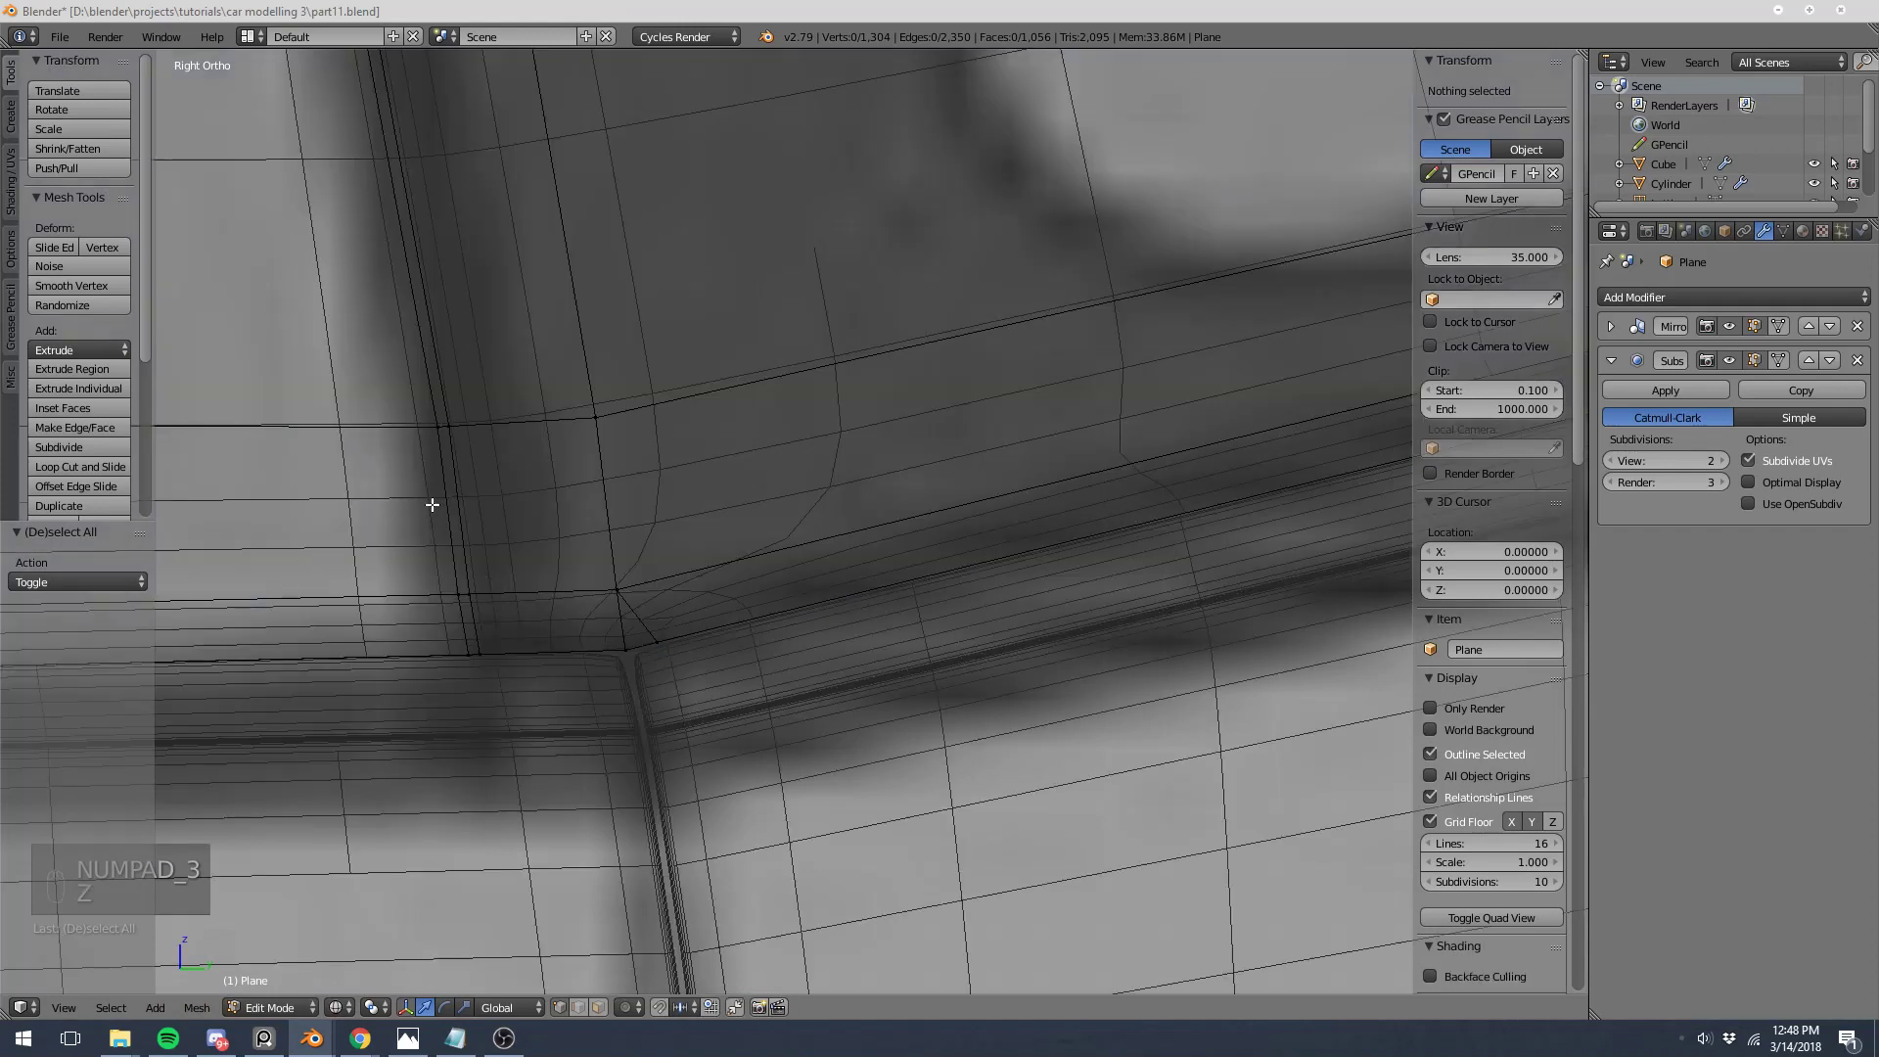
key("z")
right_click(476, 668)
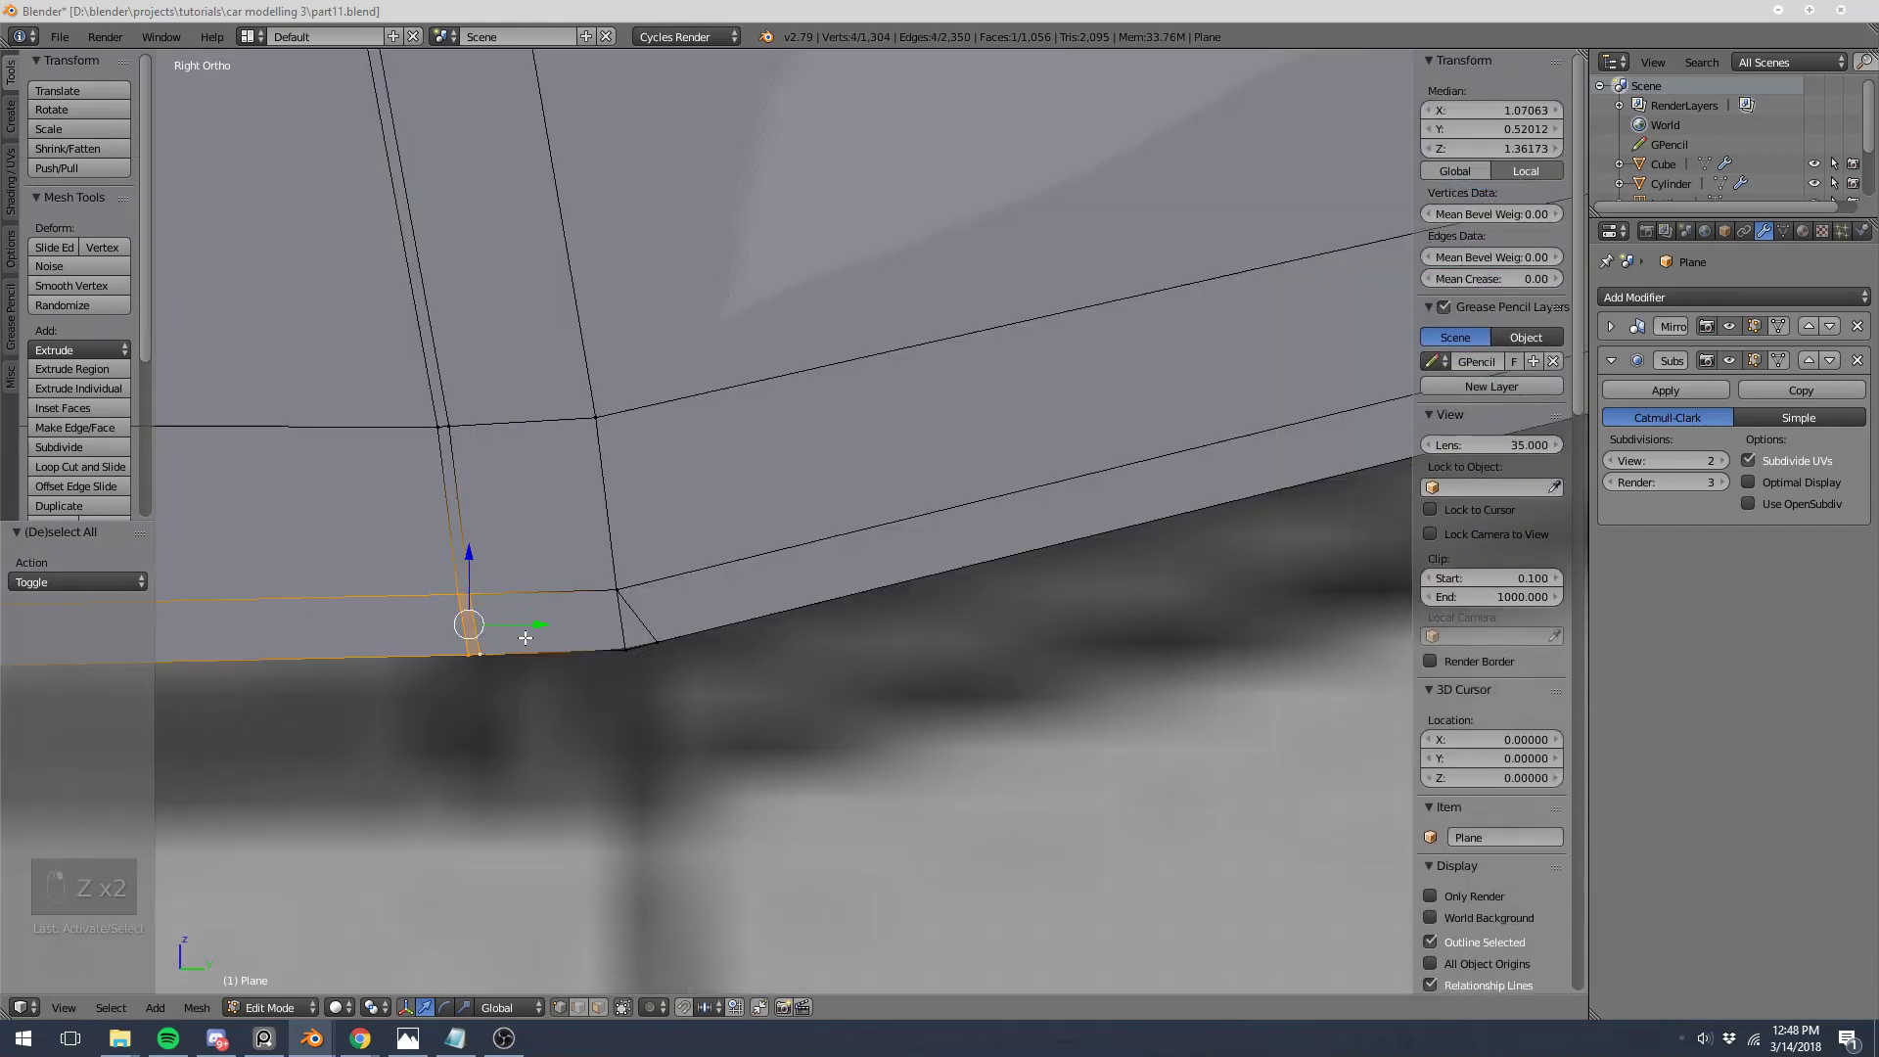
left_click_drag(528, 624, 535, 628)
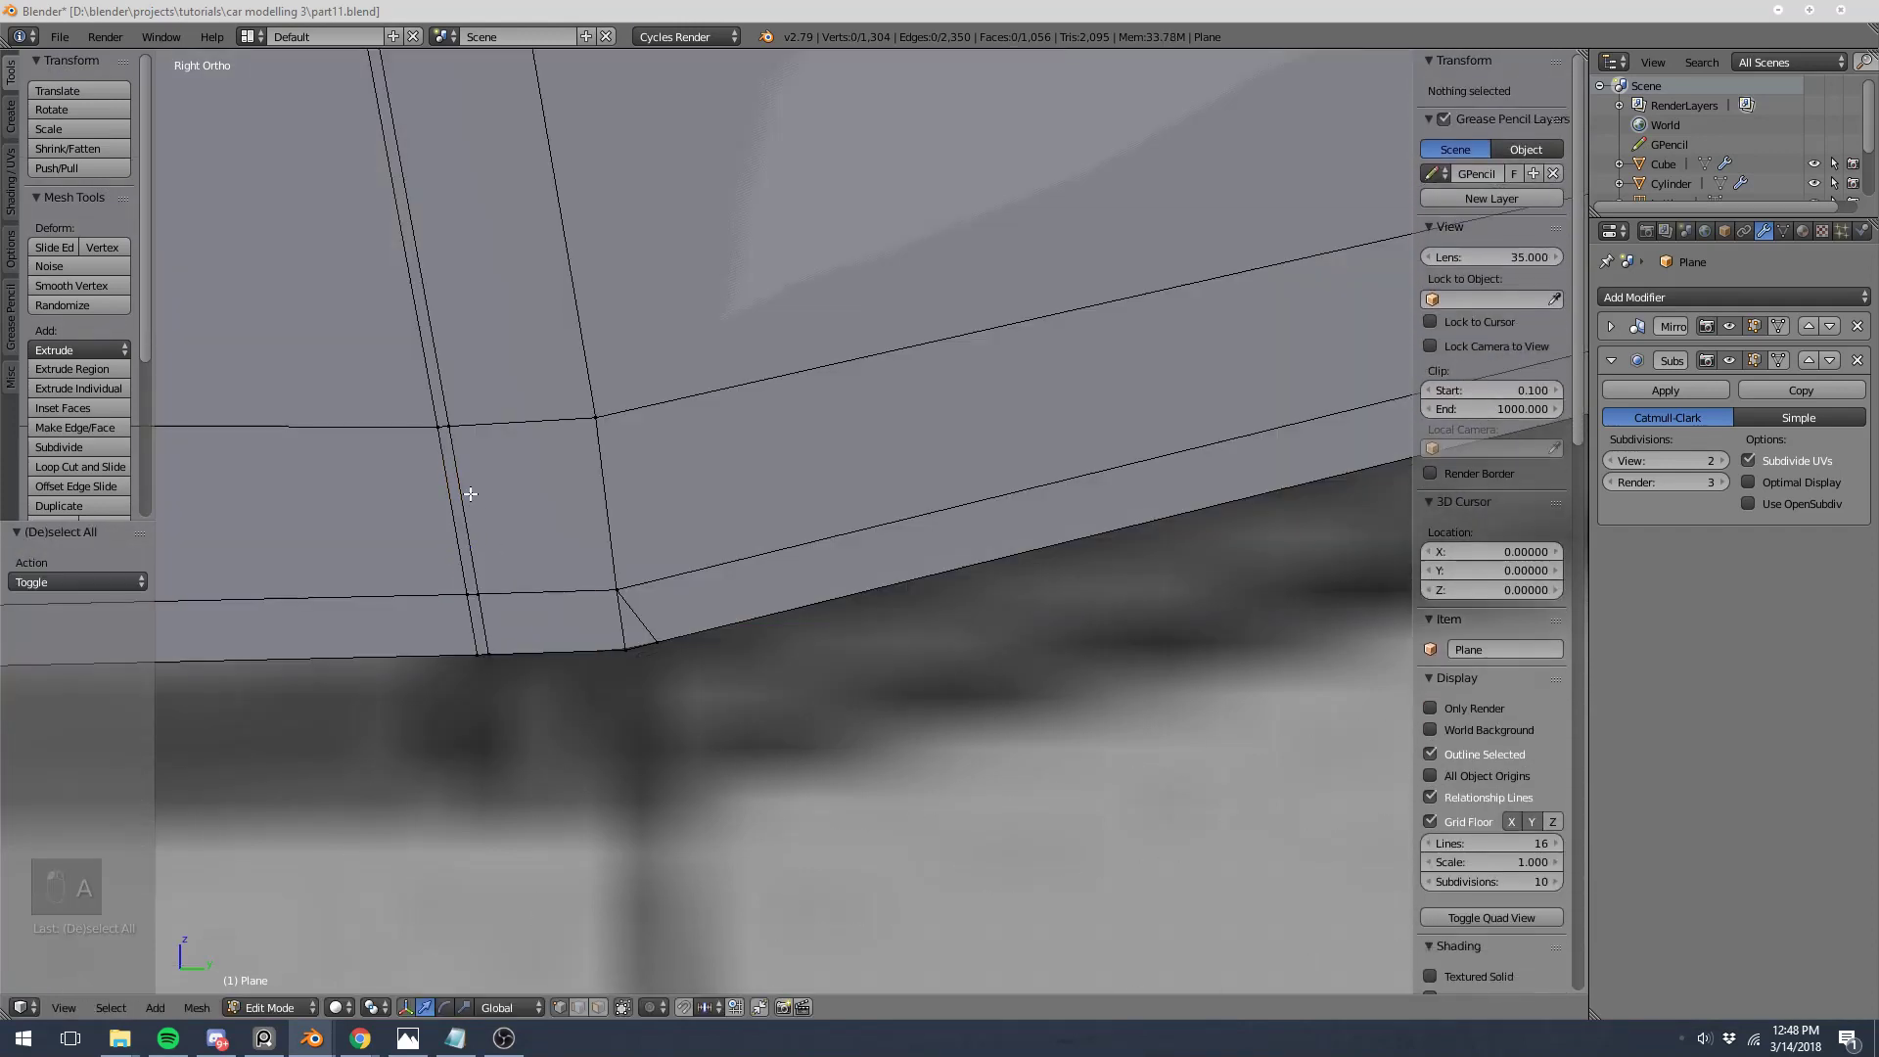
Step: Edge-slide the rear loop of the close pair toward the front line with a factor of 0.498, narrowing the gap
right_click(467, 495, "alt")
middle_click_drag(629, 461, 1018, 545, "shift")
key("g")
key("g")
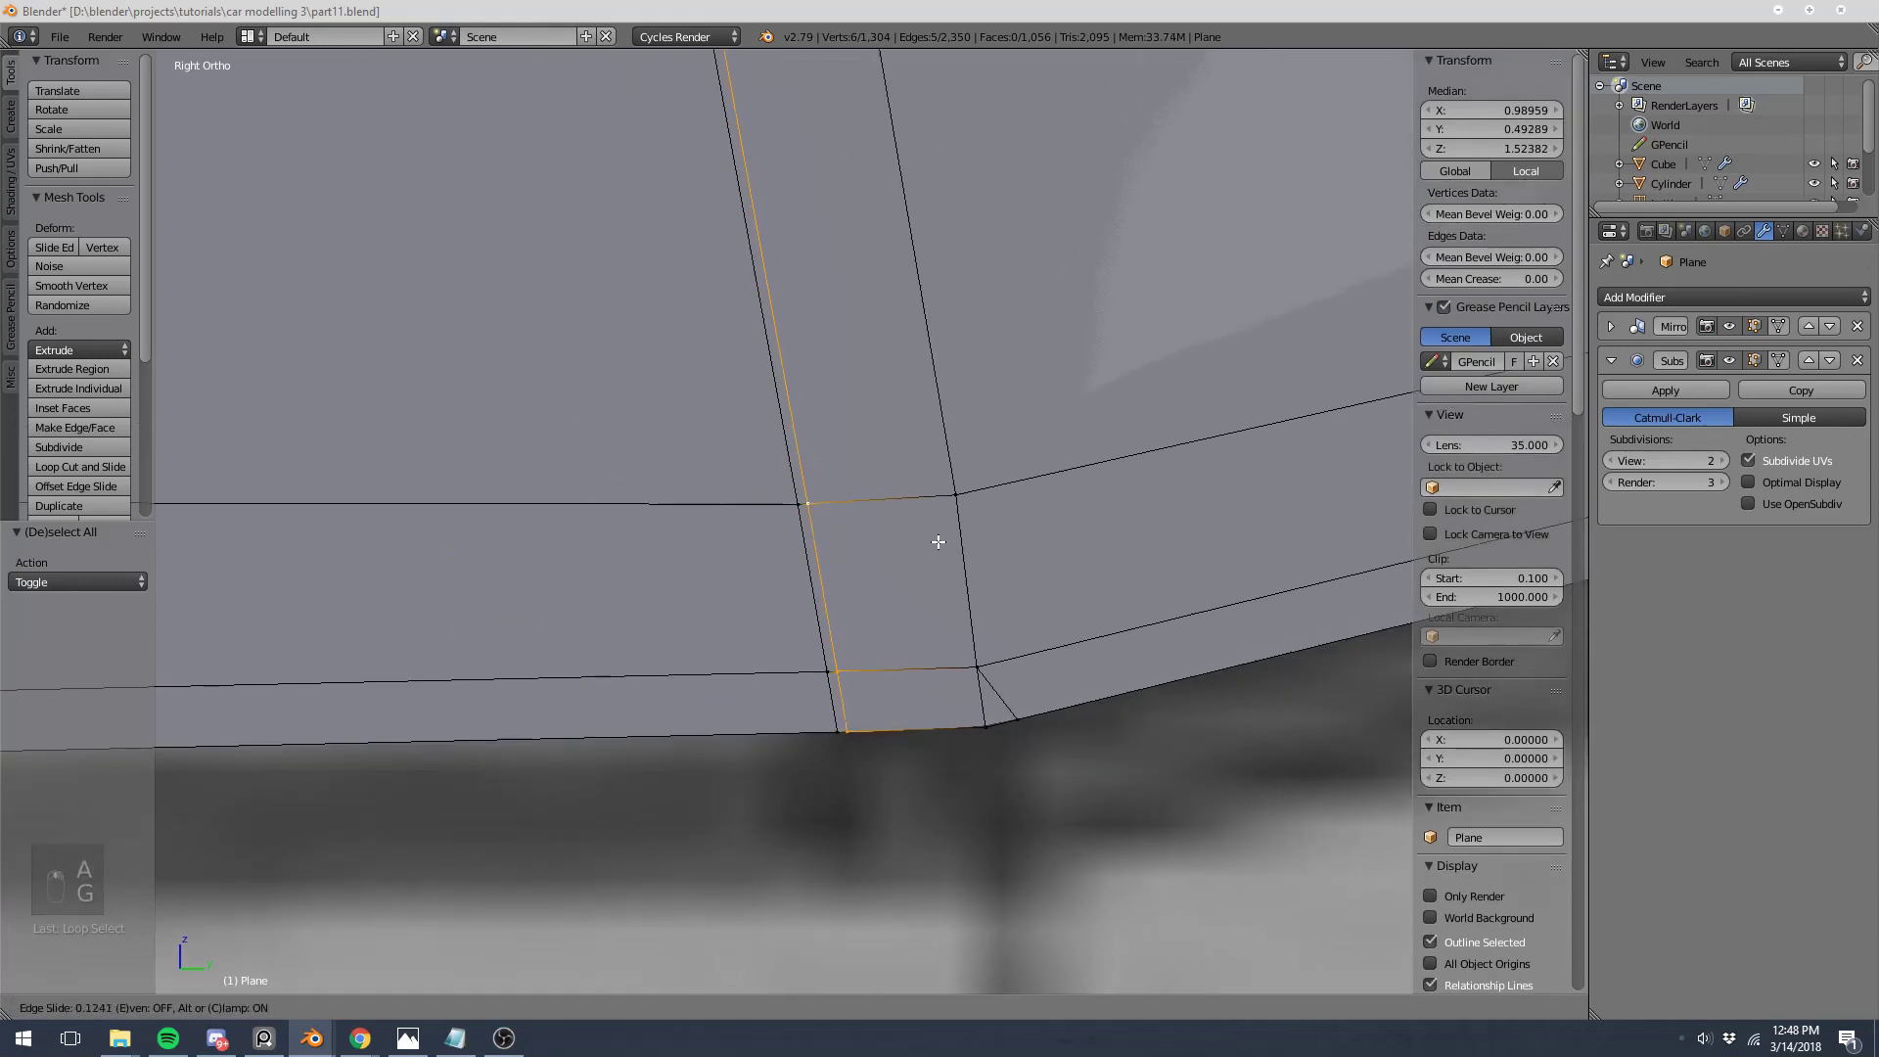
left_click(659, 538)
scroll(814, 489, "up", 5)
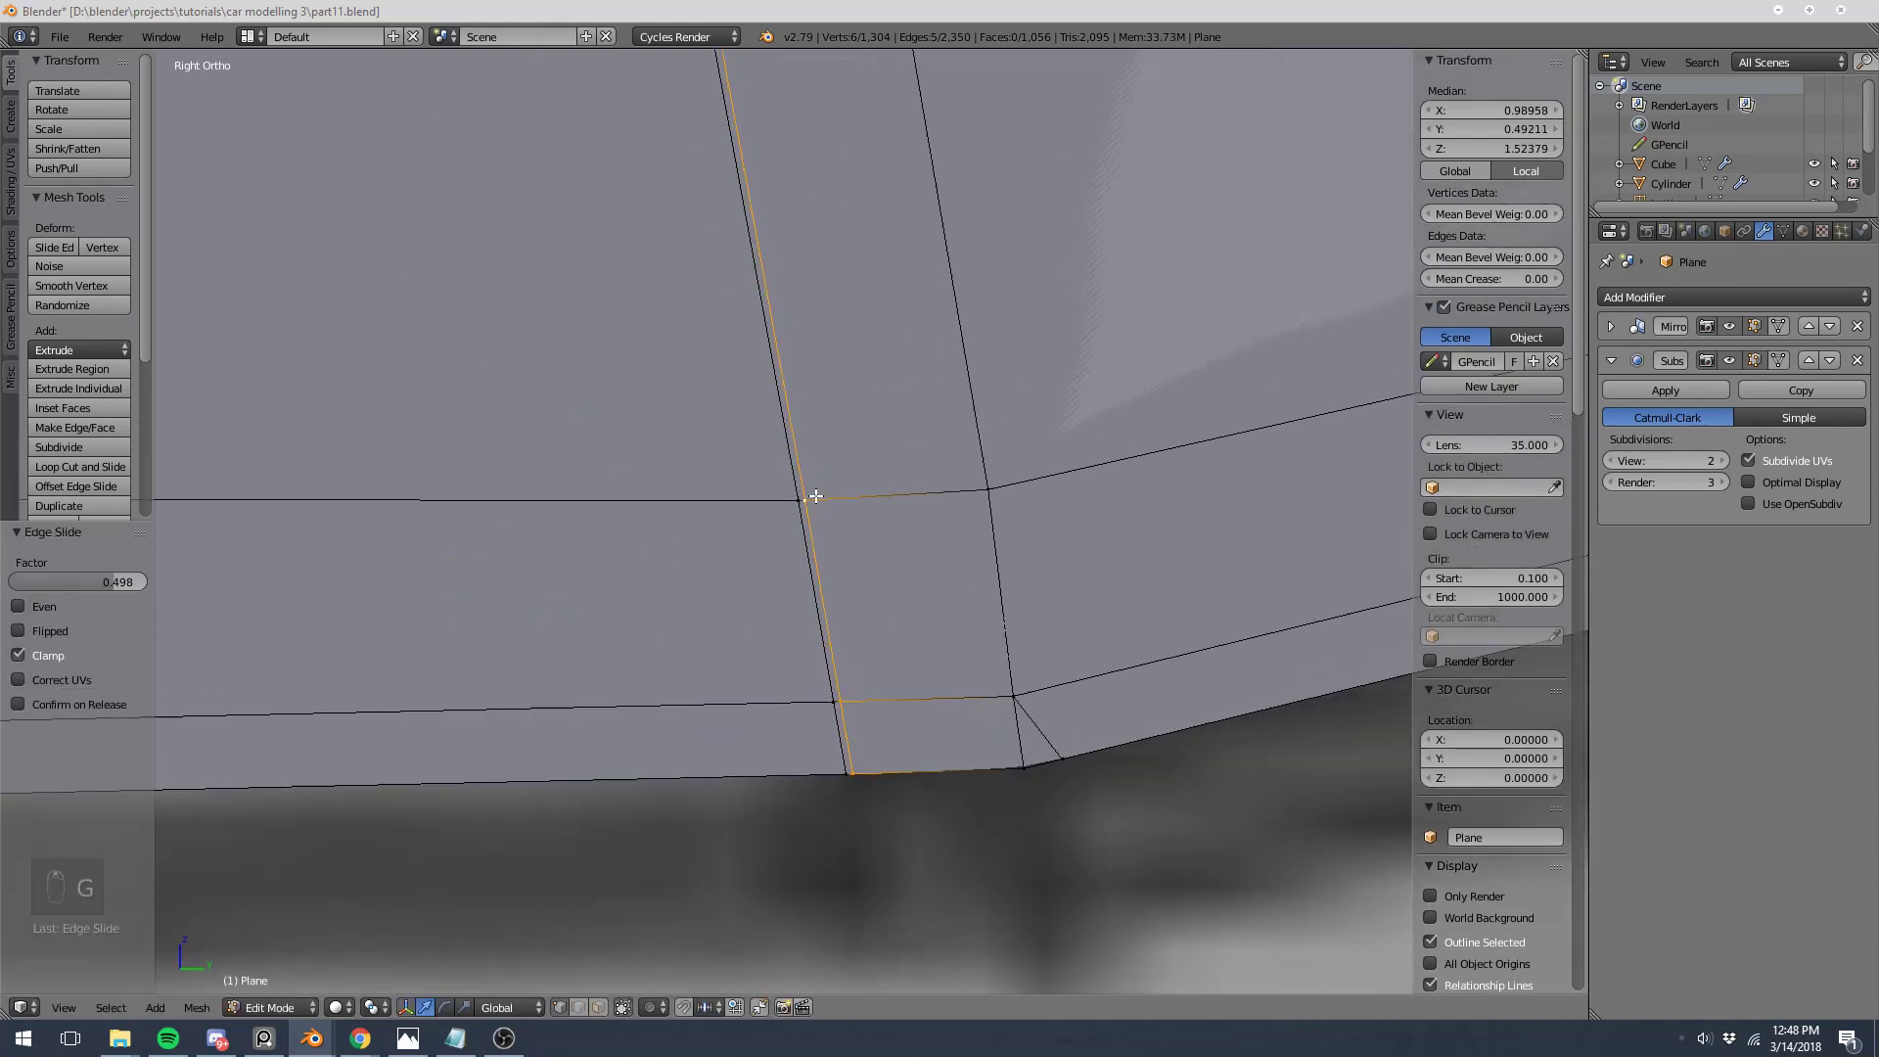
Step: Add two evenly spaced loop cuts along the thin strip between the divider's close front lines
key("a")
key("ctrl+r")
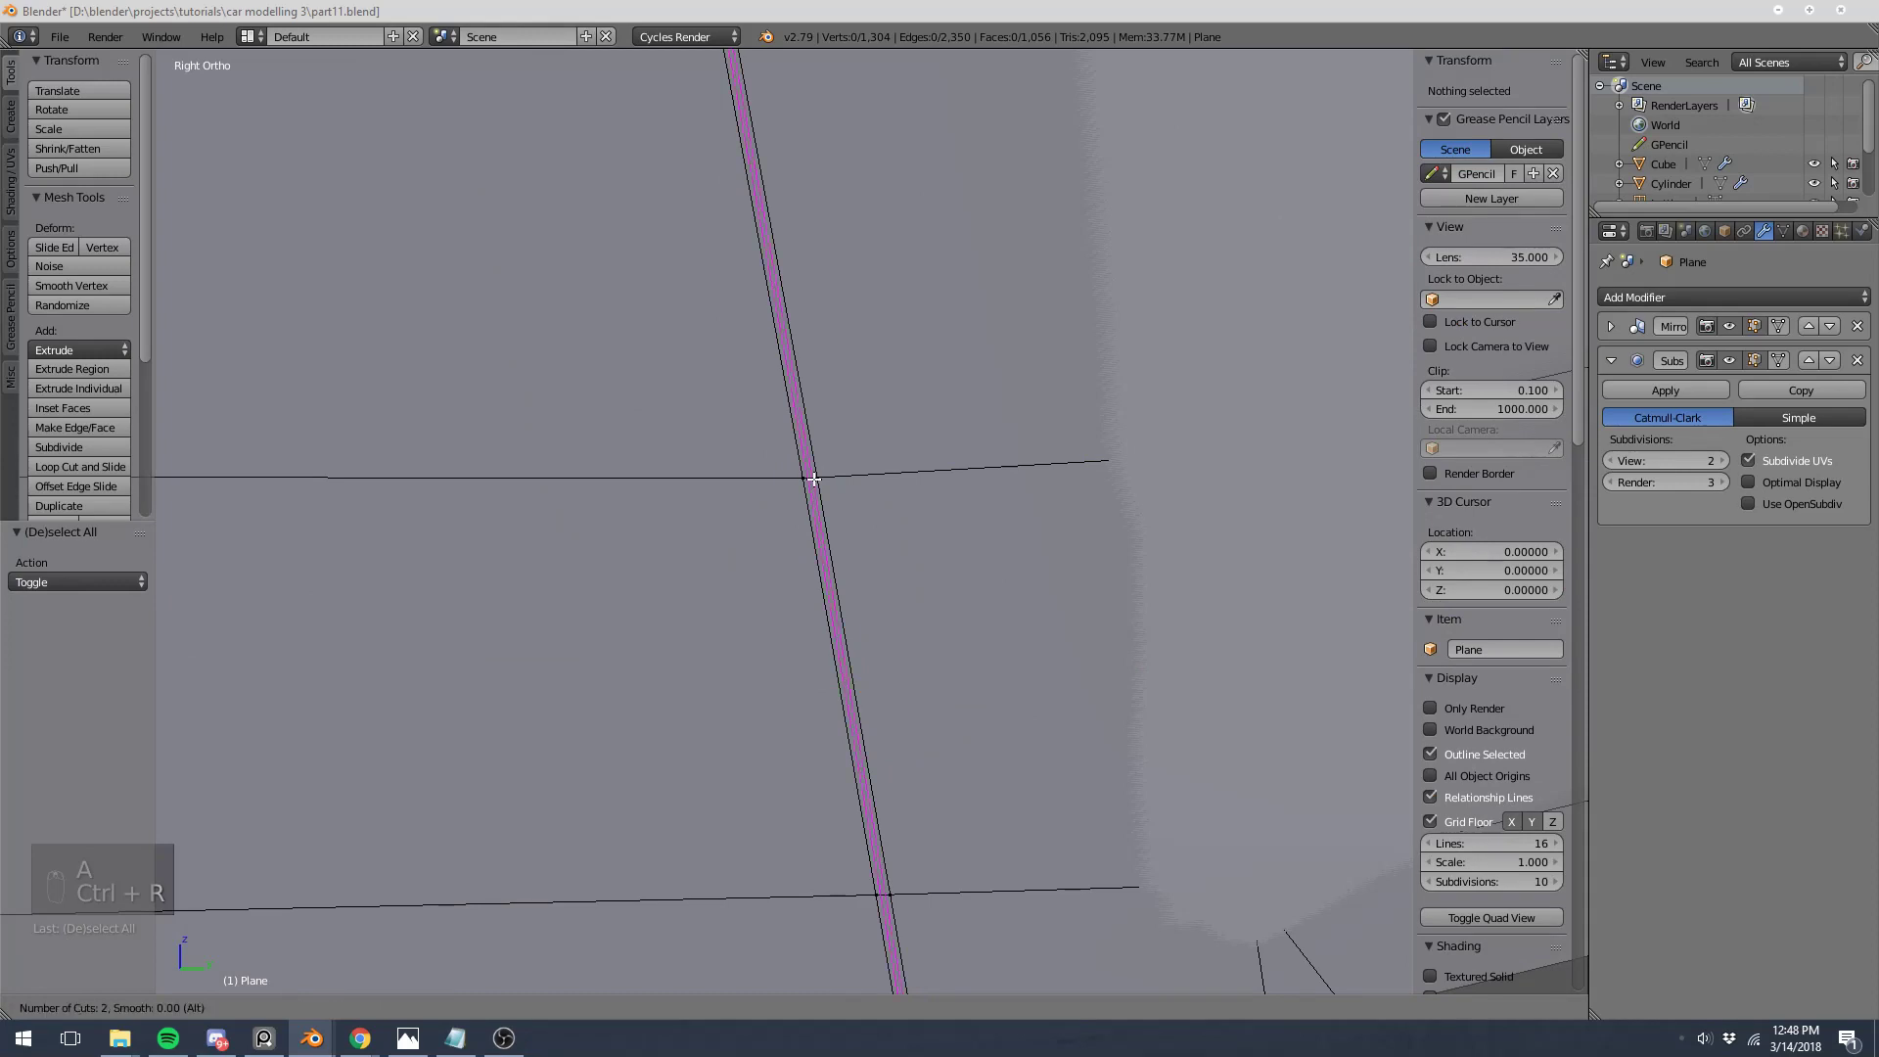
left_click(814, 478)
right_click(818, 475)
scroll(821, 440, "up", 5)
key("a")
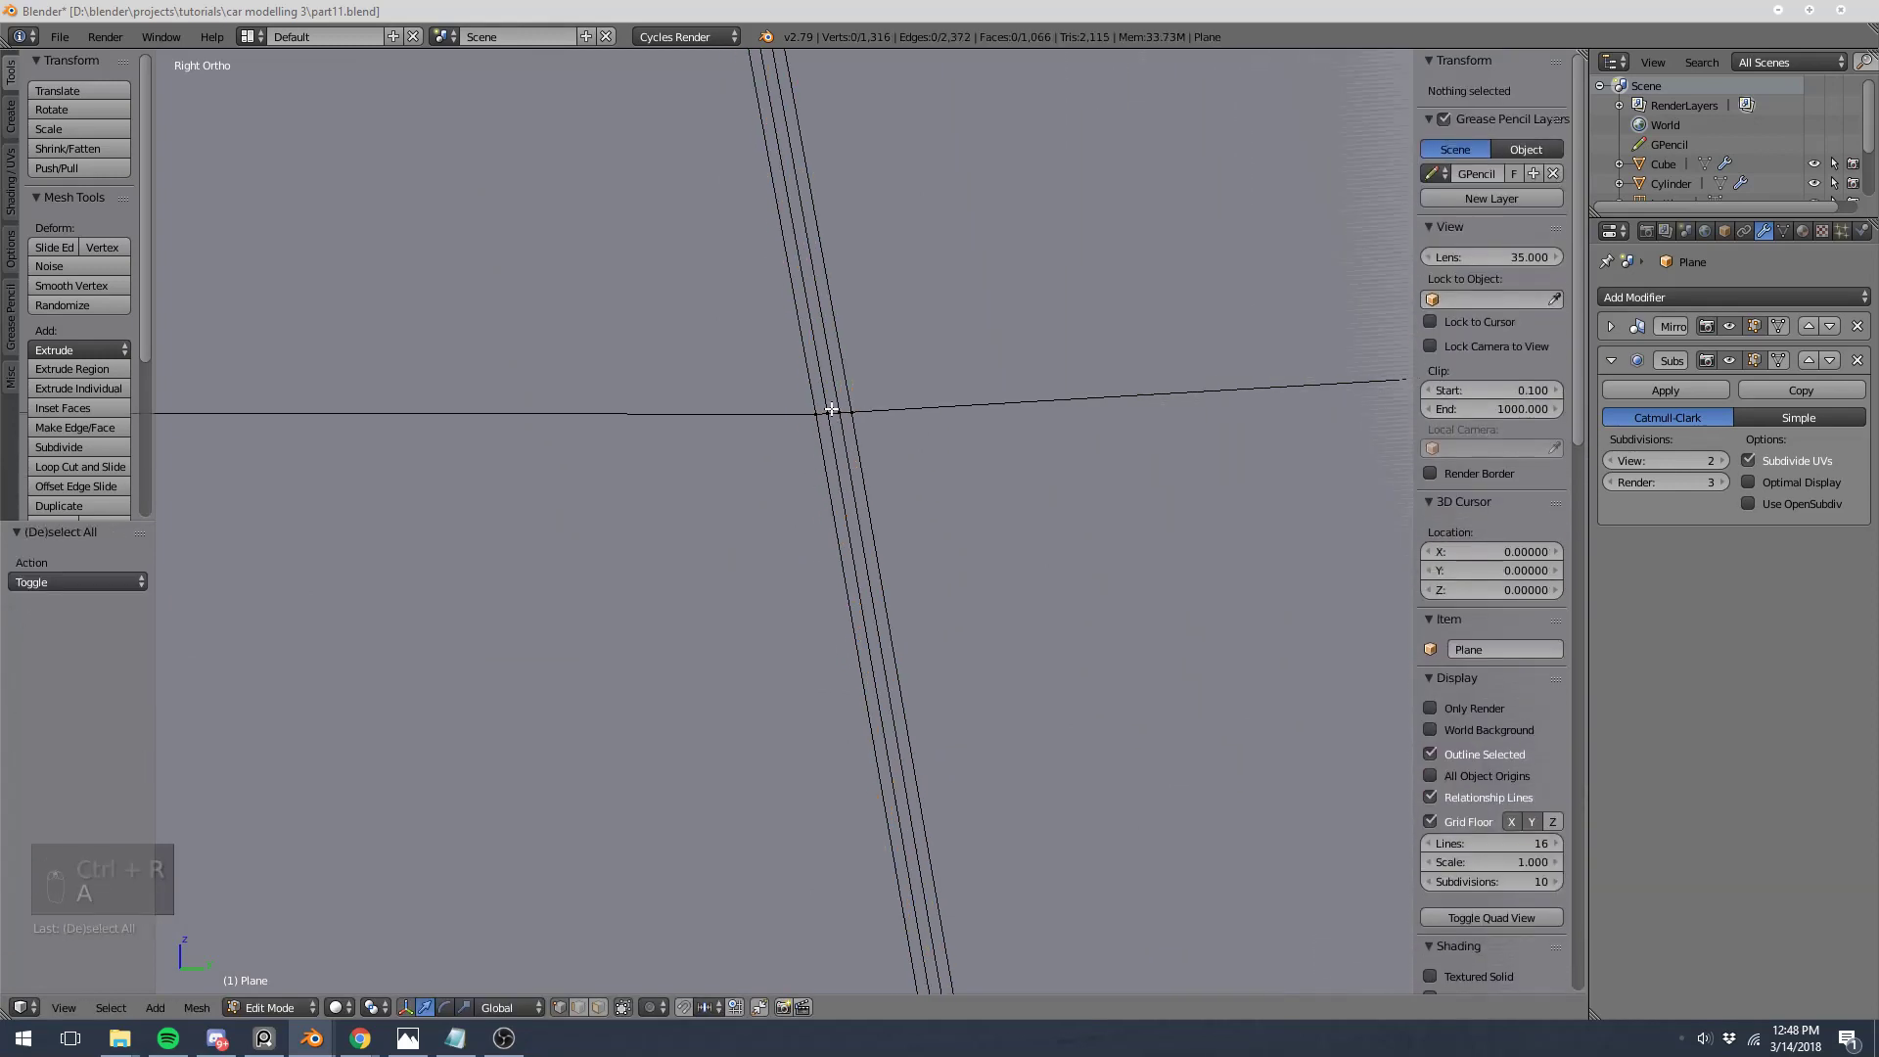
Step: Add one centred loop cut between the two inner loops of the thin divider strip
key("ctrl+r")
left_click(831, 409)
right_click(832, 407)
scroll(822, 399, "down", 5)
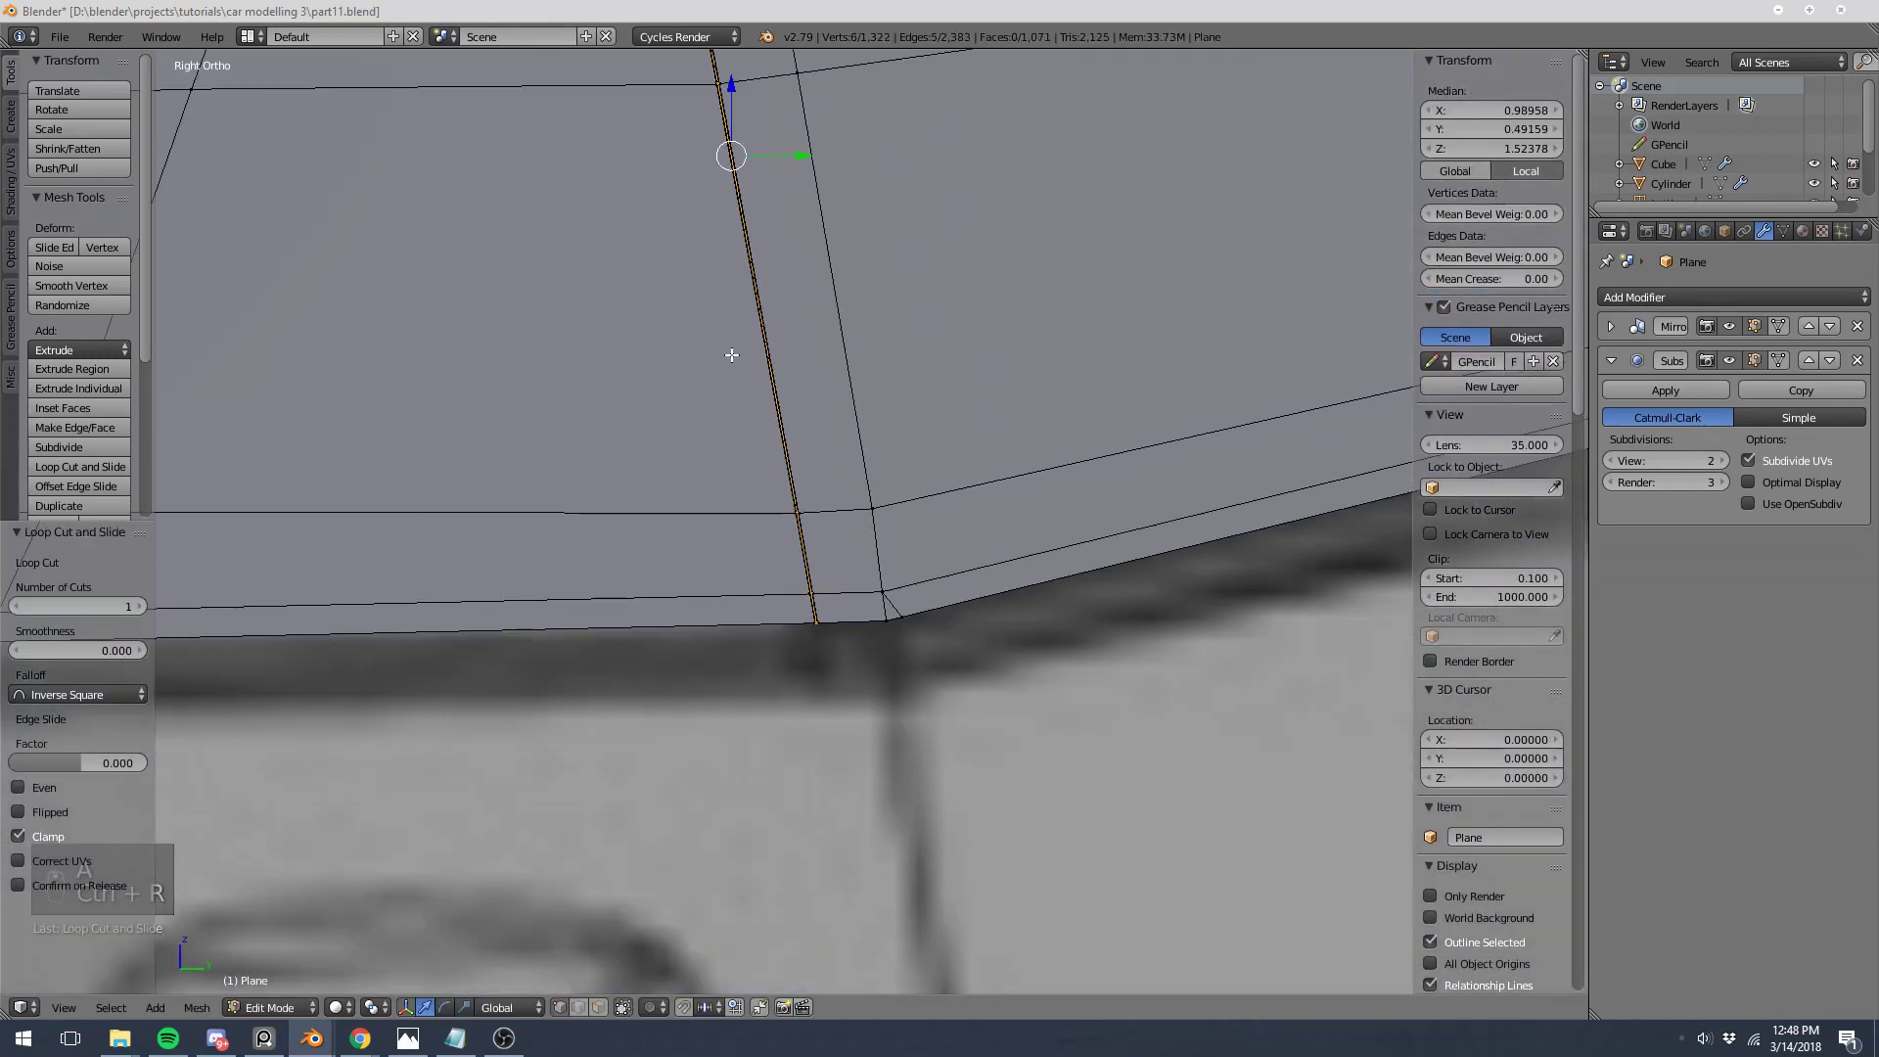
scroll(734, 355, "up", 5)
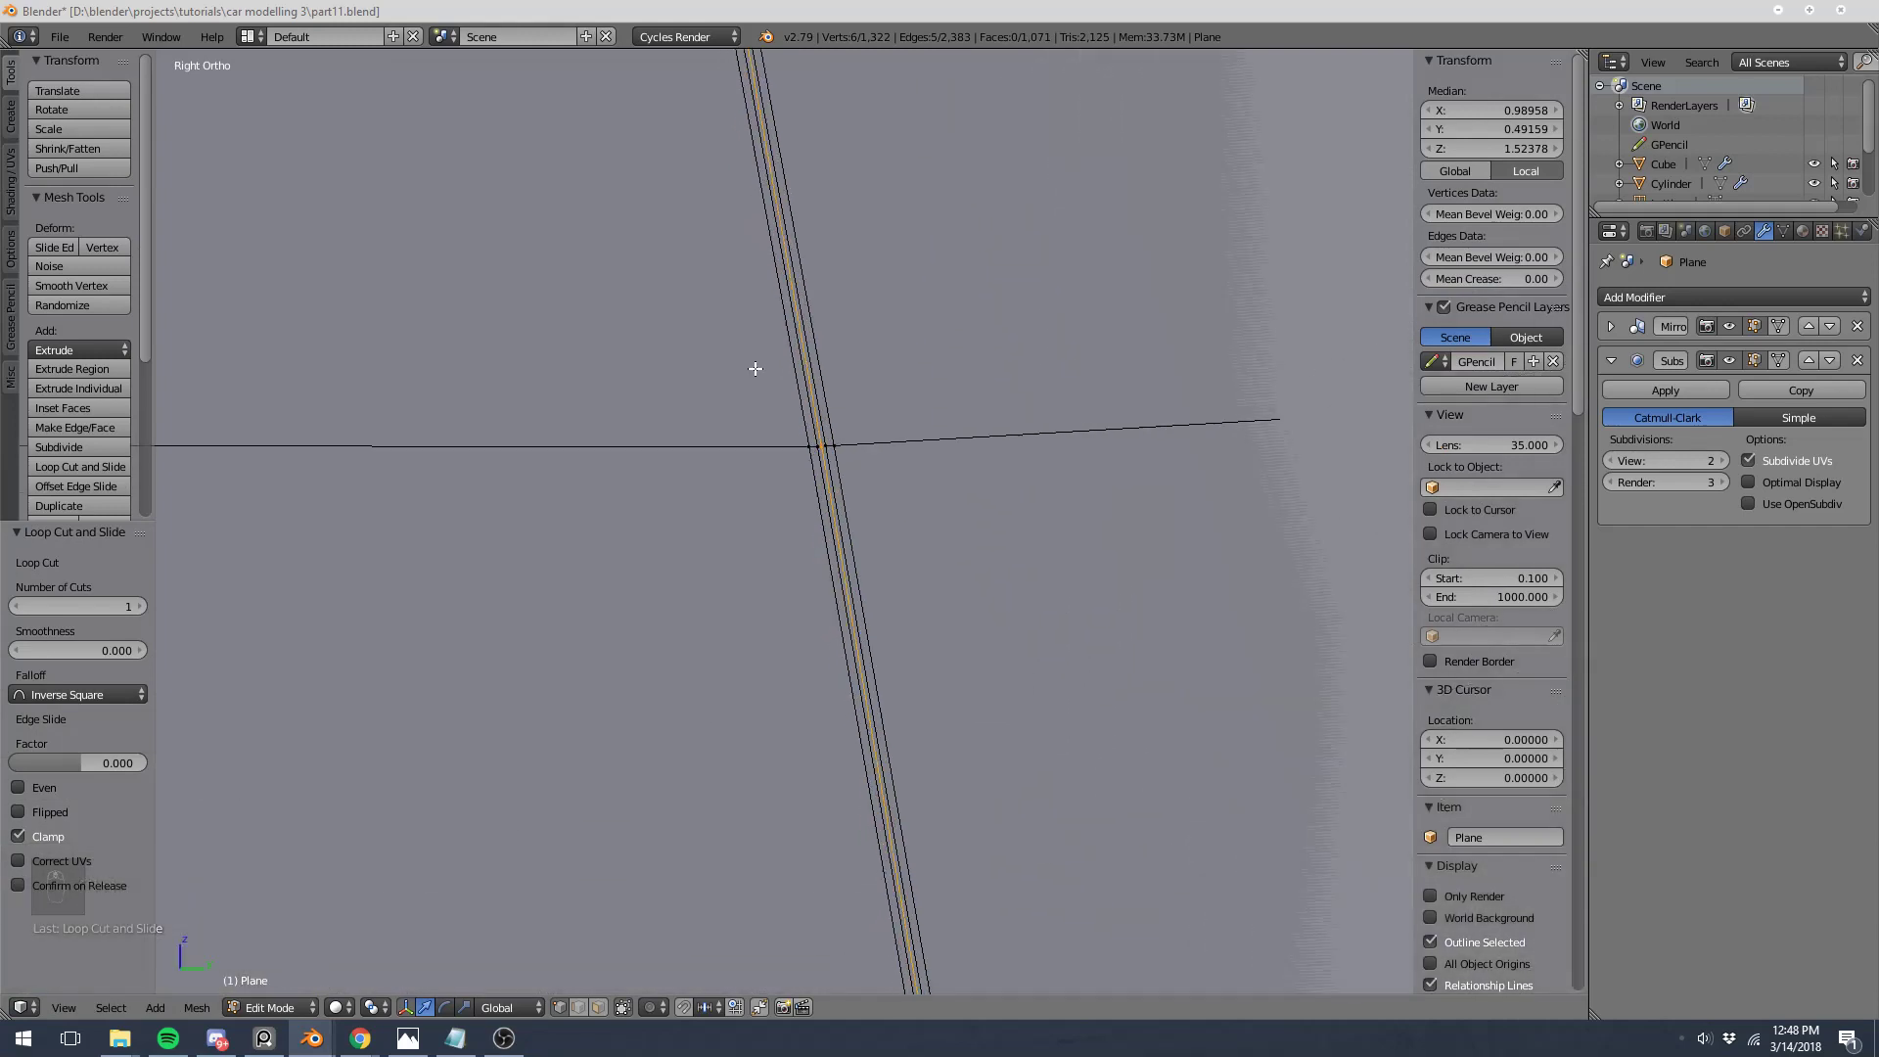
Step: Move the centre edge loop of the thin divider strip inward by 0.00097 along X
key("x")
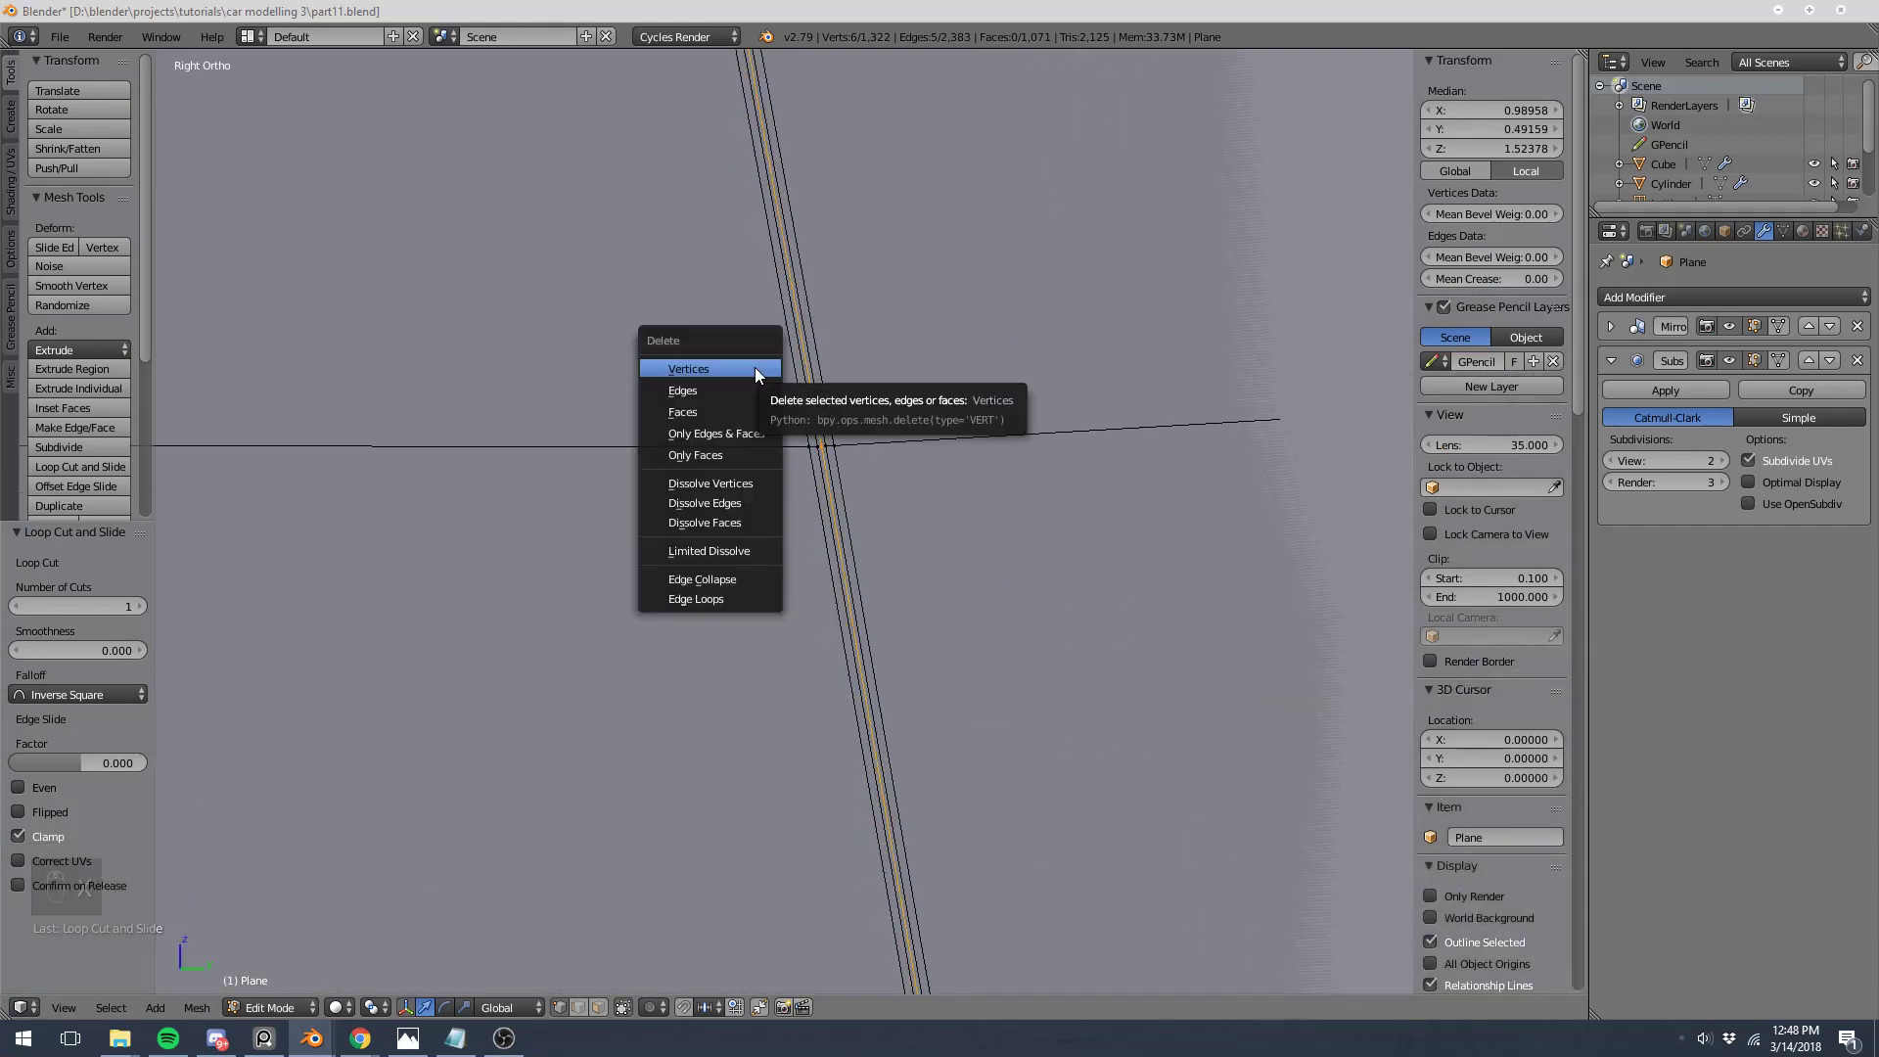
key("KP_7")
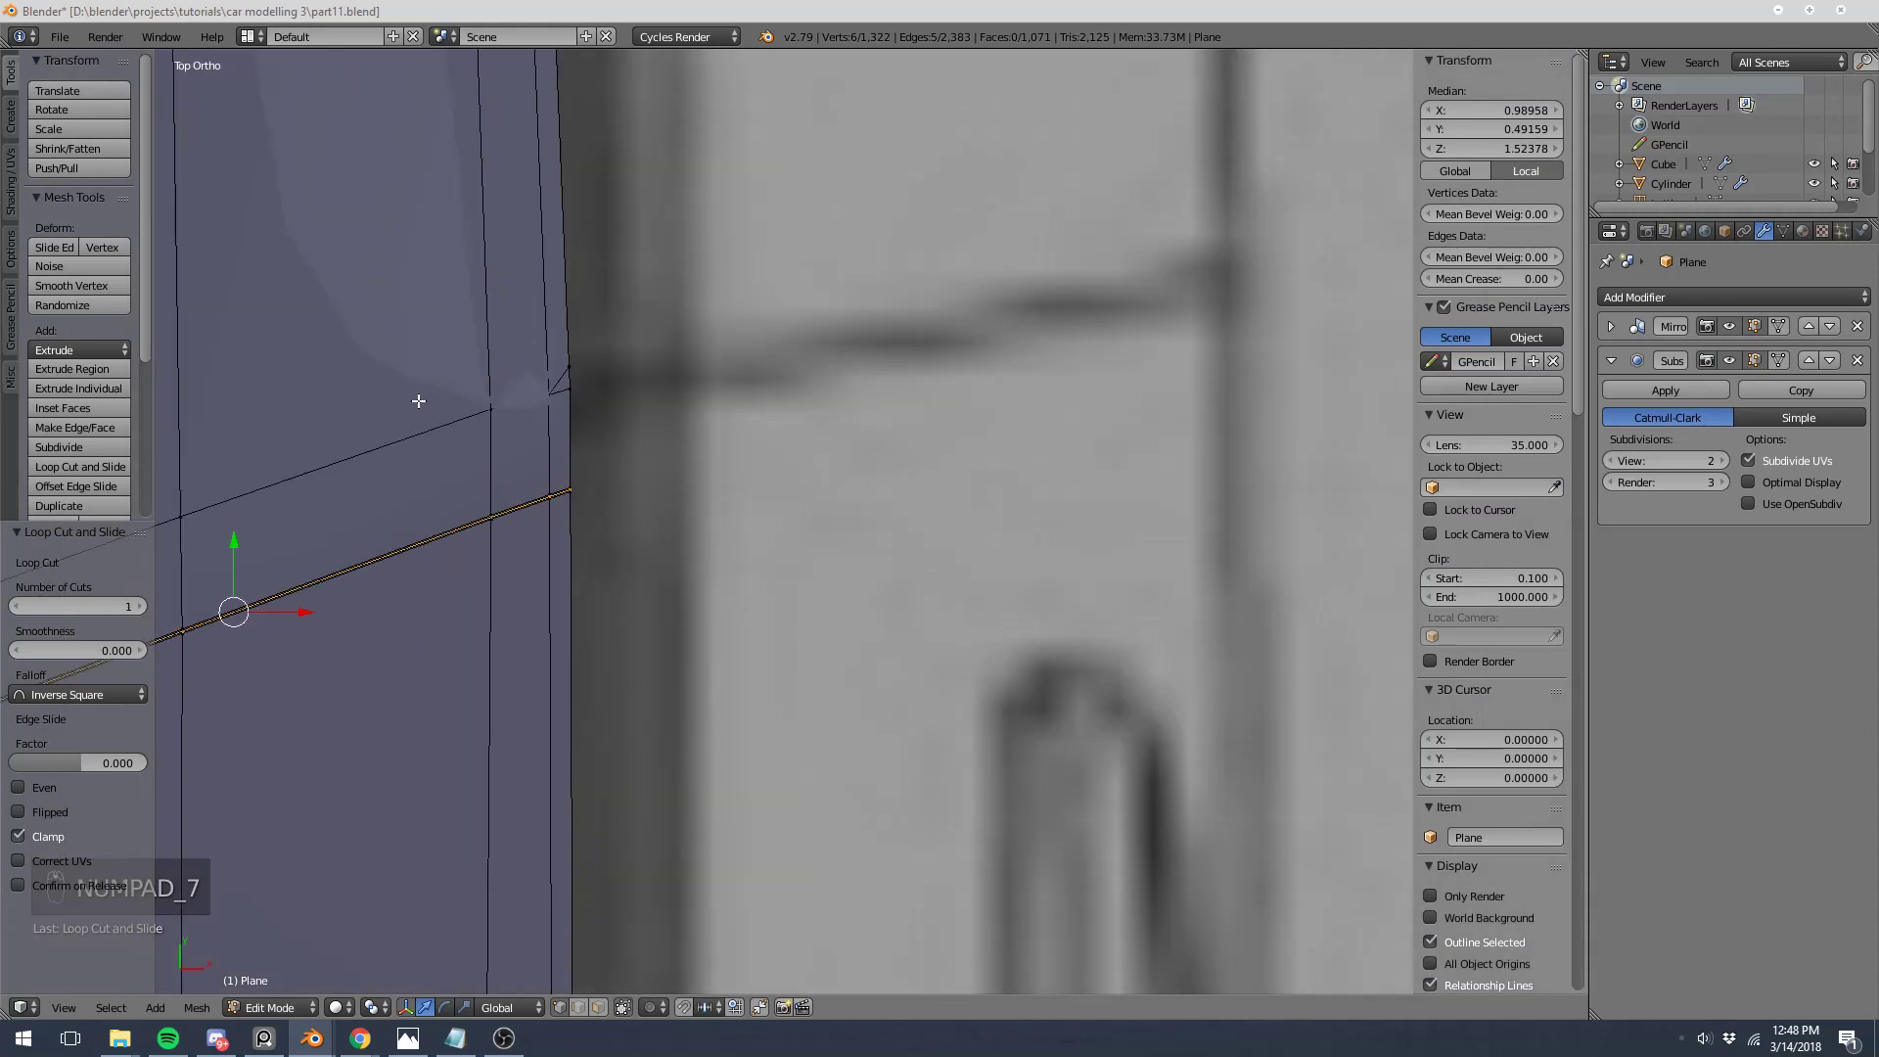
middle_click_drag(419, 401, 1076, 404, "shift")
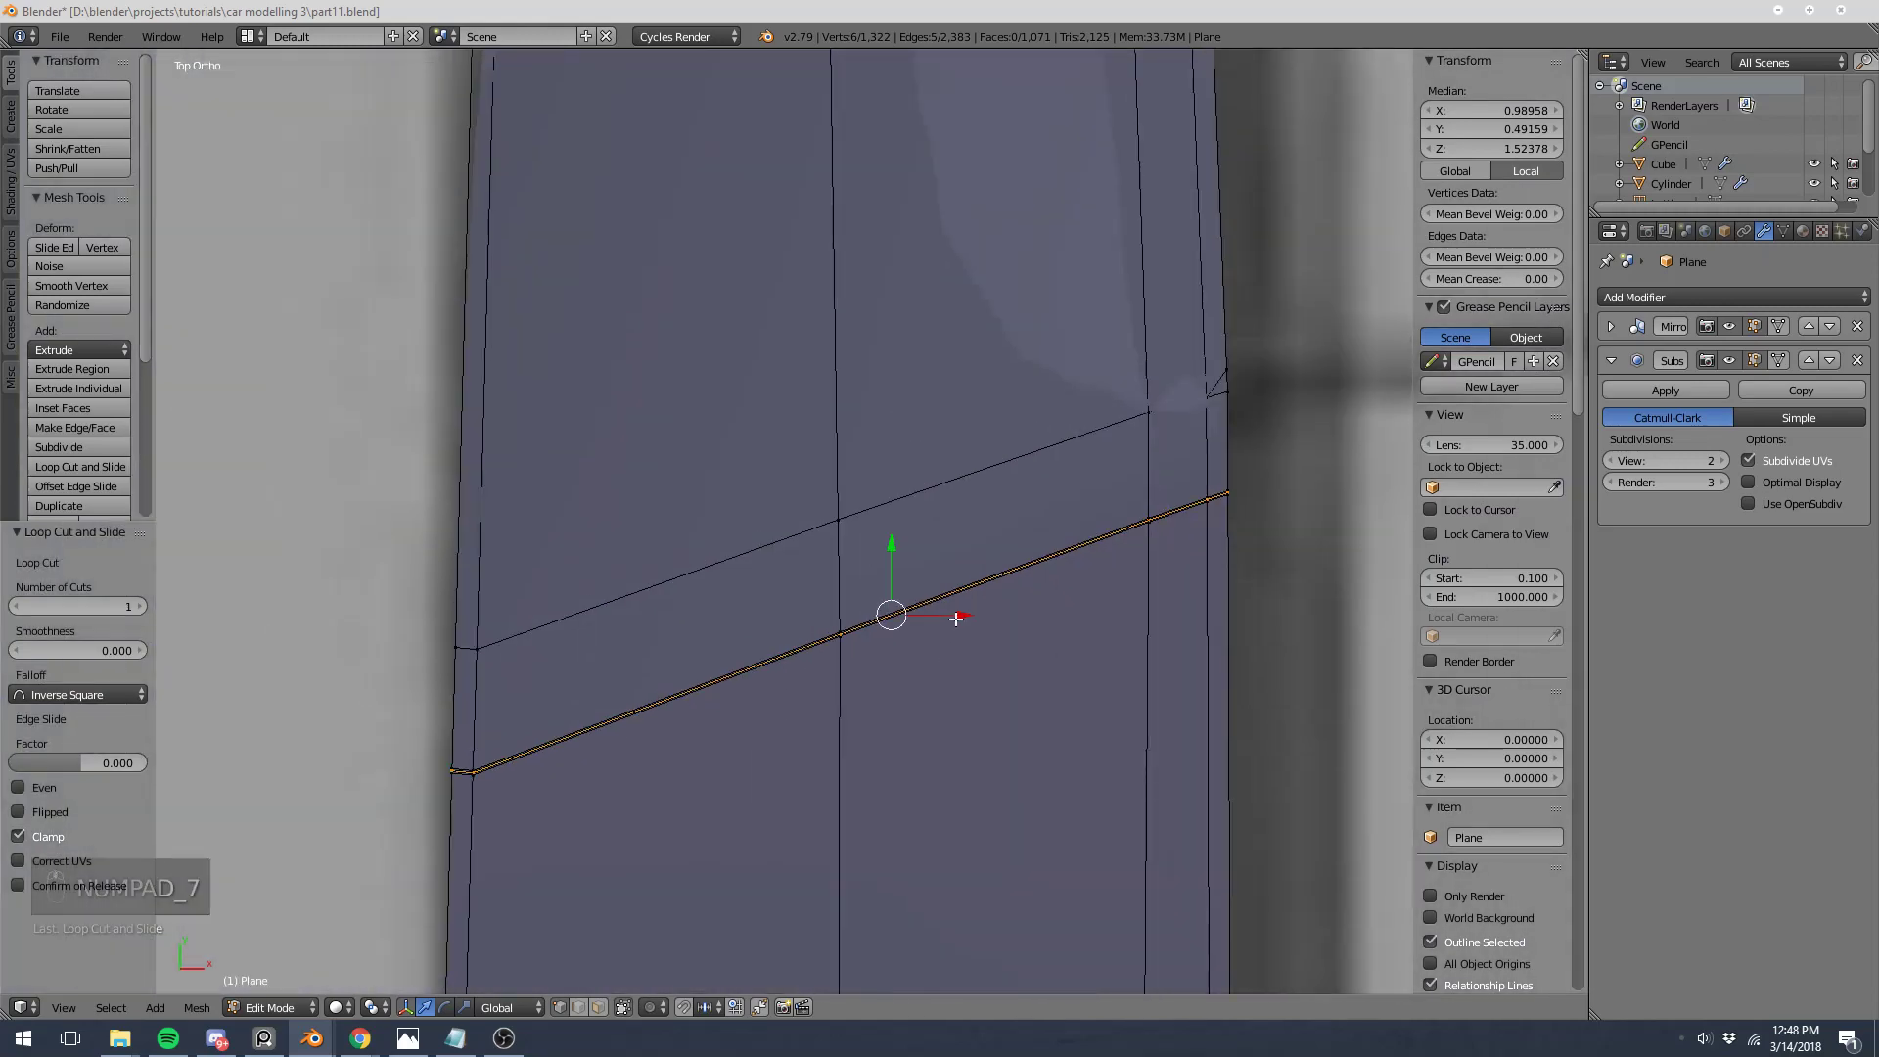
left_click_drag(956, 619, 951, 619)
scroll(810, 654, "up", 6)
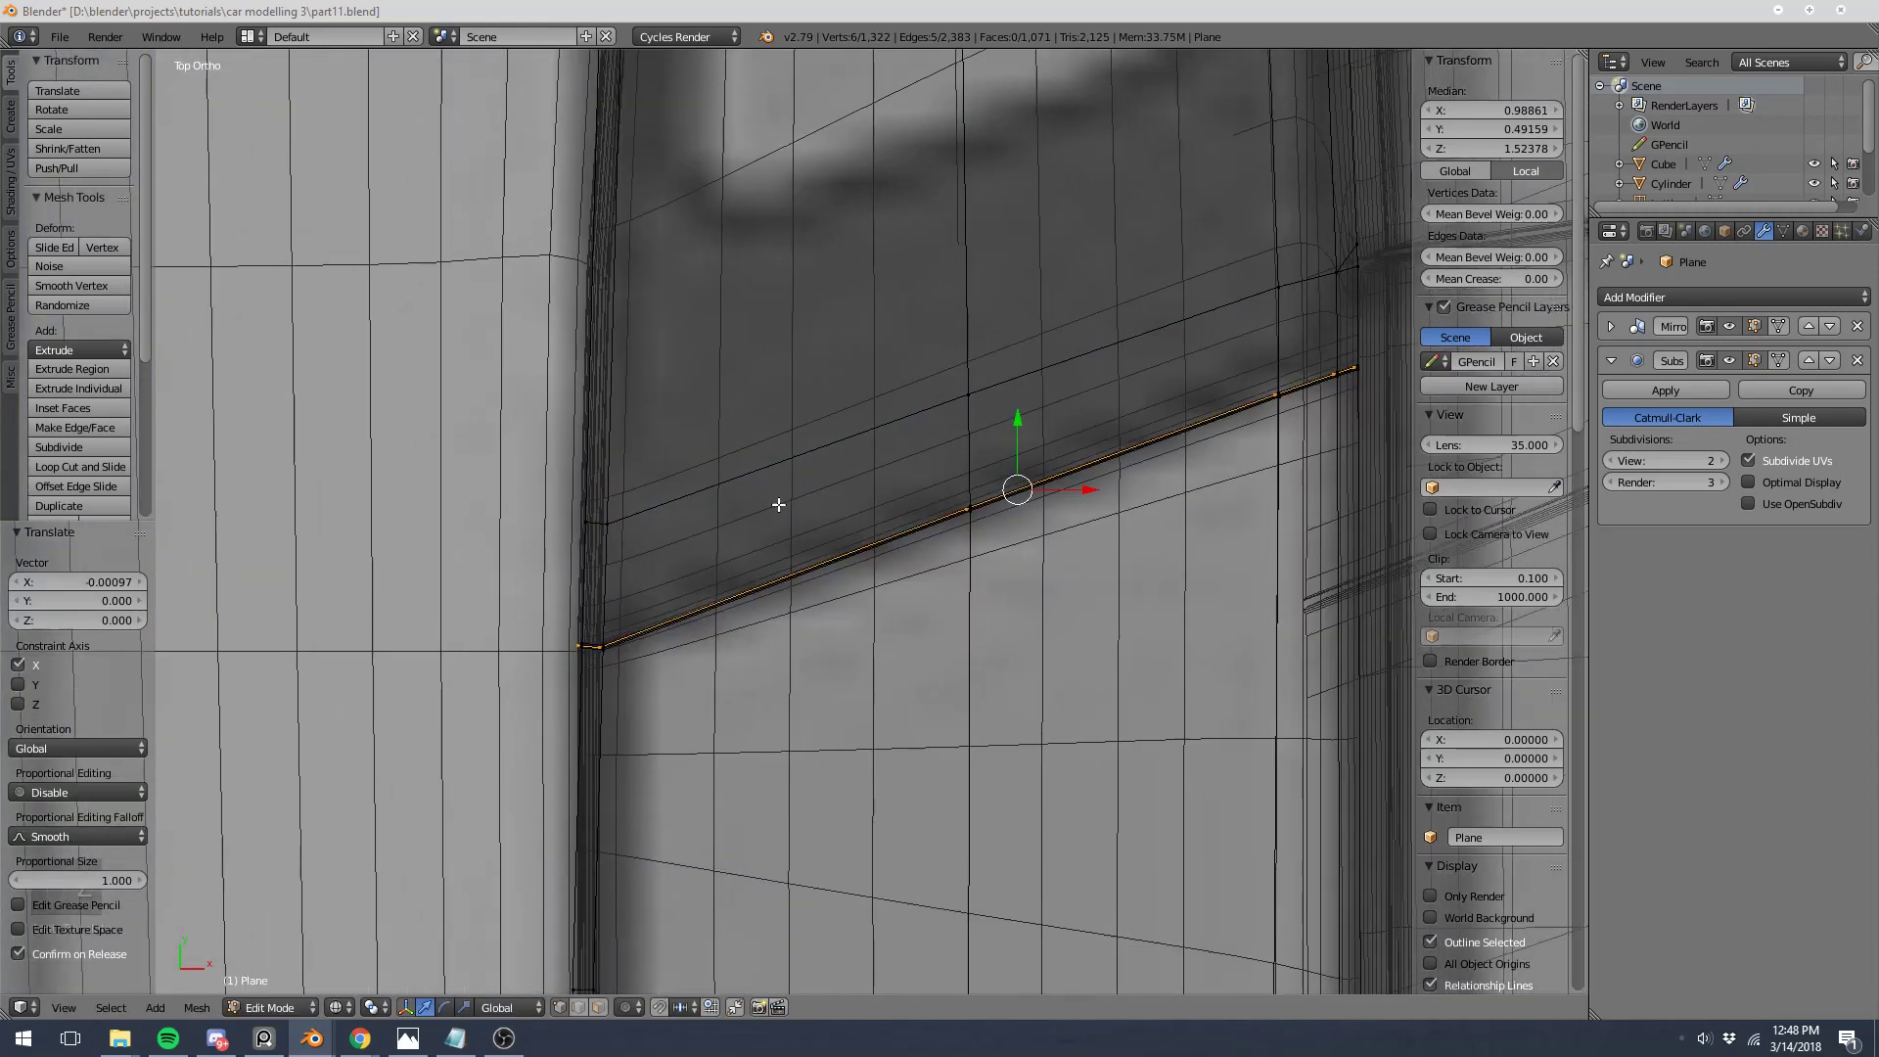
key("z")
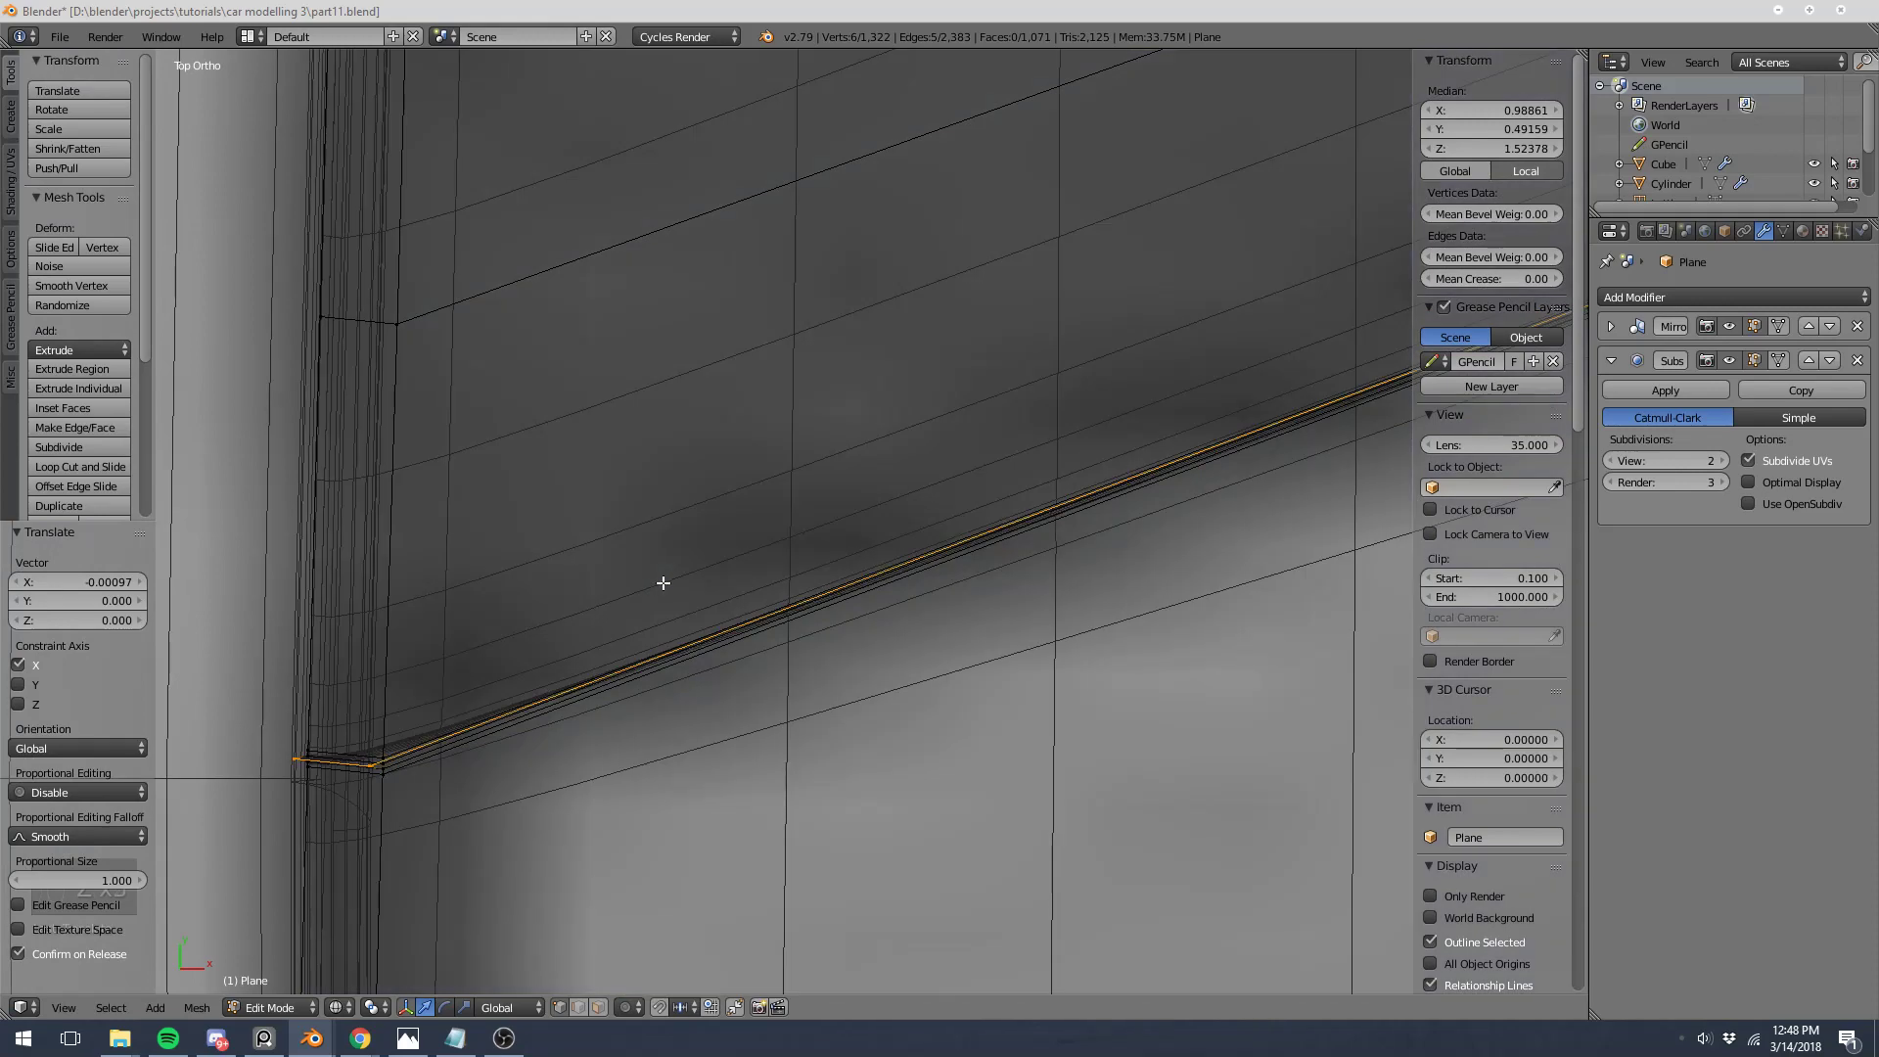
Step: Bevel the divider's centre loop into a very narrow one-segment strip and delete its faces to split the window mesh in two
key("ctrl+b")
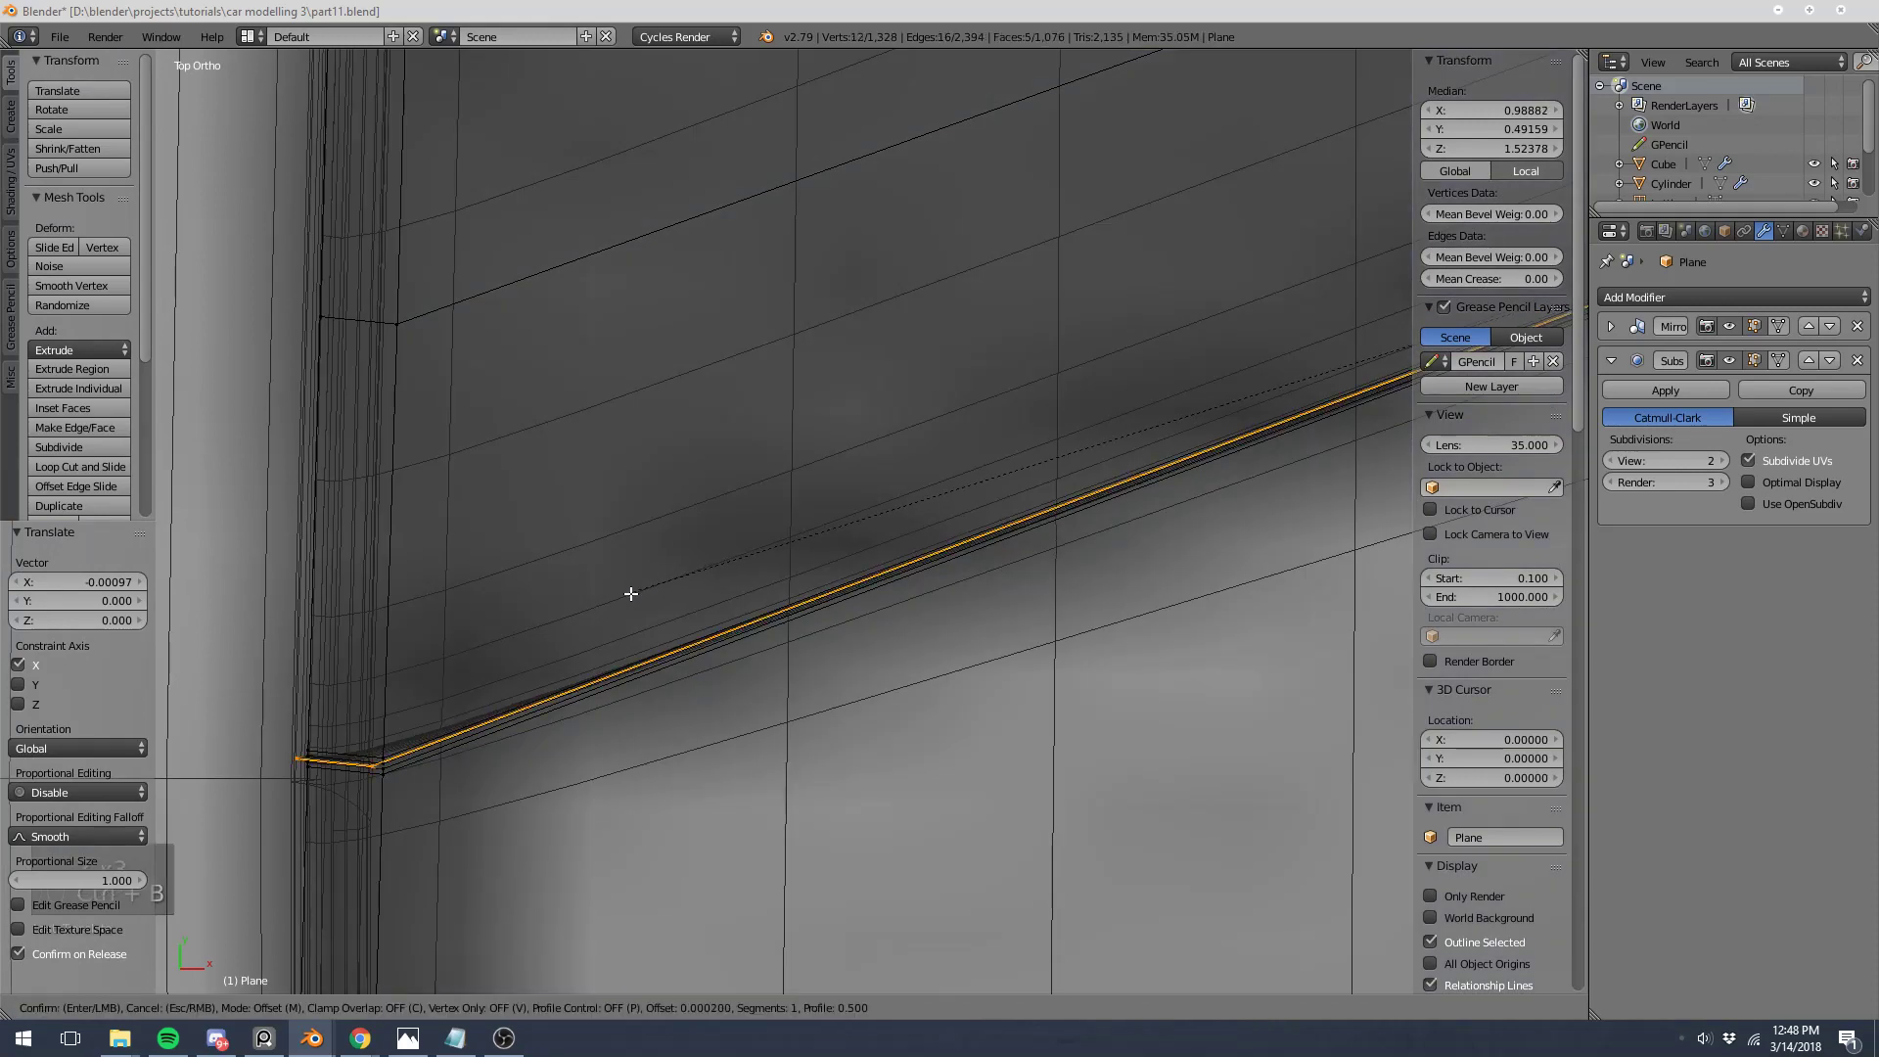
left_click(618, 597)
key("x")
left_click(578, 641)
key("Tab")
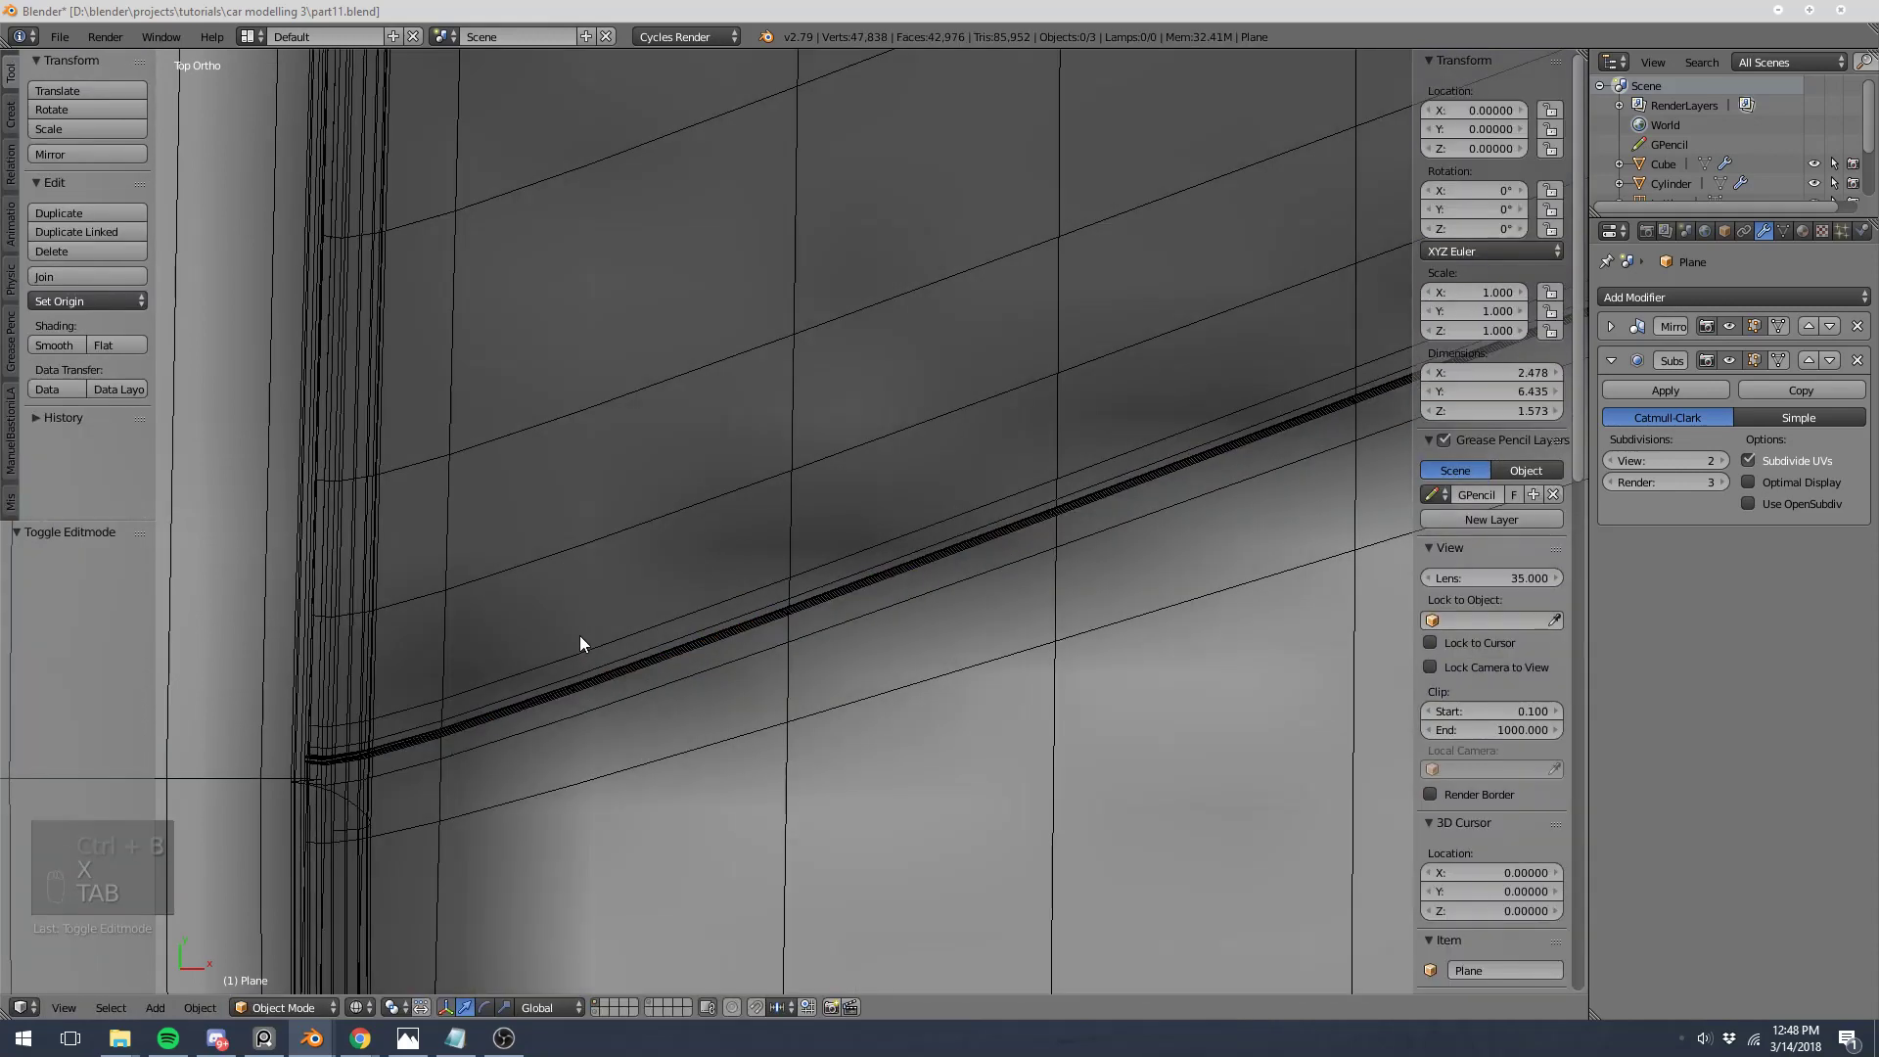
key("z")
scroll(587, 626, "up", 3)
mouse_move(591, 614)
middle_mouse_down()
mouse_move(778, 636)
mouse_move(531, 549)
mouse_move(508, 432)
middle_mouse_up()
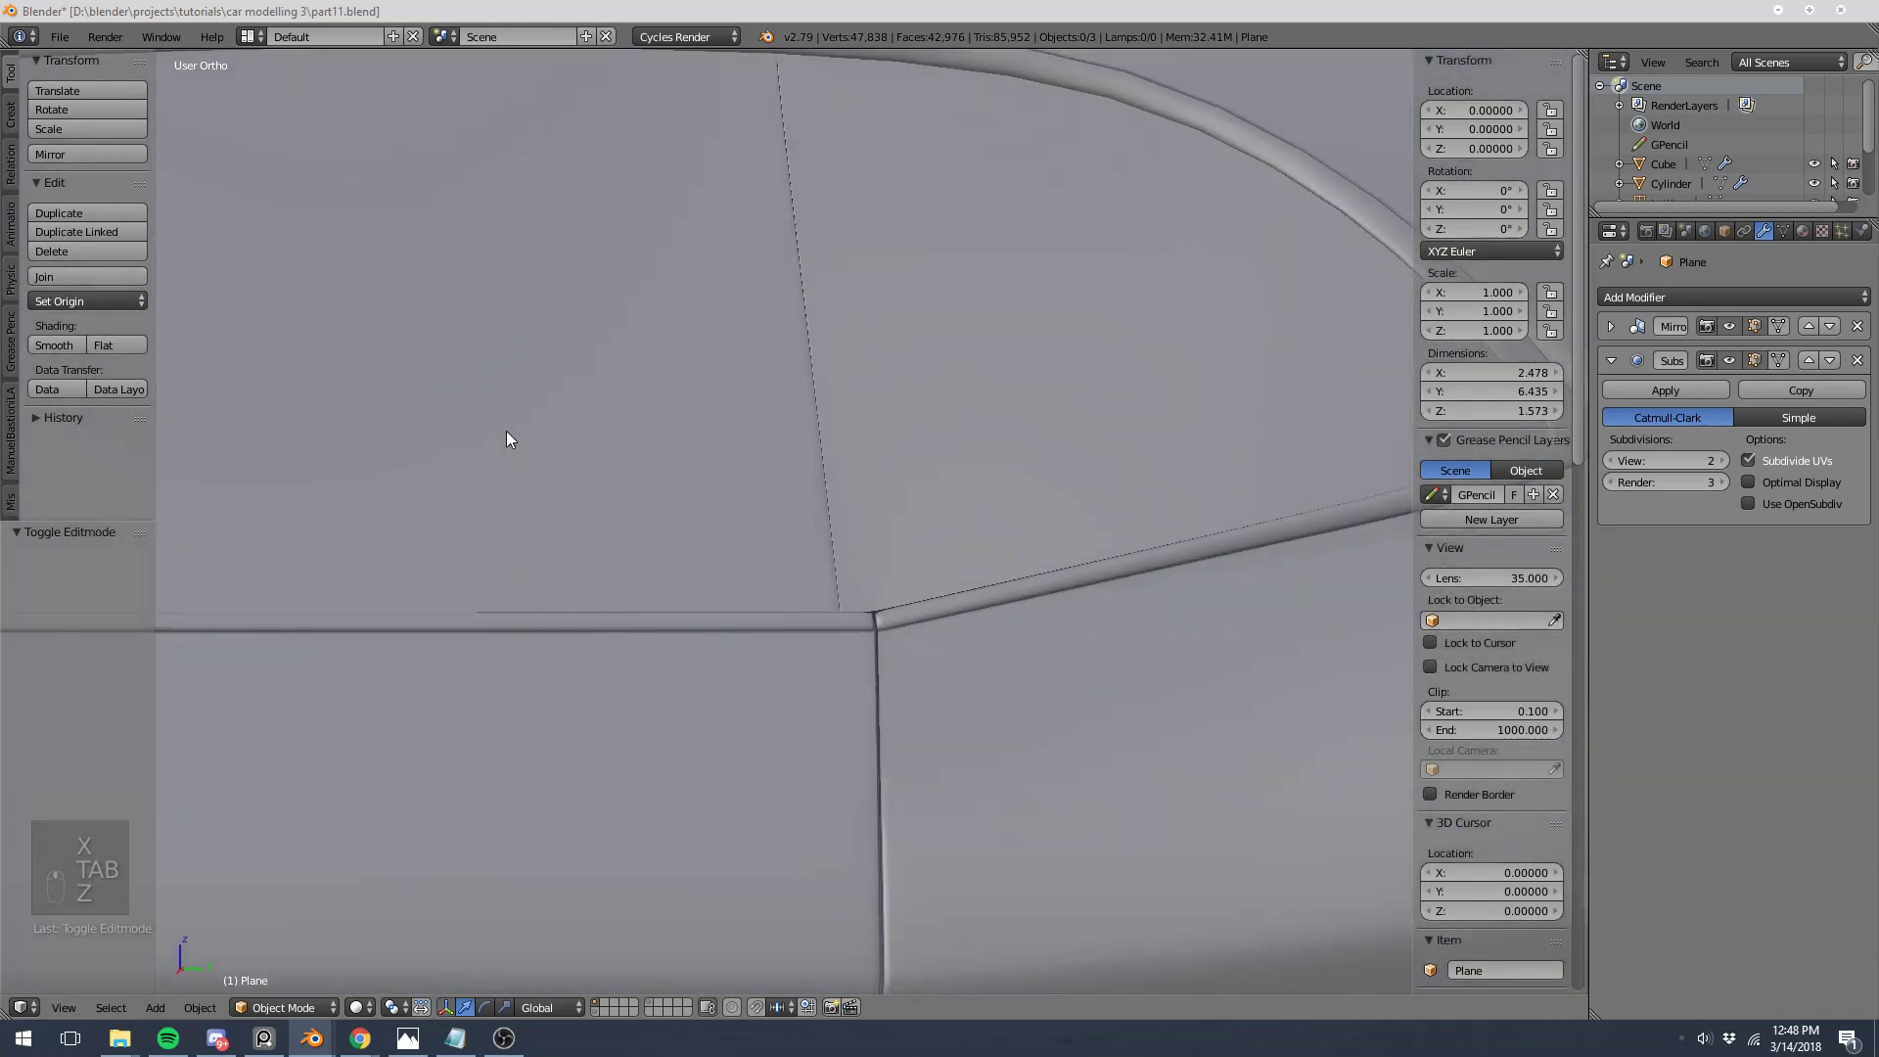
Step: Check with linked selection that the door window and the rear quarter window are separate pieces
key("KP_3")
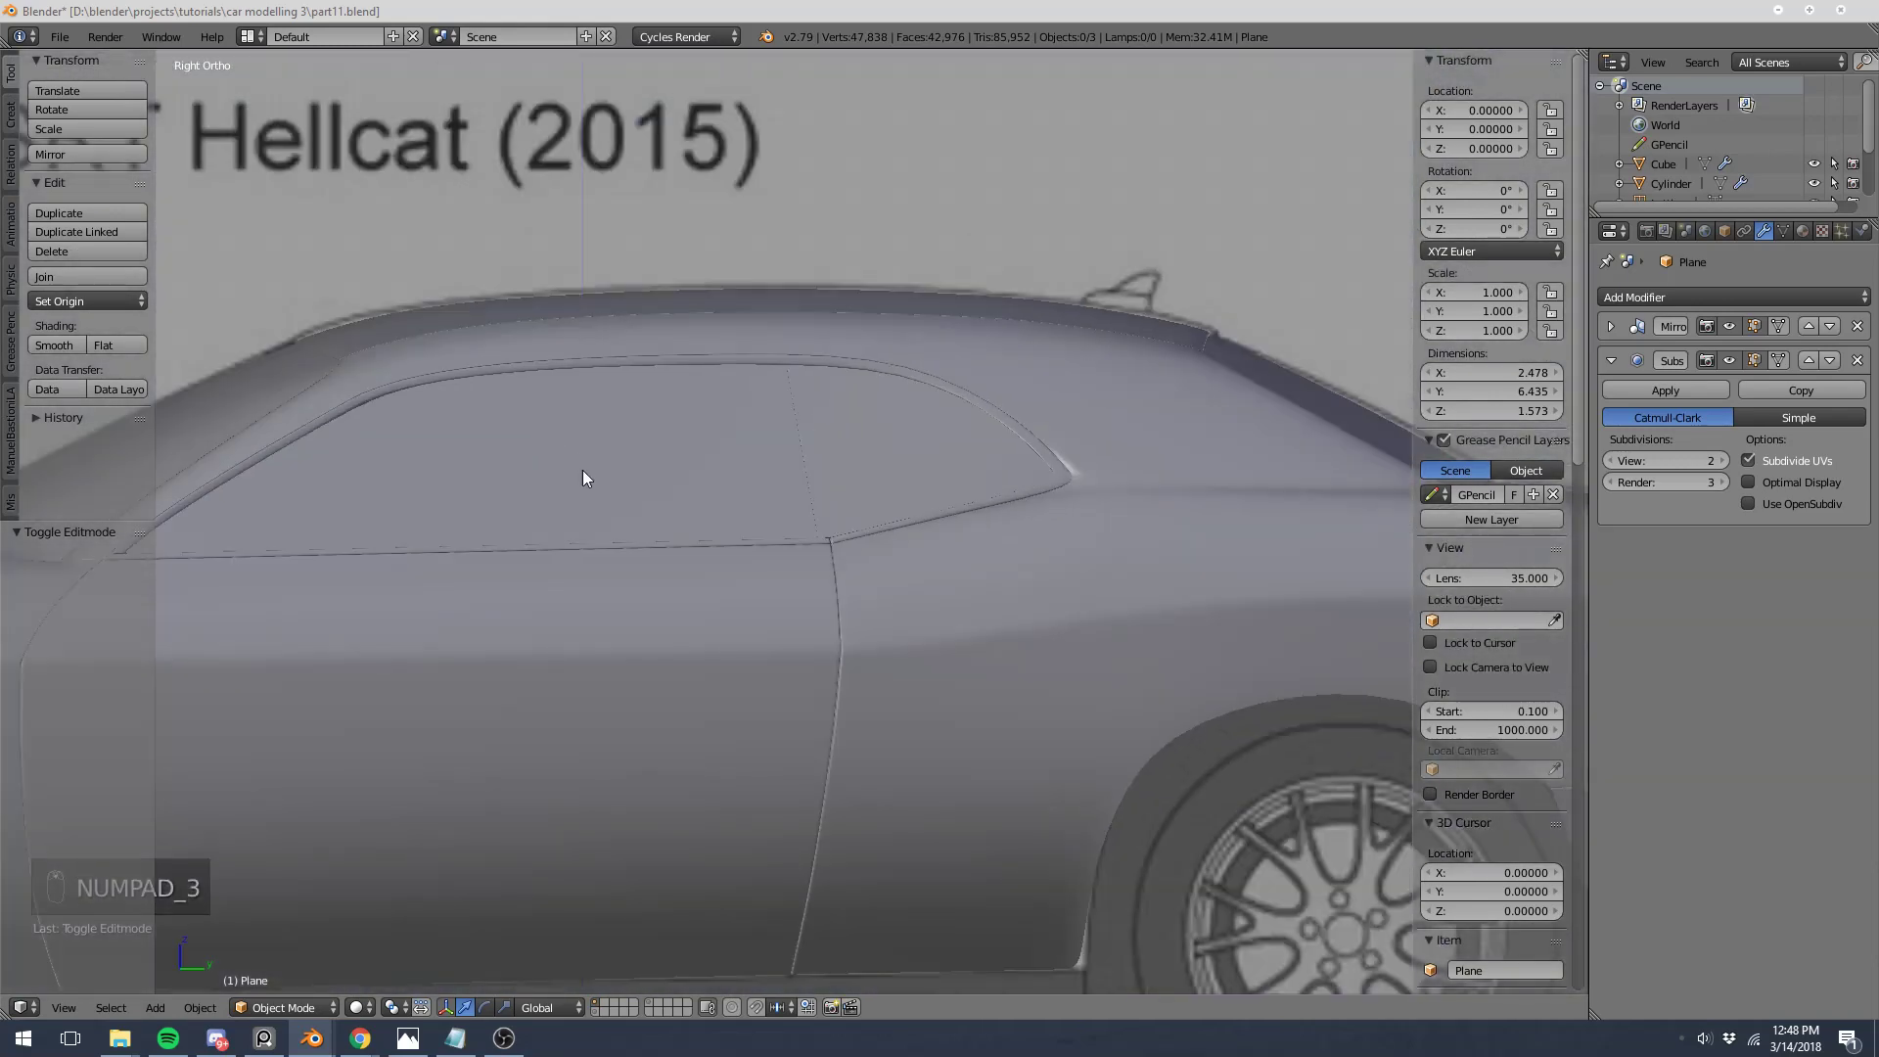
key("Tab")
scroll(873, 401, "up", 3)
key("l")
key("l")
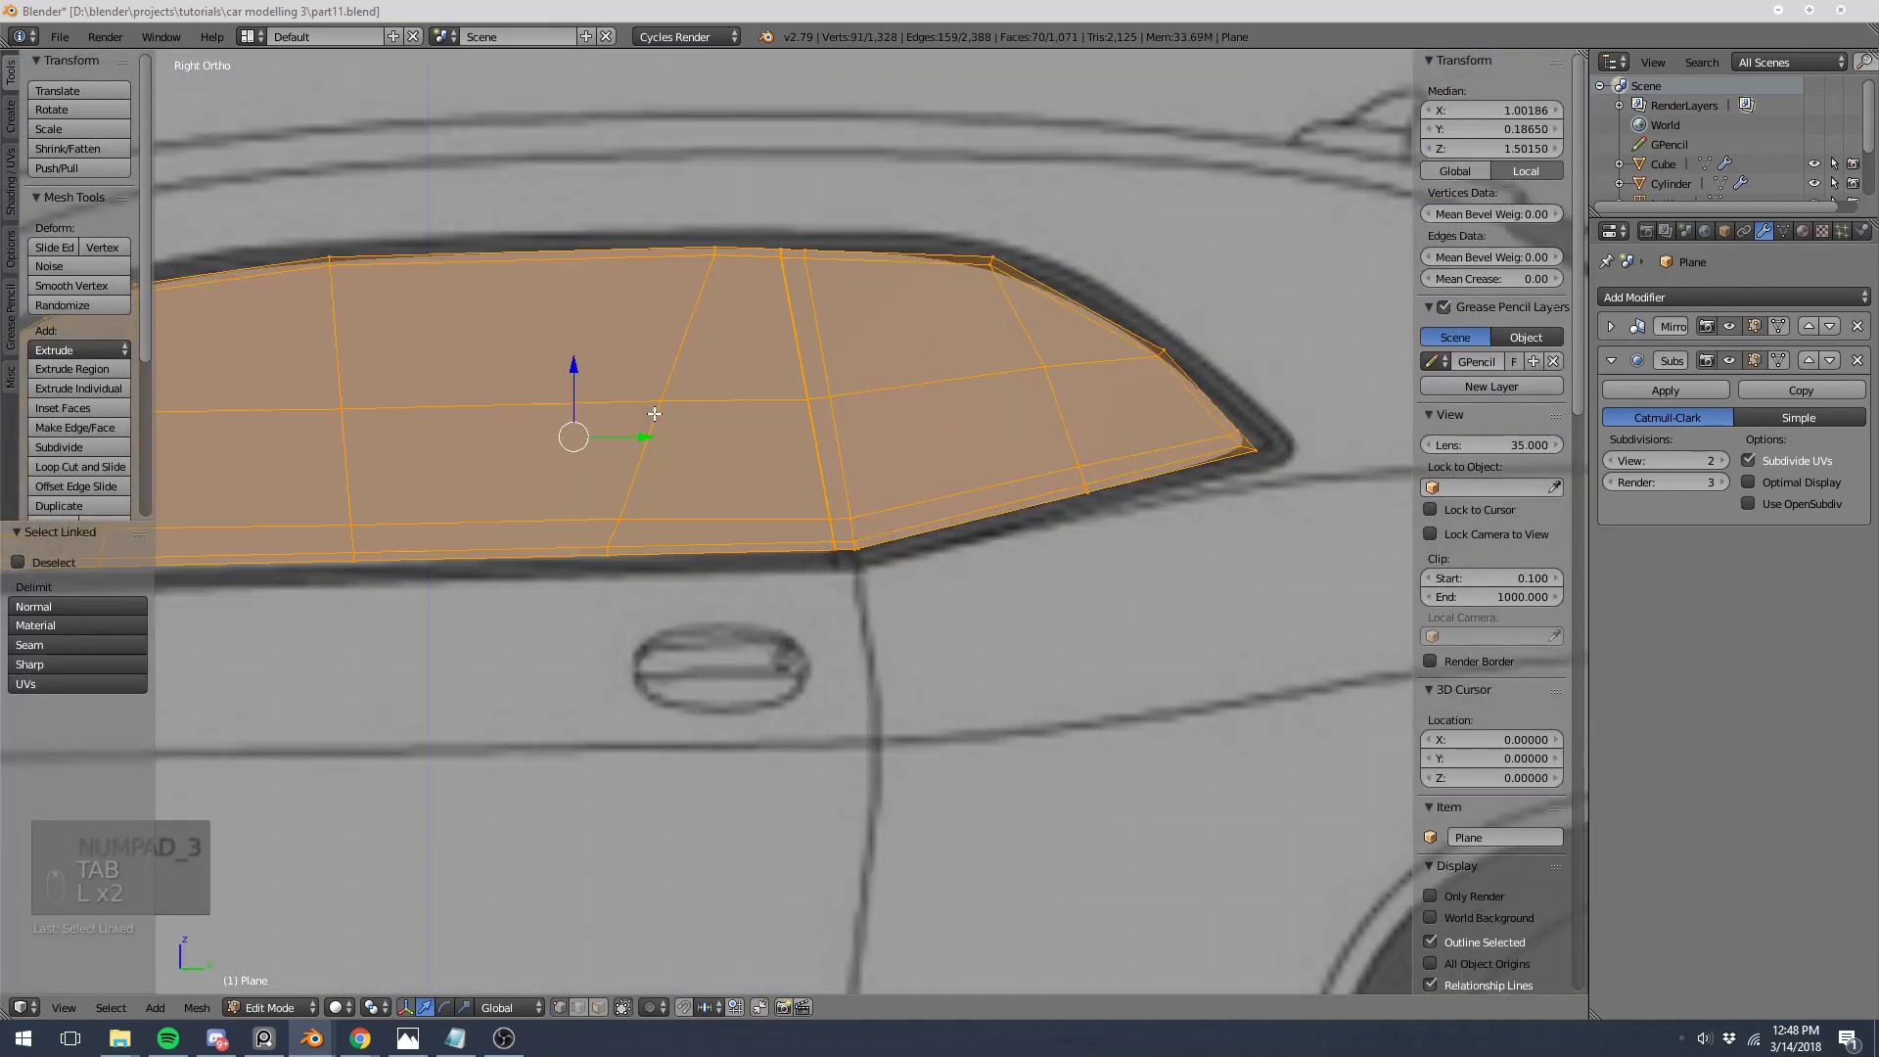
key("a")
key("l")
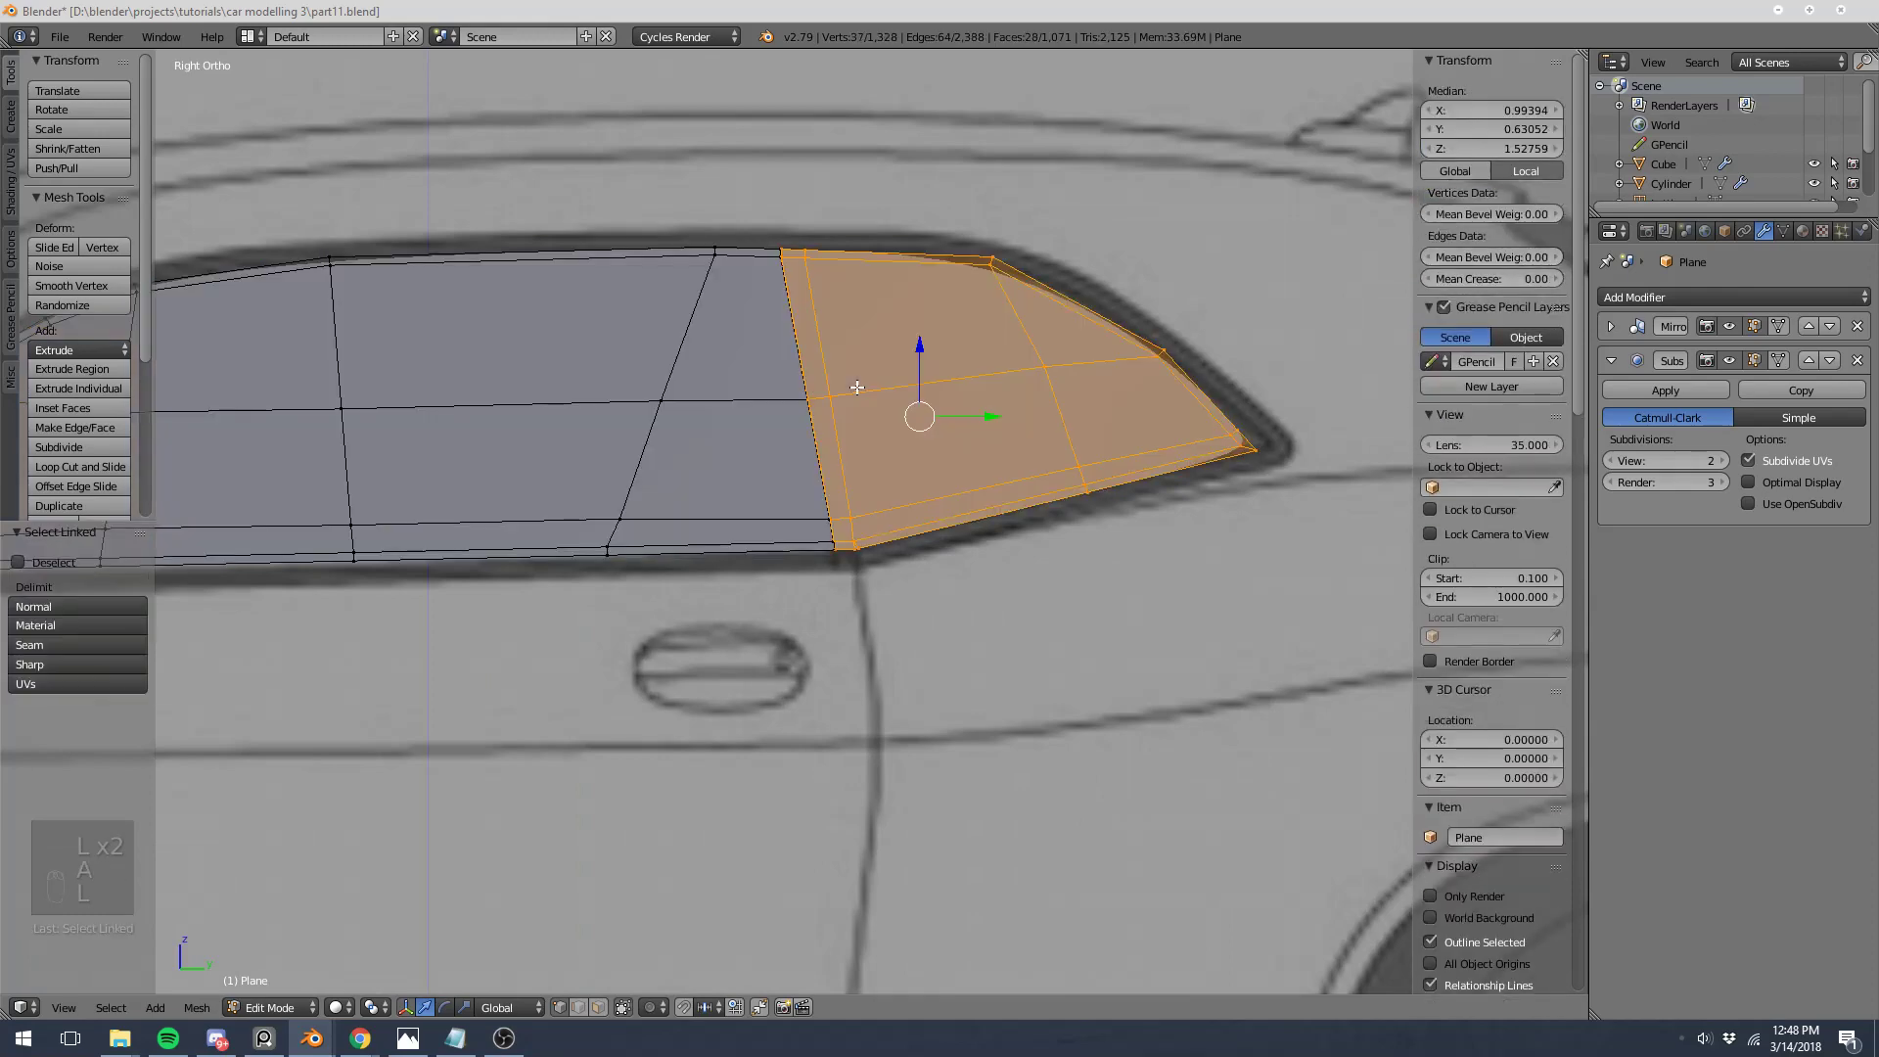
Step: Select the linked mesh of the door window and hide it, isolating the rear quarter window
middle_click_drag(851, 385, 1135, 440)
key("KP_7")
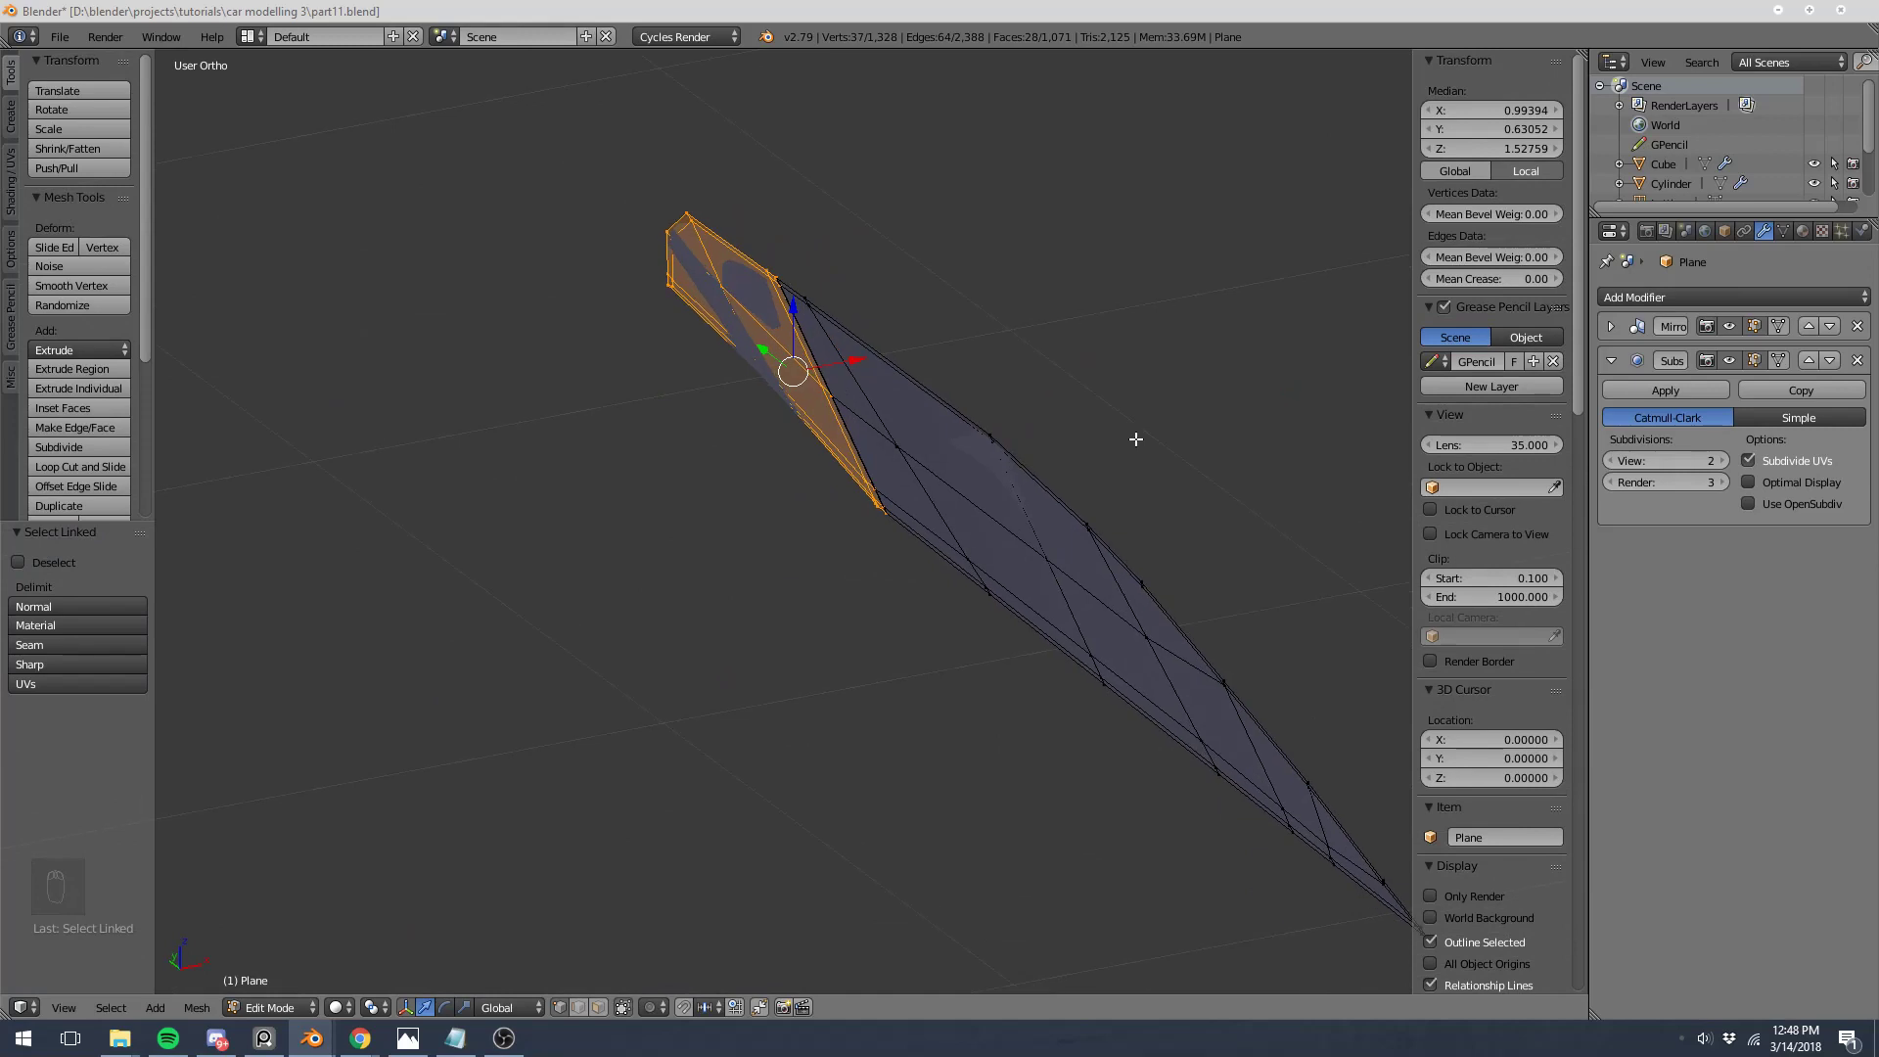
scroll(914, 361, "up", 6)
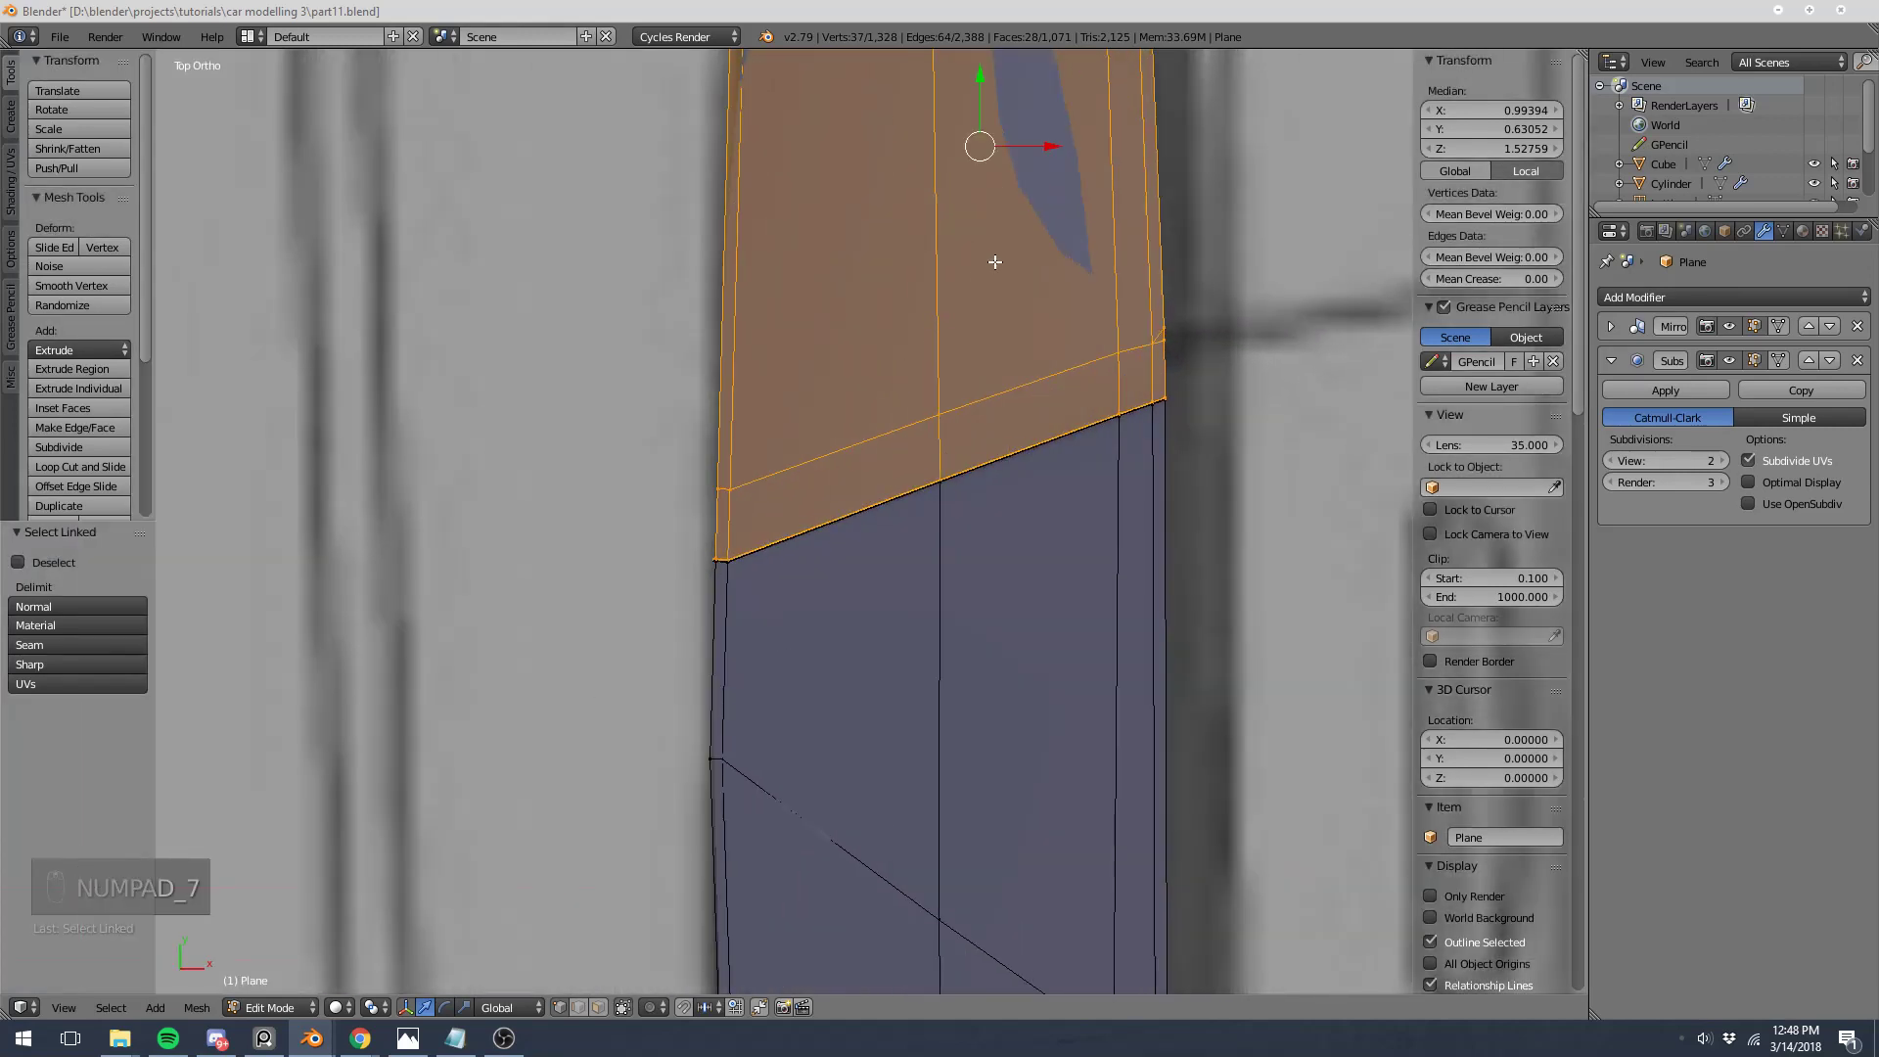
middle_click_drag(954, 306, 969, 458, "shift")
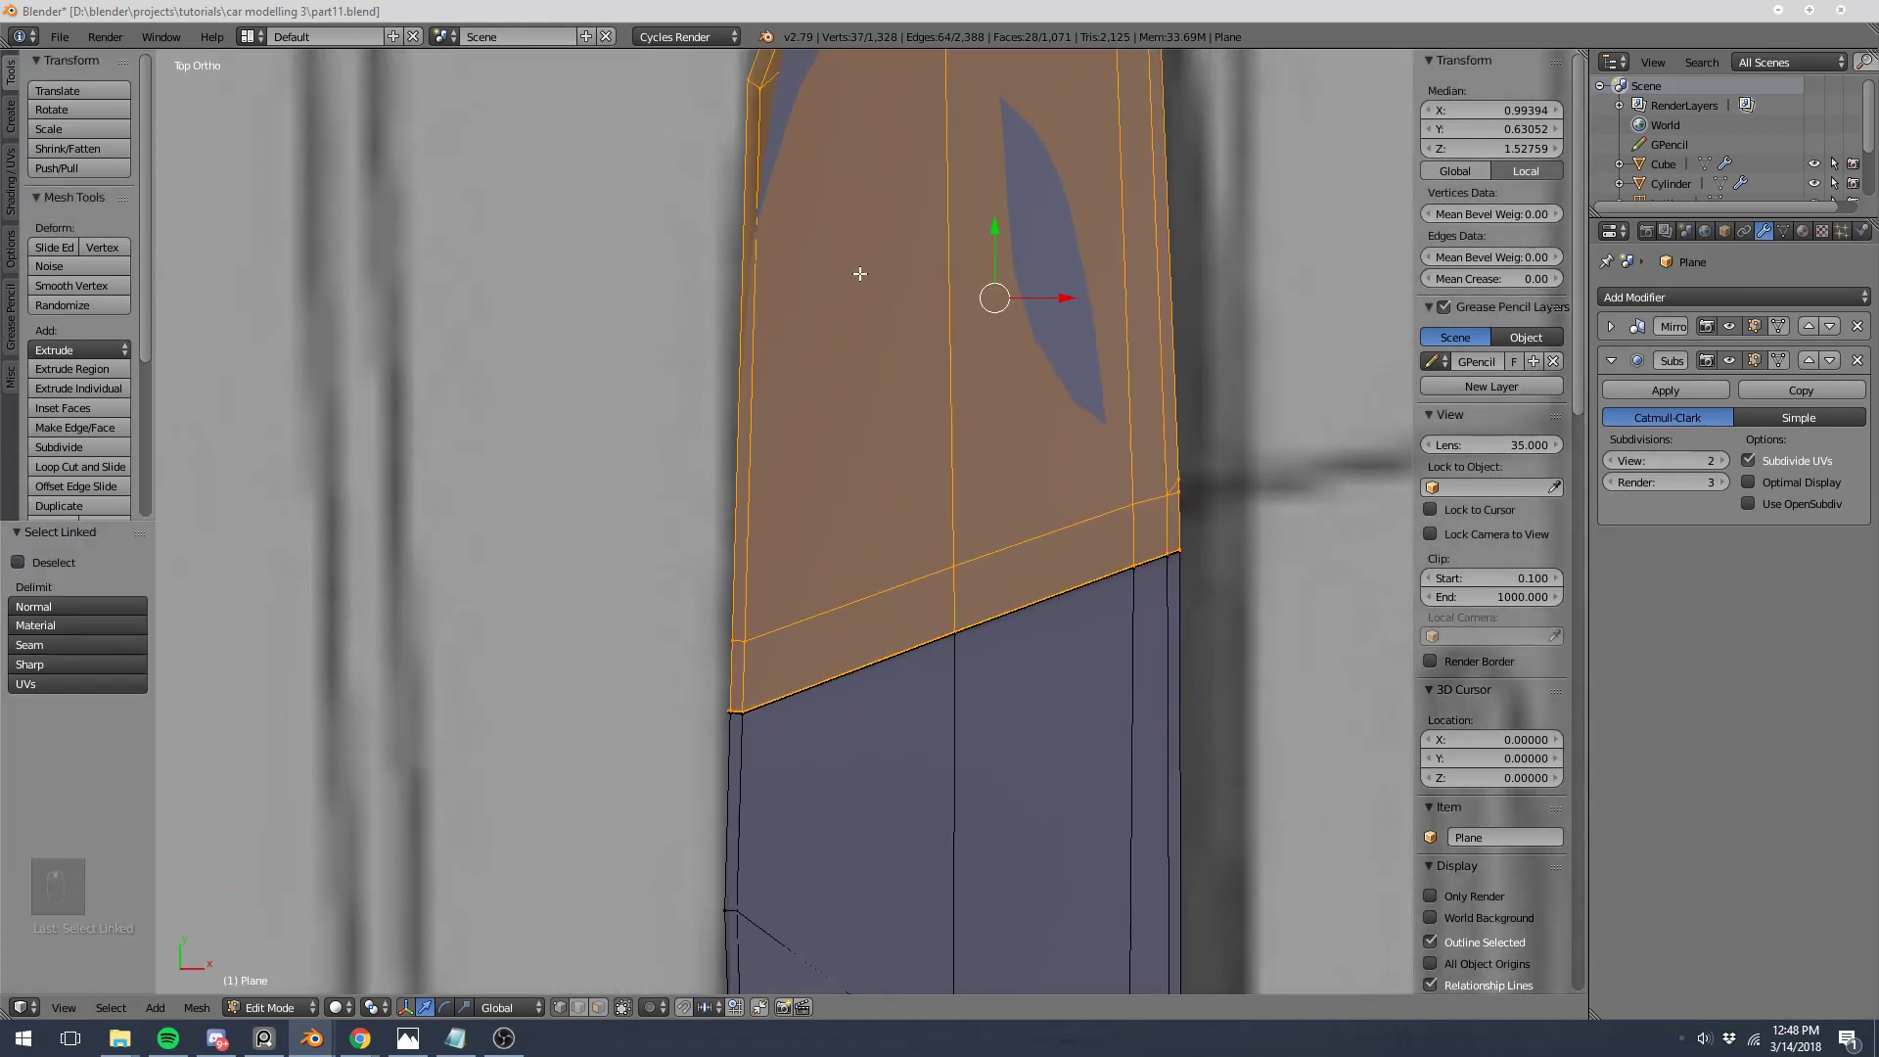
key("a")
right_click(758, 192, "alt")
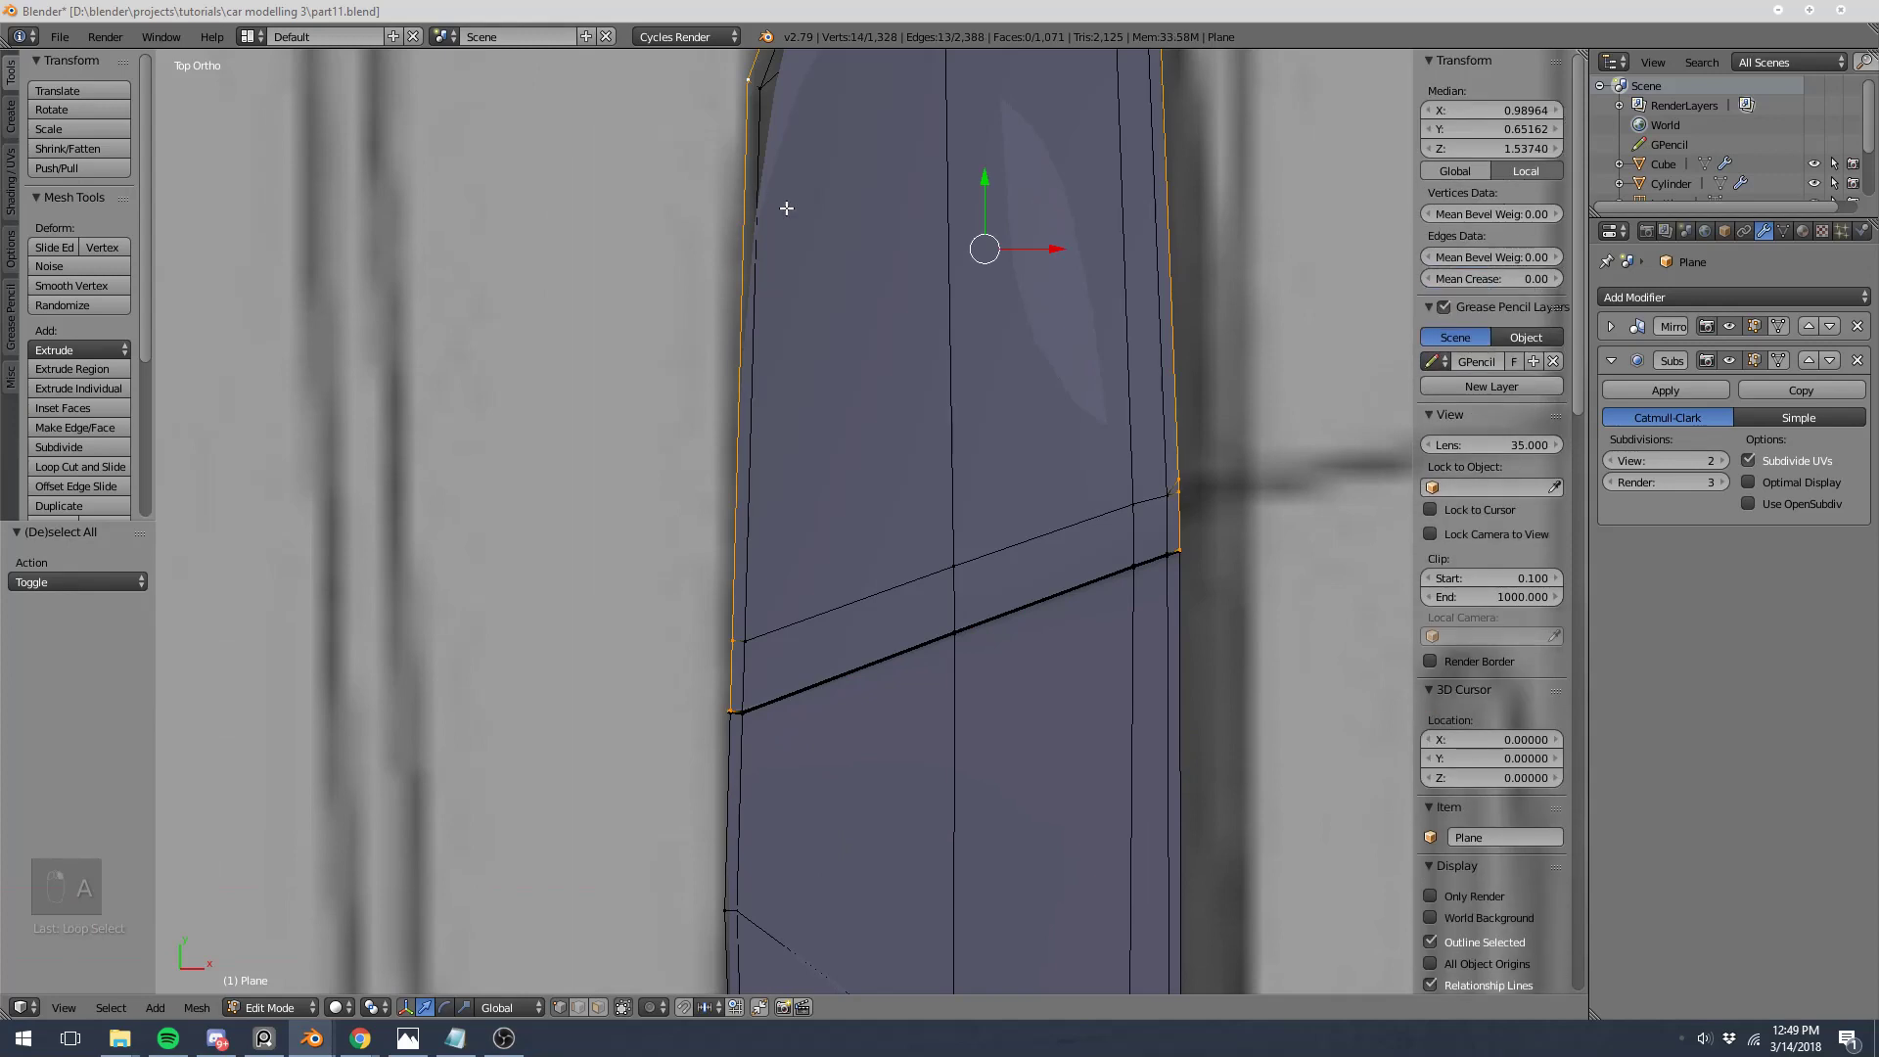
key("a")
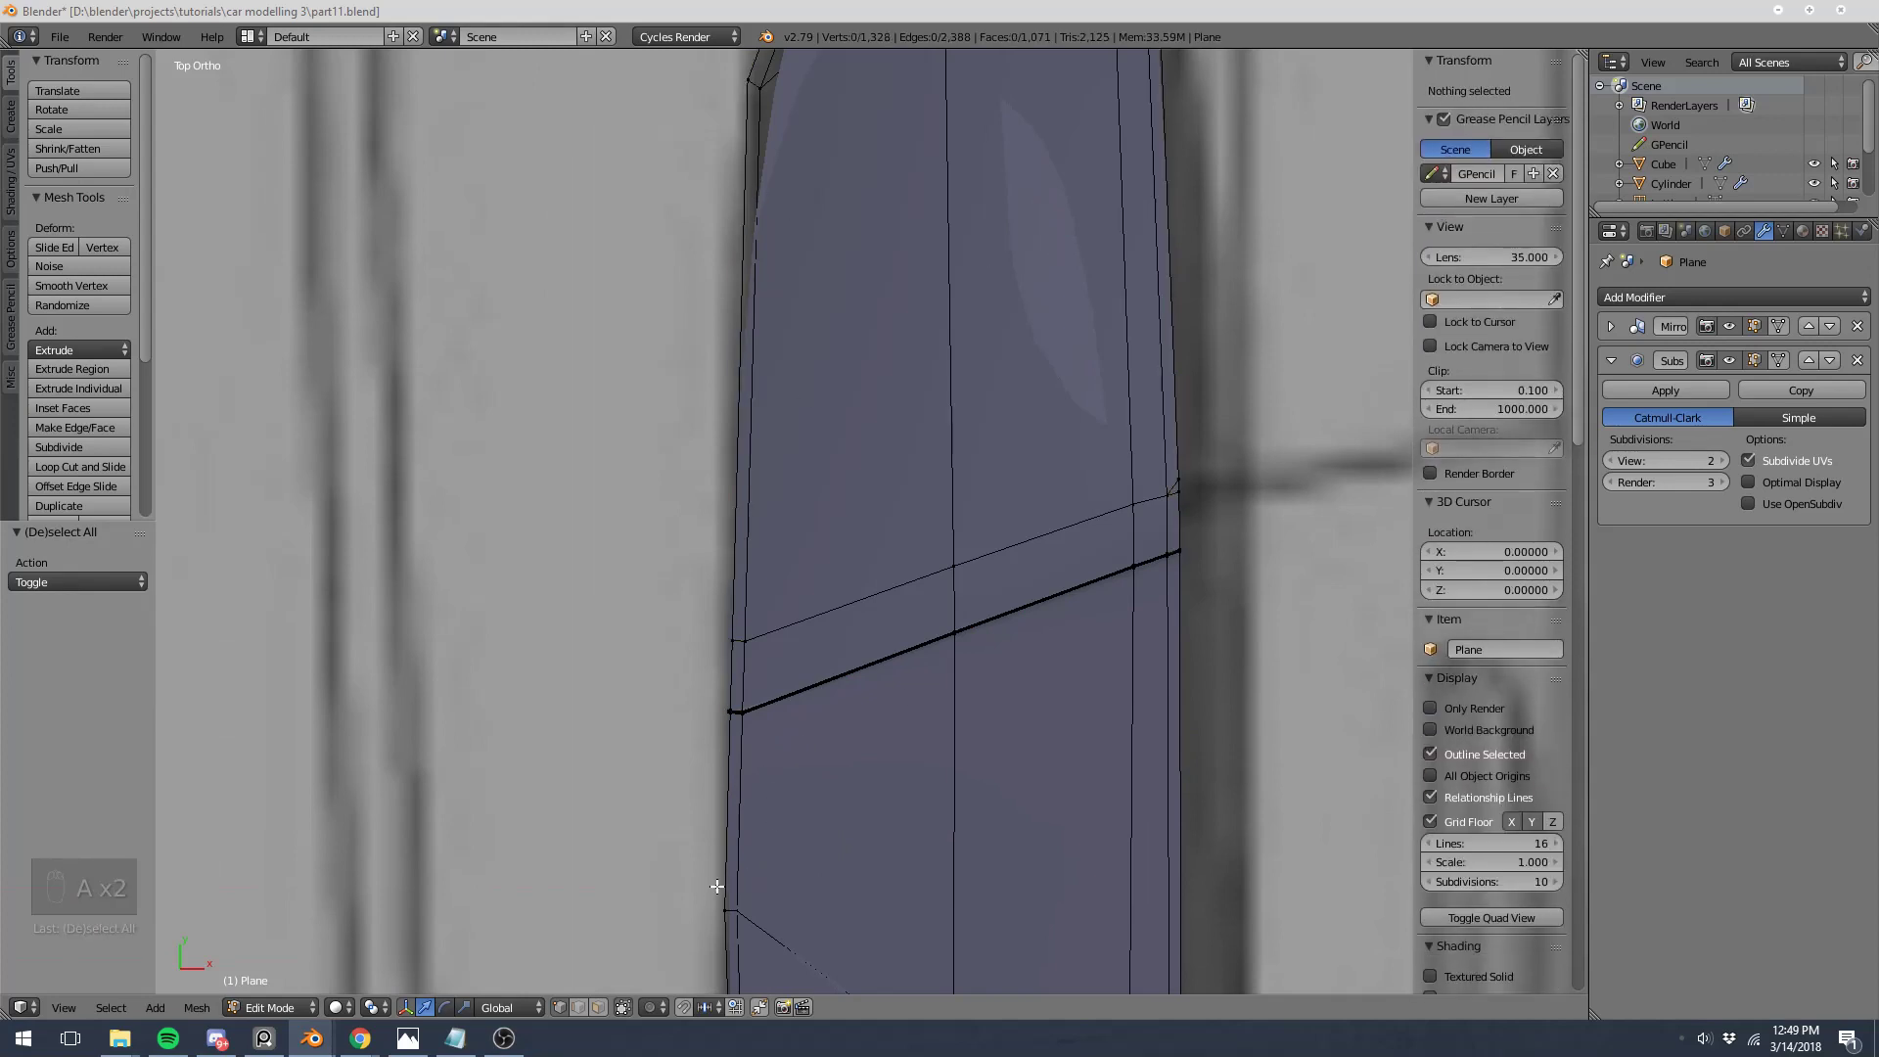
key("l")
key("h")
right_click(742, 481, "alt")
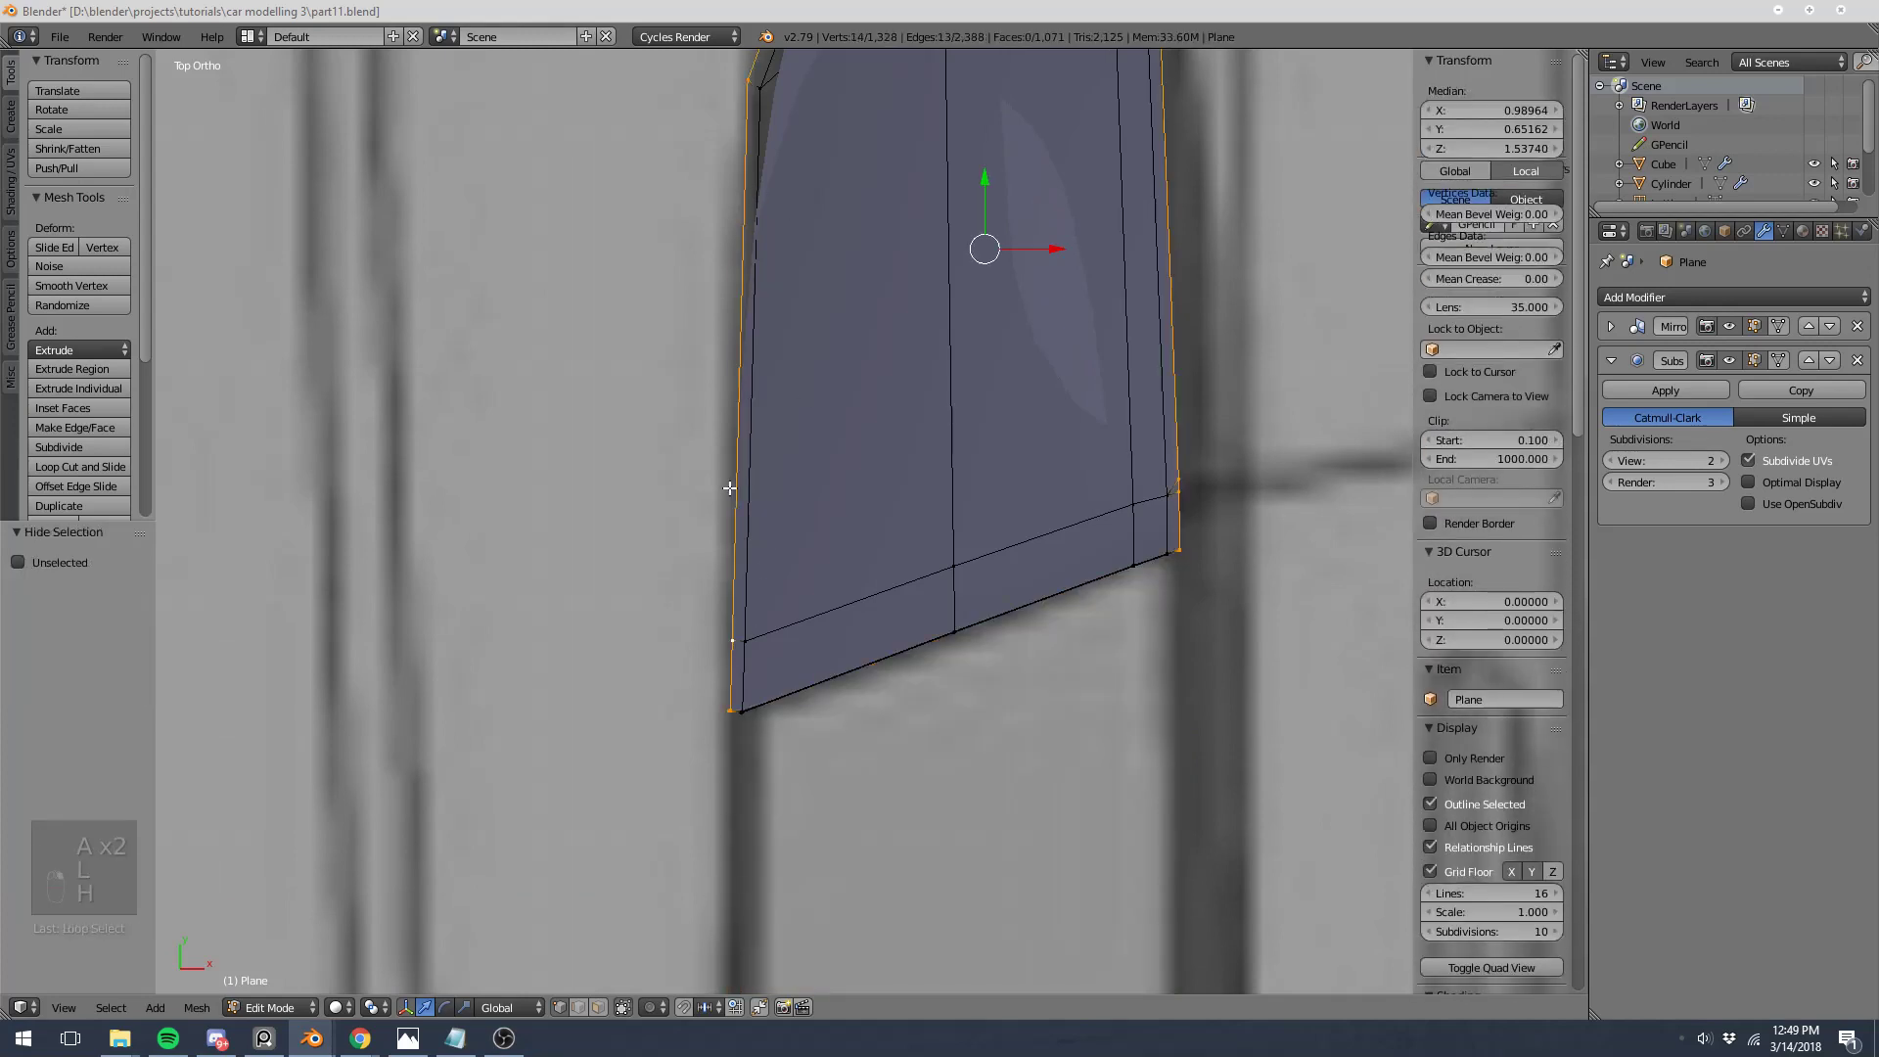
key("ctrl+i")
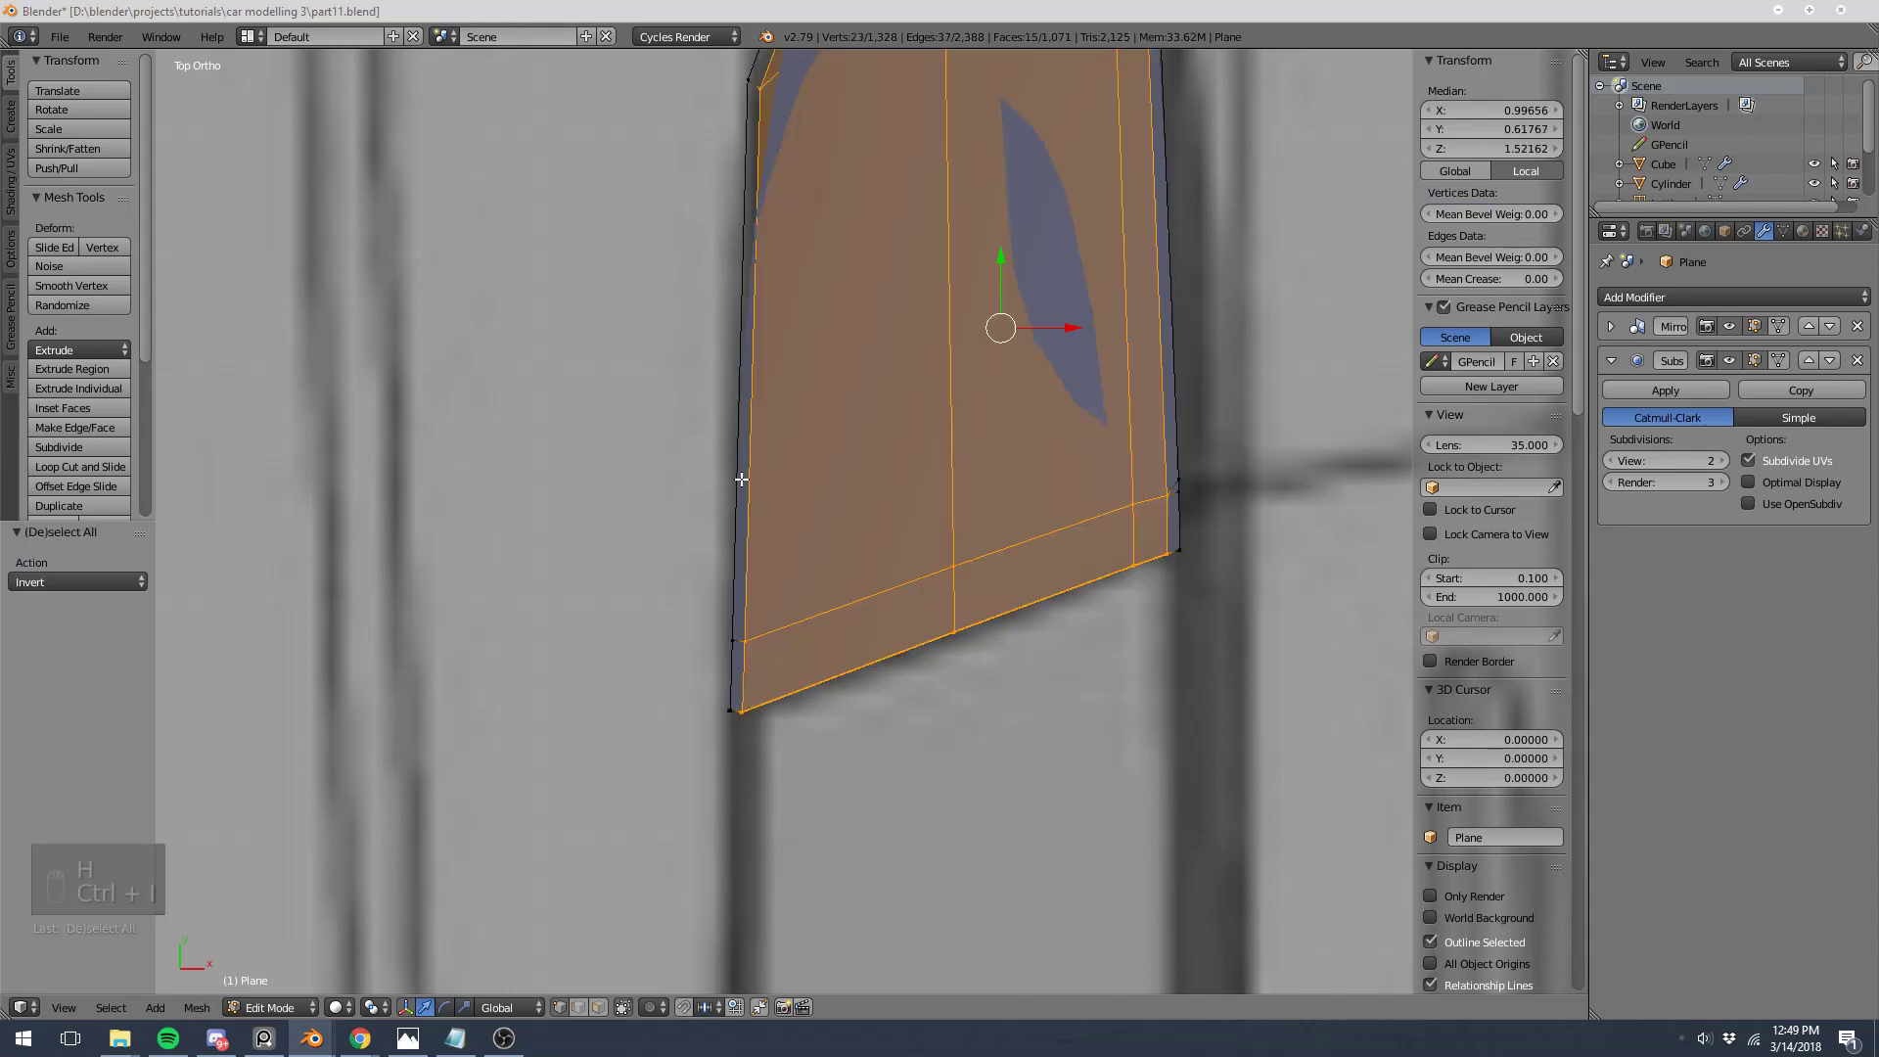
scroll(958, 378, "down", 1)
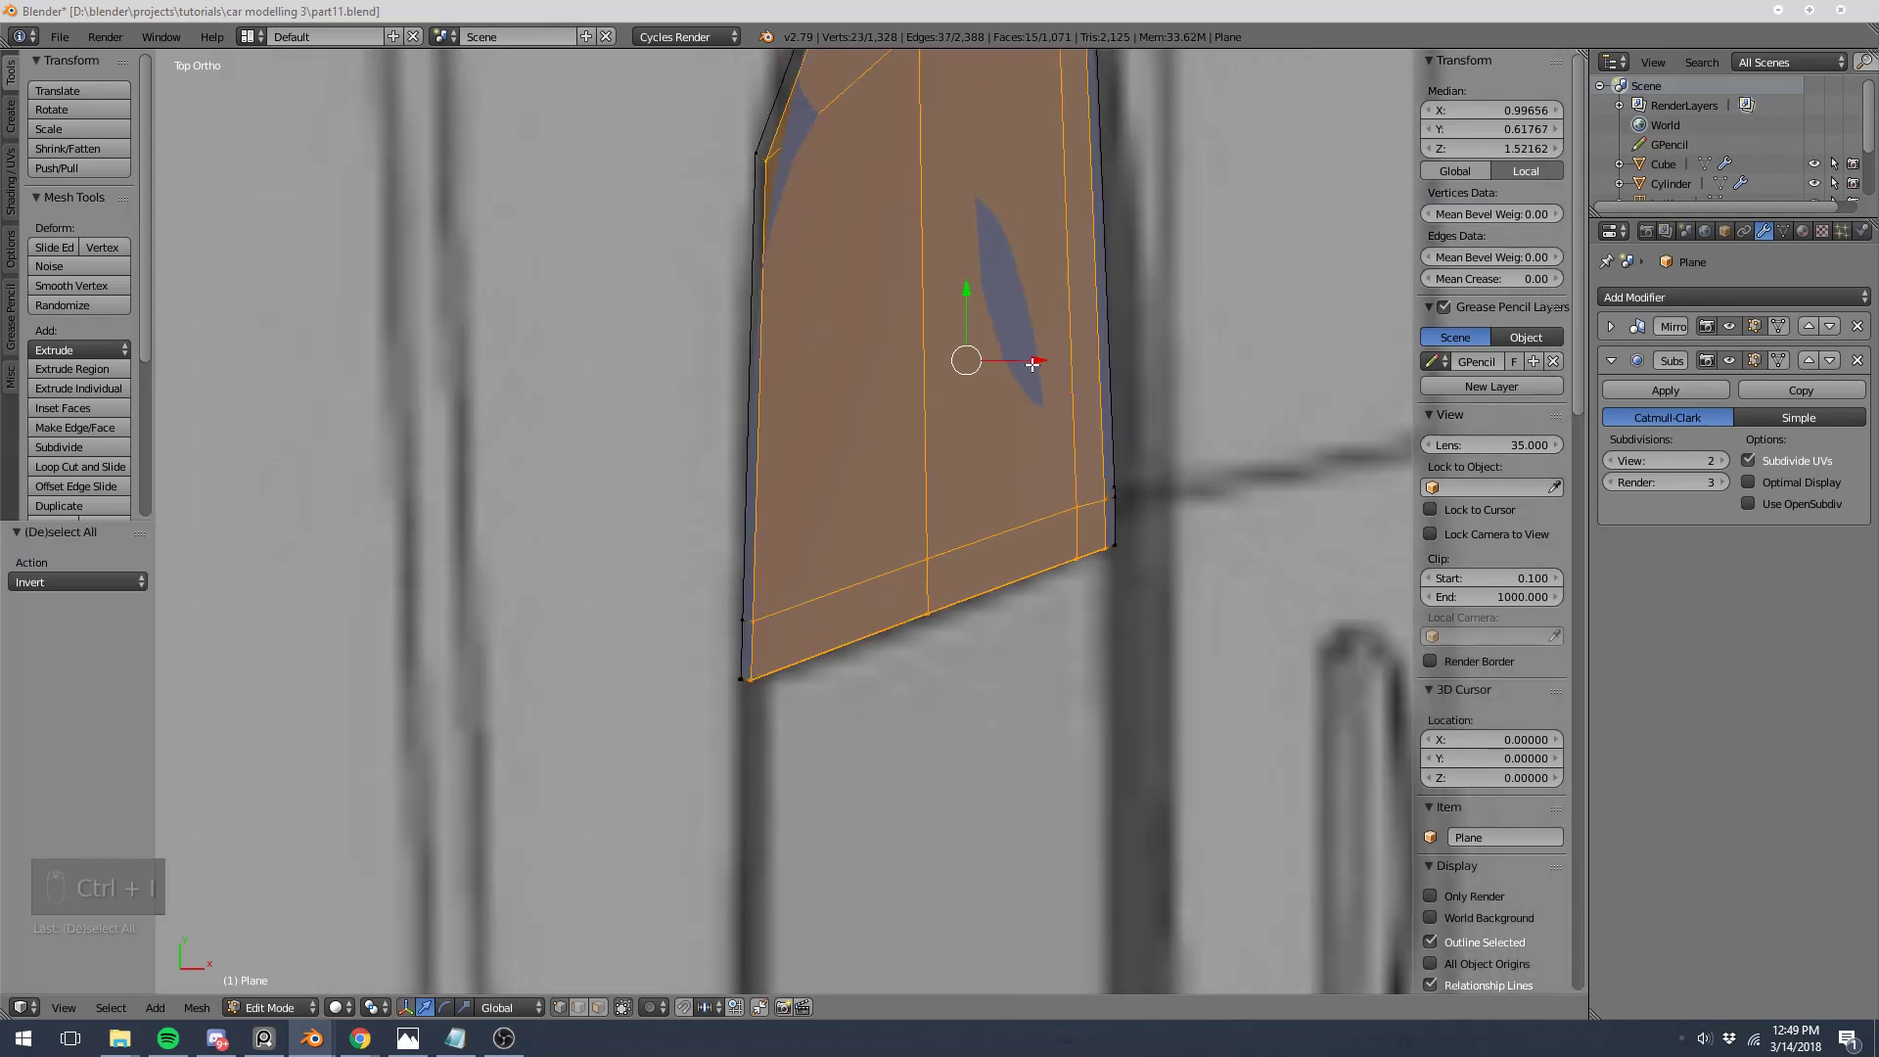
middle_click_drag(1032, 364, 1060, 331)
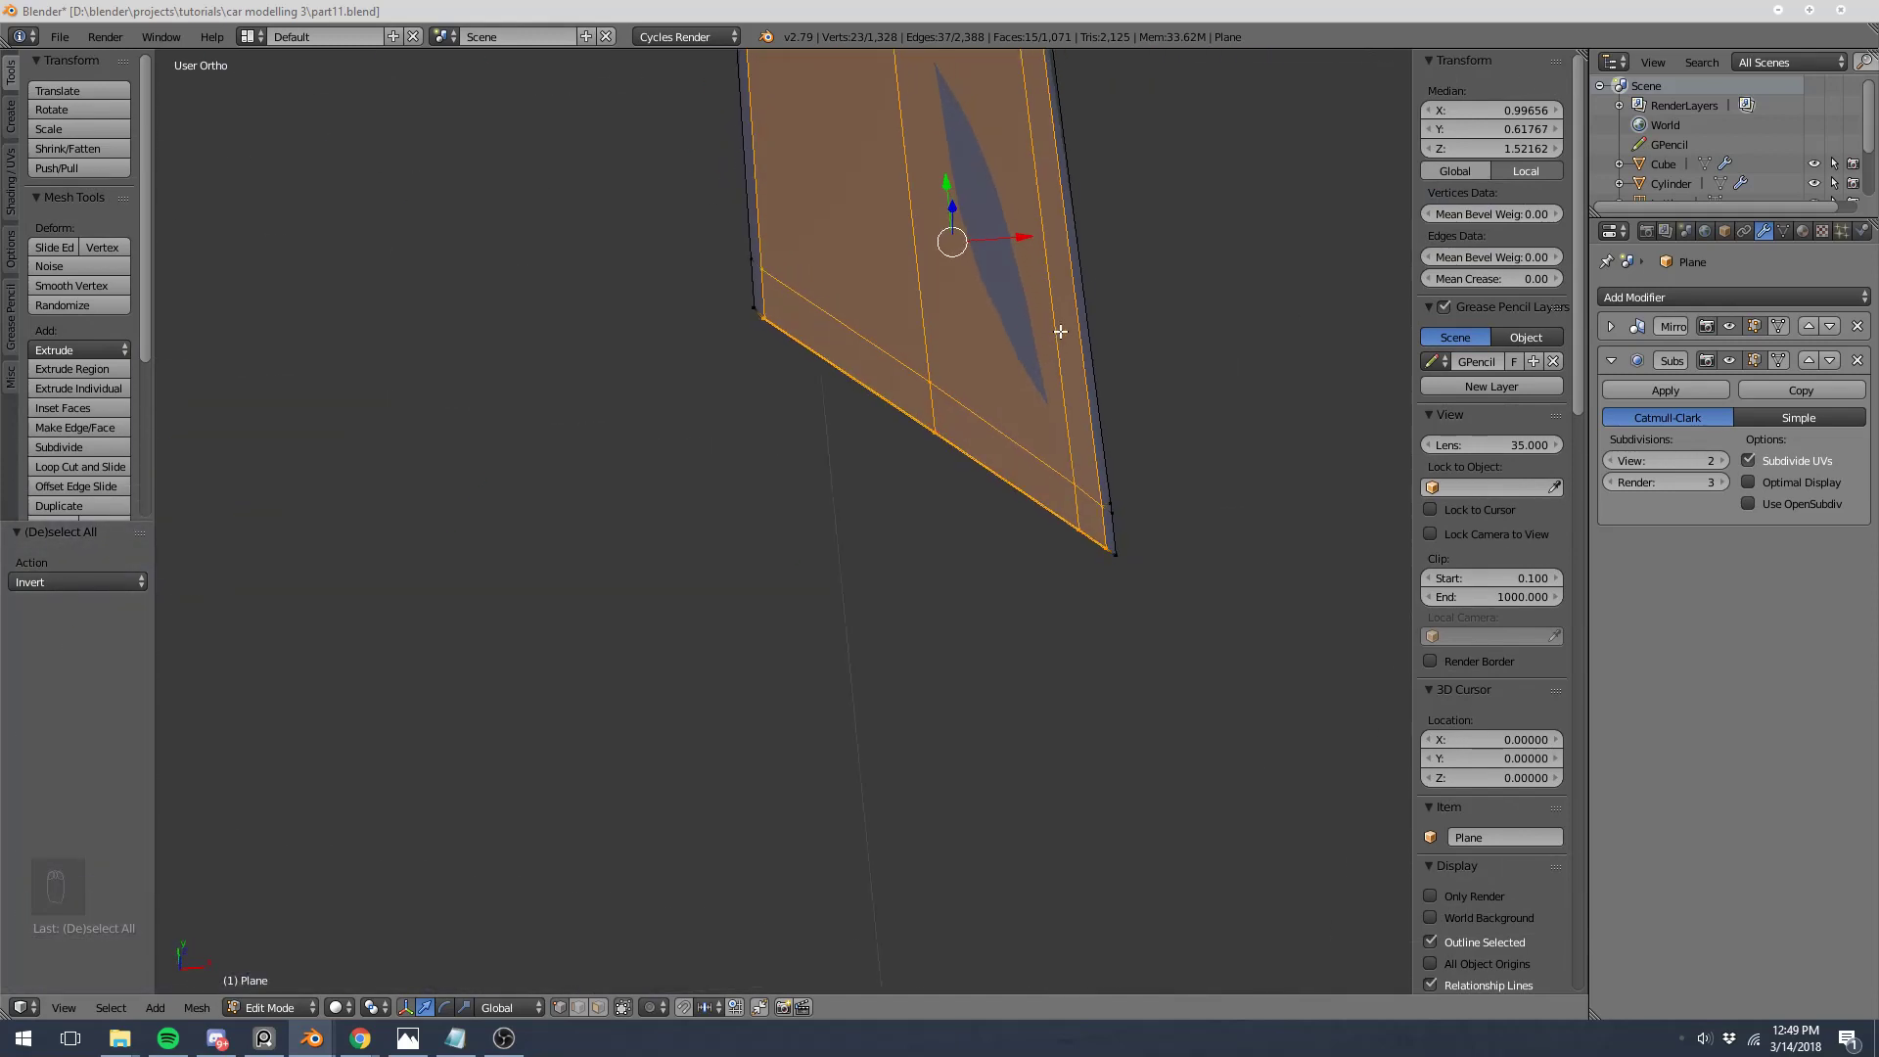
key("a")
middle_click_drag(923, 281, 856, 222)
scroll(855, 225, "down", 3)
key("a")
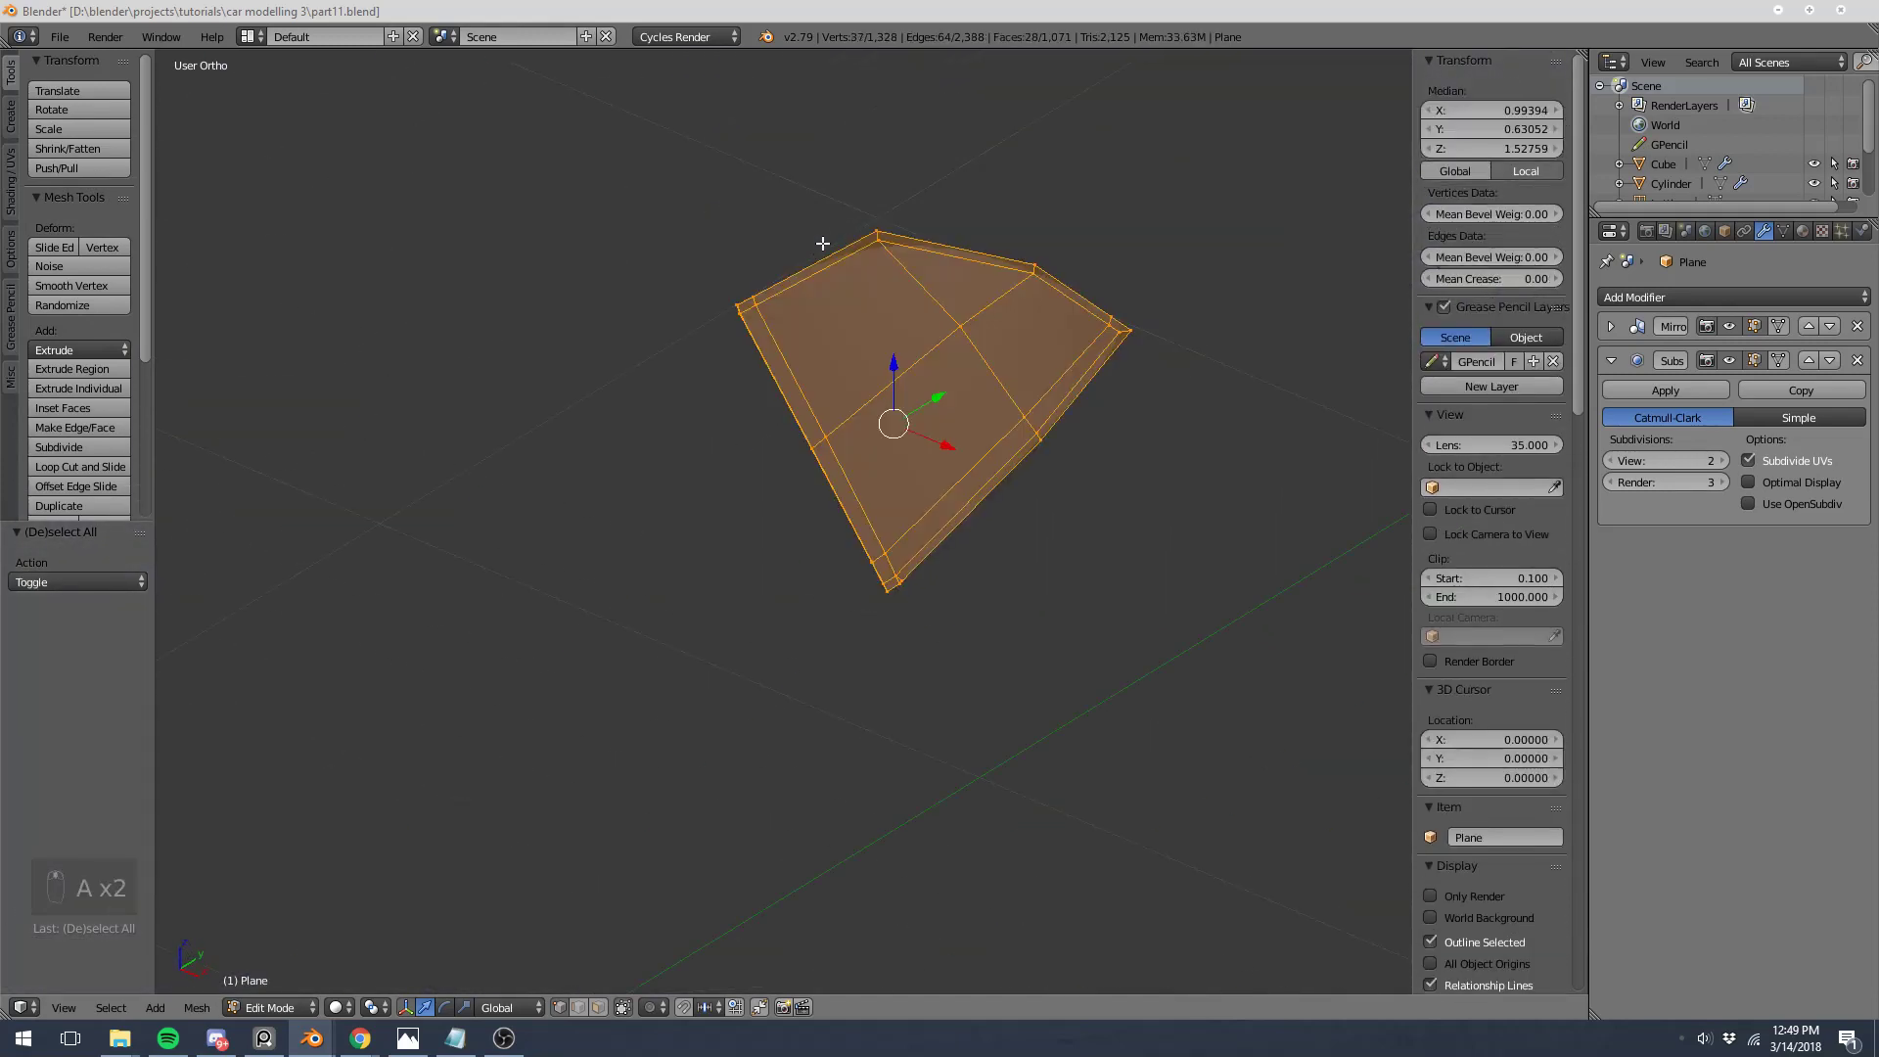
key("KP_7")
scroll(822, 260, "up", 4)
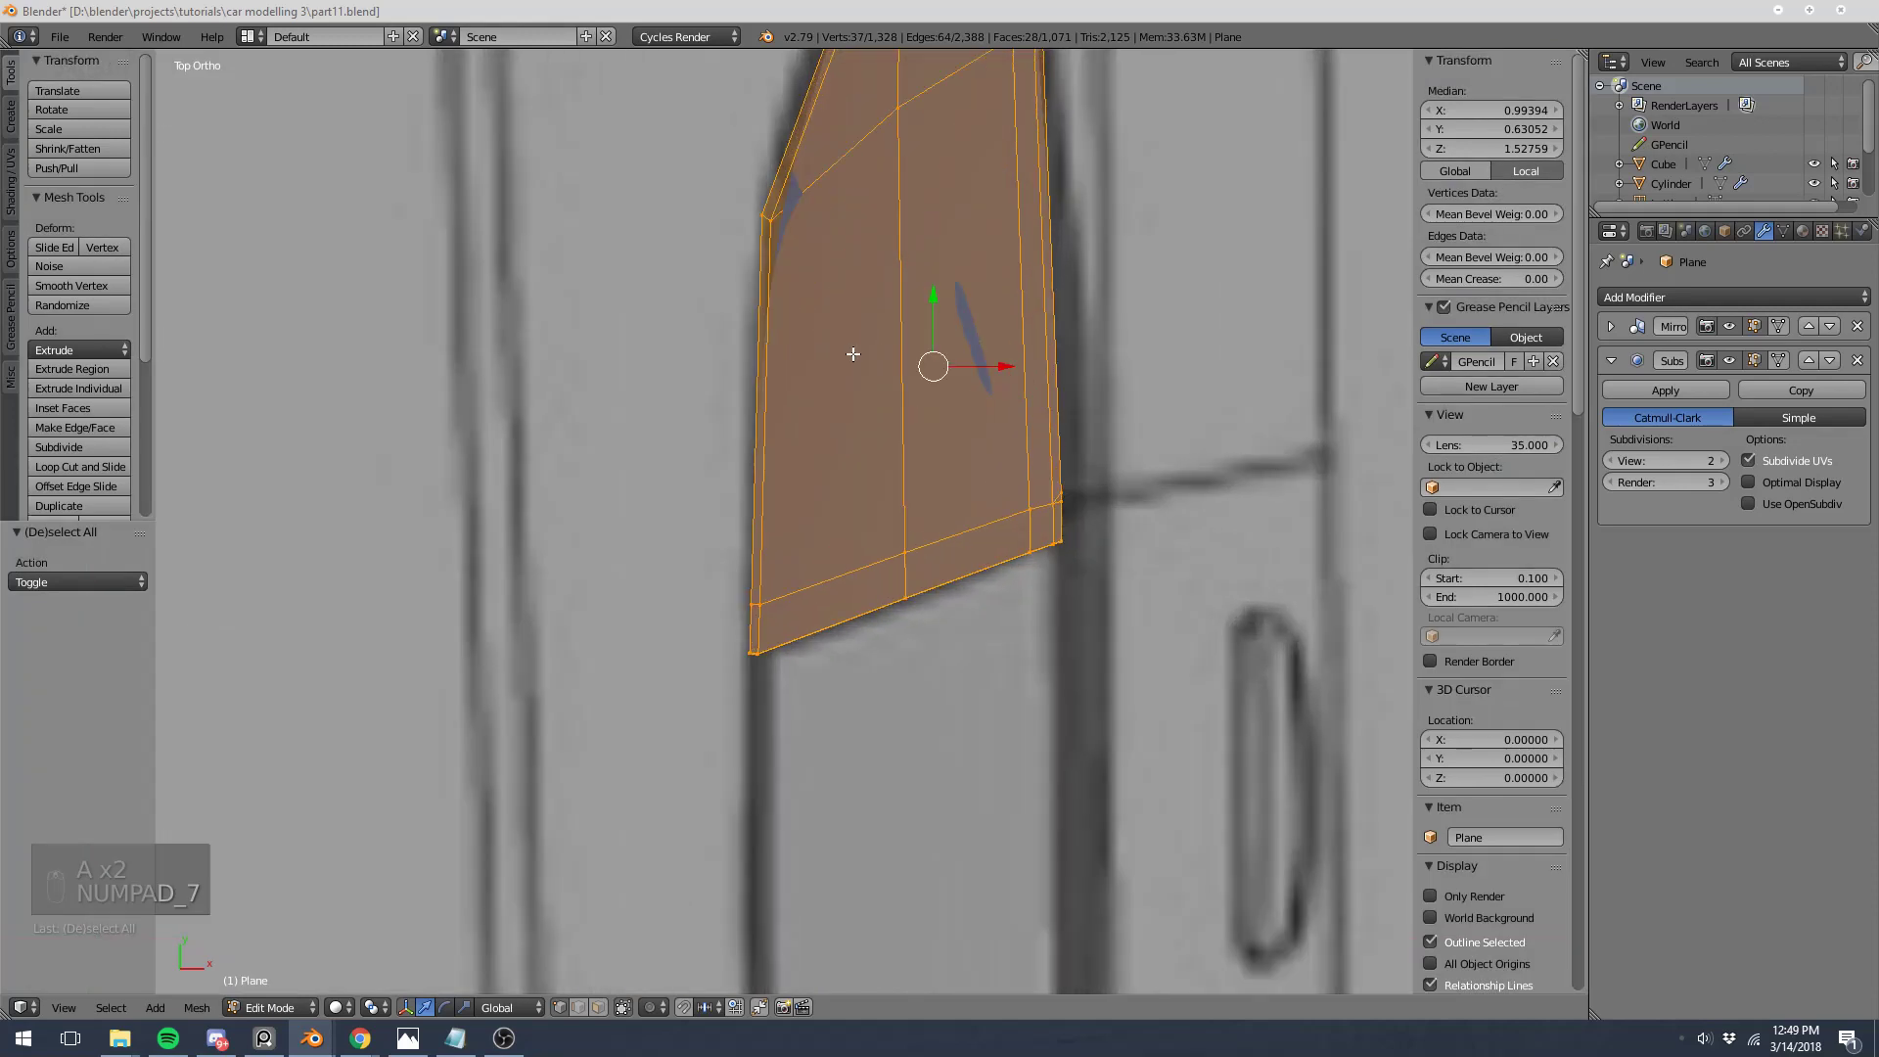
Step: Extrude the rear quarter window's outer boundary loop, excluding its front edge, inward by 0.0115 along X
key("a")
right_click(753, 441, "alt")
scroll(831, 459, "up", 3, "shift")
key("e")
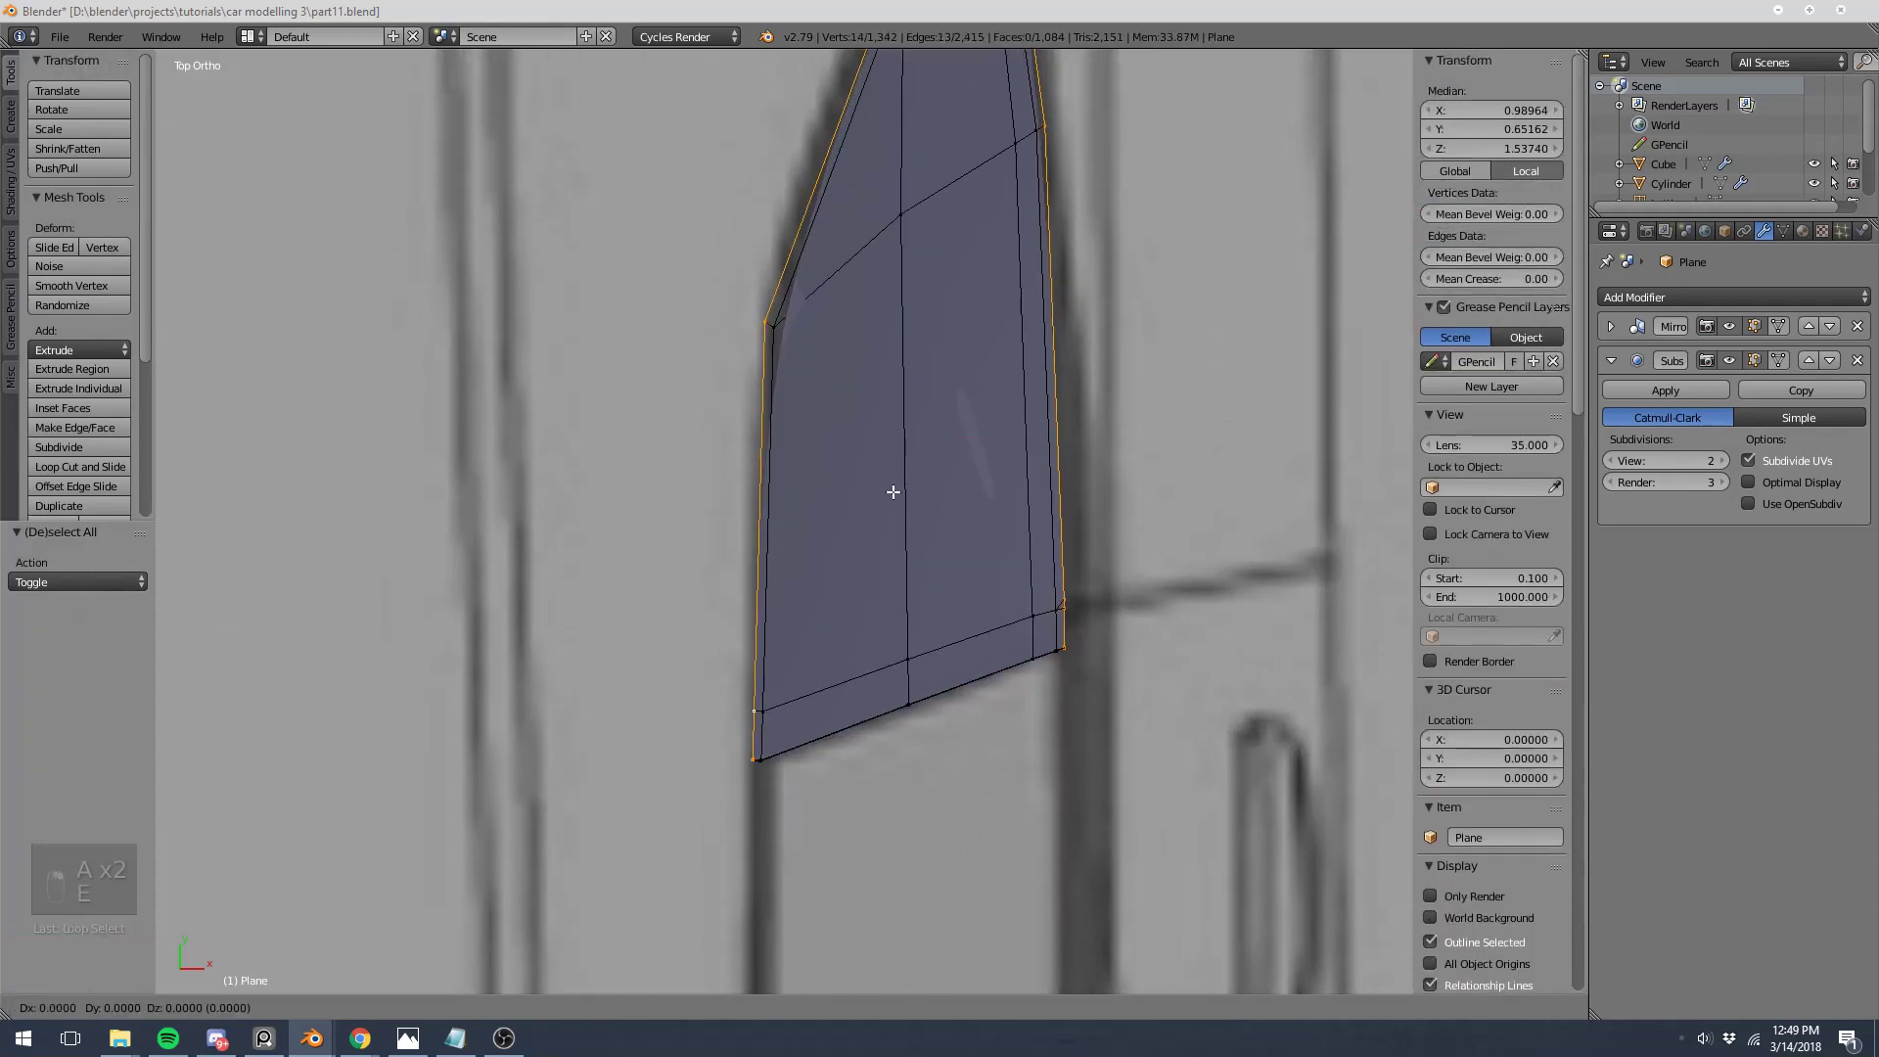
right_click(999, 447)
key("g")
key("x")
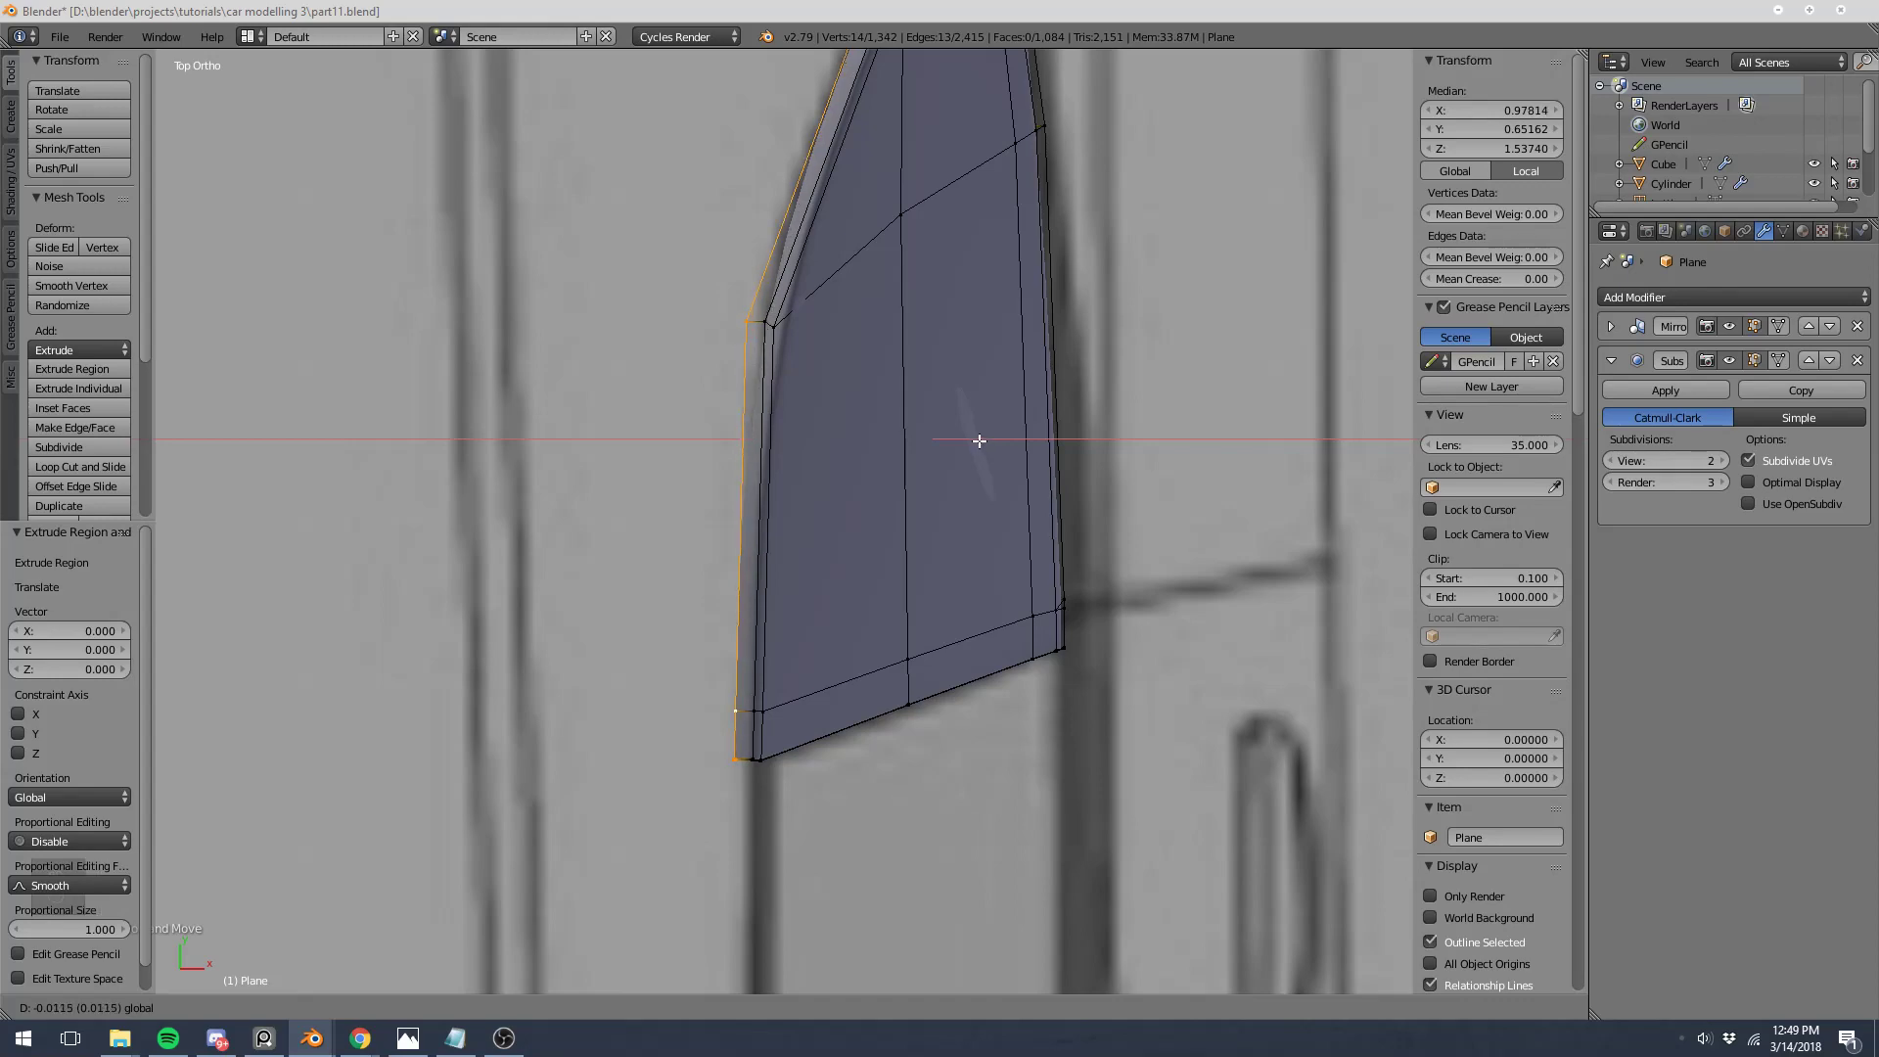
left_click(980, 440)
Step: Reveal the hidden geometry and move the entire rear quarter window slightly outward along X to a median X of 0.99425
key("a")
key("alt+h")
key("a")
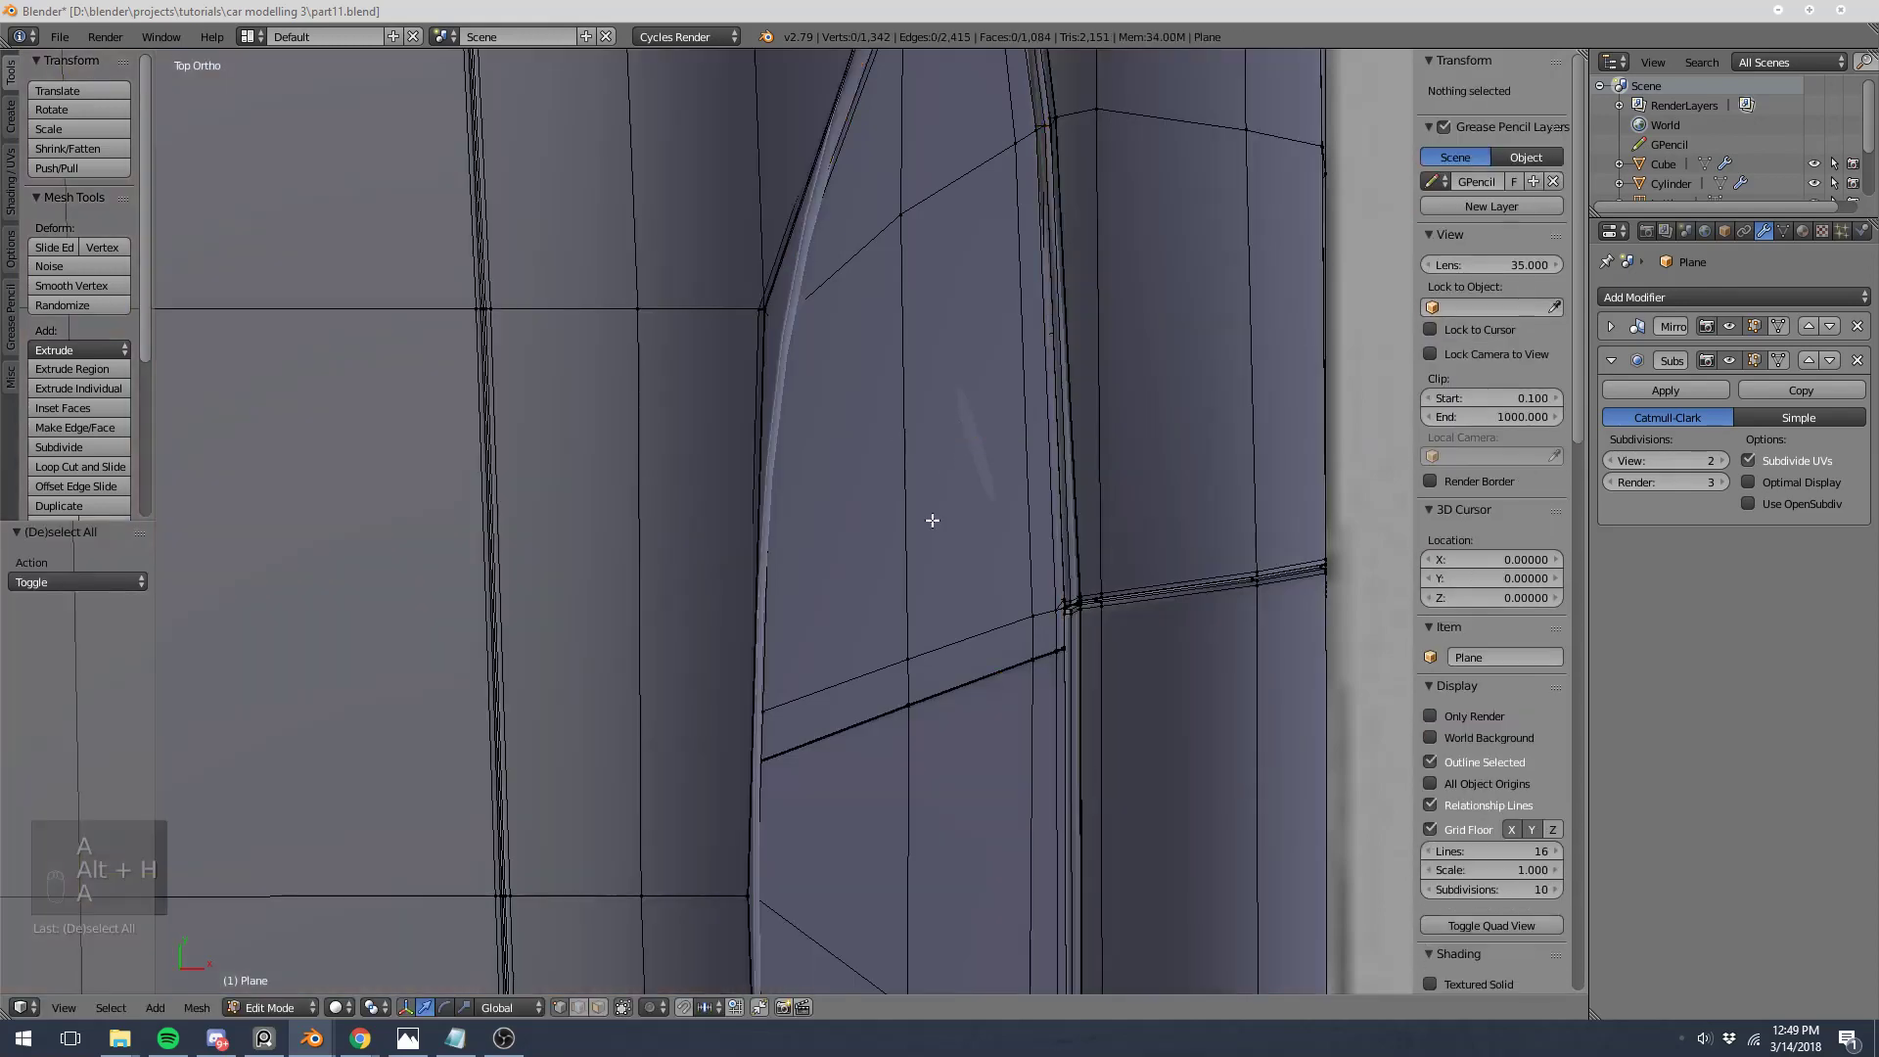
middle_click_drag(932, 519, 1030, 386)
key("l")
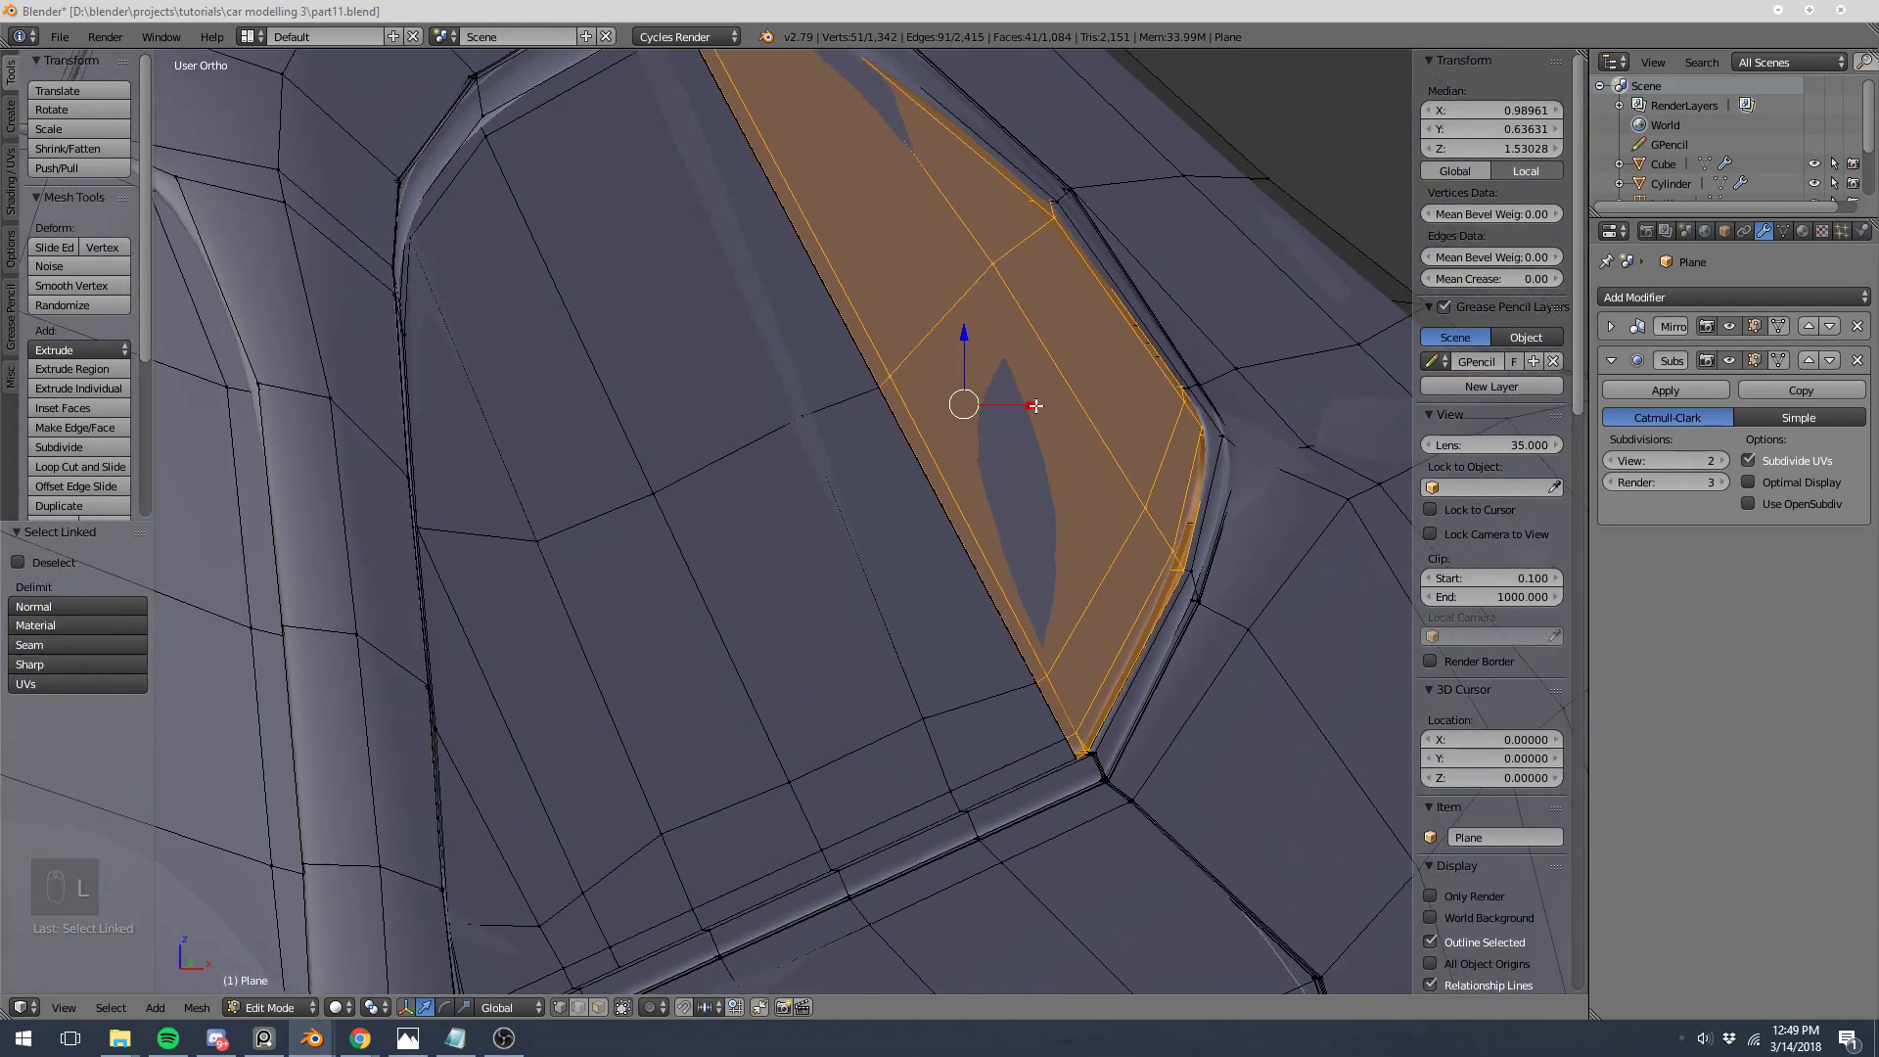
left_click_drag(1036, 405, 1047, 407)
key("a")
Step: Check the rear quarter window's fit in its frame and move it slightly inward along X to a median X of 0.99137
scroll(981, 445, "up", 6)
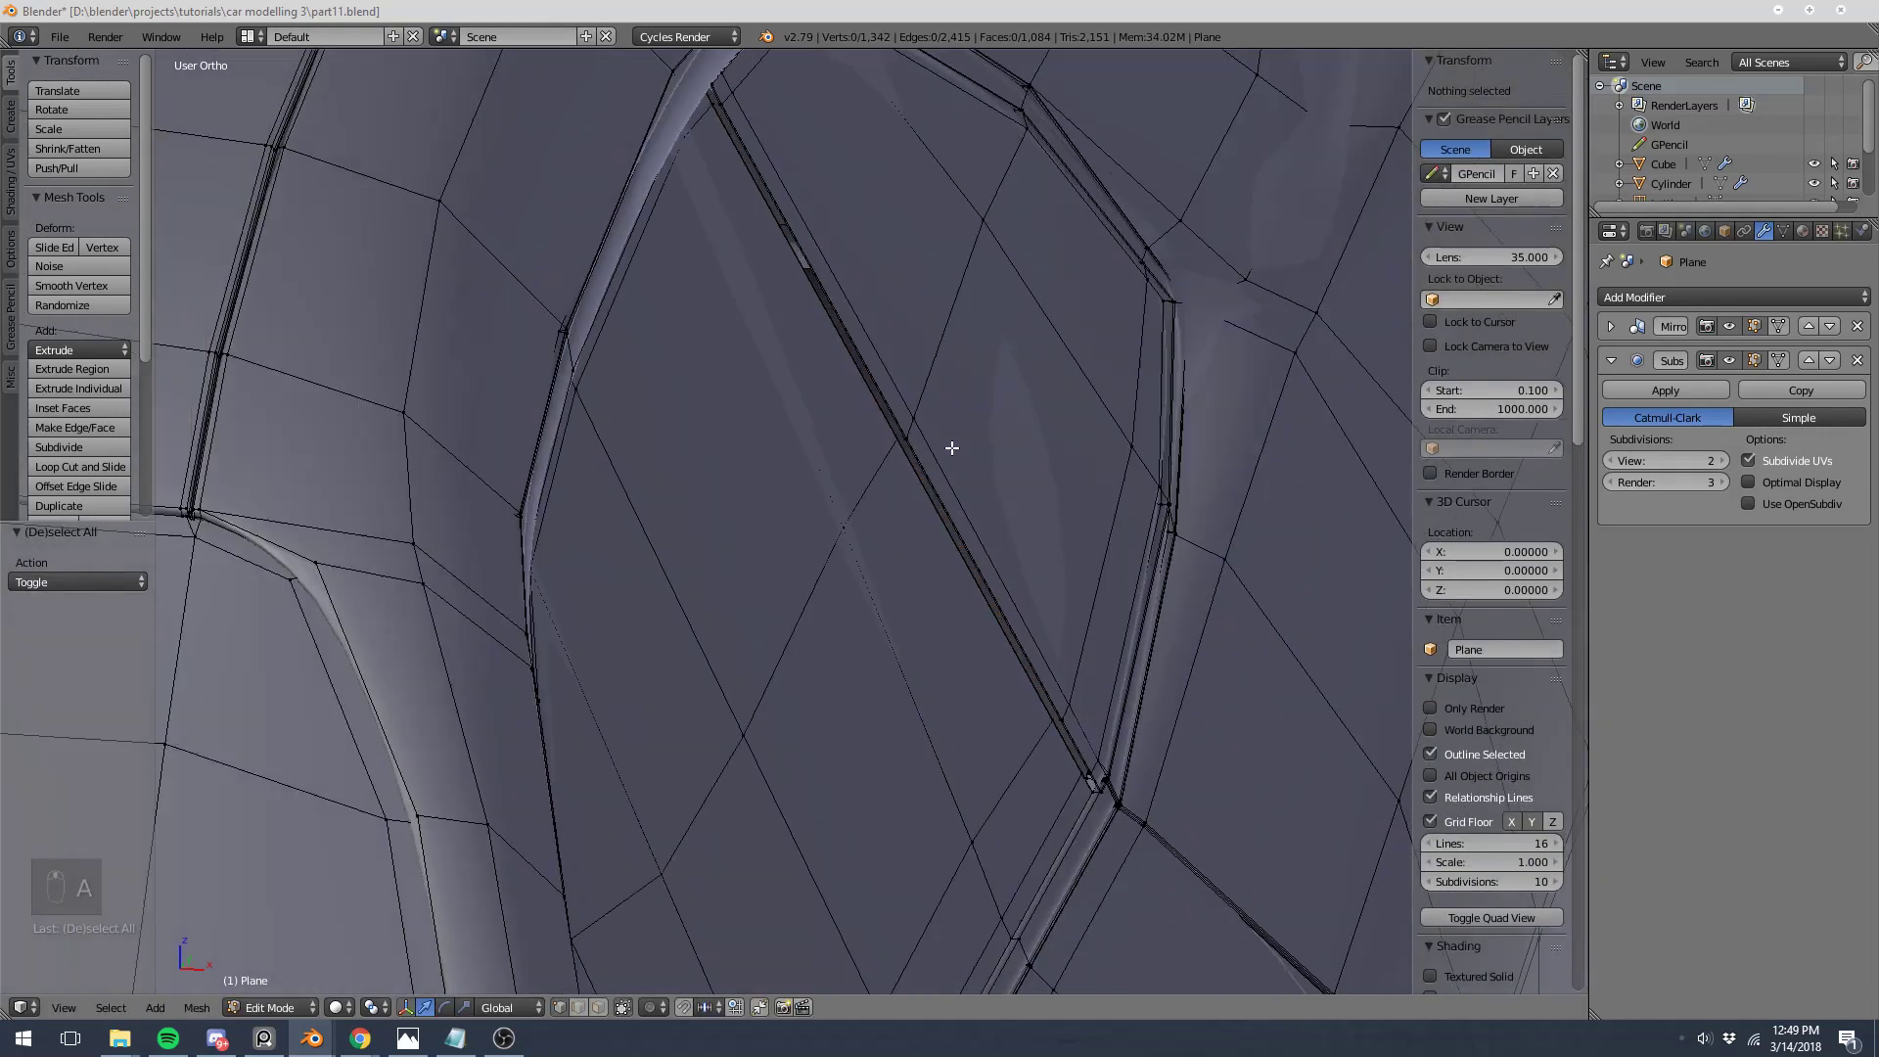
scroll(966, 473, "down", 8)
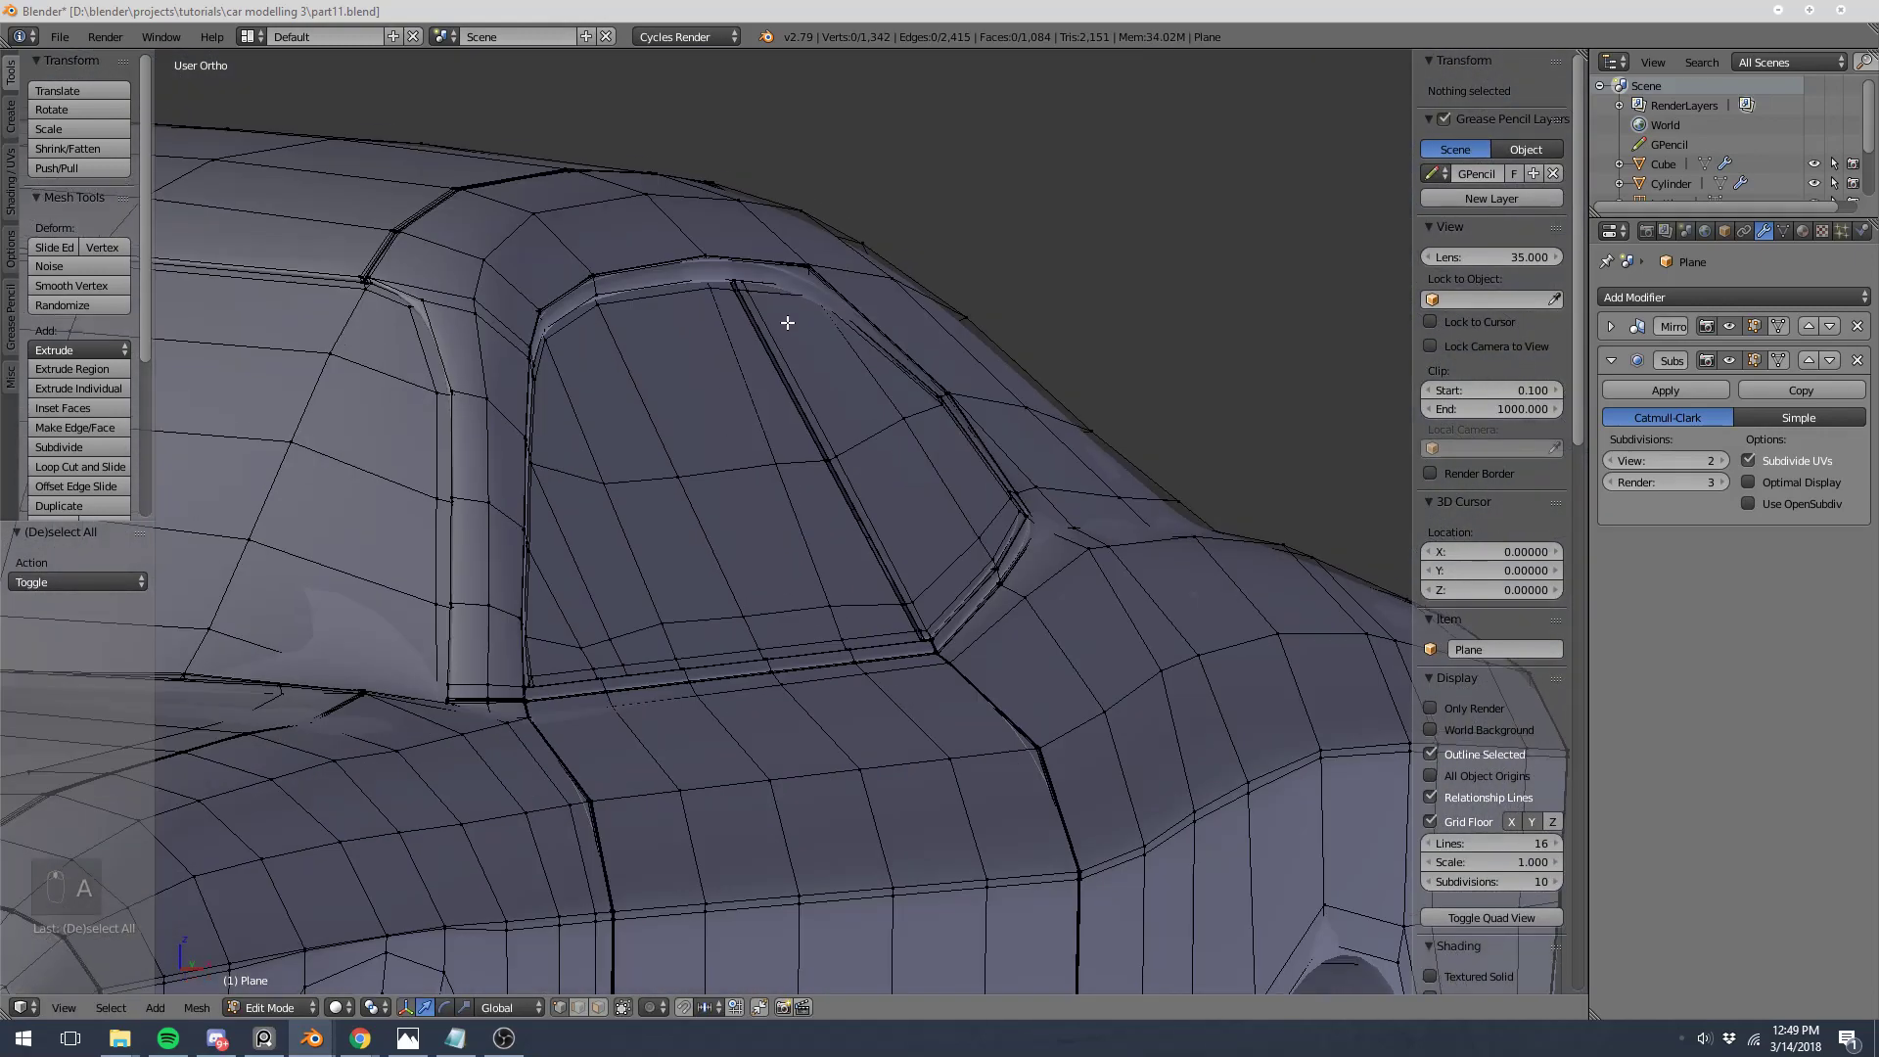
key("Tab")
middle_click_drag(785, 425, 425, 509)
key("Tab")
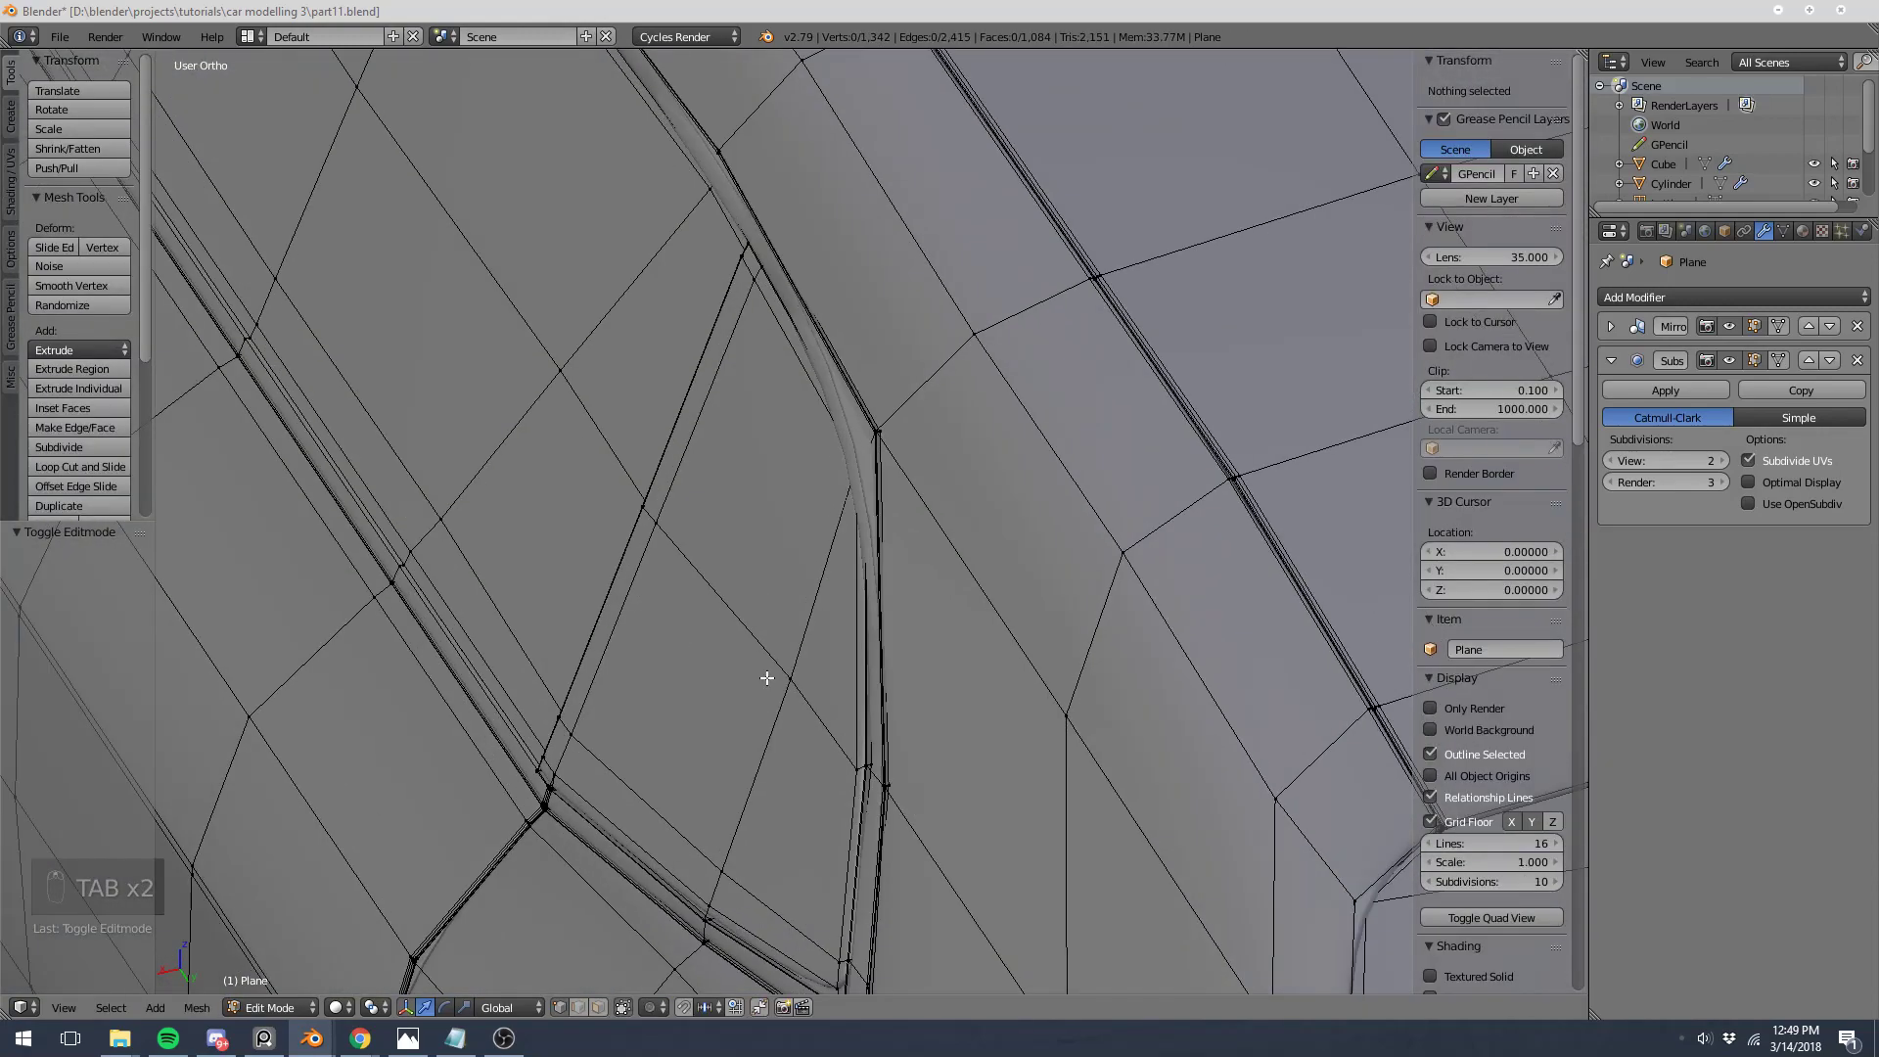
key("l")
middle_click_drag(766, 677, 684, 618)
scroll(684, 629, "up", 5)
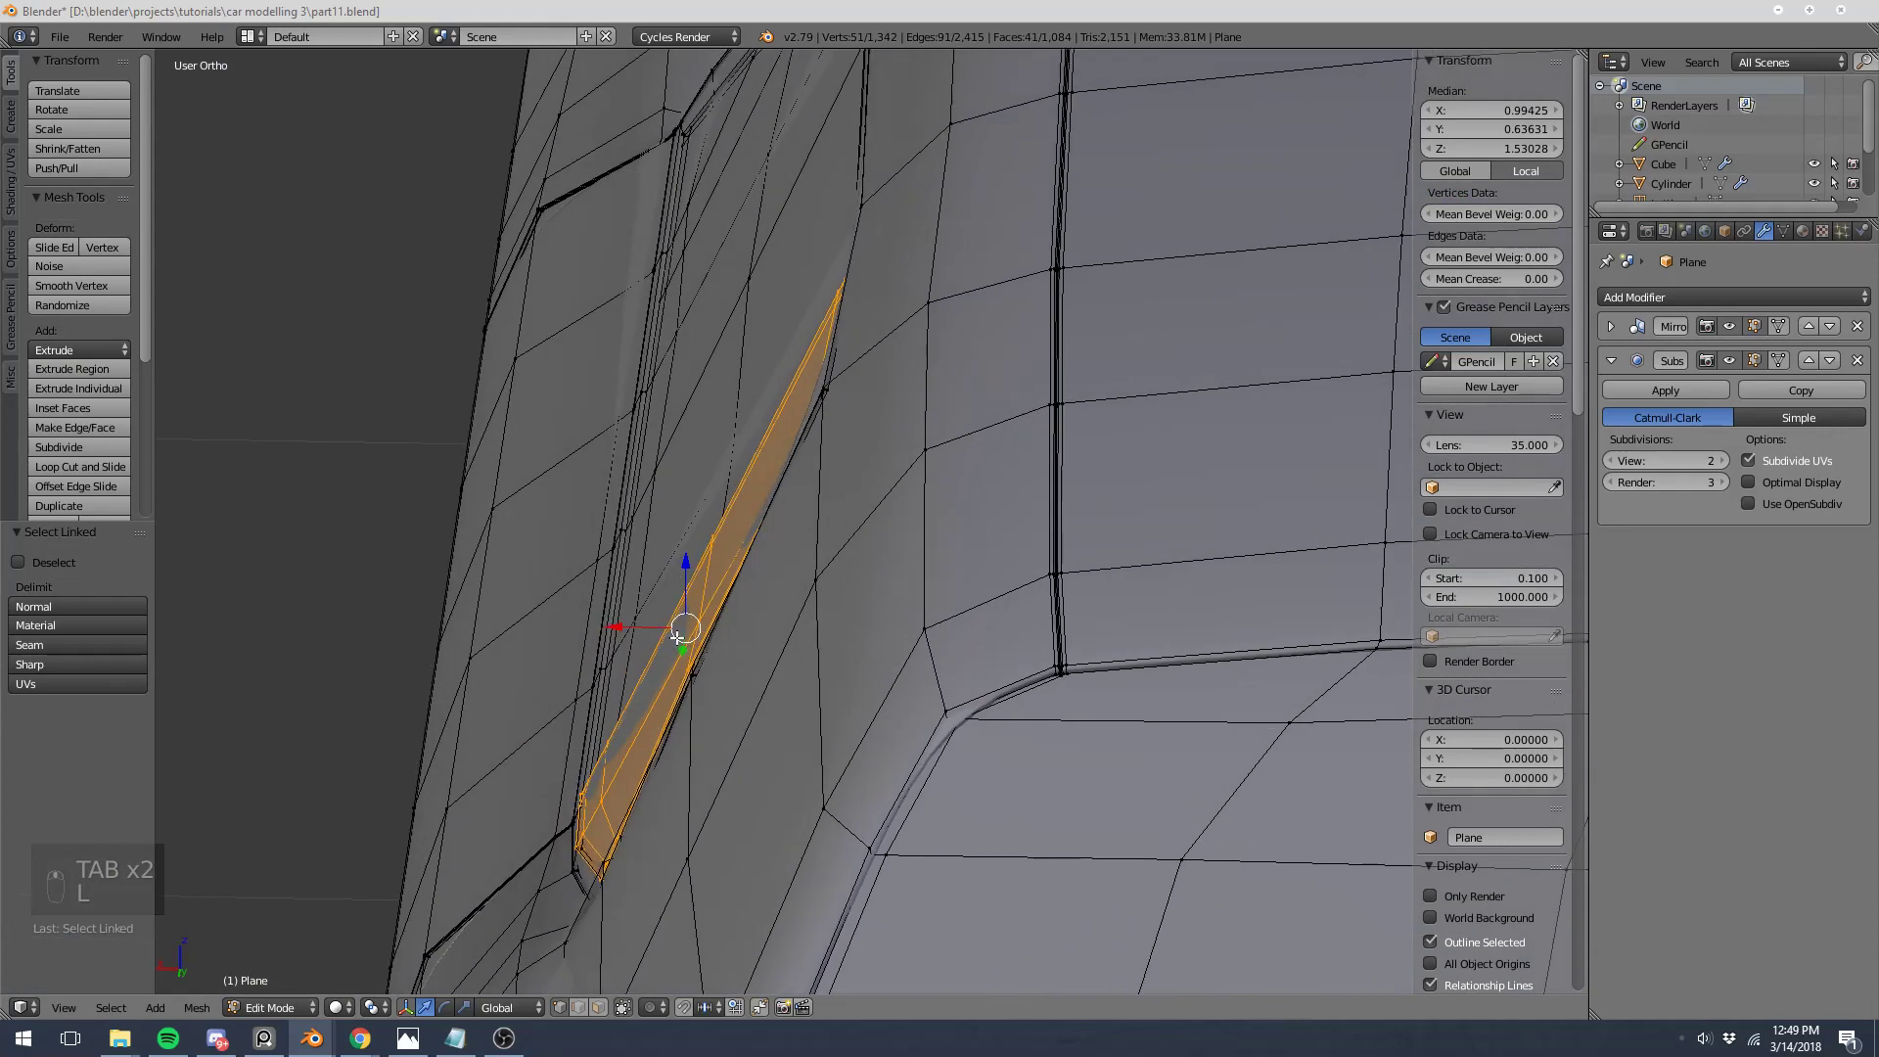
left_click_drag(621, 623, 624, 621)
Step: Review the repositioned rear quarter window and hide the linked door window to expose the divider edge
key("Tab")
middle_click_drag(625, 620, 1036, 579)
key("Tab")
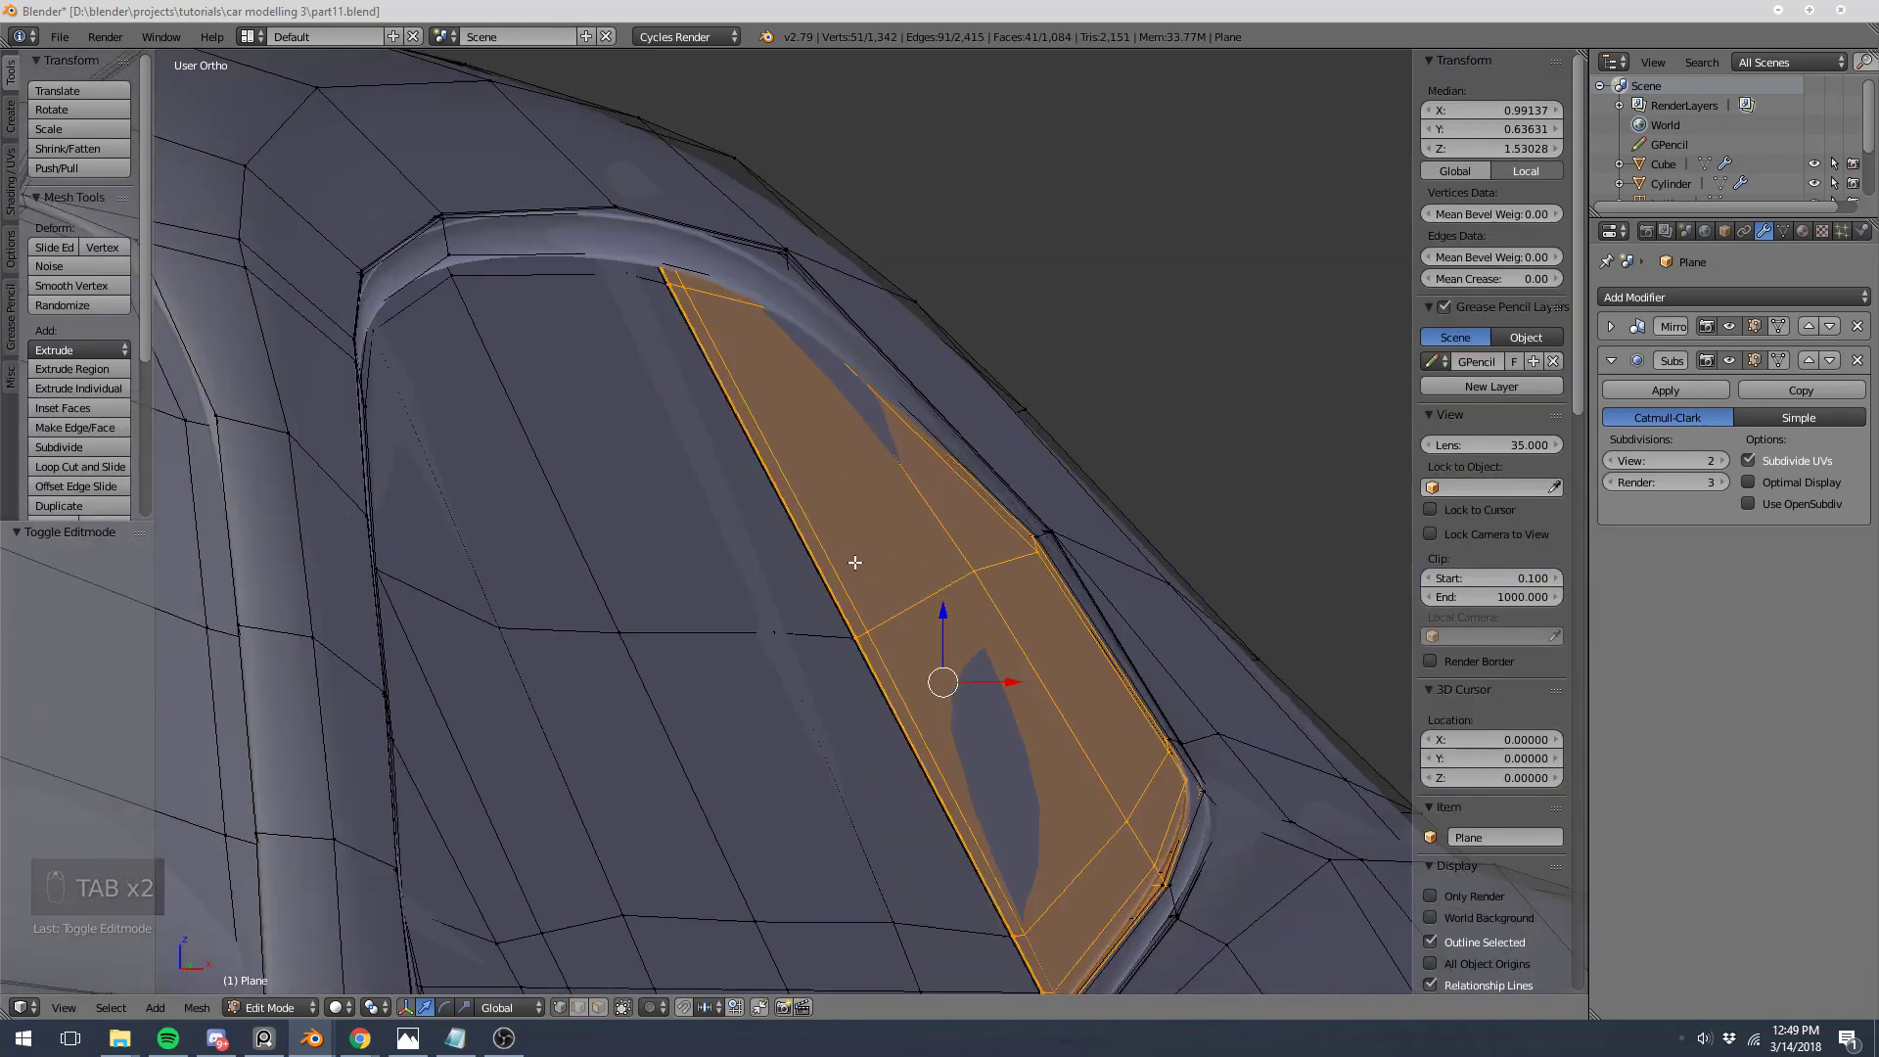
key("a")
key("a")
key("a")
scroll(707, 318, "up", 5)
mouse_move(708, 318)
middle_mouse_down()
mouse_move(612, 167)
mouse_move(612, 373)
mouse_move(459, 349)
mouse_move(545, 389)
middle_mouse_up()
key("z")
key("z")
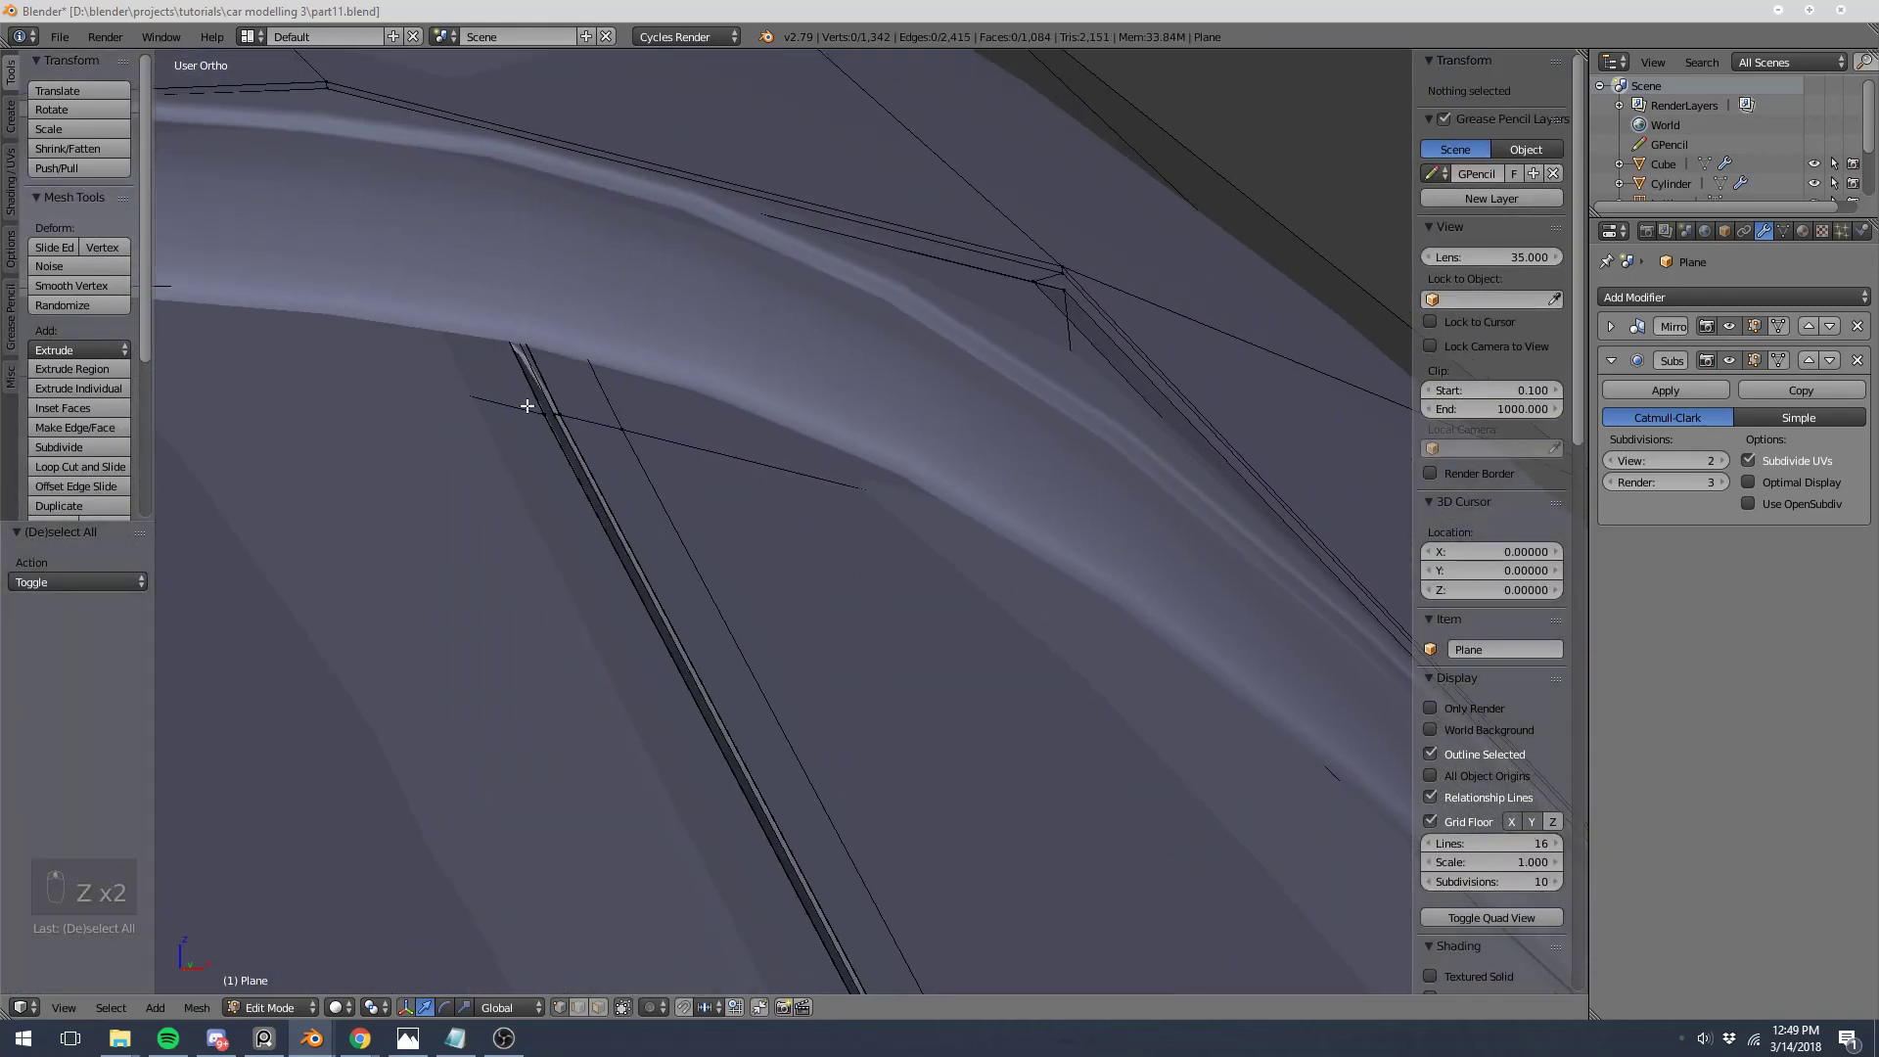
key("l")
key("h")
Step: Select the rear quarter window's front edge loop along the divider, examine it in wireframe and solid shading, and clear the selection
left_click(568, 461, "alt")
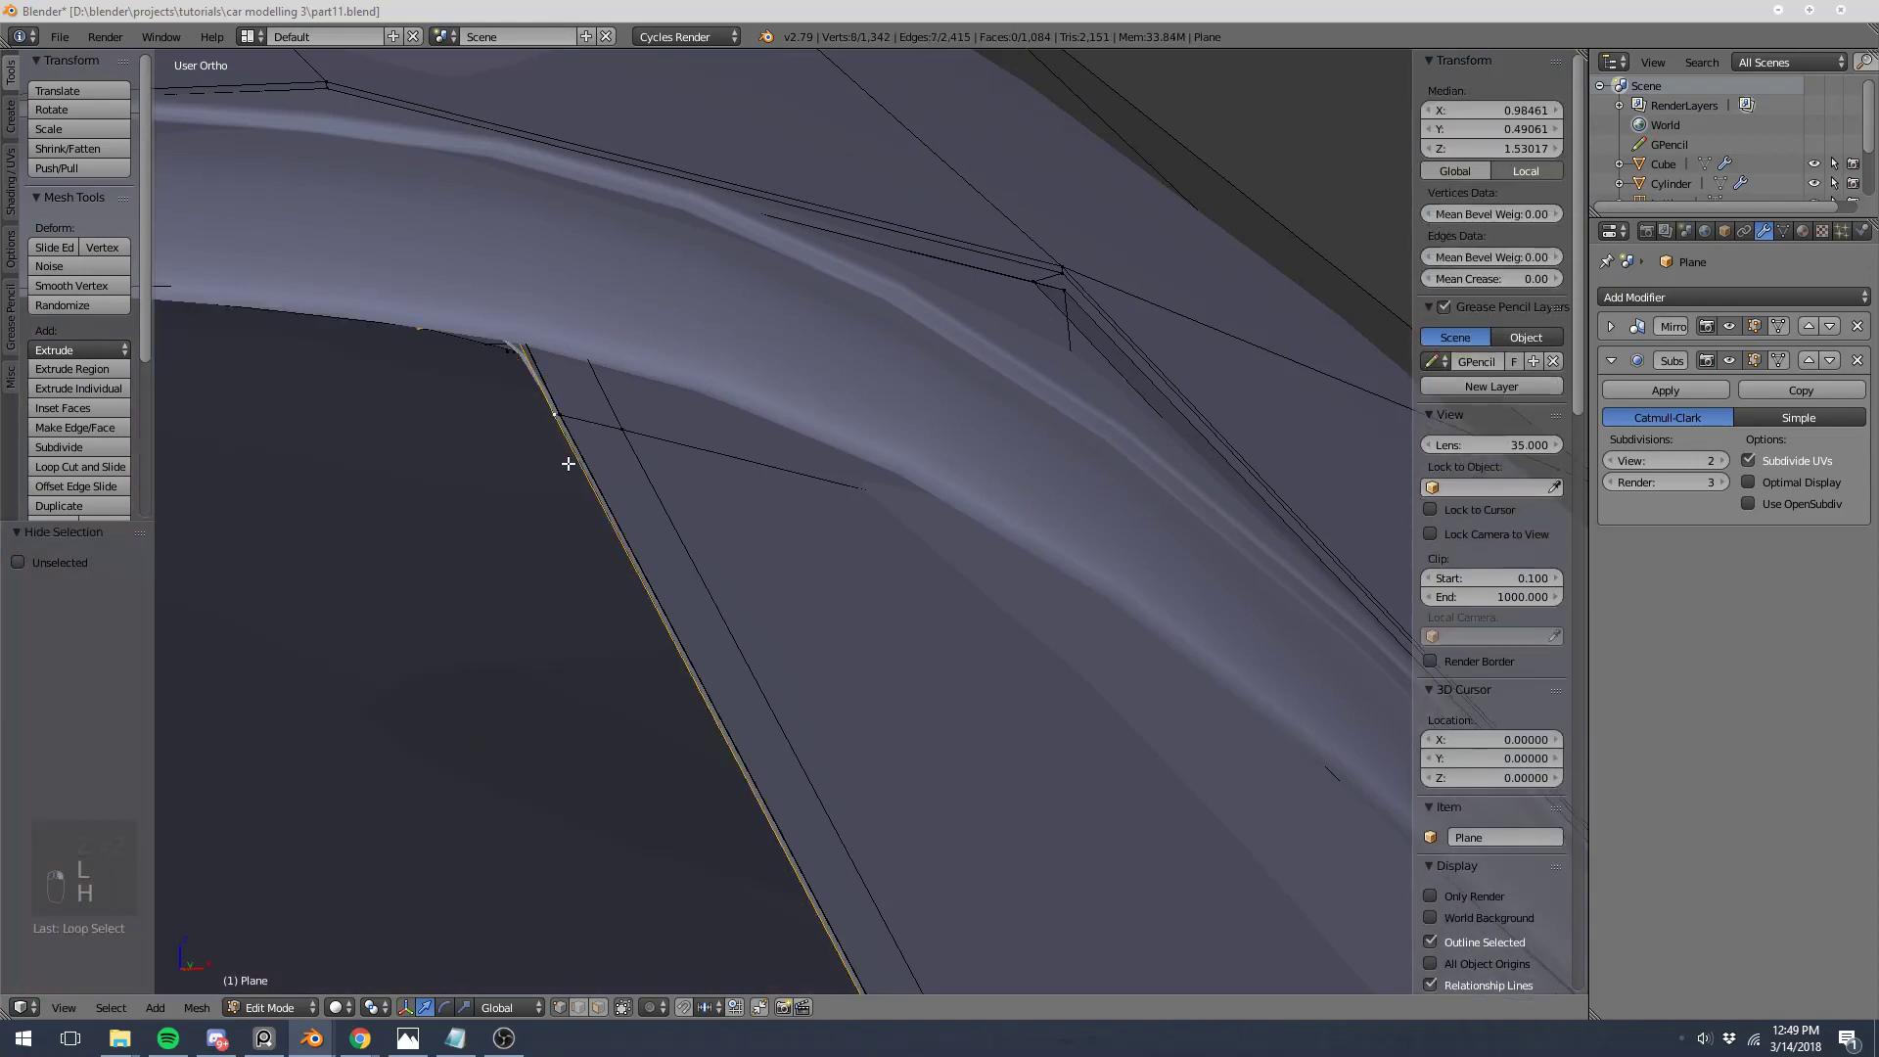
key("z")
scroll(649, 470, "down", 6)
middle_click_drag(797, 679, 735, 626, "shift")
scroll(736, 627, "up", 5)
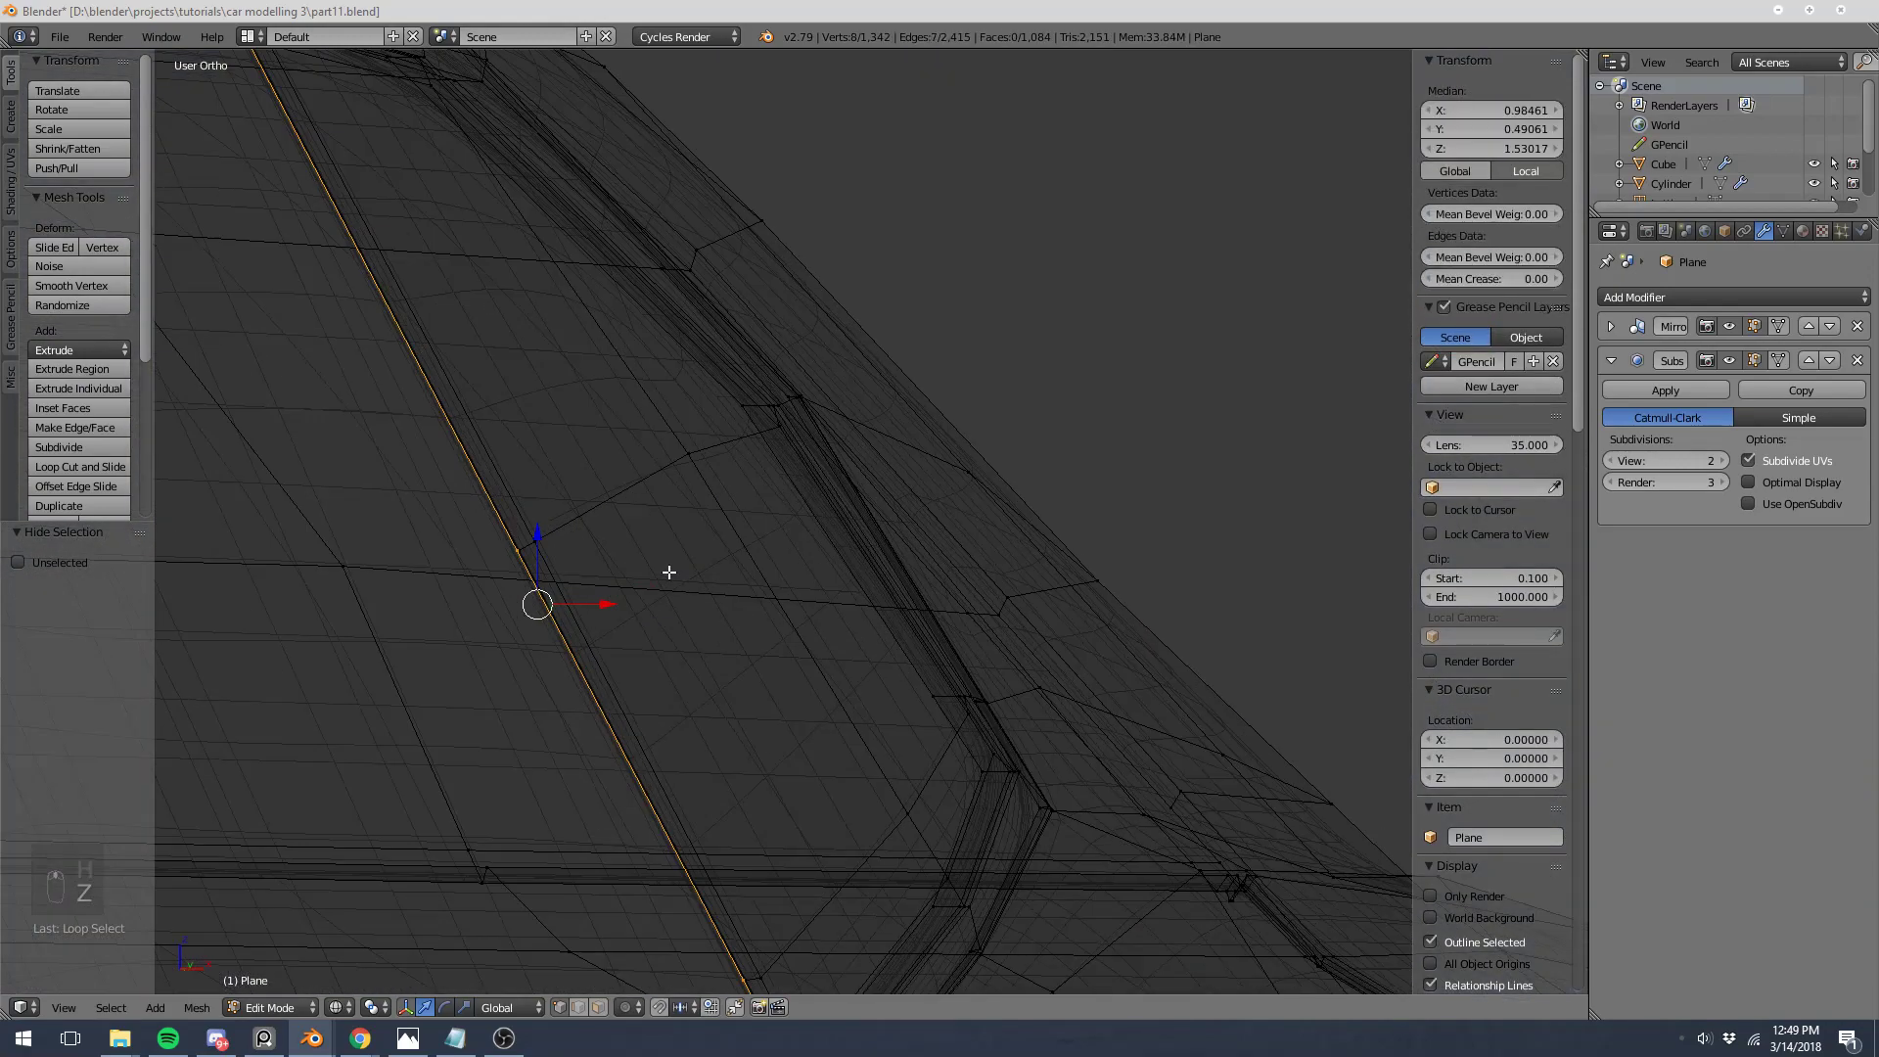
key("z")
scroll(604, 558, "down", 5)
key("a")
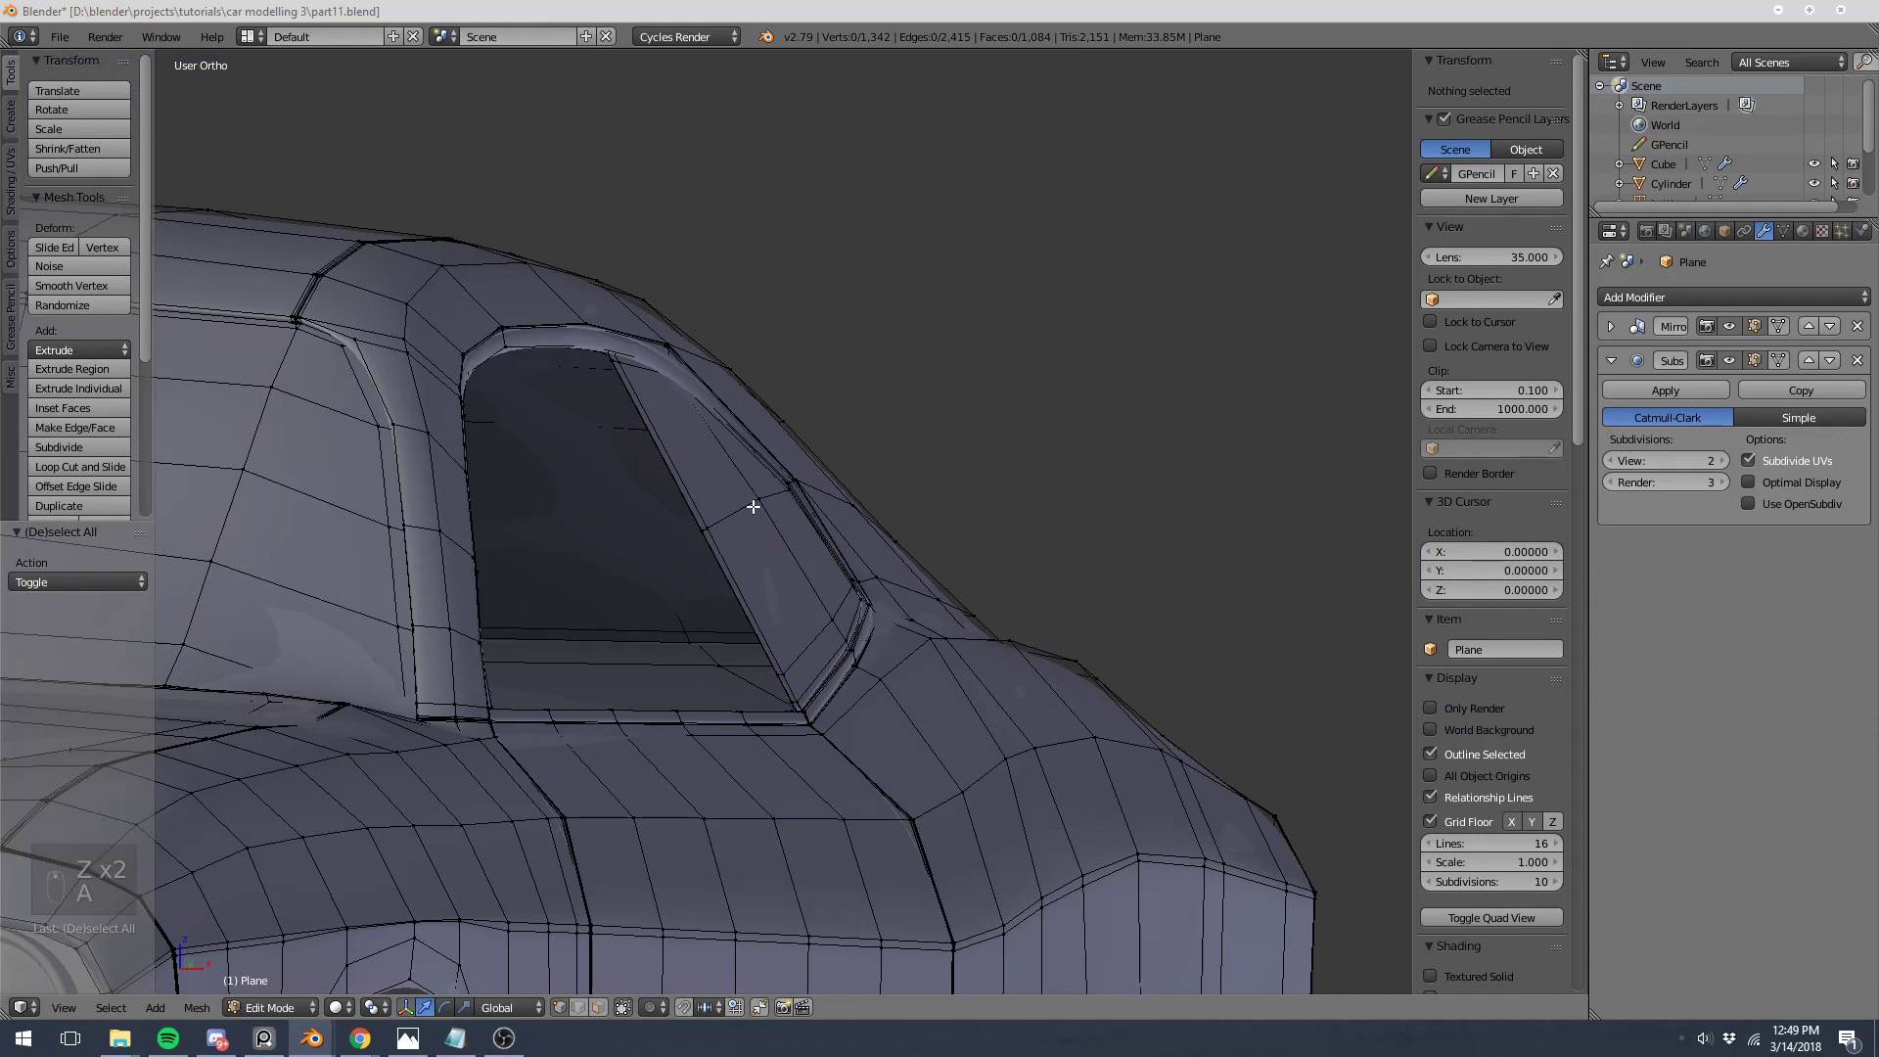
key("l")
key("ctrl+i")
key("h")
scroll(665, 499, "up", 5)
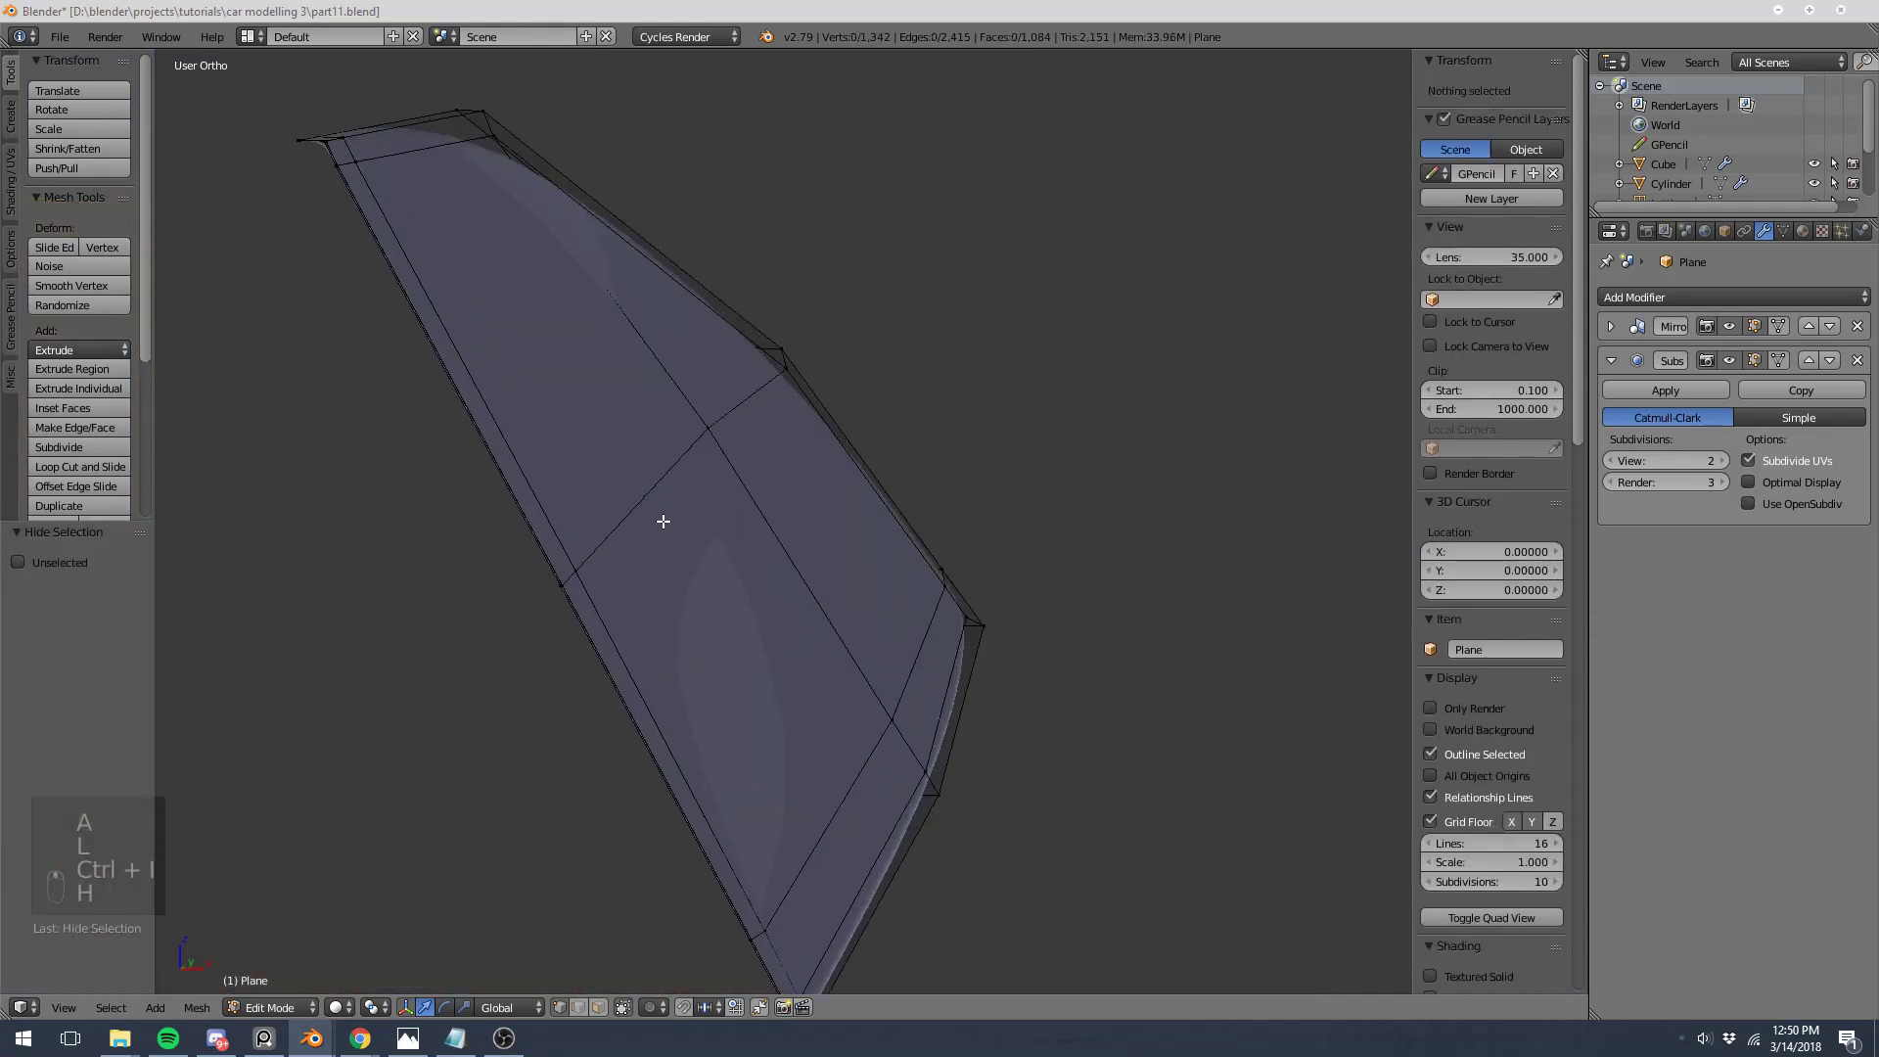
middle_click_drag(663, 521, 391, 288)
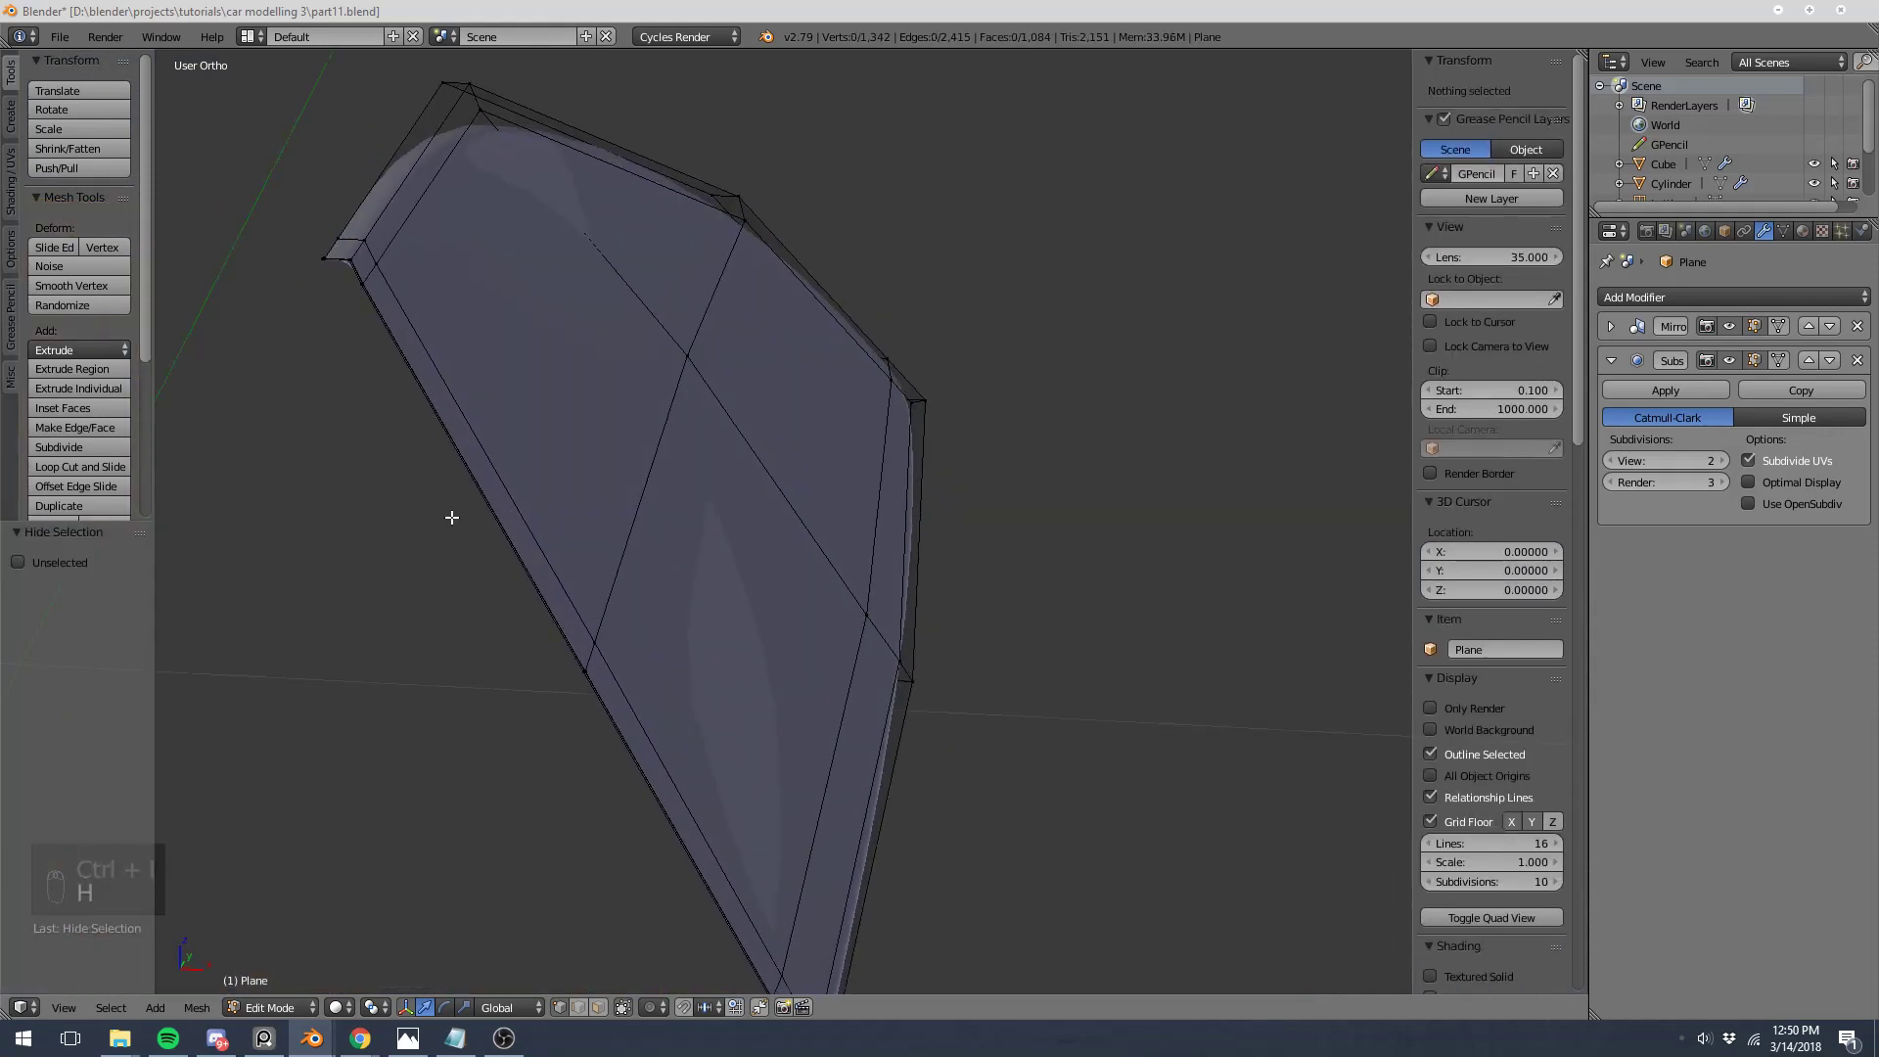
middle_click_drag(451, 517, 522, 394)
key("ctrl+z")
scroll(428, 269, "down", 3)
key("a")
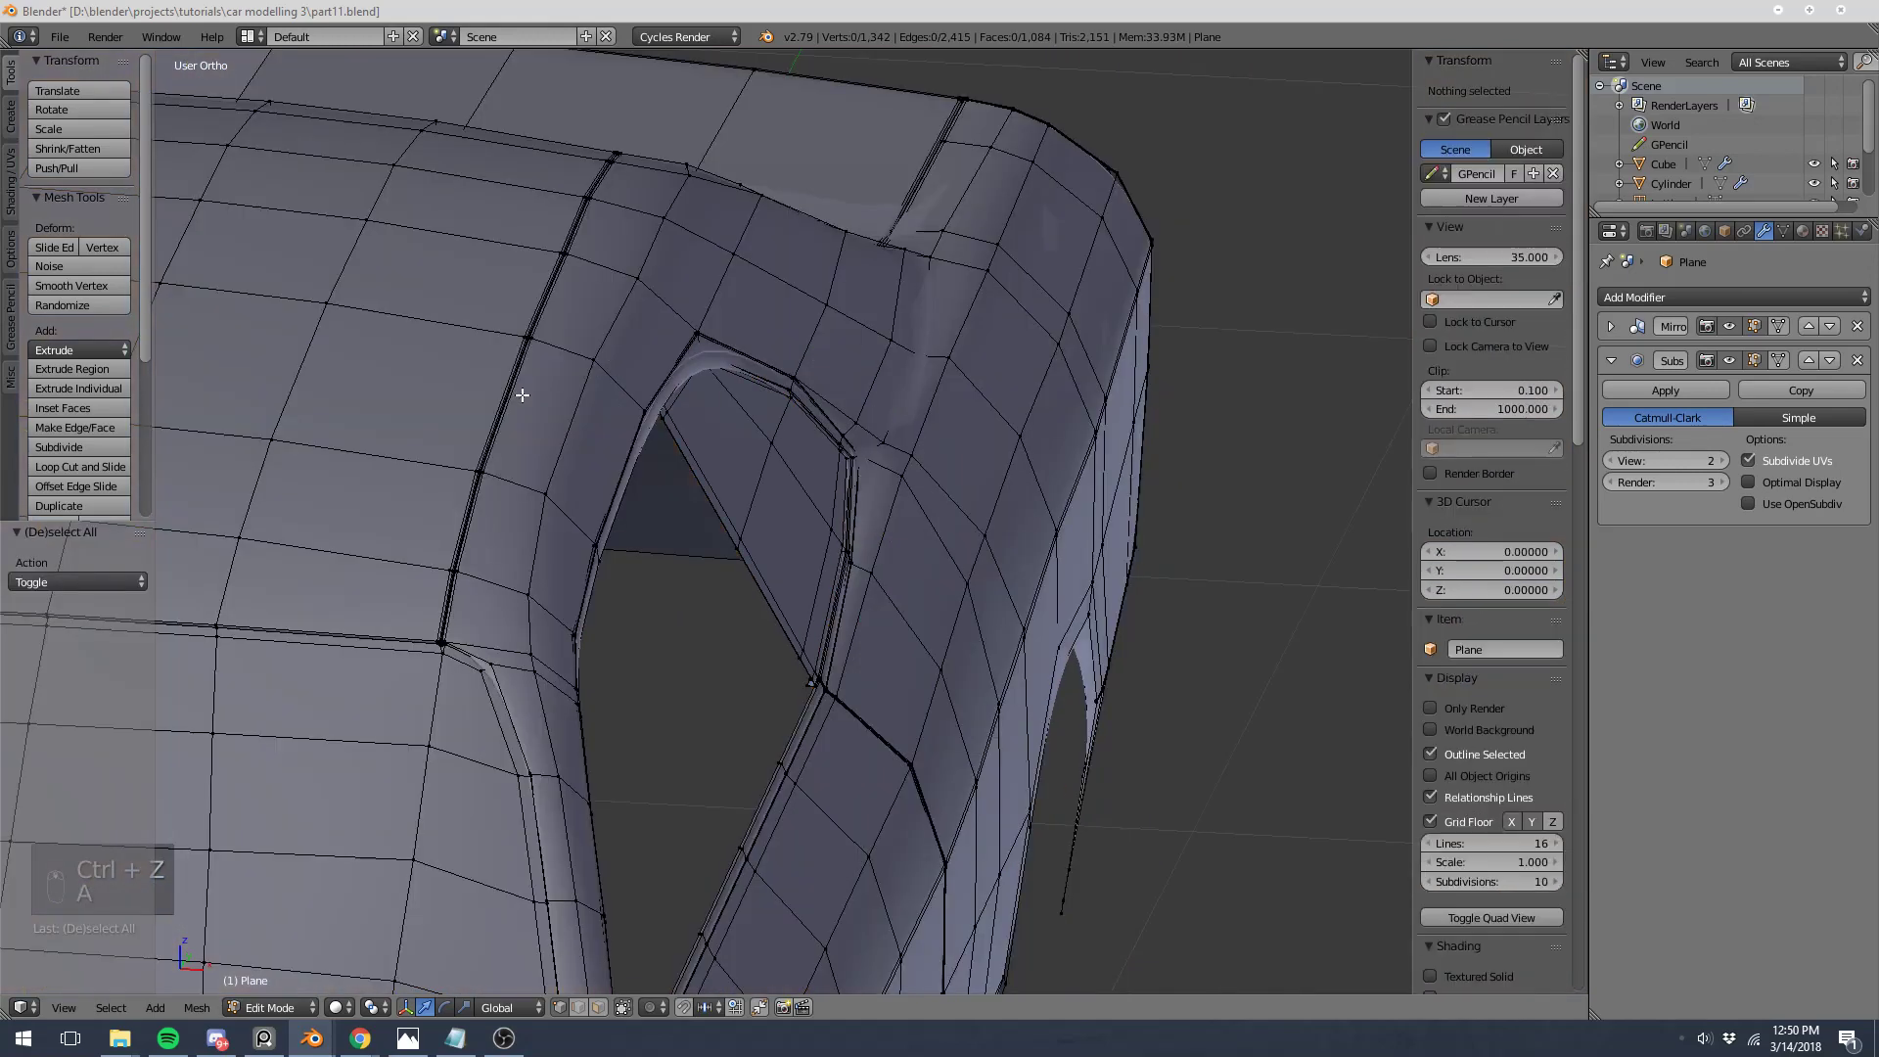
Step: Hide the linked body panel surrounding the rear quarter window to expose the window's front edge along the divider
key("l")
key("h")
scroll(641, 406, "up", 6)
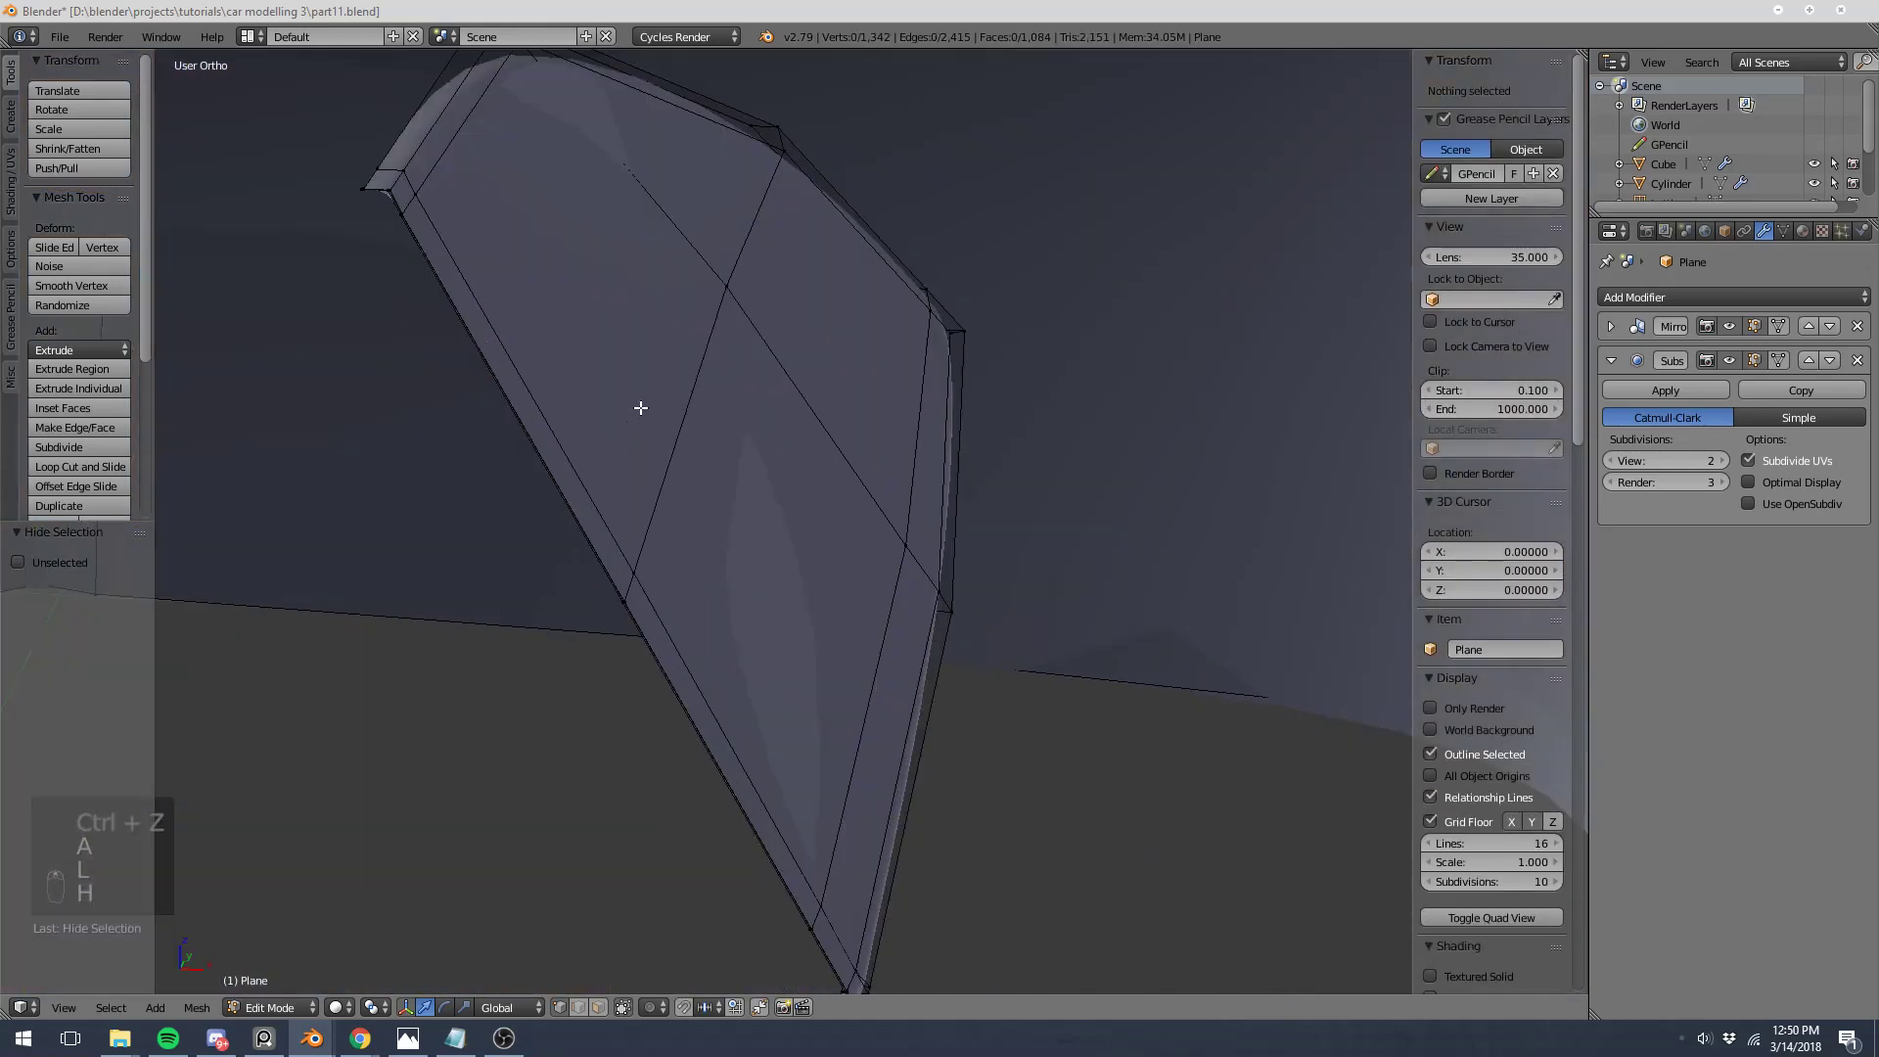
middle_click_drag(399, 223, 621, 431, "shift")
scroll(595, 408, "up", 7)
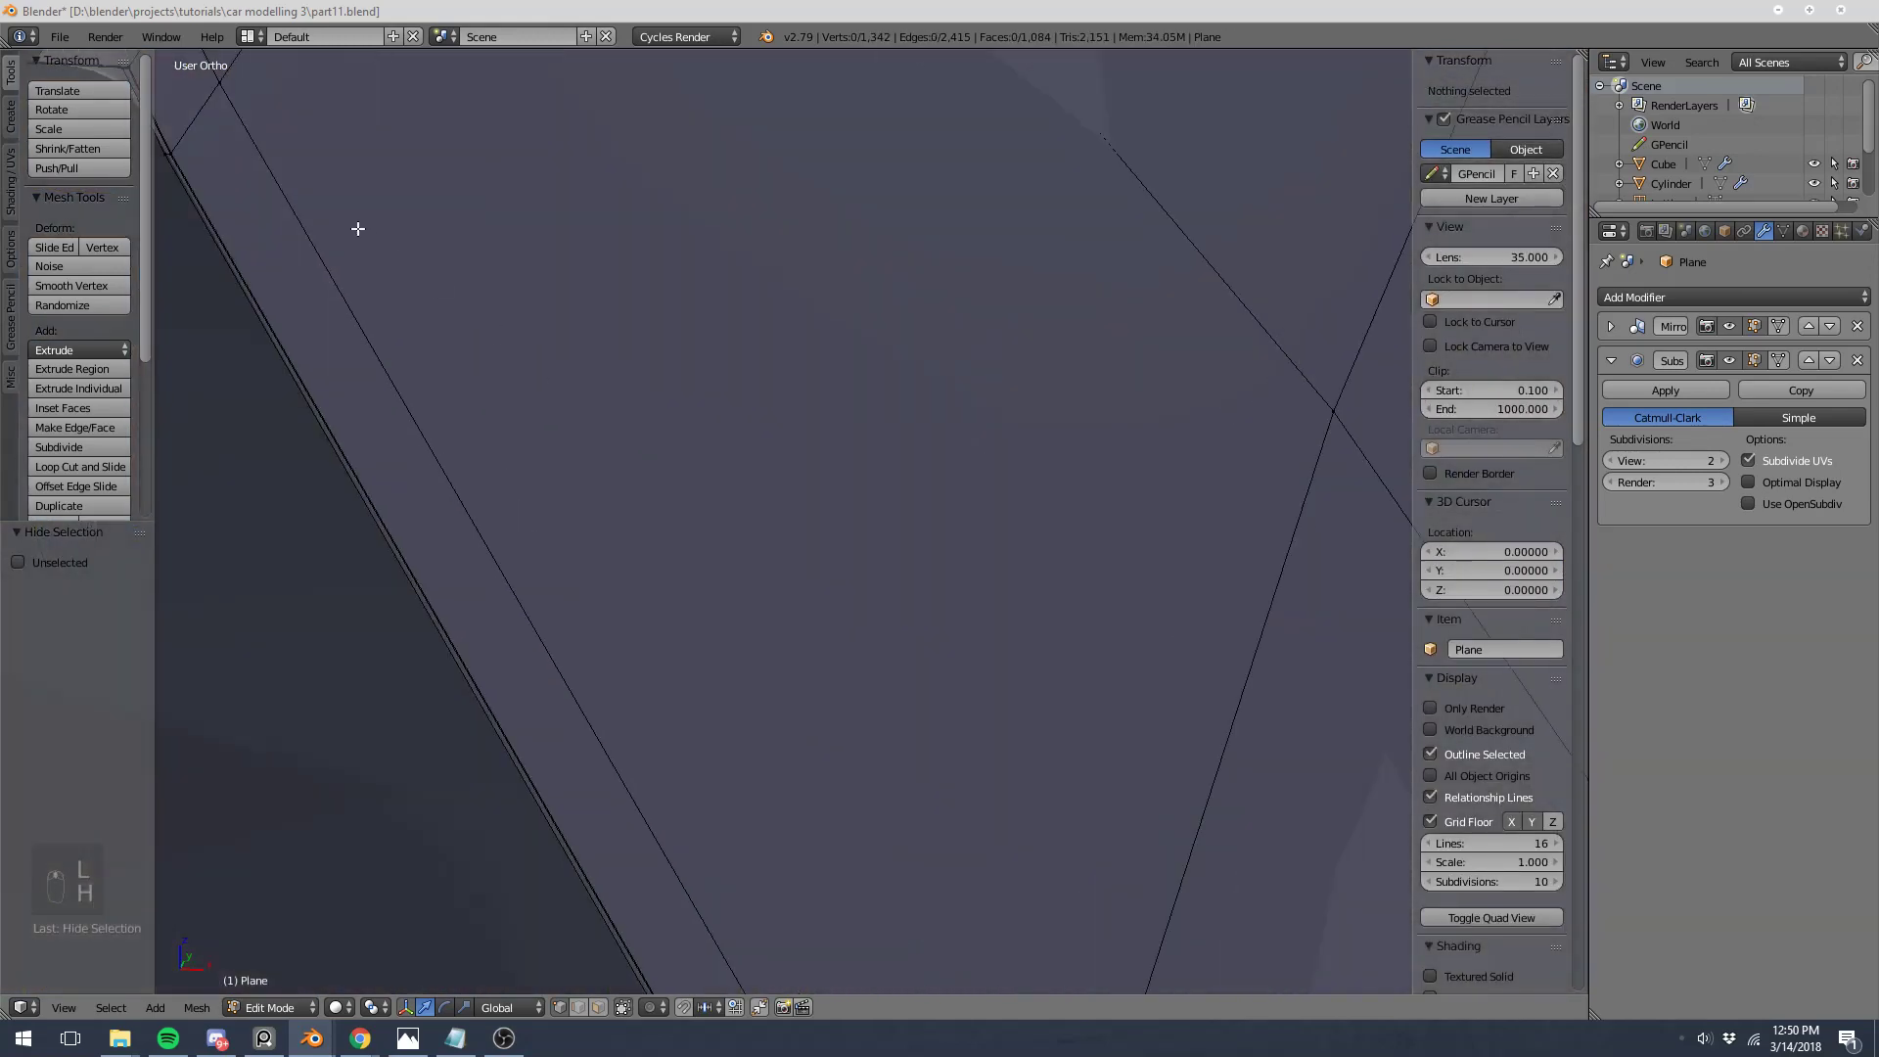
middle_click_drag(358, 228, 754, 479, "shift")
scroll(600, 390, "up", 2)
Step: Select the quarter window's inner divider edge loop without its end vertices and move it about 0.0122 inward along X
left_click(426, 305, "alt")
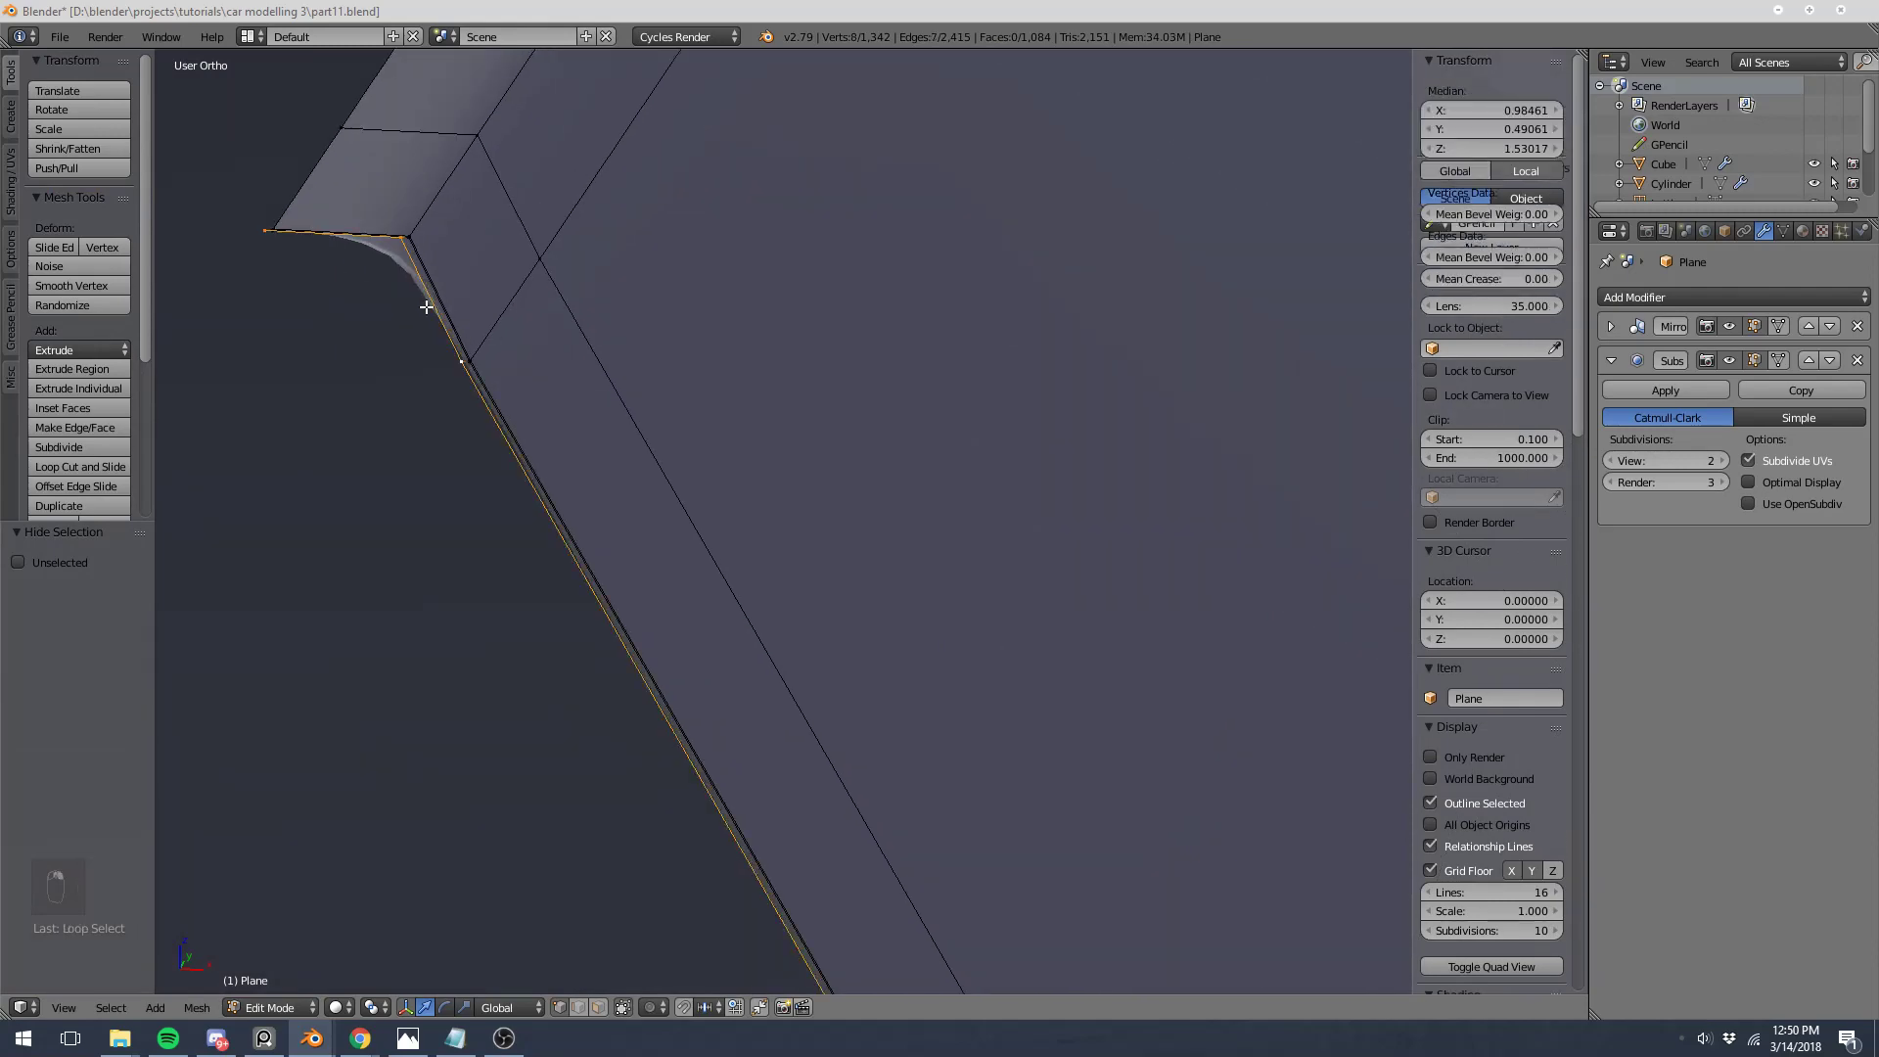
scroll(424, 303, "down", 5)
key("z")
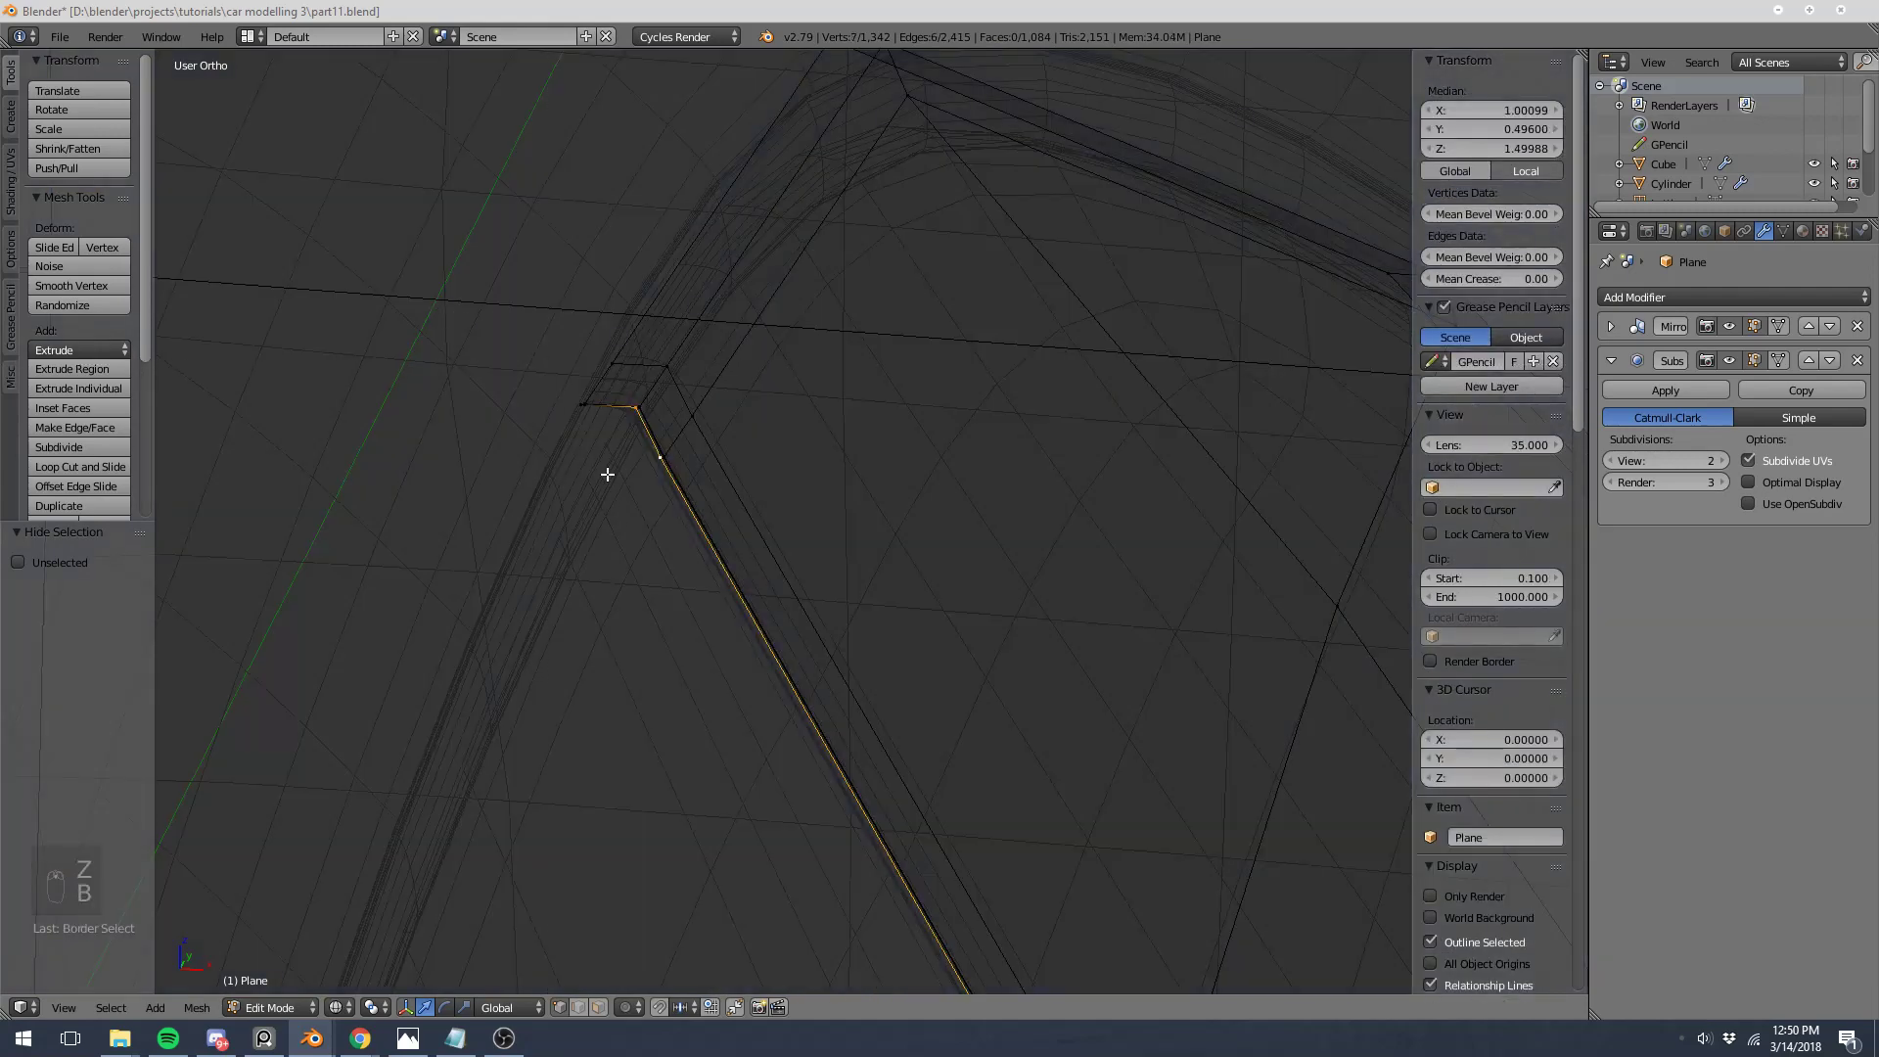
scroll(842, 675, "down", 5)
scroll(738, 633, "up", 3)
key("b")
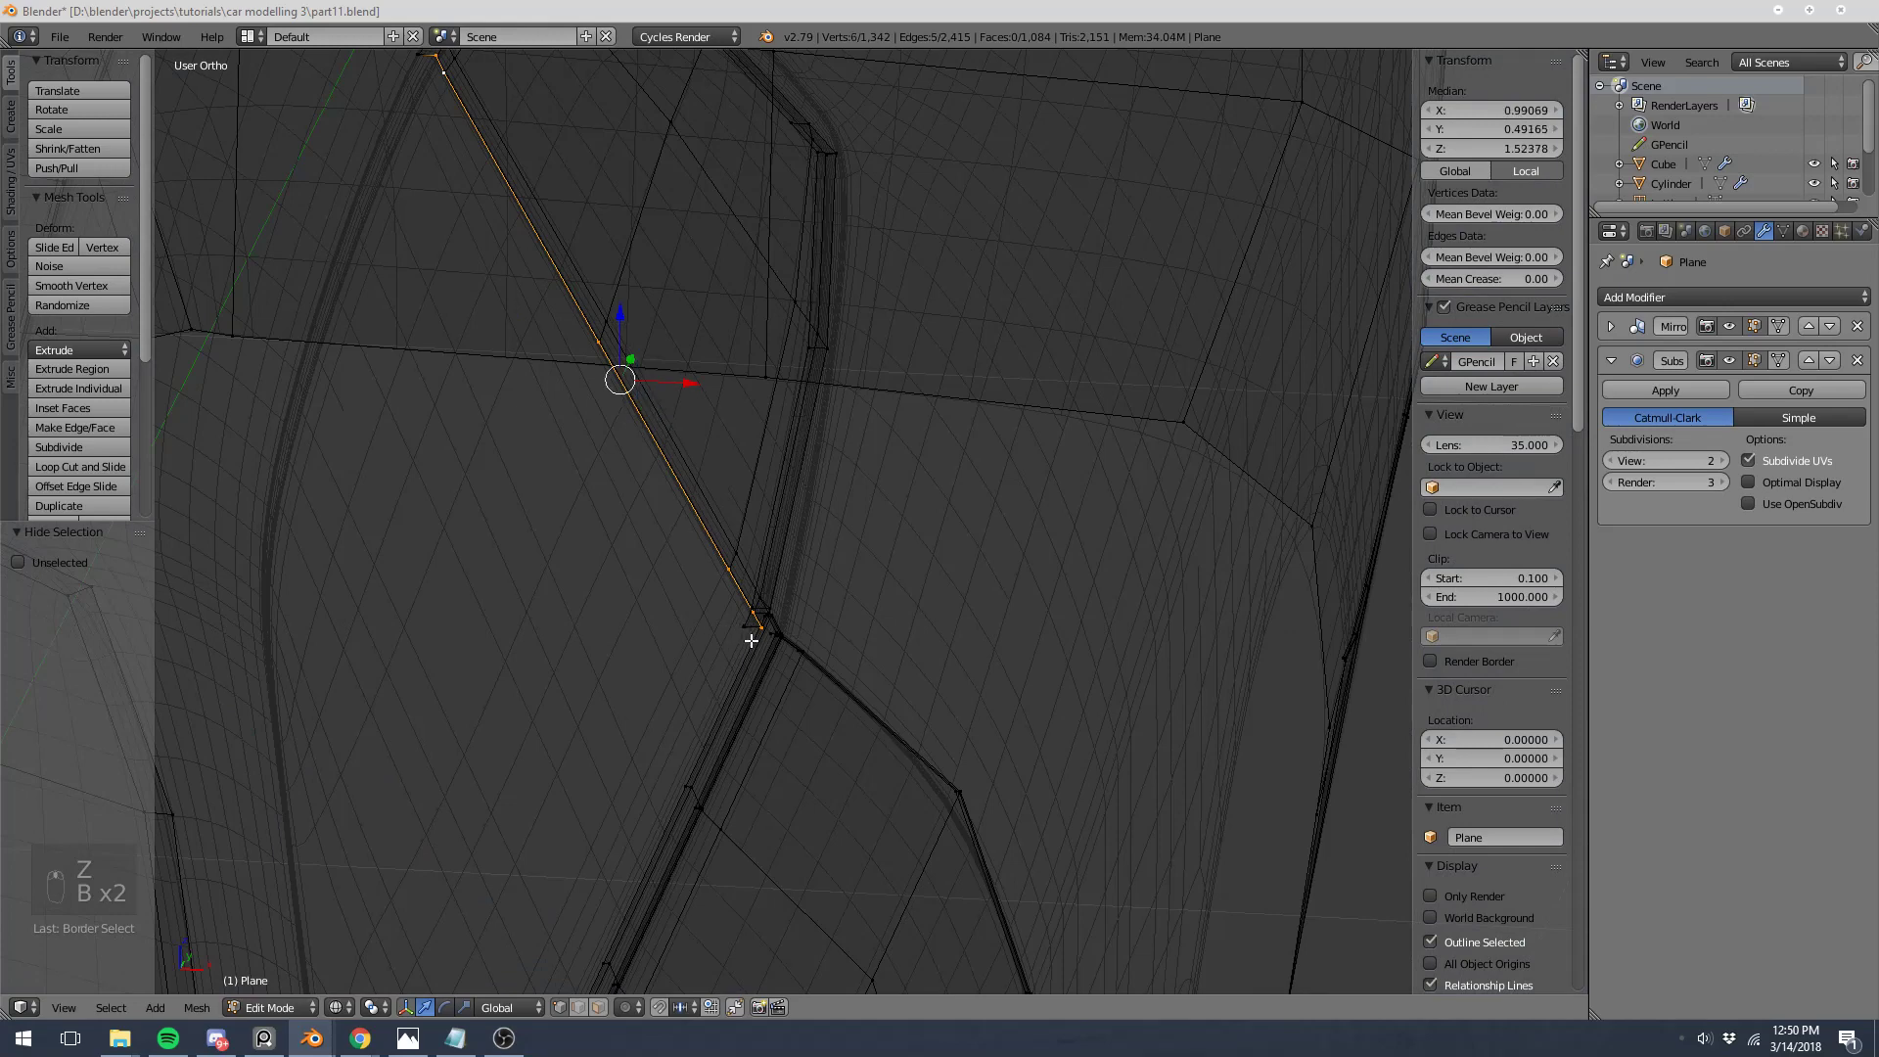
key("z")
left_click_drag(689, 382, 673, 382)
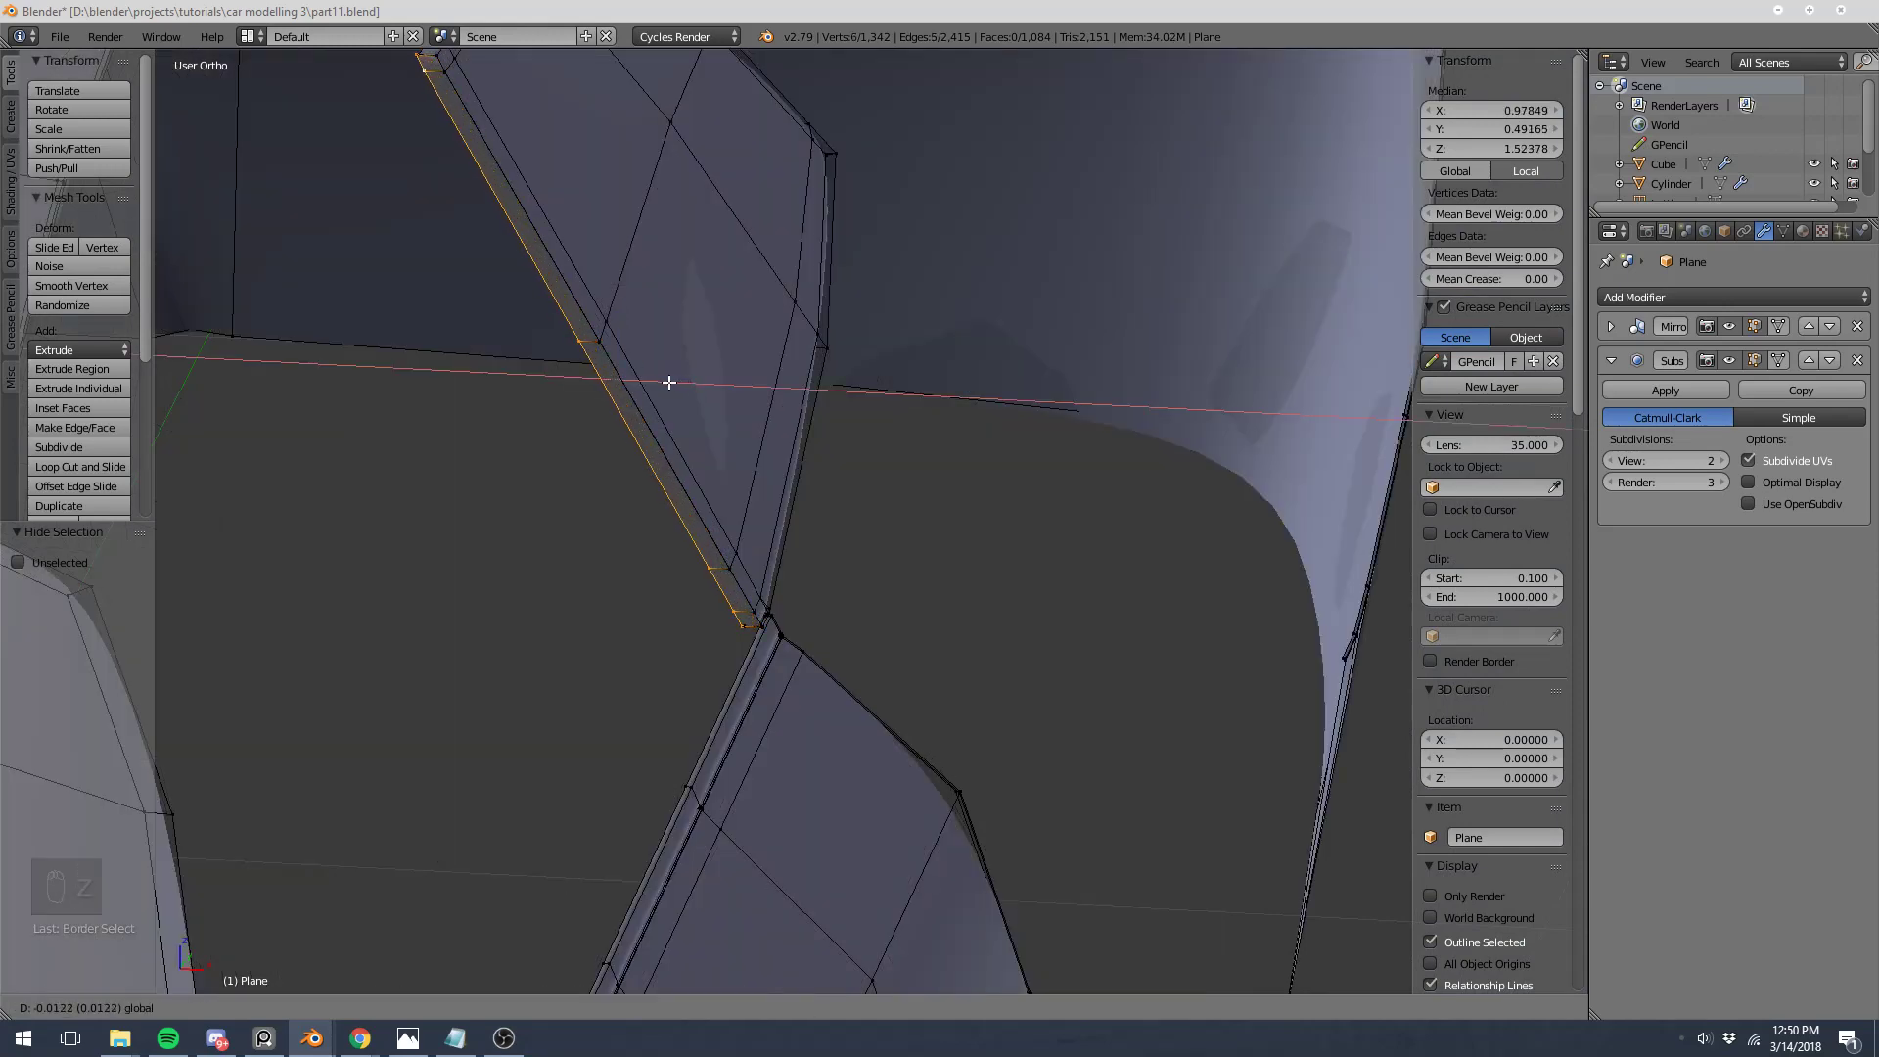
left_click(669, 382)
Step: Examine the seam between the door window and rear quarter window in Object Mode, from an angle and from the side
key("Tab")
scroll(673, 380, "down", 3)
middle_click_drag(673, 380, 589, 297)
scroll(532, 401, "up", 3)
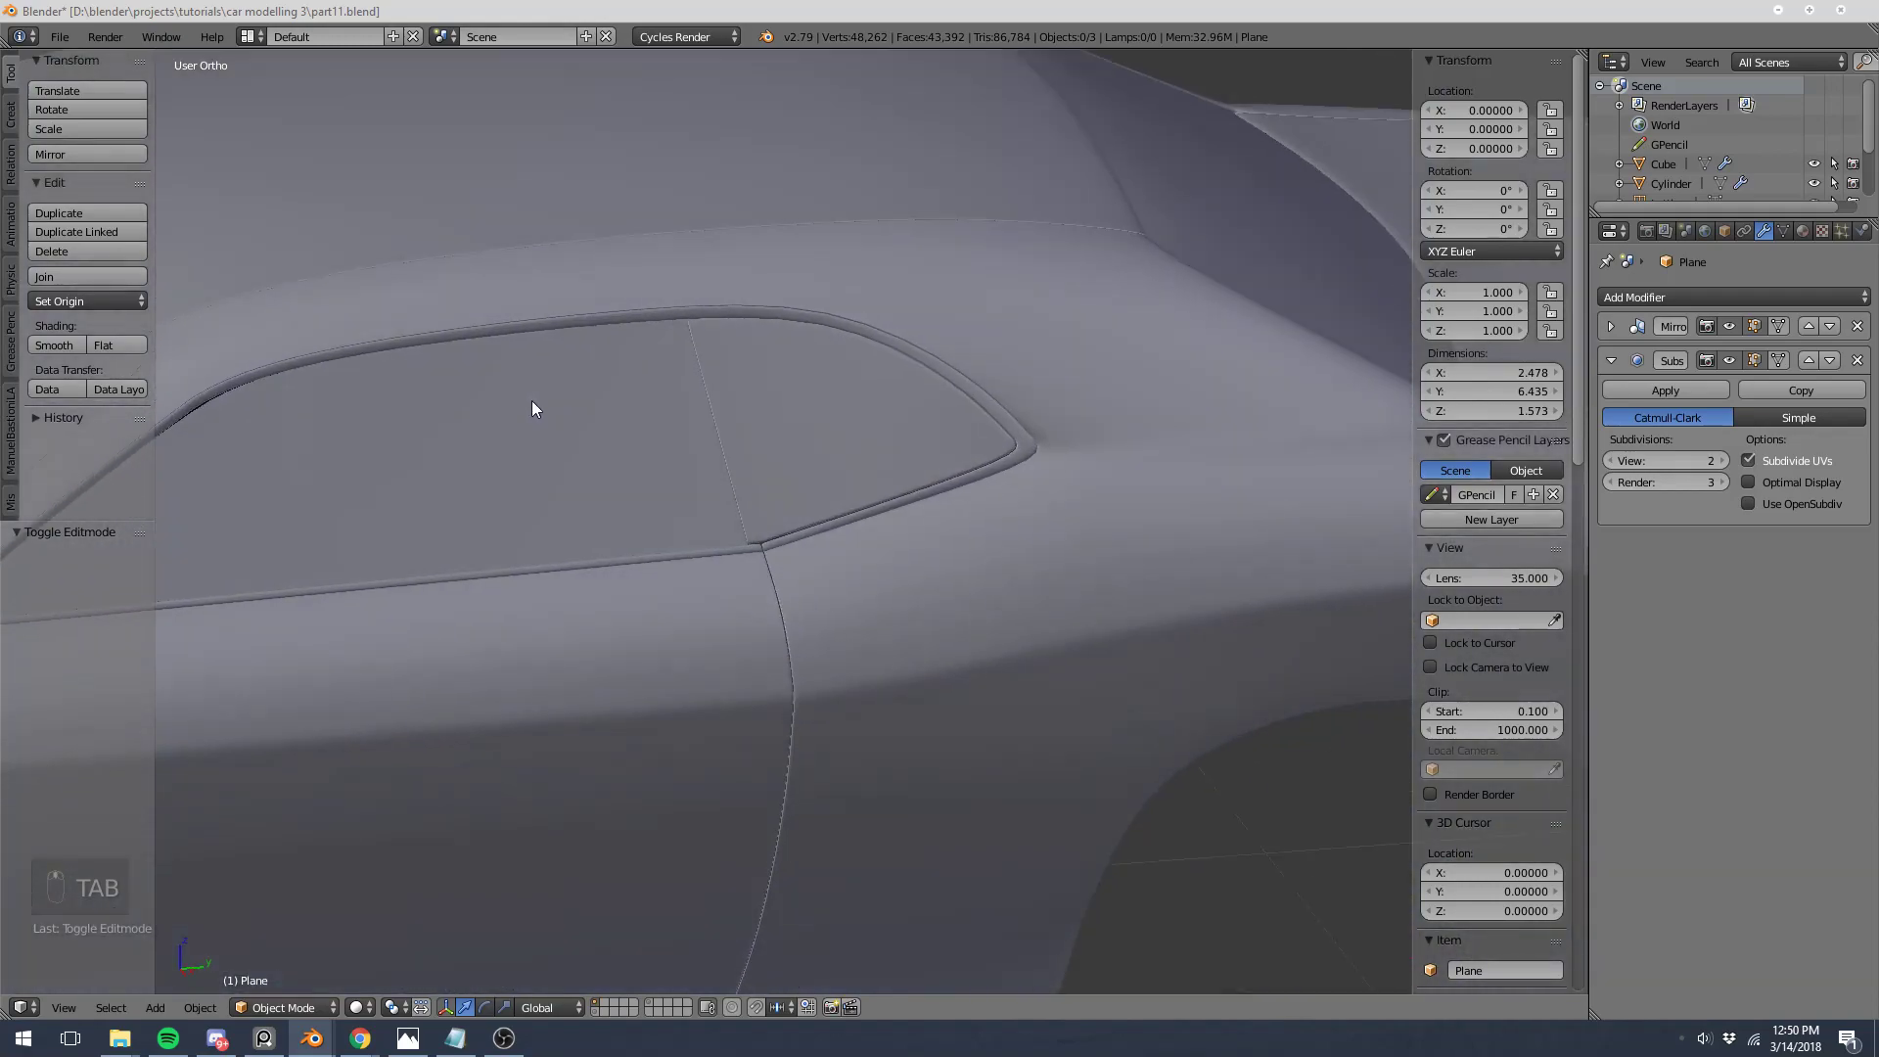
middle_click_drag(532, 409, 554, 454)
key("KP_3")
scroll(448, 362, "up", 2)
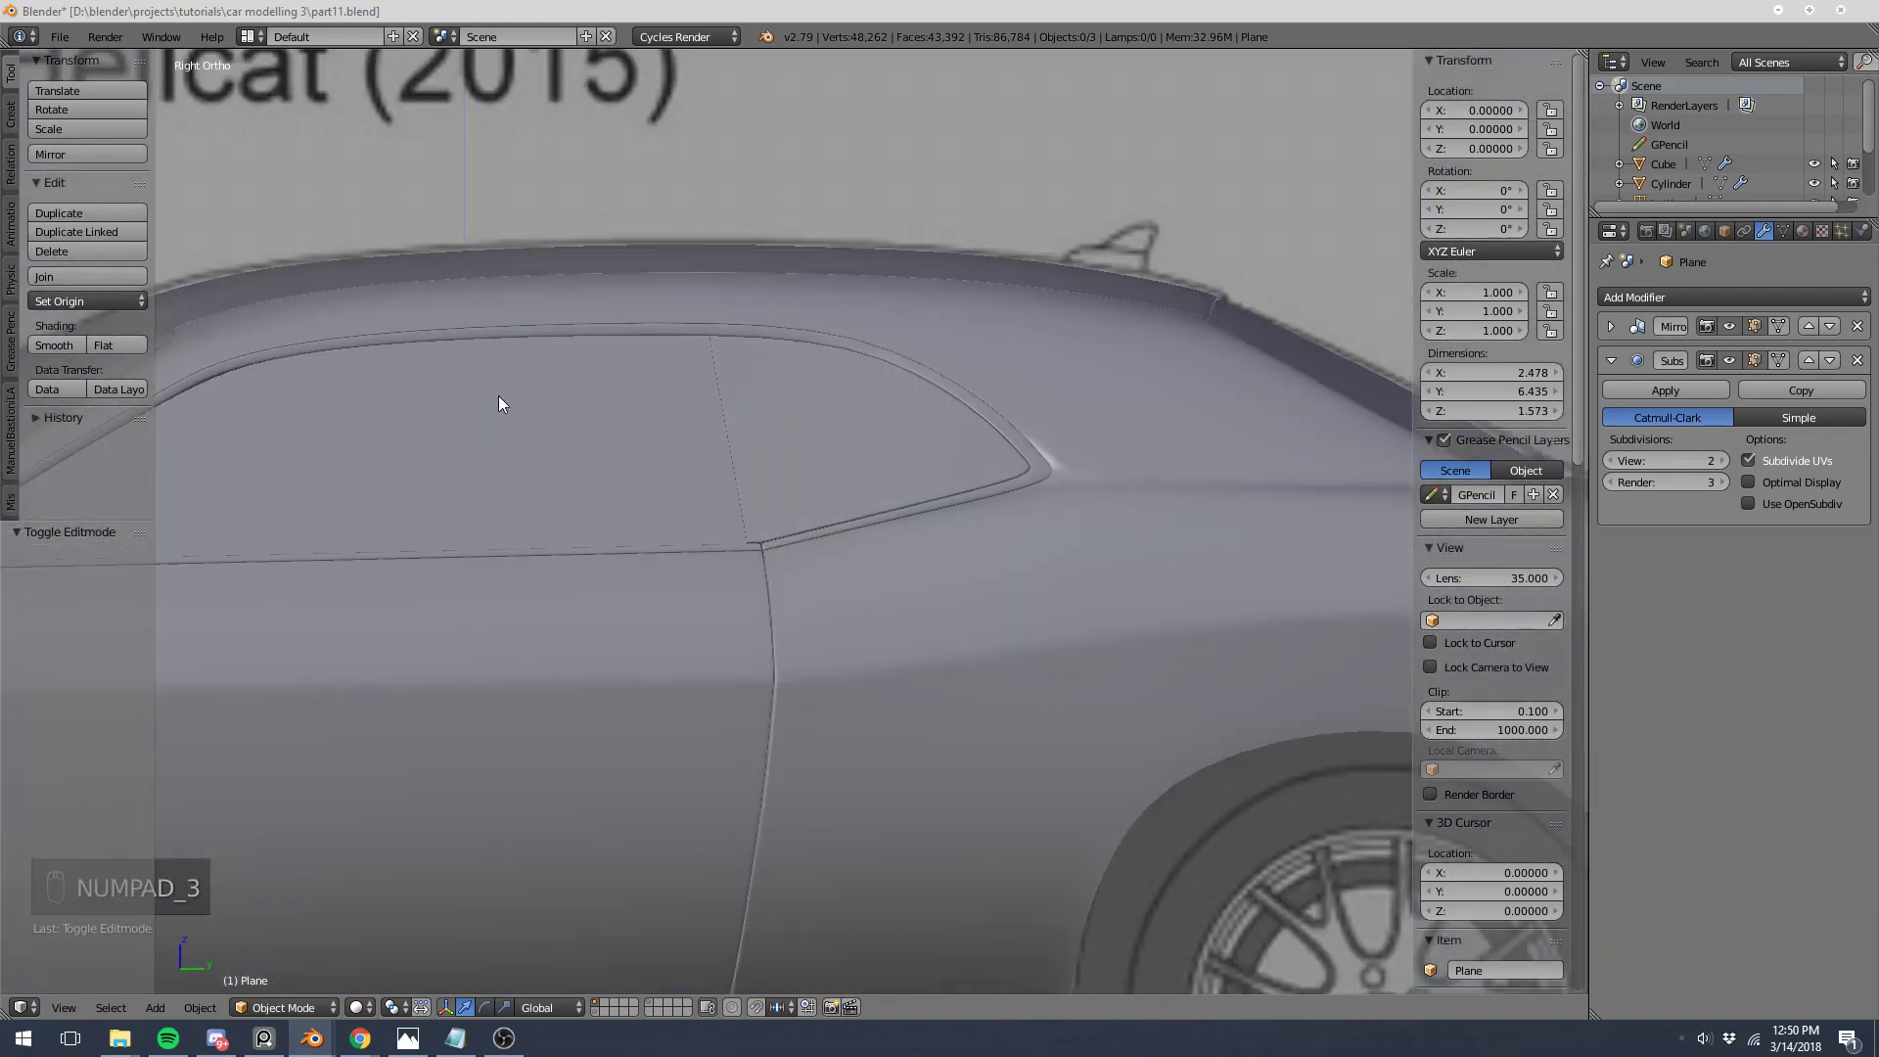
Step: Recheck the window seam up close, and view the entire car body from several angles
key("Tab")
key("a")
key("a")
scroll(741, 478, "up", 5)
scroll(742, 478, "down", 5)
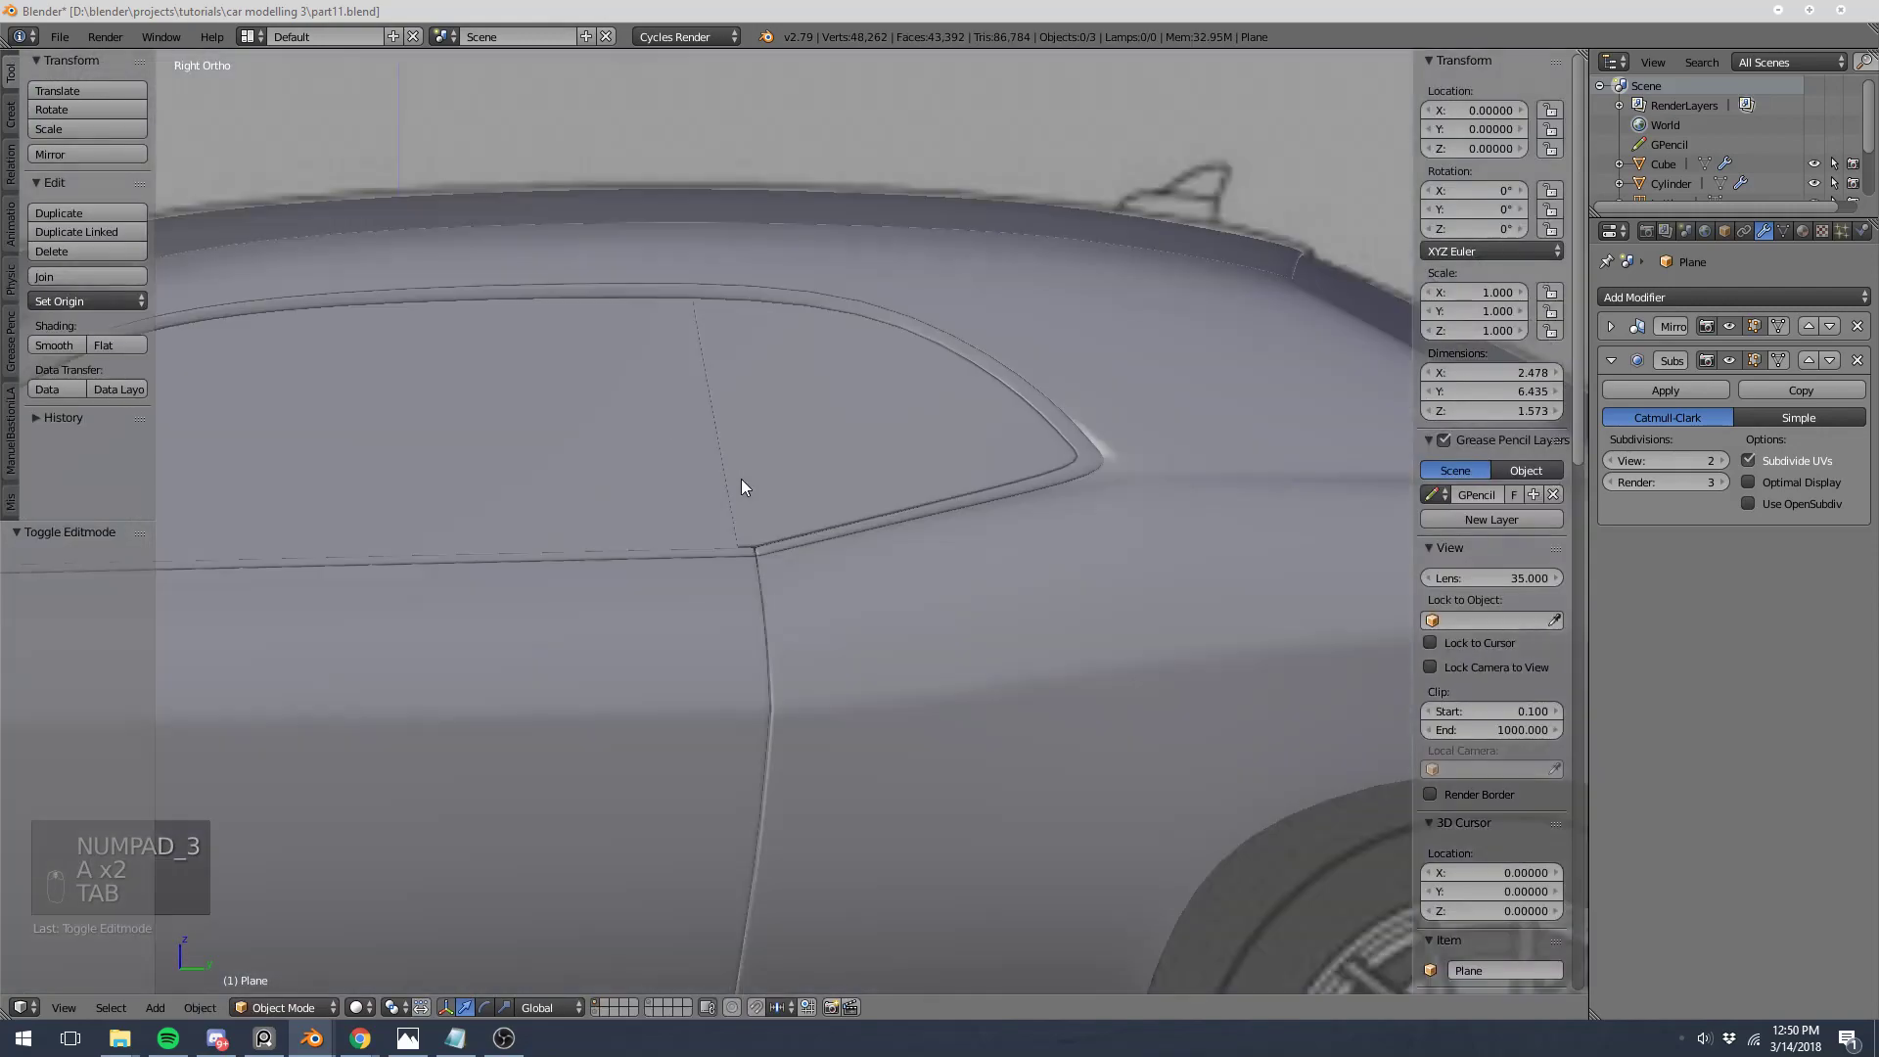
key("Tab")
middle_click_drag(742, 478, 639, 387)
scroll(638, 394, "down", 8)
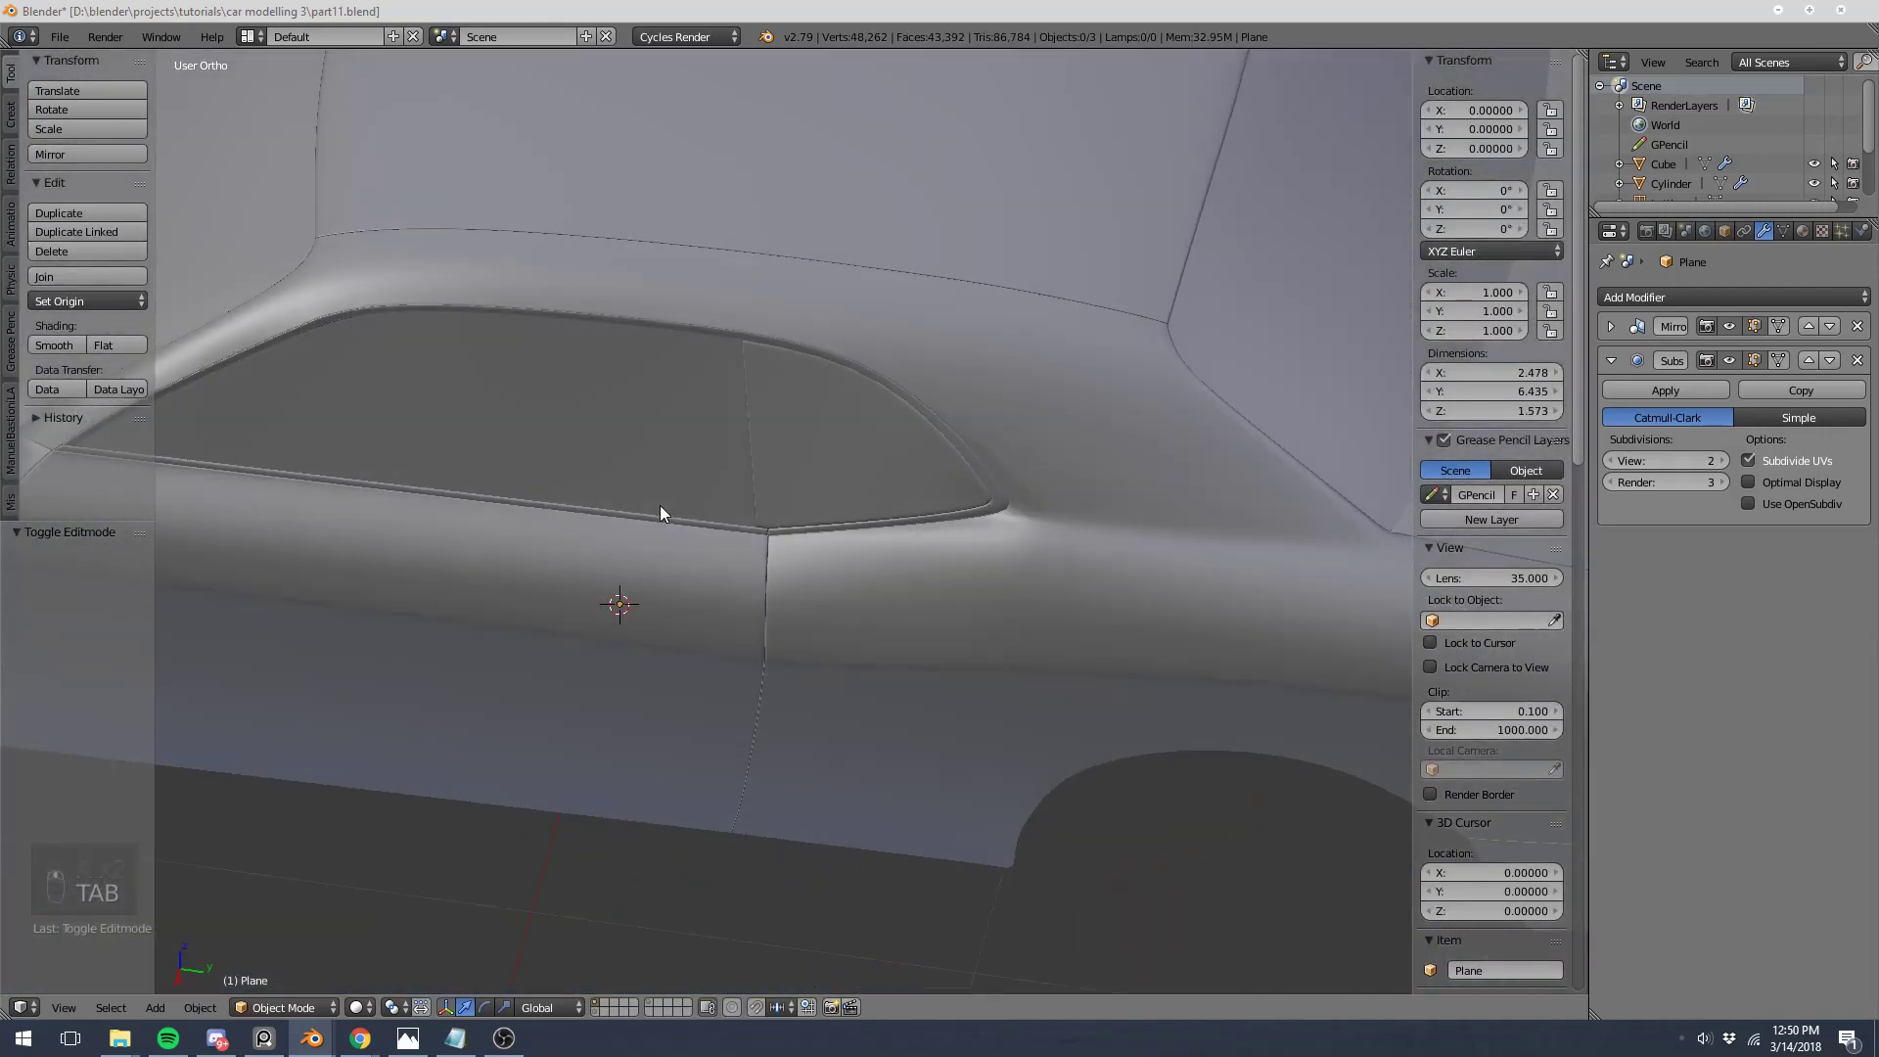
mouse_move(747, 453)
middle_mouse_down()
mouse_move(755, 516)
mouse_move(748, 461)
middle_mouse_up()
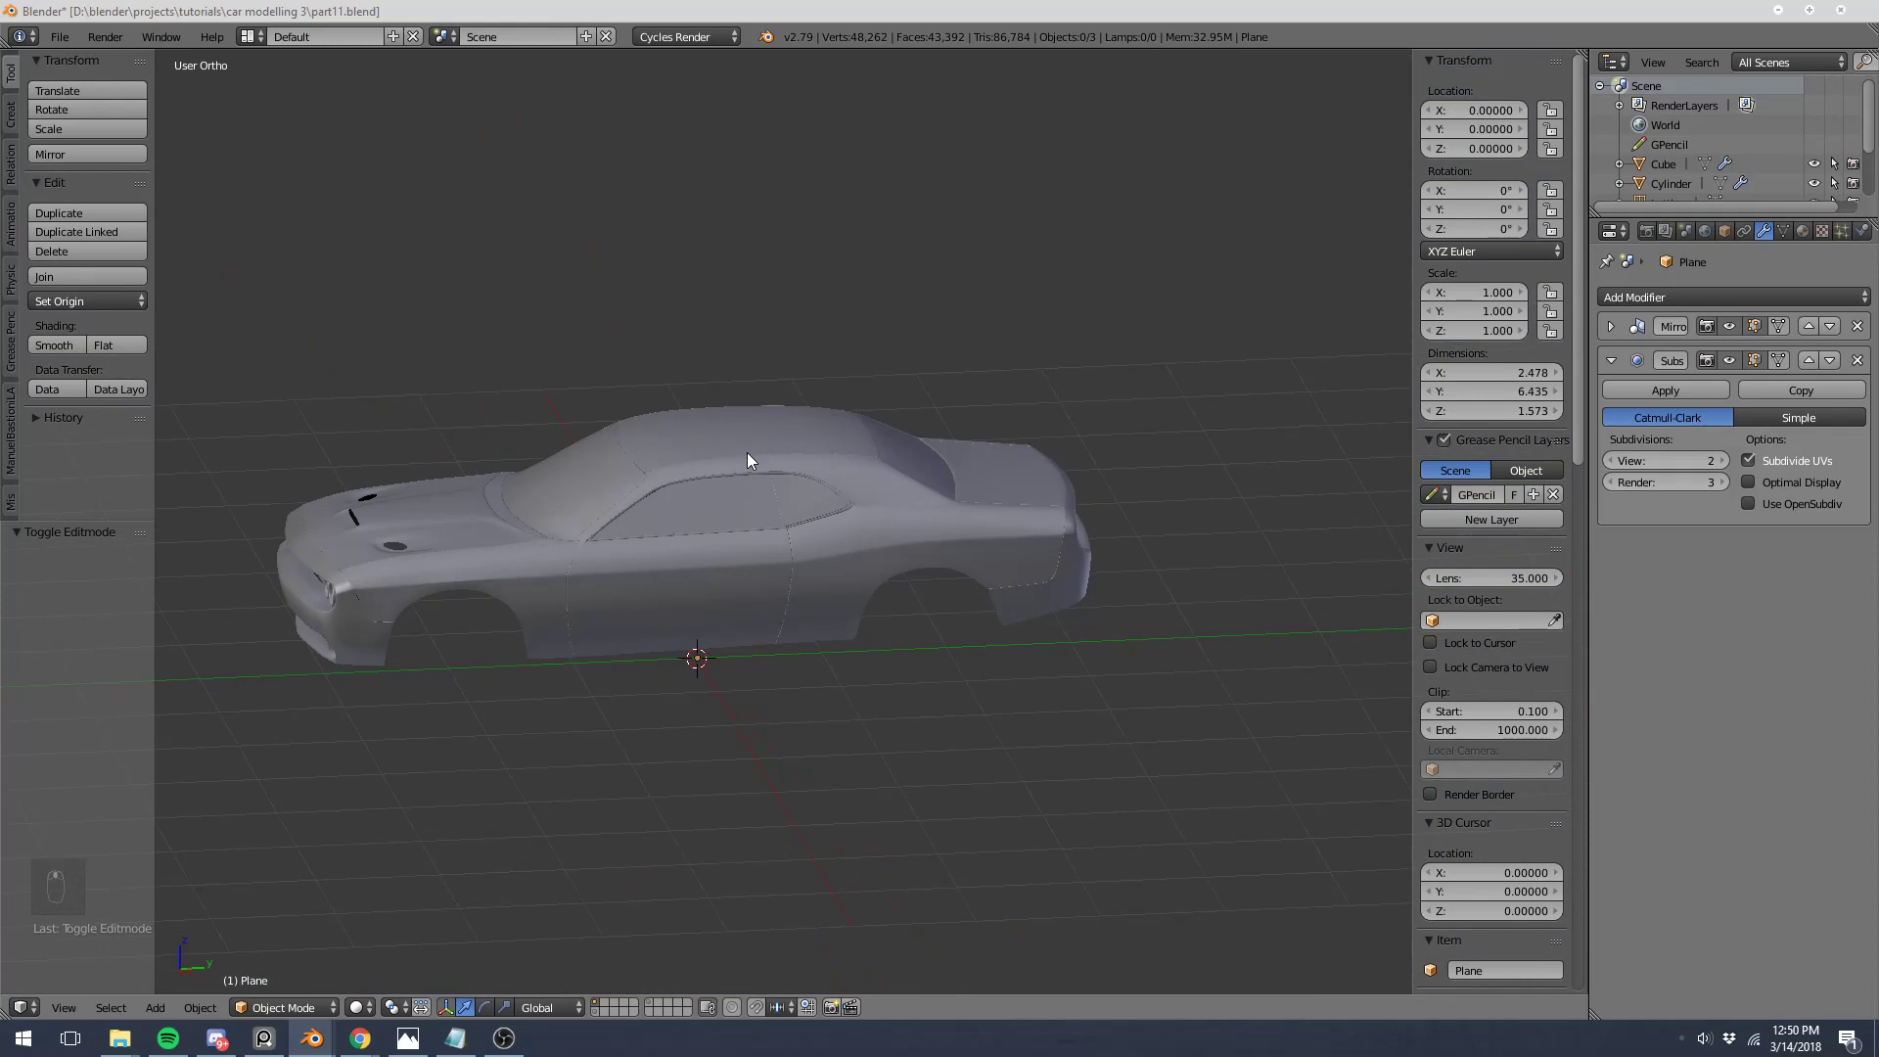
Step: Show the car body in rendered shading and turn off the Pro Lighting: Skies environment for the world
key("shift+z")
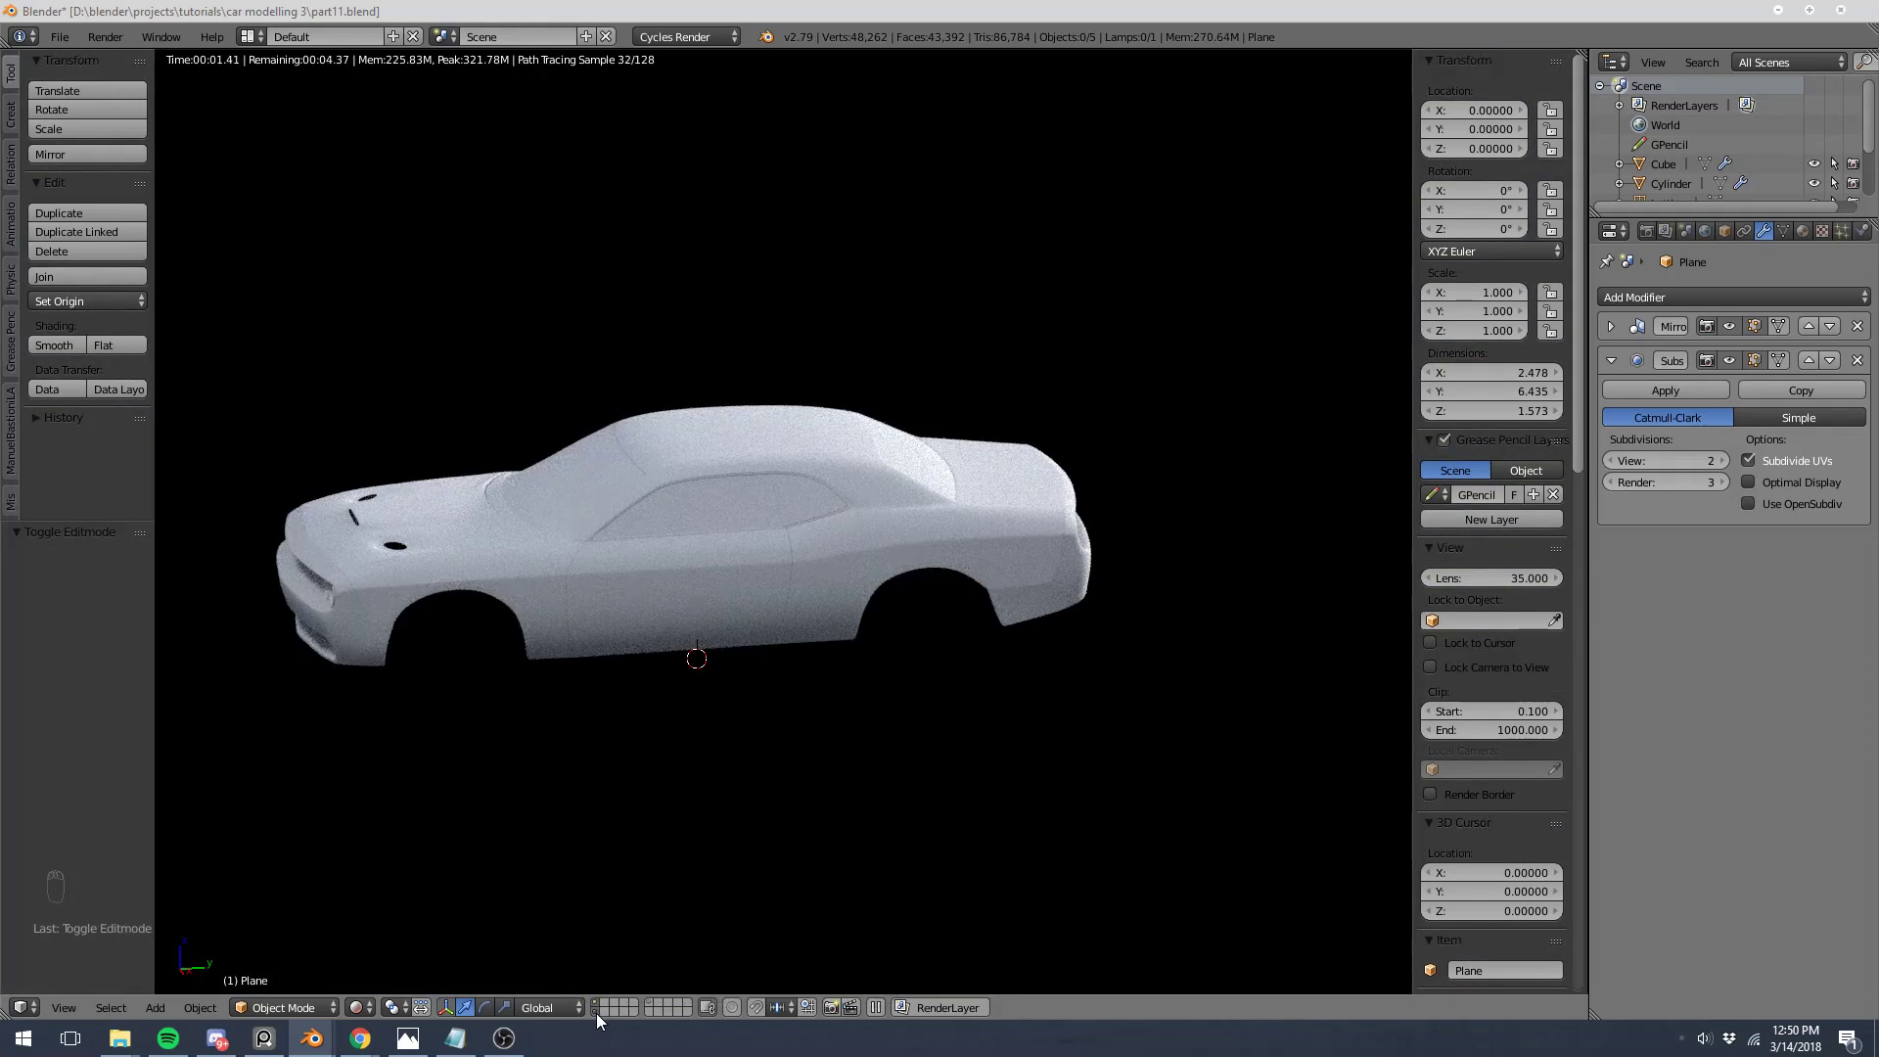
left_click(1705, 232)
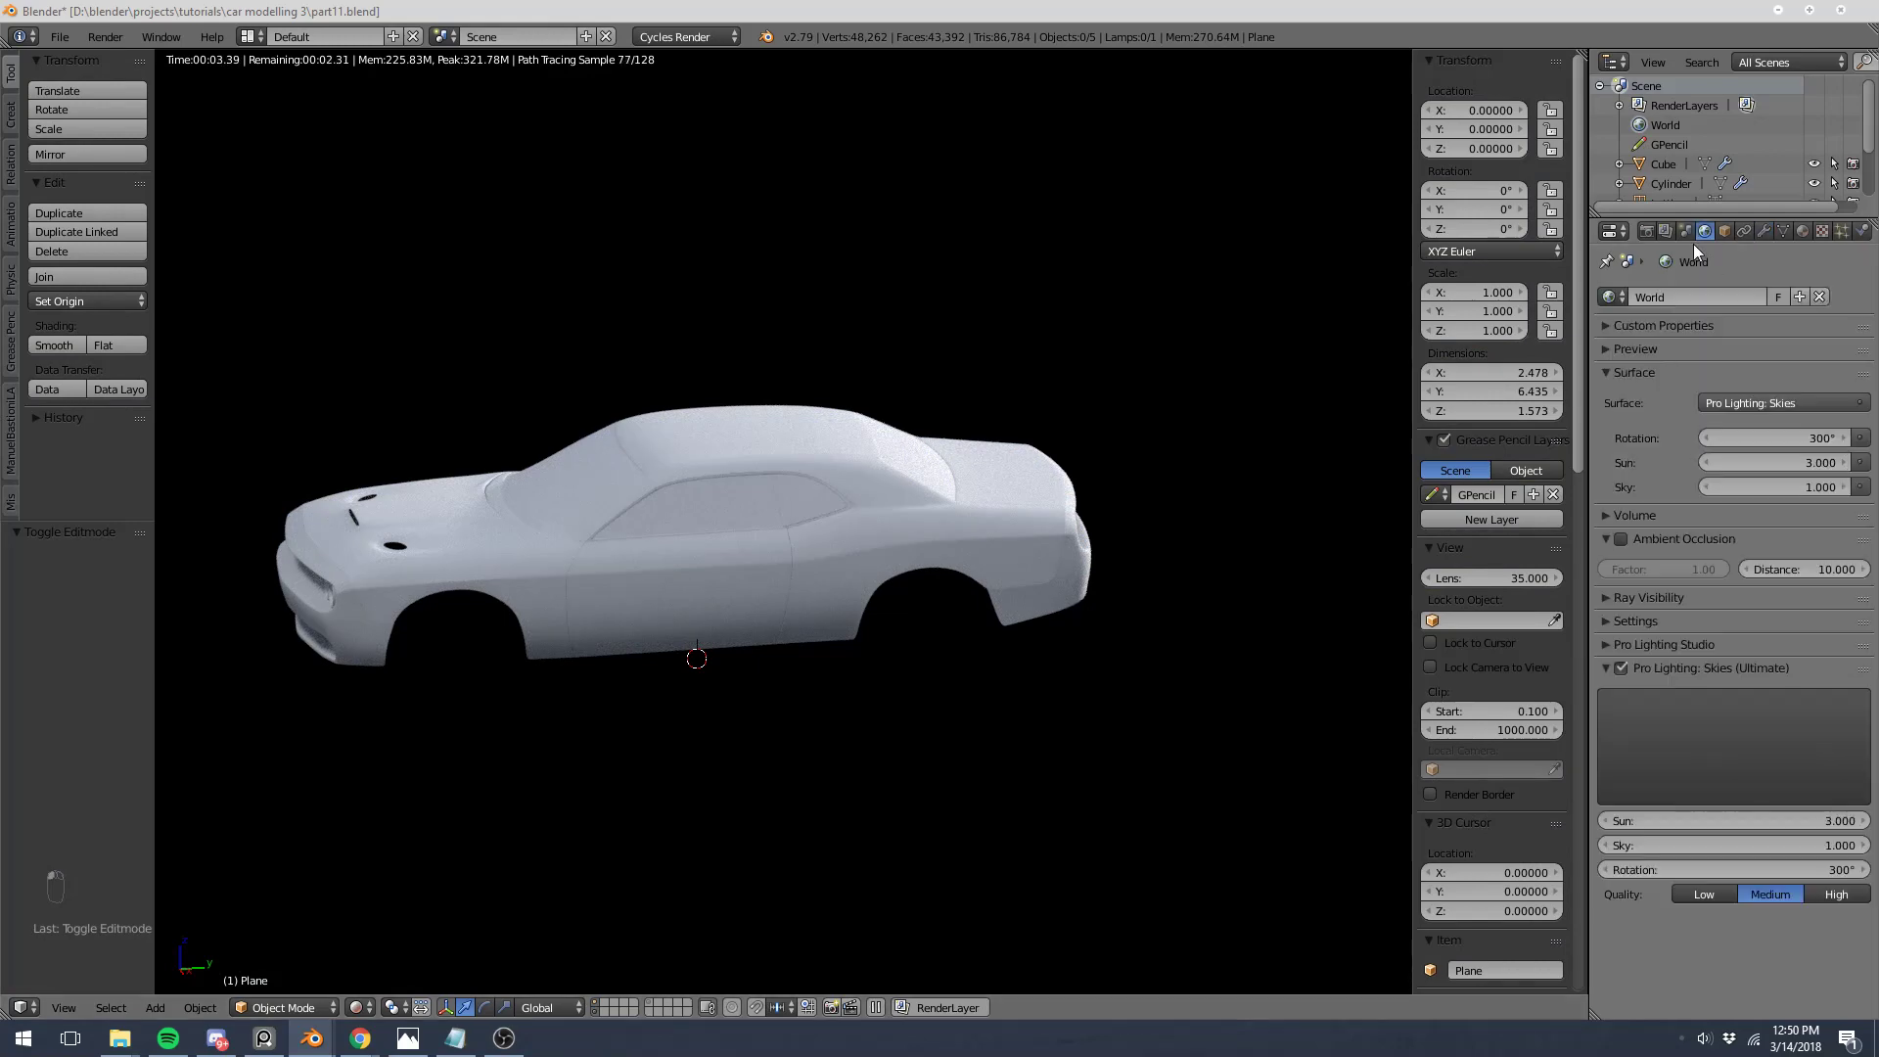
left_click(1622, 668)
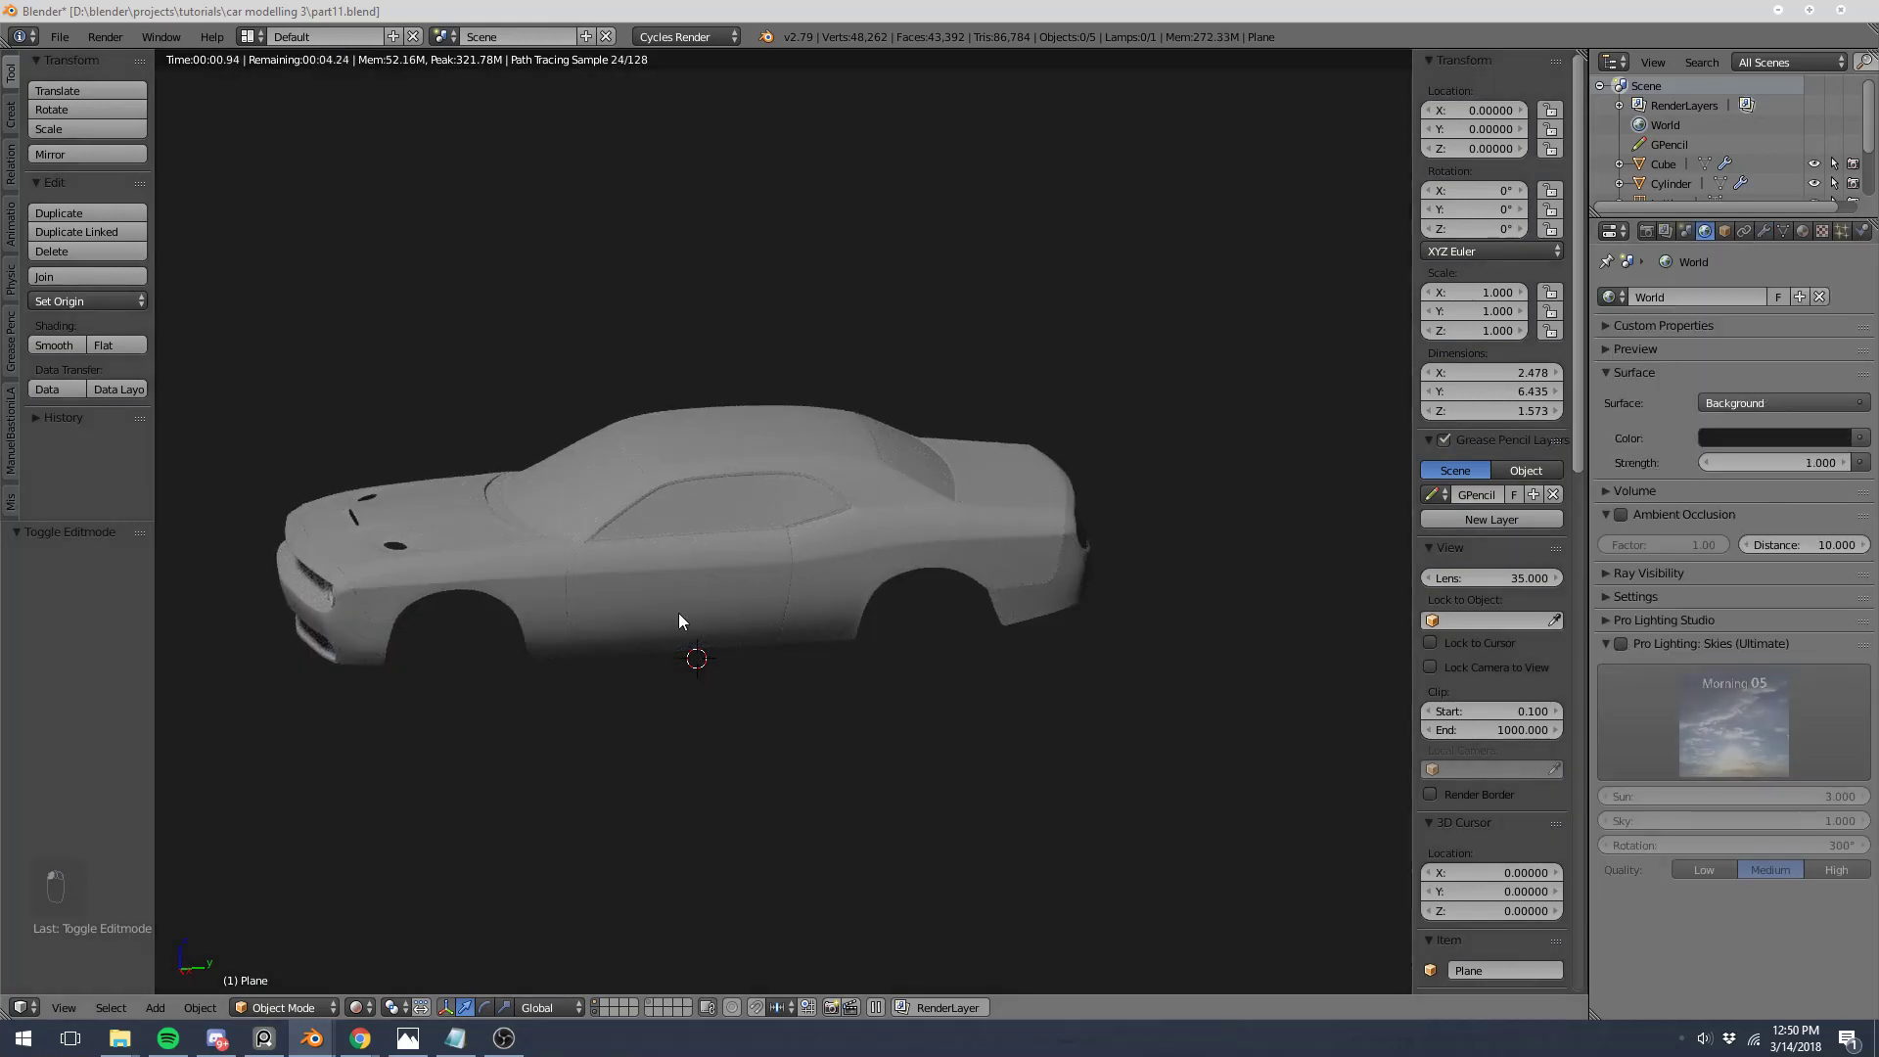
Step: Examine the window and door seams in the rendered side view, return to solid shading, and review the car's rear
middle_click_drag(685, 512, 689, 627)
scroll(844, 589, "up", 7)
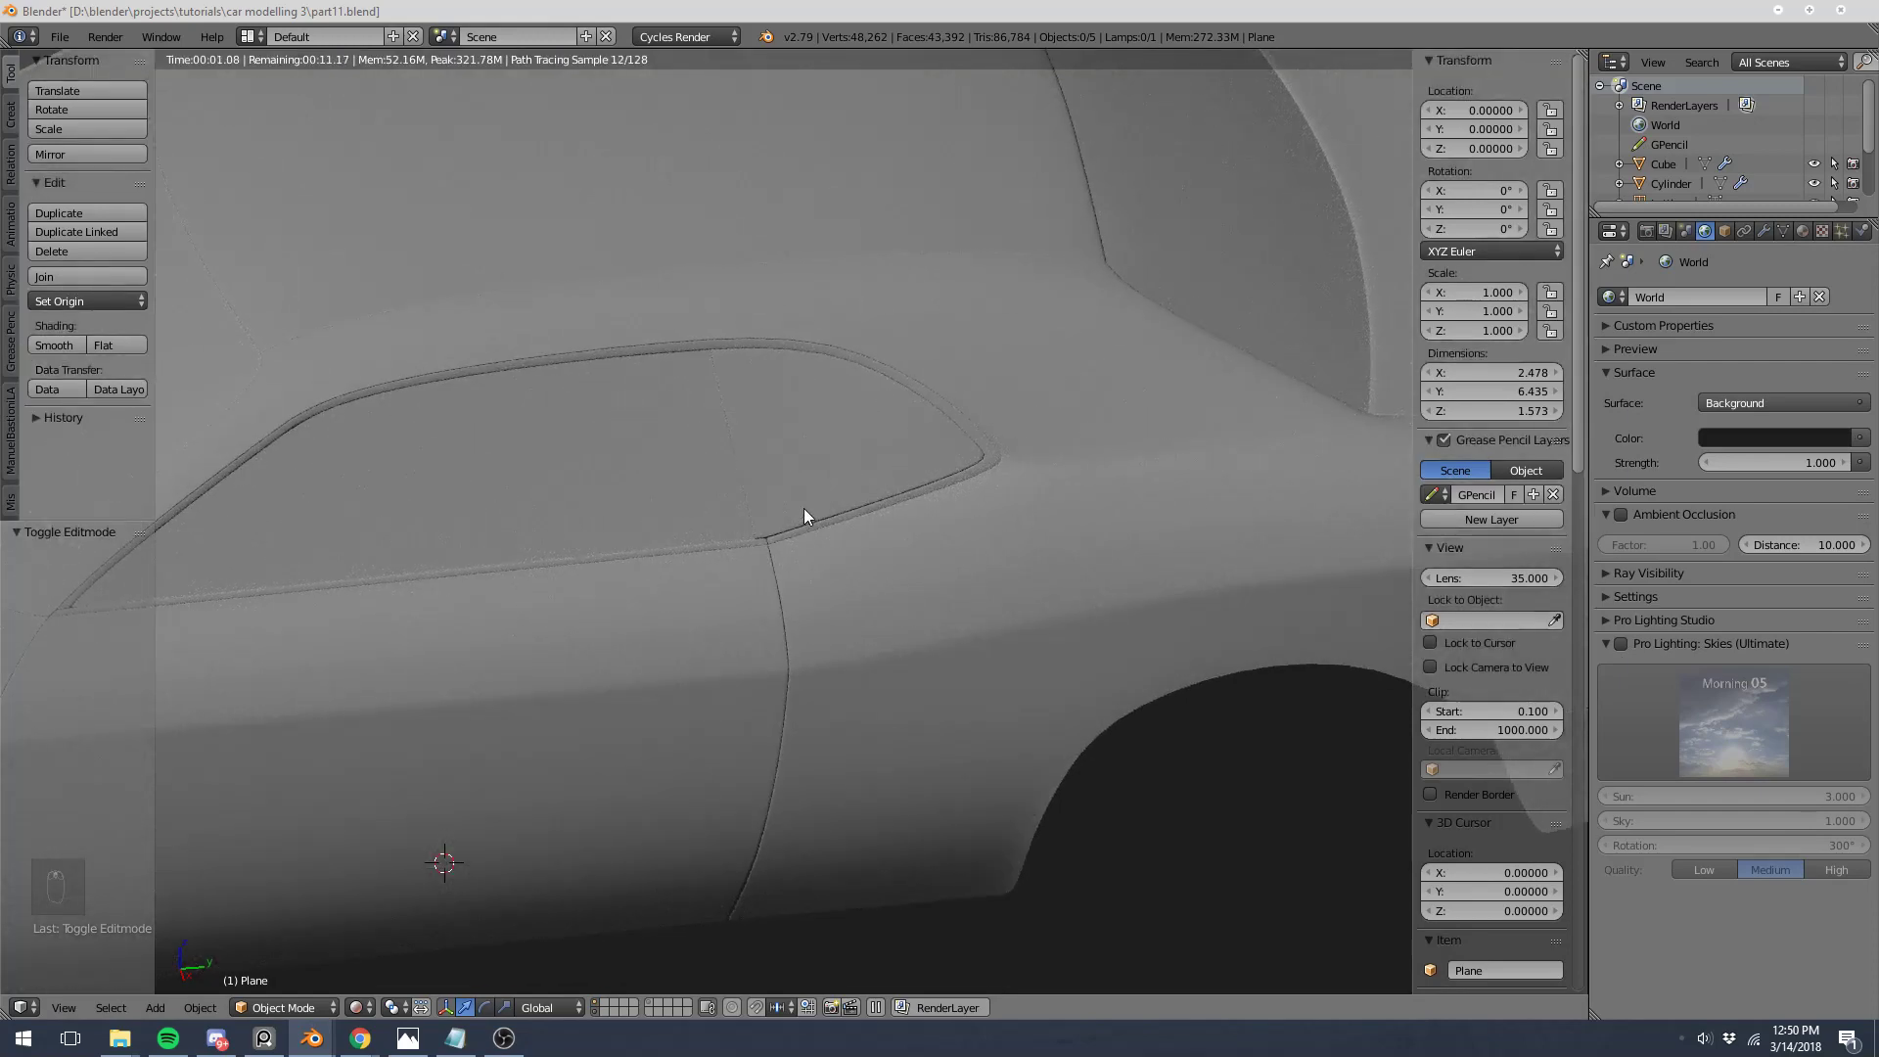
key("KP_3")
scroll(835, 501, "up", 5)
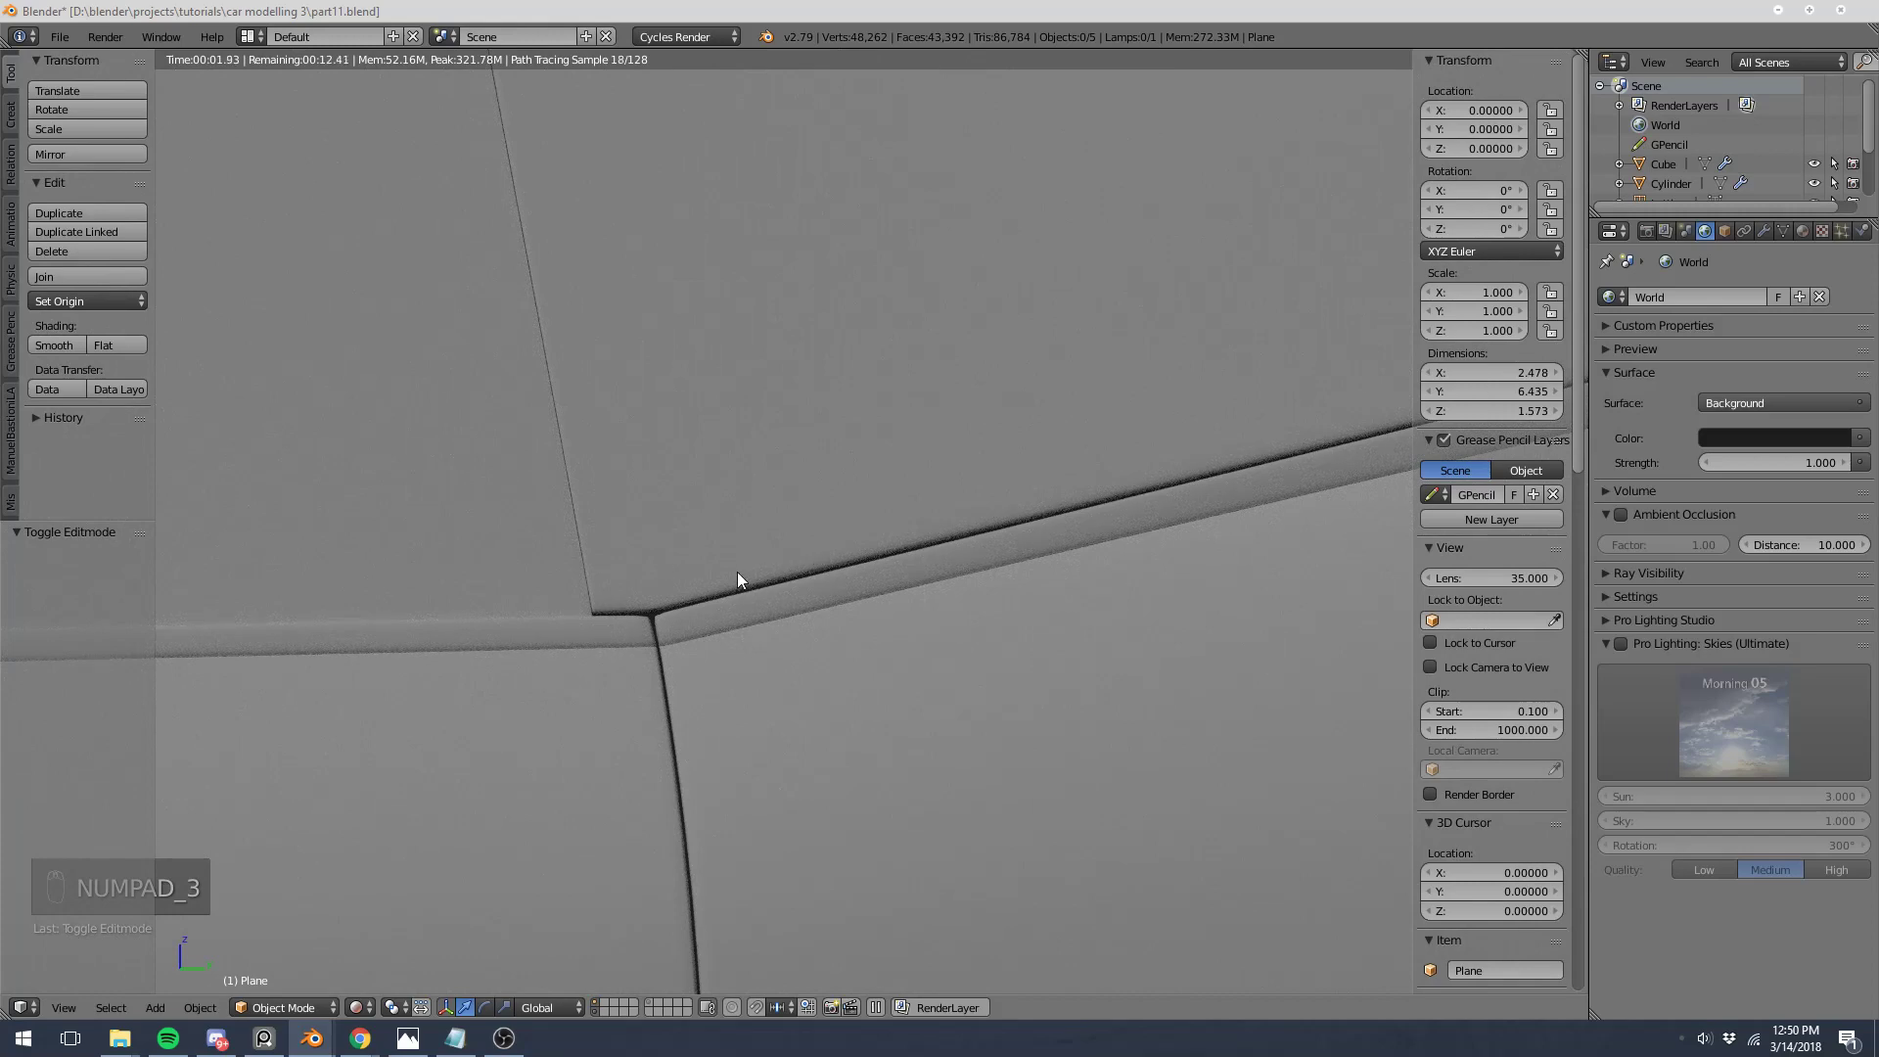
key("shift+z")
scroll(724, 548, "down", 6)
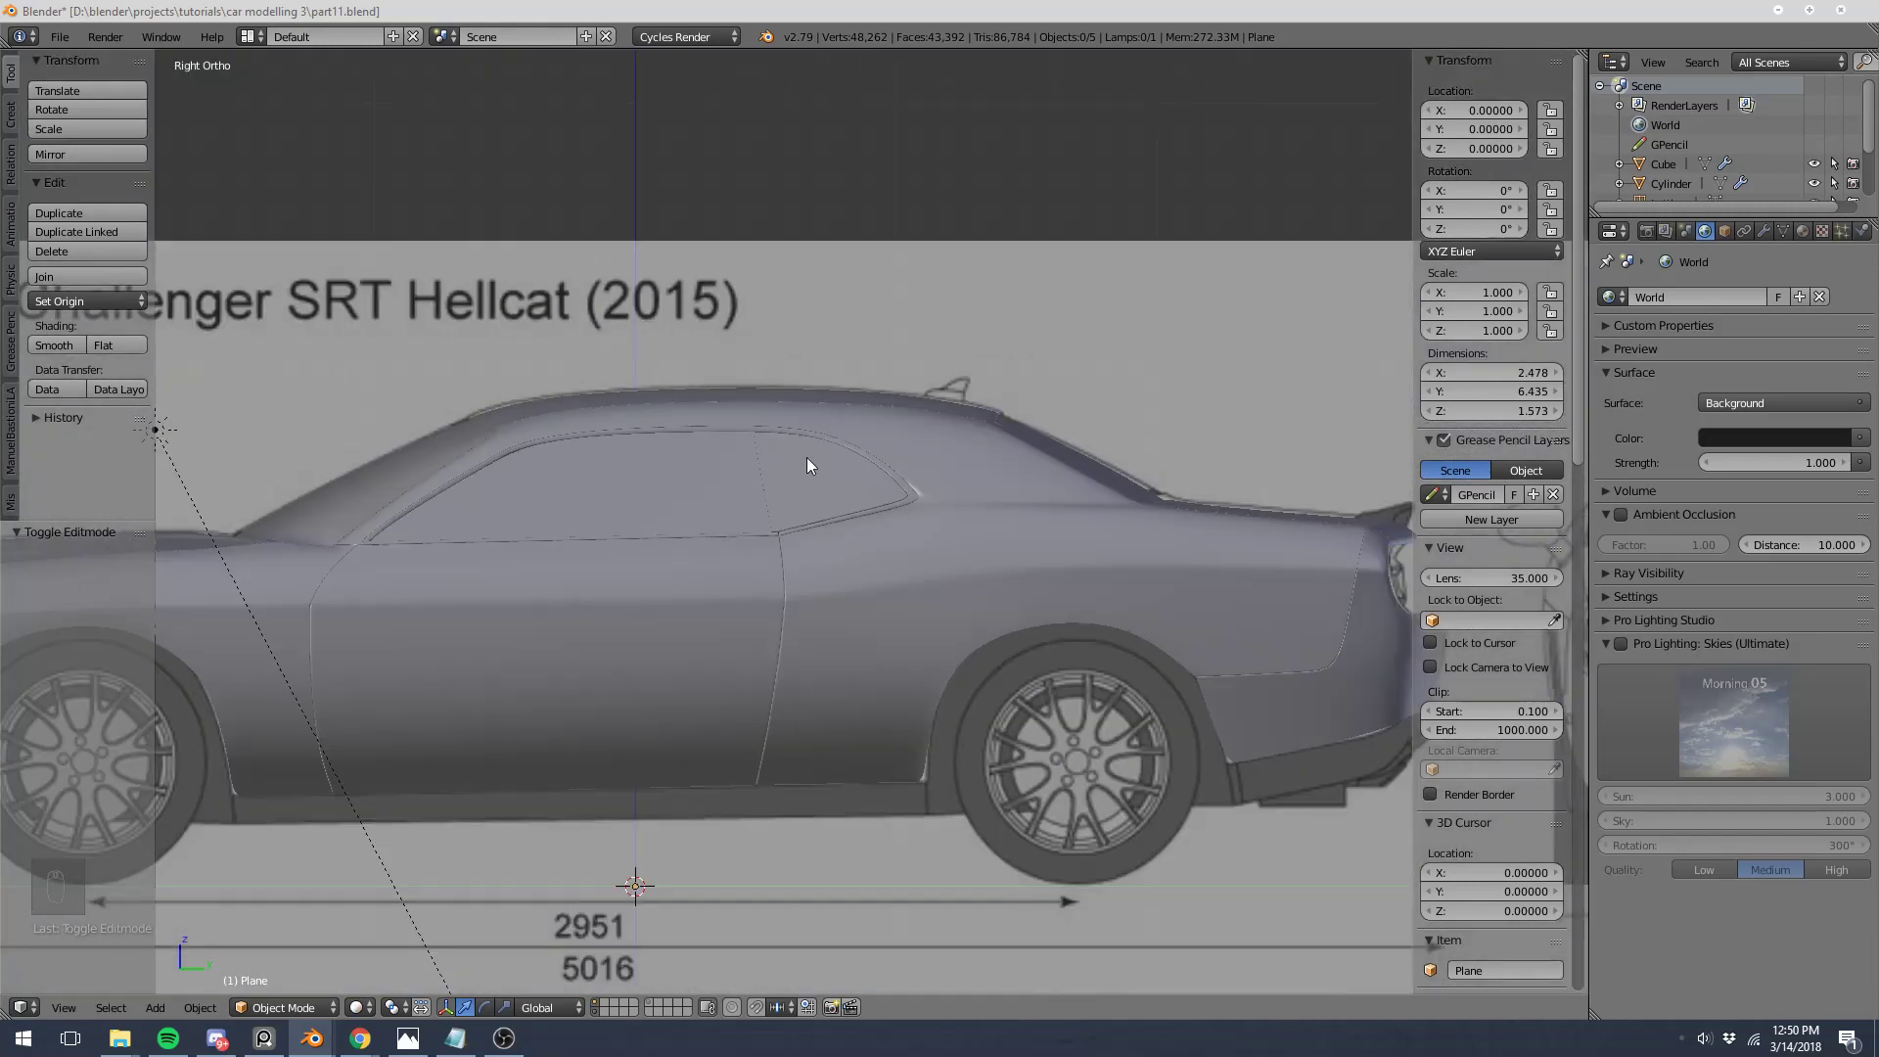
middle_click_drag(828, 468, 689, 462)
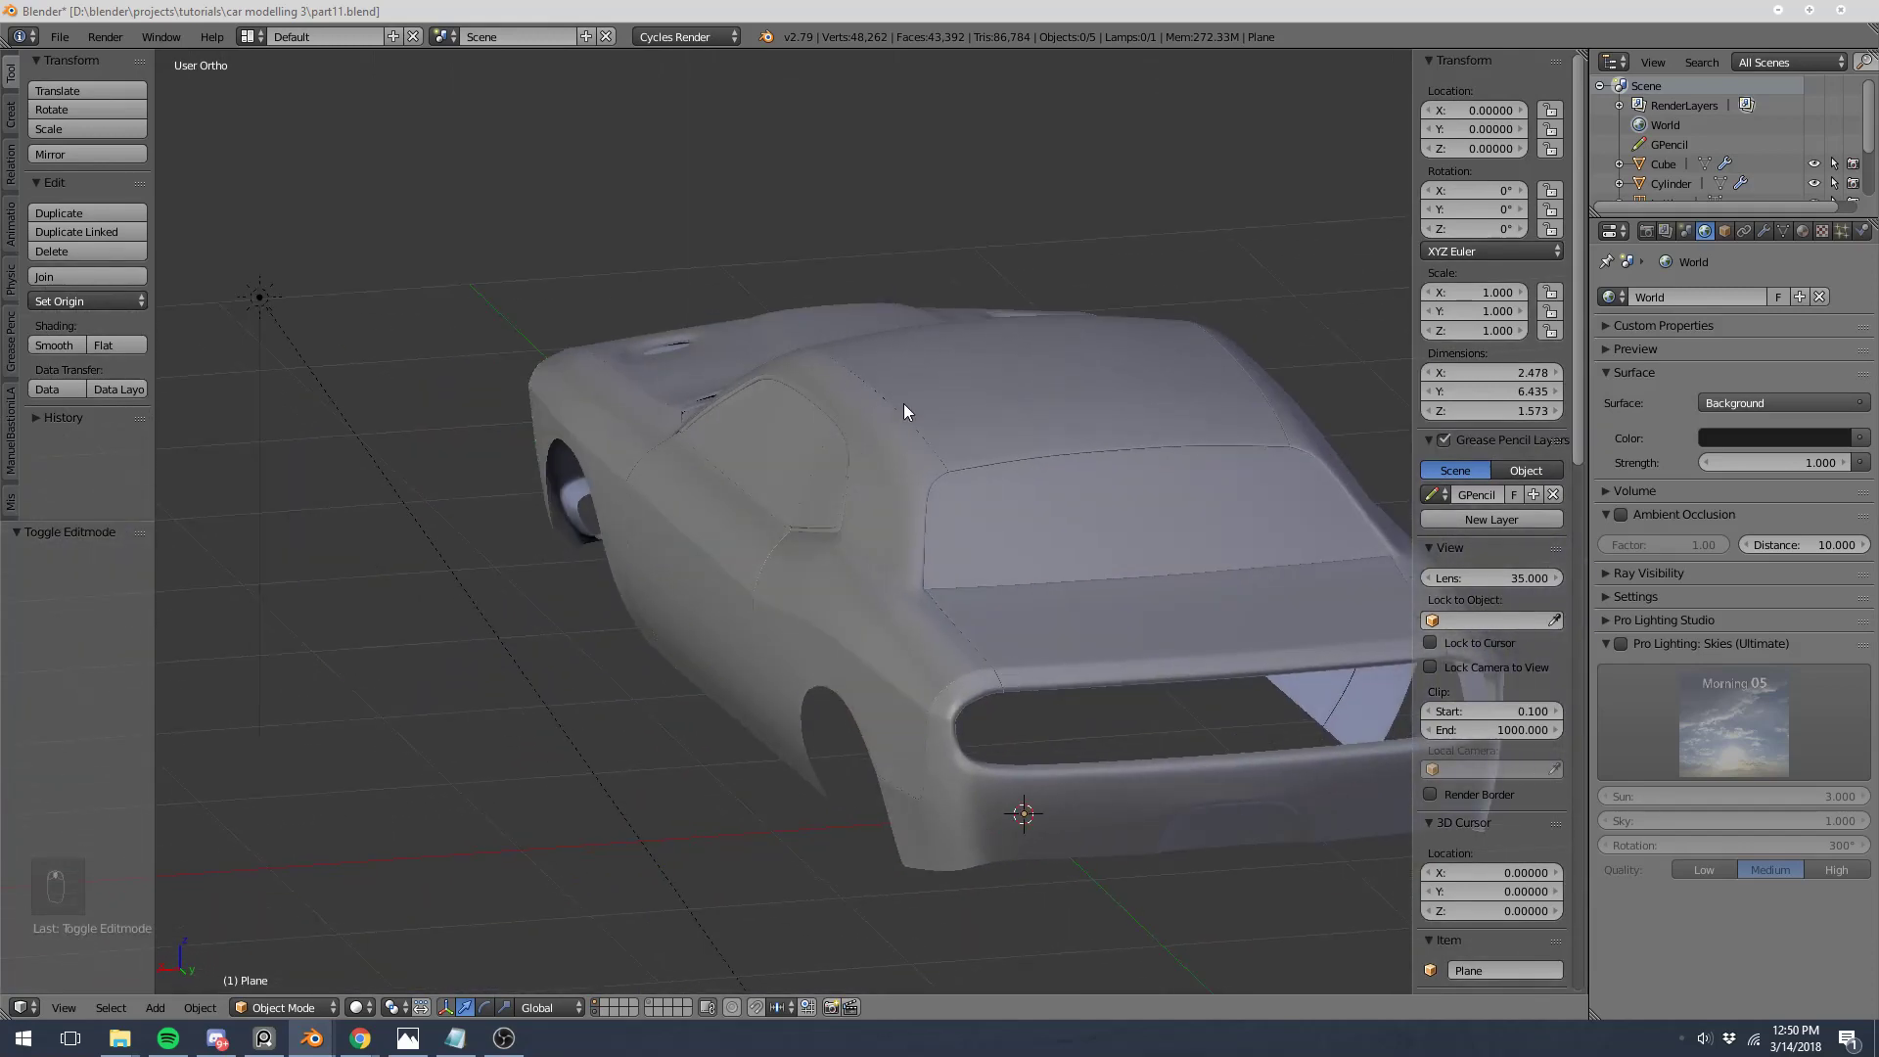
middle_click_drag(902, 403, 745, 518)
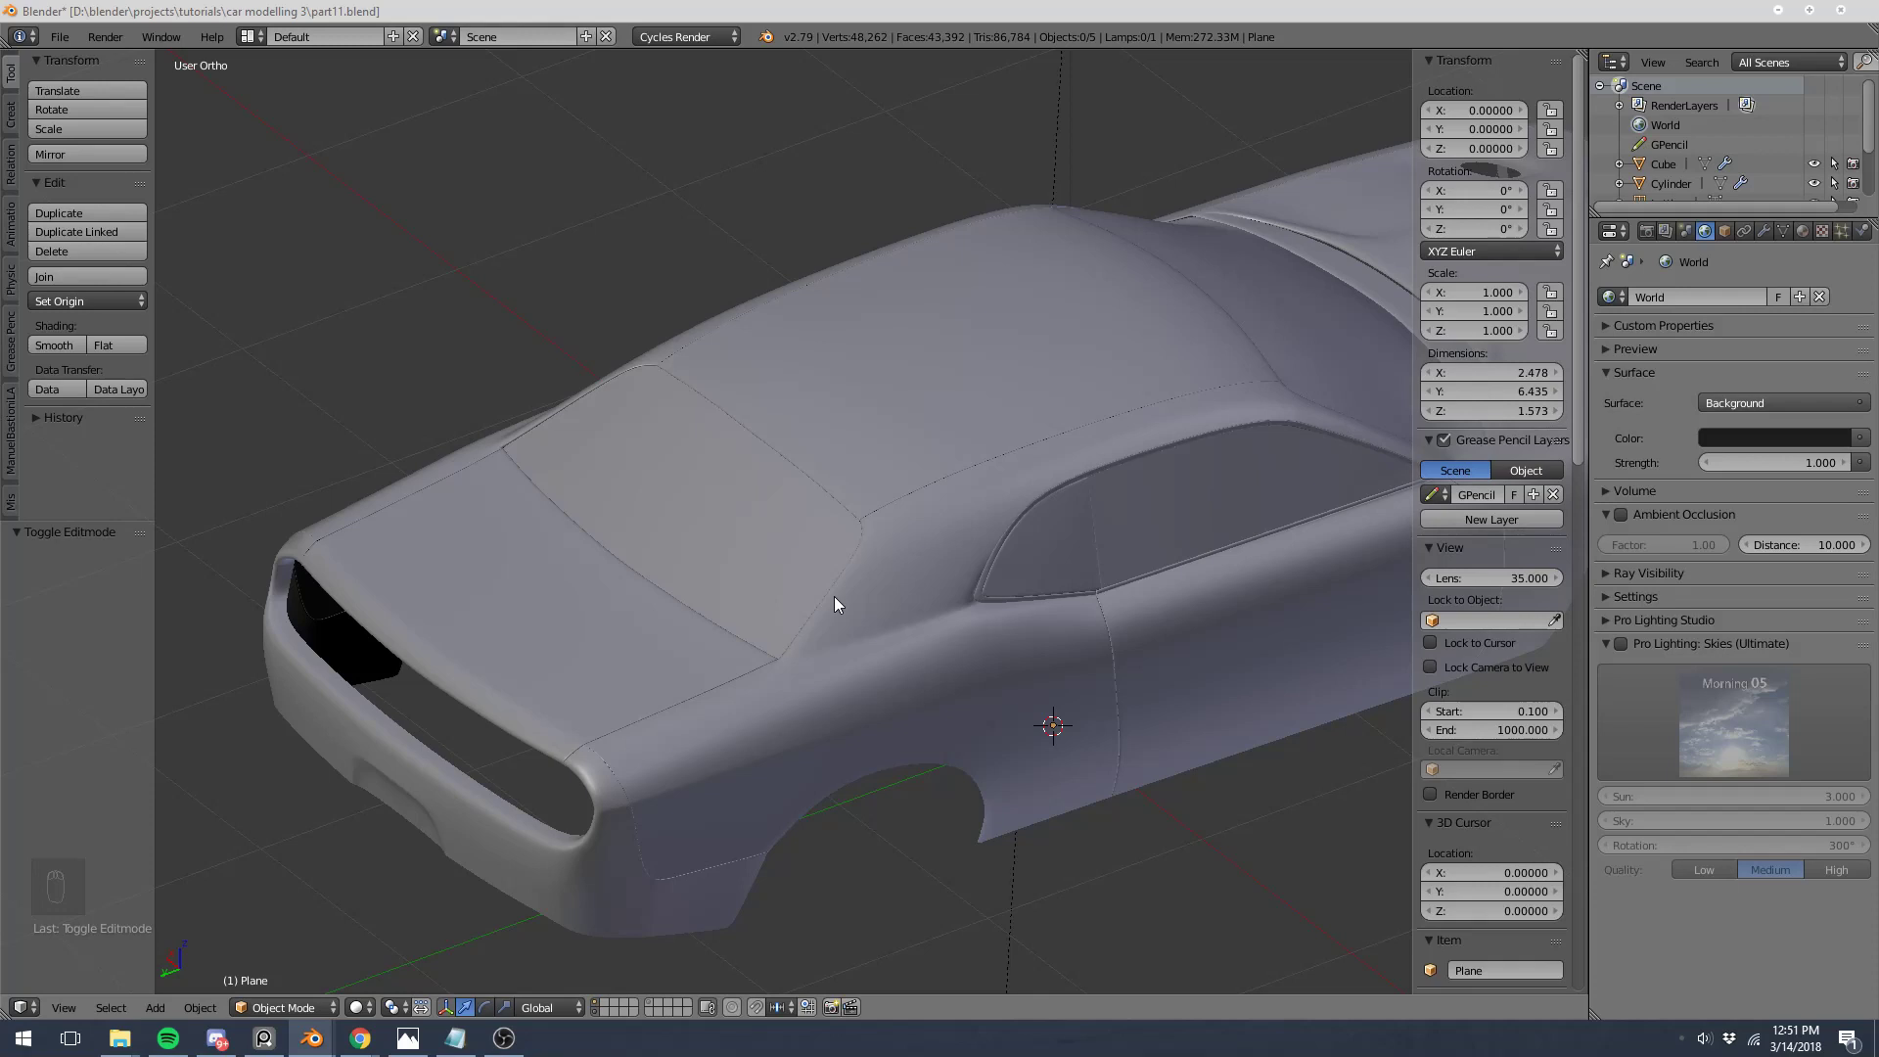
Step: Clear the object selection and save the project over the existing part11.blend file
scroll(833, 604, "down", 6)
key("a")
key("a")
key("a")
middle_click_drag(831, 602, 918, 544)
key("ctrl+s")
left_click(918, 544)
middle_click_drag(801, 537, 843, 491)
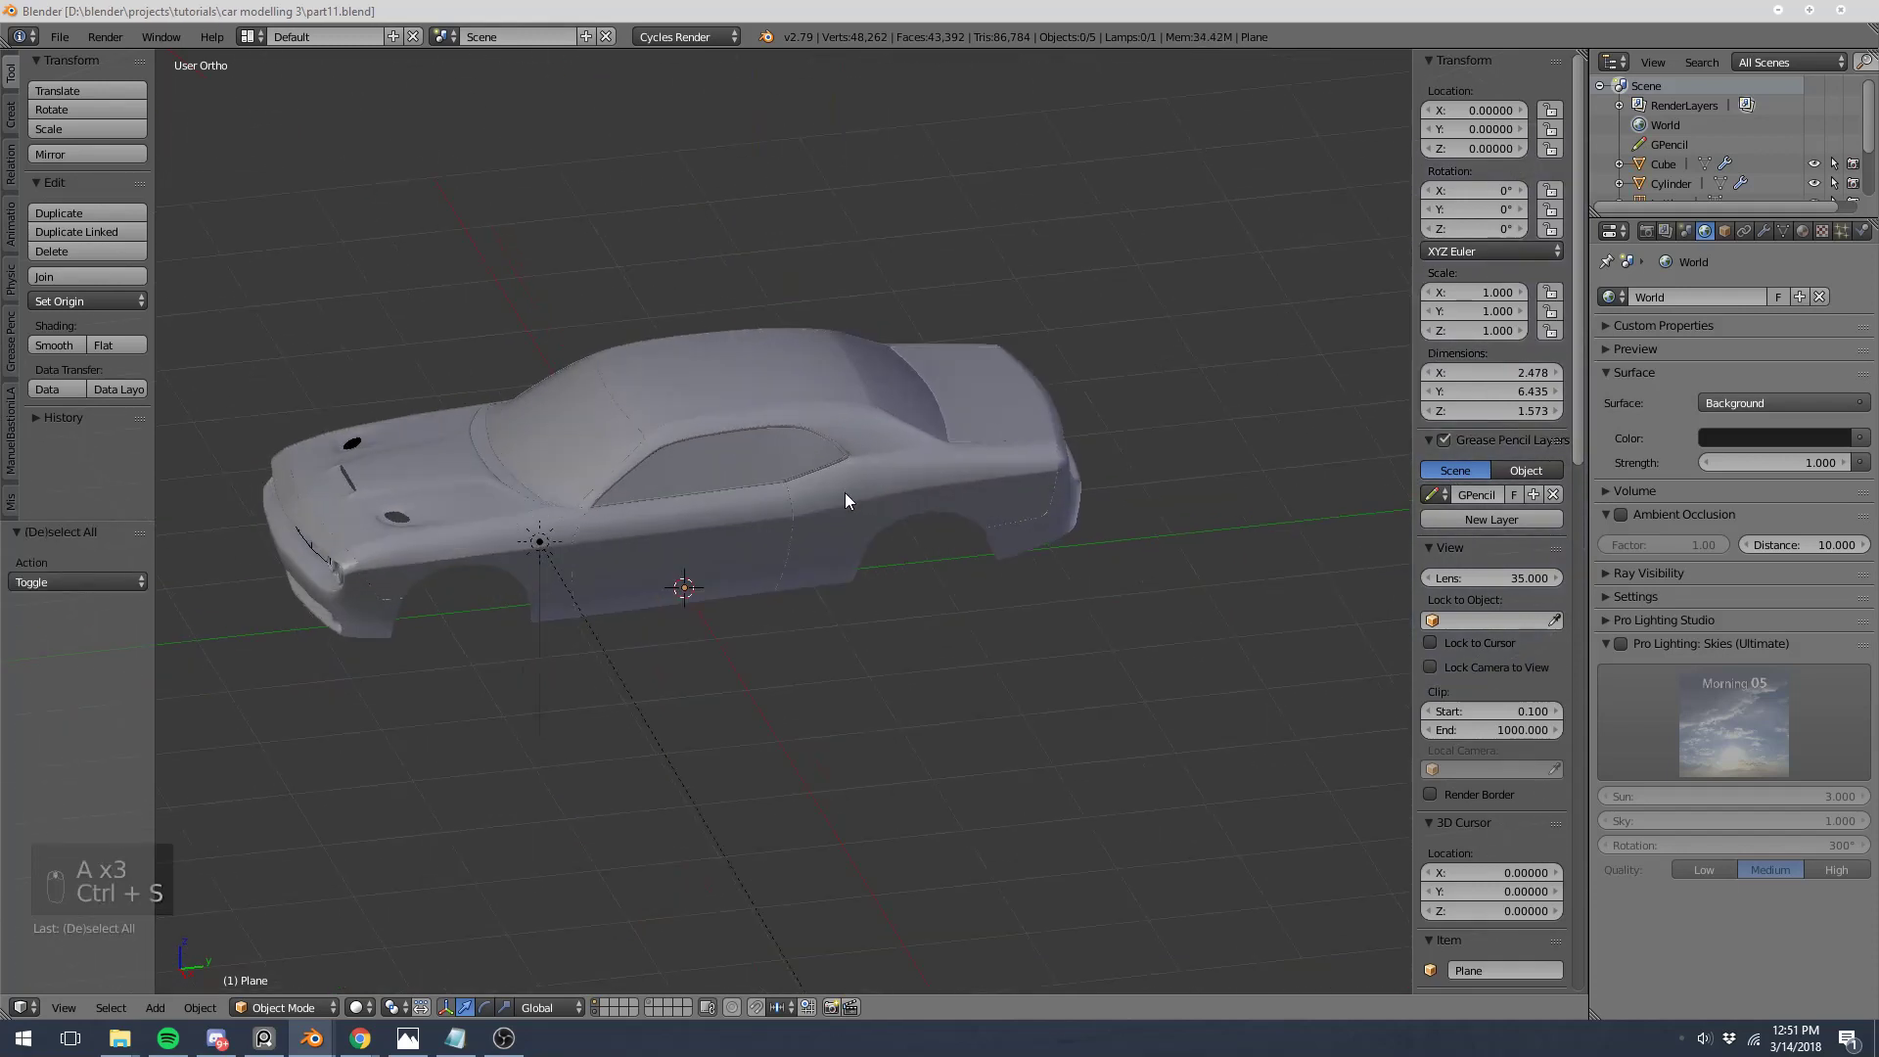
Step: Reveal all hidden geometry in the car body mesh, clear the selection, and return to Object Mode
key("Tab")
key("alt+h")
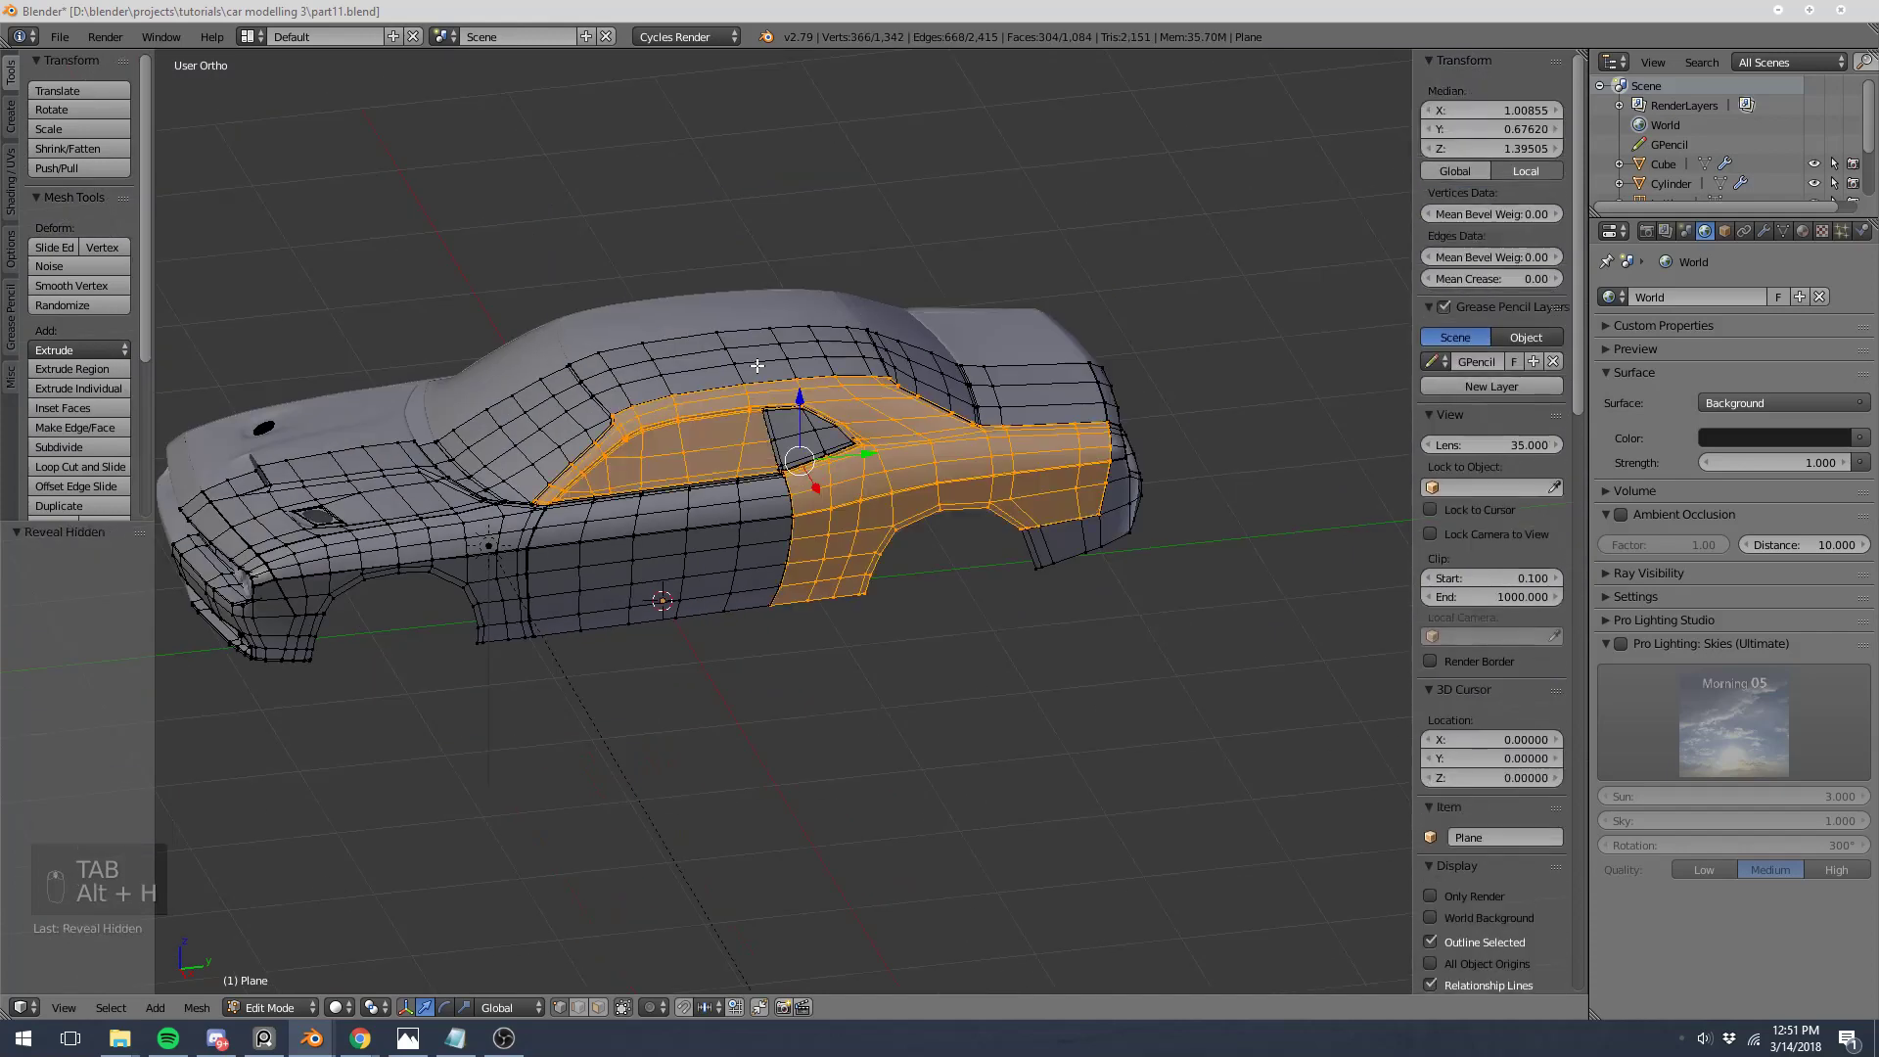
key("a")
key("Tab")
Step: Inspect the rear quarter window's topology and smooth surface, and view the car body from the front
mouse_move(734, 355)
middle_mouse_down()
mouse_move(556, 364)
mouse_move(679, 517)
mouse_move(724, 533)
mouse_move(877, 531)
mouse_move(988, 485)
mouse_move(767, 450)
middle_mouse_up()
key("Tab")
key("Tab")
scroll(760, 542, "up", 3)
scroll(988, 485, "down", 2)
key("Tab")
scroll(725, 420, "up", 6)
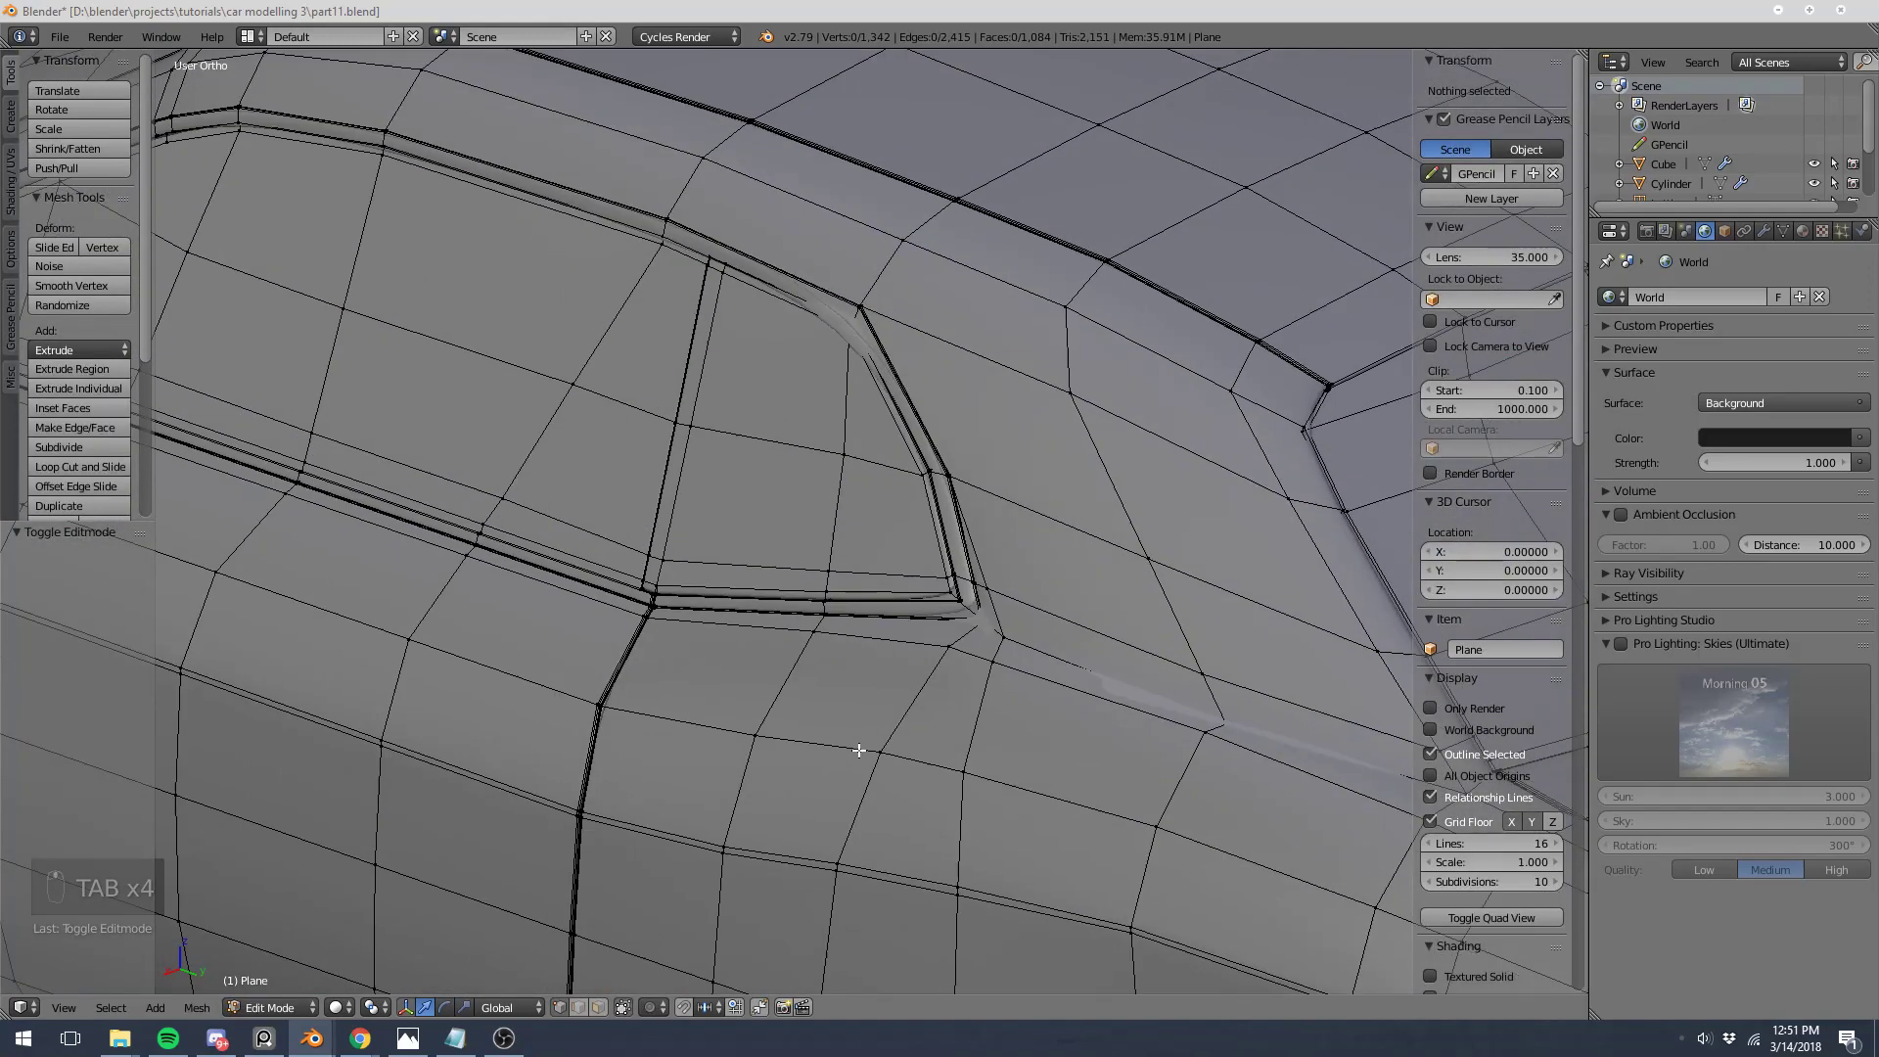
key("Tab")
scroll(773, 652, "down", 6)
middle_click_drag(772, 651, 1116, 621)
scroll(792, 616, "up", 5)
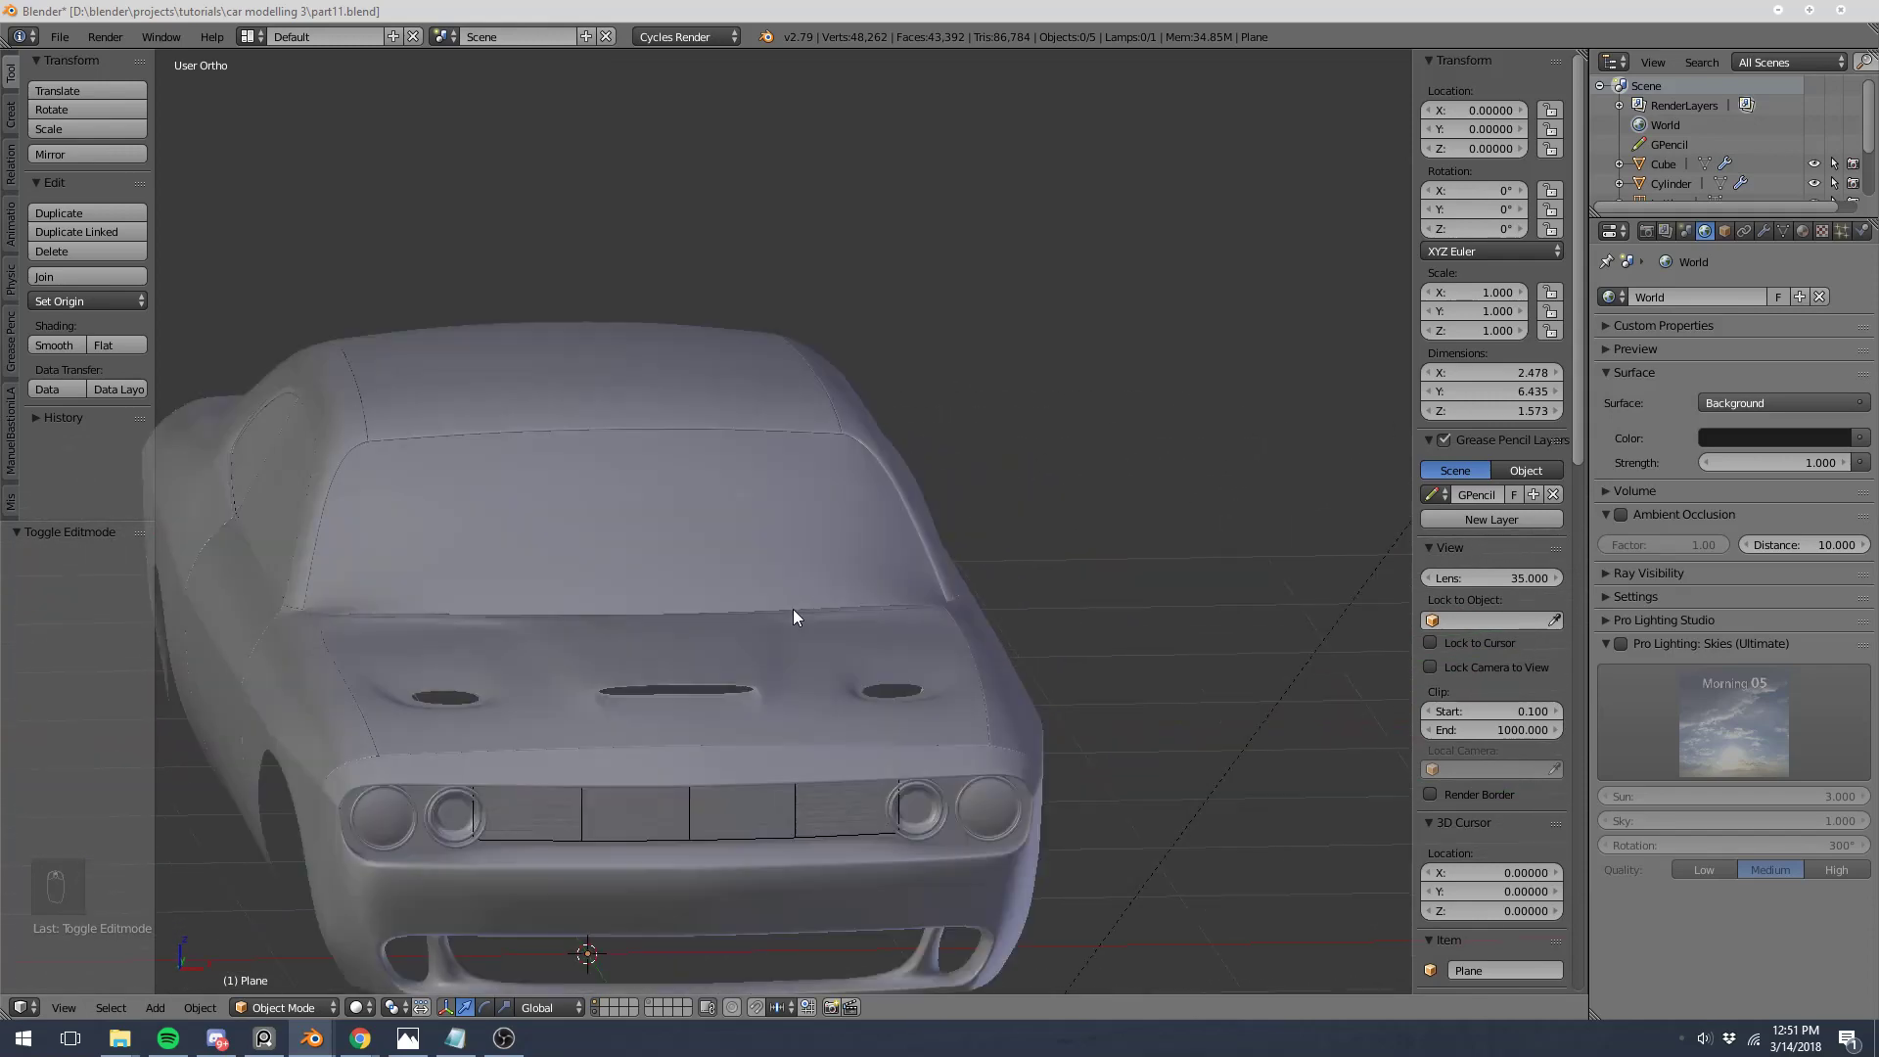
Step: Examine the mesh topology around the windshield, roof pillar and side windows in Edit Mode
scroll(773, 592, "up", 1)
key("Tab")
middle_click_drag(746, 557, 703, 594)
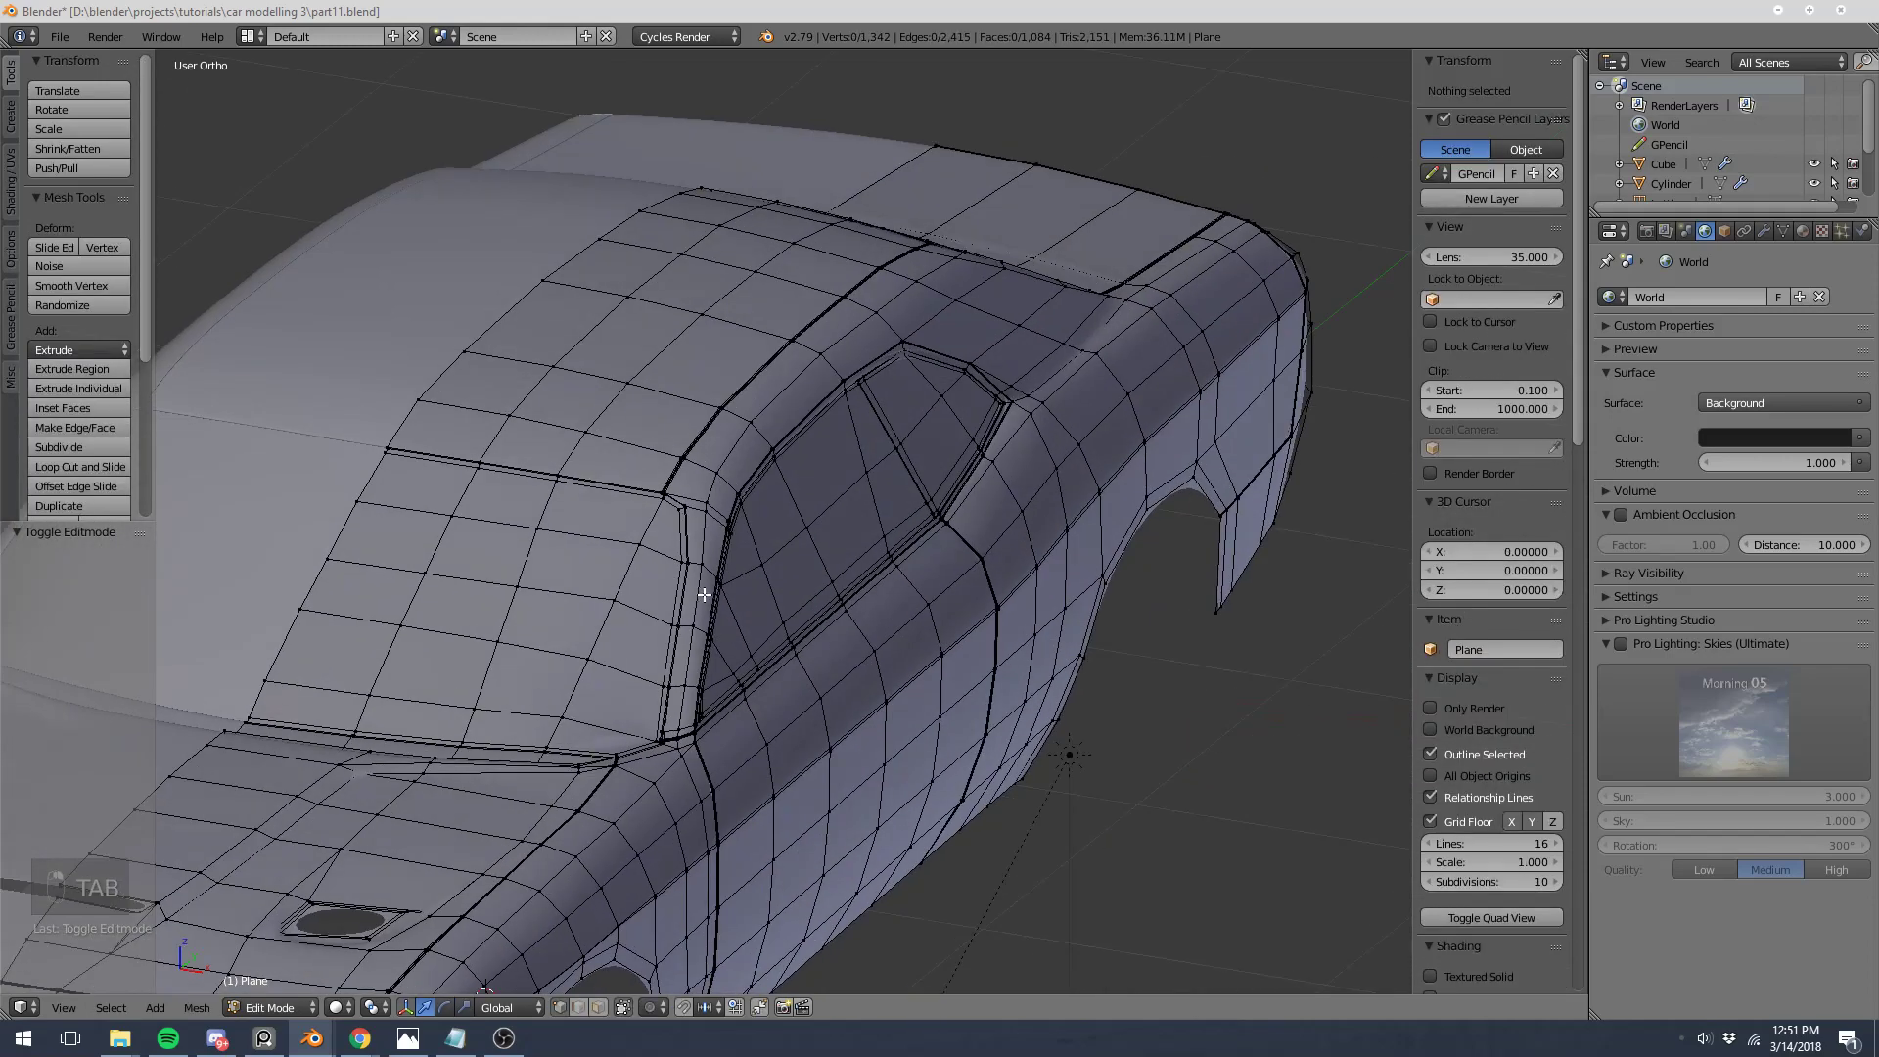
key("Tab")
key("Tab")
middle_click_drag(890, 596, 819, 462)
key("a")
key("a")
key("ctrl+r")
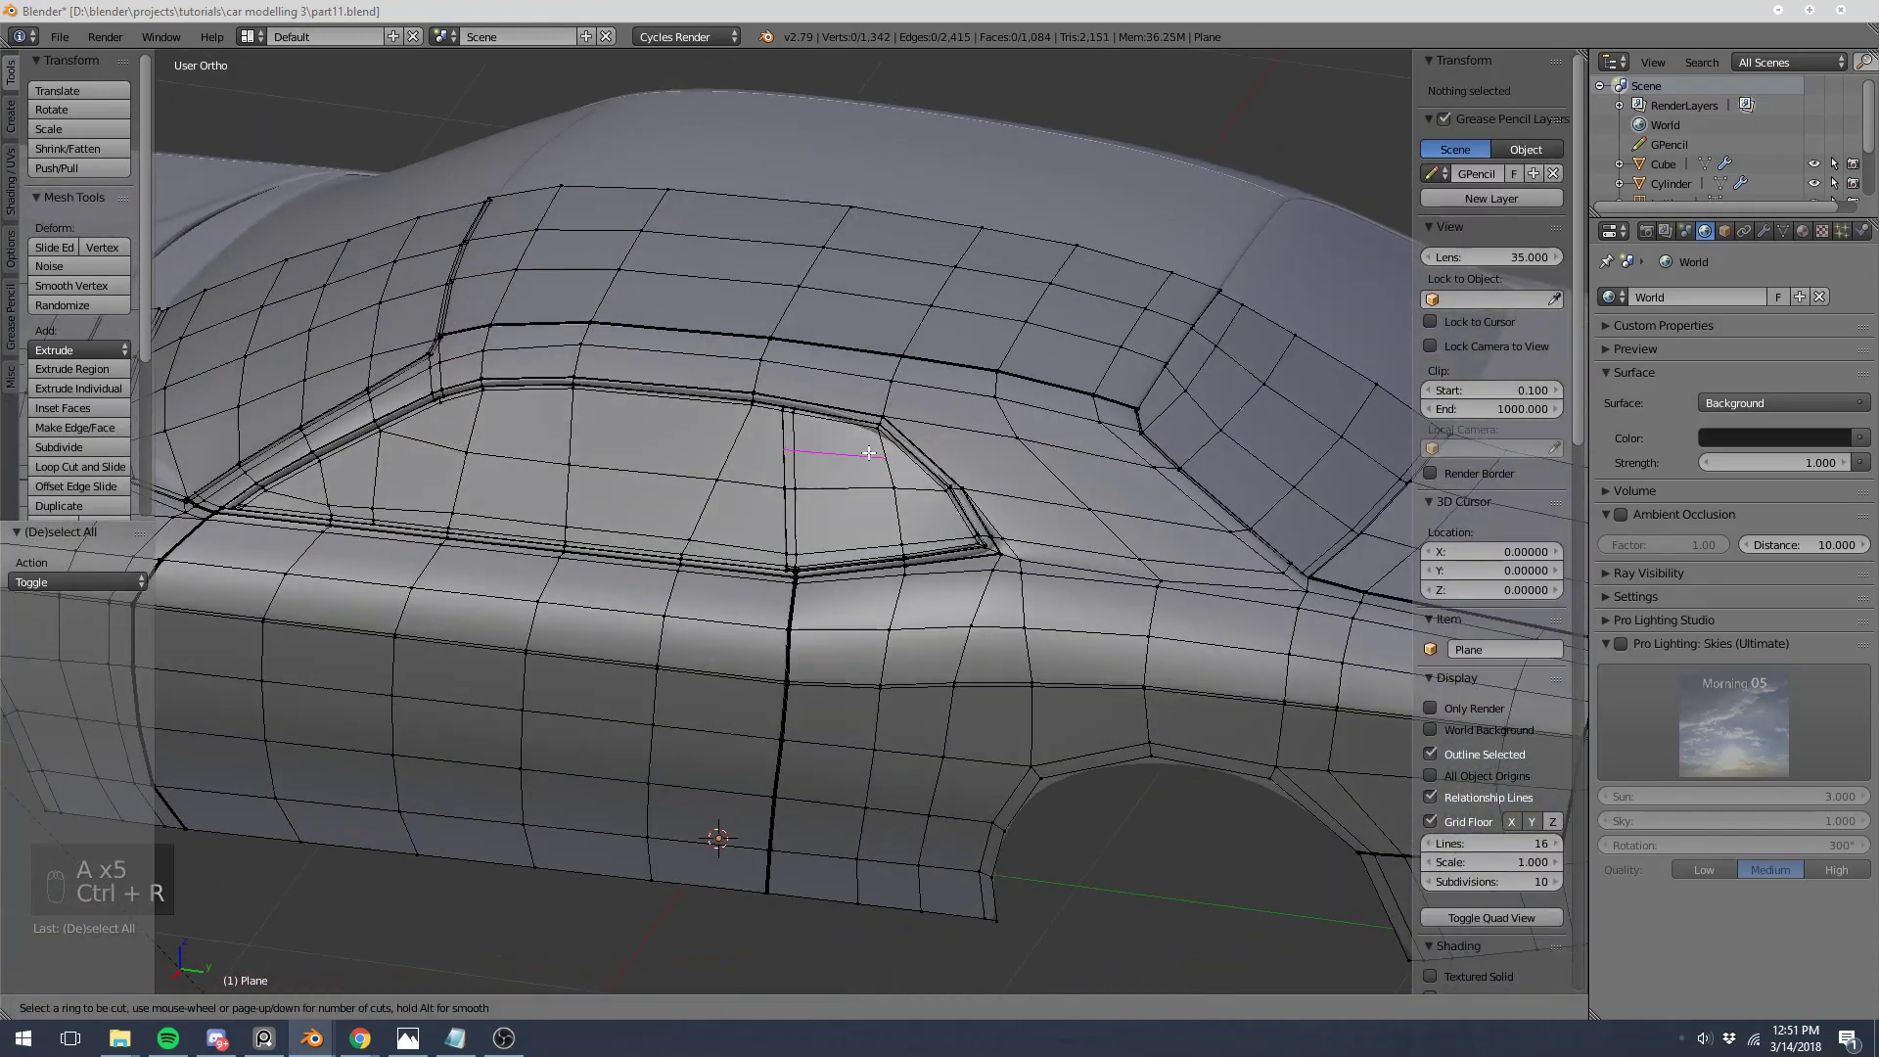
right_click(631, 448)
Step: Compare the smooth car body with its side window mesh, and view the whole car in Object Mode
key("Tab")
scroll(633, 451, "down", 6)
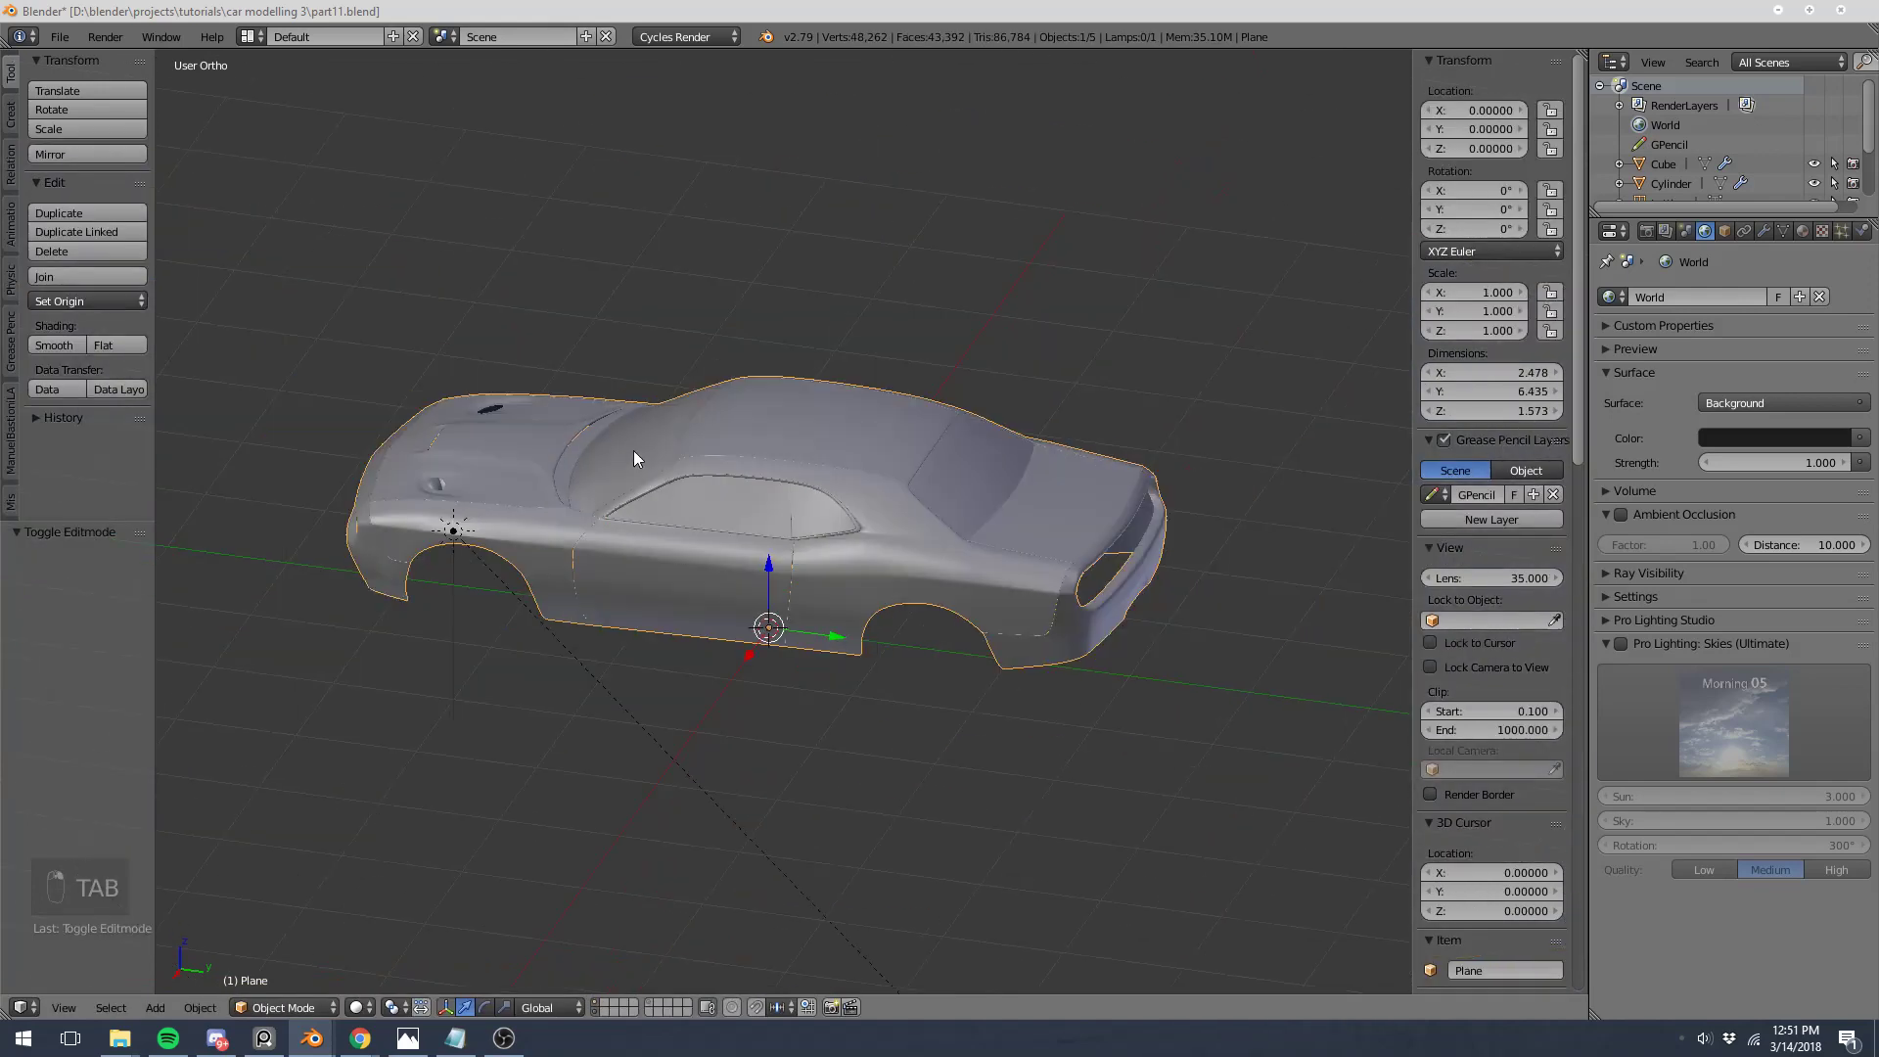
key("a")
key("a")
key("Tab")
scroll(810, 536, "up", 6)
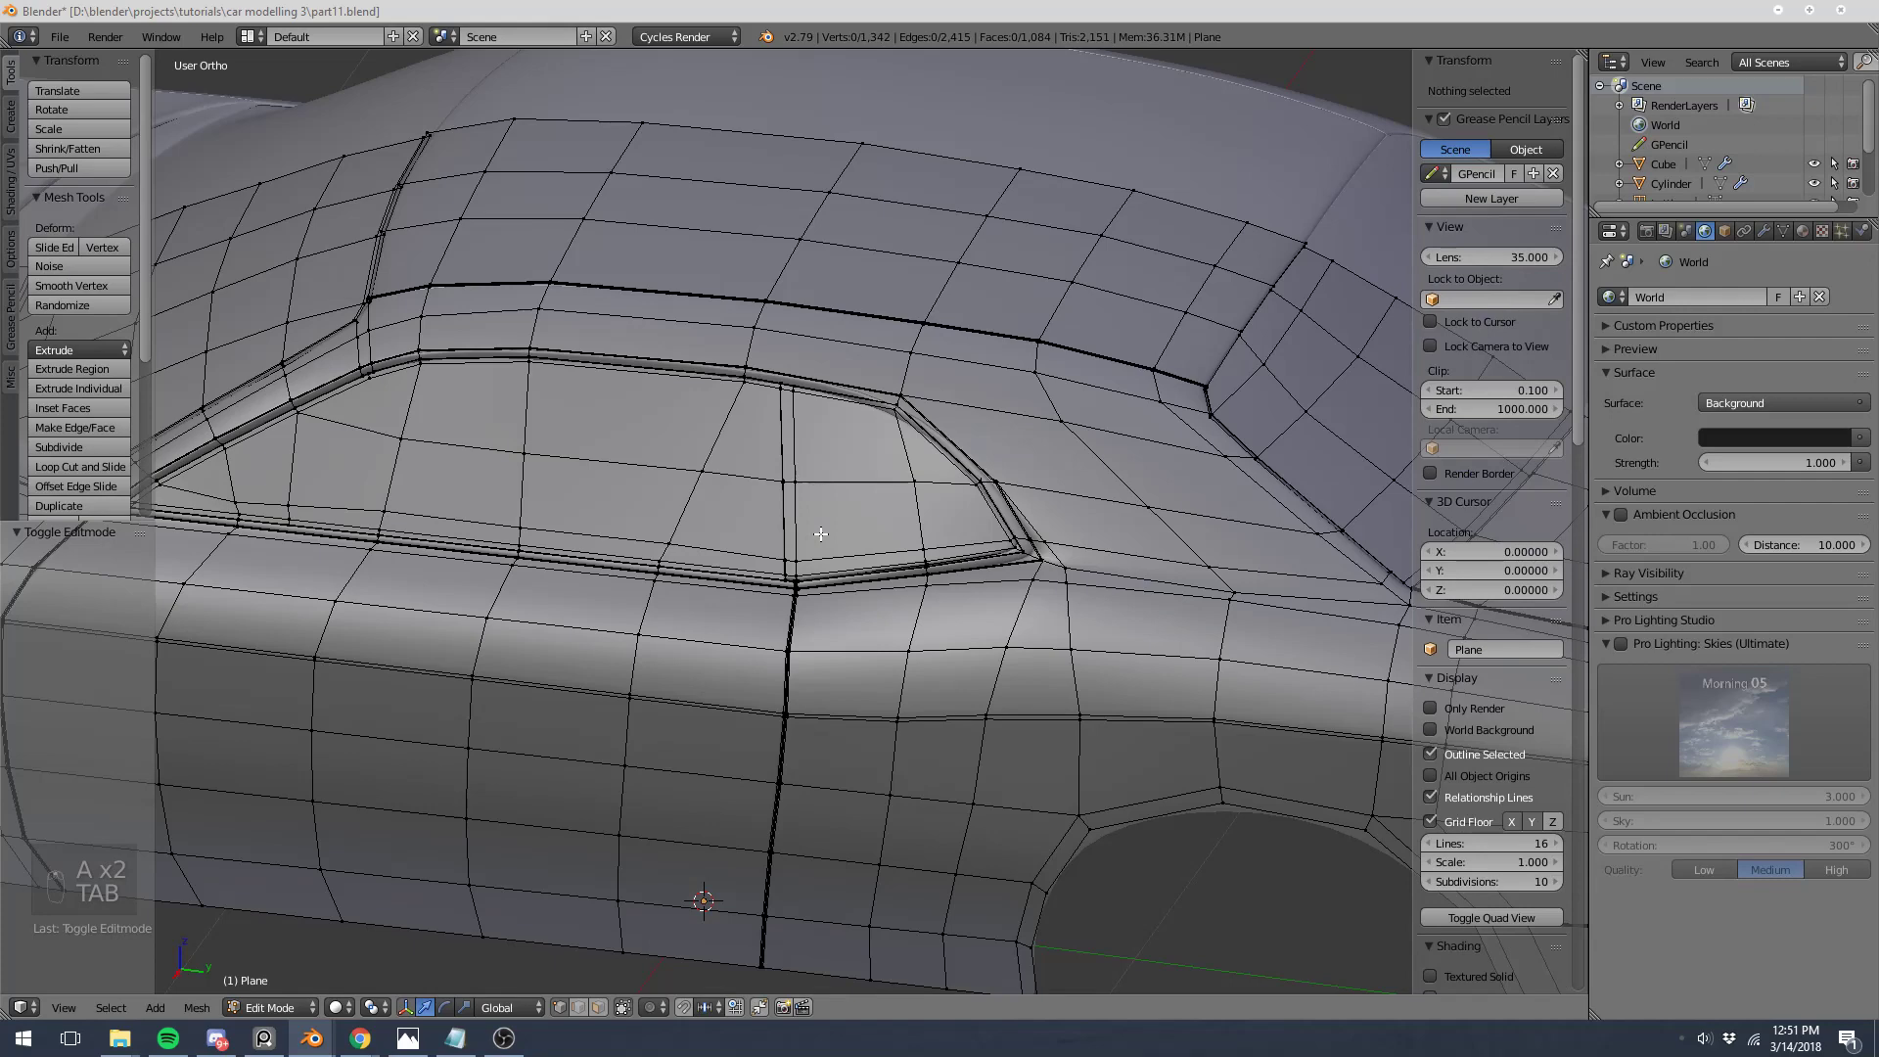
key("KP_3")
key("Tab")
scroll(820, 532, "down", 4)
middle_click_drag(735, 491, 779, 548)
key("a")
key("a")
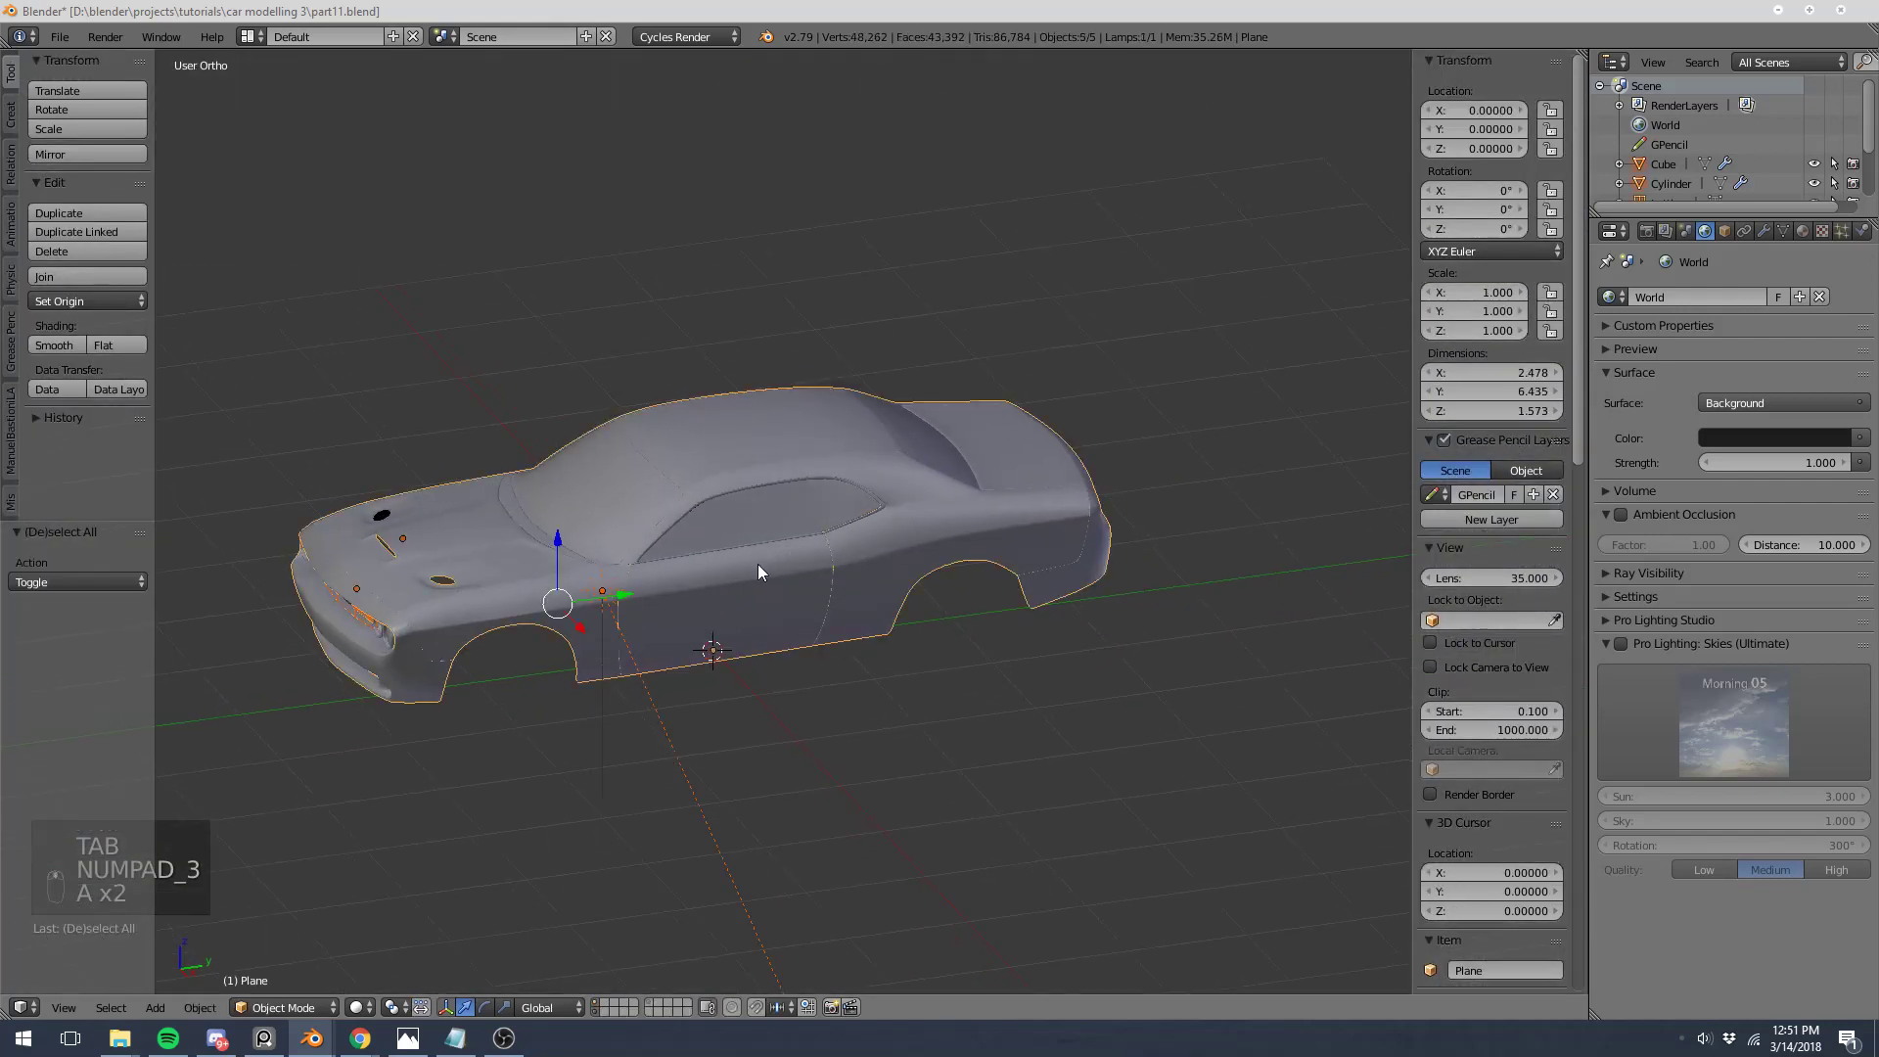
Step: Deselect all objects, hide the viewport's tool shelf and properties sidebar, and review the finished car body
scroll(757, 564, "up", 3)
key("a")
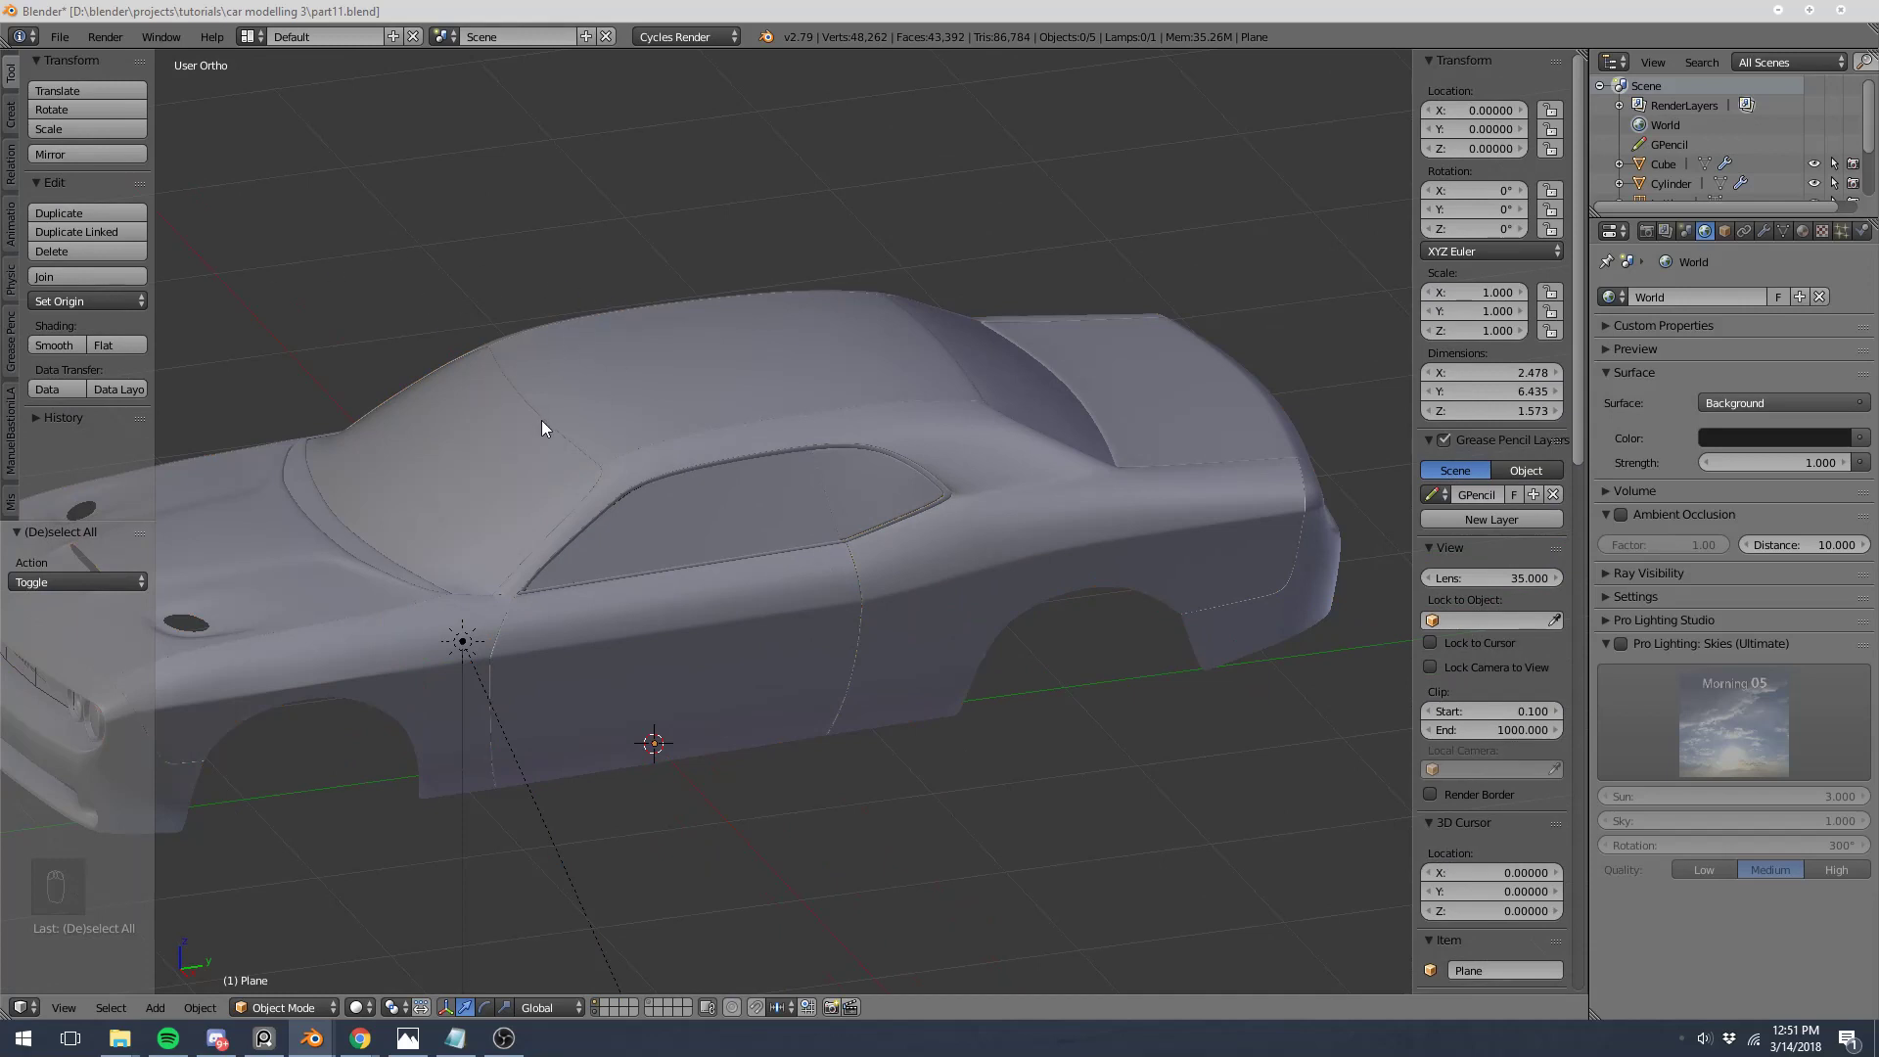
middle_click_drag(542, 428, 630, 436, "shift")
key("t")
key("n")
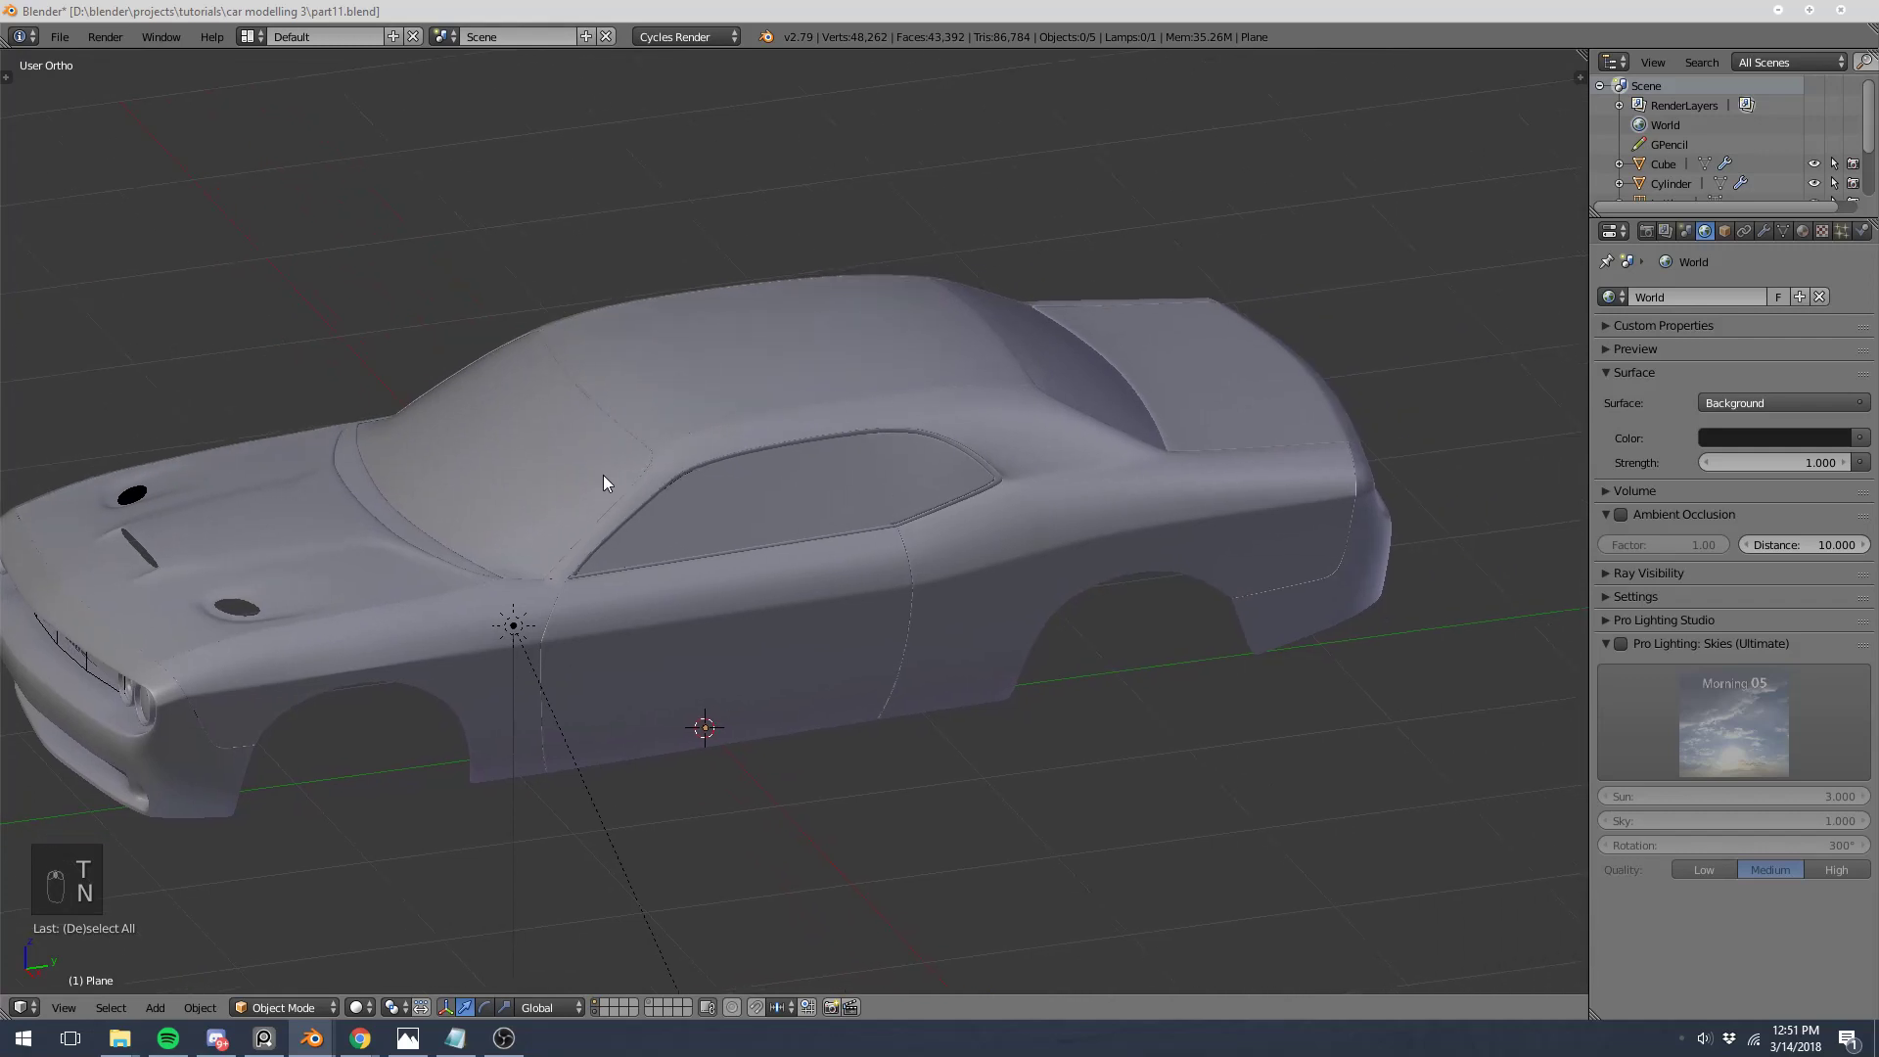
middle_click_drag(516, 511, 577, 503)
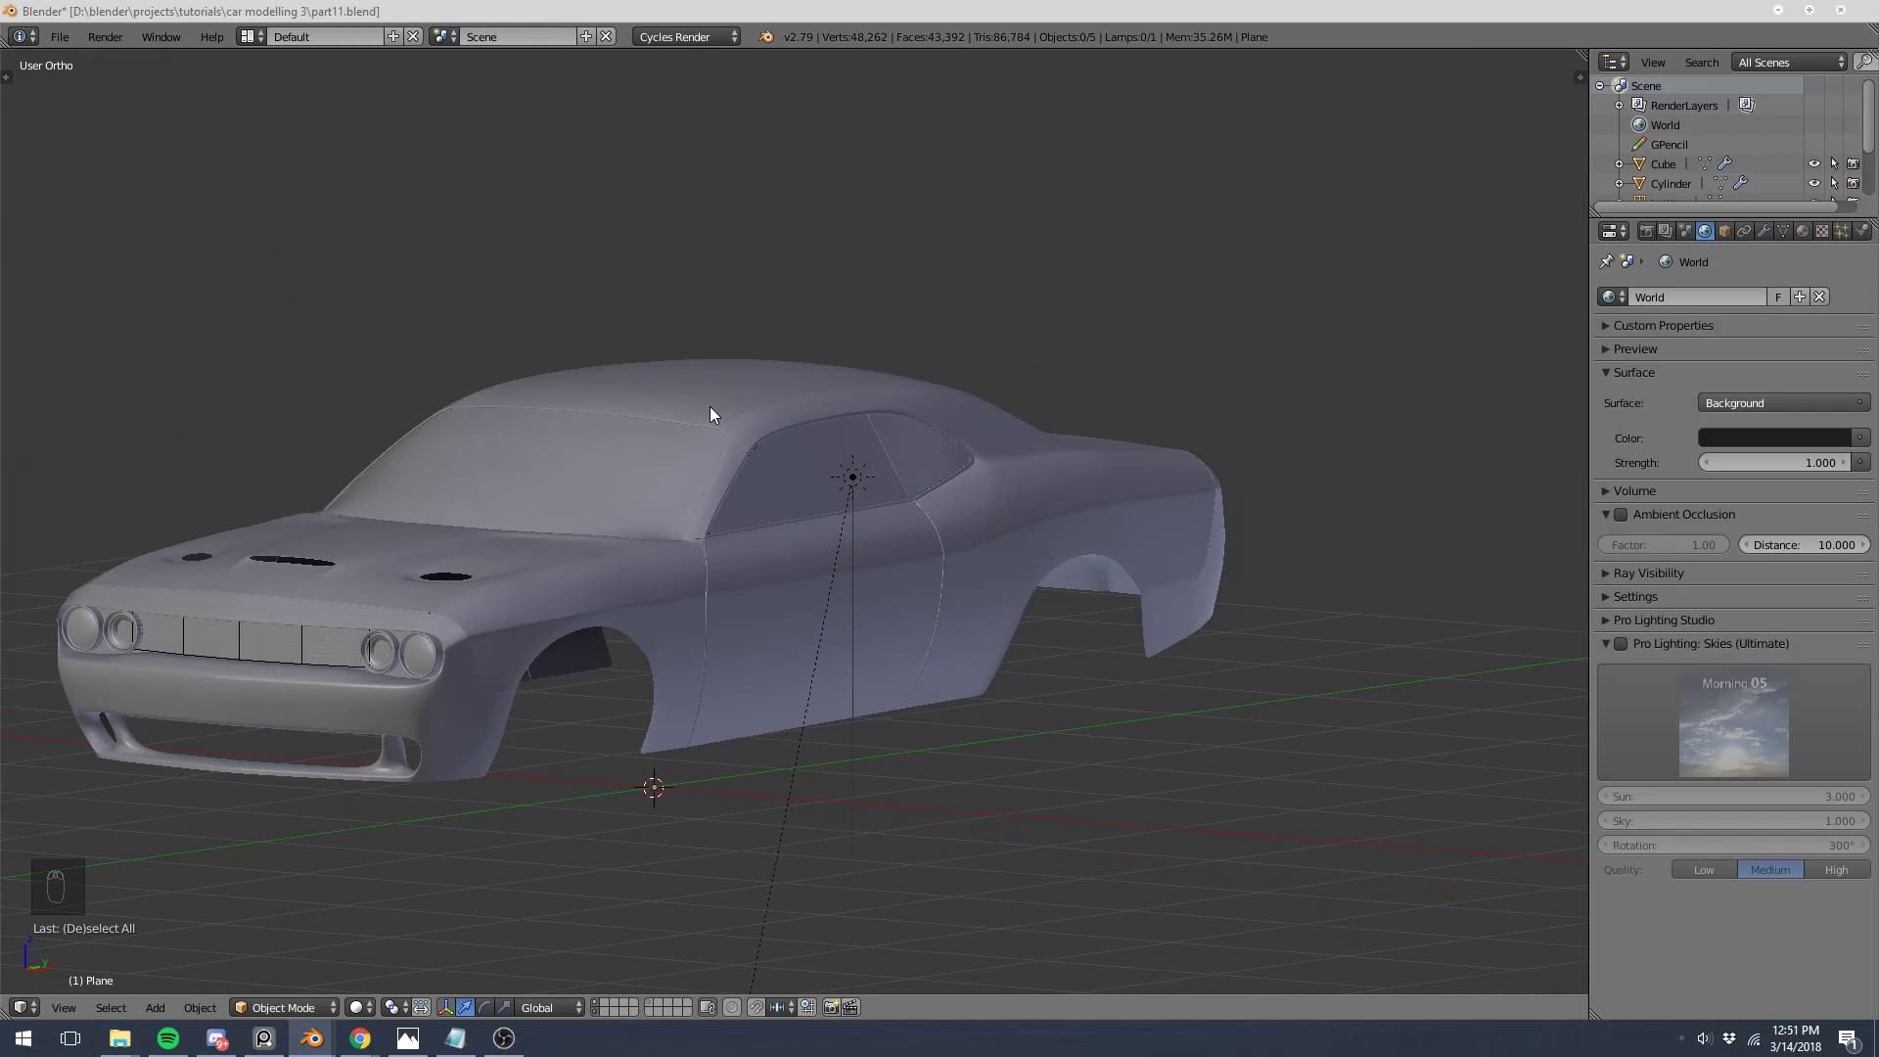
middle_click_drag(710, 414, 692, 420)
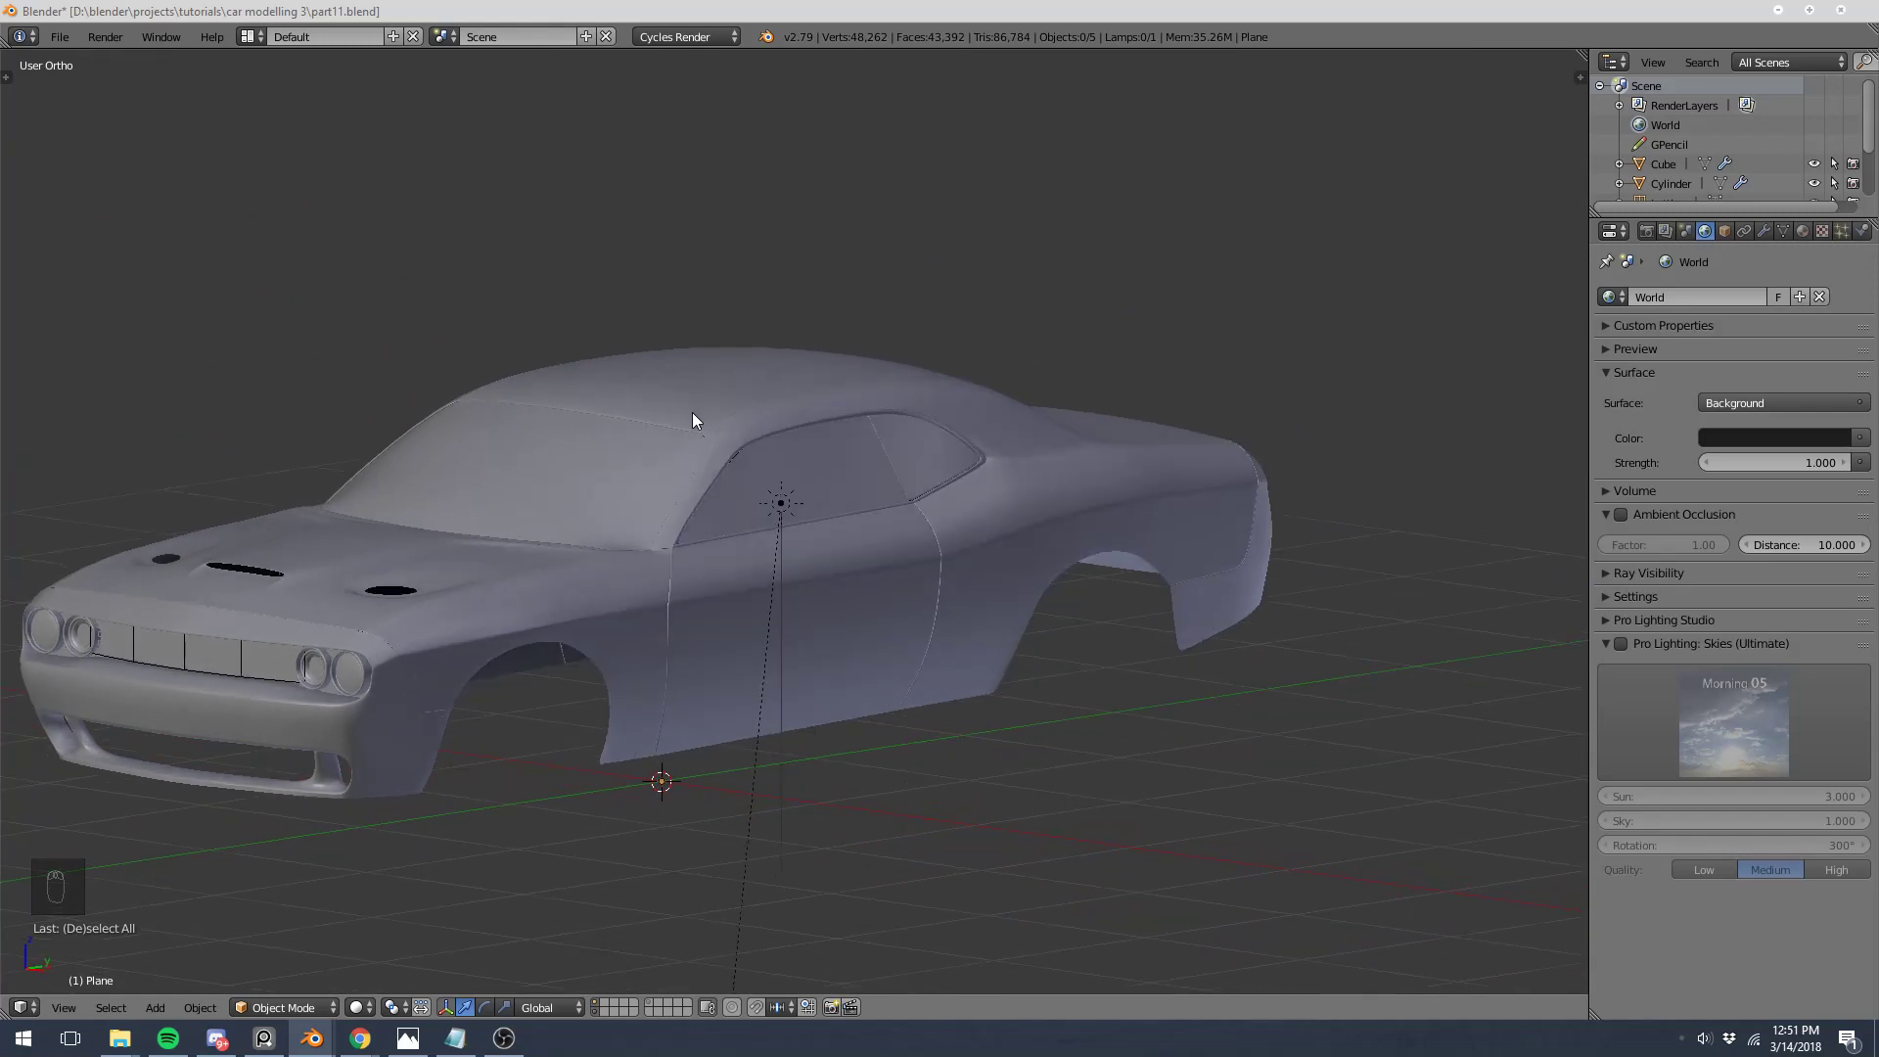
Step: Review the whole car body from the front corner and preview it with rendered viewport shading
scroll(532, 546, "up", 6)
scroll(532, 546, "down", 6)
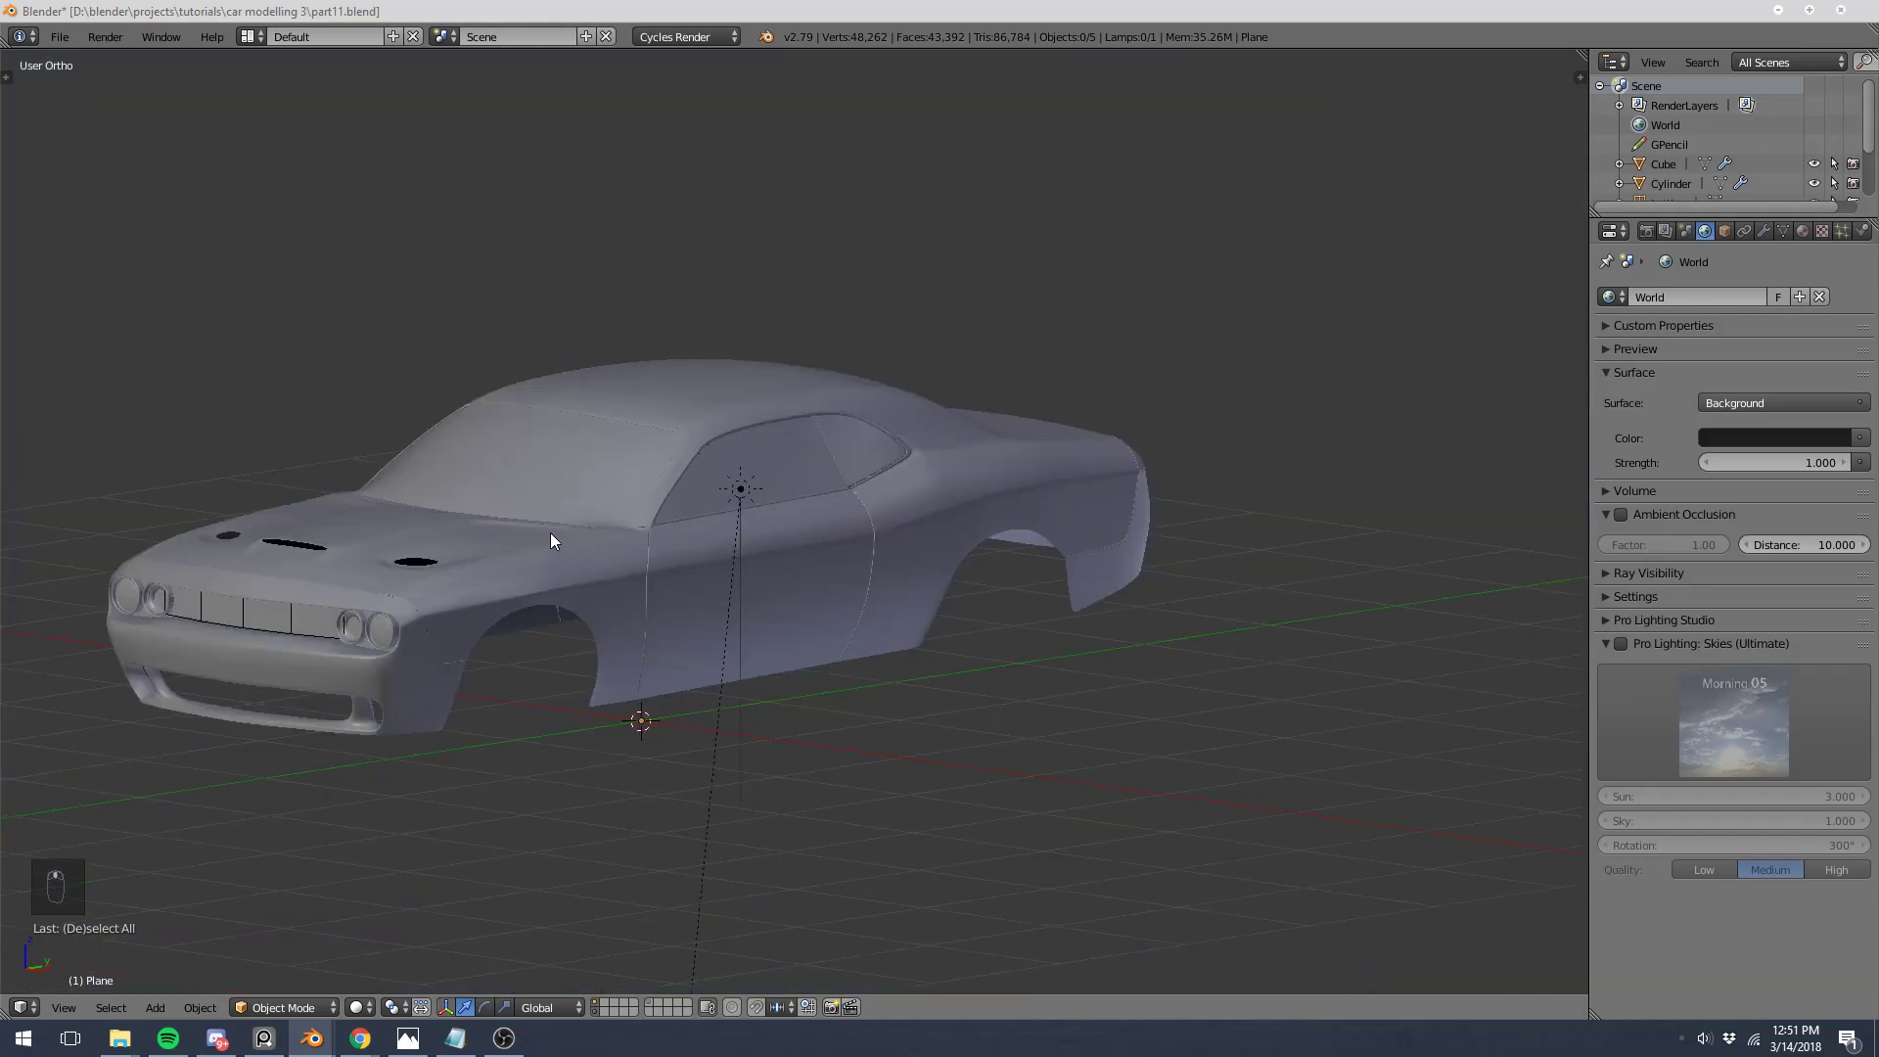
middle_click_drag(549, 537, 633, 442)
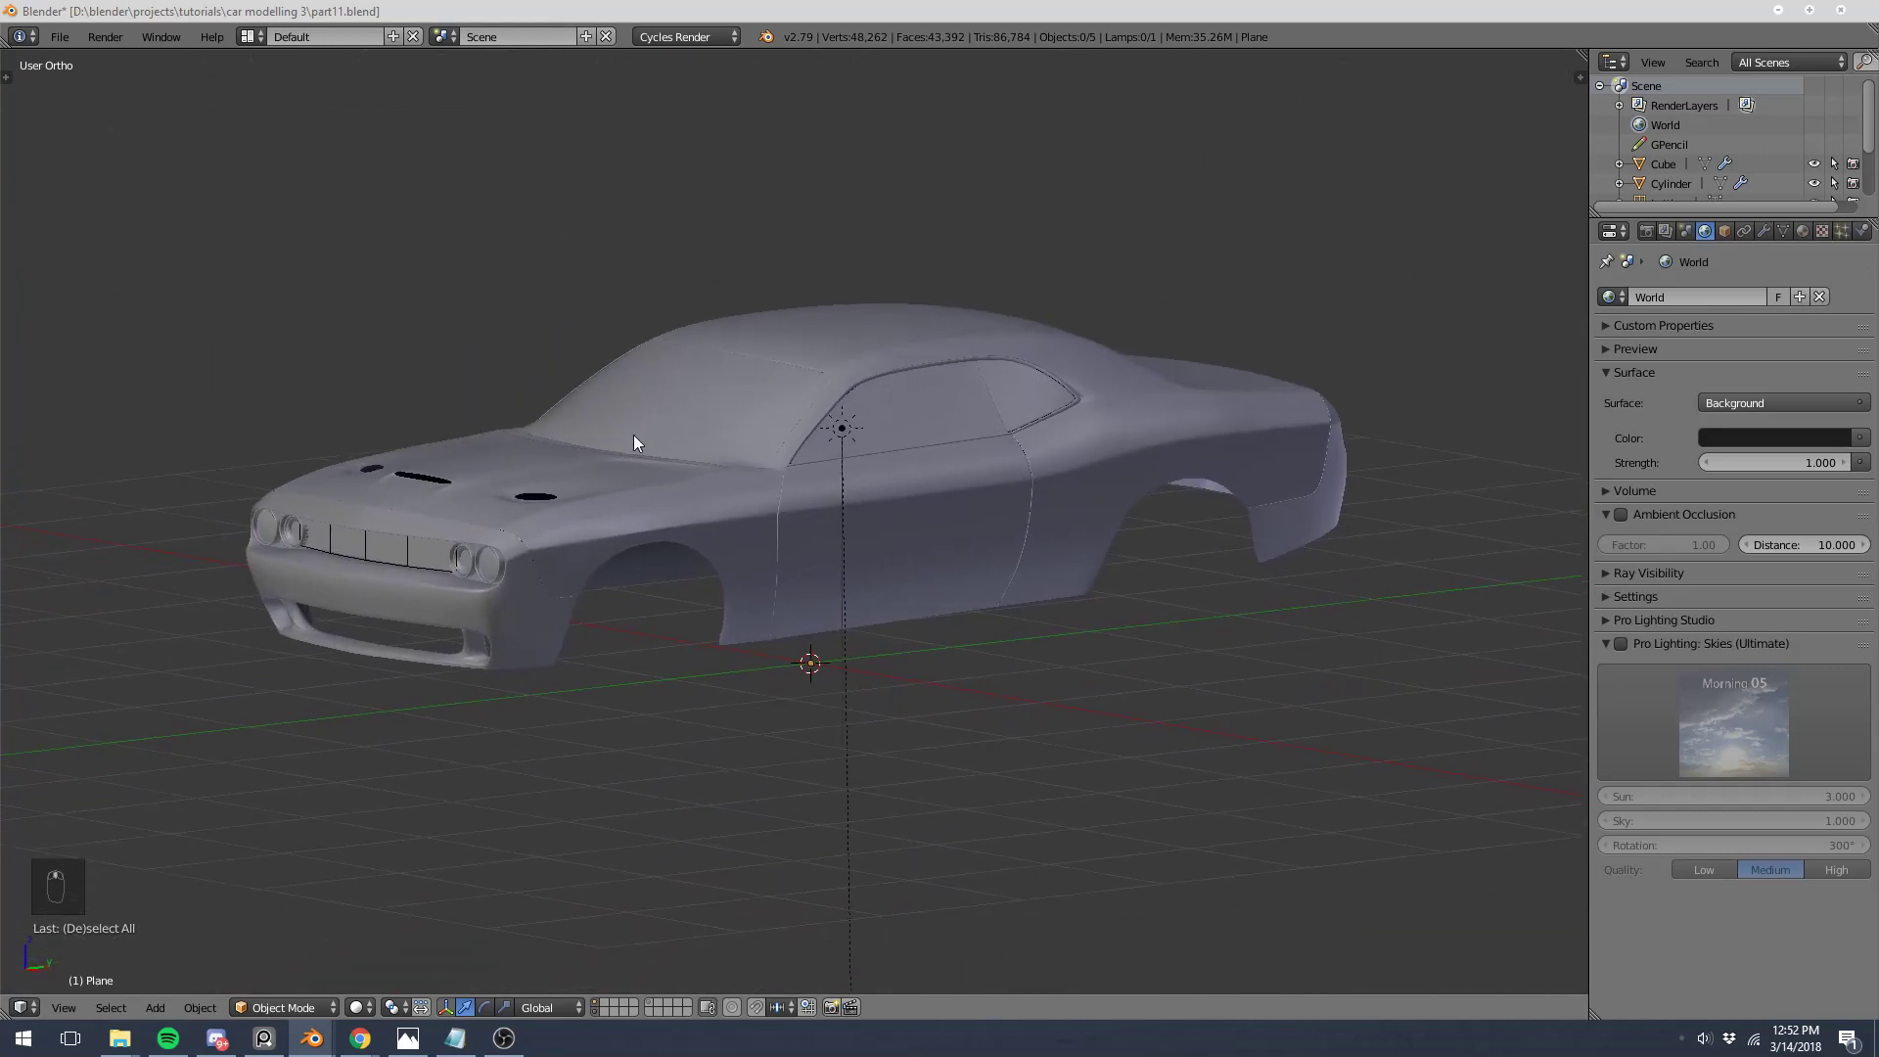
key("shift+z")
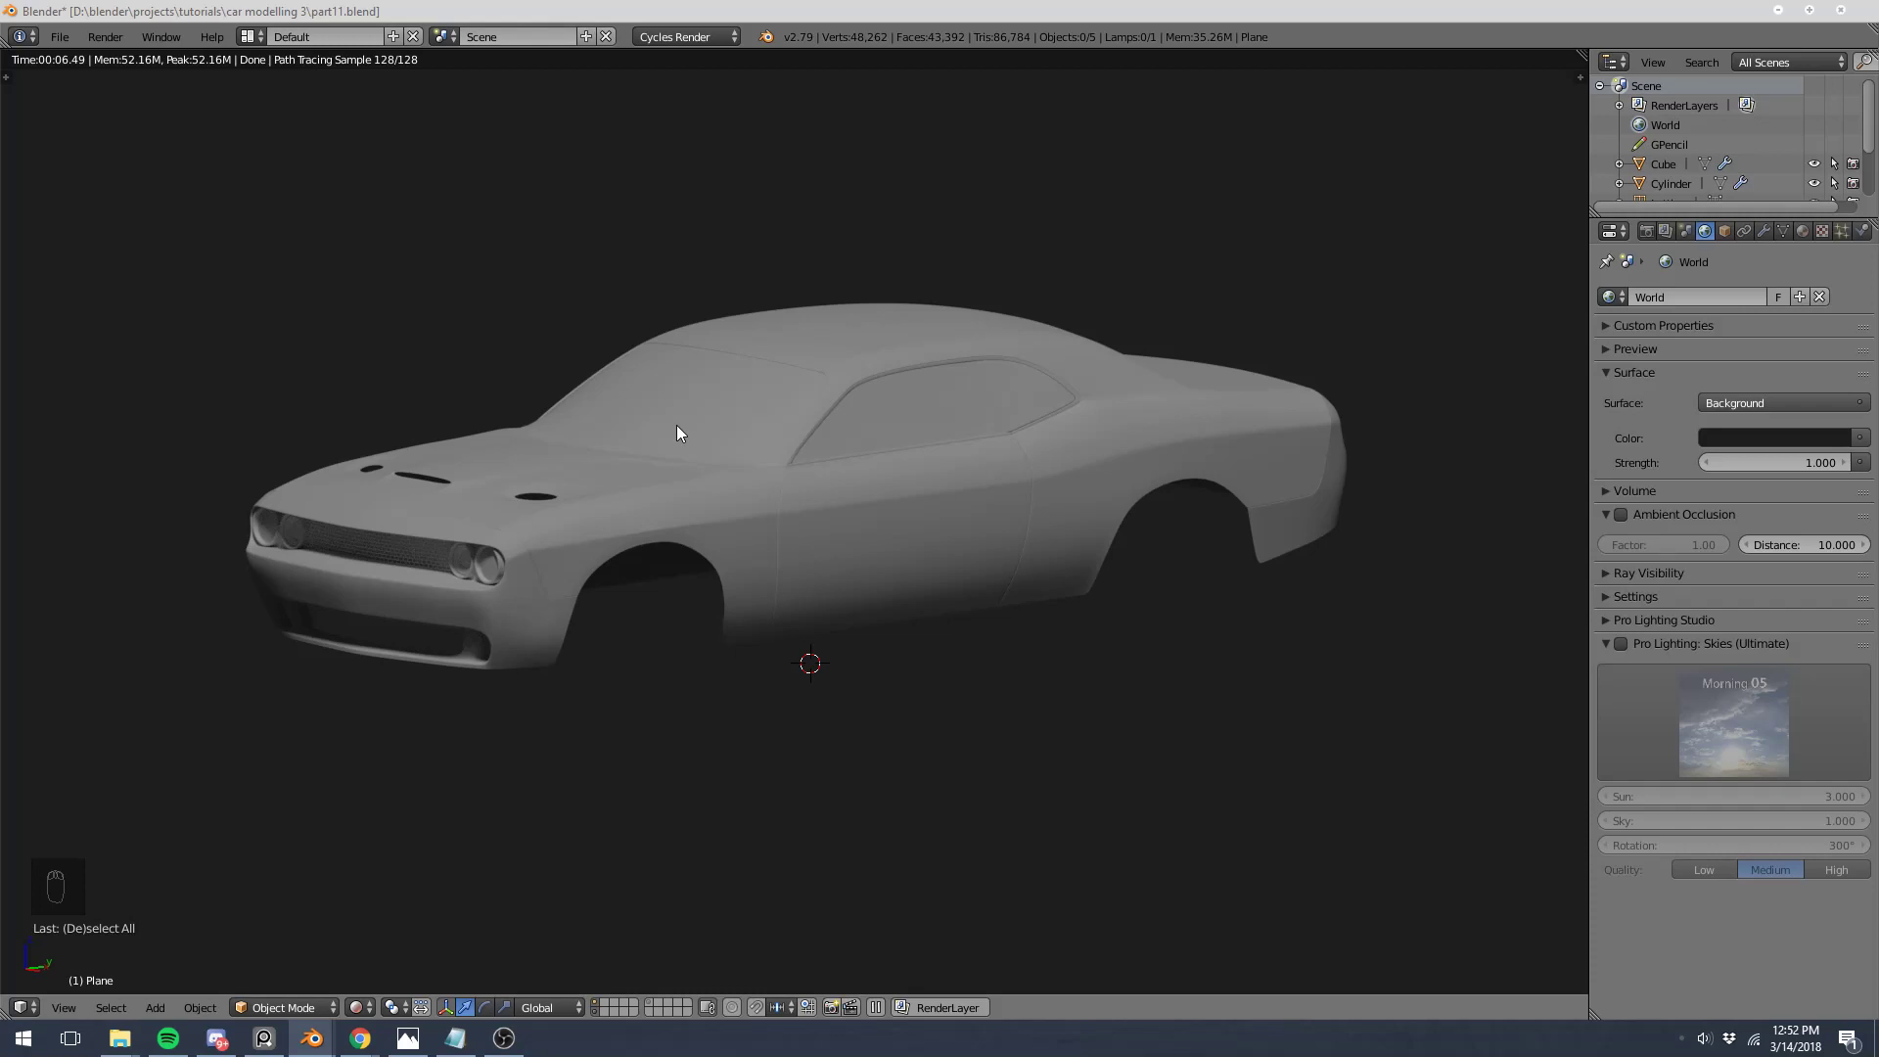
Step: In the solid-shaded right side view, mark the front splitter, side skirt and lower rear bumper areas with freehand Grease Pencil strokes
key("KP_3")
key("shift+z")
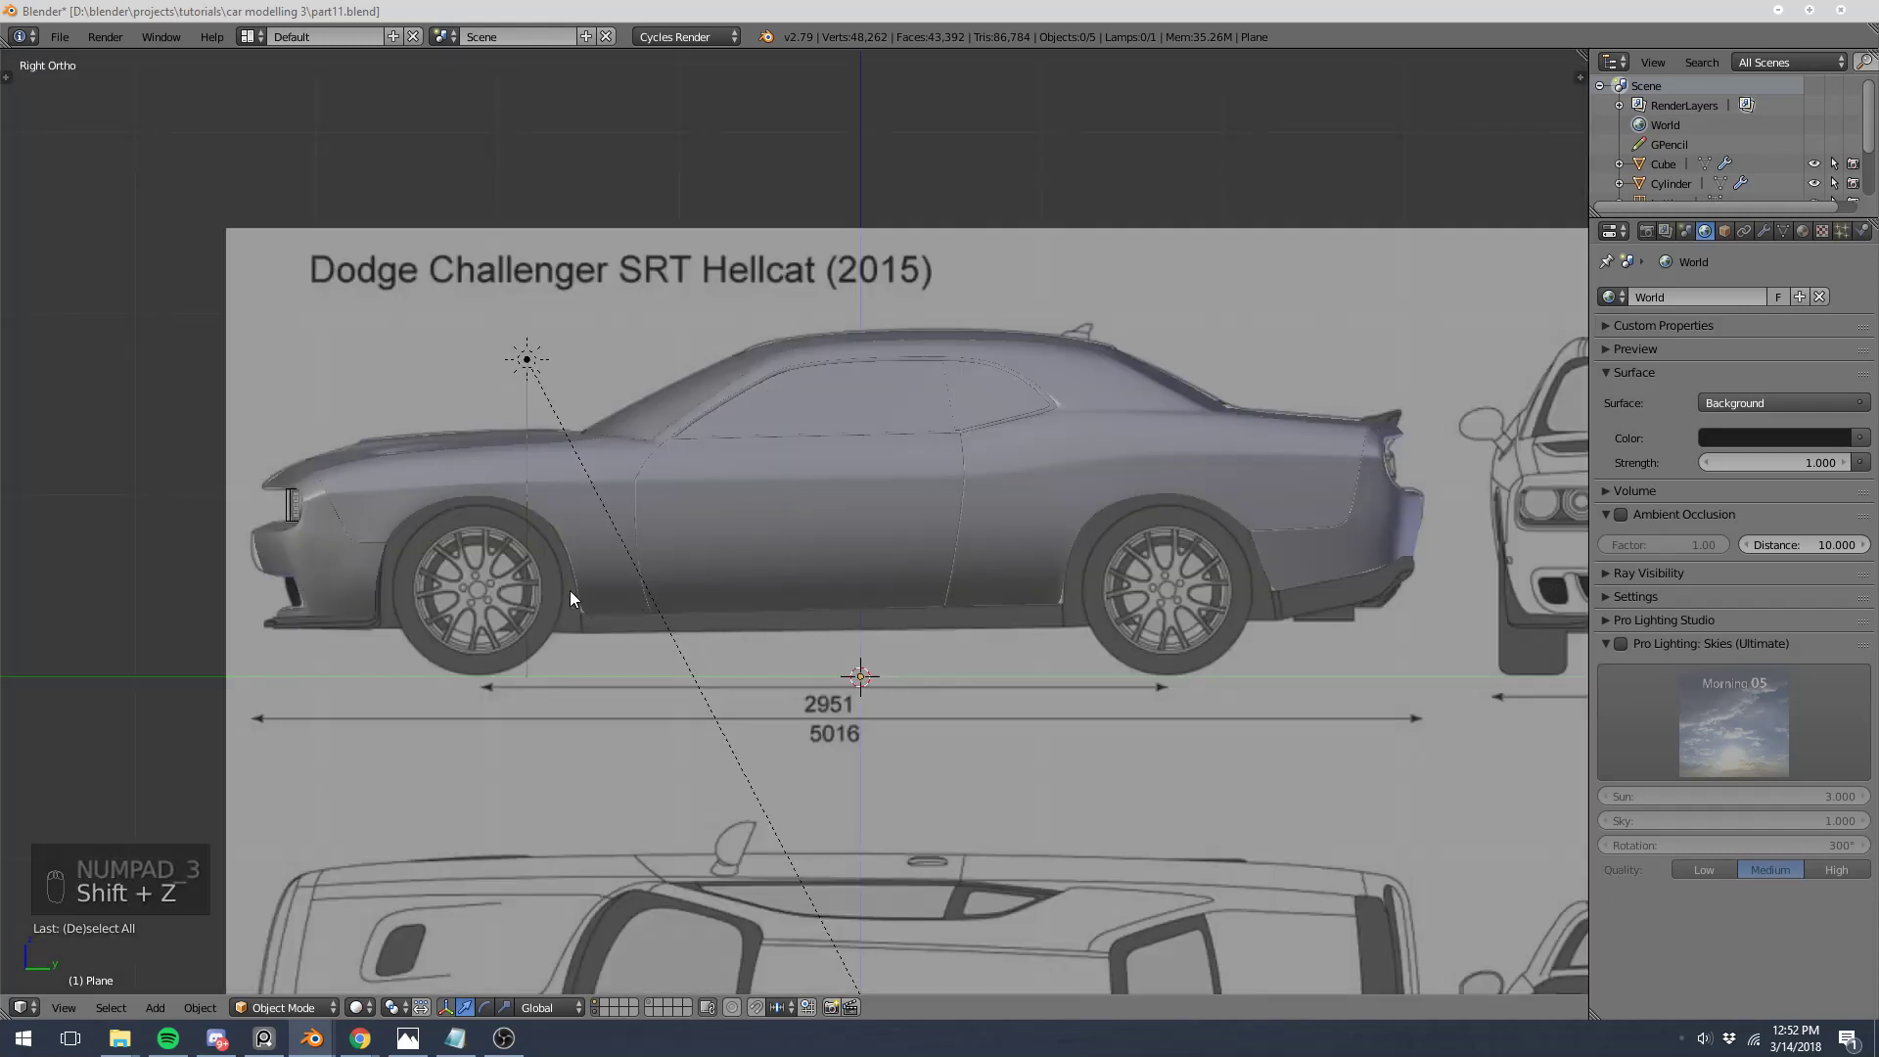
mouse_move(577, 603)
left_mouse_down()
mouse_move(772, 653)
mouse_move(939, 575)
mouse_move(721, 587)
left_mouse_up()
left_click_drag(1265, 604, 1314, 613)
left_click_drag(1336, 538, 1350, 628)
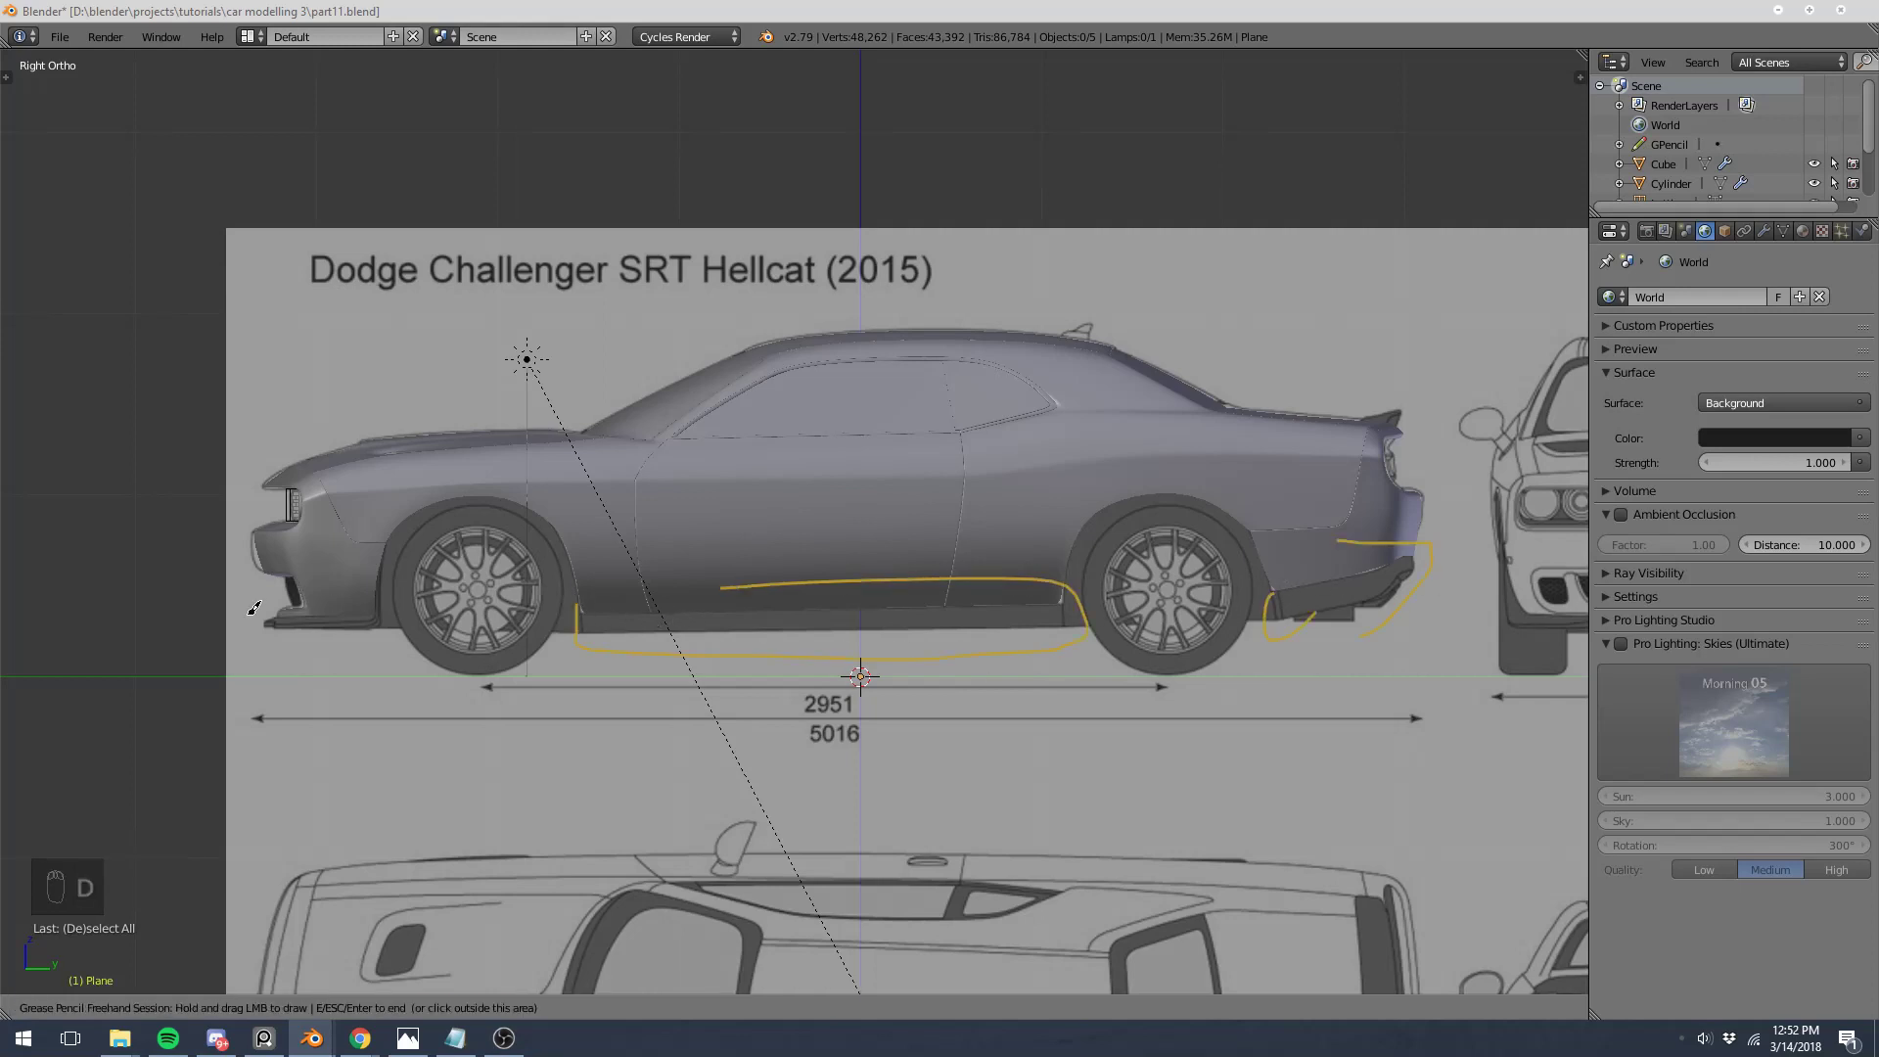
mouse_move(259, 616)
left_mouse_down()
mouse_move(381, 626)
mouse_move(240, 618)
left_mouse_up()
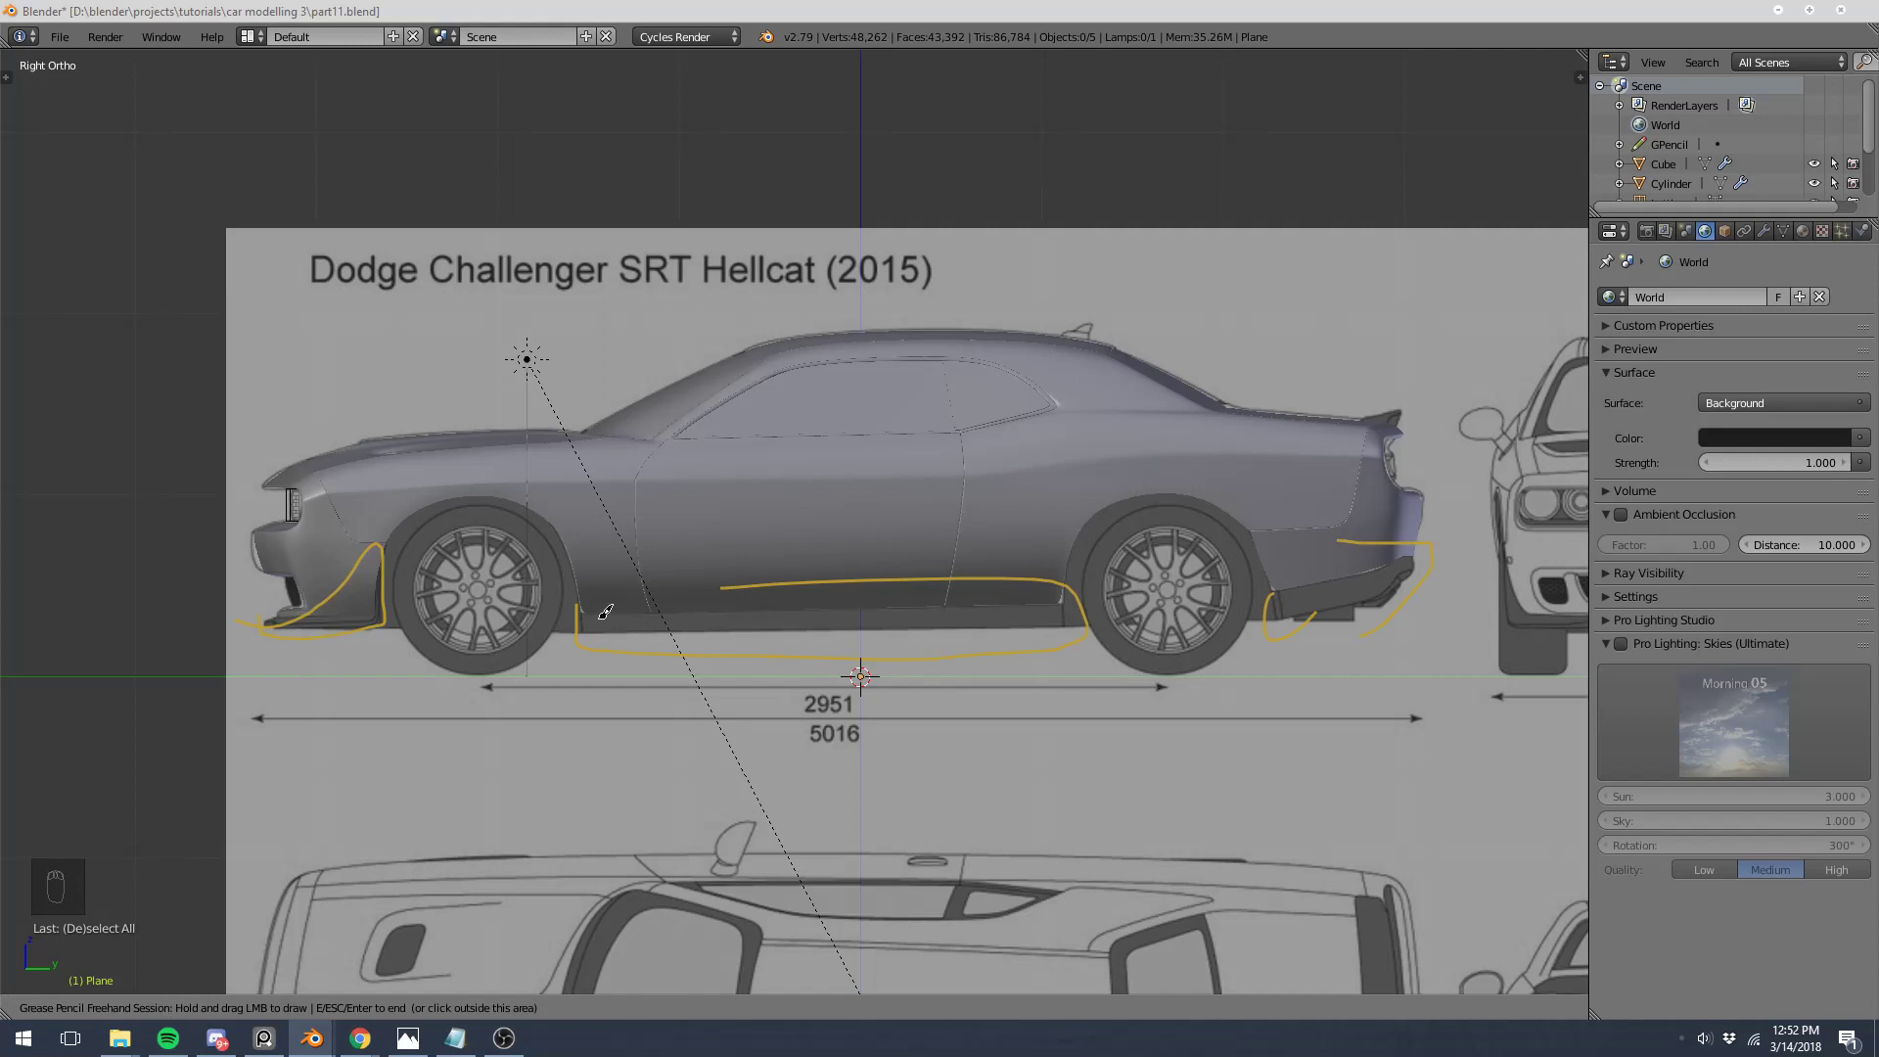
left_click_drag(565, 611, 742, 611)
left_click_drag(1286, 643, 1429, 609)
left_click_drag(1282, 598, 1392, 558)
key("Escape")
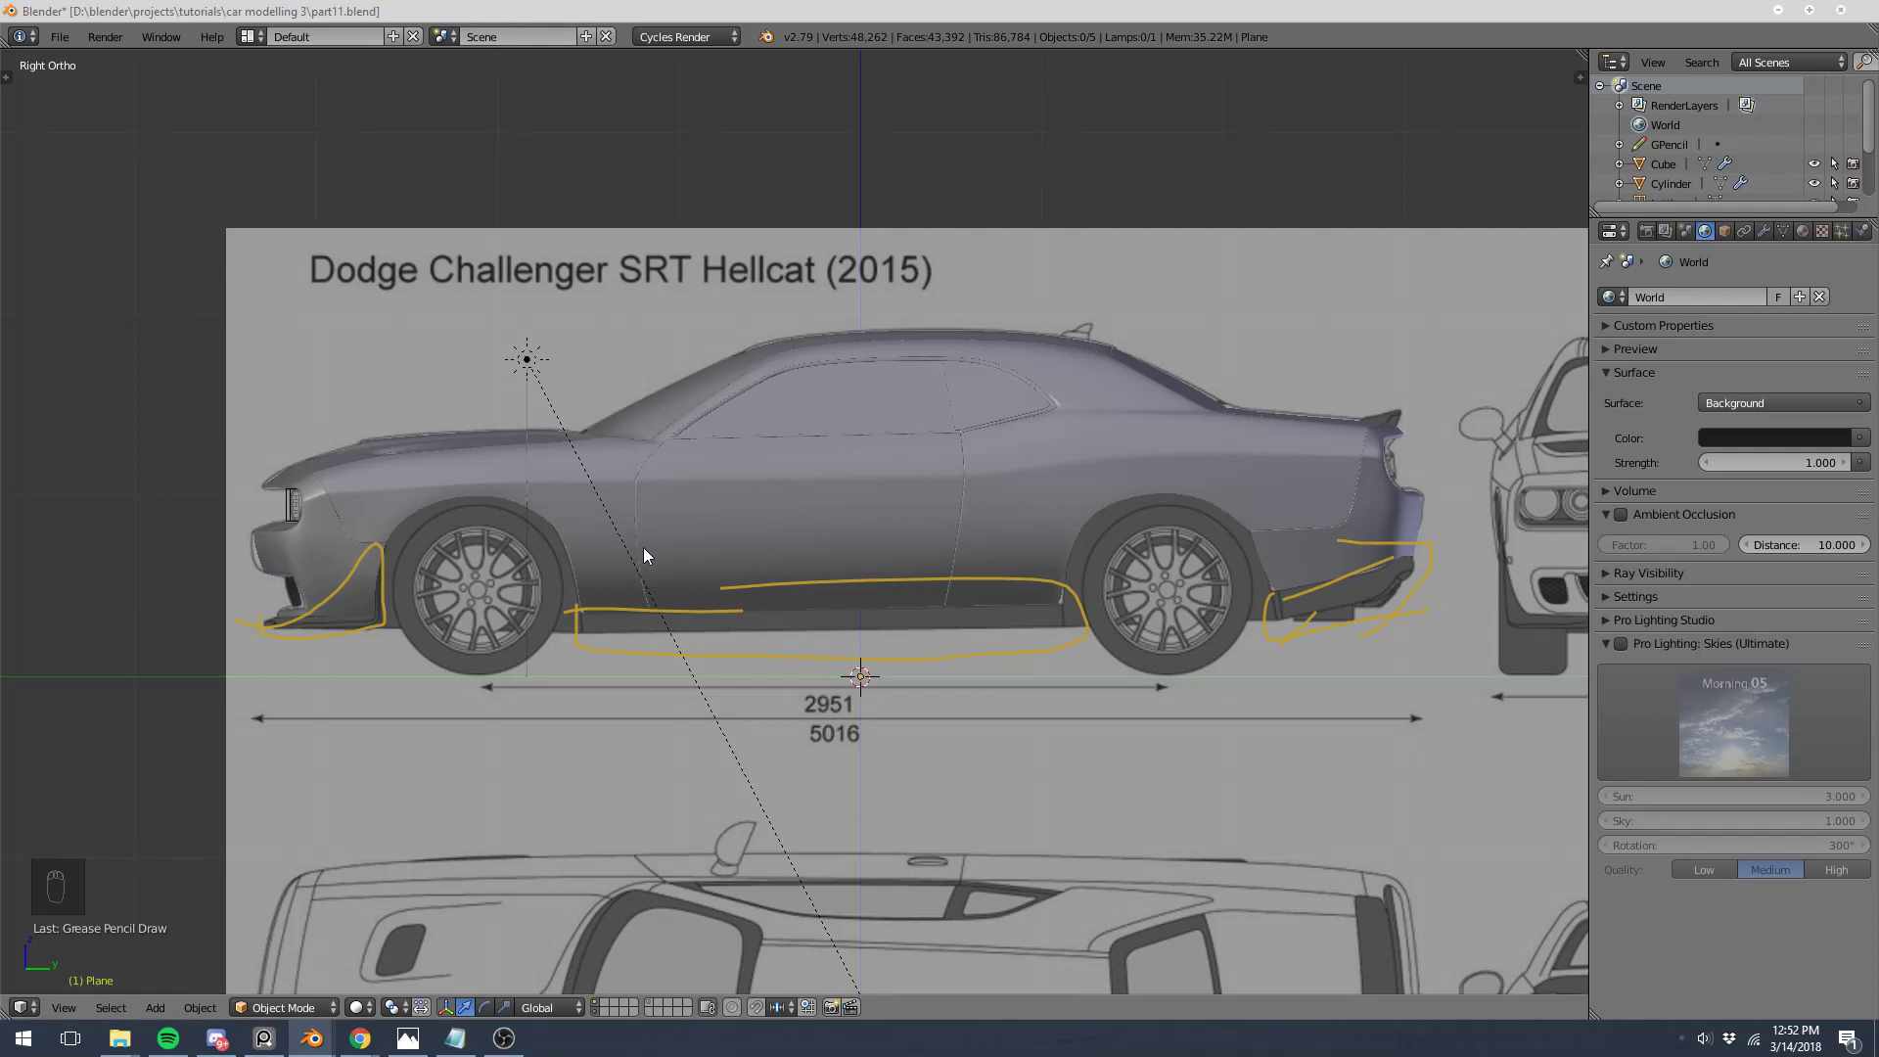
key("alt+Tab")
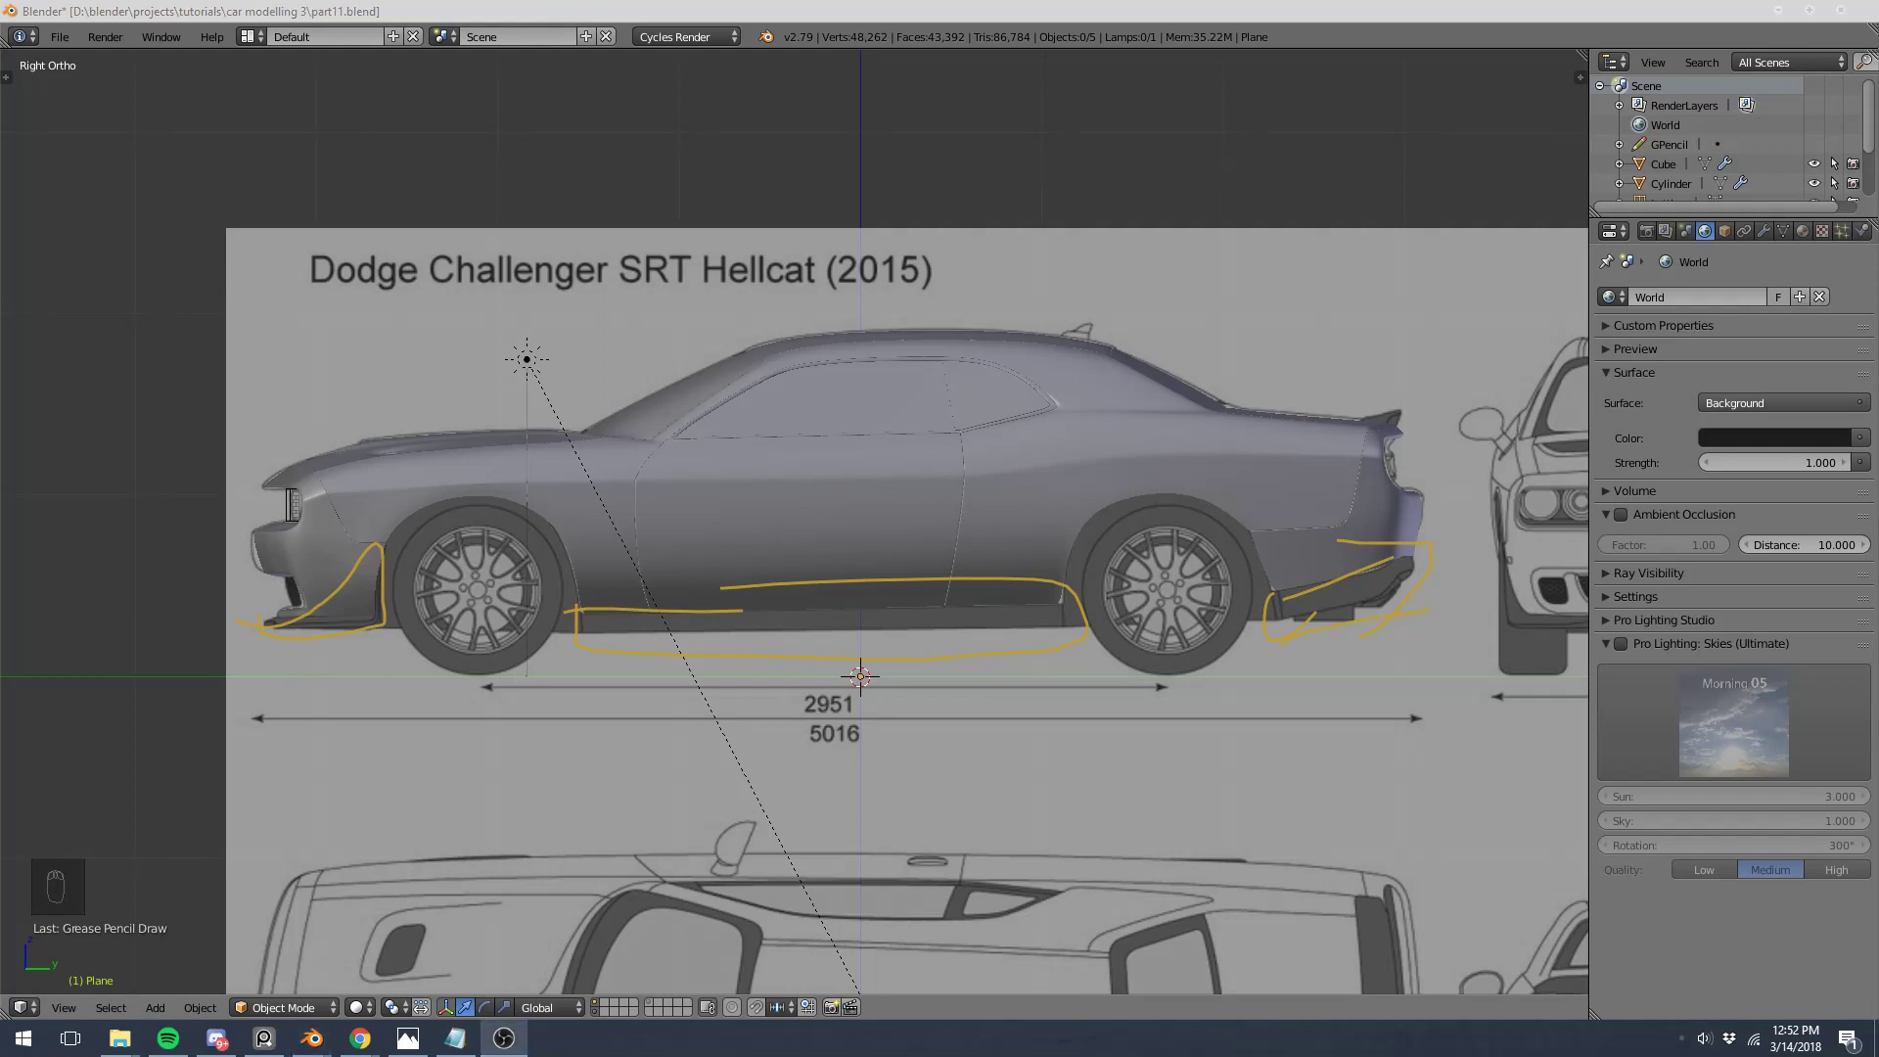